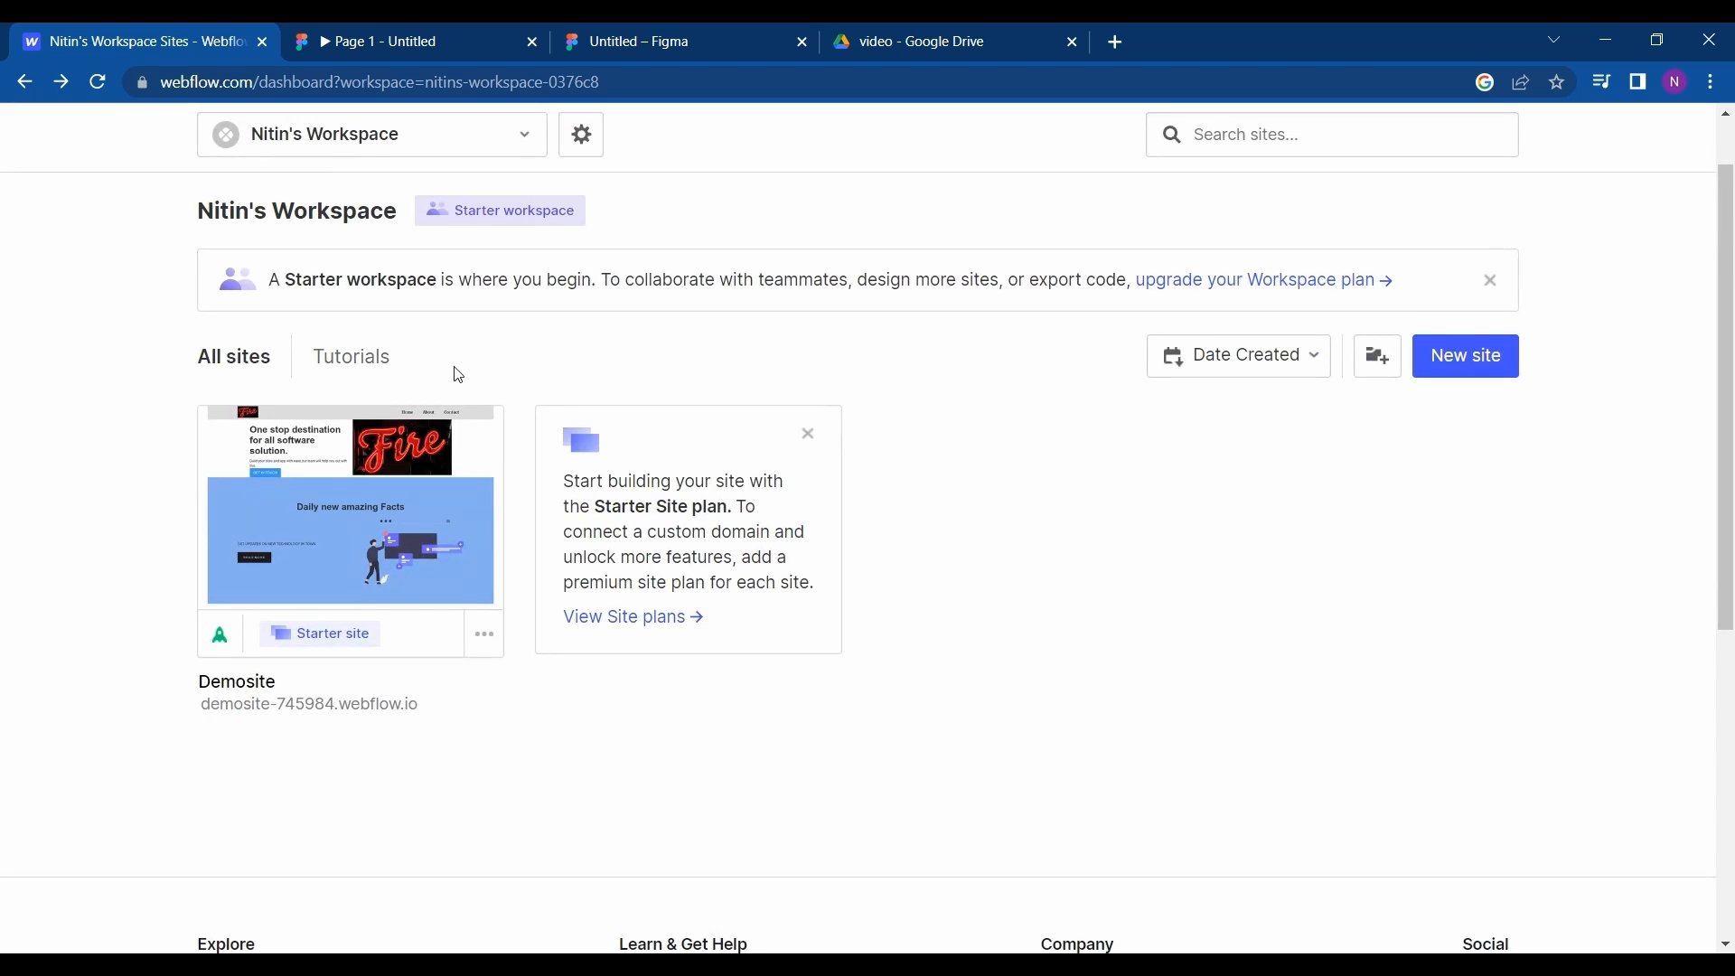
# - Look over the website design in the Figma prototype from the hero section to the footer
pyautogui.click(447, 55)
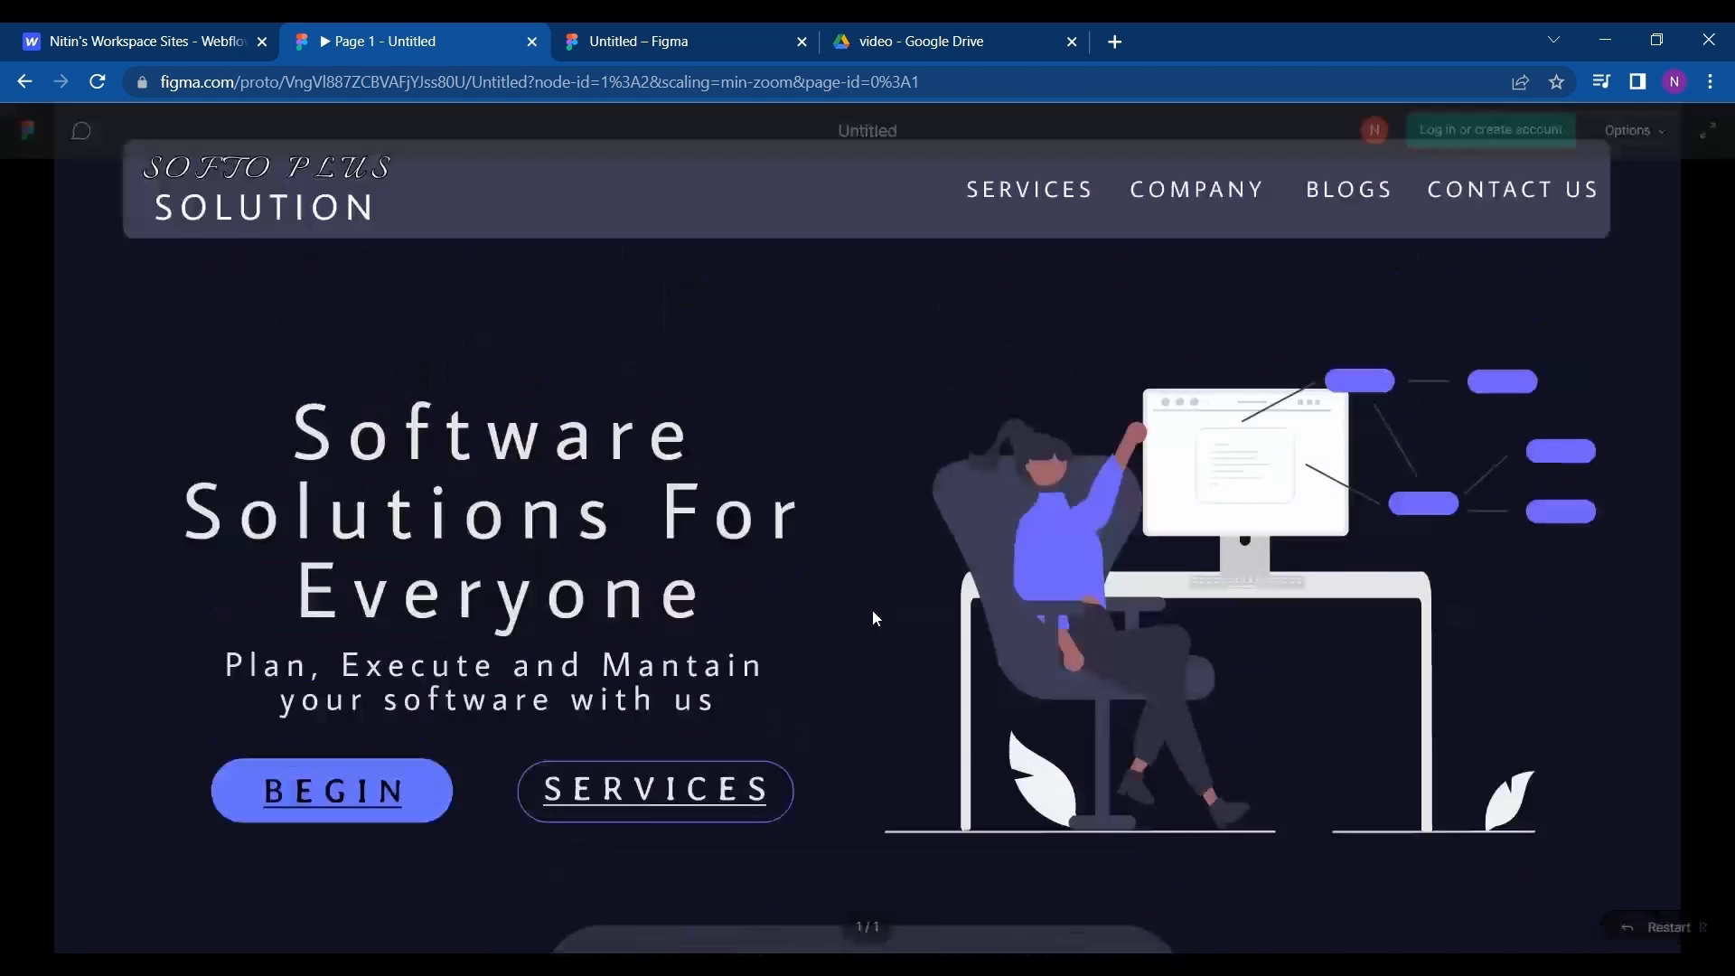
pyautogui.scroll(-4, 876, 620)
pyautogui.scroll(-15, 877, 619)
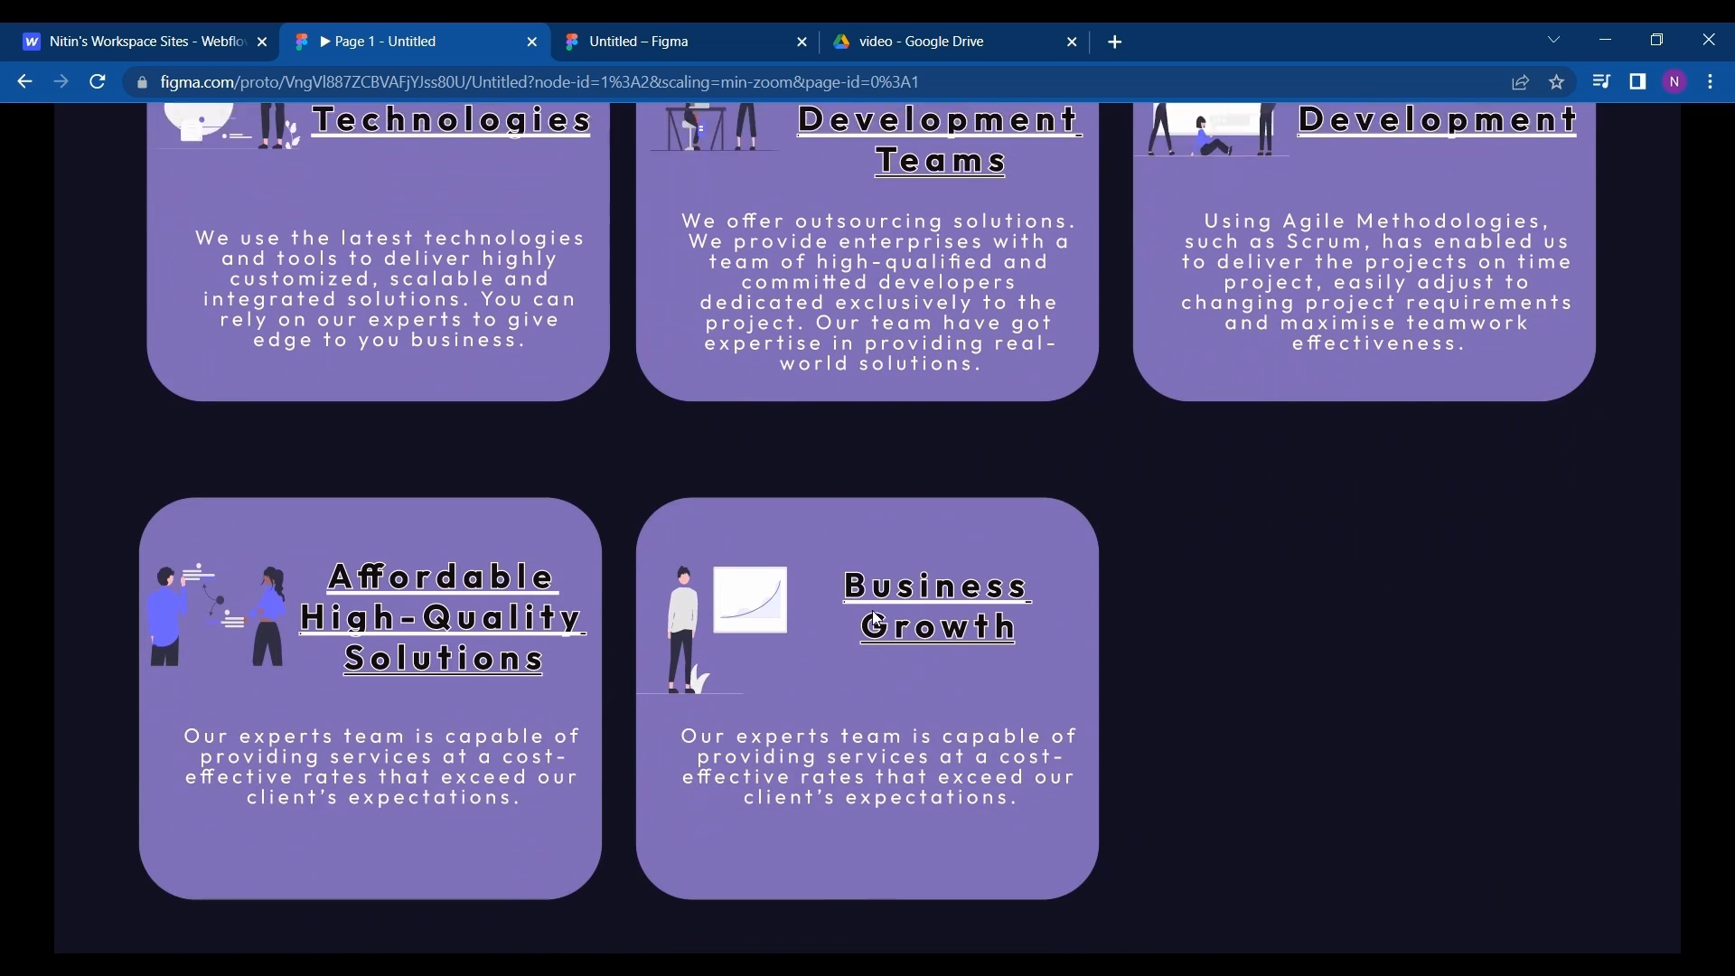
pyautogui.scroll(-10, 876, 620)
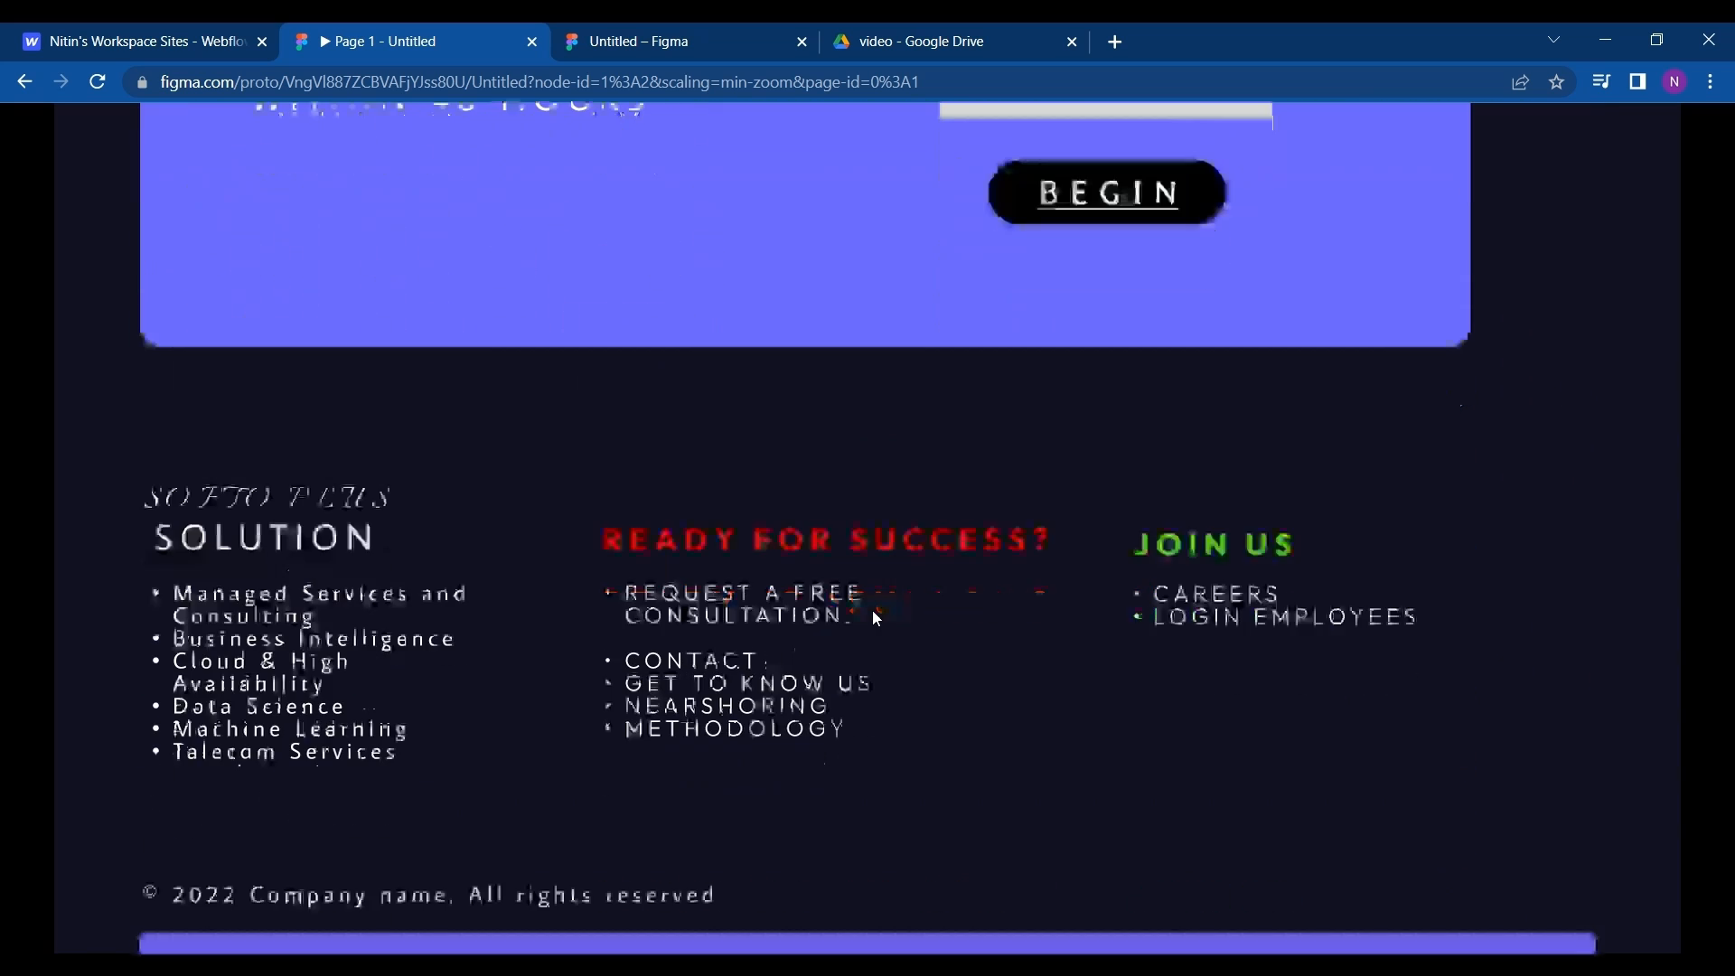
pyautogui.scroll(20, 874, 613)
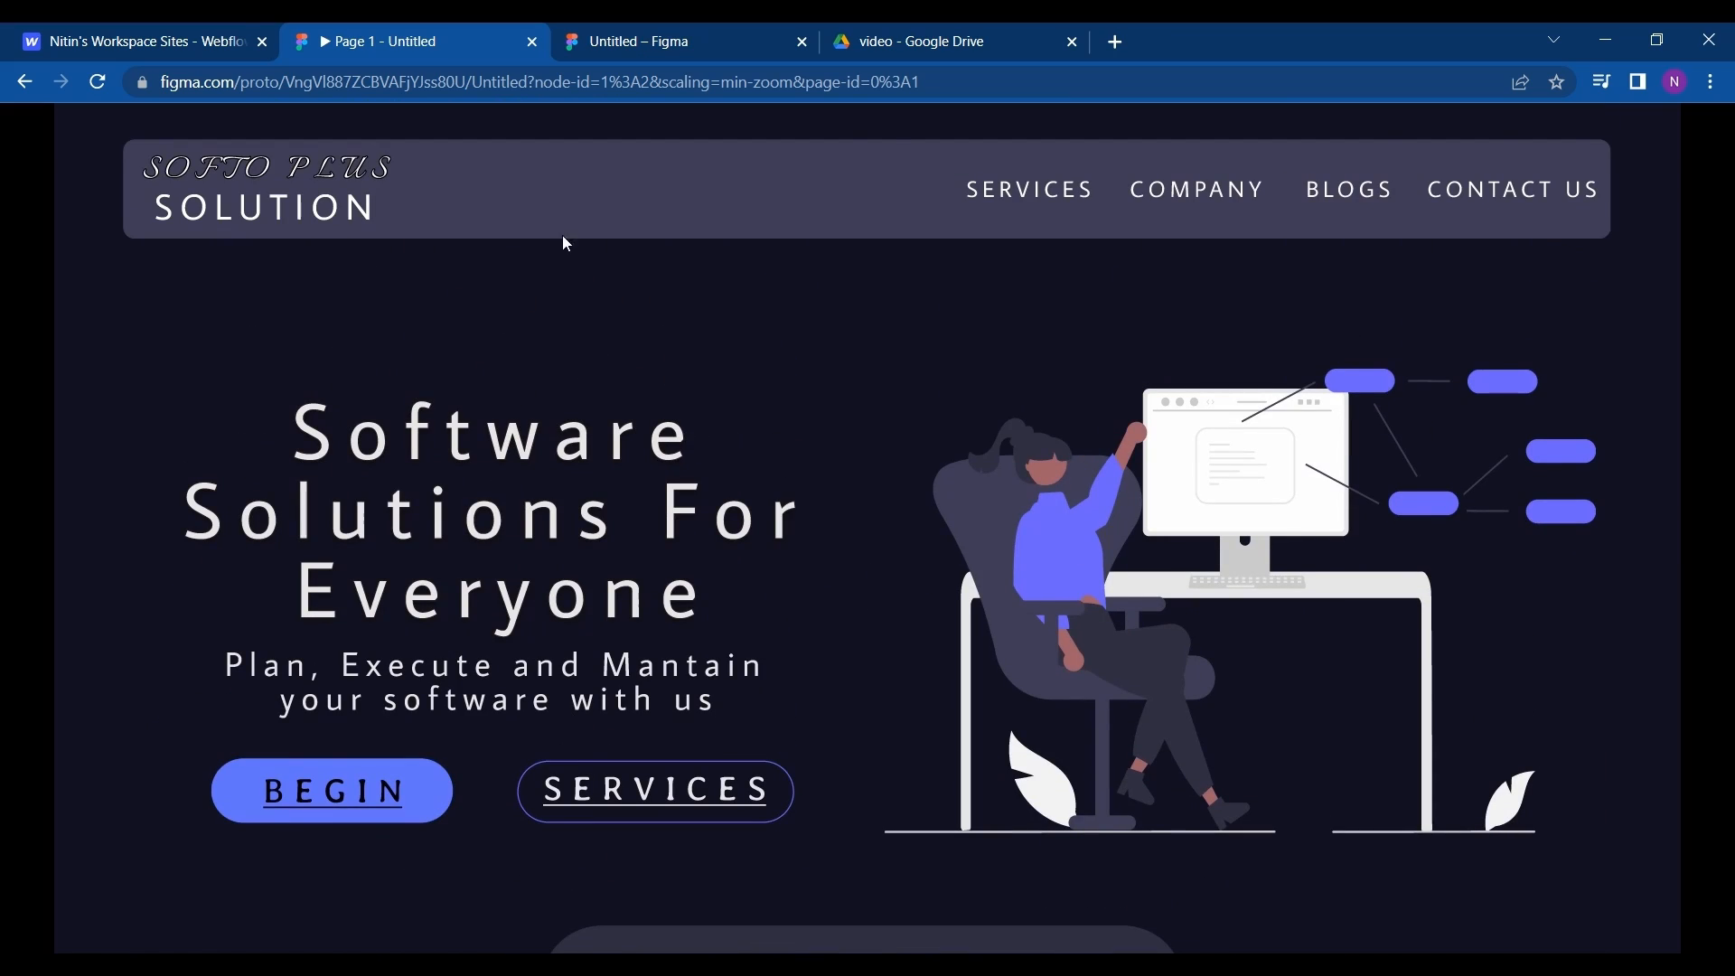
# - Switch to Webflow and start creating a new site in the workspace
pyautogui.click(201, 38)
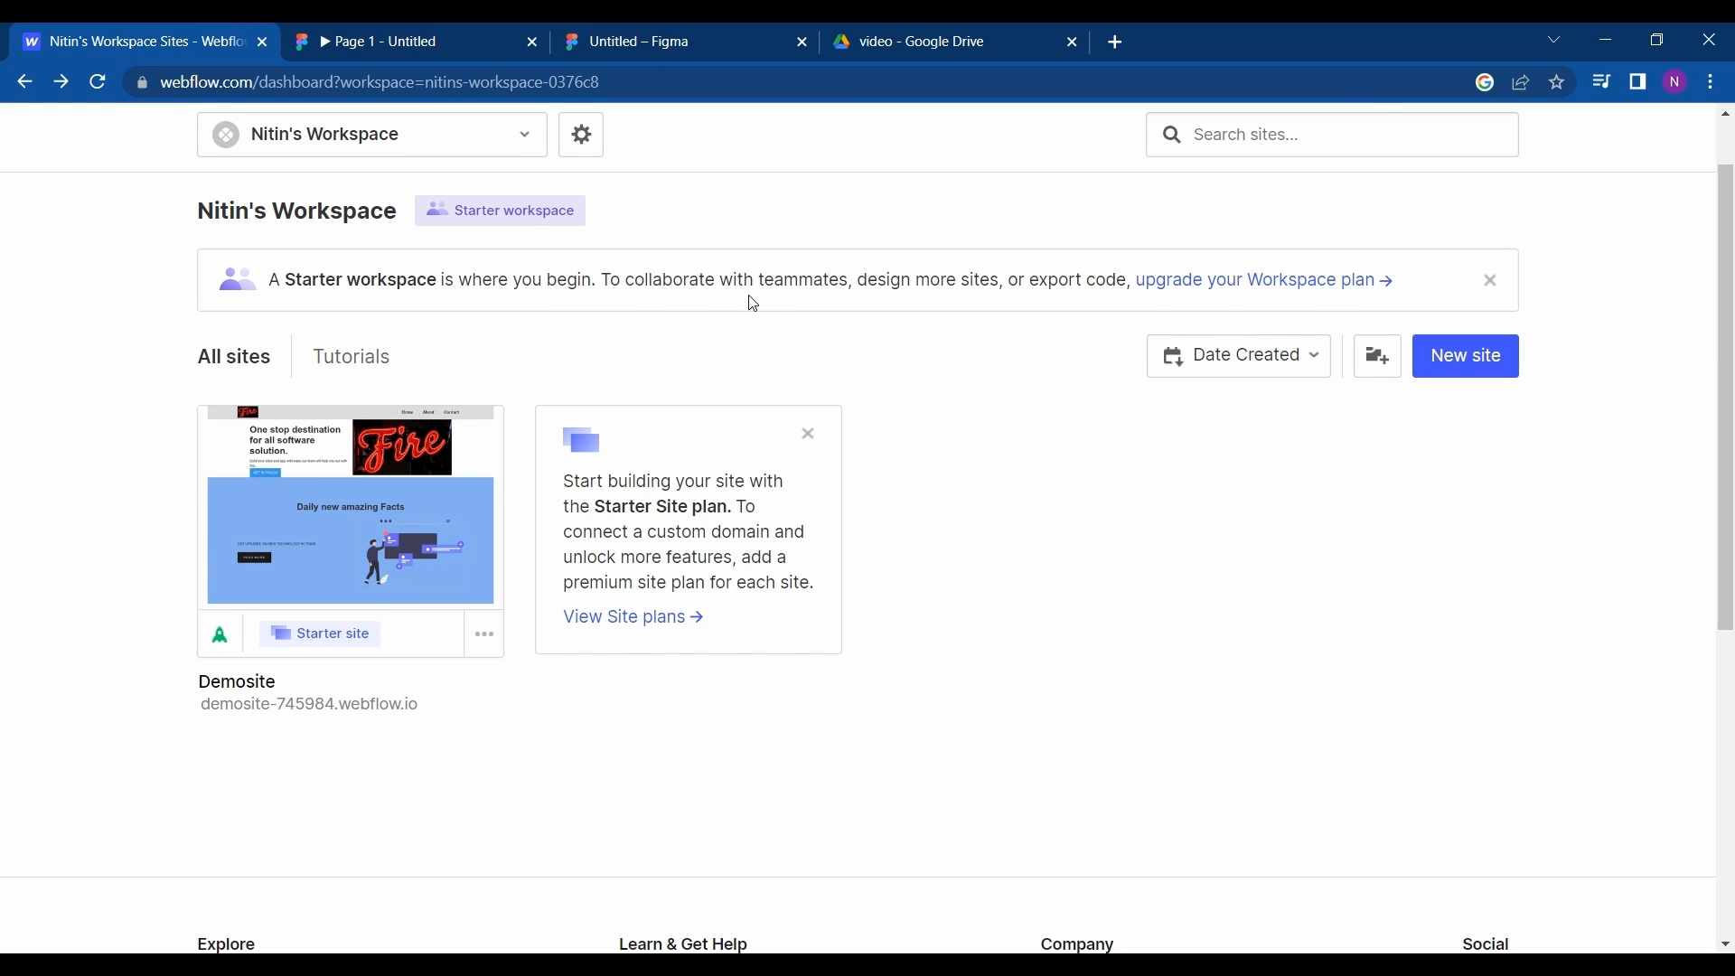
pyautogui.scroll(1, 754, 304)
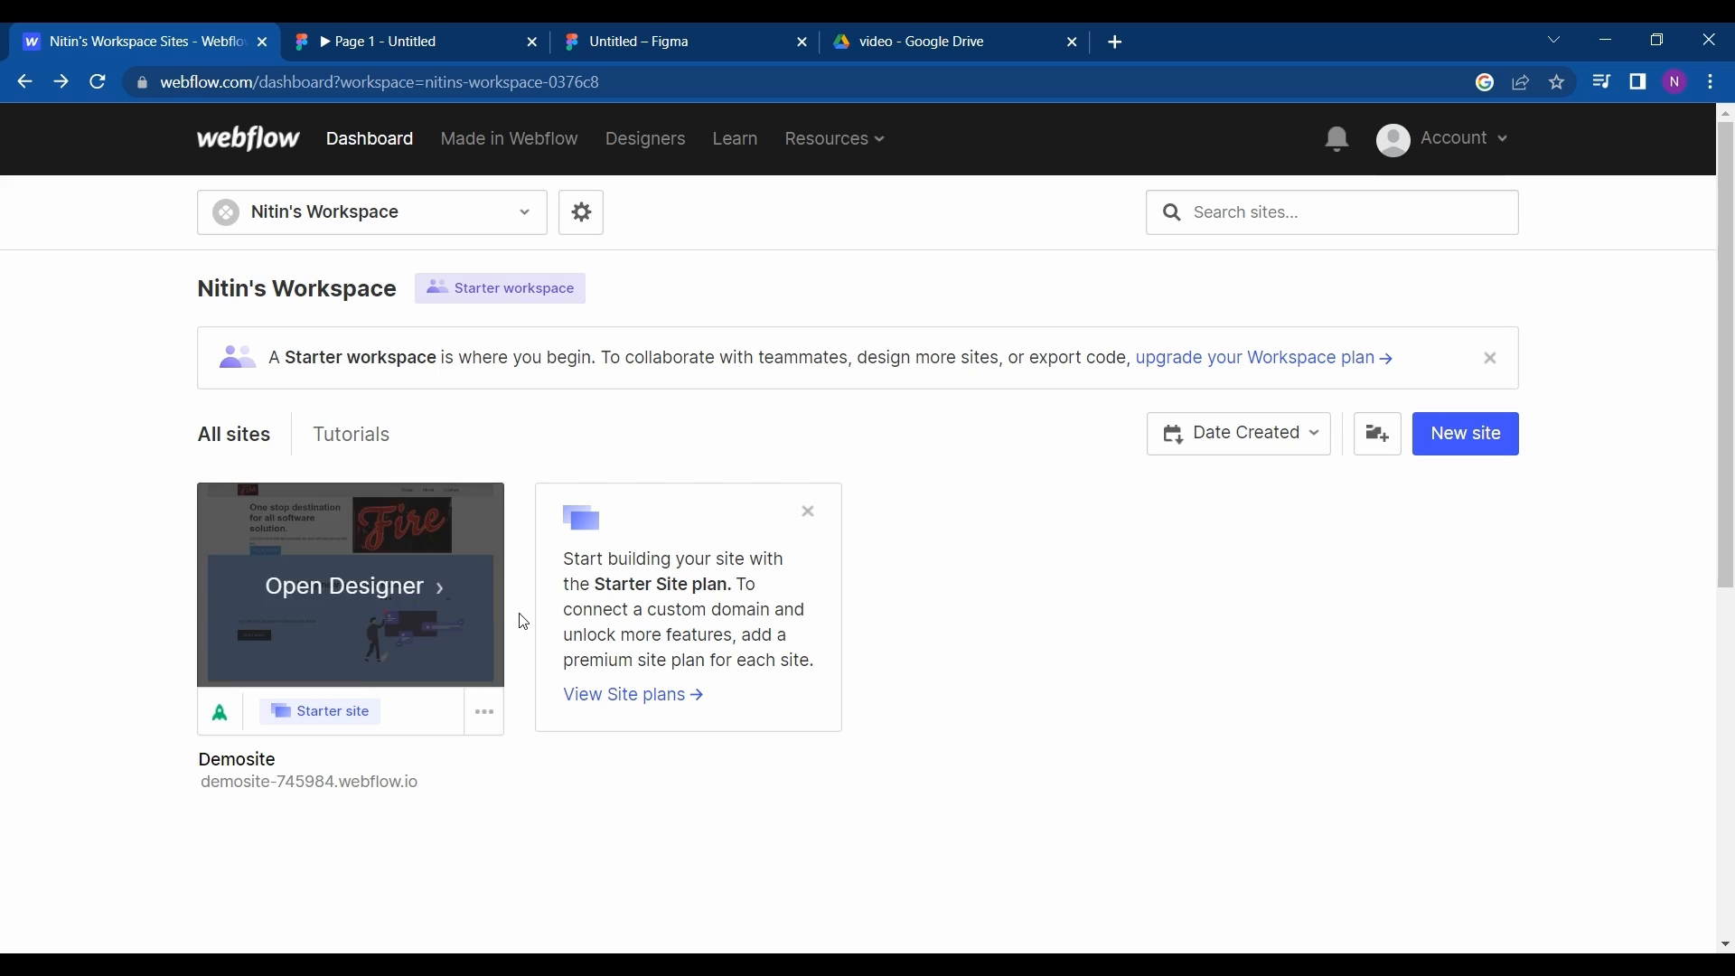
pyautogui.click(1492, 438)
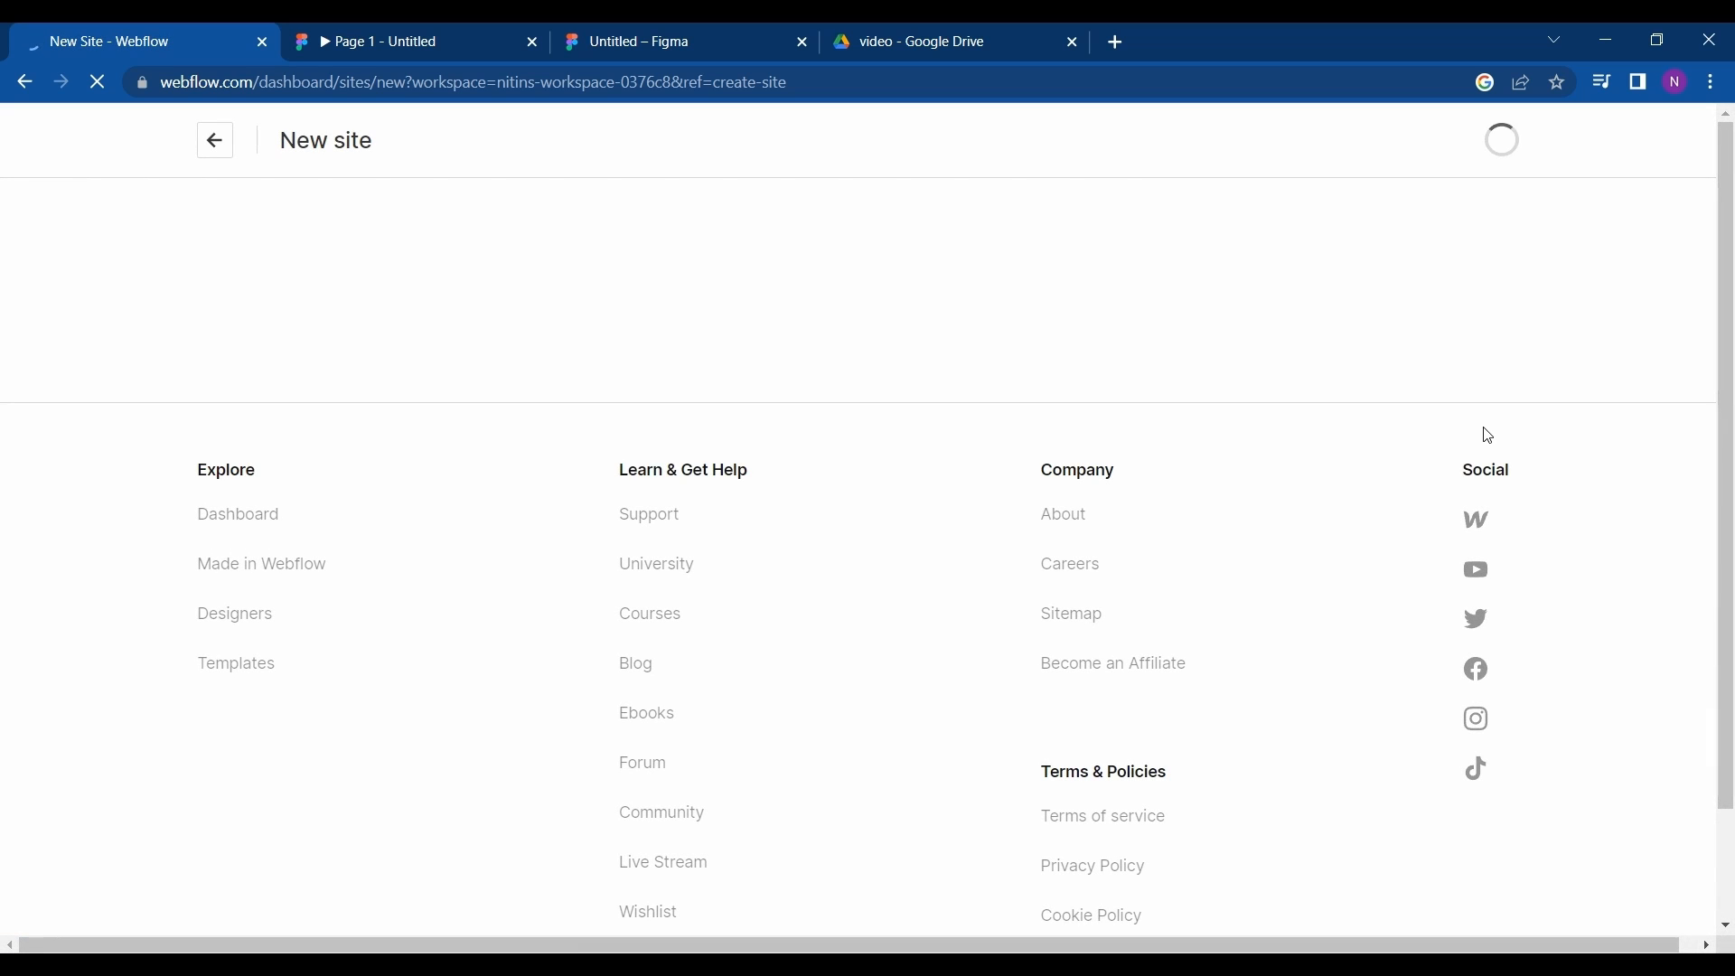
# - Examine the sections of the Desktop - 1 frame in the Figma editor and reopen its prototype
pyautogui.click(600, 40)
pyautogui.scroll(-2, 676, 360)
pyautogui.scroll(2, 676, 360)
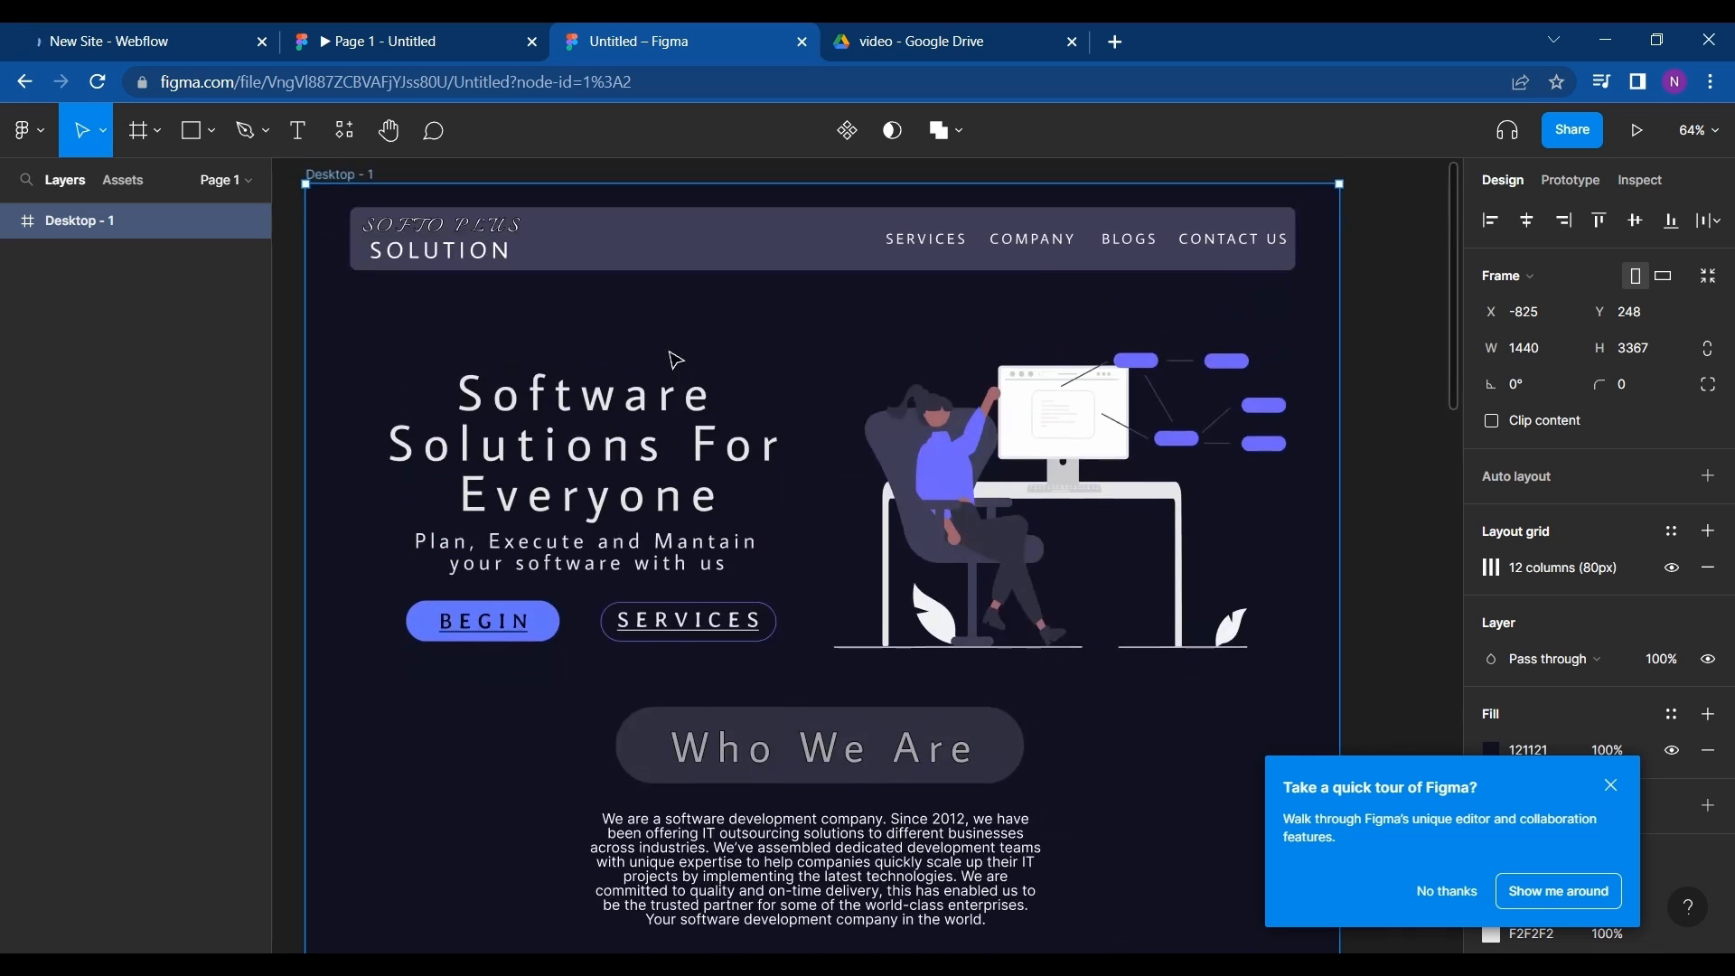
pyautogui.scroll(-4, 676, 359)
pyautogui.scroll(-10, 676, 359)
pyautogui.hscroll(-6, 676, 359)
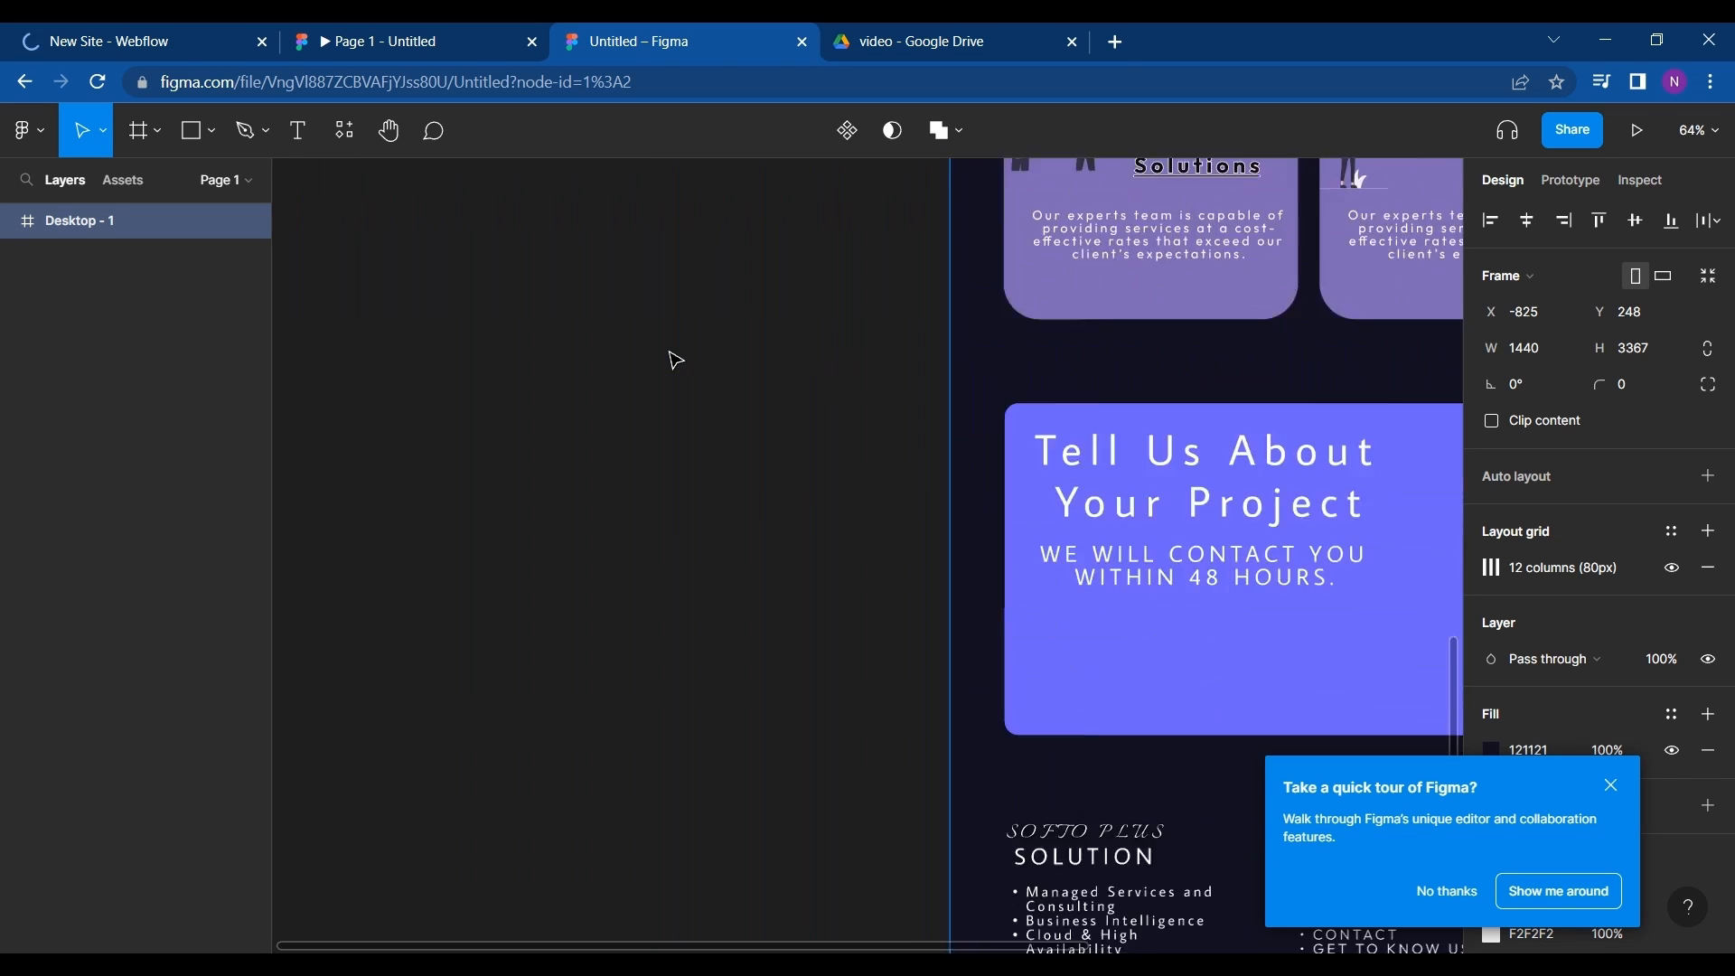
pyautogui.scroll(7, 676, 360)
pyautogui.hscroll(6, 676, 359)
pyautogui.scroll(5, 676, 360)
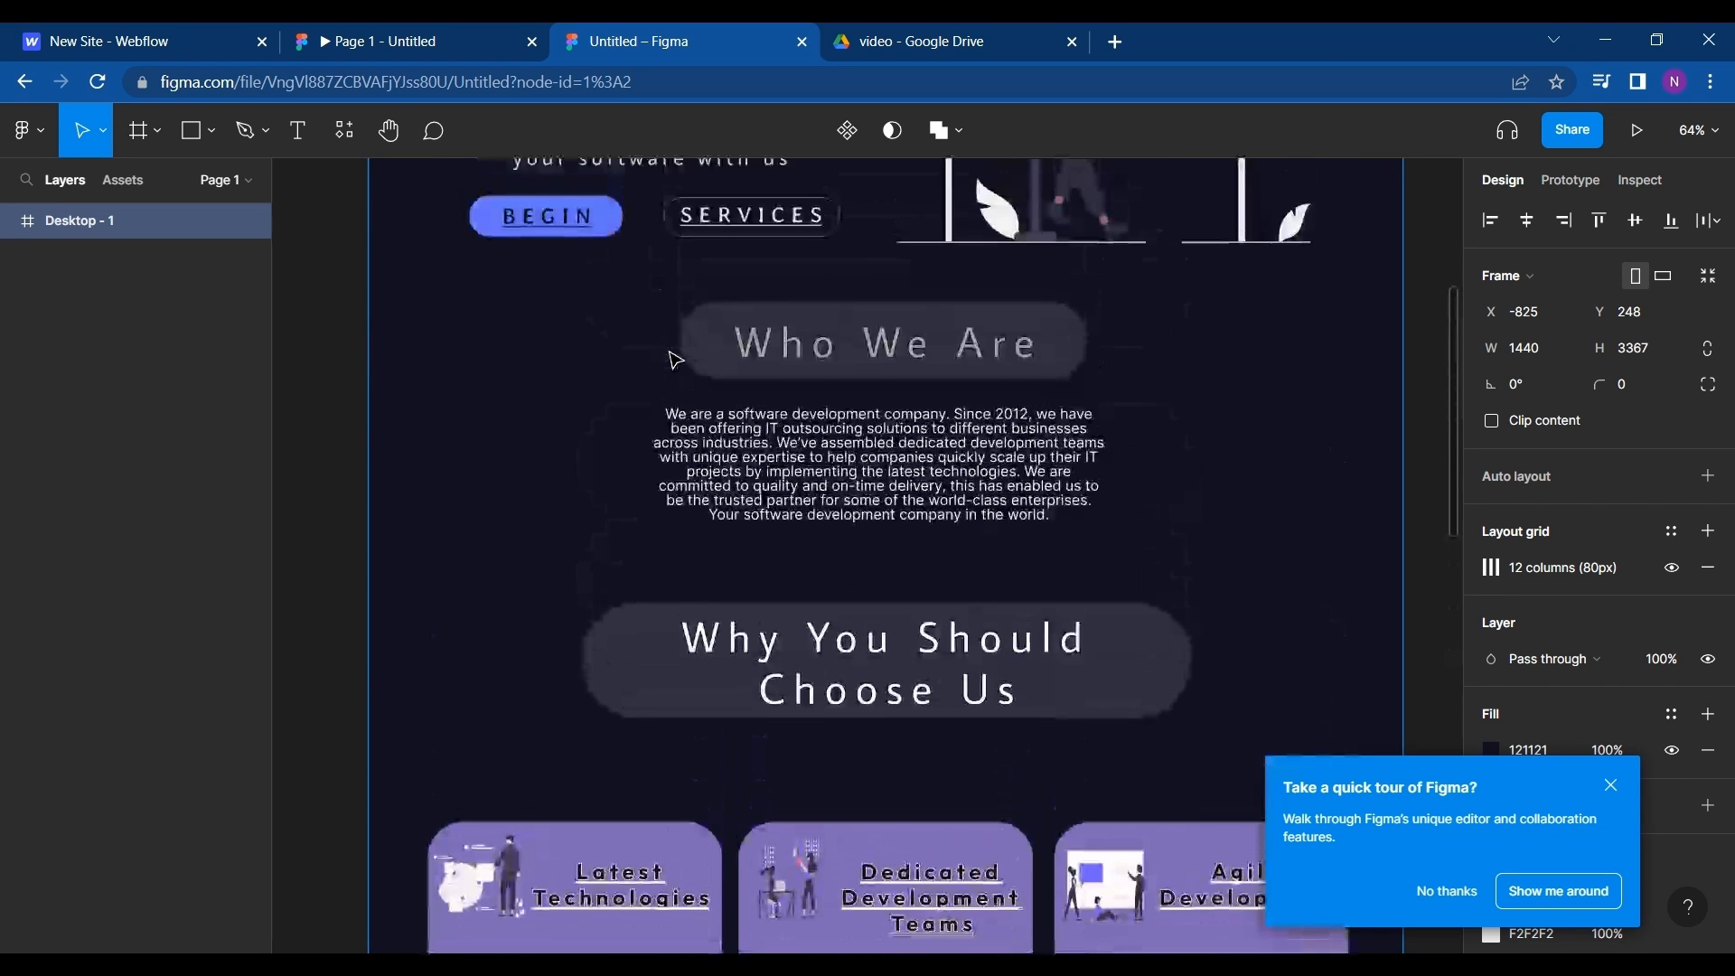
pyautogui.scroll(6, 676, 359)
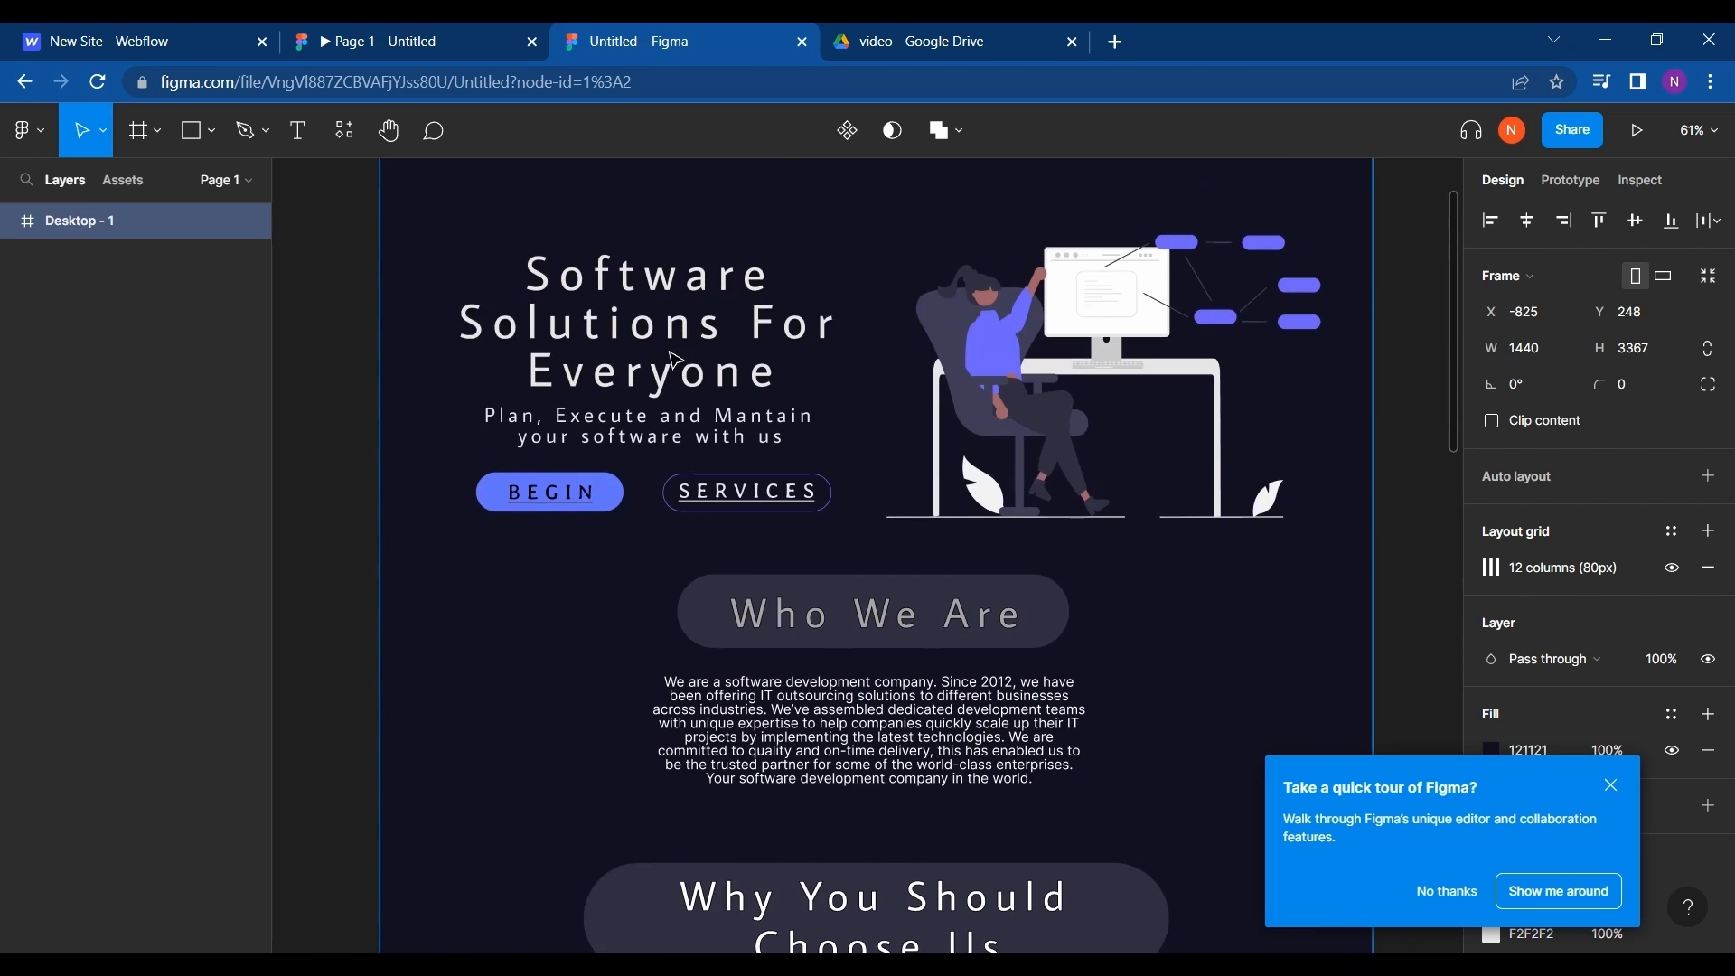
pyautogui.click(523, 33)
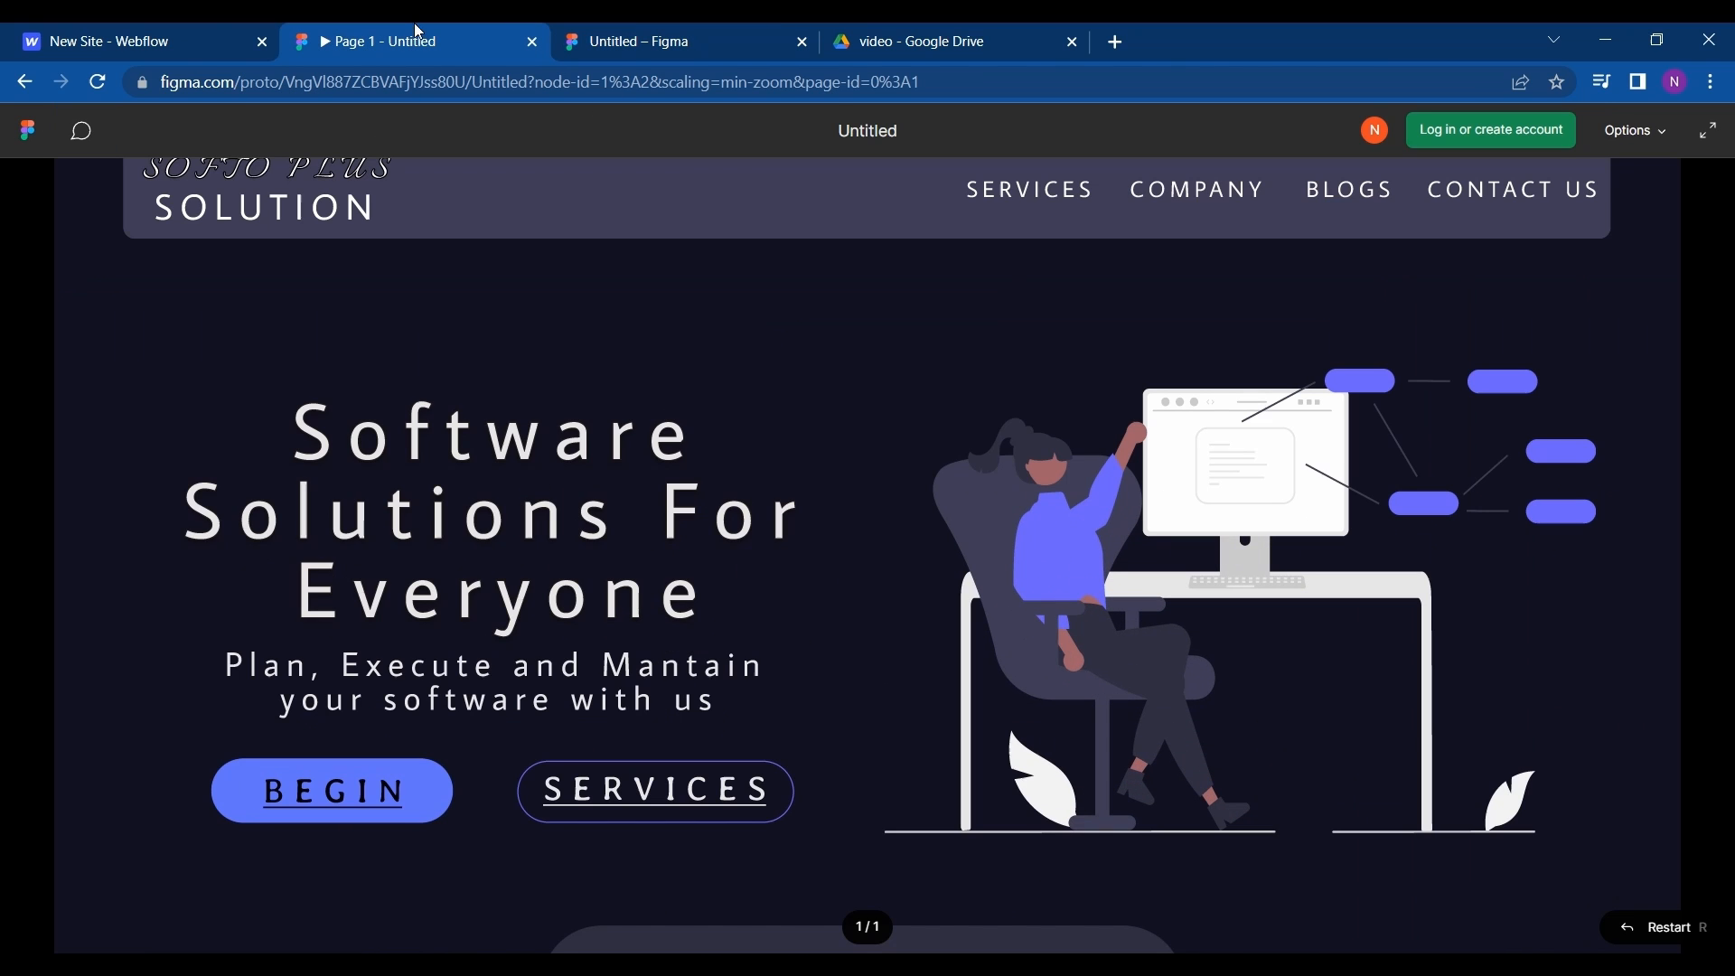
# - Switch to Webflow and choose the Blank Site preset from the recommended templates
pyautogui.click(202, 31)
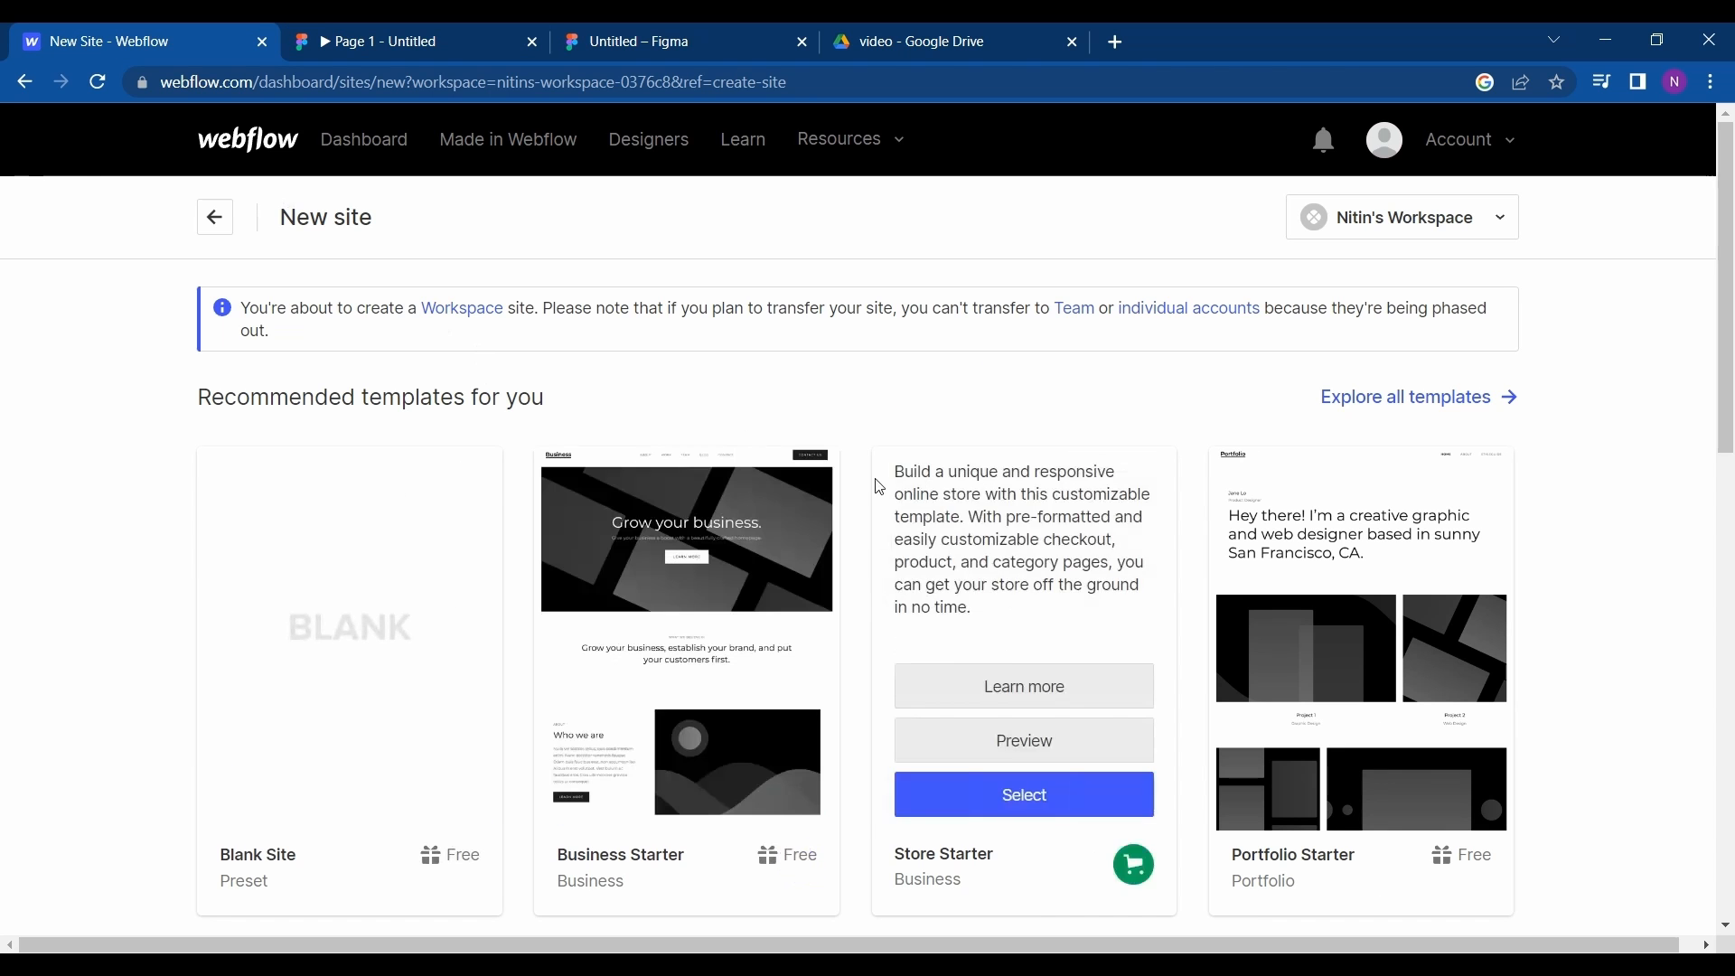
pyautogui.scroll(-3, 619, 406)
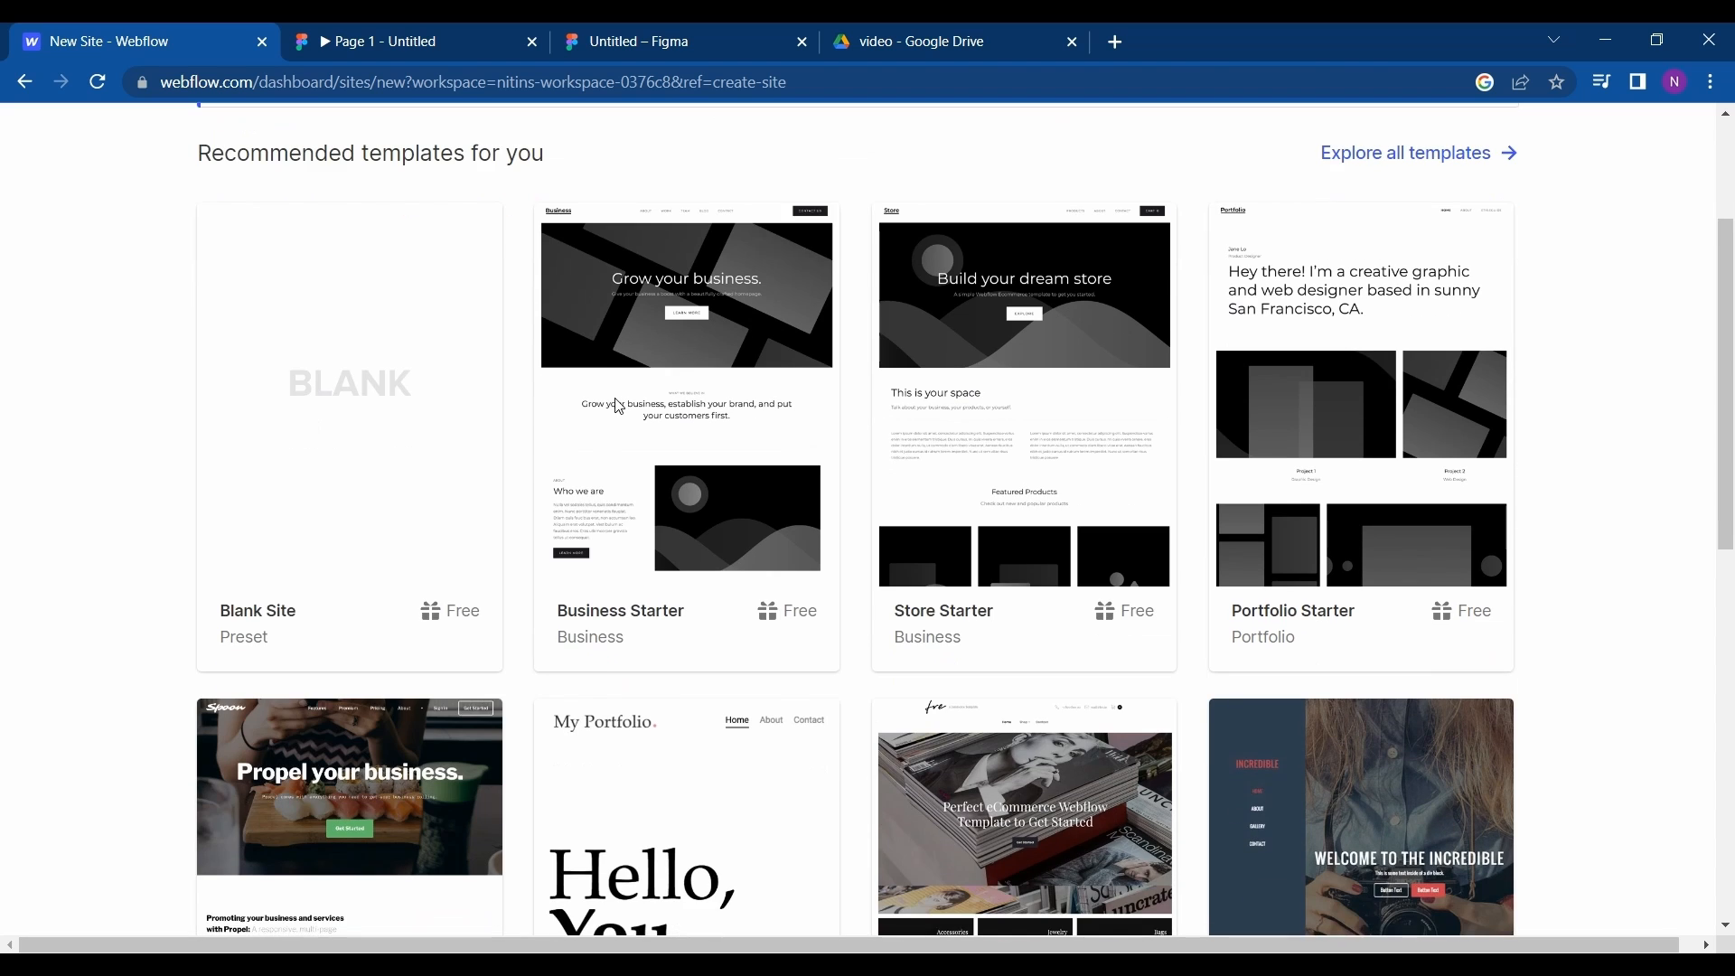
pyautogui.scroll(1, 617, 408)
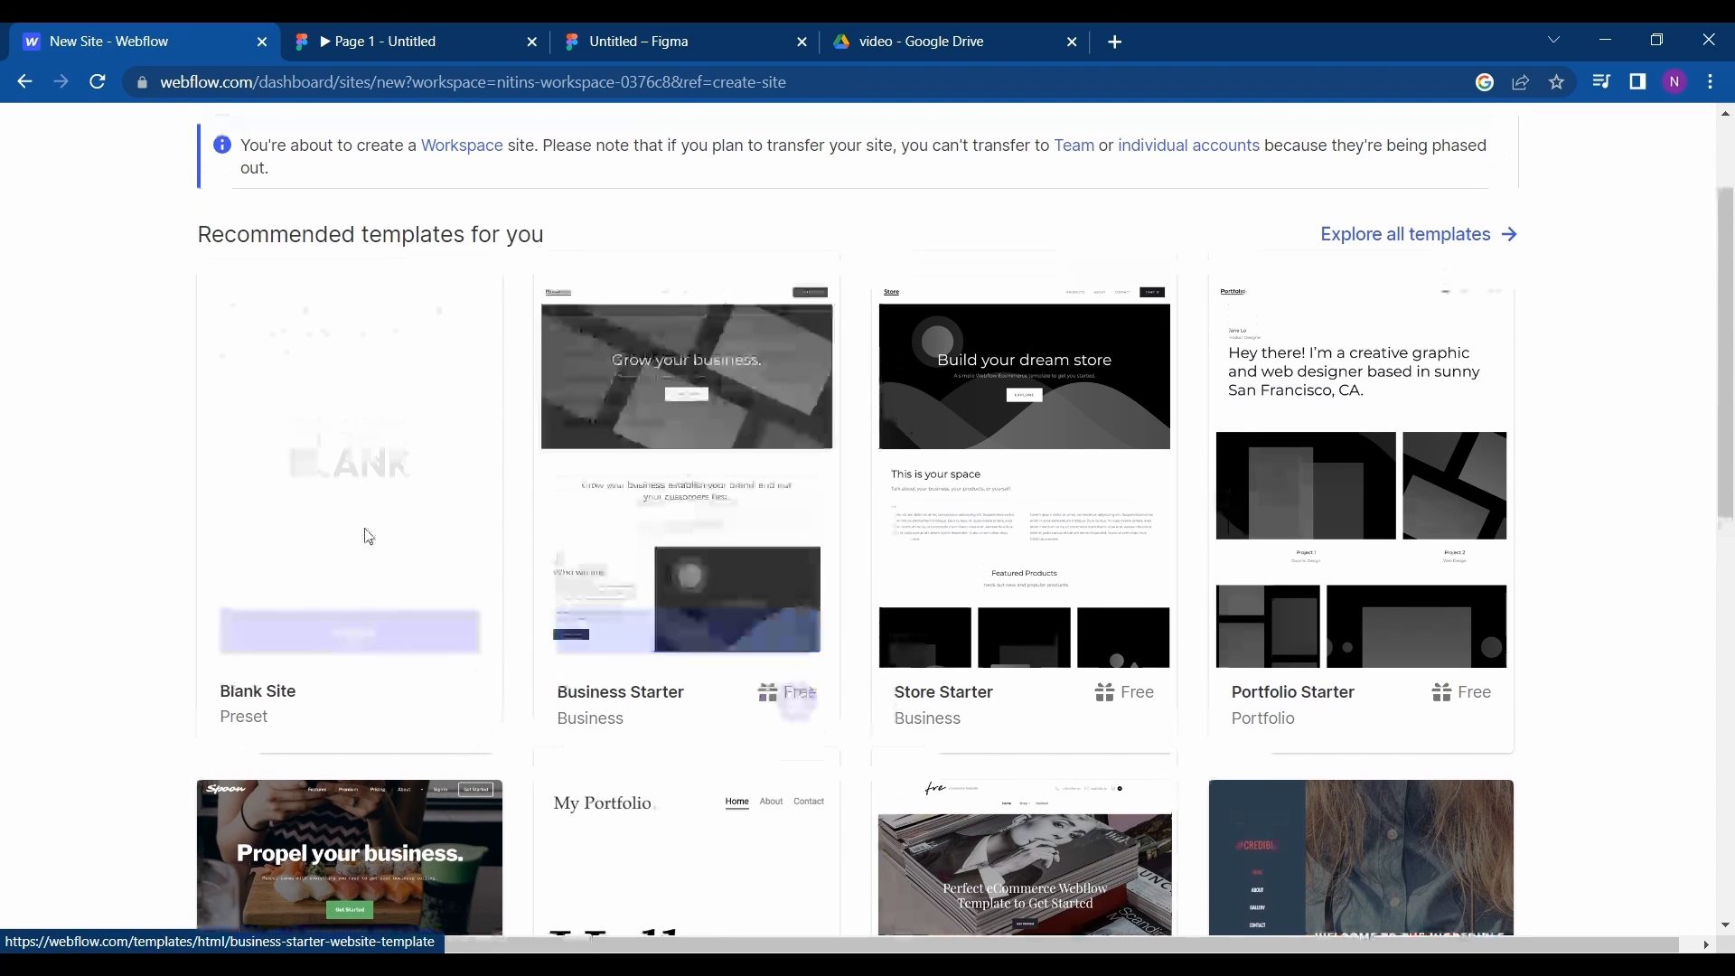
pyautogui.click(342, 638)
# - Name the new site demo and create it
pyautogui.click(732, 292)
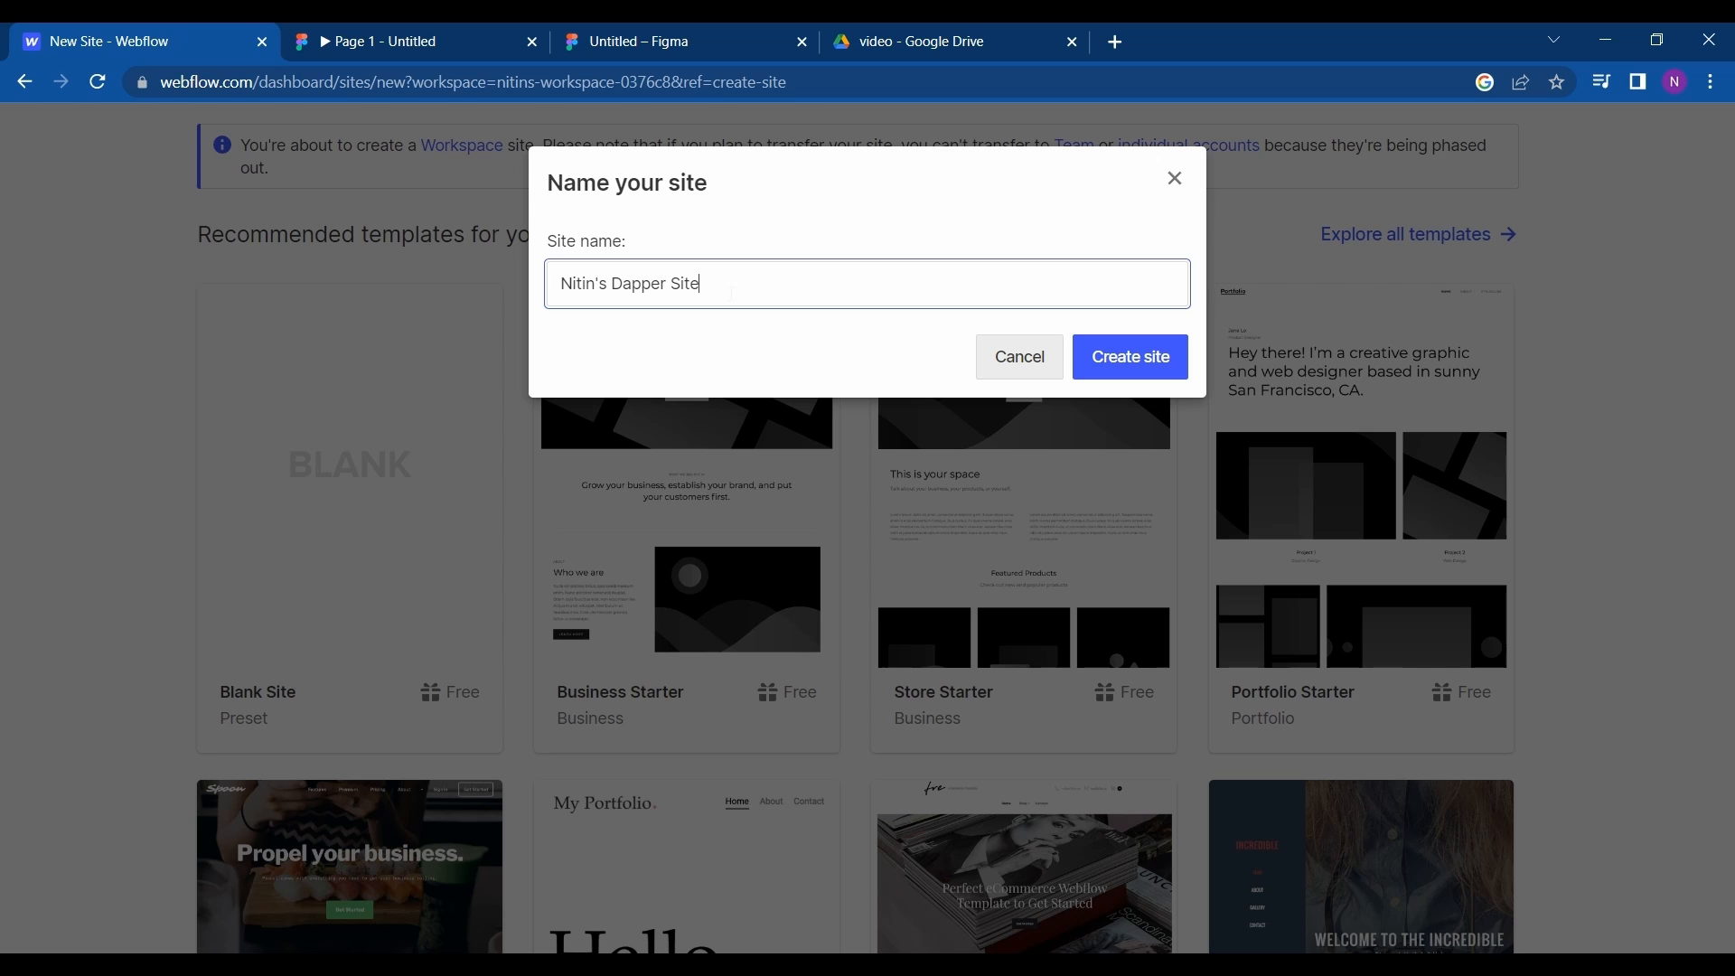
pyautogui.press('BackSpace')
pyautogui.press('BackSpace')
pyautogui.press('BackSpace')
pyautogui.press('BackSpace')
pyautogui.press('BackSpace')
pyautogui.press('BackSpace')
pyautogui.press('BackSpace')
pyautogui.press('BackSpace')
pyautogui.press('BackSpace')
pyautogui.press('BackSpace')
pyautogui.press('BackSpace')
pyautogui.press('BackSpace')
pyautogui.press('BackSpace')
pyautogui.press('BackSpace')
pyautogui.press('BackSpace')
pyautogui.press('BackSpace')
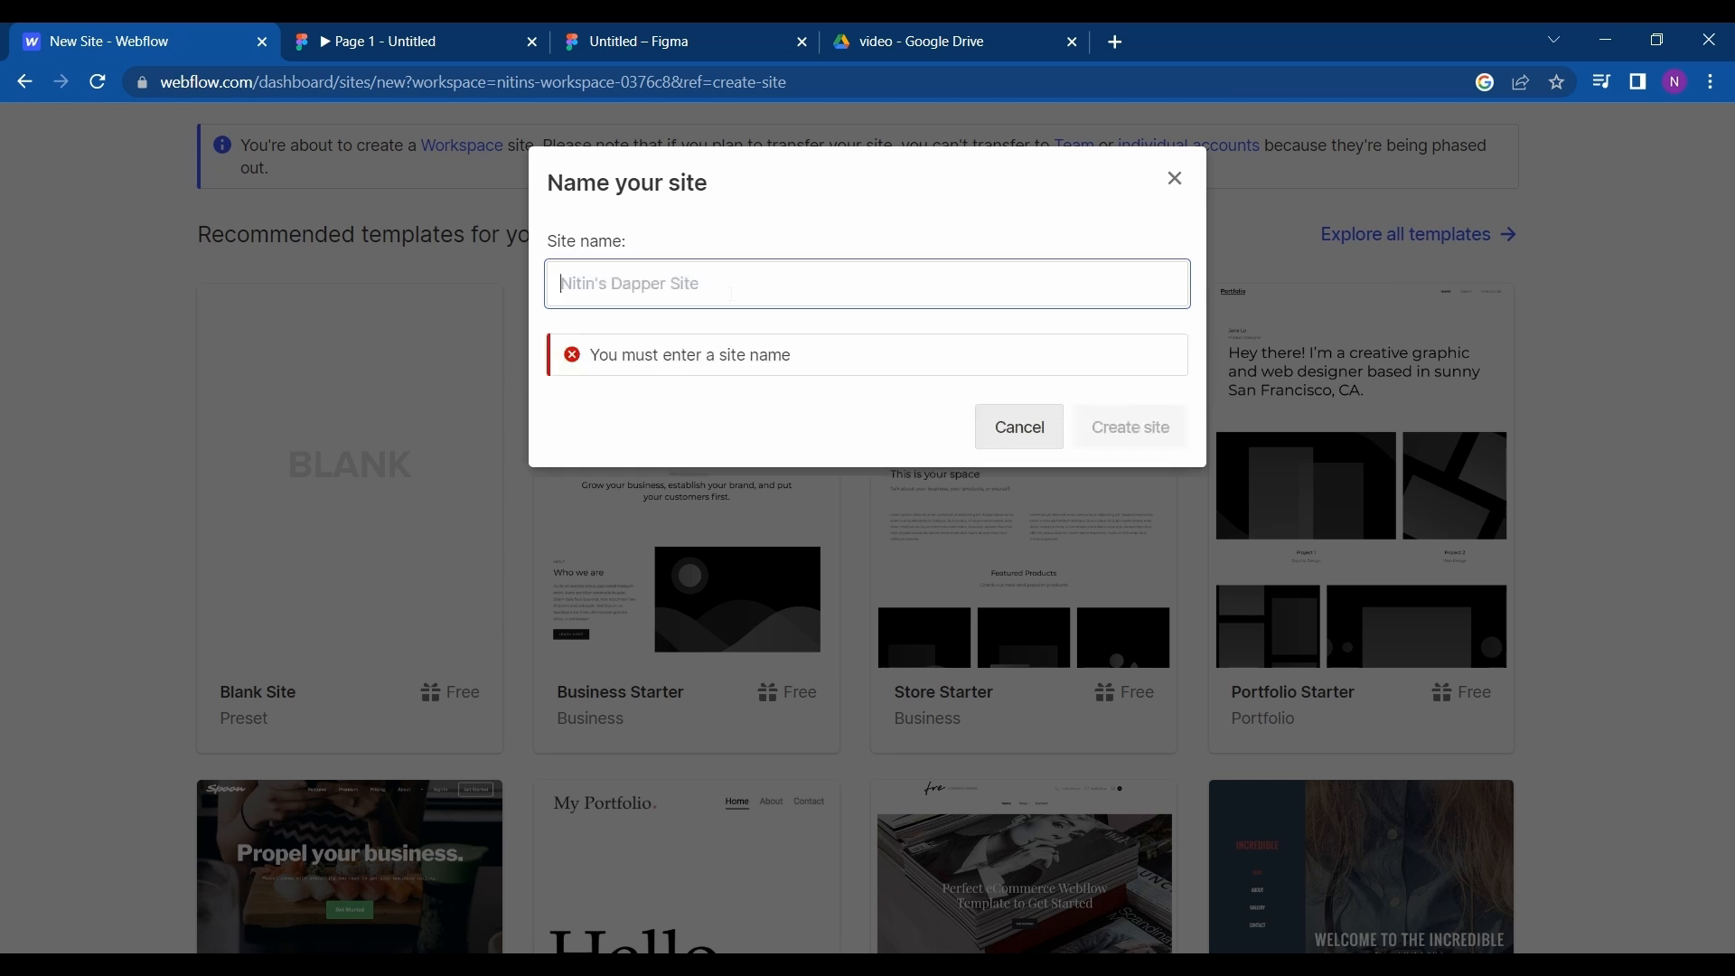
pyautogui.write('demo')
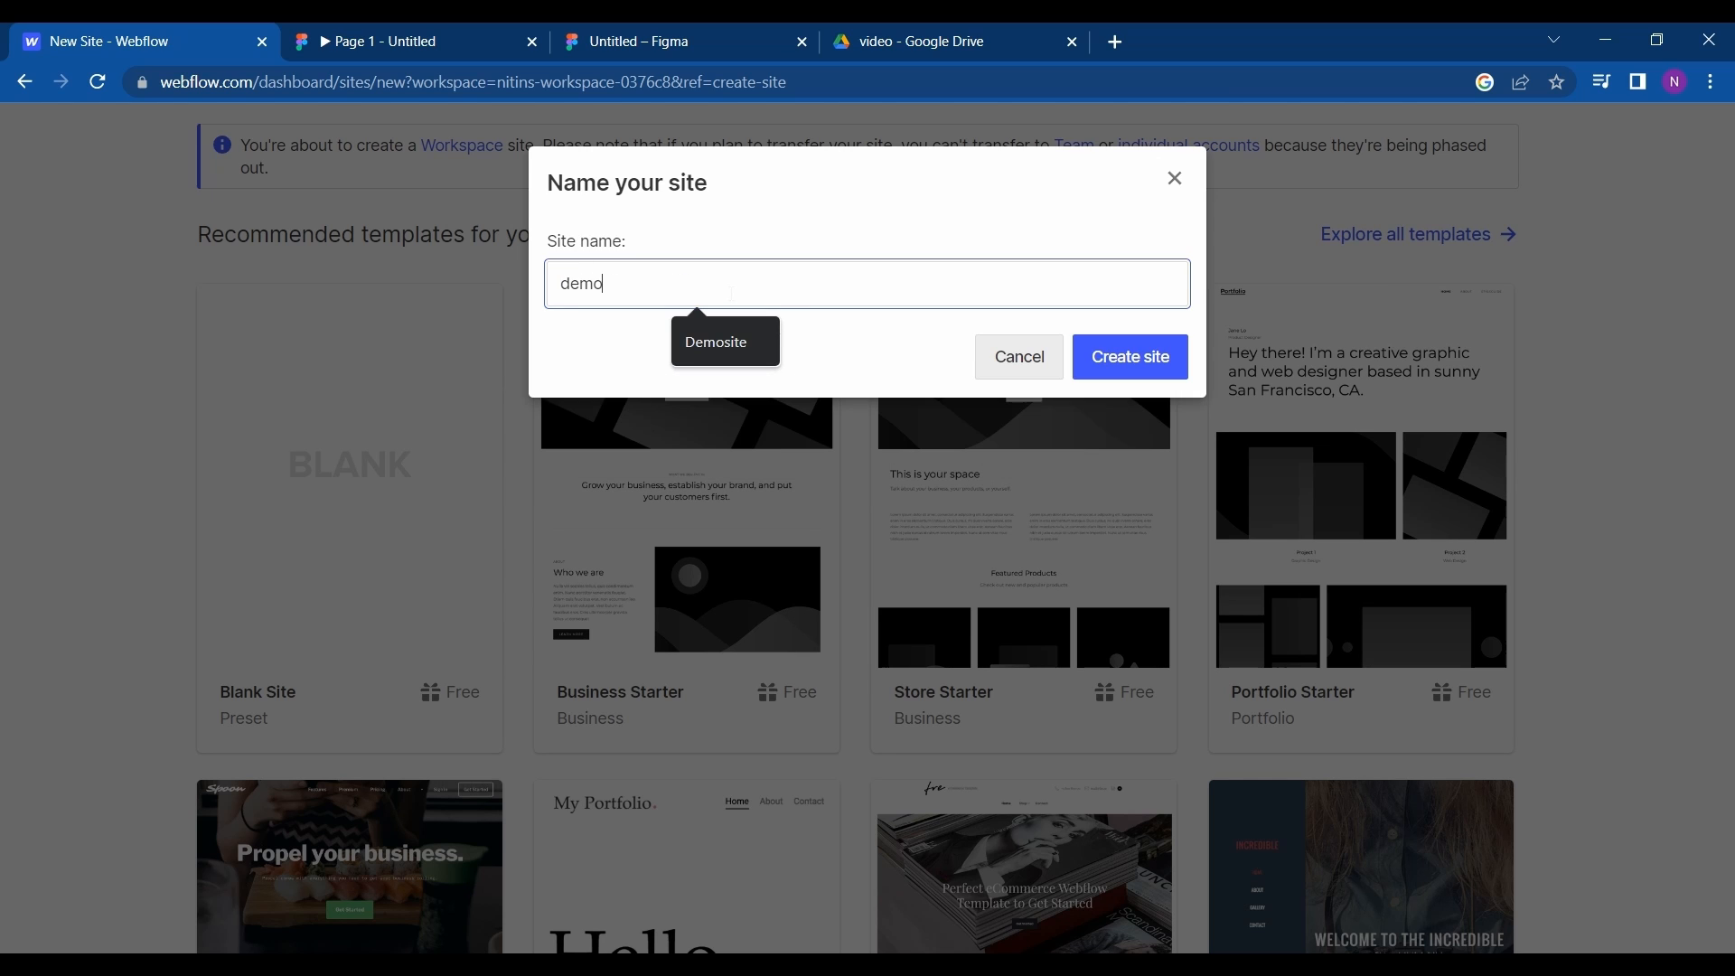
pyautogui.click(1132, 360)
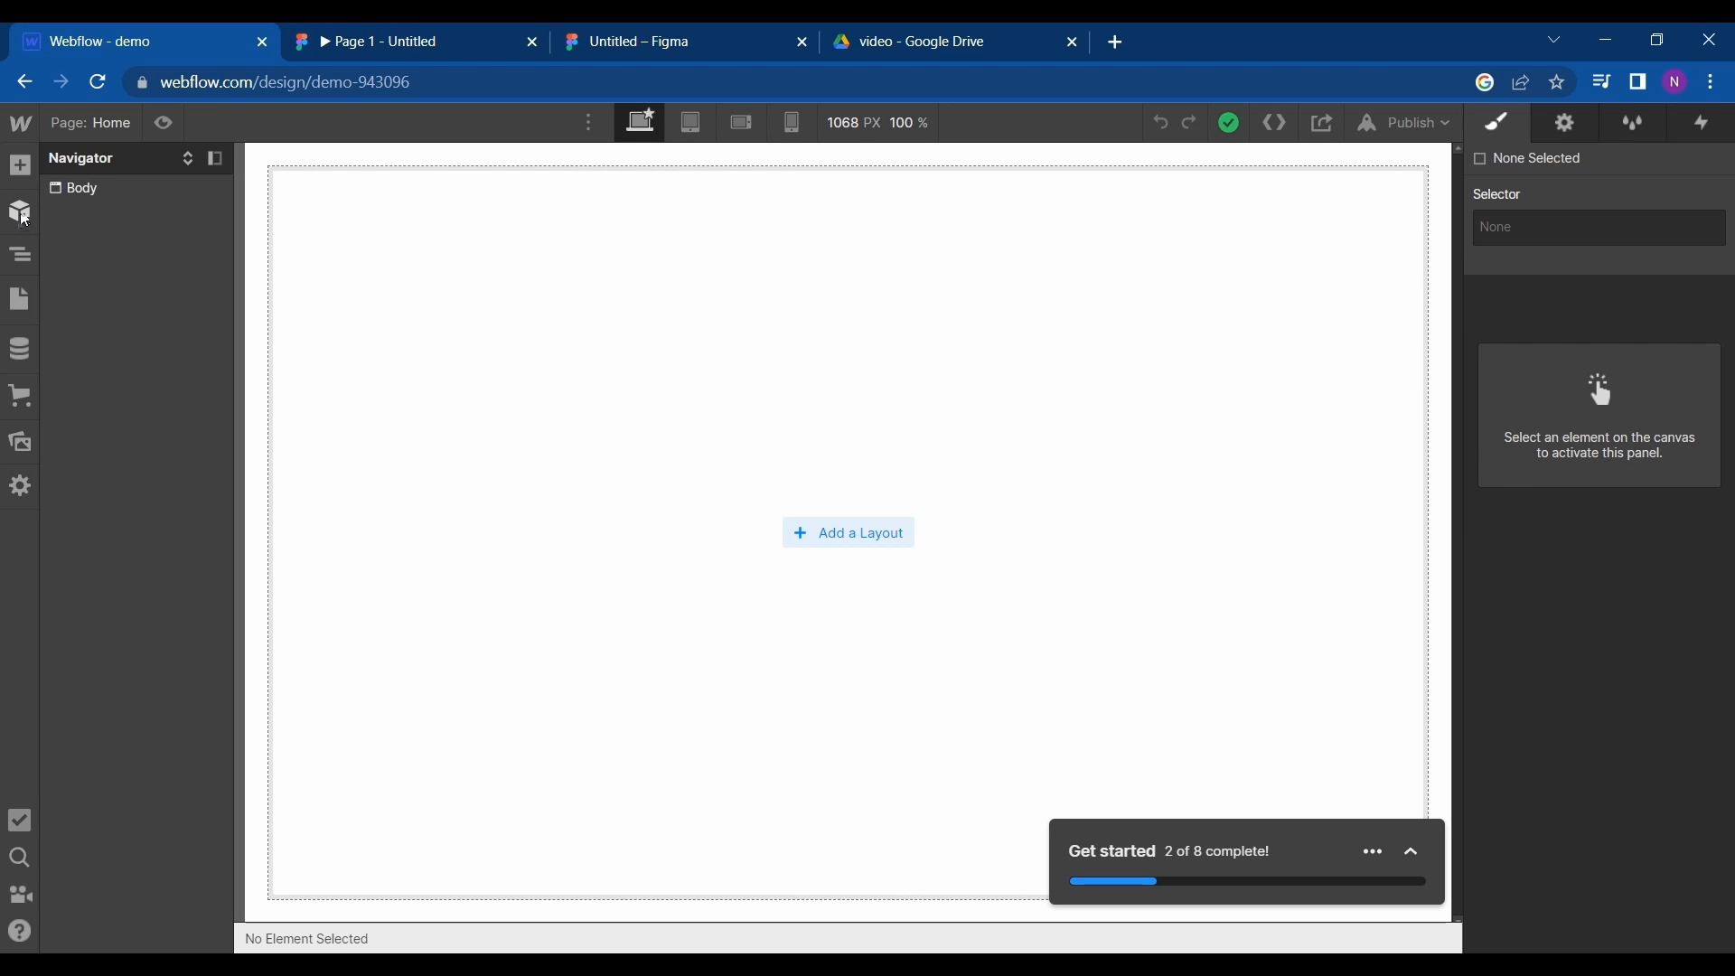
# - Open the list of addable elements and check the header design in the Figma prototype
pyautogui.click(20, 165)
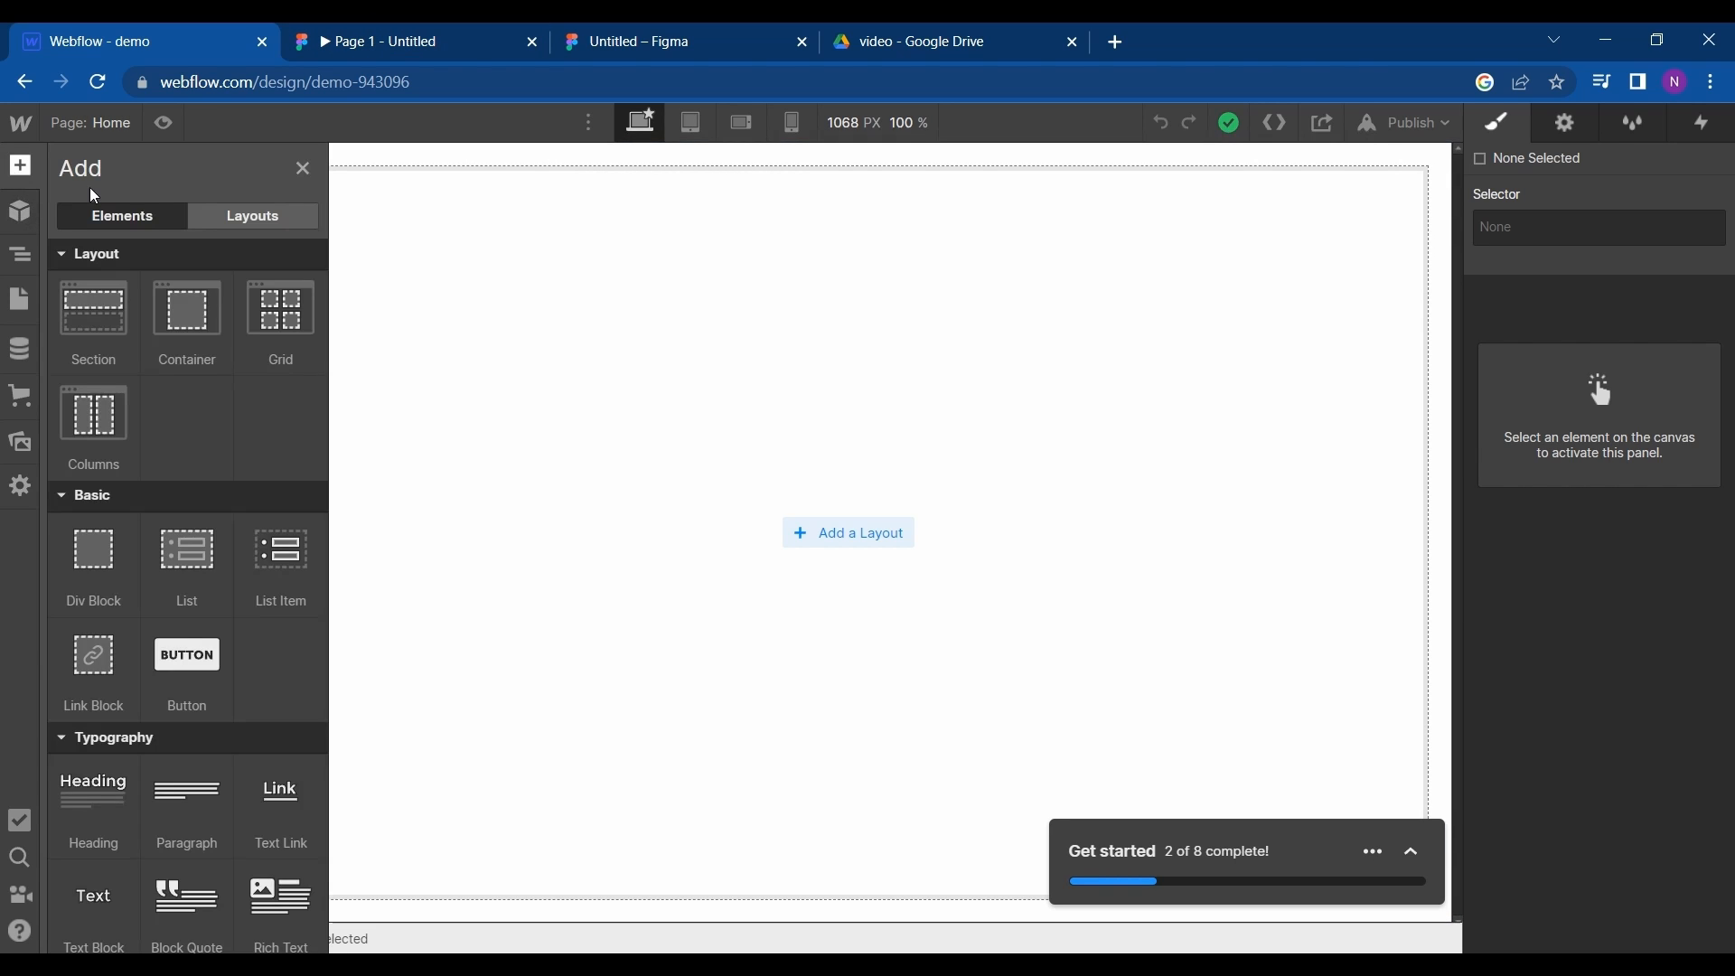
pyautogui.scroll(-4, 219, 498)
pyautogui.click(403, 32)
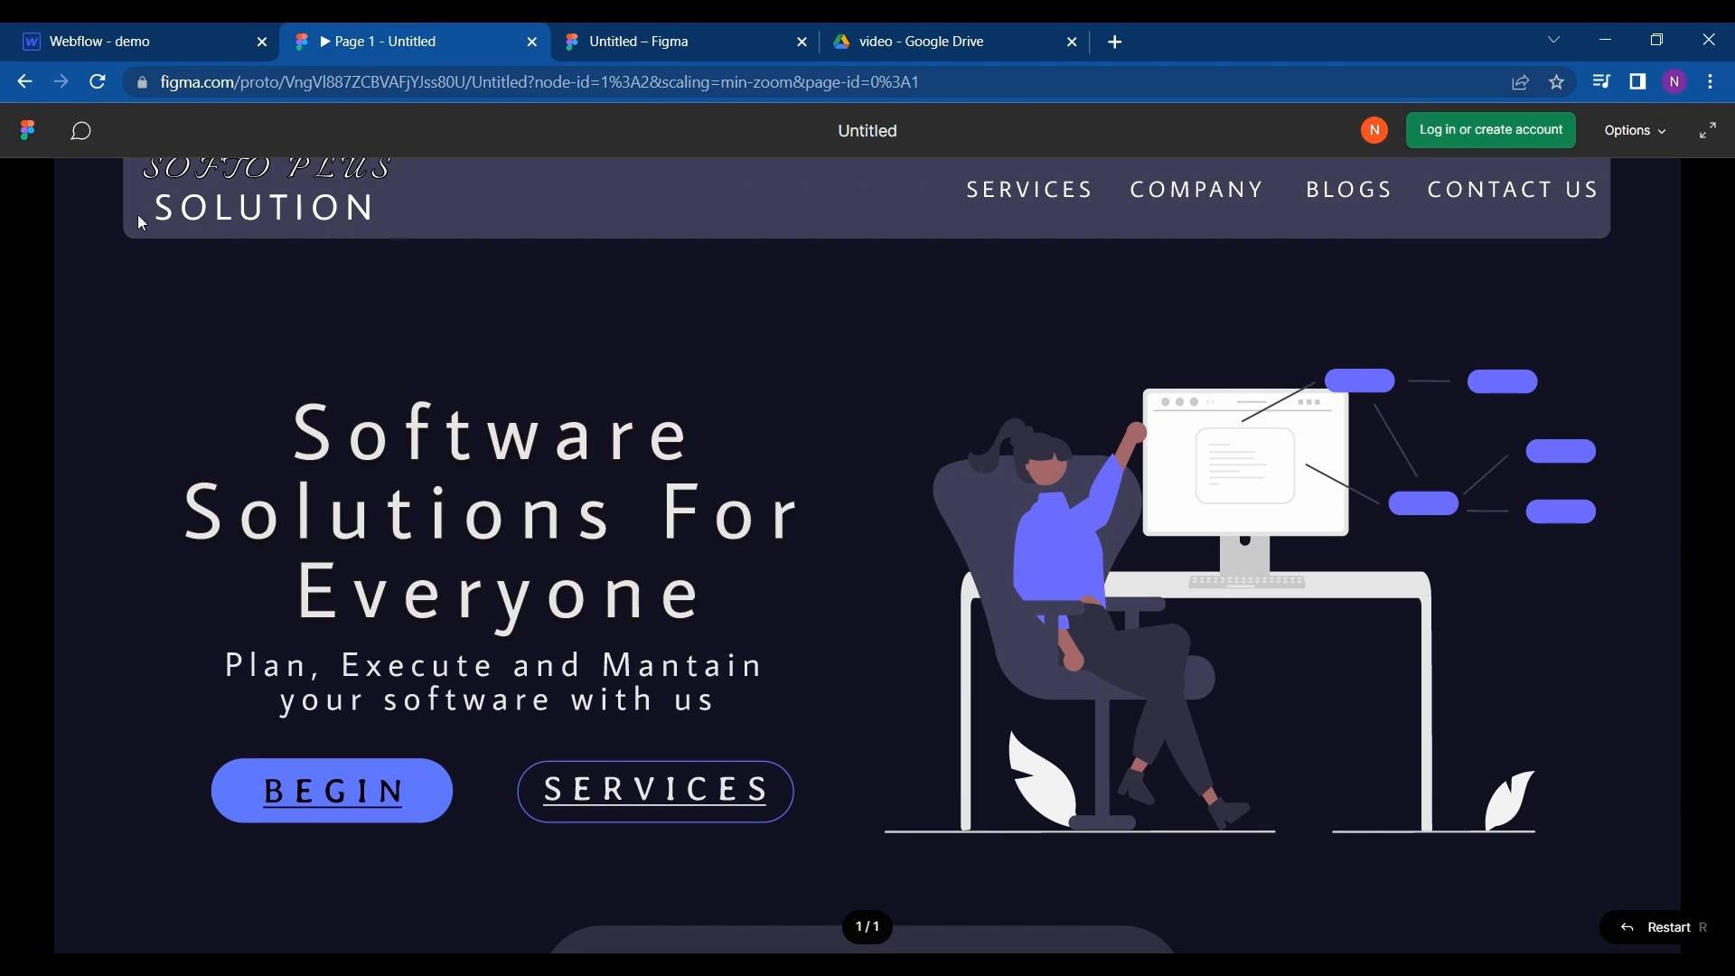
pyautogui.scroll(-1, 1116, 202)
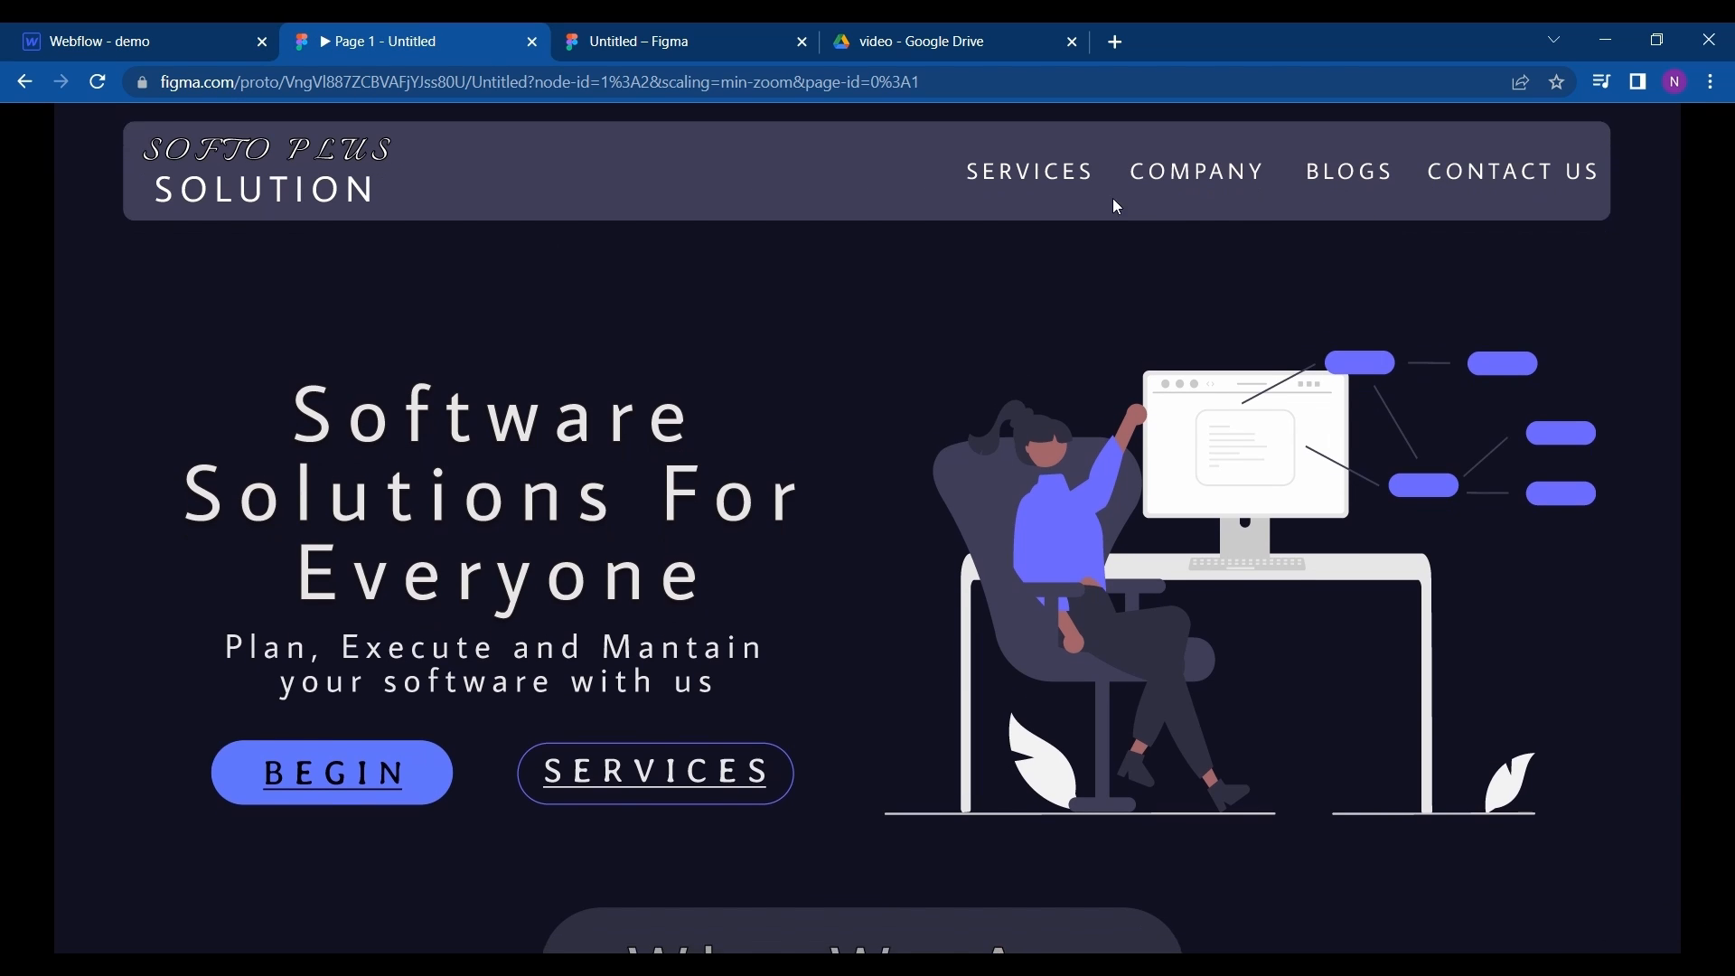
pyautogui.scroll(1, 1140, 222)
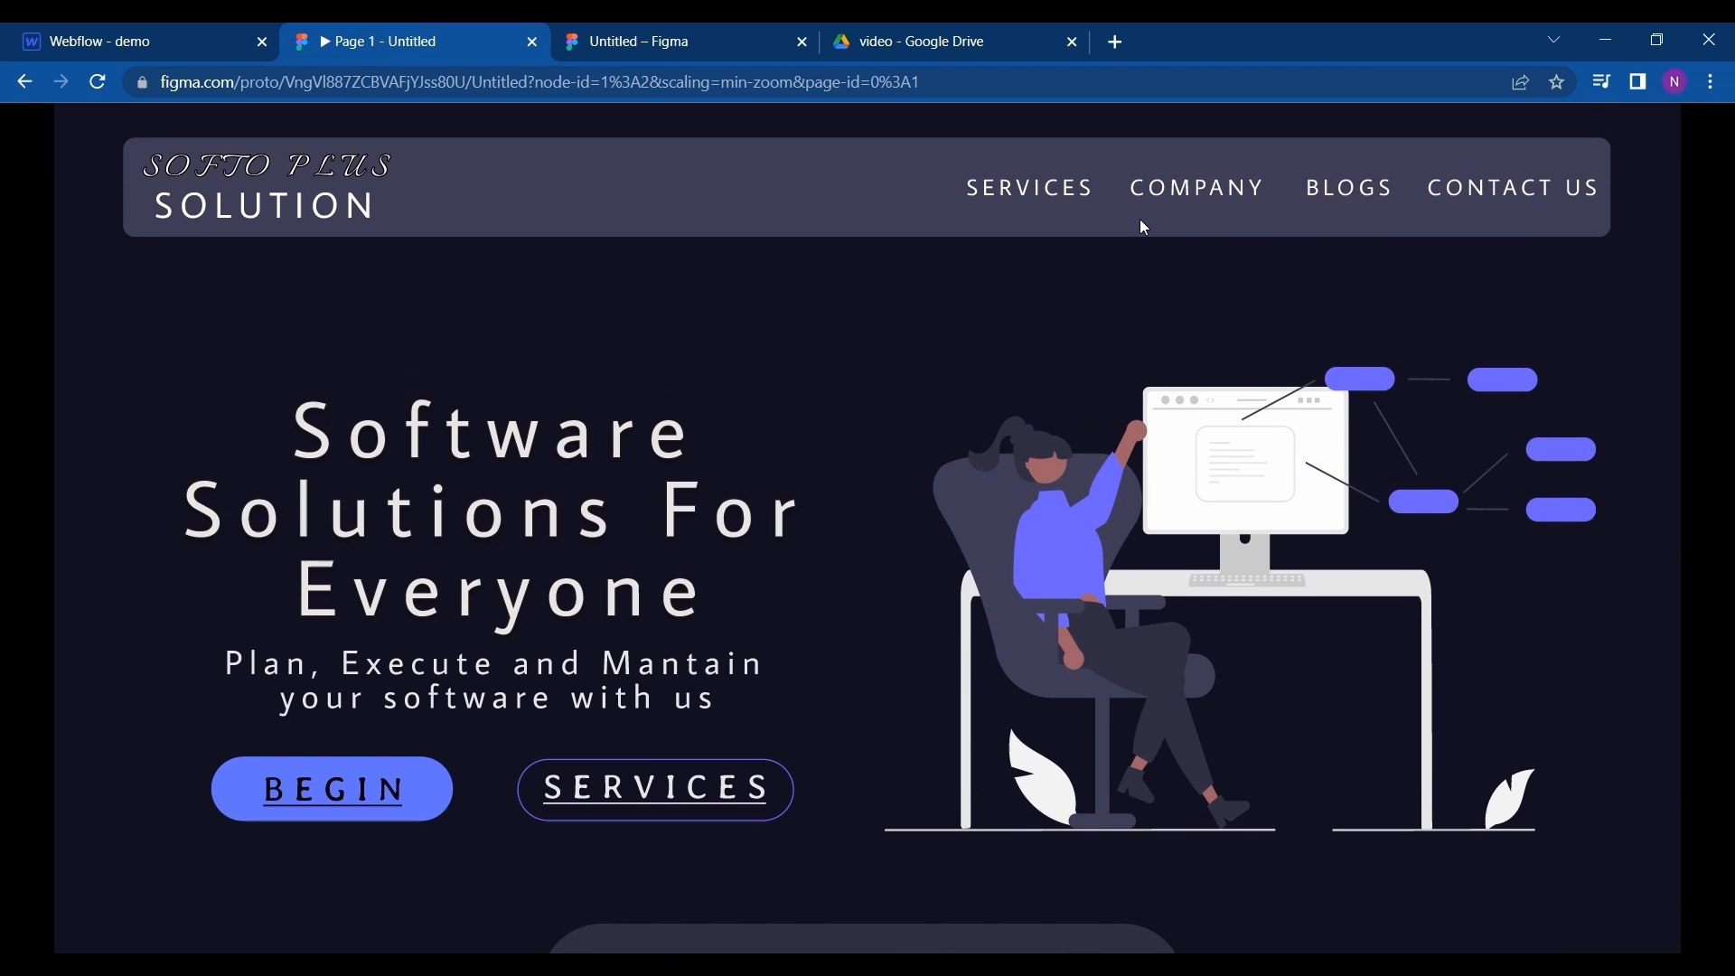
# - Switch to Webflow and add a Navbar component at the top of the page body
pyautogui.click(131, 36)
pyautogui.scroll(-4, 208, 787)
pyautogui.scroll(-2, 208, 787)
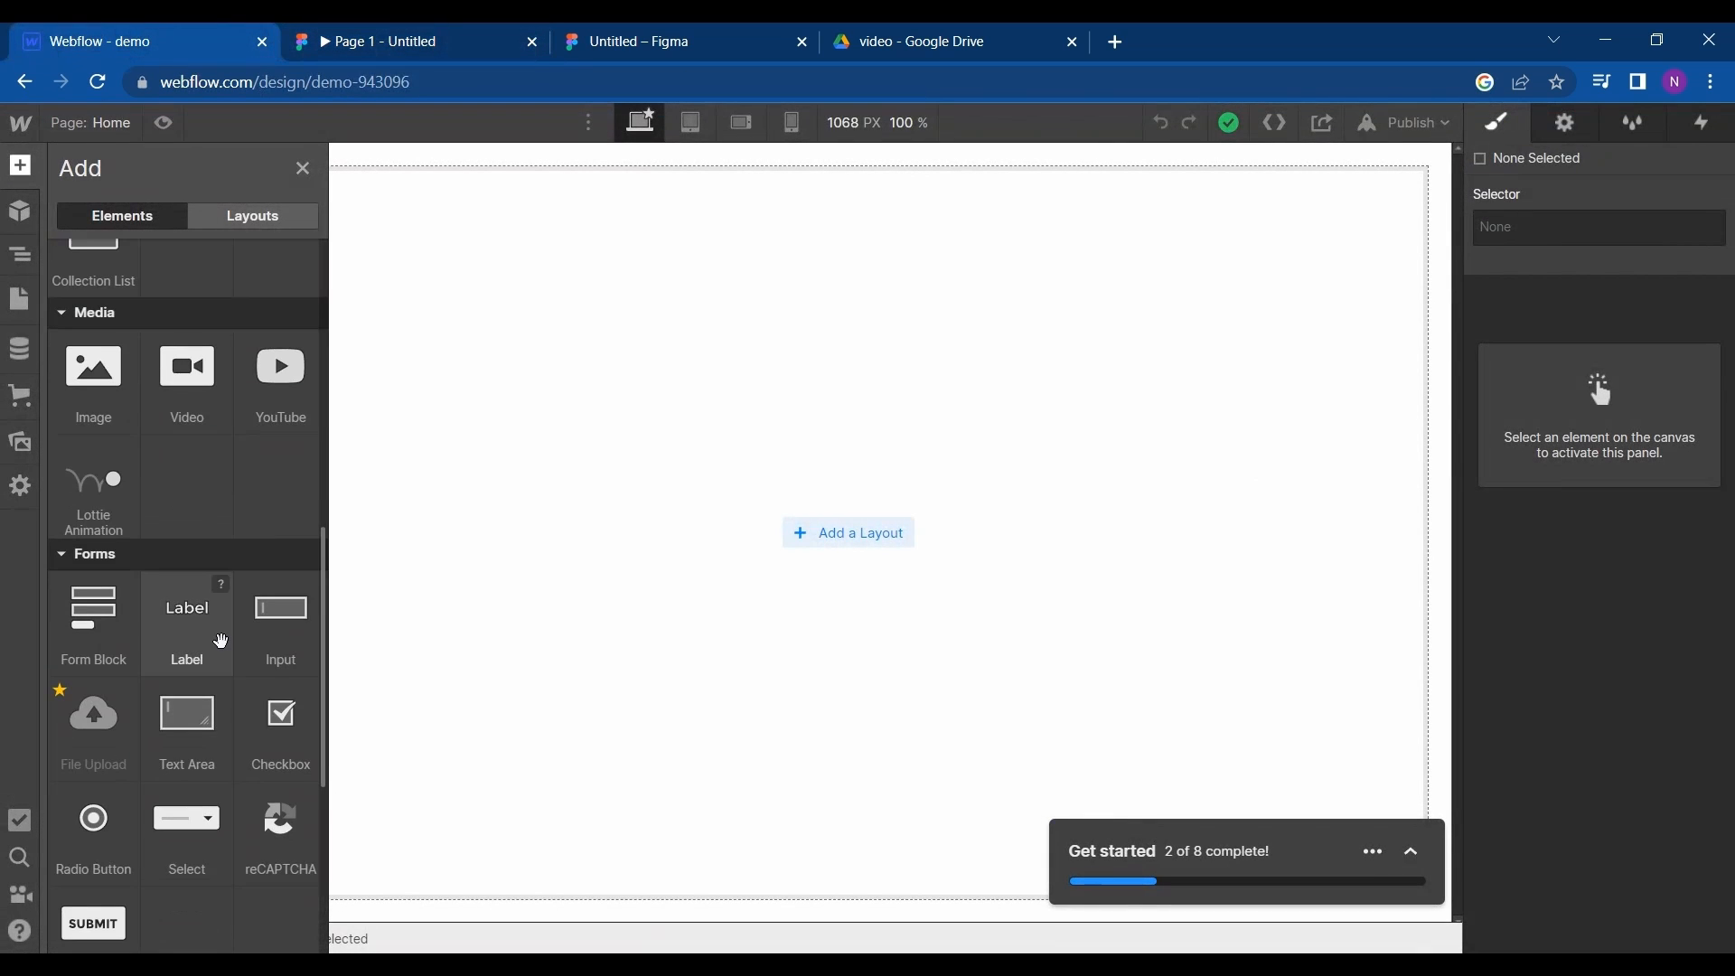
pyautogui.scroll(1, 220, 639)
pyautogui.scroll(-2, 220, 639)
pyautogui.scroll(-4, 172, 869)
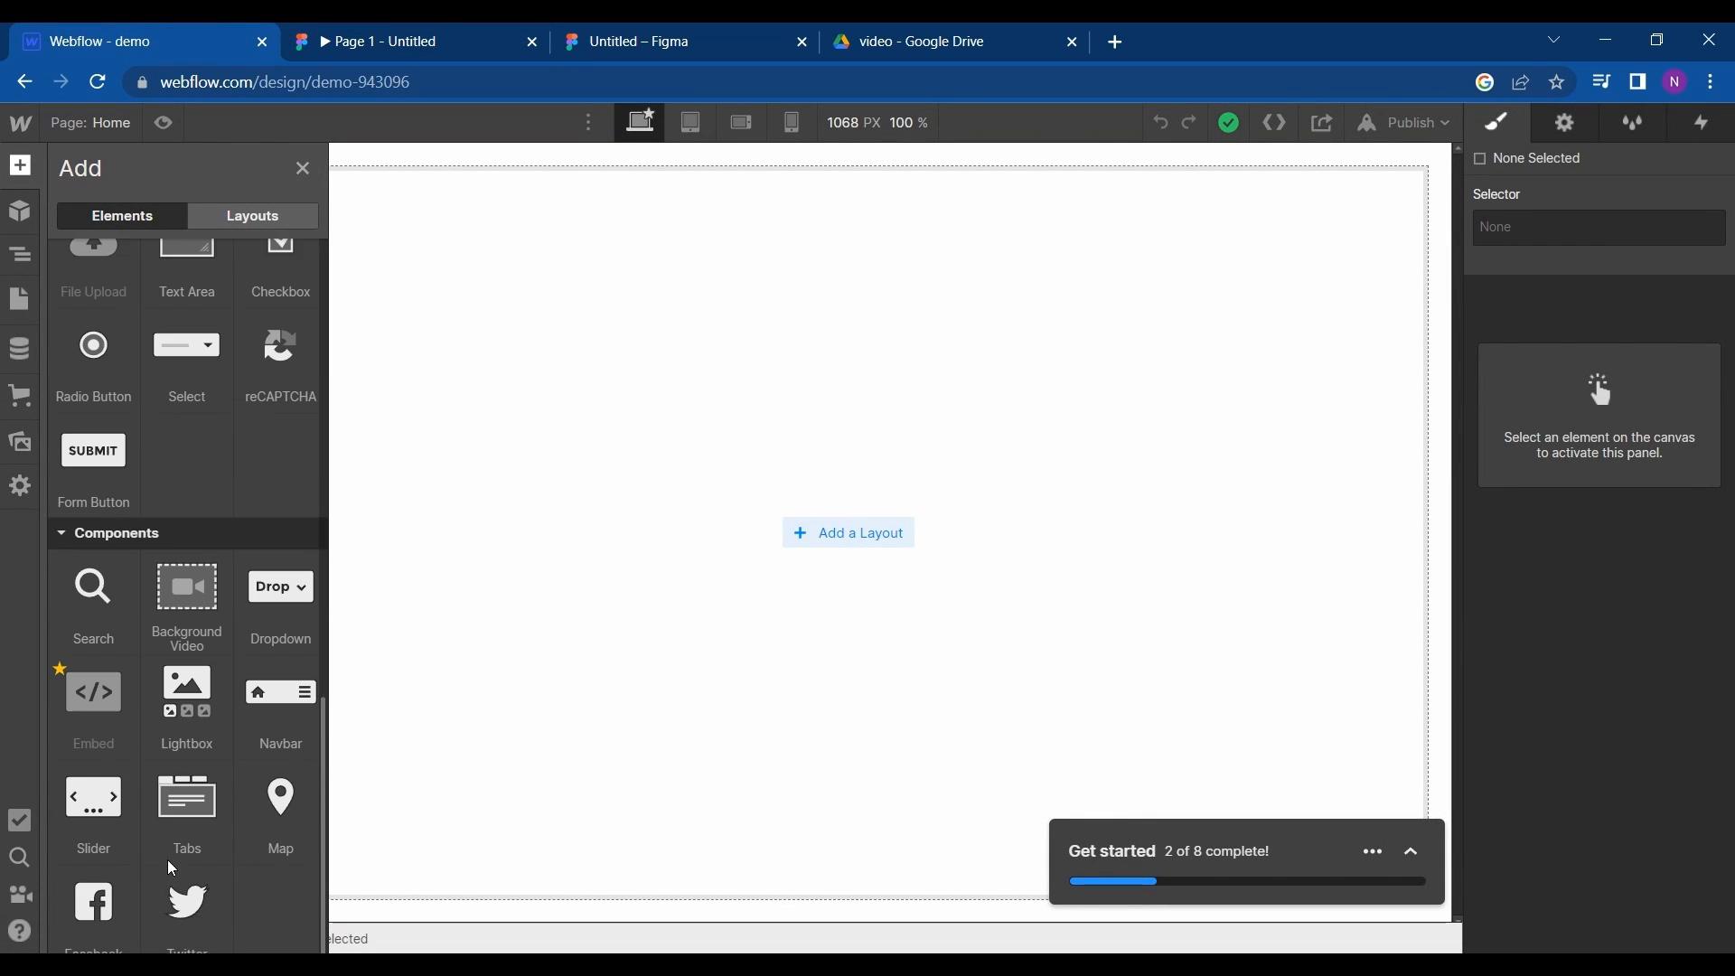
pyautogui.moveTo(281, 727); pyautogui.dragTo(645, 170)
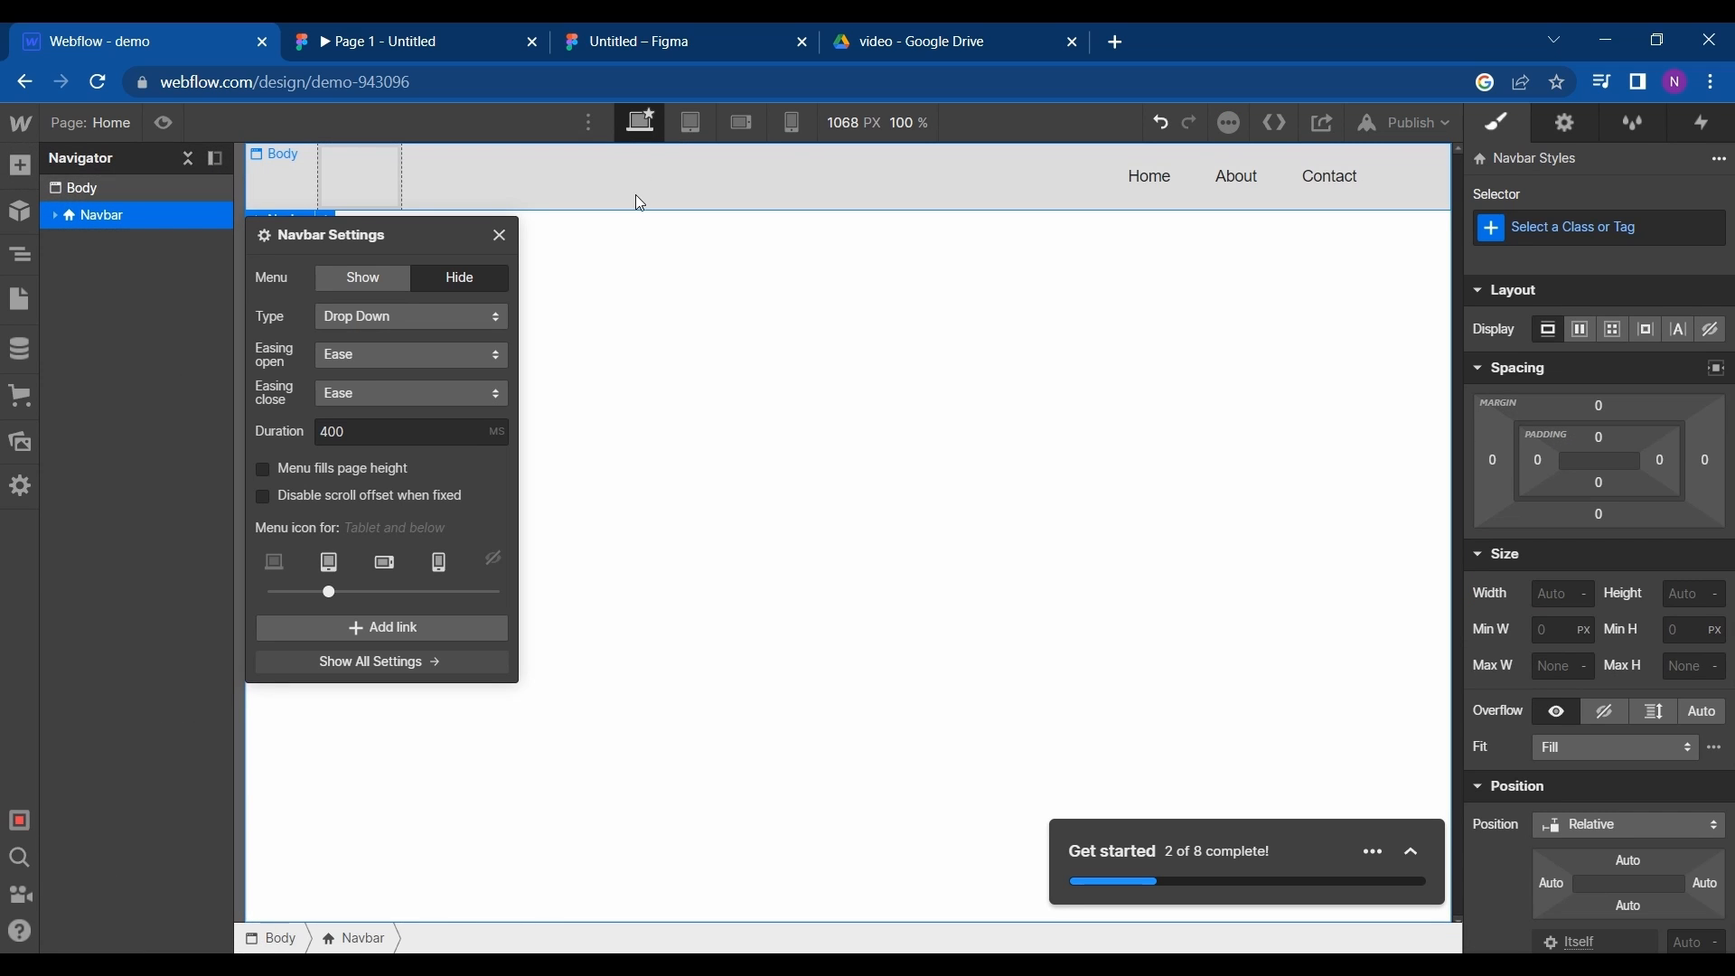
# - Check the header's side margins in the Figma prototype and set the Webflow Body's left and right padding to 57
pyautogui.click(410, 39)
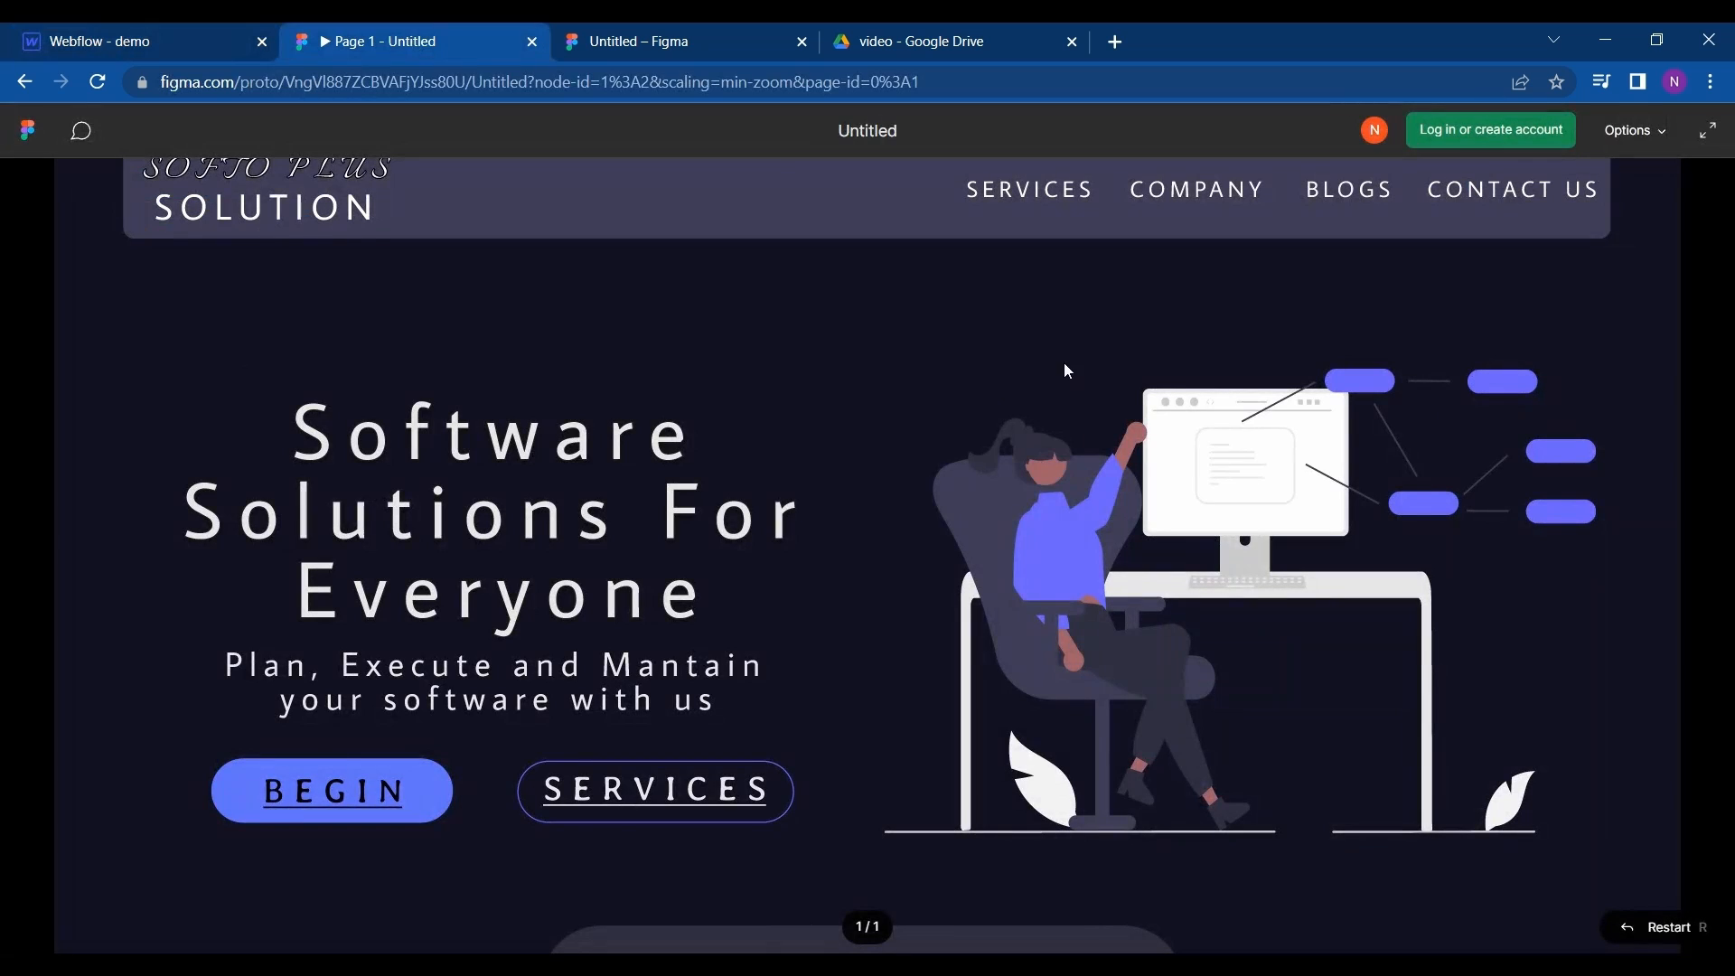
pyautogui.click(113, 29)
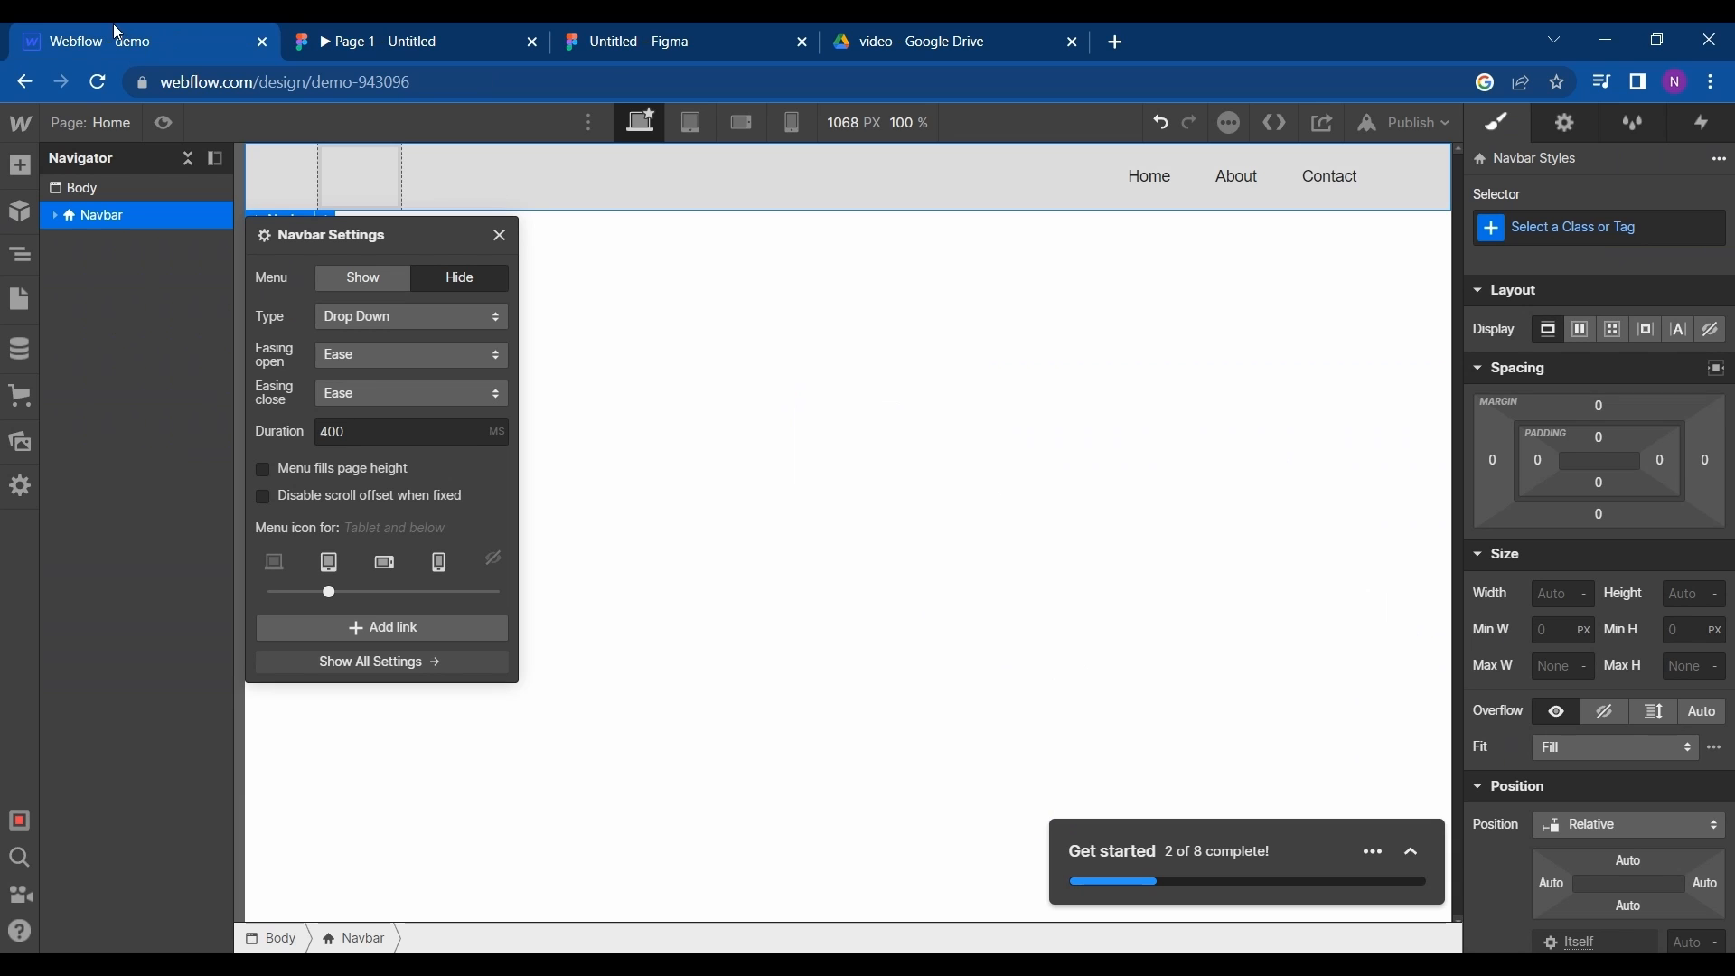
pyautogui.click(126, 190)
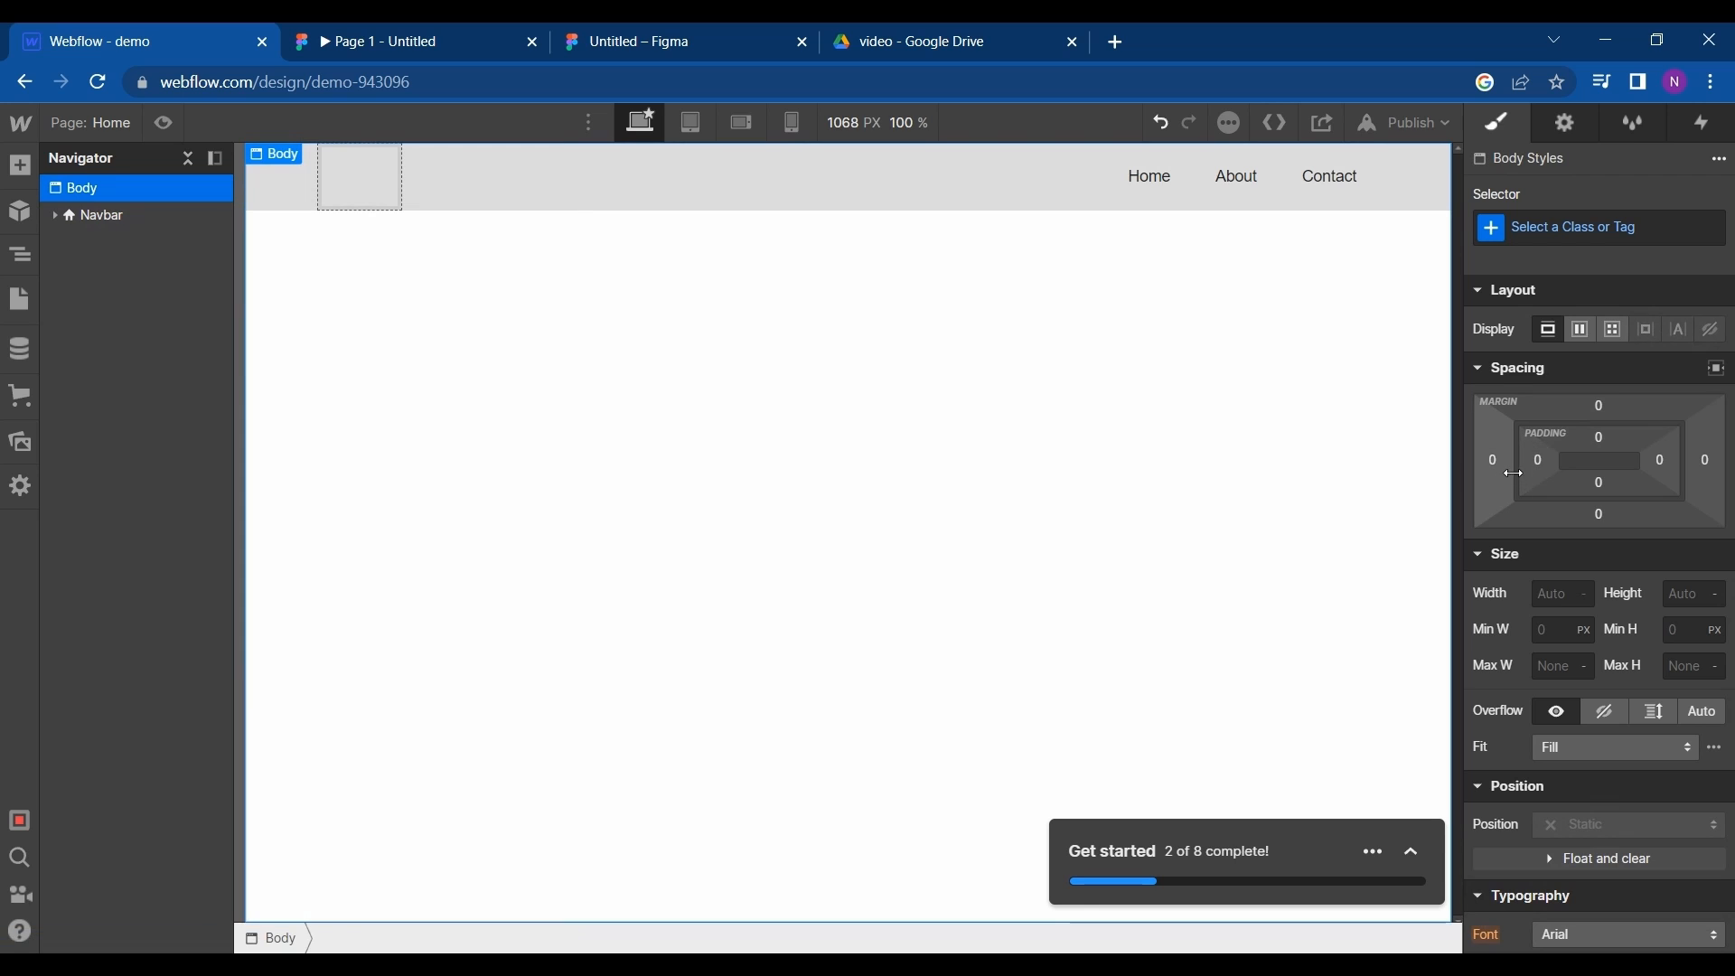
pyautogui.moveTo(1557, 461)
pyautogui.mouseDown()
pyautogui.moveTo(1588, 463)
pyautogui.moveTo(1532, 472)
pyautogui.mouseUp()
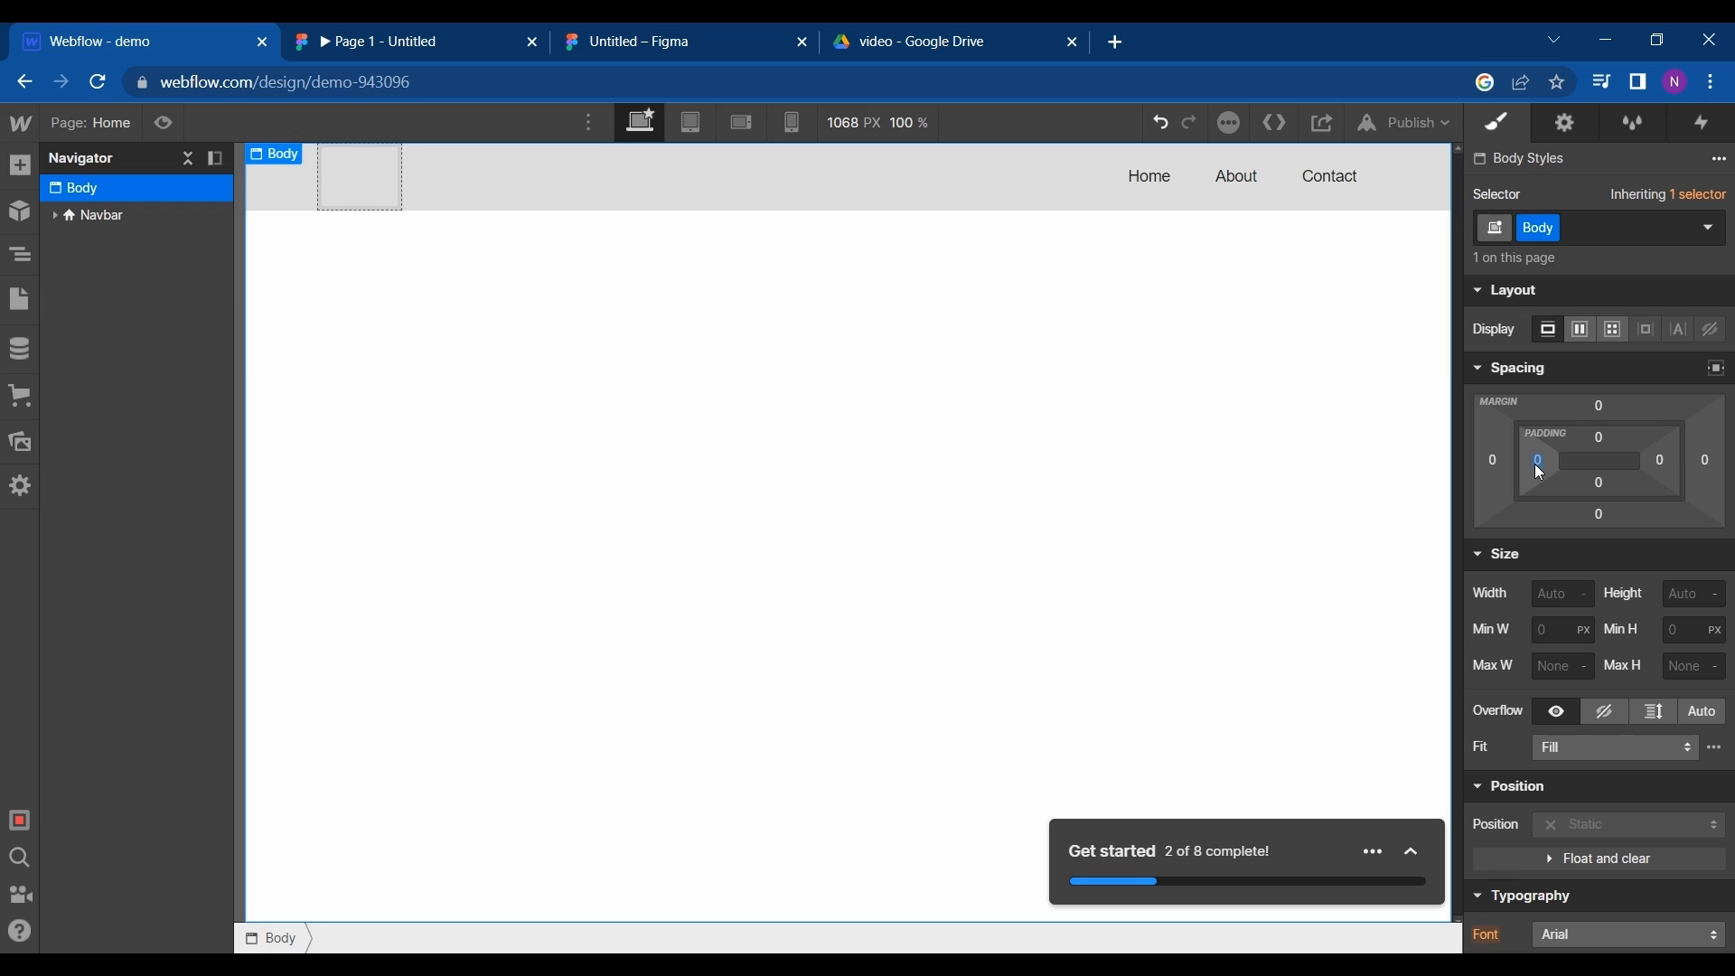
pyautogui.moveTo(1540, 470); pyautogui.dragTo(1616, 466)
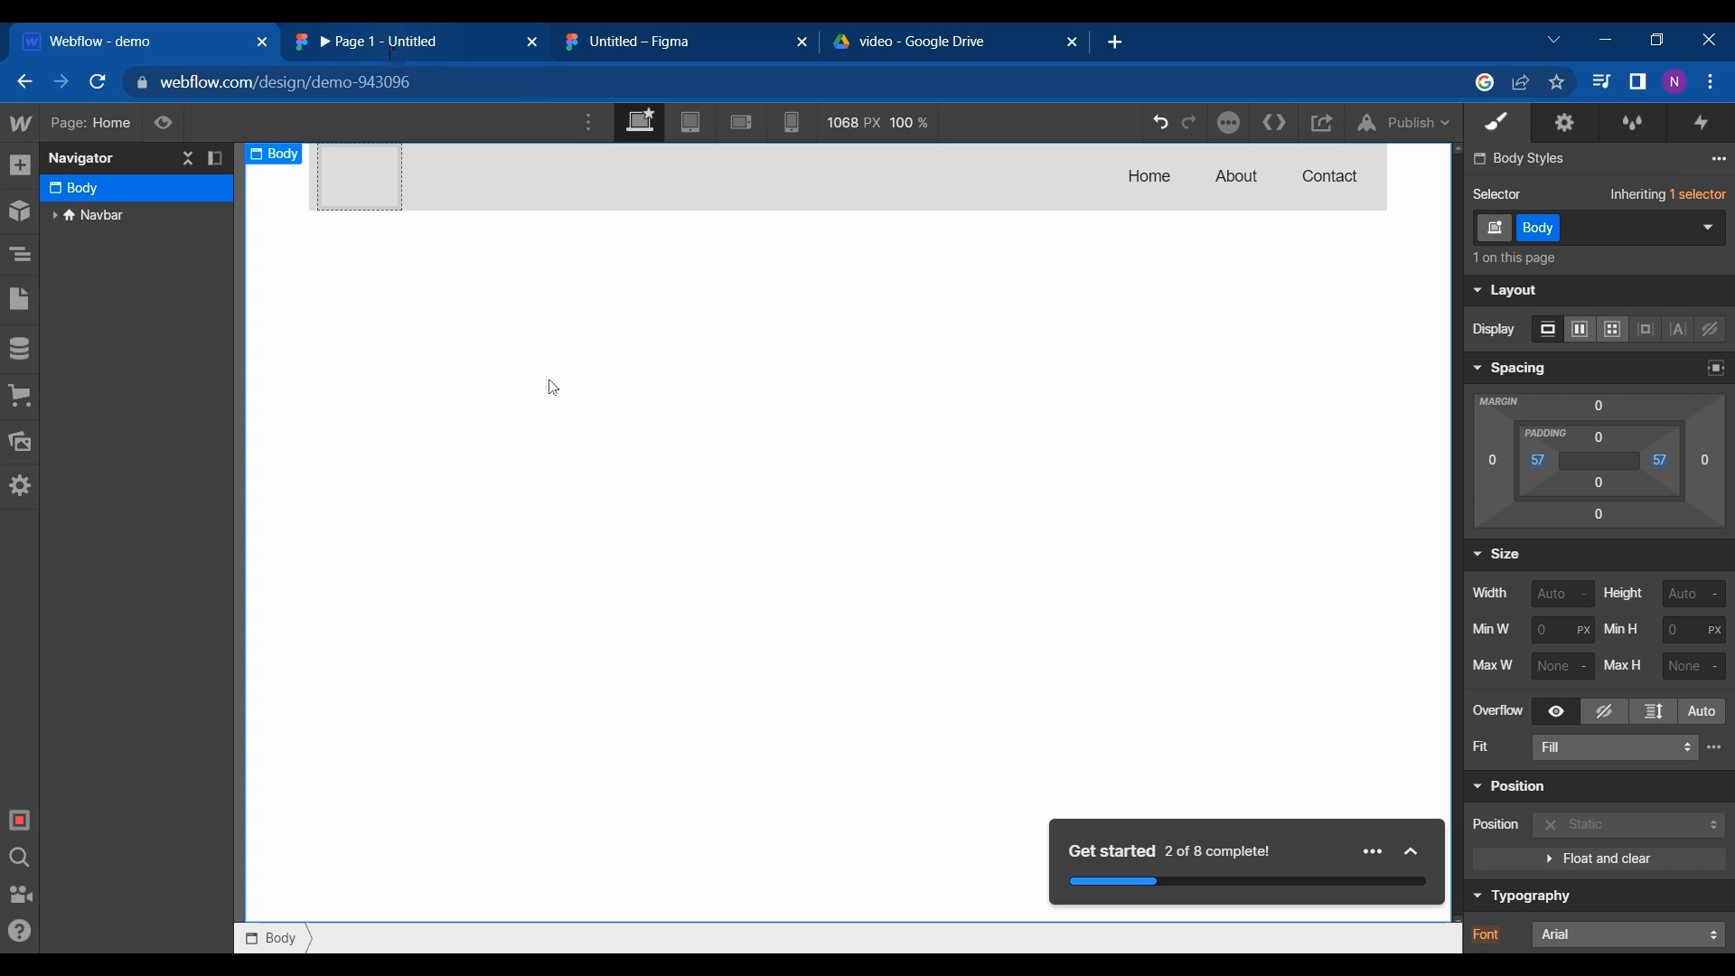
# - Switch to the Figma editor and copy the Desktop - 1 frame's fill colour code, 121121
pyautogui.click(683, 29)
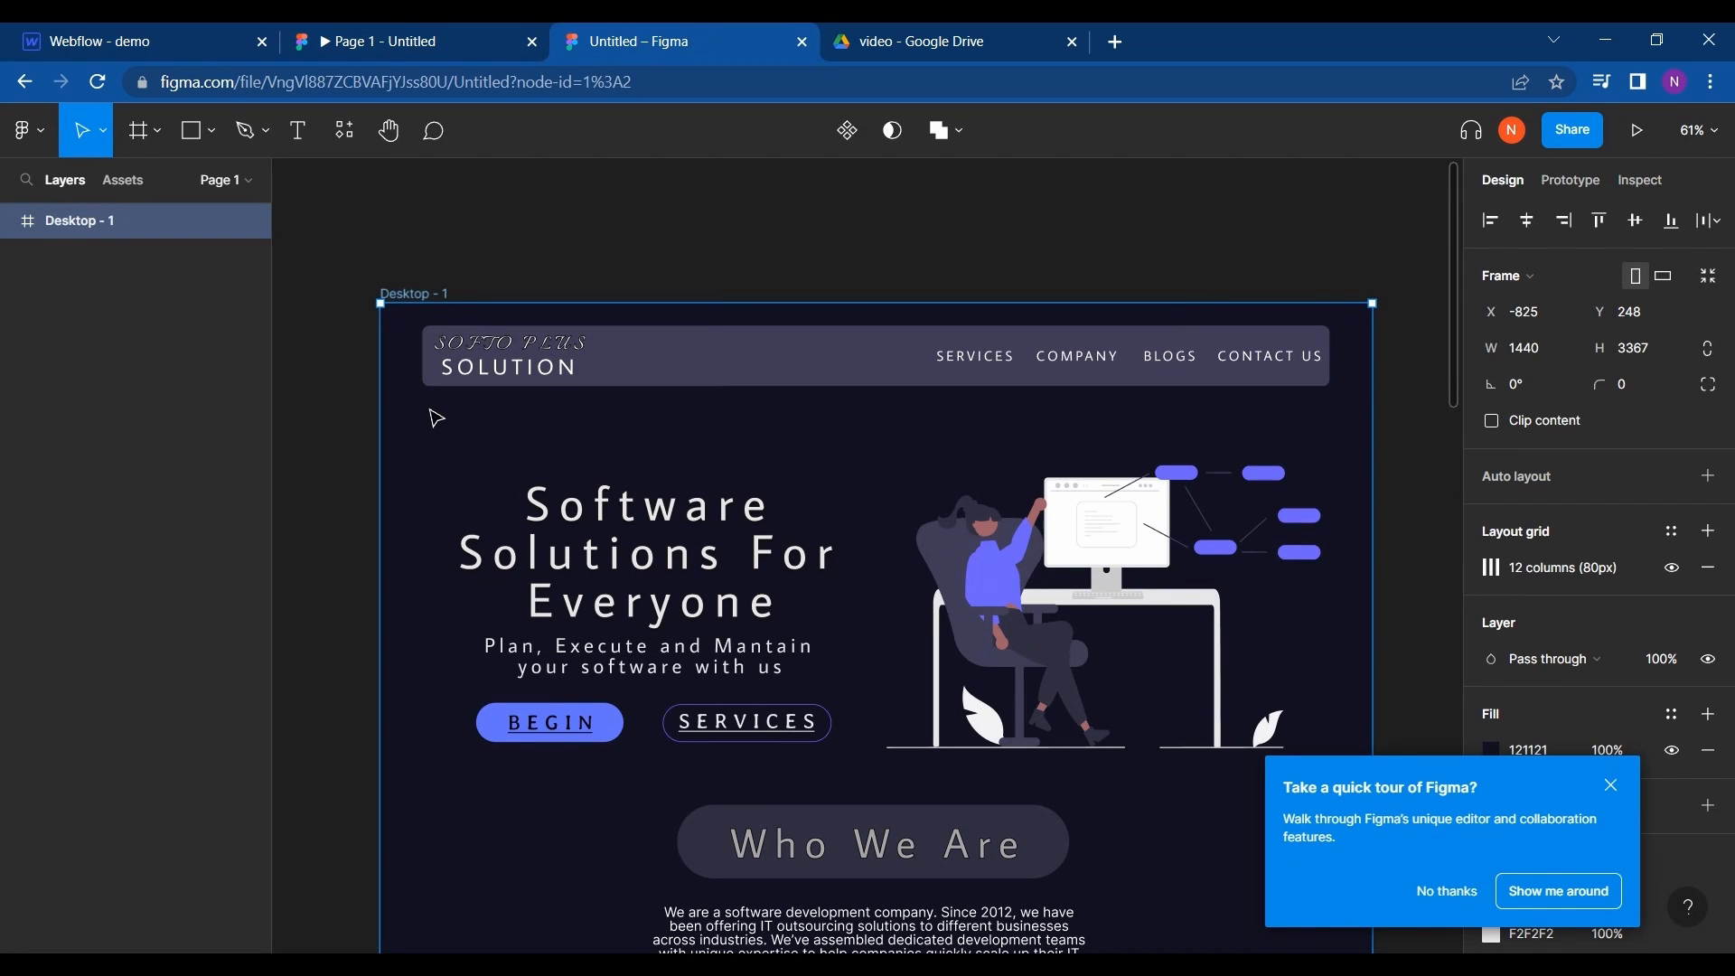
pyautogui.scroll(-2, 1547, 556)
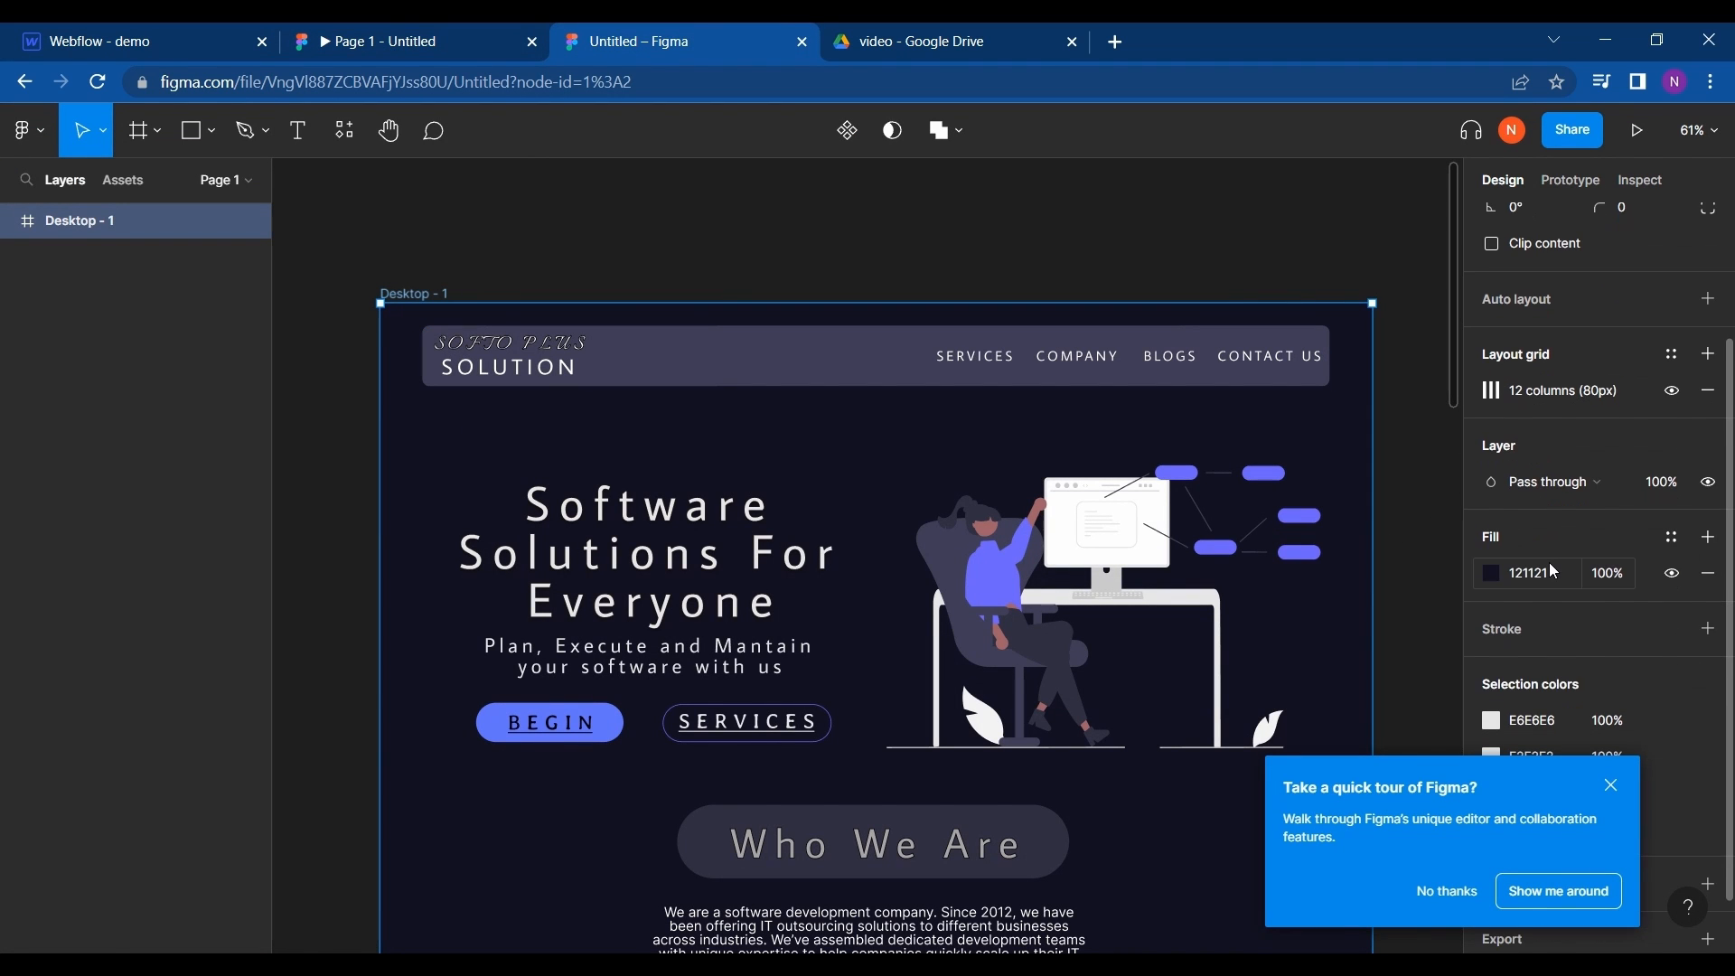
pyautogui.click(1553, 576)
# - Switch to Webflow and set the Body's background colour to #121121
pyautogui.click(342, 34)
pyautogui.click(202, 32)
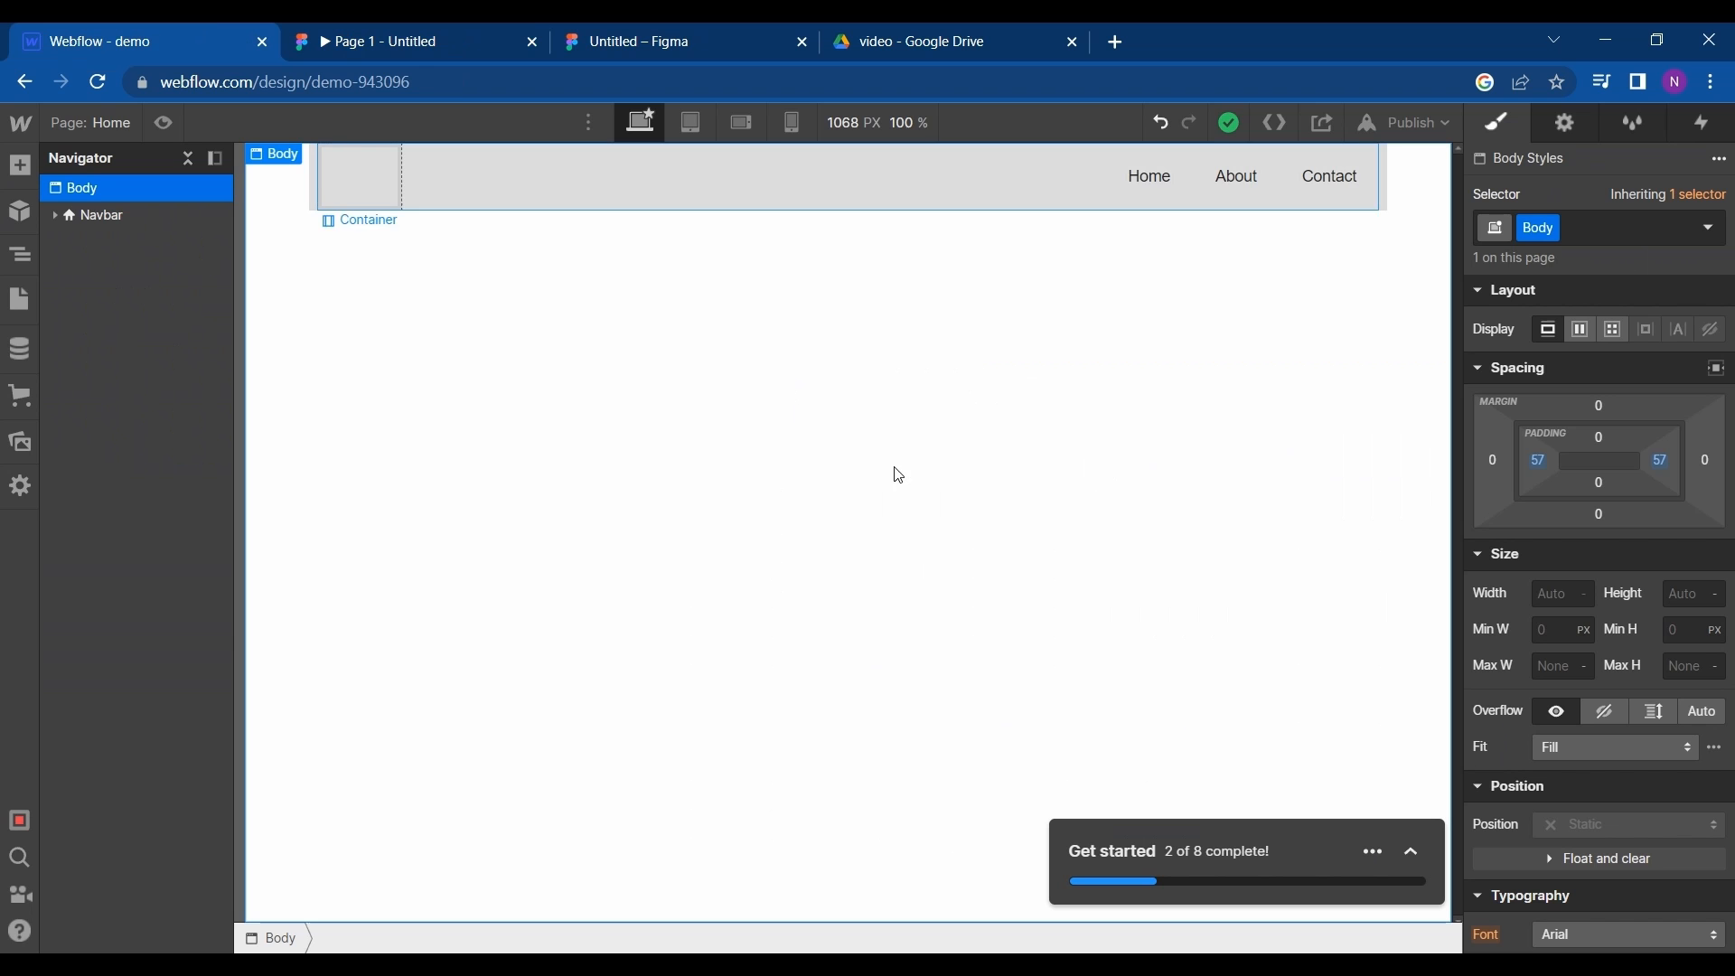
pyautogui.scroll(-3, 1586, 594)
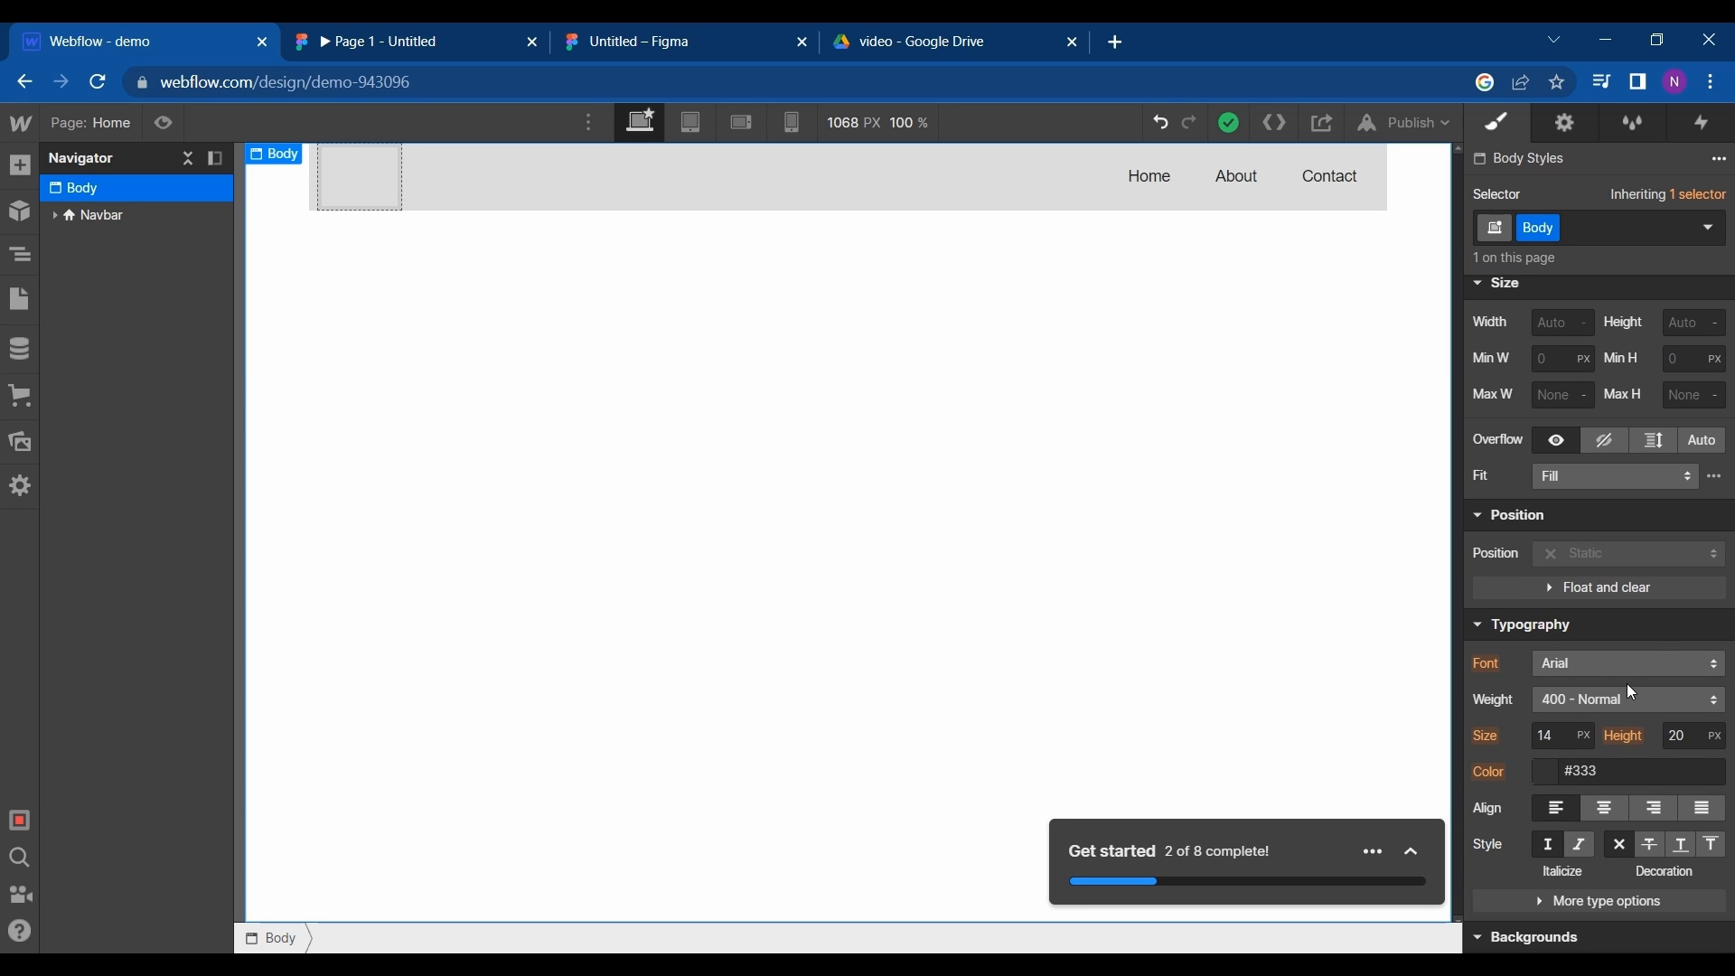
pyautogui.scroll(-5, 1633, 693)
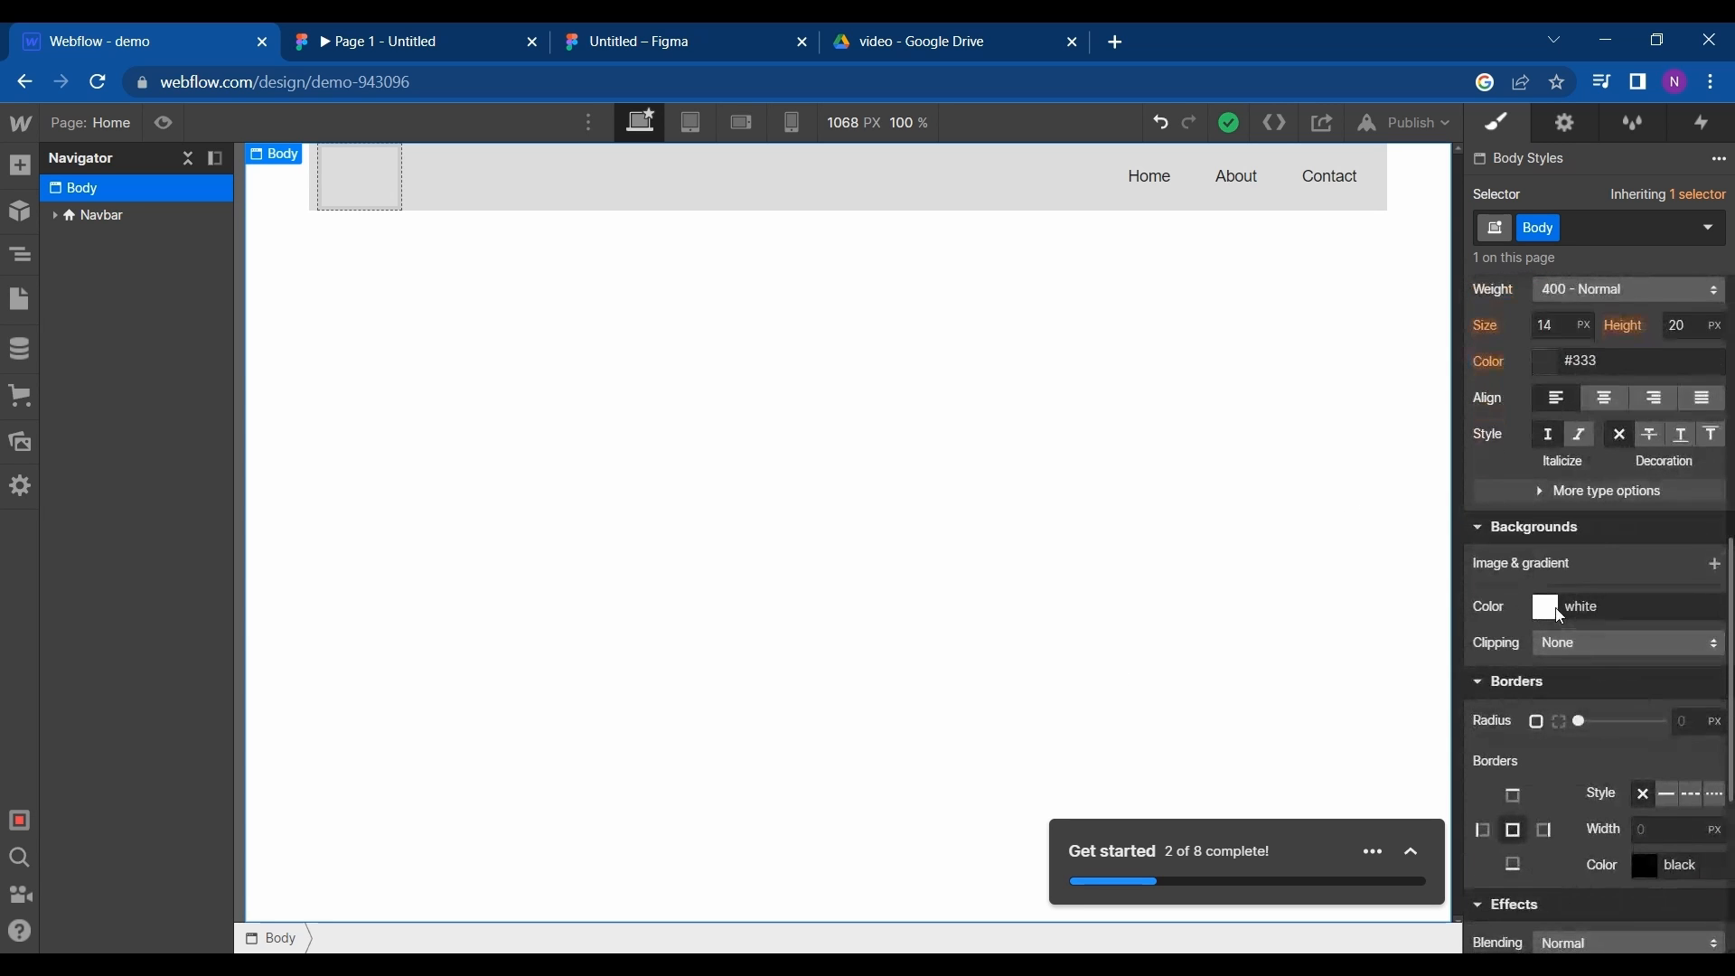
pyautogui.click(1547, 607)
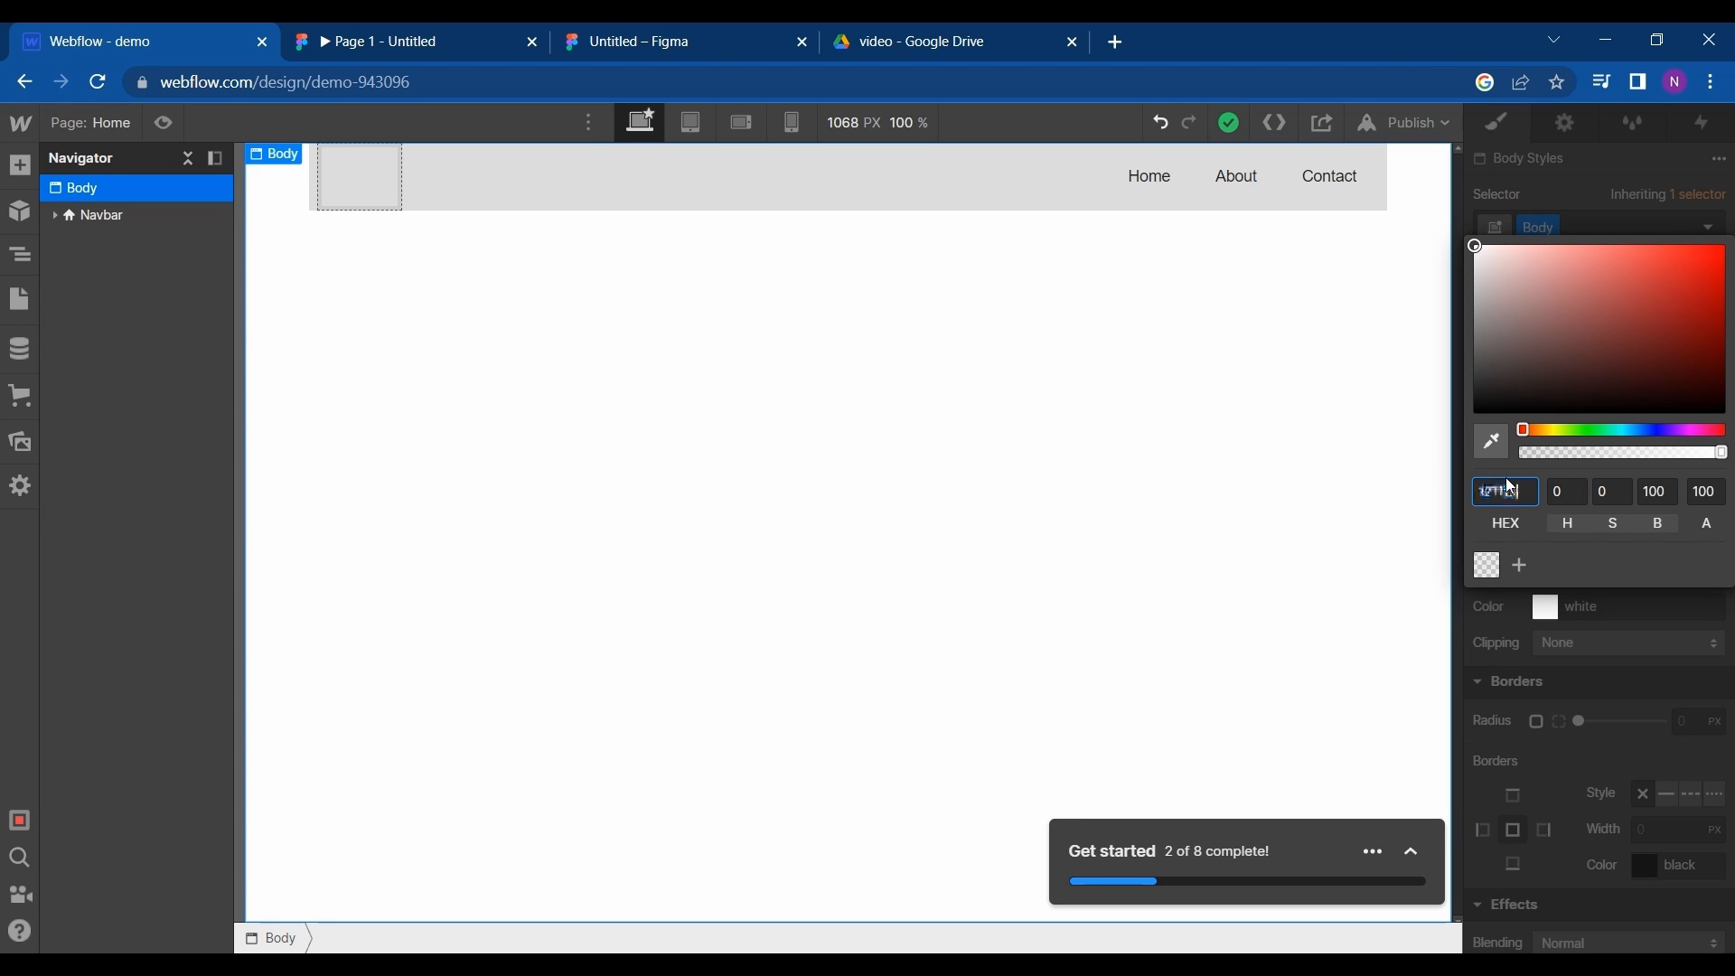
pyautogui.click(1501, 631)
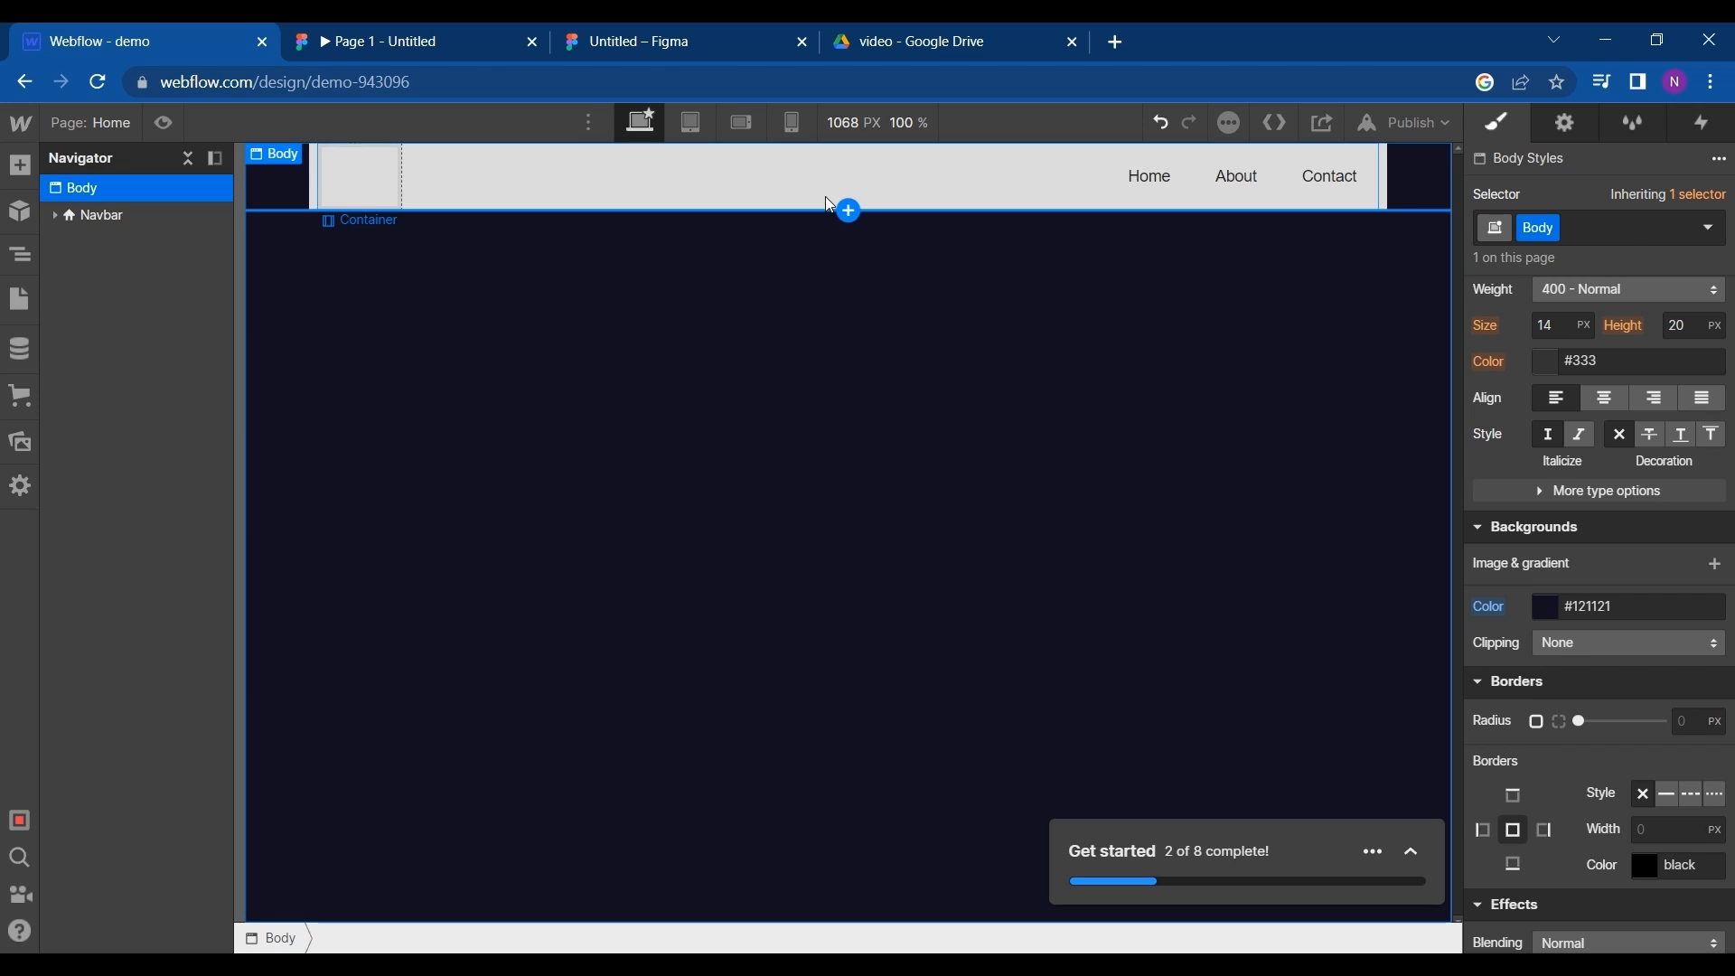
# - Select the Navbar in Webflow, switch to the Figma editor and copy the header Frame 2's fill colour code, 3F3D56
pyautogui.click(553, 171)
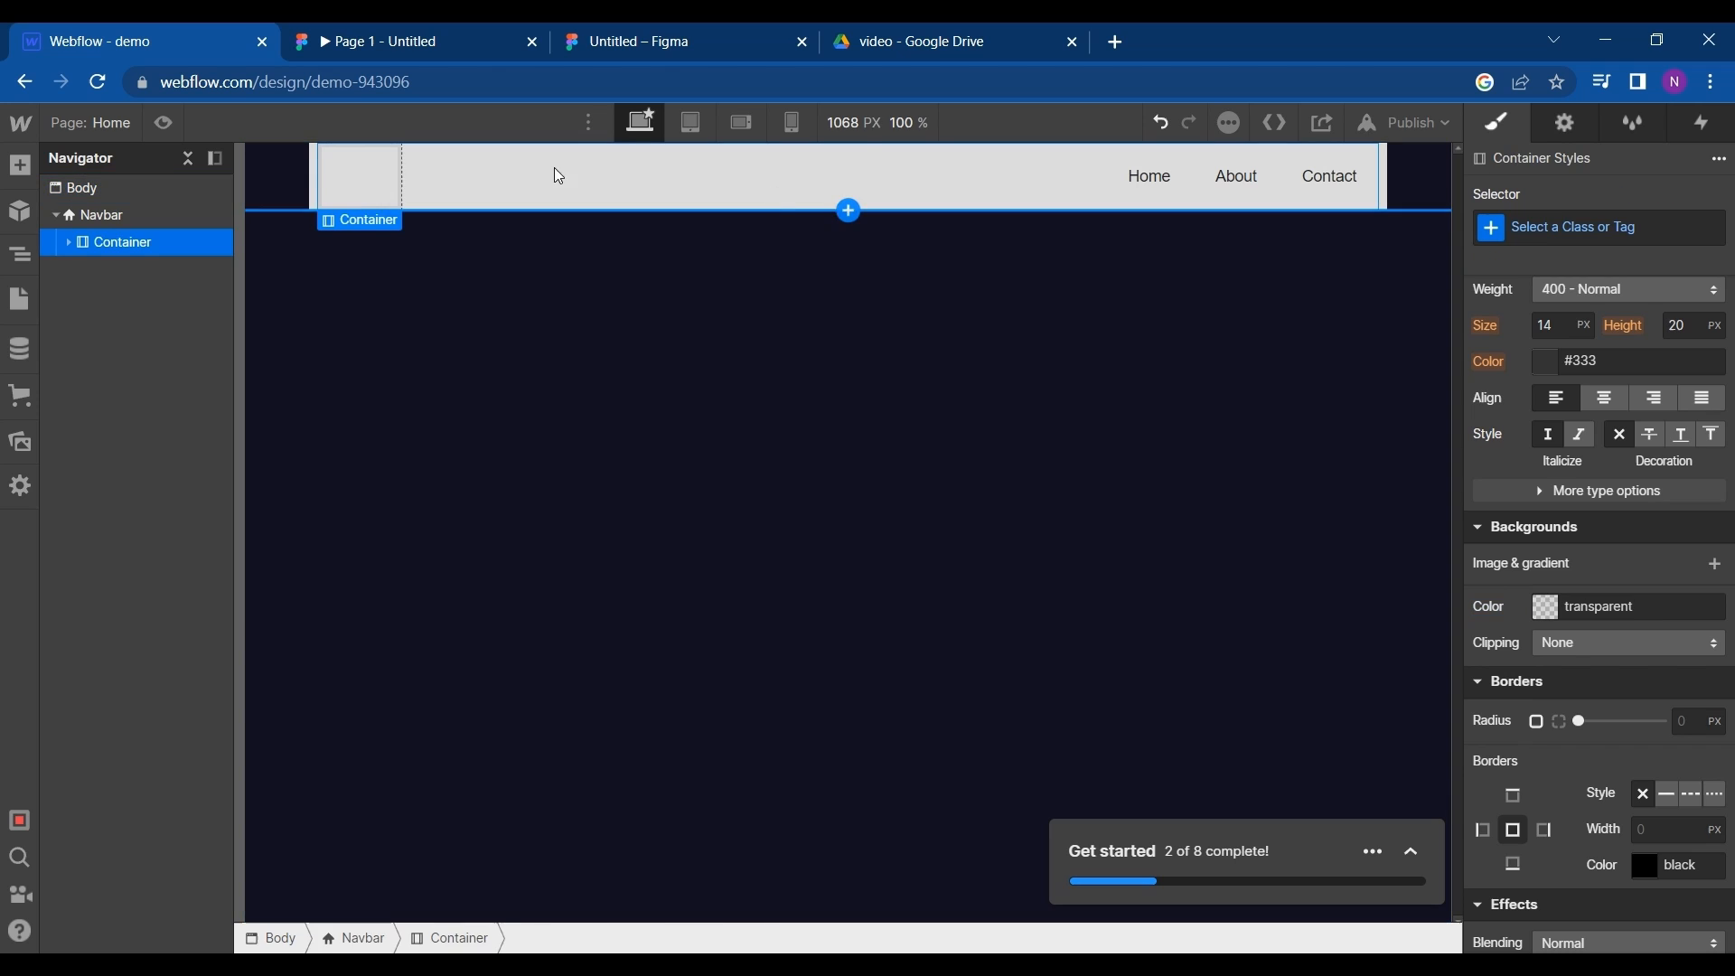
pyautogui.click(313, 184)
pyautogui.click(597, 36)
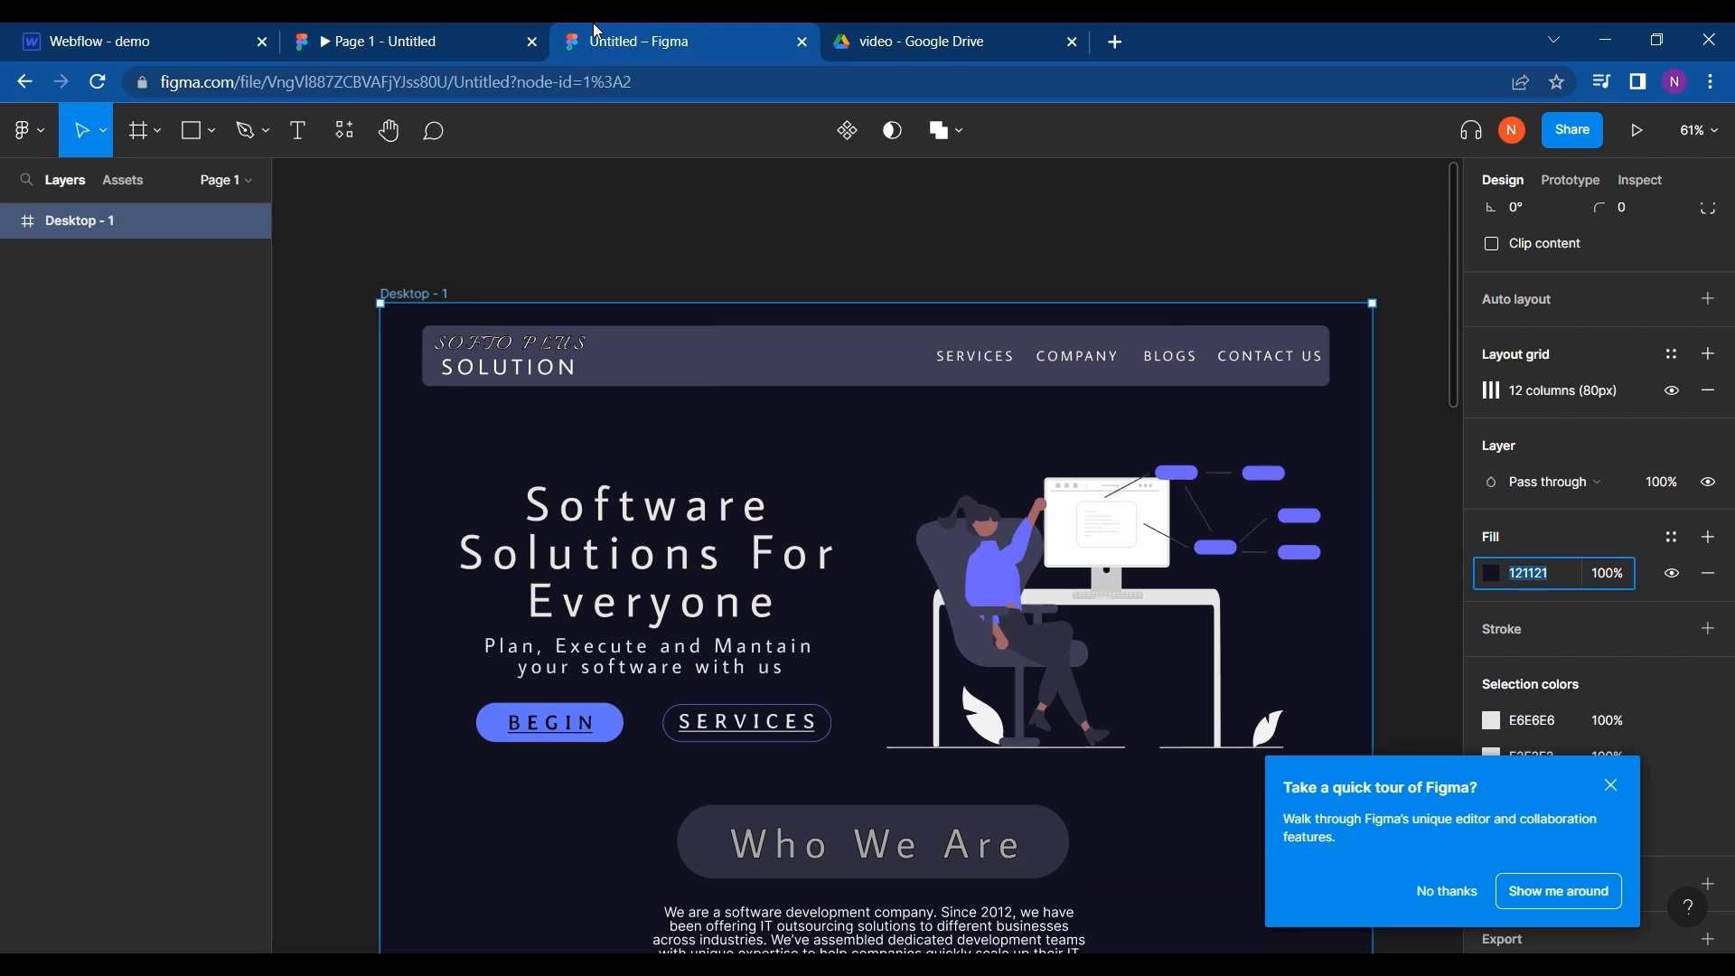
pyautogui.click(555, 369)
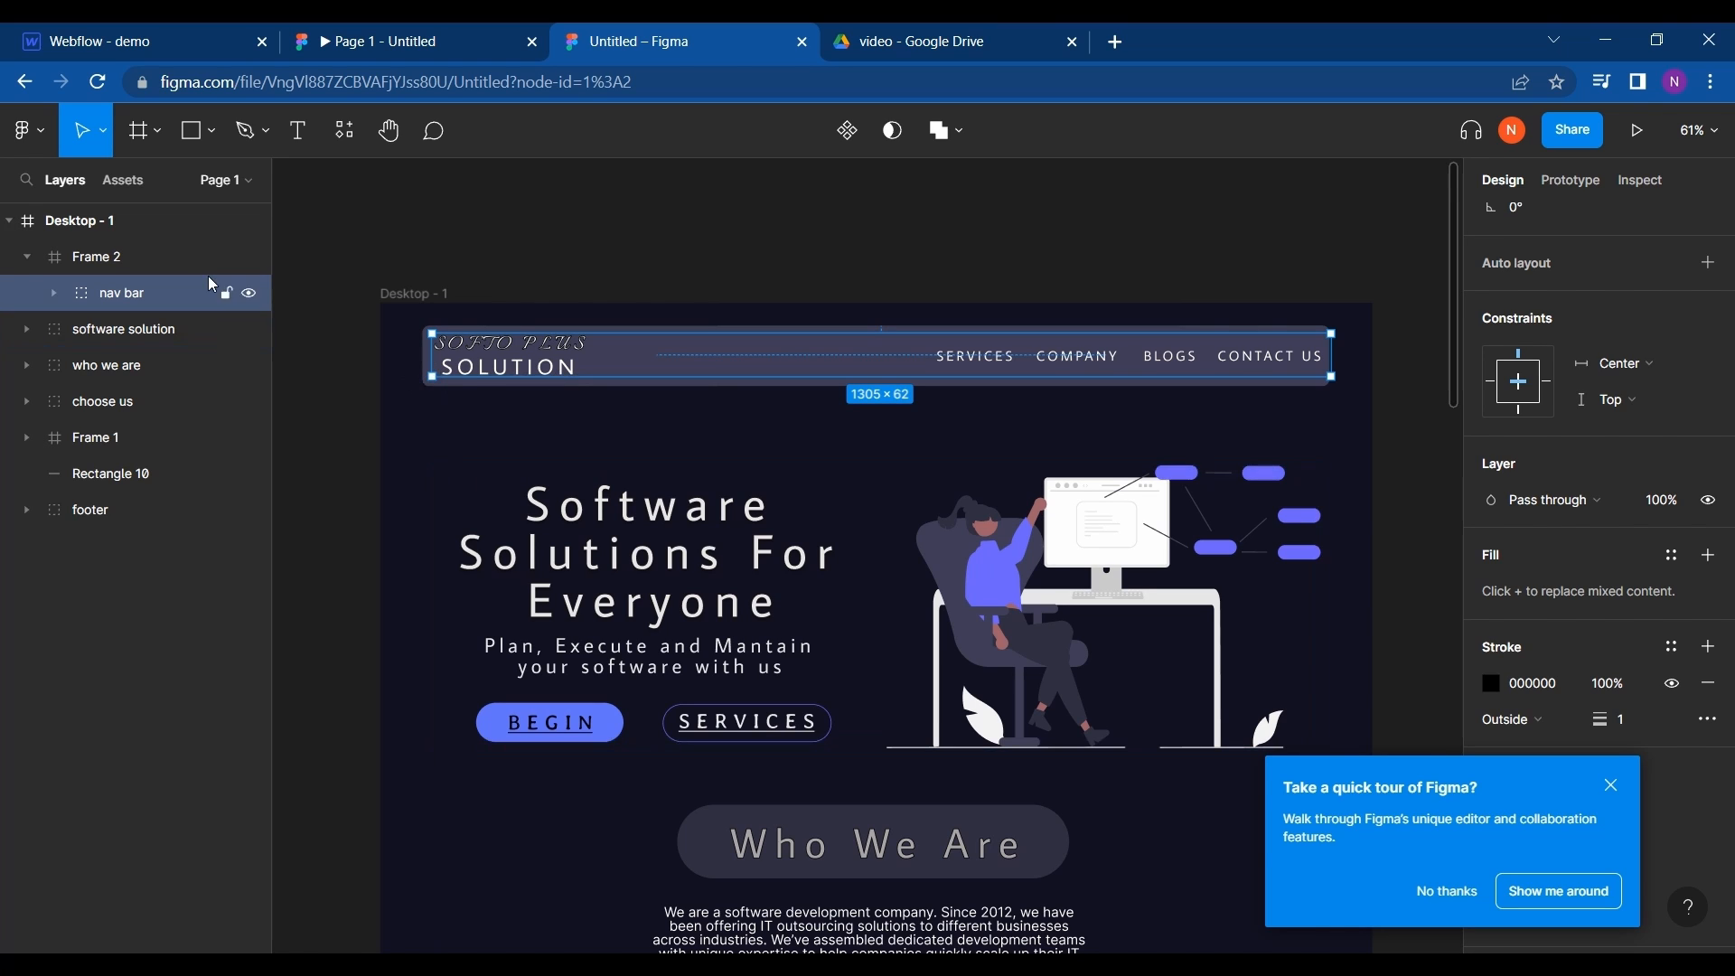
pyautogui.click(174, 258)
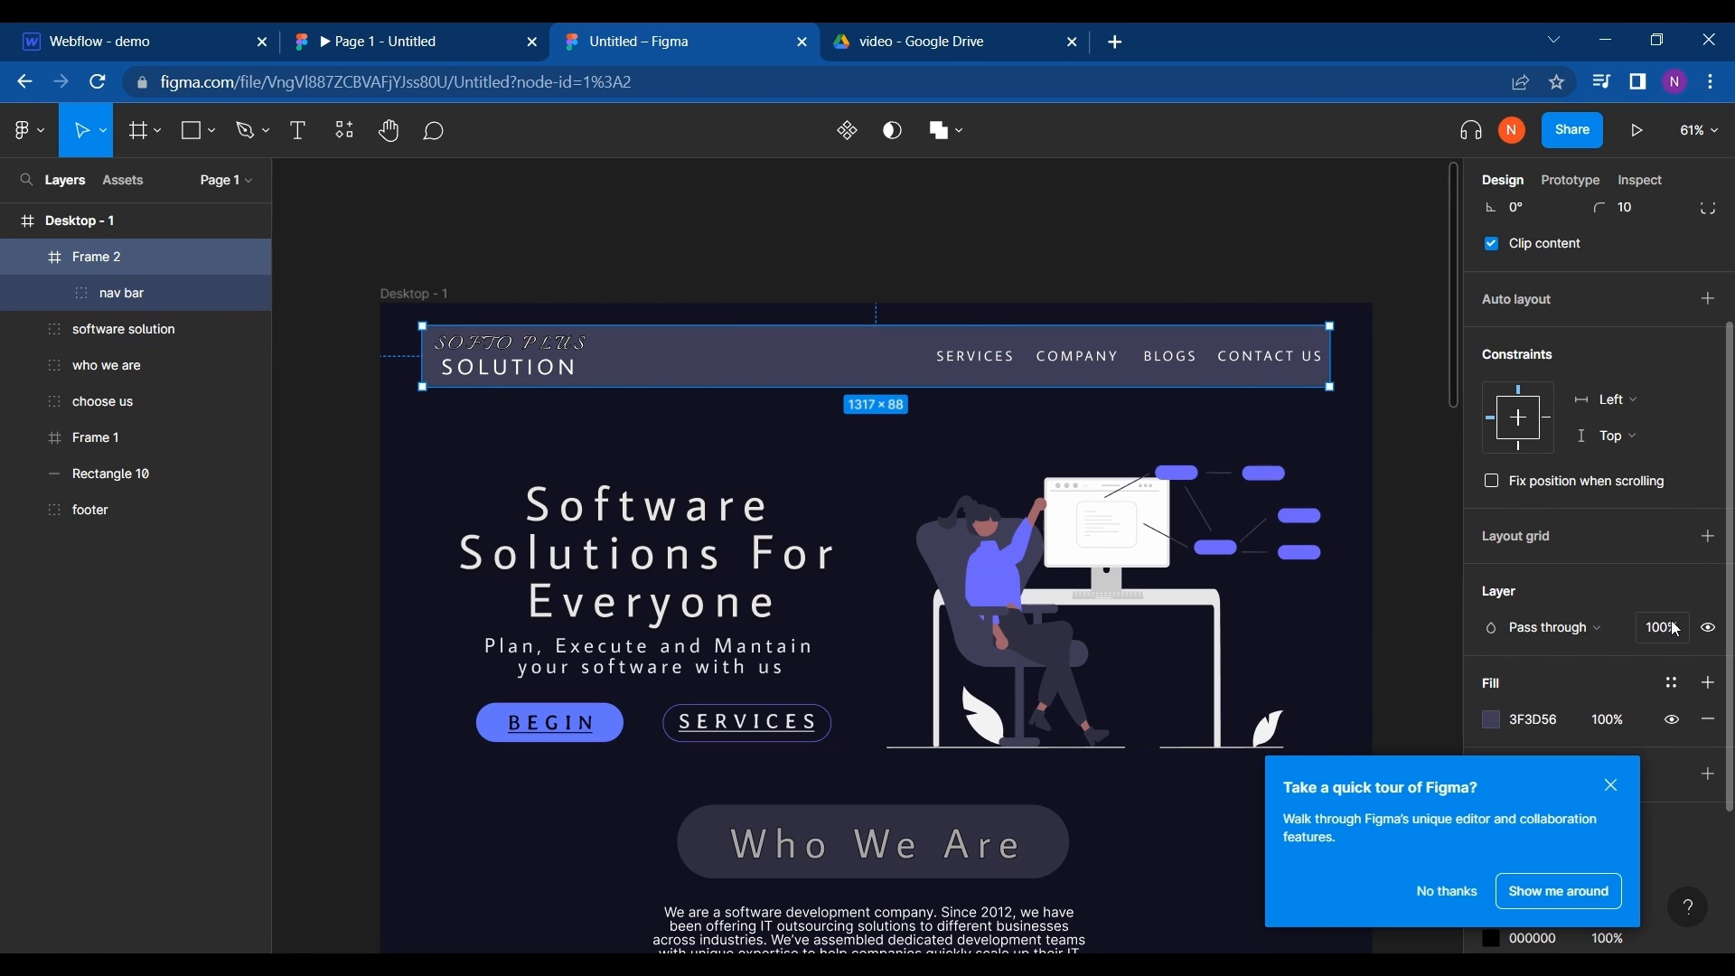
pyautogui.scroll(-2, 1574, 616)
pyautogui.click(1537, 621)
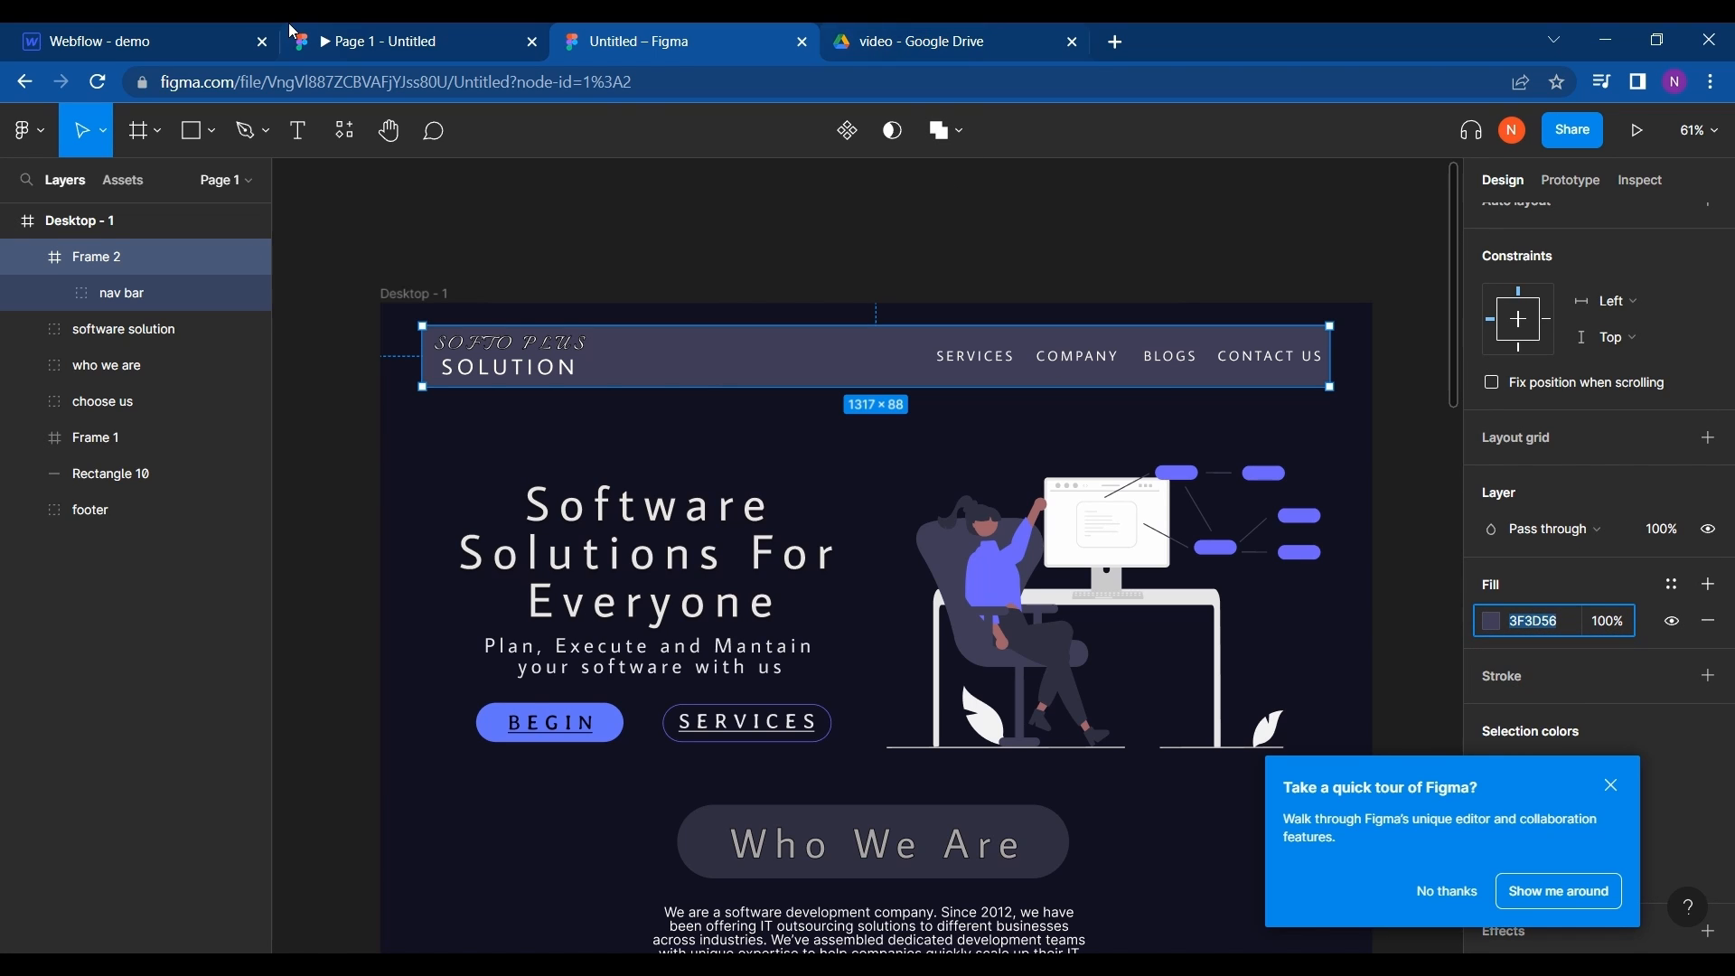
# - Switch to Webflow and set the Navbar's background colour to #3f3d56
pyautogui.click(155, 32)
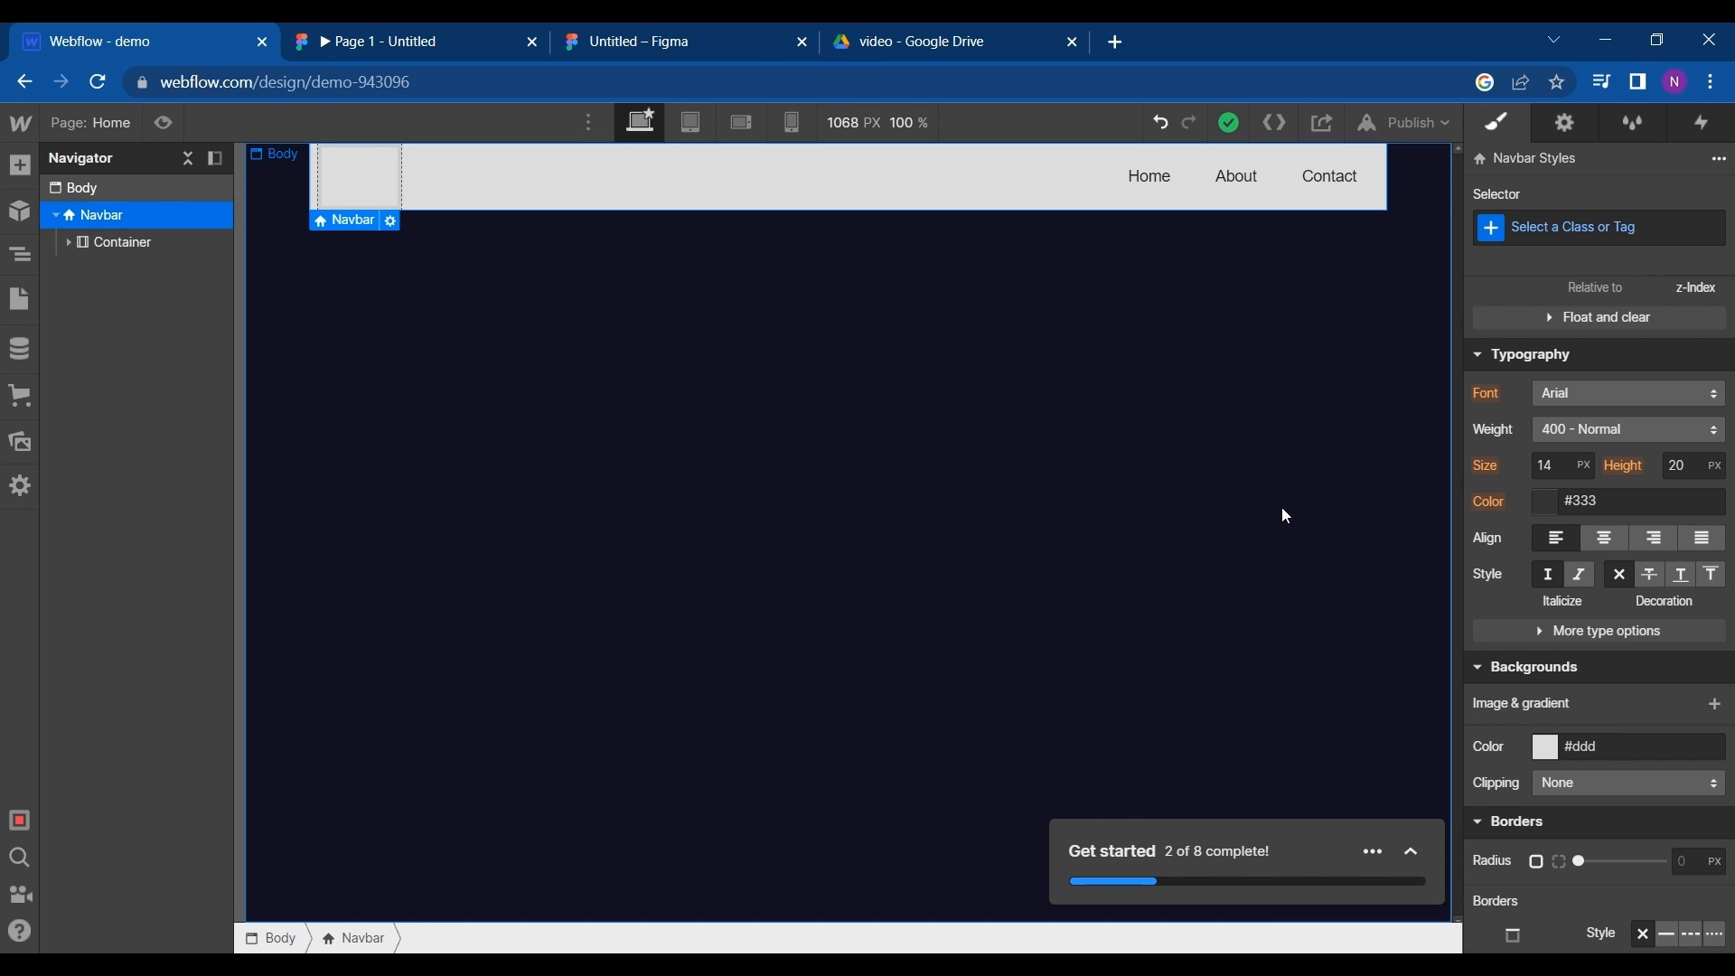
pyautogui.click(1553, 752)
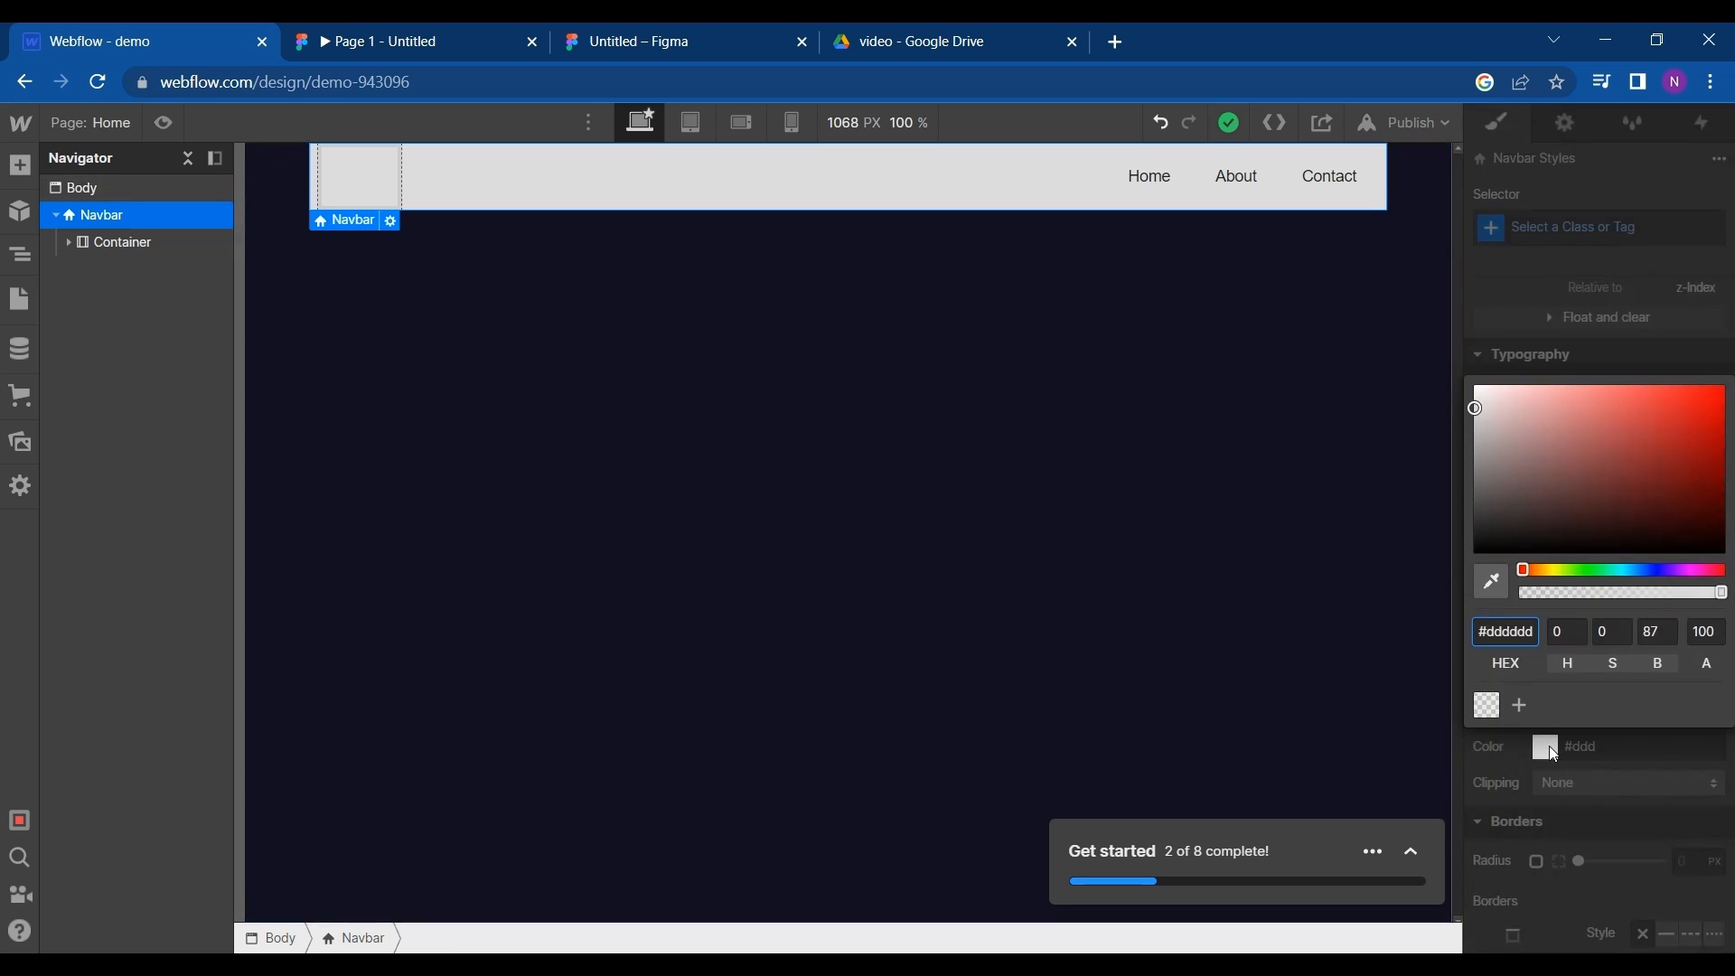
pyautogui.hotkey('ctrl', 'a')
pyautogui.write('#3f3d56')
pyautogui.click(1511, 746)
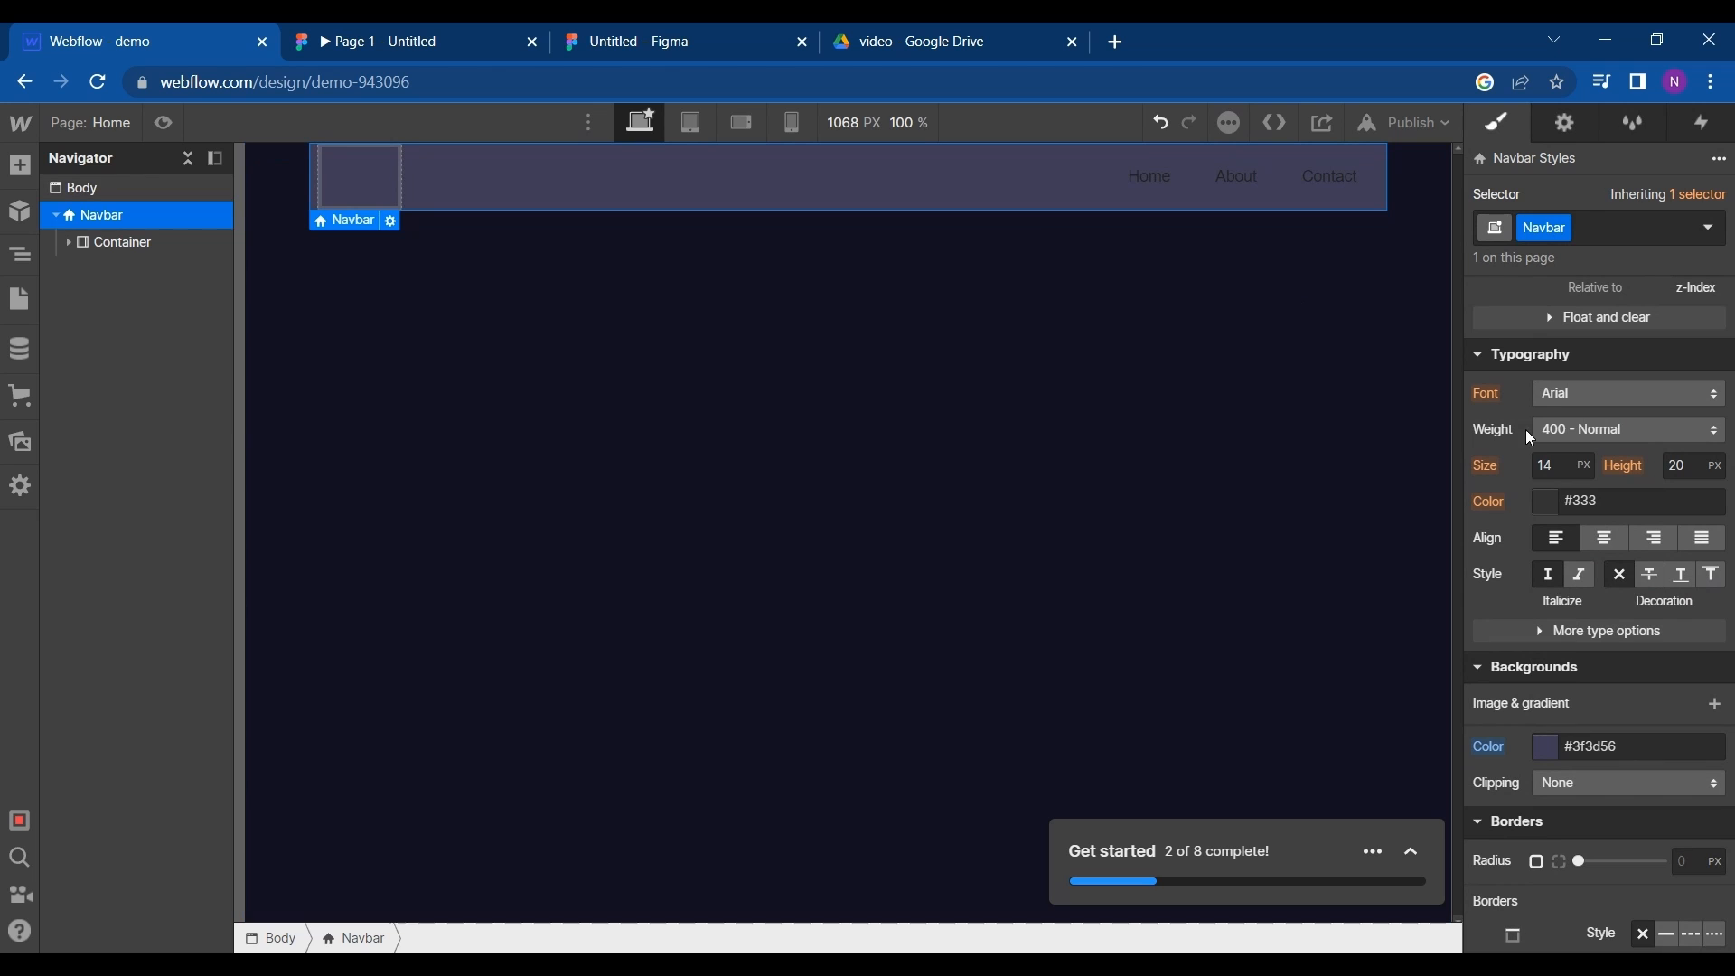
# - Check the header's spacing in the Figma prototype and set the Webflow Navbar's top margin to 25 with top padding 0
pyautogui.click(462, 25)
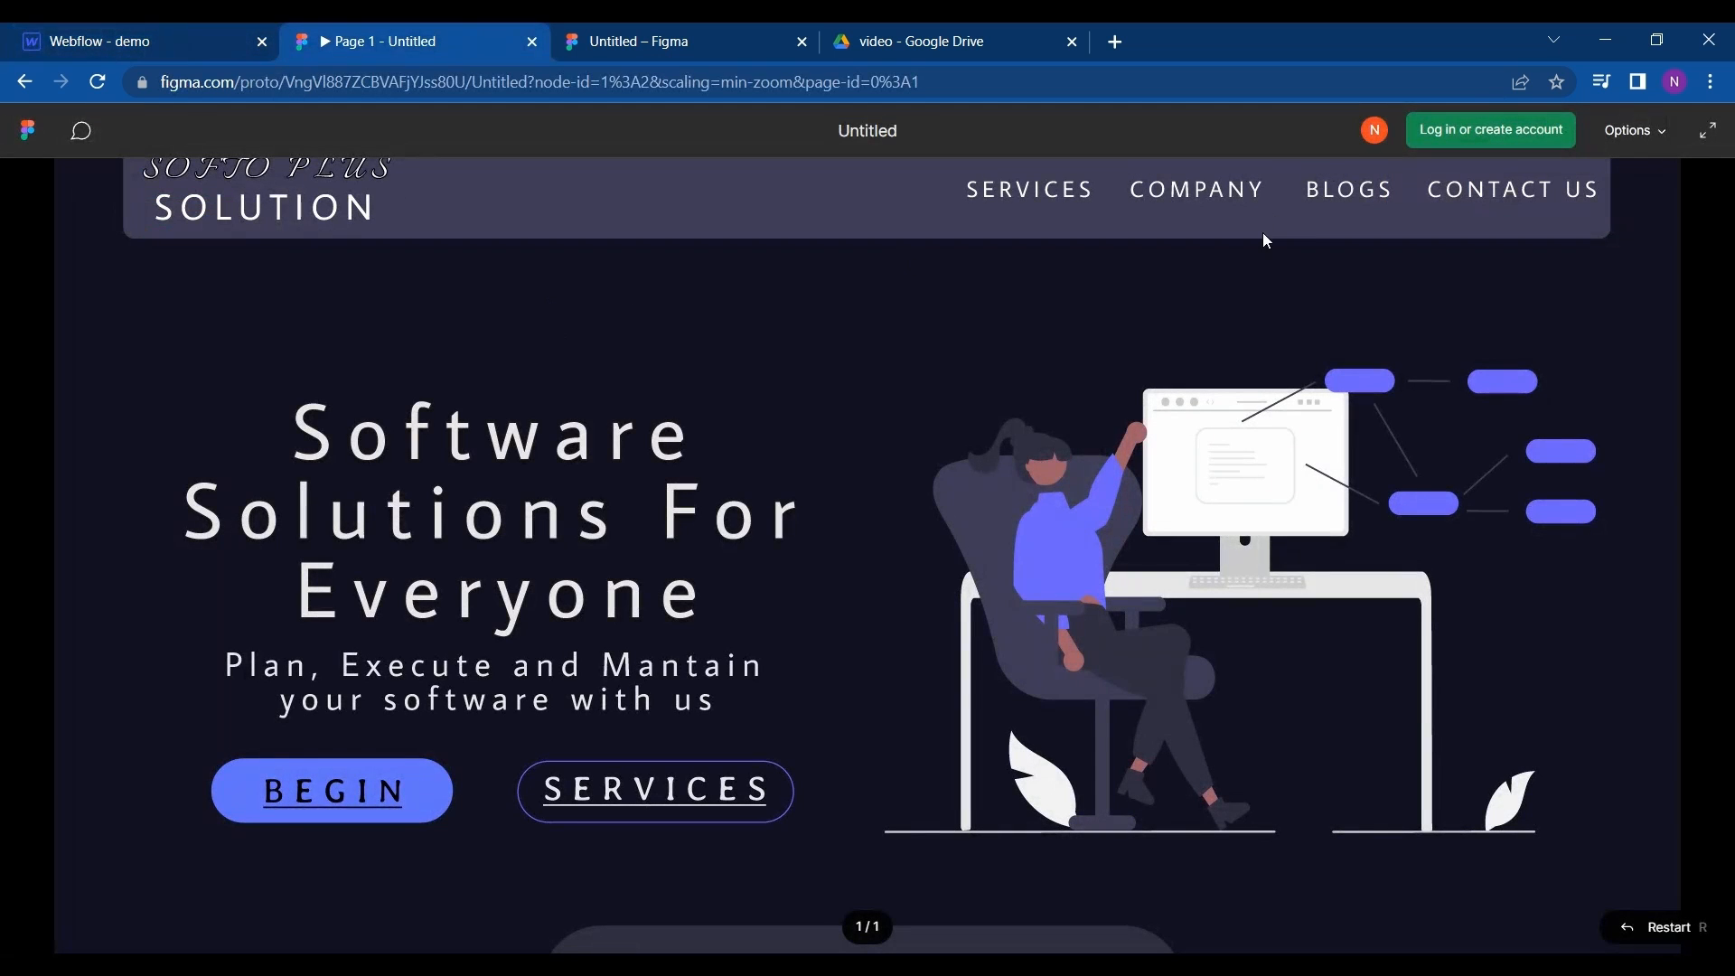
pyautogui.click(163, 33)
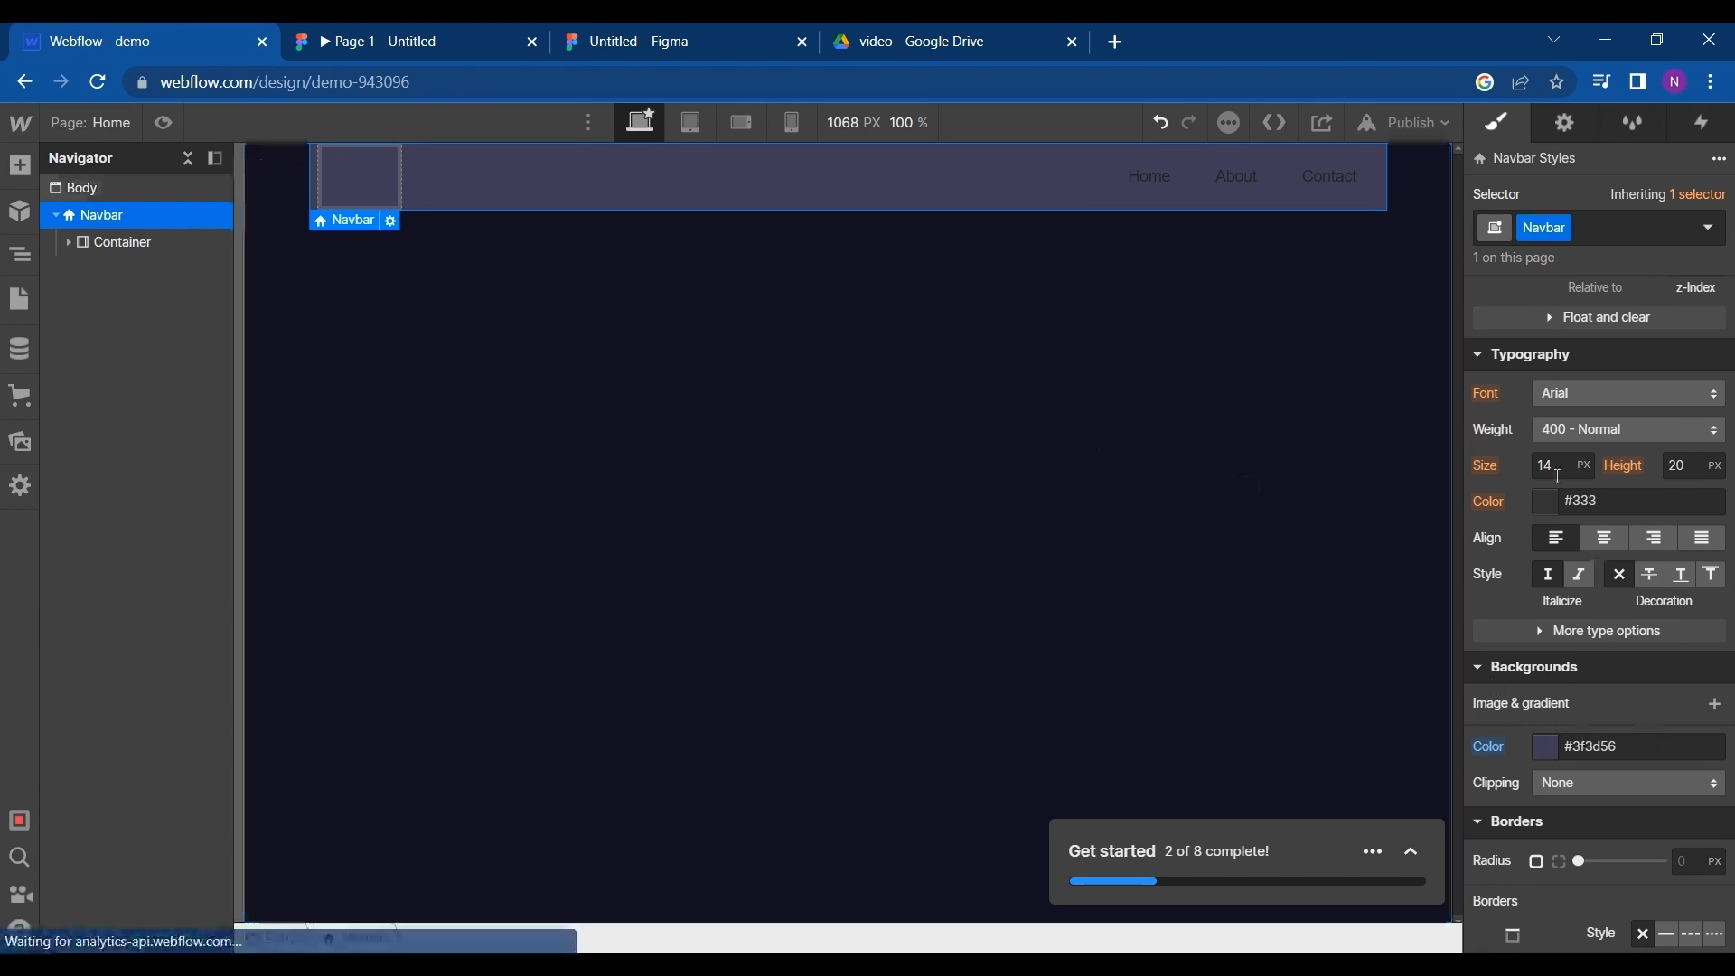
pyautogui.scroll(7, 1557, 475)
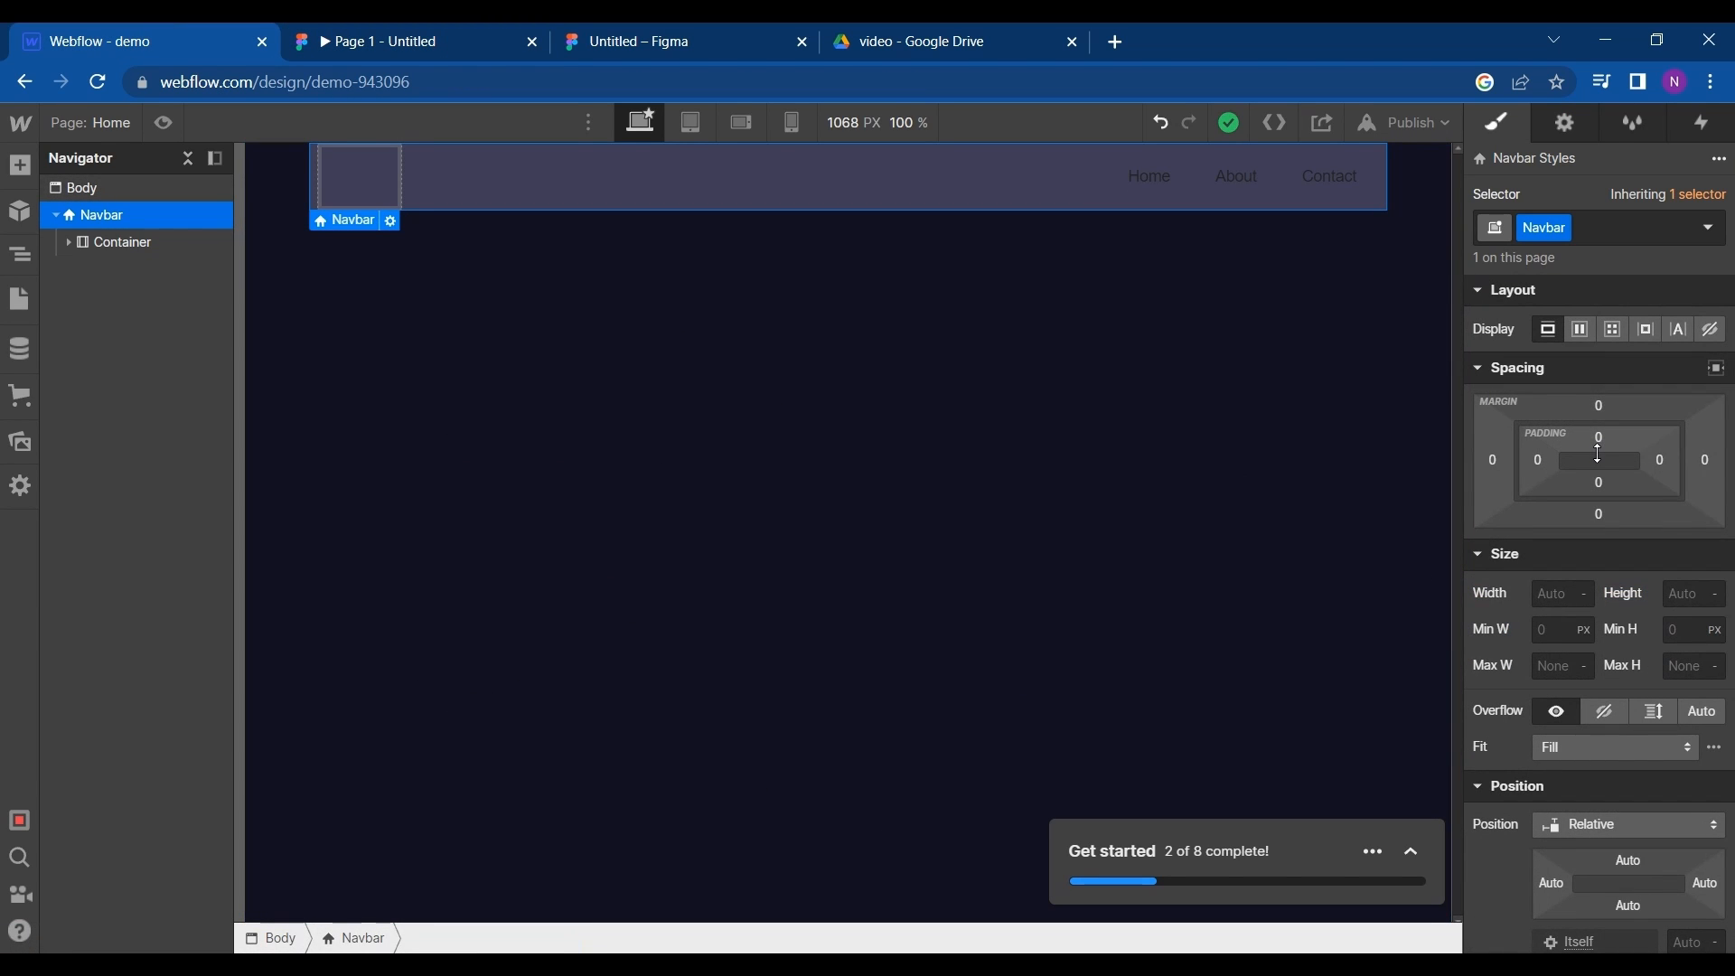
pyautogui.moveTo(1599, 454); pyautogui.dragTo(1607, 470)
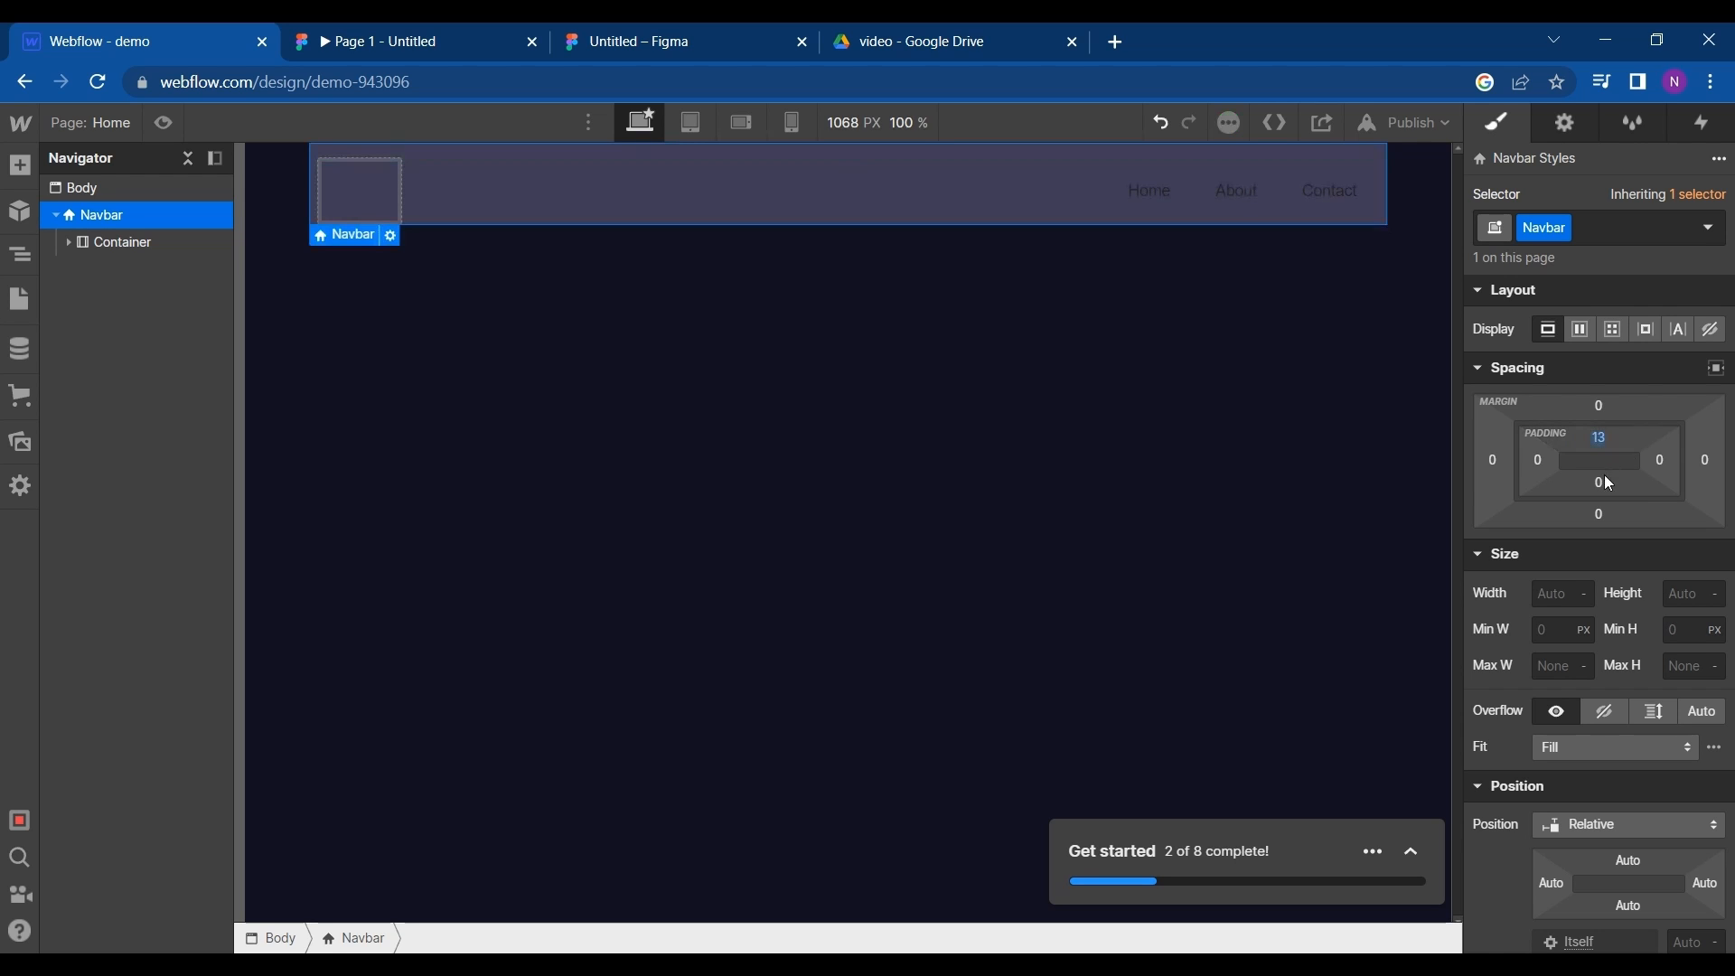
pyautogui.scroll(-1, 1604, 592)
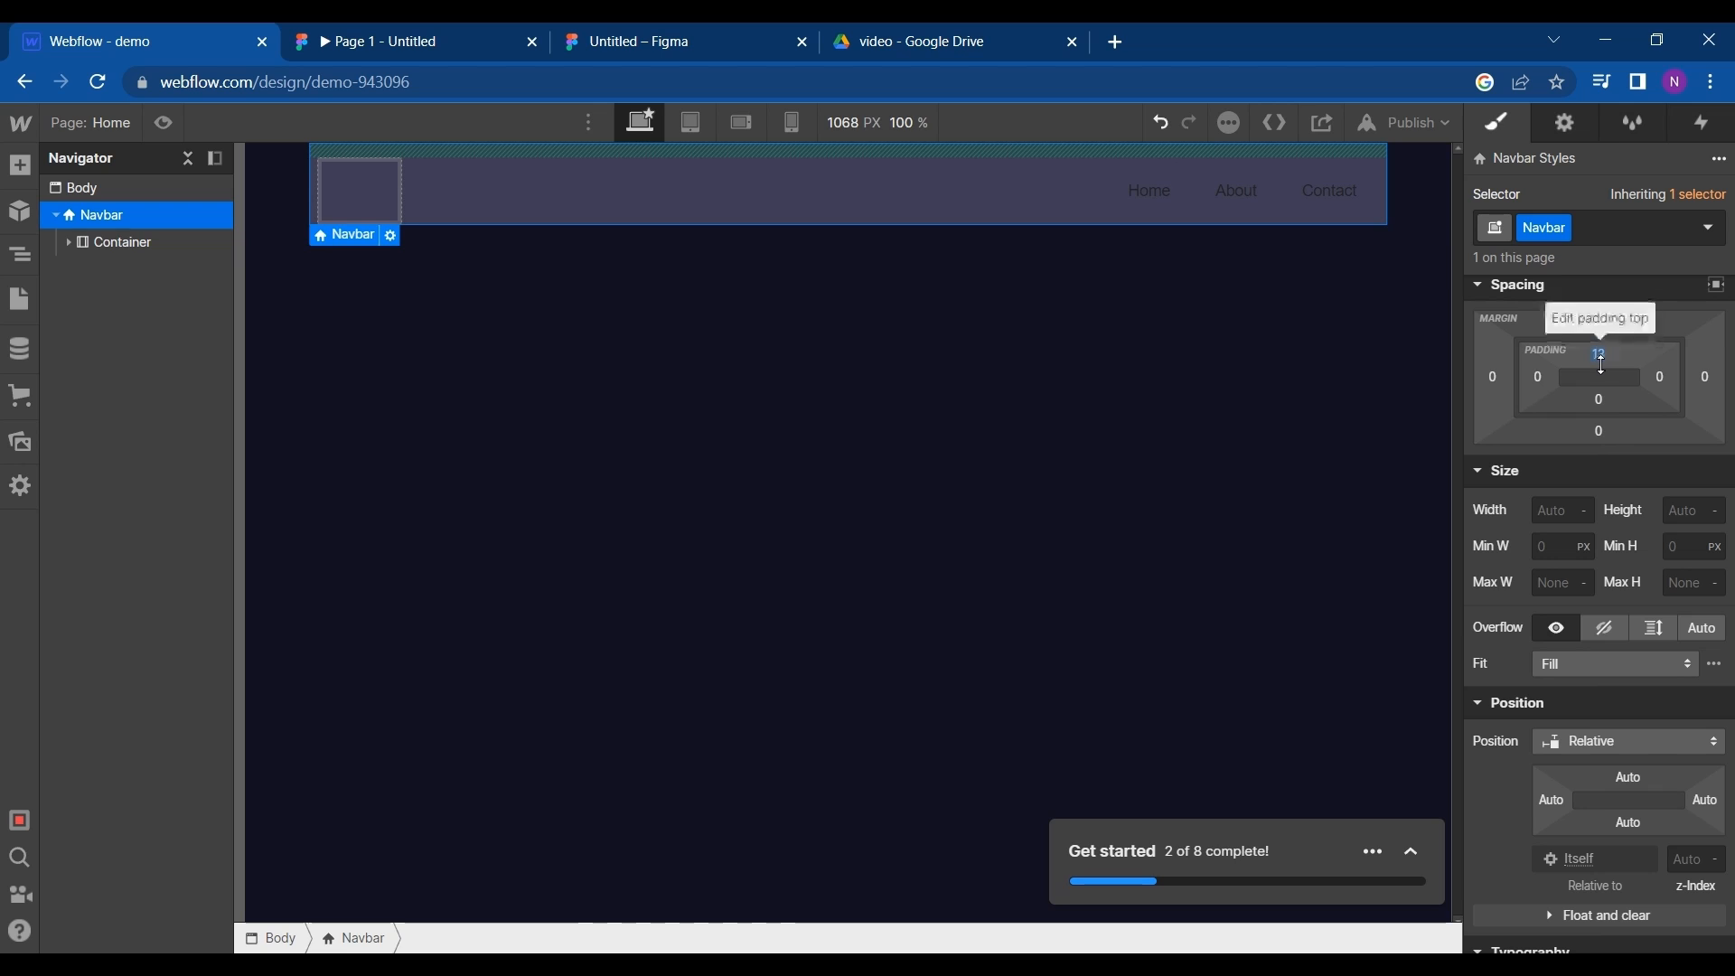
pyautogui.moveTo(1605, 365); pyautogui.dragTo(1588, 288)
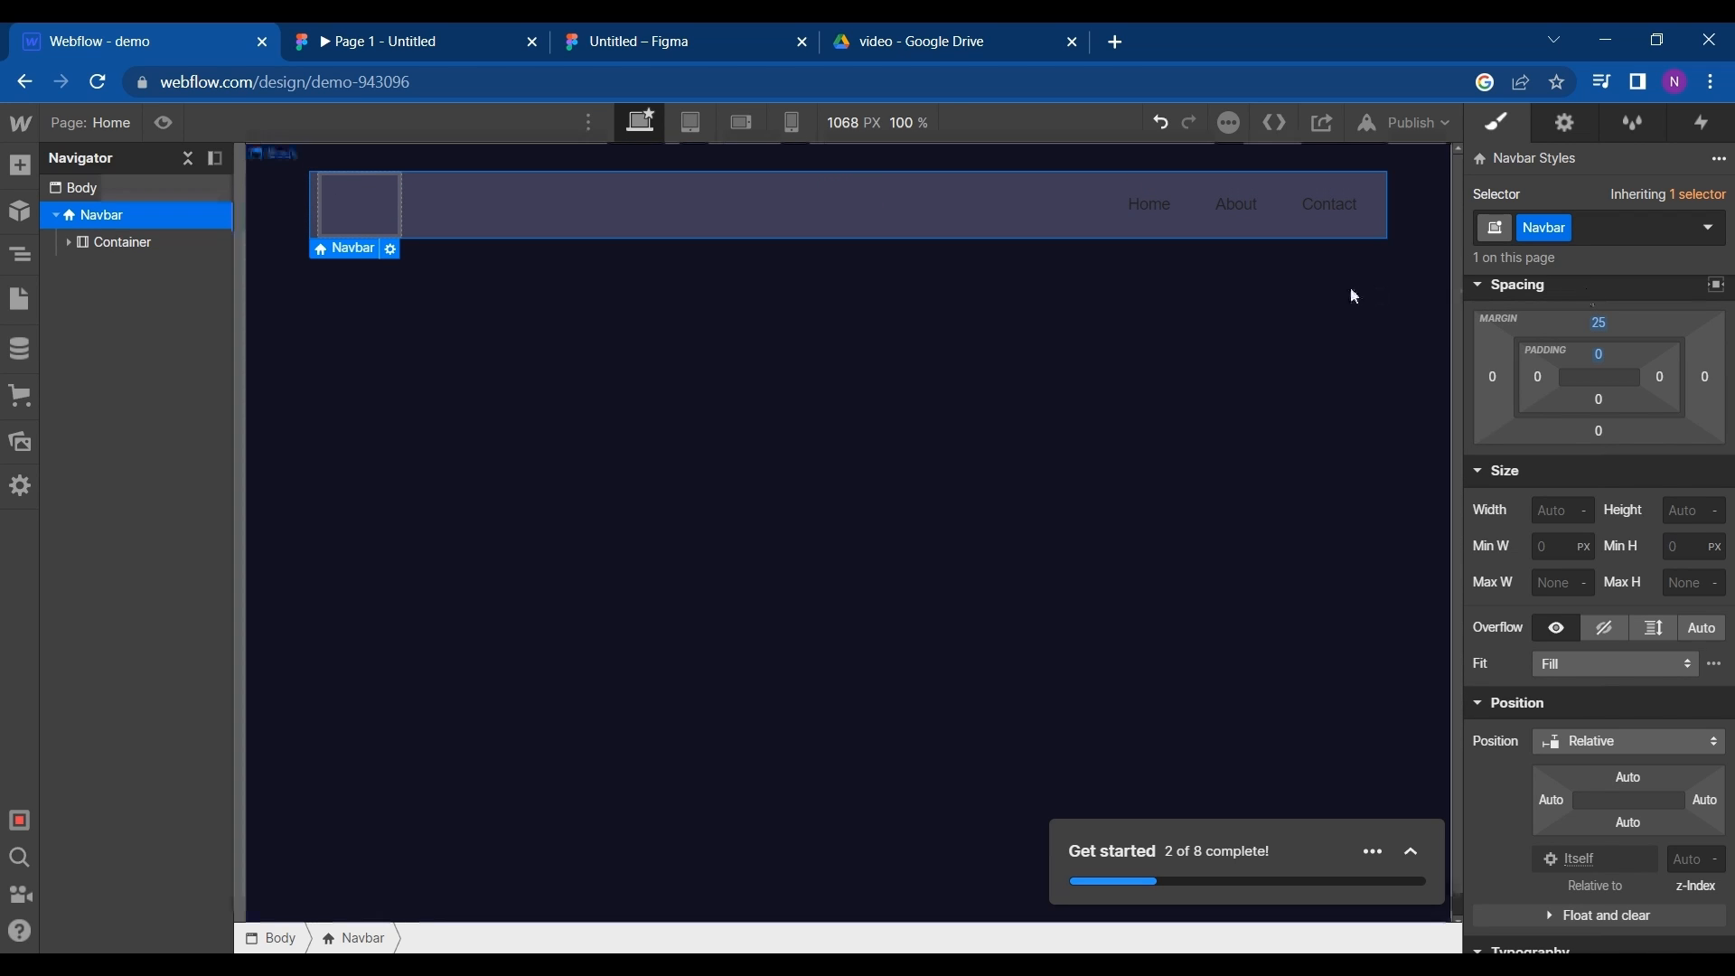
# - Round the Navbar's corners with a border radius of 19 px
pyautogui.scroll(-10, 1593, 535)
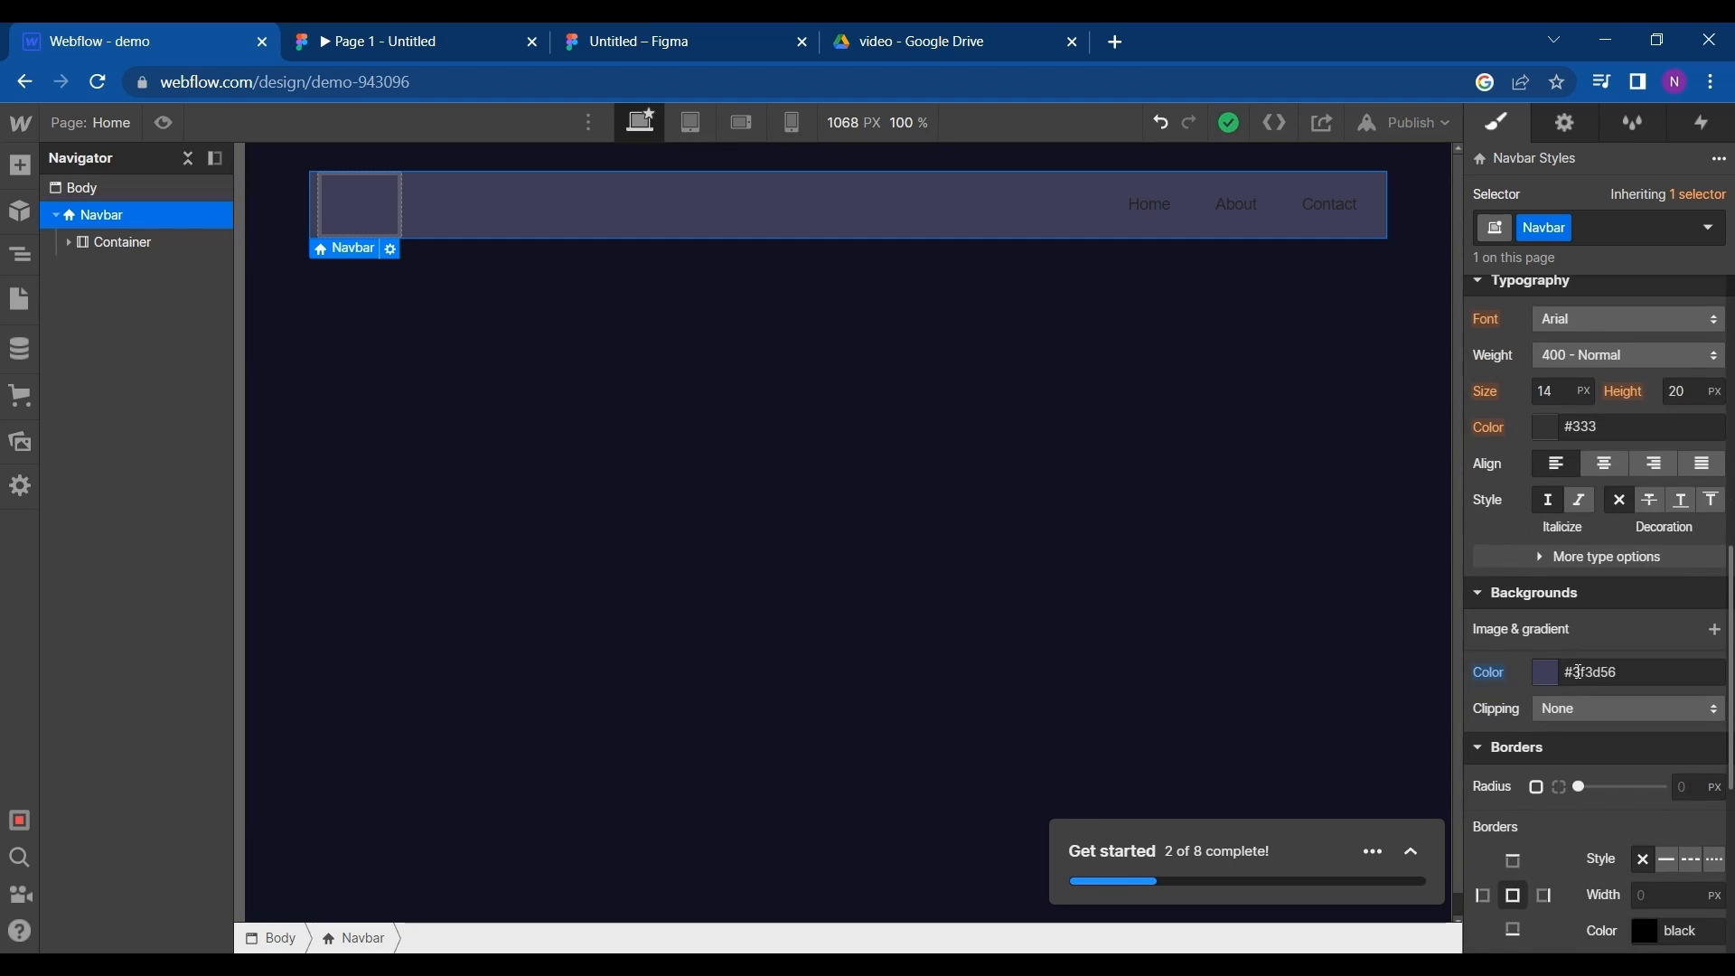
pyautogui.moveTo(1577, 641); pyautogui.dragTo(1661, 638)
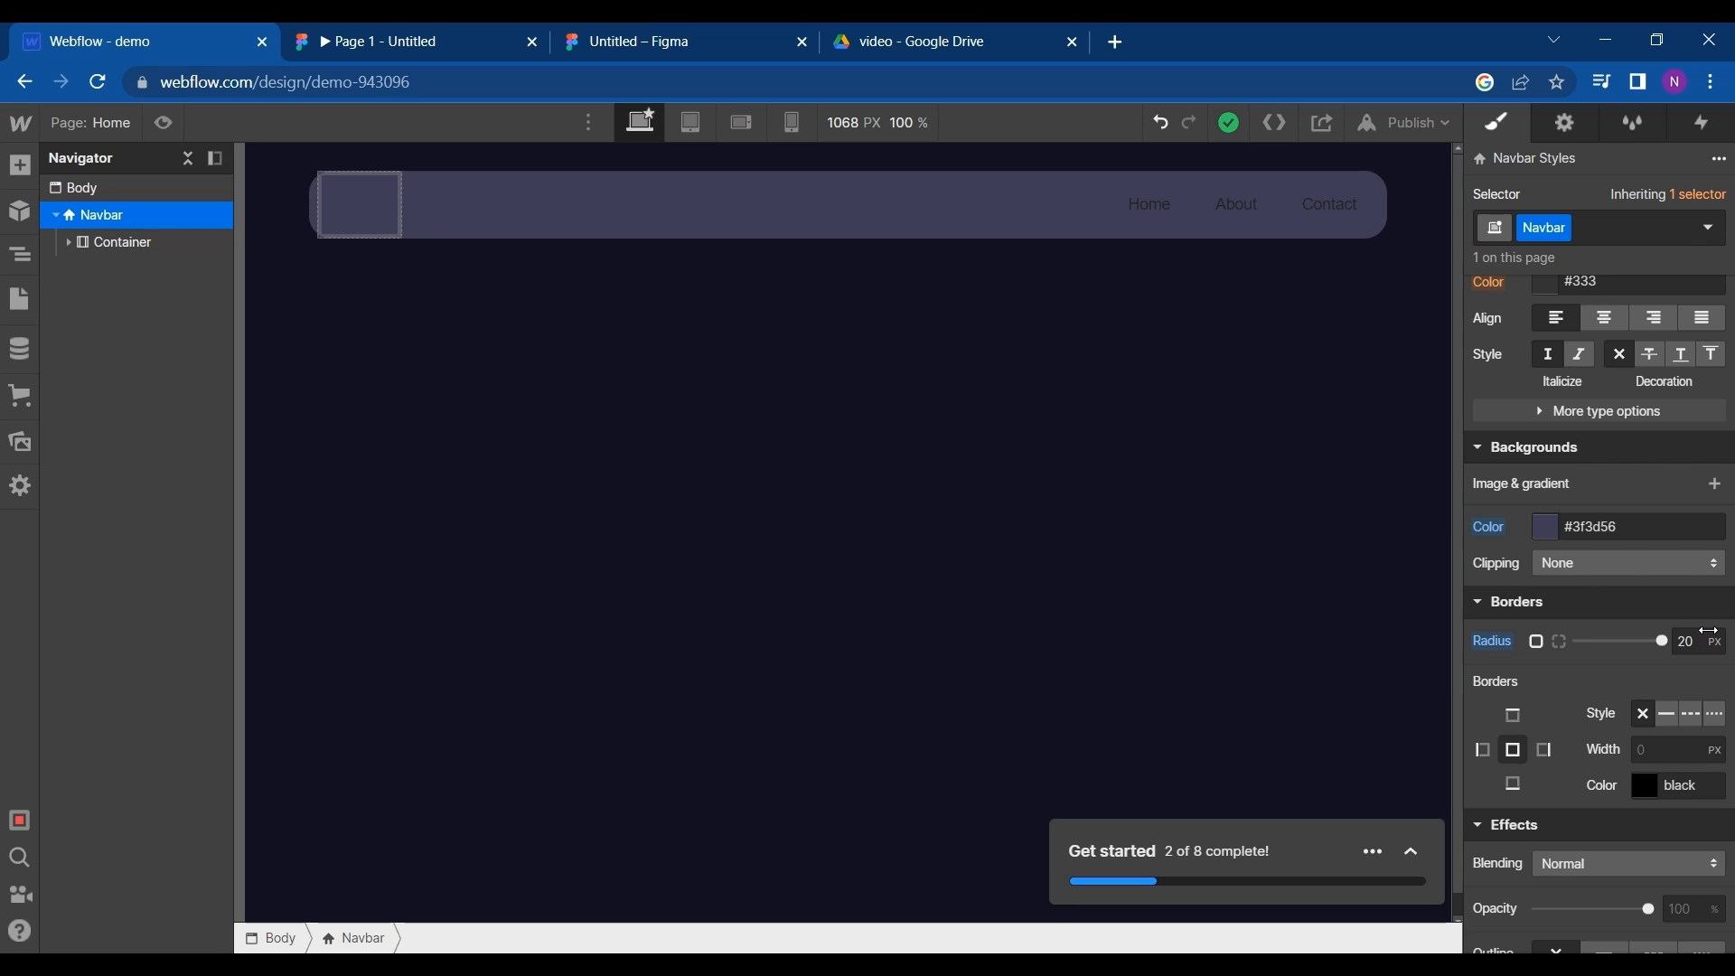
pyautogui.moveTo(1707, 630); pyautogui.dragTo(1657, 641)
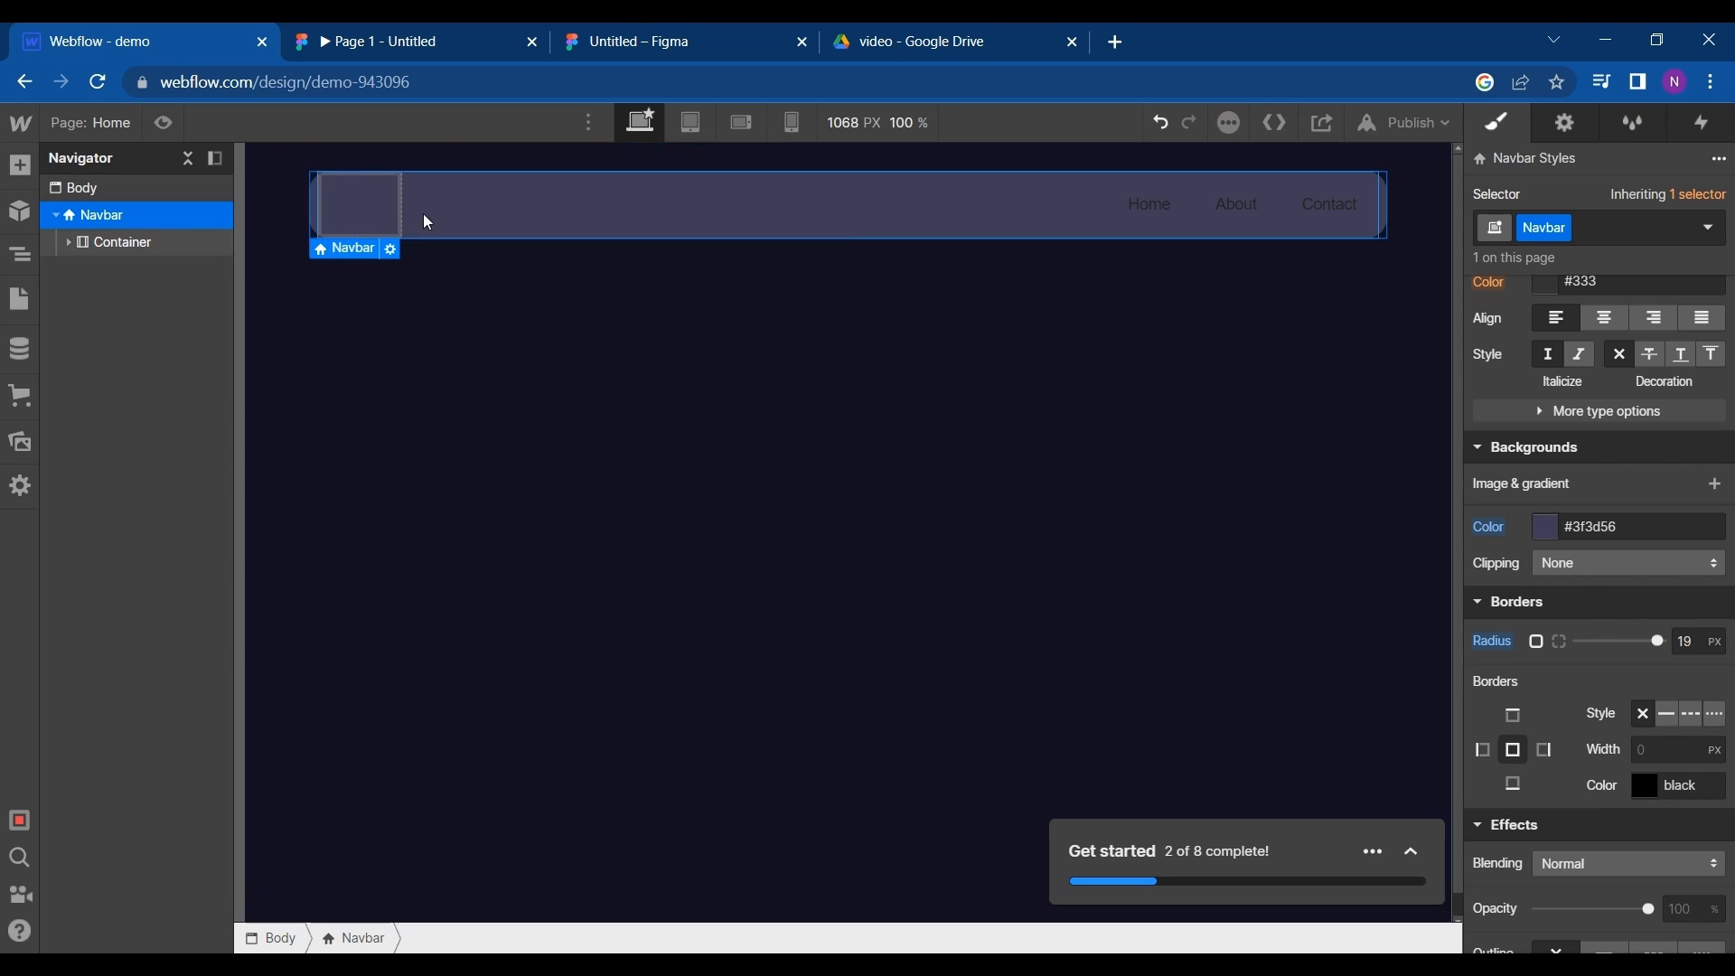
# - Check the header logo in the Figma prototype and add two H1 headings to the Webflow page below the Navbar
pyautogui.click(417, 39)
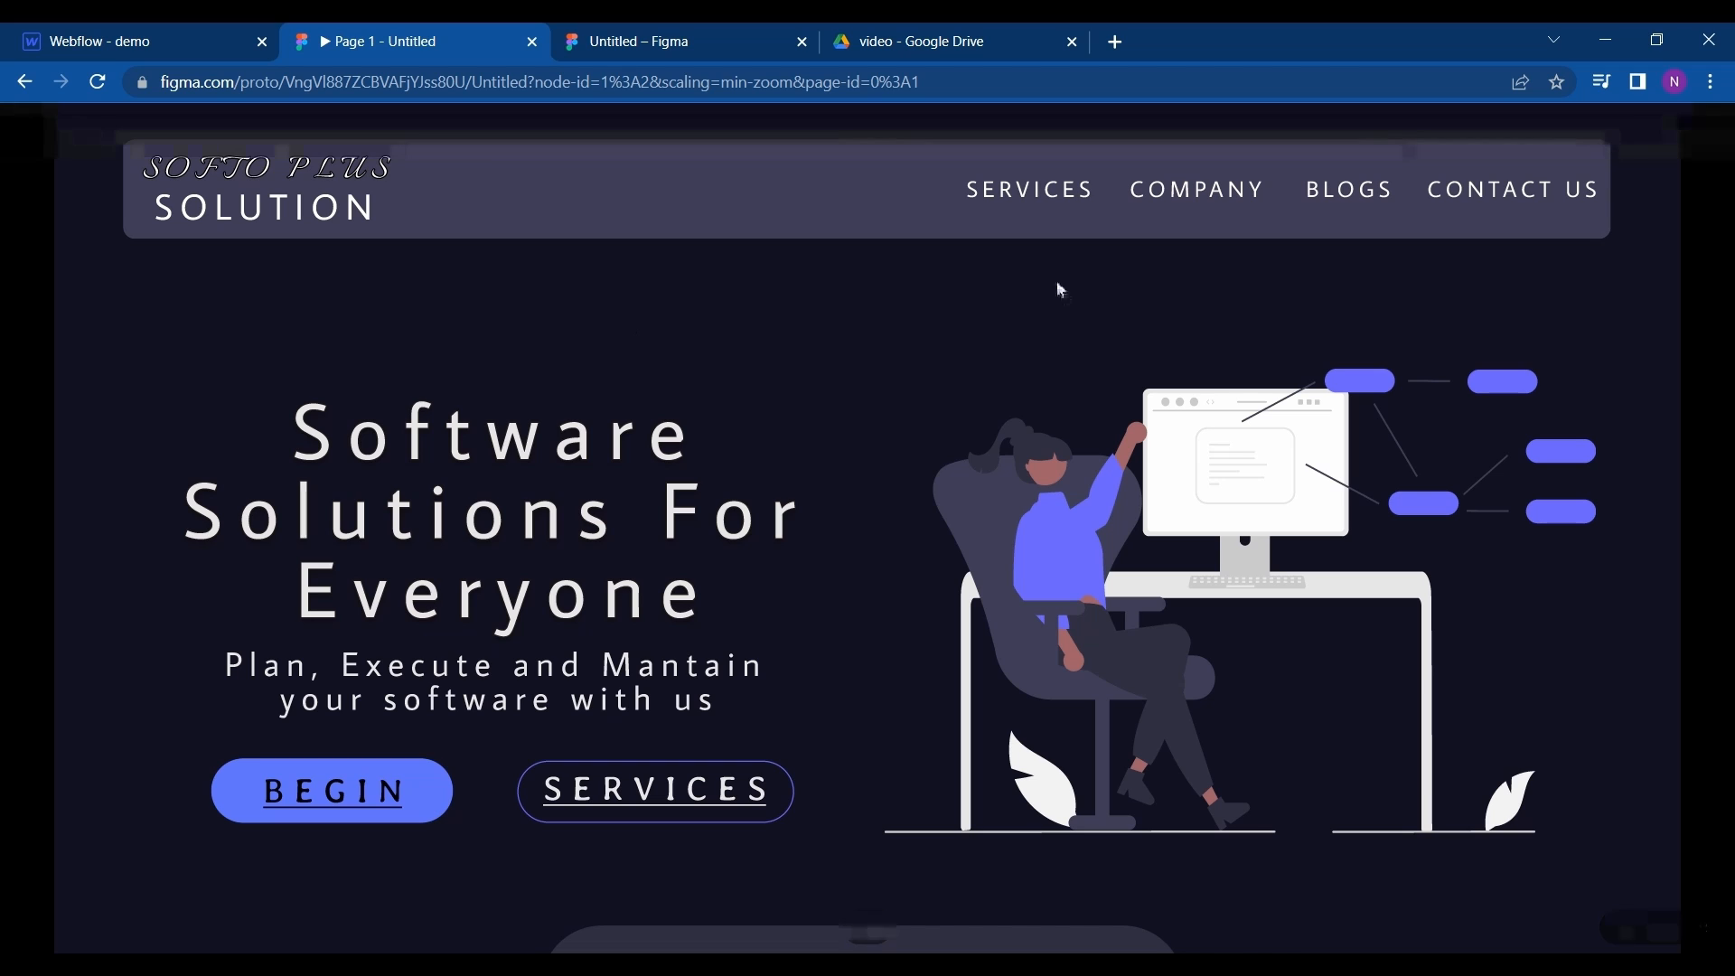
pyautogui.click(177, 32)
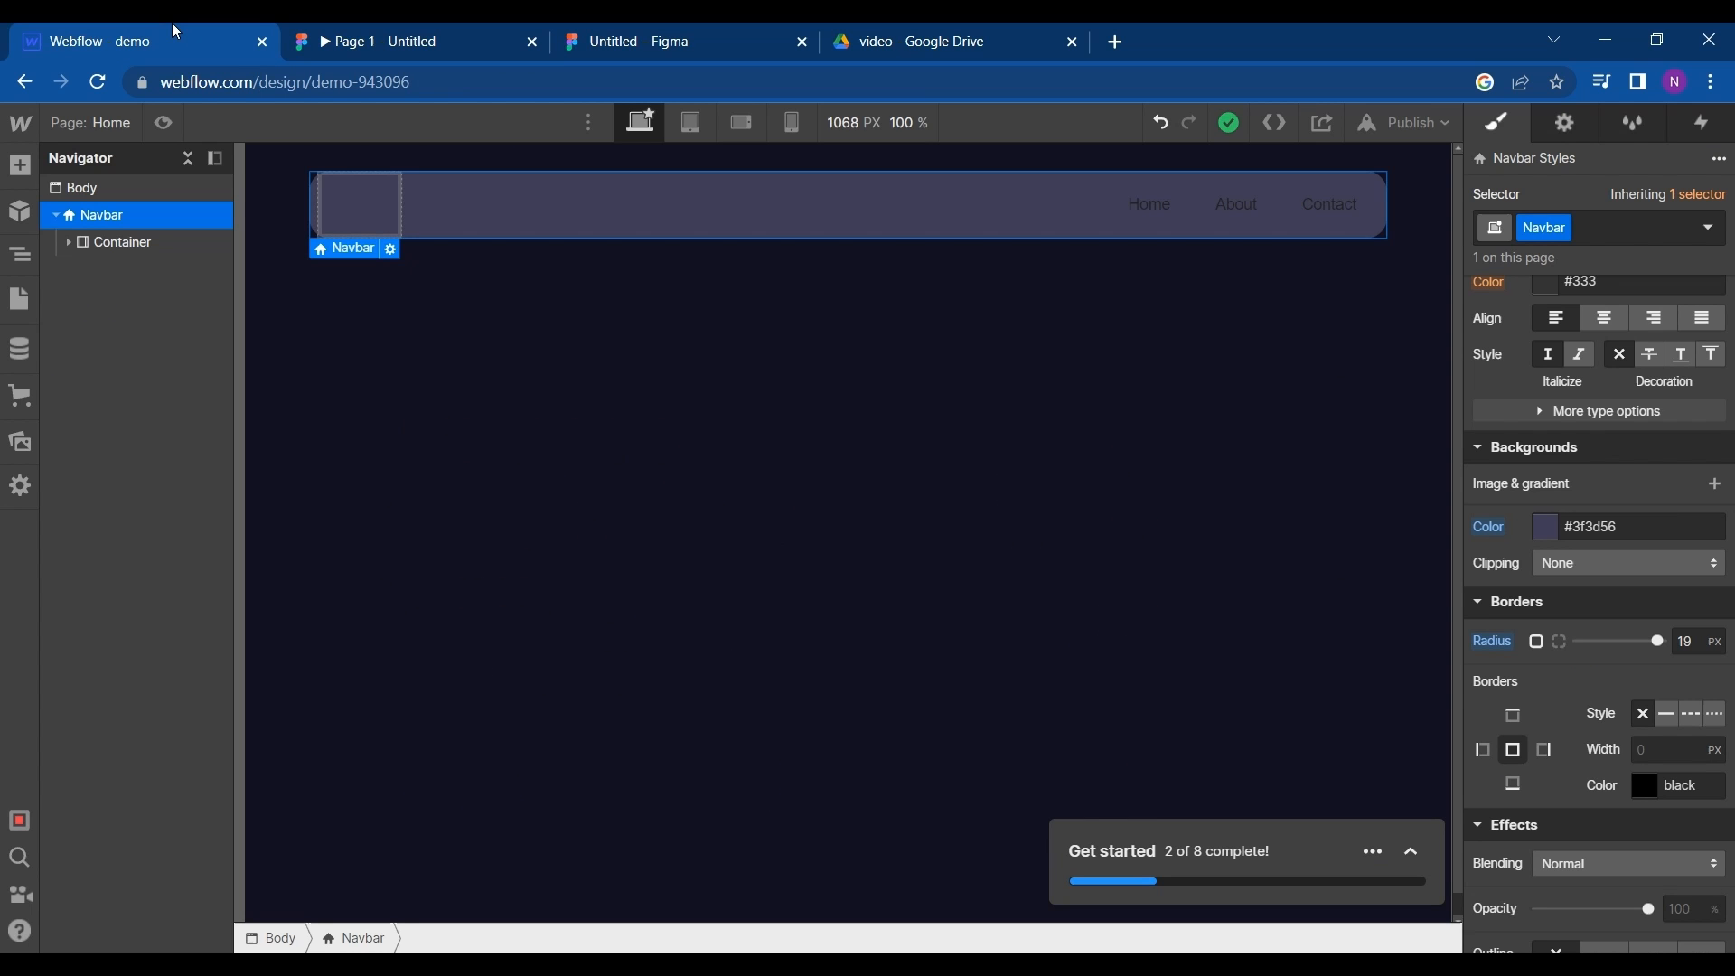
pyautogui.click(20, 172)
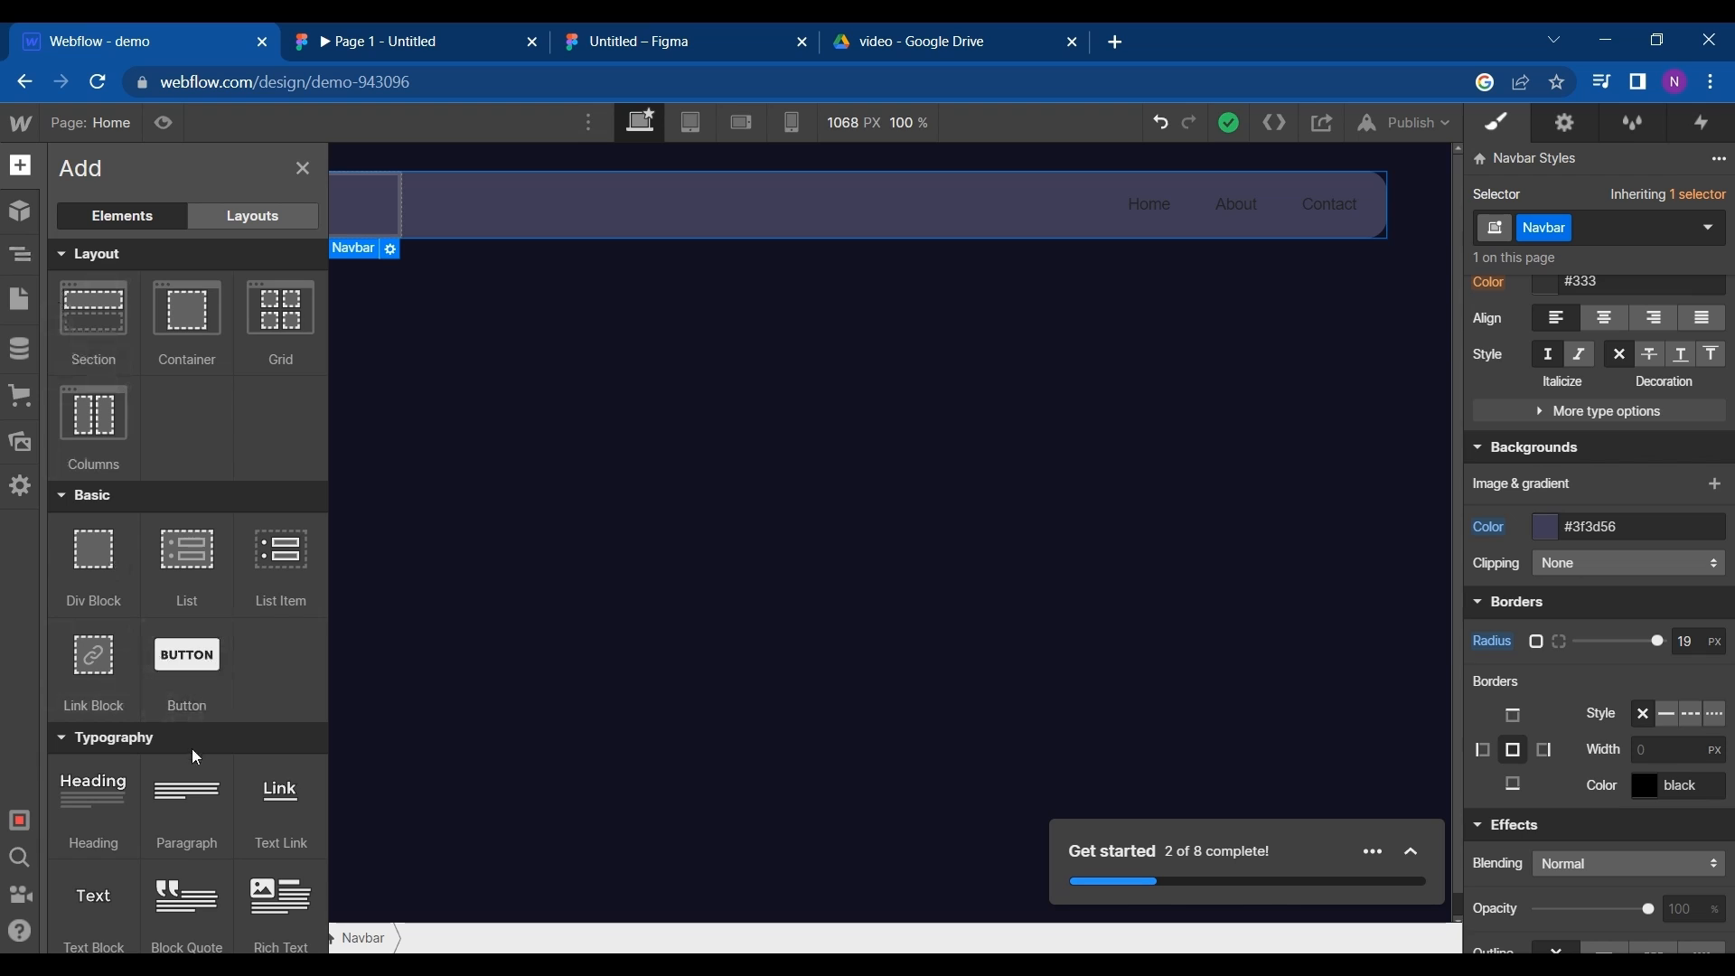
pyautogui.doubleClick(85, 808)
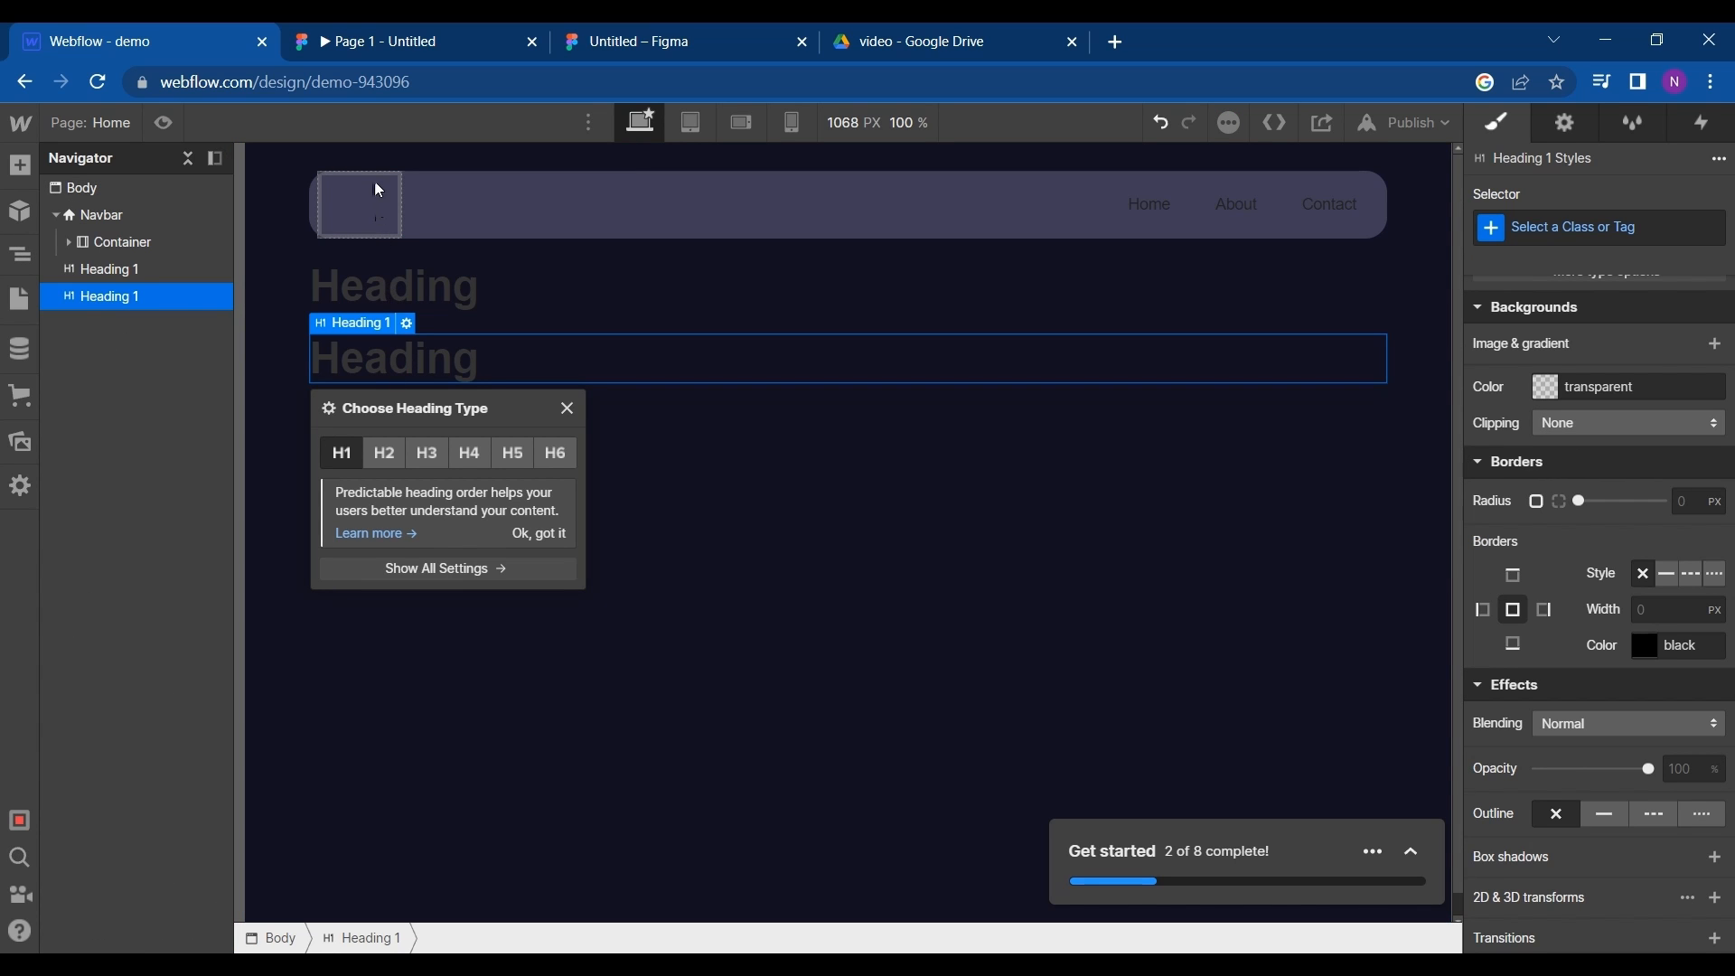
# - Move both headings into the Navbar's Brand block, one above the other
pyautogui.click(379, 253)
pyautogui.click(382, 287)
pyautogui.moveTo(382, 288); pyautogui.dragTo(349, 215)
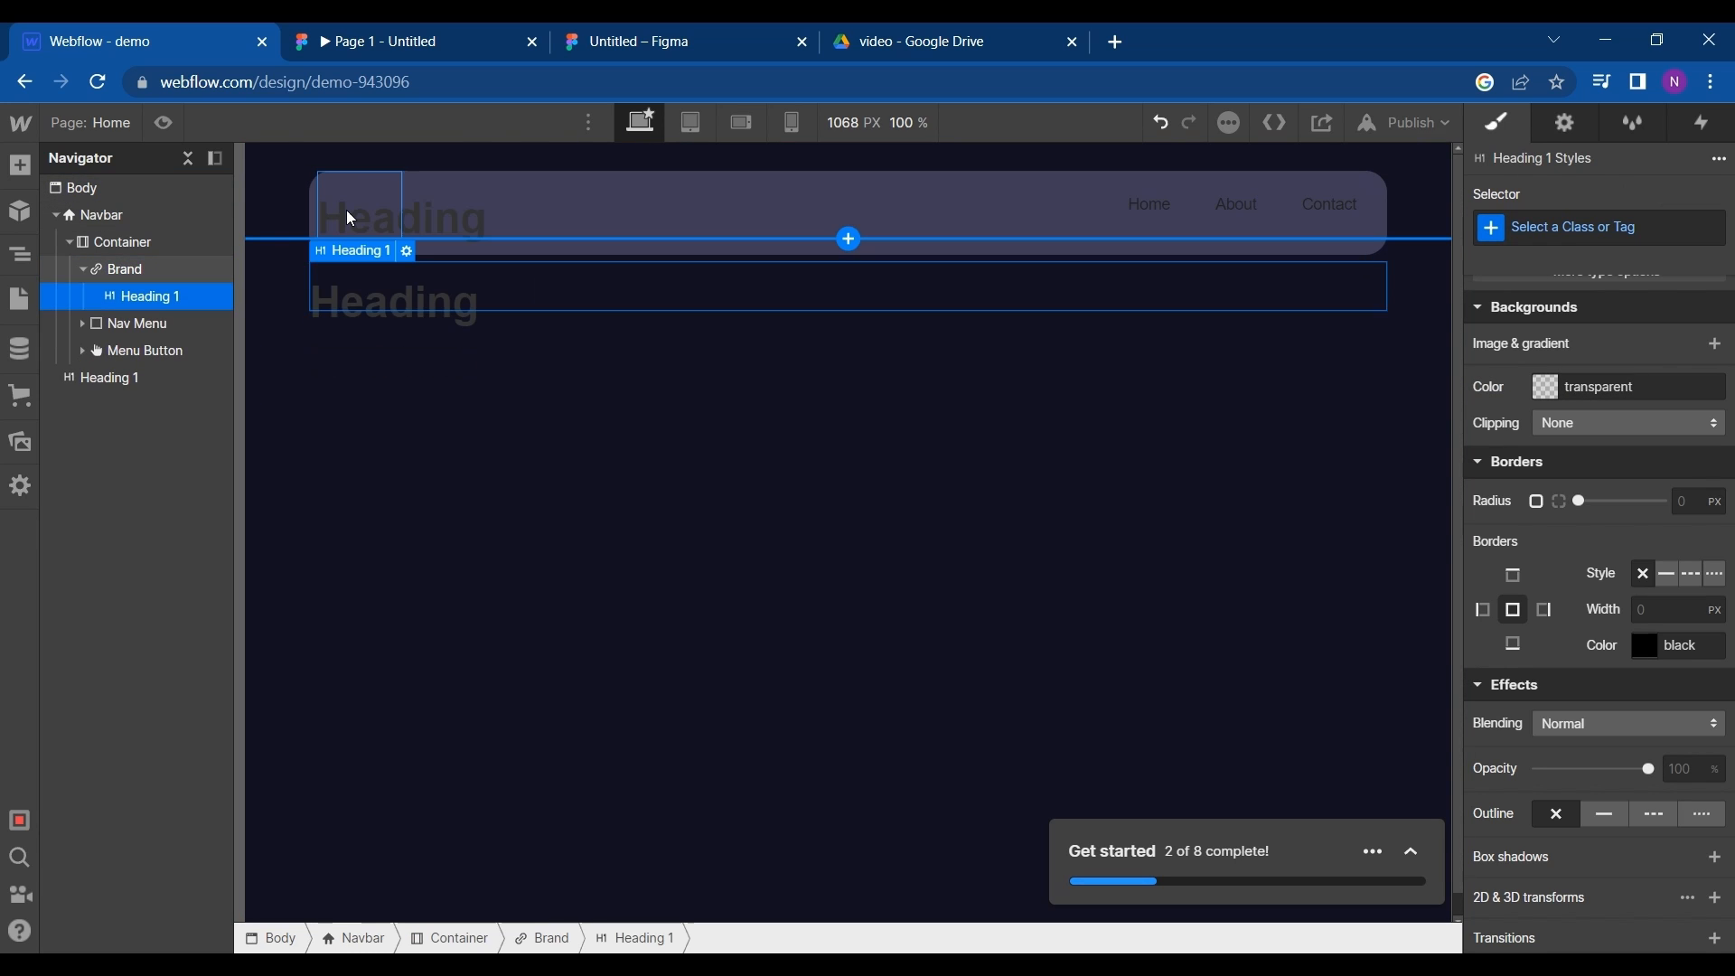
pyautogui.click(394, 298)
pyautogui.moveTo(391, 290); pyautogui.dragTo(374, 247)
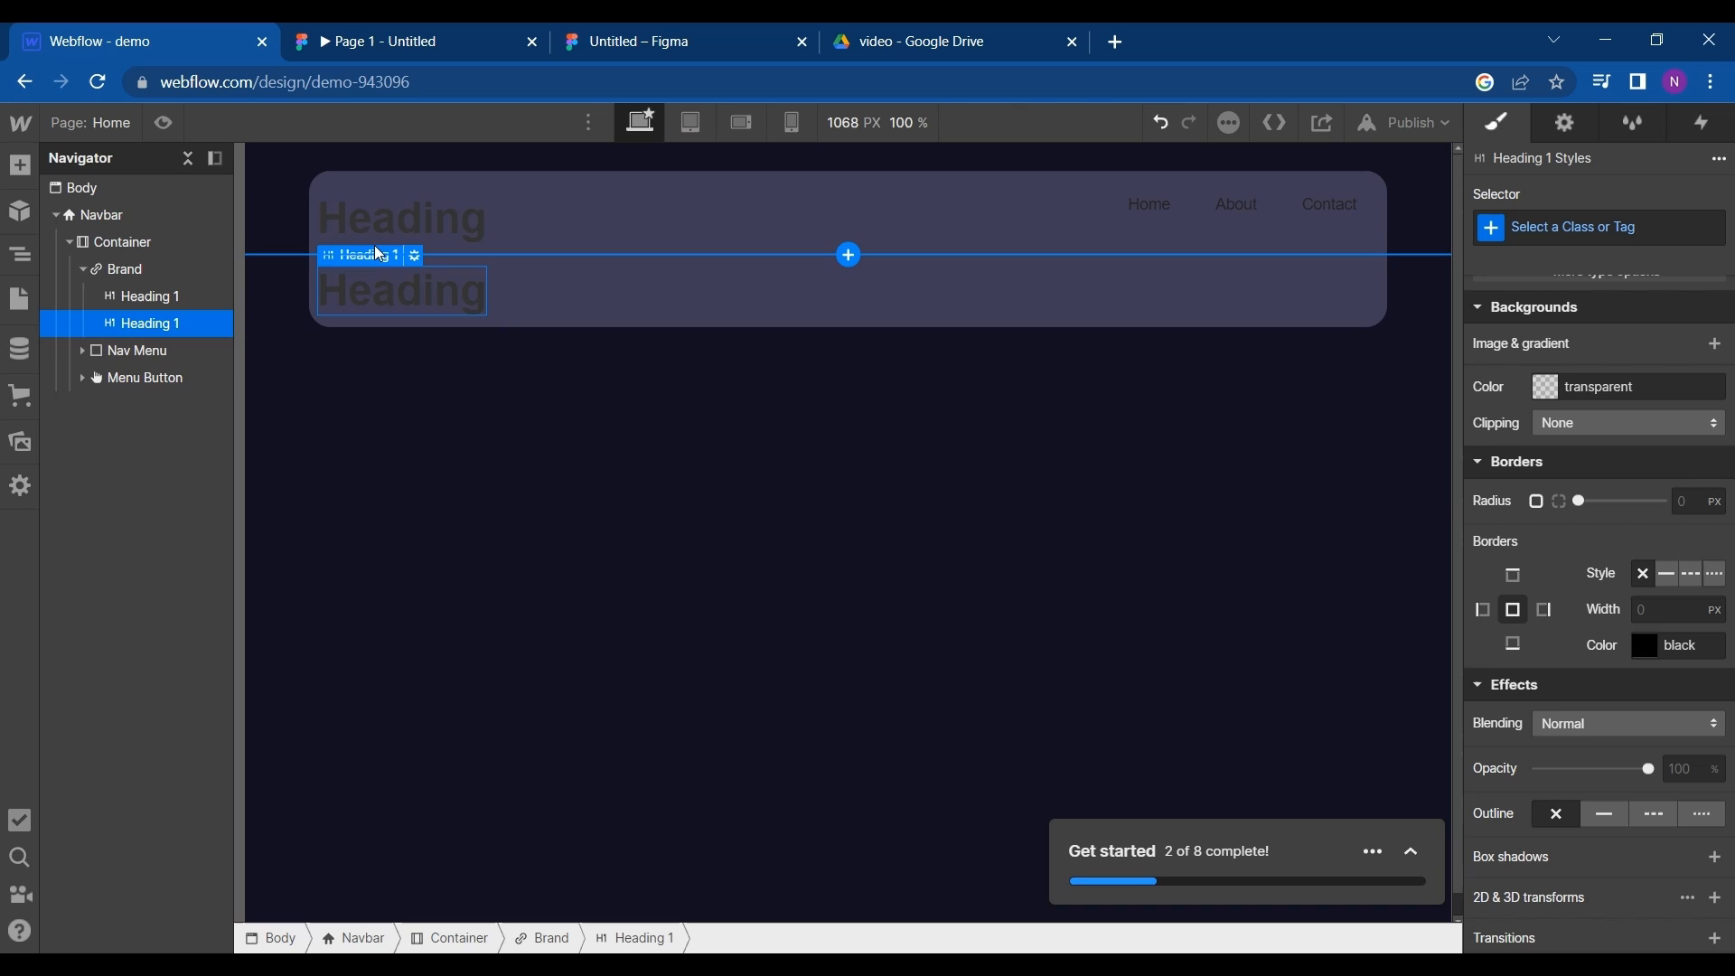
# - Check the logo text in the Figma prototype and examine the style settings of the first Brand heading in Webflow
pyautogui.click(425, 35)
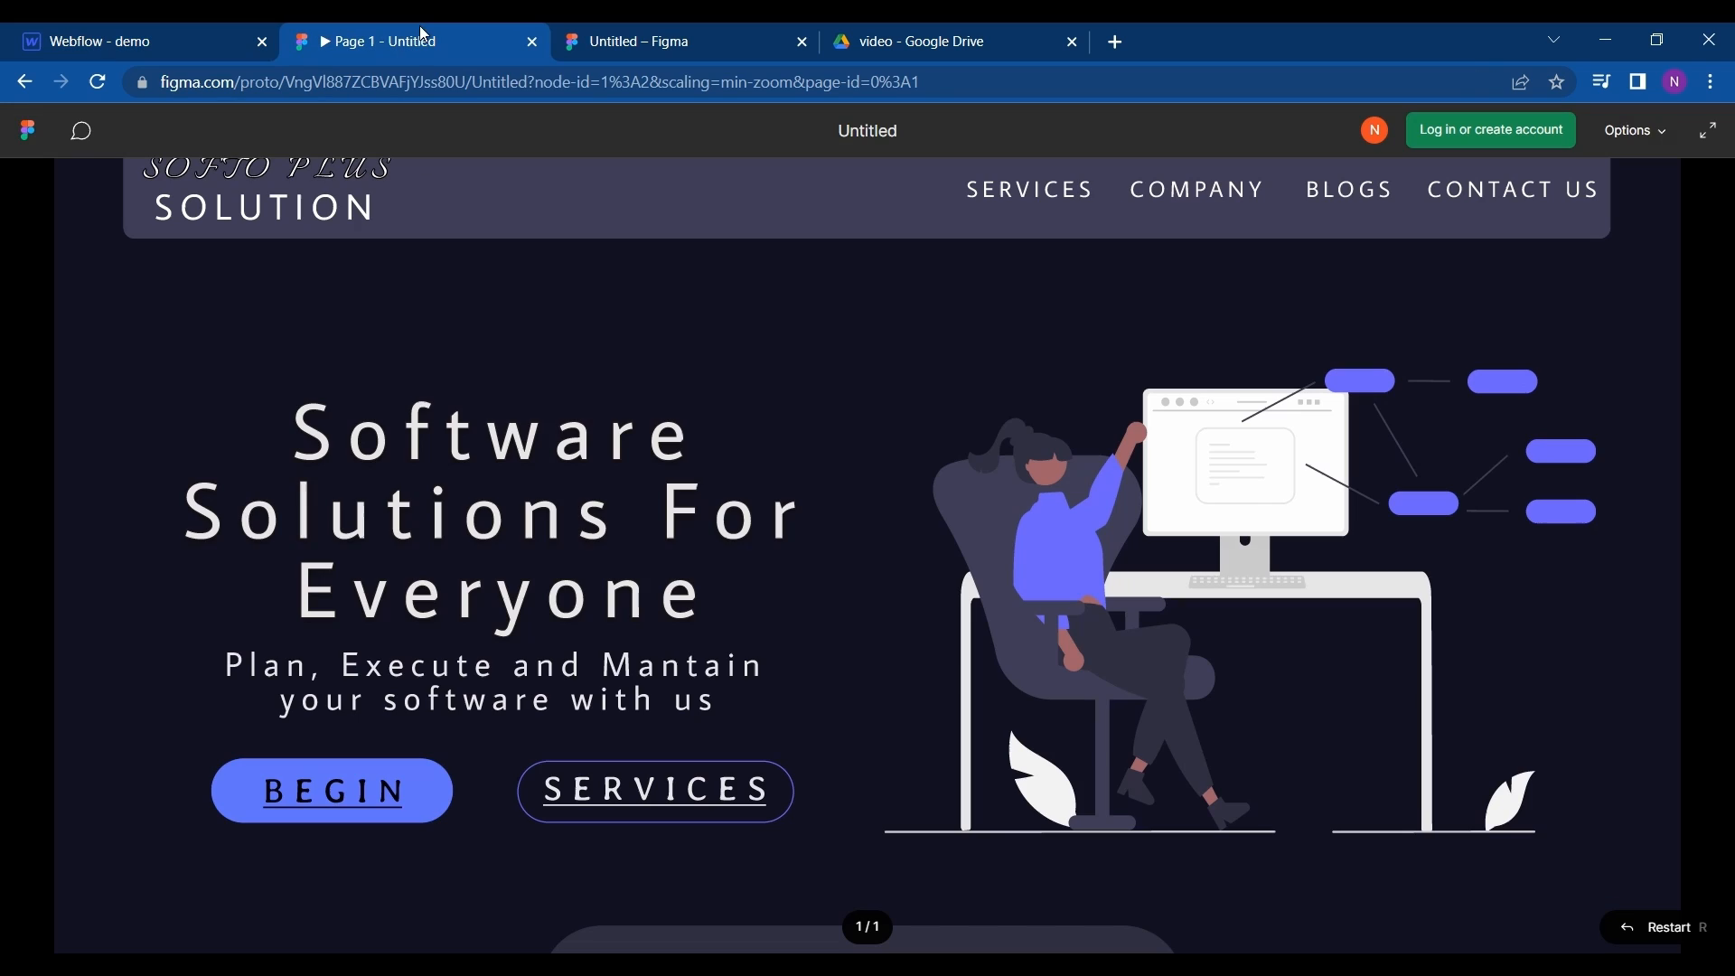
pyautogui.click(160, 57)
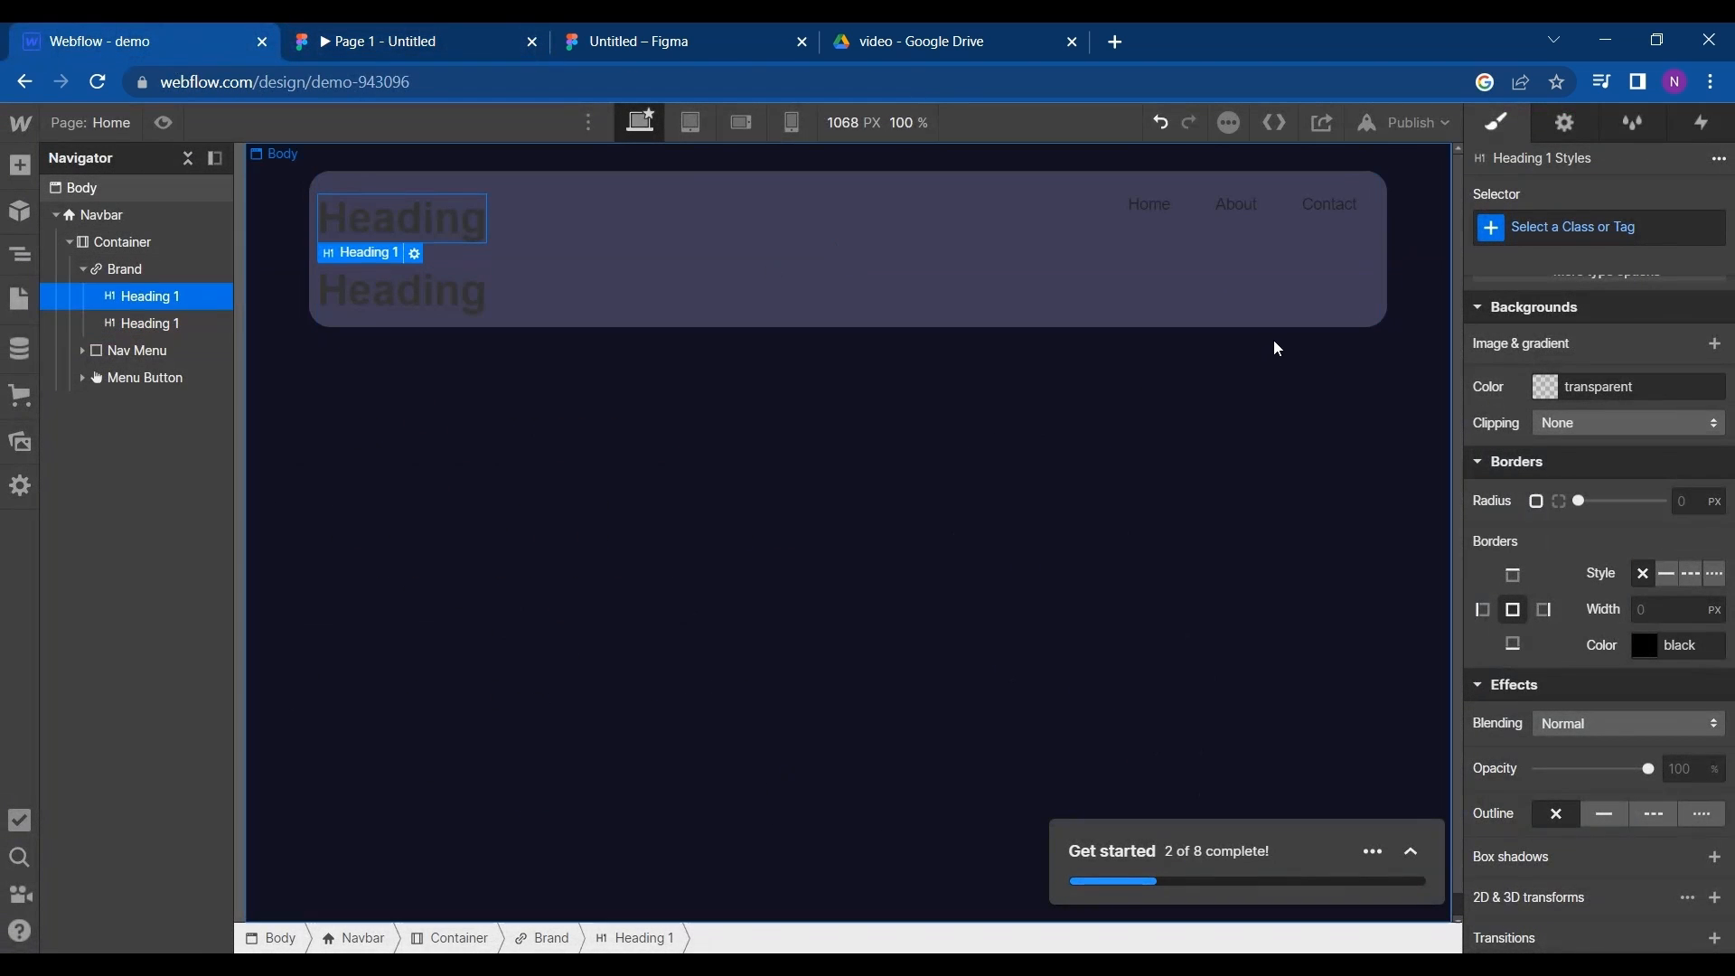
pyautogui.scroll(-2, 1542, 577)
pyautogui.scroll(4, 1542, 577)
pyautogui.scroll(-4, 1542, 577)
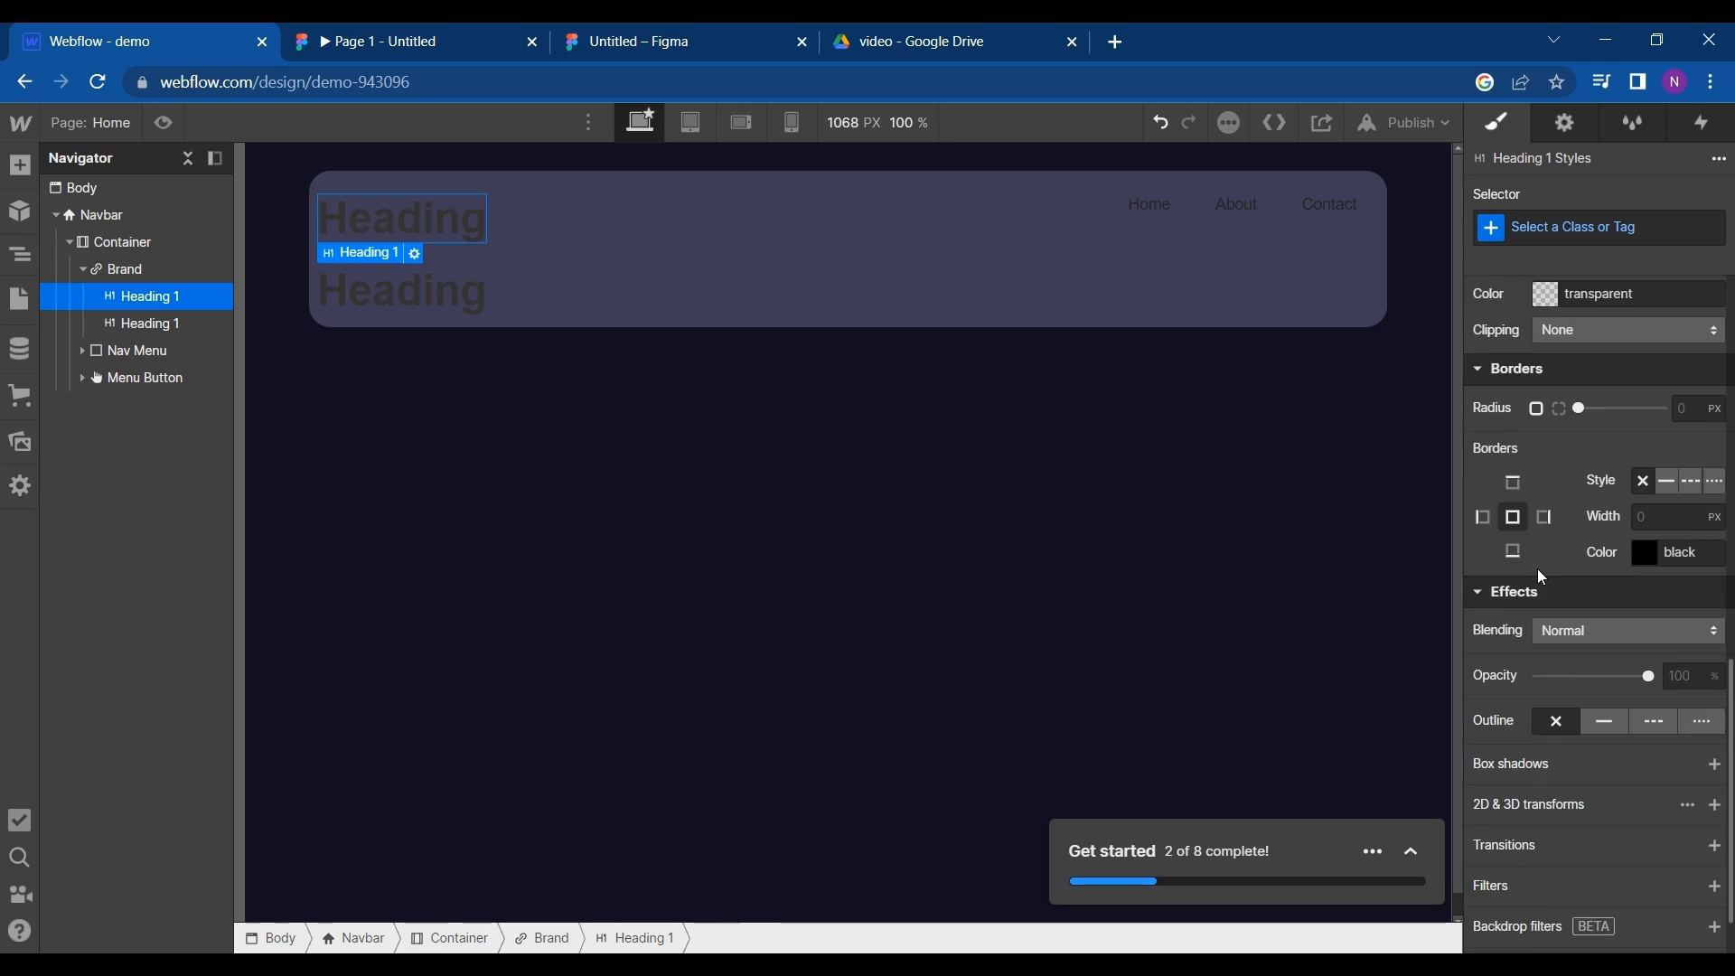
pyautogui.scroll(-2, 1541, 577)
# - Switch to the Figma editor and select the font name Italianno of the navbar's Softo plus text for copying
pyautogui.click(479, 38)
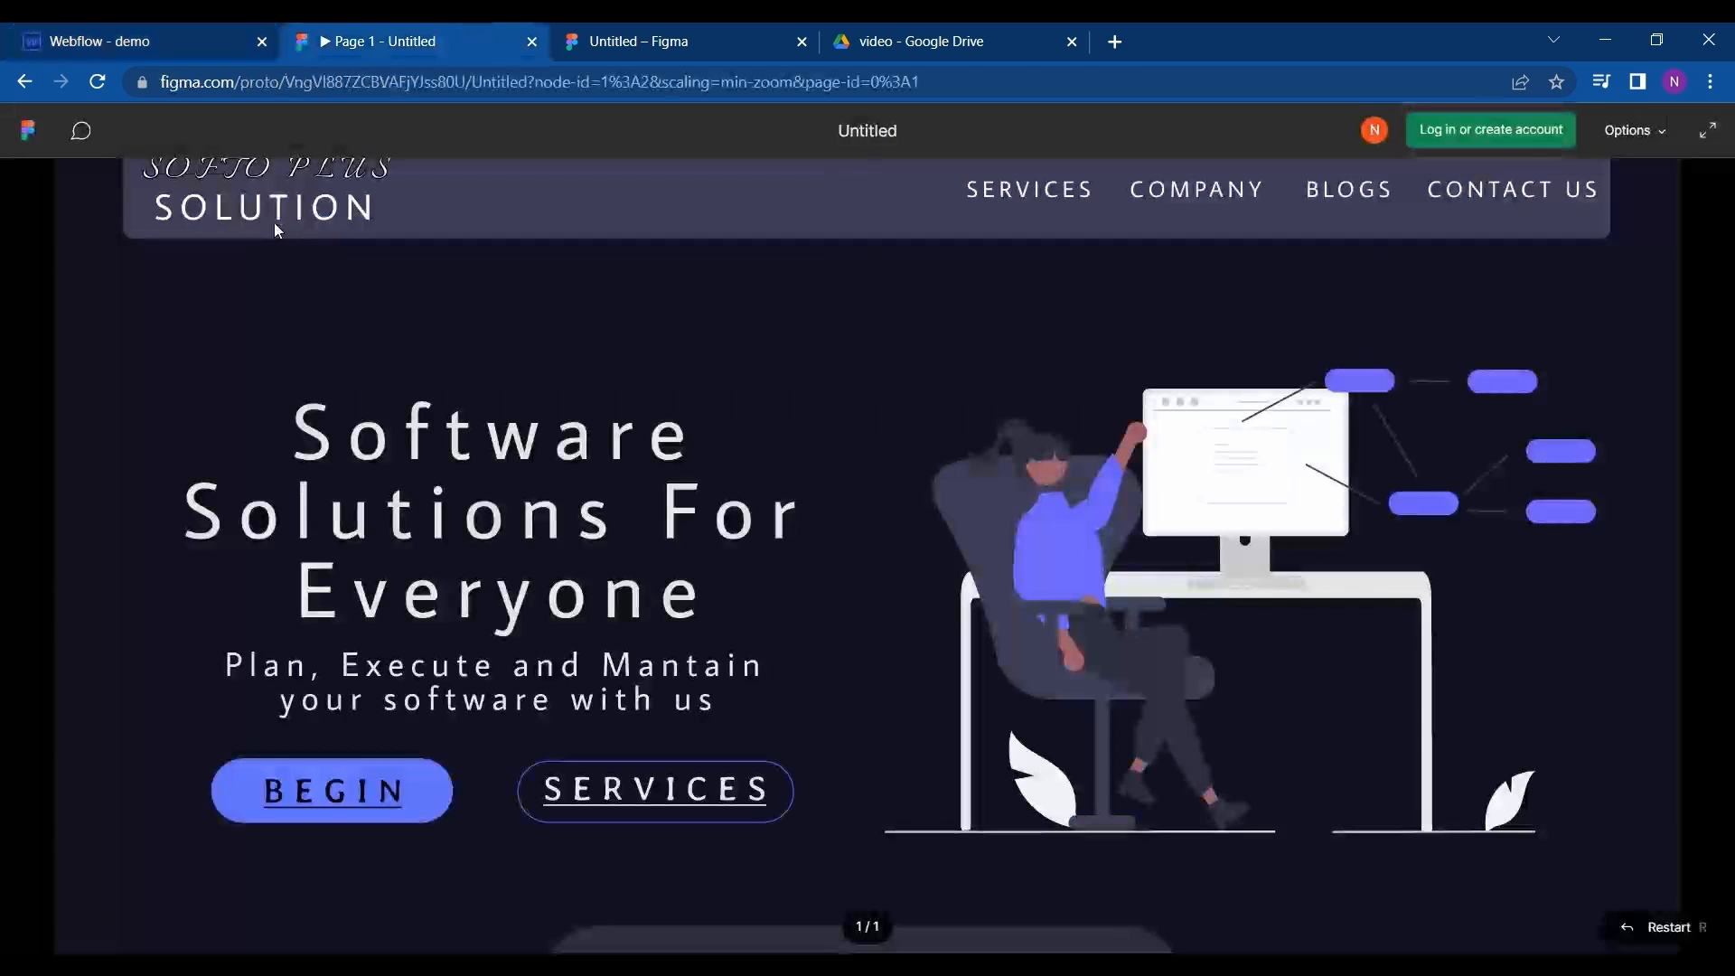
pyautogui.click(701, 36)
pyautogui.click(543, 348)
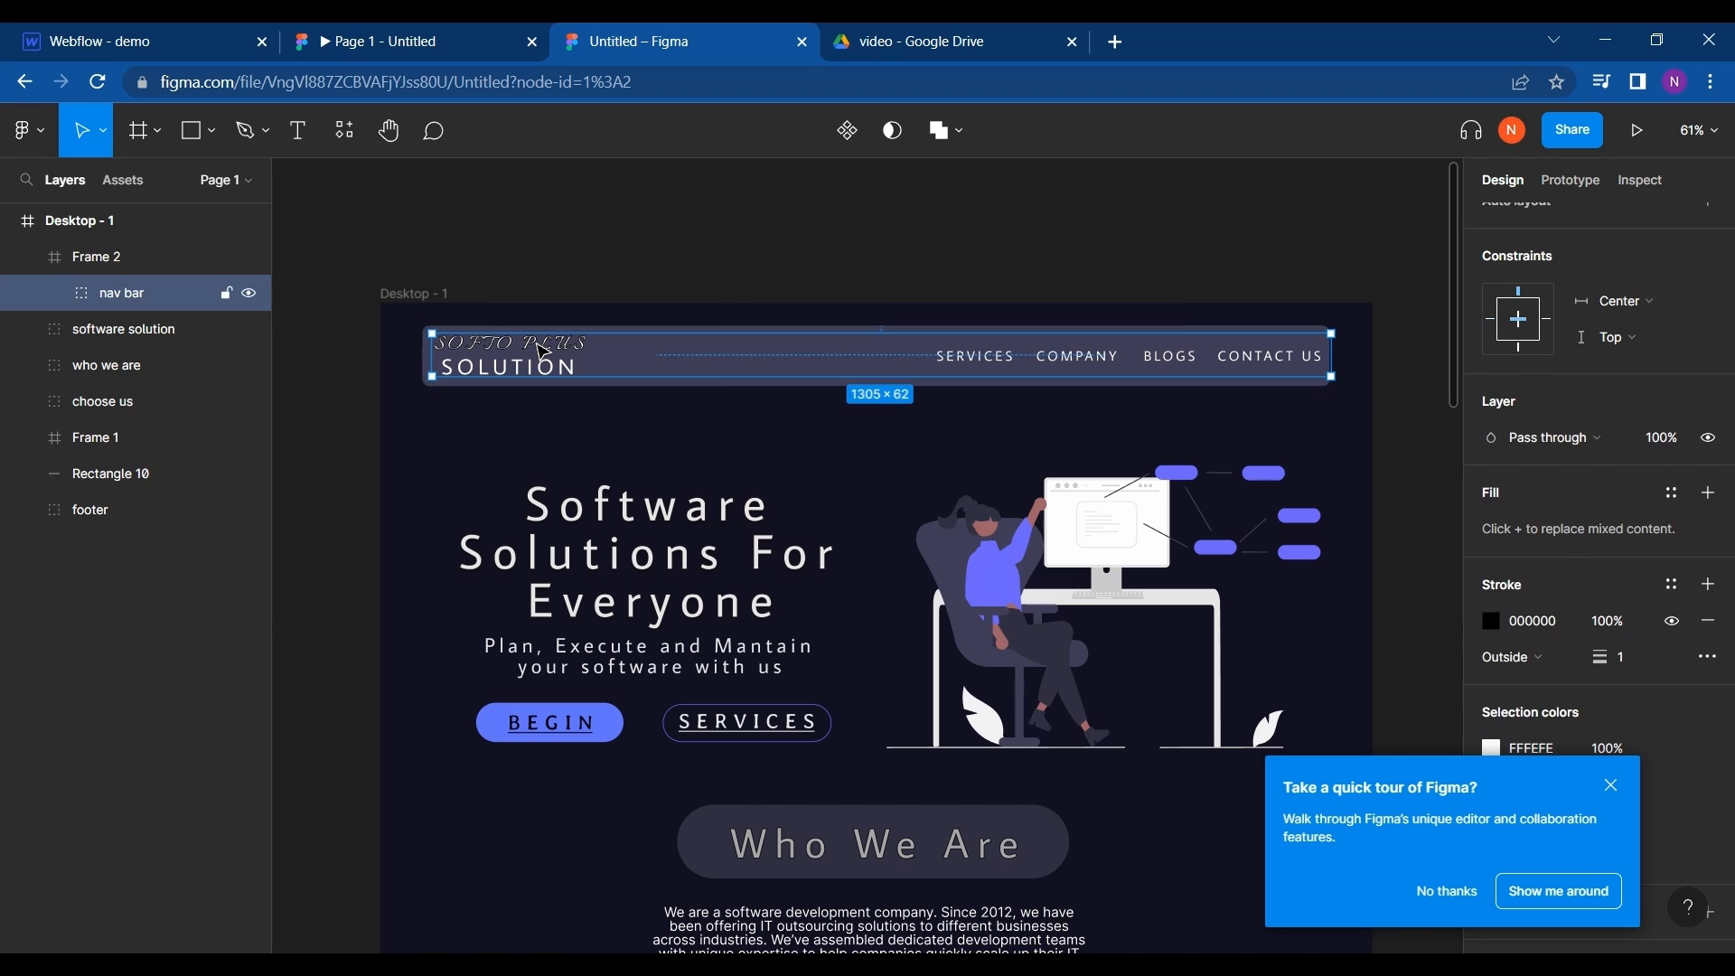
pyautogui.click(543, 350)
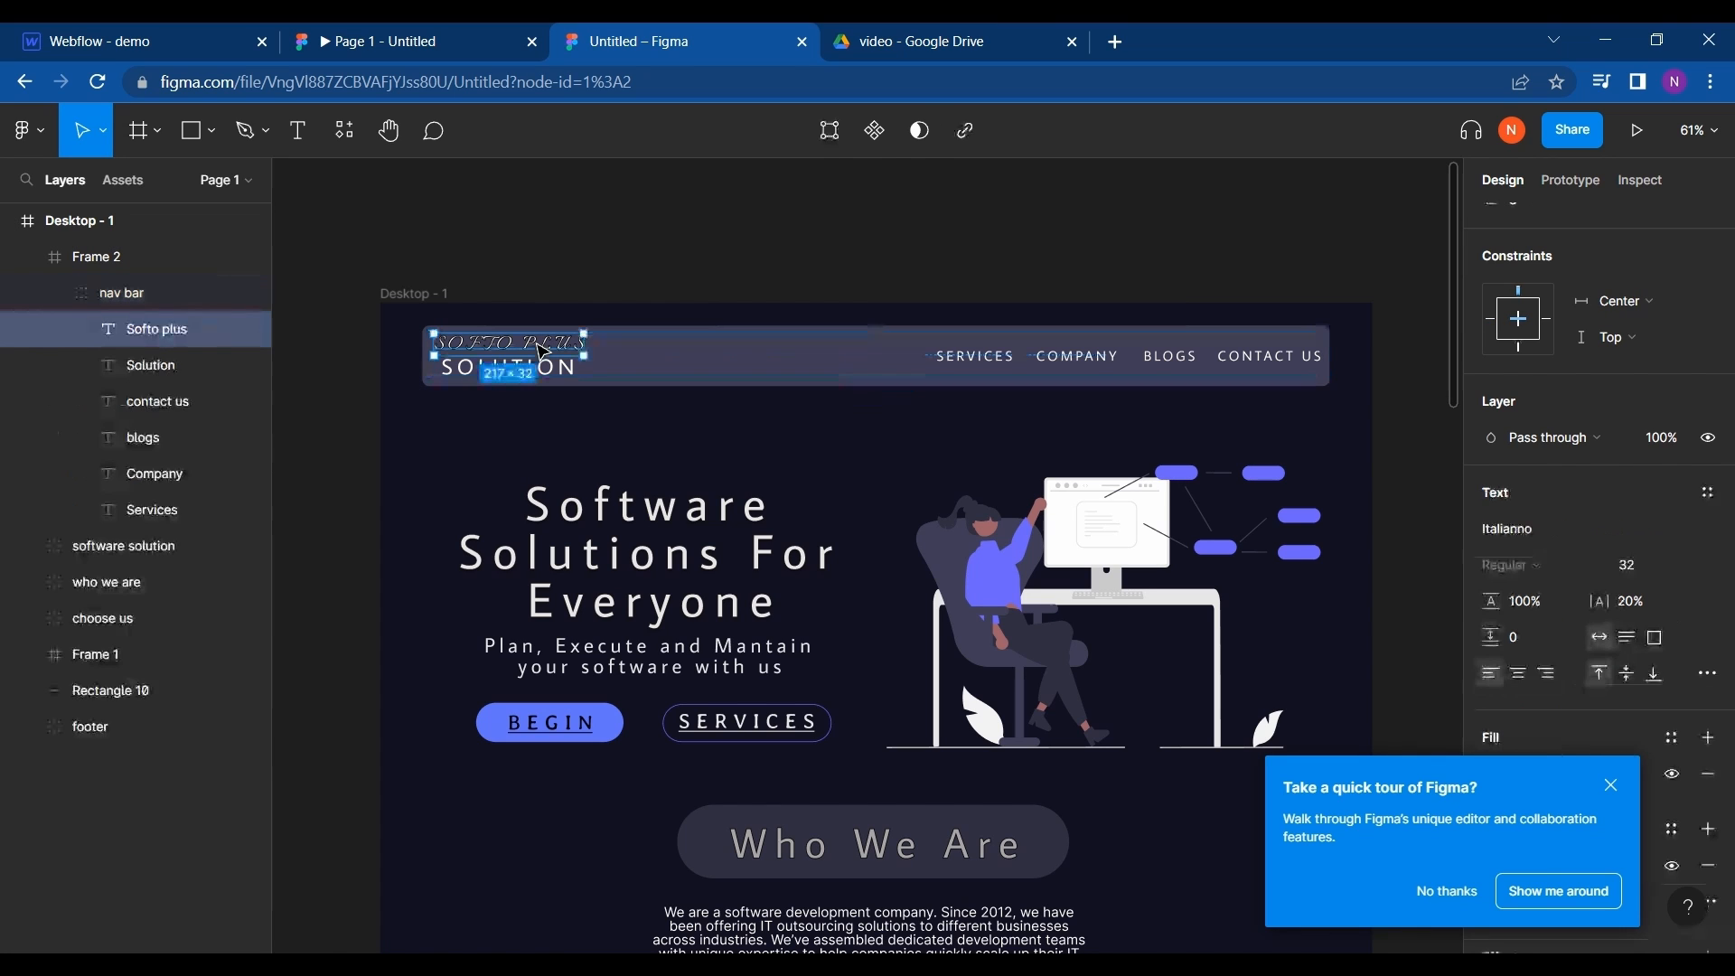
pyautogui.click(1588, 538)
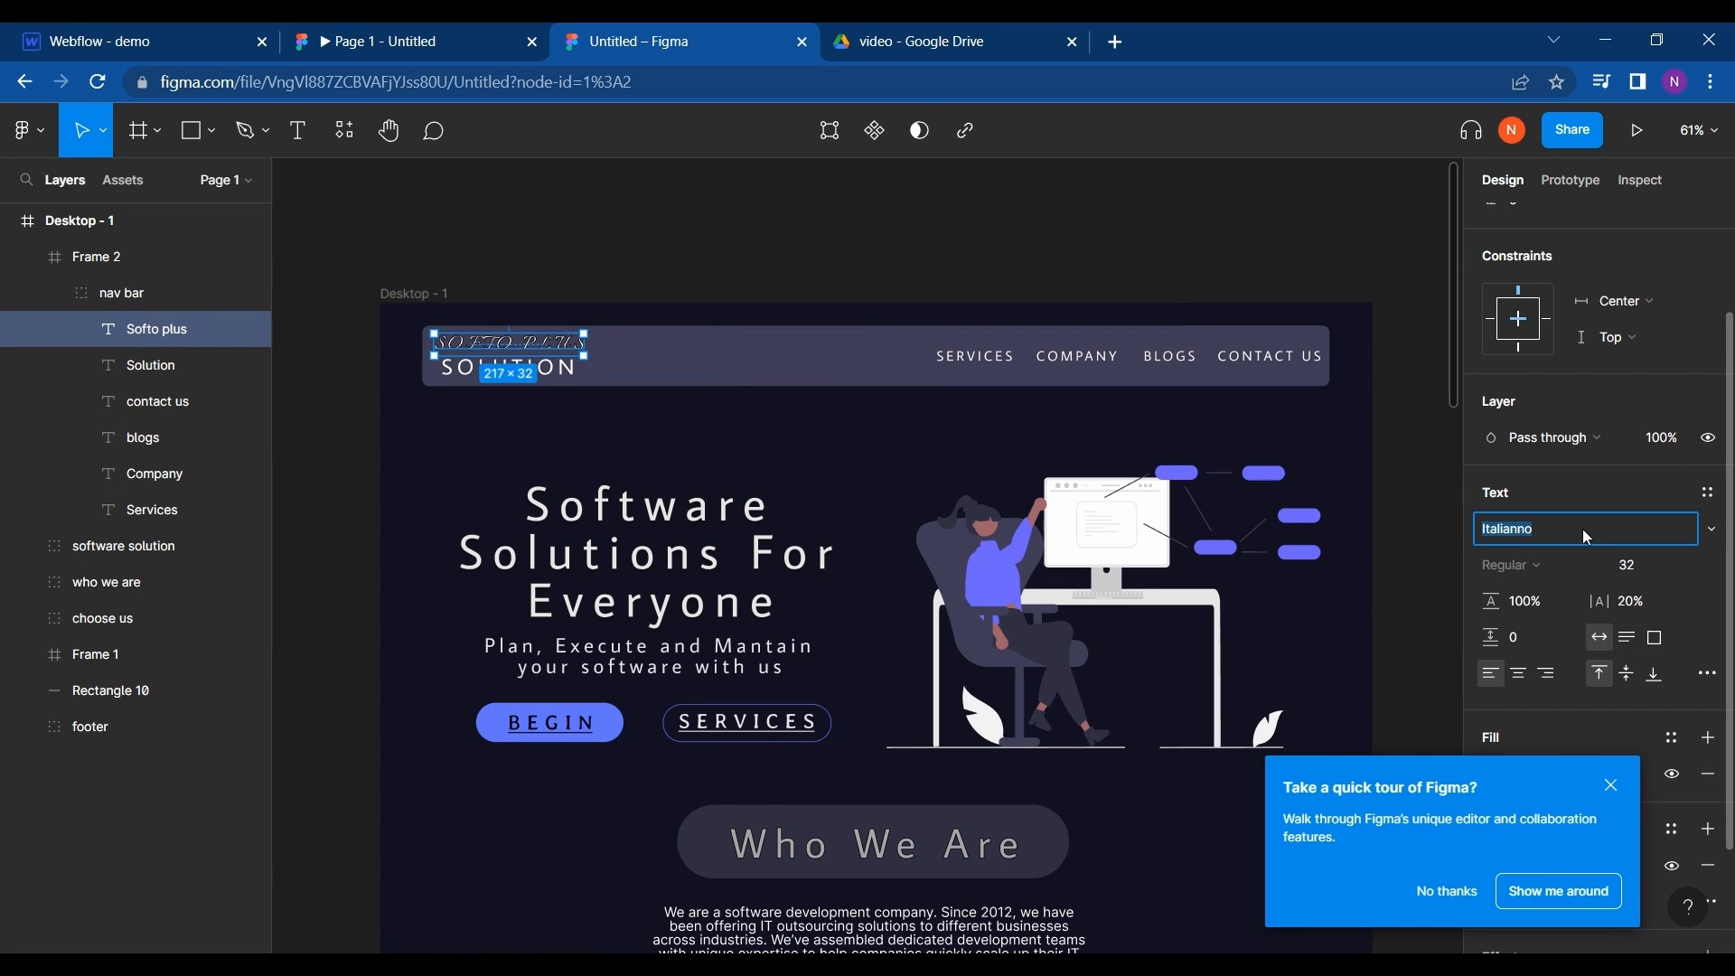
# - Return to the Webflow Designer and open the site's font settings from the first Brand heading's font choices
pyautogui.click(91, 41)
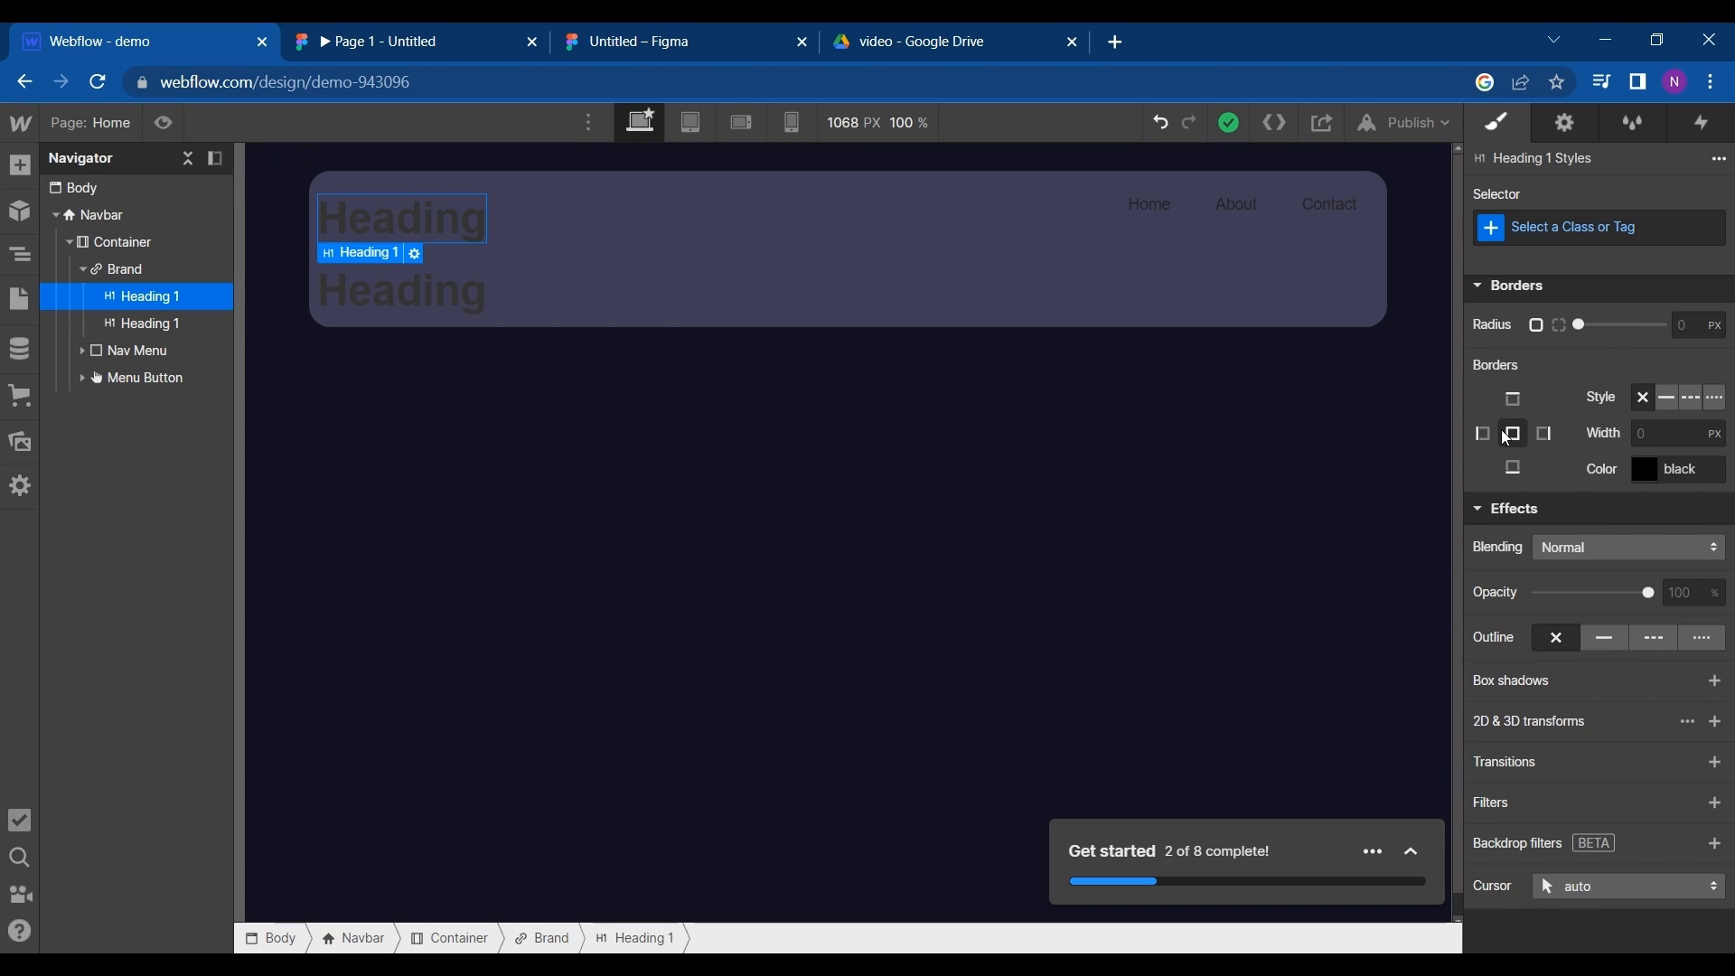
pyautogui.scroll(3, 1528, 438)
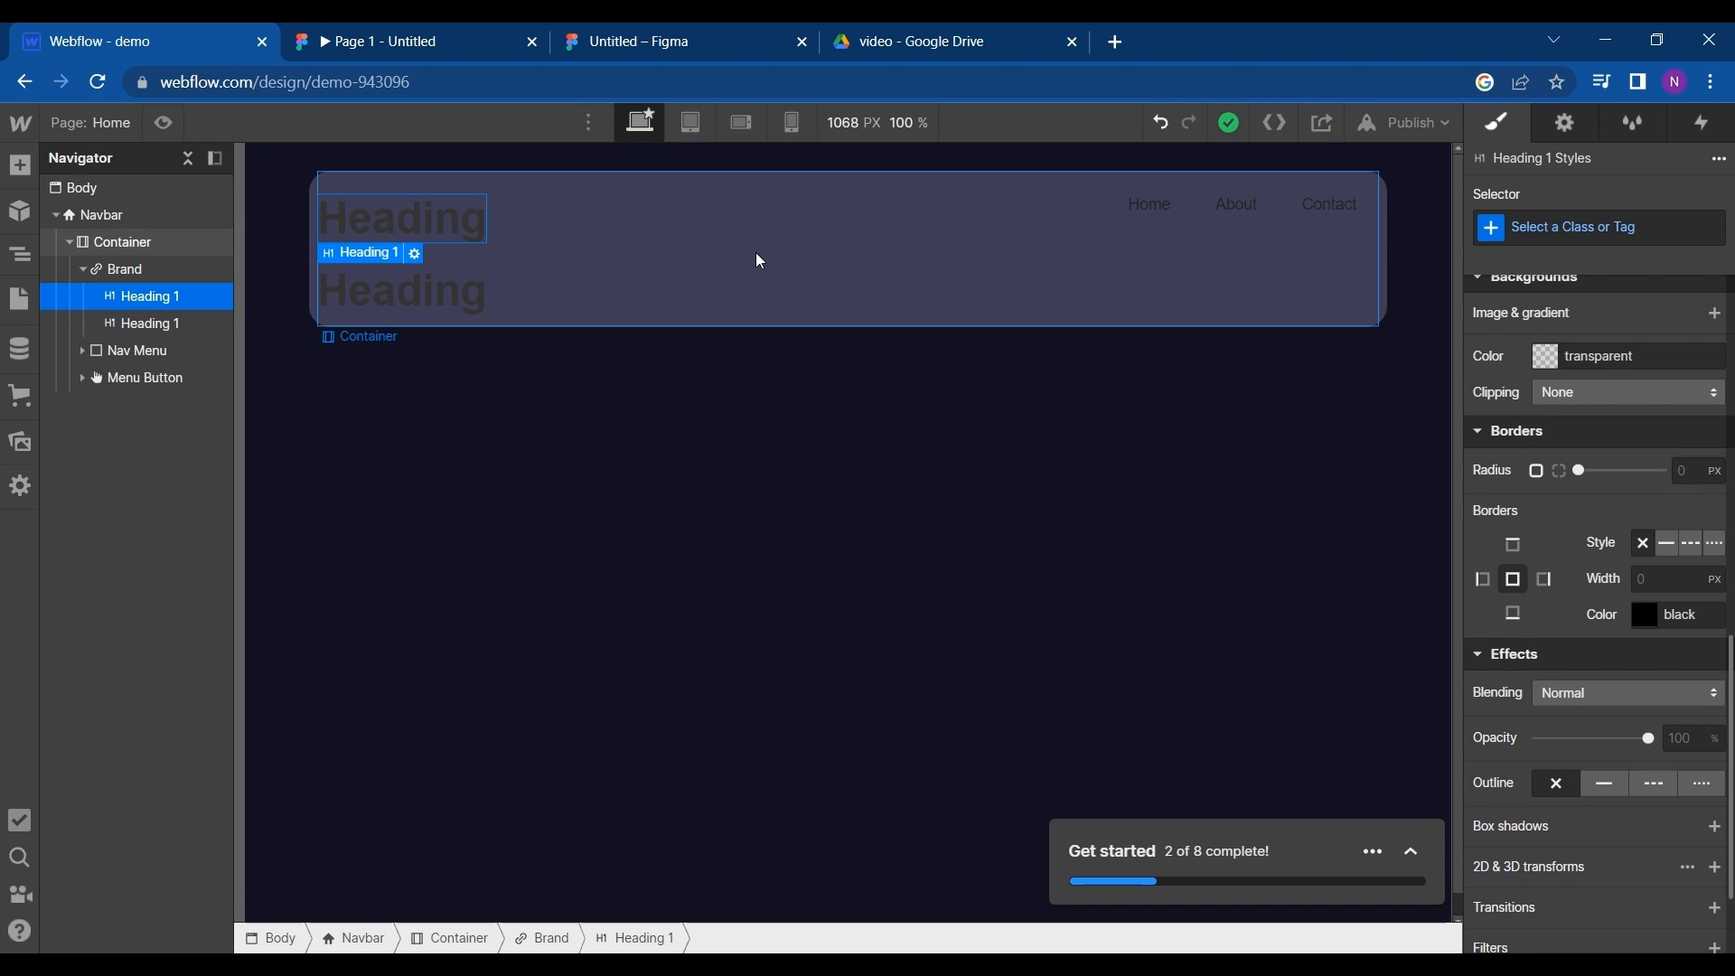
pyautogui.doubleClick(421, 228)
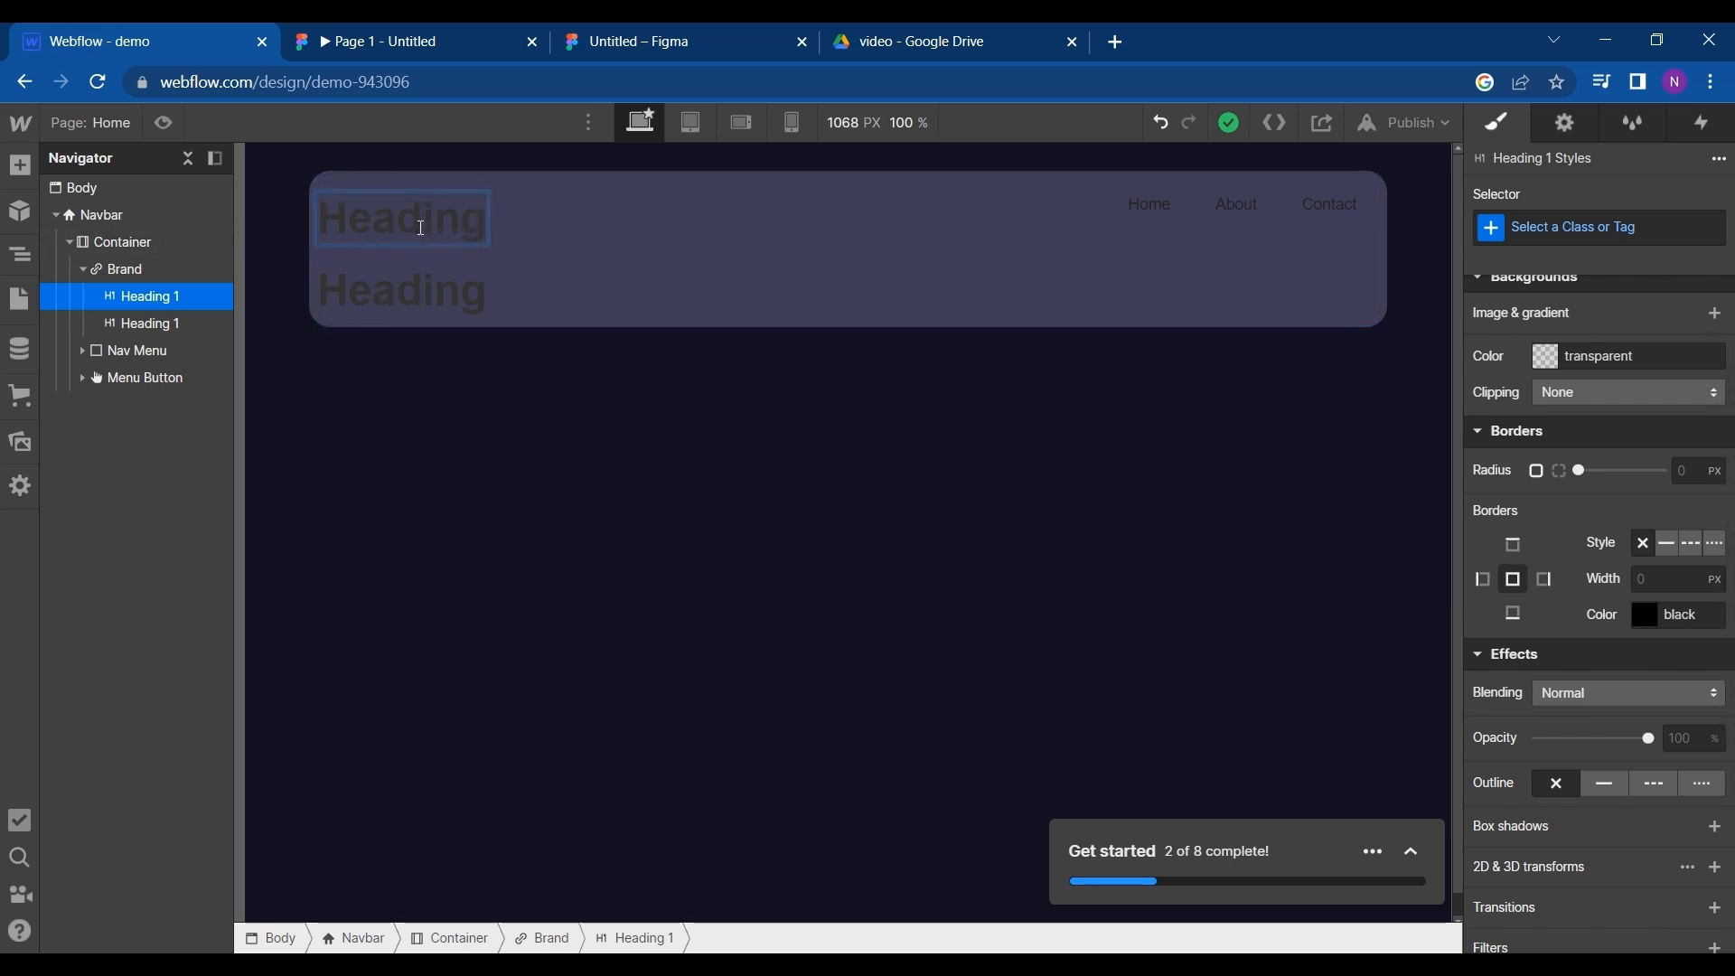
pyautogui.doubleClick(421, 227)
pyautogui.scroll(-3, 1557, 540)
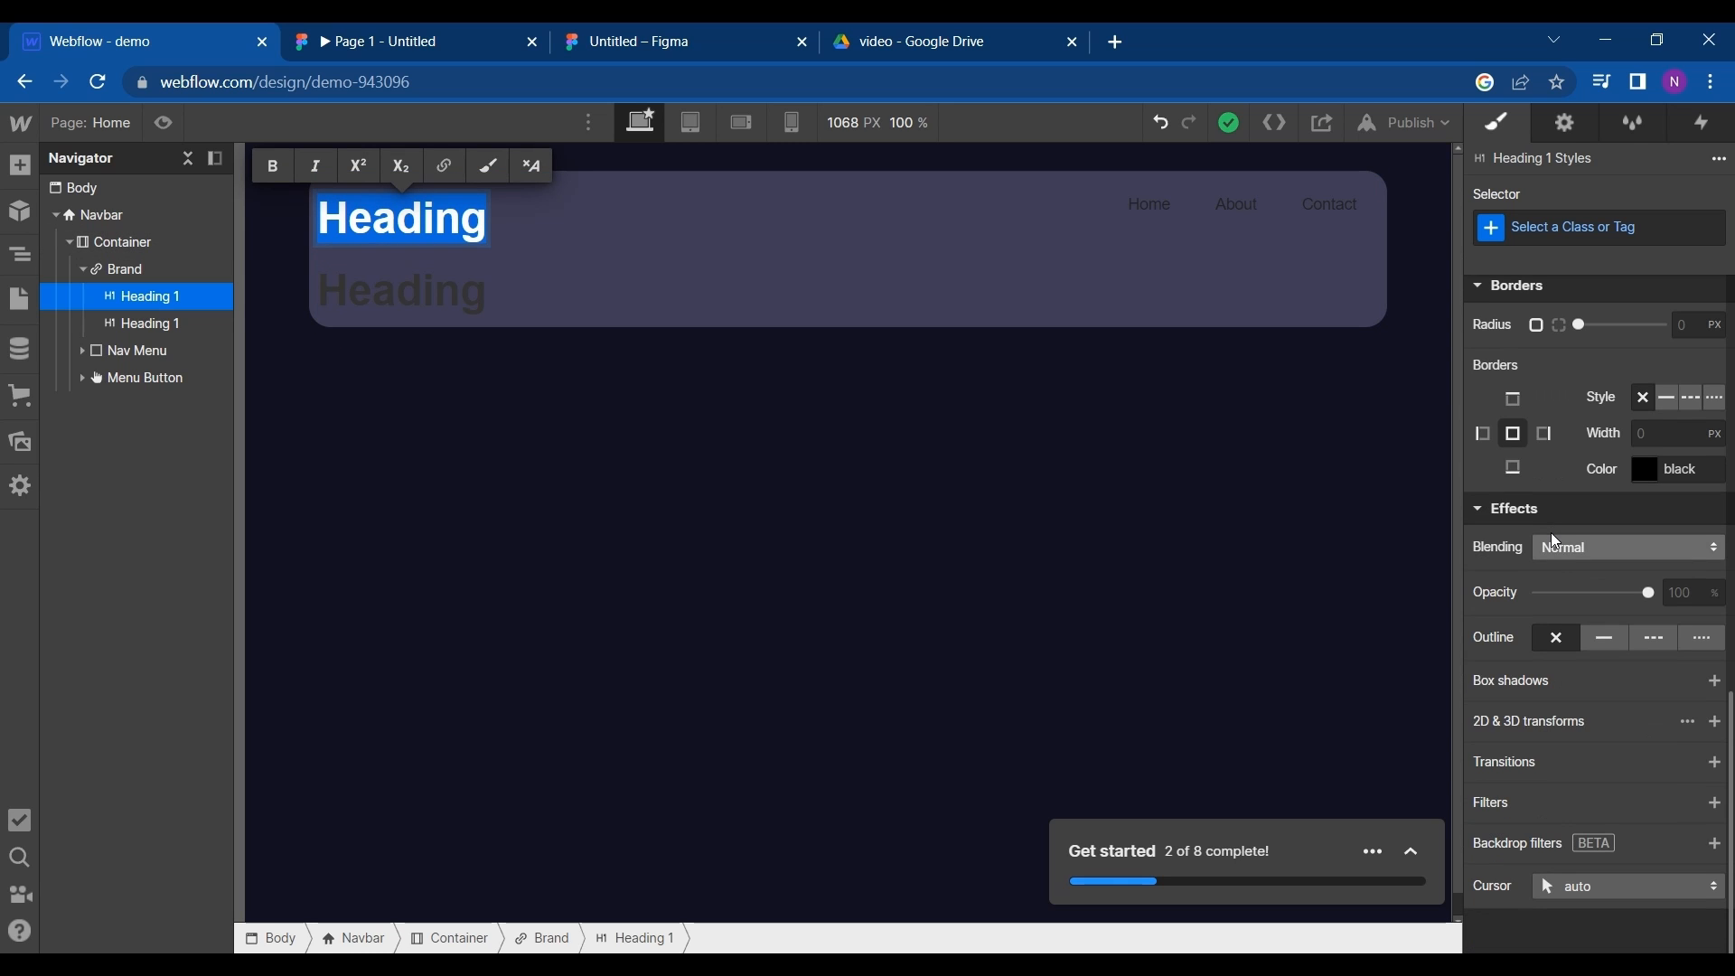
pyautogui.scroll(5, 1556, 542)
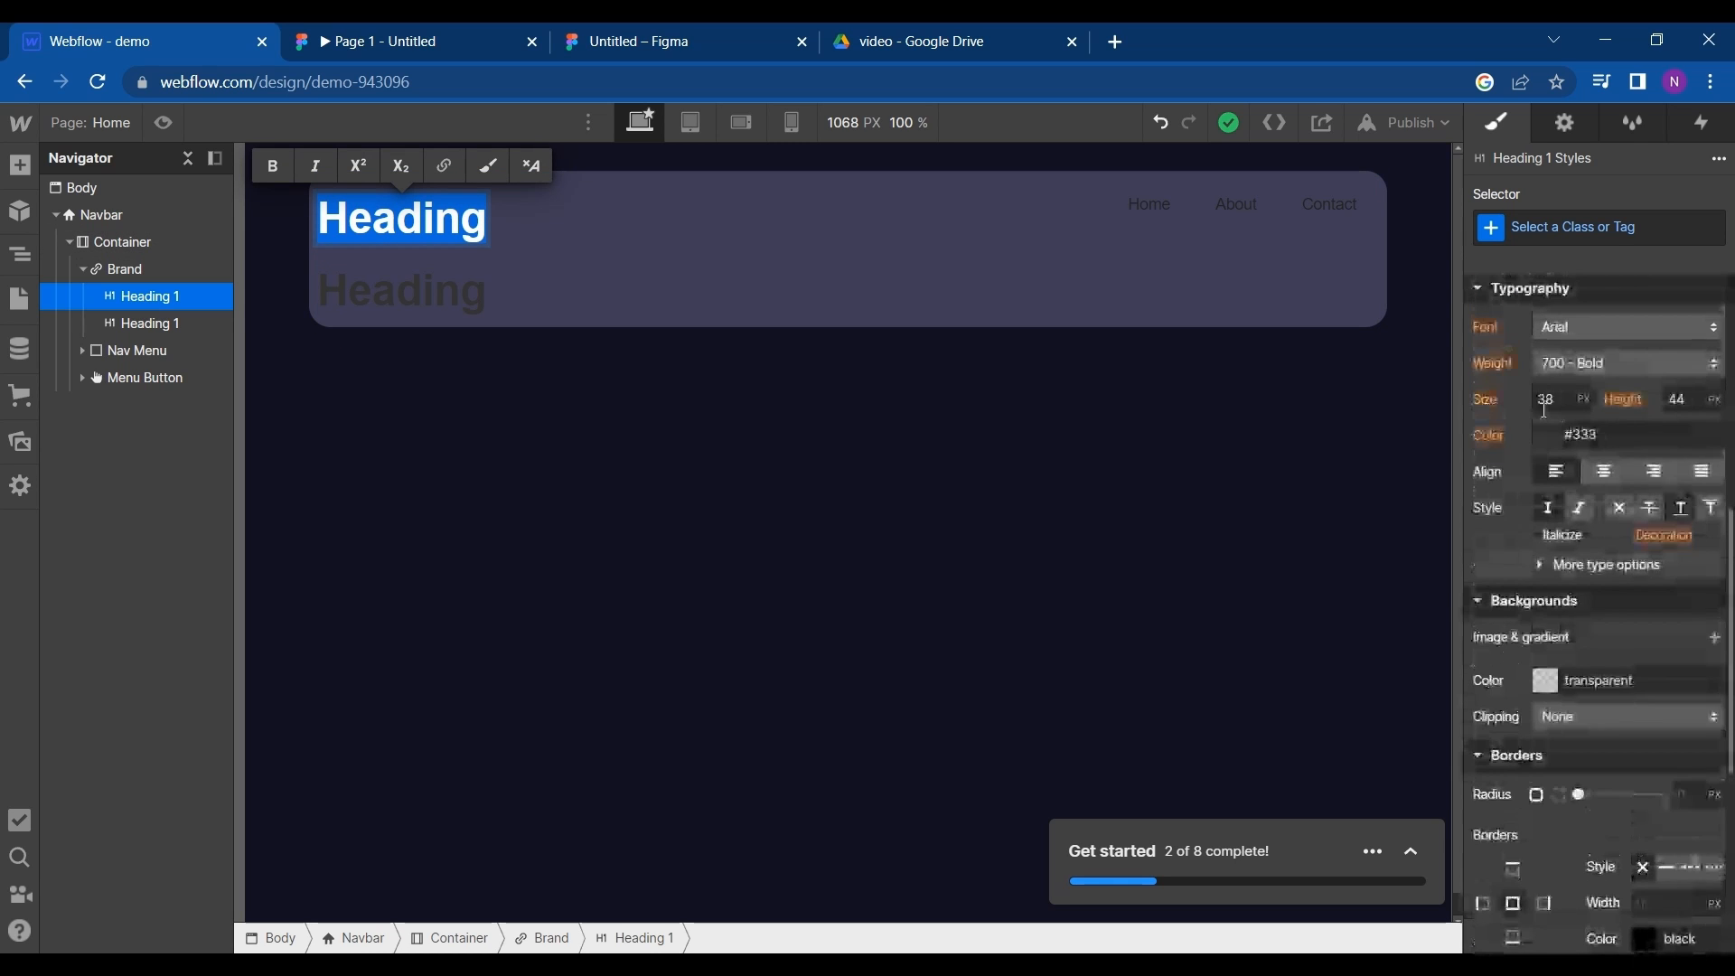
pyautogui.click(1597, 476)
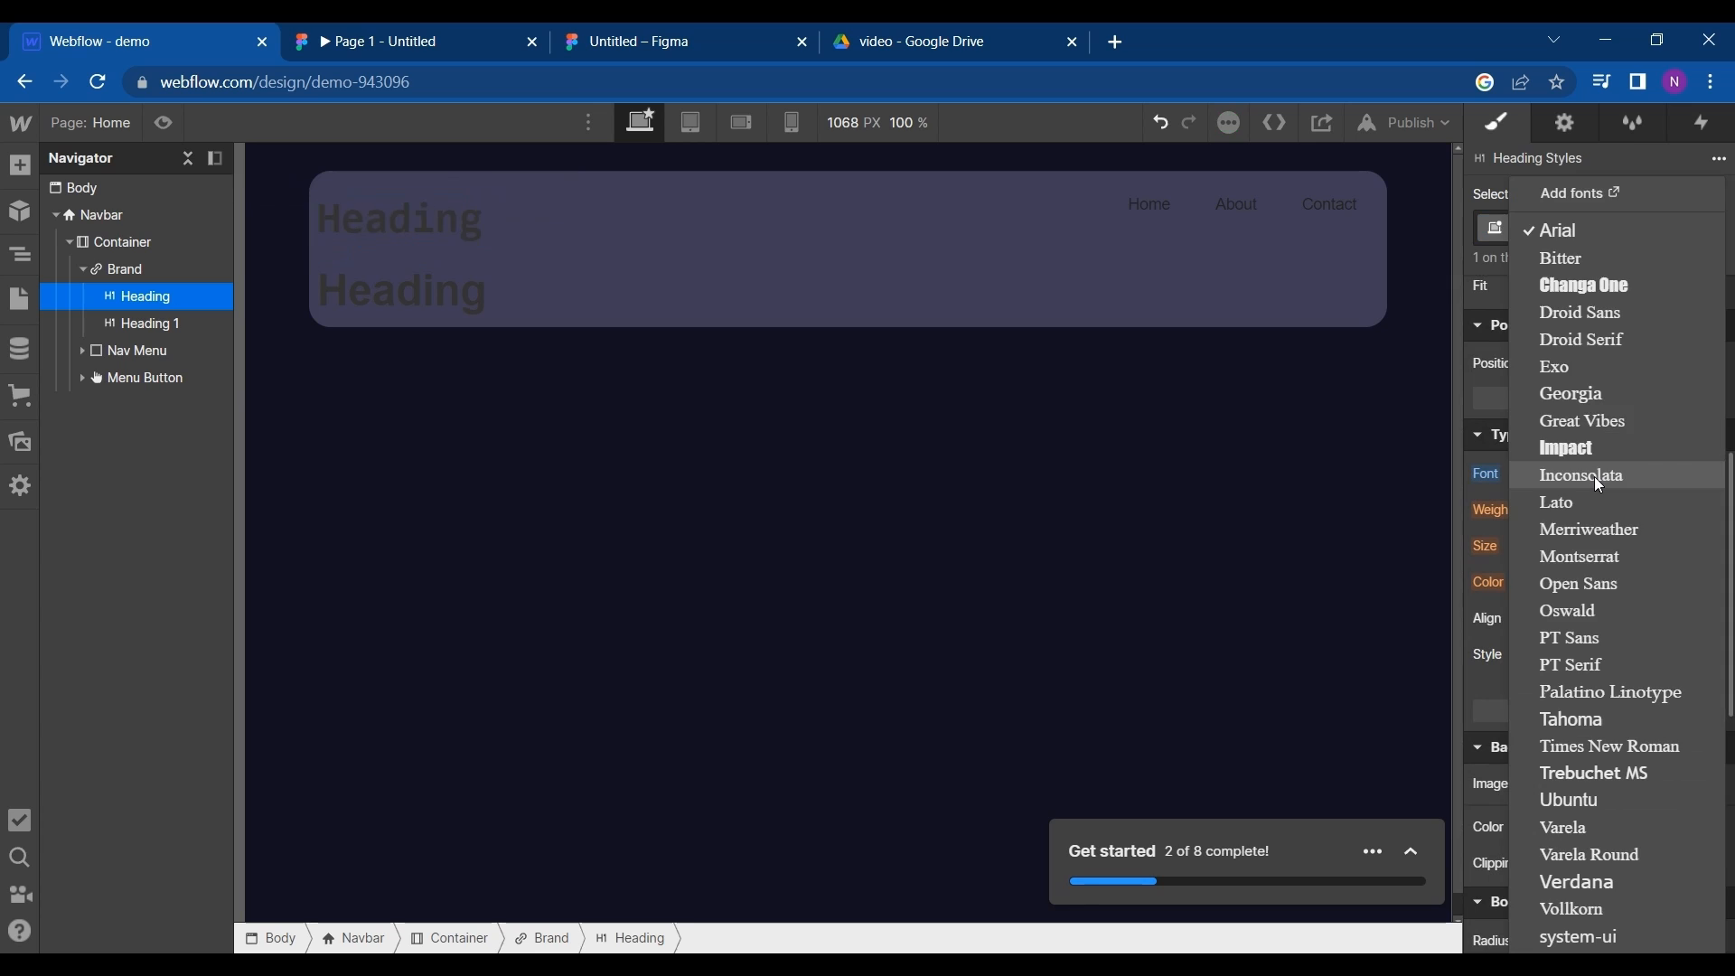
pyautogui.click(1615, 195)
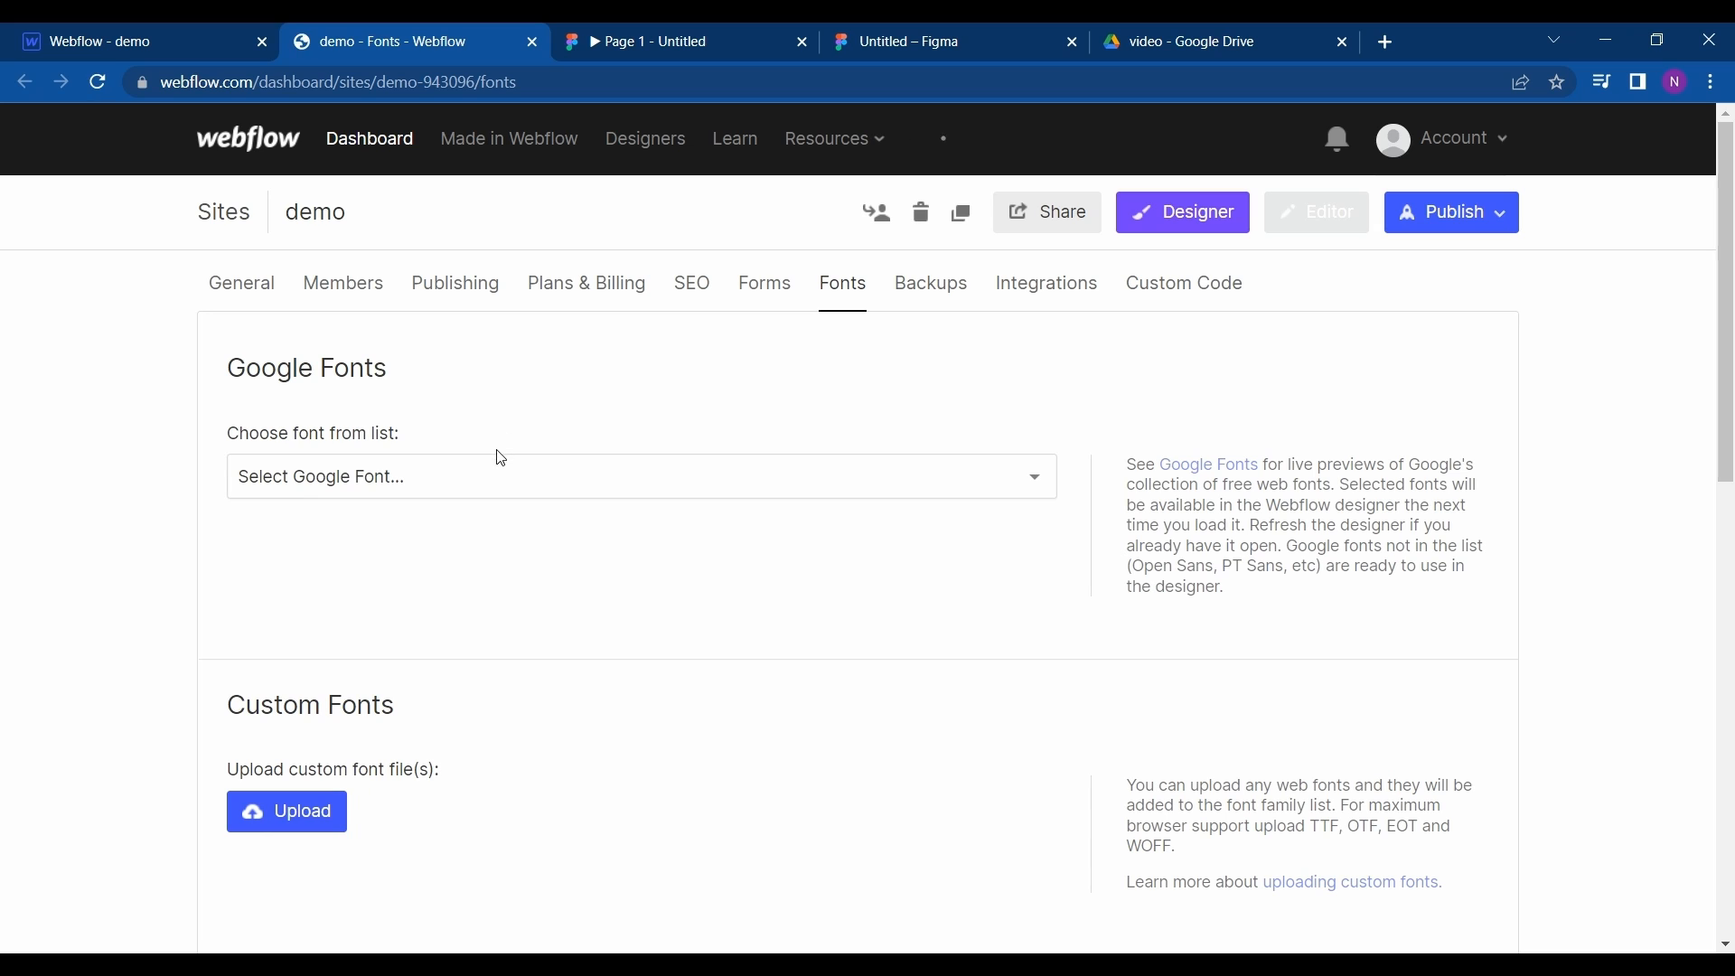
# - Add the Google font Italianno in its regular style to the demo site
pyautogui.click(502, 476)
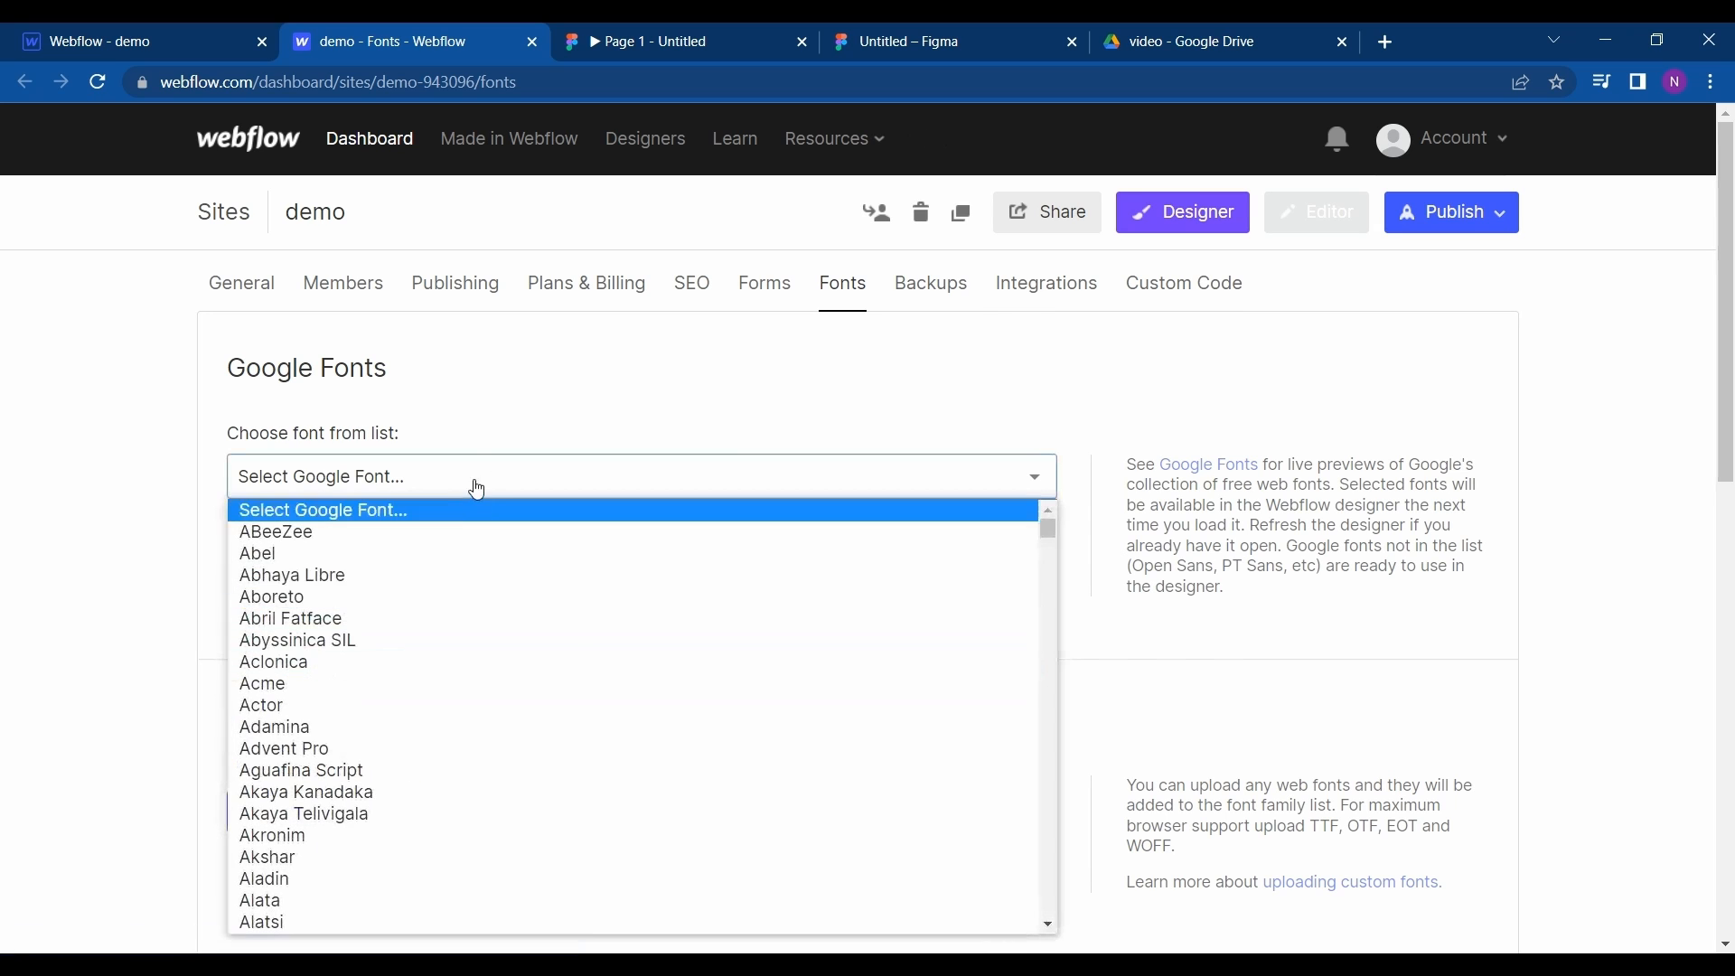
pyautogui.click(479, 485)
pyautogui.scroll(-1, 479, 486)
pyautogui.click(523, 395)
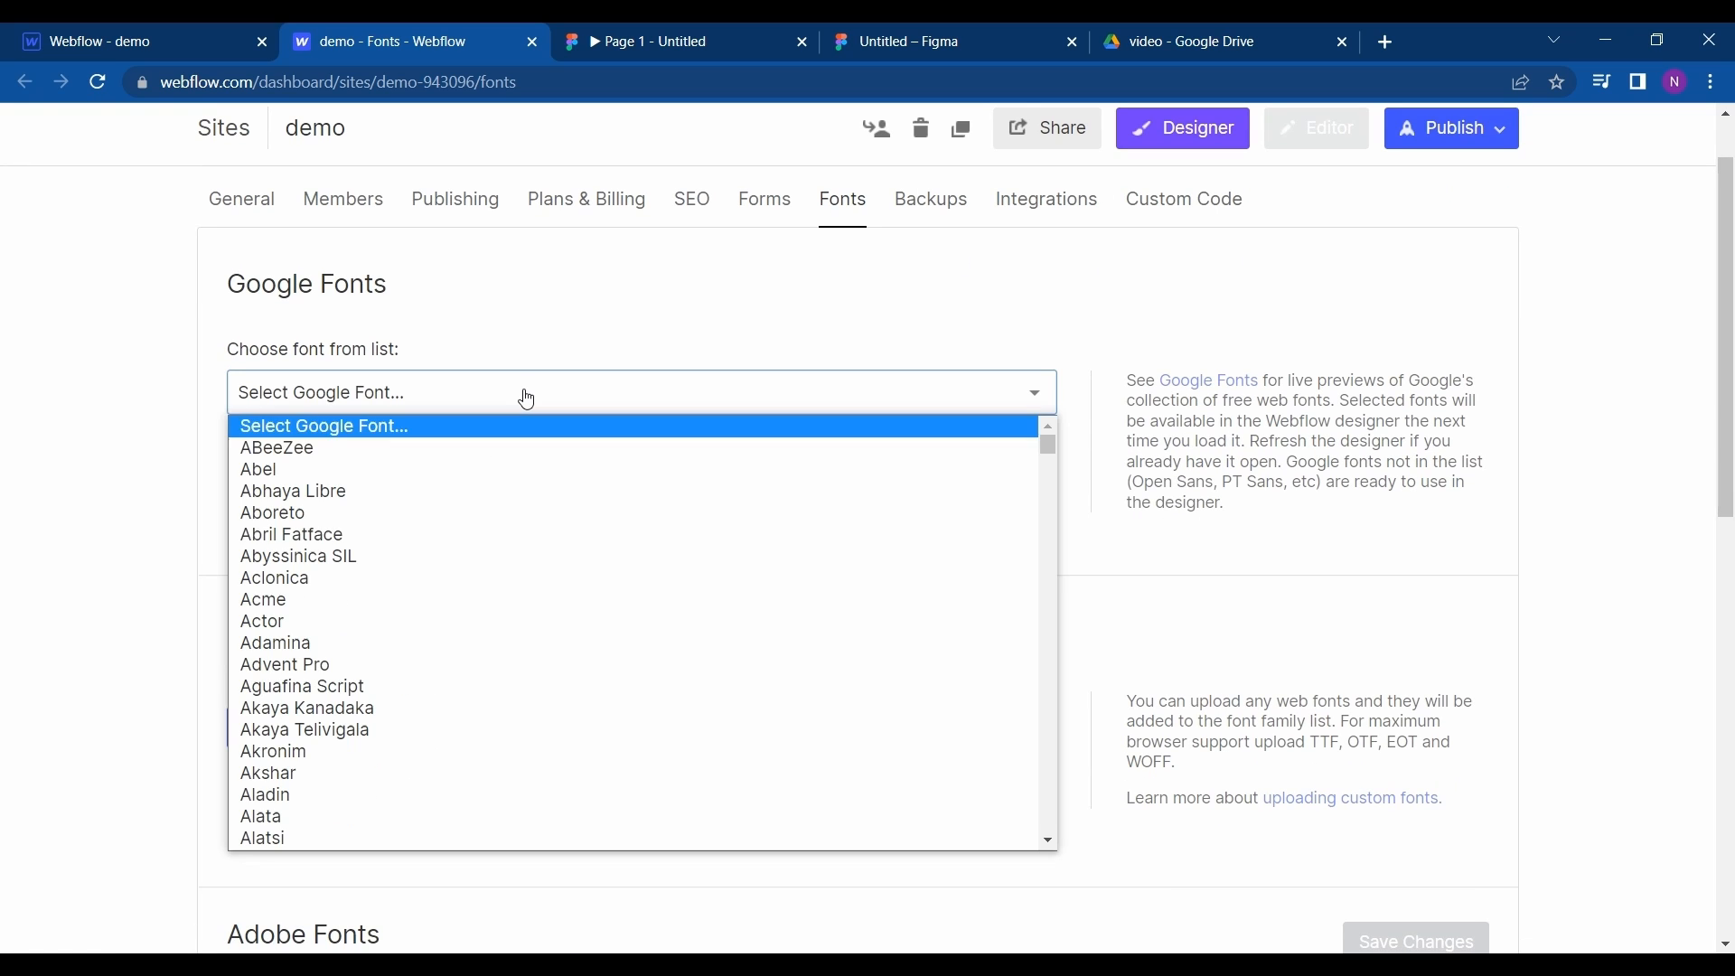
pyautogui.press('i')
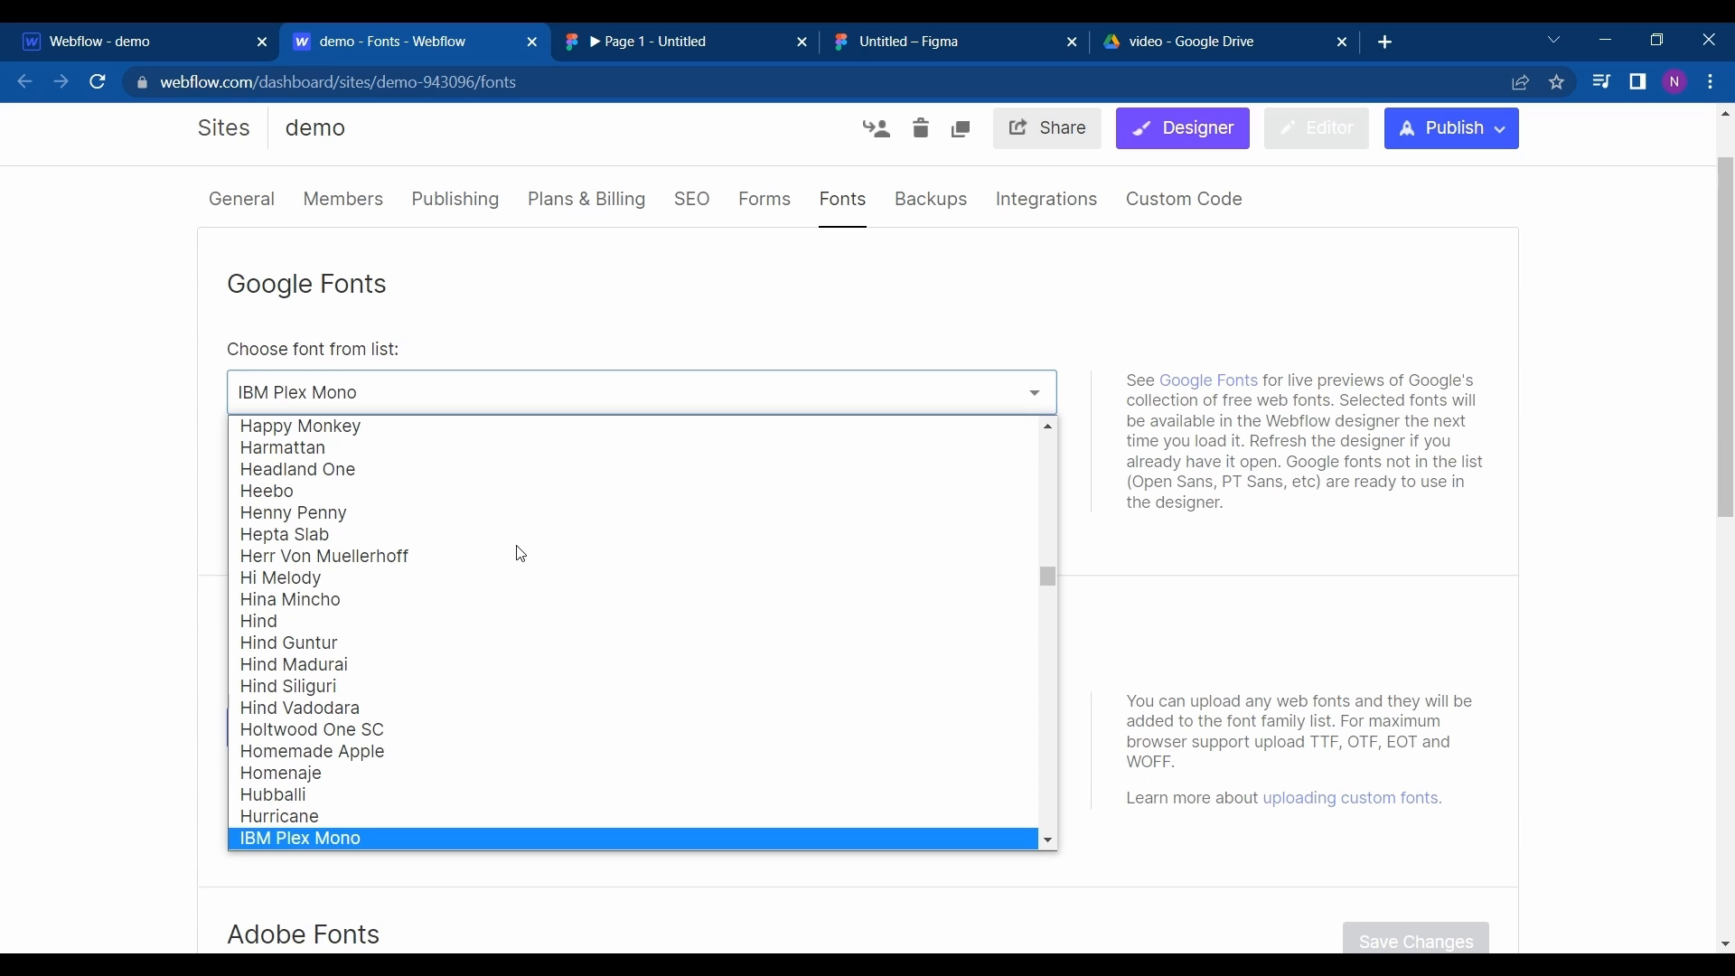
pyautogui.scroll(-10, 482, 620)
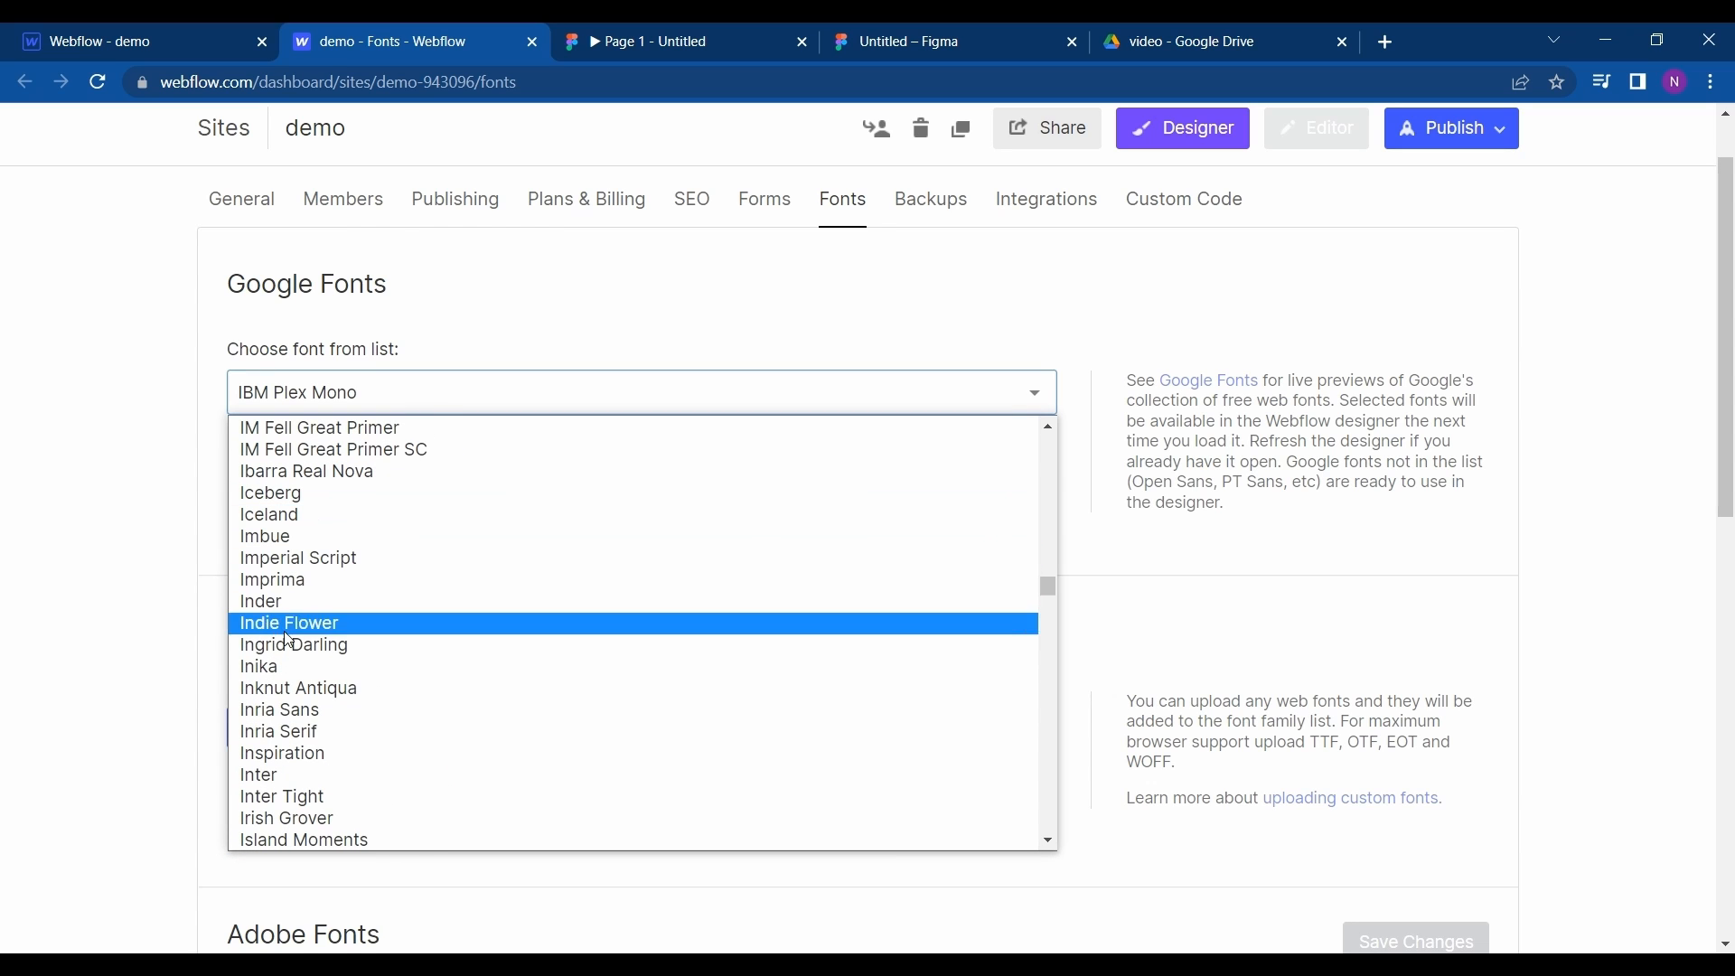
pyautogui.scroll(-3, 303, 766)
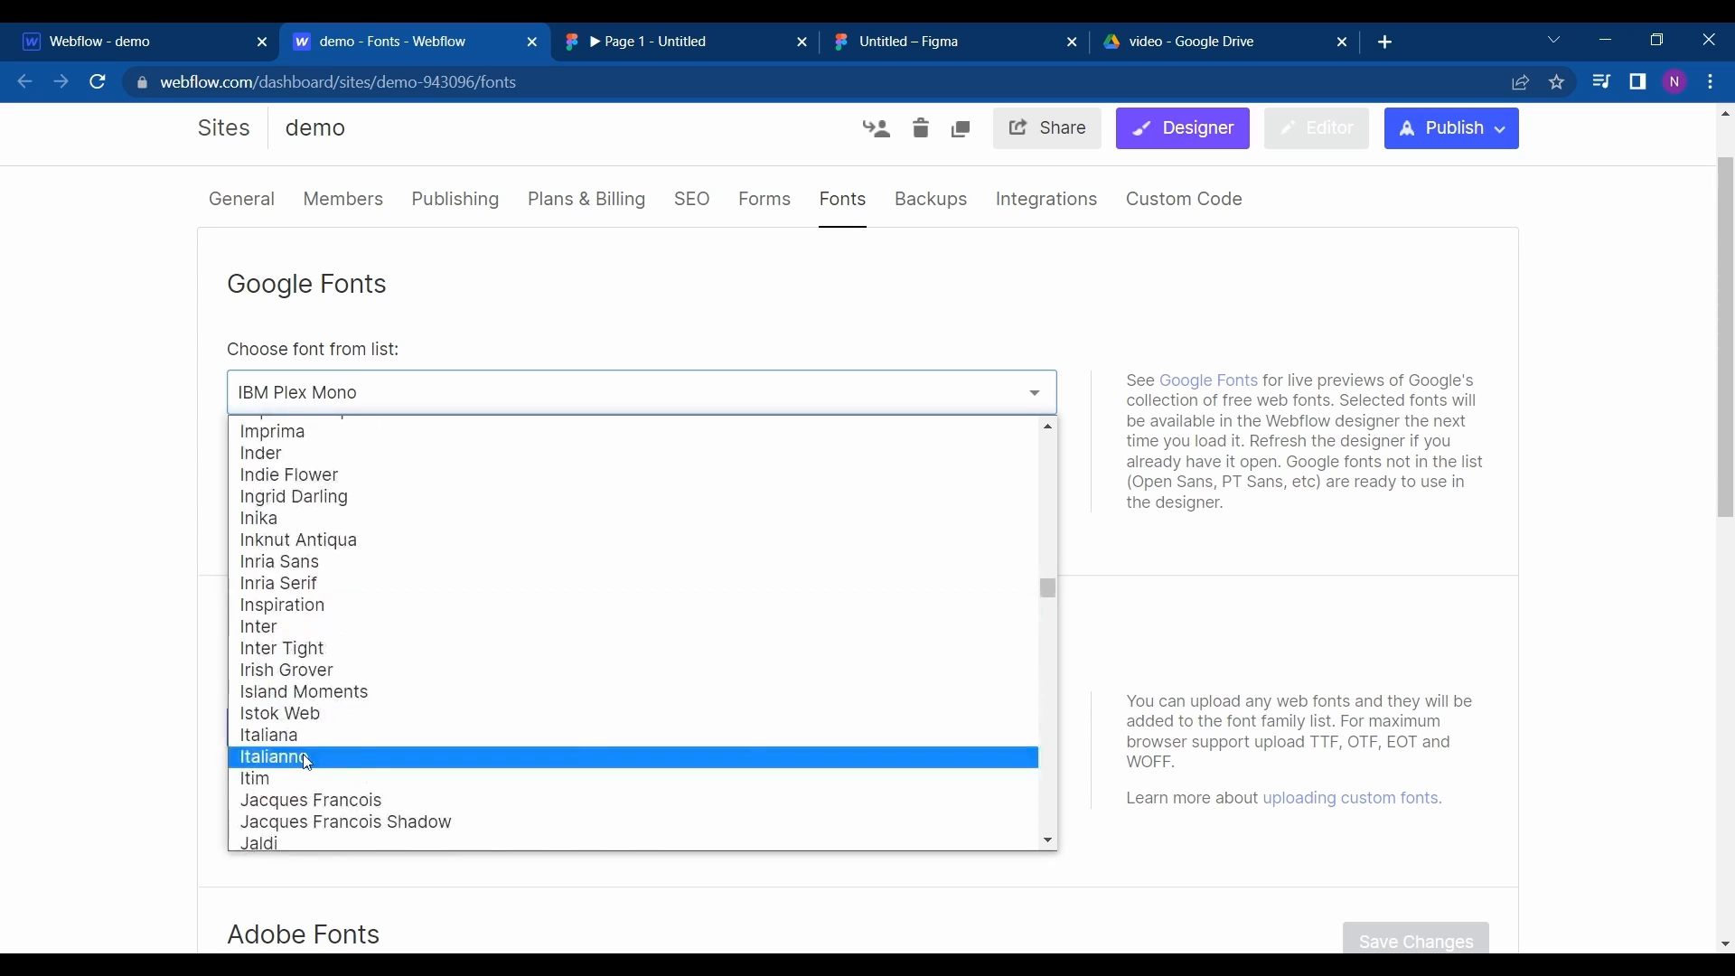
pyautogui.click(308, 759)
pyautogui.click(306, 649)
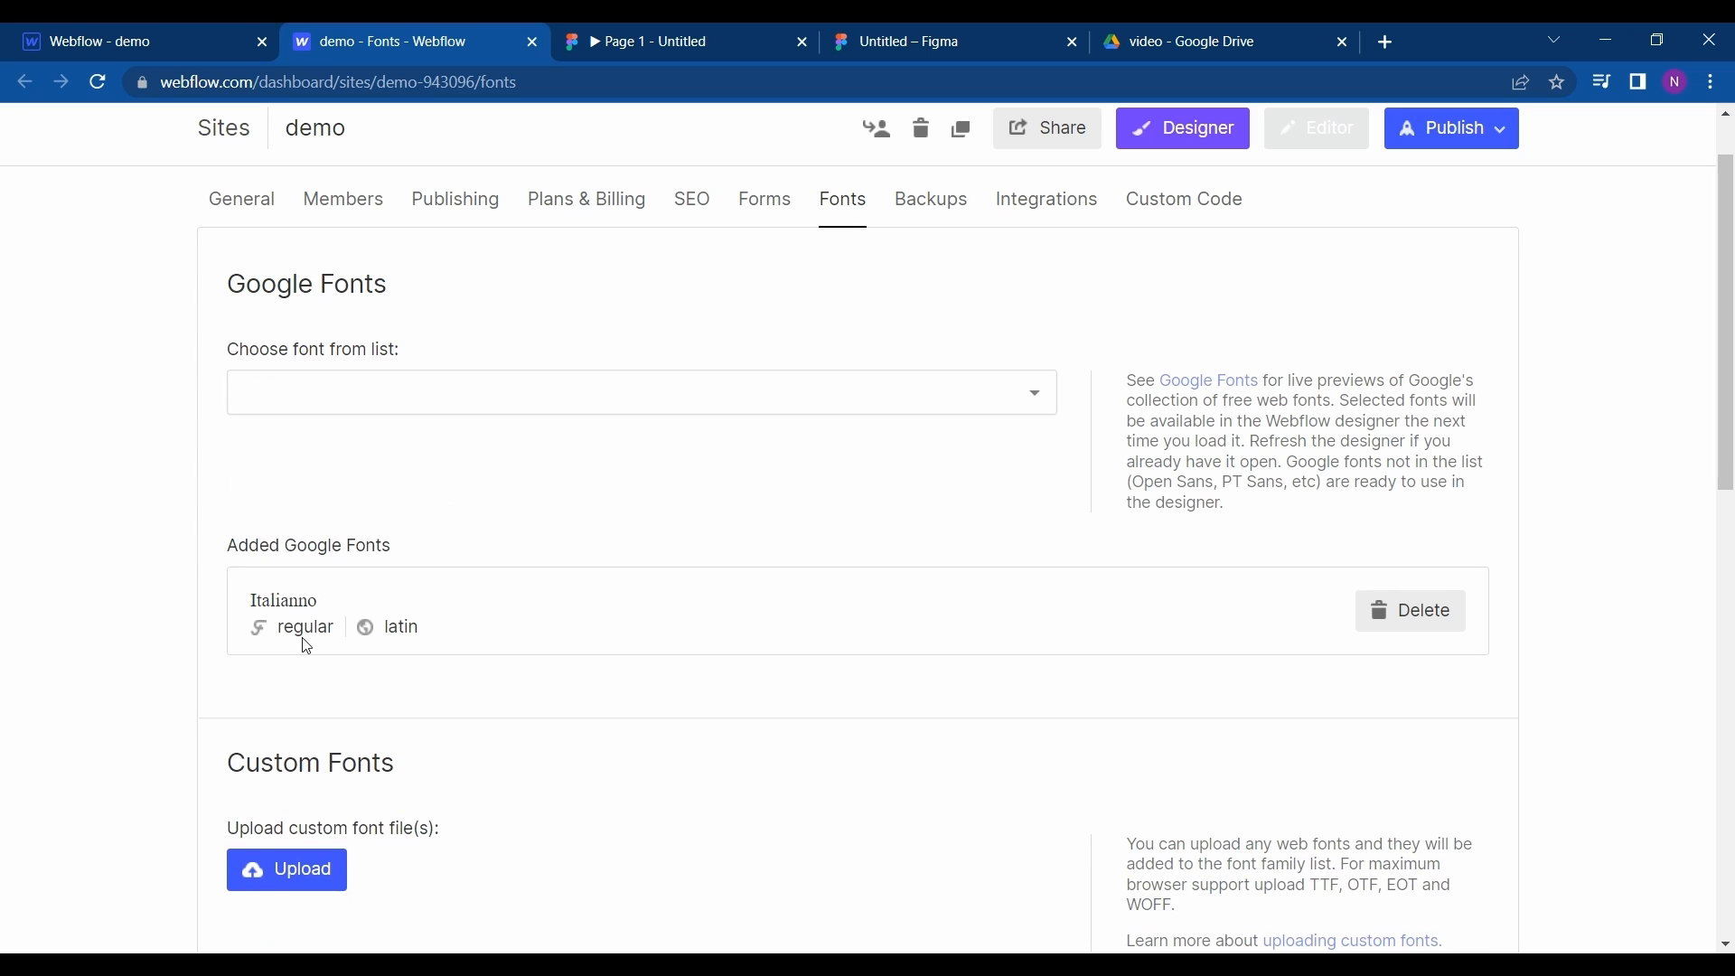
# - Add the Google font Average Sans in its regular style to the demo site
pyautogui.scroll(-4, 410, 302)
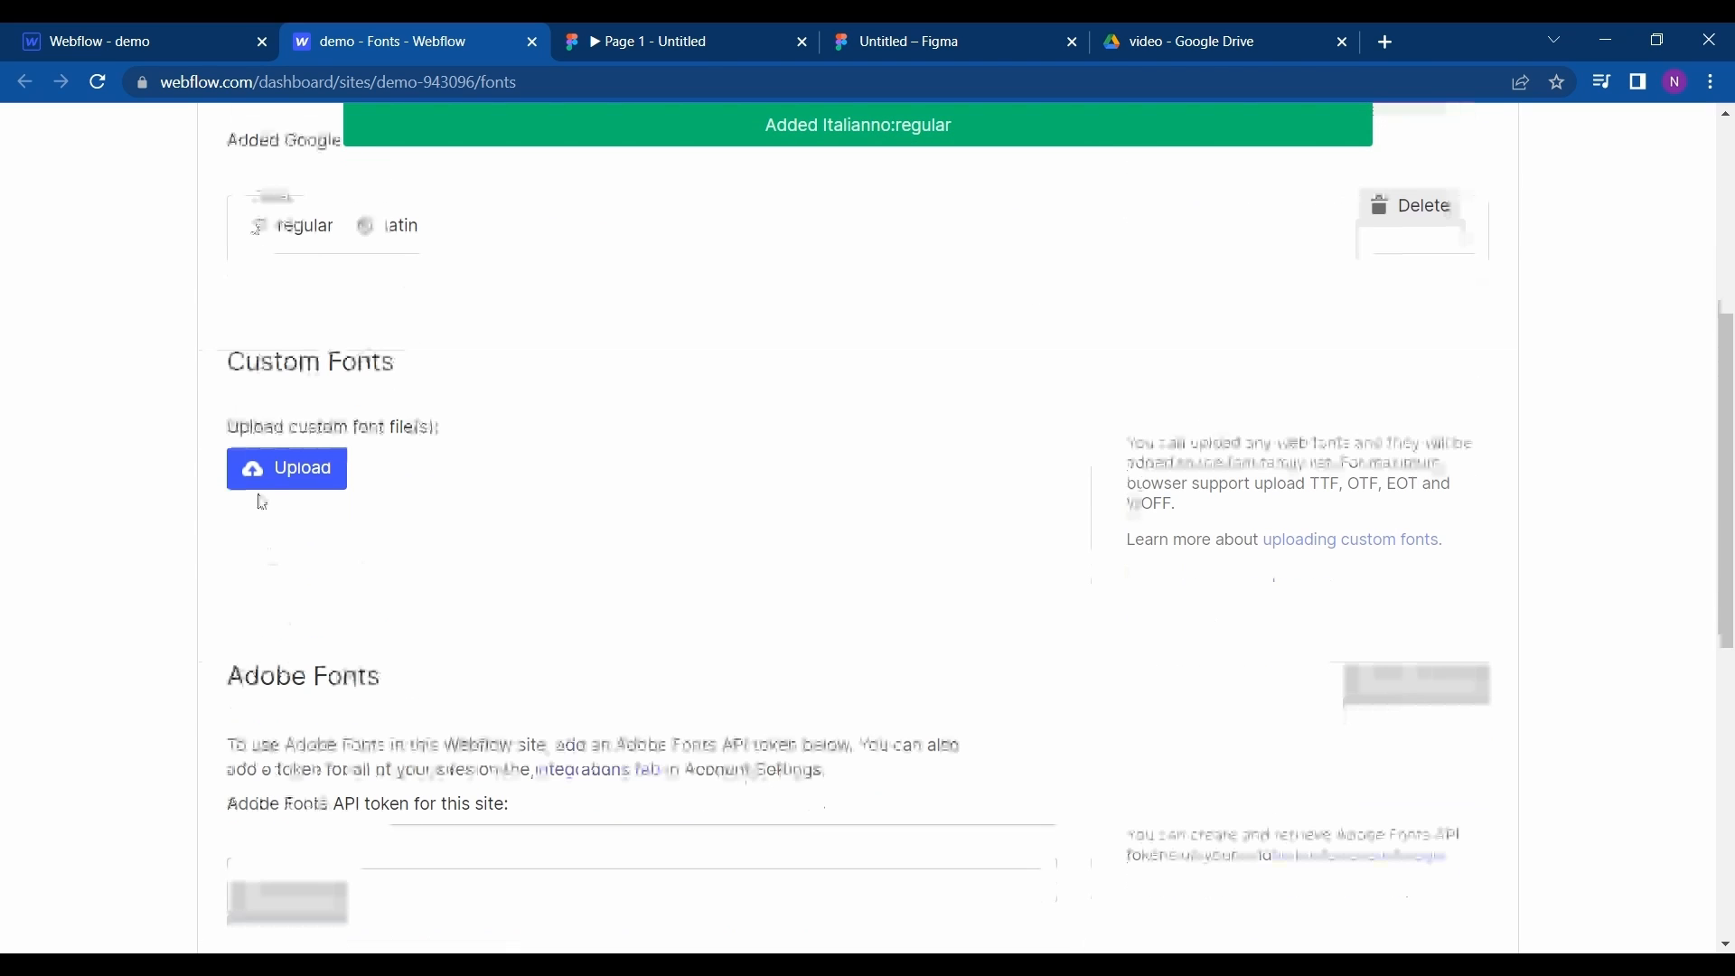
pyautogui.click(222, 52)
pyautogui.click(341, 31)
pyautogui.scroll(2, 414, 370)
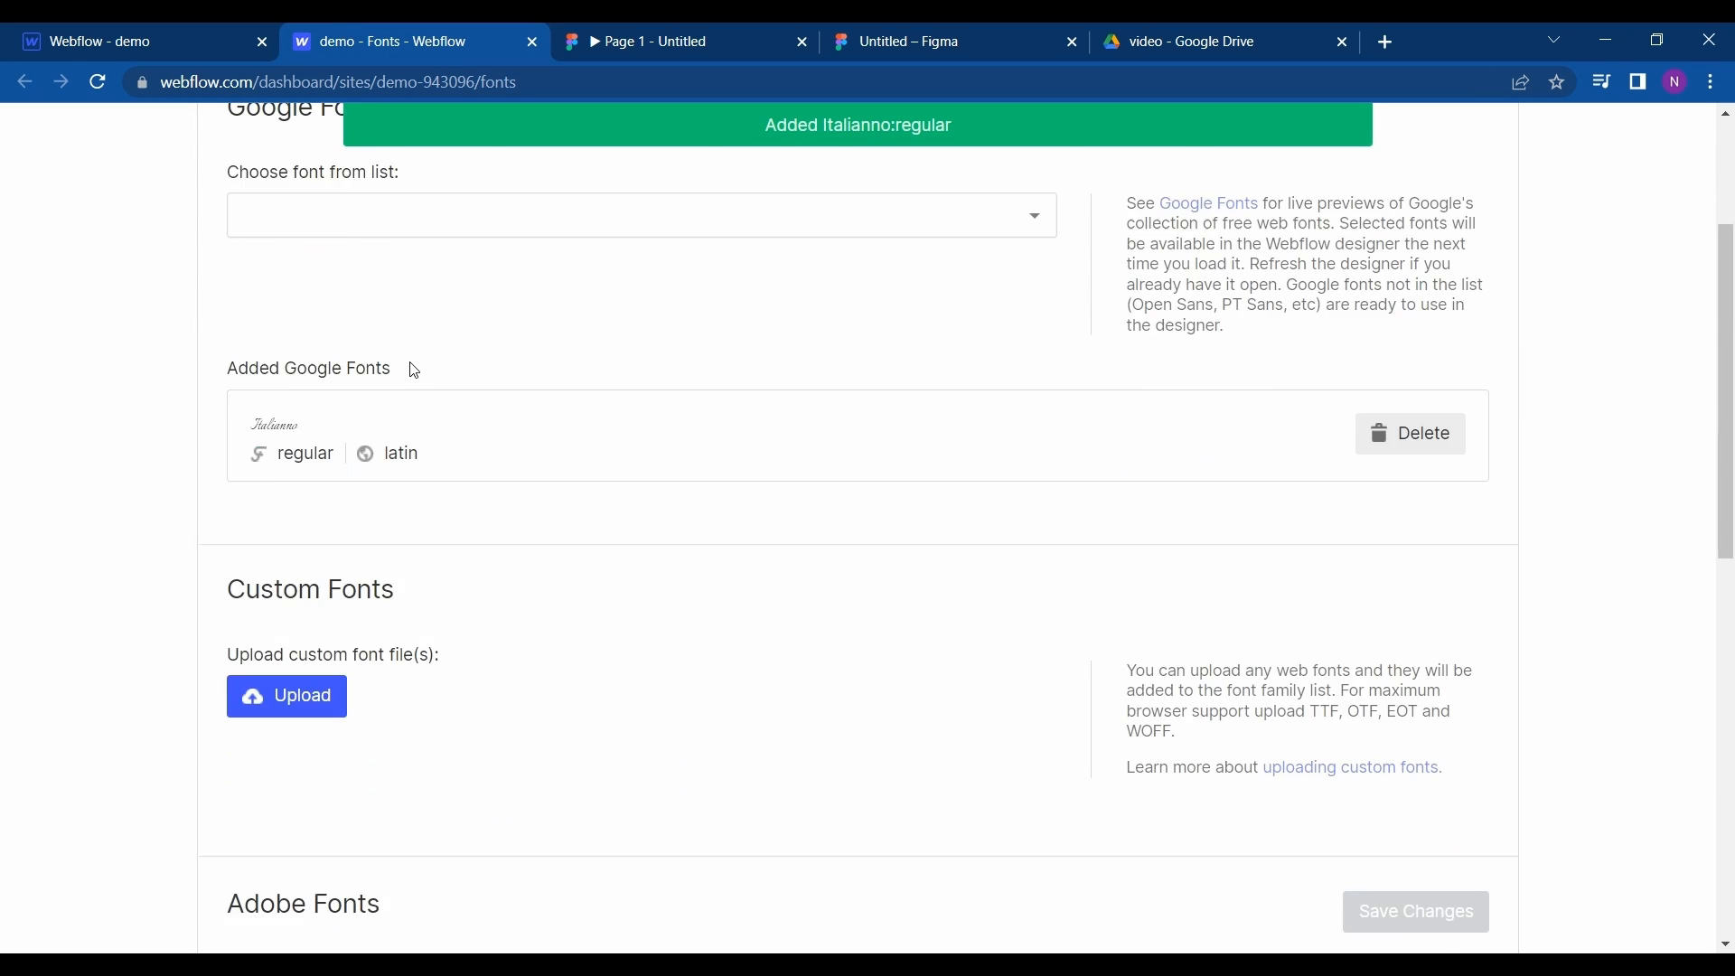
pyautogui.scroll(3, 415, 371)
pyautogui.click(387, 466)
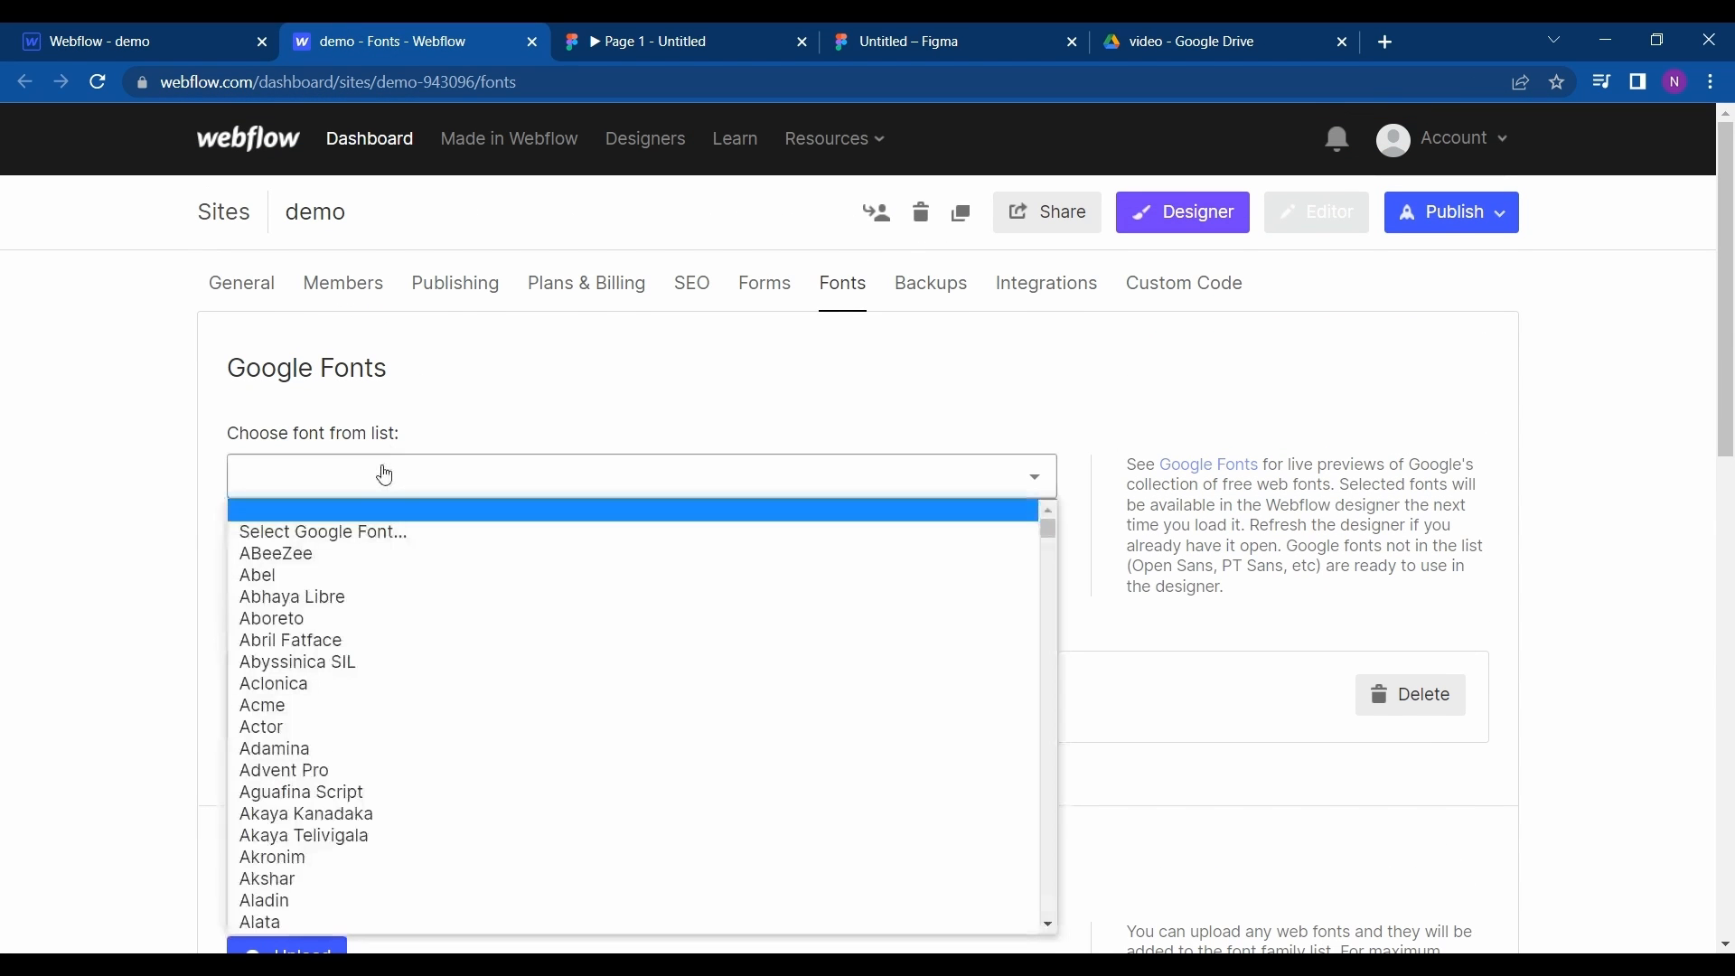
pyautogui.scroll(-2, 311, 768)
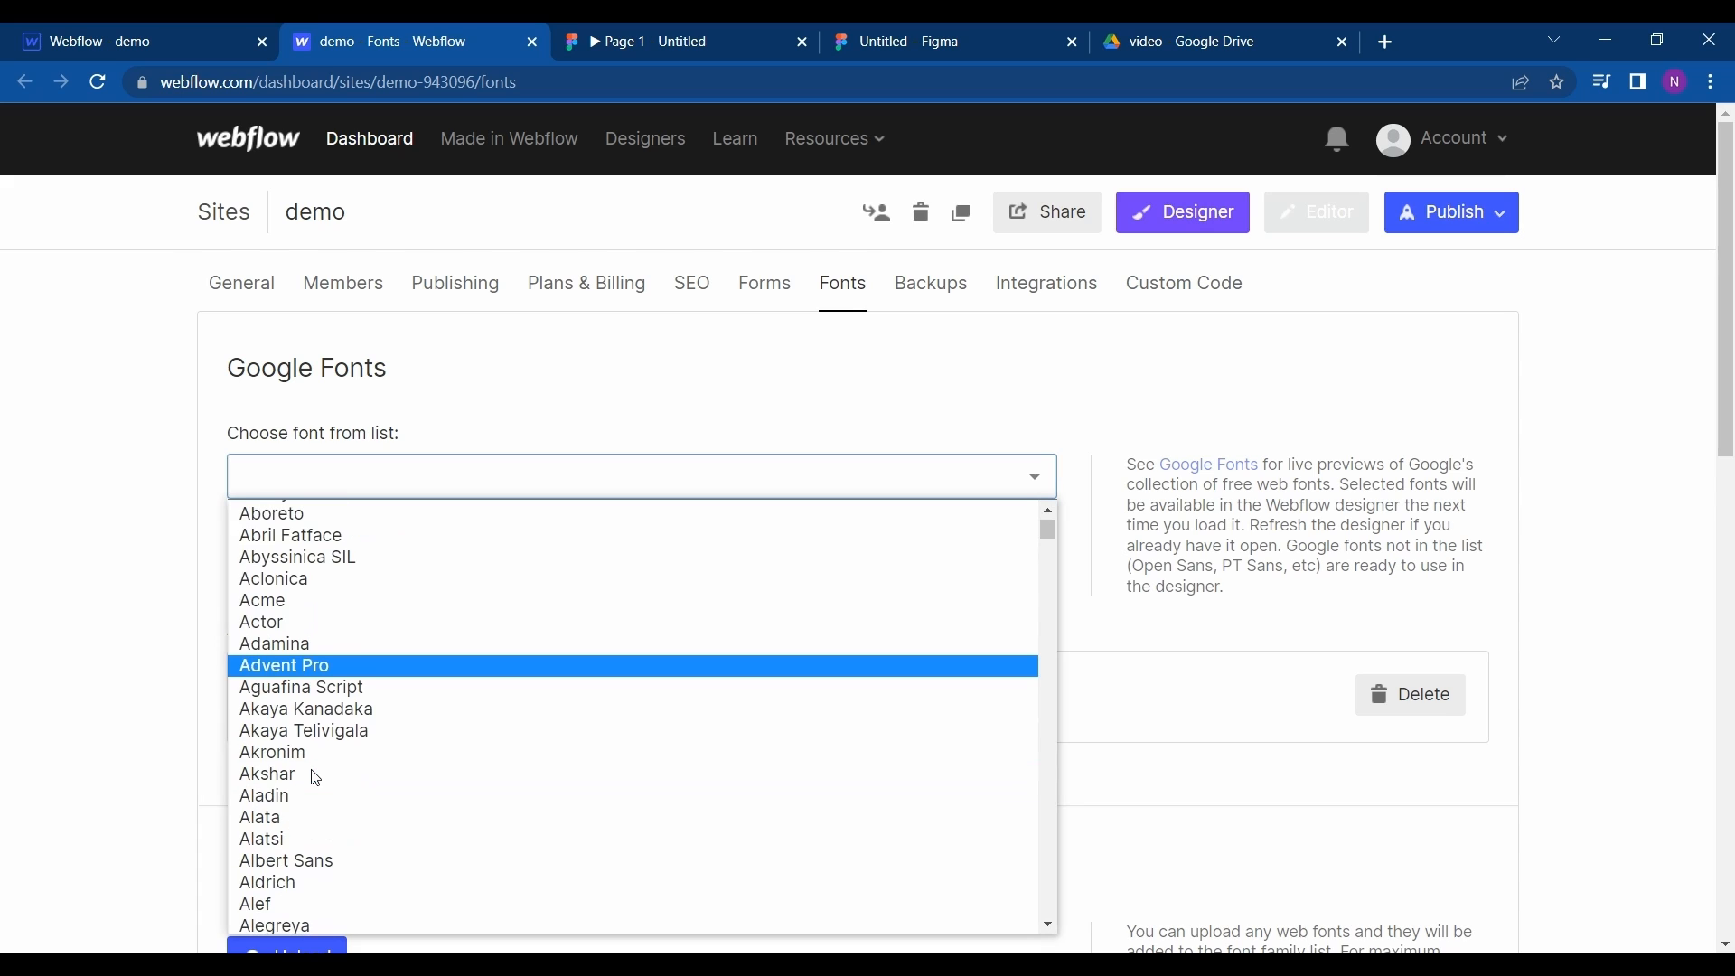
pyautogui.press('Down')
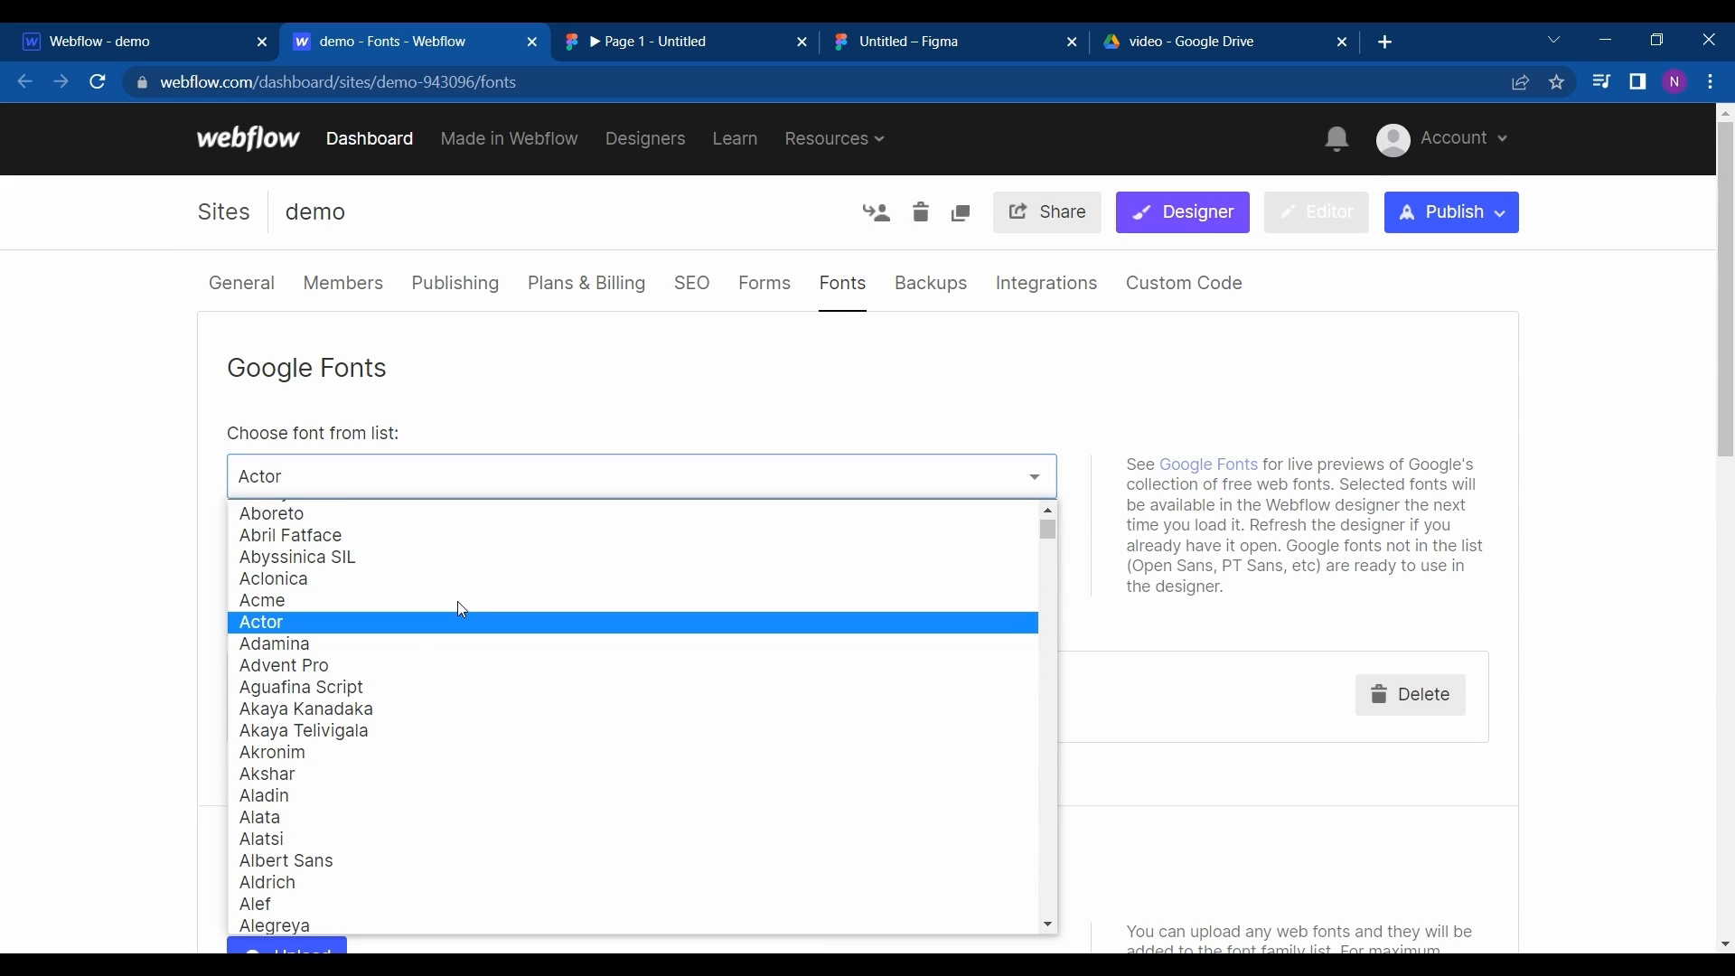
pyautogui.press('v')
pyautogui.press('a')
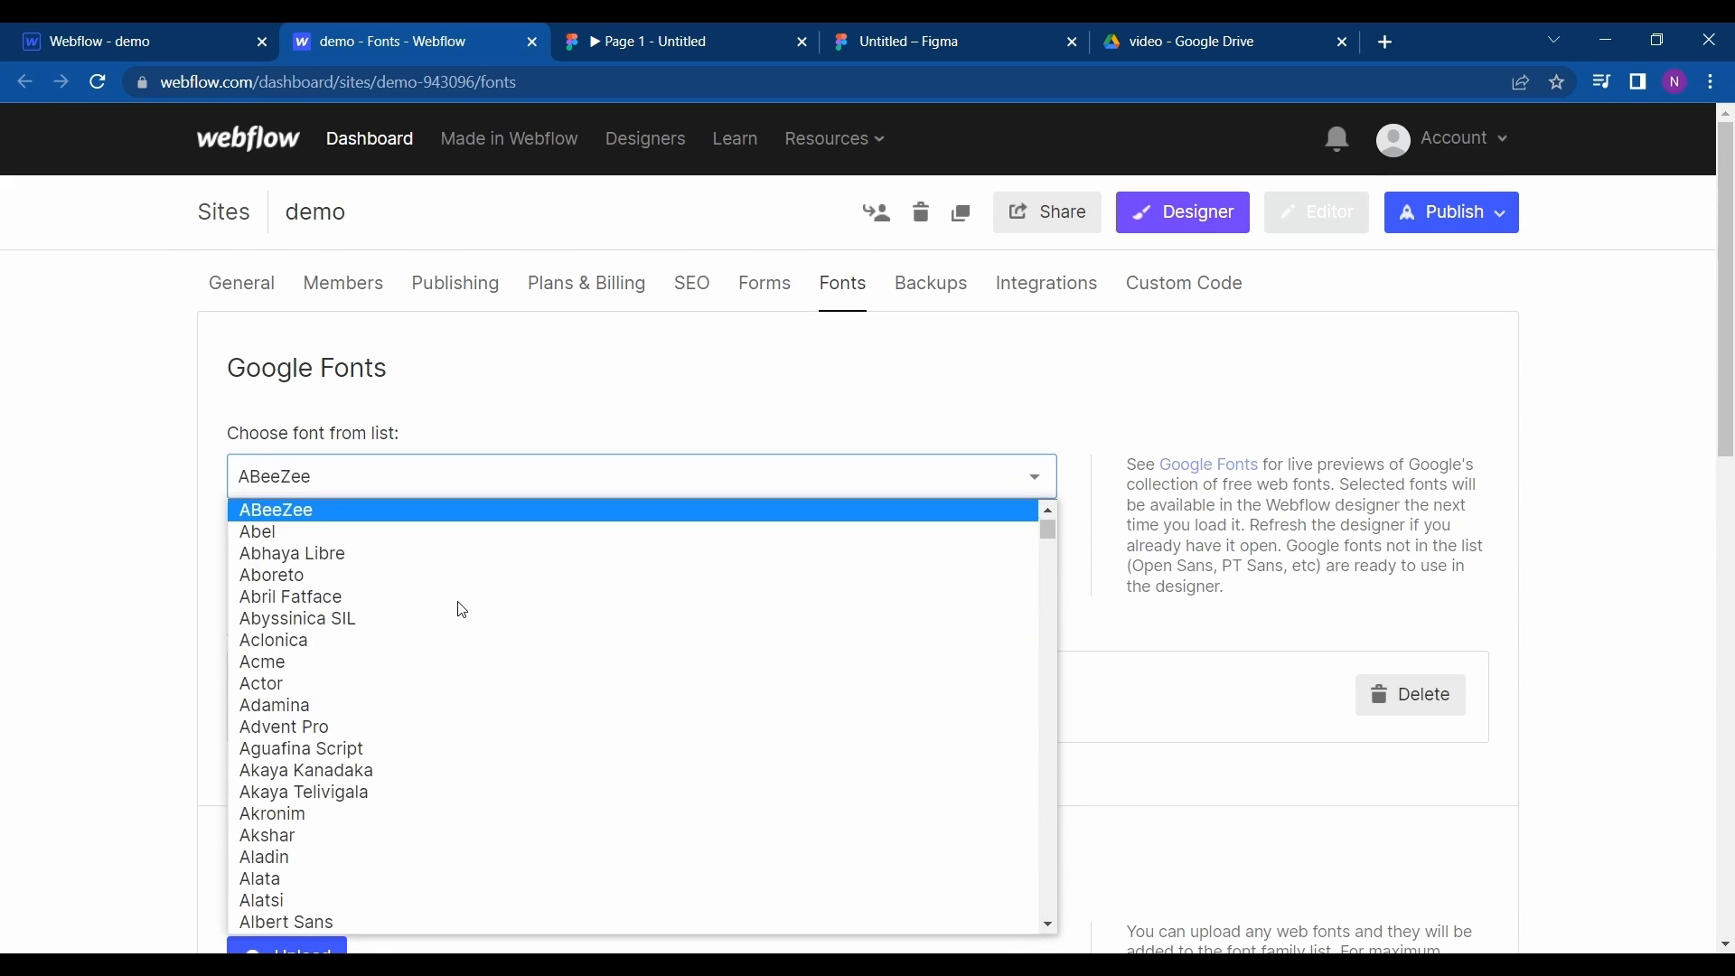
pyautogui.scroll(-20, 325, 704)
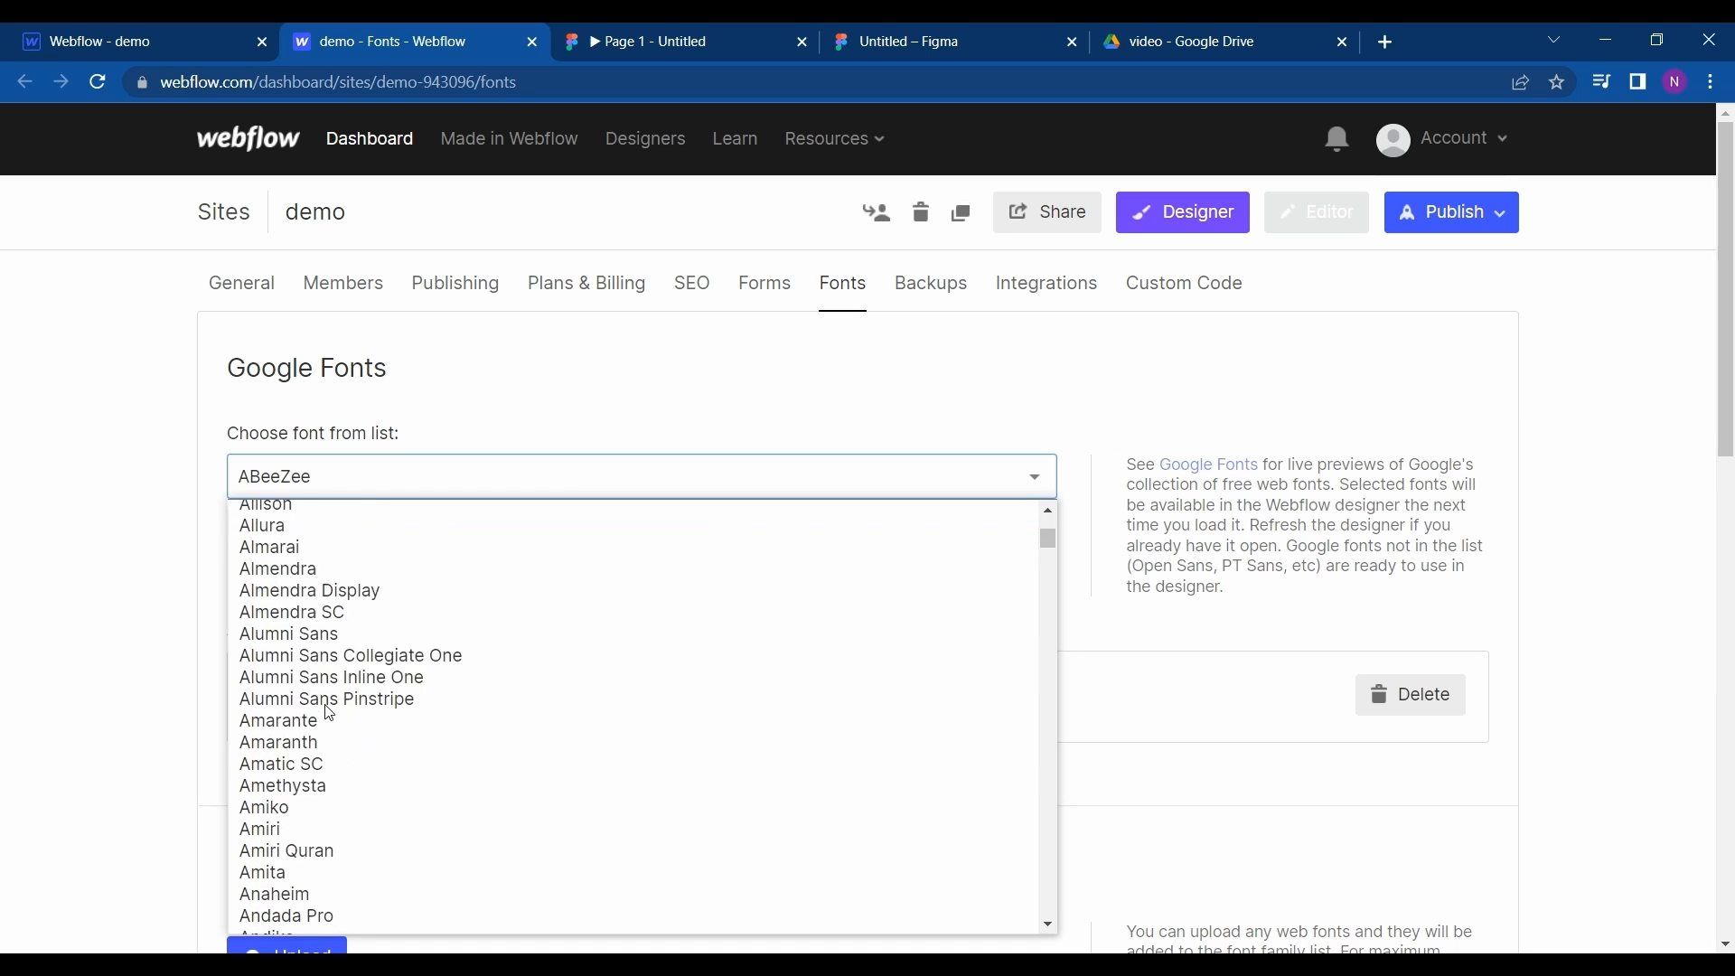
pyautogui.scroll(-10, 329, 714)
pyautogui.scroll(6, 330, 714)
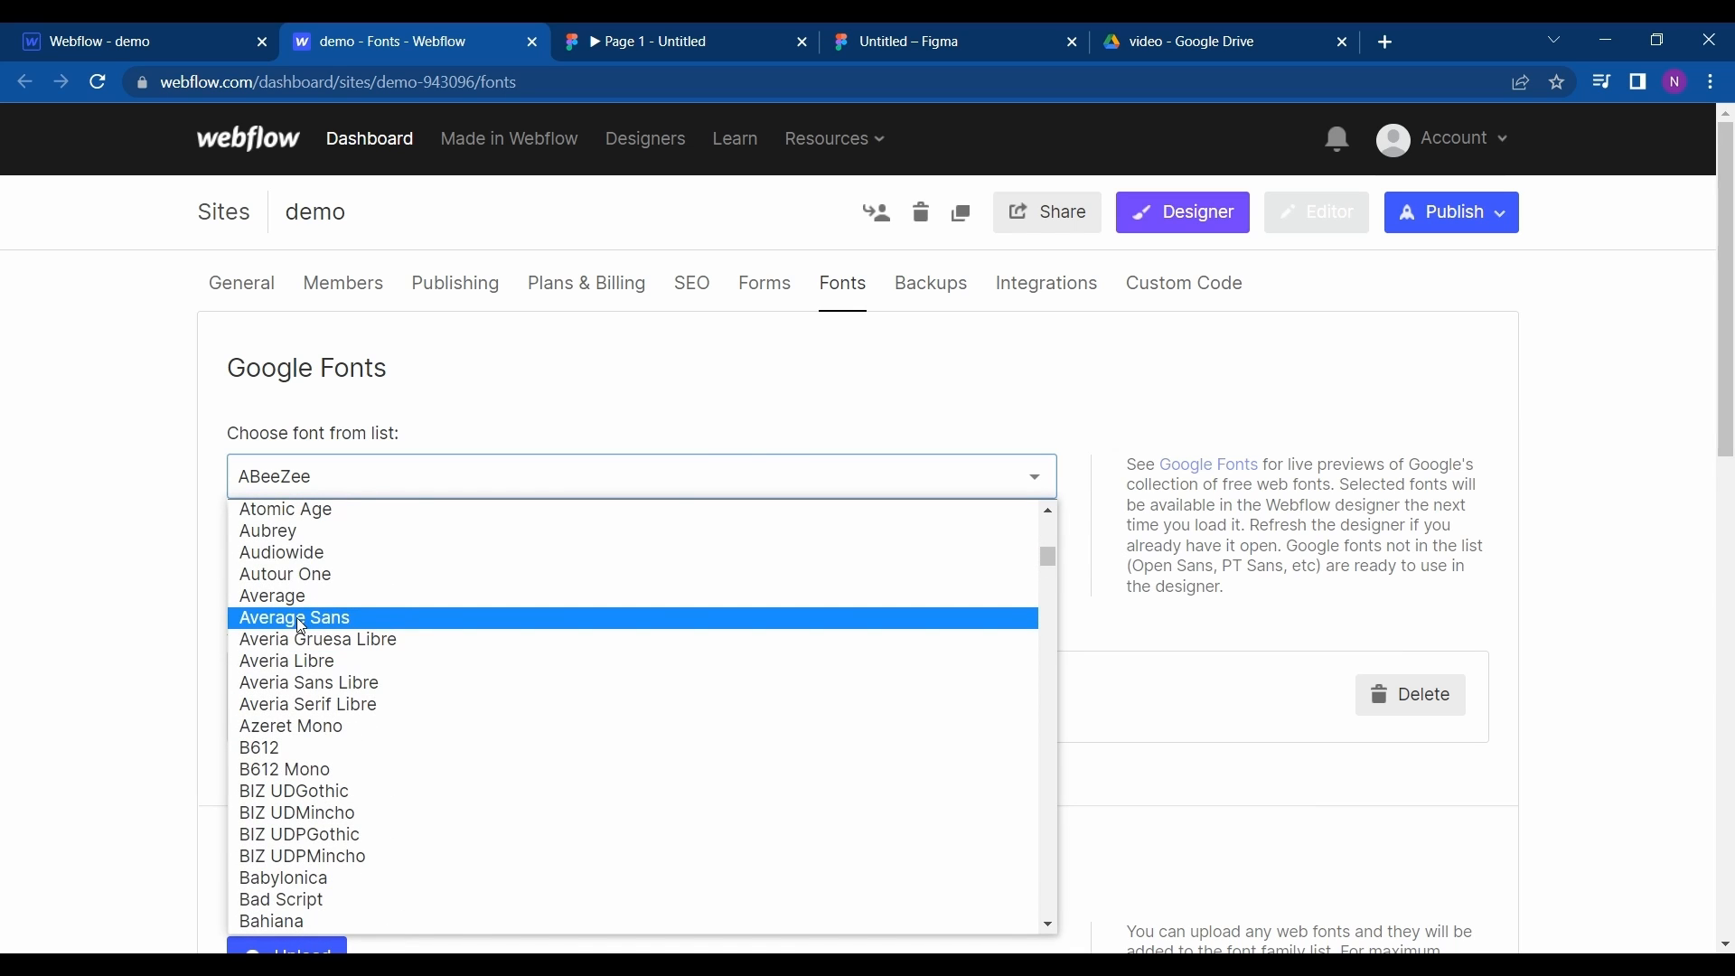
pyautogui.click(297, 616)
pyautogui.click(305, 687)
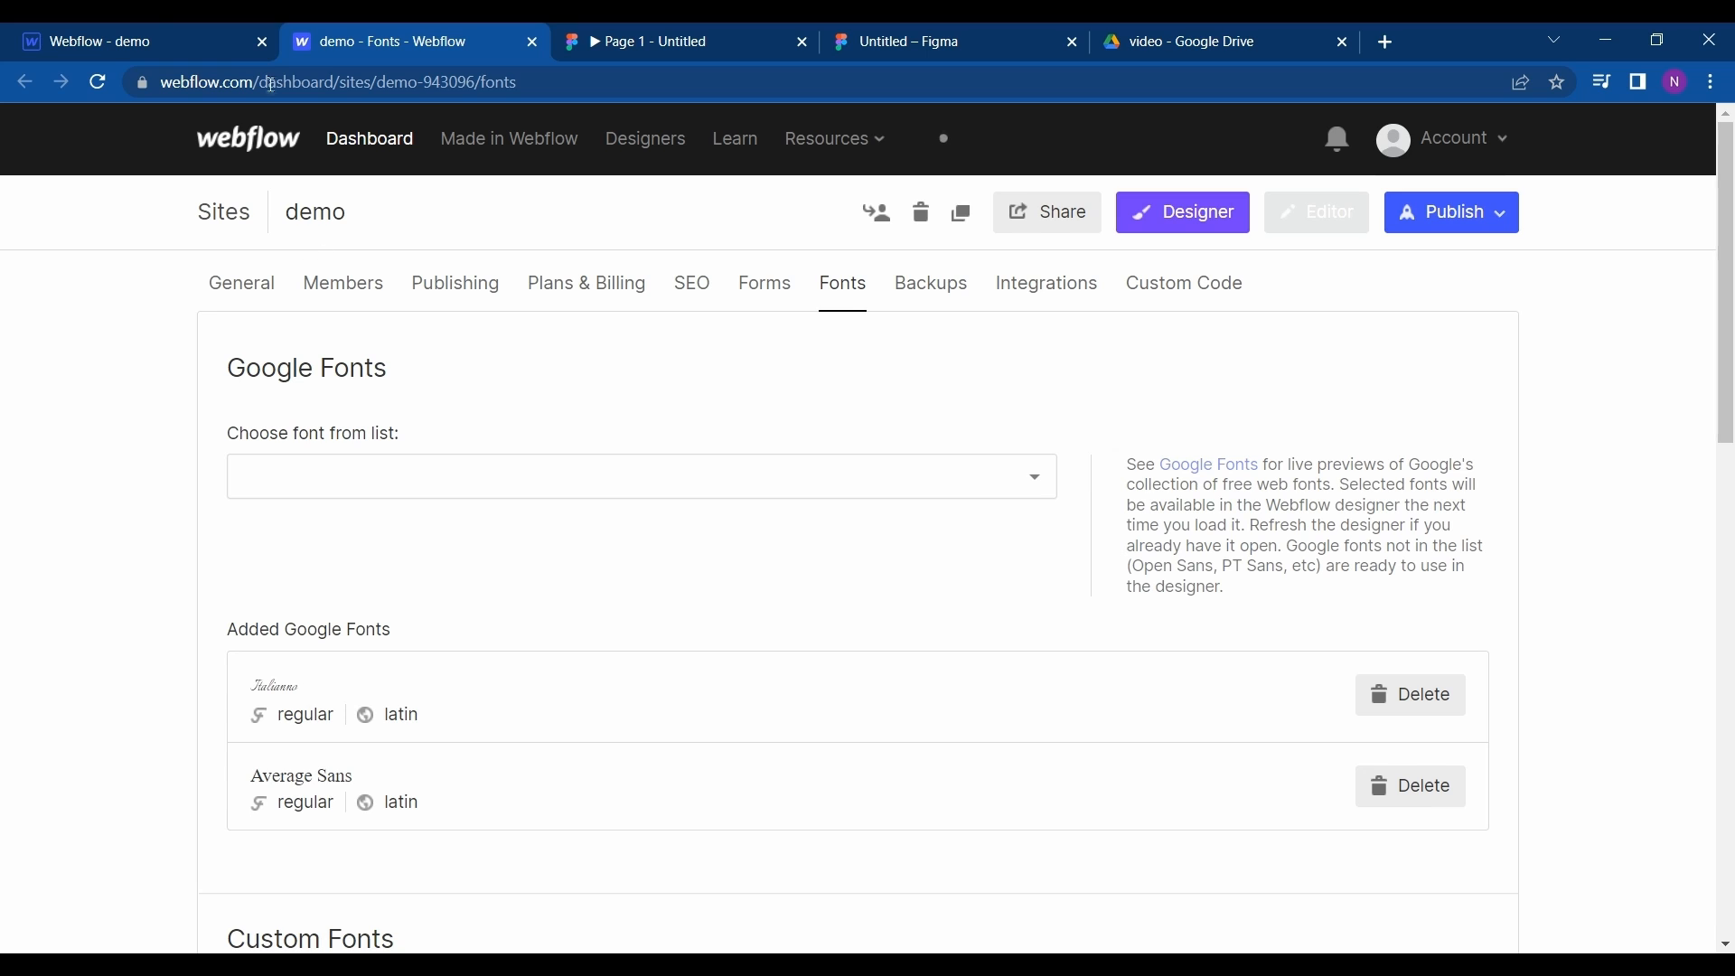
# - Reload the Webflow Designer and replace the first Brand heading's text with SOFTOPLUS
pyautogui.click(157, 23)
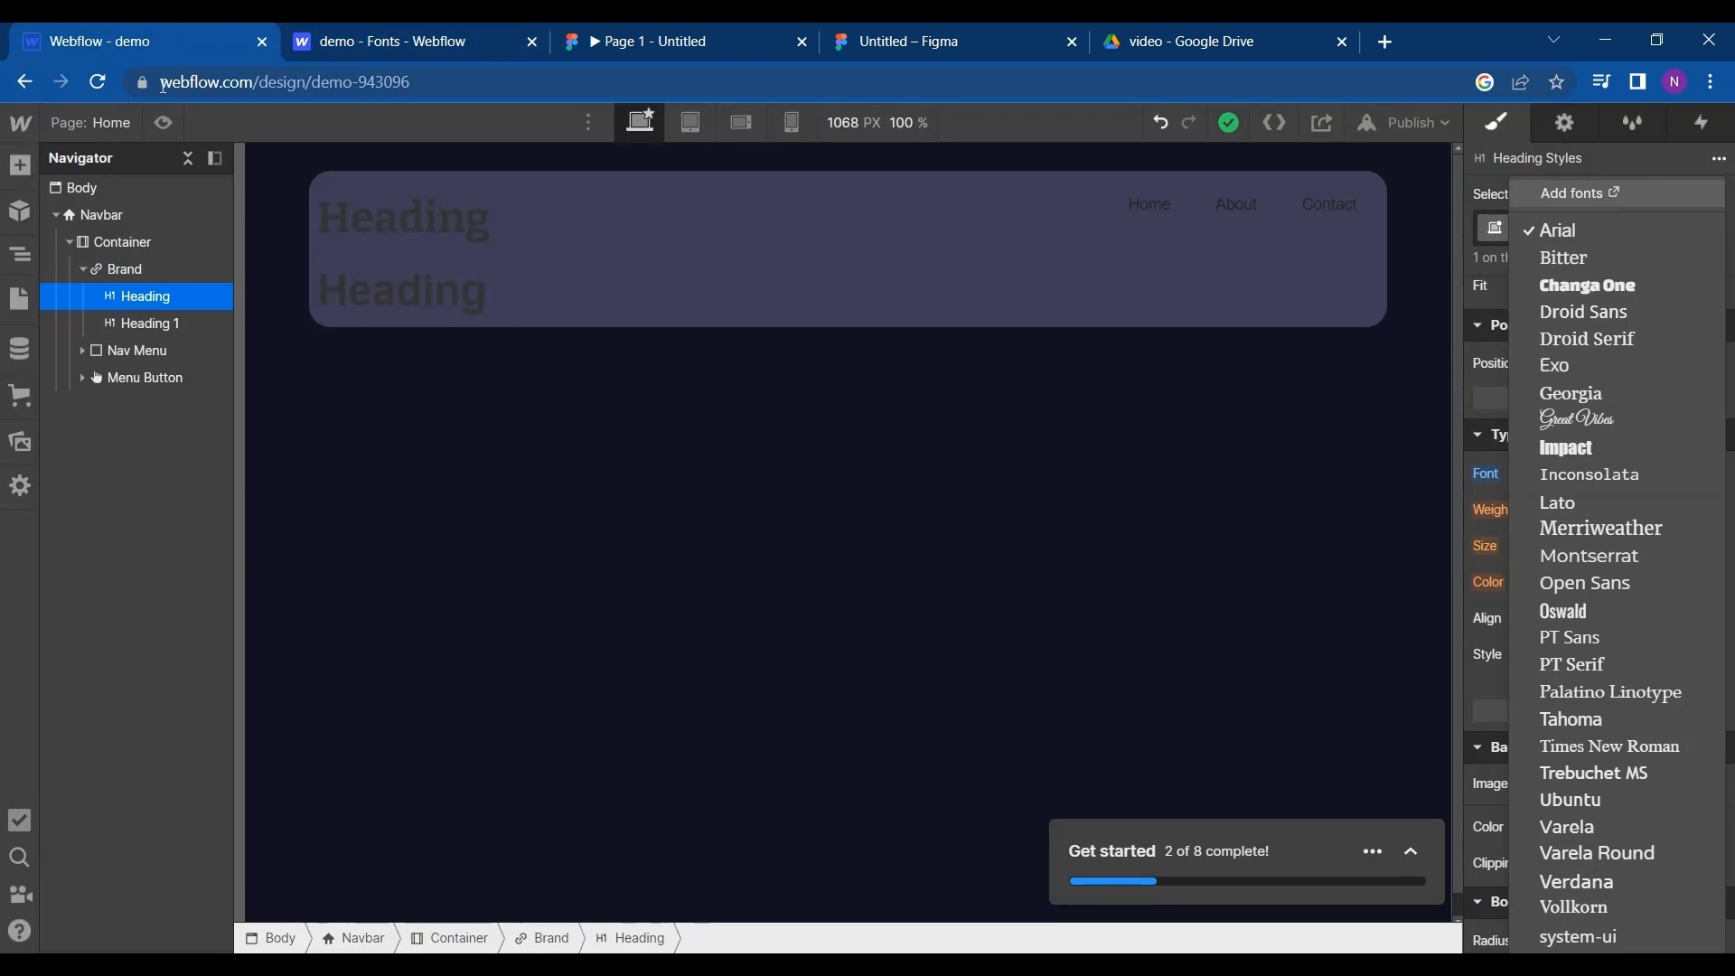
pyautogui.click(101, 85)
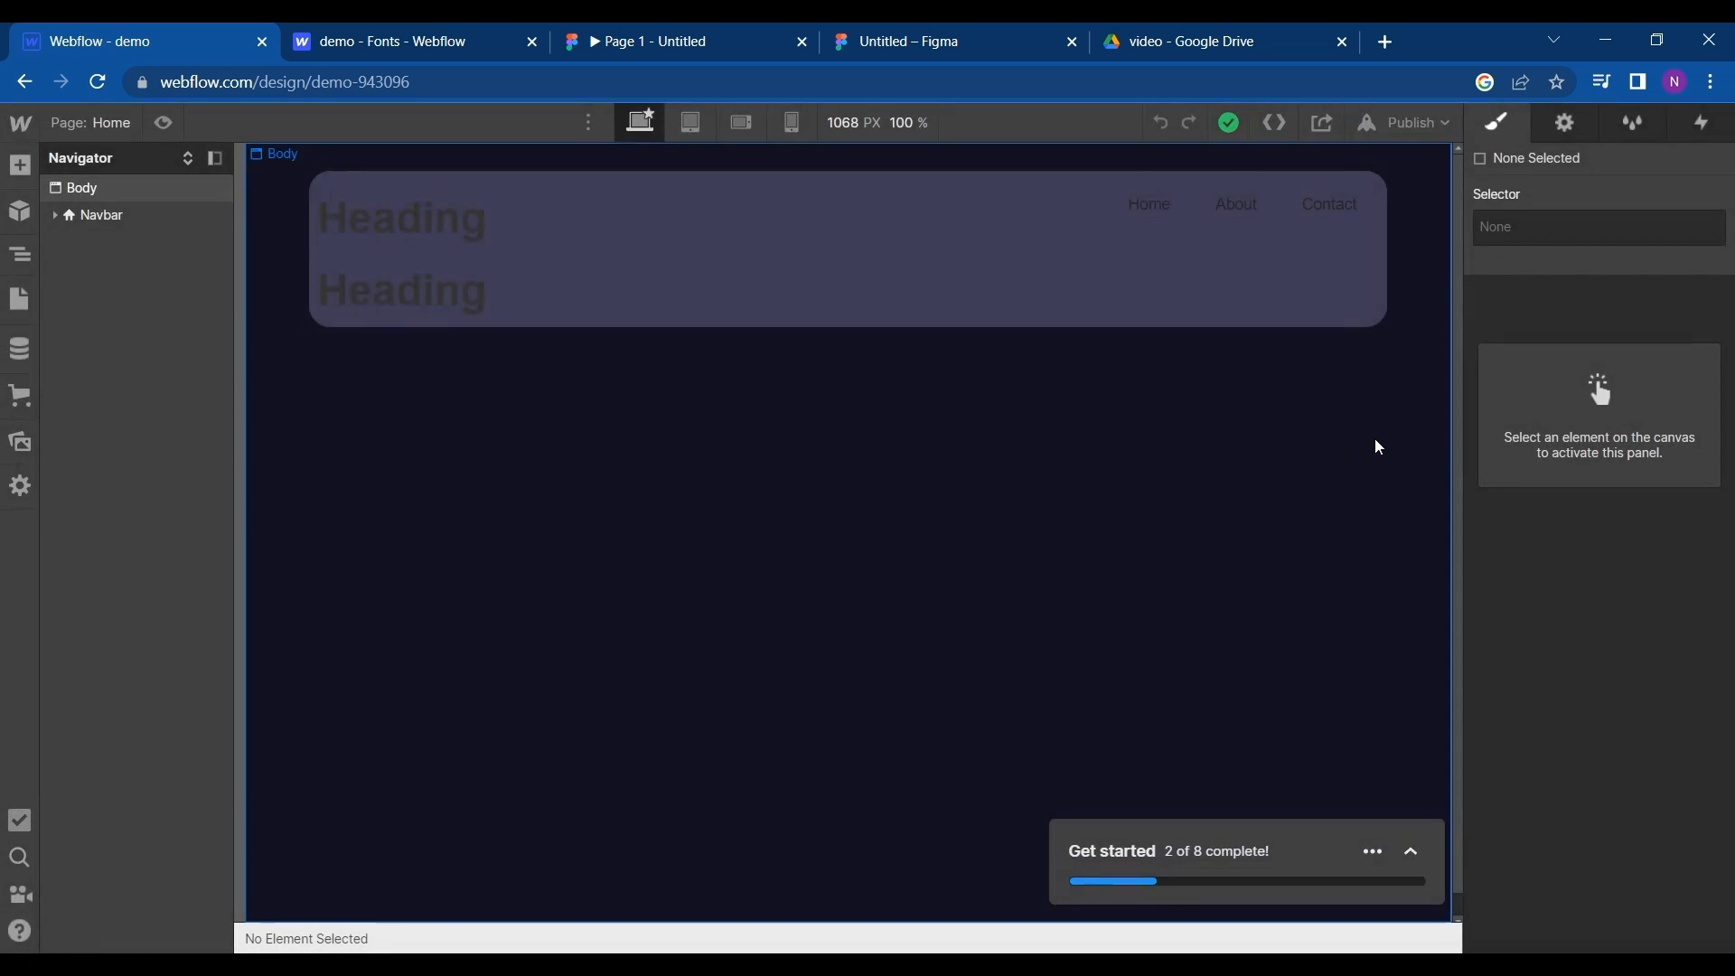
pyautogui.click(427, 238)
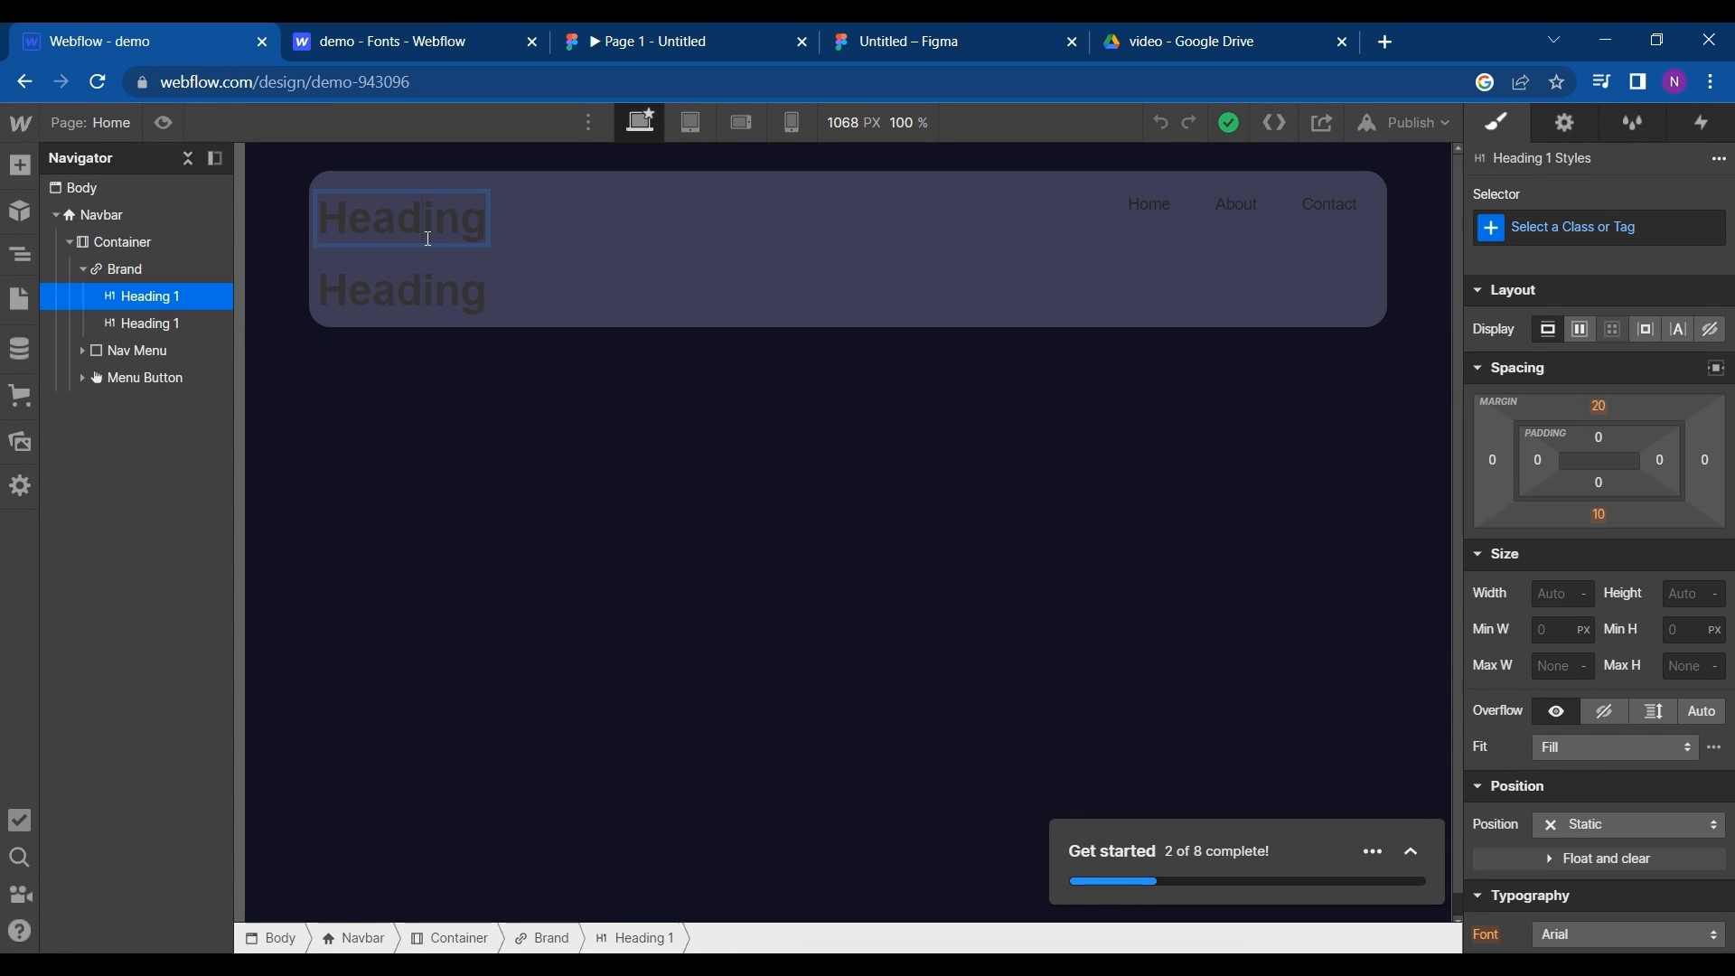
pyautogui.doubleClick(428, 229)
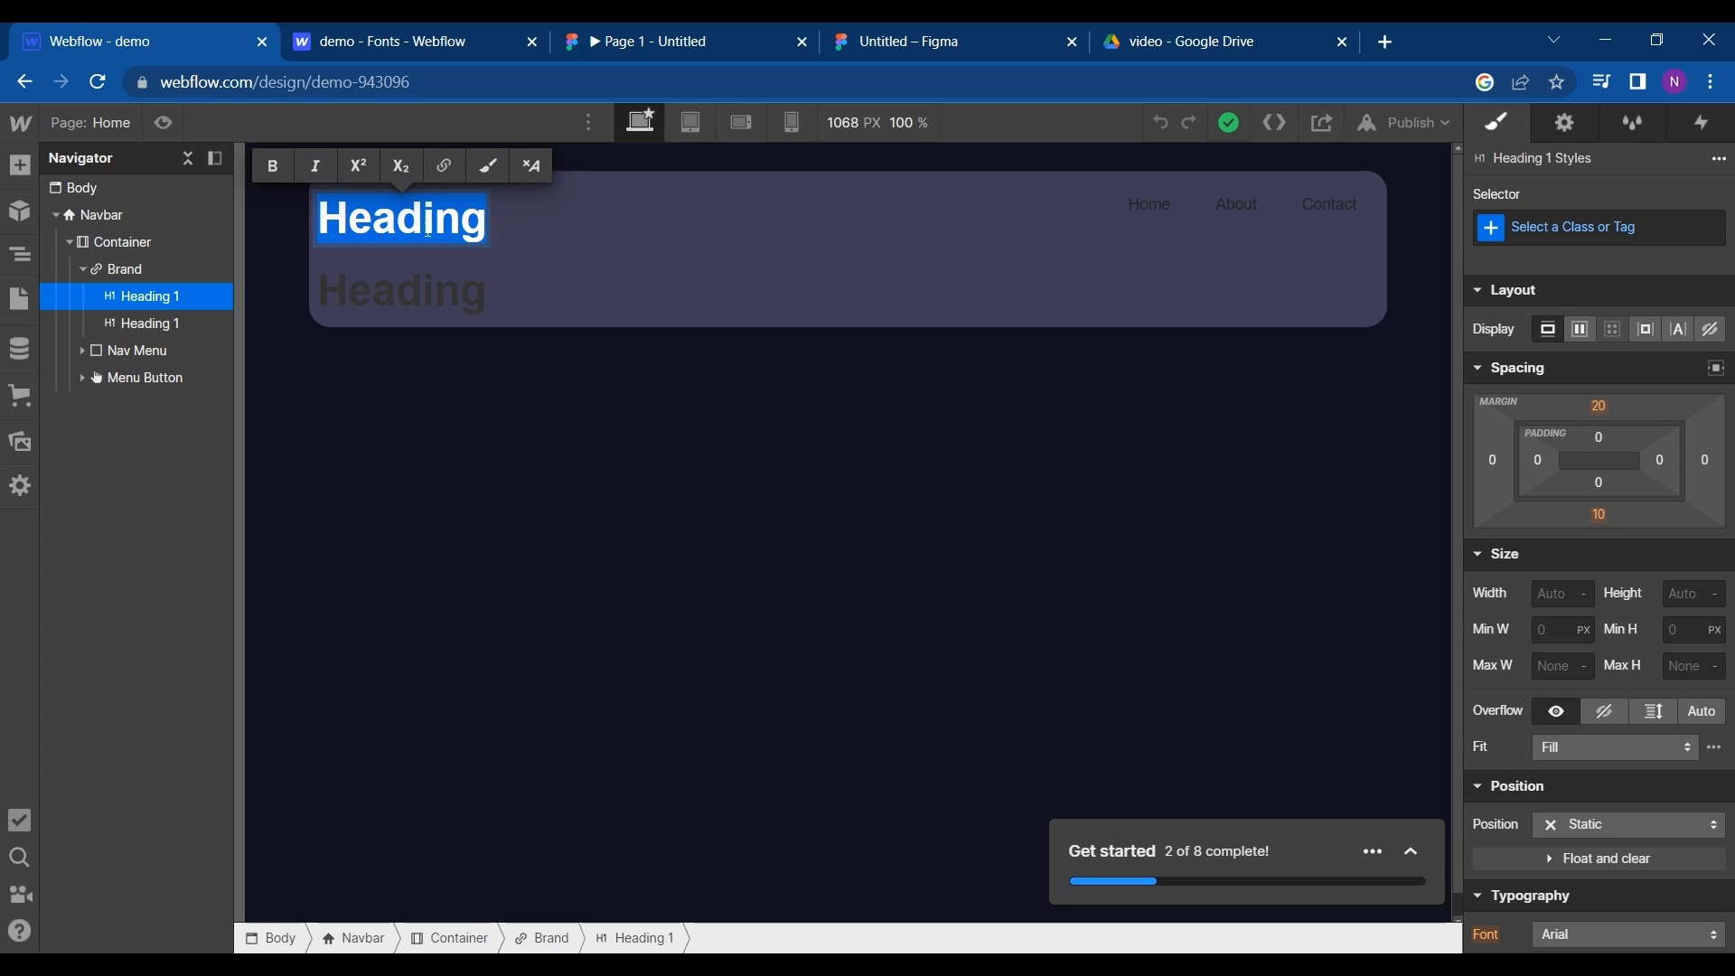
pyautogui.write('S')
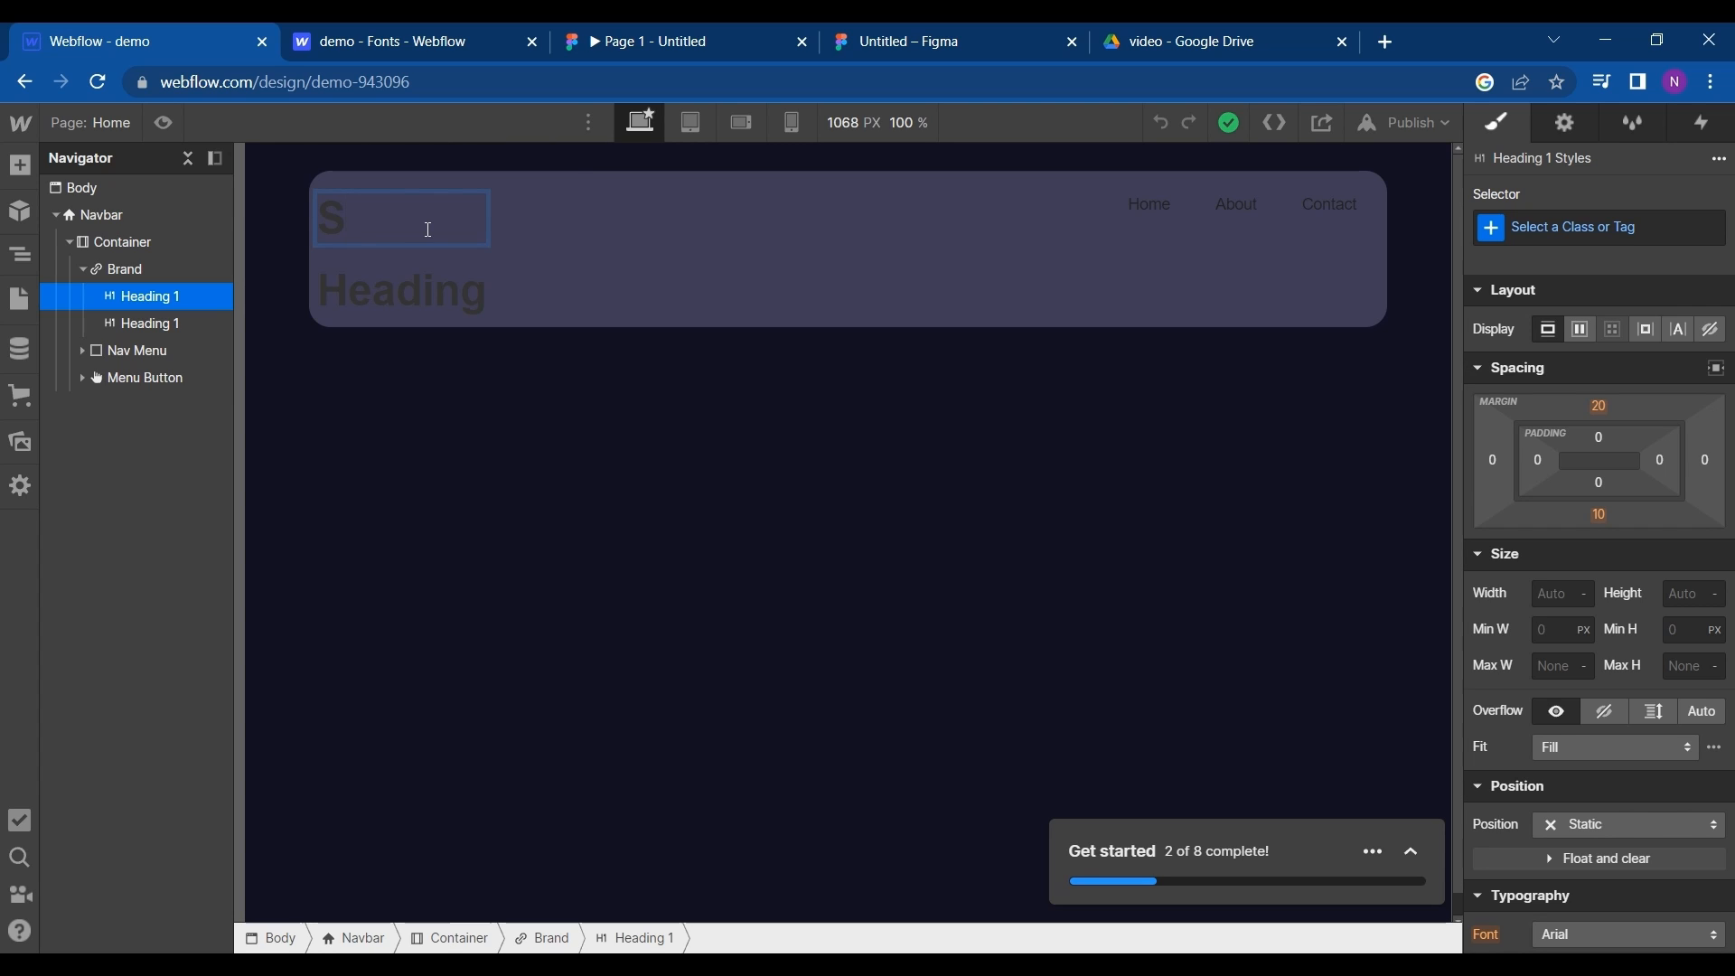
pyautogui.press('capslock')
pyautogui.write('O')
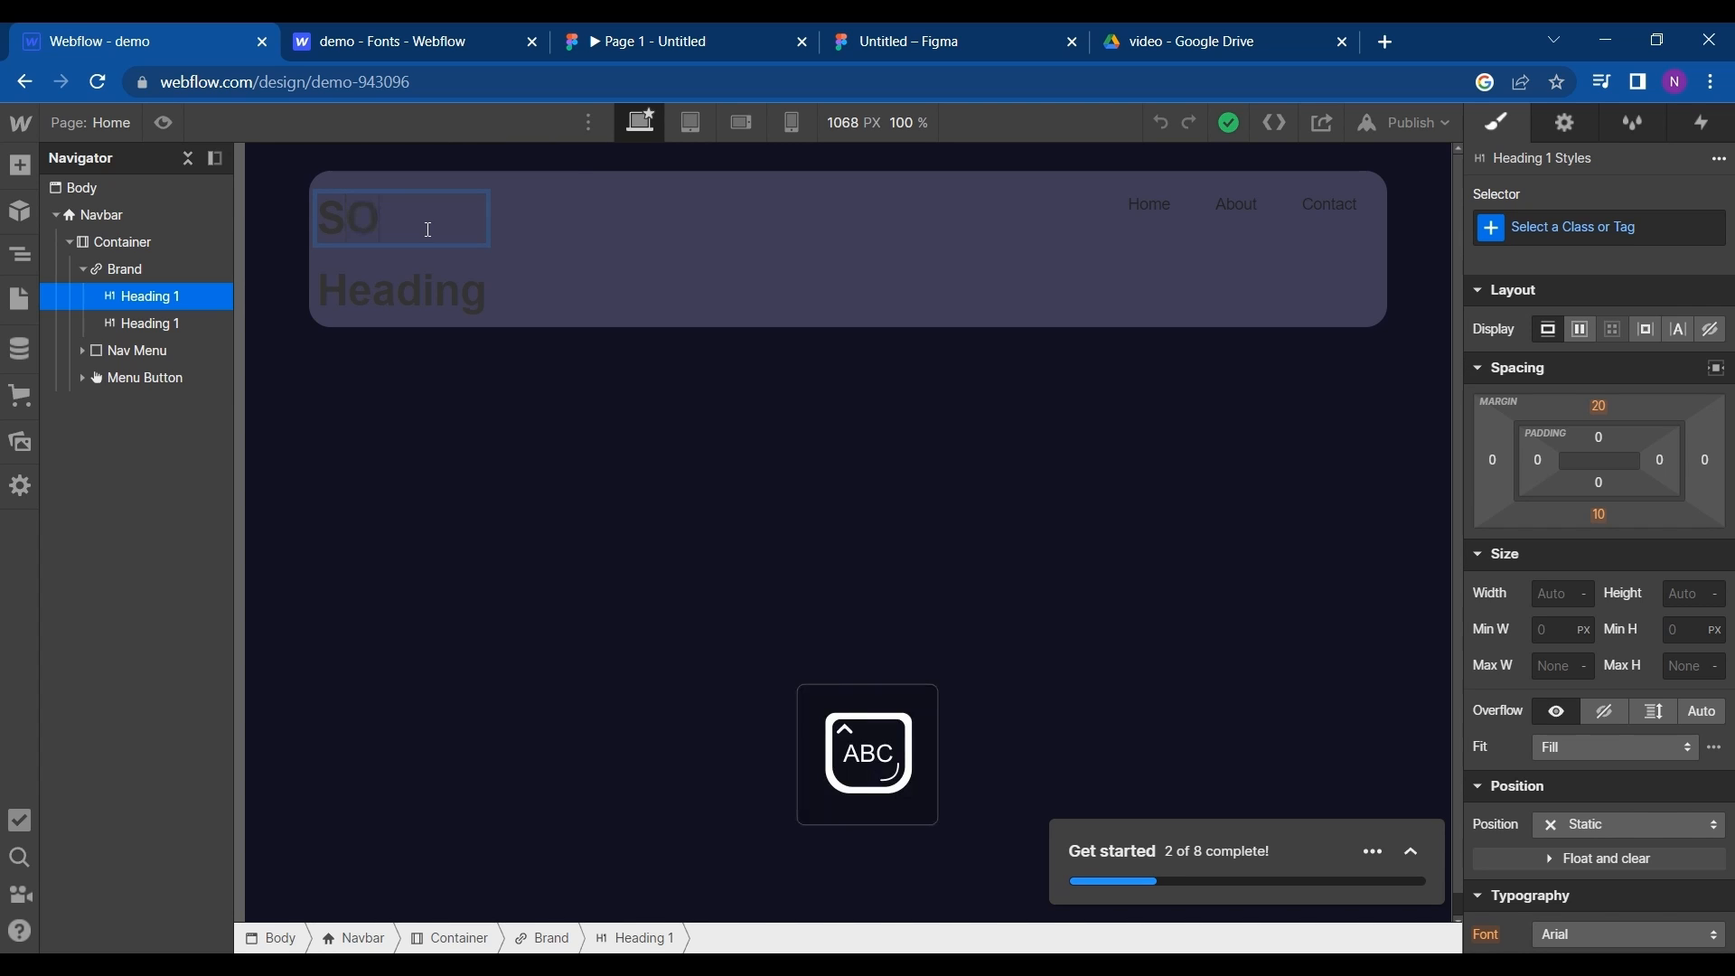
pyautogui.write('FTOPLUS')
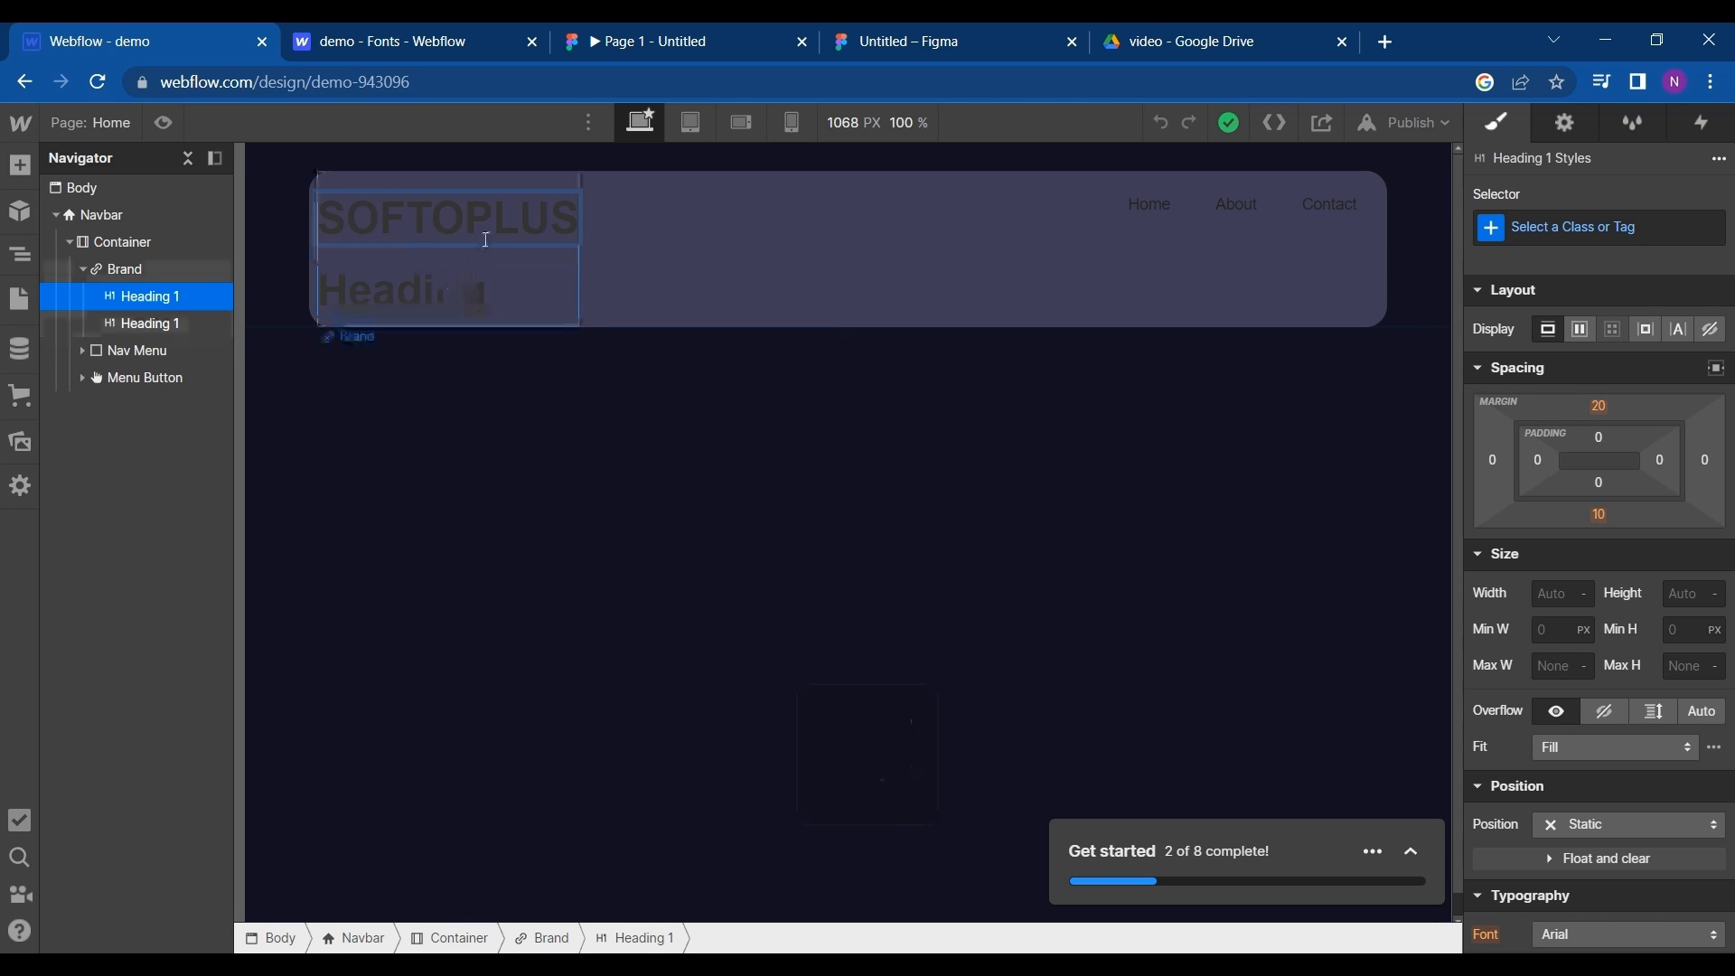
# - Set the font of the SOFTOPLUS heading to Italianno
pyautogui.doubleClick(488, 236)
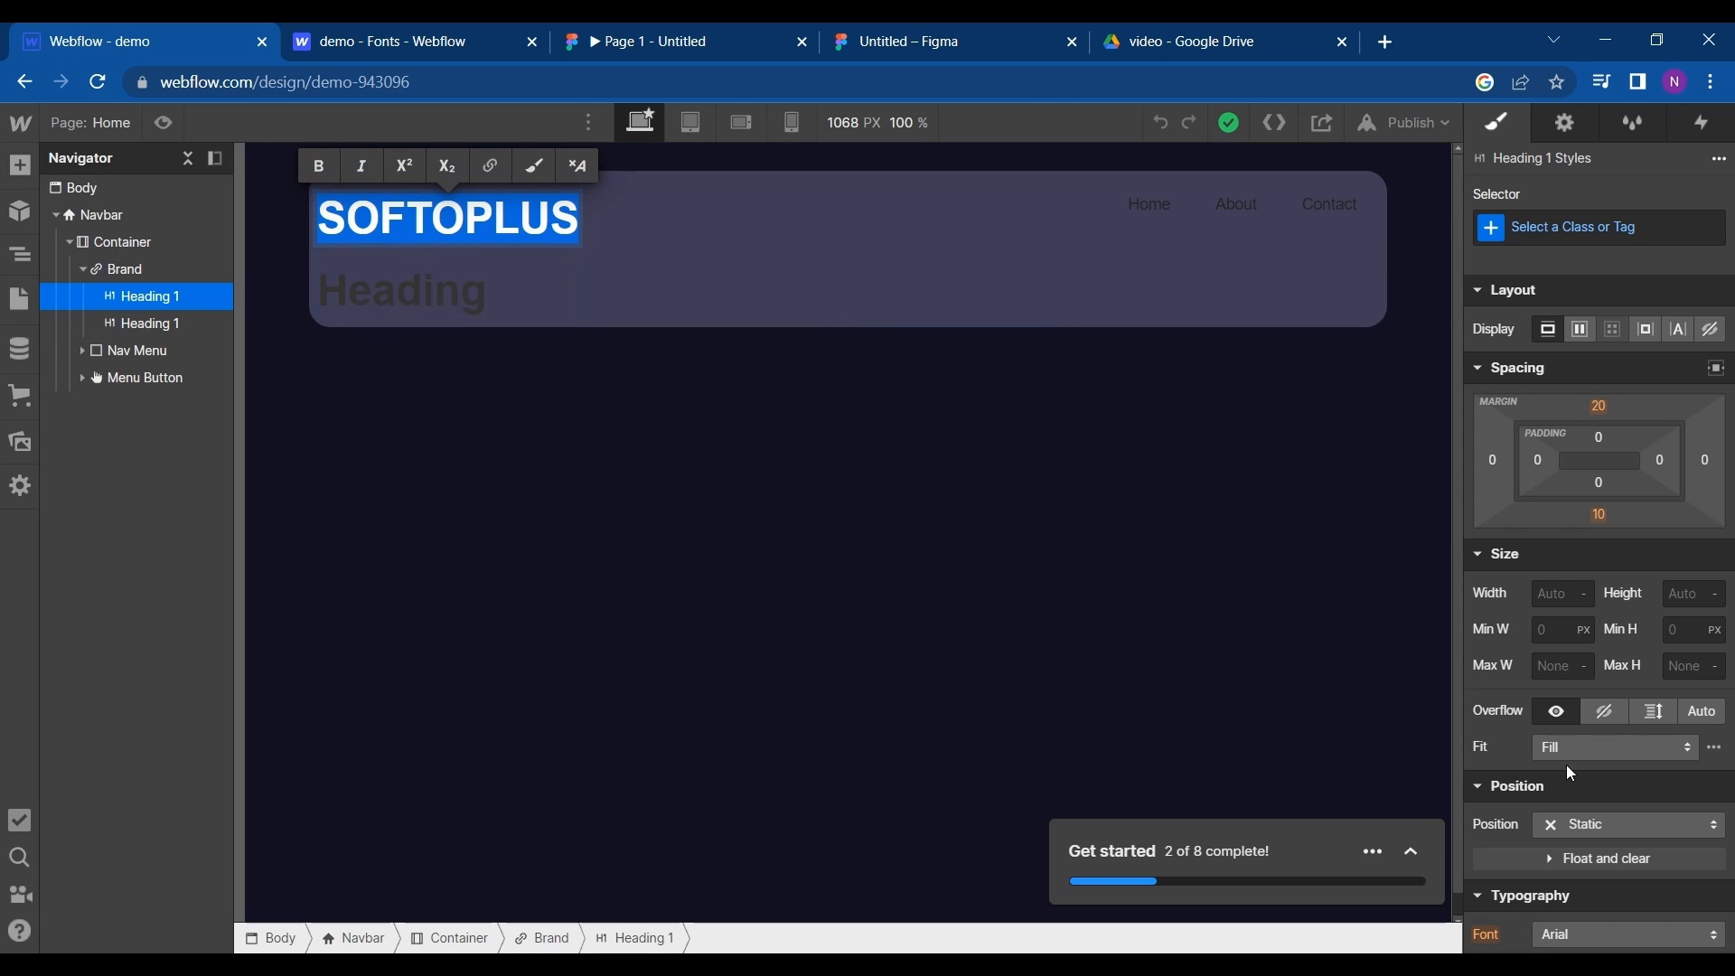
pyautogui.scroll(-2, 1629, 697)
pyautogui.click(1592, 786)
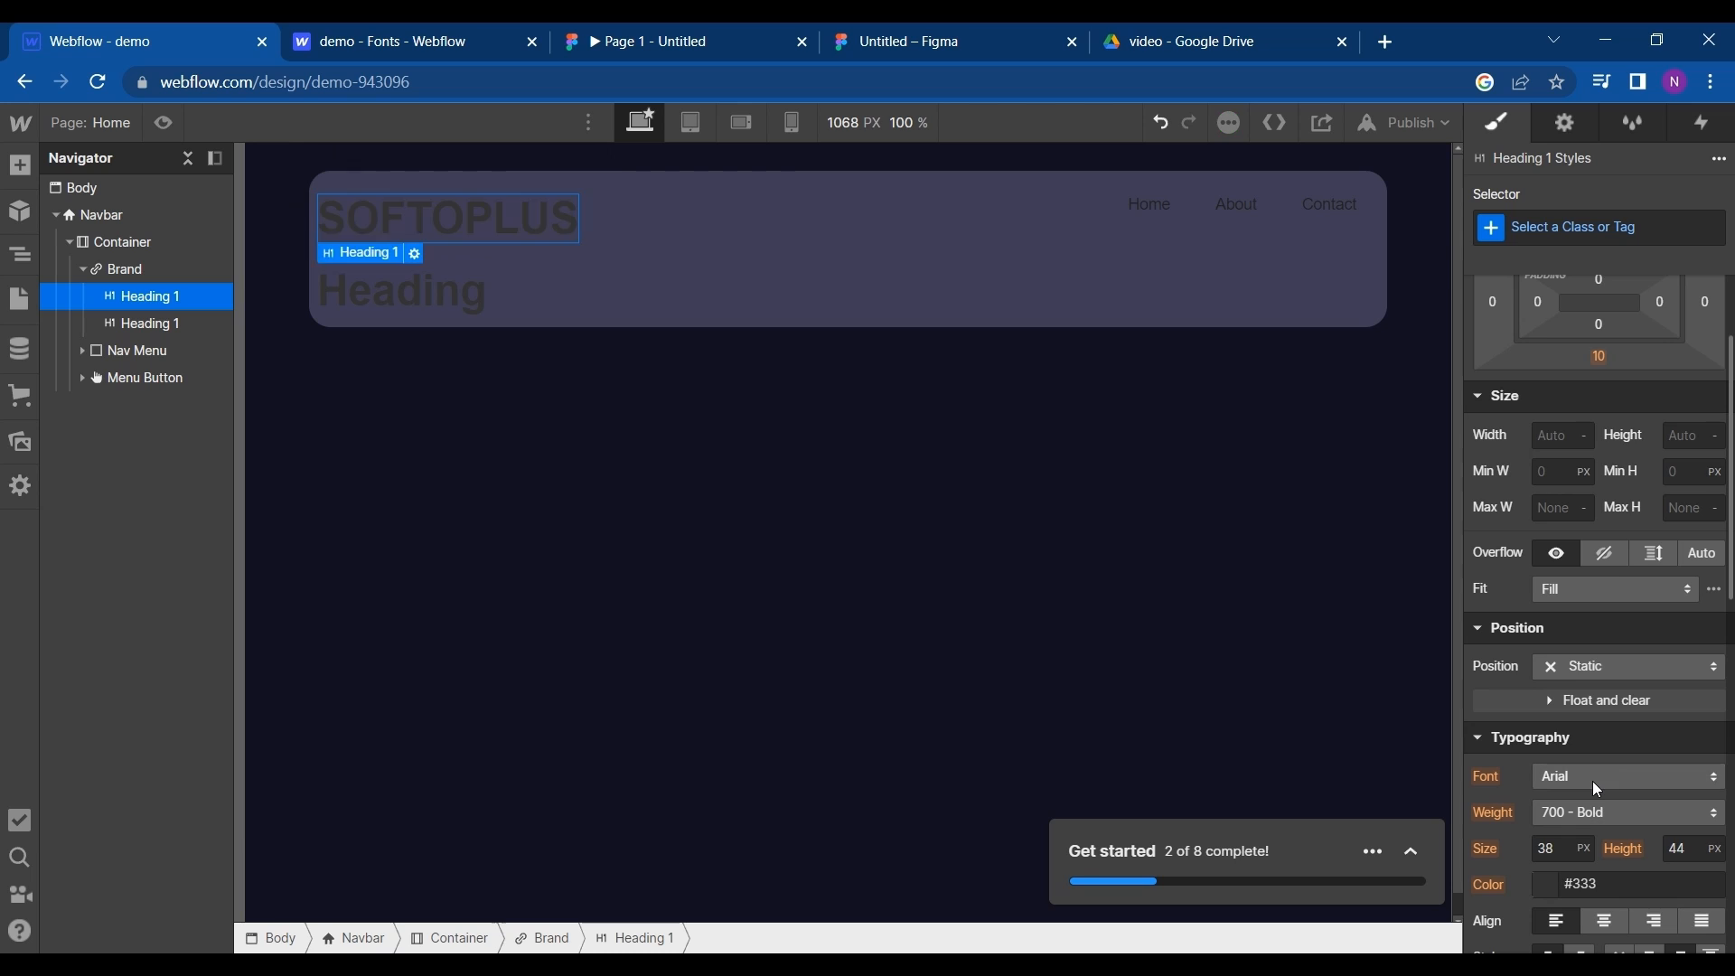
pyautogui.click(1592, 786)
pyautogui.click(1598, 473)
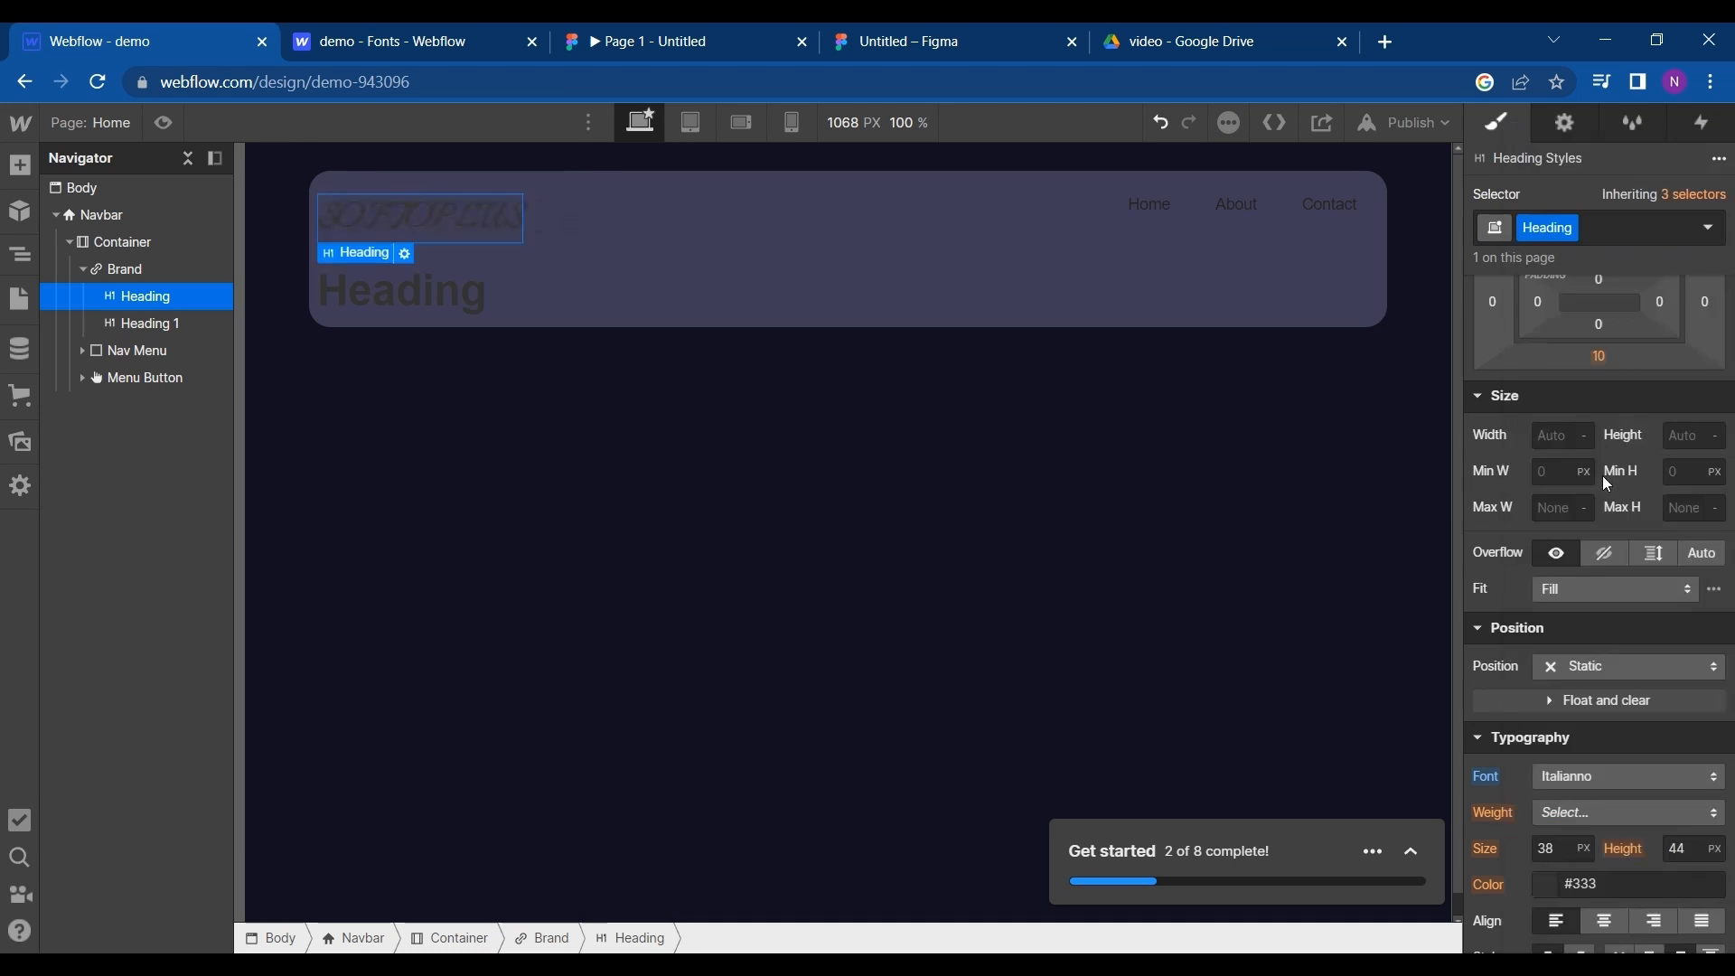
# - Change the SOFTOPLUS heading's text color to white (#ffffff)
pyautogui.scroll(-3, 1591, 740)
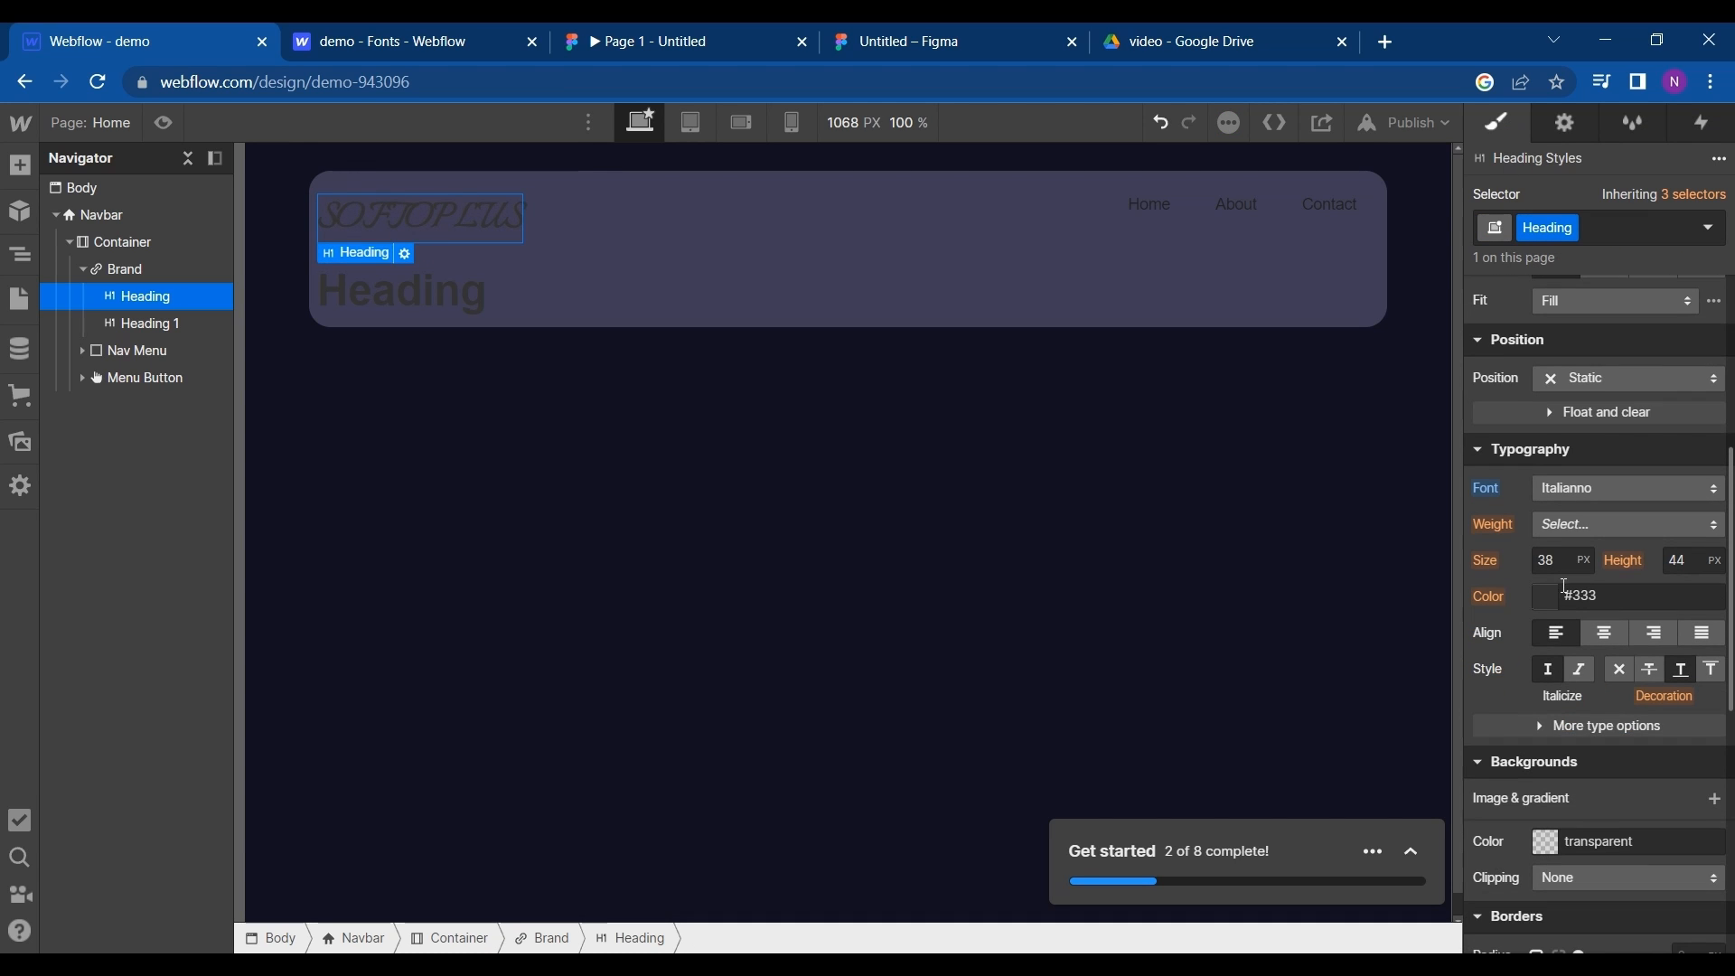
pyautogui.click(1551, 600)
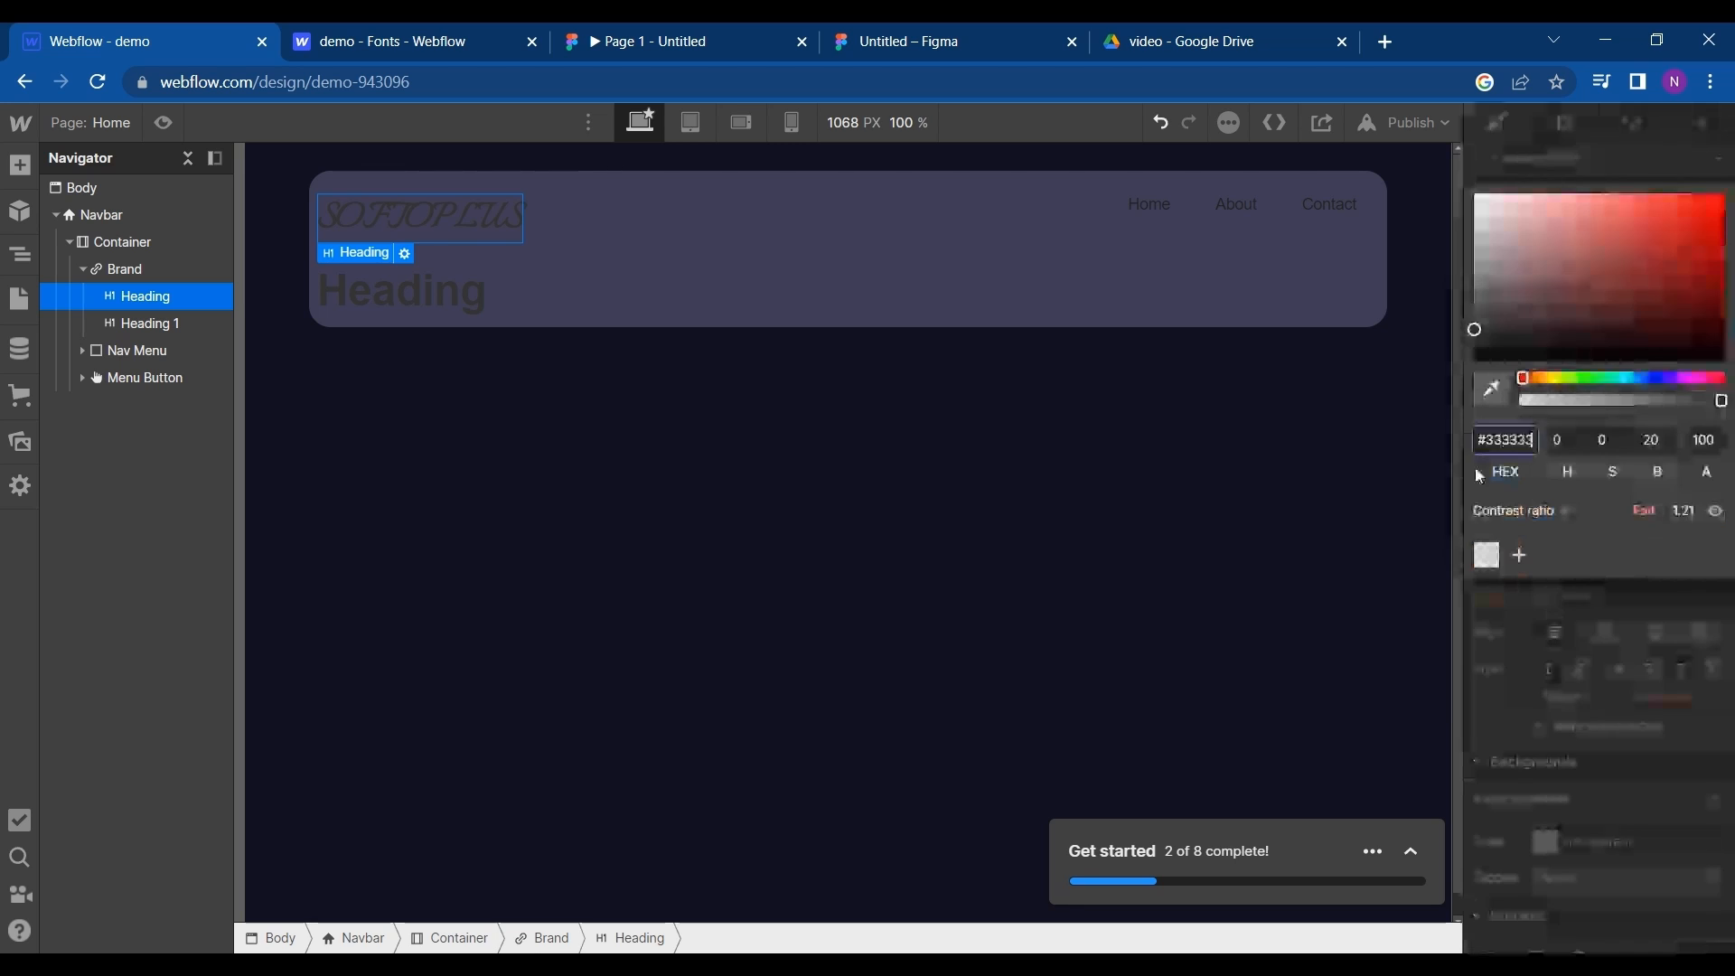
pyautogui.moveTo(1474, 327); pyautogui.dragTo(1475, 193)
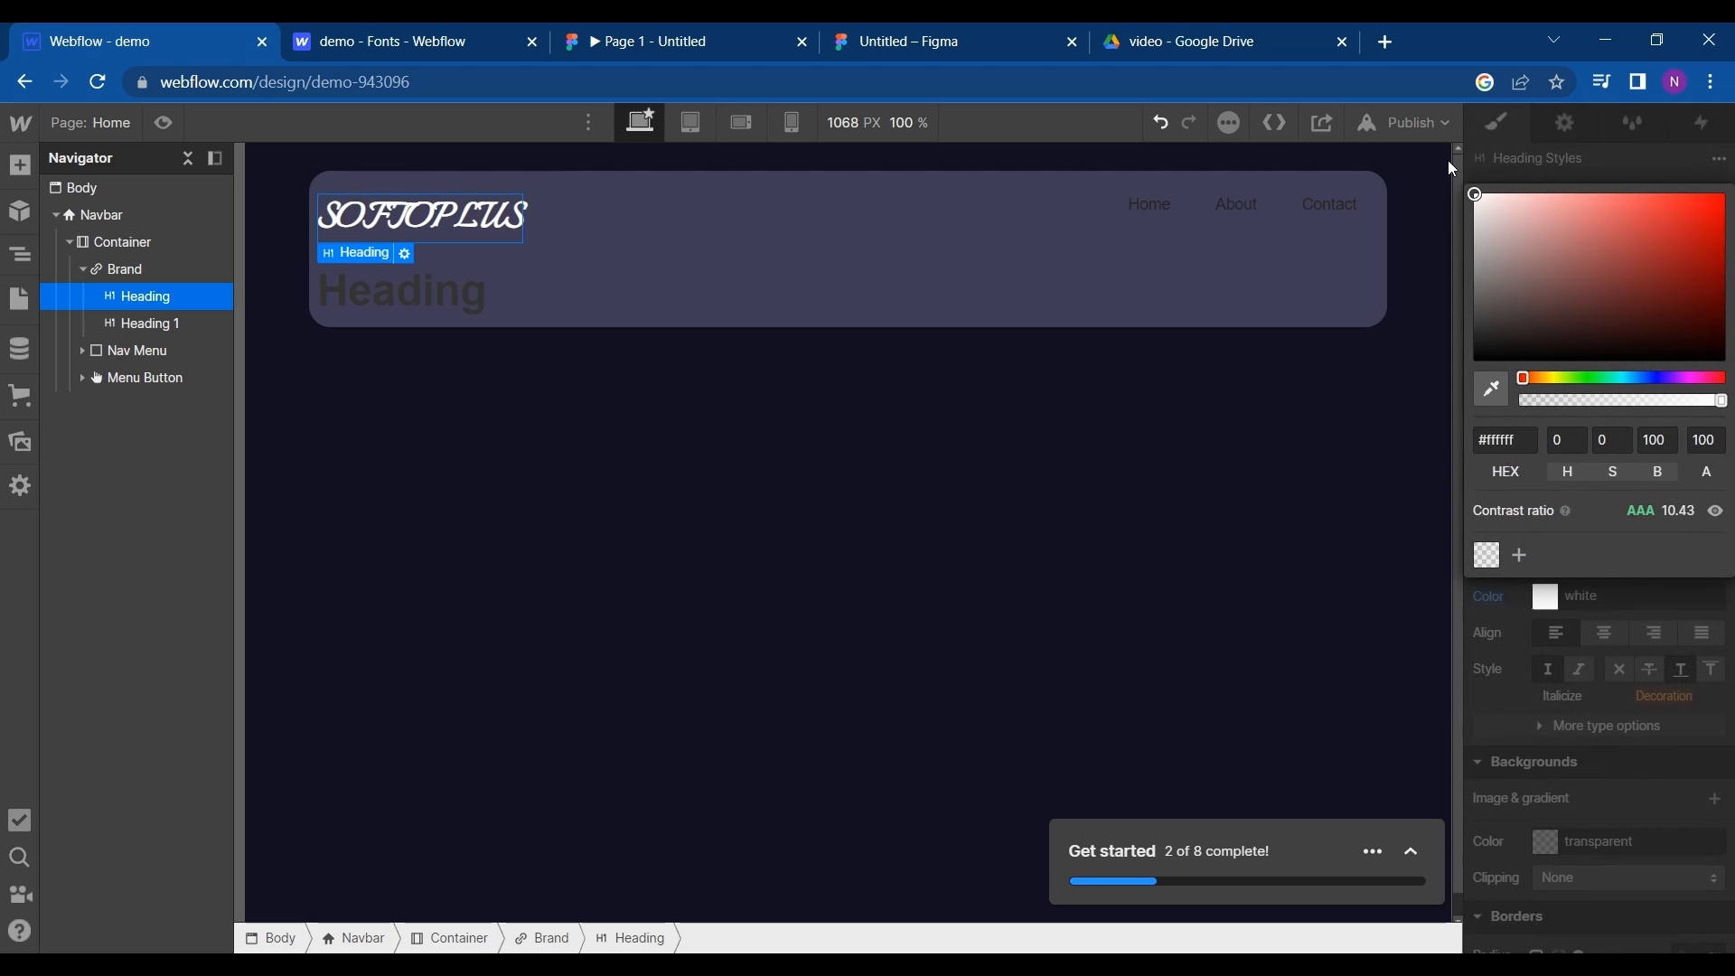
# - Expand the additional type options of the SOFTOPLUS heading and set its letter spacing to 5 px
pyautogui.click(1528, 713)
pyautogui.click(1540, 726)
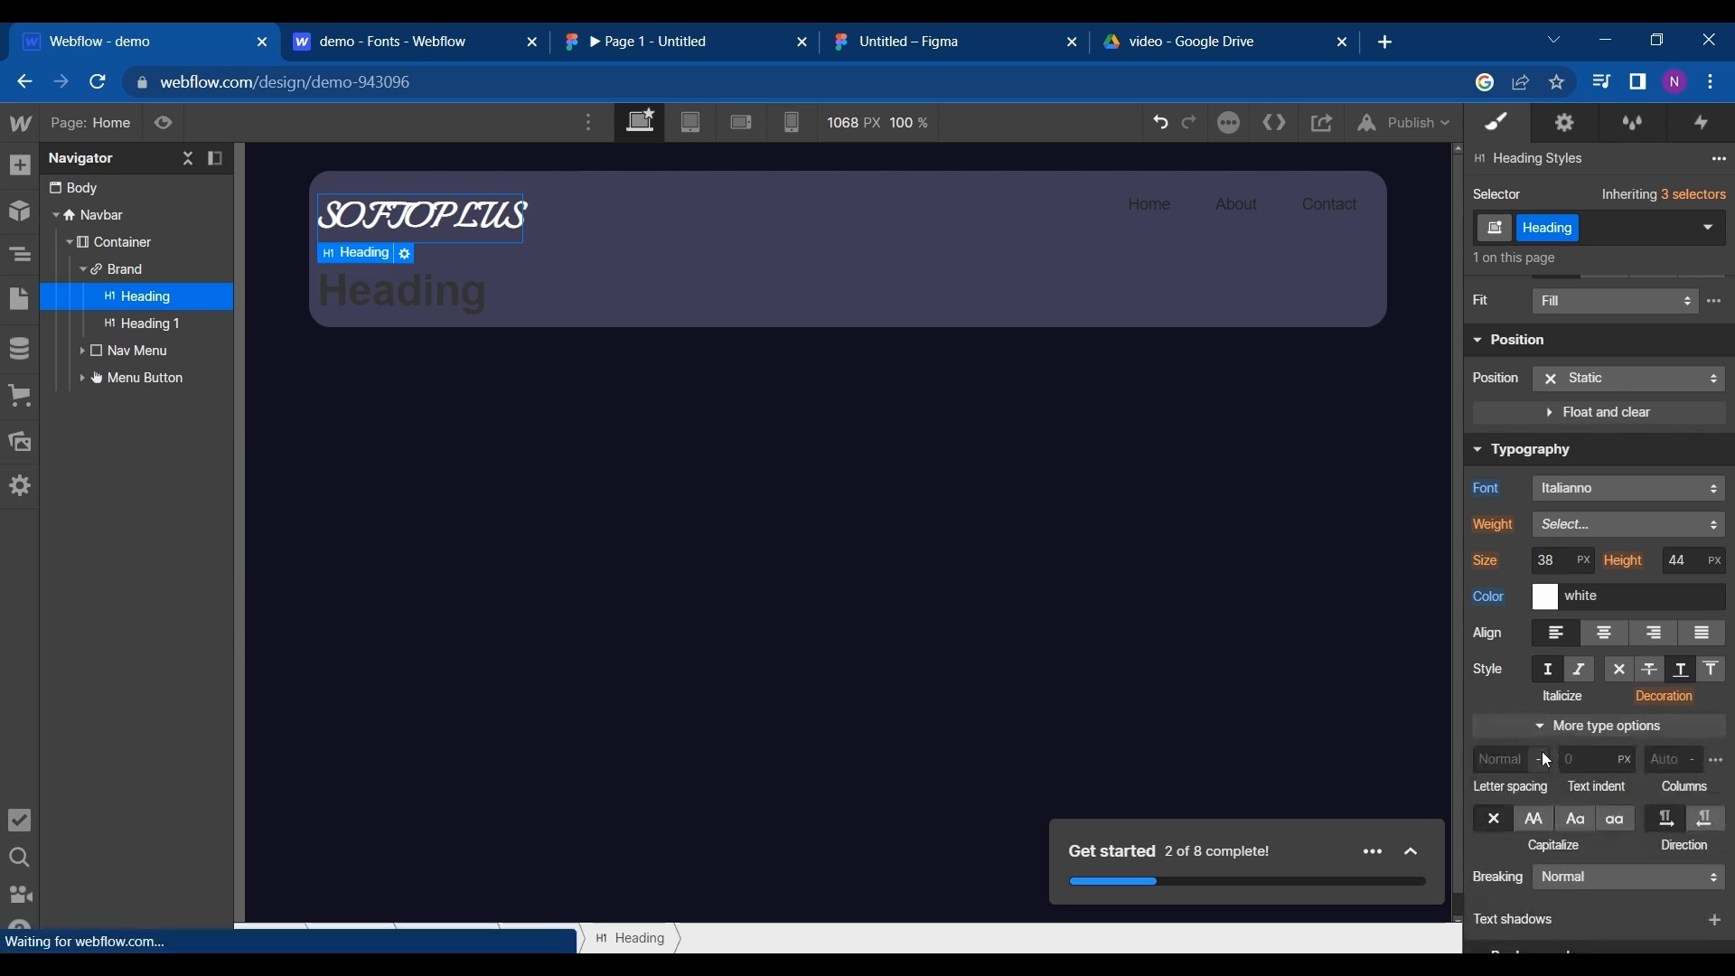
pyautogui.click(1530, 753)
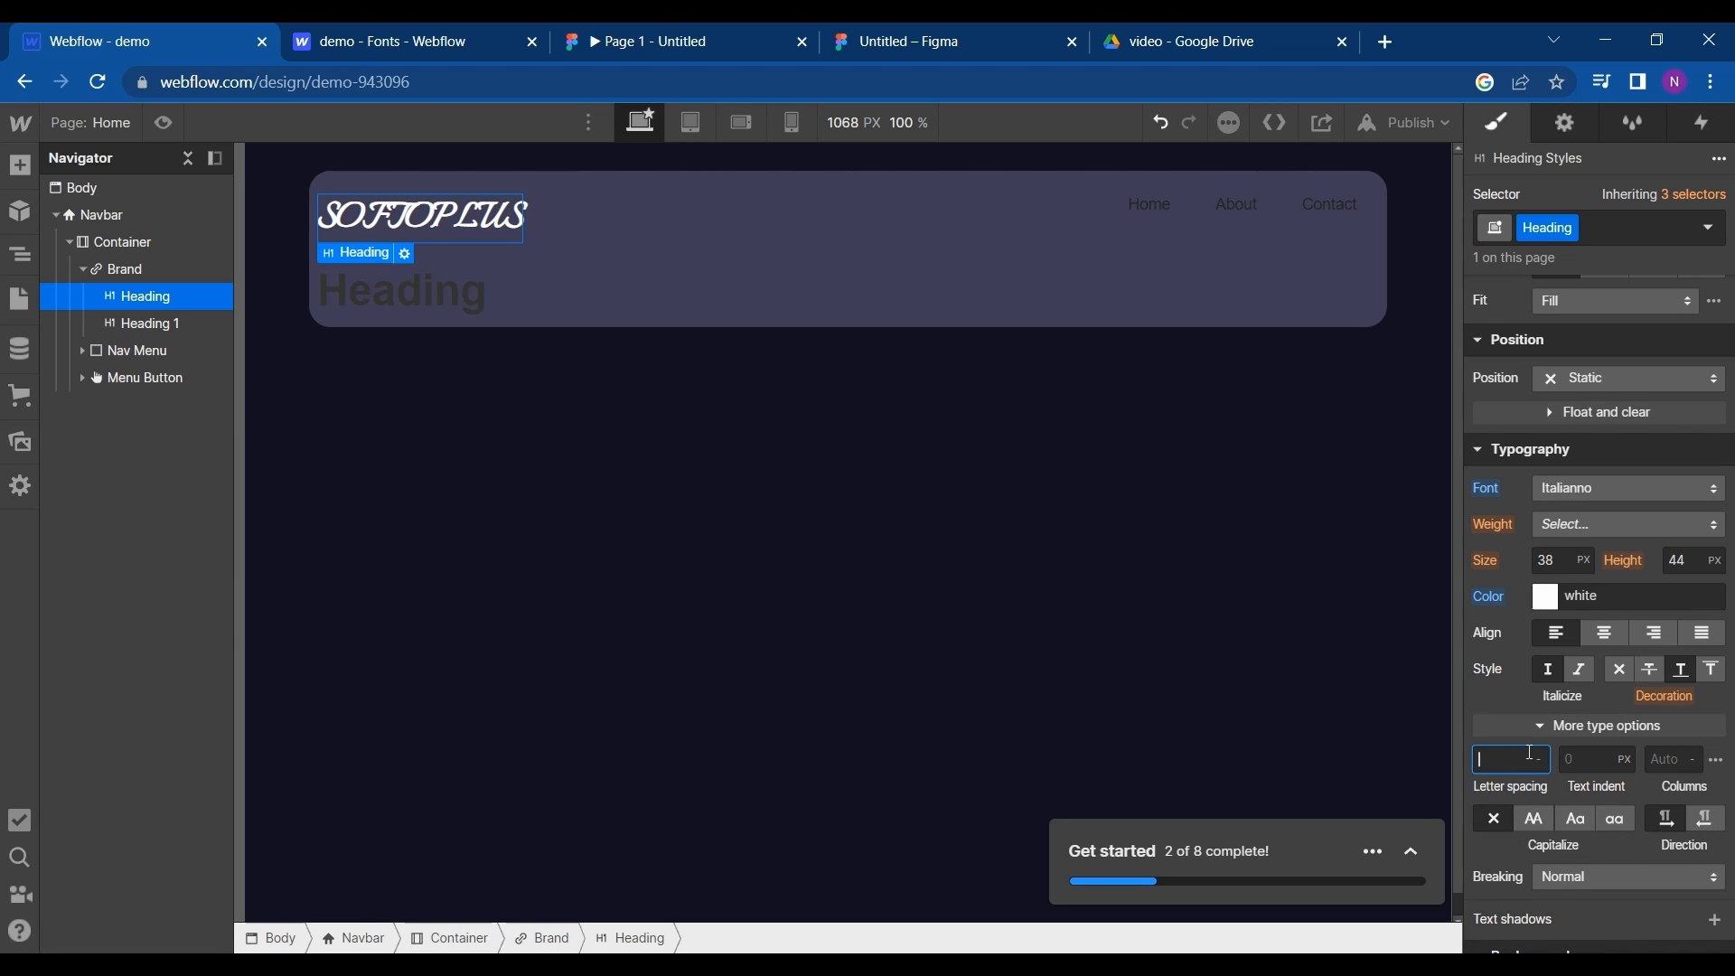
pyautogui.write('10')
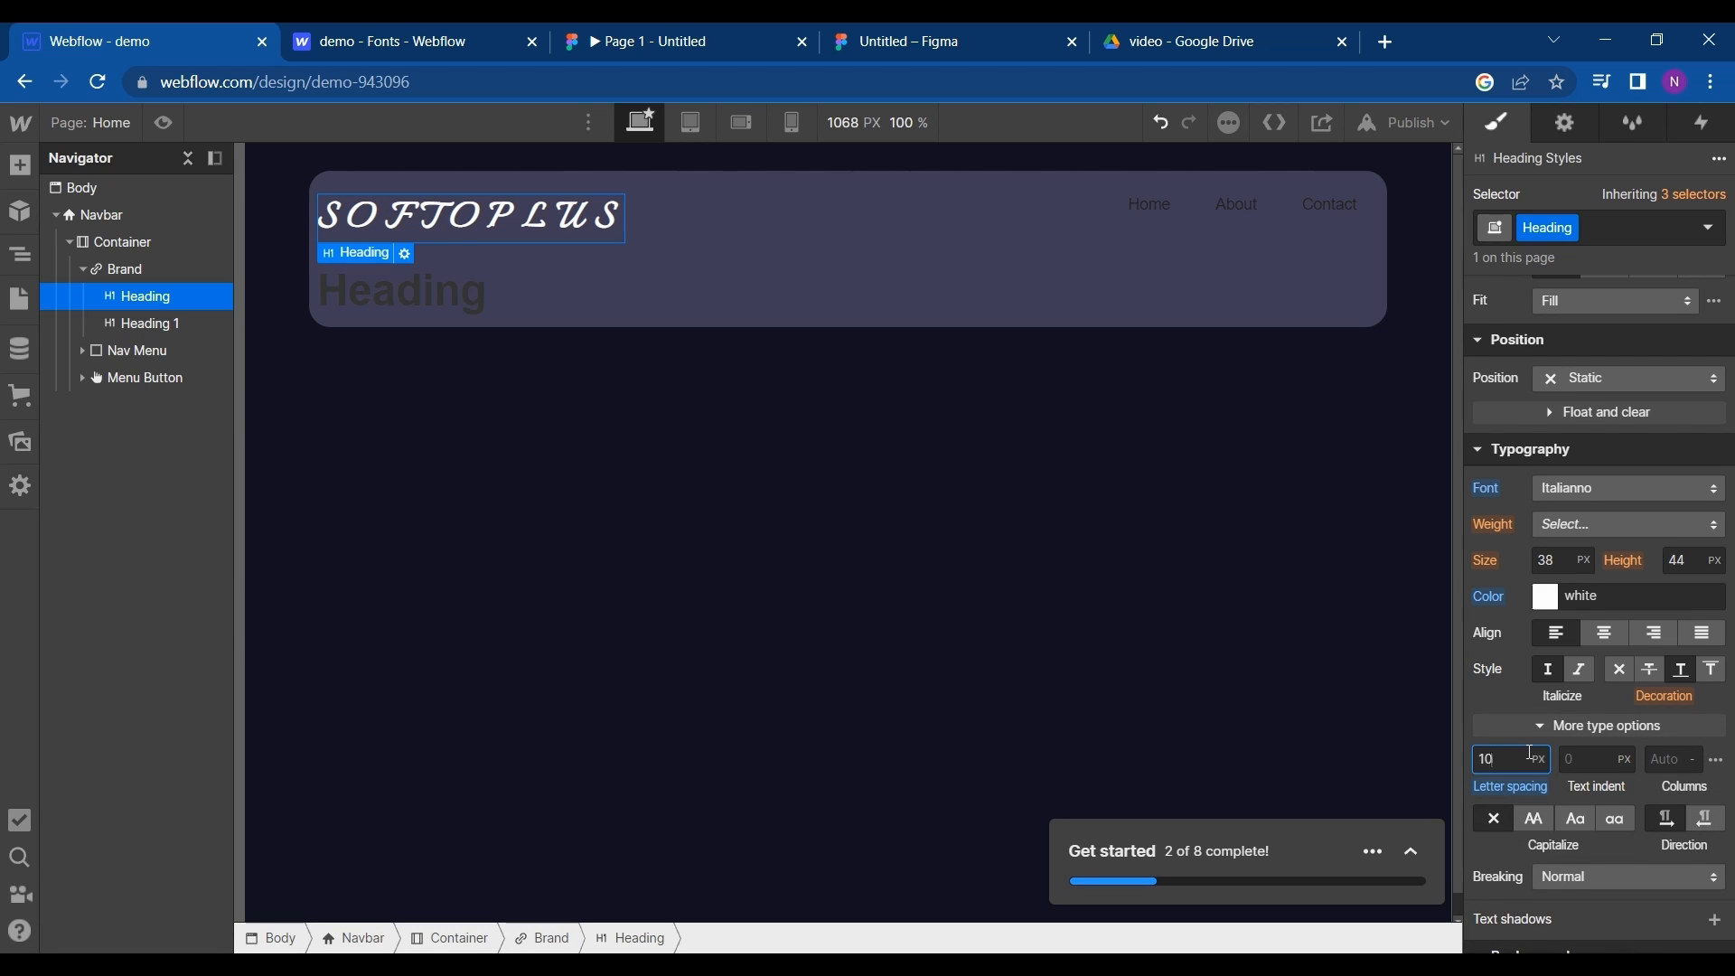
pyautogui.press('BackSpace')
pyautogui.write('5')
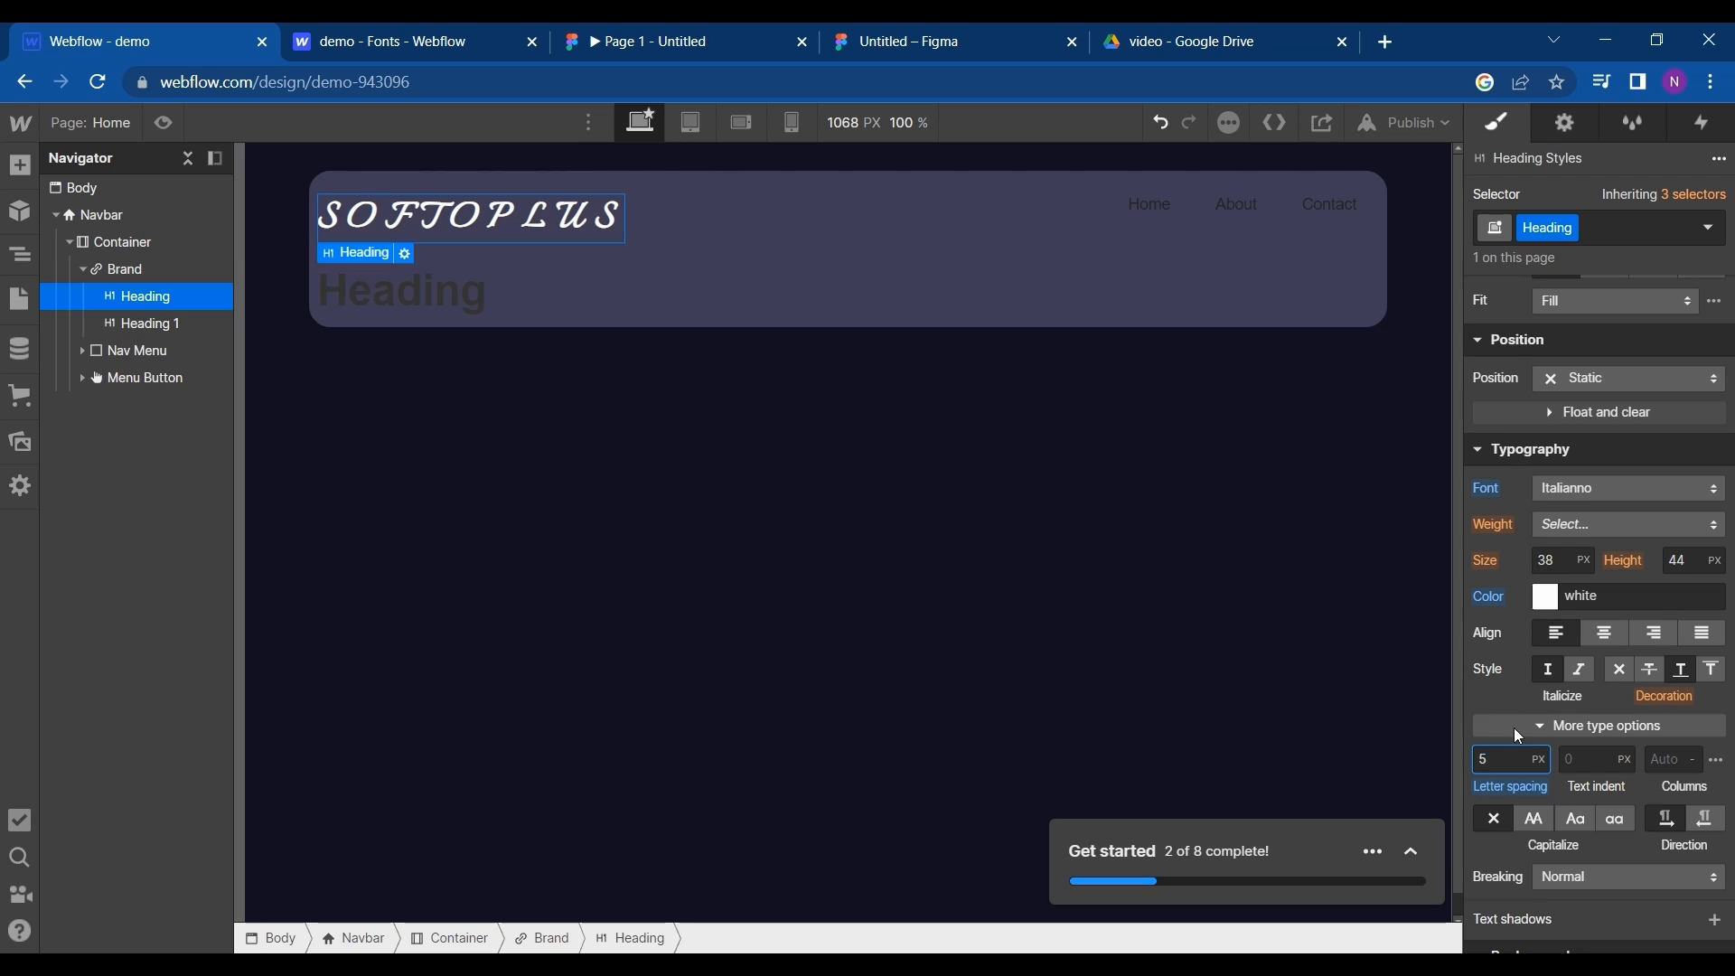
pyautogui.click(1500, 710)
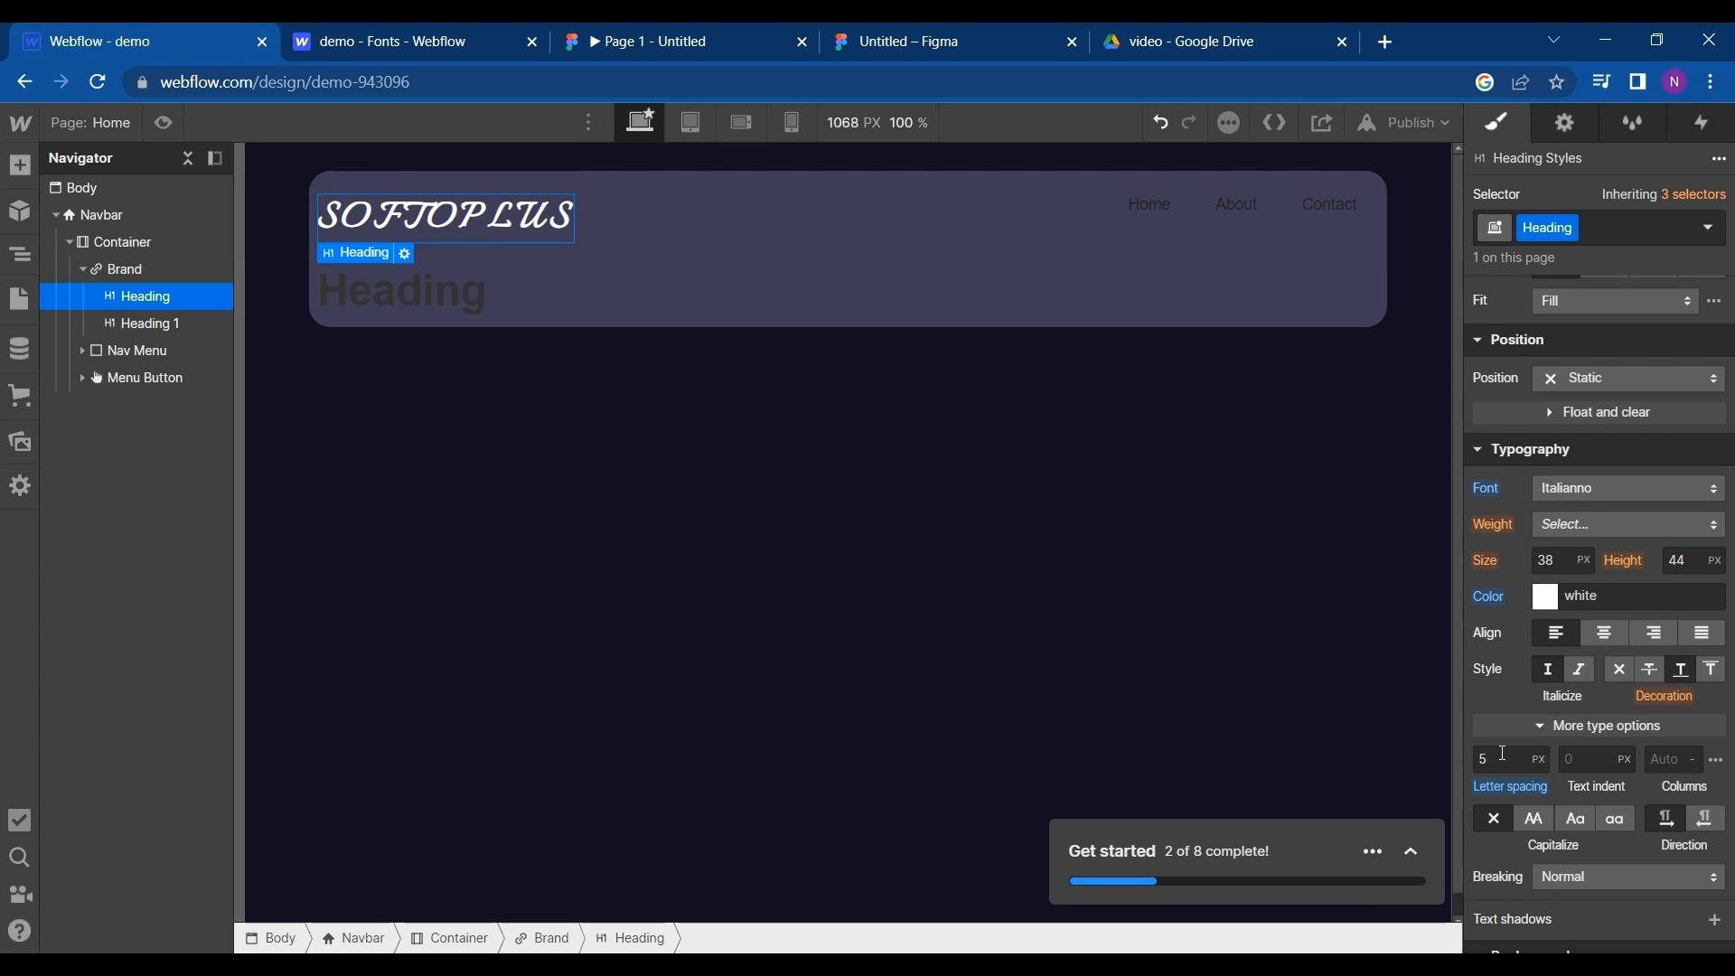
# - Try a letter spacing of 4 px on the SOFTOPLUS heading and return it to 5 px
pyautogui.click(1503, 753)
pyautogui.write('4')
pyautogui.click(1496, 709)
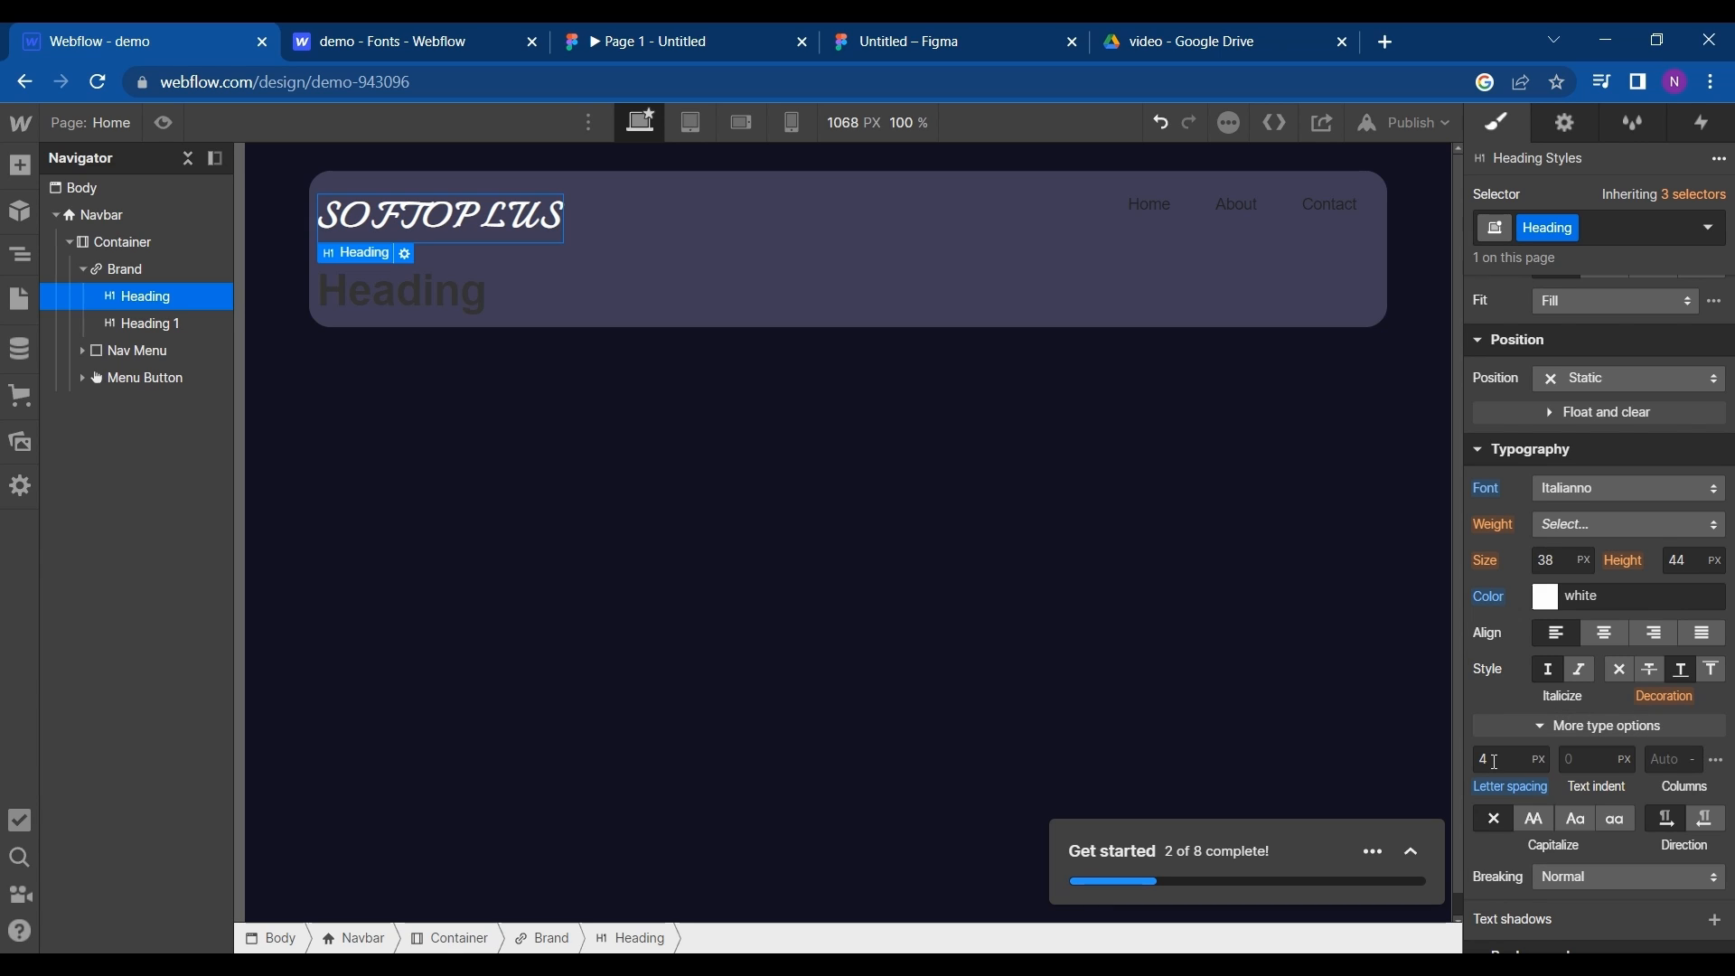
pyautogui.click(1496, 762)
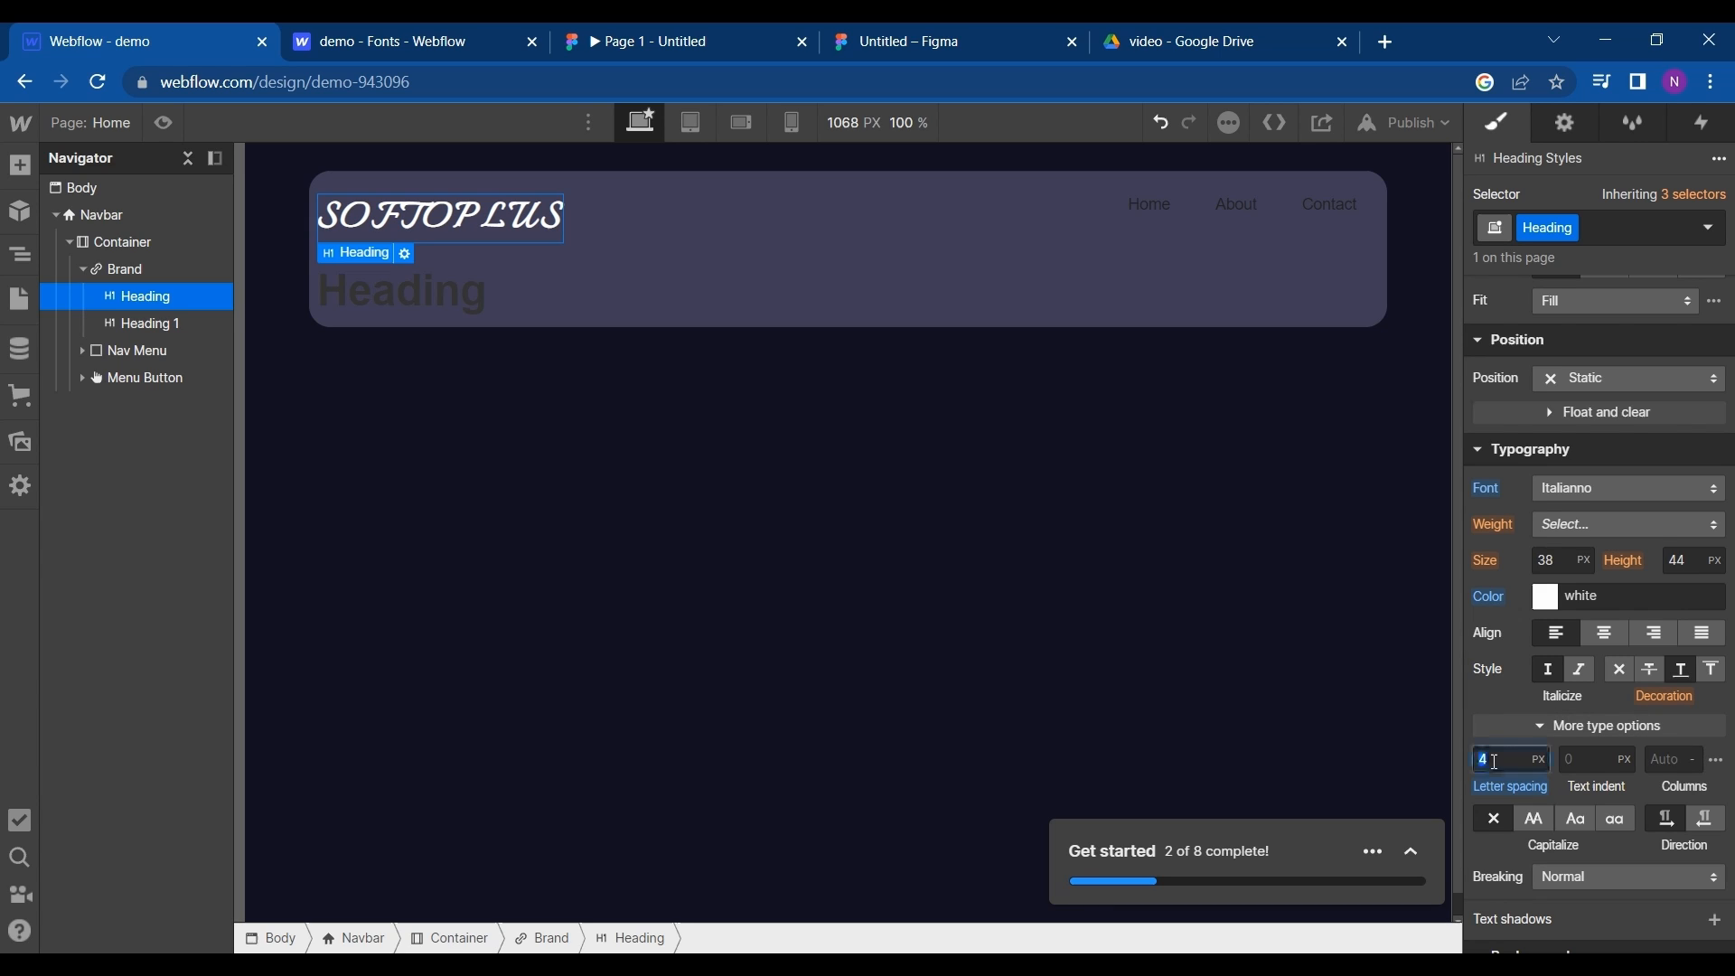
pyautogui.write('5')
pyautogui.click(1488, 698)
# - Set the font size of the SOFTOPLUS heading to 32 px
pyautogui.scroll(-1, 1501, 741)
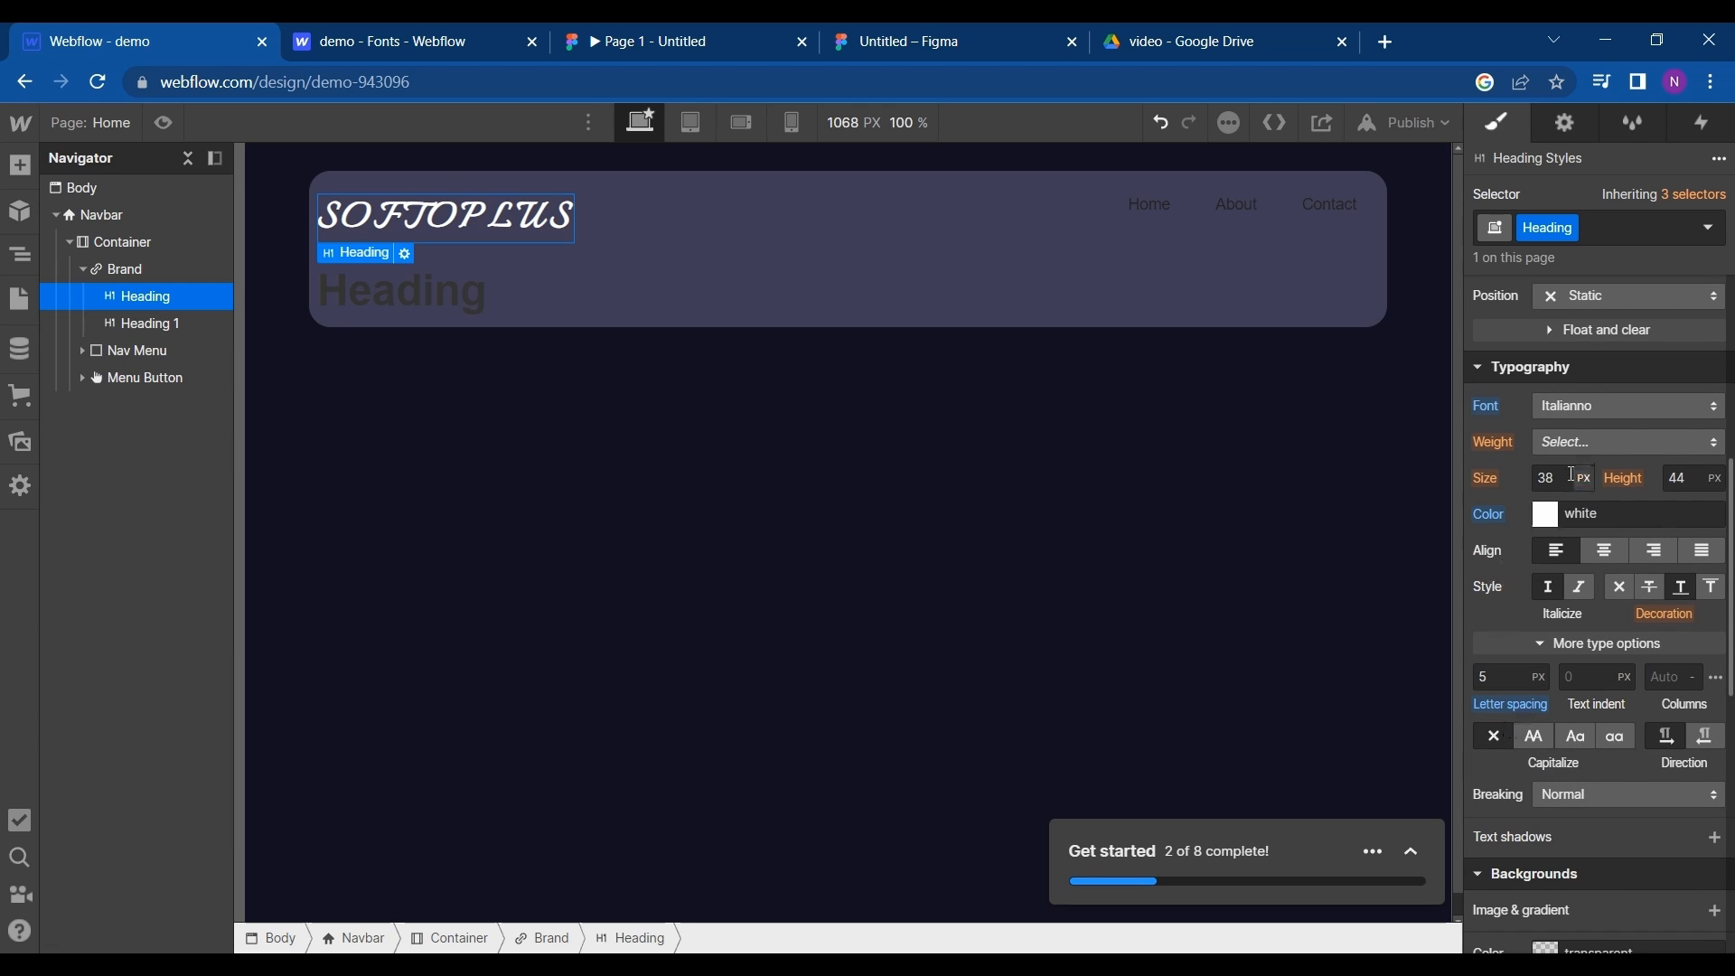
pyautogui.click(1565, 479)
pyautogui.write('20')
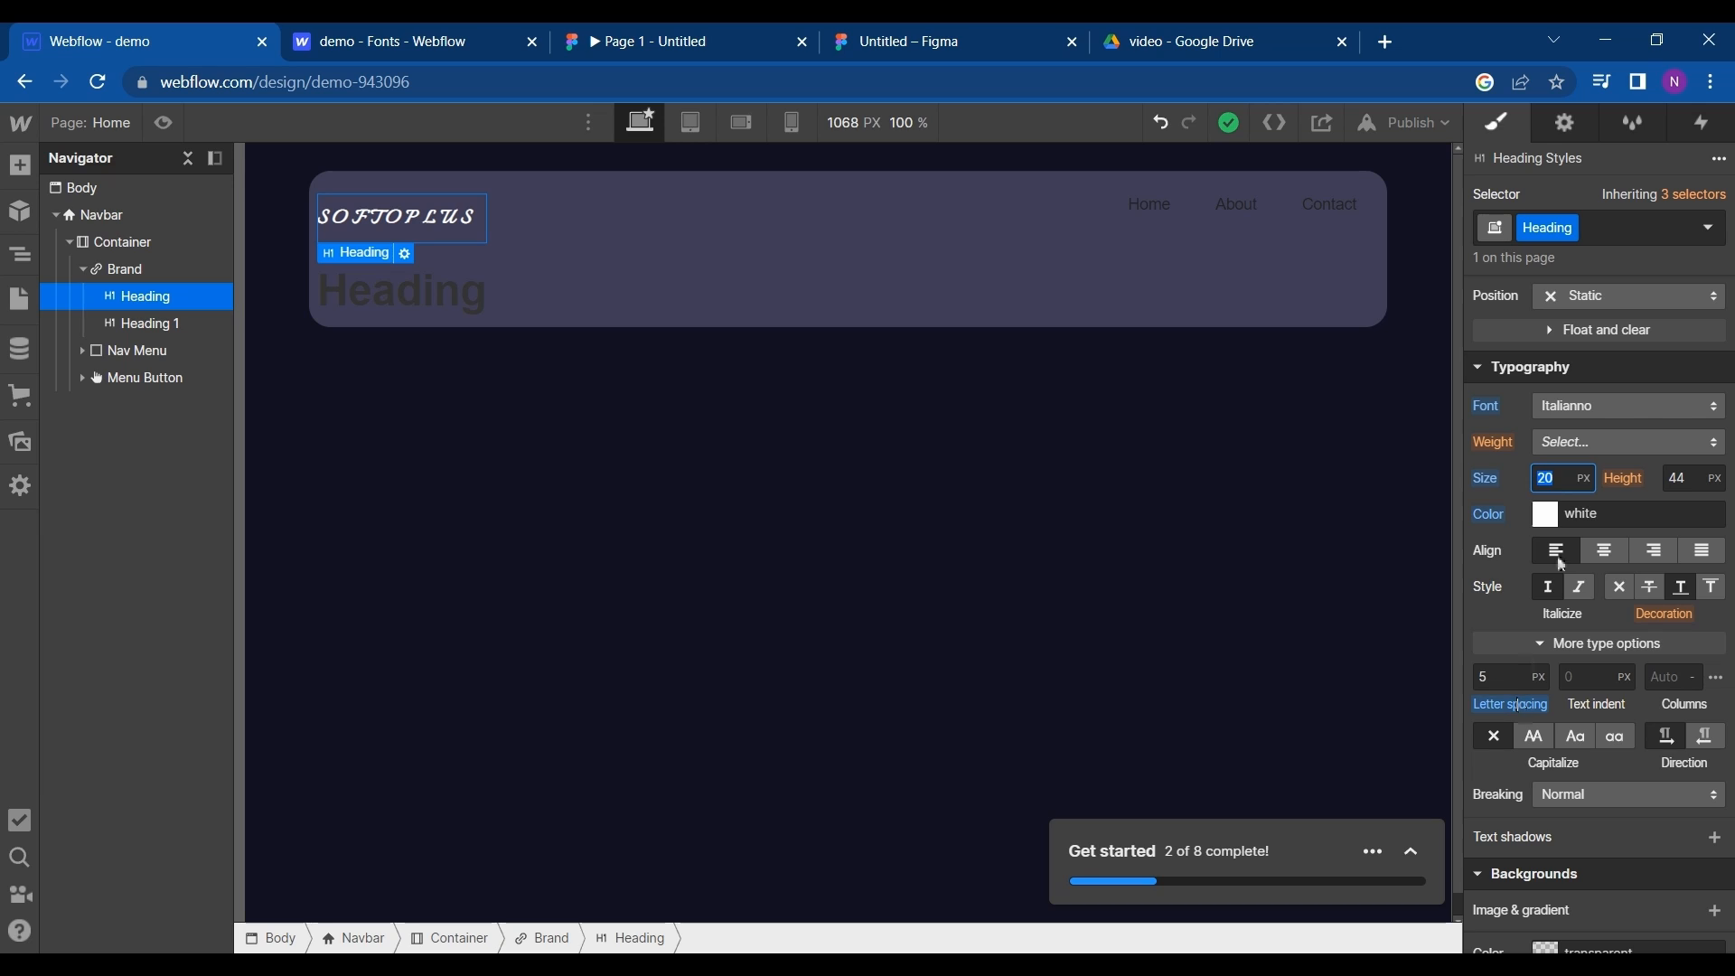
pyautogui.write('30')
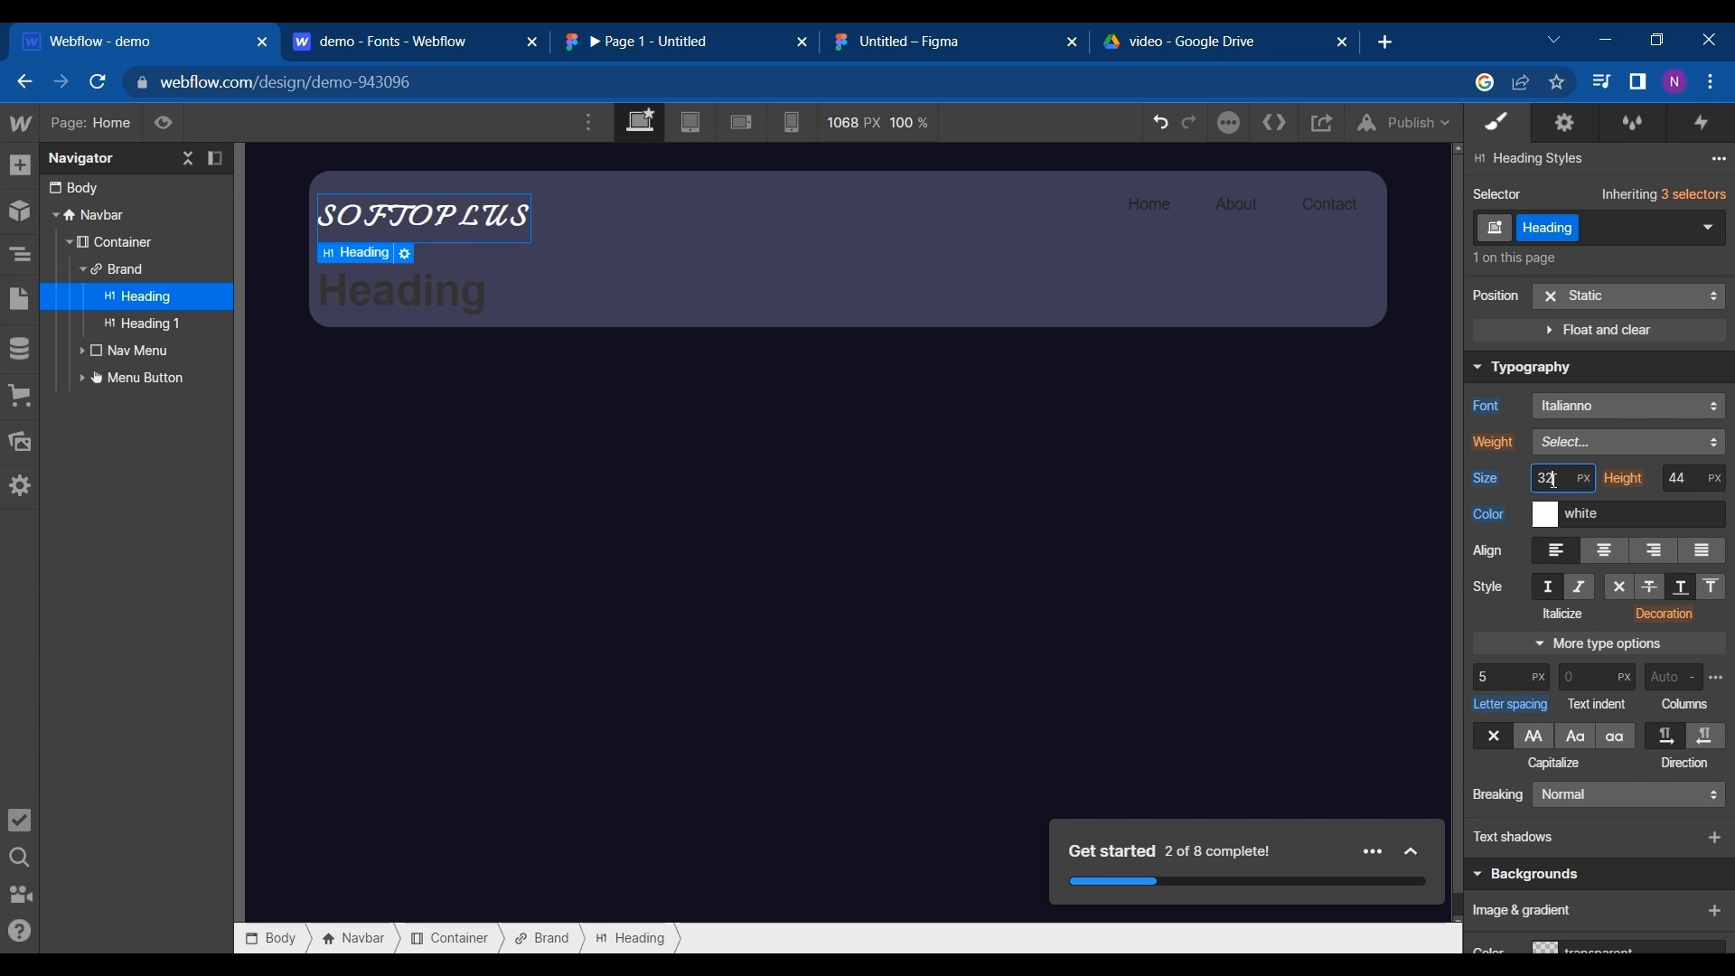
pyautogui.click(1500, 458)
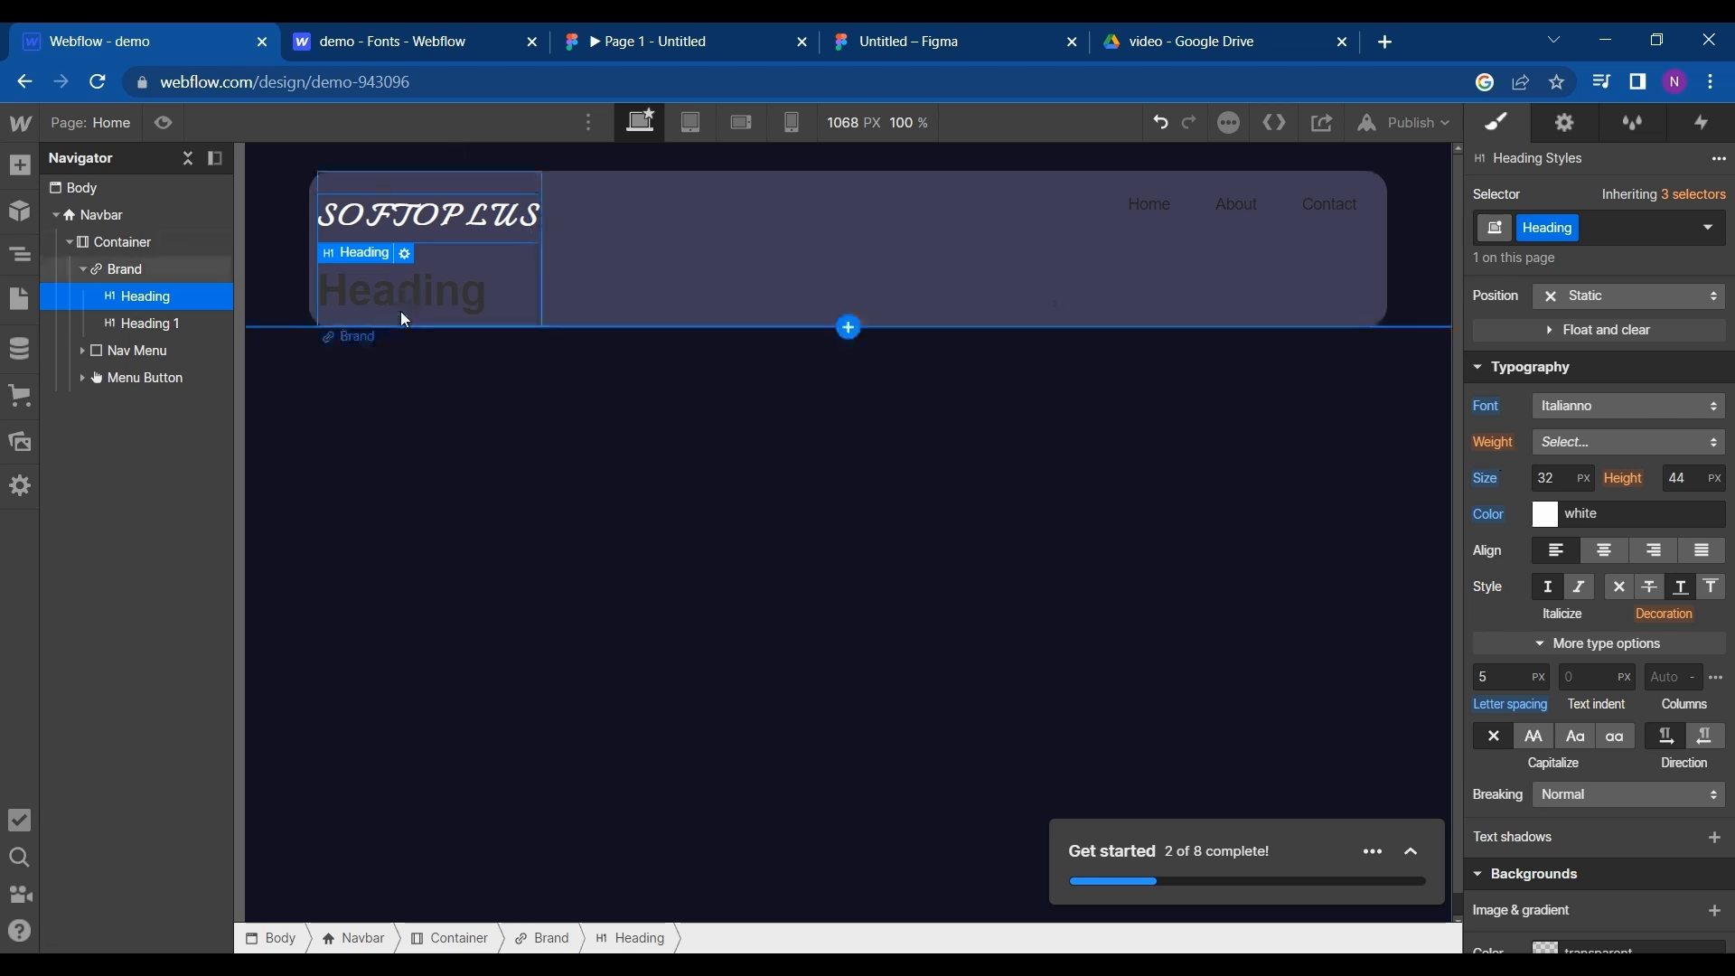
# - Replace the text of the second heading in the Brand block with SOLUTION
pyautogui.click(431, 300)
pyautogui.doubleClick(430, 291)
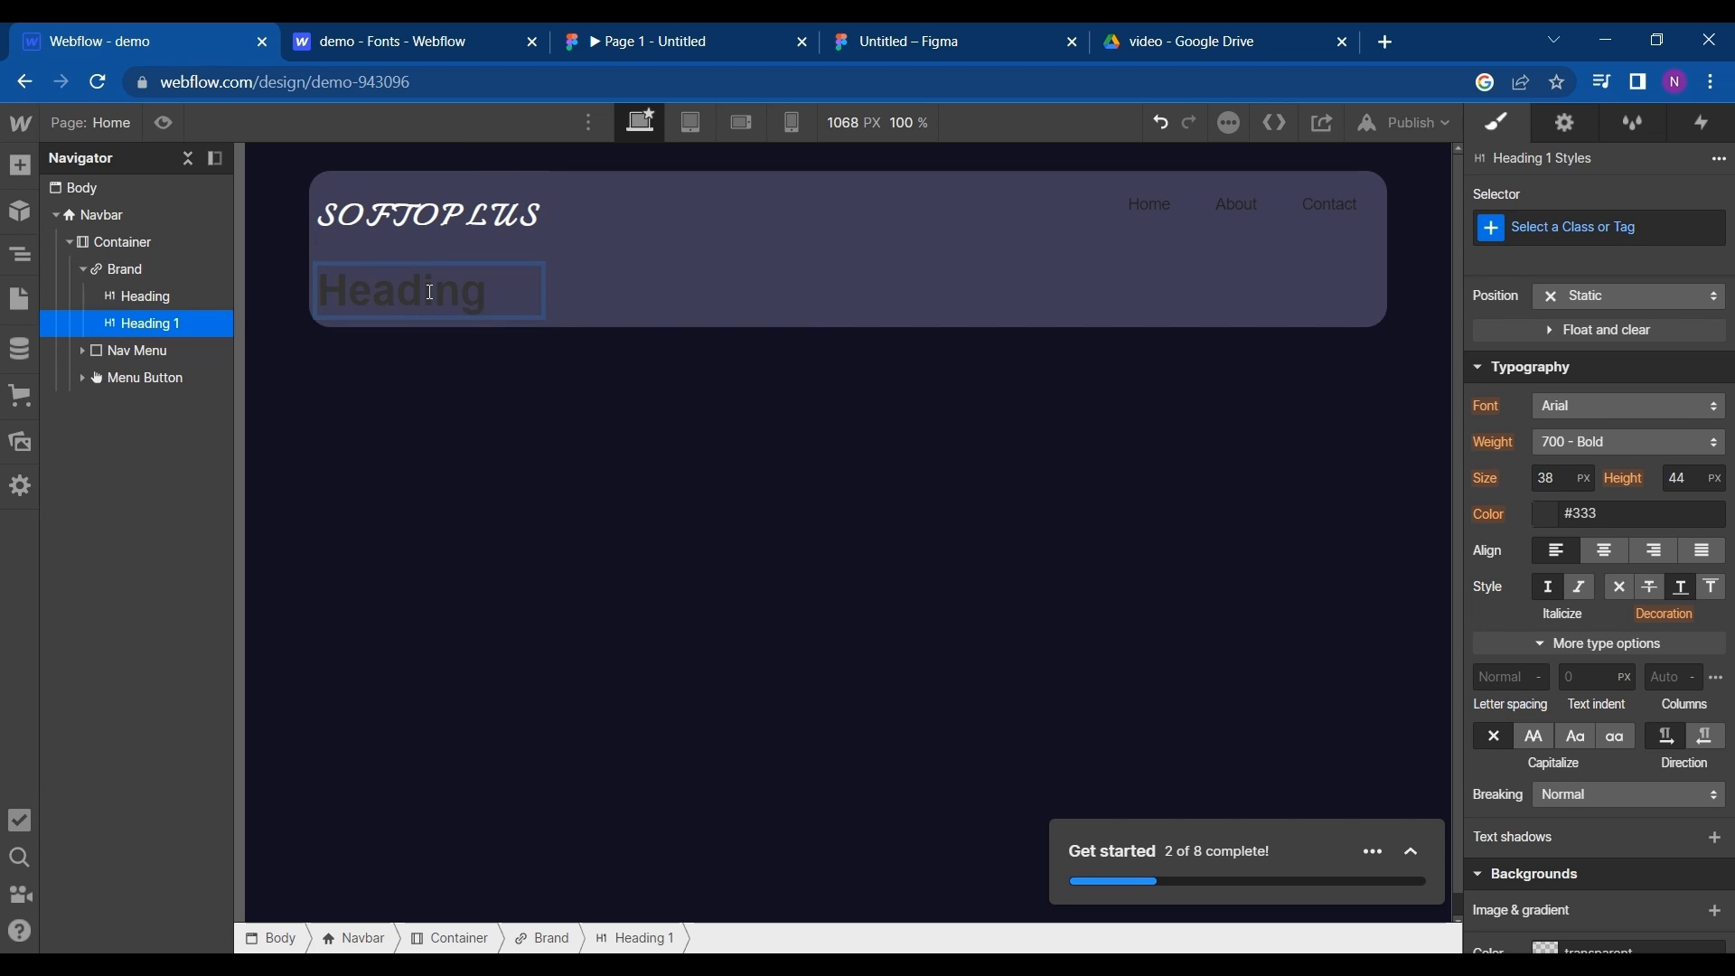
pyautogui.doubleClick(430, 292)
pyautogui.write('SOLUTION')
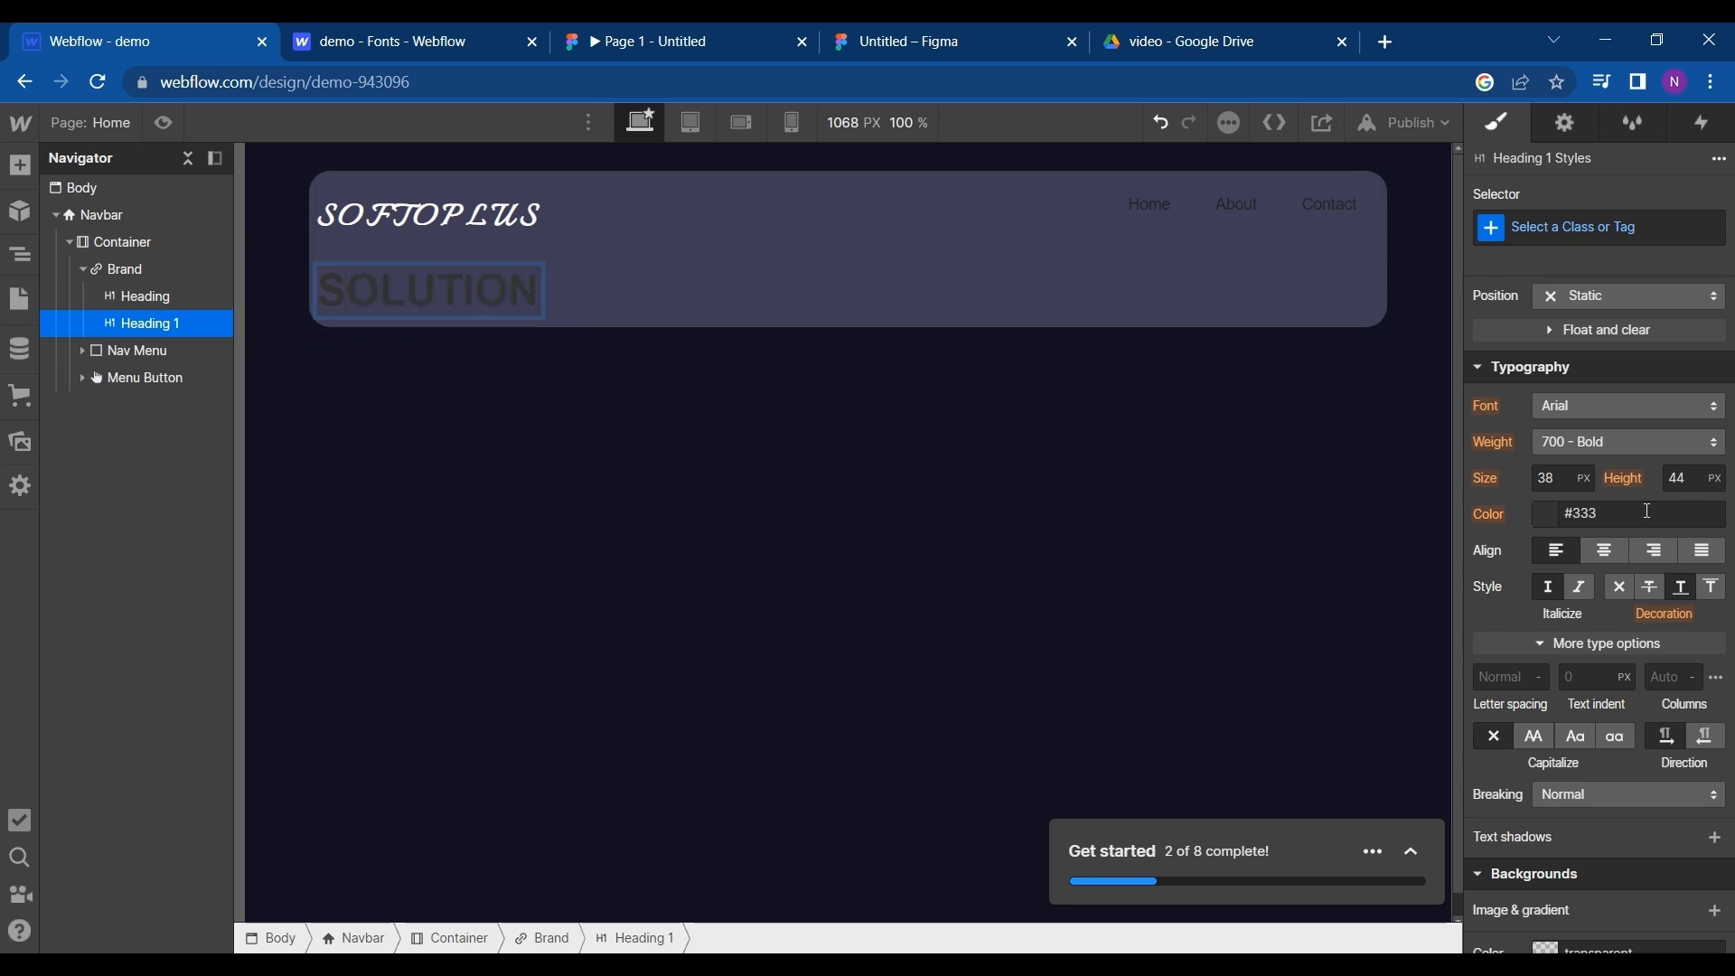
# - Set the SOLUTION heading's font to Average Sans and its text color to near-white #fffefe
pyautogui.click(1607, 406)
pyautogui.click(1597, 208)
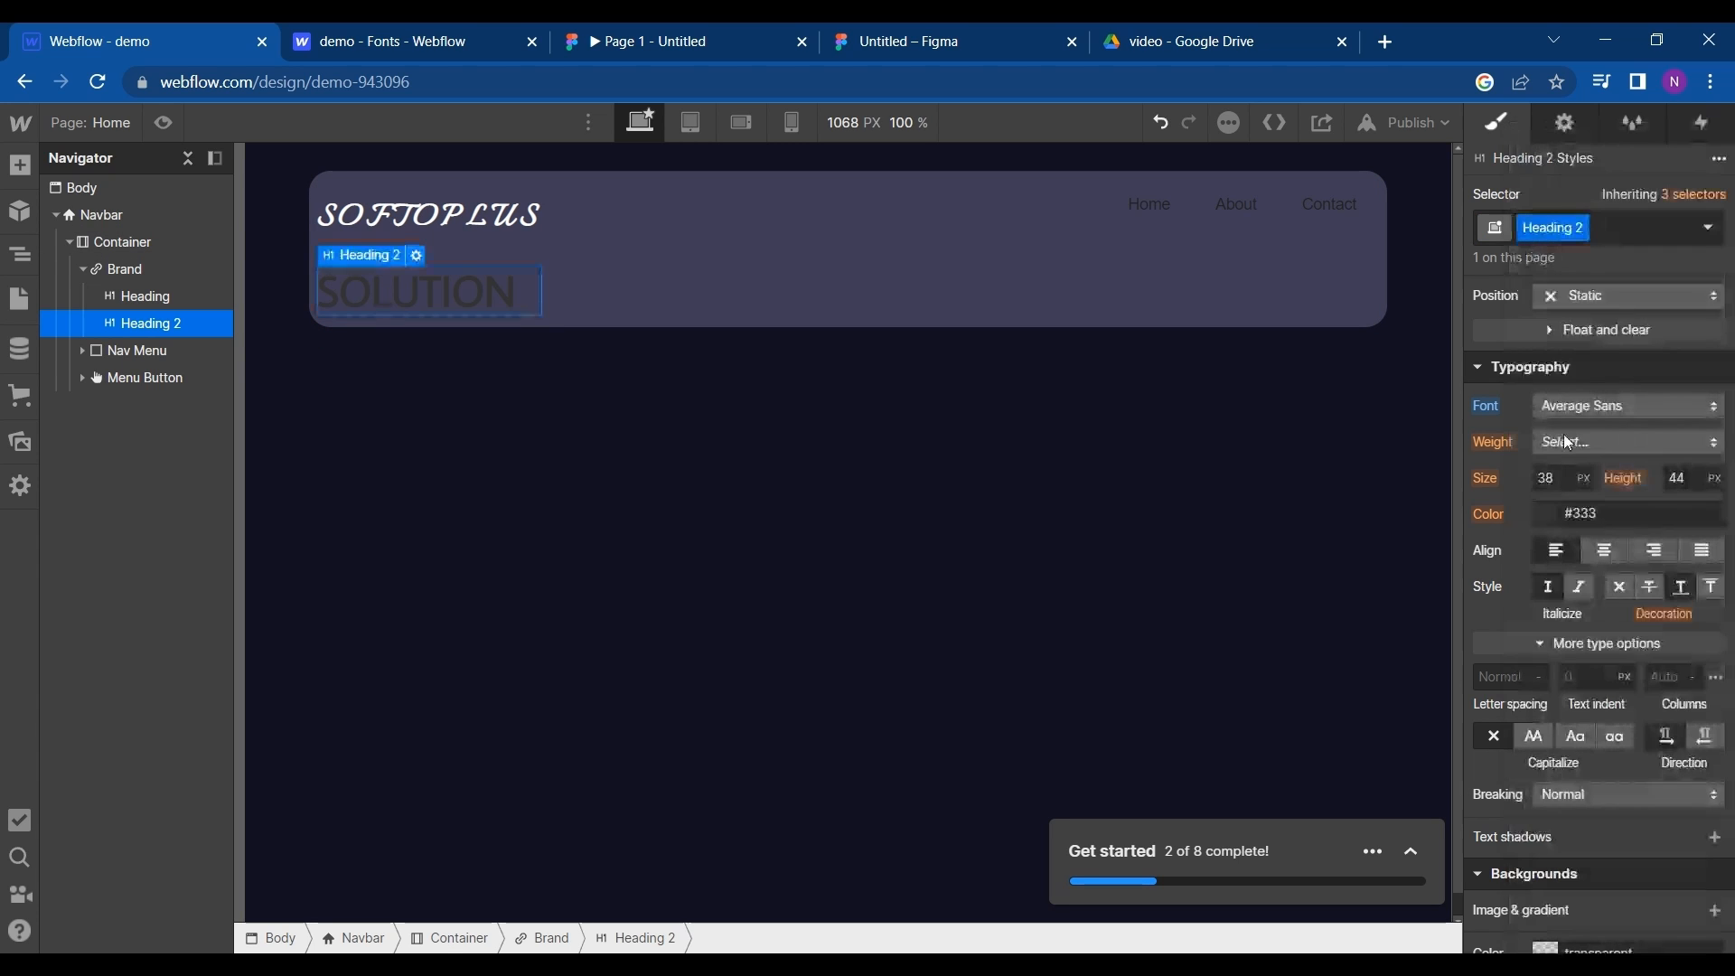
pyautogui.click(1561, 520)
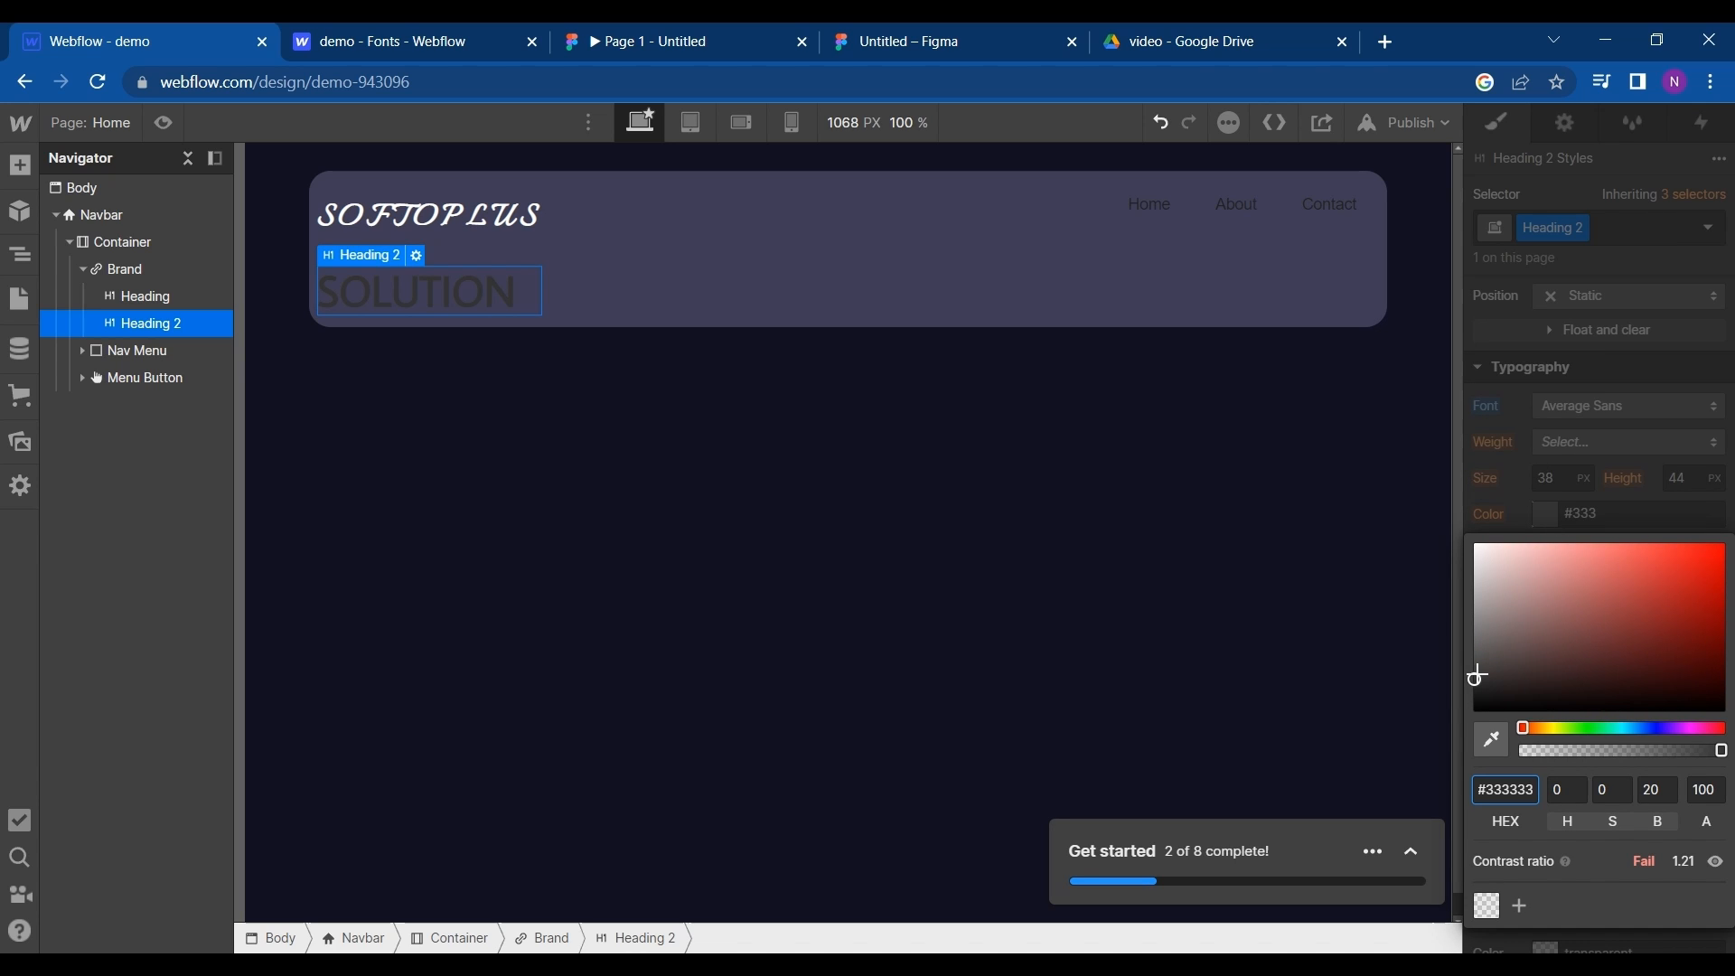
pyautogui.moveTo(1477, 676); pyautogui.dragTo(1479, 502)
pyautogui.click(1476, 500)
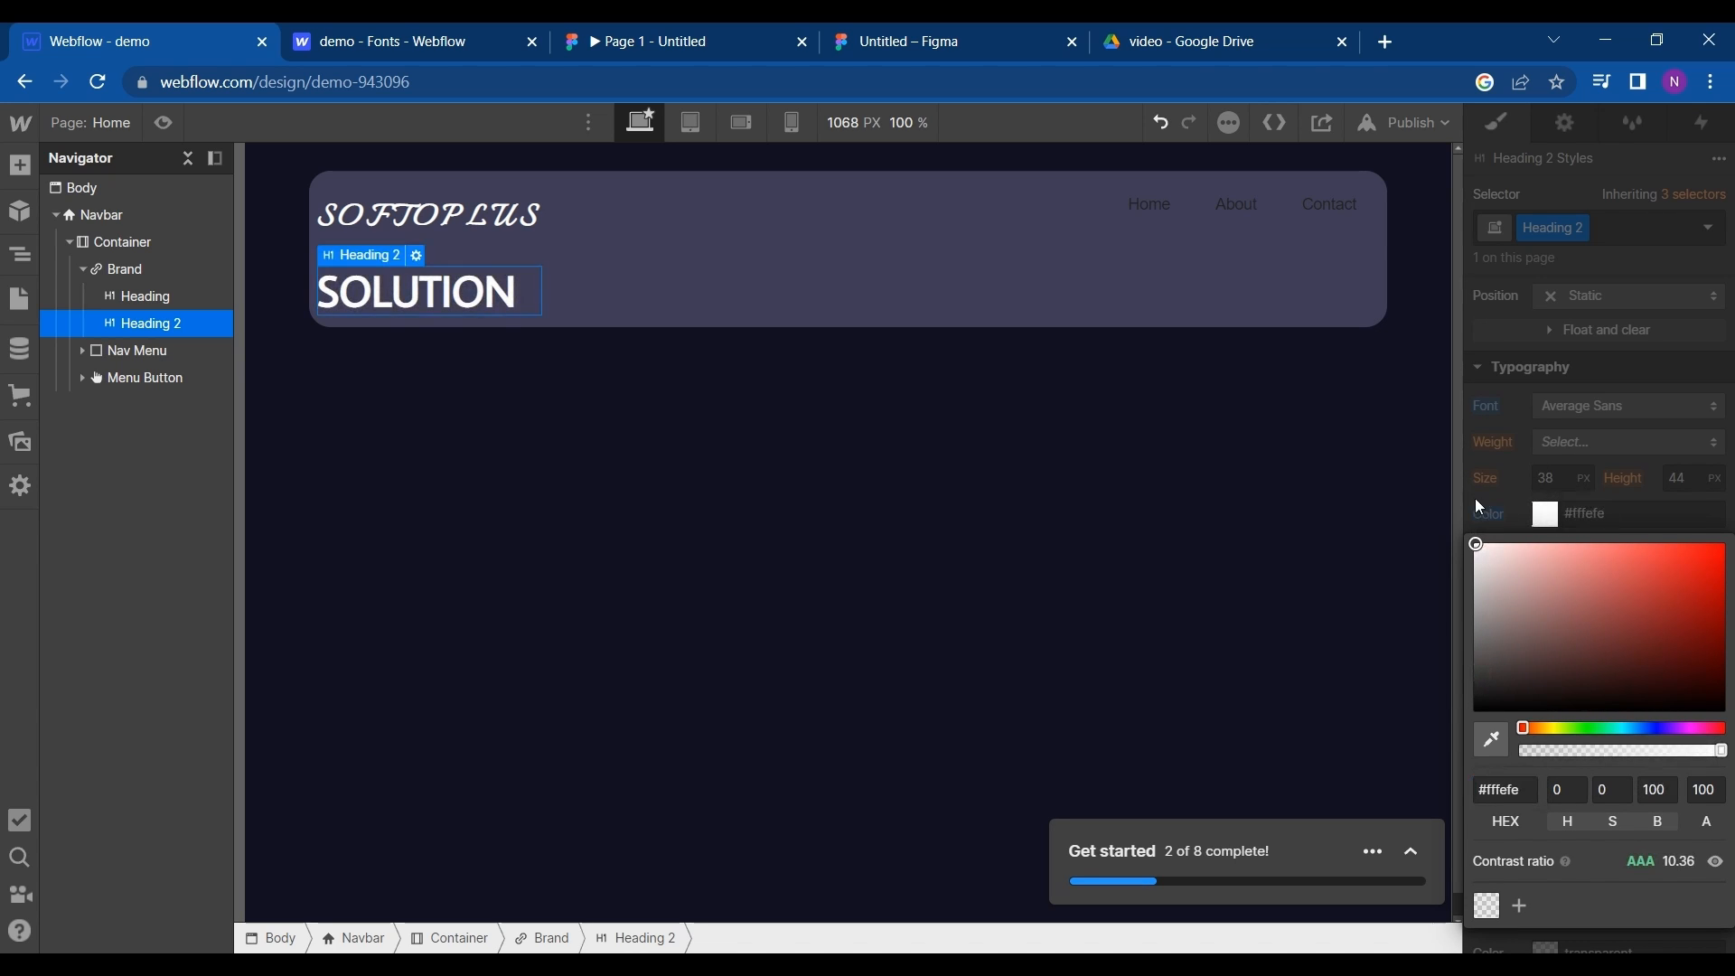
pyautogui.click(1517, 534)
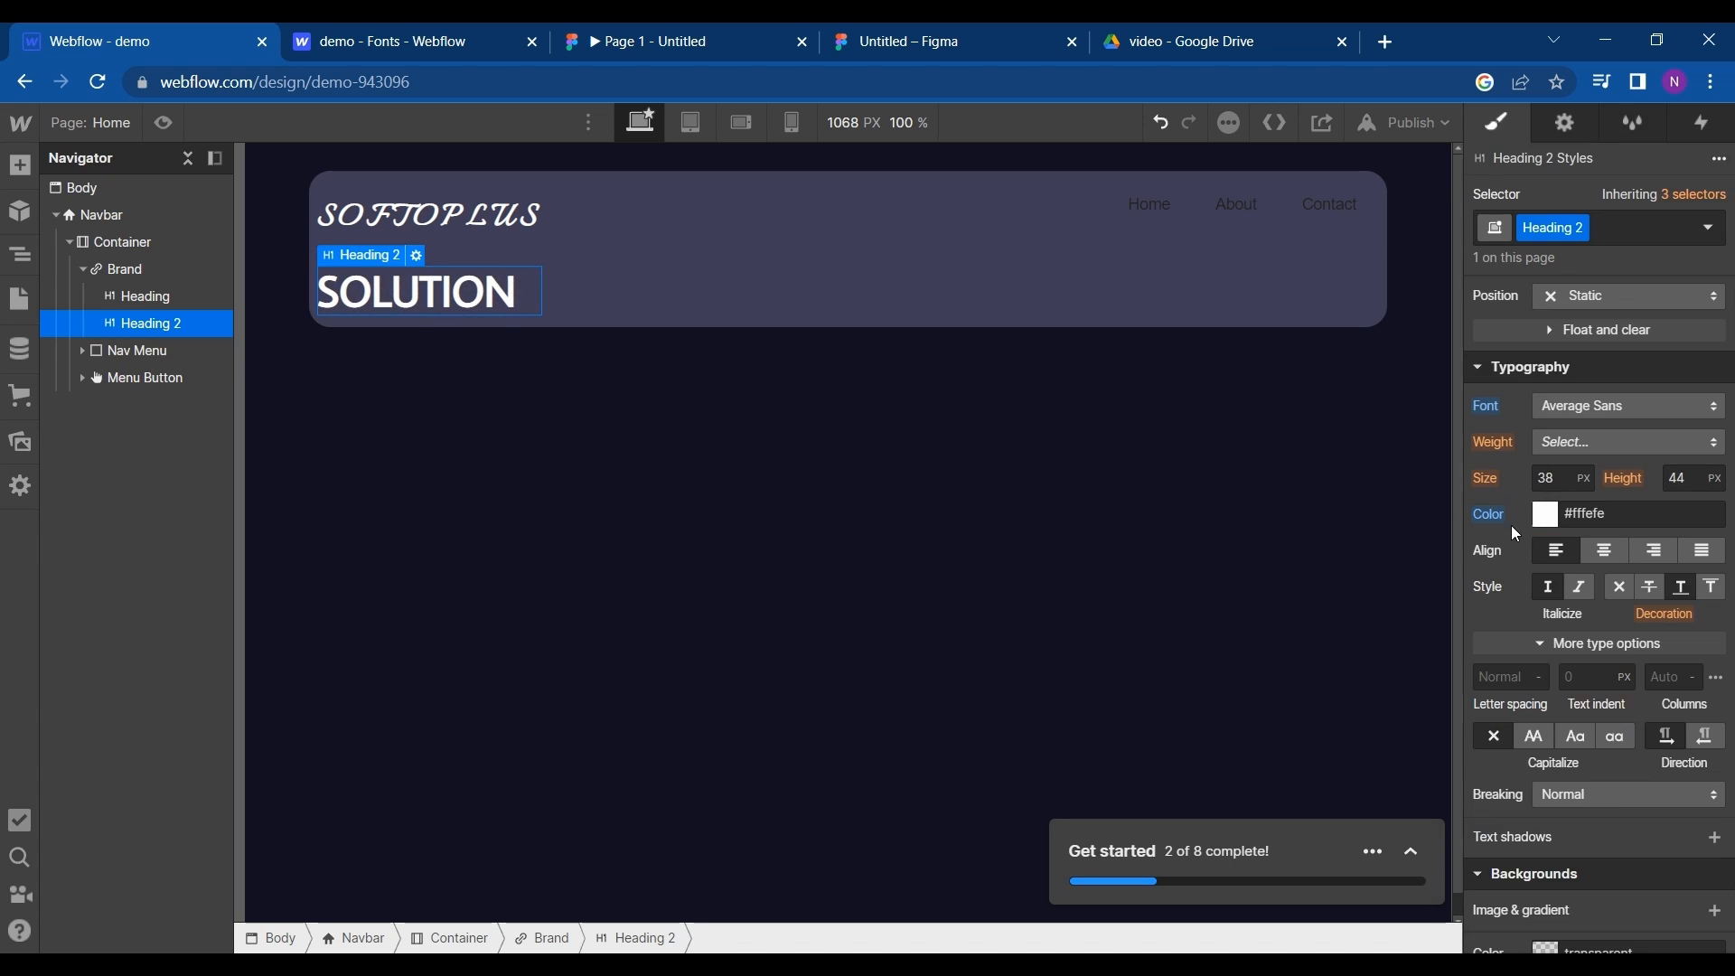
# - Center-align the SOLUTION heading's text and compare the logo with the Figma prototype
pyautogui.click(1615, 552)
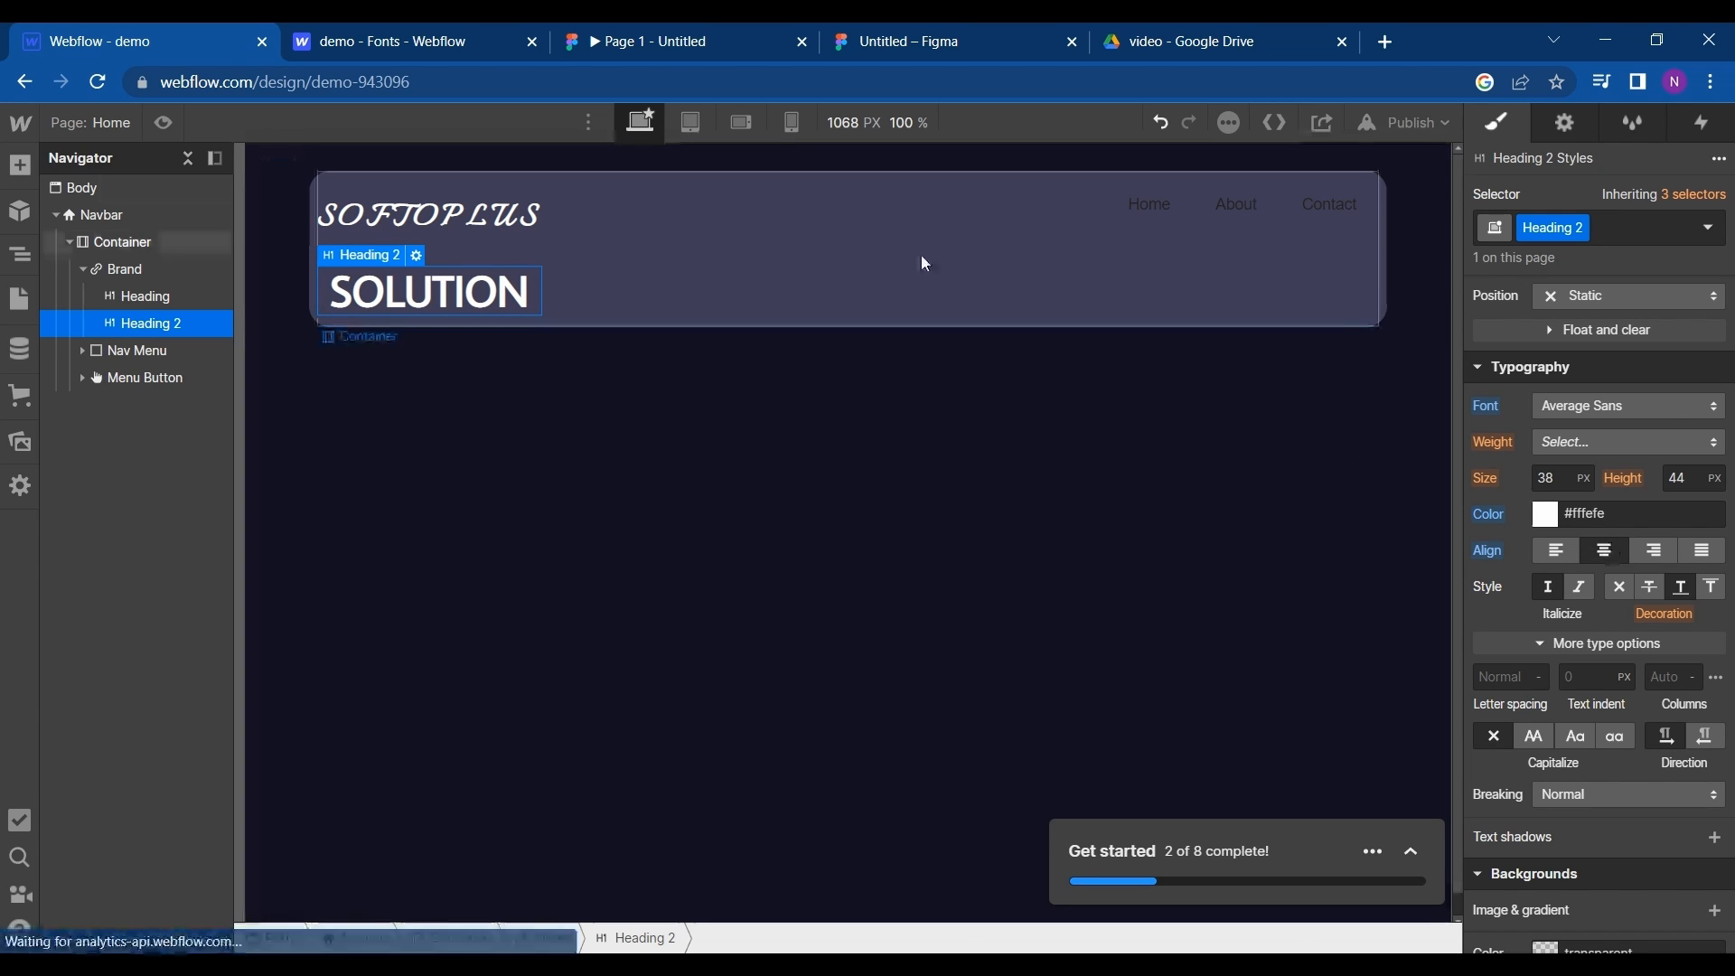
pyautogui.click(384, 34)
pyautogui.click(661, 38)
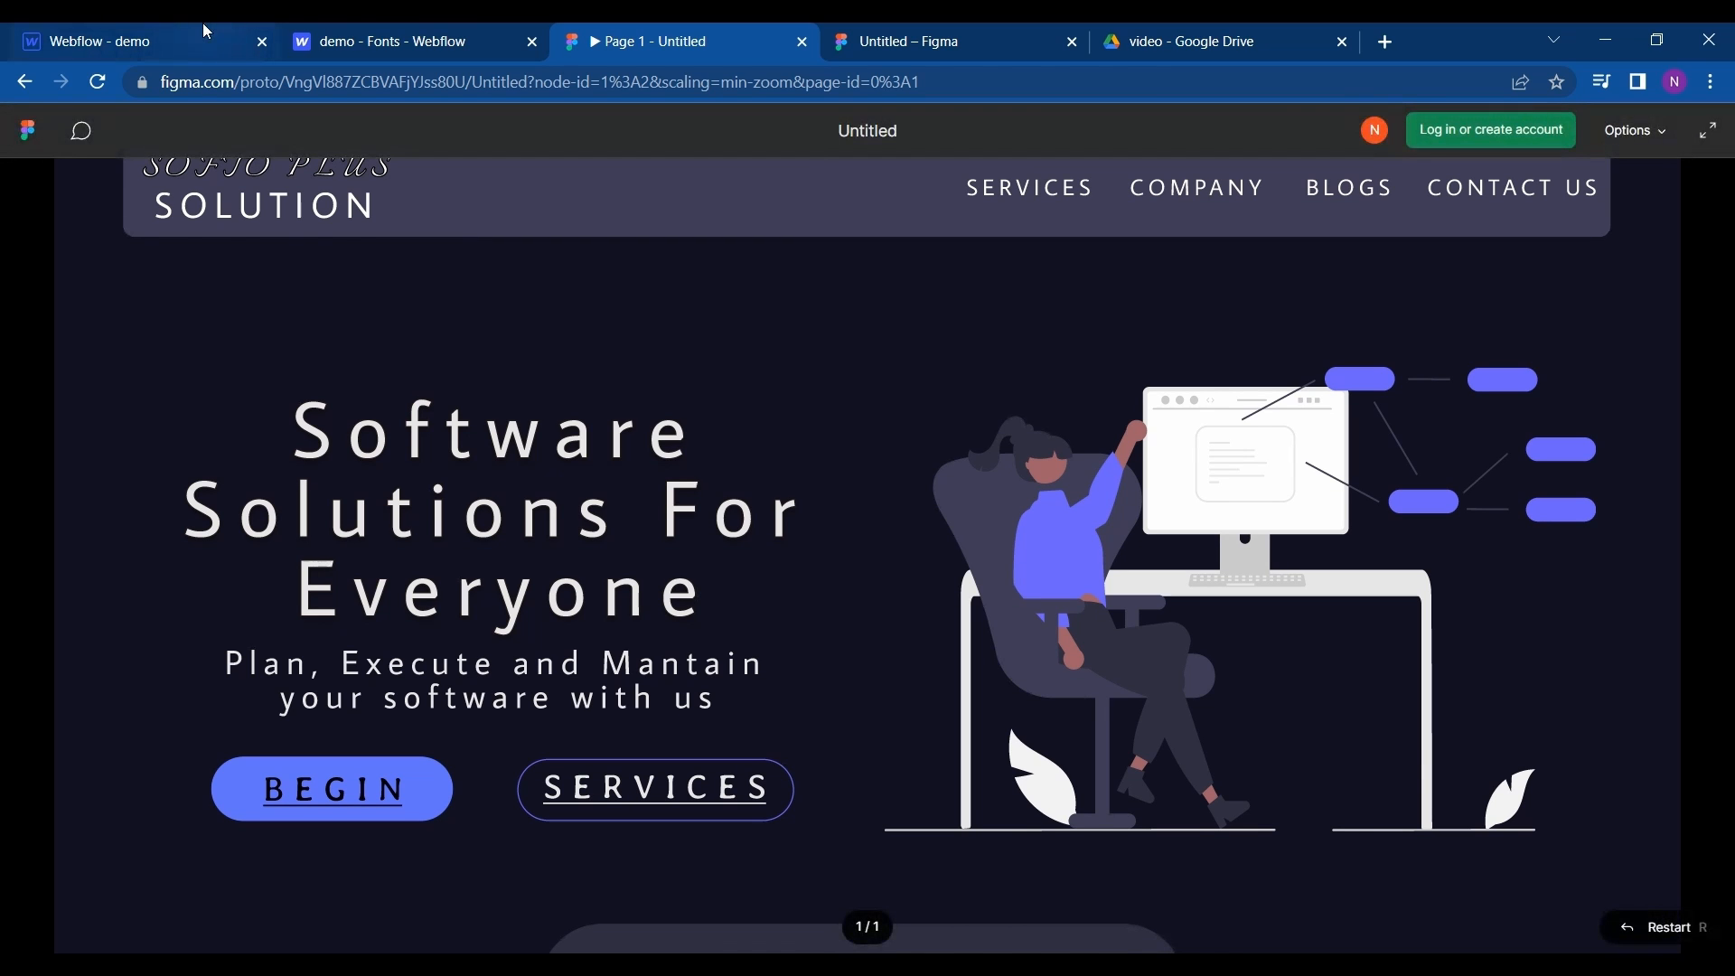
pyautogui.click(143, 27)
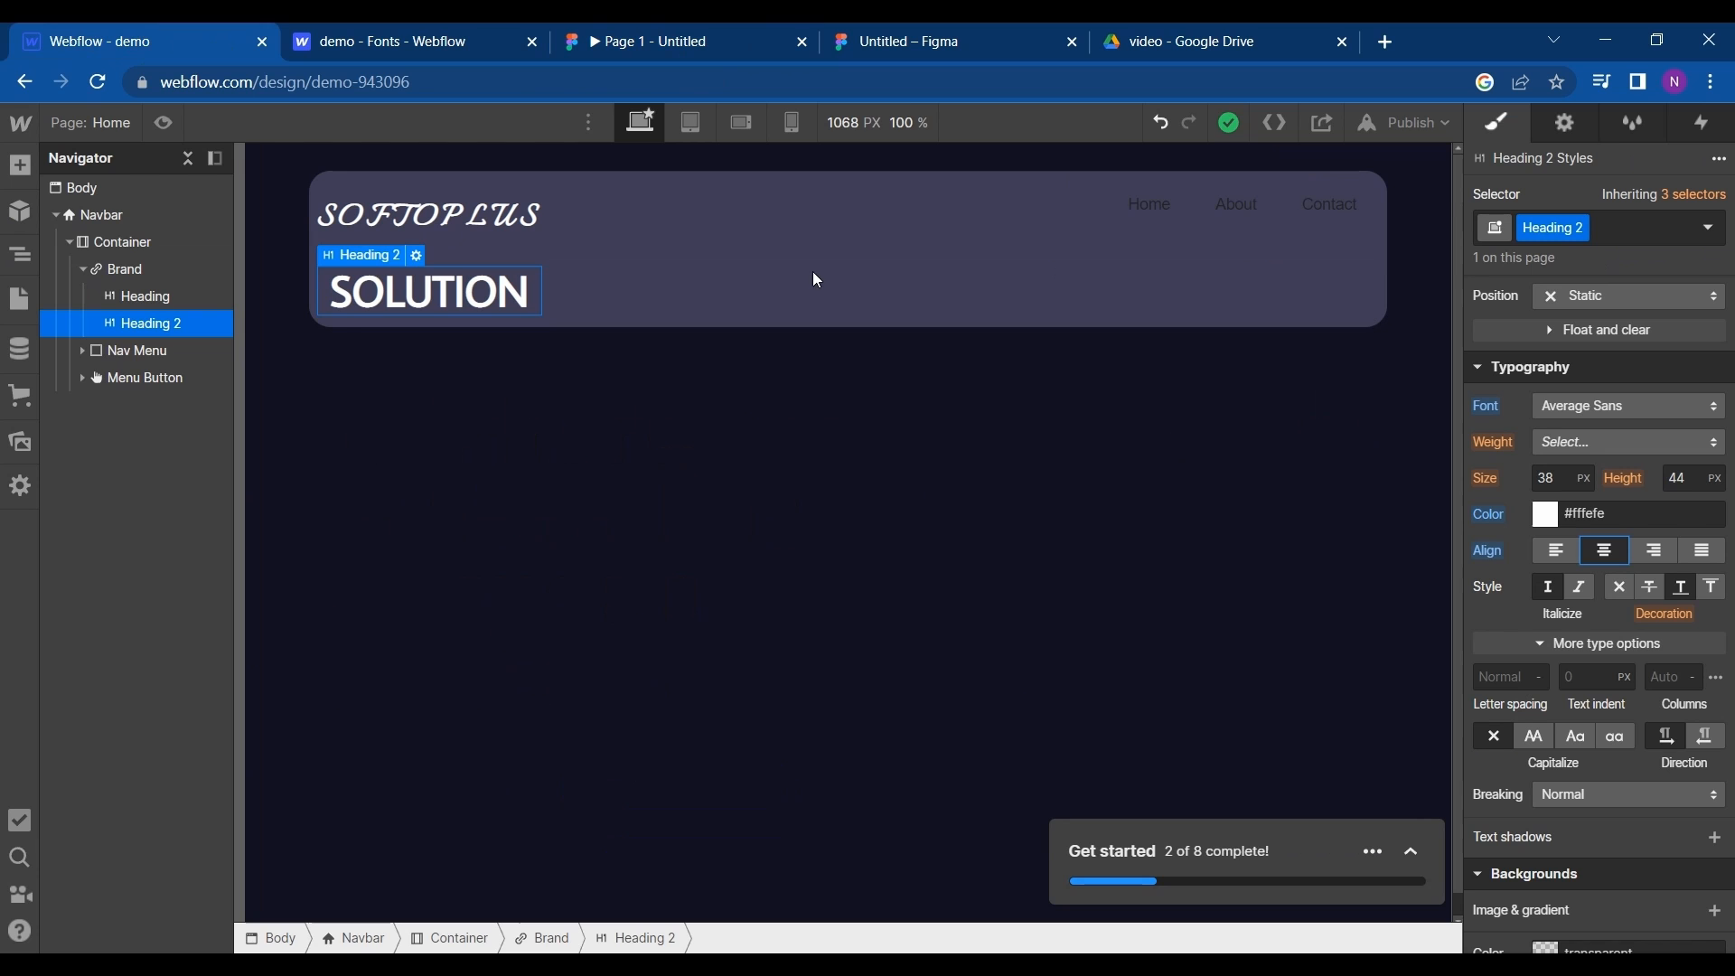
# - Add a black text shadow to the SOFTOPLUS heading with a 2 px distance and 6 px blur
pyautogui.click(488, 221)
pyautogui.scroll(-2, 1583, 608)
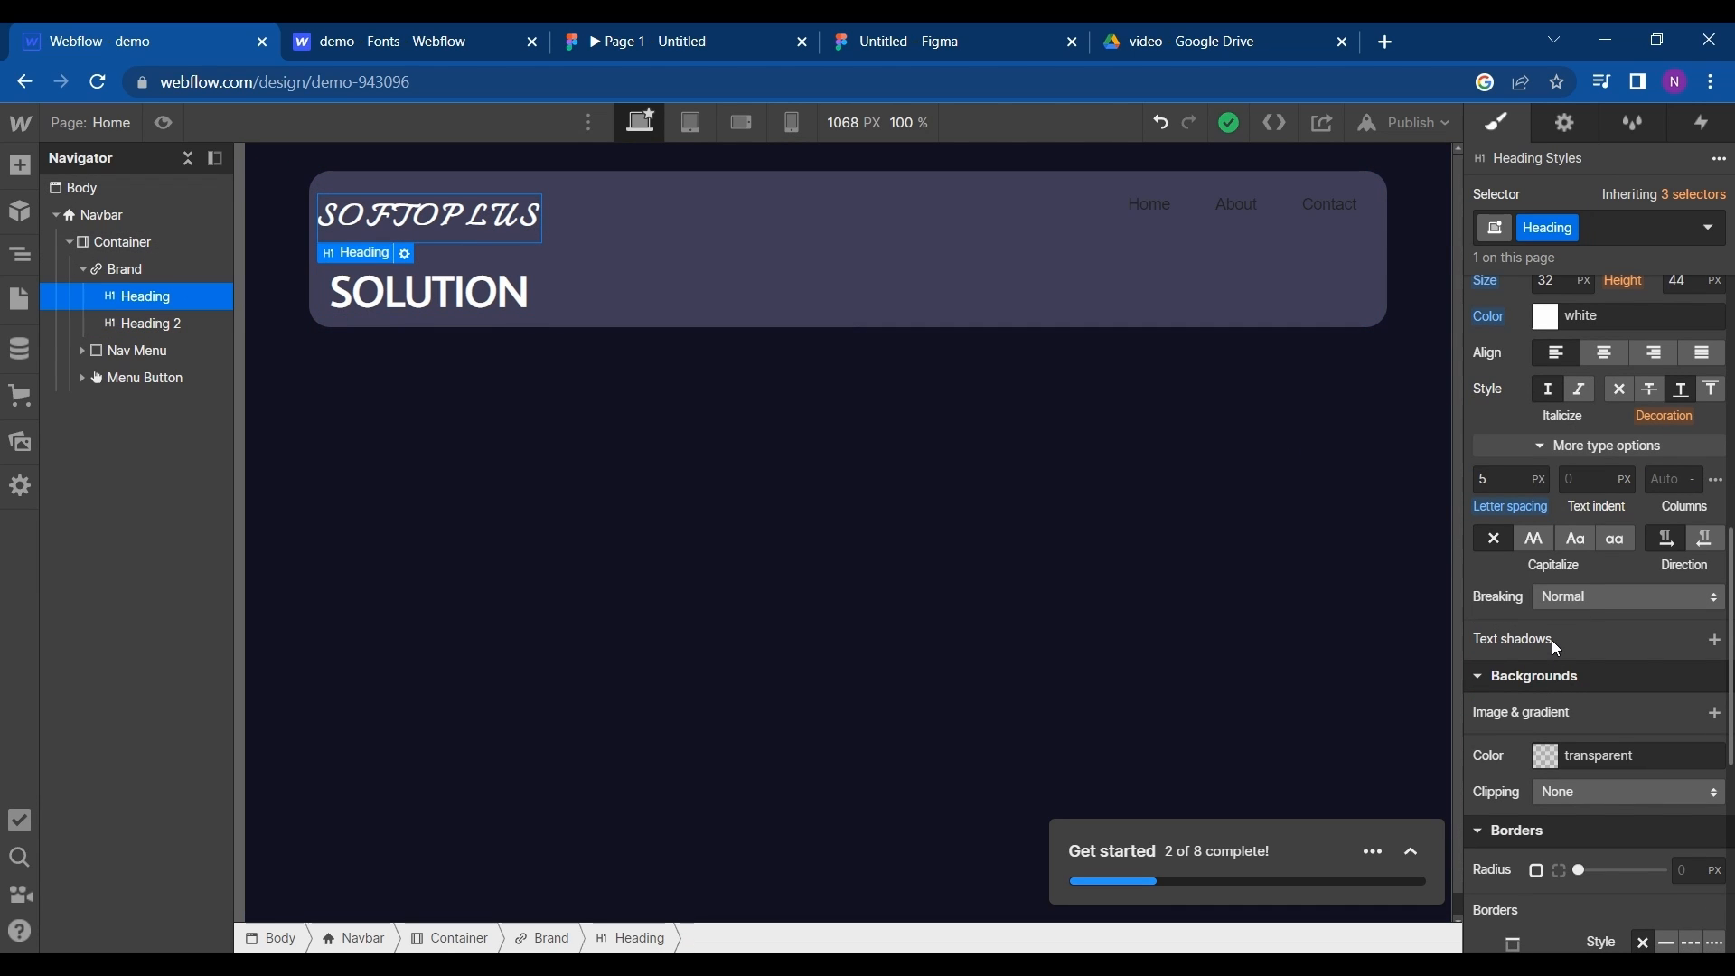
pyautogui.click(1722, 644)
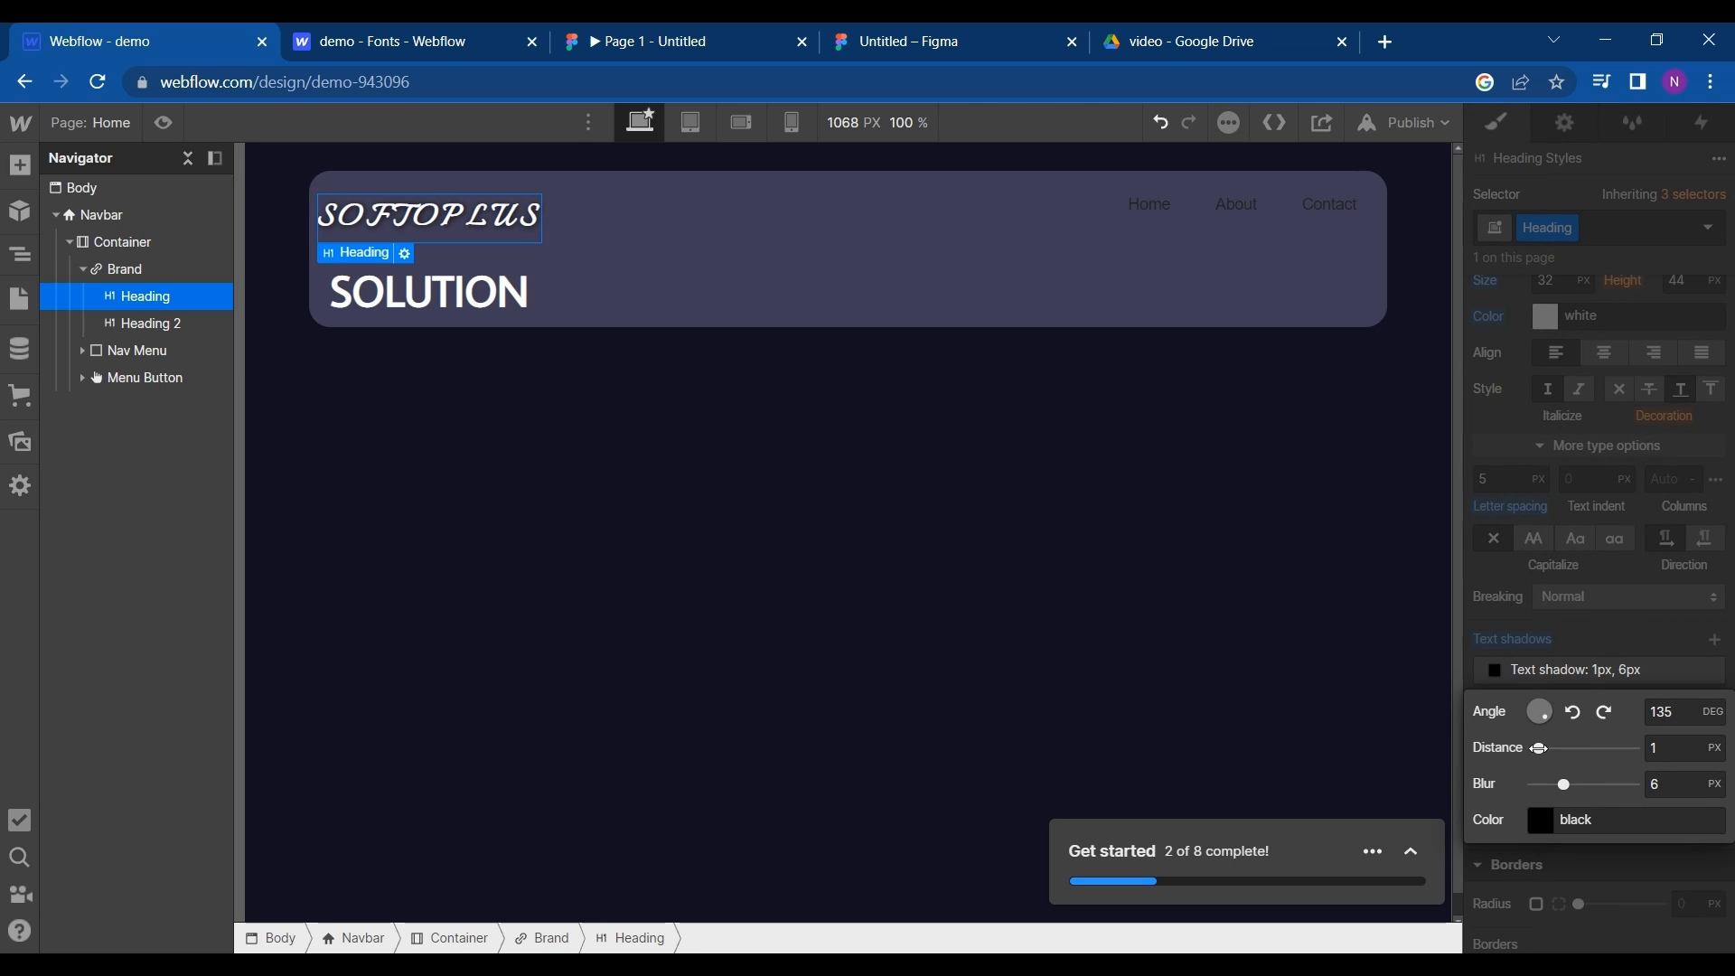
pyautogui.moveTo(1538, 748); pyautogui.dragTo(1545, 748)
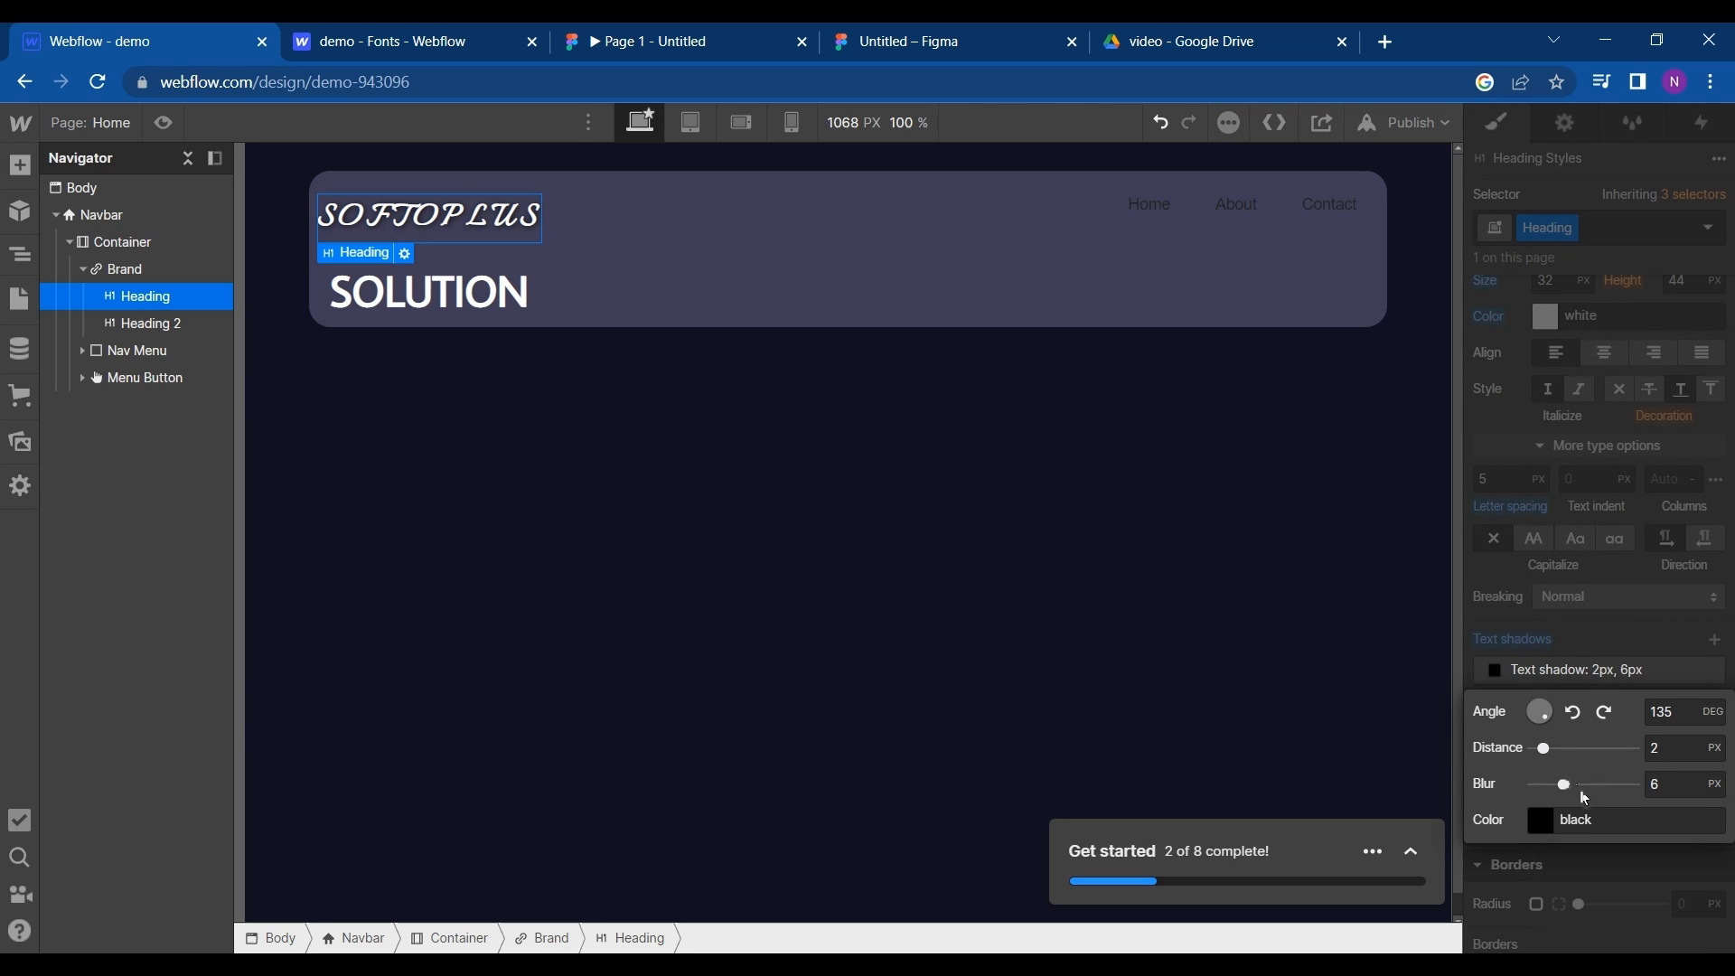
pyautogui.click(1494, 631)
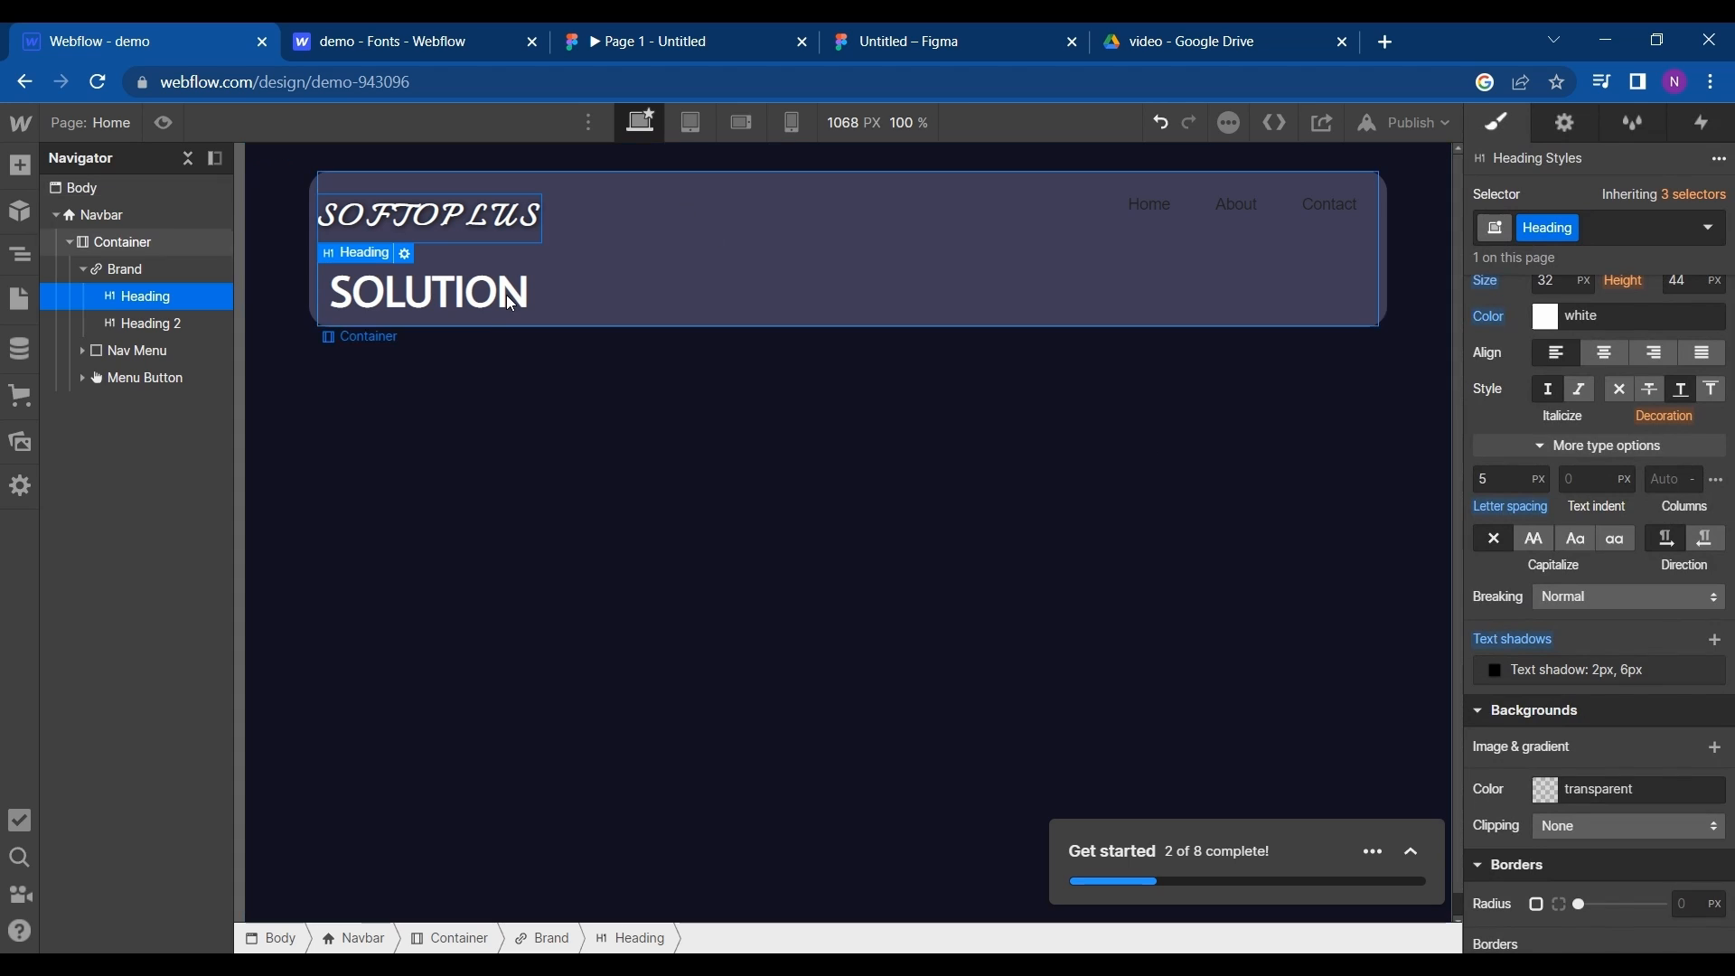
# - Set the bottom margin of the SOFTOPLUS heading to -30 px to bring the two logo lines closer together
pyautogui.click(489, 313)
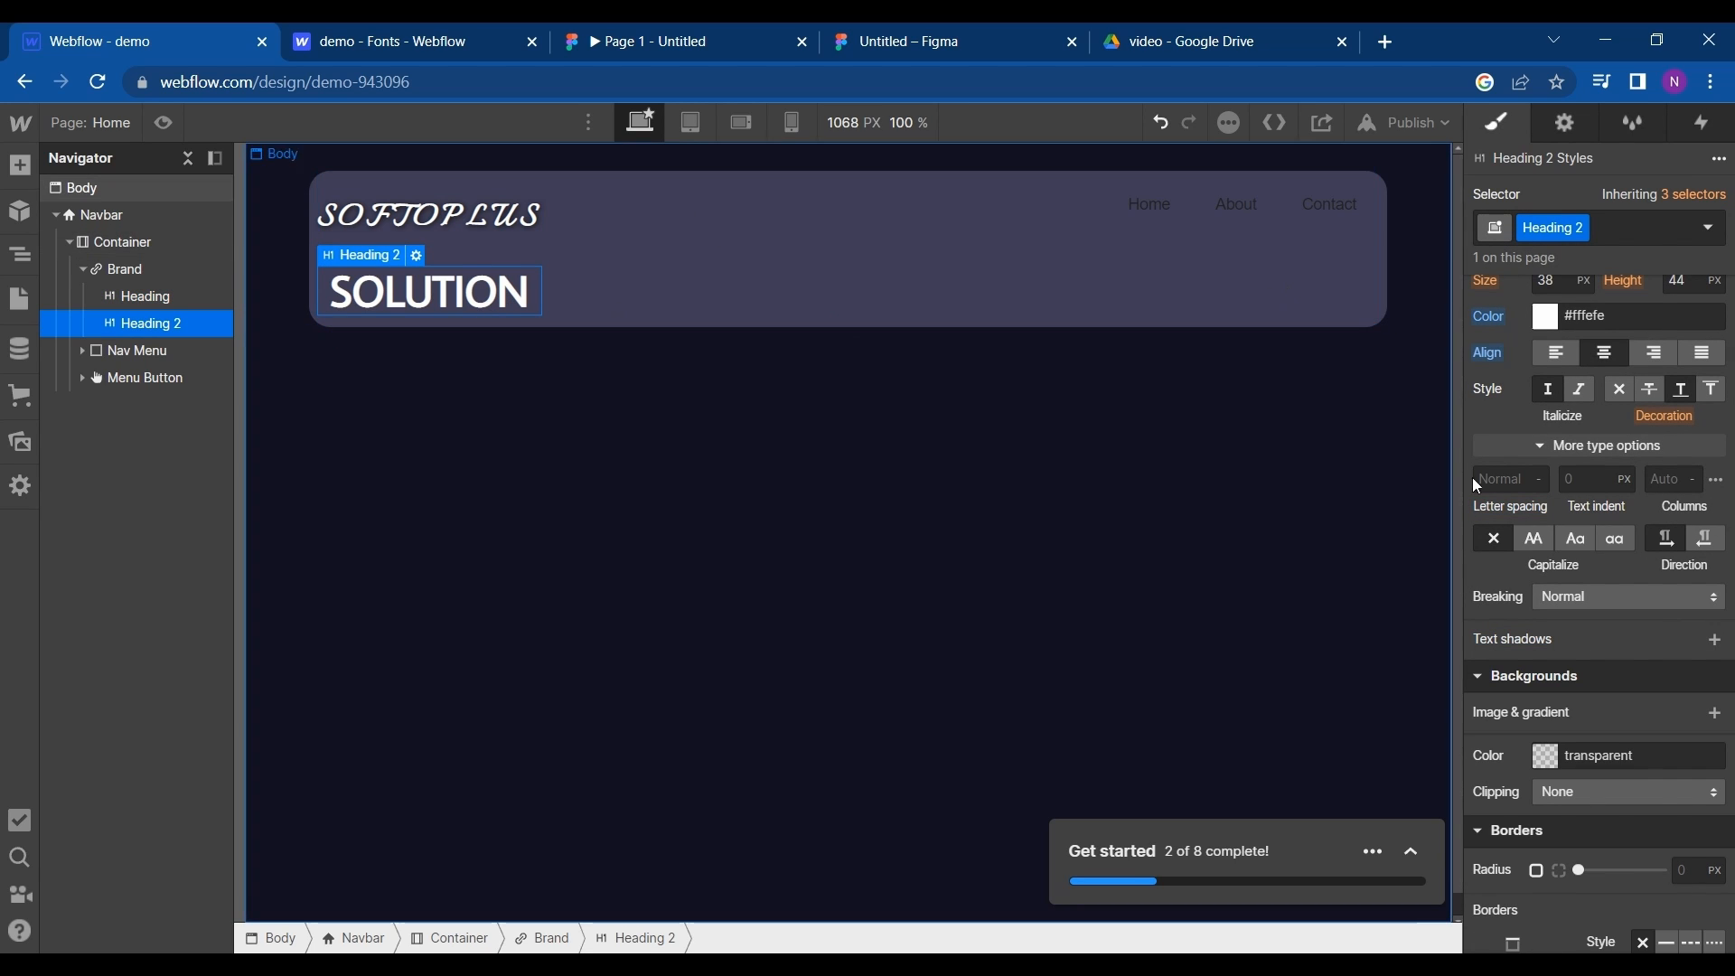
pyautogui.scroll(5, 1534, 503)
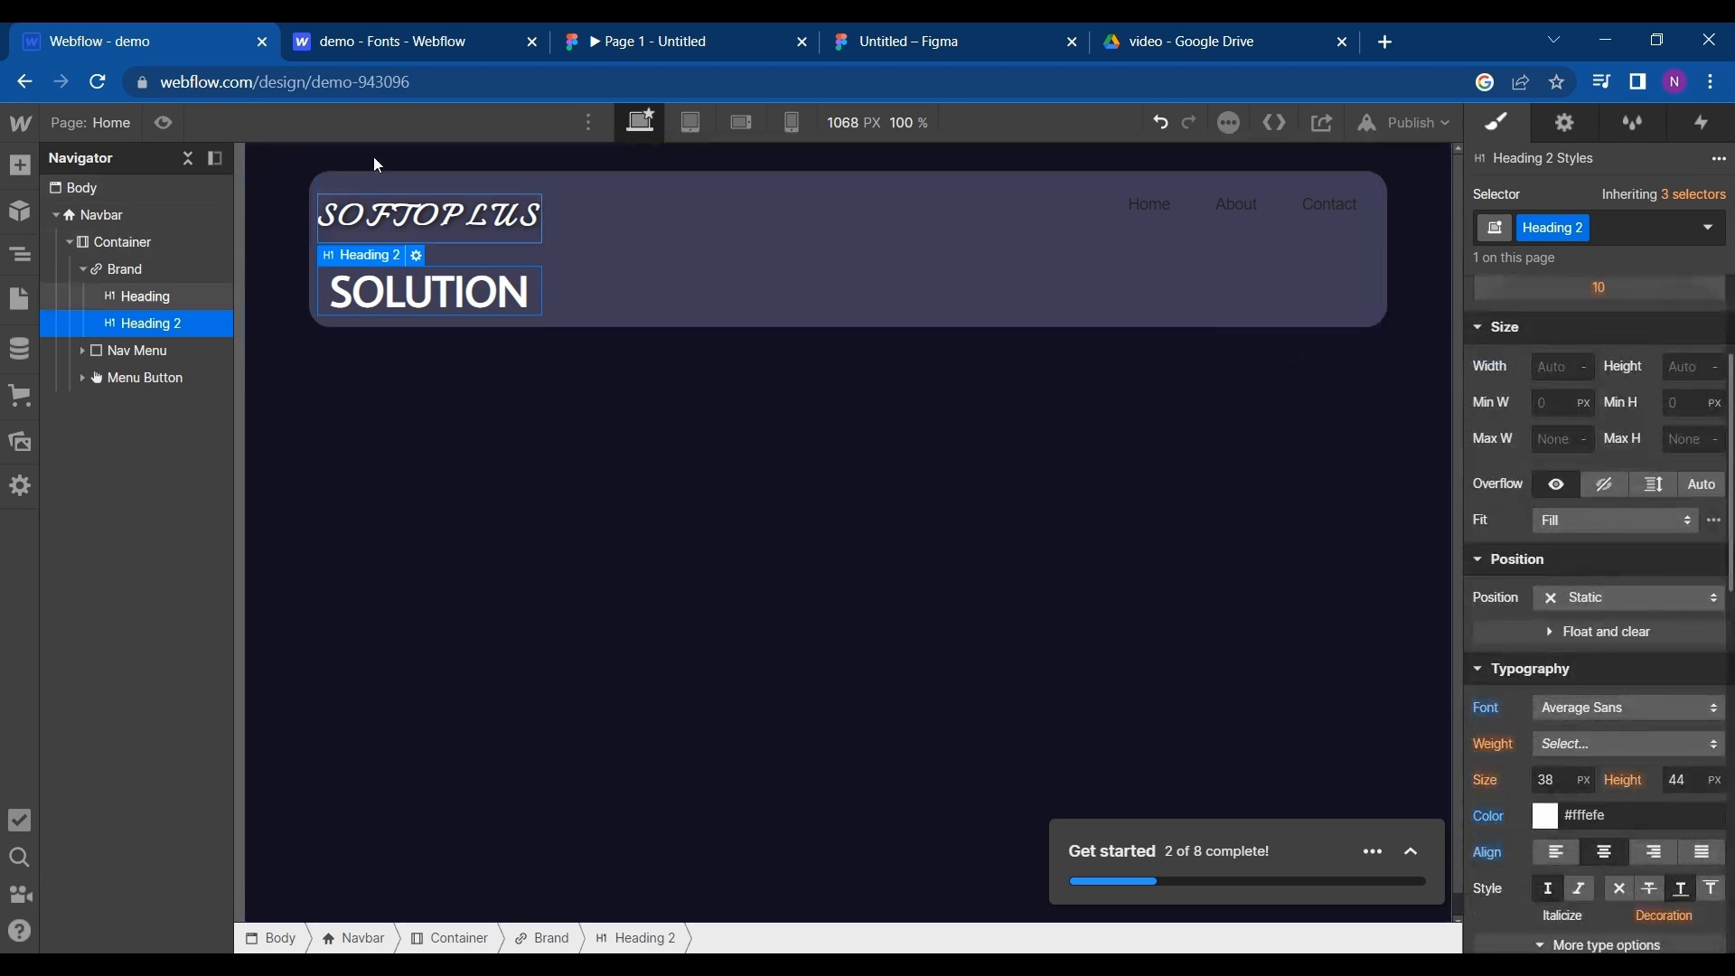
pyautogui.click(401, 217)
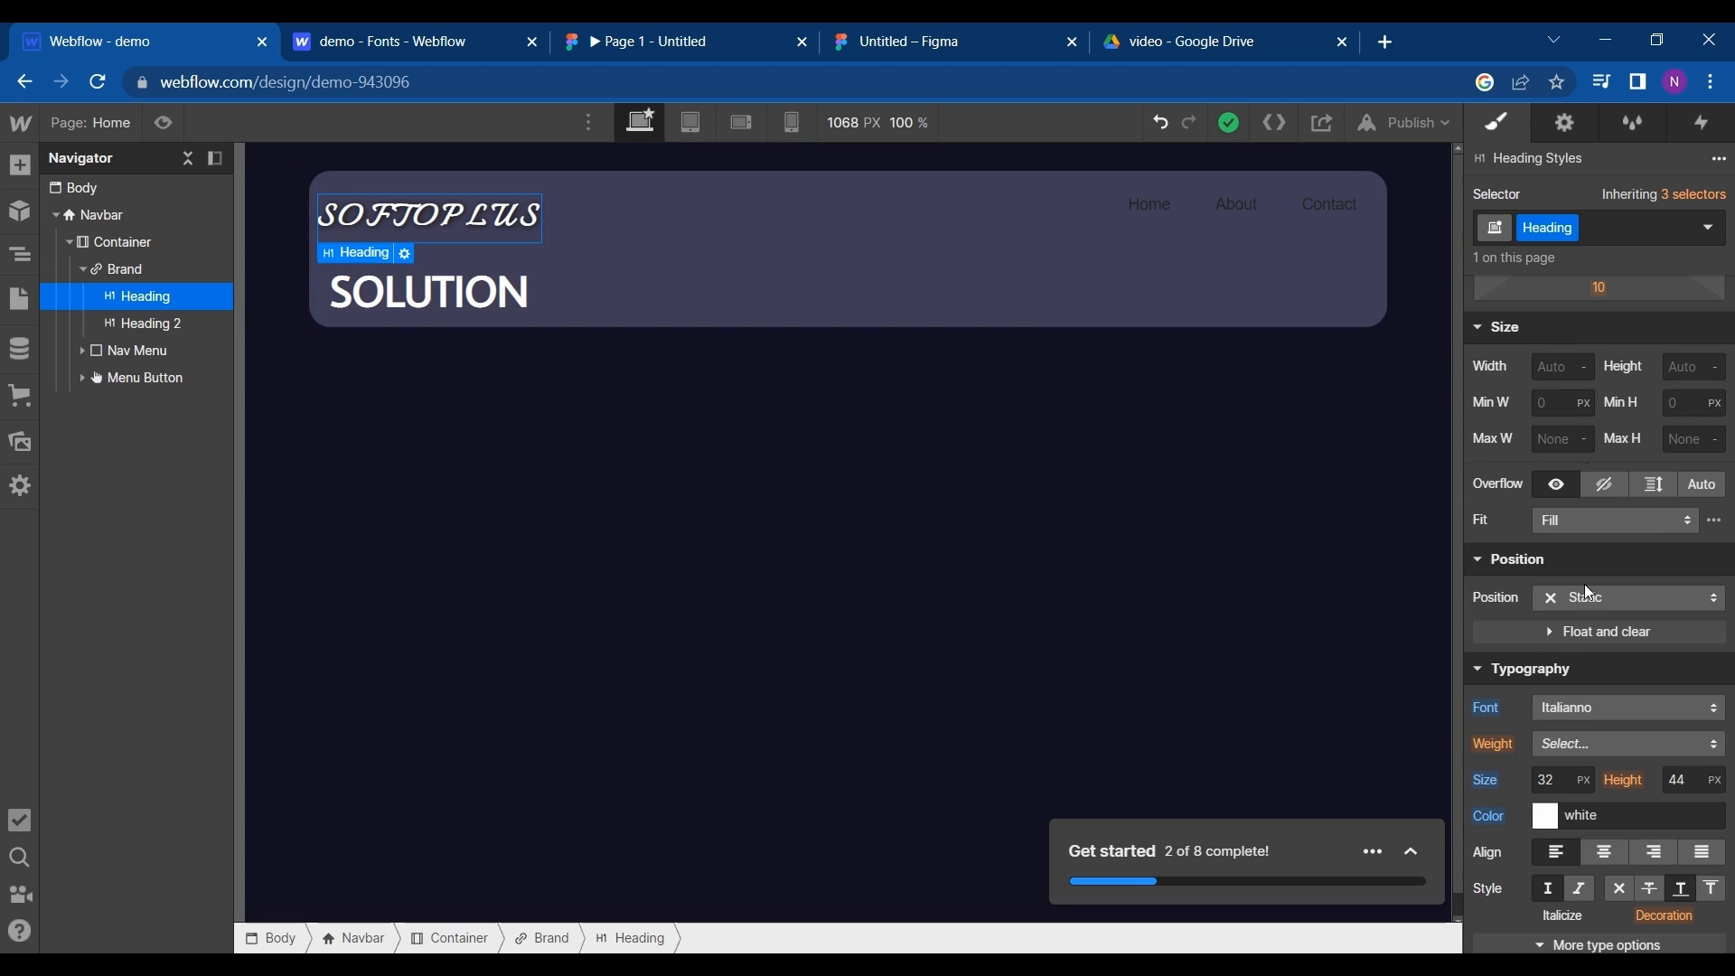
pyautogui.scroll(3, 1591, 578)
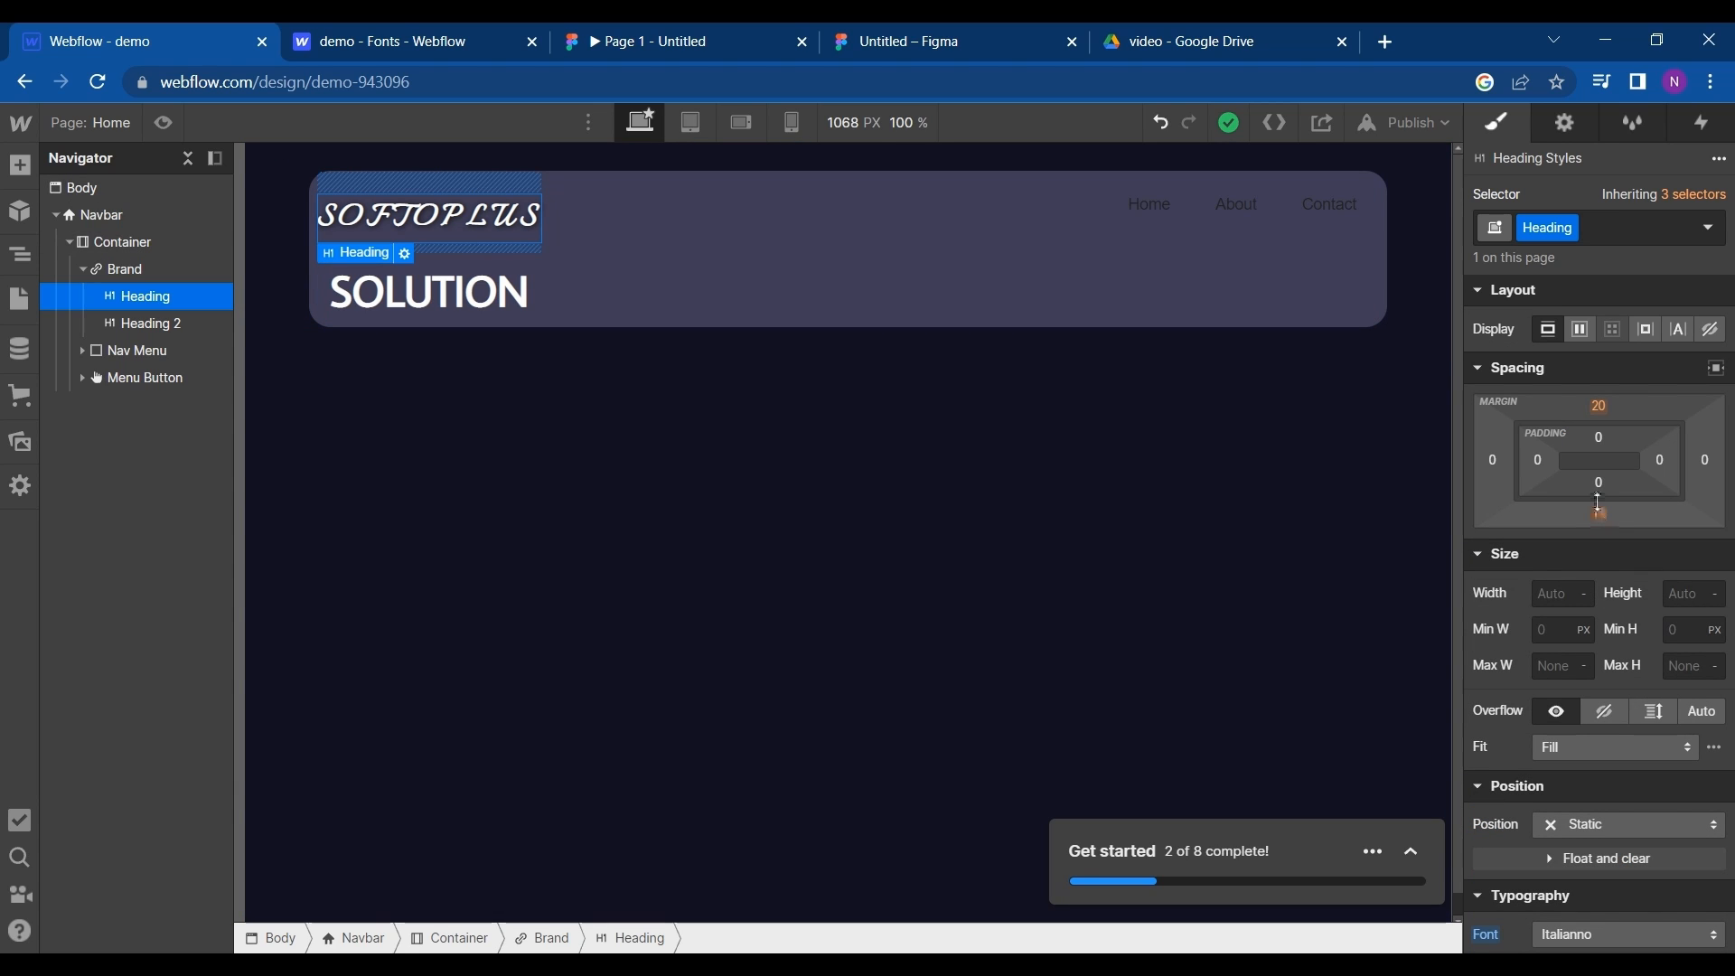
pyautogui.moveTo(1600, 506); pyautogui.dragTo(1595, 458)
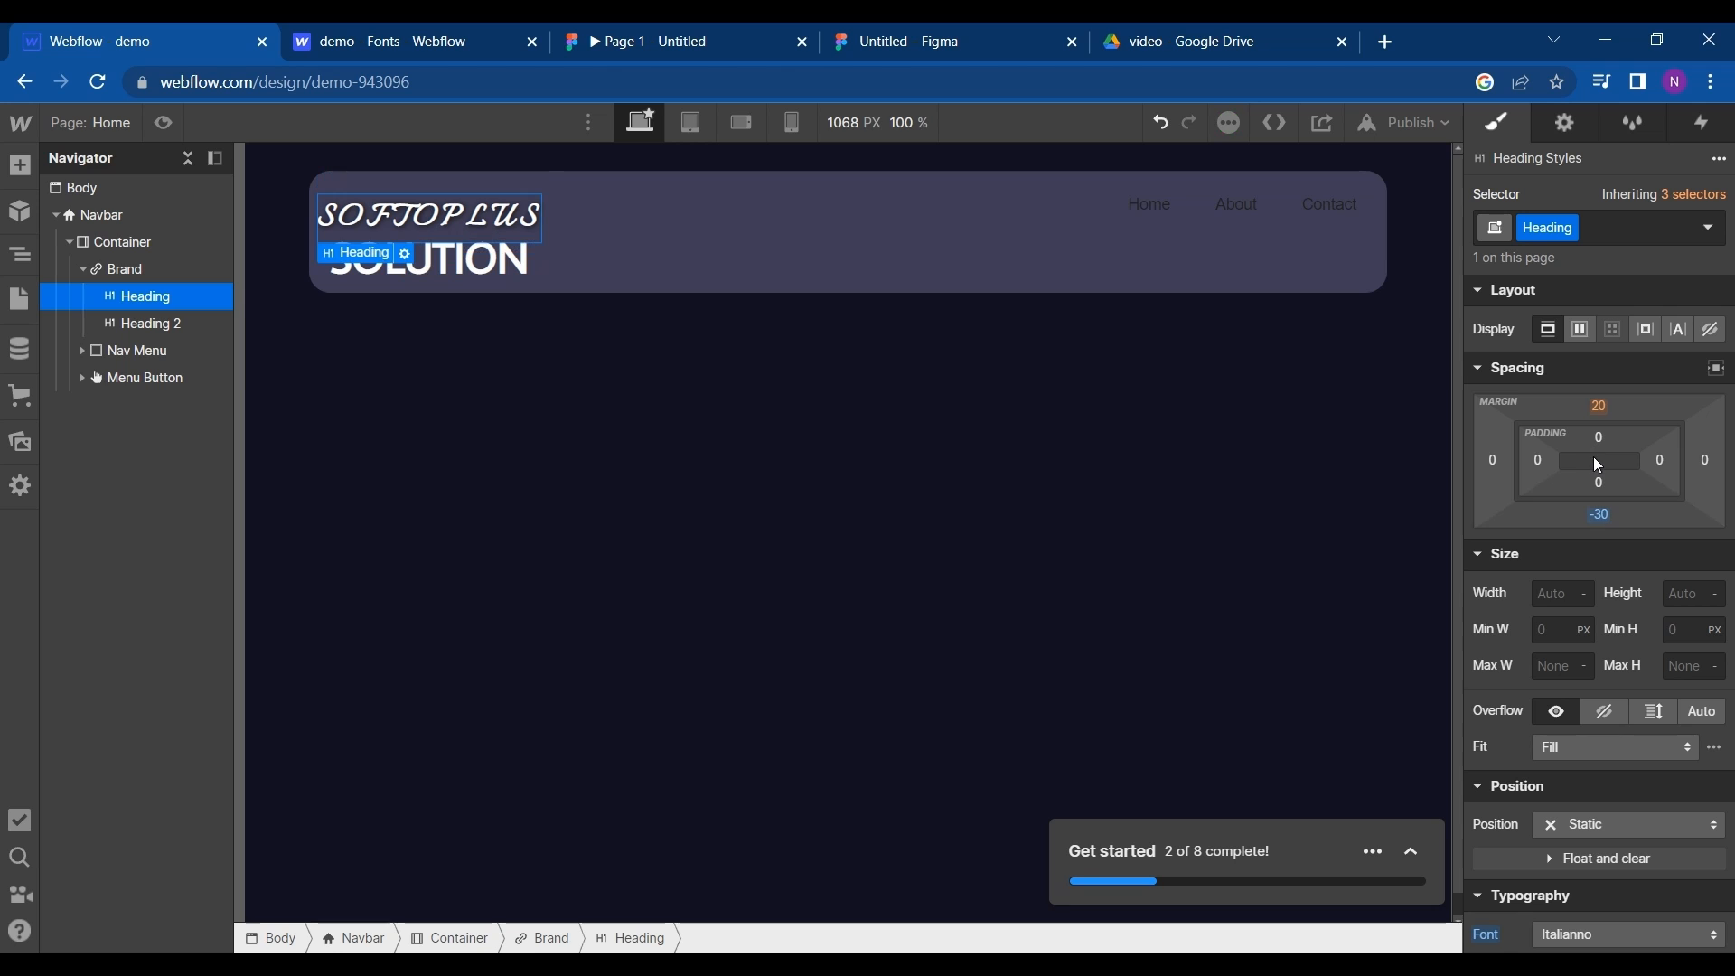
# - Set the font size of the SOLUTION heading to 32 px
pyautogui.click(518, 263)
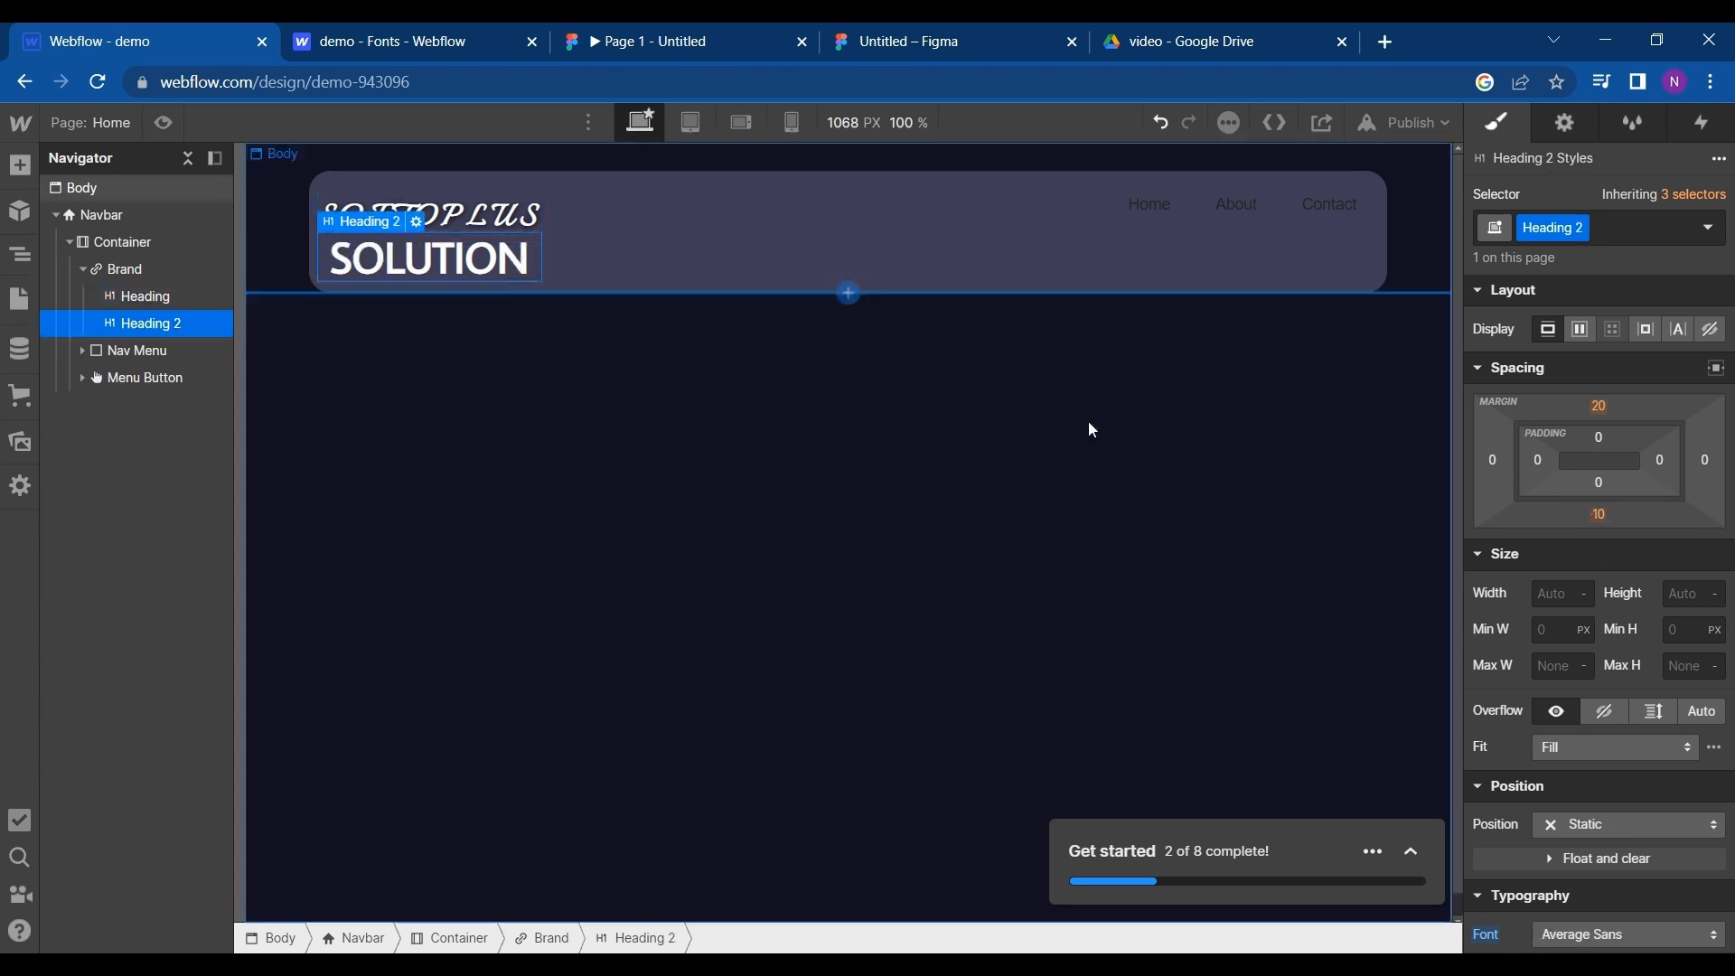
pyautogui.scroll(-8, 1573, 632)
pyautogui.scroll(-2, 1573, 632)
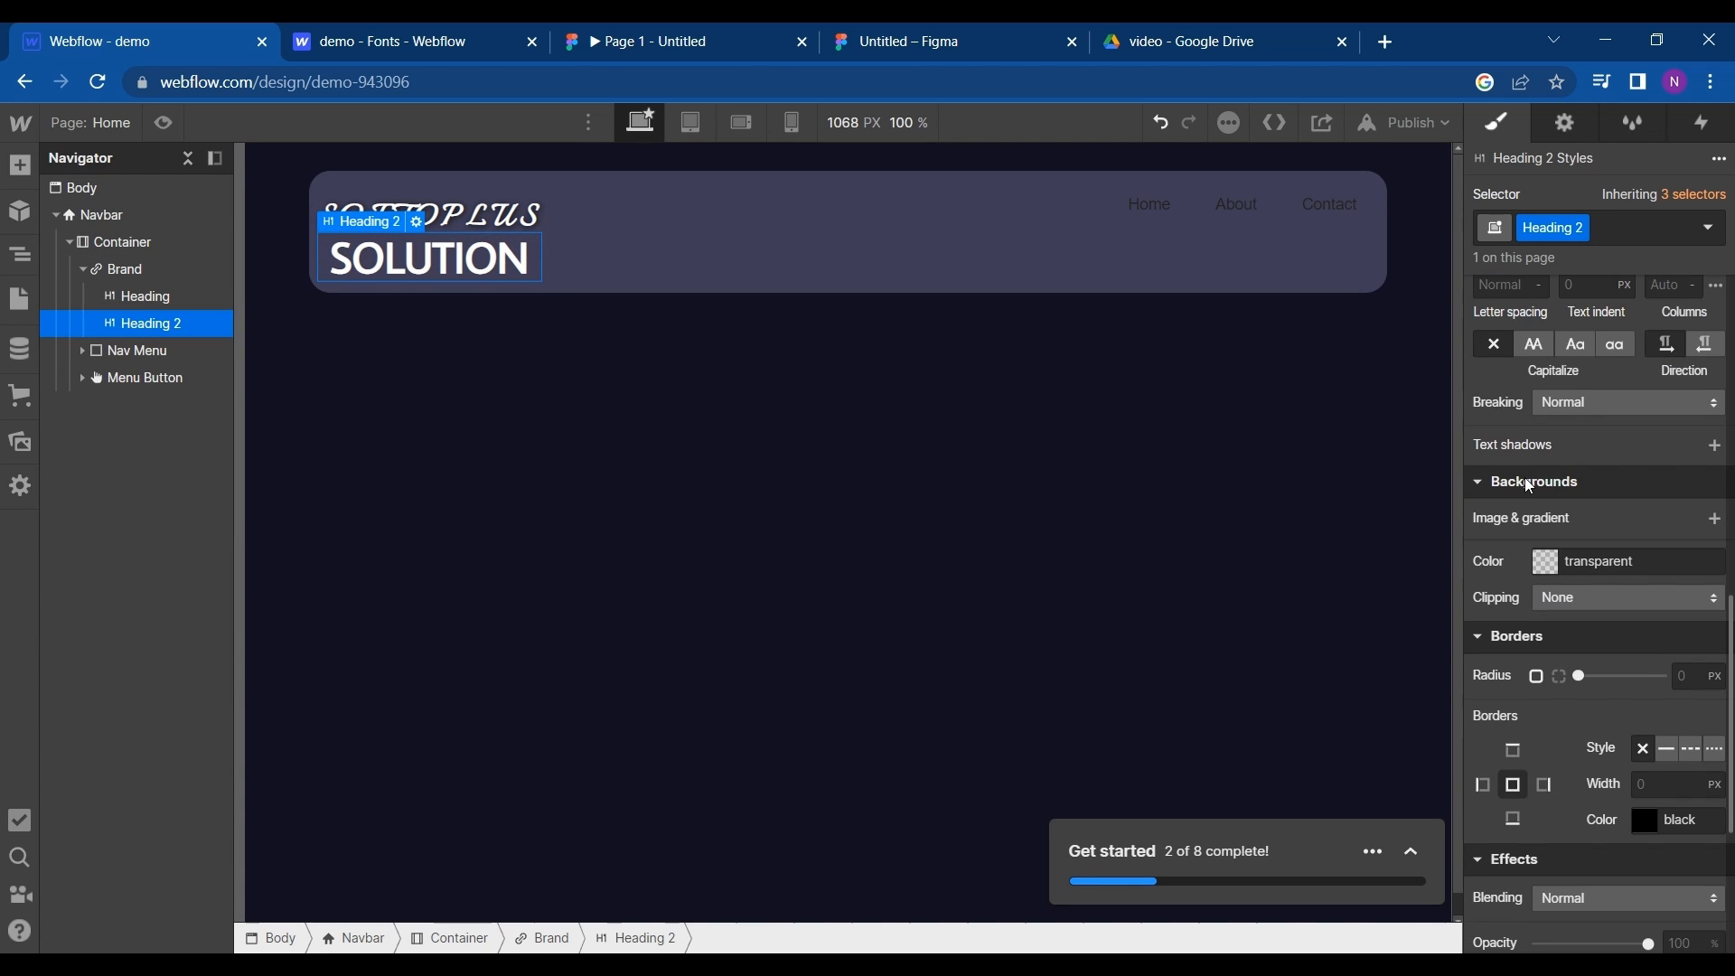
pyautogui.scroll(2, 1523, 725)
pyautogui.scroll(-8, 1523, 725)
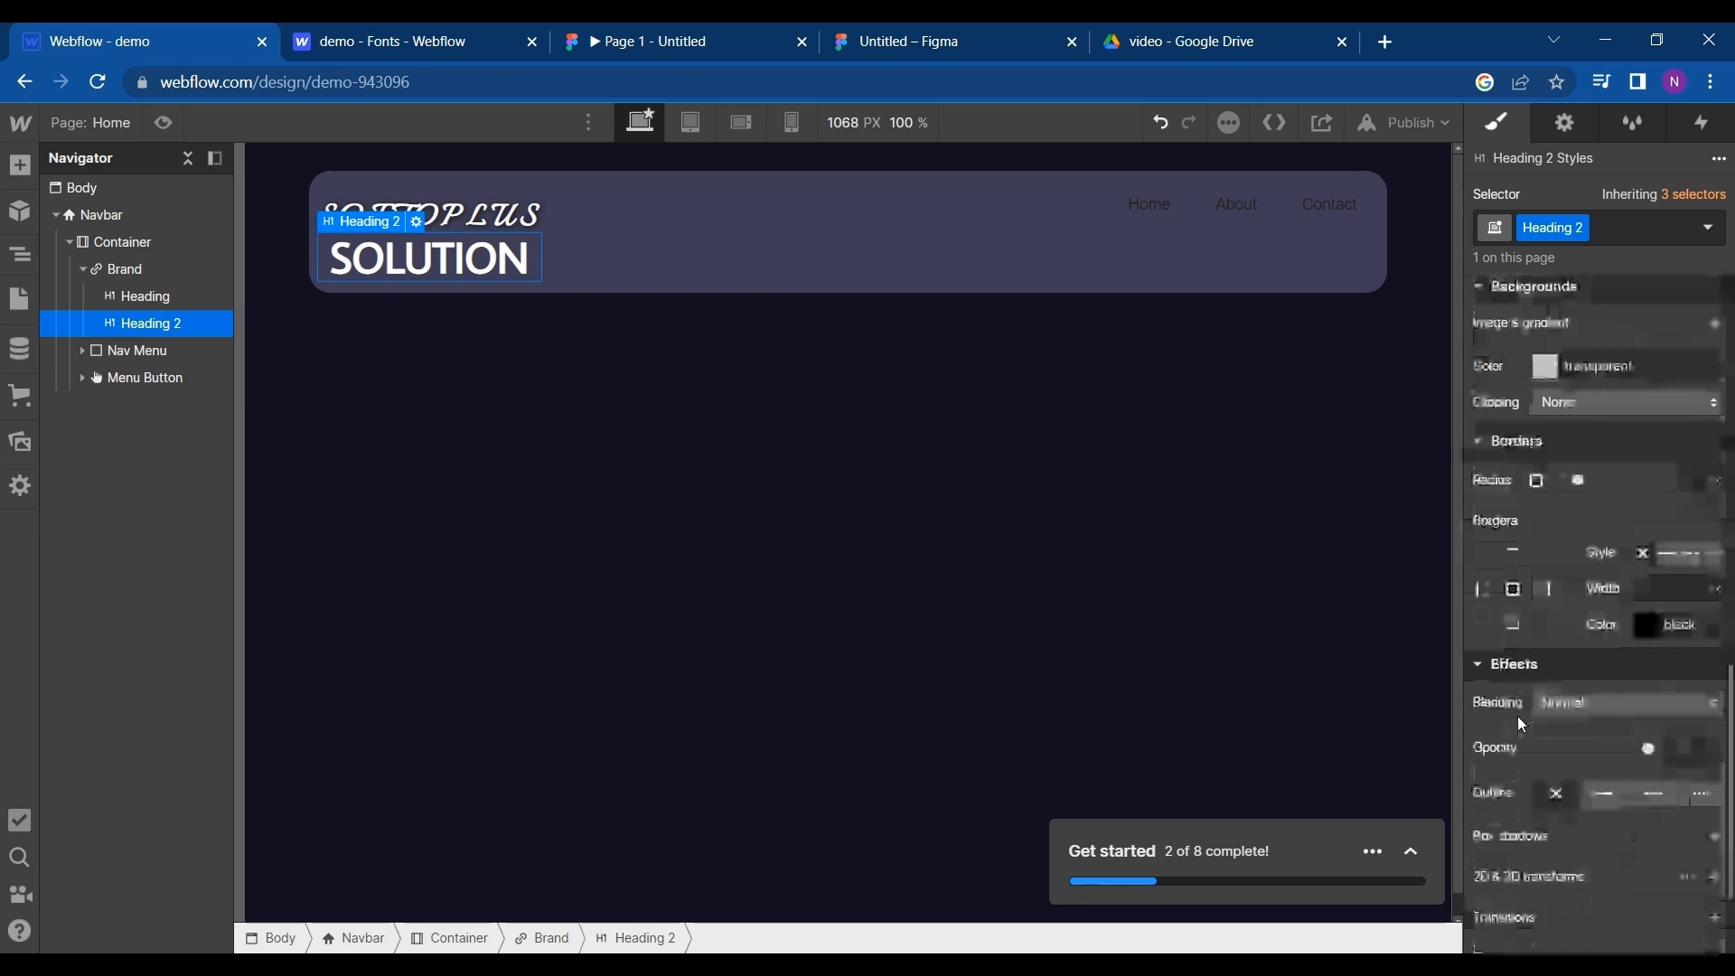
pyautogui.scroll(10, 1495, 813)
pyautogui.scroll(3, 1496, 813)
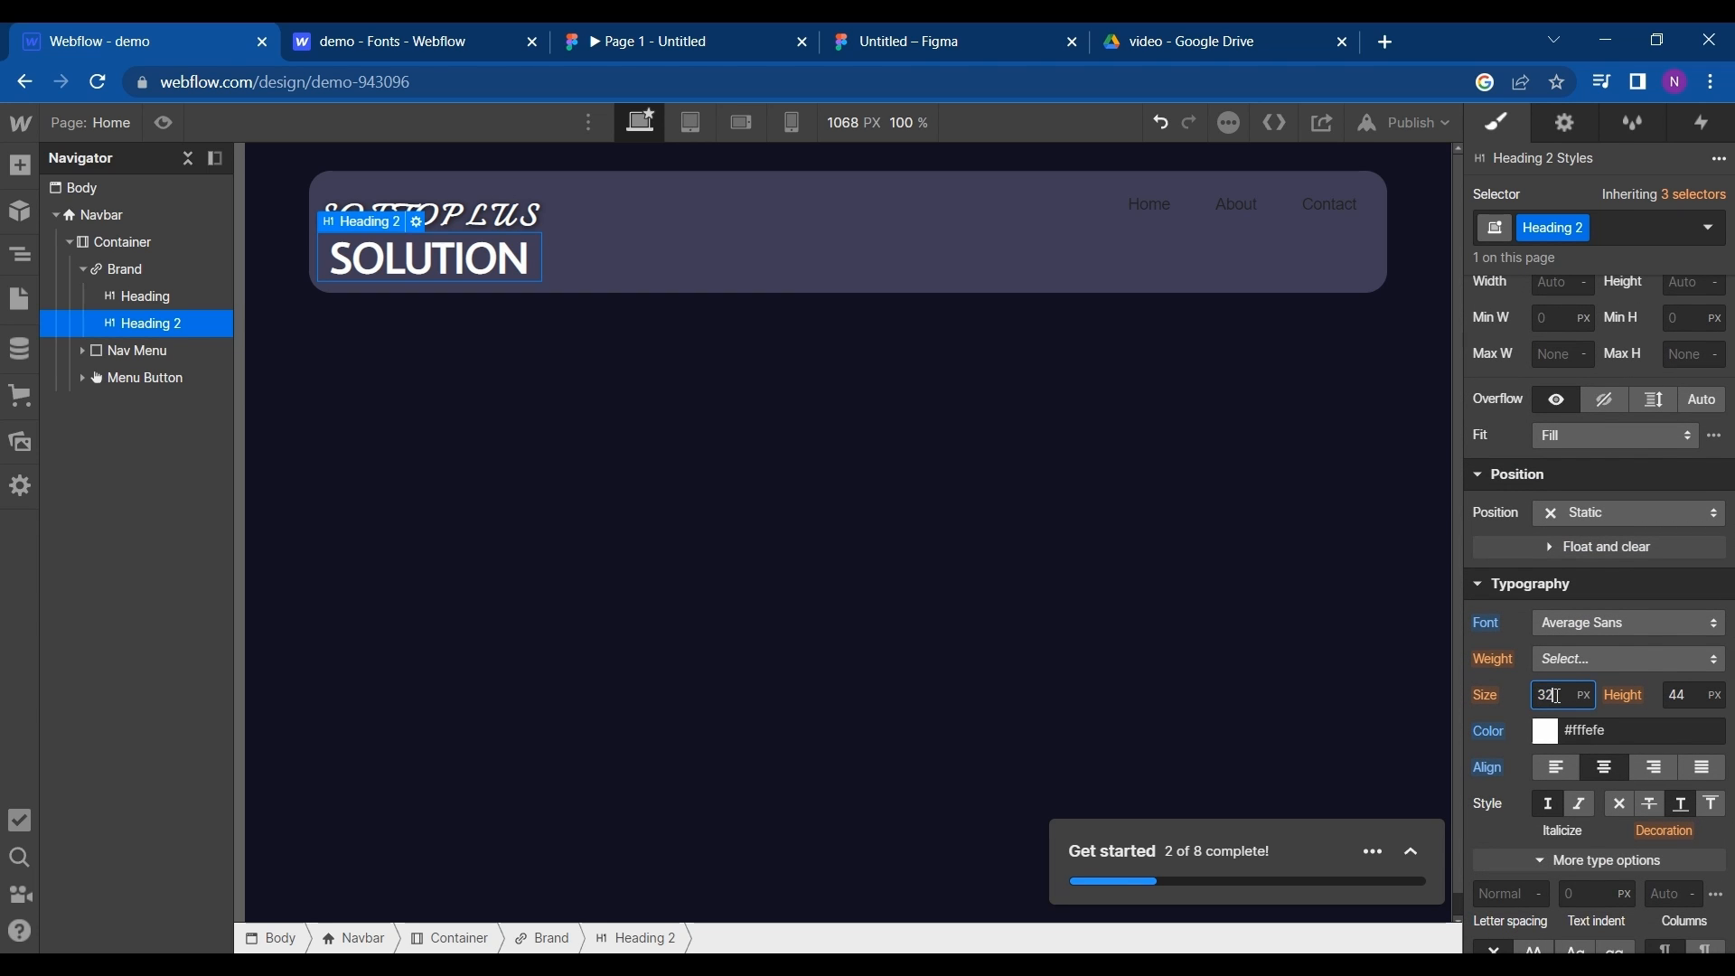
pyautogui.press('Return')
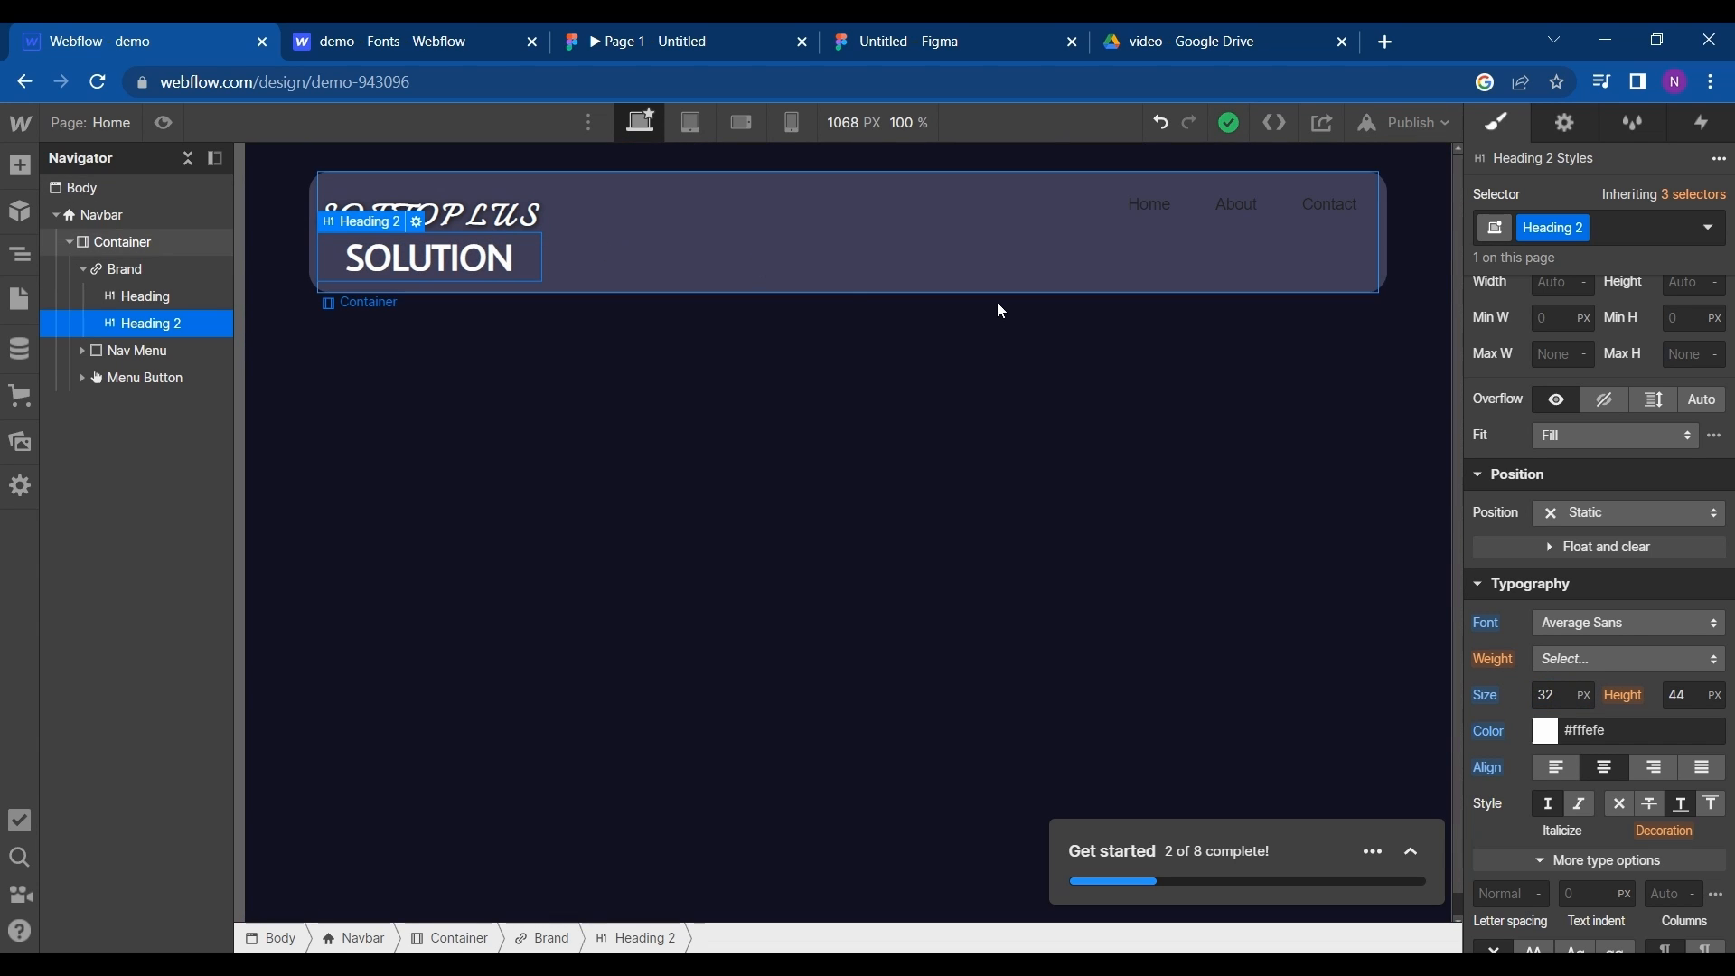
# - Set the bottom margin of the SOFTOPLUS heading to -39 px to tighten the gap to the SOLUTION line
pyautogui.click(518, 229)
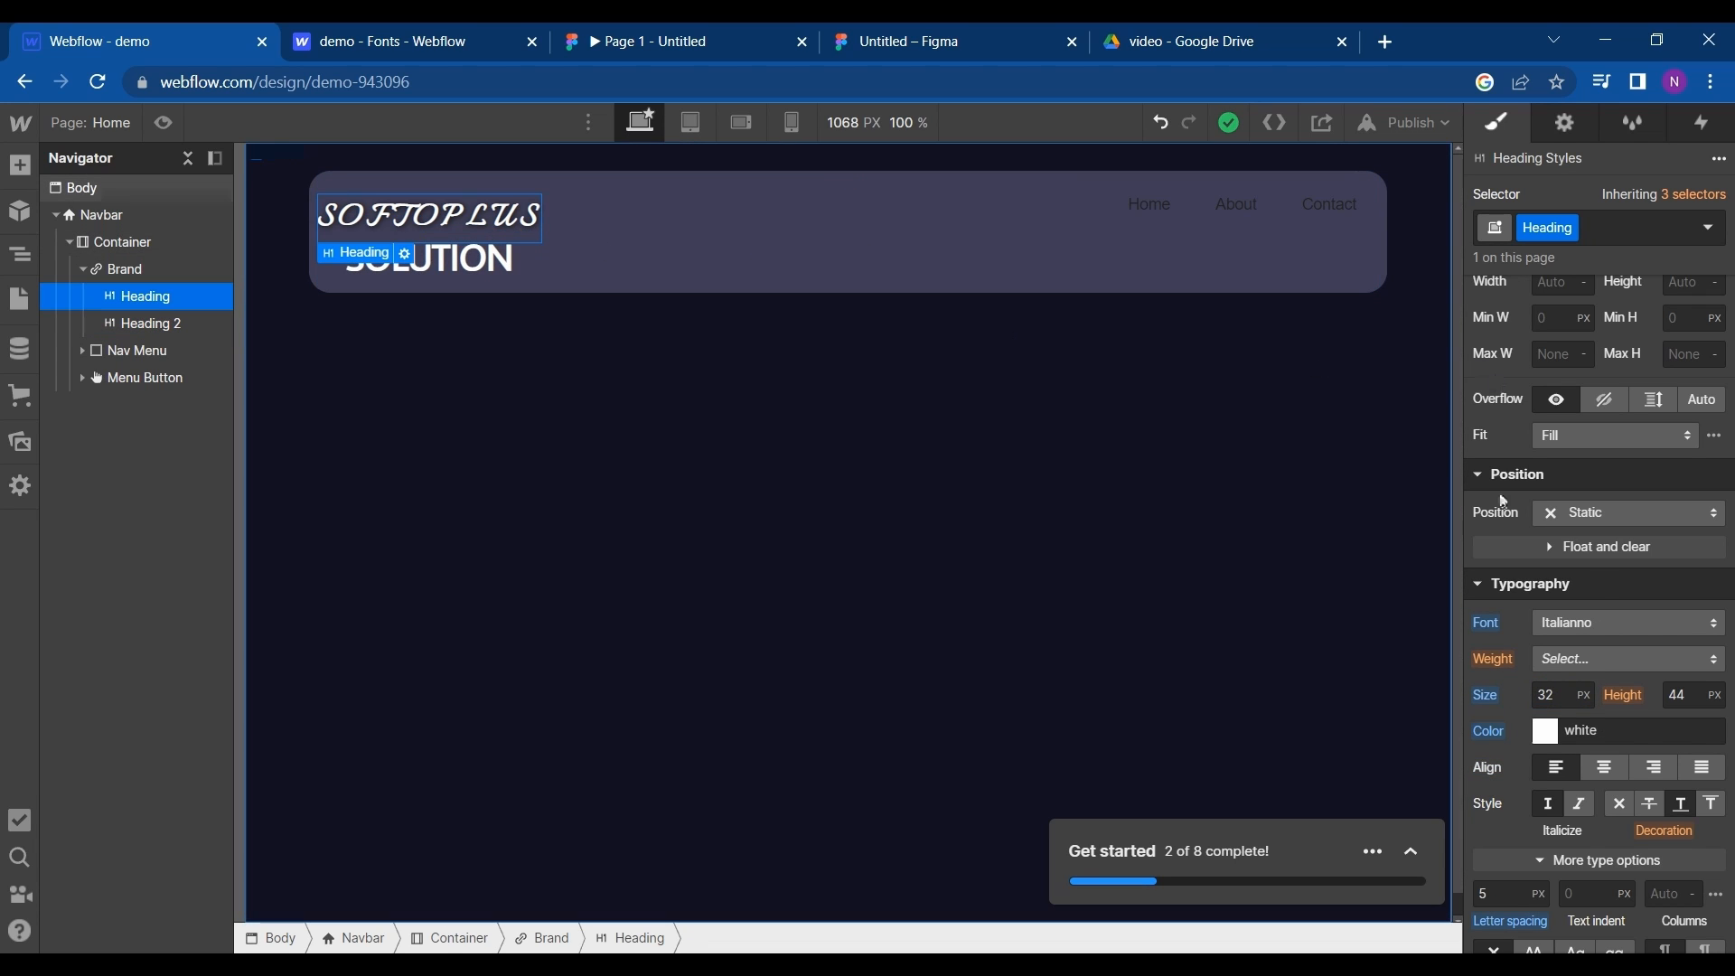
pyautogui.scroll(2, 1599, 575)
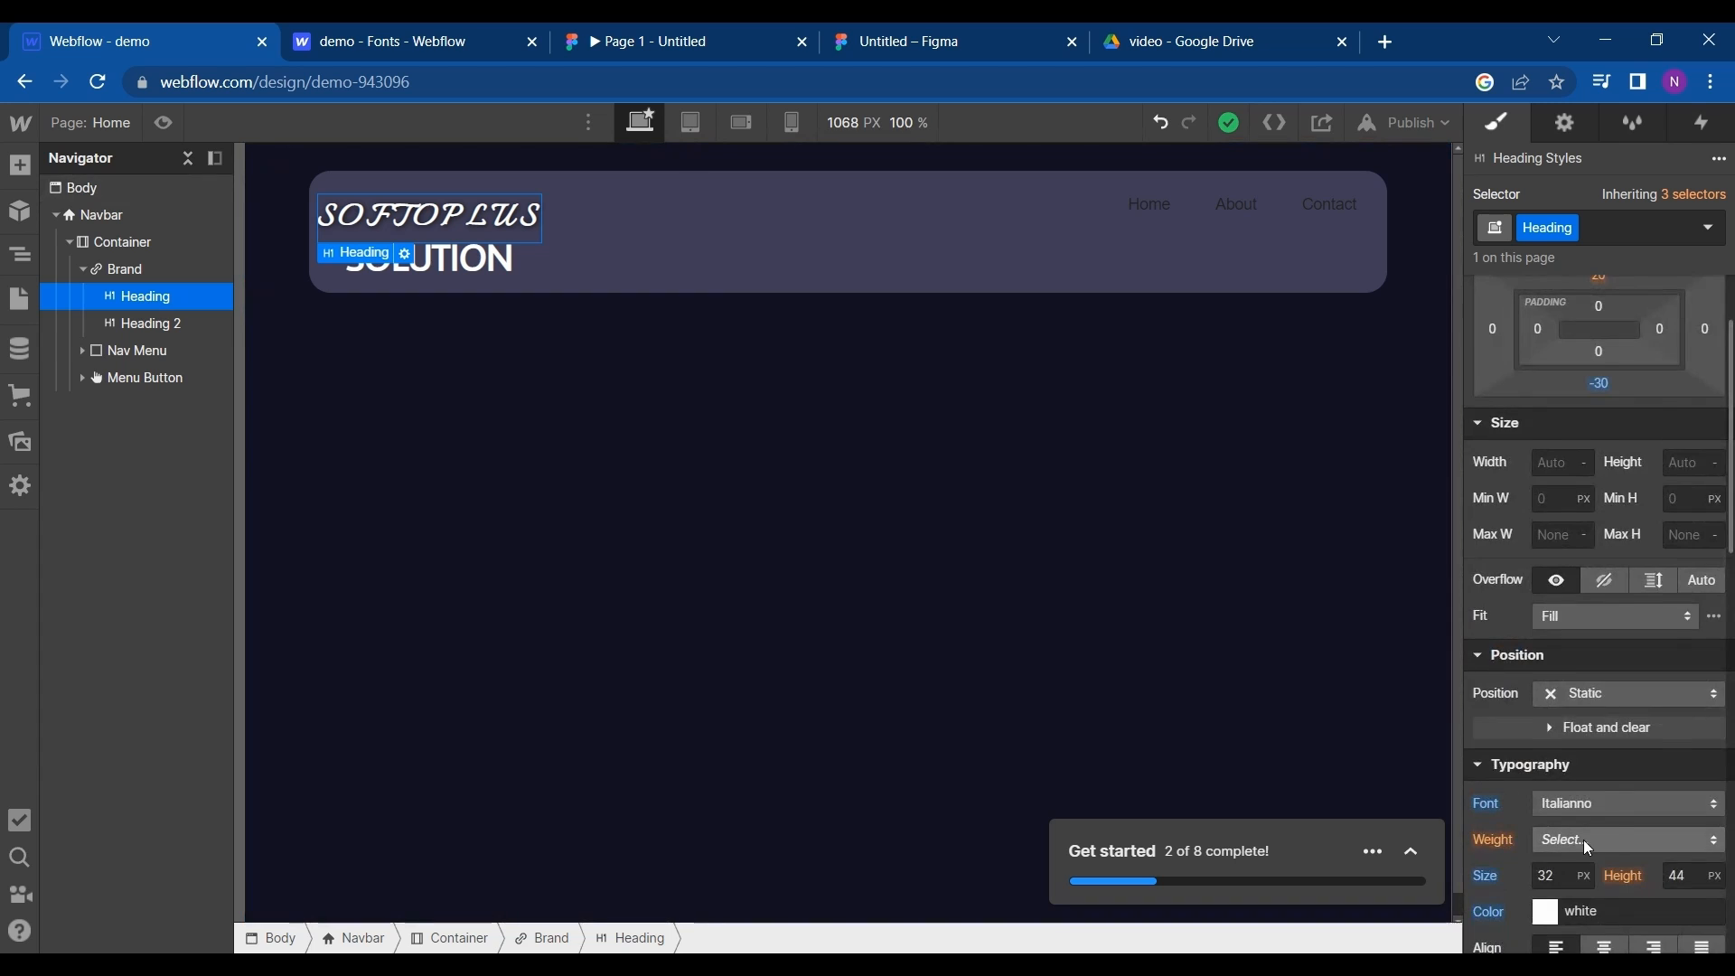
pyautogui.scroll(-2, 1591, 898)
pyautogui.scroll(3, 1570, 600)
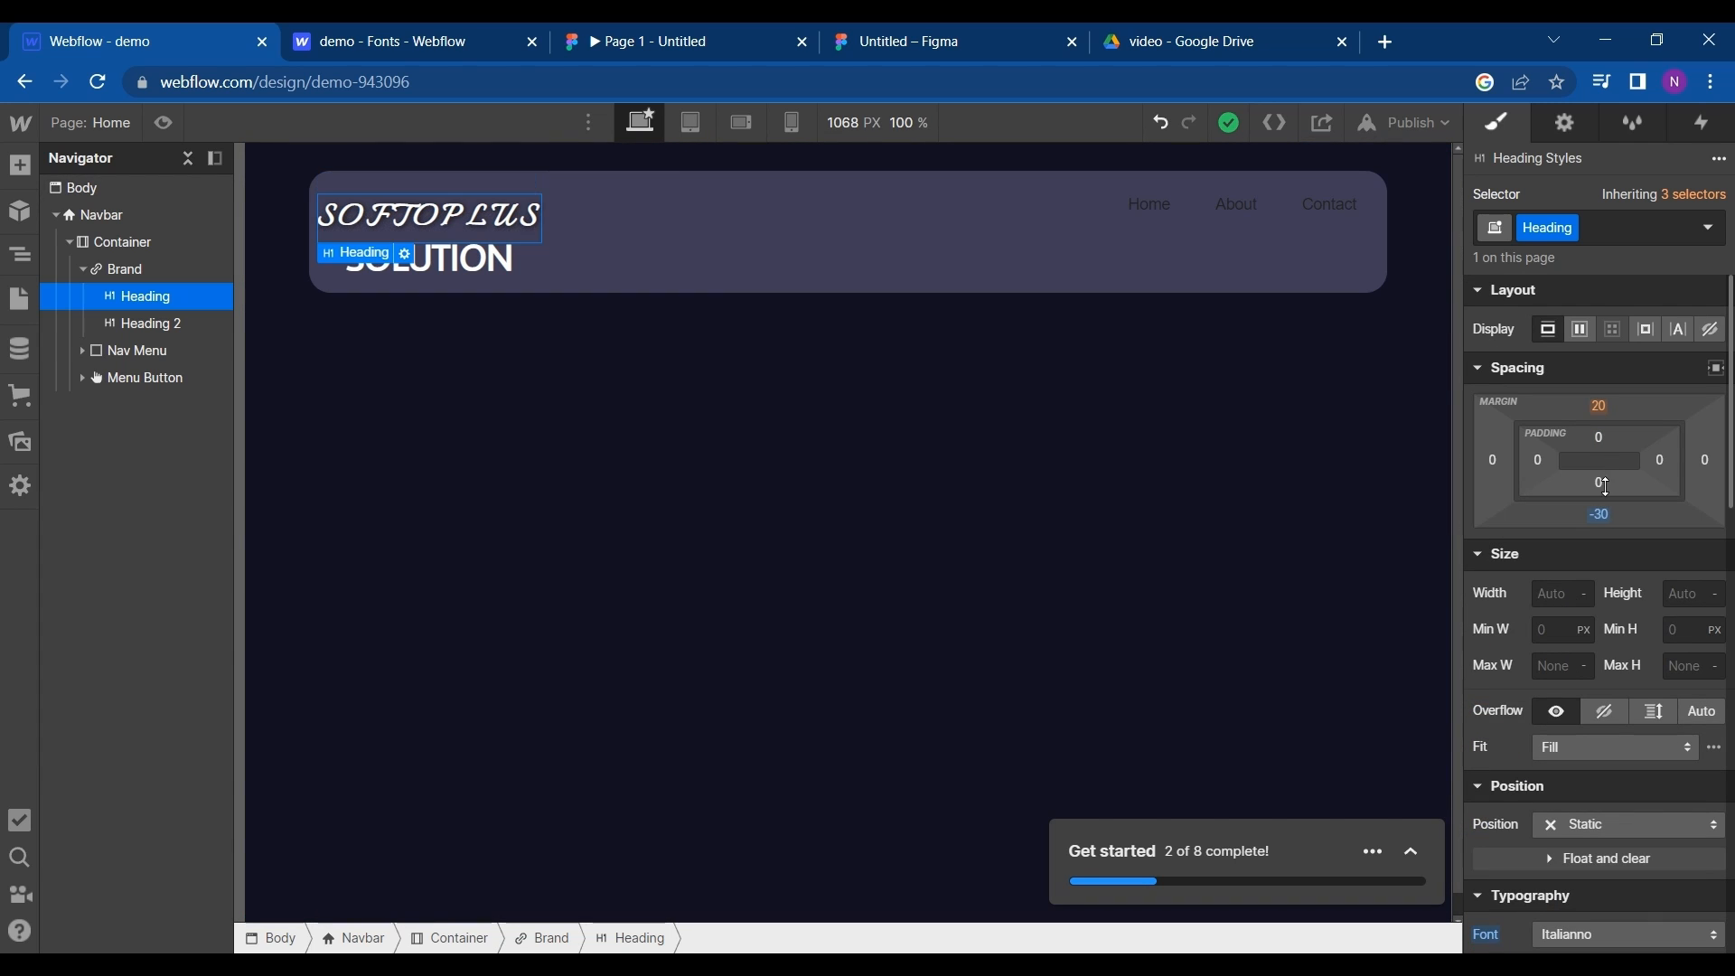
pyautogui.moveTo(1598, 503); pyautogui.dragTo(1598, 491)
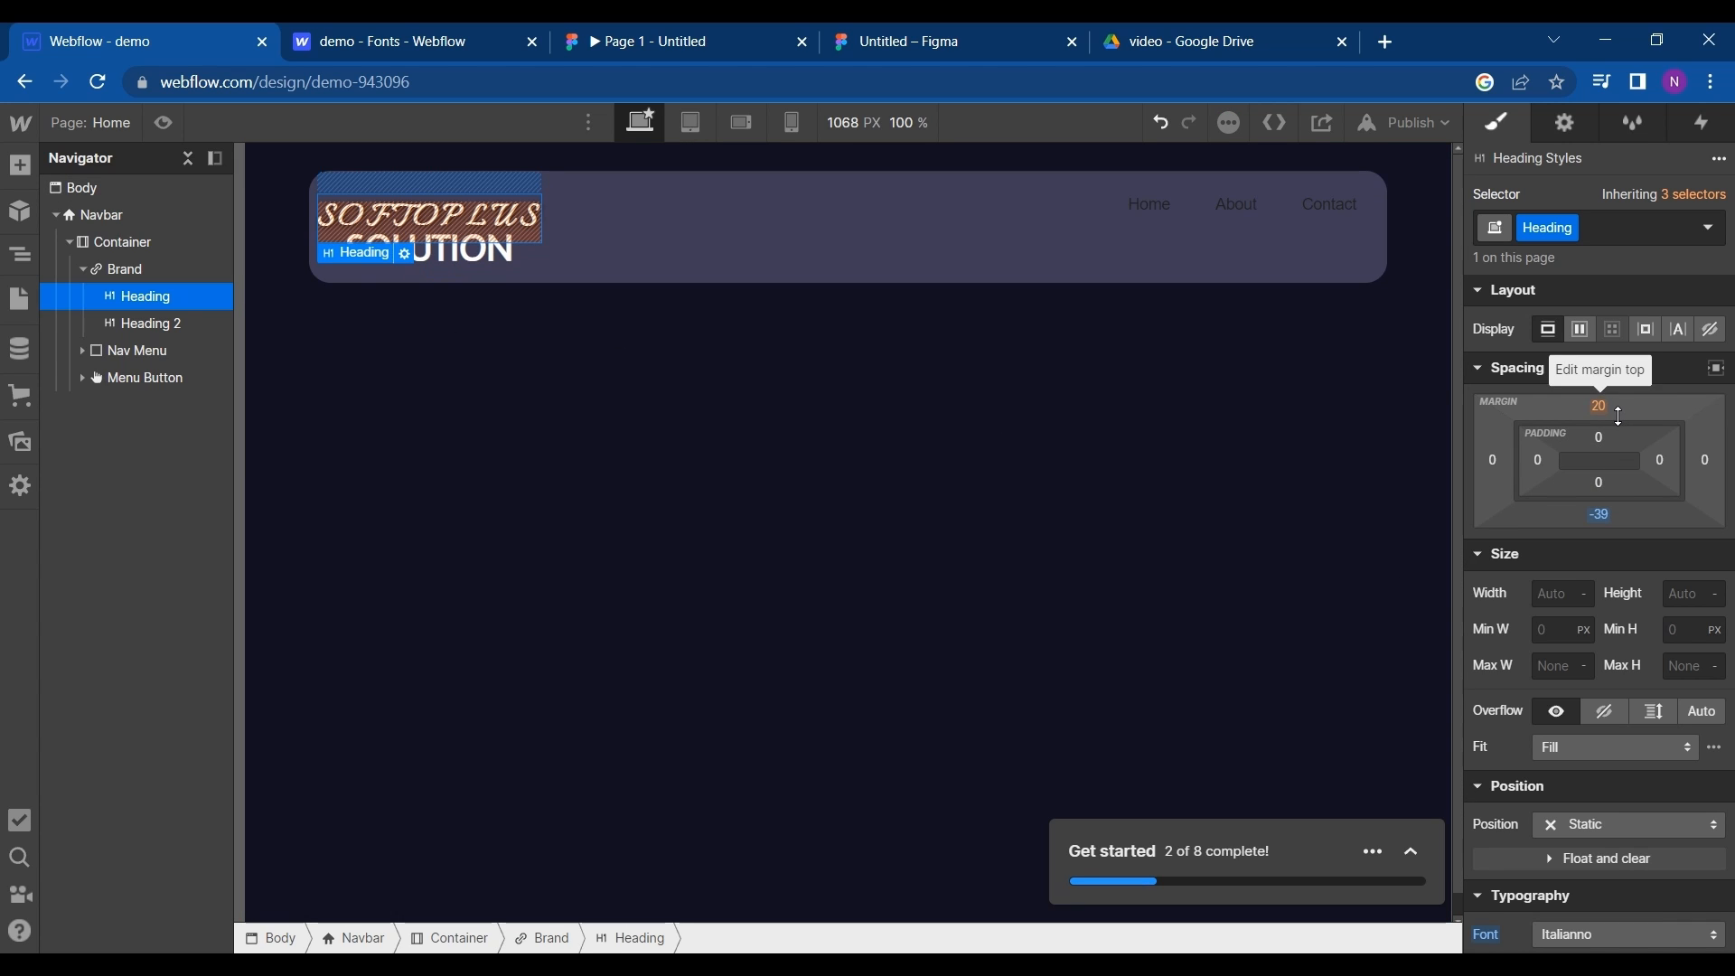
# - Set the SOFTOPLUS heading's top margin to 8 px and its bottom padding to 1 px
pyautogui.moveTo(1598, 406); pyautogui.dragTo(1618, 430)
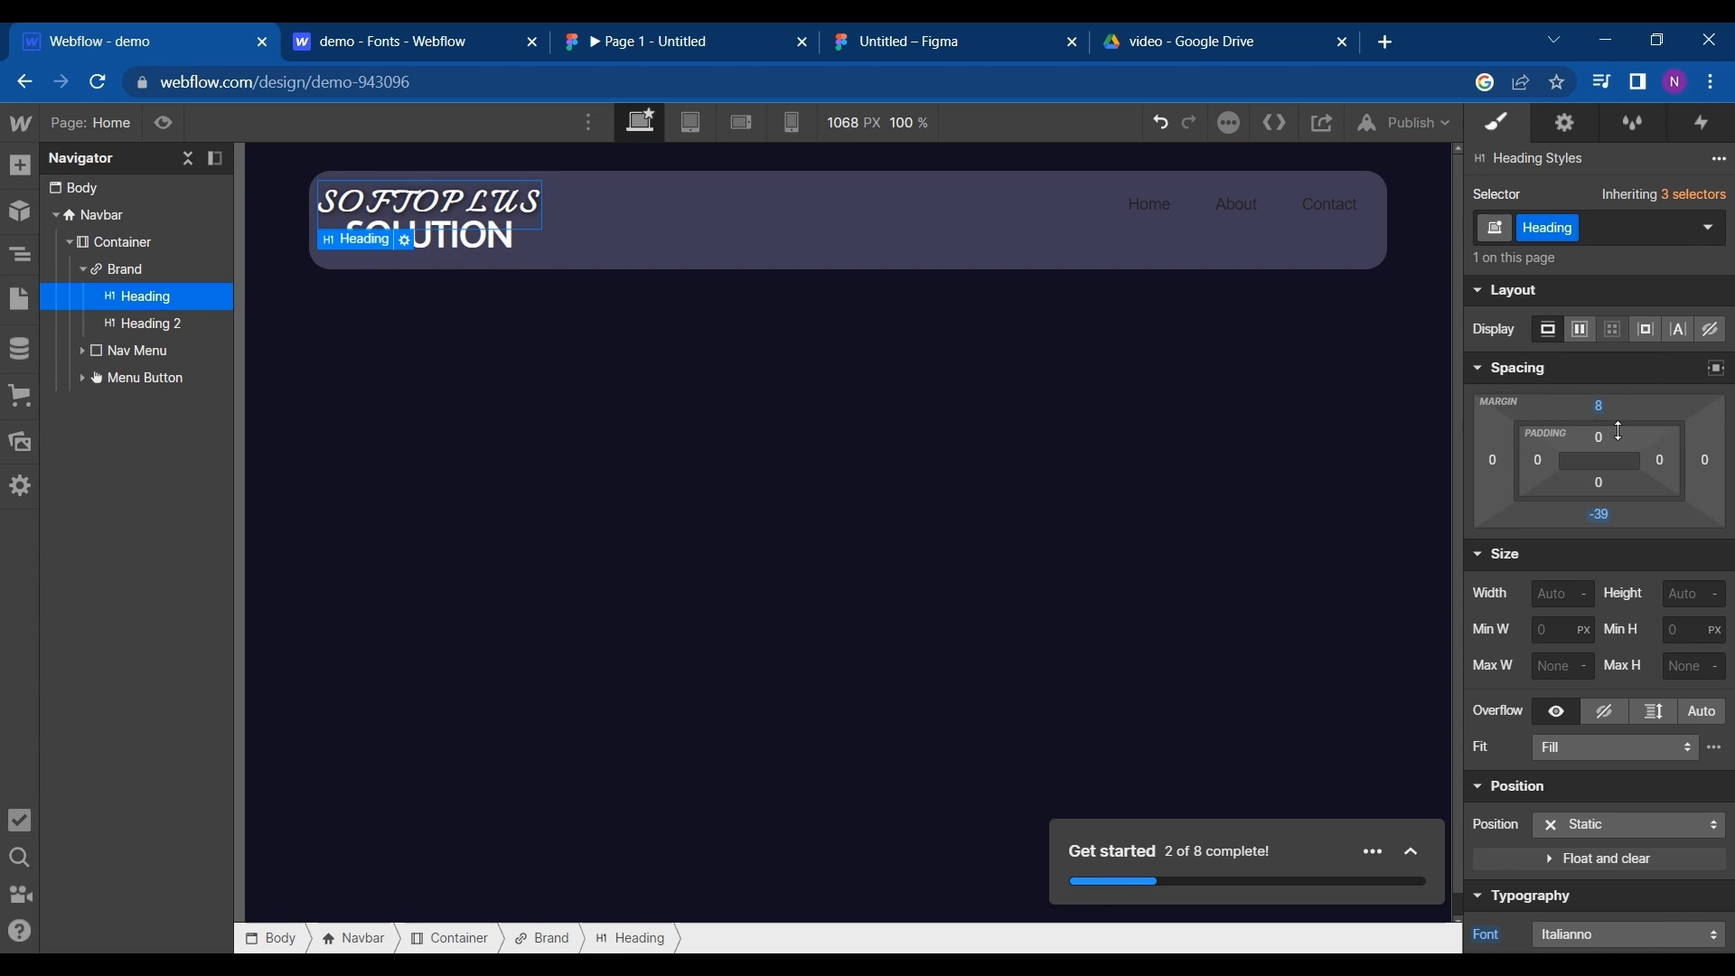
pyautogui.click(1597, 518)
pyautogui.click(1721, 463)
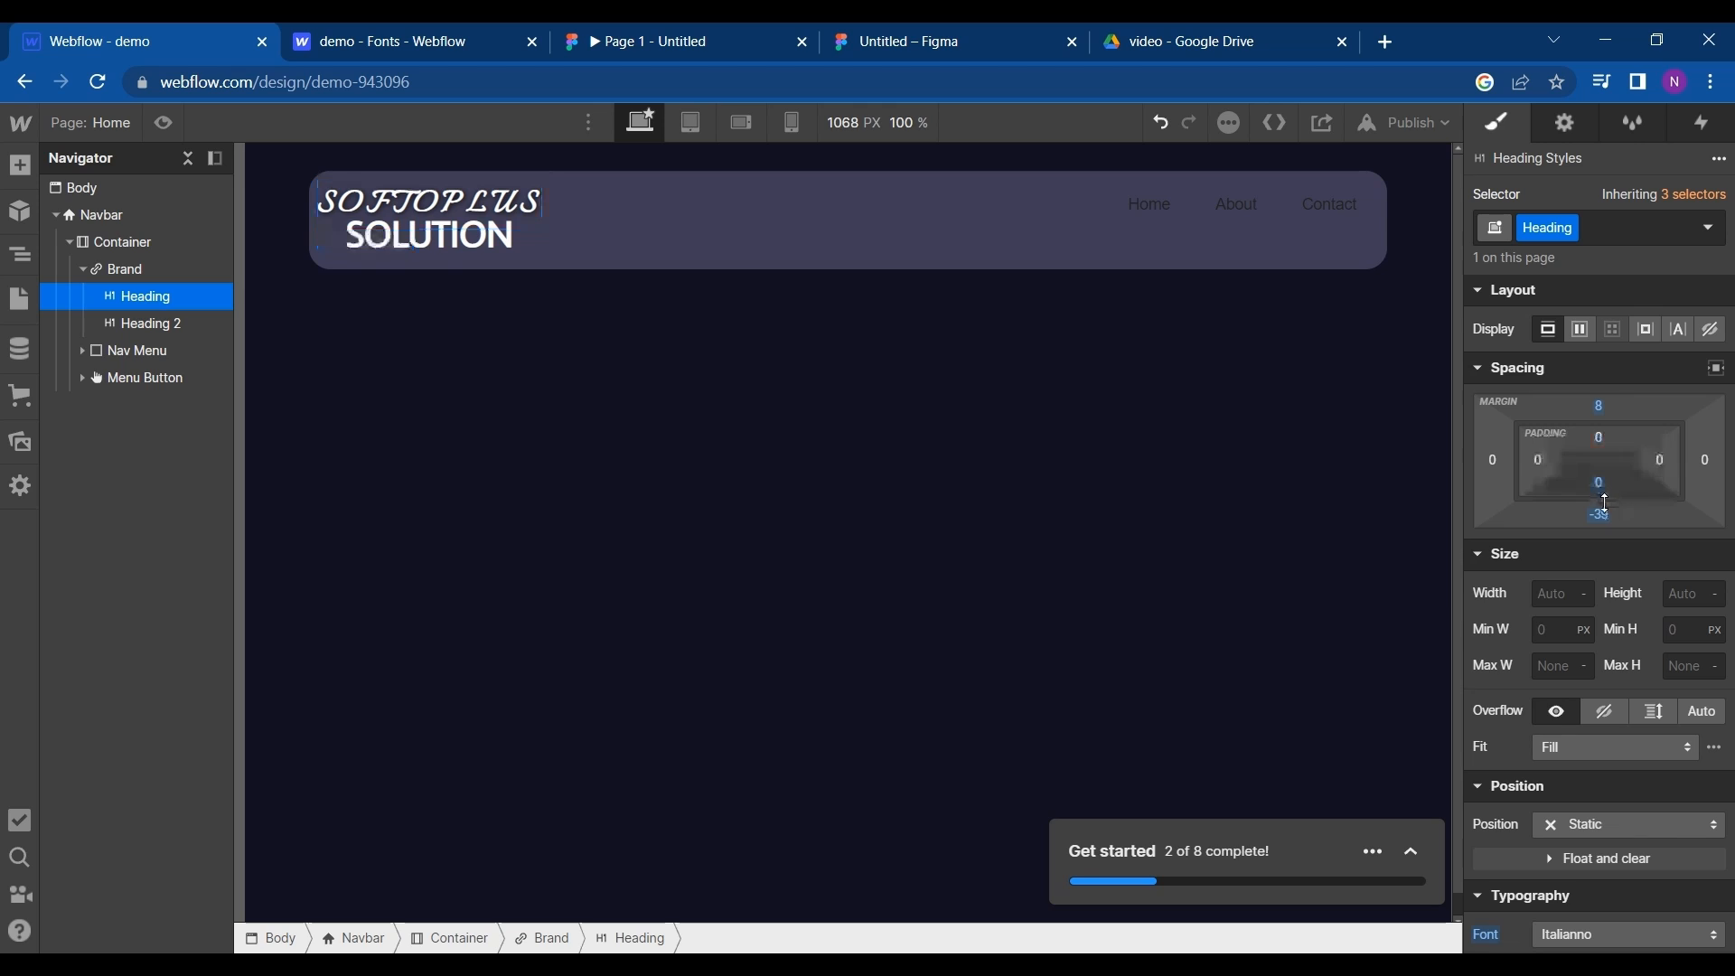
pyautogui.moveTo(1607, 499); pyautogui.dragTo(1605, 497)
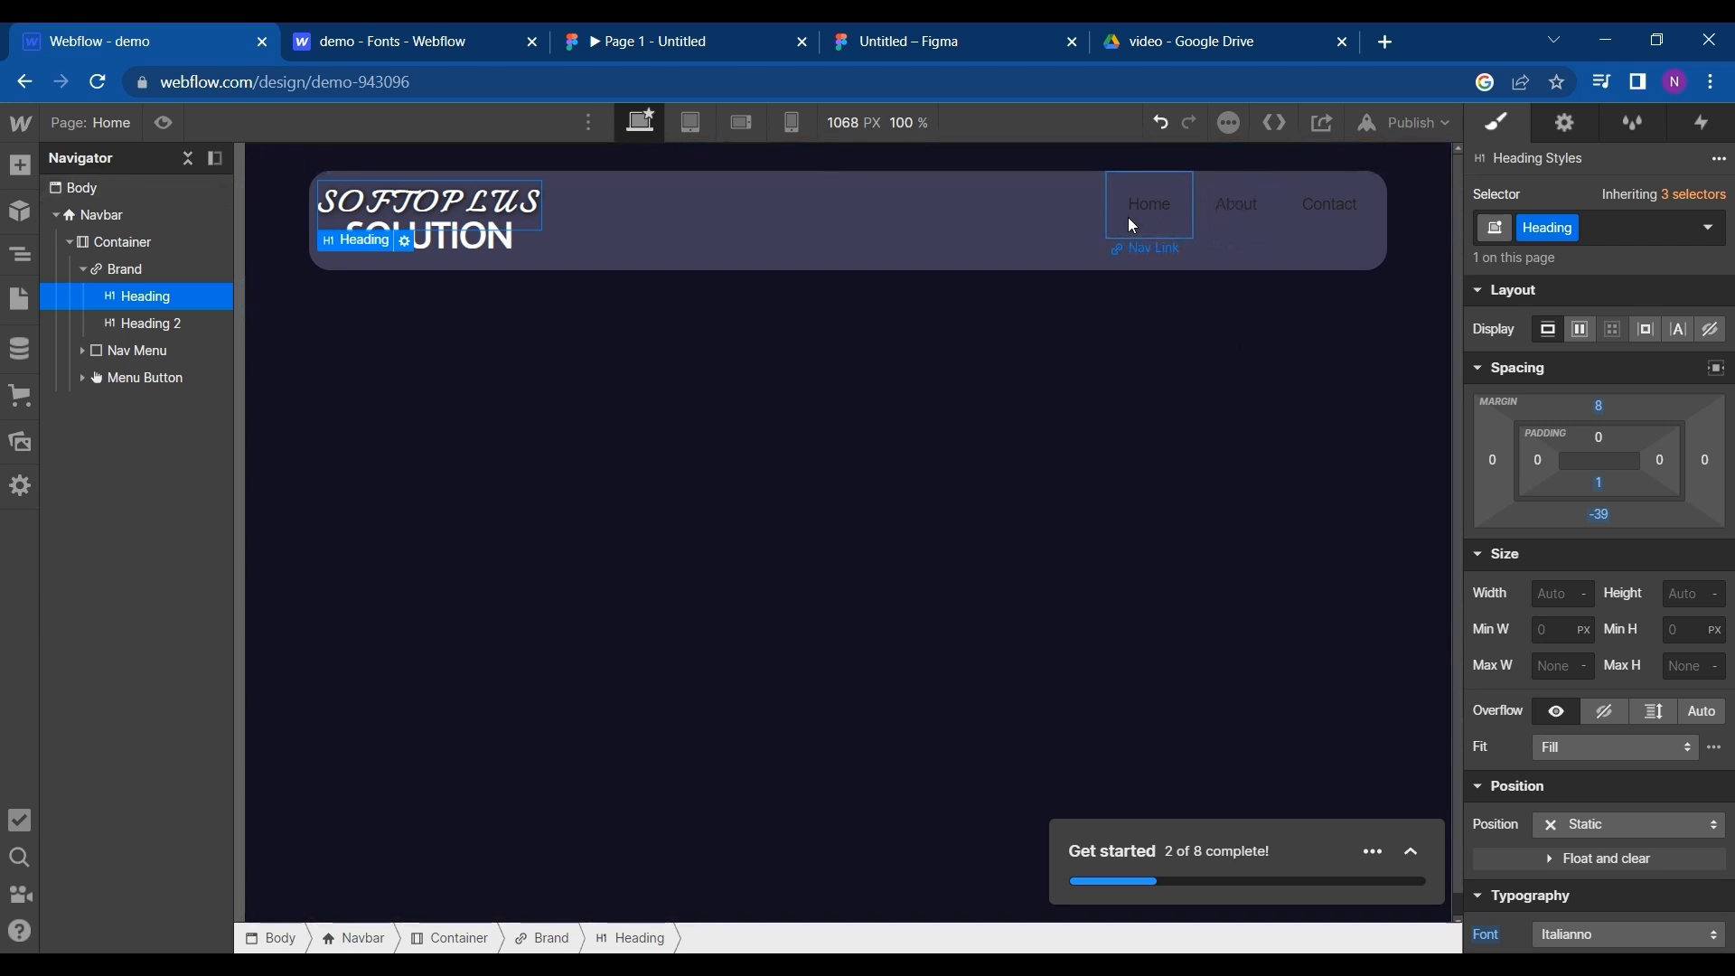
# - Check the menu labels in the Figma prototype and change the Home nav link's text to SERVICES
pyautogui.click(398, 31)
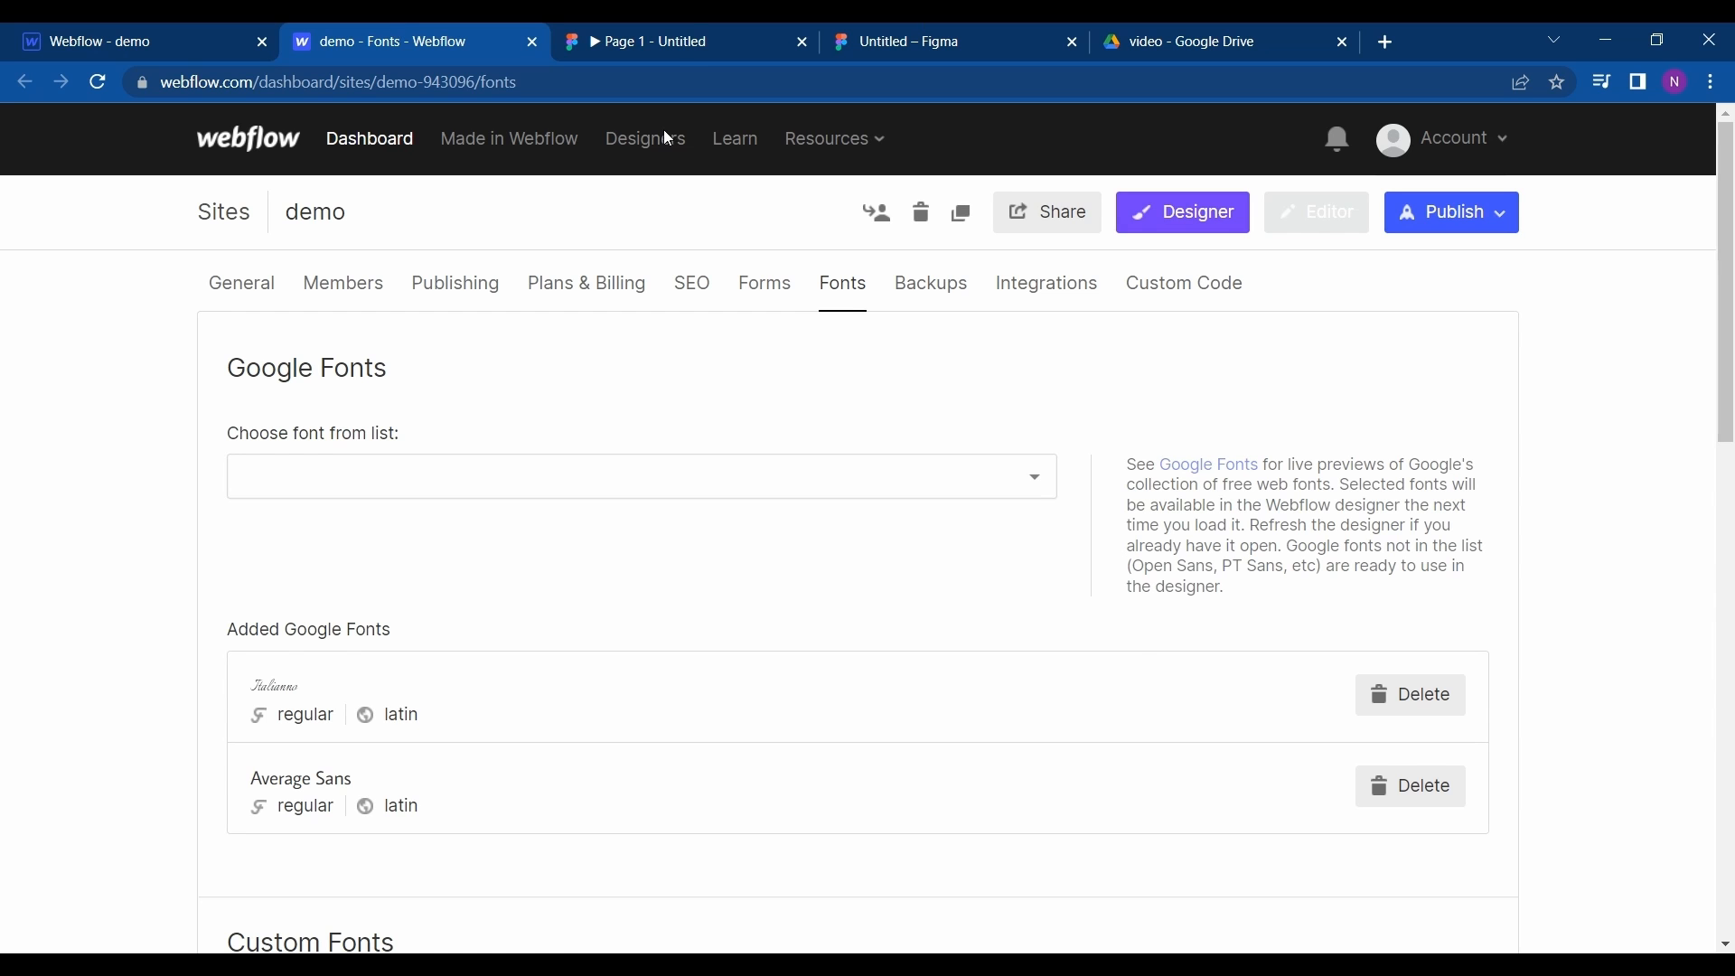
pyautogui.click(716, 33)
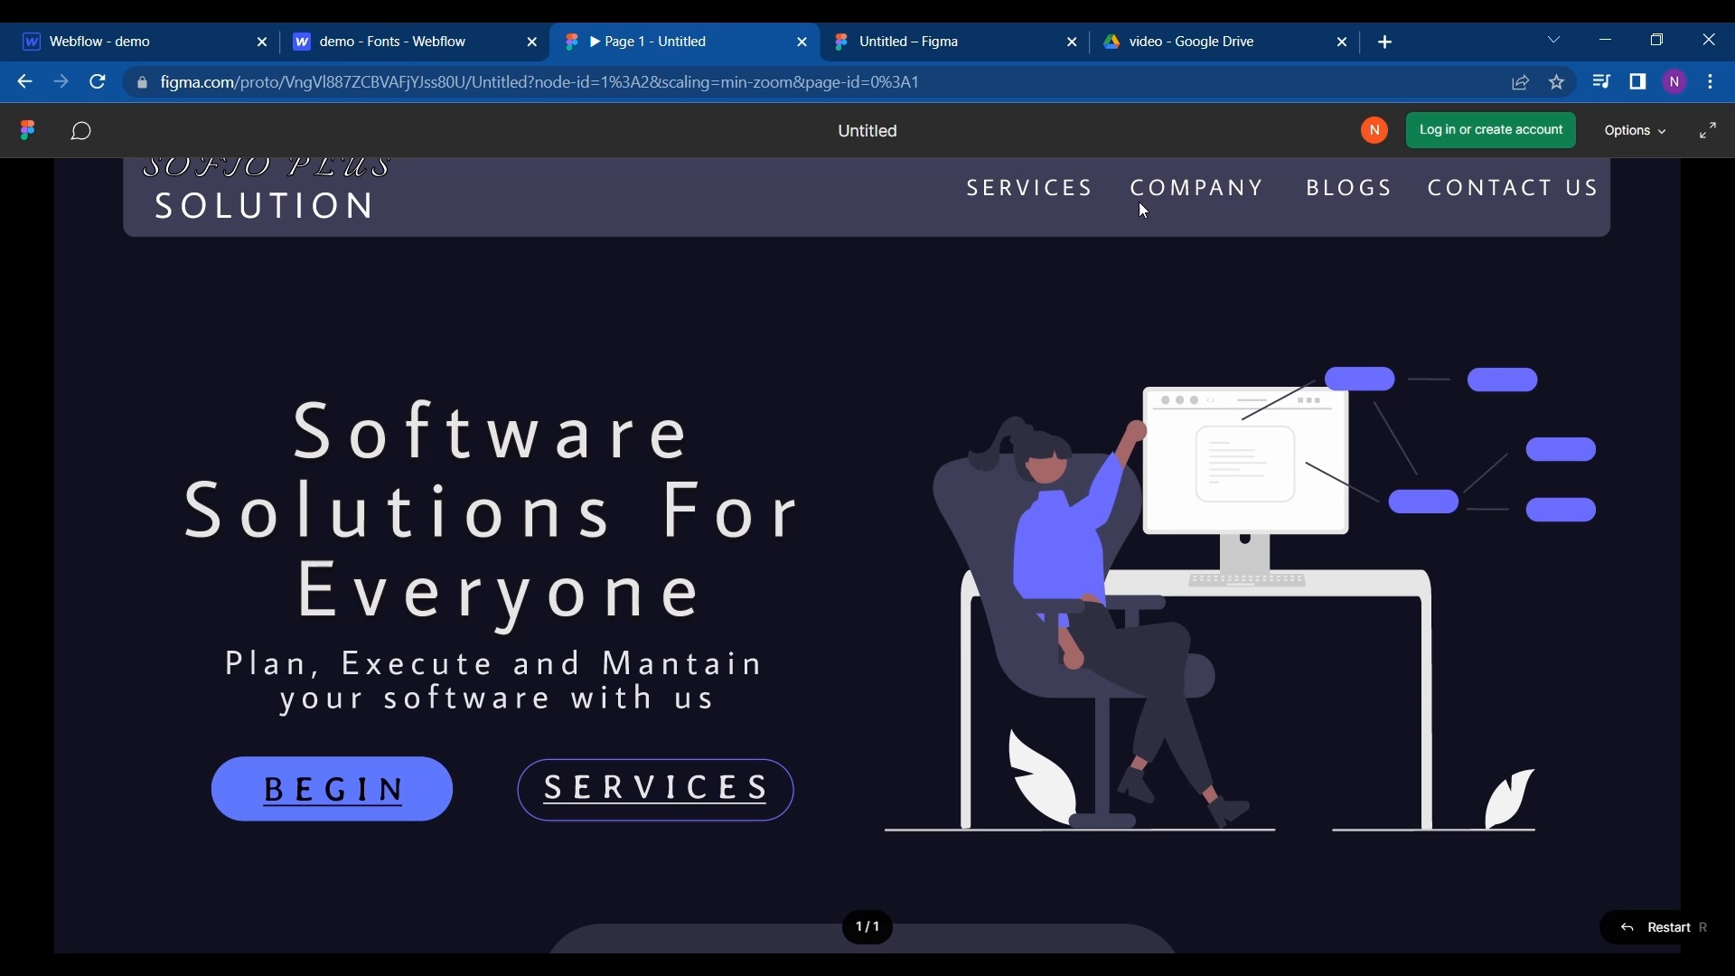
pyautogui.click(27, 32)
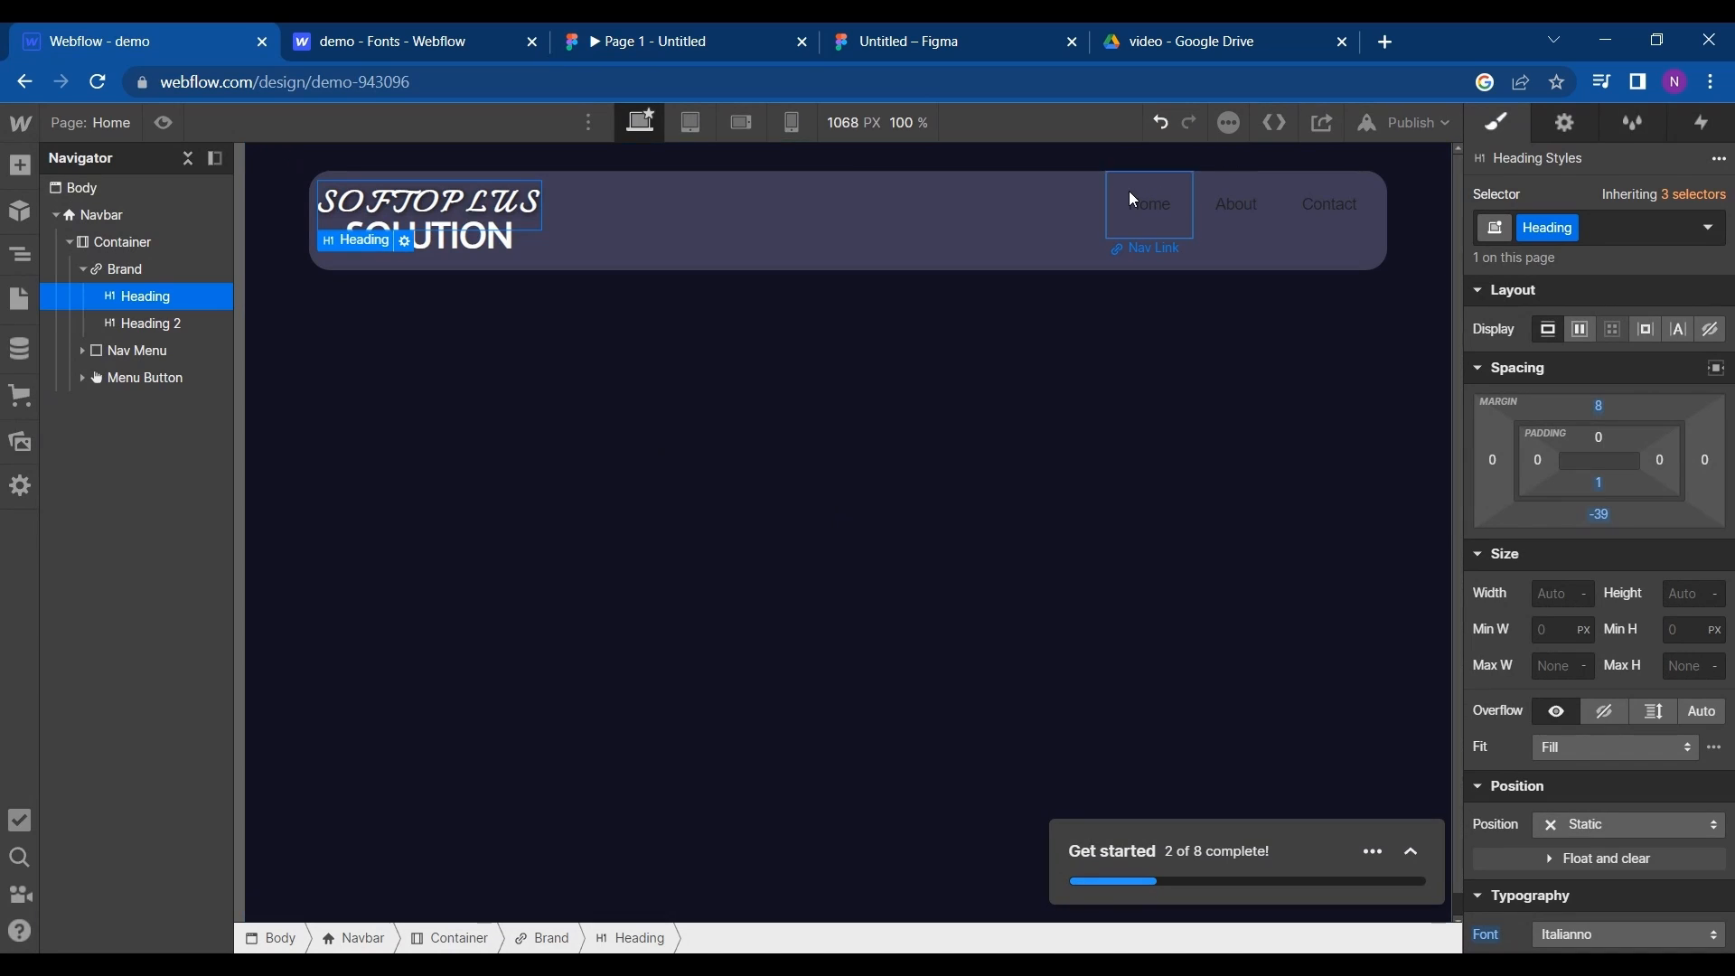
pyautogui.click(1150, 223)
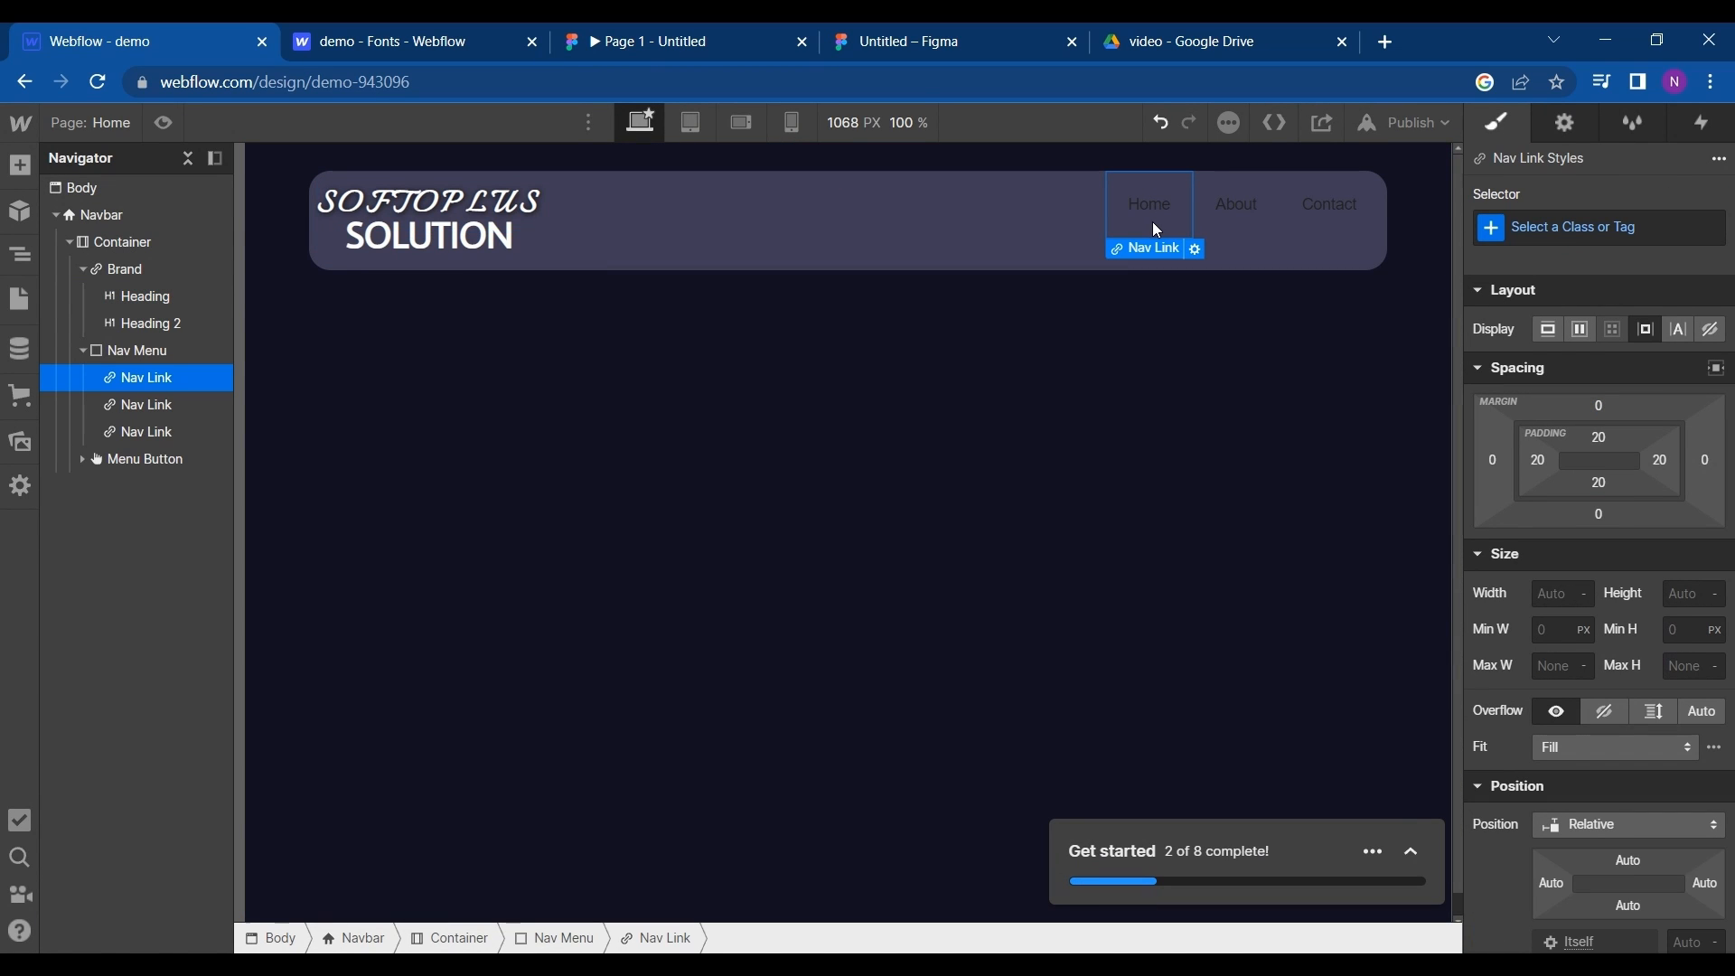
pyautogui.doubleClick(1155, 226)
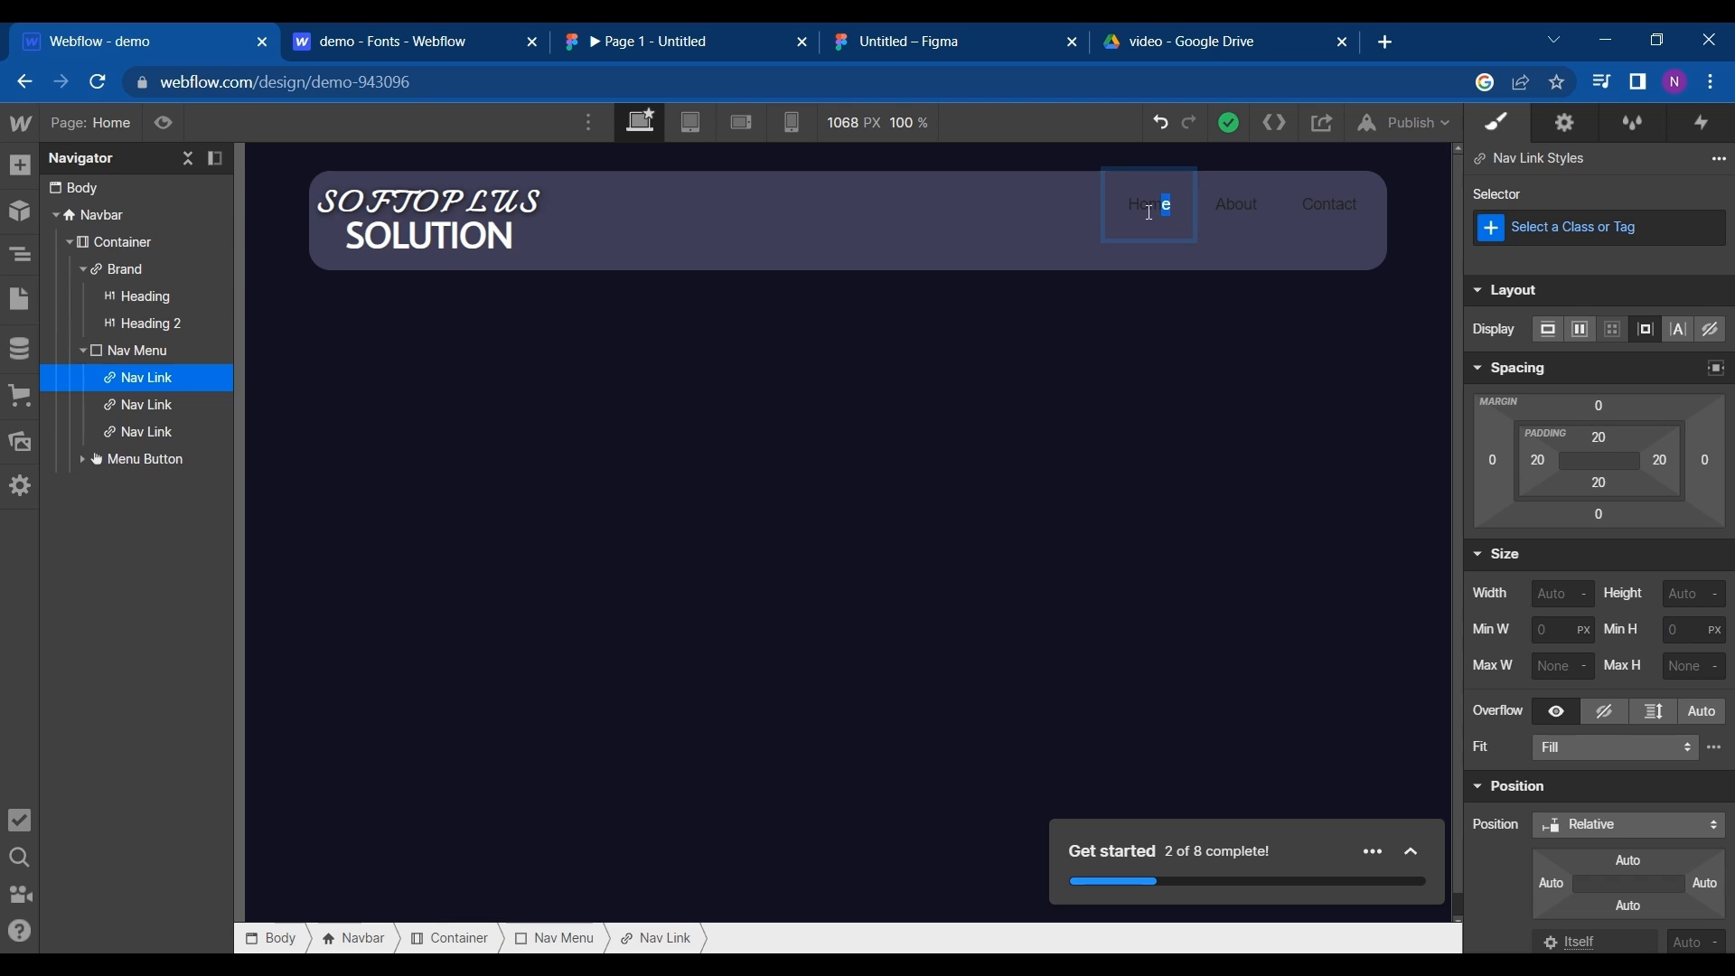
pyautogui.moveTo(1150, 212); pyautogui.dragTo(1097, 217)
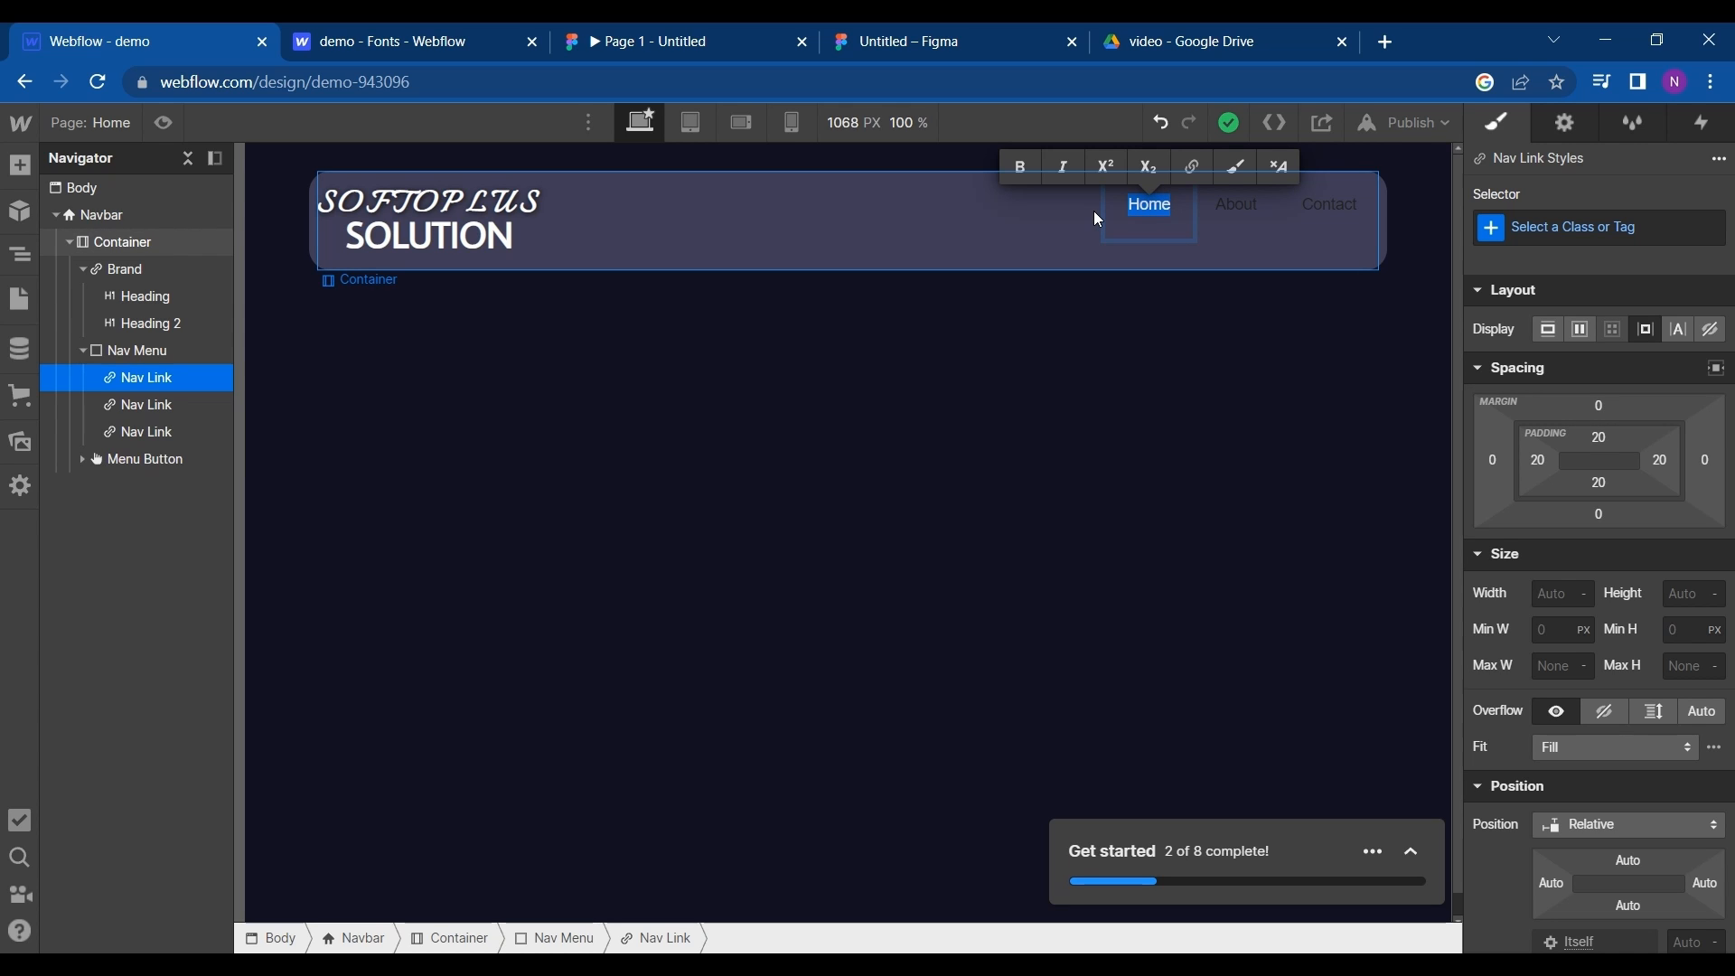
pyautogui.write('s')
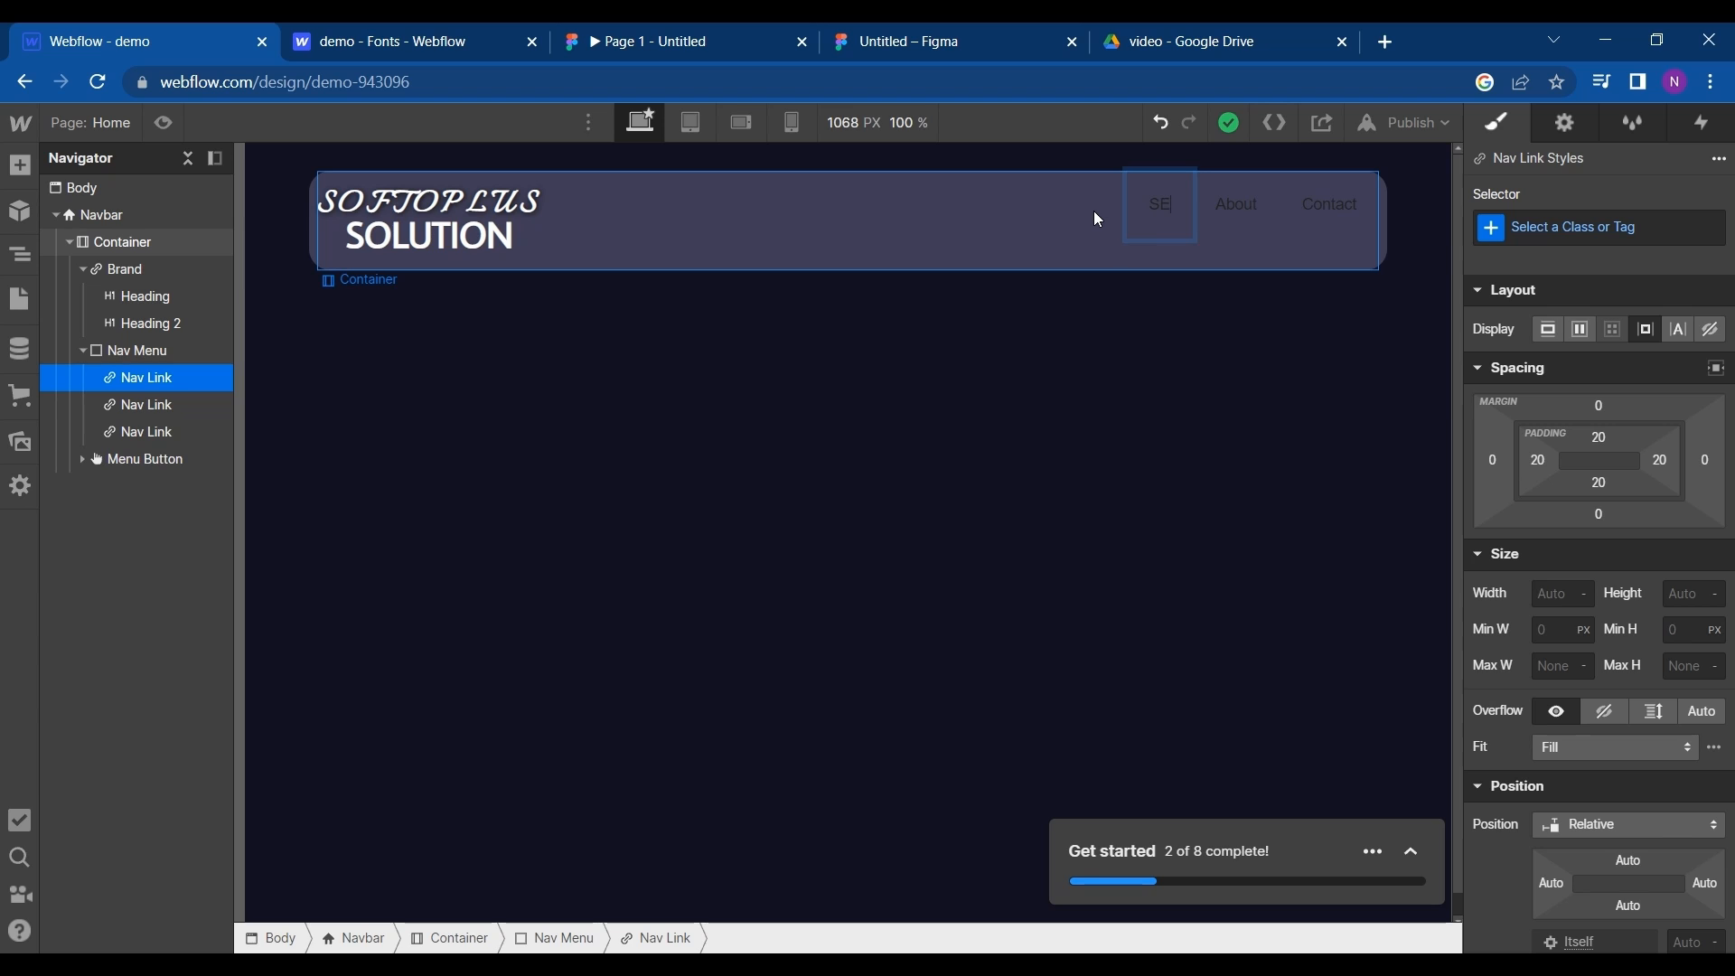
pyautogui.write('ervices')
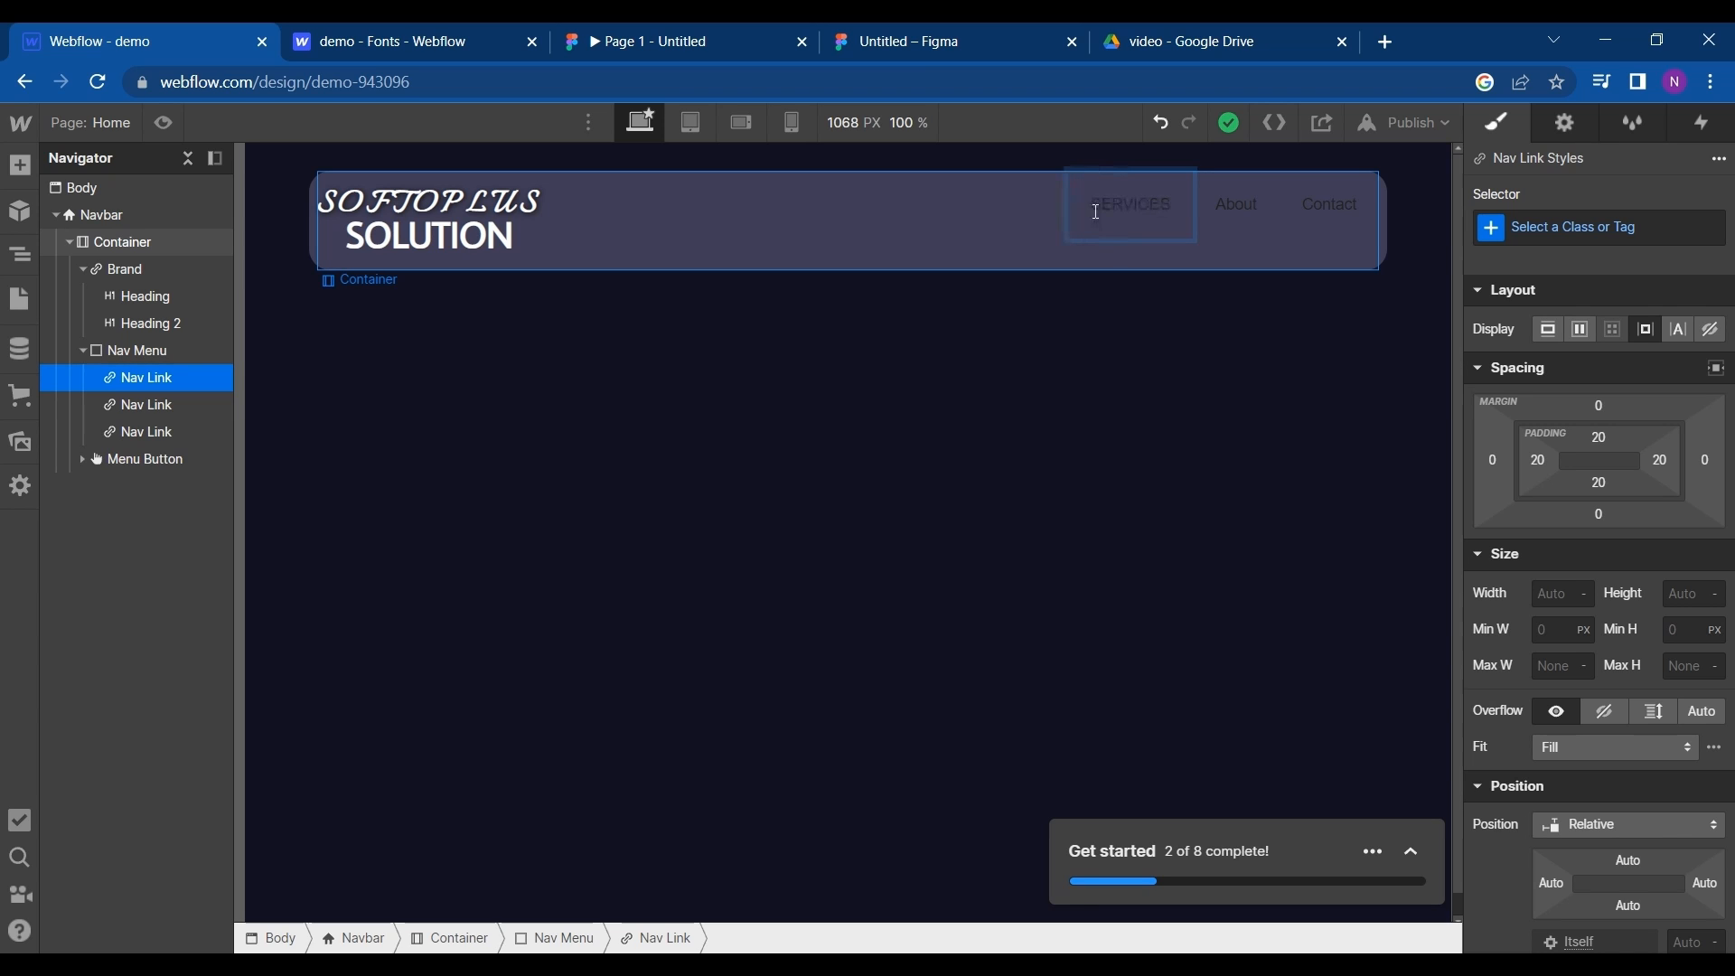
pyautogui.press('Escape')
# - Set the font of the SERVICES nav link to Average Sans
pyautogui.scroll(-5, 1653, 709)
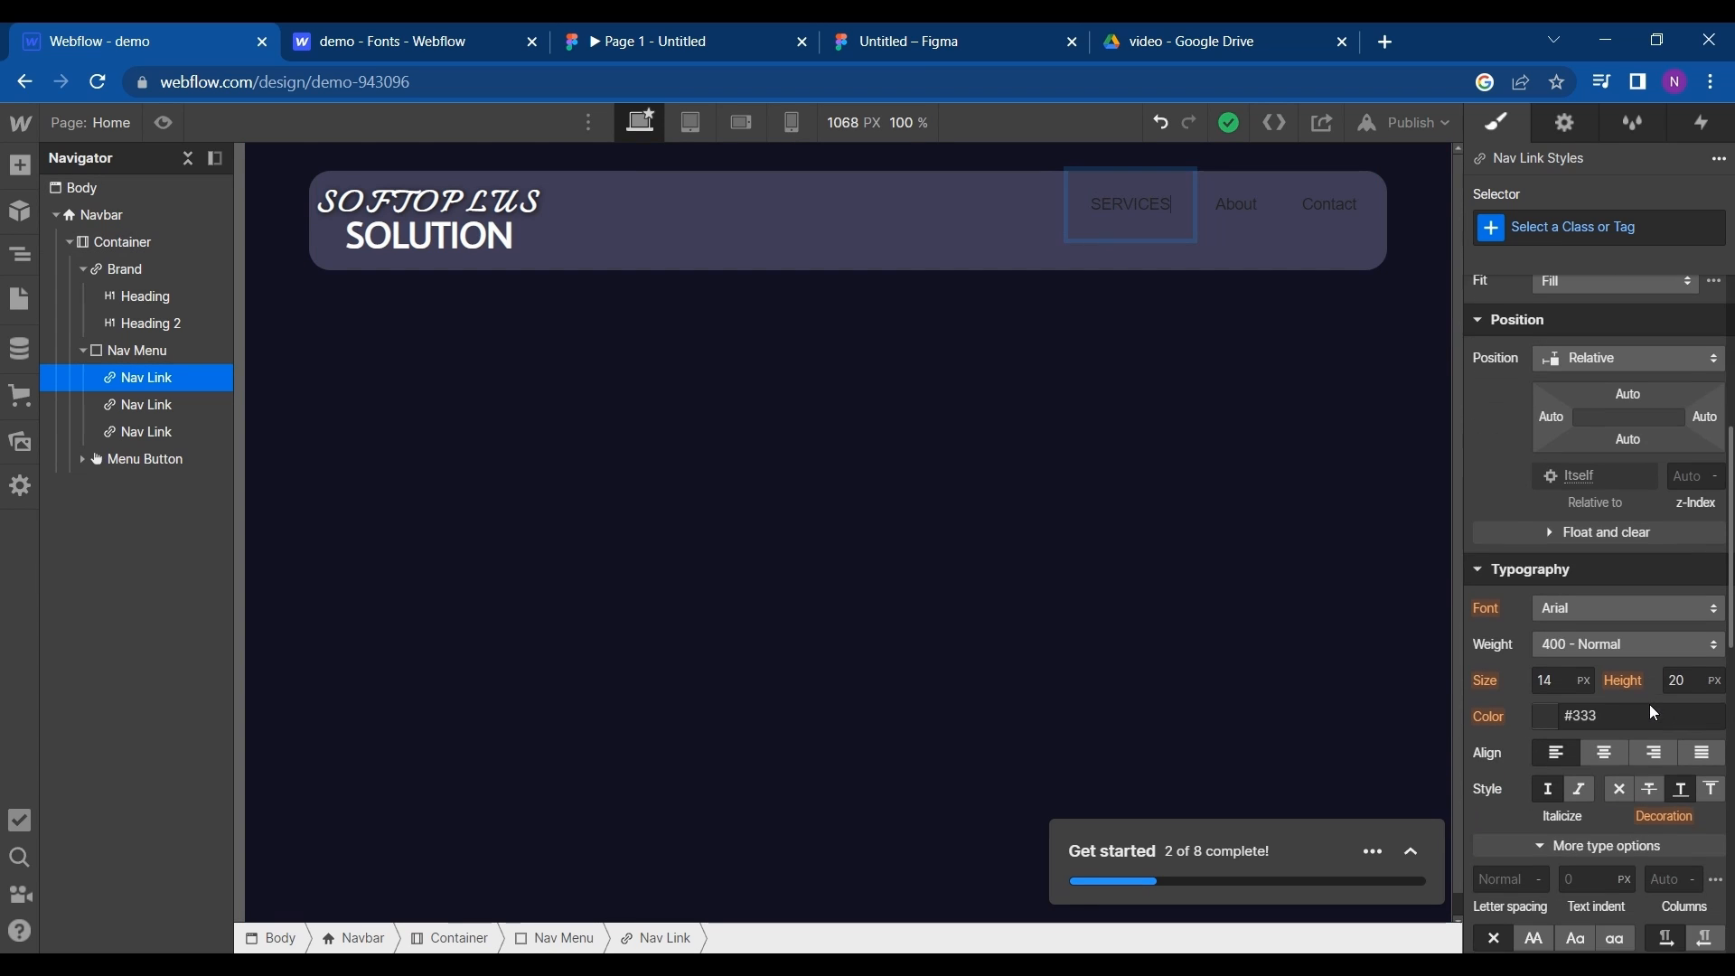
pyautogui.click(1596, 607)
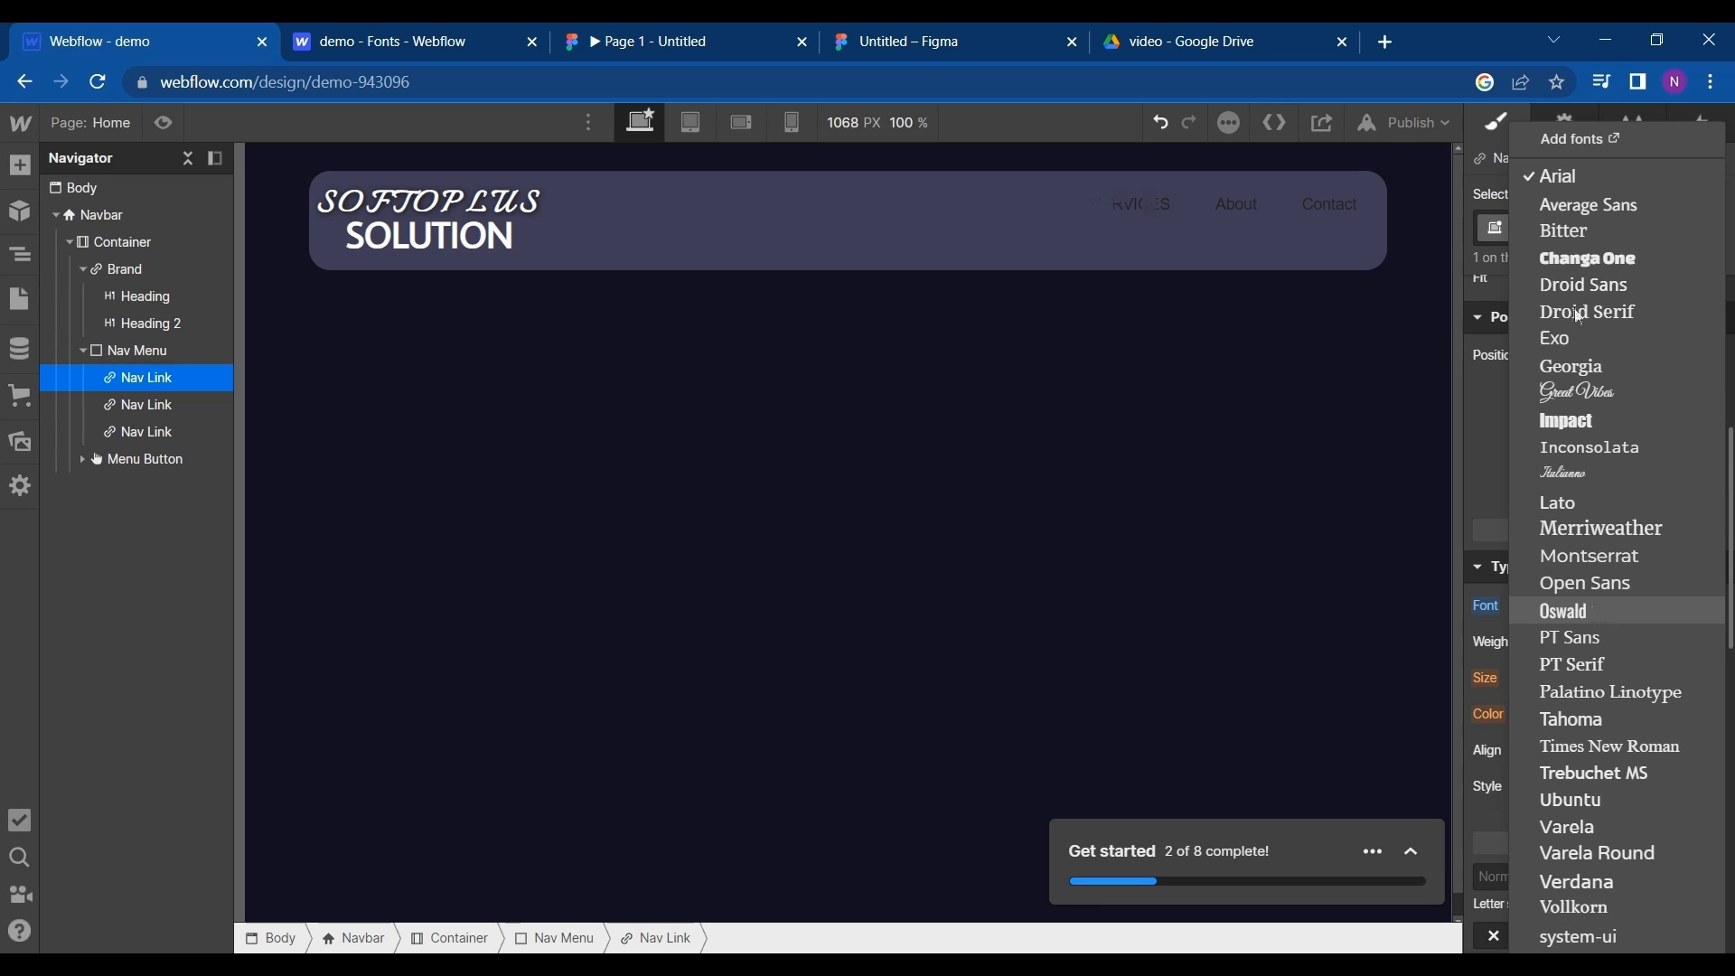
pyautogui.click(1588, 205)
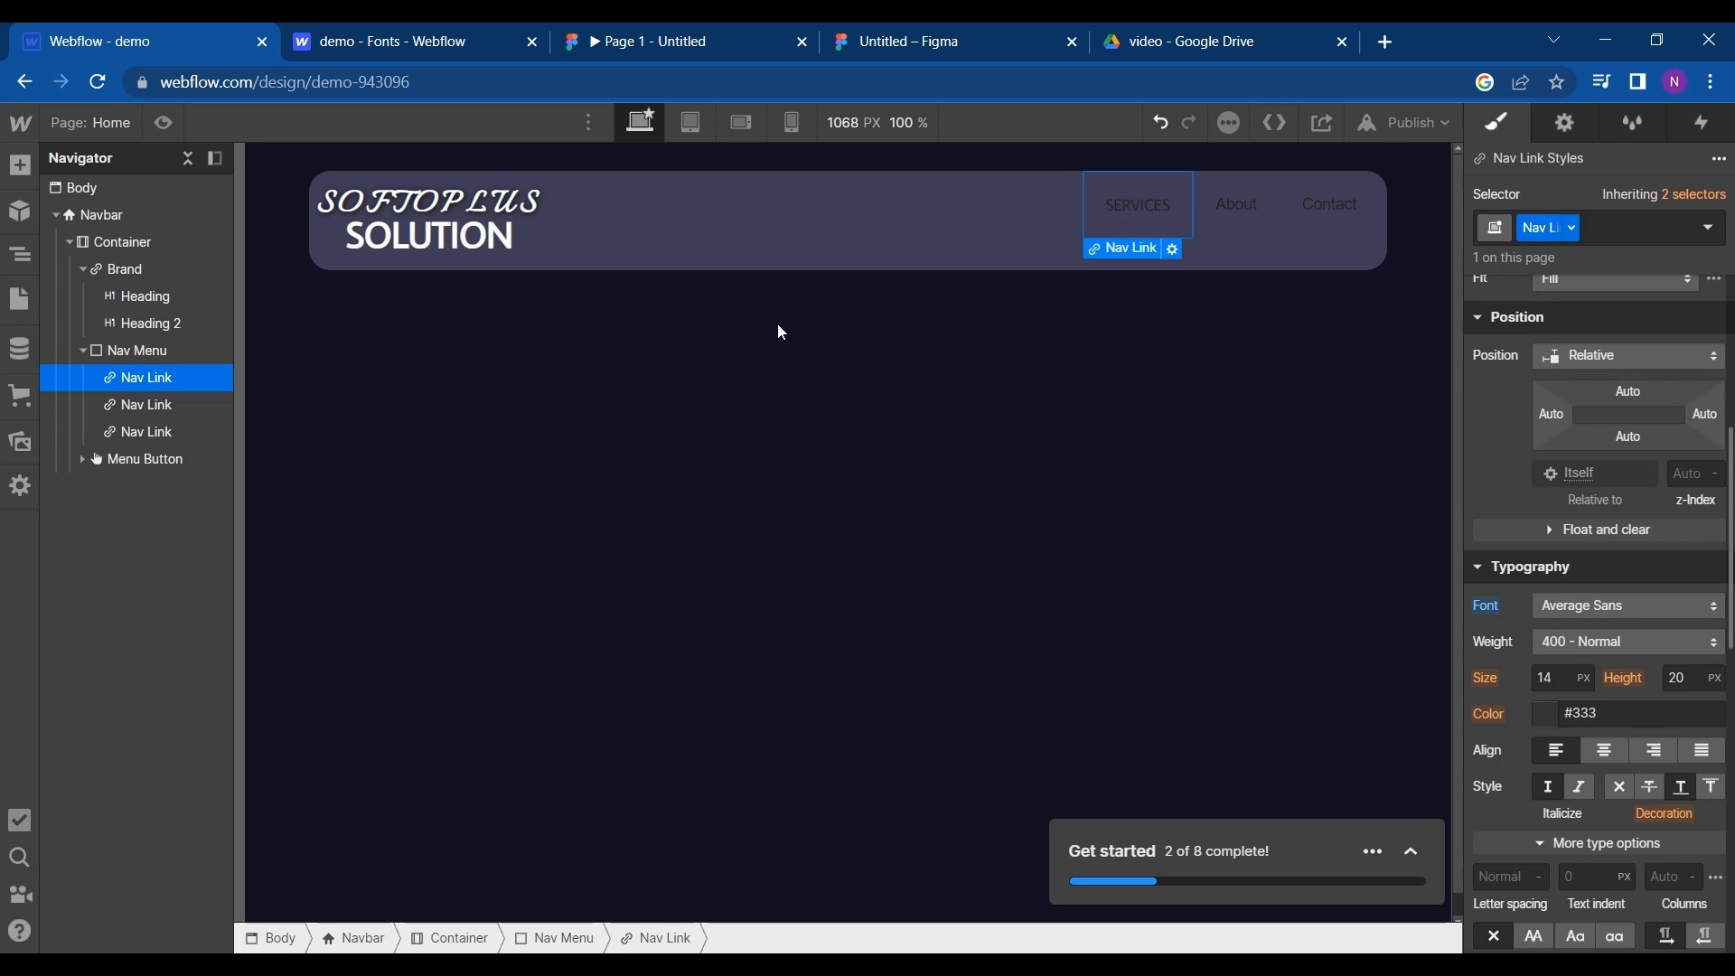
# - Inspect the text properties of the navbar's SERVICES label in the Figma file, placing its browser tab beside the Webflow designer
pyautogui.click(649, 36)
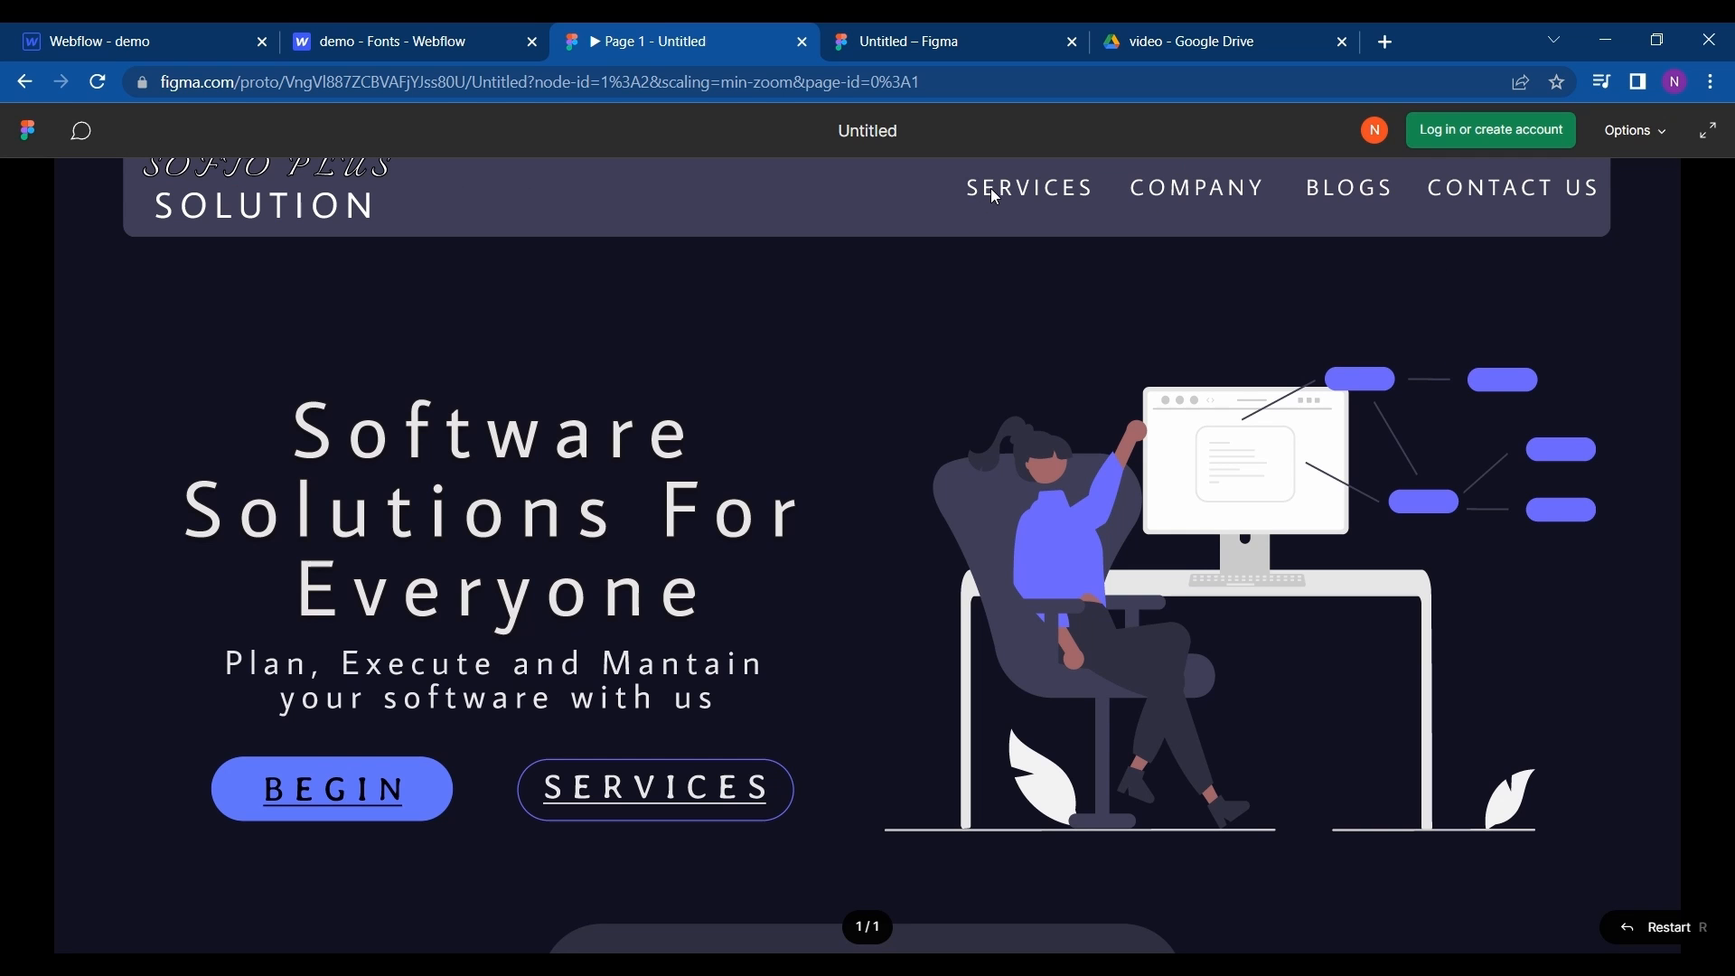
pyautogui.click(940, 41)
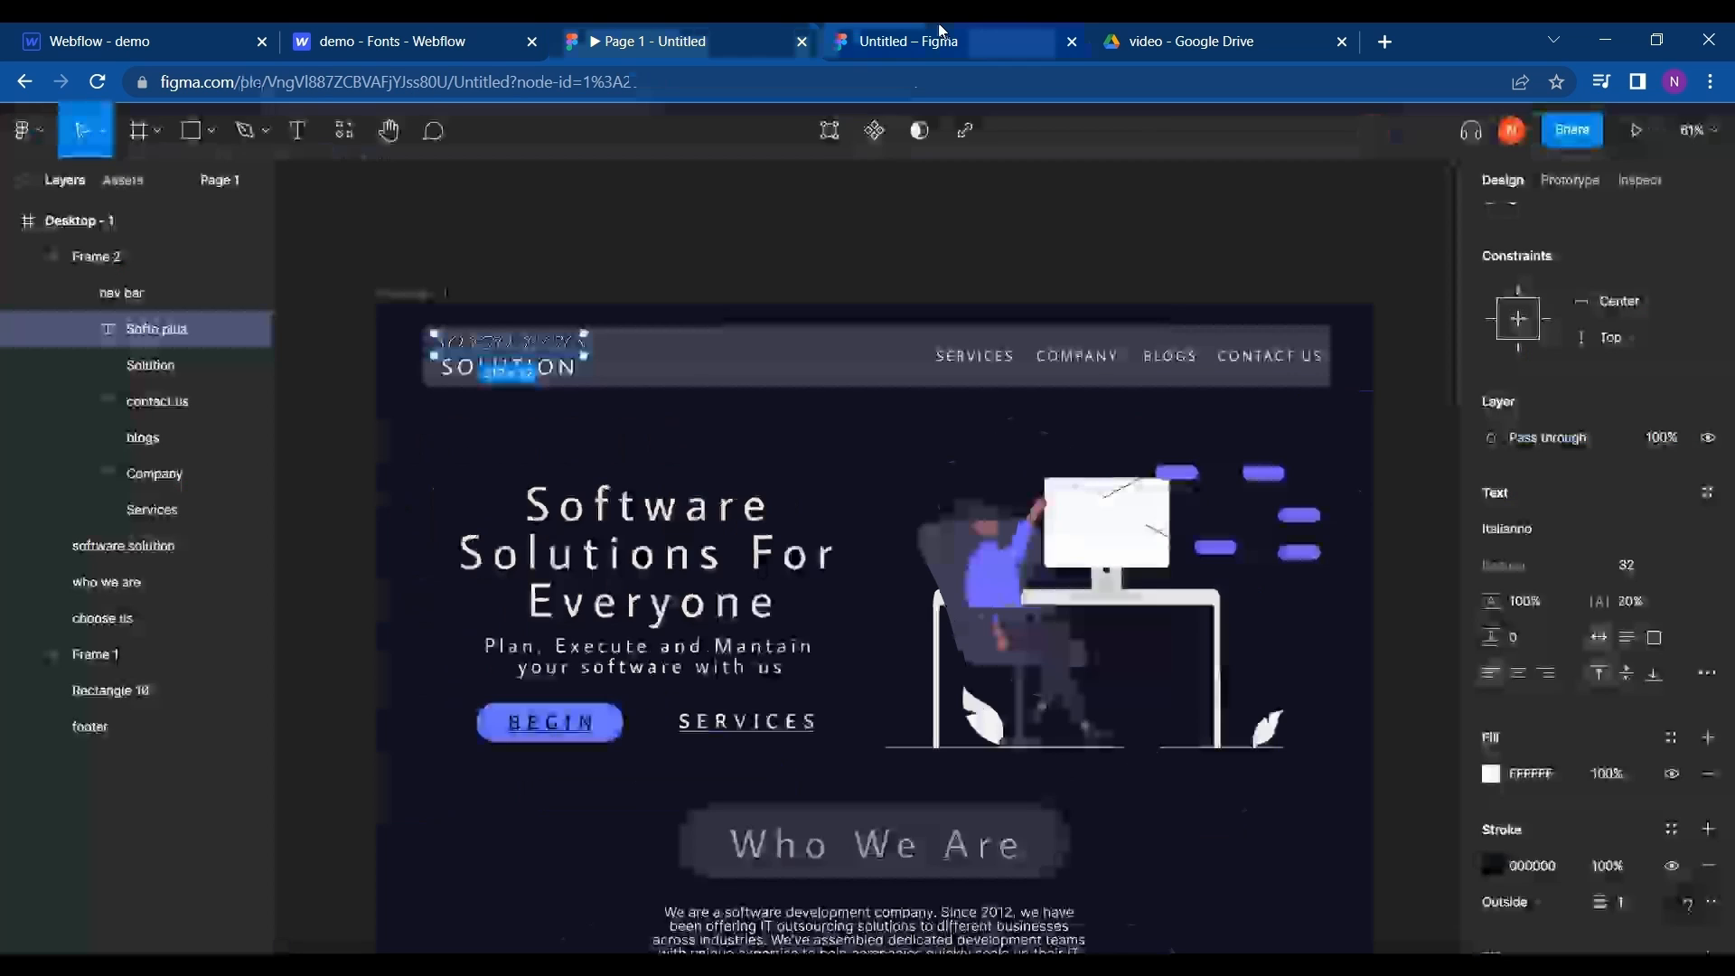
pyautogui.click(981, 360)
pyautogui.doubleClick(981, 363)
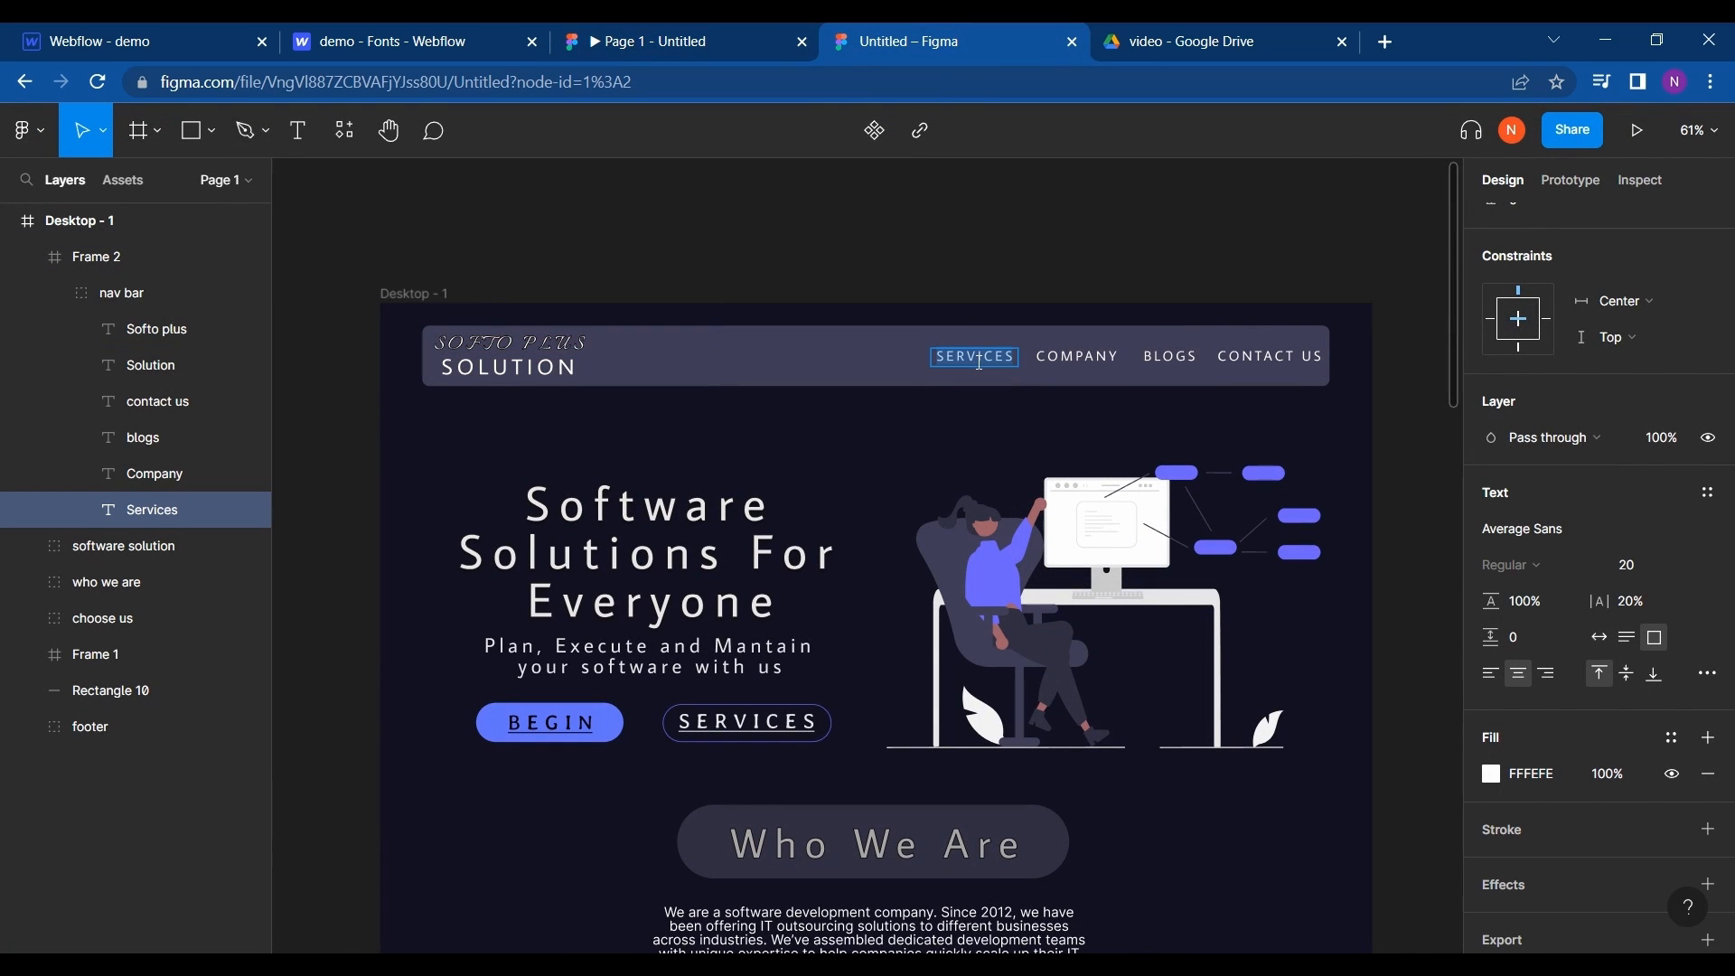
pyautogui.moveTo(952, 31); pyautogui.dragTo(274, 32)
pyautogui.click(182, 35)
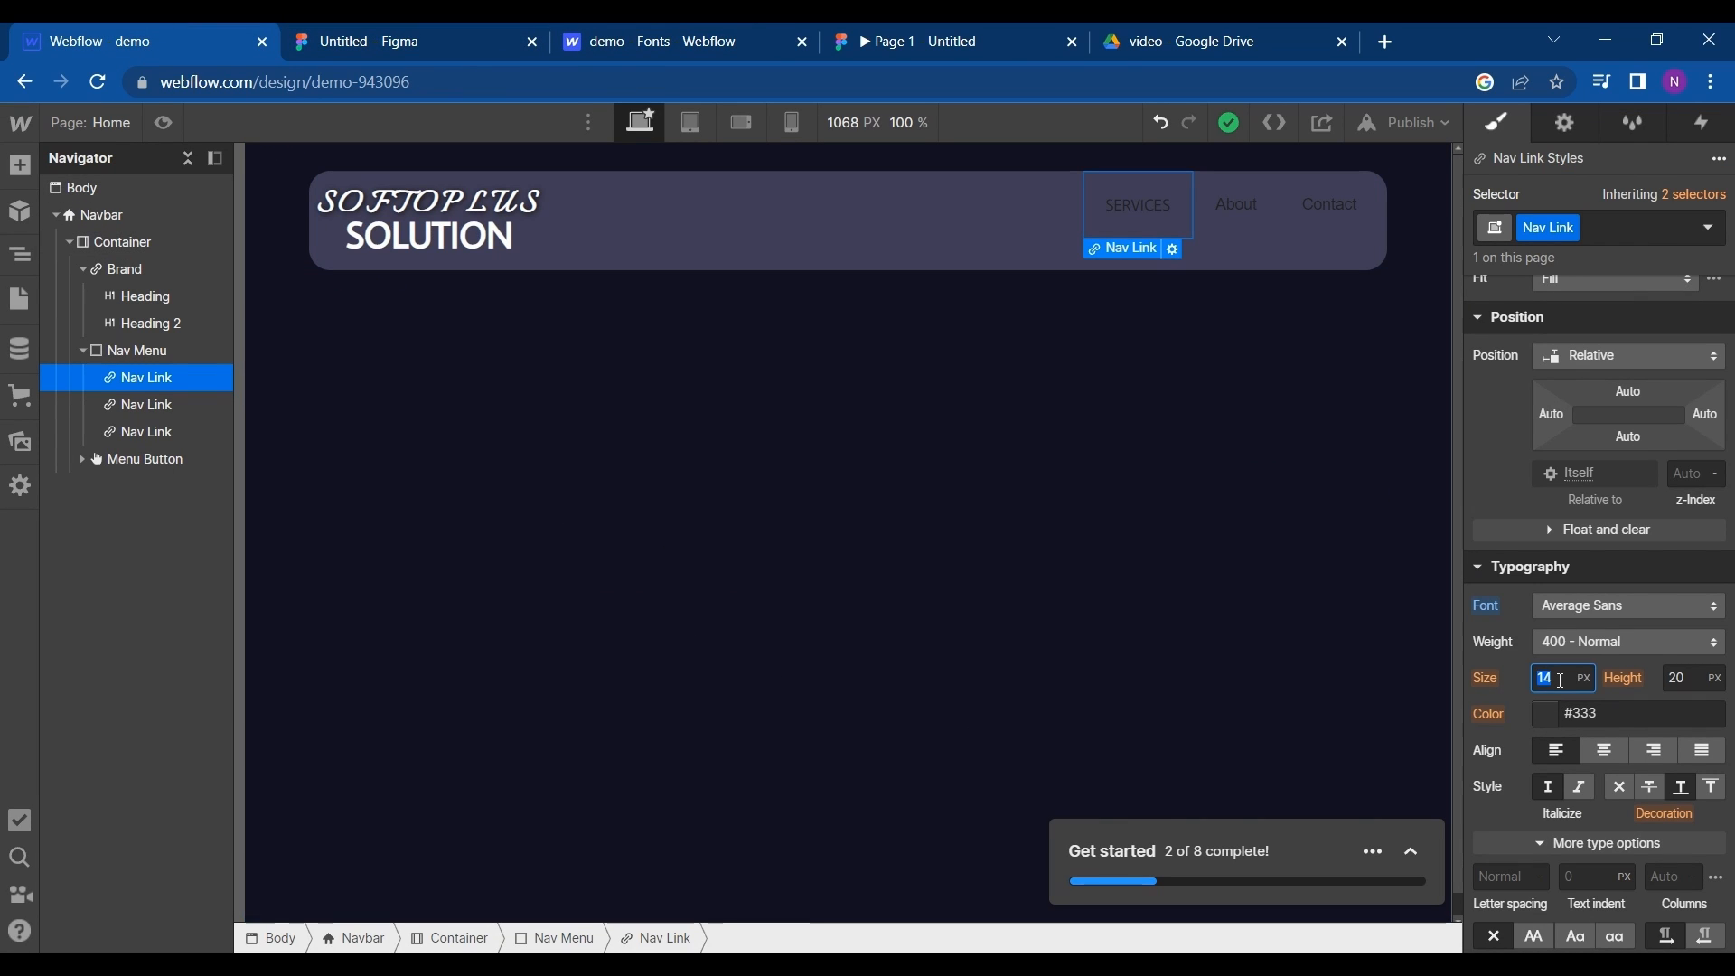
# - Set the SERVICES nav link's font size to 20 px and center-align its text
pyautogui.write('20')
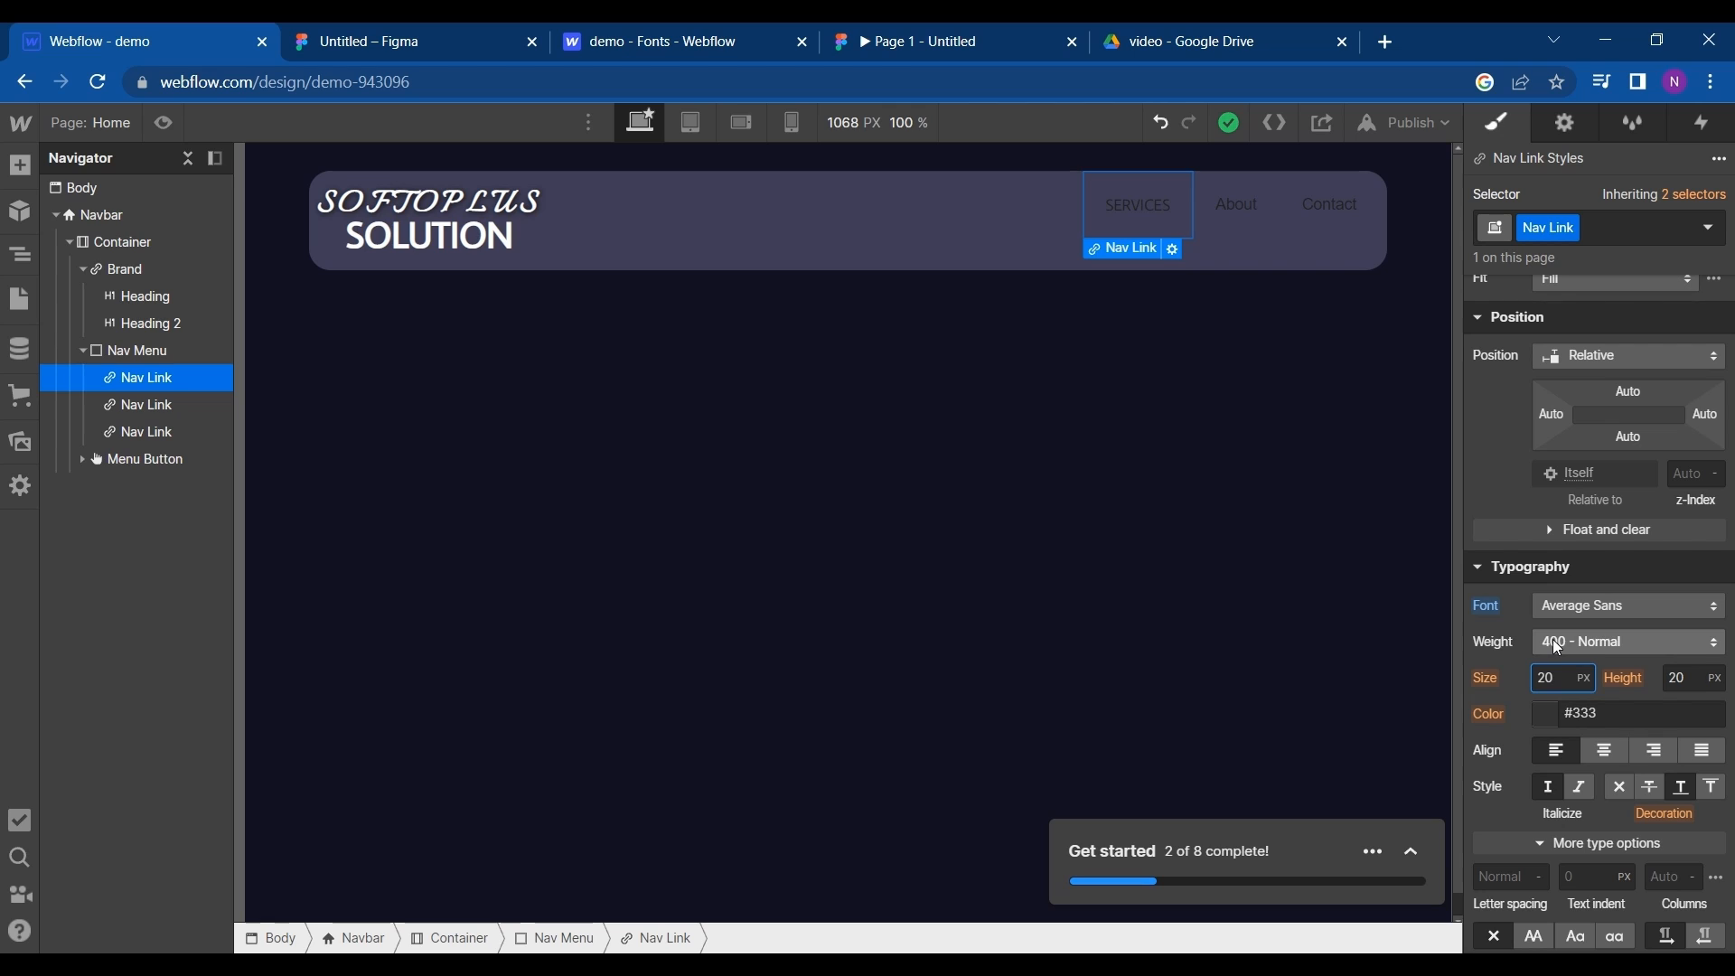
pyautogui.click(1558, 648)
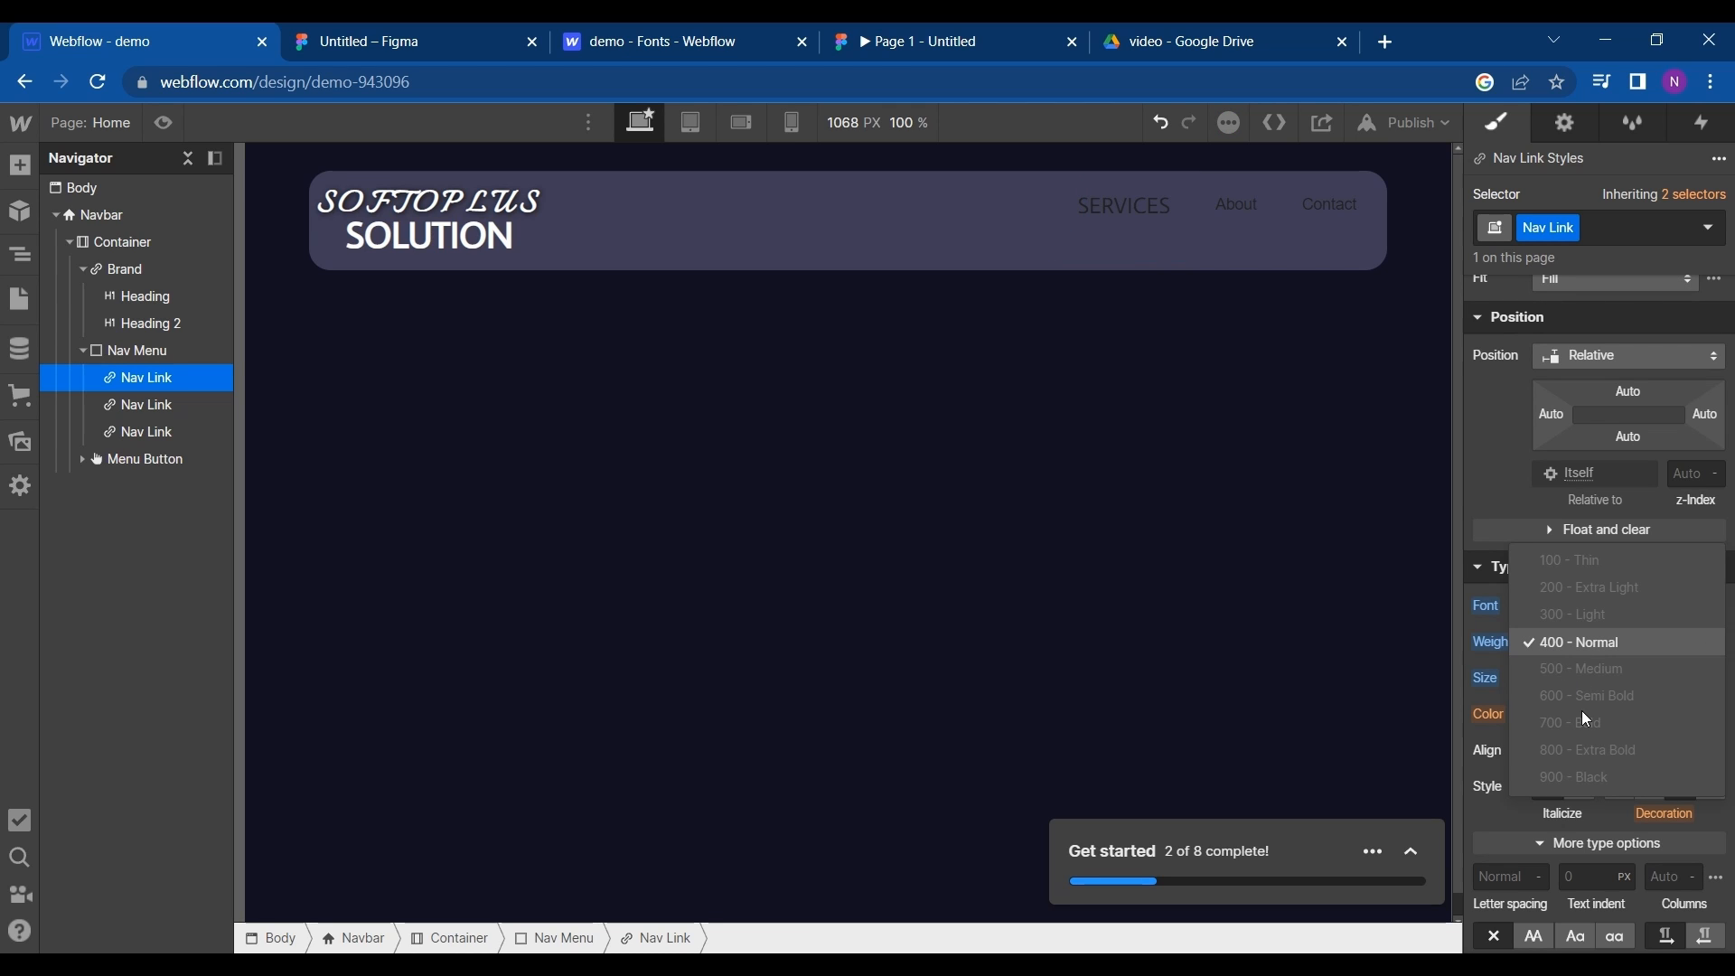
pyautogui.click(1585, 800)
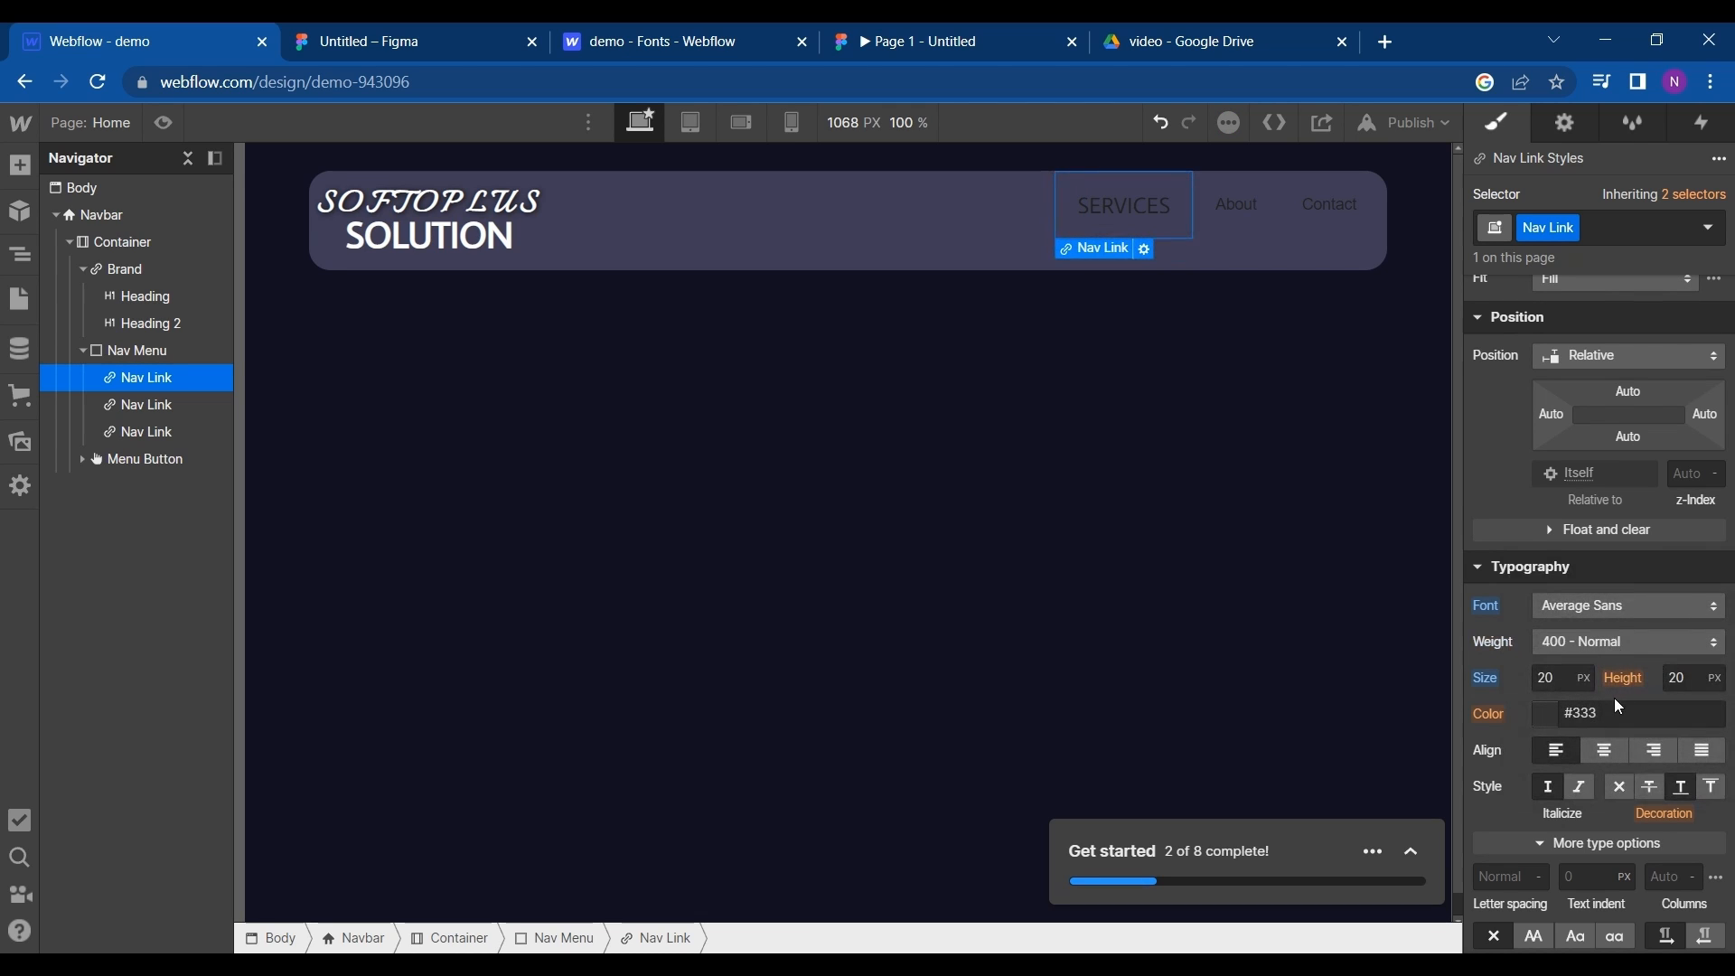
pyautogui.scroll(-1, 1618, 706)
pyautogui.scroll(-1, 1618, 707)
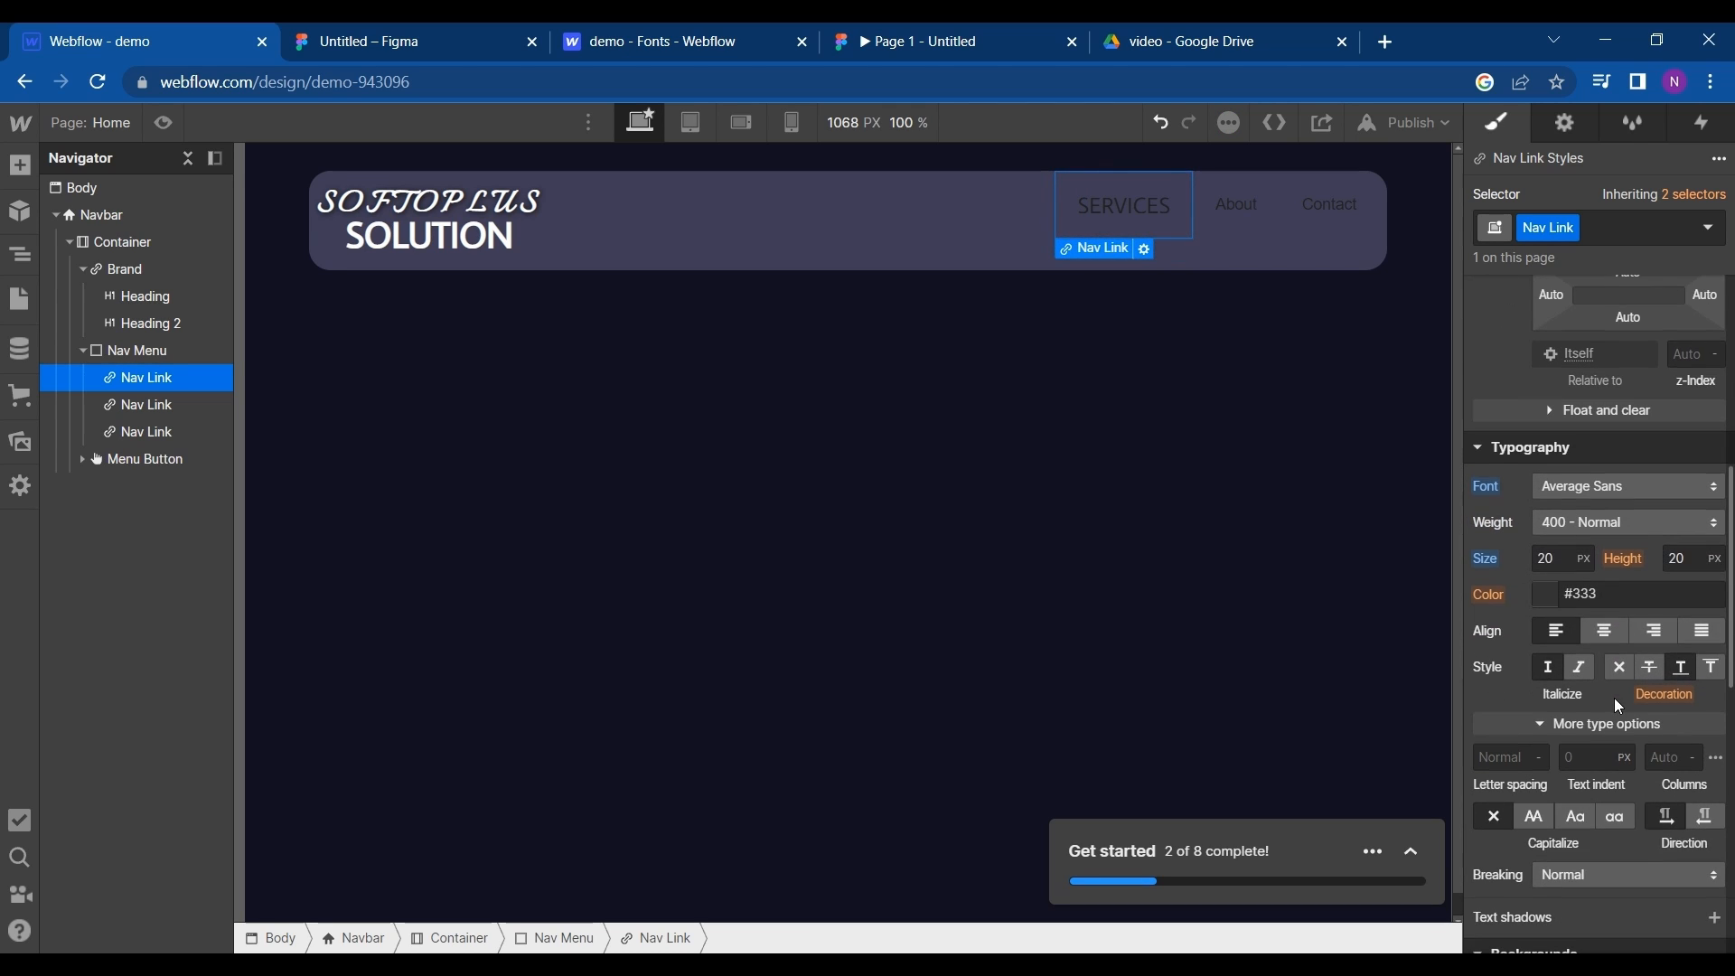
pyautogui.click(1605, 632)
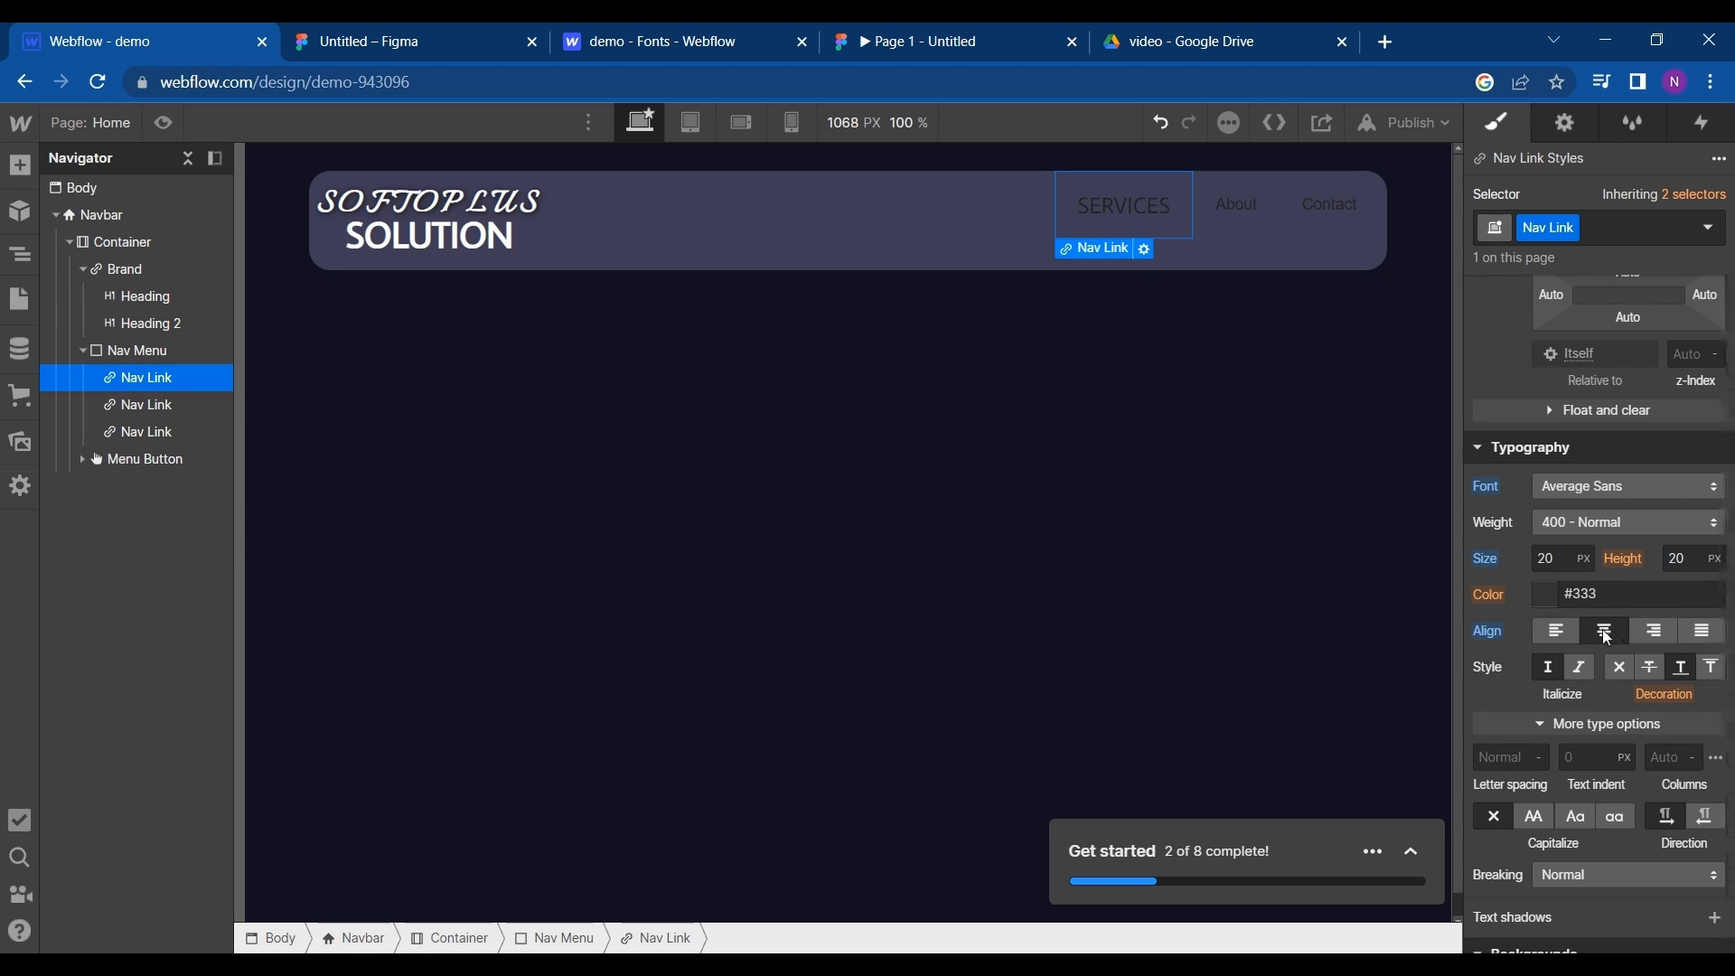
# - Set the letter spacing of the SERVICES nav link to 2 px
pyautogui.scroll(-1, 1559, 687)
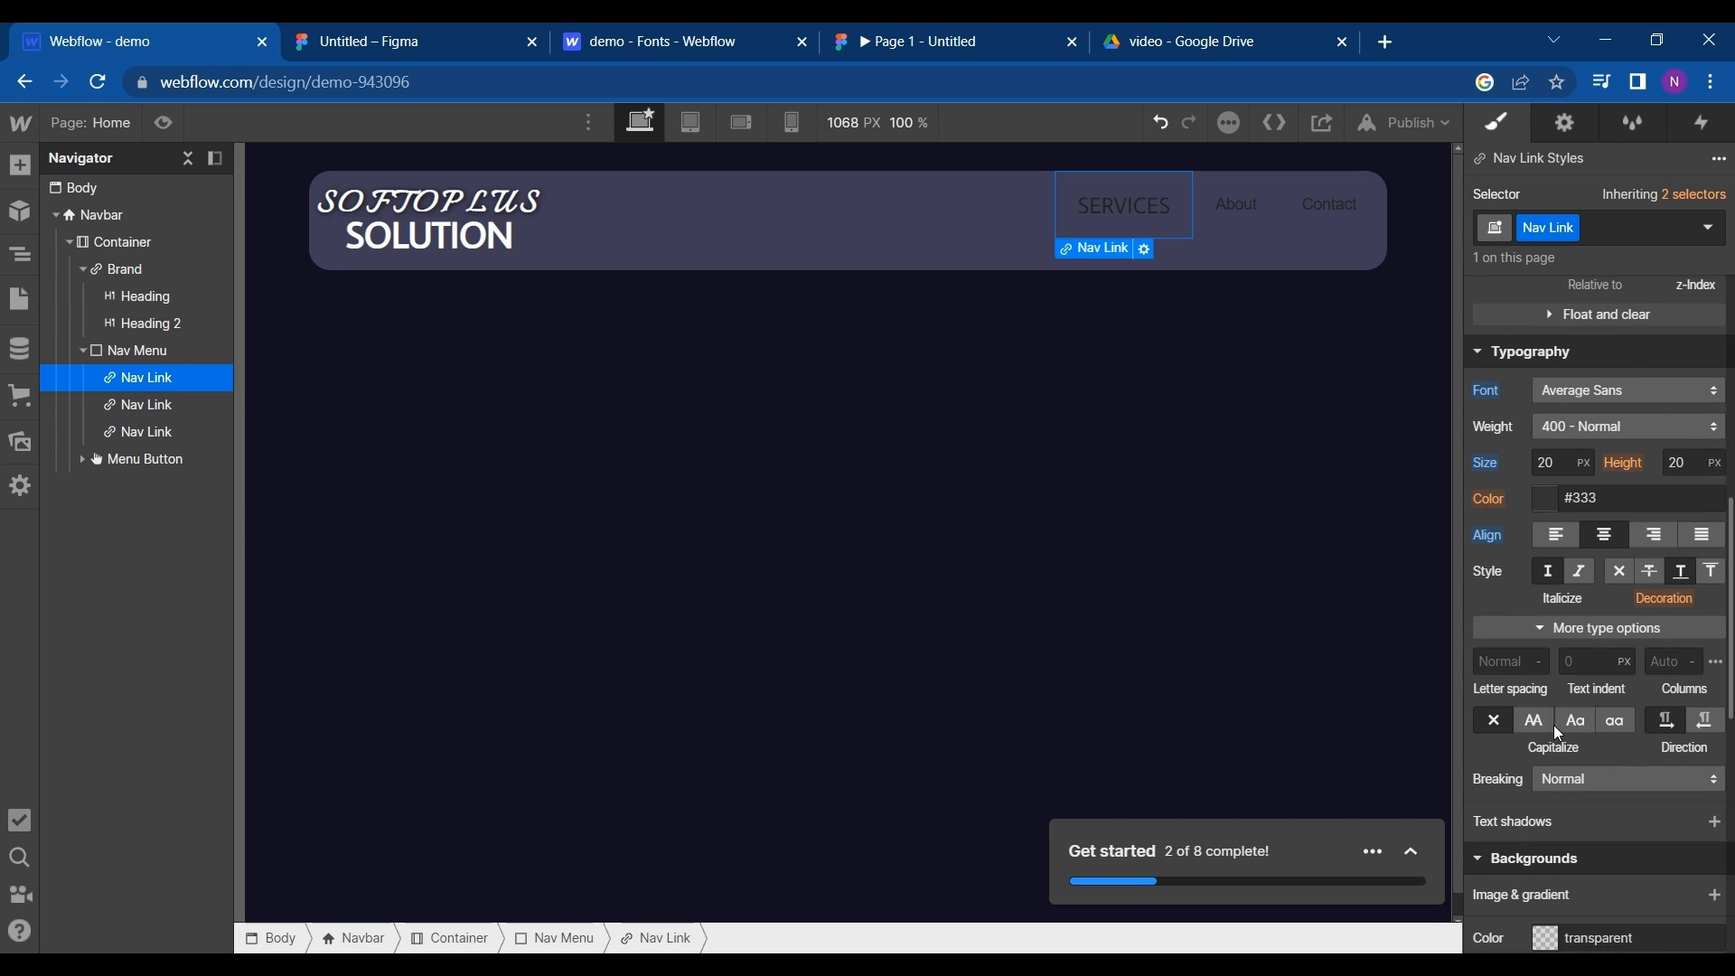
pyautogui.click(1512, 665)
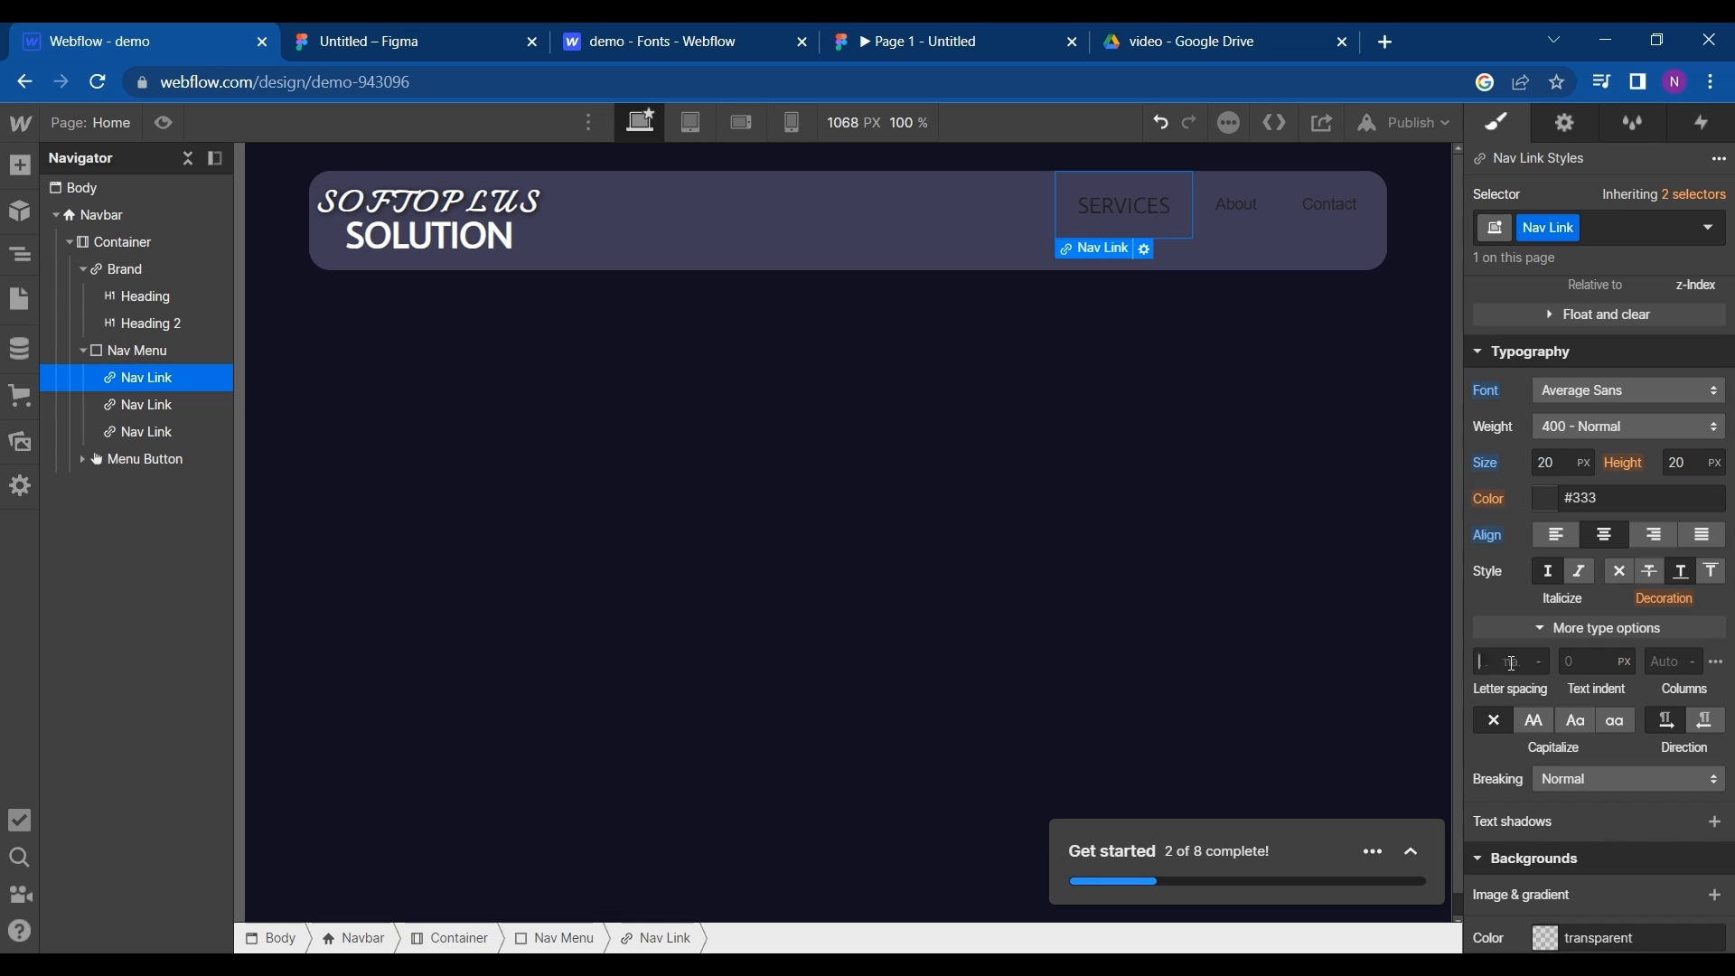
pyautogui.write('2')
pyautogui.press('Return')
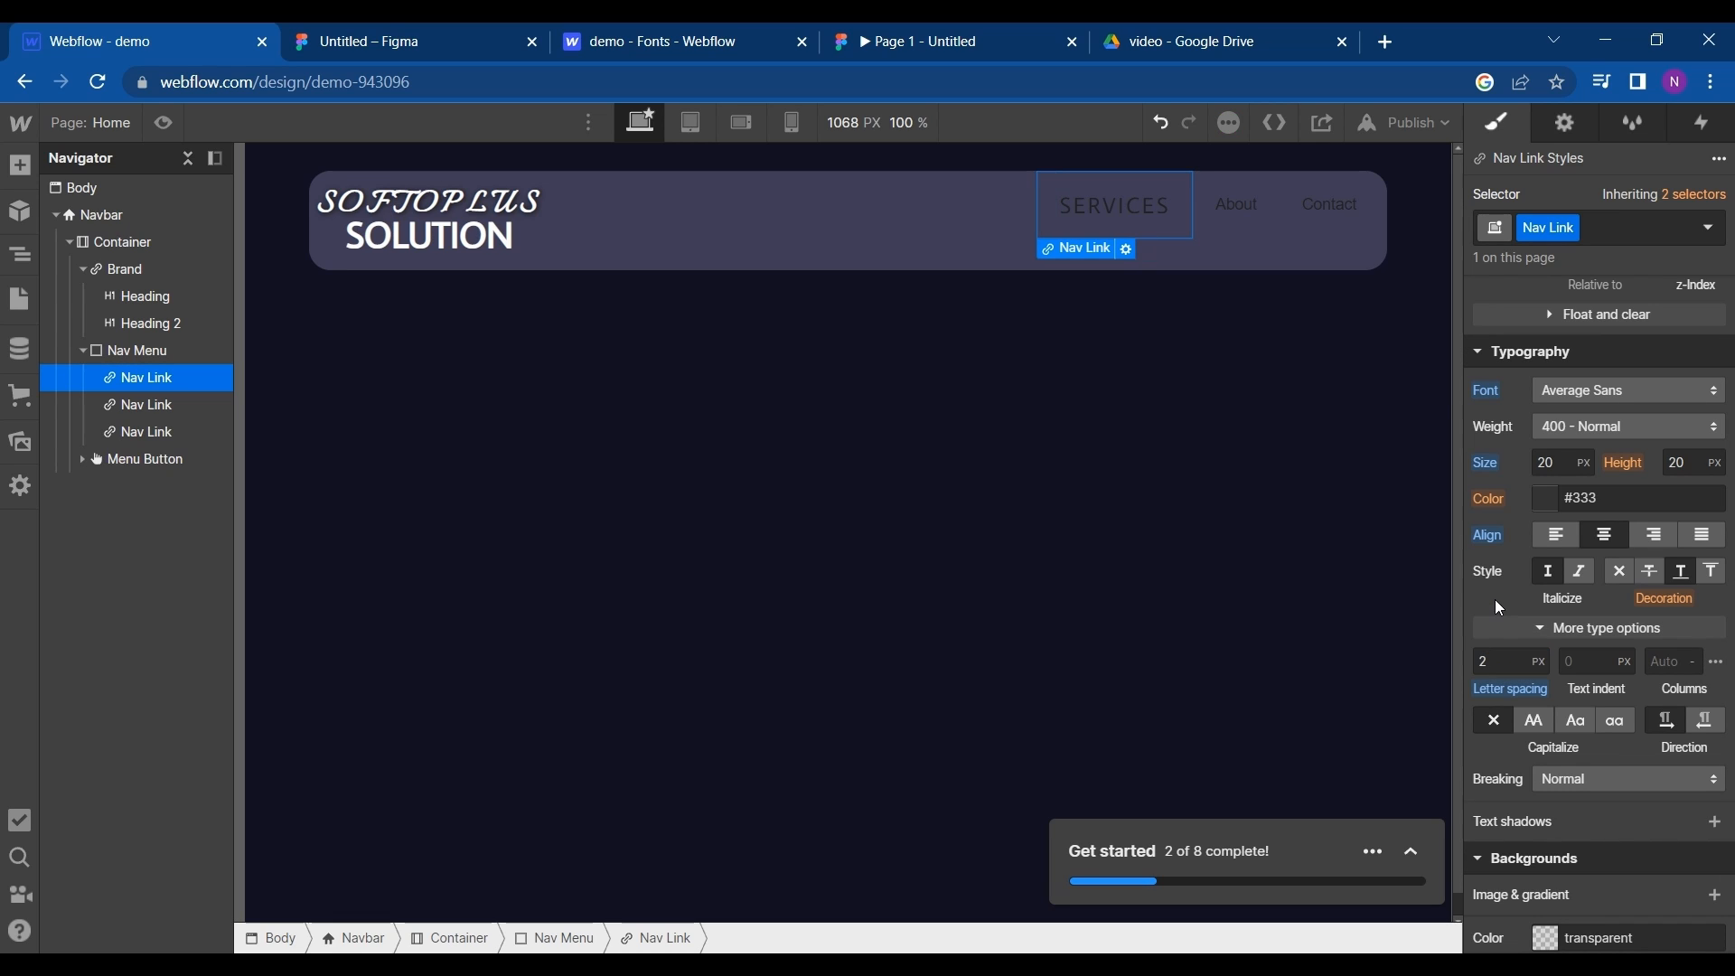
# - Change the text color of the SERVICES nav link to white (#ffffff)
pyautogui.scroll(-3, 1509, 664)
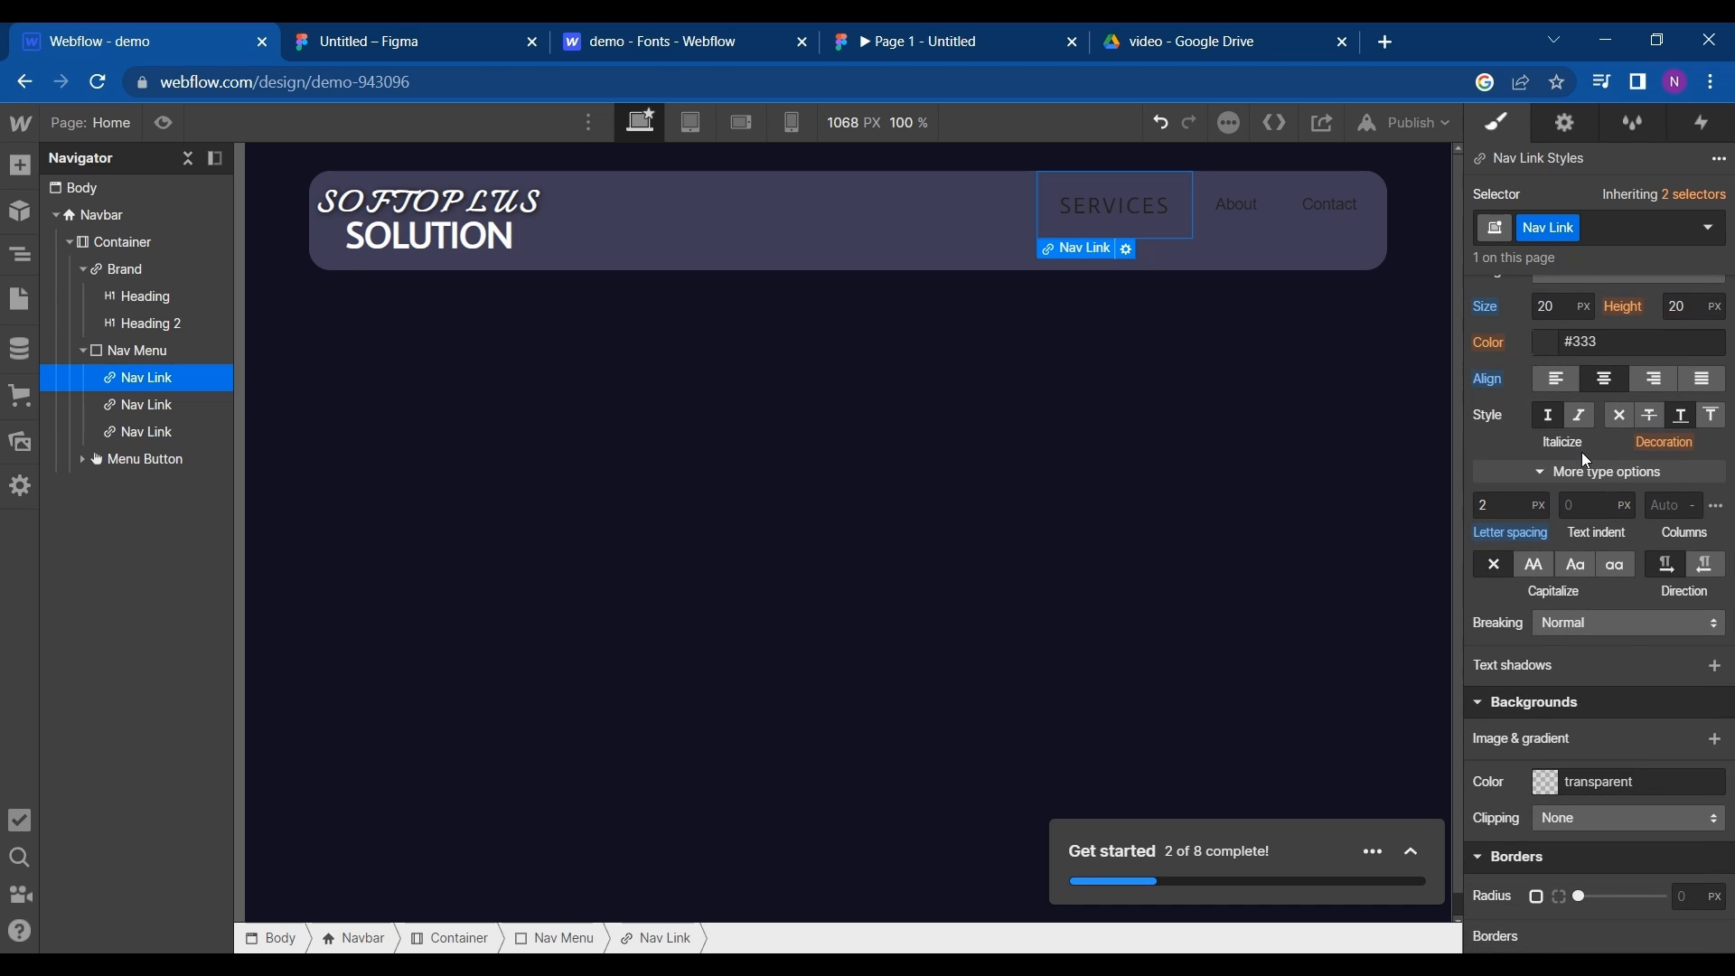
pyautogui.scroll(5, 1586, 460)
pyautogui.scroll(5, 1586, 461)
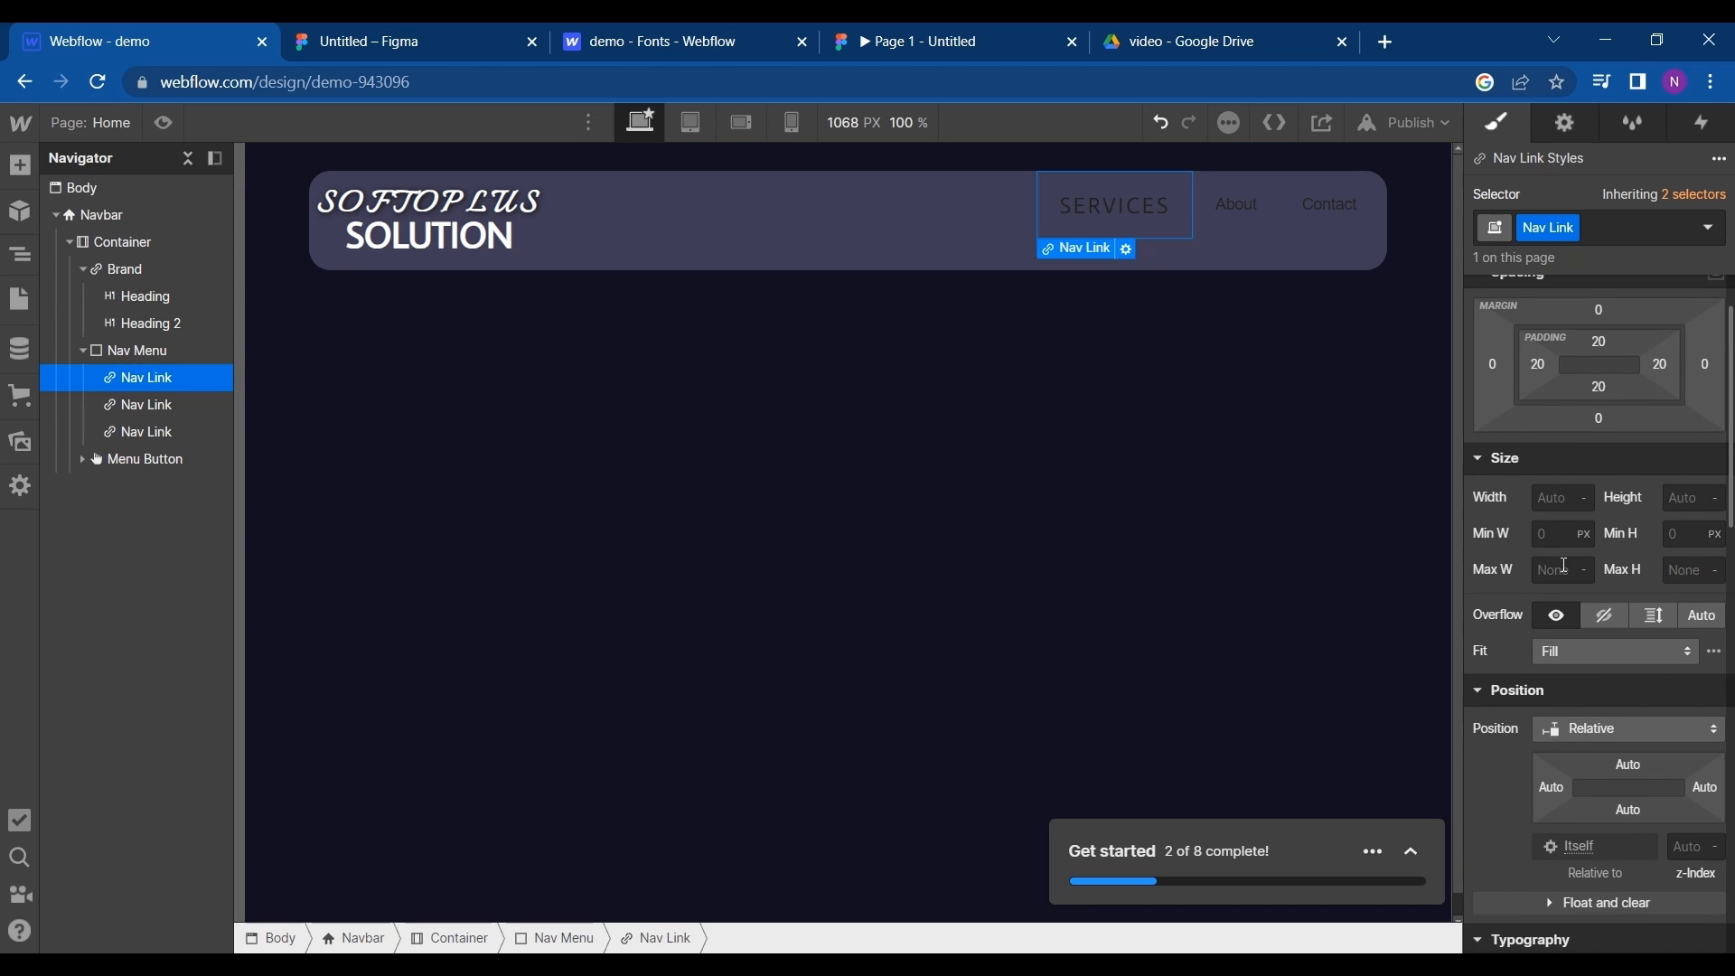
pyautogui.scroll(-5, 1546, 674)
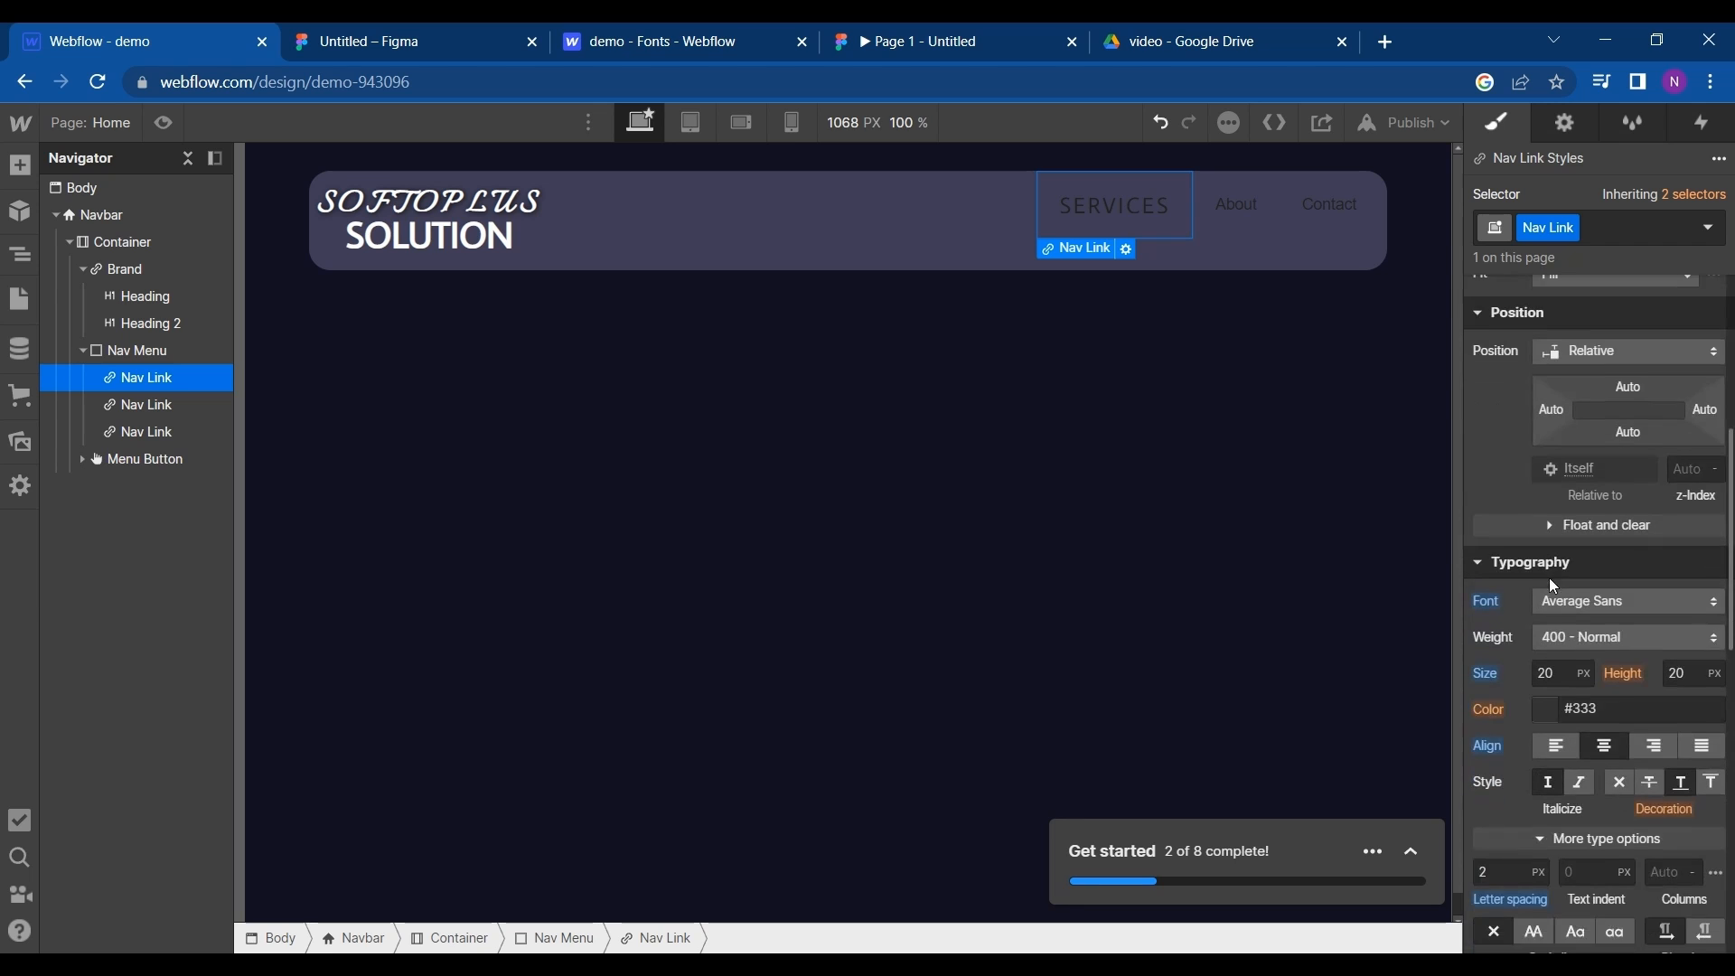
pyautogui.click(1546, 688)
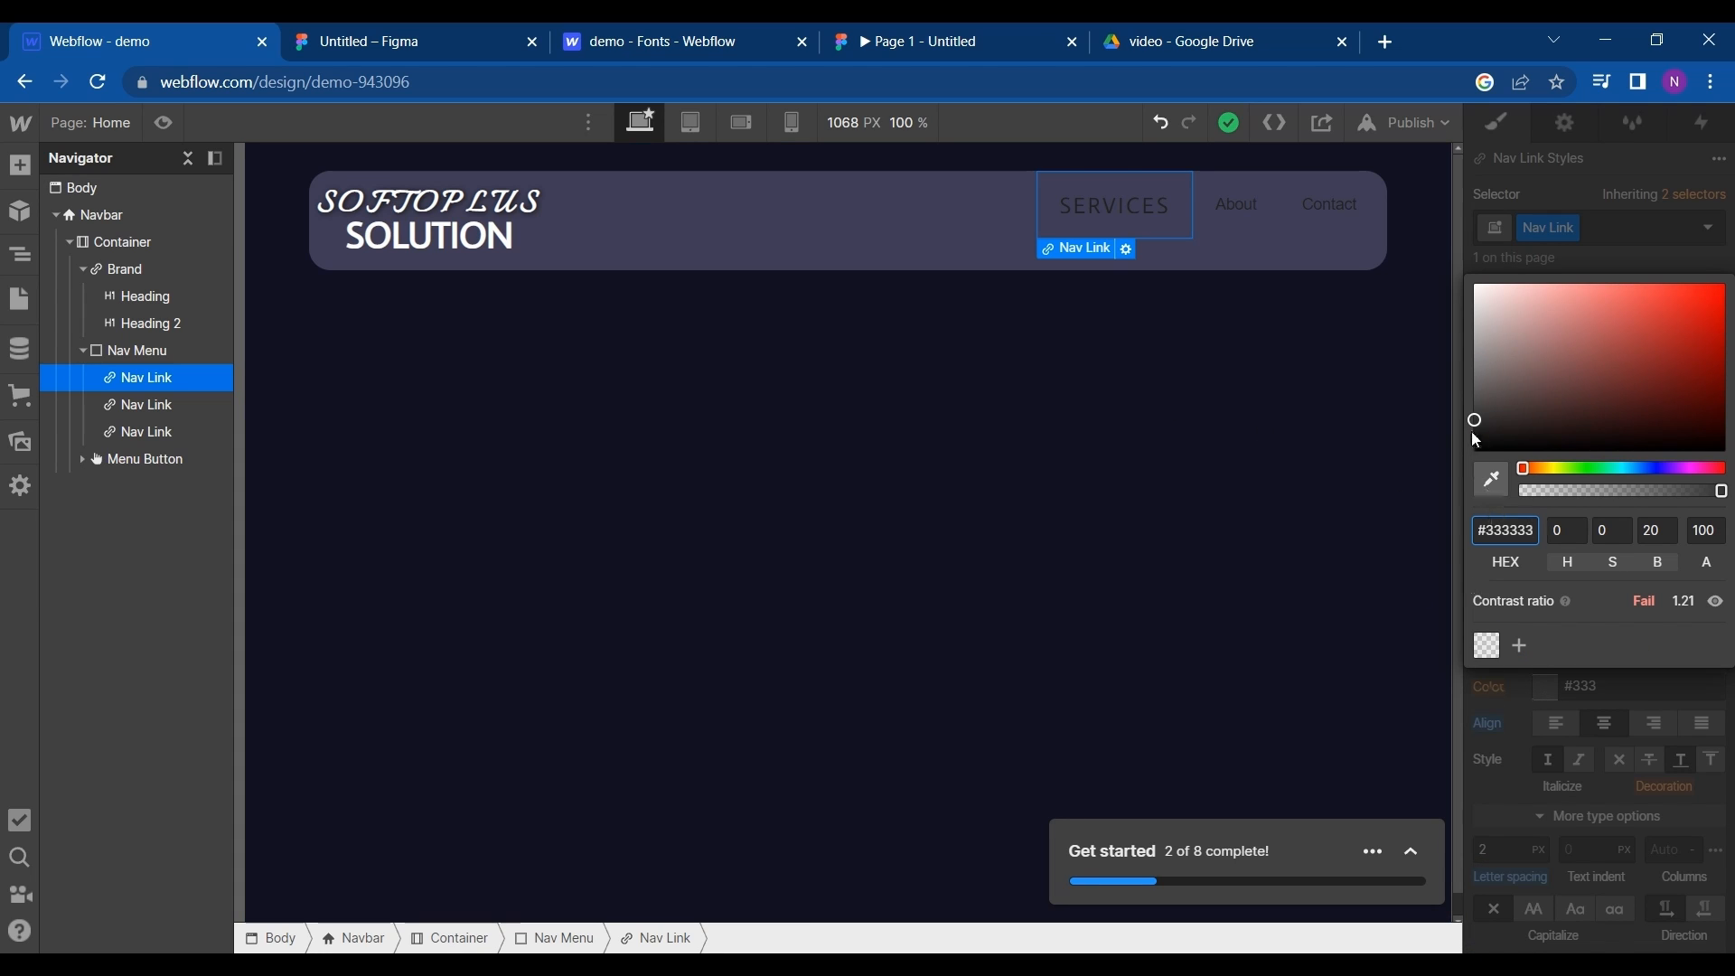
pyautogui.moveTo(1473, 418); pyautogui.dragTo(1475, 271)
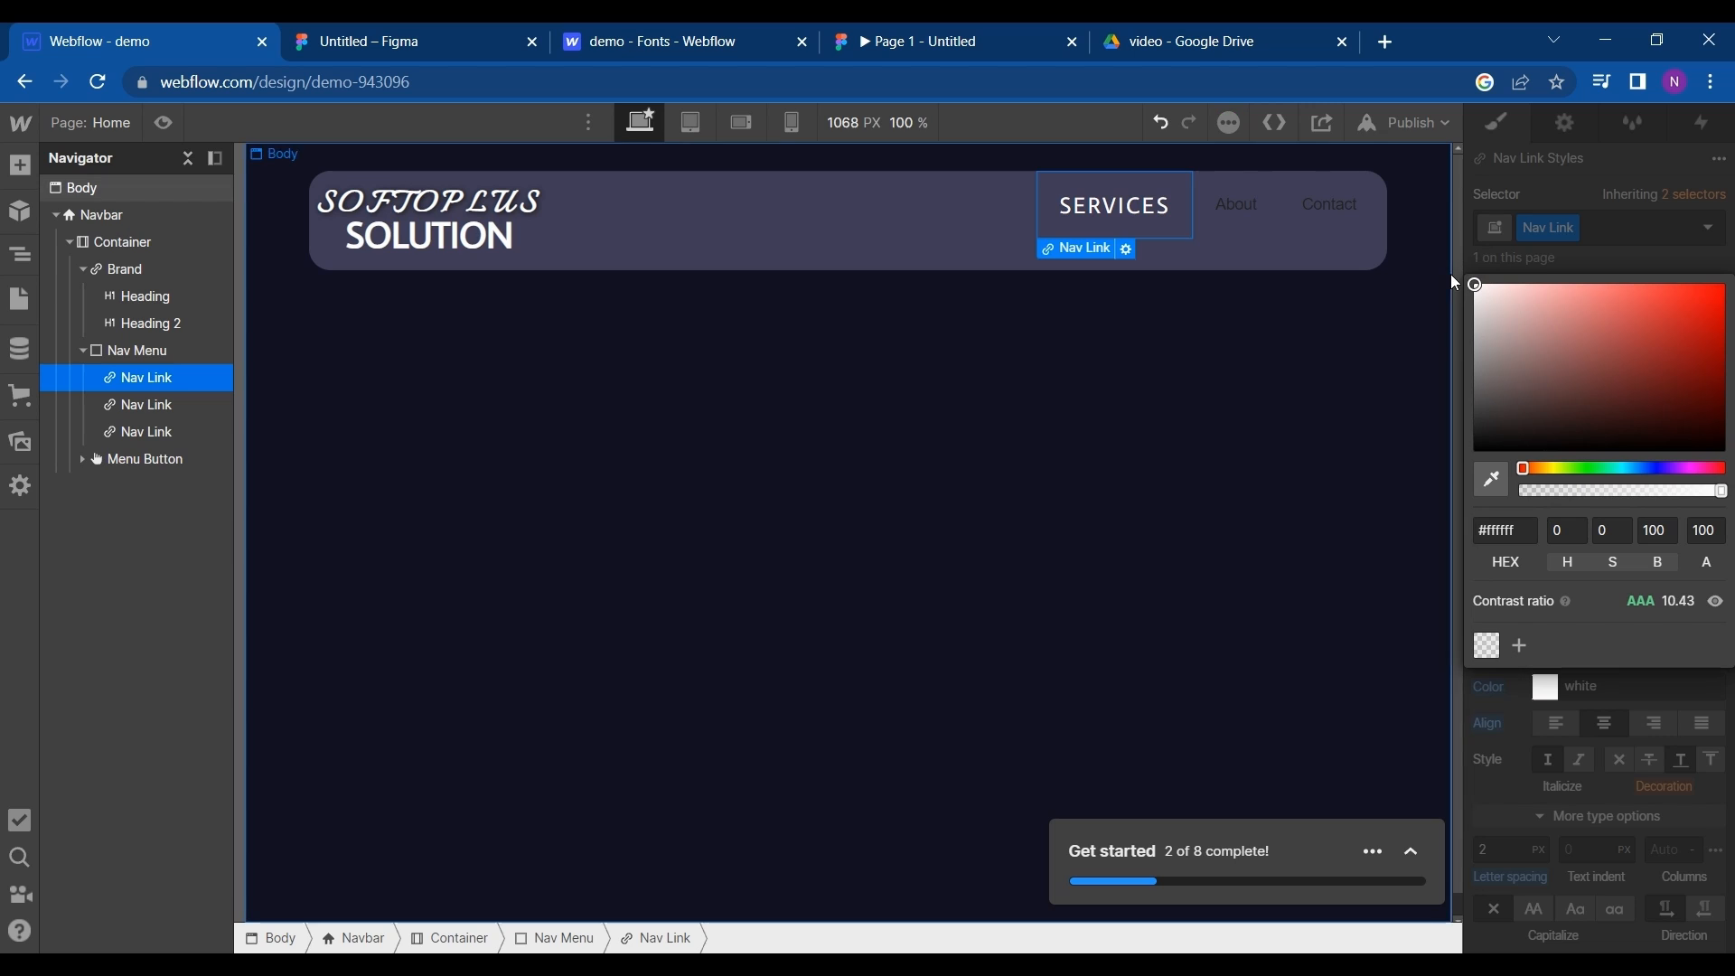
# - Save the SERVICES link's text color as a swatch named White, and set the link's top padding to 24 px
pyautogui.click(1521, 647)
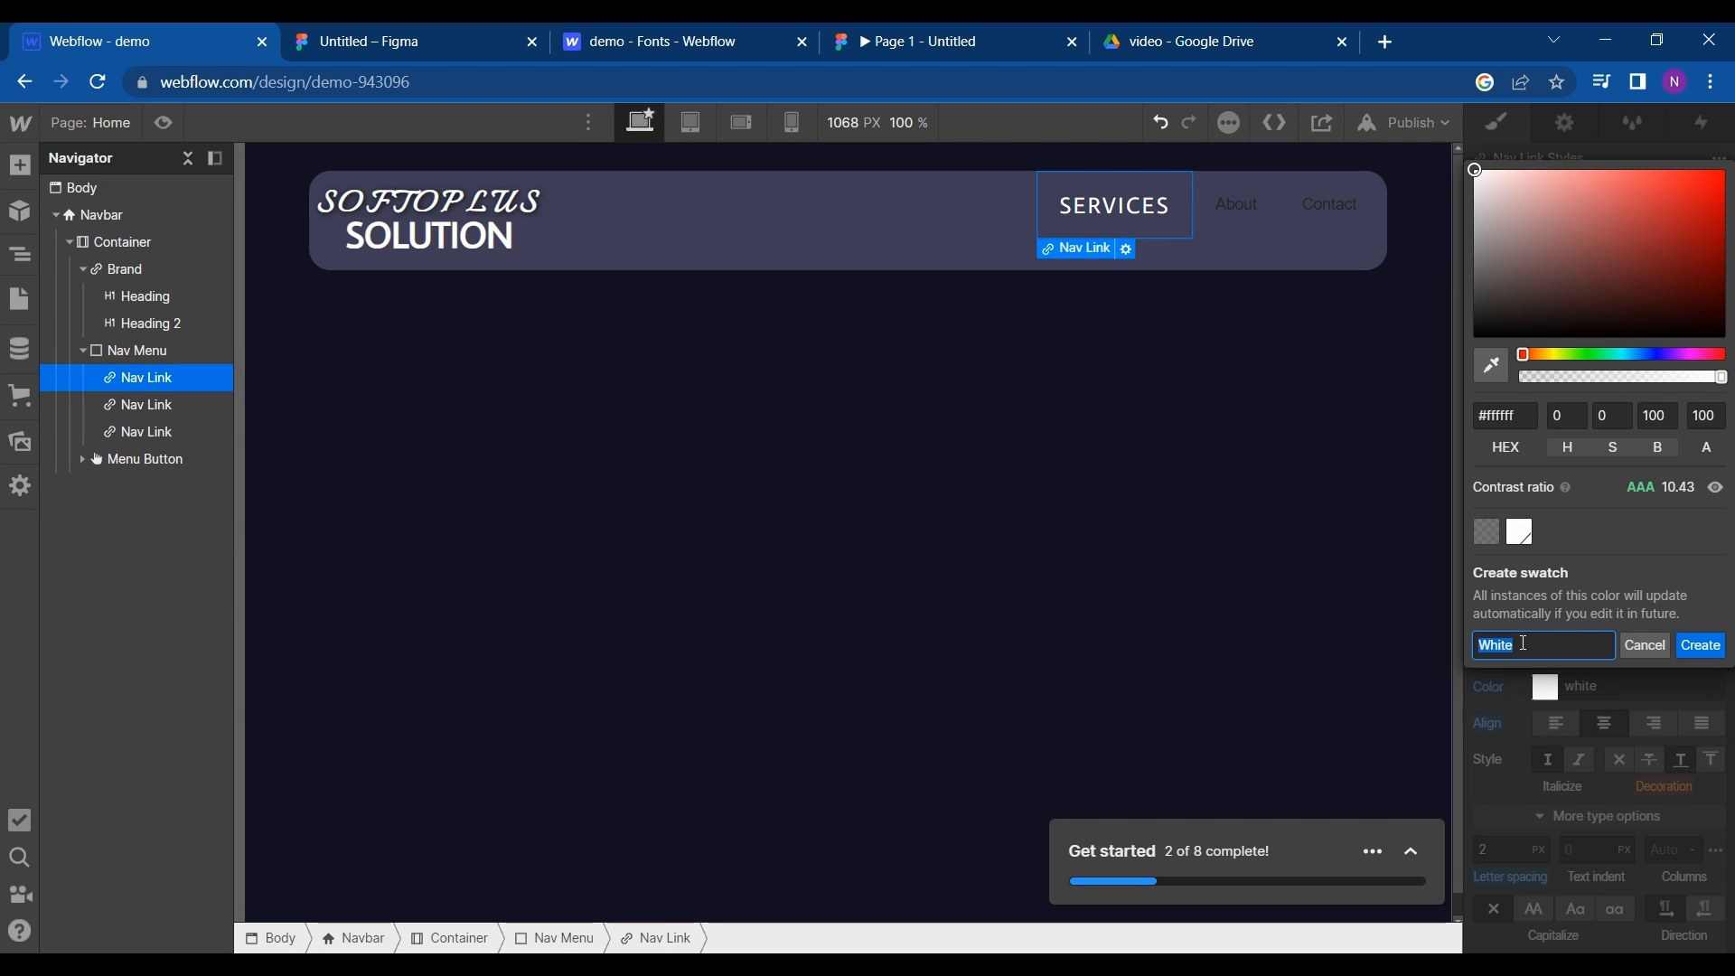
pyautogui.click(1709, 657)
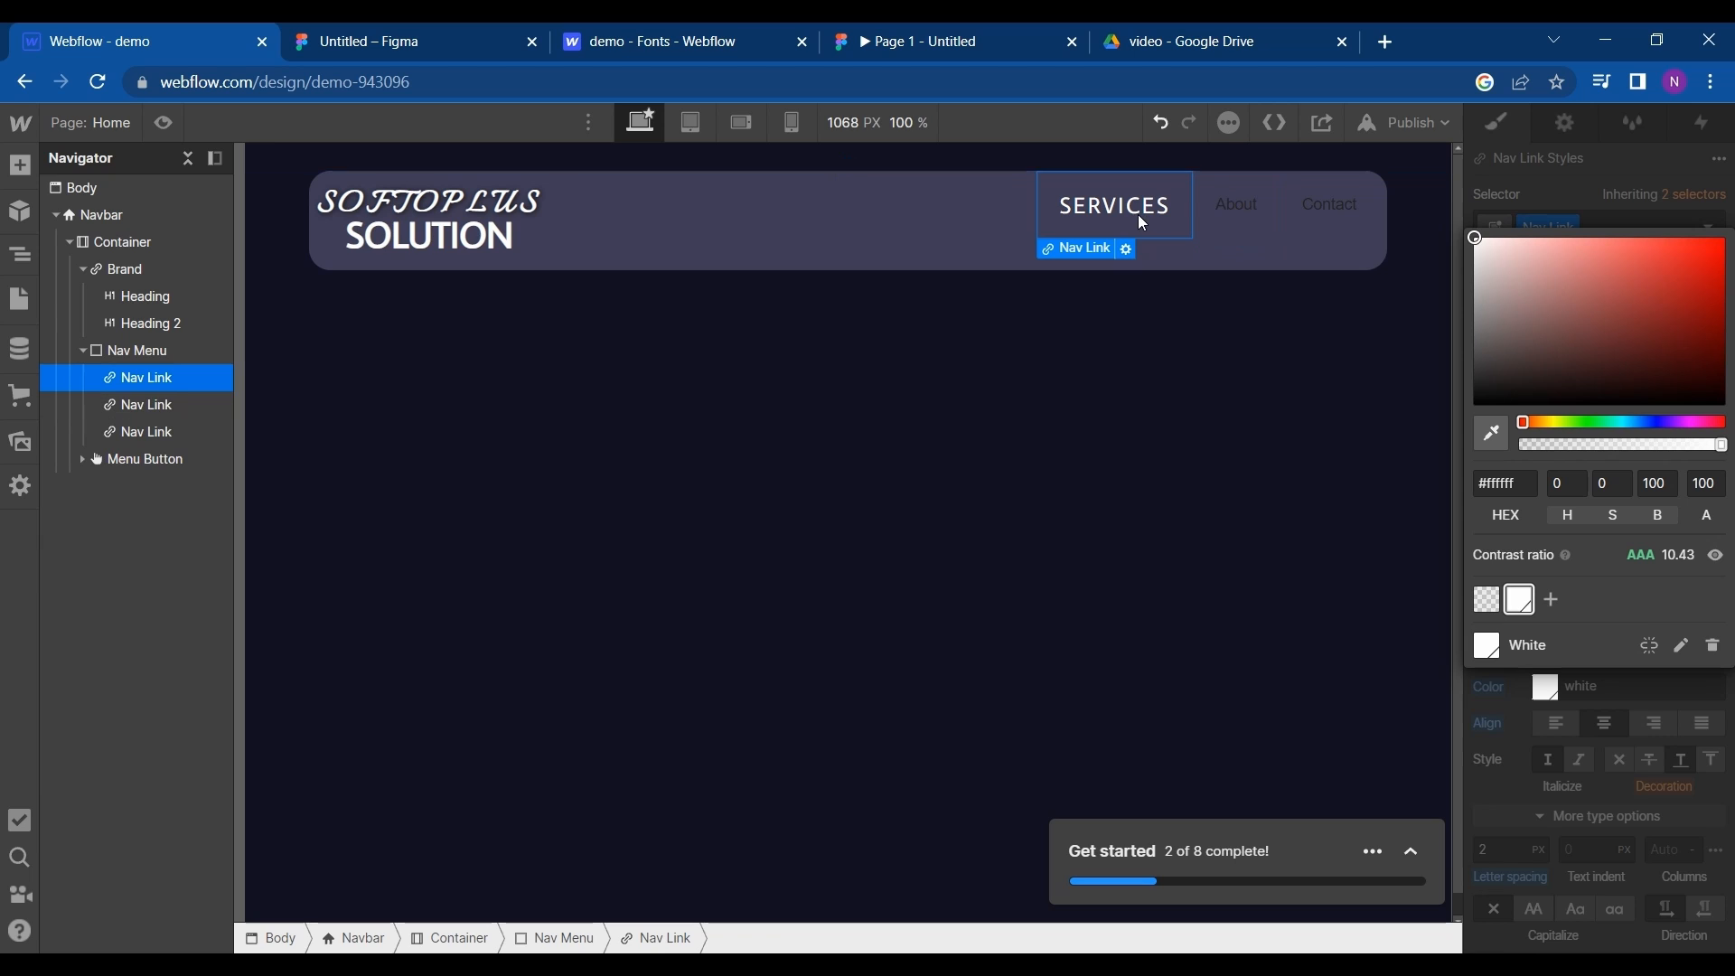
pyautogui.click(1527, 209)
pyautogui.scroll(5, 1595, 437)
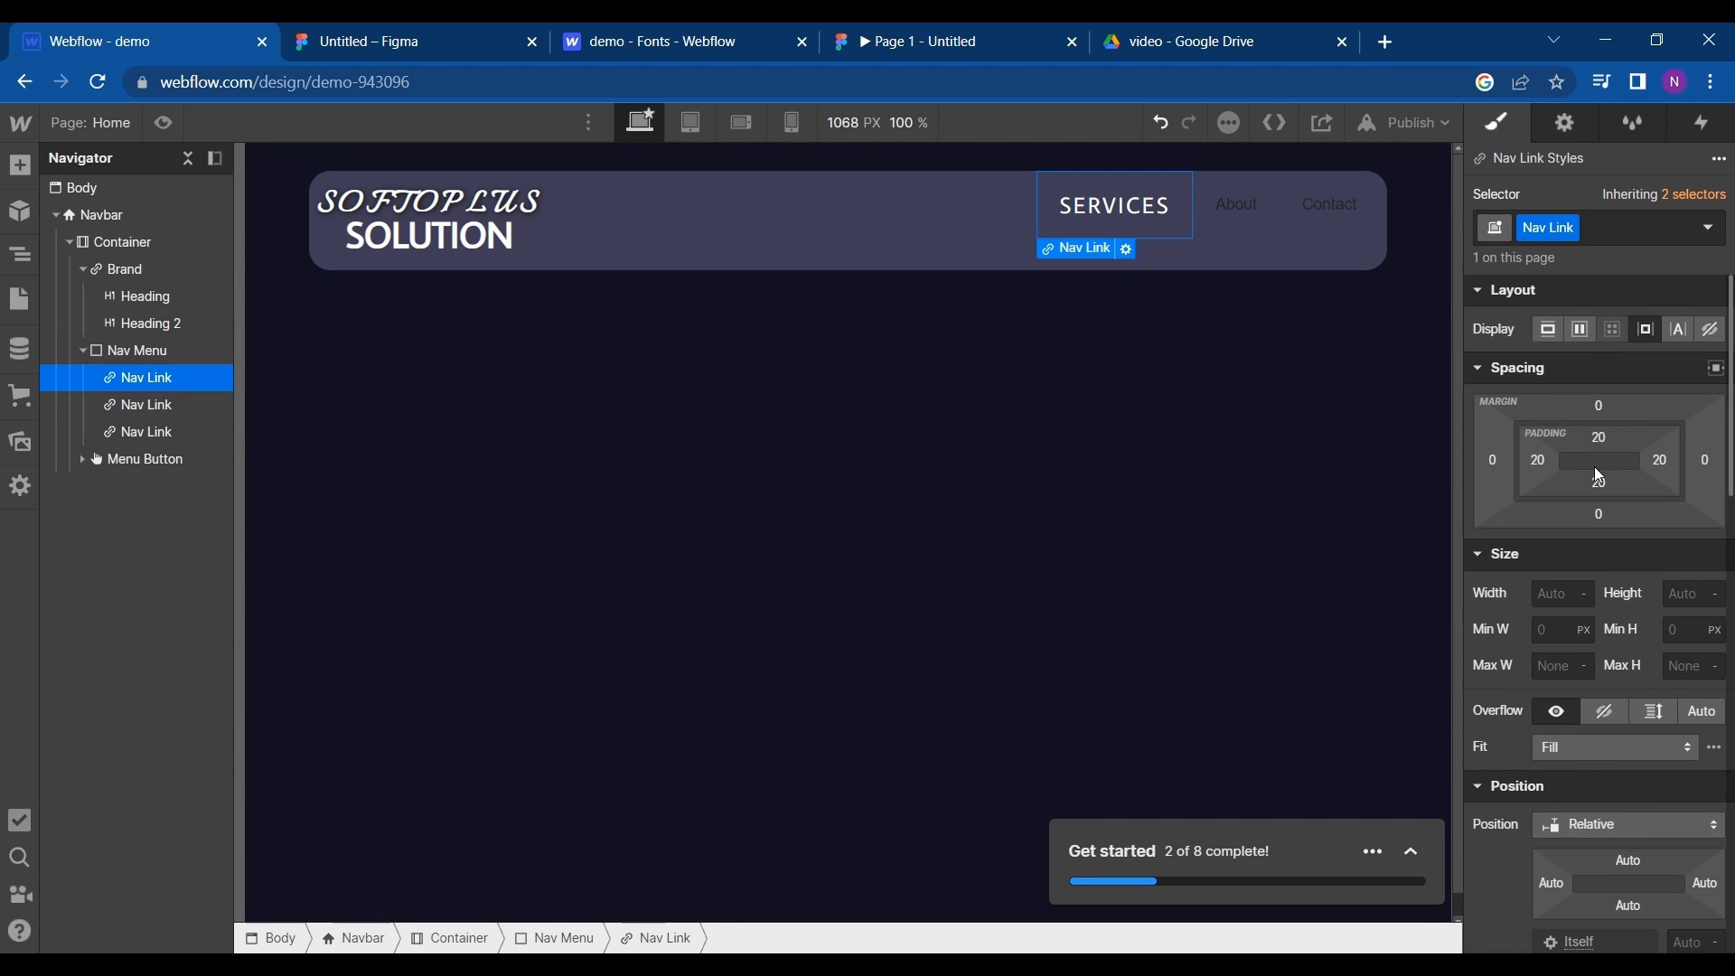
pyautogui.moveTo(1595, 437)
pyautogui.mouseDown()
pyautogui.moveTo(1598, 466)
pyautogui.moveTo(1597, 448)
pyautogui.mouseUp()
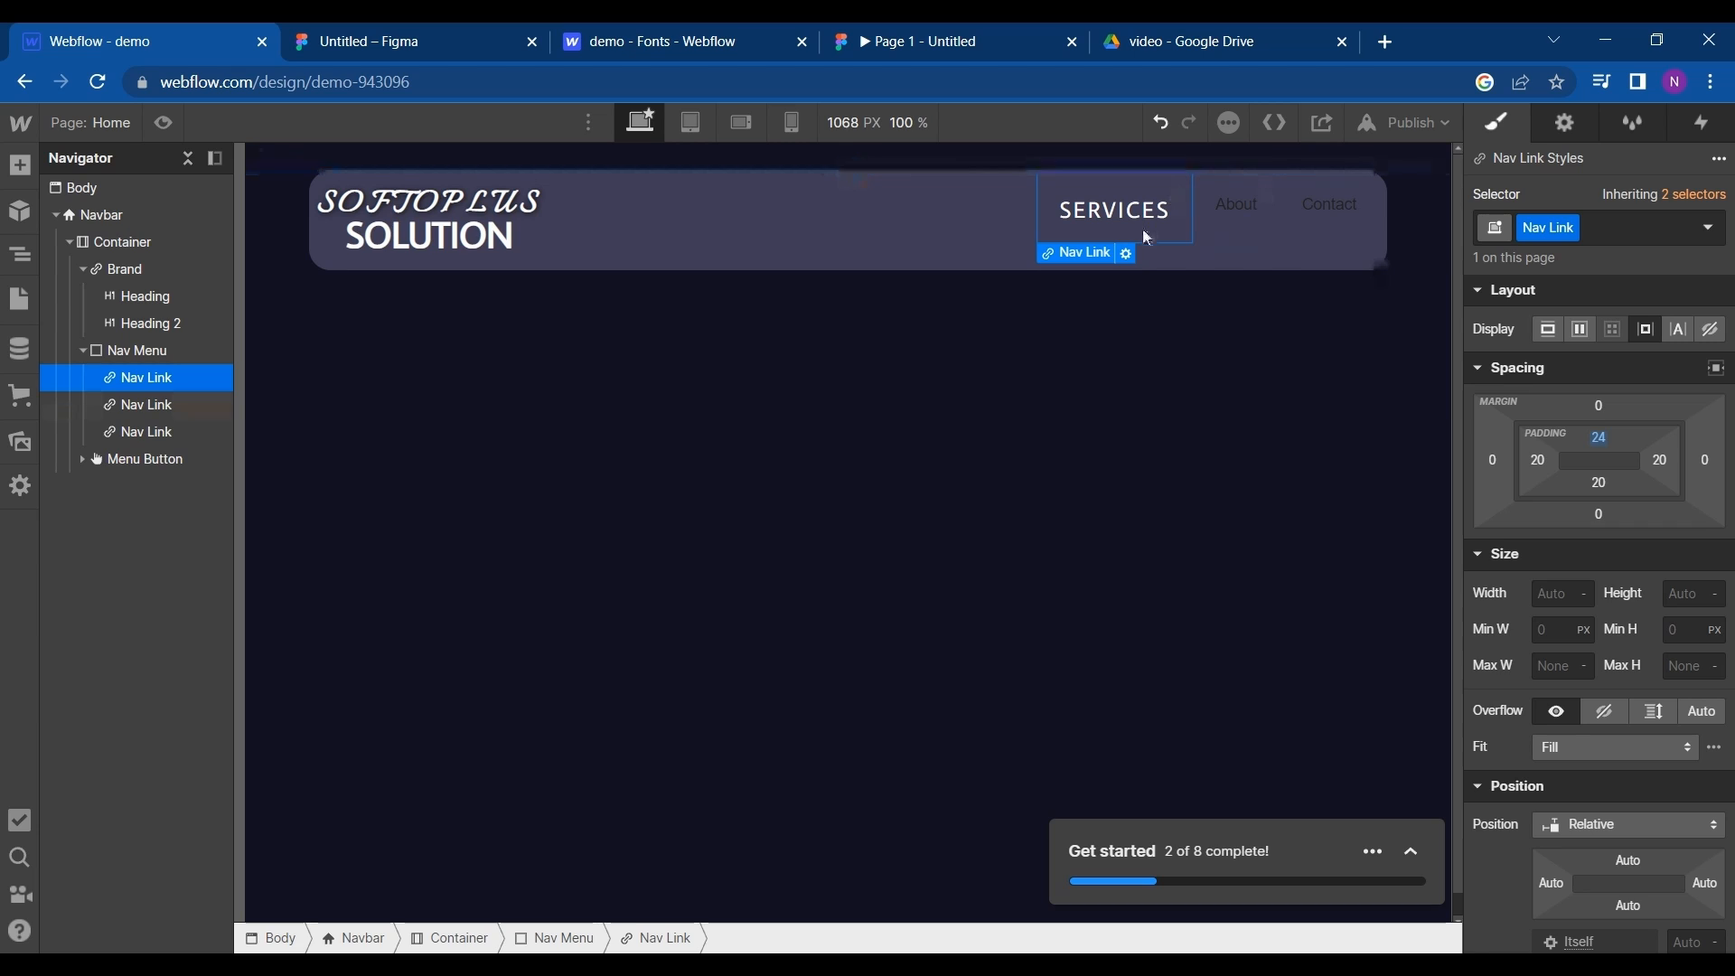
# - Replace the About and Contact nav links with three duplicates of the styled SERVICES link
pyautogui.click(1253, 217)
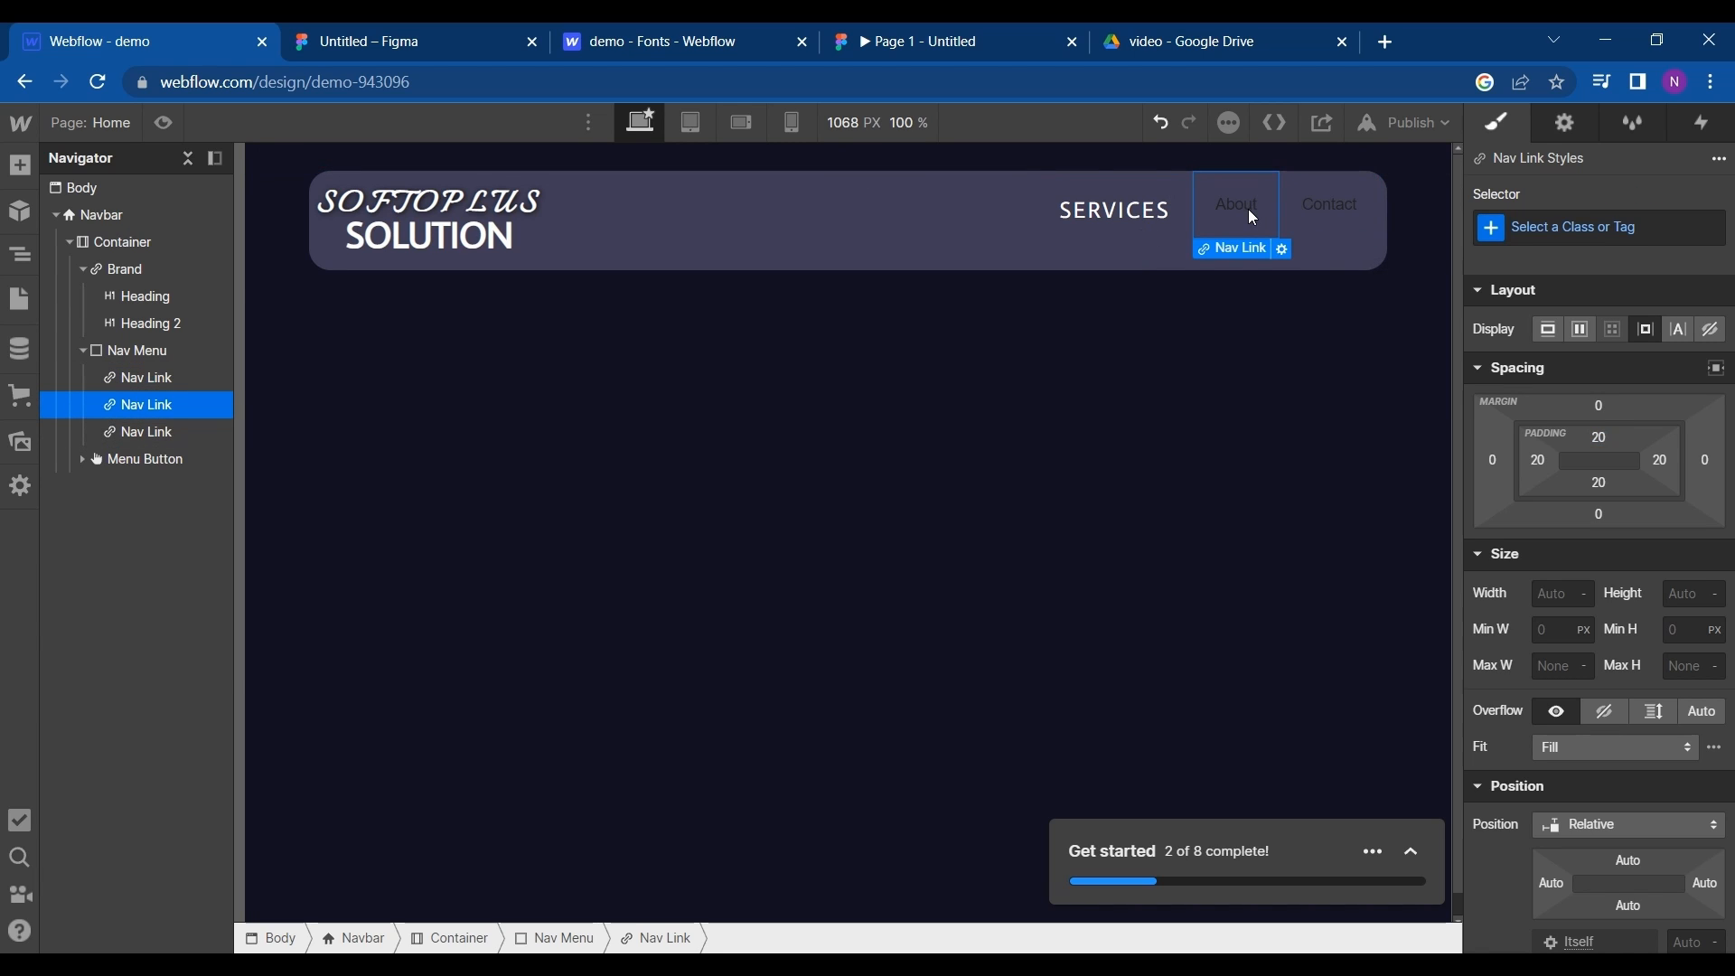
pyautogui.press('Delete')
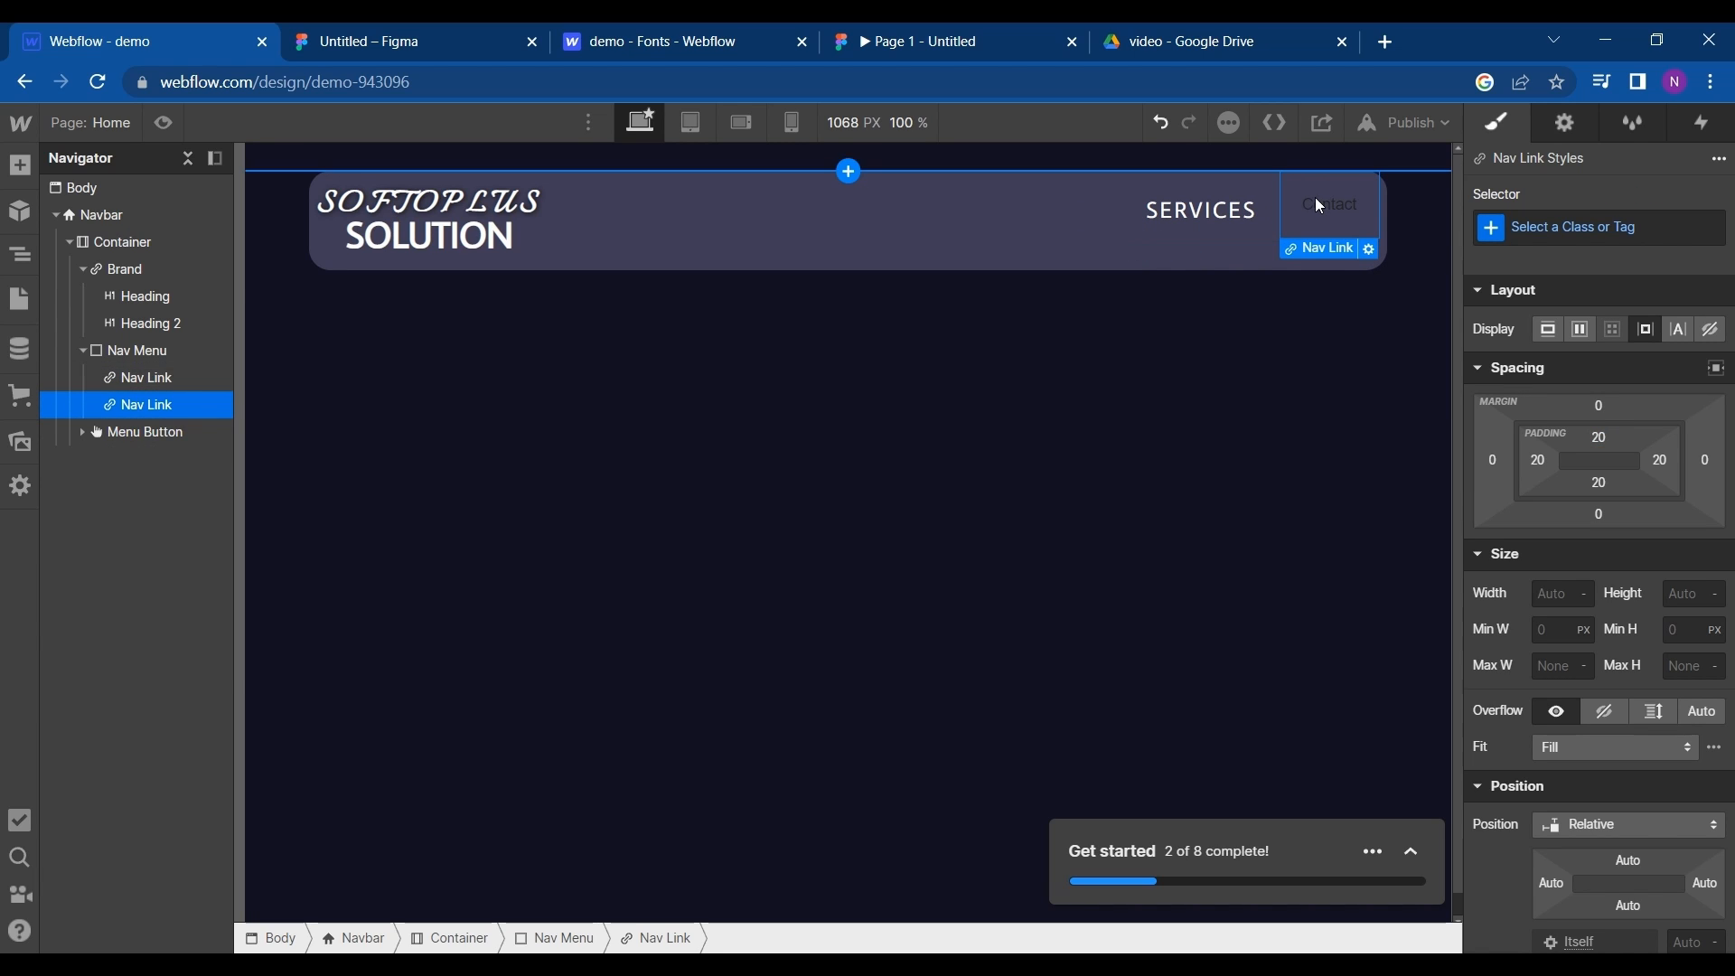
pyautogui.press('Delete')
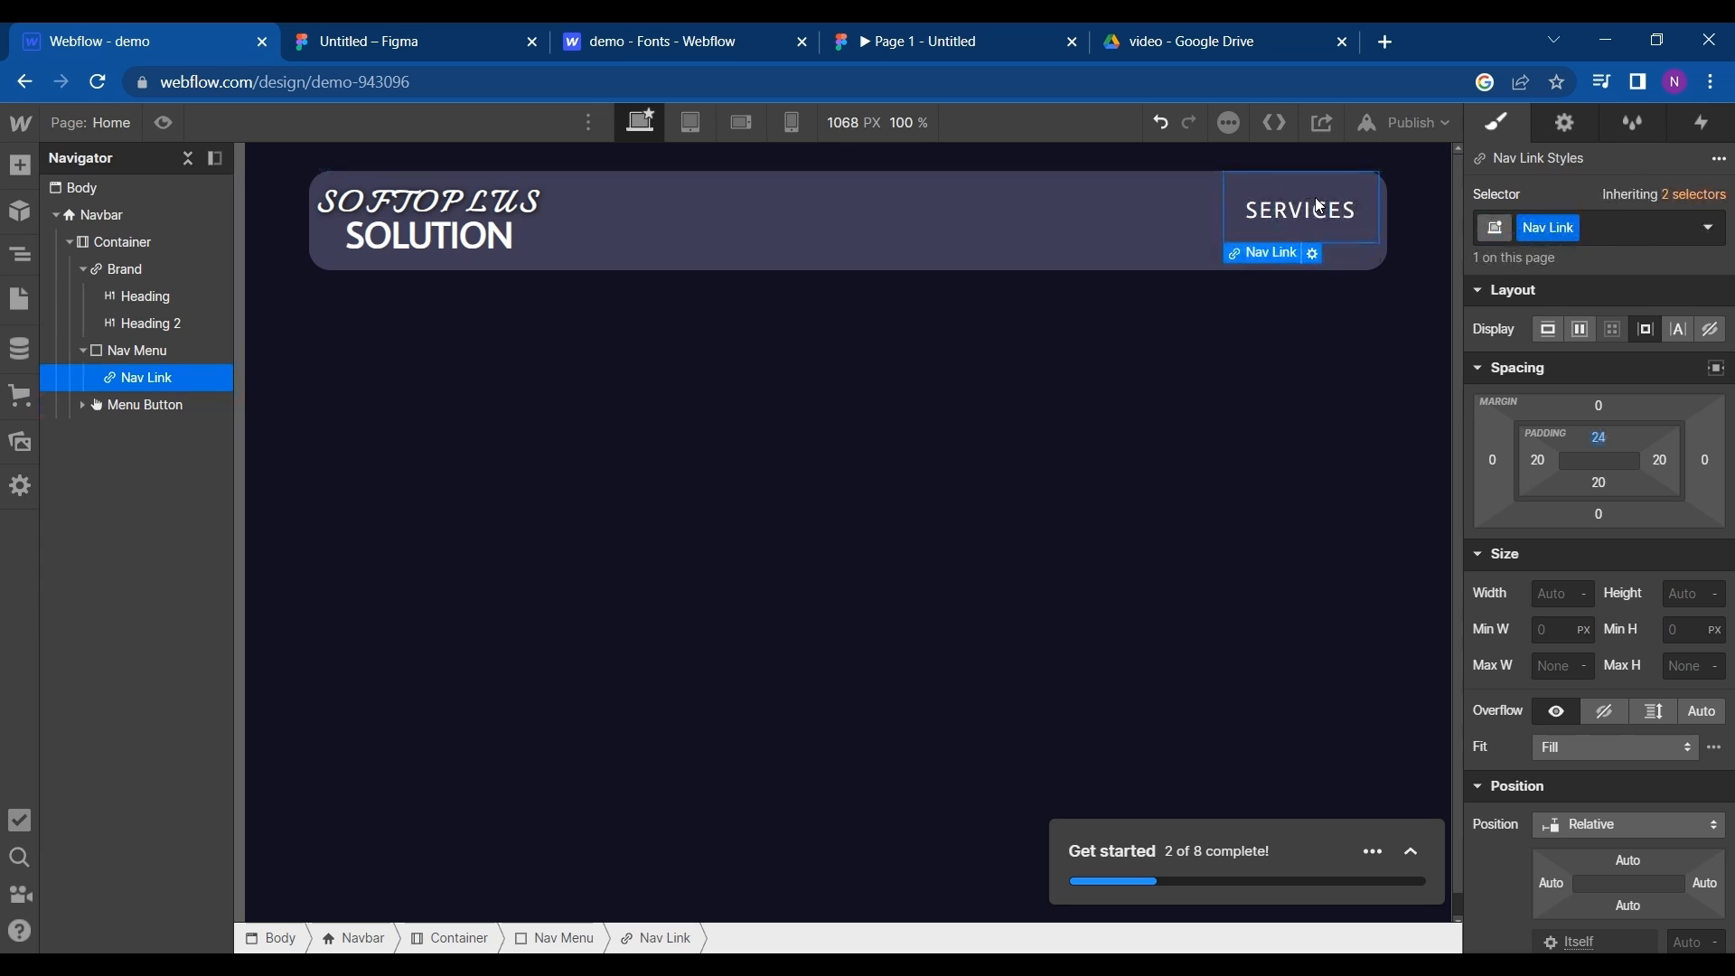
pyautogui.hotkey('ctrl', 'd')
pyautogui.hotkey('ctrl', 'd')
pyautogui.hotkey('ctrl', 'd')
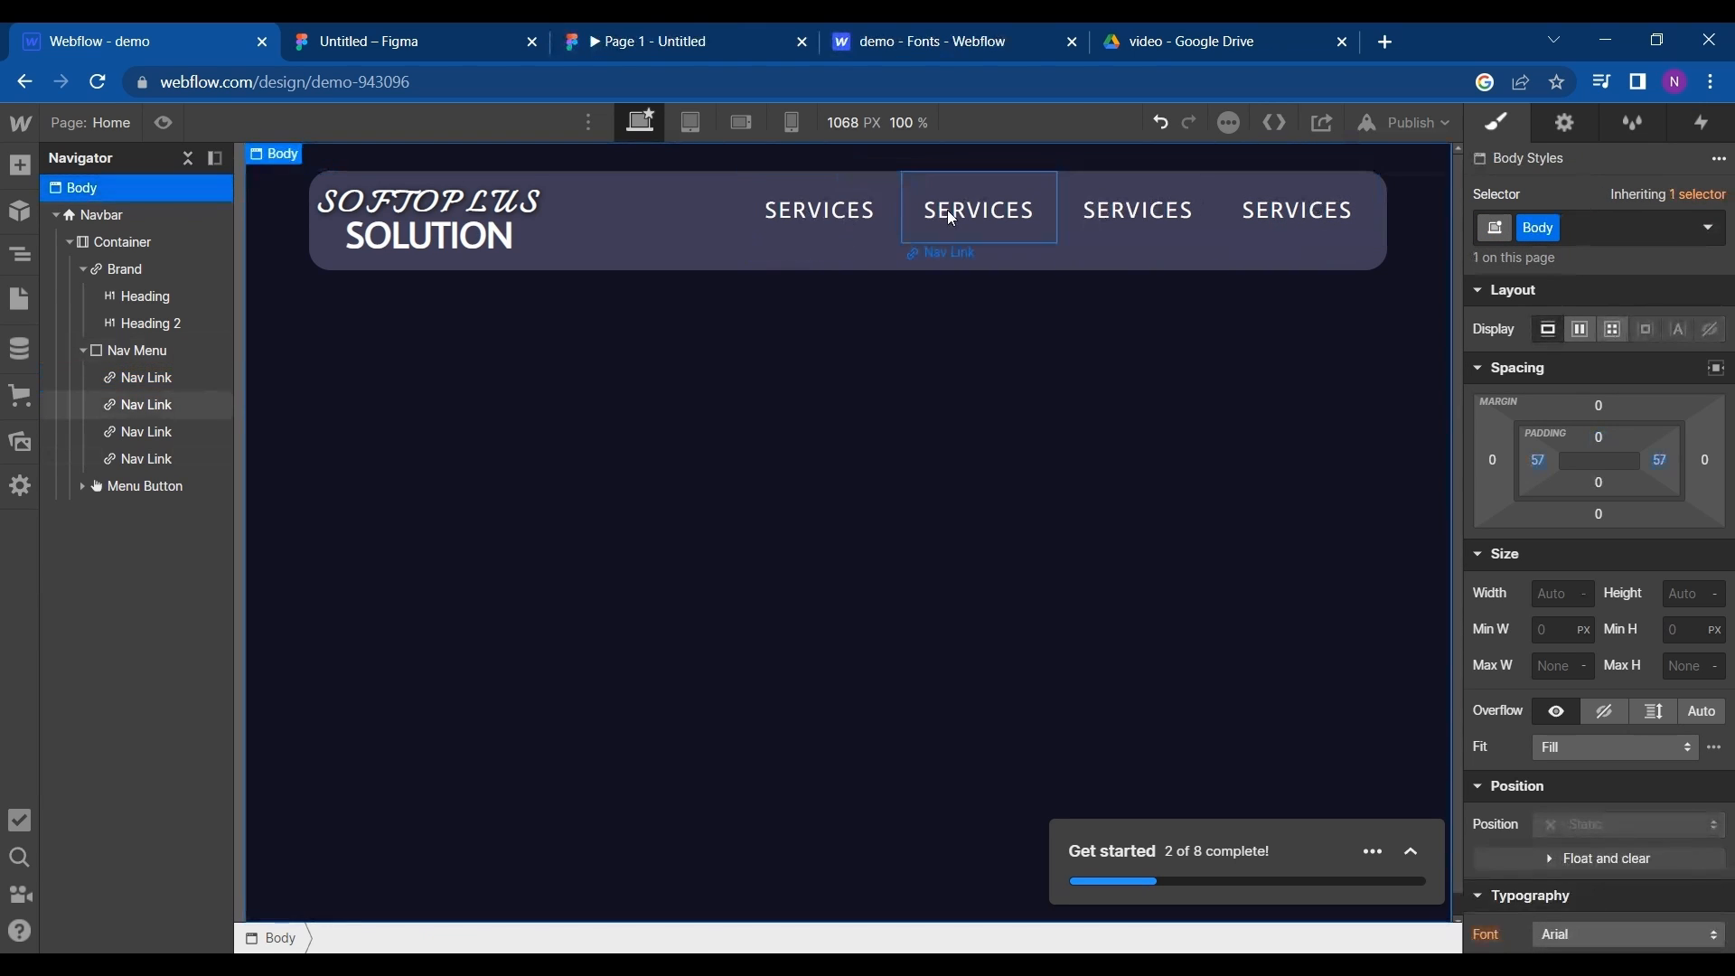
# - Give the nav links a 3 px right margin and rename the duplicates COMPANY, BLOGS and CONTACT US as in the Figma design
pyautogui.click(952, 218)
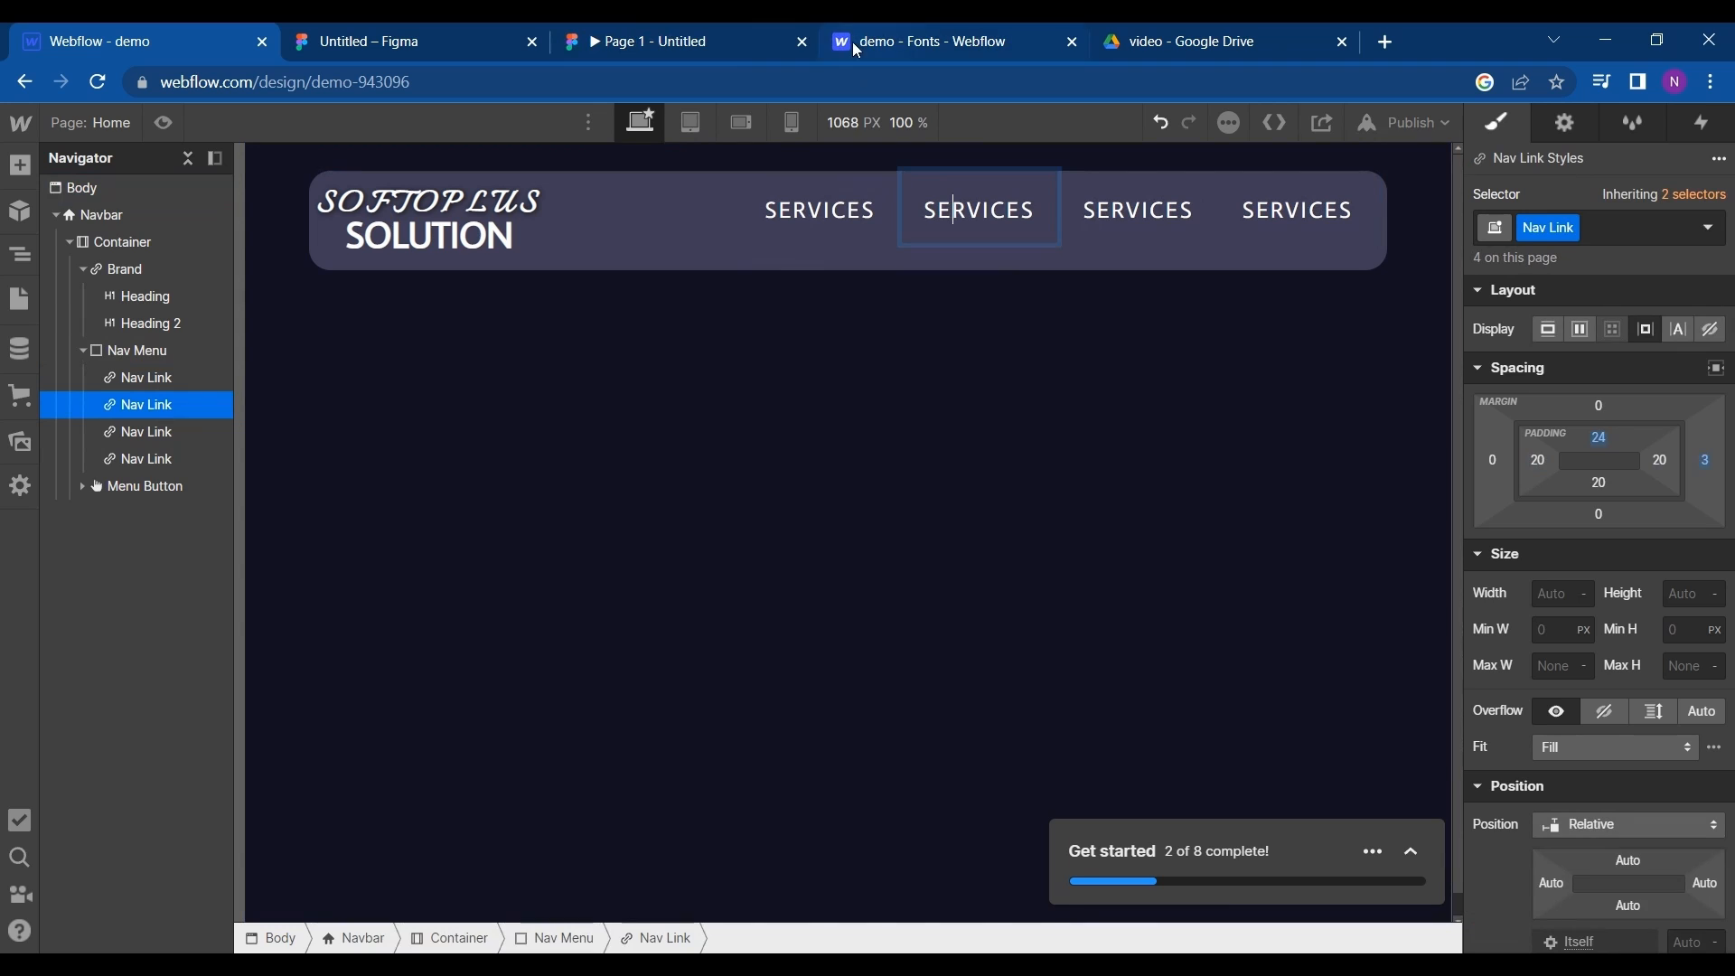
pyautogui.click(429, 32)
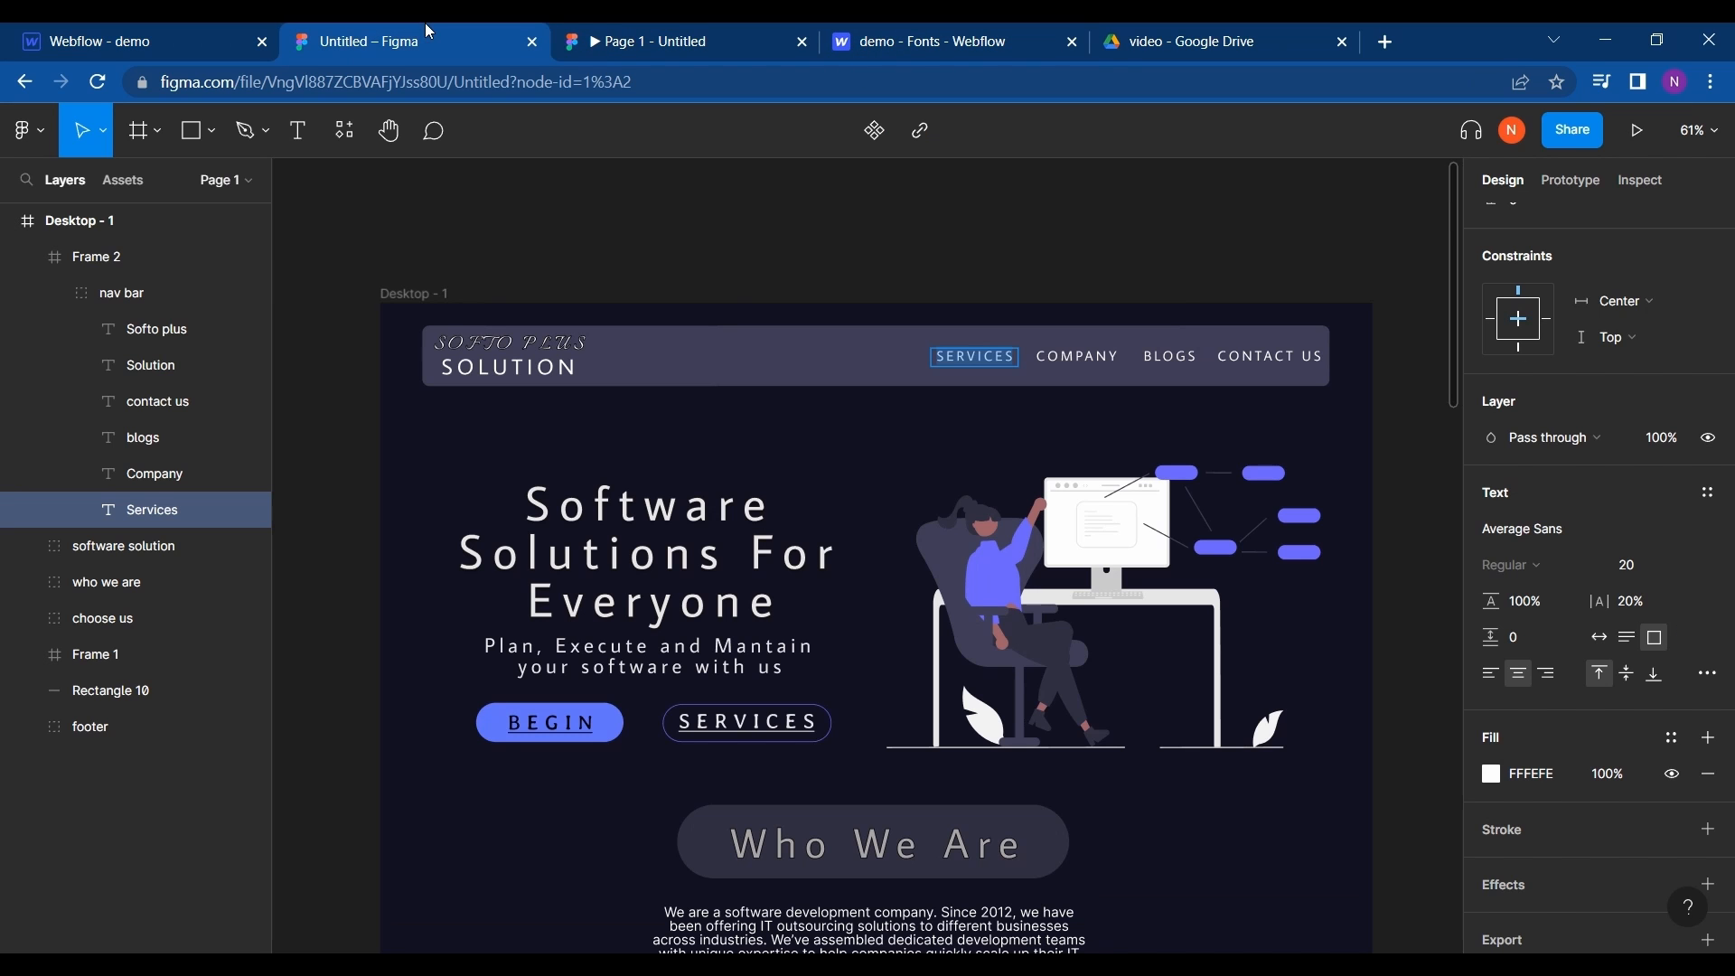
pyautogui.click(109, 34)
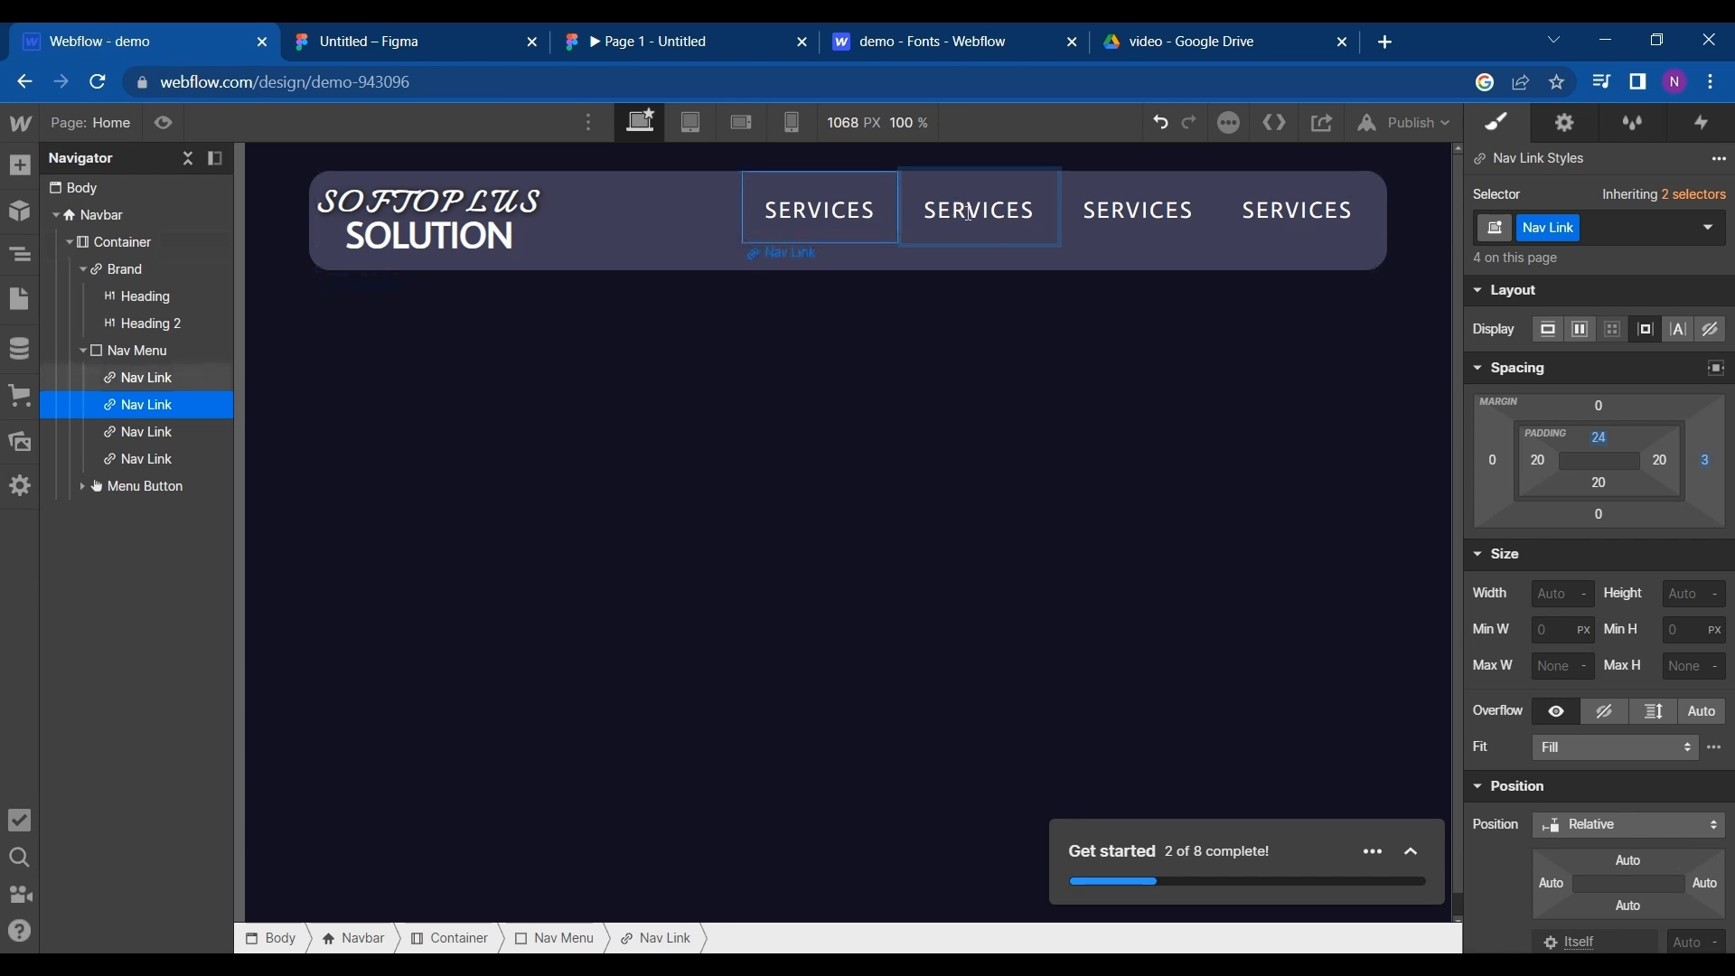
pyautogui.doubleClick(969, 214)
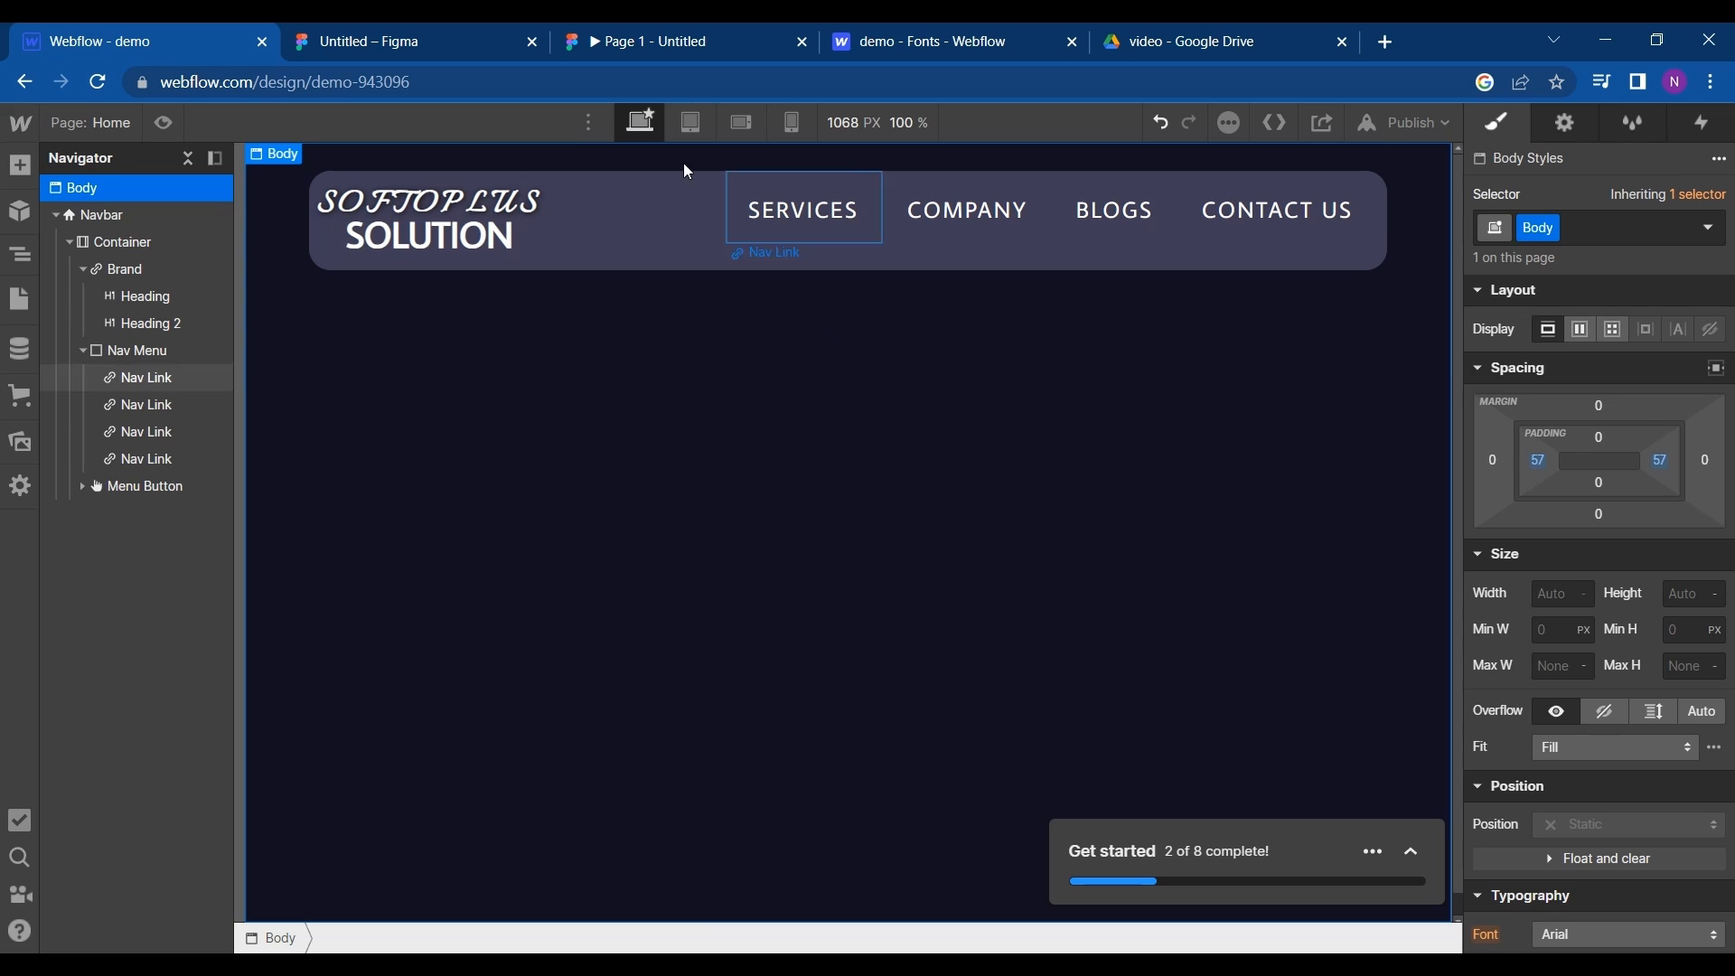
# - In the tablet view, set the size of the navbar's menu button icon to 50 px
pyautogui.click(684, 139)
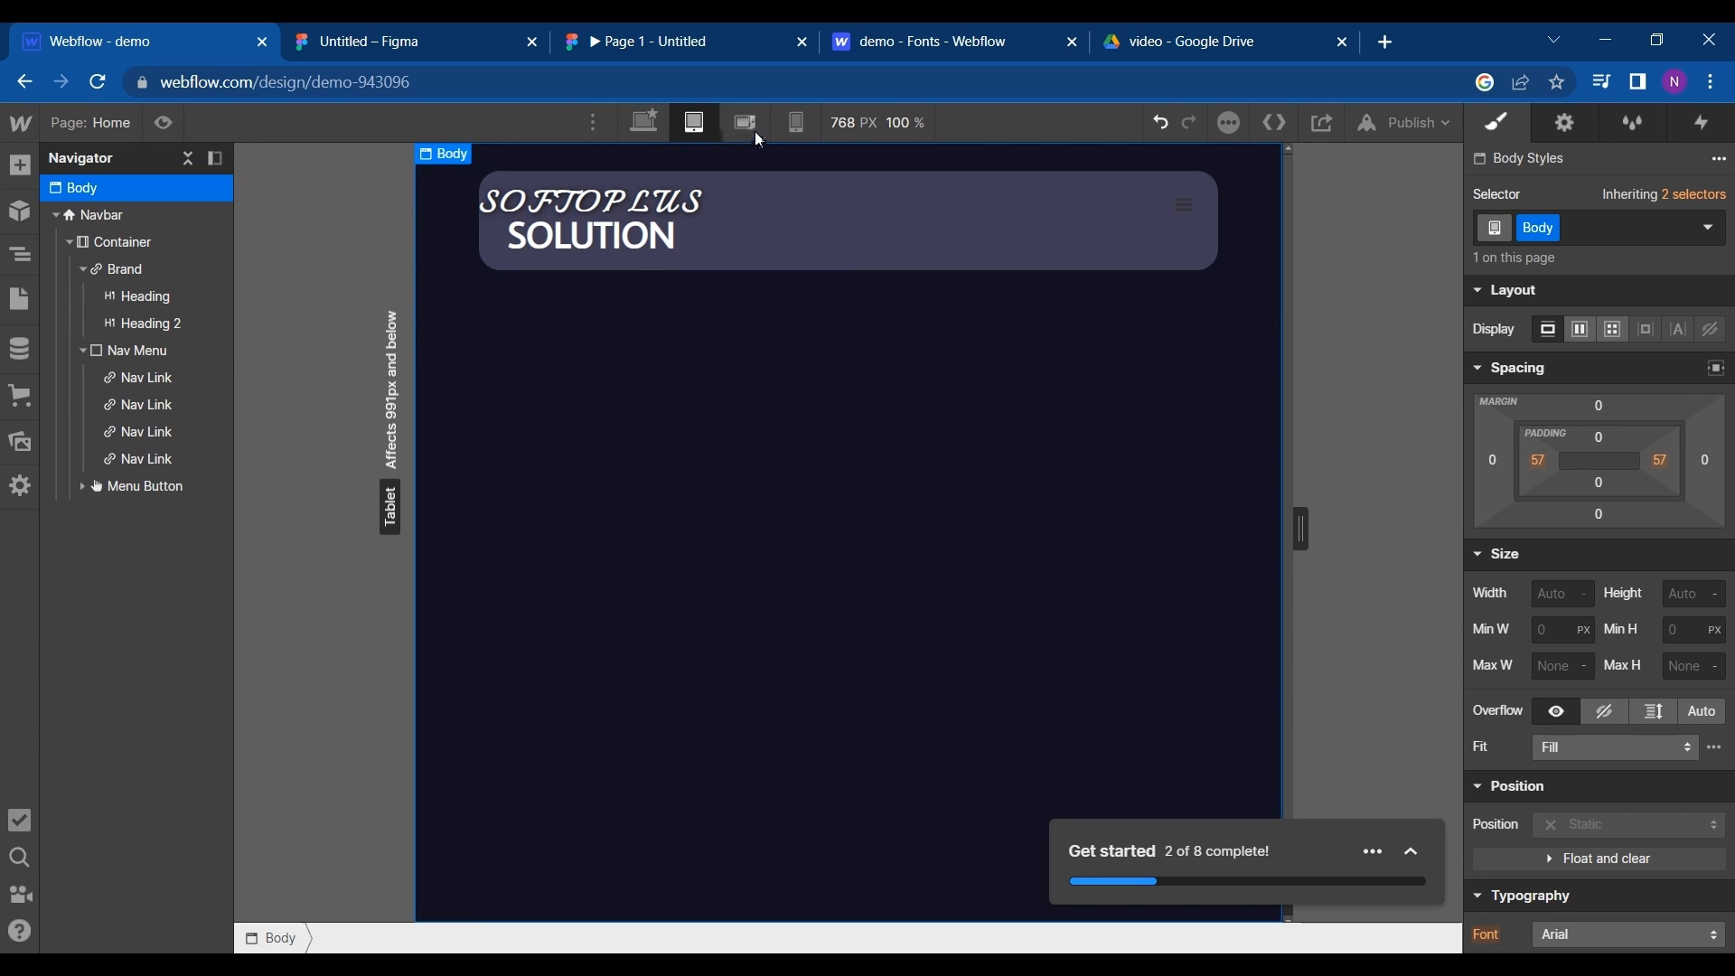
pyautogui.click(1186, 213)
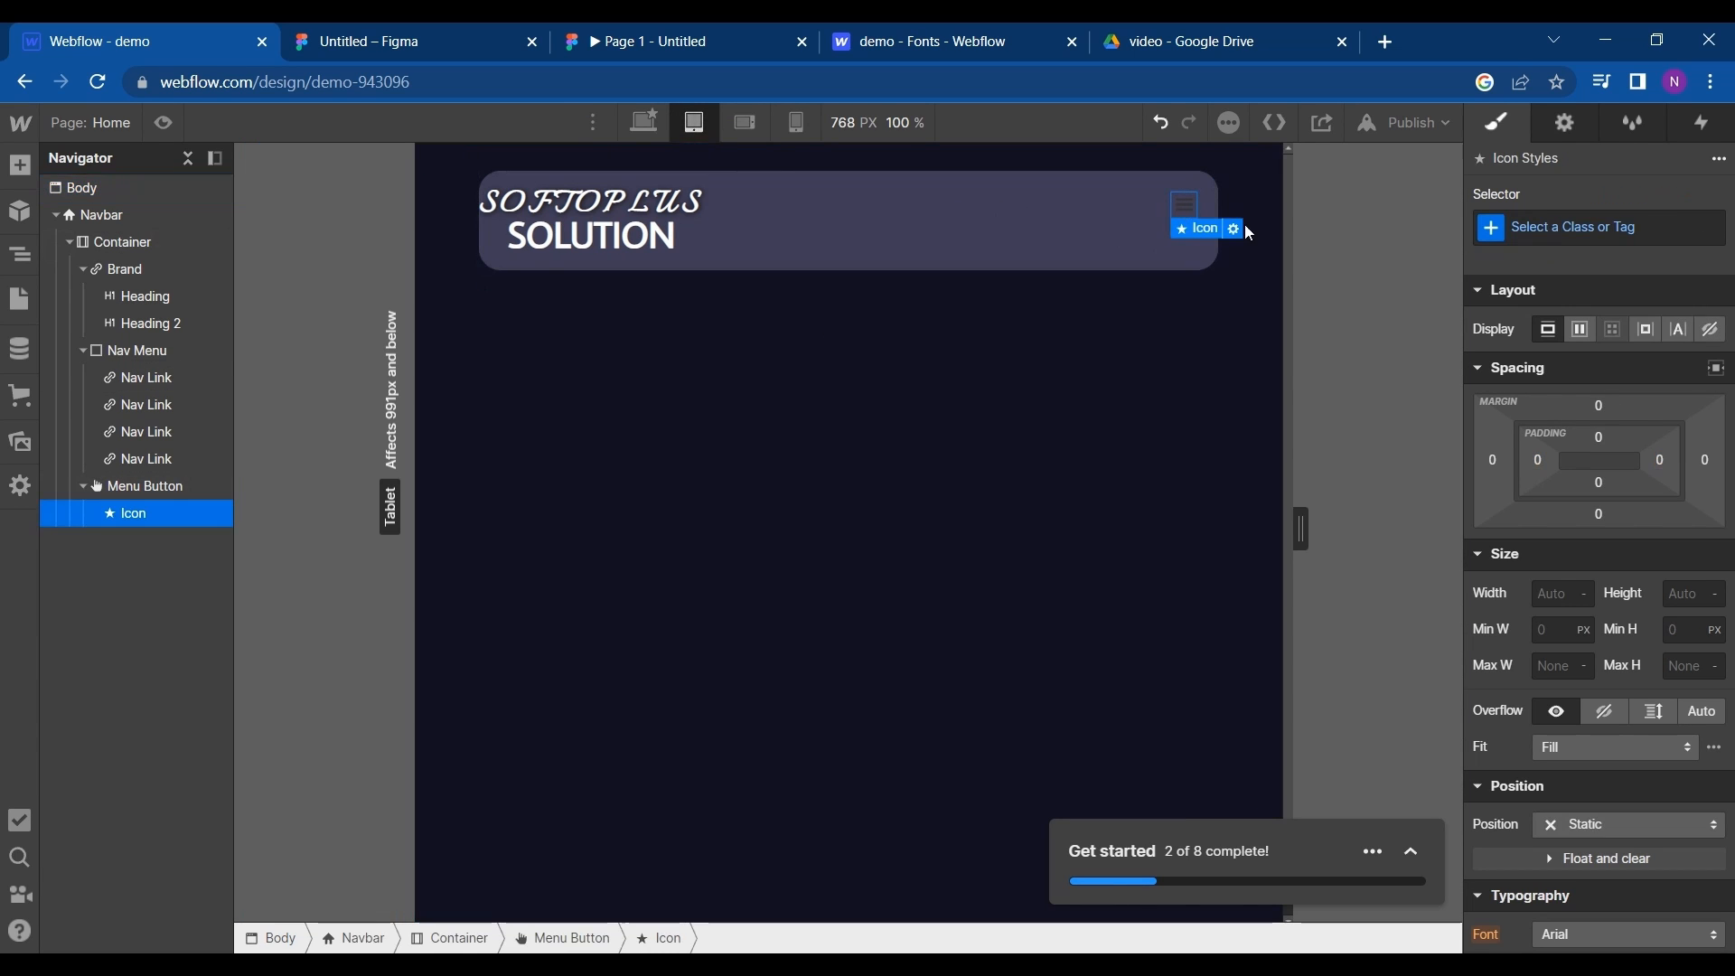
pyautogui.scroll(-1, 1538, 400)
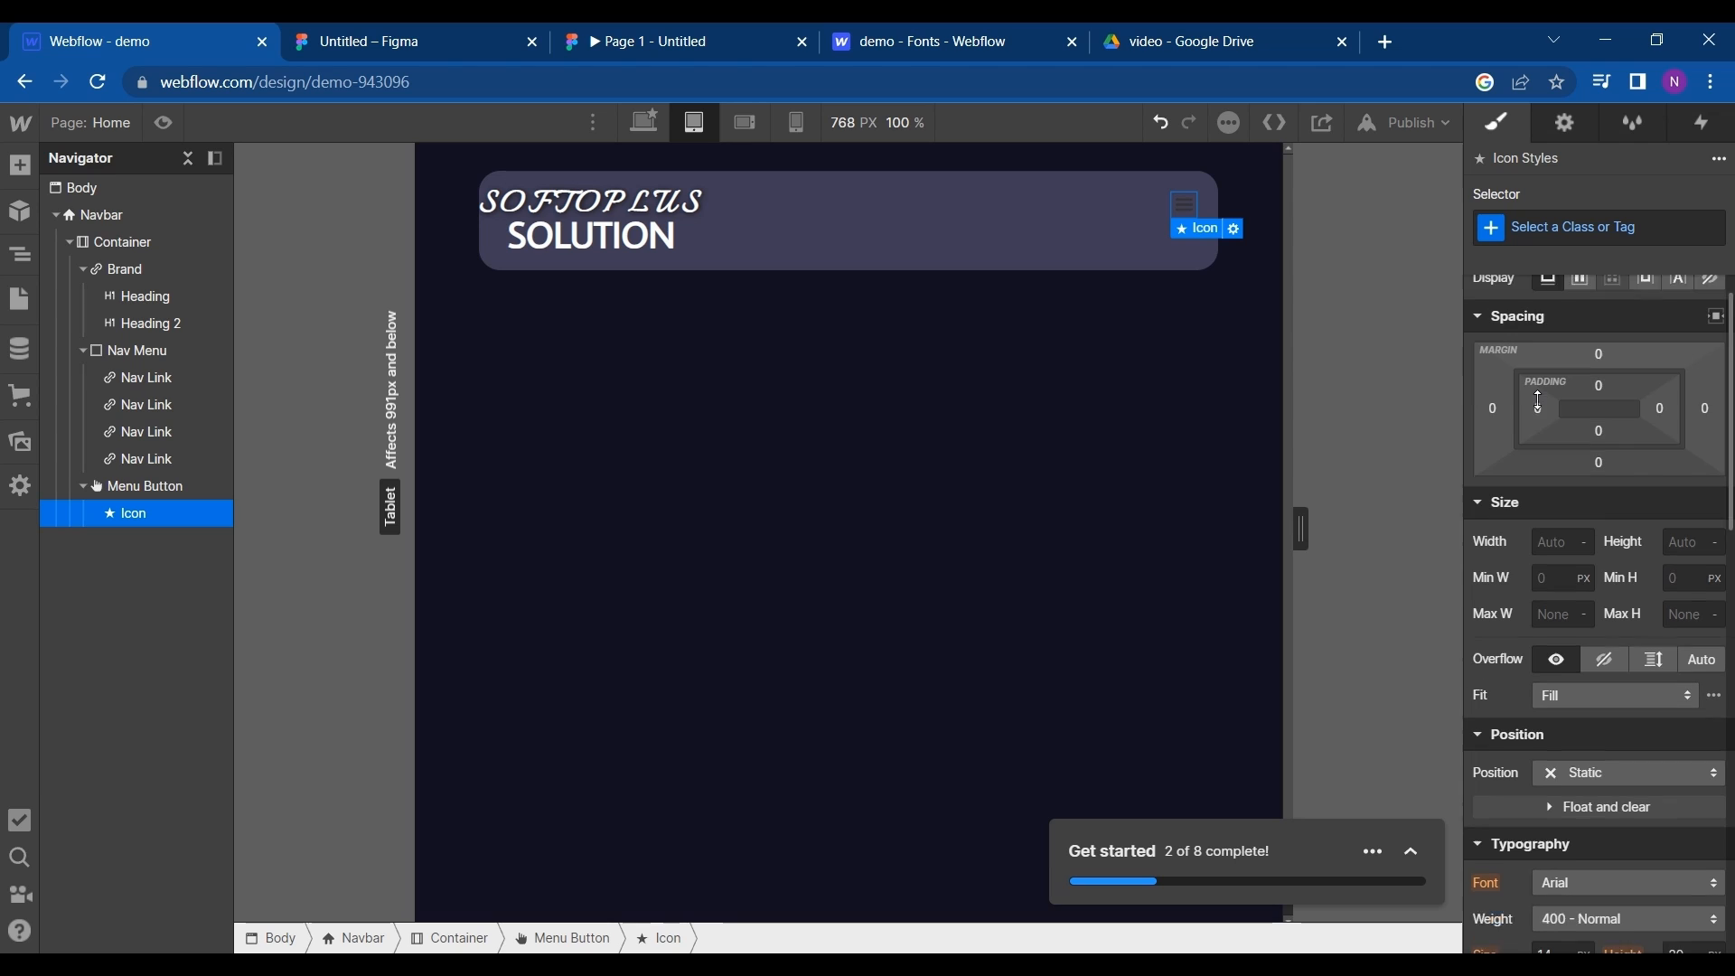
pyautogui.scroll(-3, 1525, 746)
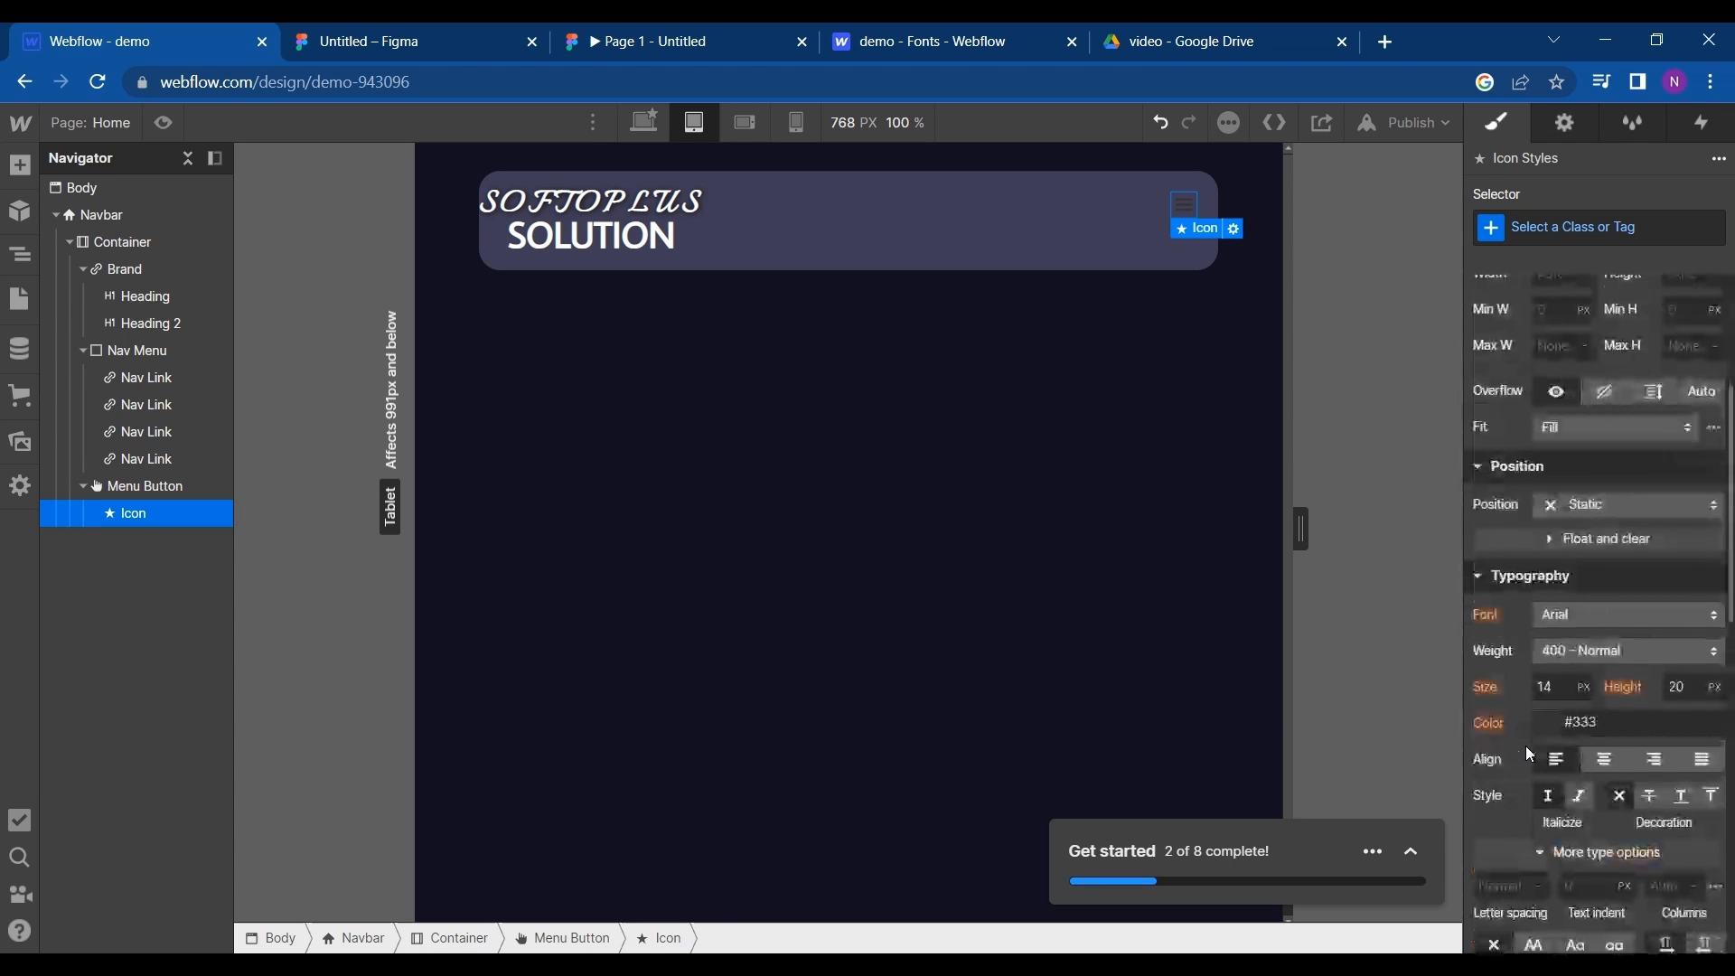
pyautogui.click(1556, 688)
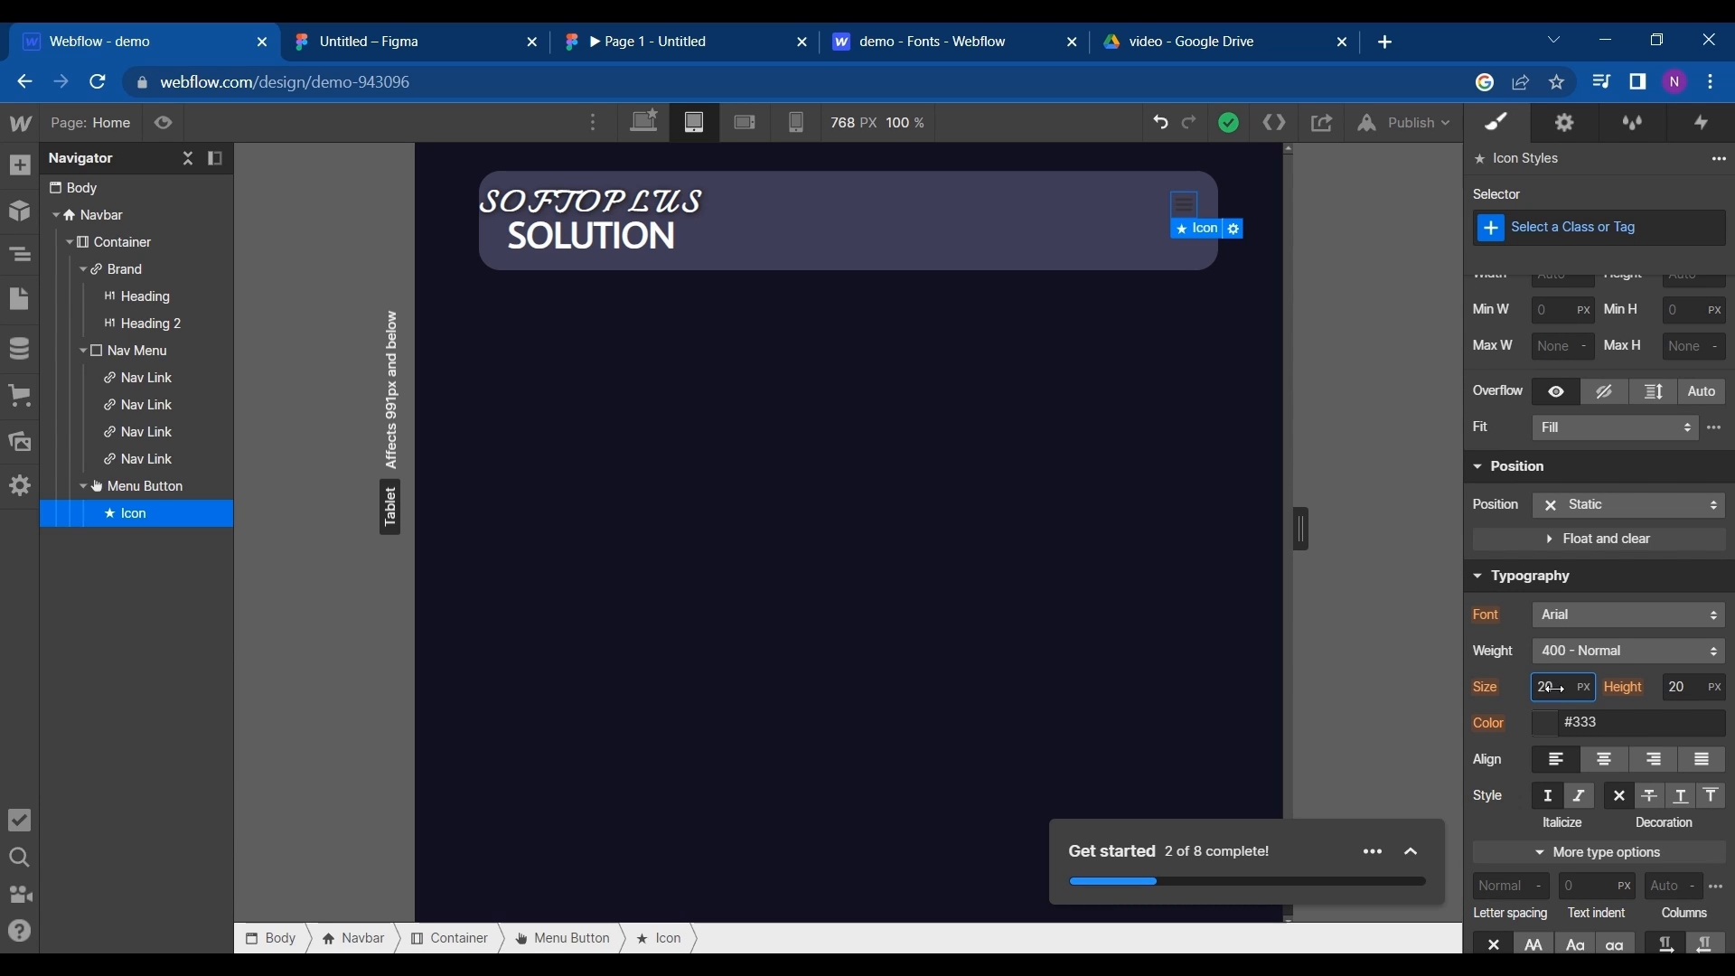
pyautogui.hotkey('shift', 'Up')
pyautogui.hotkey('shift', 'Up')
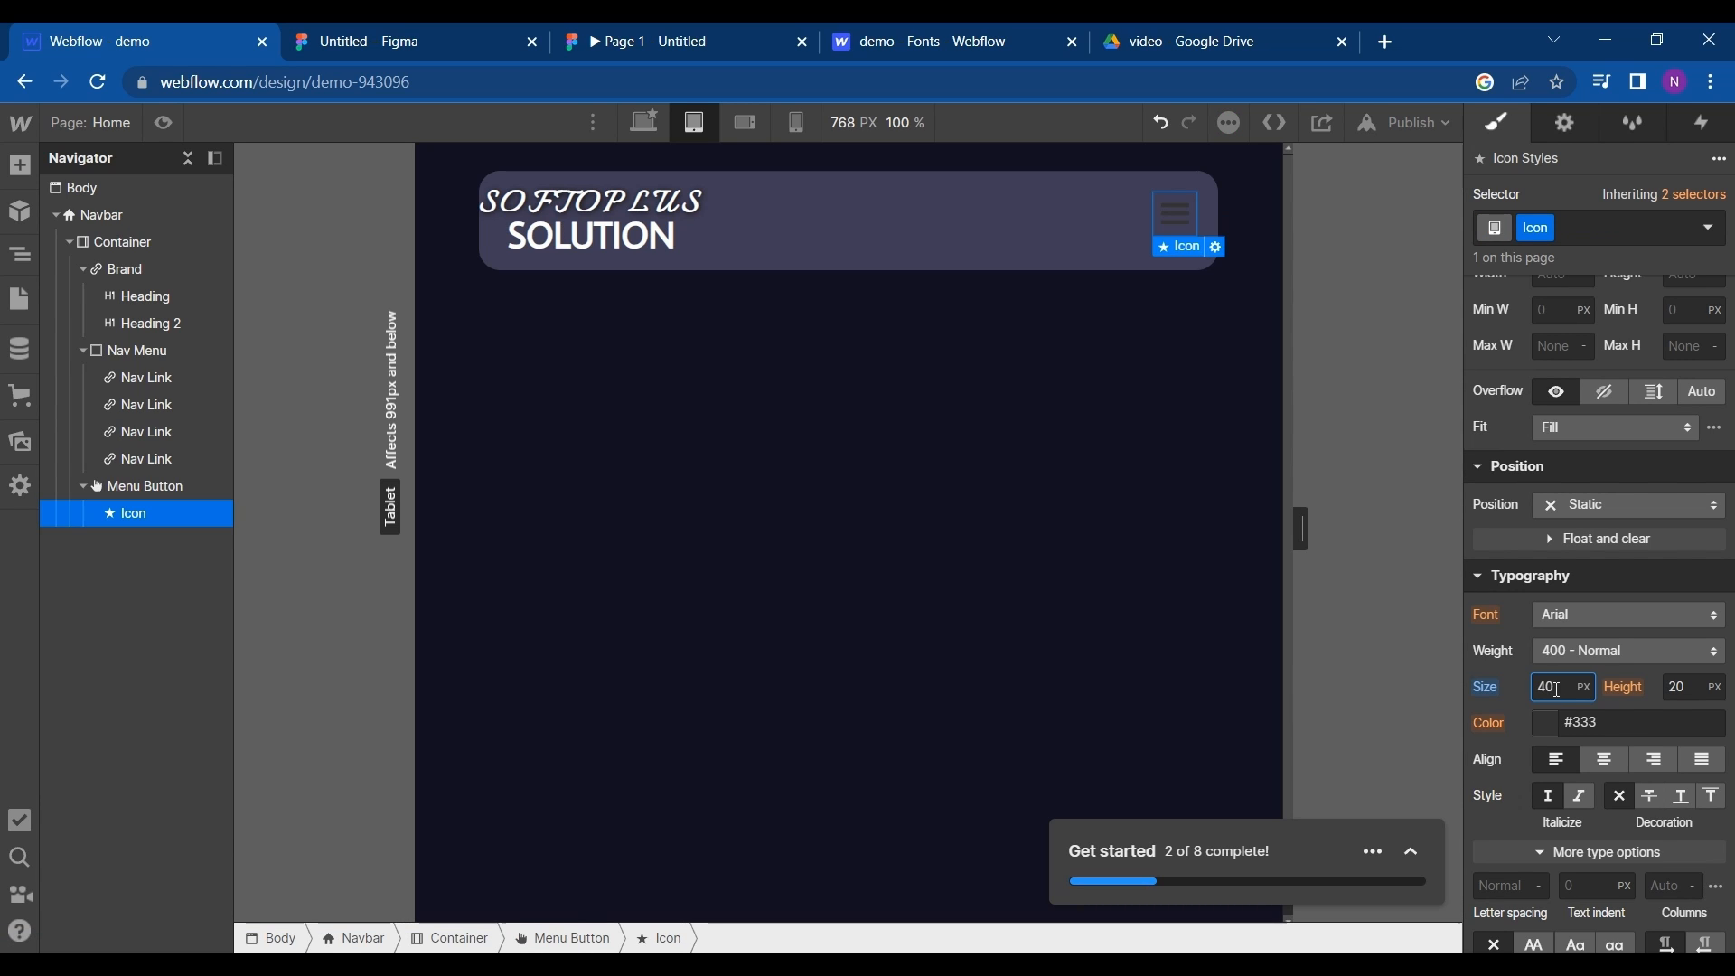
pyautogui.hotkey('shift', 'Up')
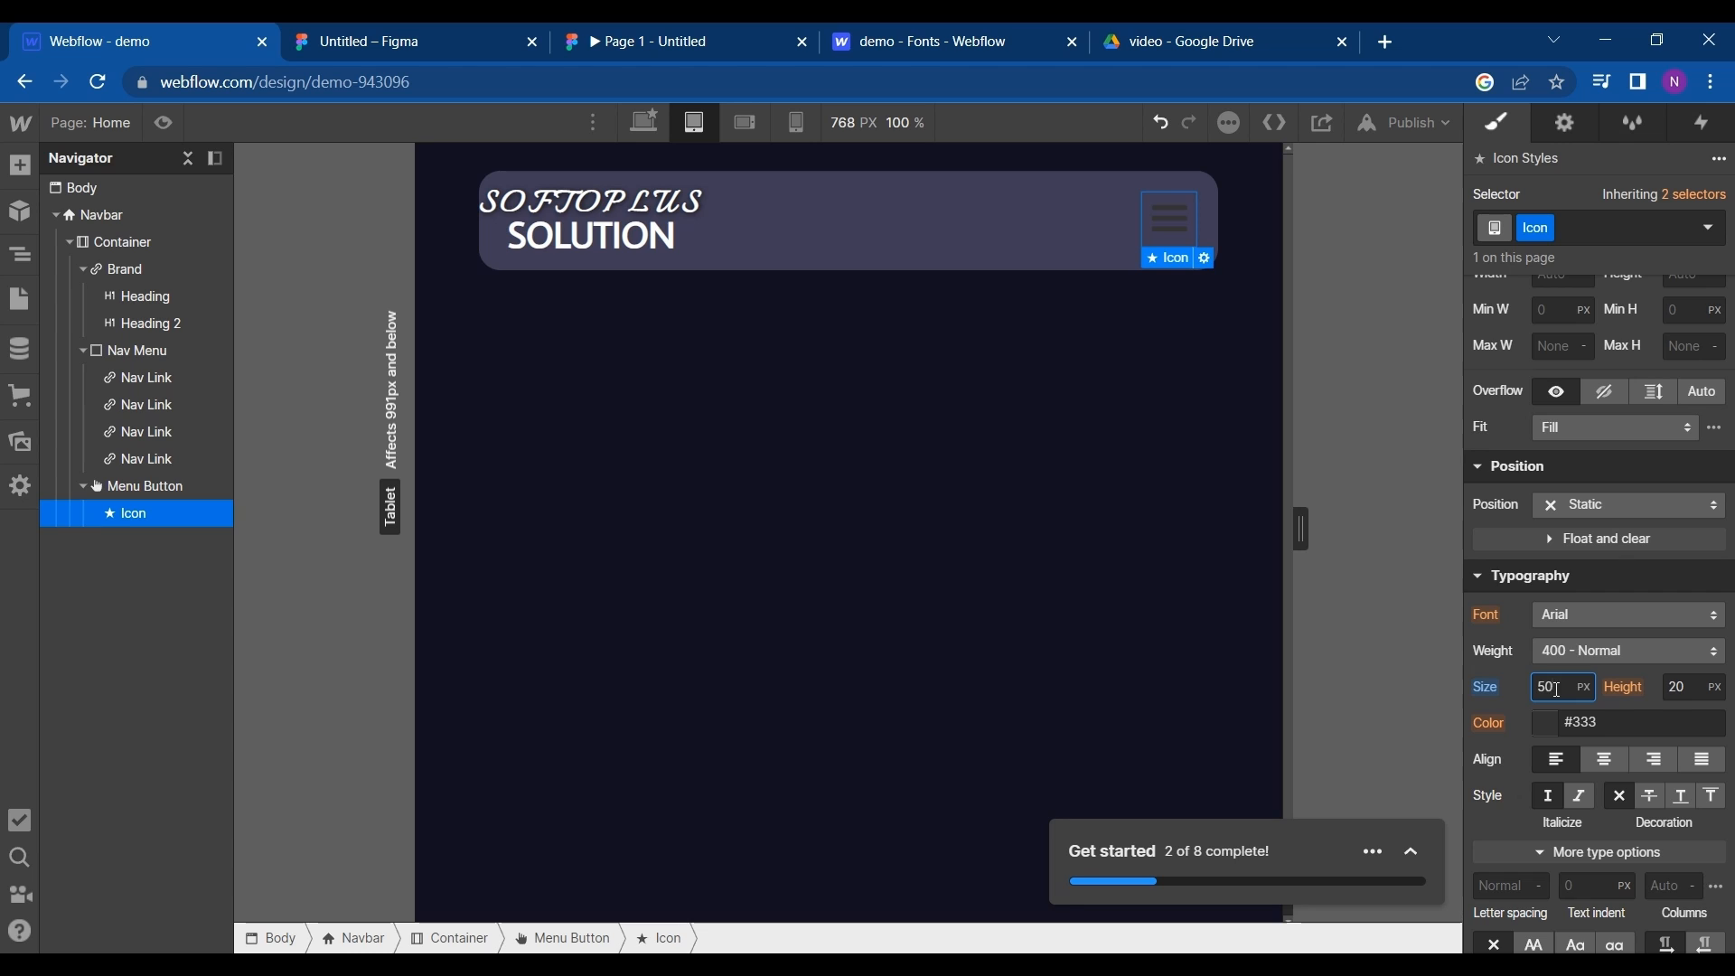
# - Apply the saved White swatch as the color of the menu button icon
pyautogui.scroll(-2, 1517, 567)
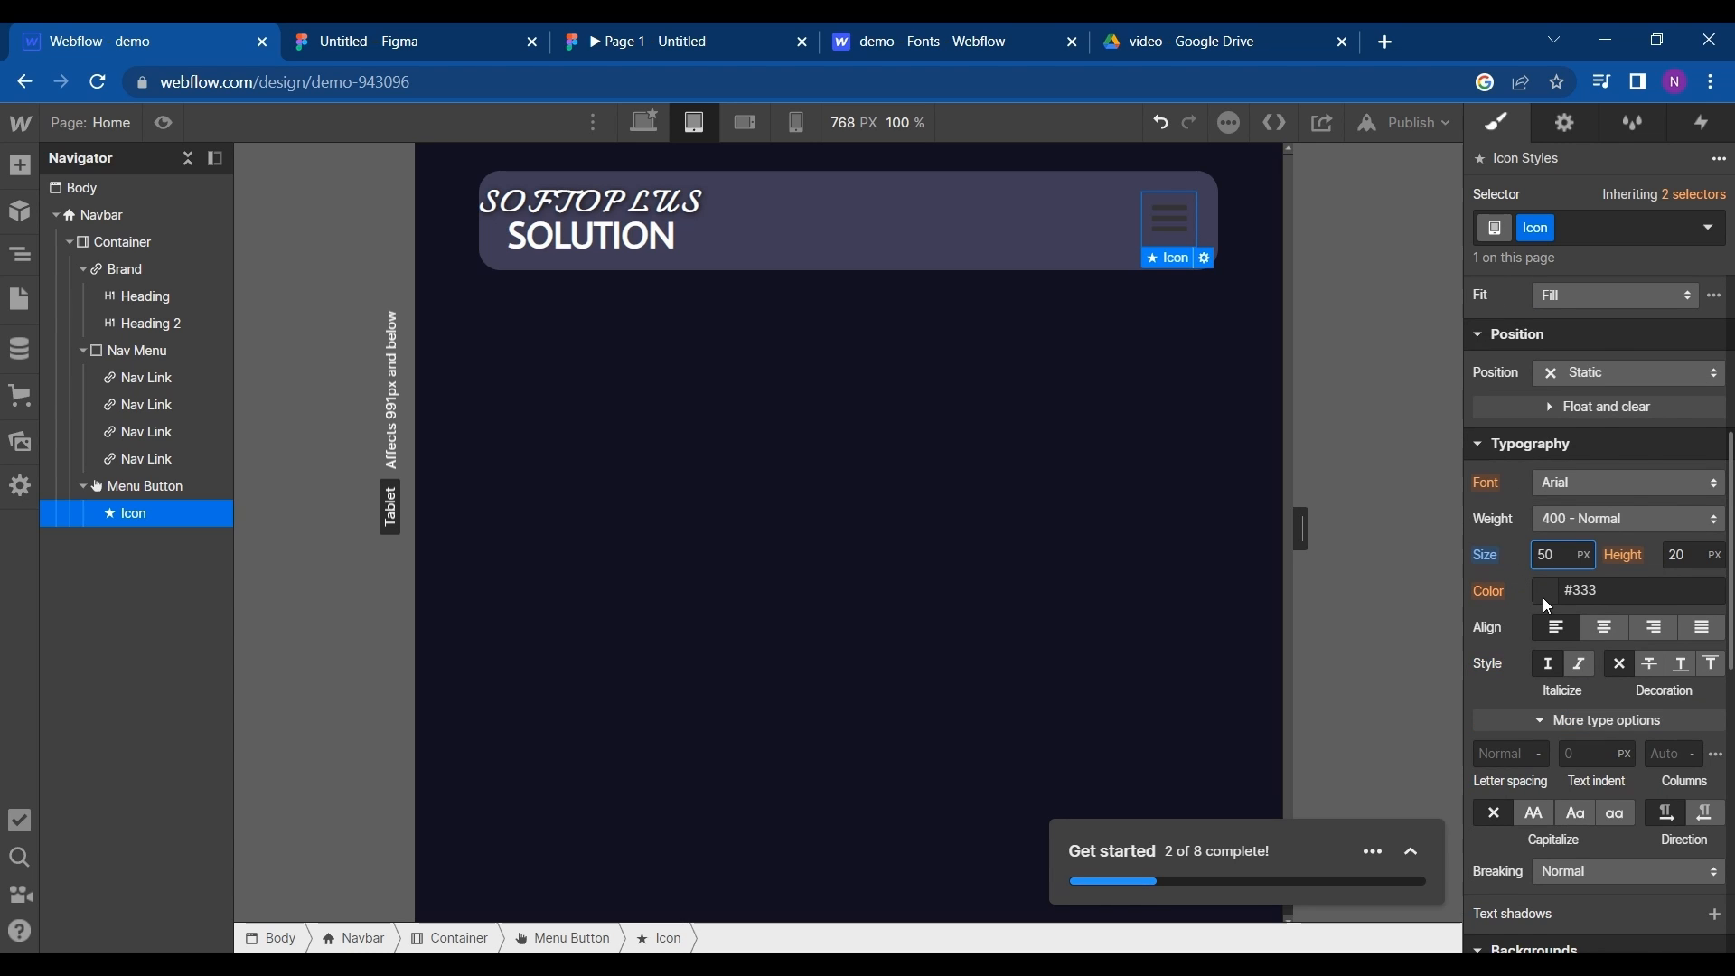
pyautogui.click(1543, 594)
pyautogui.click(1521, 559)
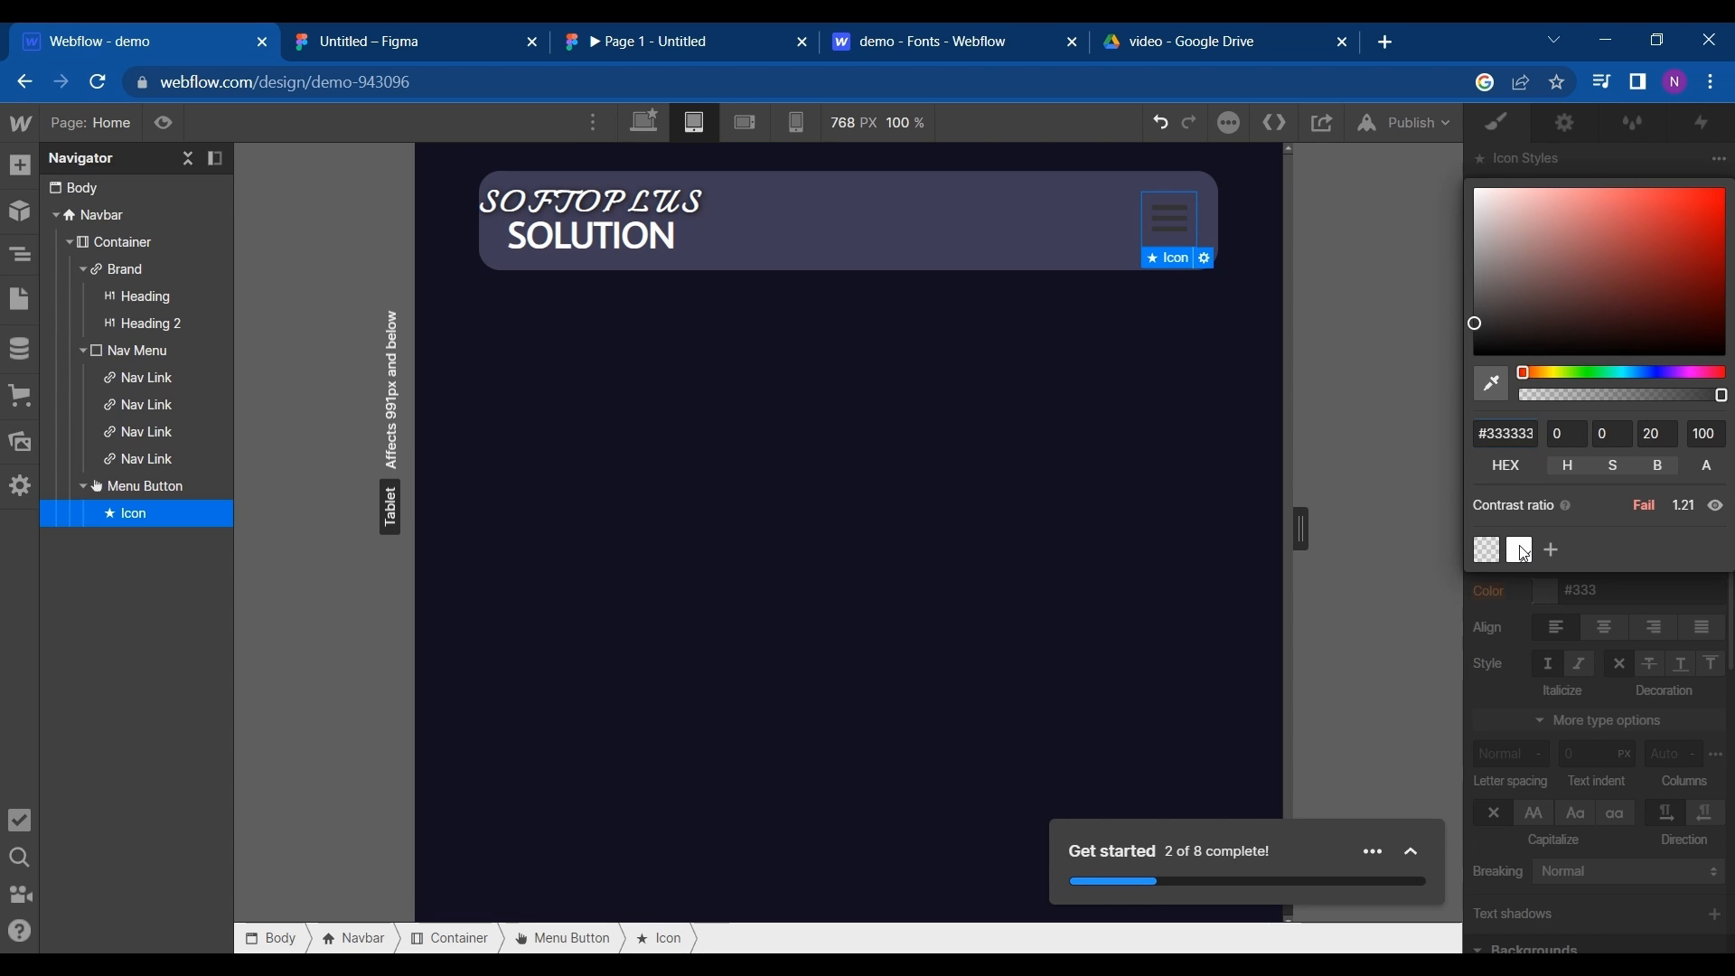
pyautogui.click(862, 365)
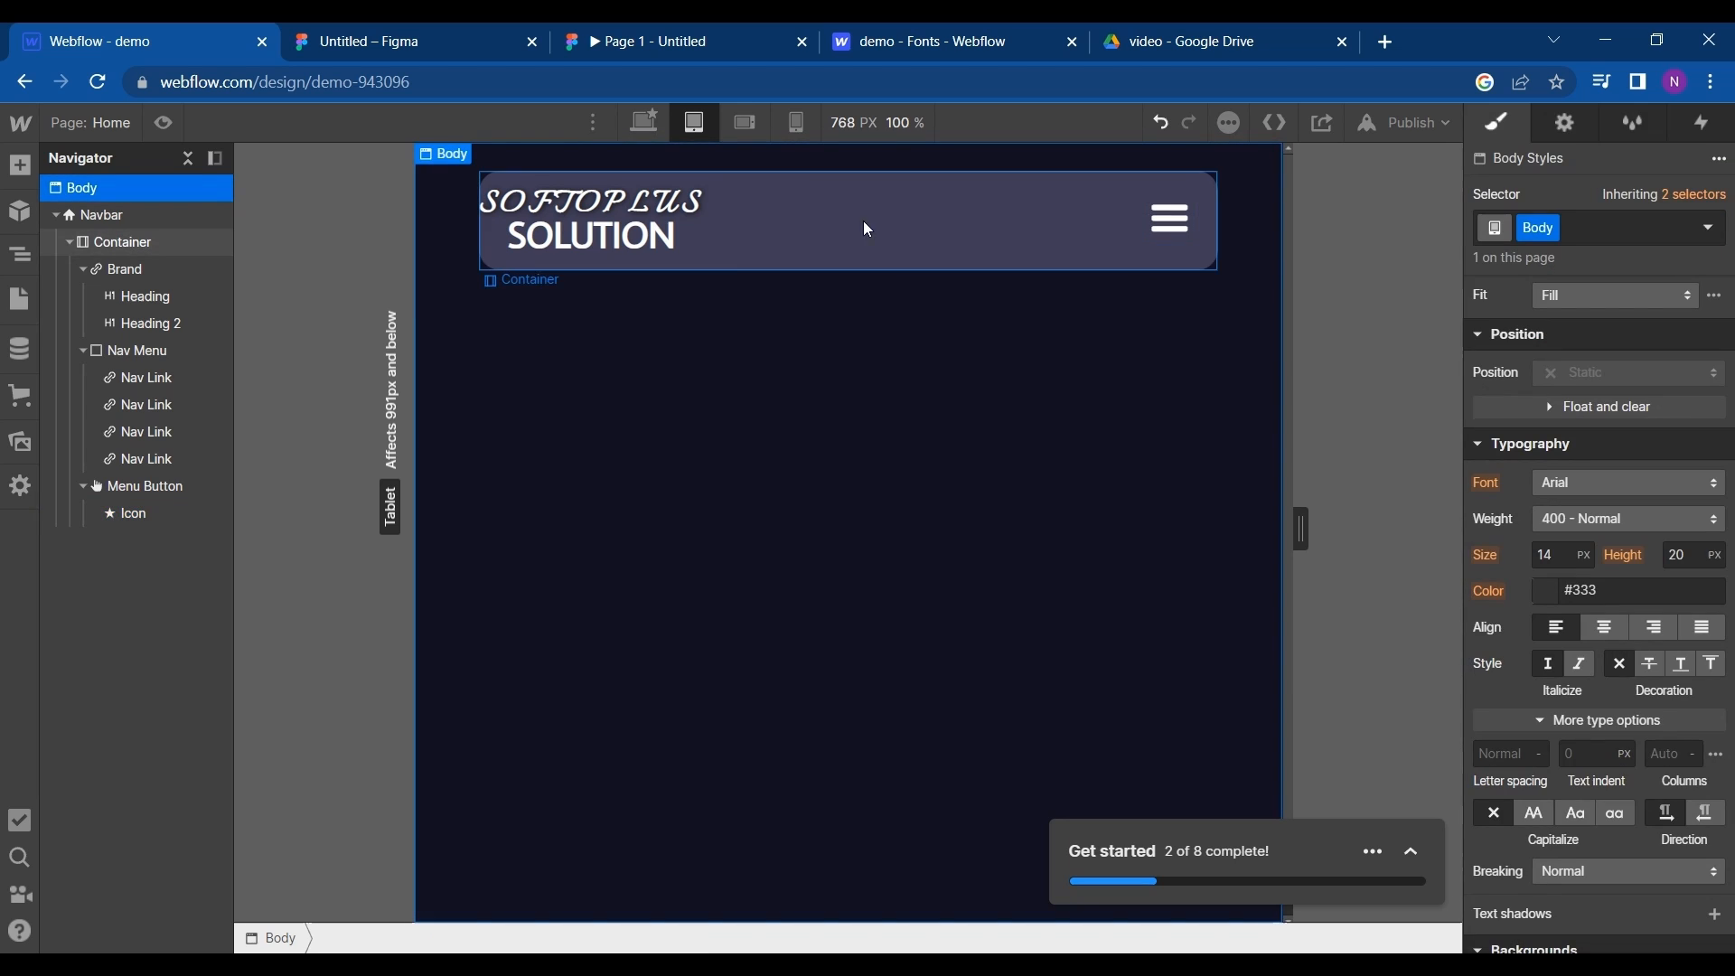
# - Preview the navbar at the mobile landscape and mobile portrait sizes, and return to the desktop view
pyautogui.click(746, 121)
pyautogui.click(806, 128)
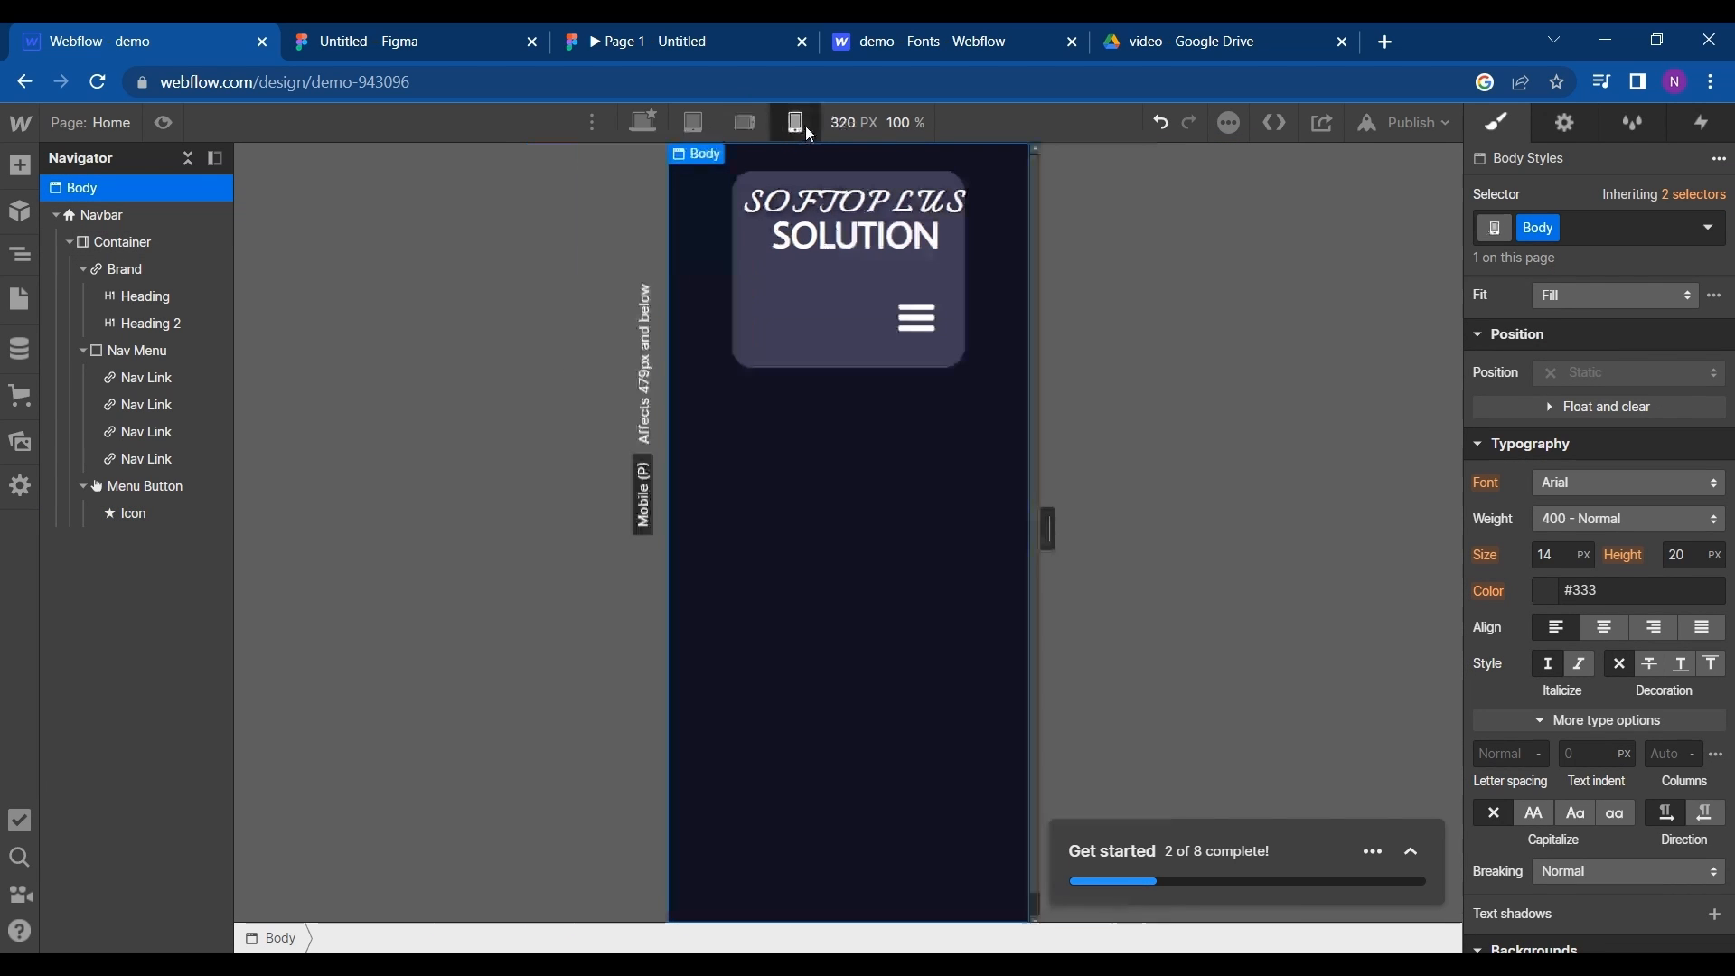
pyautogui.click(652, 128)
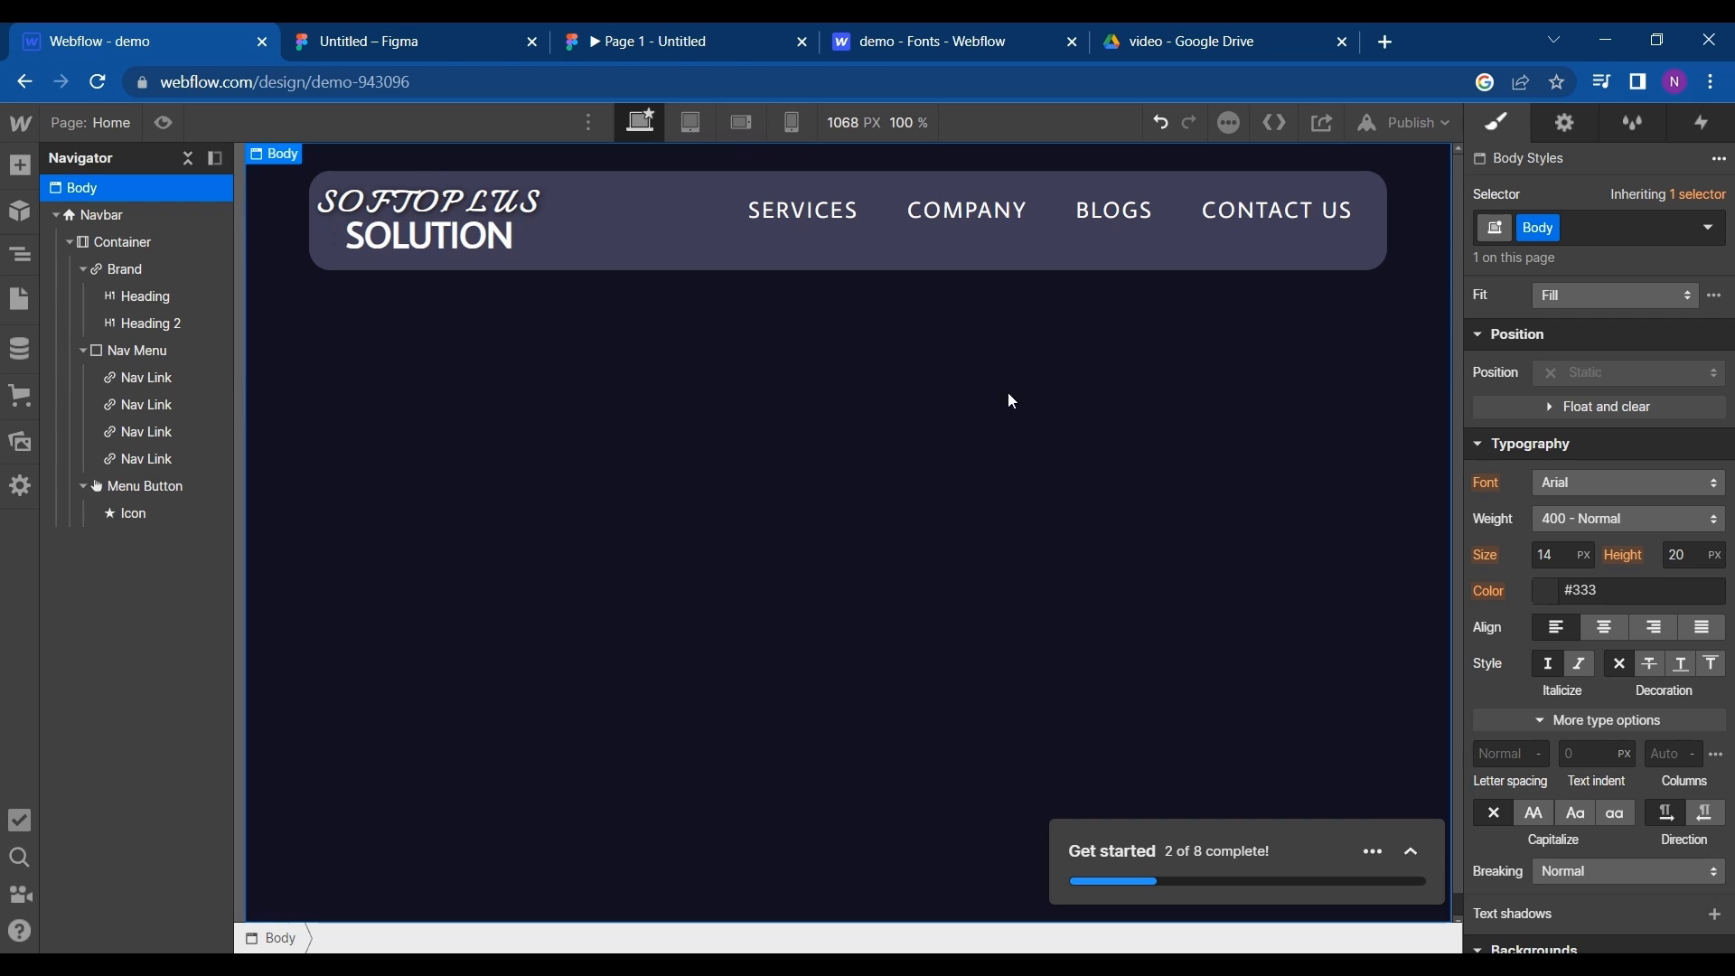
# - Compare the hero section in the Figma file with the prebuilt hero layouts, and insert the Hero Heading Center layout below the navbar
pyautogui.click(424, 36)
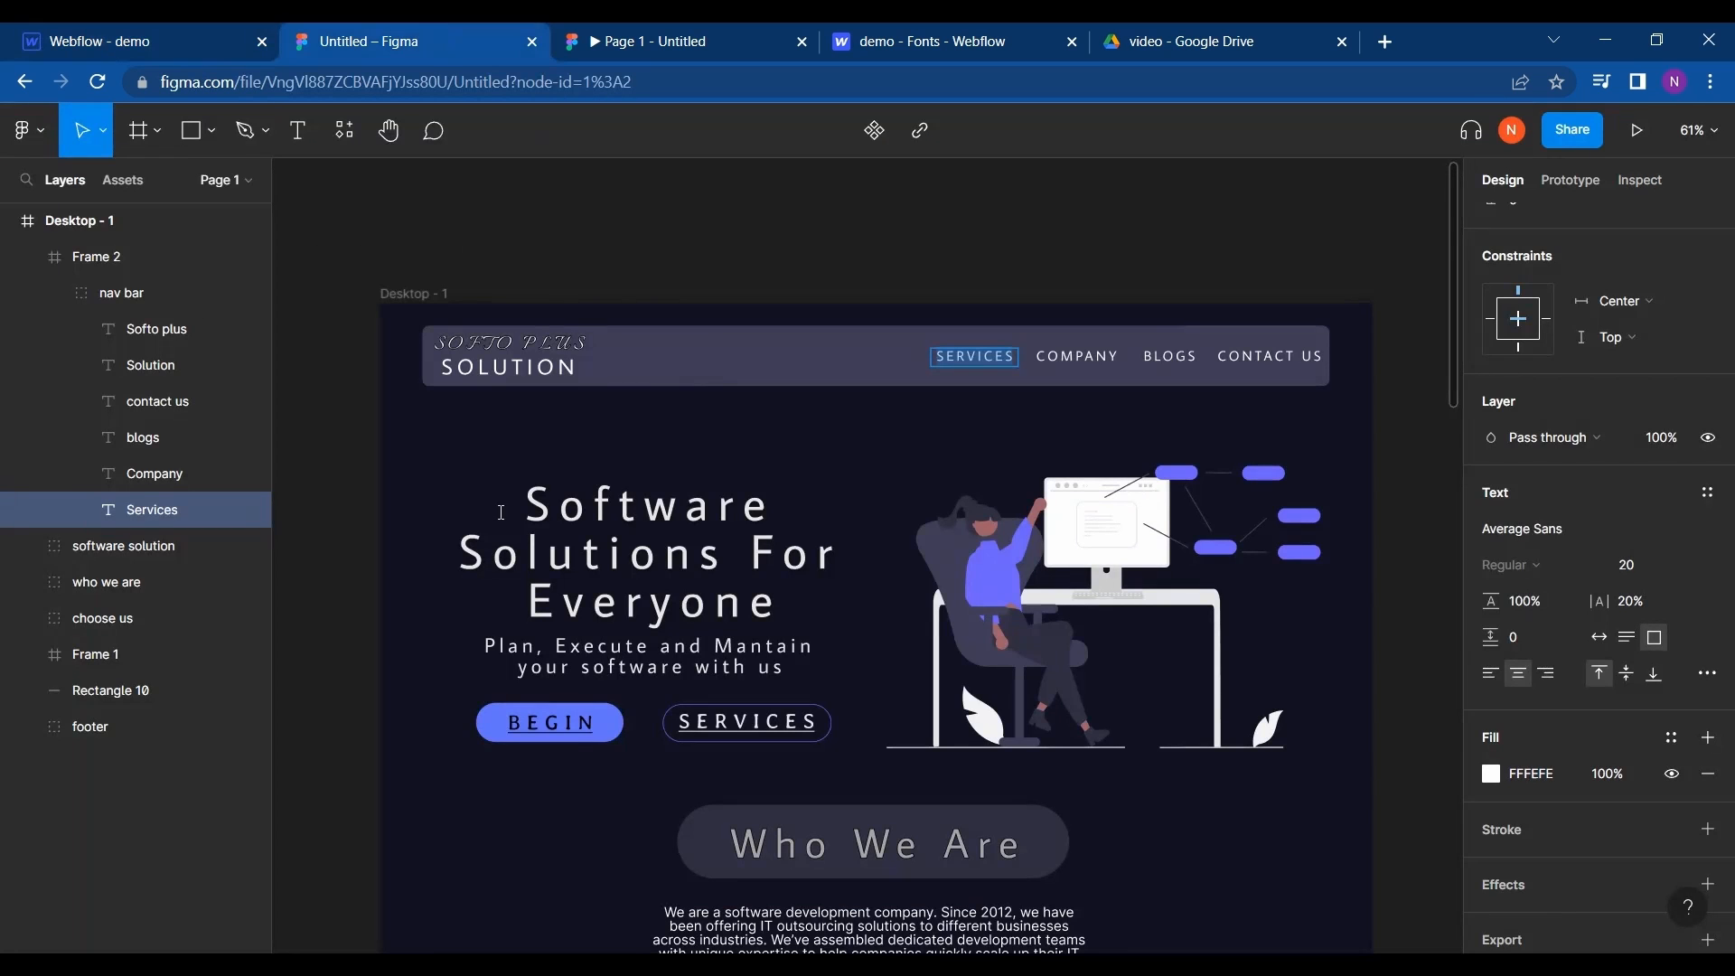
pyautogui.scroll(-1, 985, 579)
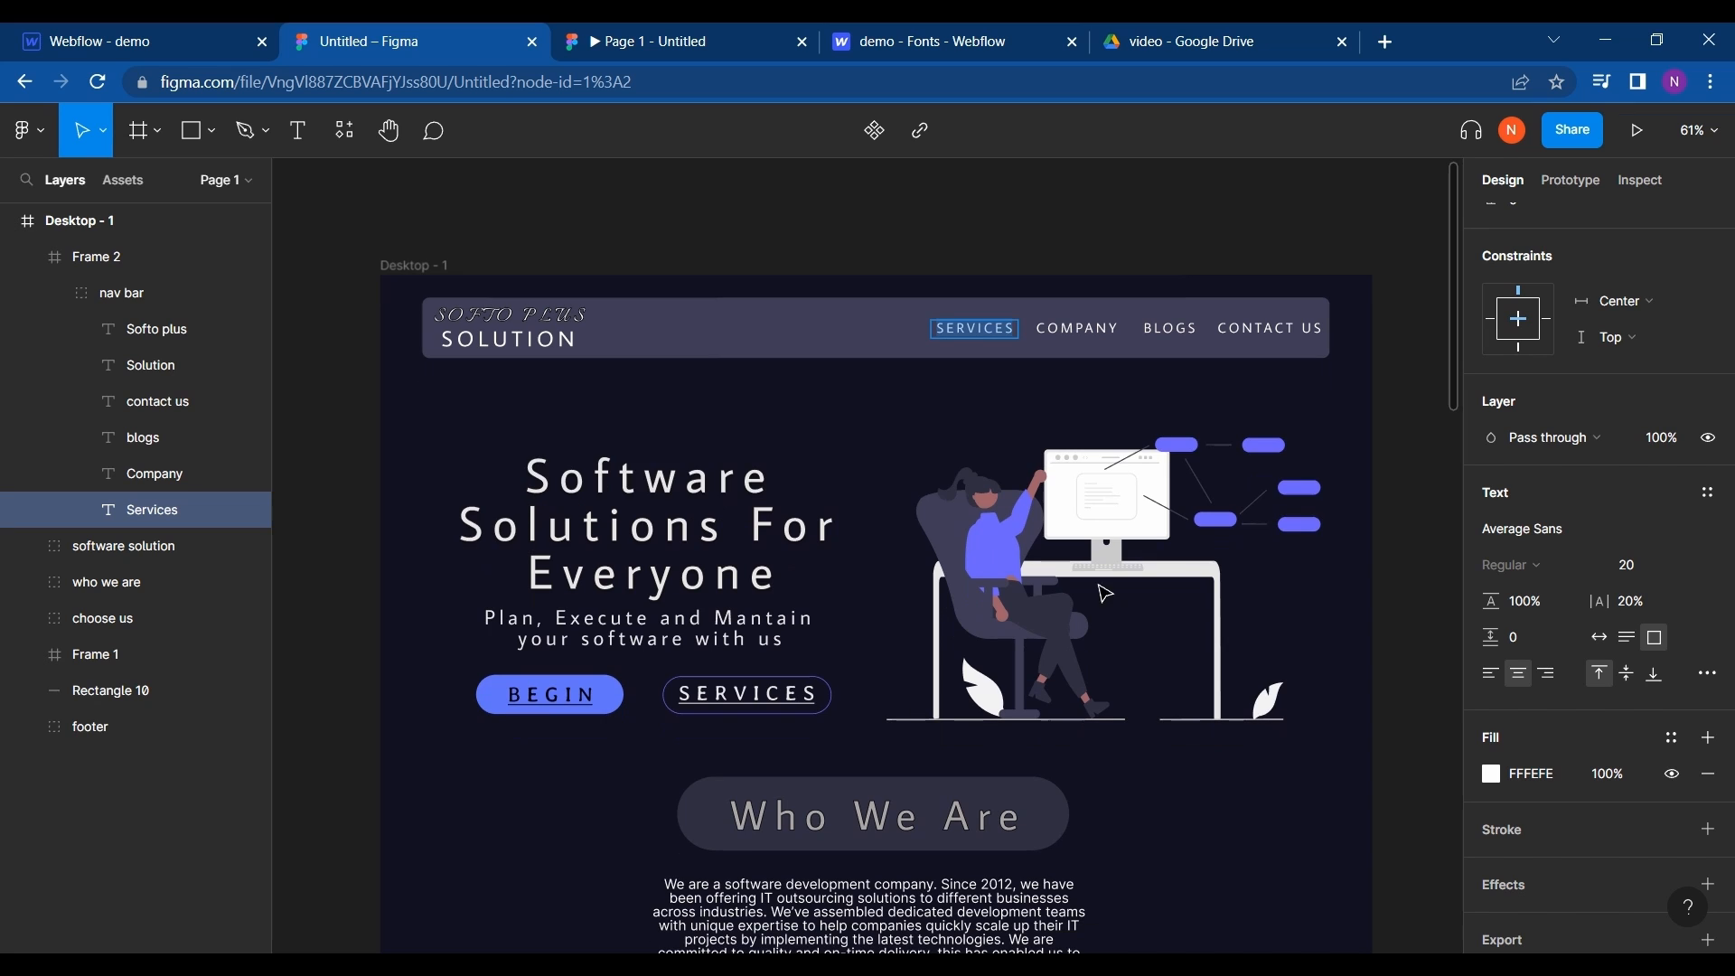
pyautogui.click(43, 27)
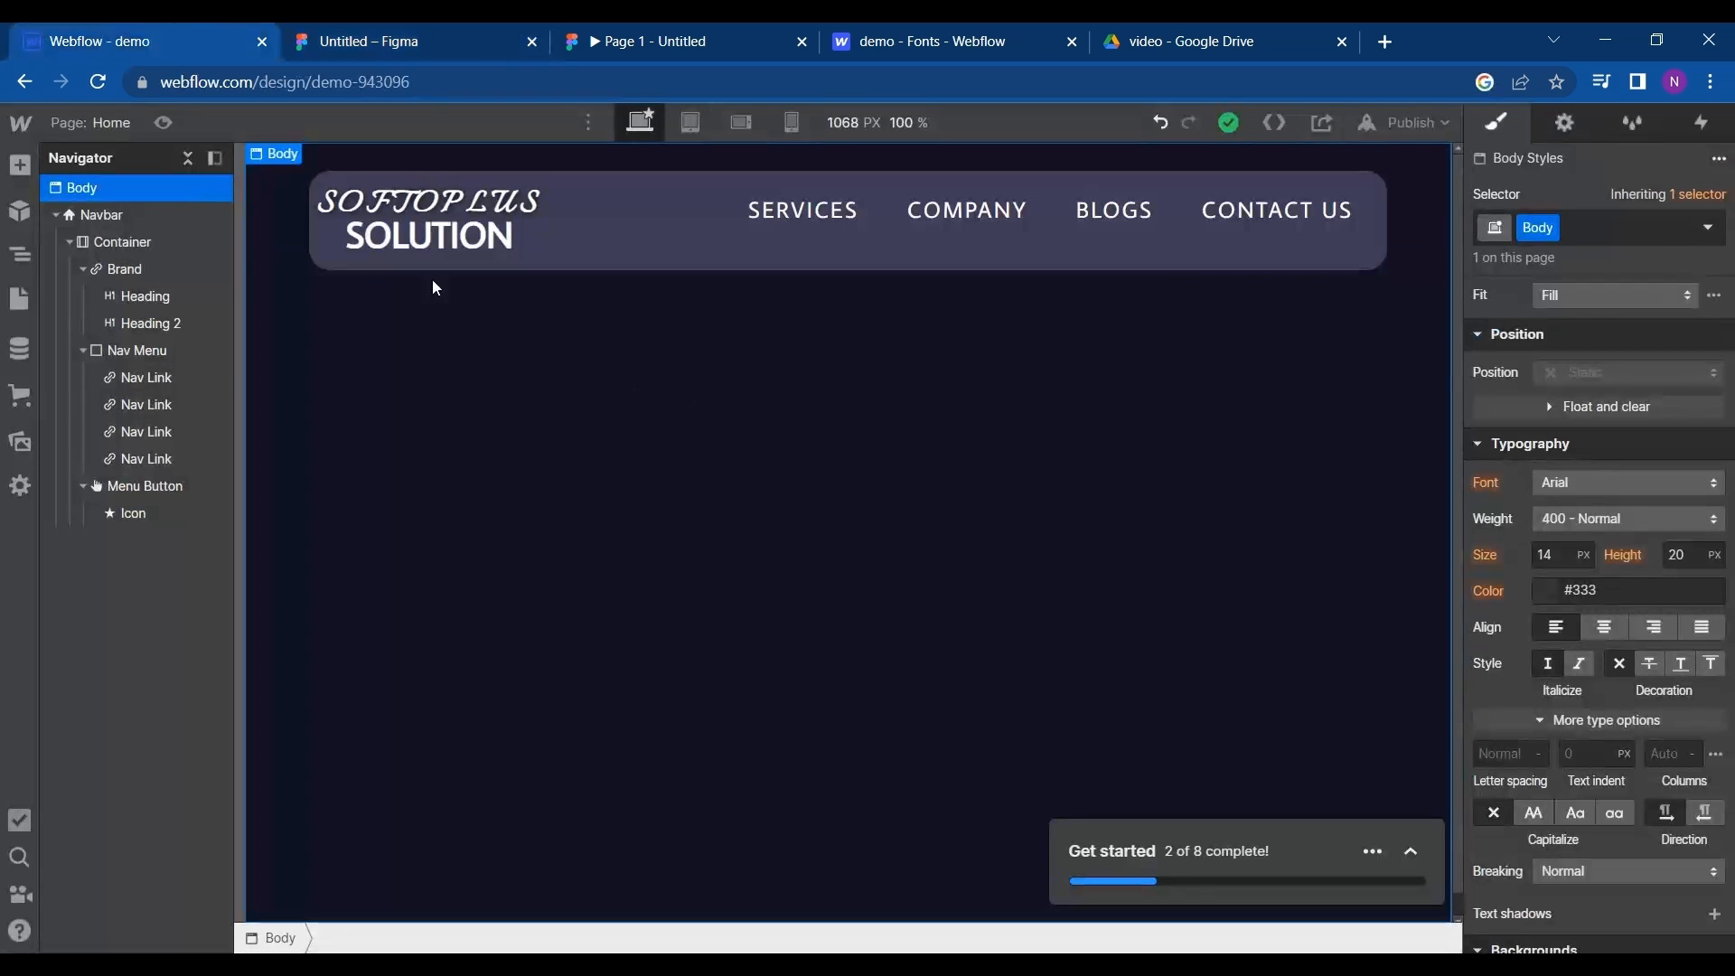
pyautogui.click(34, 179)
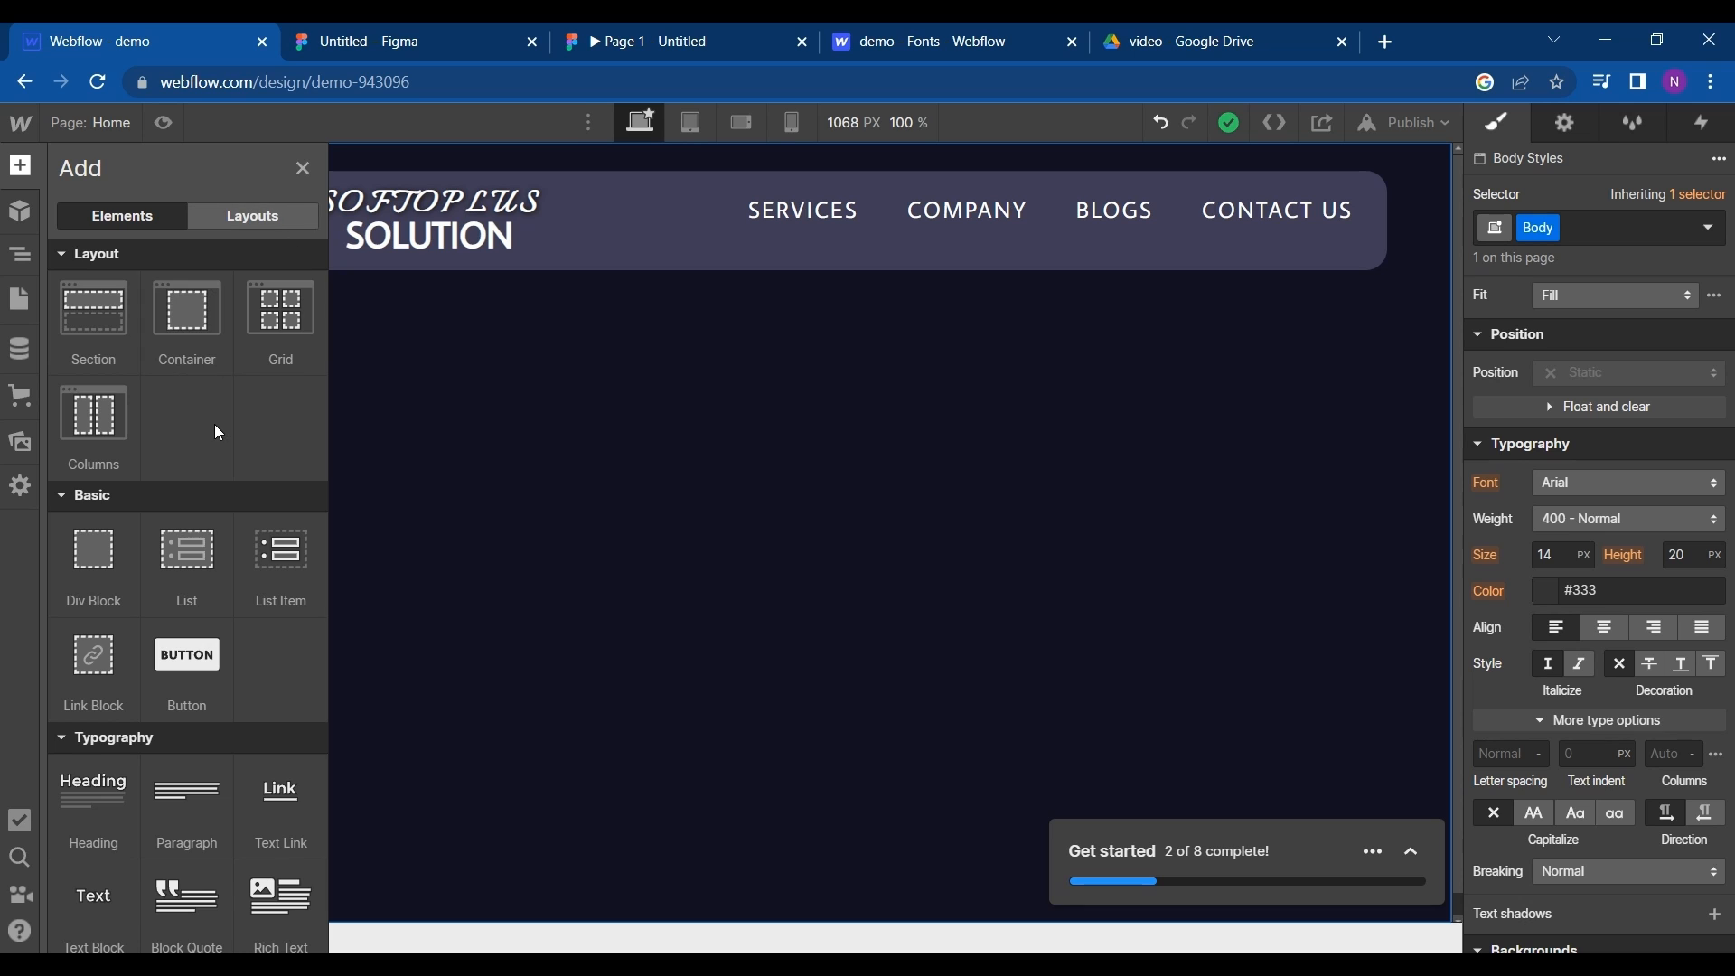
pyautogui.click(246, 217)
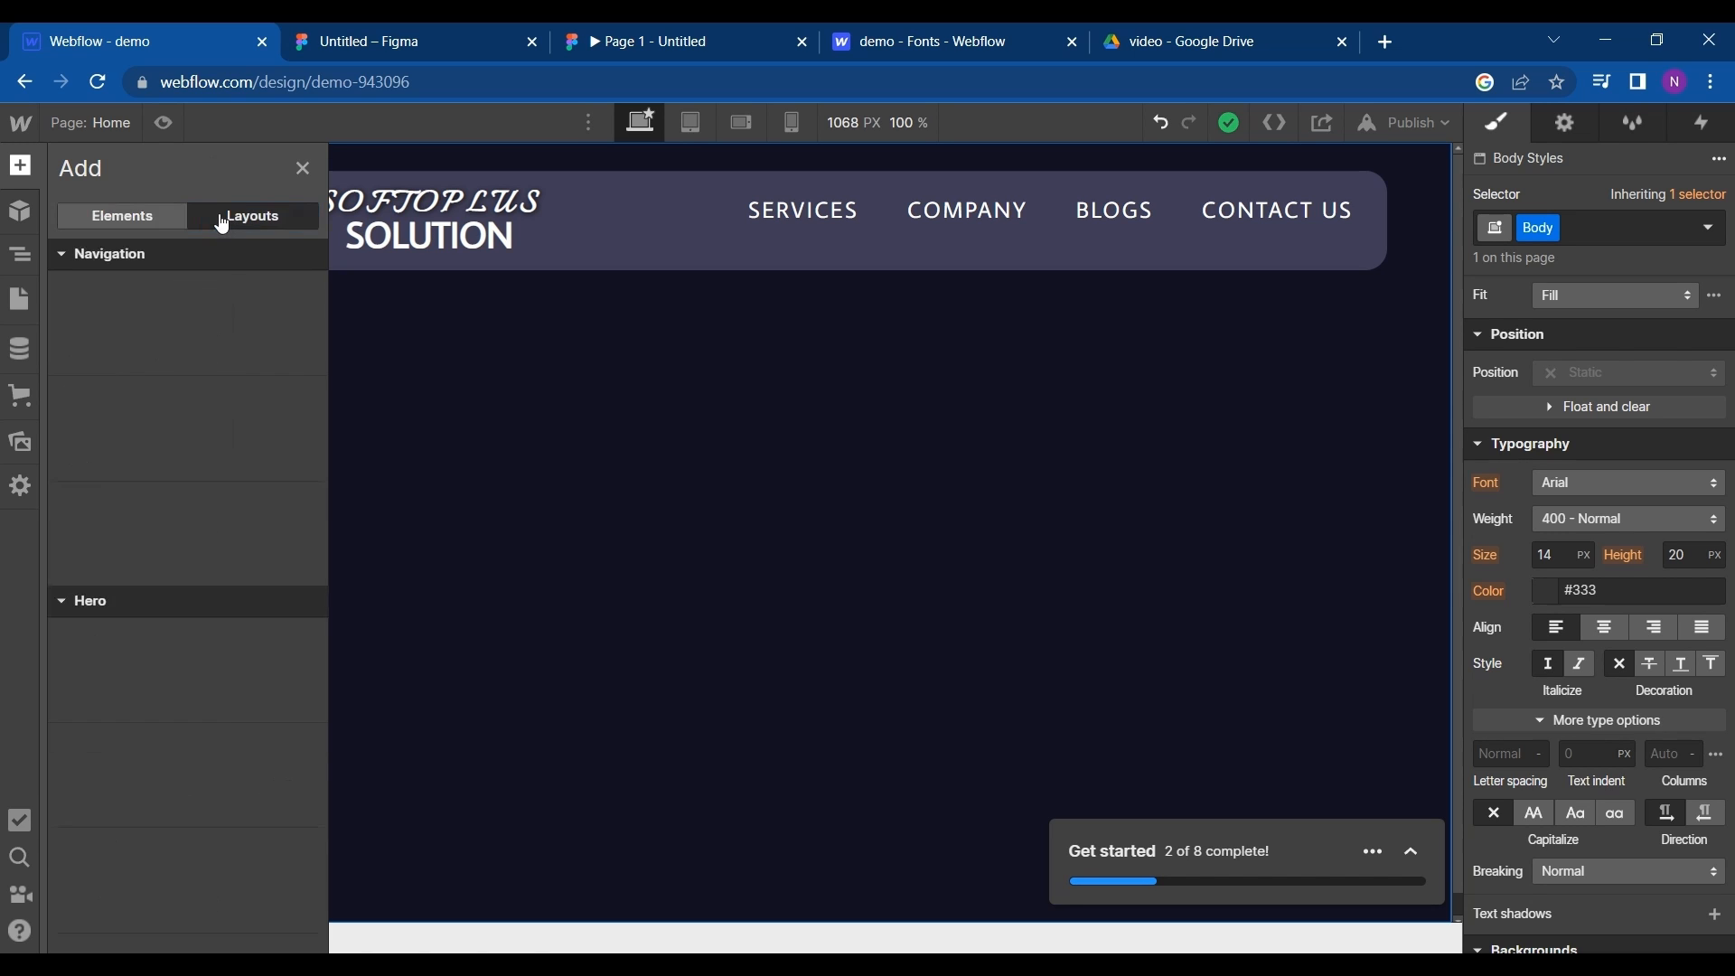
pyautogui.scroll(-2, 185, 528)
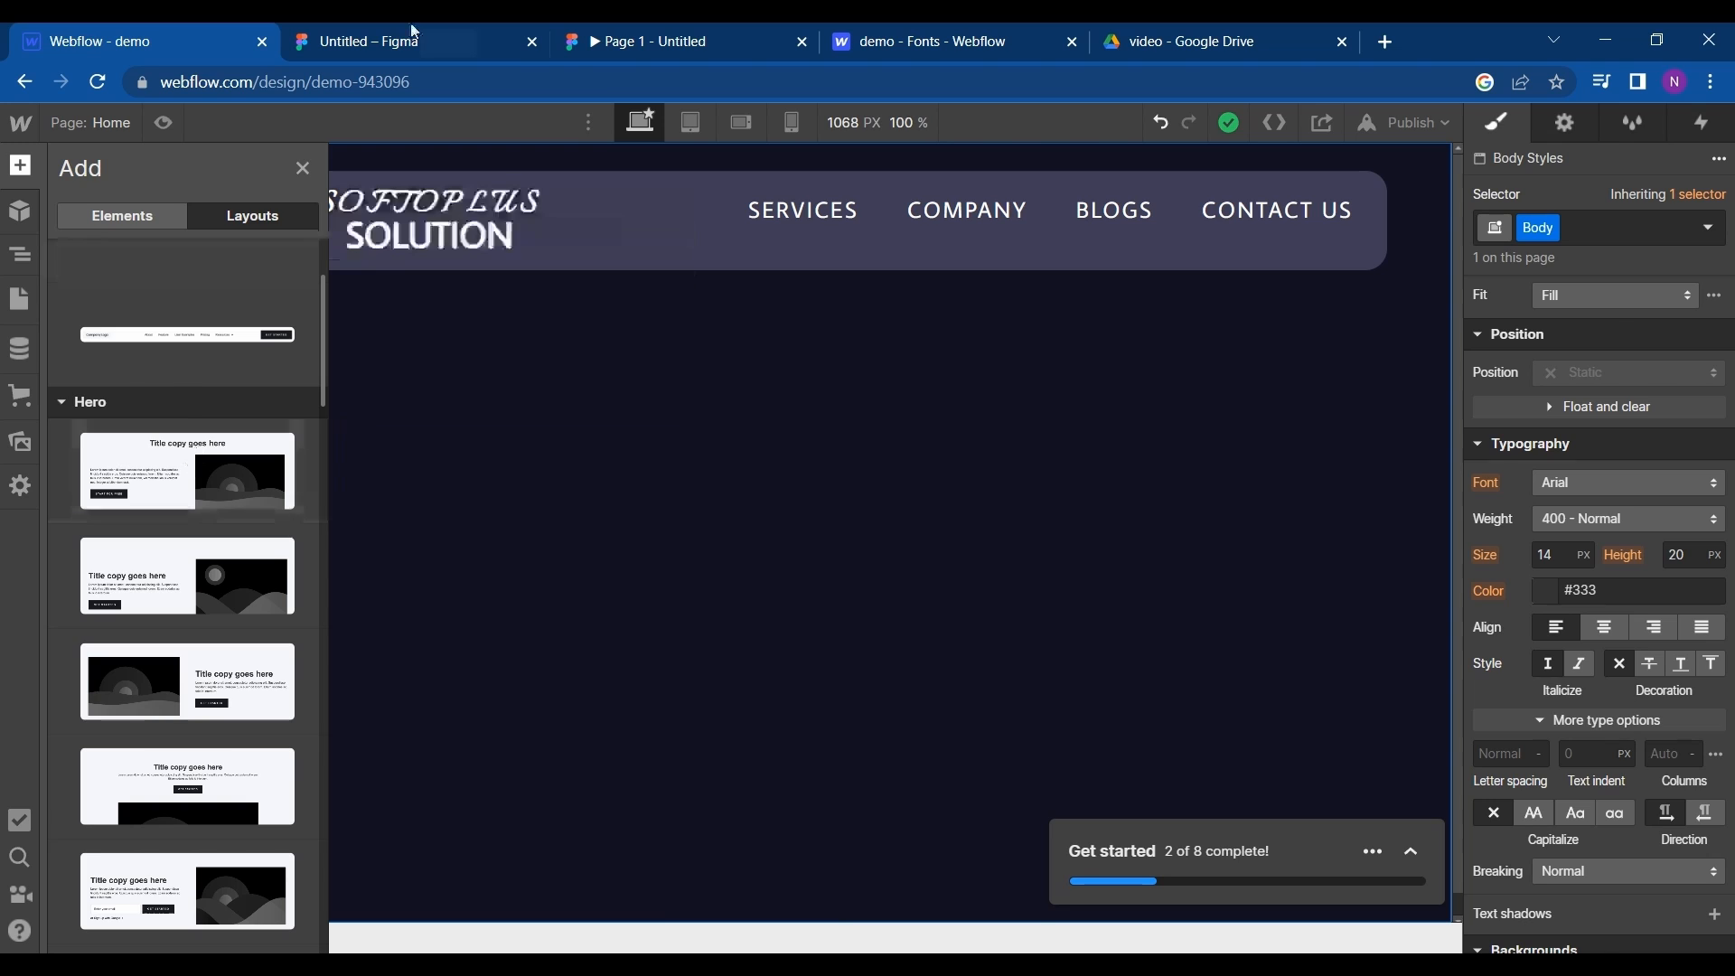
pyautogui.click(379, 42)
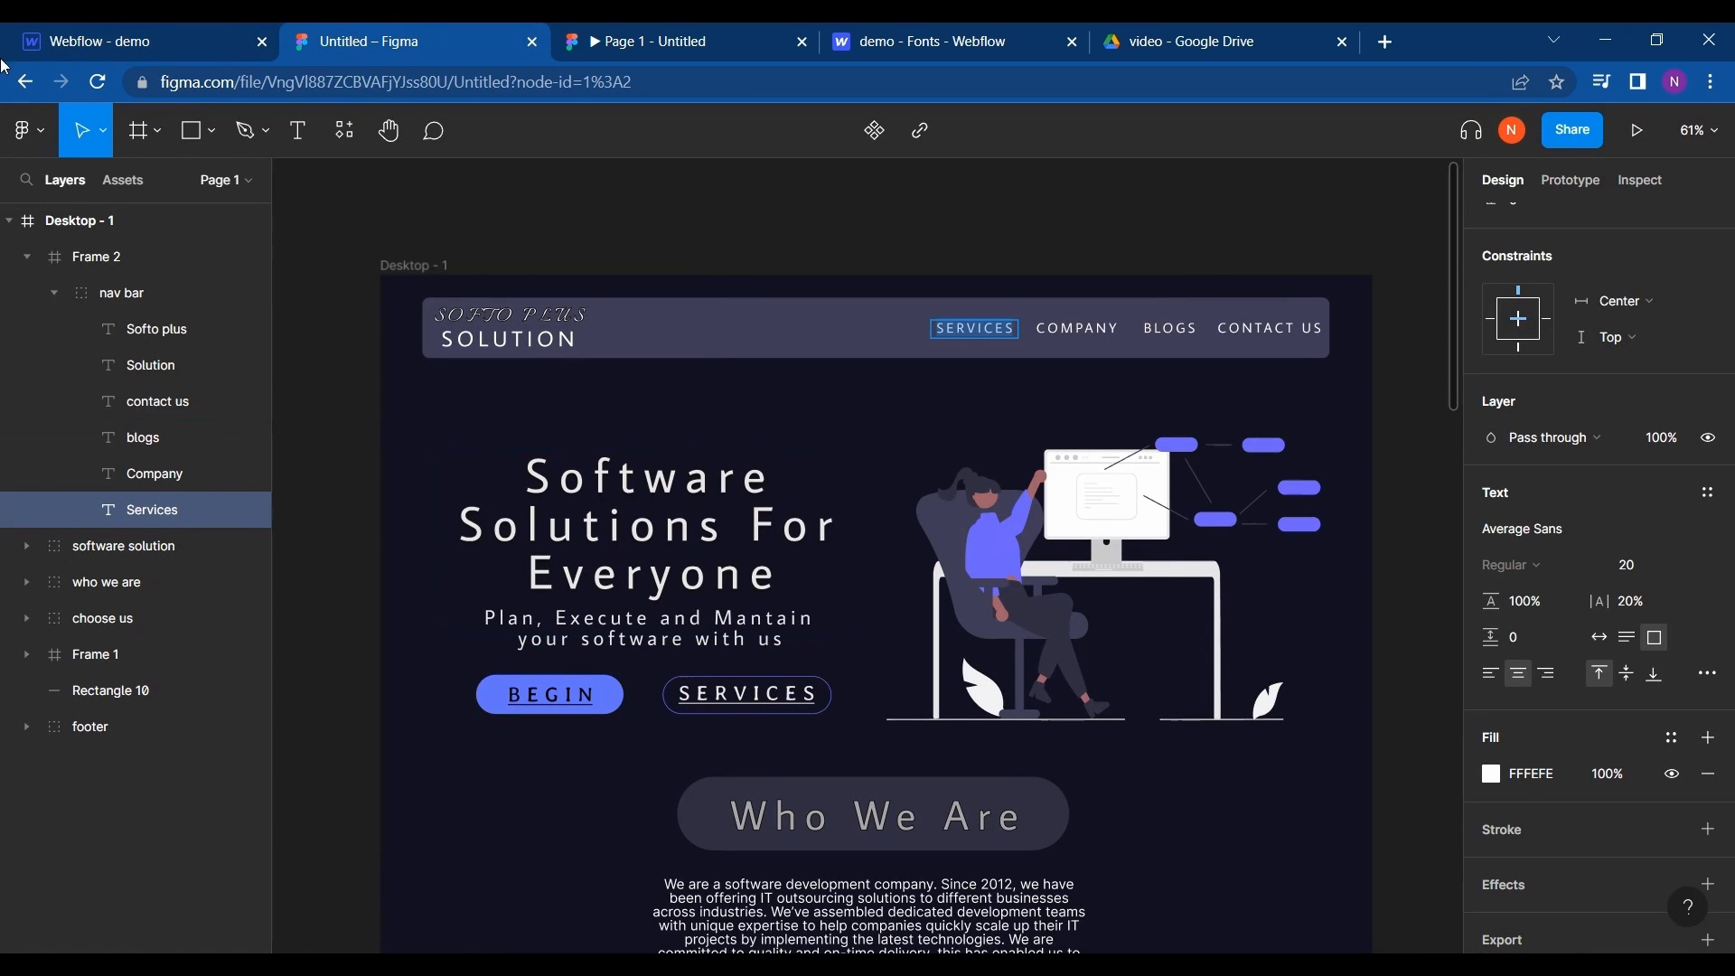
pyautogui.click(47, 40)
pyautogui.scroll(-2, 276, 706)
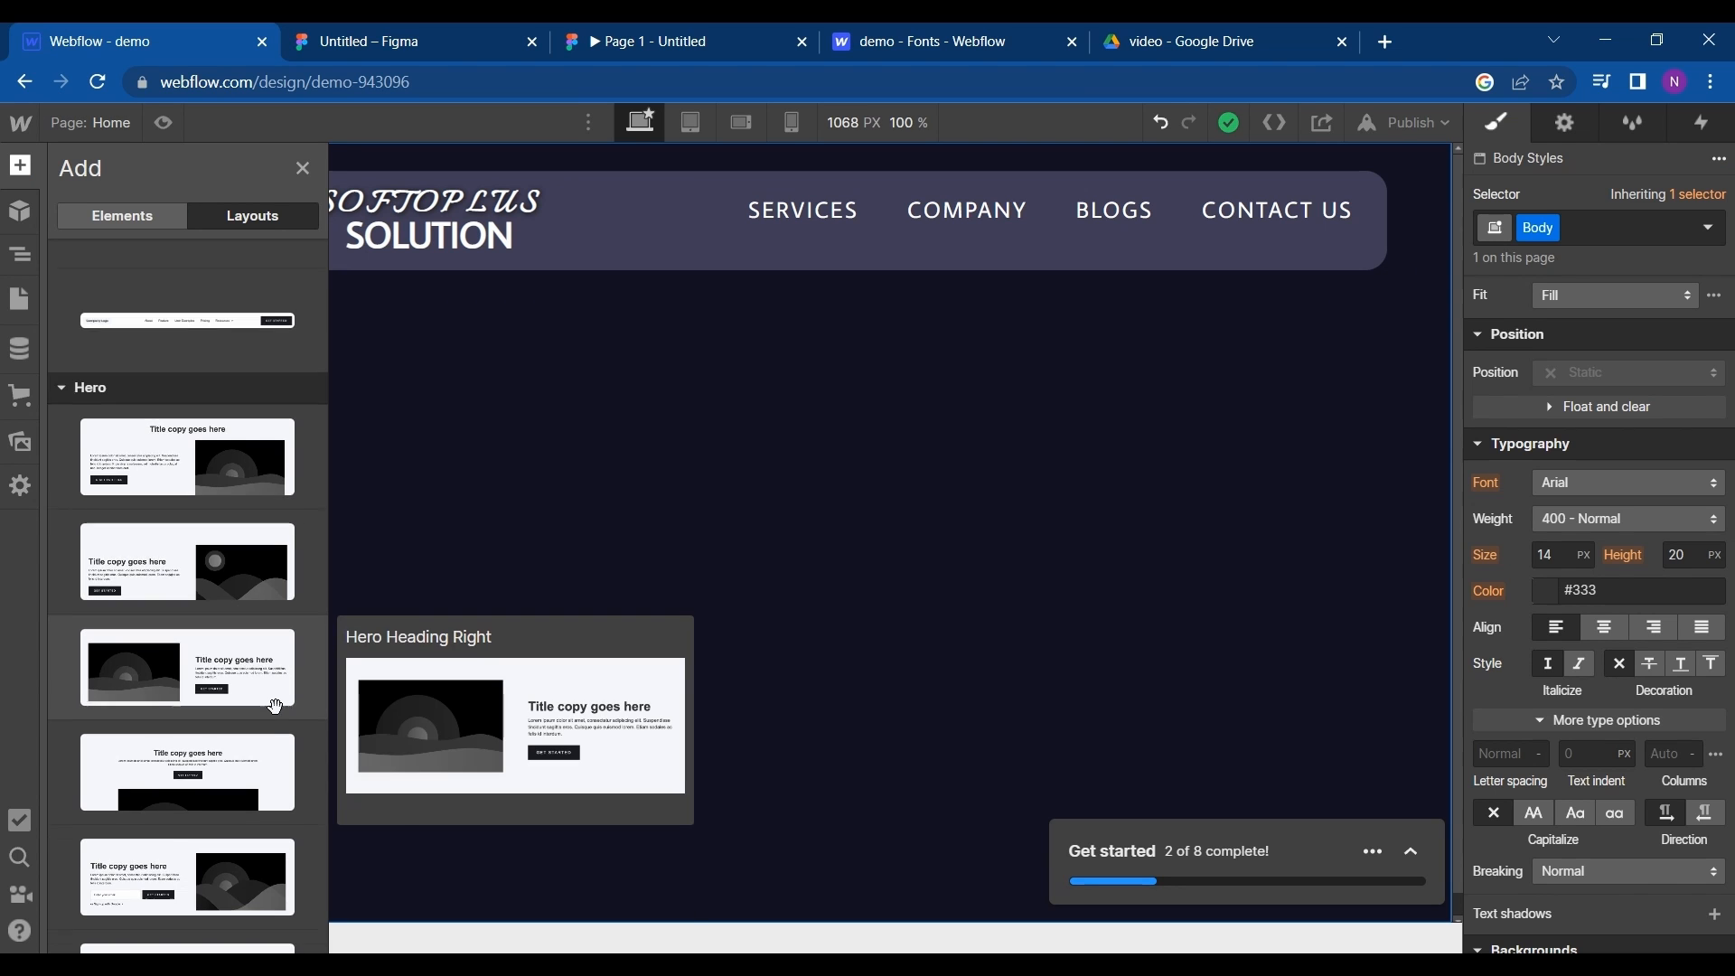
pyautogui.scroll(1, 178, 734)
pyautogui.scroll(-2, 178, 734)
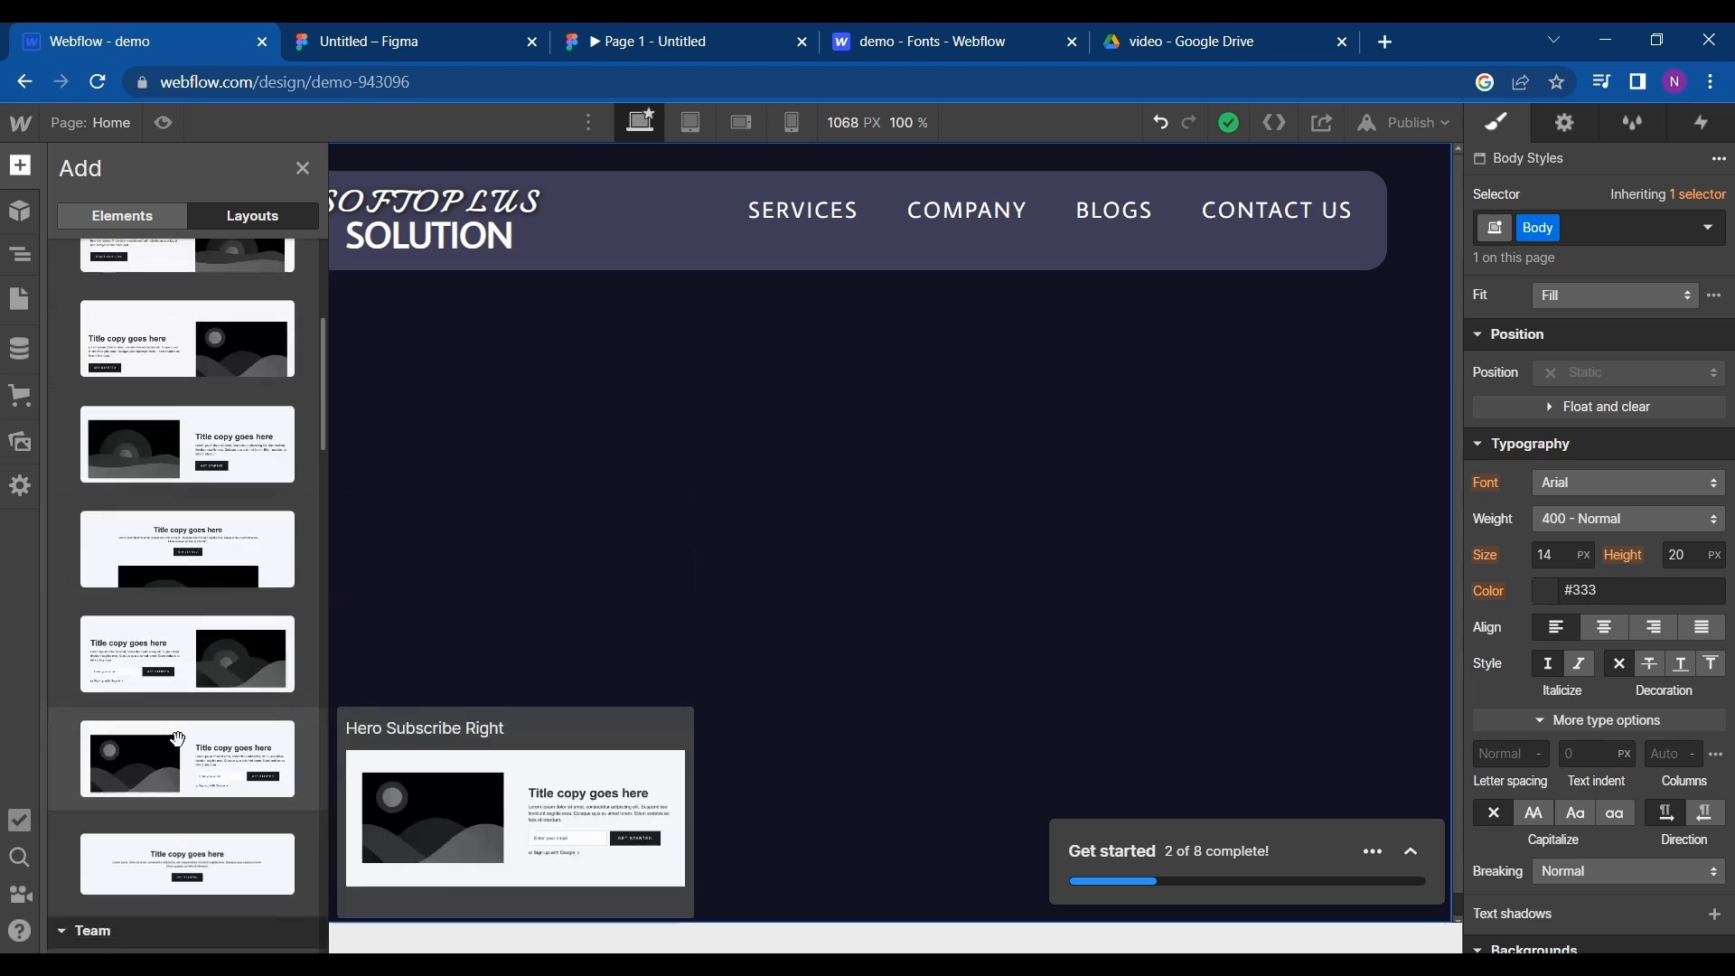
pyautogui.scroll(2, 177, 730)
pyautogui.moveTo(220, 436); pyautogui.dragTo(713, 438)
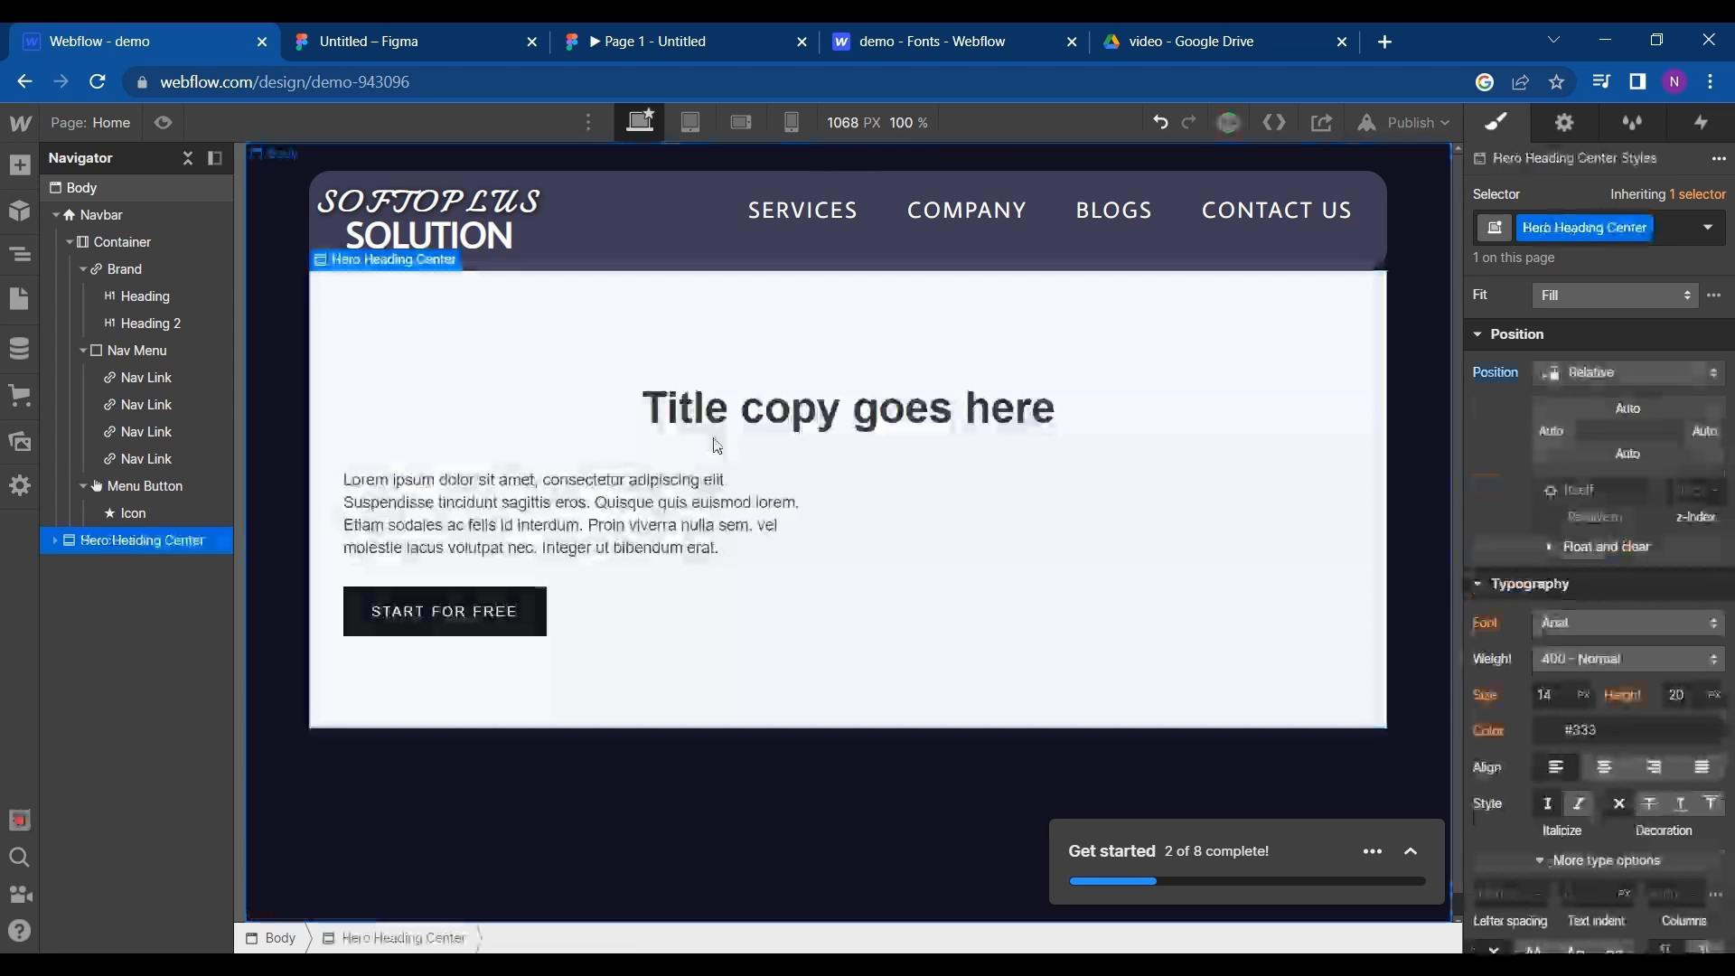
# - Set the hero section's top margin to 55 px and delete its centered title heading
pyautogui.scroll(5, 1618, 365)
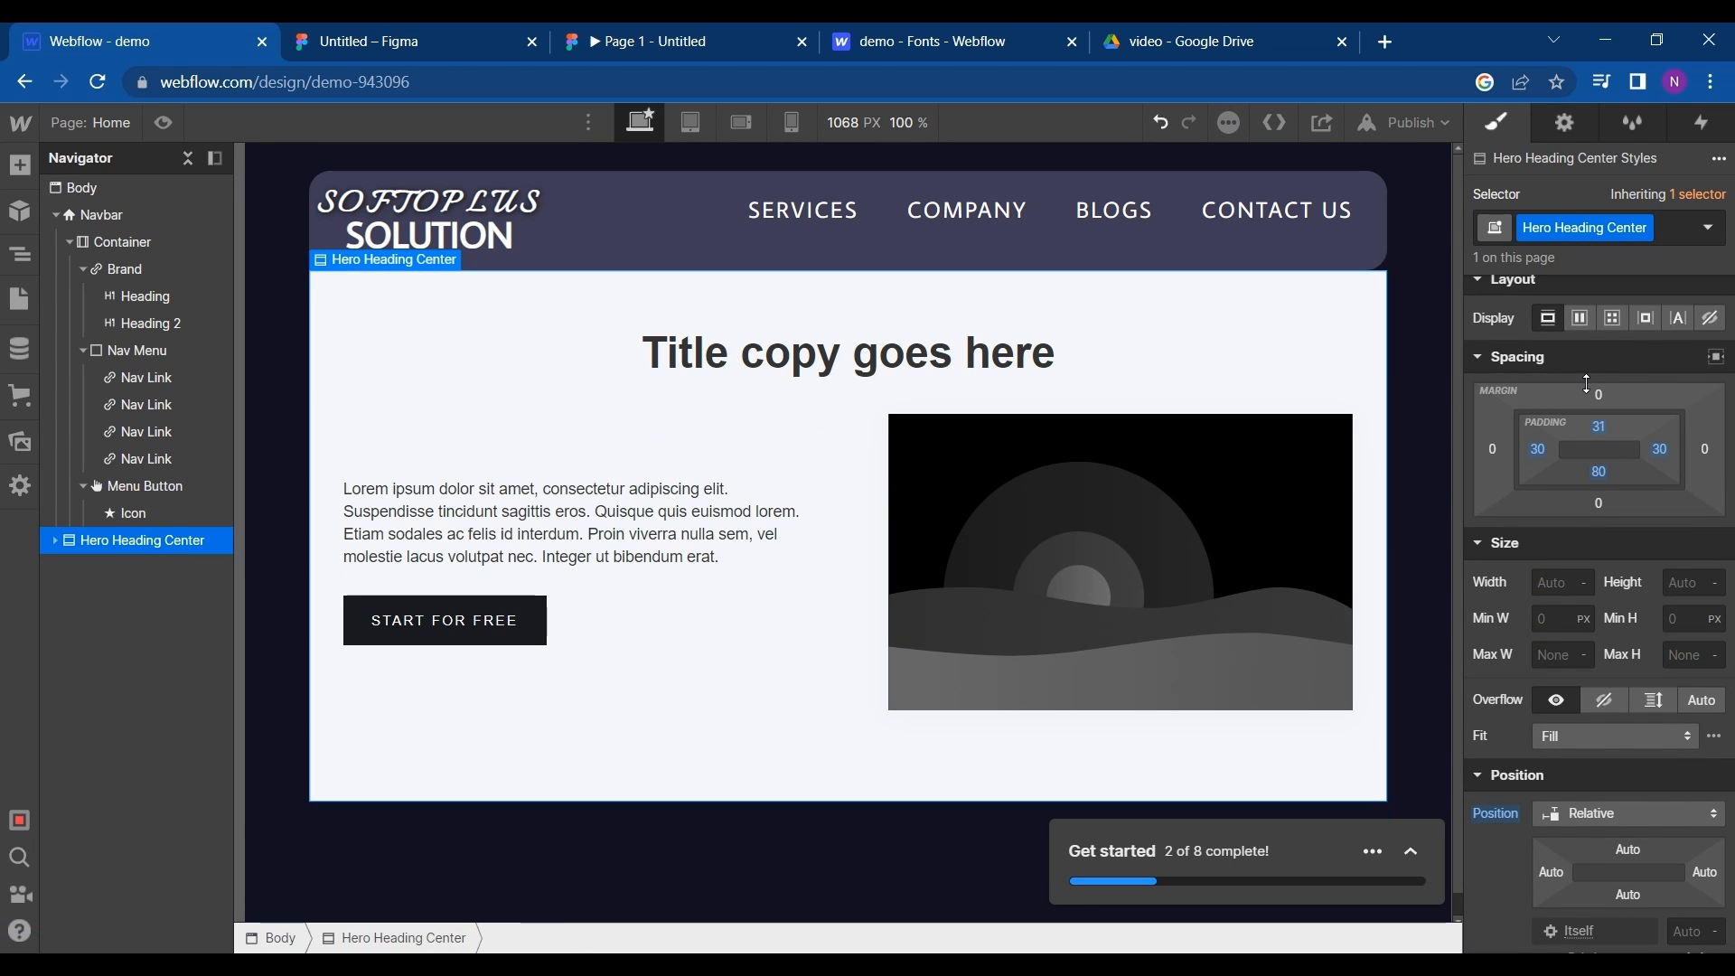
pyautogui.moveTo(1588, 383); pyautogui.dragTo(1587, 324)
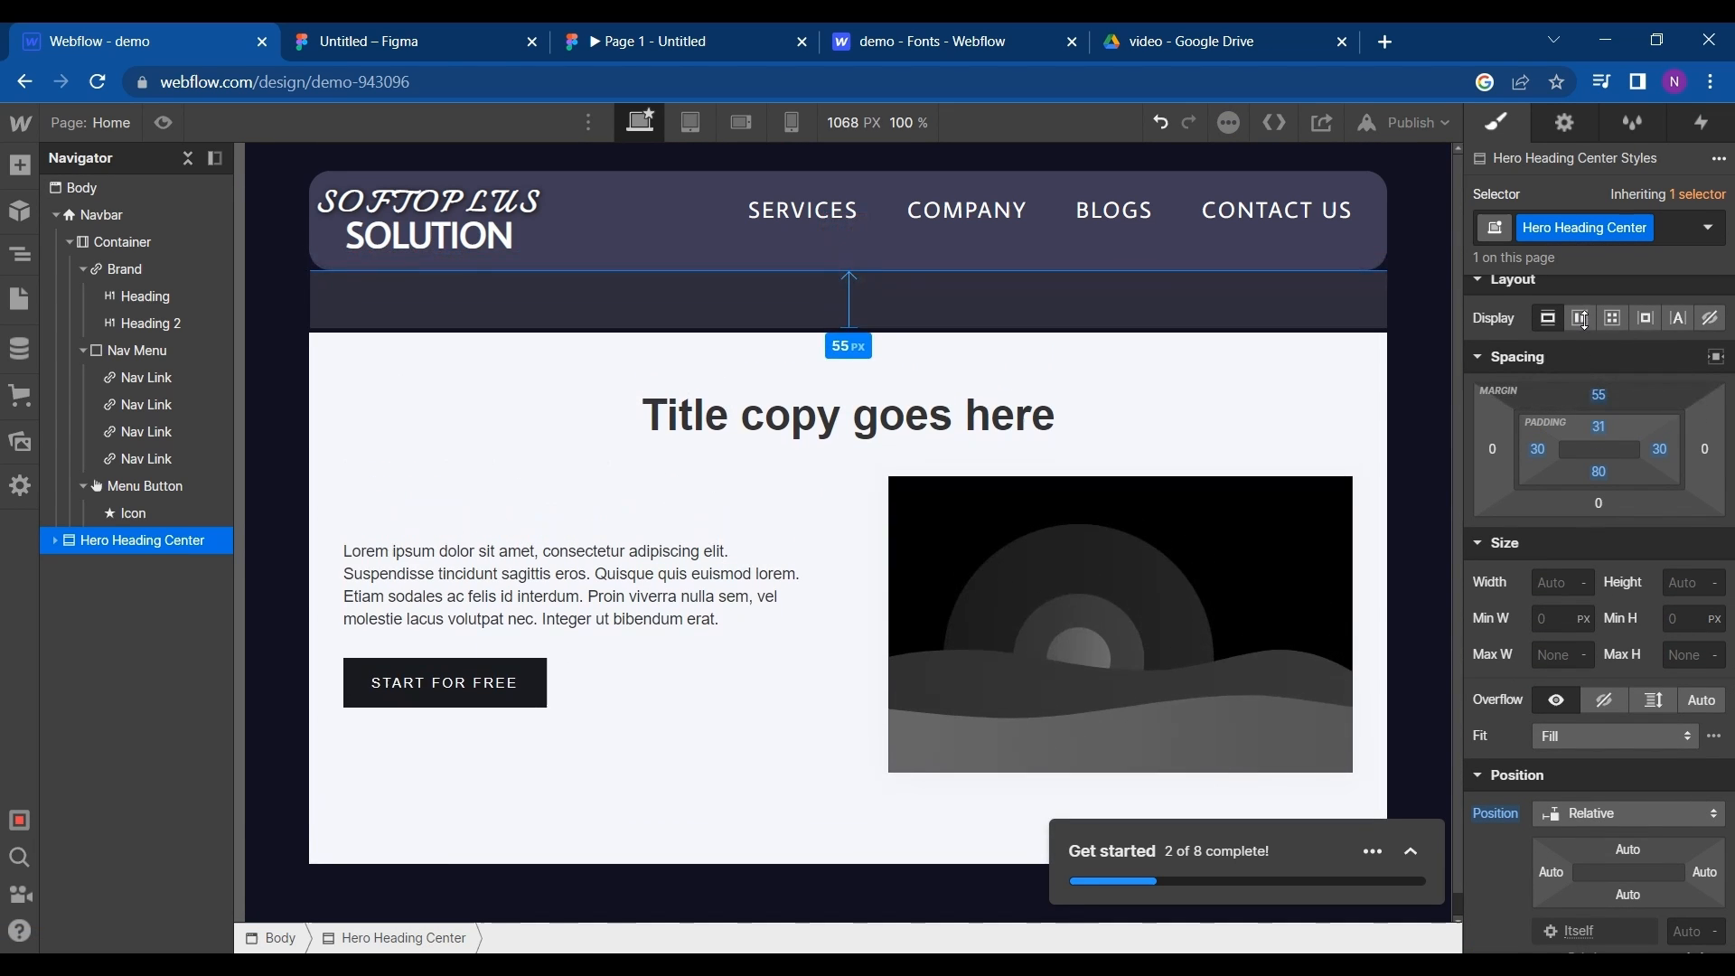
pyautogui.click(1118, 409)
pyautogui.doubleClick(1118, 408)
pyautogui.press('BackSpace')
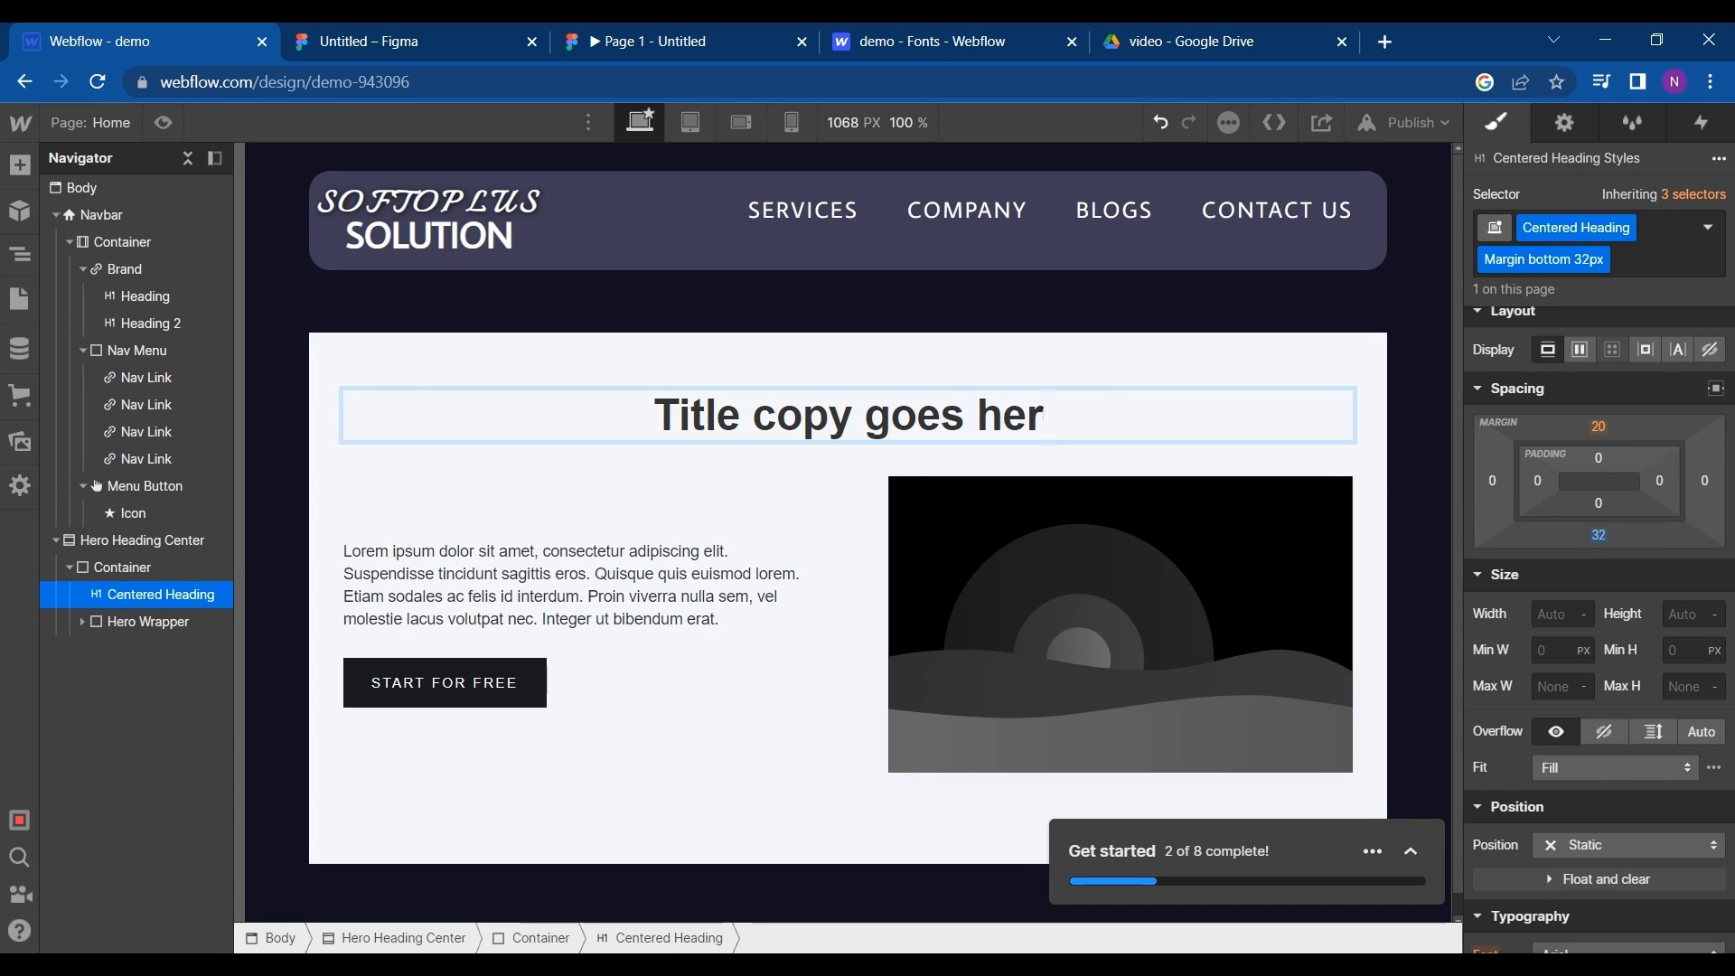
pyautogui.press('Escape')
pyautogui.press('Delete')
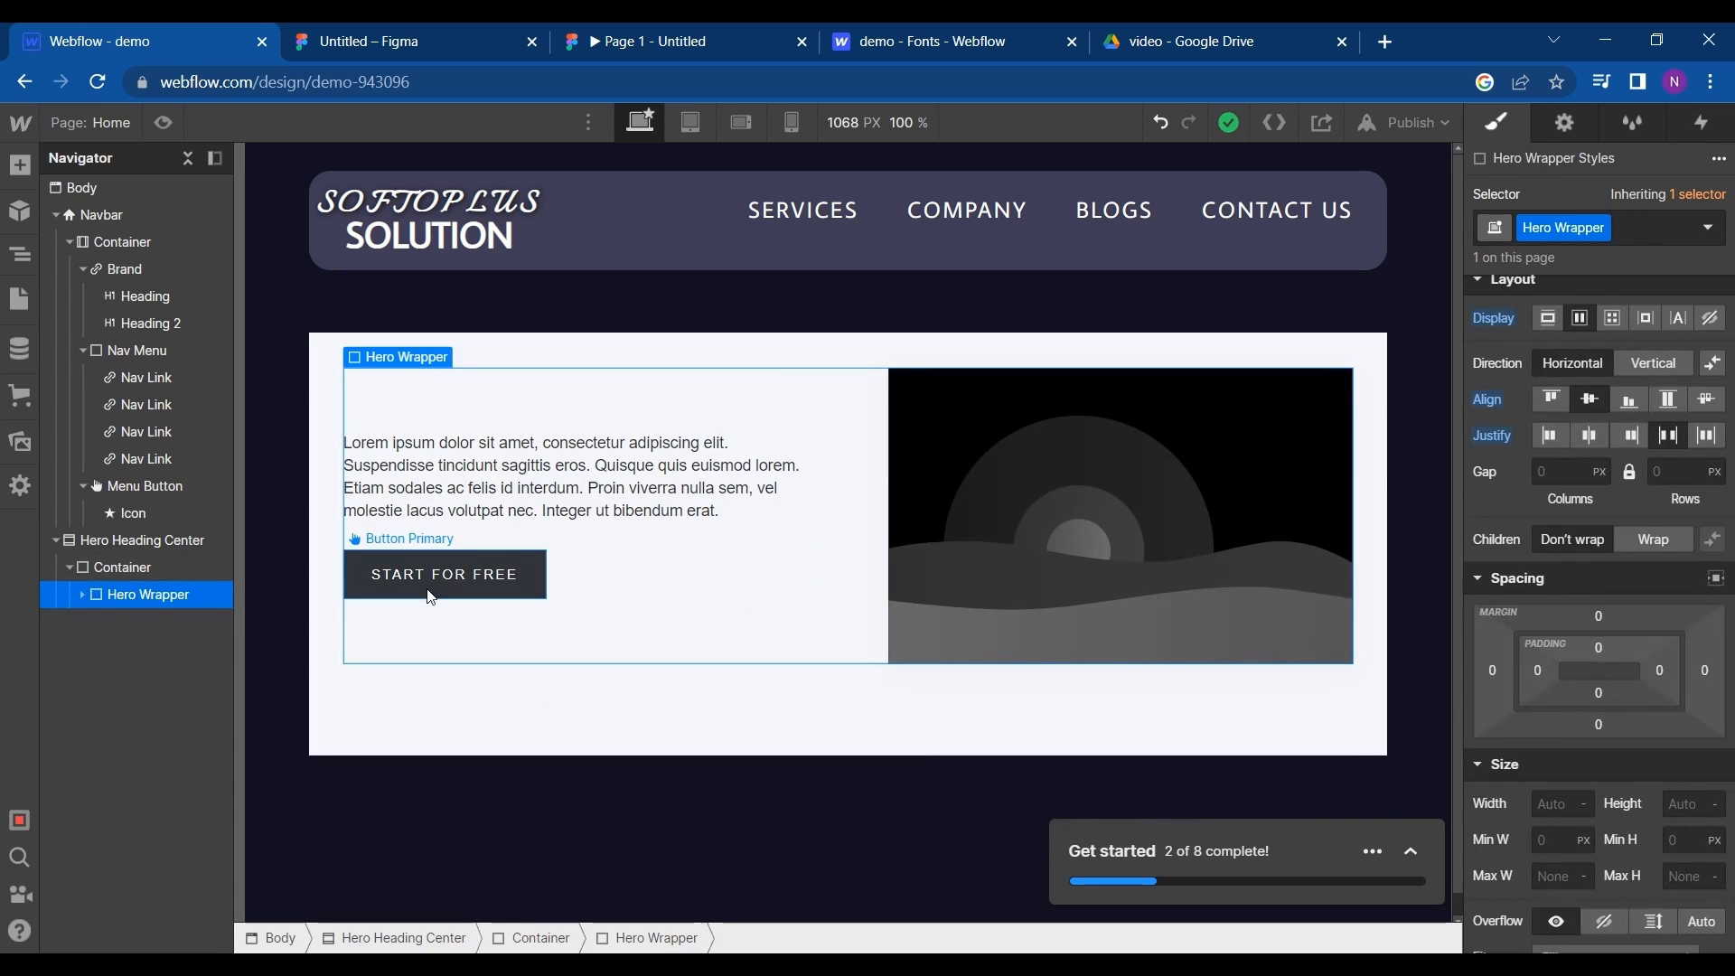
# - Duplicate the START FOR FREE button in the hero section
pyautogui.click(431, 597)
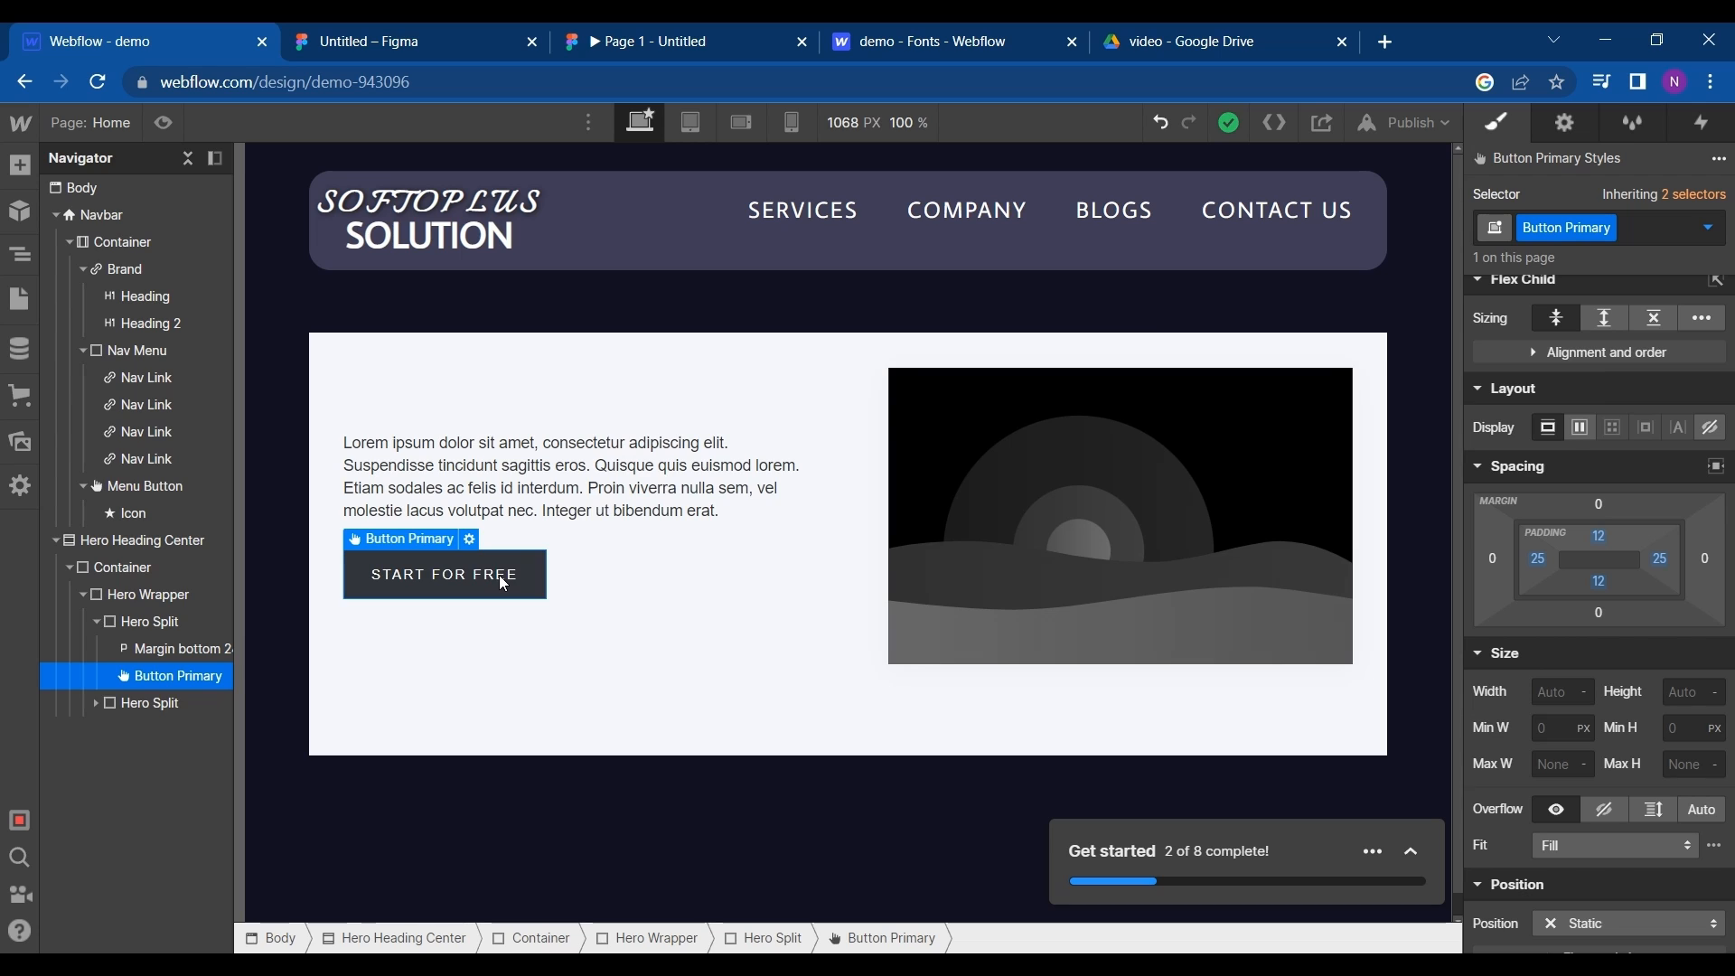
pyautogui.hotkey('ctrl', 'd')
pyautogui.moveTo(469, 601); pyautogui.dragTo(506, 583)
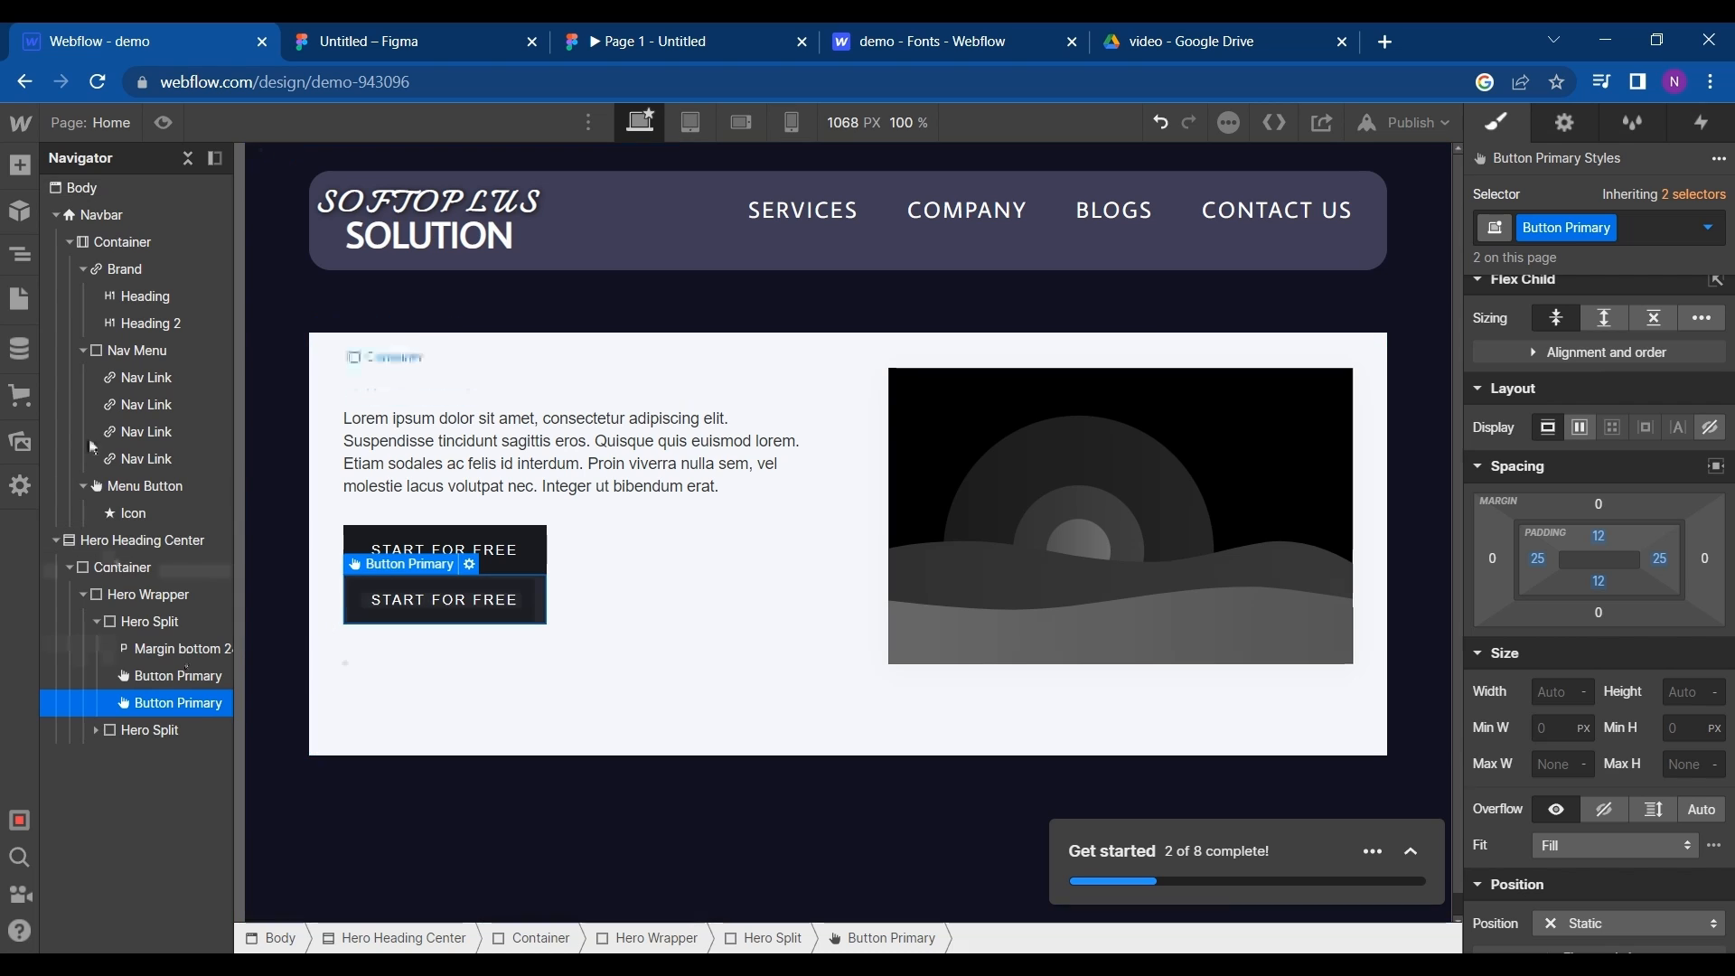
# - Insert a Columns element with two equal columns between the hero paragraph and the buttons
pyautogui.click(32, 252)
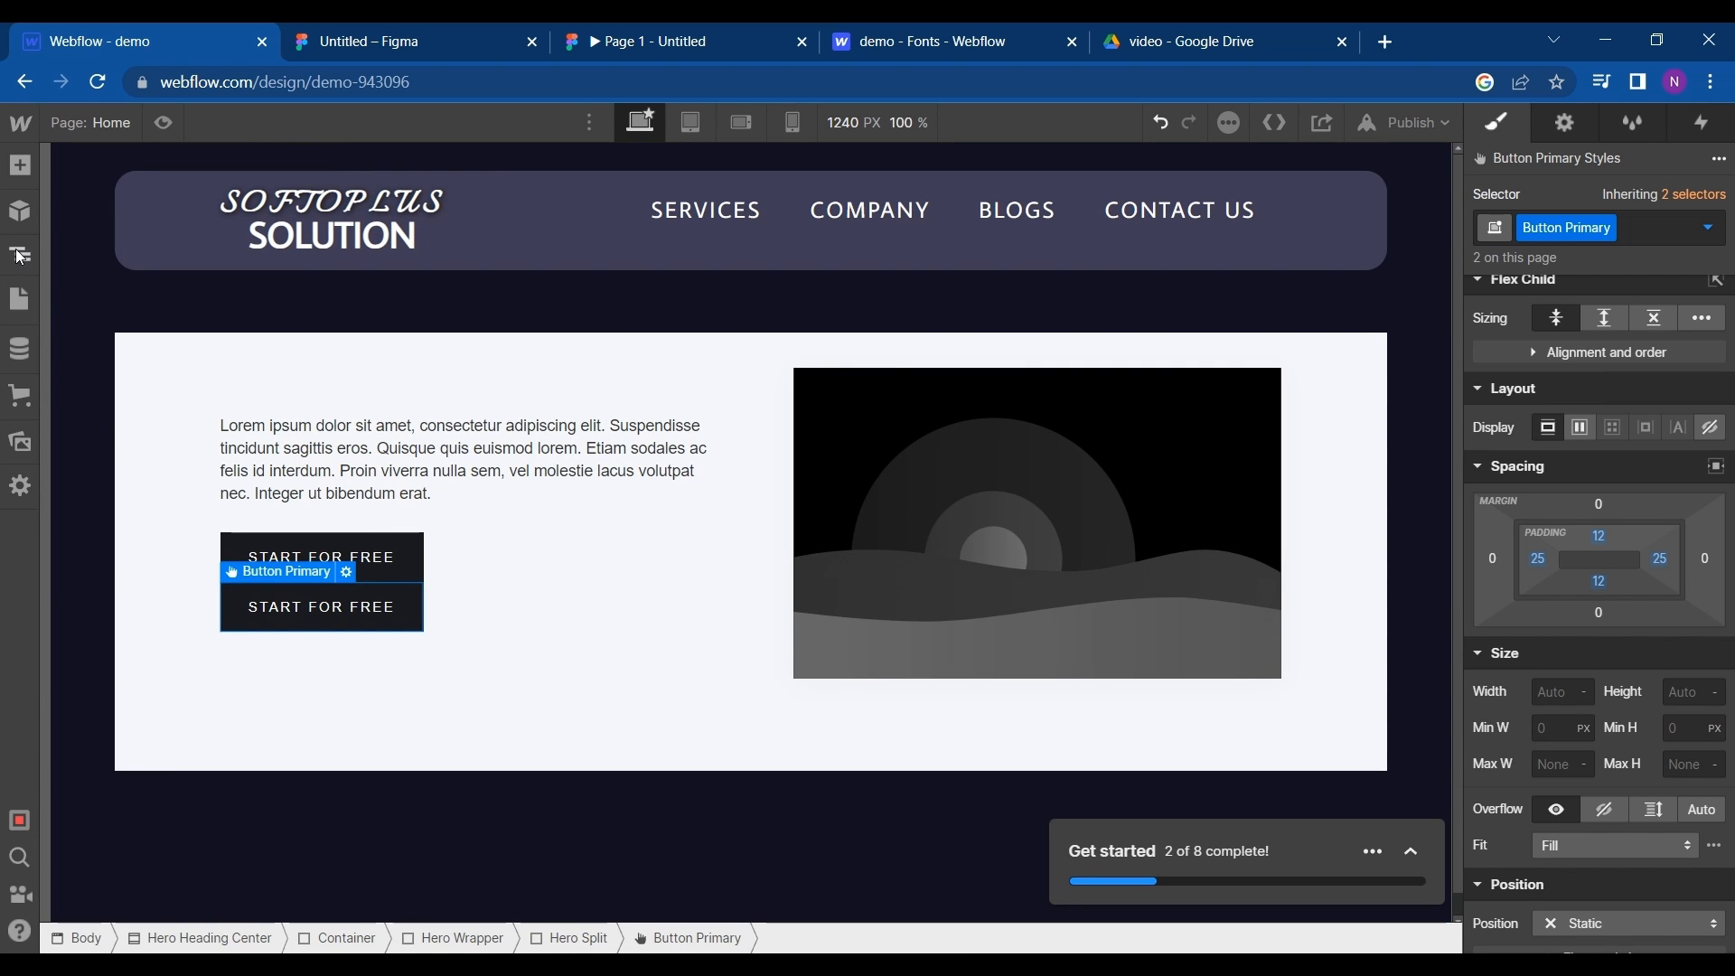
pyautogui.click(20, 257)
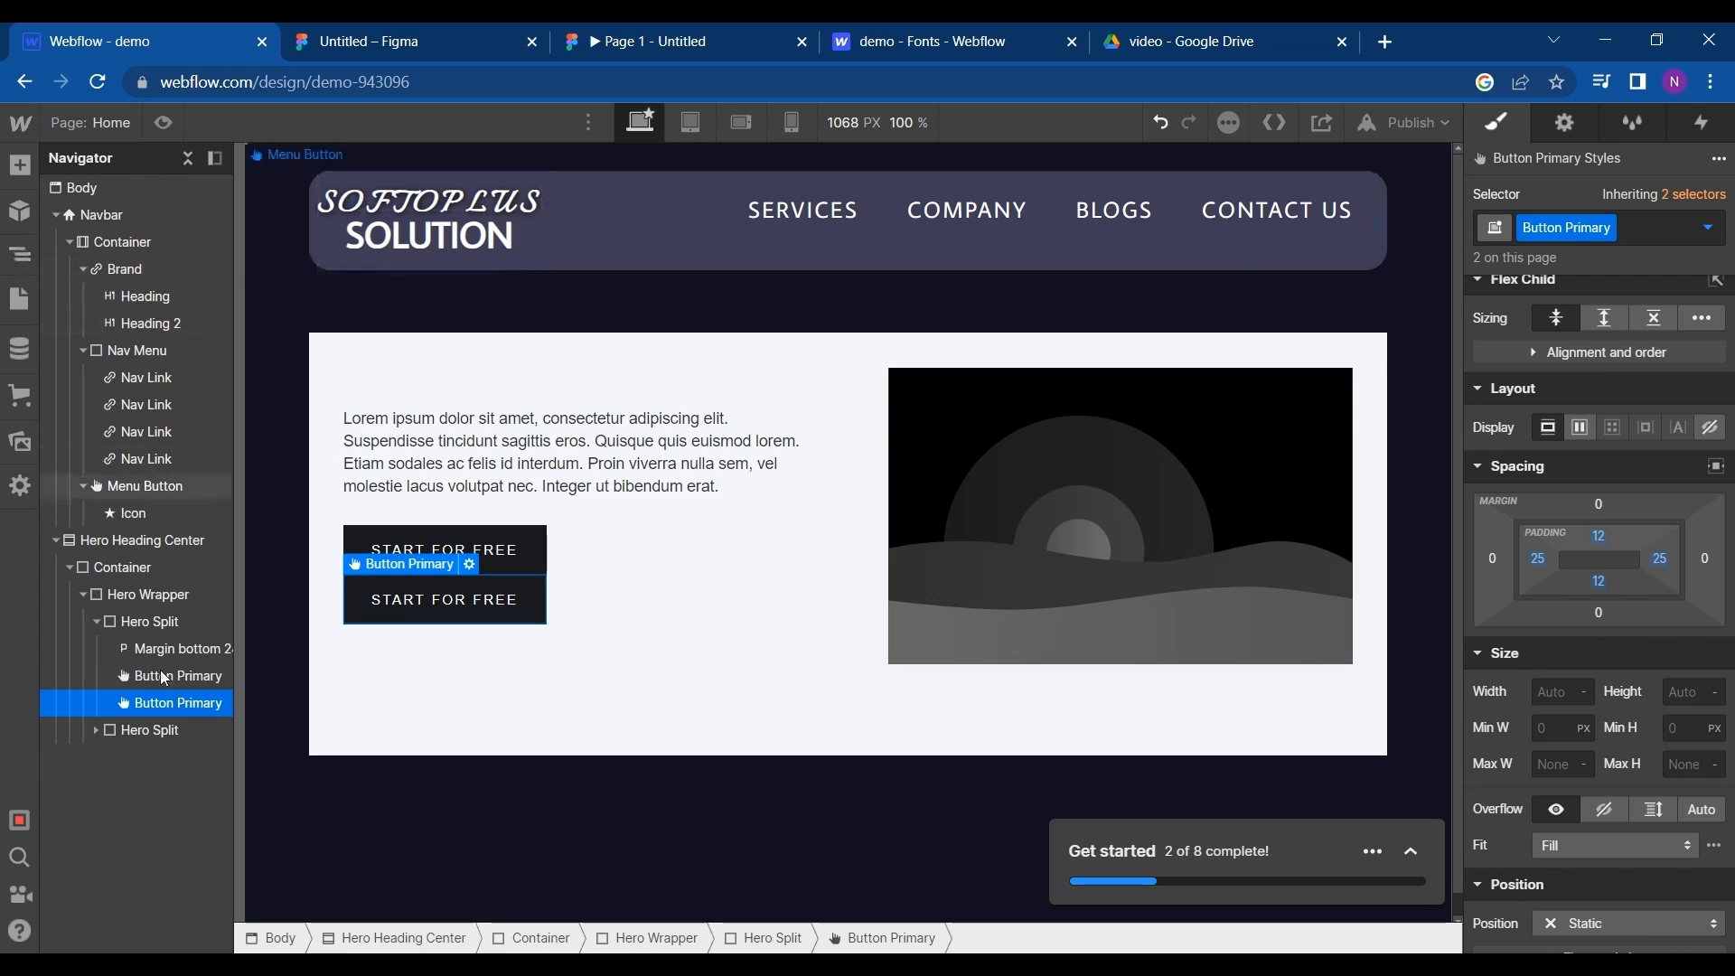
pyautogui.click(20, 166)
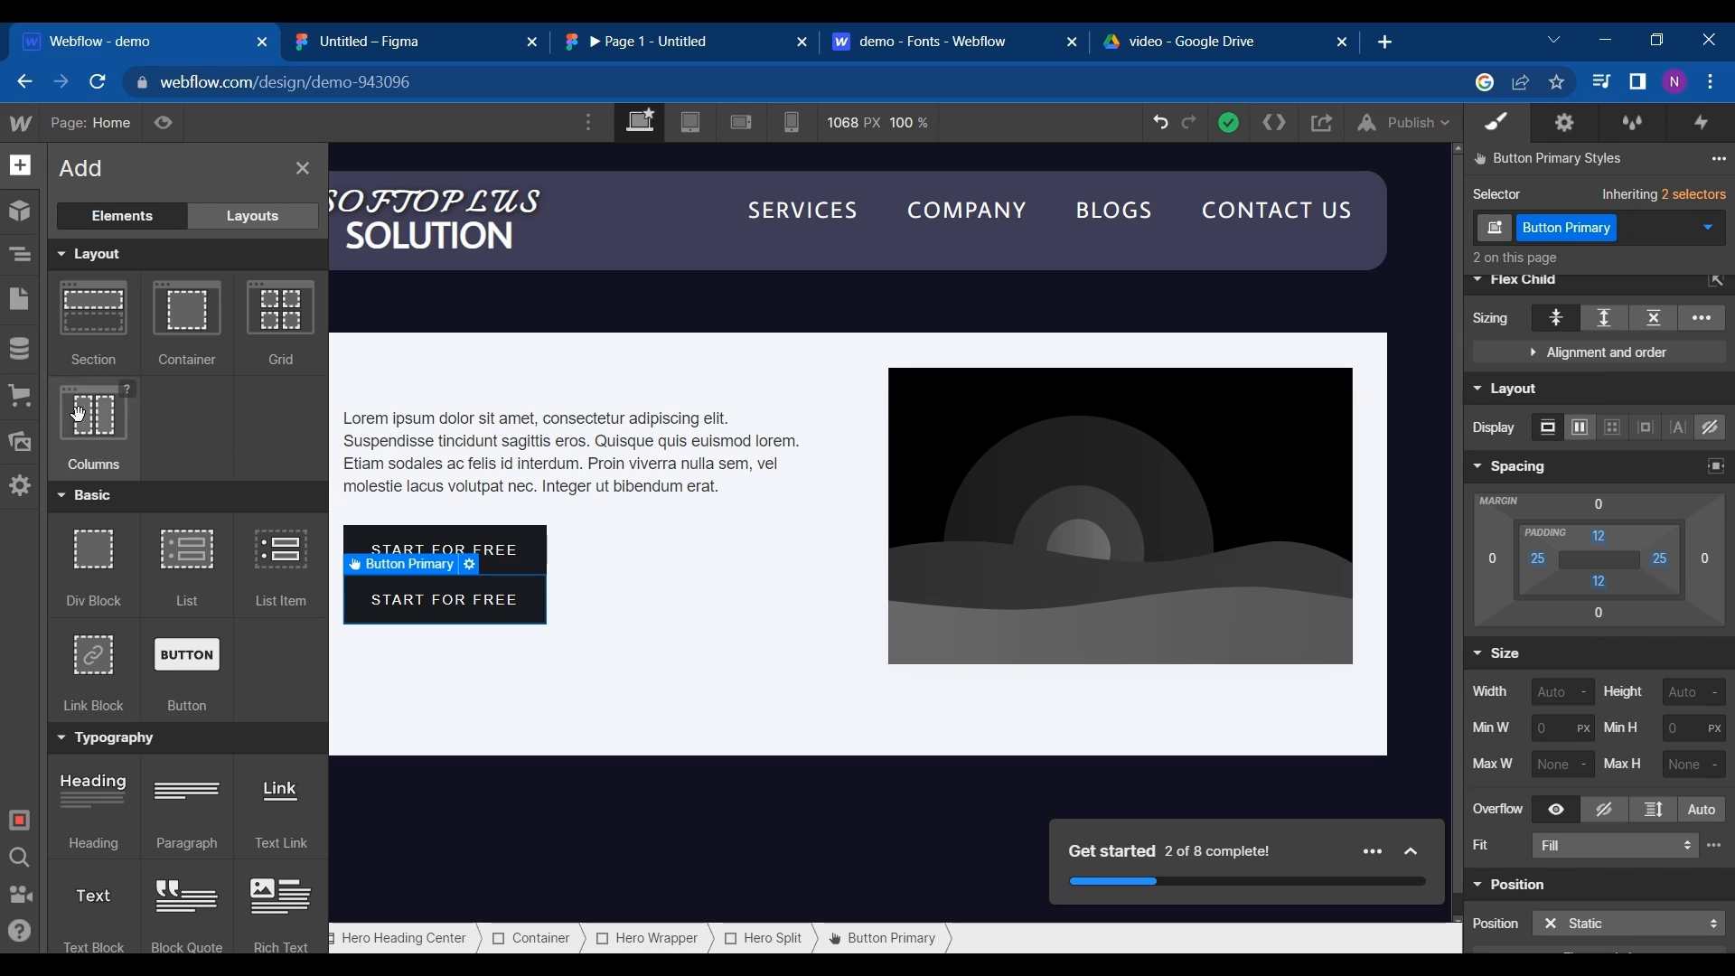
pyautogui.moveTo(340, 542); pyautogui.dragTo(431, 535)
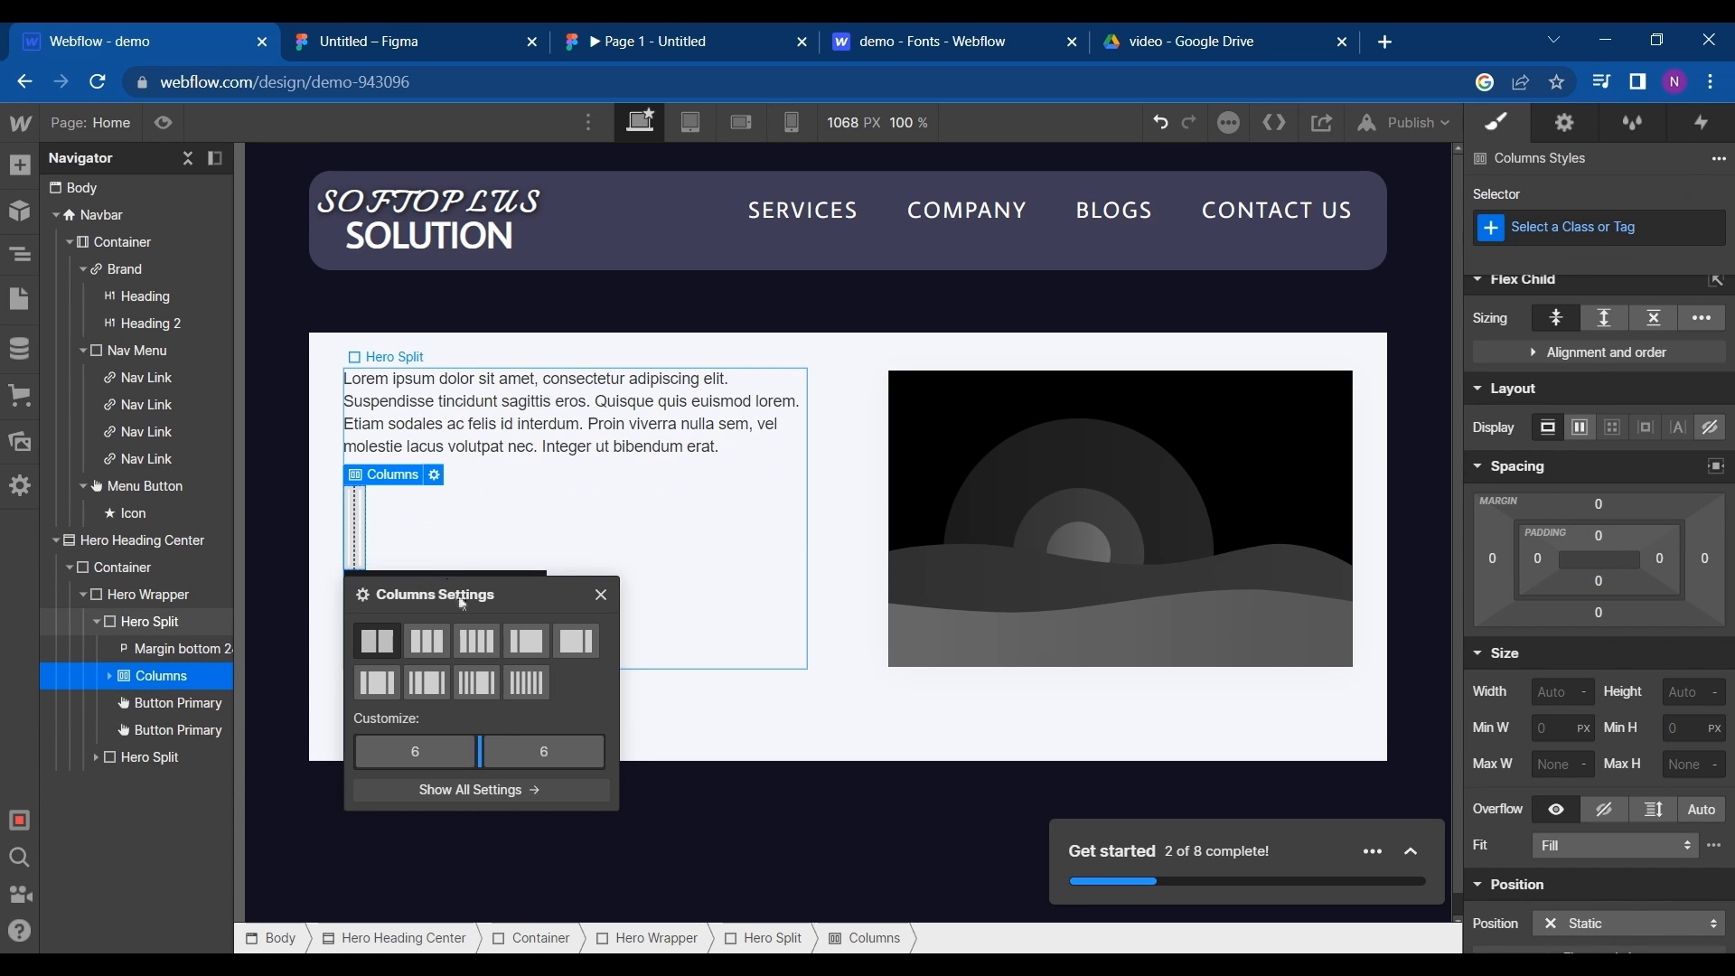
pyautogui.click(603, 606)
# - Move the two START FOR FREE buttons into the new columns, one button in each column
pyautogui.click(387, 533)
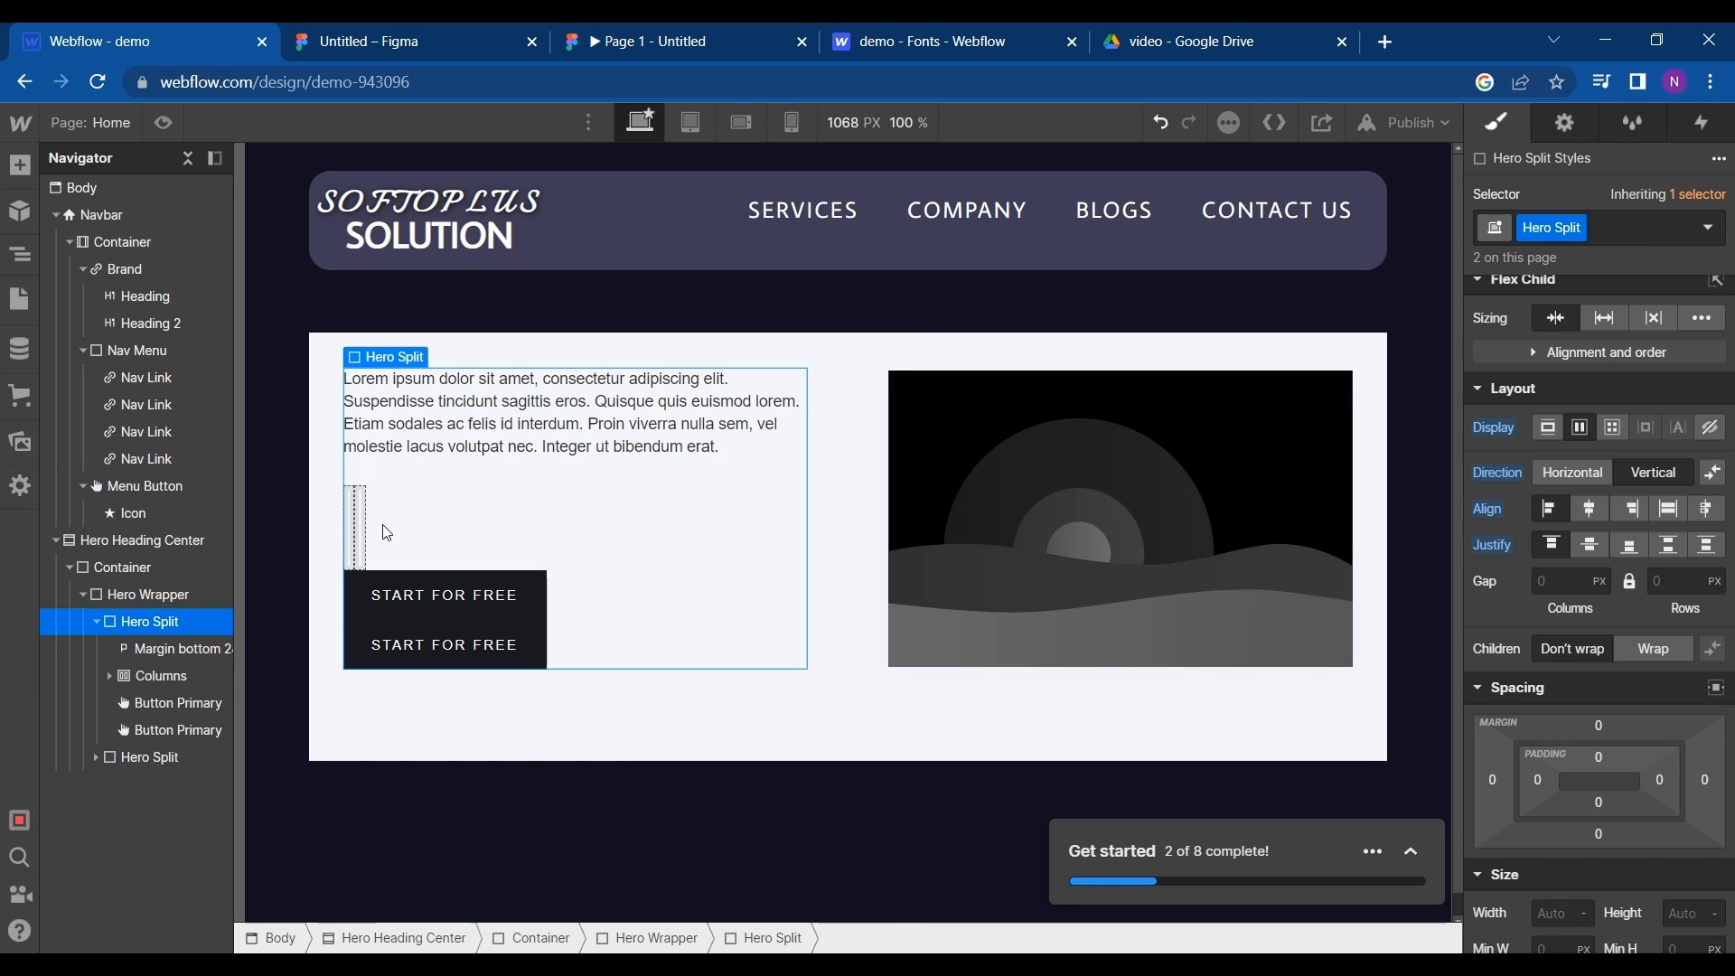
pyautogui.click(357, 535)
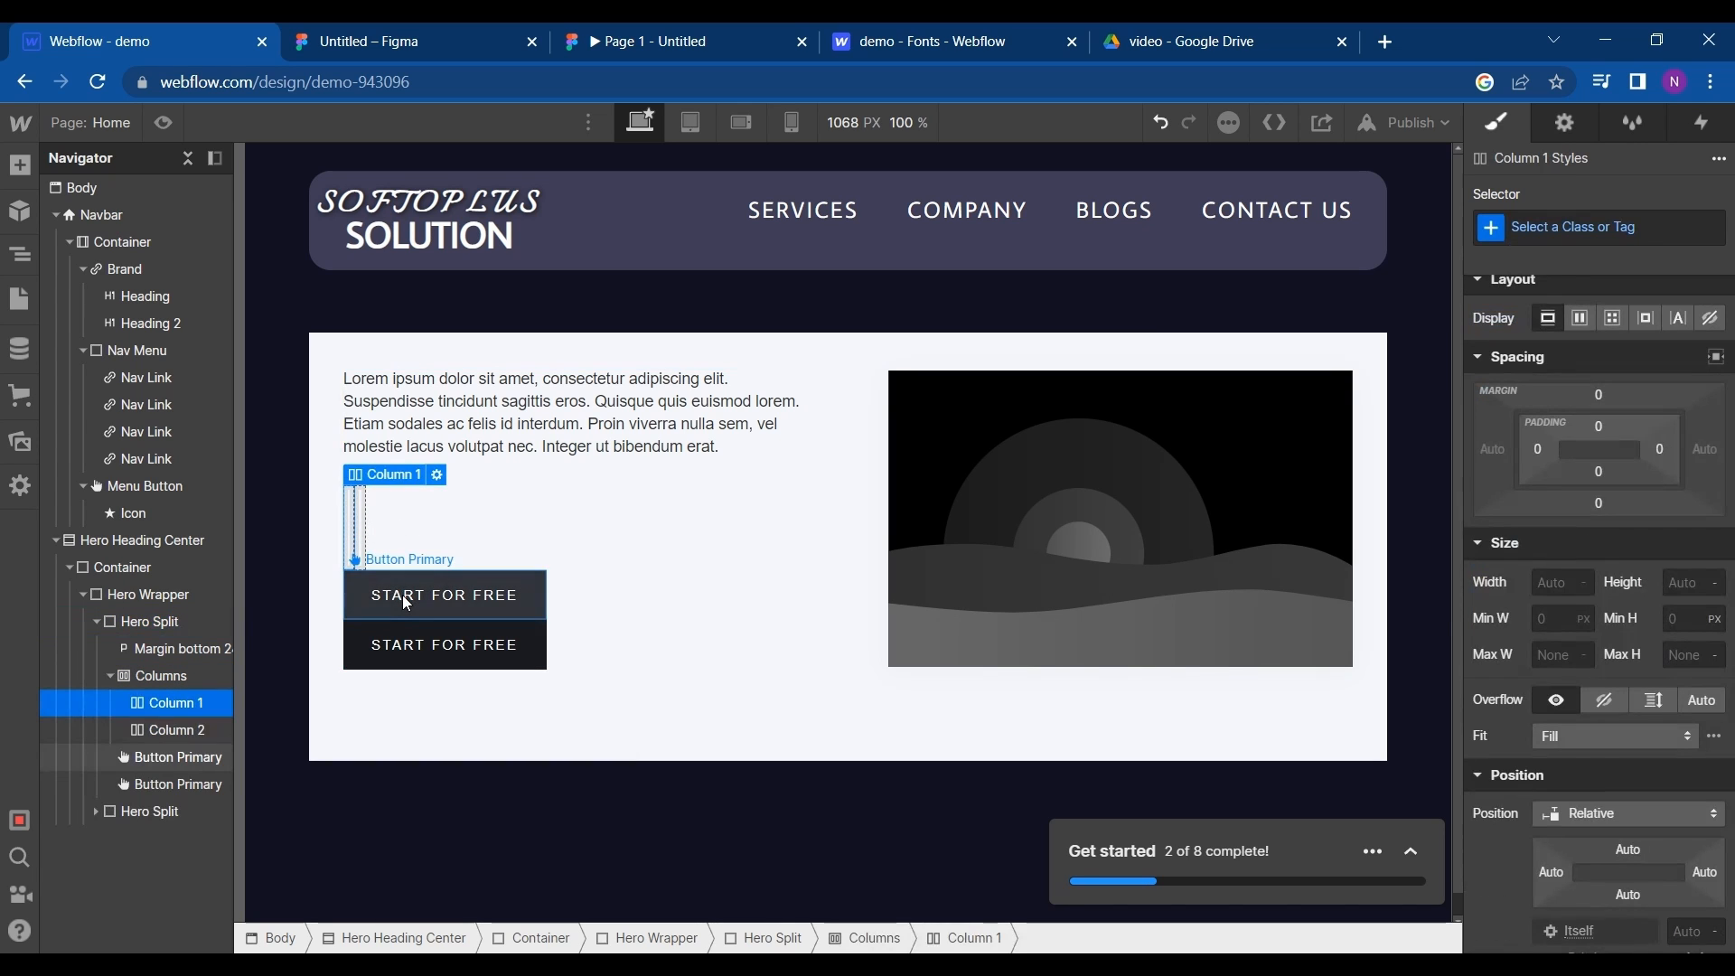
pyautogui.moveTo(376, 573); pyautogui.dragTo(506, 551)
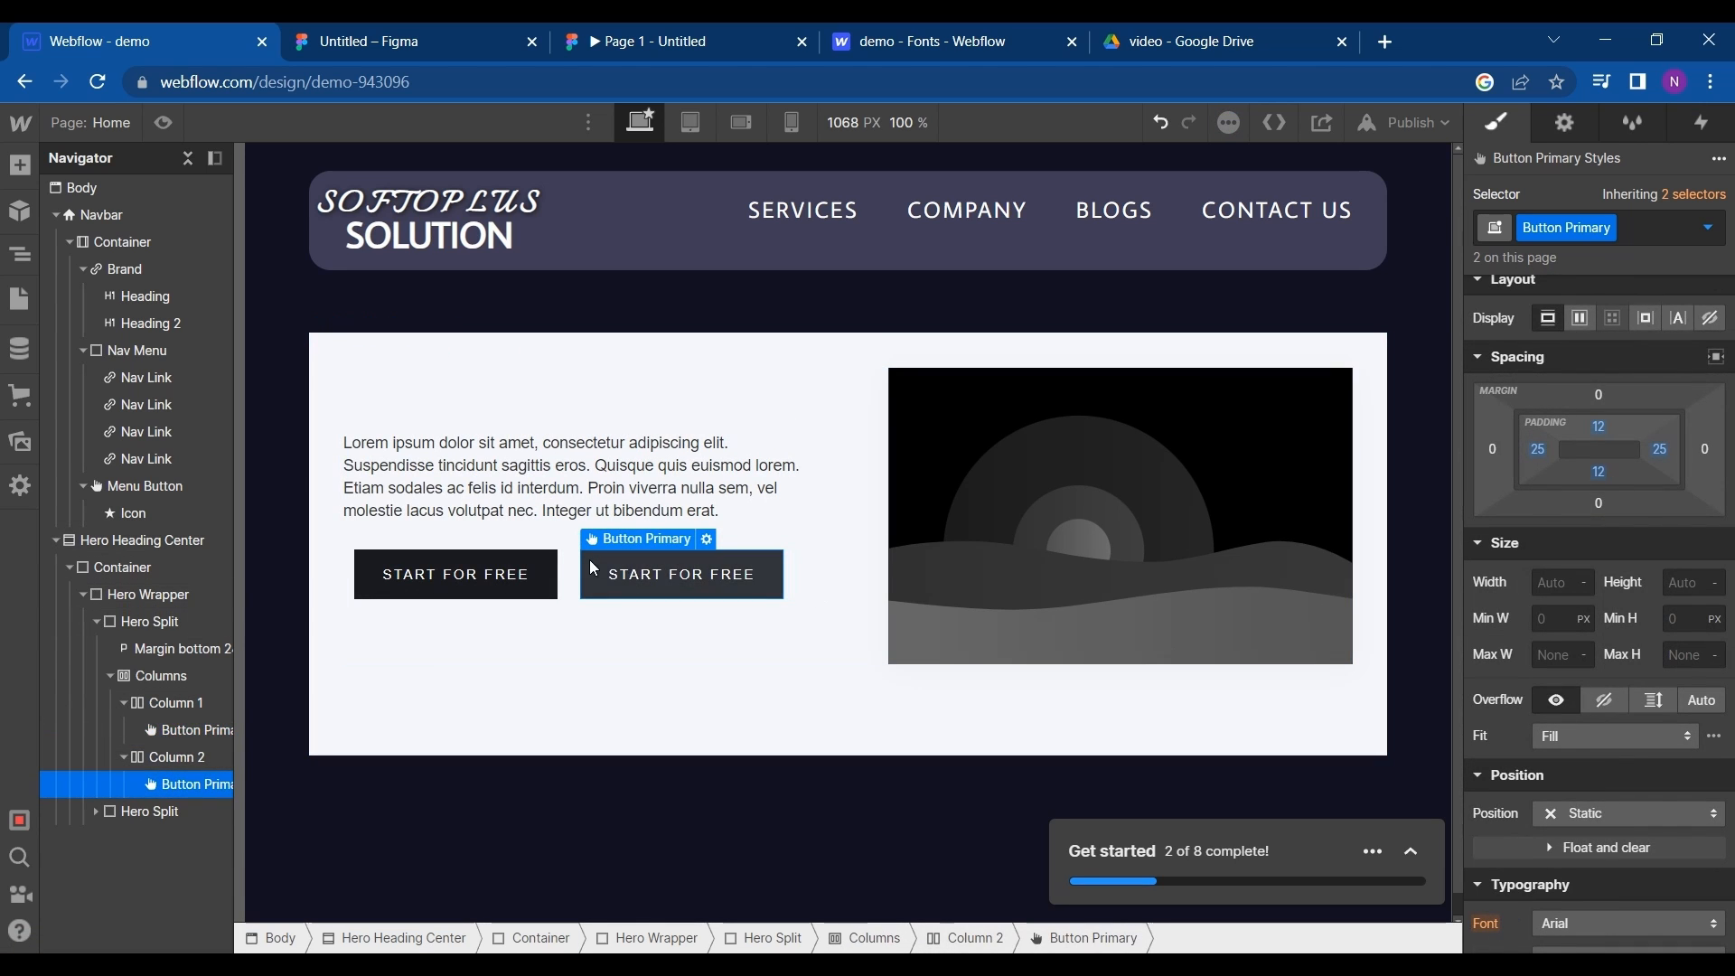
# - Check the hero buttons in the Figma design and round the Webflow buttons' corners with a 20 px radius
pyautogui.click(443, 24)
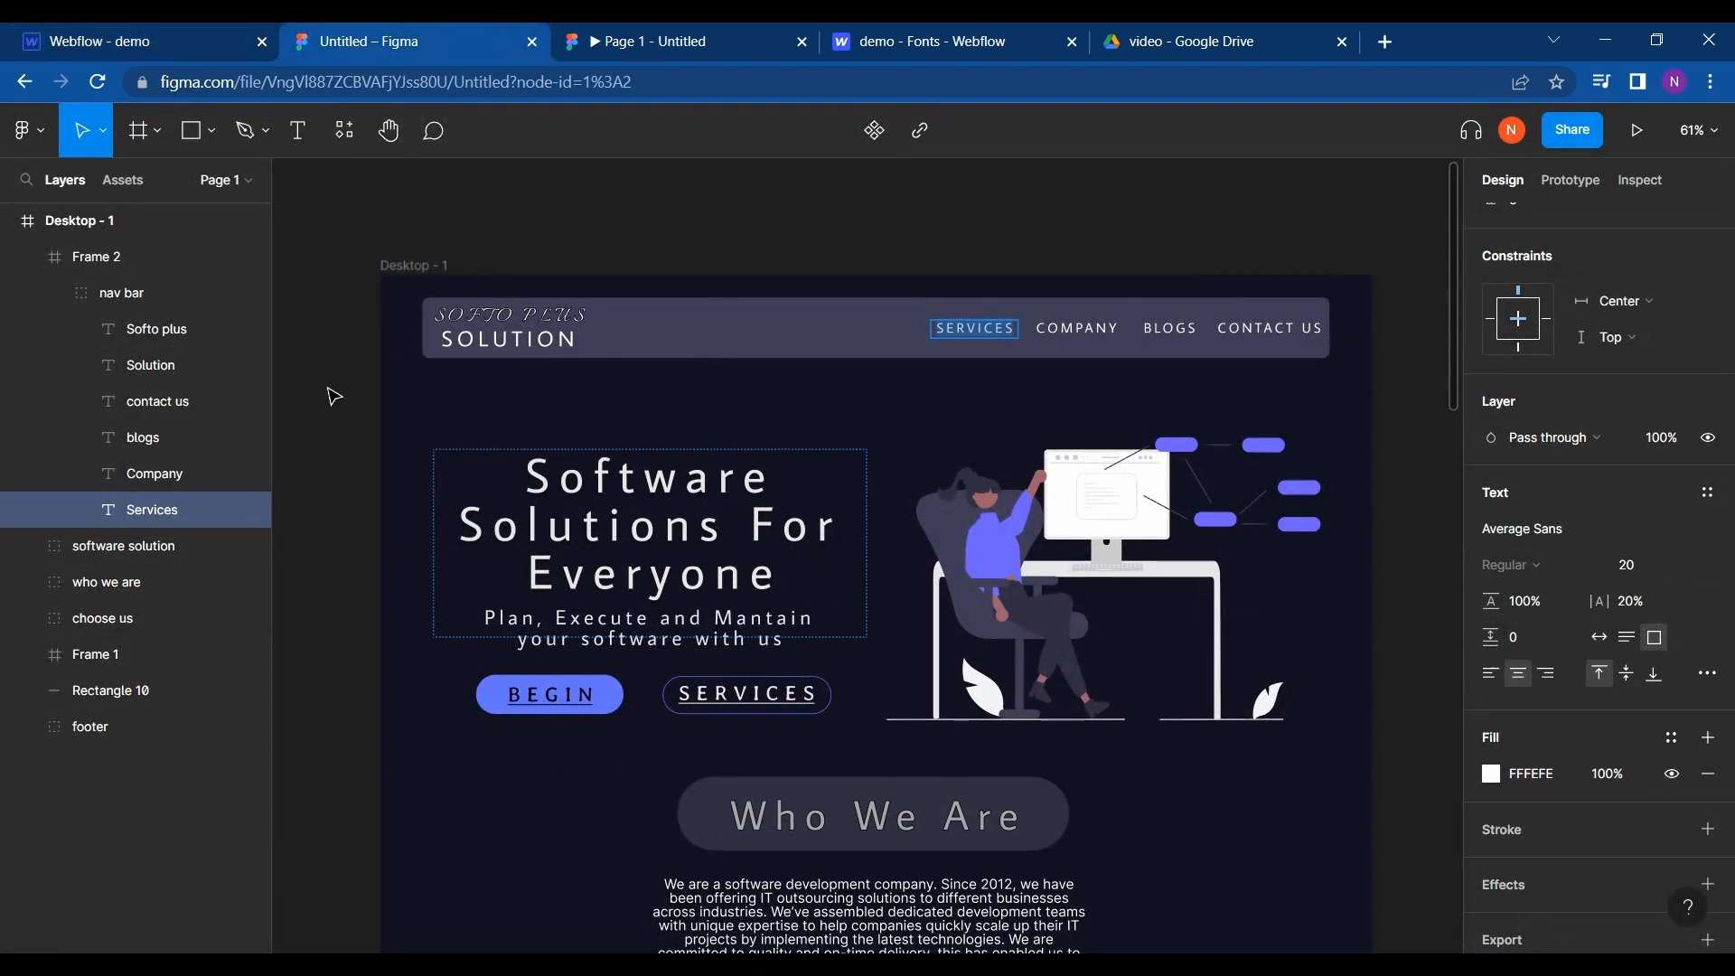
pyautogui.click(104, 41)
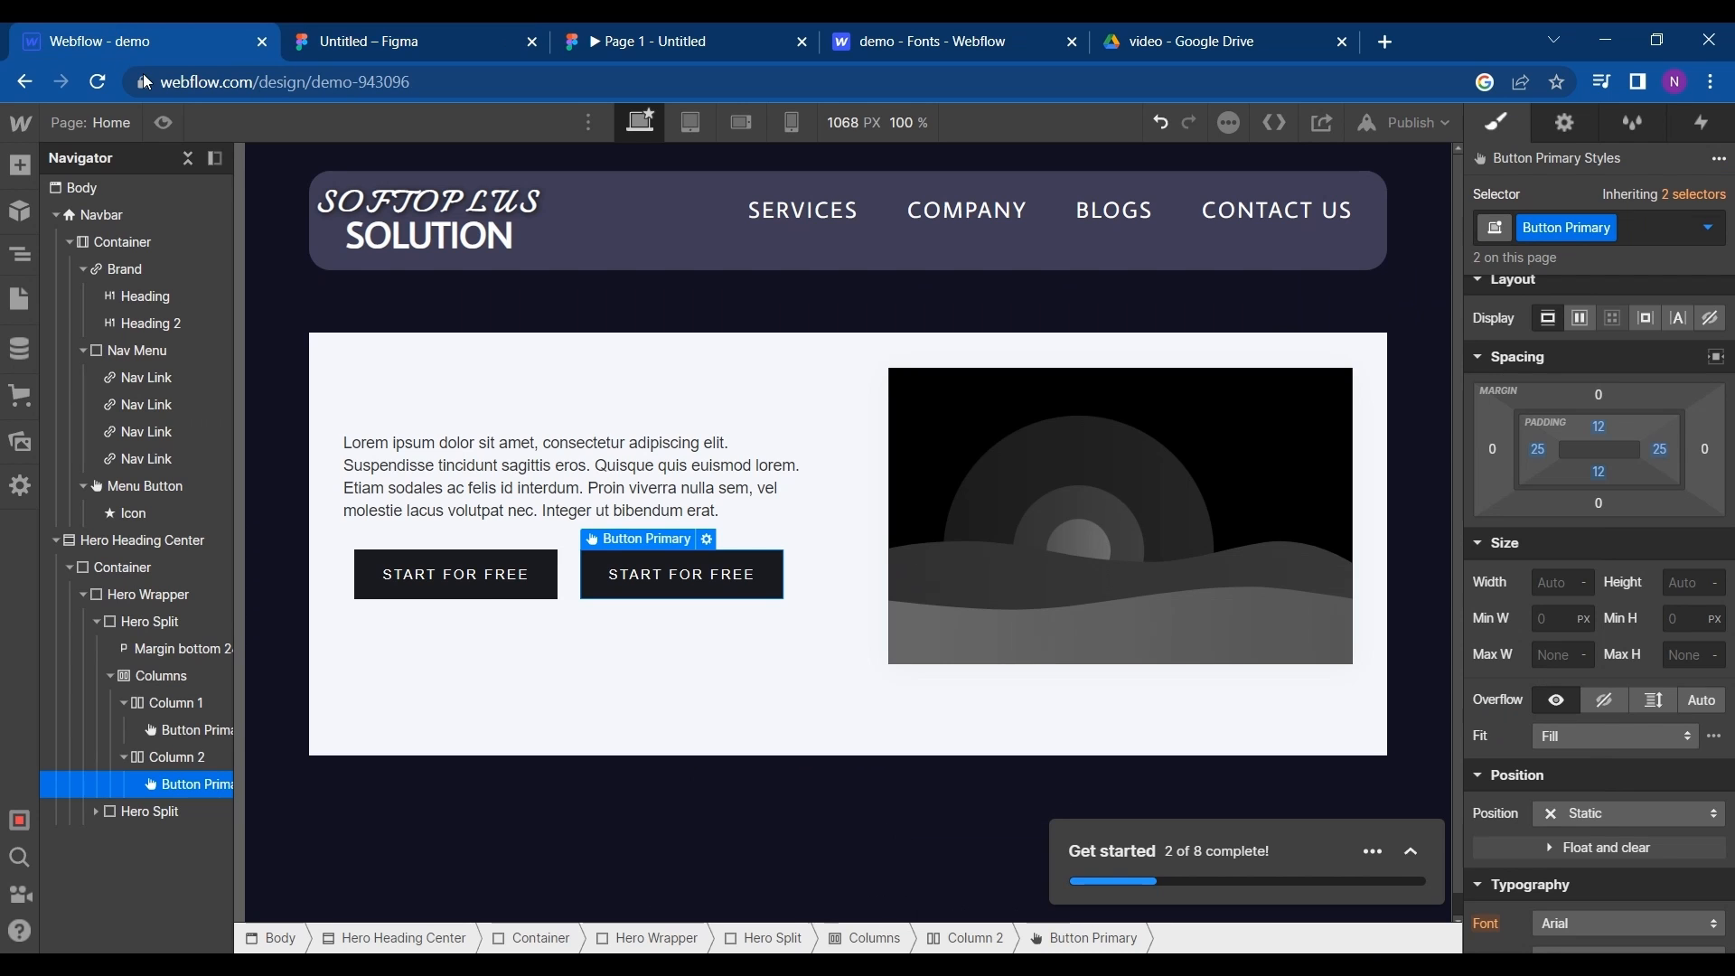
pyautogui.click(509, 576)
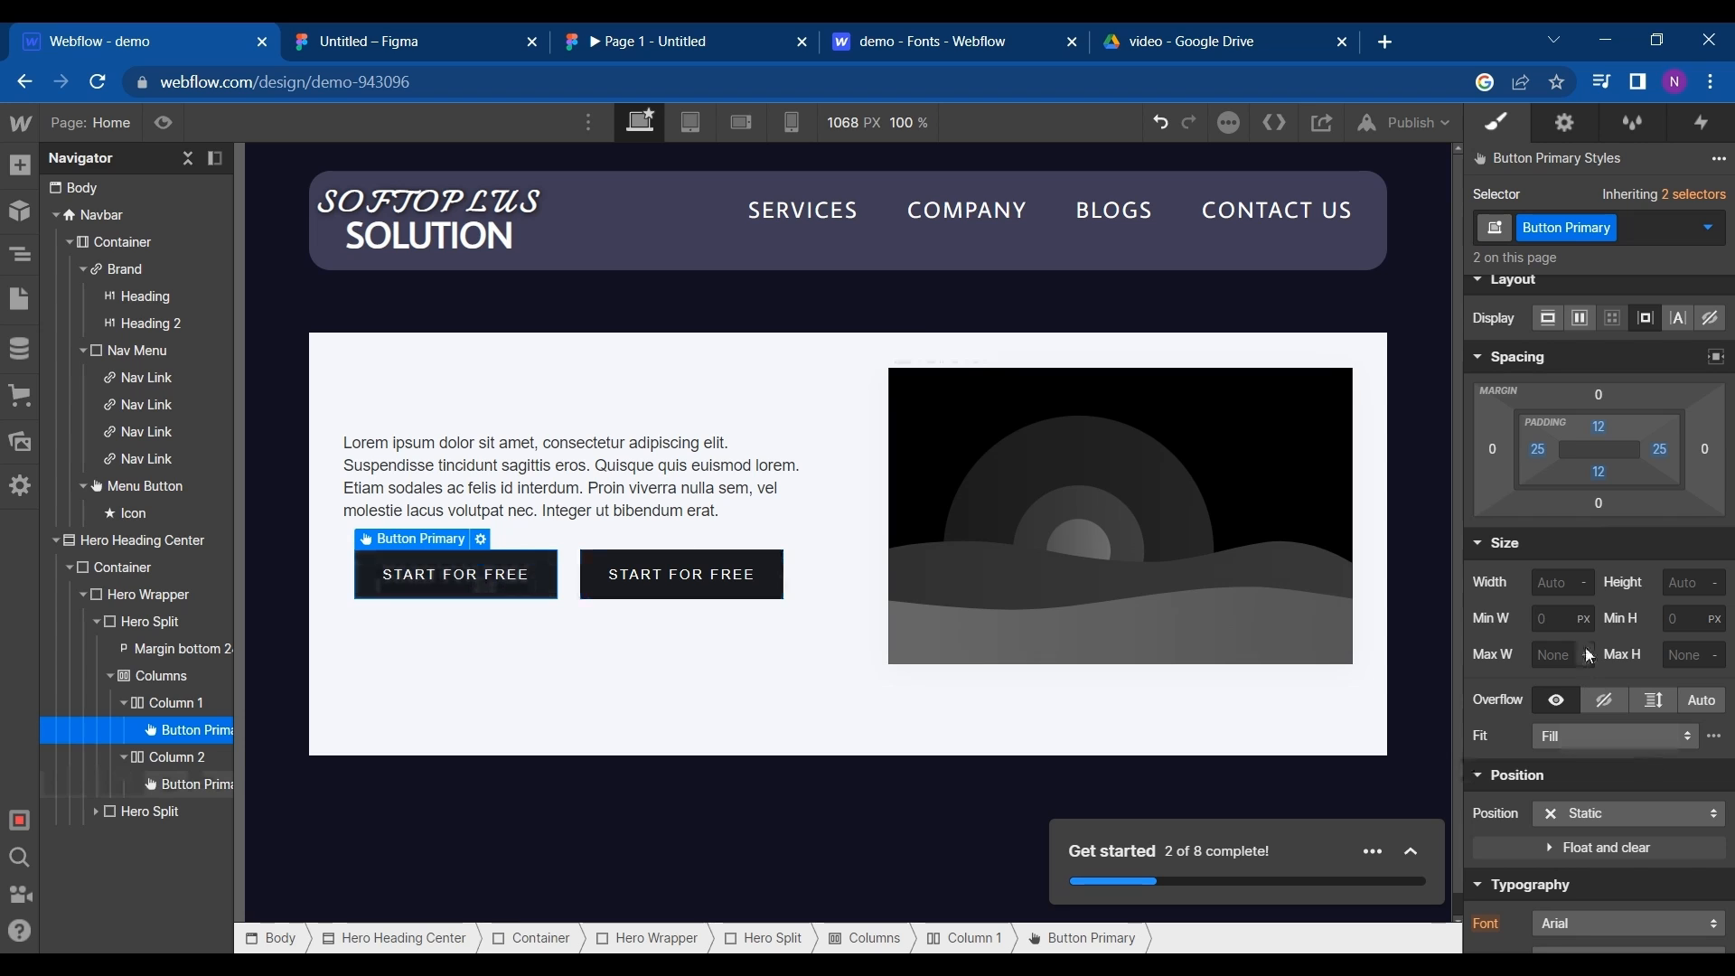
pyautogui.scroll(-5, 1589, 657)
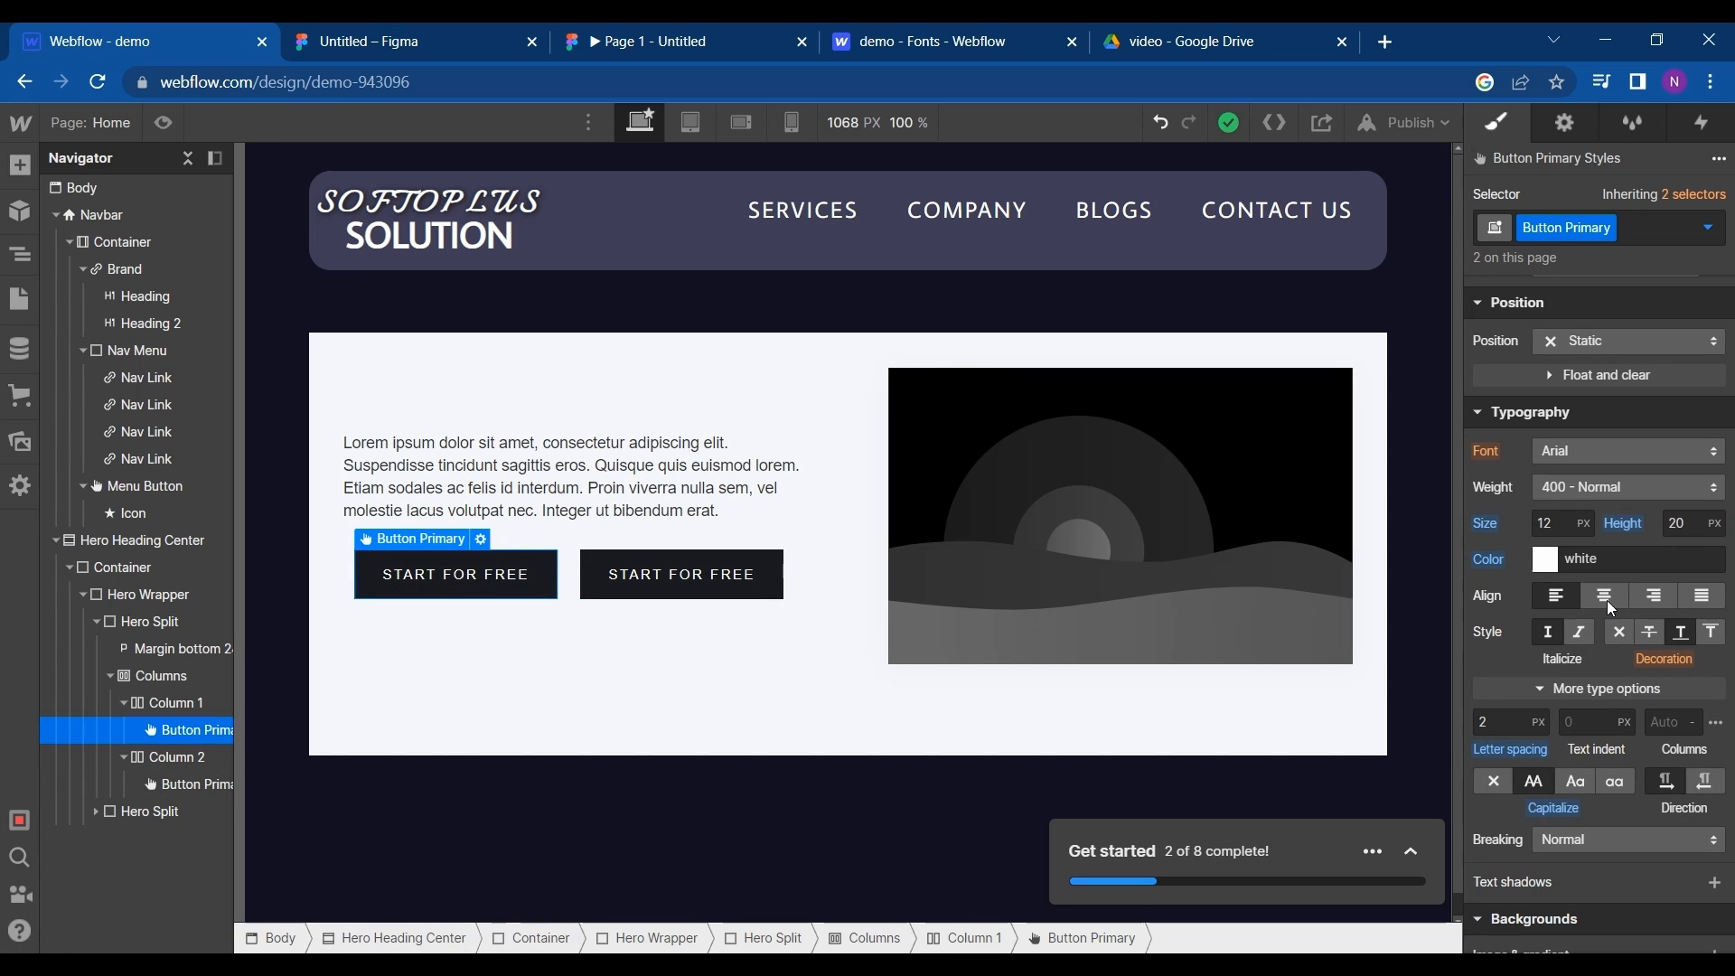
pyautogui.scroll(-5, 1604, 709)
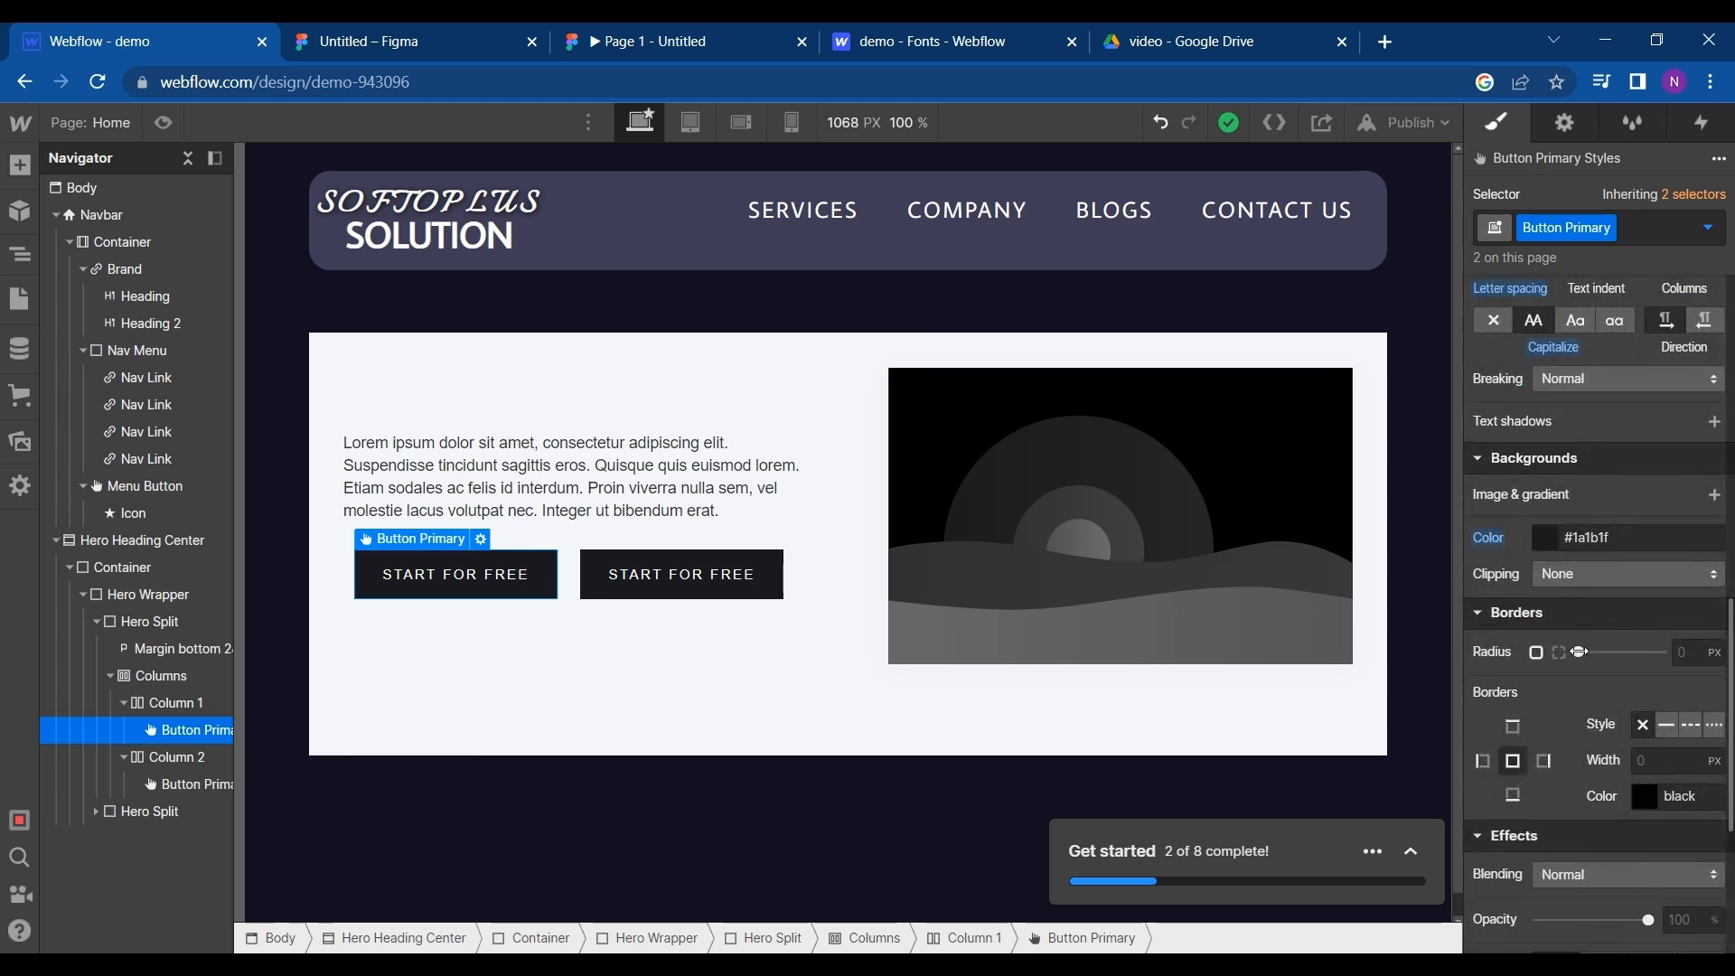
pyautogui.moveTo(1579, 652); pyautogui.dragTo(1685, 657)
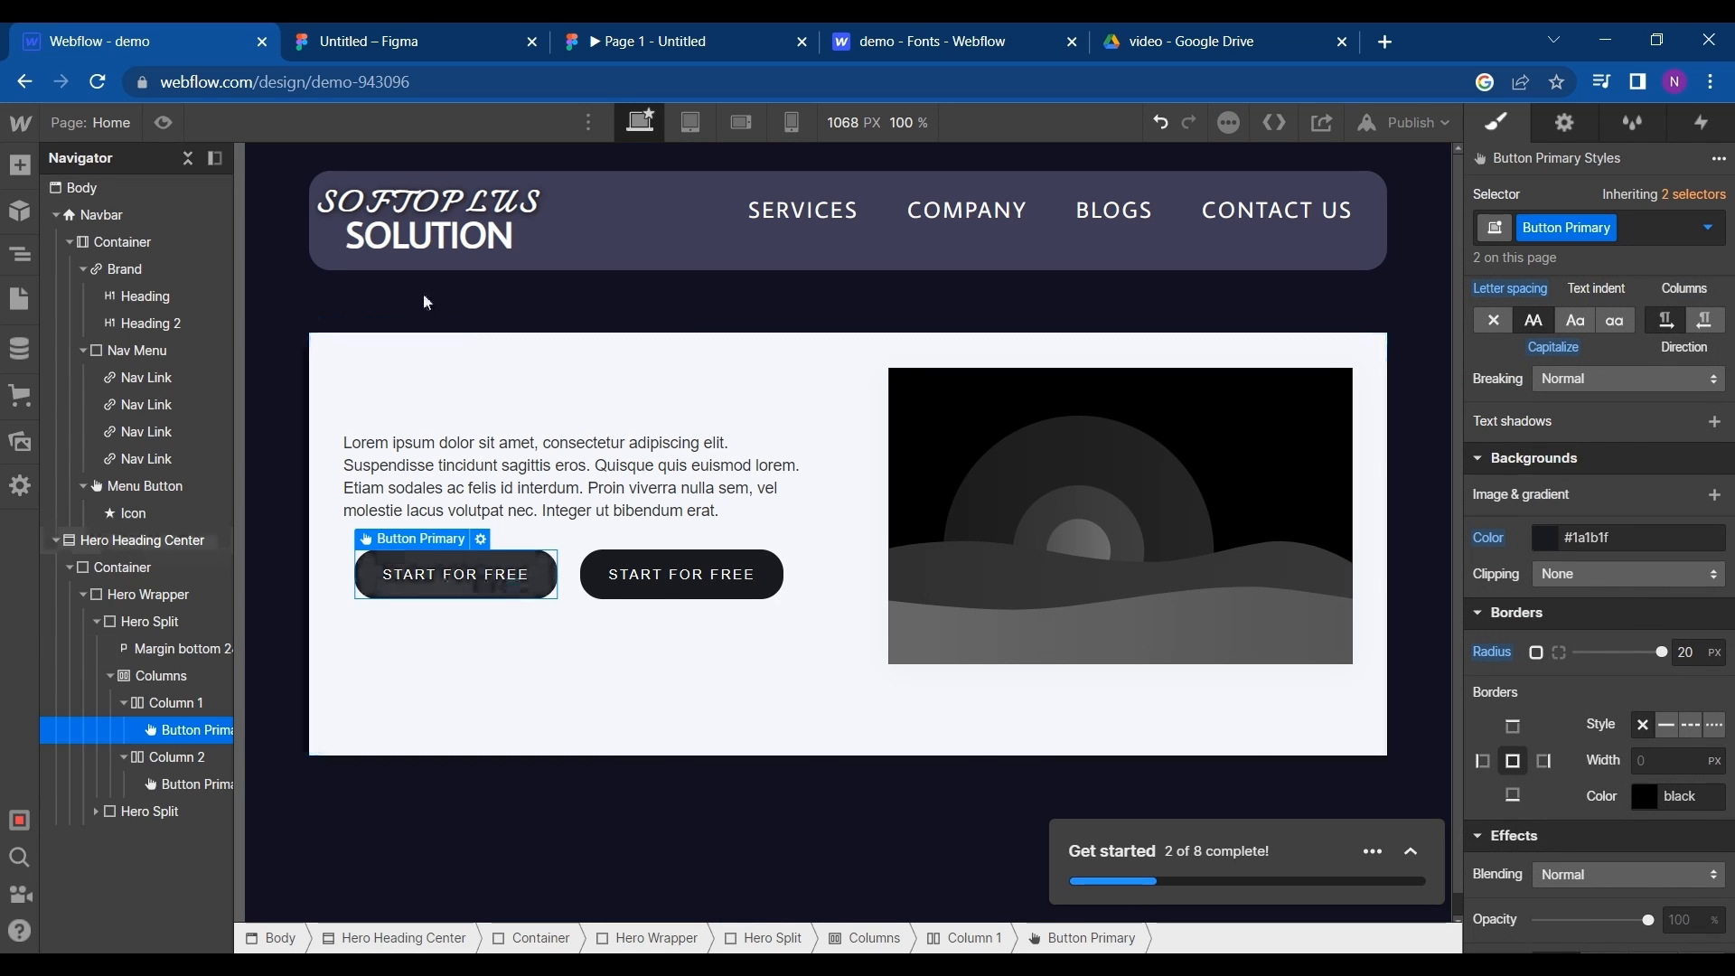
# - Compare with the Figma buttons again and remove the Button Primary class from the second hero button in Webflow
pyautogui.click(410, 36)
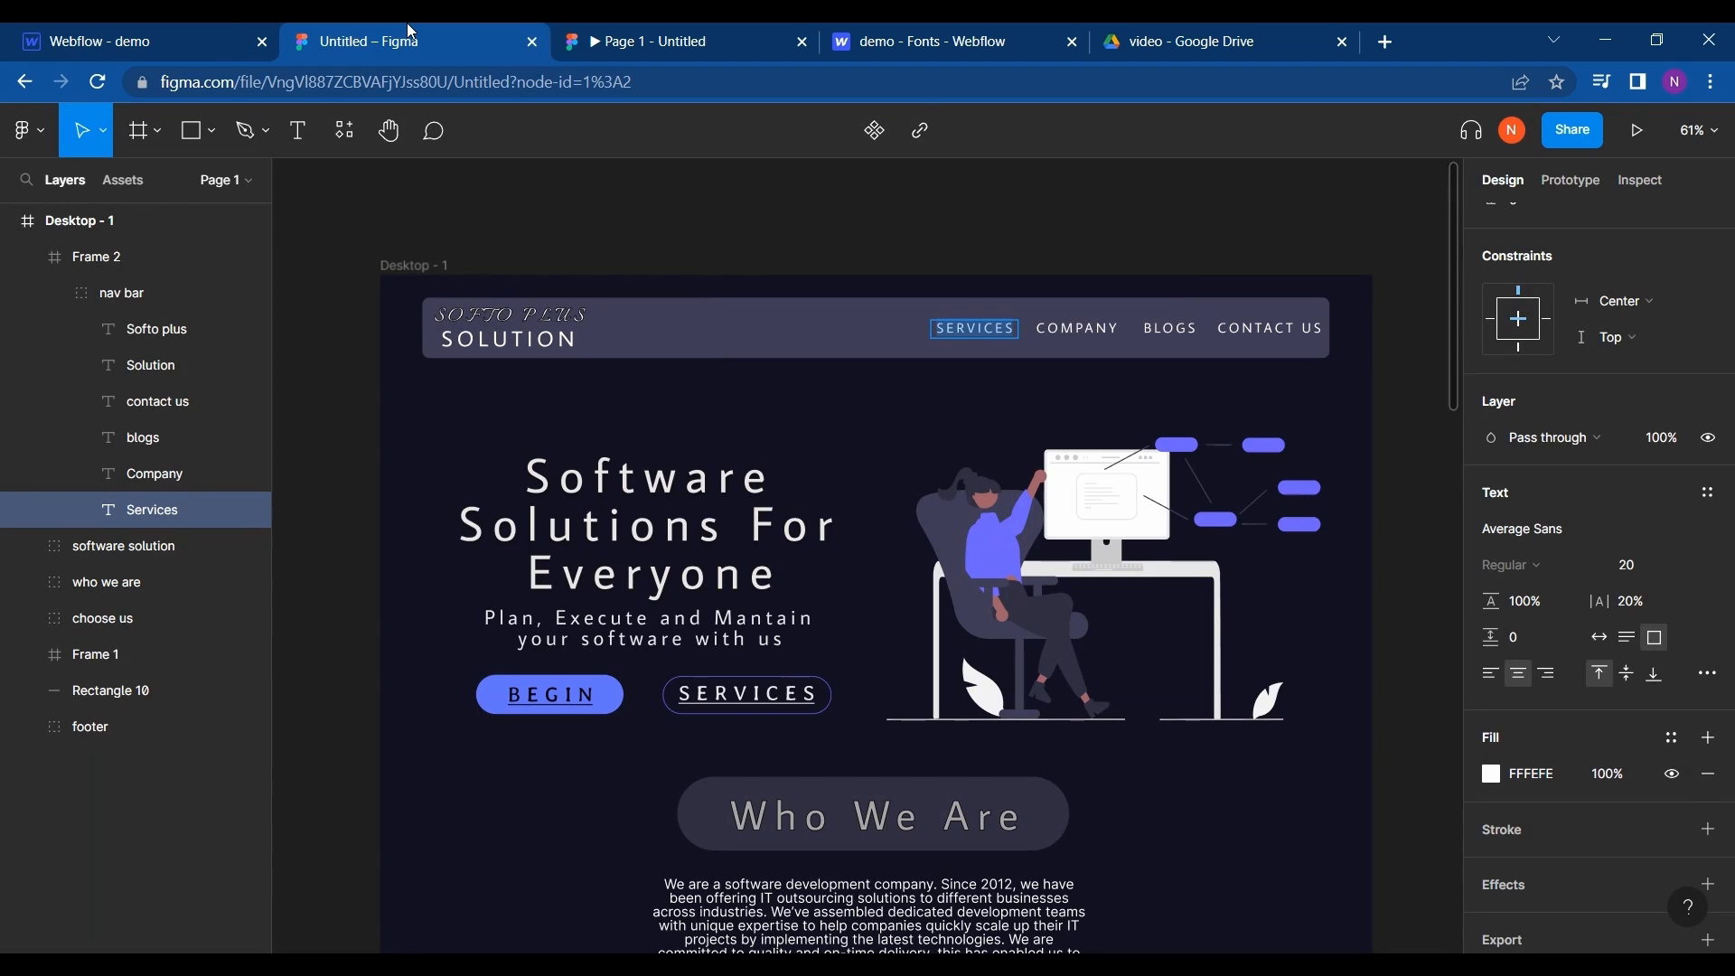
pyautogui.click(220, 26)
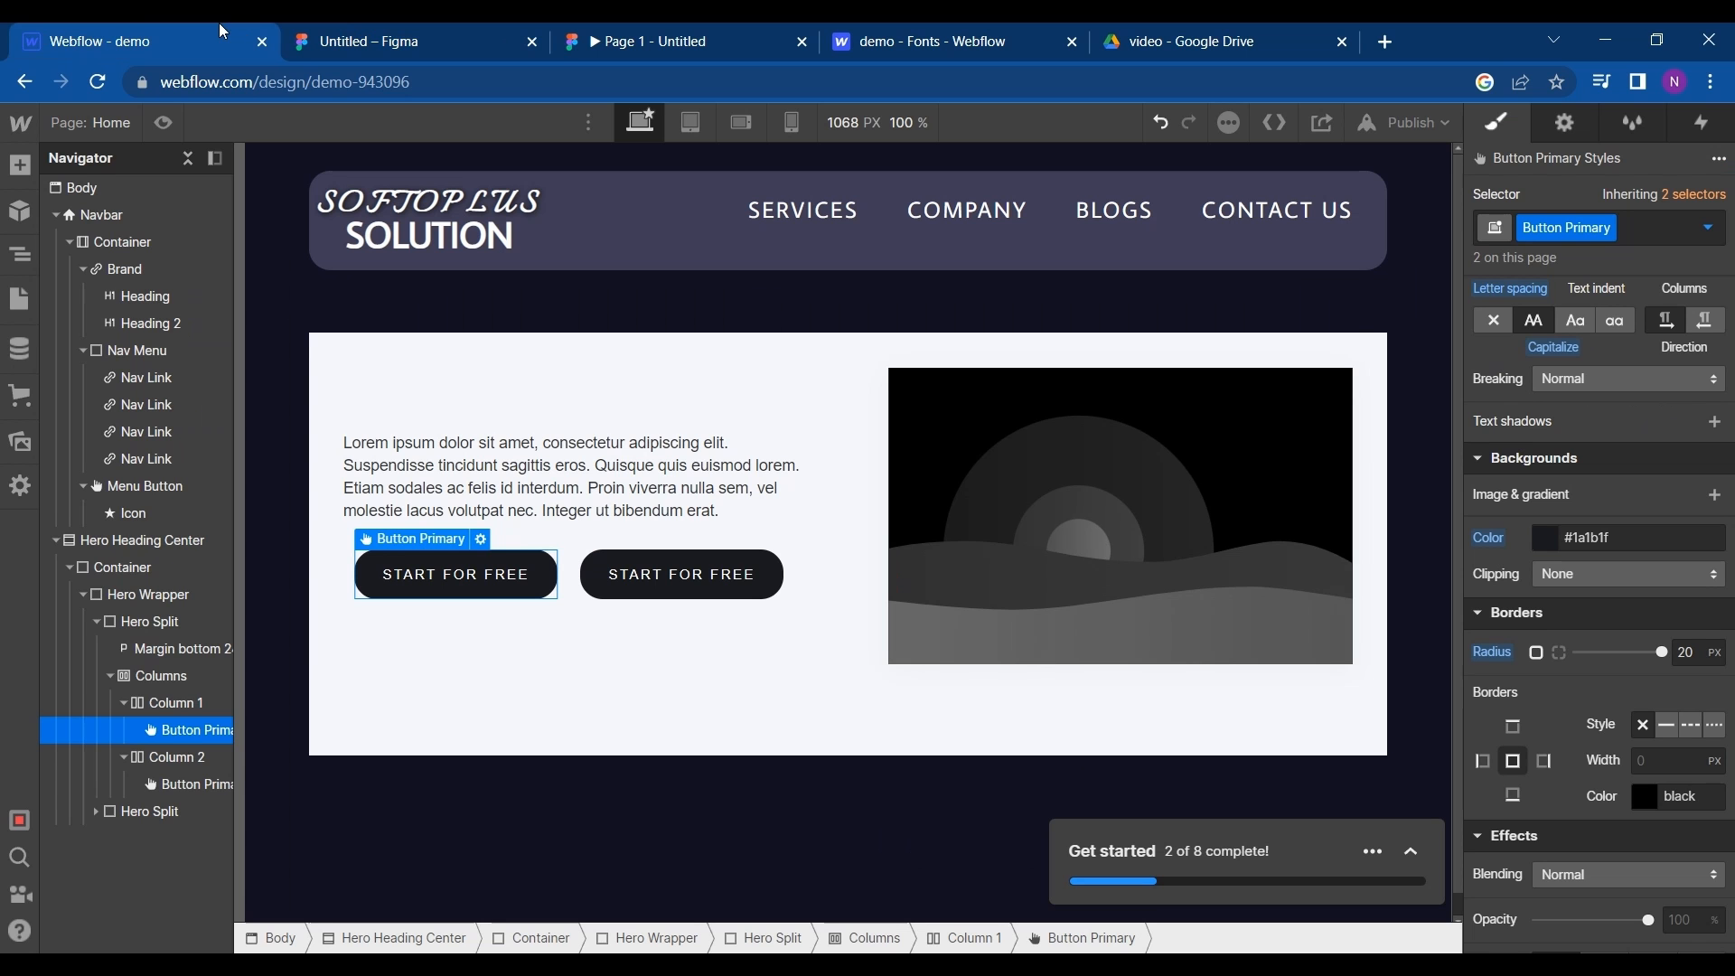
pyautogui.click(666, 581)
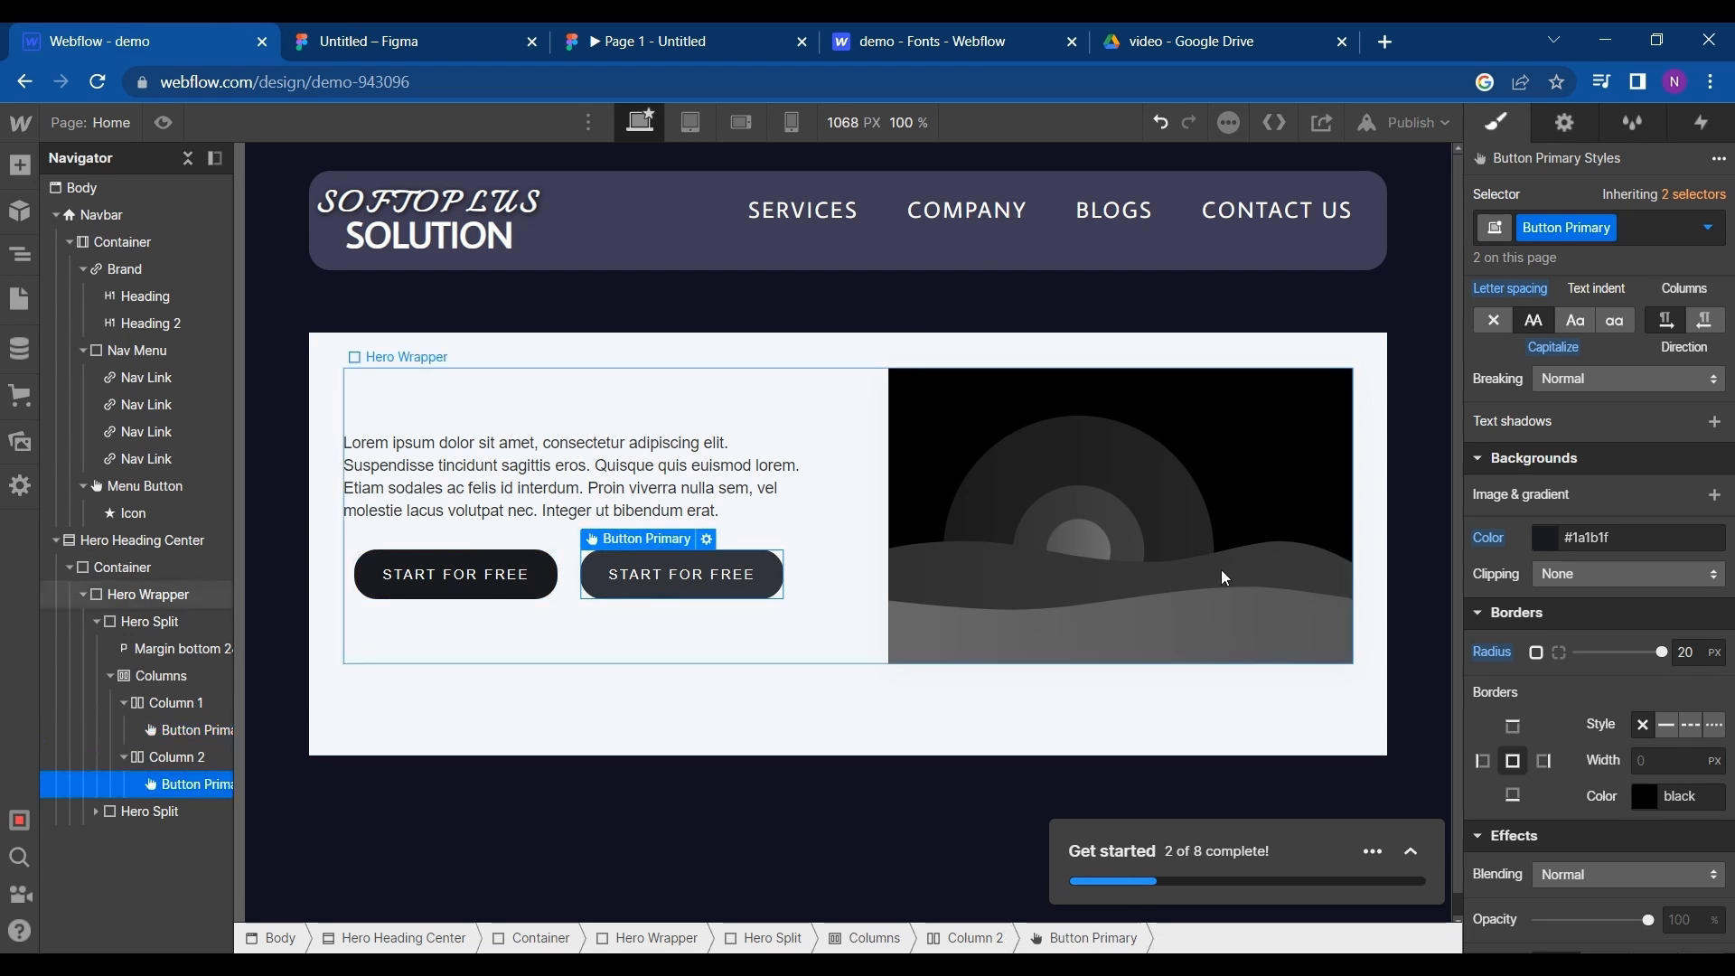
pyautogui.click(1628, 227)
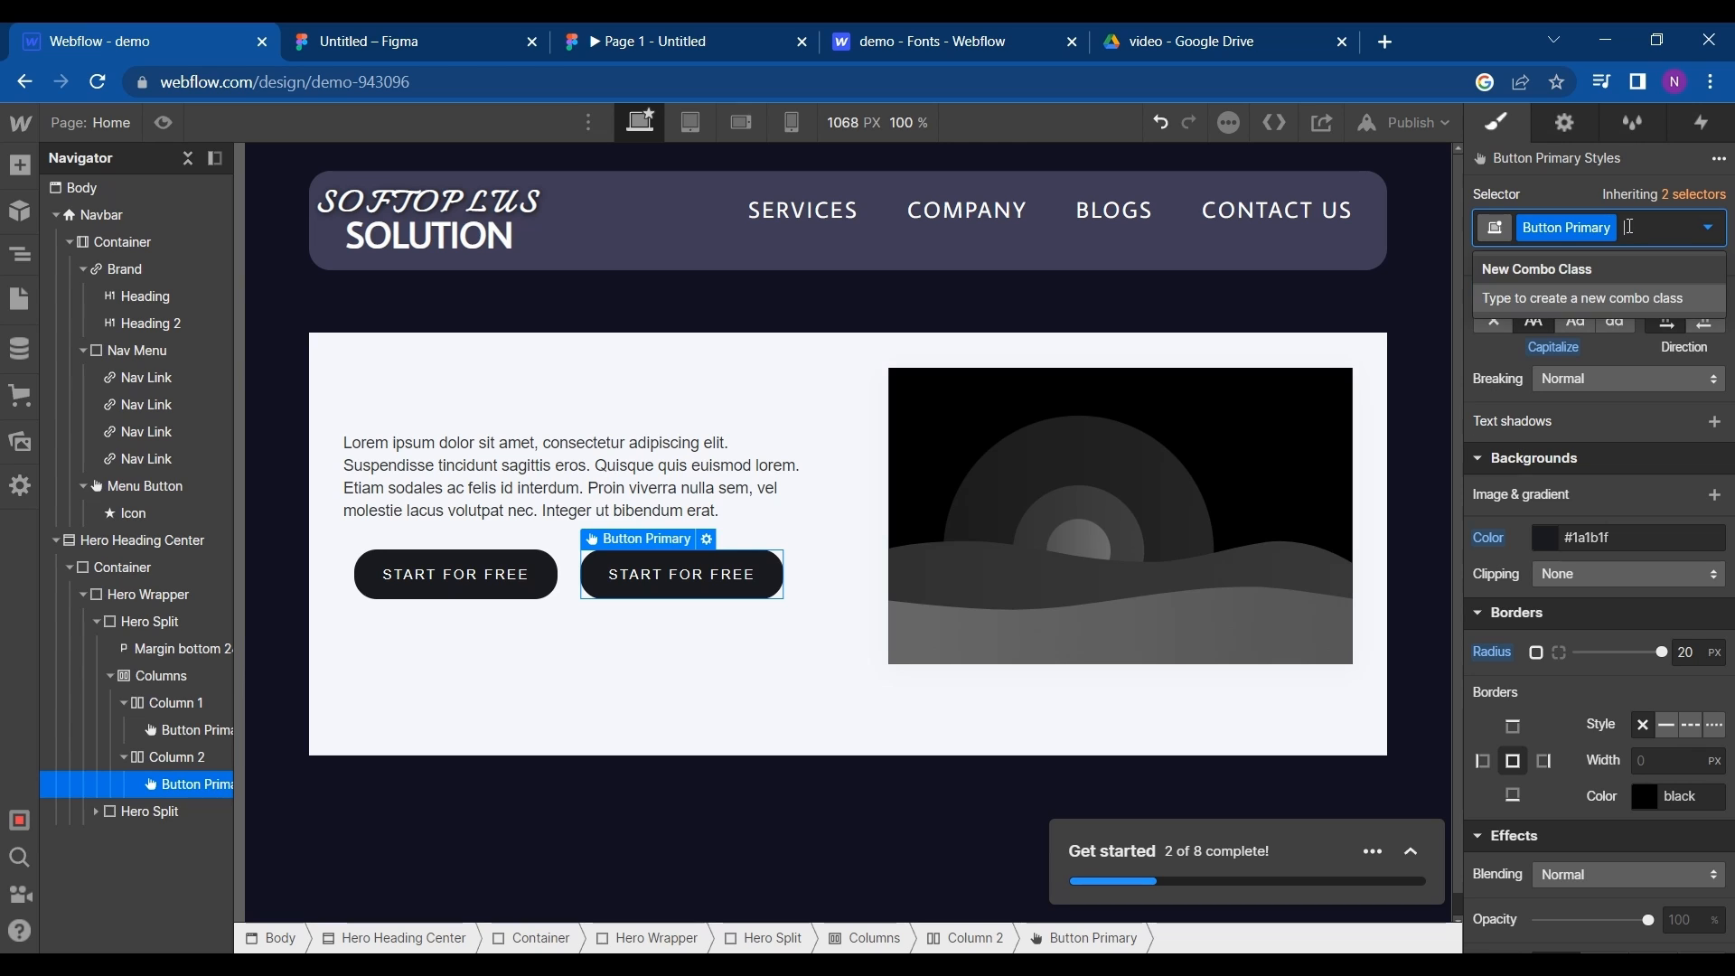
pyautogui.press('BackSpace')
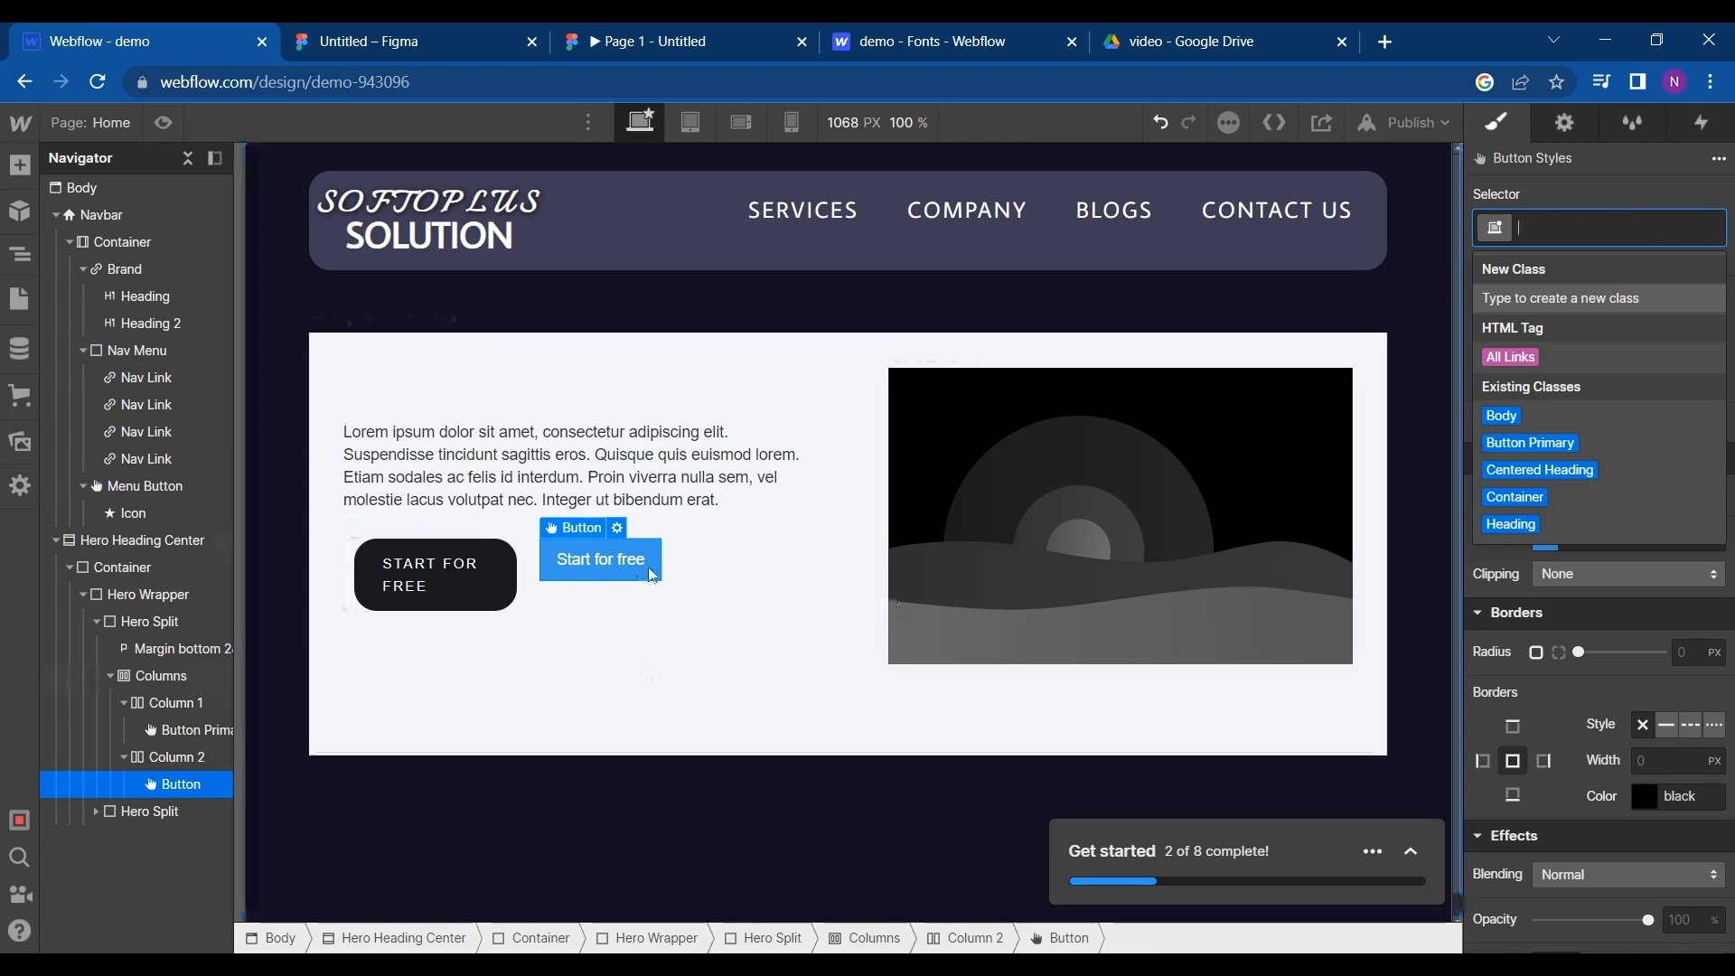
# - Look up the first hero button's label in Figma and replace the first Webflow button's text with BEGIN
pyautogui.click(499, 577)
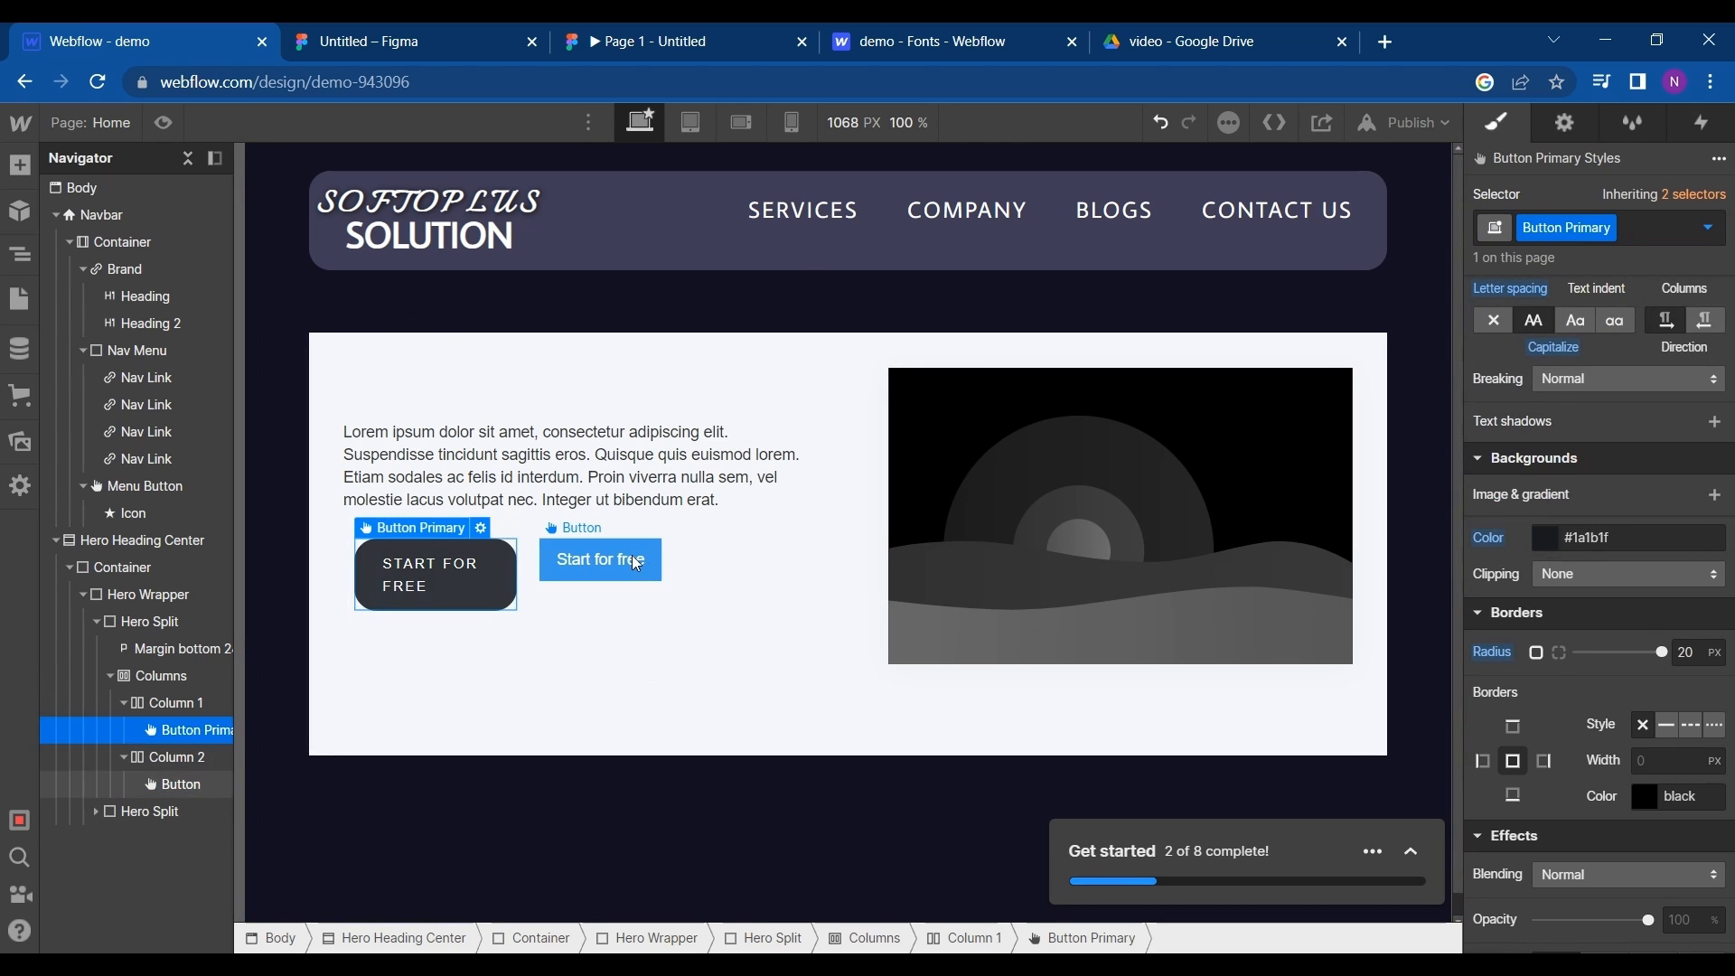
pyautogui.doubleClick(485, 571)
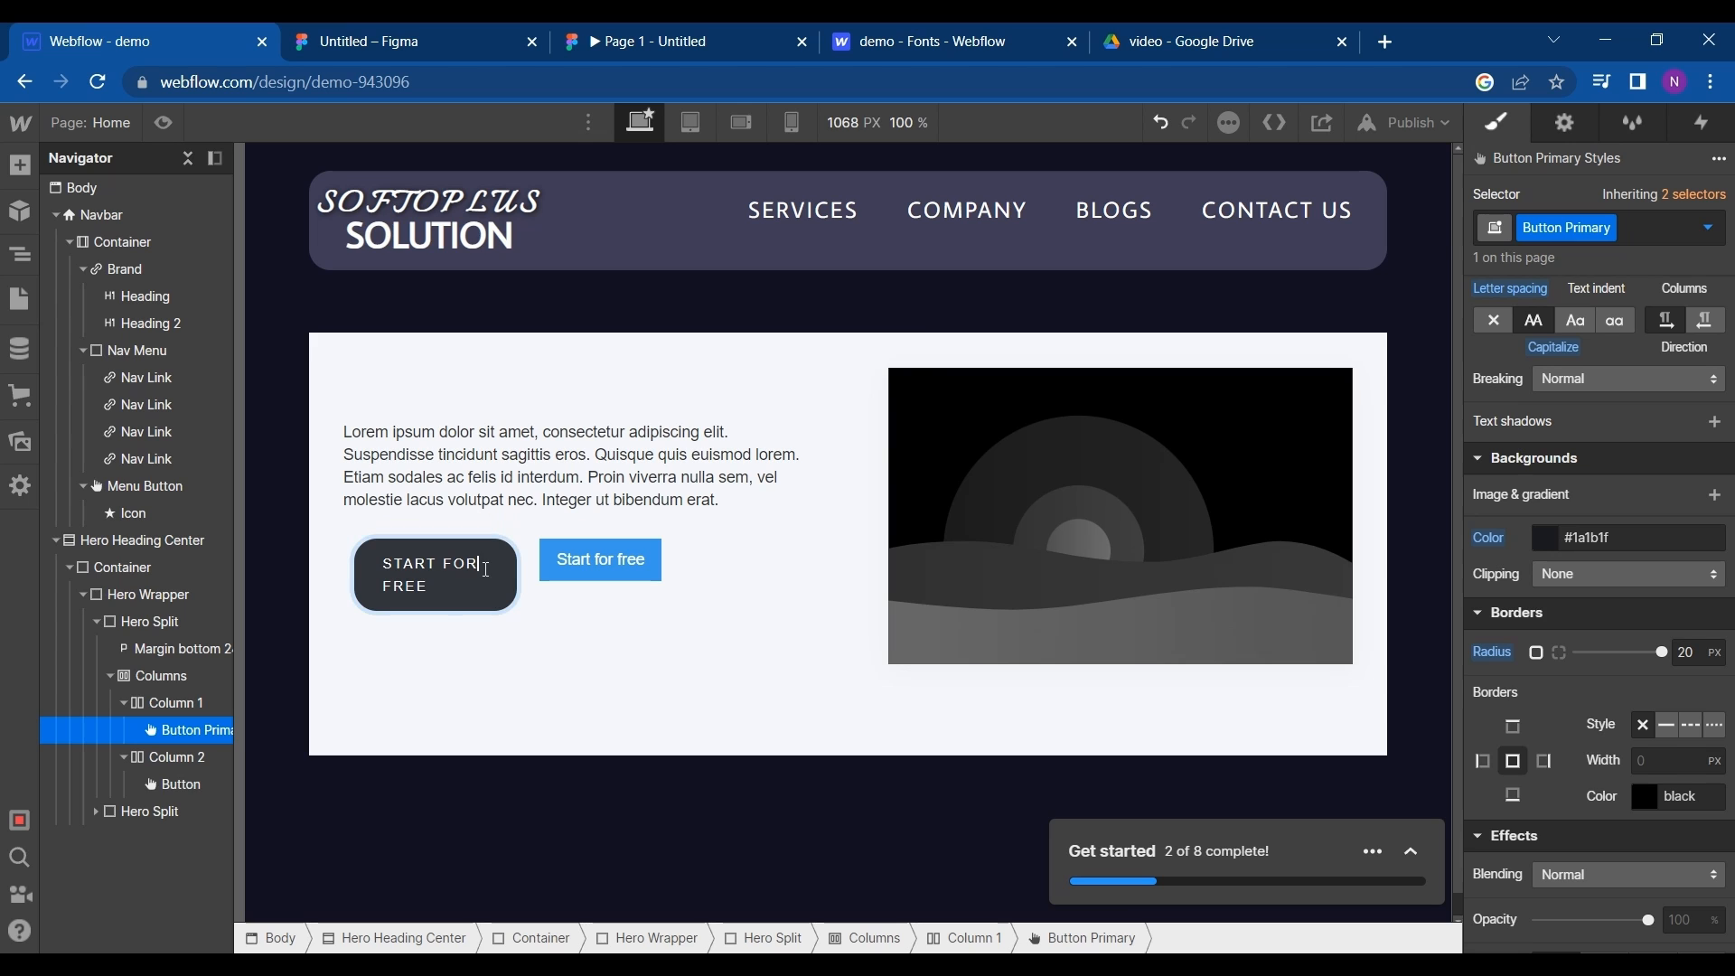
pyautogui.moveTo(383, 580); pyautogui.dragTo(373, 571)
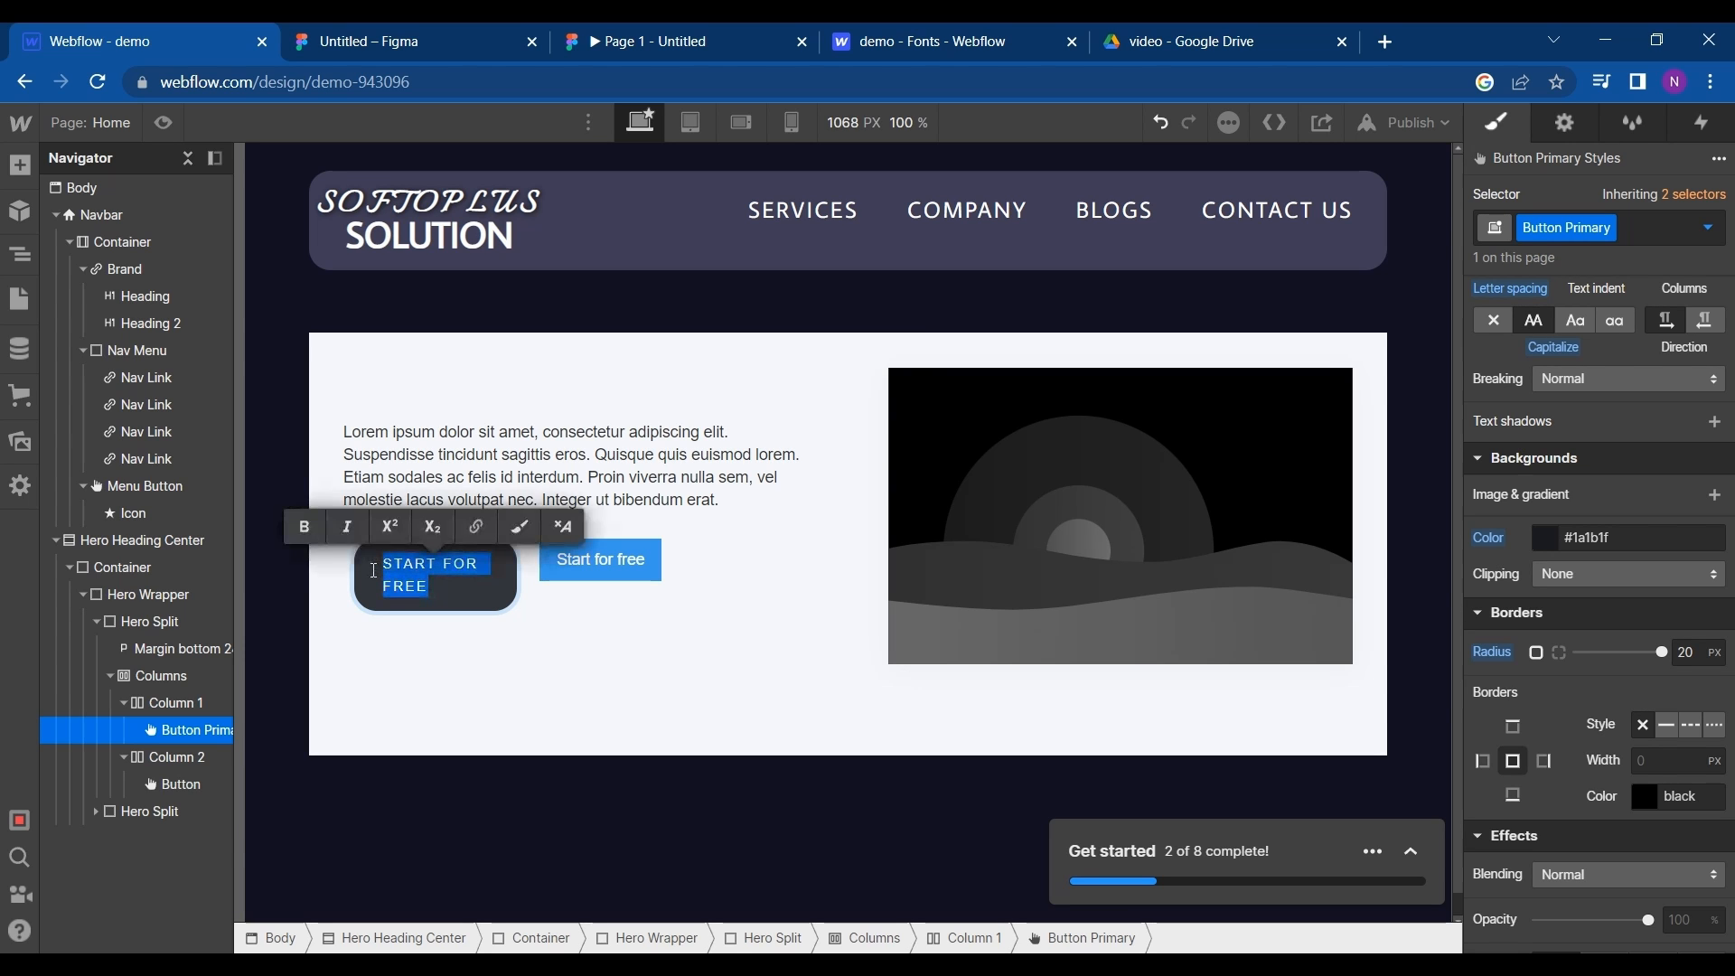
pyautogui.click(523, 34)
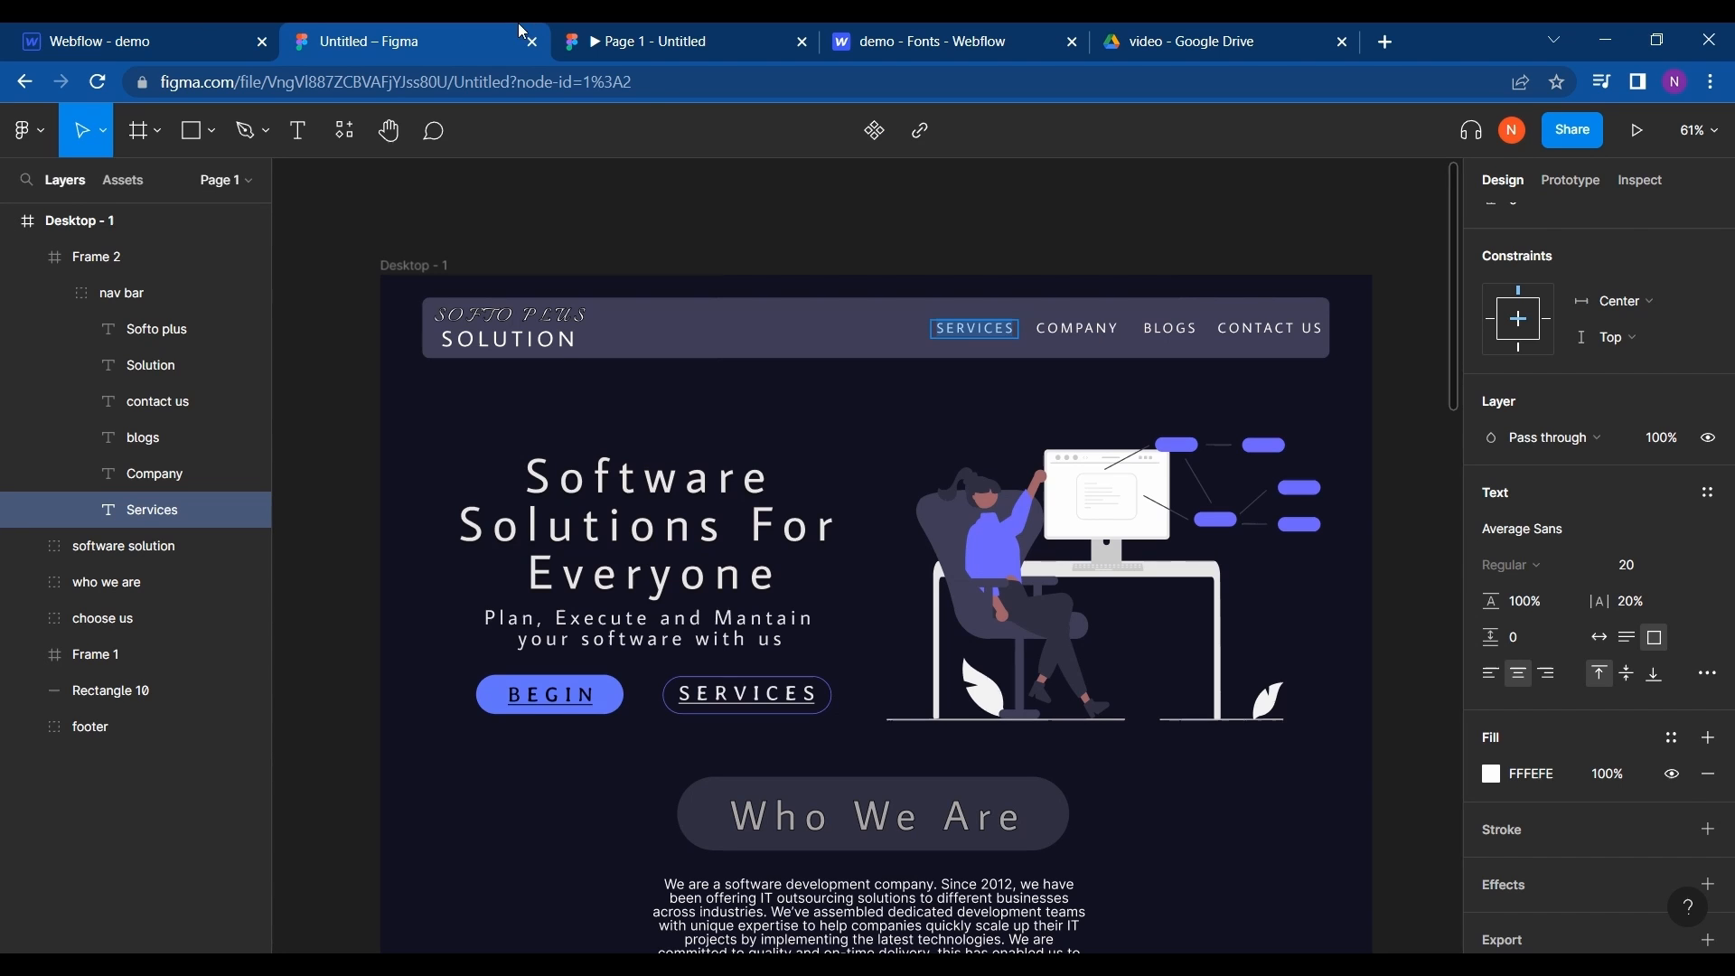
pyautogui.click(78, 30)
pyautogui.write('BEGI')
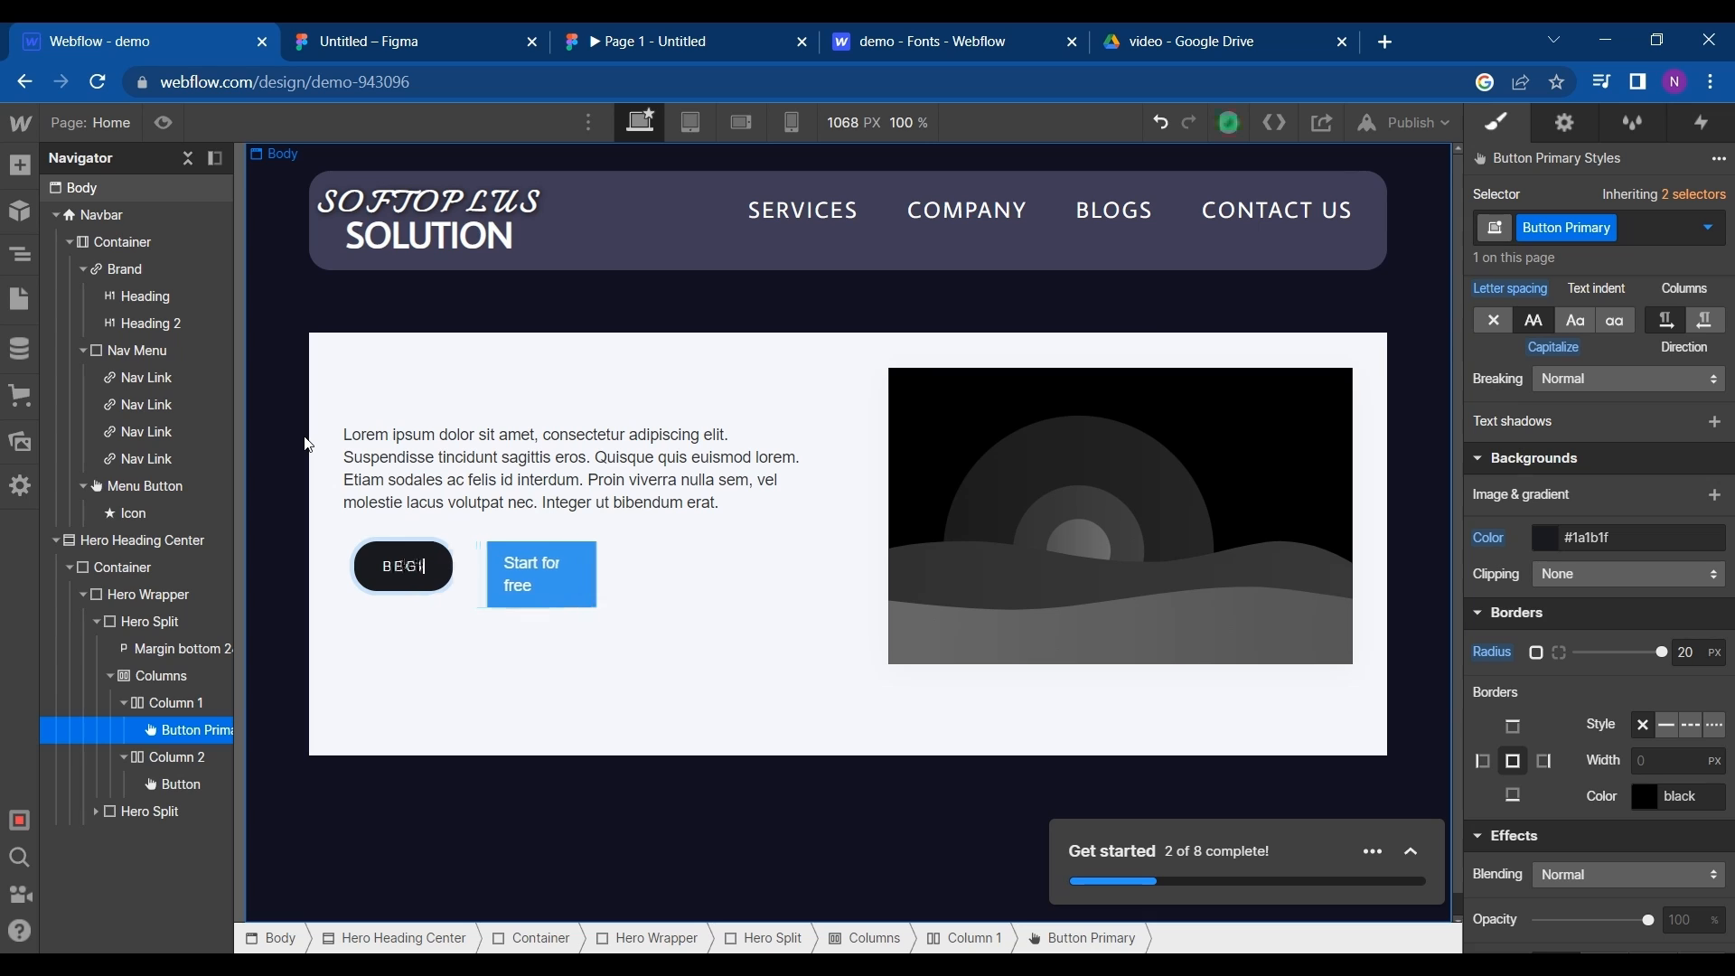
pyautogui.write('N')
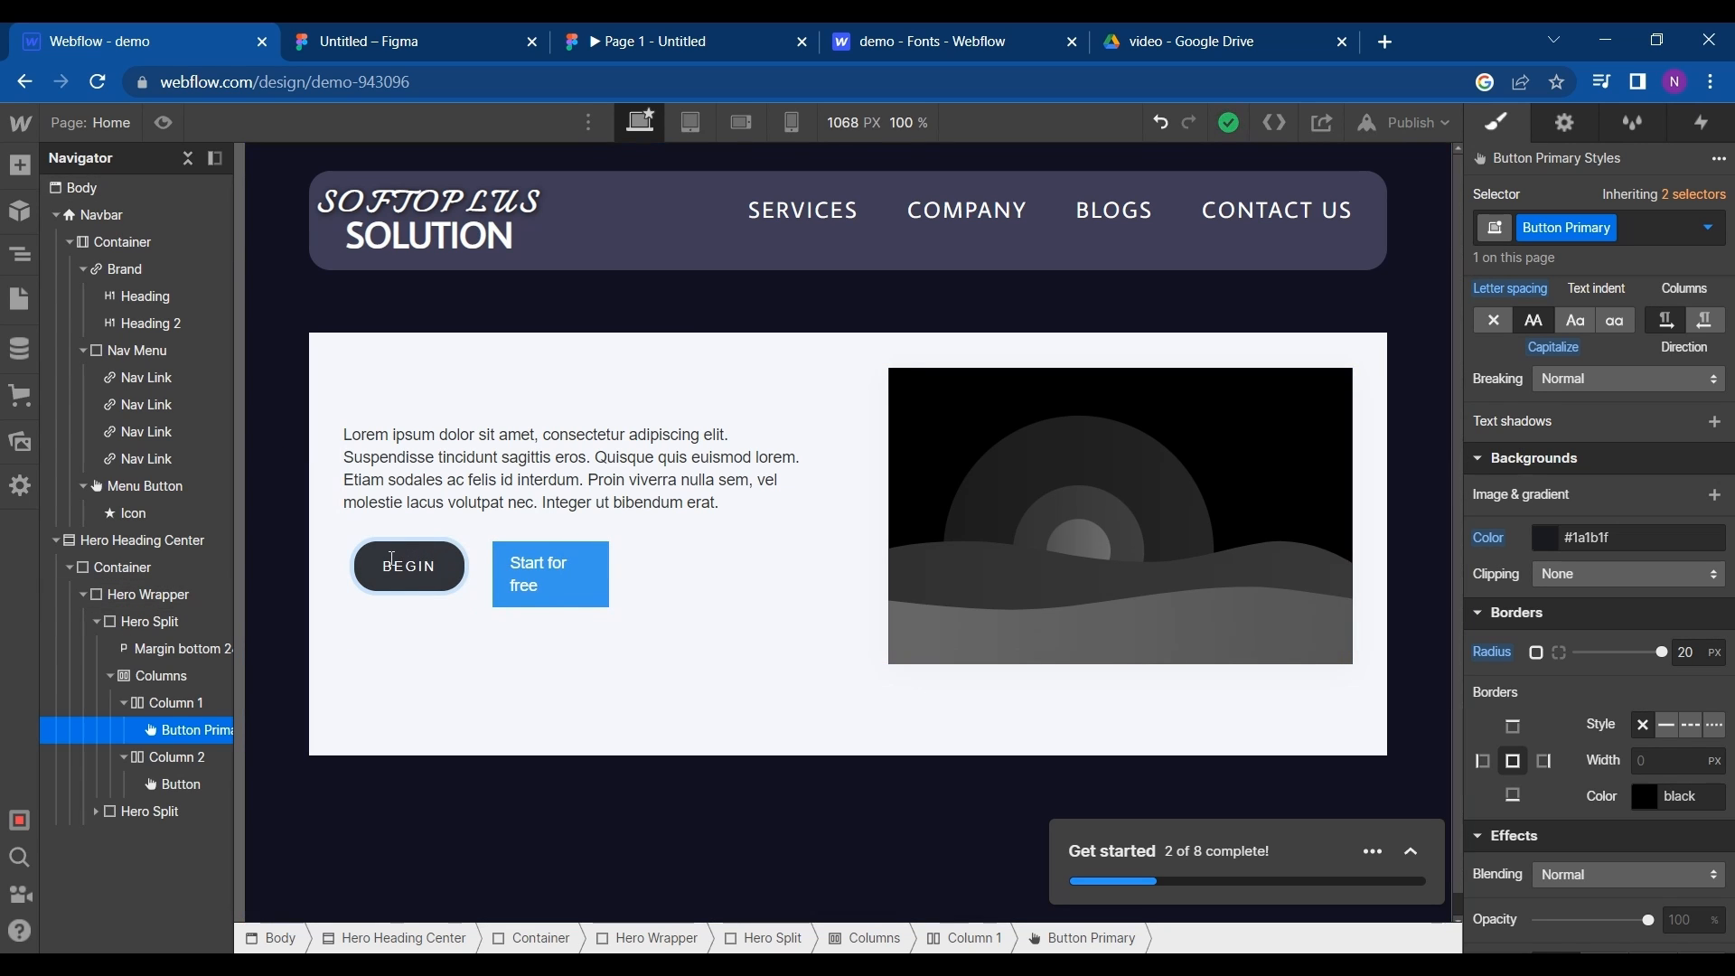
pyautogui.click(416, 529)
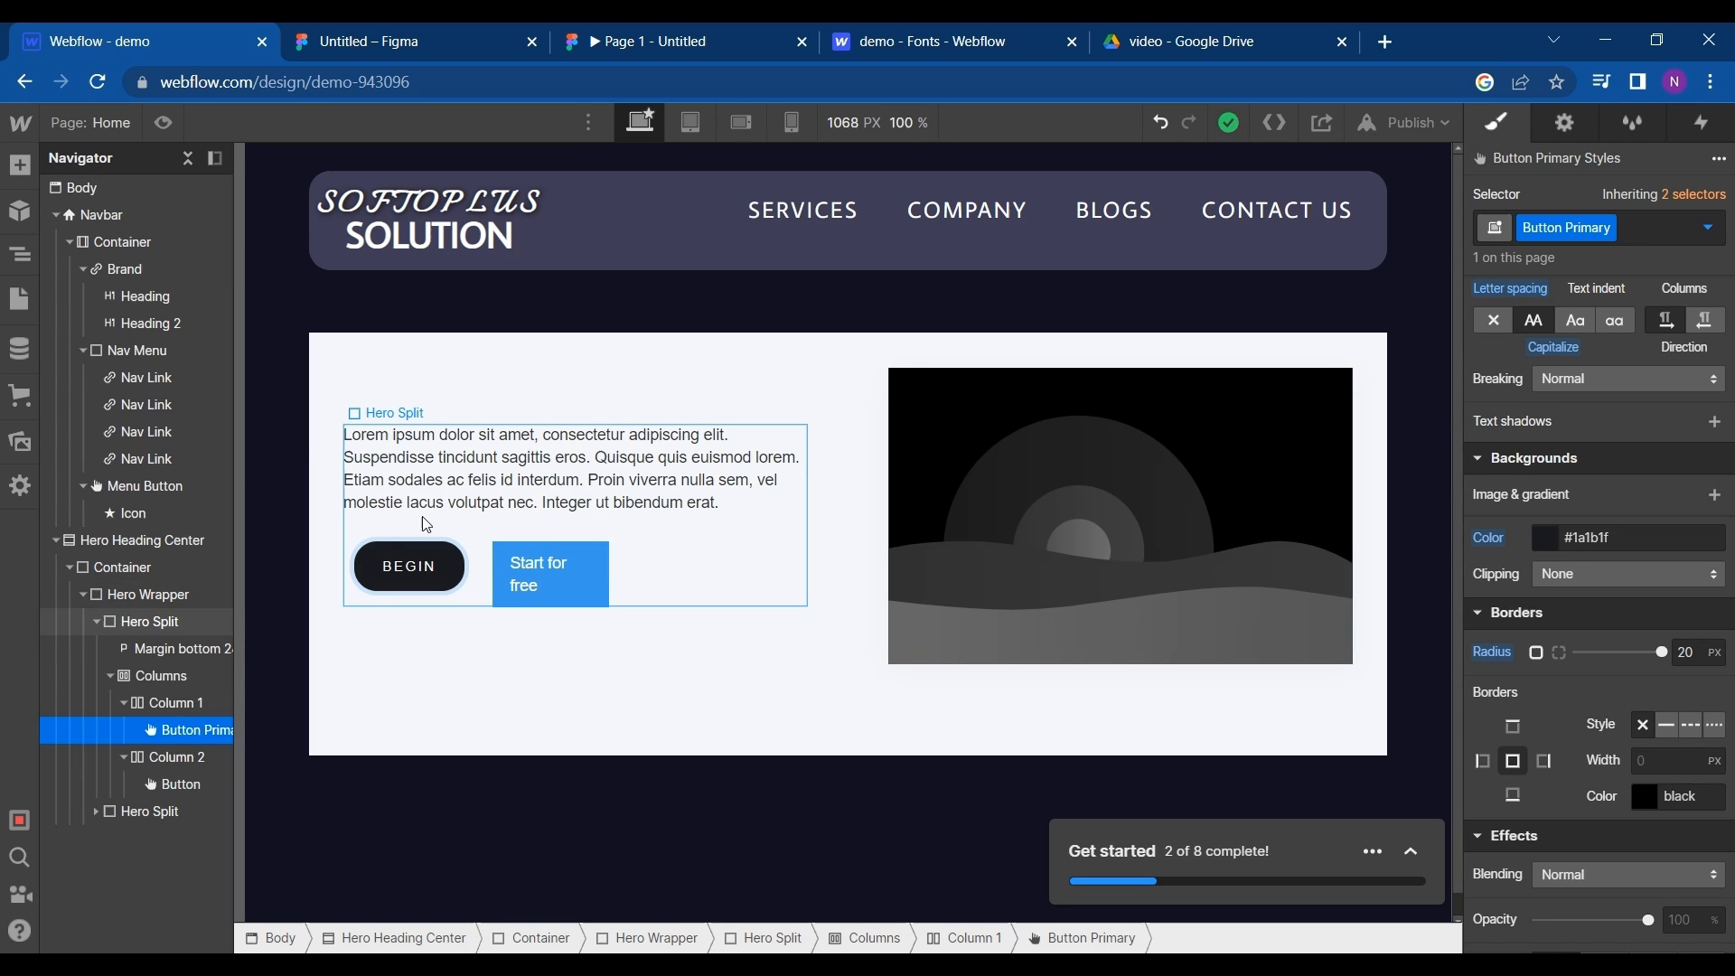
pyautogui.click(413, 566)
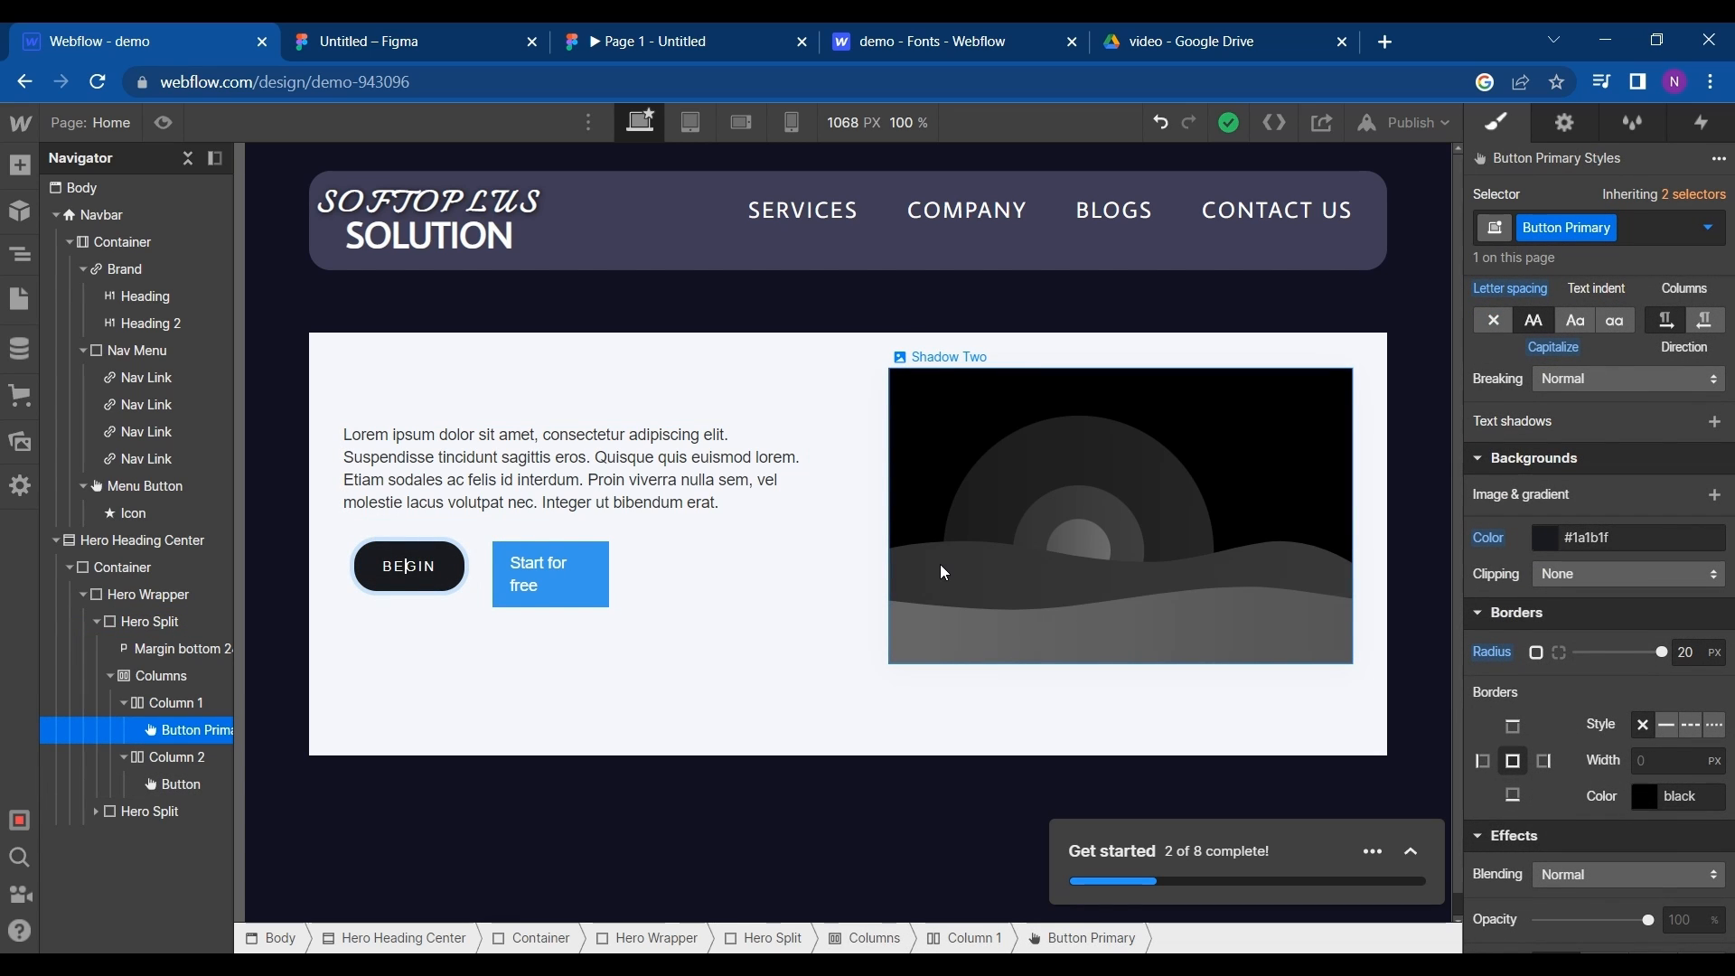
# - Finish editing the BEGIN button's text, keep that button selected, and copy the fill color of the BEGIN button in Figma
pyautogui.click(448, 567)
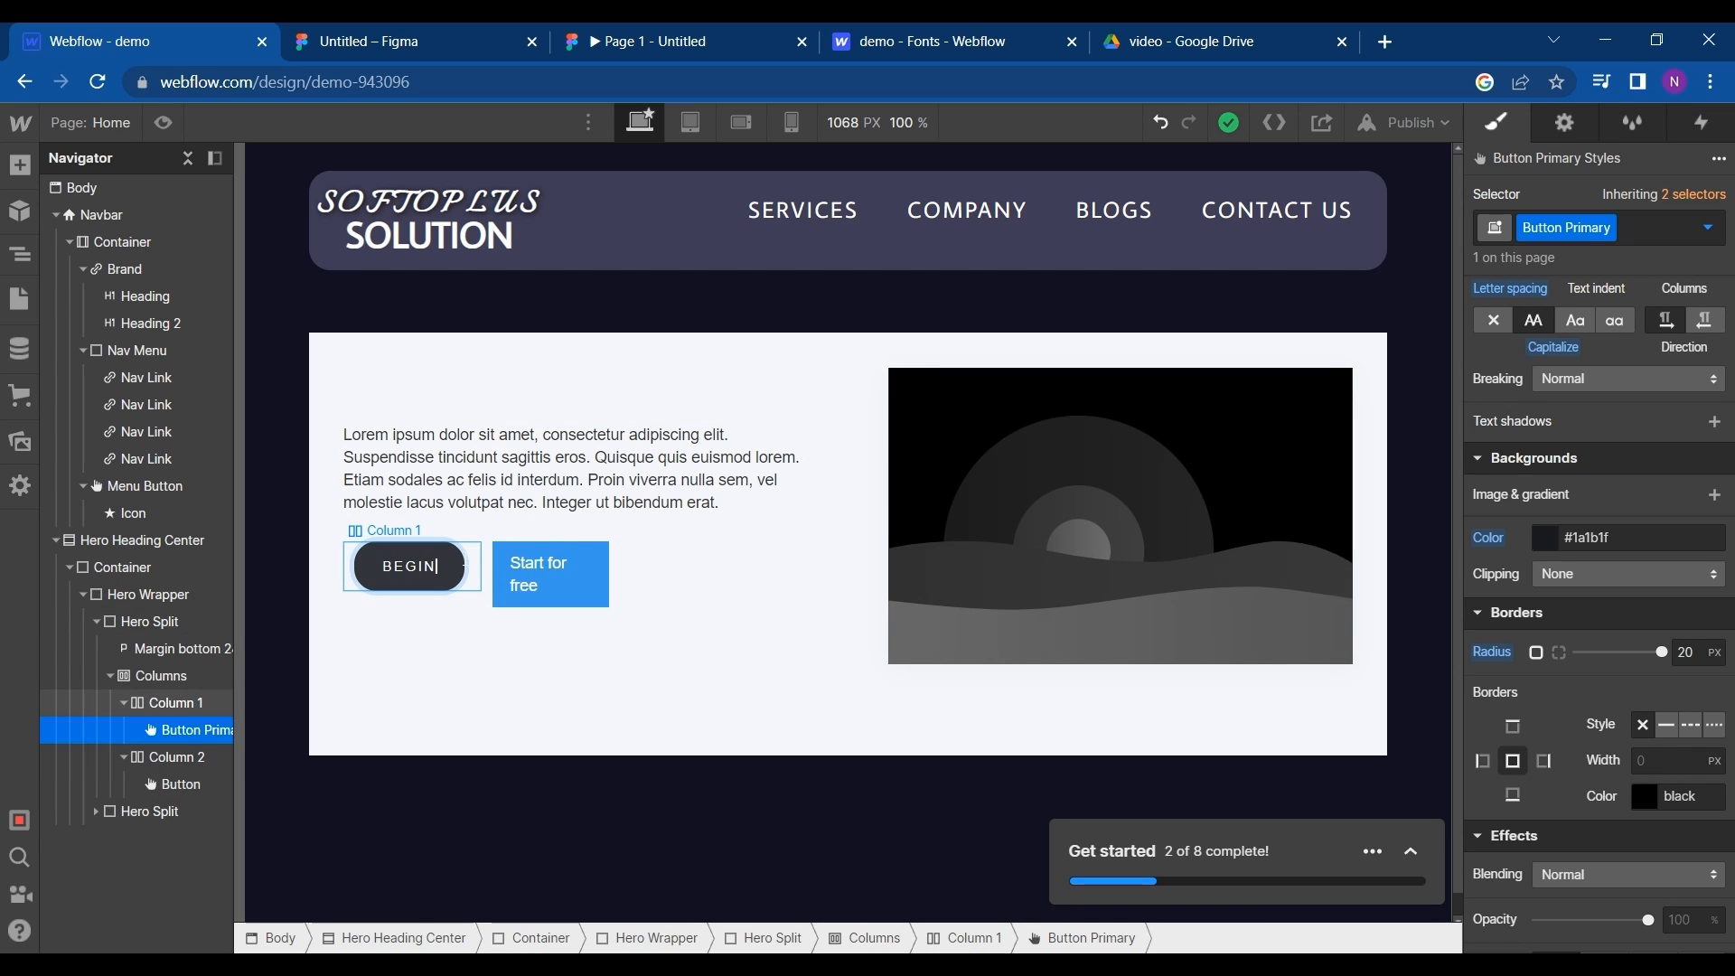
pyautogui.click(457, 579)
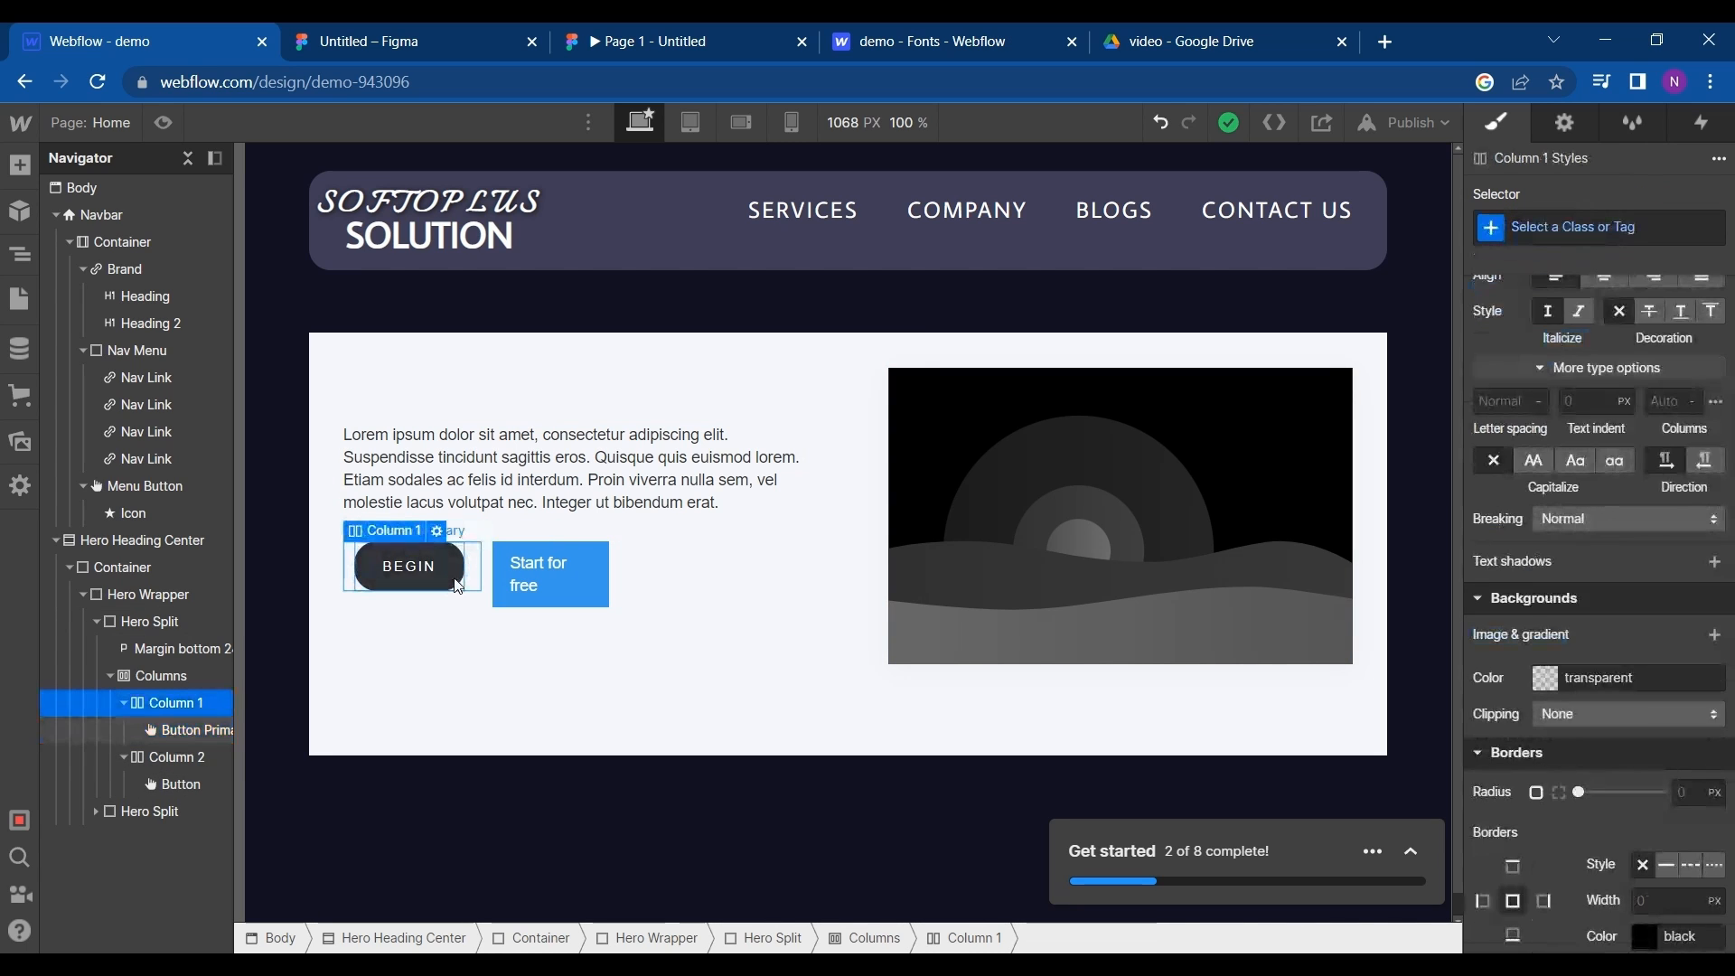
pyautogui.click(458, 585)
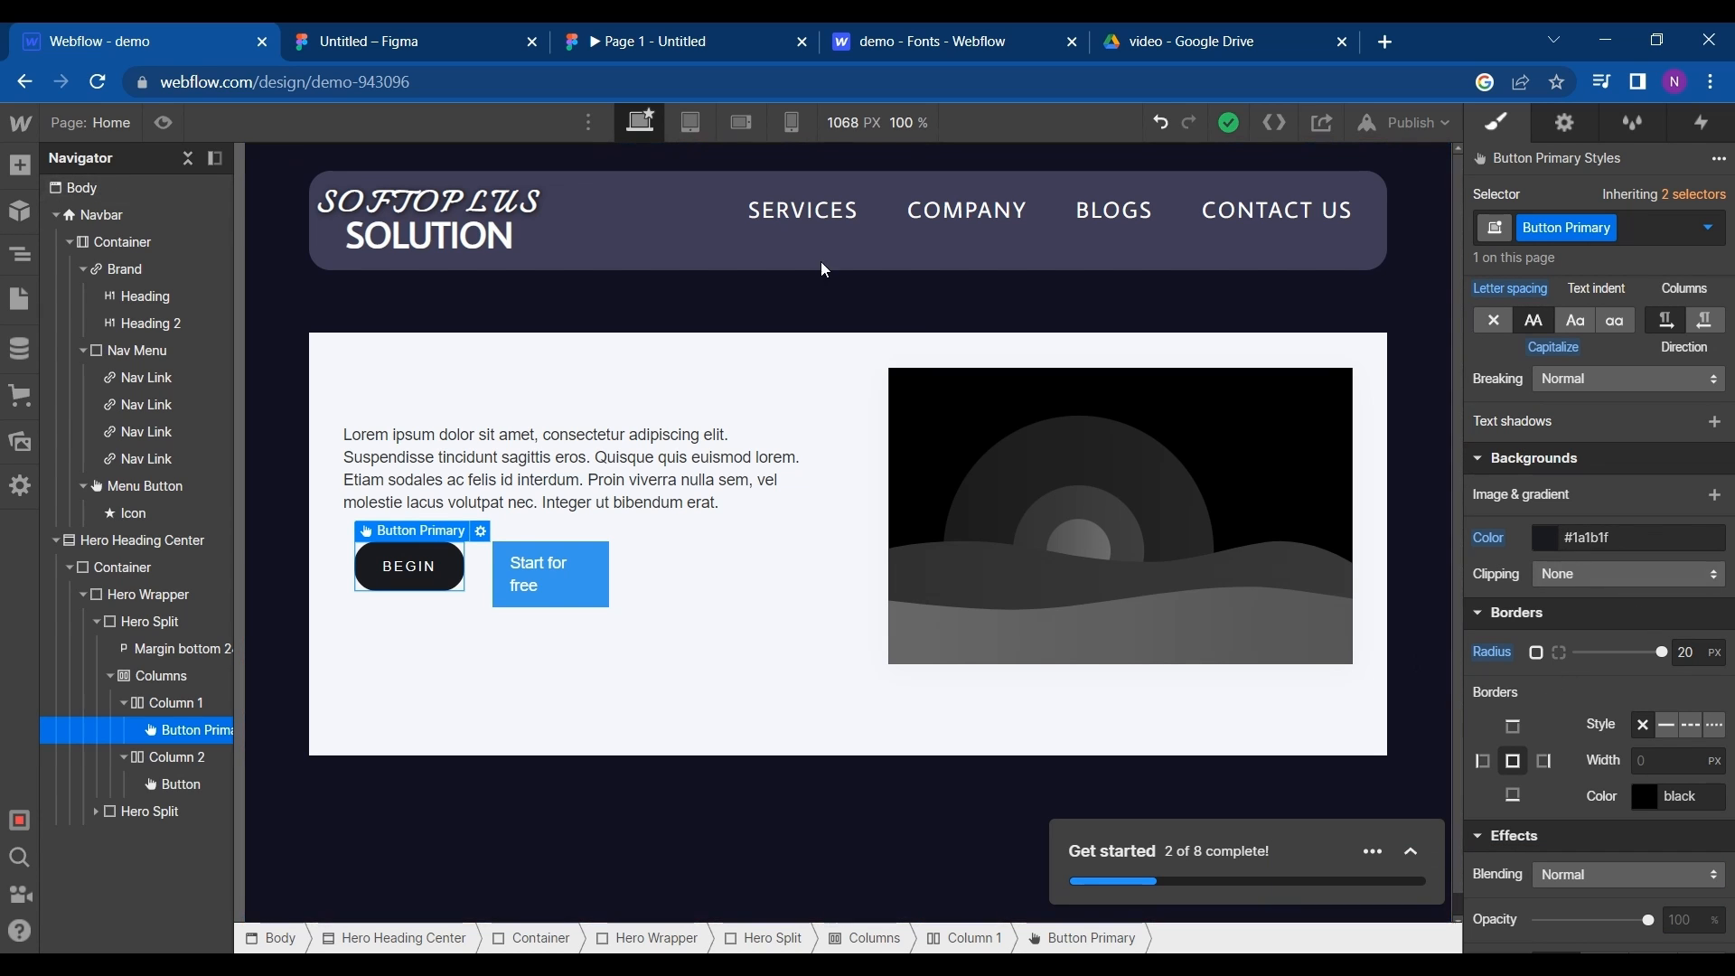
pyautogui.click(431, 33)
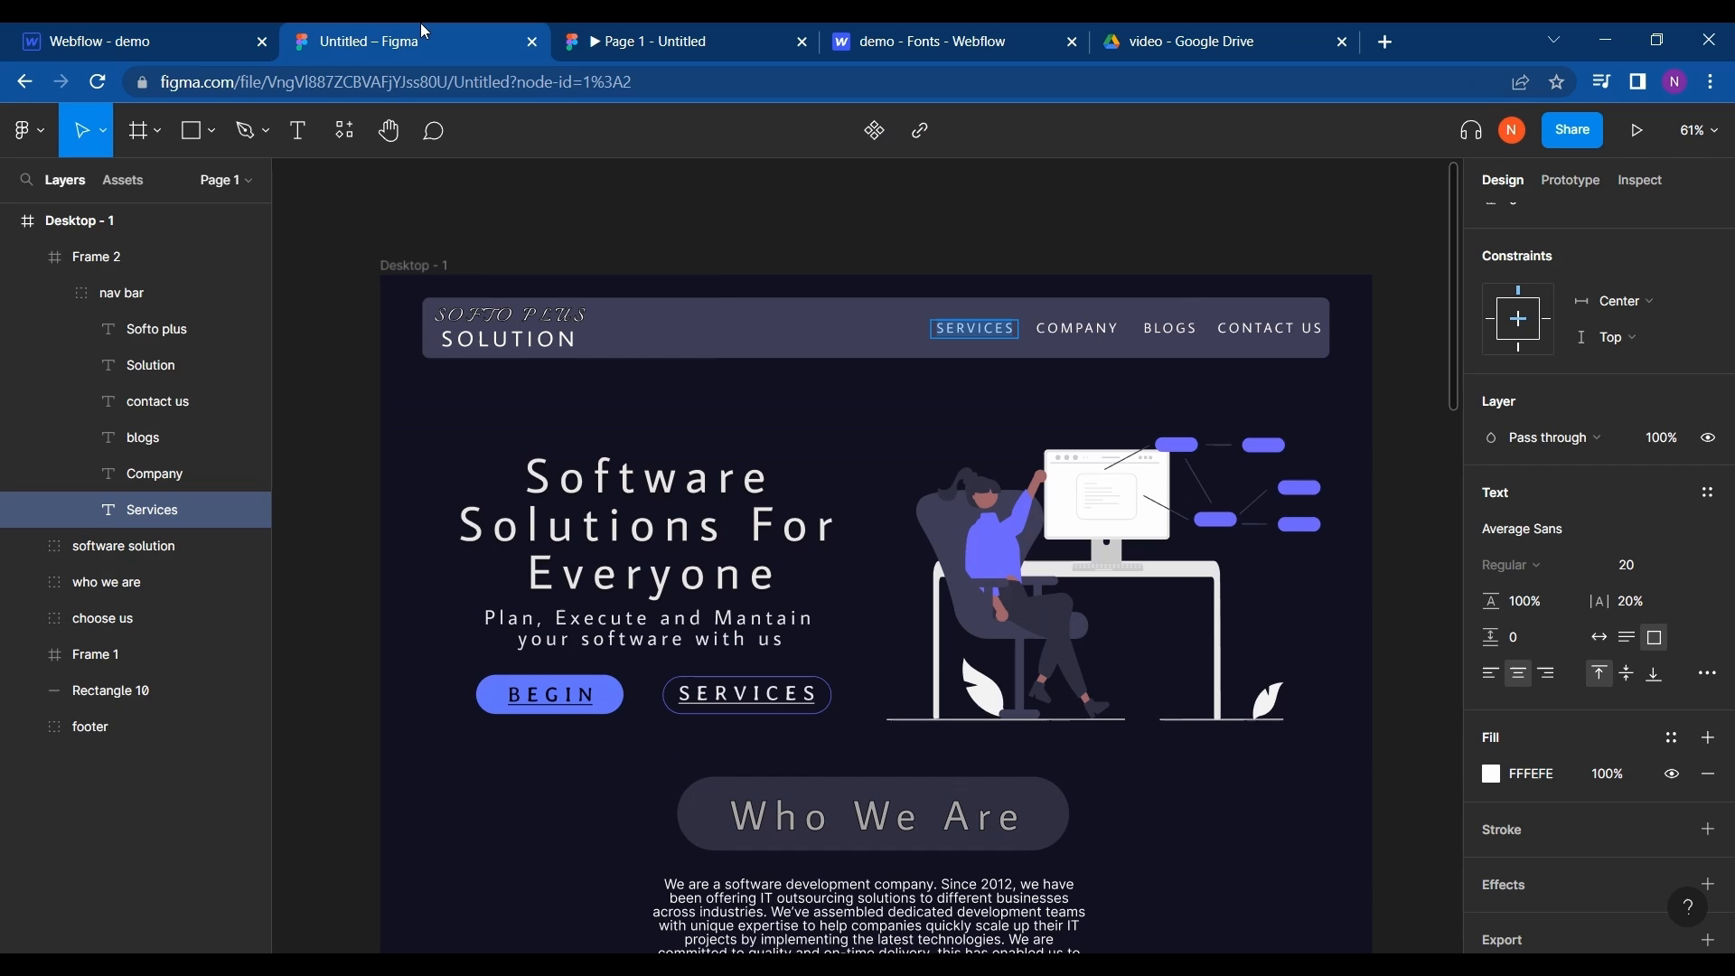
pyautogui.click(504, 714)
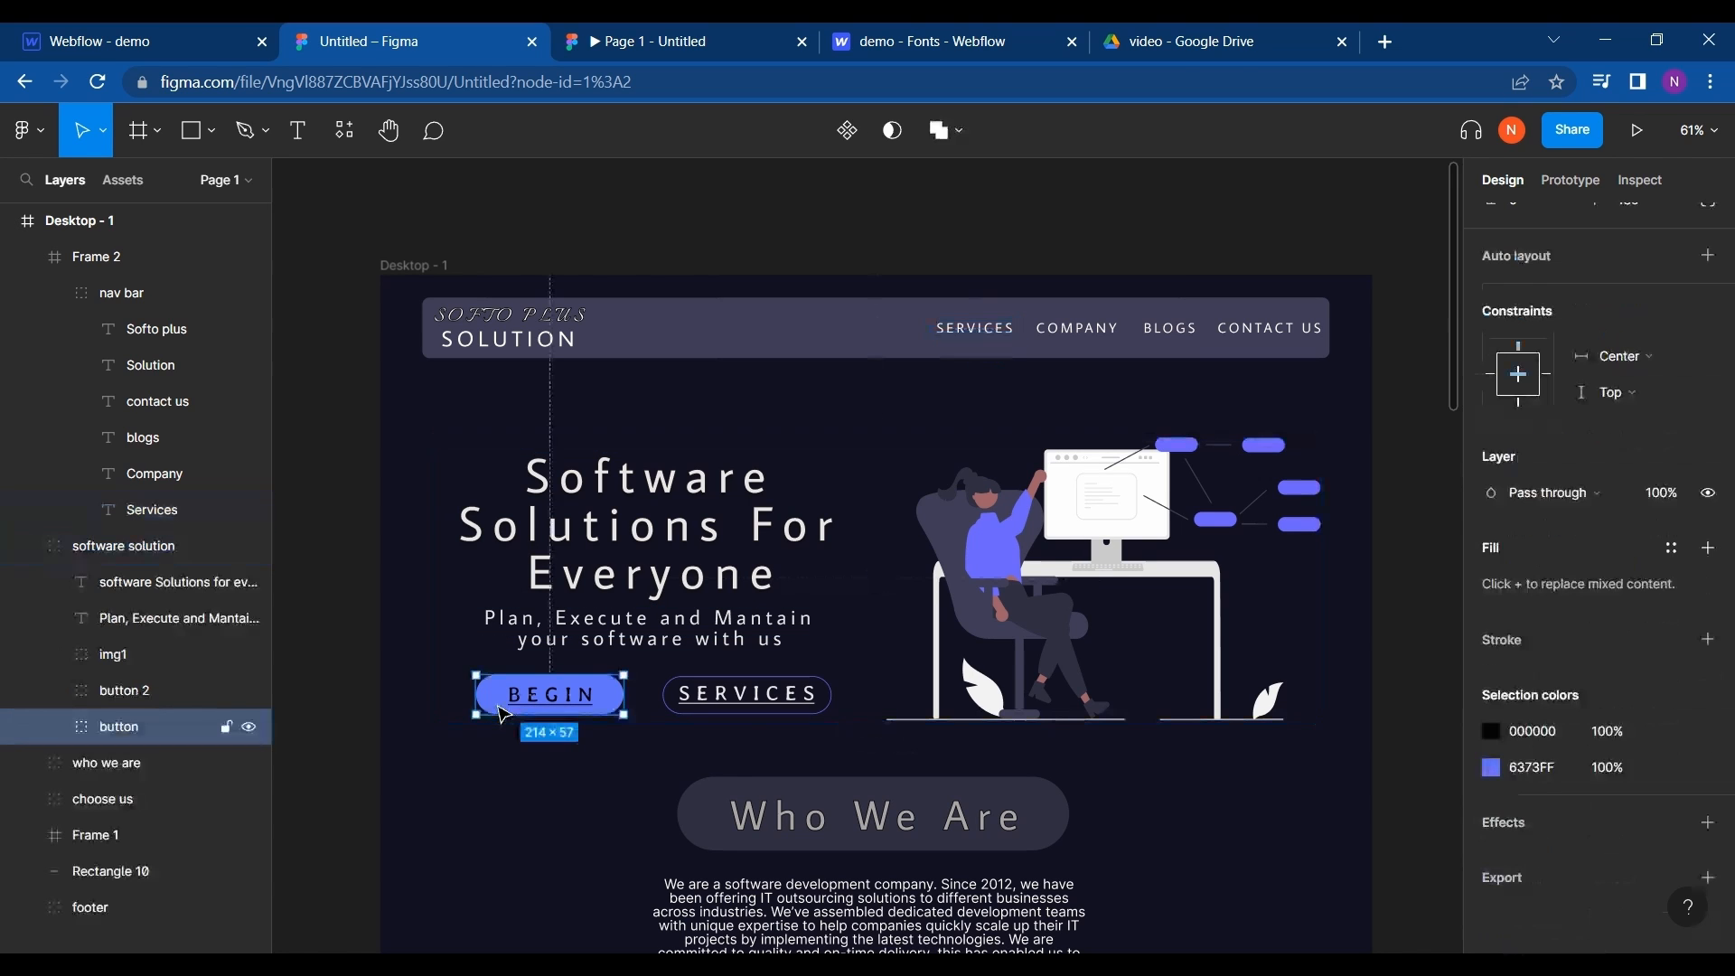
pyautogui.click(1529, 770)
pyautogui.hotkey('ctrl', 'c')
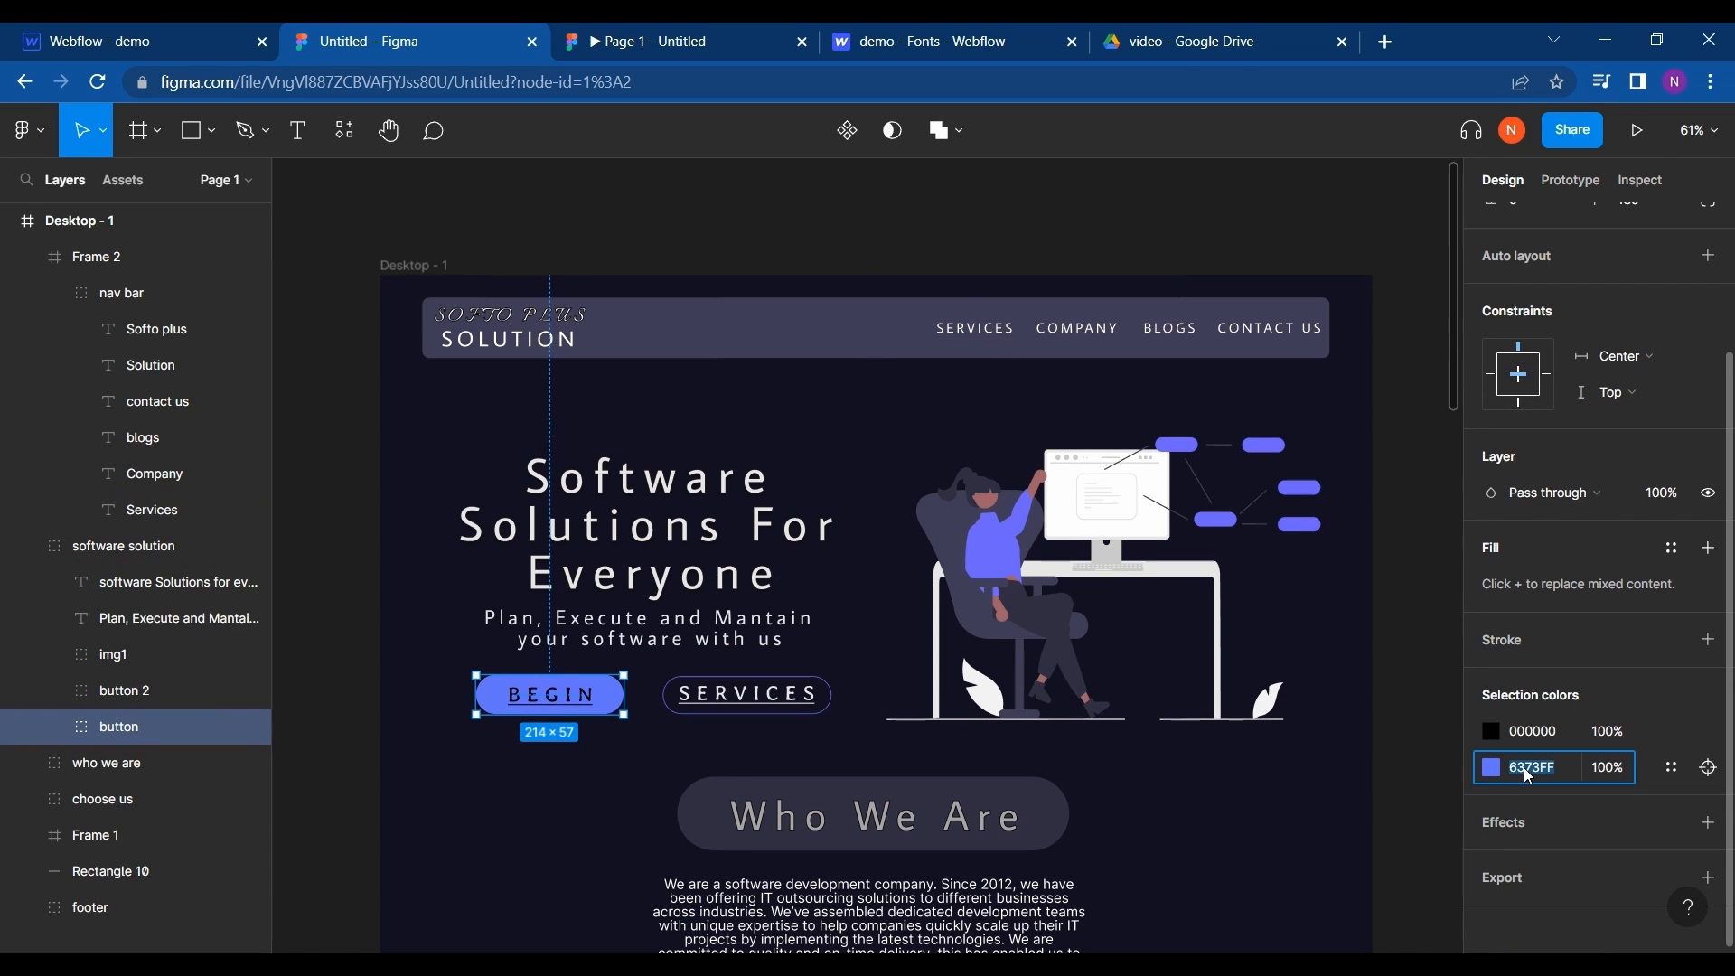
# - Back in Webflow, set the BEGIN button's background color to the copied hex value 6373FF
pyautogui.click(29, 32)
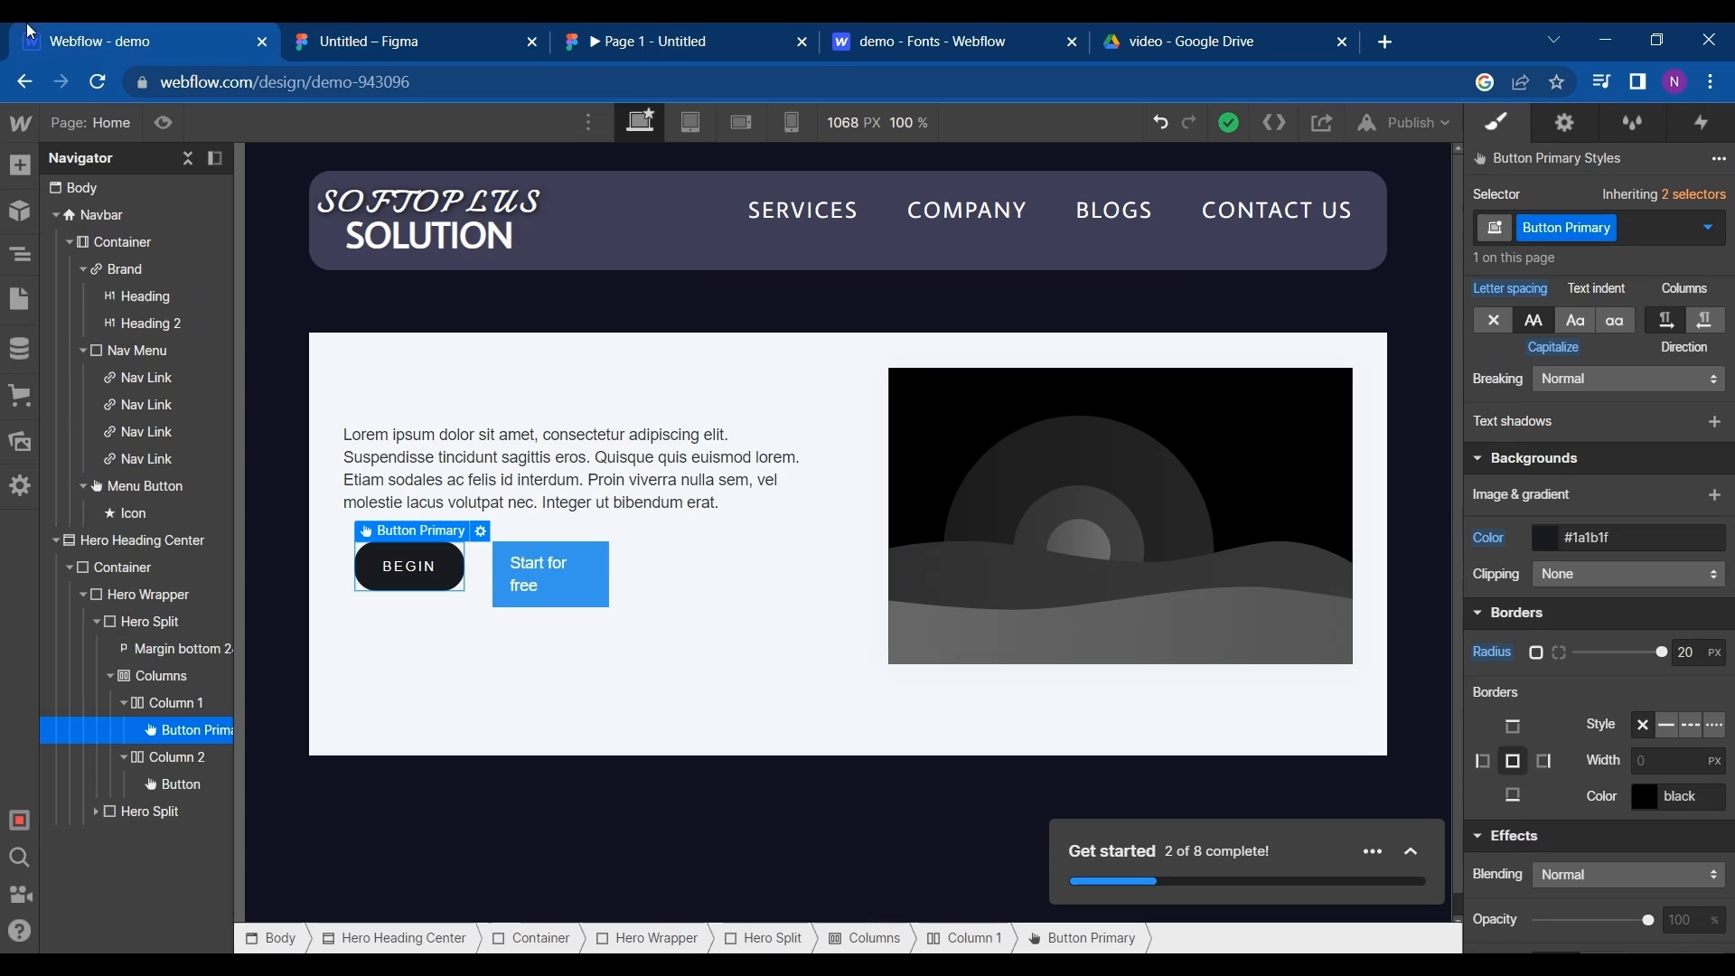
pyautogui.click(1547, 539)
pyautogui.hotkey('ctrl', 'a')
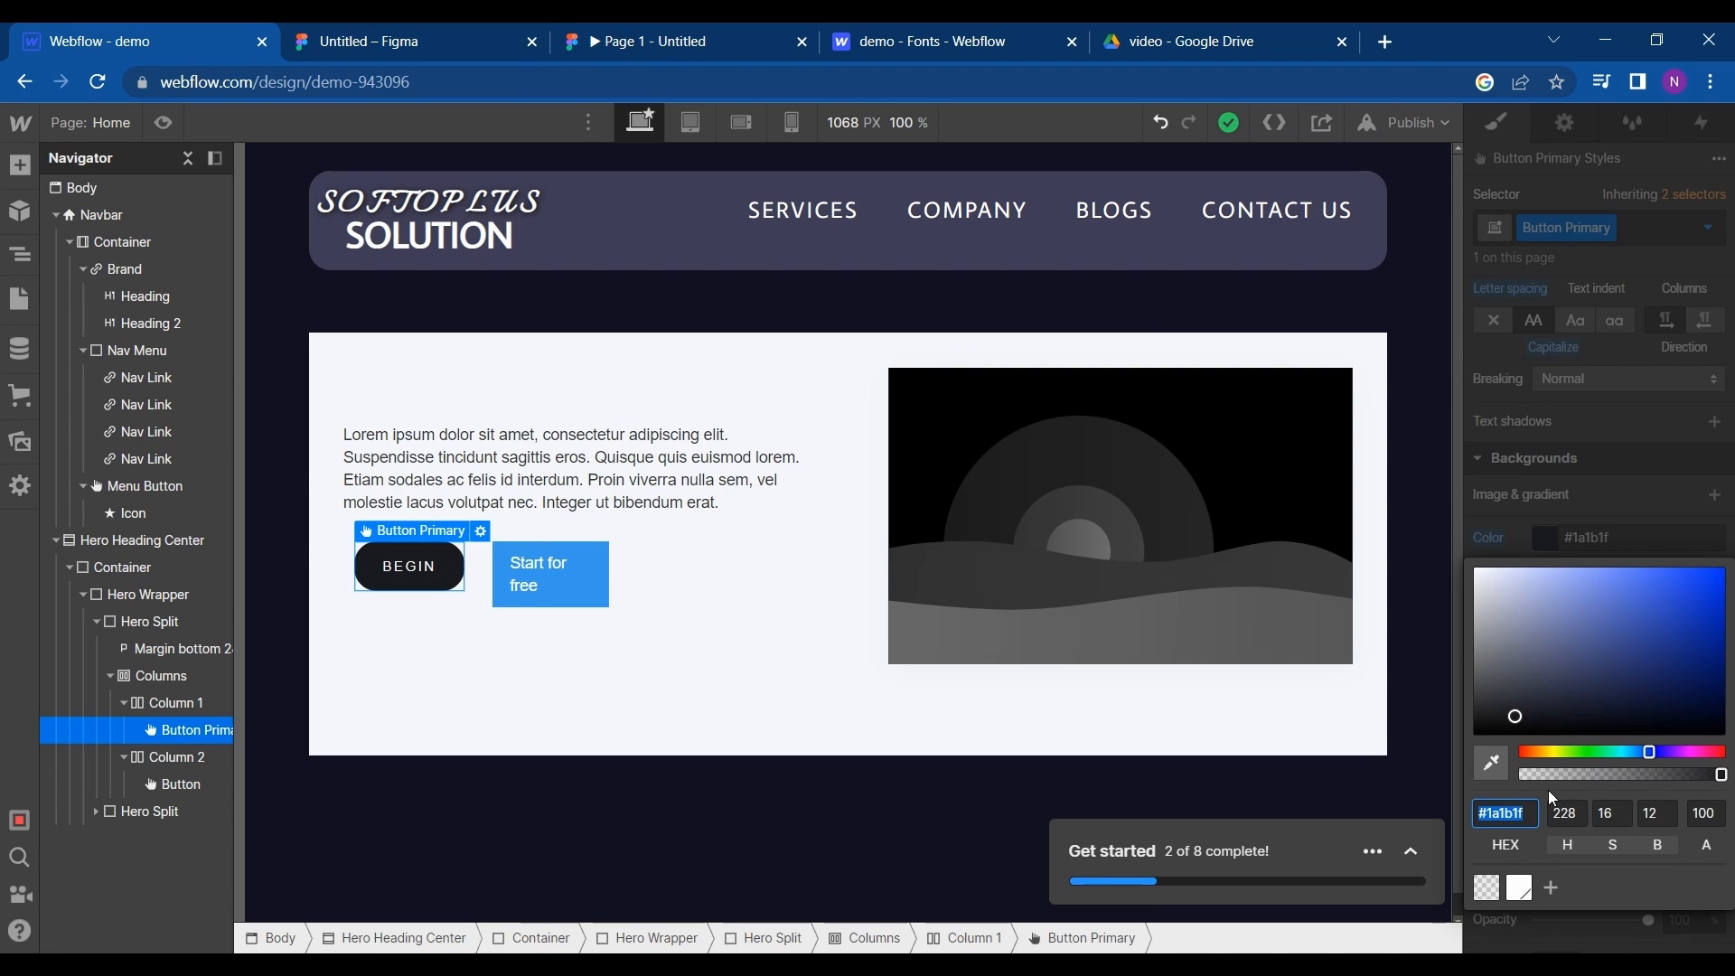
pyautogui.hotkey('ctrl', 'v')
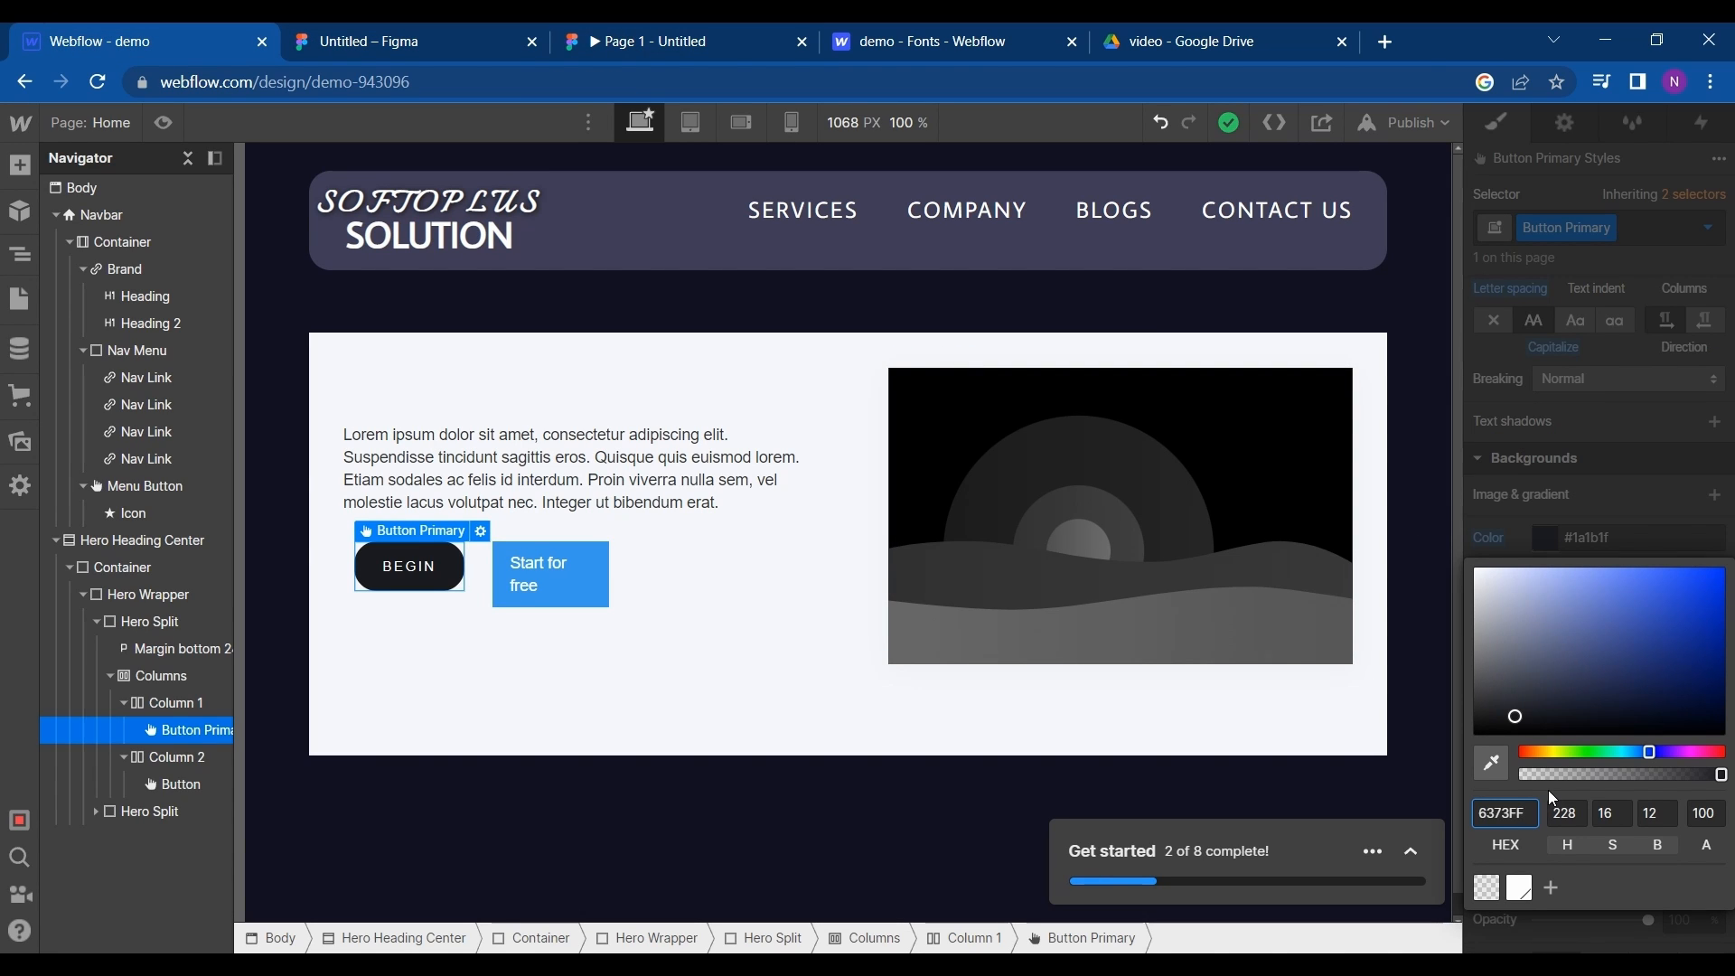
pyautogui.click(1483, 489)
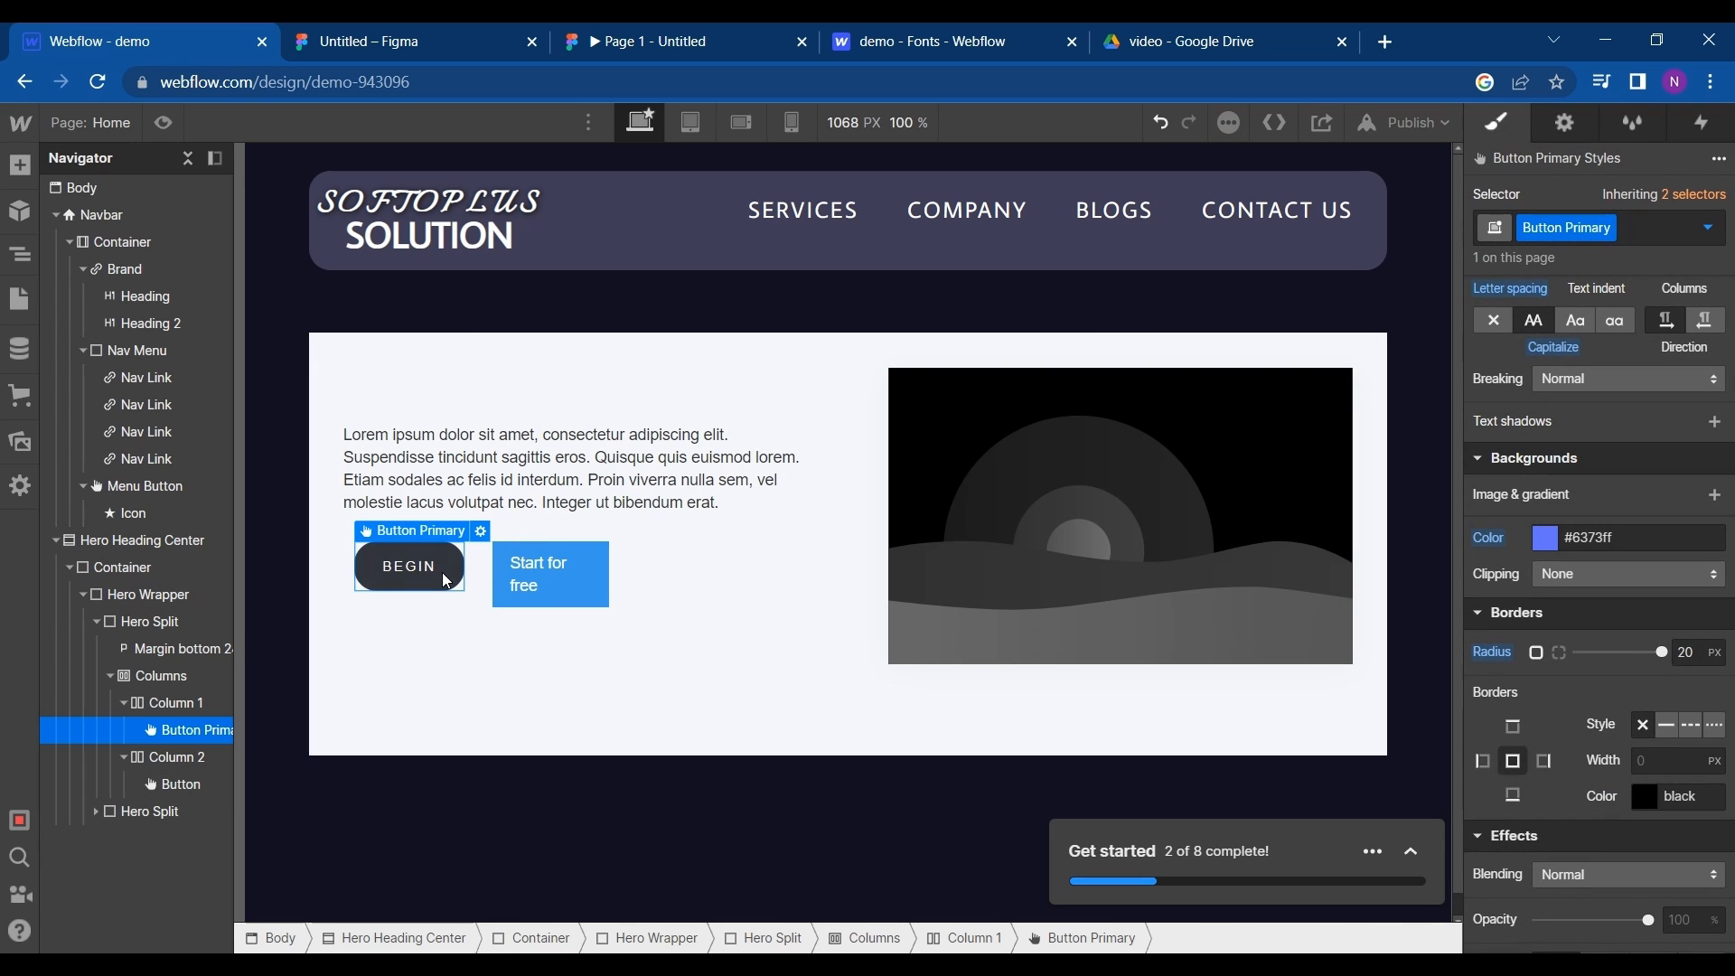
# - Delete all the placeholder Lorem ipsum text from the paragraph above the hero buttons
pyautogui.click(614, 477)
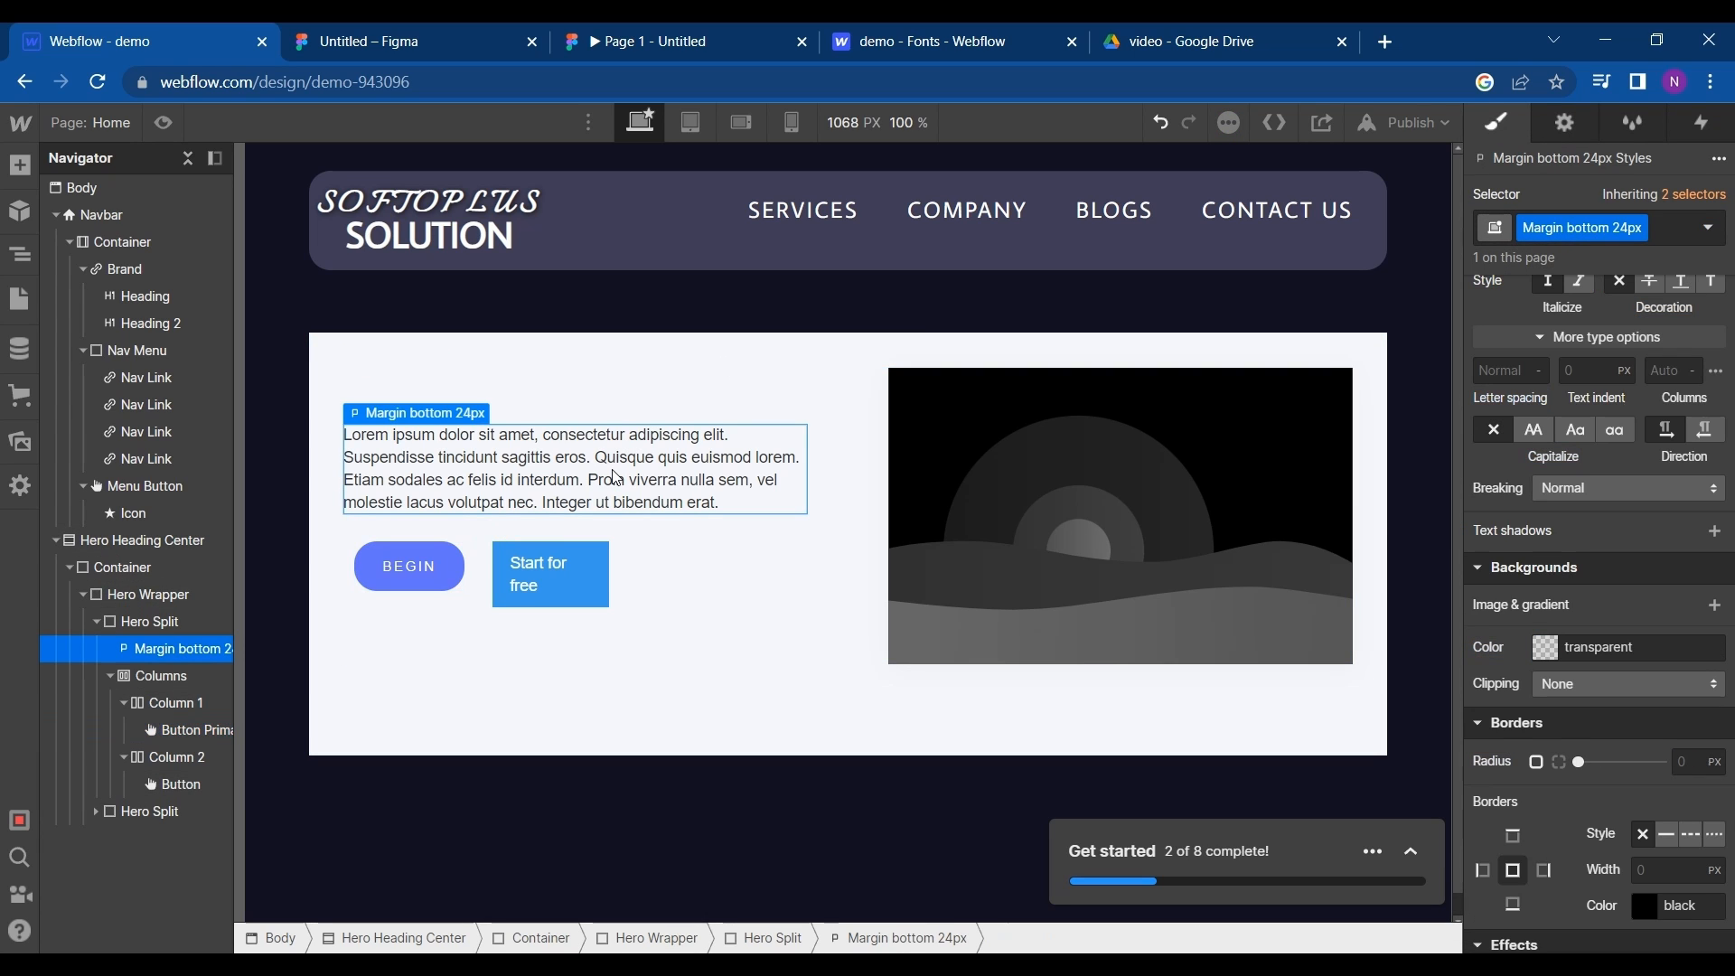
pyautogui.hotkey('ctrl', 'a')
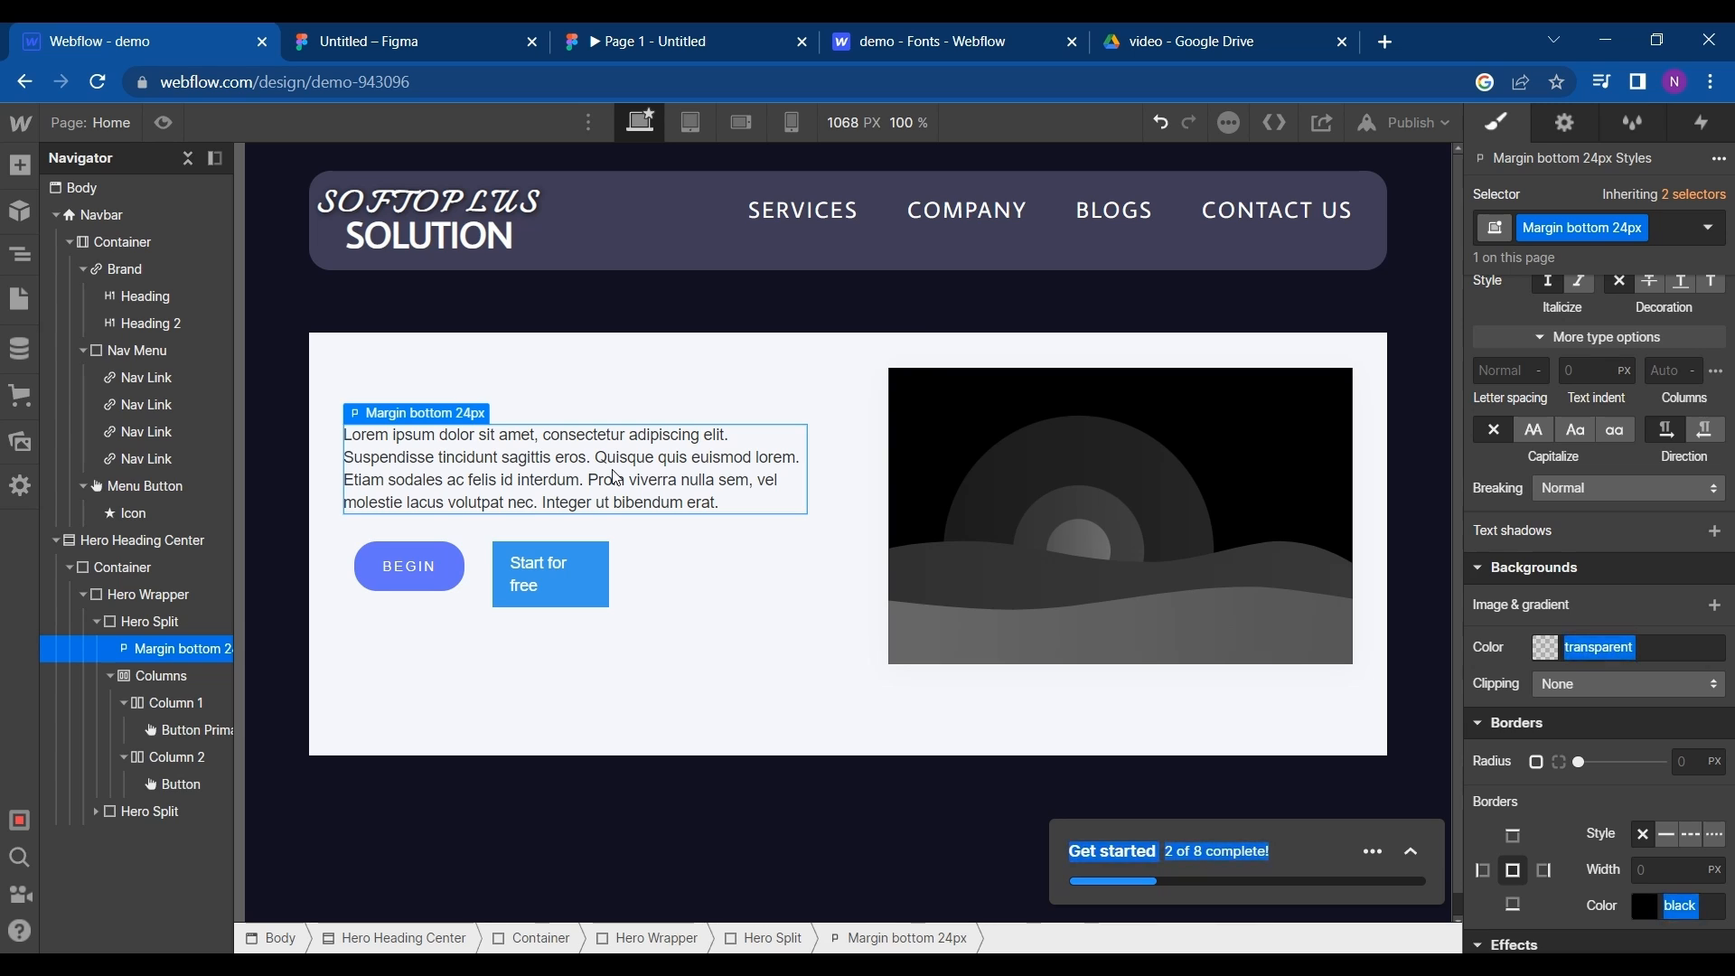
pyautogui.doubleClick(615, 477)
pyautogui.hotkey('ctrl', 'a')
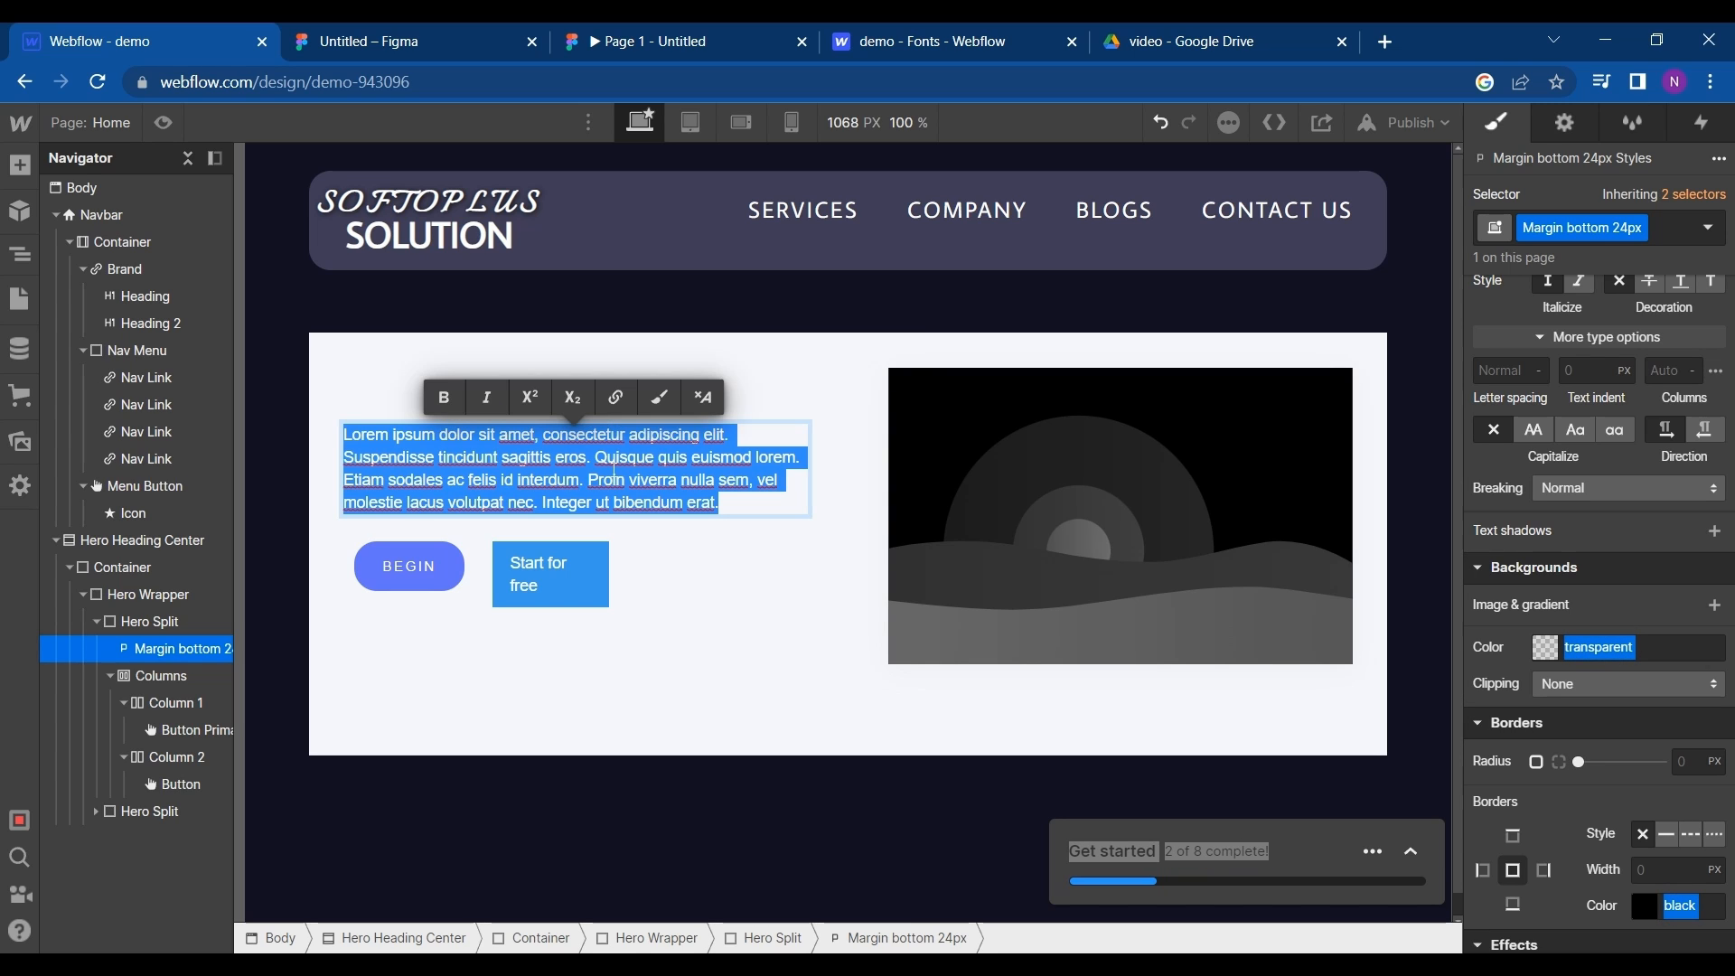
pyautogui.press('BackSpace')
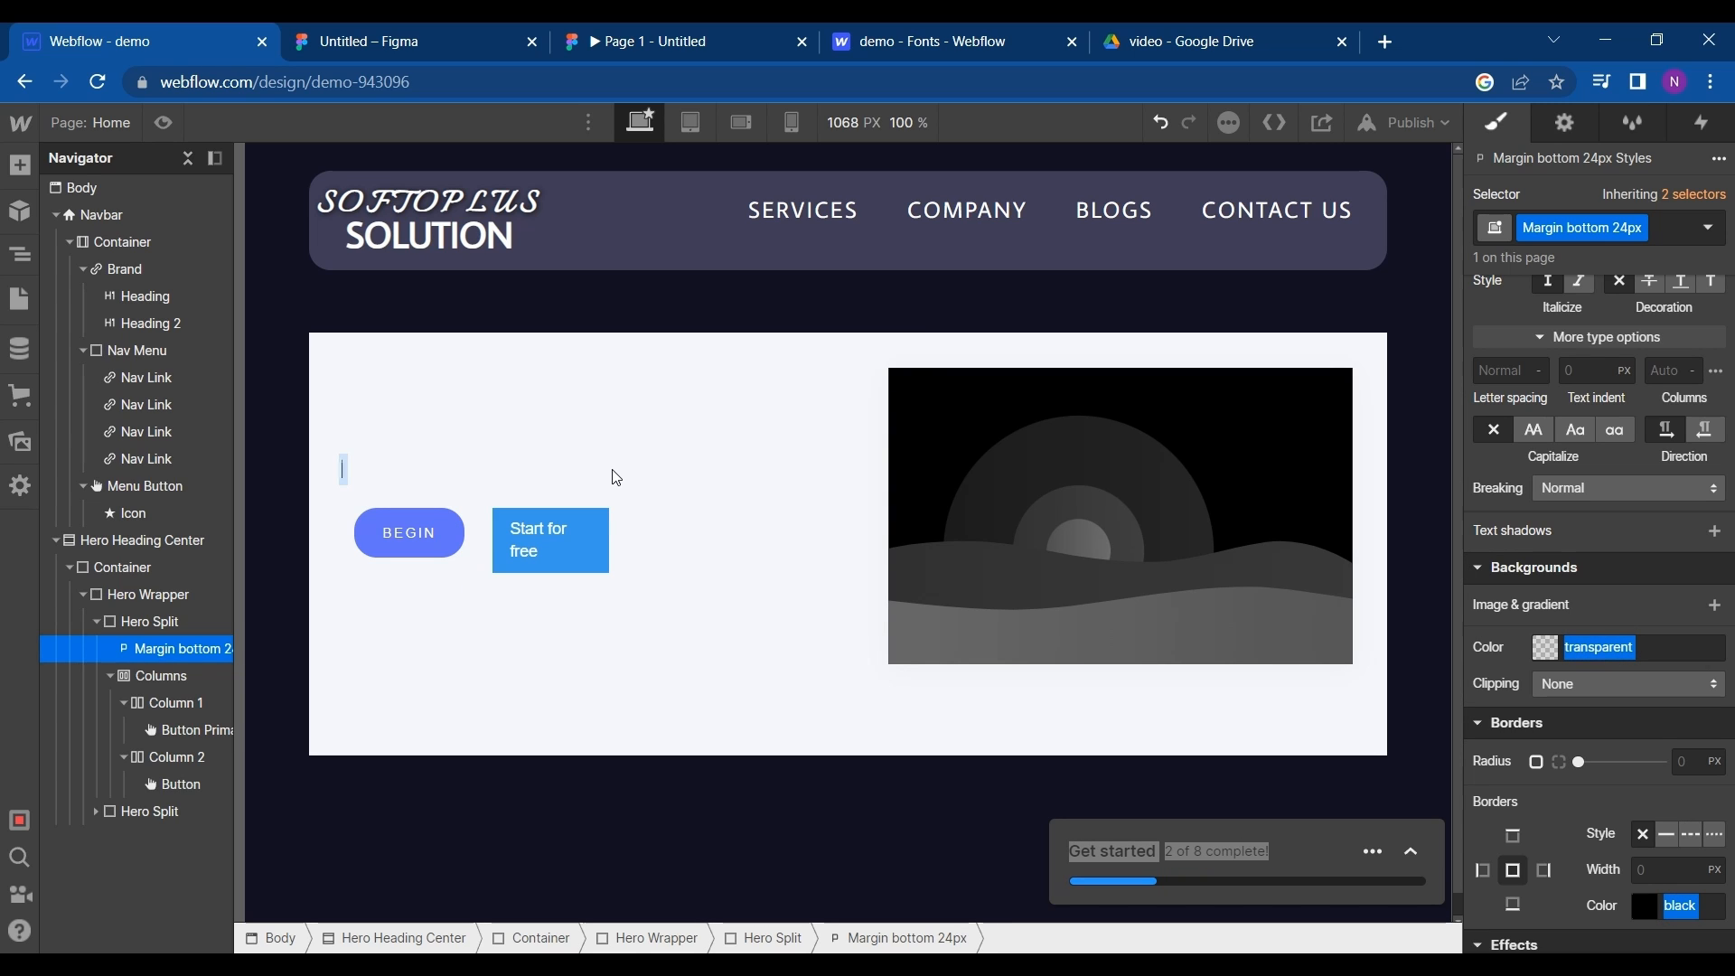
# - Copy the hero headline "software Solutions for everyone" from the Figma design and paste it into the emptied Webflow paragraph
pyautogui.hotkey('ctrl', 'Tab')
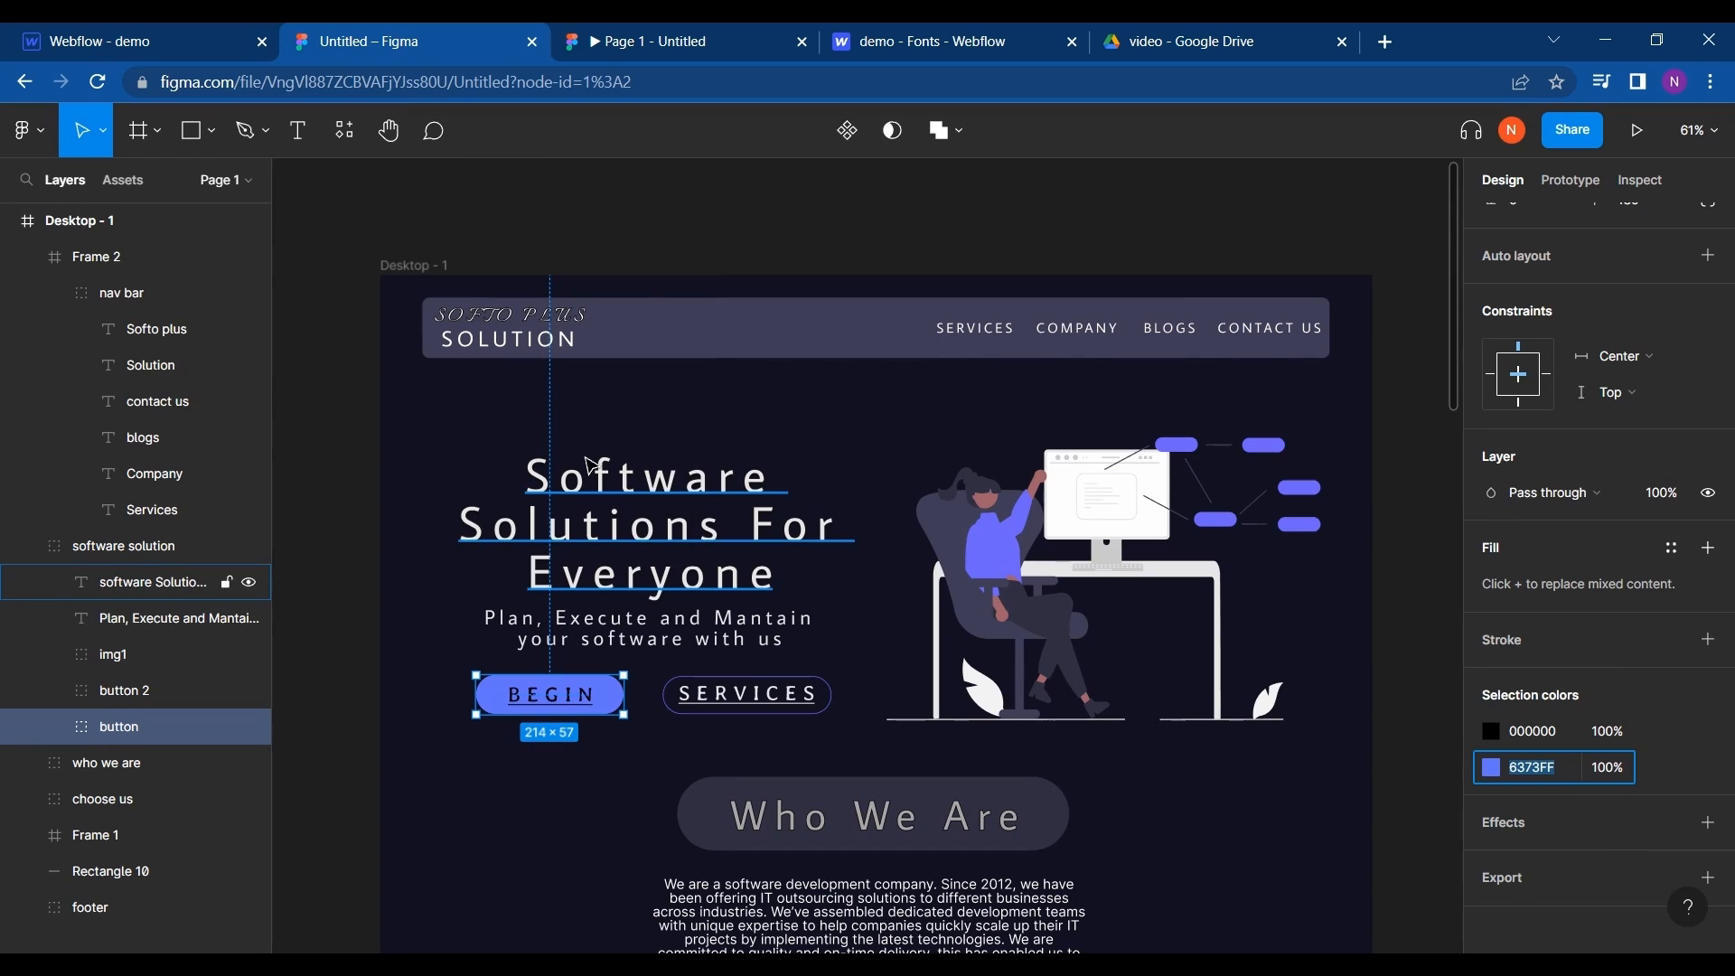
pyautogui.doubleClick(621, 515)
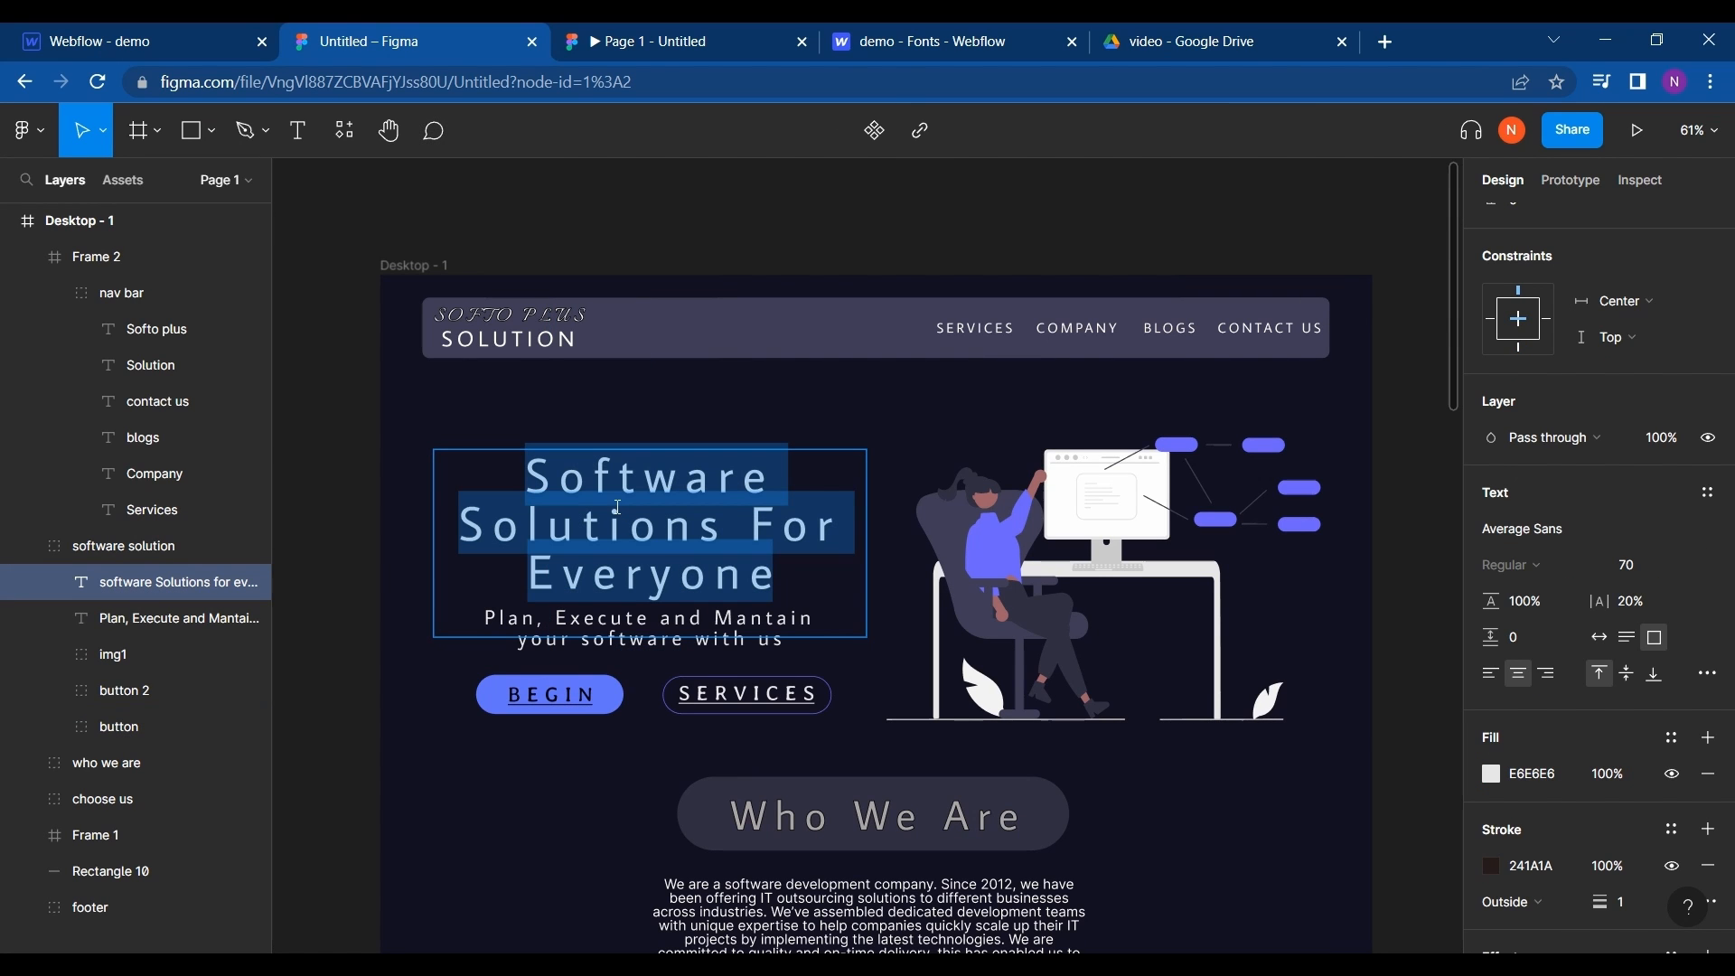
pyautogui.click(166, 31)
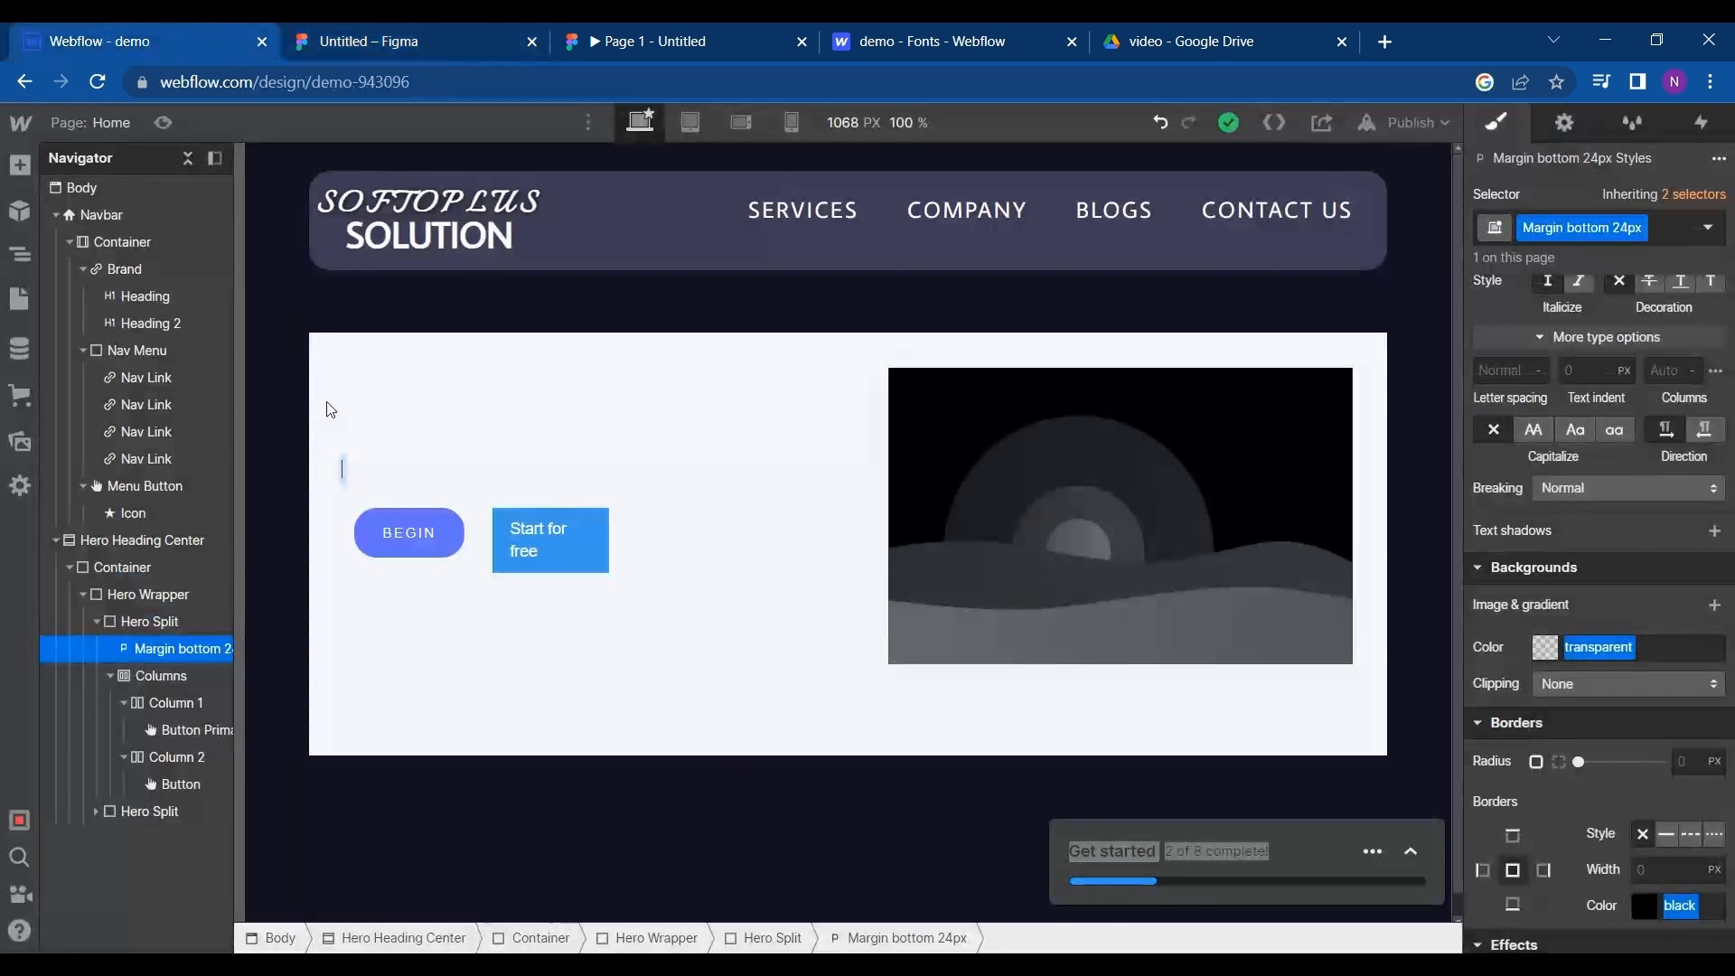
pyautogui.click(384, 477)
pyautogui.doubleClick(384, 478)
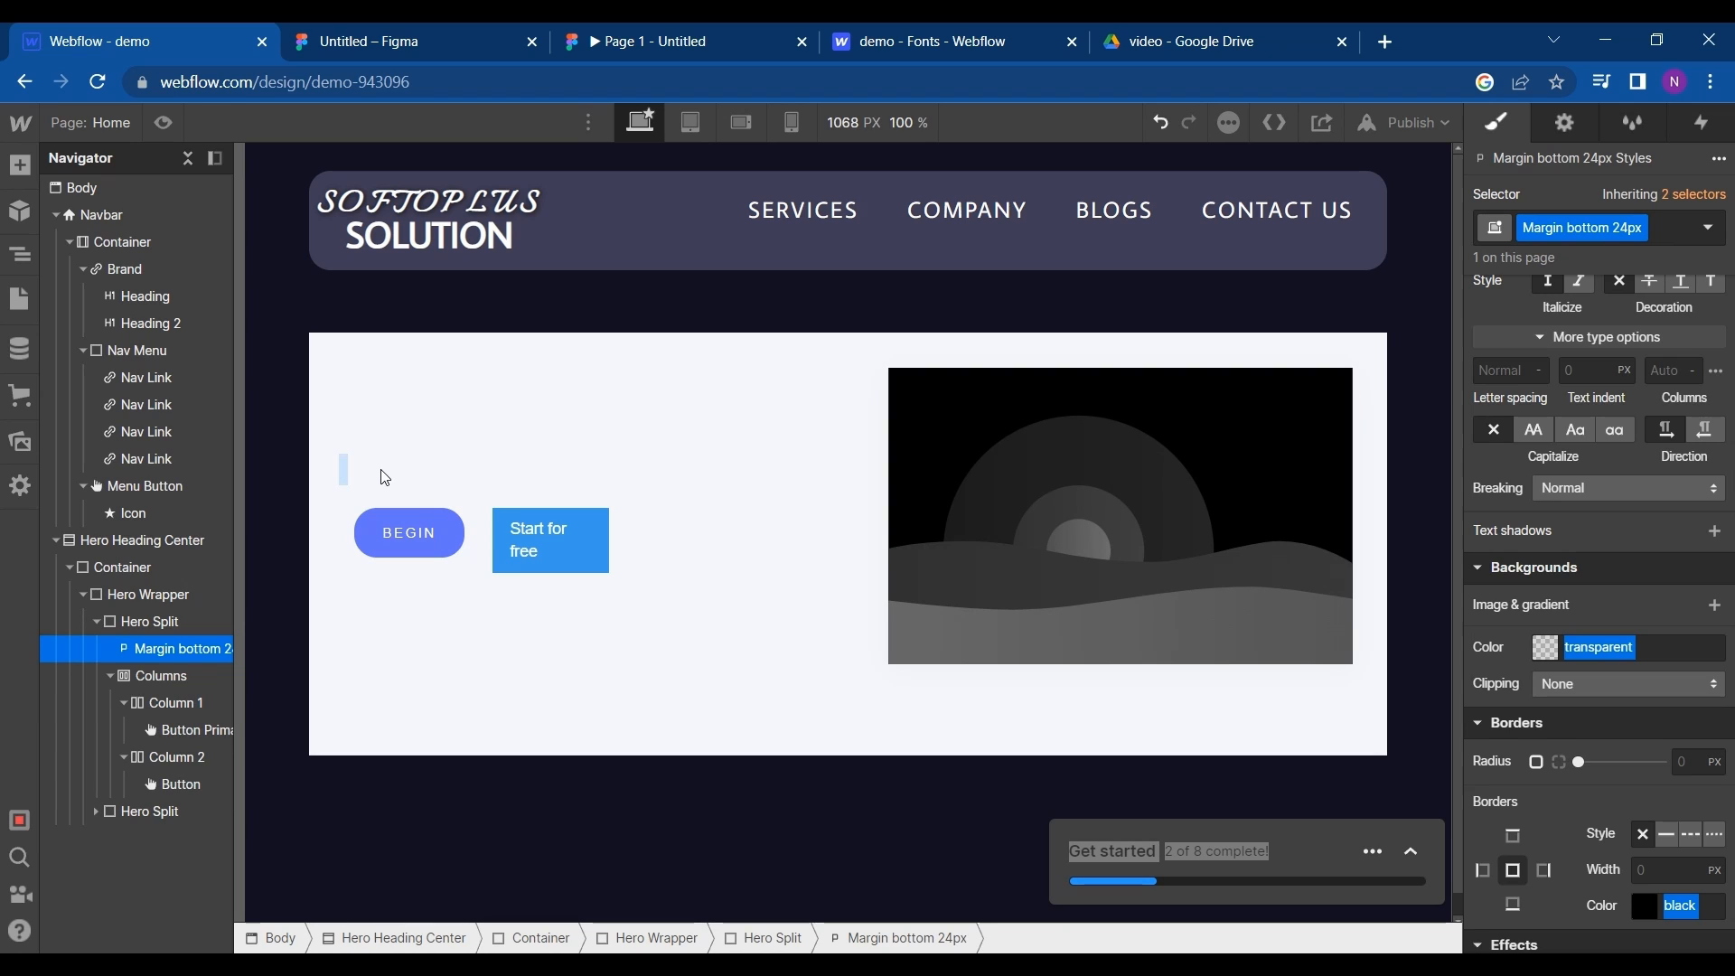
pyautogui.write('software Solutions for everyone')
# - Set the hero headline's font weight to 700 - Bold
pyautogui.scroll(3, 1574, 394)
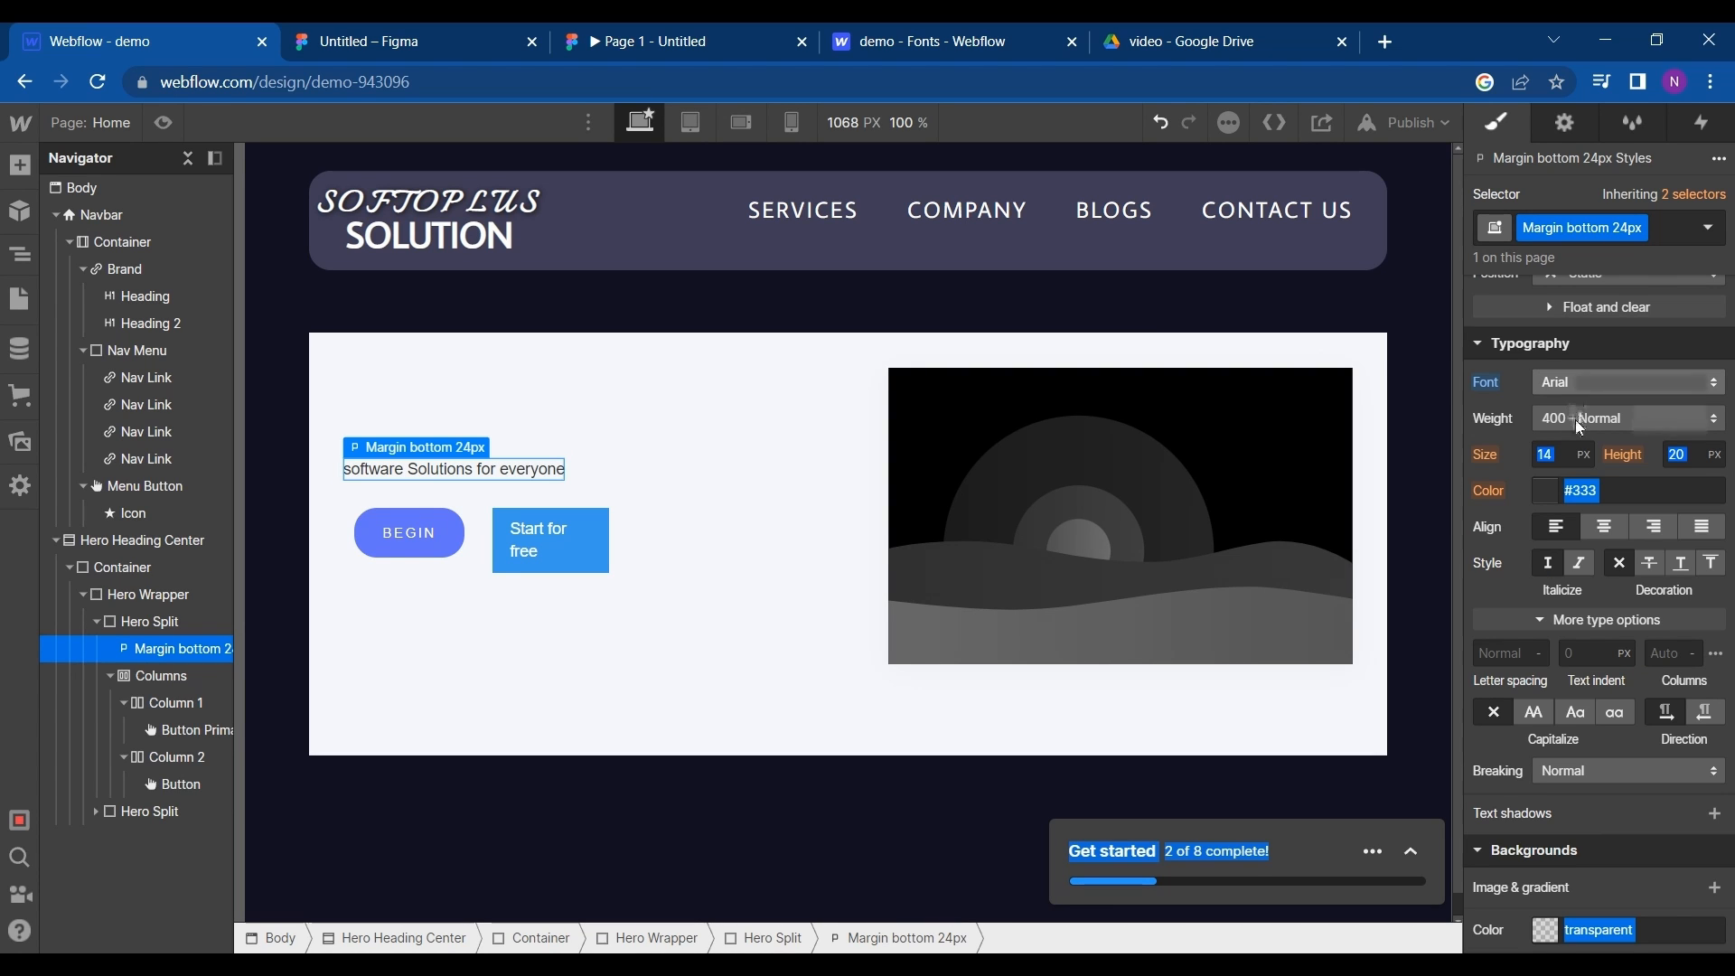
pyautogui.click(1575, 419)
pyautogui.click(1570, 503)
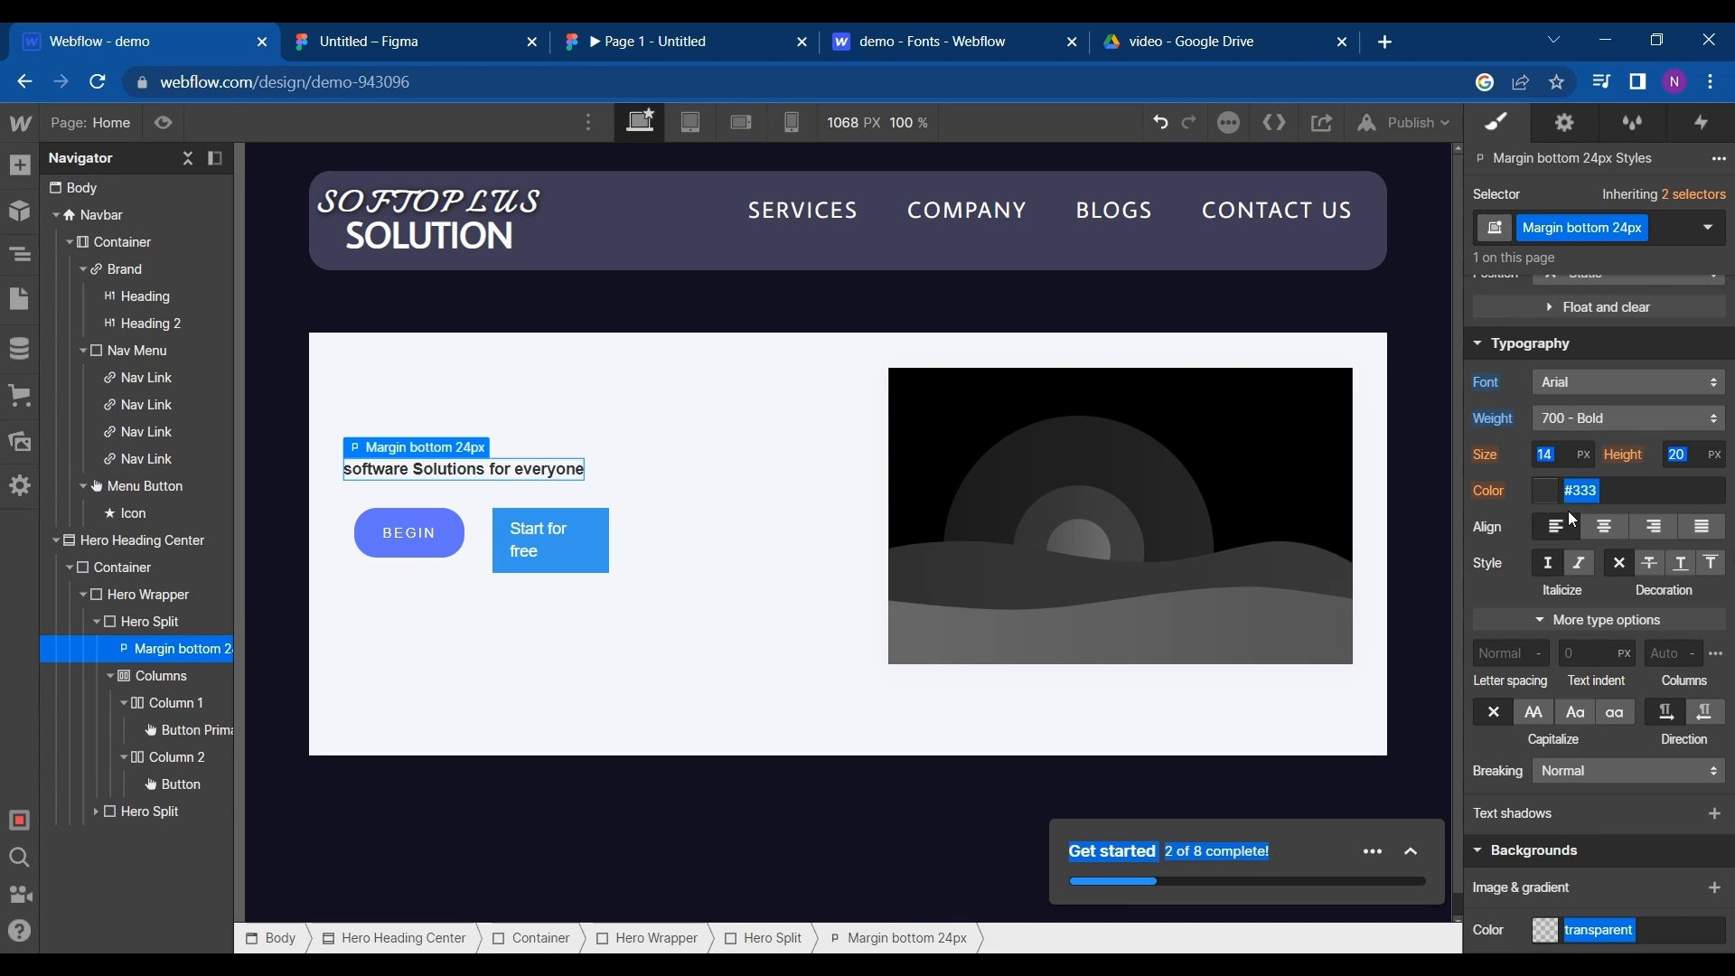
pyautogui.click(1536, 620)
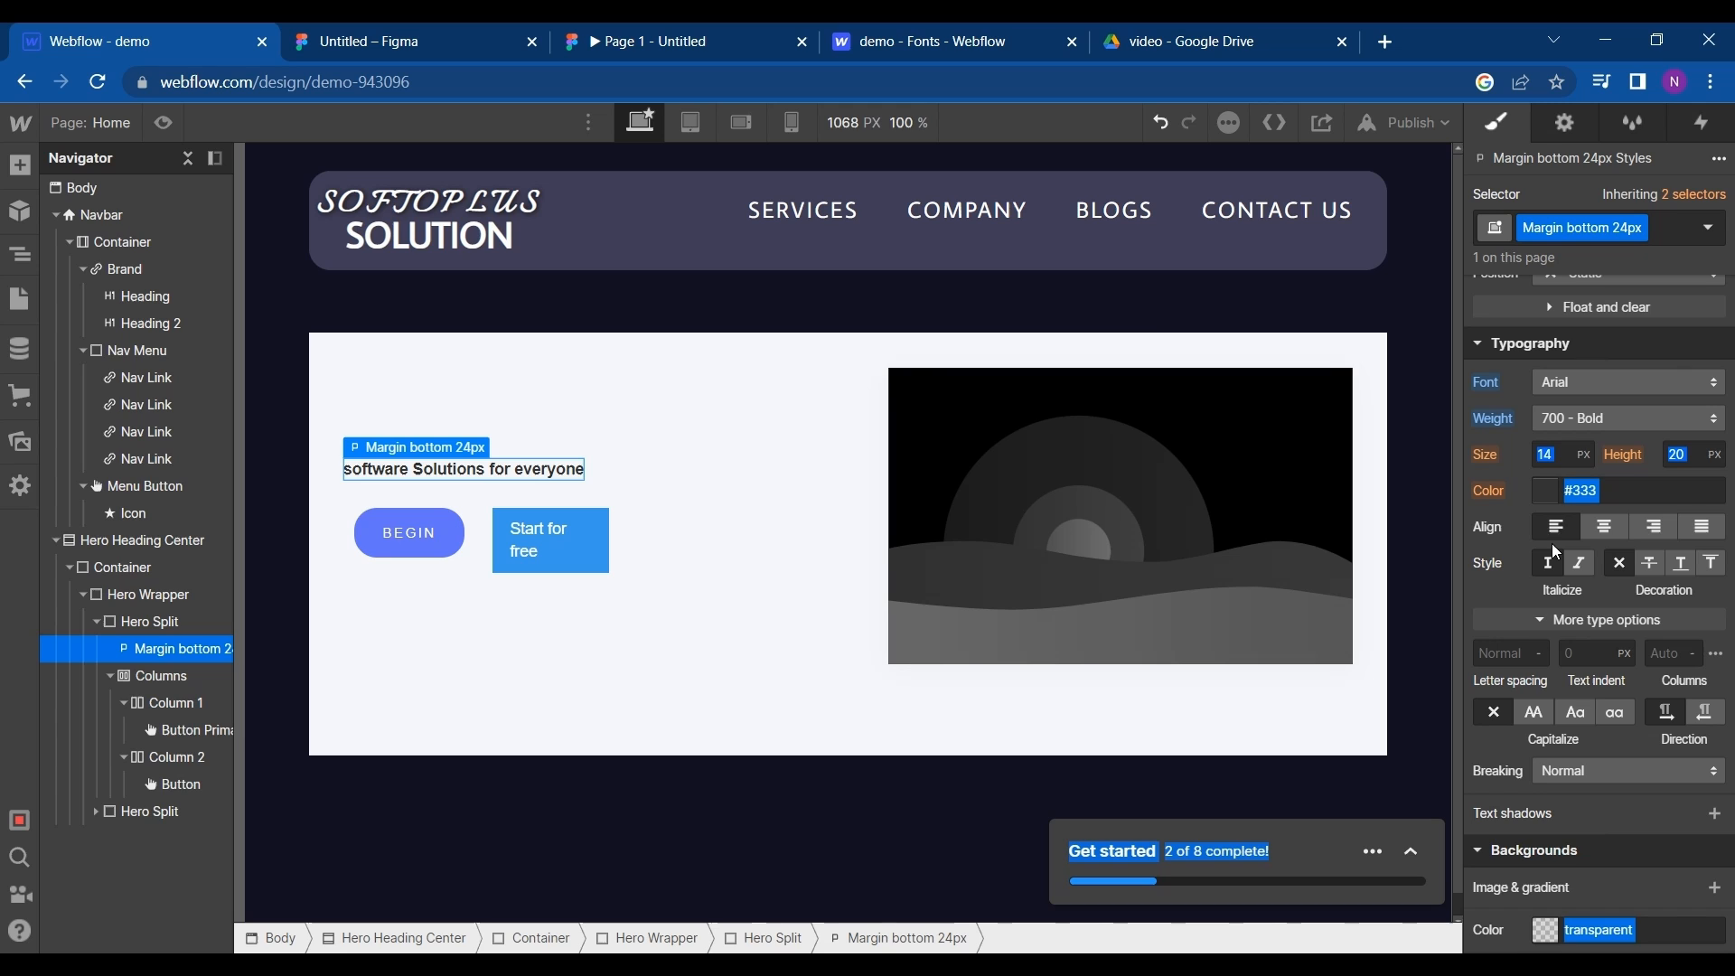
pyautogui.click(1494, 535)
# - Increase the hero headline's font size to 70 px
pyautogui.click(1548, 452)
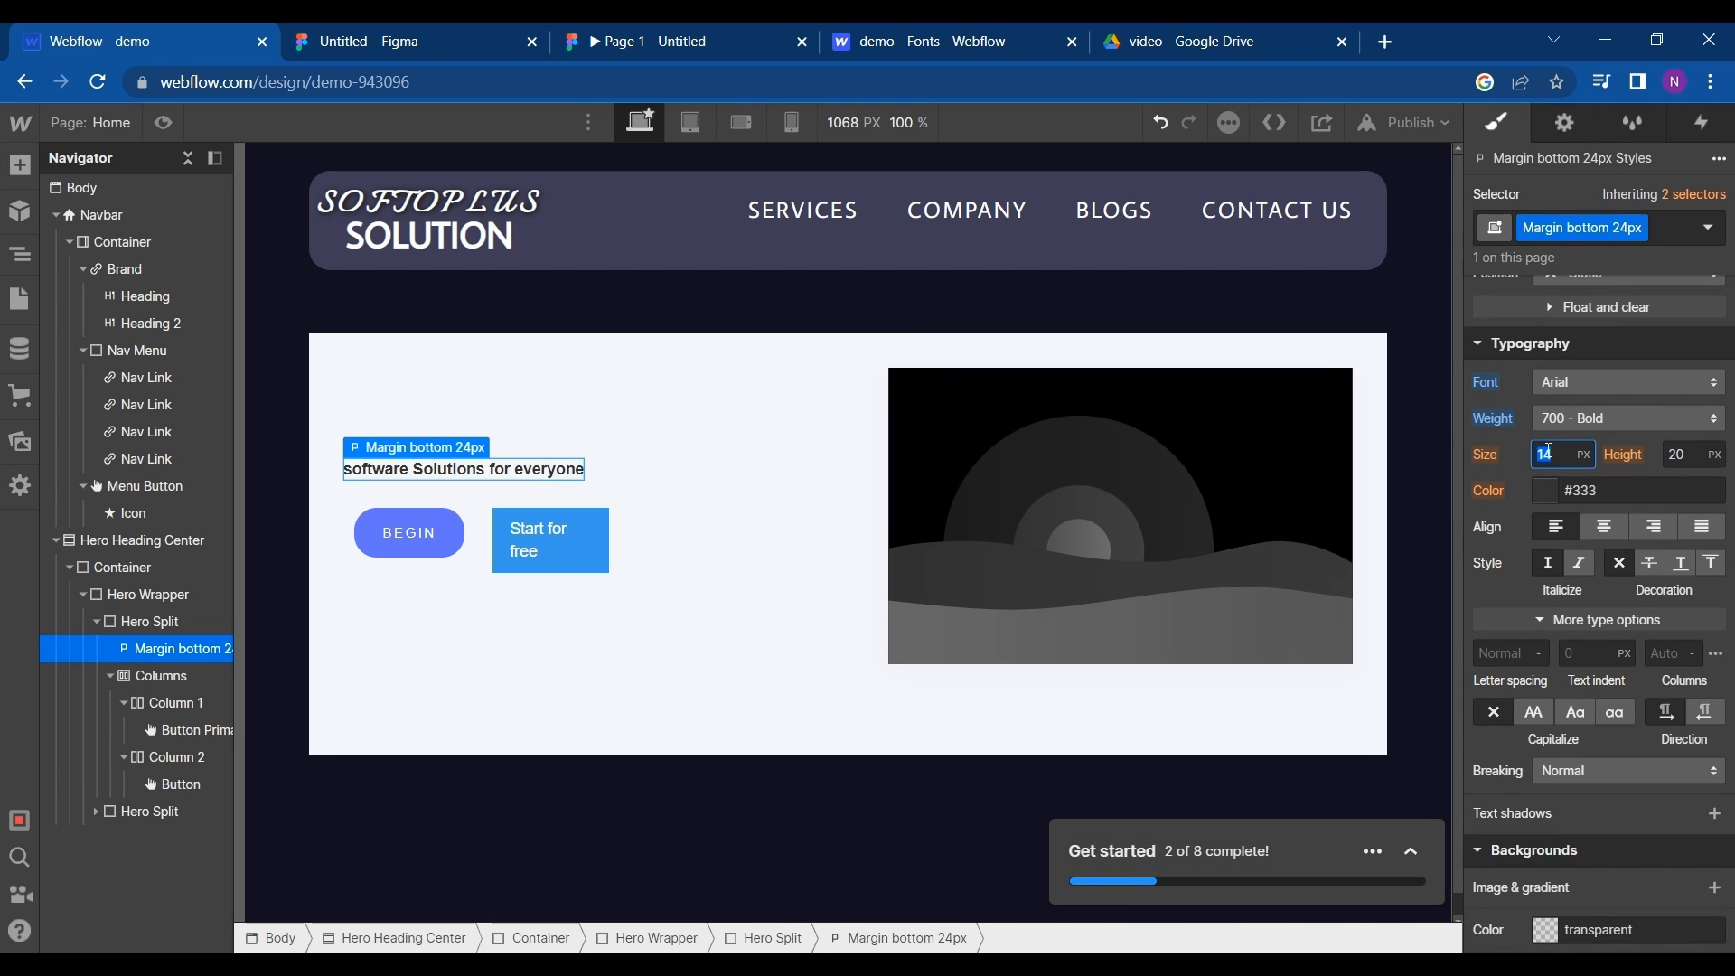
pyautogui.write('50')
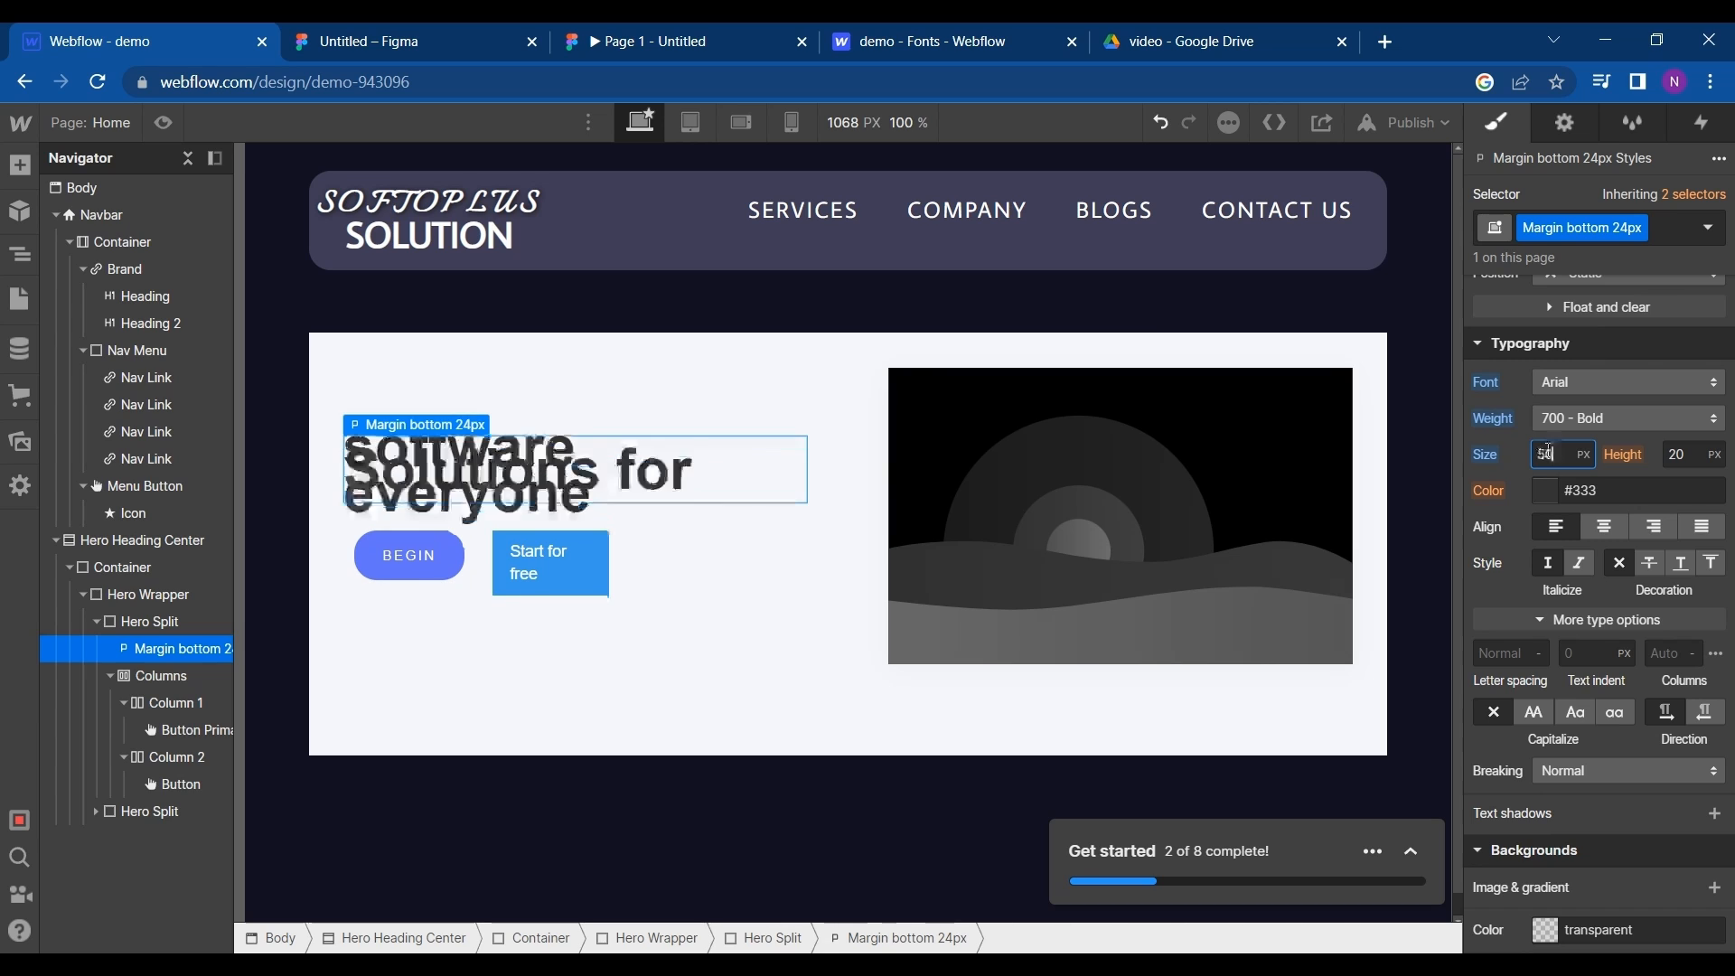
pyautogui.hotkey('shift', 'Up')
pyautogui.hotkey('shift', 'Up')
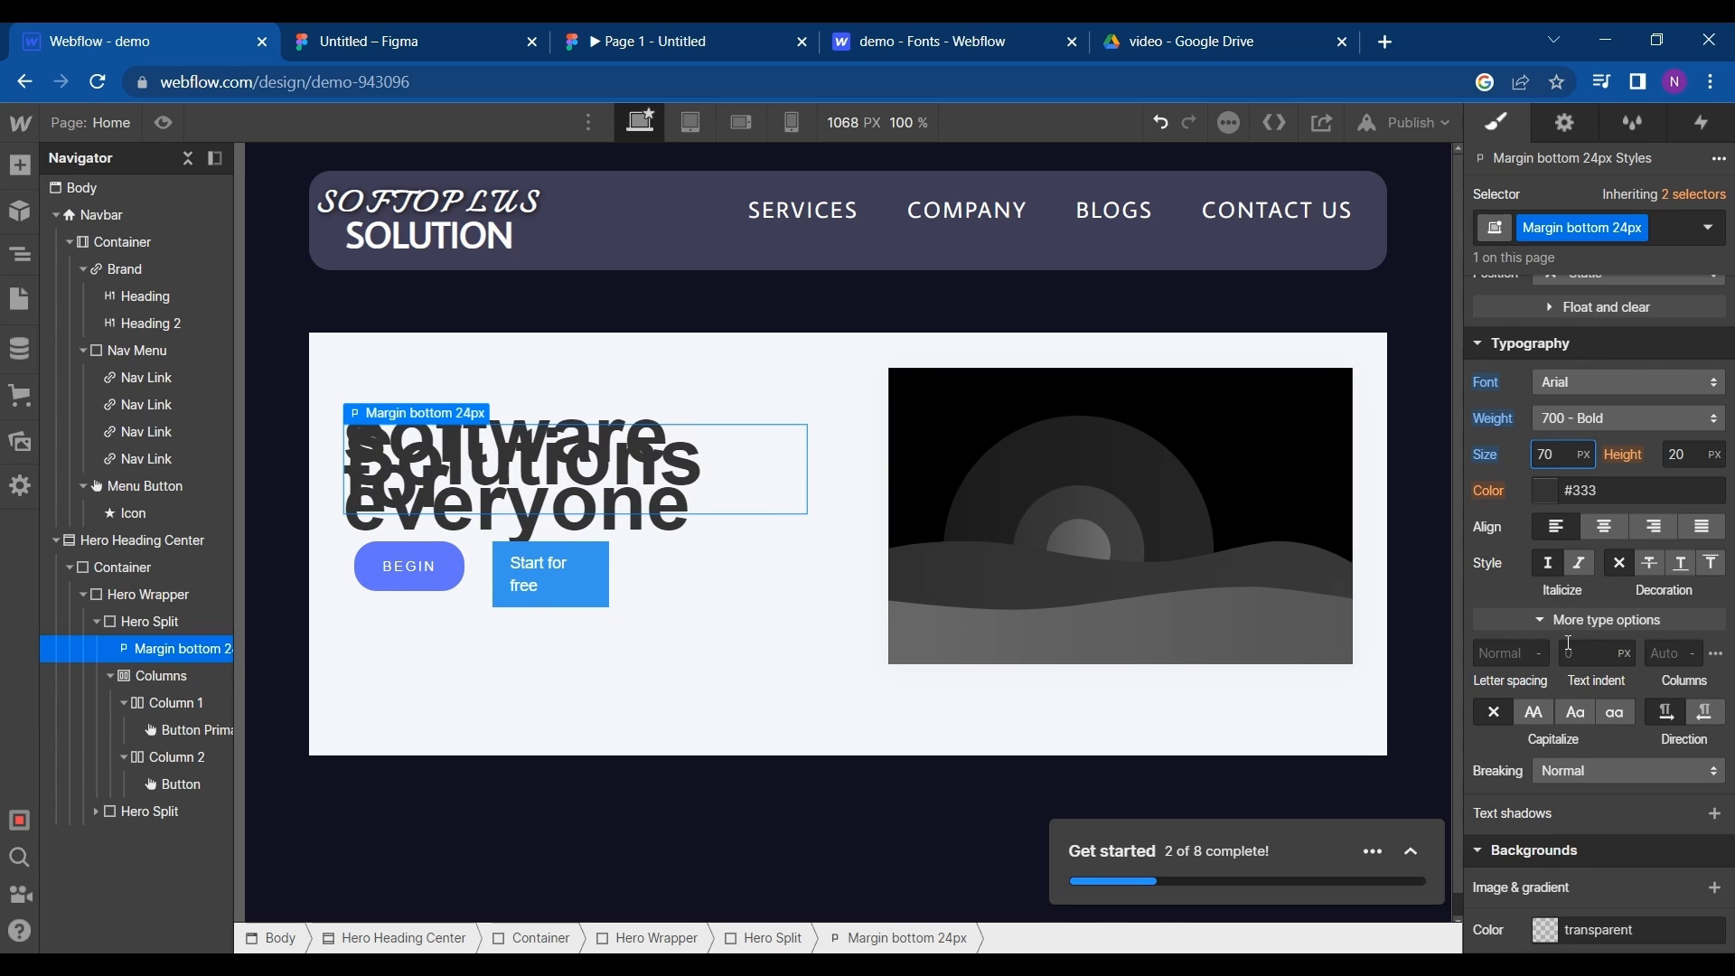
# - Set the hero headline's letter spacing to 5 px
pyautogui.click(1519, 653)
pyautogui.write('10')
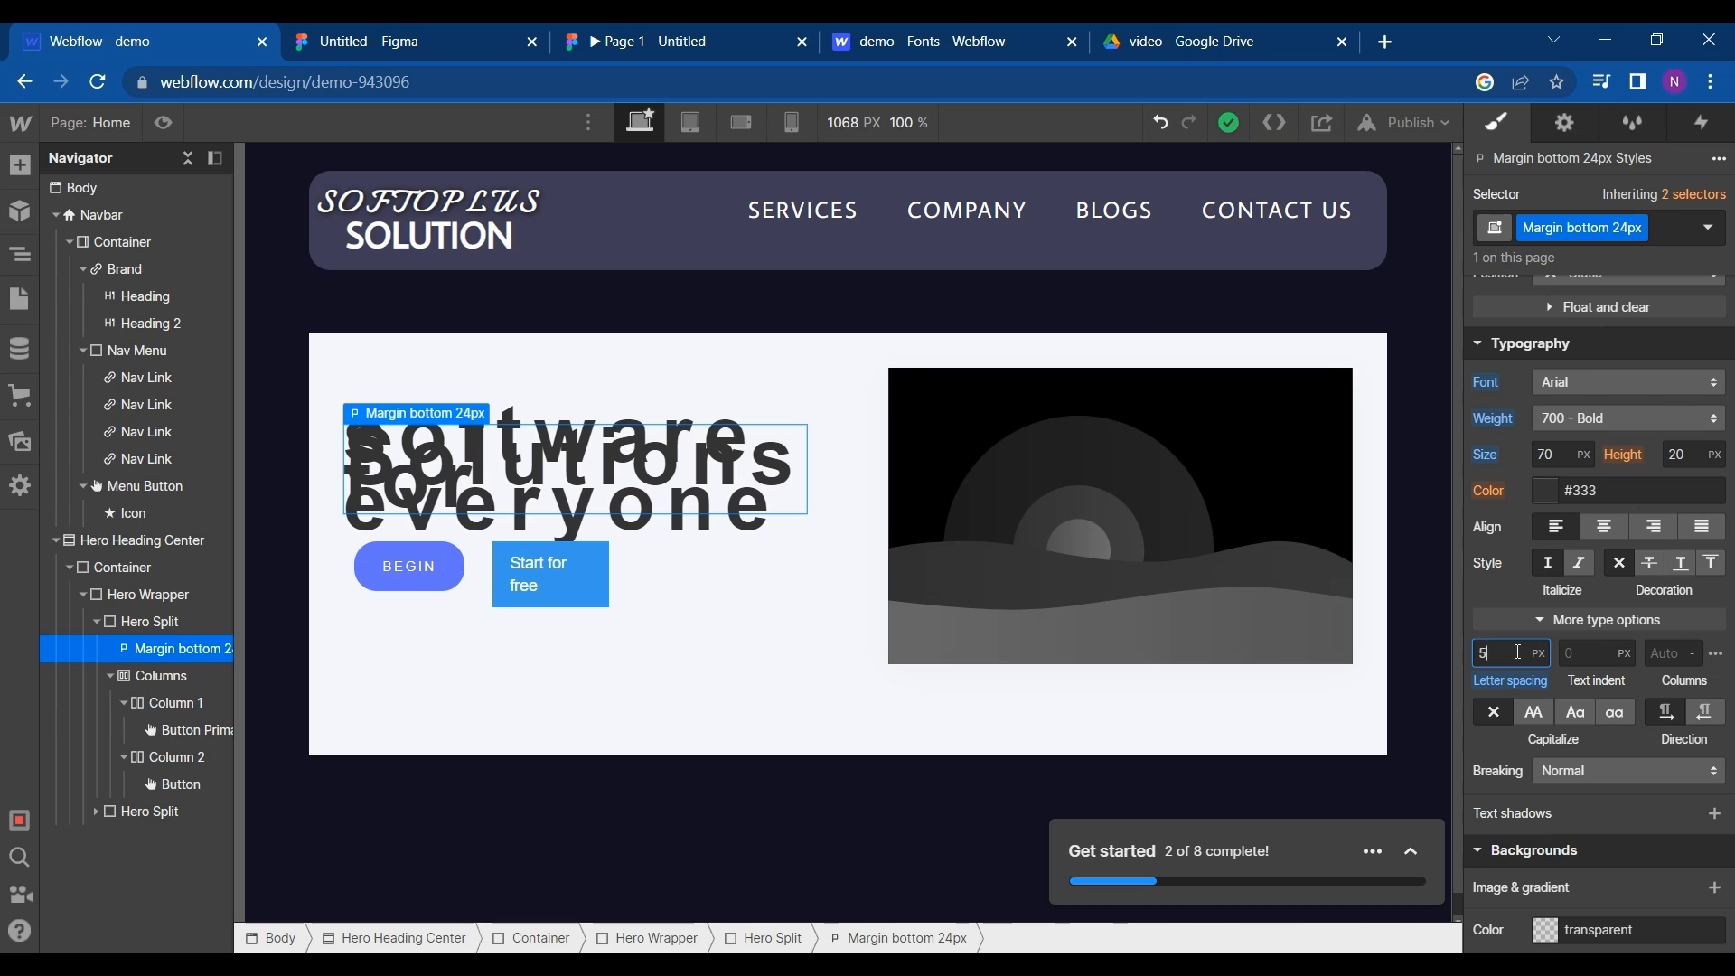
pyautogui.click(1599, 652)
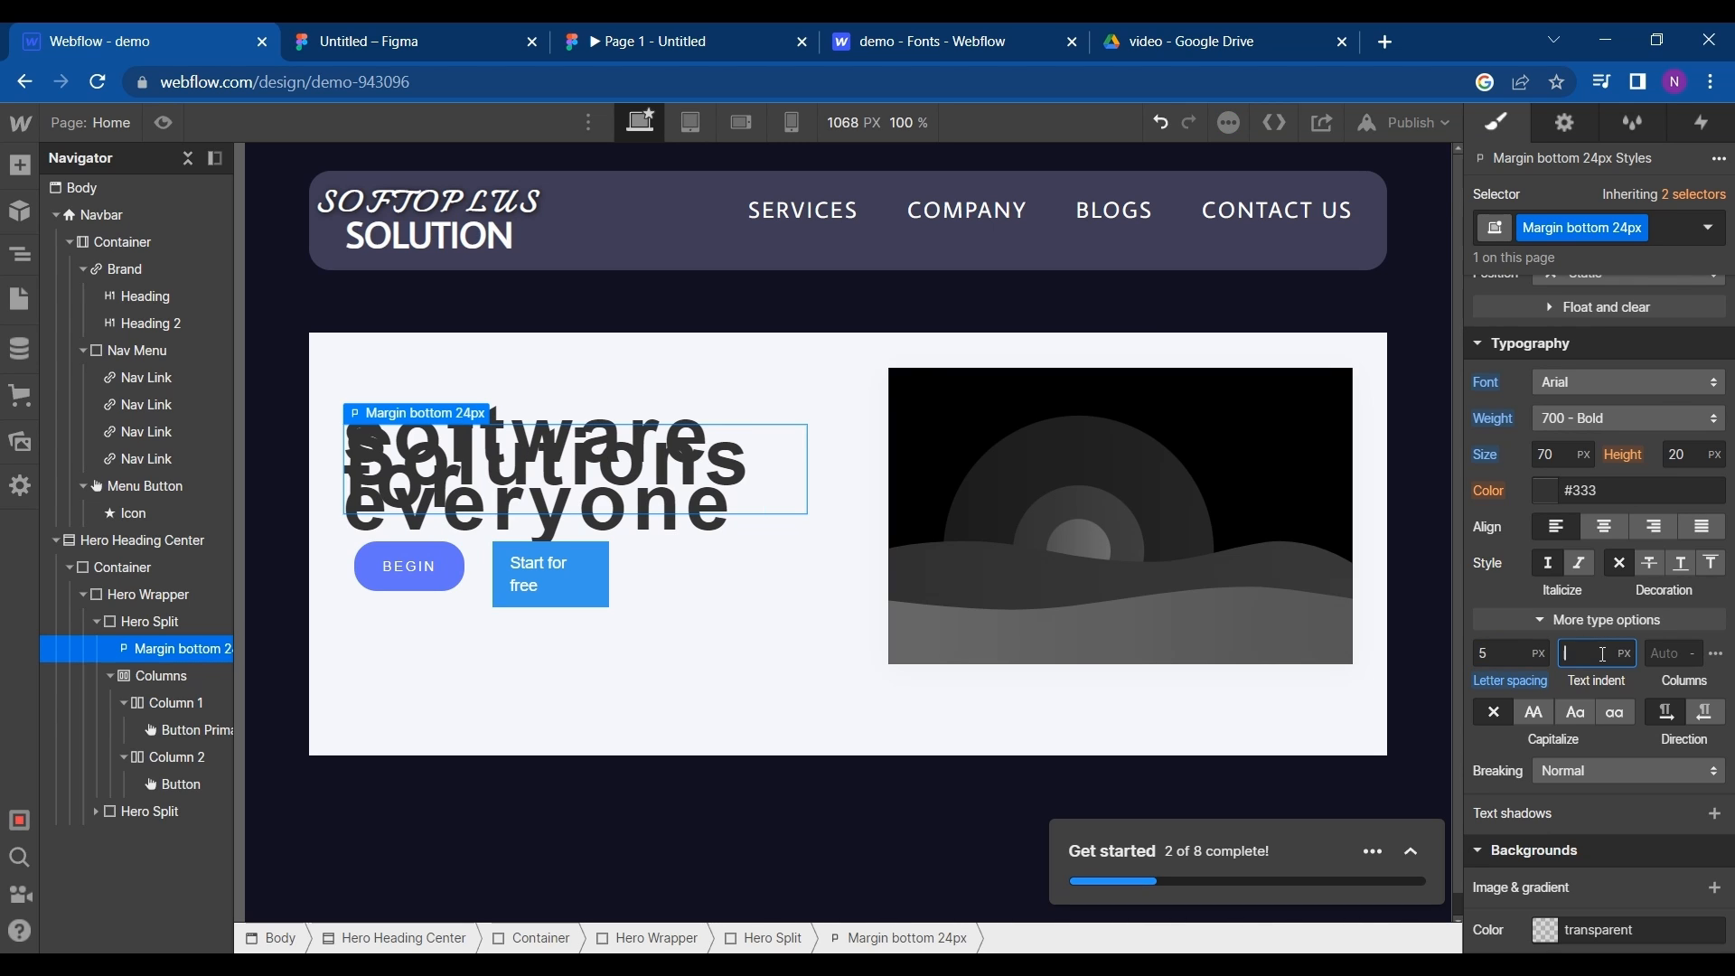
pyautogui.click(1659, 652)
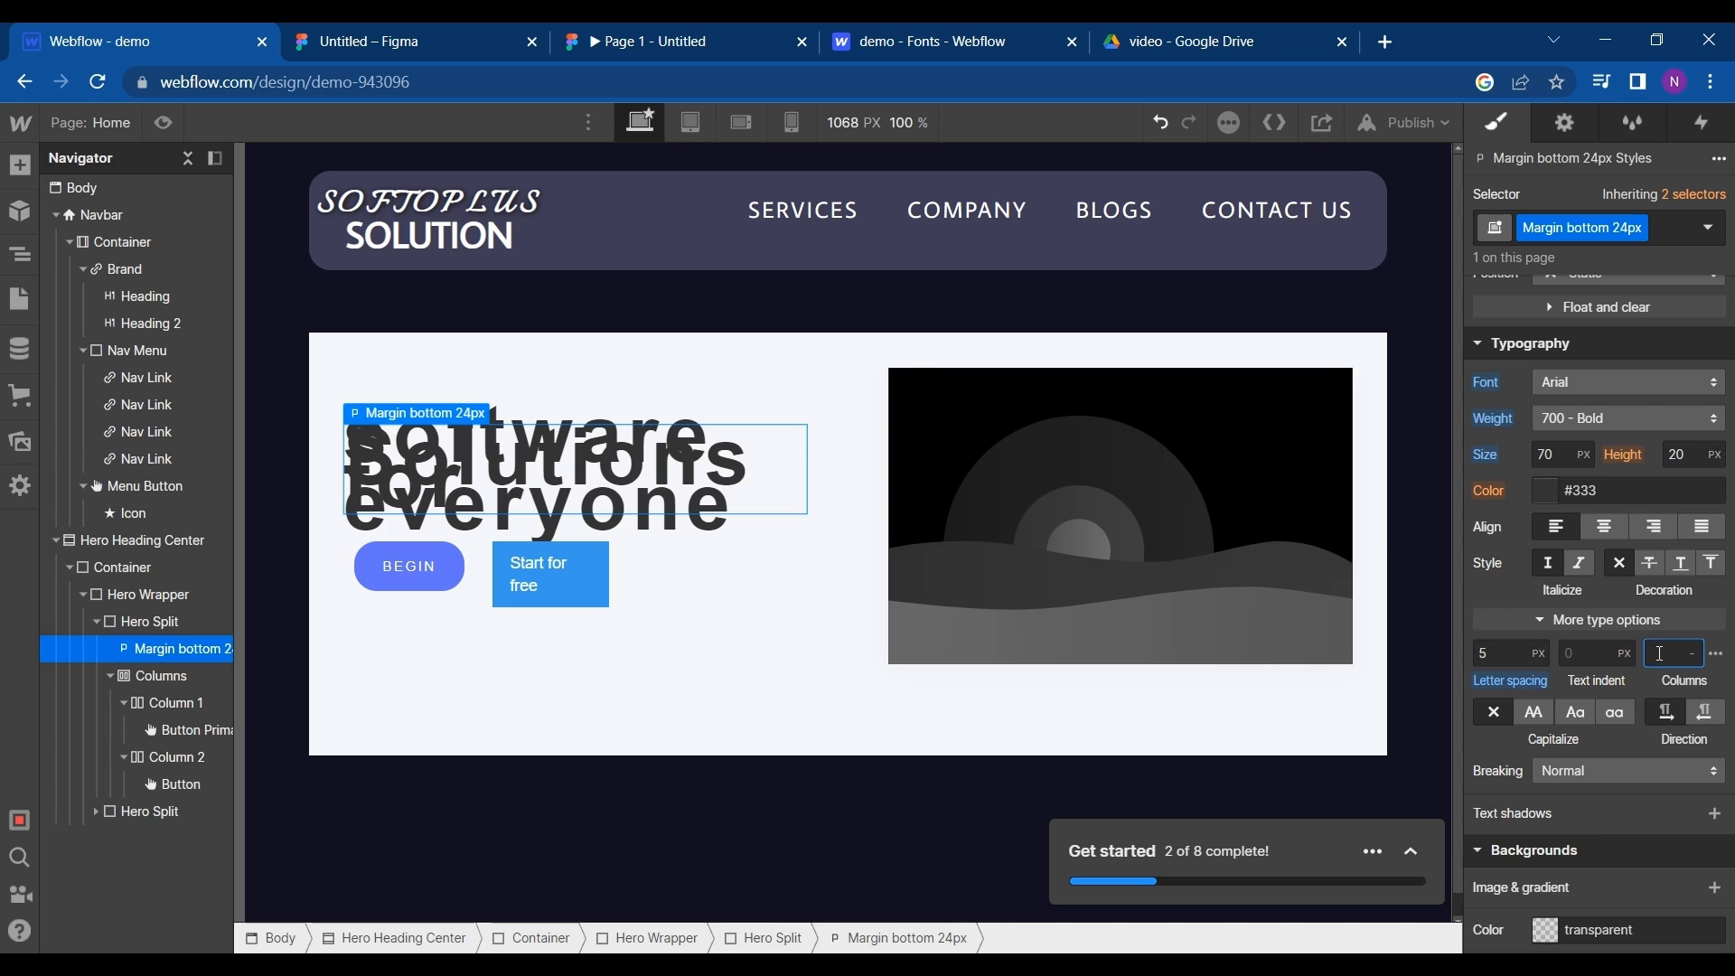
# - Raise the hero headline's line height to 70 px so its lines stop overlapping
pyautogui.click(1697, 462)
pyautogui.hotkey('shift', 'Up')
pyautogui.hotkey('shift', 'Up')
pyautogui.hotkey('shift', 'Up')
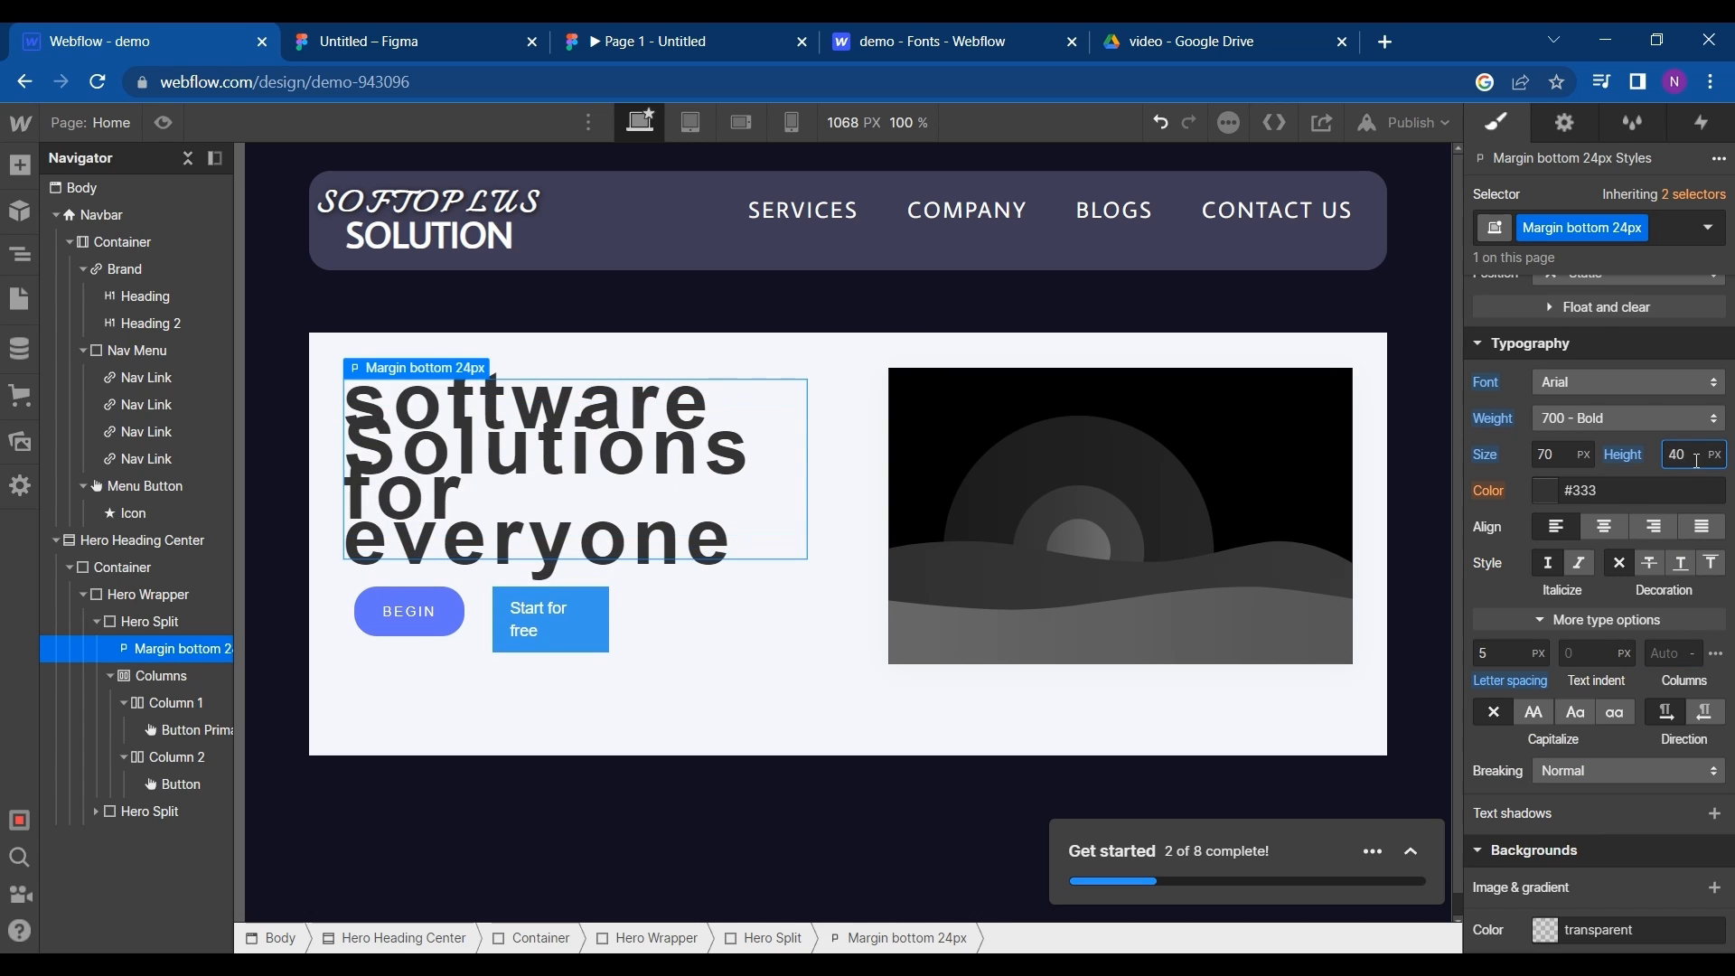
pyautogui.hotkey('shift', 'Up')
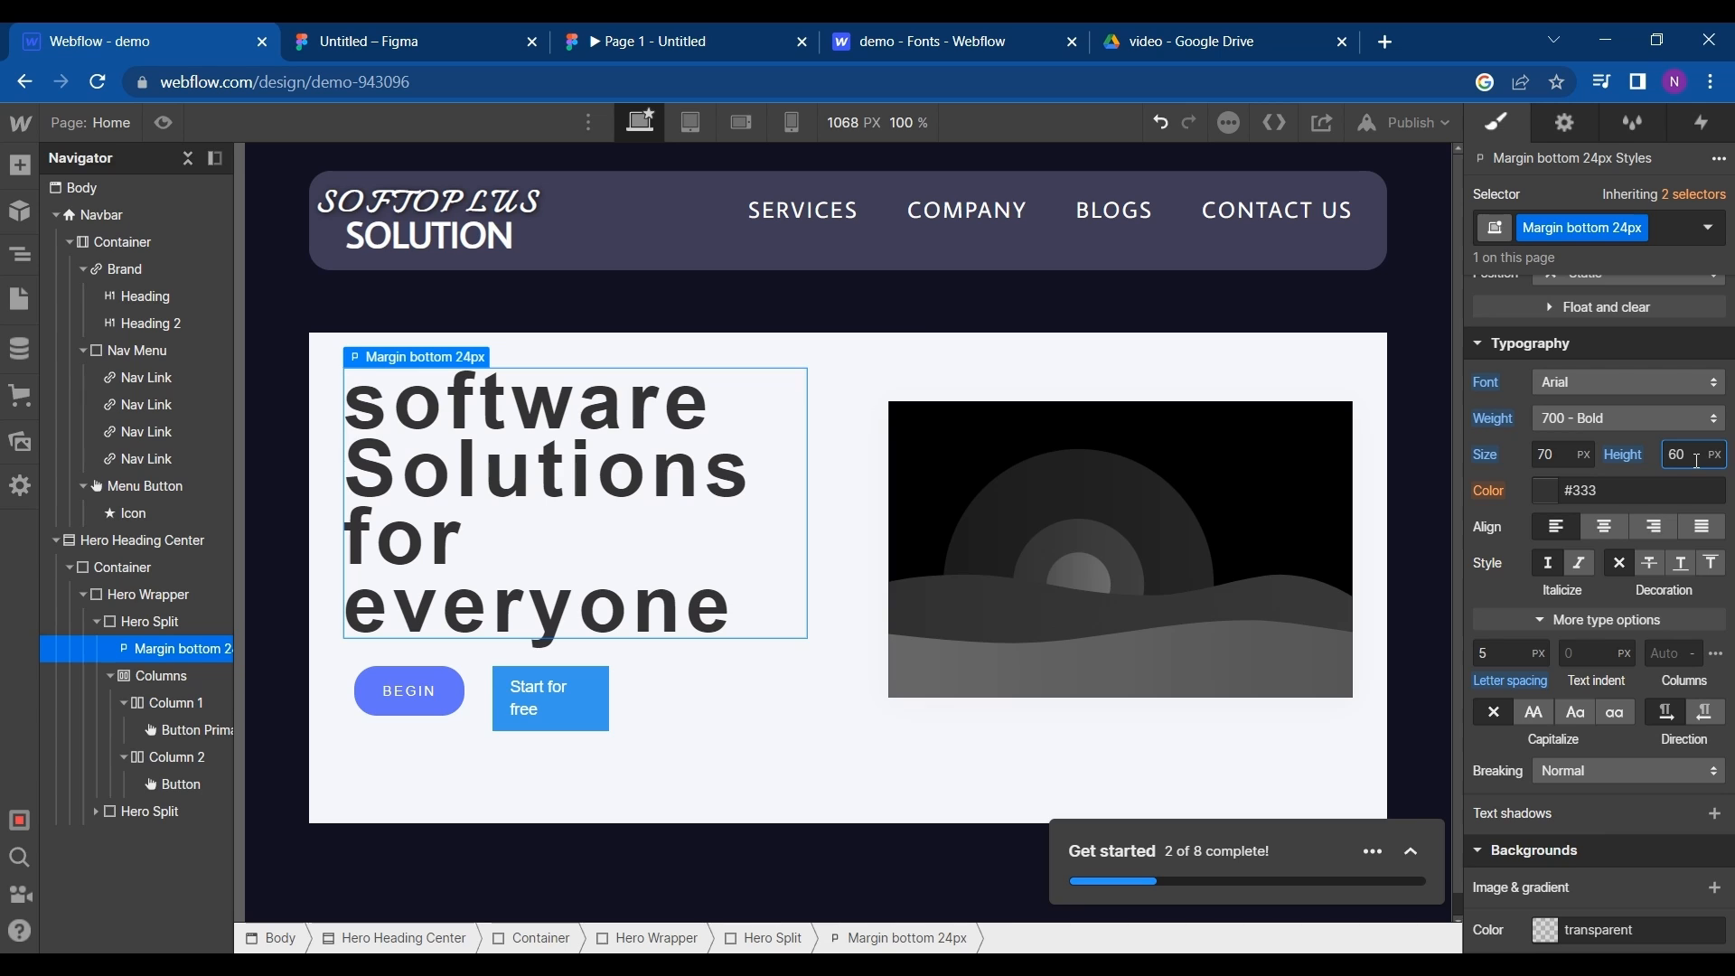
pyautogui.hotkey('shift', 'Up')
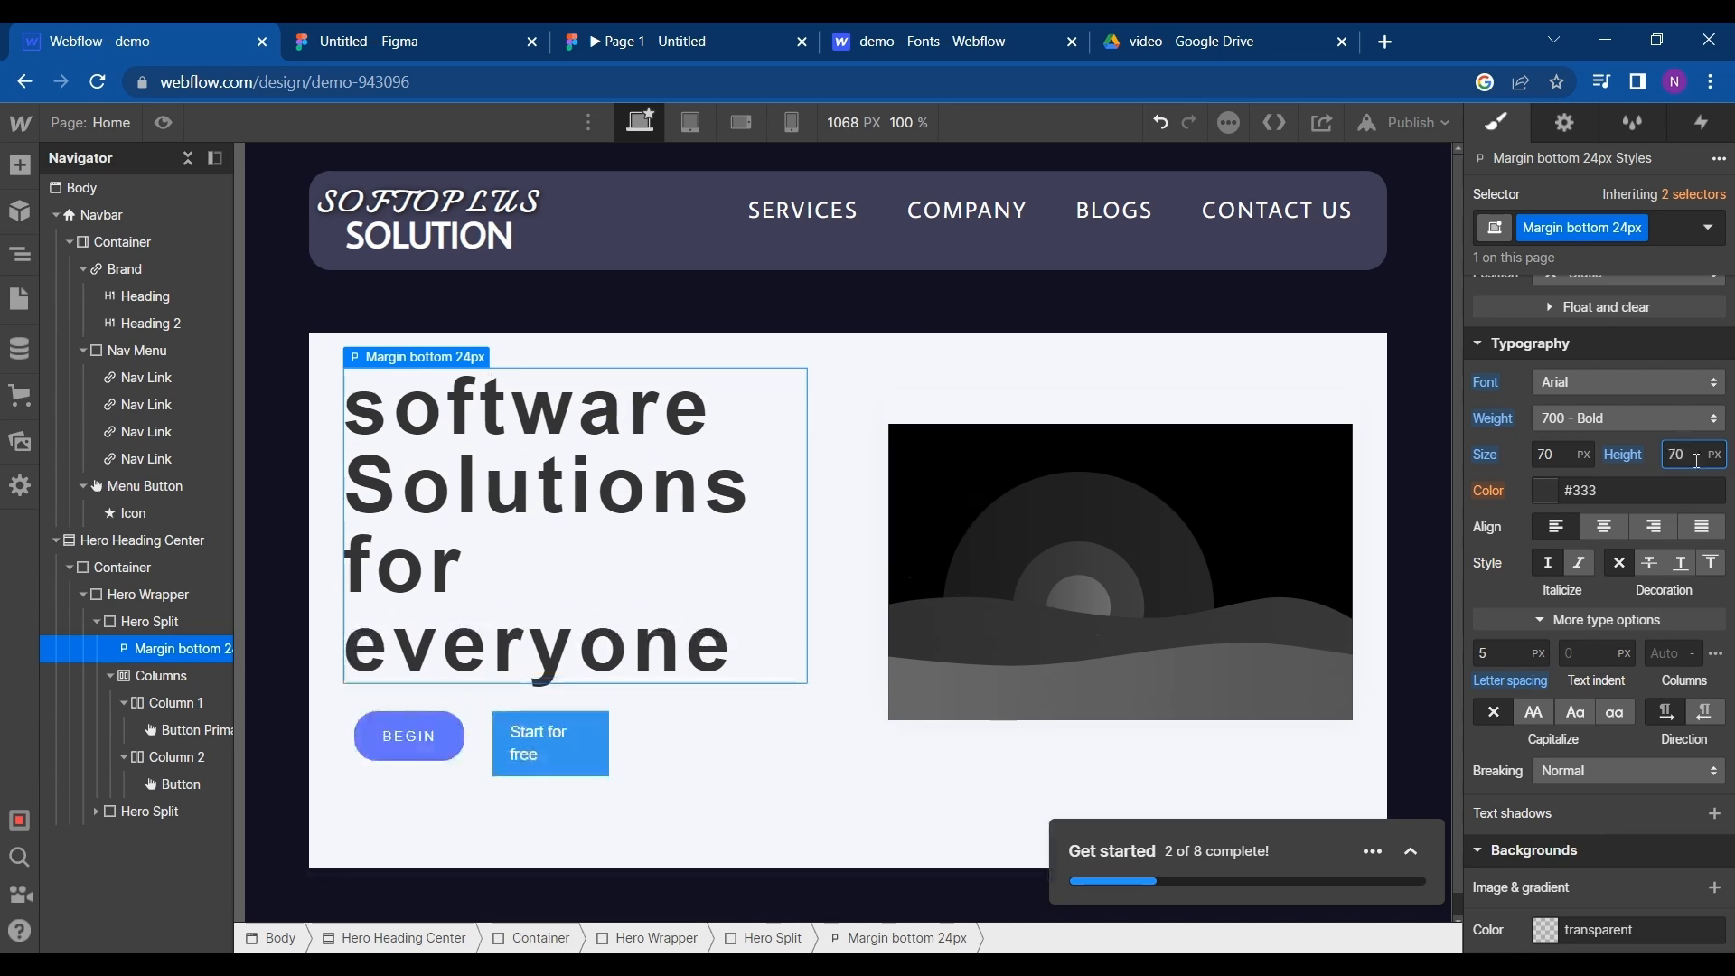
# - Reduce the hero headline's font size to 50 px
pyautogui.click(1563, 463)
pyautogui.write('60')
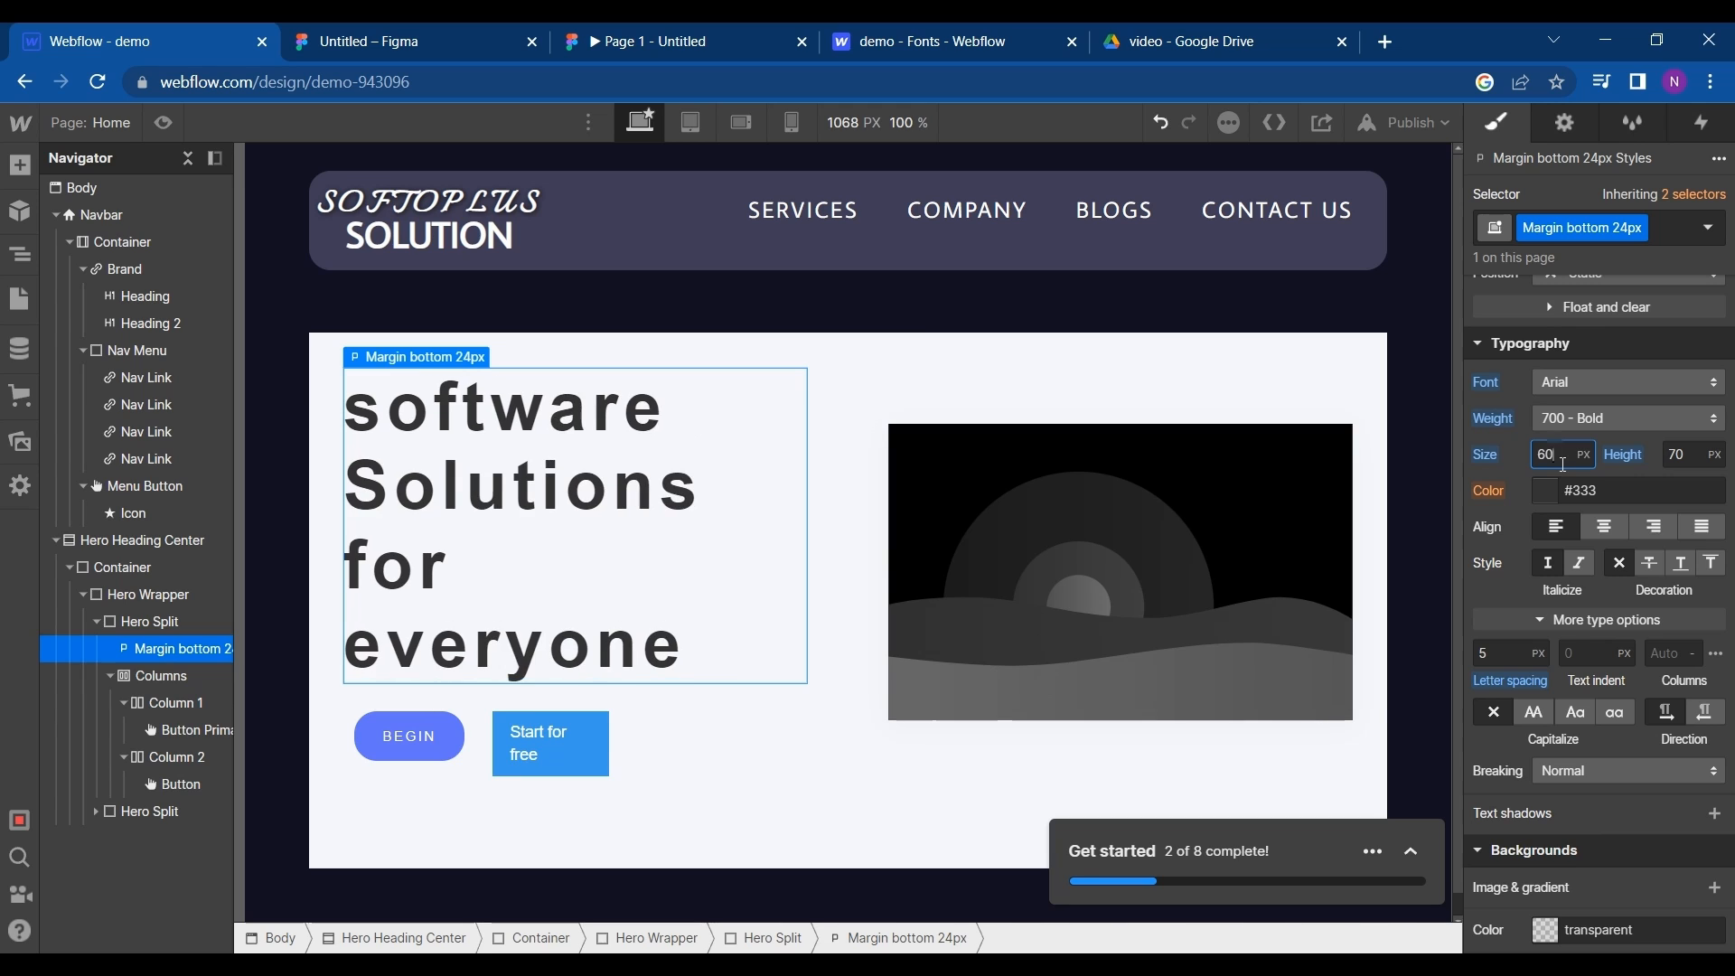
pyautogui.hotkey('shift', 'Down')
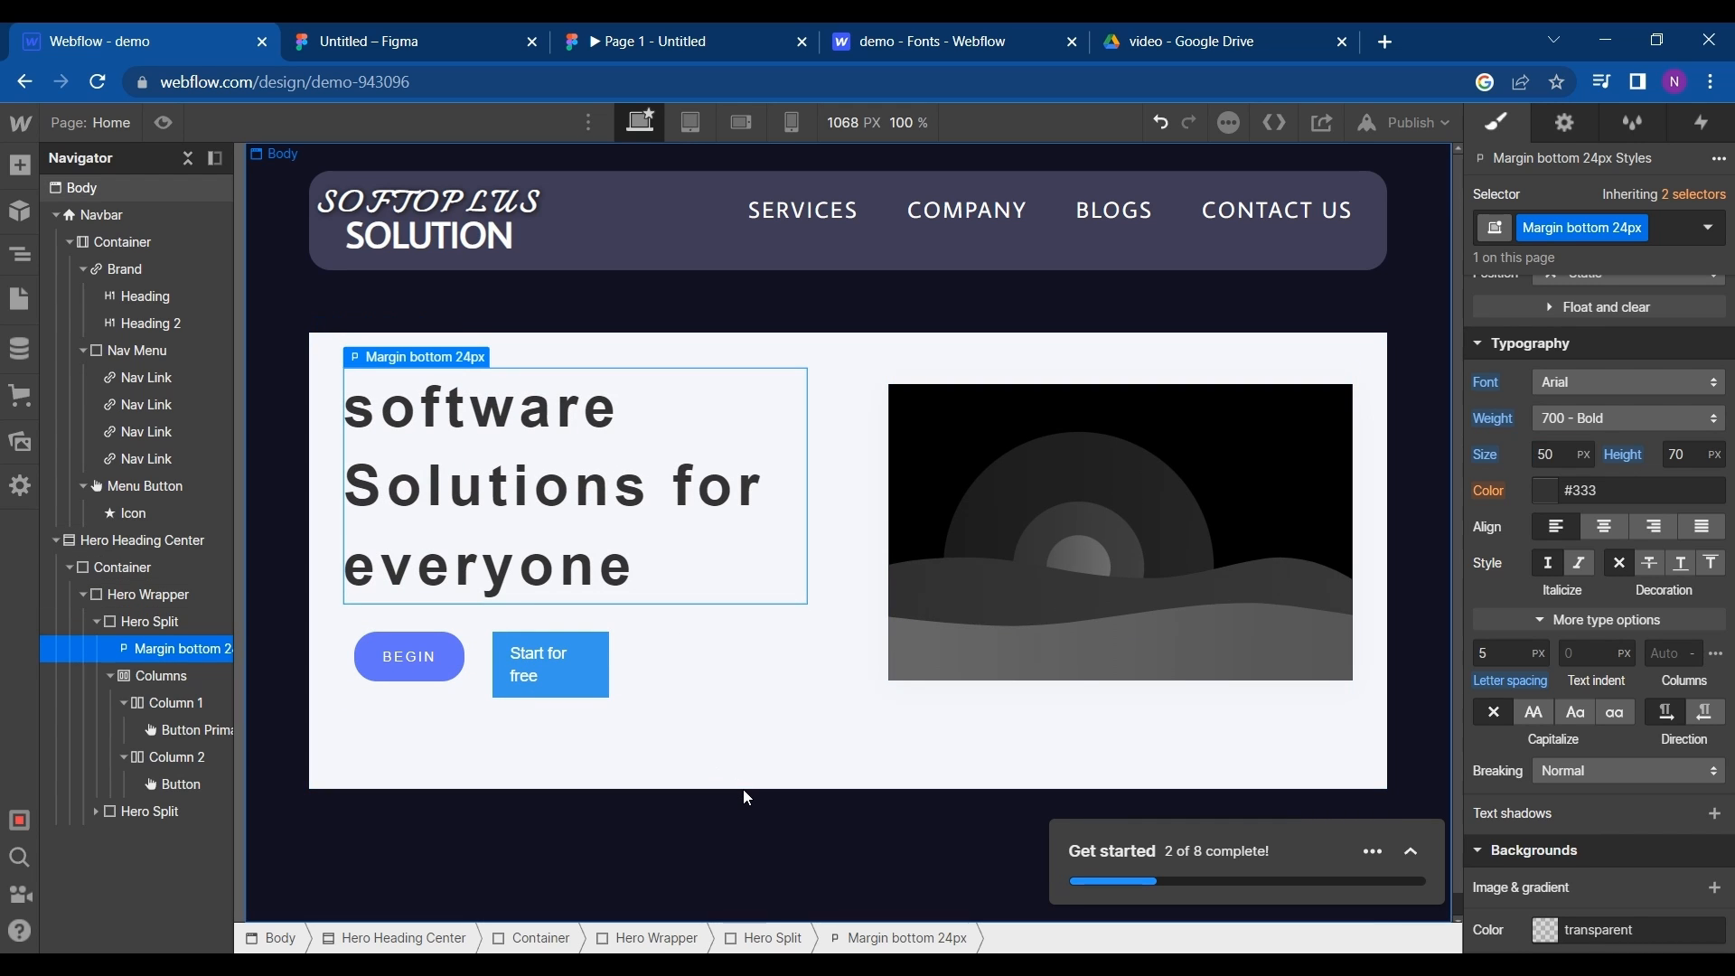
# - Select the Hero Heading Center section and lower its background color's opacity to 3%
pyautogui.click(775, 770)
pyautogui.click(774, 765)
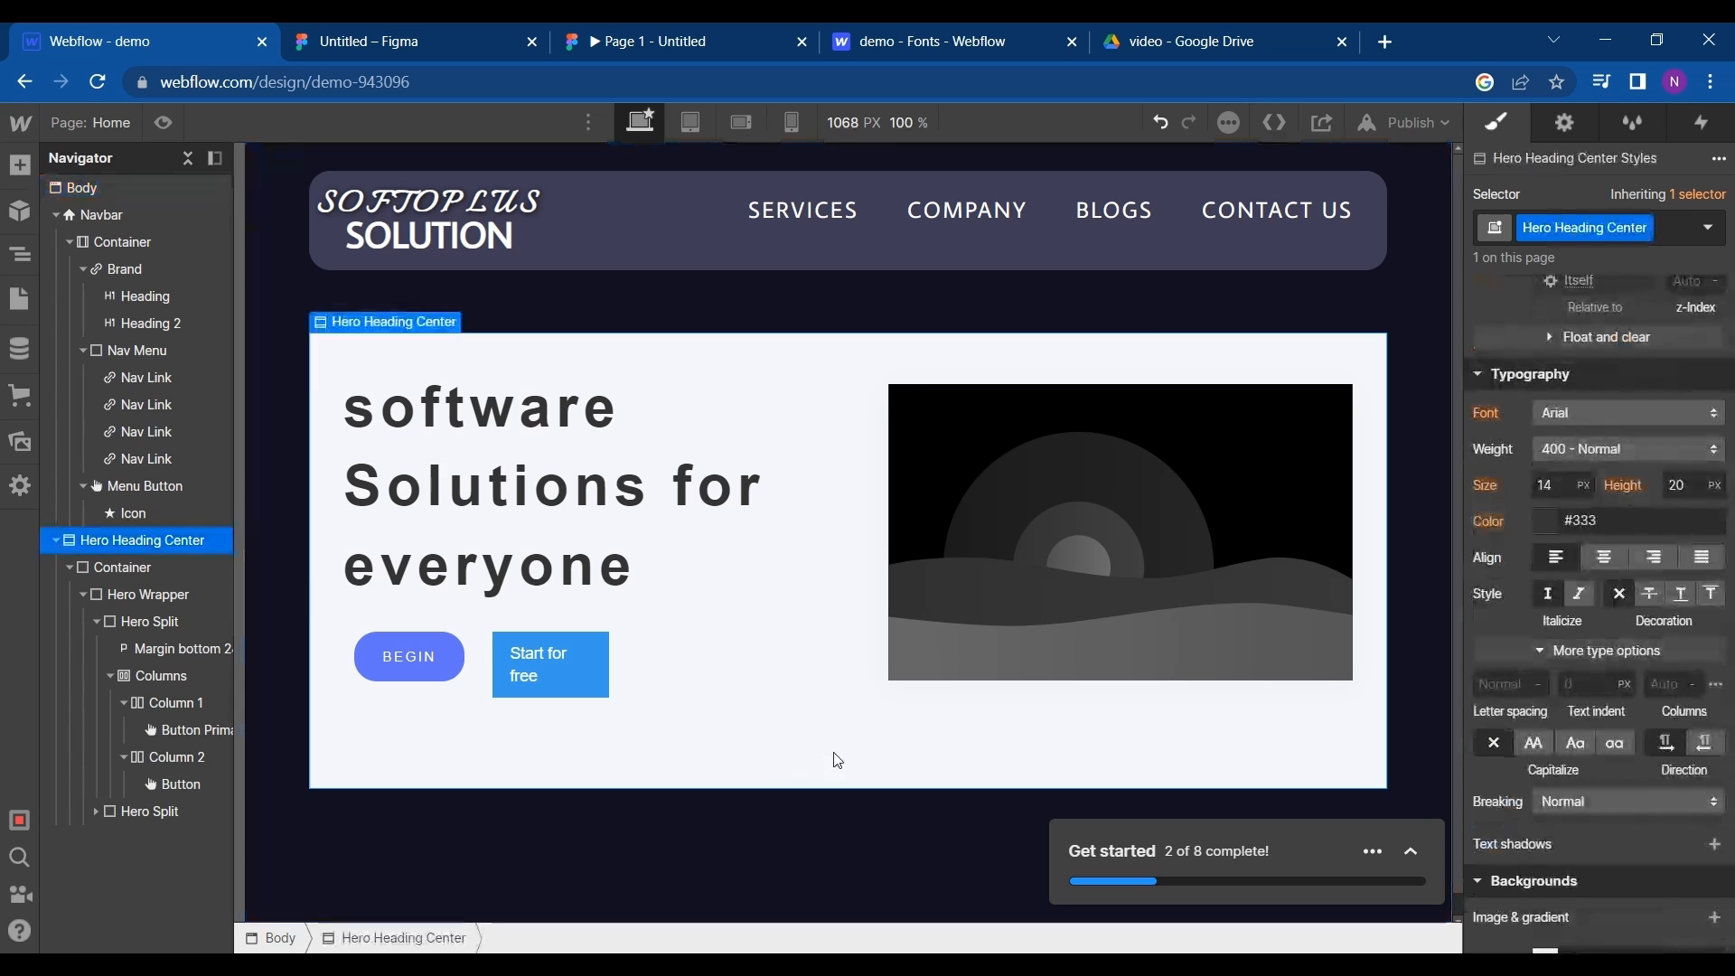
pyautogui.scroll(-1, 1536, 430)
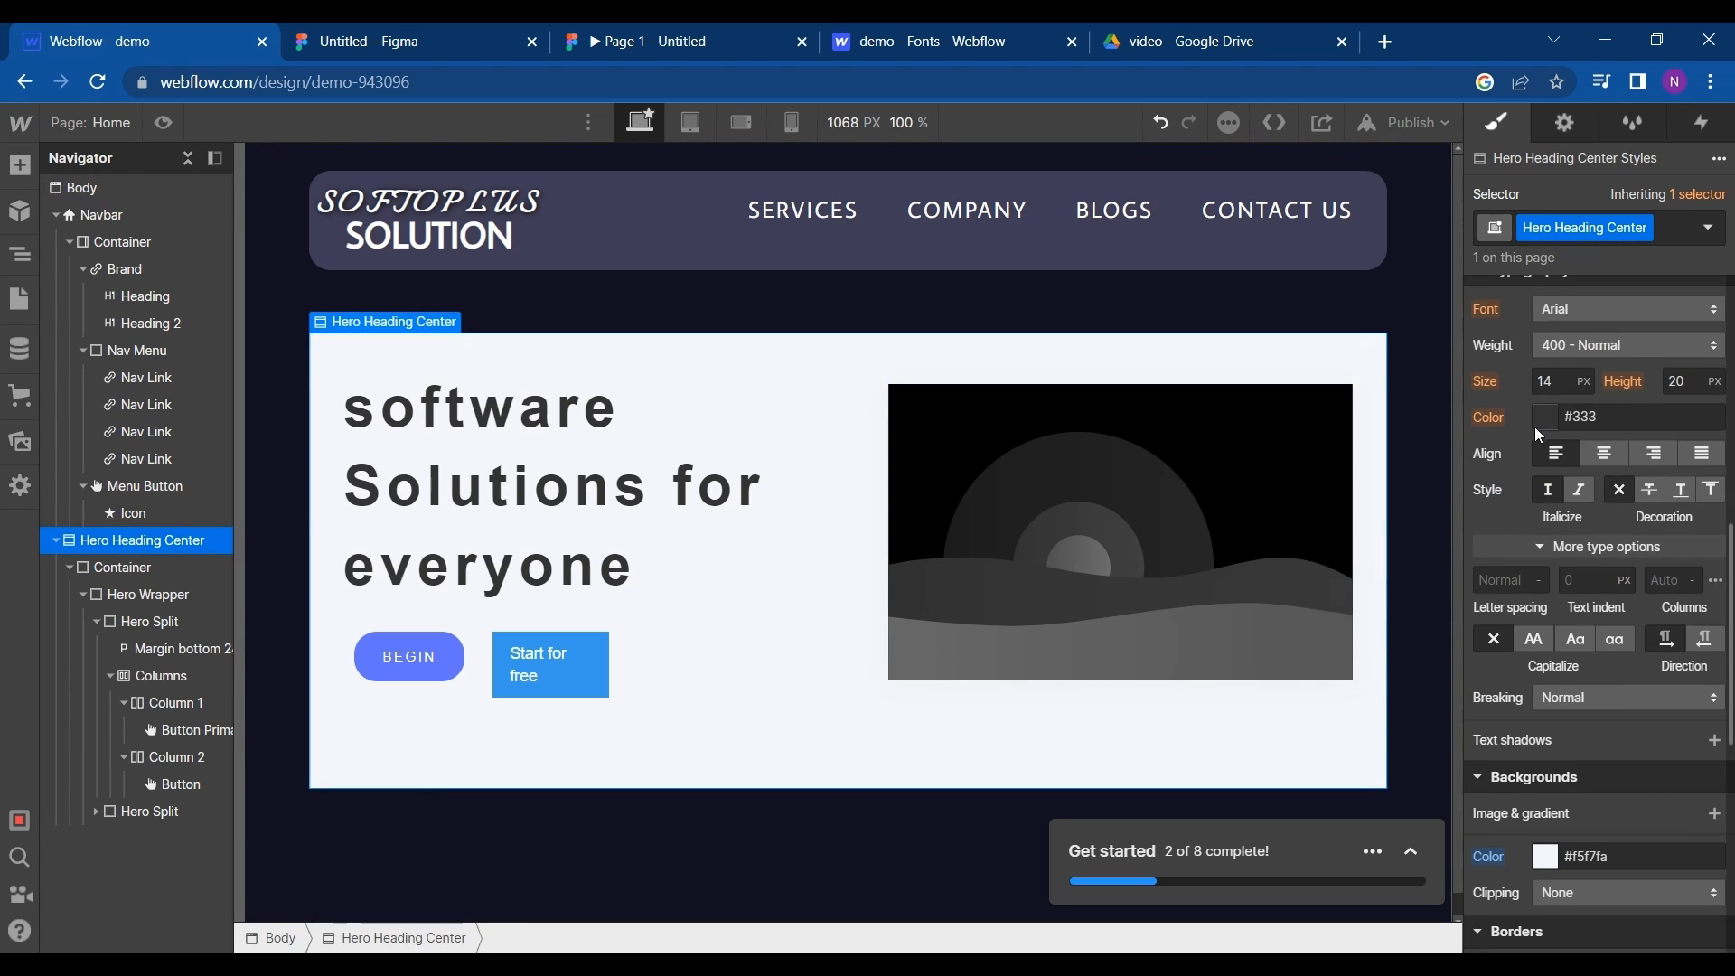
pyautogui.scroll(-1, 1537, 529)
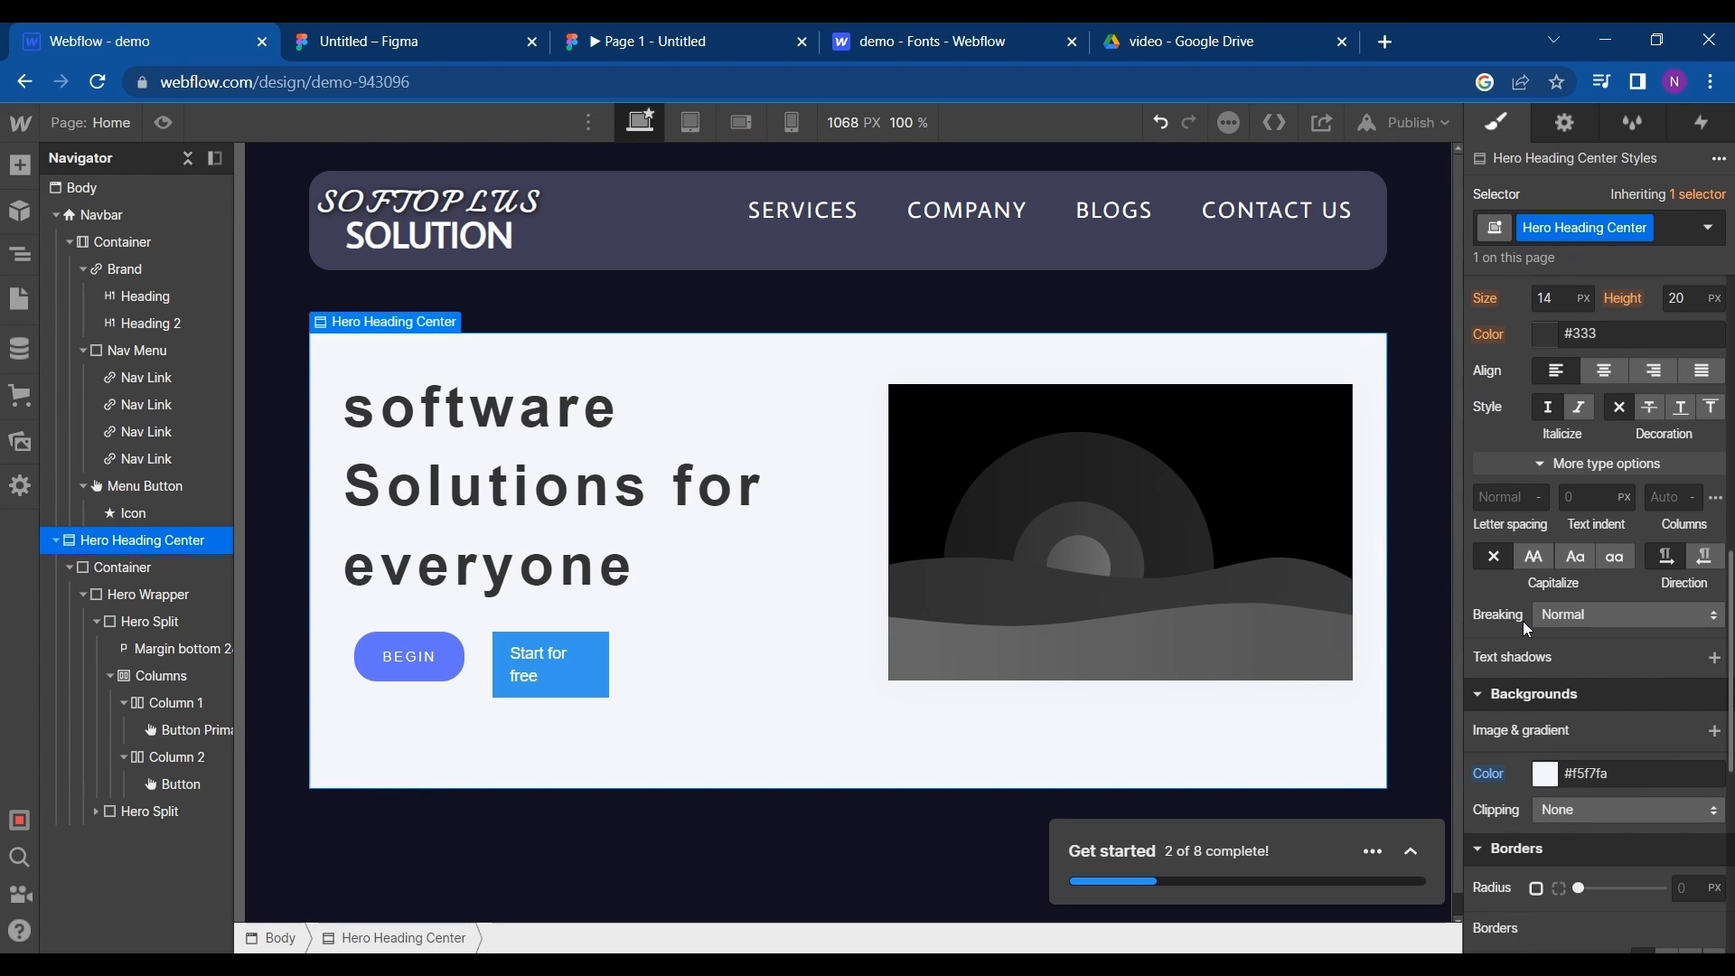
pyautogui.click(1544, 775)
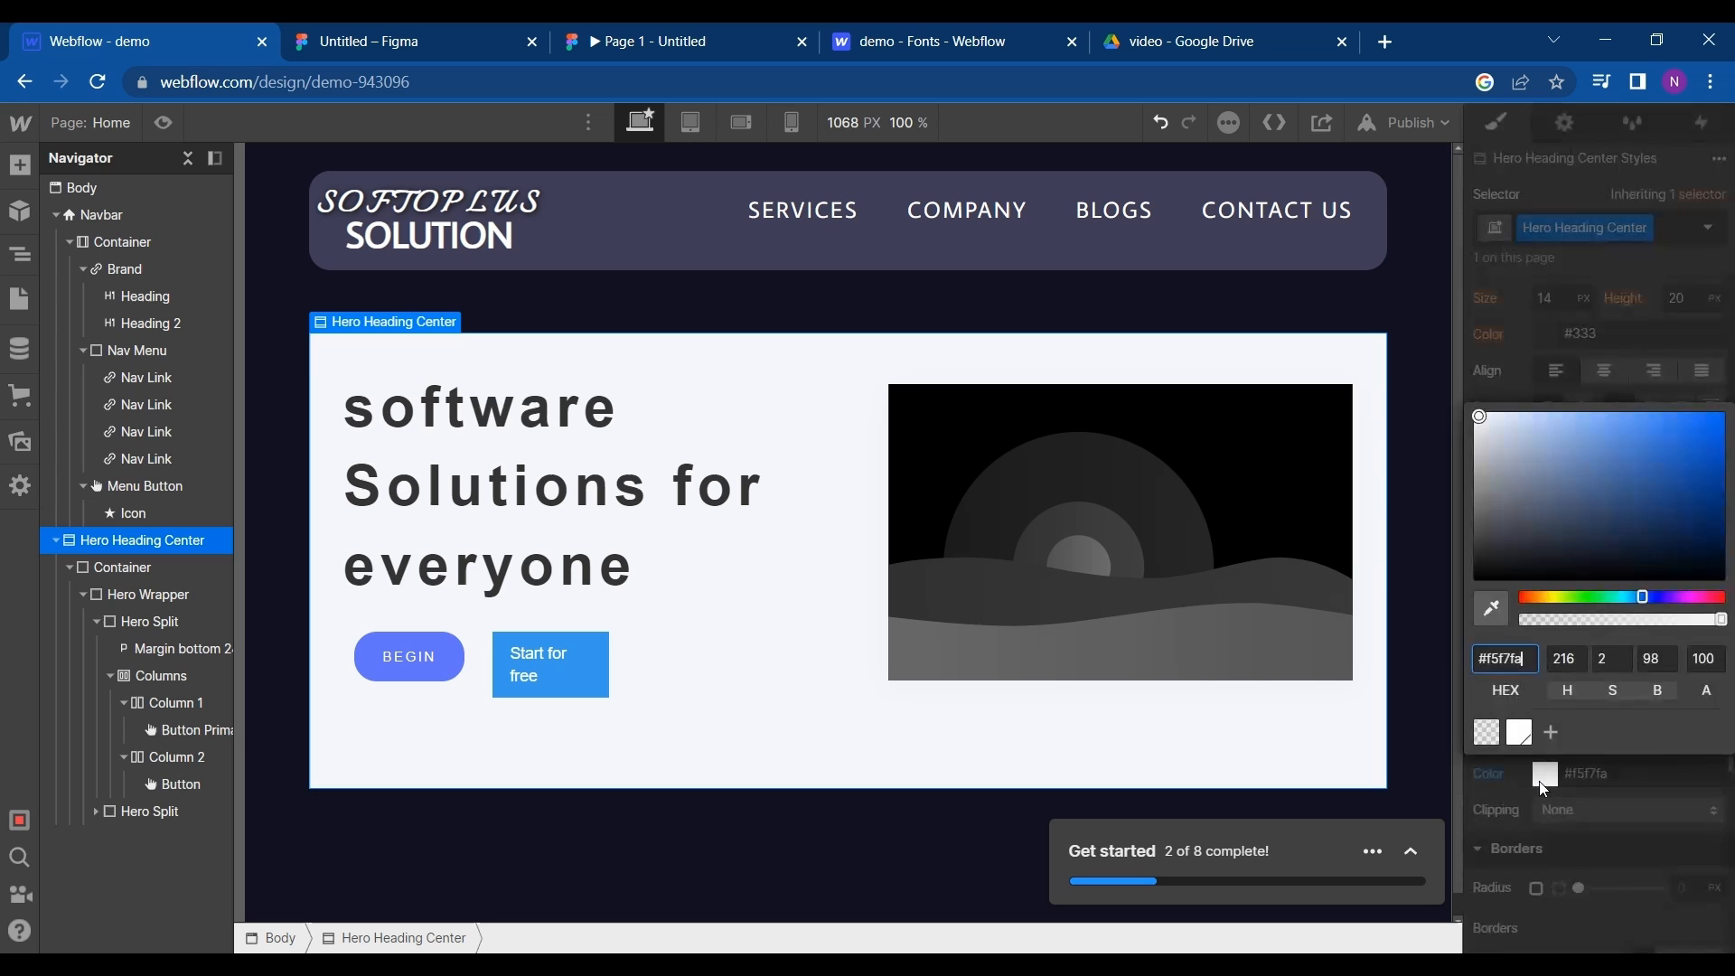
pyautogui.click(1525, 620)
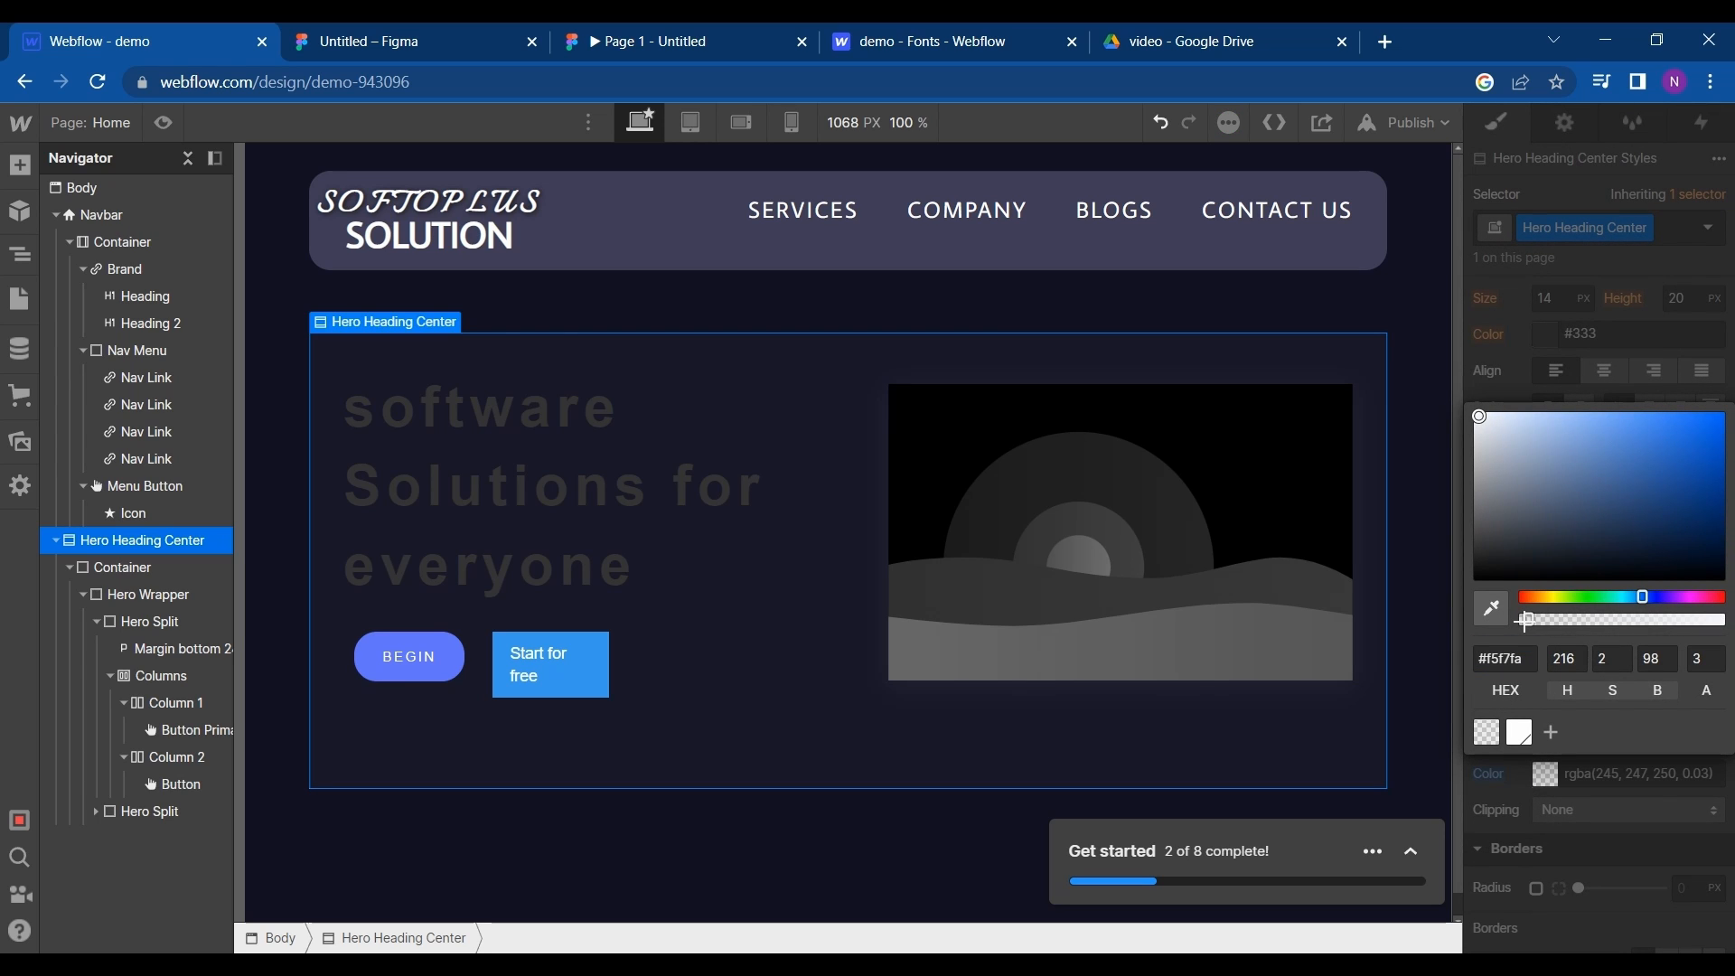
# - Set the opacity of the Hero Heading Center section's background color to 0%
pyautogui.moveTo(1525, 620); pyautogui.dragTo(1514, 621)
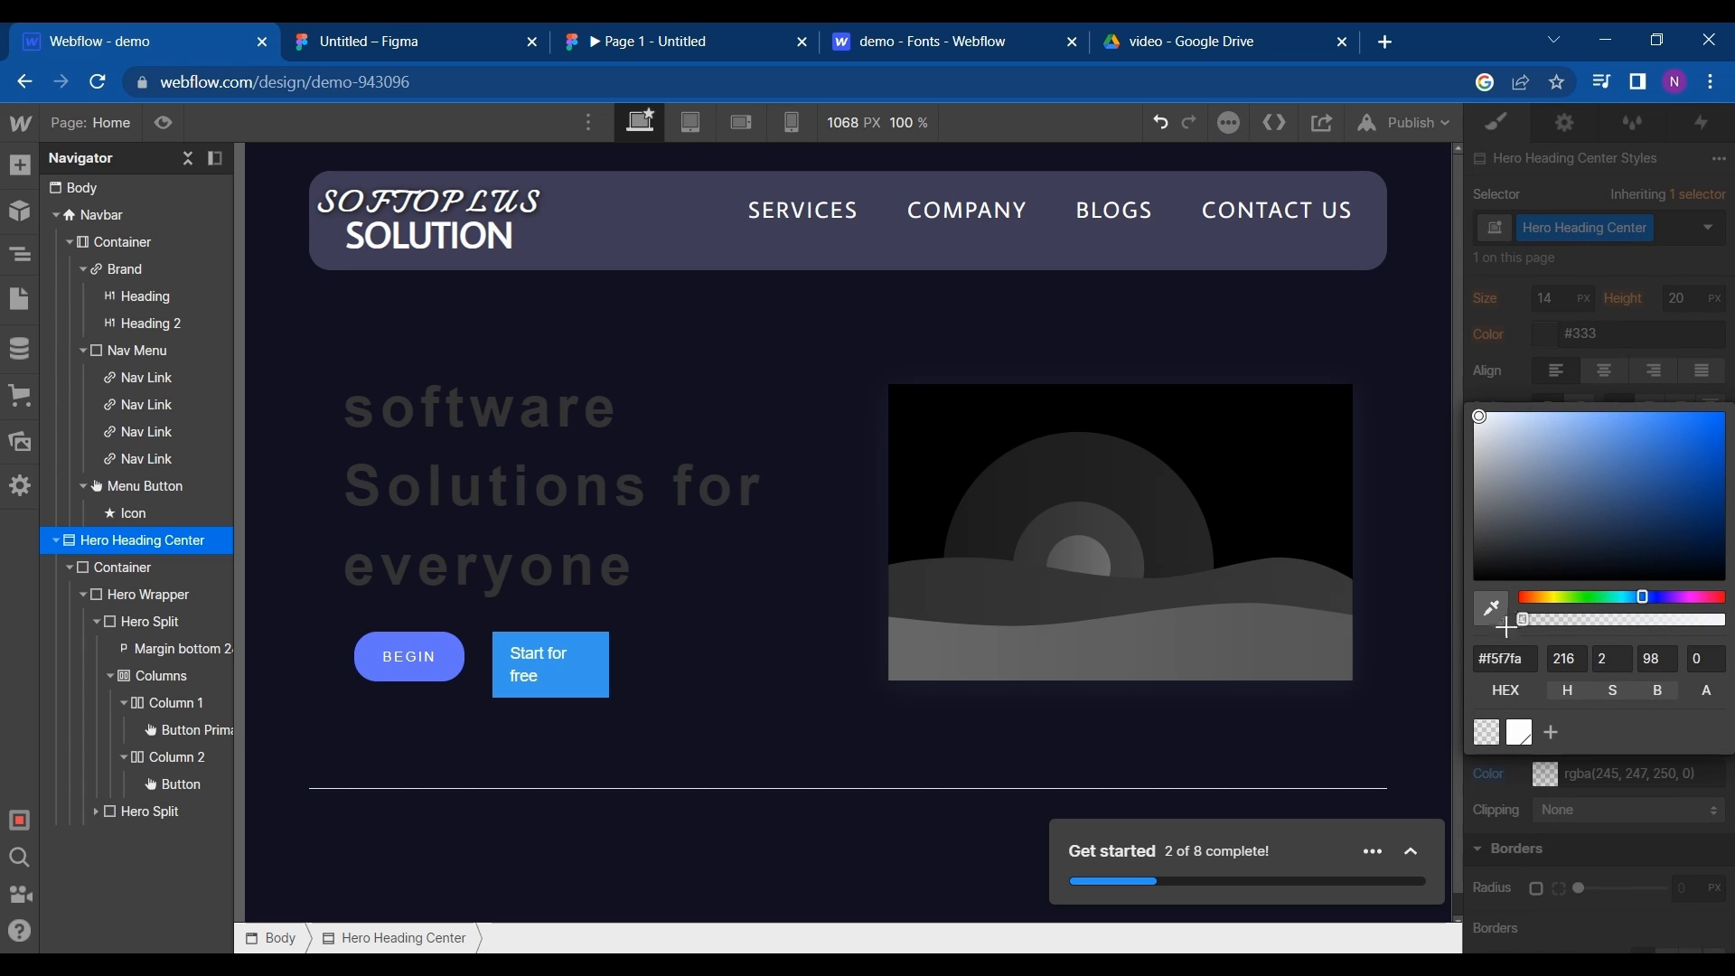
pyautogui.click(739, 881)
# - Set the hero headline's text color to white (#ffffff)
pyautogui.click(537, 553)
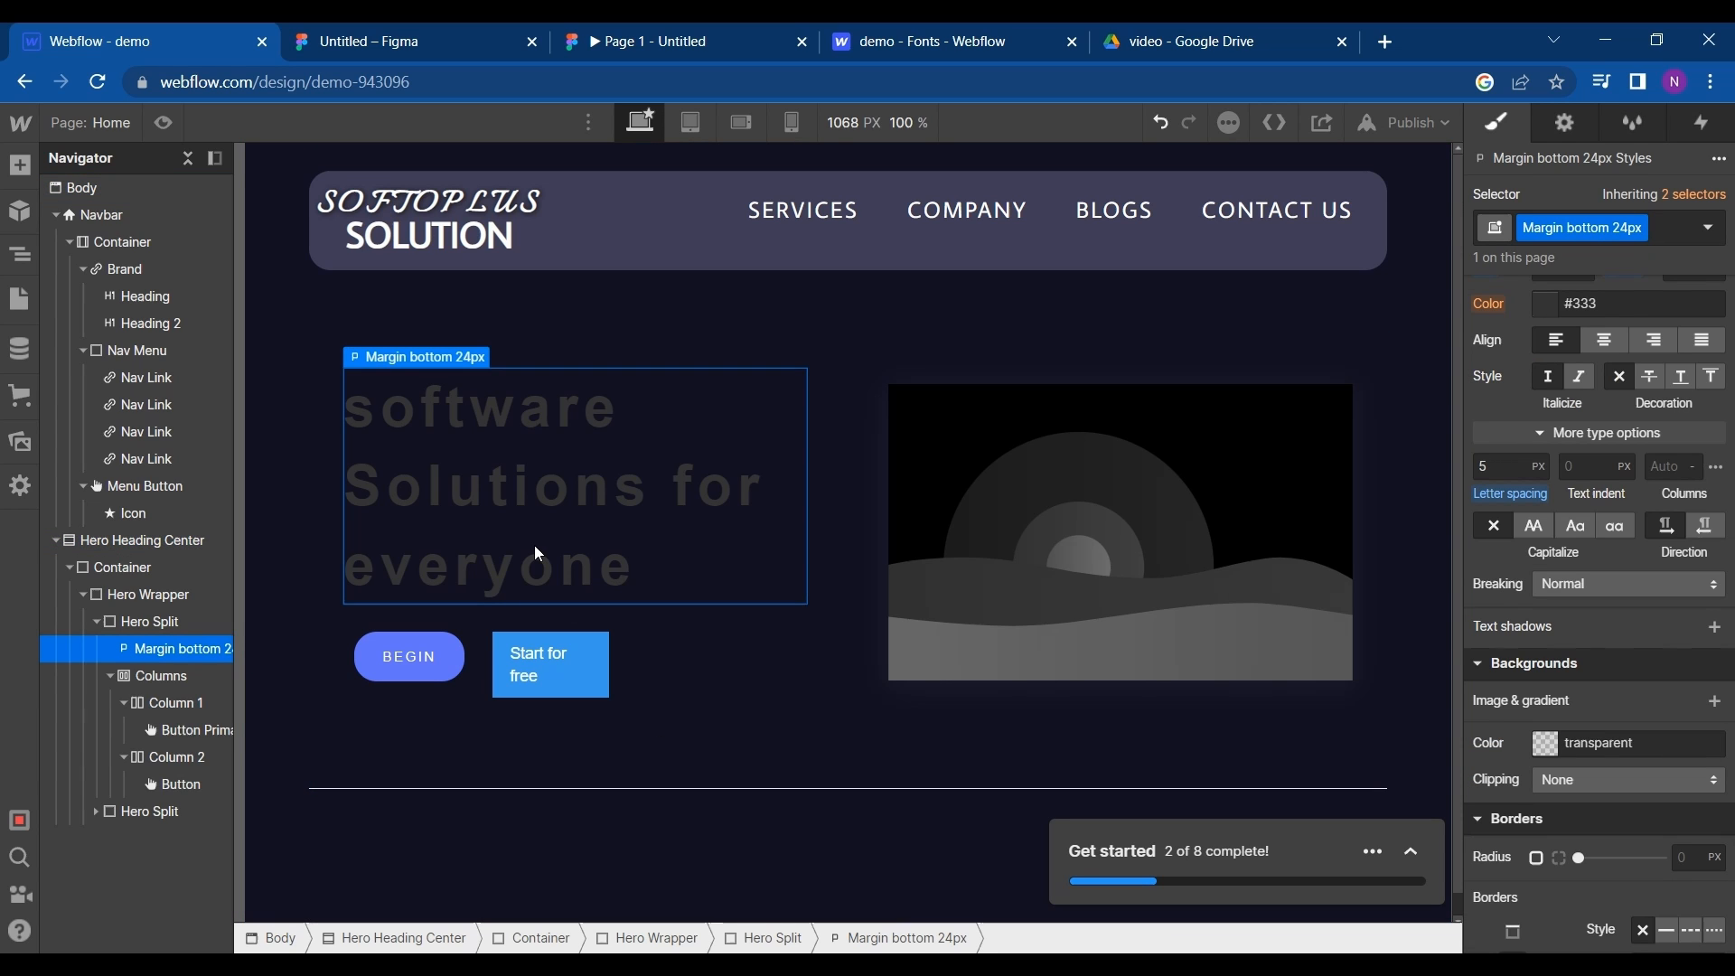
pyautogui.doubleClick(611, 570)
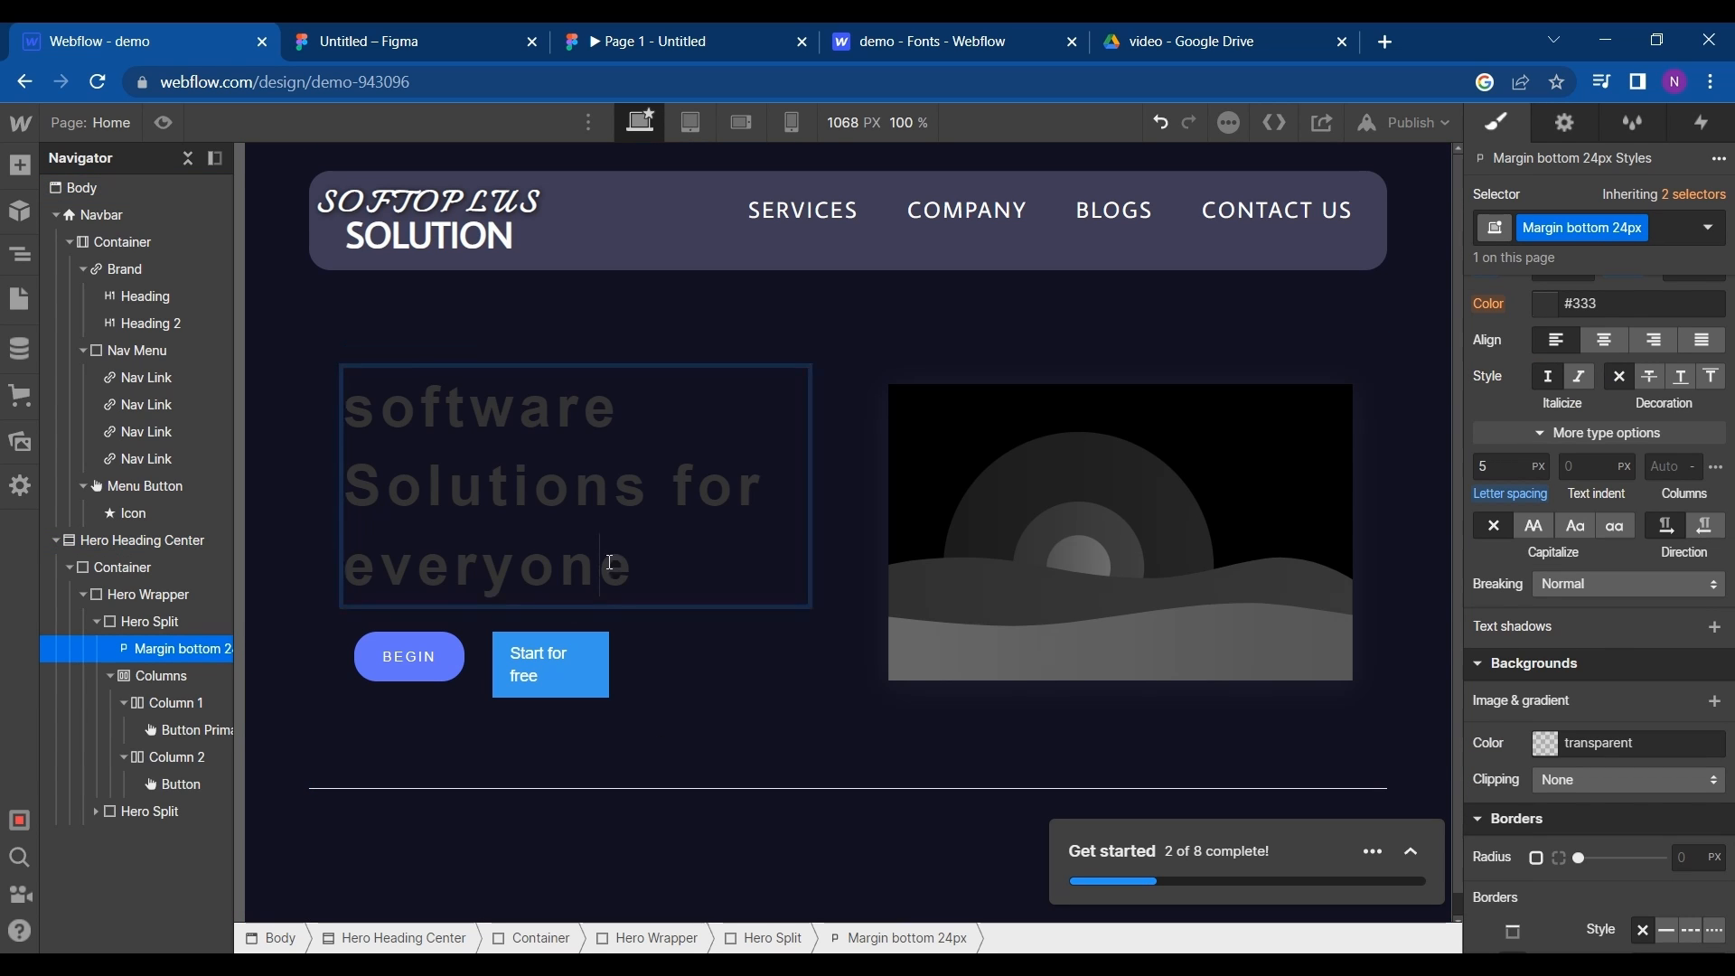
pyautogui.hotkey('ctrl', 'a')
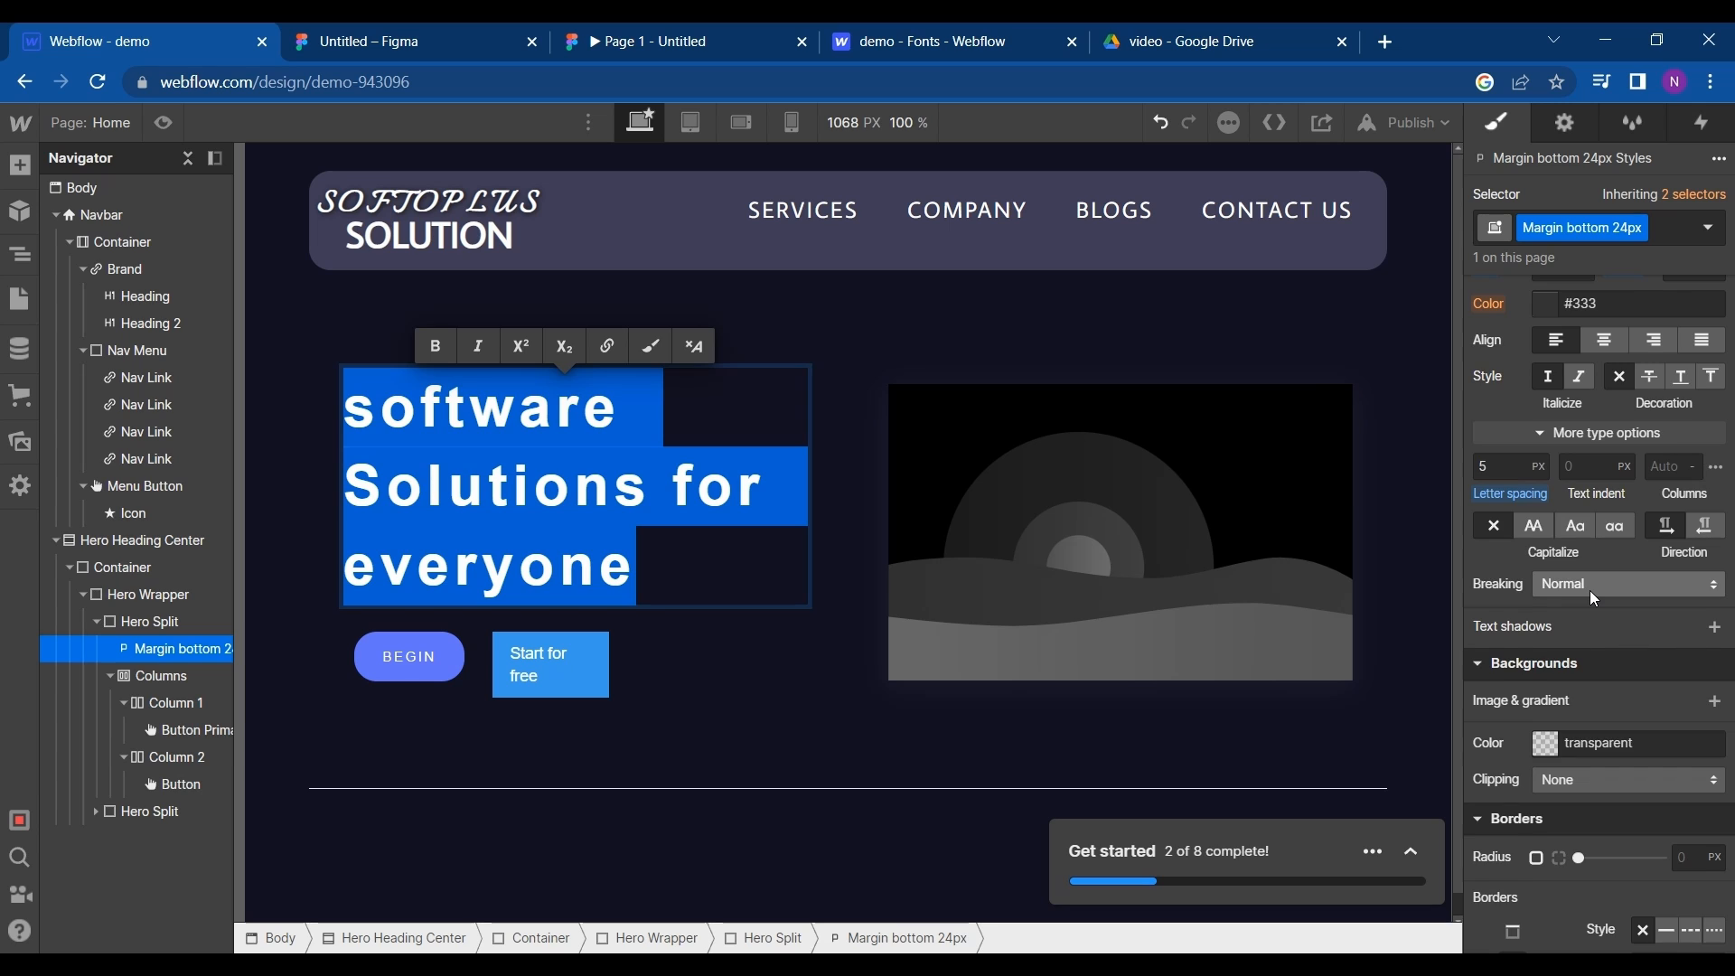
pyautogui.scroll(-1, 1591, 589)
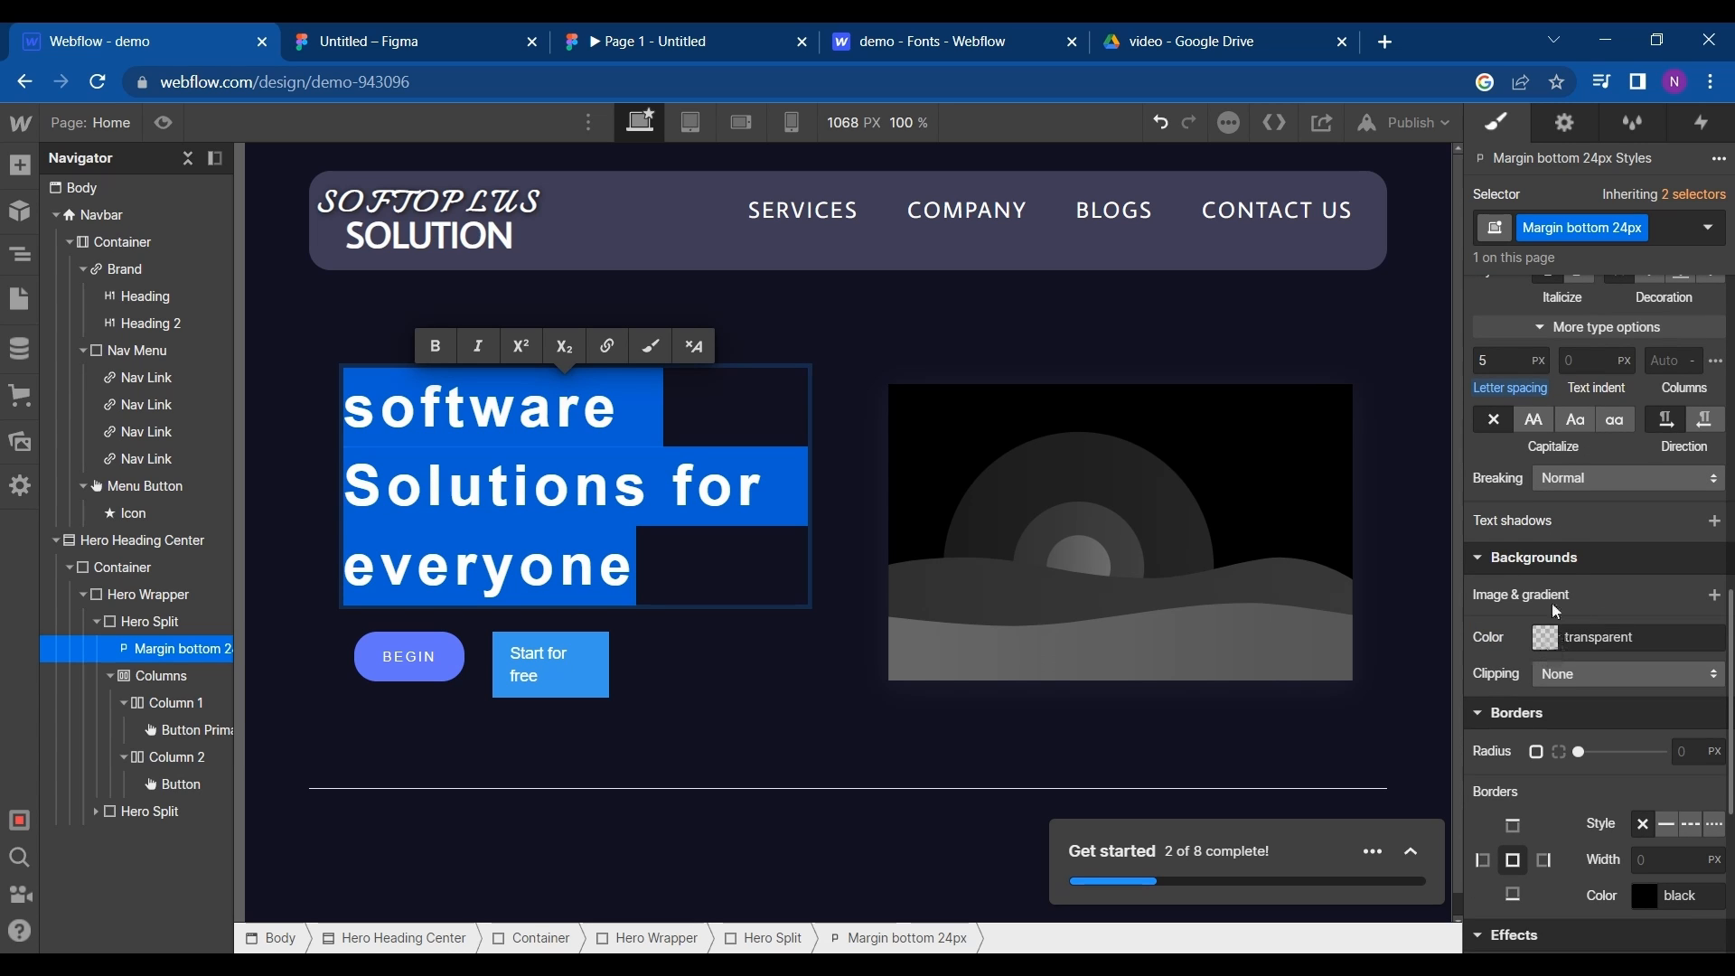
pyautogui.scroll(2, 1560, 554)
pyautogui.click(1544, 424)
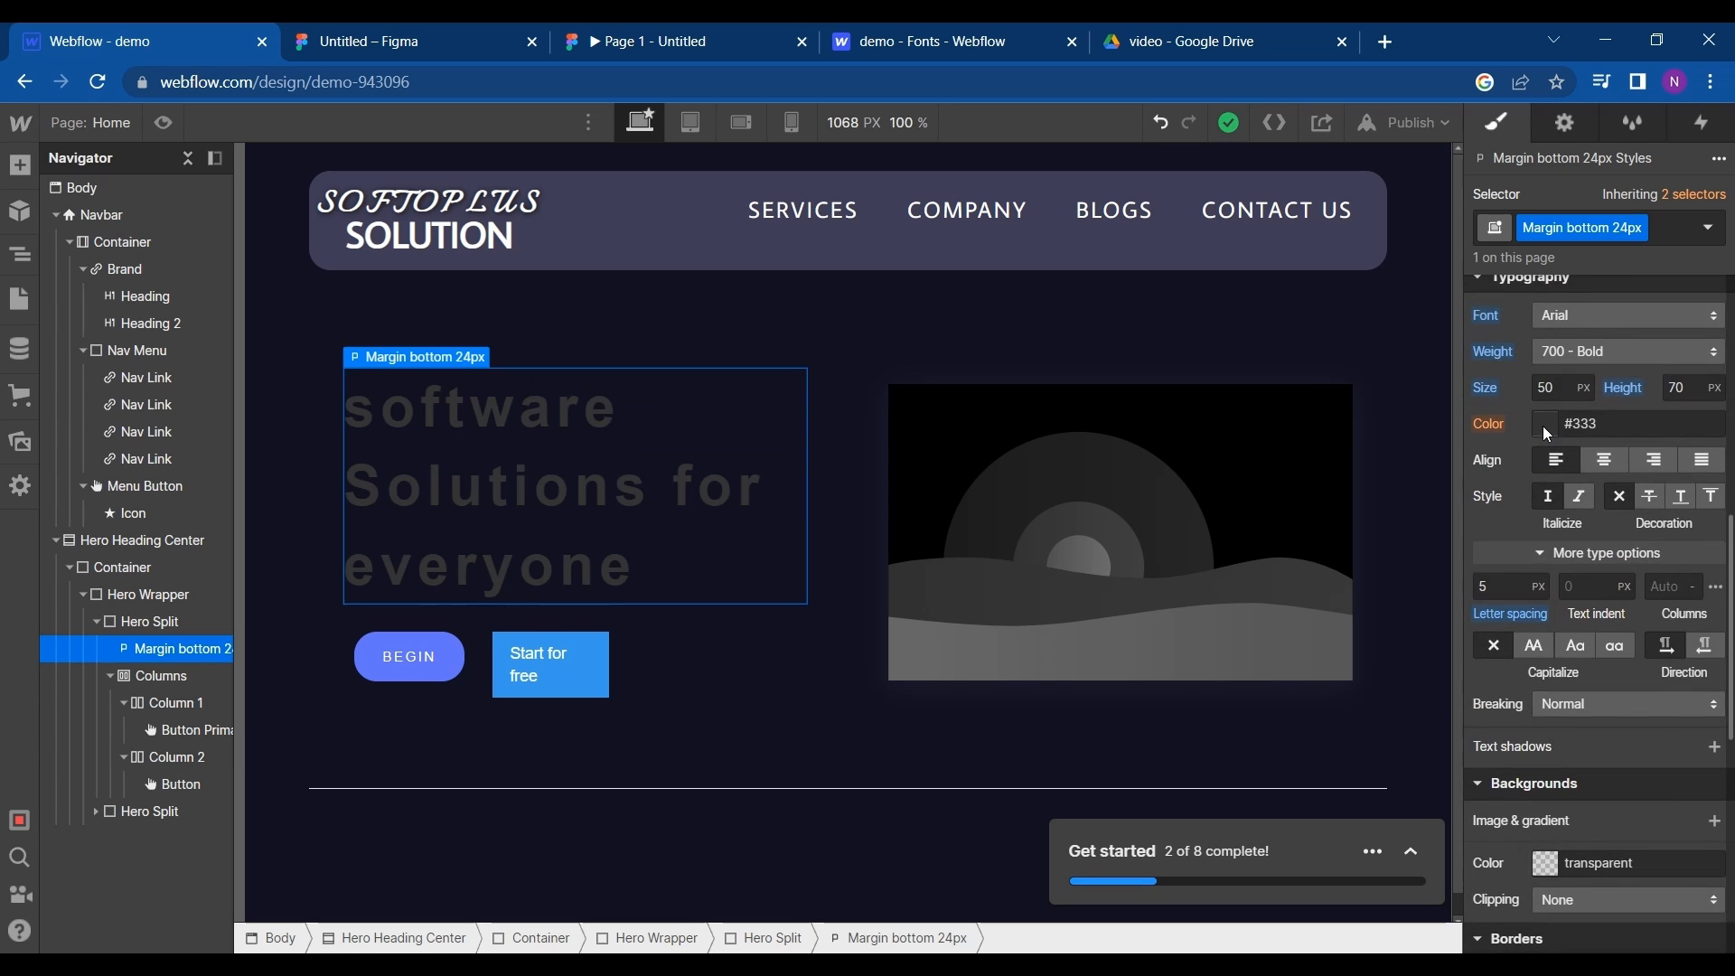
pyautogui.moveTo(1470, 587); pyautogui.dragTo(1496, 679)
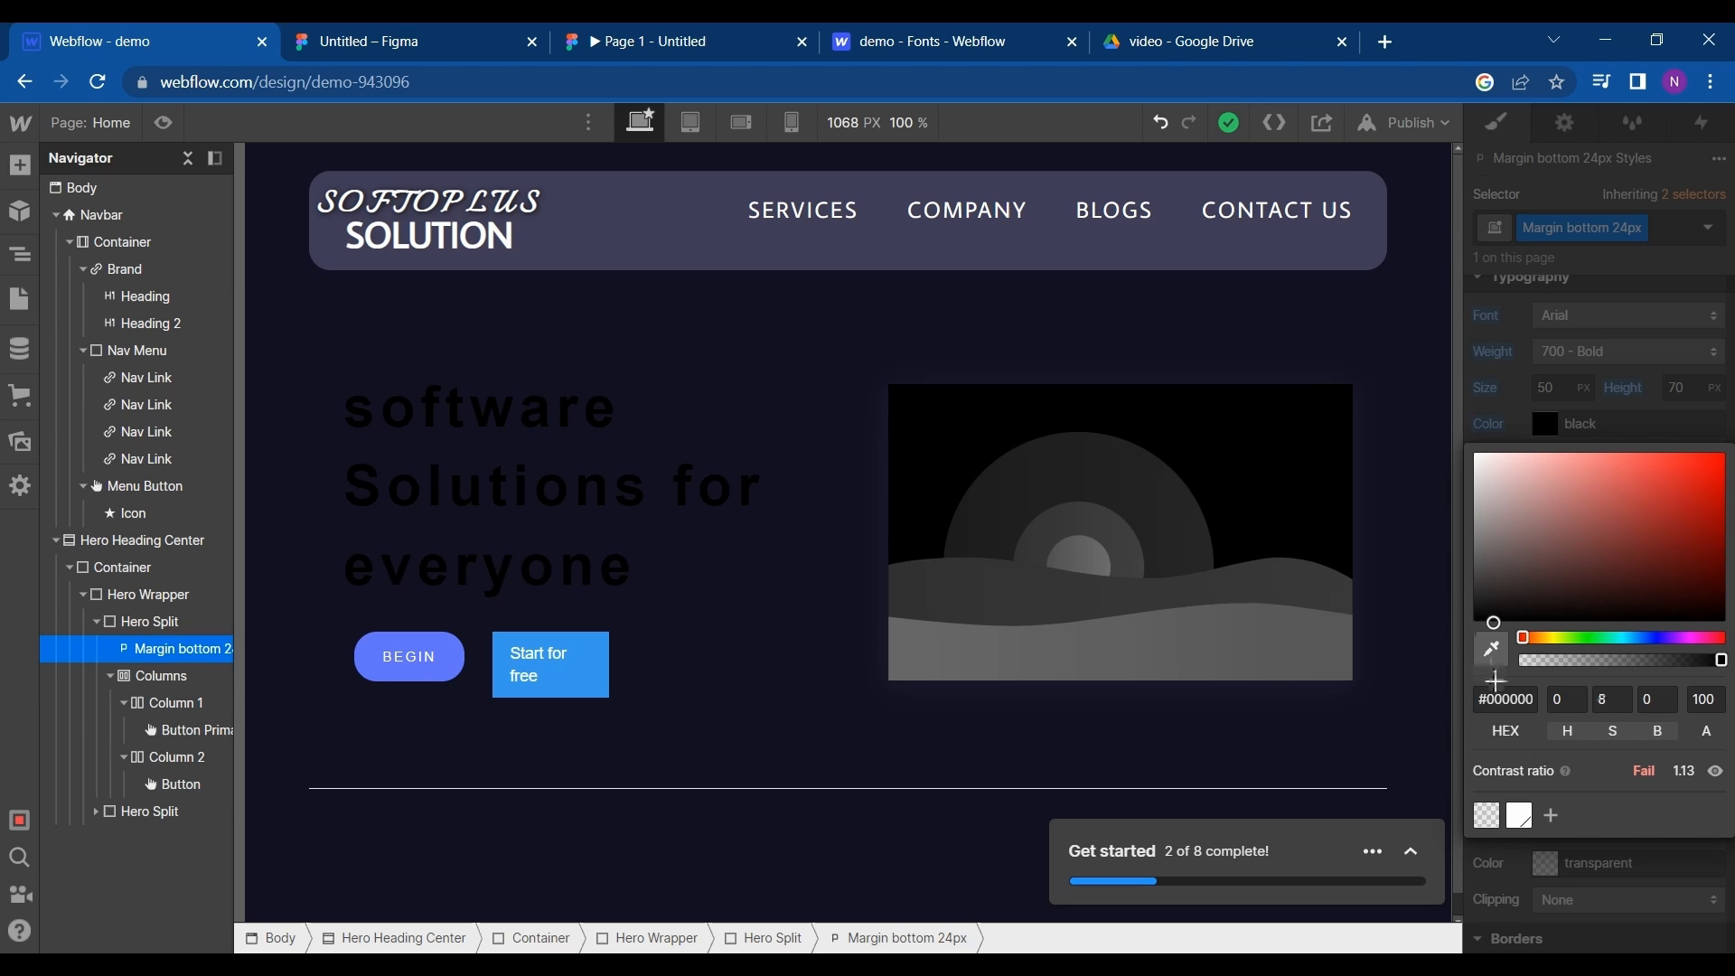
pyautogui.click(328, 32)
pyautogui.click(212, 41)
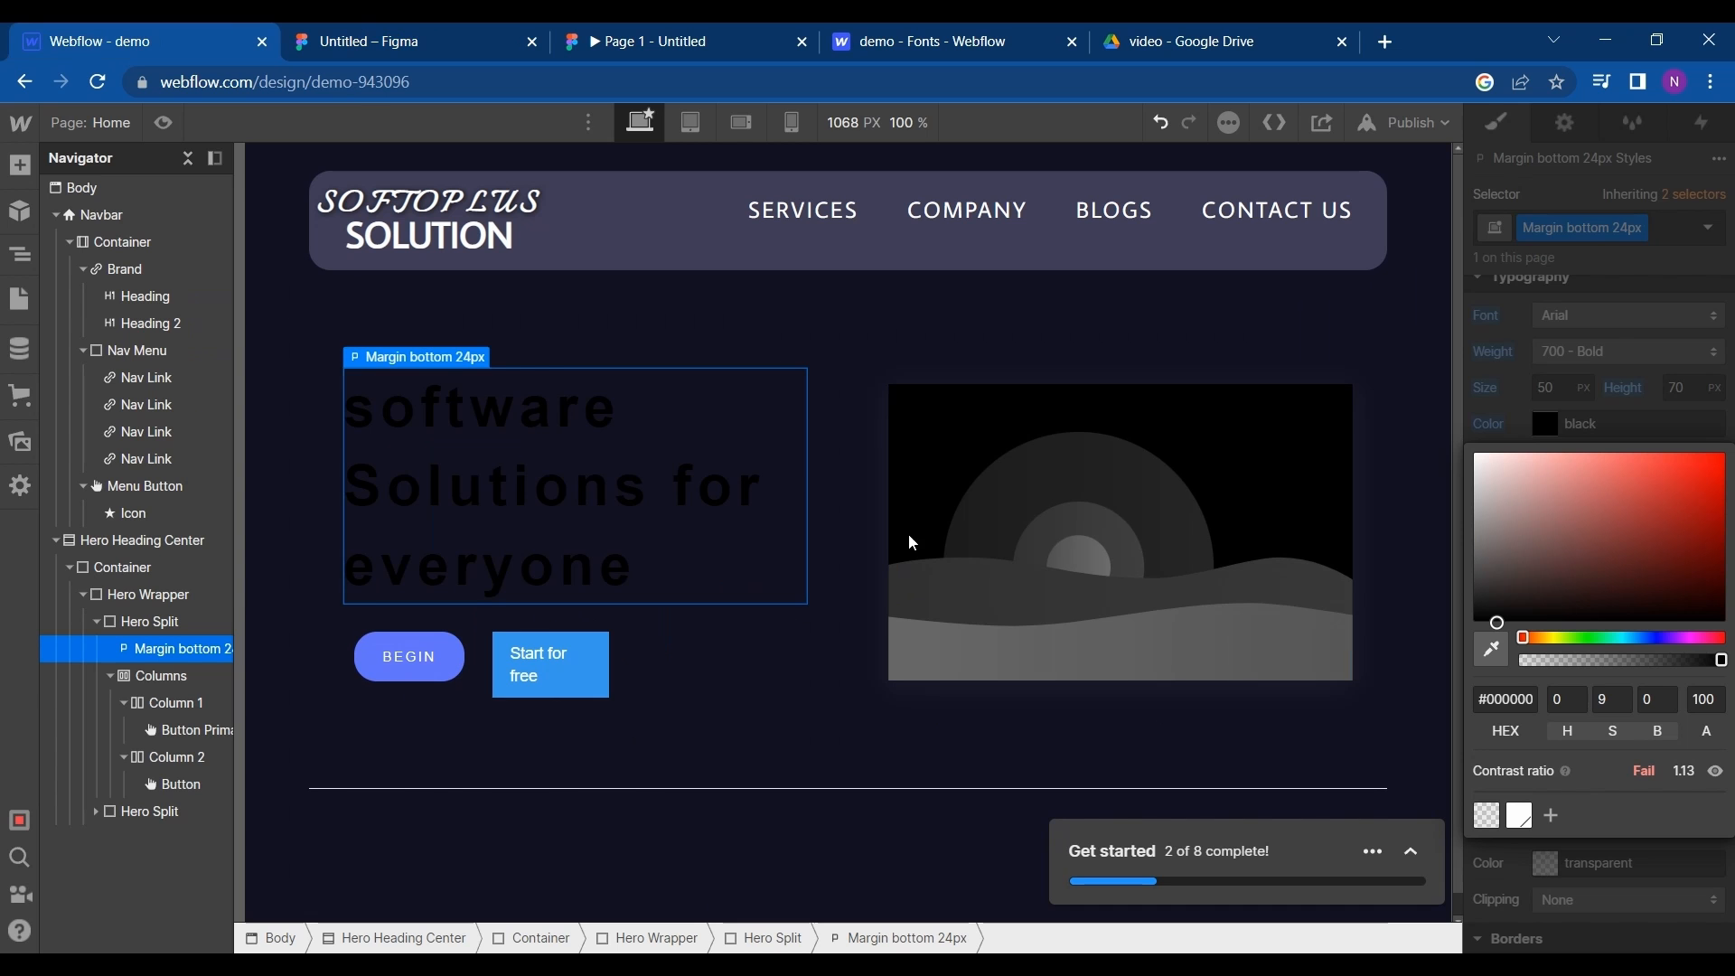
pyautogui.moveTo(1482, 628); pyautogui.dragTo(1476, 442)
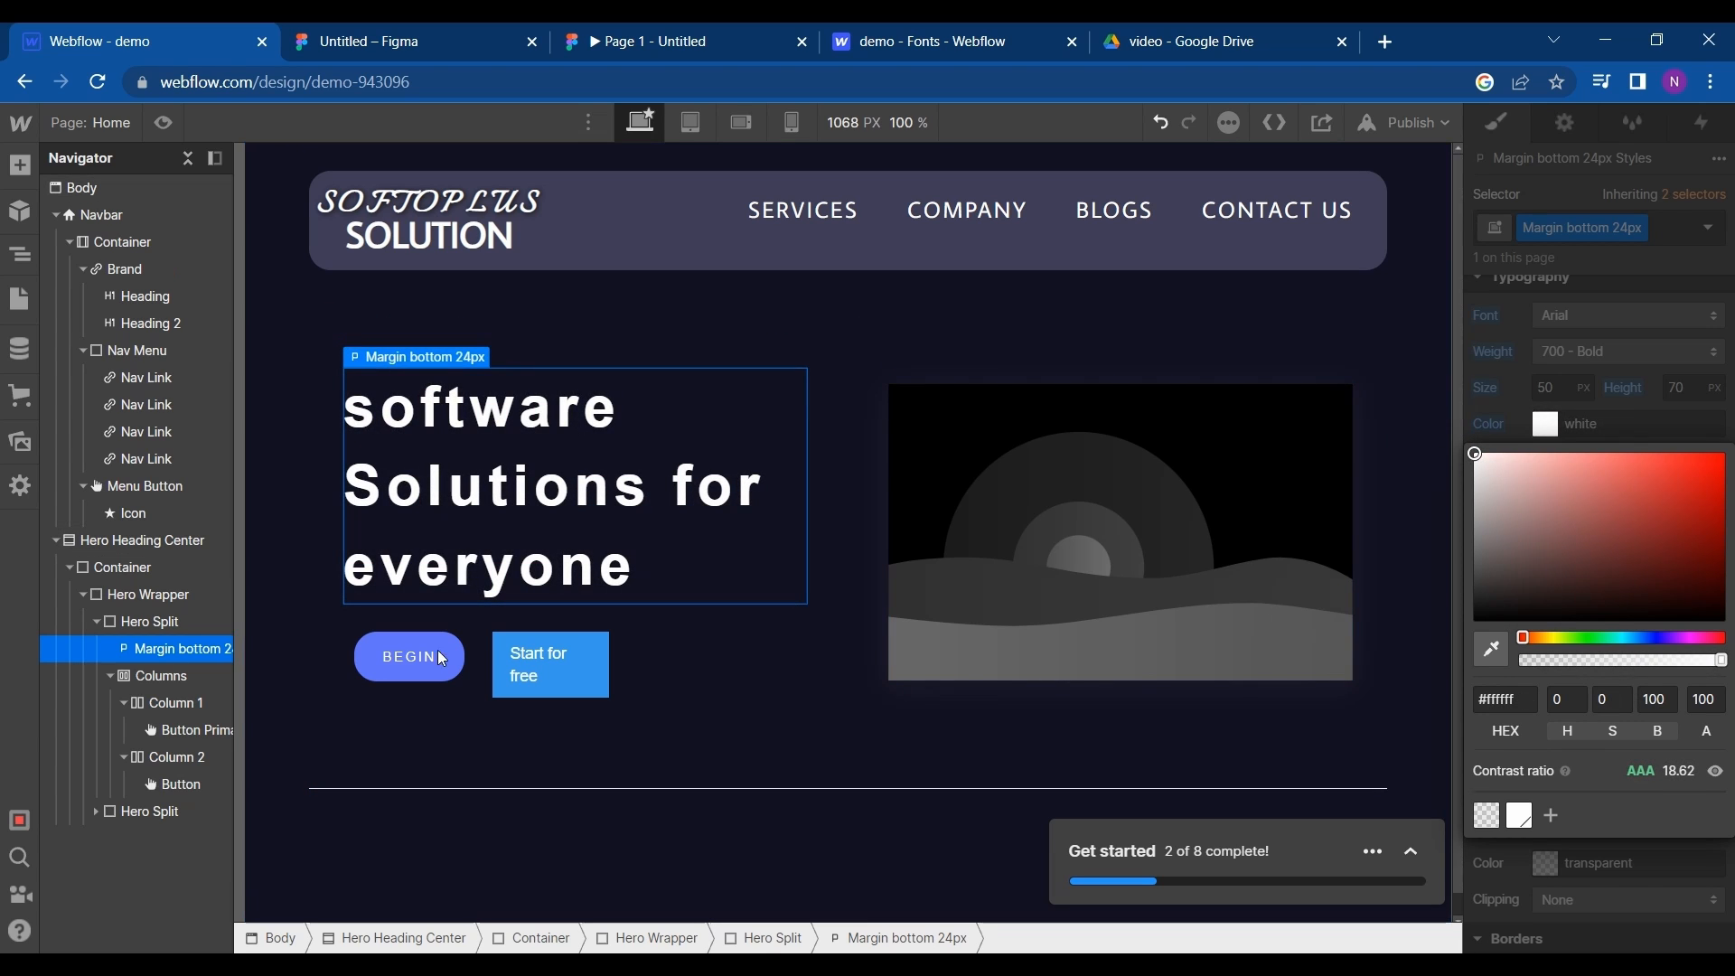
# - Replace the "Start for free" button's text with SERVICES, following the label in the Figma design
pyautogui.click(399, 659)
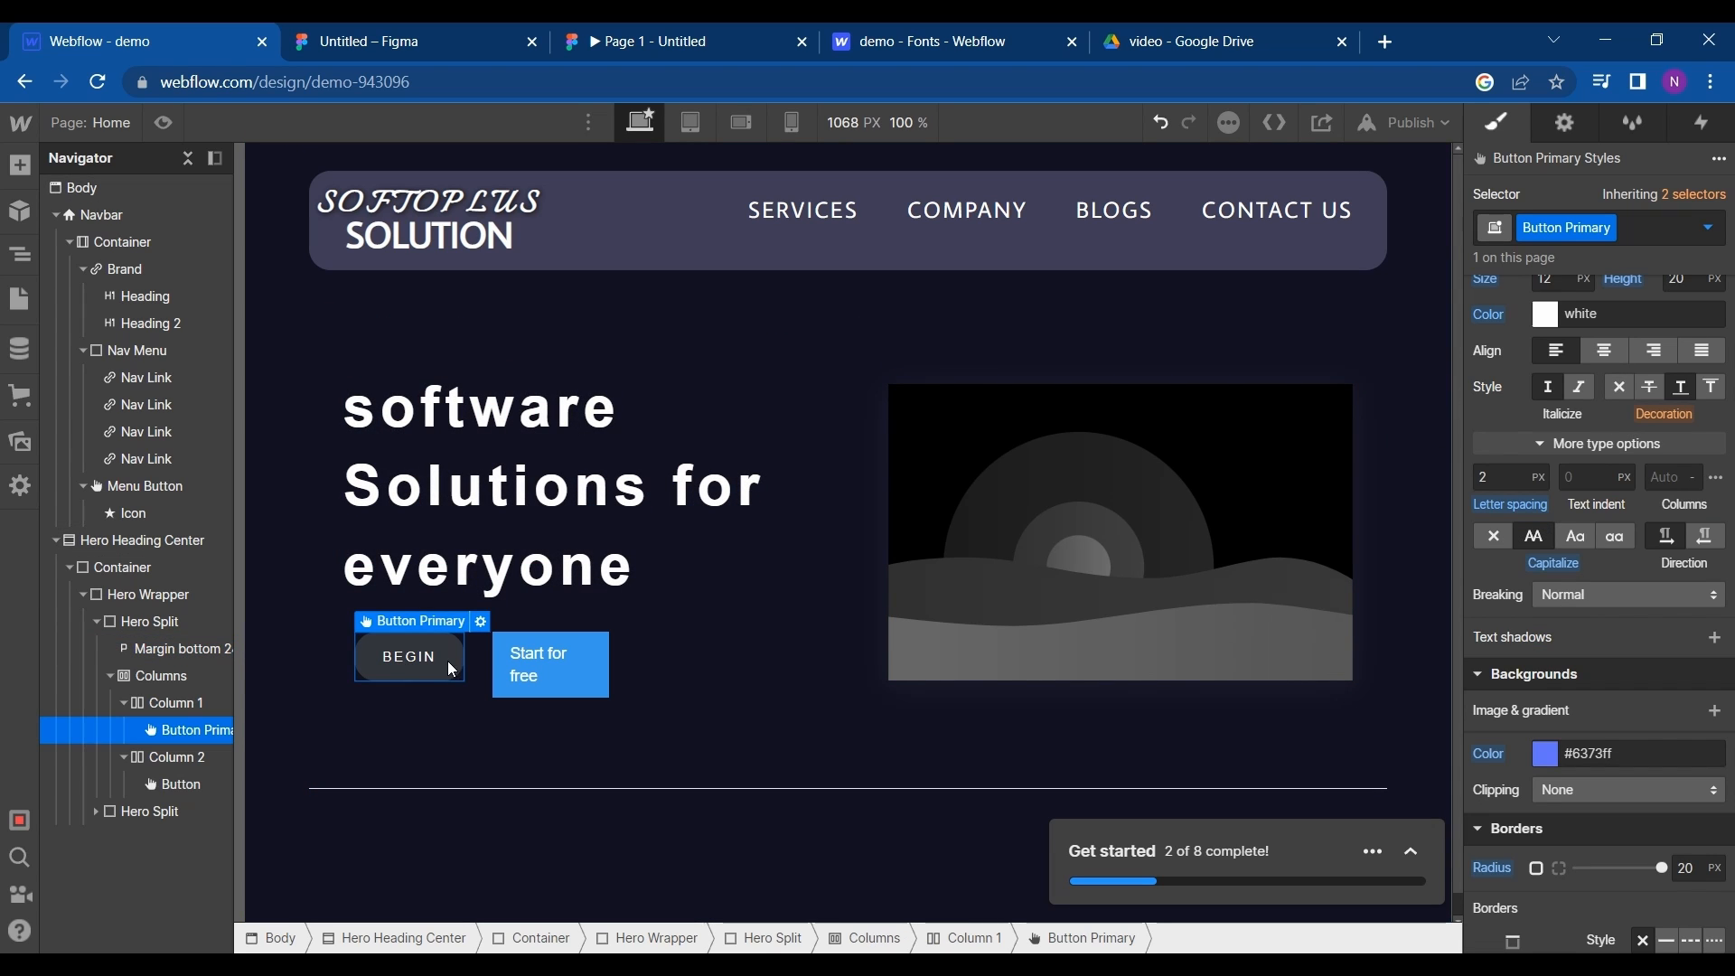
pyautogui.click(524, 676)
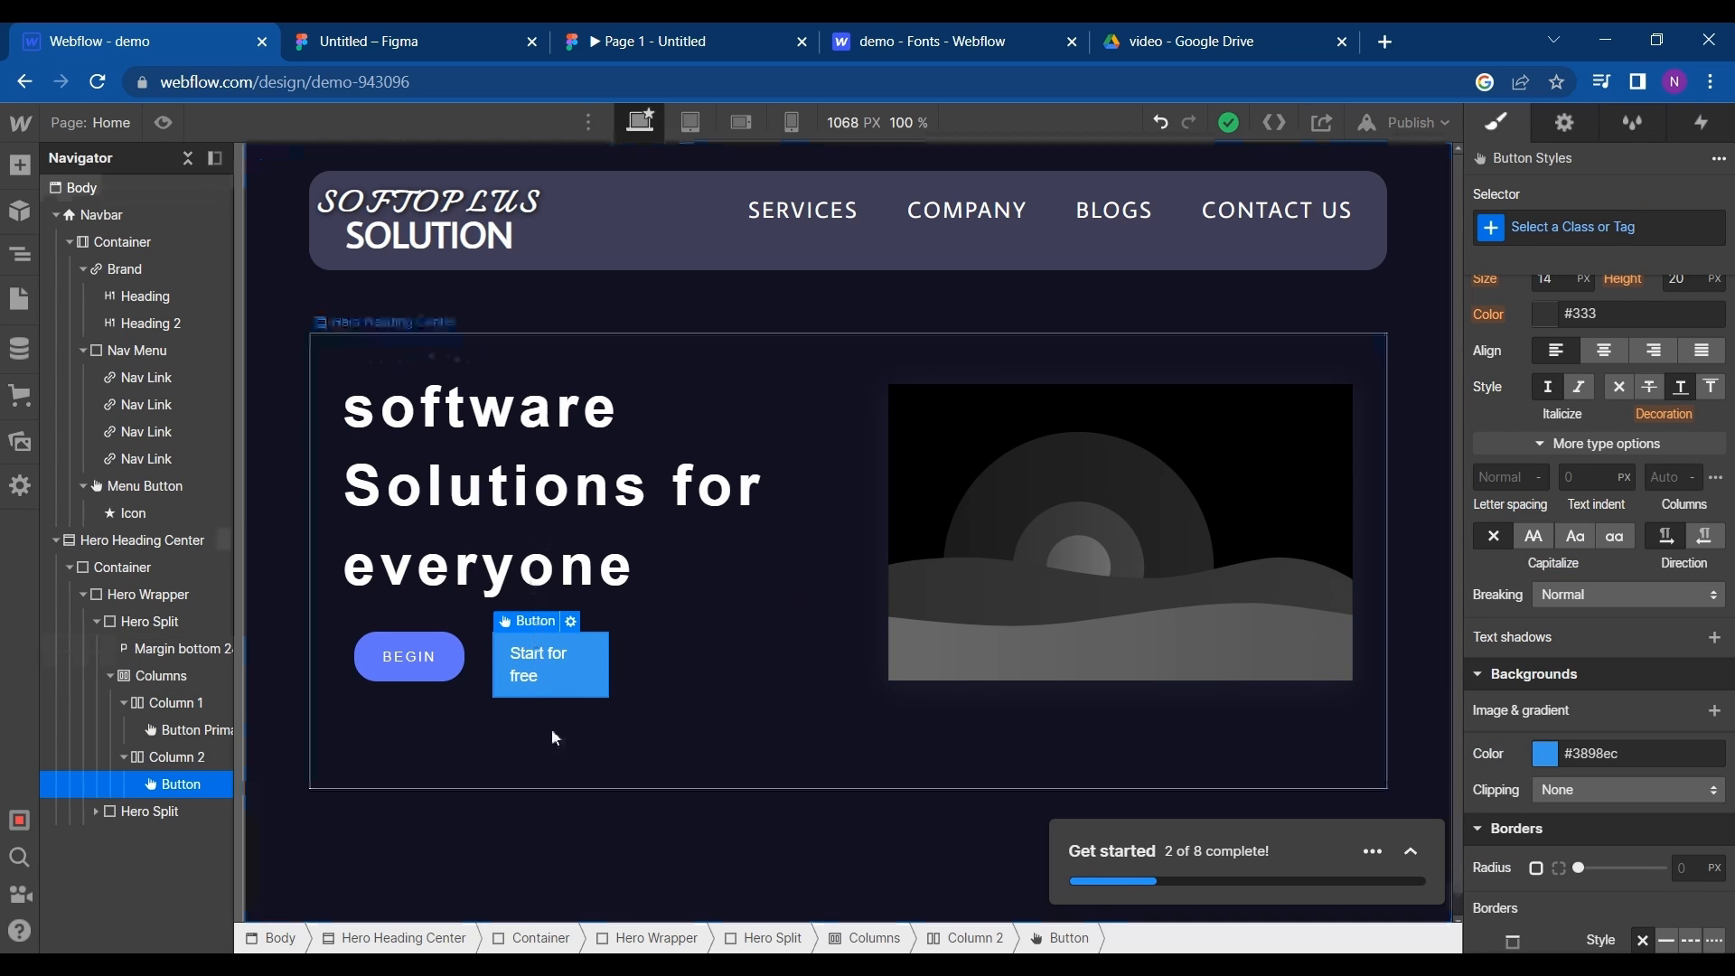
pyautogui.doubleClick(549, 680)
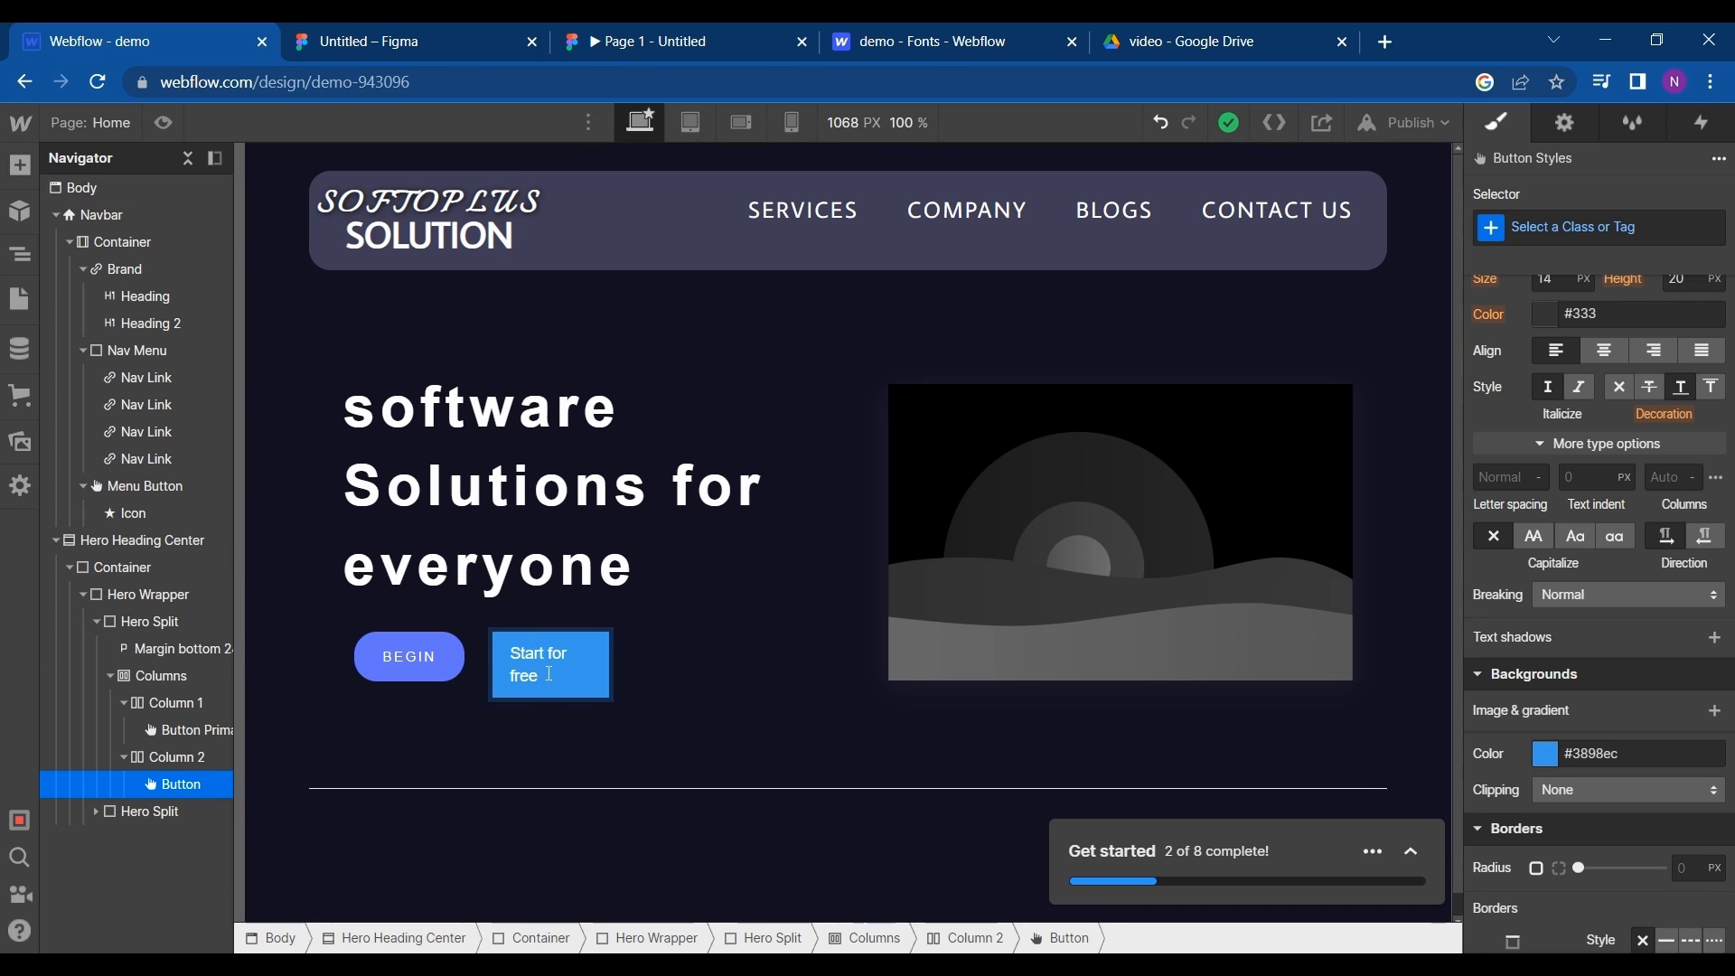
pyautogui.press('BackSpace')
pyautogui.press('BackSpace')
pyautogui.press('BackSpace')
pyautogui.press('BackSpace')
pyautogui.press('BackSpace')
pyautogui.press('BackSpace')
pyautogui.press('BackSpace')
pyautogui.press('BackSpace')
pyautogui.press('BackSpace')
pyautogui.press('BackSpace')
pyautogui.press('BackSpace')
pyautogui.press('BackSpace')
pyautogui.press('BackSpace')
pyautogui.press('BackSpace')
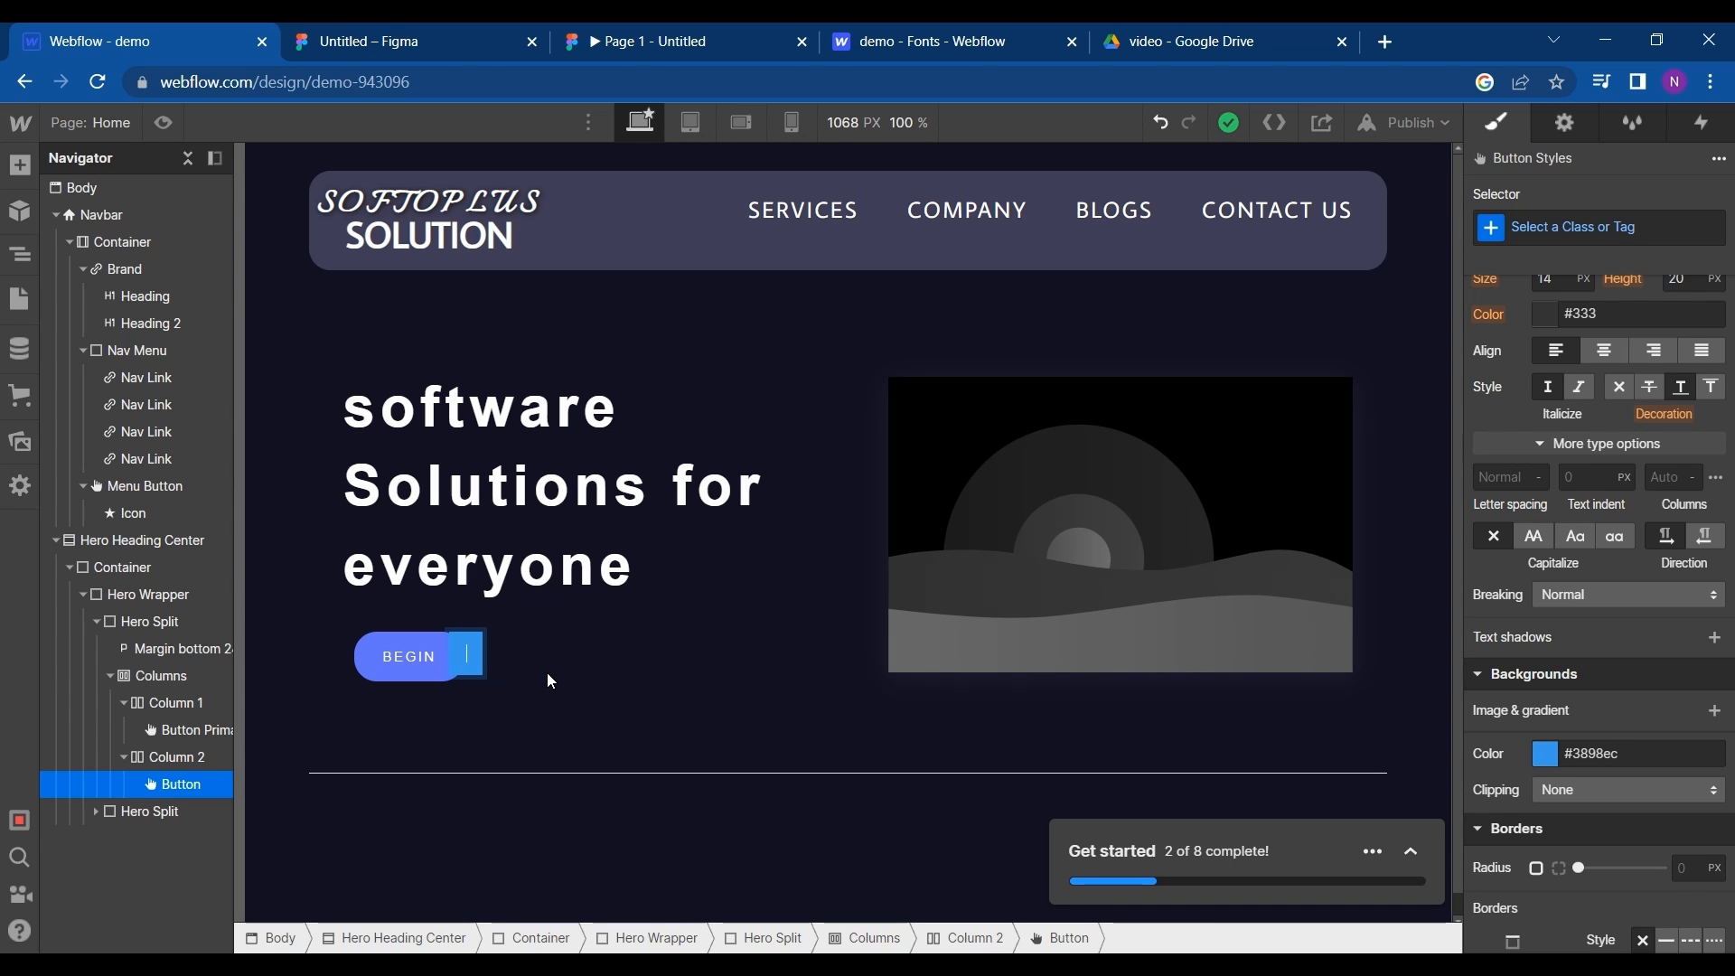
pyautogui.click(416, 31)
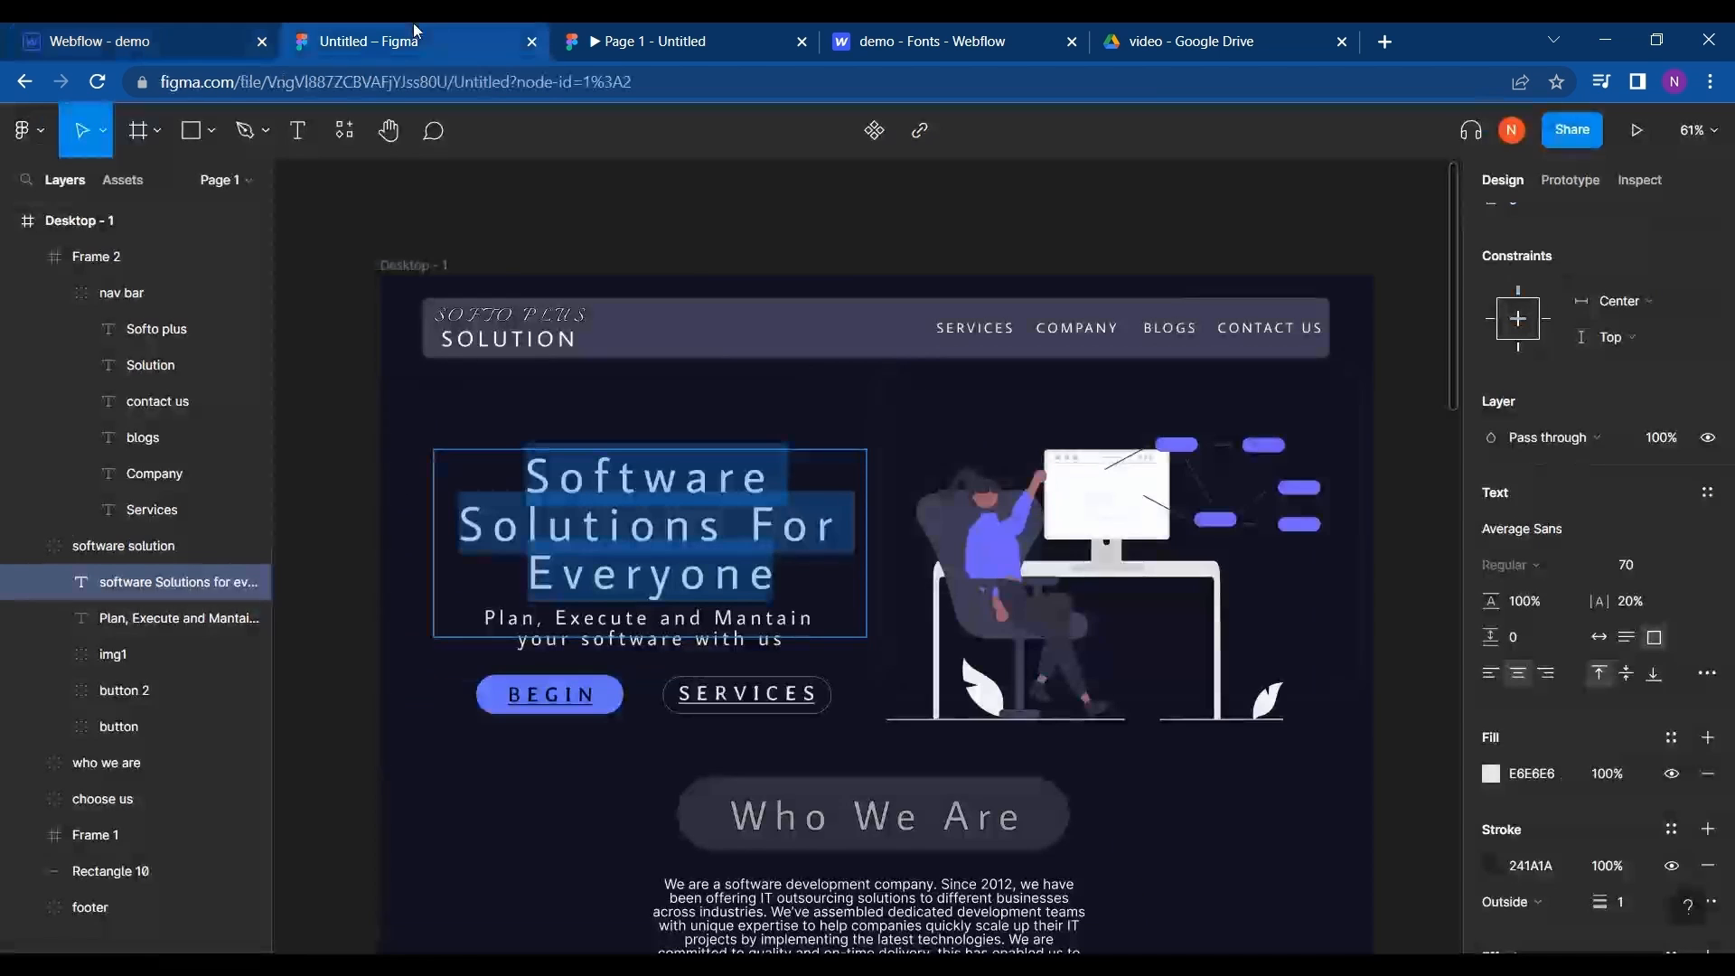
pyautogui.click(83, 29)
pyautogui.write('S')
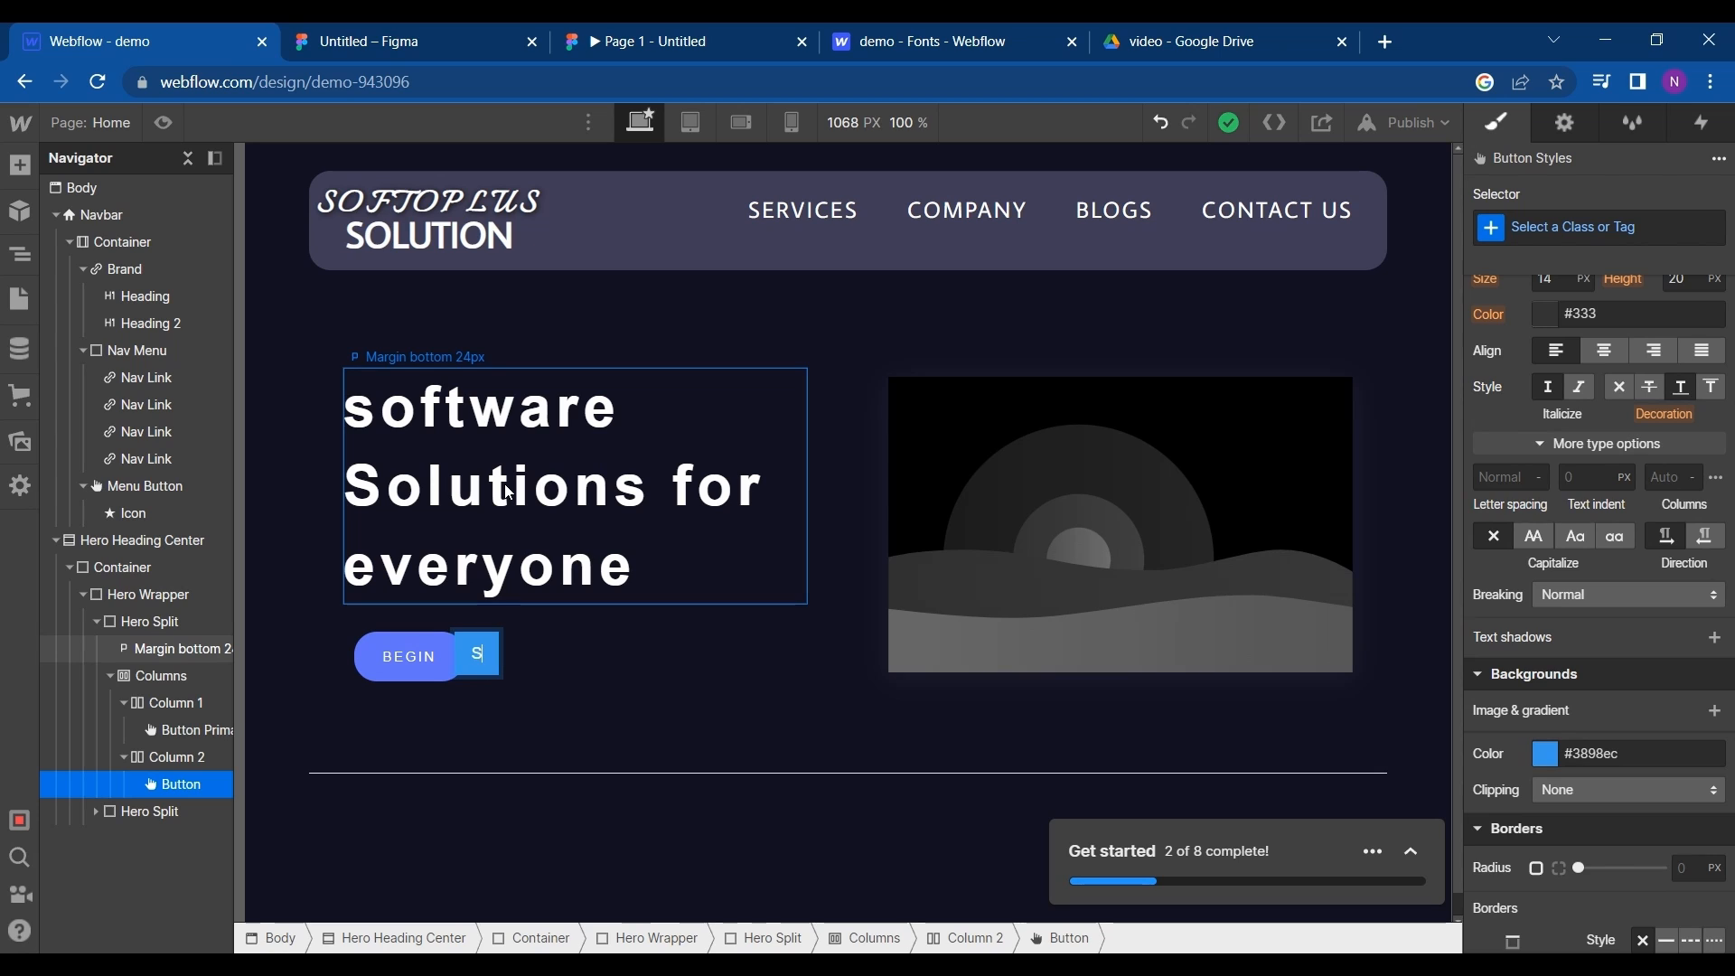
pyautogui.write('ERVICES')
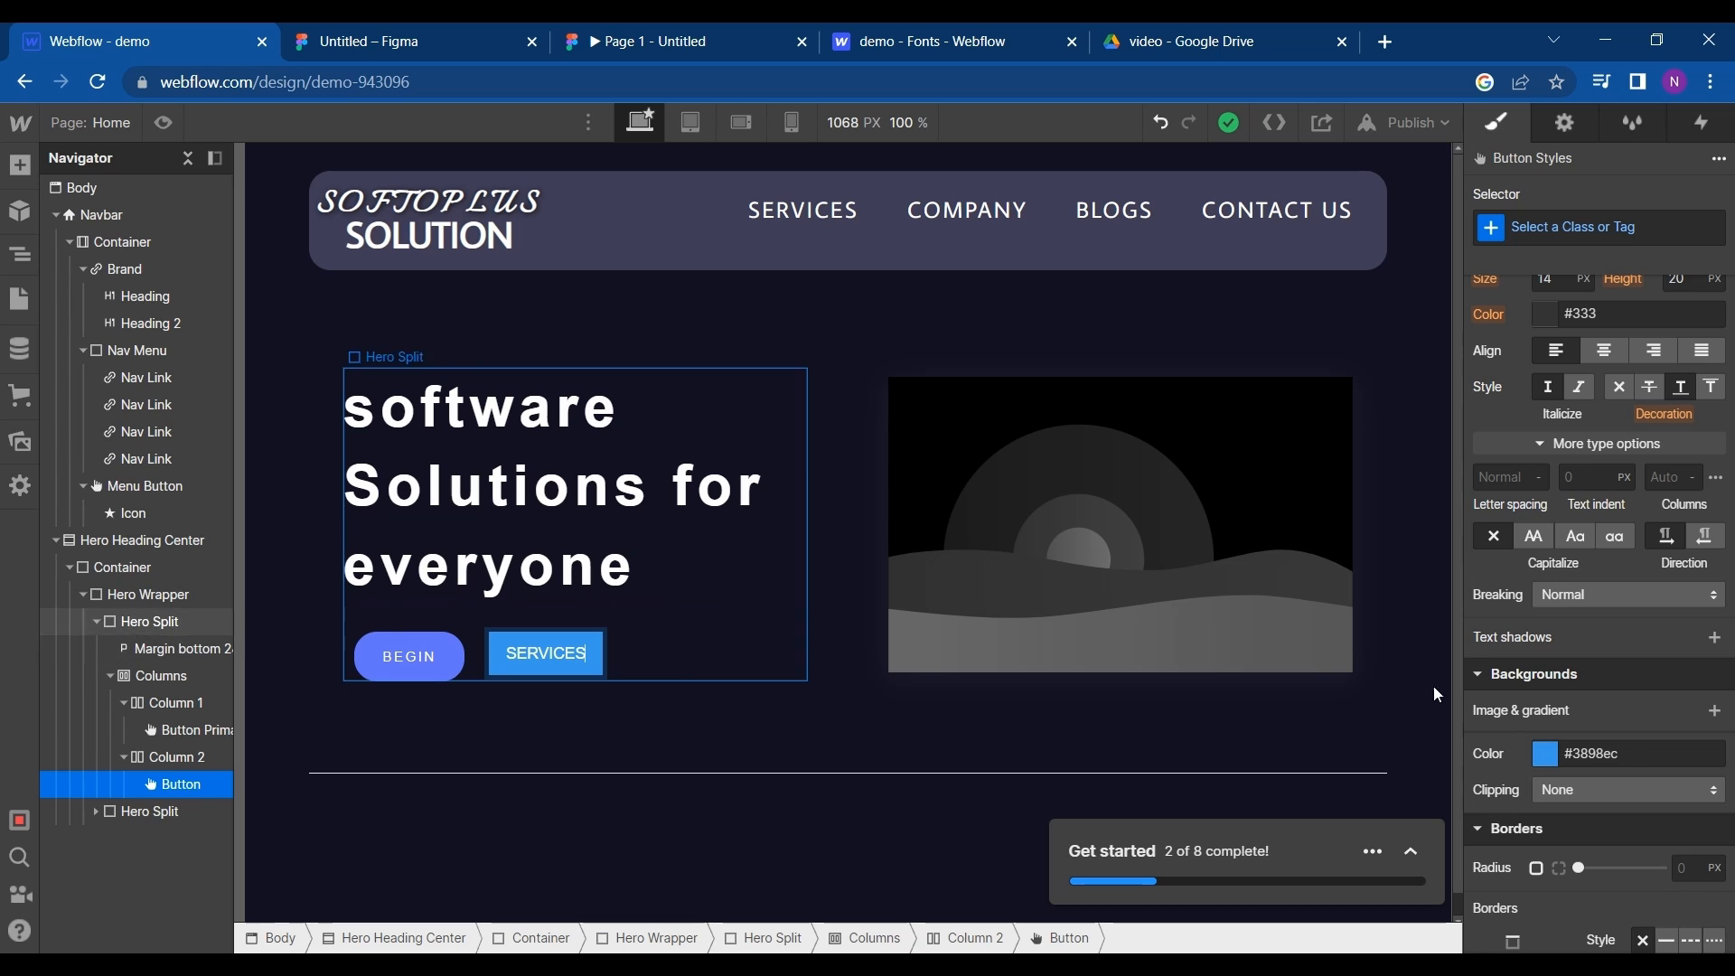
pyautogui.press('Escape')
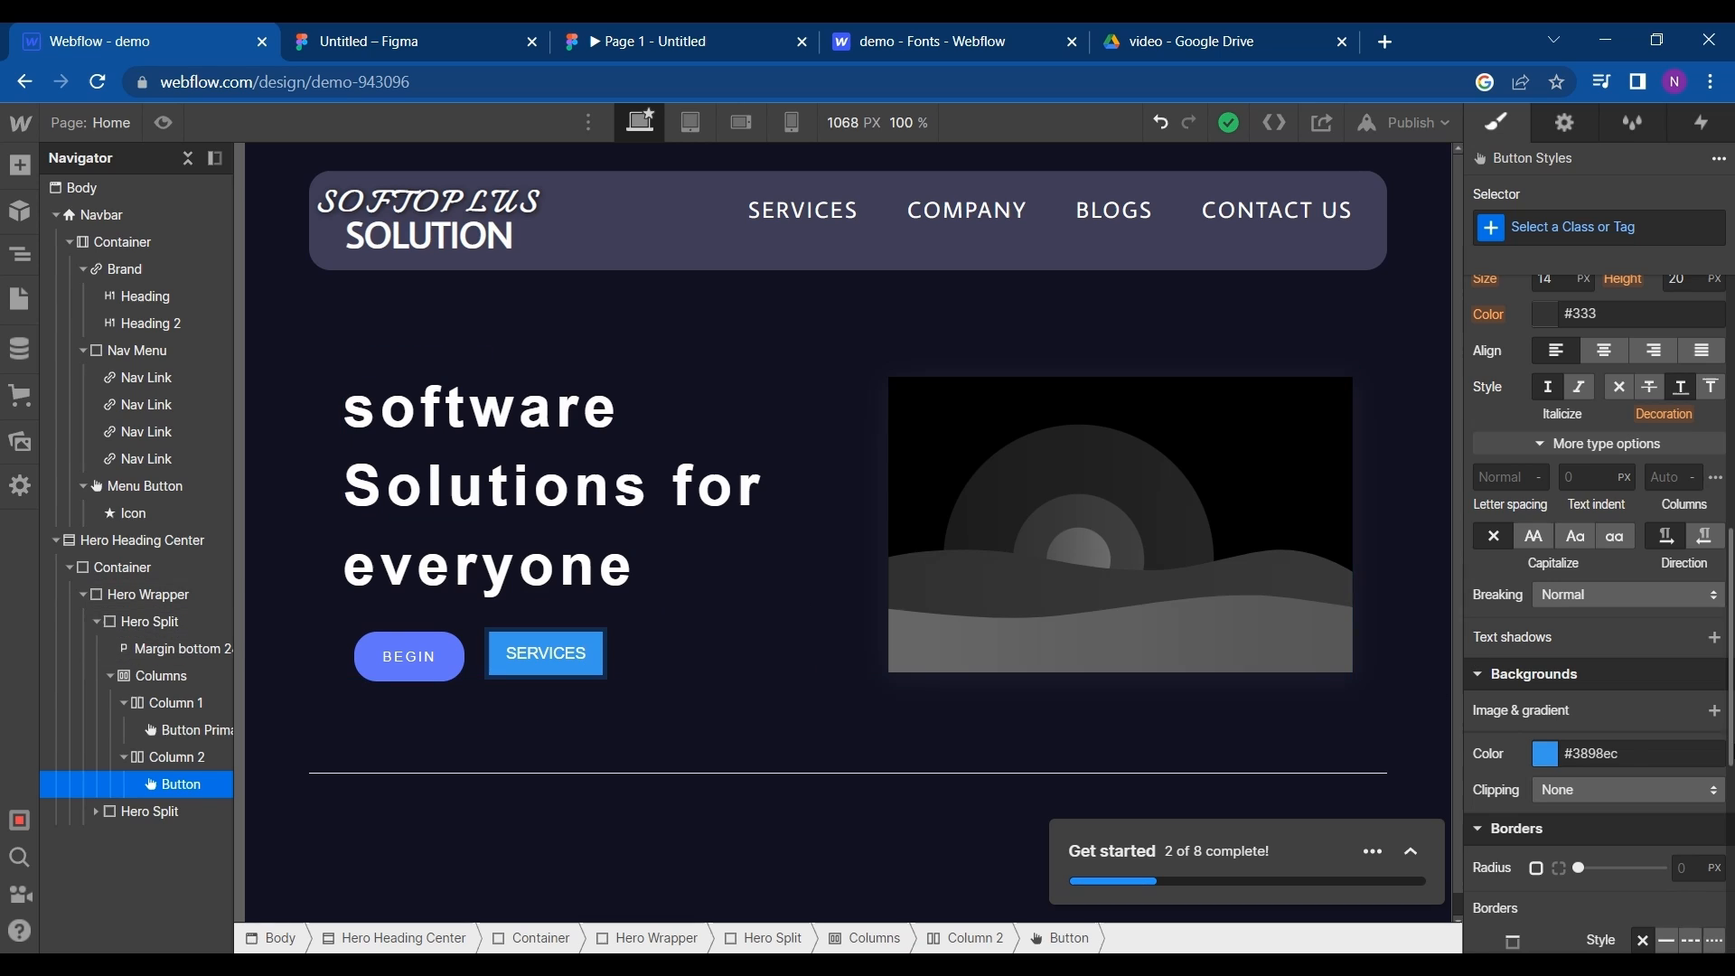
# - Make the SERVICES button's background color transparent
pyautogui.click(1547, 757)
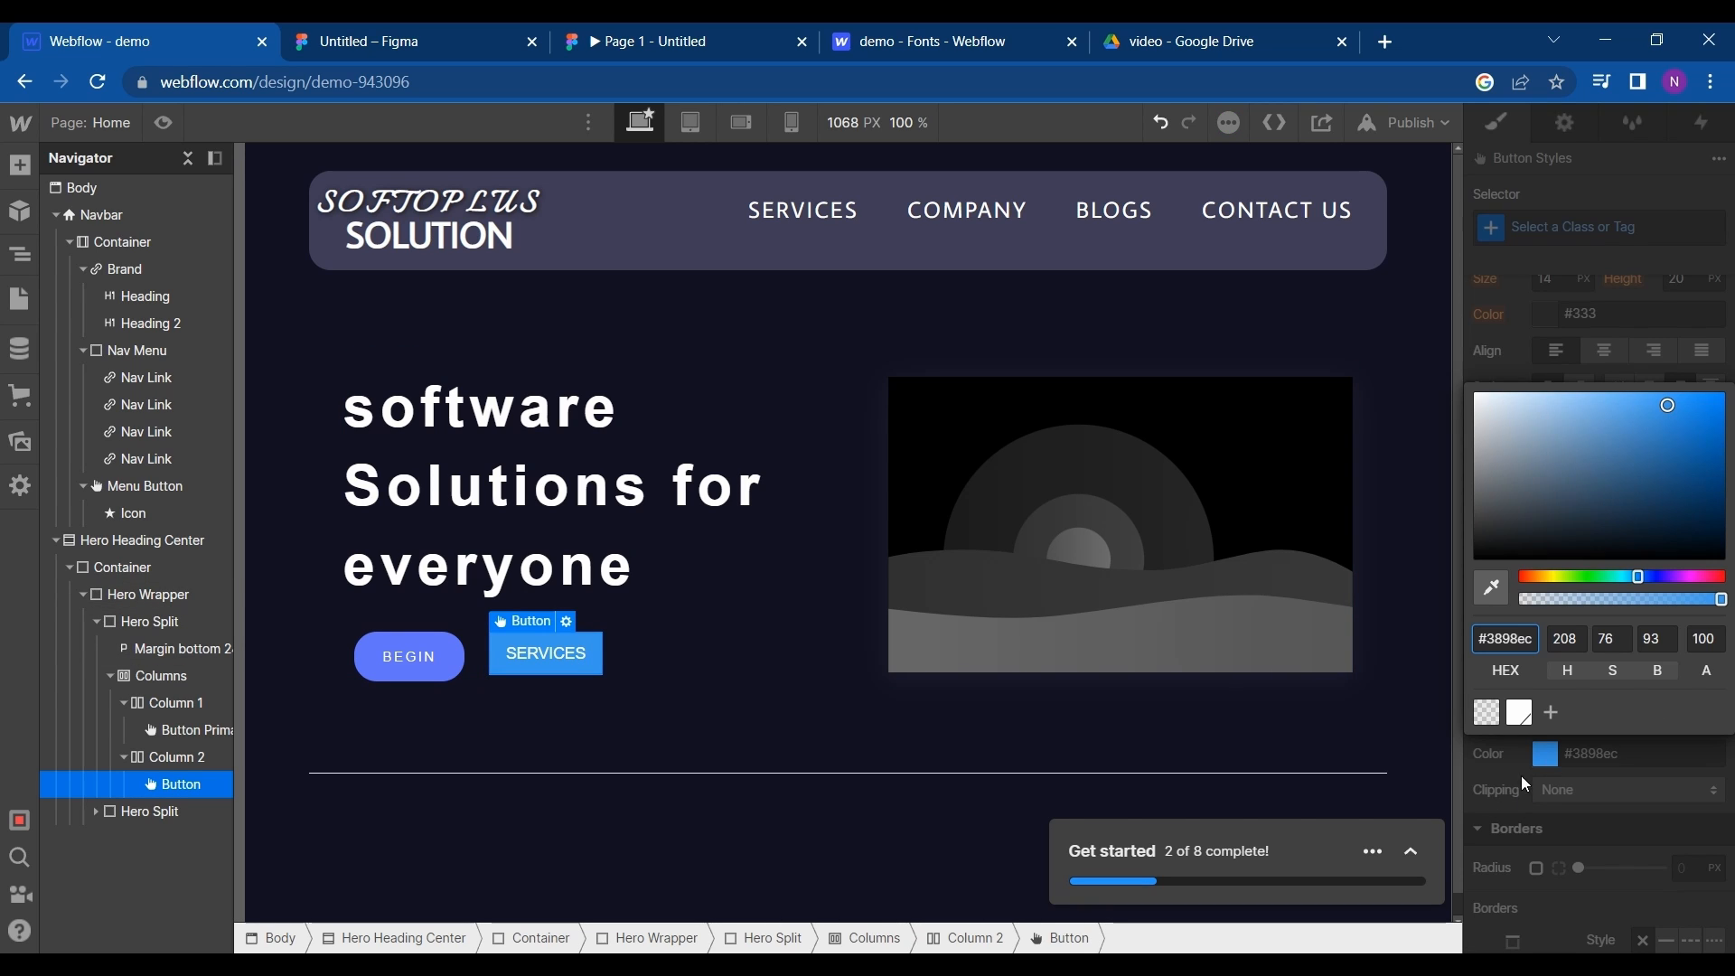
pyautogui.press('BackSpace')
pyautogui.write('d')
pyautogui.click(1487, 713)
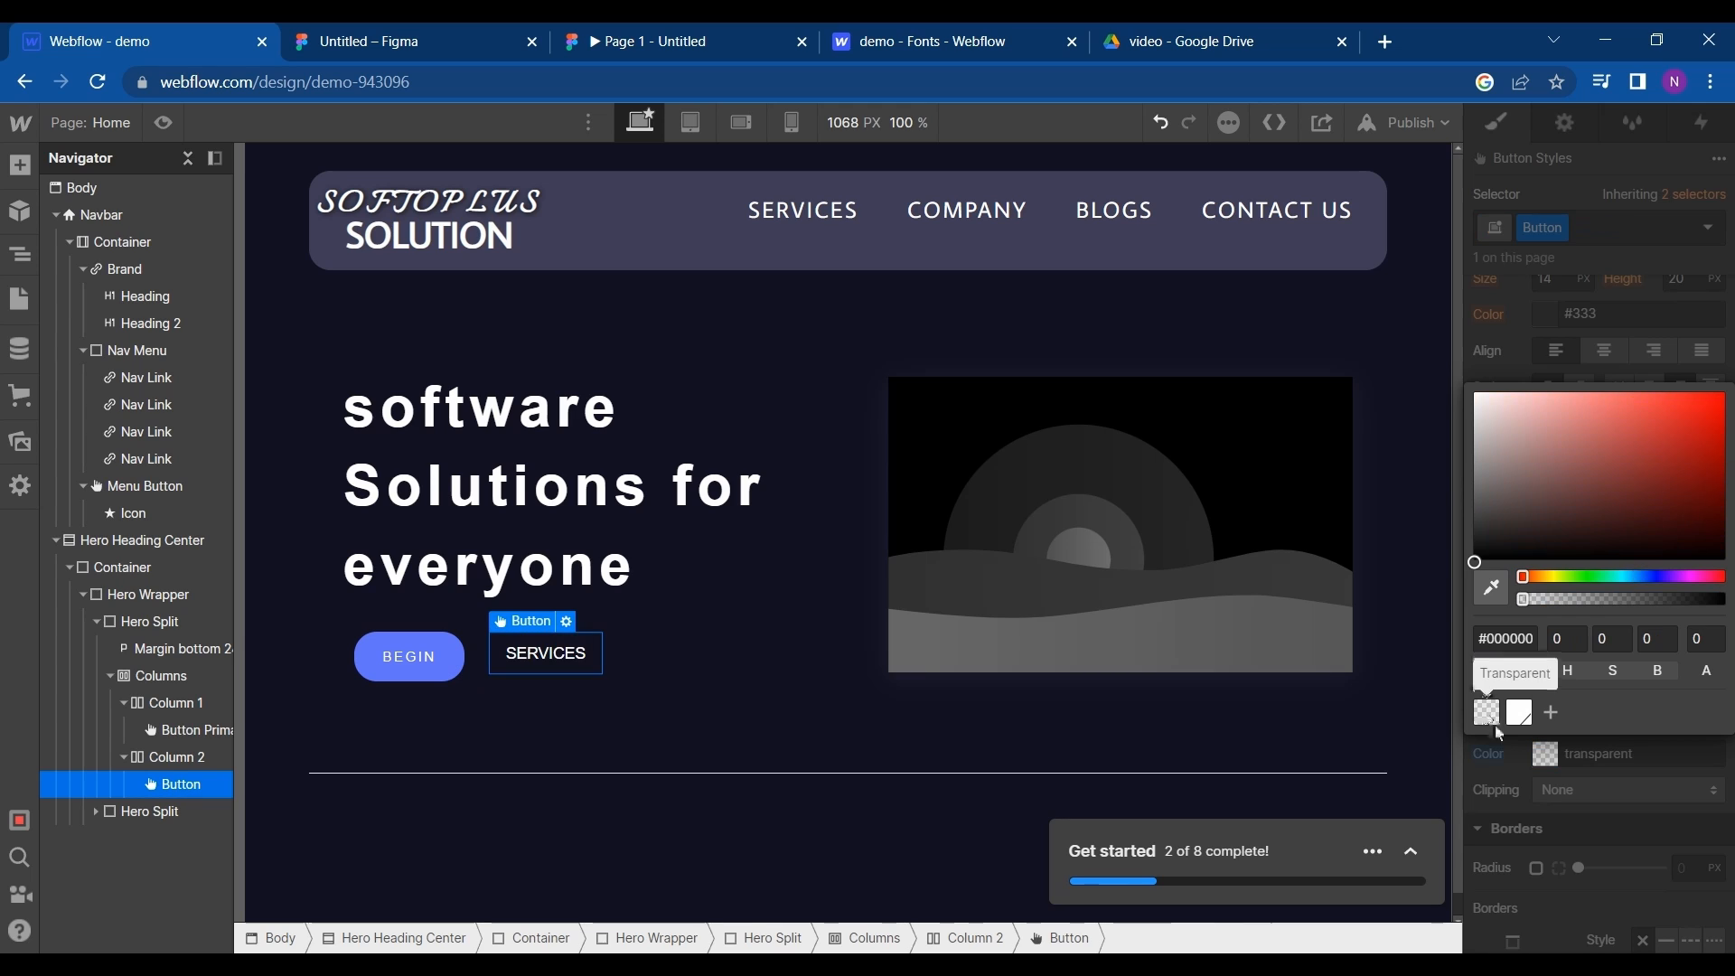
pyautogui.click(1505, 773)
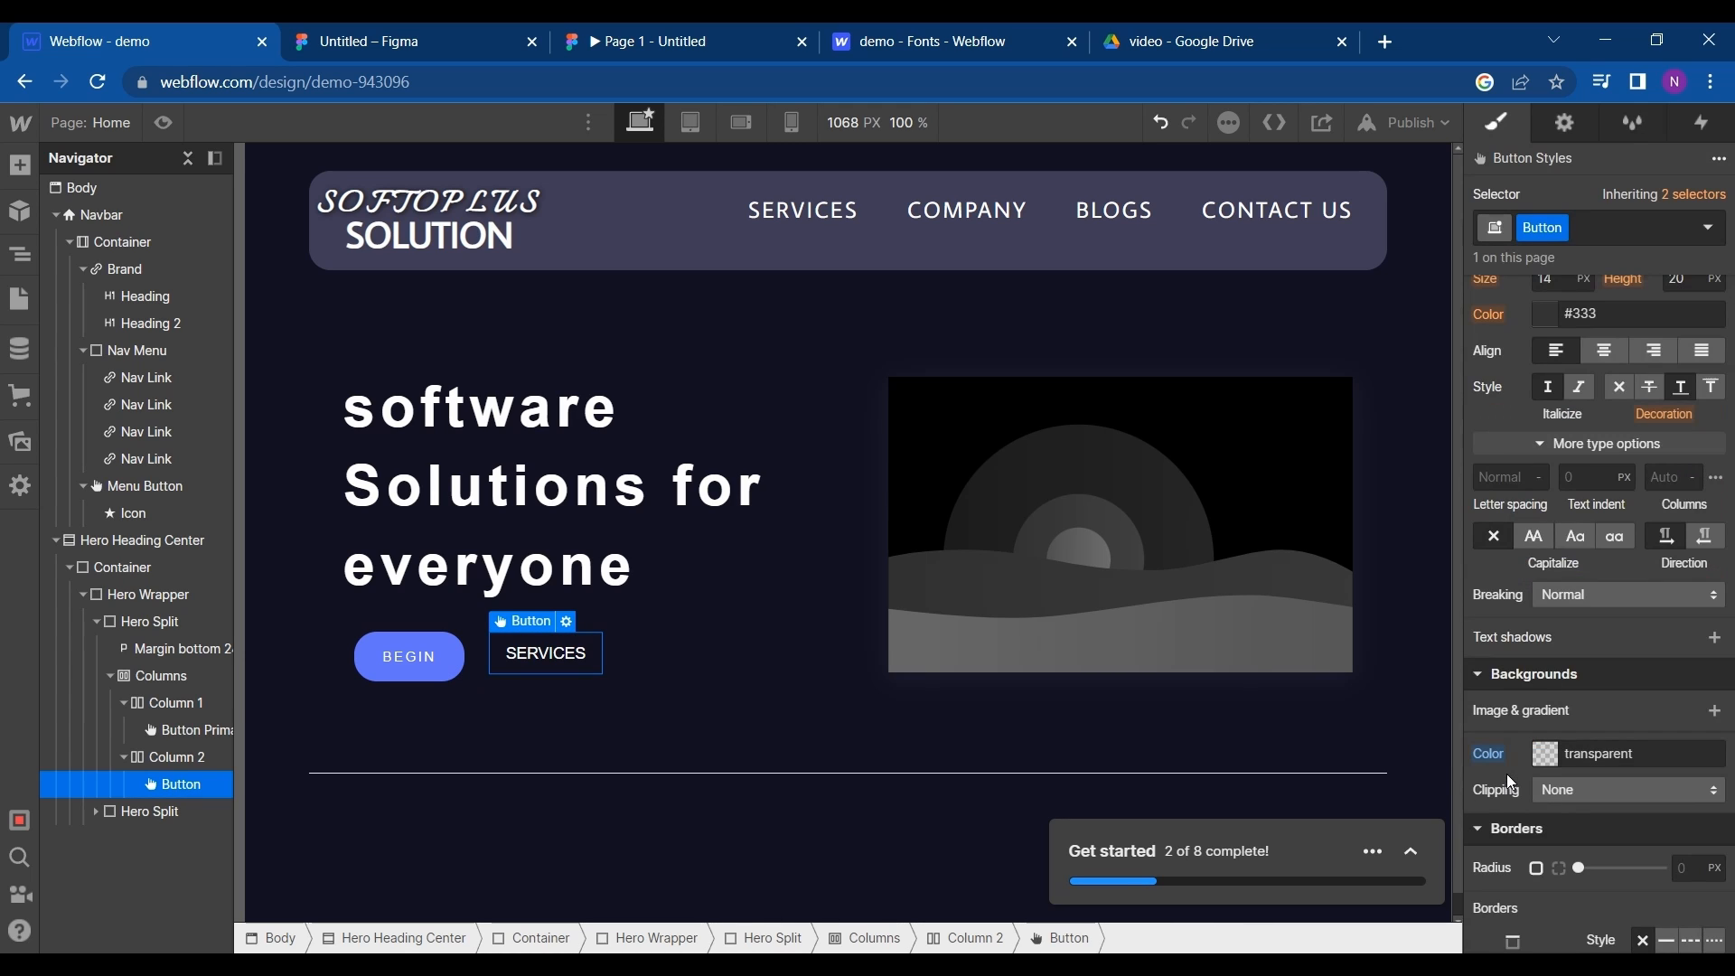
# - Round the SERVICES button's corners to 20 px and give it a solid 1 px border
pyautogui.scroll(-1, 1548, 792)
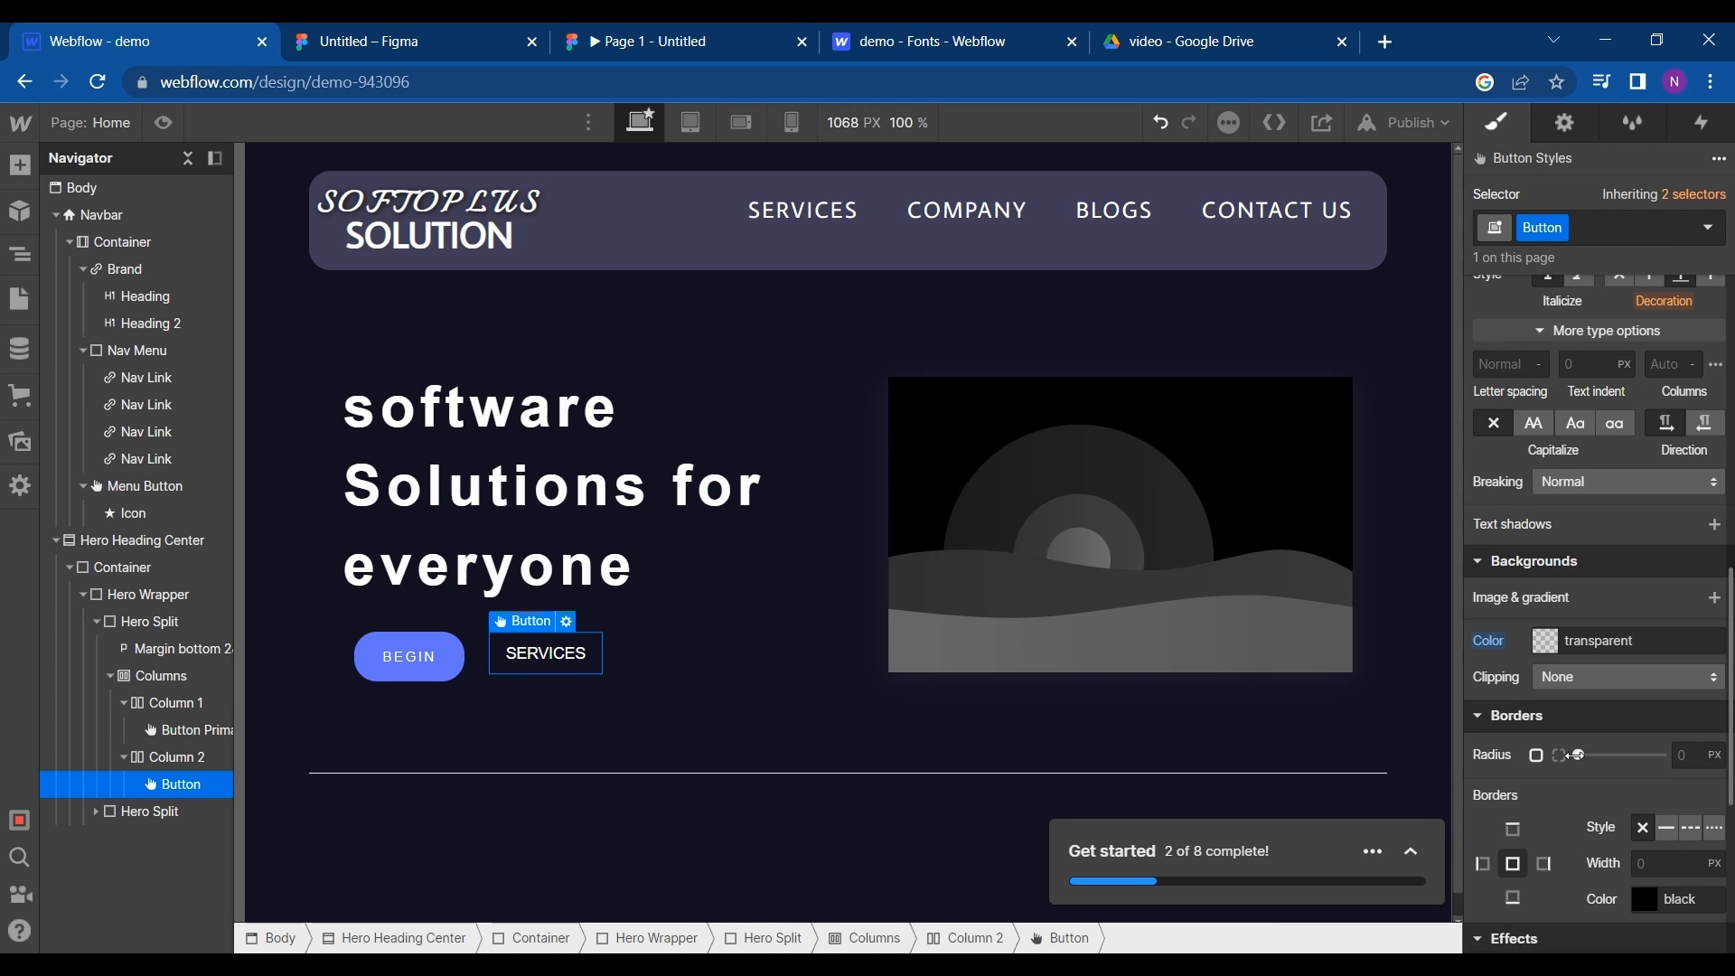
pyautogui.moveTo(1577, 755); pyautogui.dragTo(1728, 737)
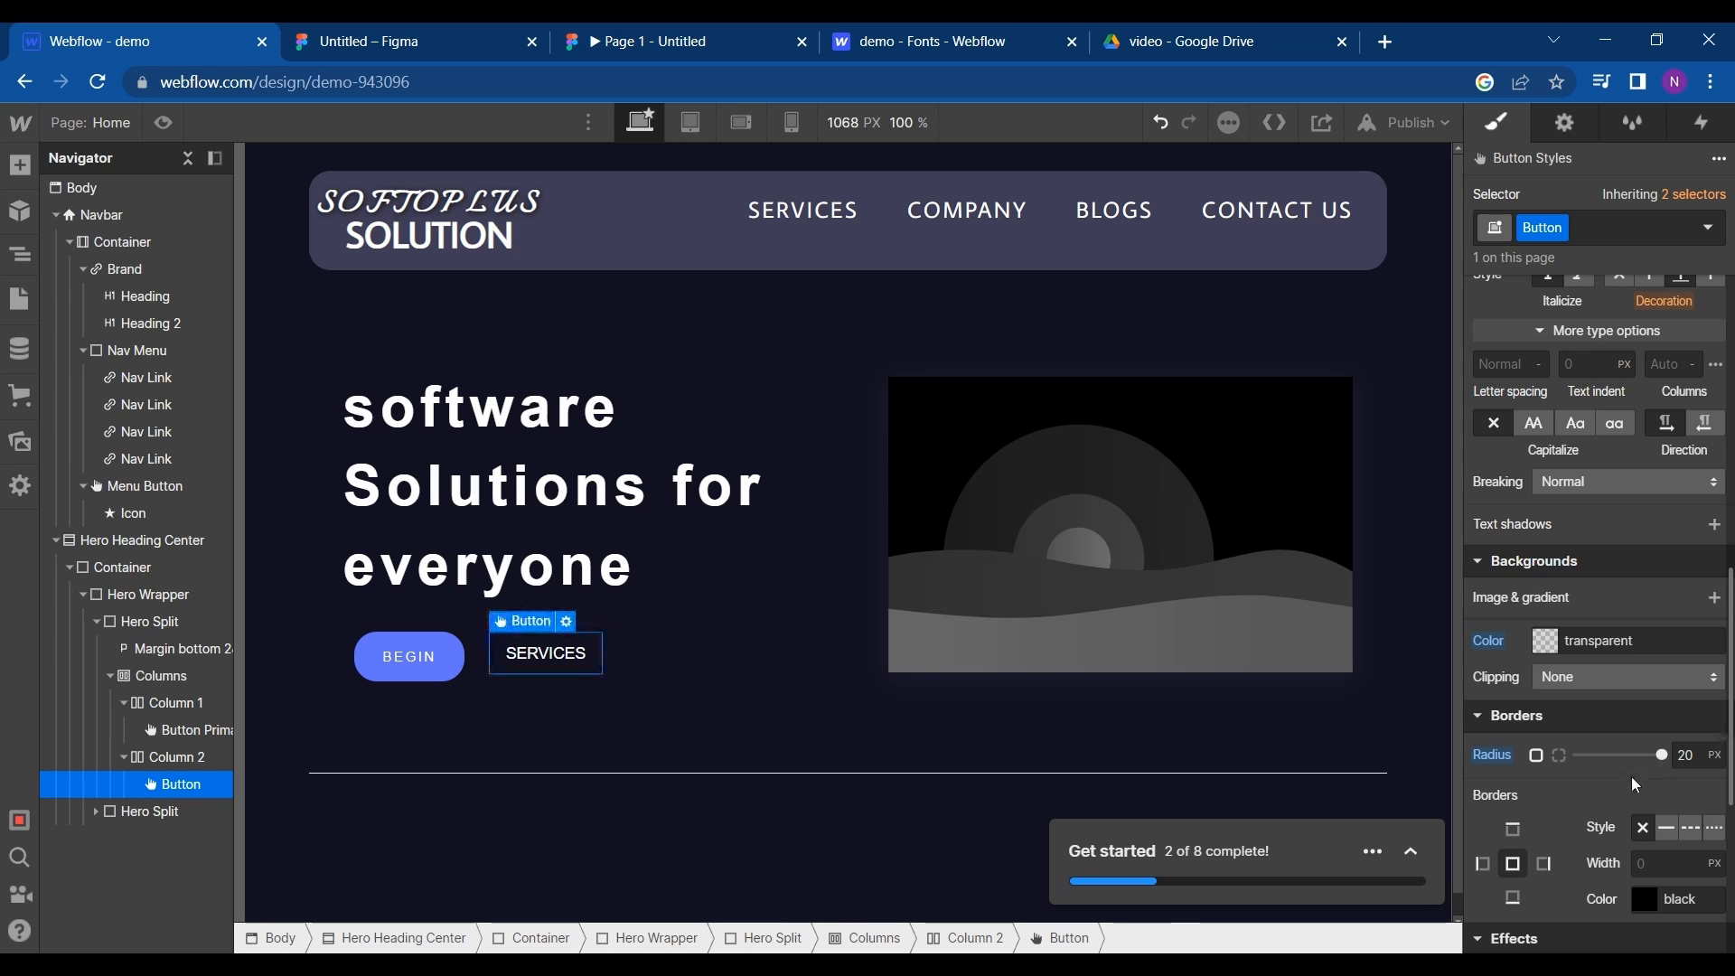
pyautogui.scroll(-1, 1596, 781)
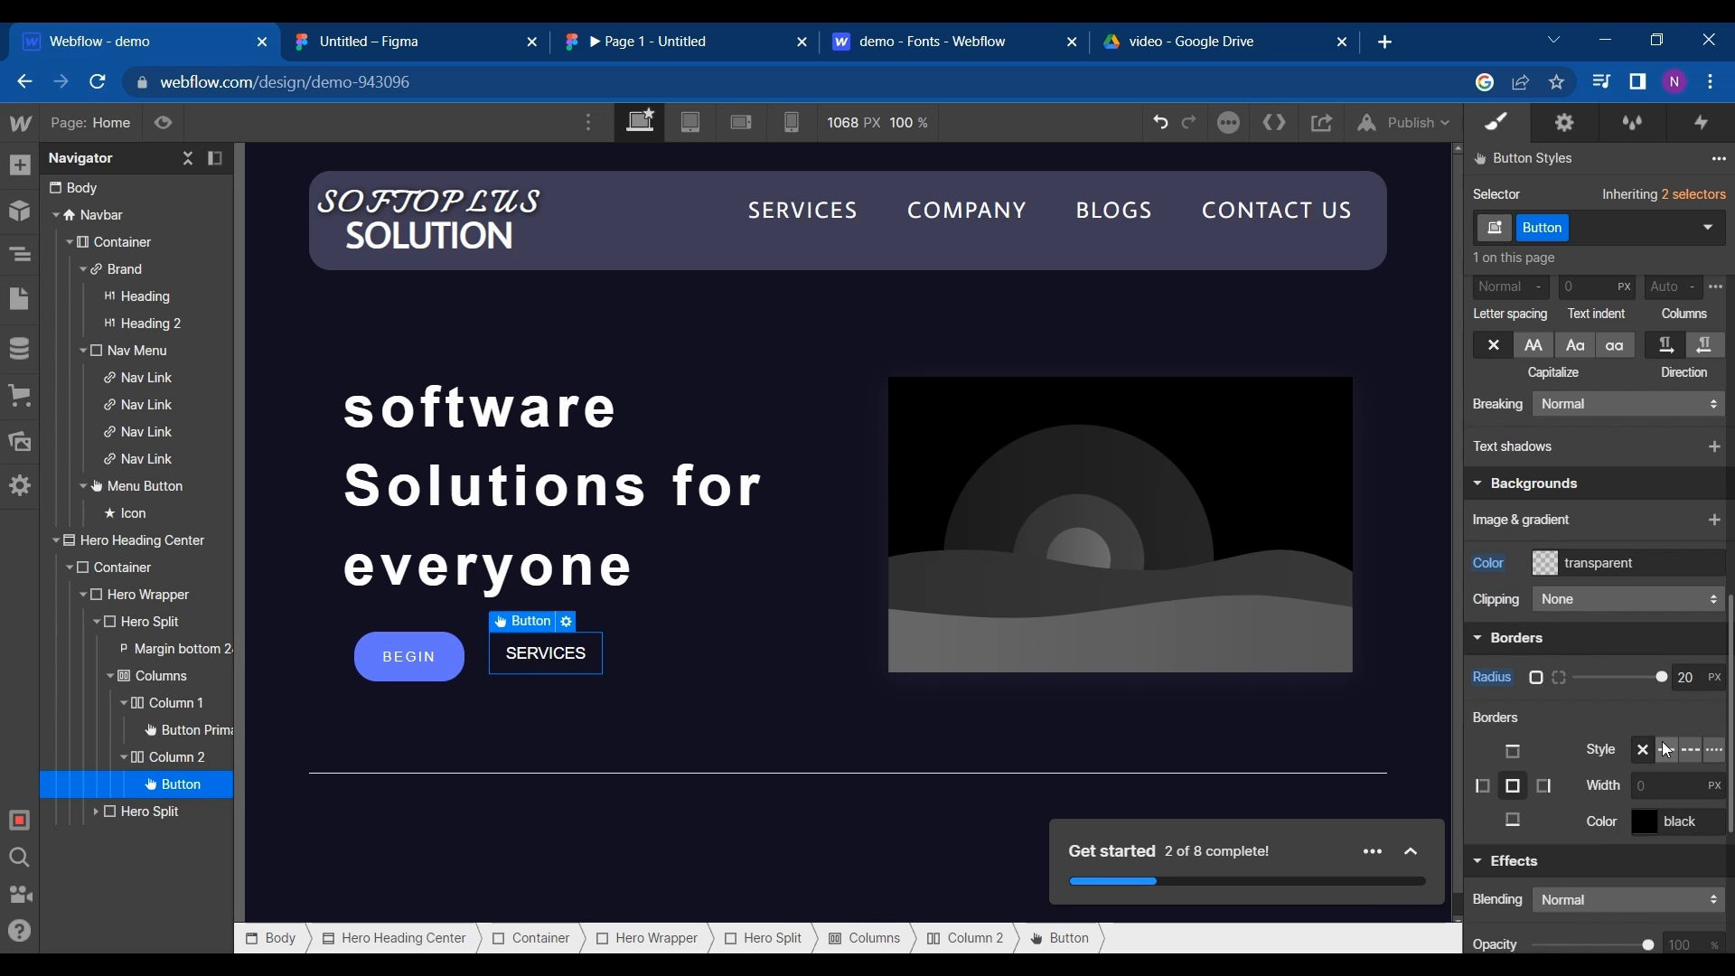
pyautogui.click(1674, 750)
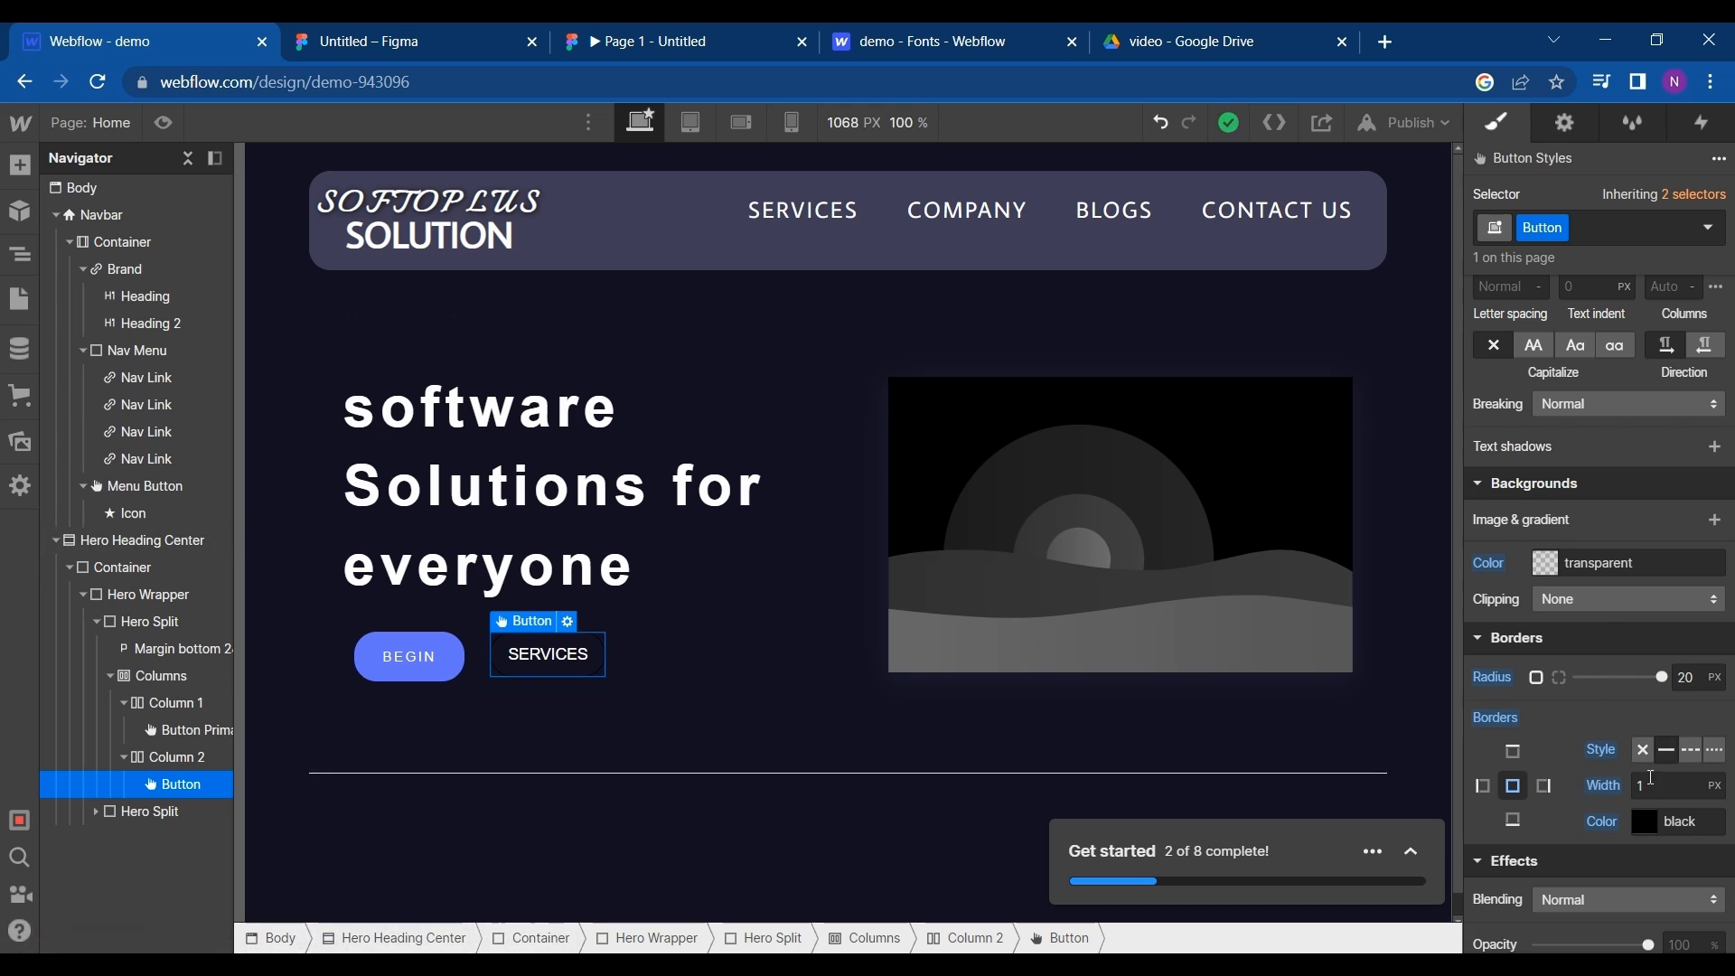
# - Copy the BEGIN button's fill color 6373FF from the Figma design and apply it to the Hero Heading Center section's border
pyautogui.click(868, 767)
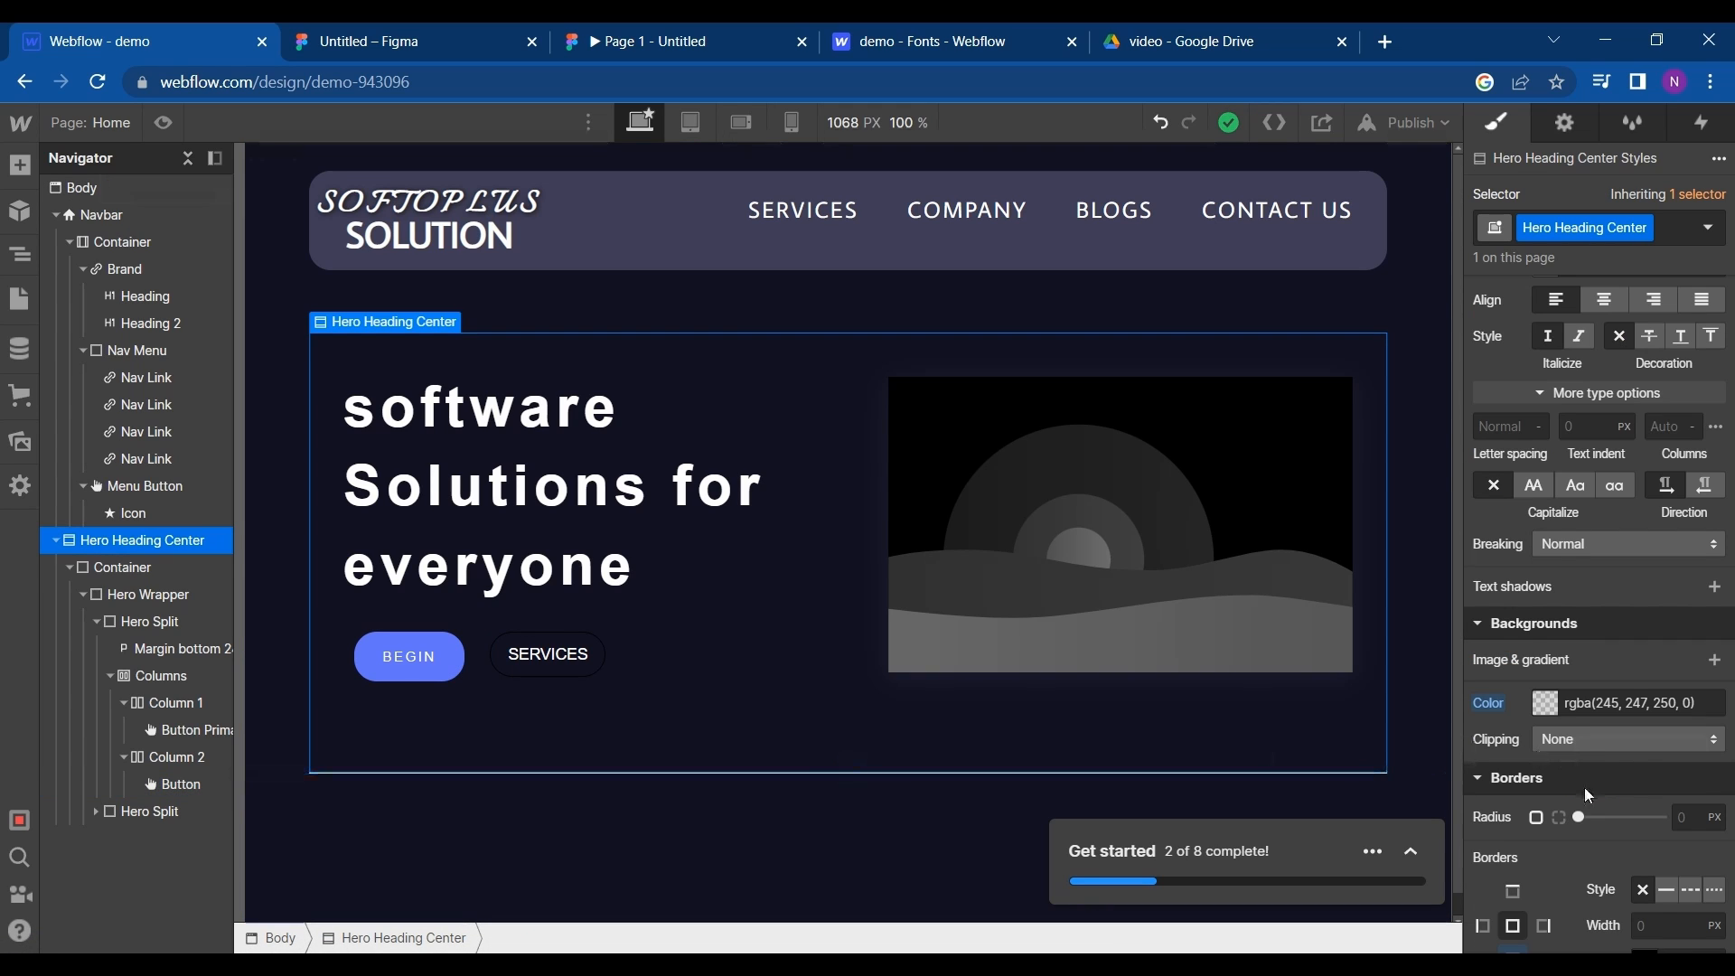
pyautogui.scroll(-4, 1585, 788)
pyautogui.click(1652, 725)
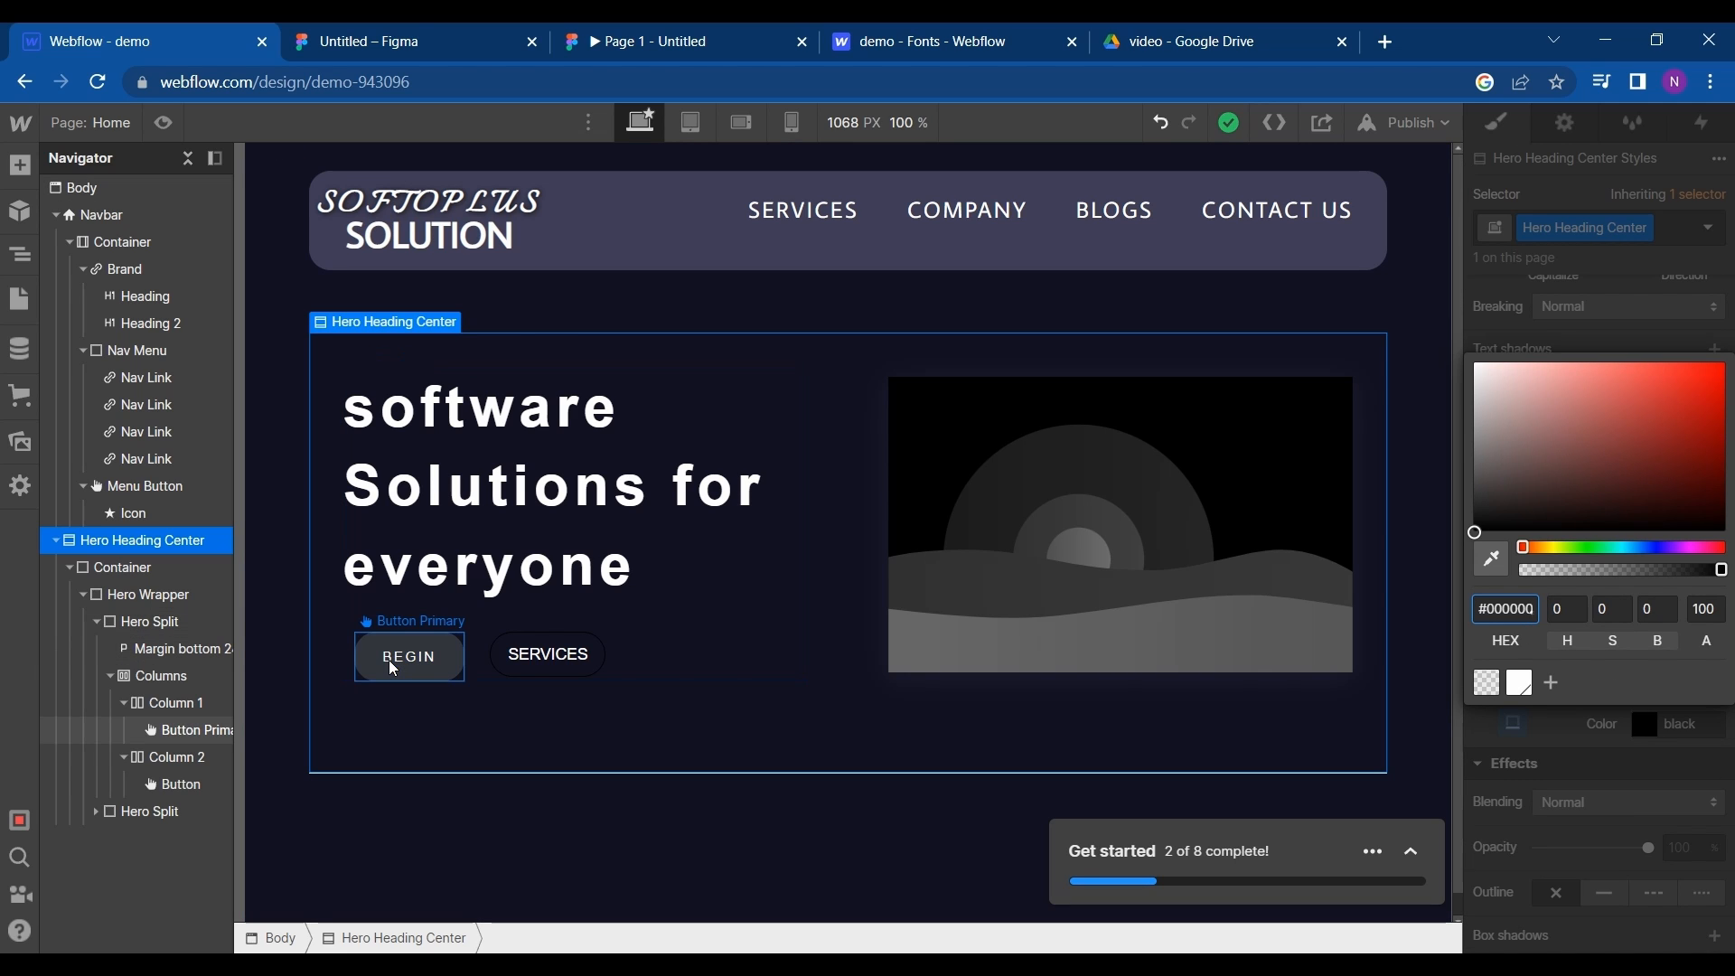
pyautogui.click(415, 34)
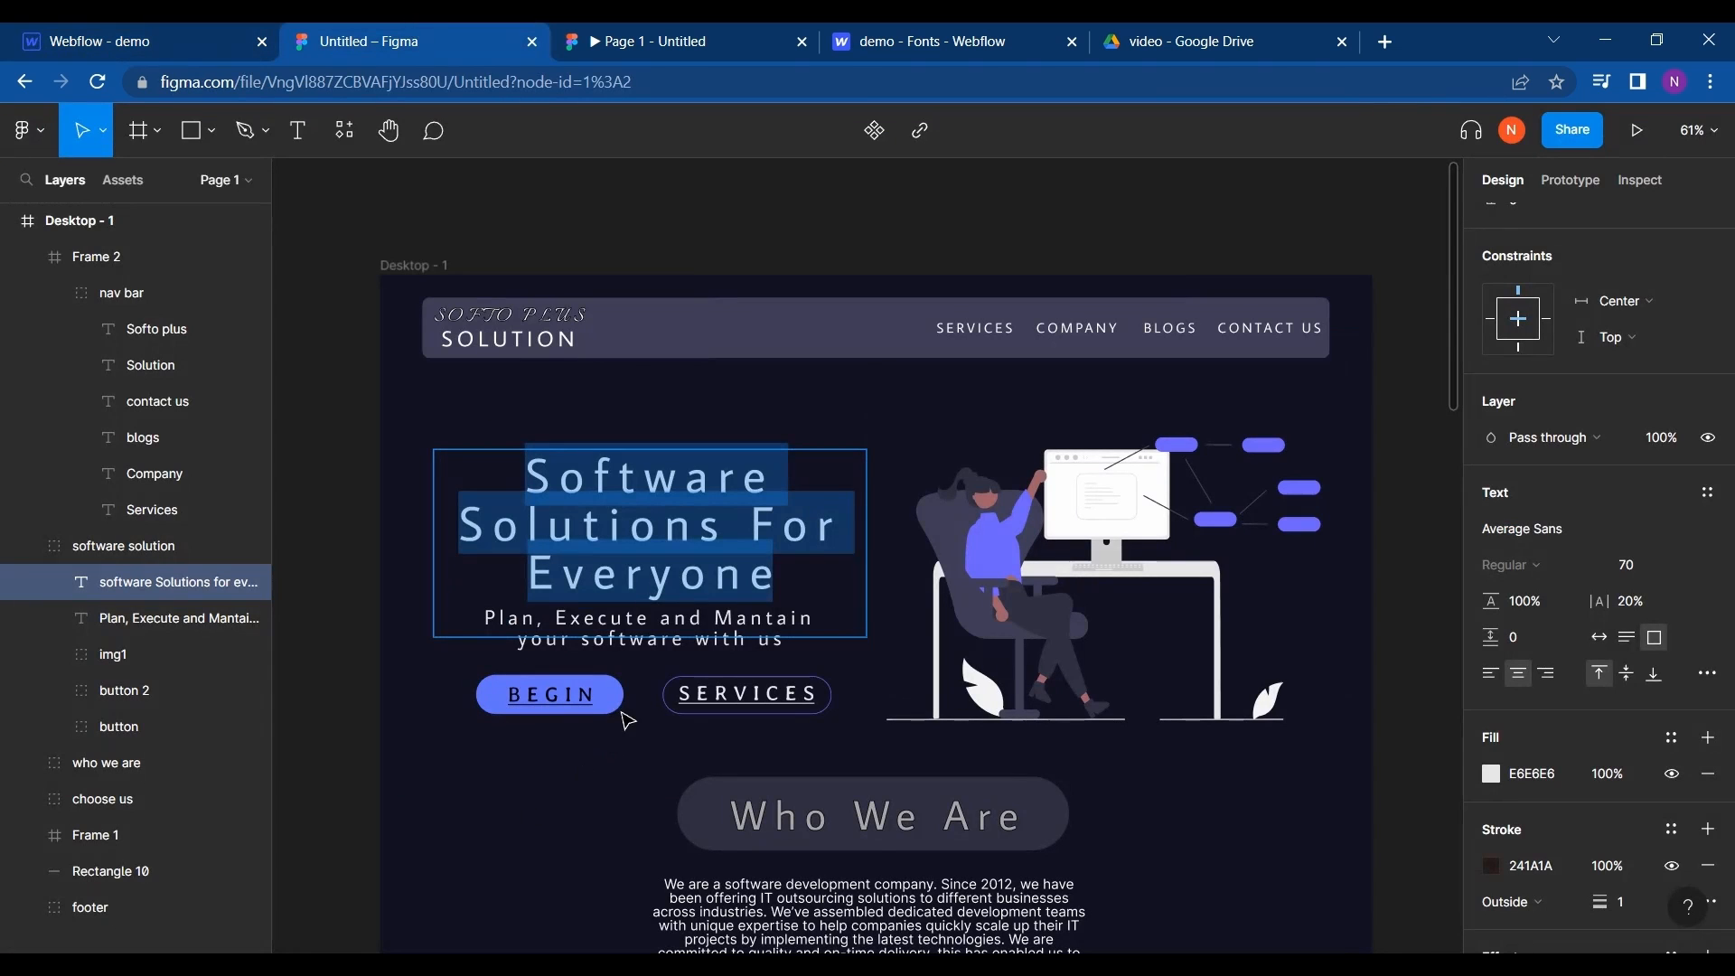
pyautogui.doubleClick(674, 707)
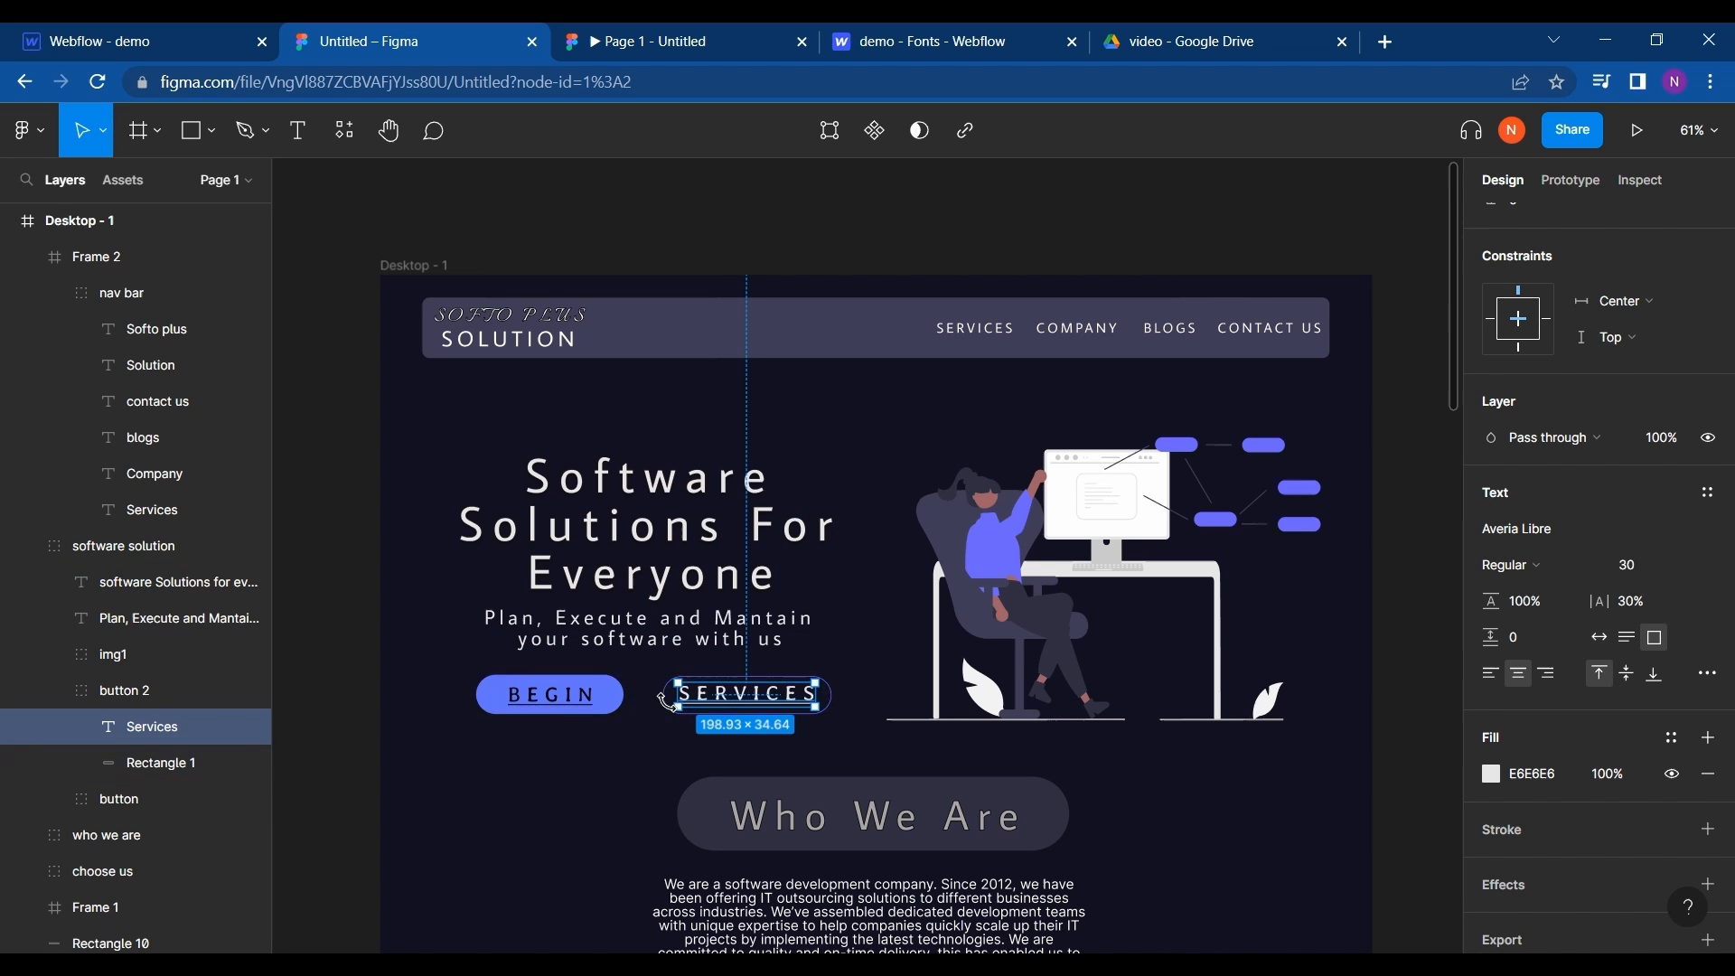
pyautogui.click(587, 698)
pyautogui.click(1507, 770)
pyautogui.hotkey('ctrl', 'c')
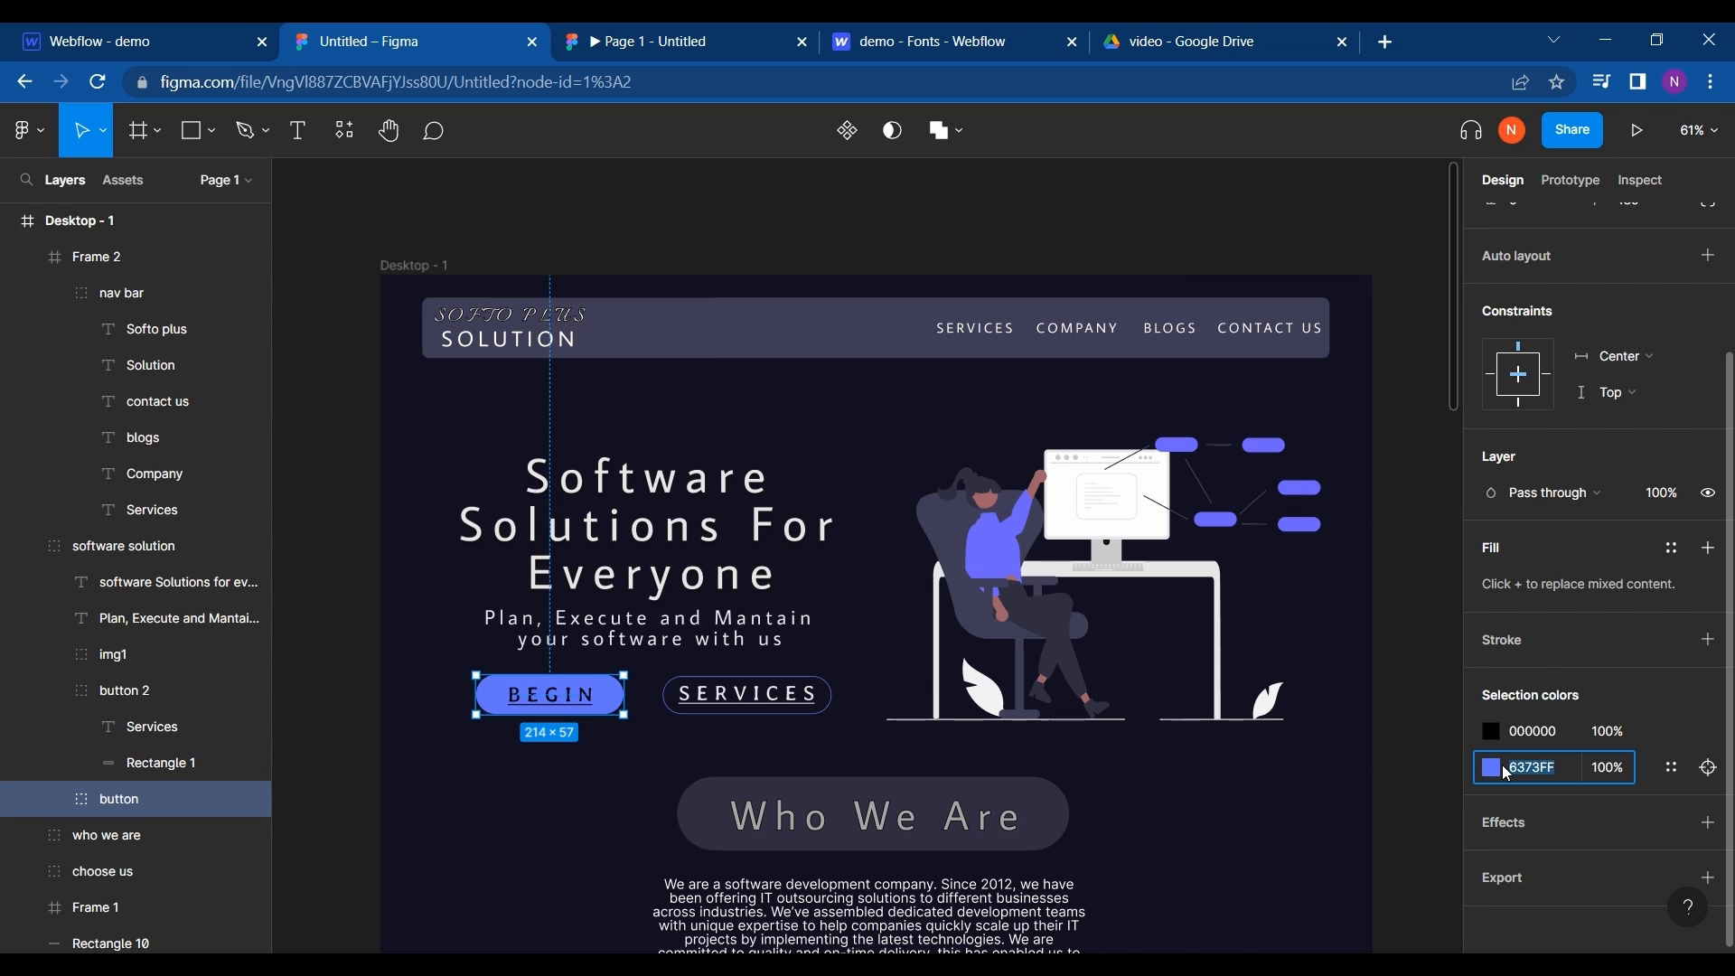
pyautogui.click(122, 40)
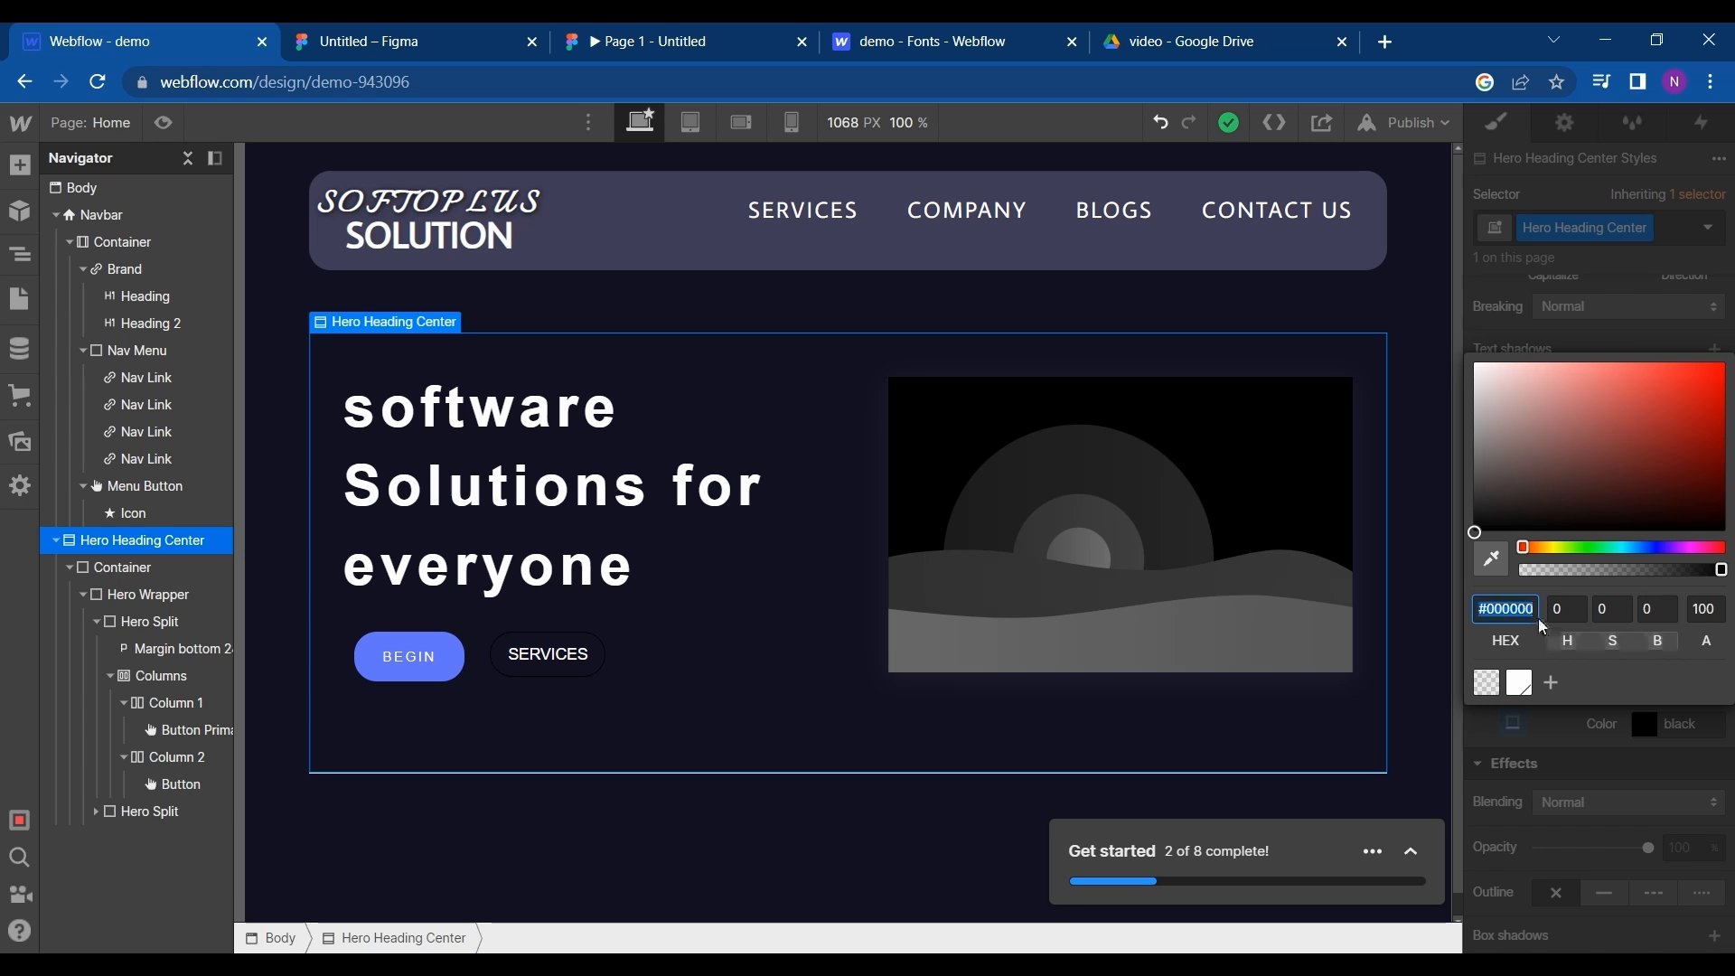
pyautogui.click(1446, 535)
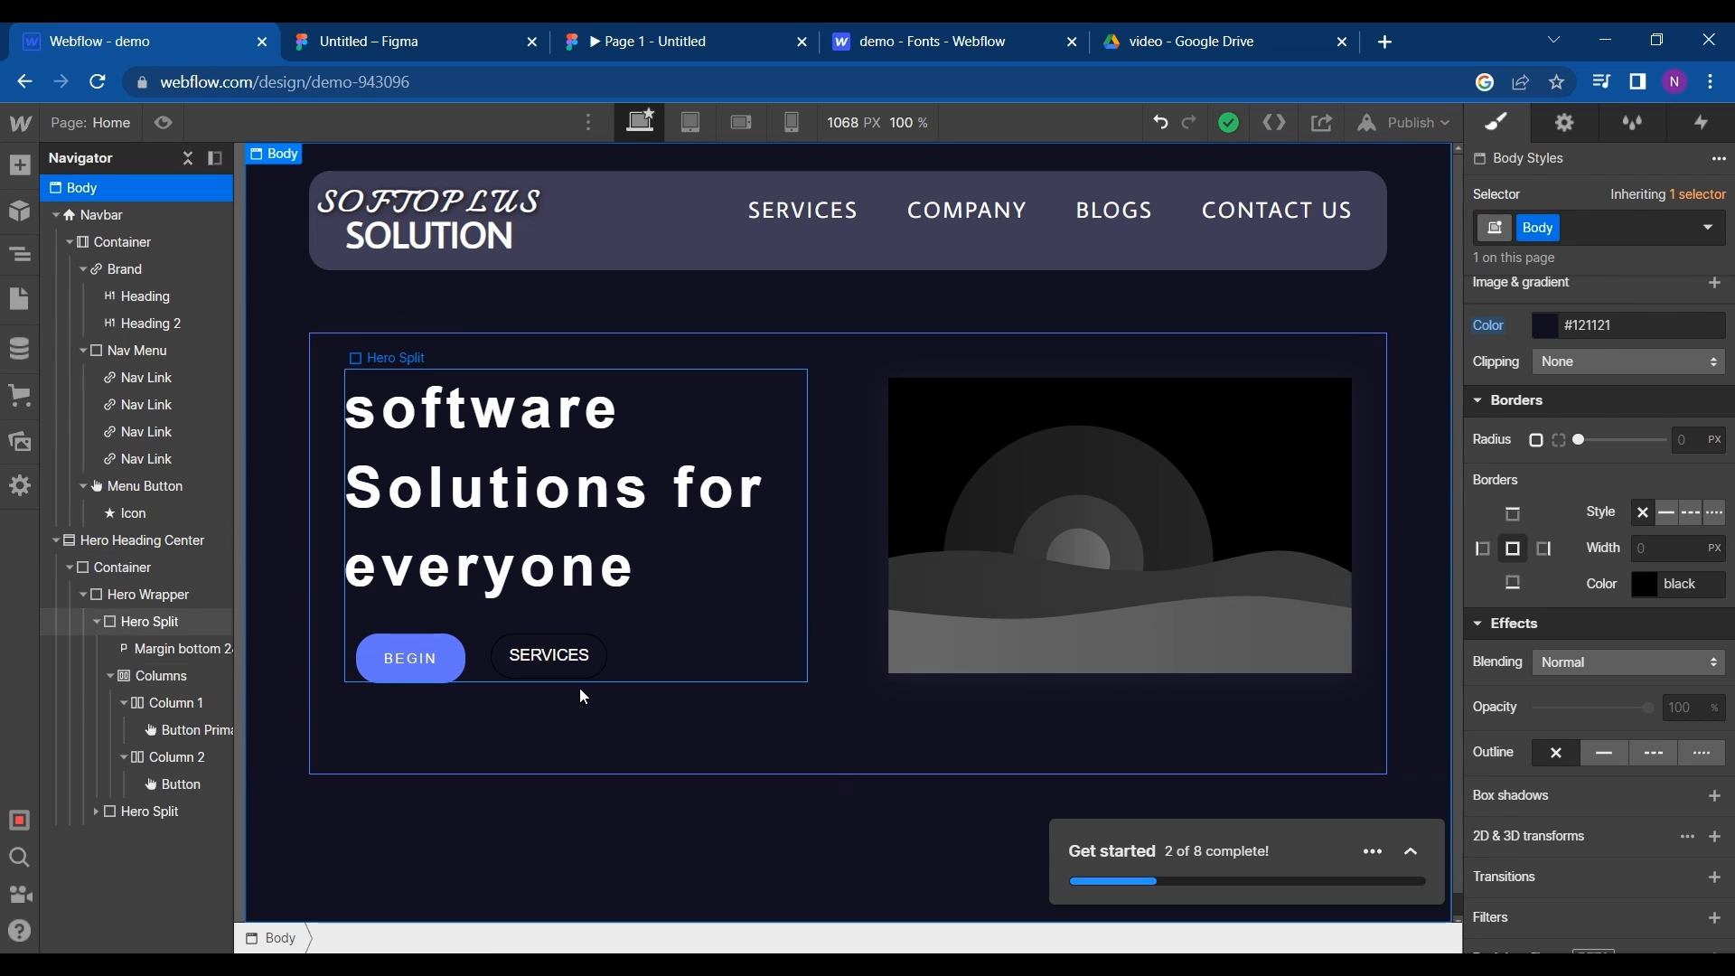
# - Set the SERVICES button's border color to the copied 6373FF
pyautogui.click(573, 676)
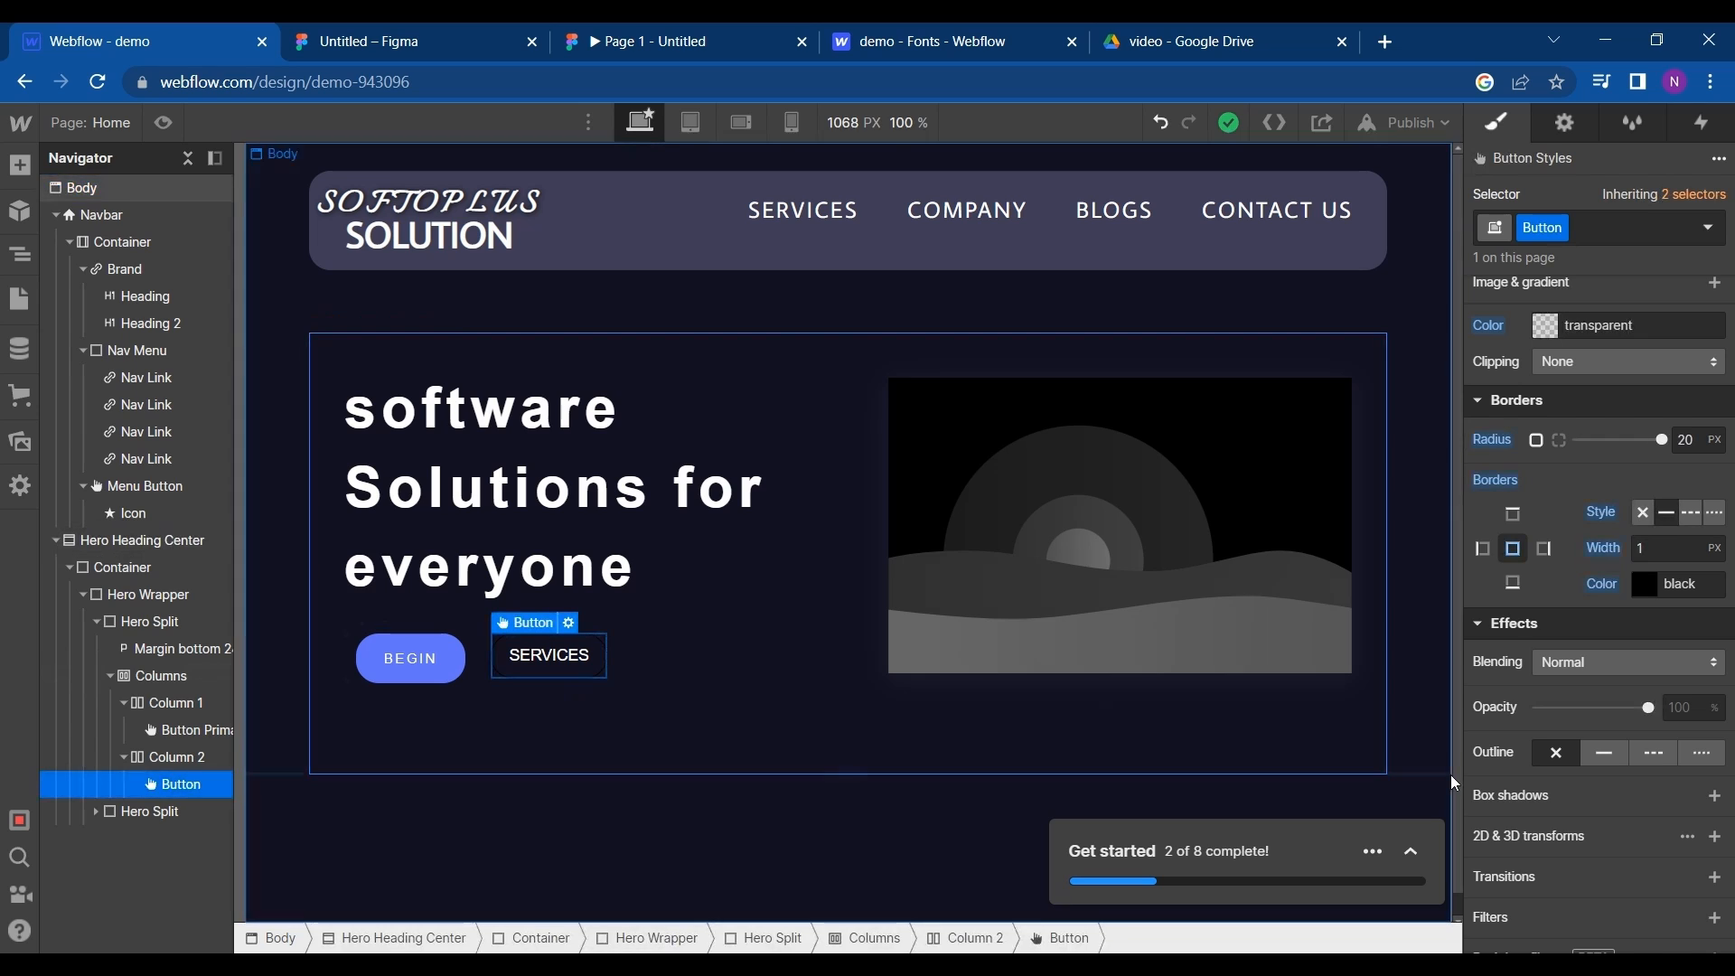
pyautogui.click(1663, 585)
pyautogui.click(1652, 583)
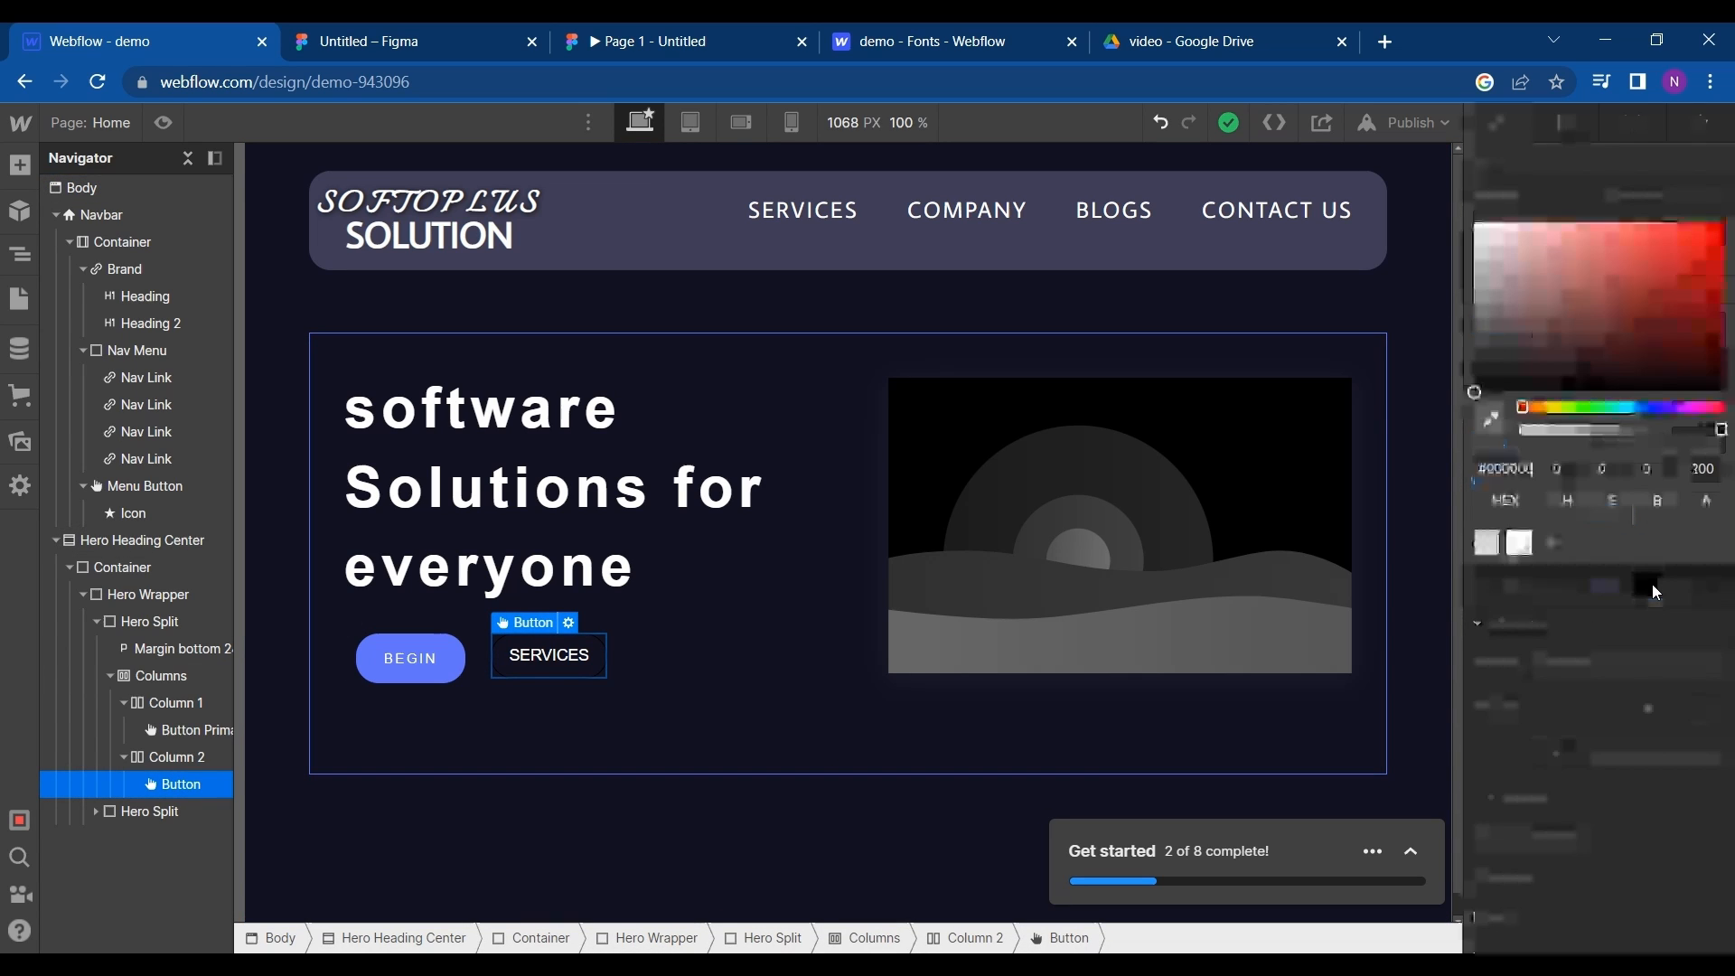
pyautogui.click(1534, 472)
pyautogui.hotkey('ctrl', 'v')
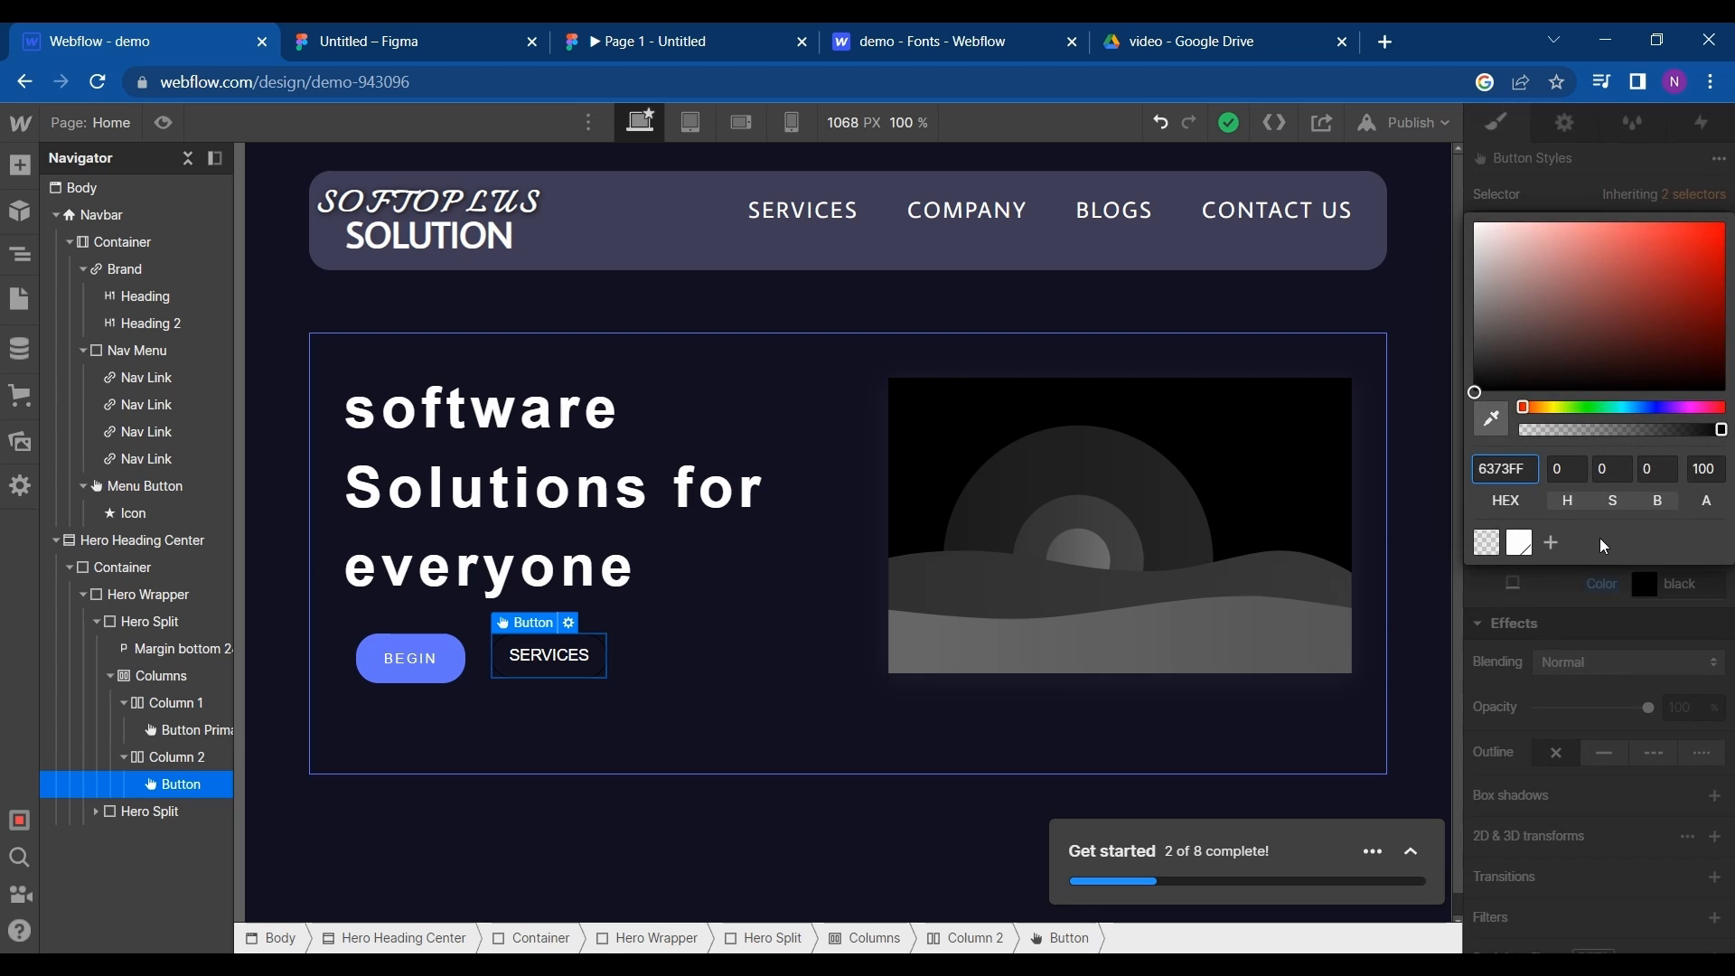
pyautogui.press('Return')
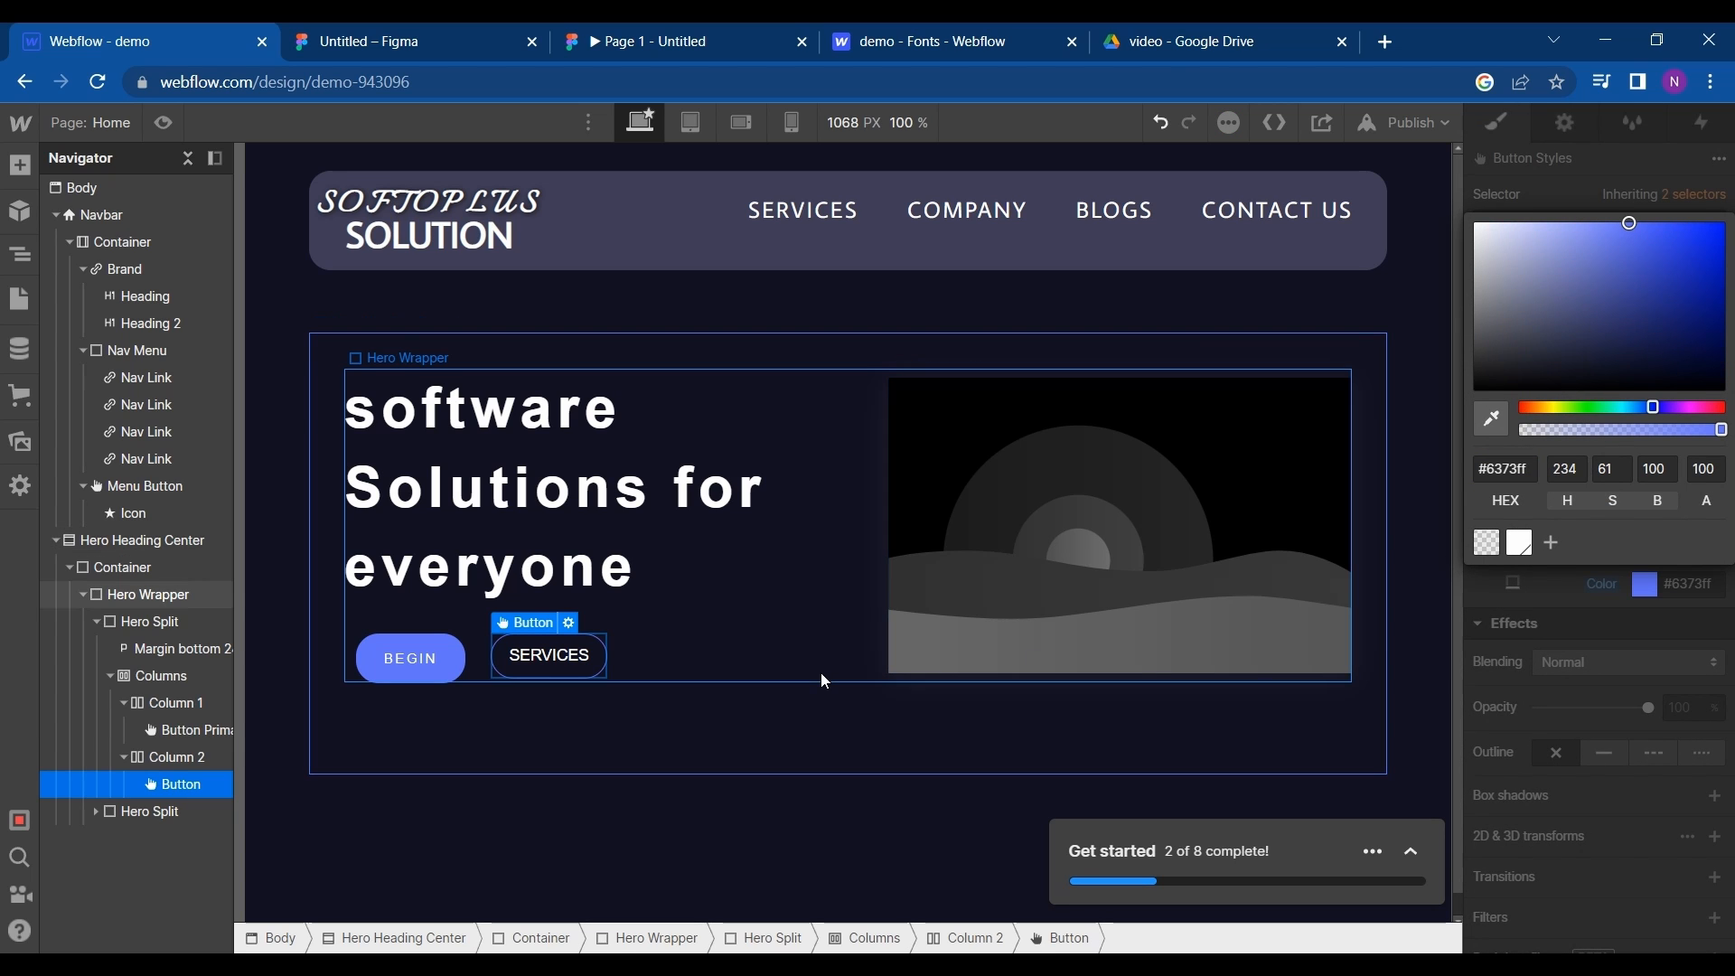
pyautogui.click(820, 672)
# - Upload undraw_software_engineer_re_tnjc.svg to the assets and use it as the hero section's image in place of the placeholder
pyautogui.click(1007, 551)
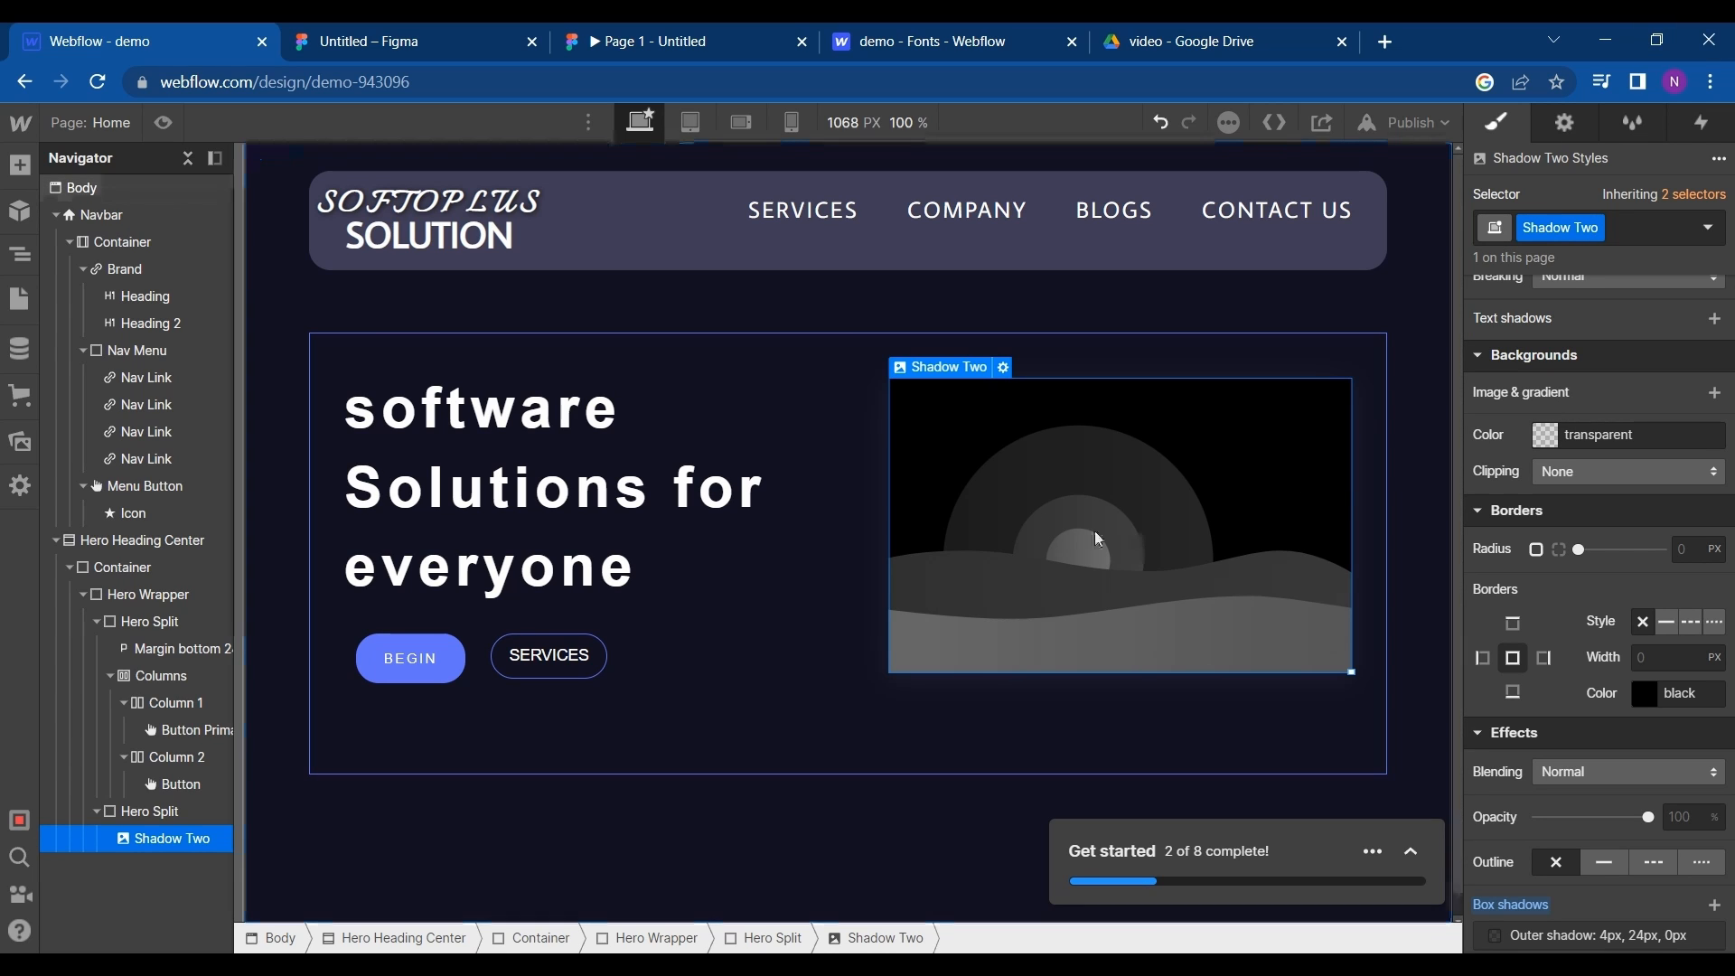
pyautogui.click(1003, 367)
pyautogui.click(1004, 368)
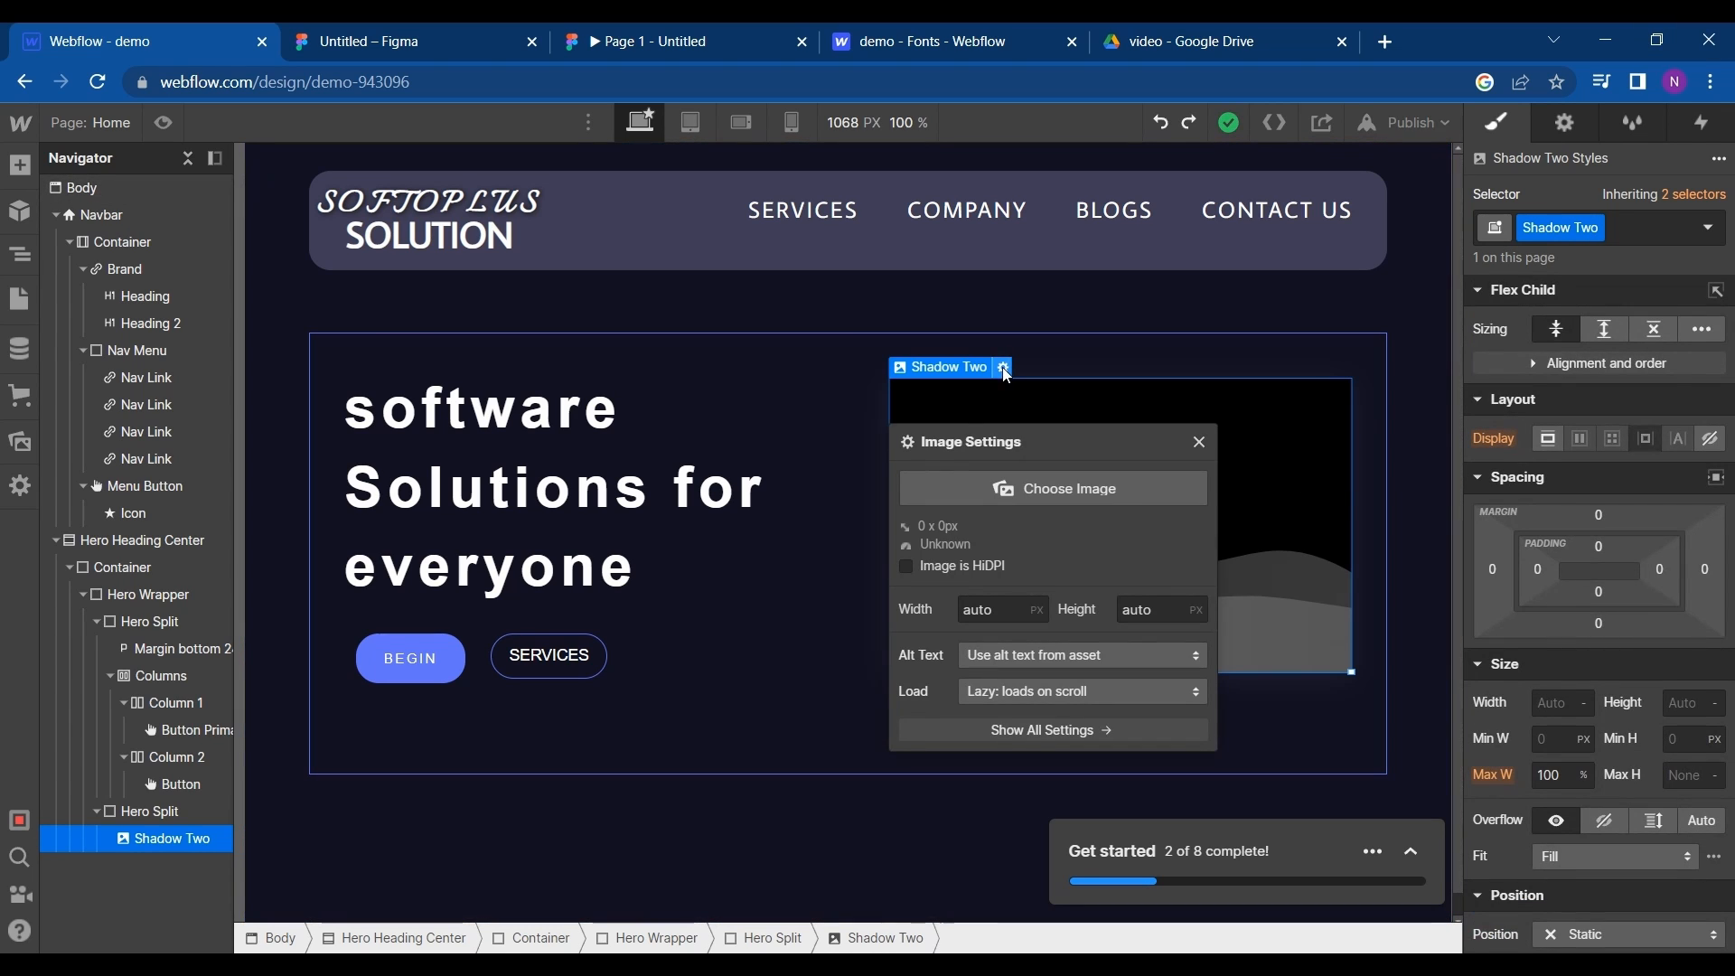
pyautogui.click(1010, 488)
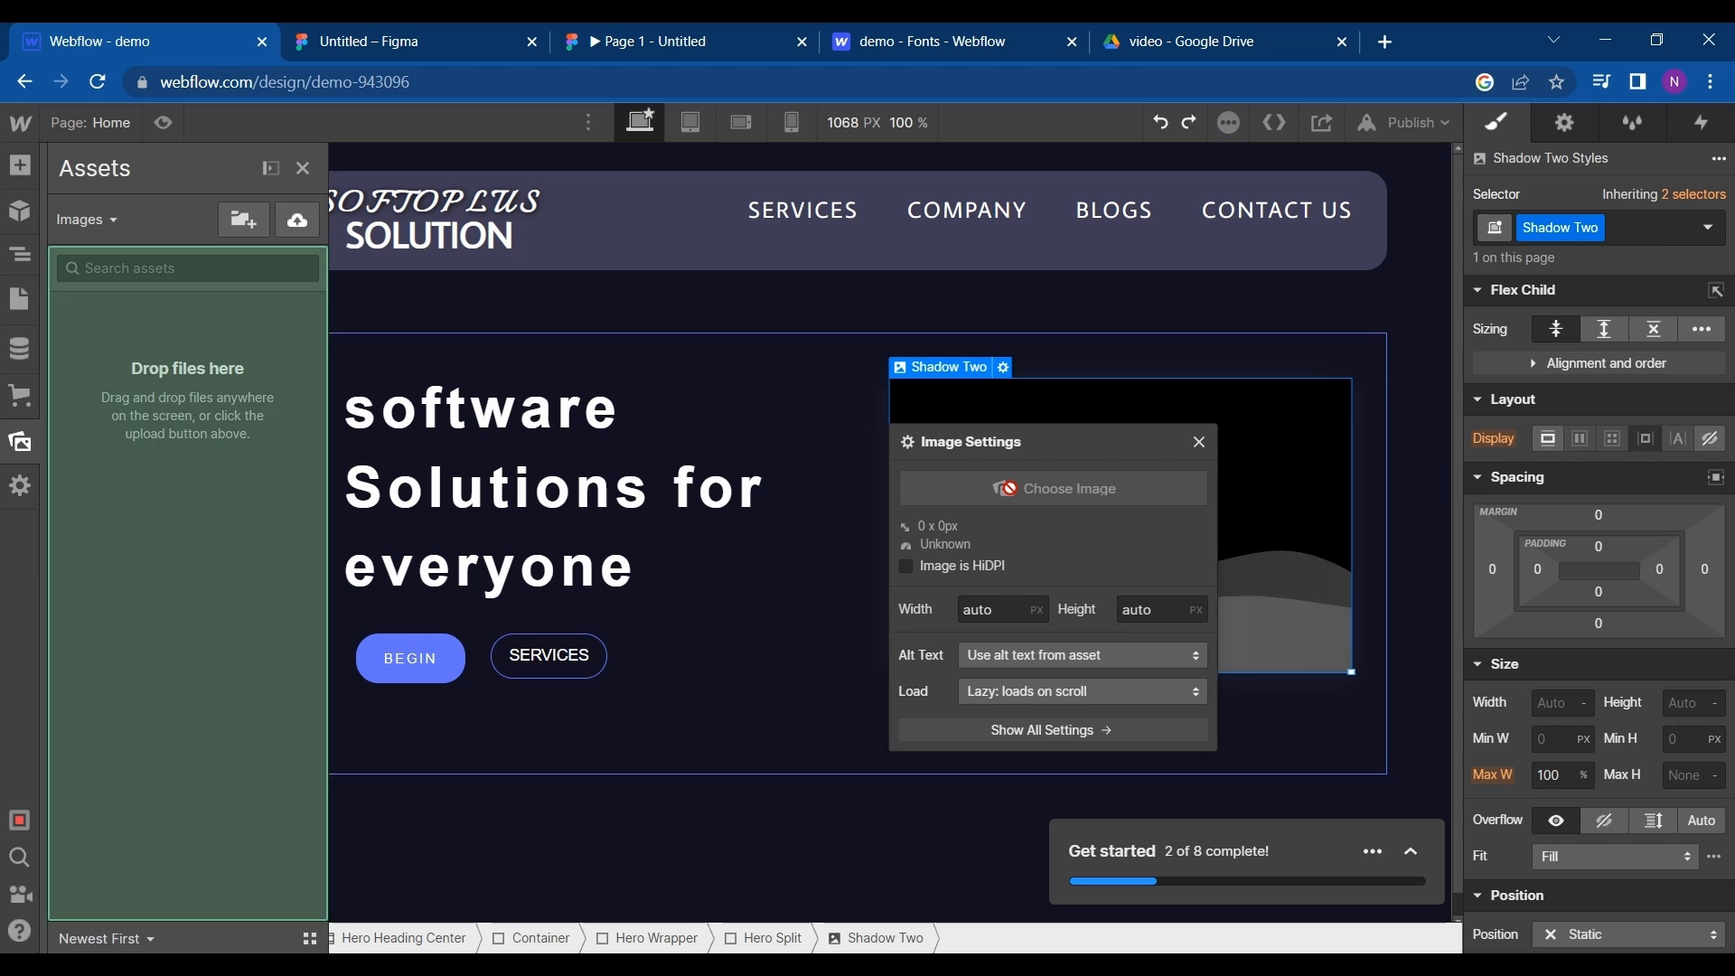
pyautogui.click(297, 220)
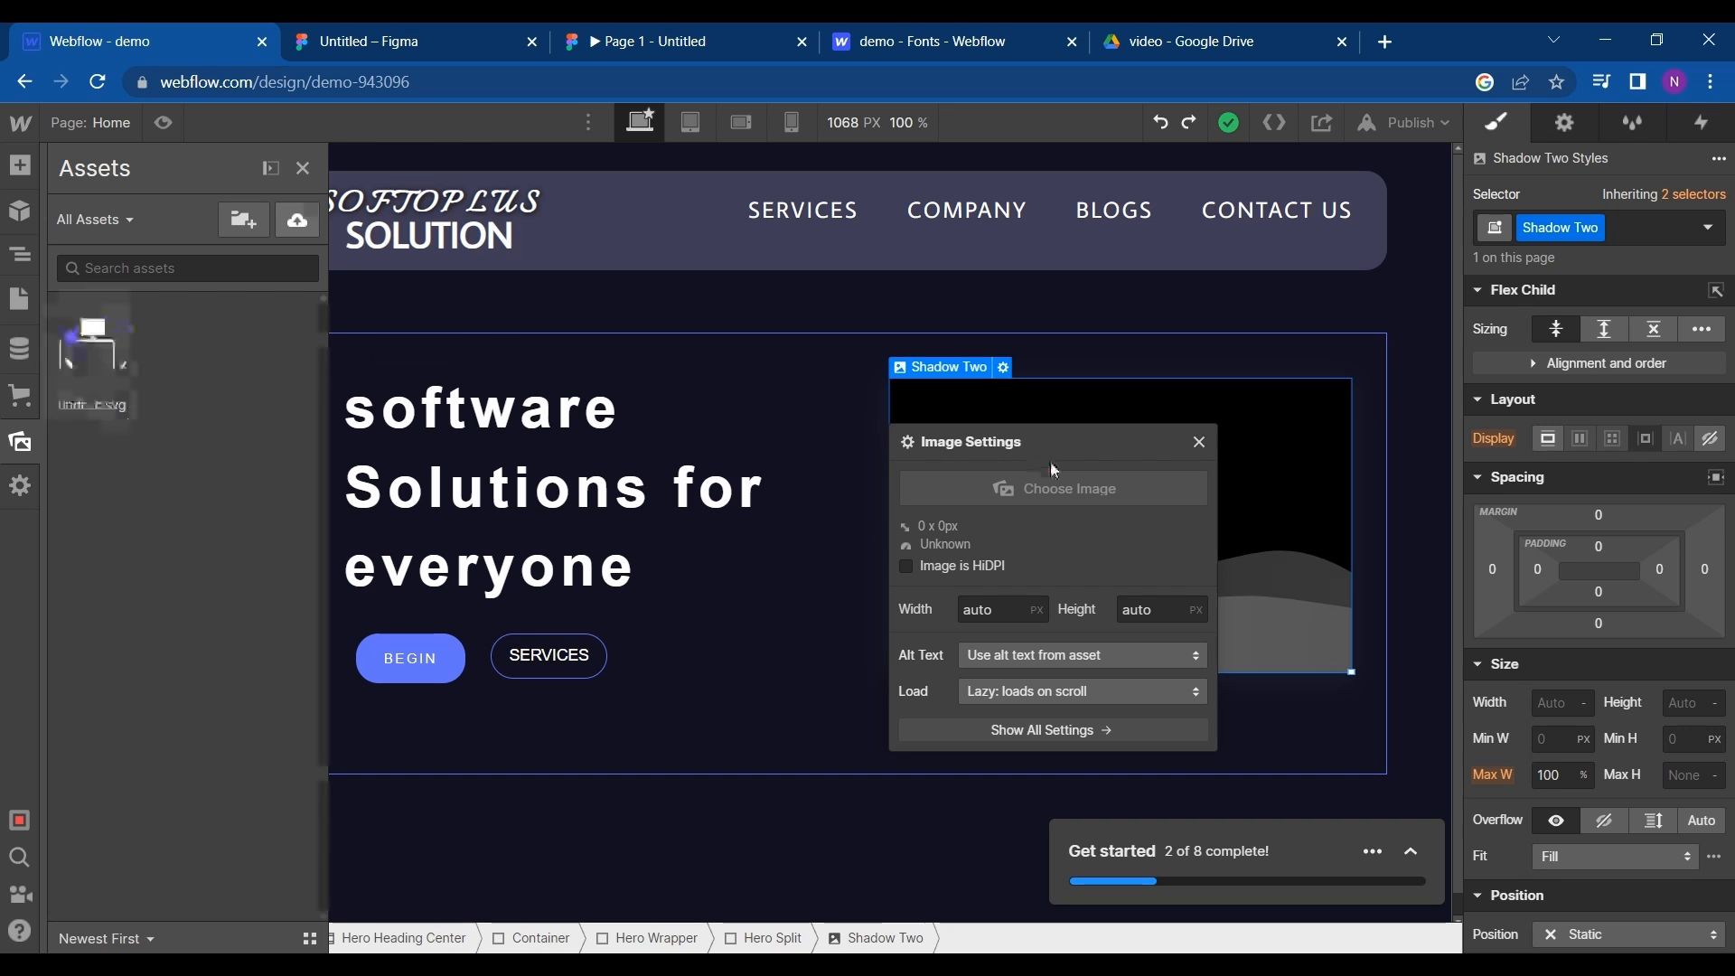
pyautogui.click(103, 360)
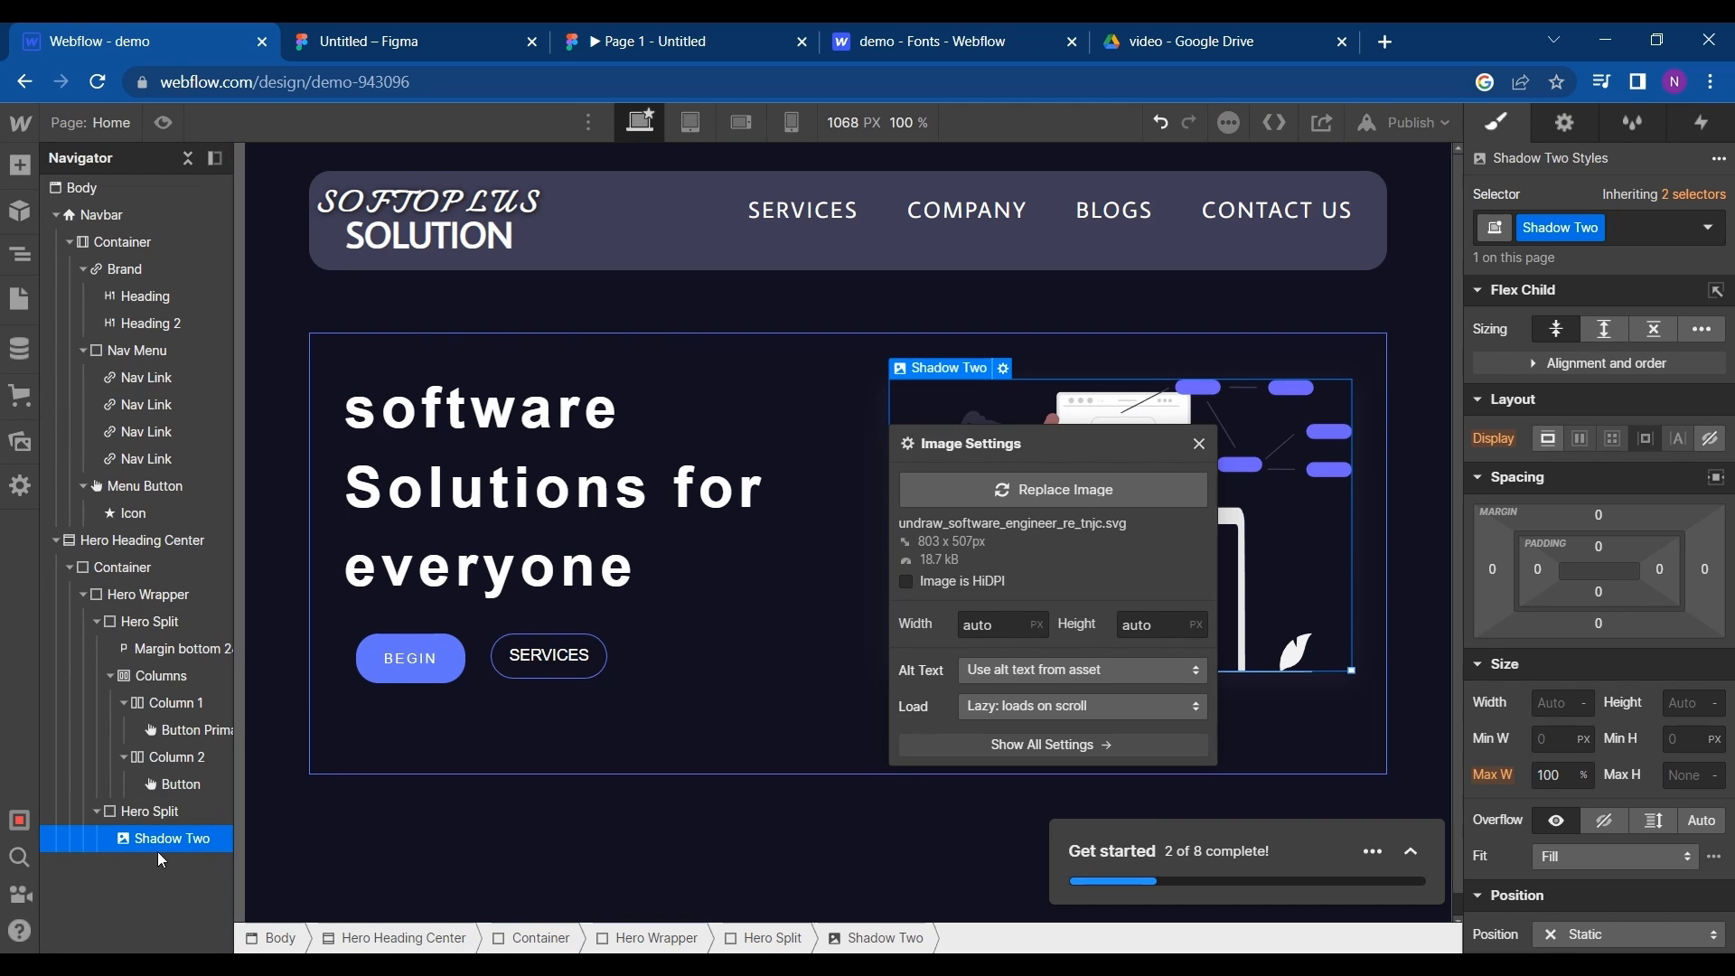
pyautogui.click(1126, 488)
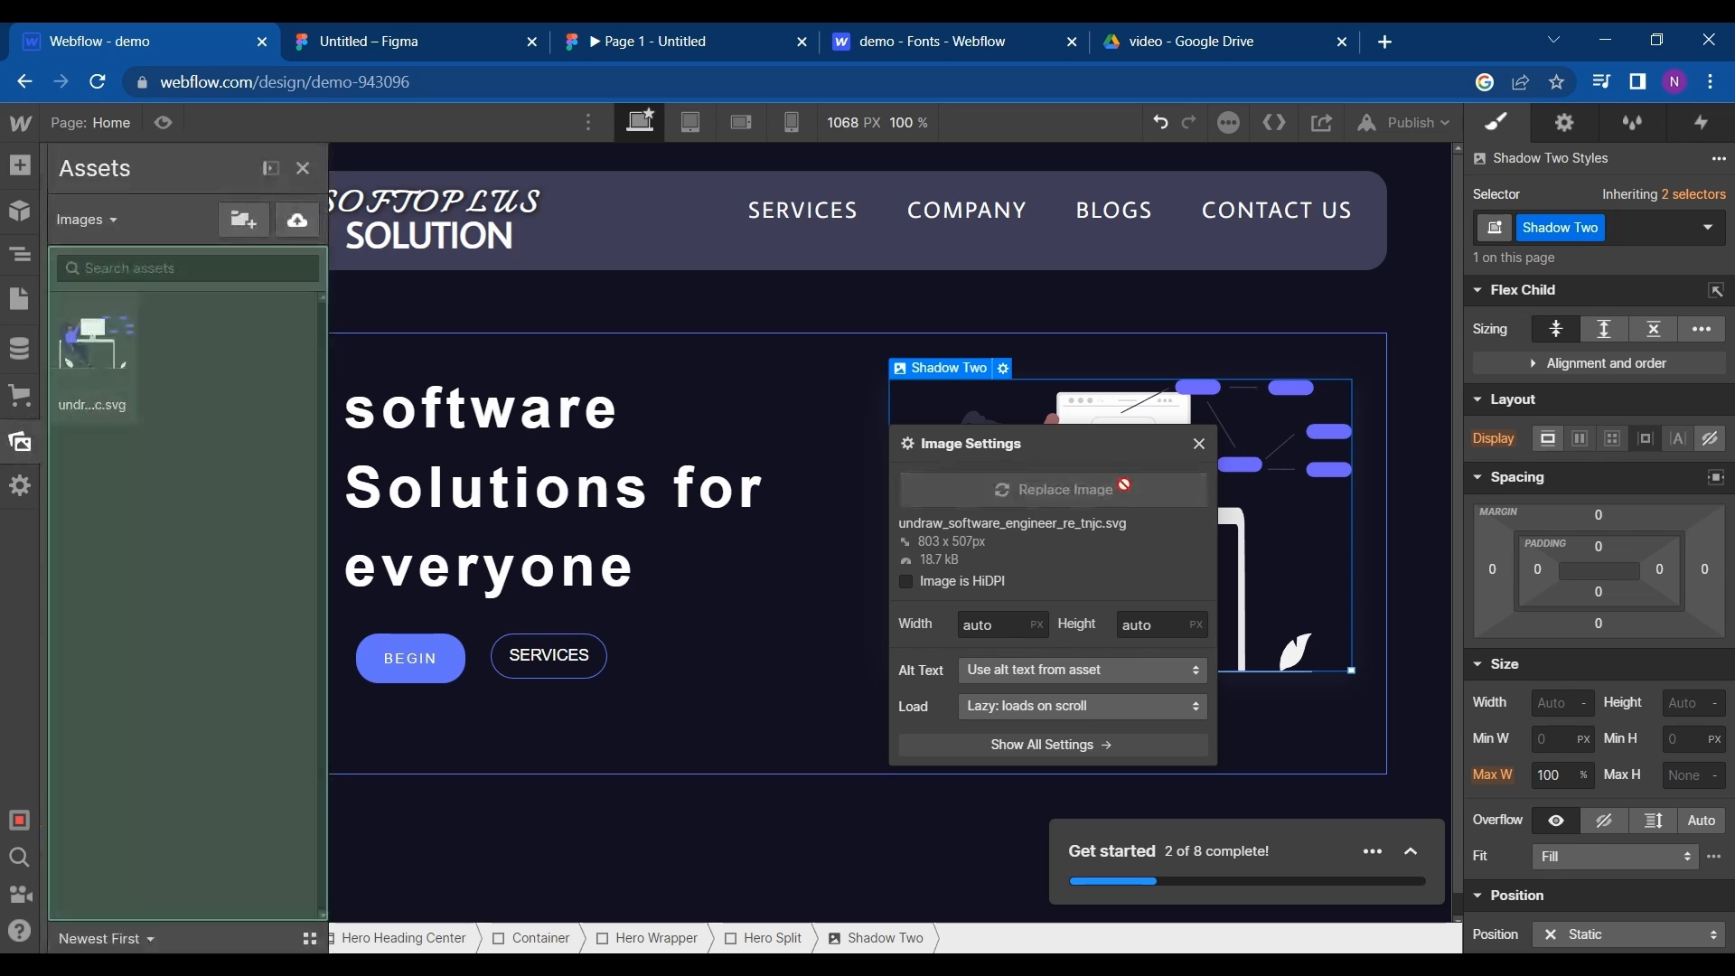
pyautogui.click(1201, 444)
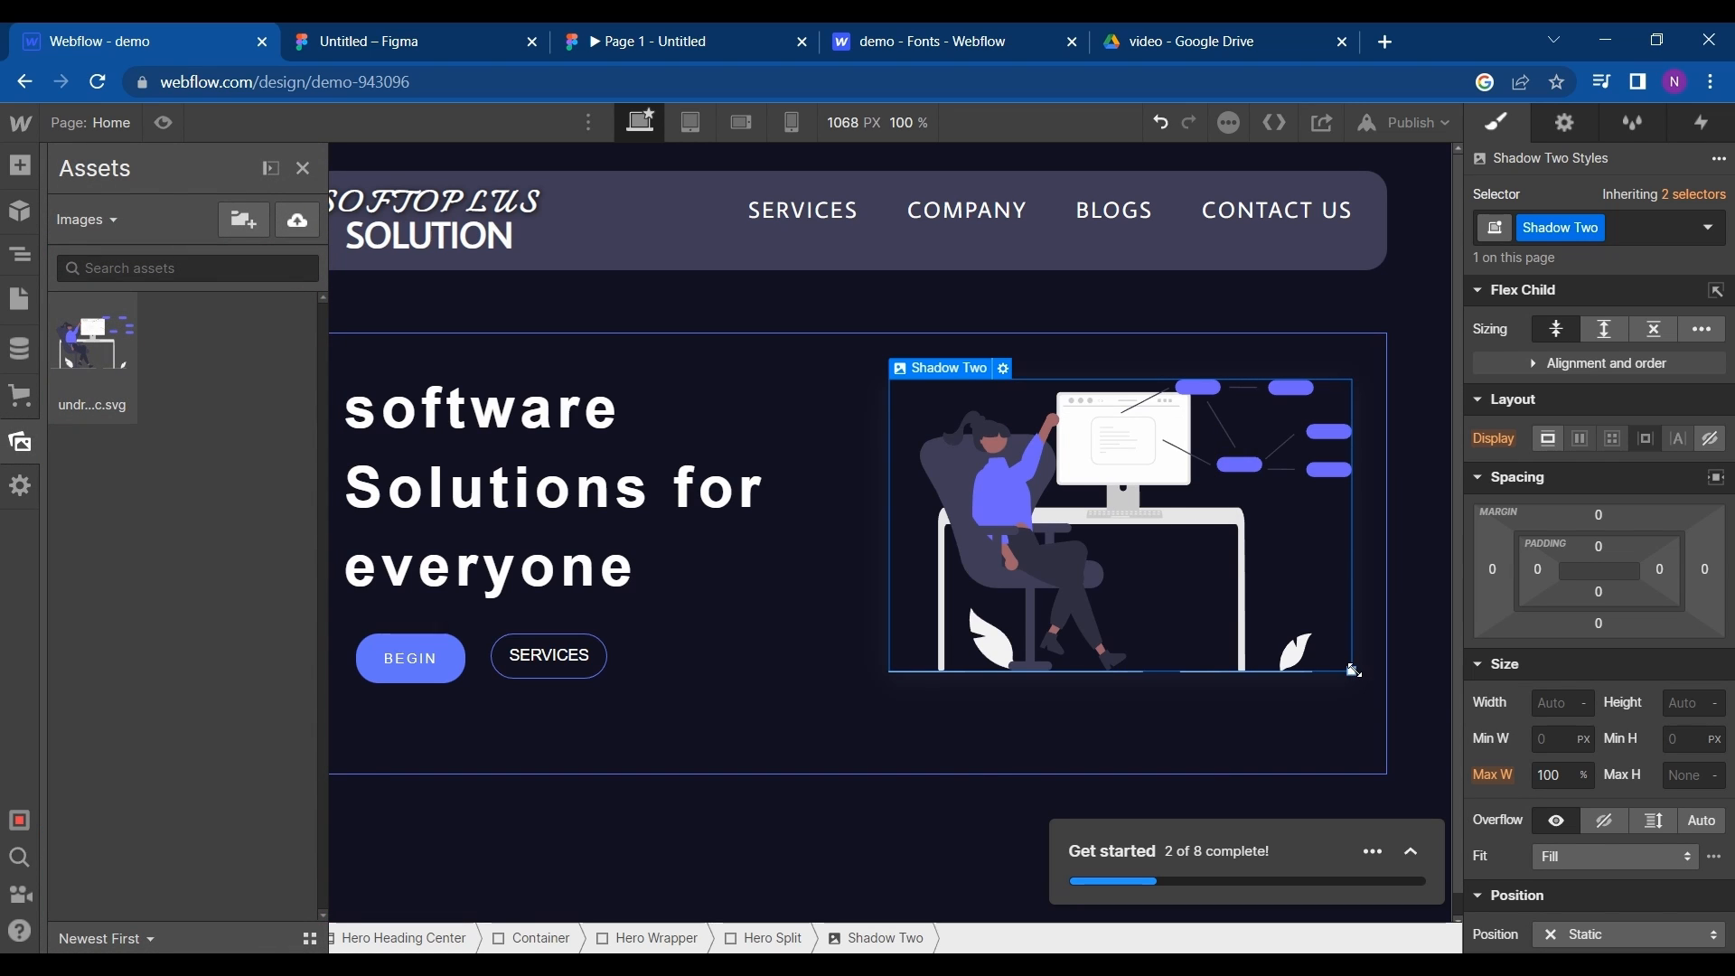
pyautogui.moveTo(1353, 669); pyautogui.dragTo(1389, 681)
pyautogui.click(971, 746)
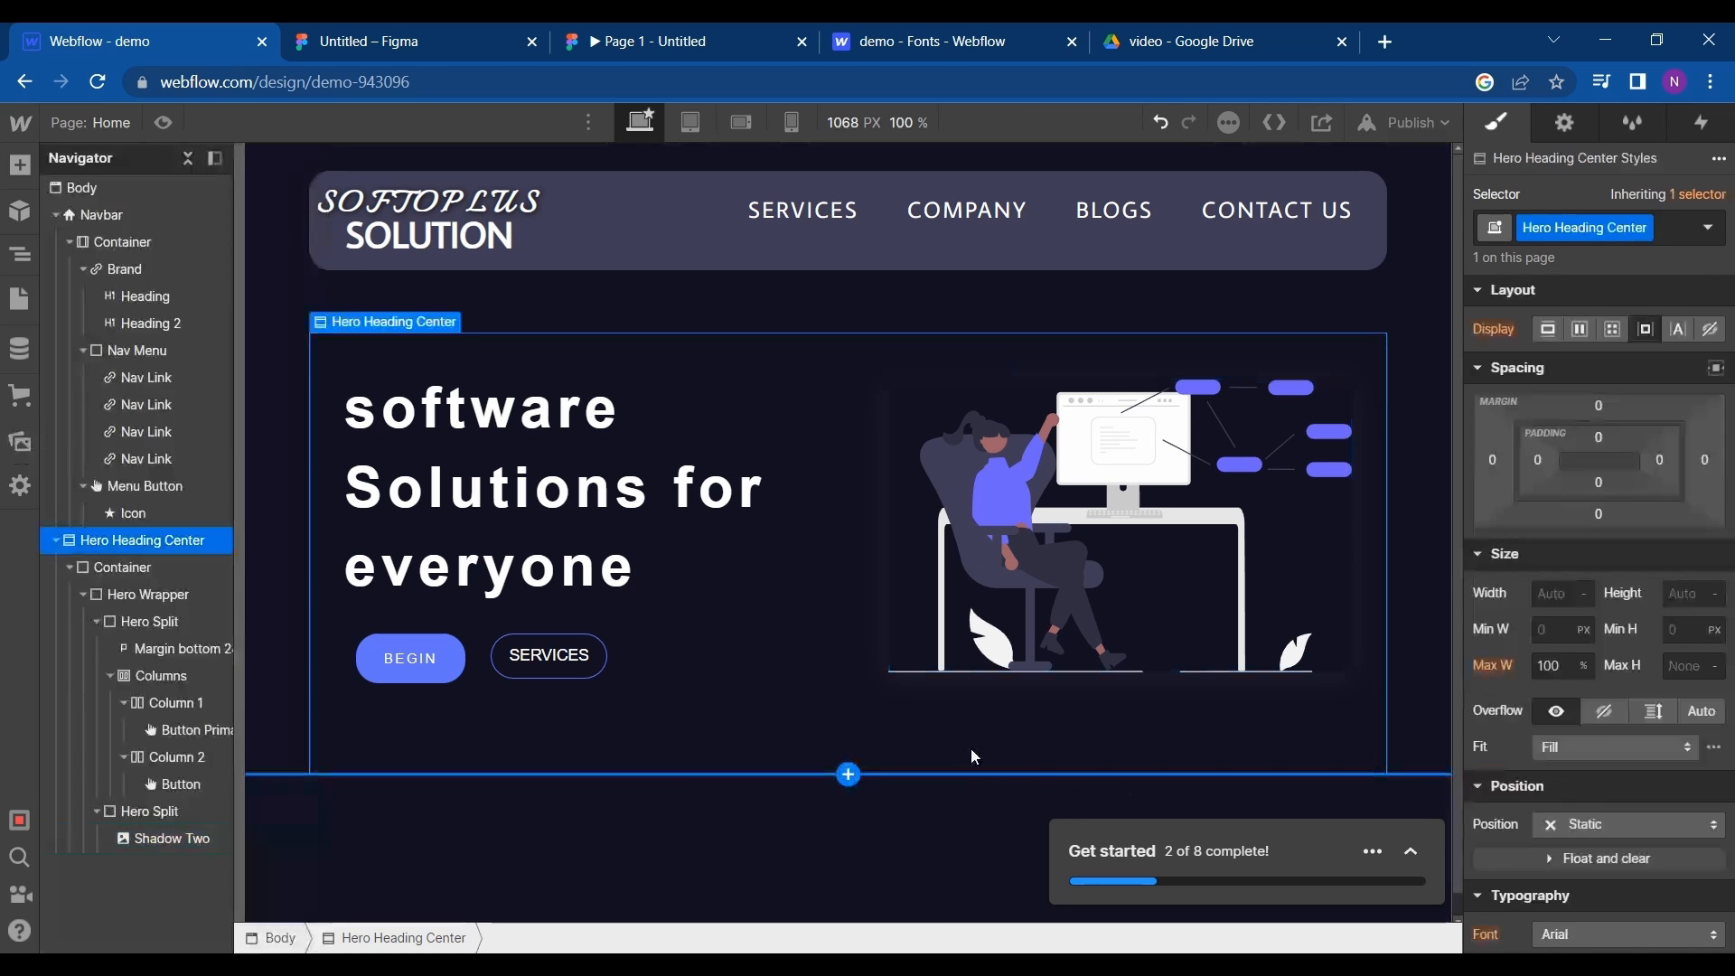
# - Open the illustration site undraw.co in the browser tab showing the site's font settings
pyautogui.click(1039, 47)
pyautogui.click(941, 84)
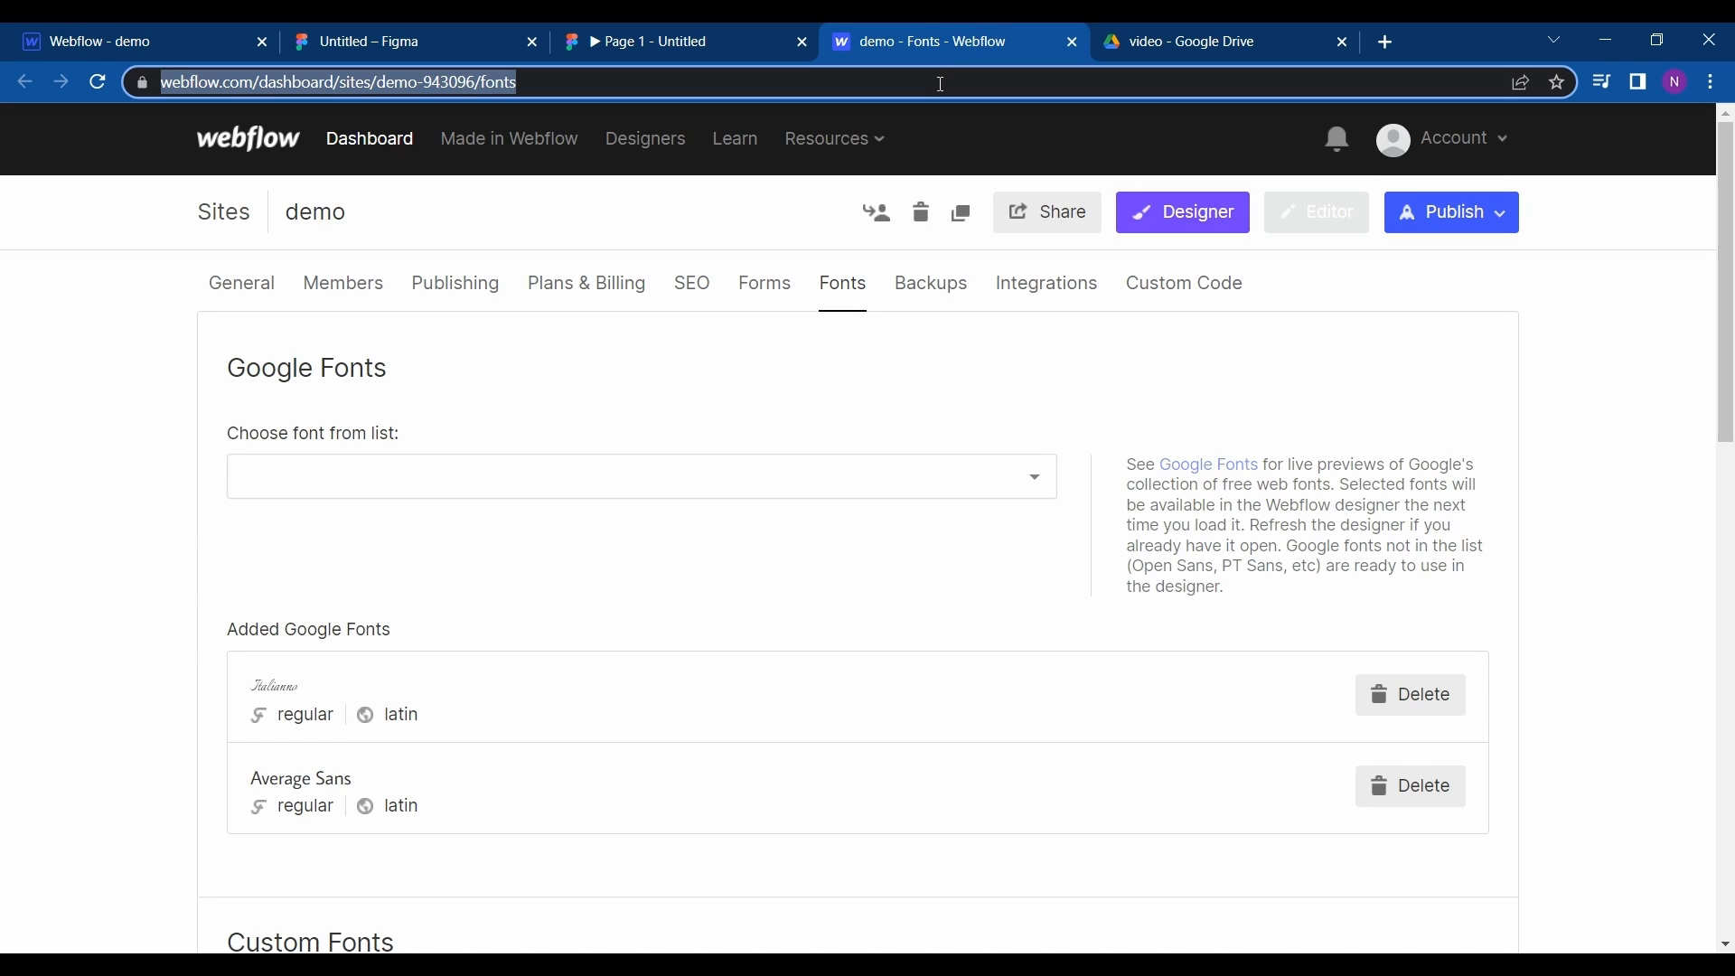
pyautogui.write('UNDRAW')
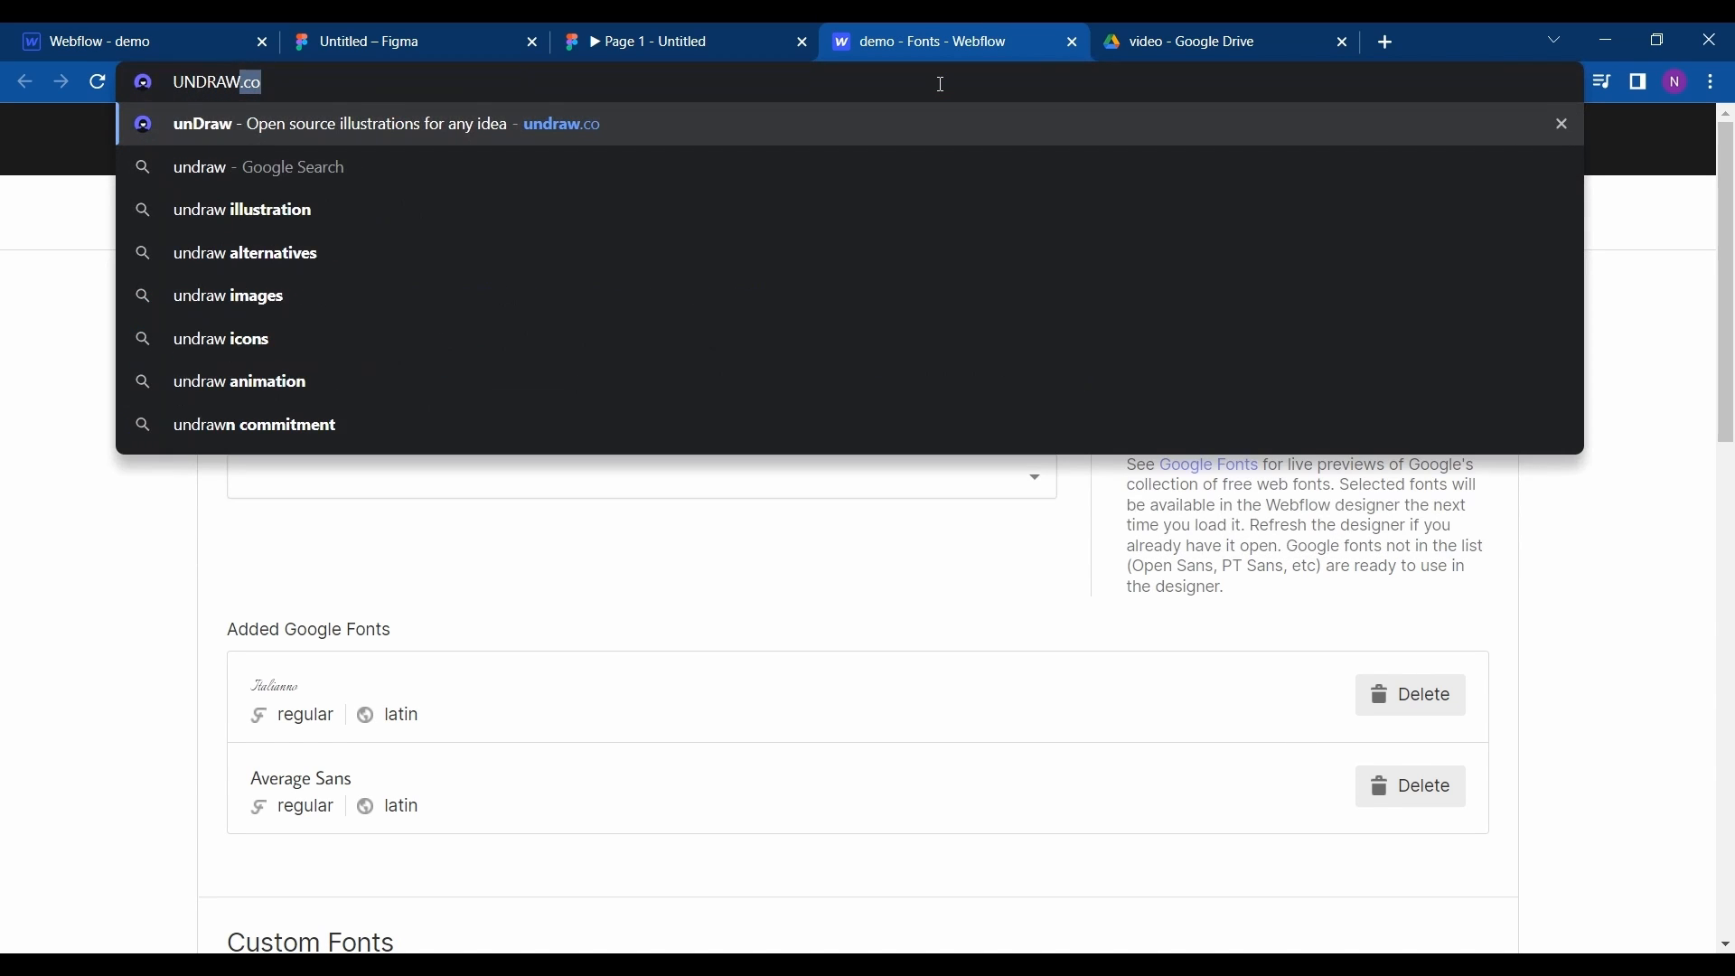
pyautogui.press('BackSpace')
pyautogui.write('.CO')
pyautogui.press('Return')
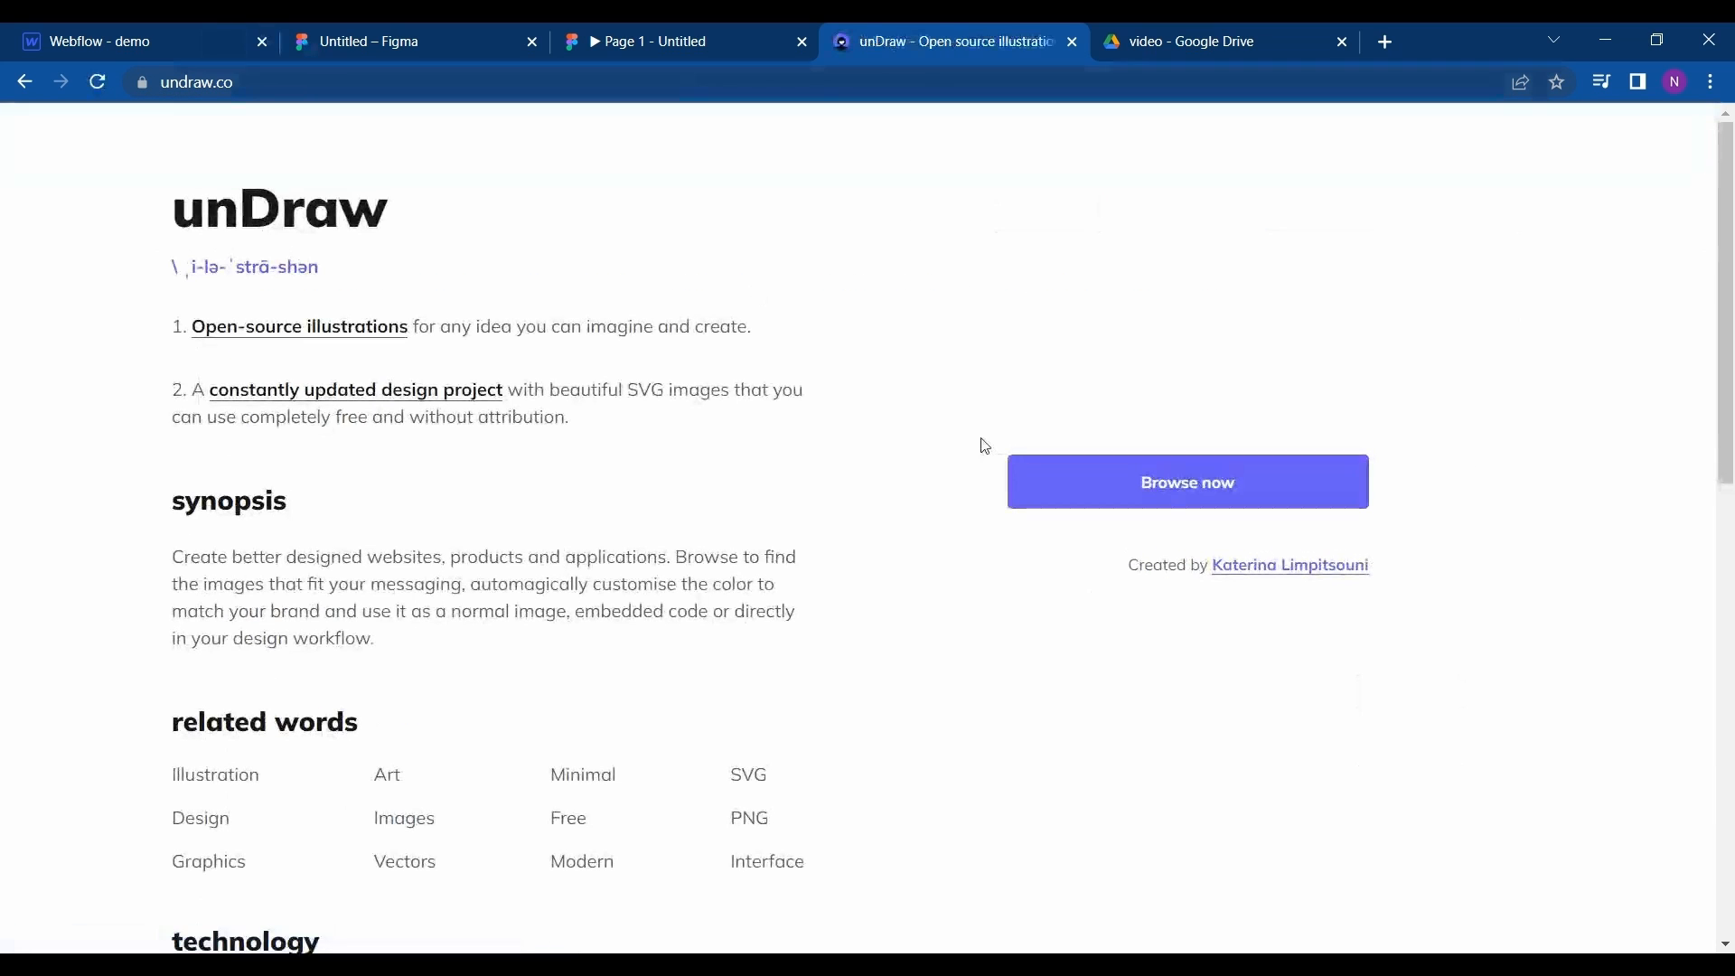
# - Switch to the Figma design and copy the tagline text below the Software Solutions For Everyone heading
pyautogui.click(389, 41)
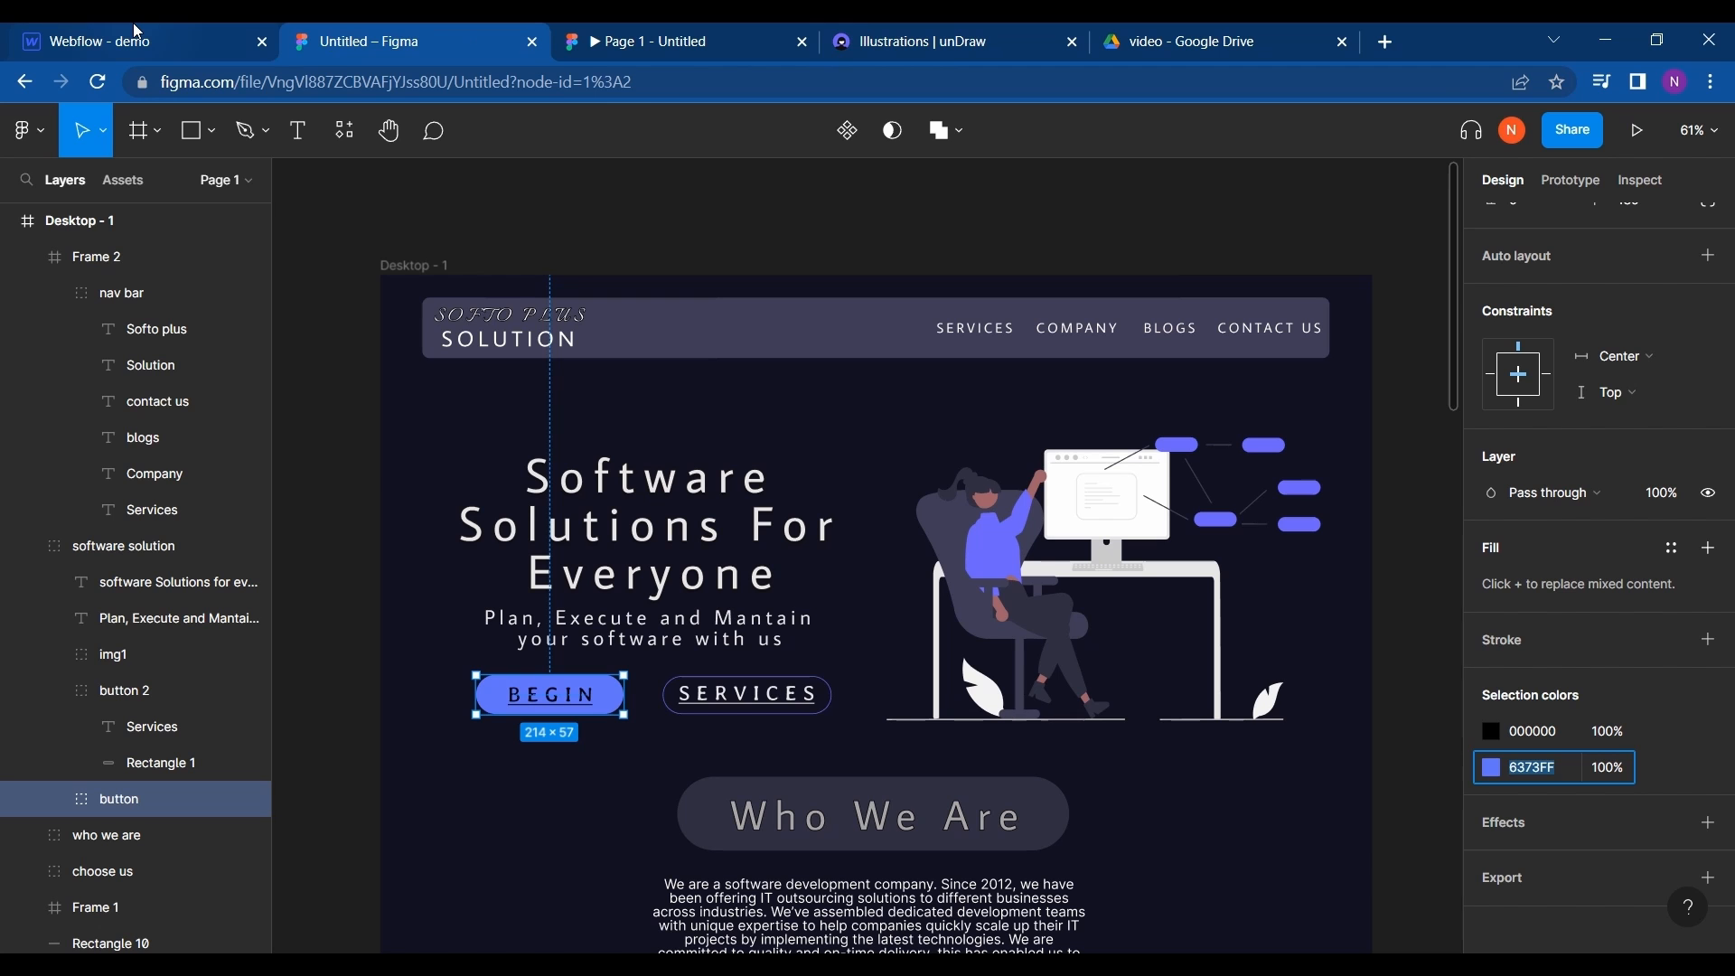
pyautogui.click(136, 38)
pyautogui.hotkey('ctrl', 'Tab')
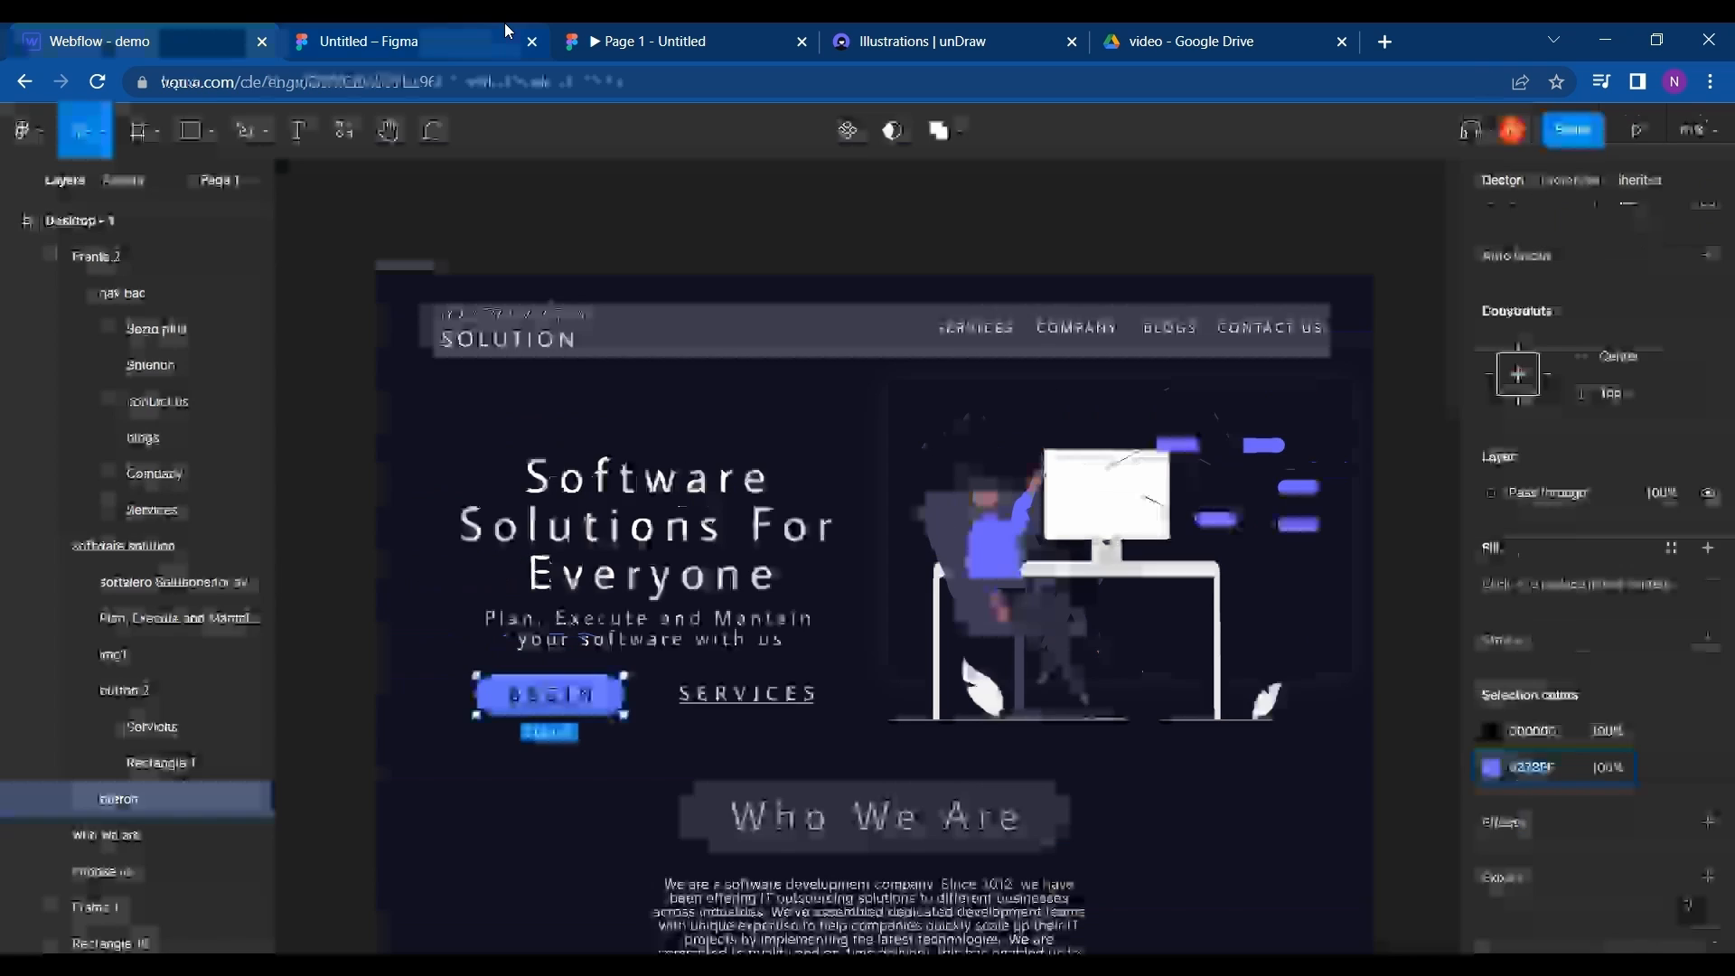
pyautogui.scroll(-2, 687, 526)
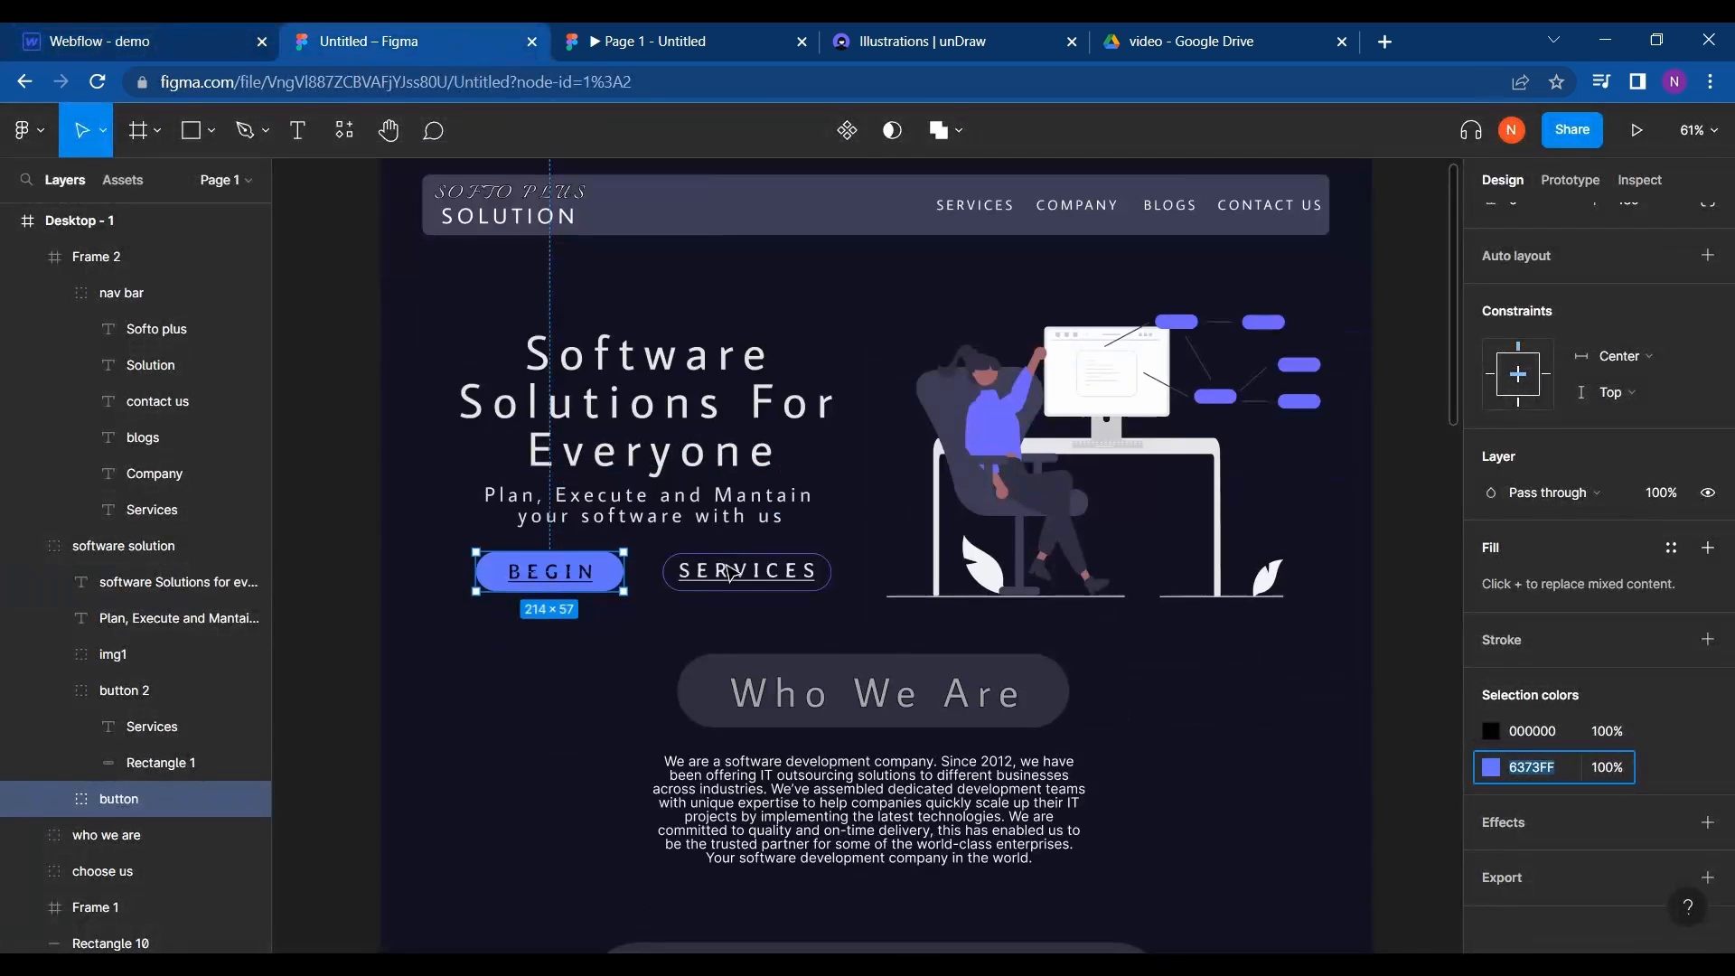
pyautogui.click(669, 521)
pyautogui.doubleClick(669, 521)
pyautogui.hotkey('ctrl', 'c')
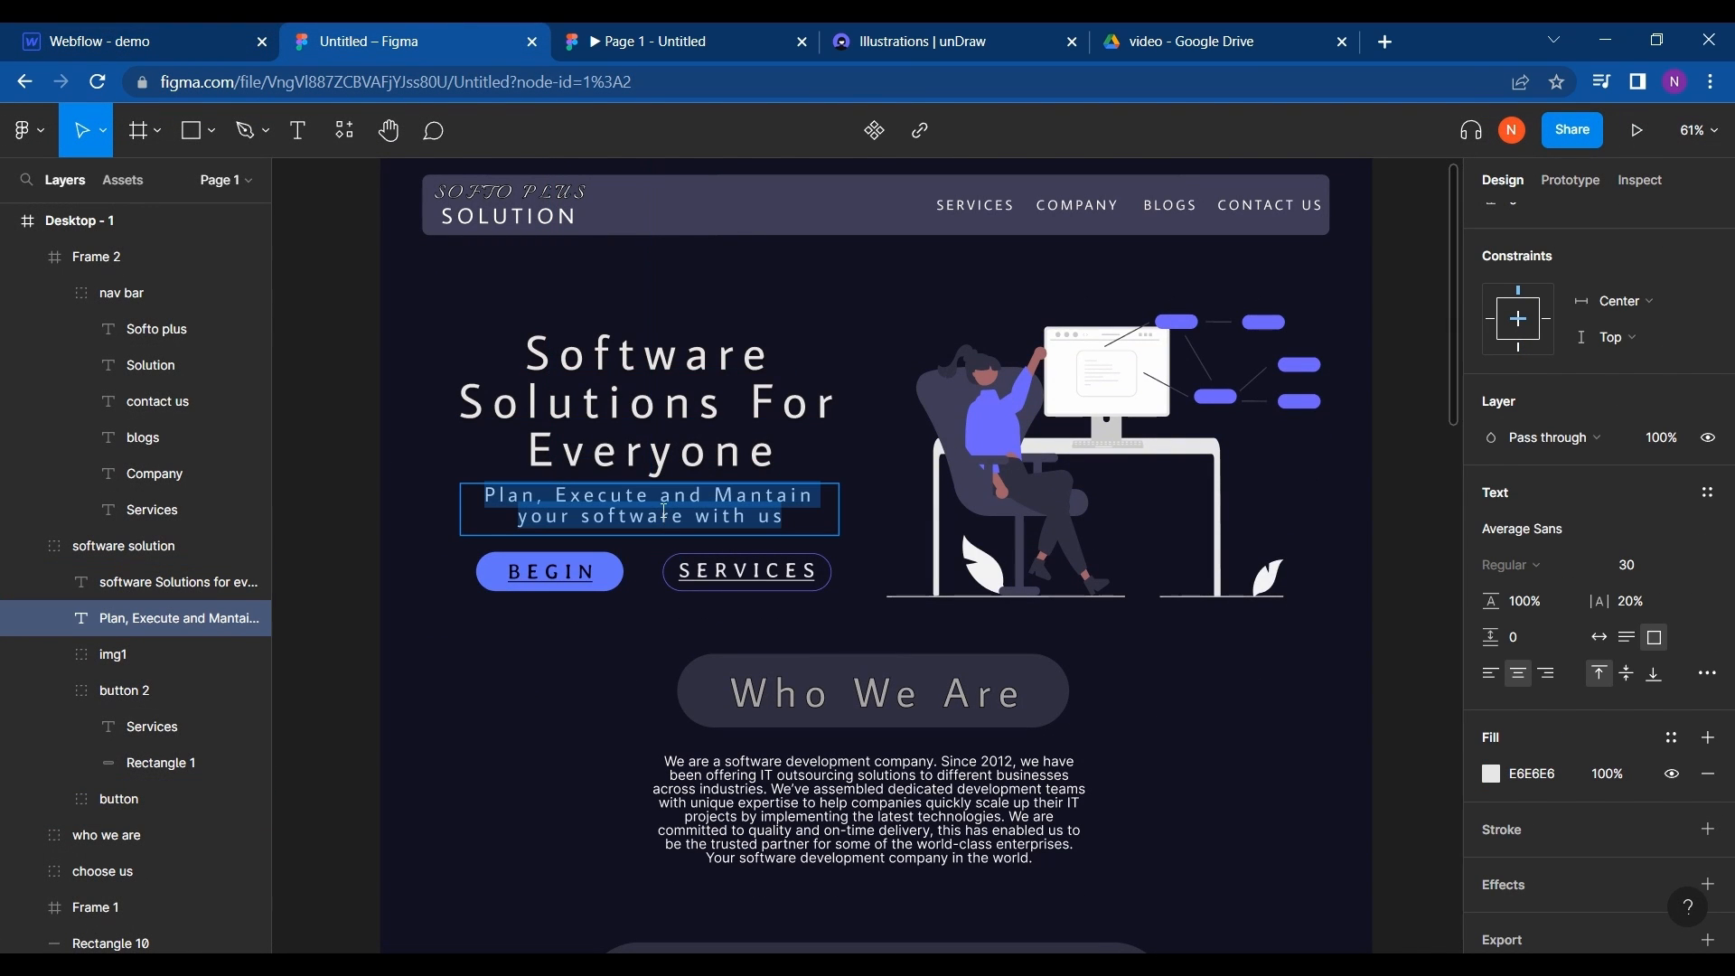
# - Back in the Webflow designer, add a text block between the hero heading and the two buttons
pyautogui.click(19, 38)
pyautogui.click(643, 567)
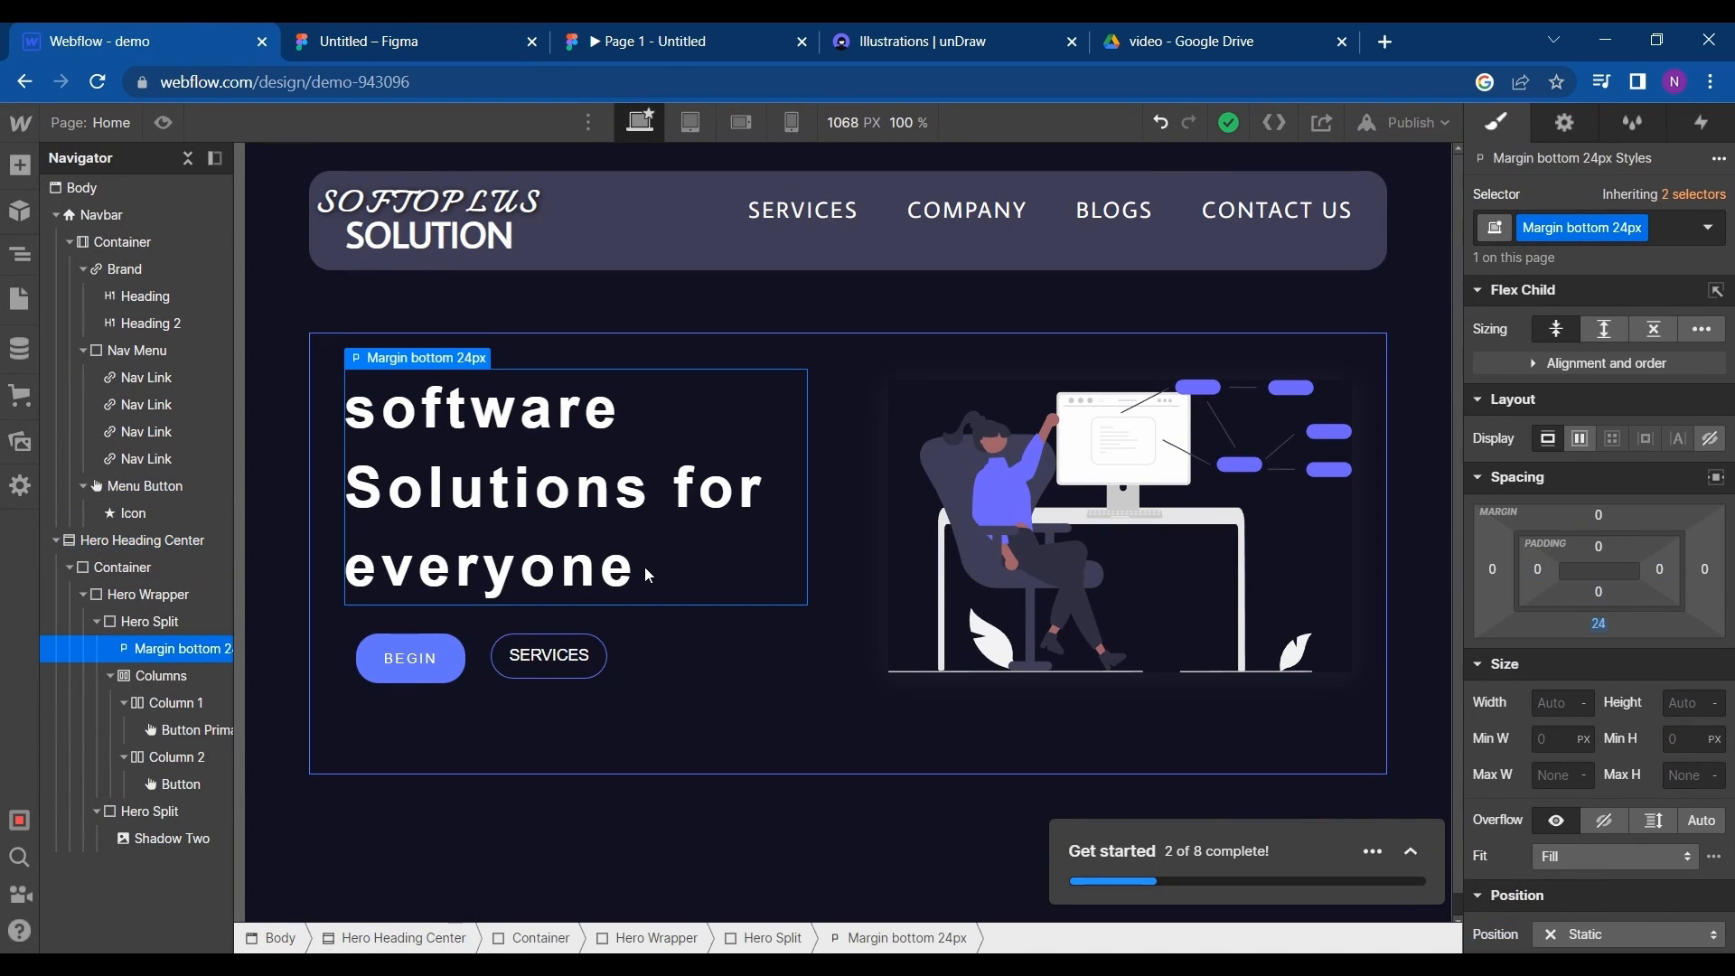
pyautogui.doubleClick(804, 596)
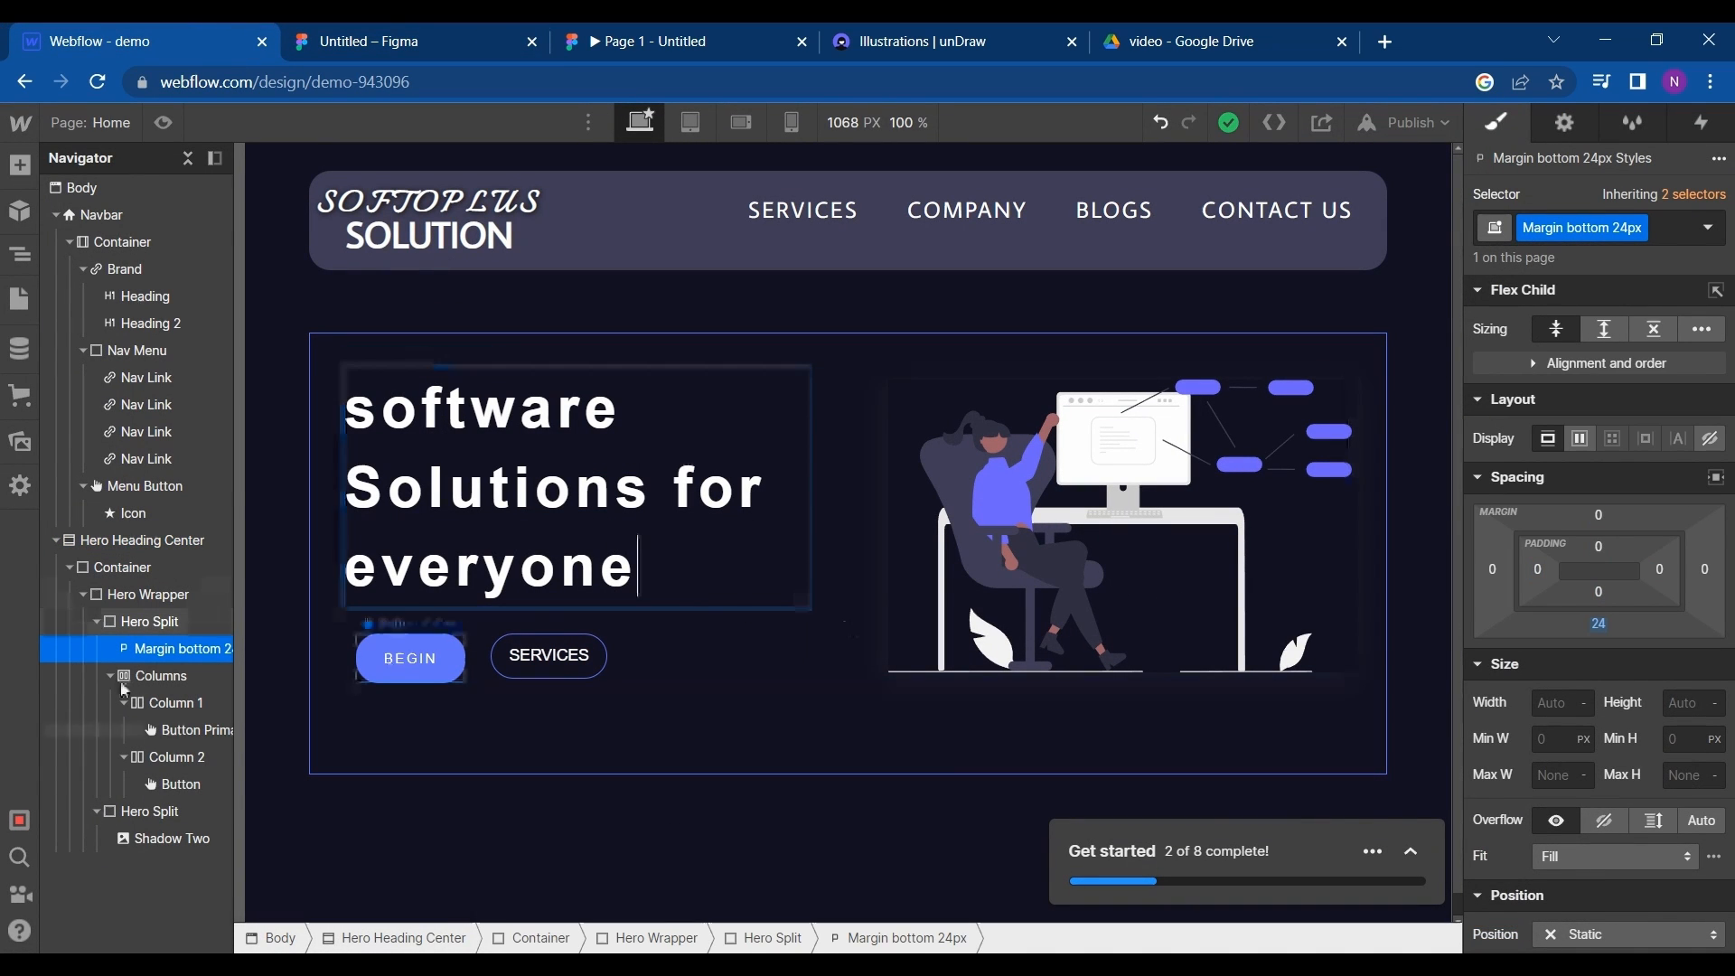
pyautogui.click(20, 166)
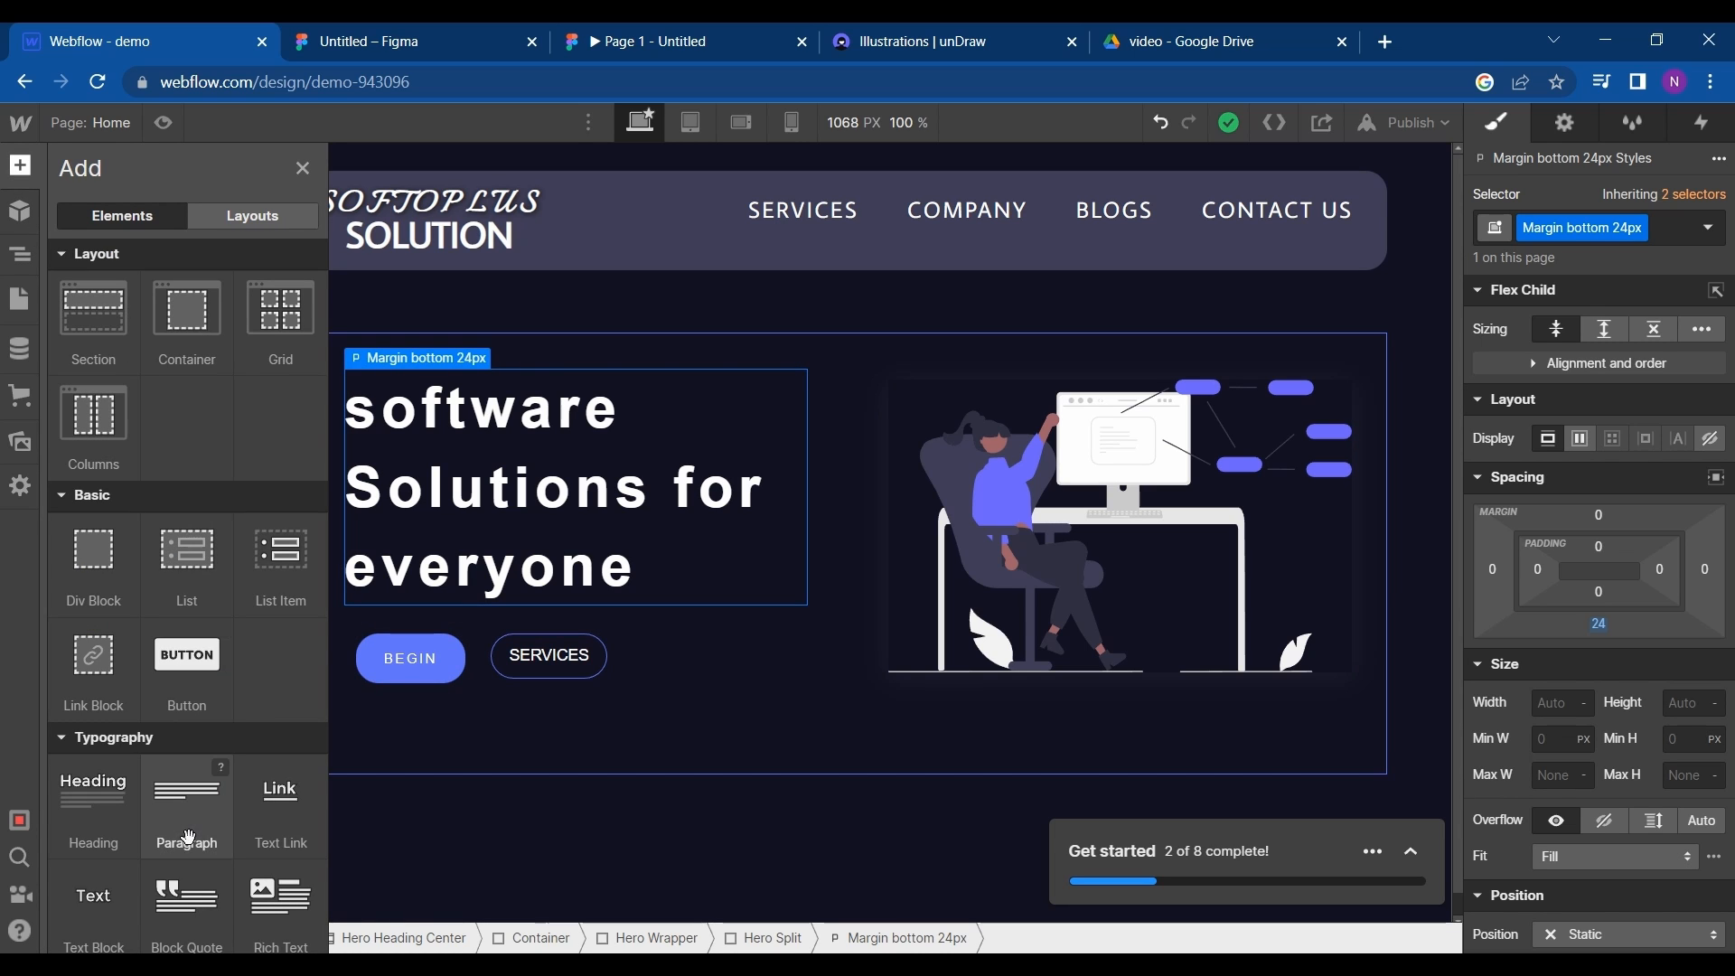
pyautogui.scroll(-1, 188, 838)
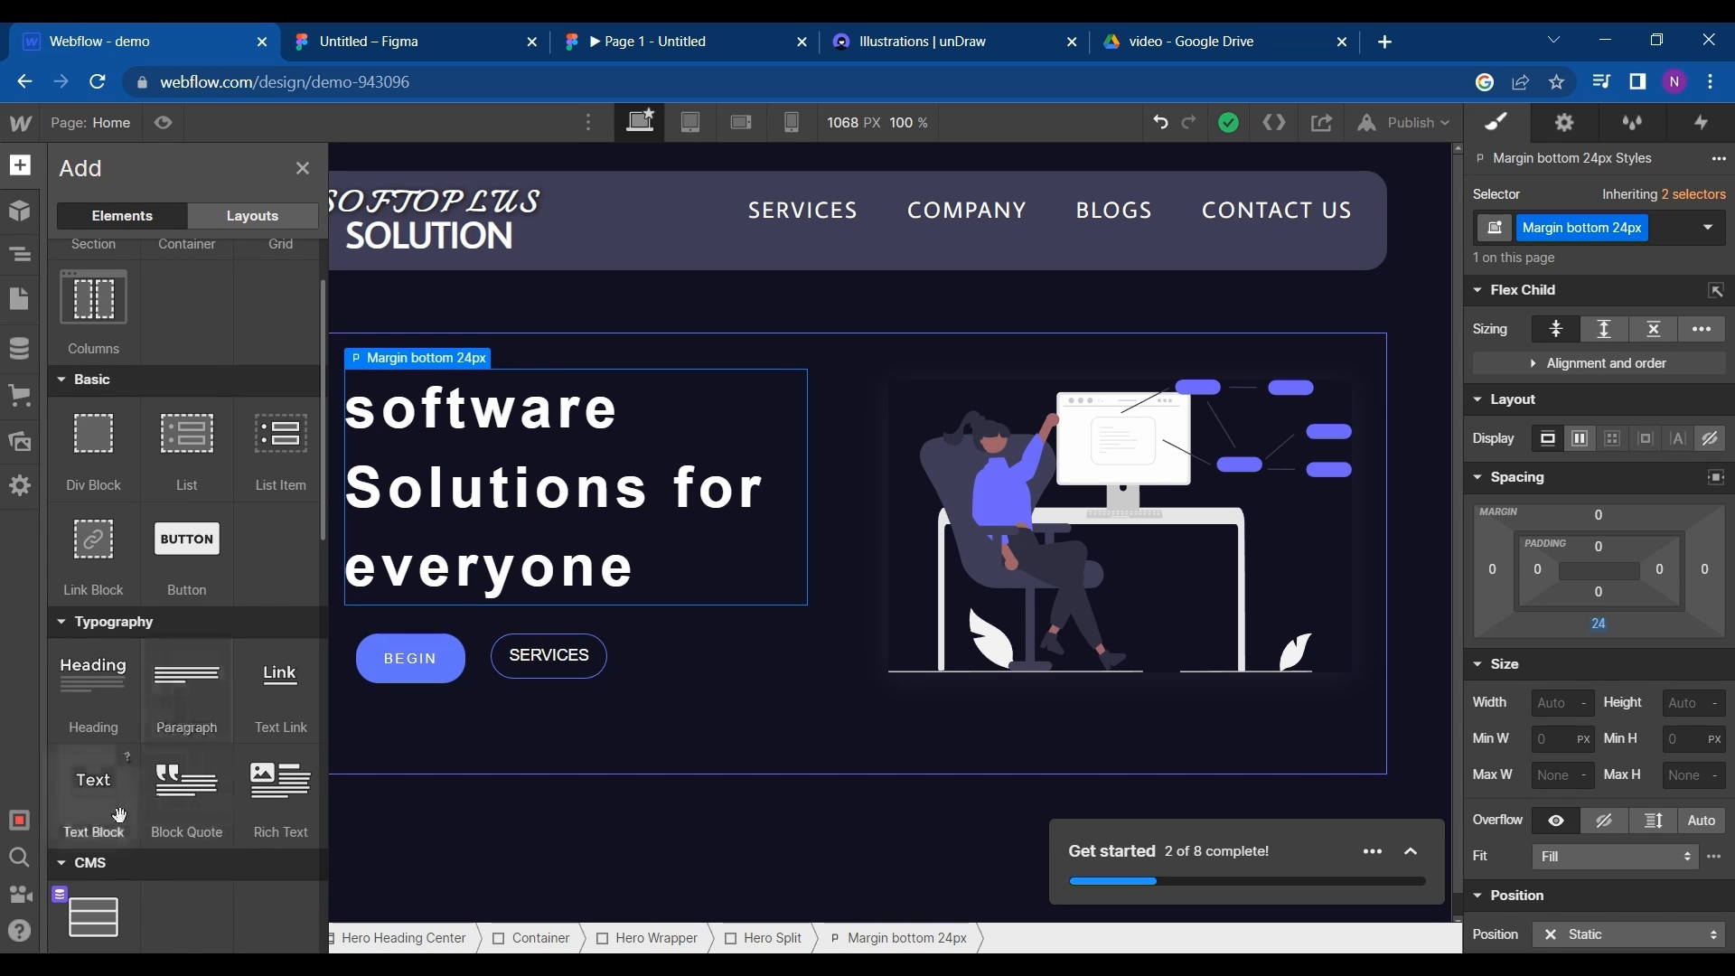
pyautogui.moveTo(121, 815); pyautogui.dragTo(434, 606)
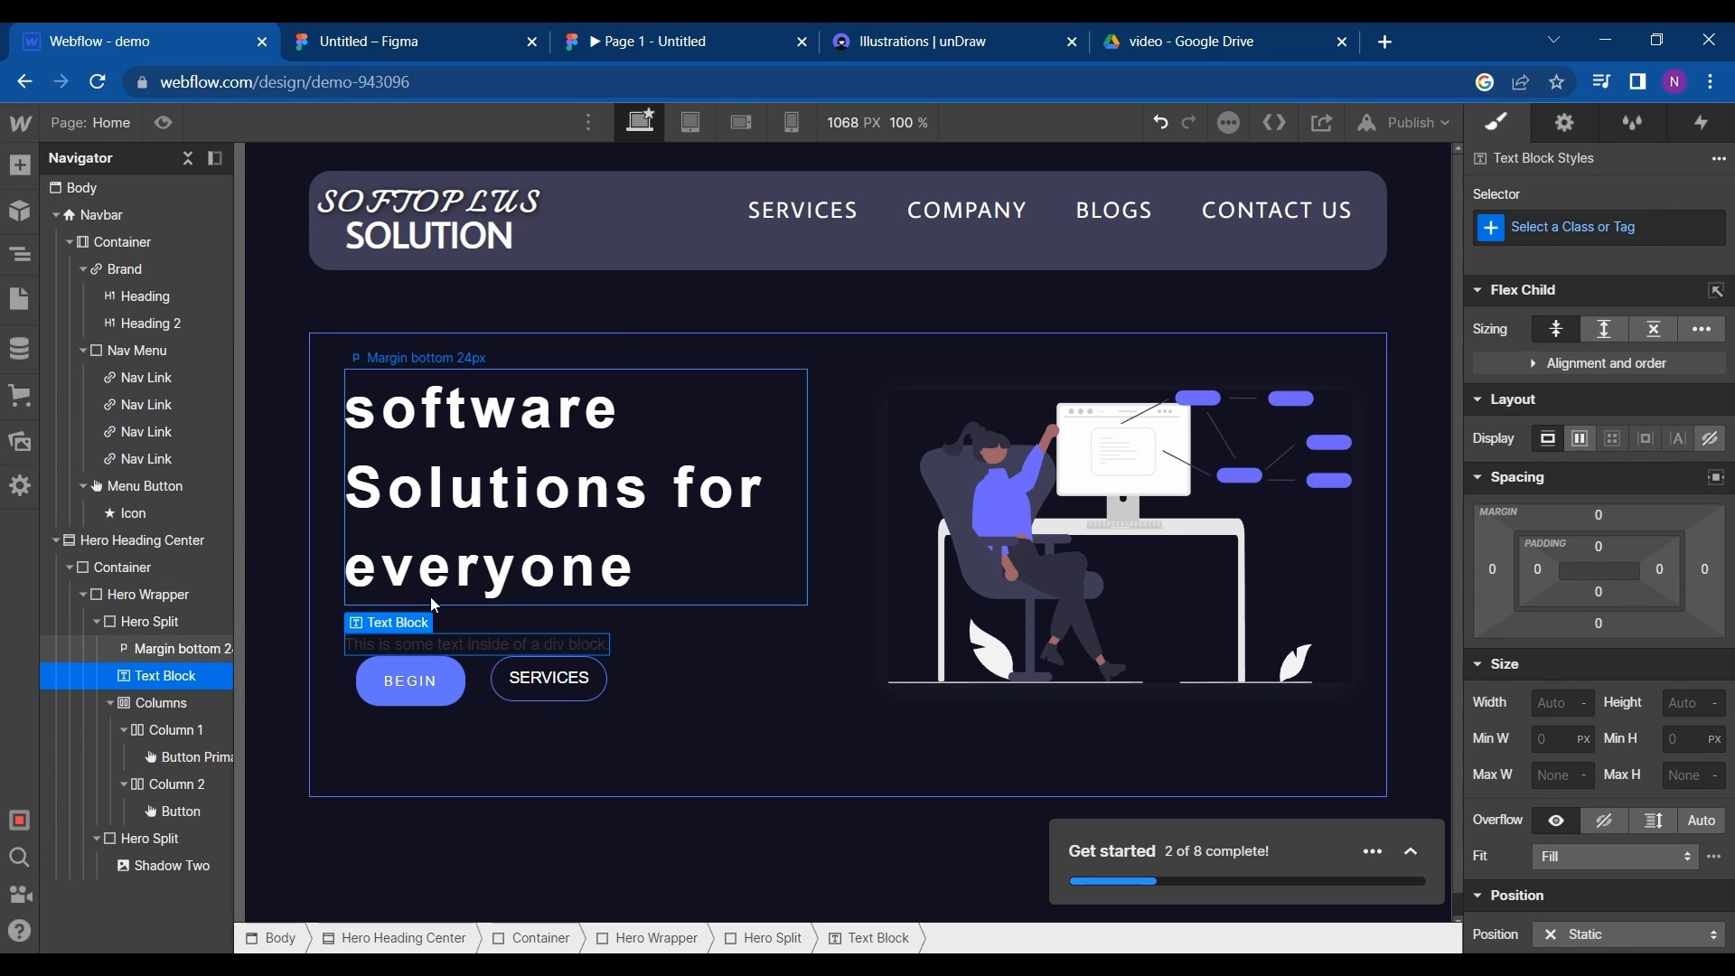
# - Replace the new text block's placeholder with the copied tagline "Plan, Execute and Mantain your software with us"
pyautogui.doubleClick(476, 649)
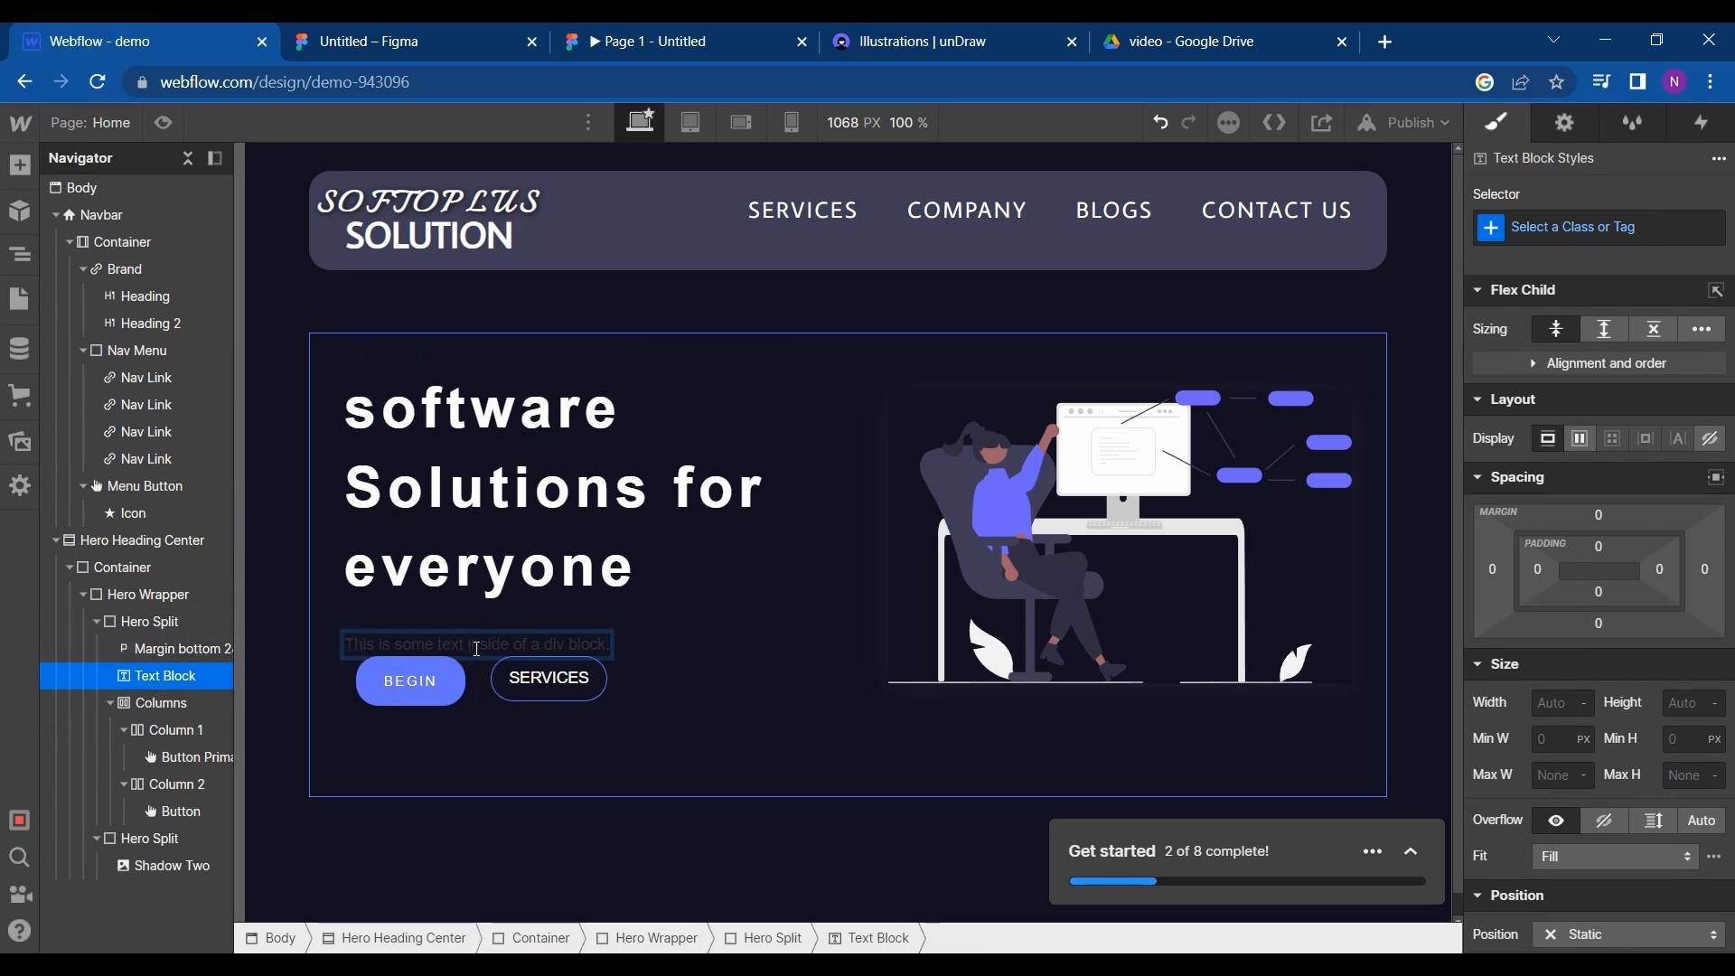
pyautogui.hotkey('ctrl', 'a')
pyautogui.hotkey('ctrl', 'v')
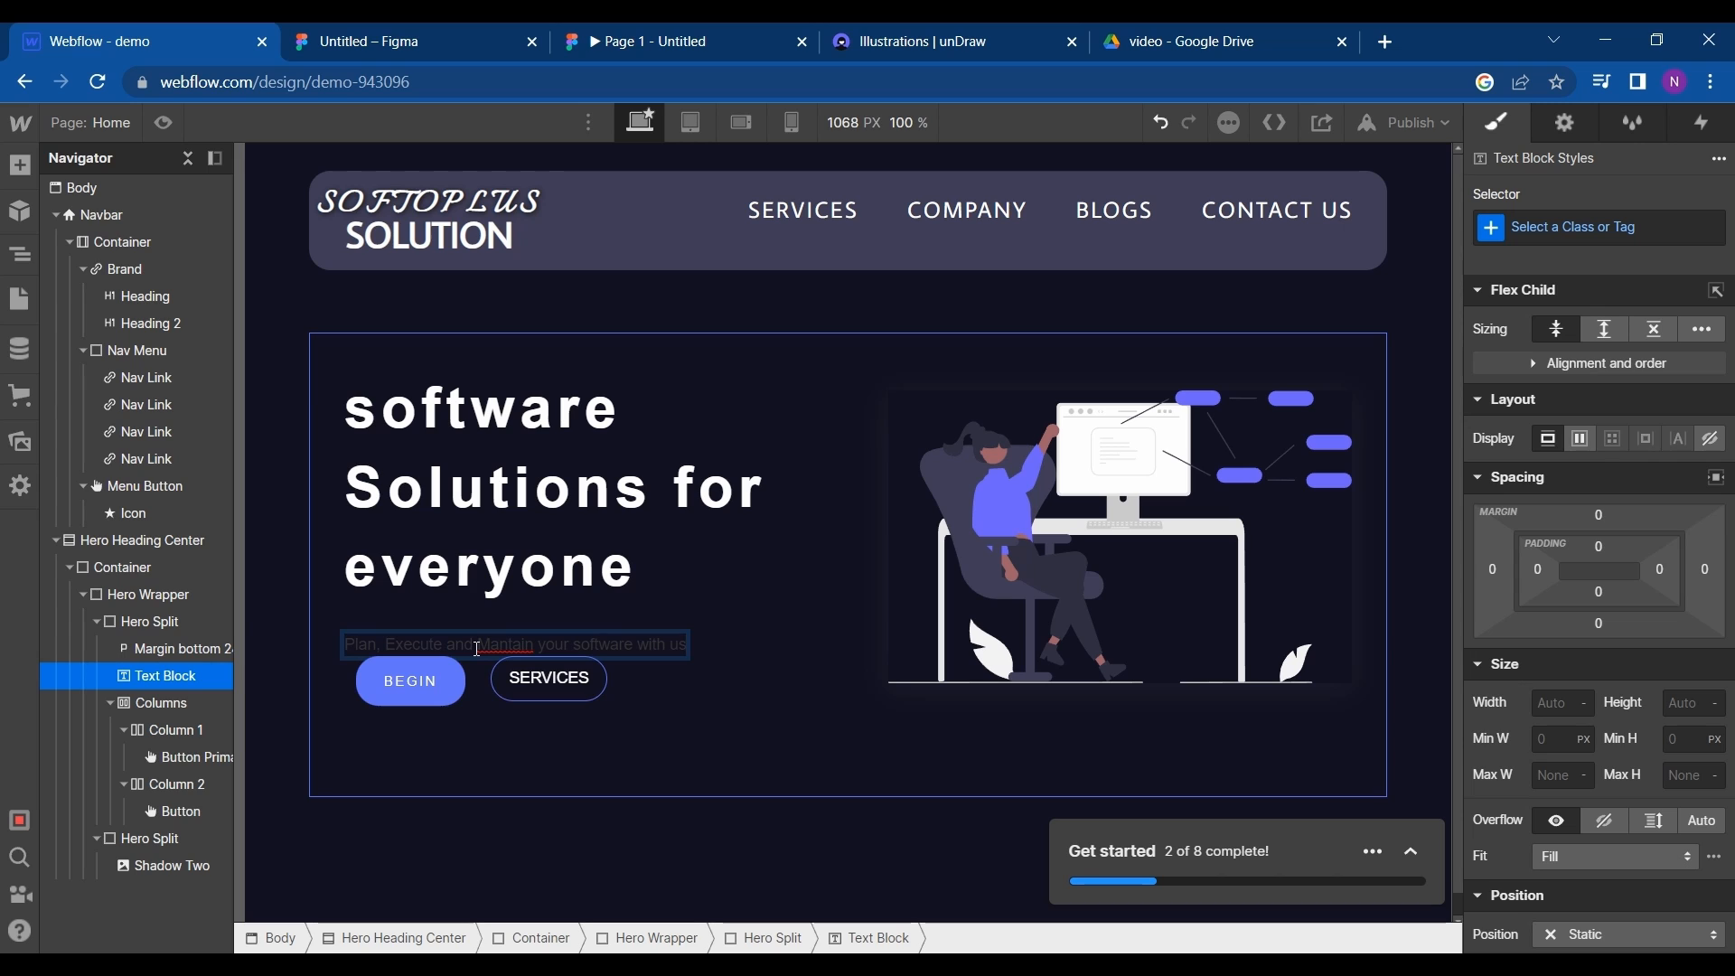
# - Set the tagline's text color to white (#ffffff)
pyautogui.hotkey('ctrl', 'a')
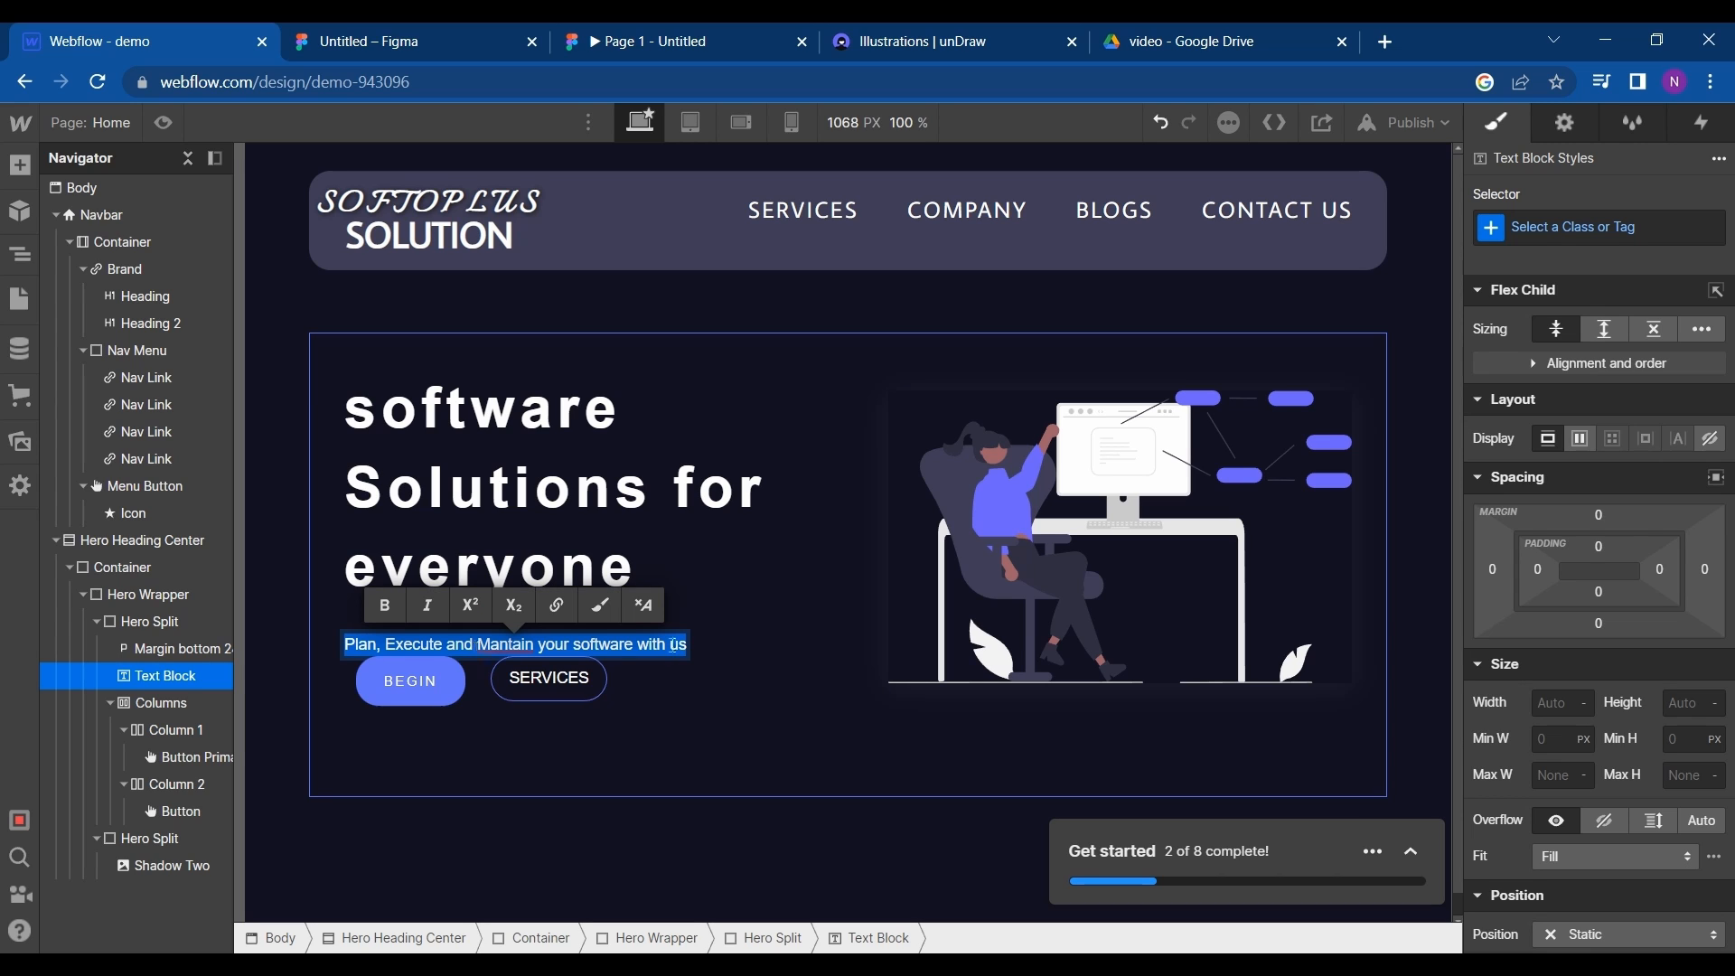
pyautogui.scroll(-4, 1518, 824)
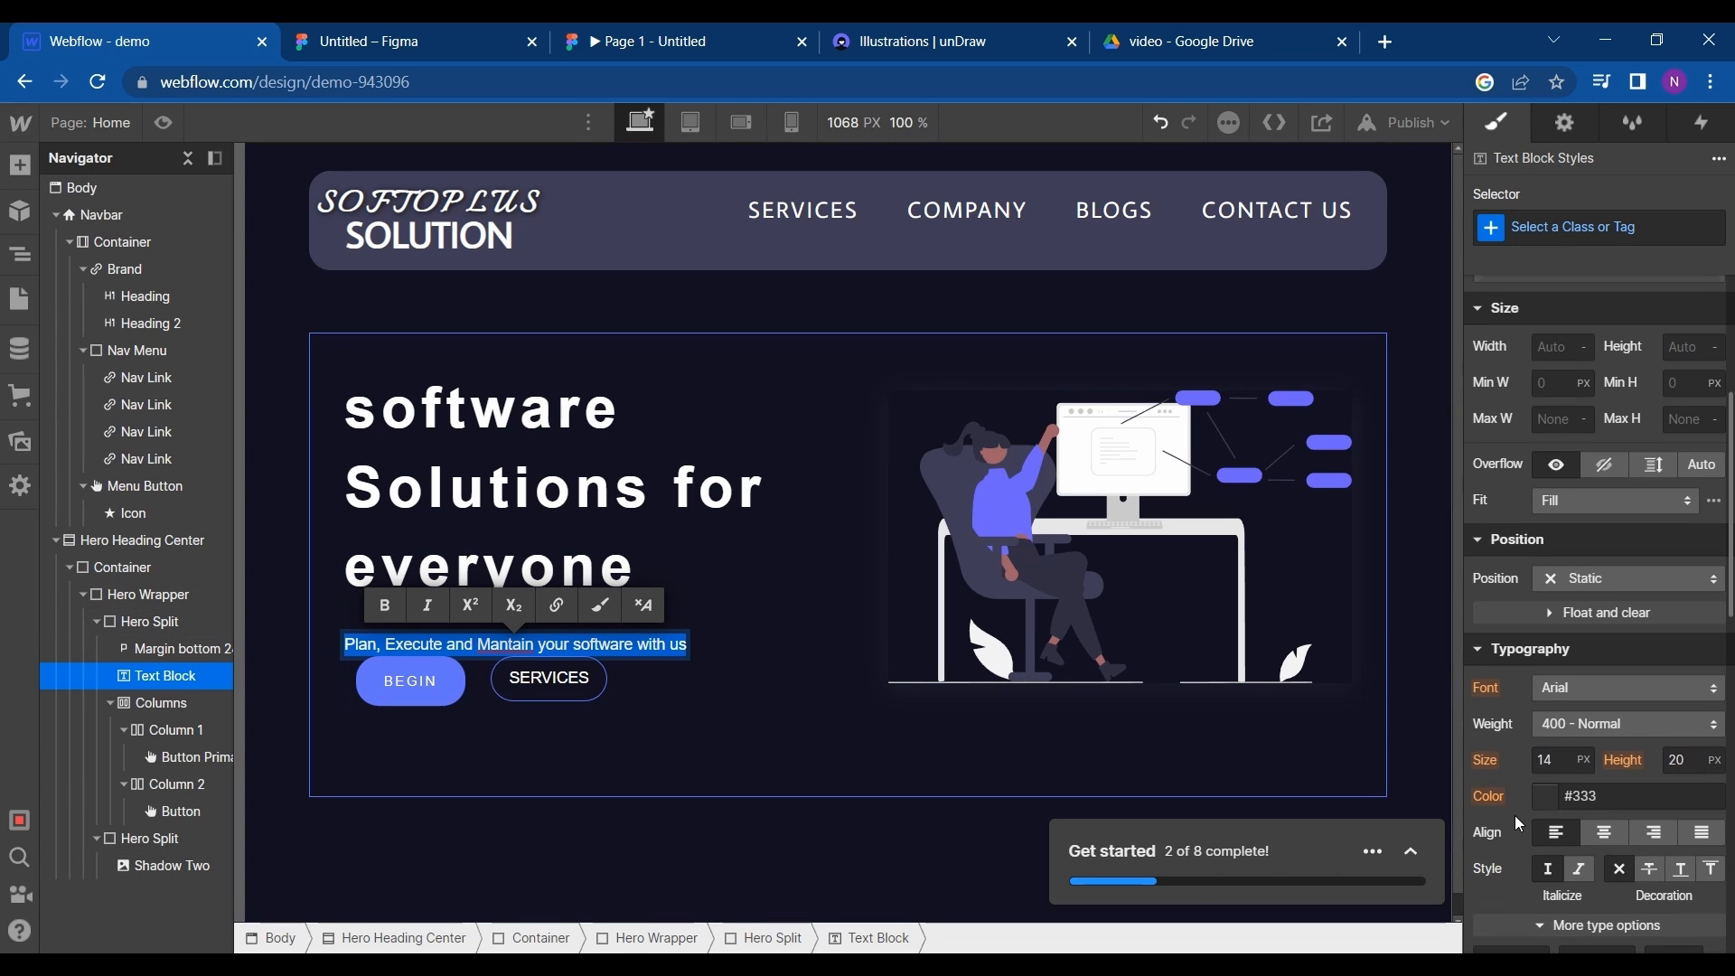
pyautogui.click(1559, 799)
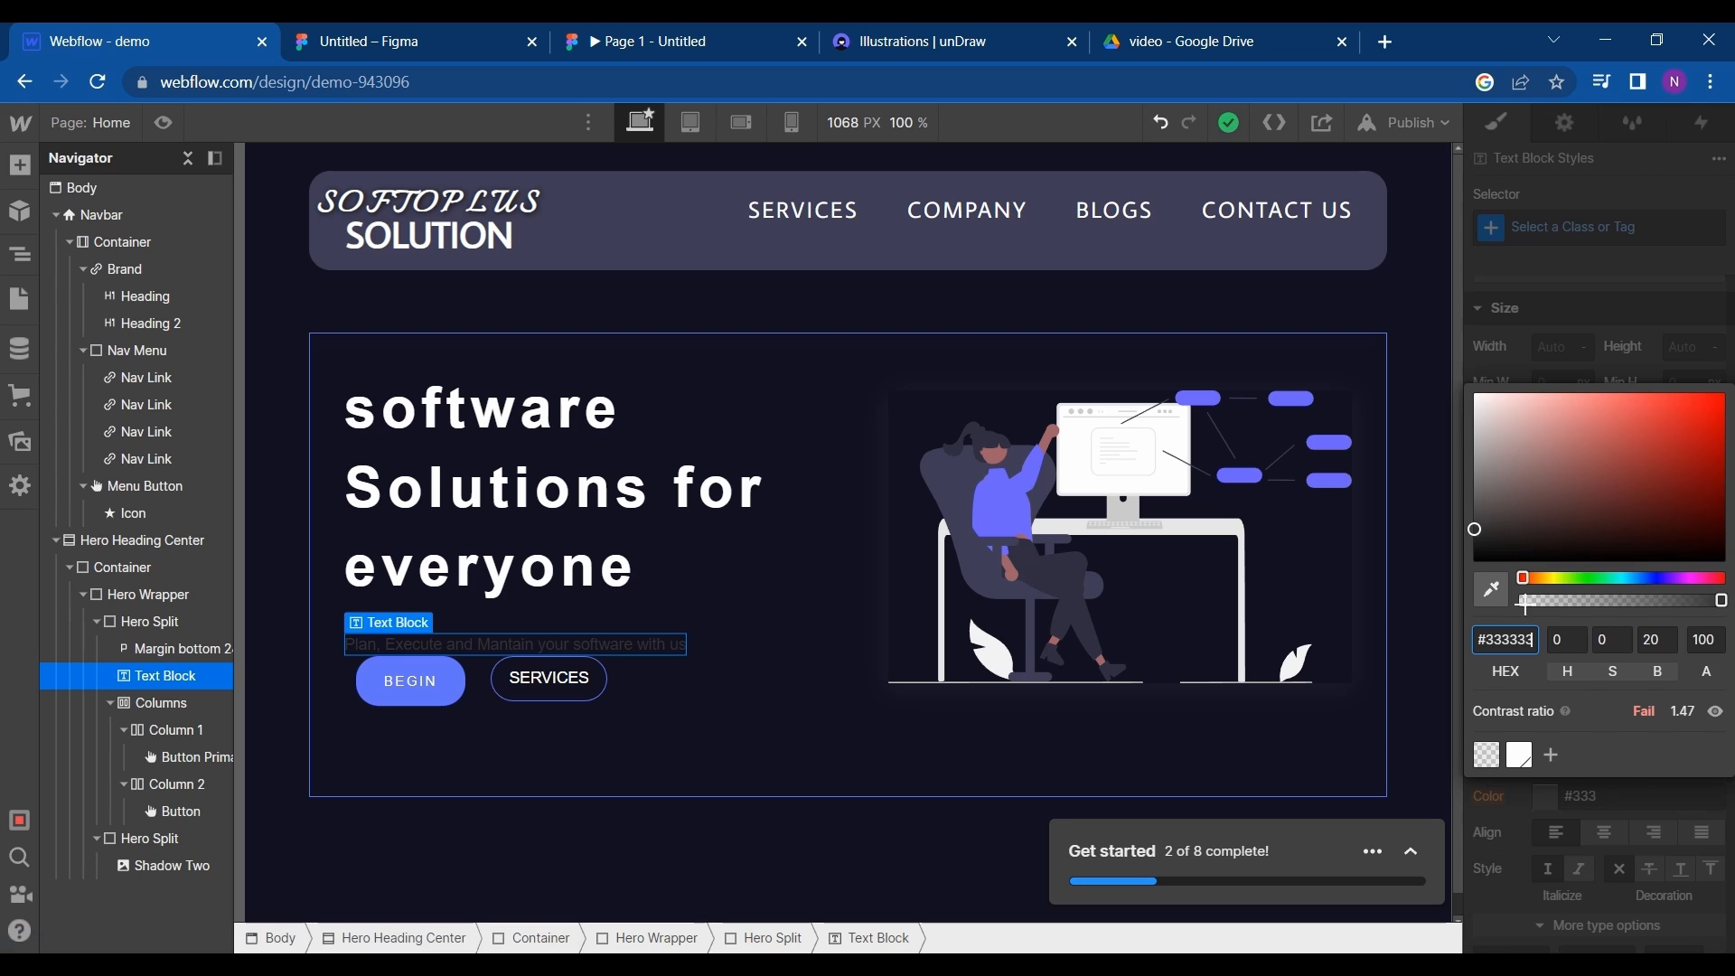
pyautogui.moveTo(1480, 524)
pyautogui.mouseDown()
pyautogui.moveTo(1471, 341)
pyautogui.moveTo(1475, 394)
pyautogui.mouseUp()
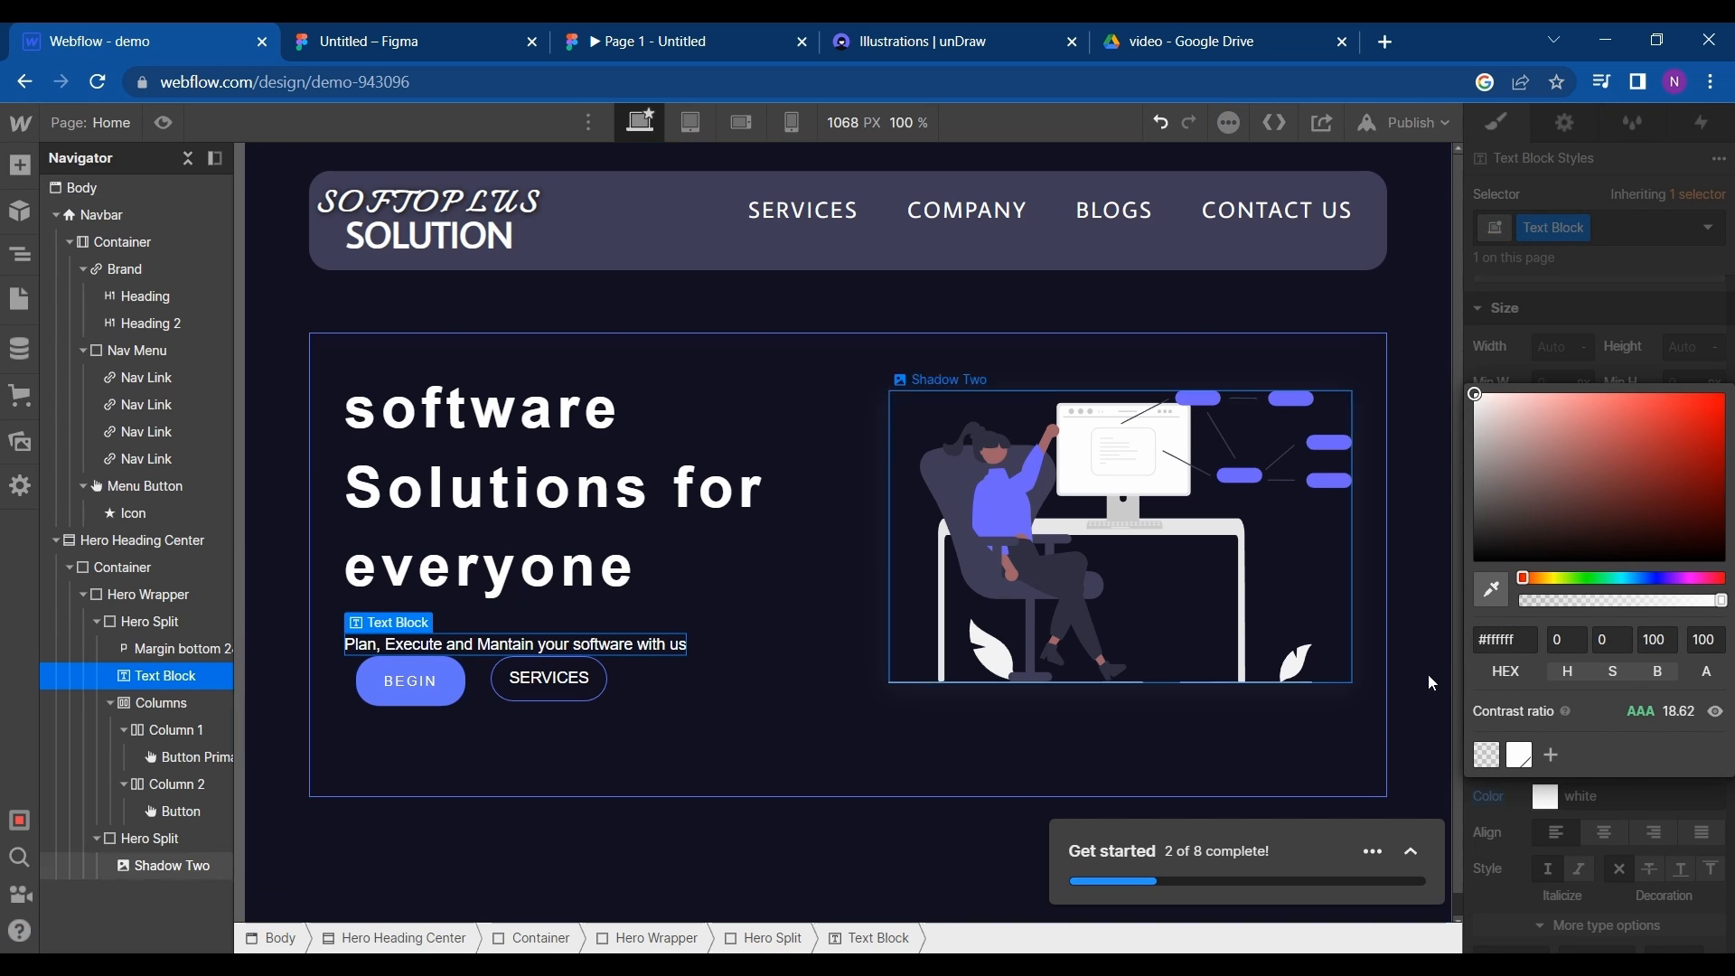
pyautogui.click(1518, 347)
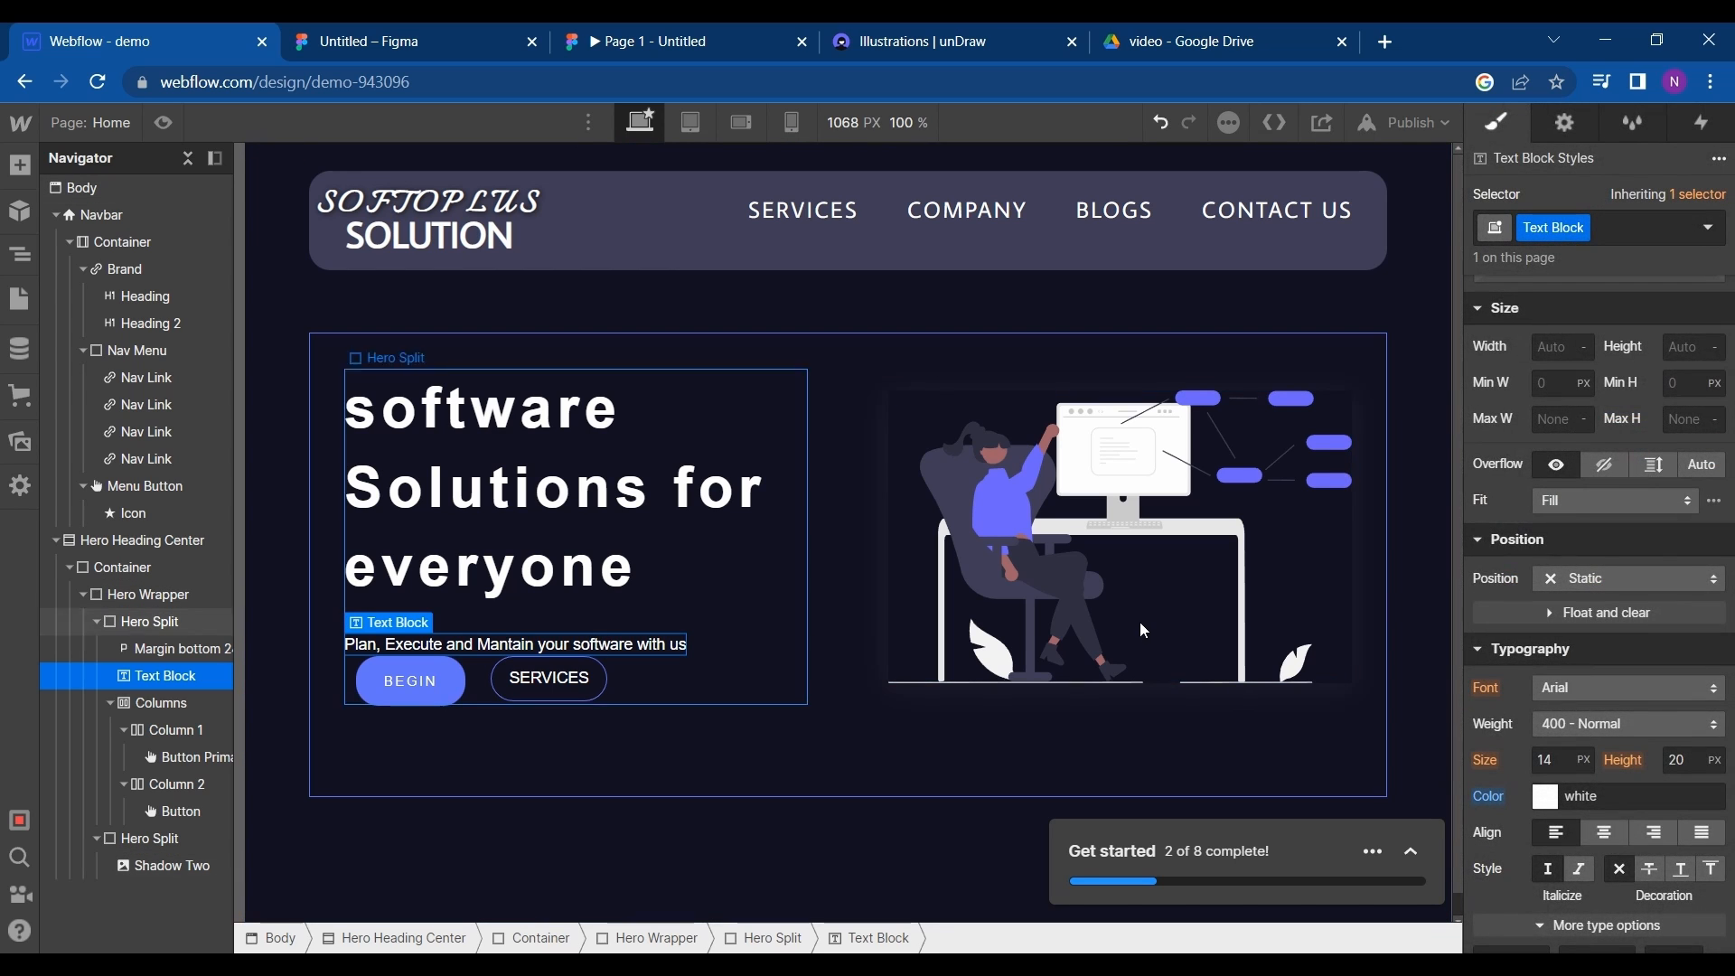
# - Give the tagline text block a bottom padding of 20 px and a bottom margin of 1 px
pyautogui.scroll(4, 1562, 481)
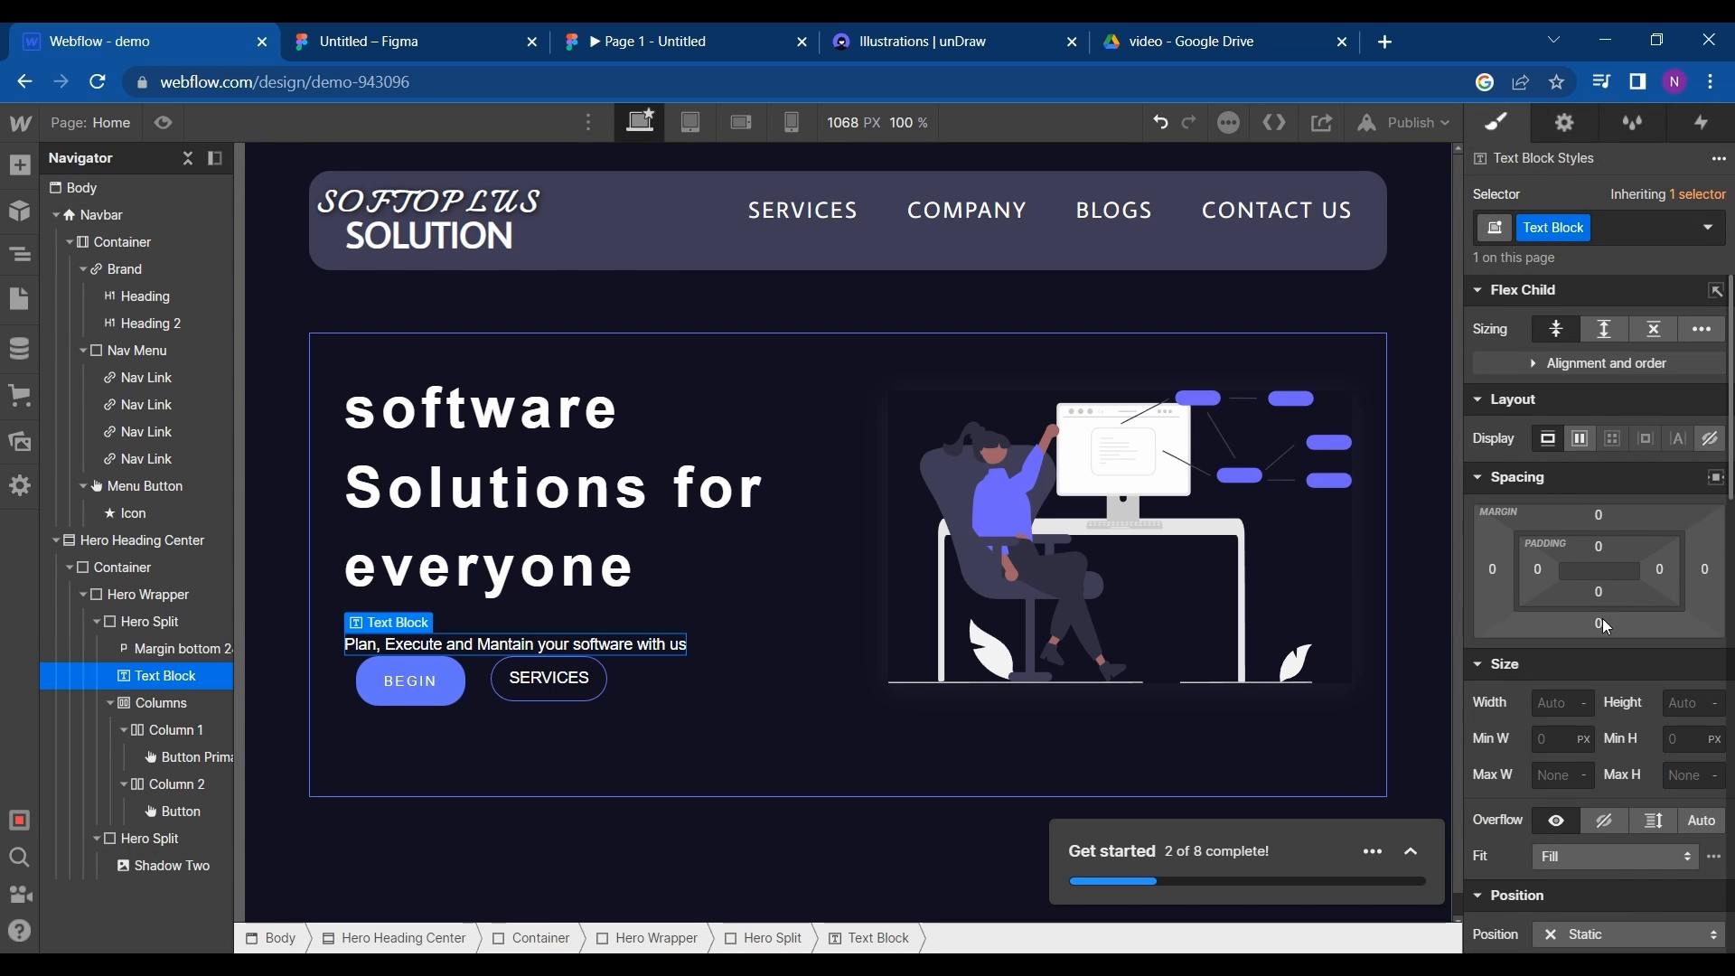
pyautogui.moveTo(1598, 623); pyautogui.dragTo(1597, 557)
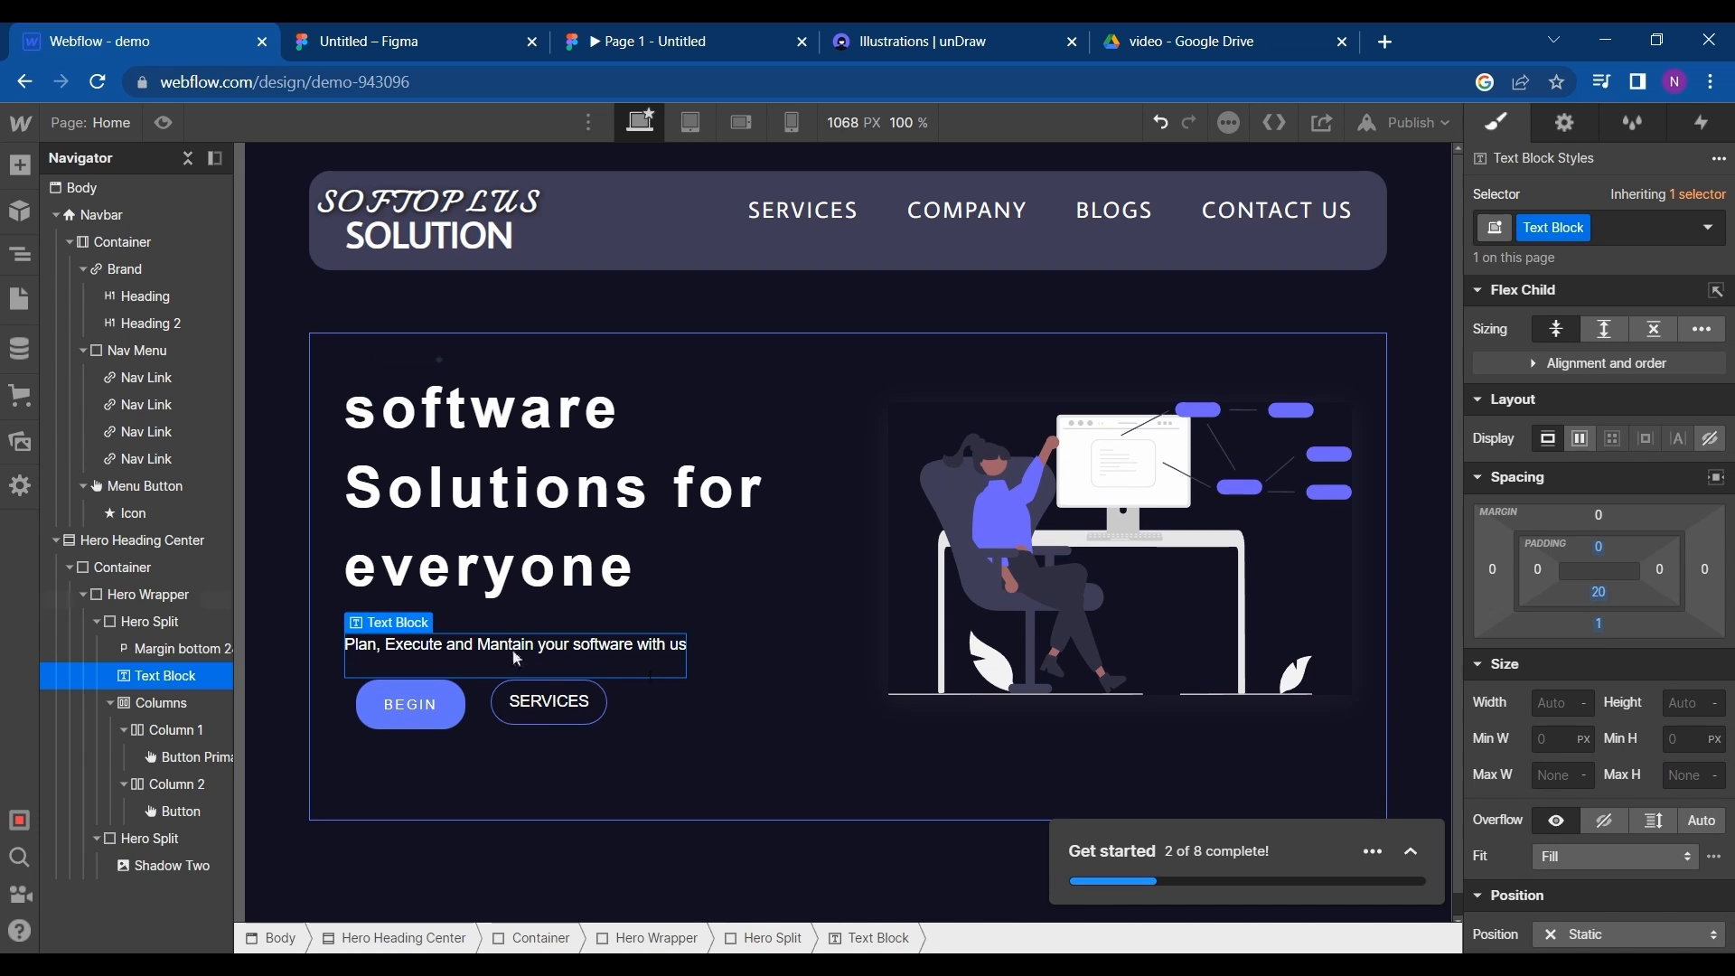
# - Reduce the hero heading's bottom margin to -2 px, with a bottom padding of 0
pyautogui.click(611, 600)
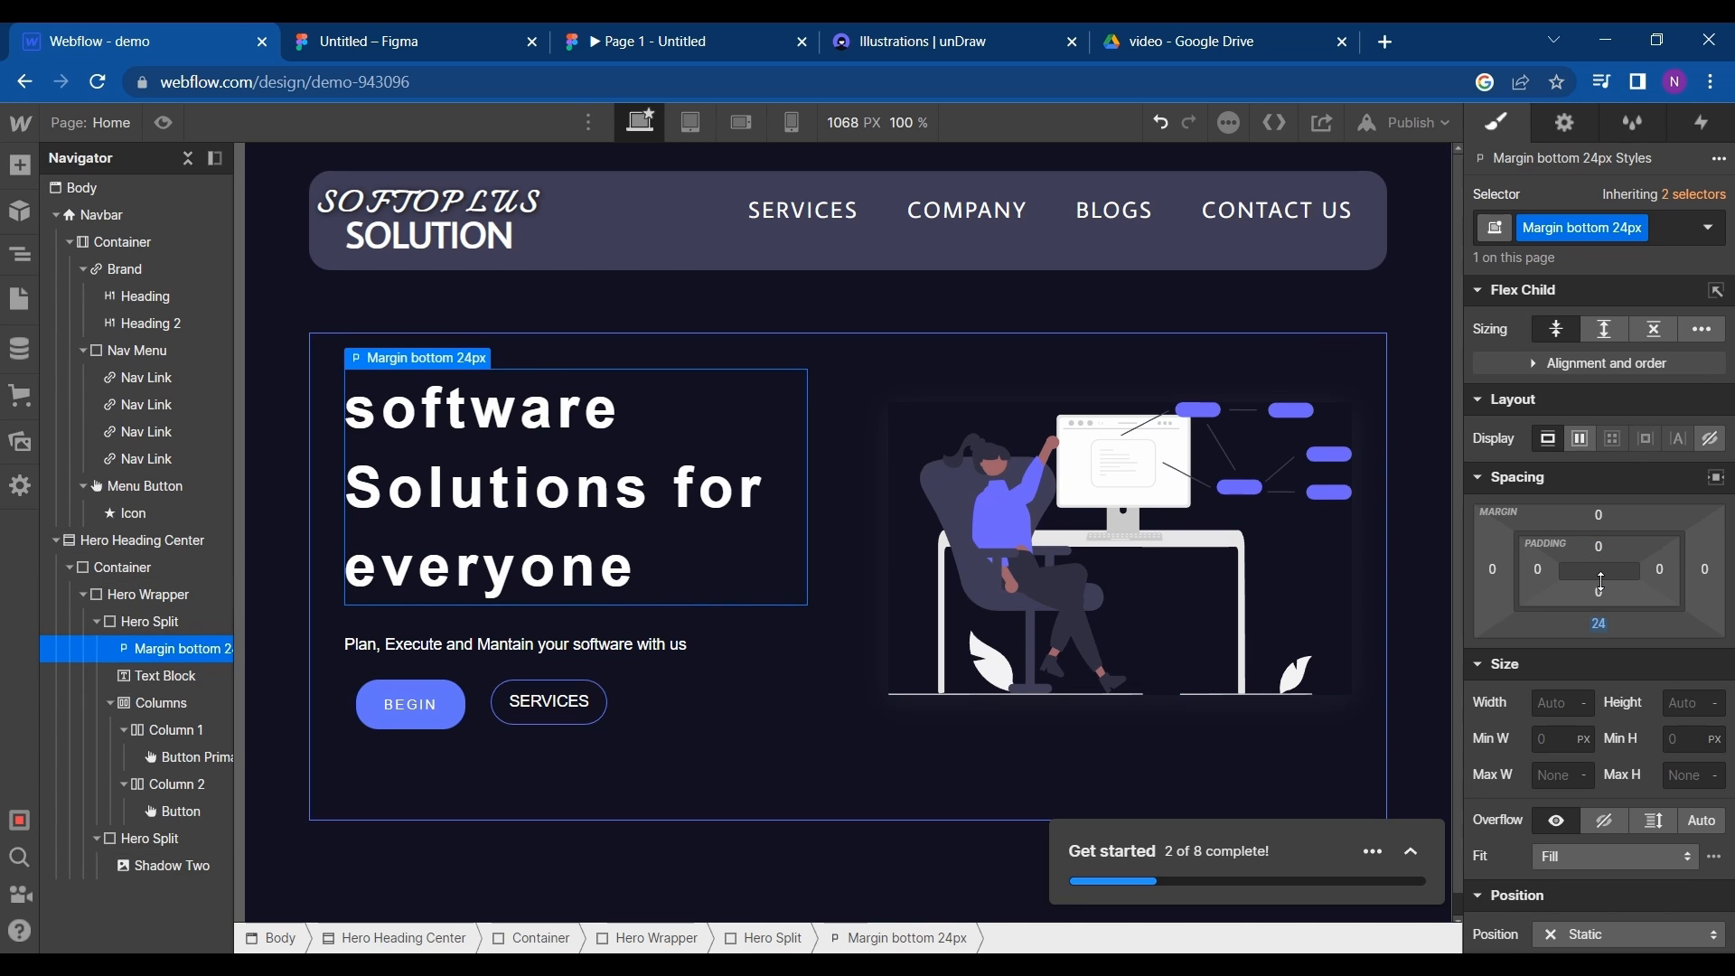
pyautogui.moveTo(1601, 593)
pyautogui.mouseDown()
pyautogui.moveTo(1601, 563)
pyautogui.moveTo(1605, 594)
pyautogui.mouseUp()
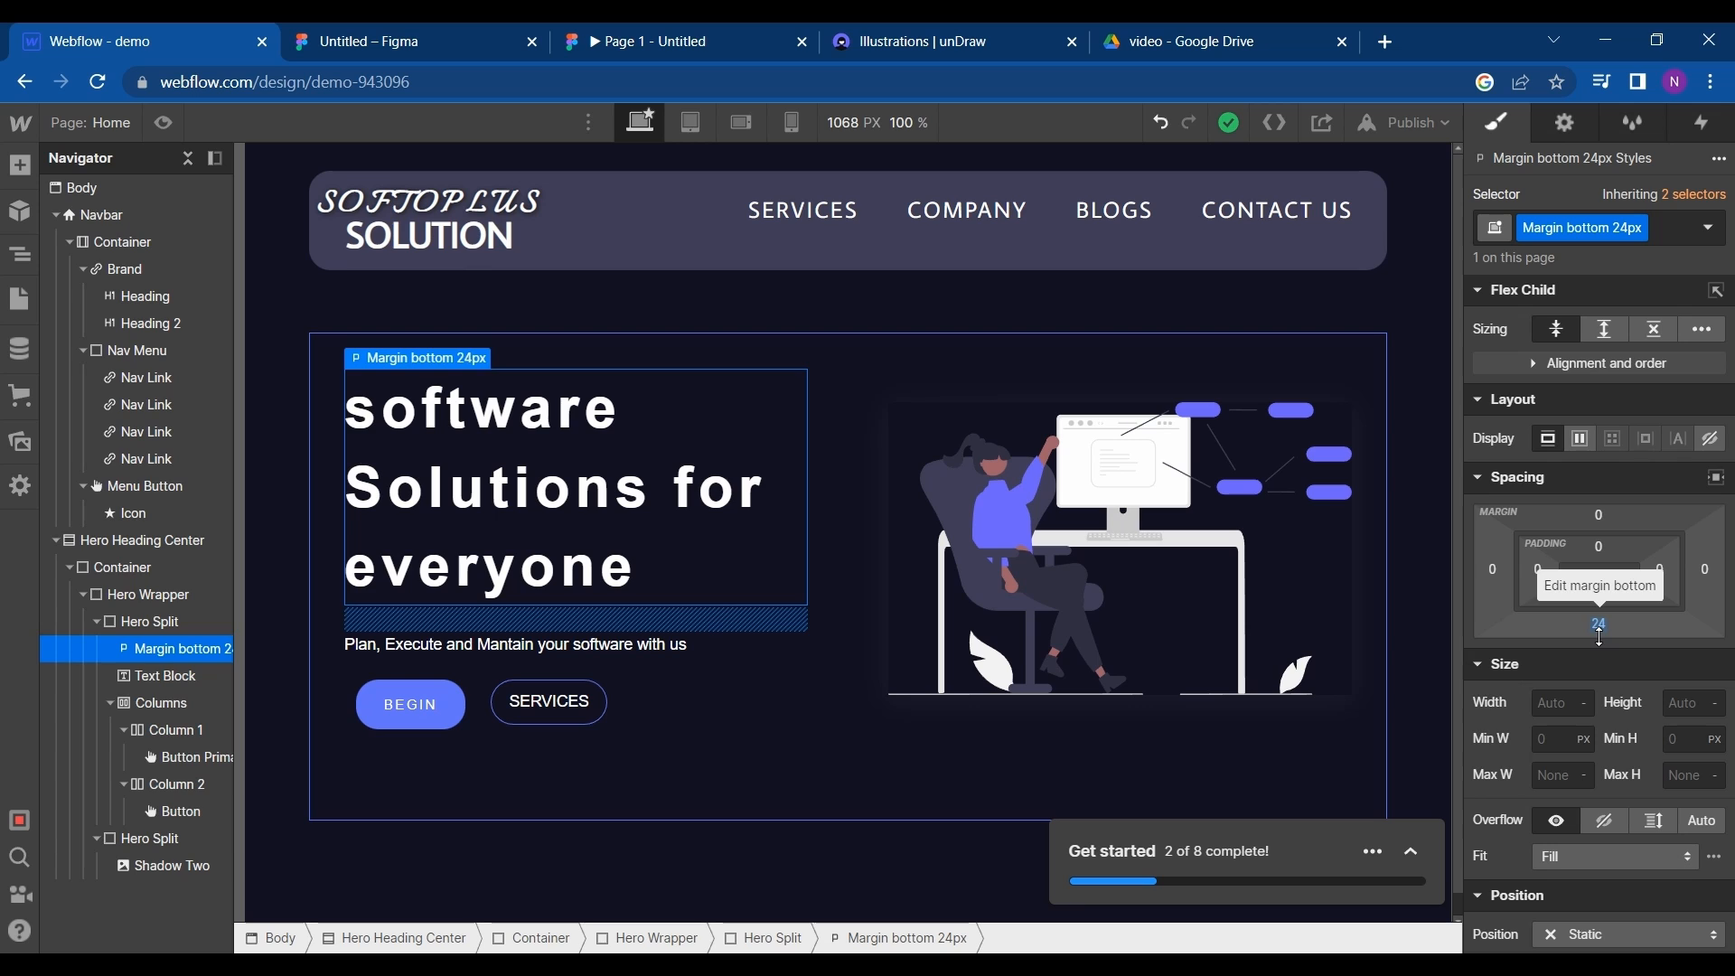
pyautogui.moveTo(1599, 637)
pyautogui.mouseDown()
pyautogui.moveTo(1600, 583)
pyautogui.moveTo(1602, 607)
pyautogui.mouseUp()
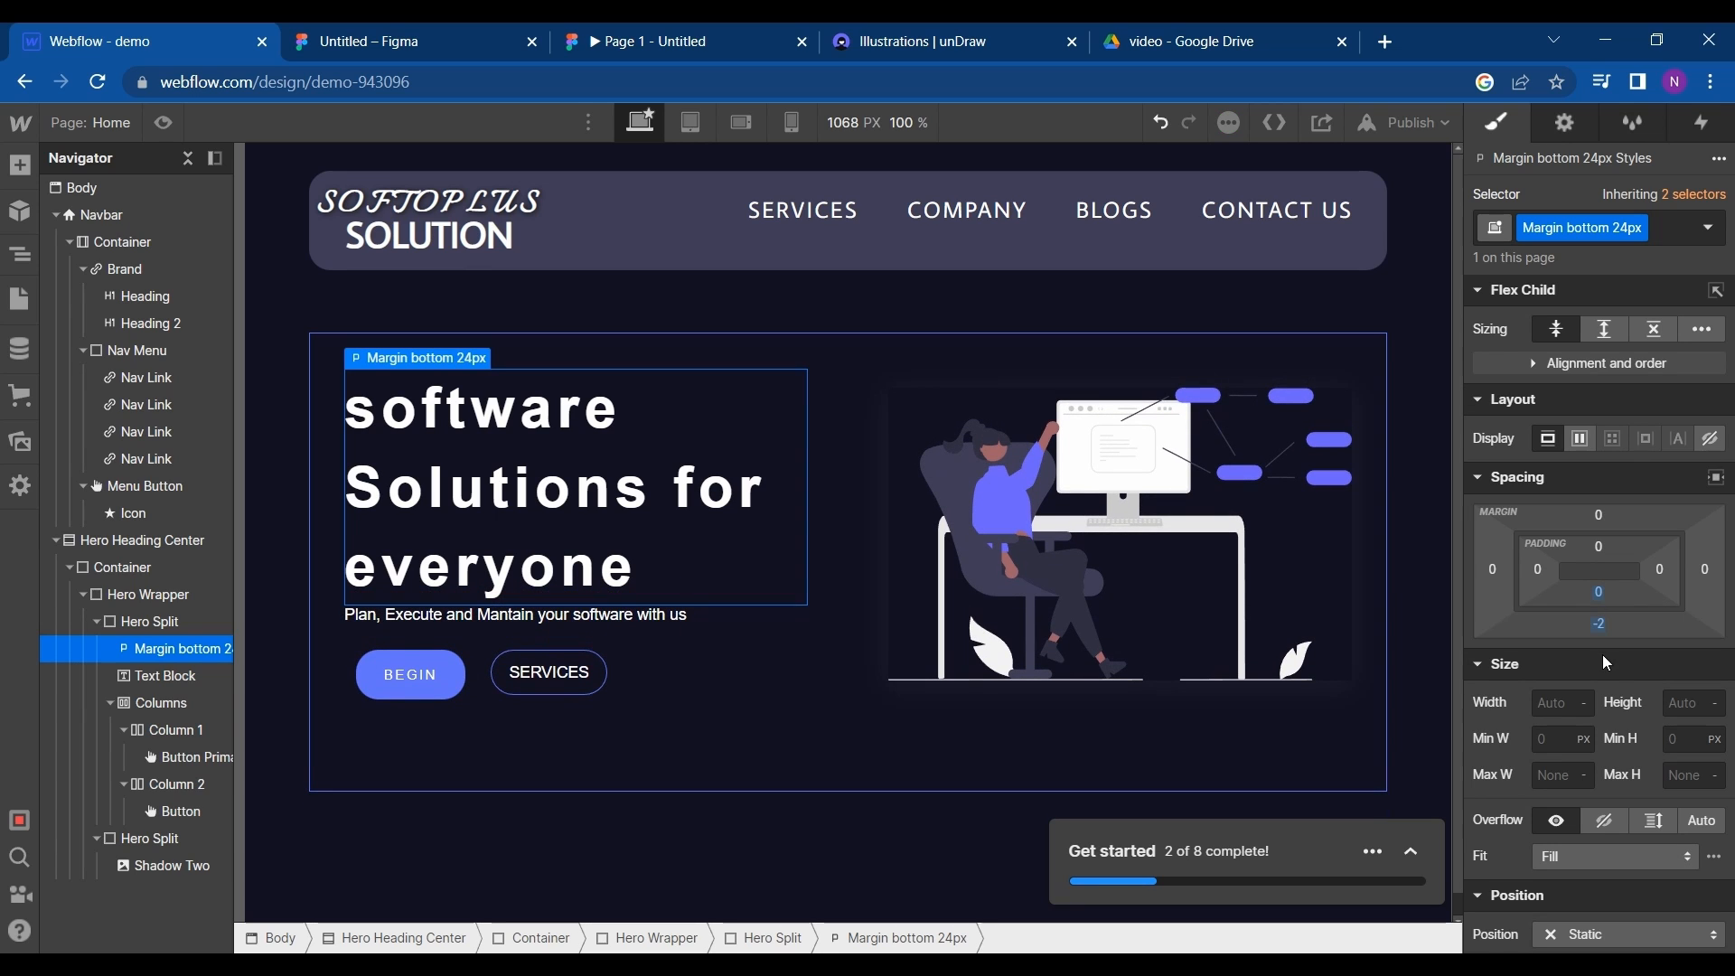
# - Increase the tagline text block's font size to 20 px
pyautogui.click(666, 635)
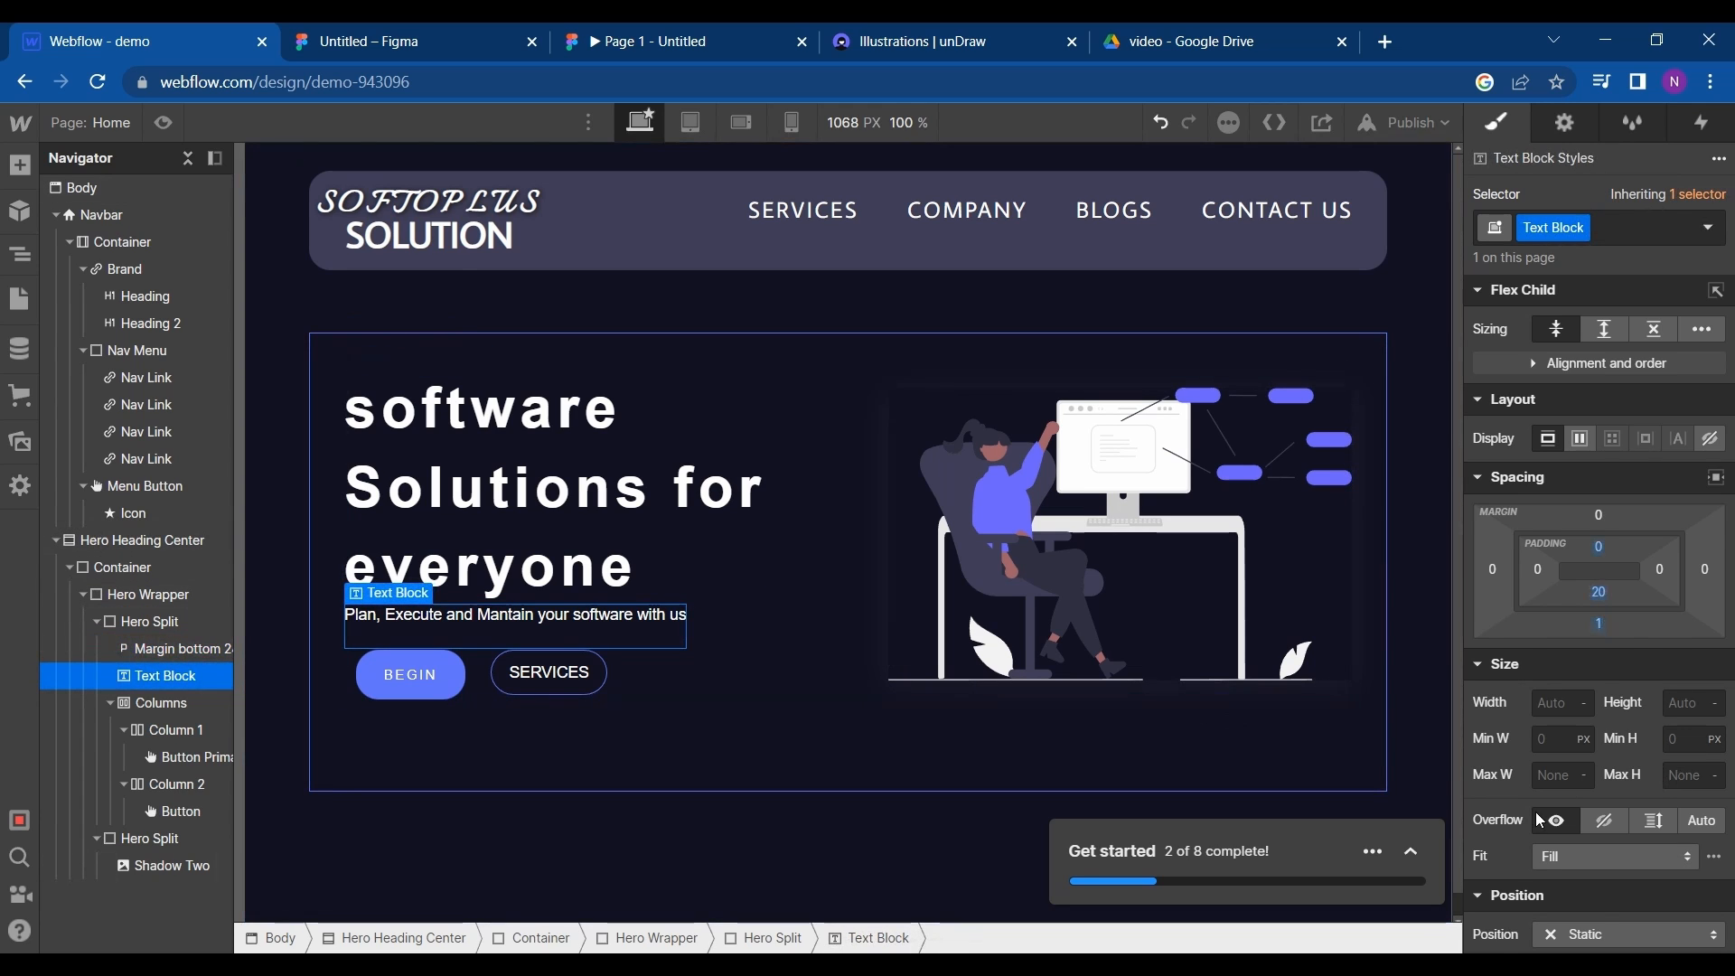
pyautogui.scroll(-4, 1541, 821)
pyautogui.click(1548, 762)
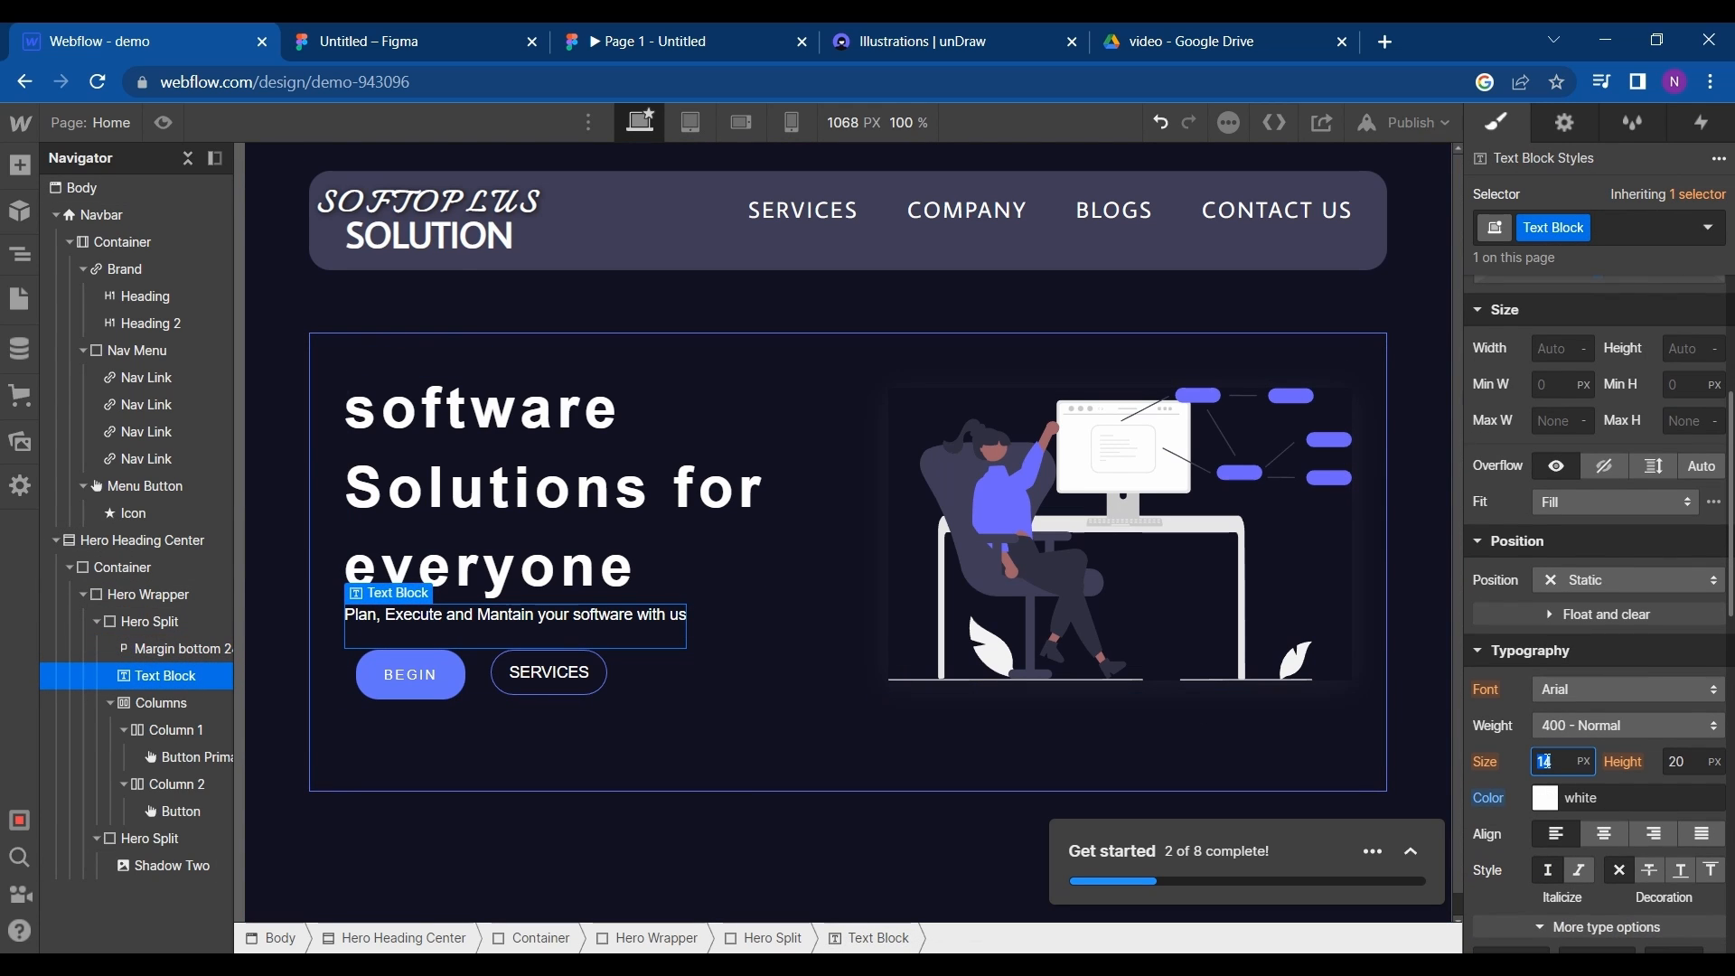
pyautogui.press('Up')
pyautogui.press('Up')
pyautogui.press('Up')
pyautogui.press('Up')
pyautogui.press('Up')
pyautogui.press('Up')
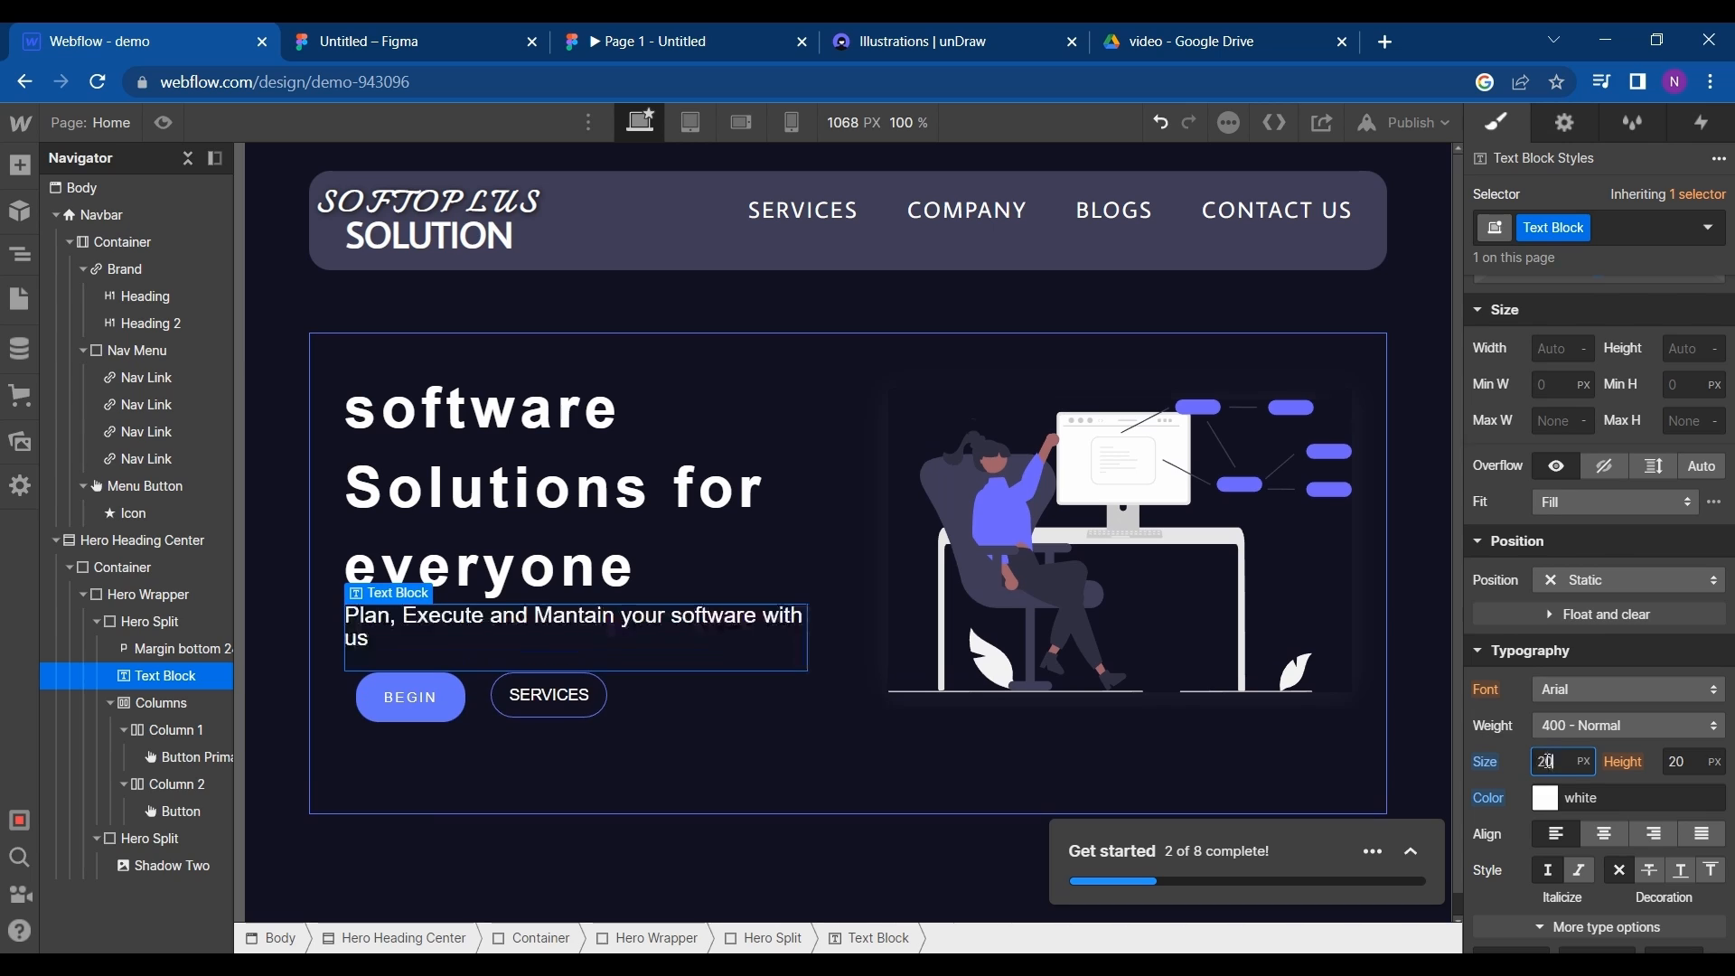
# - Set the tagline text block's font size to 16 px
pyautogui.hotkey('shift', 'Down')
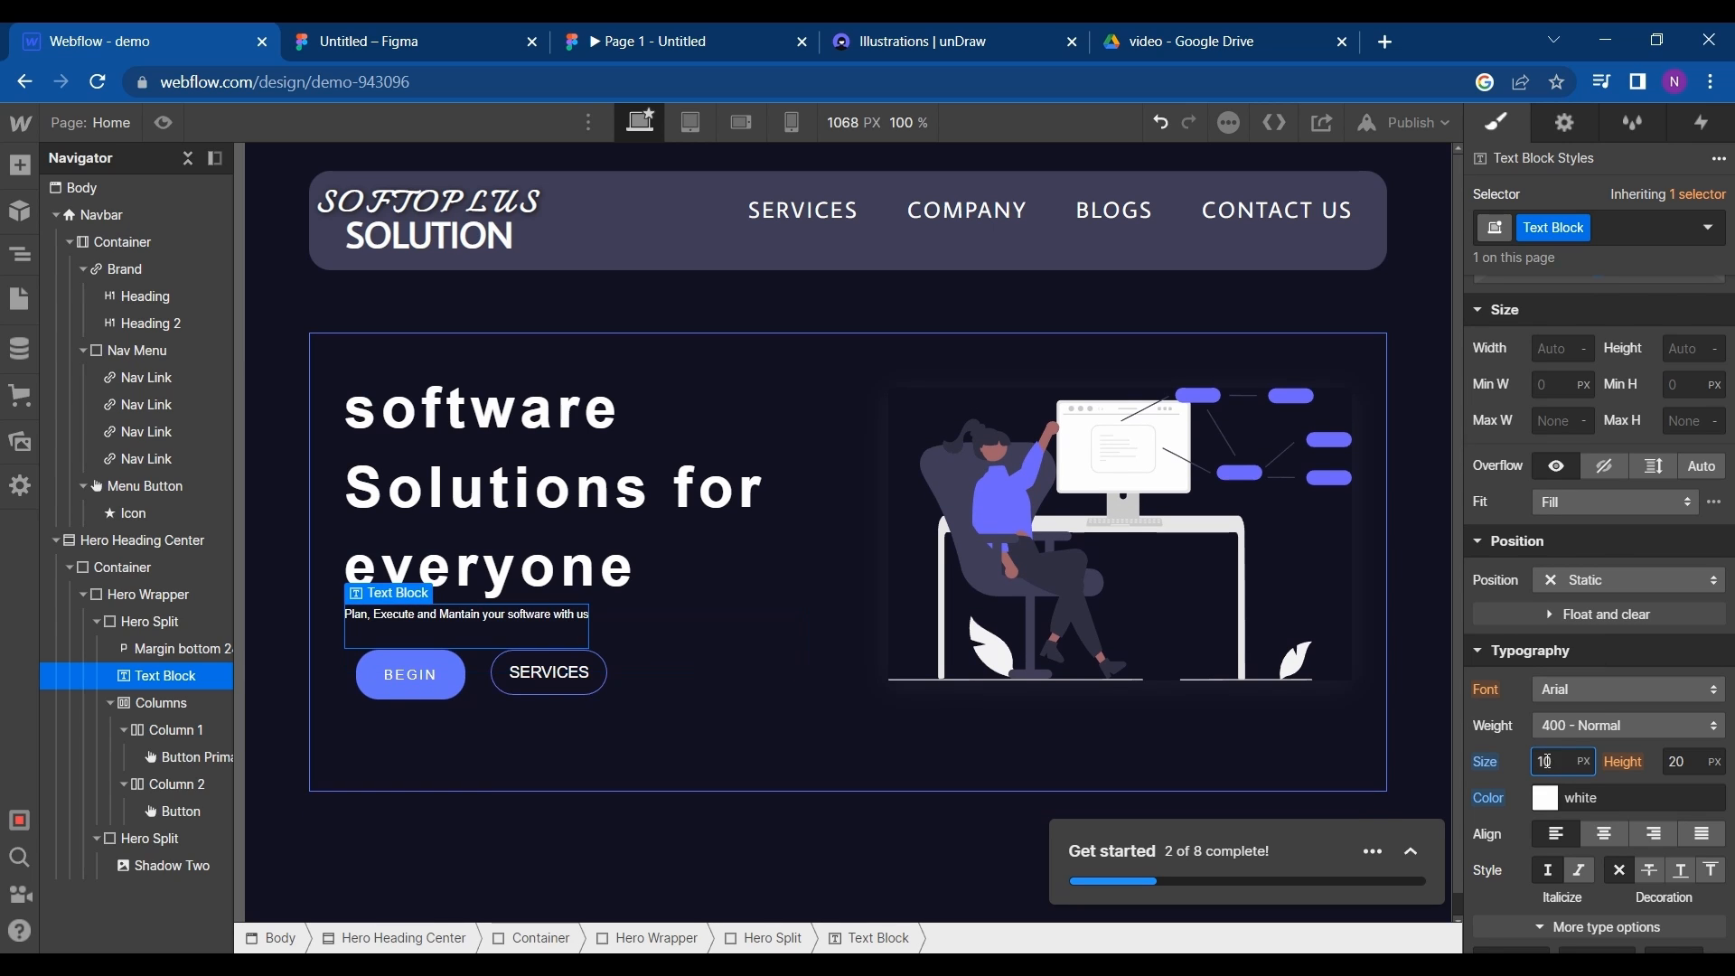
pyautogui.hotkey('shift', 'Up')
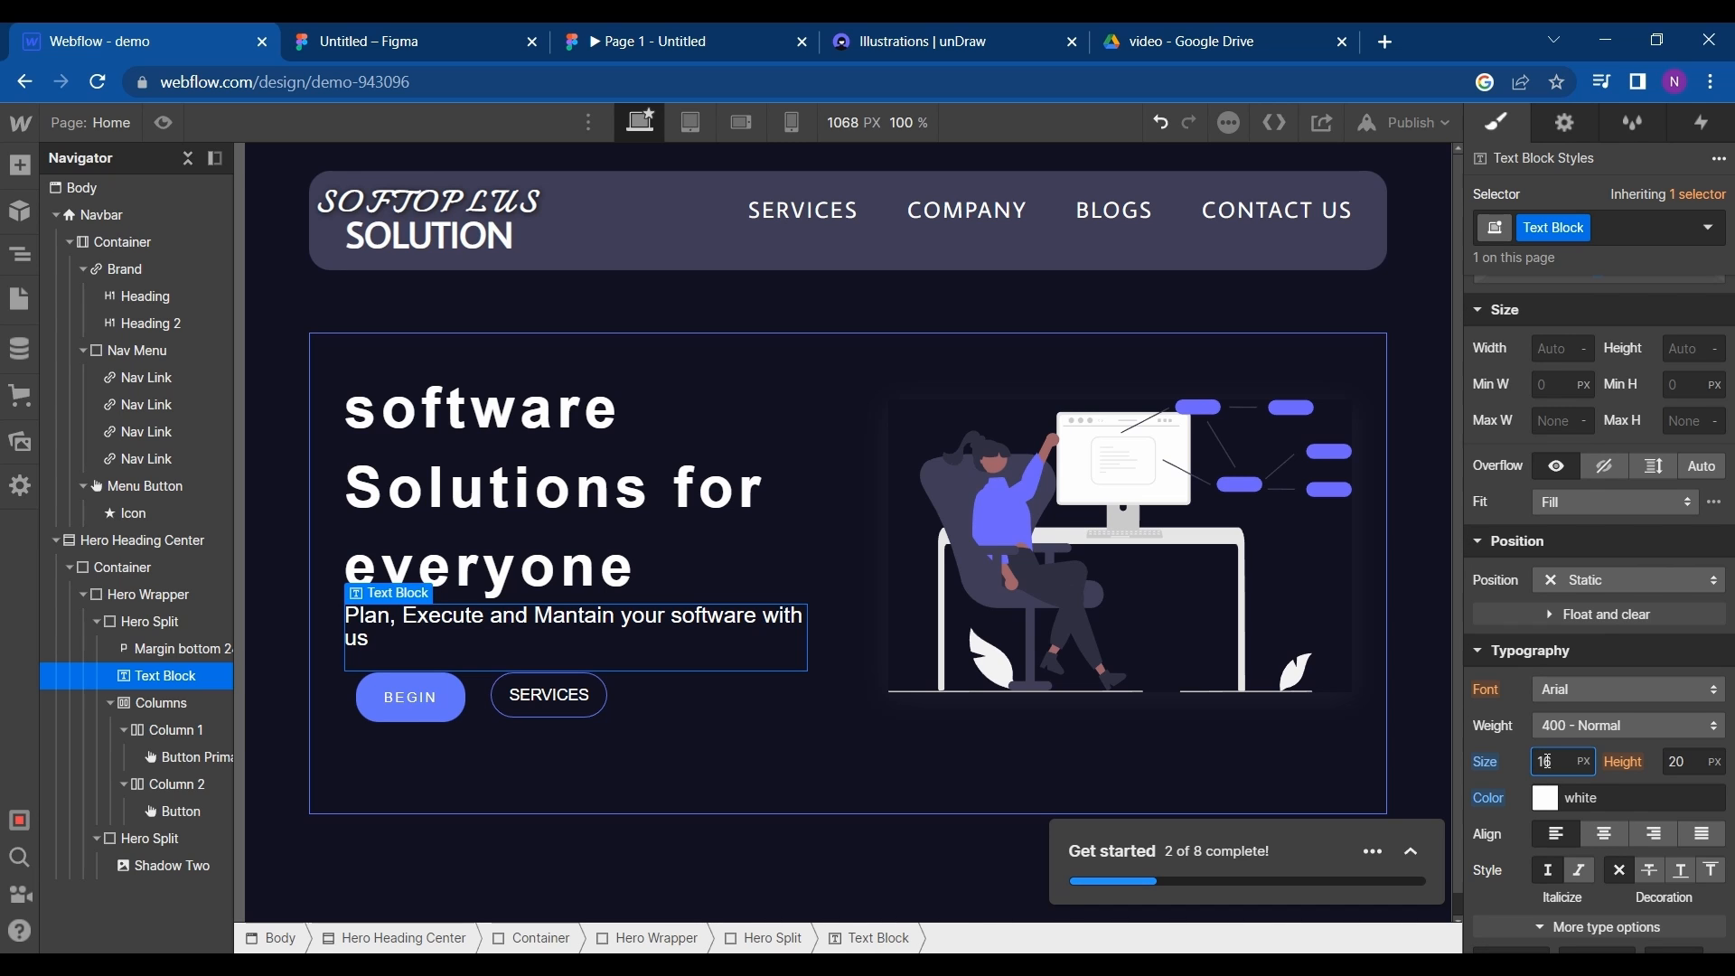
pyautogui.press('Return')
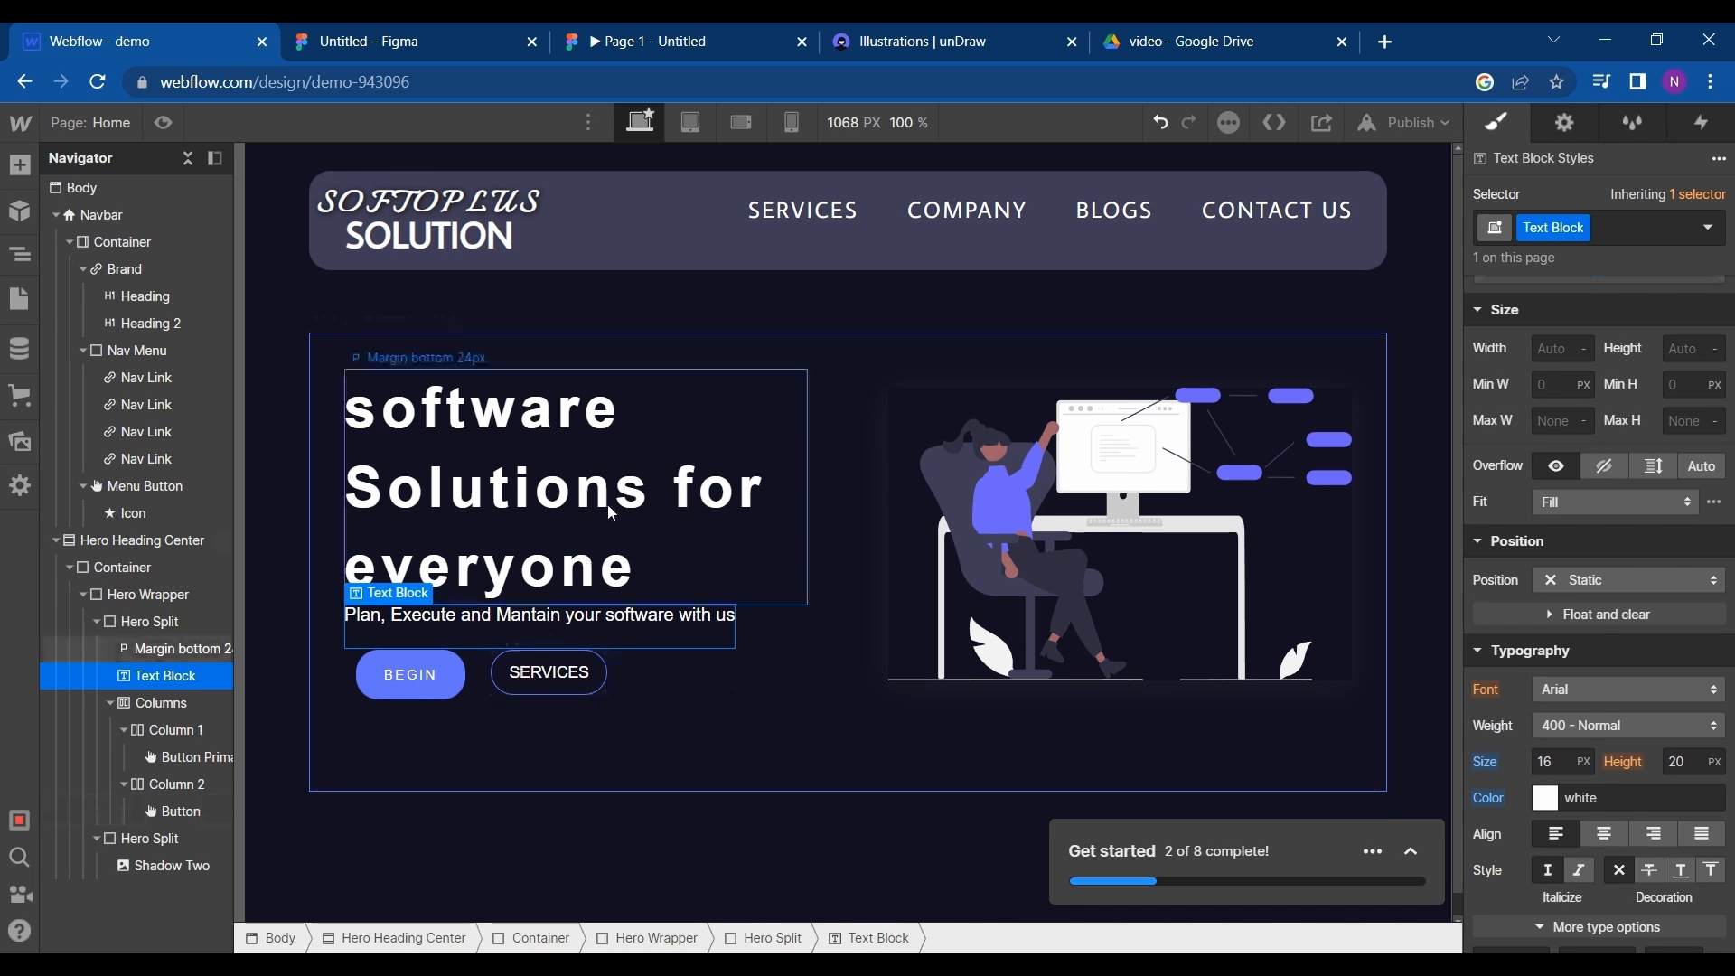
pyautogui.click(342, 32)
pyautogui.click(151, 31)
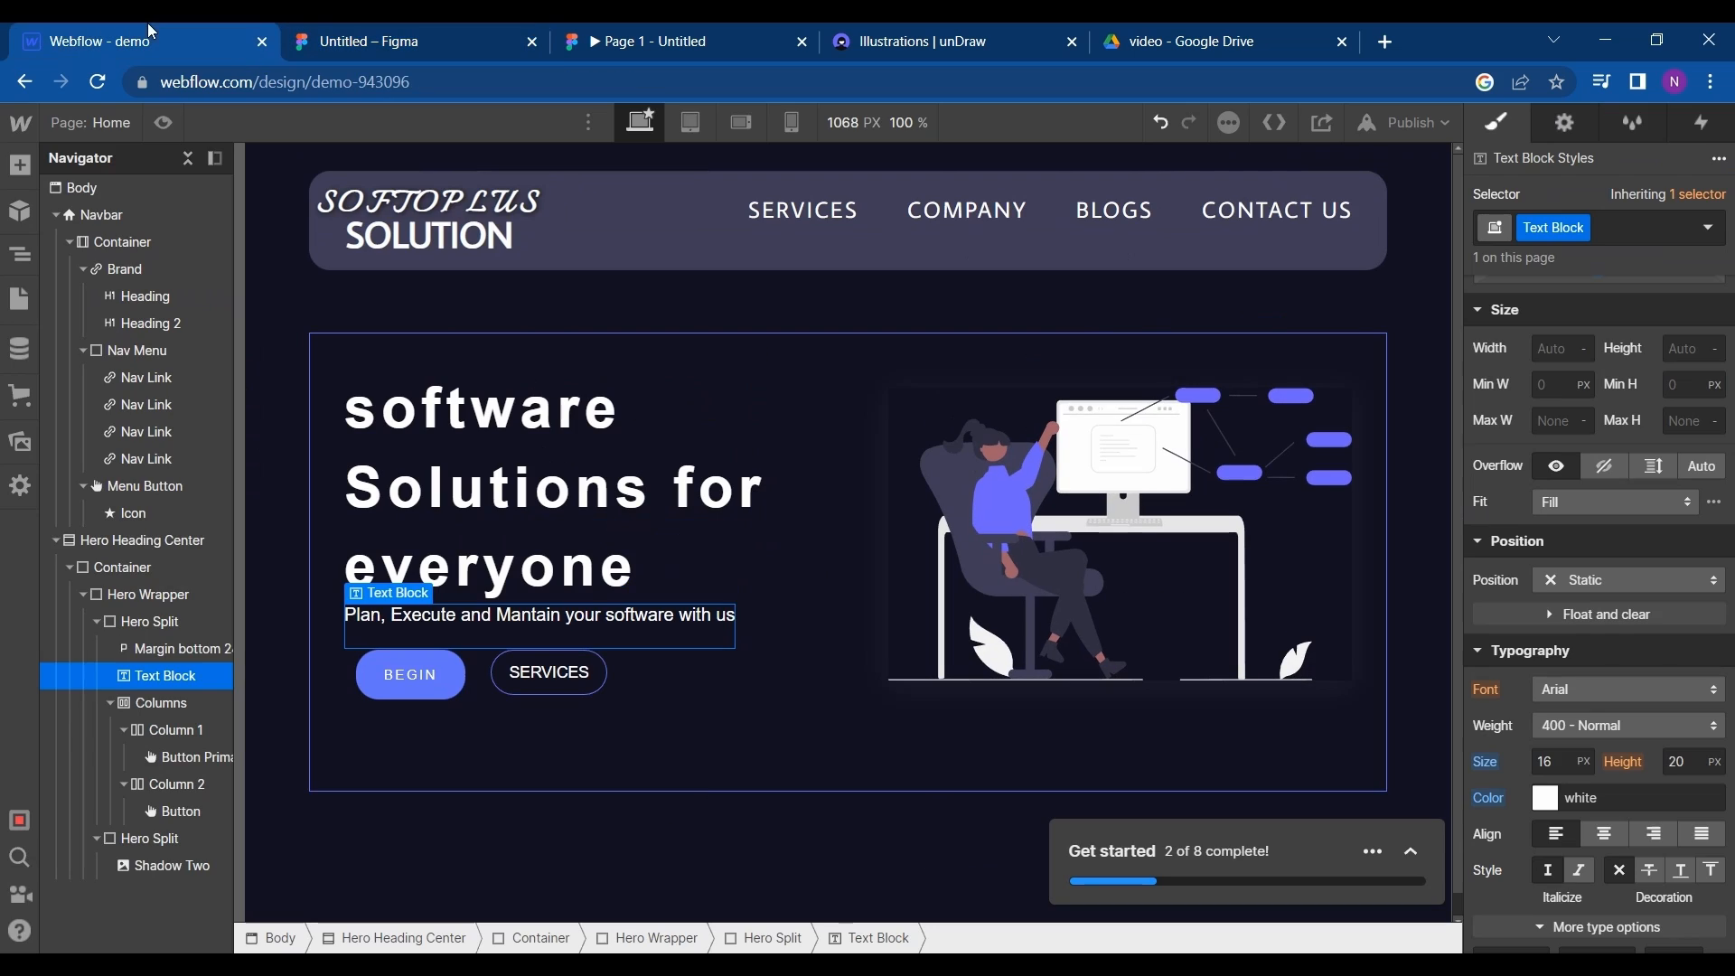
# - Change the tagline text block's font to Inconsolata
pyautogui.doubleClick(601, 611)
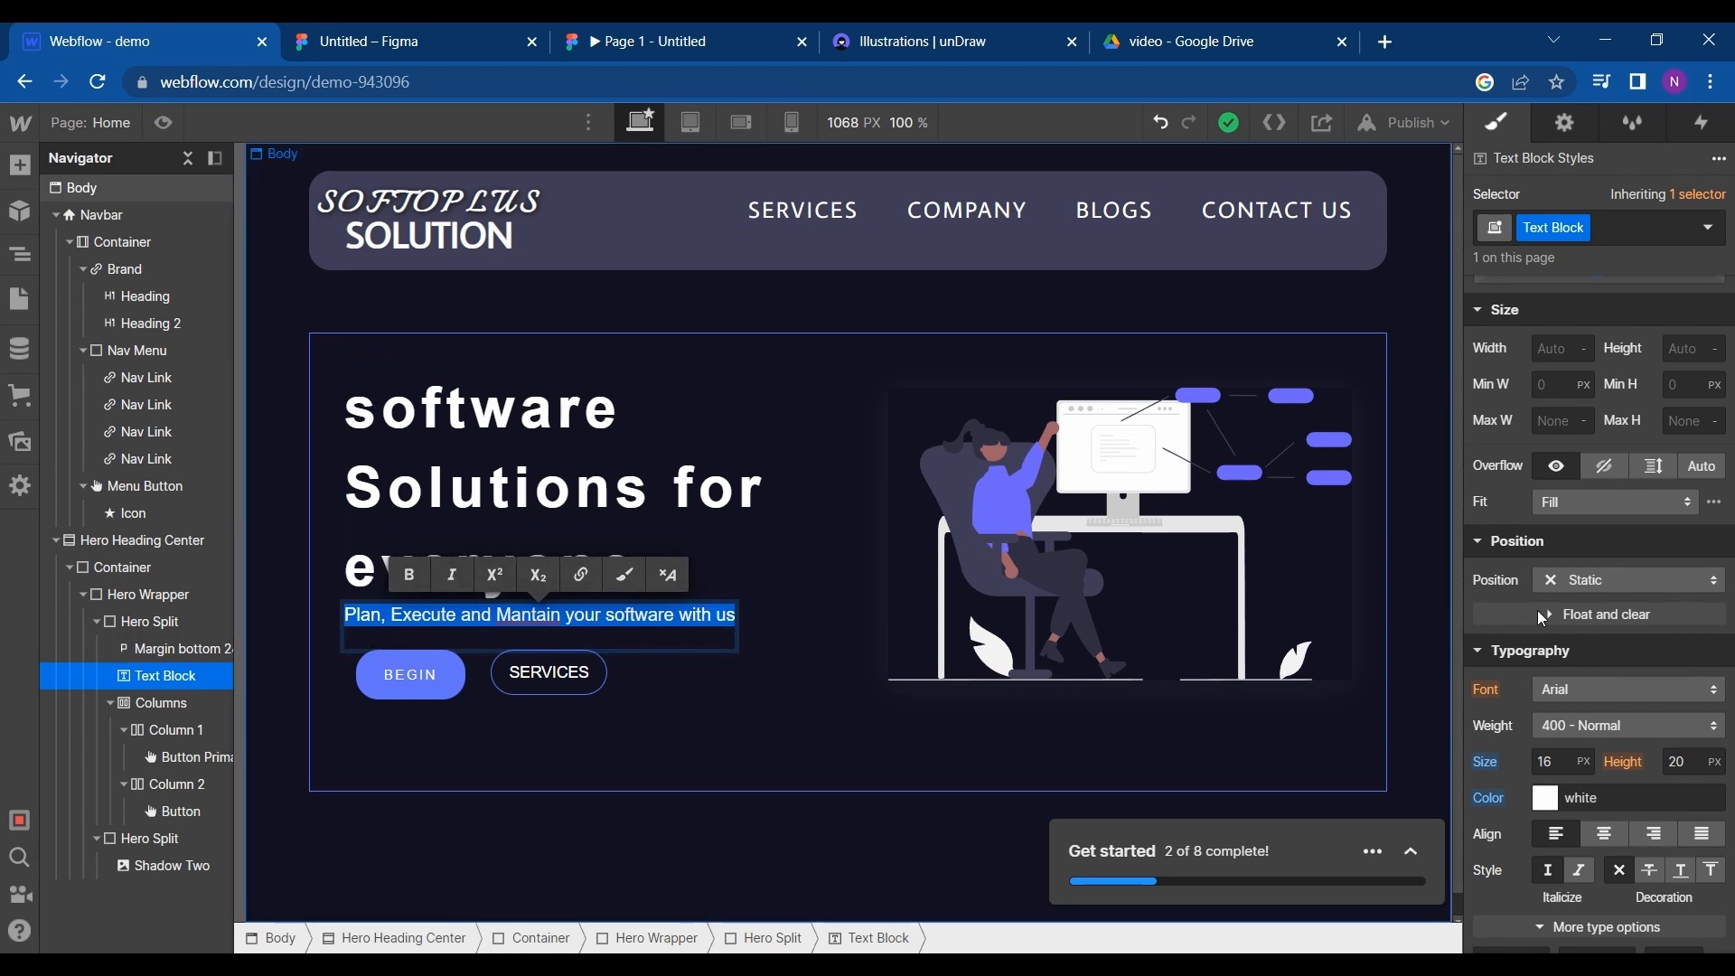
pyautogui.click(1609, 700)
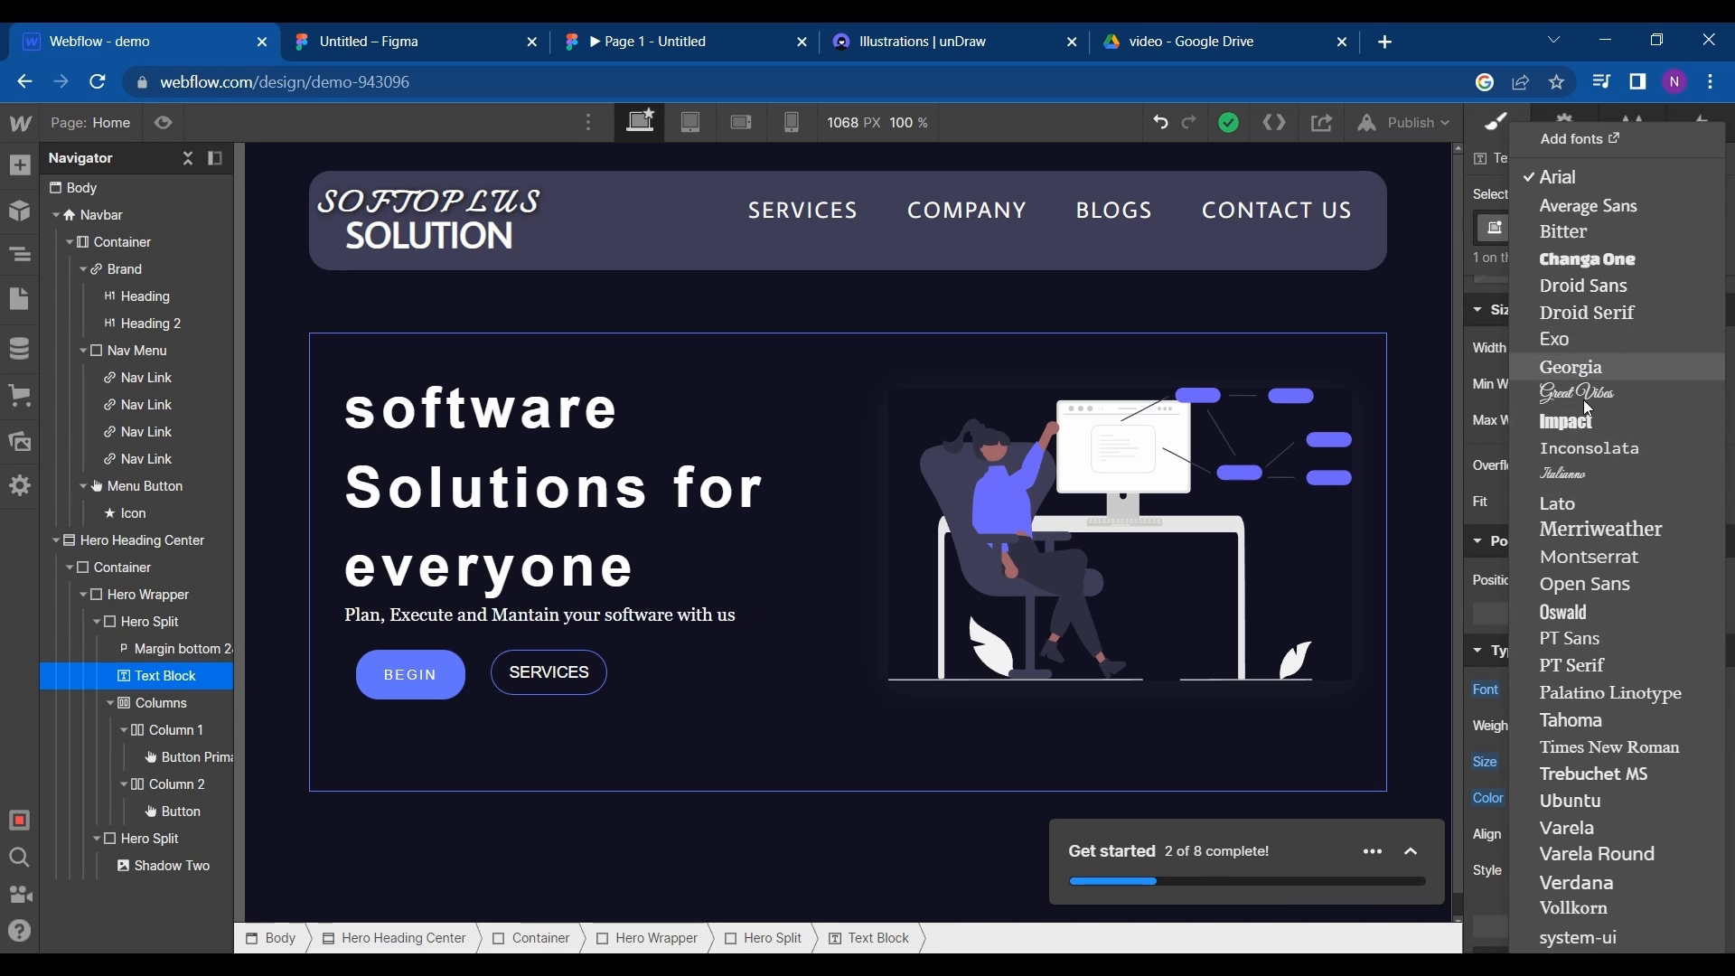
pyautogui.click(1581, 448)
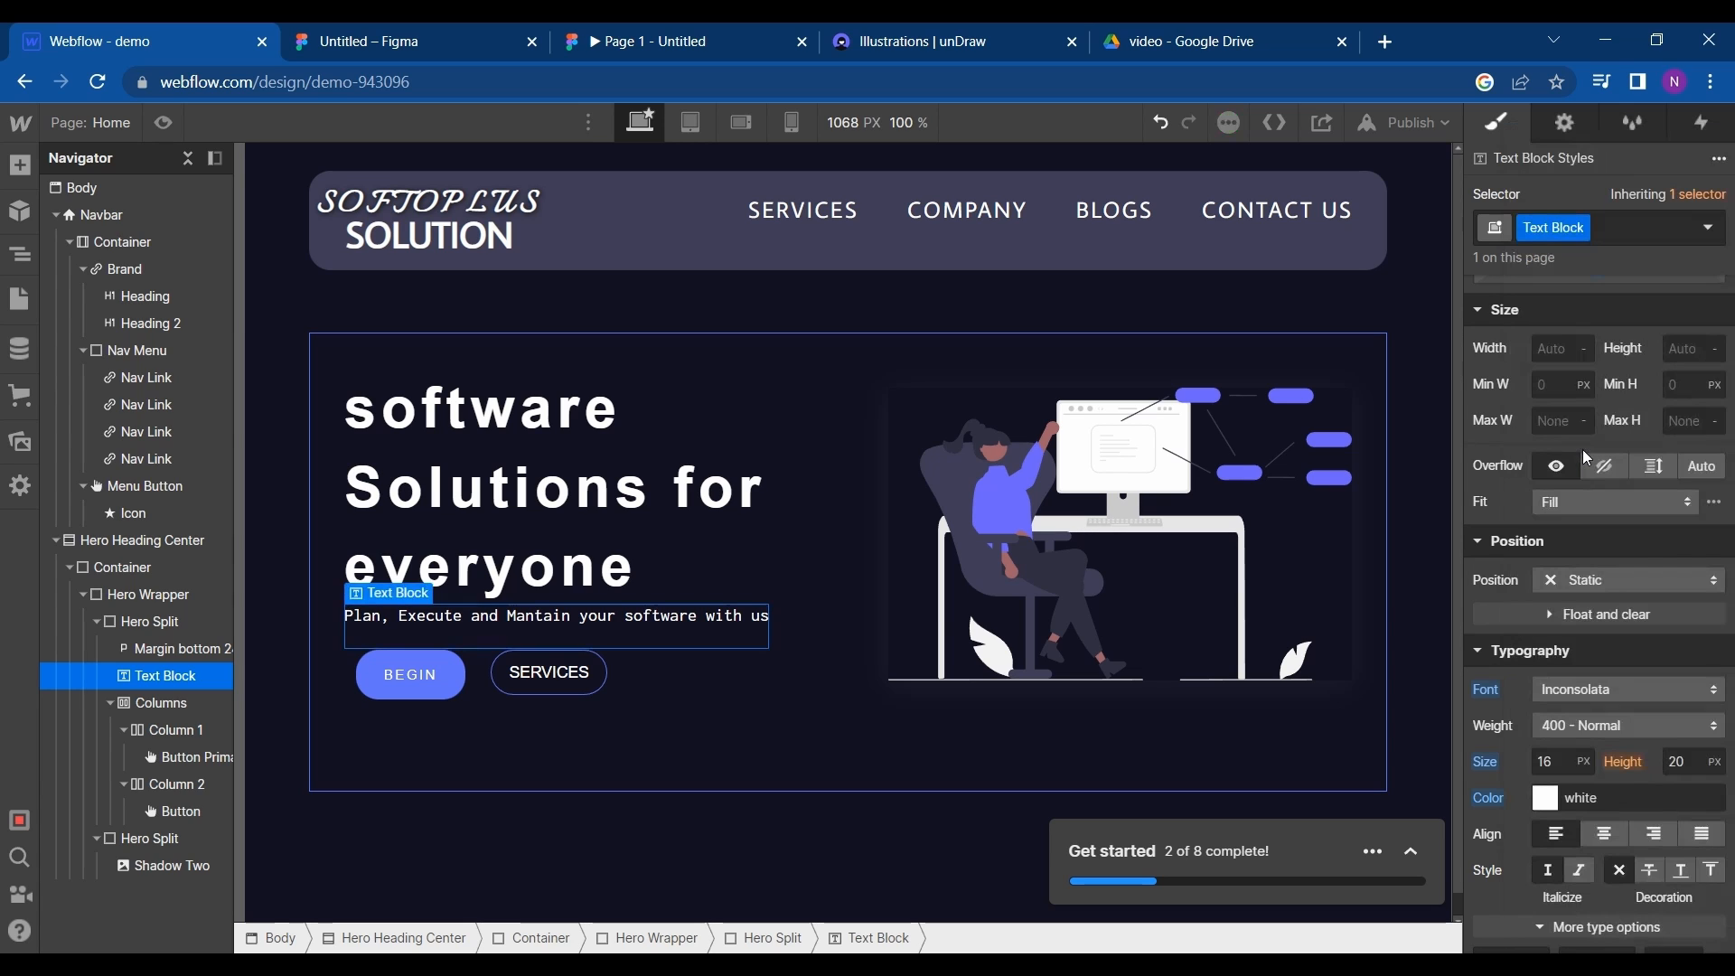
pyautogui.click(873, 466)
pyautogui.click(718, 745)
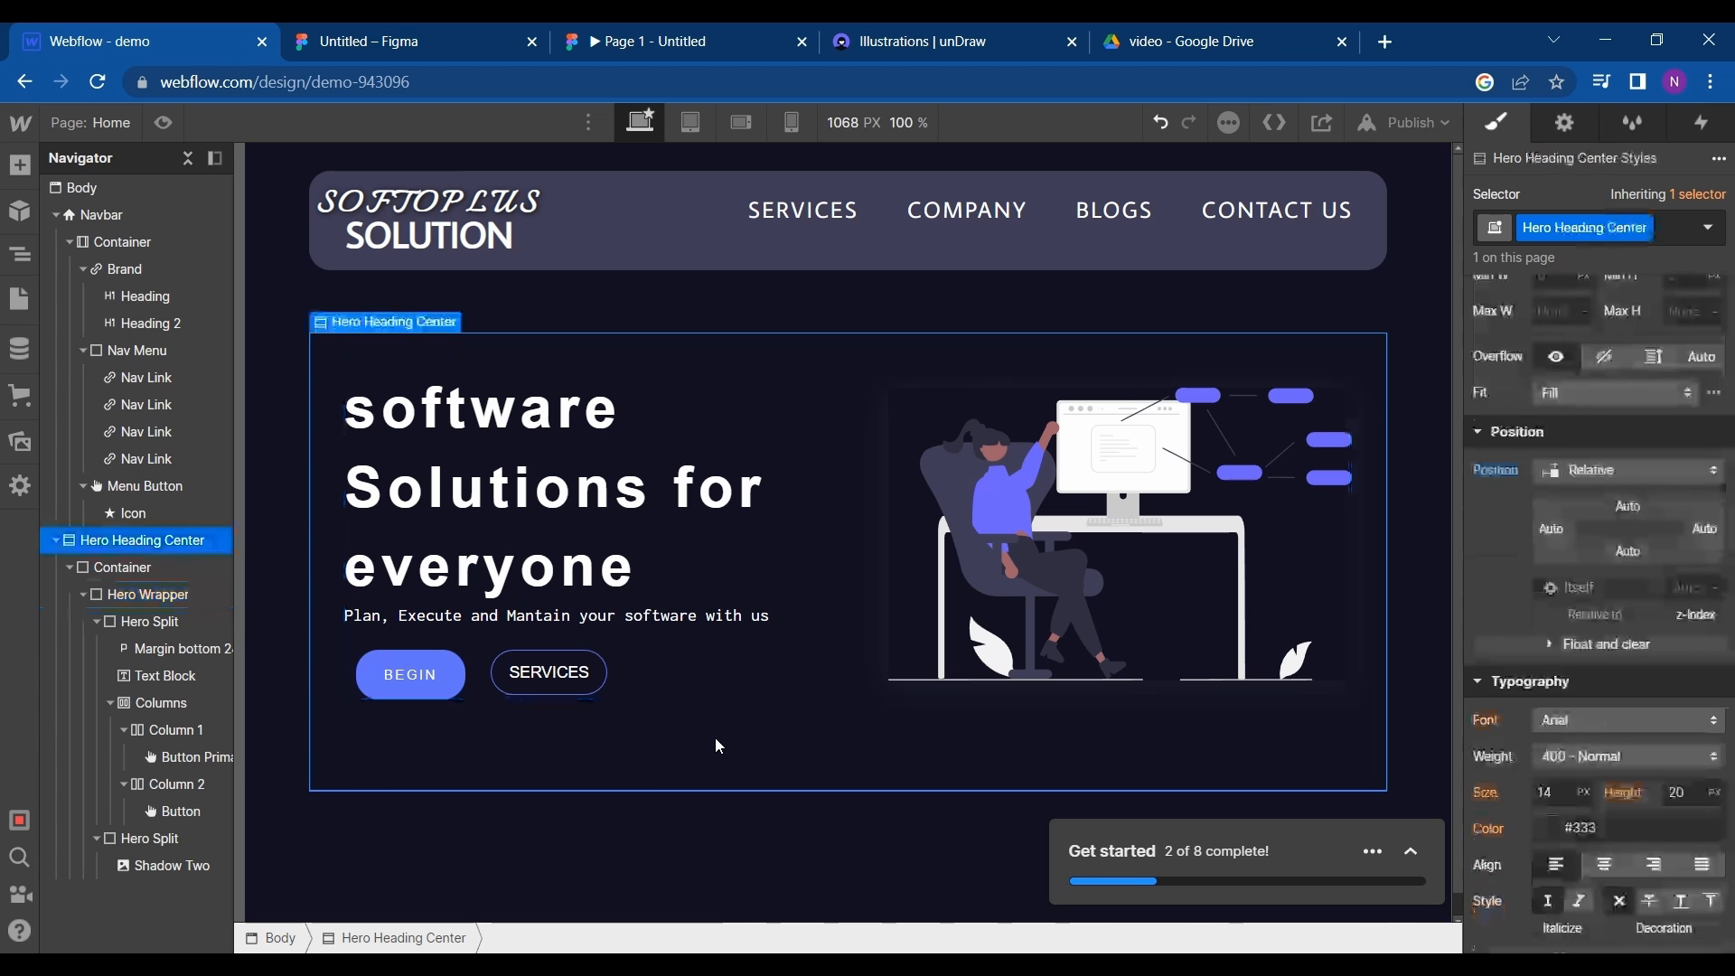
# - Check the Who We Are section in the Figma design, and add a div block below the hero section in Webflow
pyautogui.scroll(-1, 717, 743)
pyautogui.click(368, 32)
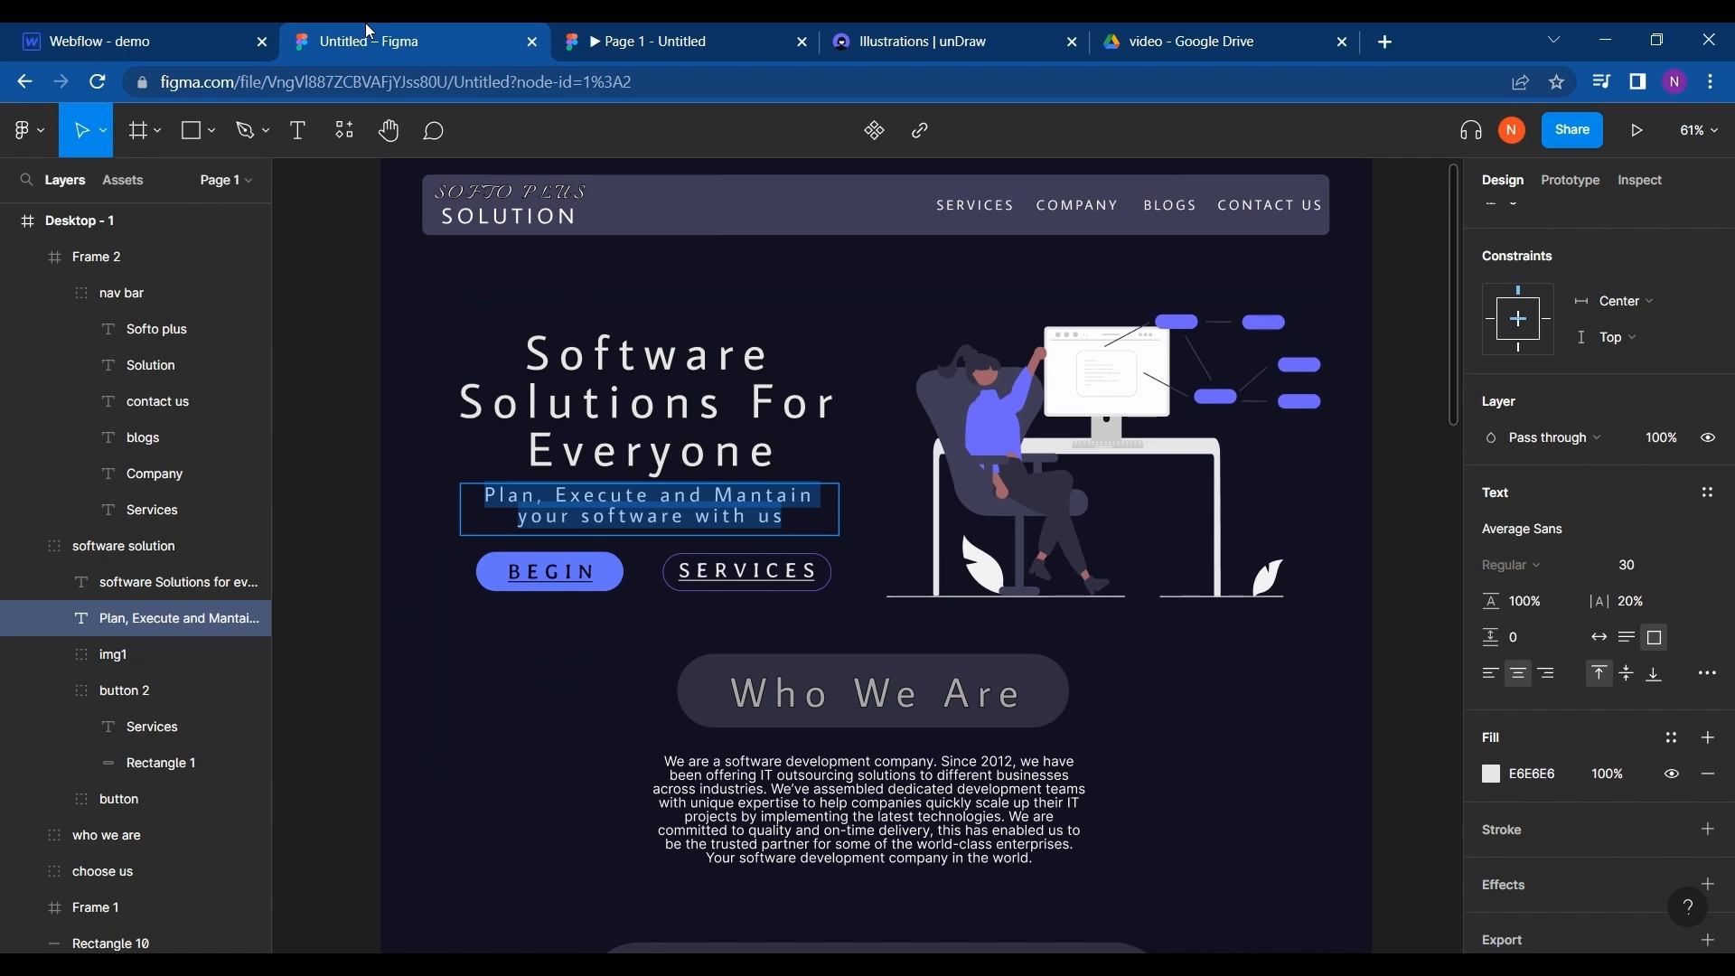
pyautogui.scroll(-3, 561, 508)
pyautogui.scroll(-1, 561, 508)
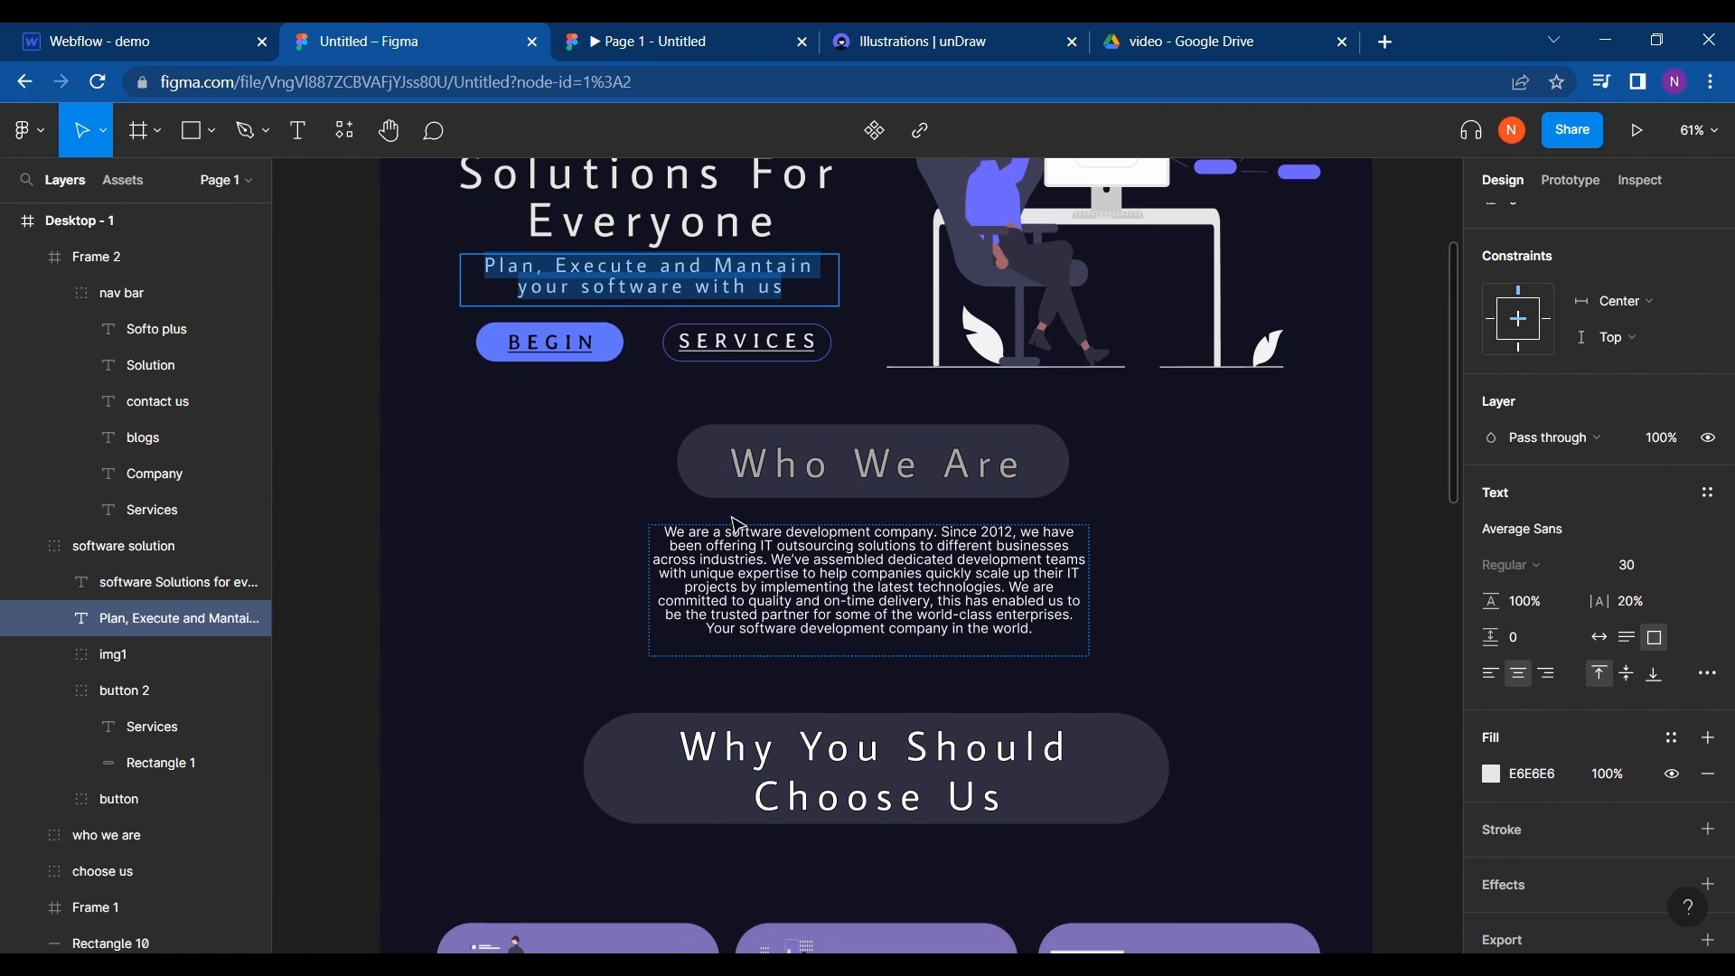
pyautogui.click(191, 31)
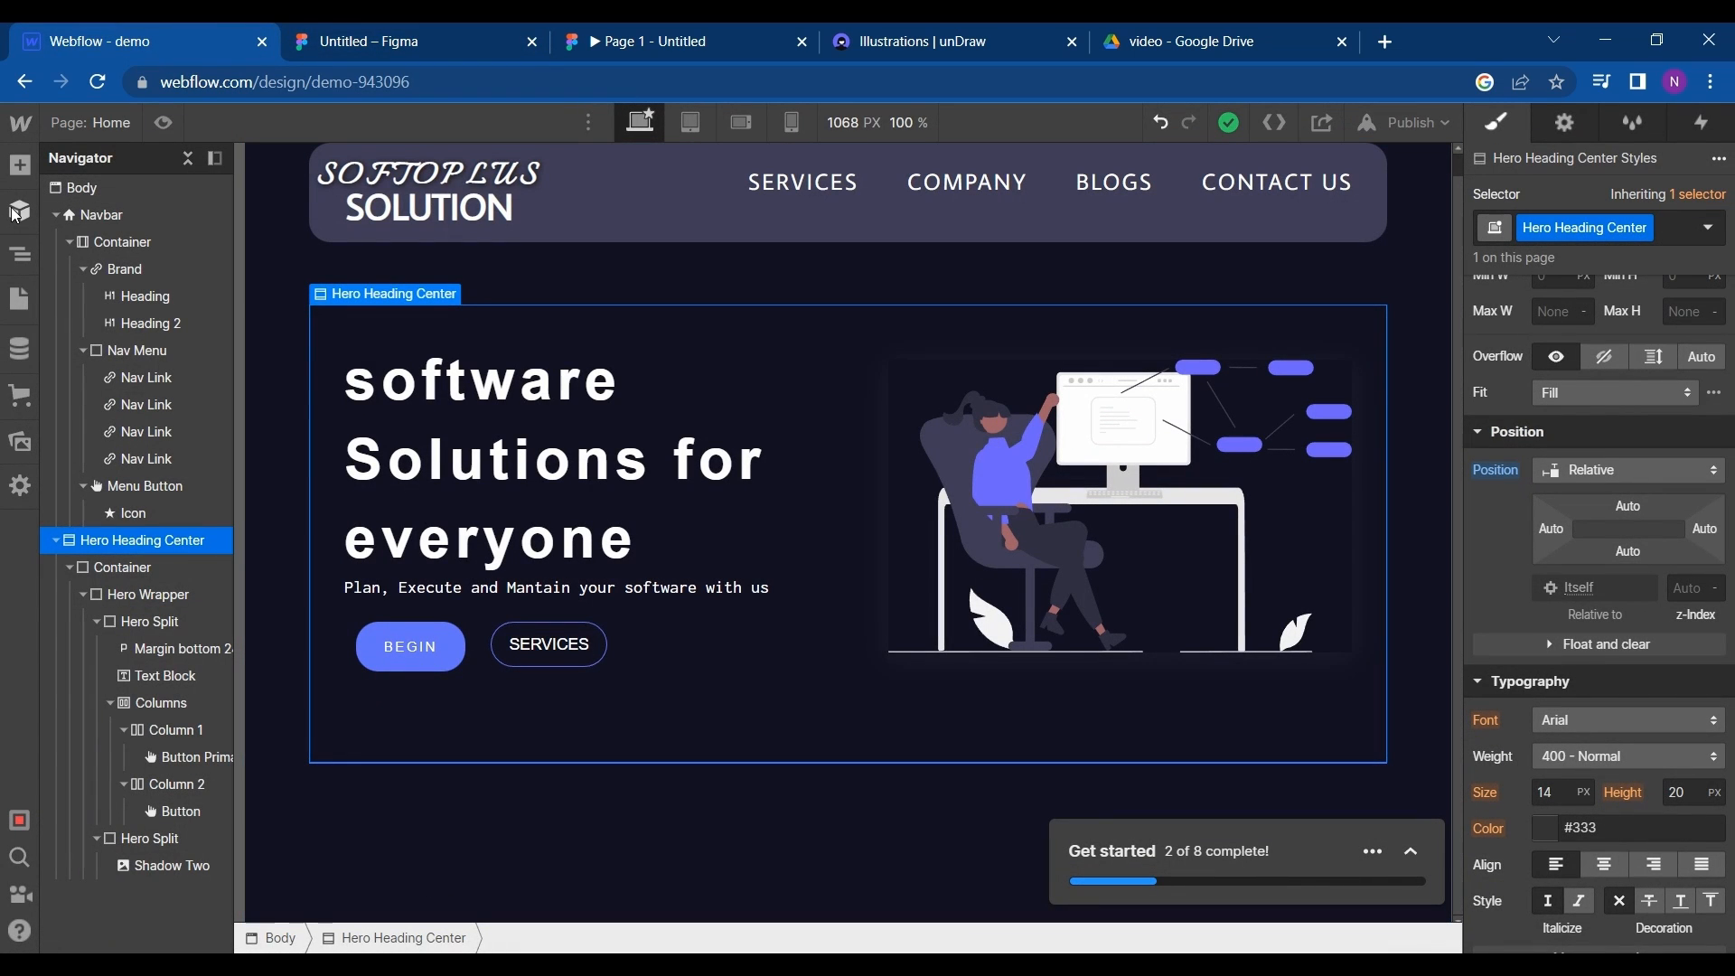
pyautogui.click(17, 179)
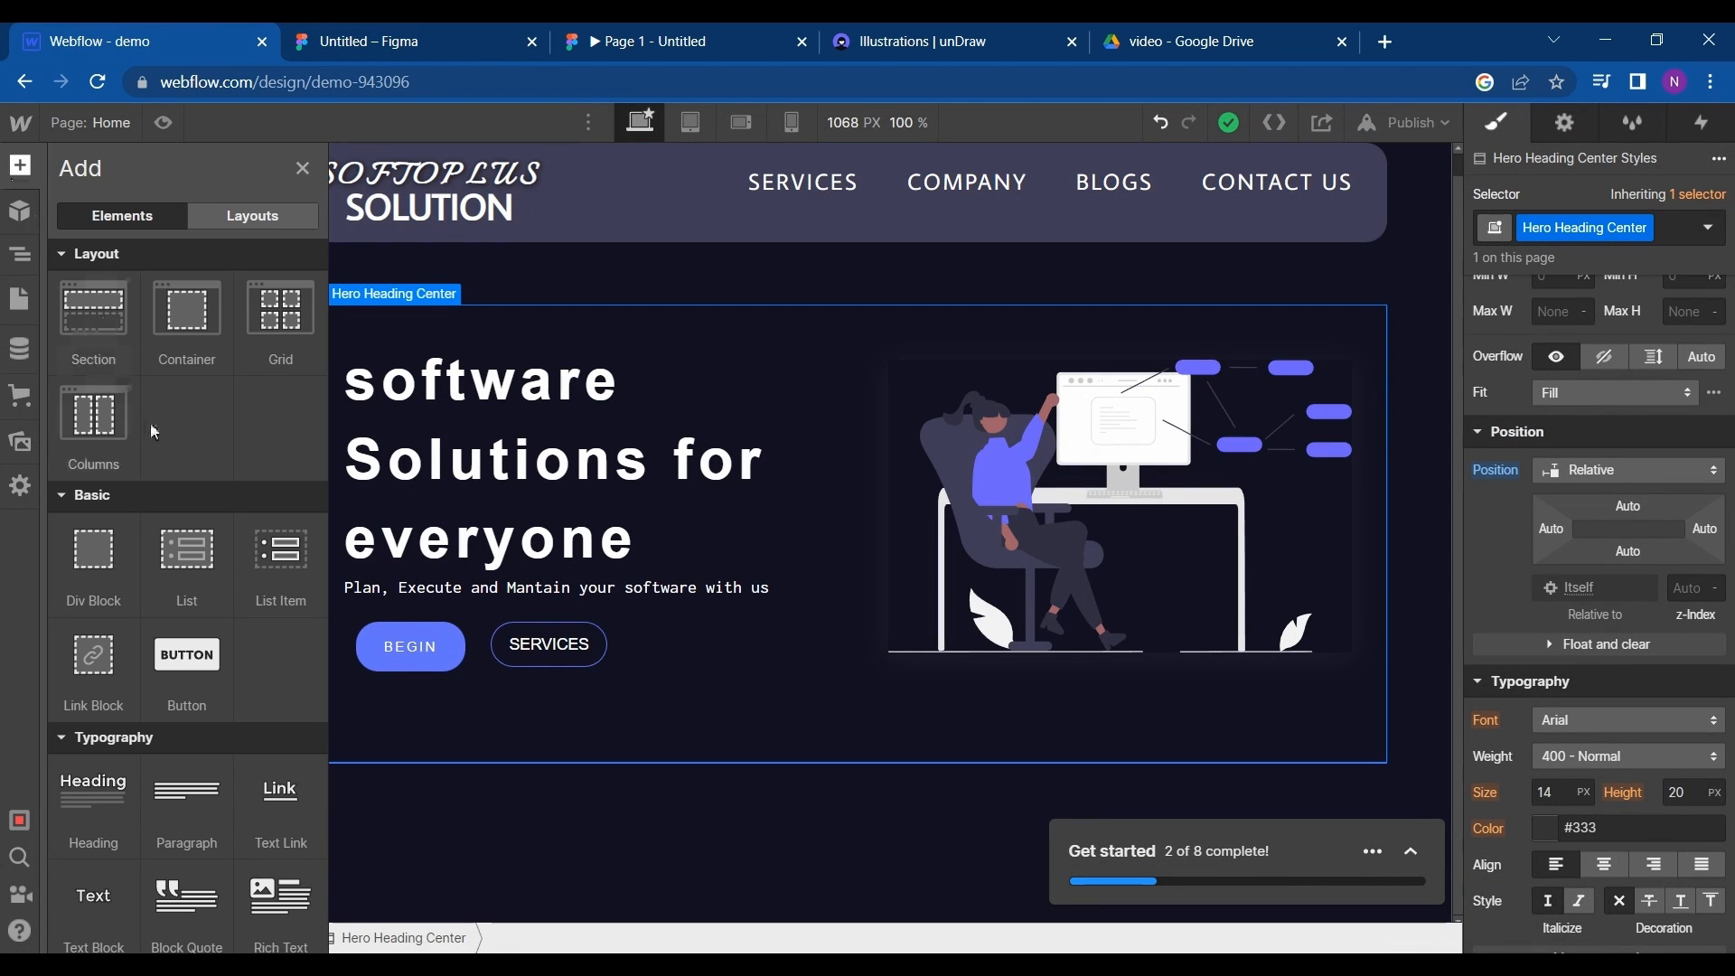
pyautogui.scroll(-1, 186, 494)
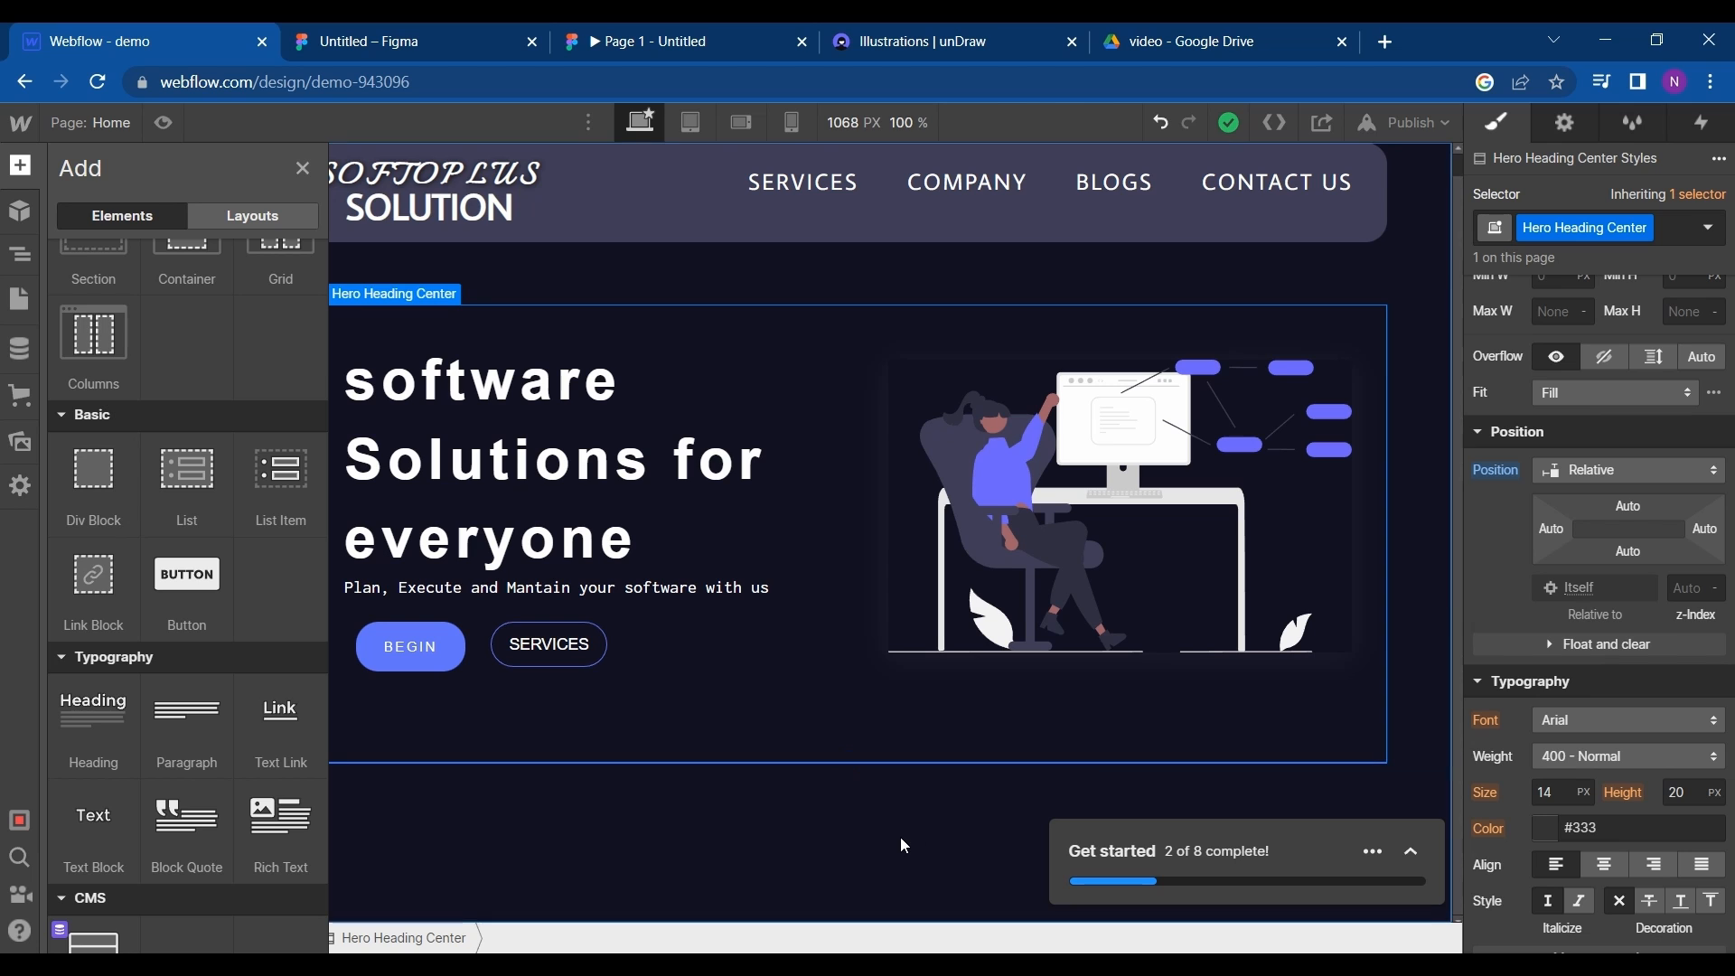
pyautogui.scroll(1, 159, 376)
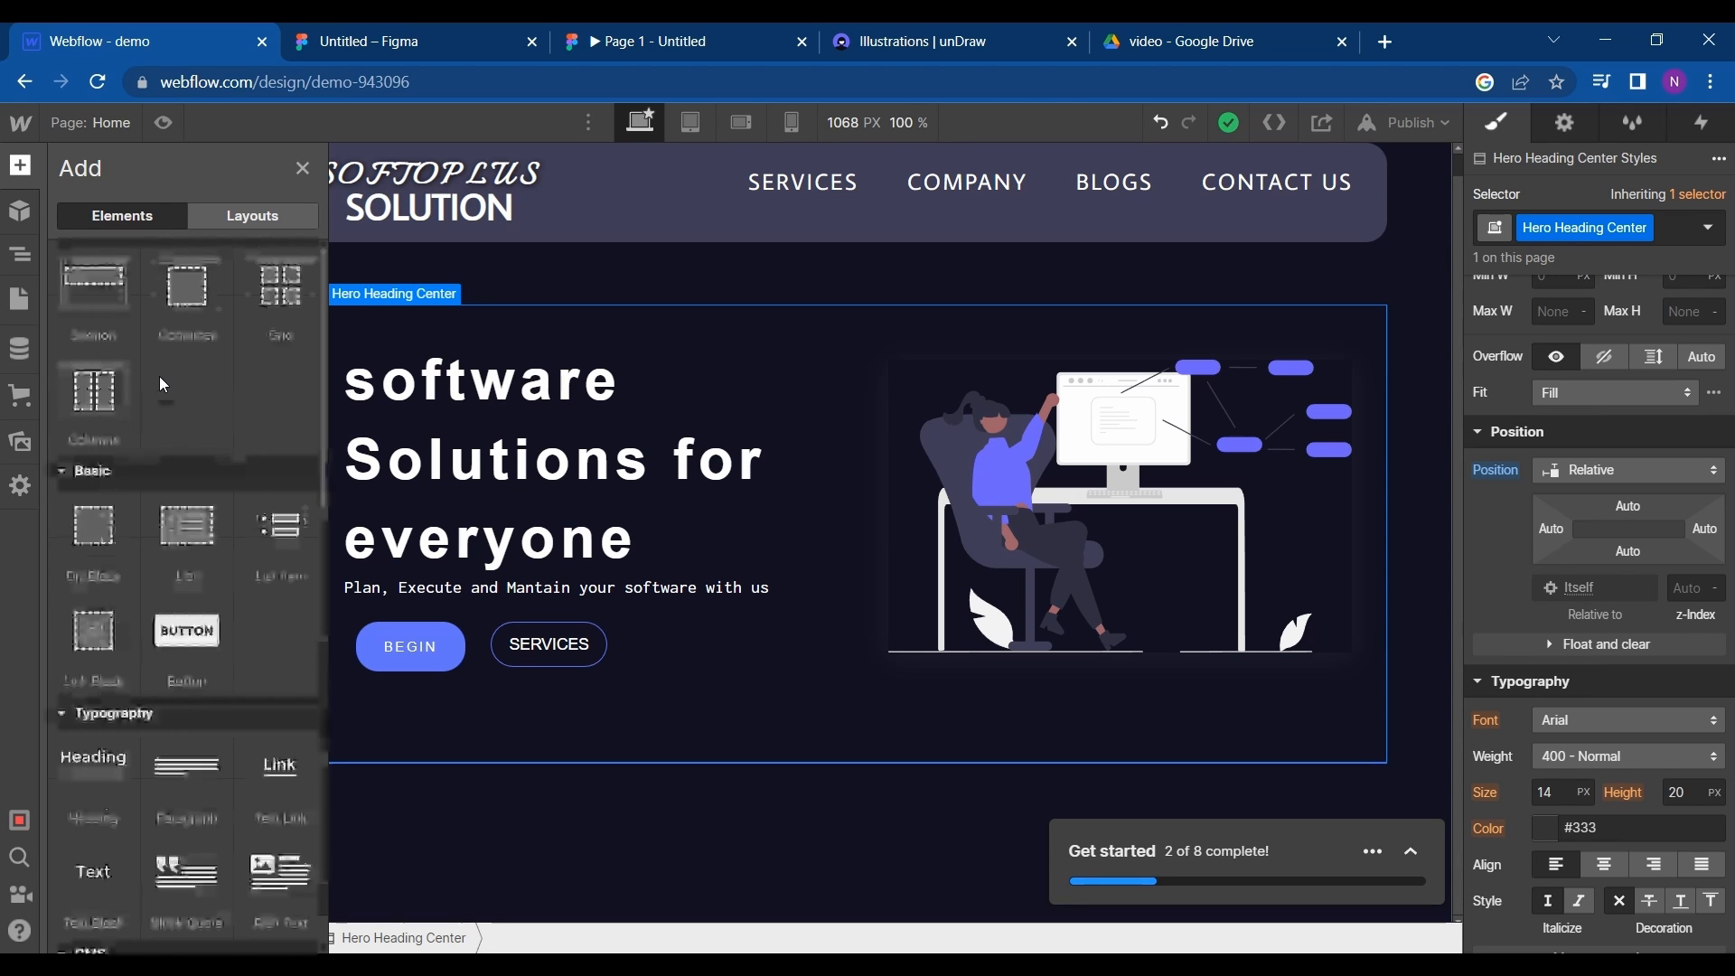
pyautogui.moveTo(100, 541); pyautogui.dragTo(682, 813)
pyautogui.press('a')
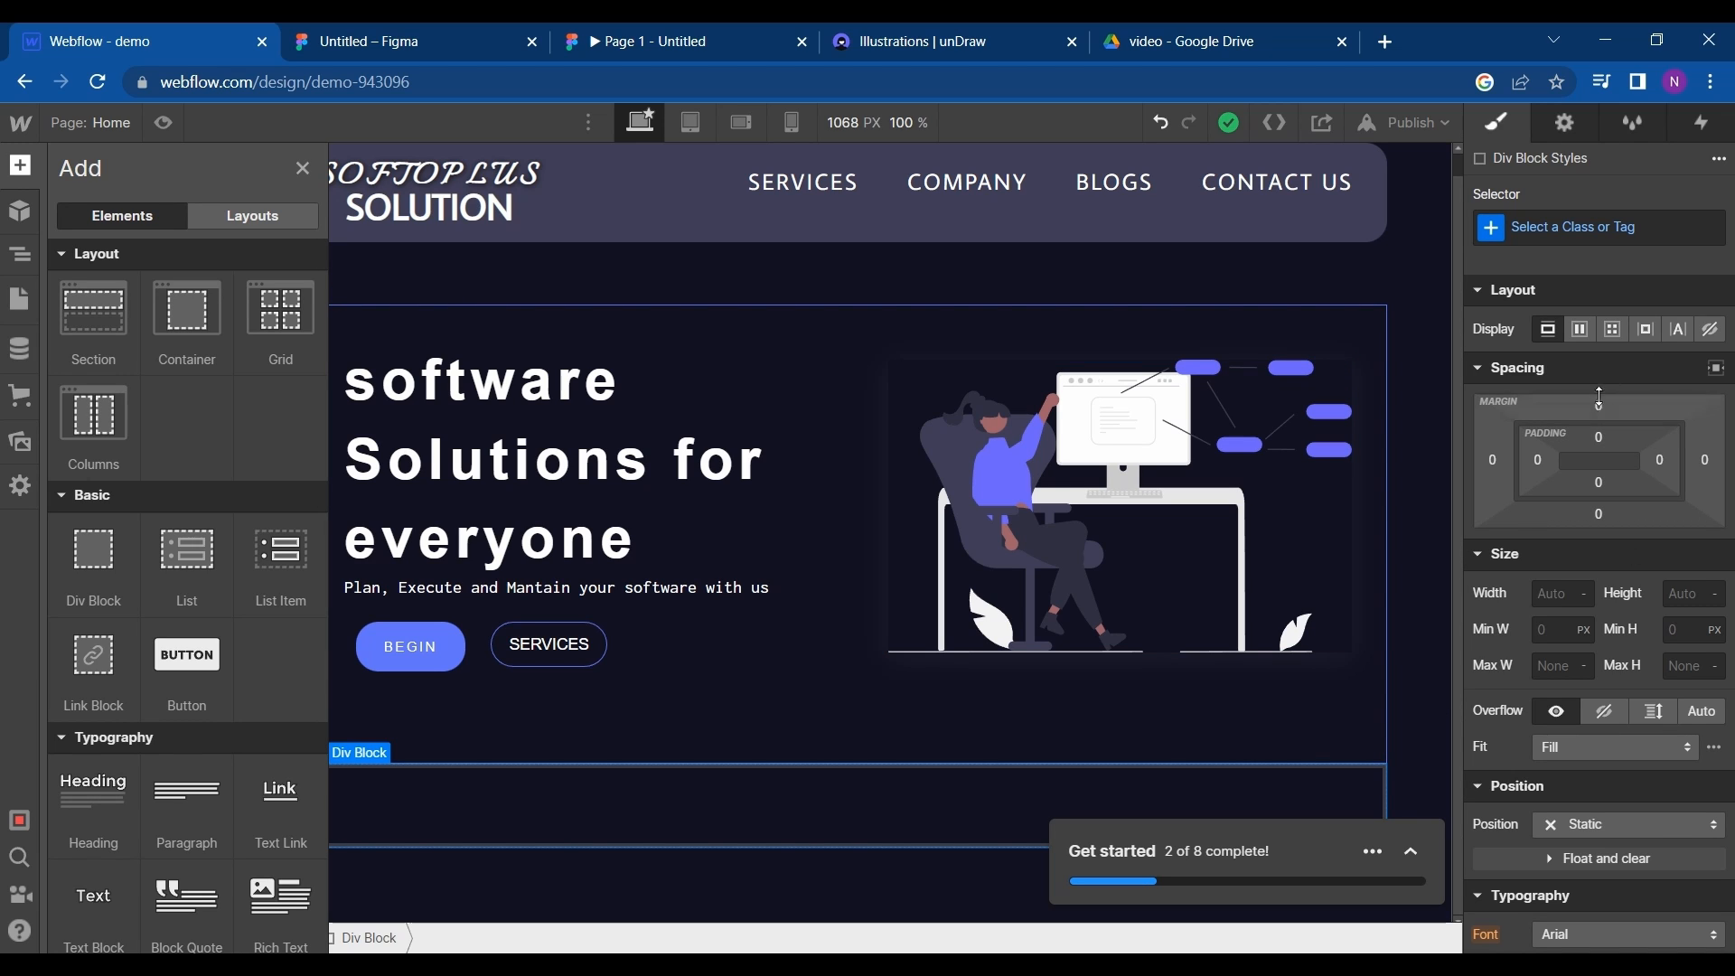
# - Give the new div block below the hero a top margin of 51 px and a border radius of 20 px
pyautogui.moveTo(1599, 397); pyautogui.dragTo(1597, 346)
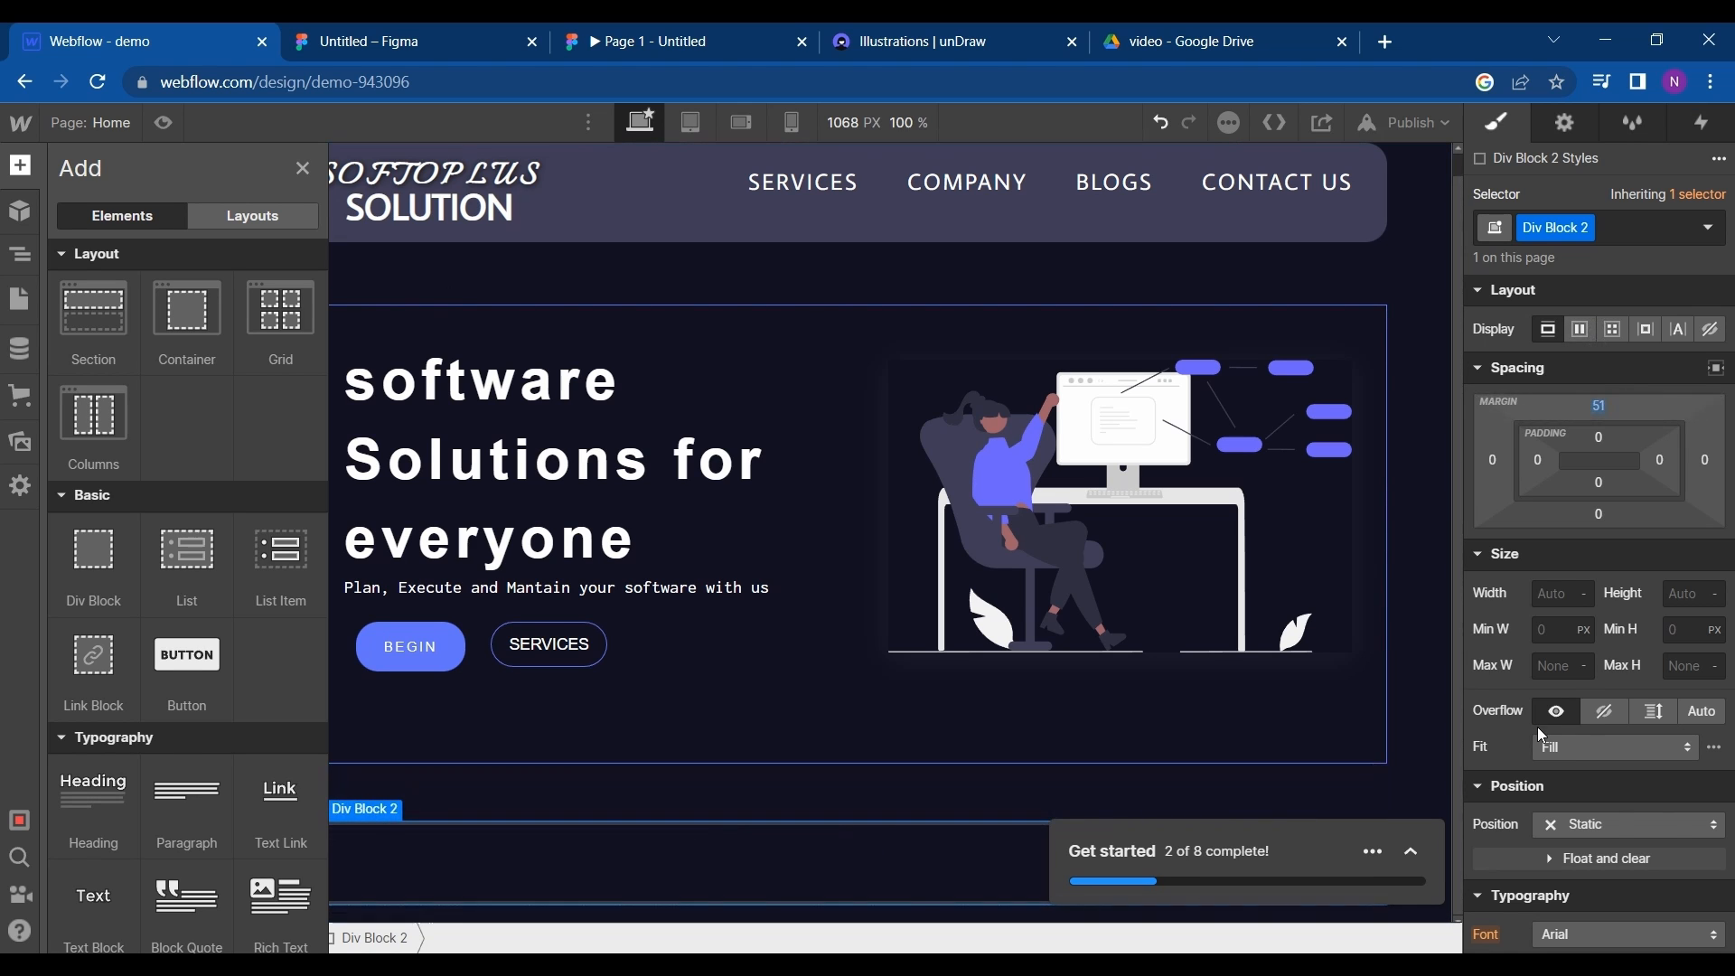
pyautogui.scroll(-3, 1538, 726)
pyautogui.scroll(-5, 1558, 804)
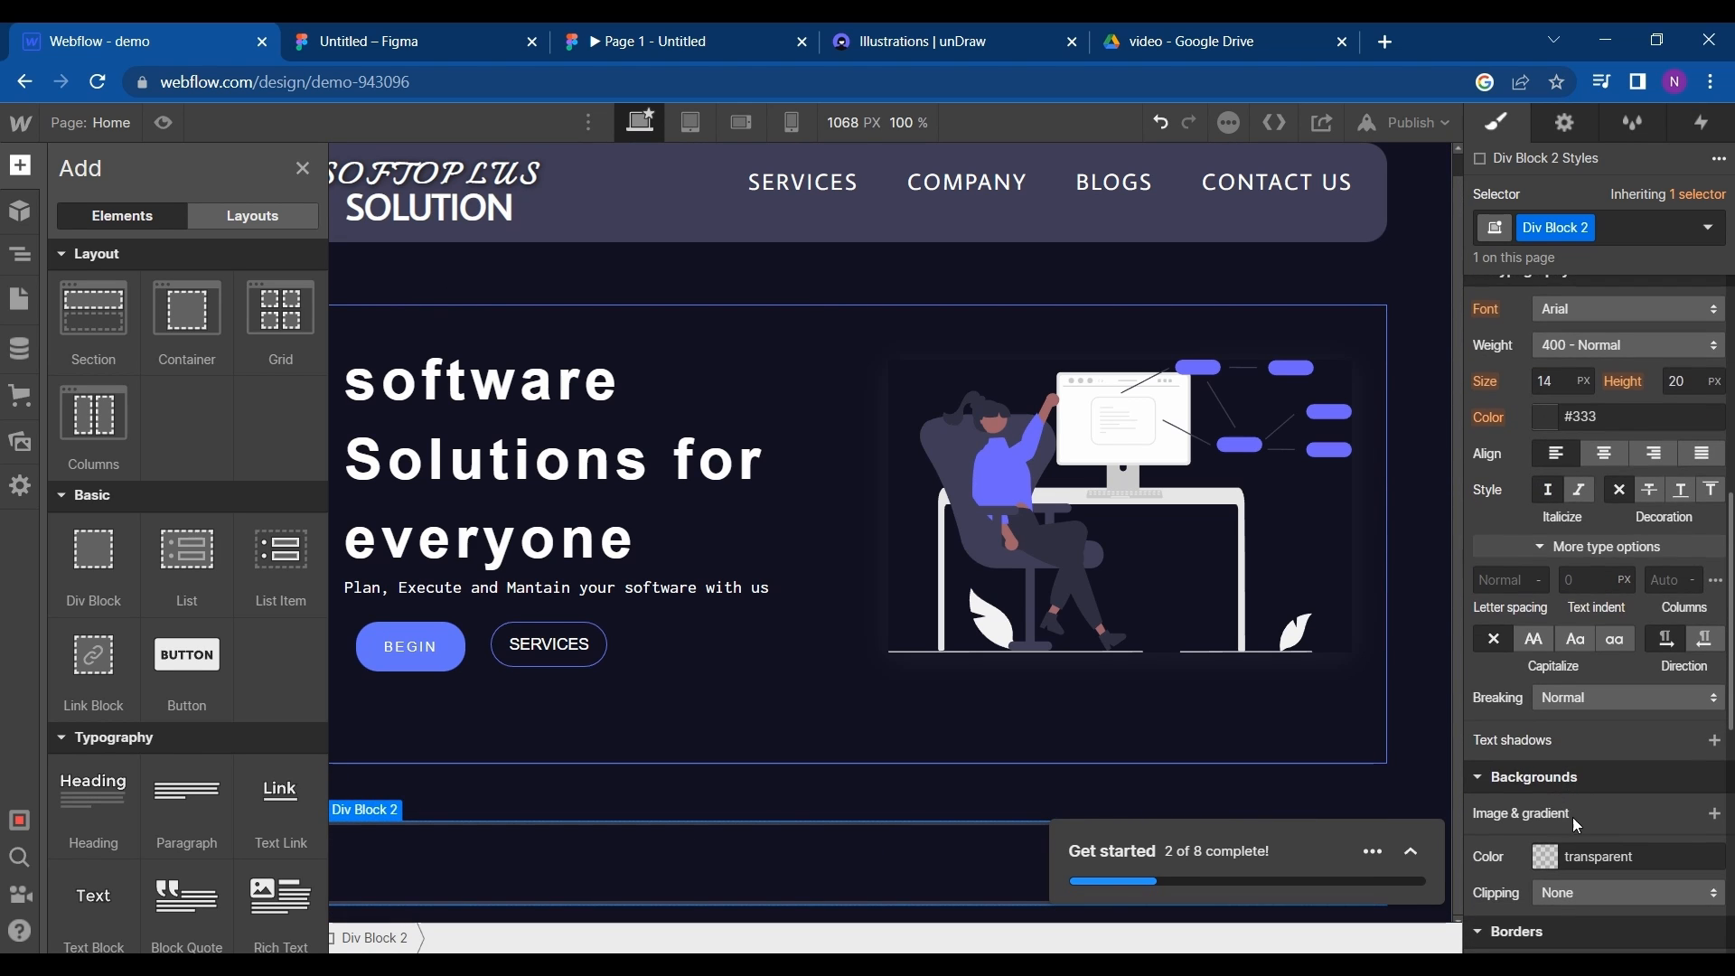
pyautogui.scroll(-1, 1578, 843)
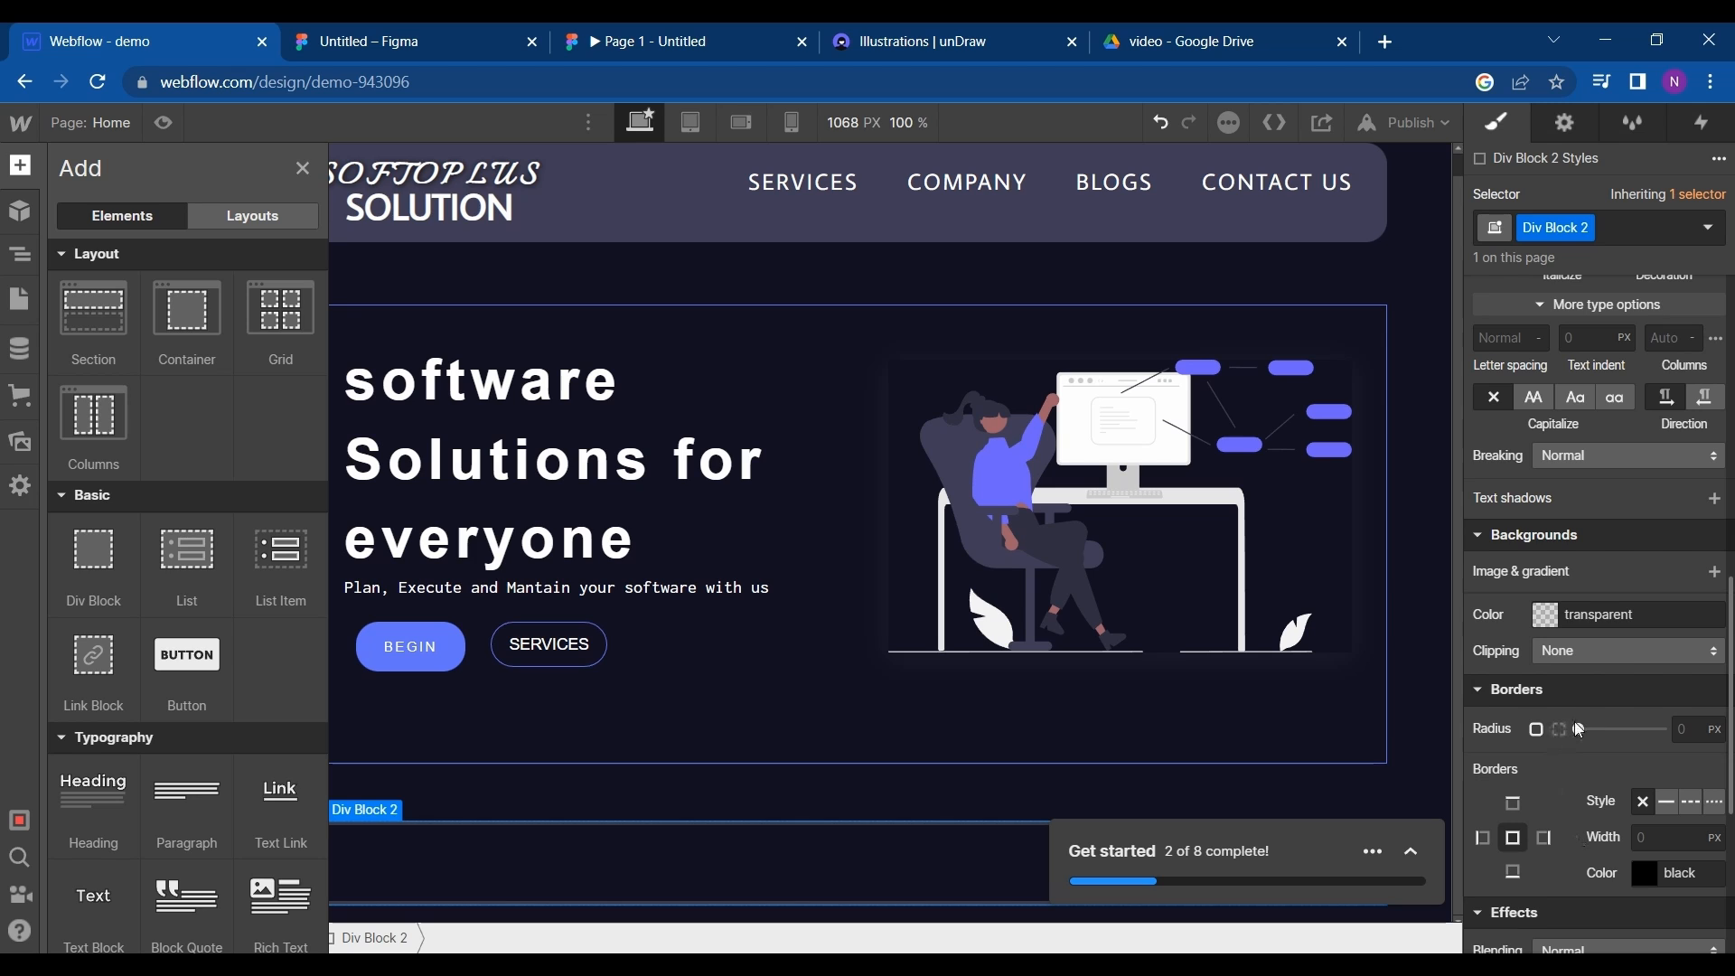
pyautogui.moveTo(1578, 729); pyautogui.dragTo(1602, 728)
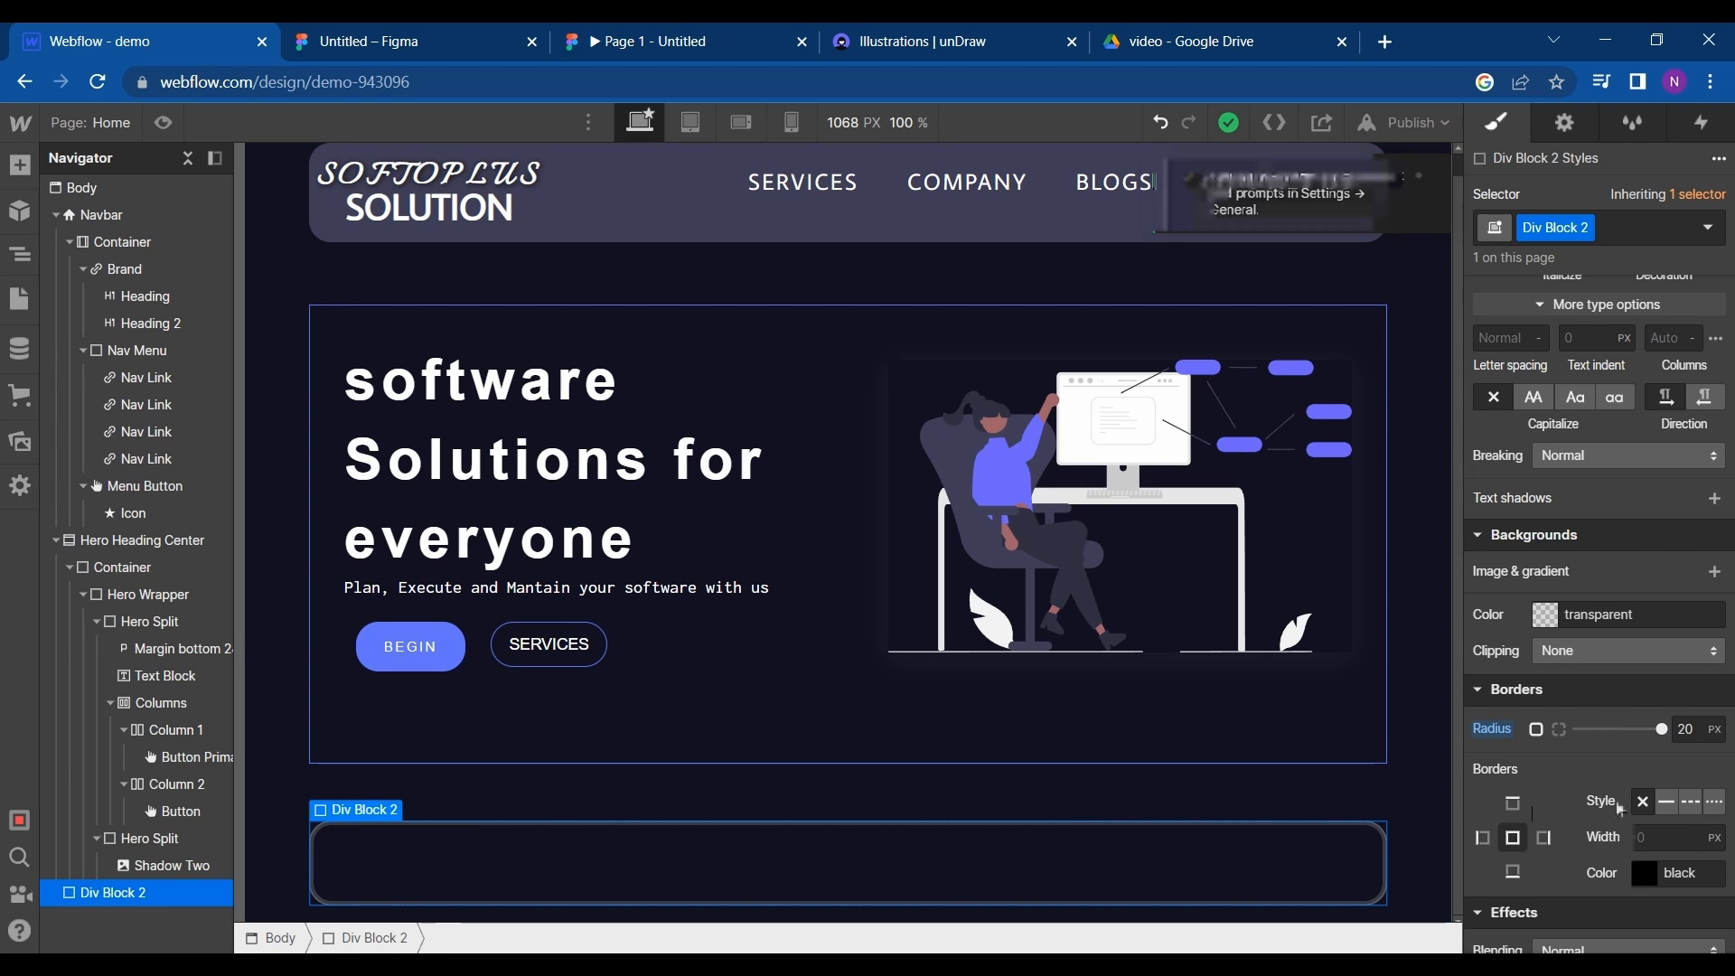
# - Copy the fill color 2F2E41 from the rounded rectangle behind Who We Are in Figma, and return to Webflow
pyautogui.click(1542, 617)
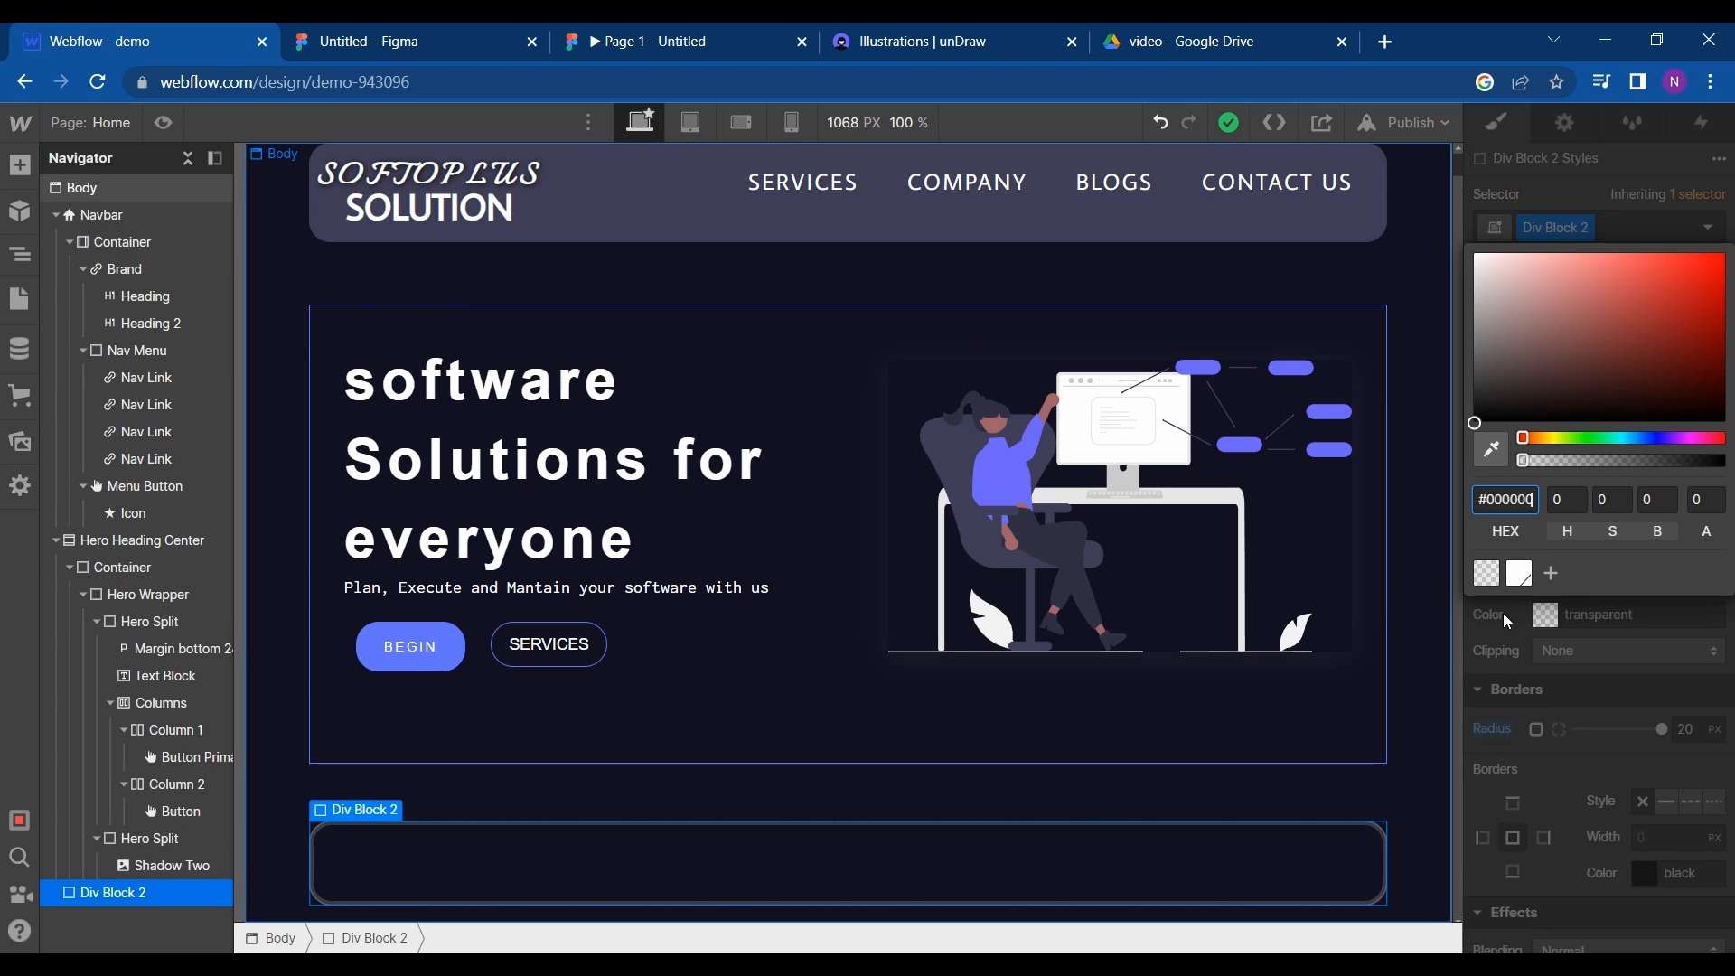
pyautogui.click(606, 220)
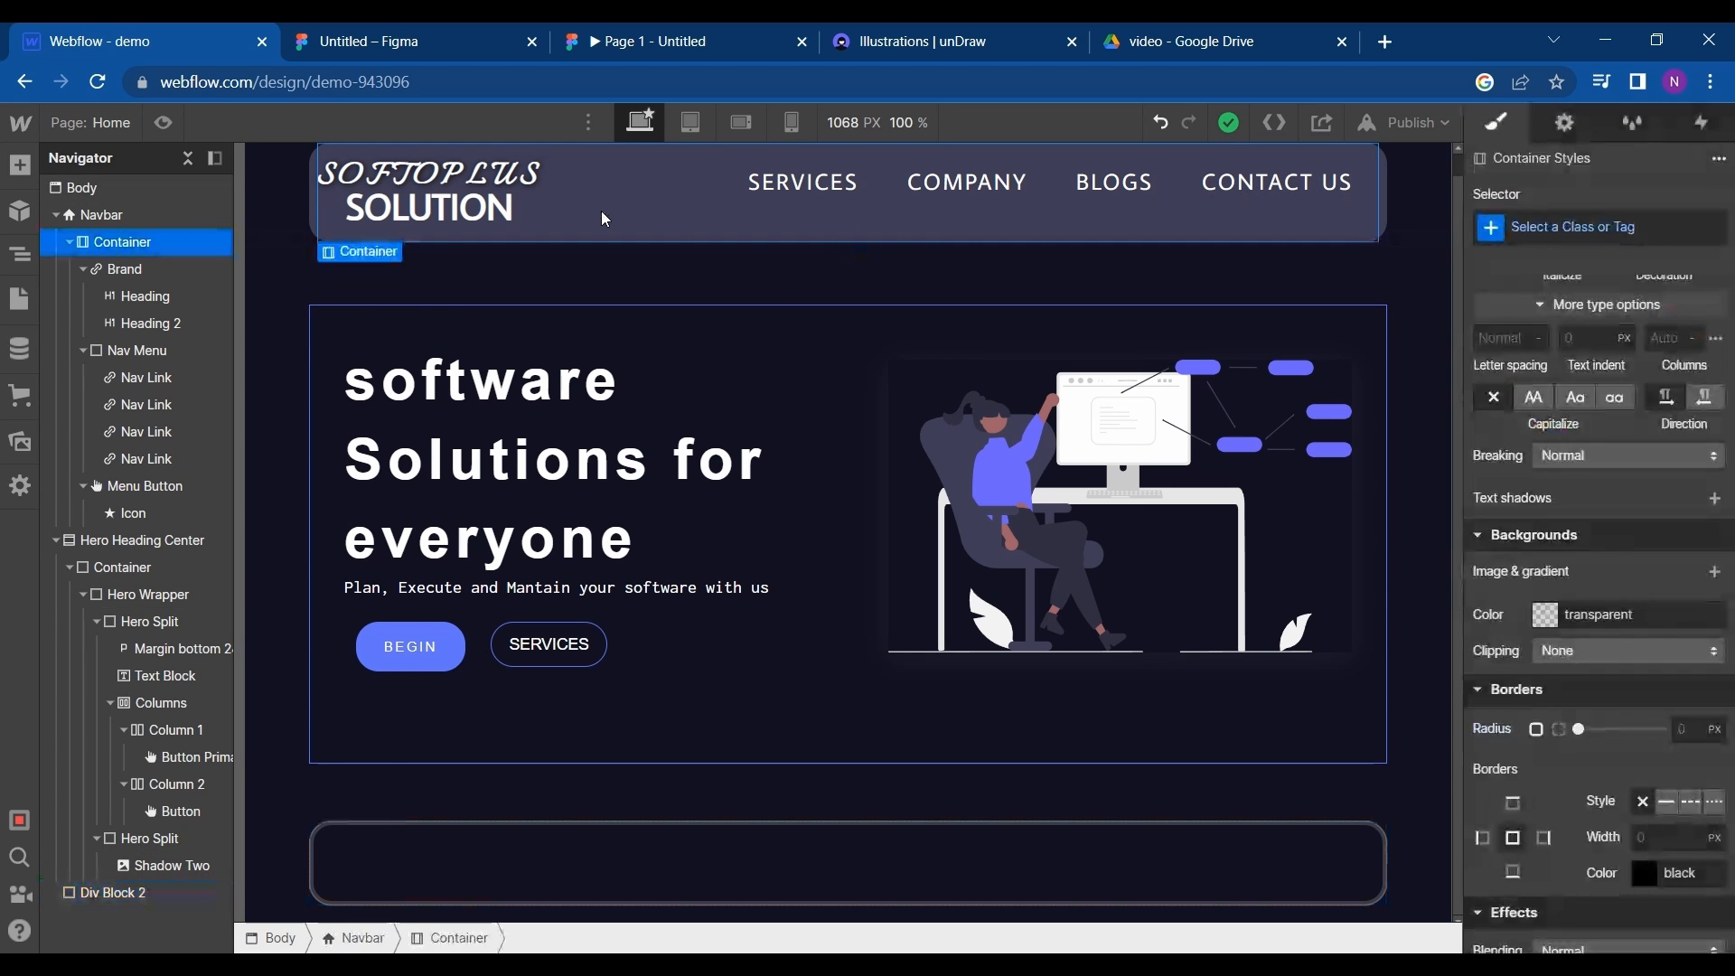
pyautogui.click(388, 42)
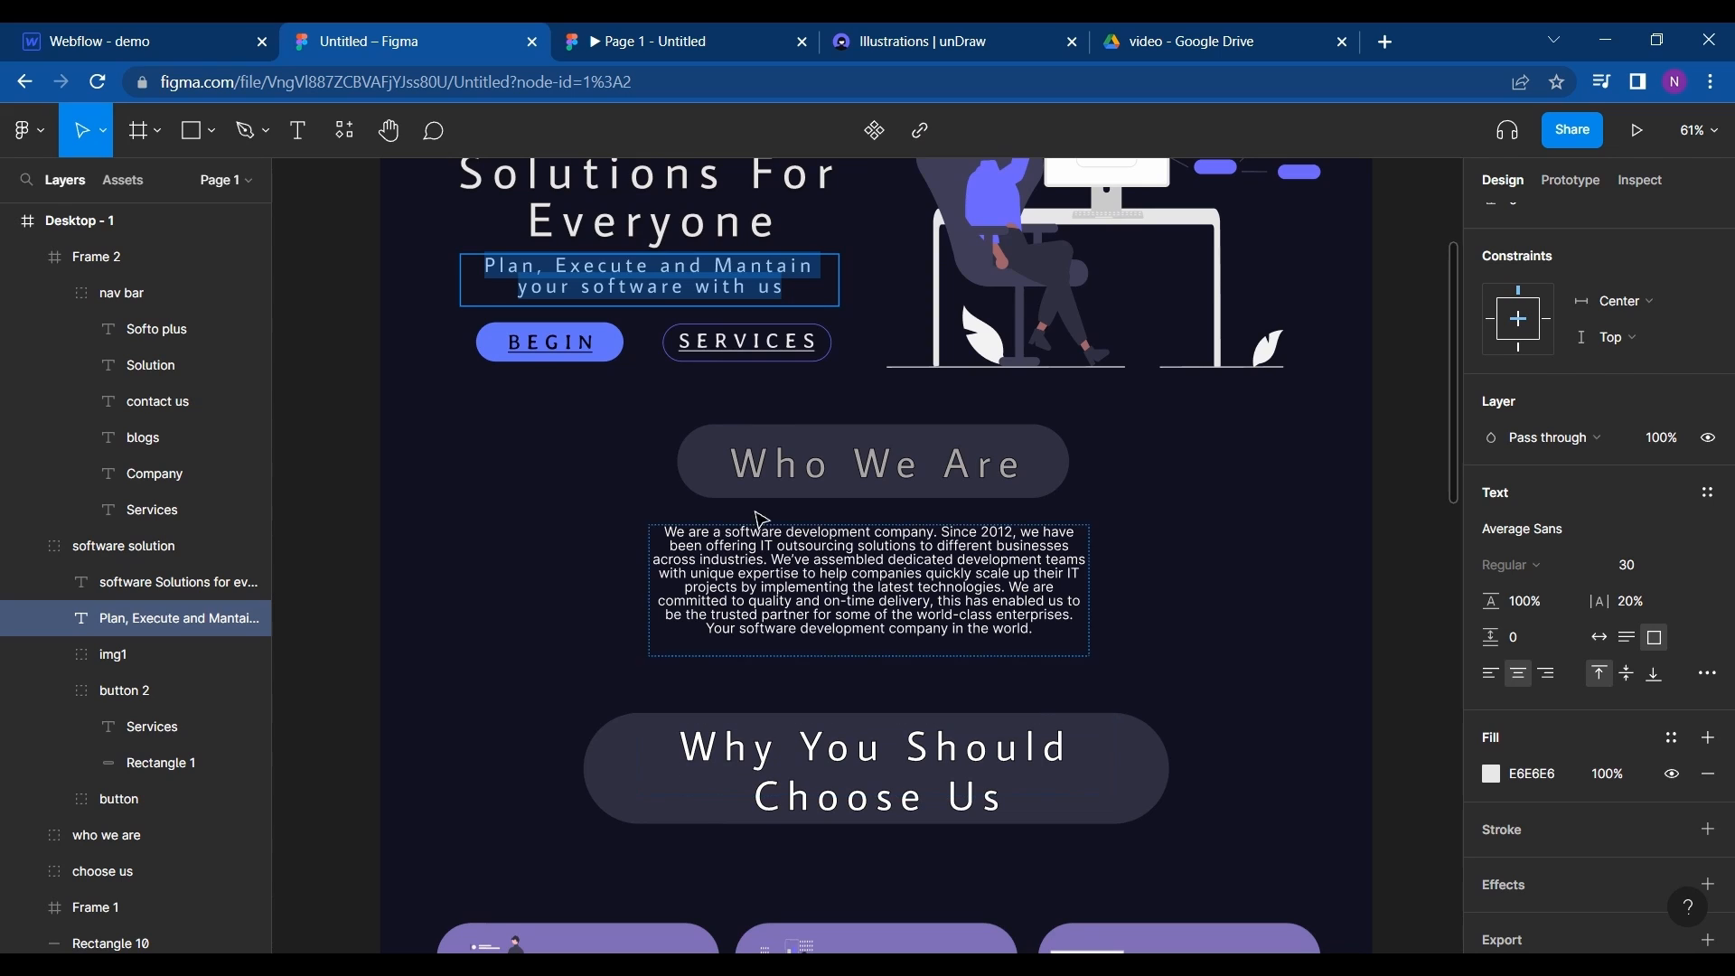
pyautogui.press('Escape')
pyautogui.doubleClick(714, 455)
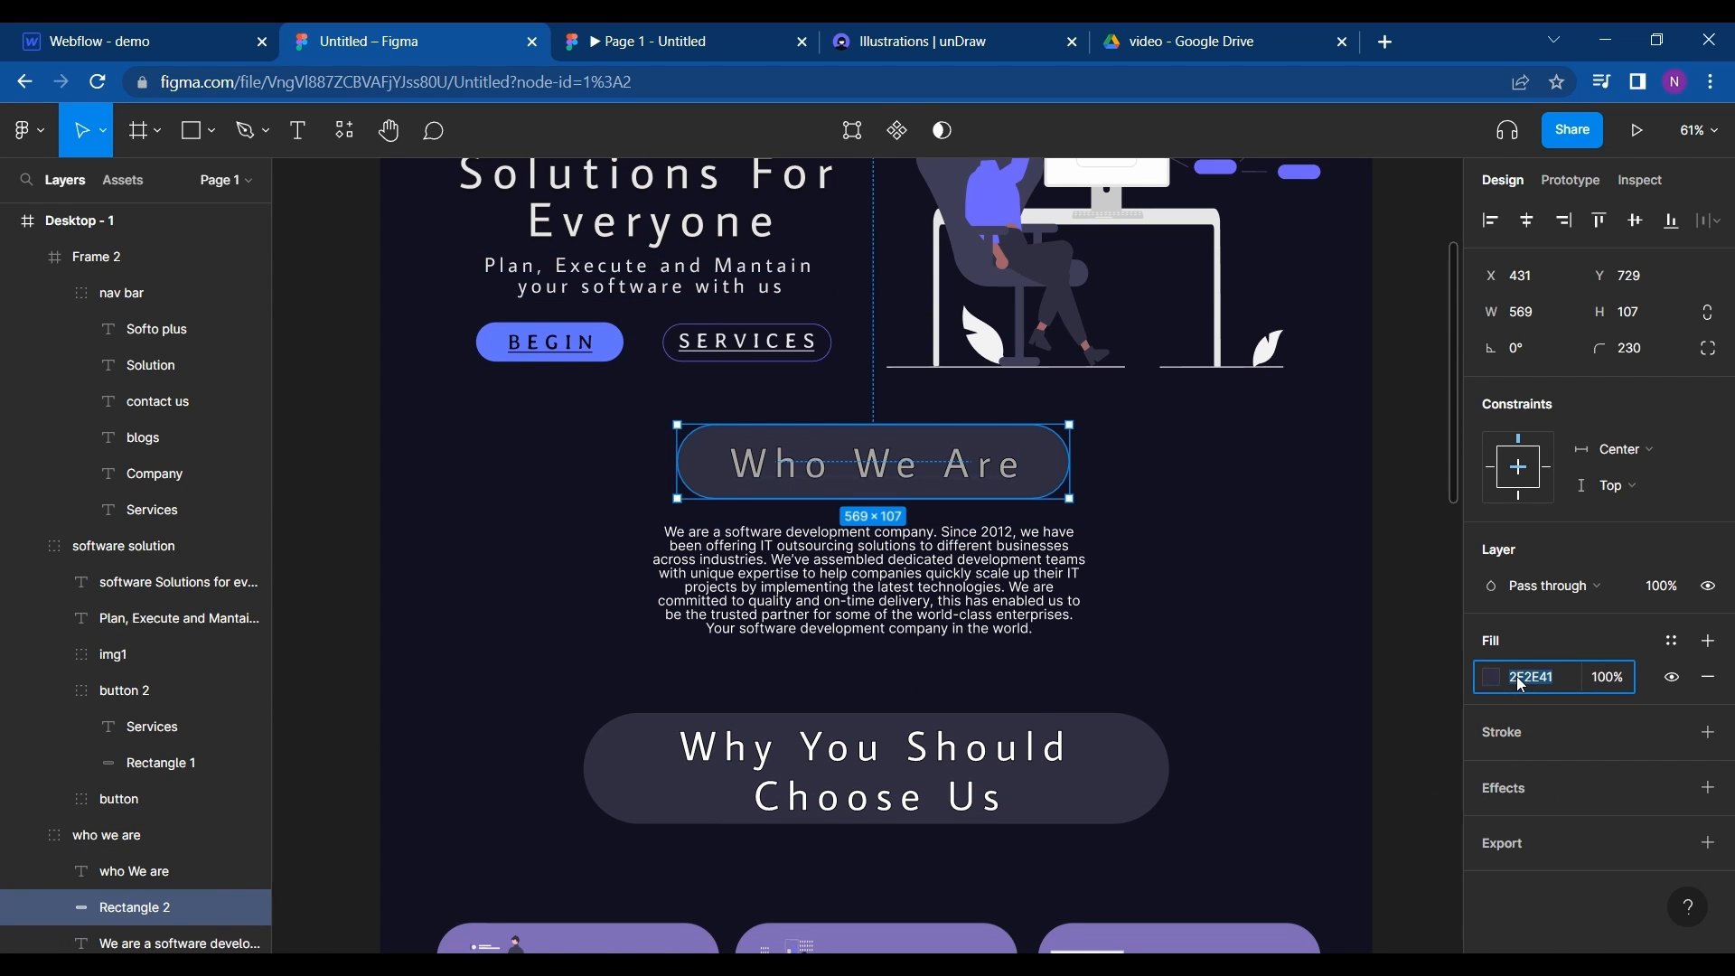
pyautogui.click(109, 42)
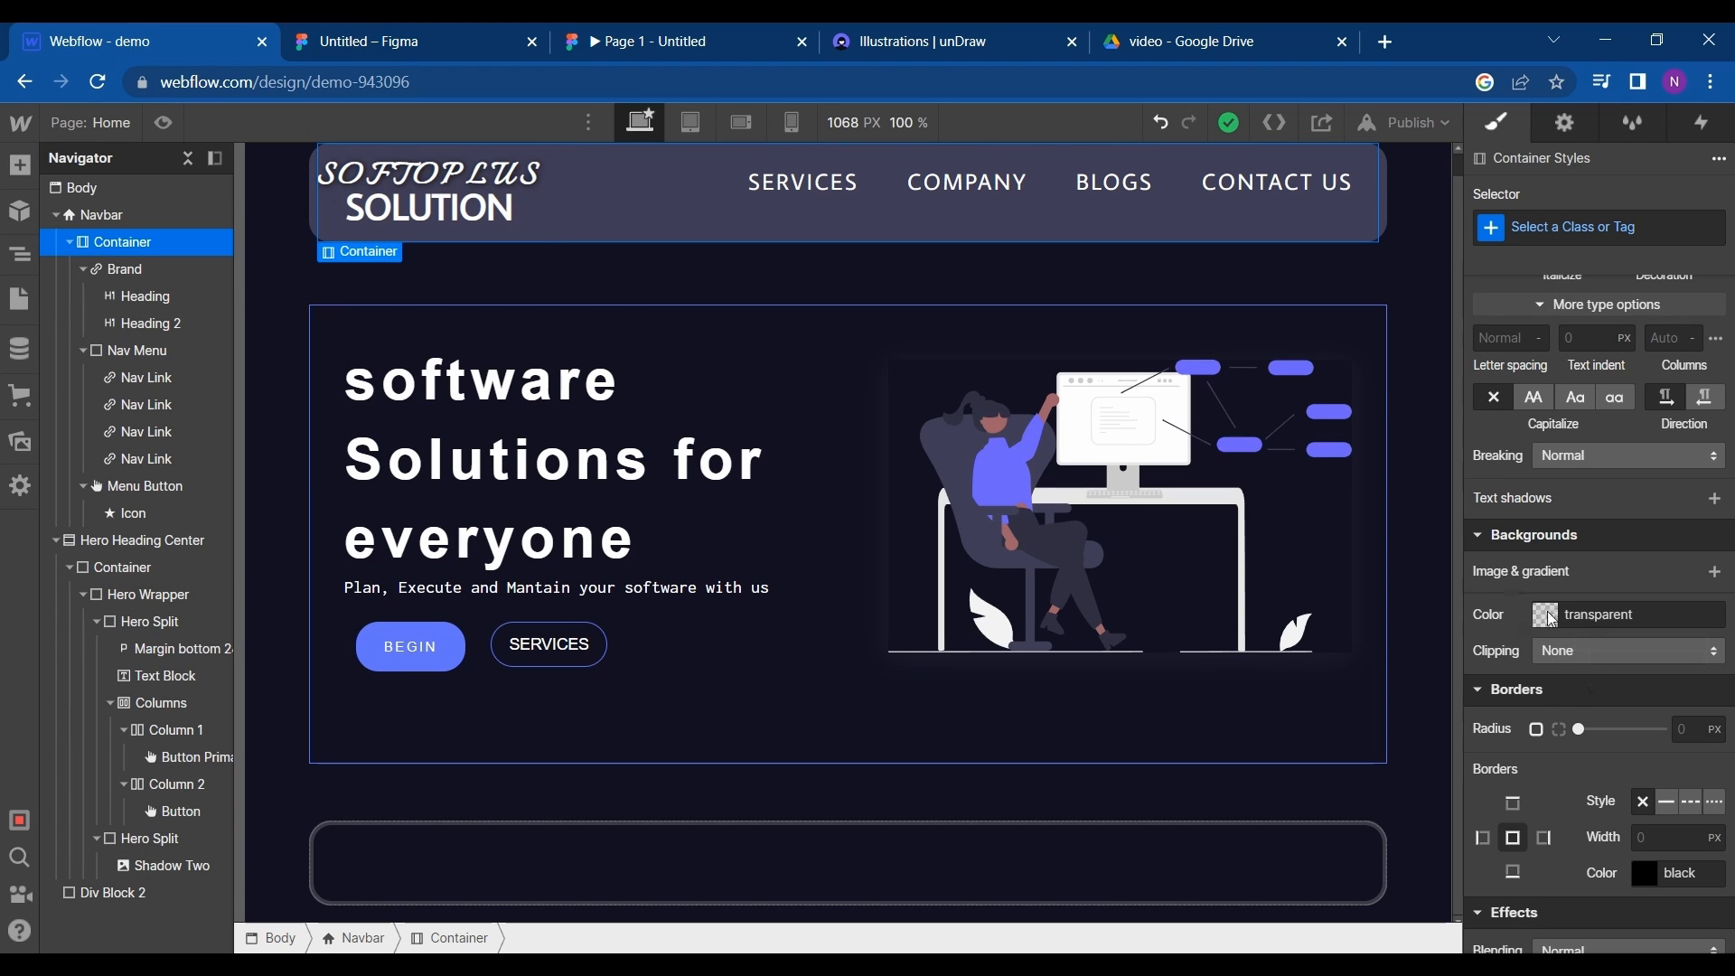
# - Set the background color of the div block below the hero to #2f2e41
pyautogui.scroll(3, 1573, 781)
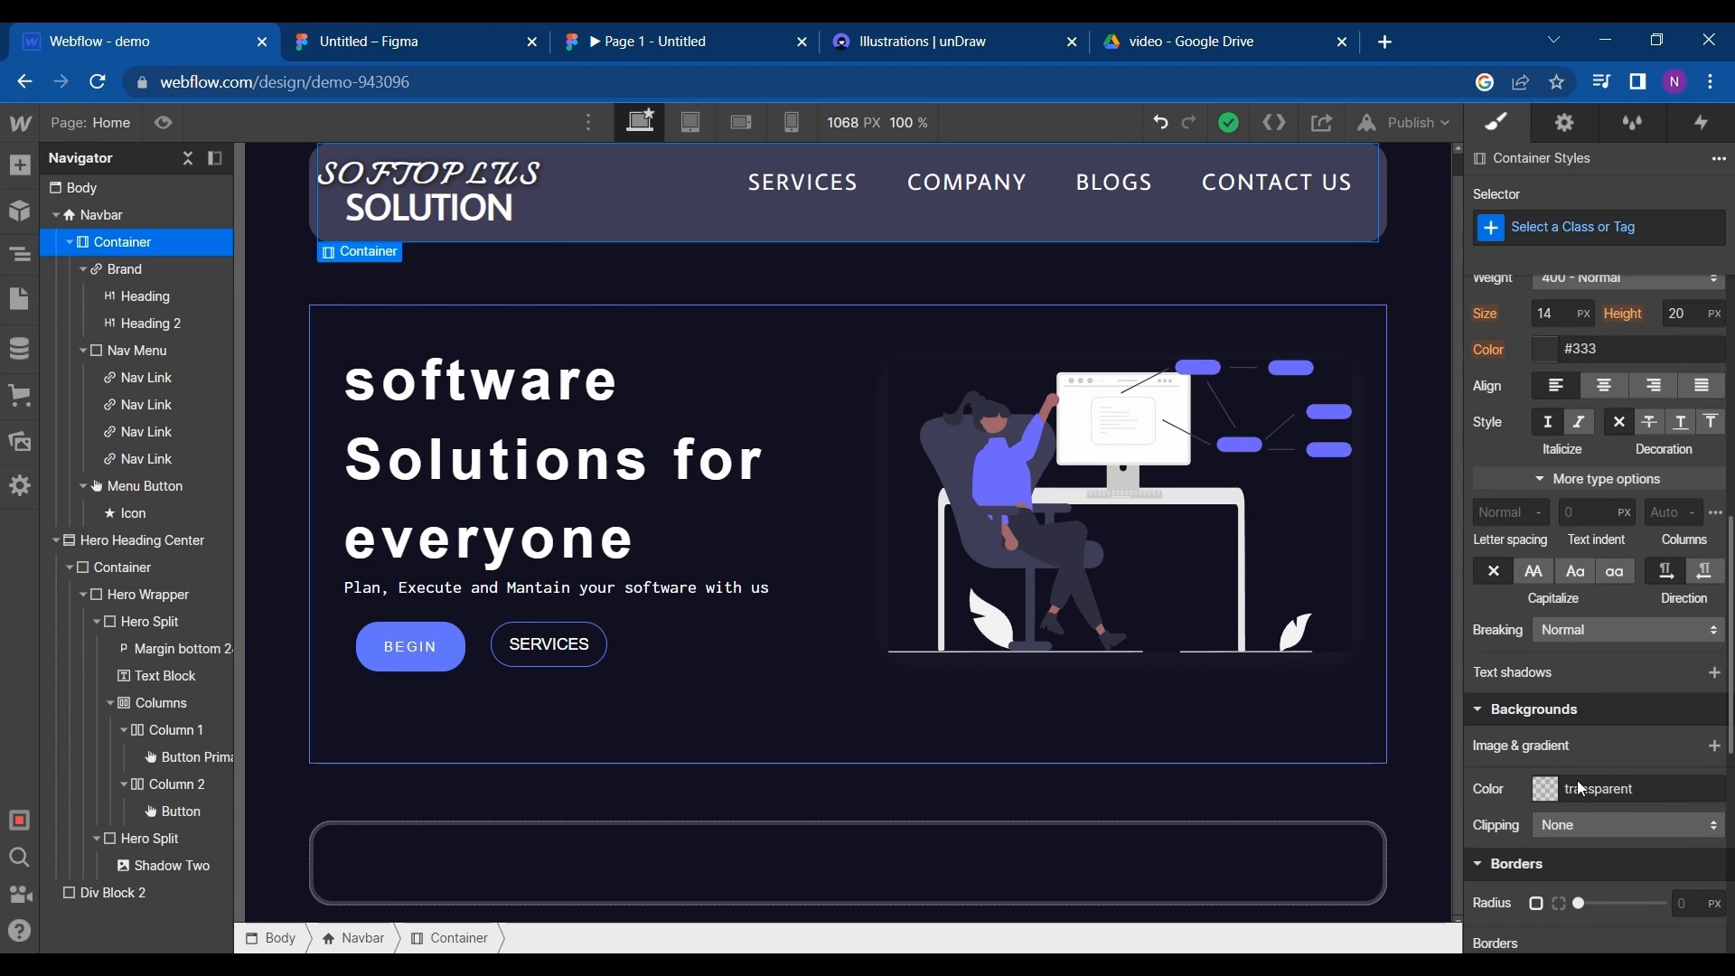
pyautogui.click(1261, 868)
pyautogui.scroll(2, 1568, 795)
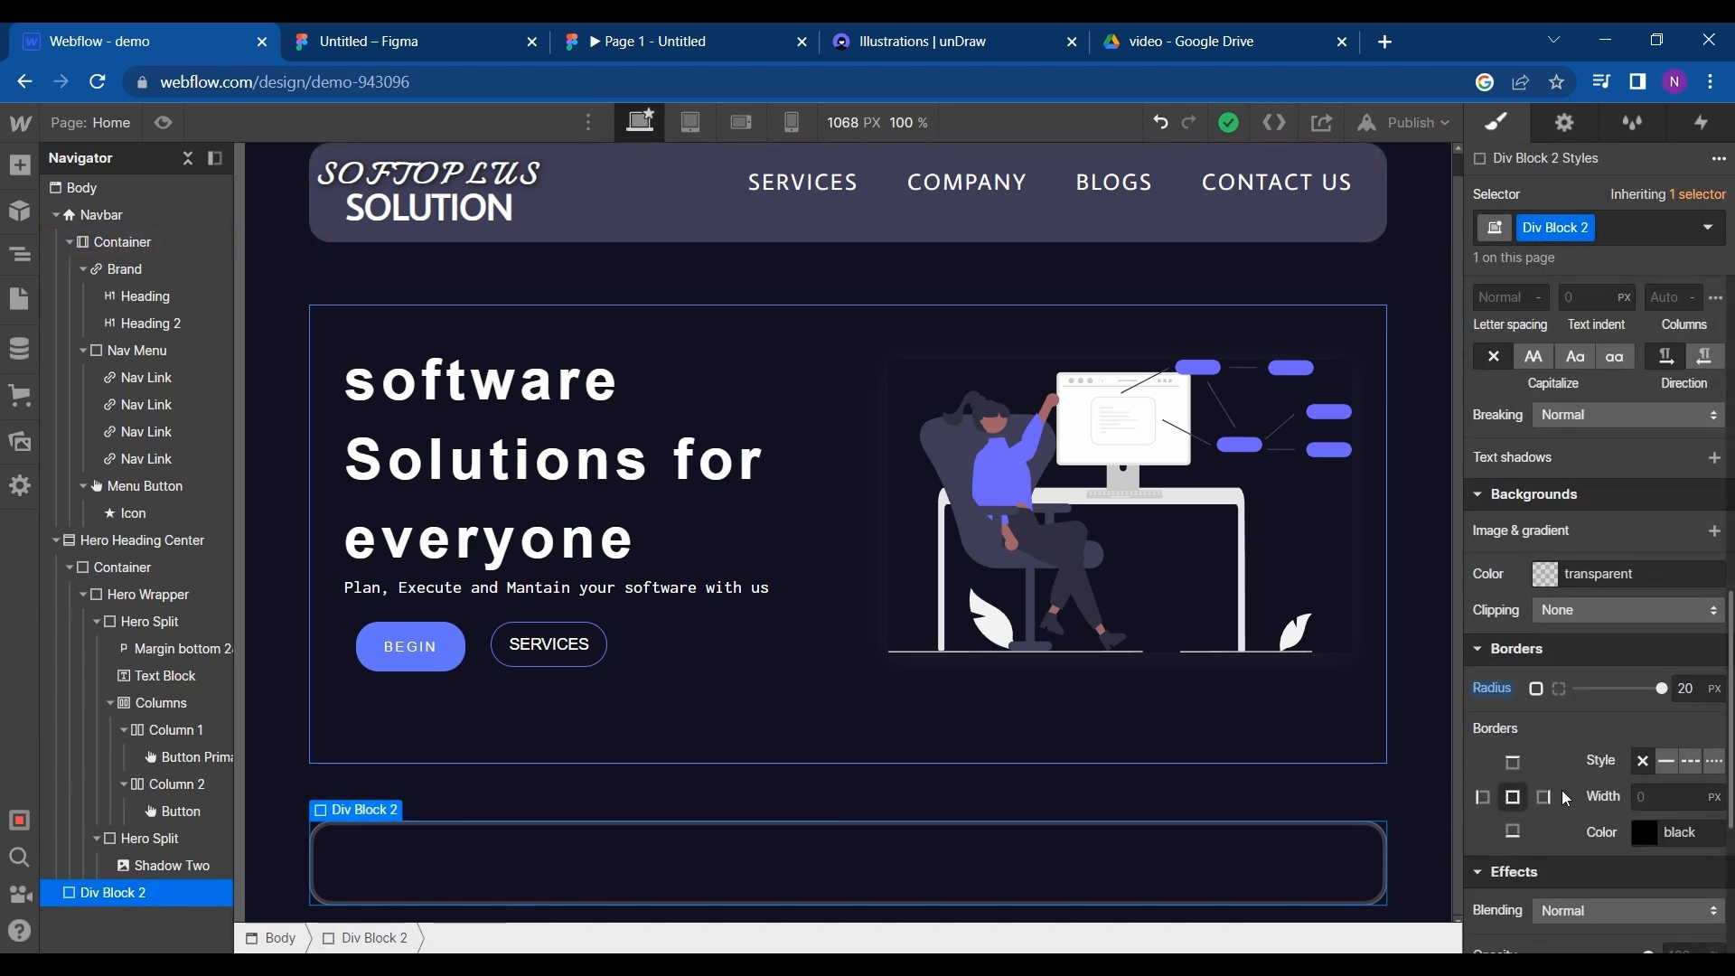
pyautogui.scroll(-8, 1577, 671)
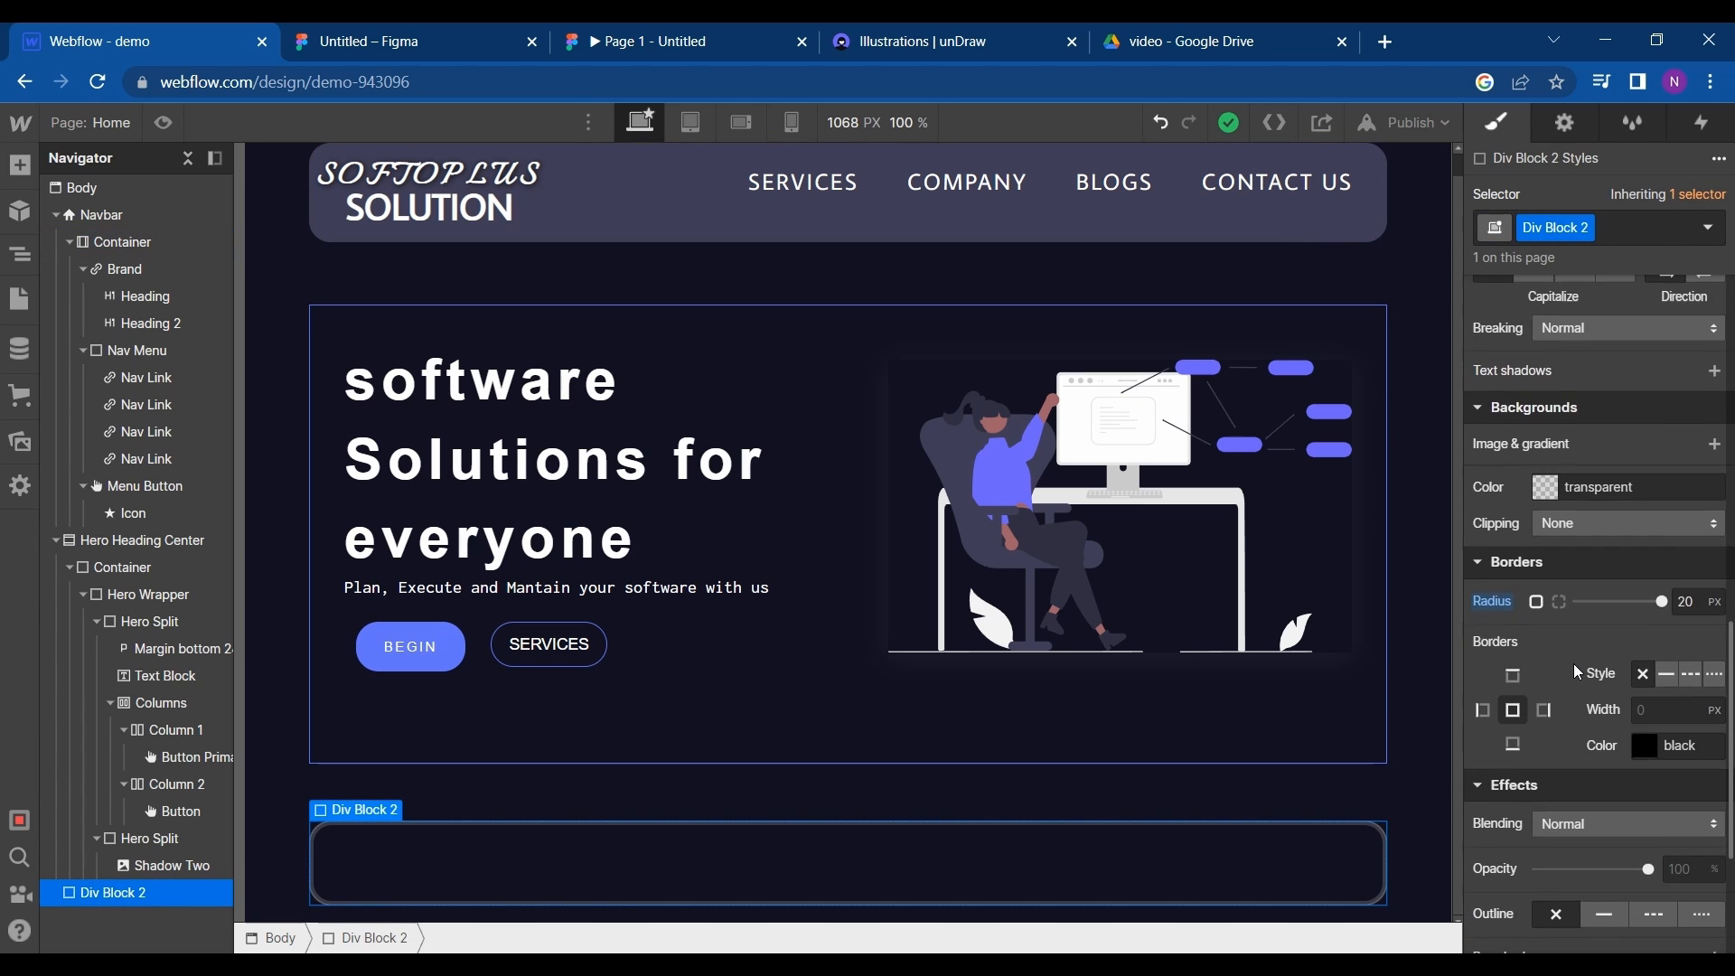
pyautogui.scroll(6, 1550, 759)
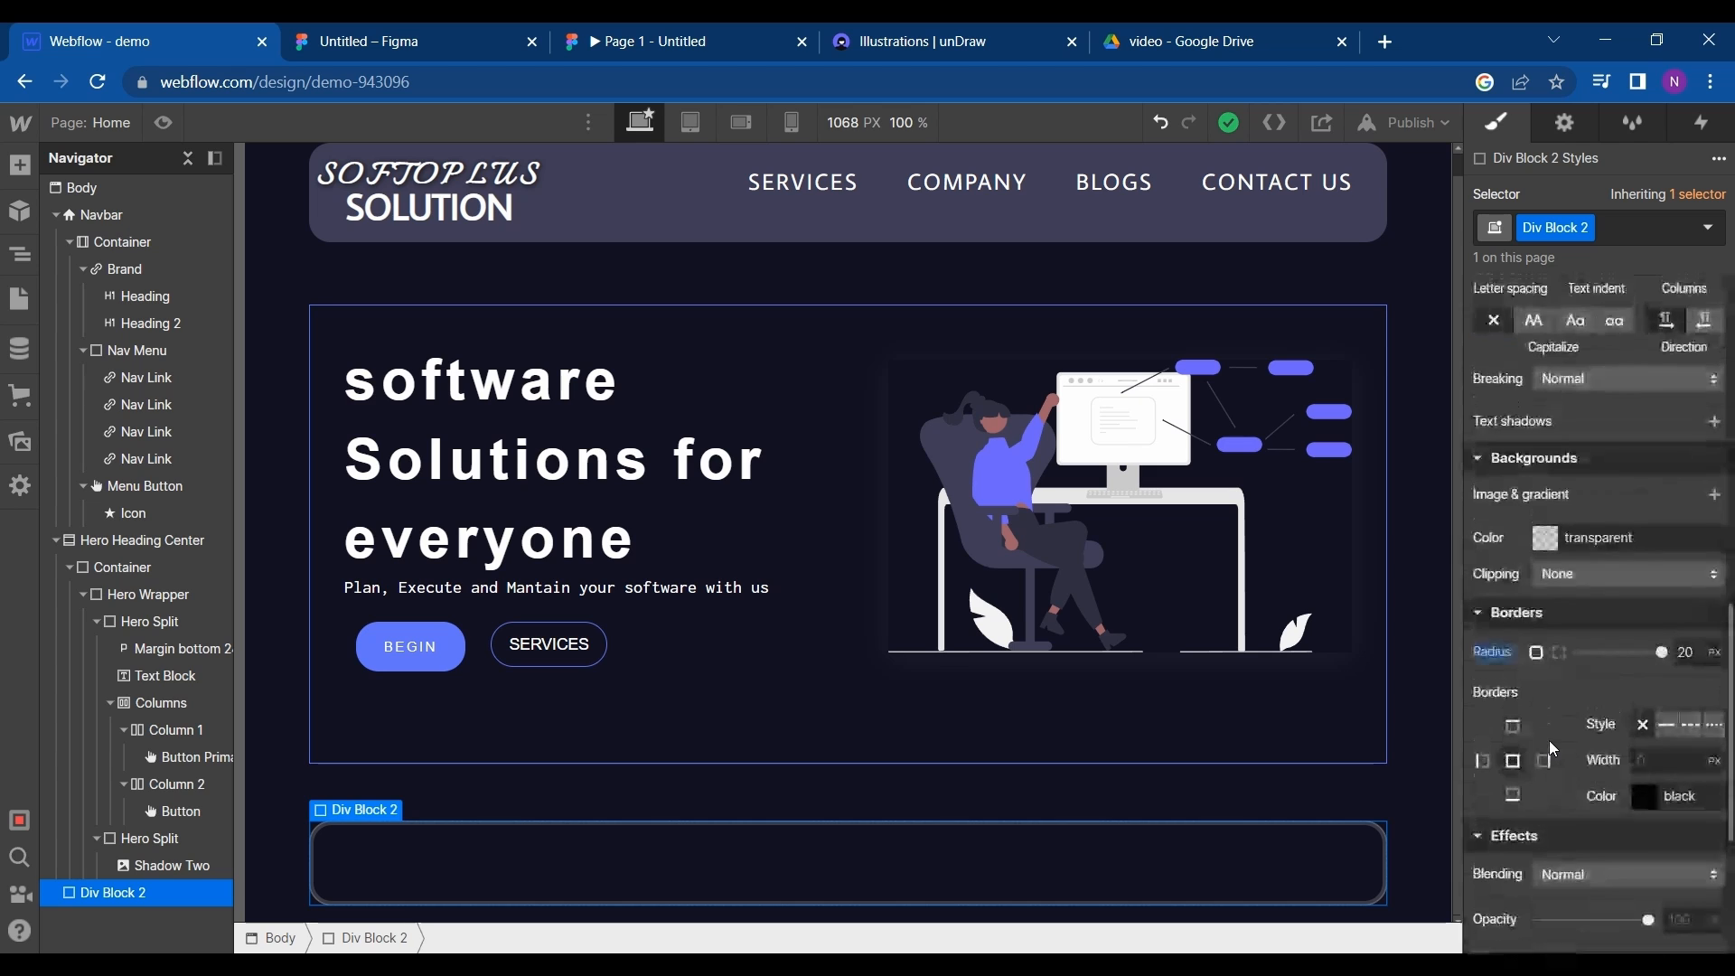
pyautogui.click(1552, 757)
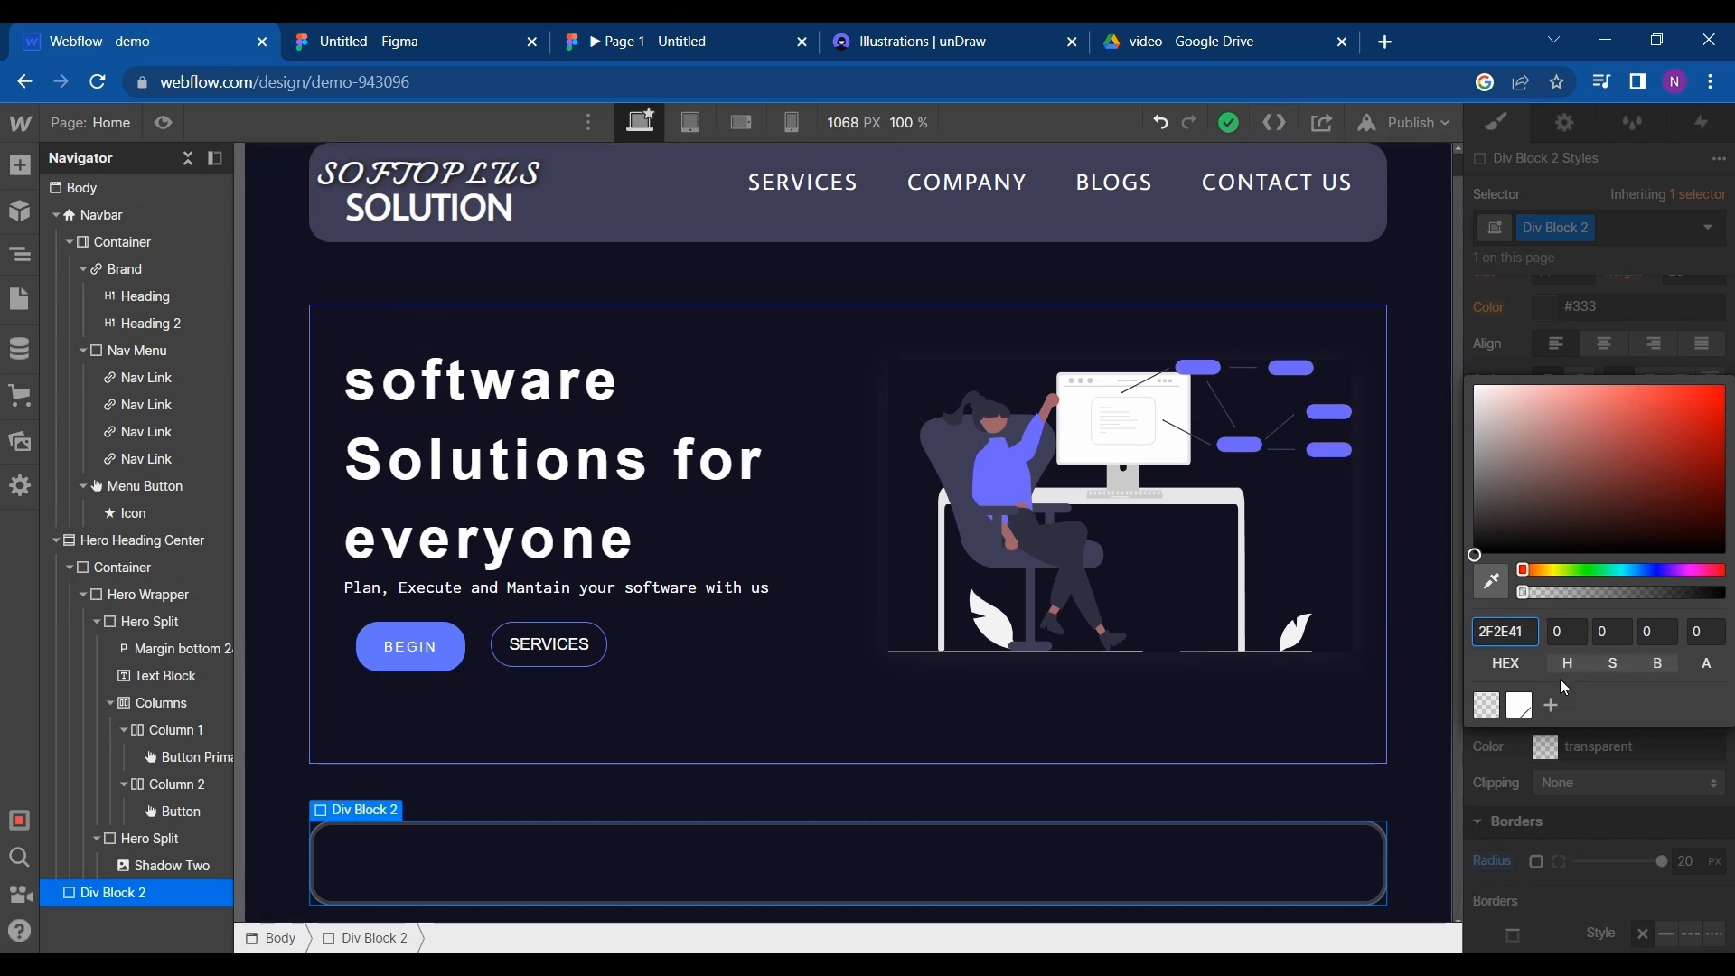
pyautogui.press('Return')
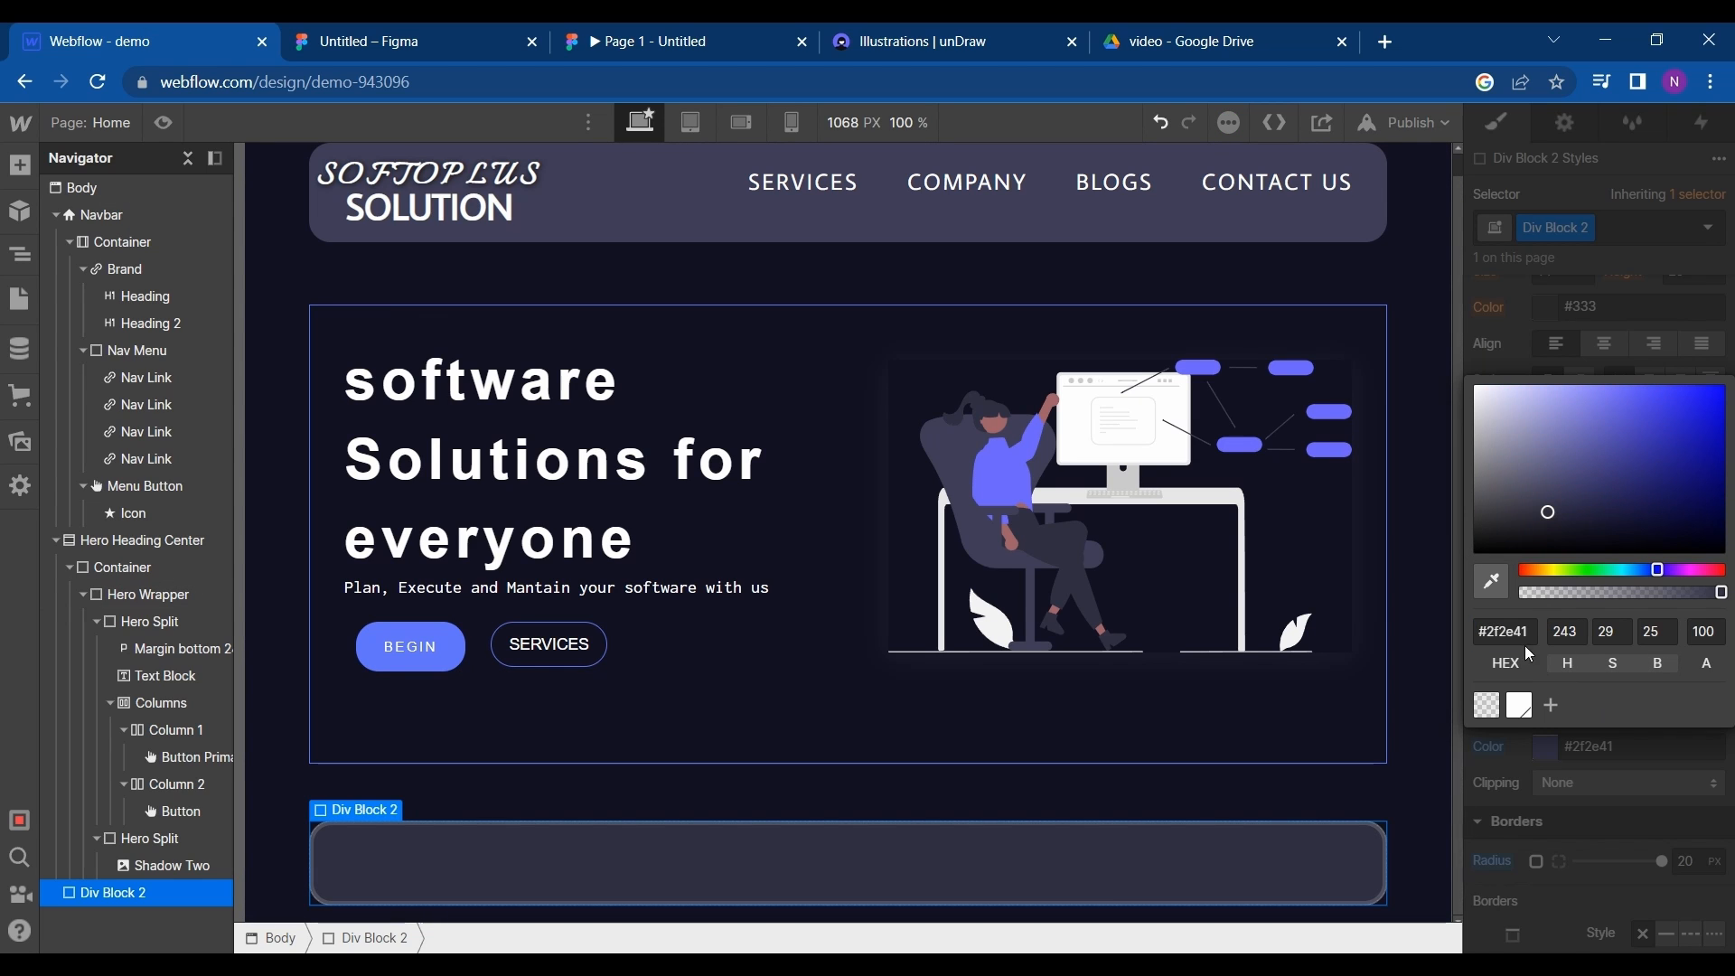
# - Save the div block's background color as a swatch named Black
pyautogui.click(1552, 706)
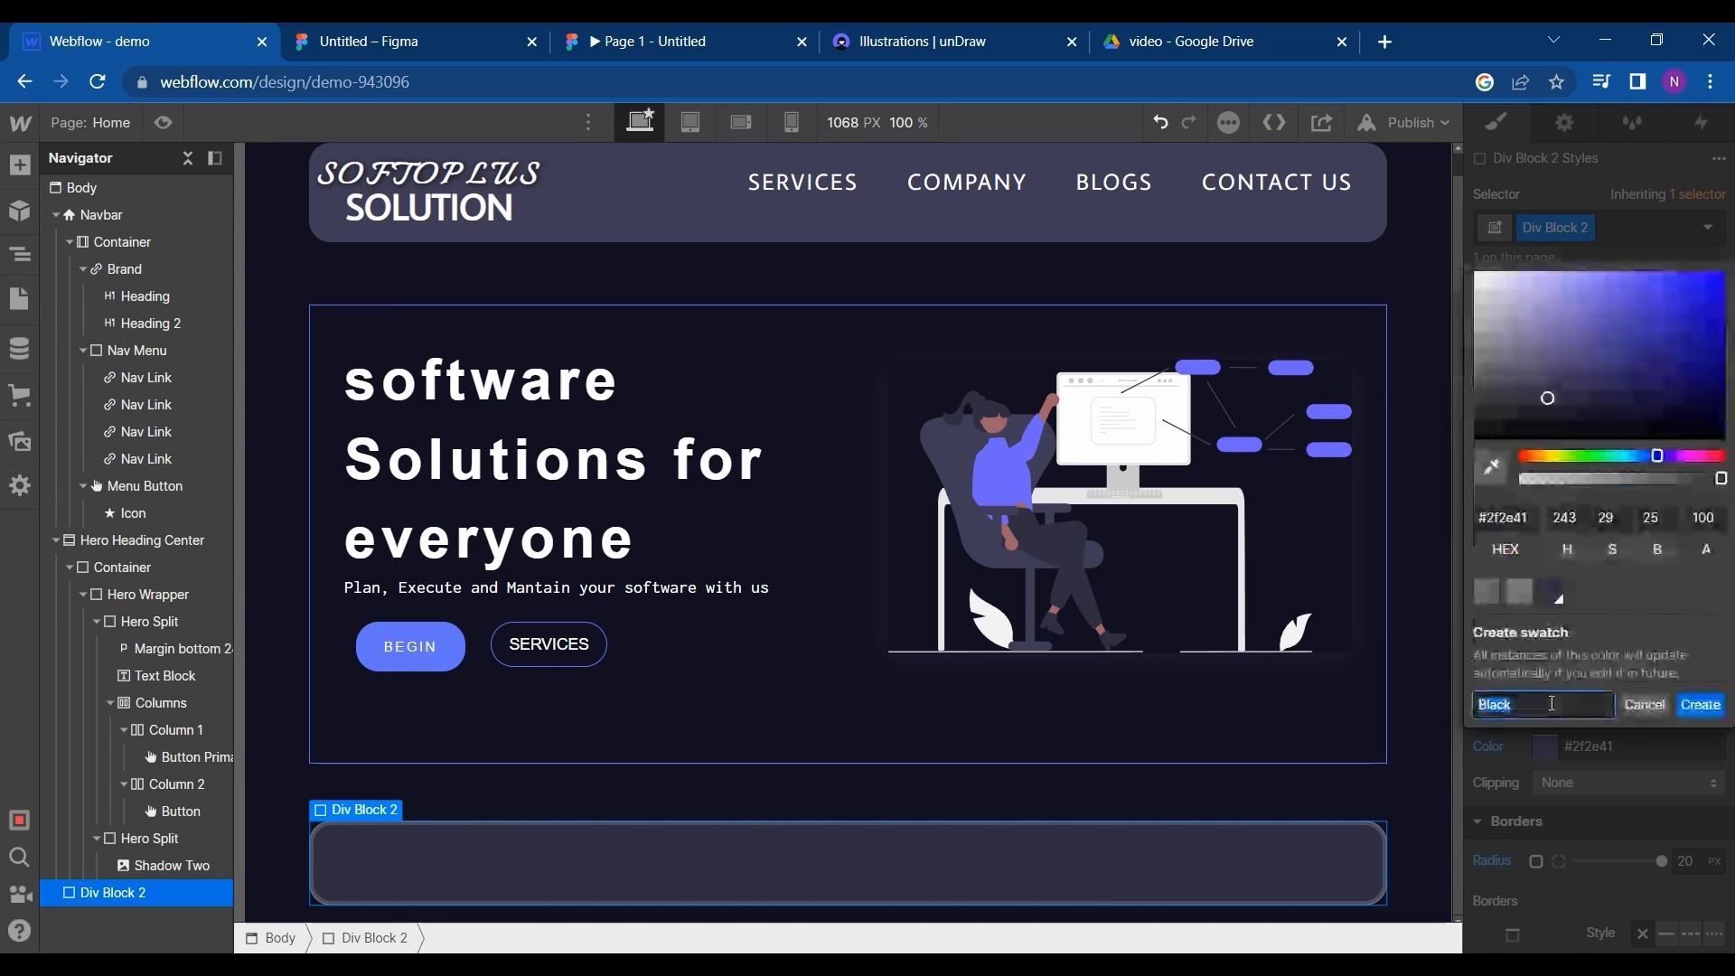
pyautogui.click(1702, 705)
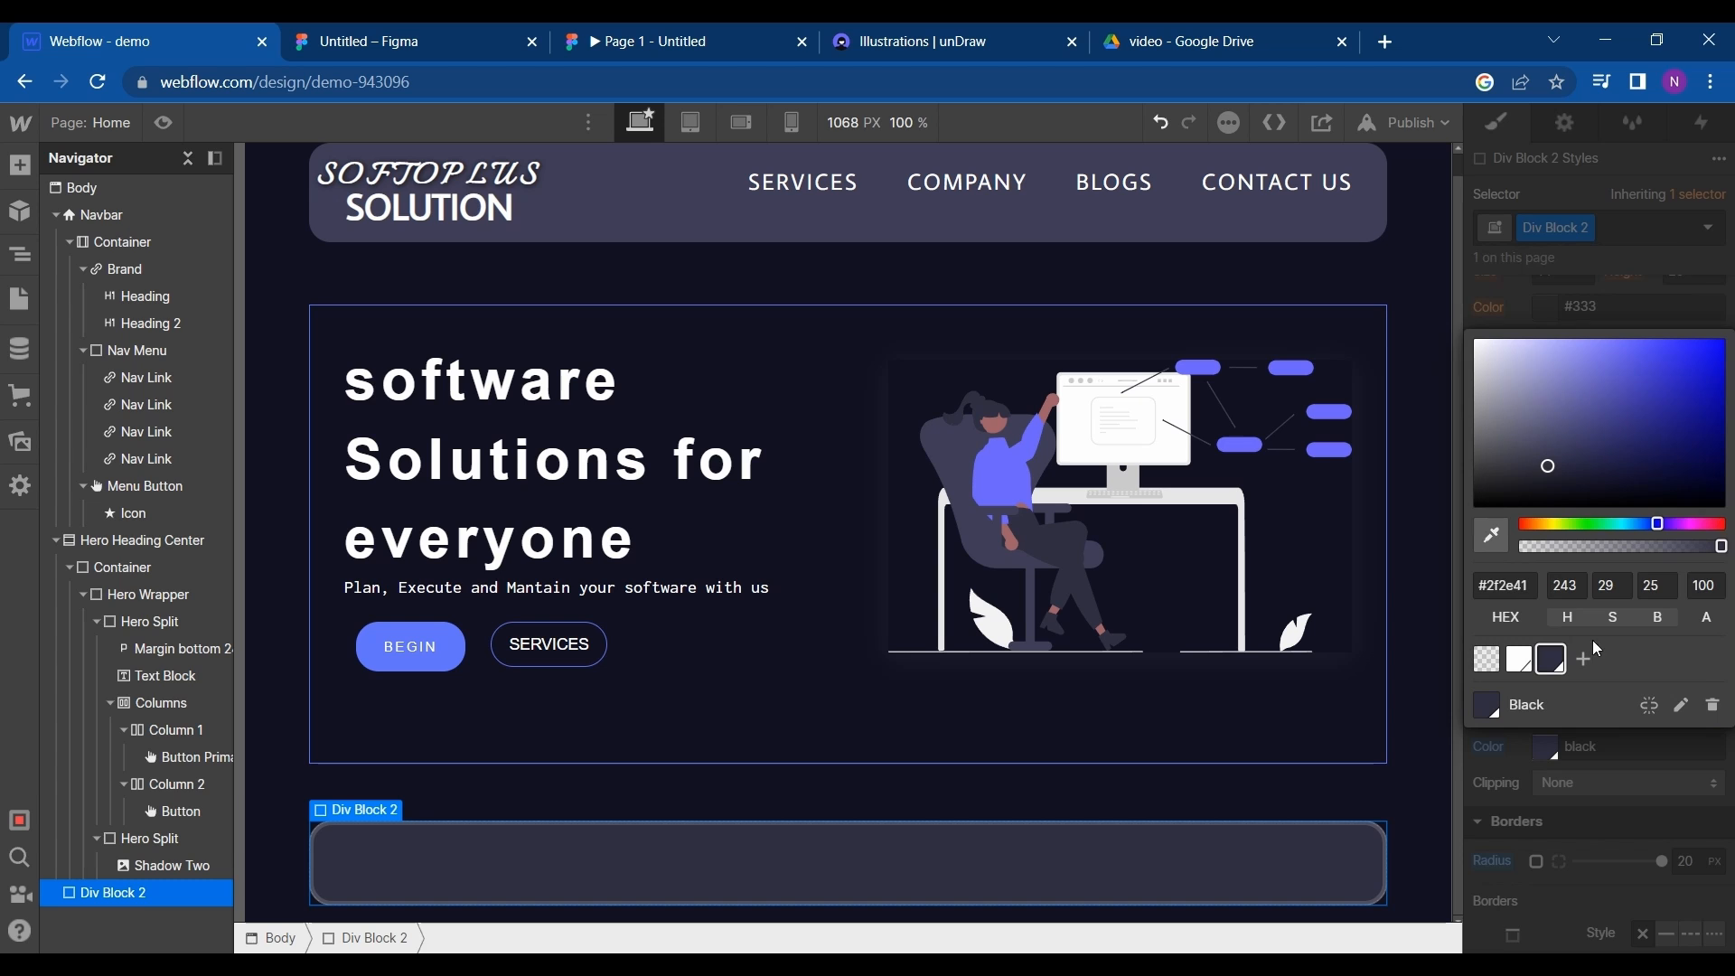
pyautogui.click(1514, 310)
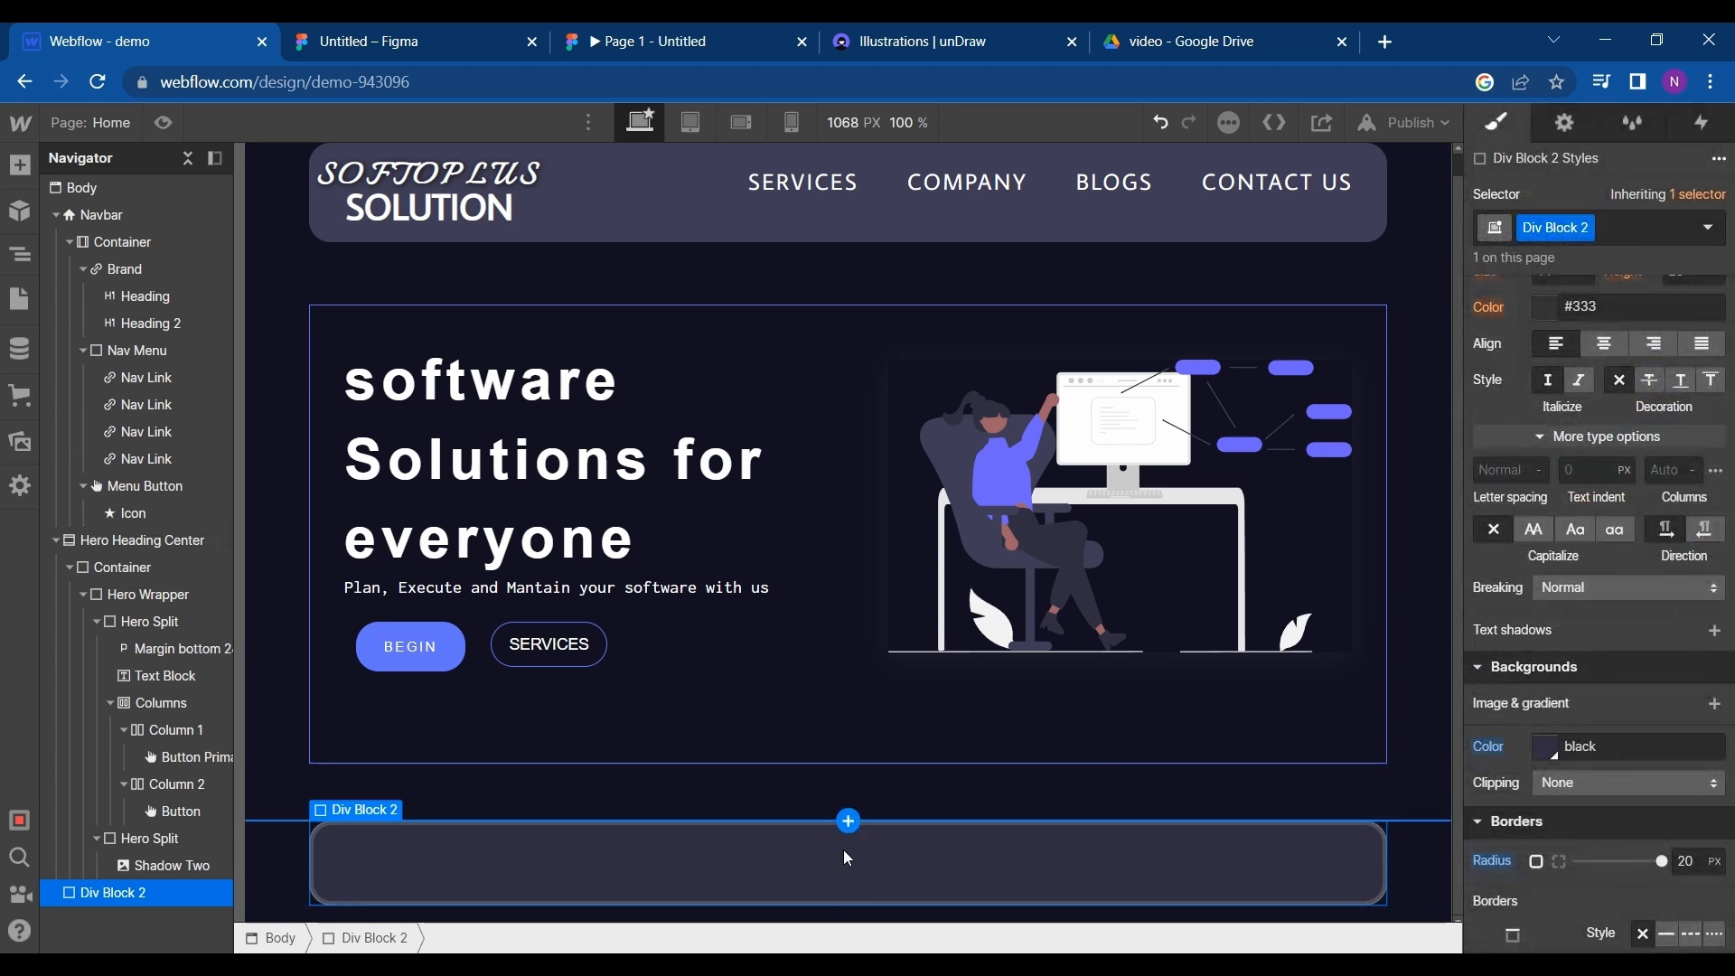
# - Examine the Who We Are heading in the Figma design, and return to the Webflow page
pyautogui.click(454, 32)
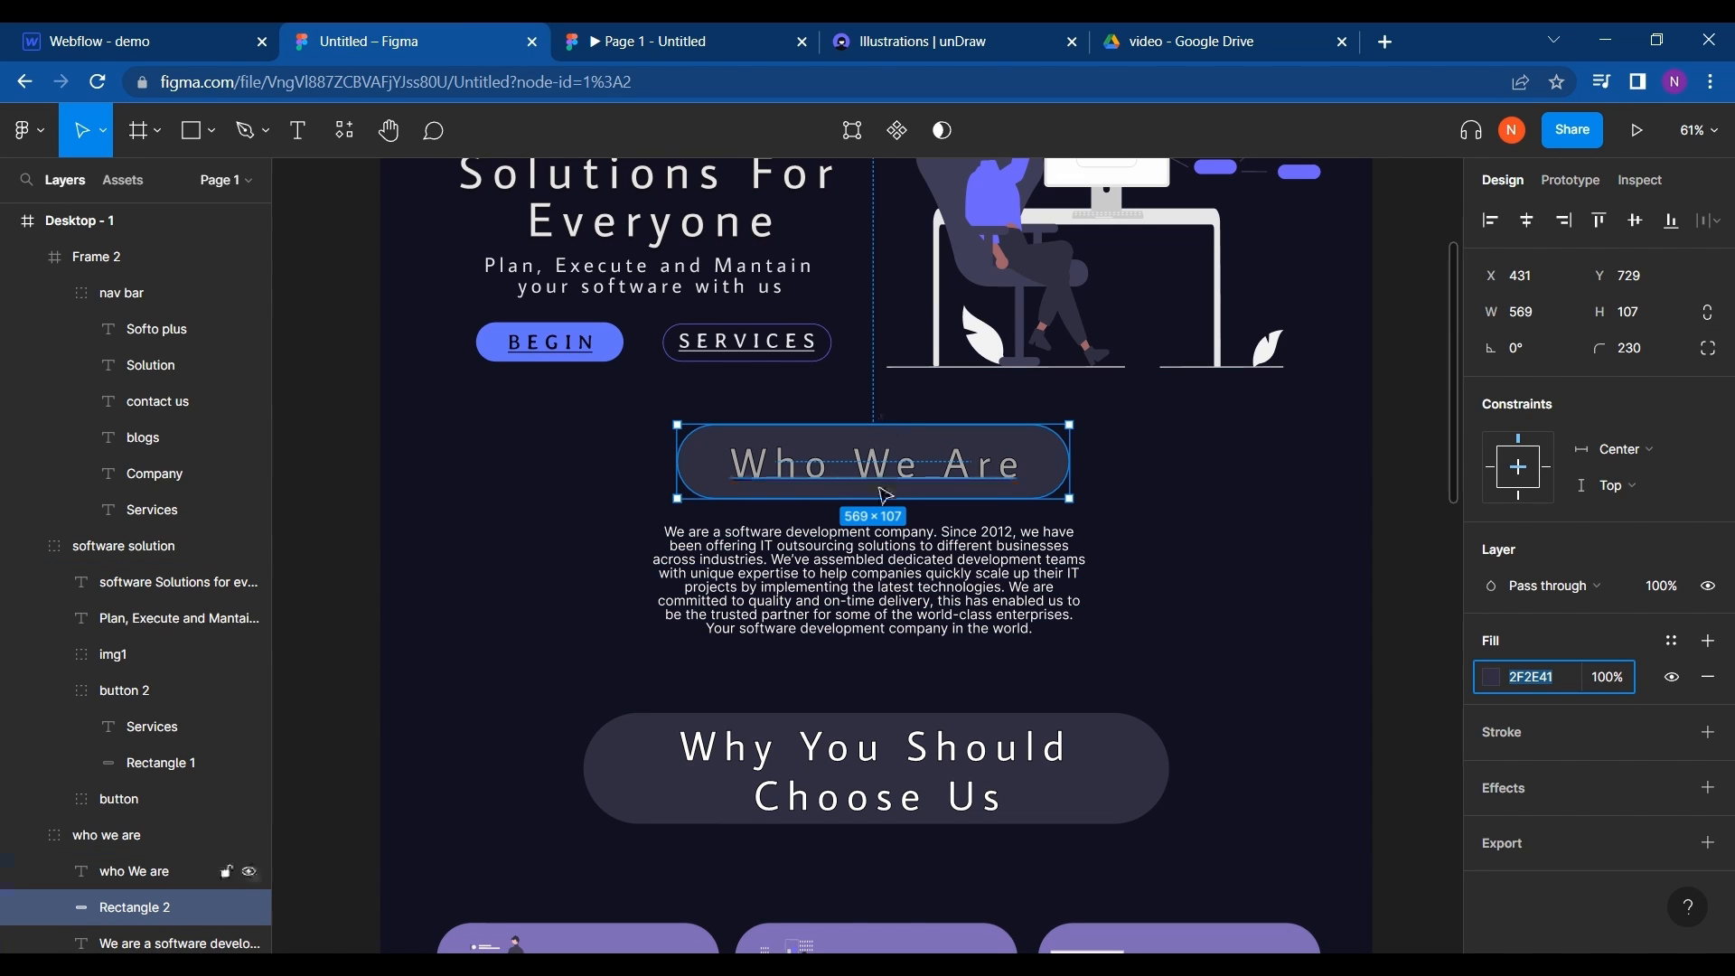
pyautogui.click(885, 486)
pyautogui.click(126, 34)
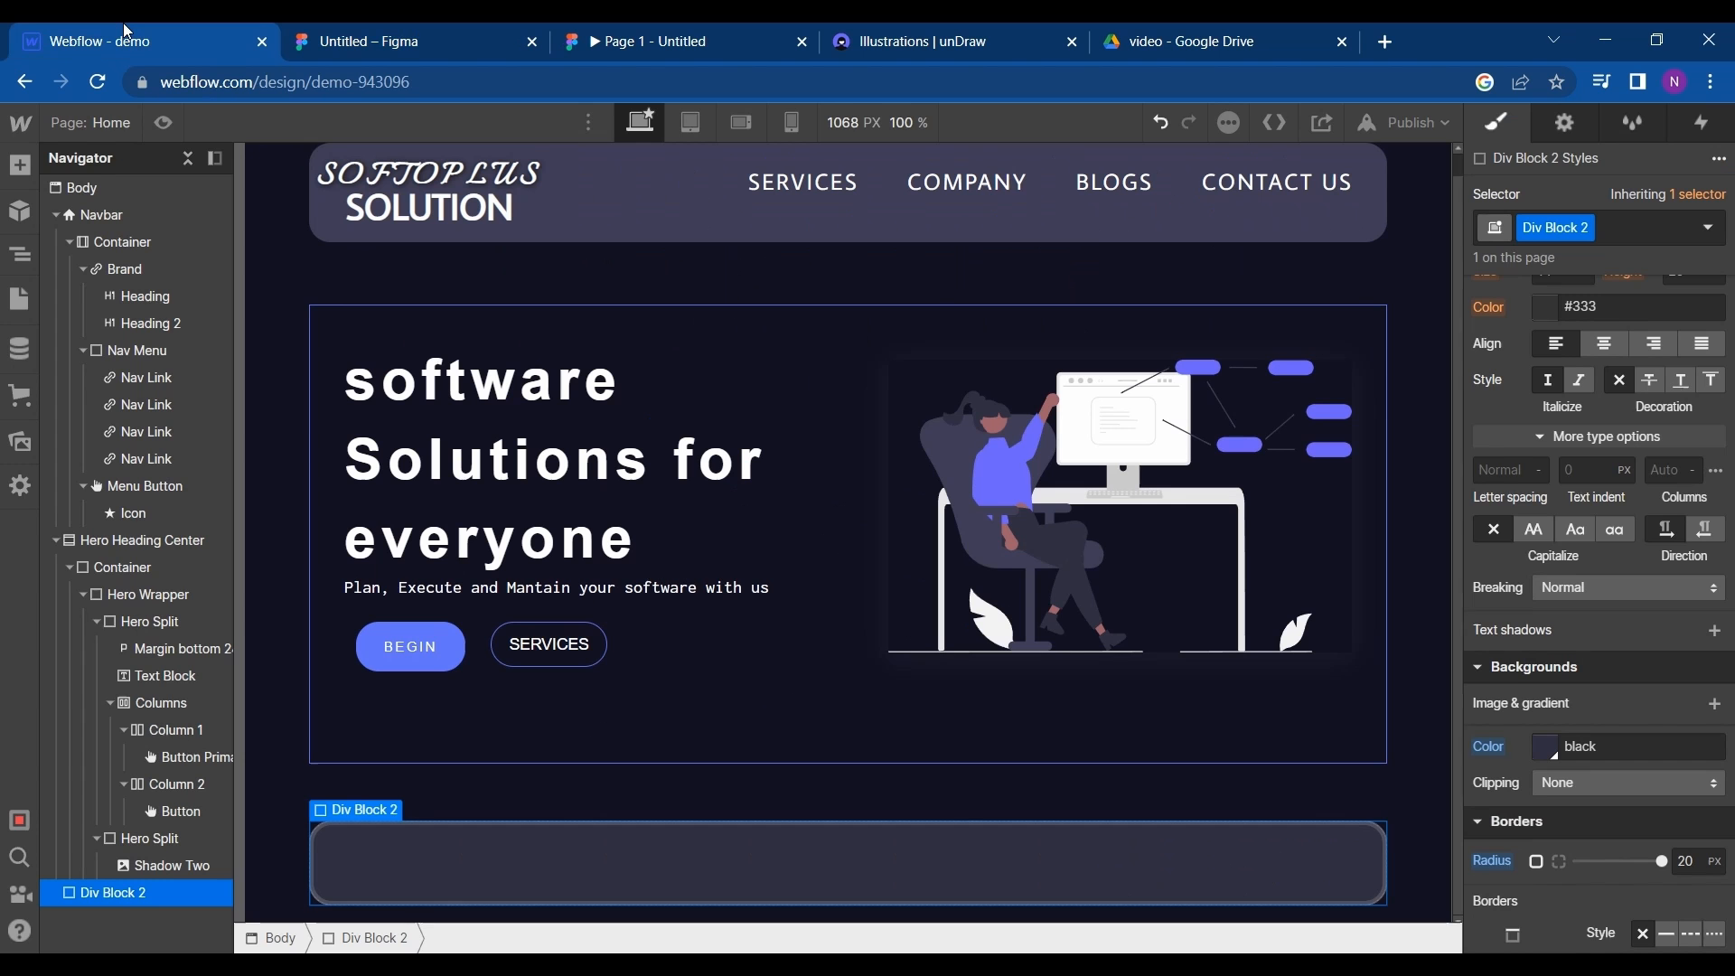
# - Add an H1 heading inside the div block below the hero and set its text to WHO WE ARE
pyautogui.click(20, 166)
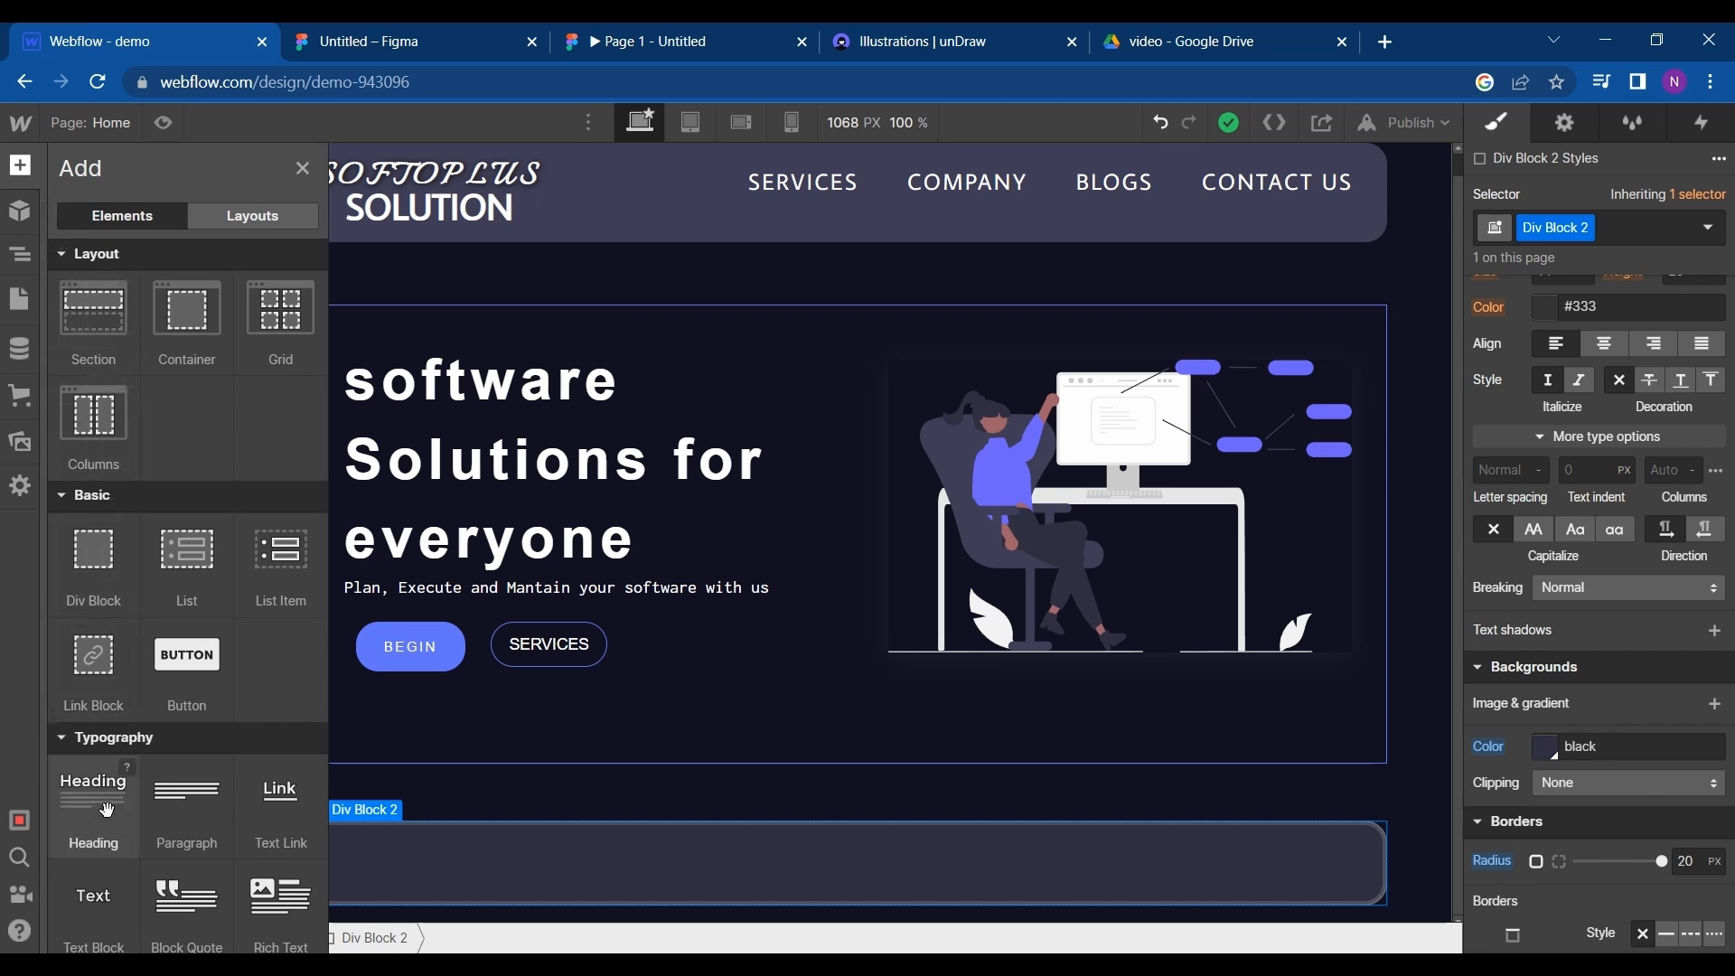
pyautogui.moveTo(228, 829); pyautogui.dragTo(677, 860)
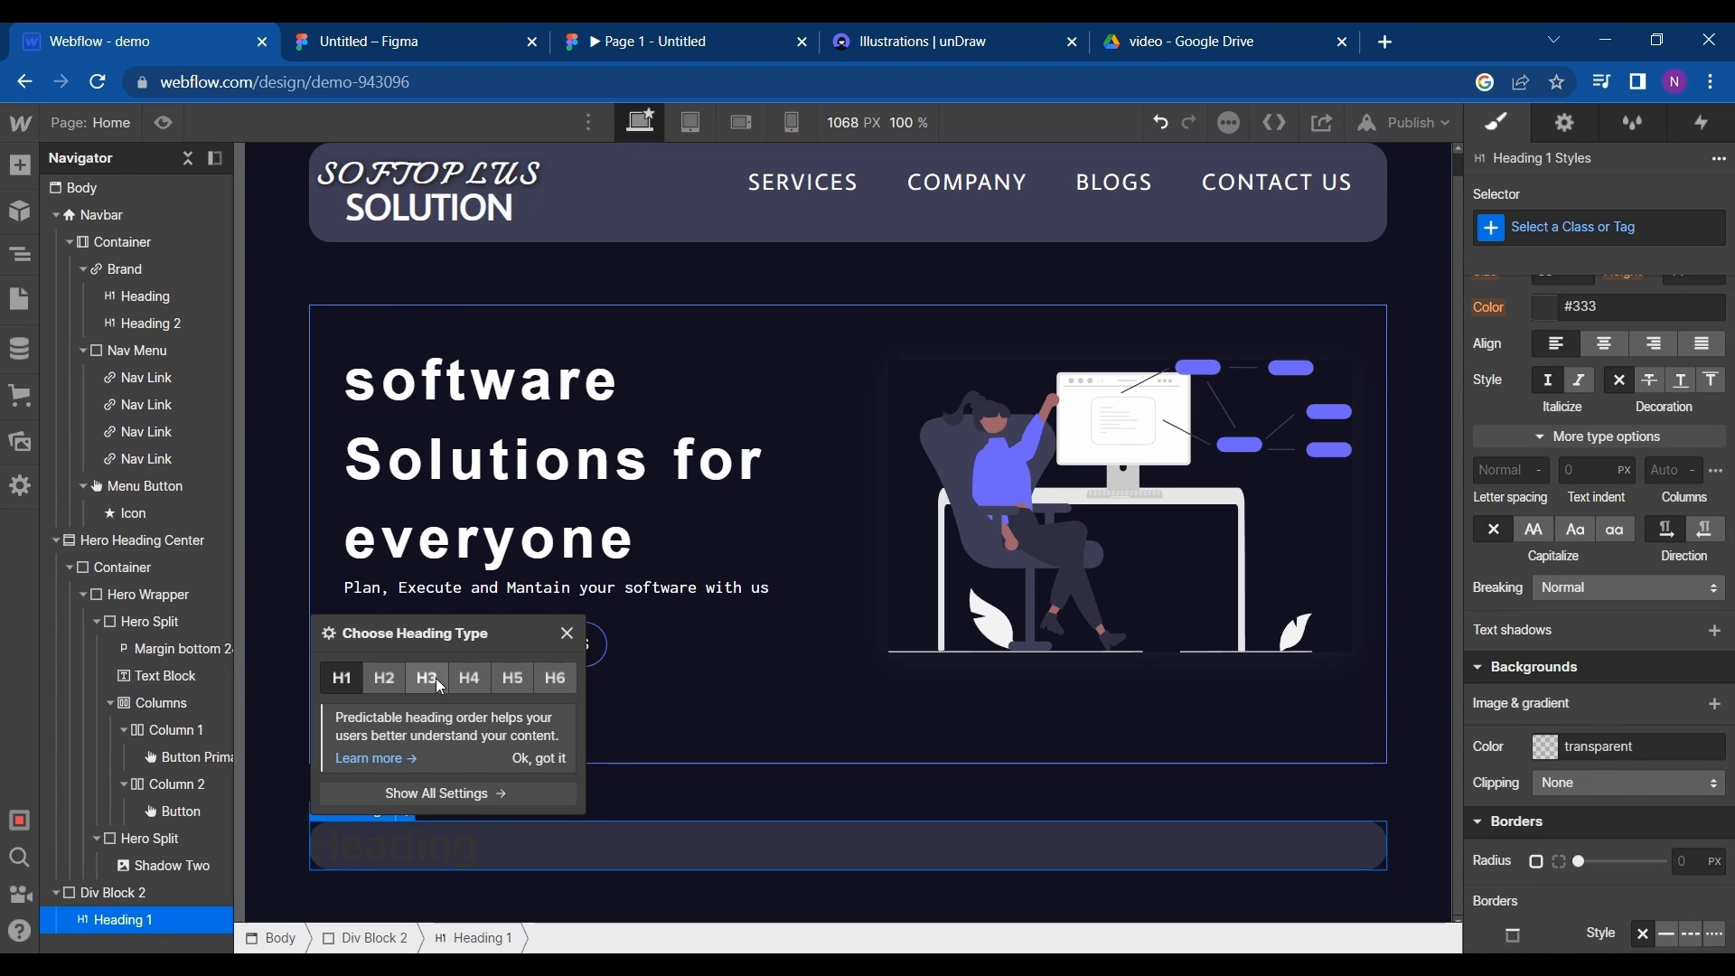
pyautogui.doubleClick(501, 849)
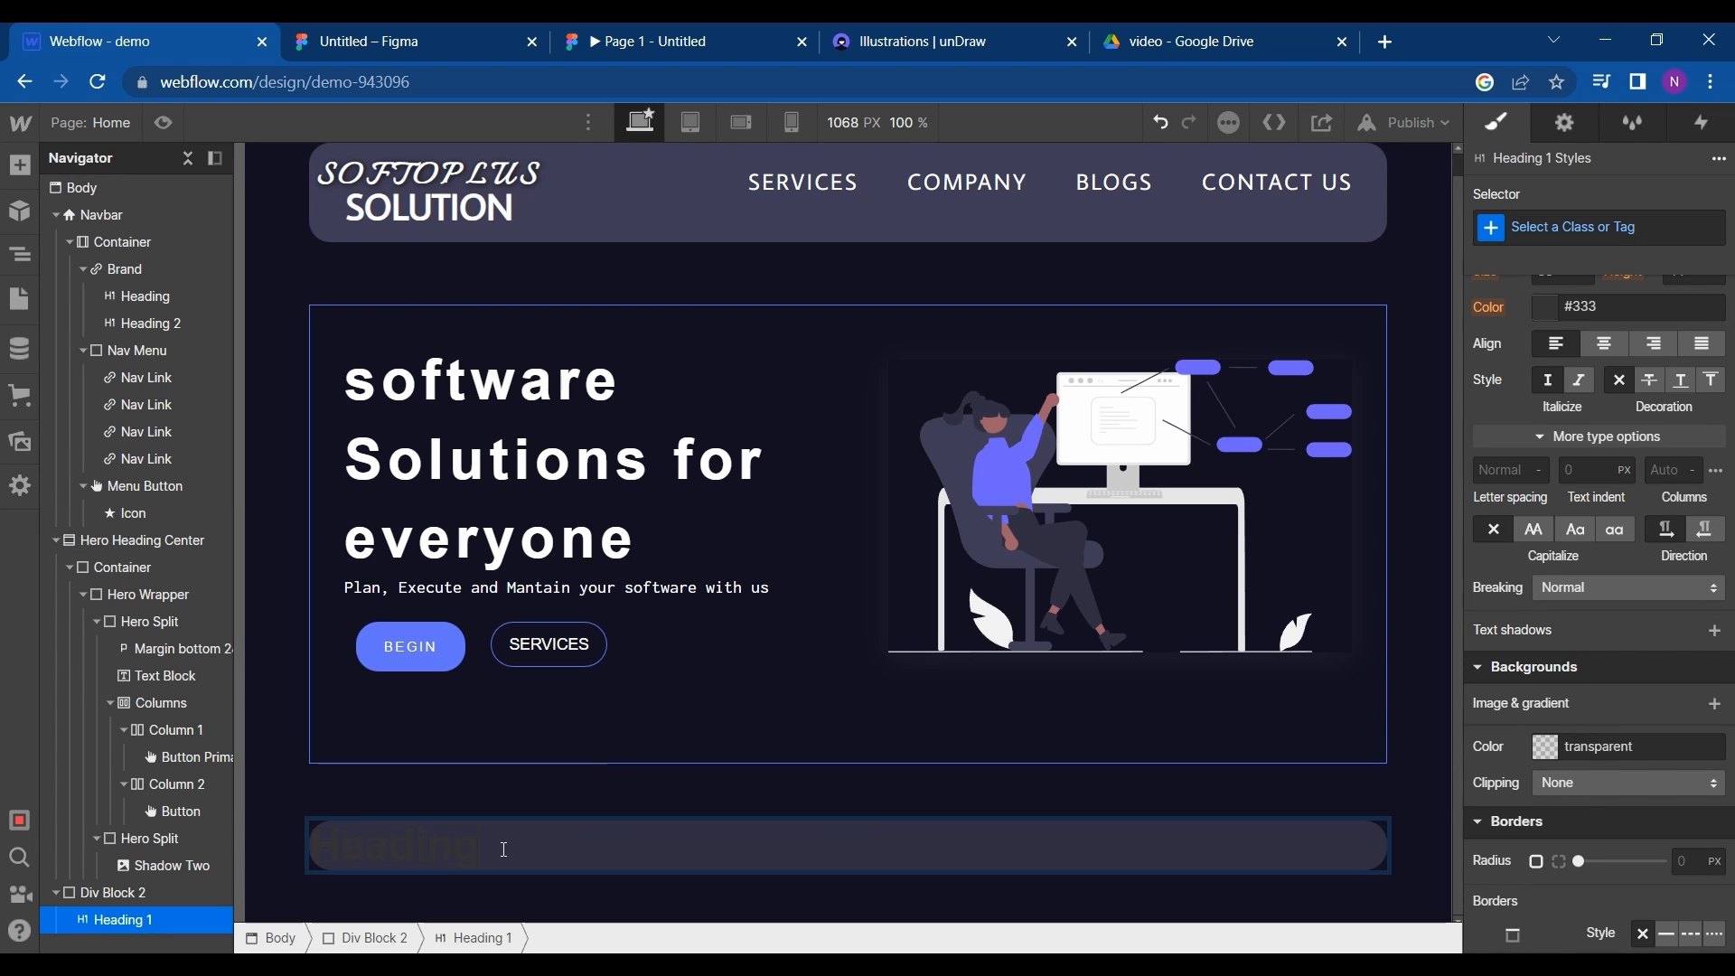
pyautogui.doubleClick(501, 852)
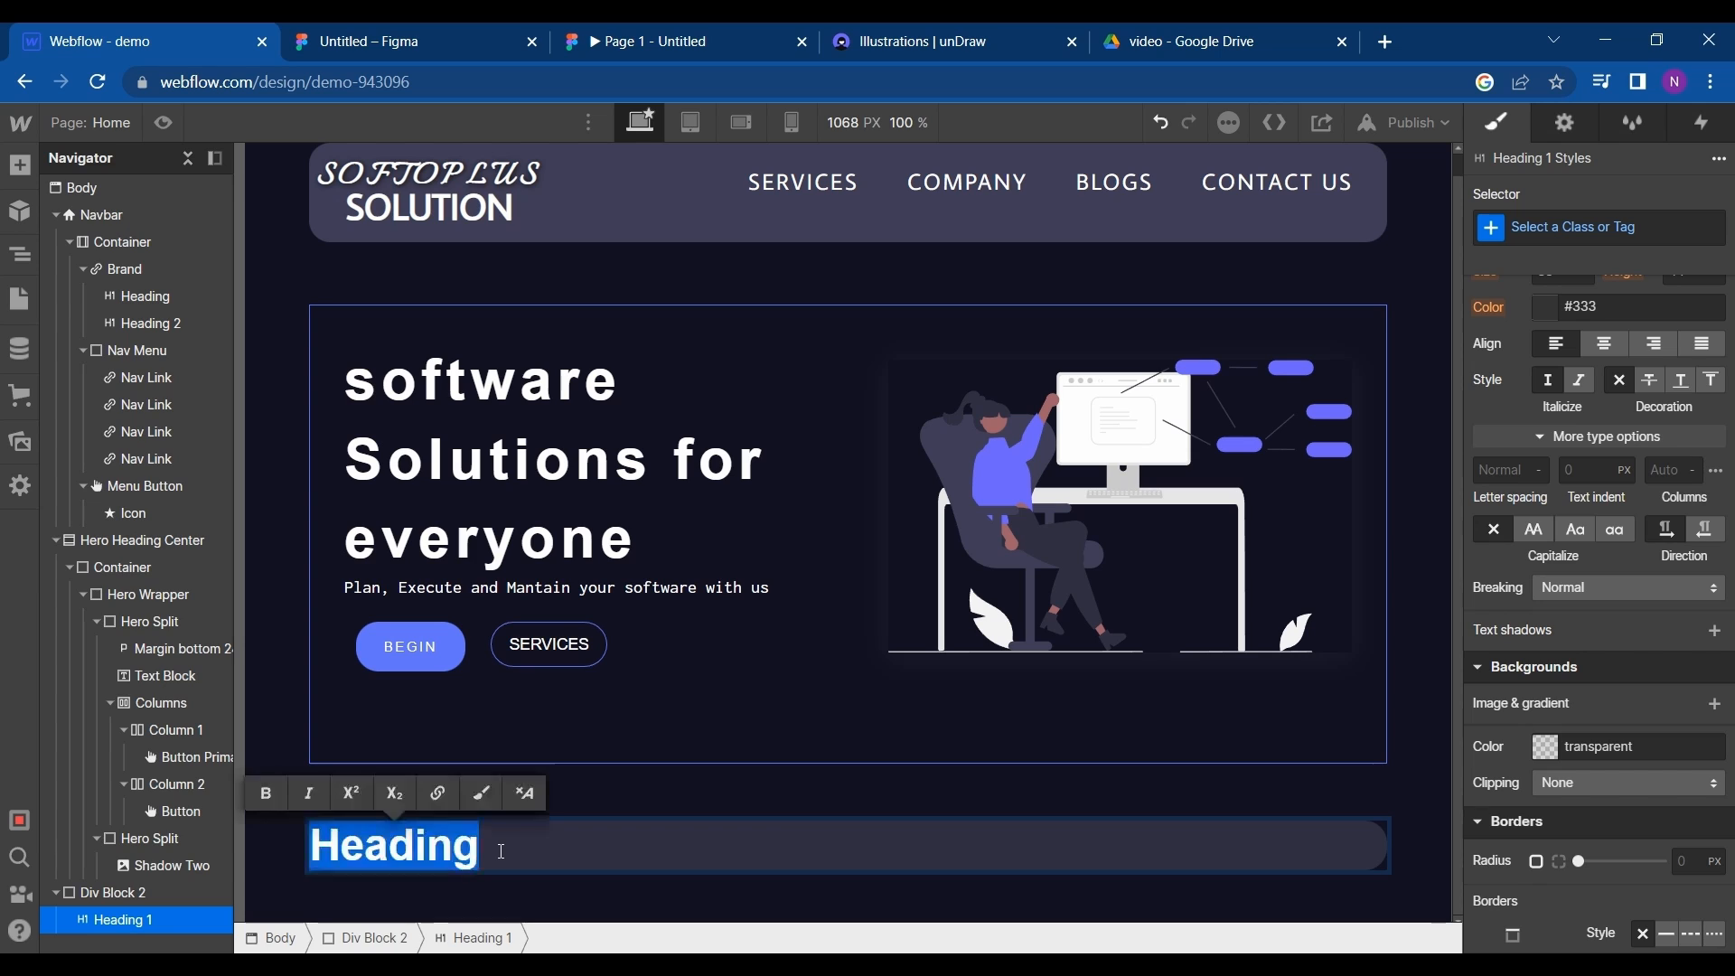
pyautogui.write('WHO WE AR')
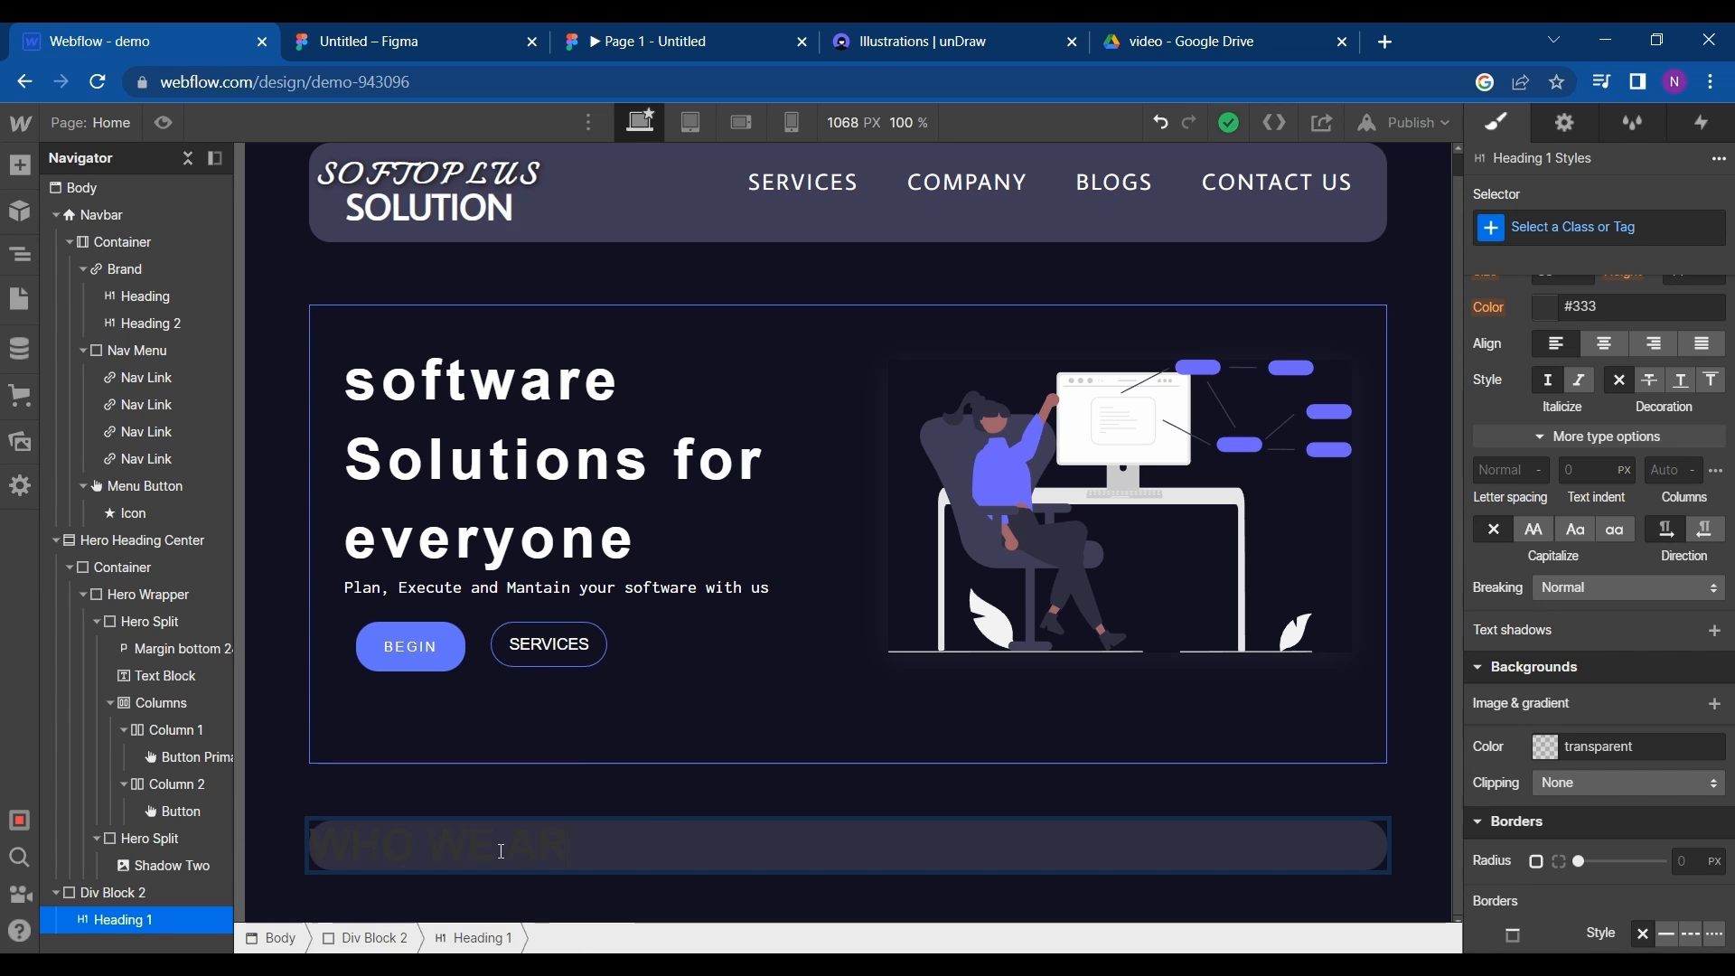
pyautogui.write('E')
pyautogui.hotkey('ctrl', 'a')
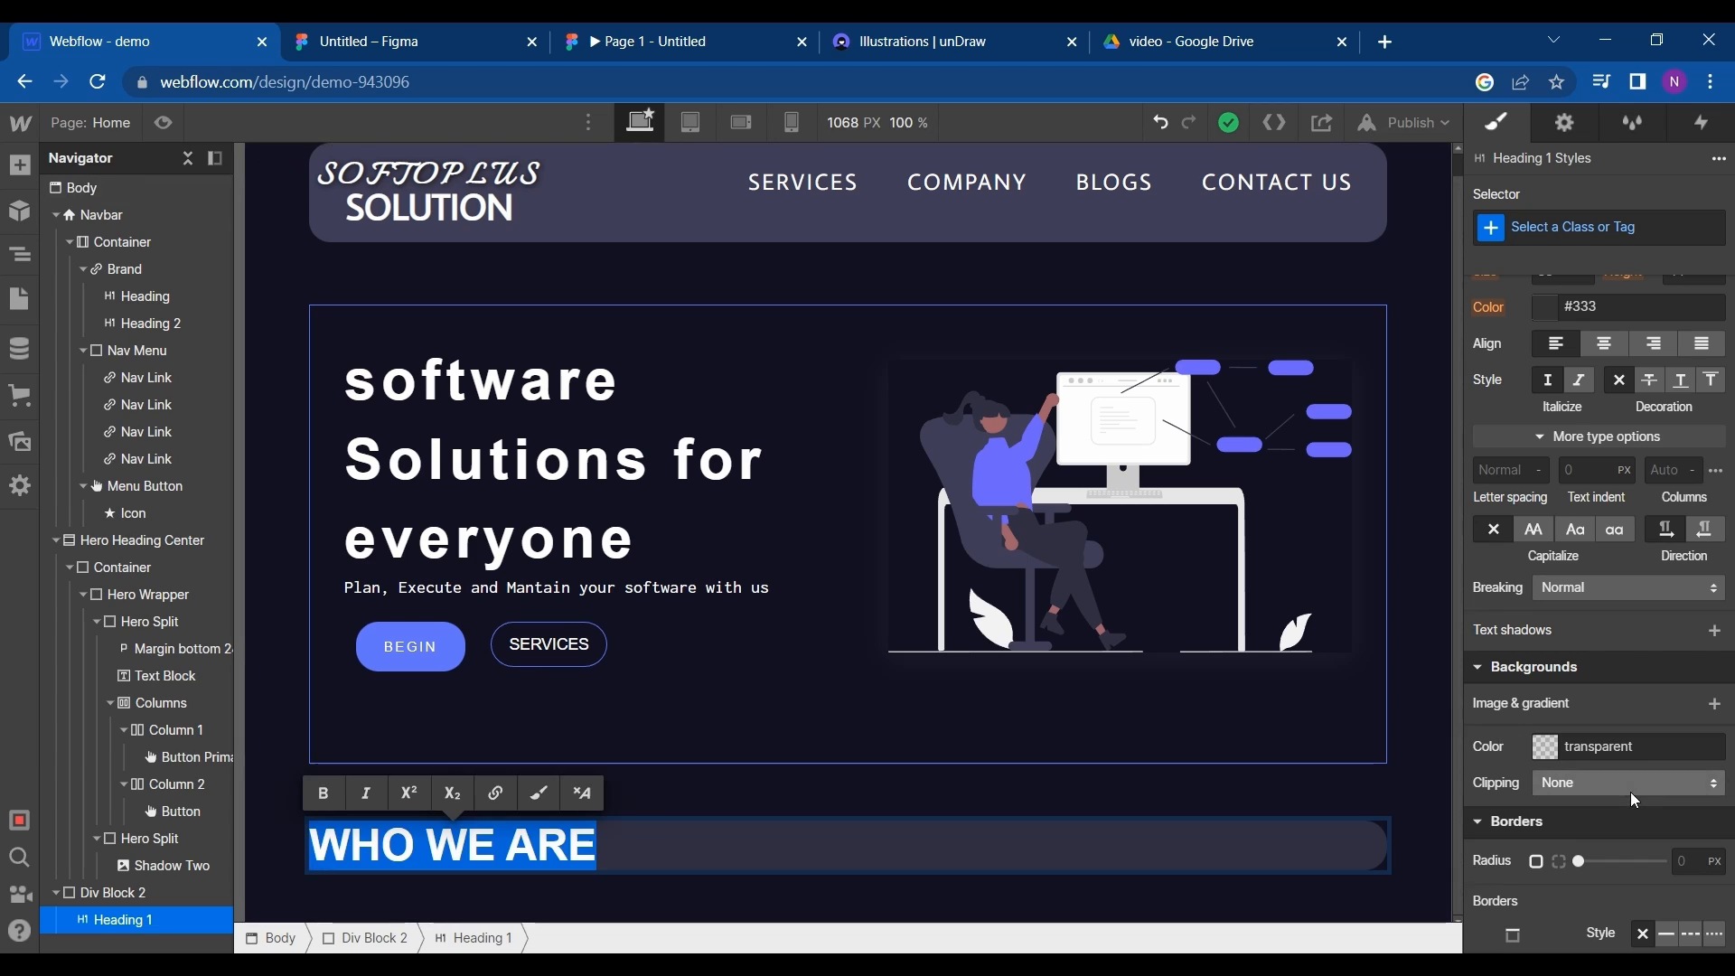
pyautogui.scroll(-1, 1630, 792)
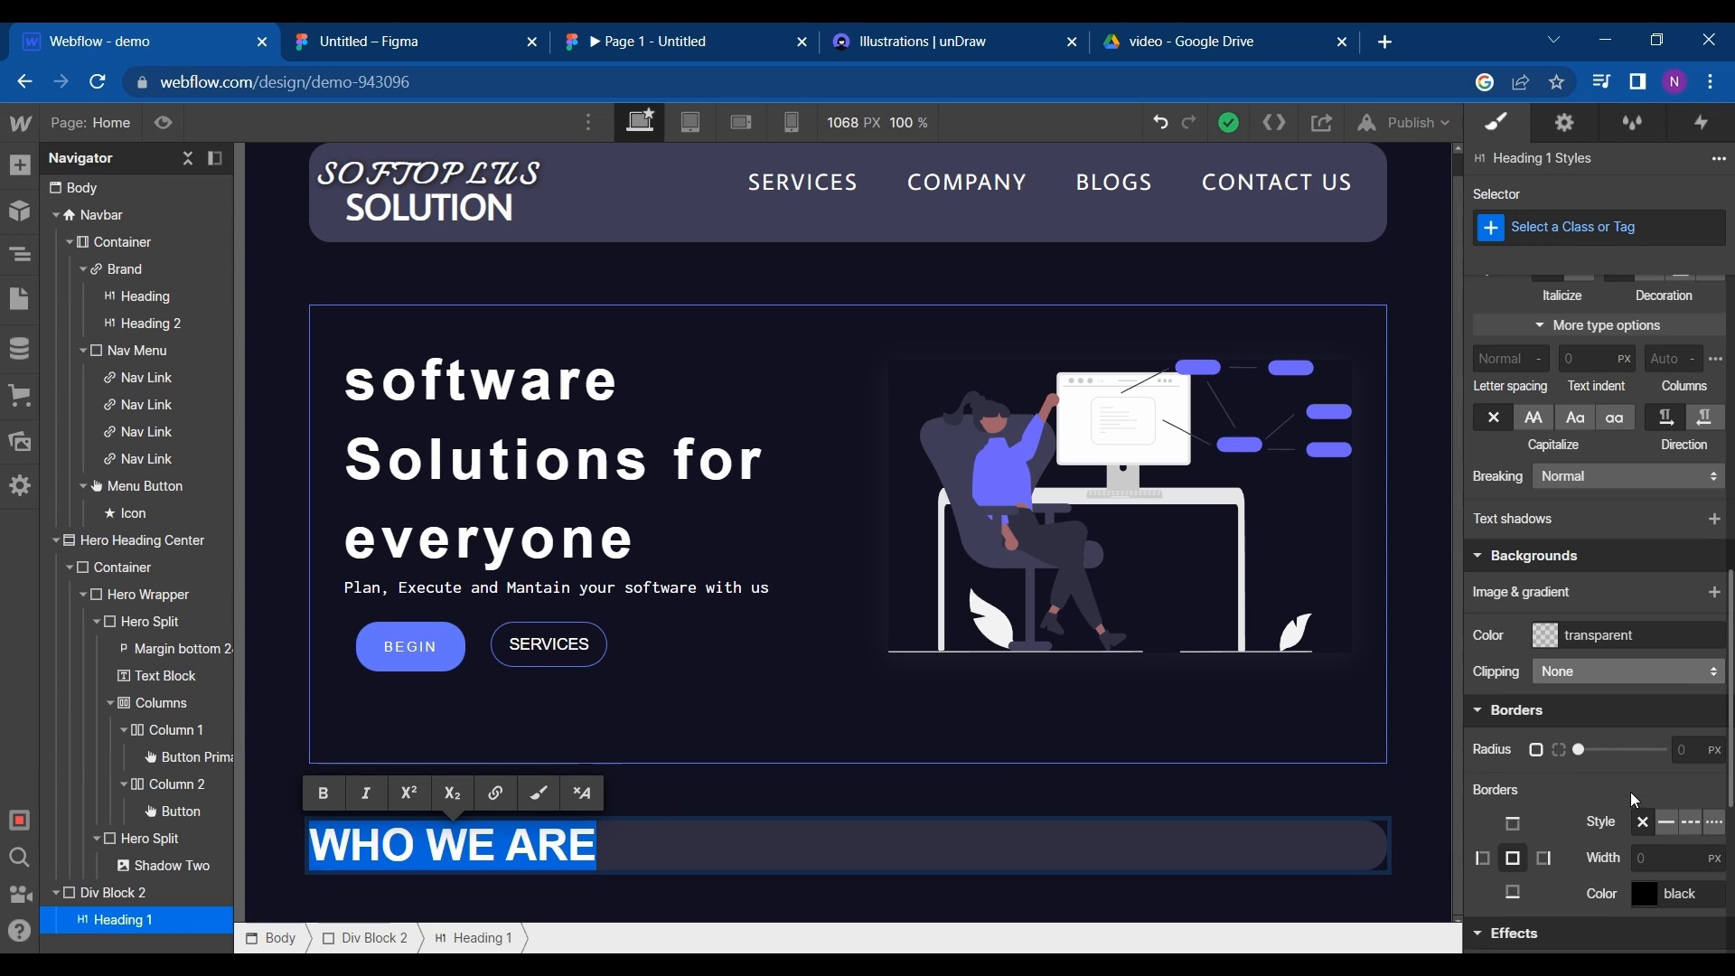
pyautogui.click(1555, 642)
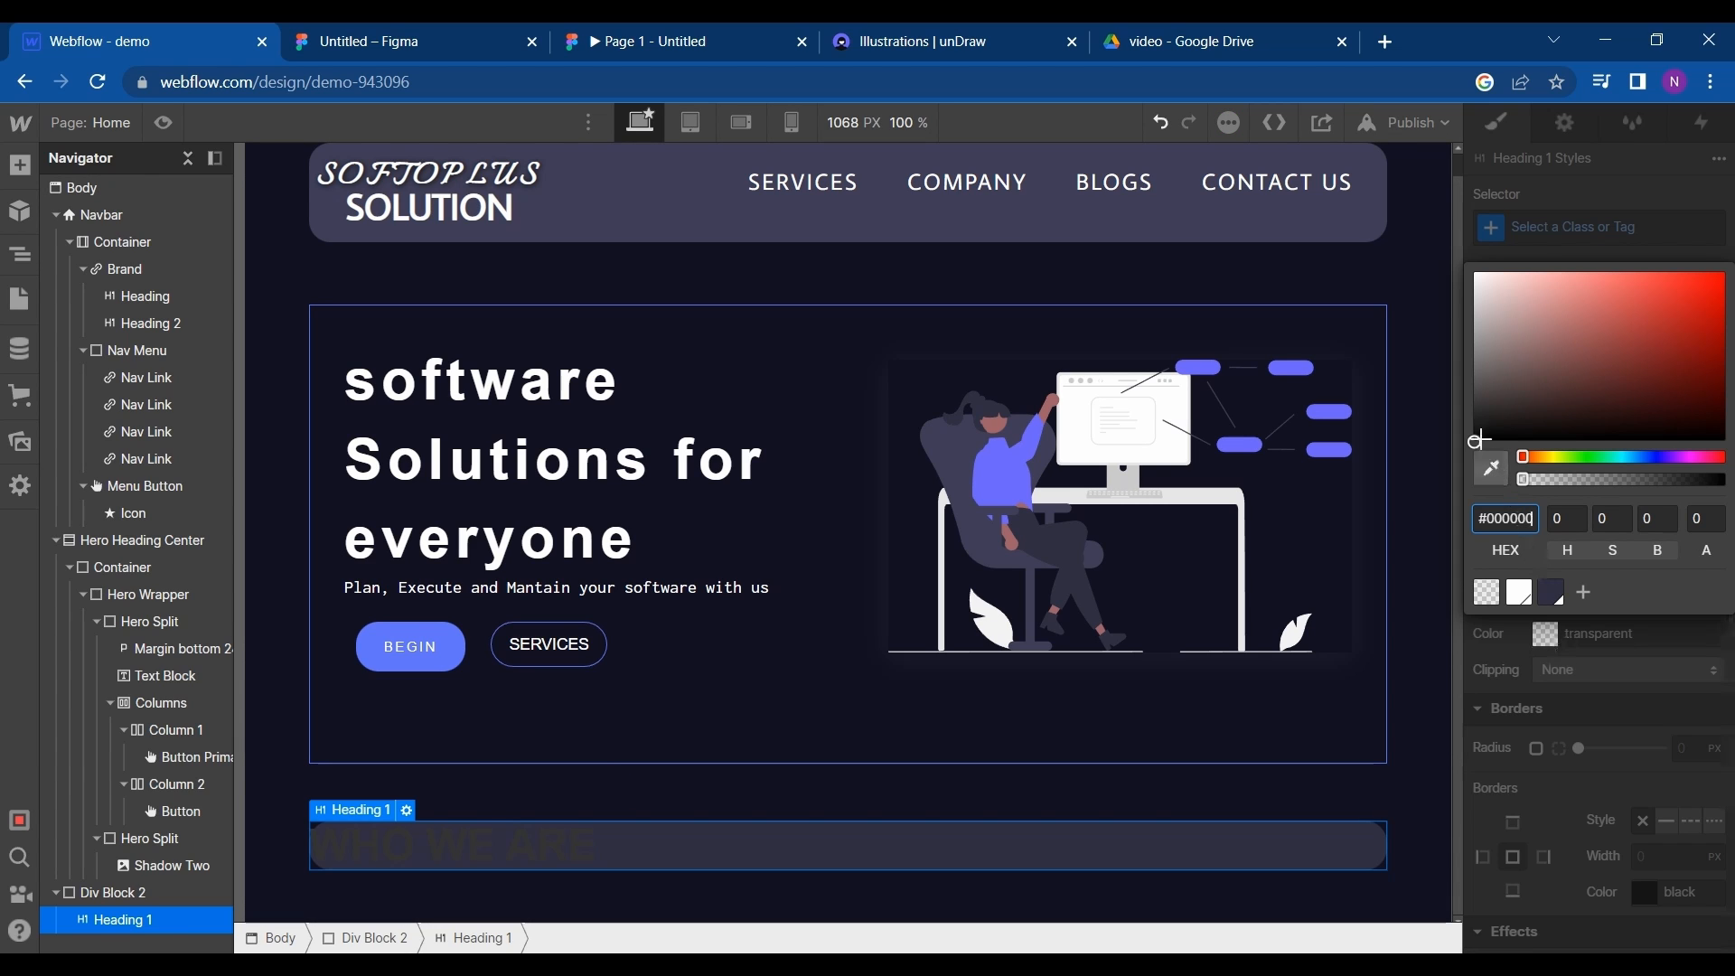
pyautogui.moveTo(1474, 442); pyautogui.dragTo(1496, 280)
pyautogui.moveTo(1493, 358); pyautogui.dragTo(1469, 452)
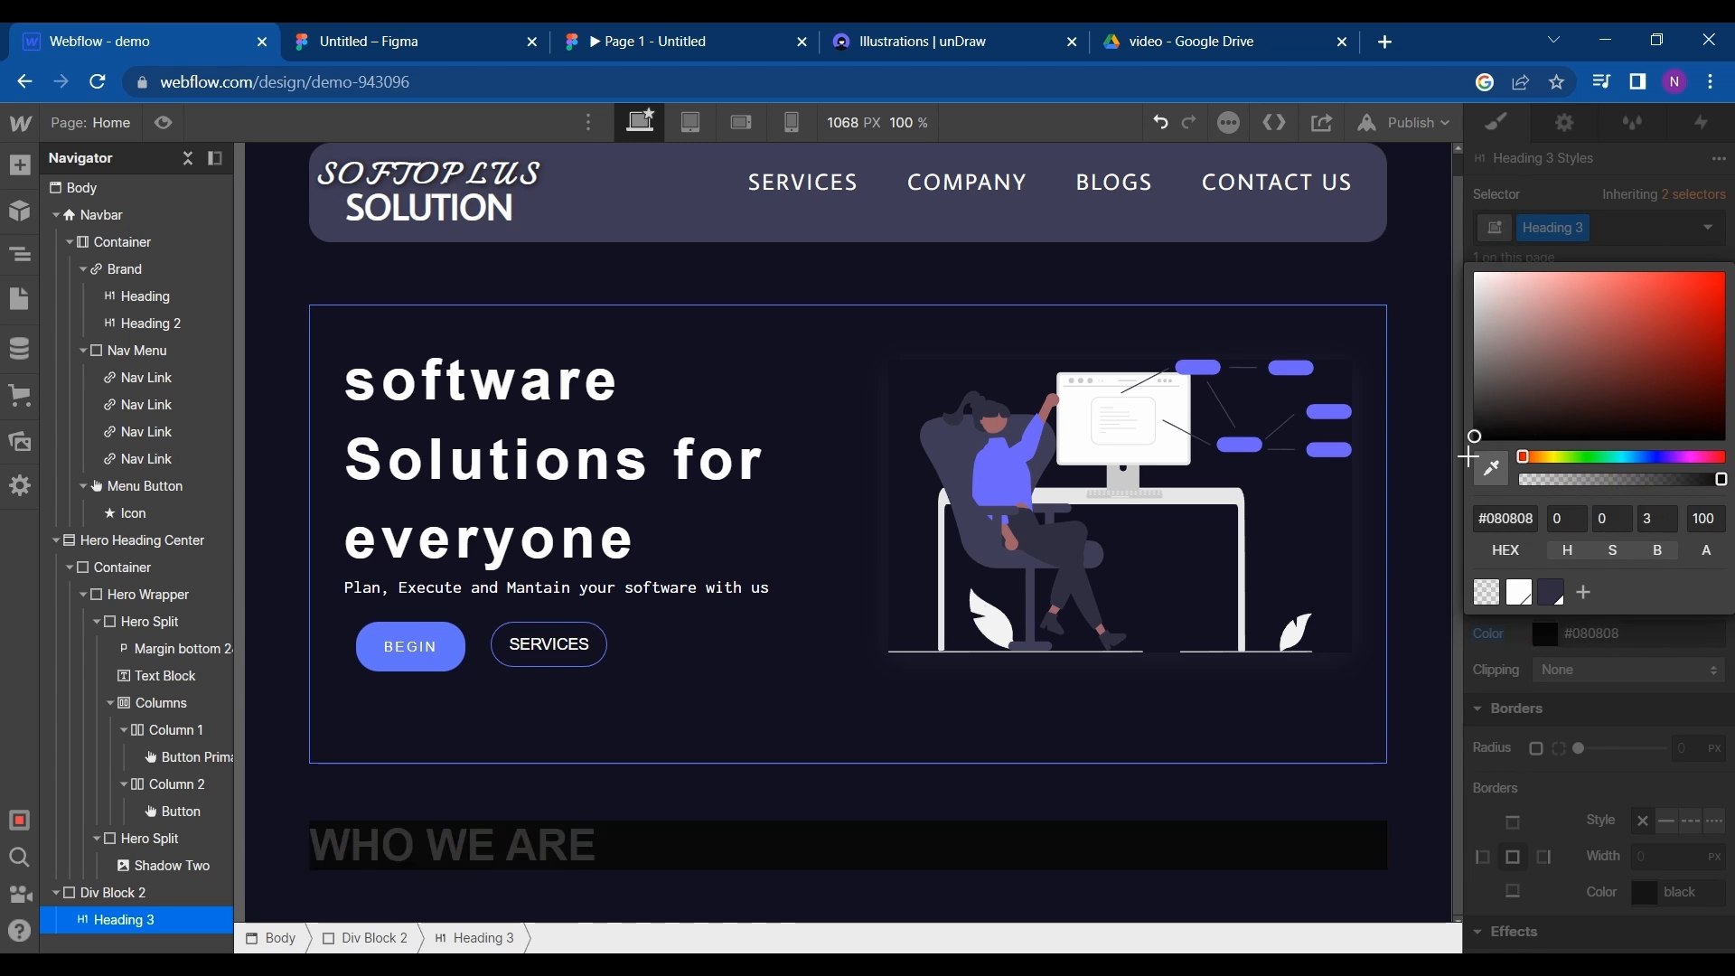
pyautogui.click(1533, 478)
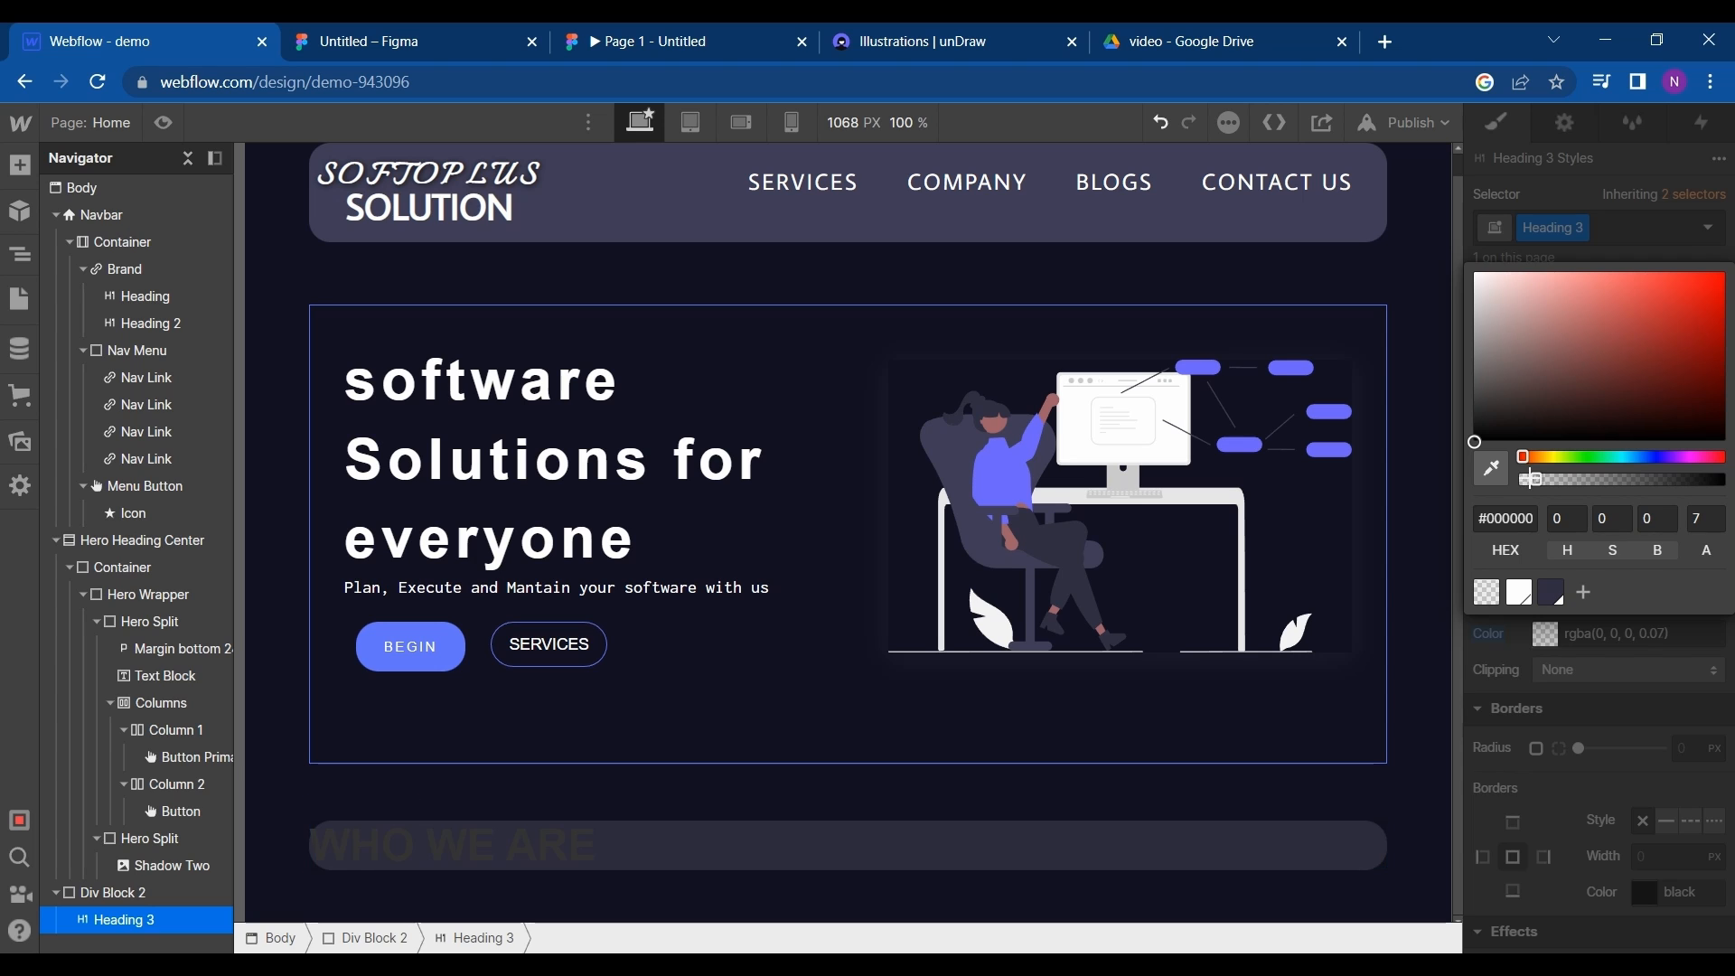
pyautogui.click(1487, 638)
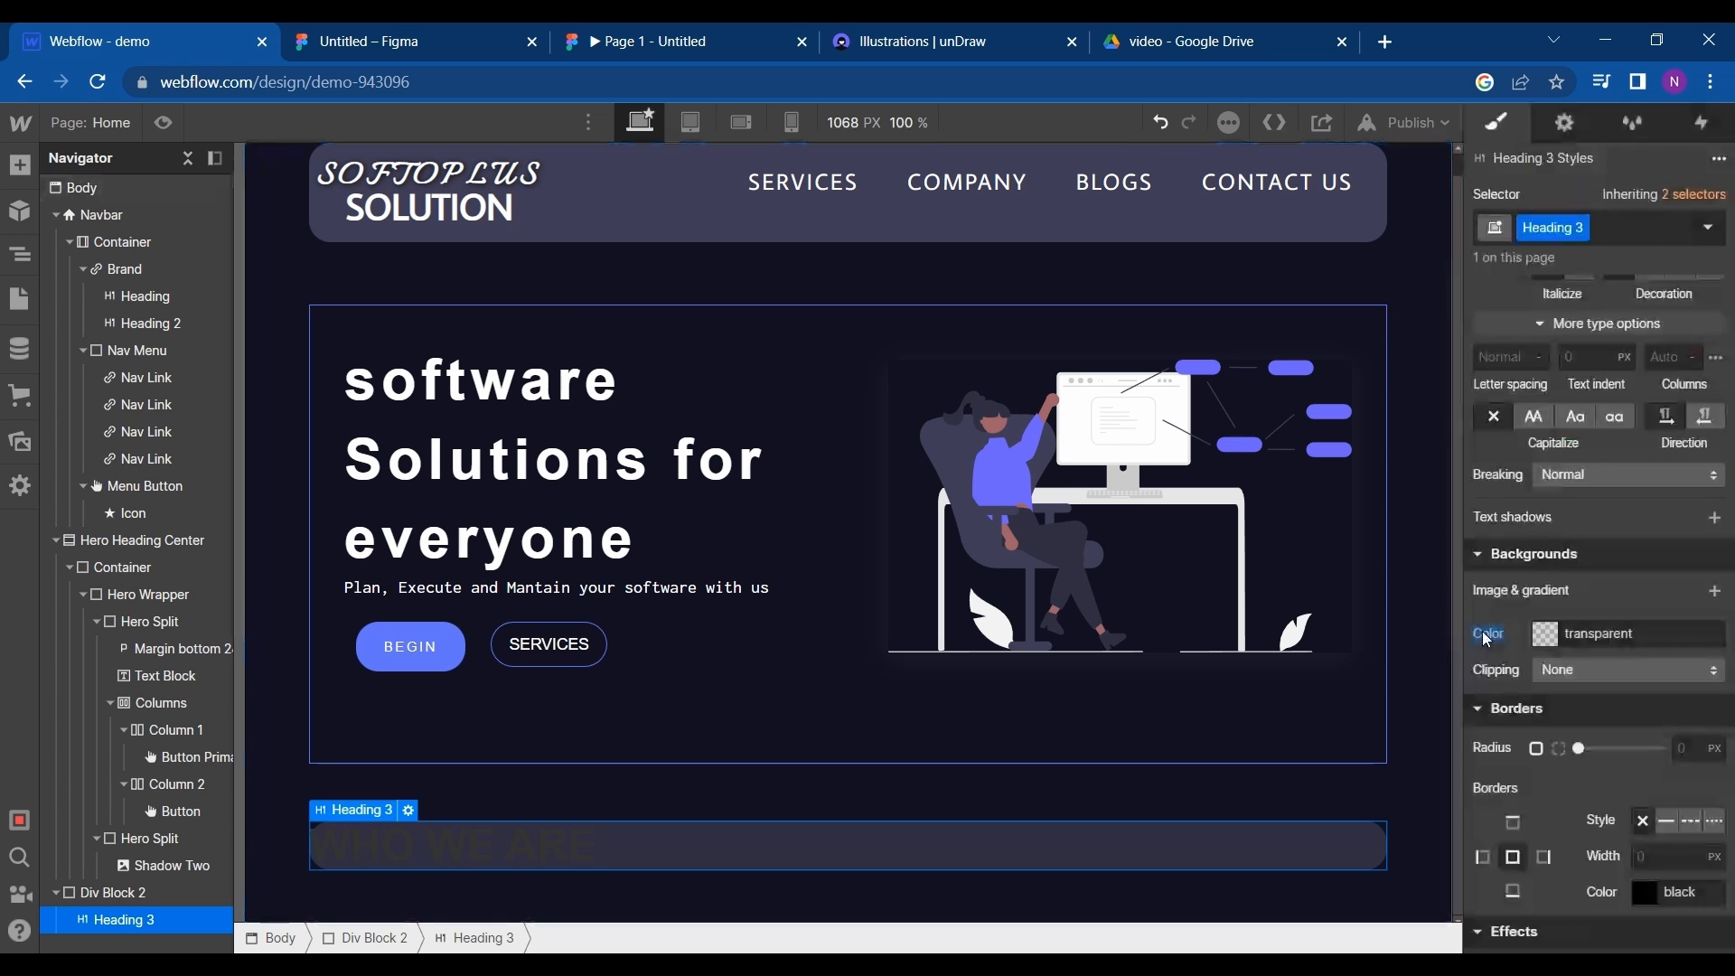
# - Set the WHO WE ARE heading's text color to #a39b9b and center-align it
pyautogui.scroll(2, 1526, 671)
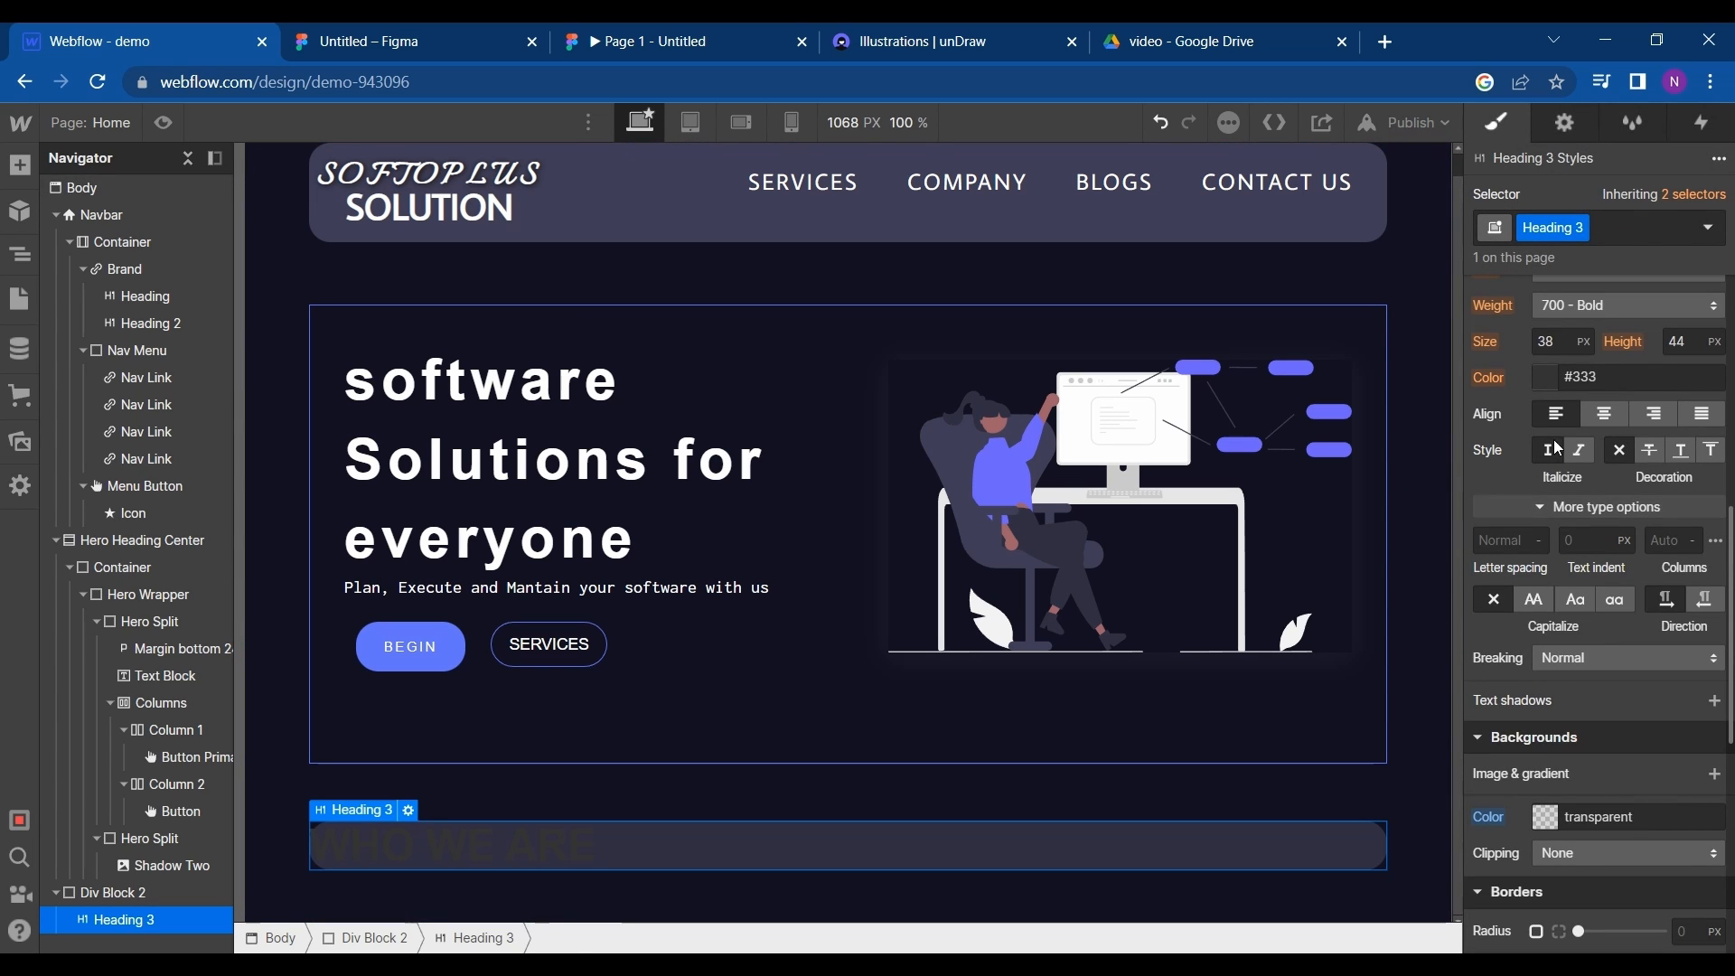
pyautogui.click(1545, 379)
pyautogui.click(1480, 545)
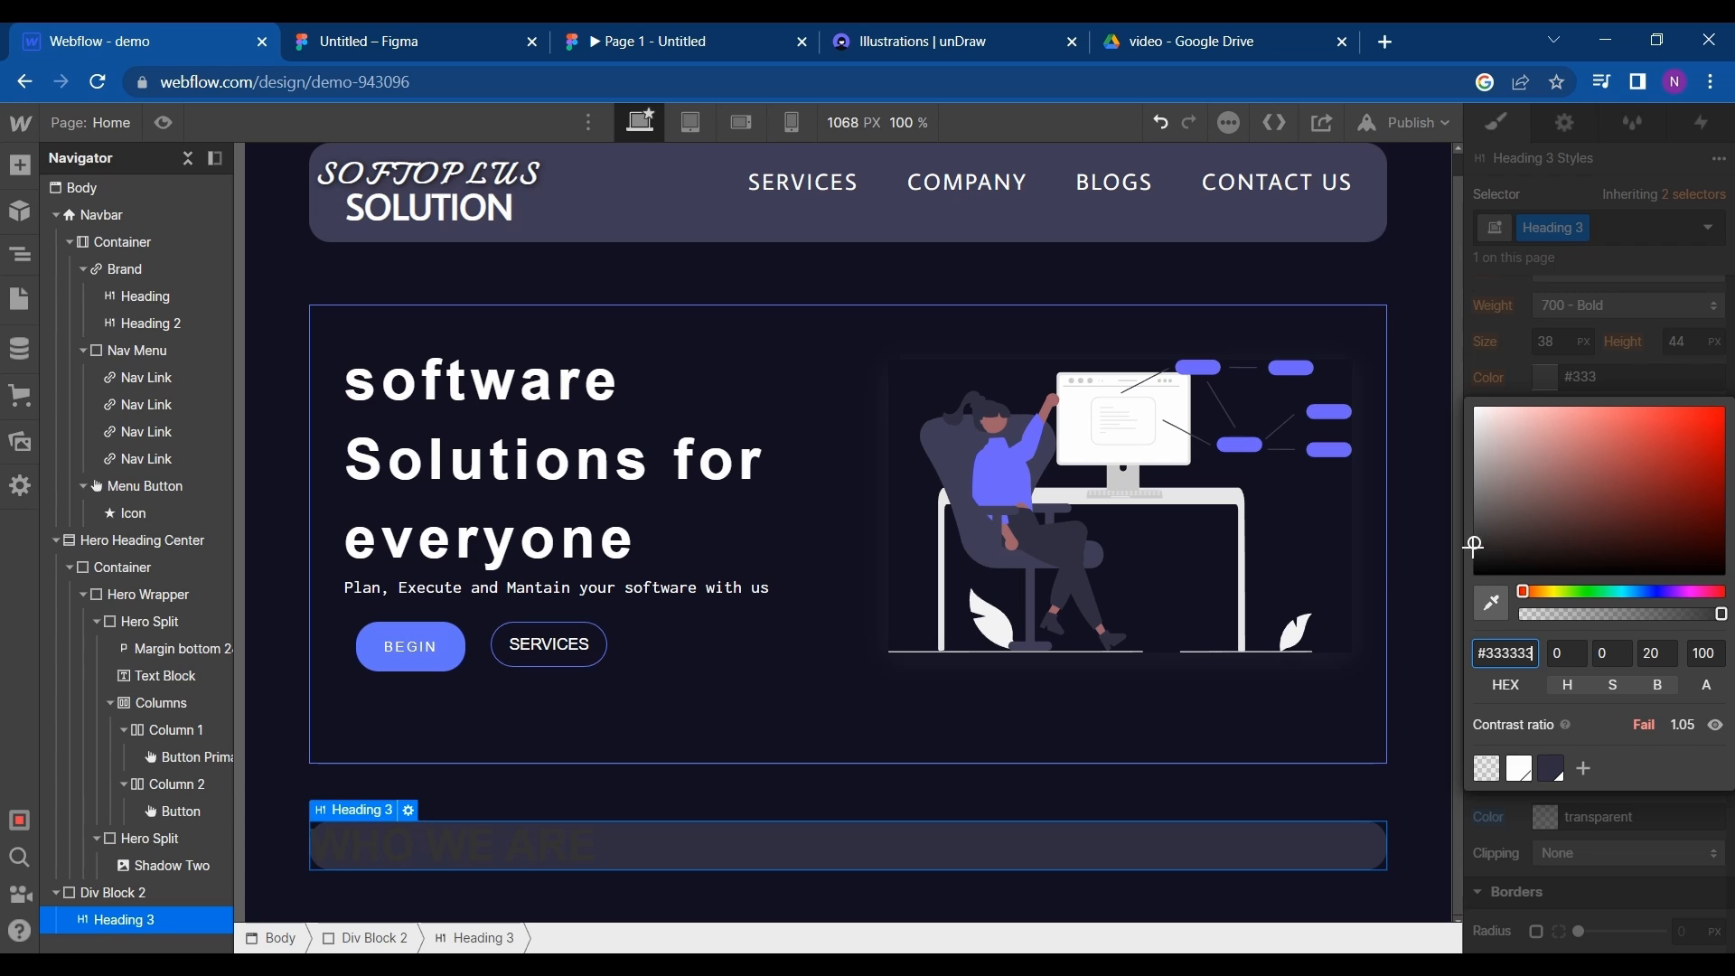
pyautogui.moveTo(1479, 545); pyautogui.dragTo(1486, 467)
pyautogui.click(1654, 806)
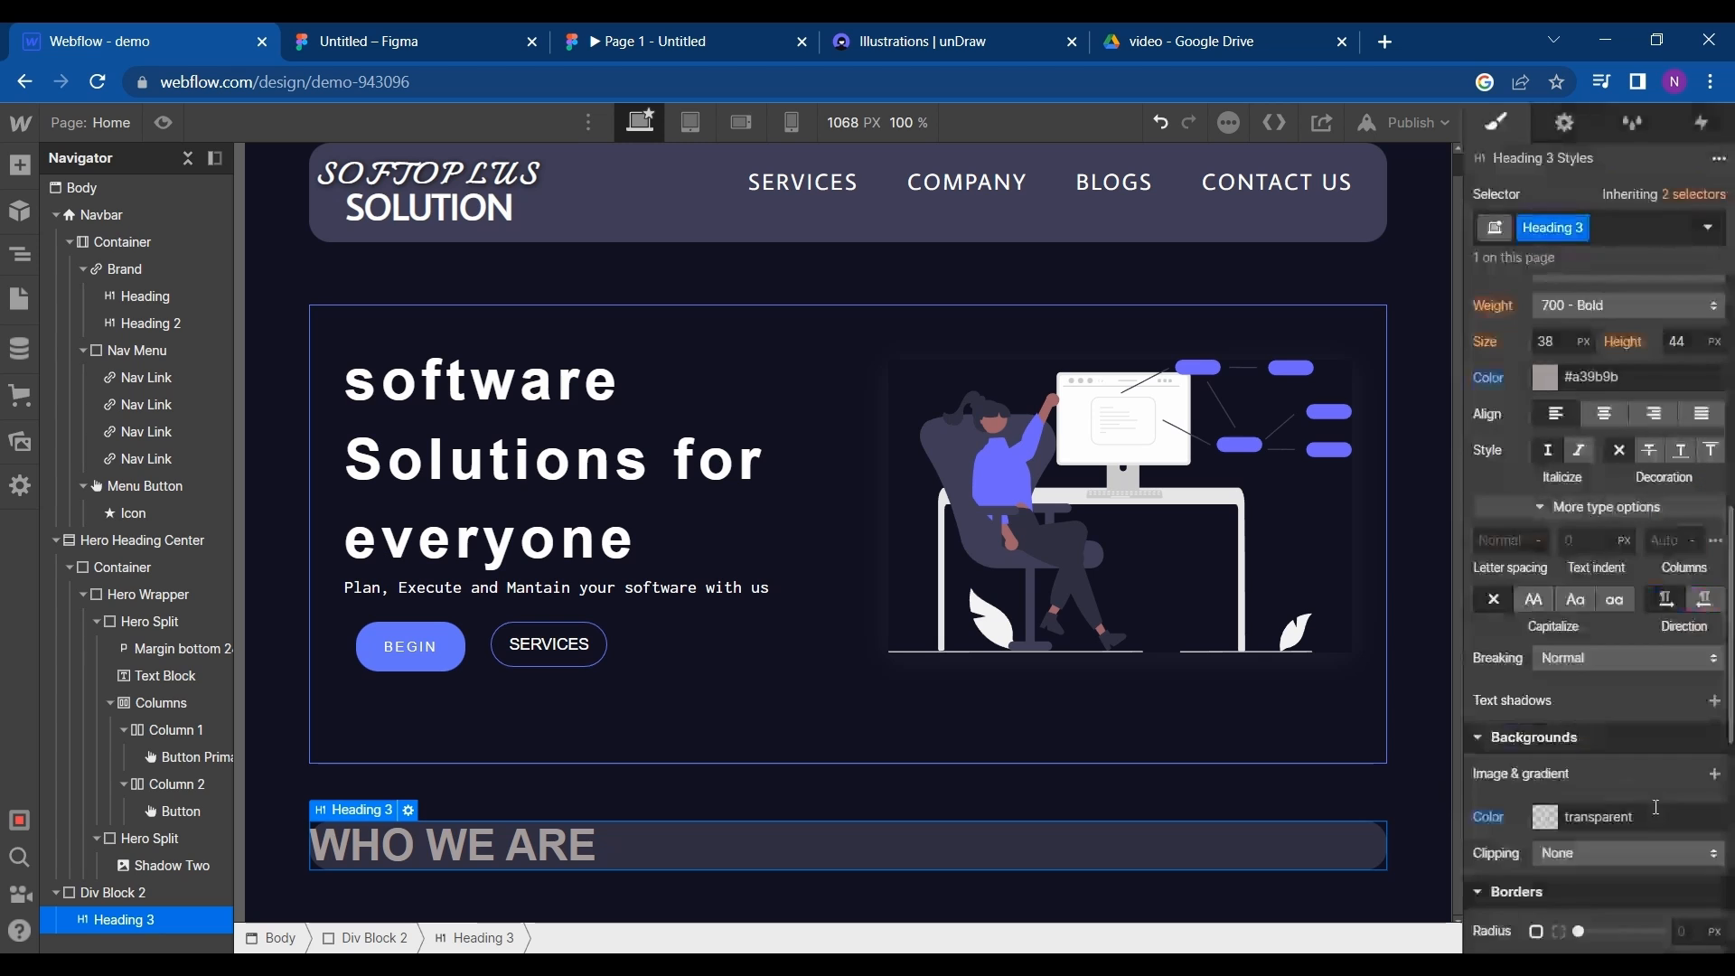
pyautogui.click(1606, 414)
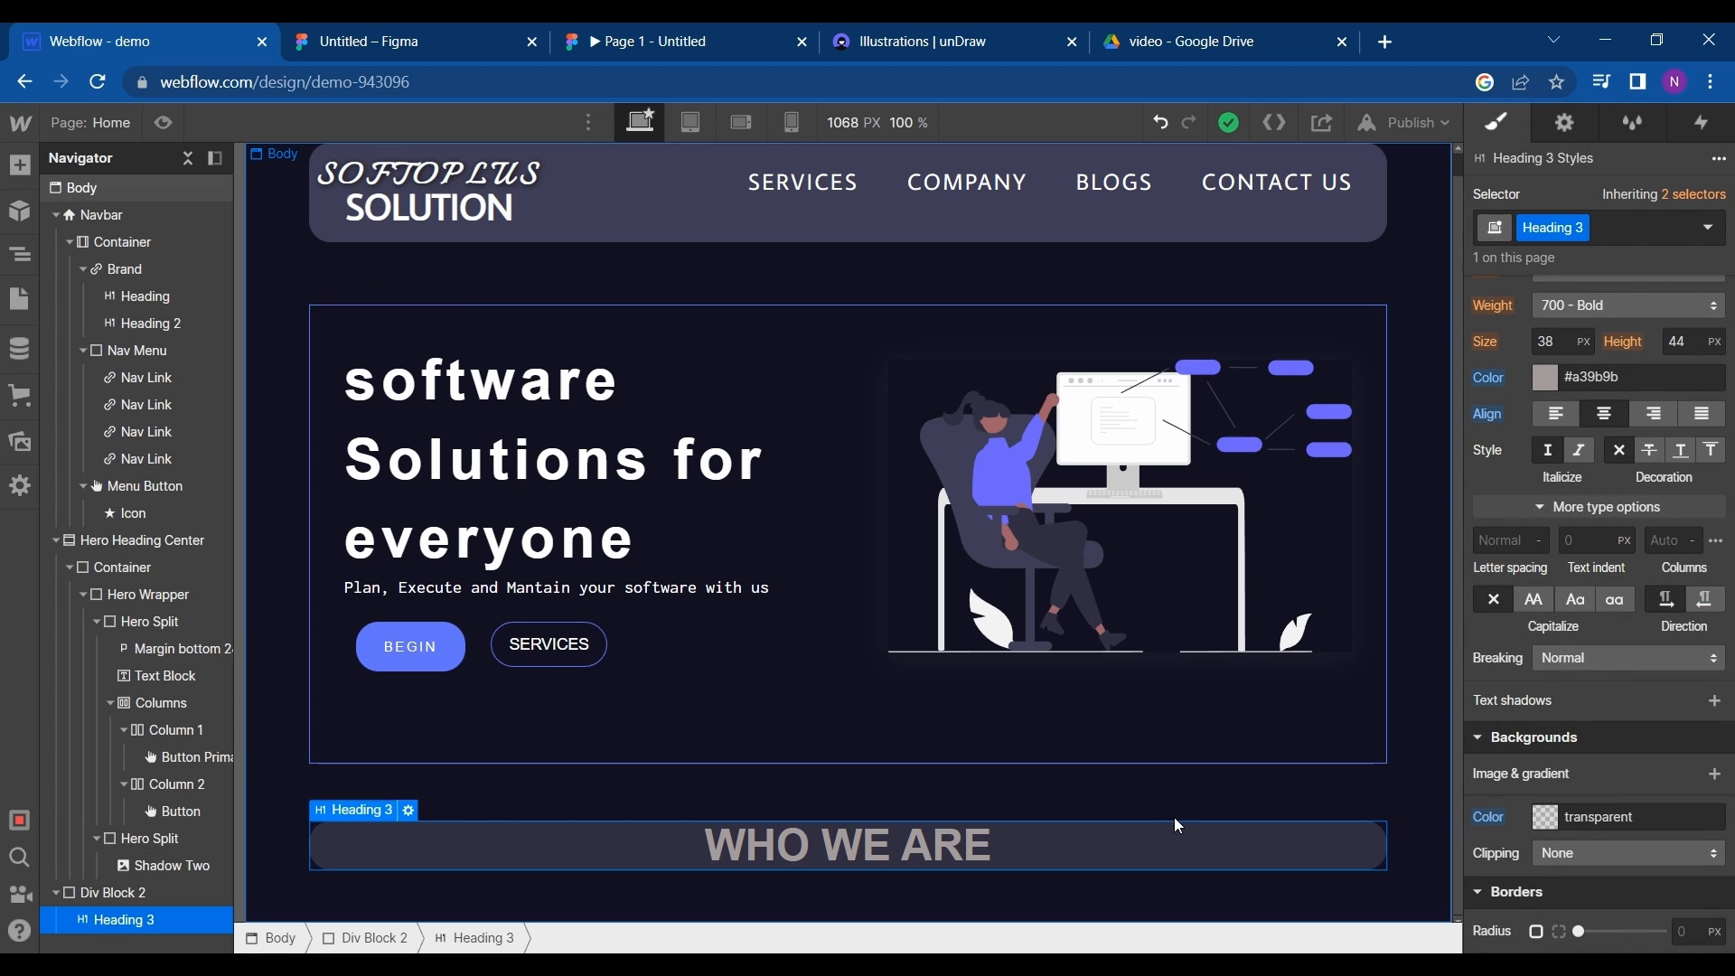
# - Check the Who We Are heading in Figma, and set the Webflow heading's top and bottom padding to 17 px
pyautogui.click(402, 34)
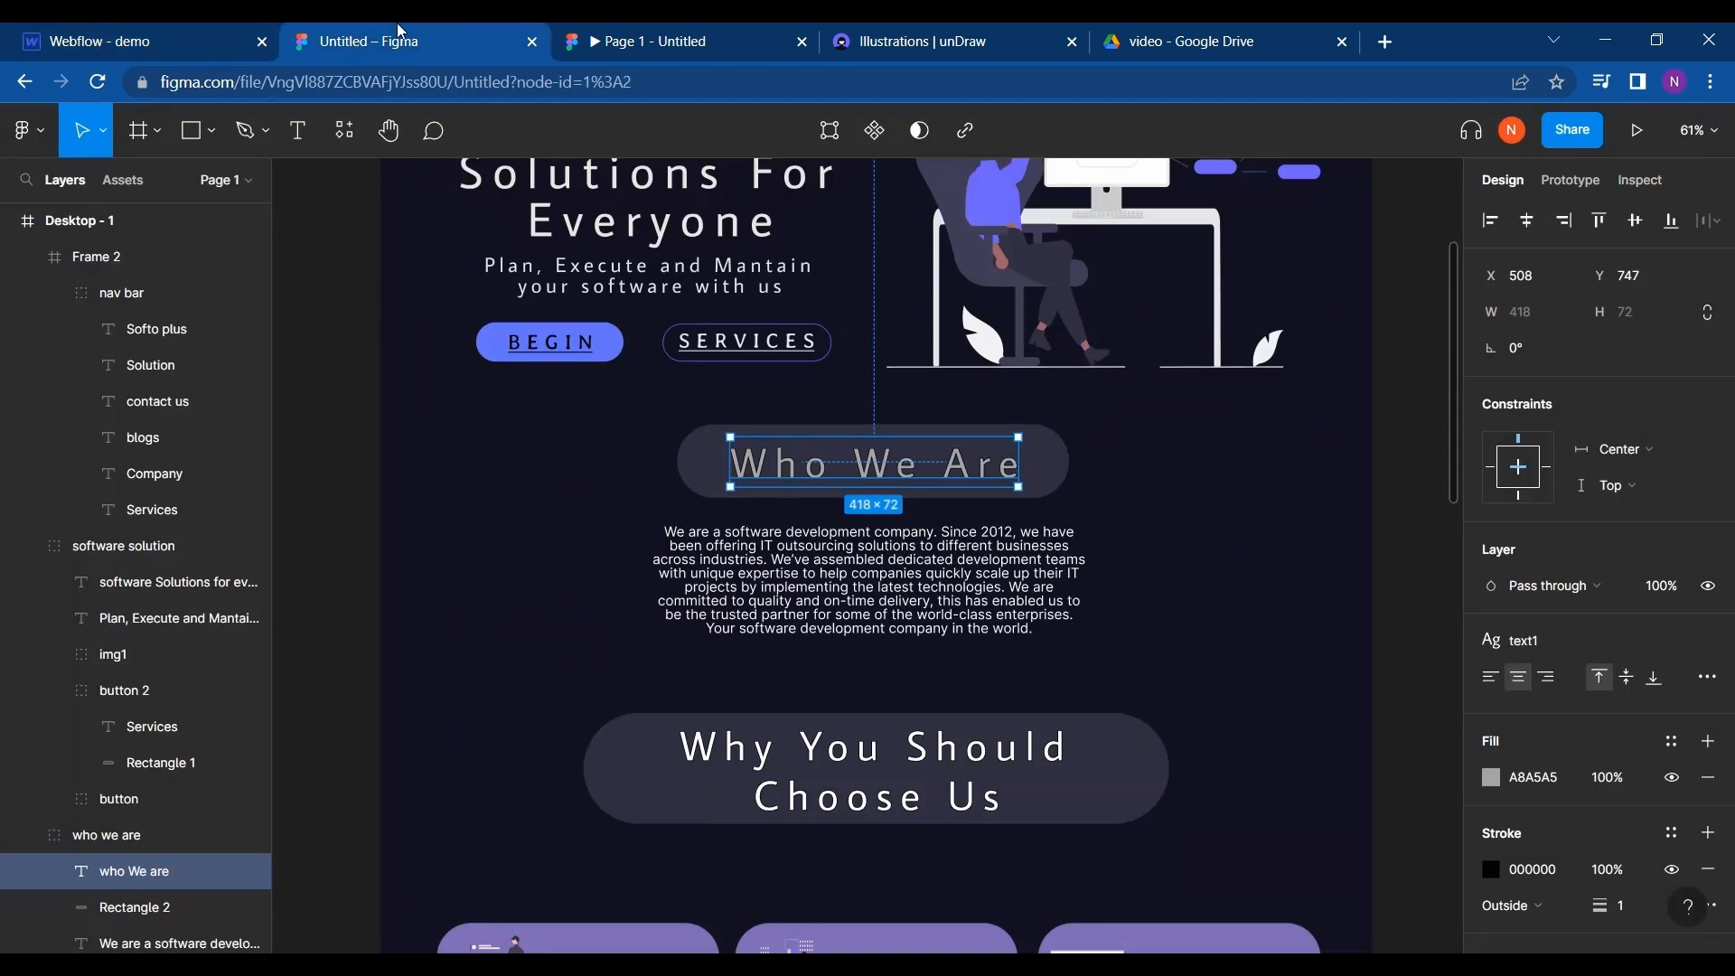
pyautogui.click(158, 32)
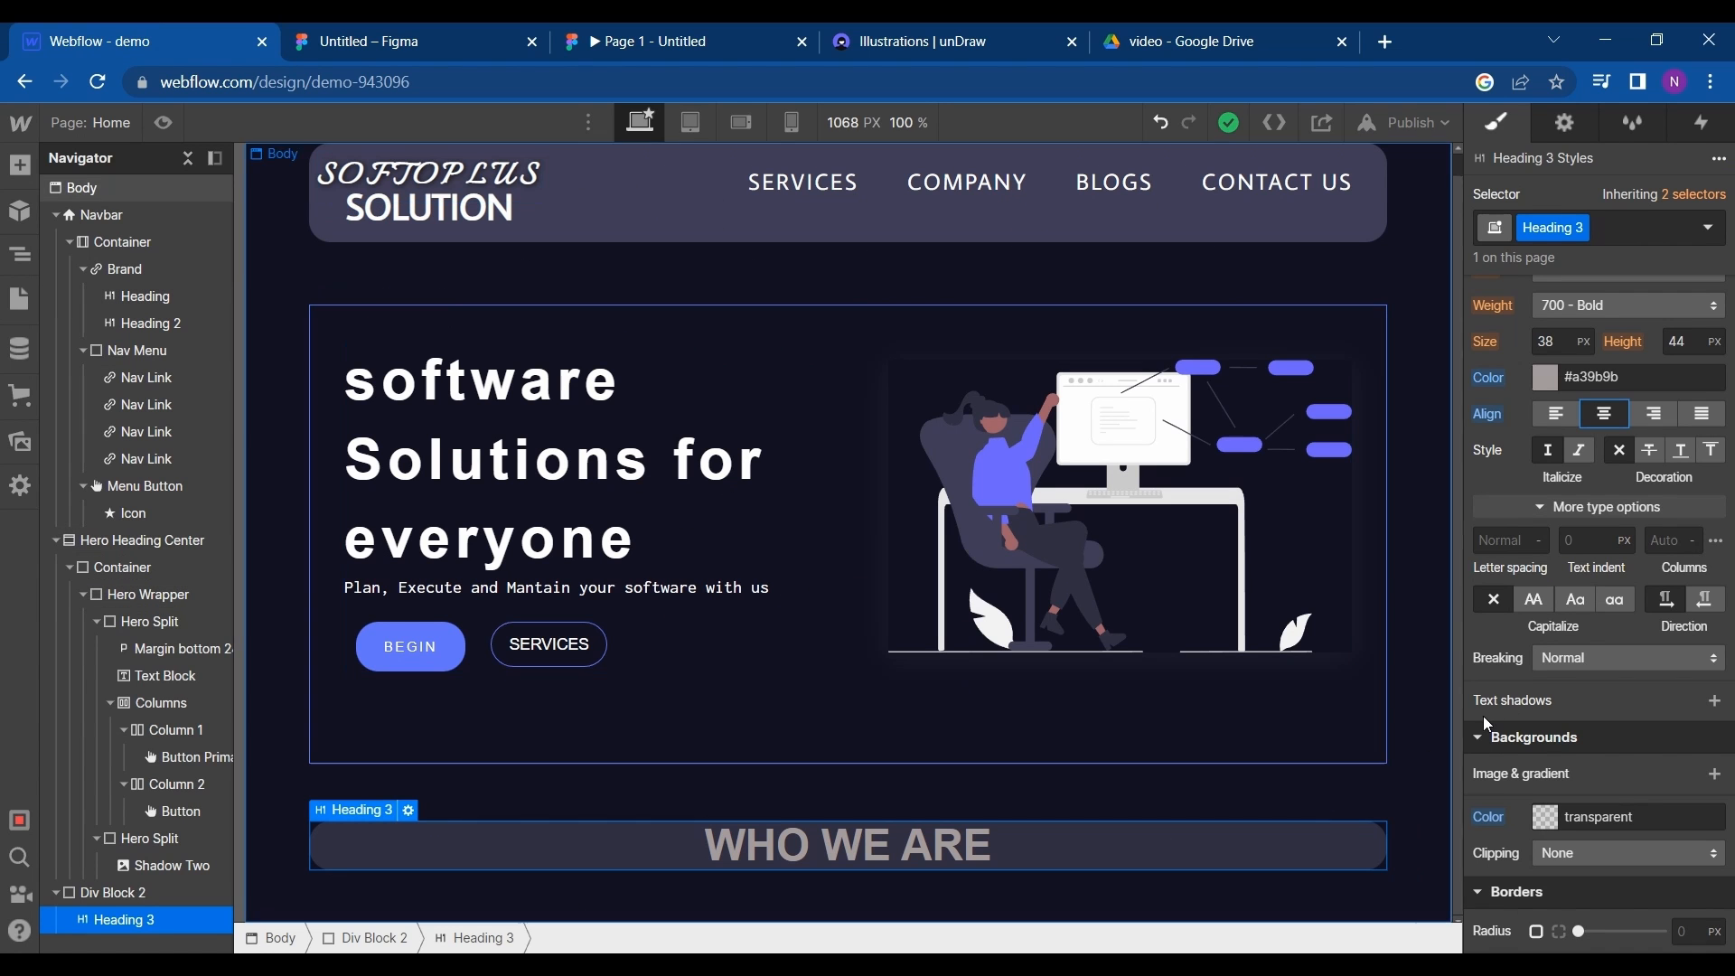
pyautogui.scroll(6, 1591, 538)
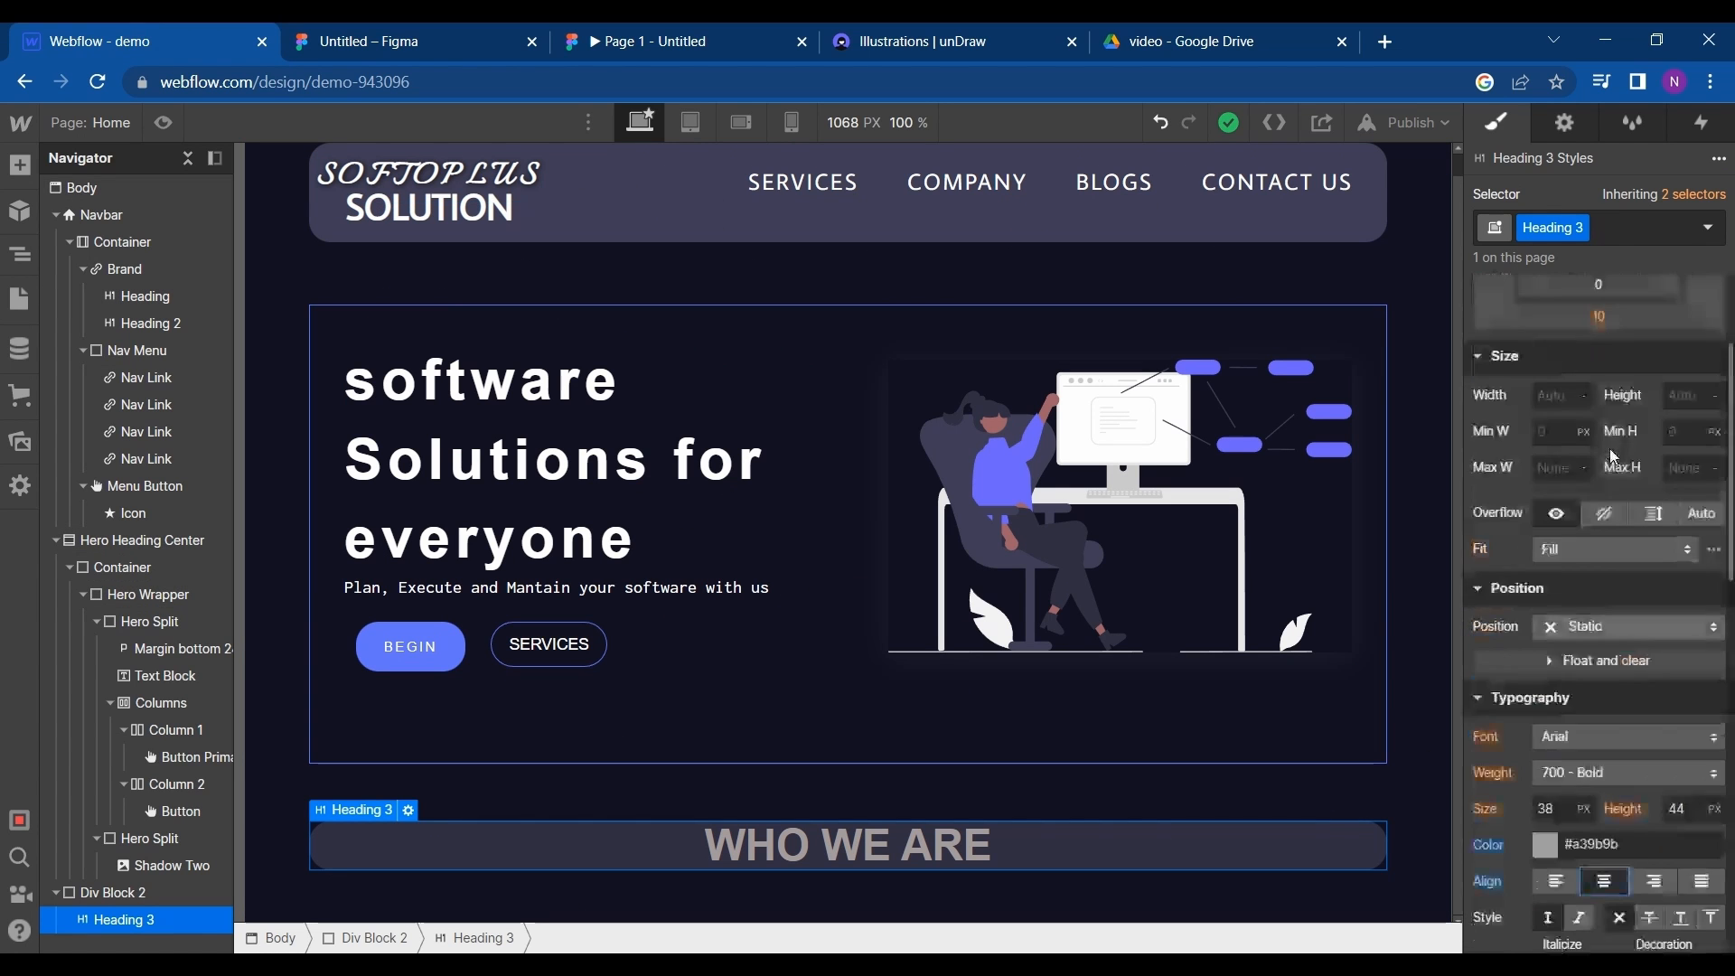
pyautogui.scroll(1, 1602, 361)
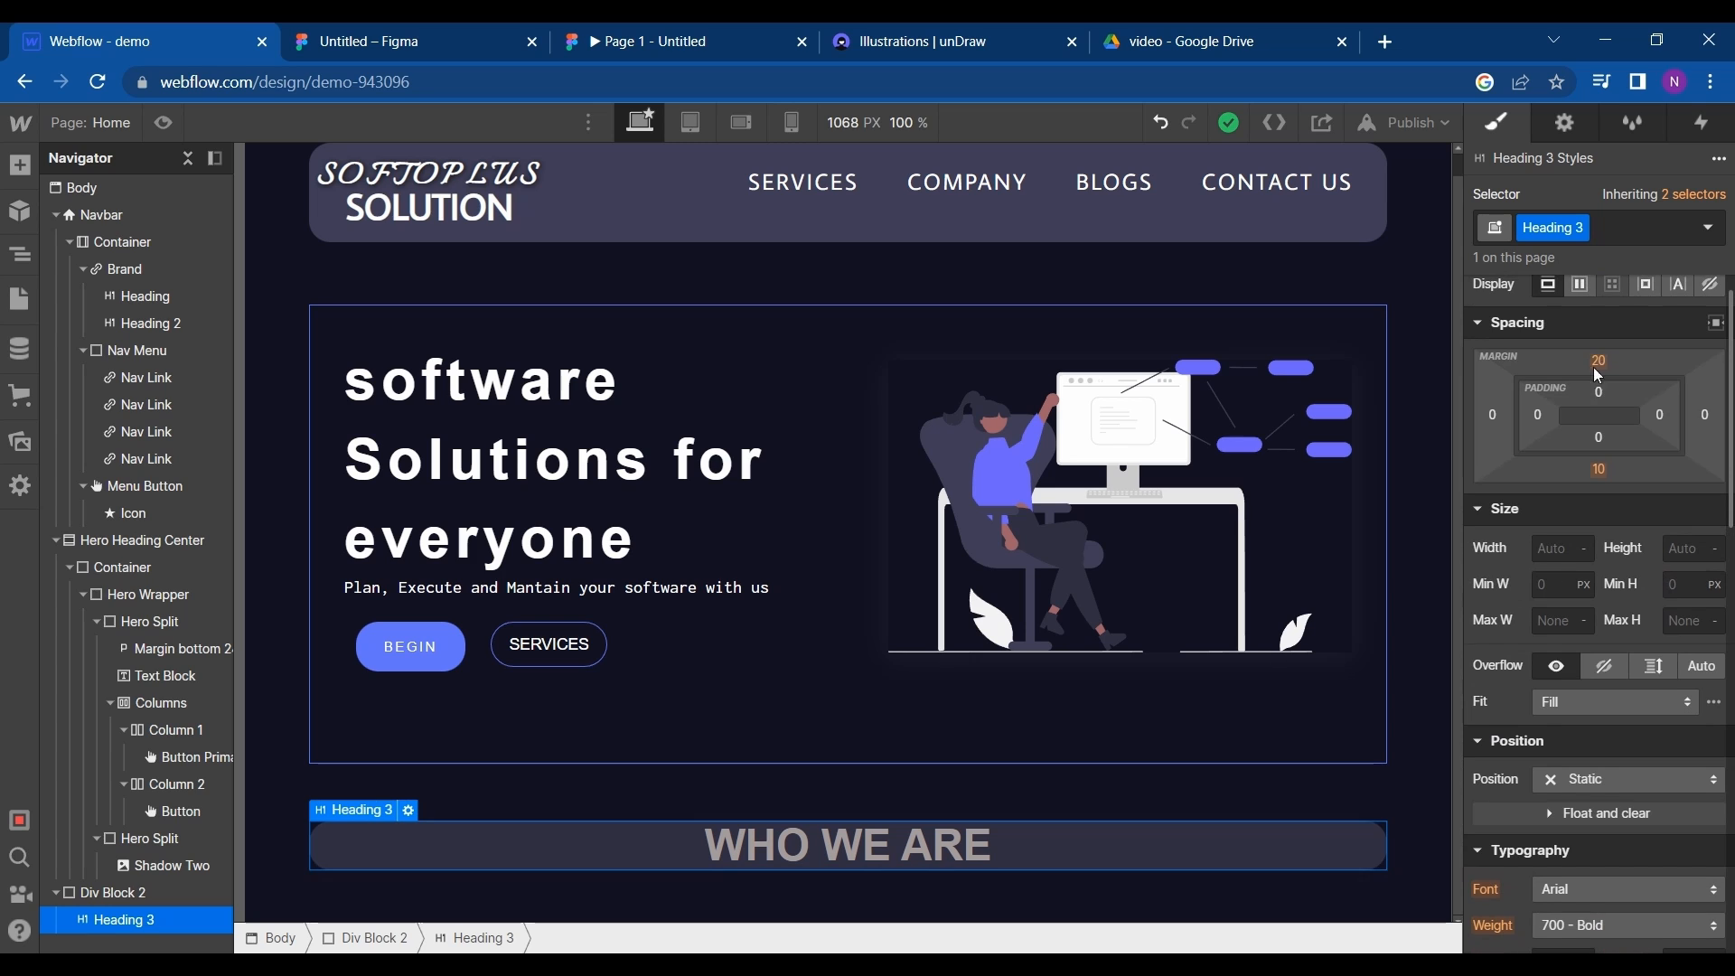
pyautogui.click(1597, 395)
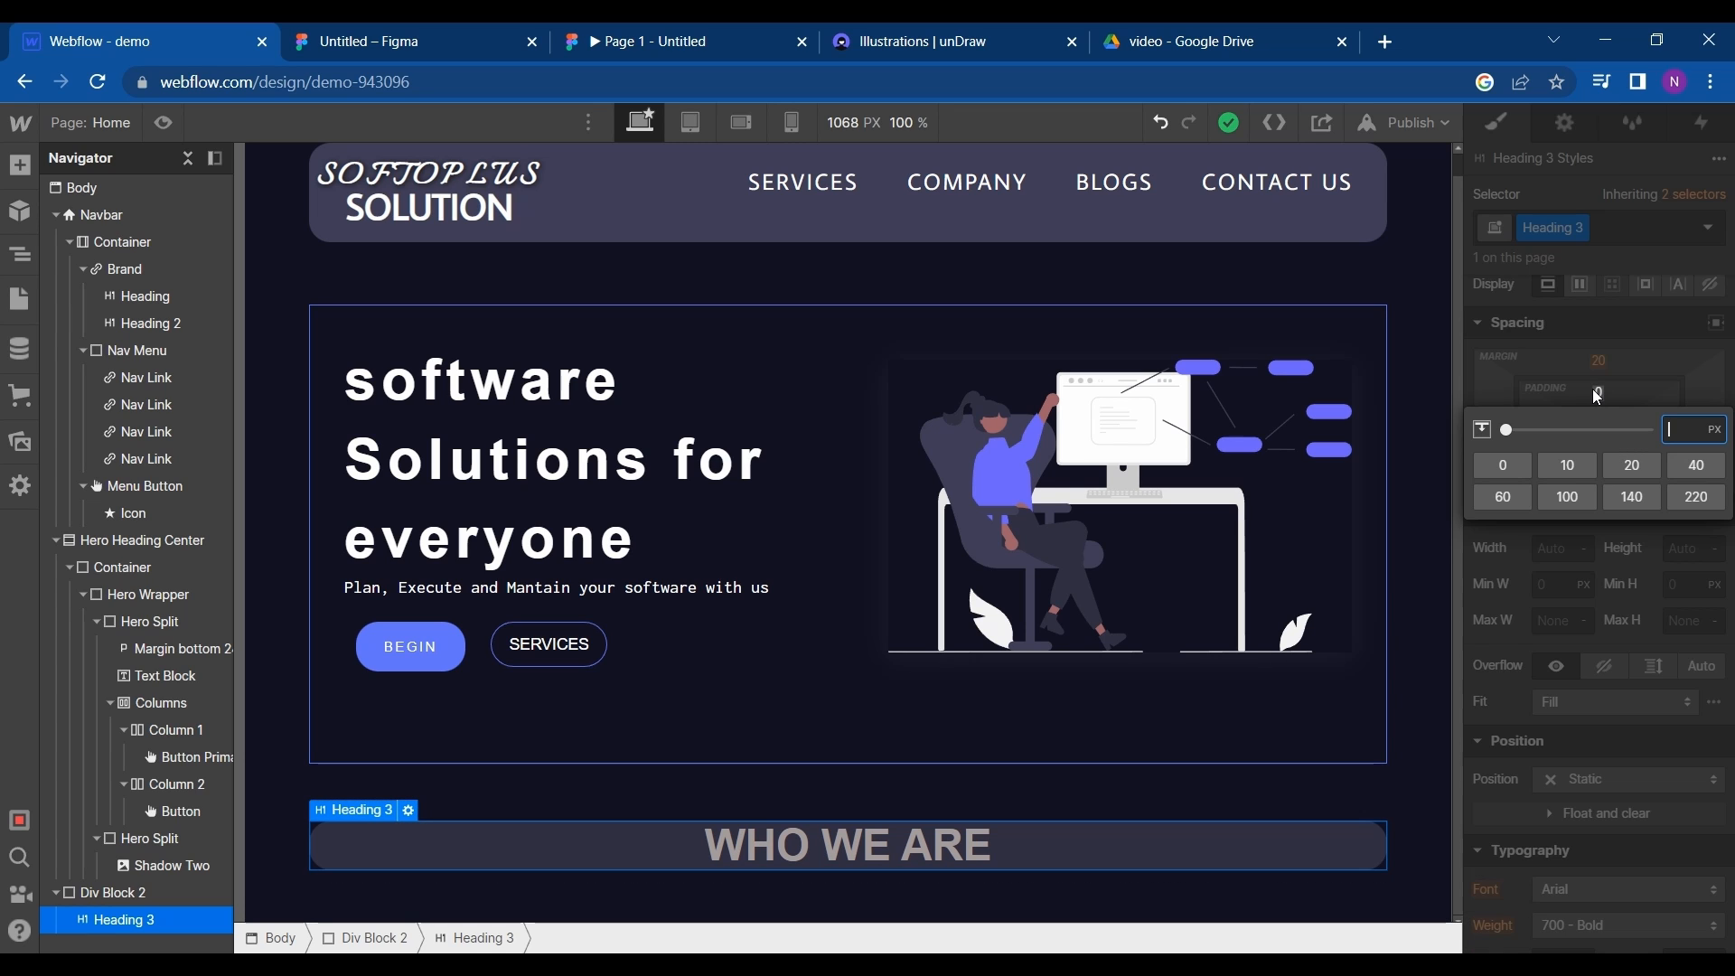
pyautogui.click(1597, 395)
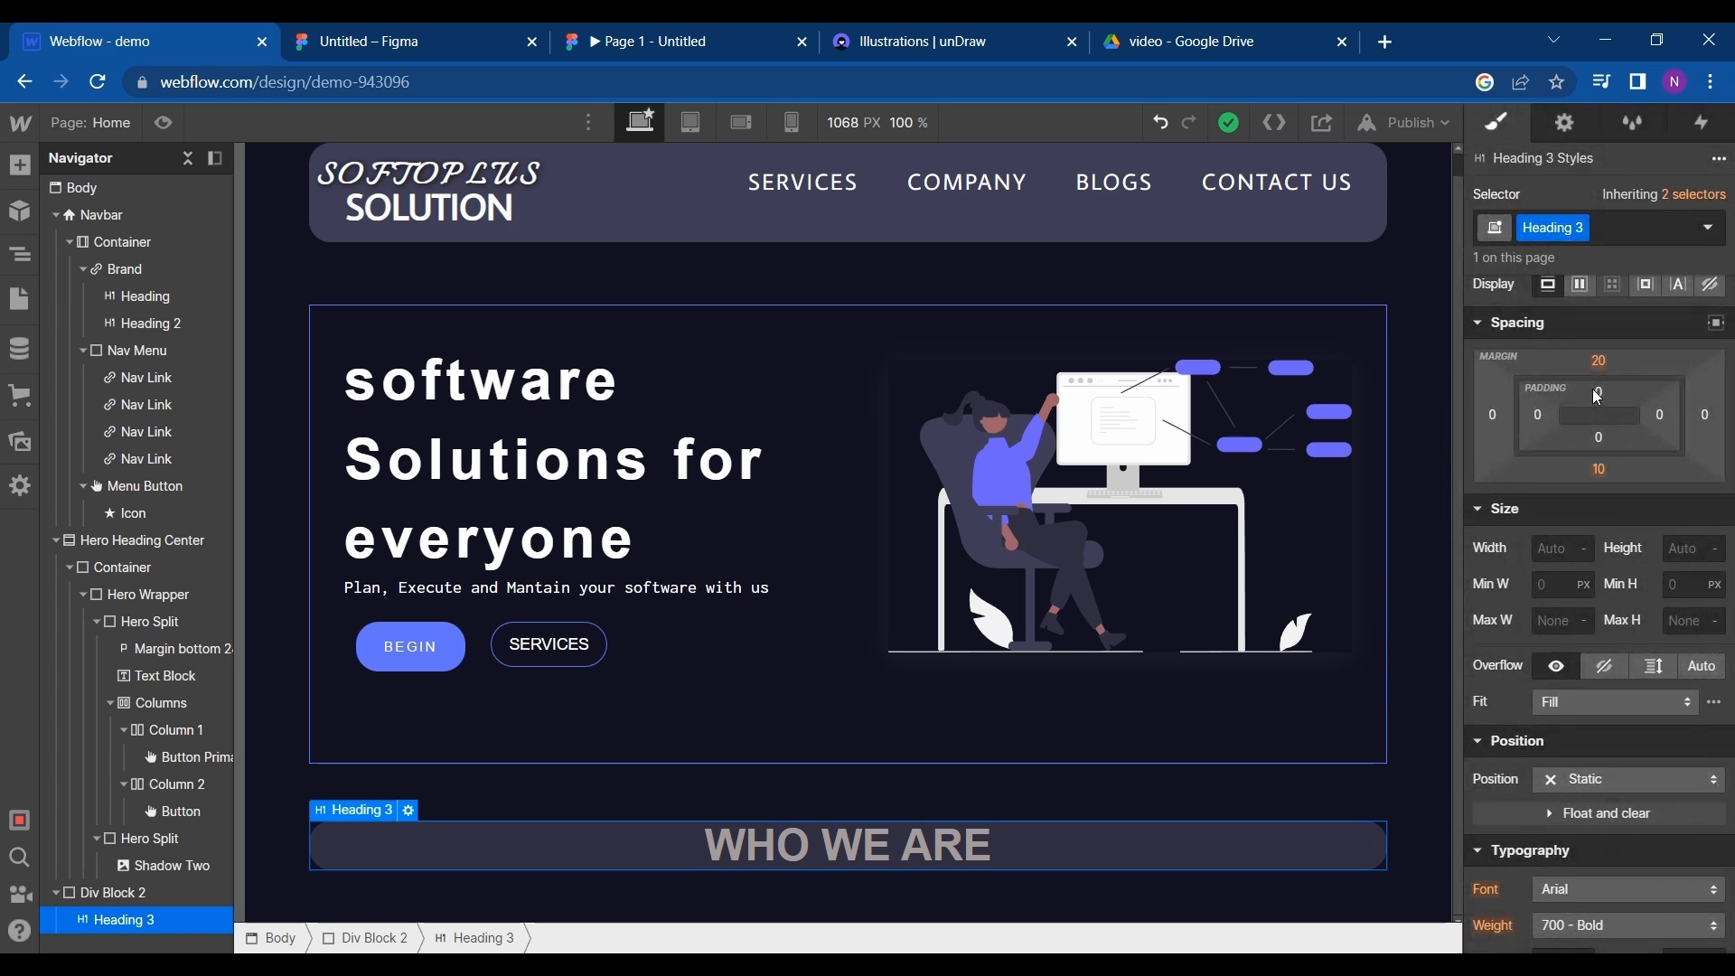
pyautogui.click(1598, 393)
pyautogui.click(1598, 393)
pyautogui.moveTo(1598, 384); pyautogui.dragTo(1598, 404)
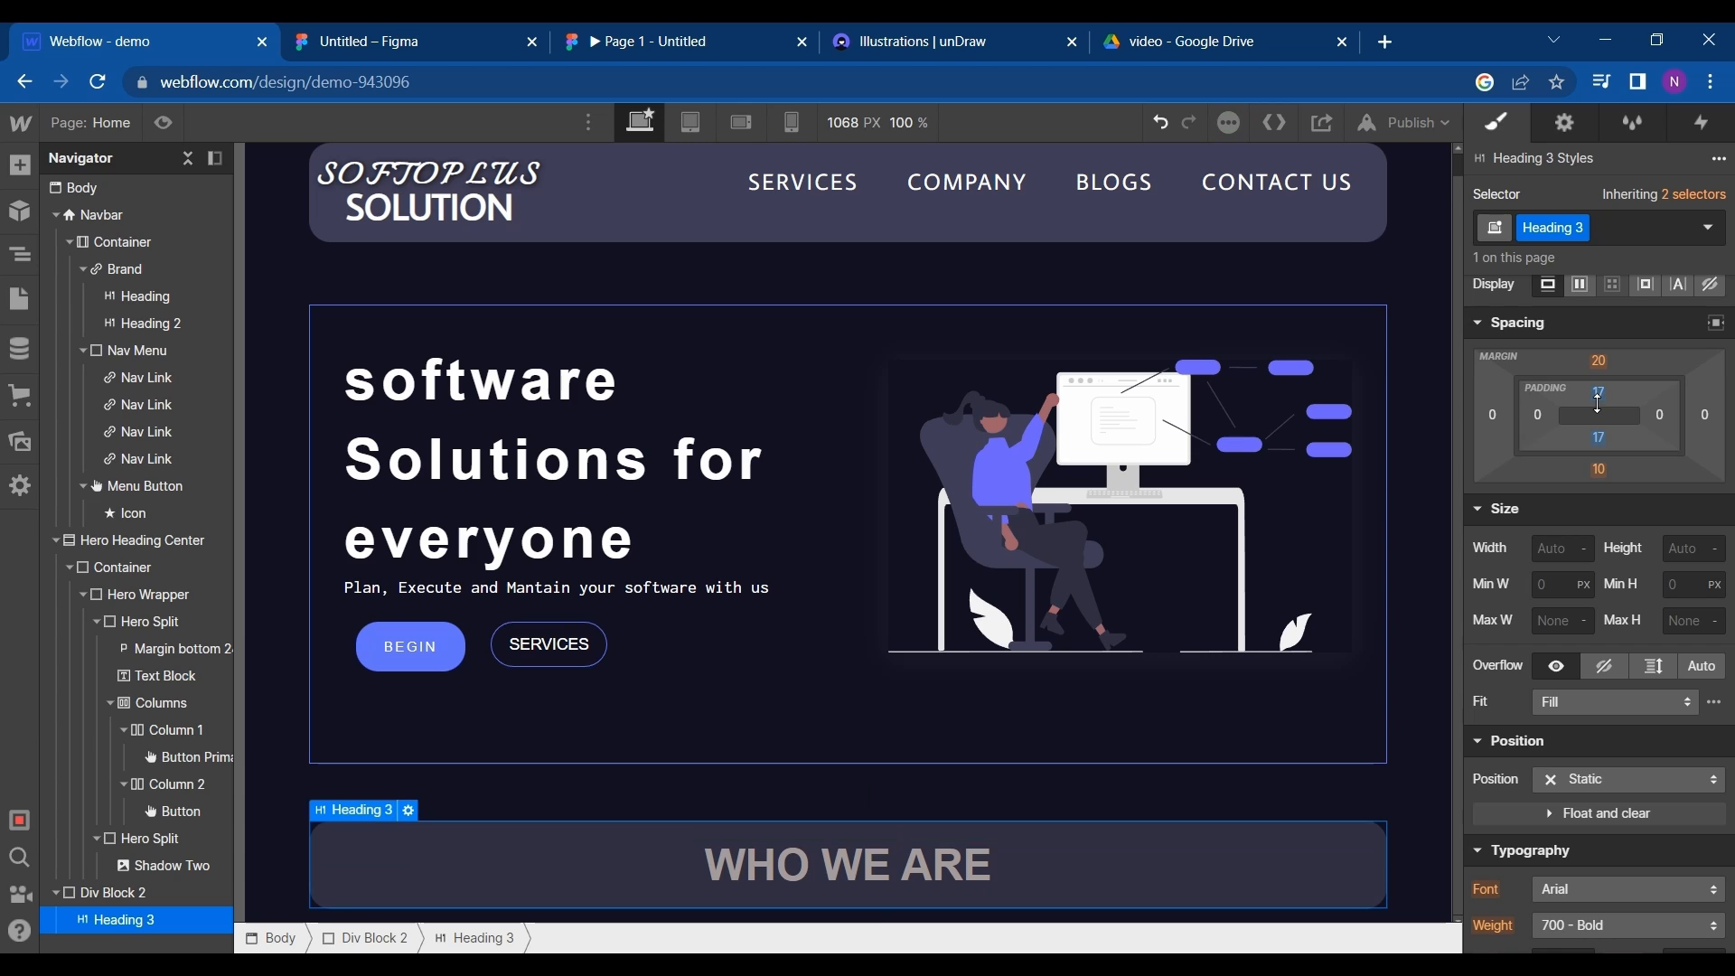
pyautogui.click(20, 164)
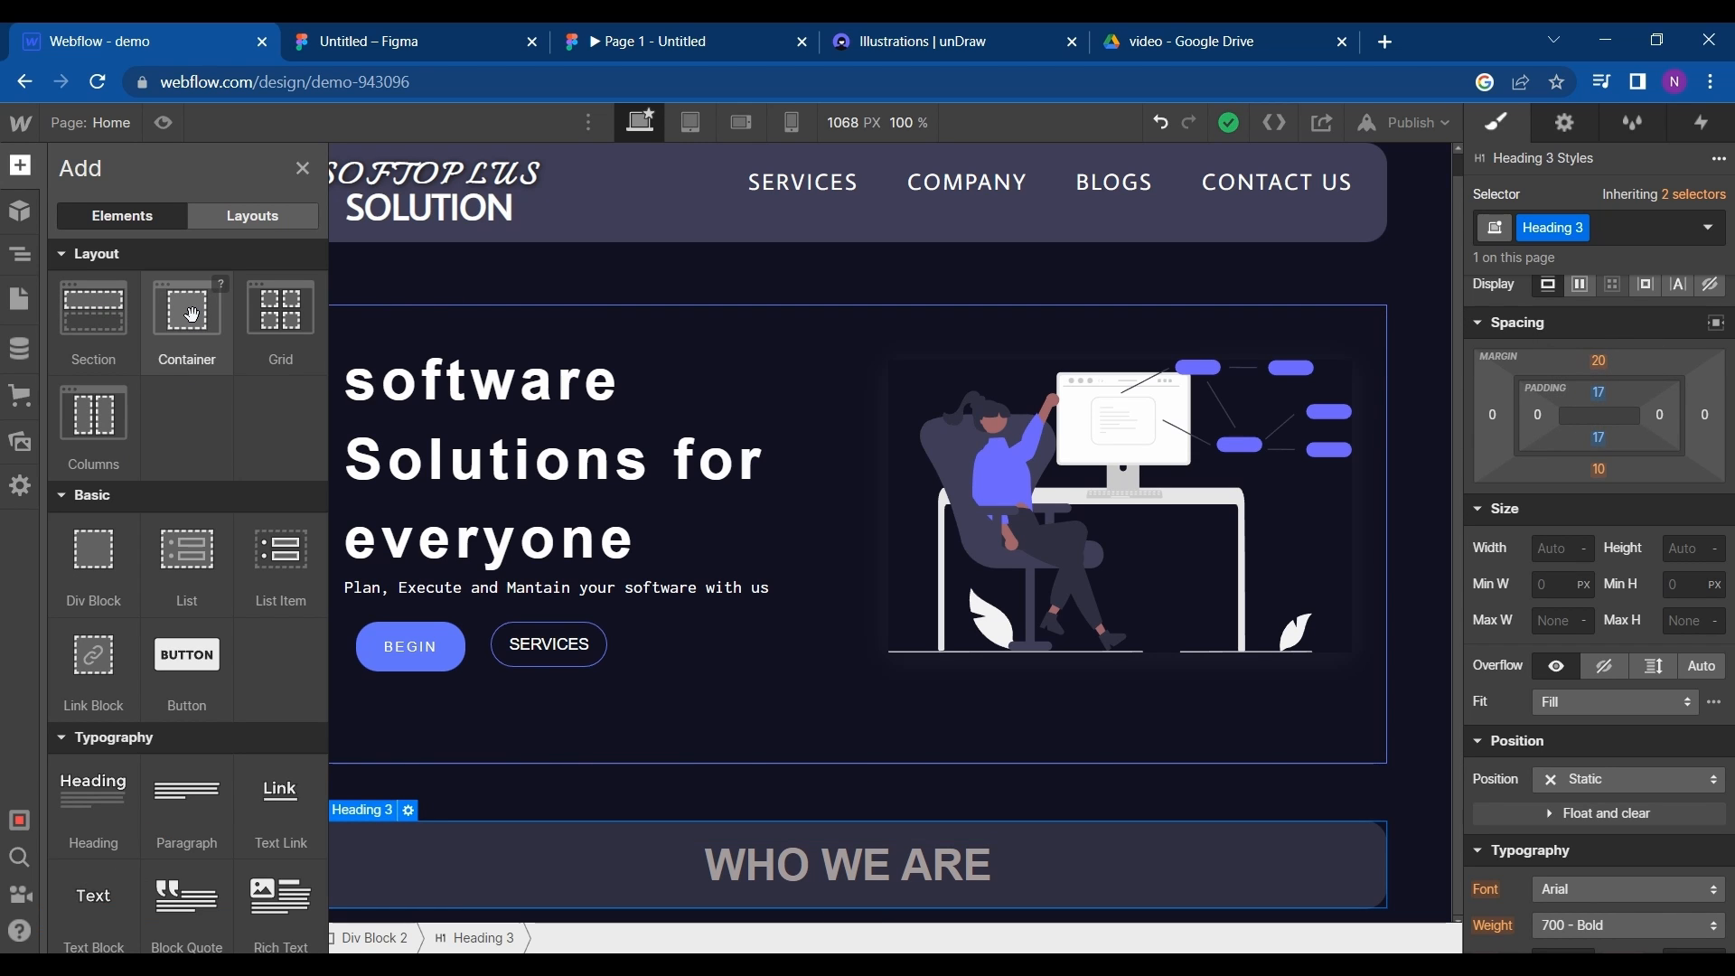
pyautogui.moveTo(191, 342); pyautogui.dragTo(327, 748)
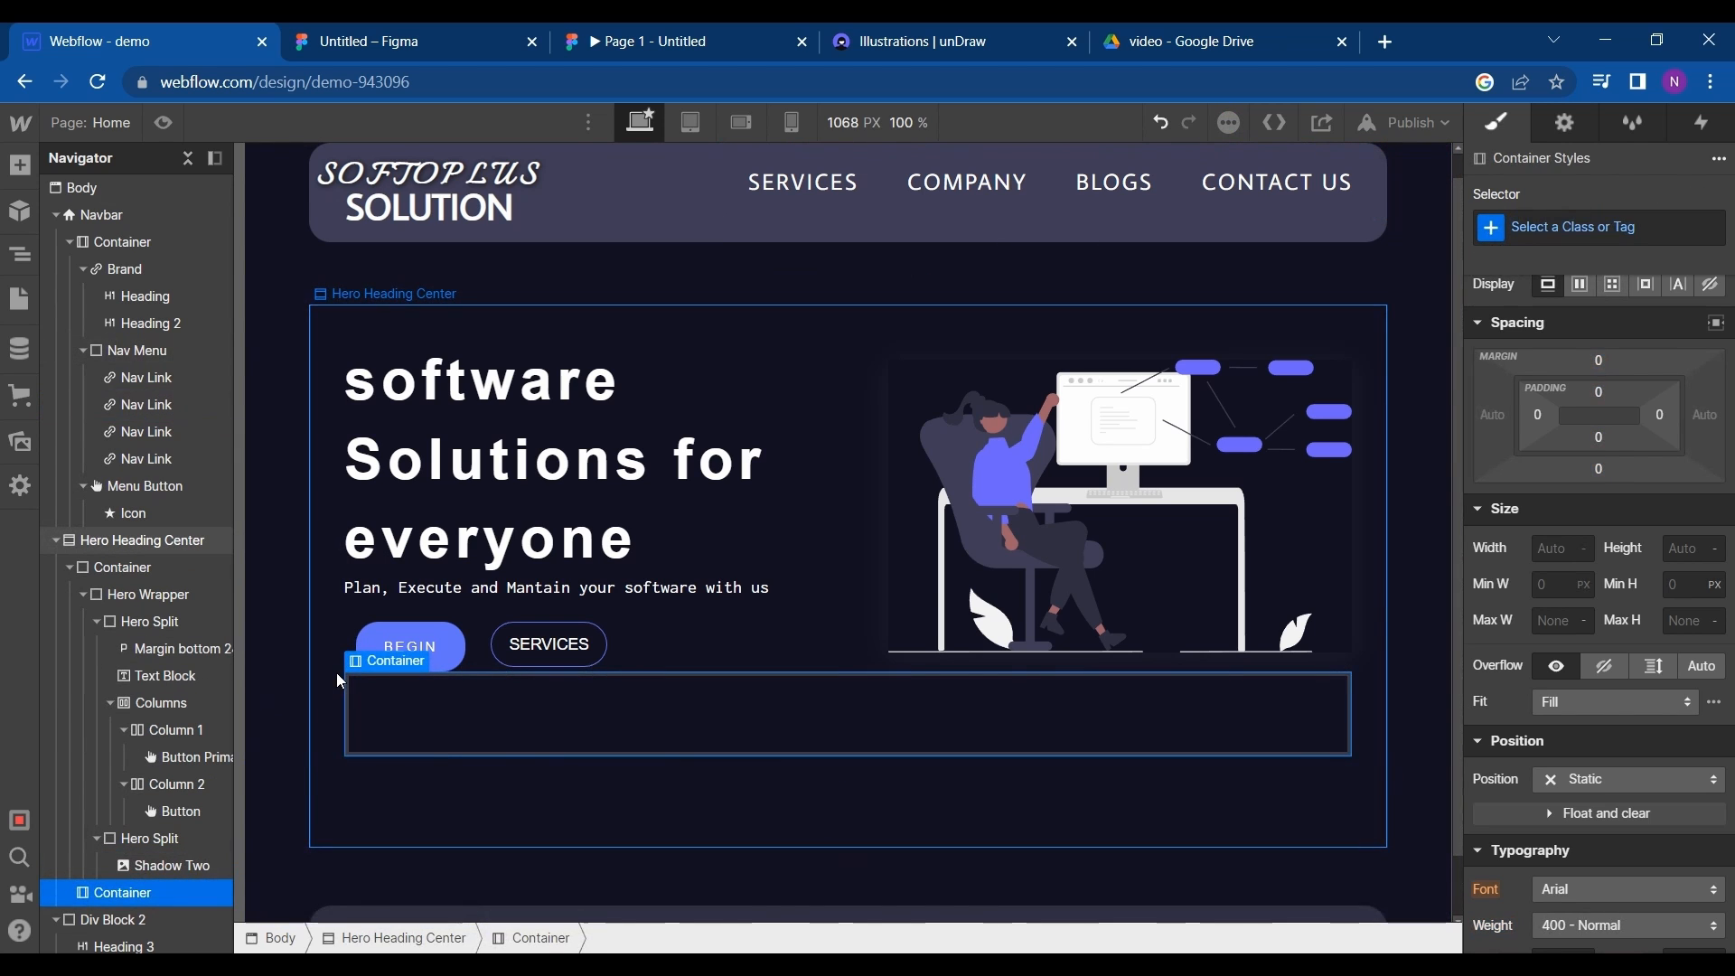
pyautogui.hotkey('ctrl', 'z')
pyautogui.click(355, 830)
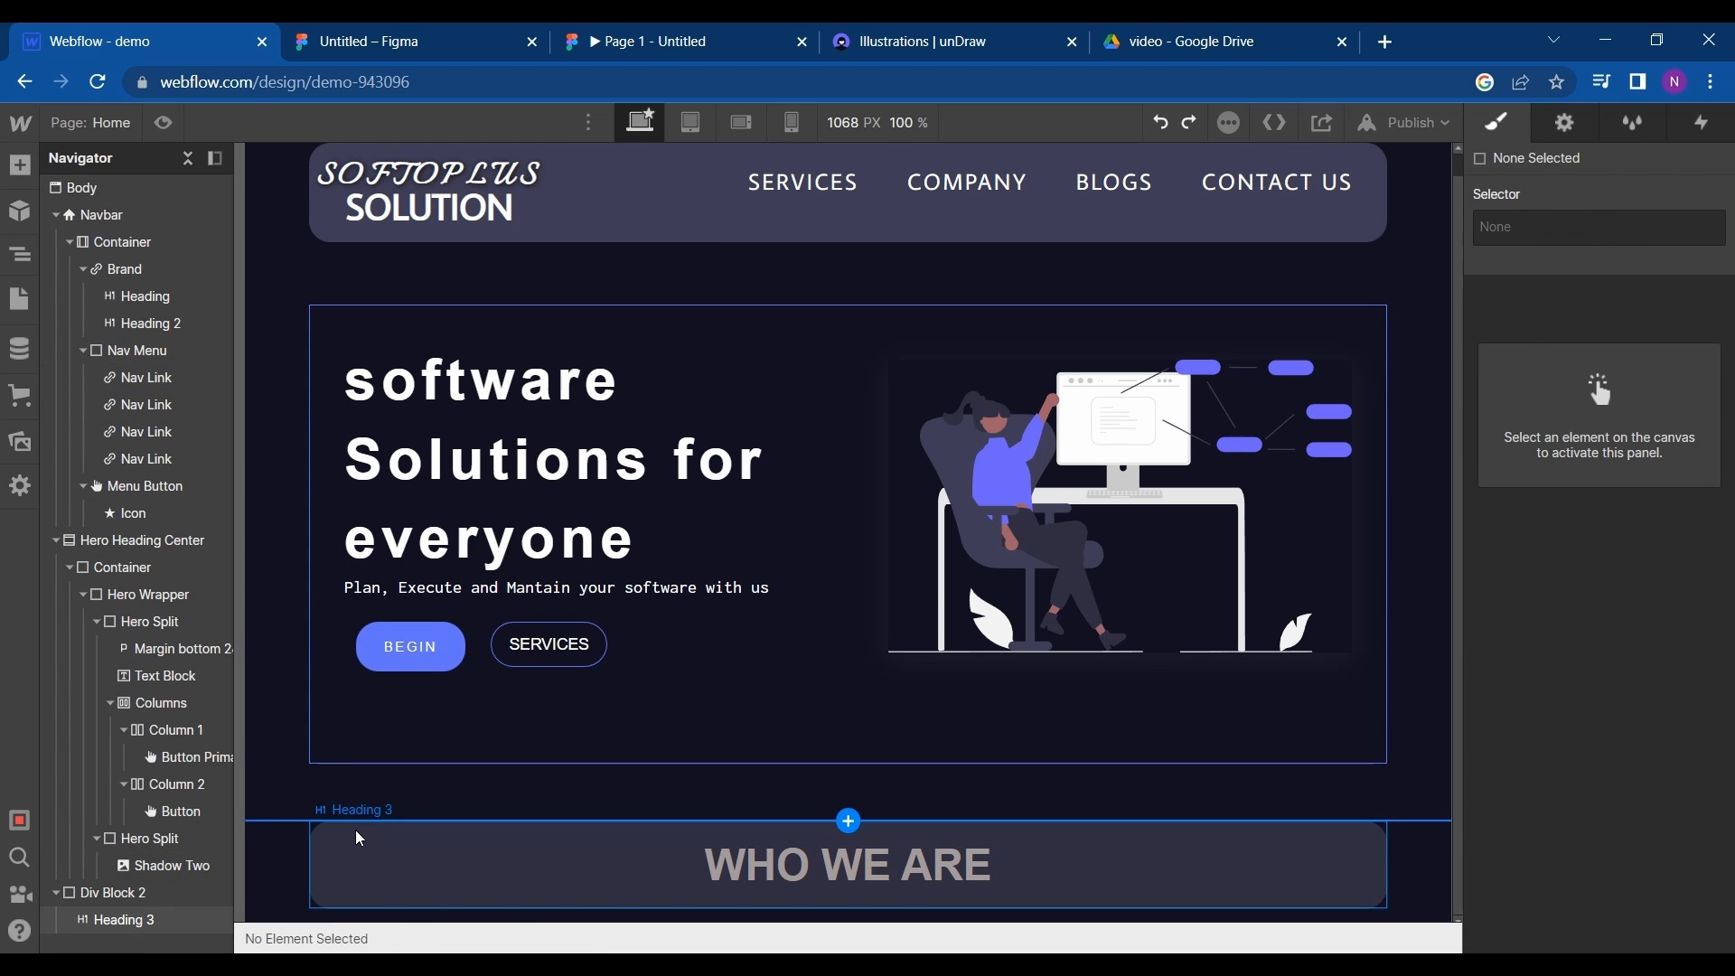
# - Add a container between the hero section and Div Block 2, and nest Div Block 2 inside it
pyautogui.click(20, 166)
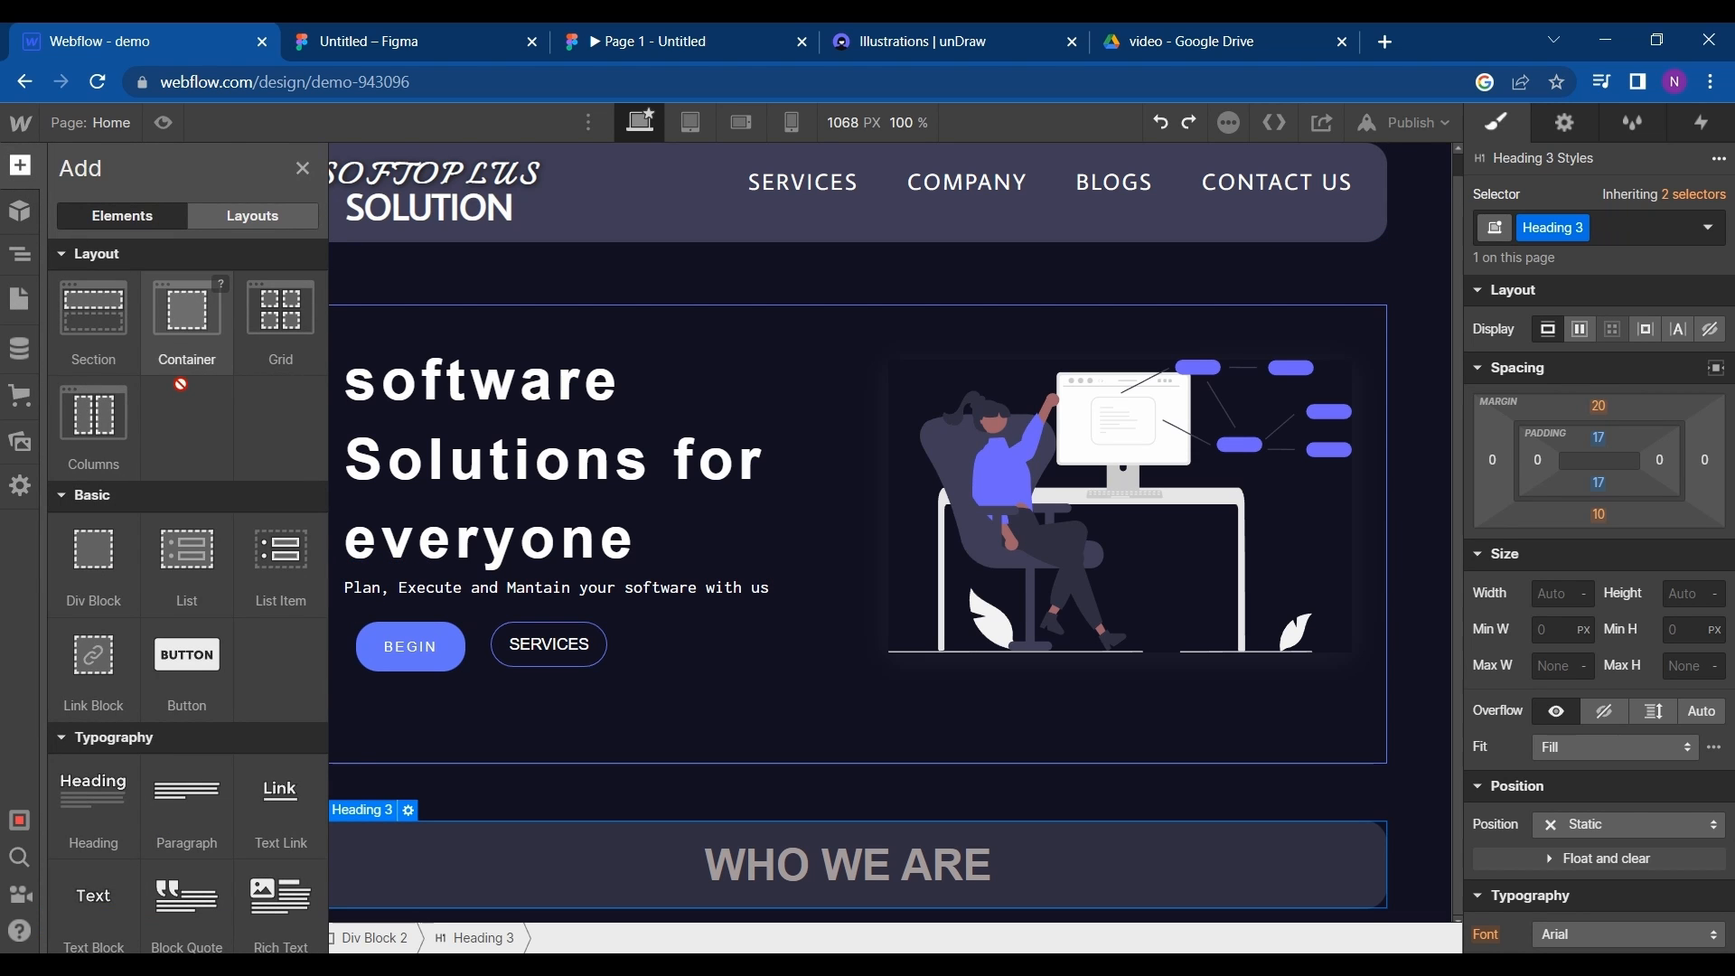
pyautogui.moveTo(181, 385); pyautogui.dragTo(149, 887)
pyautogui.scroll(-1, 492, 830)
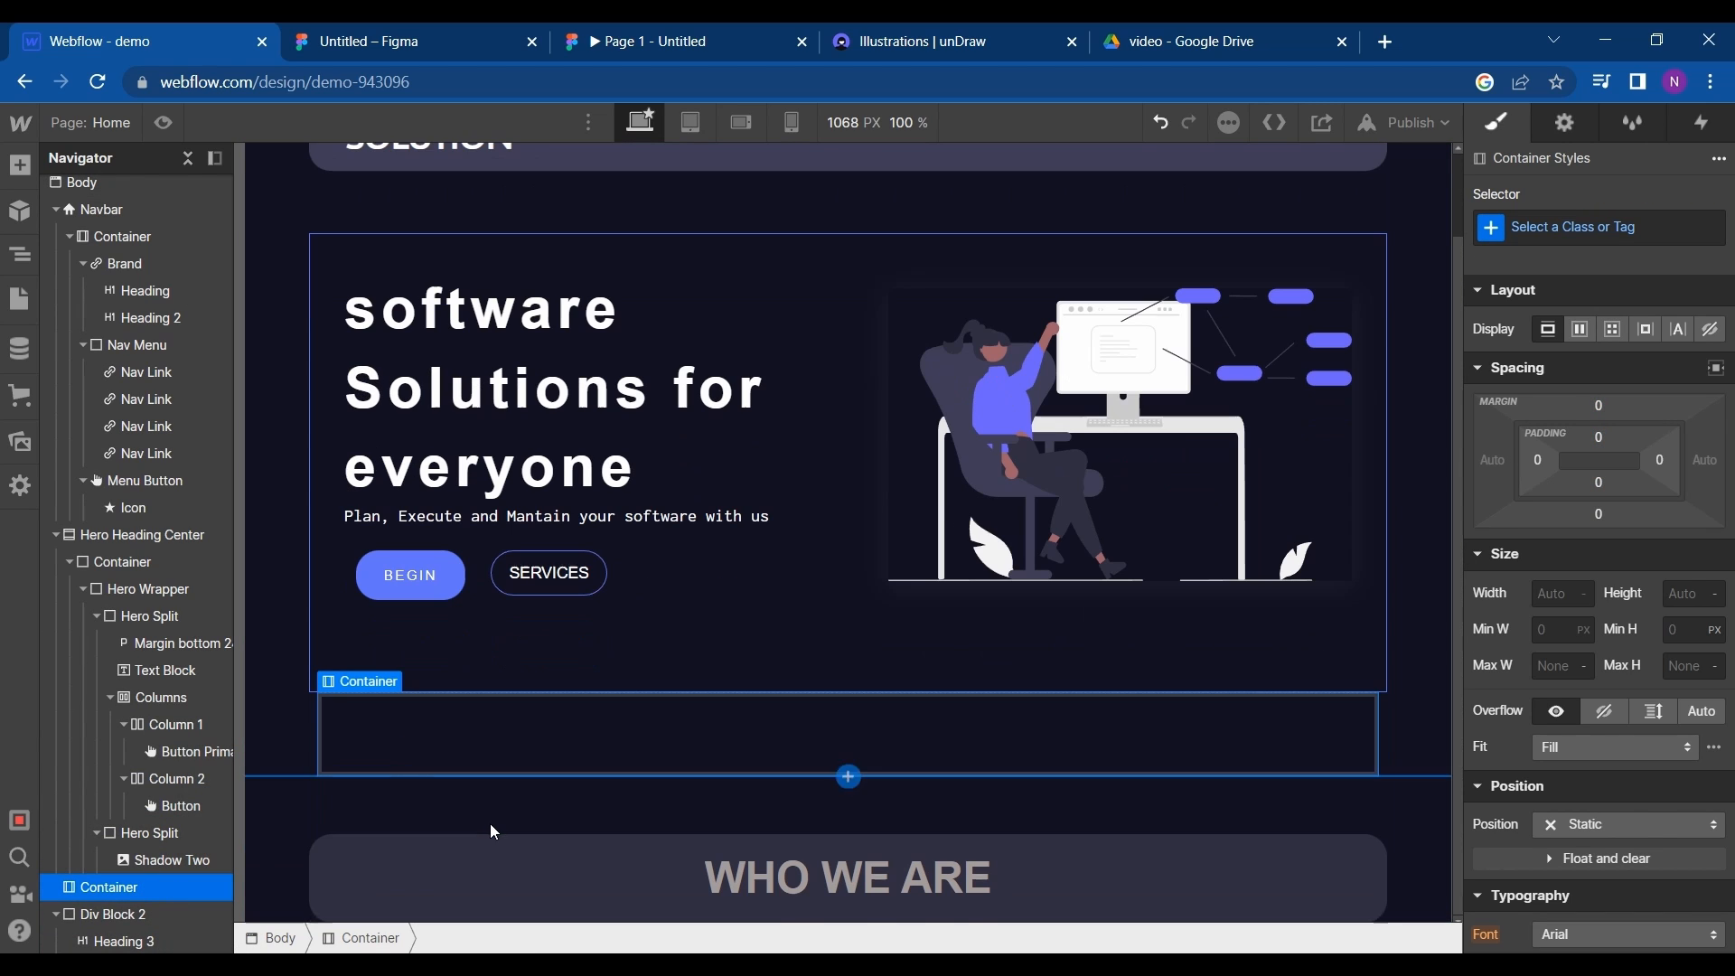
pyautogui.click(106, 910)
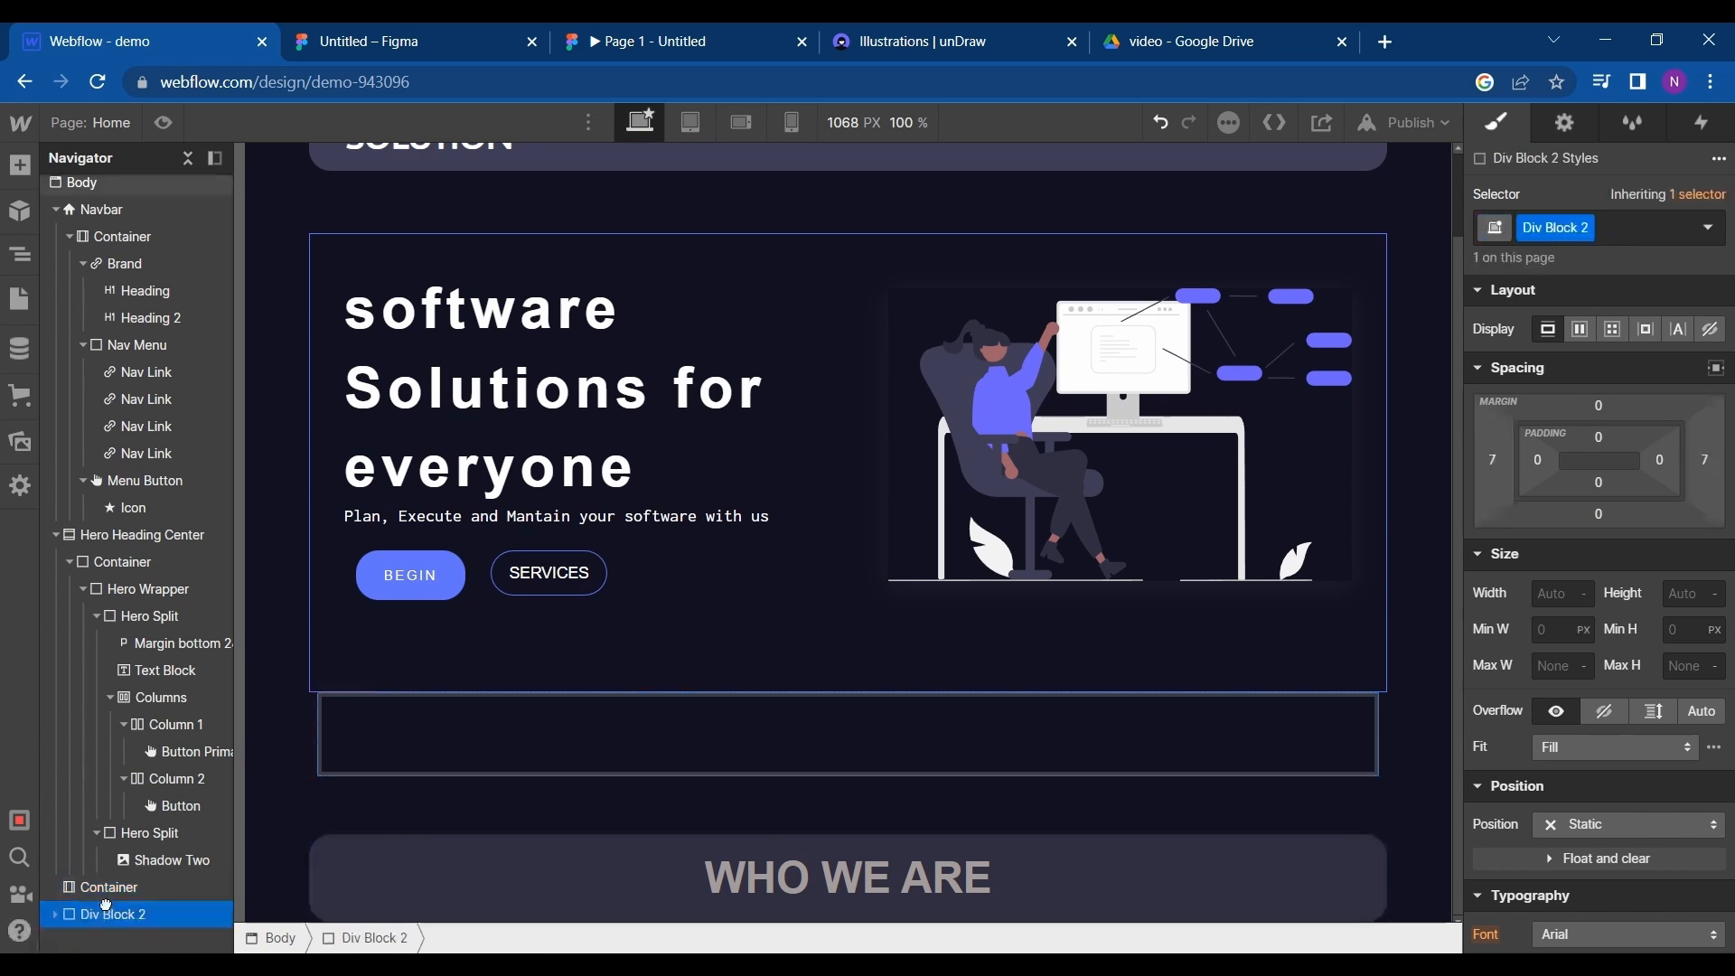
pyautogui.moveTo(105, 906); pyautogui.dragTo(124, 893)
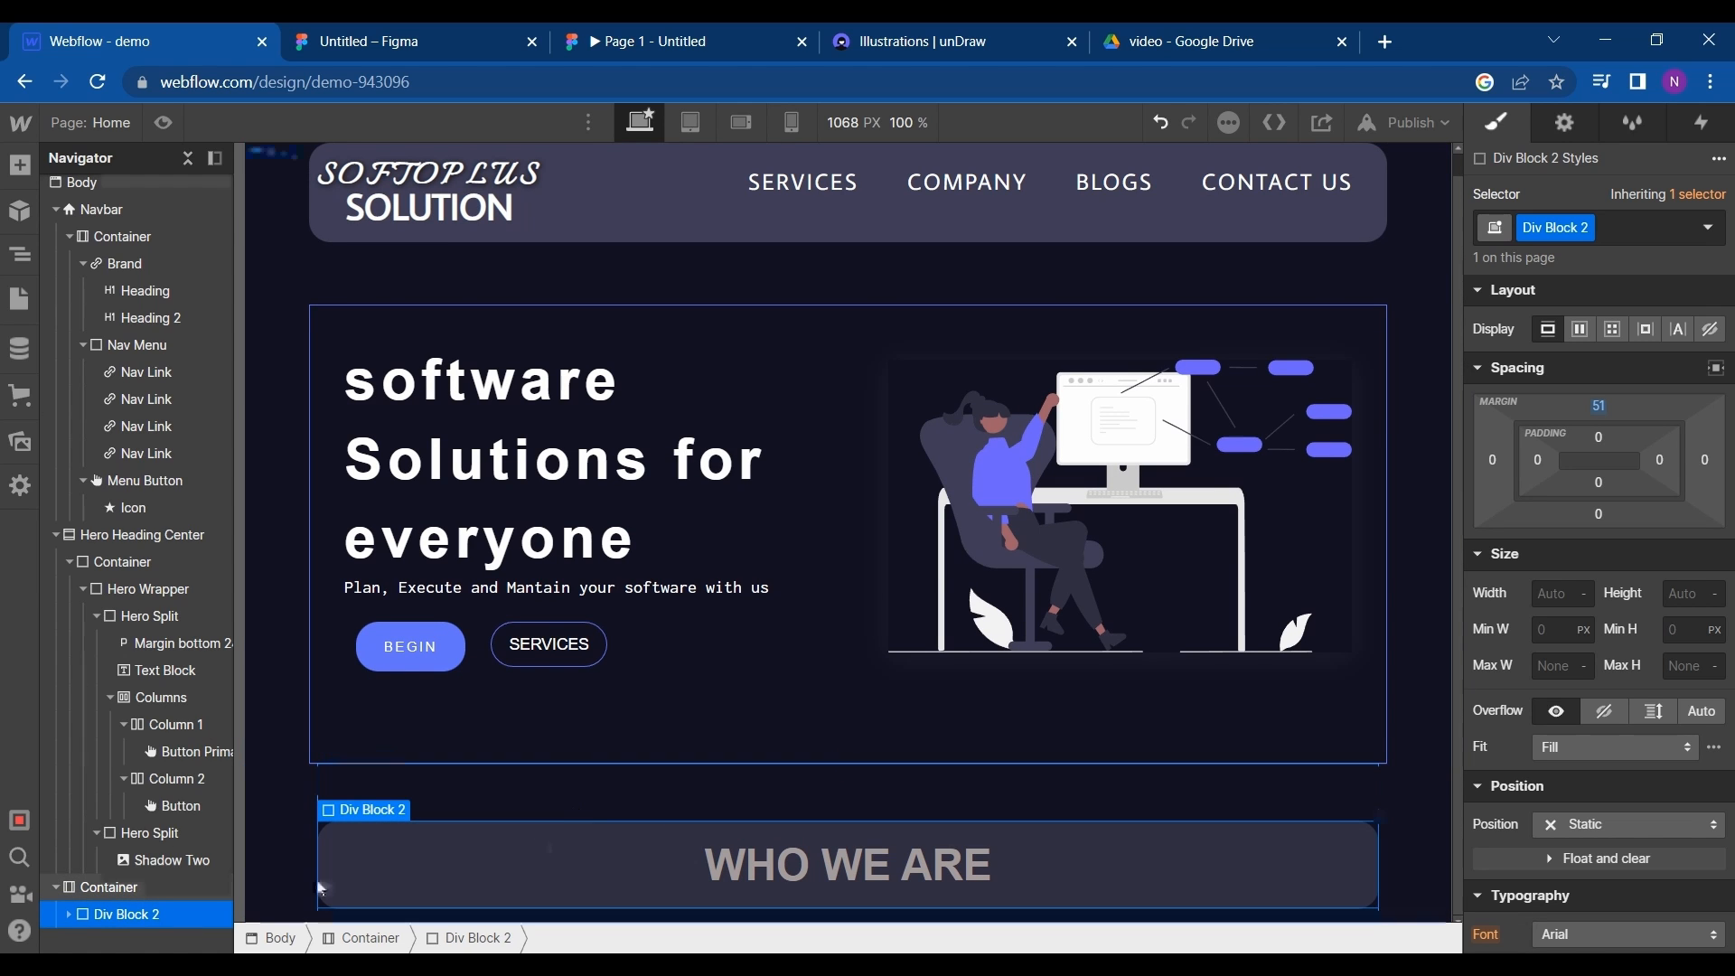
# - Set the left and right padding of the container around the WHO WE ARE block to 214 px
pyautogui.click(136, 889)
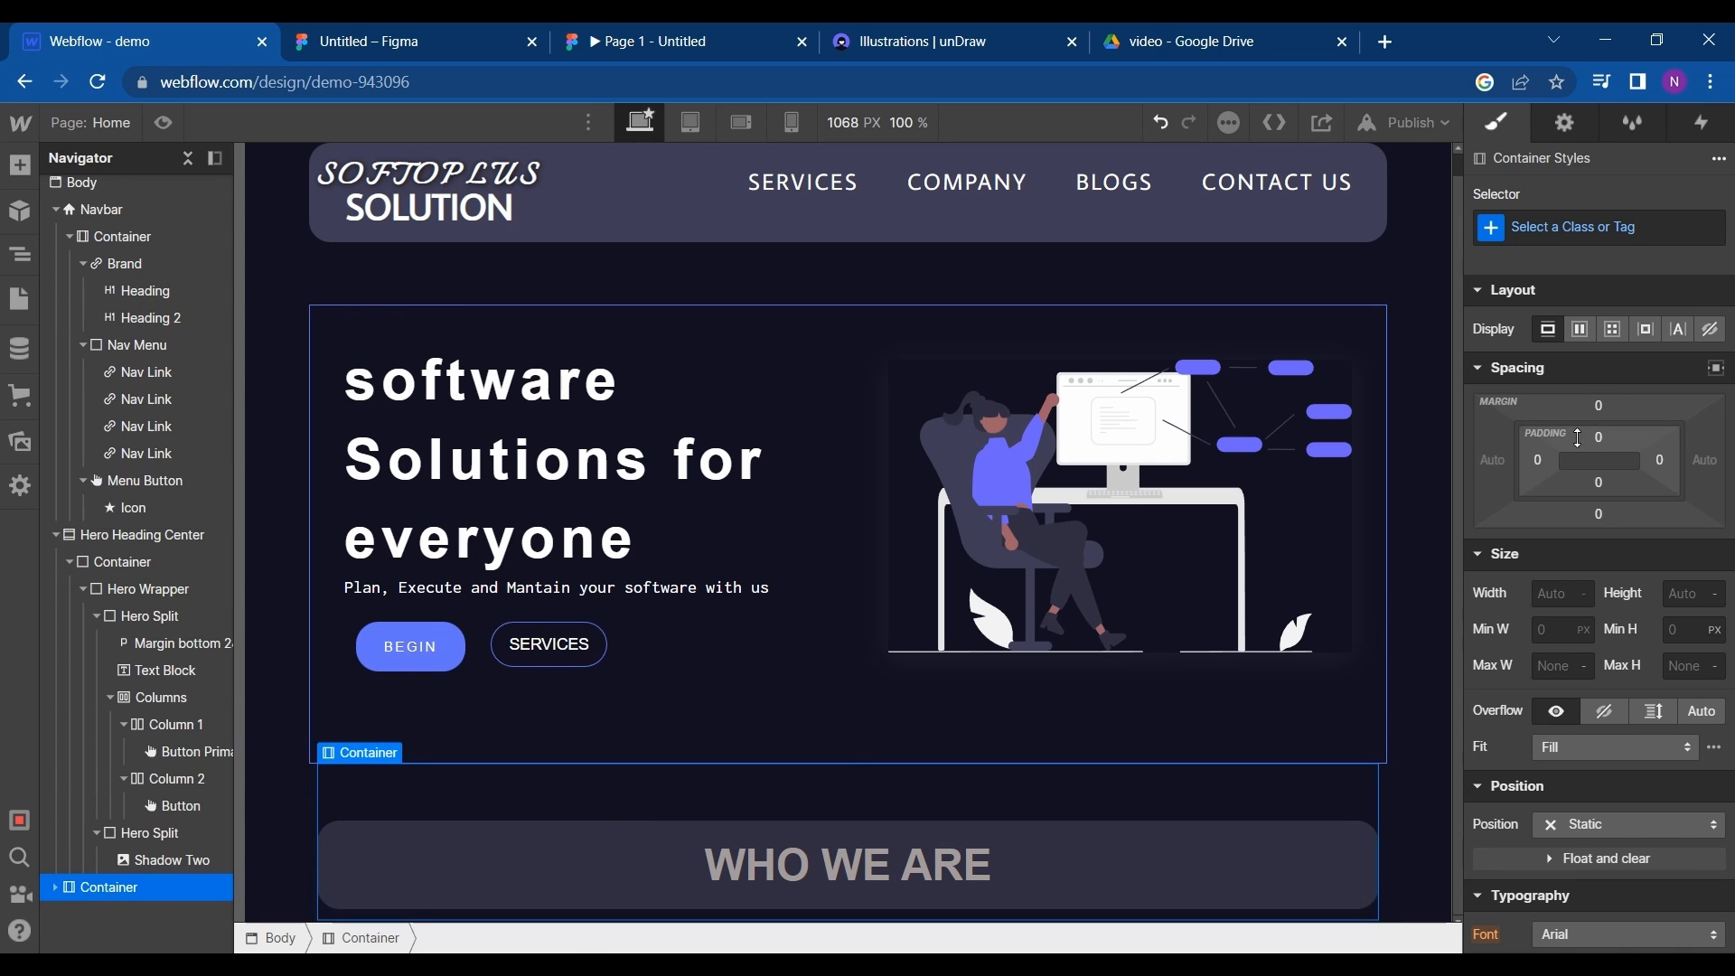
pyautogui.moveTo(1548, 464); pyautogui.dragTo(1726, 488)
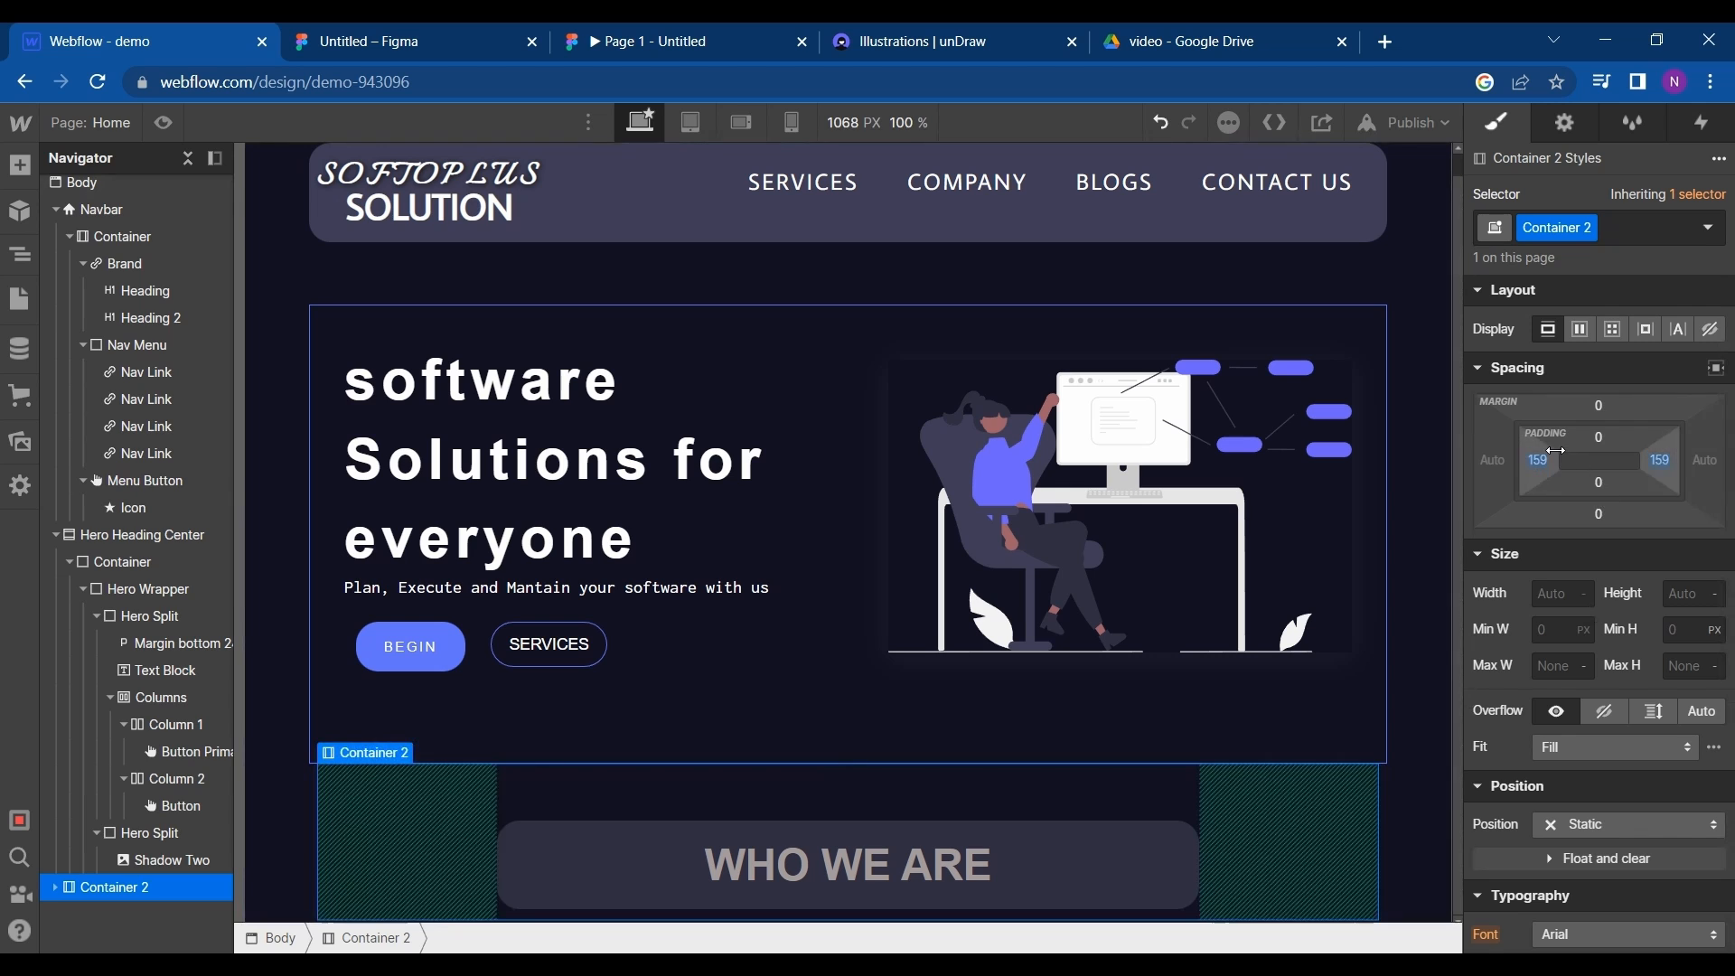
pyautogui.moveTo(1553, 458); pyautogui.dragTo(1620, 460)
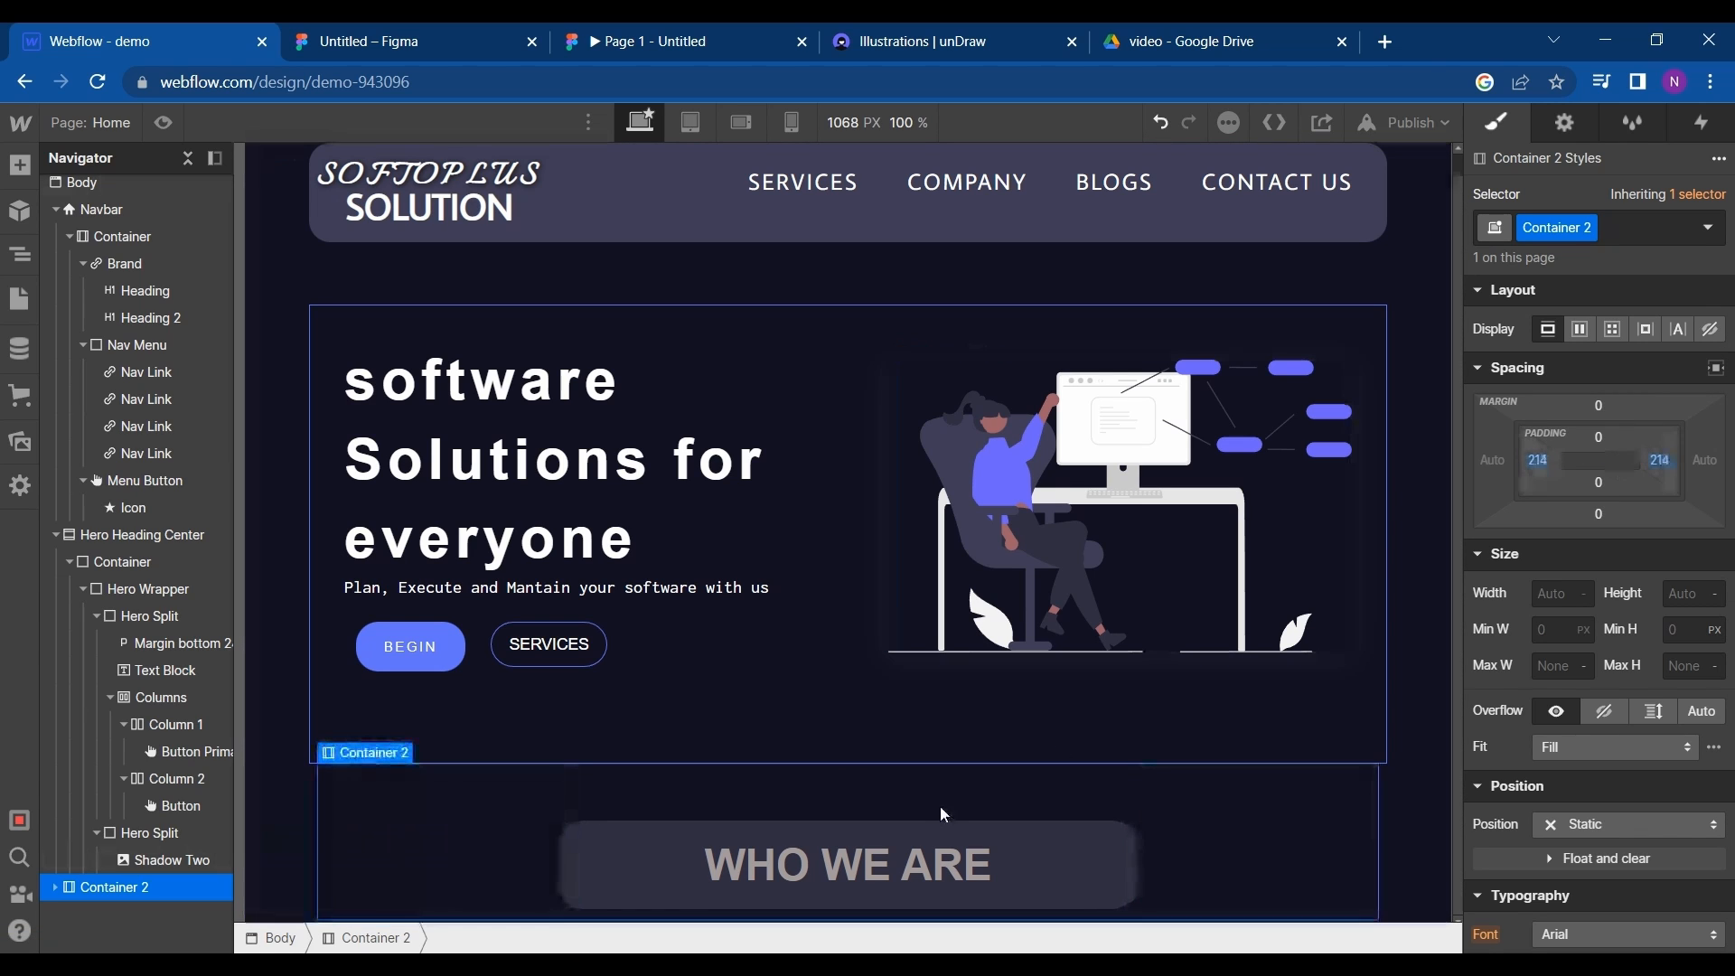
# - Check the Who We Are heading in Figma, and set the Webflow heading's font to Open Sans
pyautogui.click(368, 31)
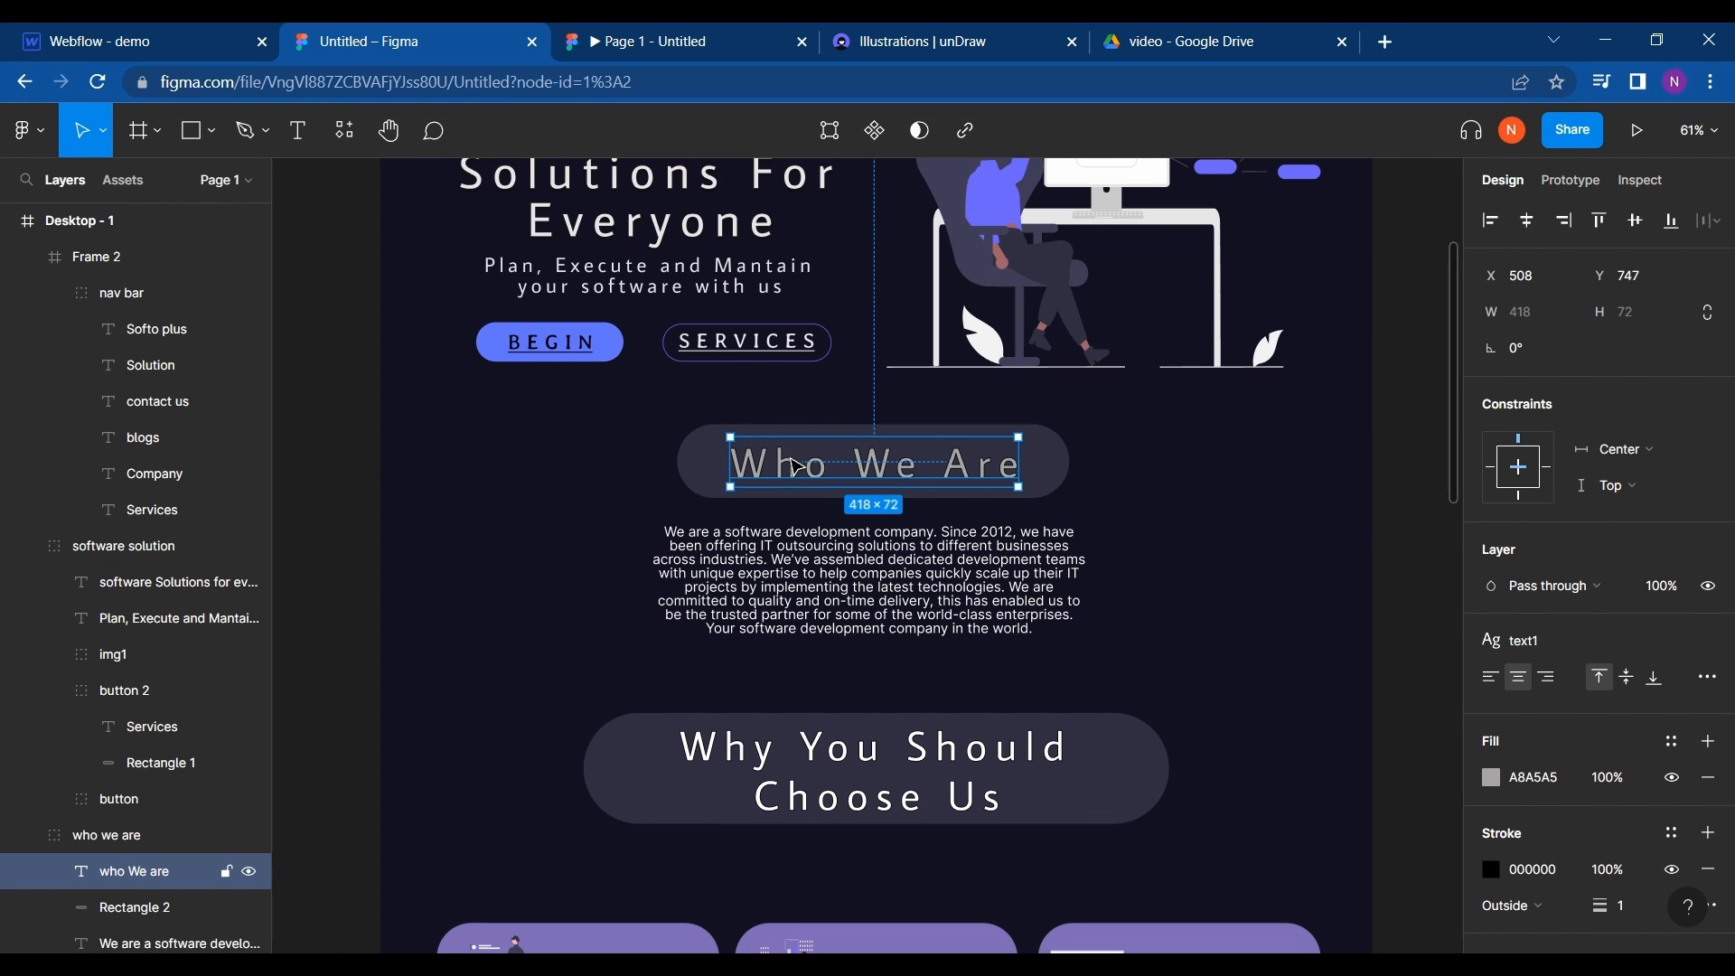
pyautogui.click(174, 44)
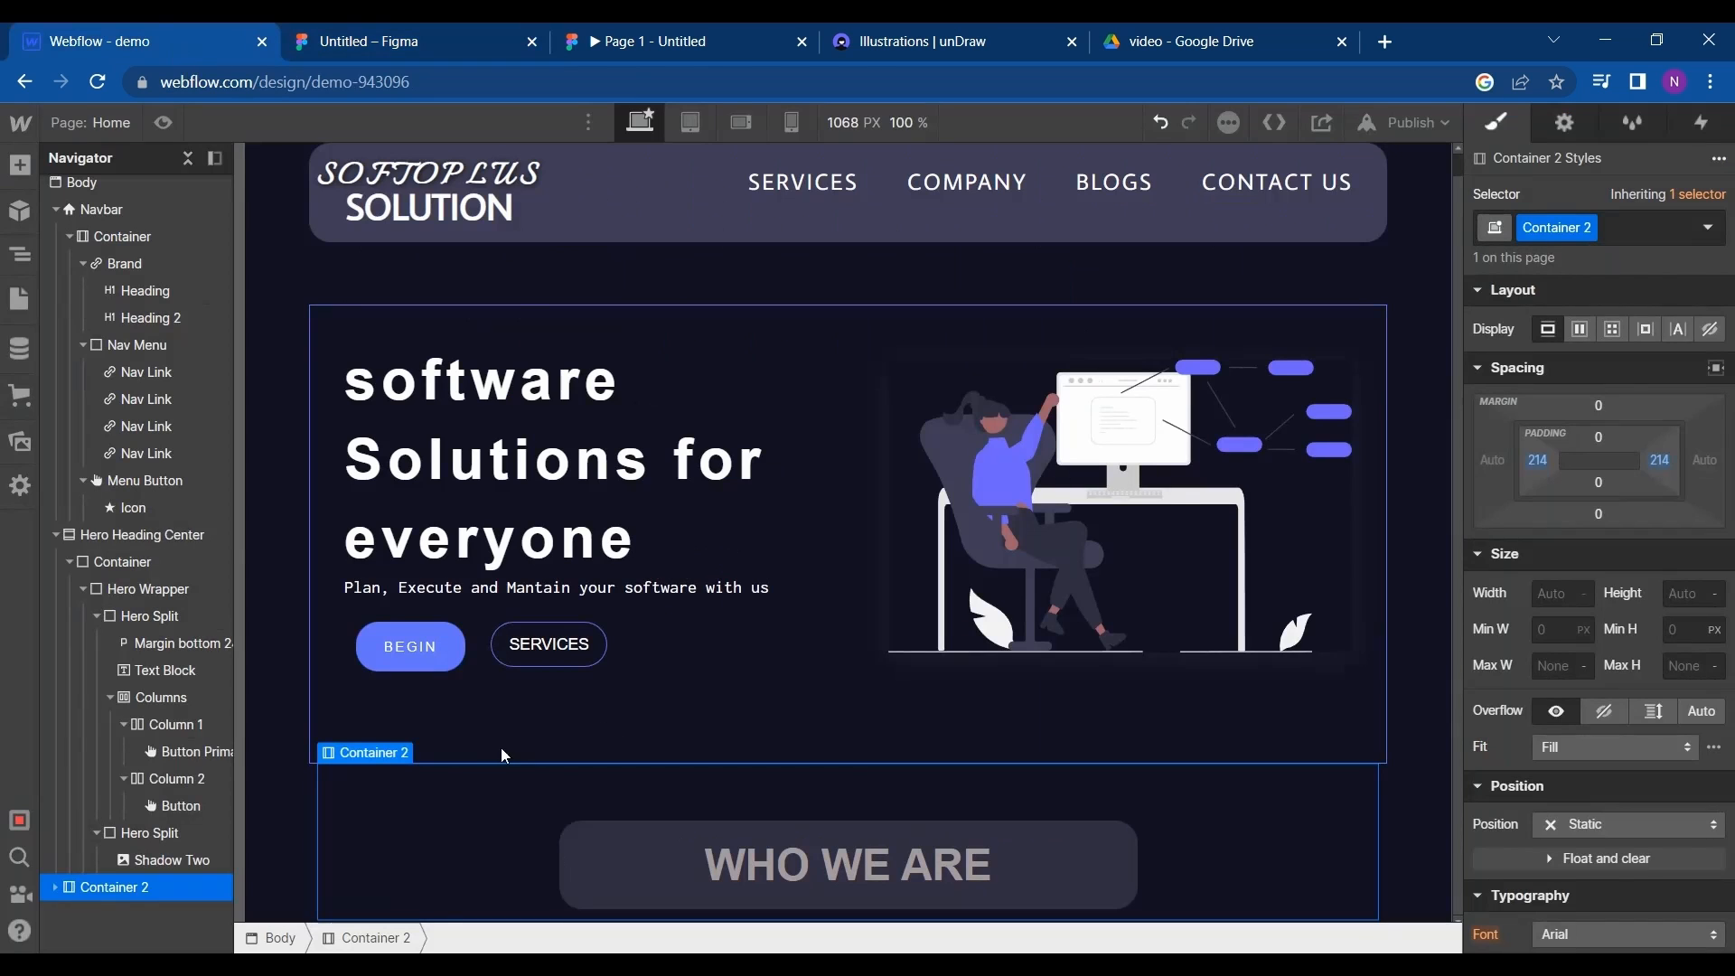
pyautogui.doubleClick(786, 865)
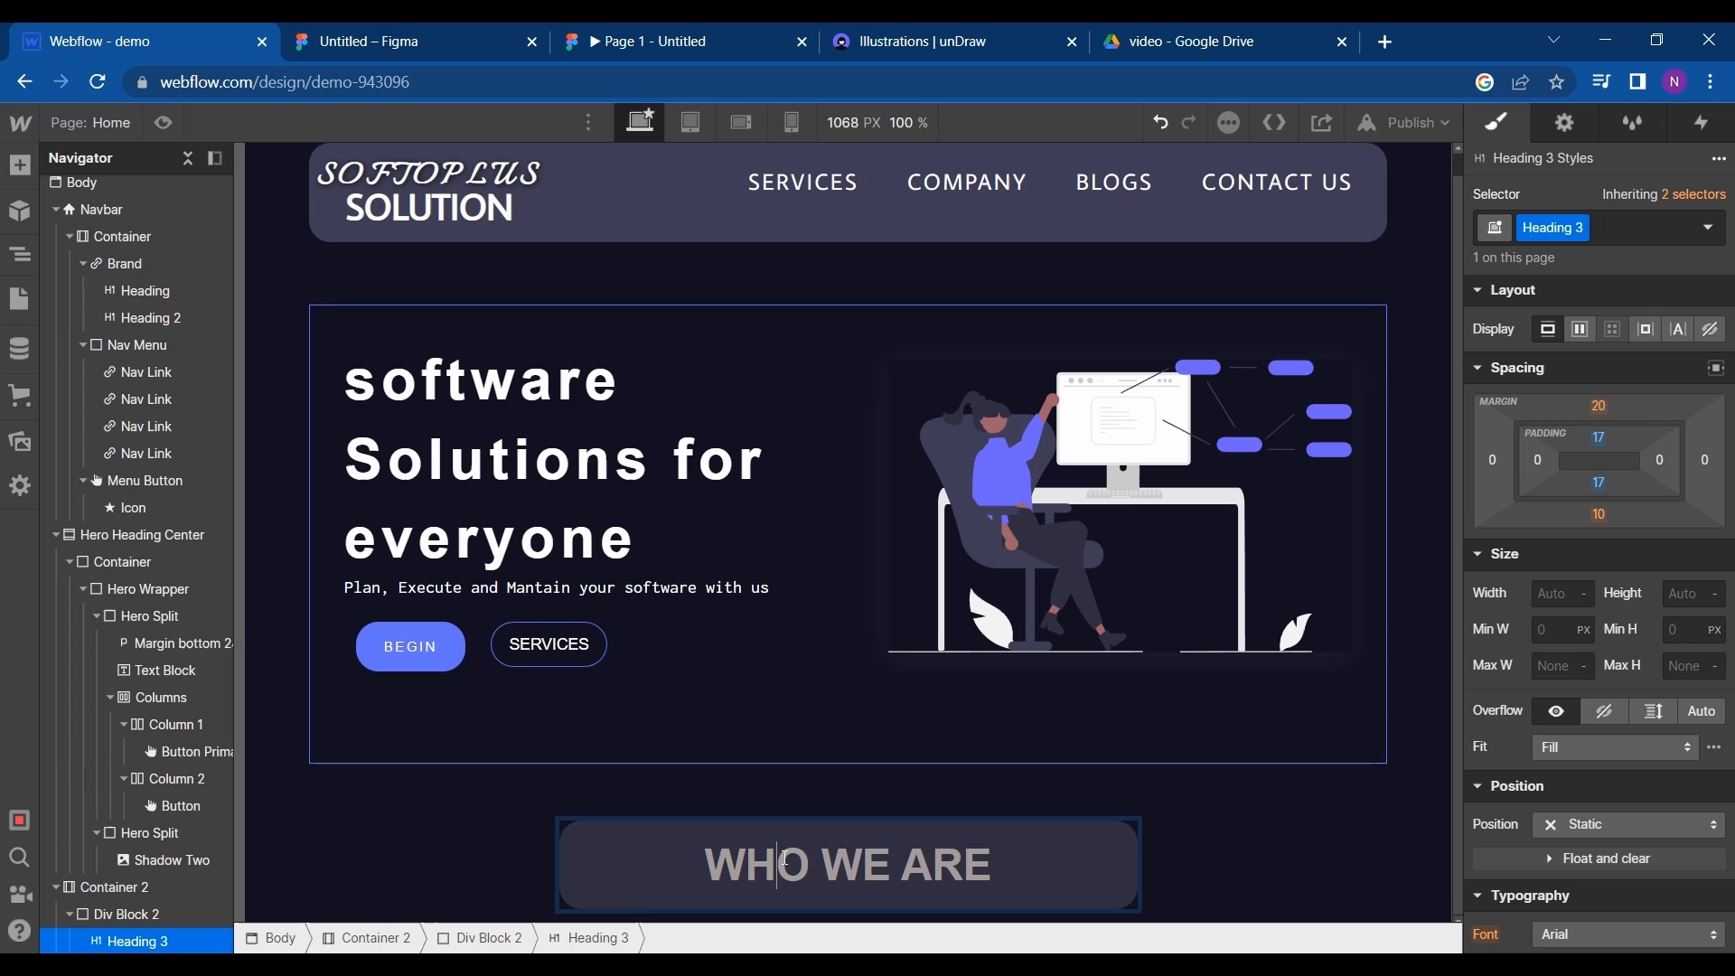
pyautogui.tripleClick(832, 863)
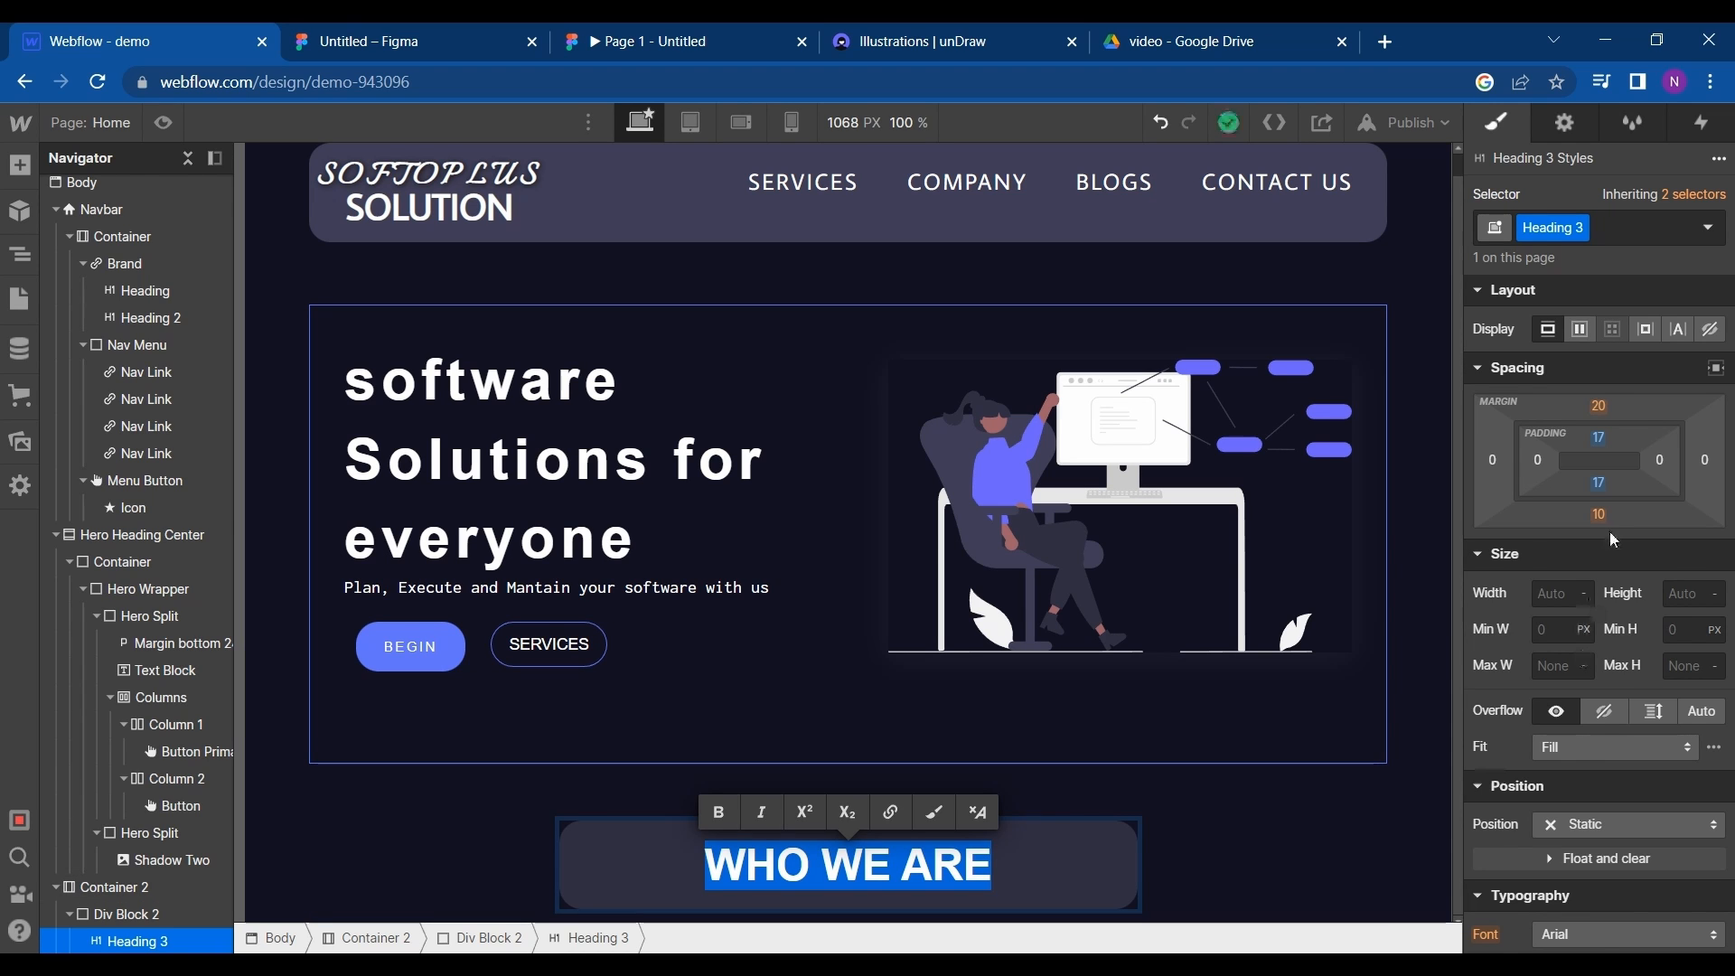
pyautogui.scroll(-2, 1609, 532)
pyautogui.scroll(-2, 1625, 680)
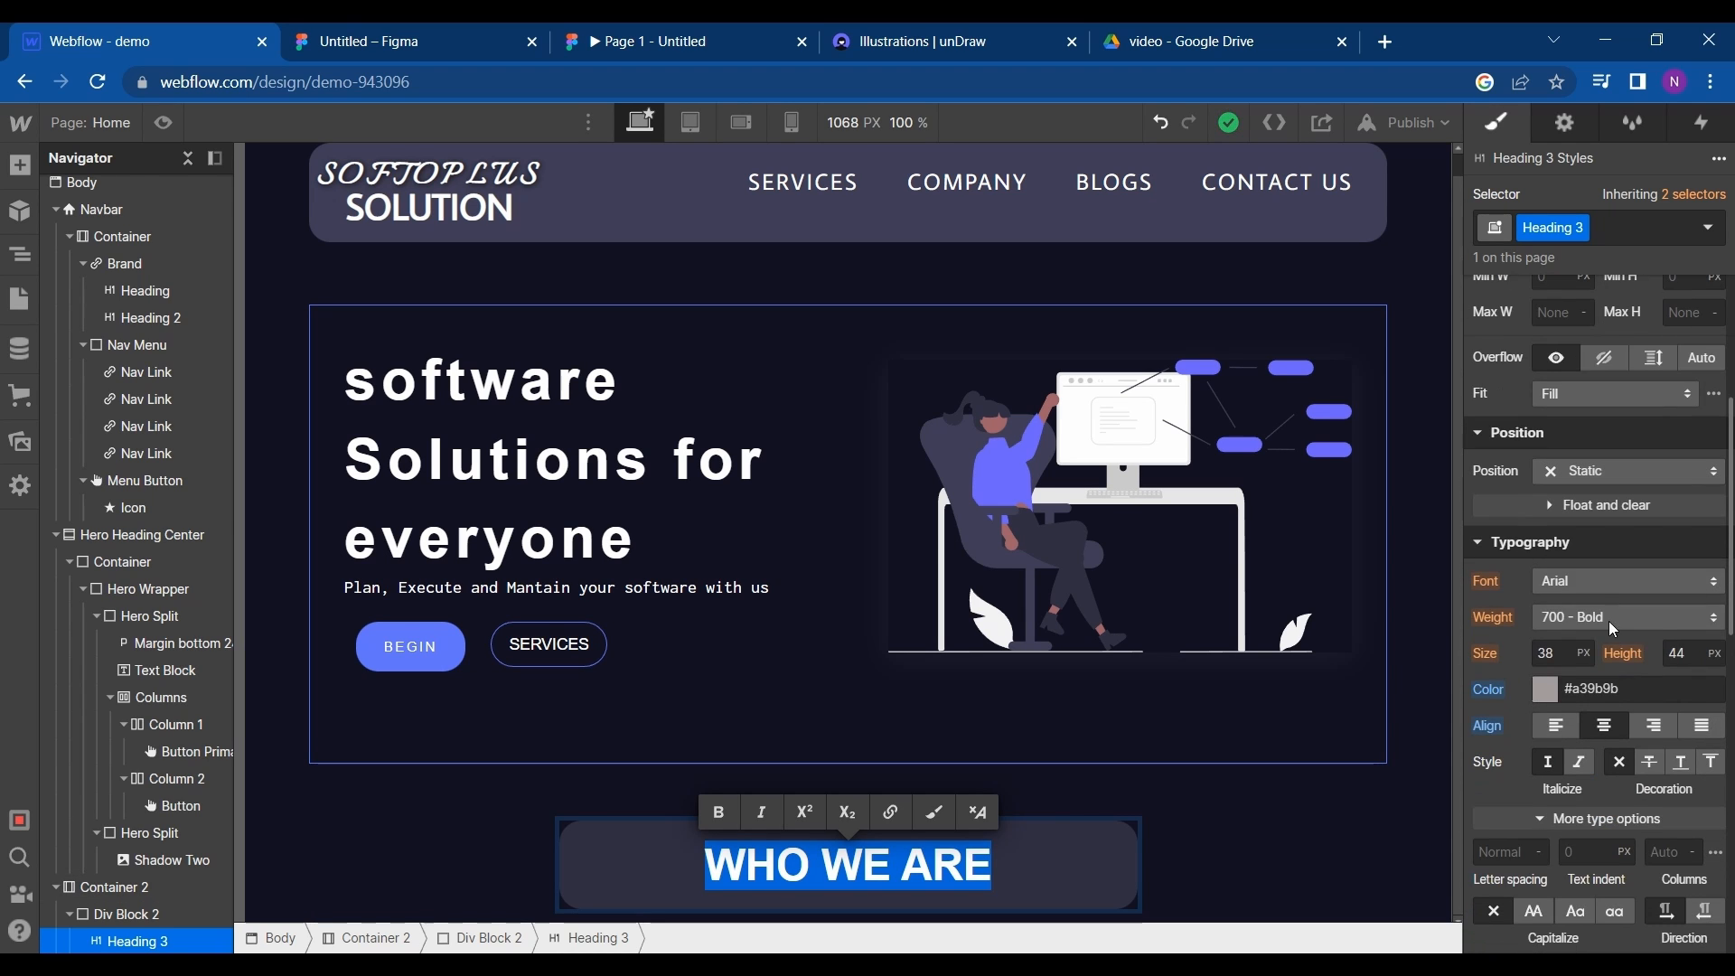
pyautogui.click(1607, 586)
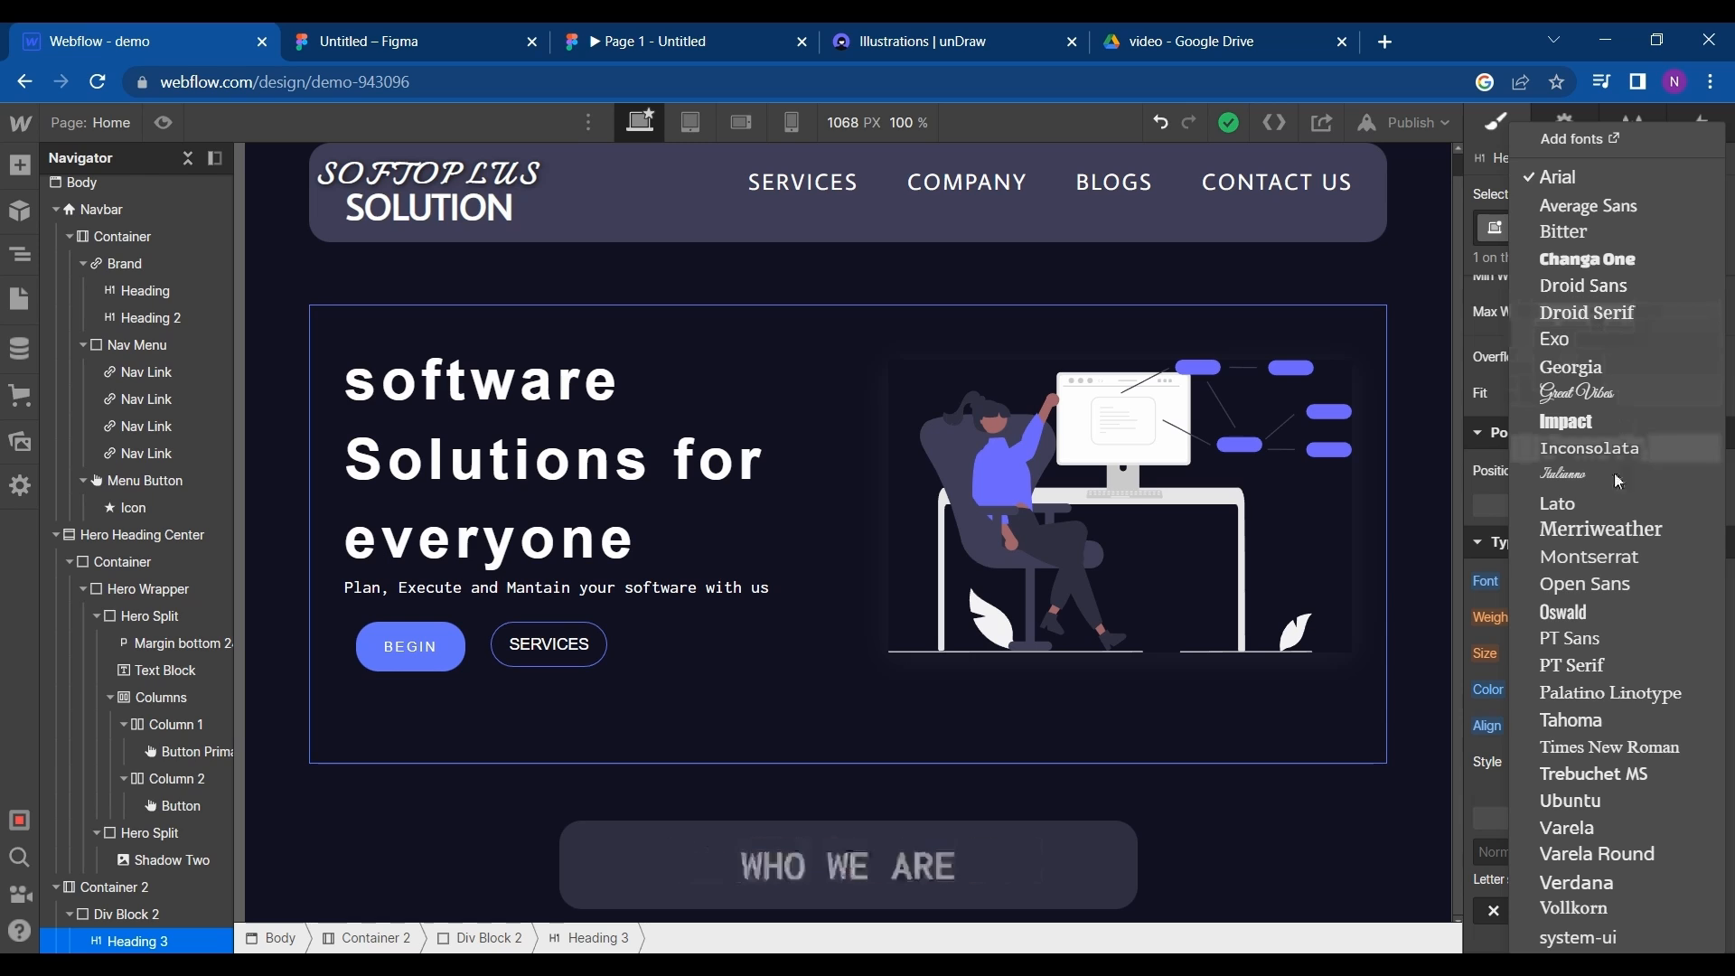
pyautogui.click(1615, 587)
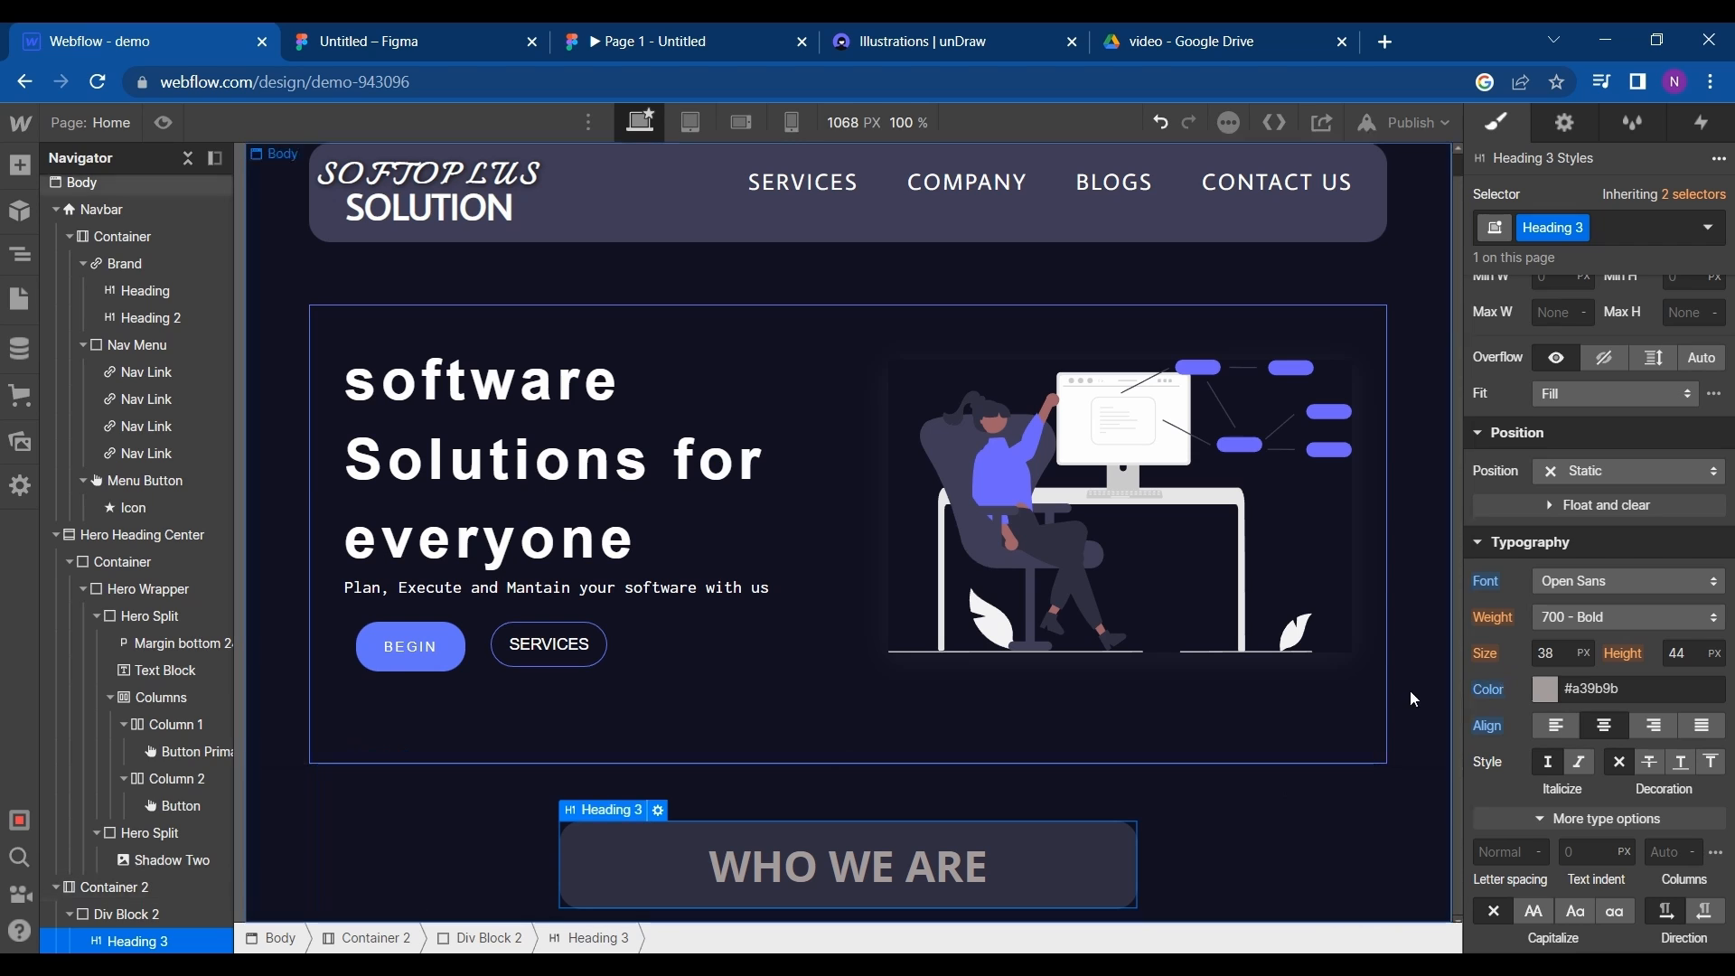
# - Copy the Who We Are description from Figma and paste it into a new text block below the WHO WE ARE container in Webflow
pyautogui.click(357, 32)
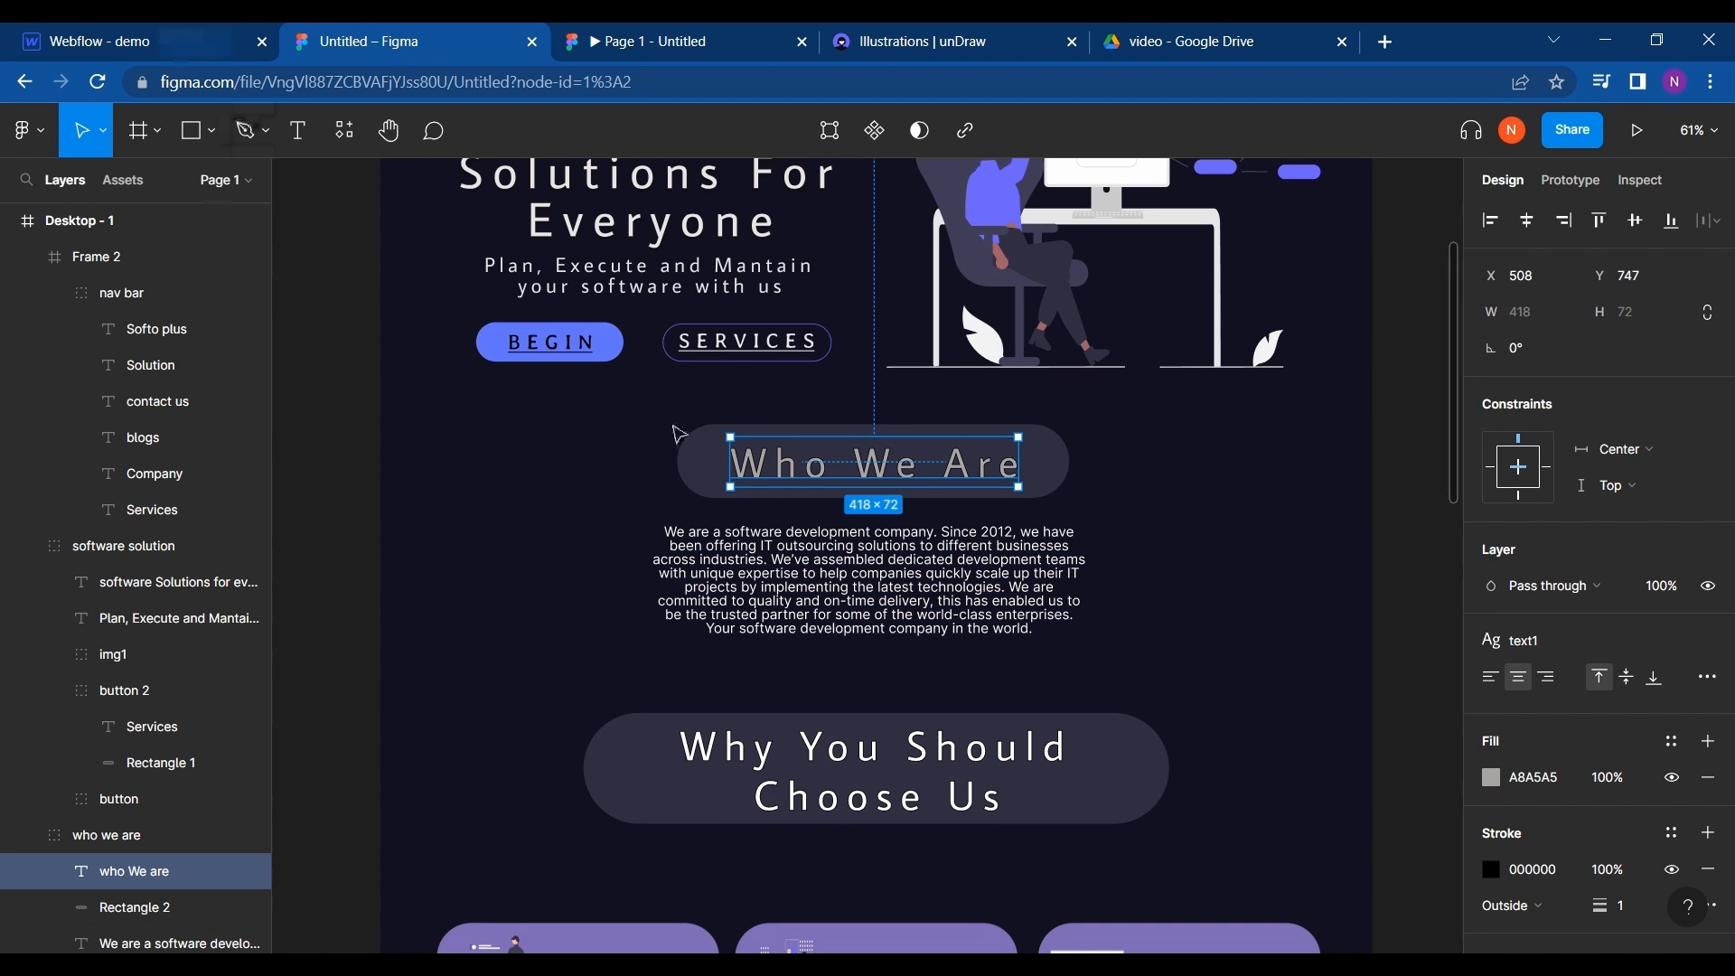
pyautogui.doubleClick(778, 569)
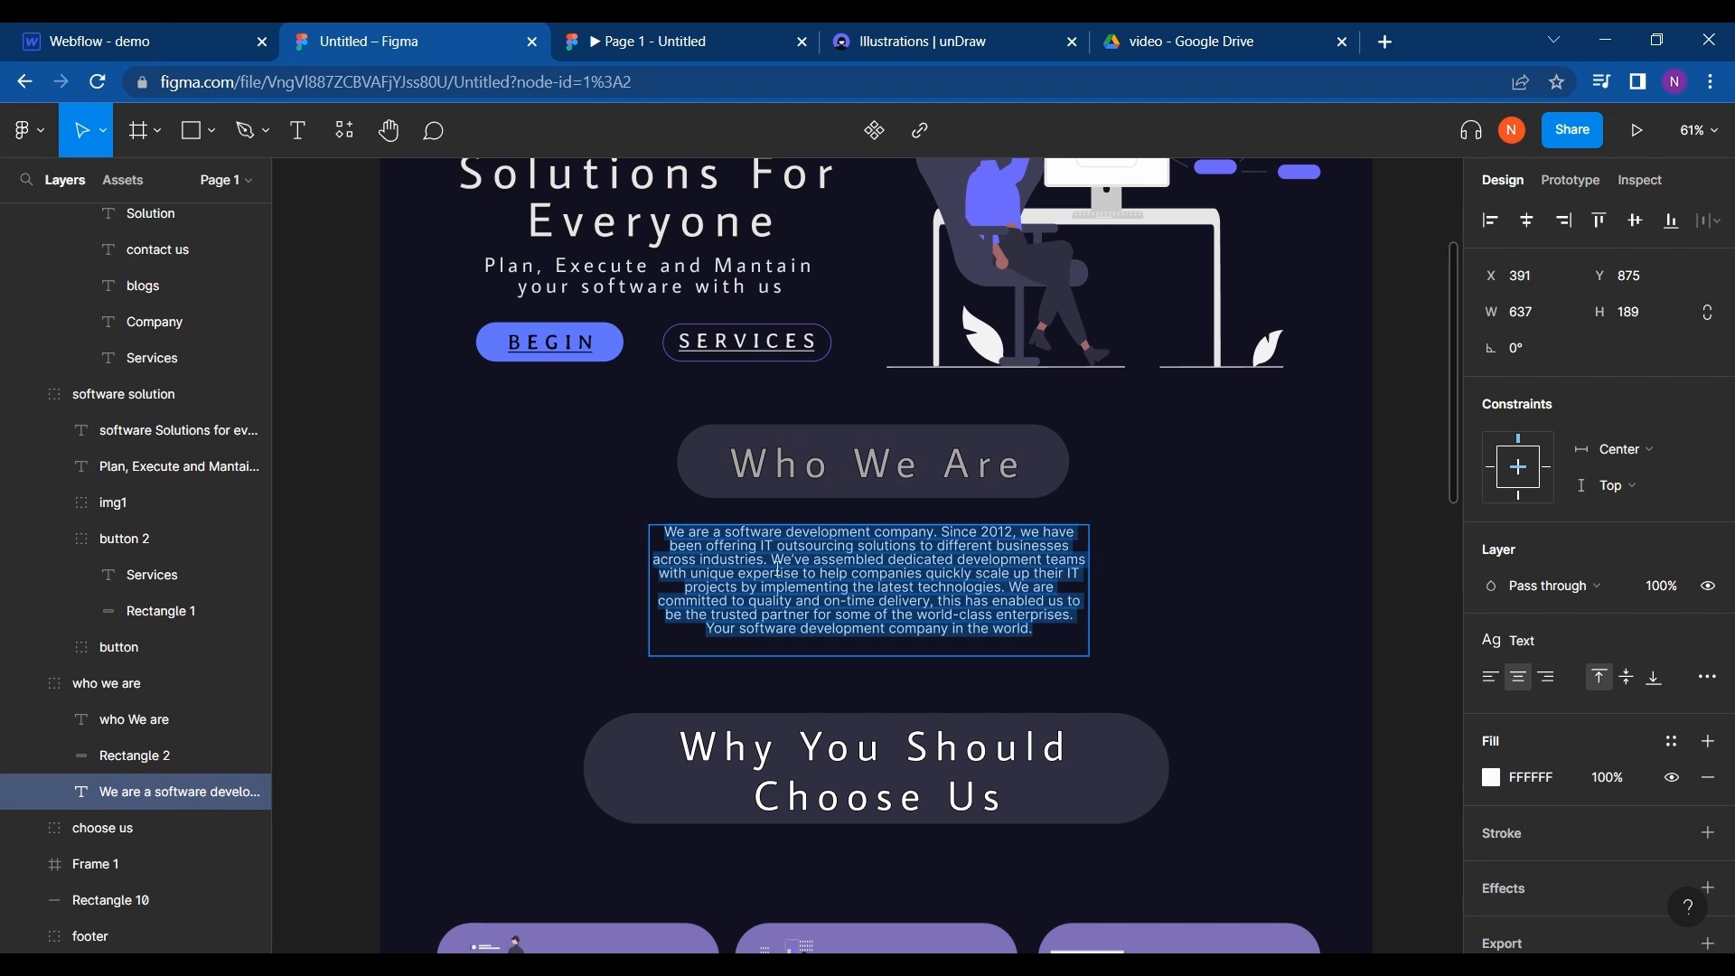
pyautogui.click(4, 35)
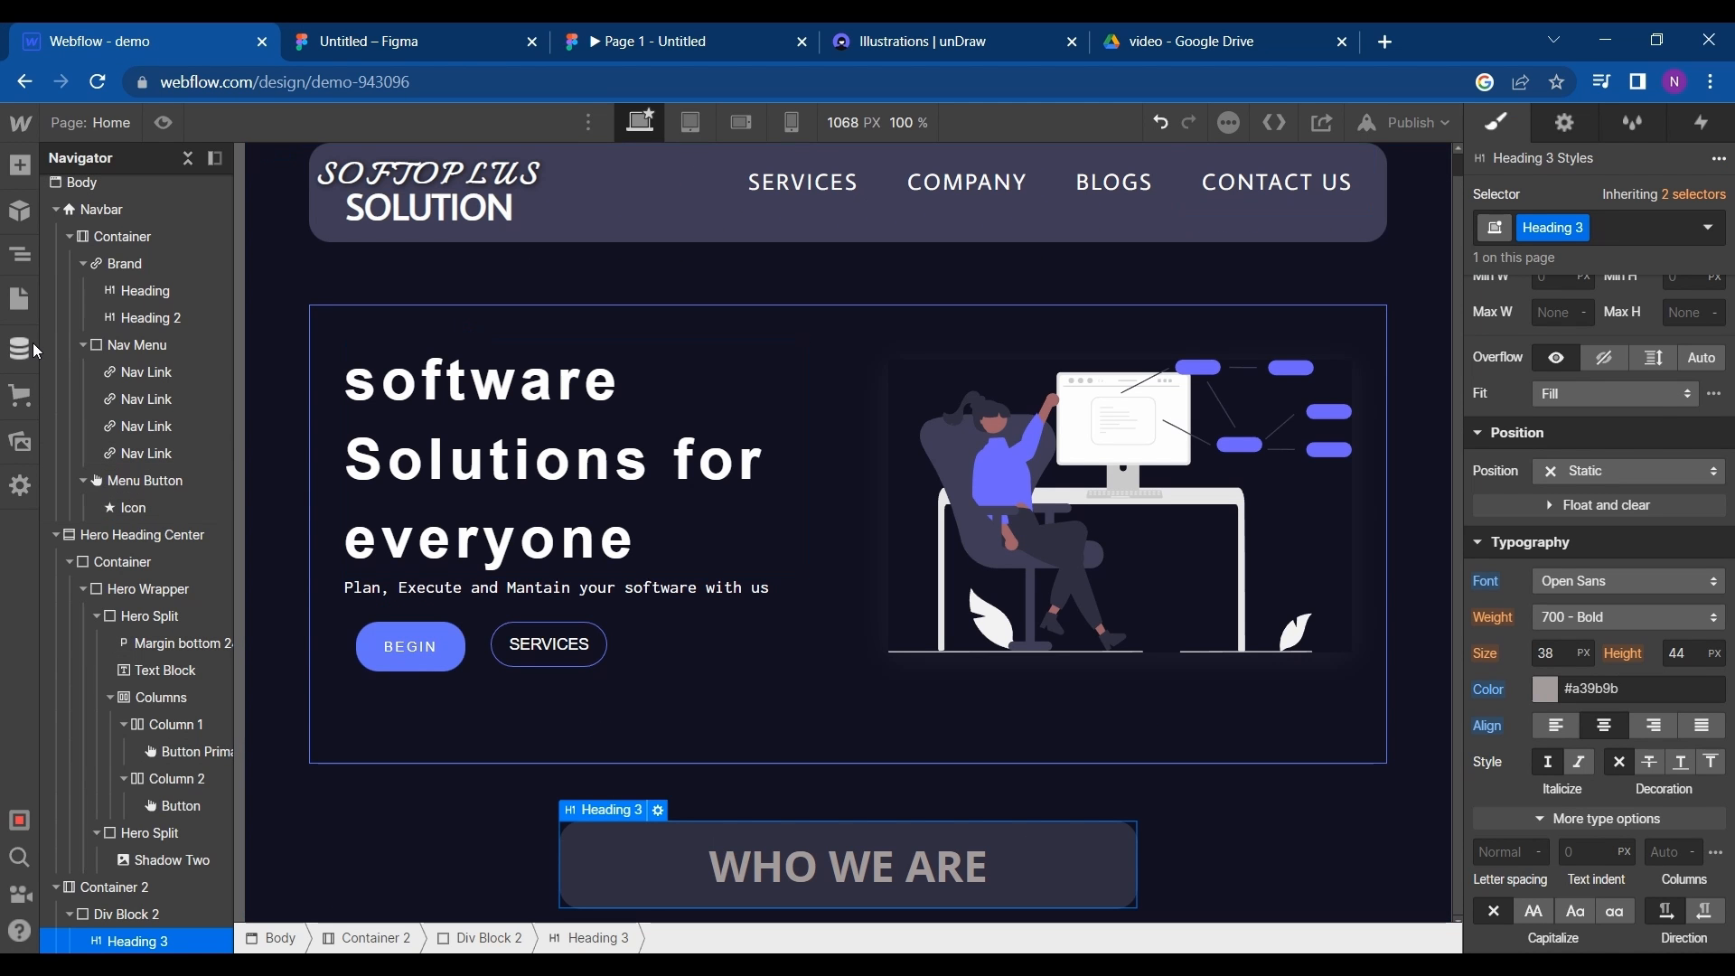
pyautogui.click(22, 166)
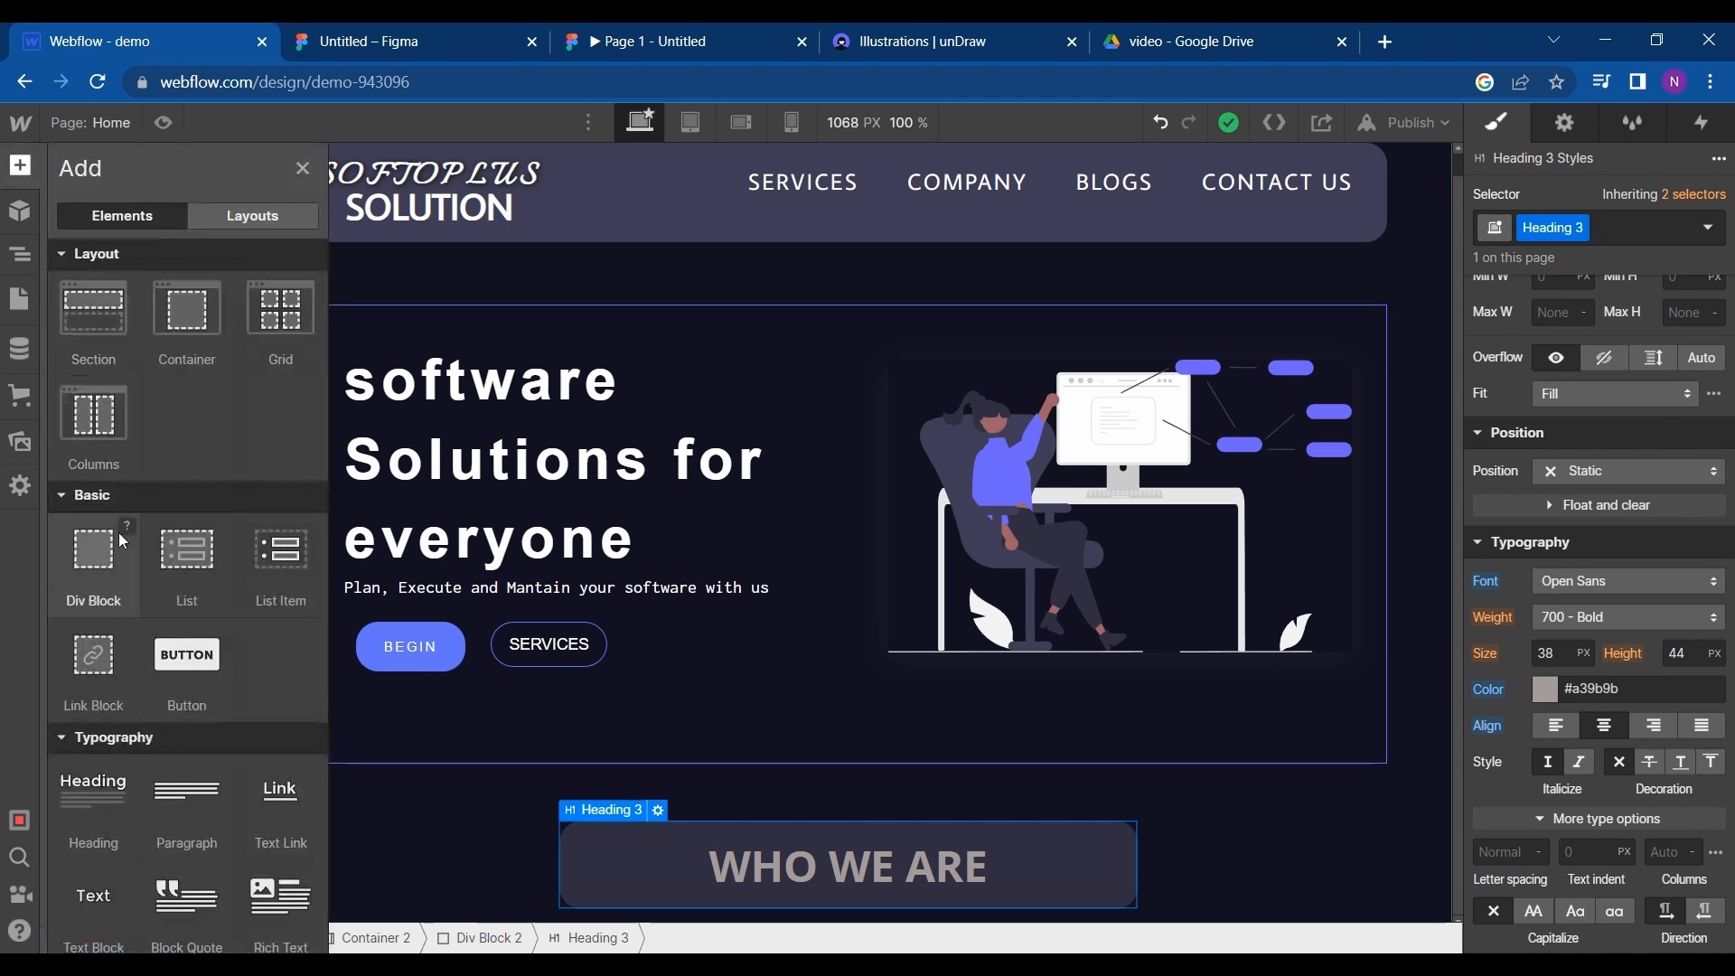
pyautogui.scroll(-1, 178, 589)
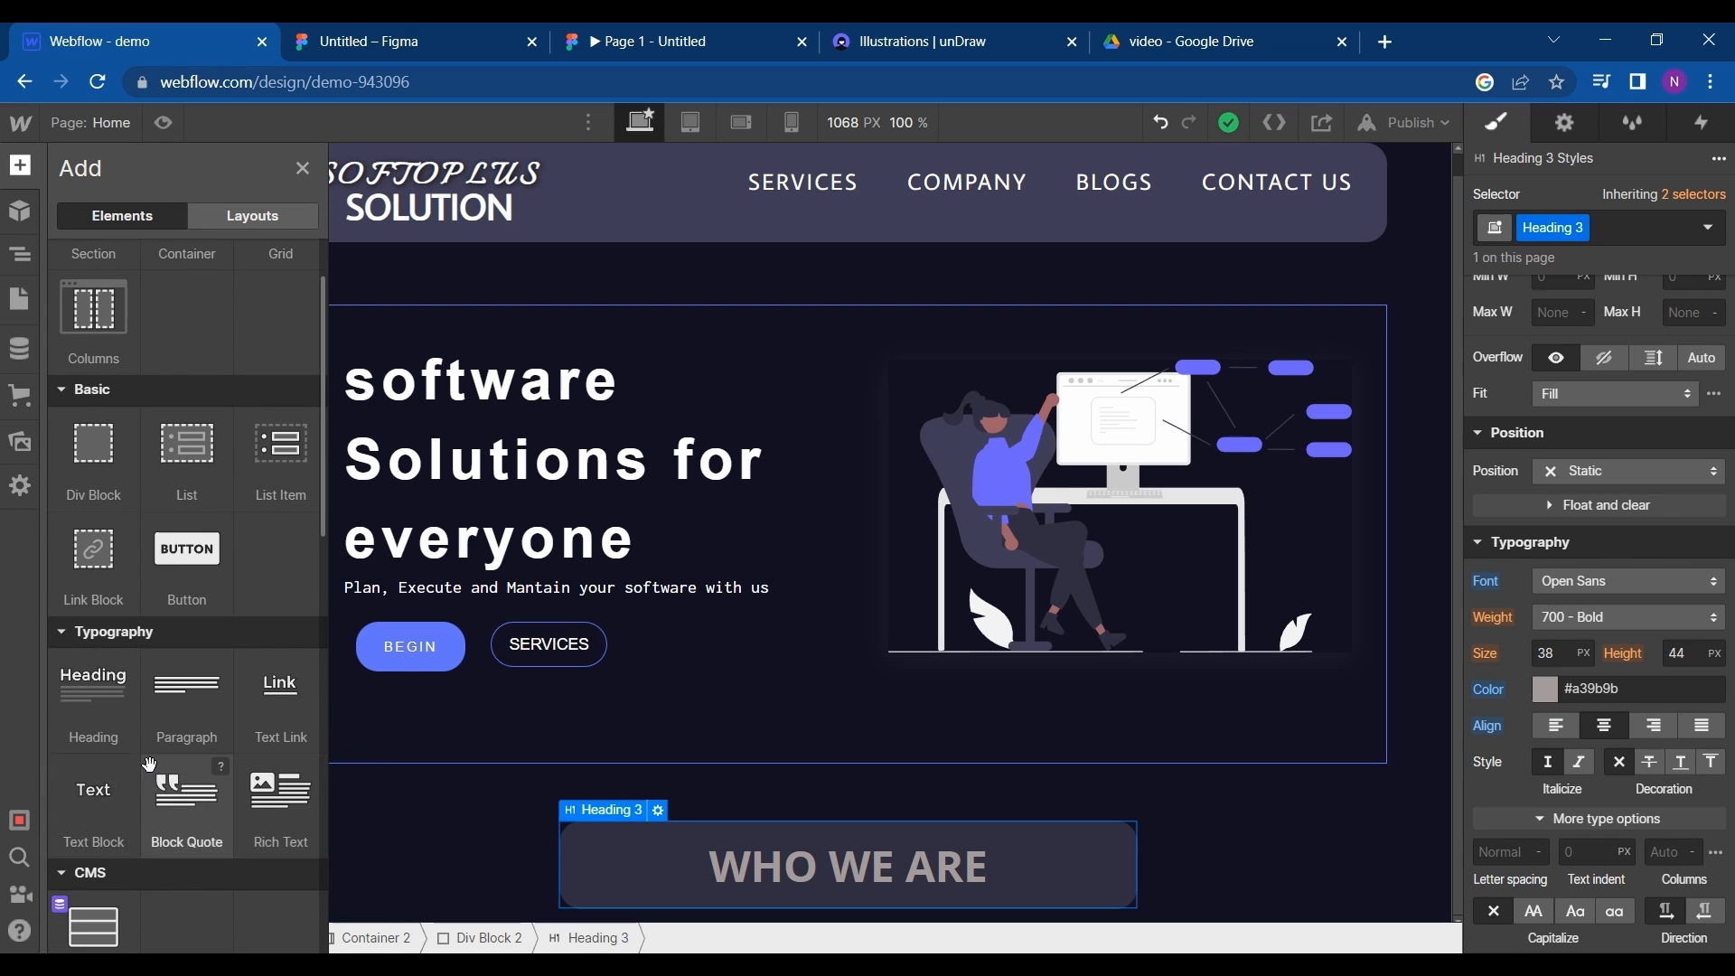
pyautogui.moveTo(108, 816); pyautogui.dragTo(136, 954)
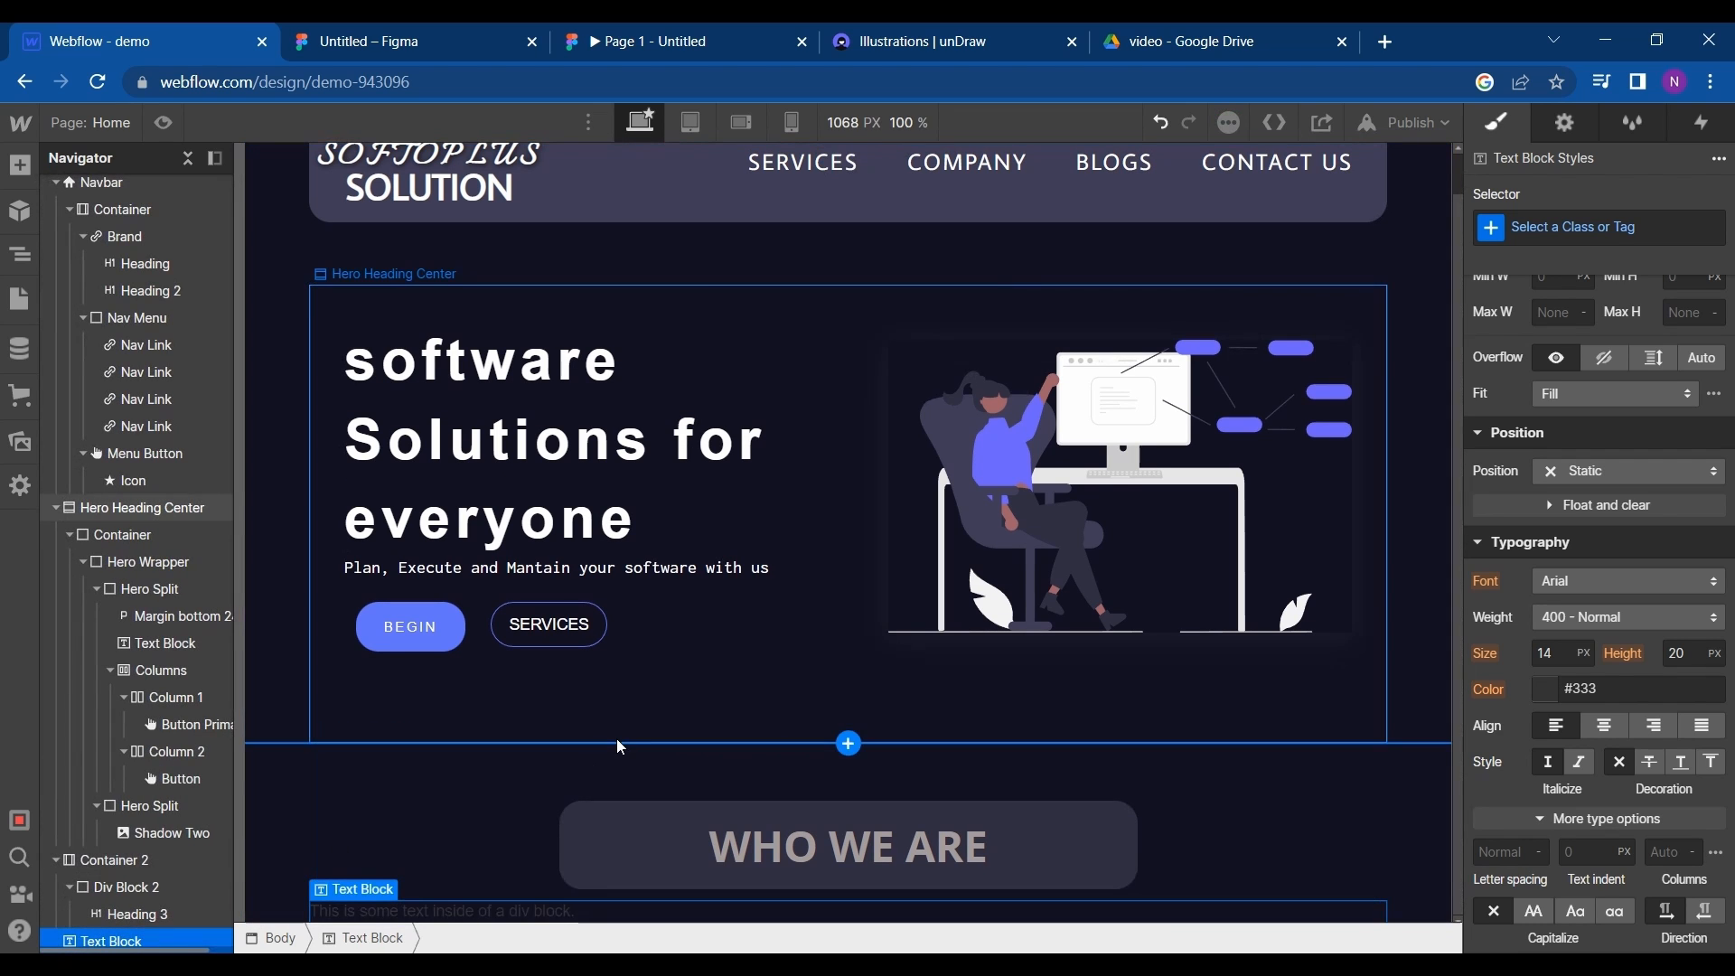
pyautogui.doubleClick(592, 913)
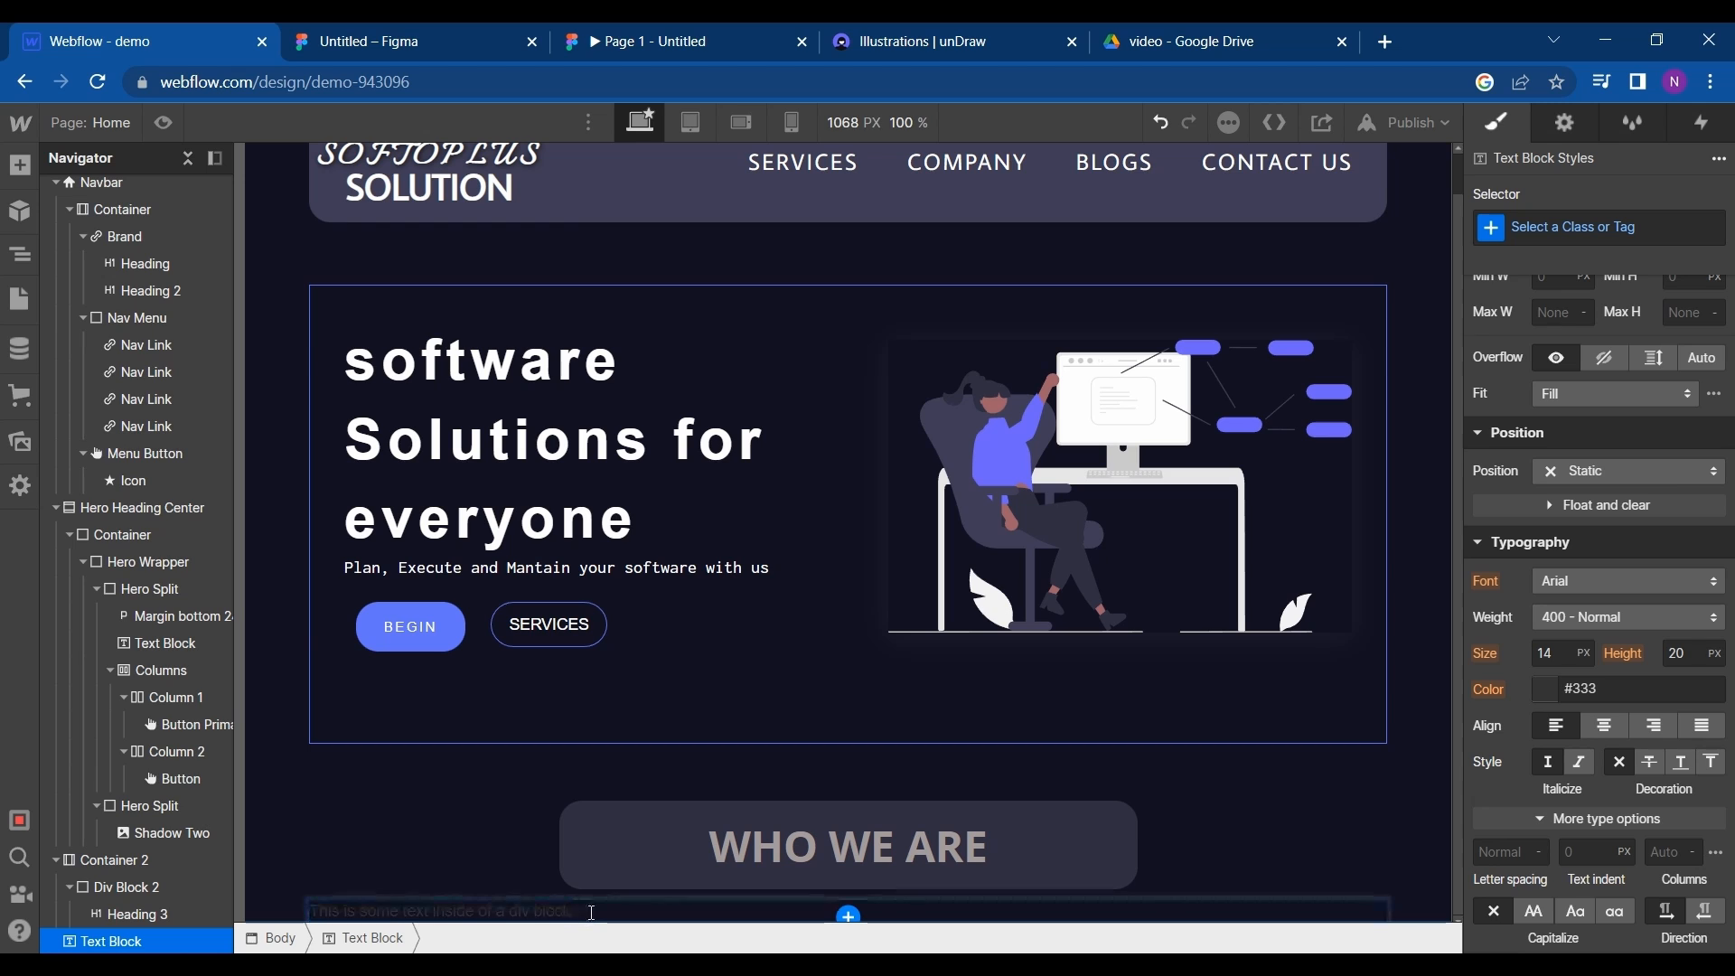
pyautogui.hotkey('ctrl', 'a')
pyautogui.hotkey('ctrl', 'v')
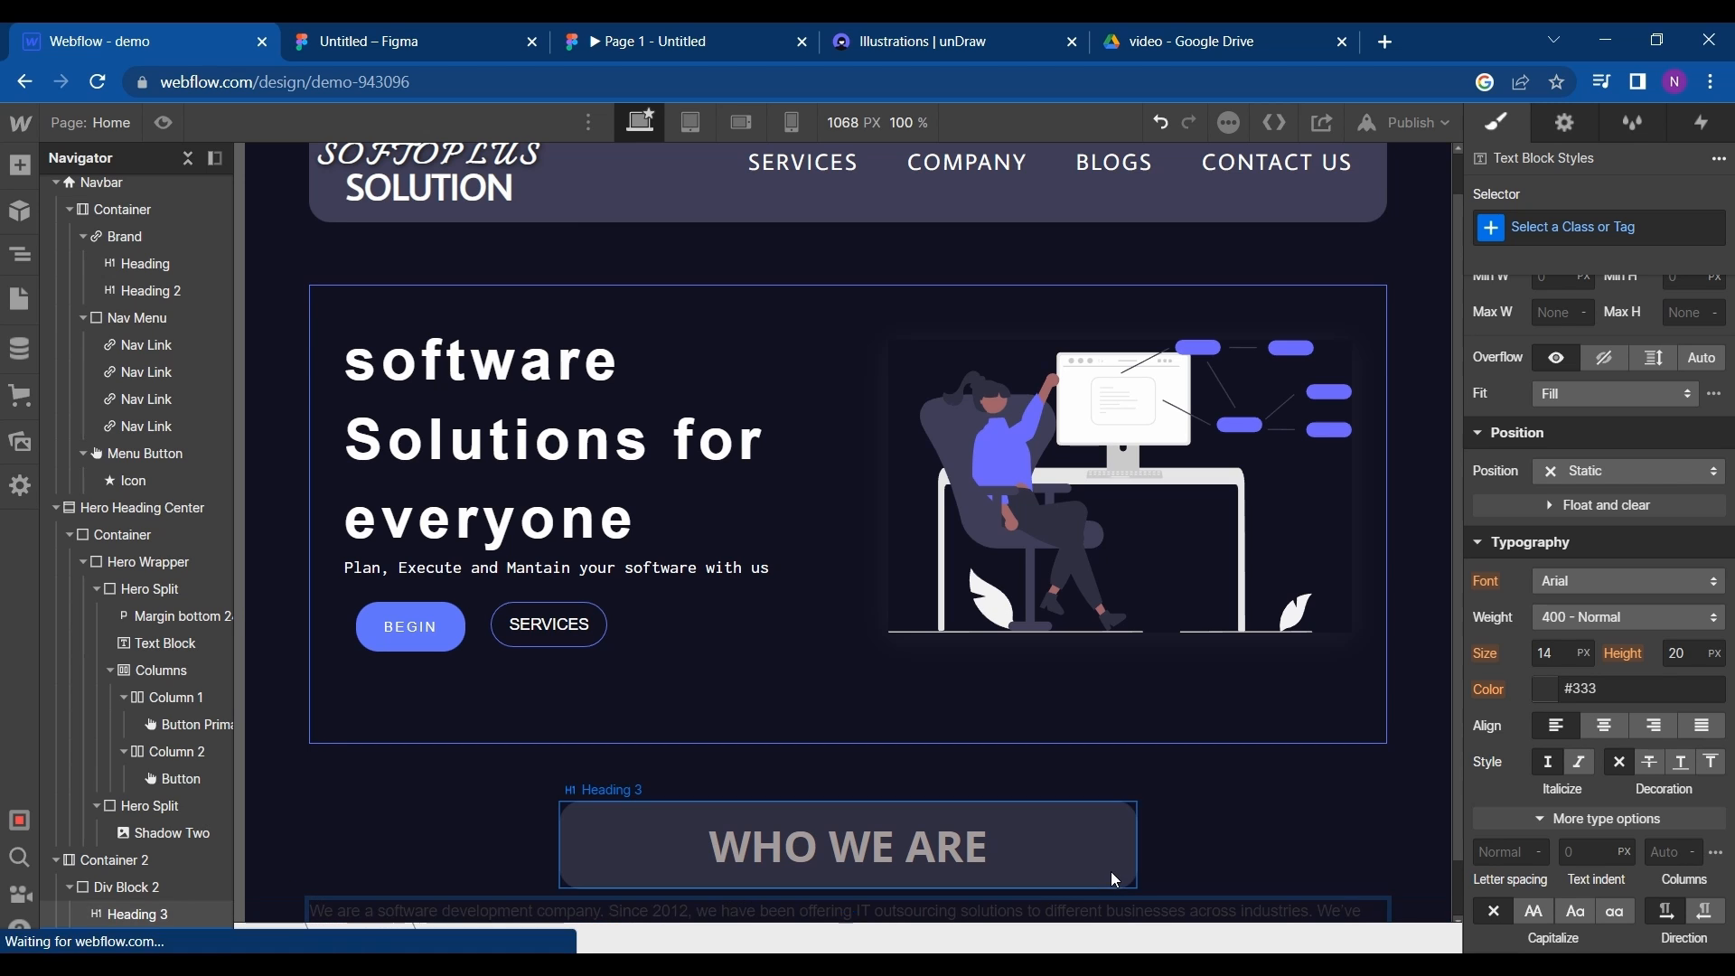
# - Center-align the description text block and set its text color to the White swatch
pyautogui.click(1605, 728)
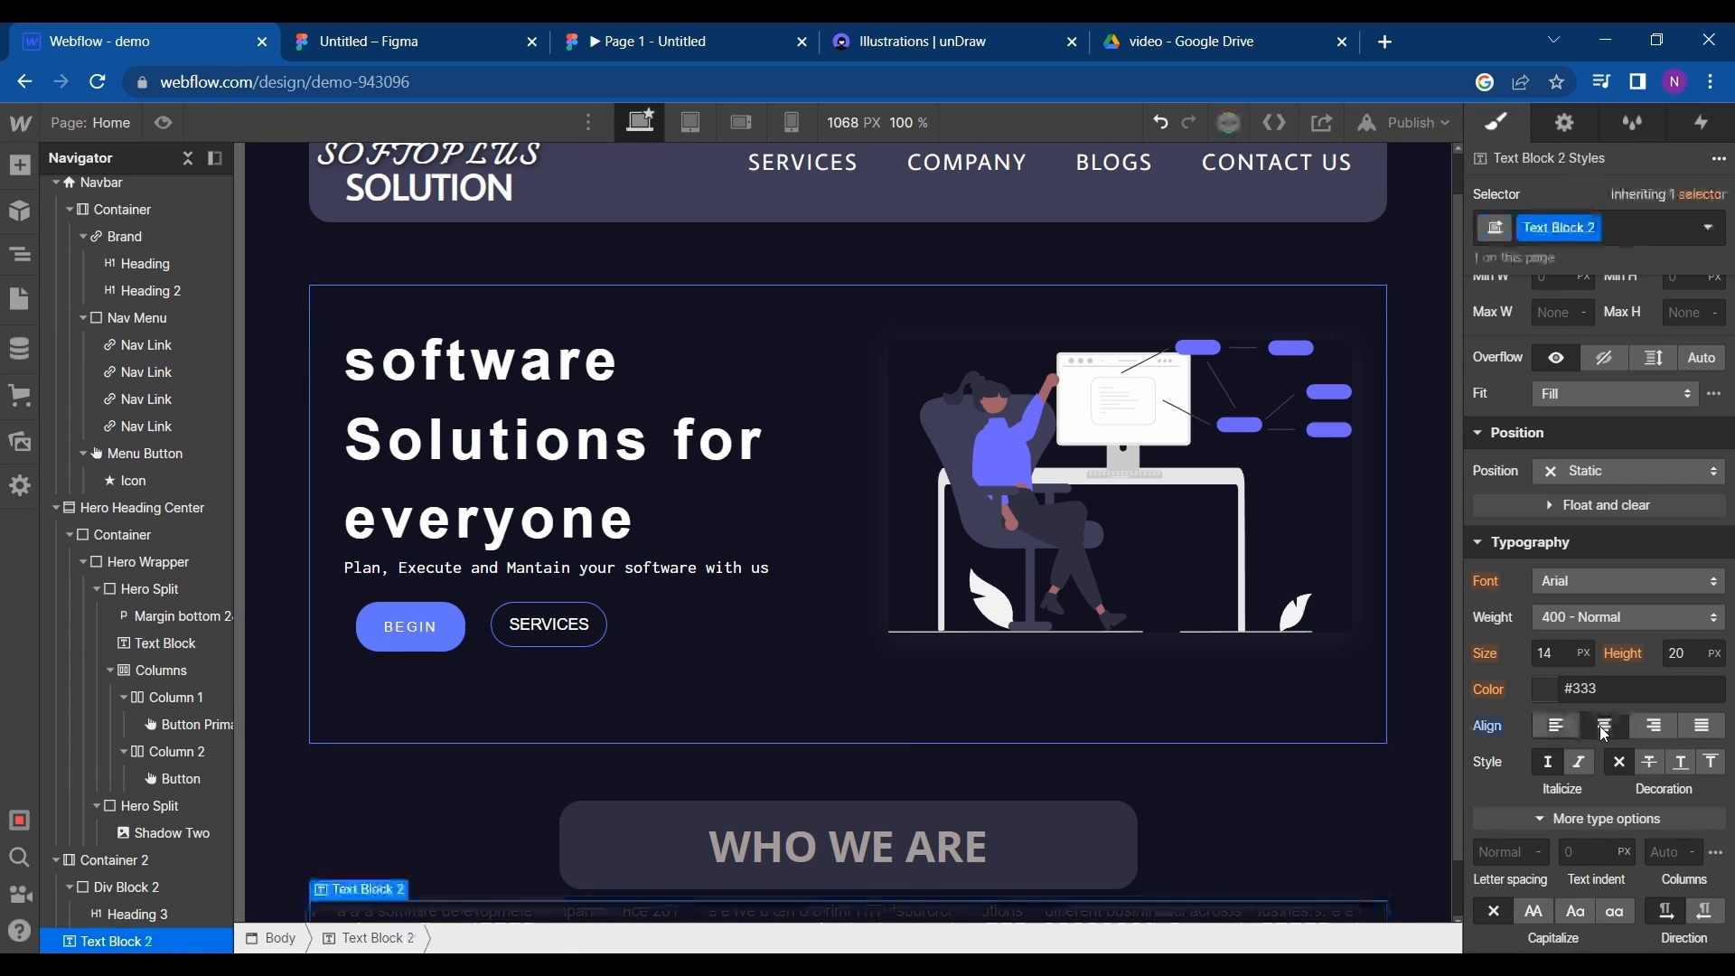
pyautogui.click(1542, 695)
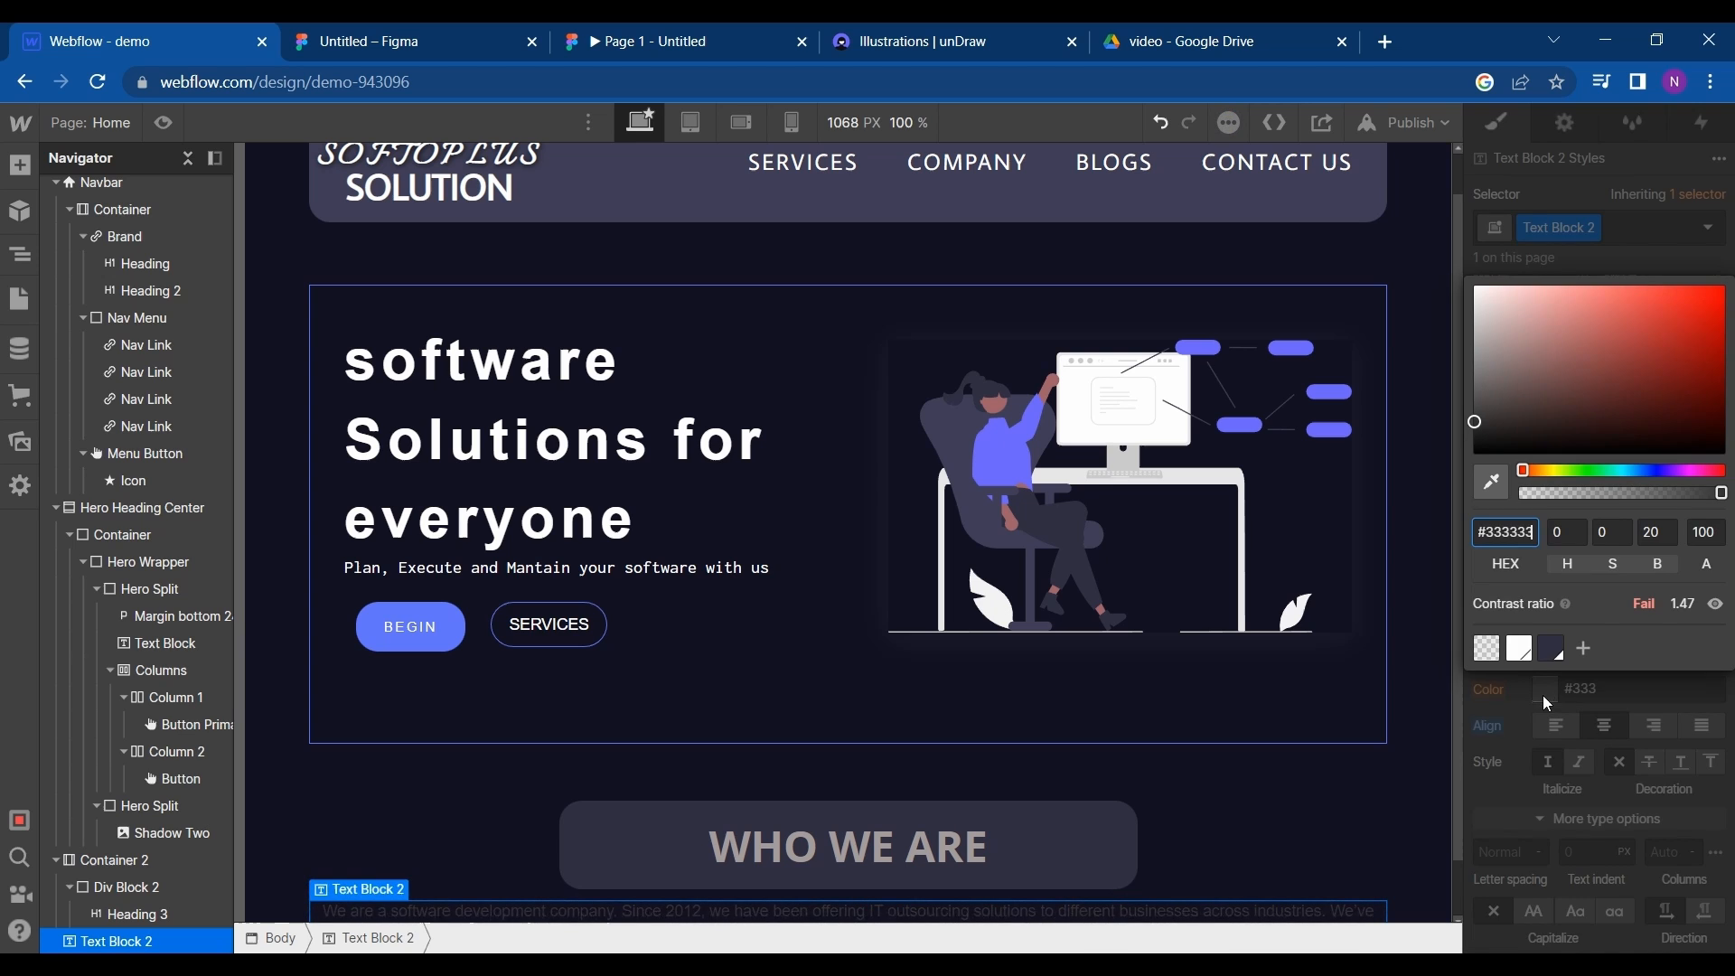
pyautogui.click(1519, 648)
pyautogui.scroll(-1, 1227, 810)
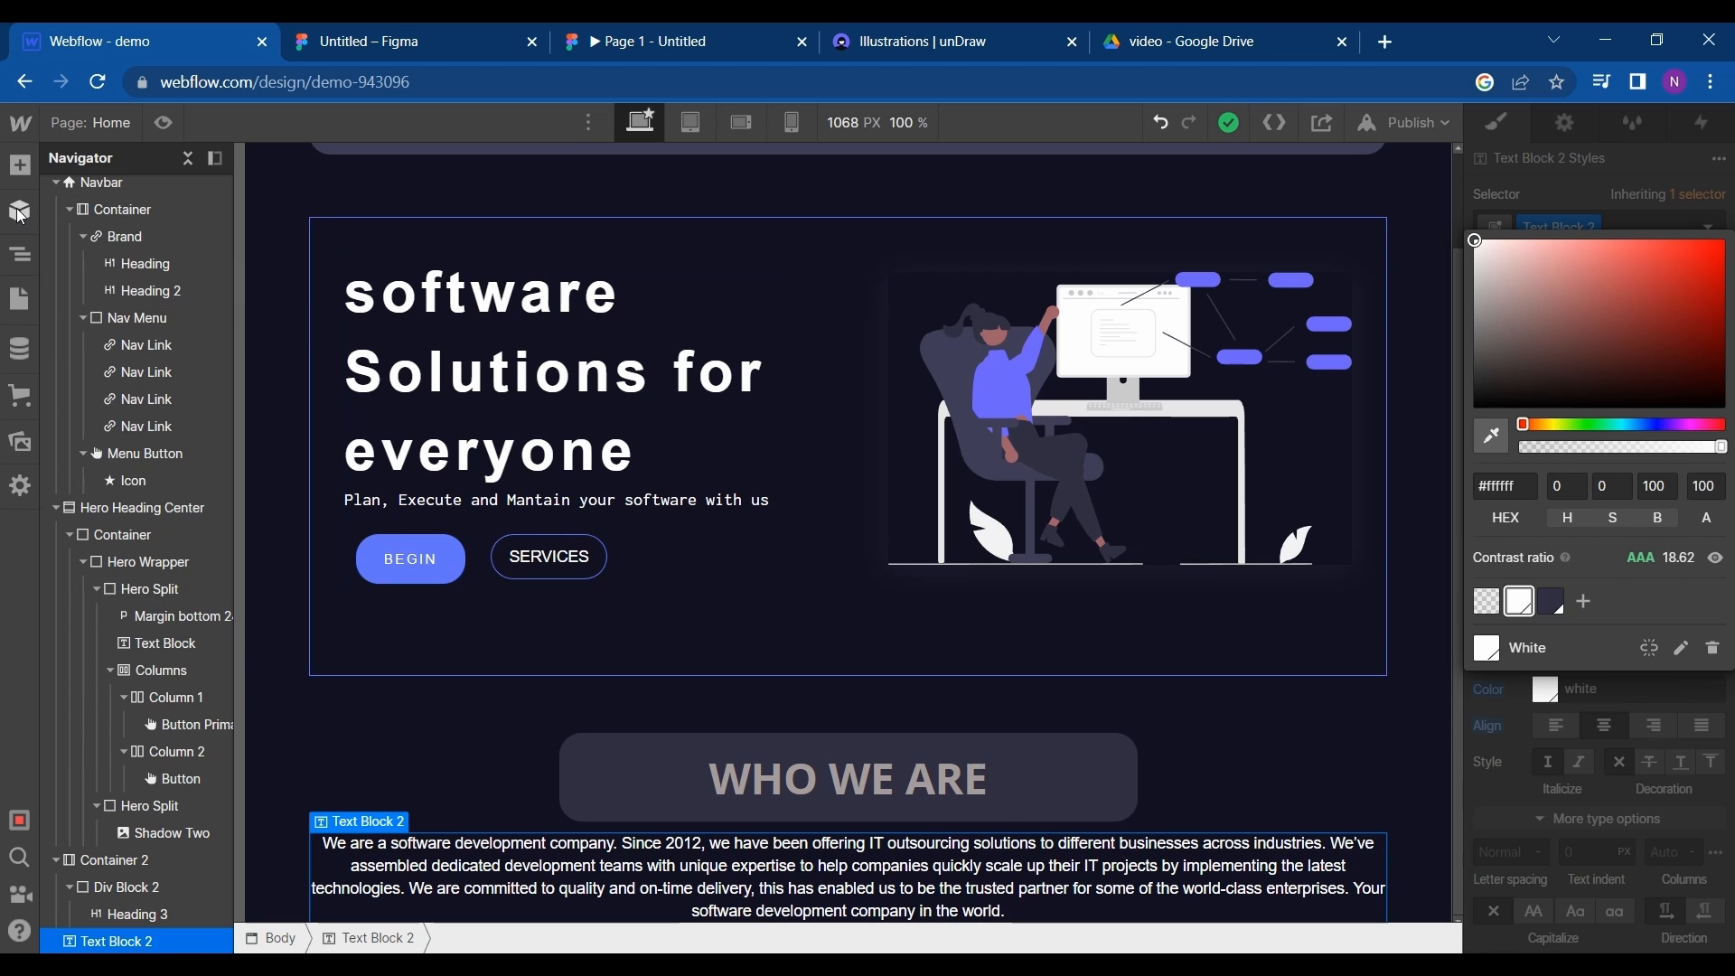
# - Nest the description text block in a new container, and set the text block's left and right padding to 120 px
pyautogui.click(20, 167)
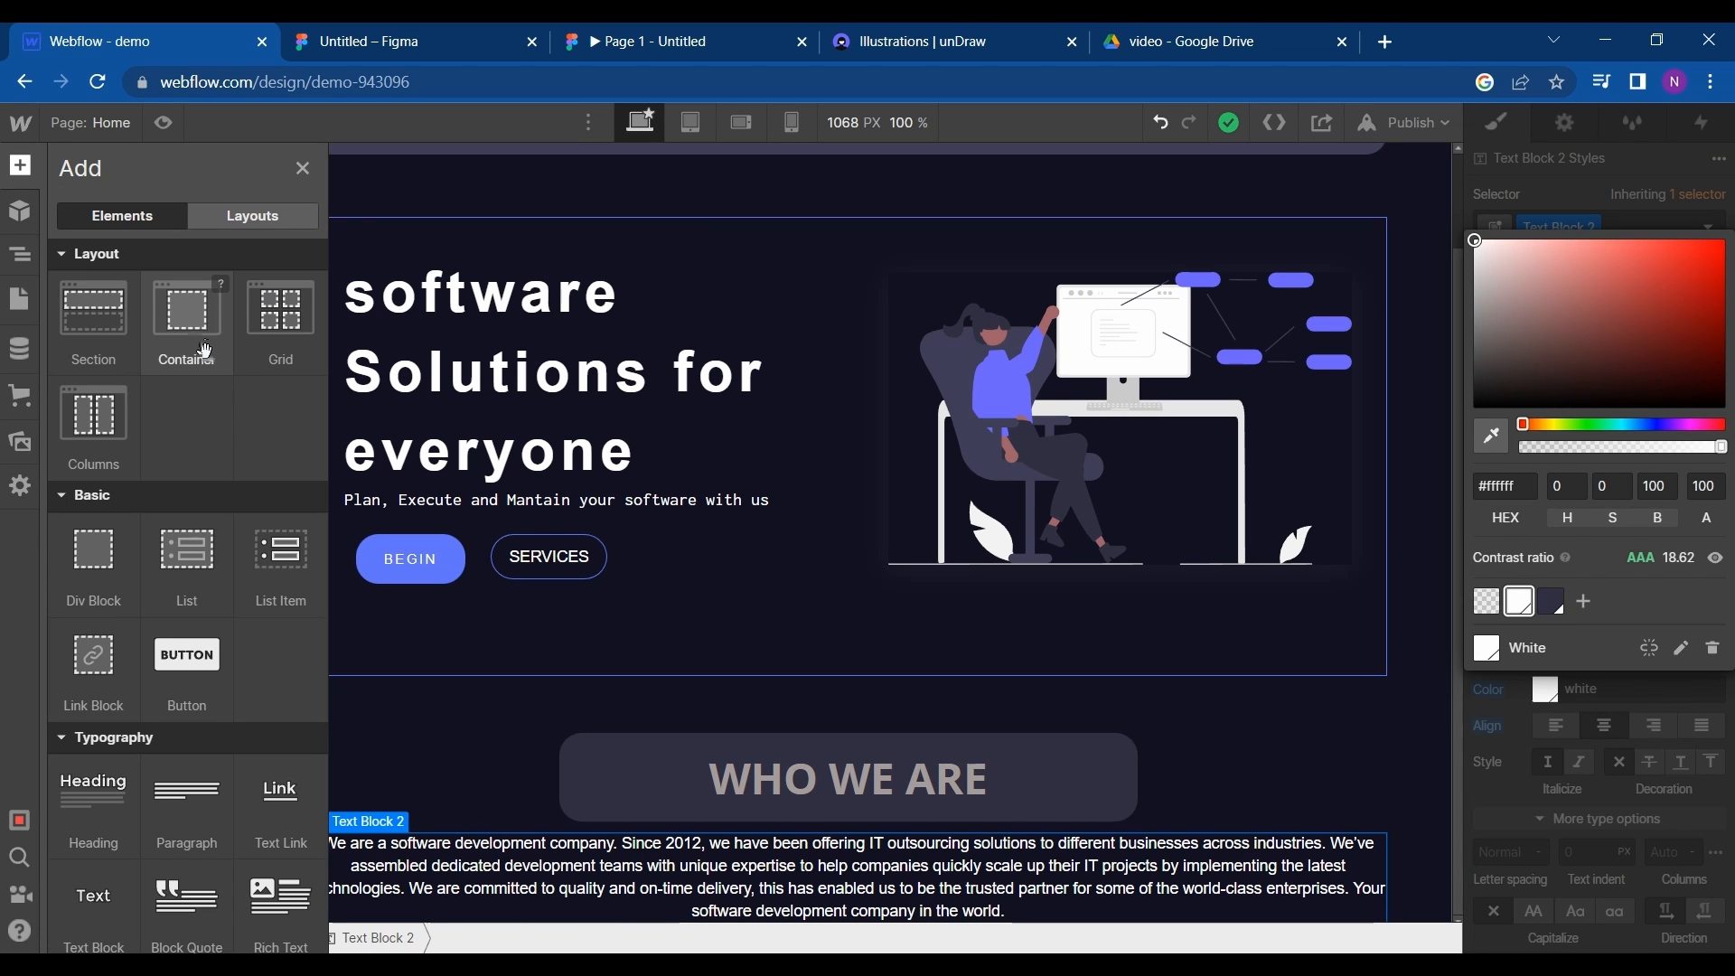
pyautogui.moveTo(195, 364); pyautogui.dragTo(117, 936)
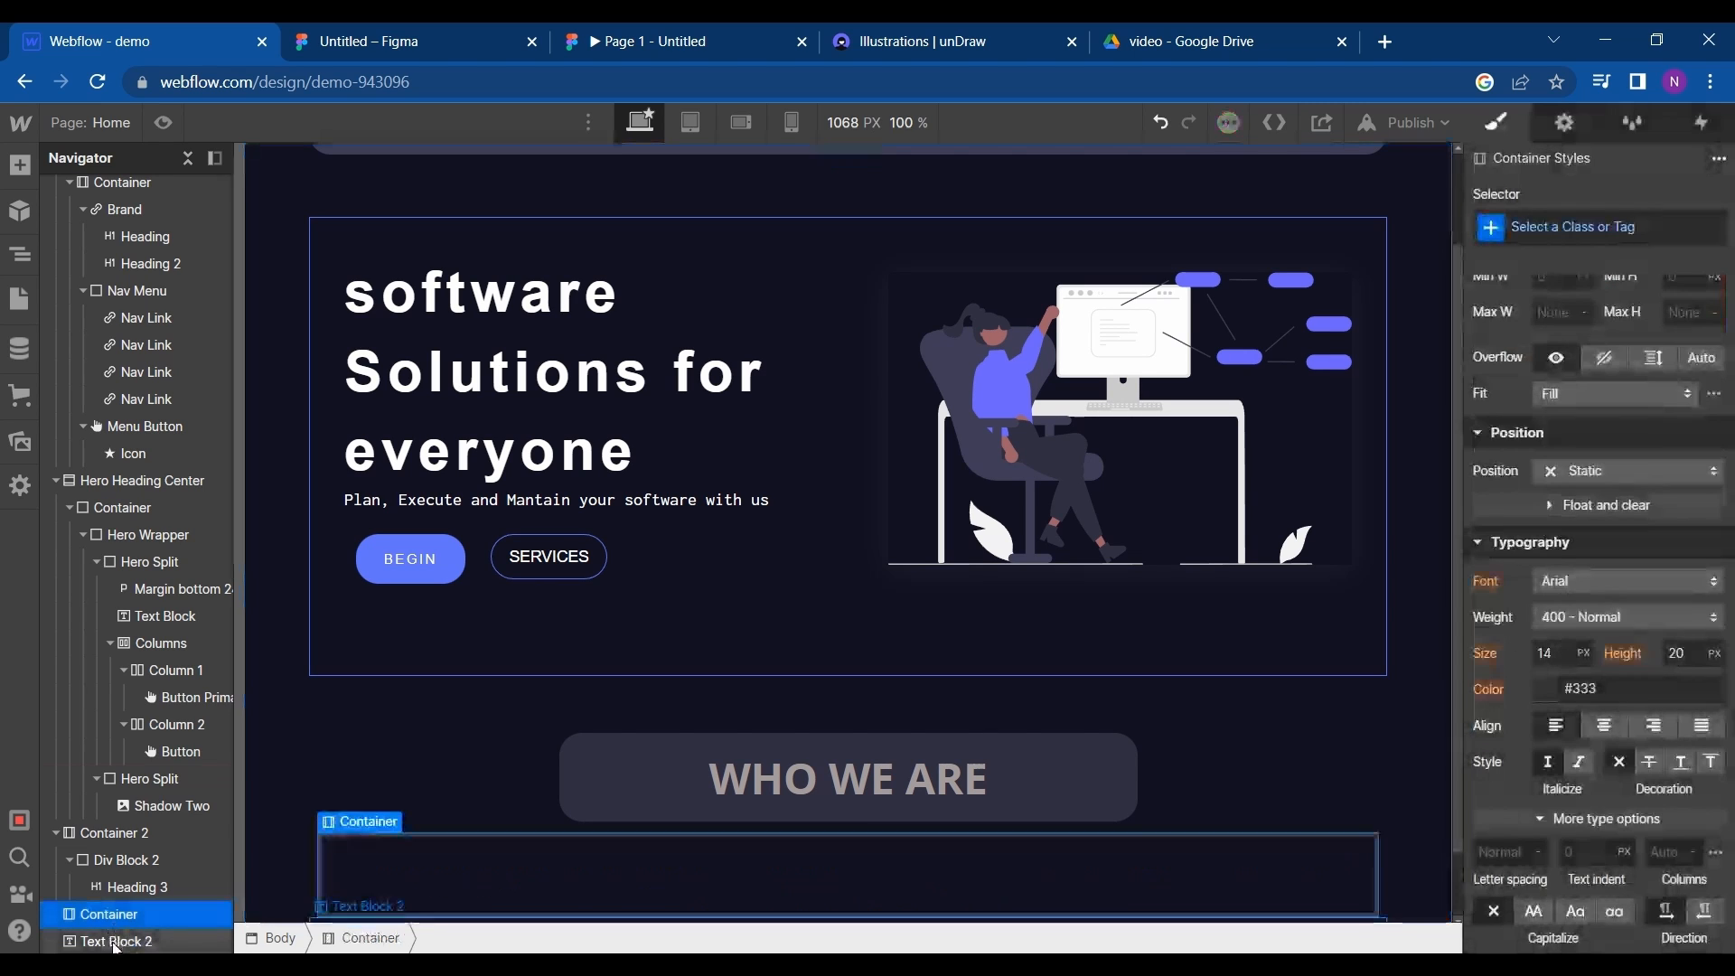
pyautogui.click(122, 937)
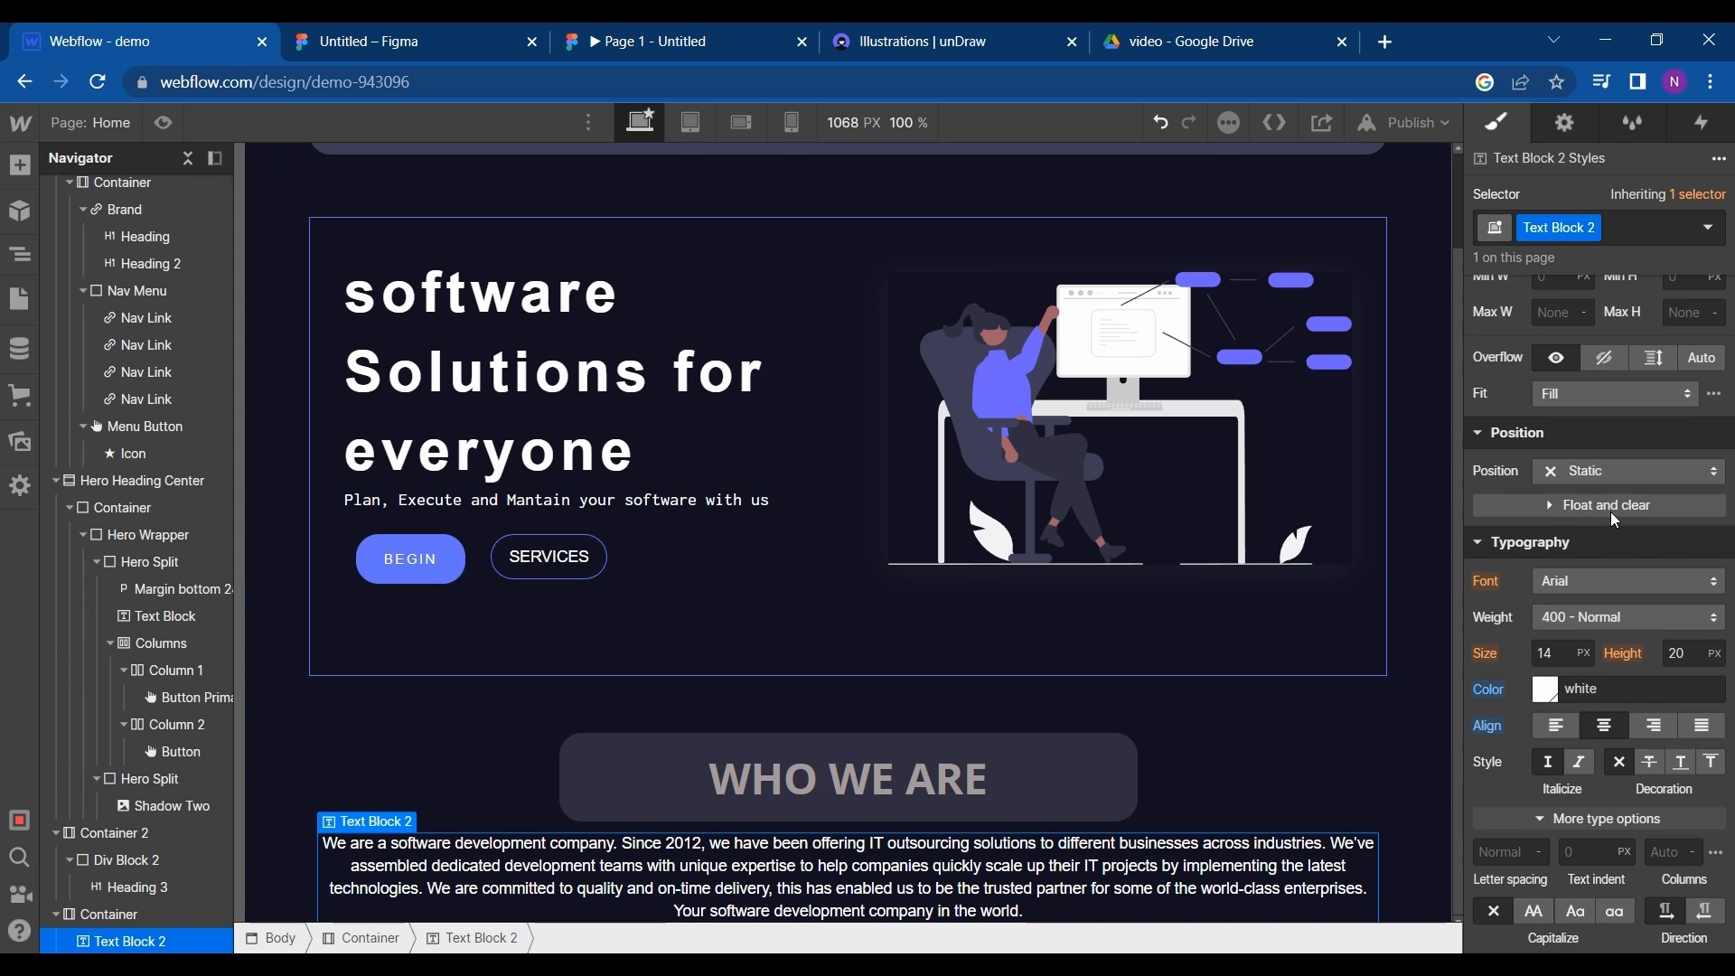
pyautogui.scroll(3, 1614, 519)
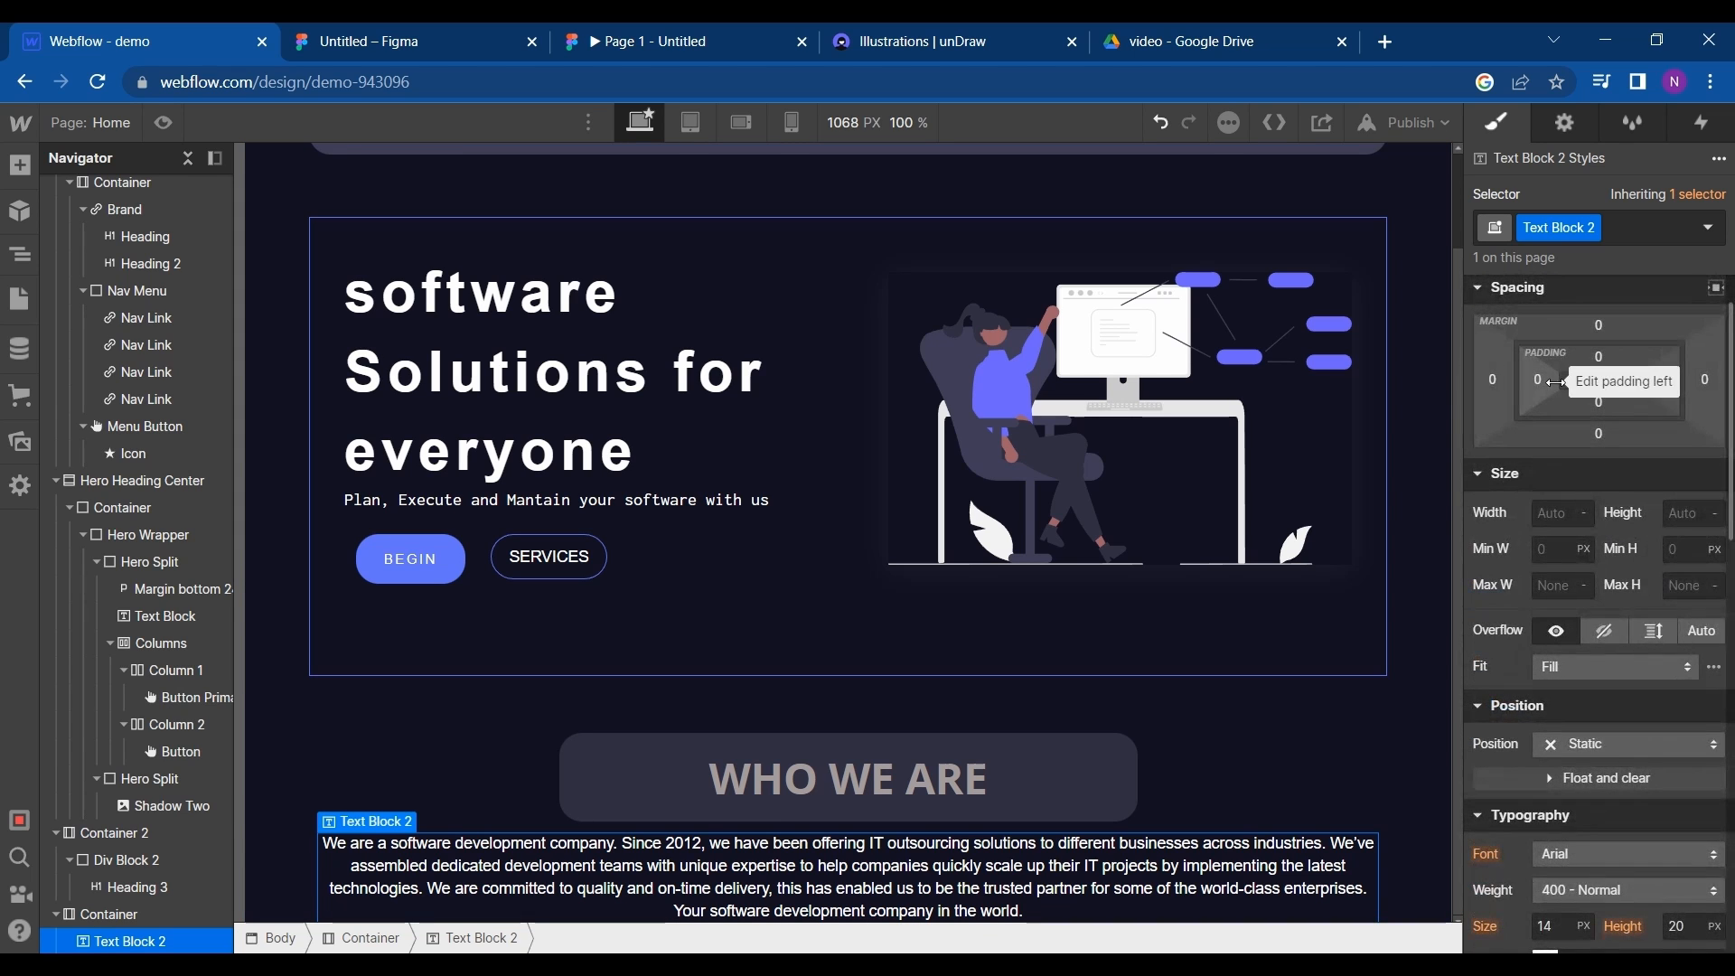
pyautogui.moveTo(1554, 381); pyautogui.dragTo(1689, 396)
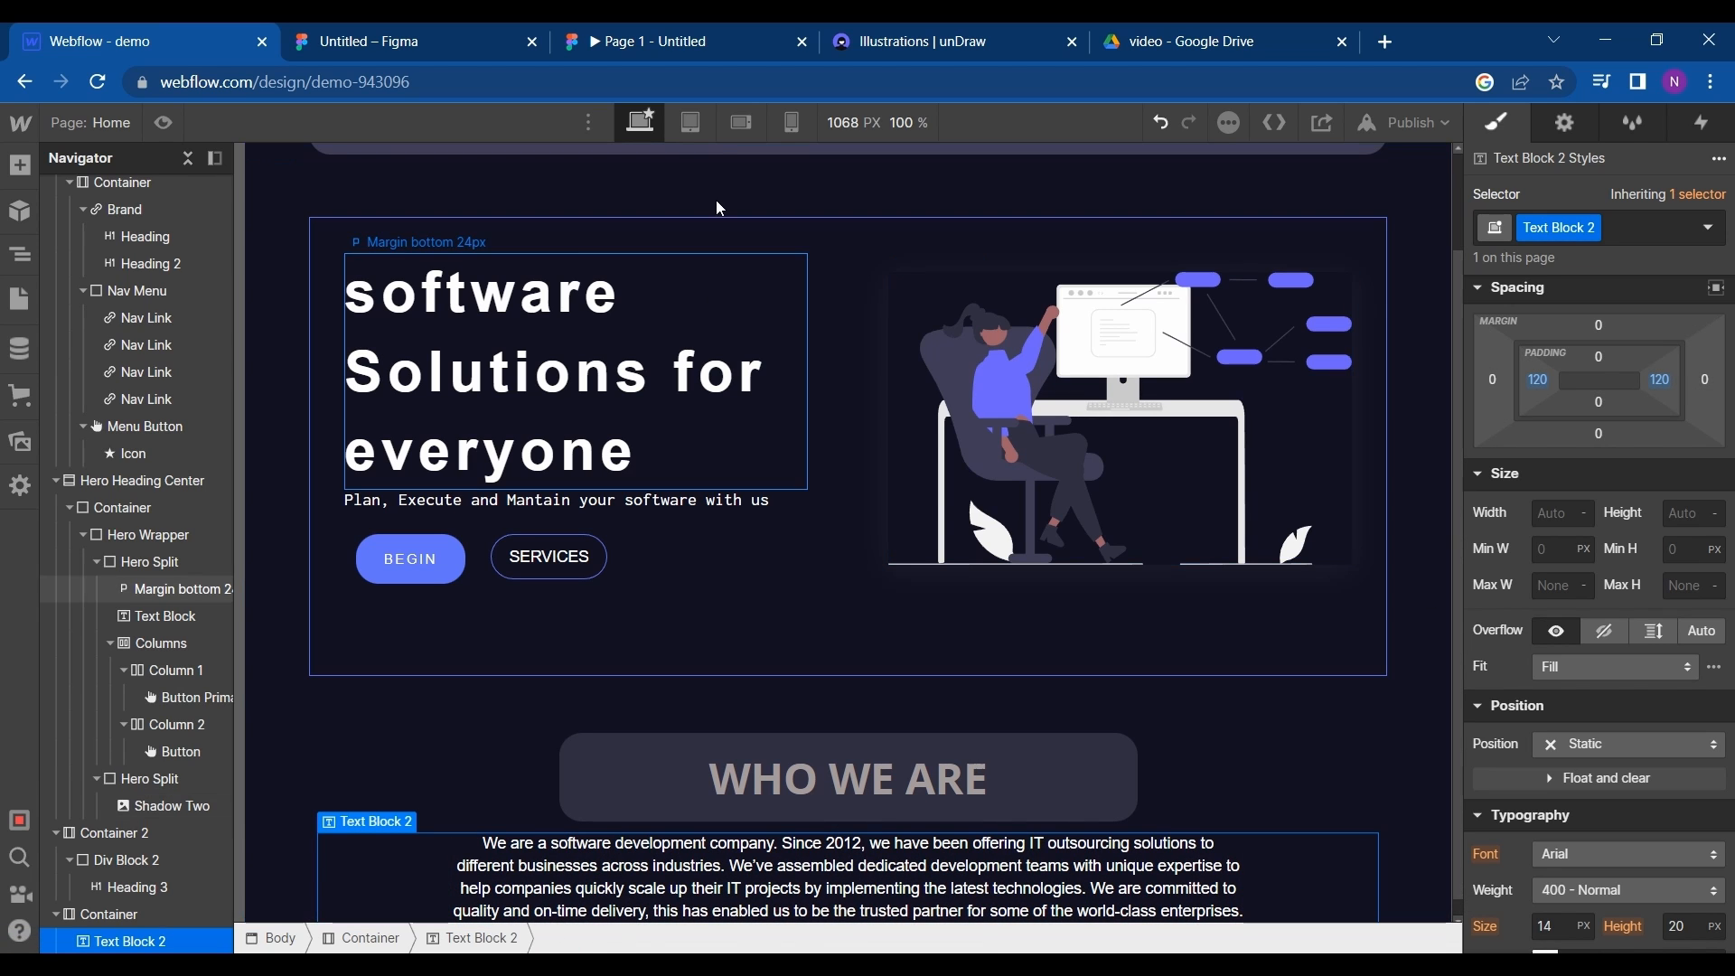
# - Preview the Who We Are section at the tablet and mobile landscape breakpoints, and return to the desktop view
pyautogui.click(697, 134)
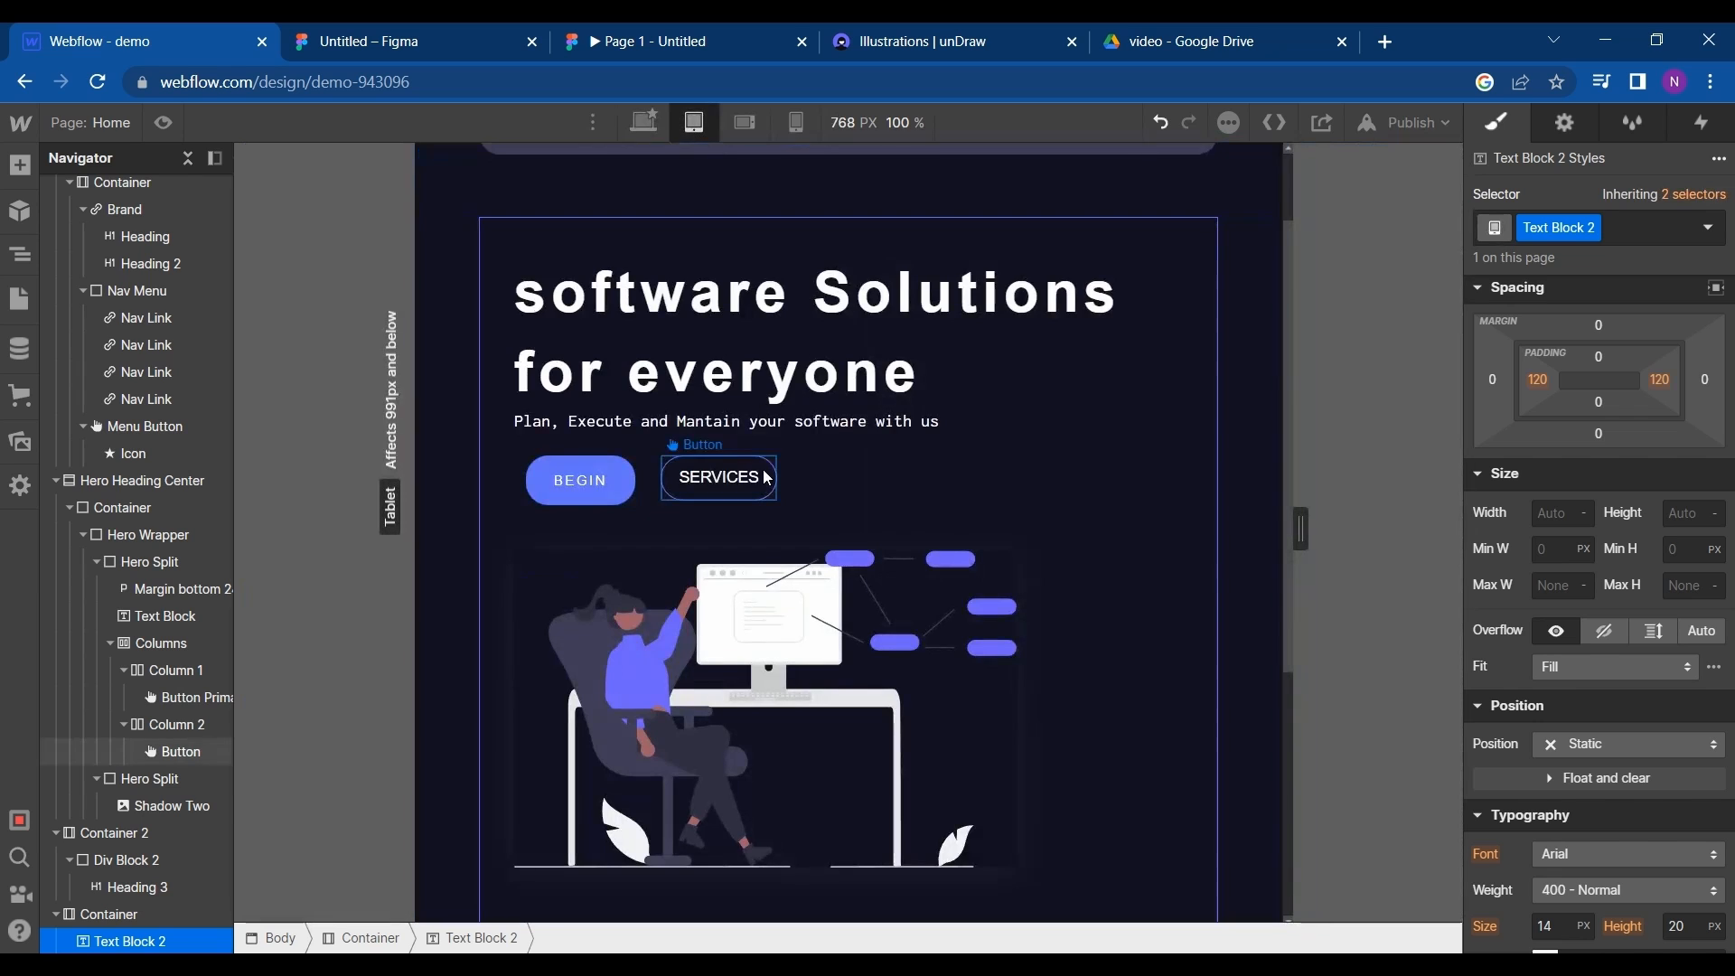
pyautogui.scroll(-5, 766, 479)
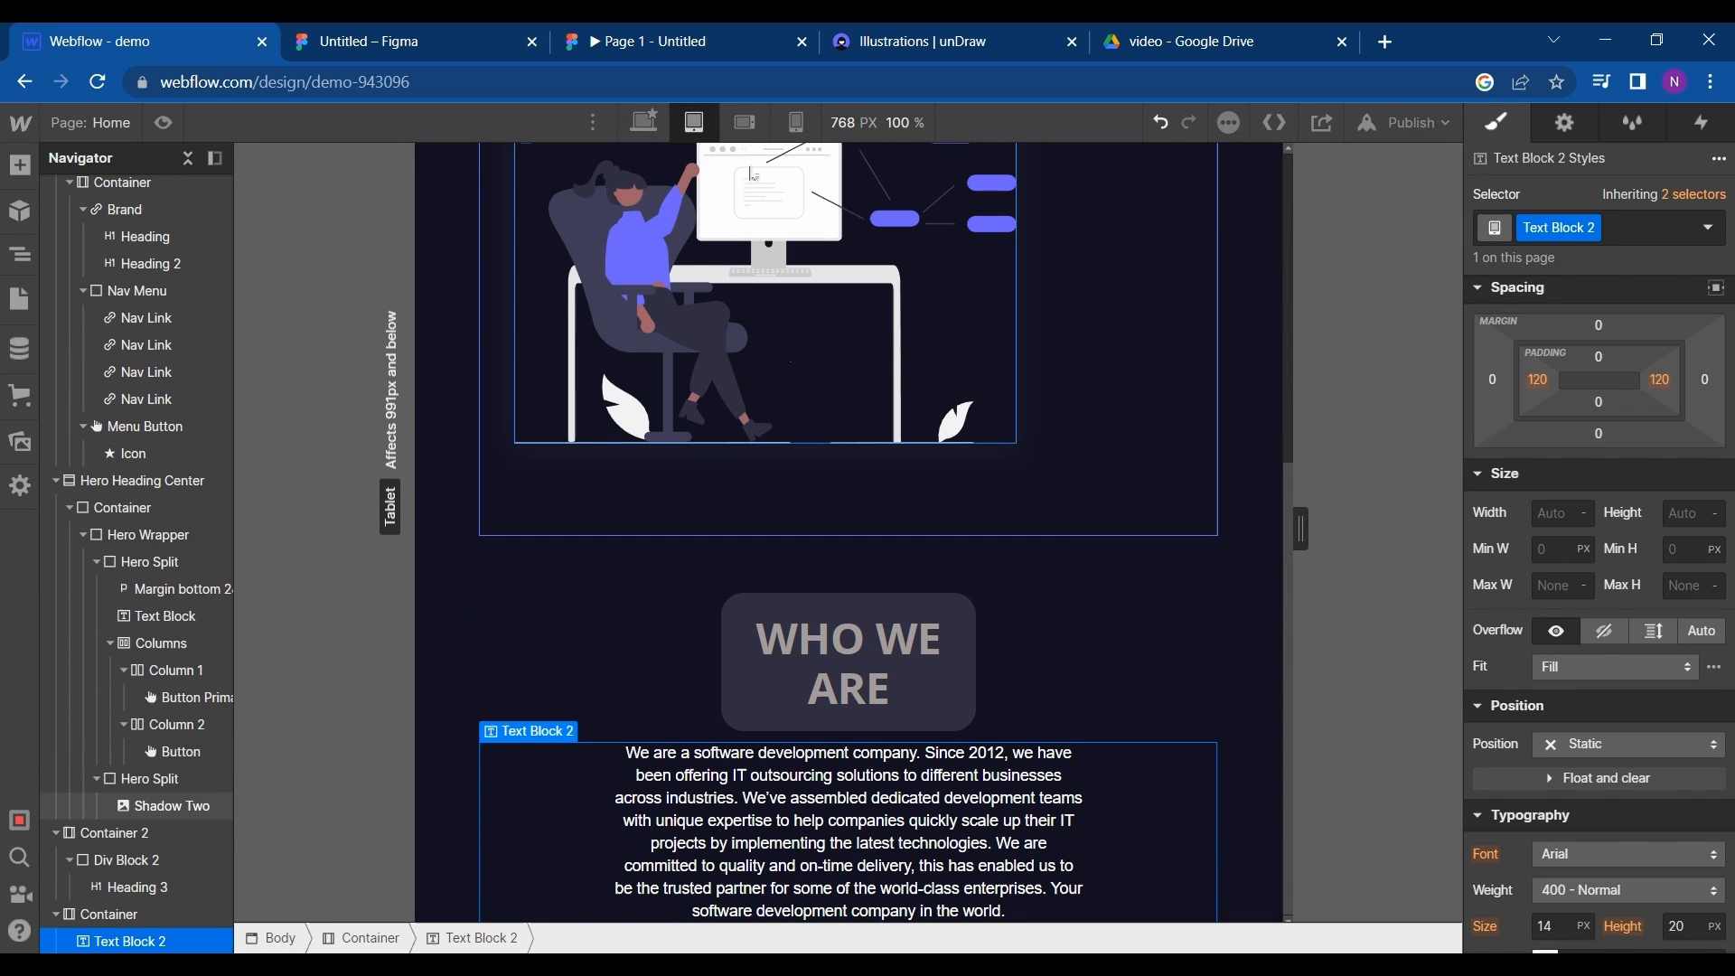
pyautogui.click(744, 121)
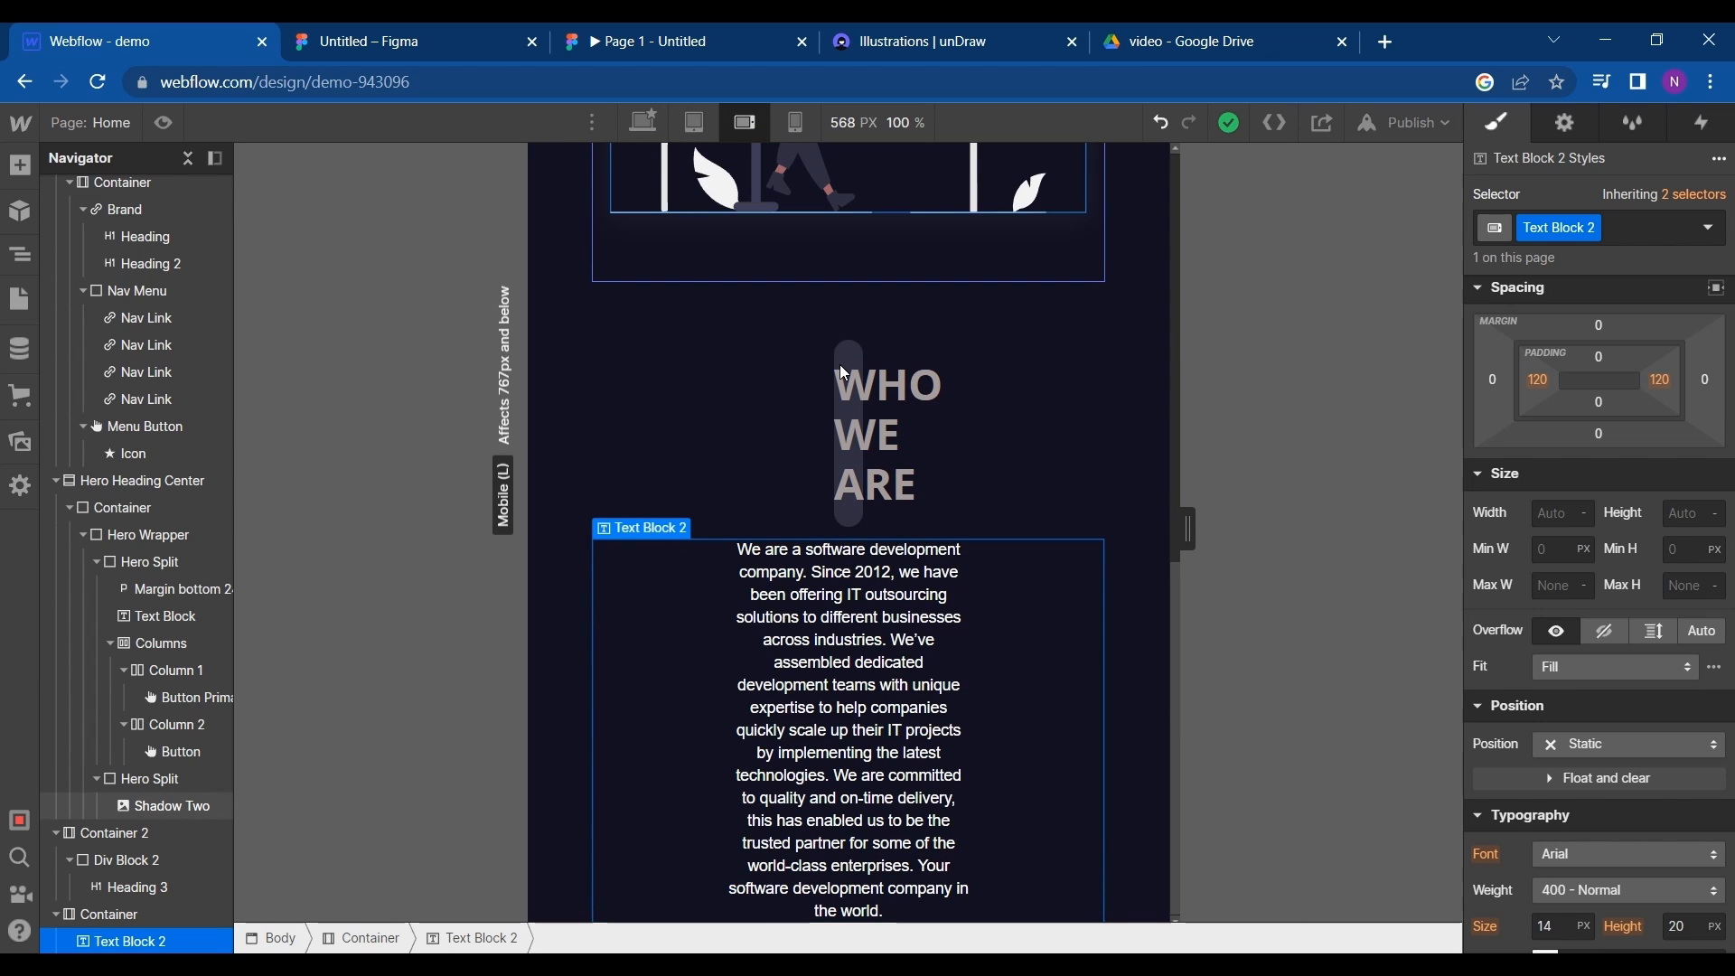
pyautogui.click(642, 125)
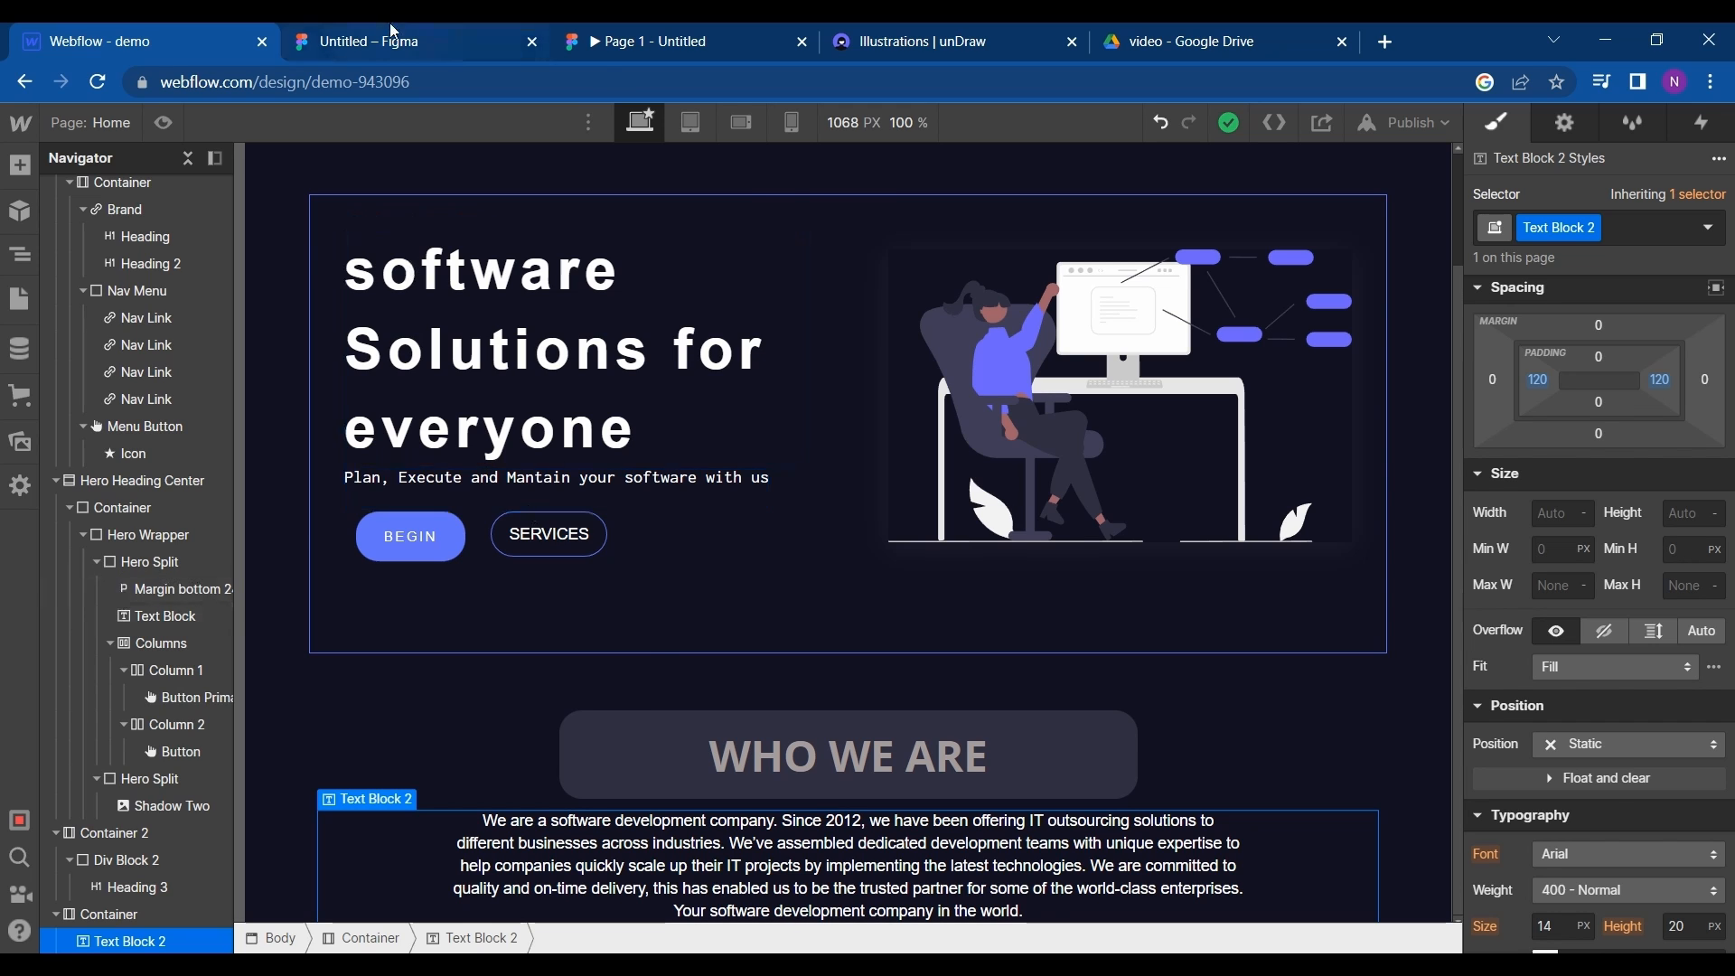
# - Check the next heading in Figma, duplicate the WHO WE ARE container in Webflow, and place the copy below the description's container
pyautogui.click(539, 32)
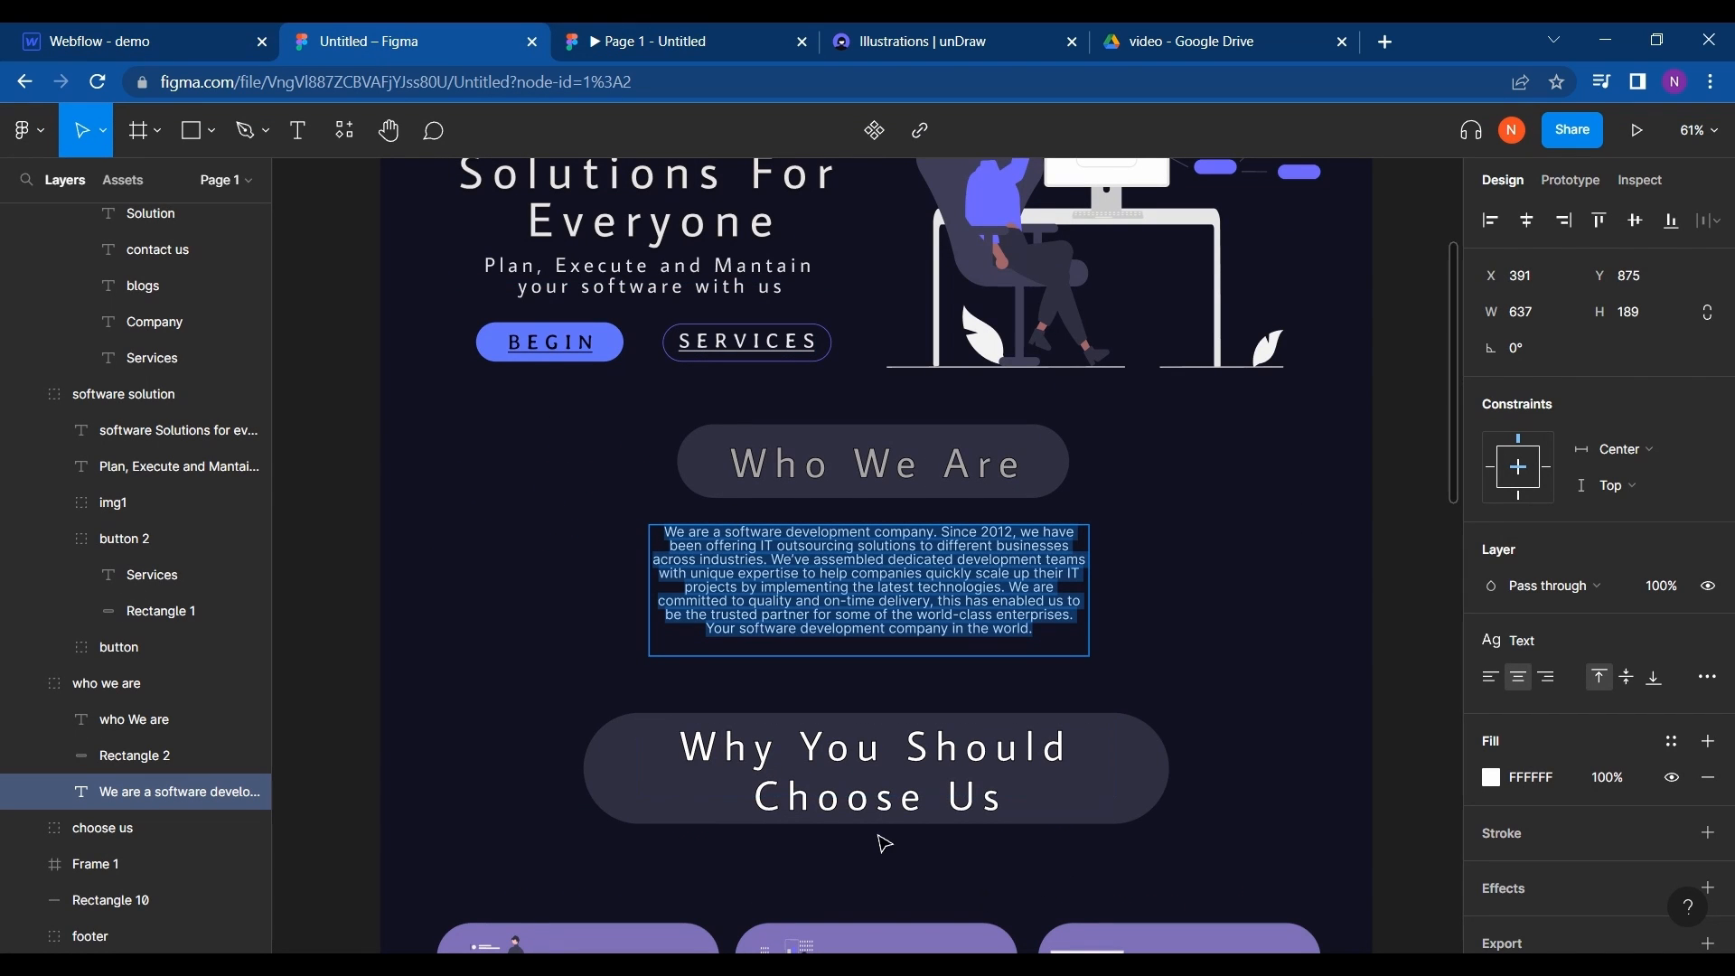
pyautogui.click(117, 41)
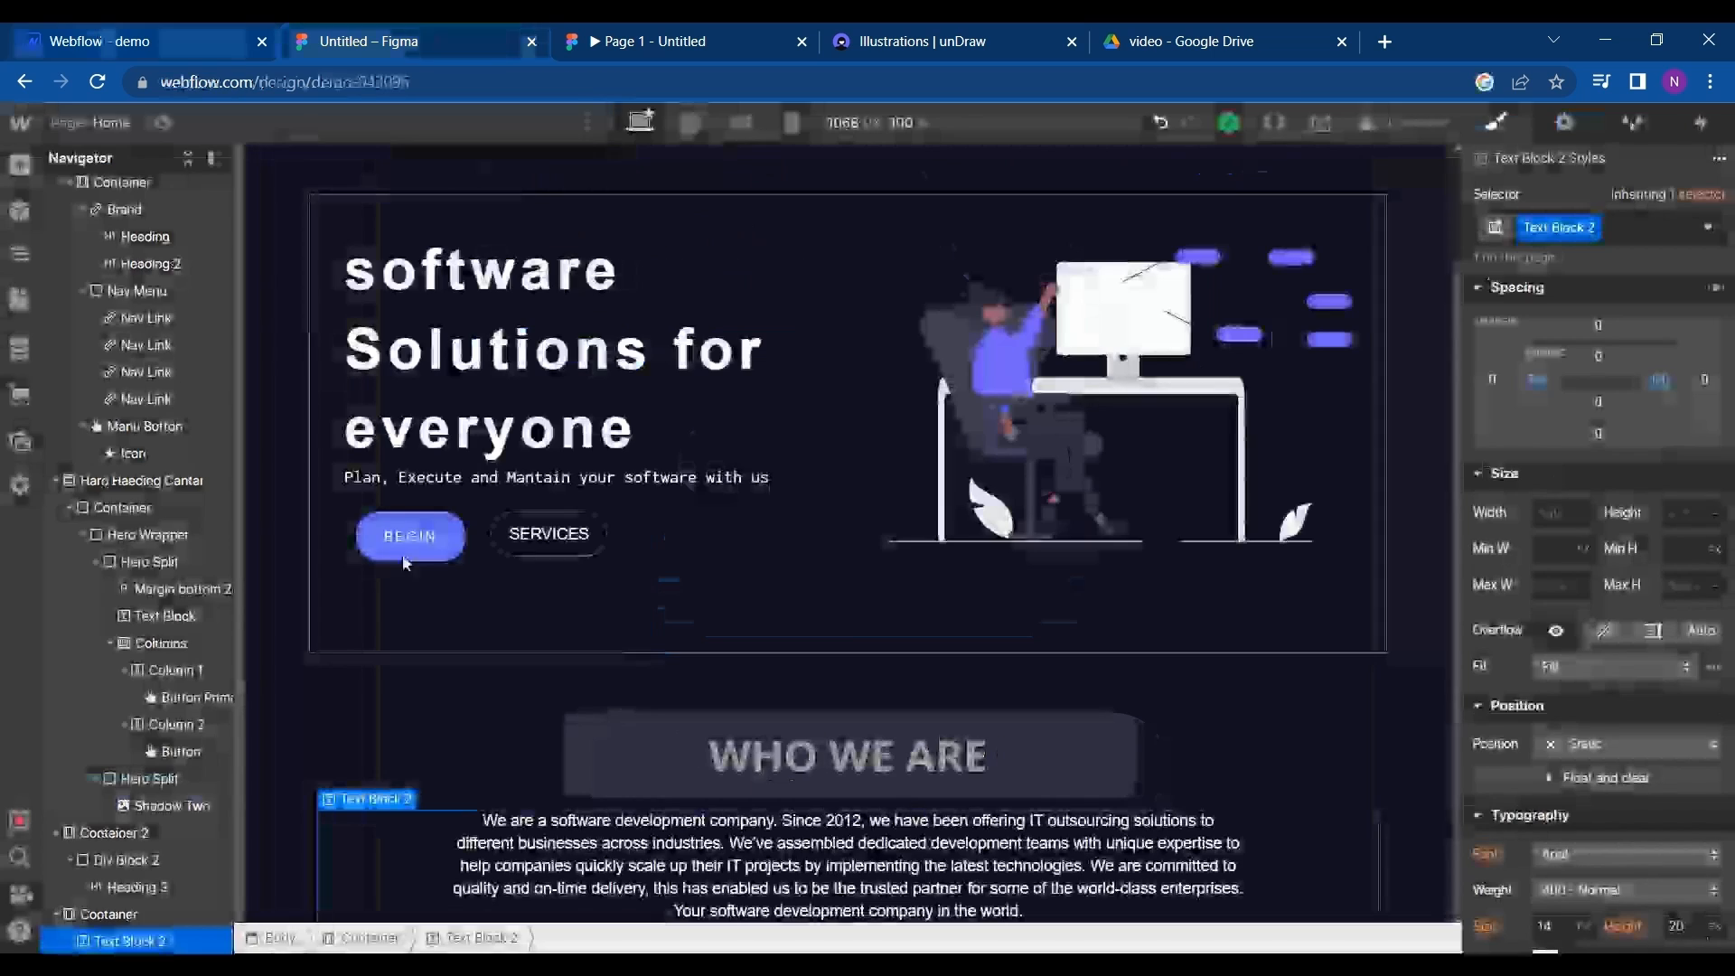
pyautogui.click(698, 743)
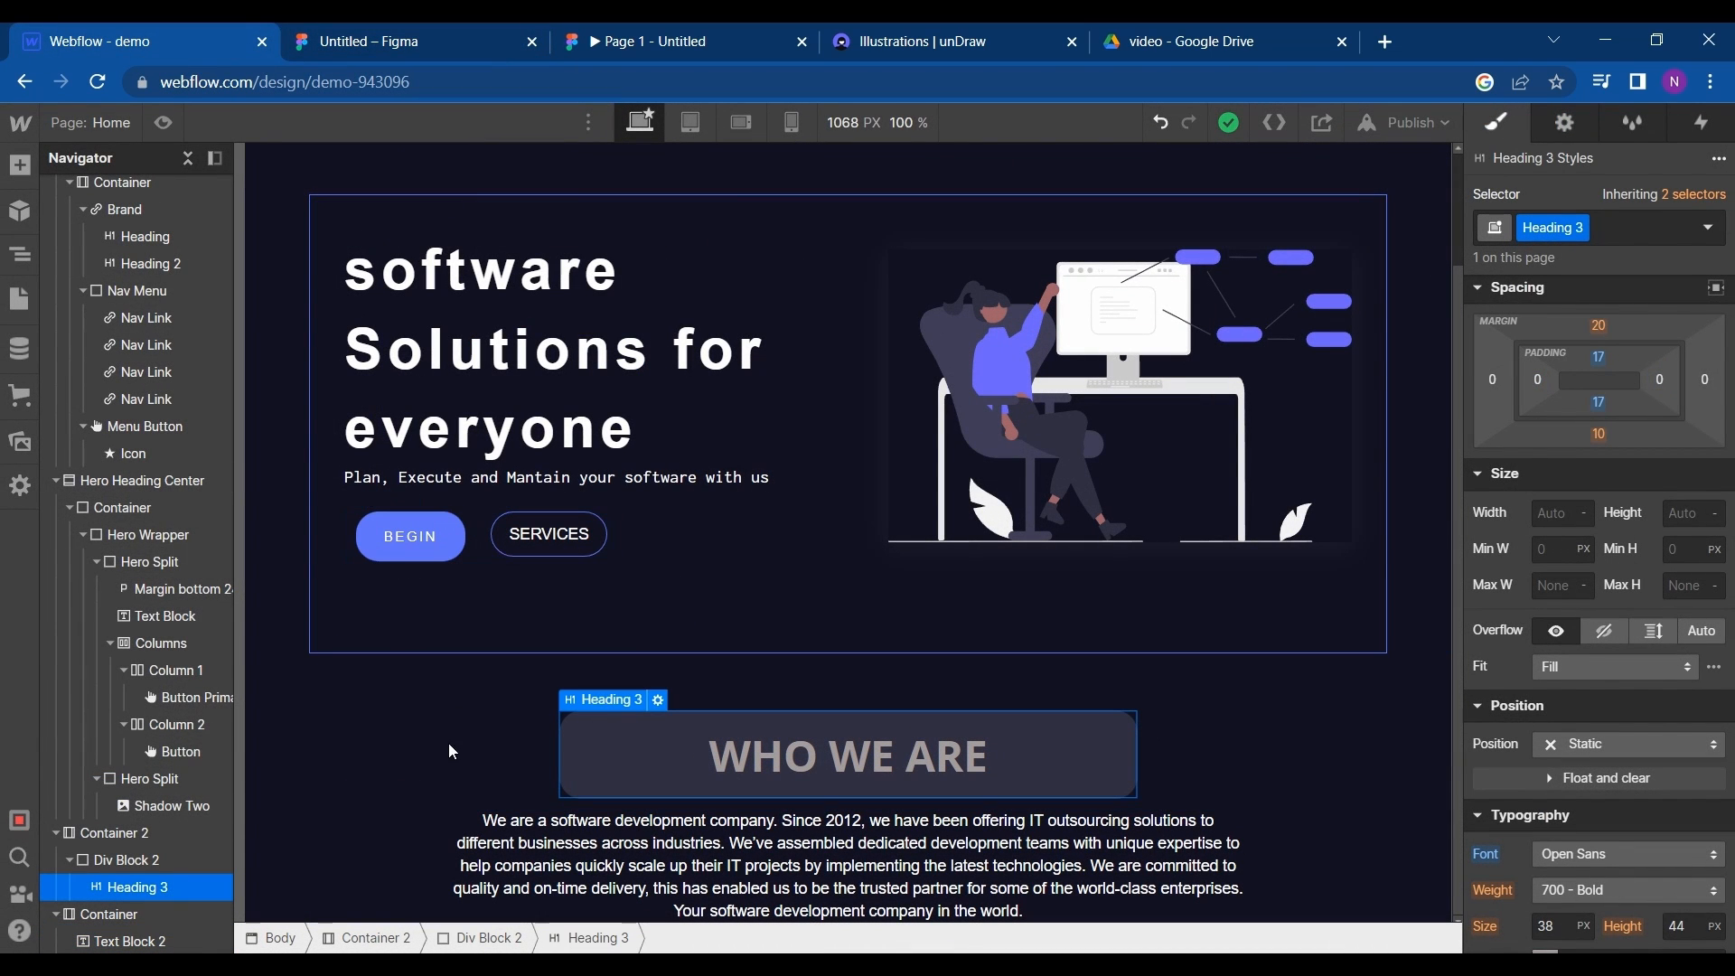
pyautogui.click(354, 742)
pyautogui.hotkey('ctrl', 'c')
pyautogui.hotkey('ctrl', 'v')
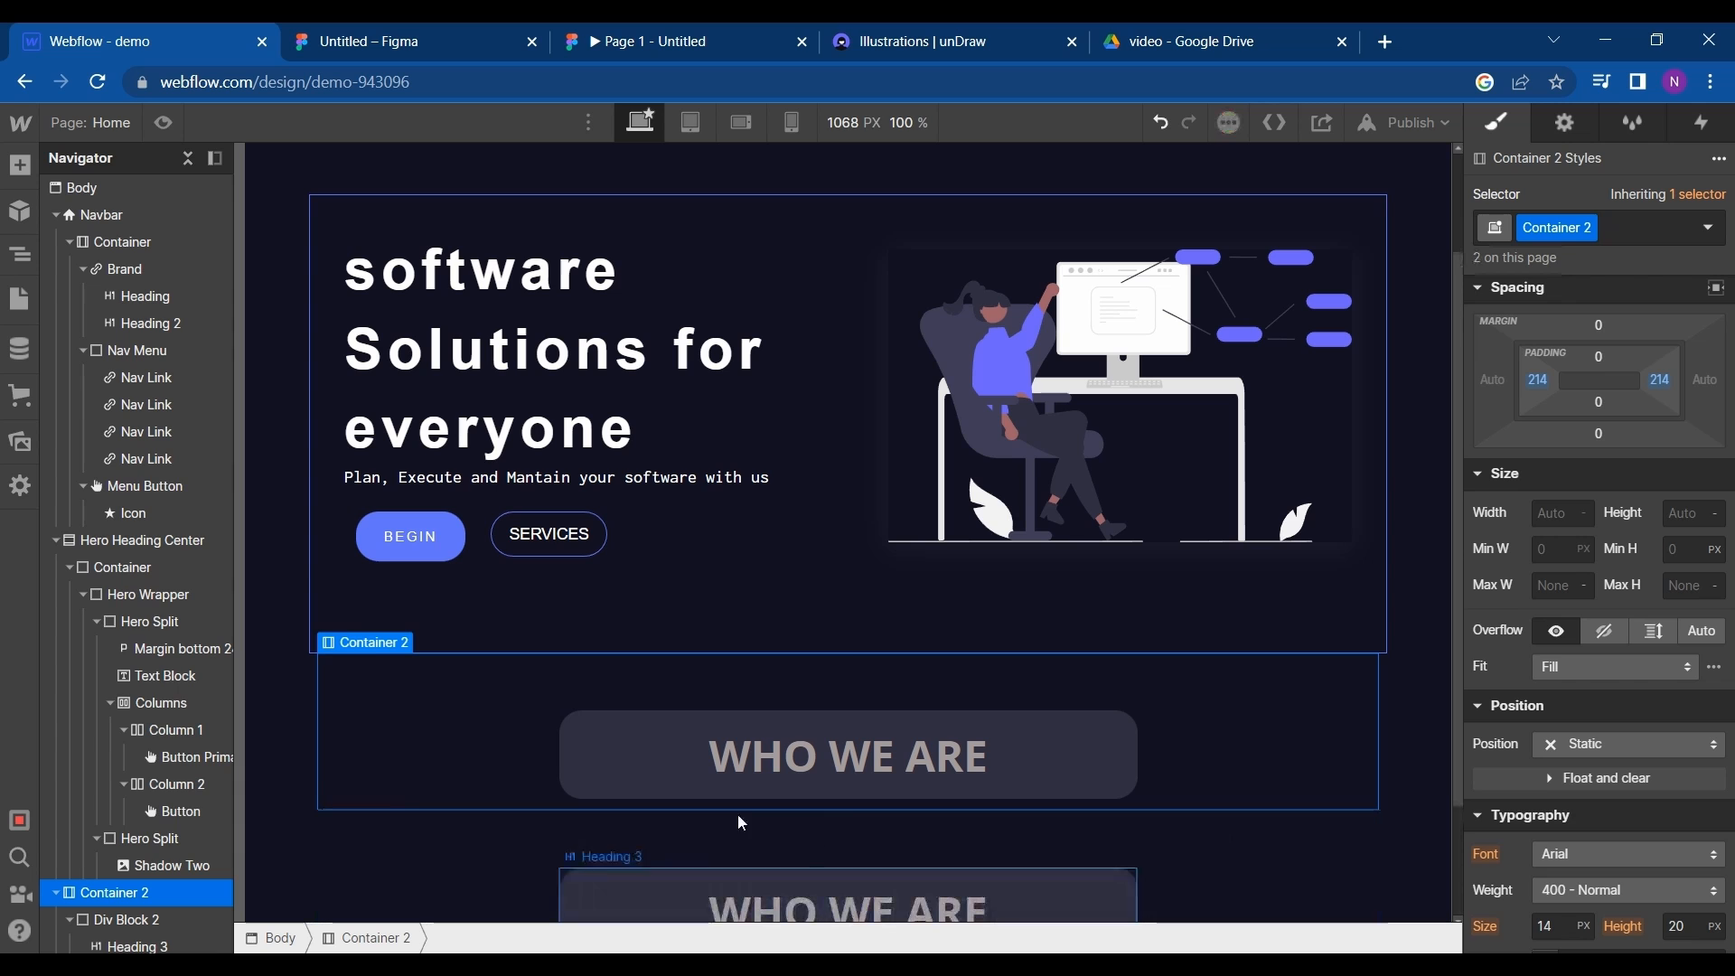
pyautogui.scroll(-1, 112, 910)
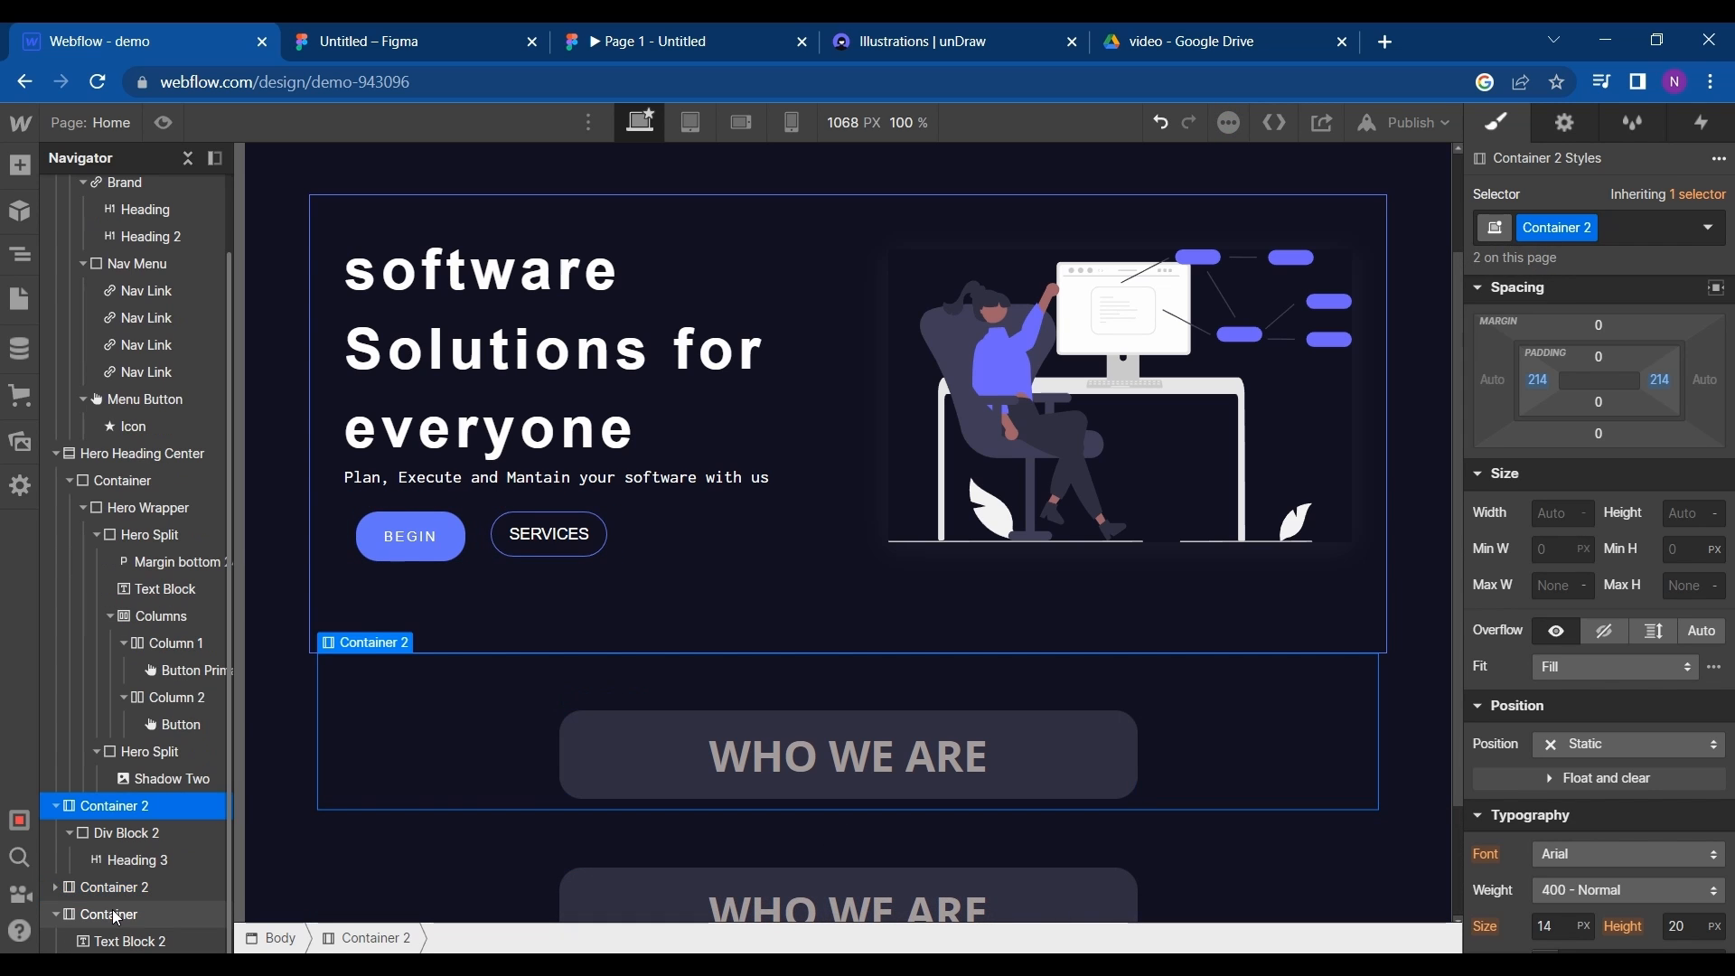
pyautogui.moveTo(113, 909); pyautogui.dragTo(174, 884)
# - Replace the duplicated heading's text with "Why You Should Choose Us" and change the original heading's text to "Who We Are"
pyautogui.click(1062, 852)
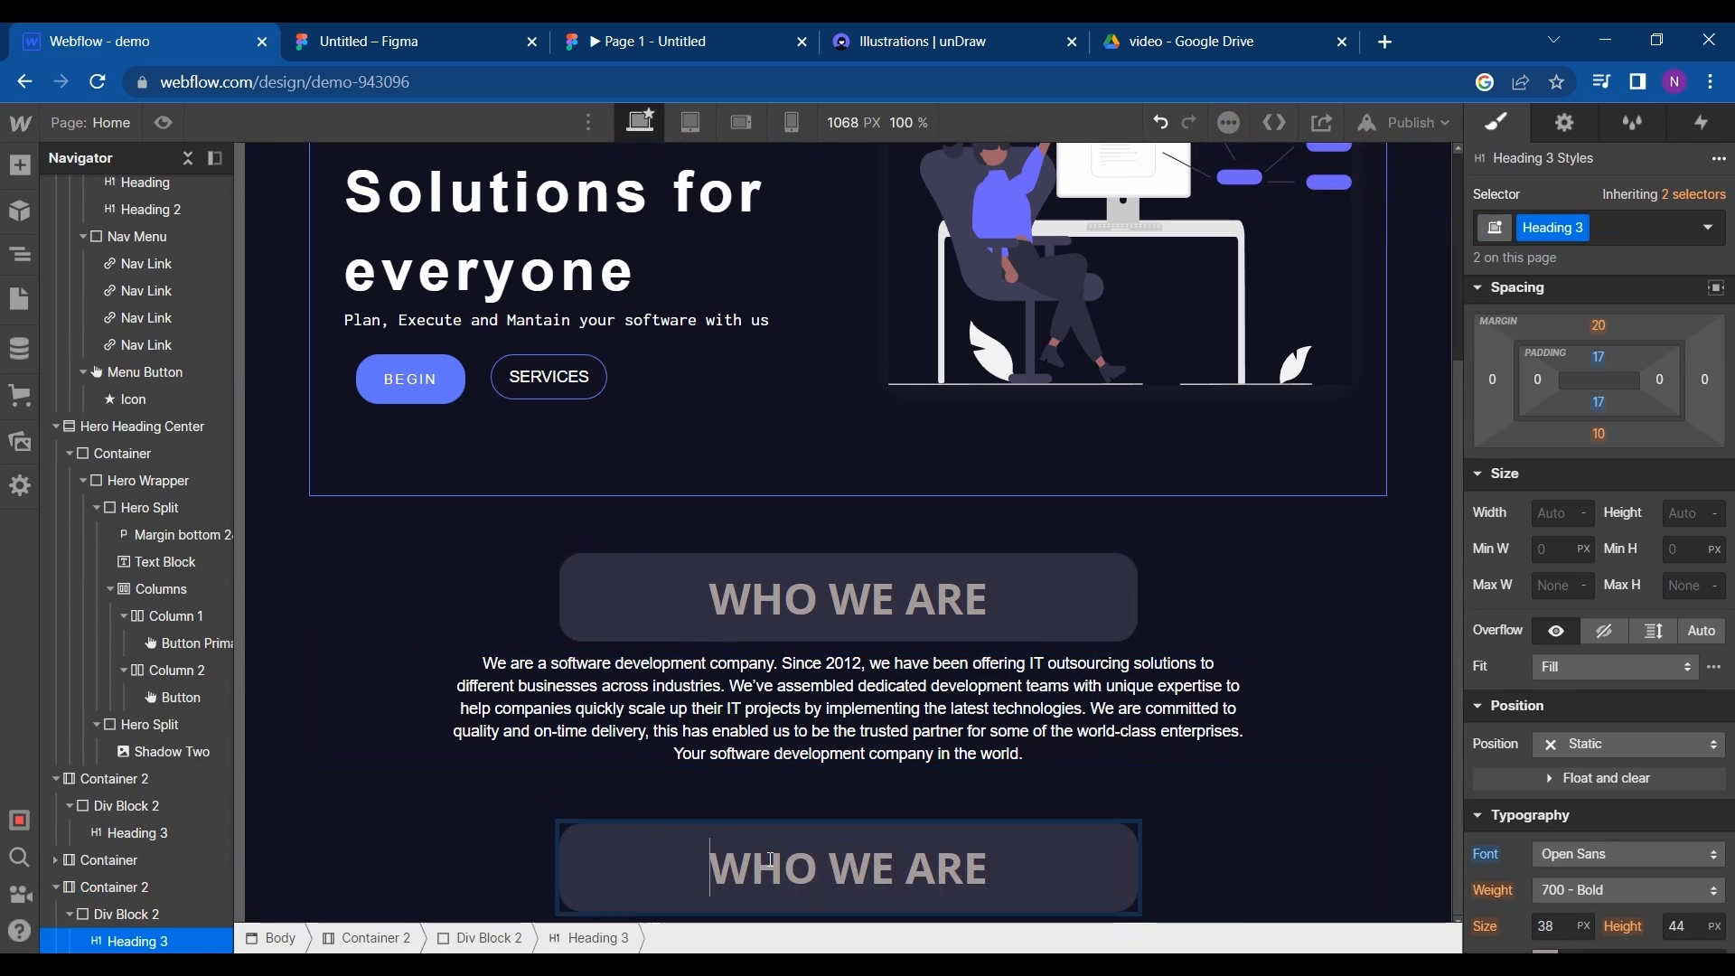
pyautogui.moveTo(1062, 852); pyautogui.dragTo(701, 899)
pyautogui.hotkey('ctrl', 'v')
pyautogui.doubleClick(804, 596)
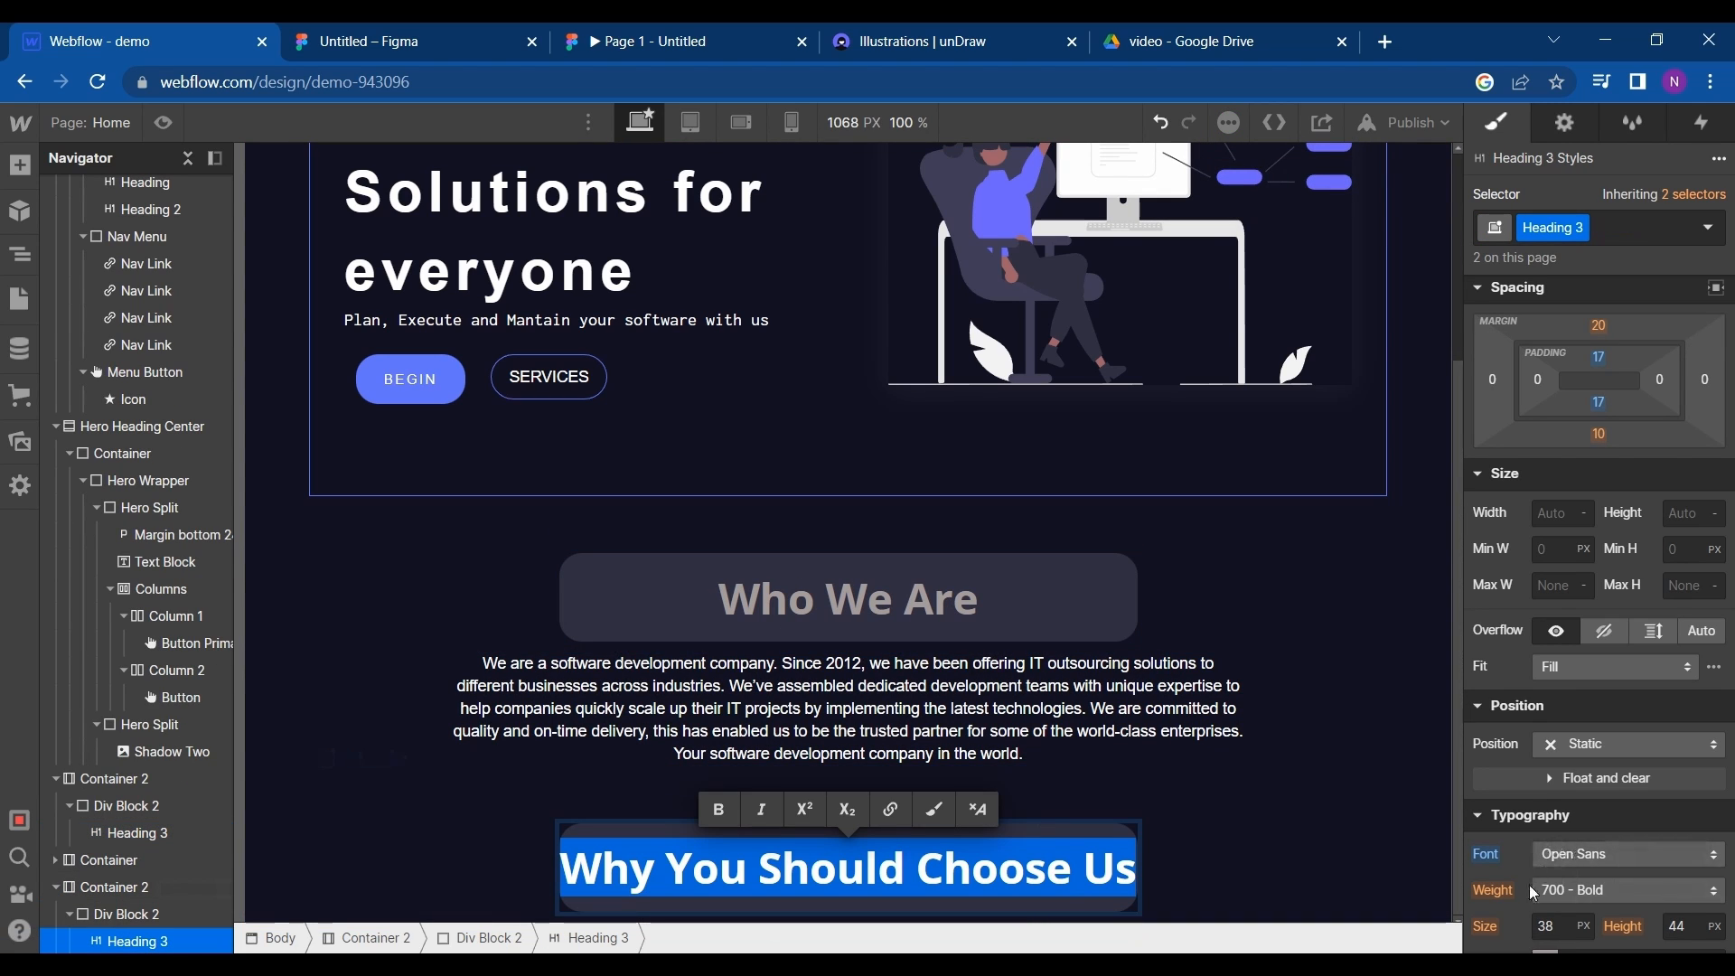
pyautogui.scroll(-1, 1534, 894)
pyautogui.scroll(-4, 1534, 895)
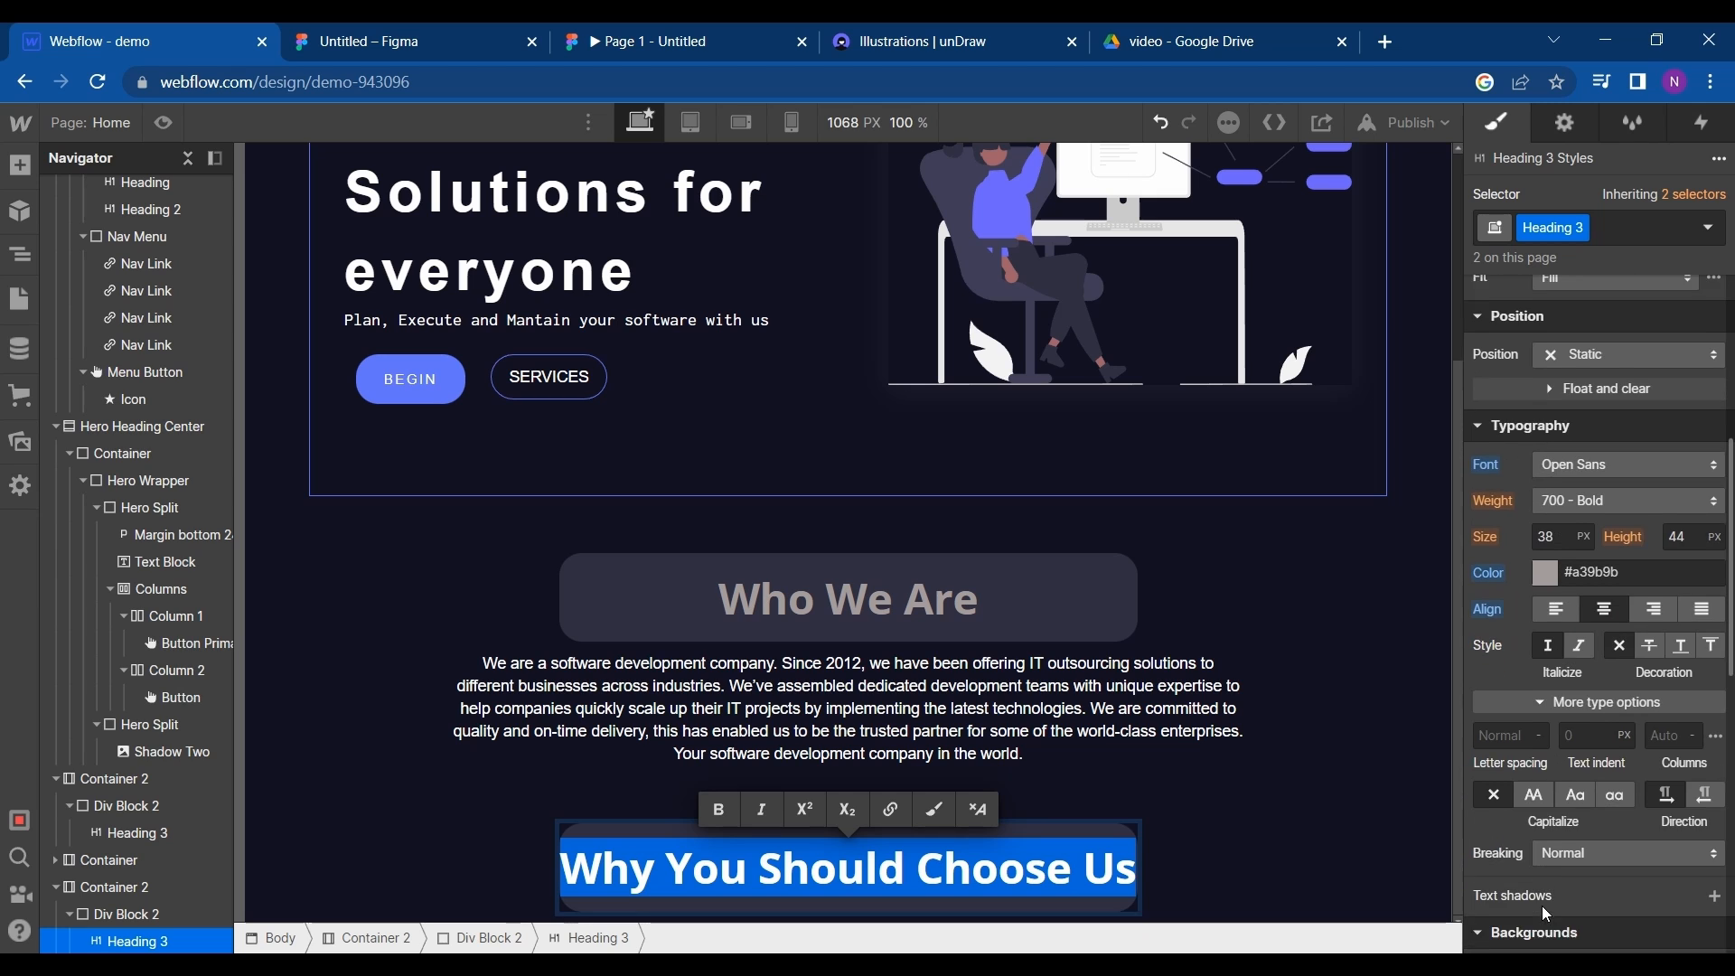
# - Set the text color of the Heading 3 style to white
pyautogui.click(1546, 562)
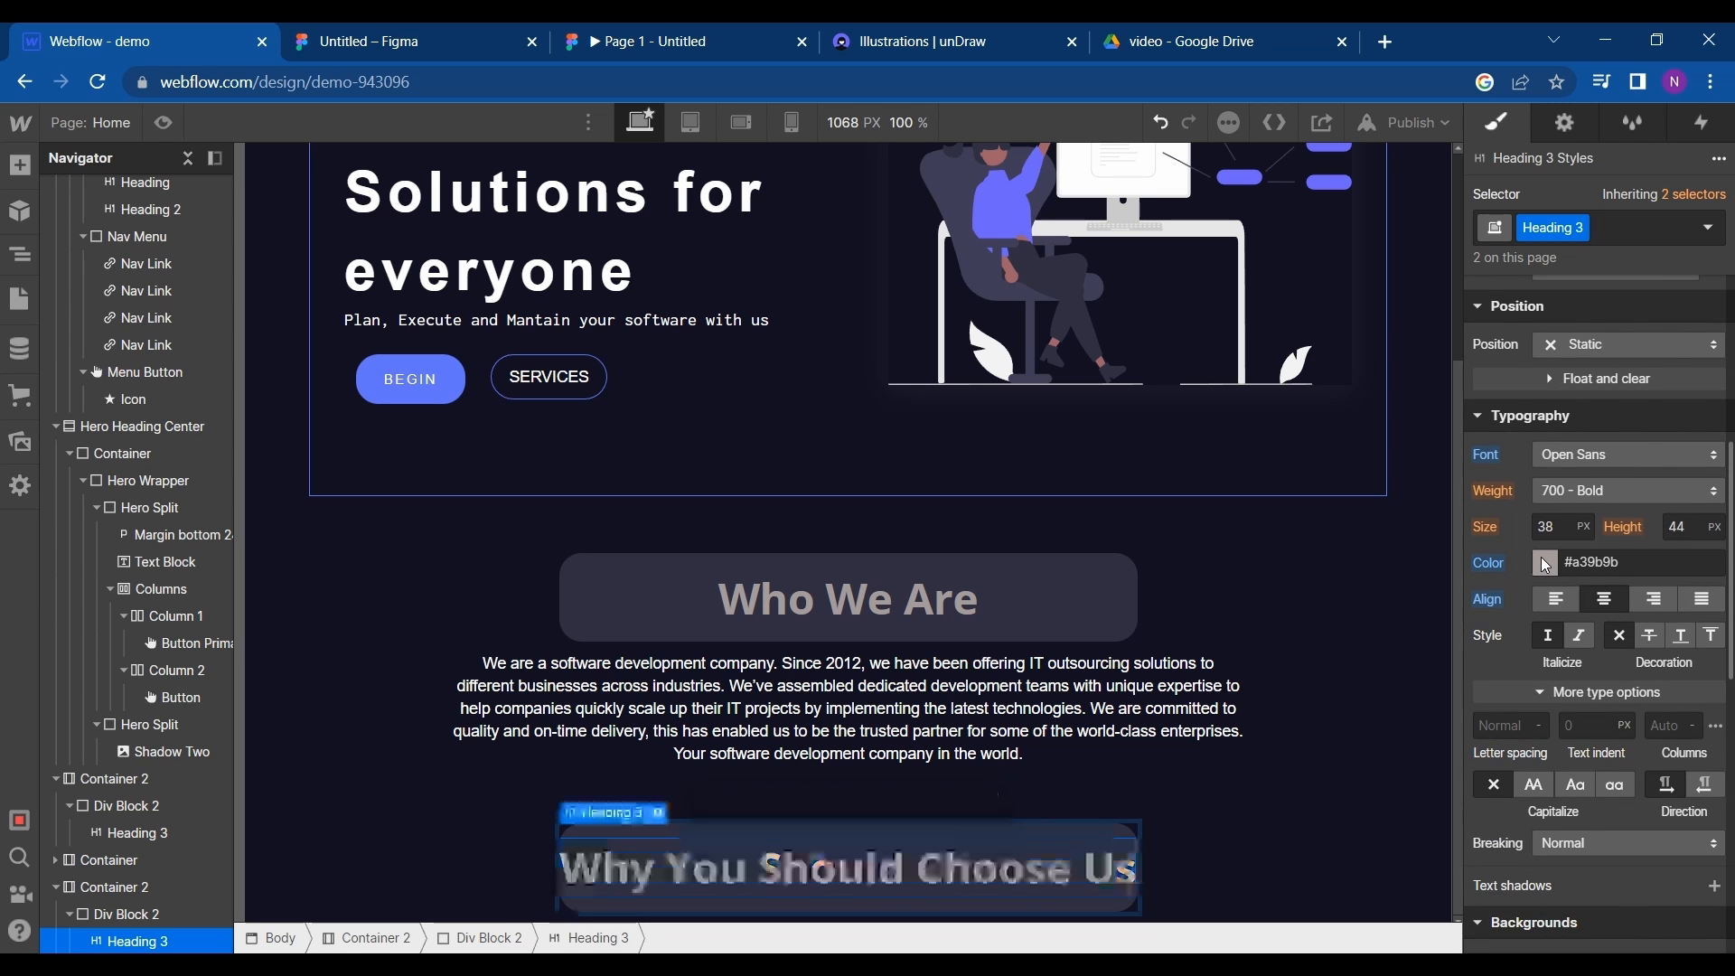
pyautogui.click(1520, 521)
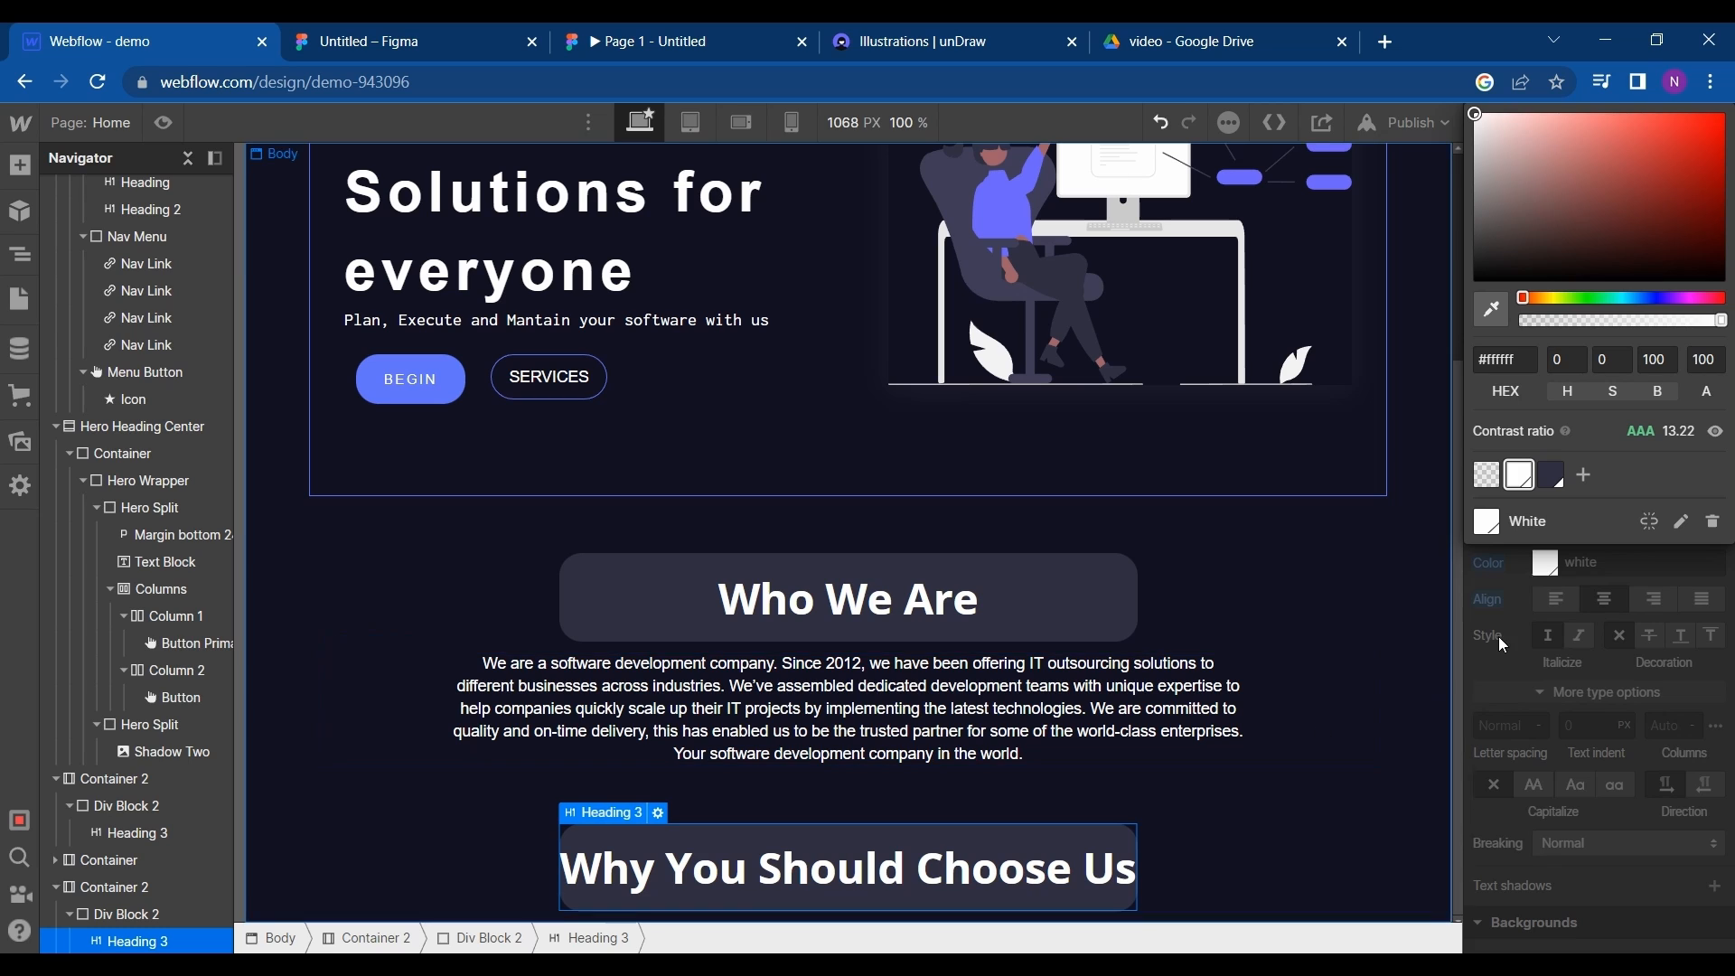
pyautogui.click(1580, 588)
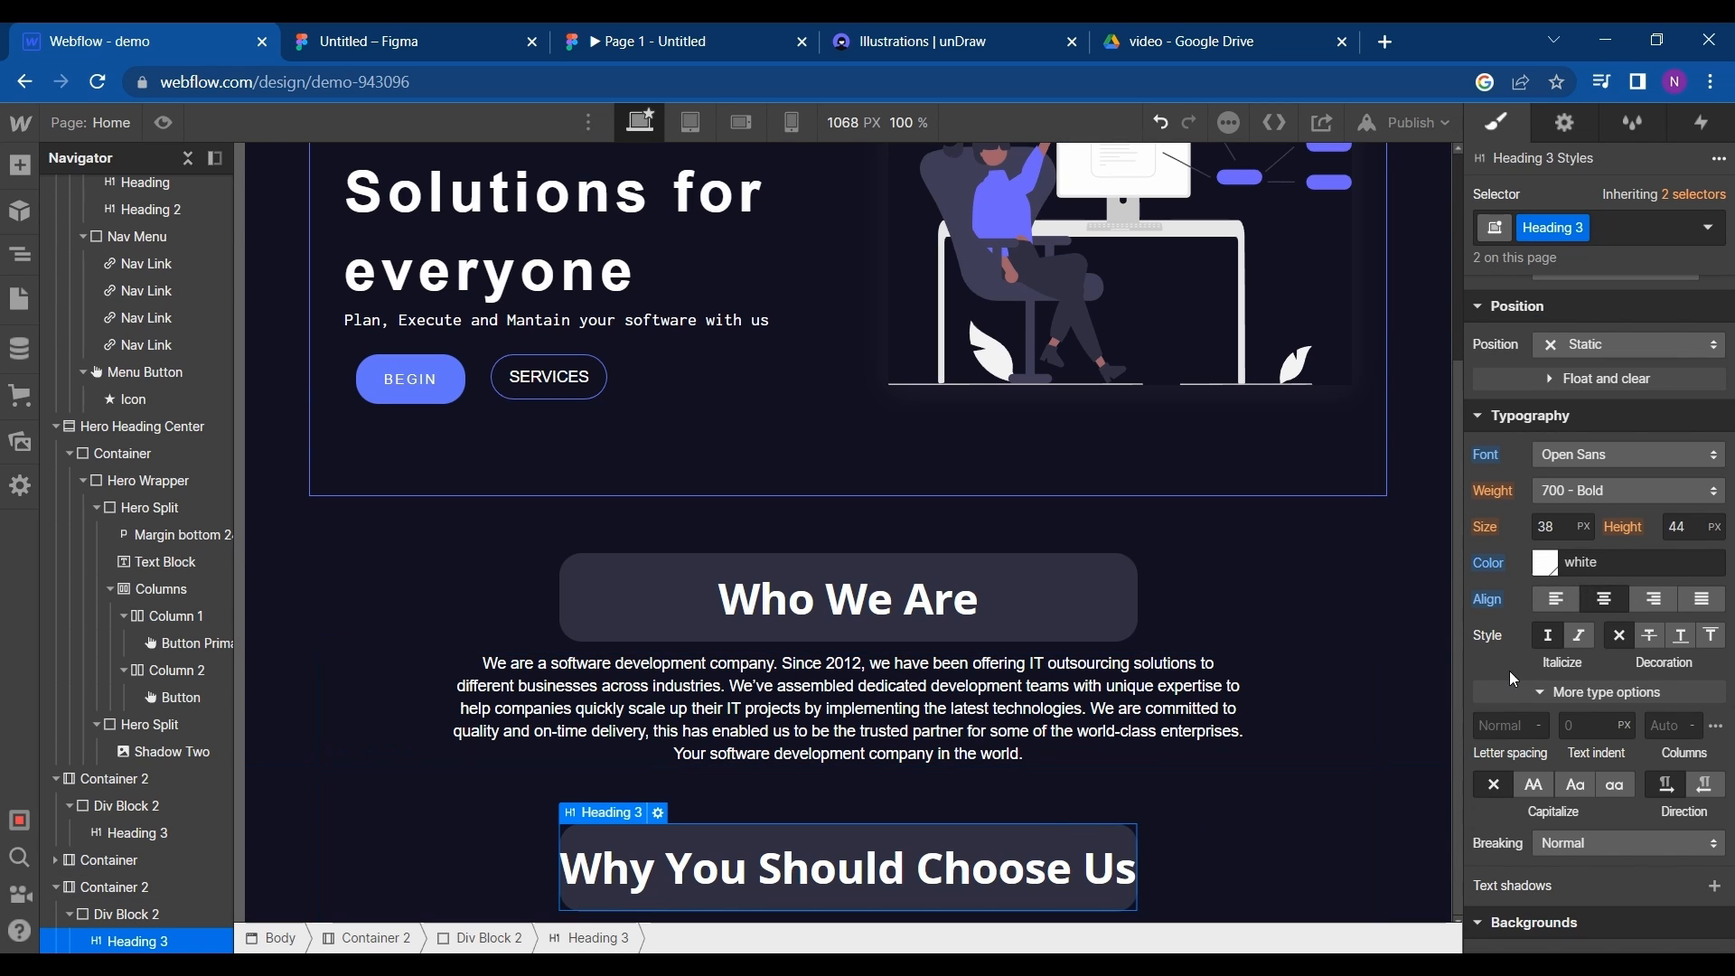
# - Set the left and right padding of the container around the Why You Should Choose Us heading to 199 px
pyautogui.scroll(1, 1514, 676)
pyautogui.scroll(5, 1512, 675)
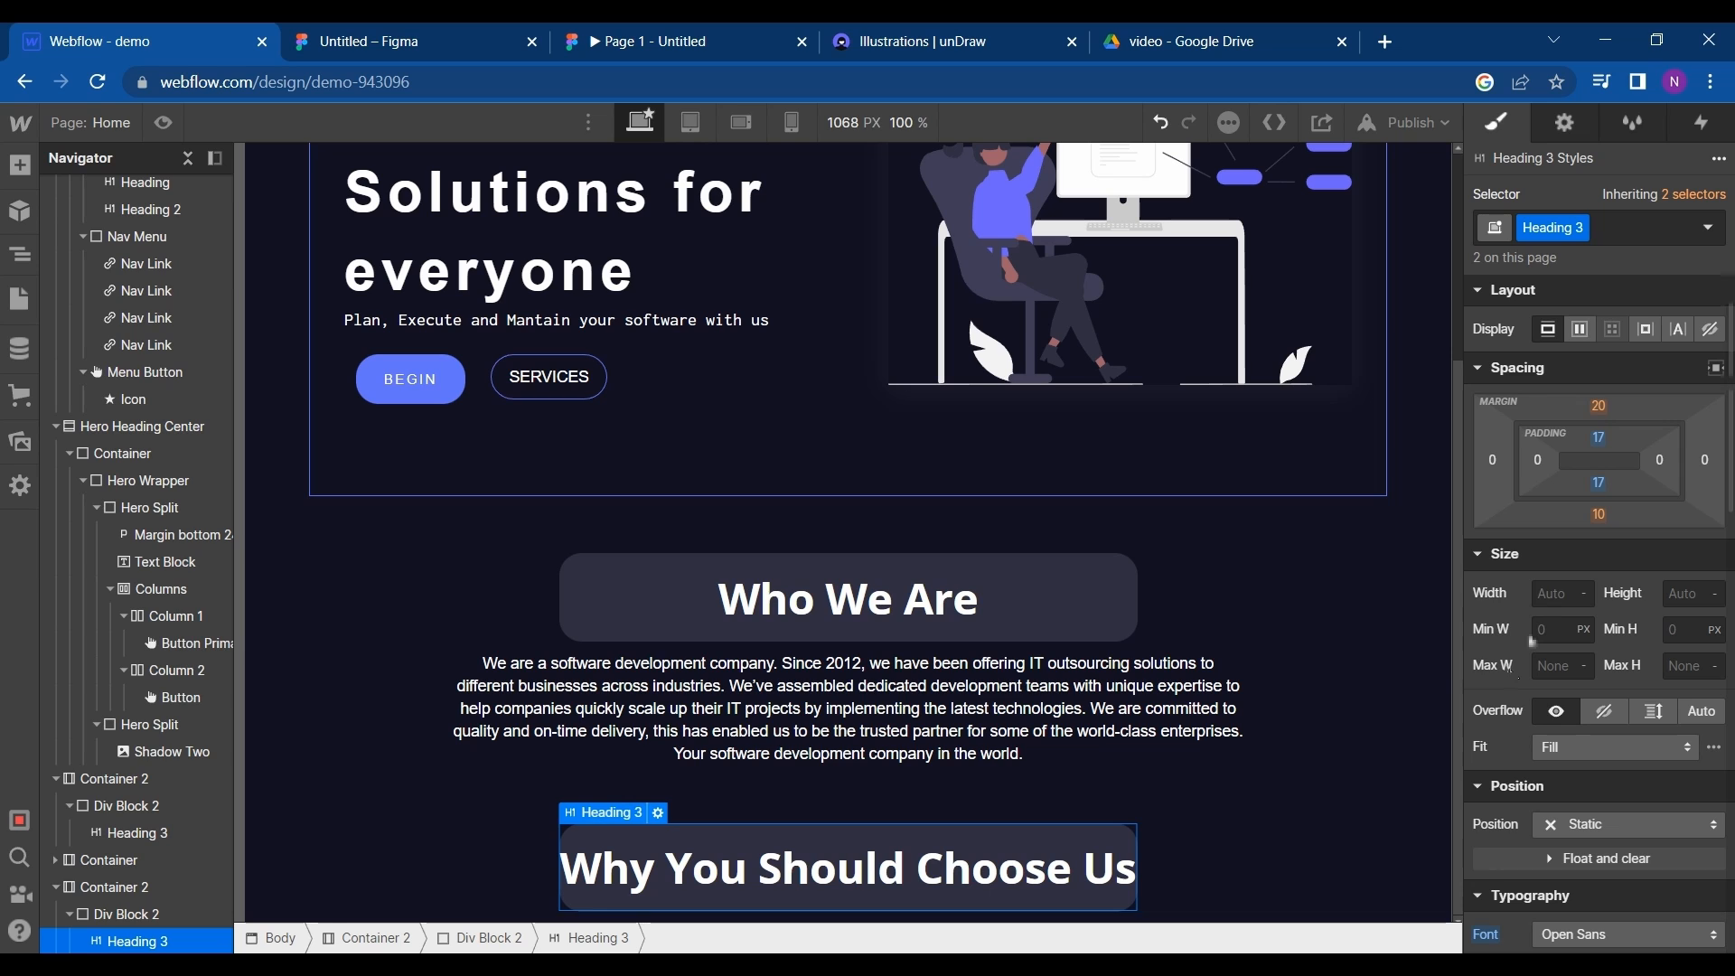
pyautogui.click(1195, 862)
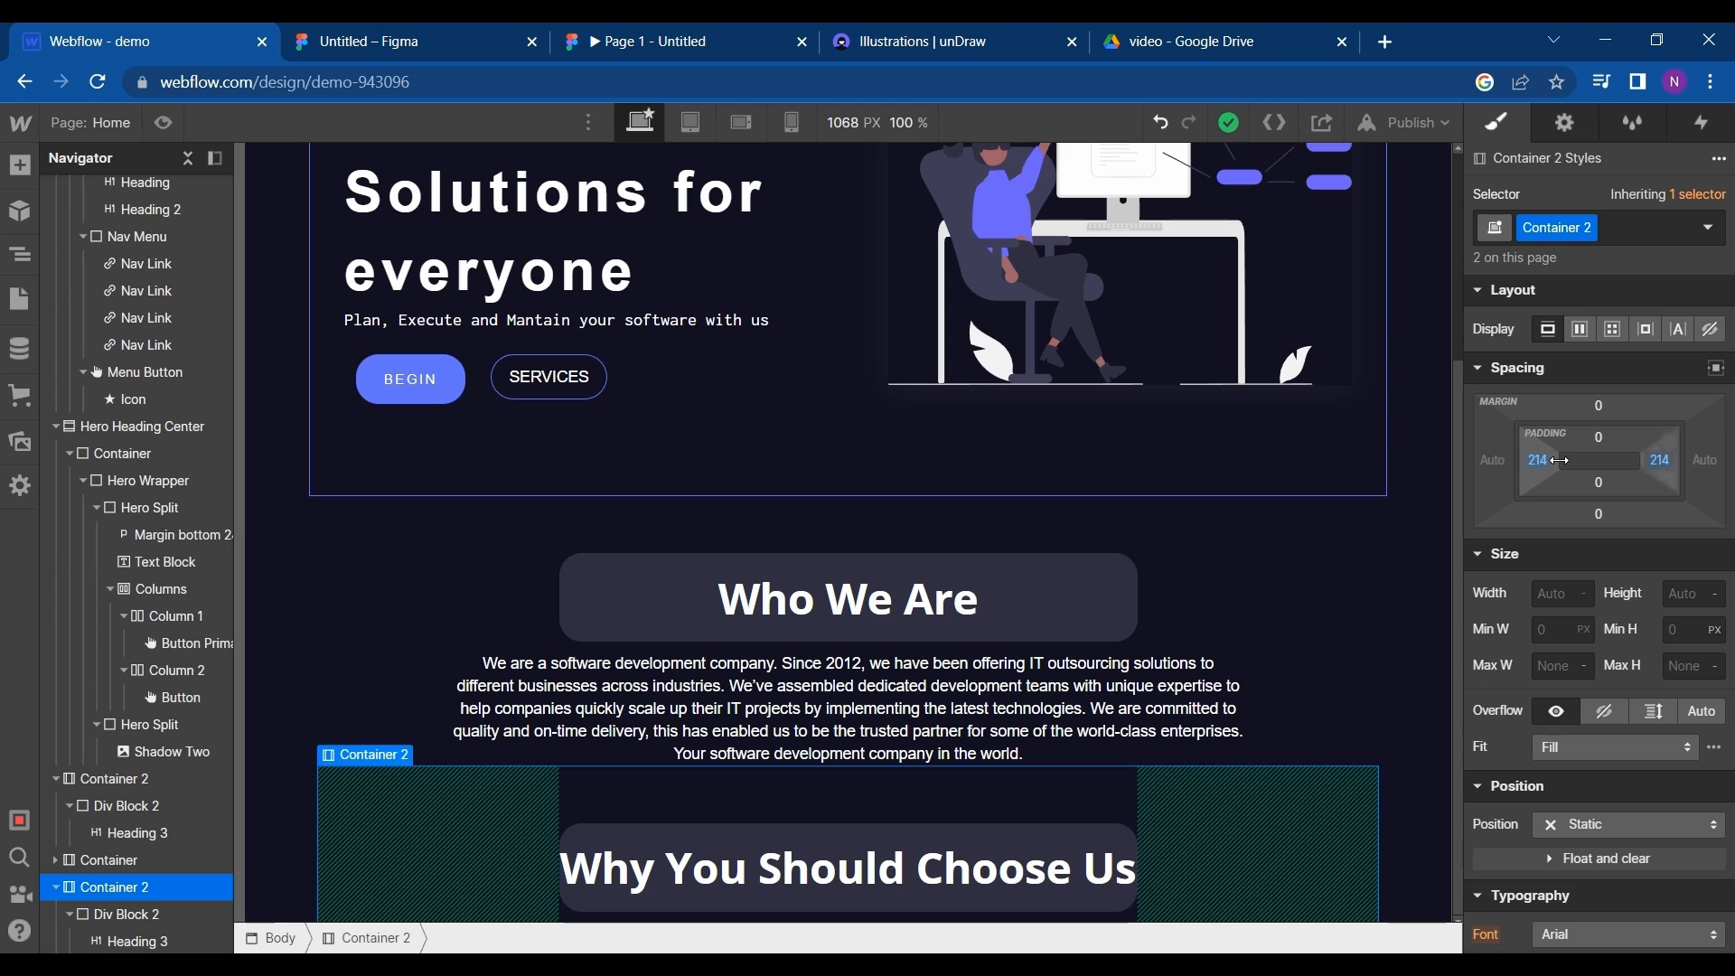
pyautogui.moveTo(1559, 460)
pyautogui.mouseDown()
pyautogui.moveTo(1527, 461)
pyautogui.moveTo(1559, 467)
pyautogui.moveTo(1541, 467)
pyautogui.mouseUp()
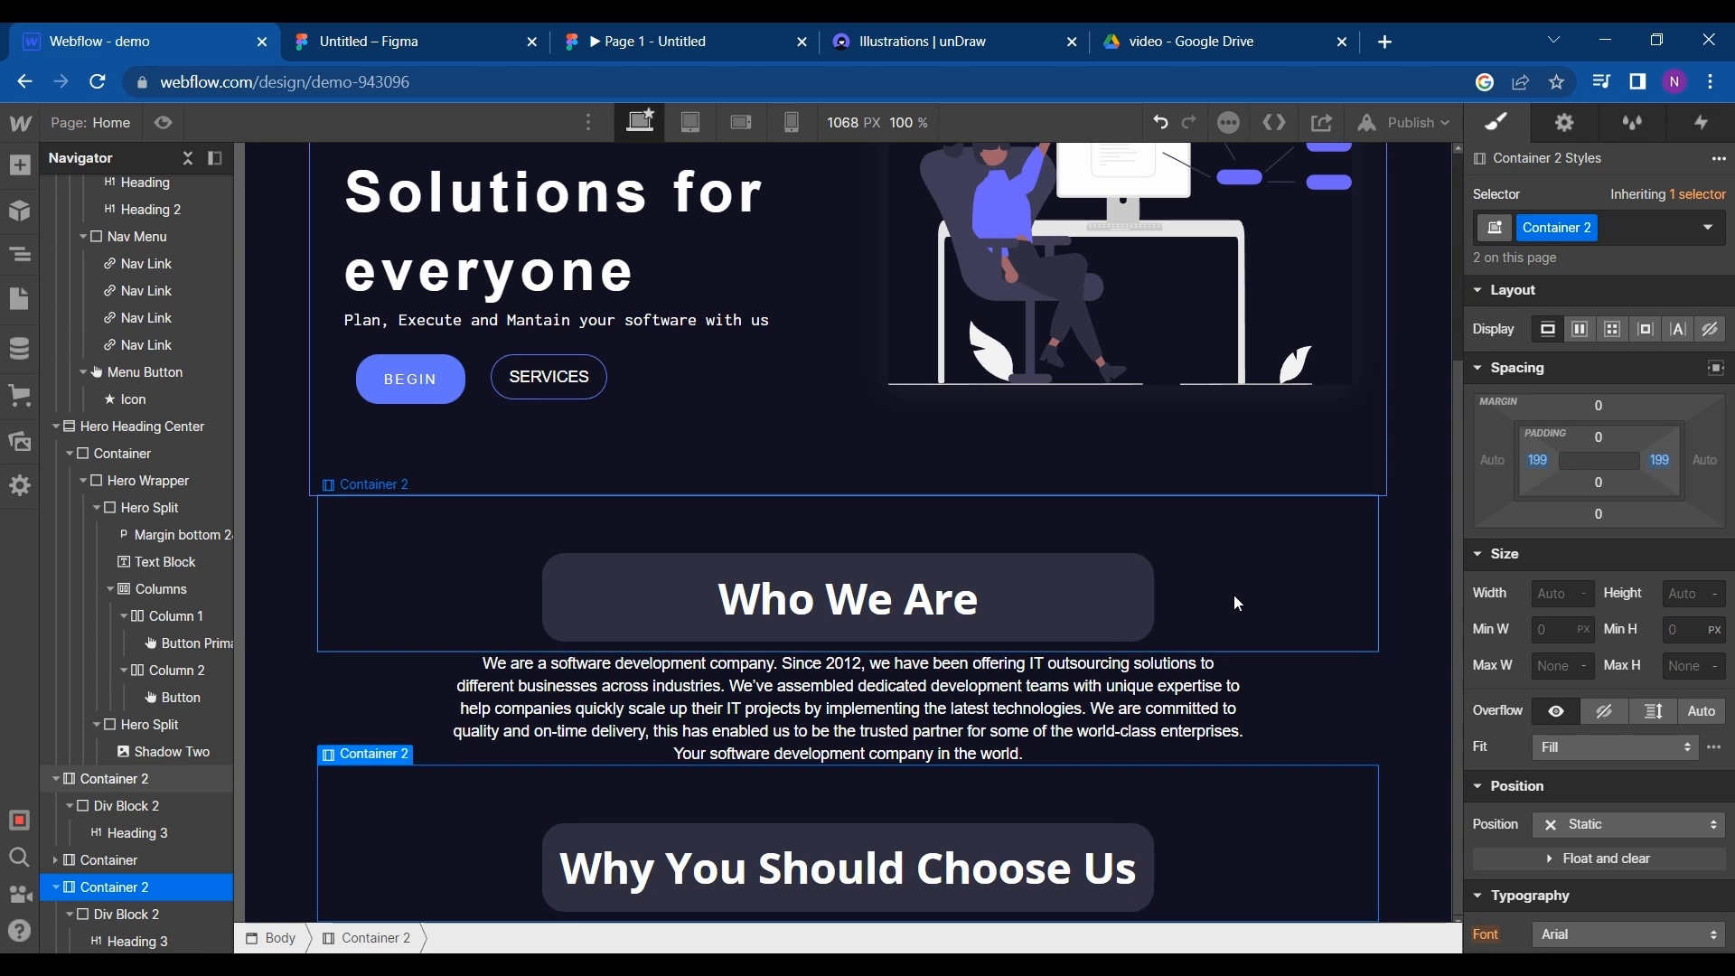
# - Switch to Figma and examine the feature cards below the Why You Should Choose Us heading, including the Latest Technologies description text
pyautogui.click(336, 36)
pyautogui.scroll(-5, 530, 721)
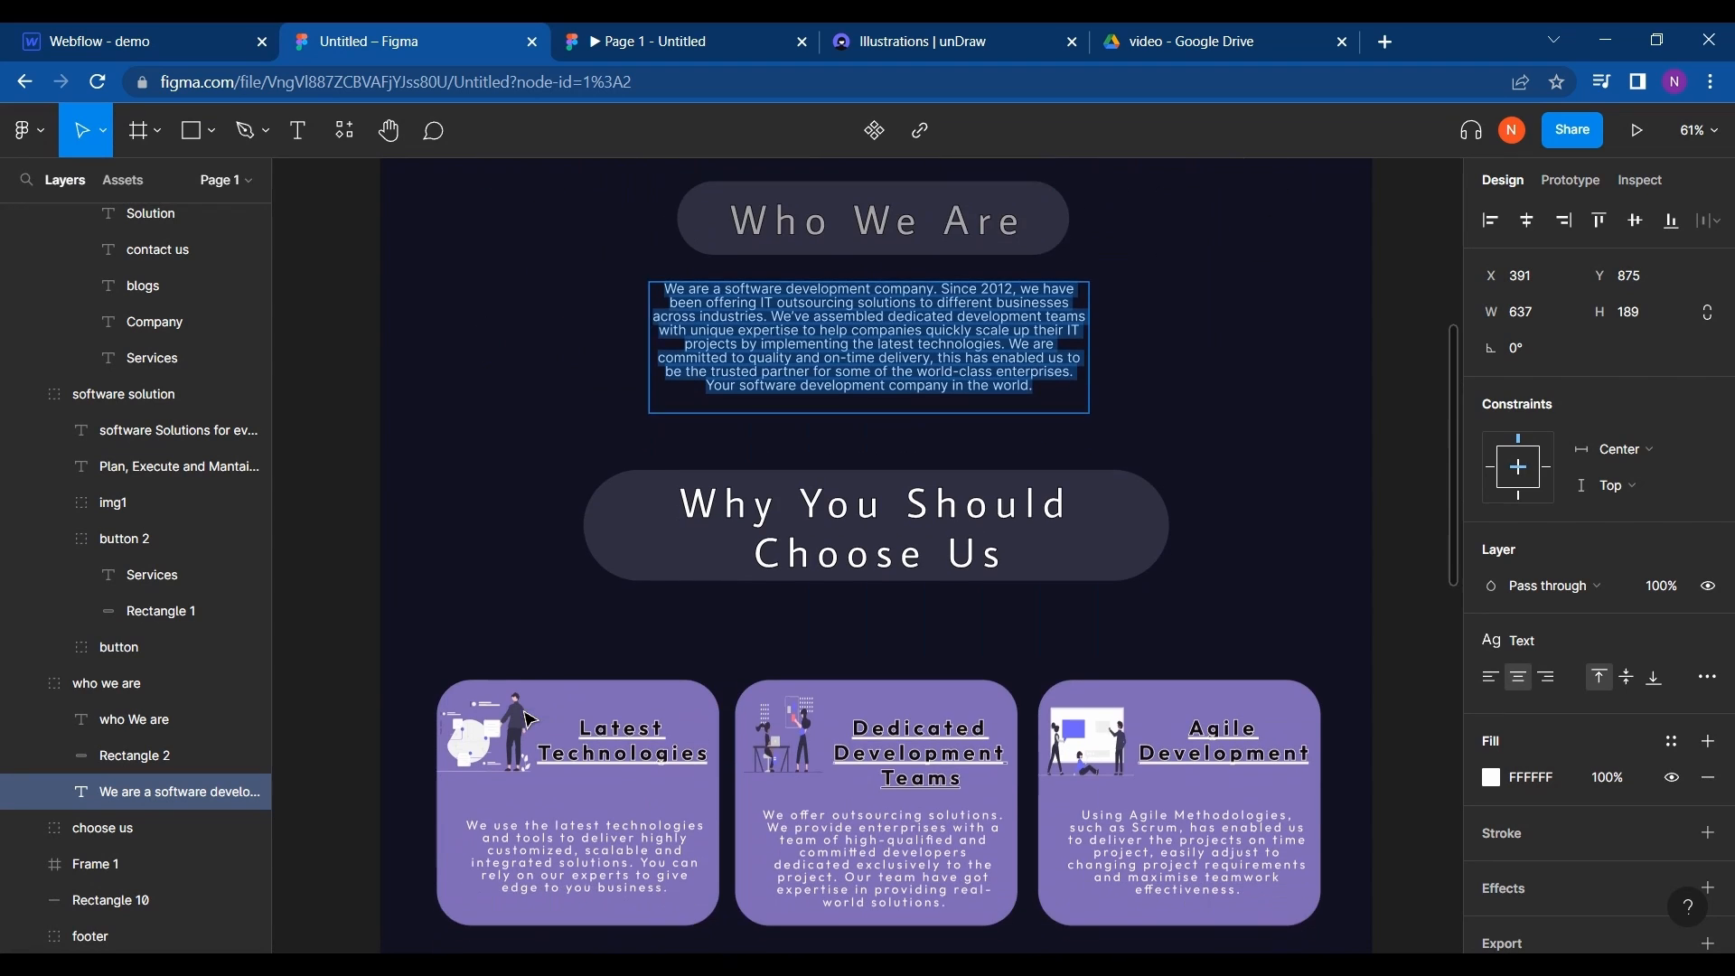
pyautogui.scroll(-2, 497, 488)
pyautogui.hscroll(-1, 497, 488)
pyautogui.scroll(-2, 499, 487)
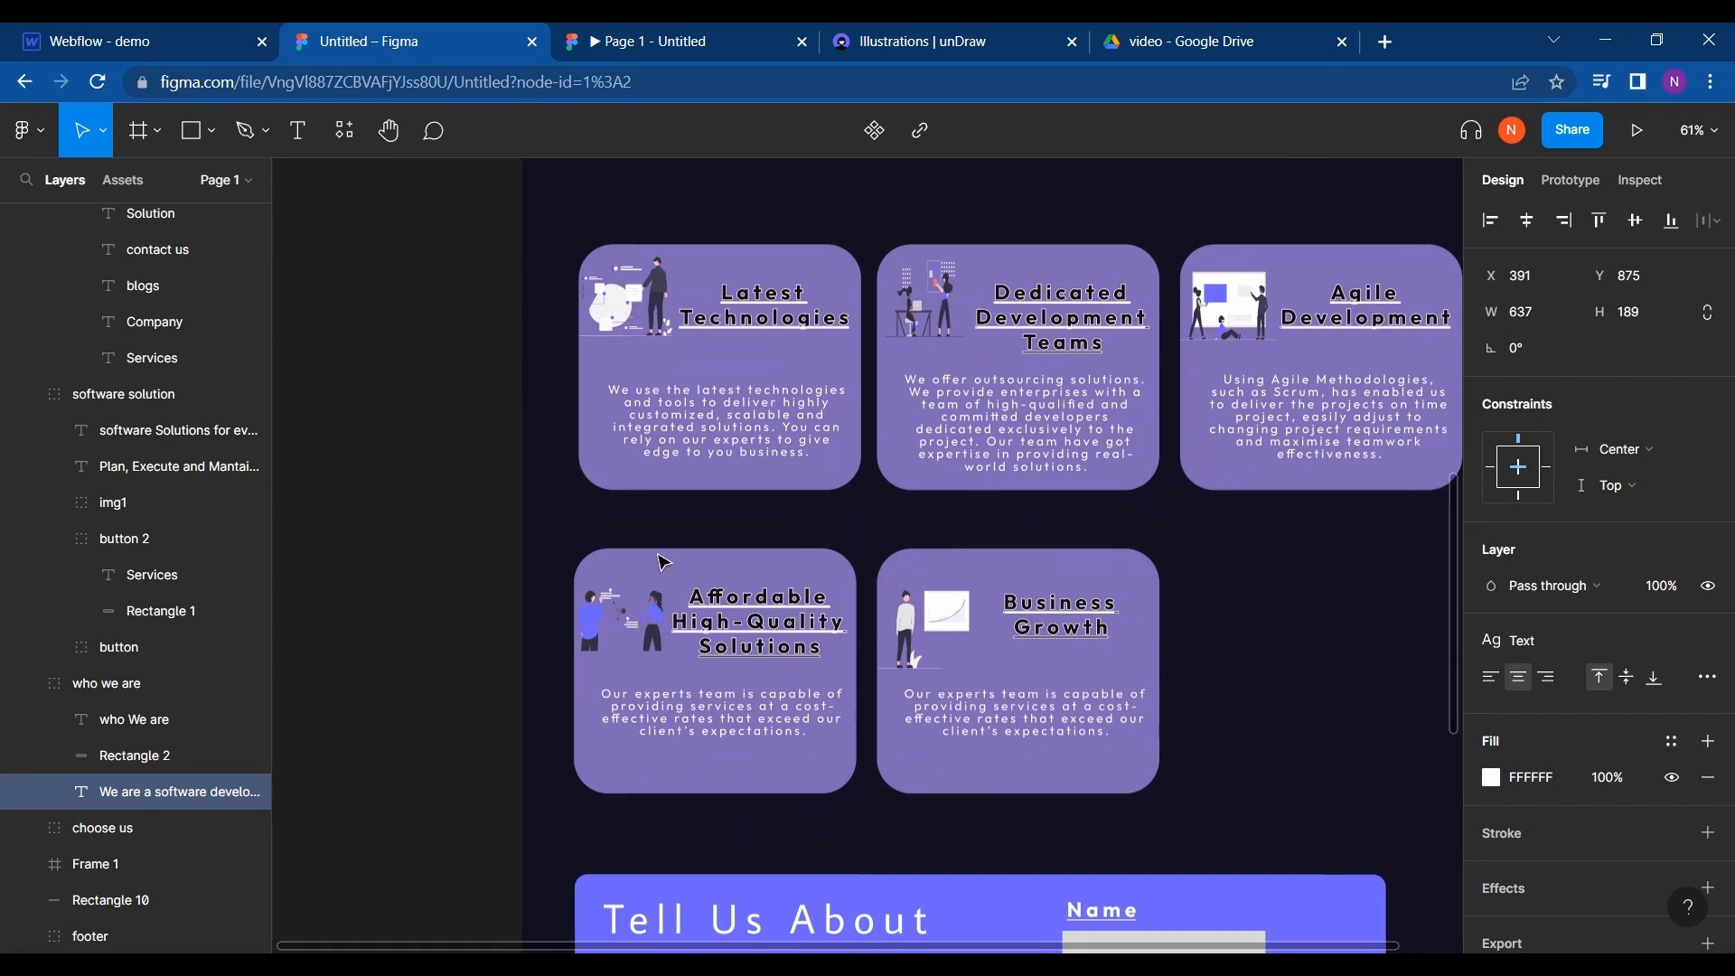
pyautogui.hscroll(1, 488, 506)
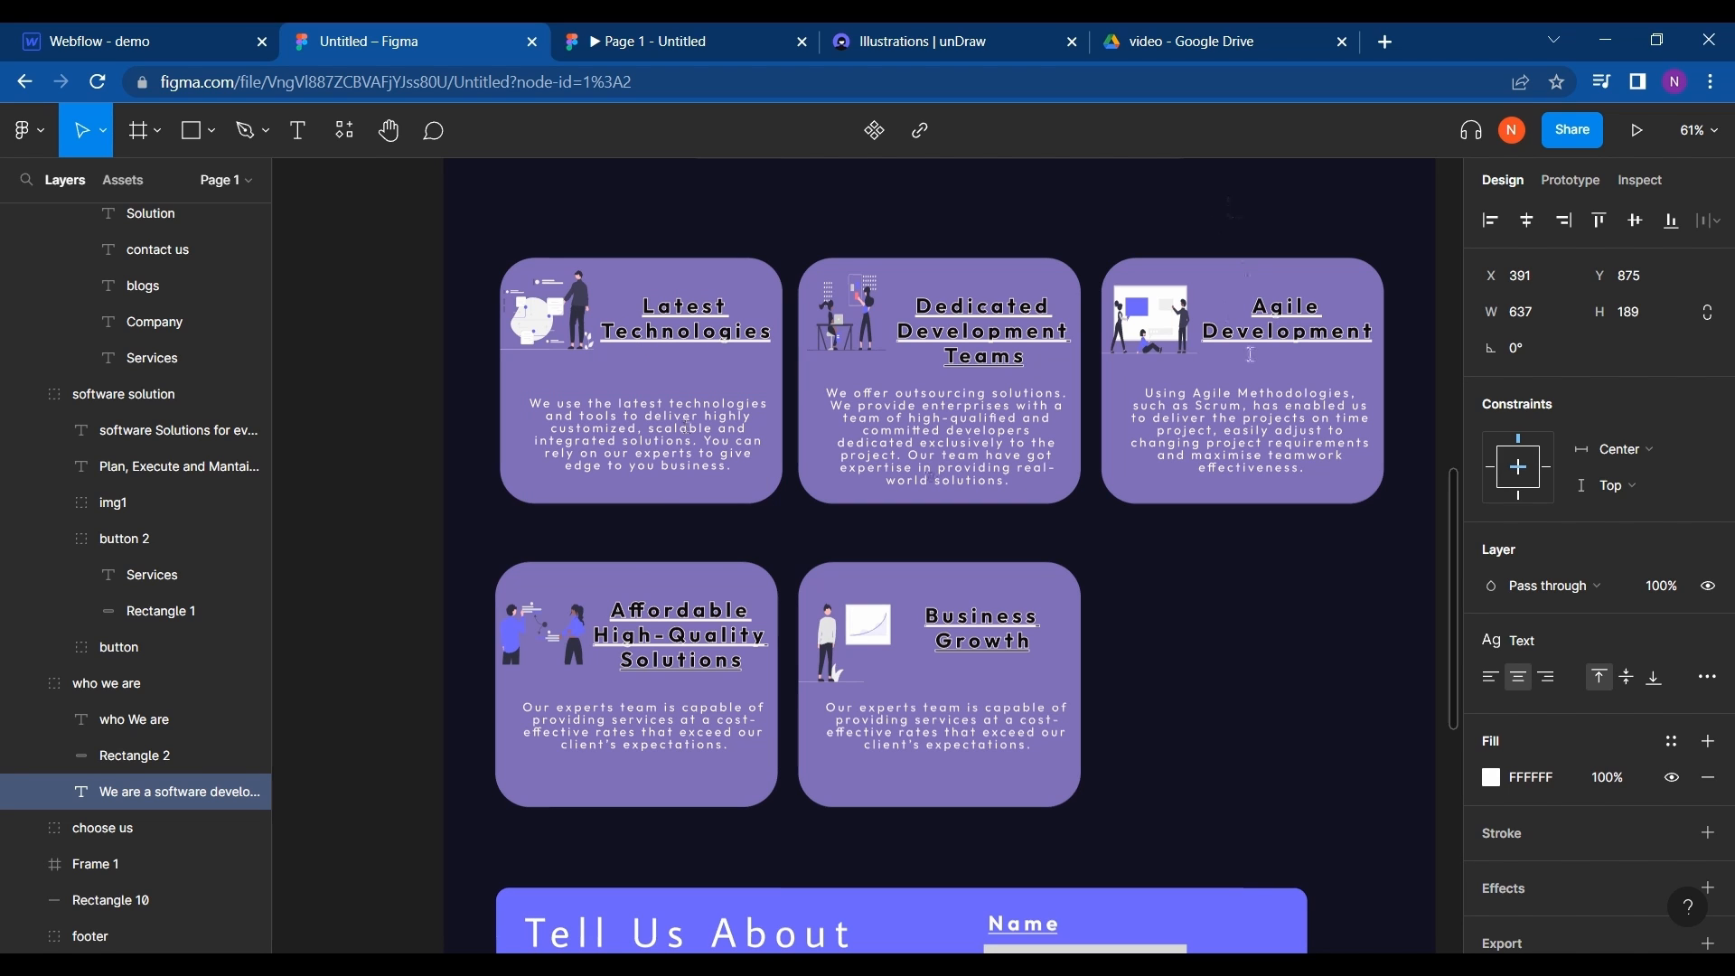
pyautogui.scroll(-2, 1199, 569)
pyautogui.hscroll(2, 1198, 569)
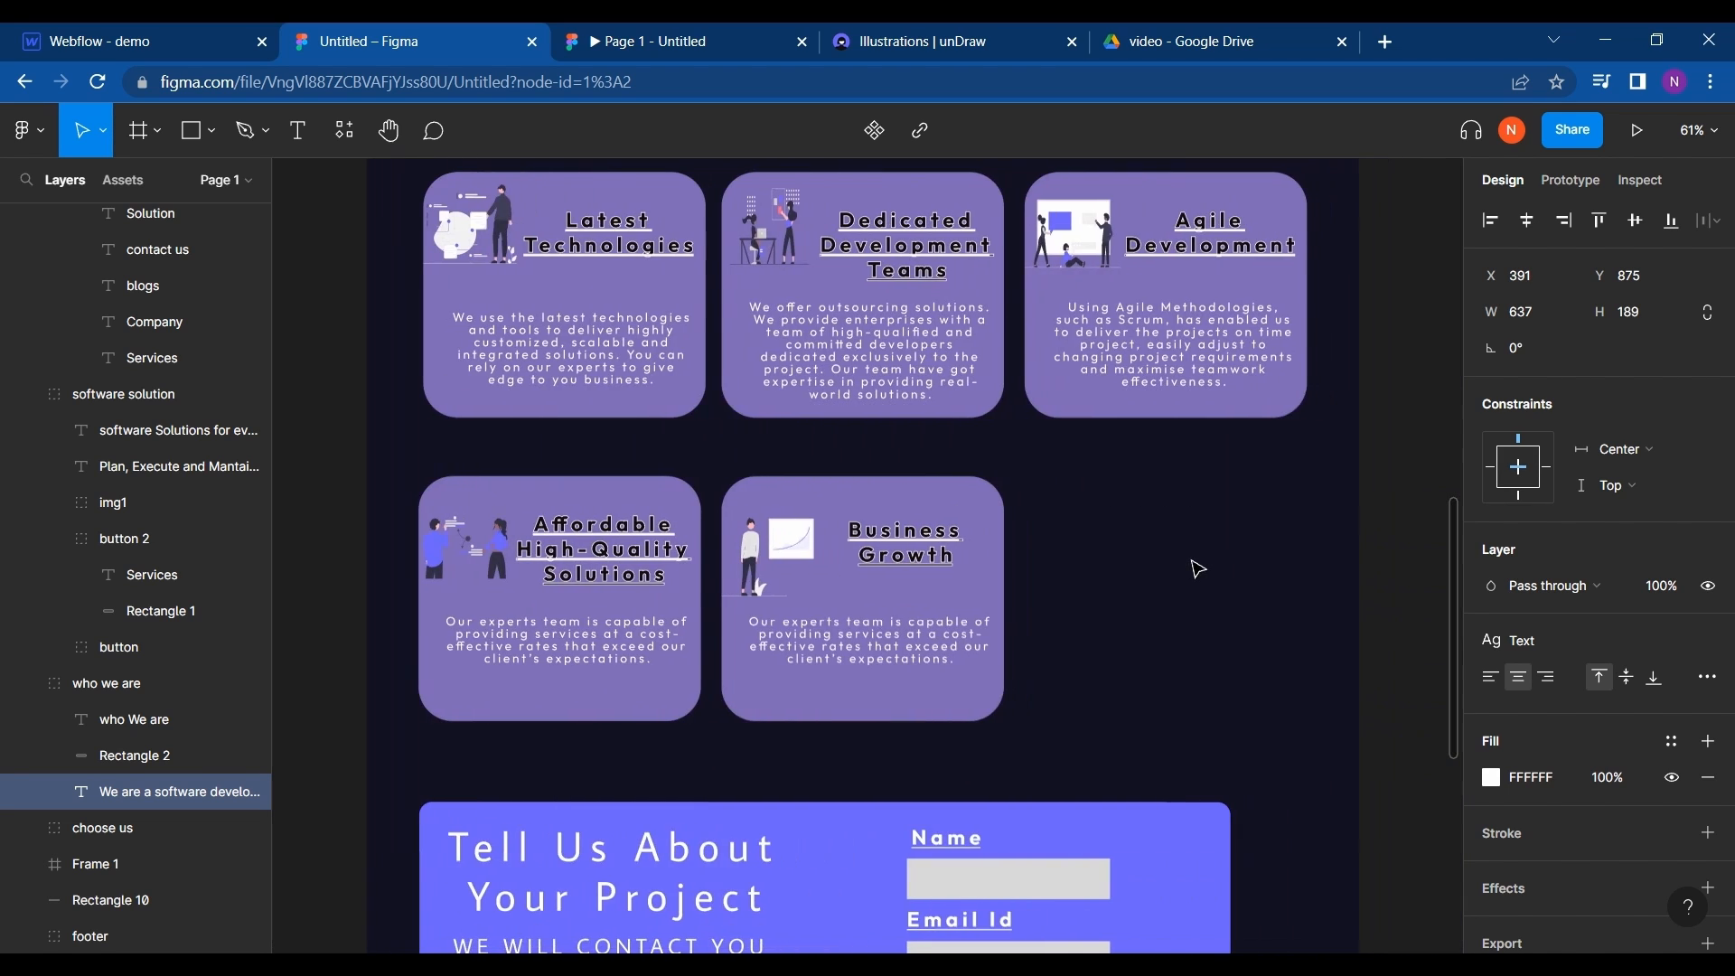
pyautogui.scroll(3, 1198, 569)
pyautogui.scroll(-2, 1199, 569)
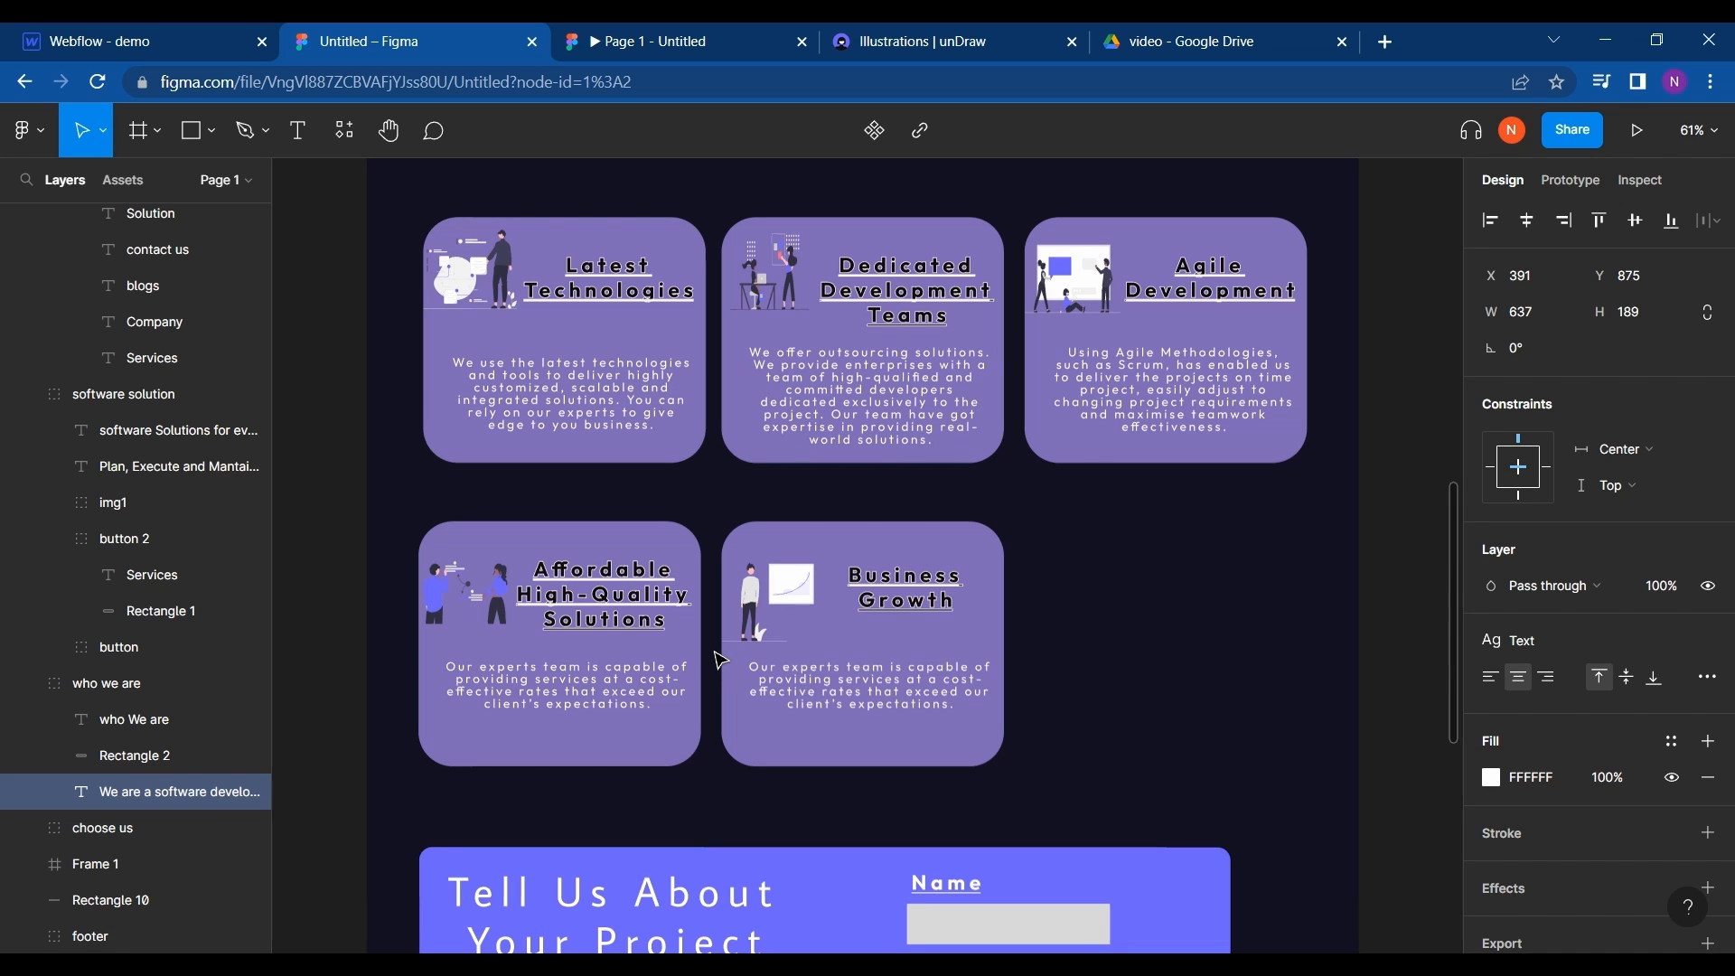
pyautogui.keyDown('ctrl'); pyautogui.click(542, 411); pyautogui.keyUp('ctrl')
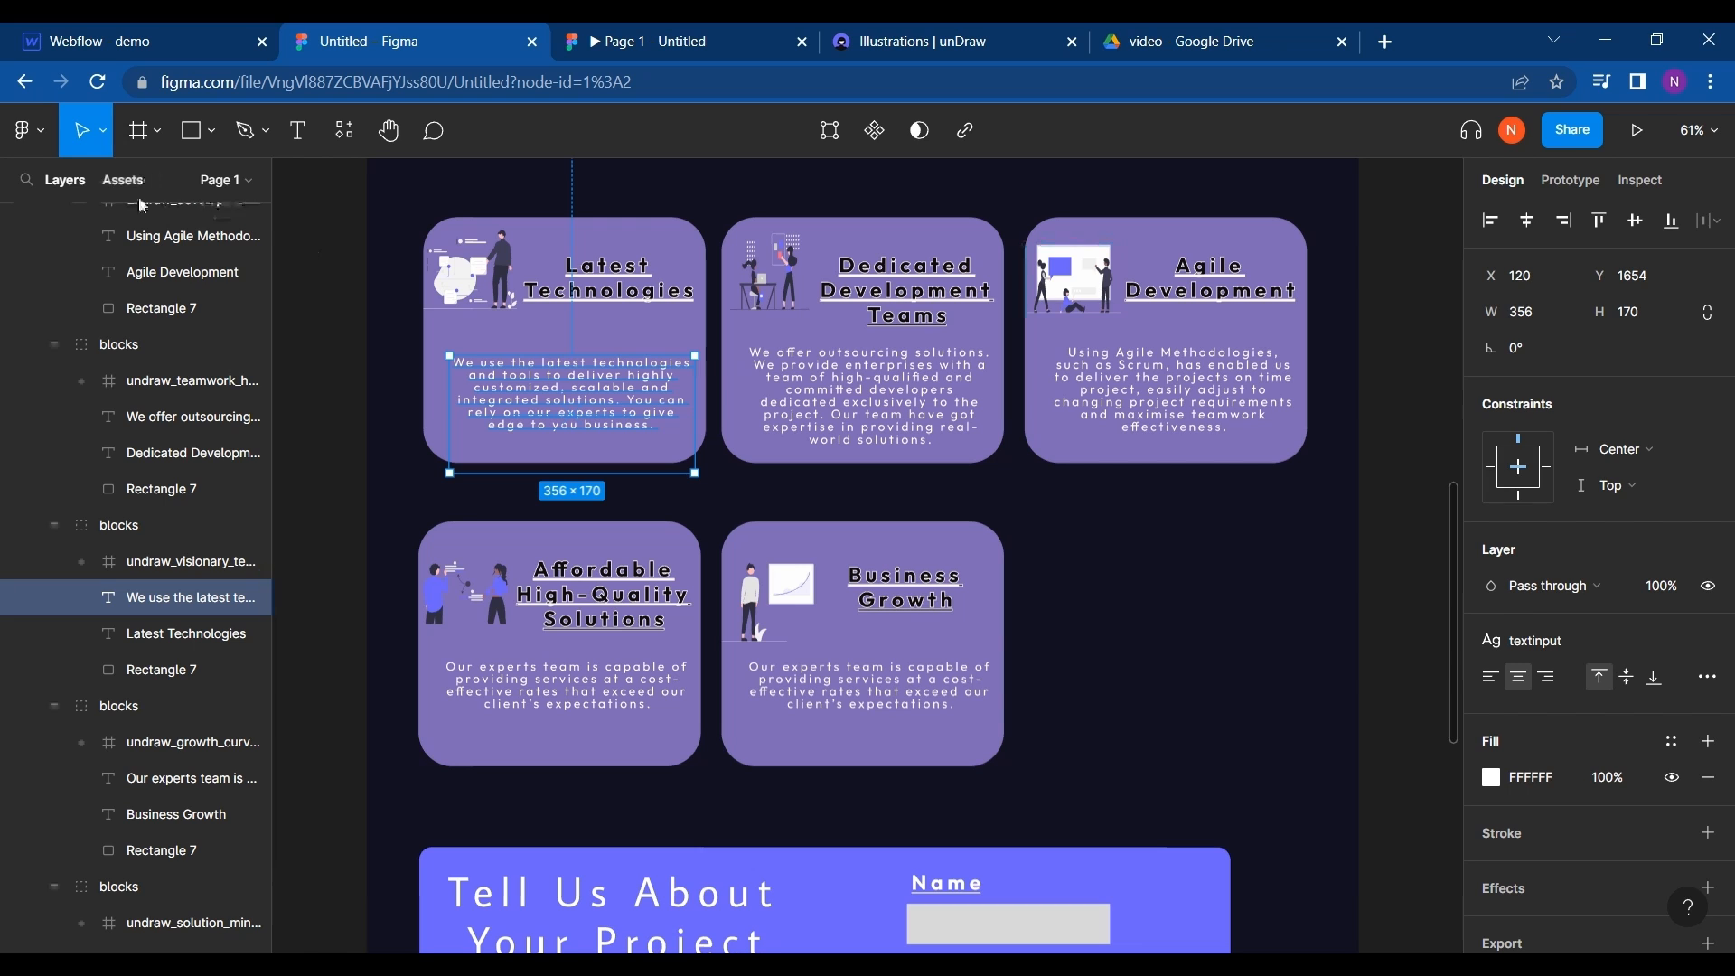
# - Return to Webflow and start a new CMS collection named "demo"
pyautogui.click(52, 45)
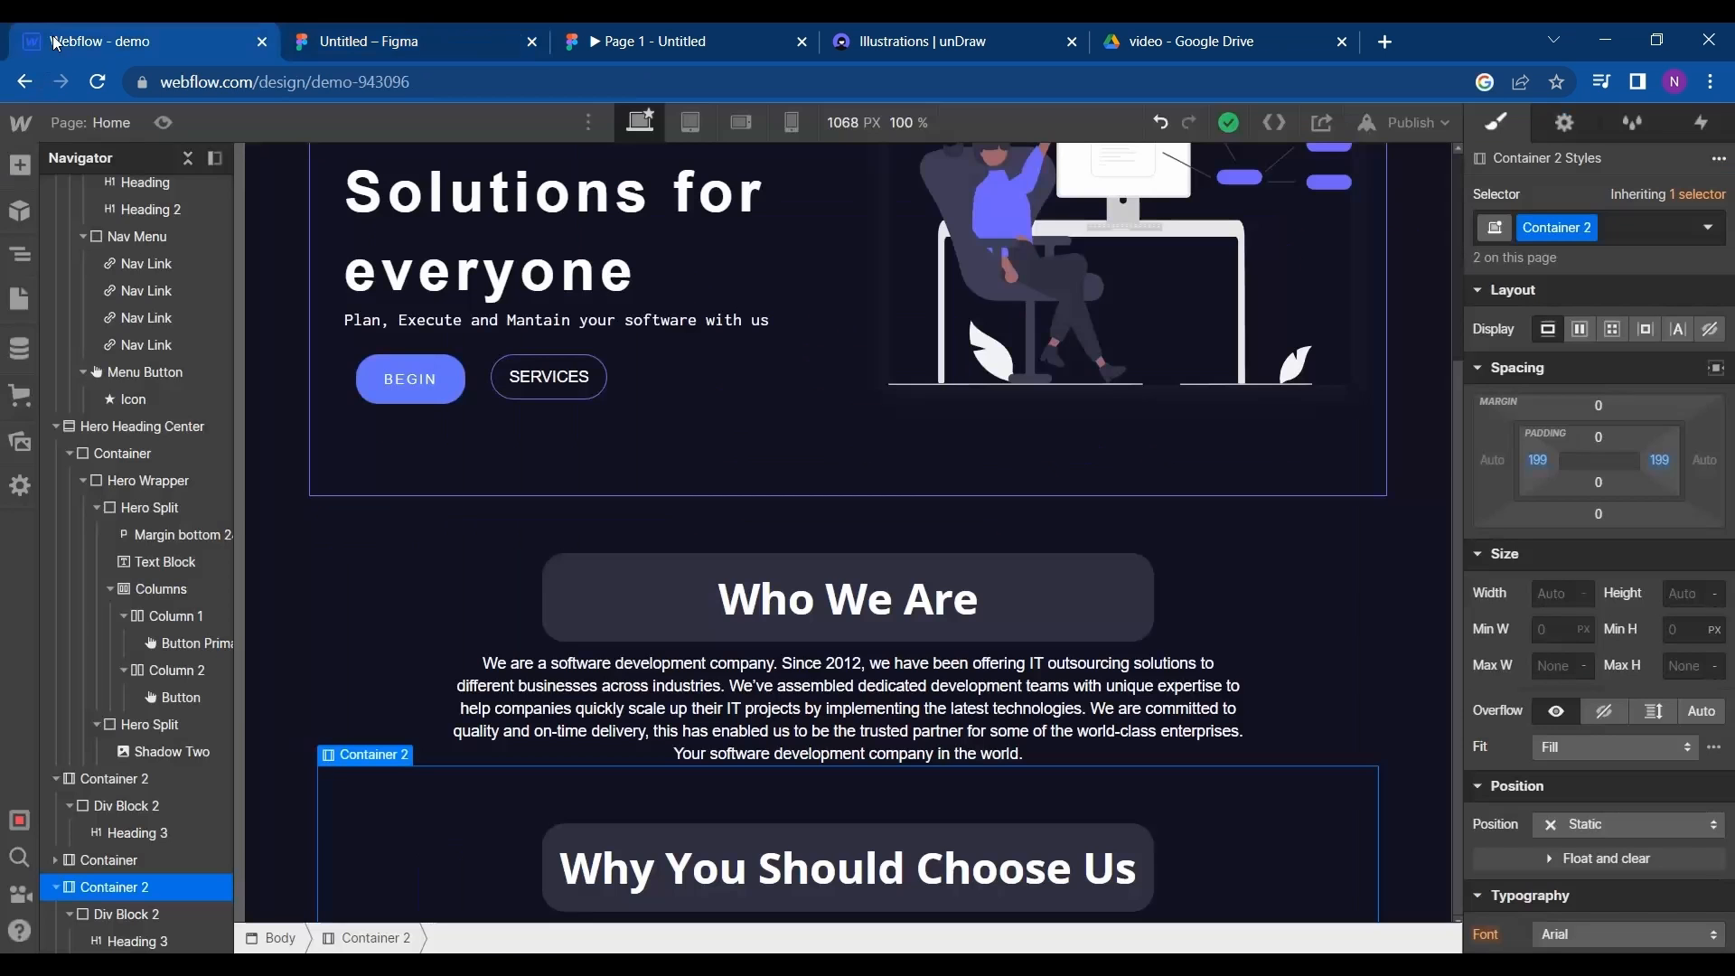
pyautogui.click(16, 358)
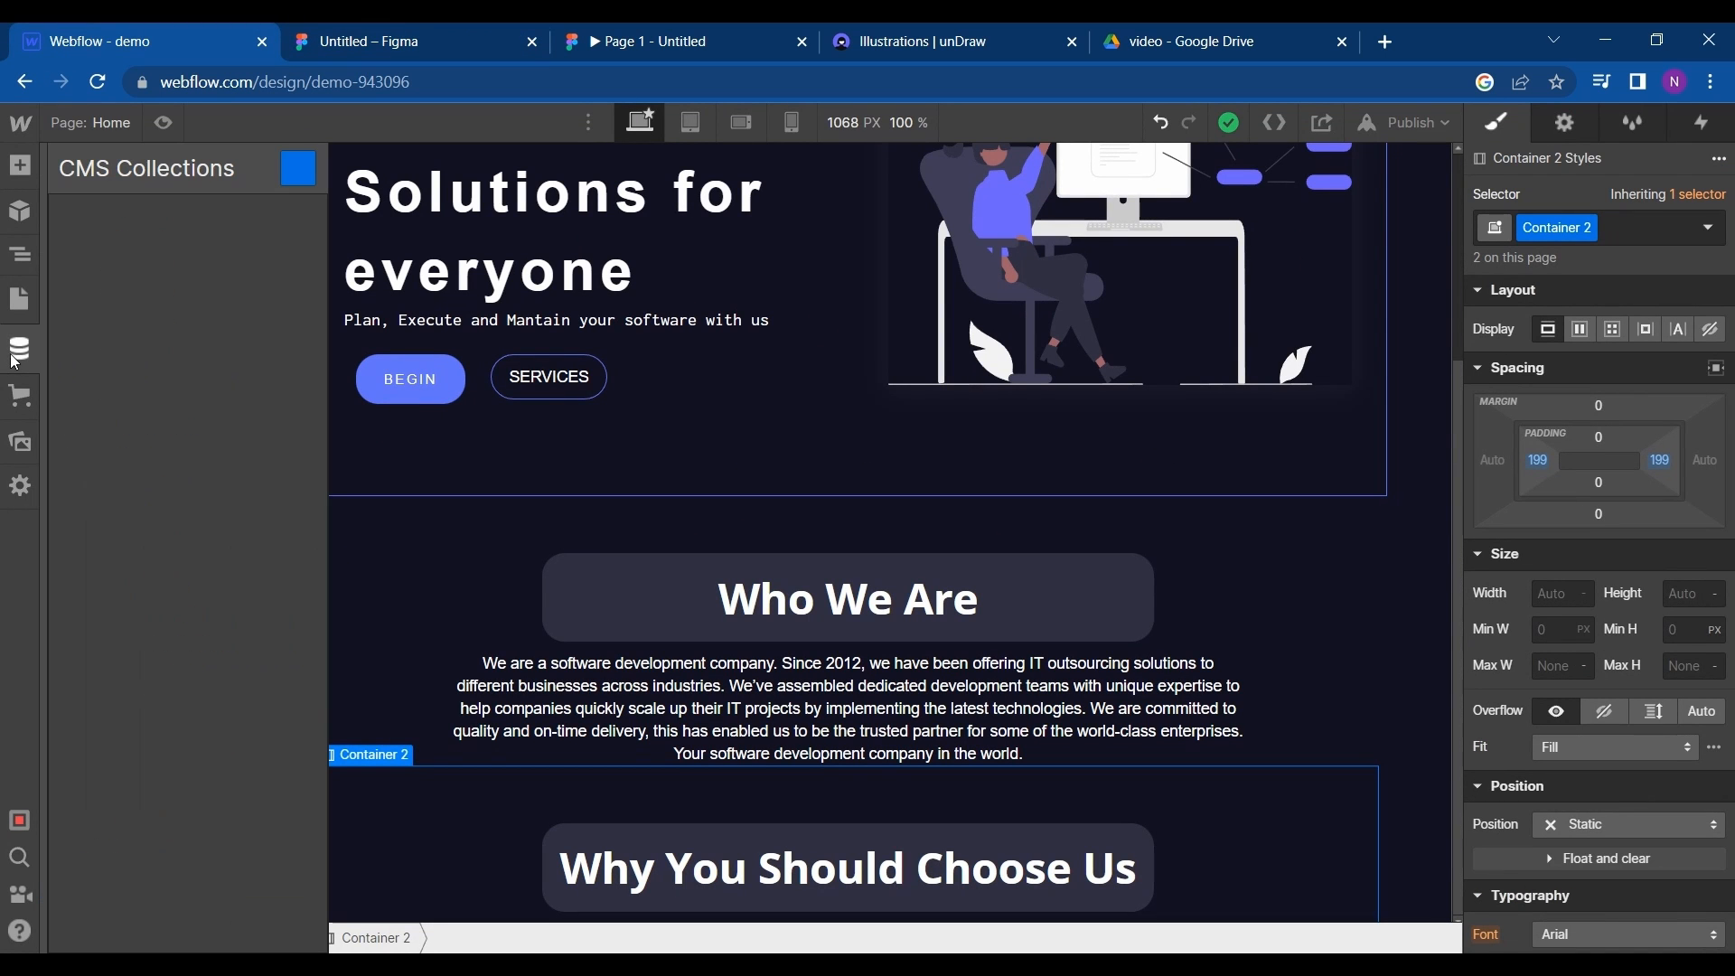
pyautogui.click(296, 181)
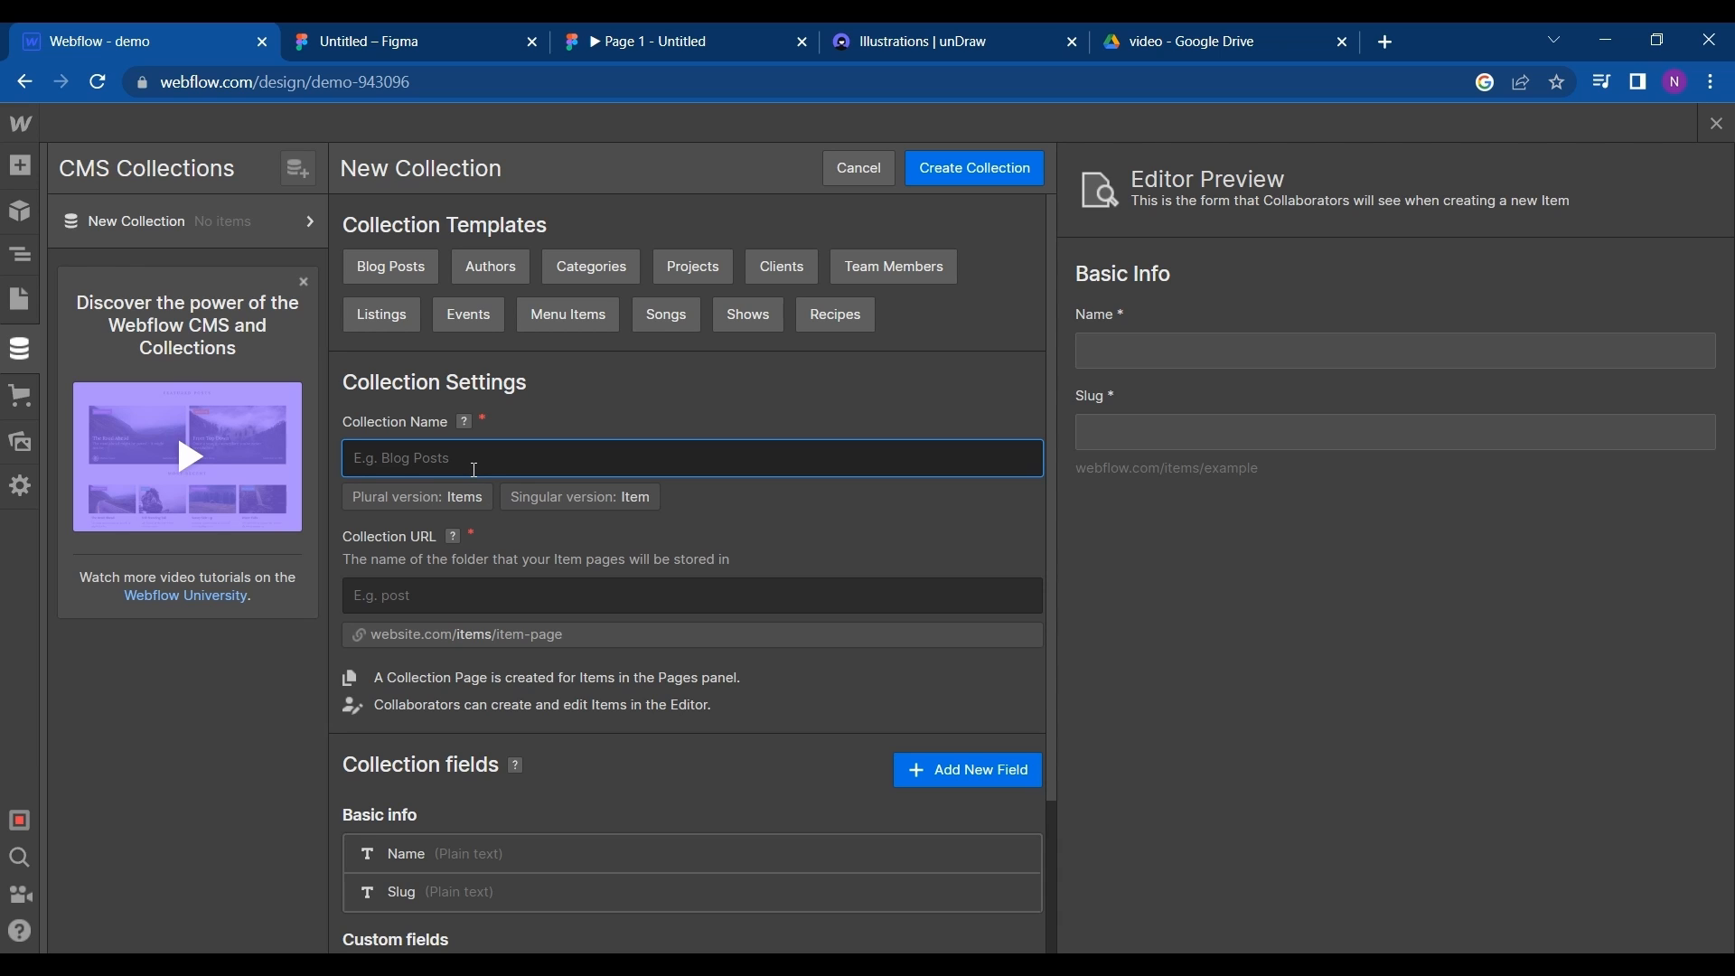
pyautogui.write('d')
pyautogui.press('BackSpace')
pyautogui.write('ti')
pyautogui.press('BackSpace')
pyautogui.press('BackSpace')
pyautogui.write('de')
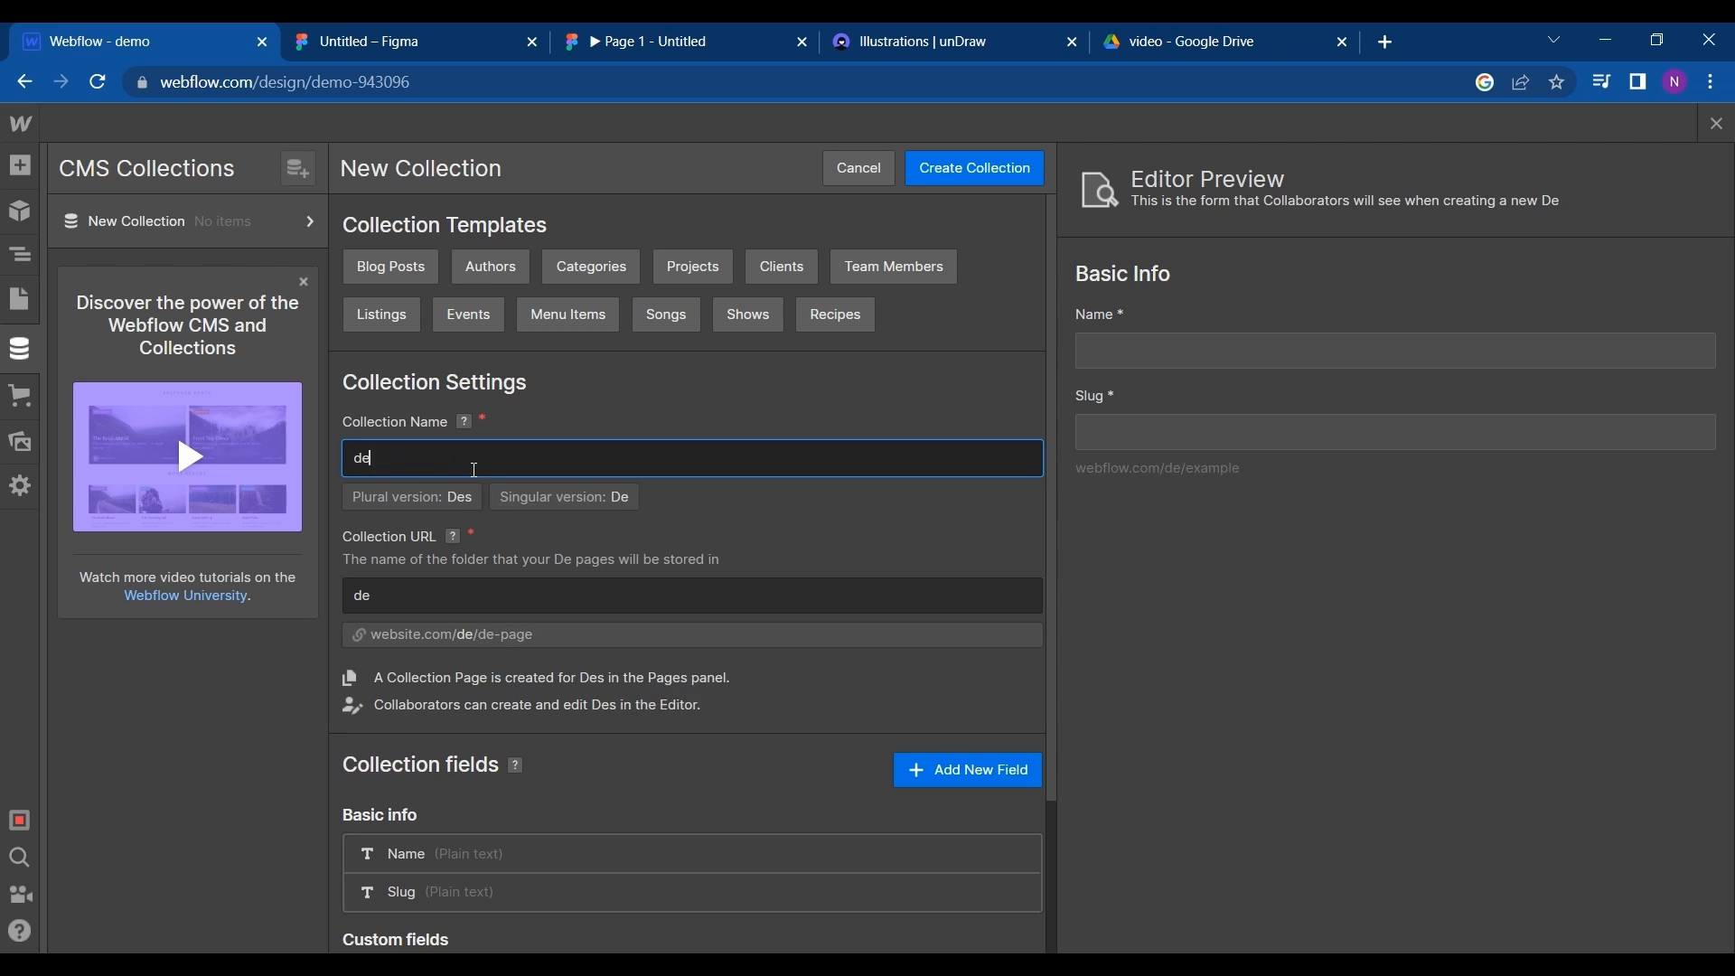
pyautogui.write('mo')
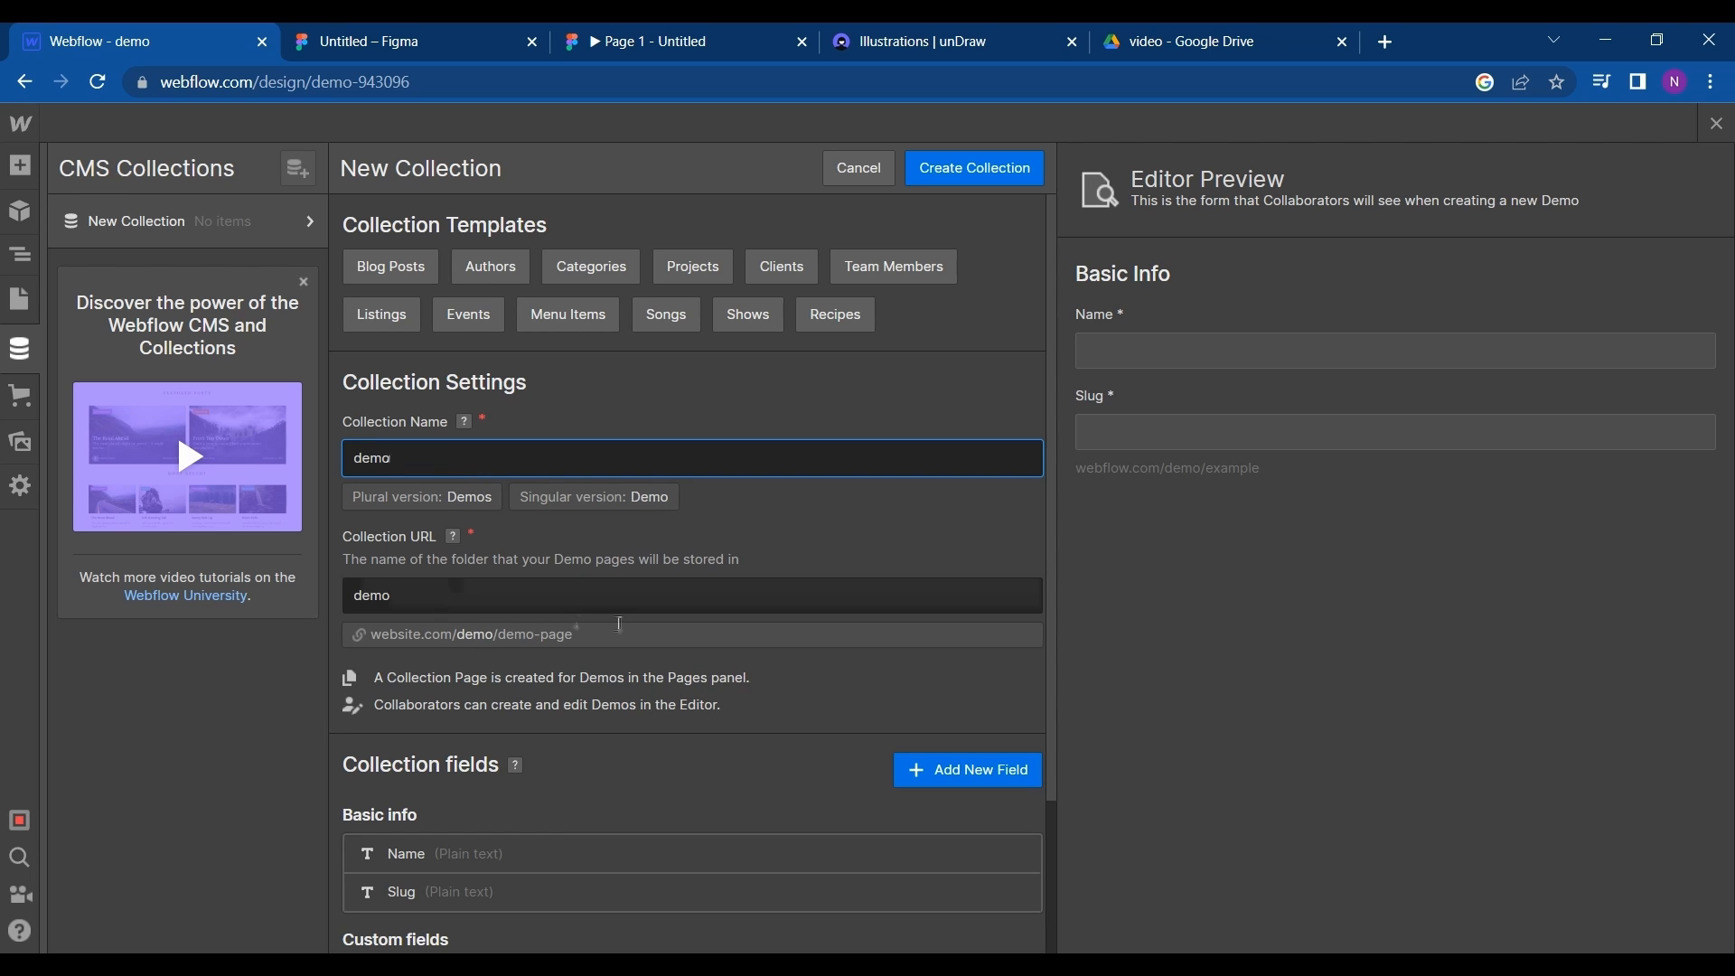
# - Review the collection's settings and fields, create the collection, and save its changes
pyautogui.scroll(-2, 619, 623)
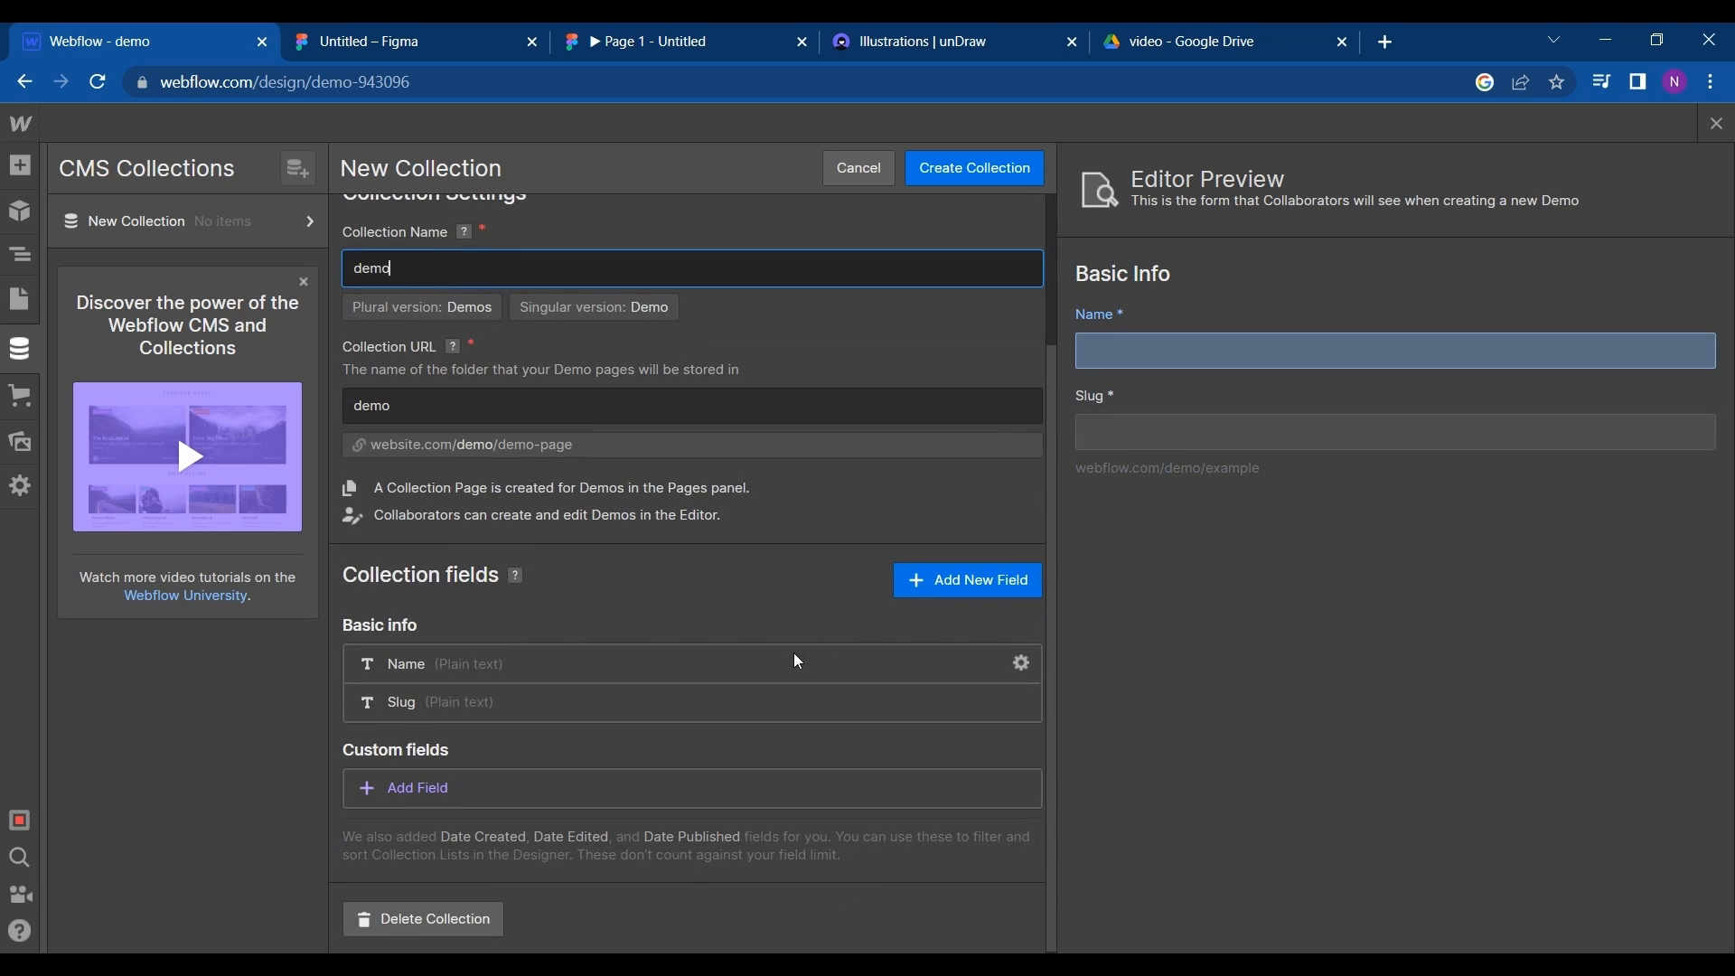
pyautogui.scroll(2, 645, 757)
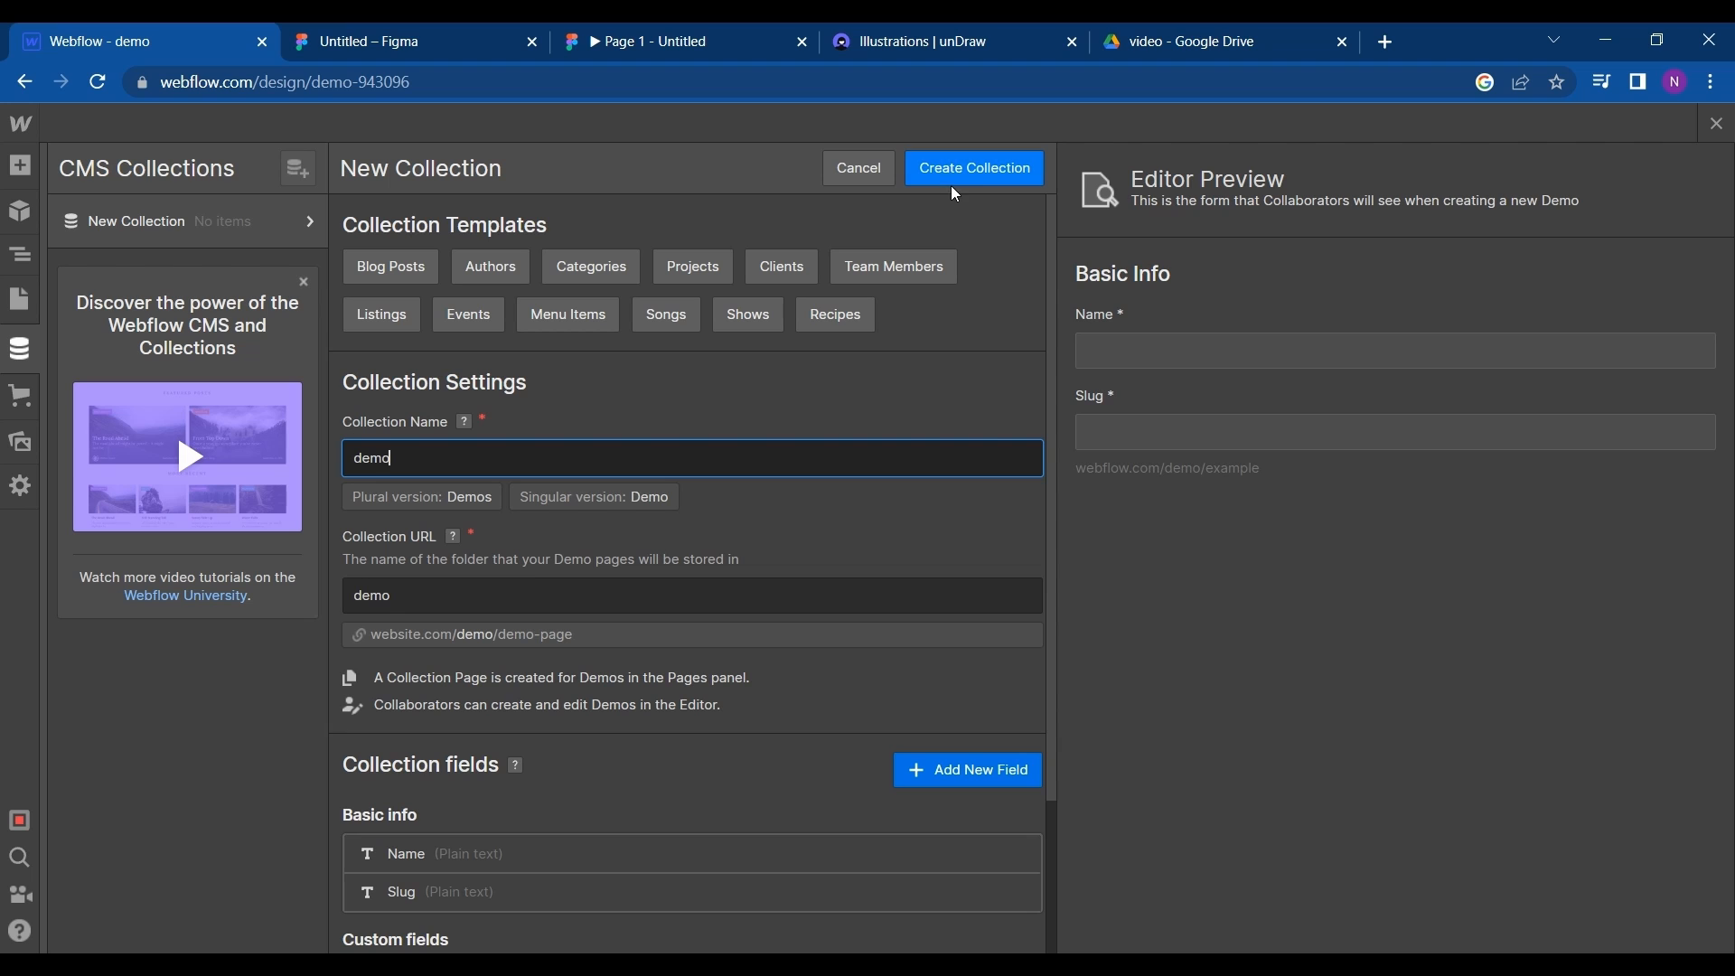
pyautogui.click(973, 170)
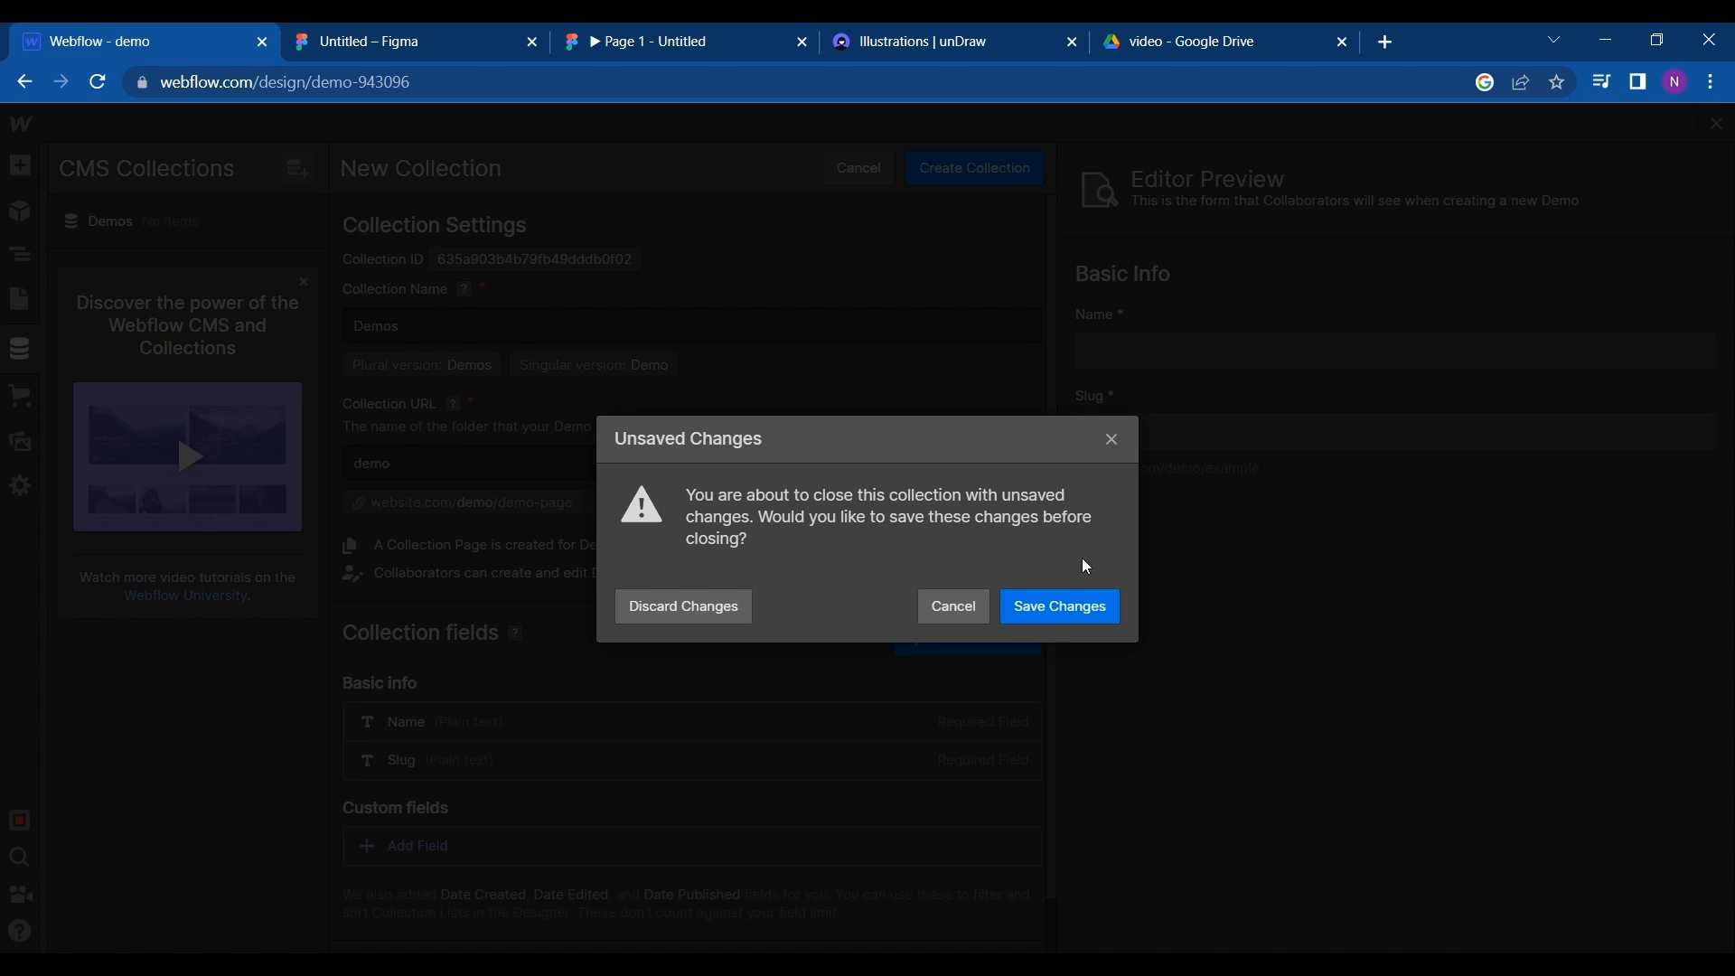
pyautogui.click(1070, 605)
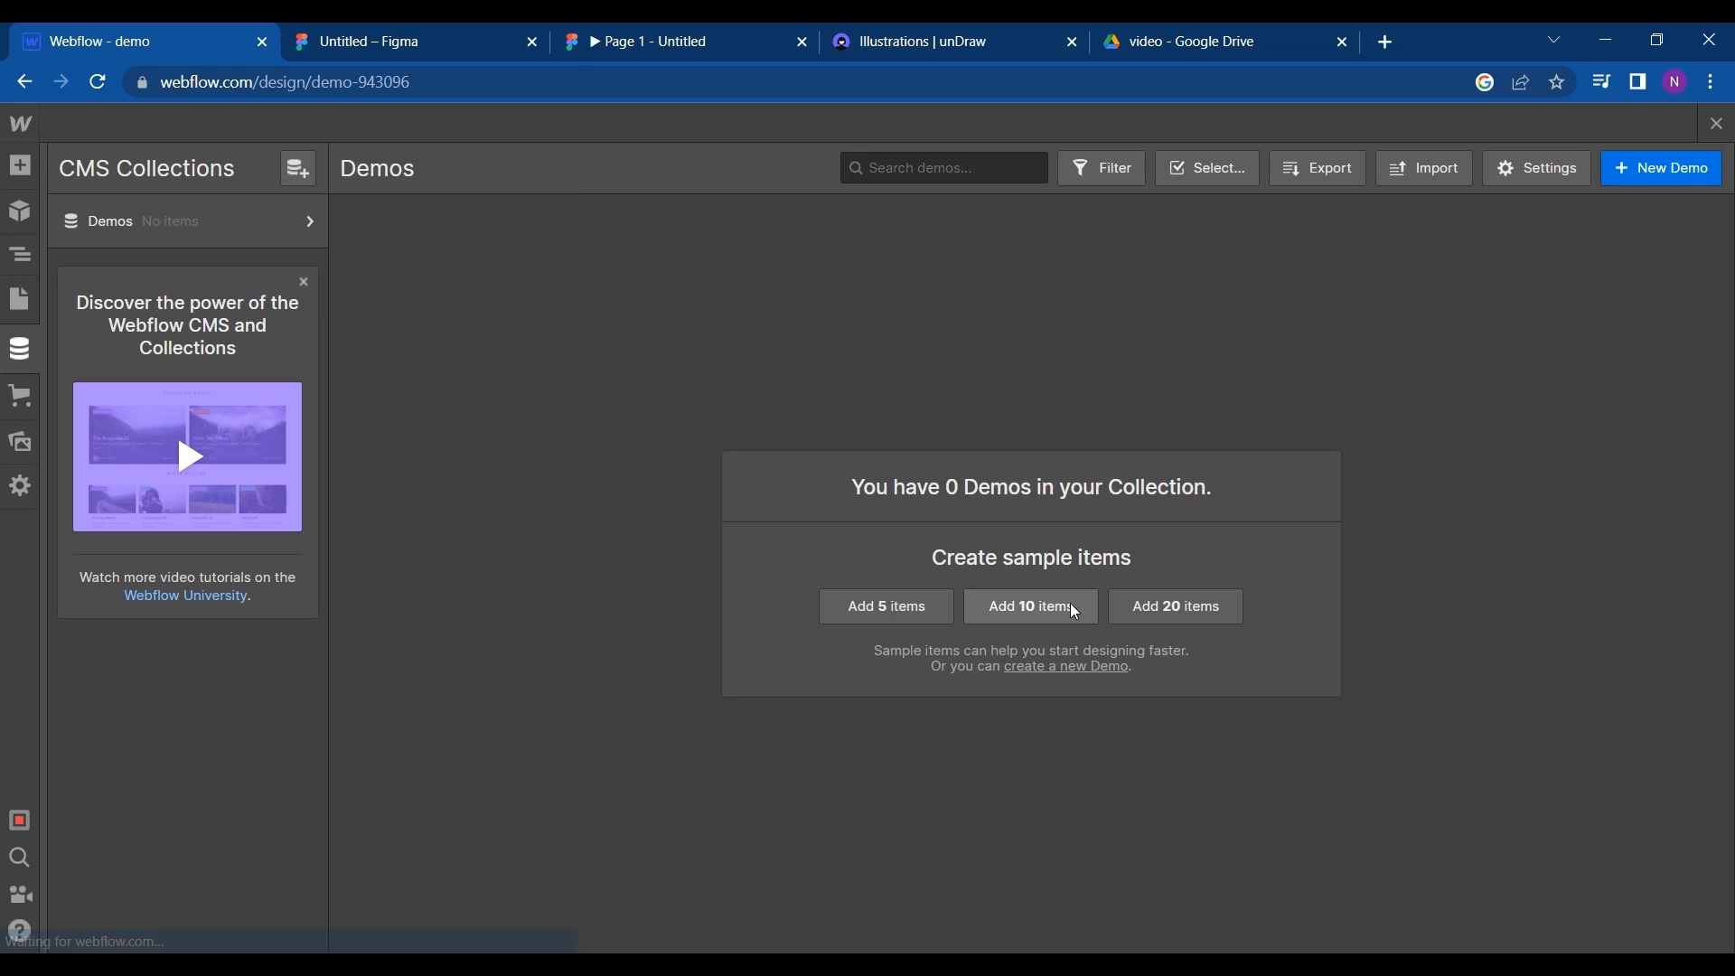
# - Check the cards in Figma, and upload the CSV of titles and body texts to the Demos collection with its first row as header
pyautogui.click(1424, 170)
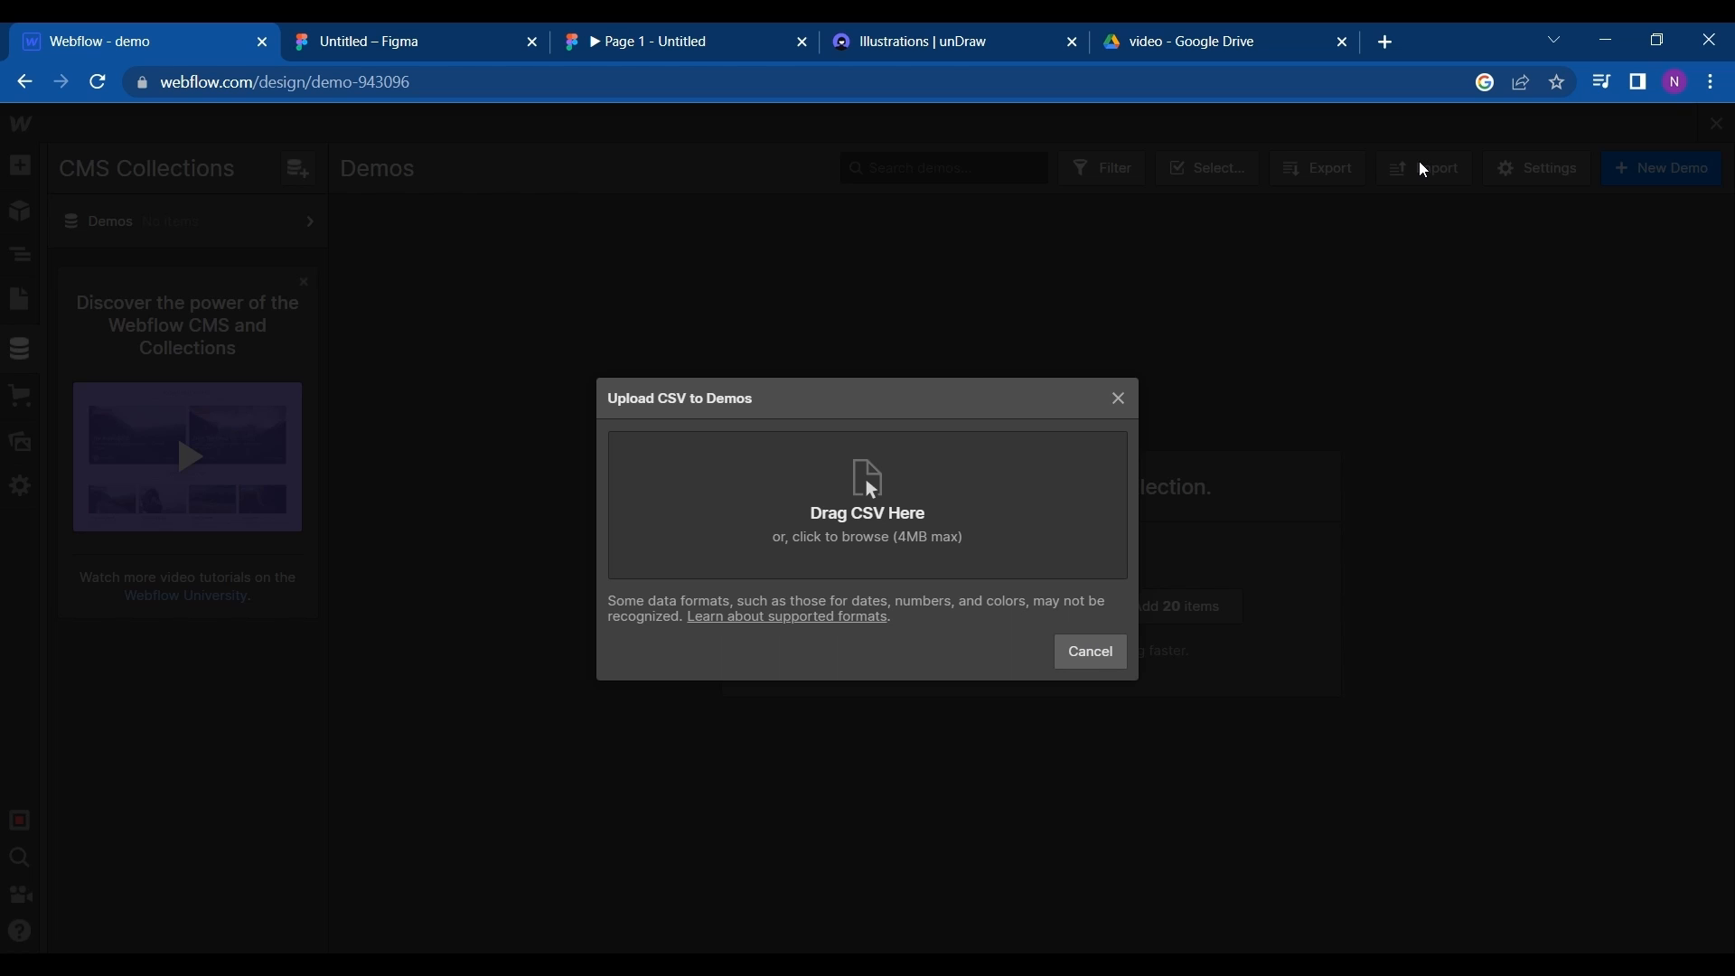
pyautogui.click(380, 33)
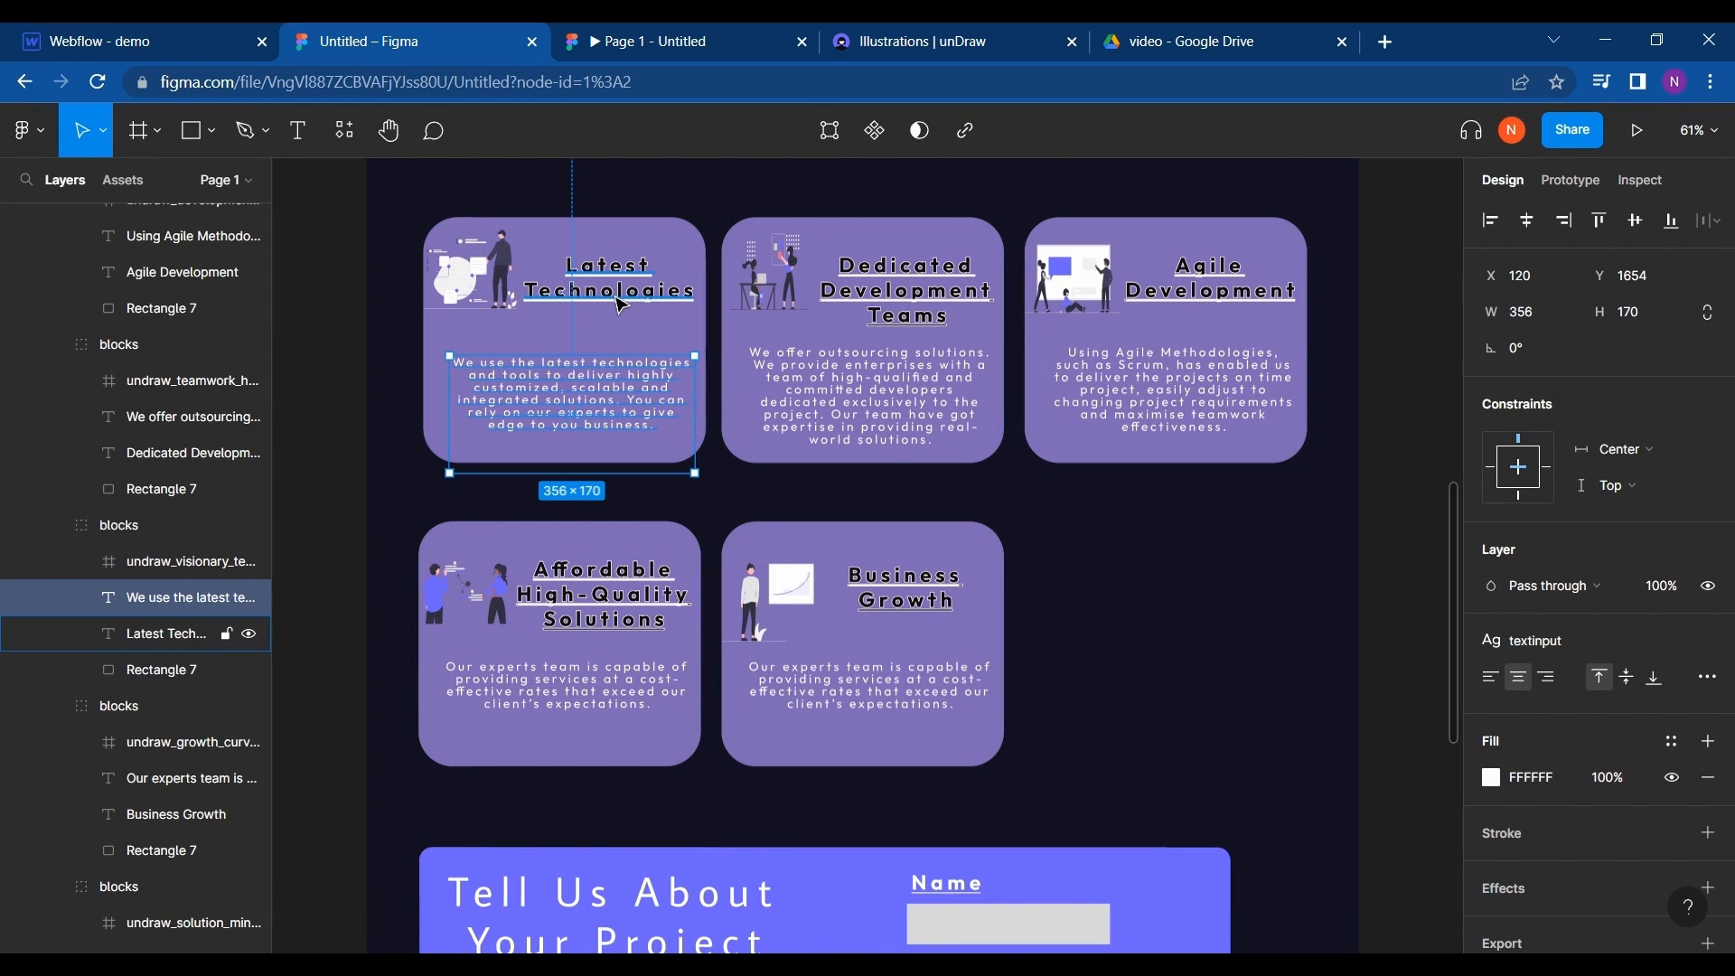
pyautogui.click(166, 32)
pyautogui.click(344, 32)
pyautogui.click(213, 27)
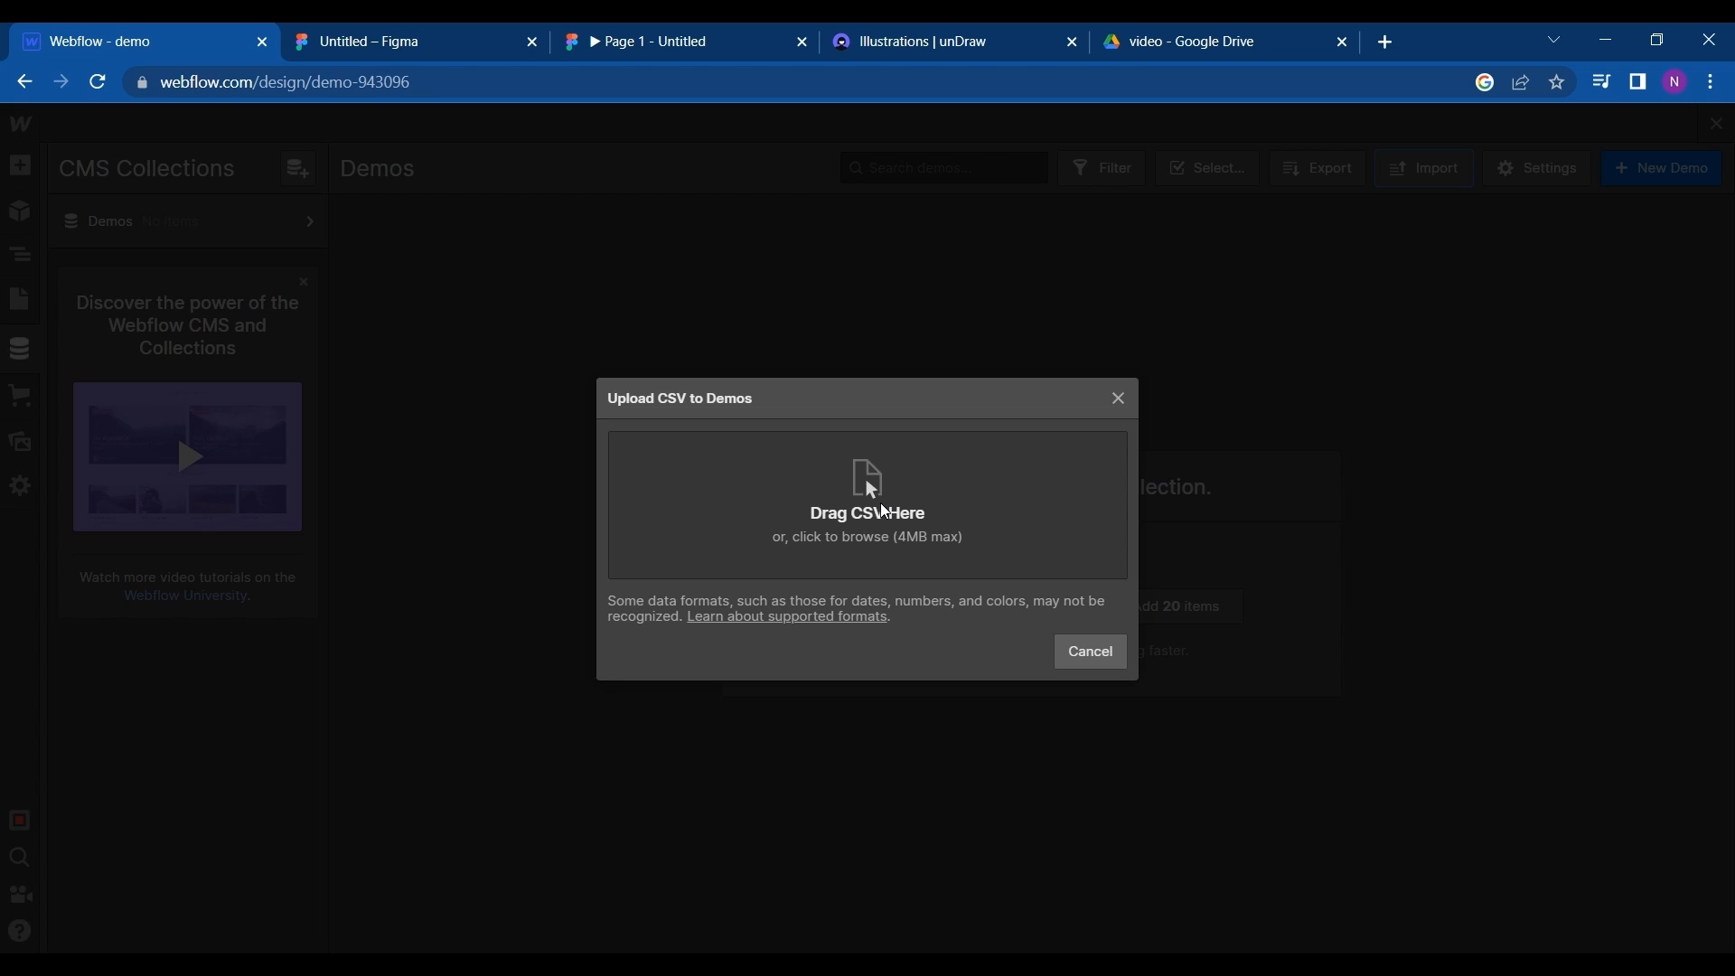
pyautogui.click(883, 510)
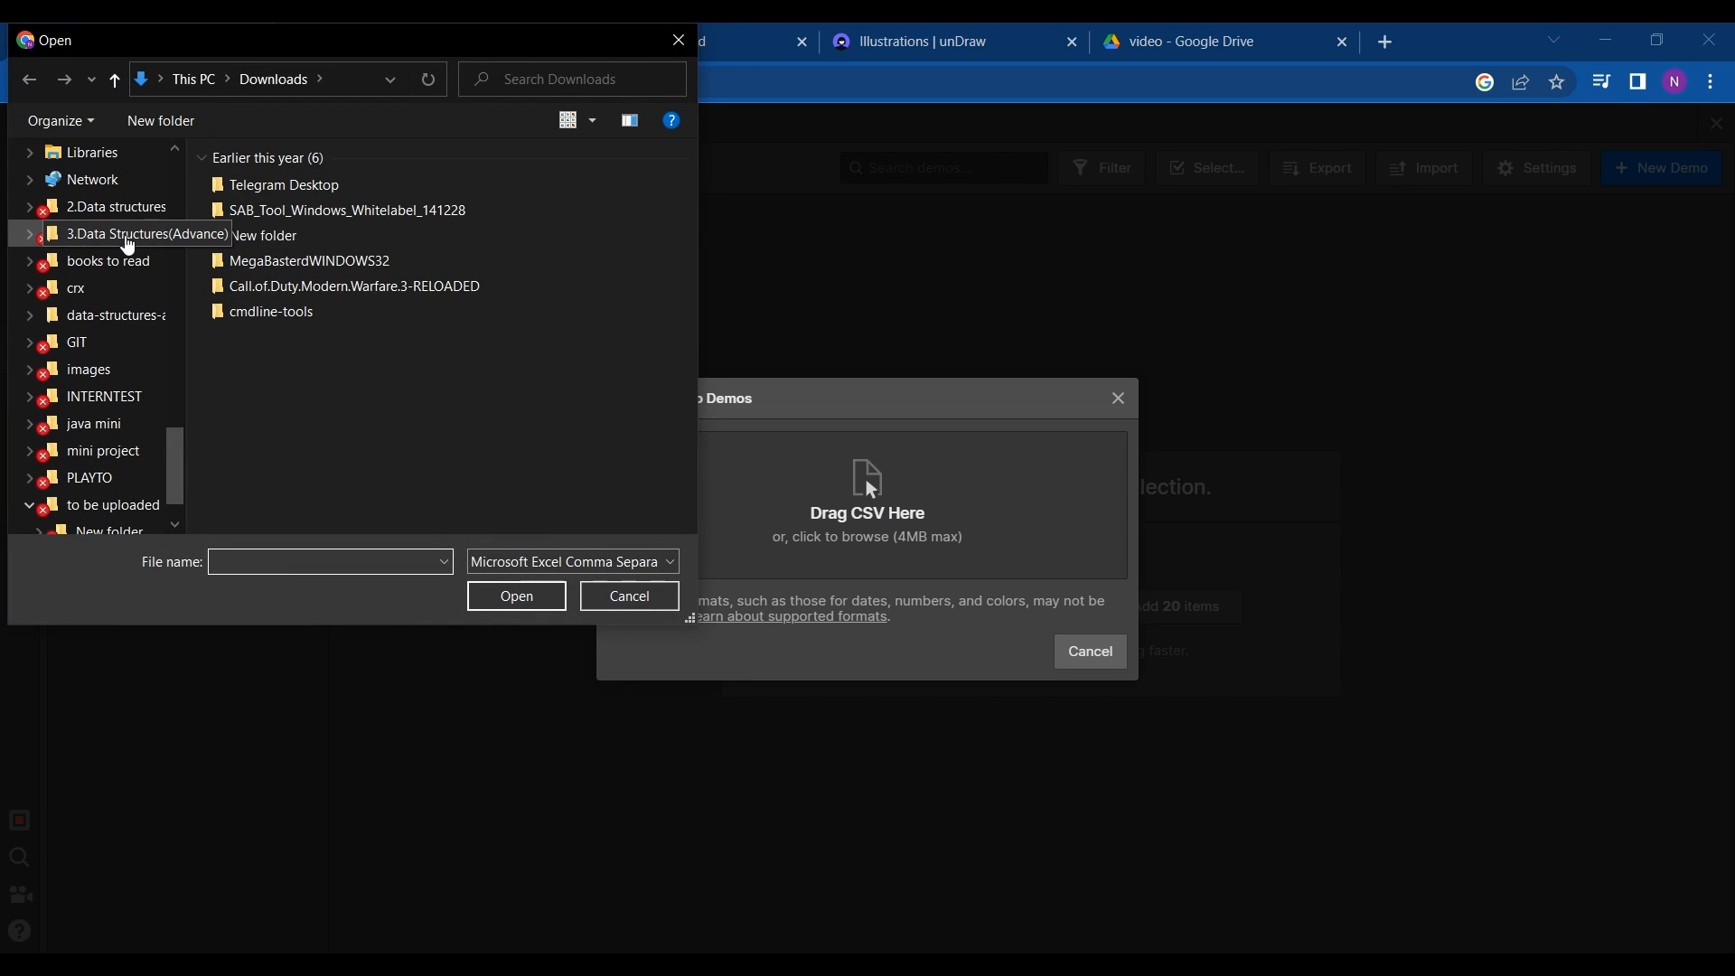
pyautogui.scroll(-1, 108, 333)
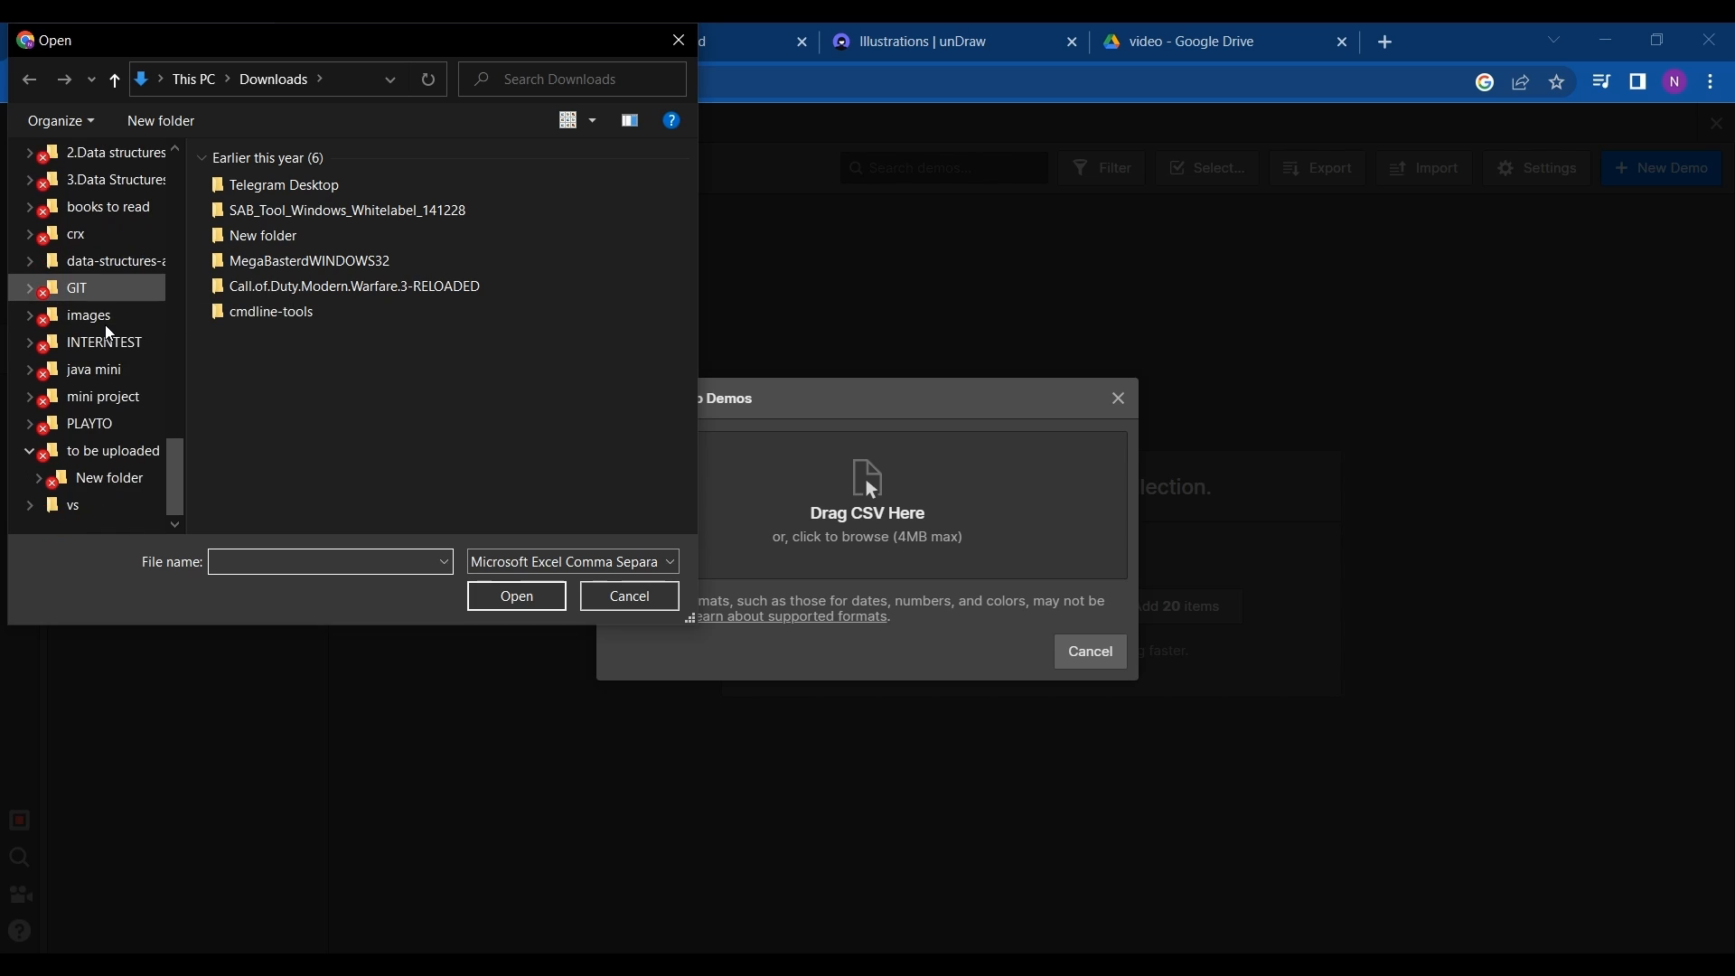
pyautogui.scroll(4, 108, 333)
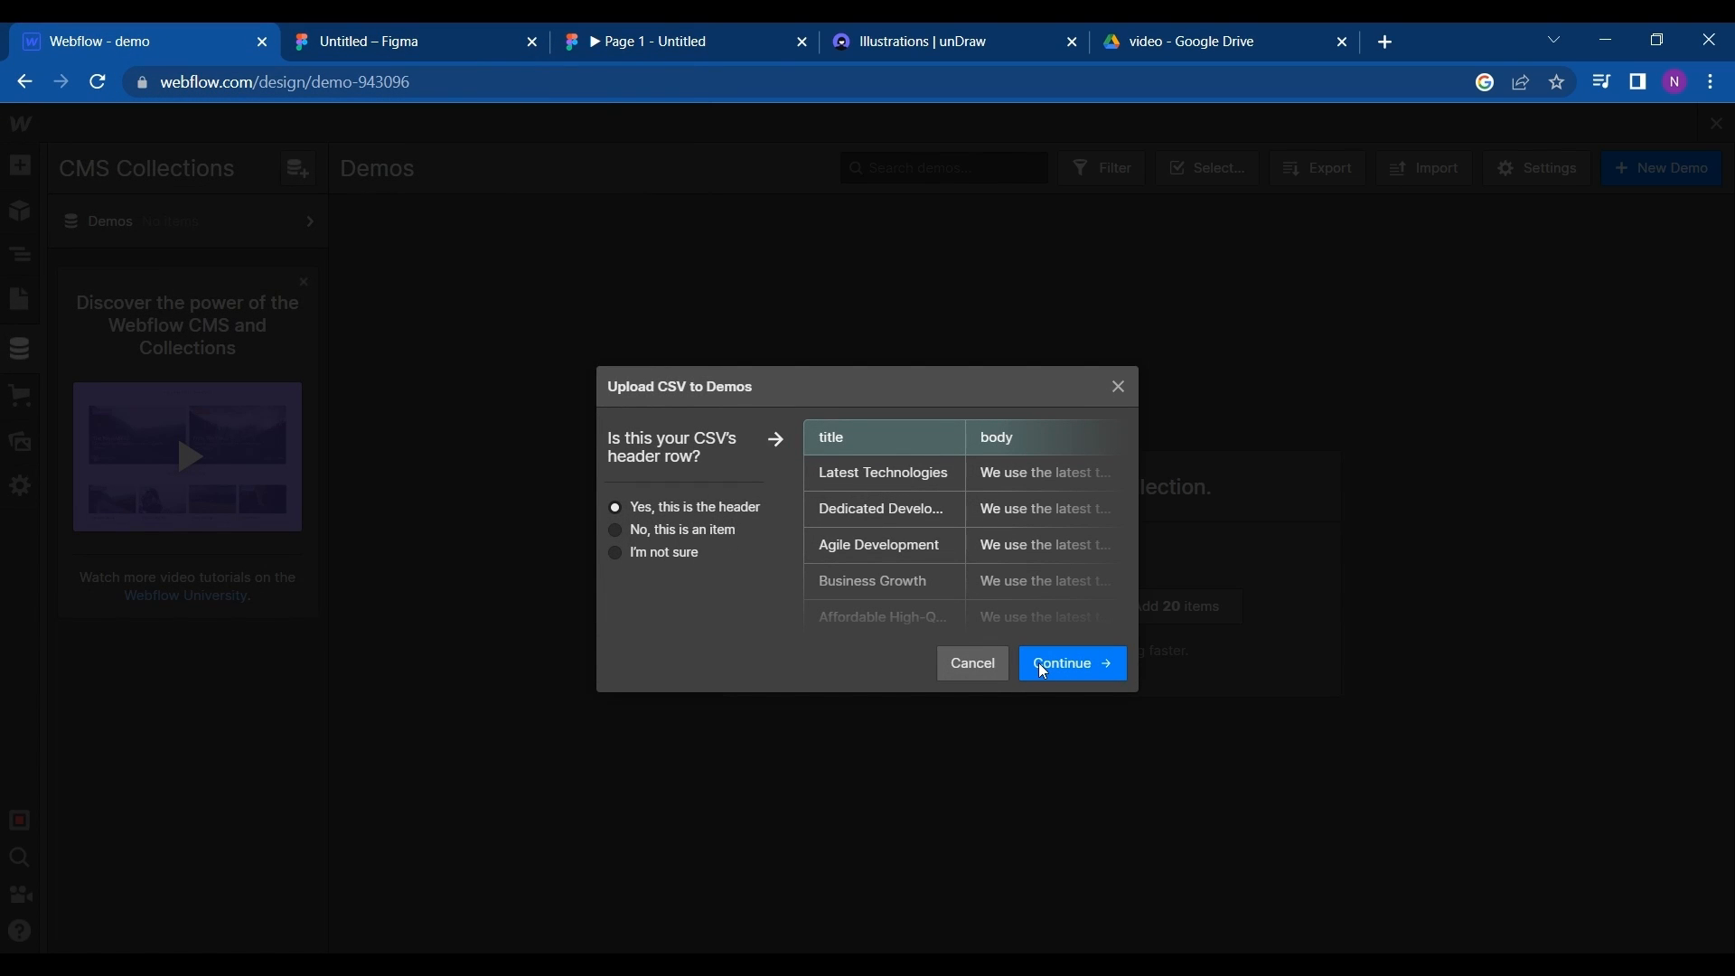
pyautogui.click(1091, 668)
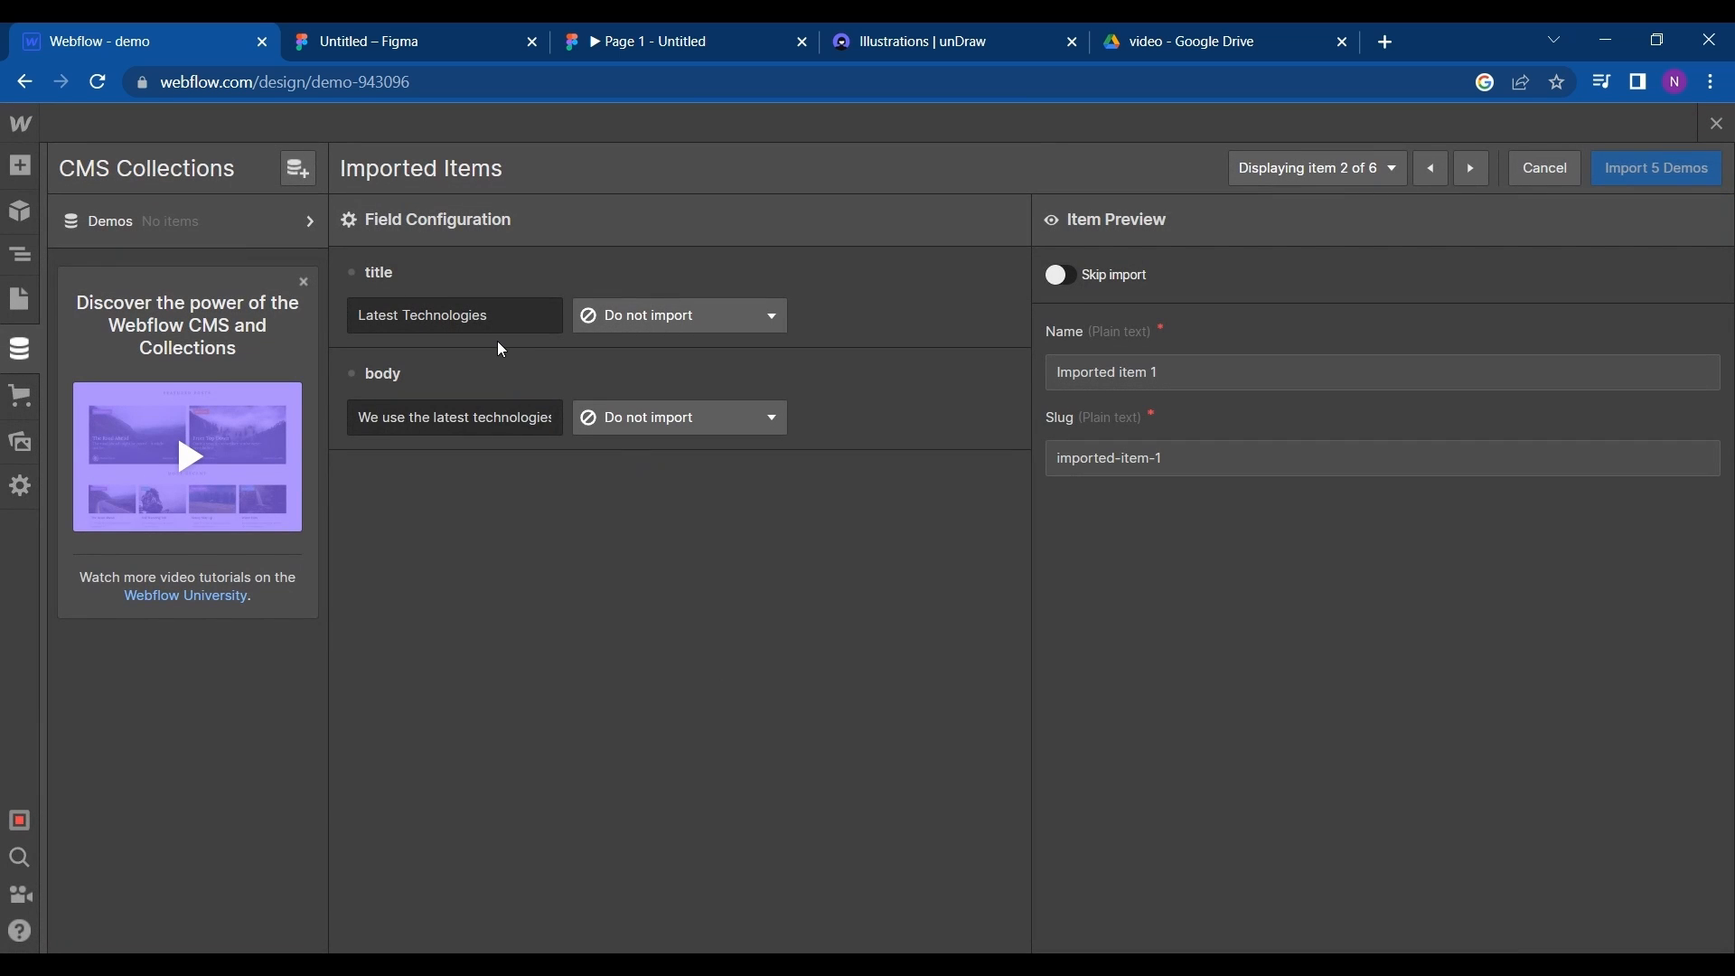
# - Import the CSV's title column into a new plain text field labeled Title
pyautogui.click(710, 335)
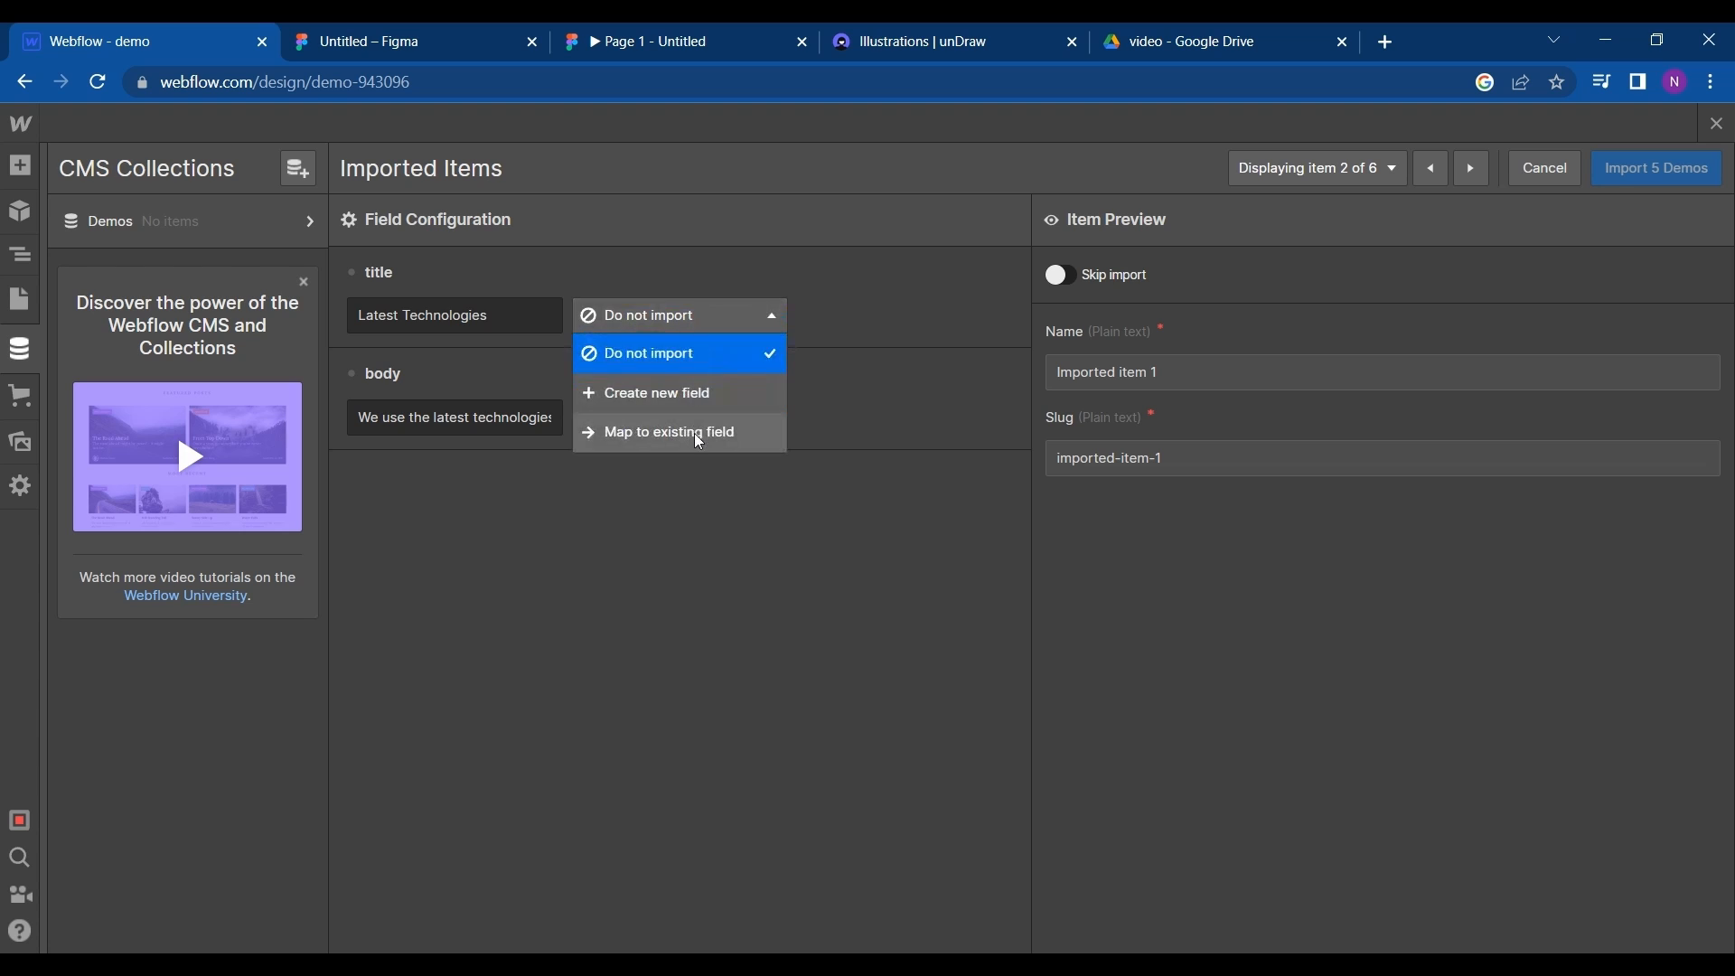
pyautogui.click(676, 393)
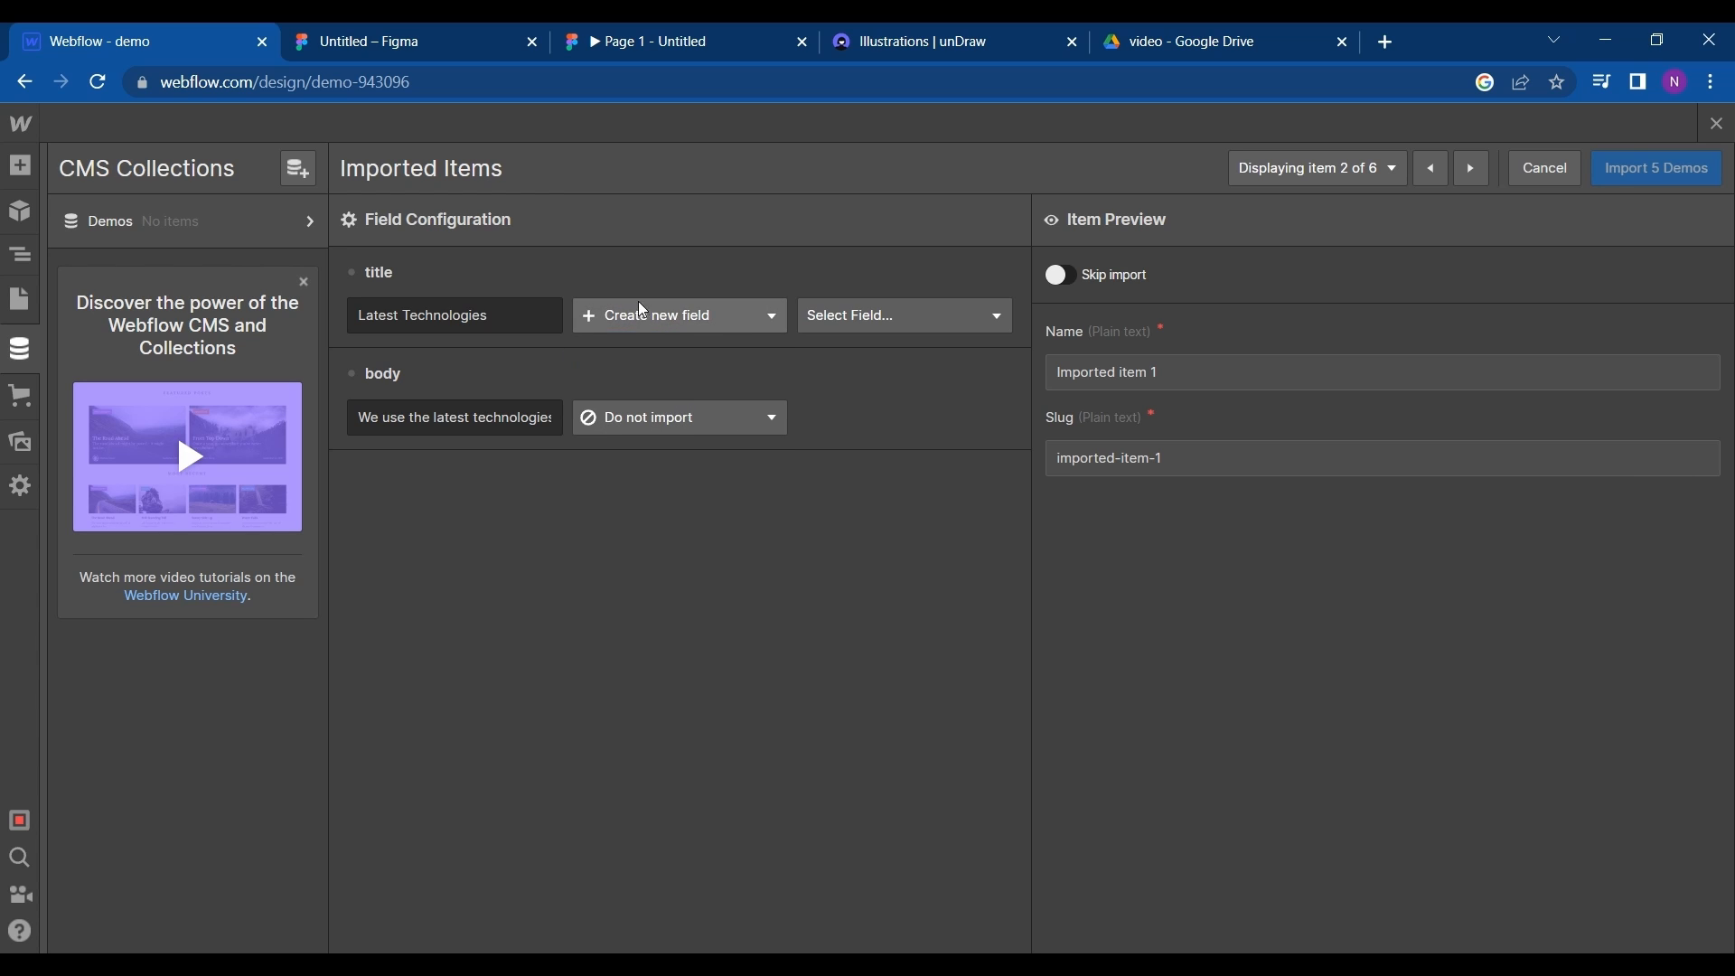
pyautogui.click(846, 317)
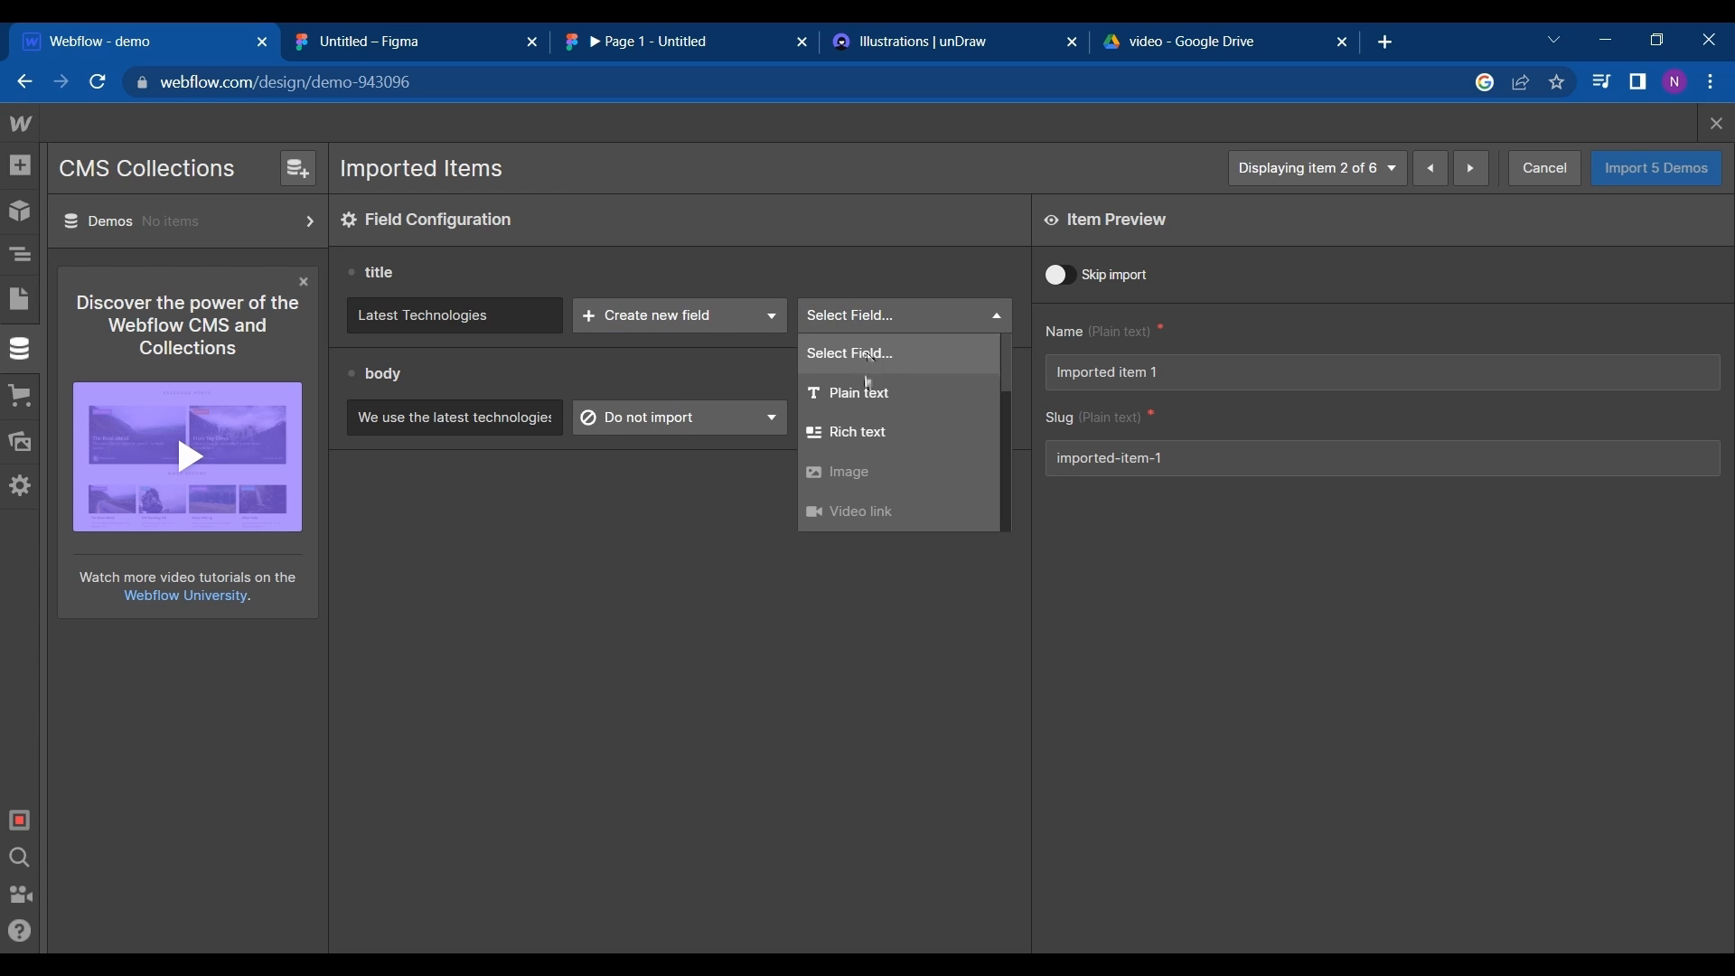
pyautogui.click(865, 413)
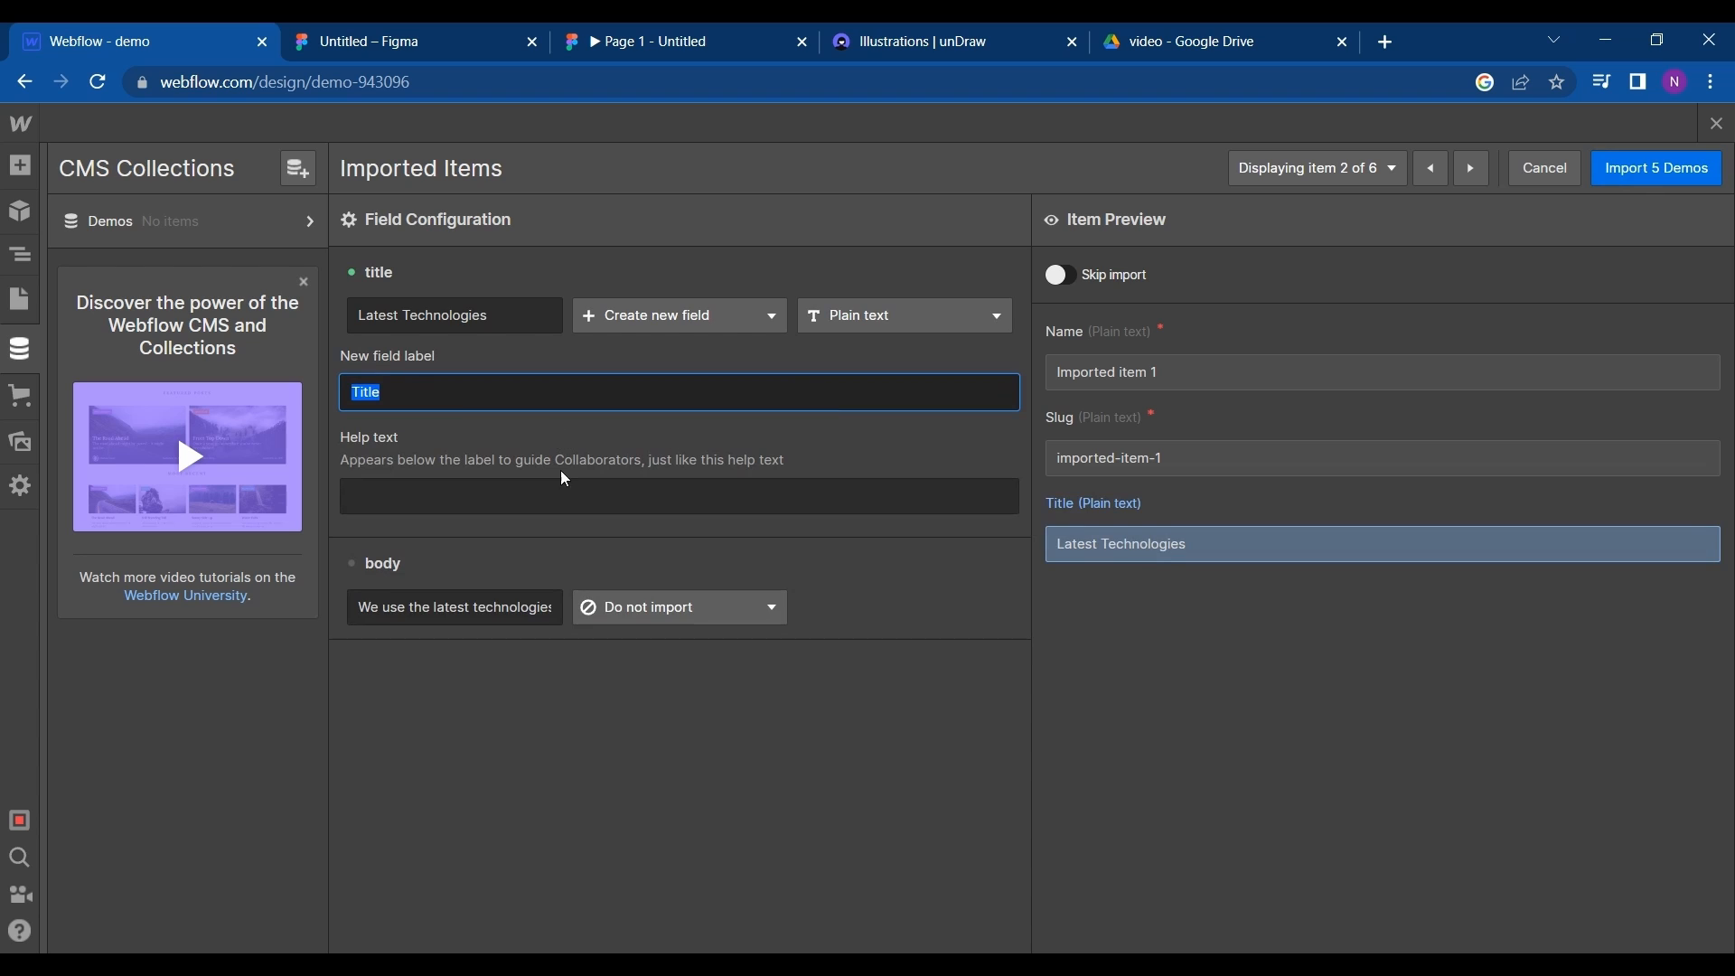
# - Import the CSV's body column into a new rich text field labeled Body
pyautogui.click(635, 609)
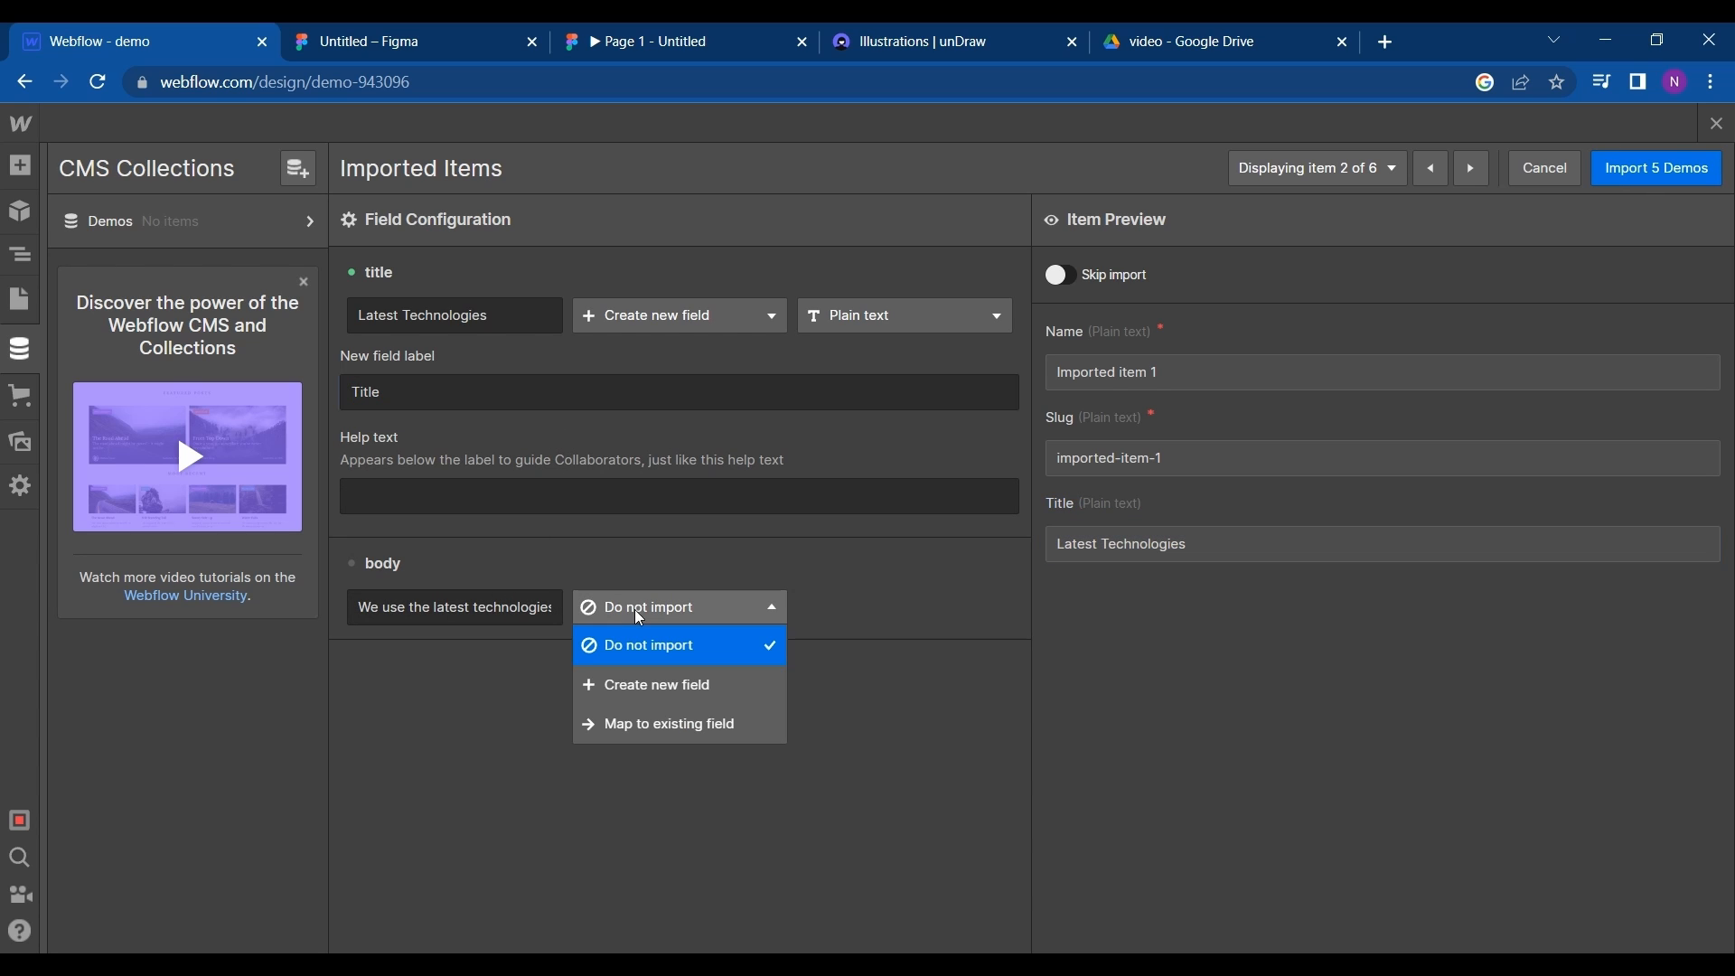
pyautogui.click(658, 688)
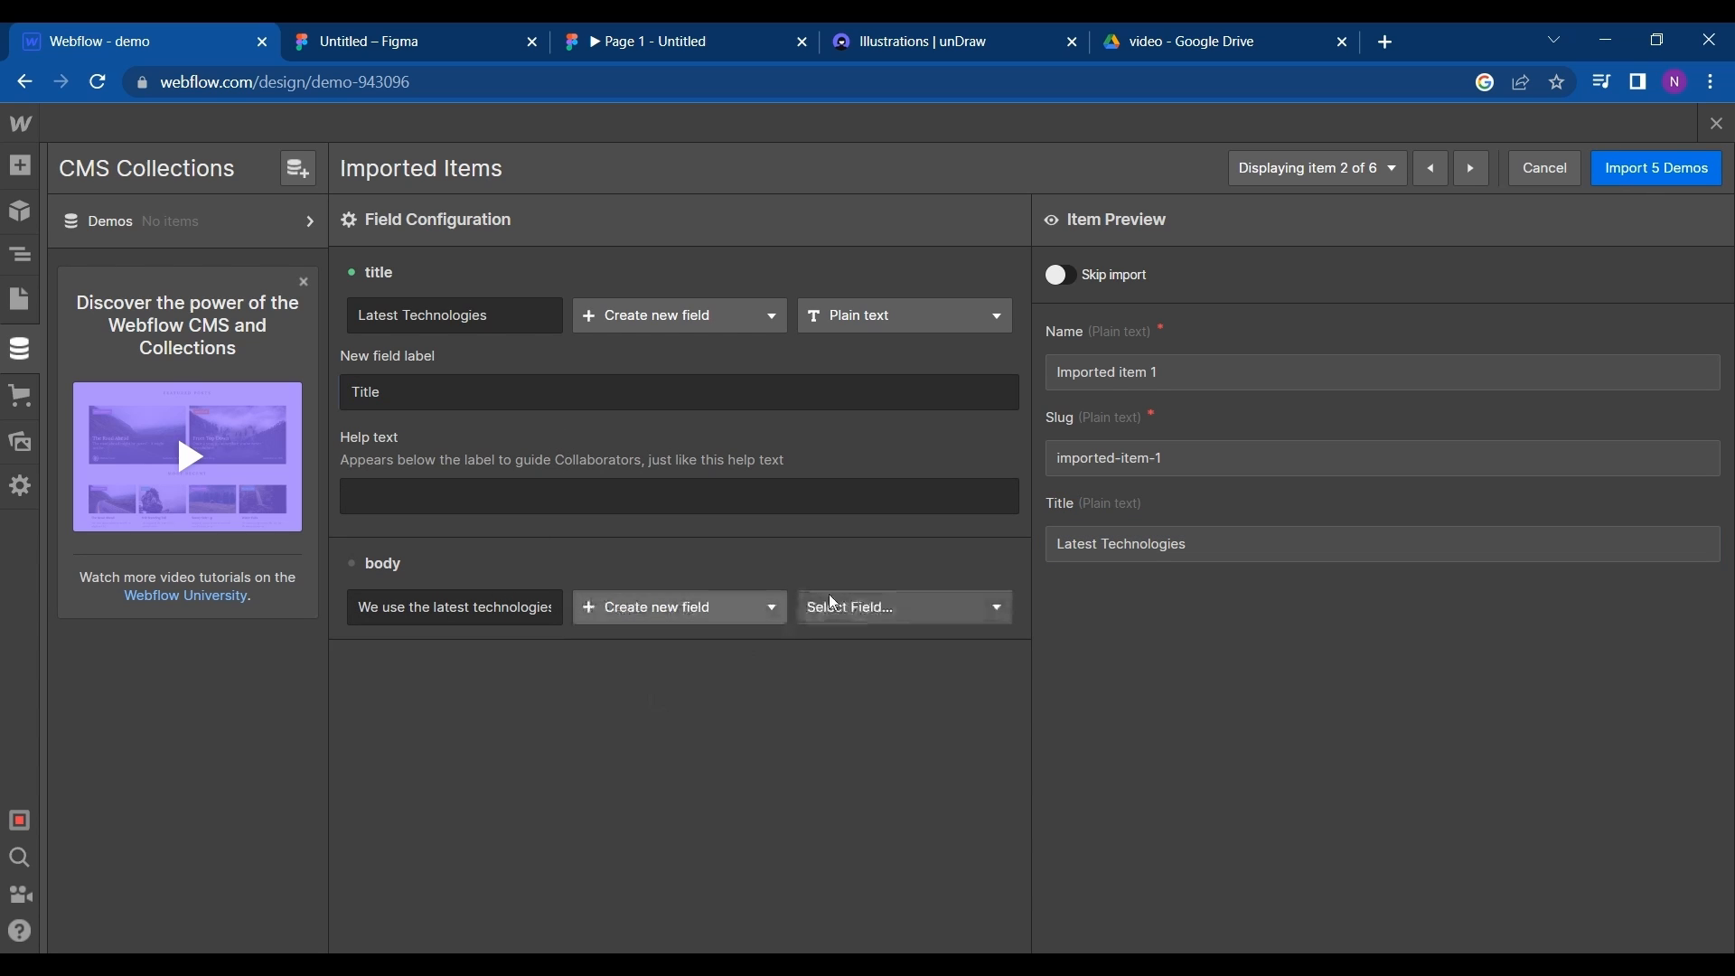
pyautogui.click(875, 614)
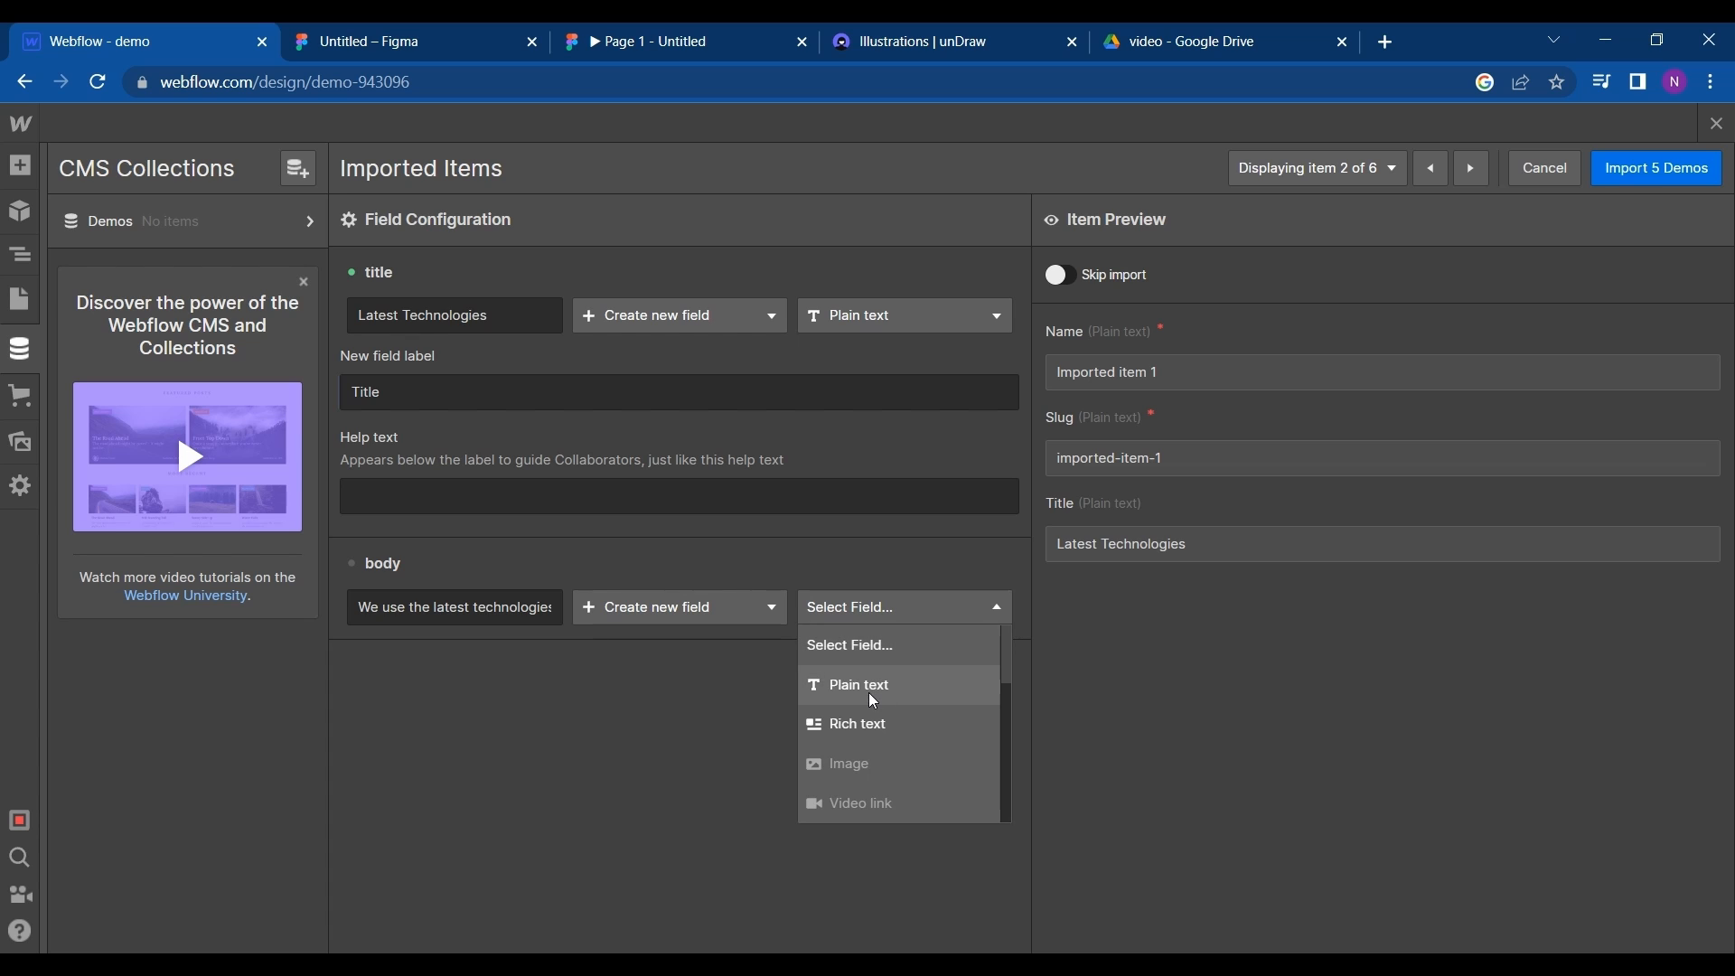
pyautogui.click(870, 694)
pyautogui.click(893, 618)
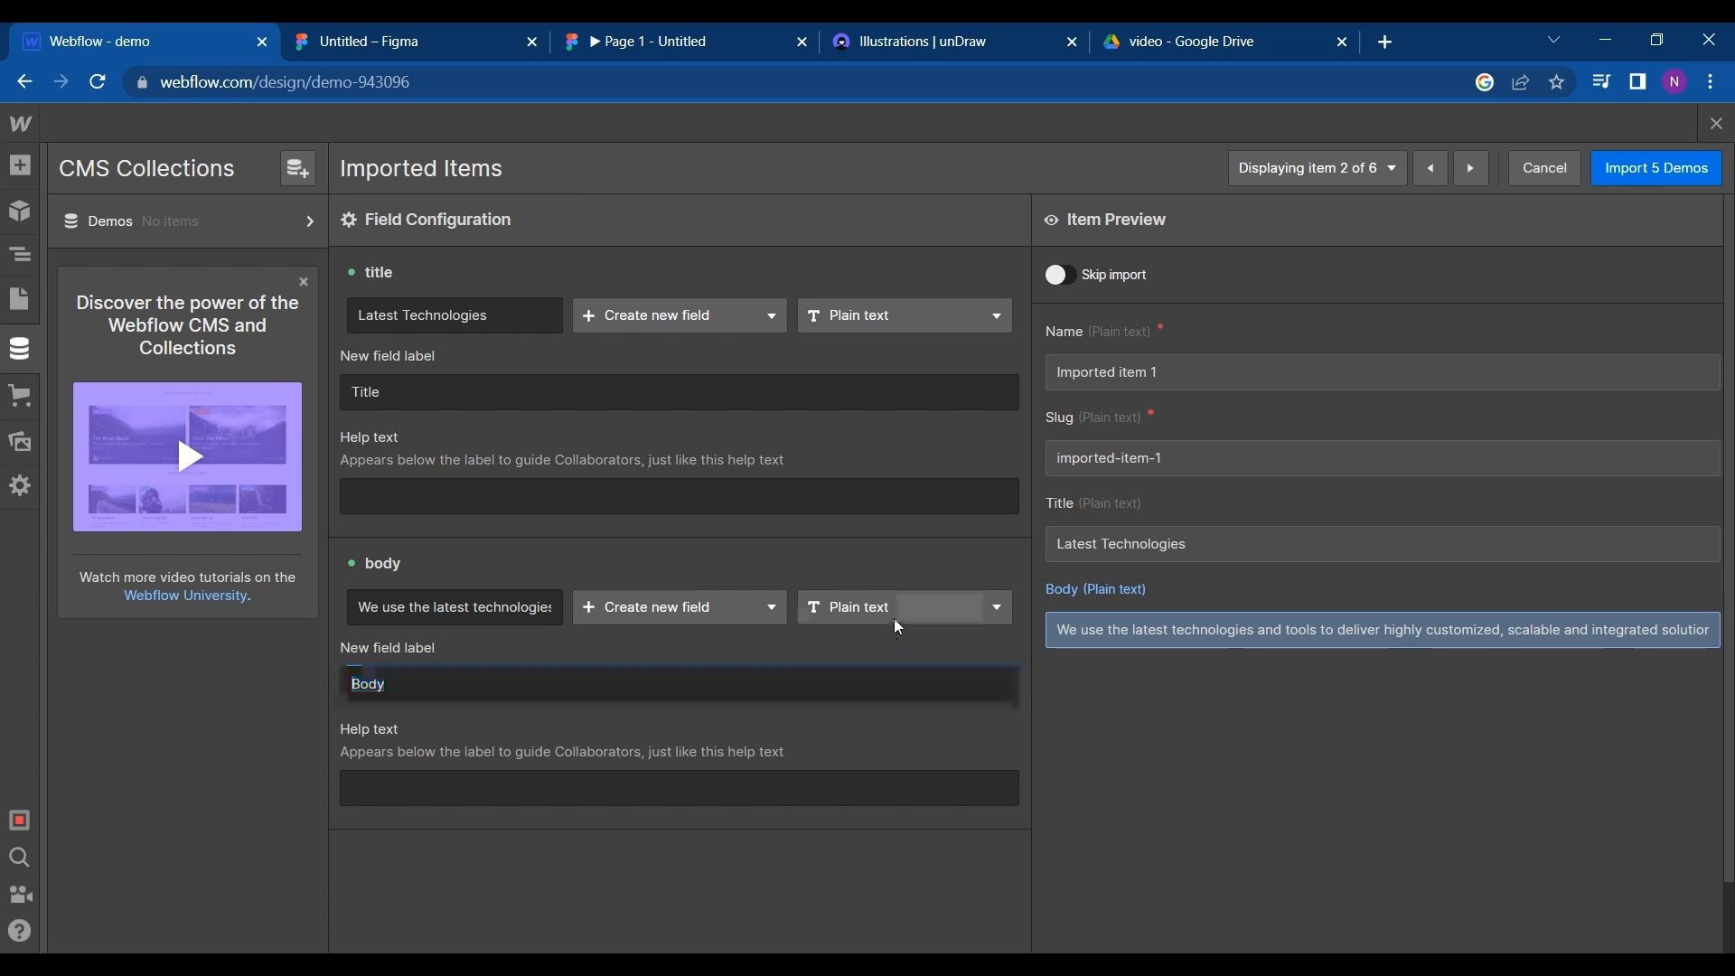
pyautogui.click(882, 732)
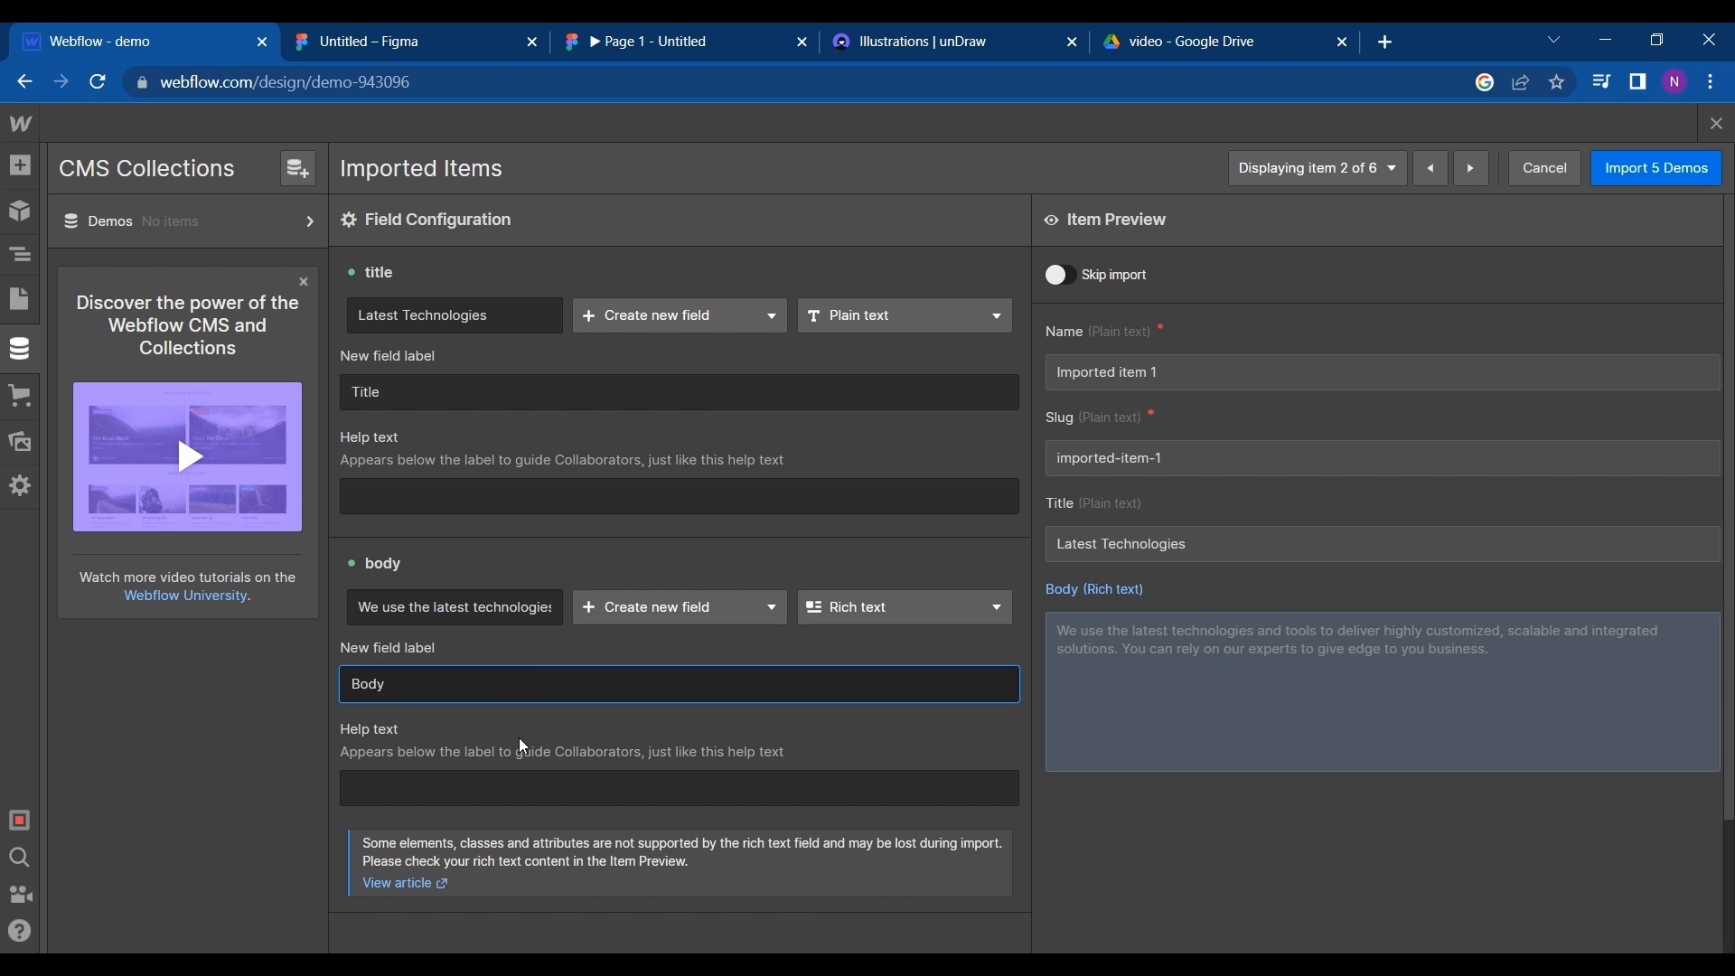
pyautogui.scroll(-2, 523, 747)
pyautogui.scroll(2, 533, 732)
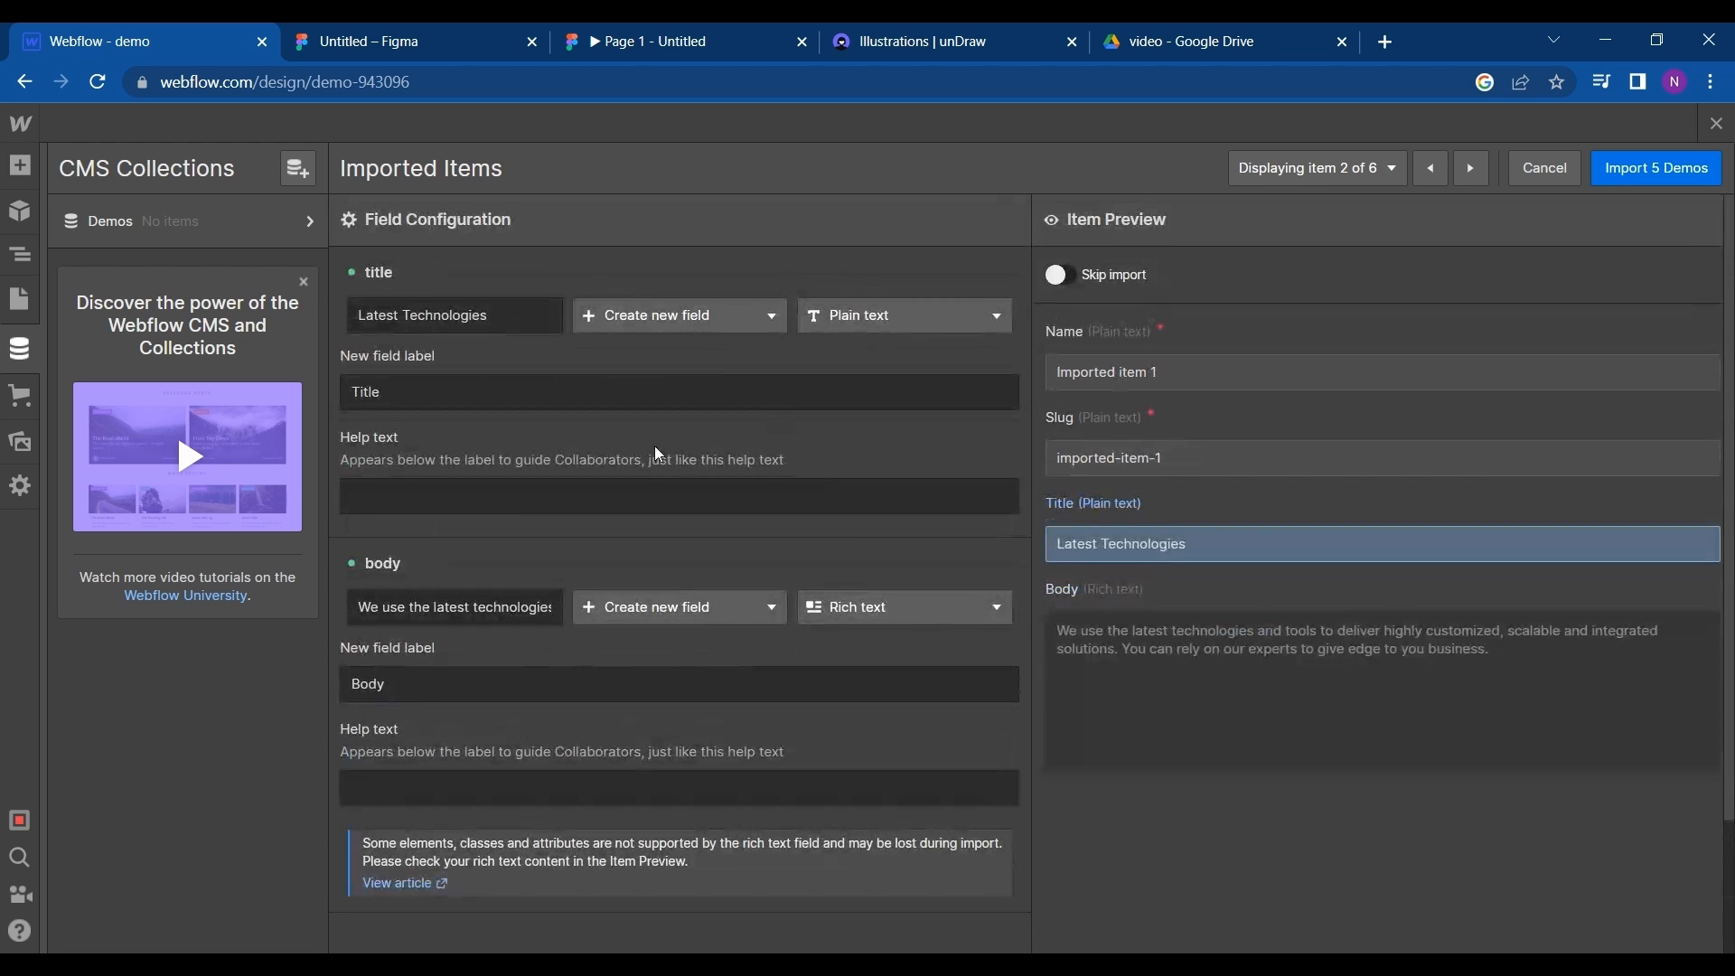
# - Switch to the Figma design file and select the illustration on the Latest Technologies card to check it
pyautogui.click(599, 31)
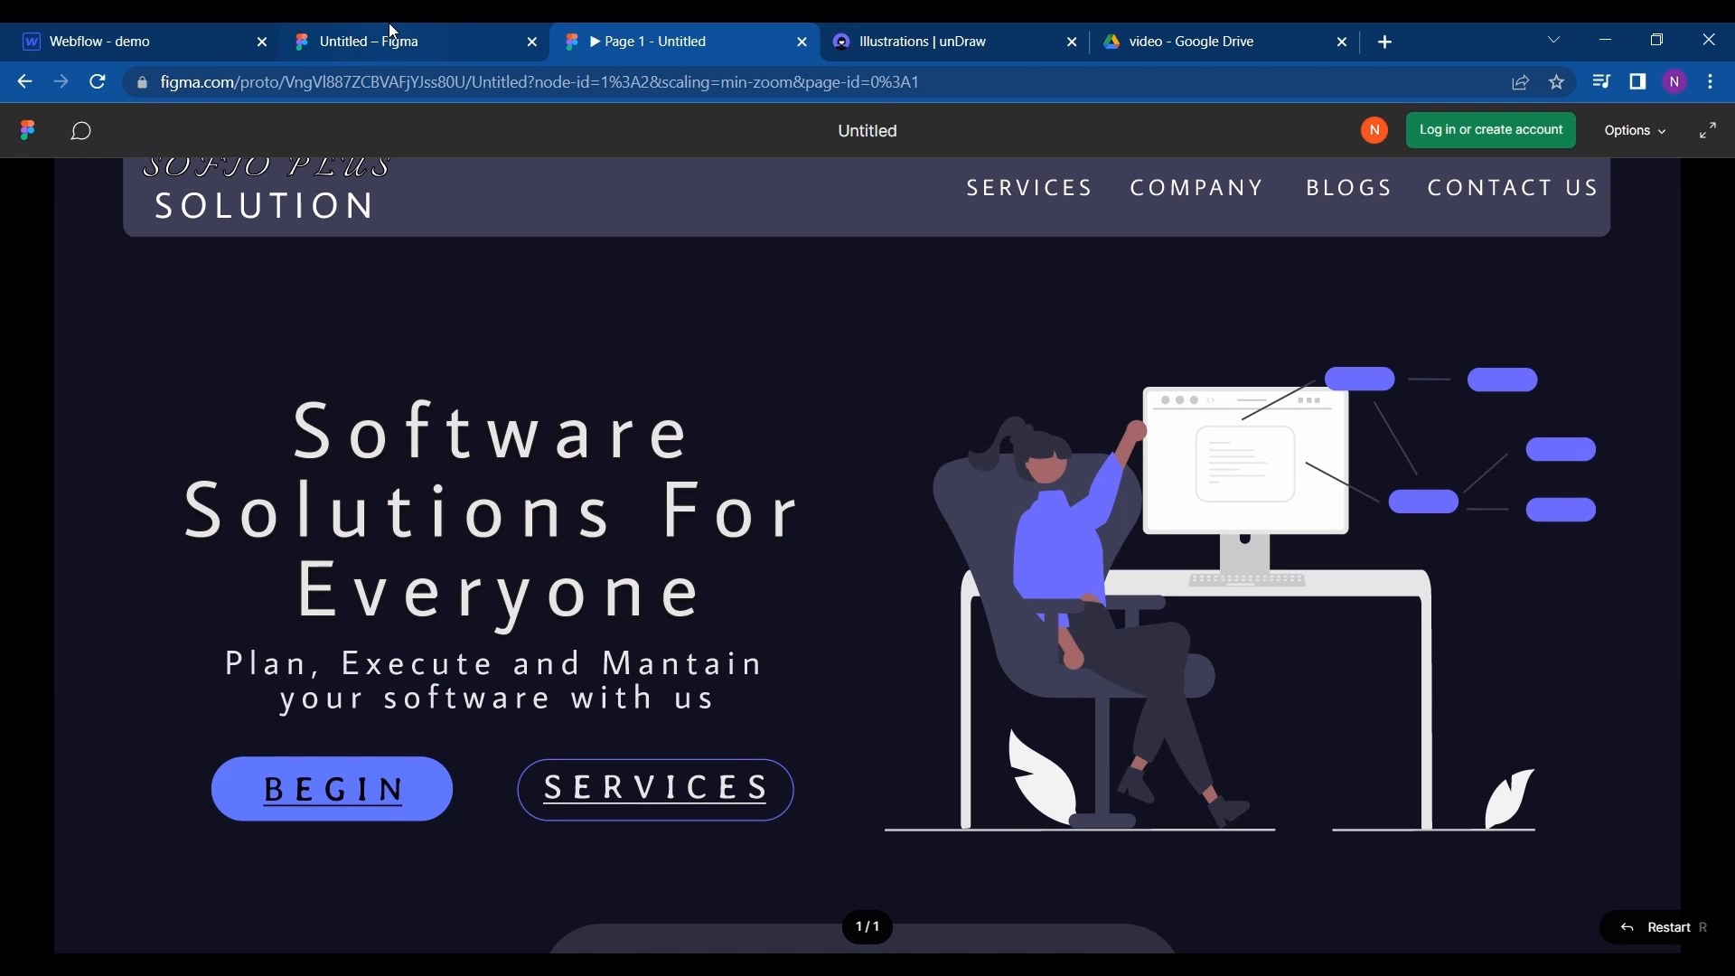
pyautogui.click(397, 37)
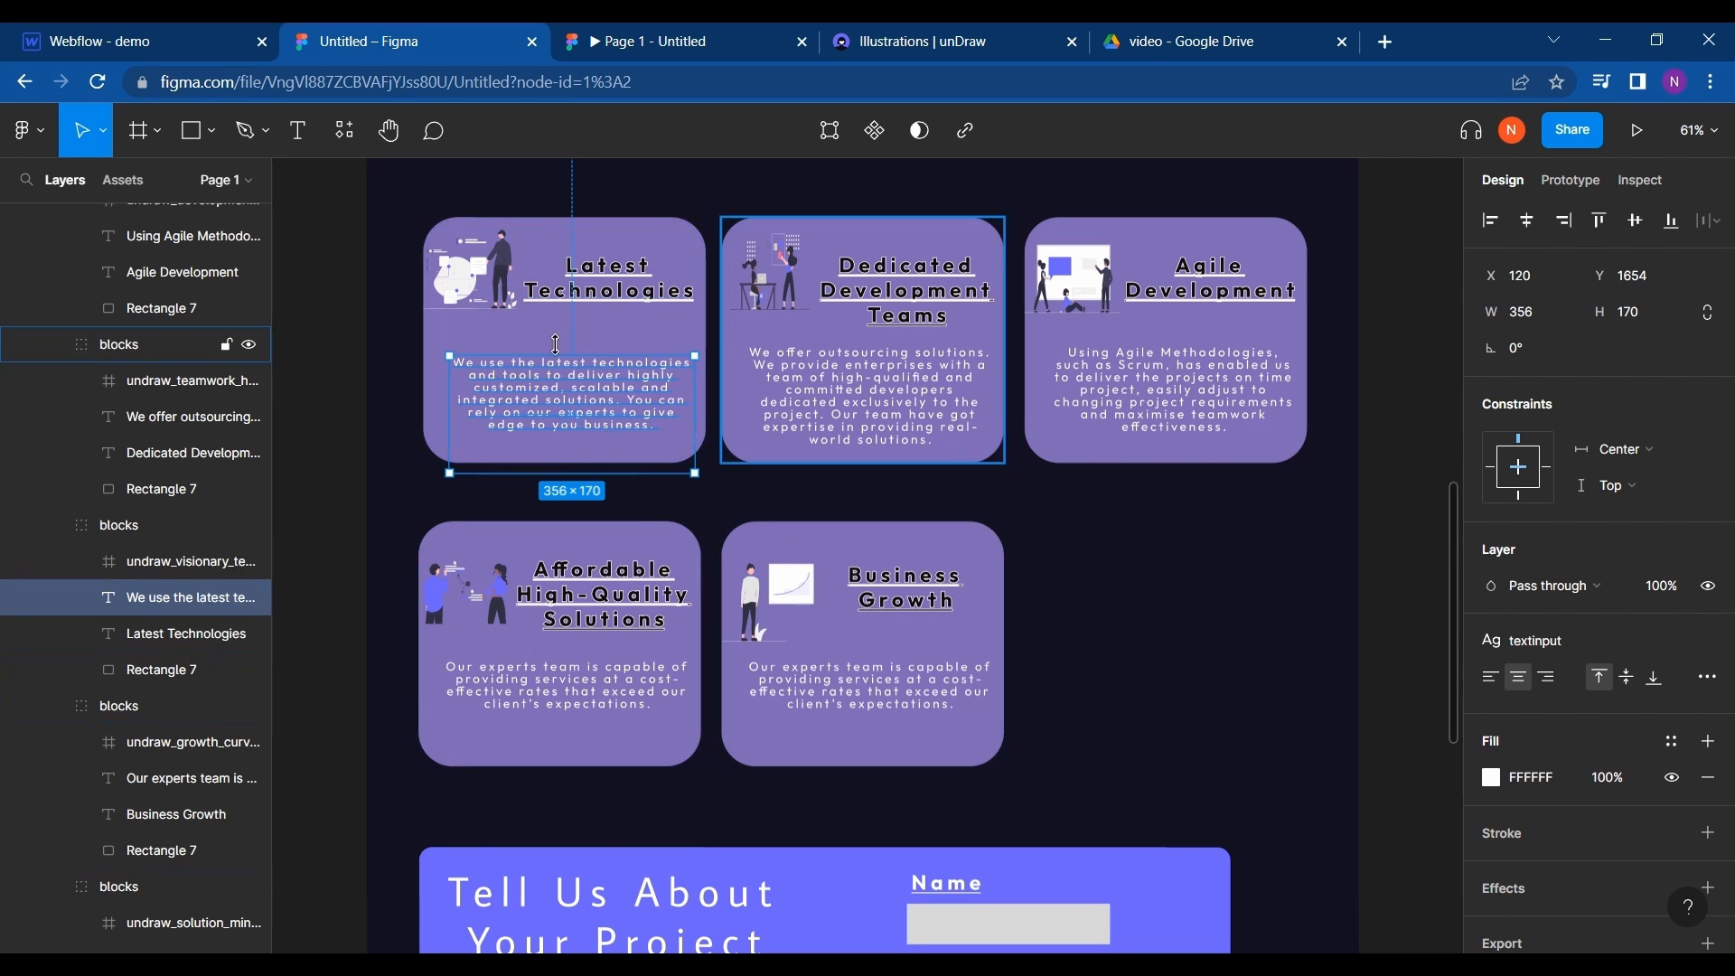
pyautogui.click(485, 291)
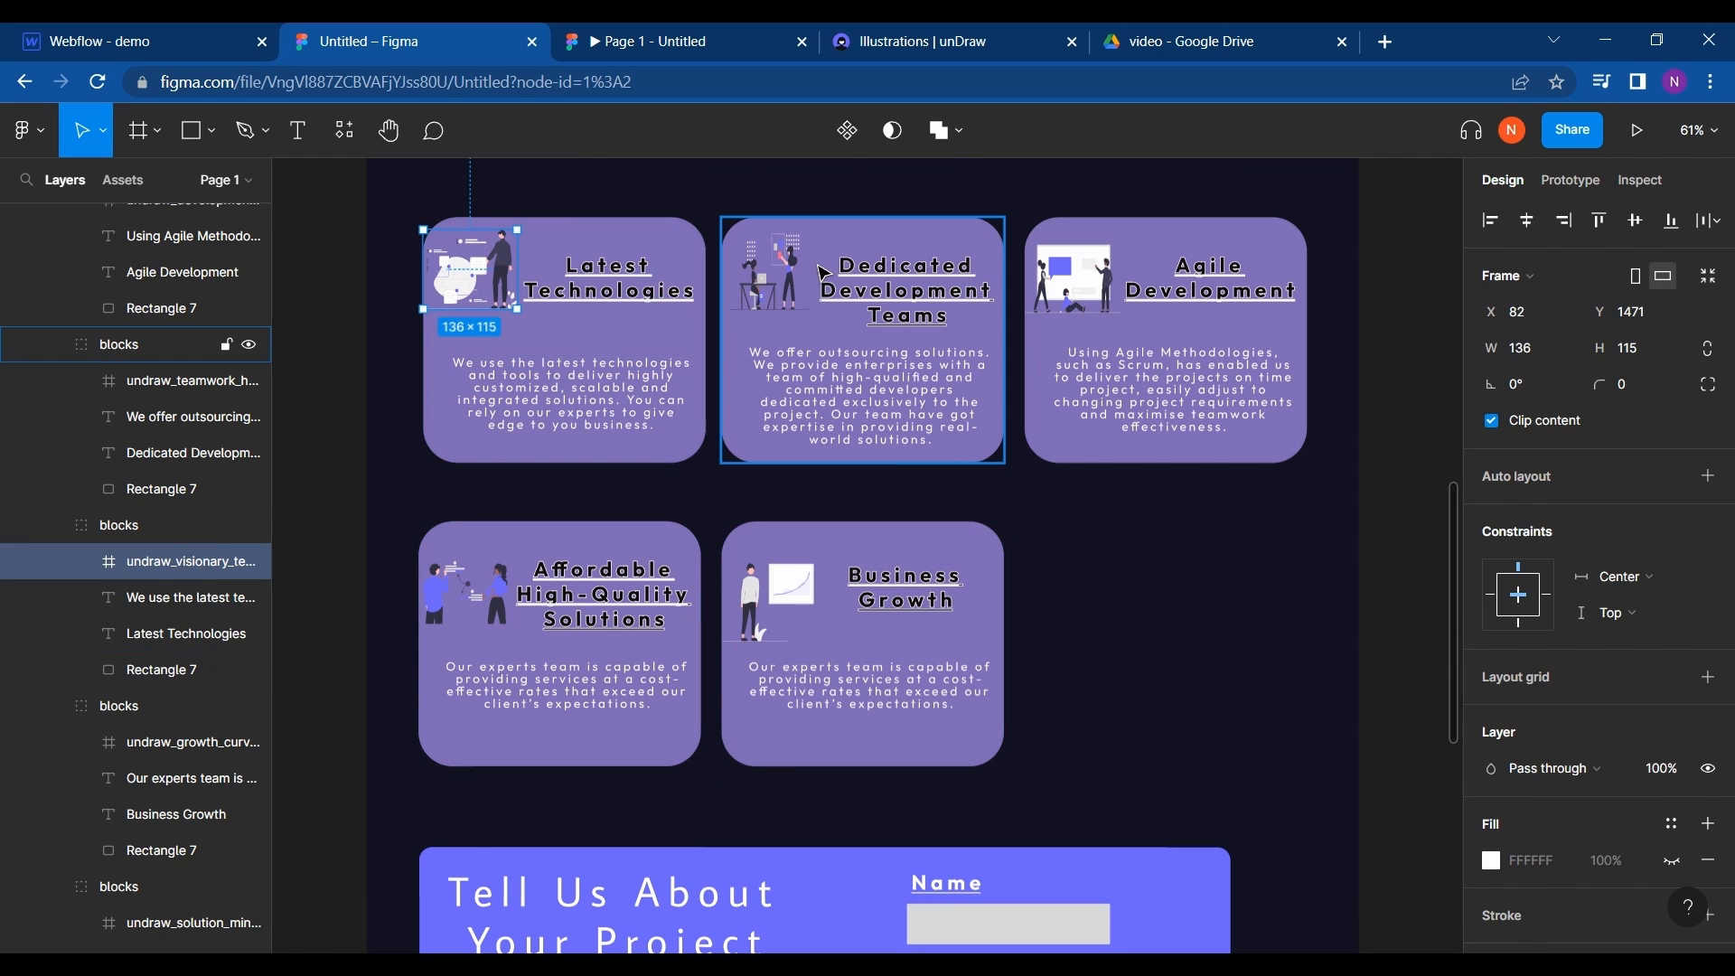
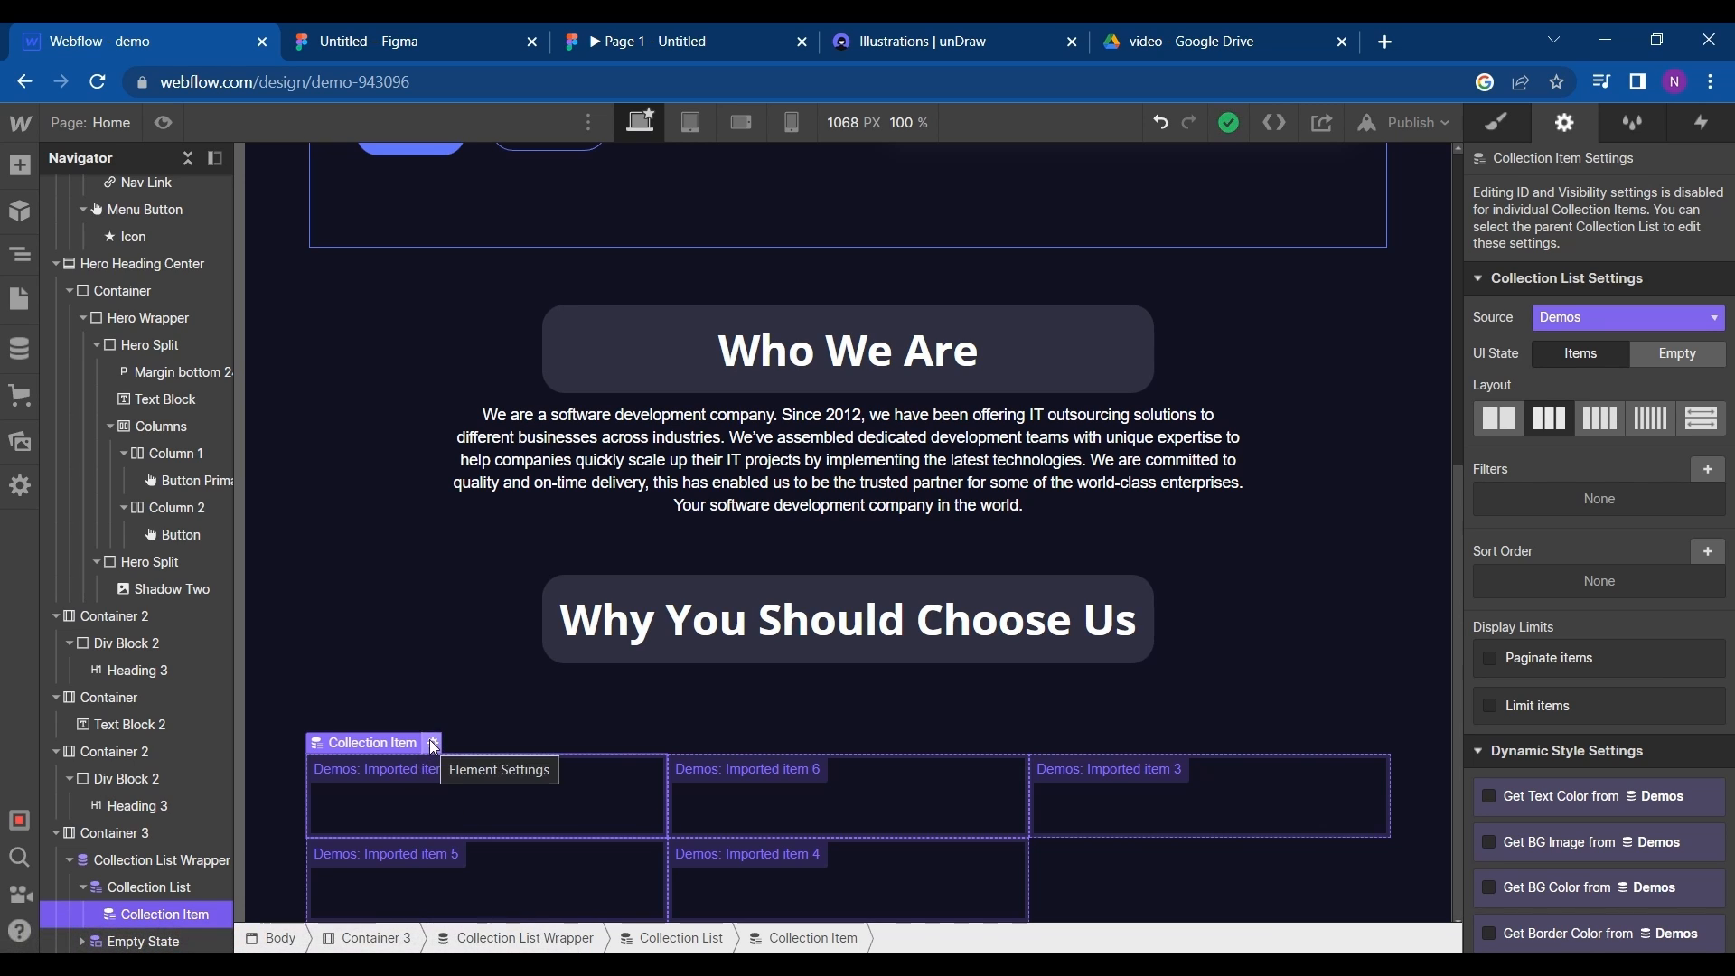
# - Add a heading to the collection item and bind its text to the Title field of Demos
pyautogui.click(4, 178)
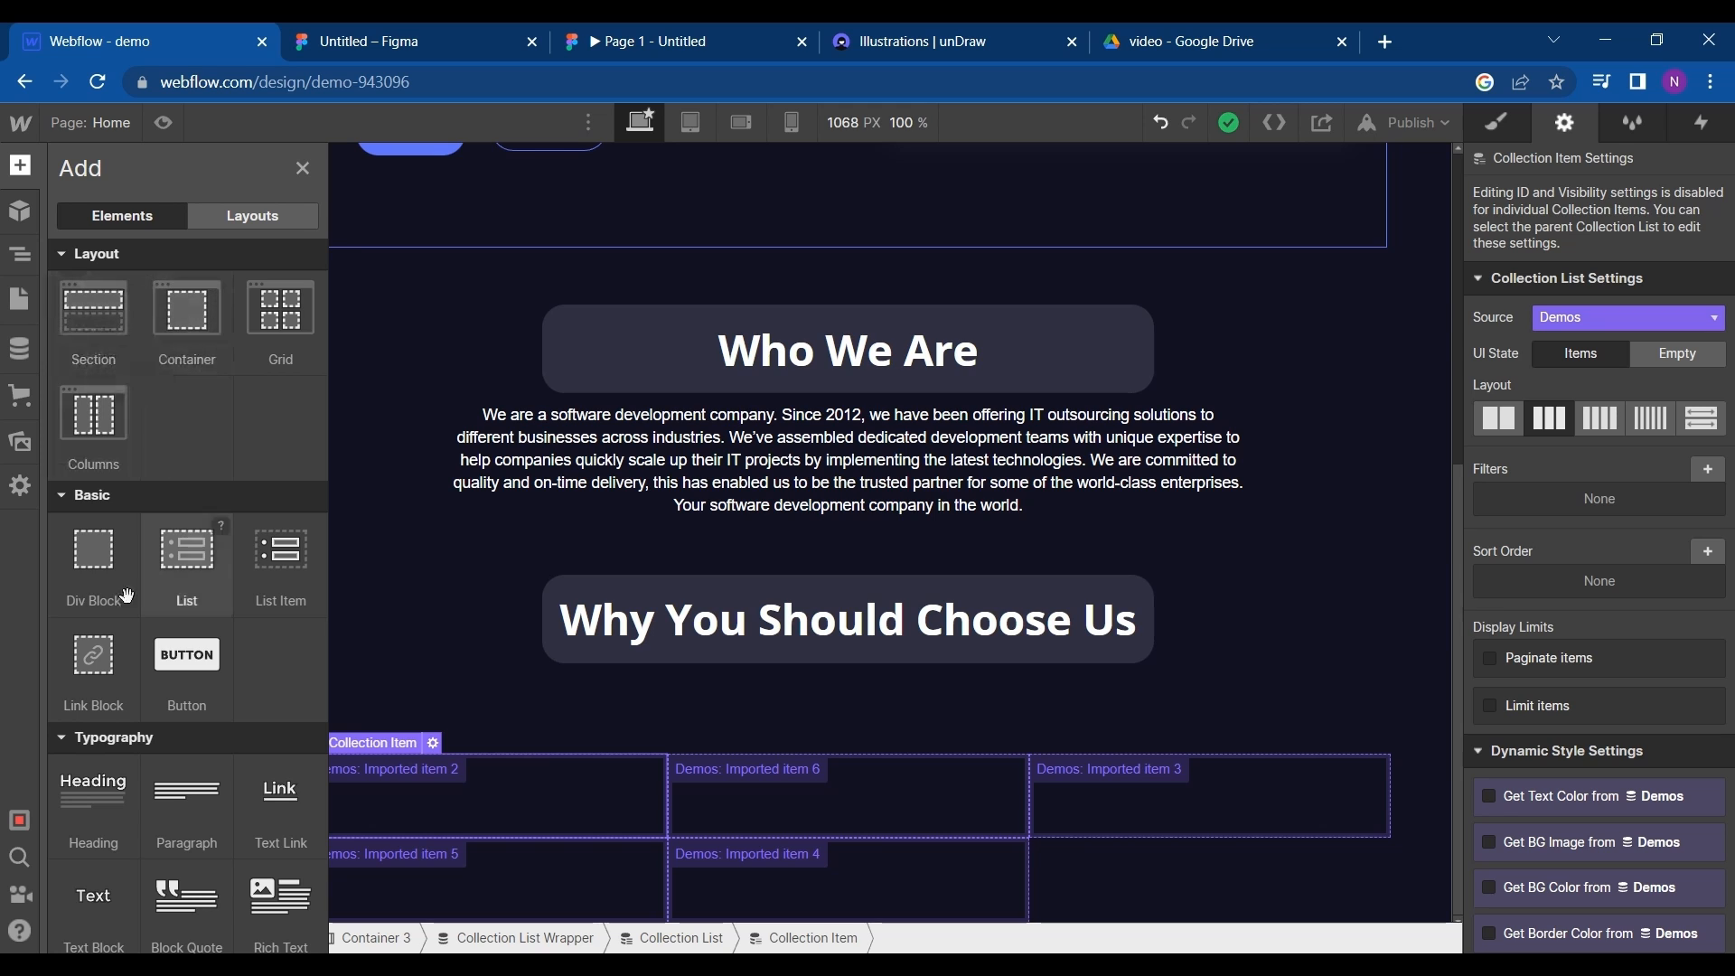
pyautogui.moveTo(95, 796); pyautogui.dragTo(447, 799)
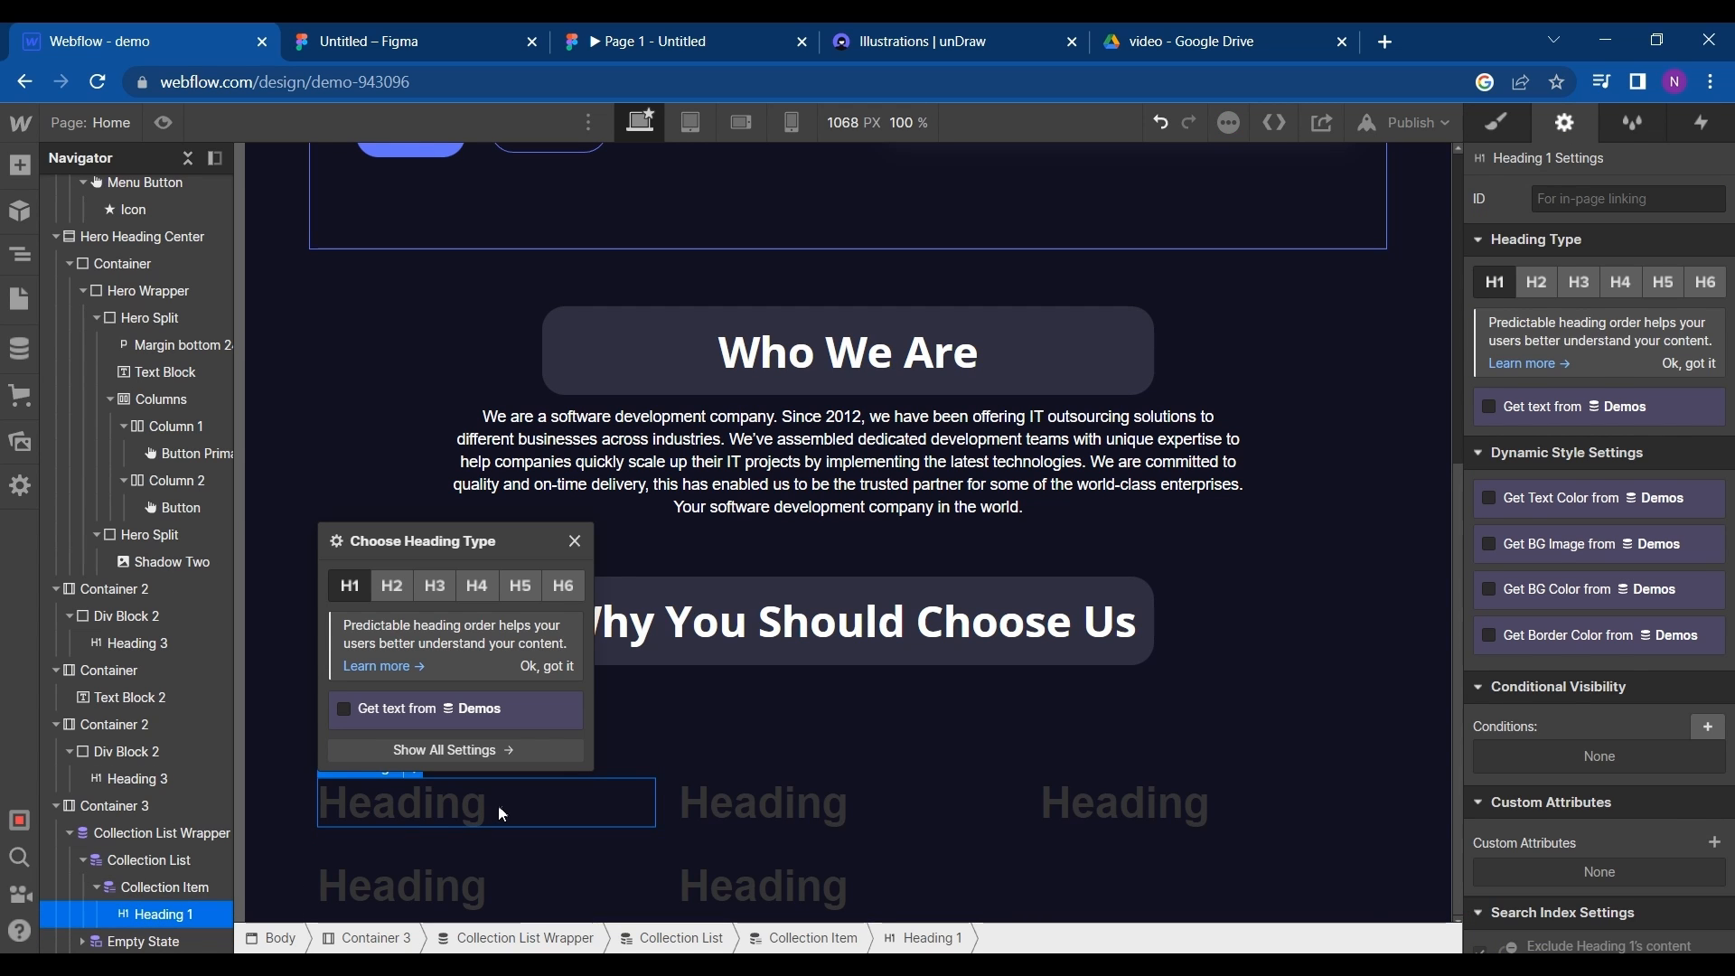
pyautogui.click(393, 770)
pyautogui.click(399, 791)
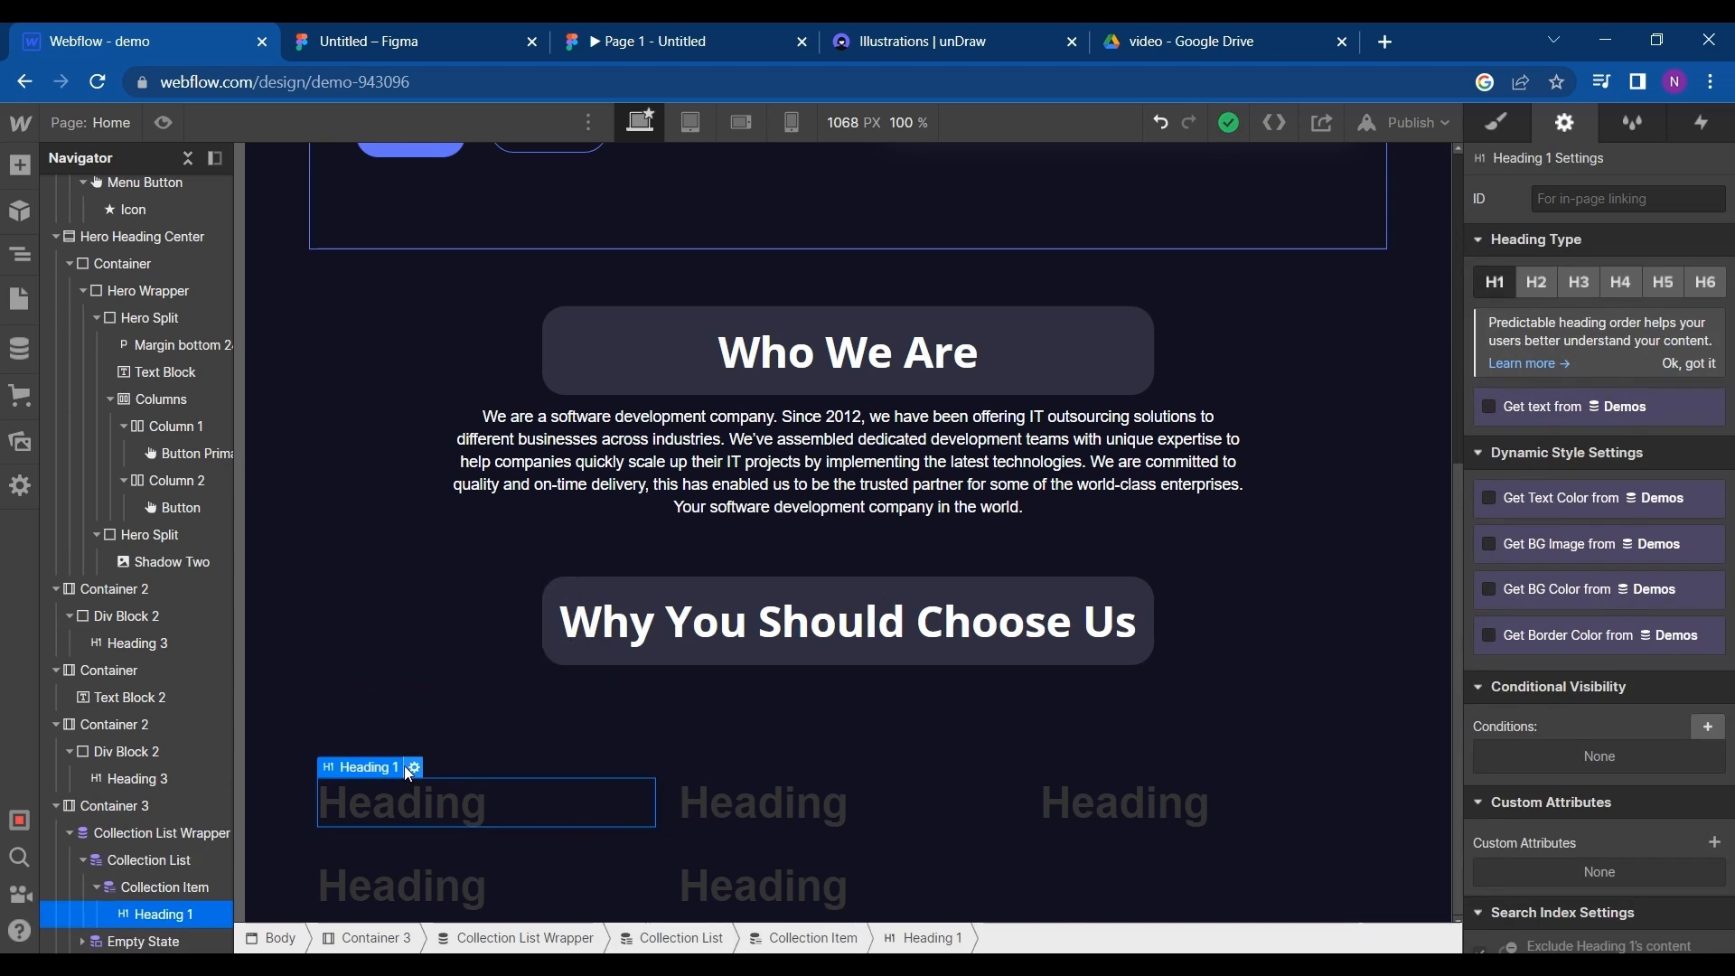
pyautogui.click(414, 767)
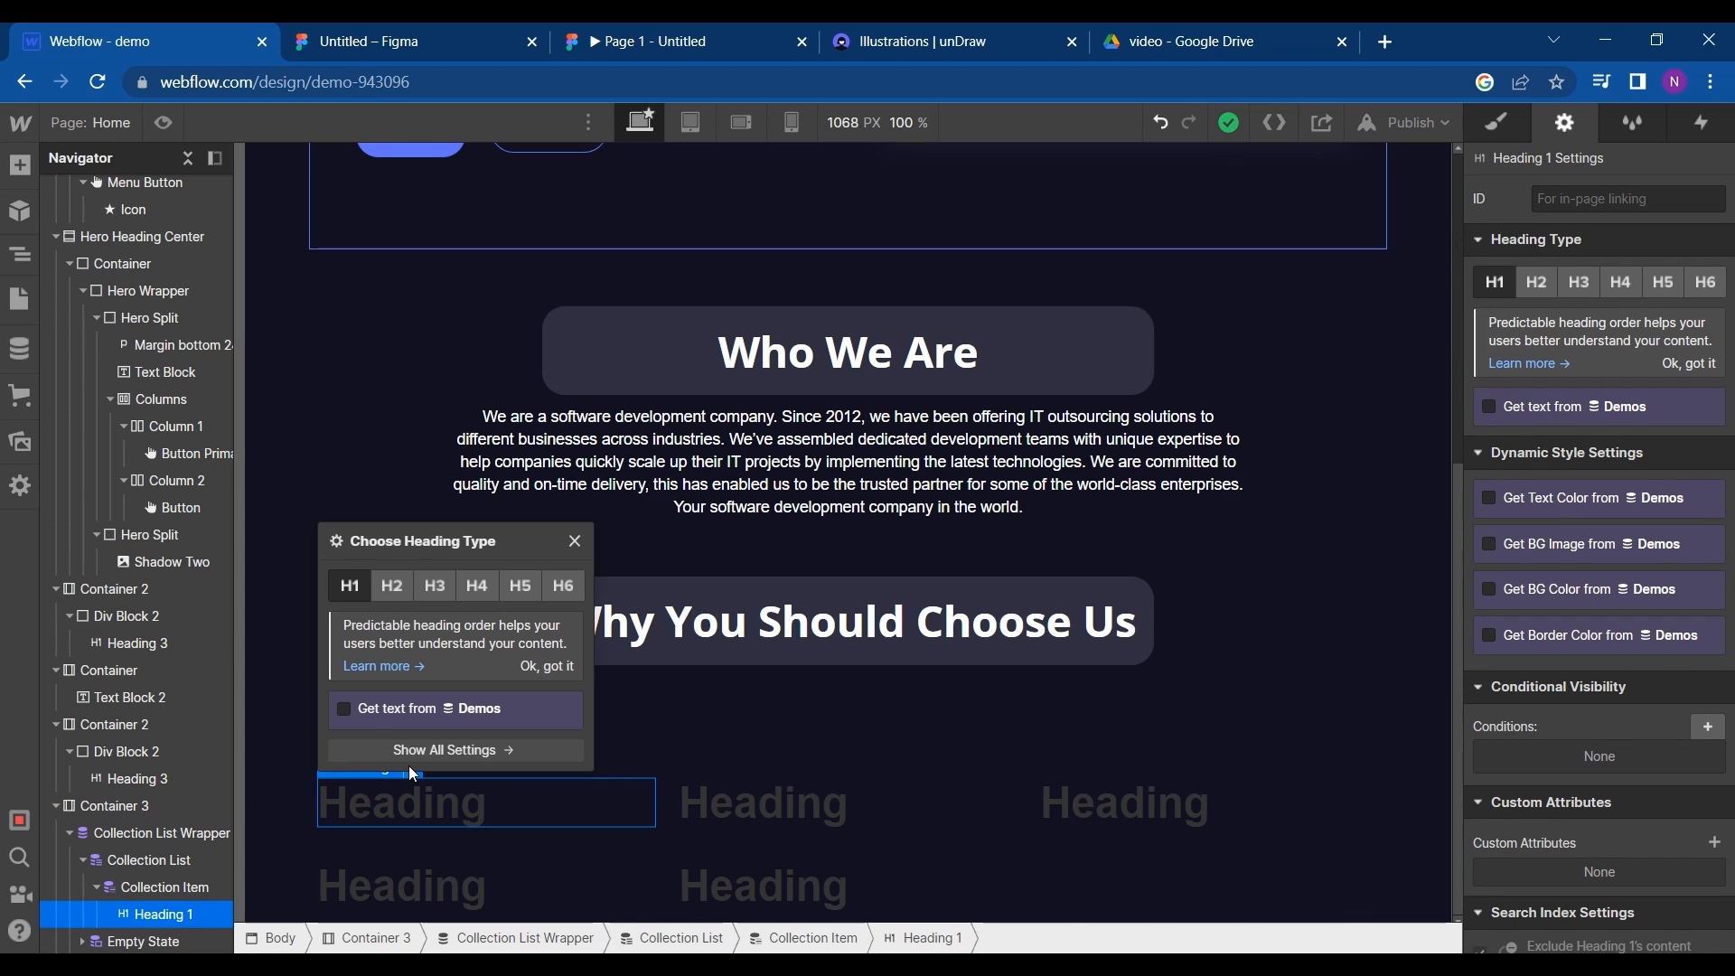
pyautogui.click(357, 708)
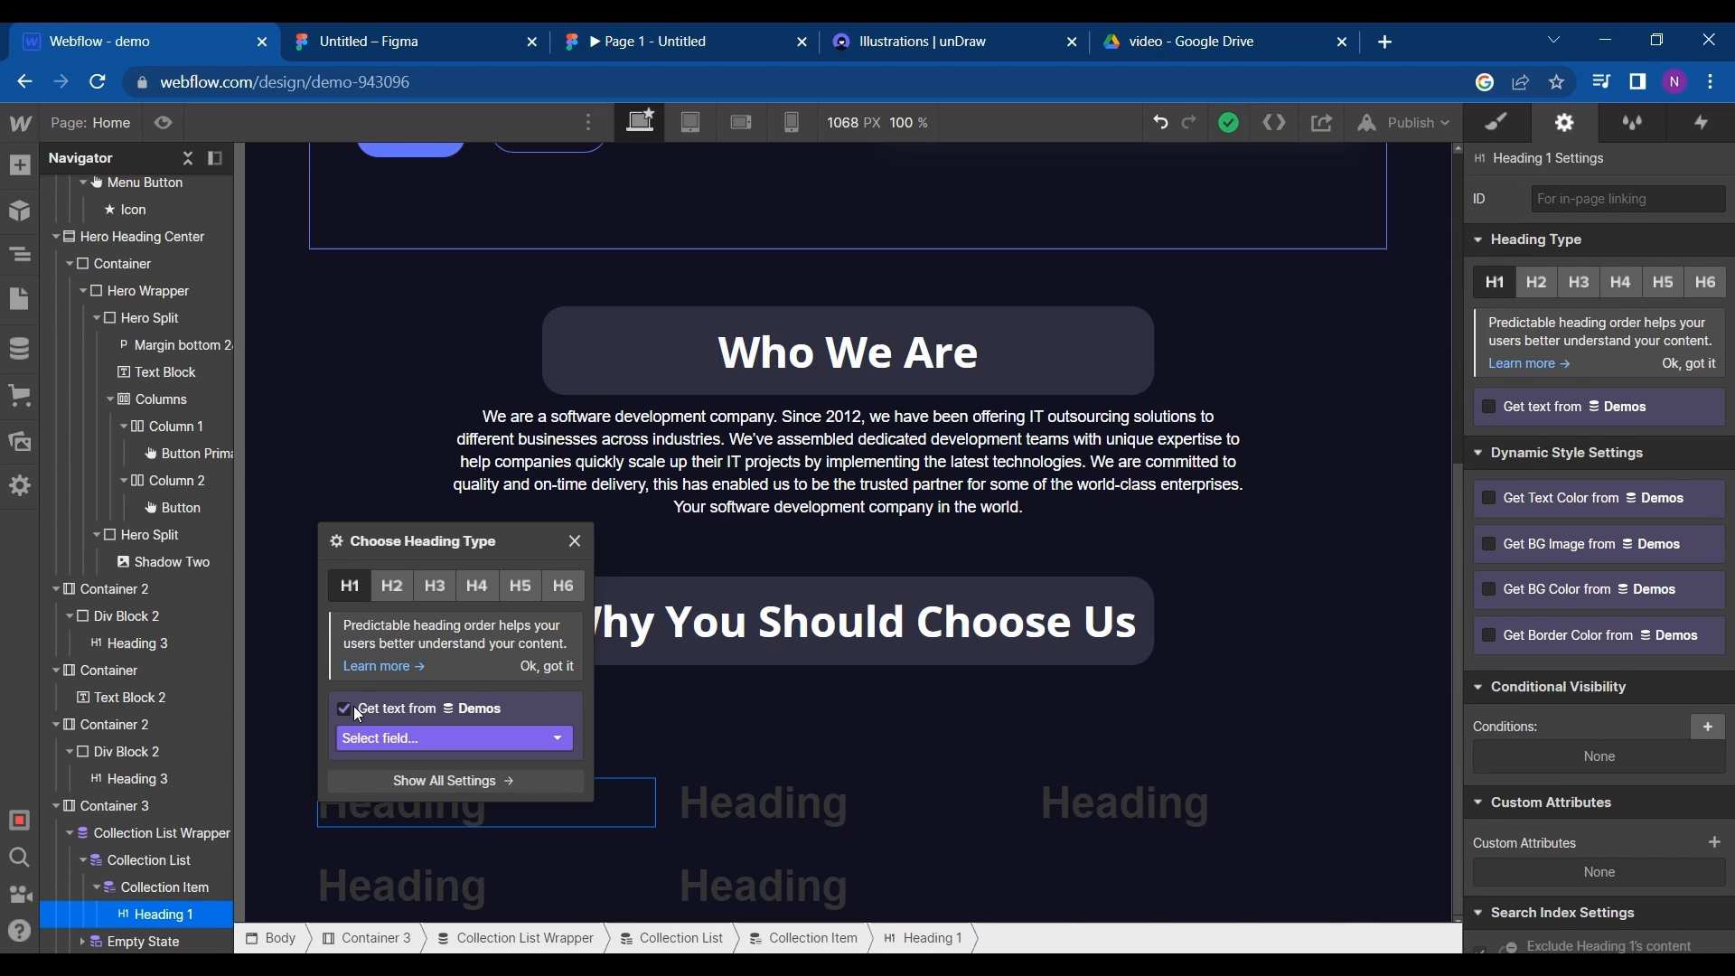
pyautogui.click(395, 740)
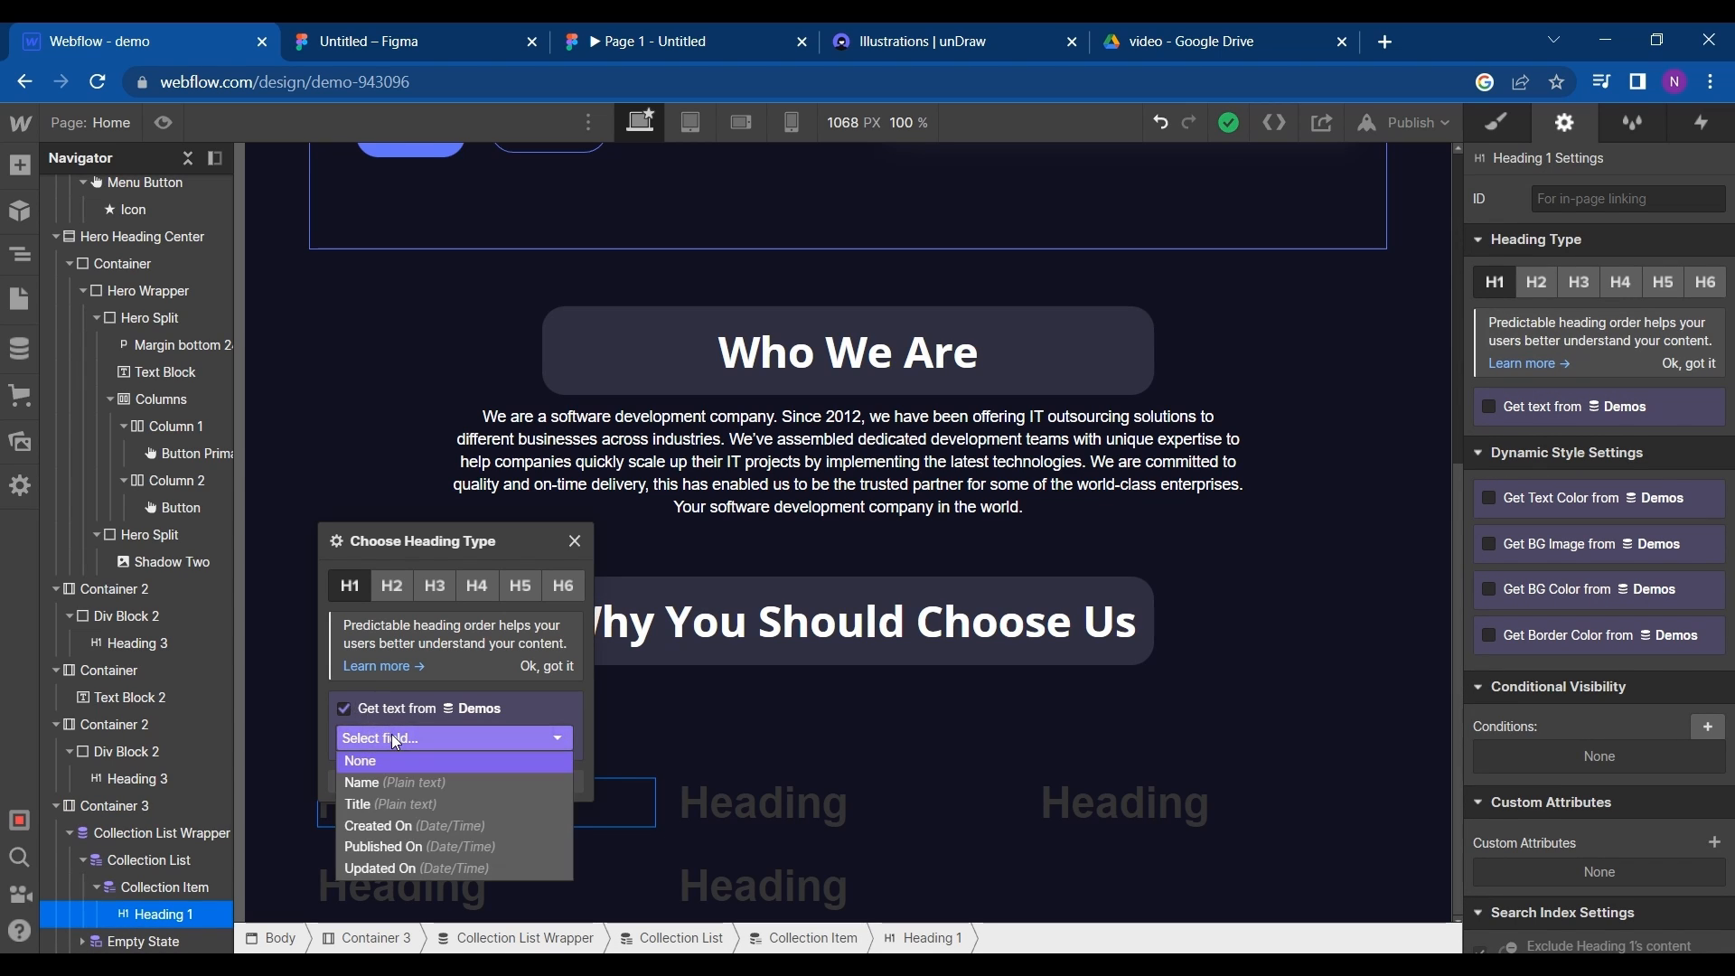
pyautogui.click(382, 802)
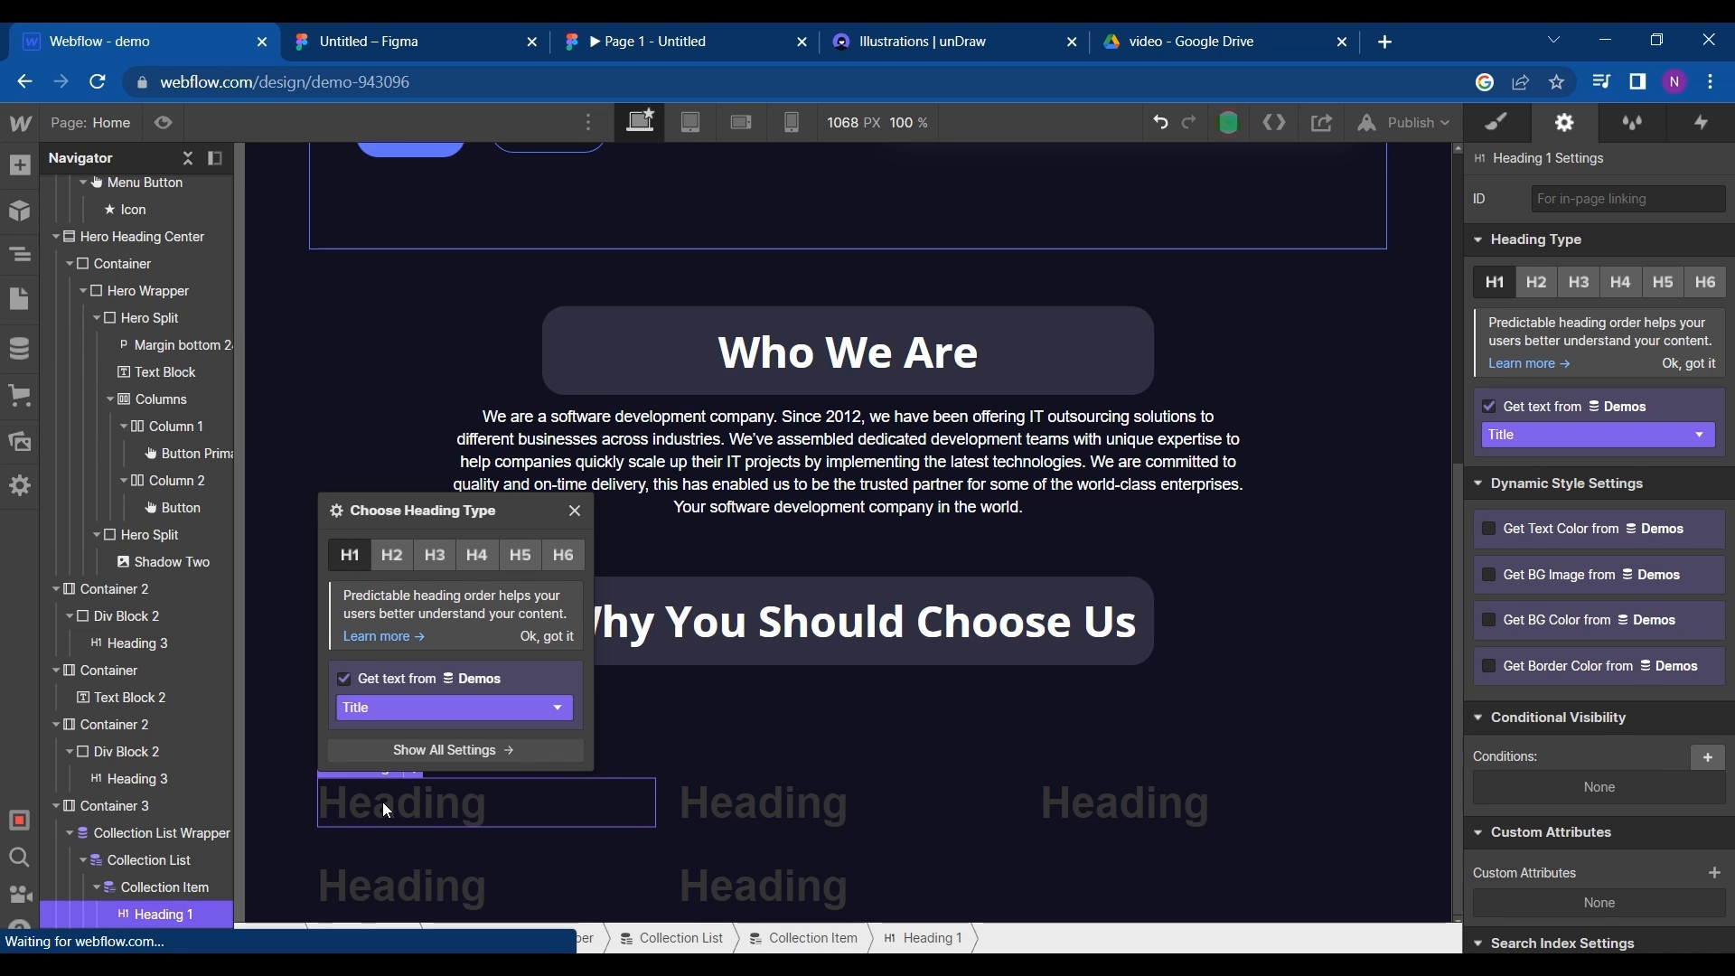
# - Set the card heading's text color to the White swatch
pyautogui.click(1496, 122)
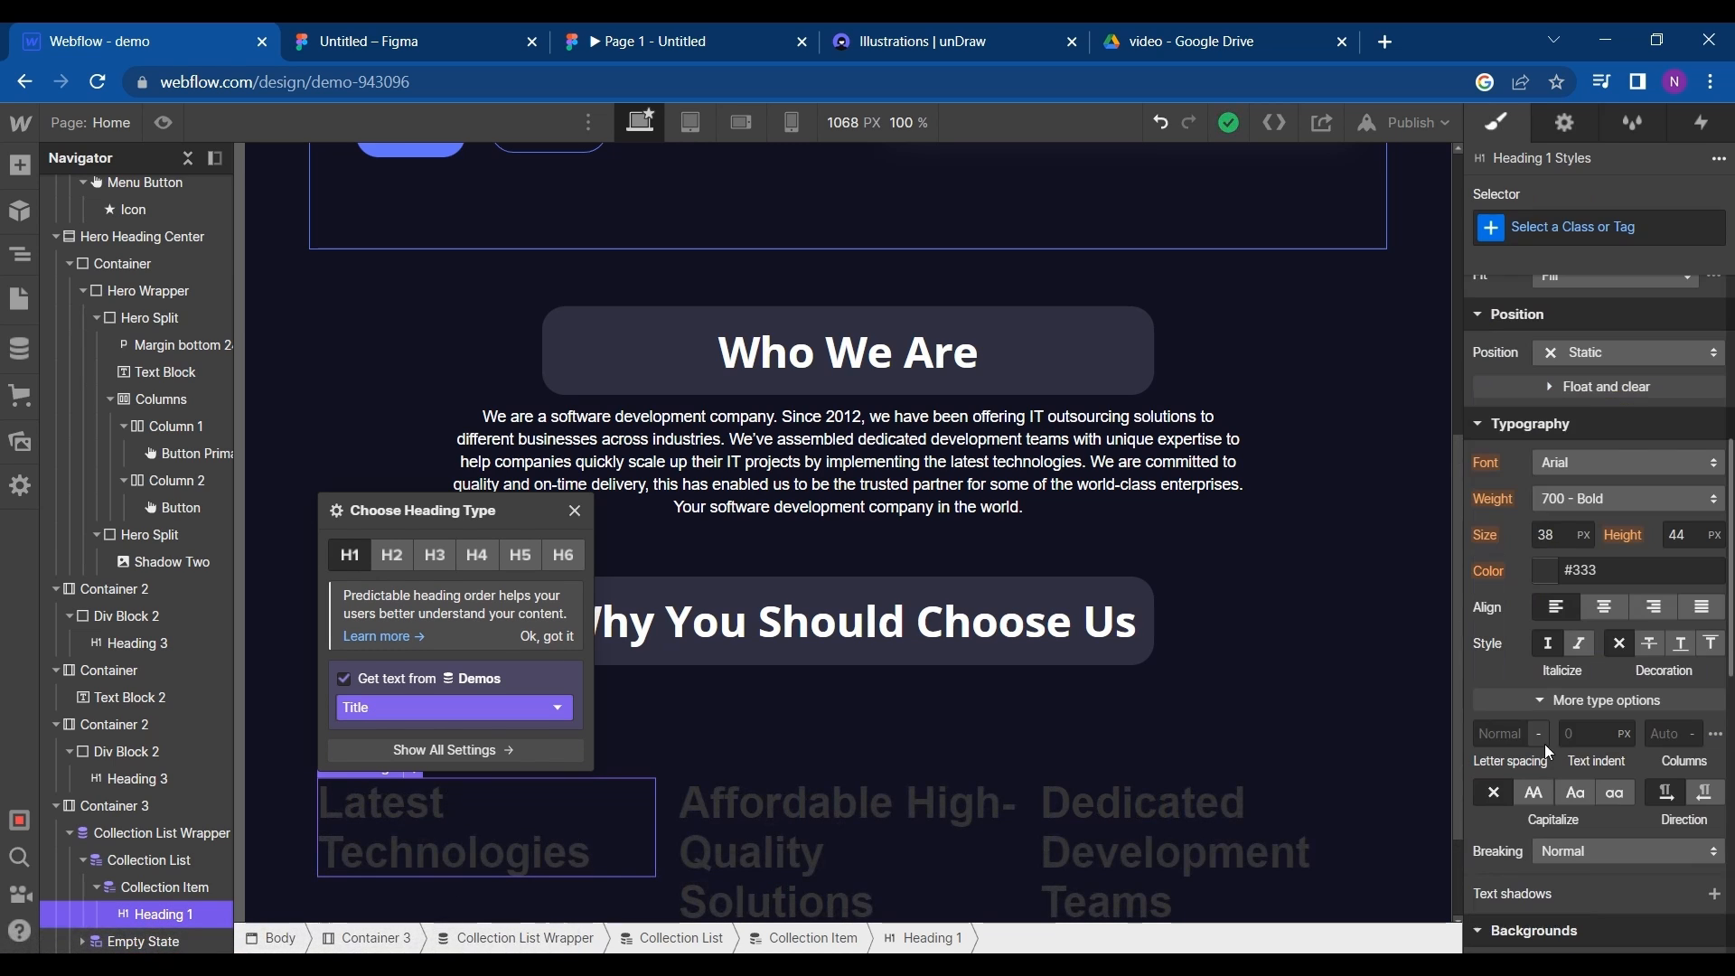
pyautogui.click(1540, 568)
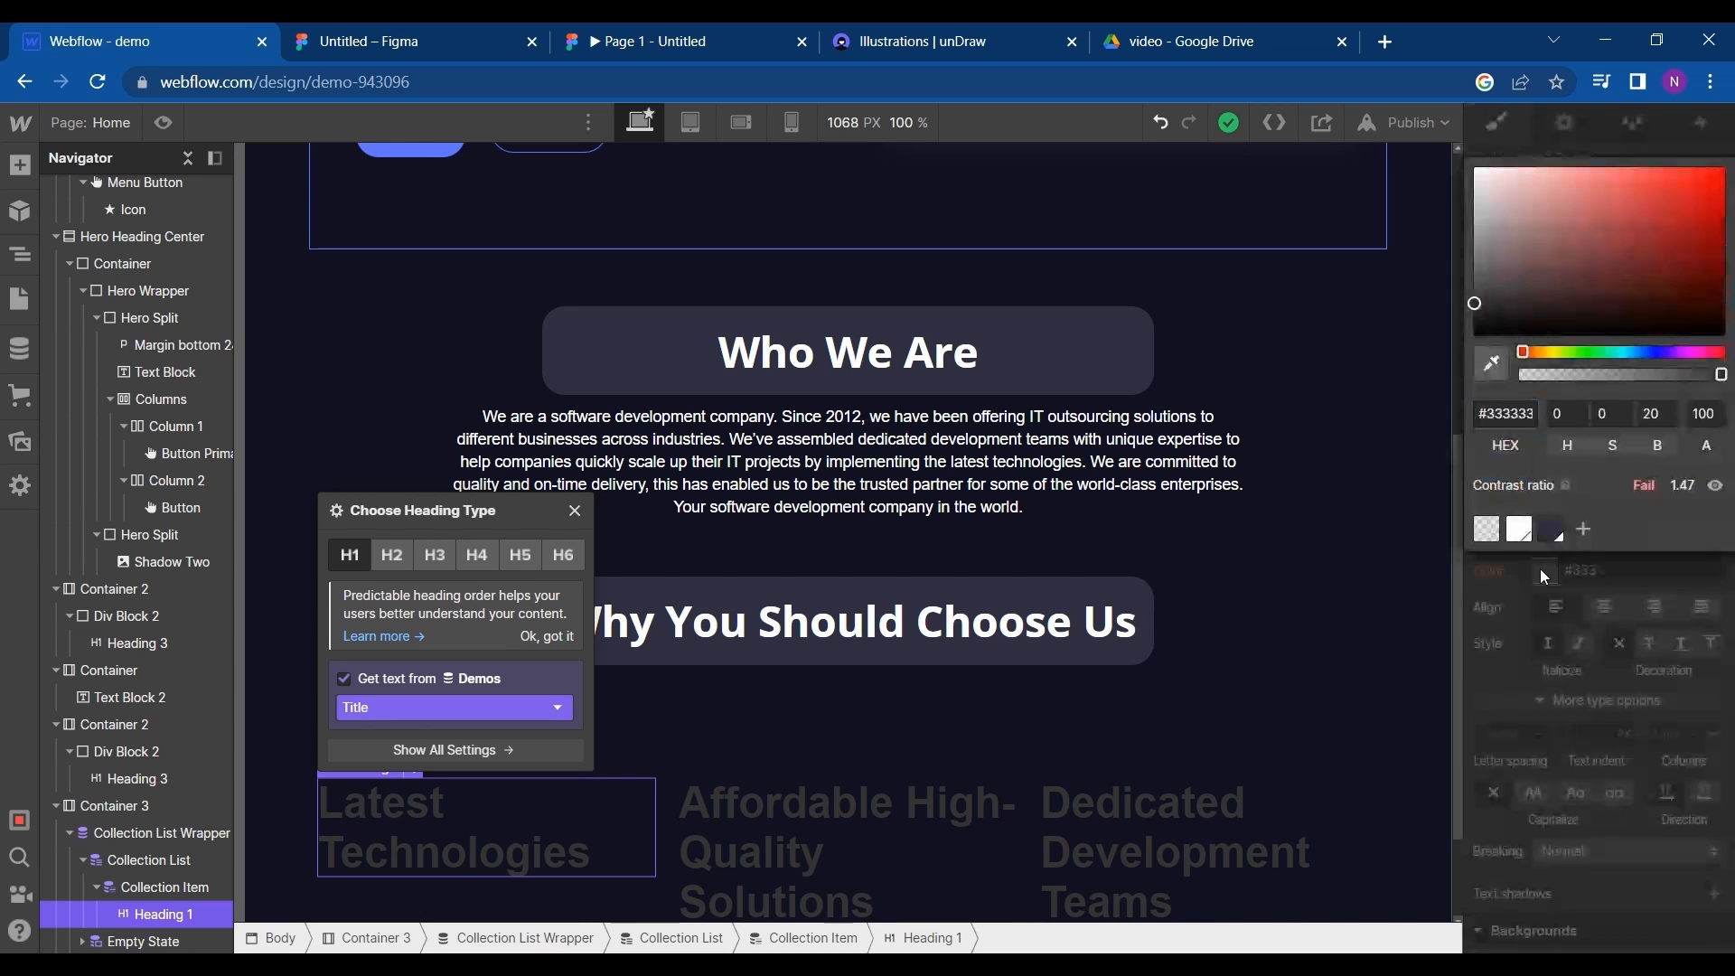
pyautogui.click(1540, 568)
pyautogui.click(1540, 568)
pyautogui.click(1521, 533)
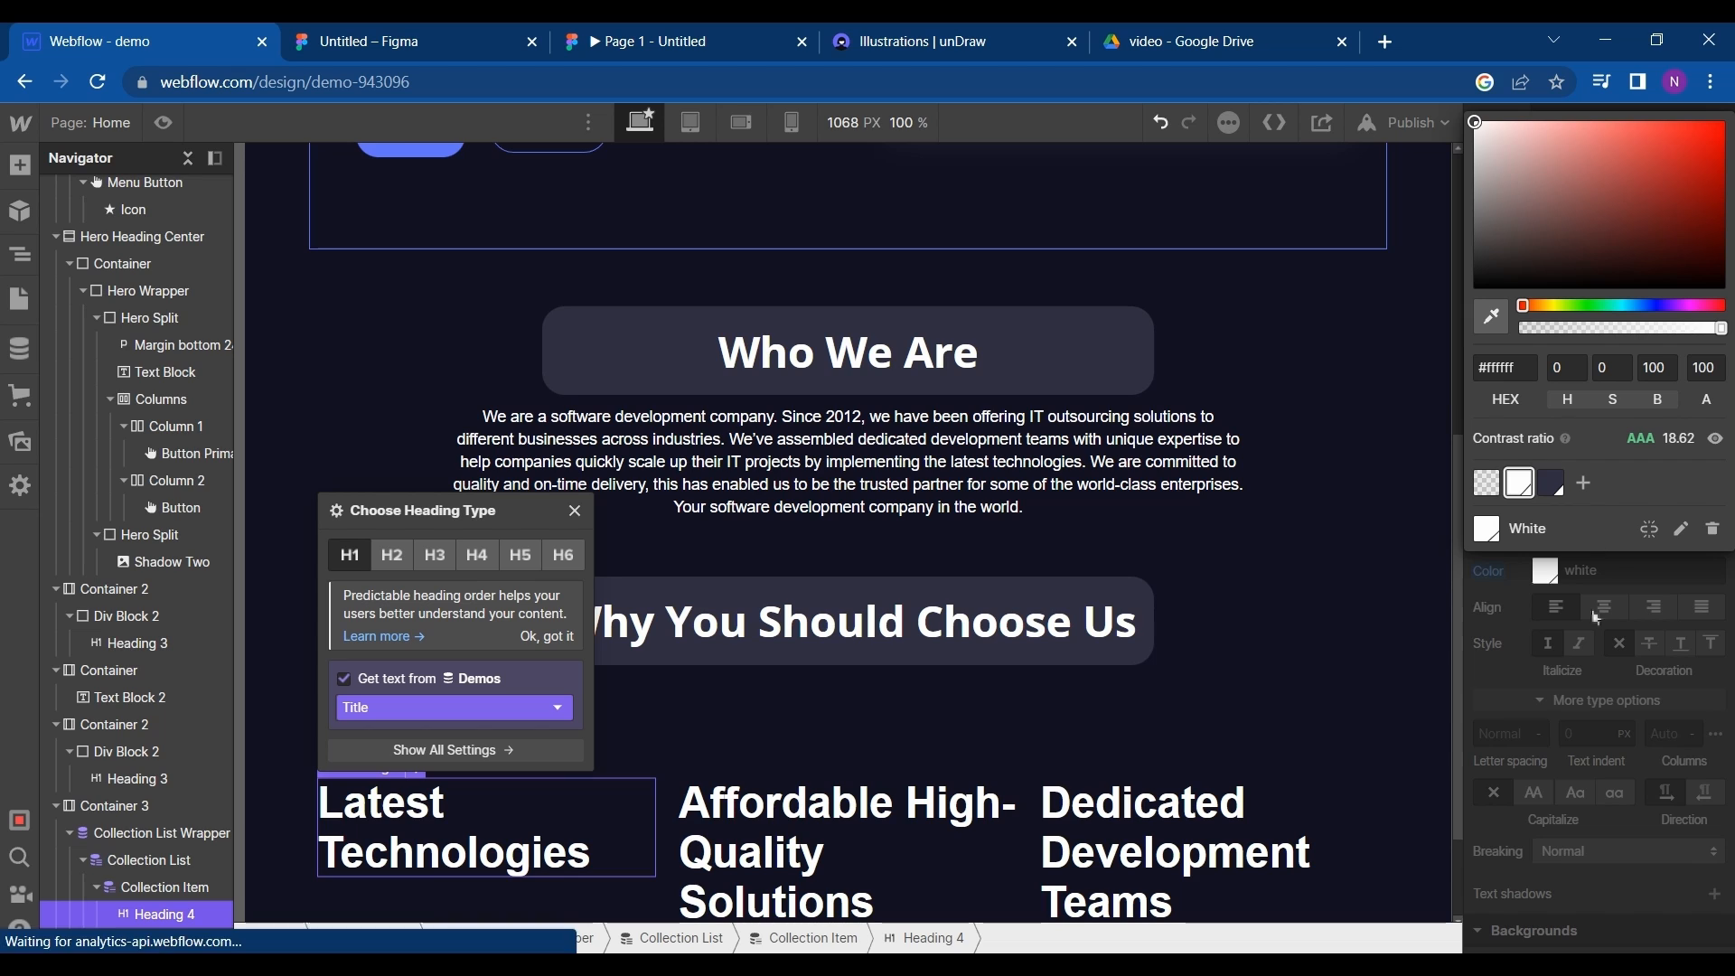
pyautogui.click(1561, 683)
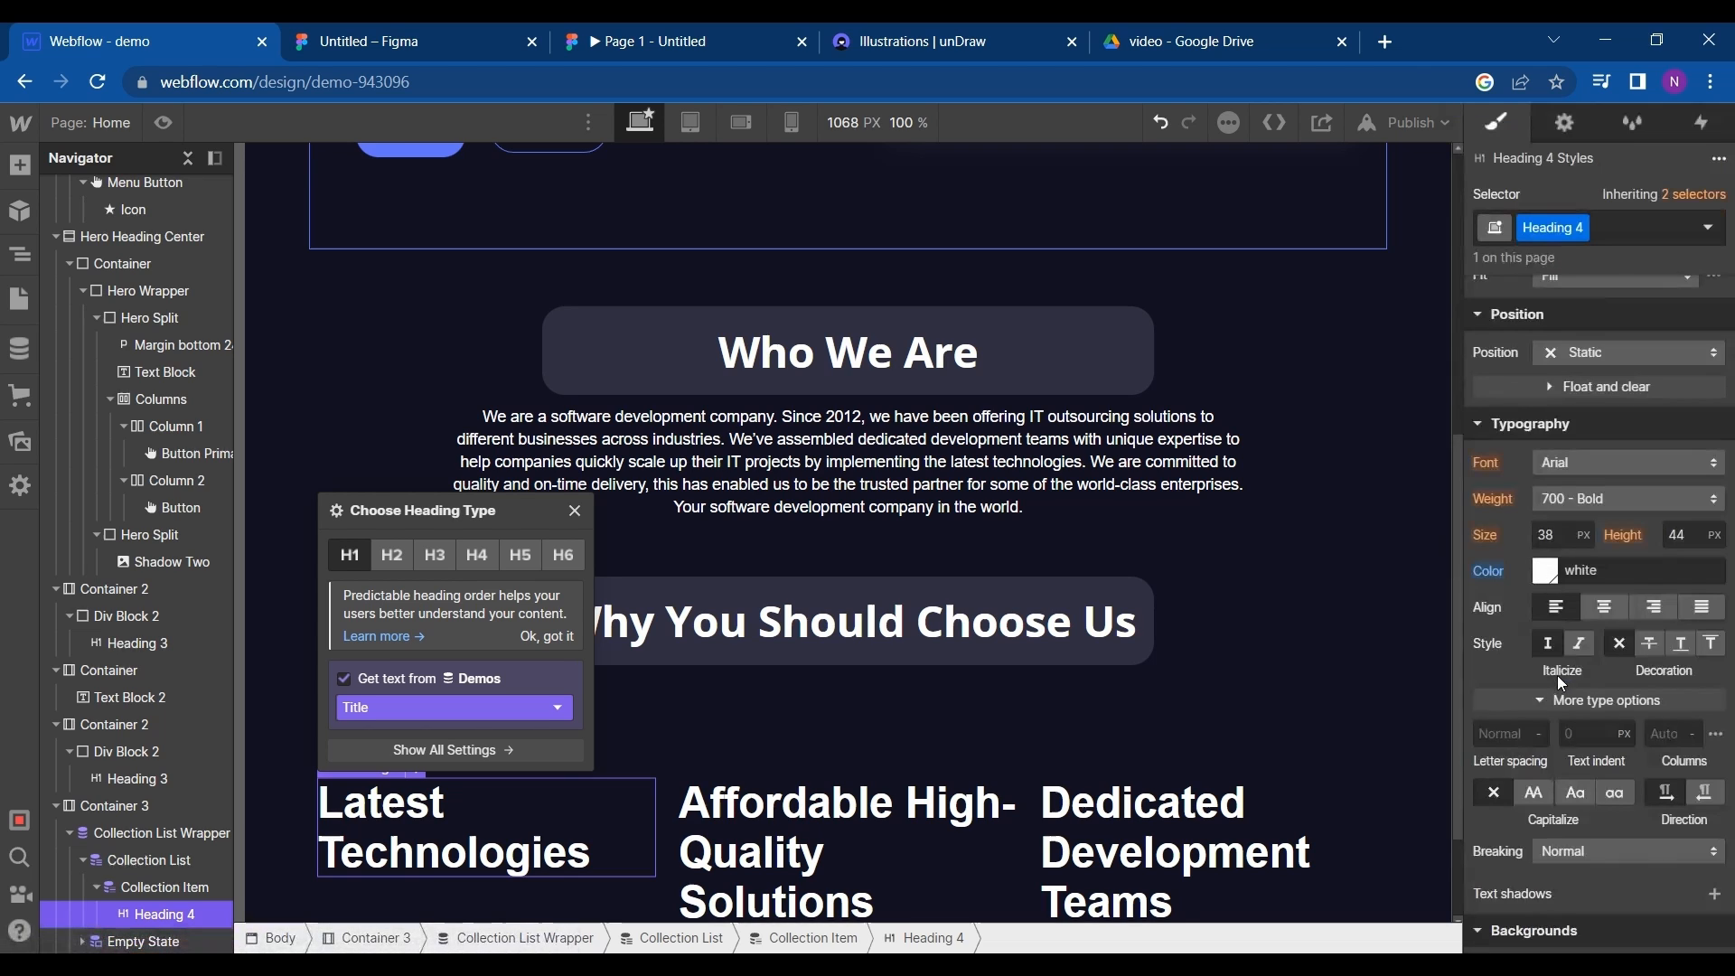
# - Set the card heading's font size to 20 px
pyautogui.click(1557, 535)
pyautogui.write('50')
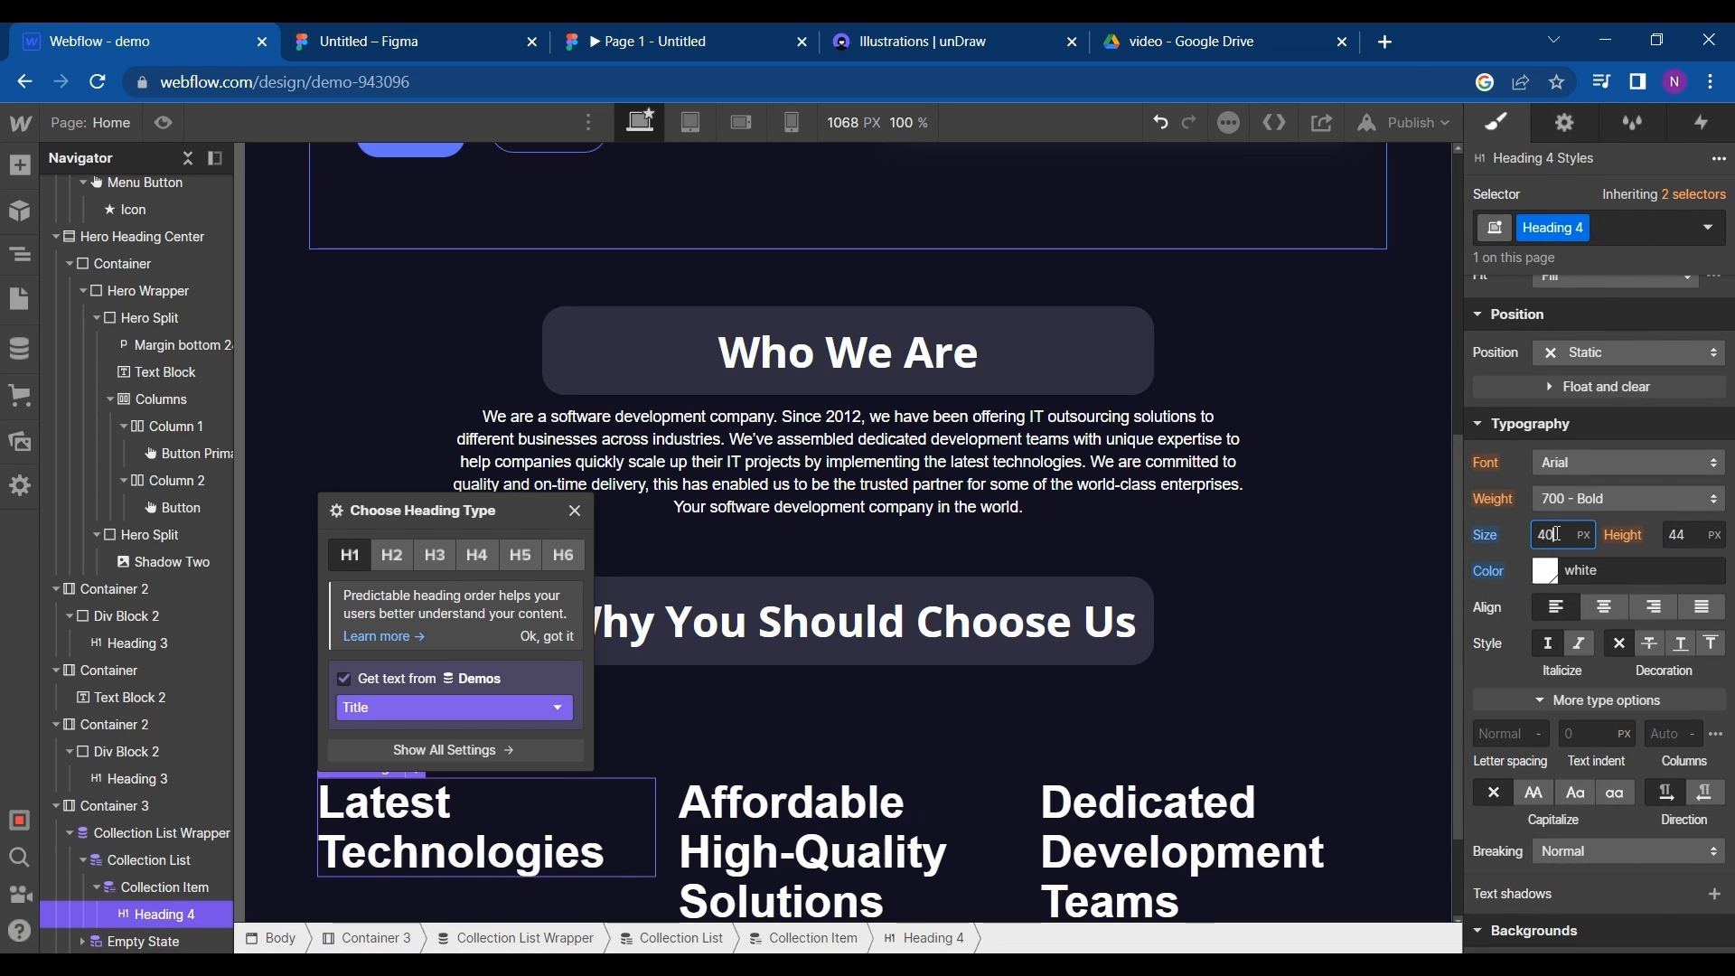
pyautogui.press('BackSpace')
pyautogui.press('BackSpace')
pyautogui.write('20')
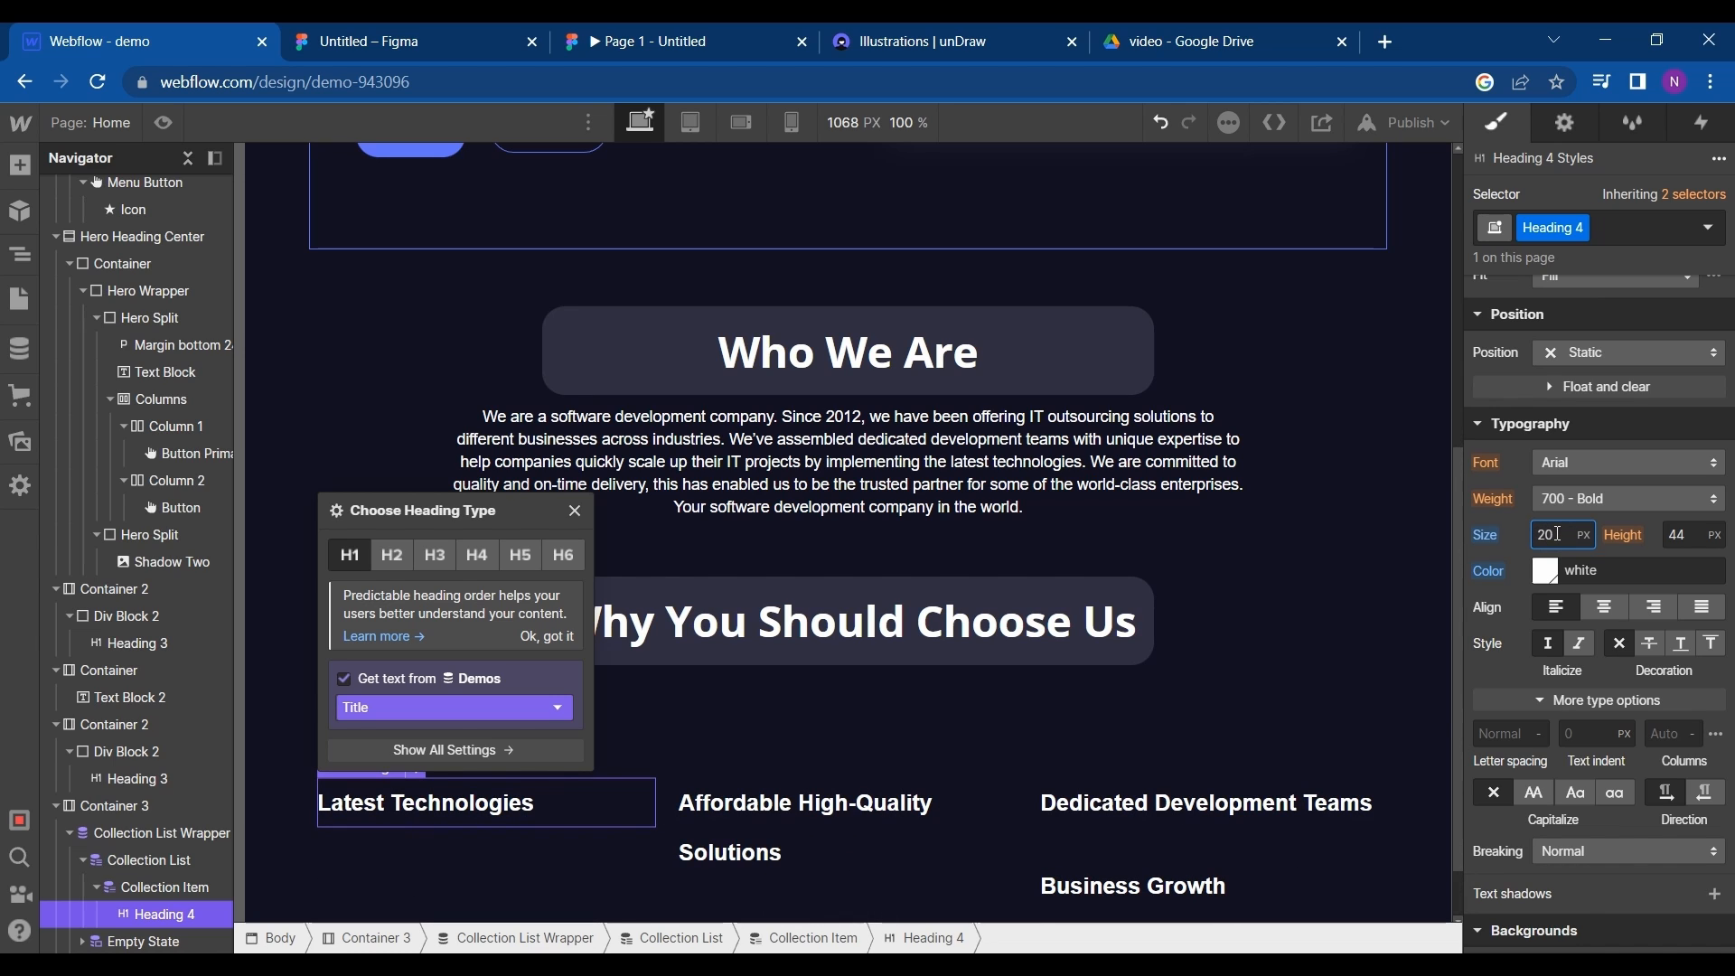
# - Set the card heading's line height to 20 px
pyautogui.click(1707, 534)
pyautogui.click(1637, 546)
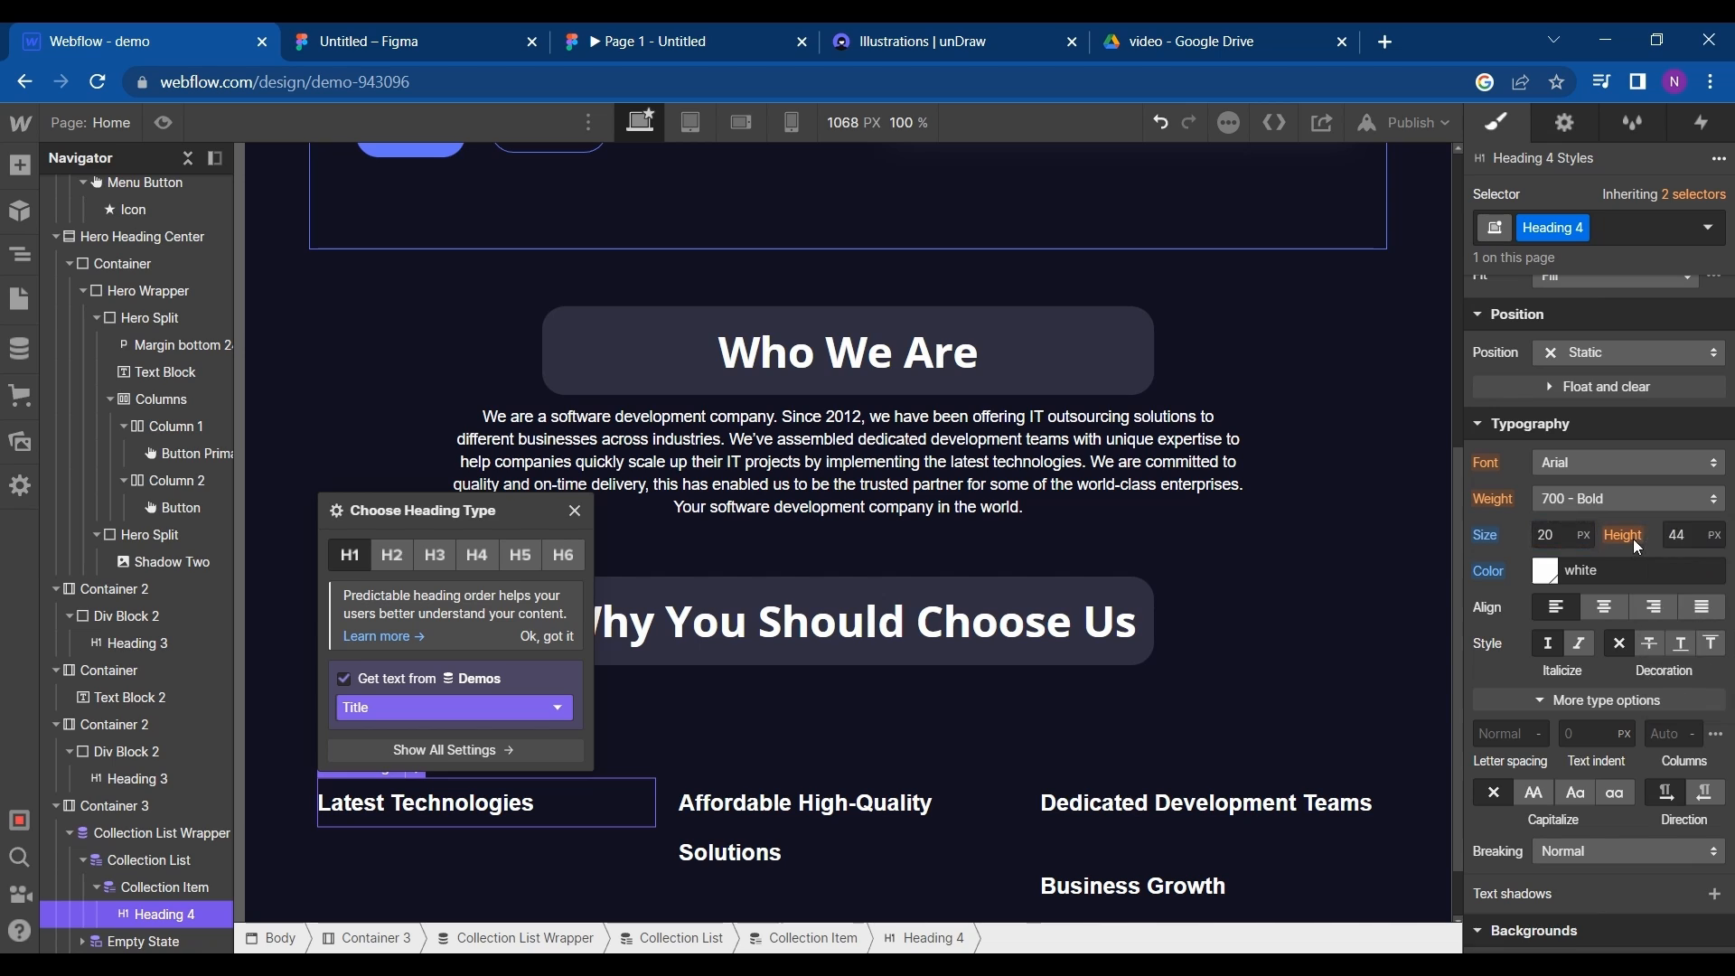
pyautogui.click(1697, 535)
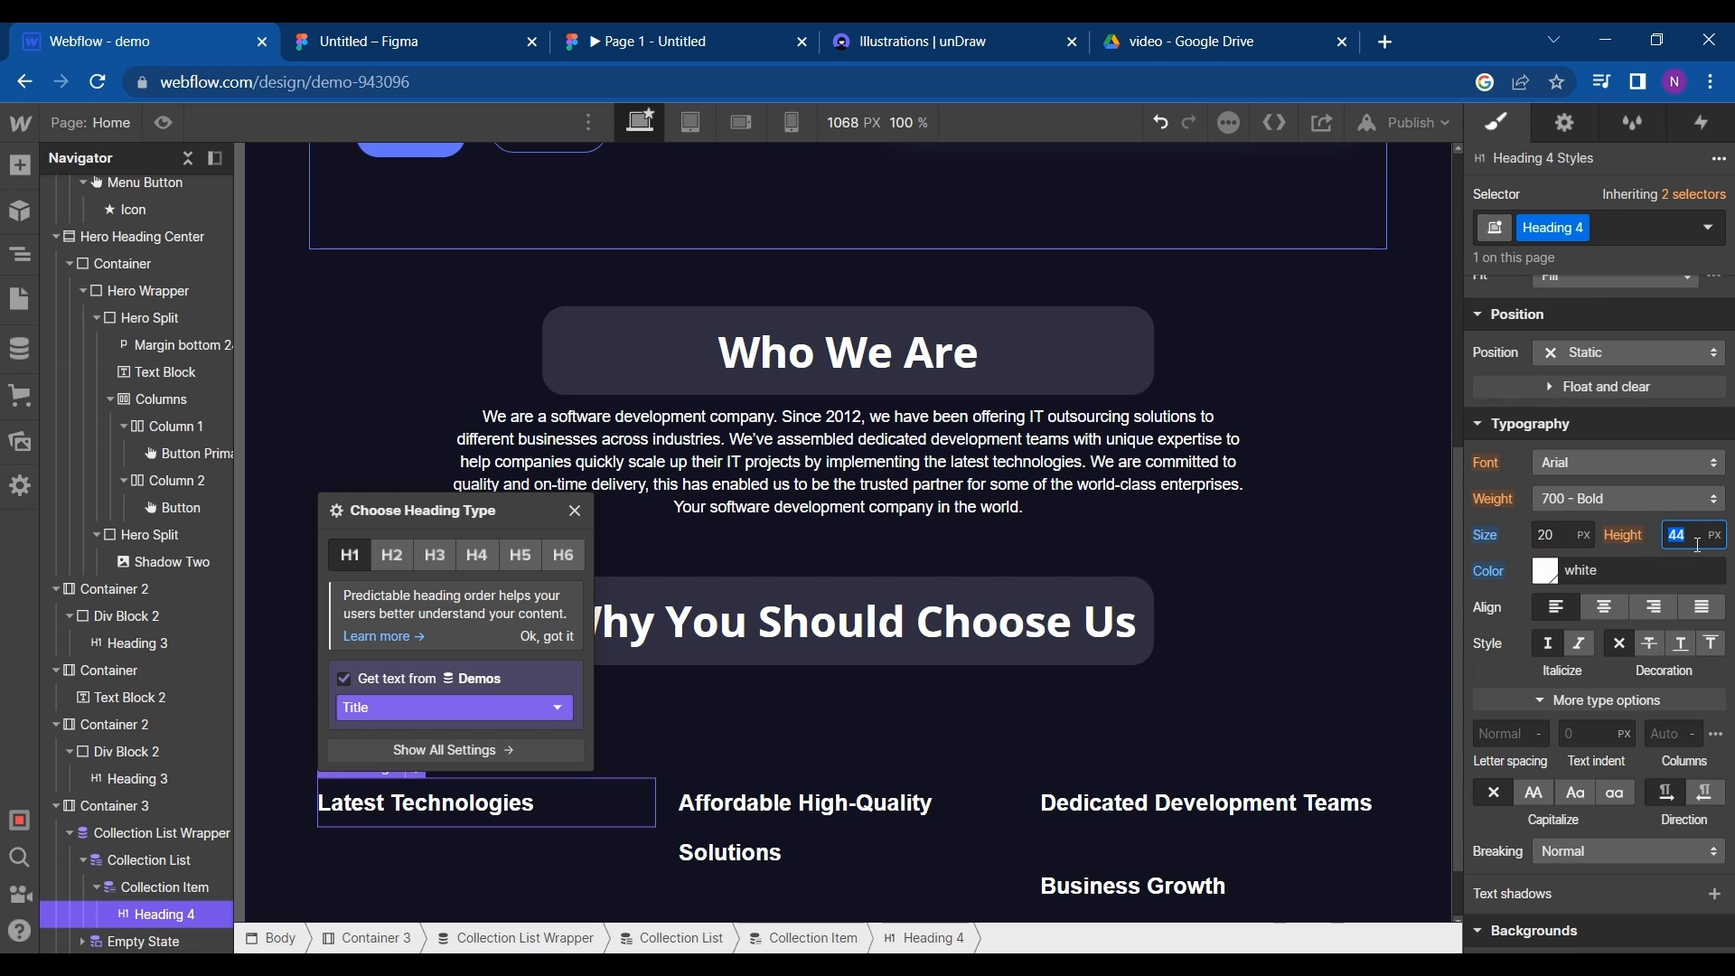
pyautogui.write('40')
pyautogui.hotkey('shift', 'Down')
pyautogui.hotkey('shift', 'Down')
pyautogui.hotkey('shift', 'Down')
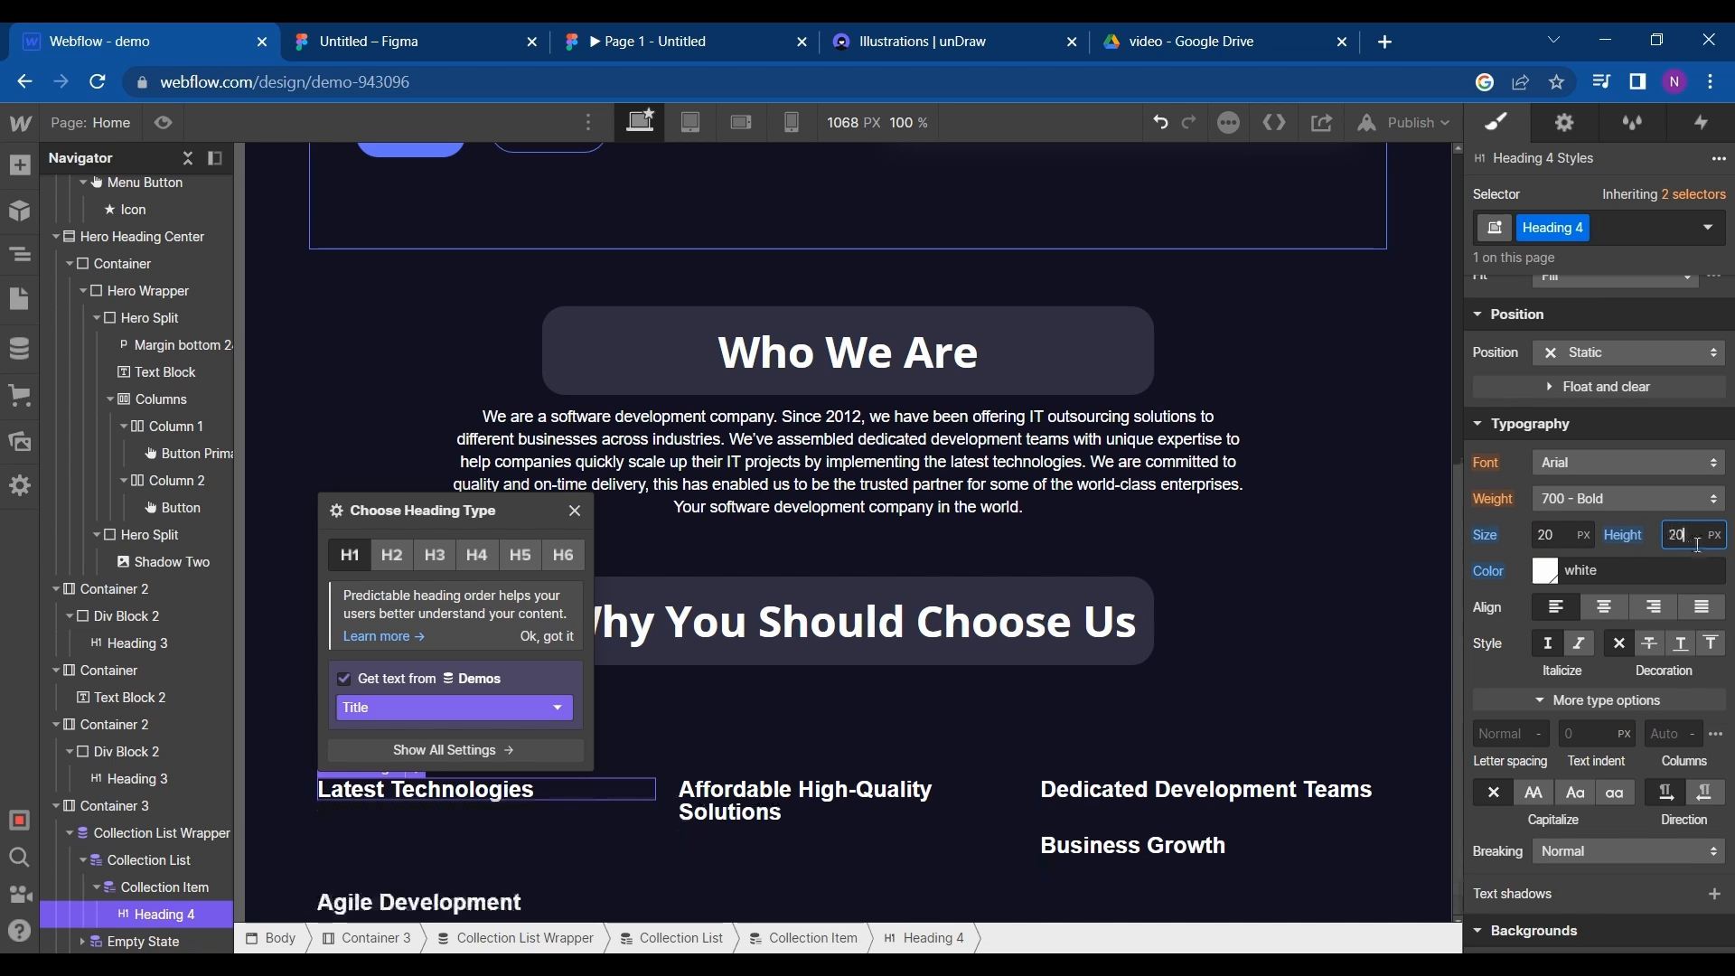
pyautogui.hotkey('shift', 'Up')
# - Insert an image element above the heading inside the collection item
pyautogui.click(631, 766)
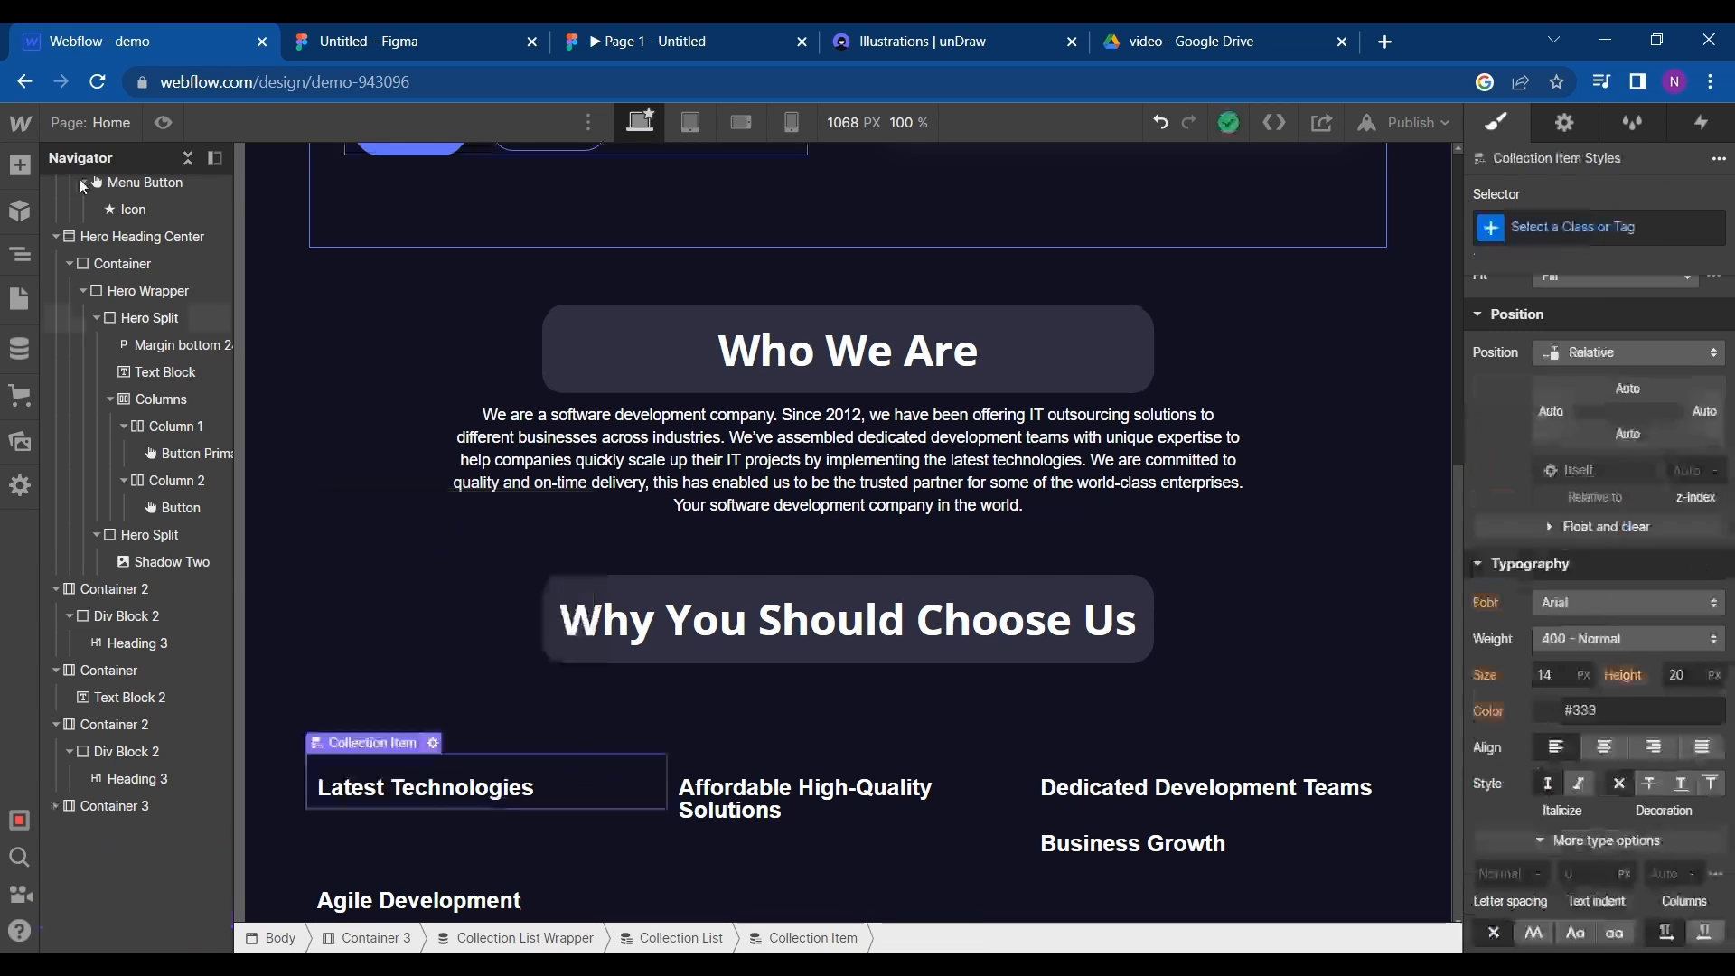
pyautogui.click(30, 170)
pyautogui.scroll(-3, 178, 647)
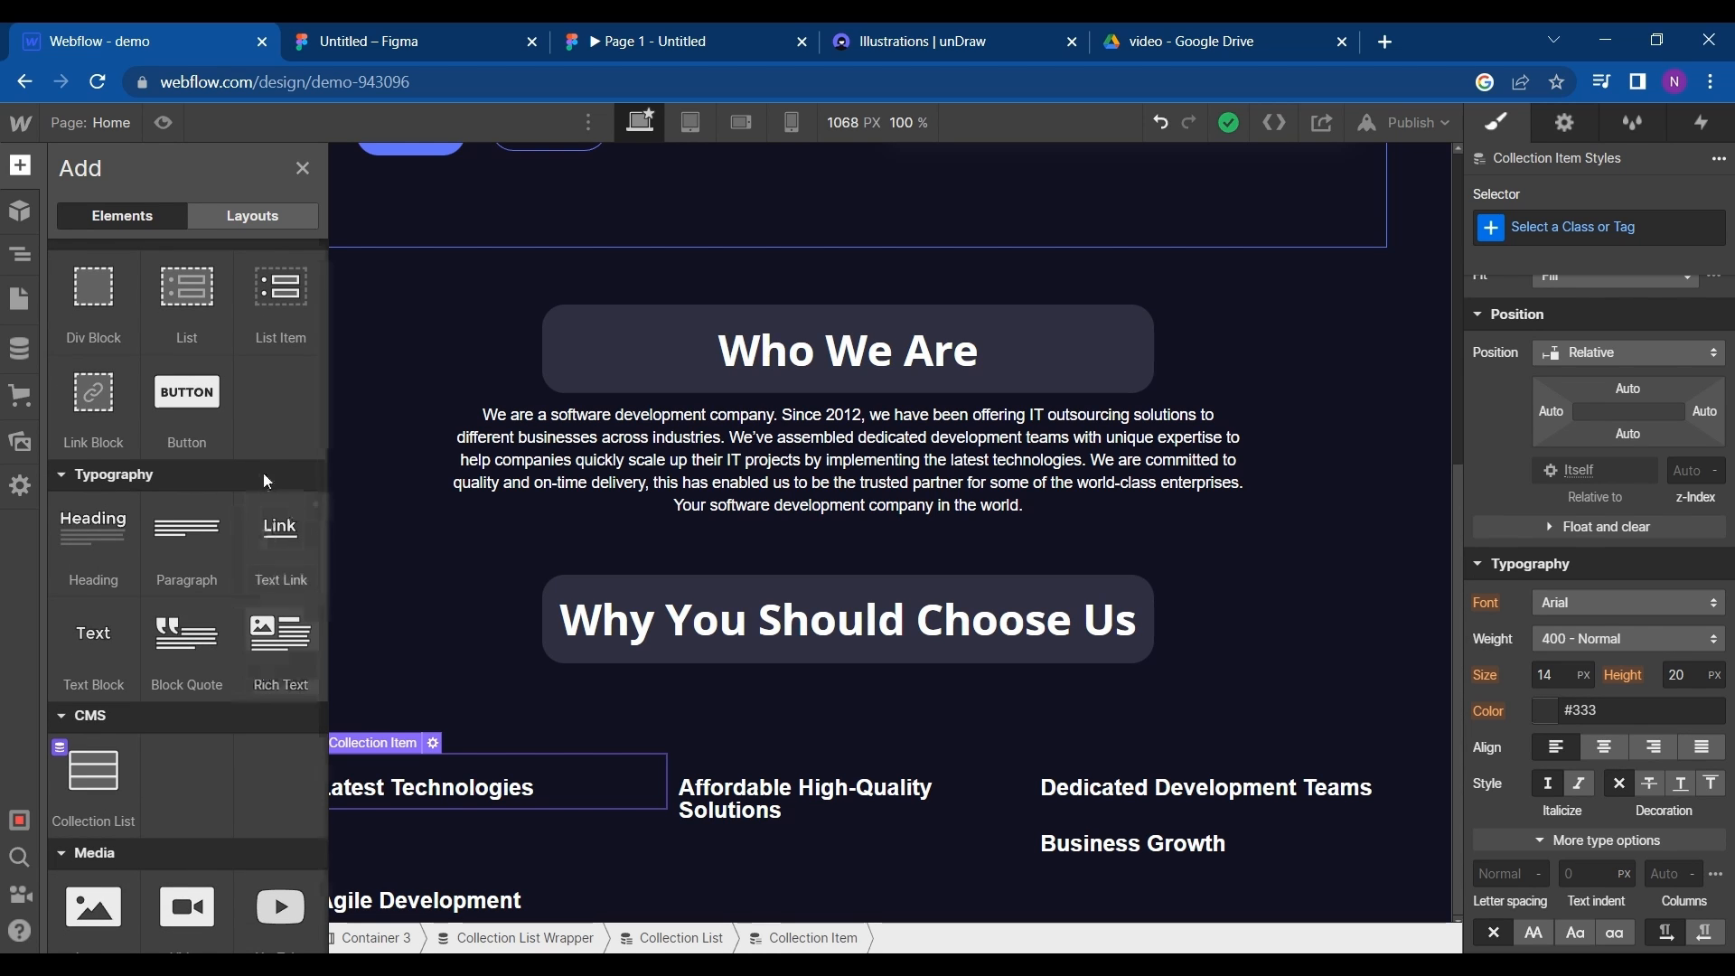
pyautogui.scroll(-5, 199, 613)
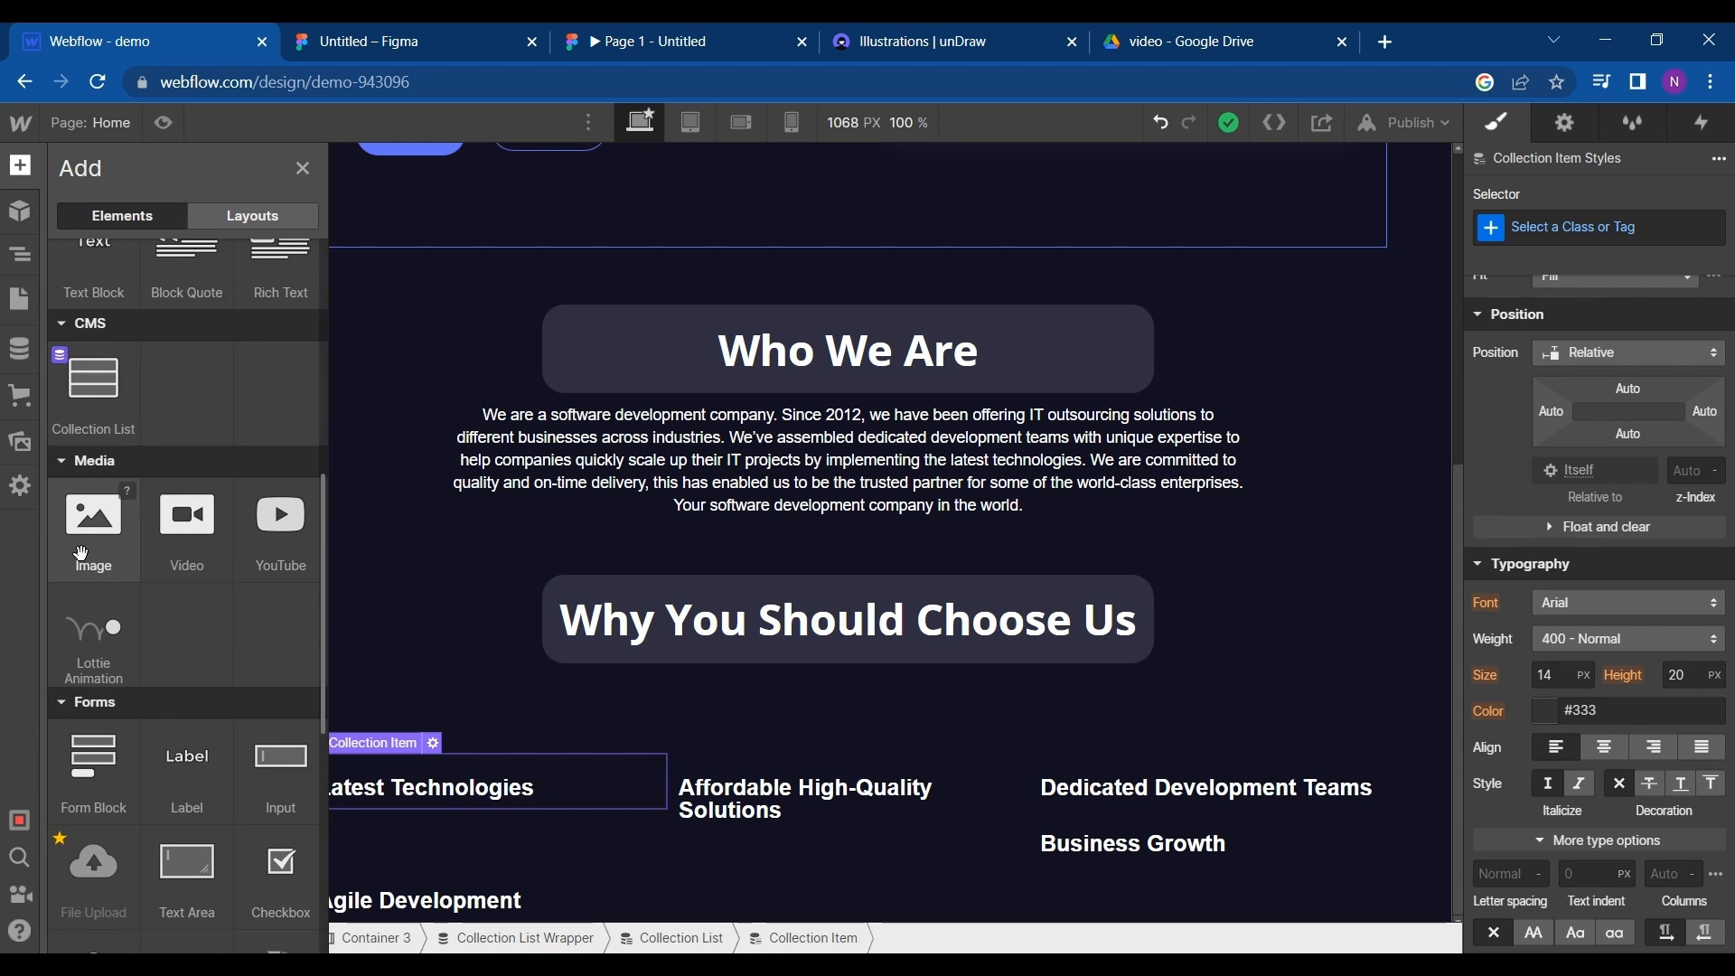
pyautogui.moveTo(81, 550); pyautogui.dragTo(328, 762)
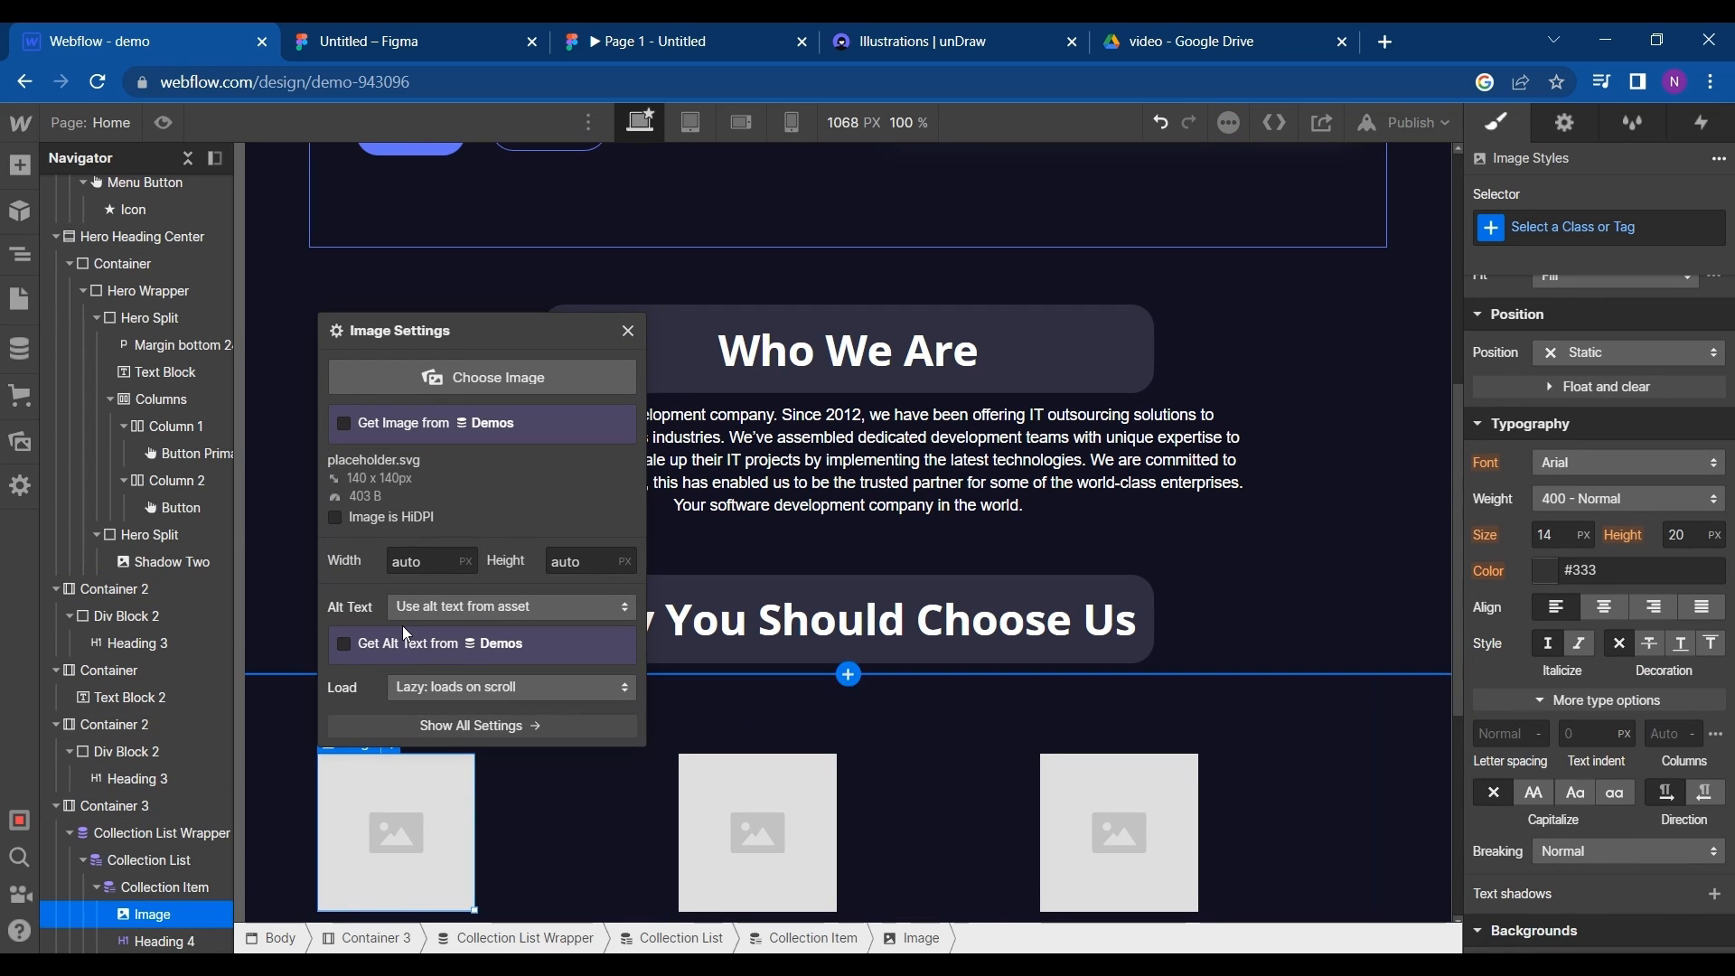
pyautogui.click(429, 424)
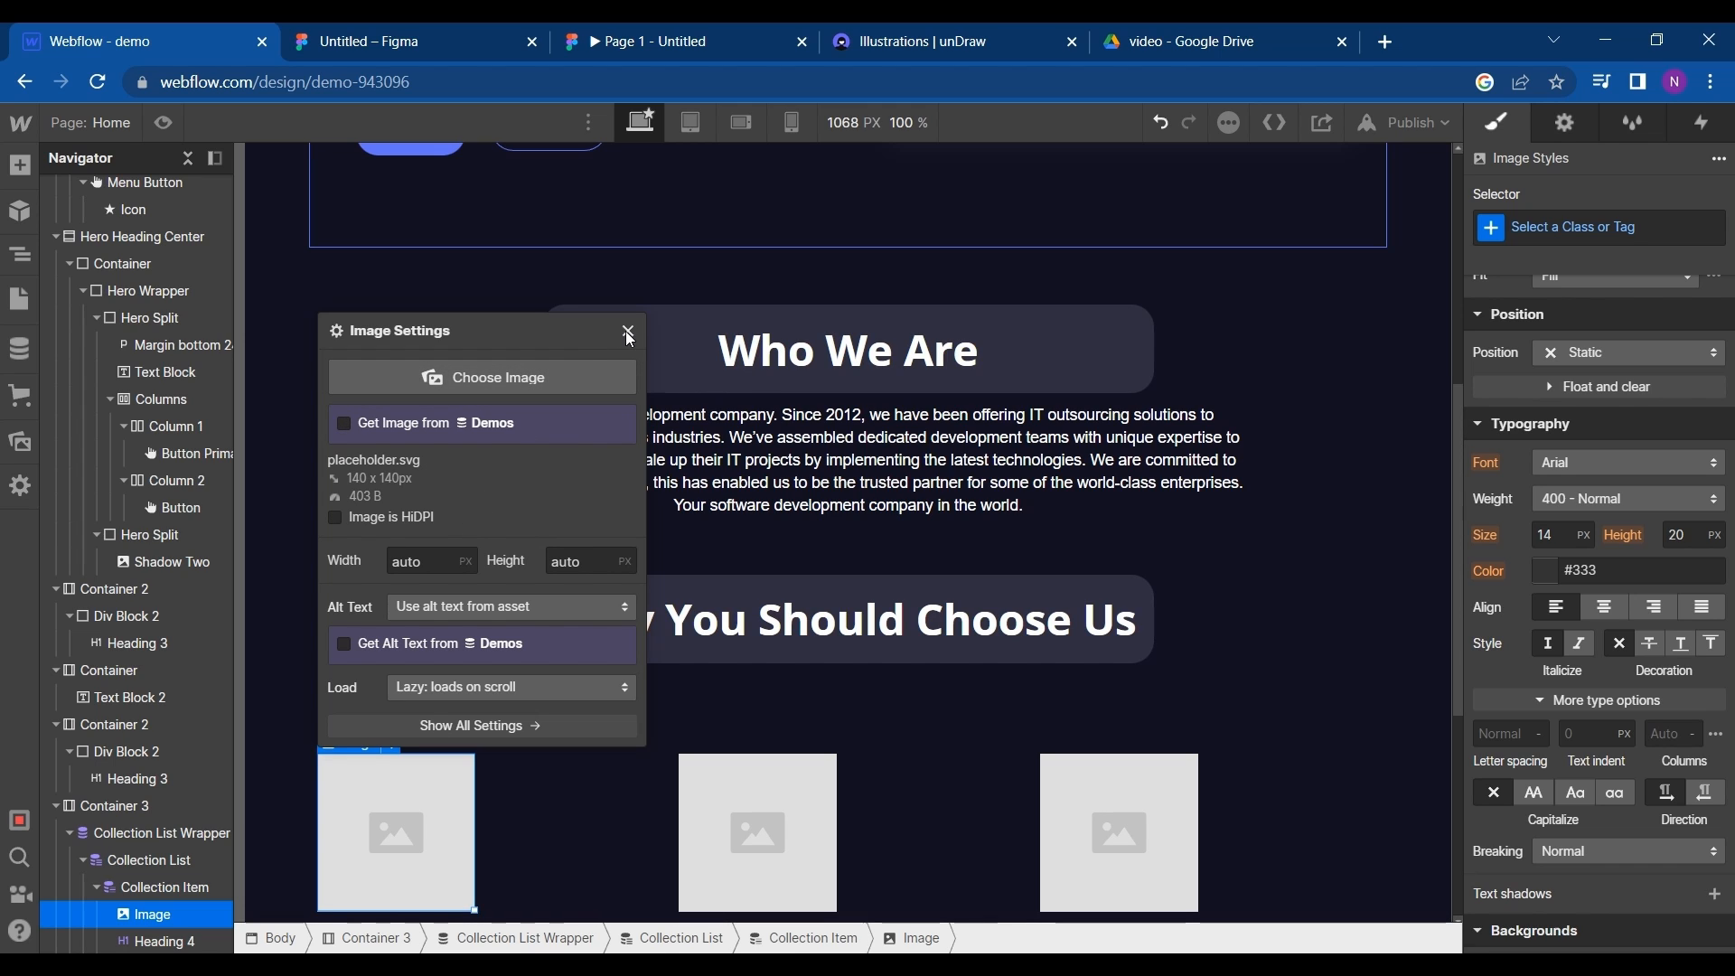
pyautogui.click(565, 372)
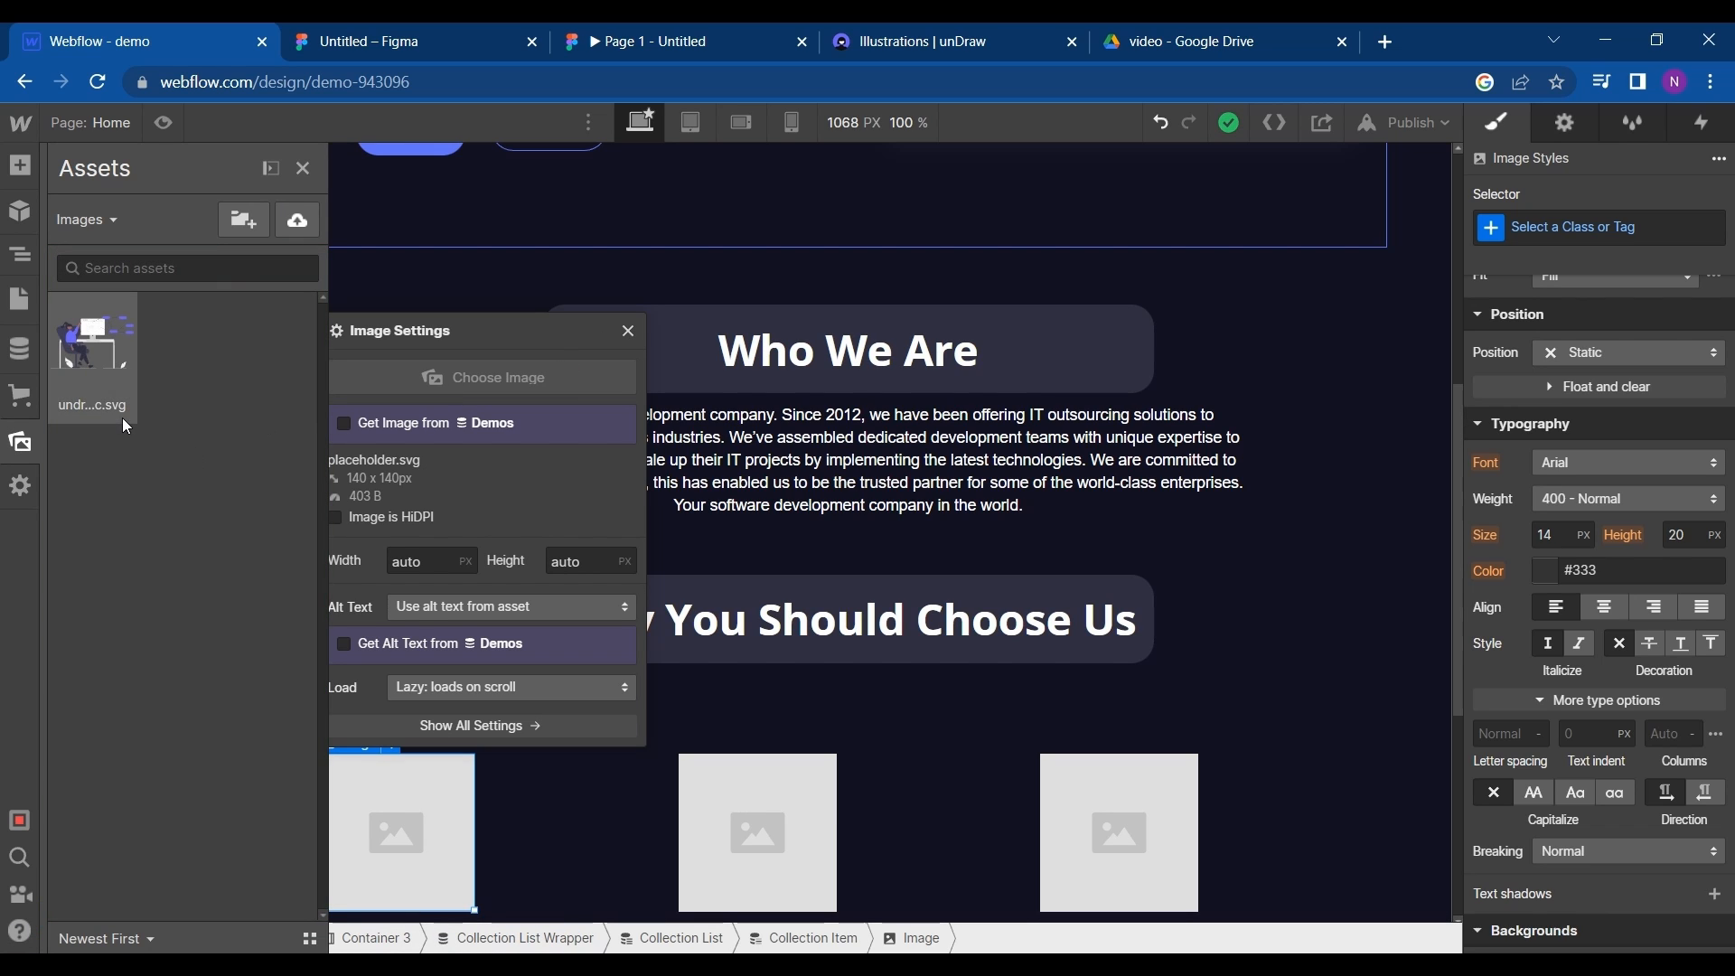
pyautogui.click(630, 332)
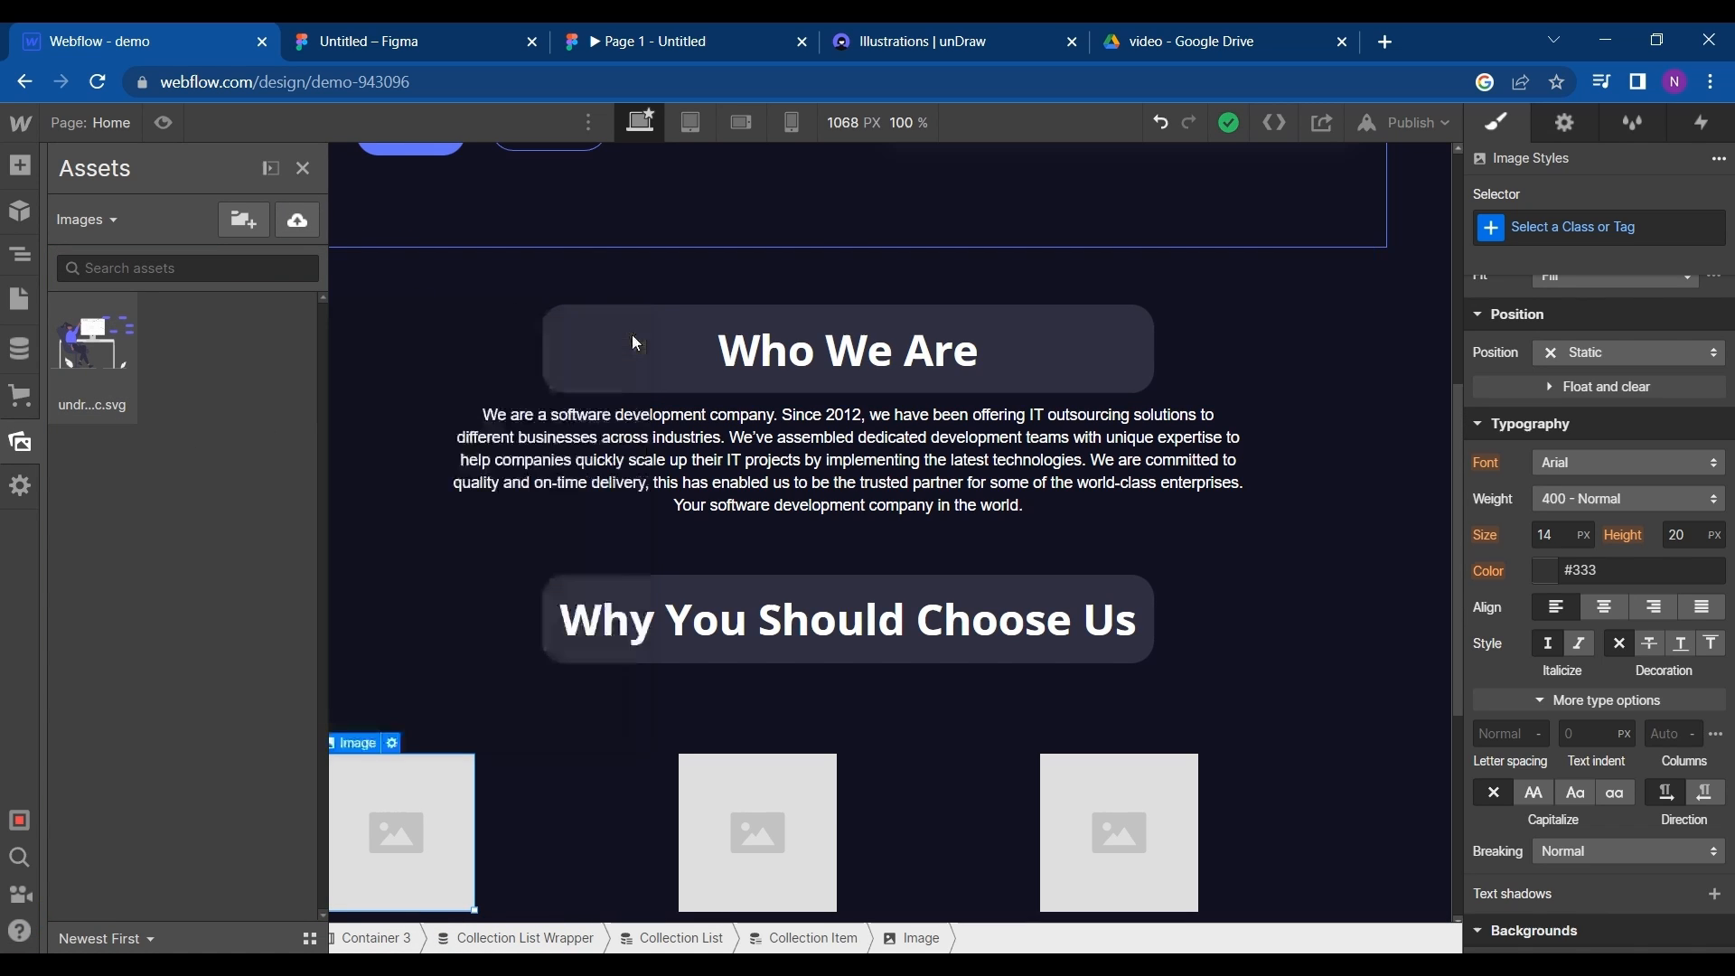
# - Add a custom image field labeled images to the Demos CMS collection and save the collection settings
pyautogui.click(20, 347)
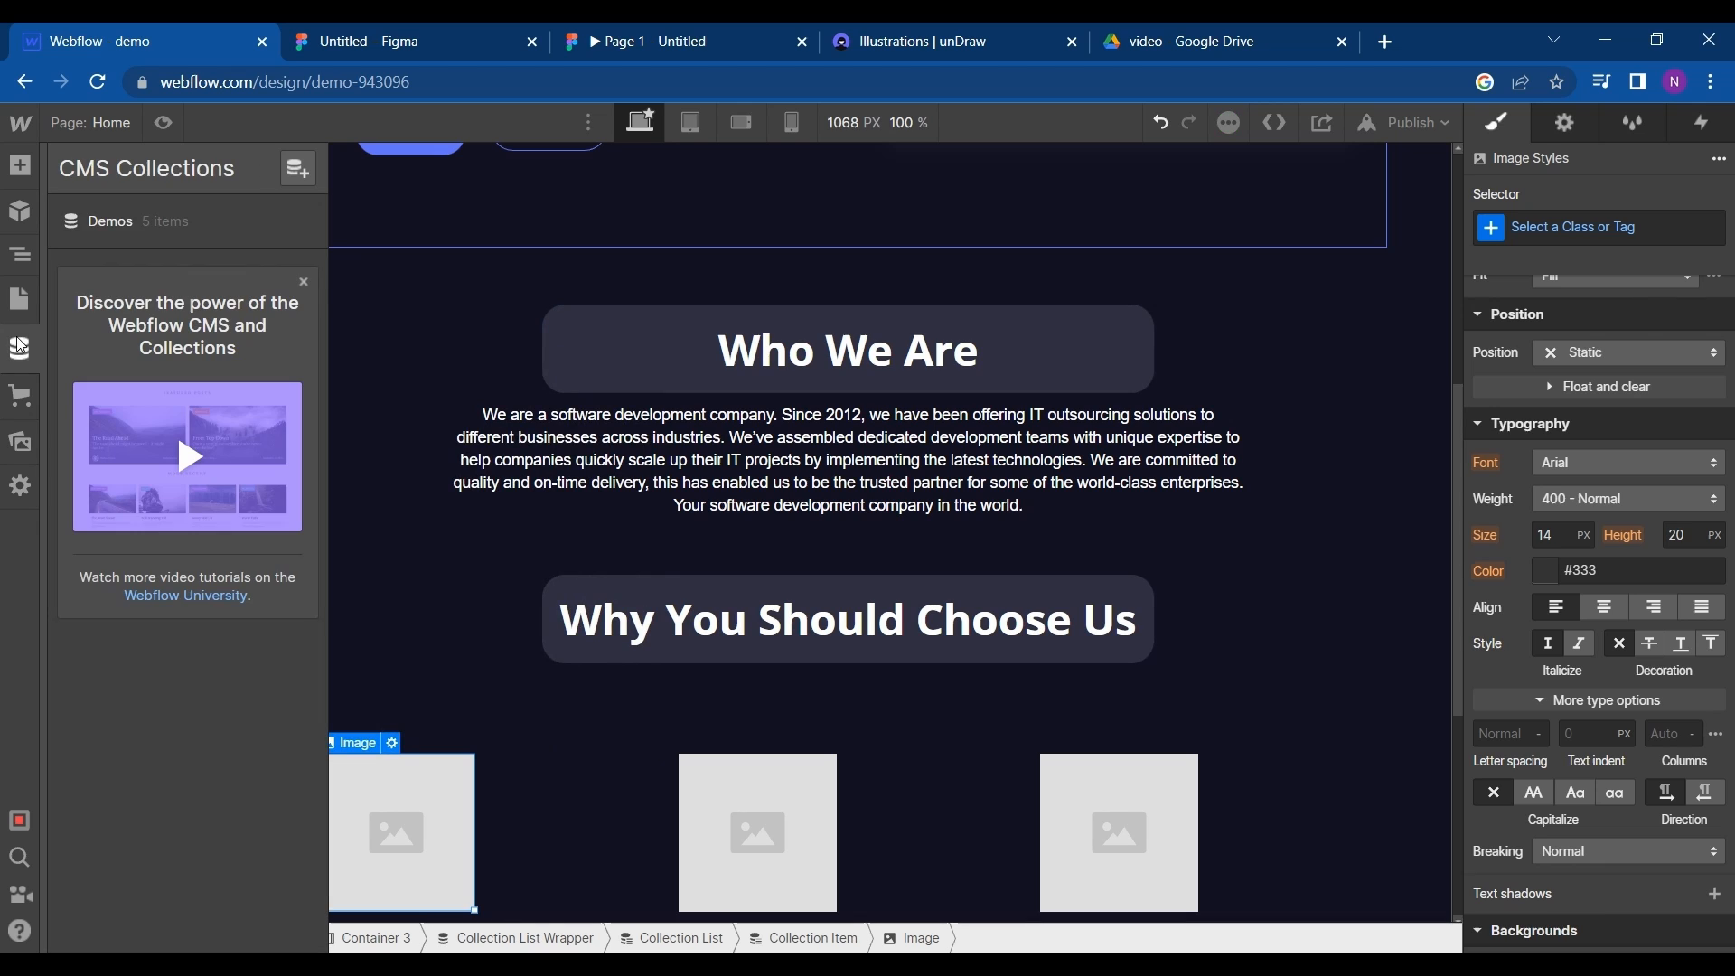
pyautogui.click(211, 216)
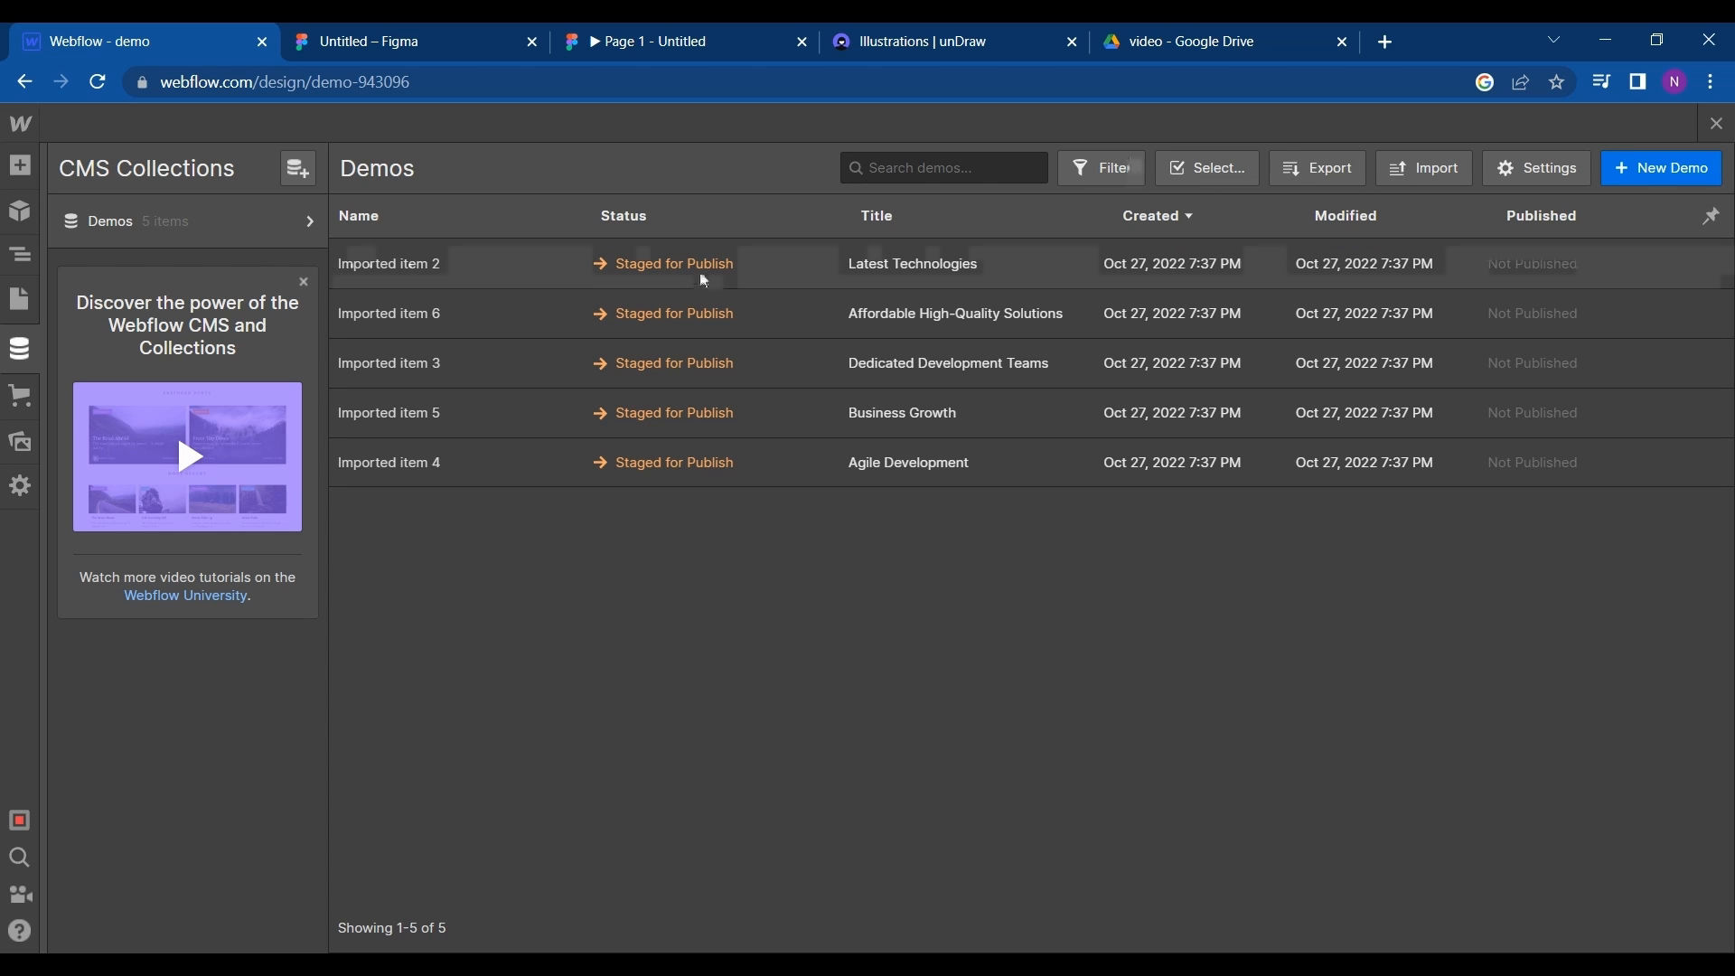
pyautogui.click(1535, 167)
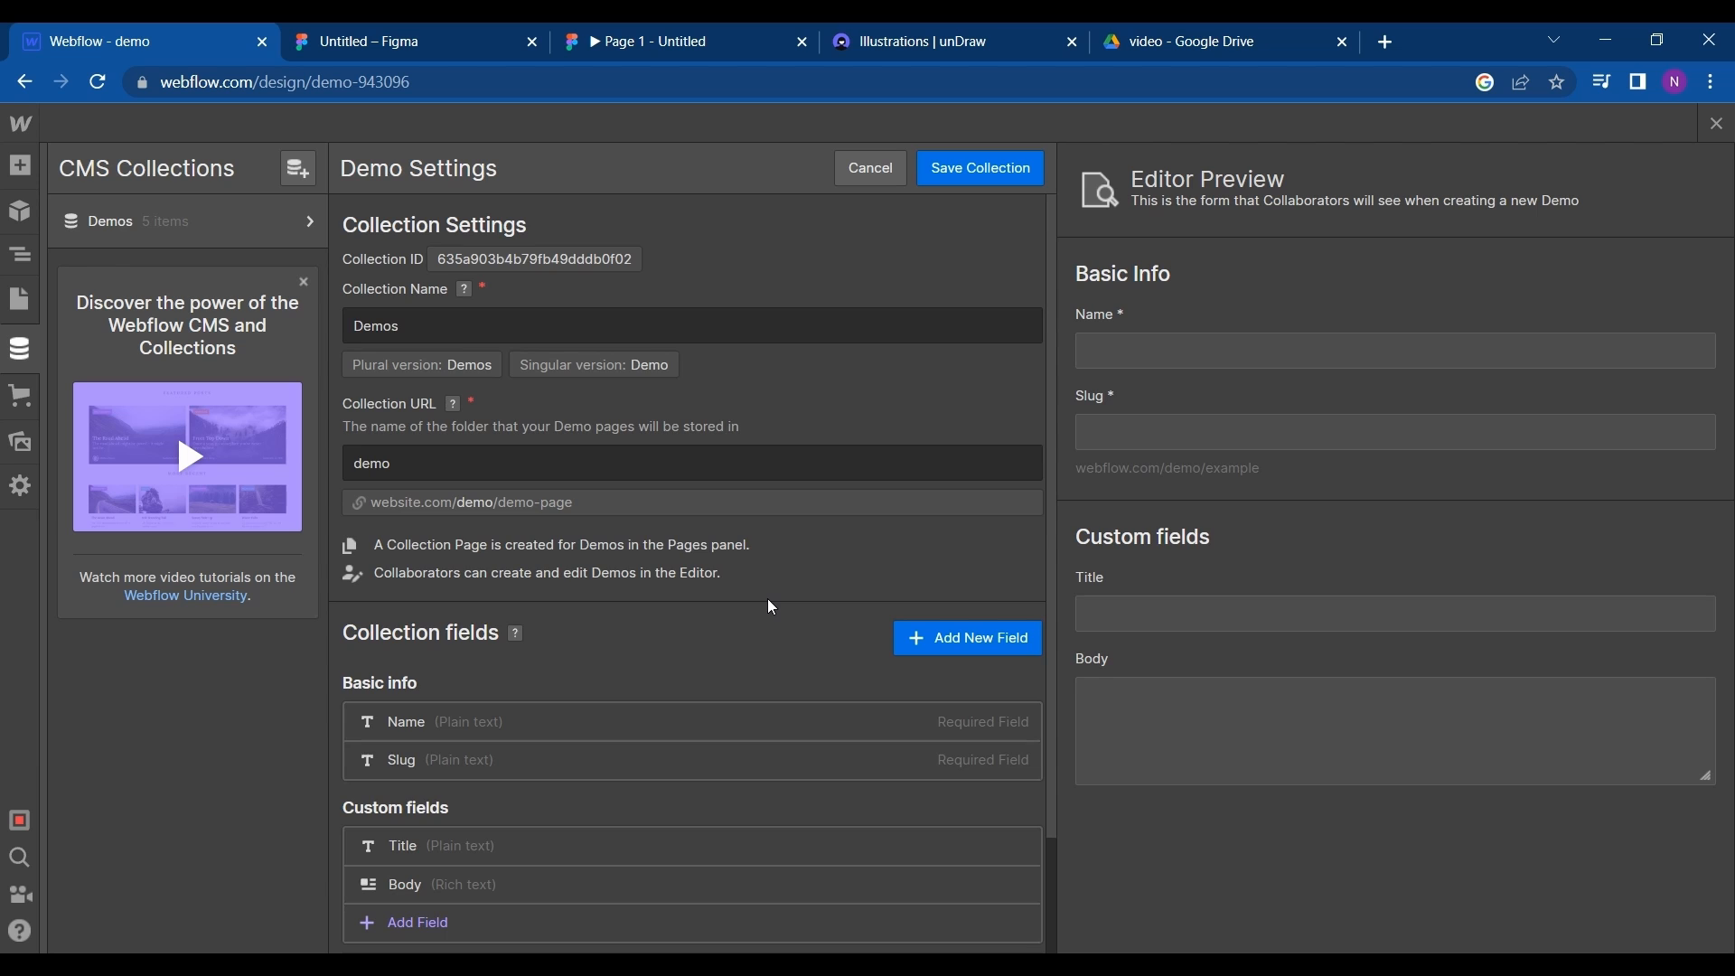
pyautogui.scroll(-2, 770, 606)
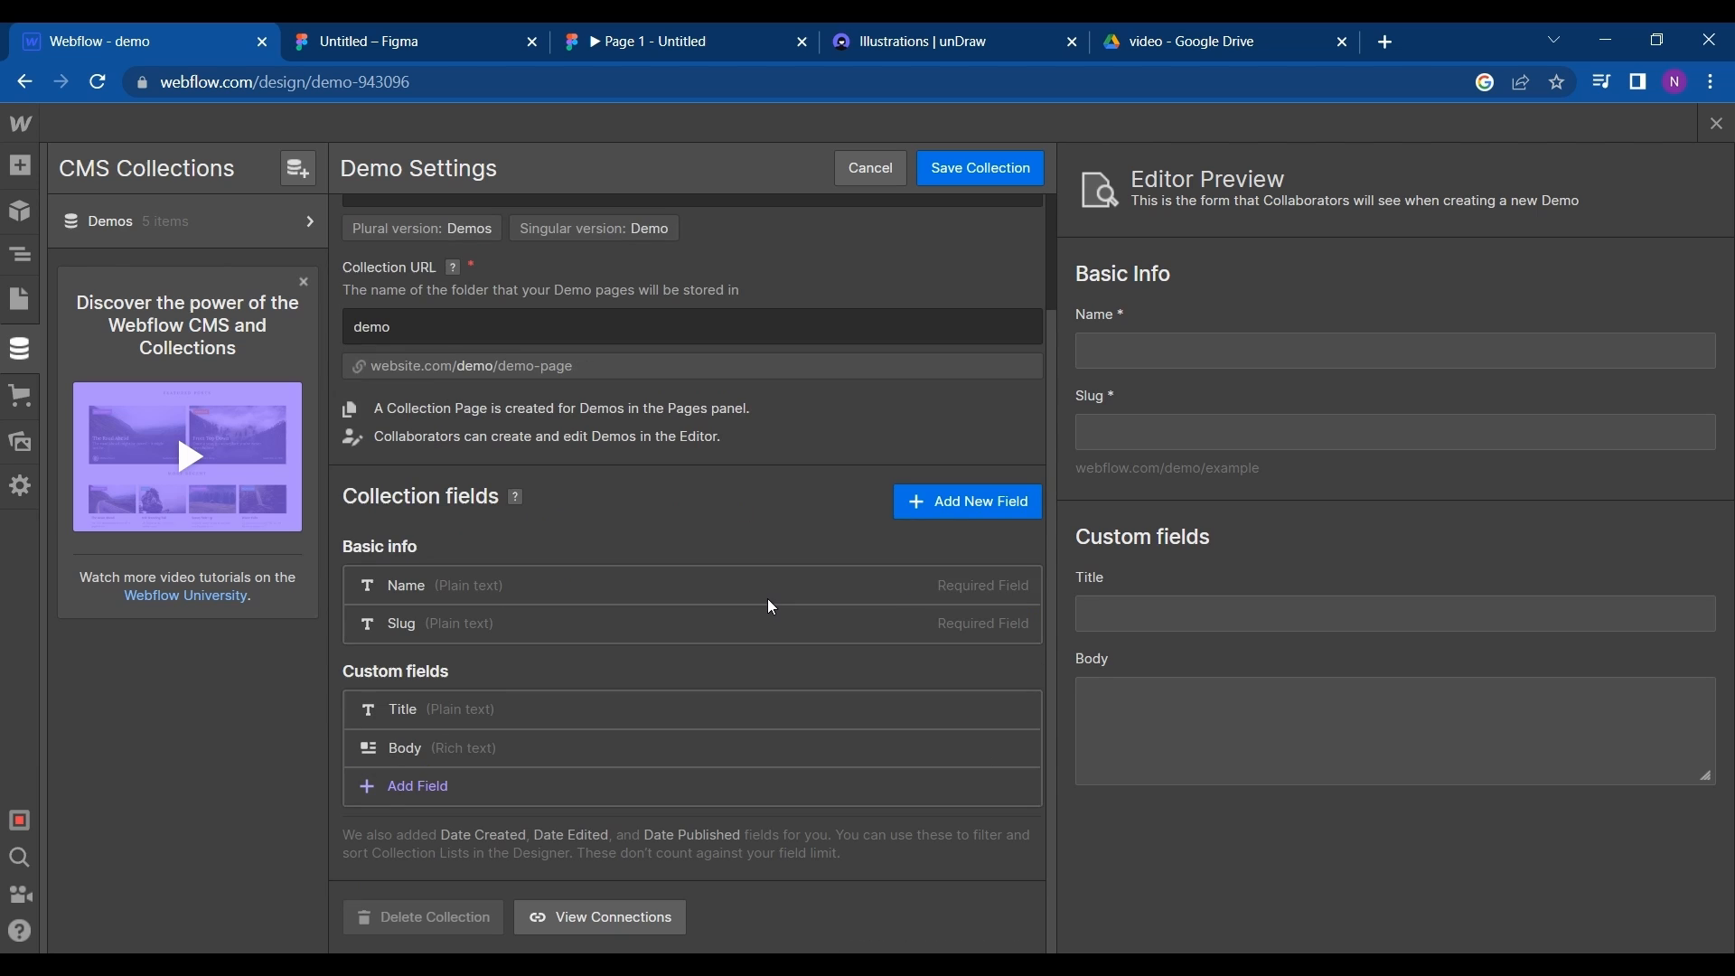
pyautogui.click(922, 505)
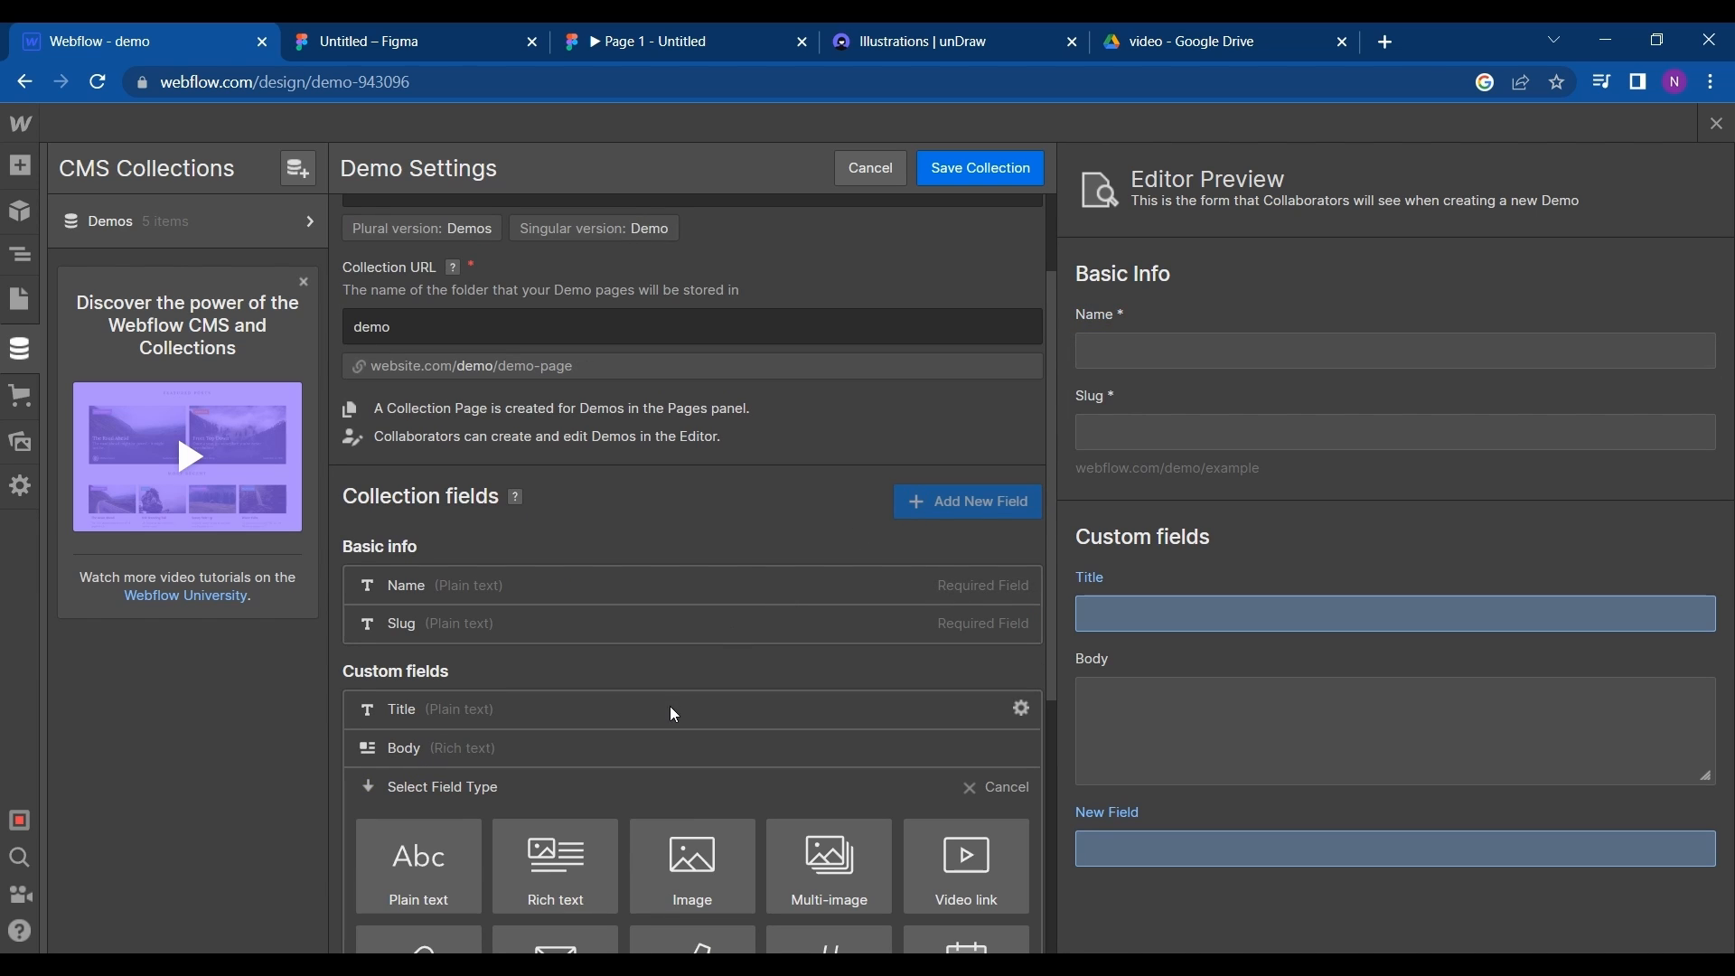
pyautogui.click(668, 904)
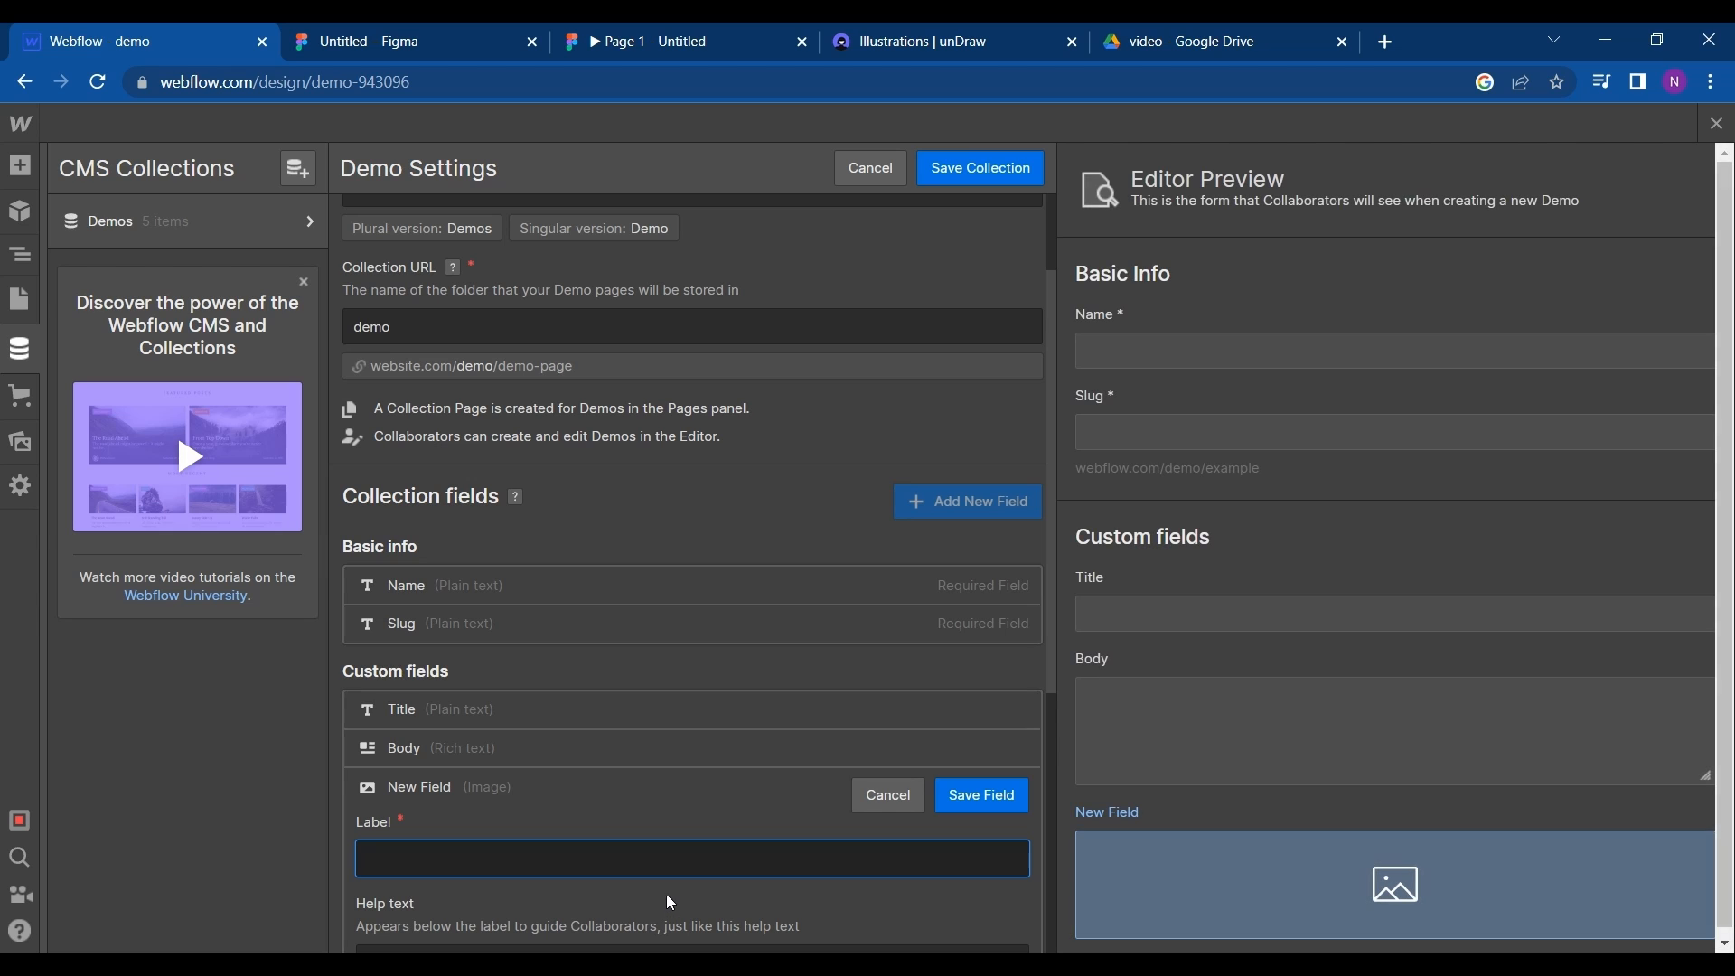
pyautogui.write('ima')
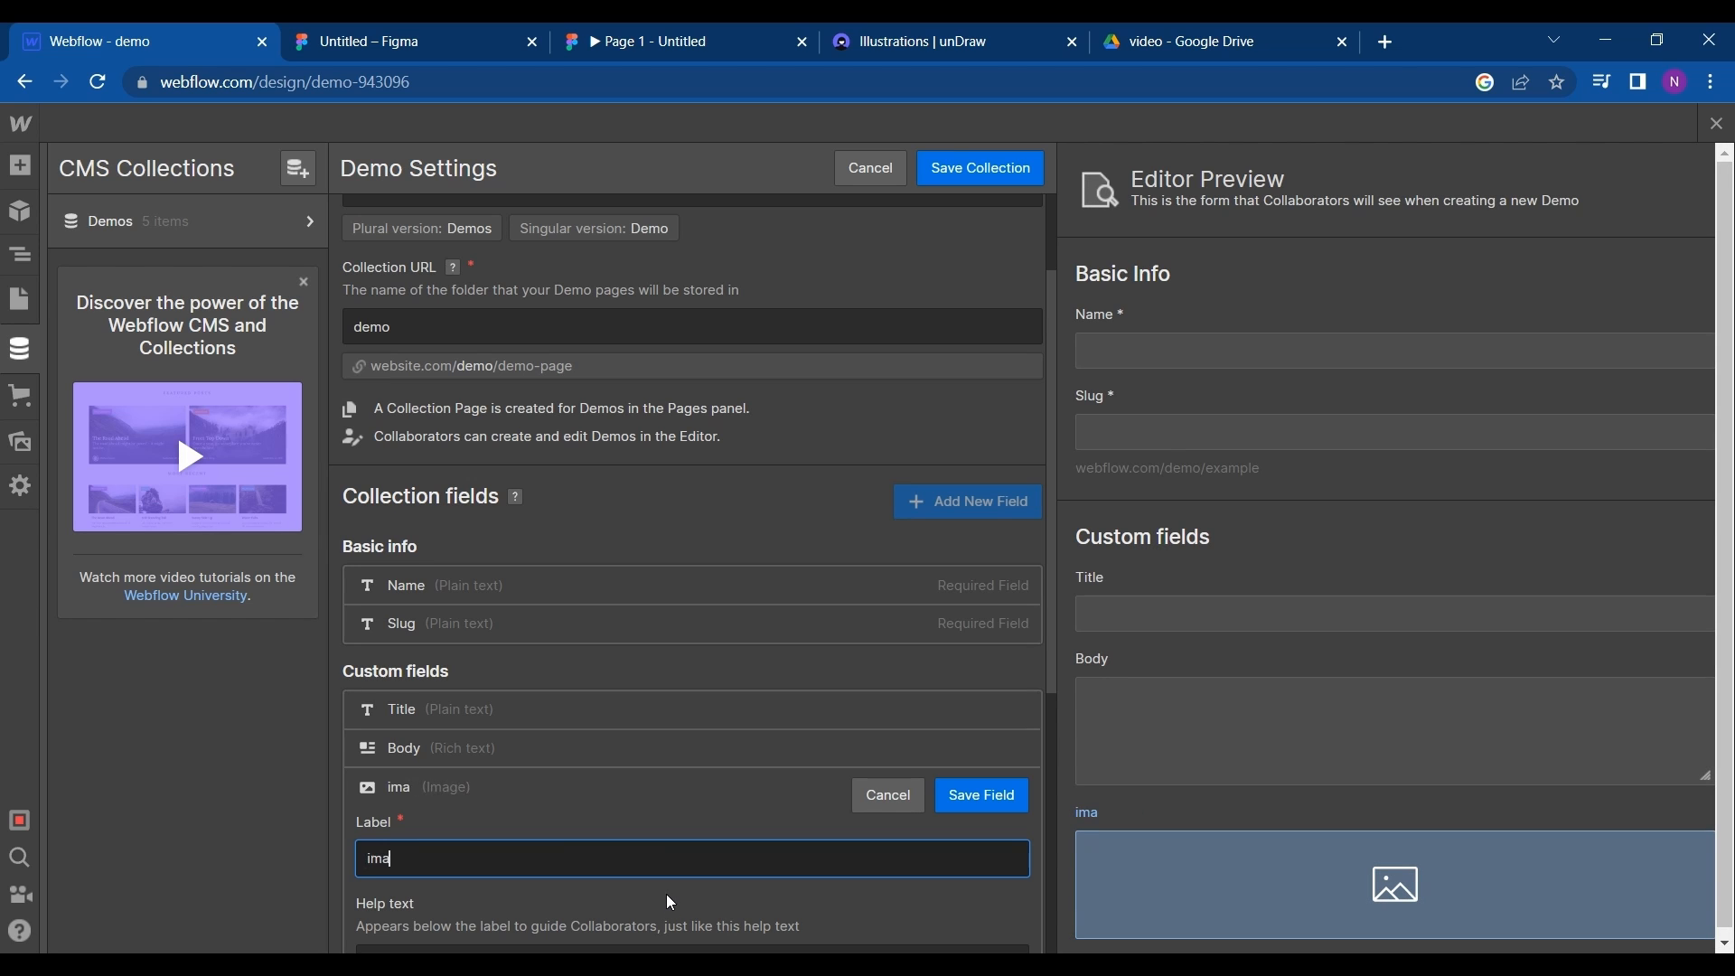
pyautogui.write('ges')
pyautogui.scroll(-2, 666, 893)
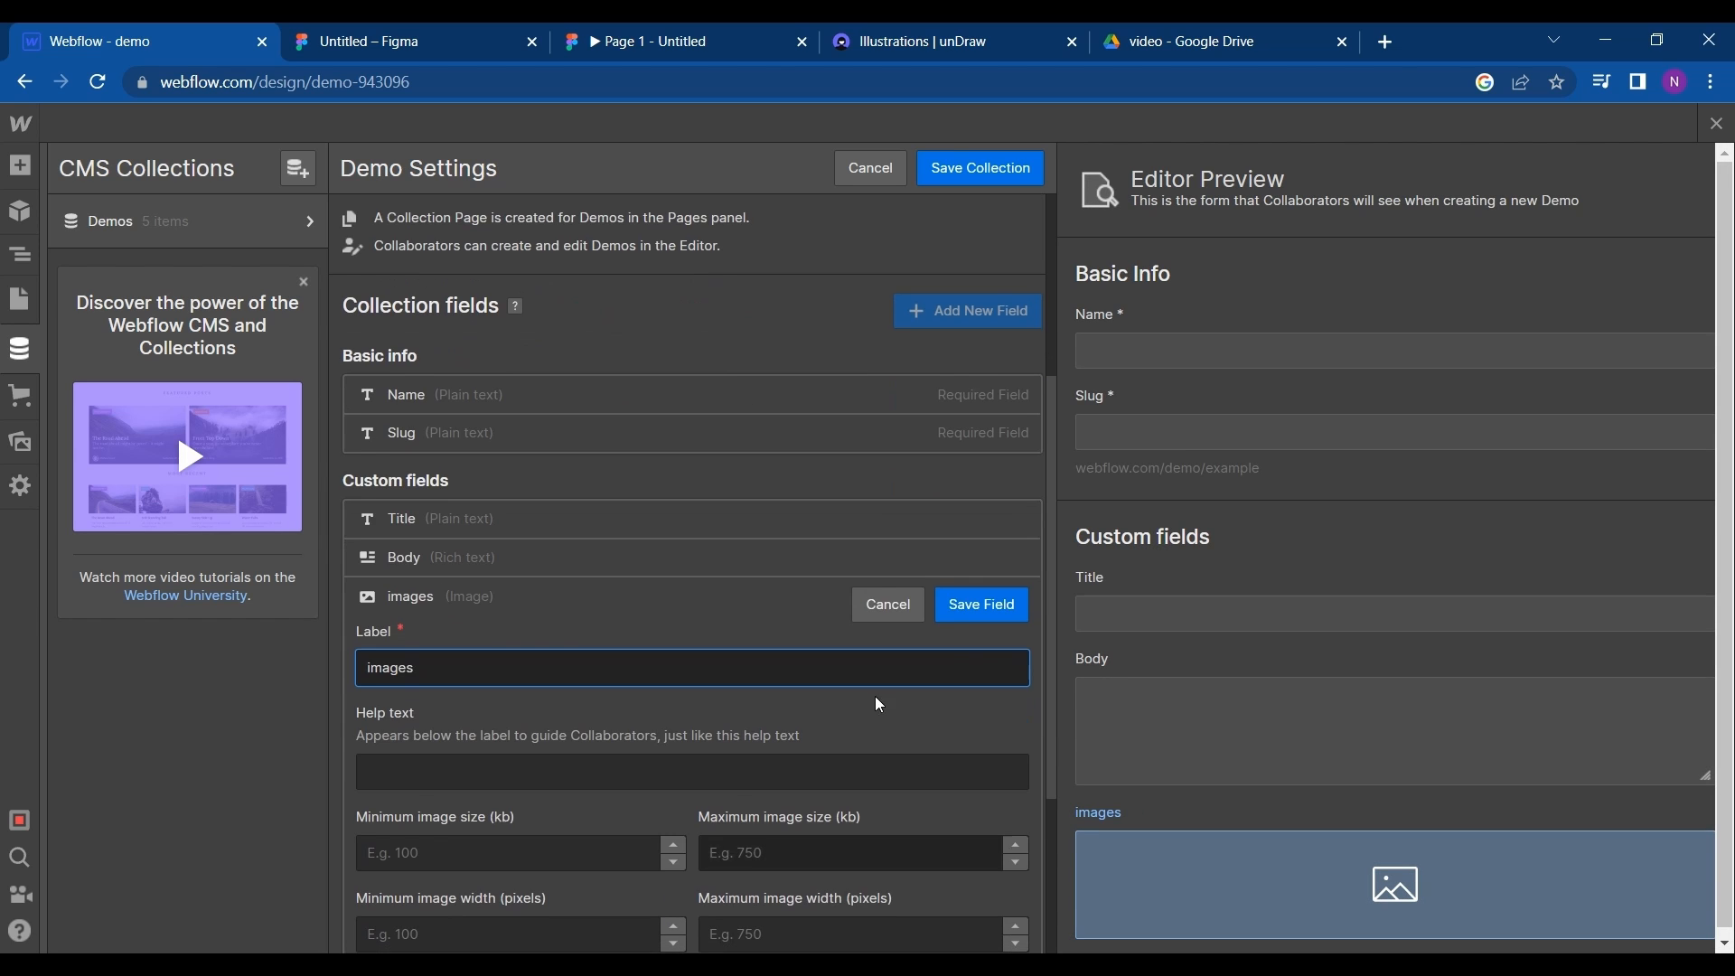
pyautogui.scroll(-1, 820, 740)
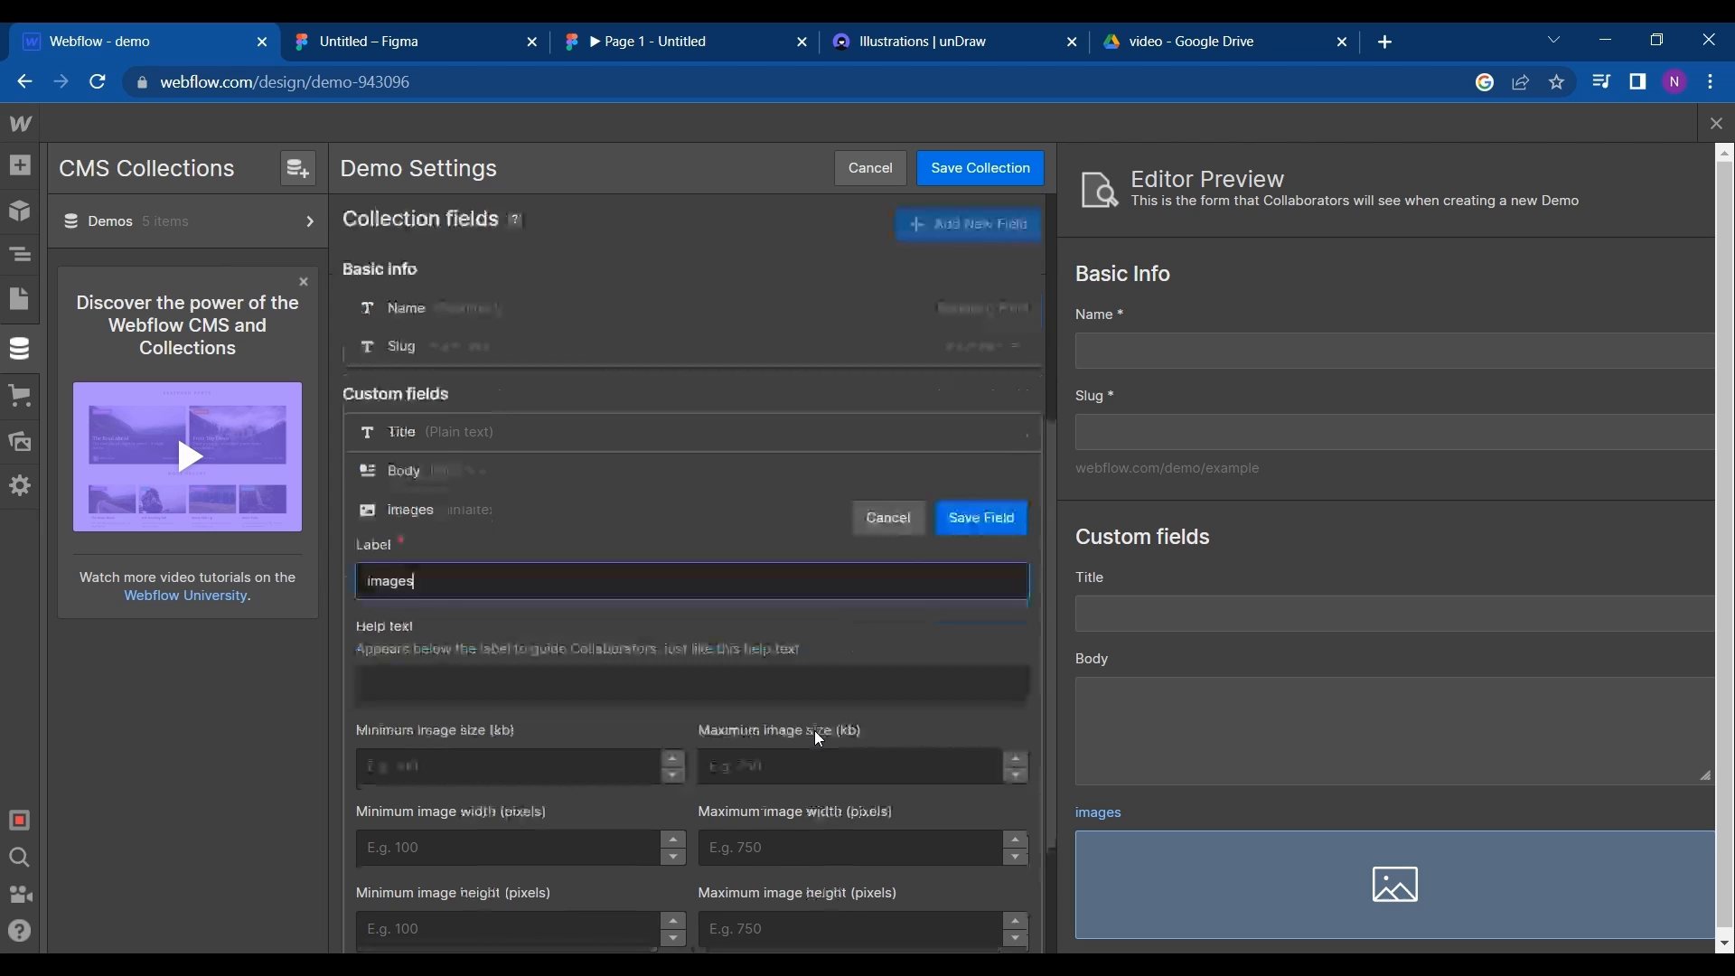
pyautogui.click(1003, 514)
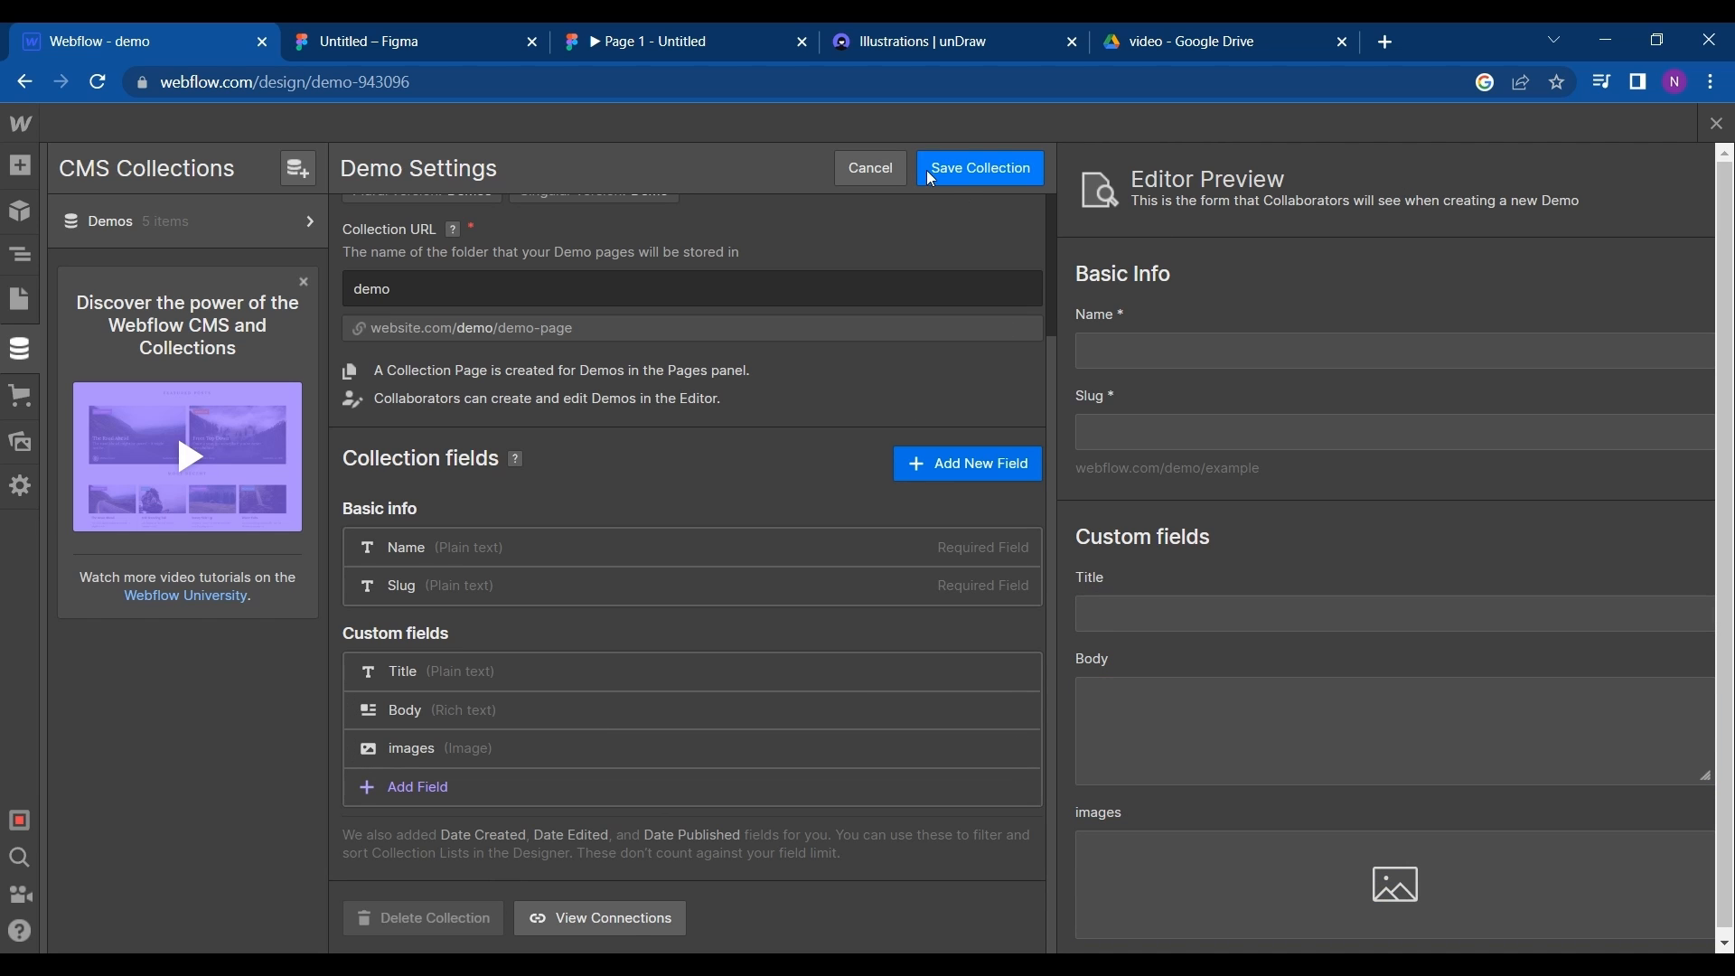
pyautogui.click(864, 175)
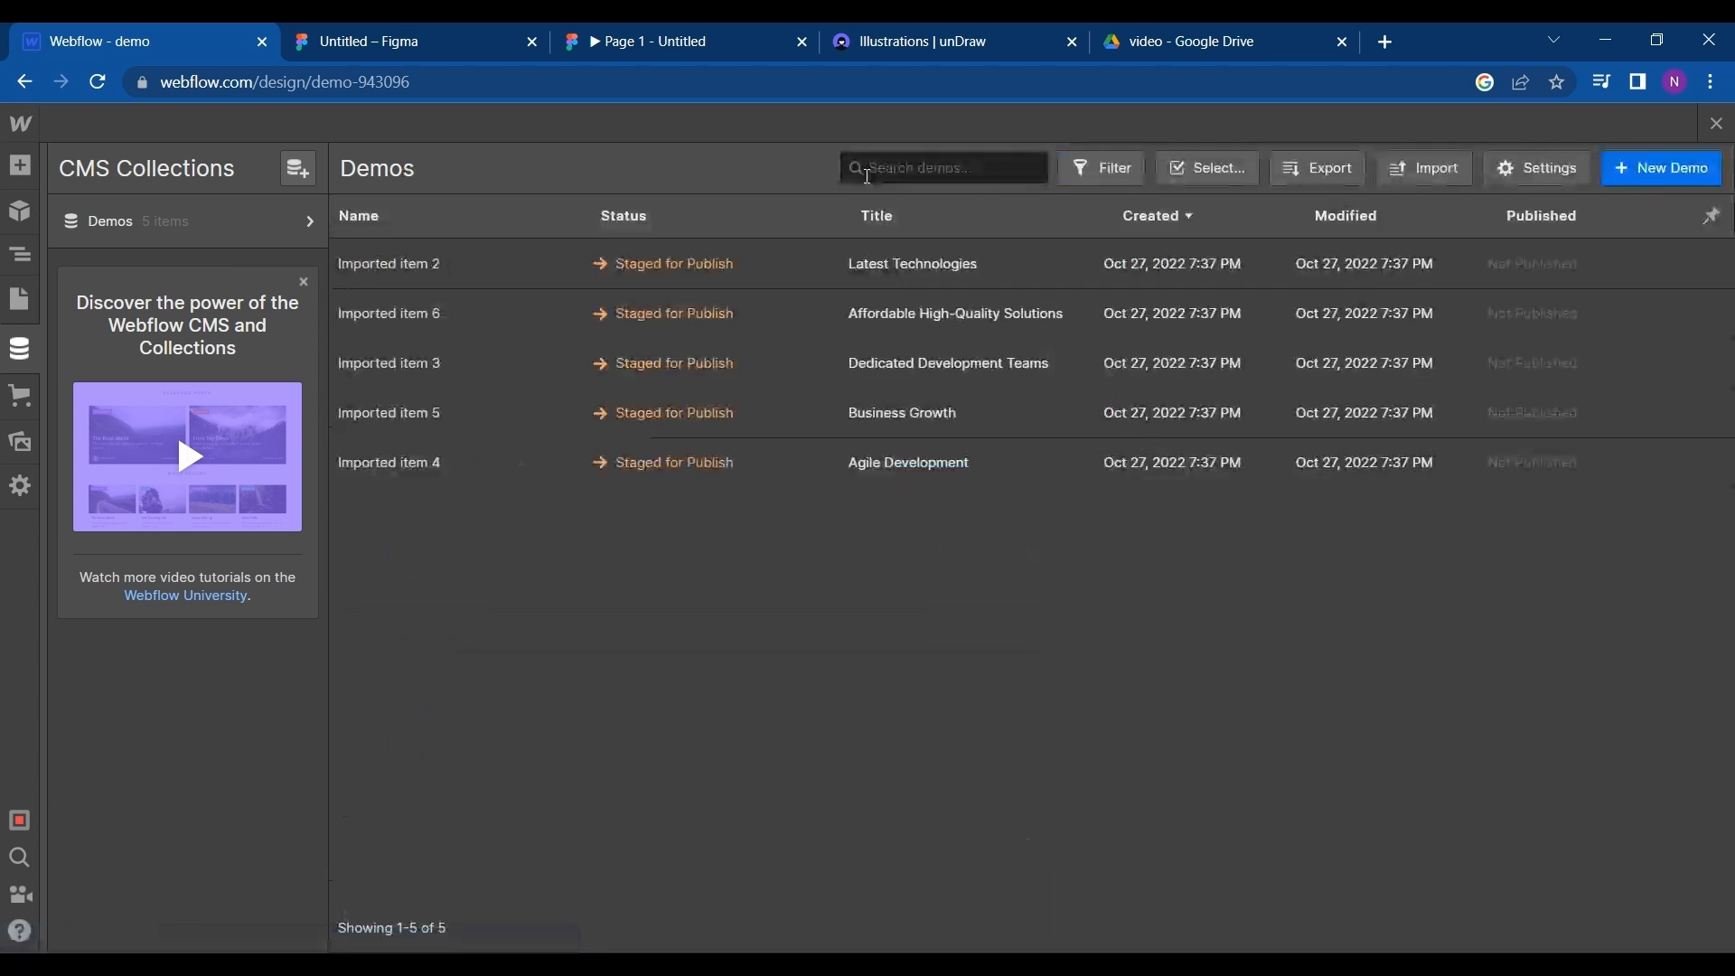
# - Review the custom fields of the Latest Technologies item in the Demos collection and return to the item list
pyautogui.click(711, 257)
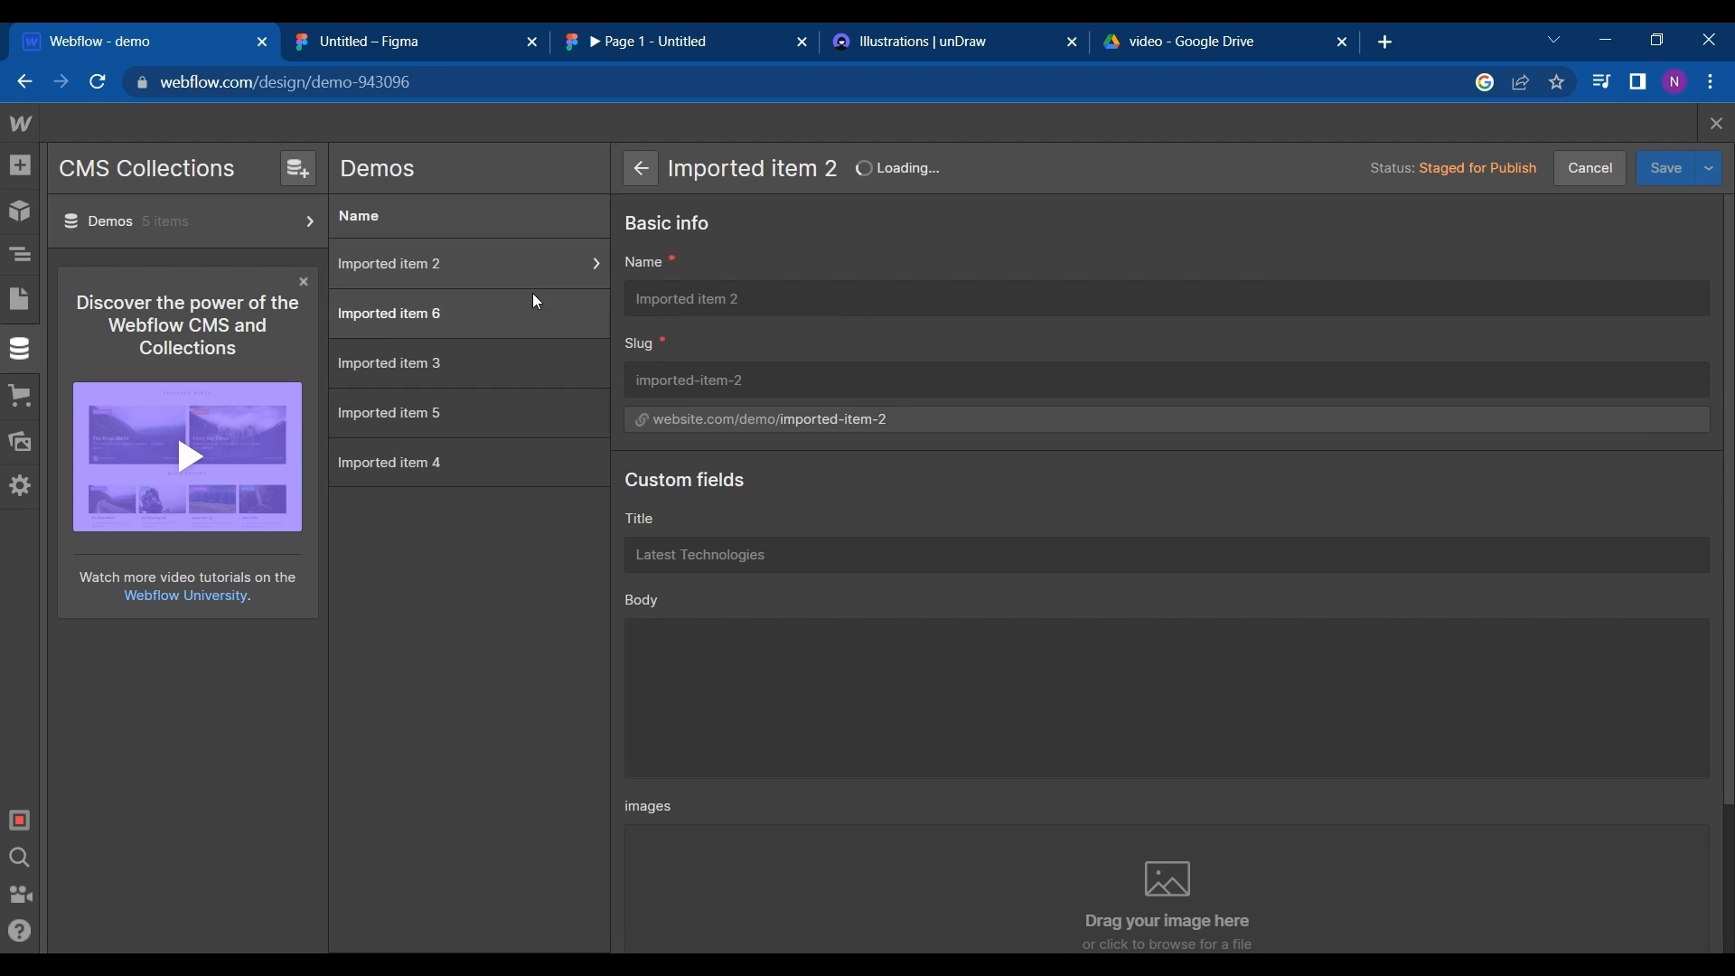
pyautogui.scroll(-1, 843, 581)
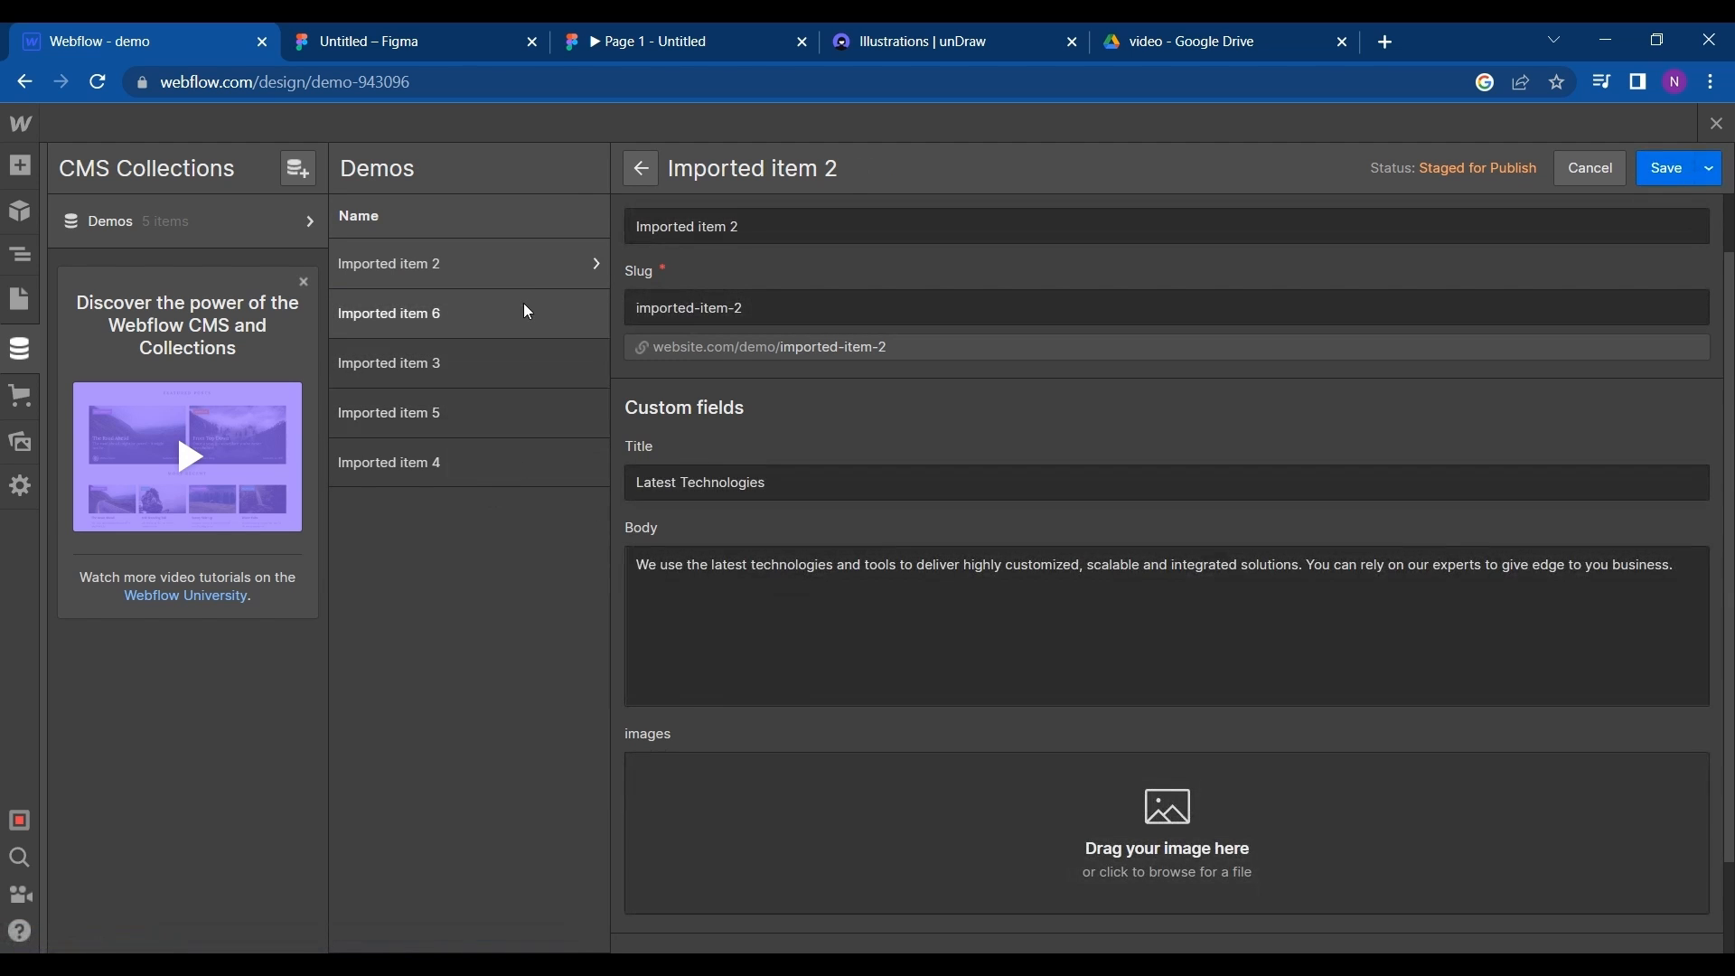
pyautogui.press('Escape')
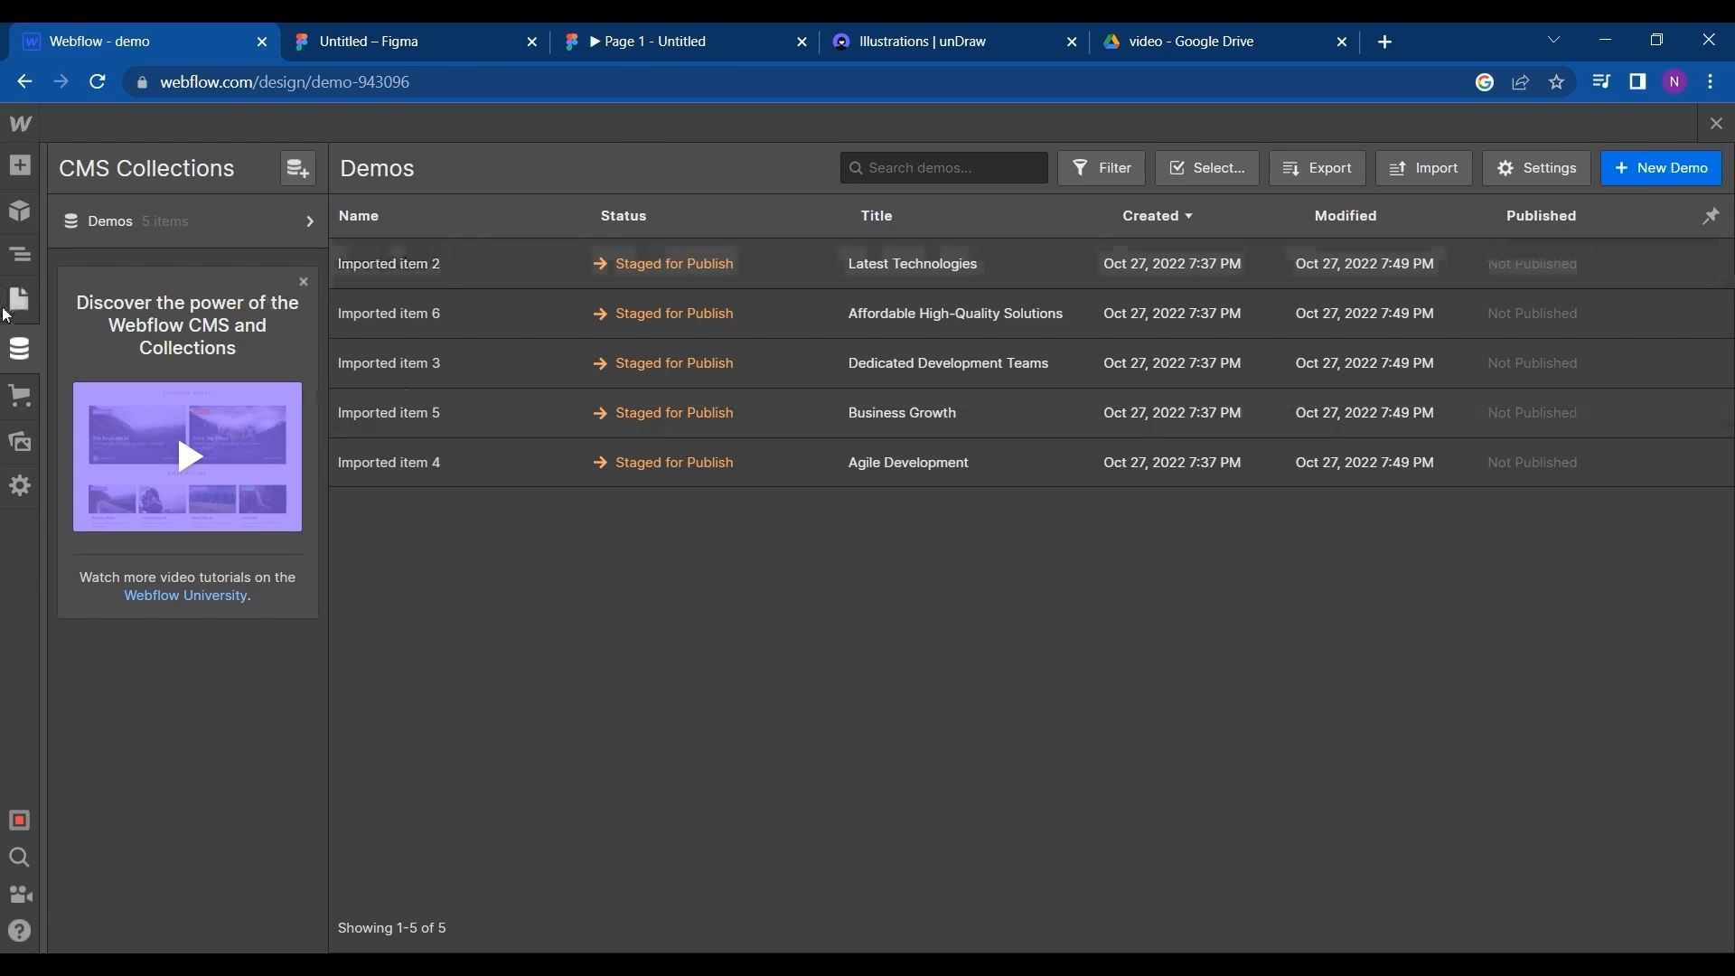
# - Bind the image element in the collection item to the images field of the Demos collection
pyautogui.click(21, 250)
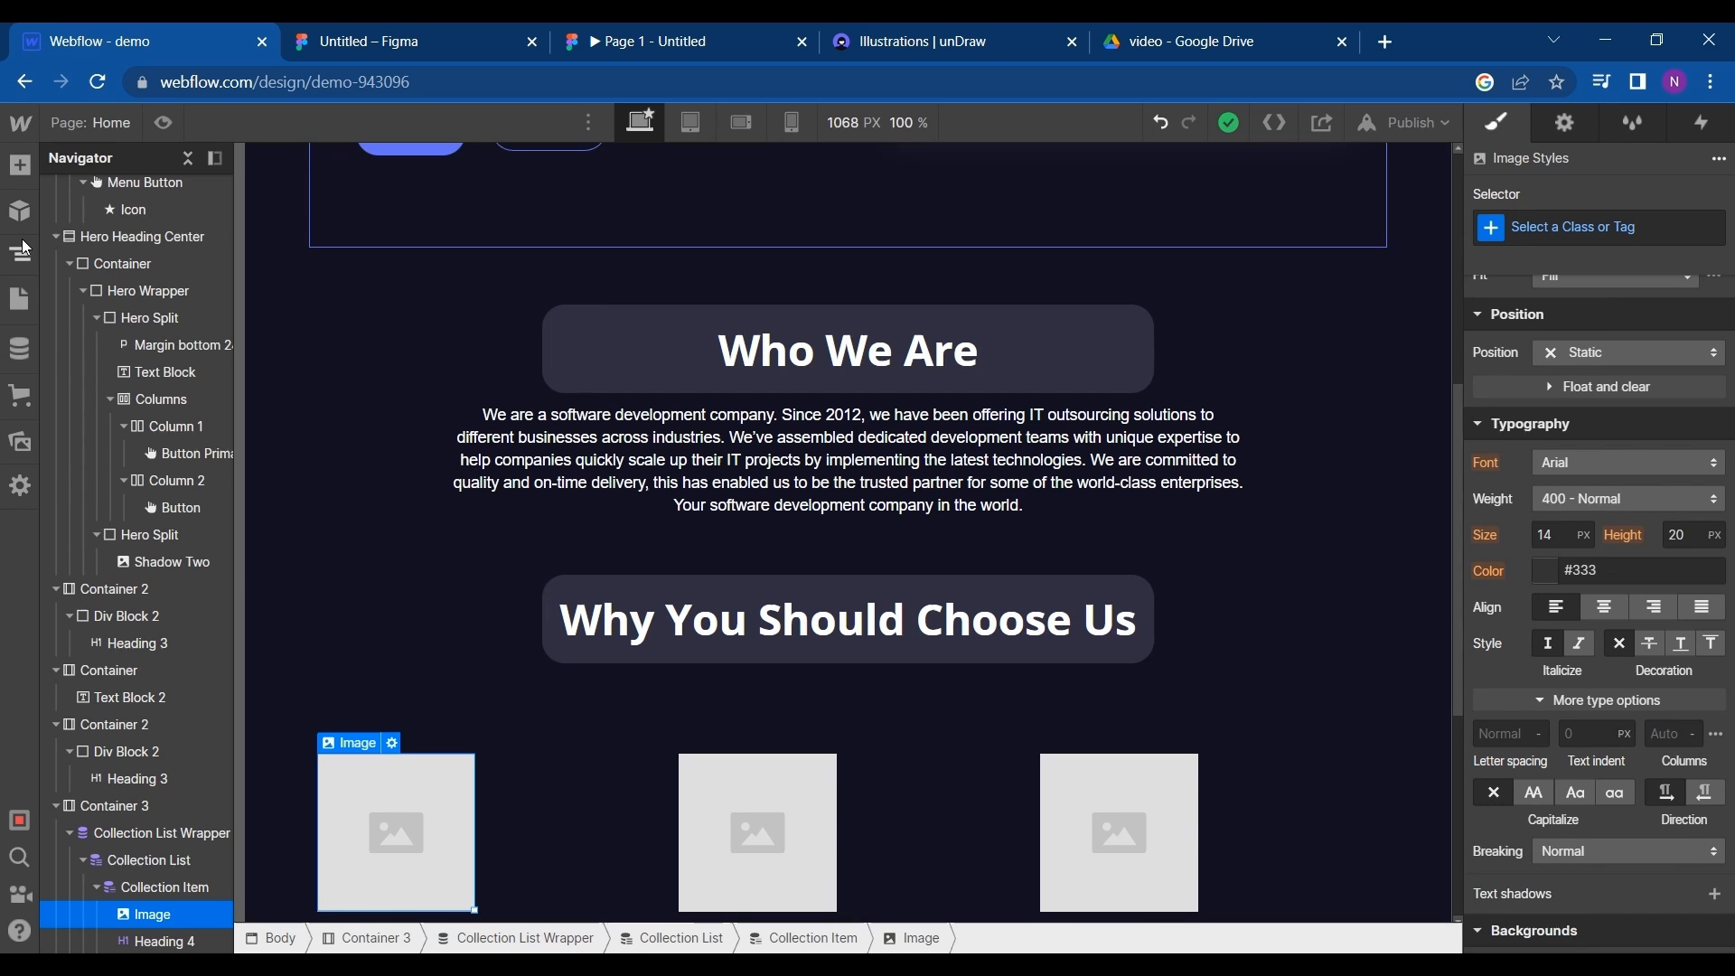
pyautogui.click(390, 744)
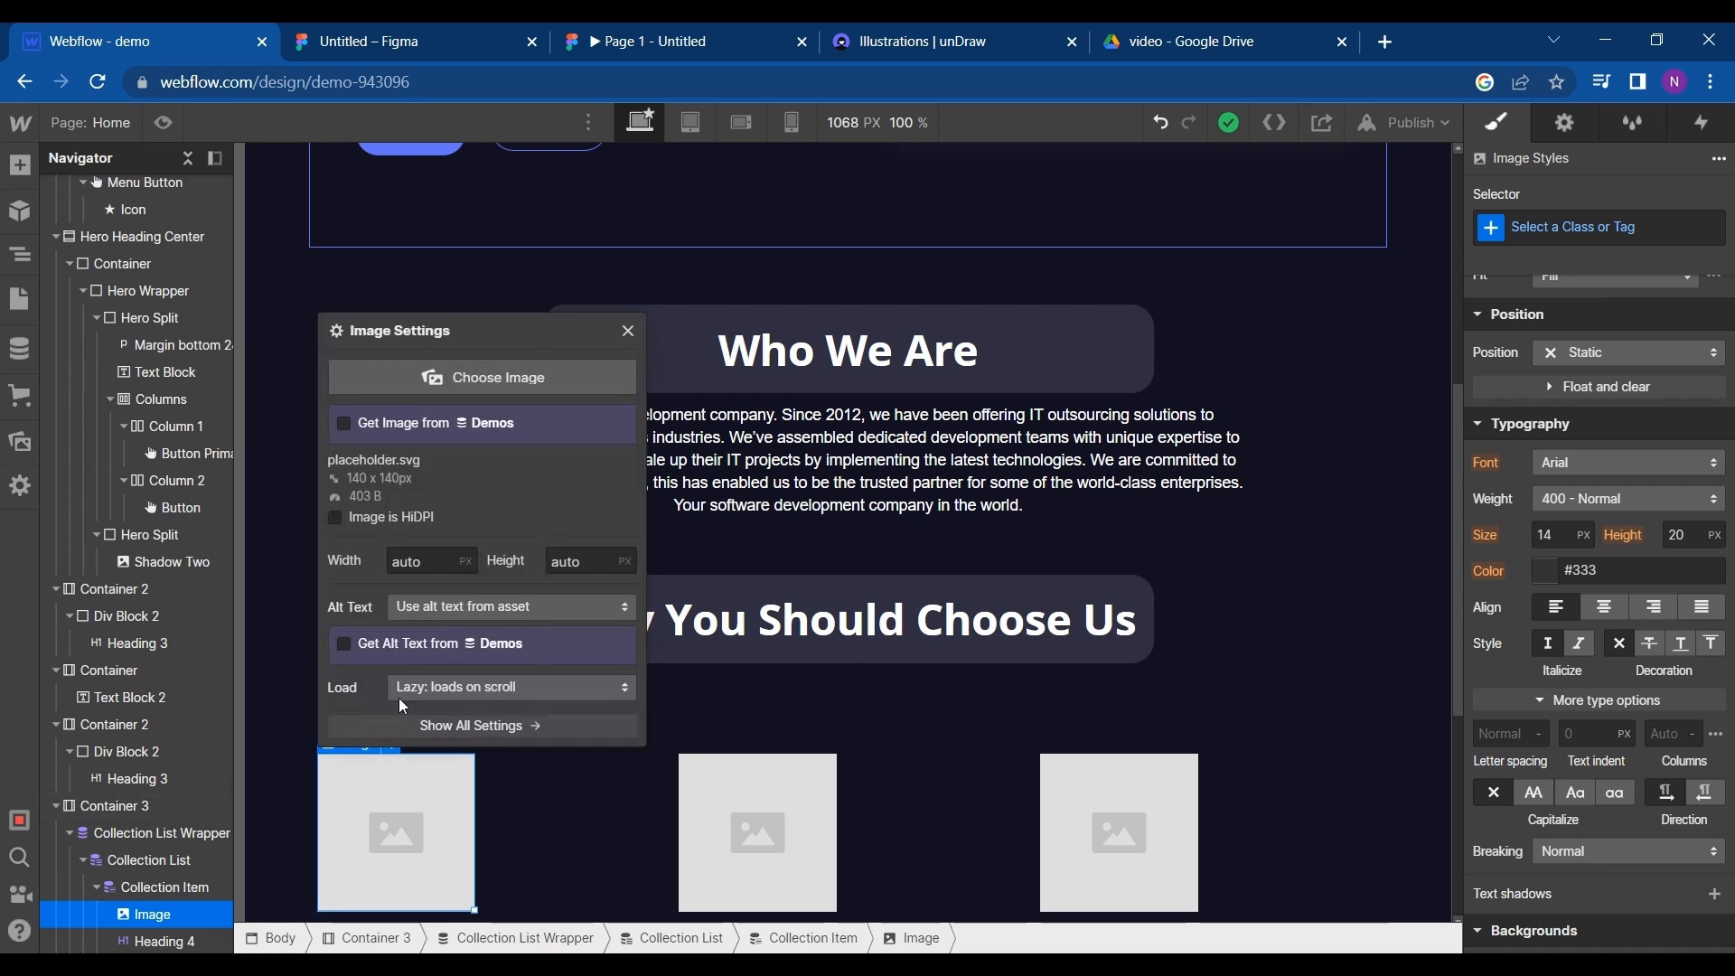
pyautogui.click(345, 423)
pyautogui.click(380, 452)
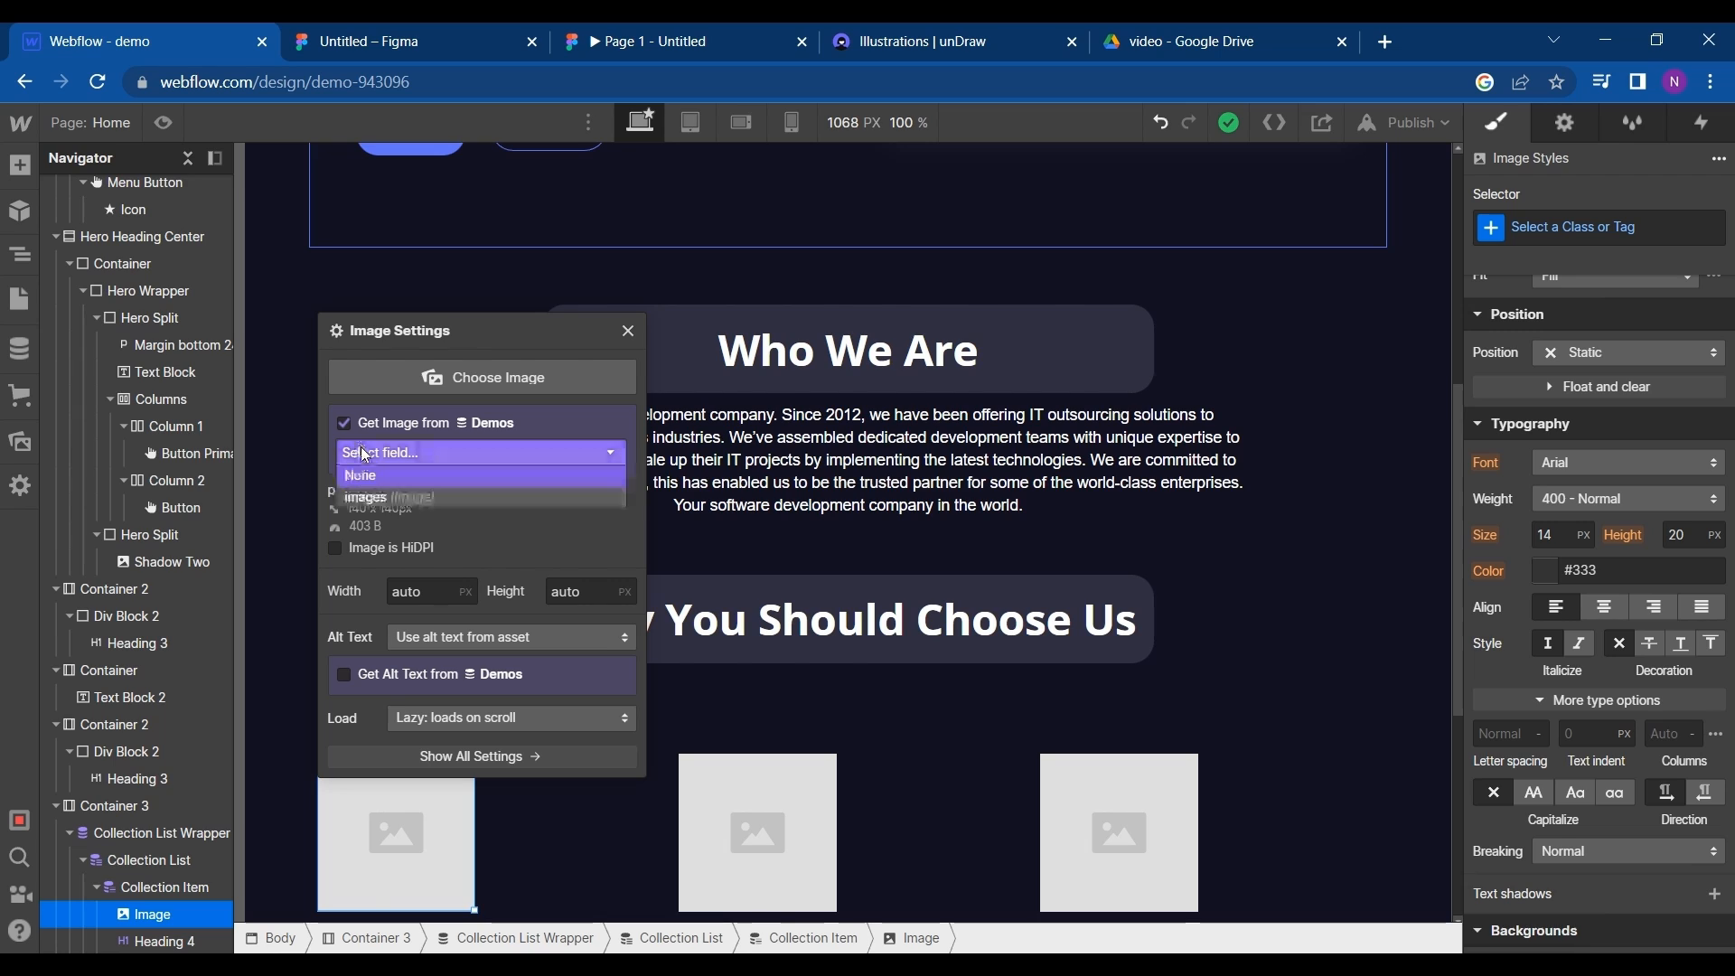
pyautogui.click(378, 498)
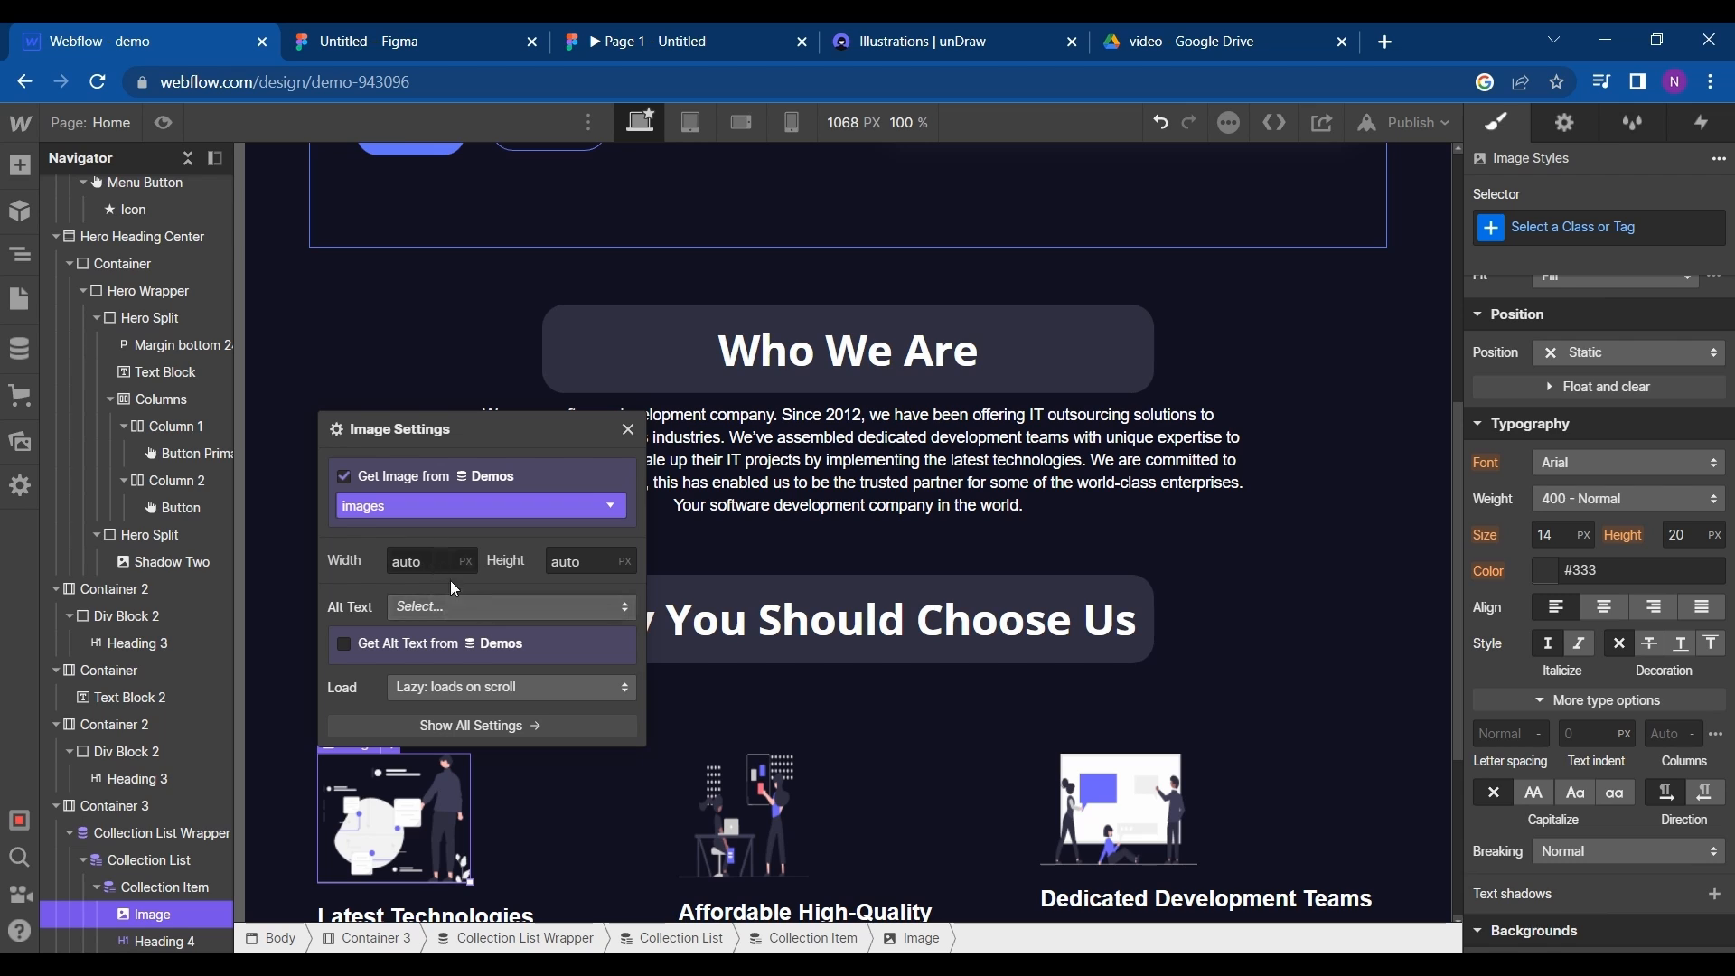
pyautogui.scroll(-3, 852, 809)
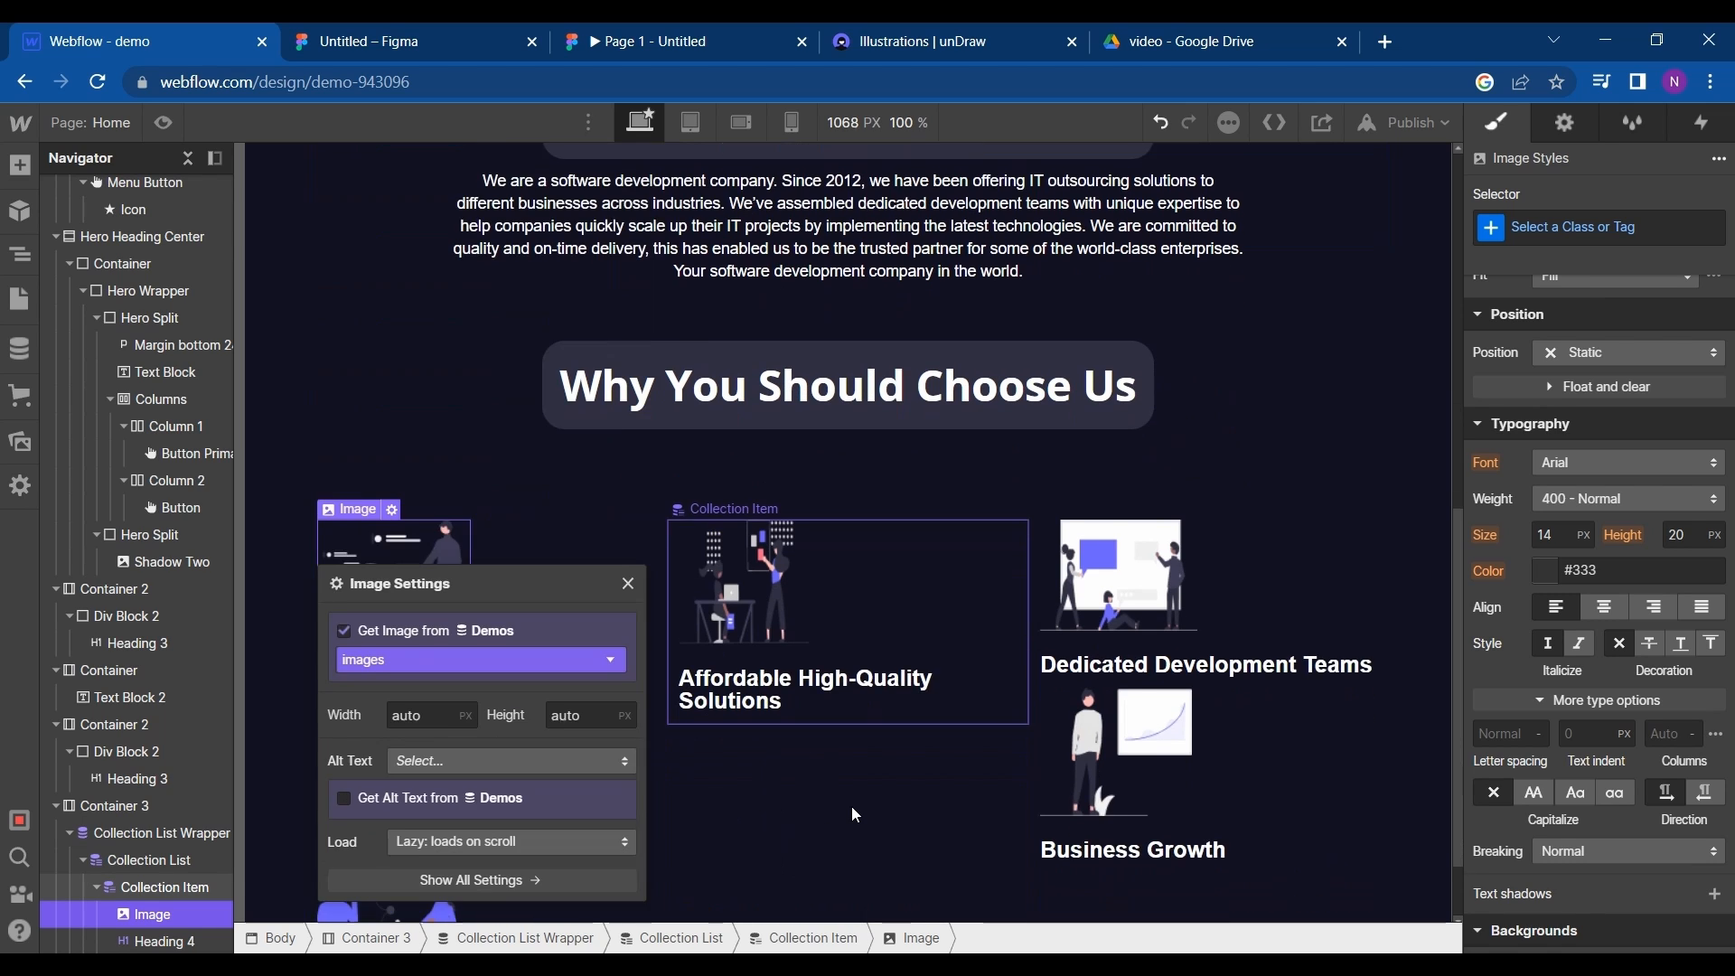
pyautogui.scroll(-1, 851, 806)
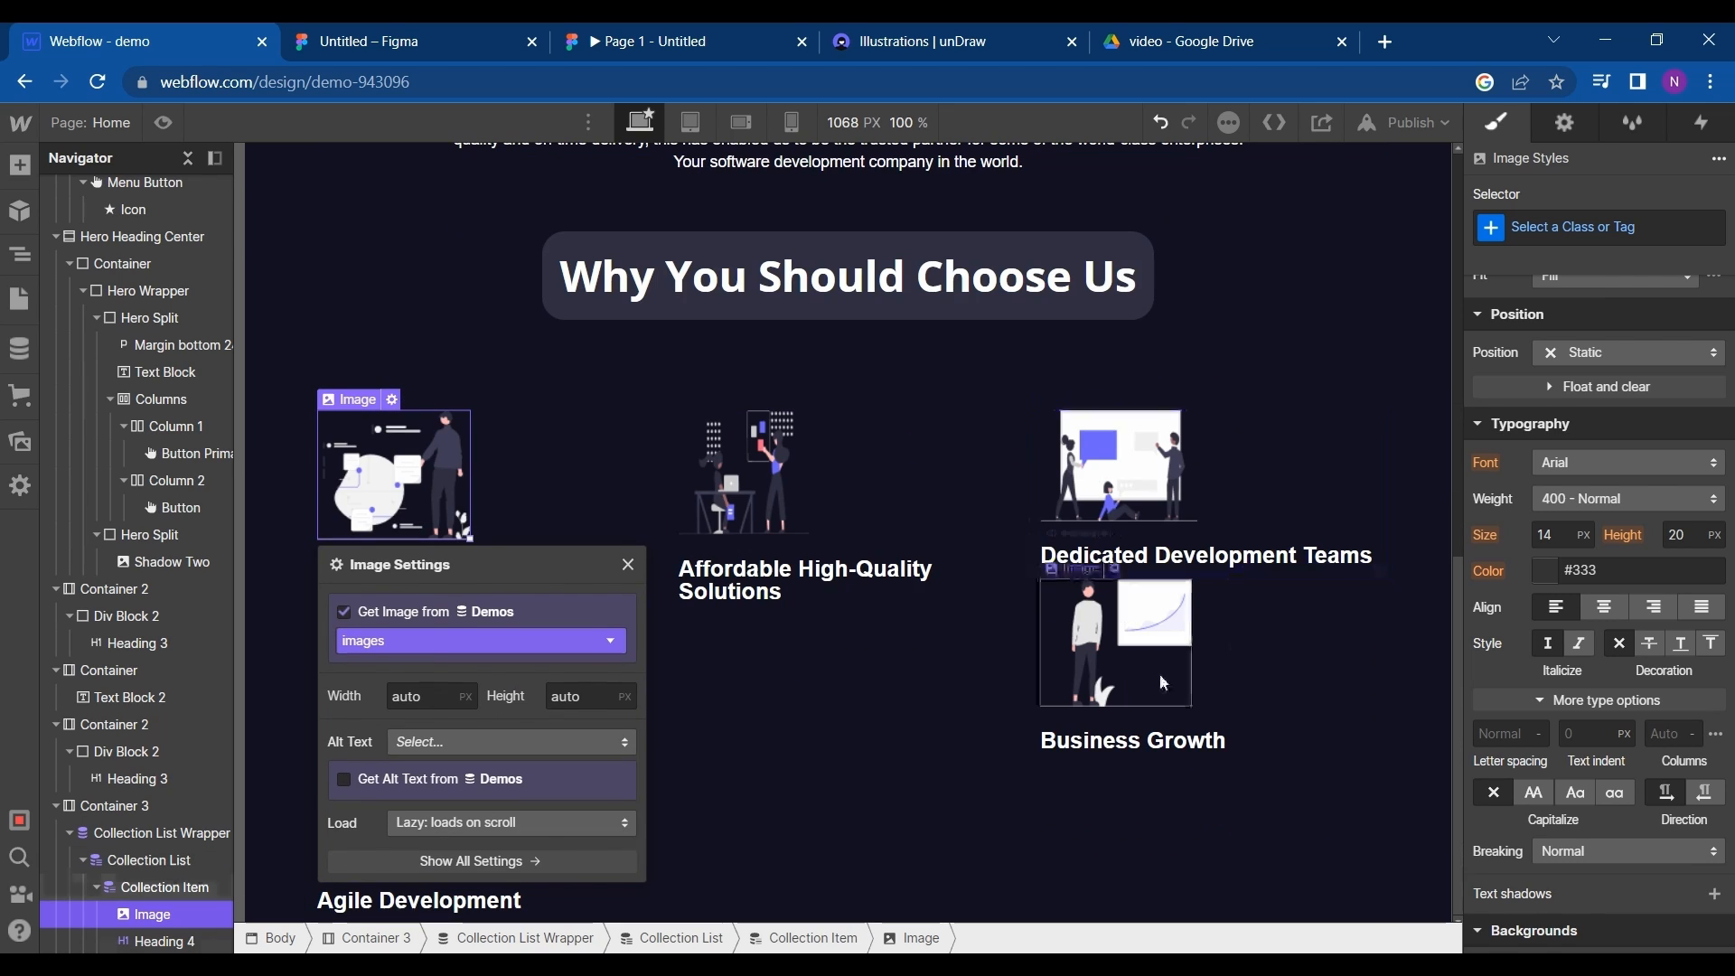
# - Change the collection list's display to grid and open its grid settings for editing
pyautogui.click(1234, 508)
pyautogui.click(1607, 468)
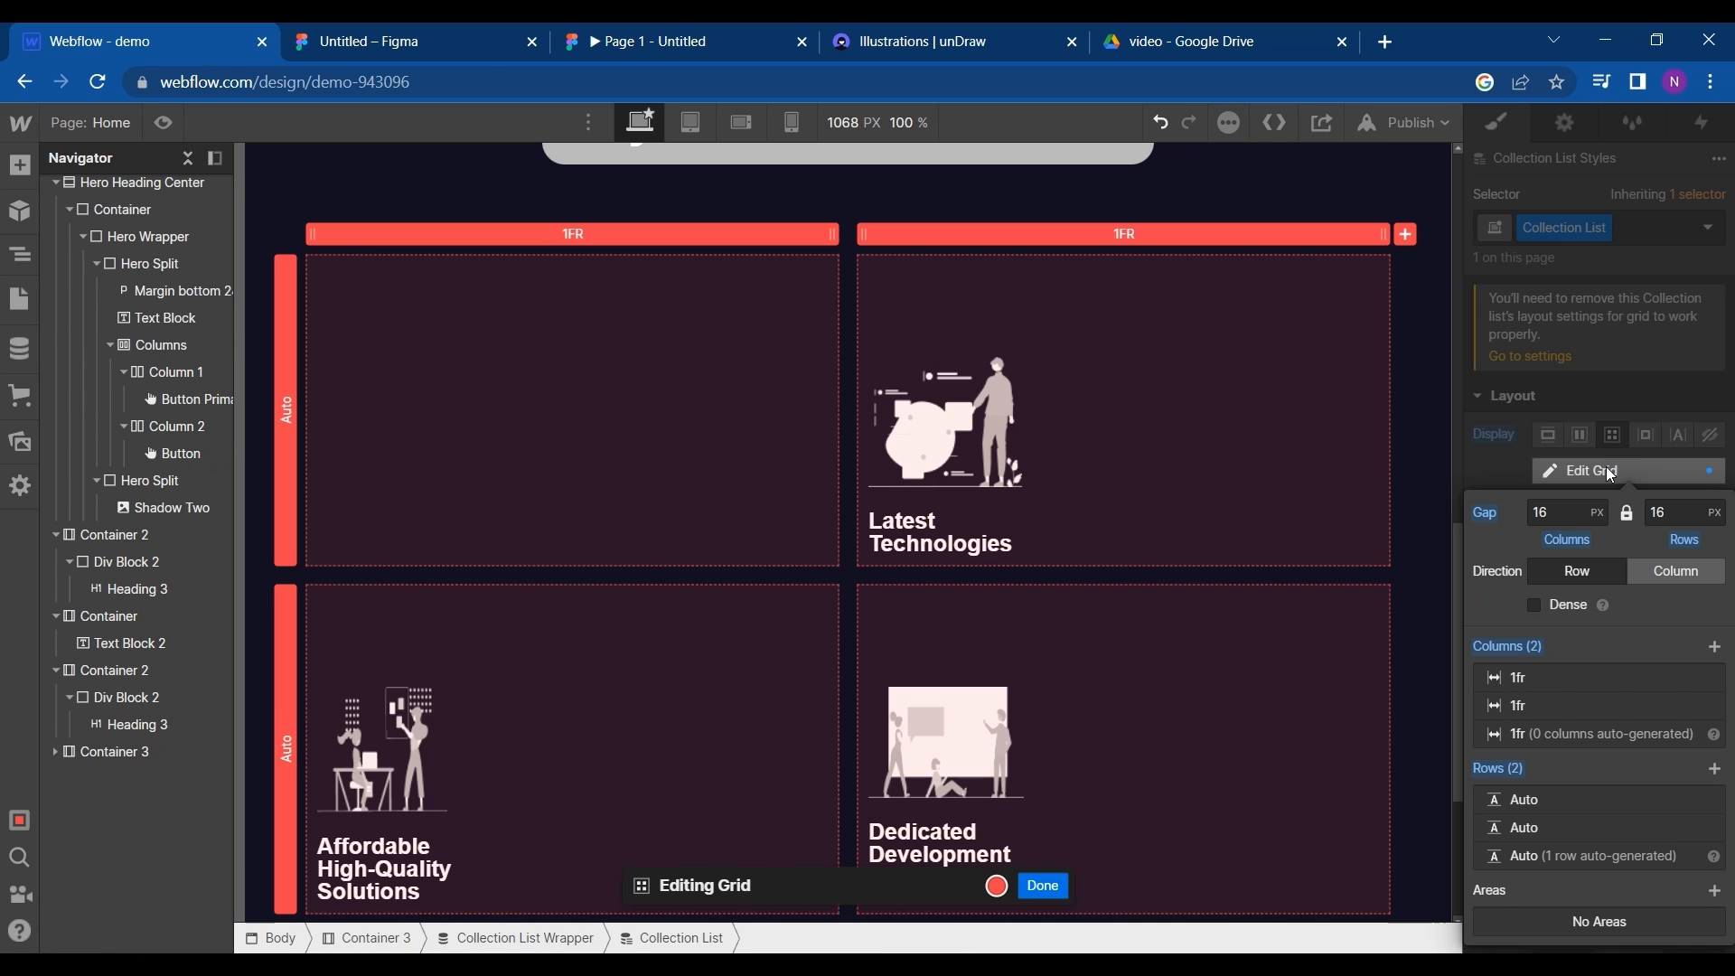
pyautogui.click(1567, 512)
pyautogui.scroll(-4, 1439, 524)
pyautogui.scroll(2, 1439, 524)
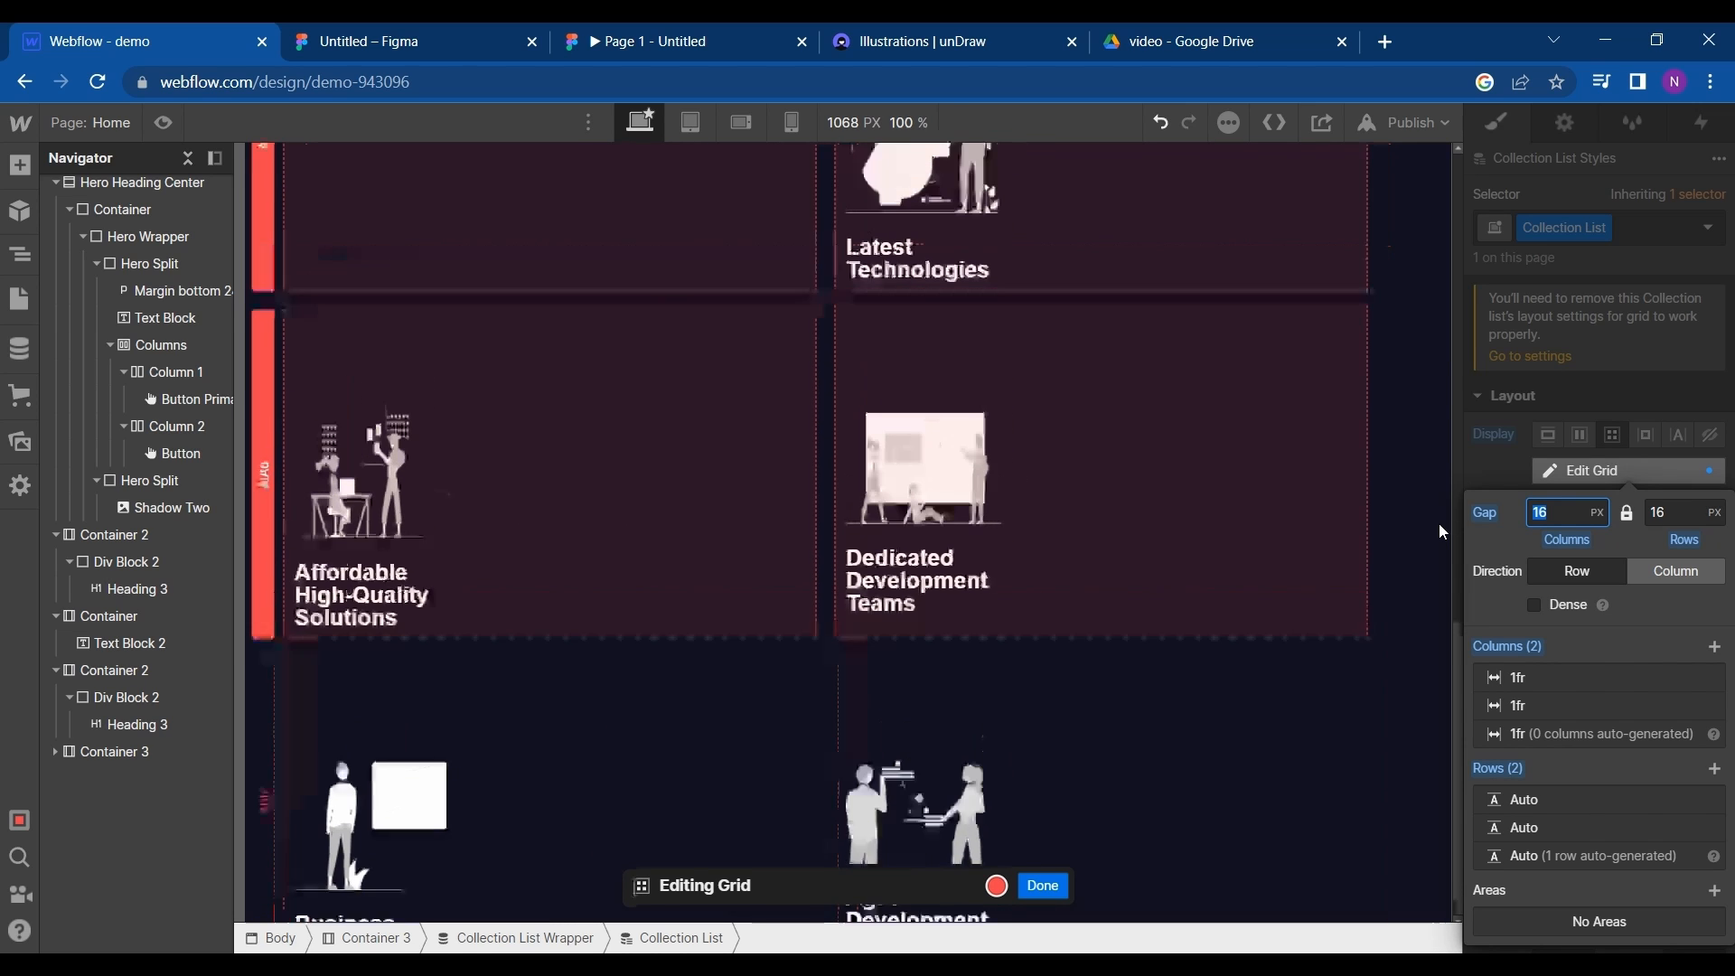
pyautogui.click(1651, 431)
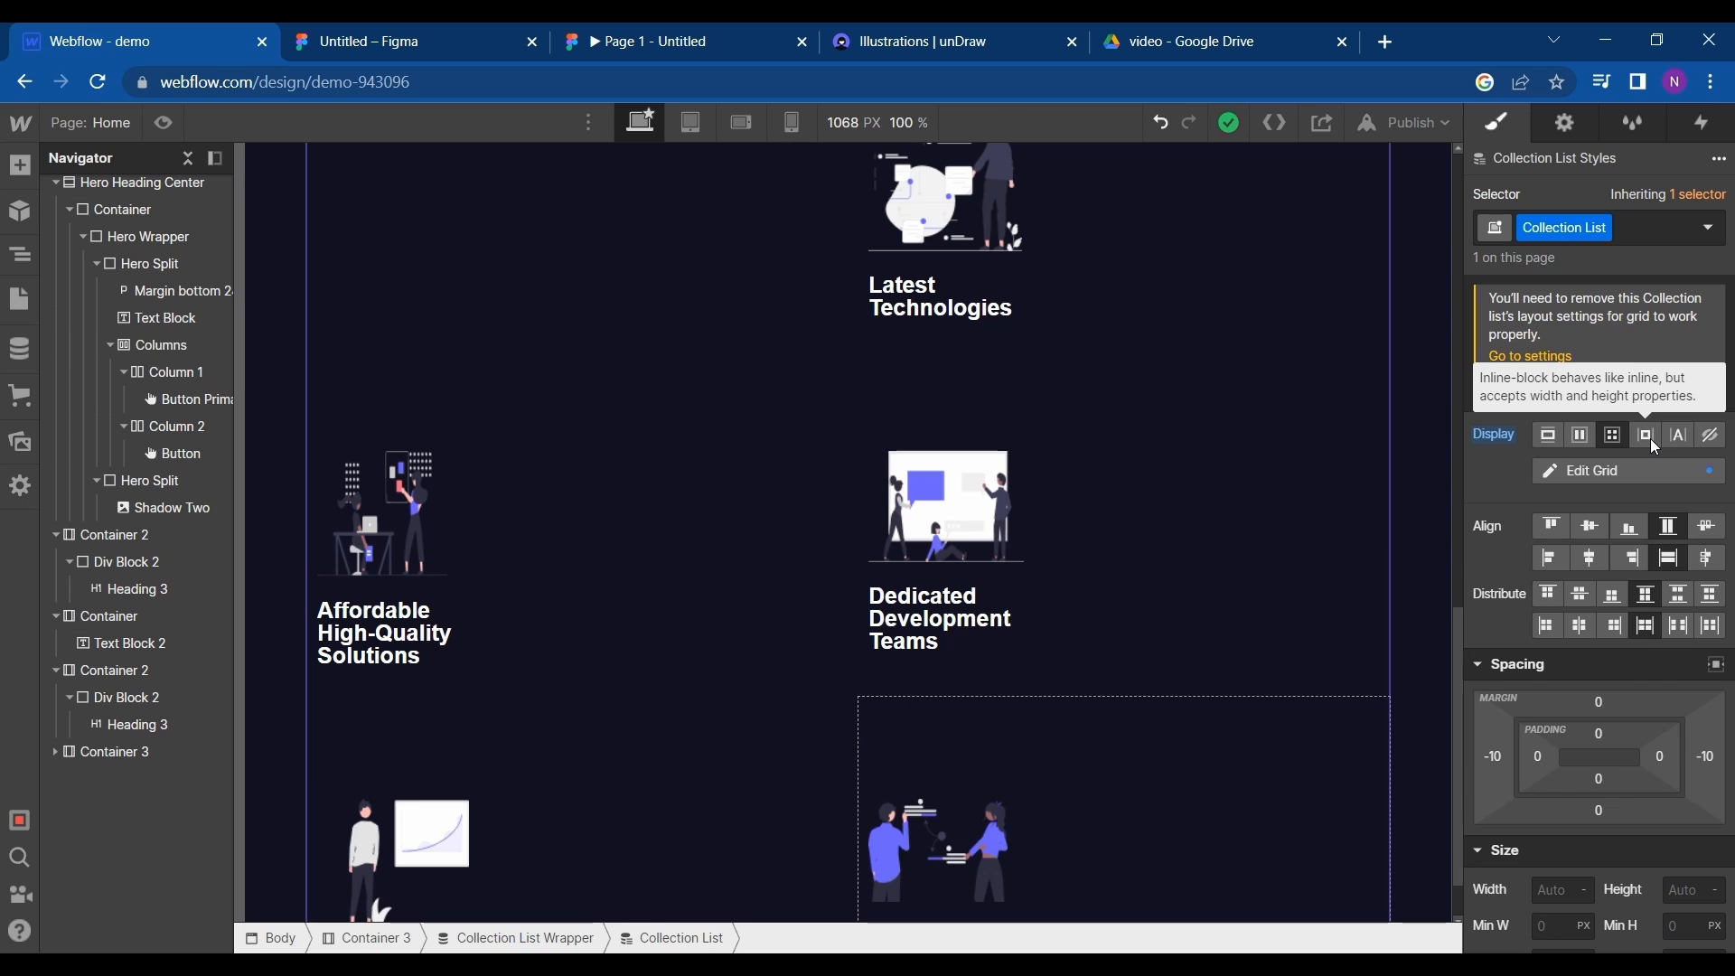
pyautogui.click(1650, 437)
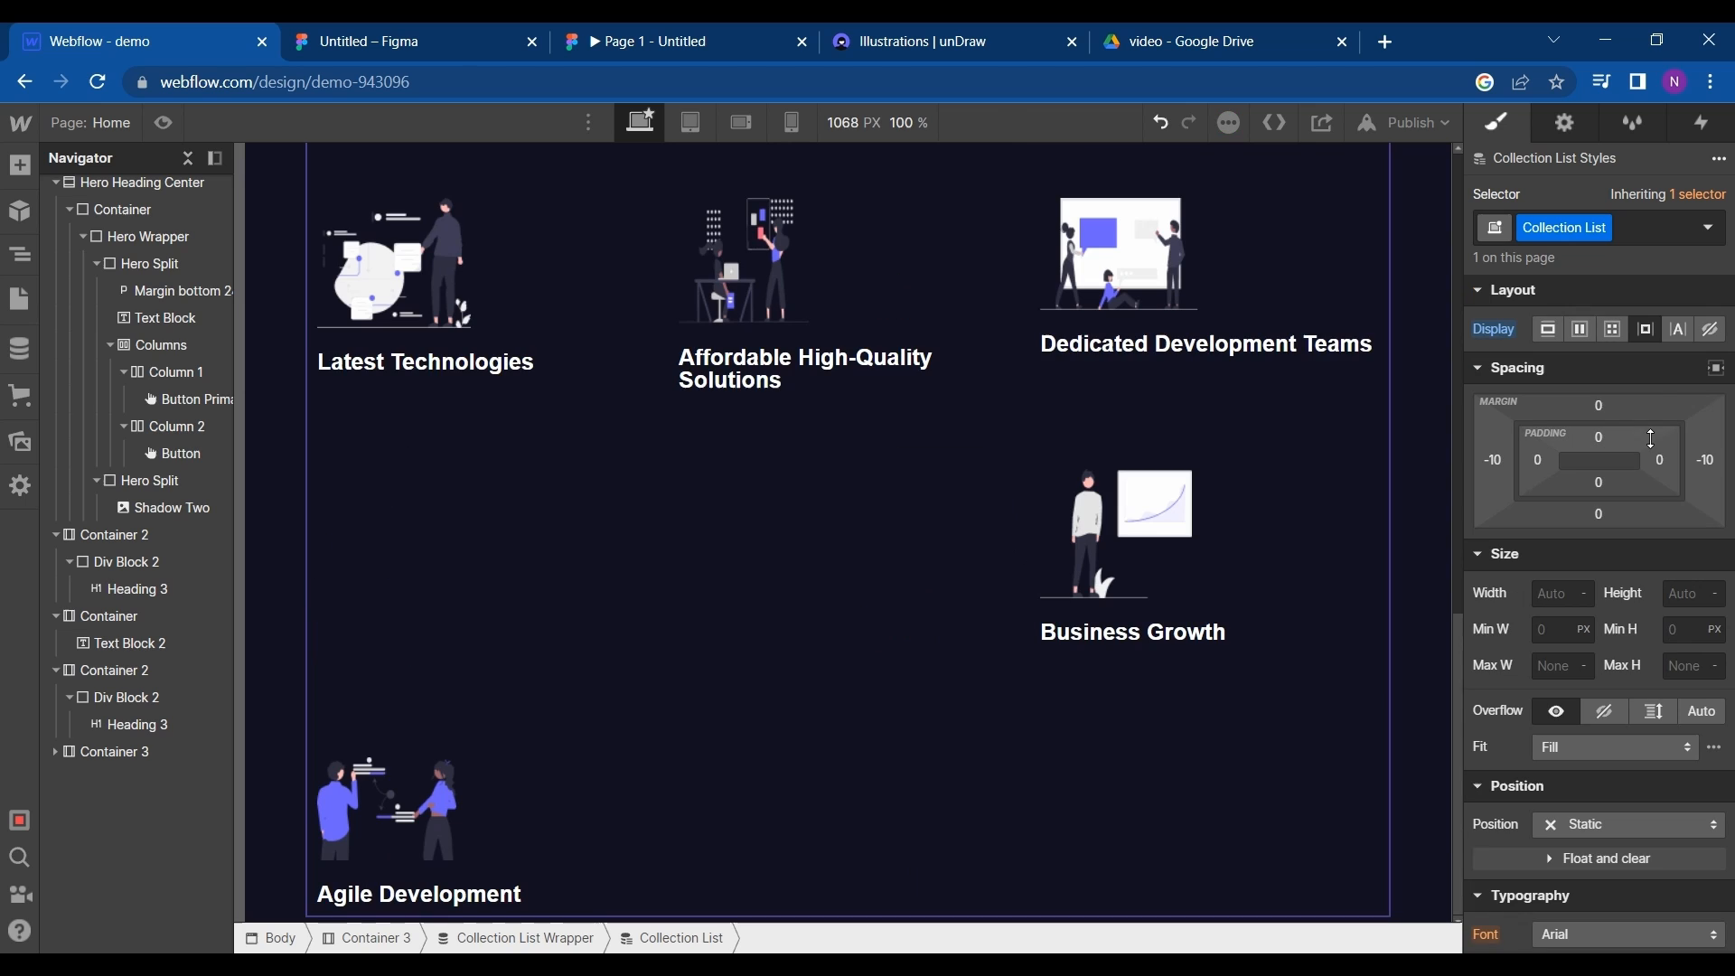
pyautogui.click(1613, 330)
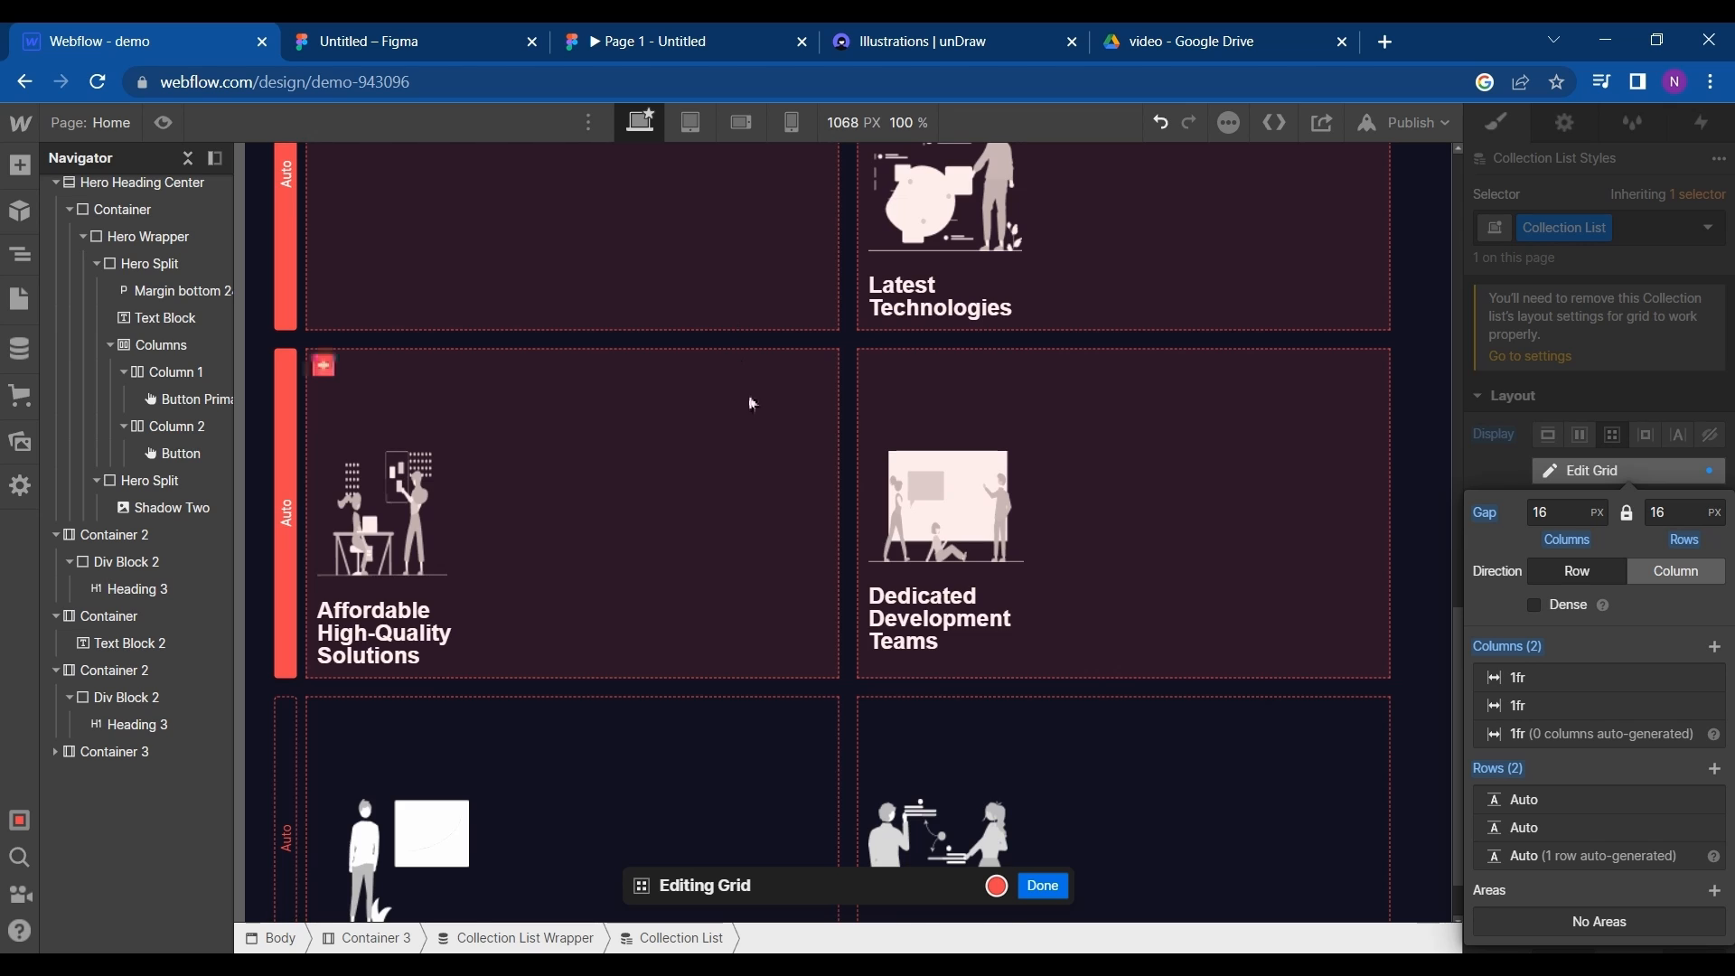
# - Arrange the collection list's grid into three 1fr columns and two Auto rows
pyautogui.scroll(2, 750, 400)
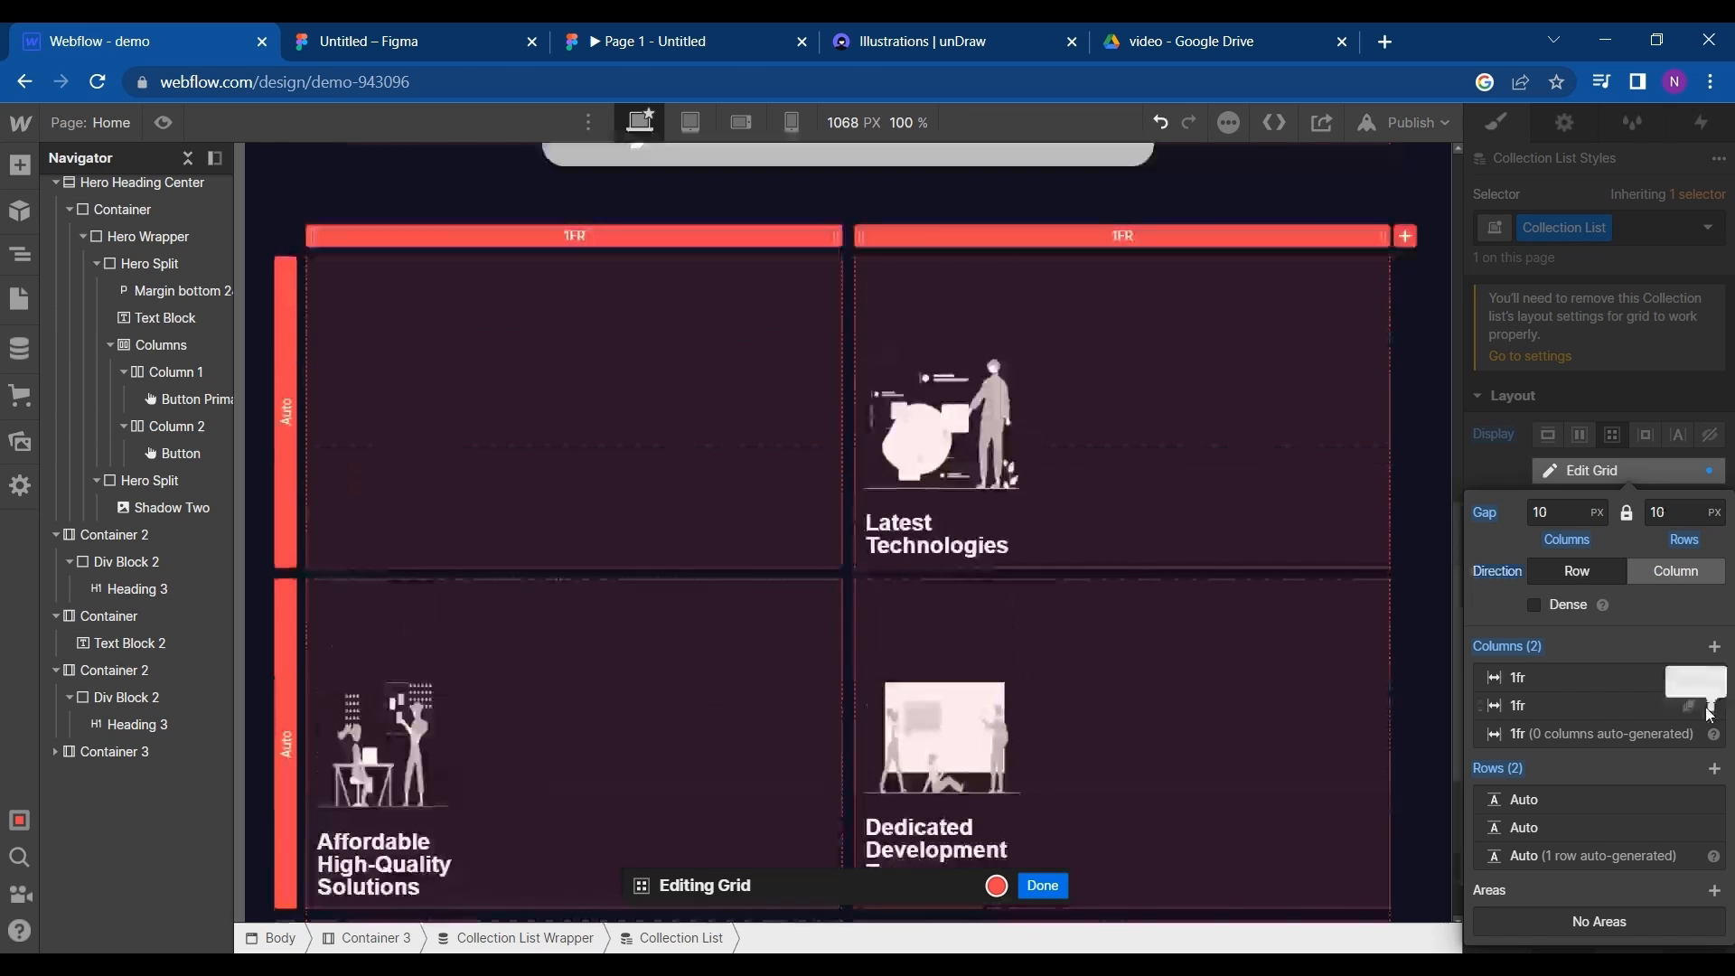
pyautogui.click(1708, 710)
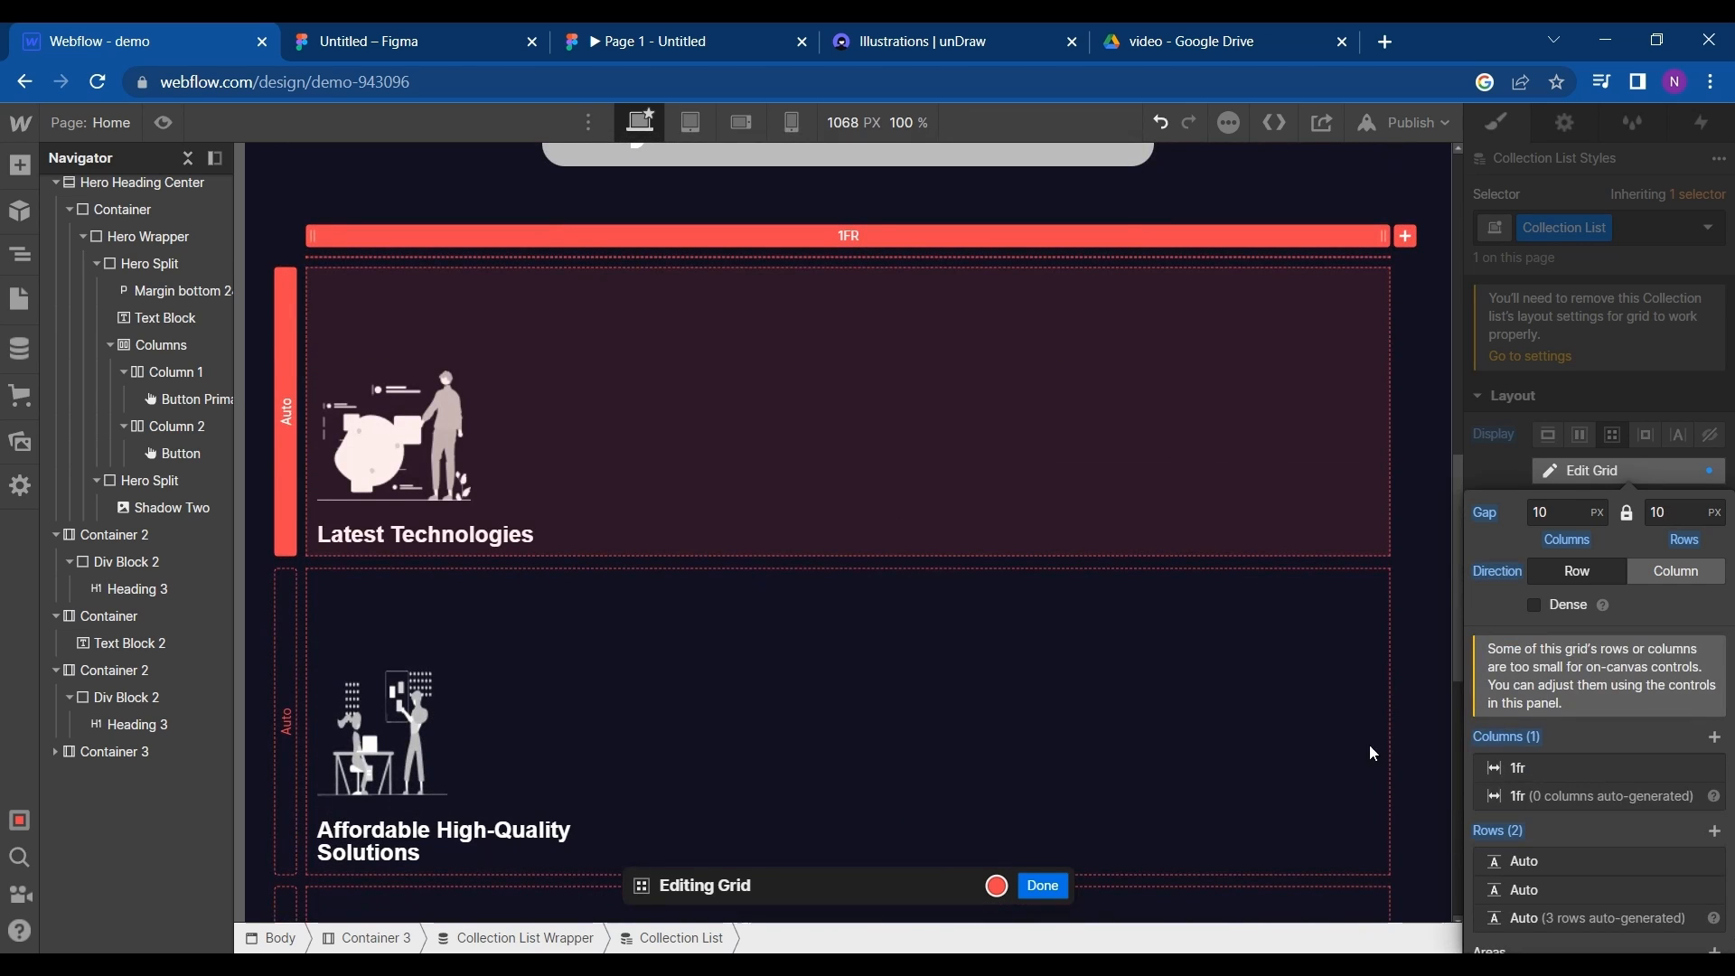
pyautogui.scroll(-1, 1608, 771)
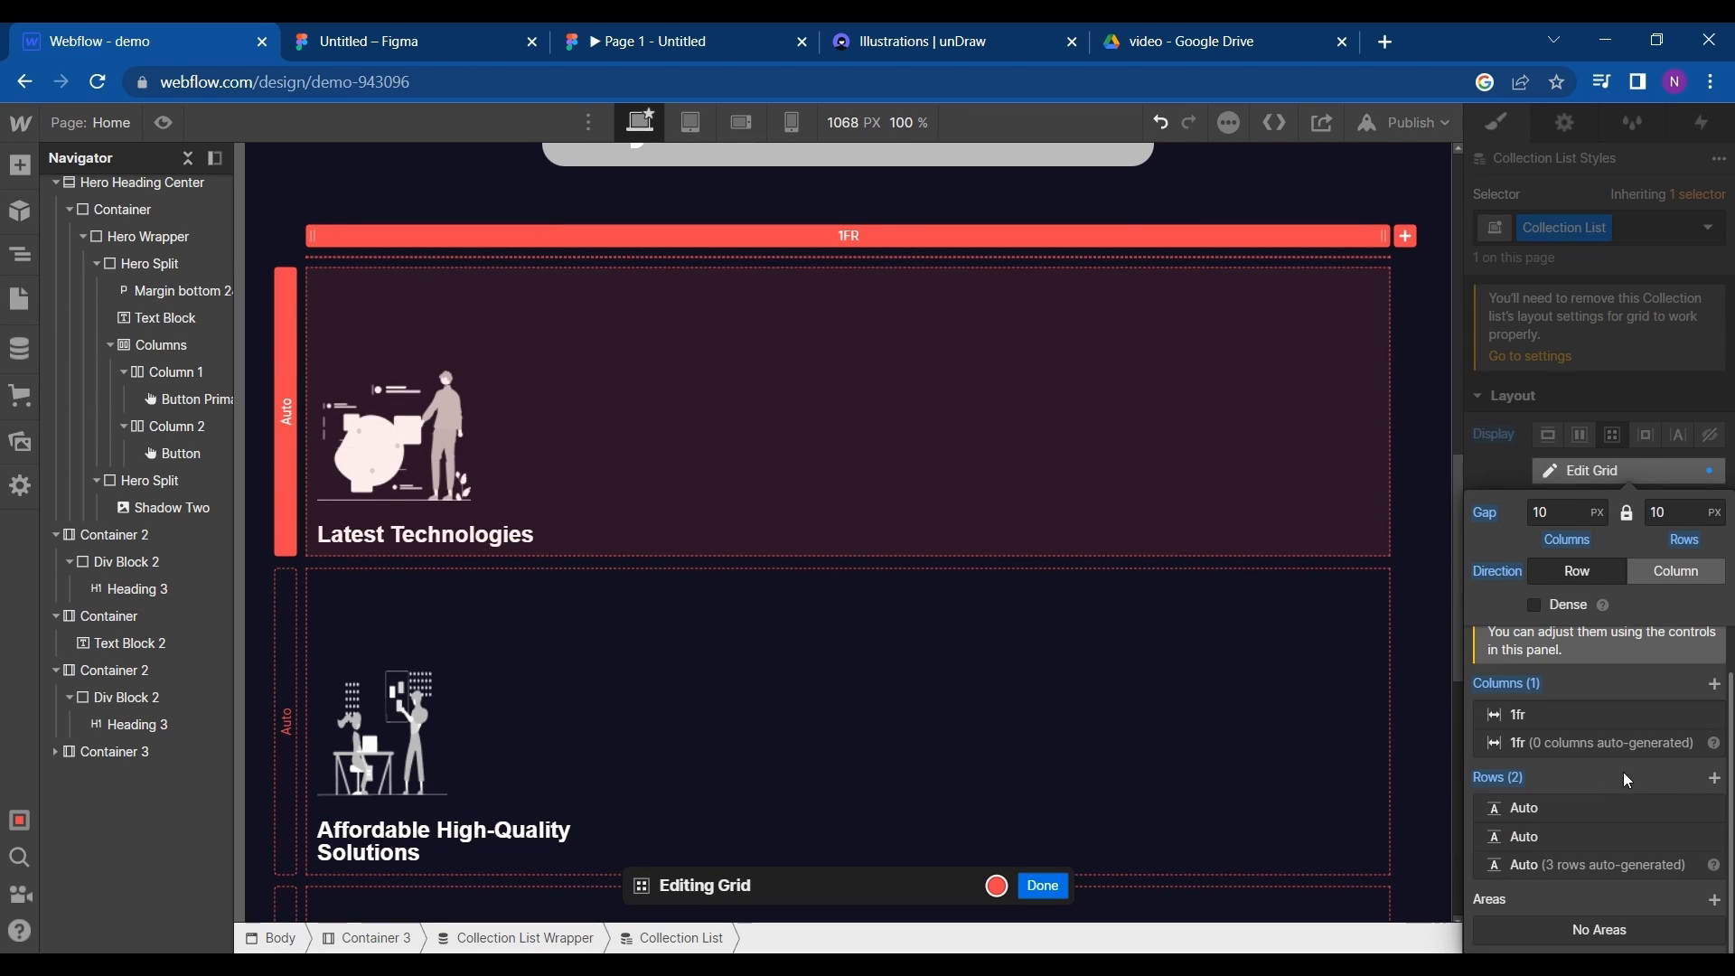
pyautogui.click(1713, 780)
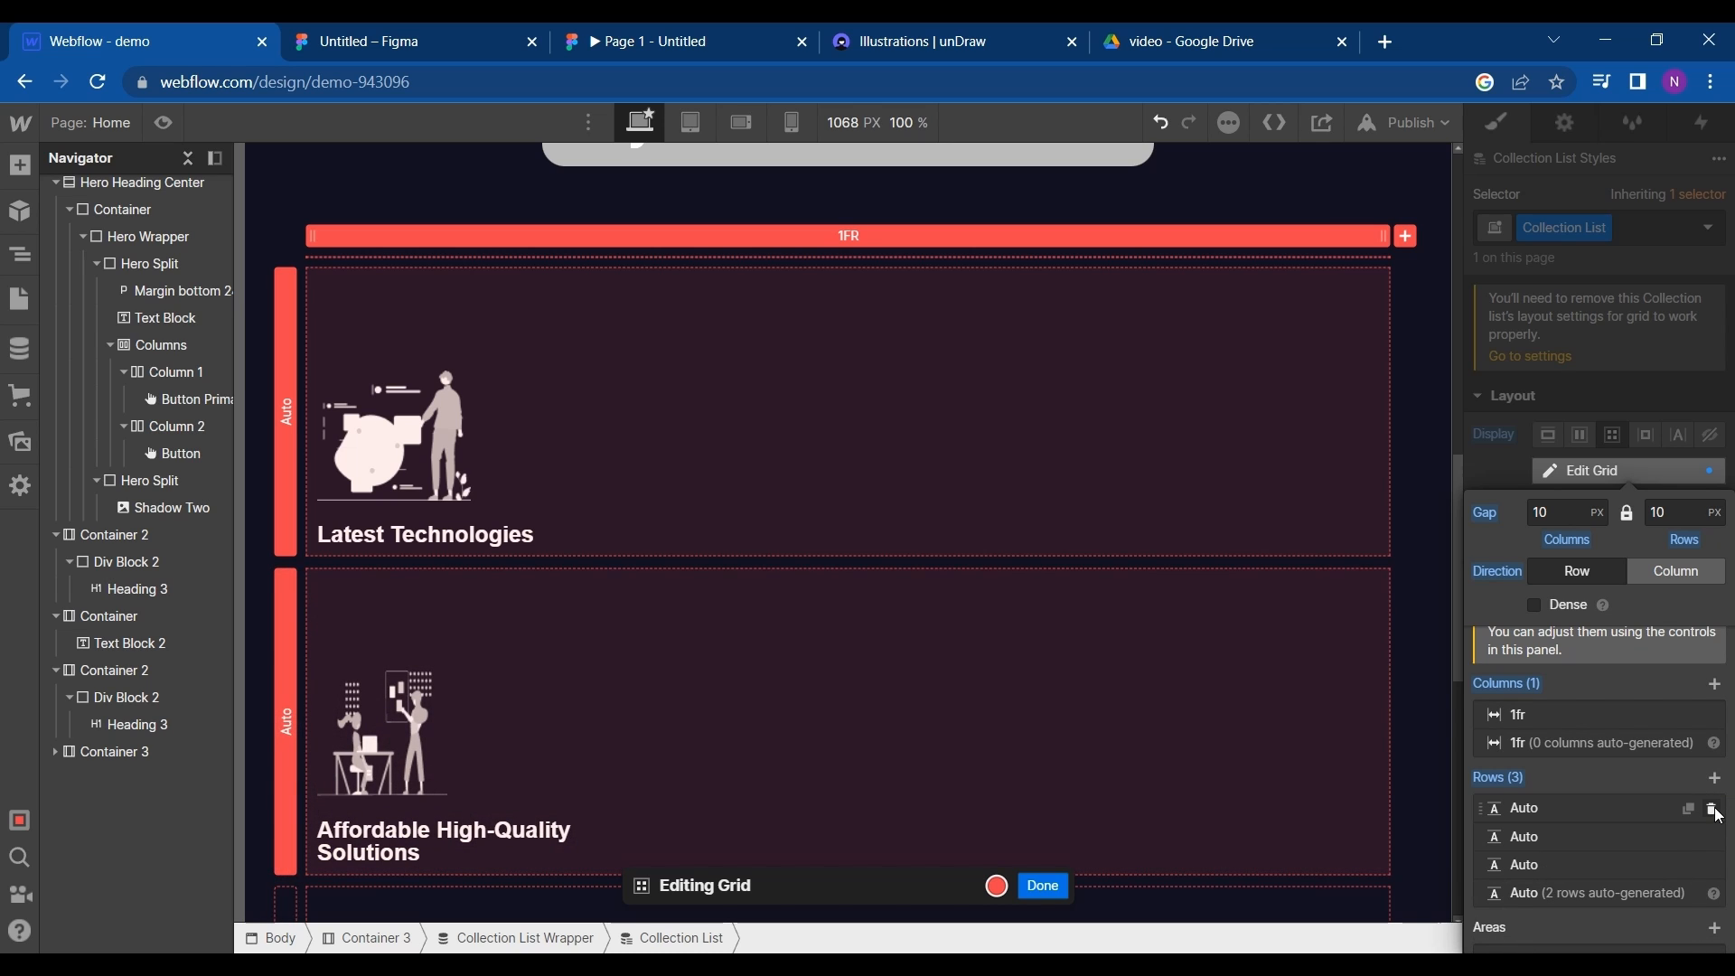
pyautogui.click(1715, 811)
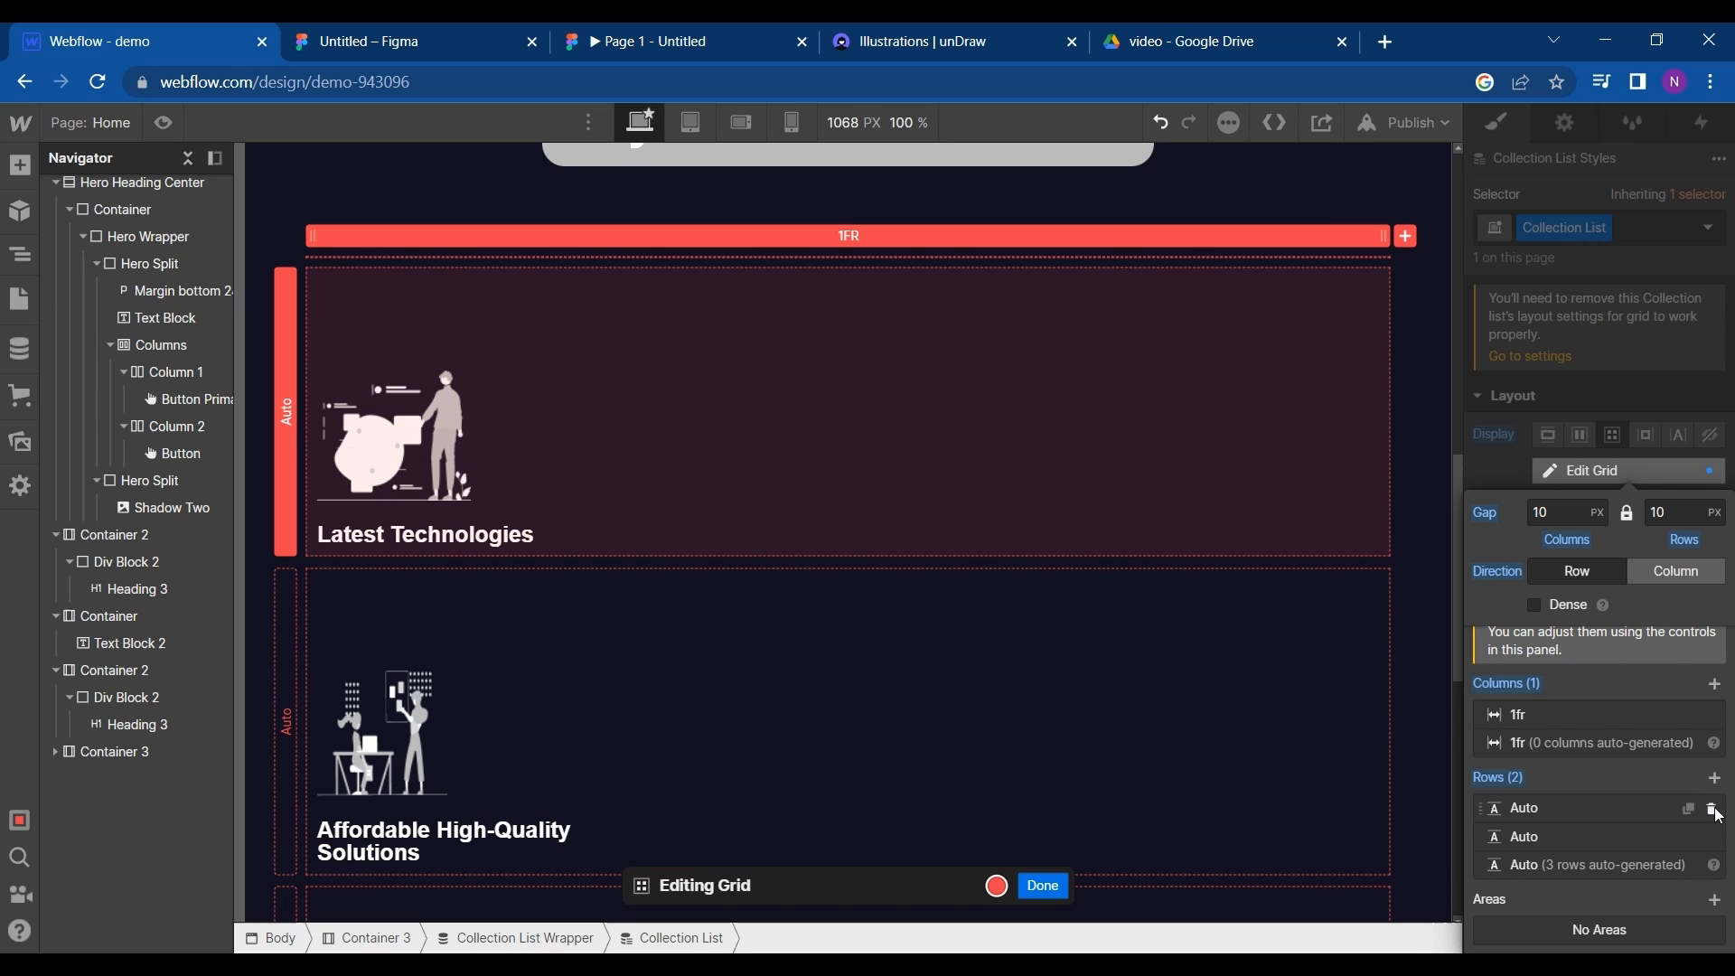
pyautogui.click(1715, 684)
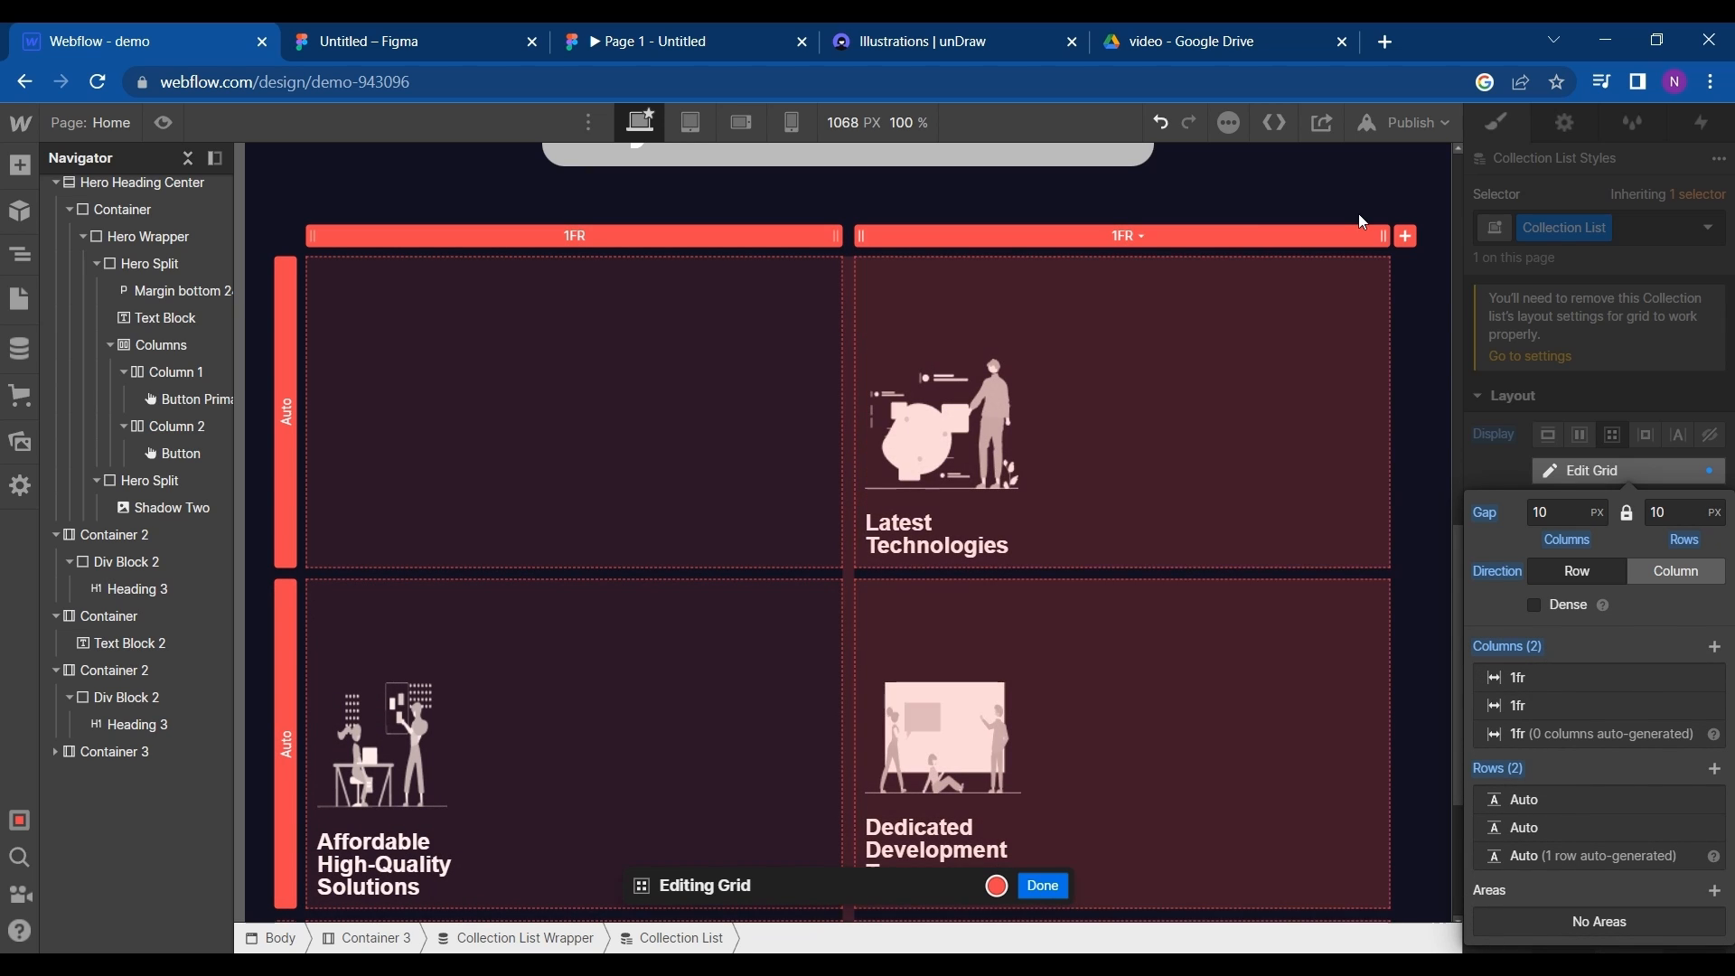
pyautogui.click(1407, 235)
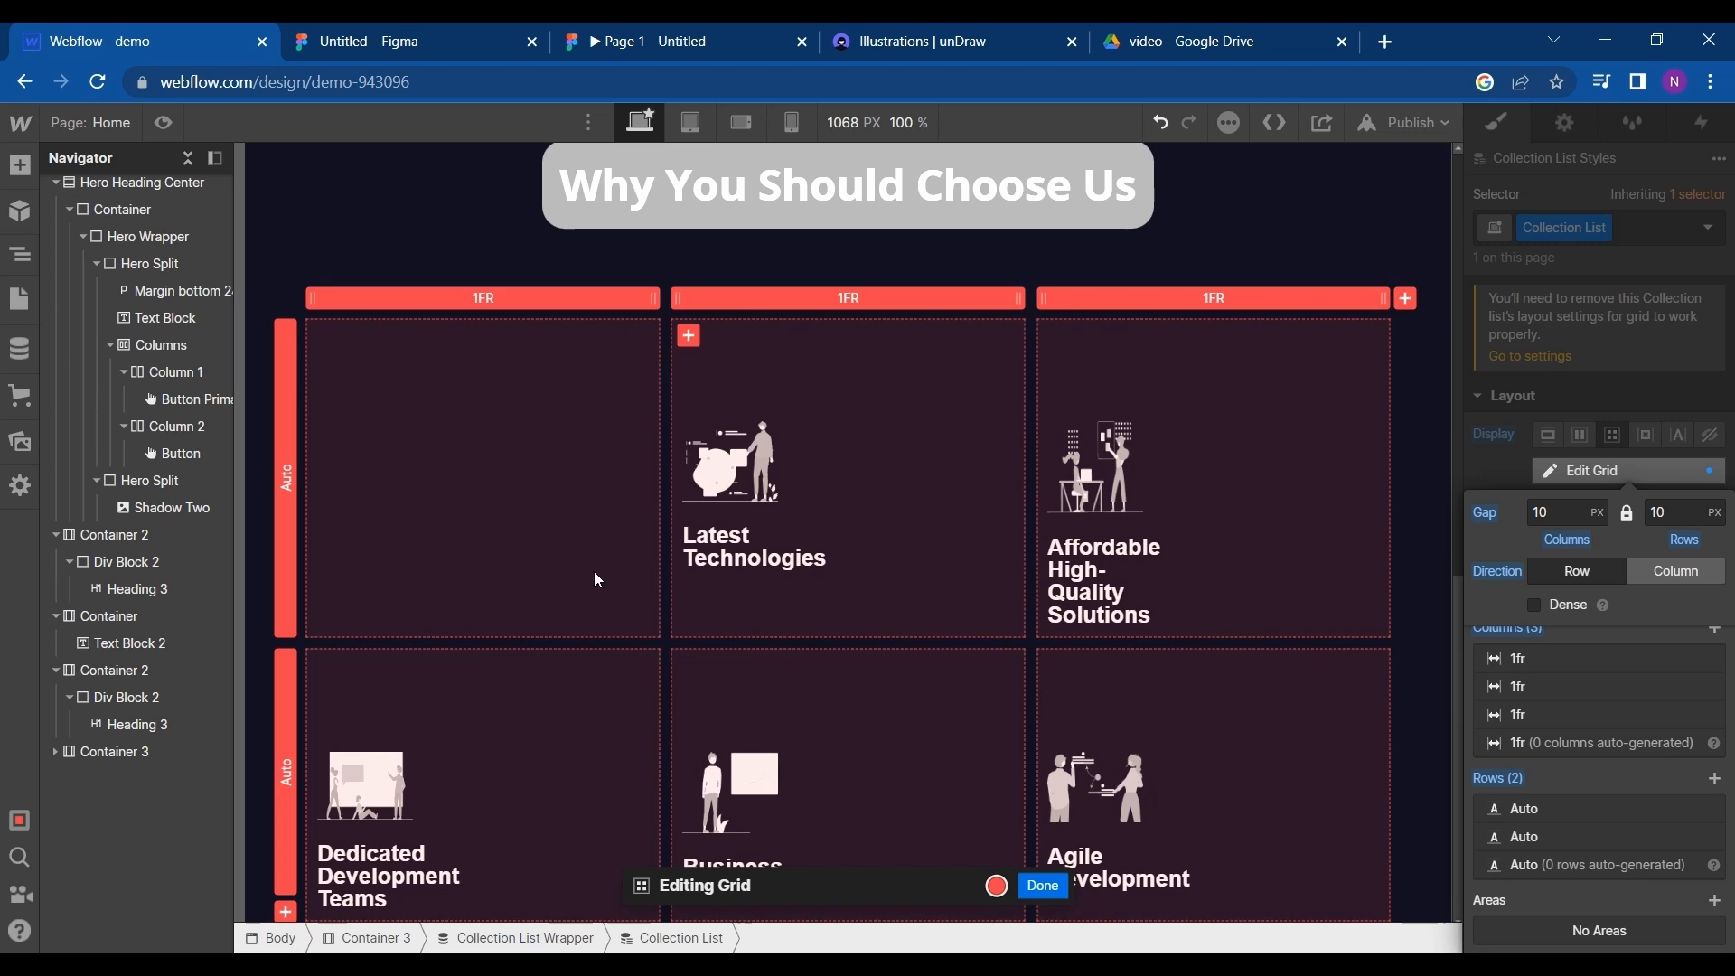
# - Insert a two-column Columns element into the collection item between the image and the heading
pyautogui.click(385, 536)
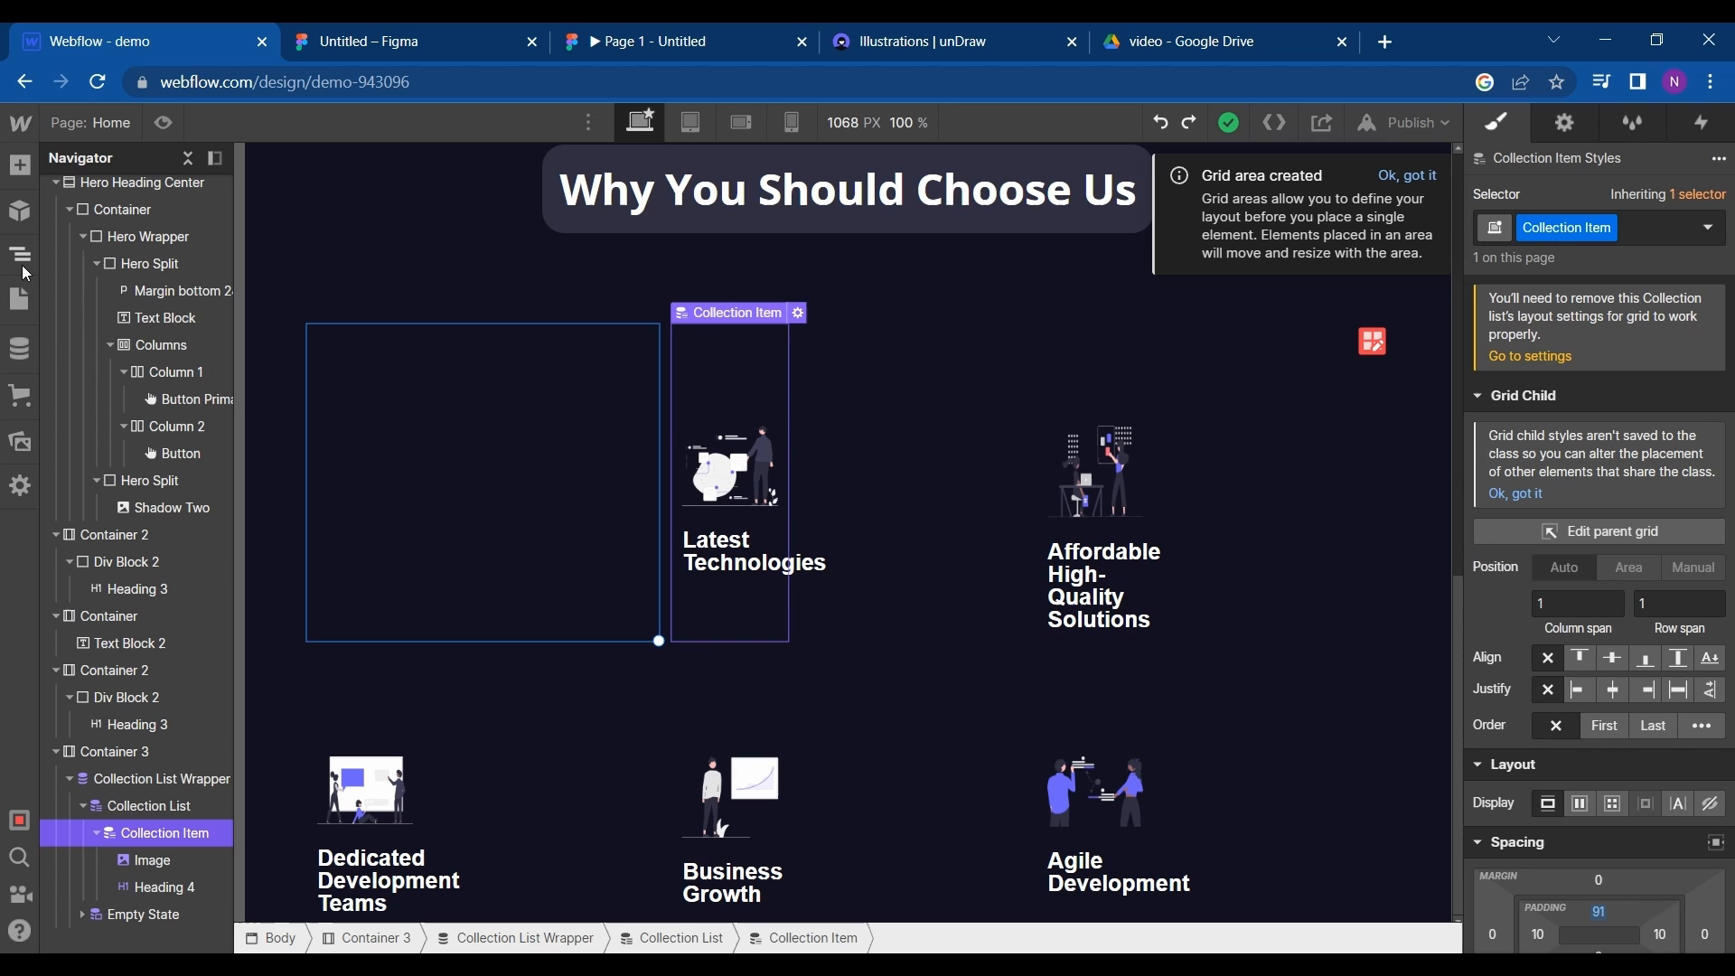
pyautogui.click(21, 168)
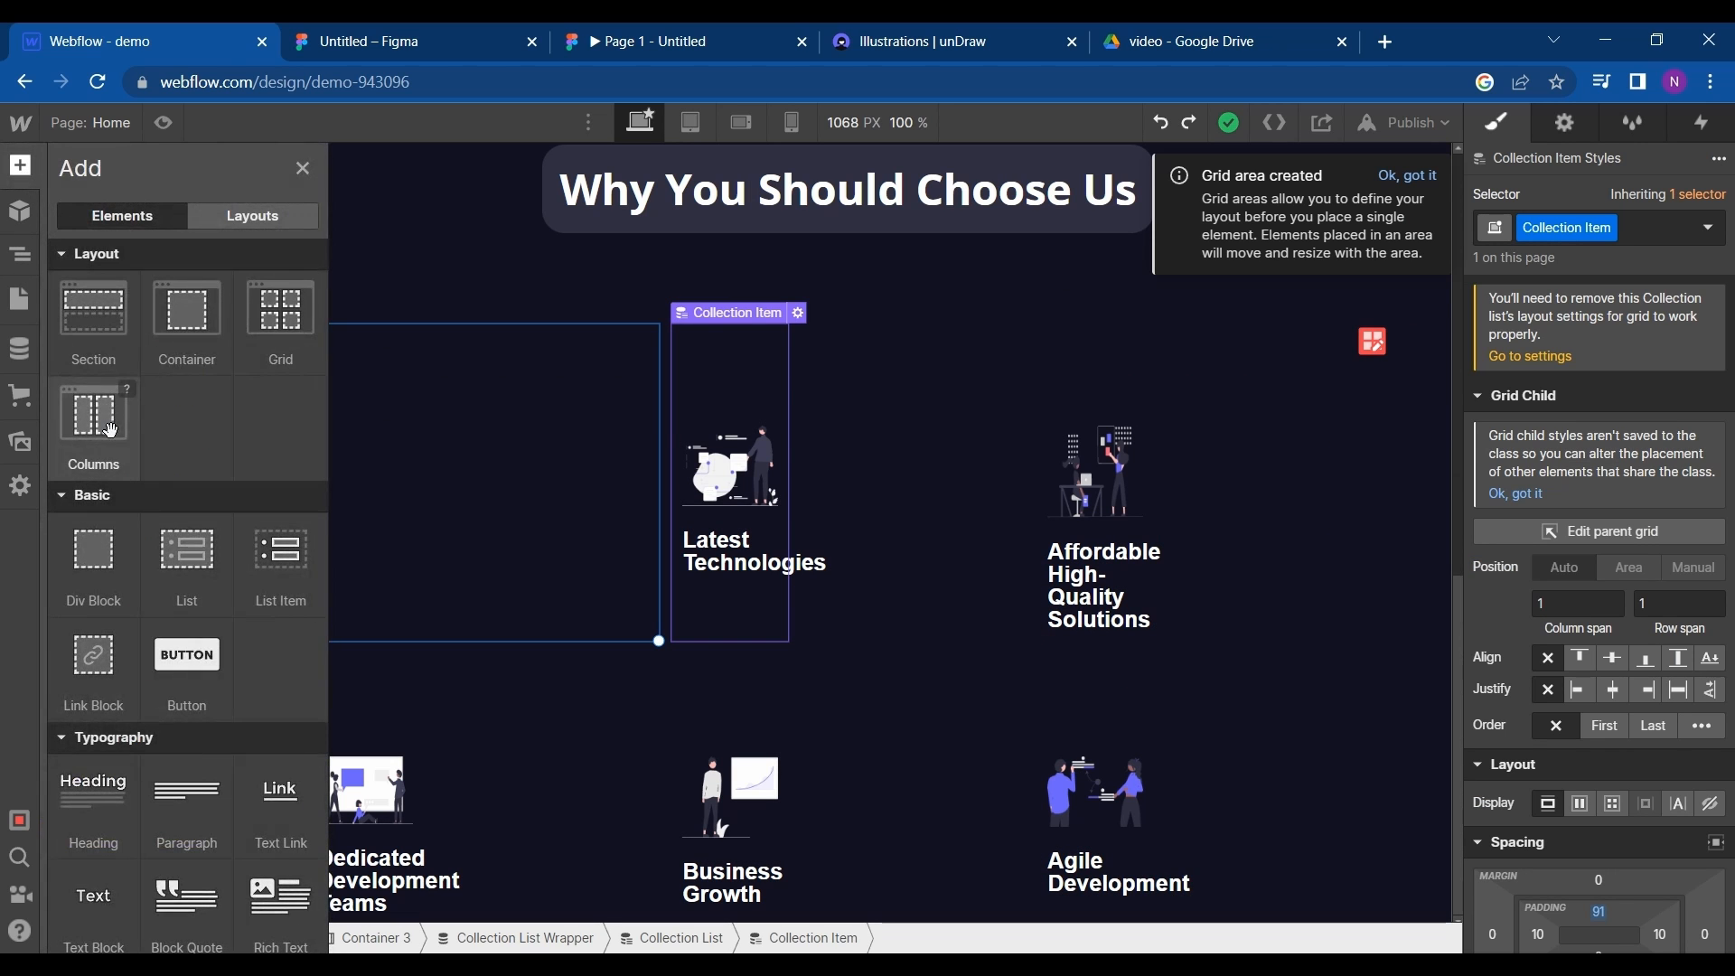
pyautogui.moveTo(111, 430); pyautogui.dragTo(374, 477)
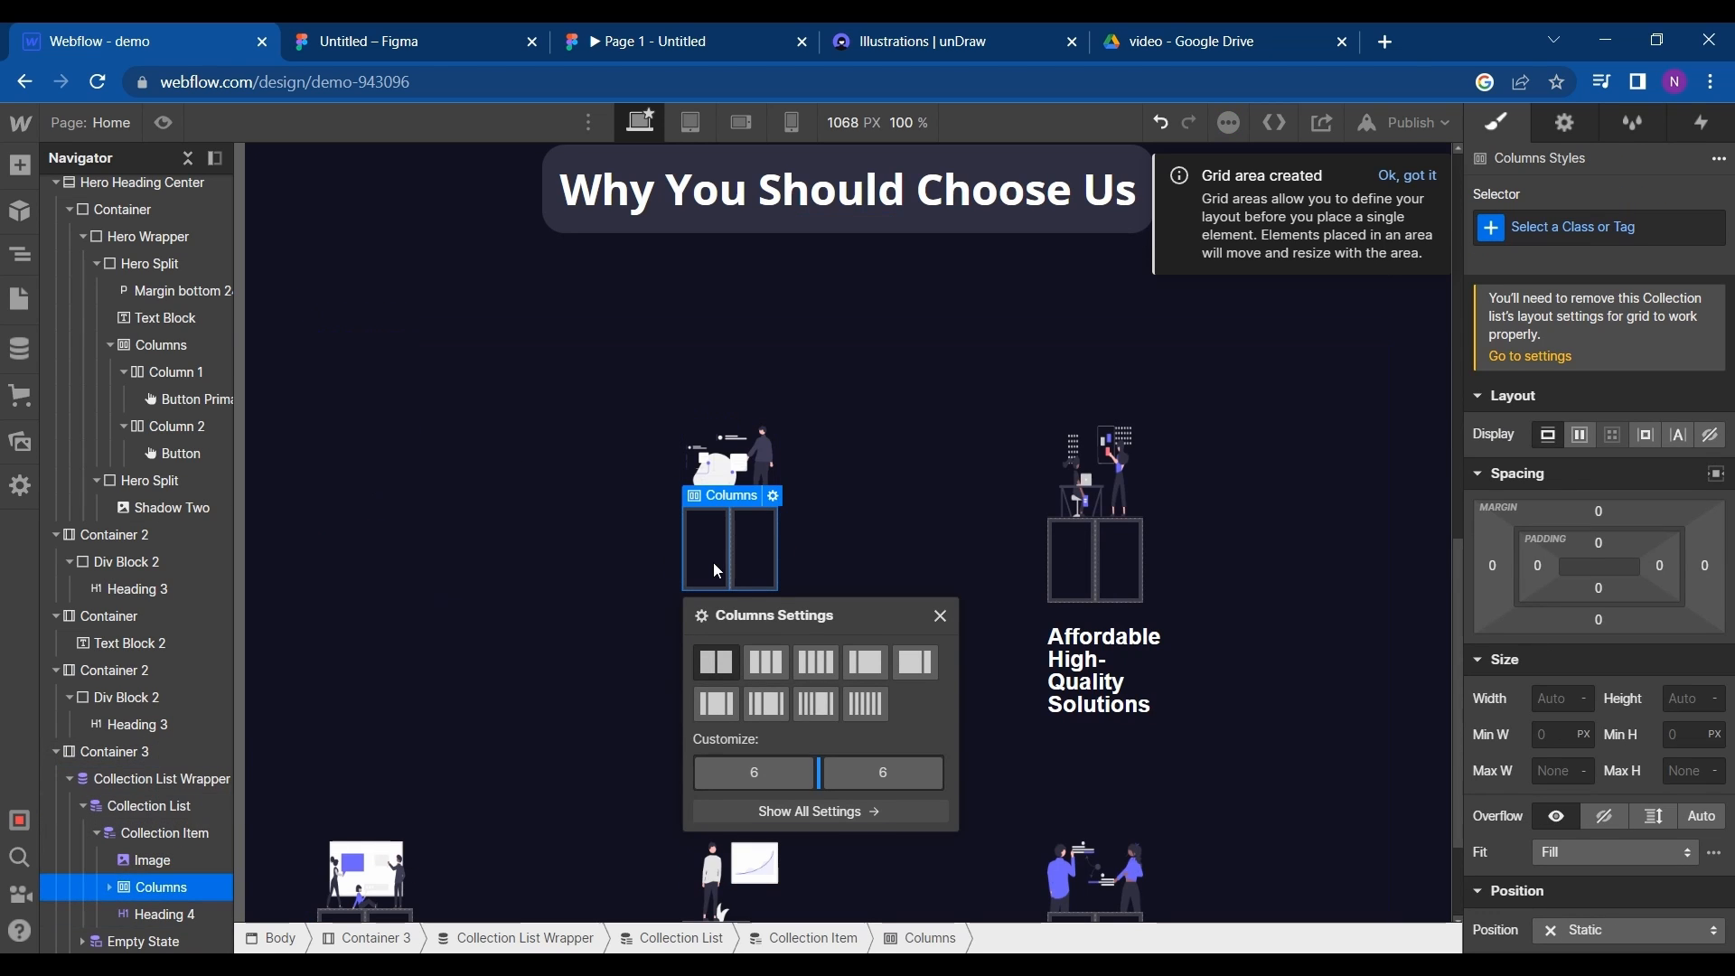
# - Move the card image into the first column and the heading into the second column
pyautogui.moveTo(728, 461)
pyautogui.mouseDown()
pyautogui.moveTo(708, 550)
pyautogui.moveTo(749, 471)
pyautogui.mouseUp()
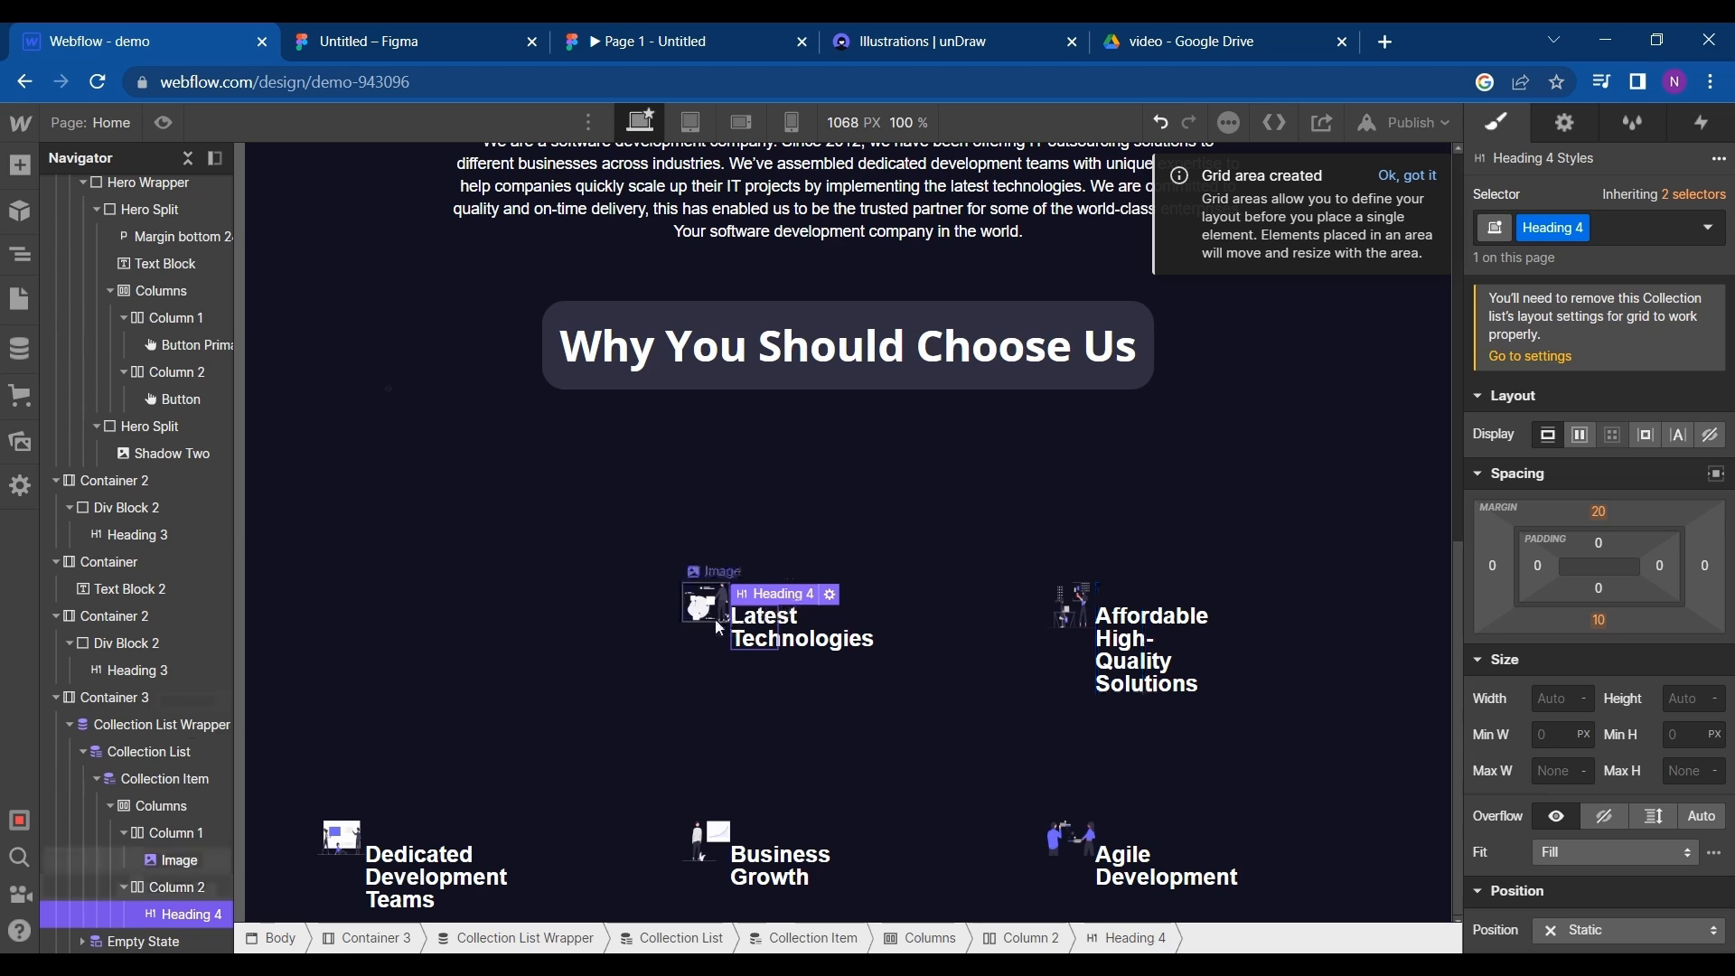
pyautogui.click(711, 622)
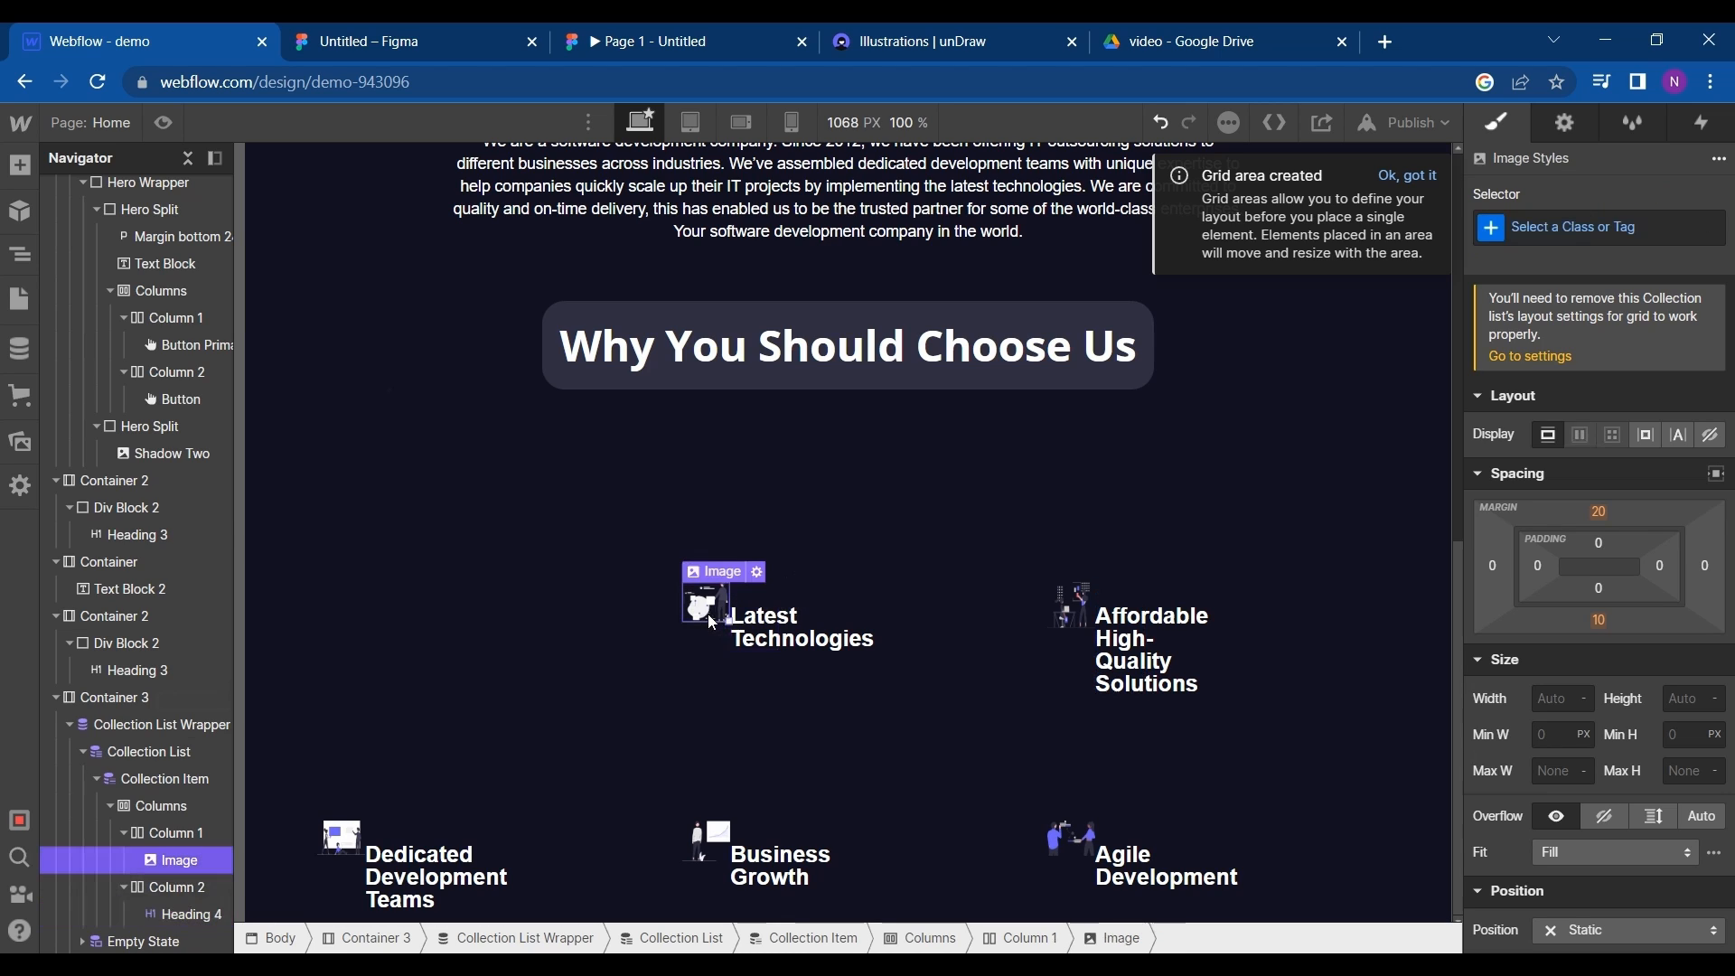
pyautogui.click(773, 644)
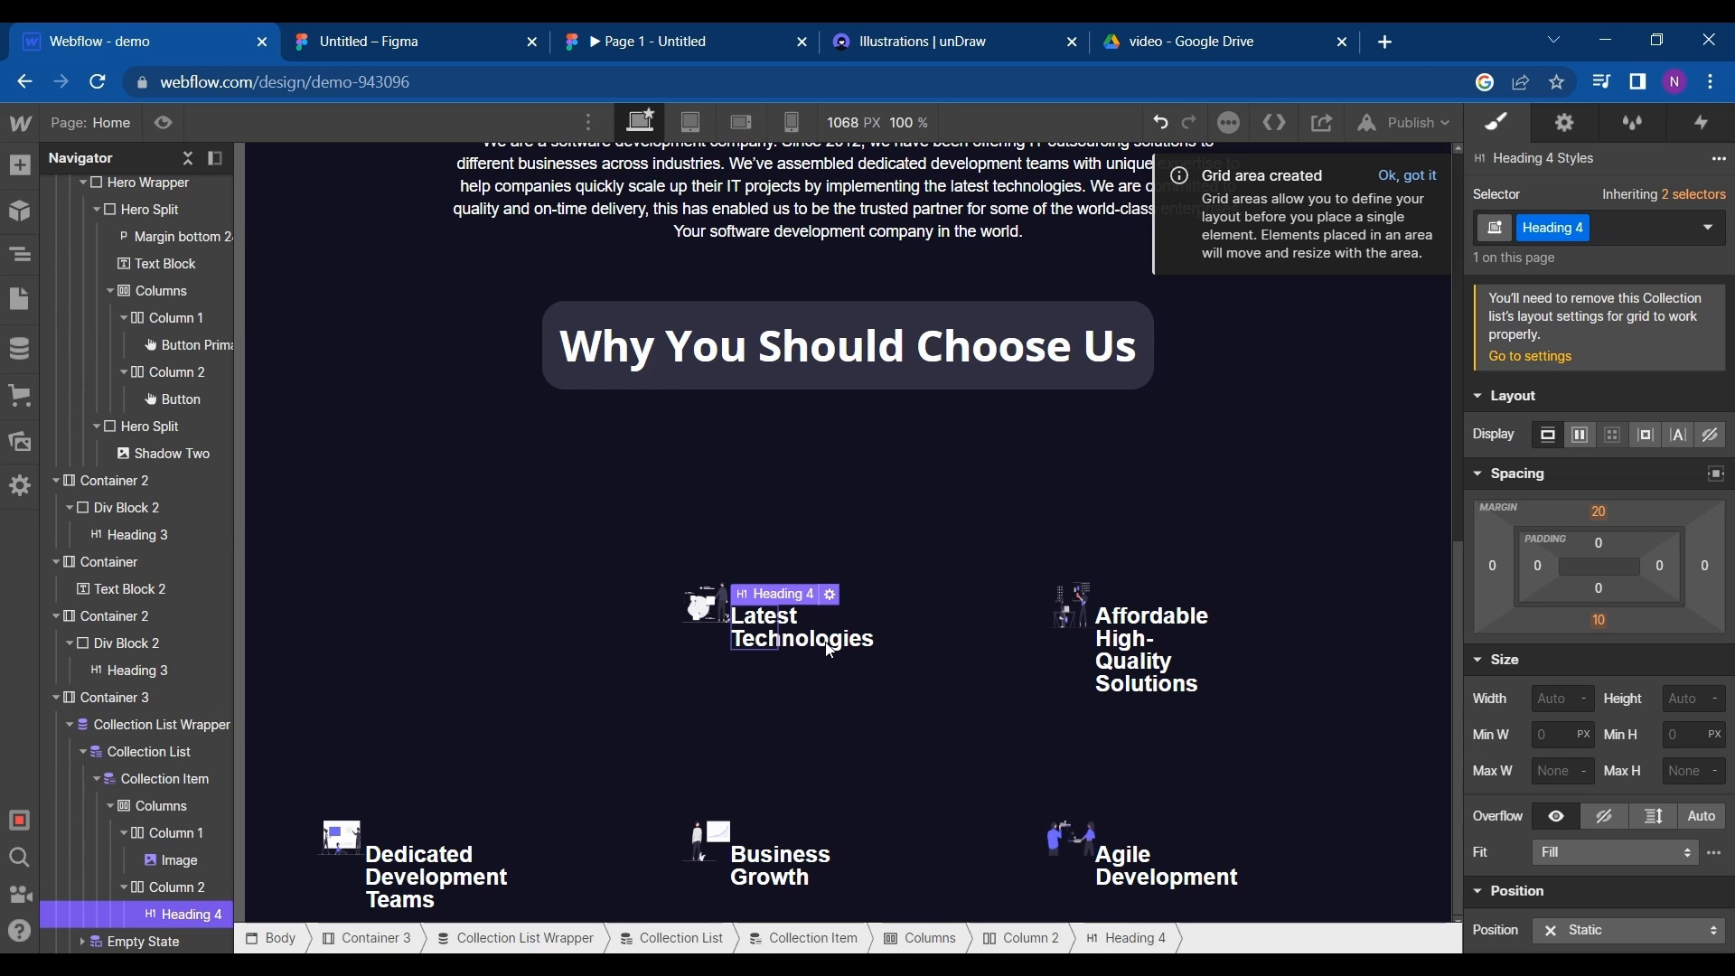
# - Reduce the collection item's top padding to 35 px
pyautogui.click(750, 571)
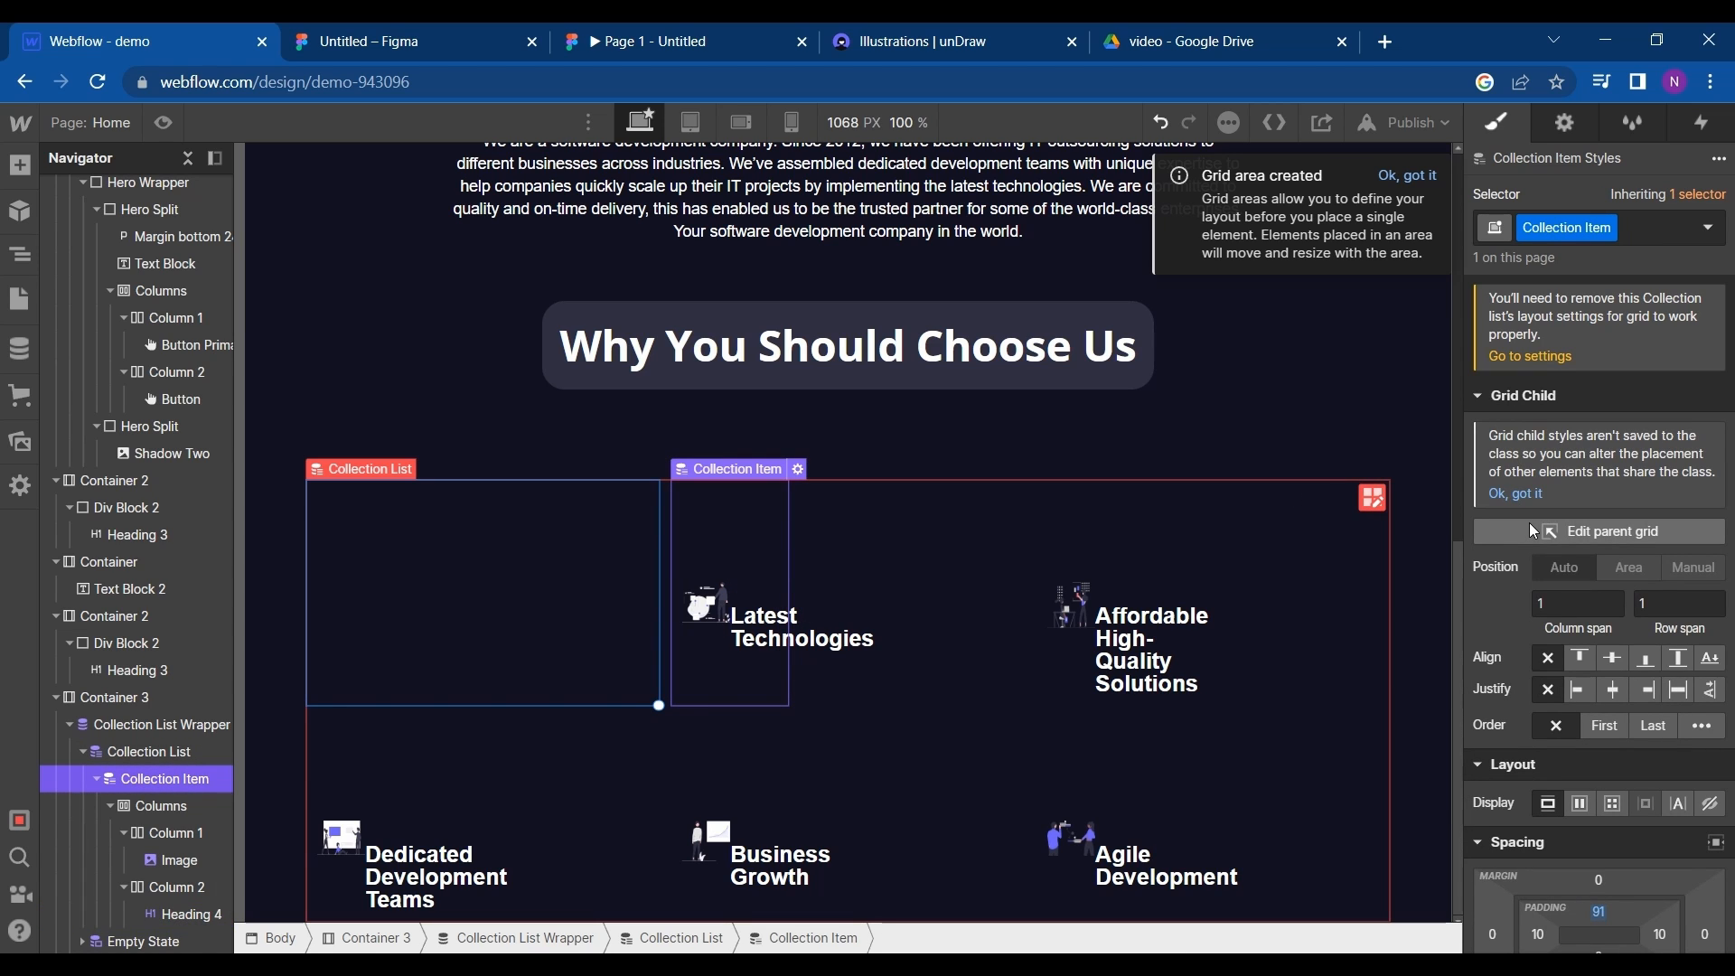
pyautogui.scroll(-3, 1529, 522)
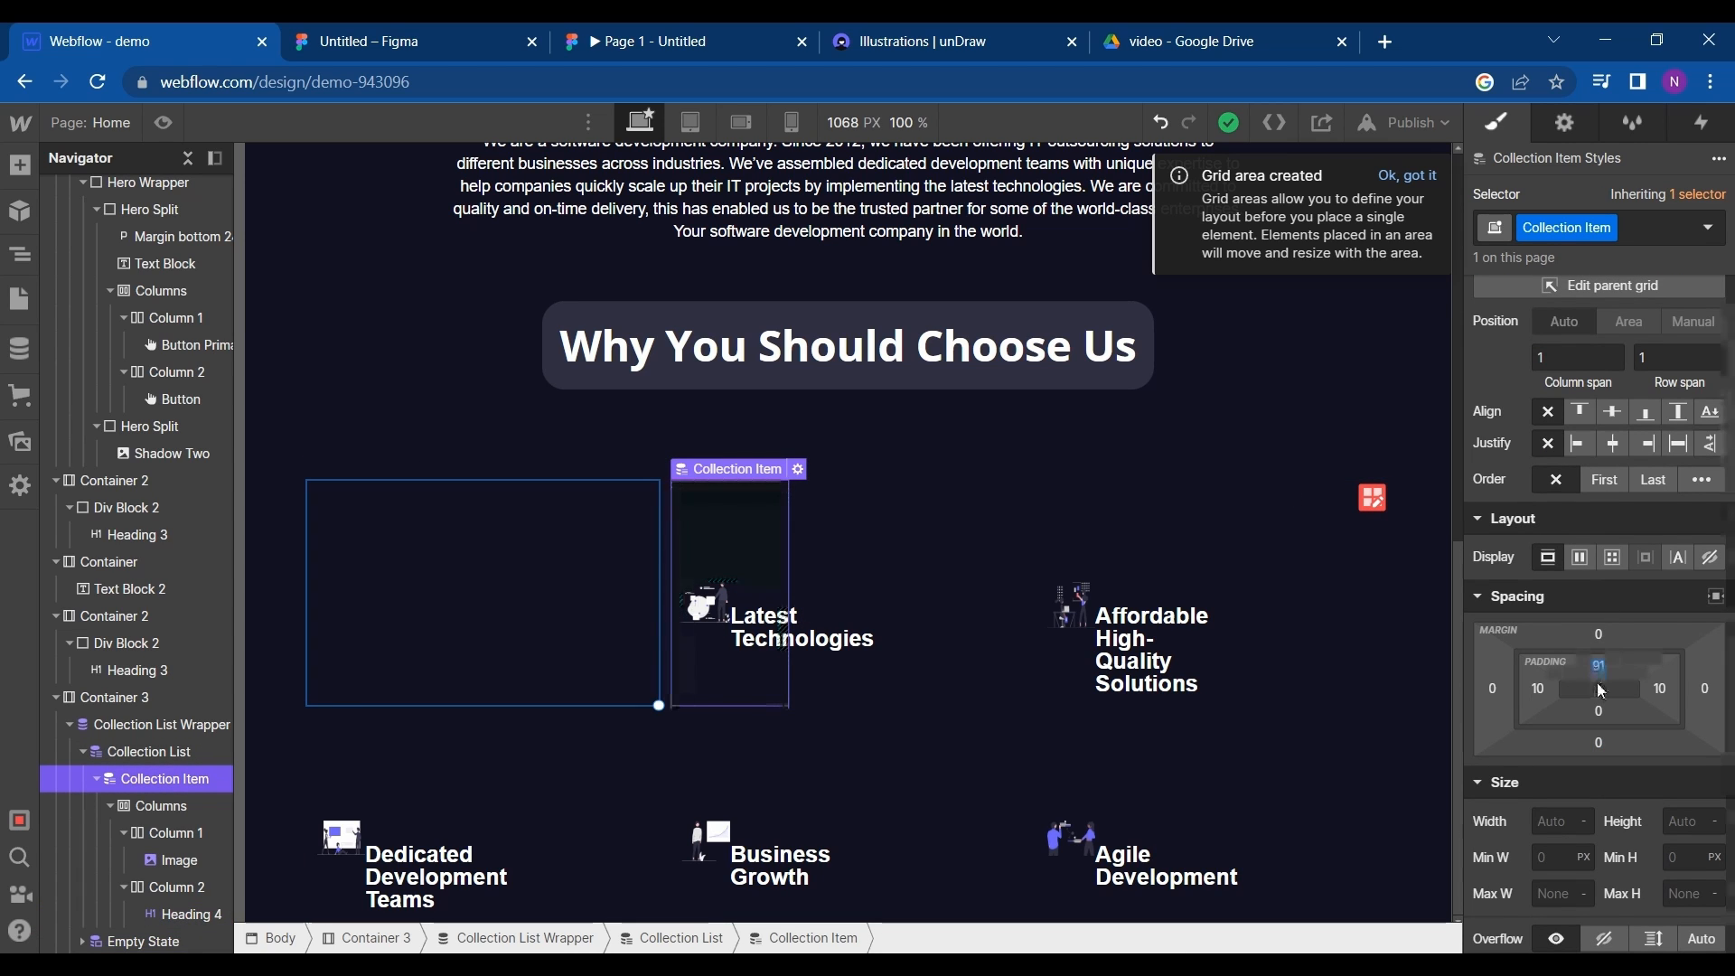
pyautogui.moveTo(1596, 674); pyautogui.dragTo(1596, 600)
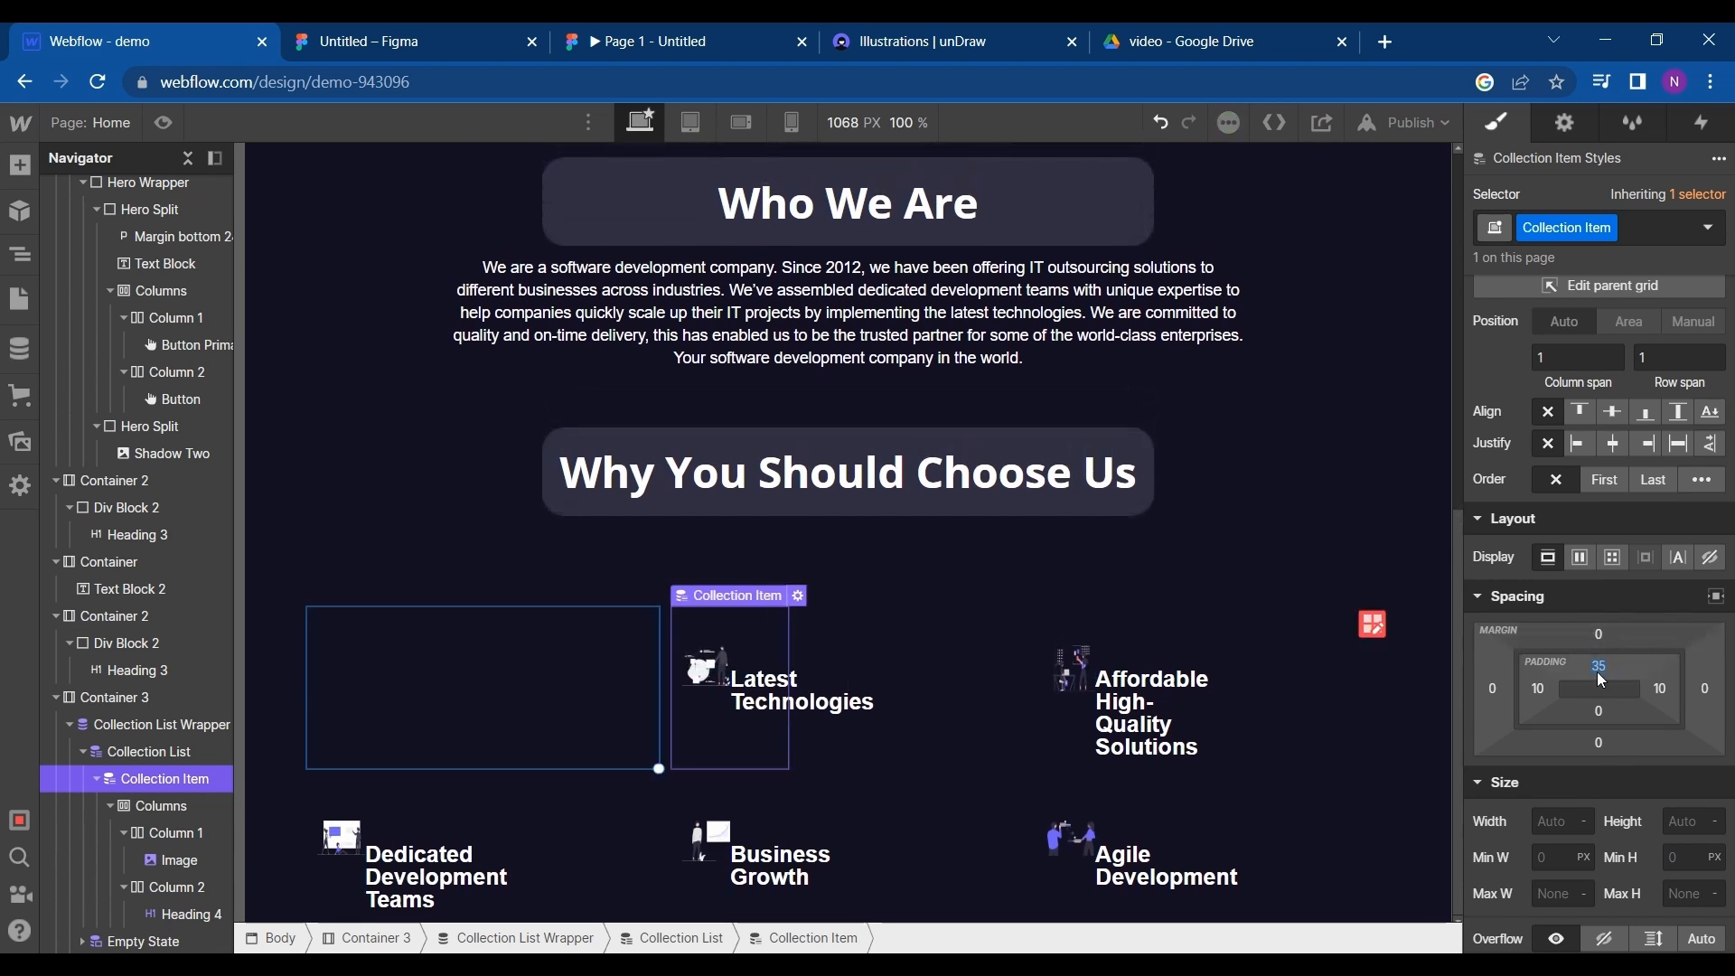
# - Set the collection item's width to 200 px
pyautogui.scroll(-1, 1598, 771)
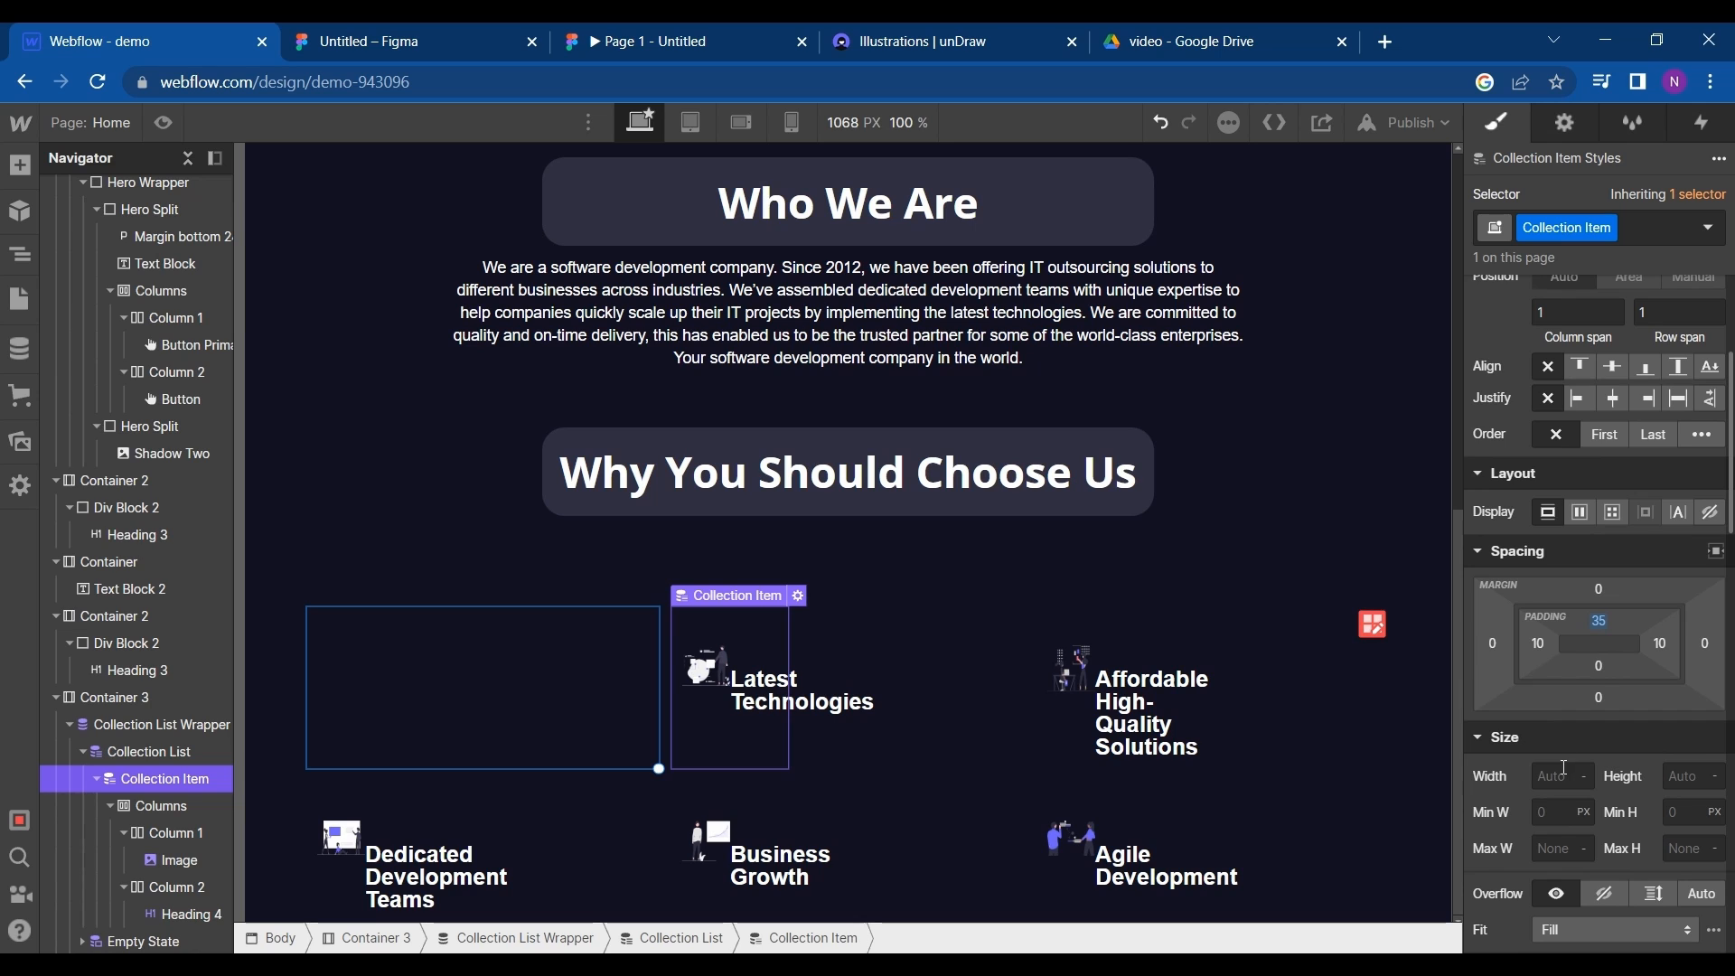
pyautogui.click(1564, 775)
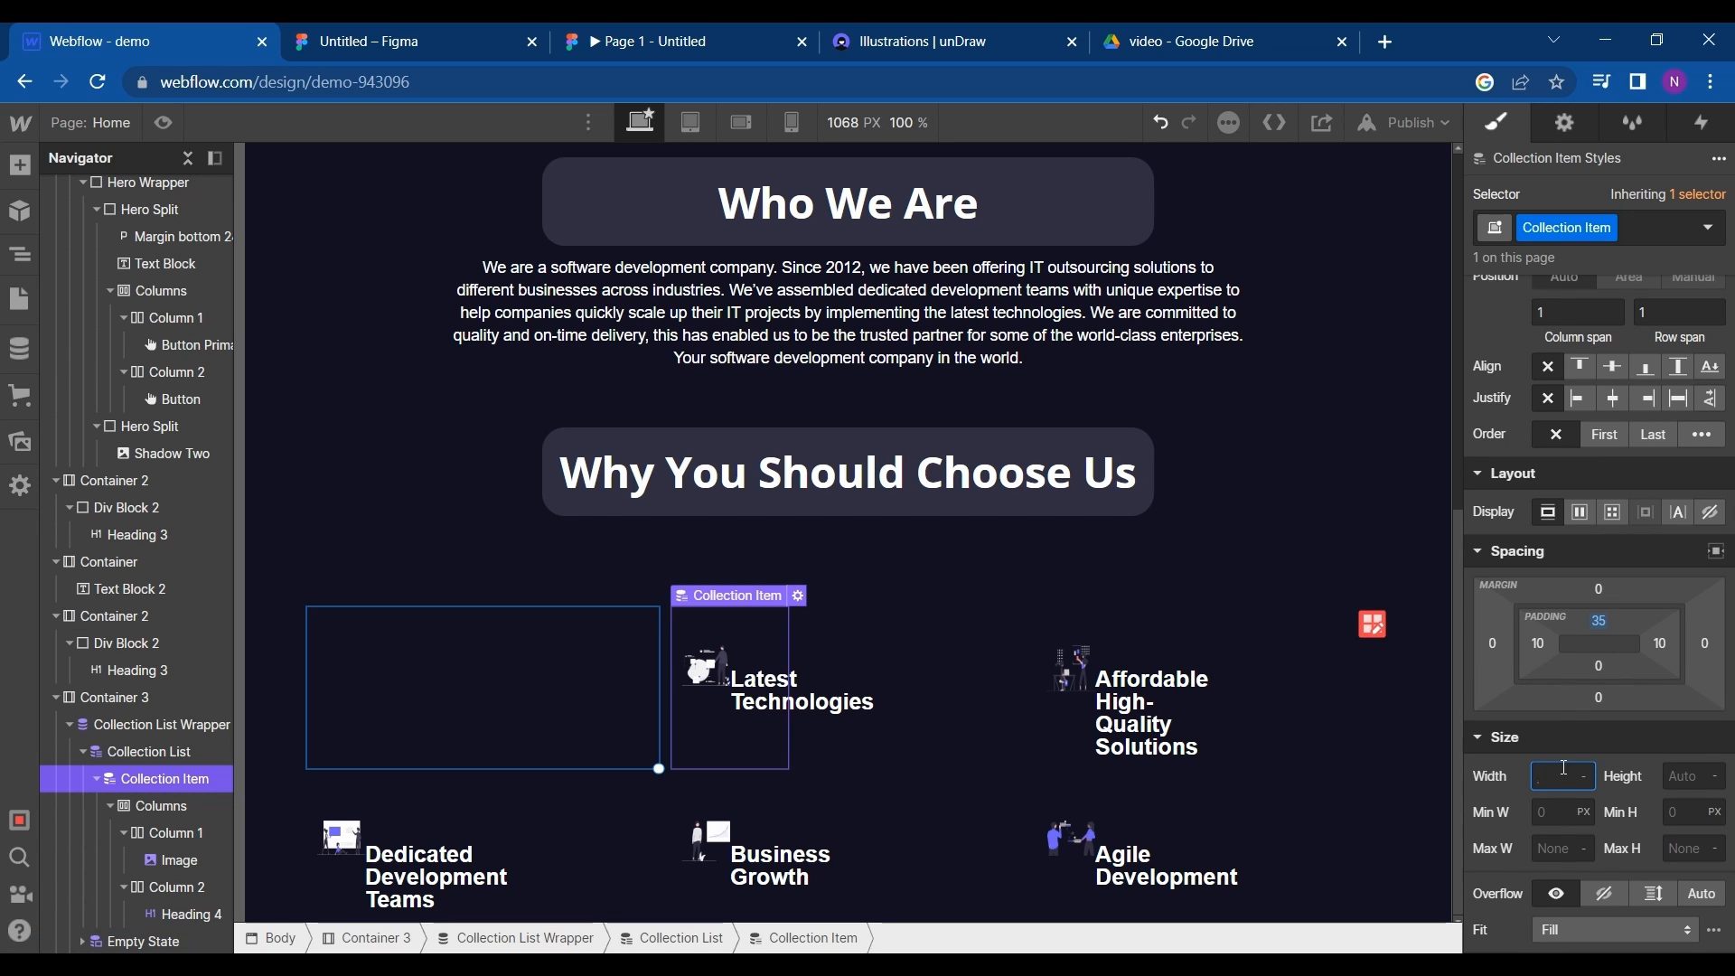
pyautogui.write('160')
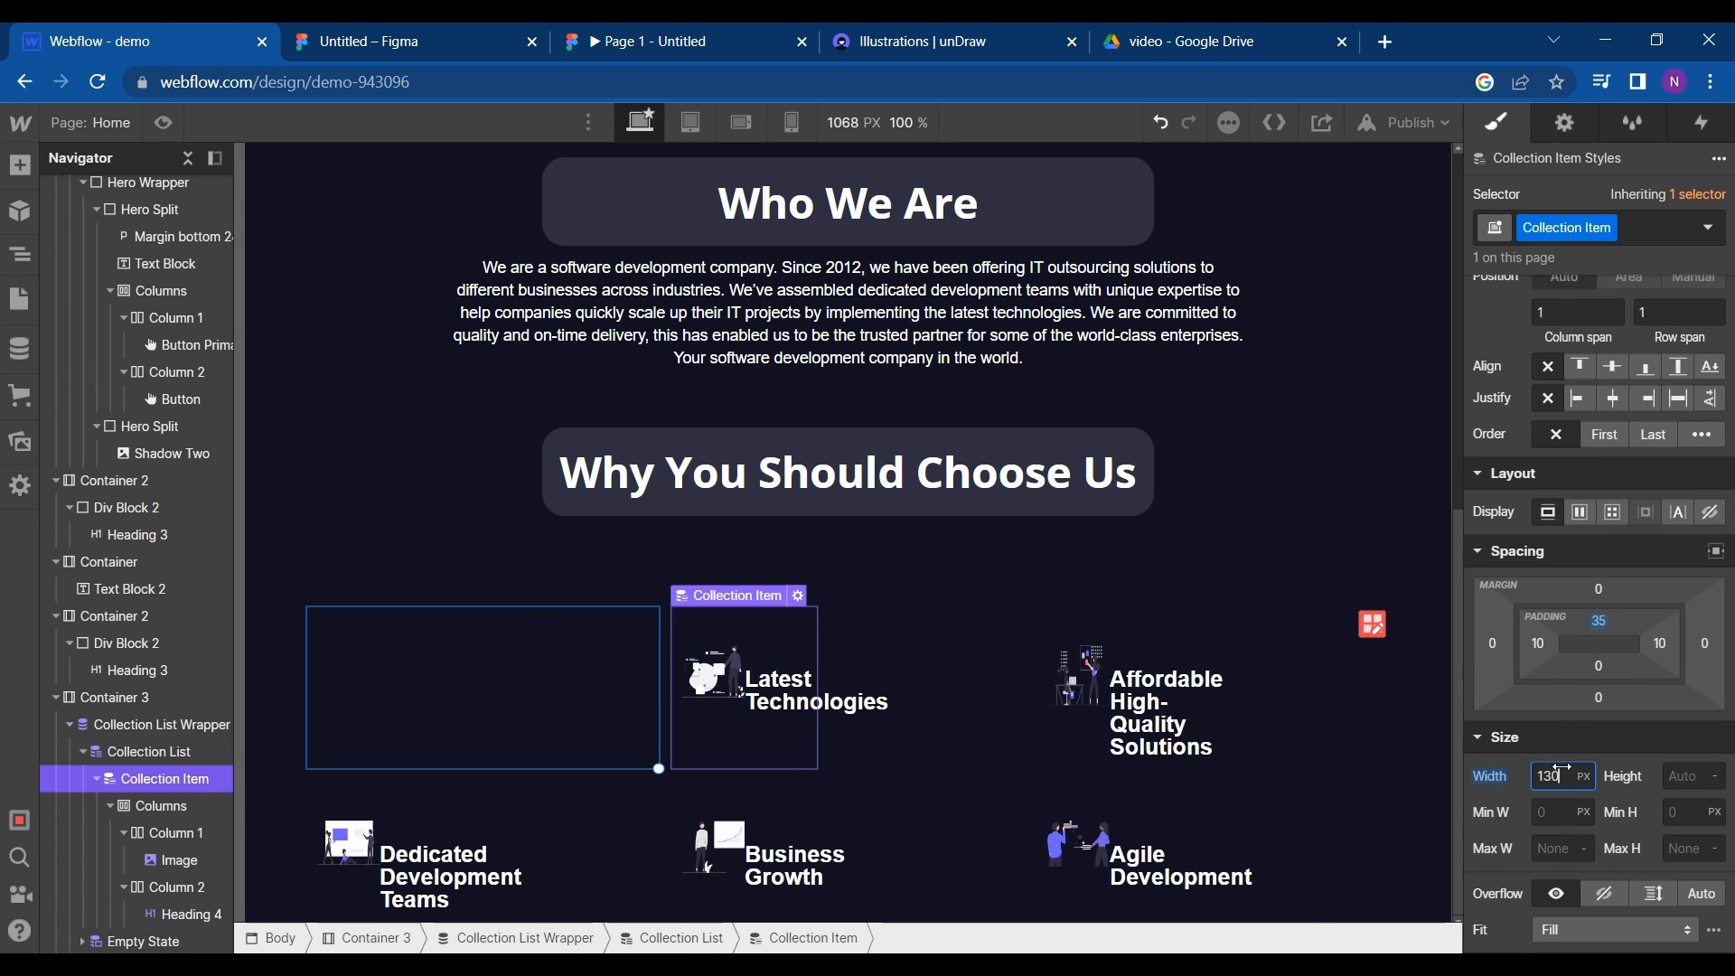
pyautogui.hotkey('shift', 'Up')
pyautogui.hotkey('shift', 'Up')
pyautogui.hotkey('shift', 'Up')
pyautogui.hotkey('shift', 'Up')
pyautogui.hotkey('shift', 'Up')
pyautogui.hotkey('shift', 'Up')
pyautogui.hotkey('shift', 'Up')
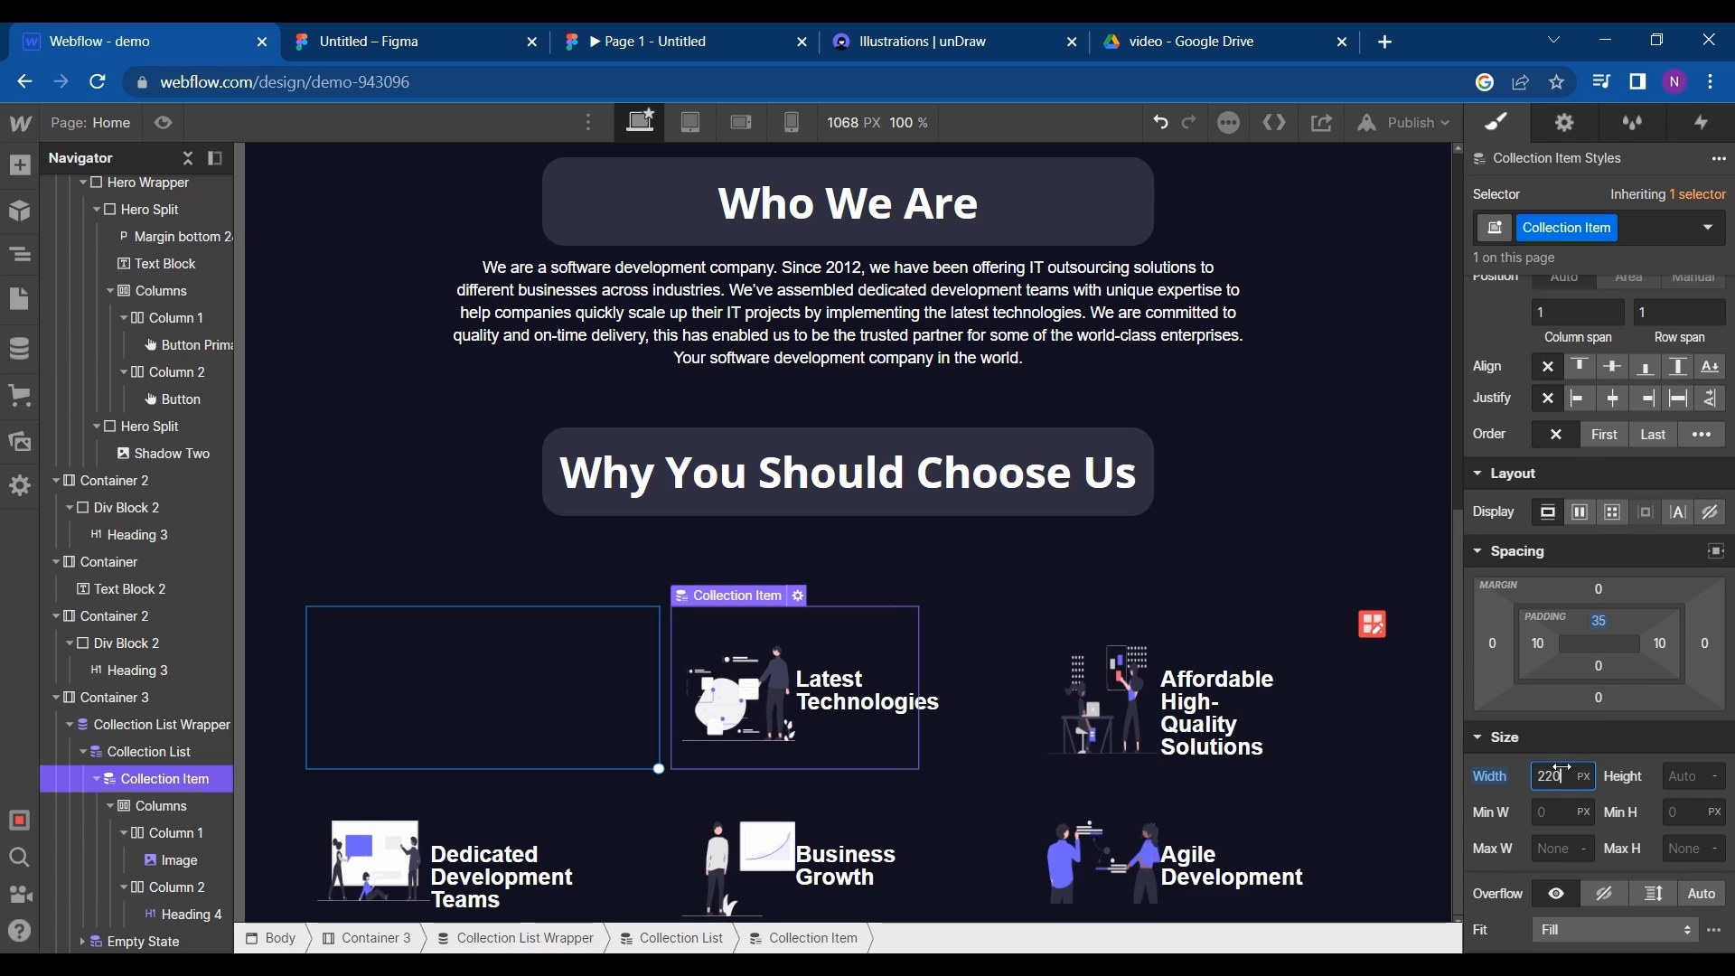
pyautogui.hotkey('shift', 'Down')
pyautogui.hotkey('shift', 'Down')
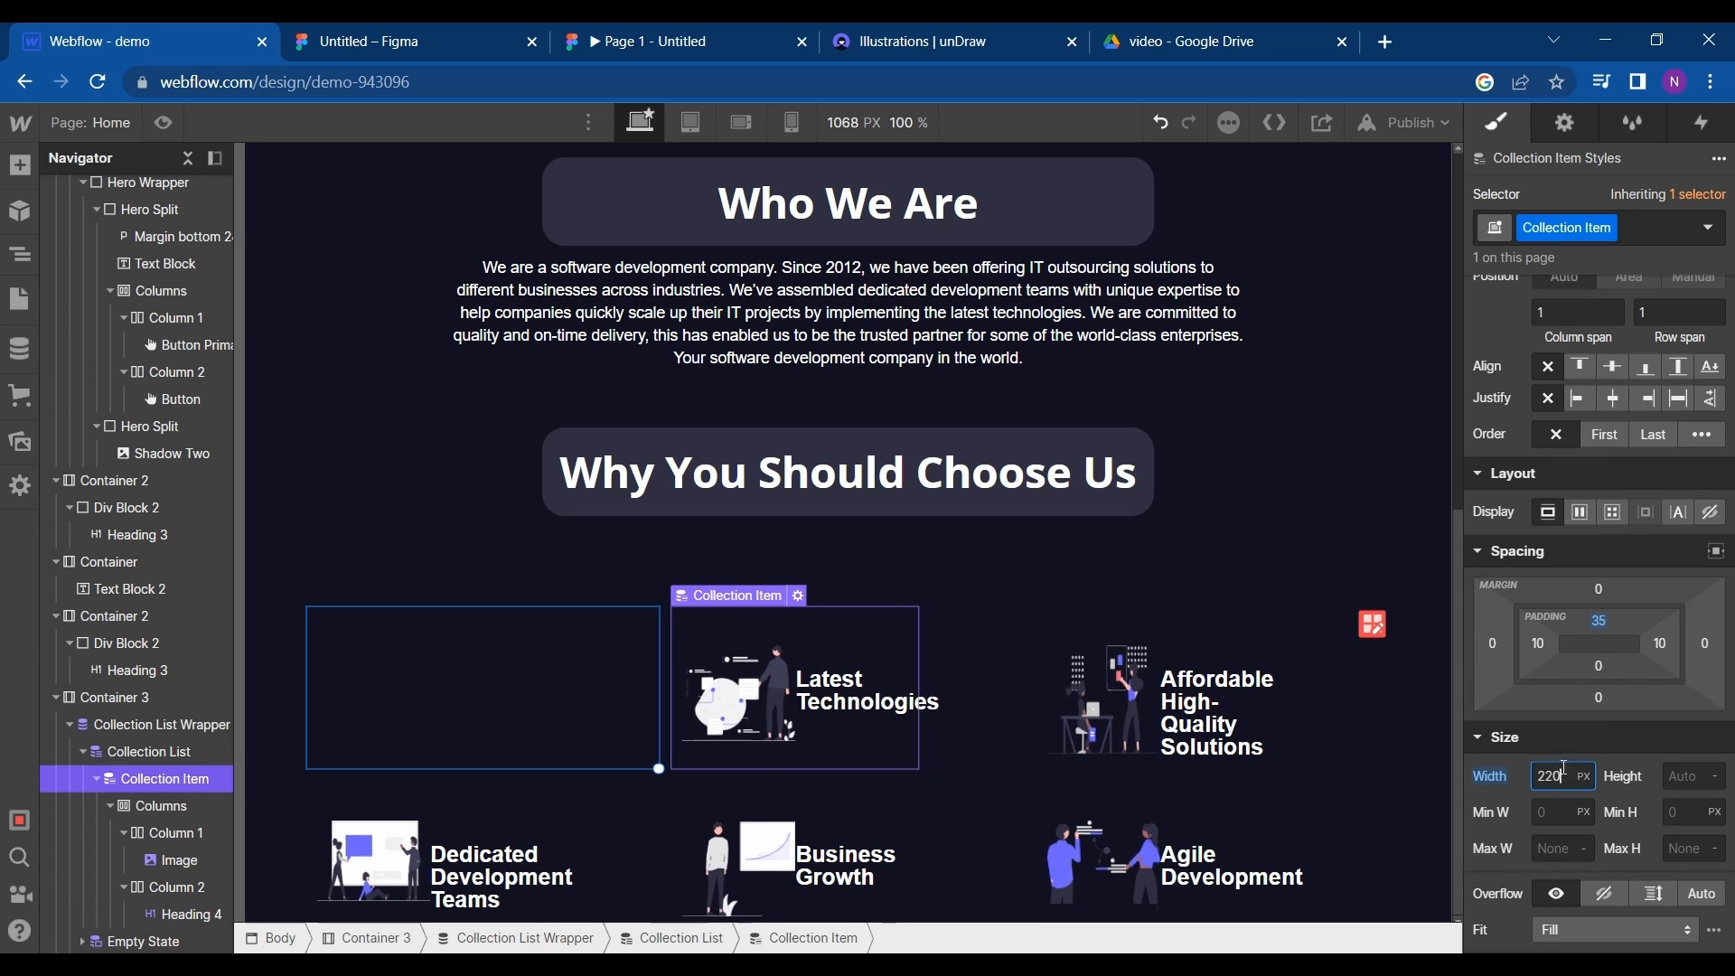
pyautogui.hotkey('shift', 'Down')
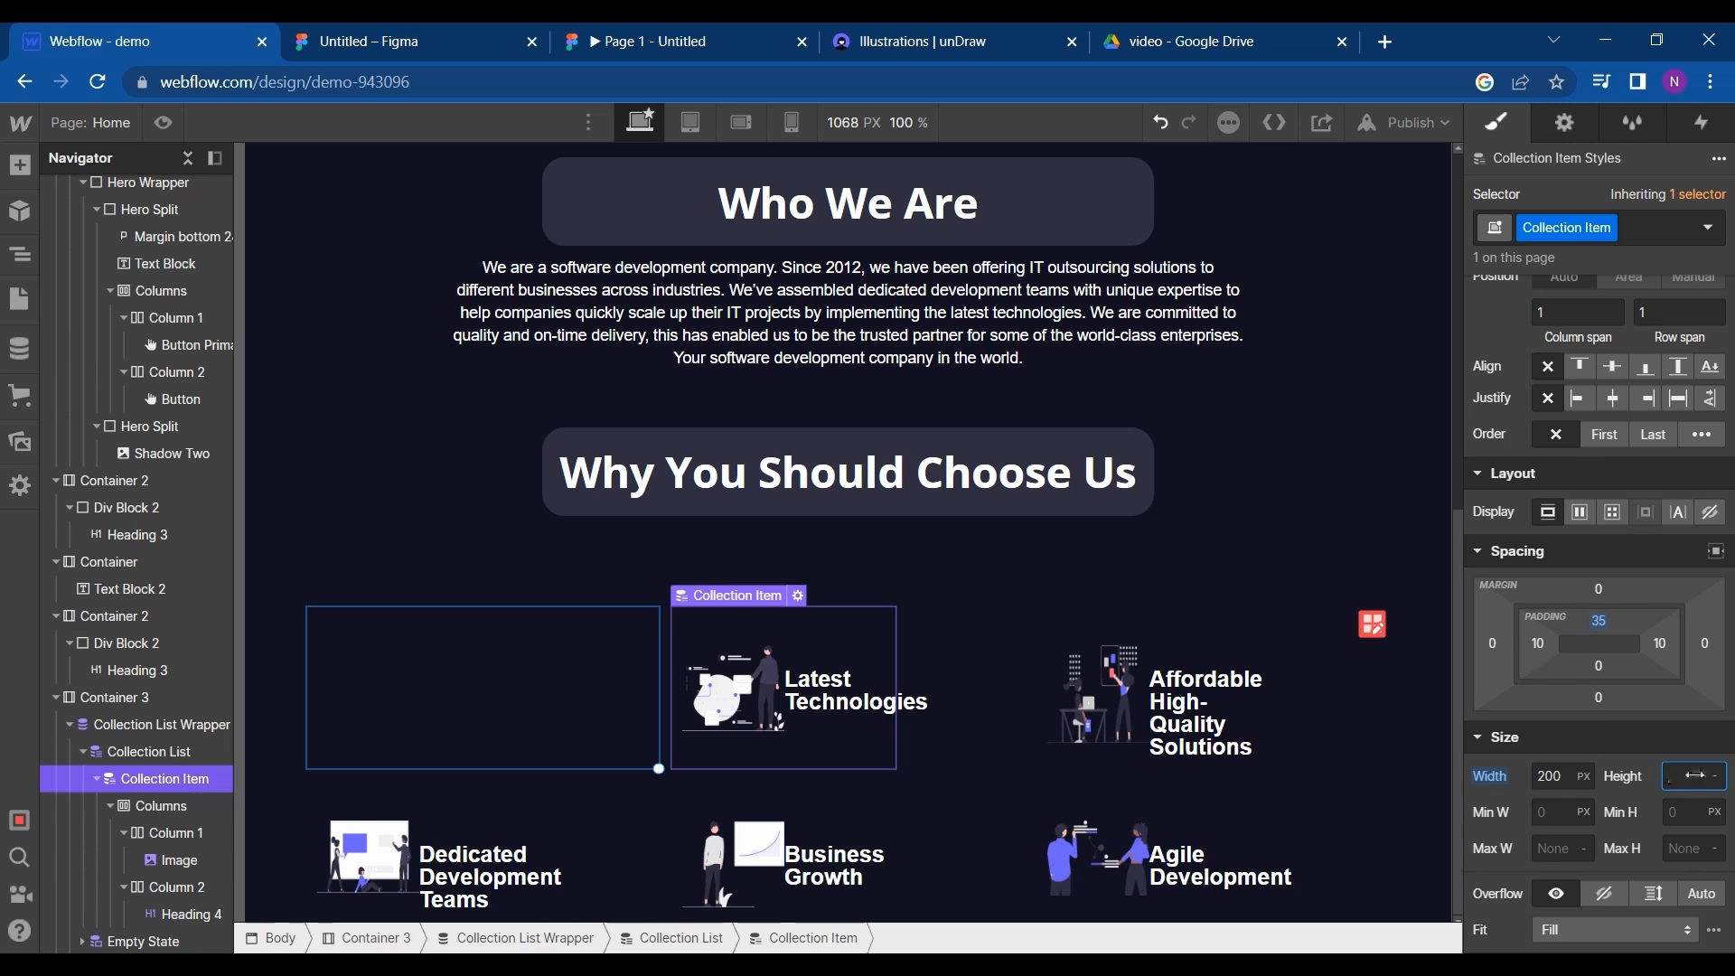
# - Set the collection item's height to 180 px
pyautogui.write('160')
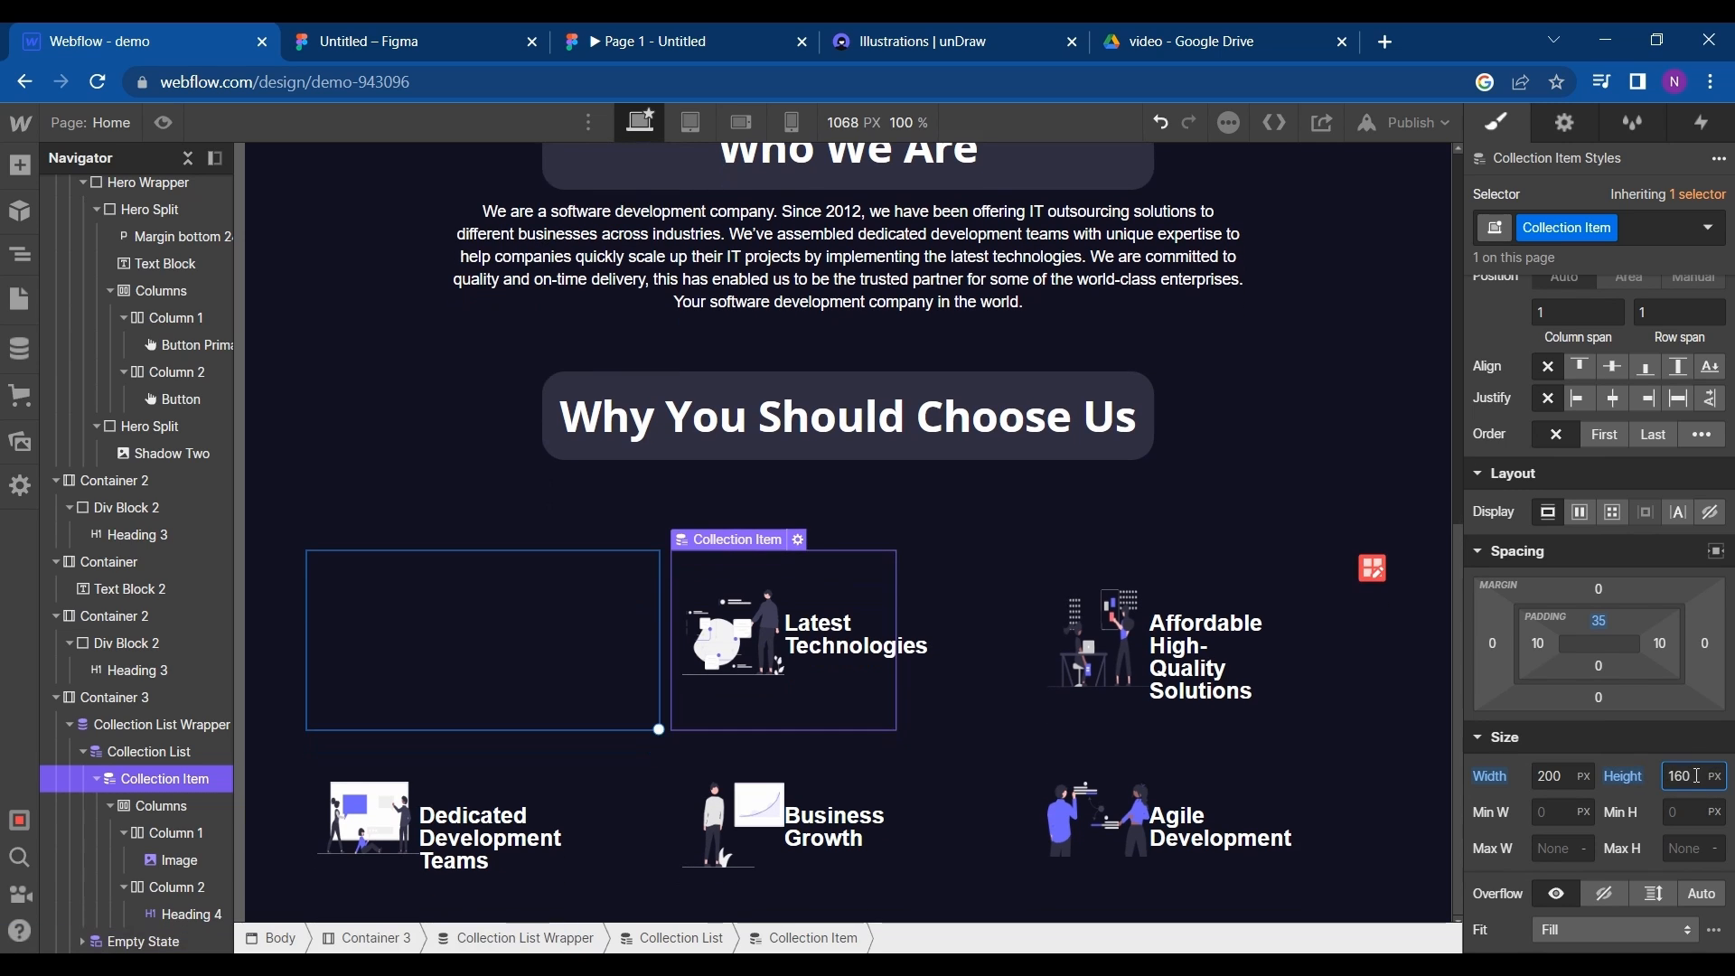
pyautogui.hotkey('shift', 'Up')
pyautogui.hotkey('shift', 'Up')
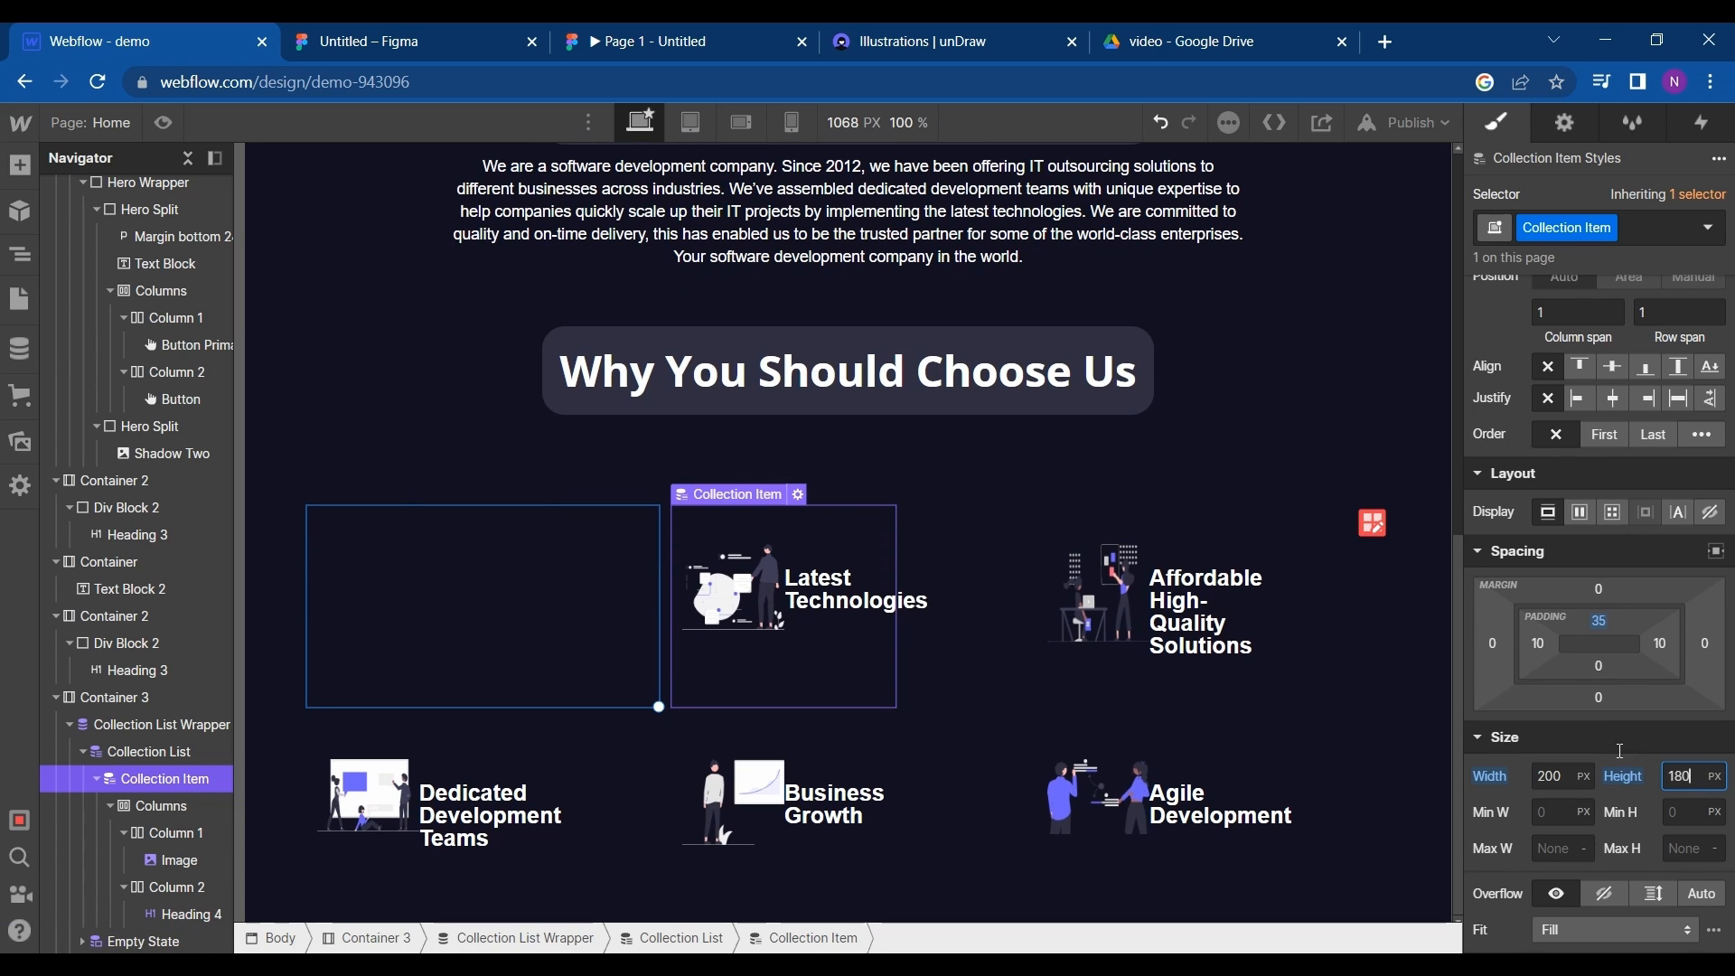
# - Check the card design in Figma, return to Webflow and select the collection item
pyautogui.click(380, 41)
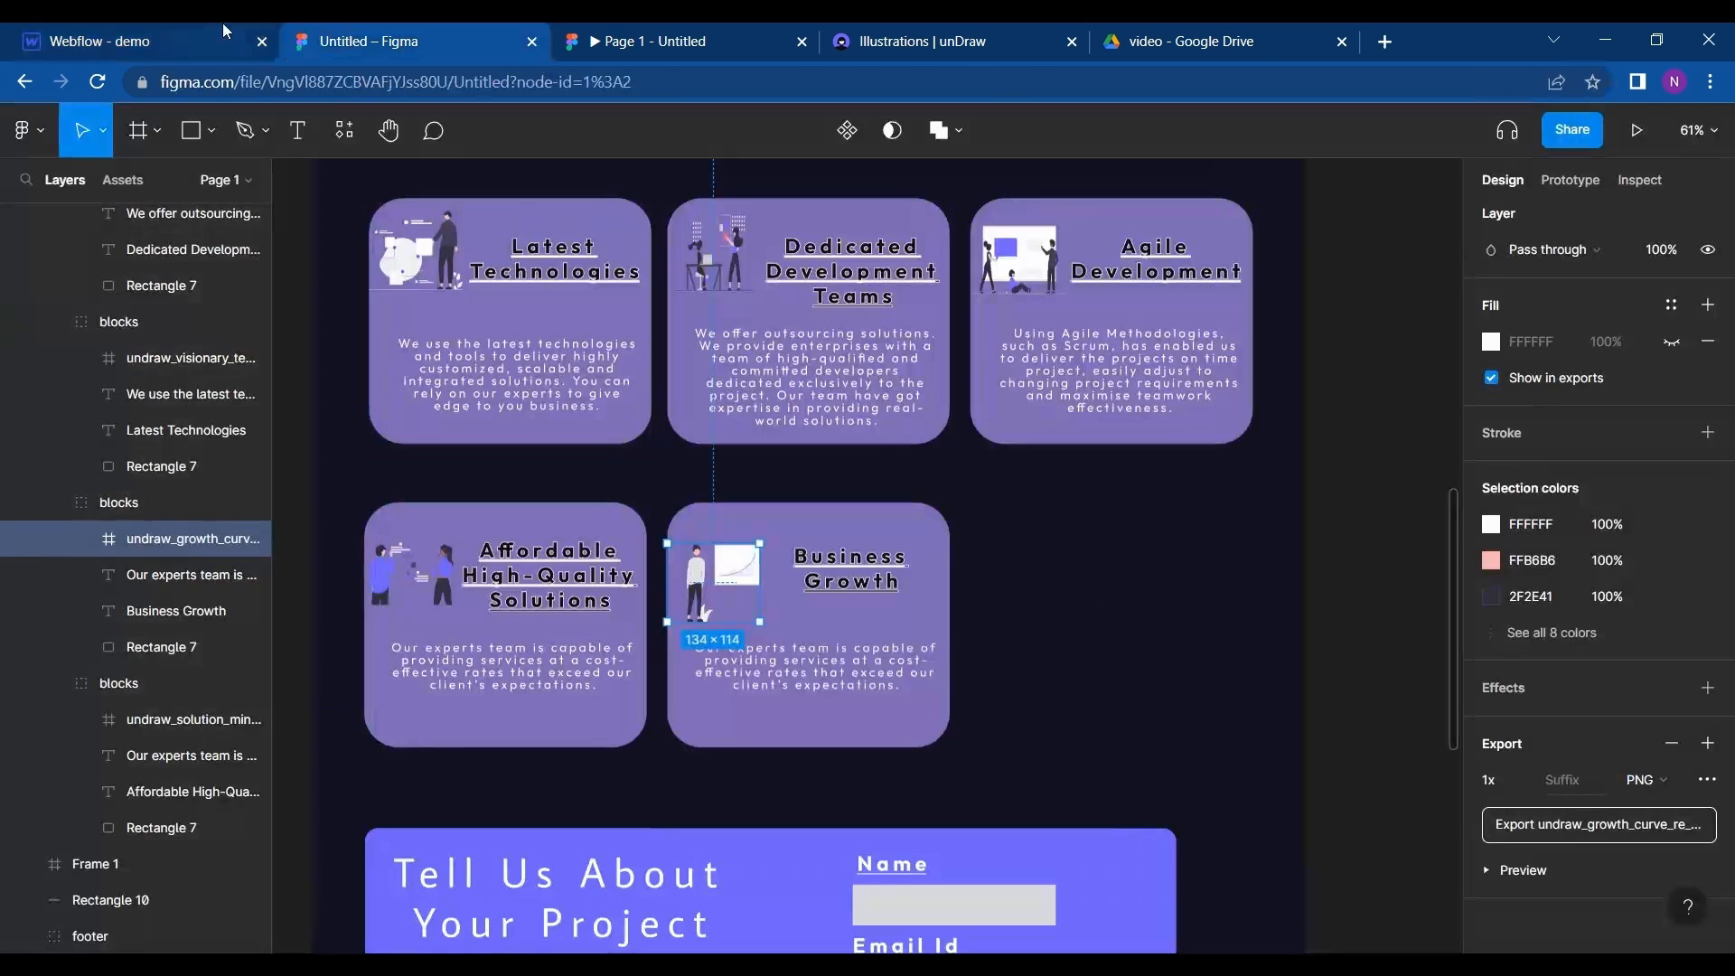
pyautogui.click(136, 41)
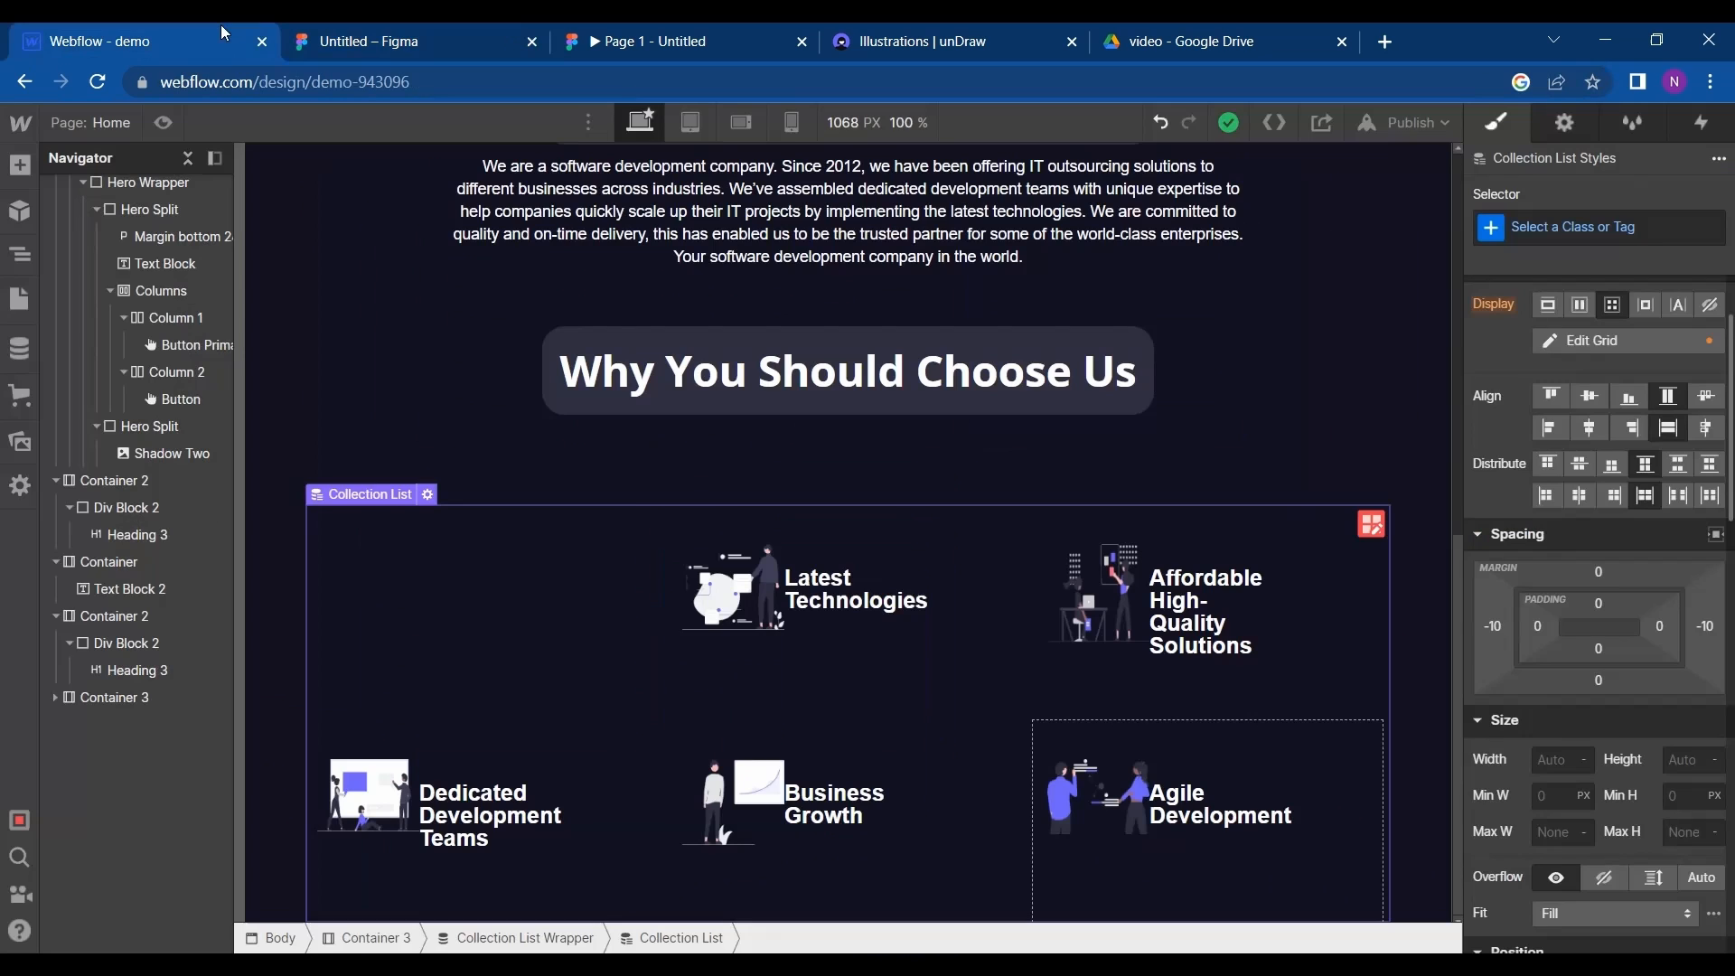
pyautogui.click(751, 688)
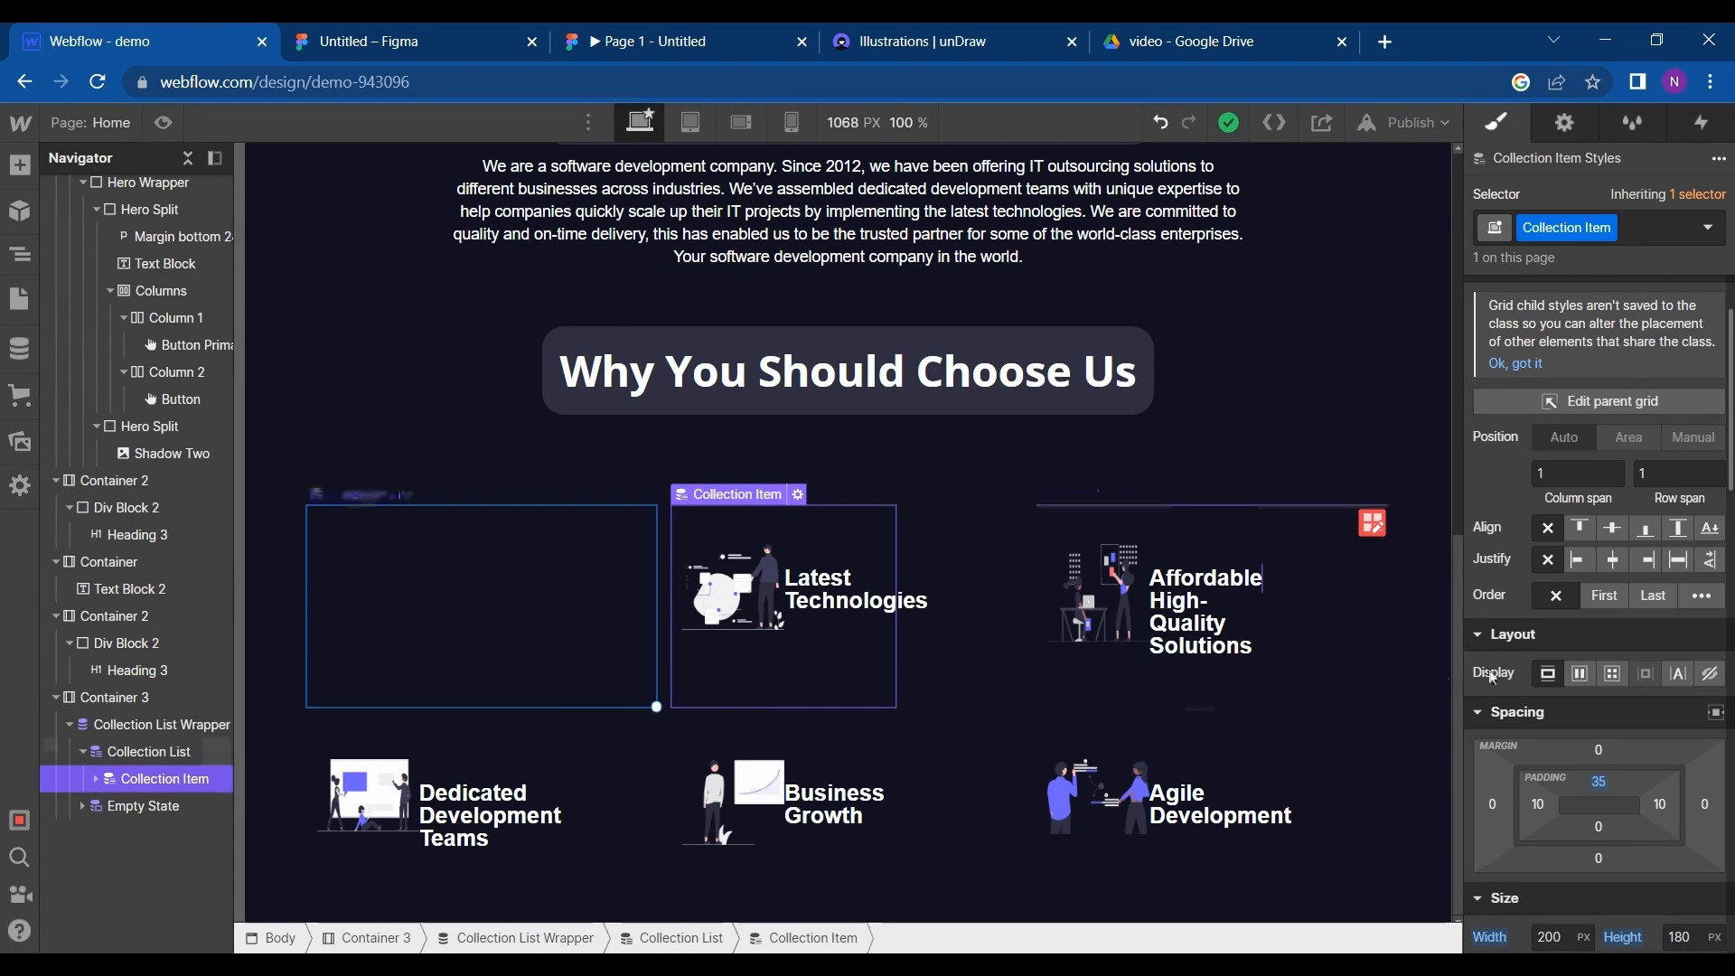
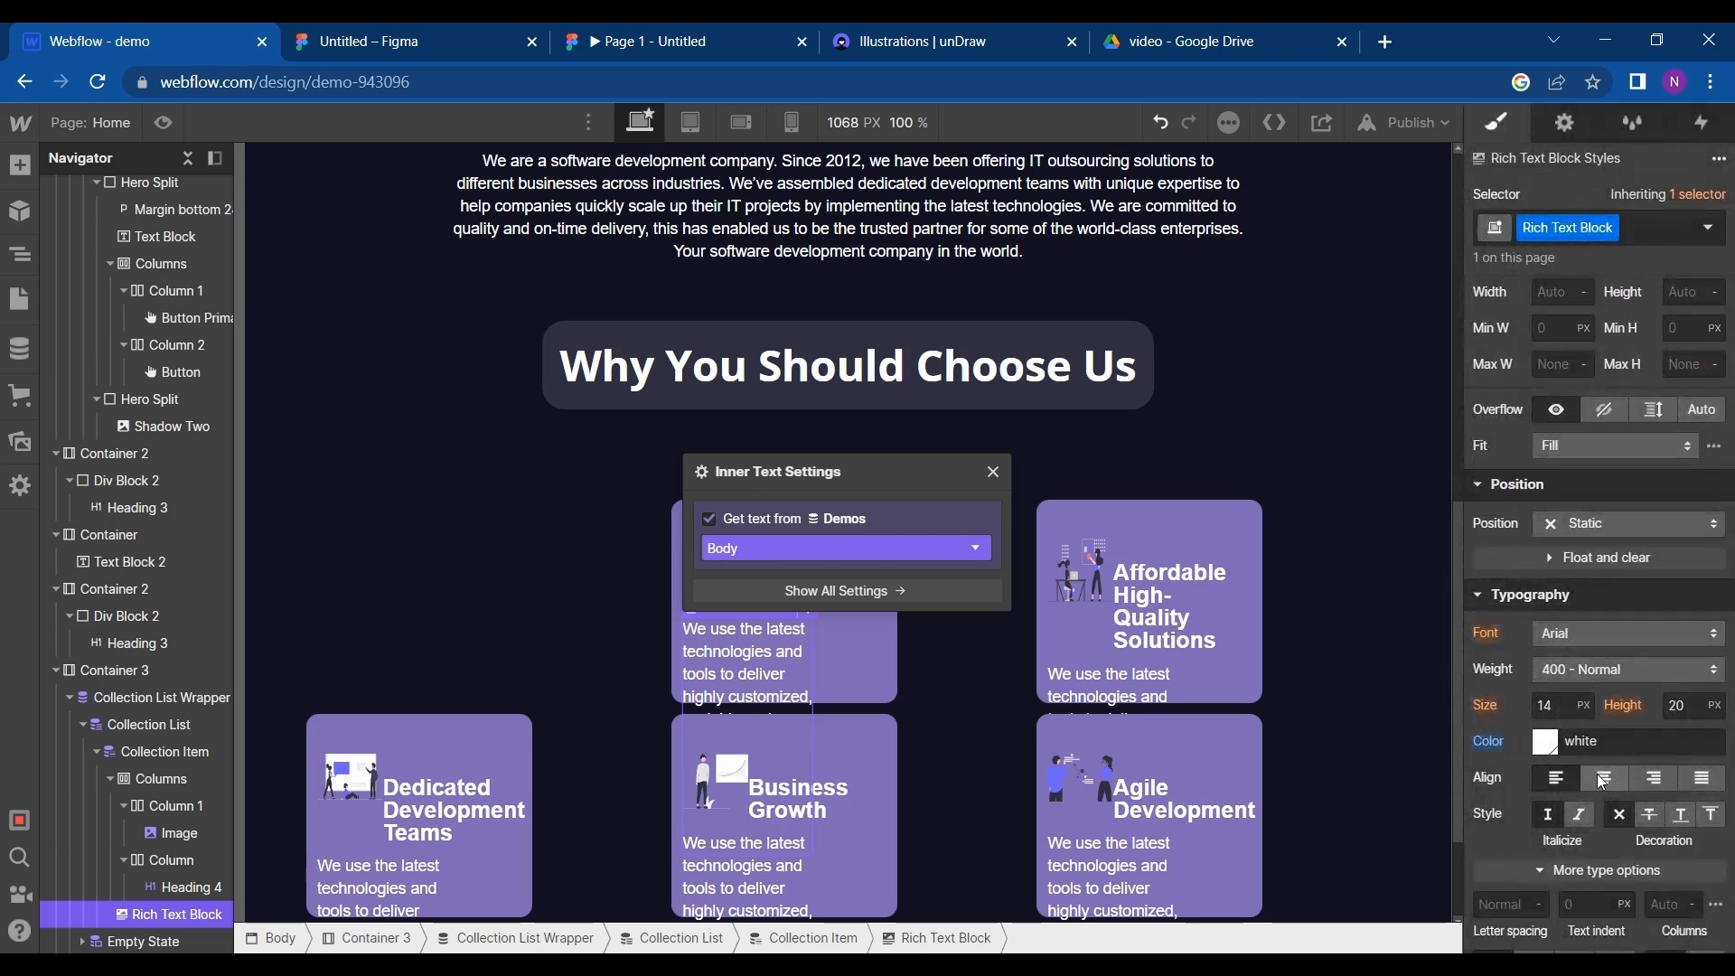
# - Center-align the cards' rich text block and set its font size to 10 px, checking the card design in Figma
pyautogui.click(1603, 779)
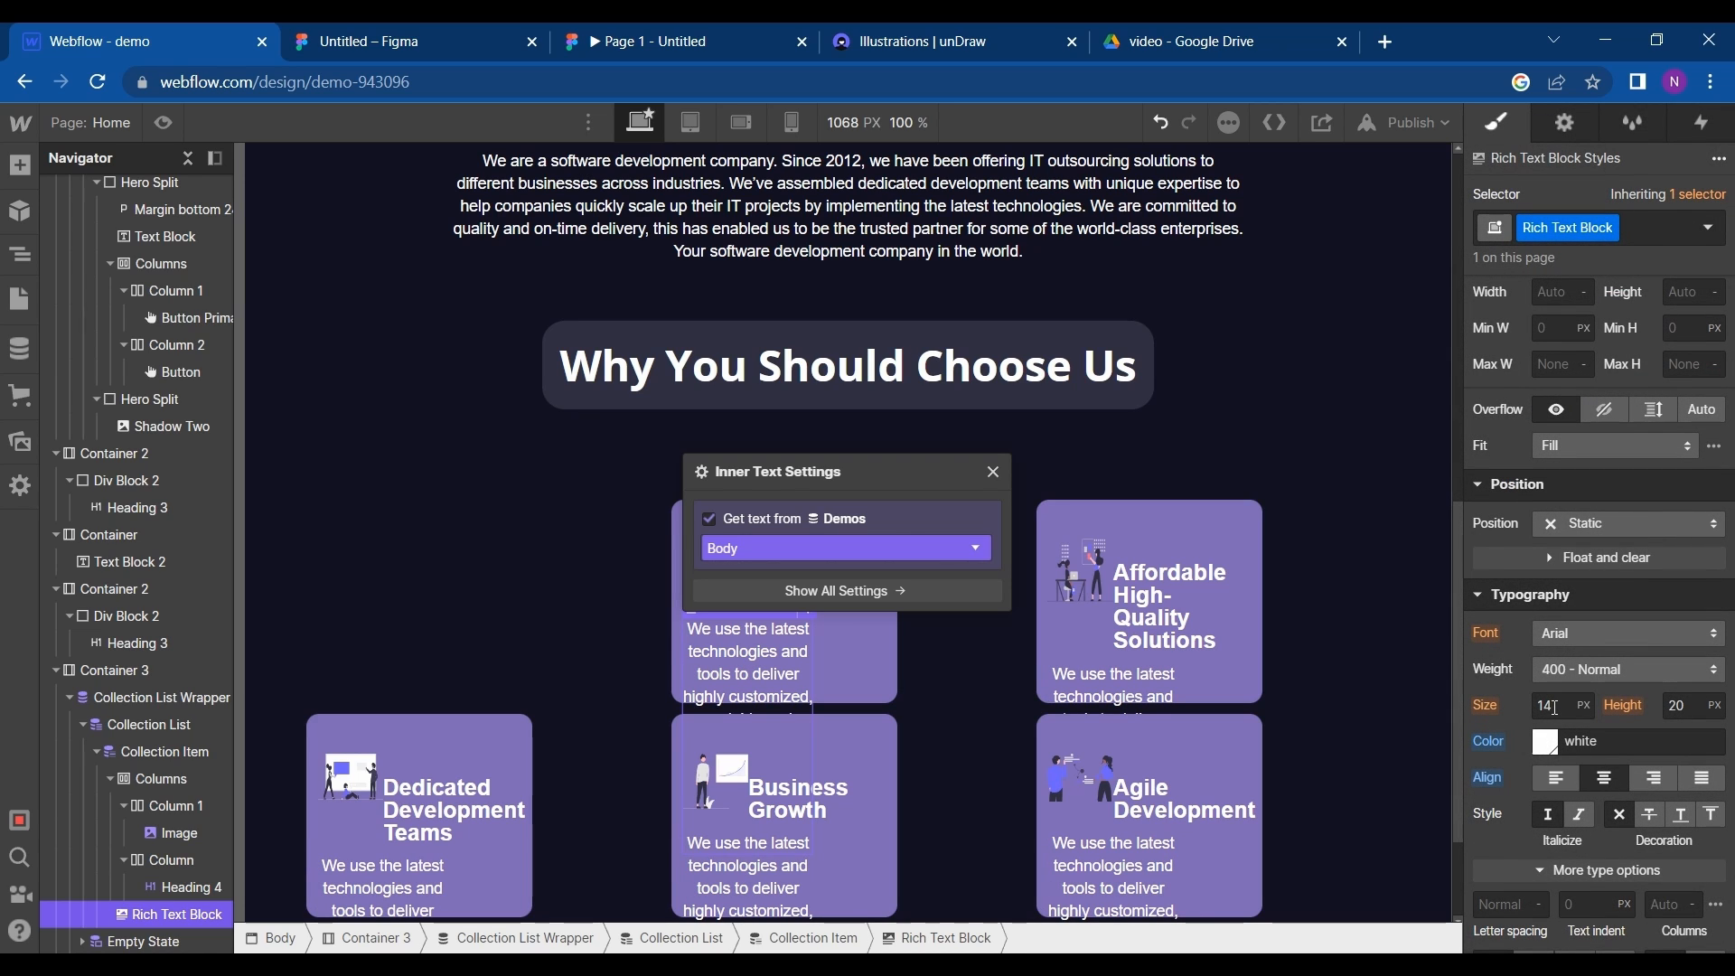
pyautogui.click(406, 40)
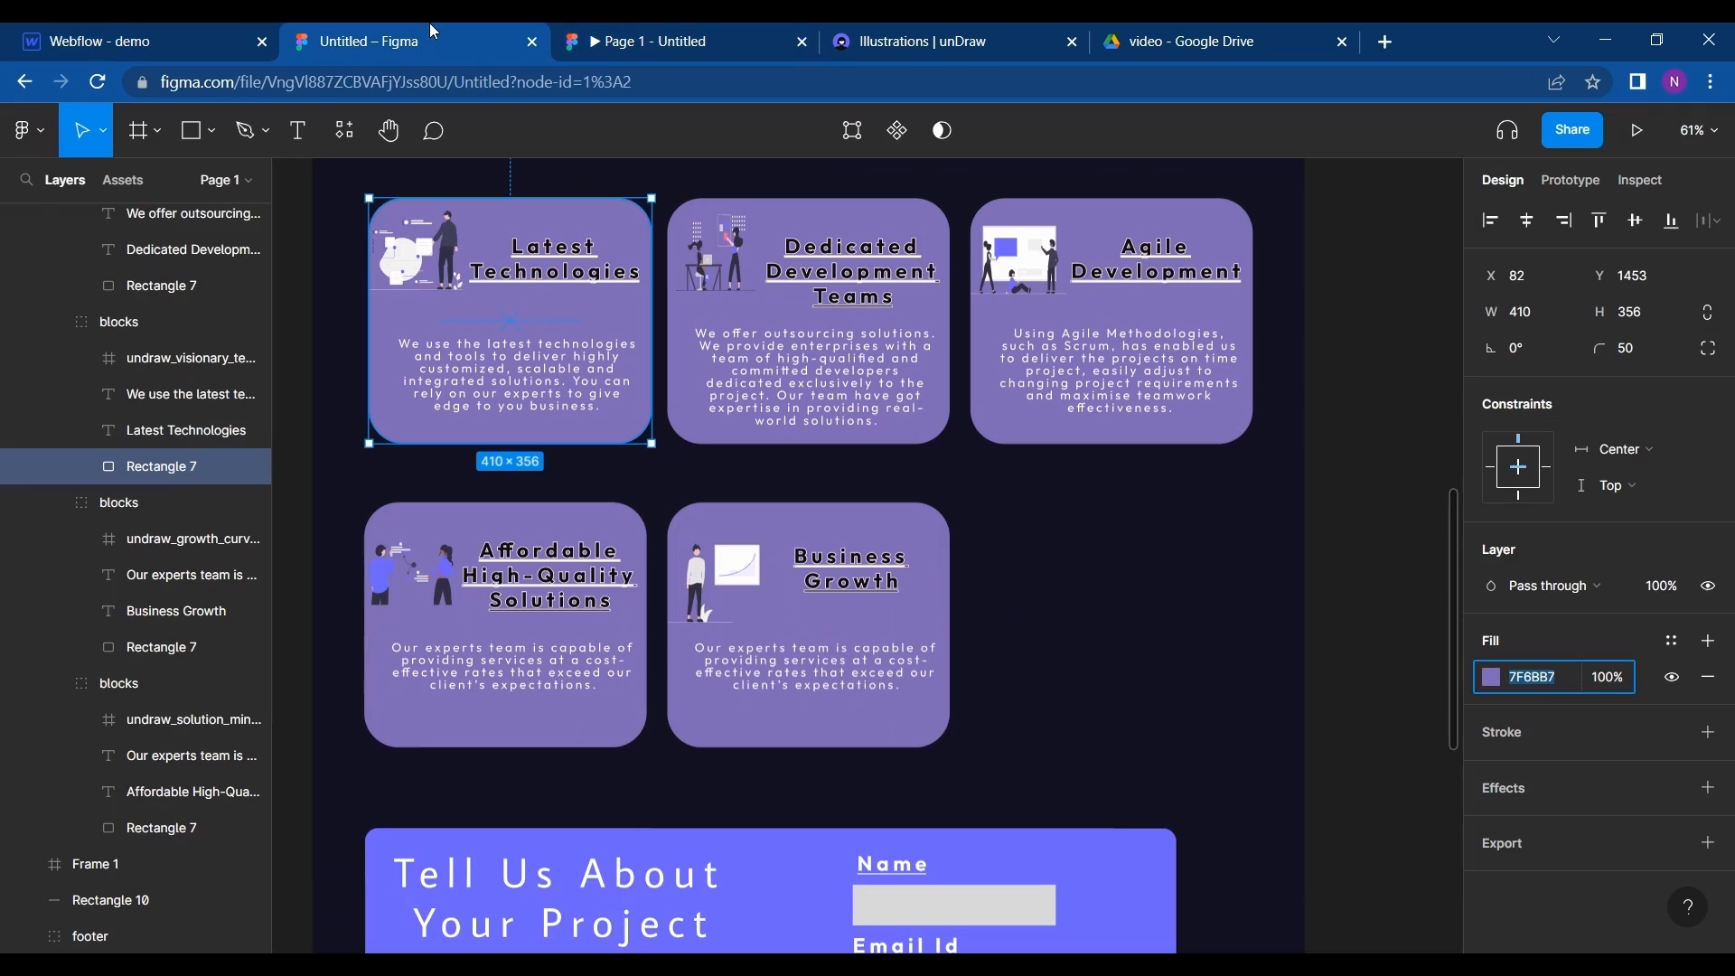
pyautogui.click(149, 38)
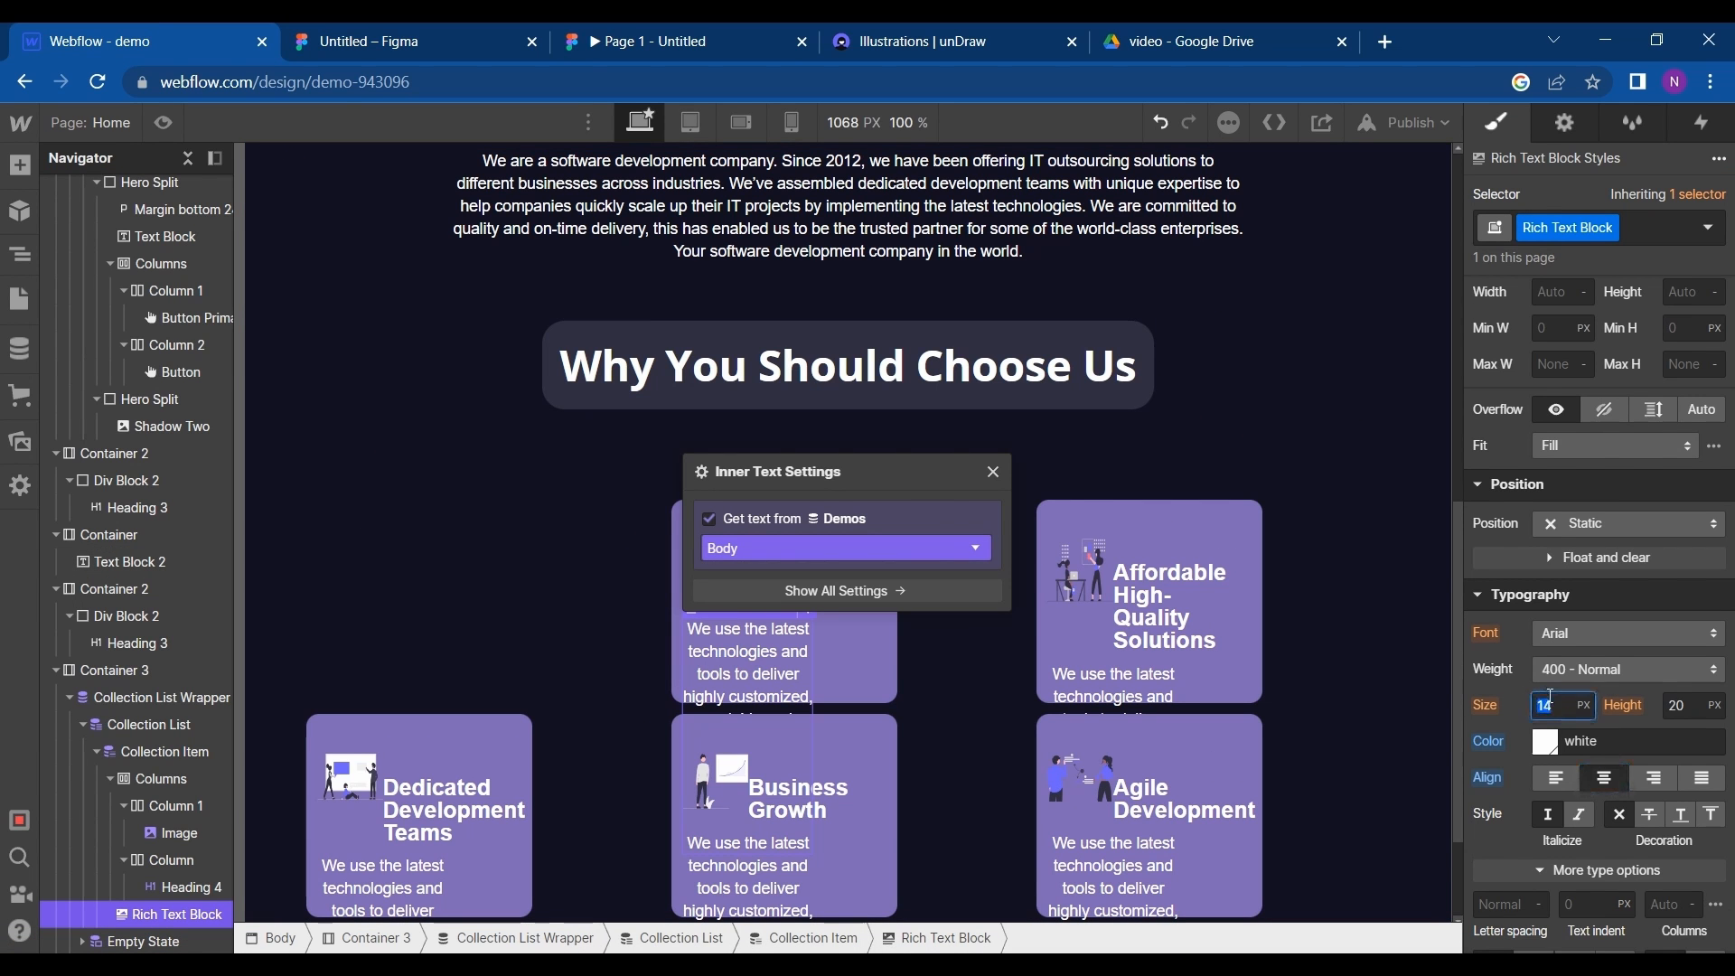
pyautogui.write('10')
pyautogui.press('BackSpace')
pyautogui.press('BackSpace')
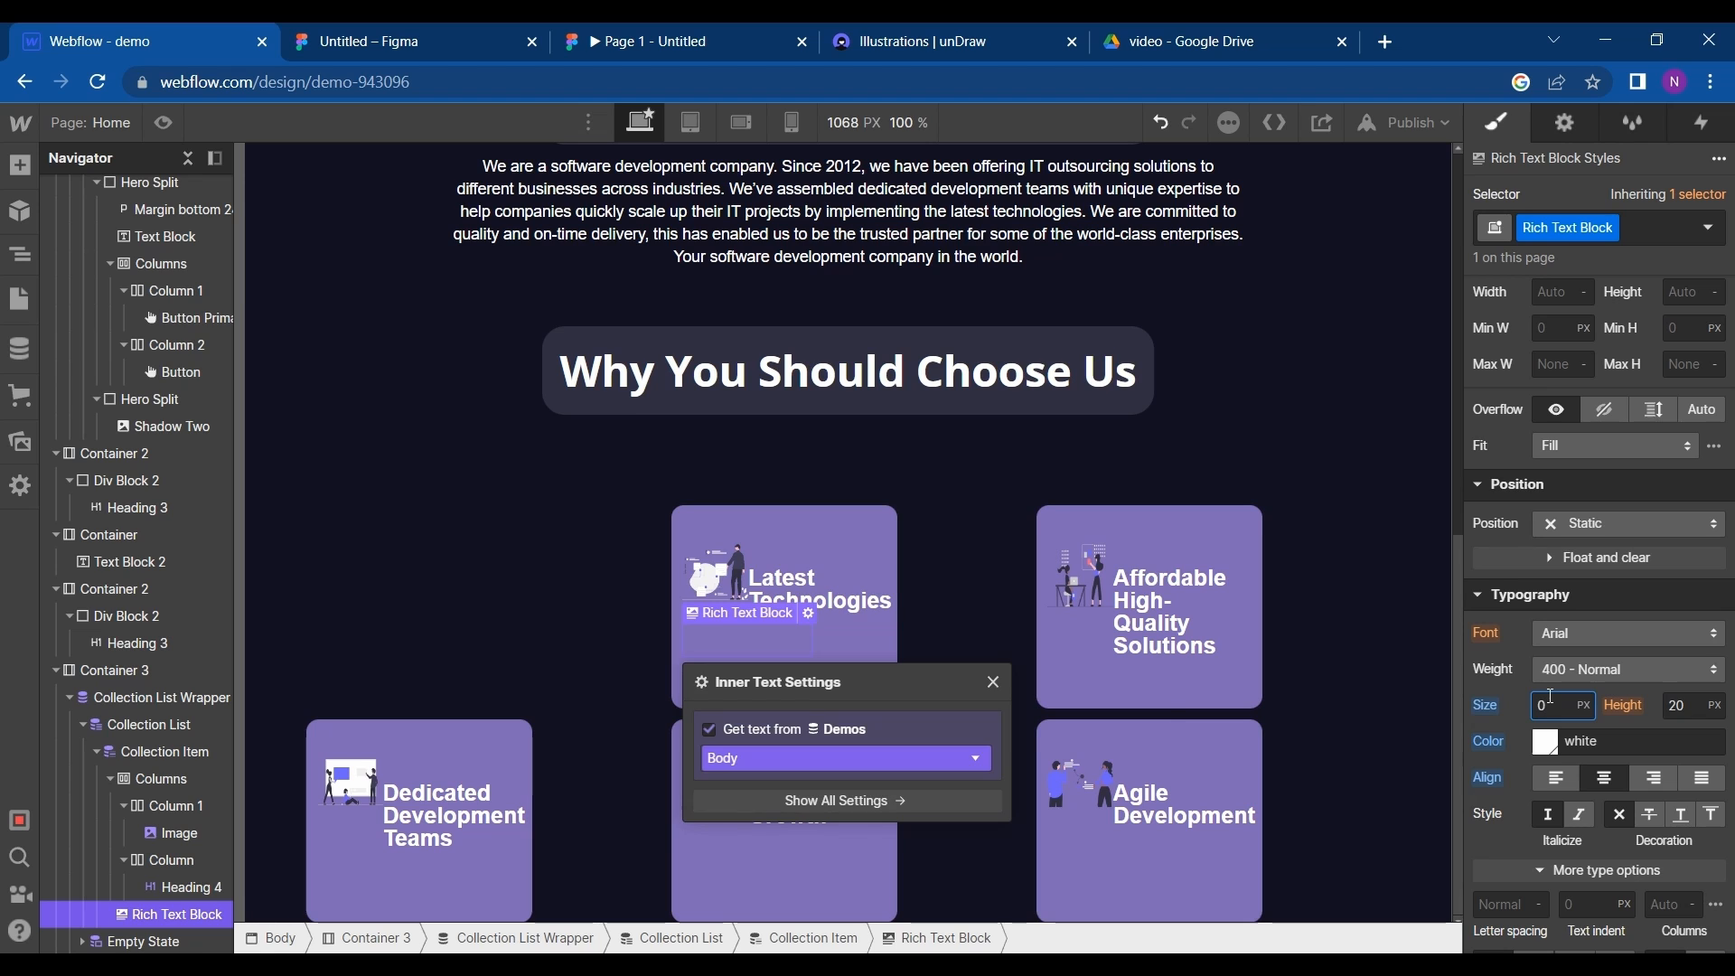
pyautogui.write('10')
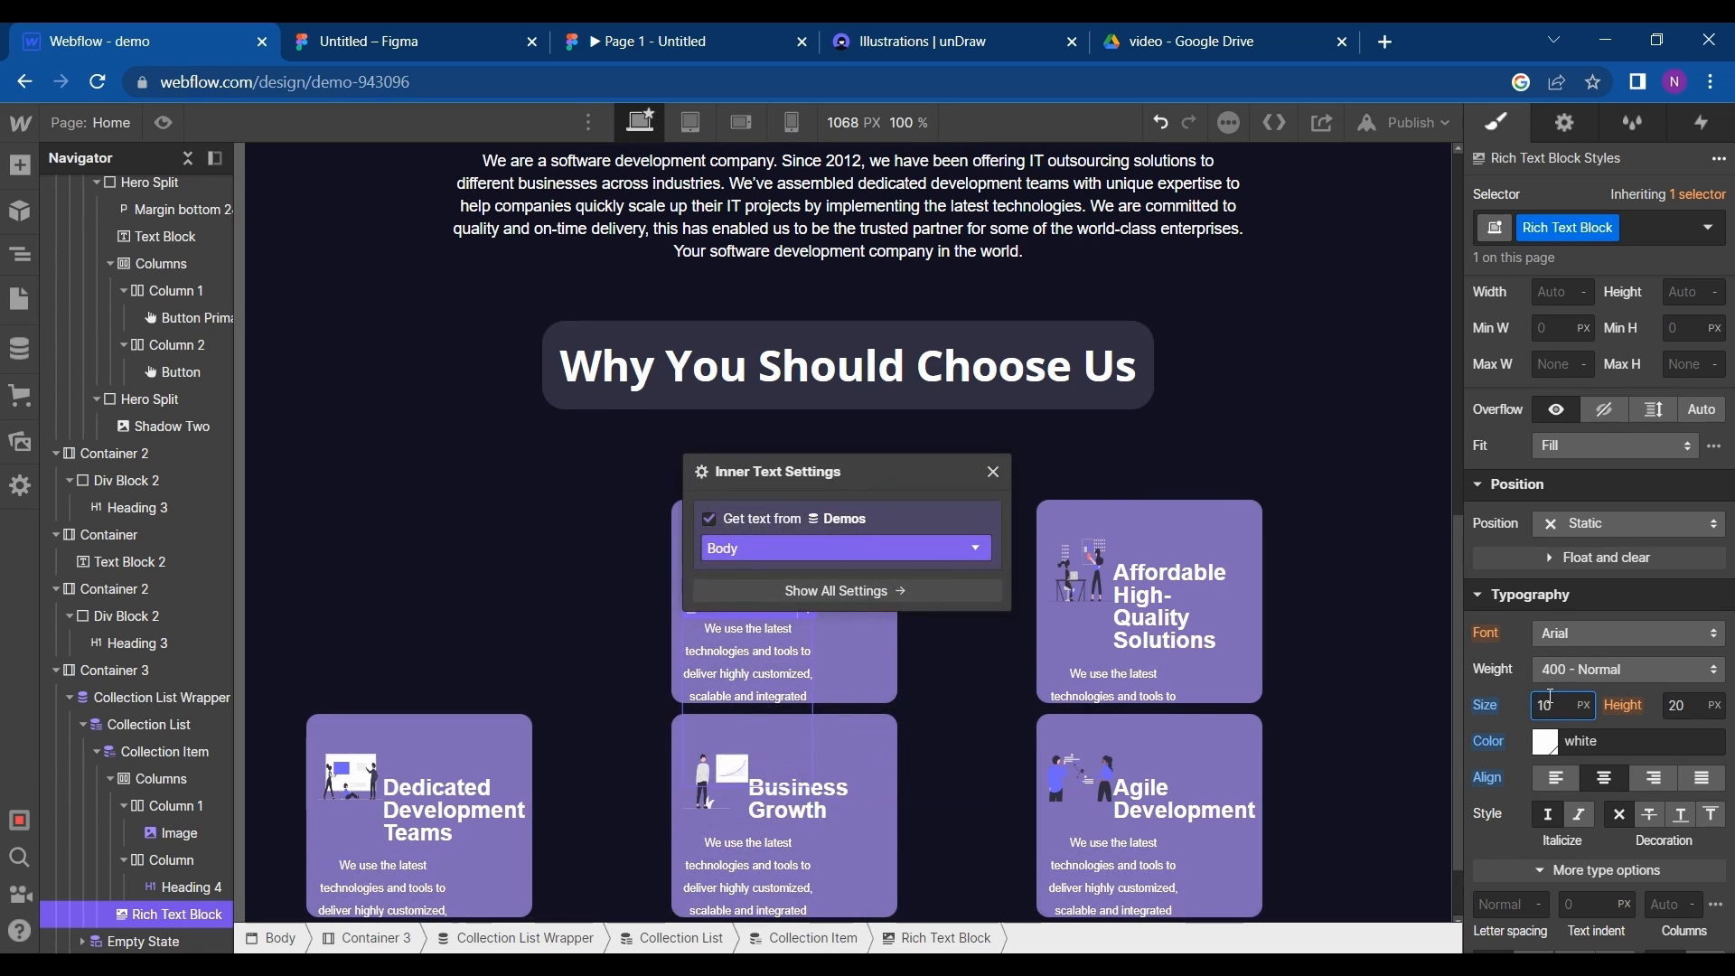
pyautogui.click(847, 670)
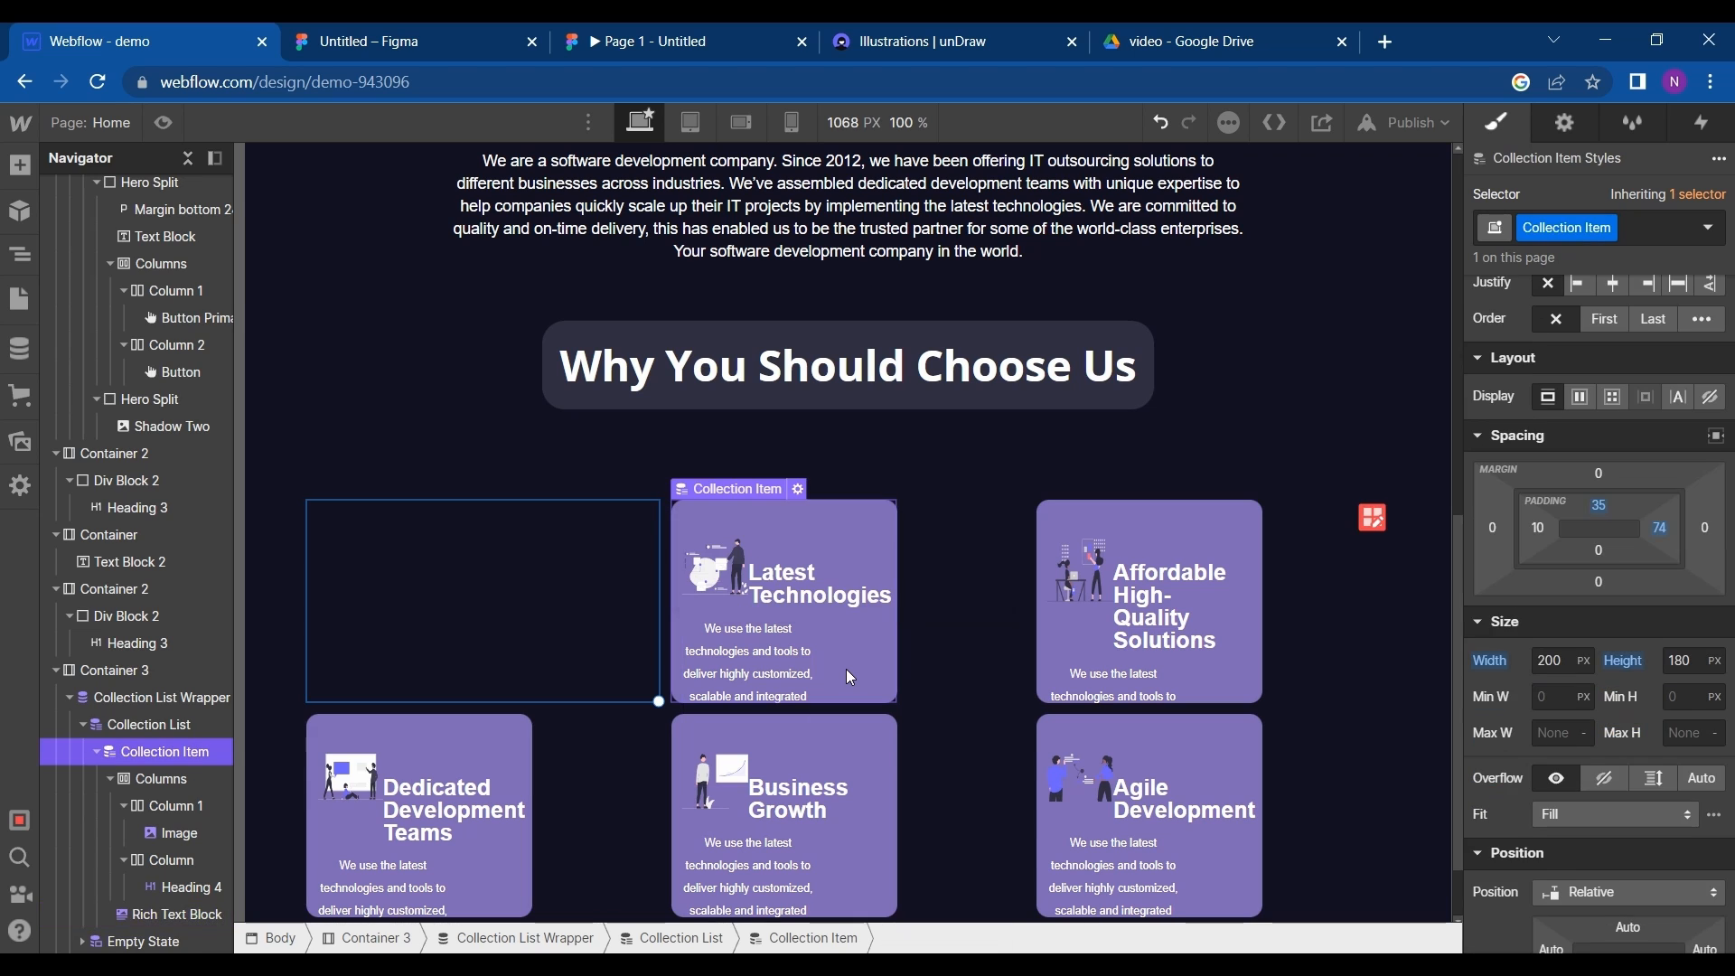
# - Add a div block inside the collection item below the columns and nest the rich text block in it
pyautogui.click(175, 914)
pyautogui.click(20, 166)
pyautogui.moveTo(94, 583); pyautogui.dragTo(156, 884)
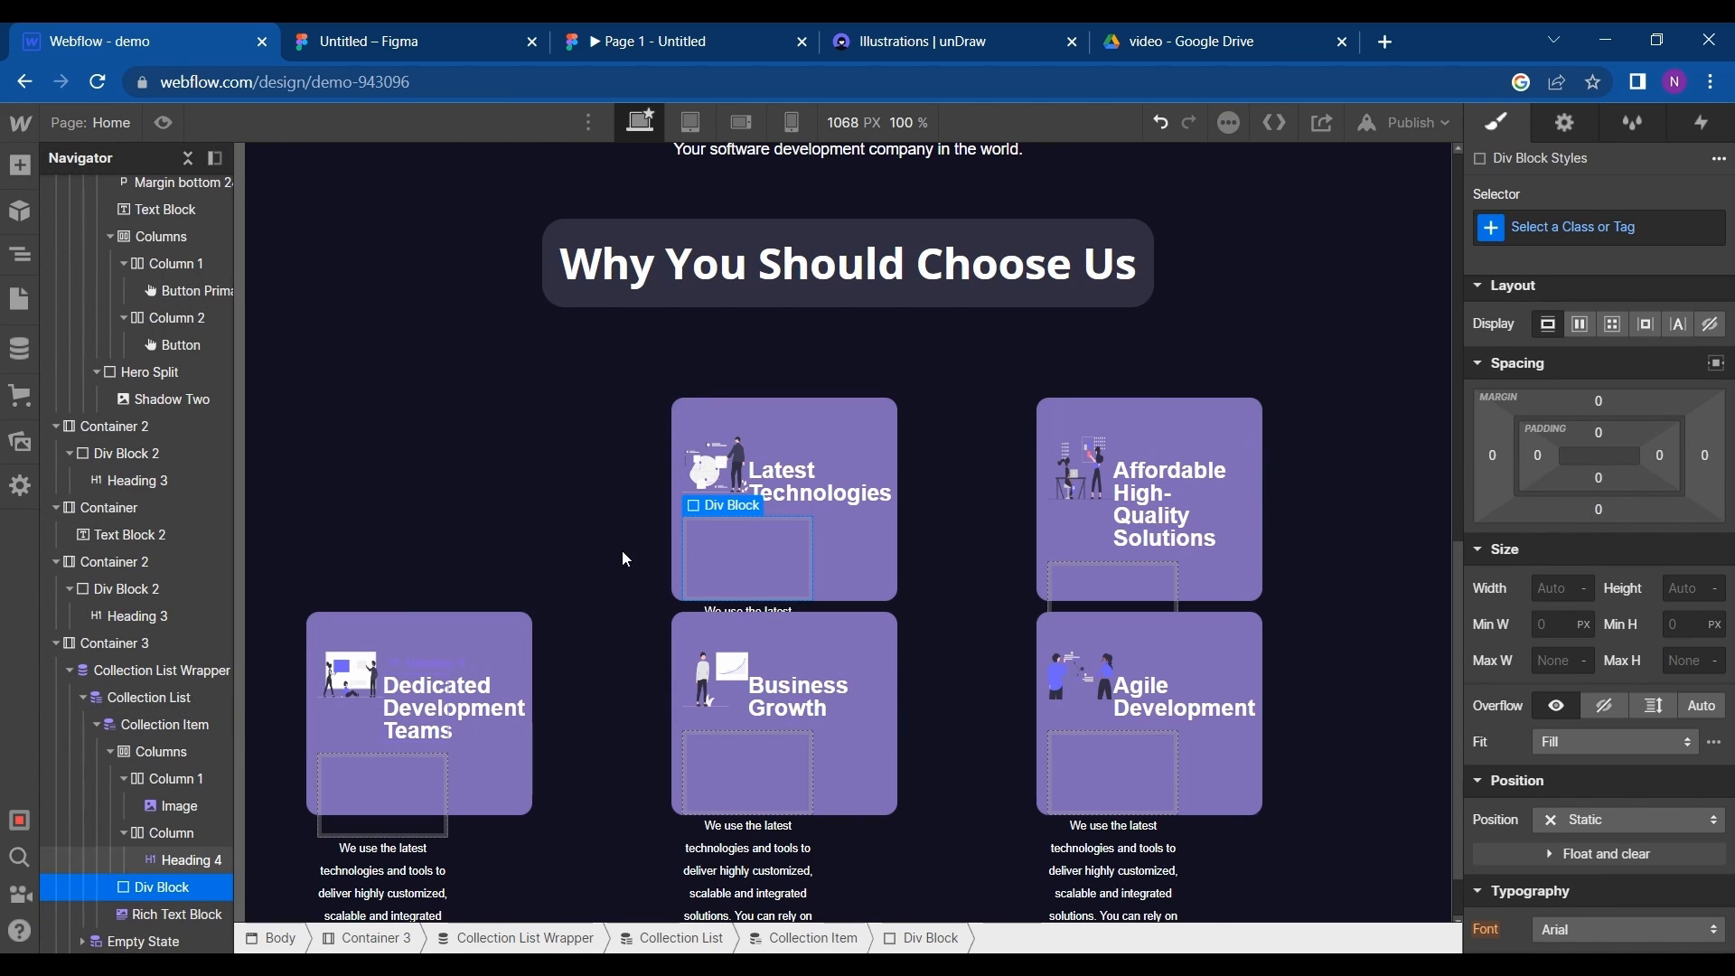
pyautogui.click(168, 917)
pyautogui.moveTo(169, 900); pyautogui.dragTo(179, 918)
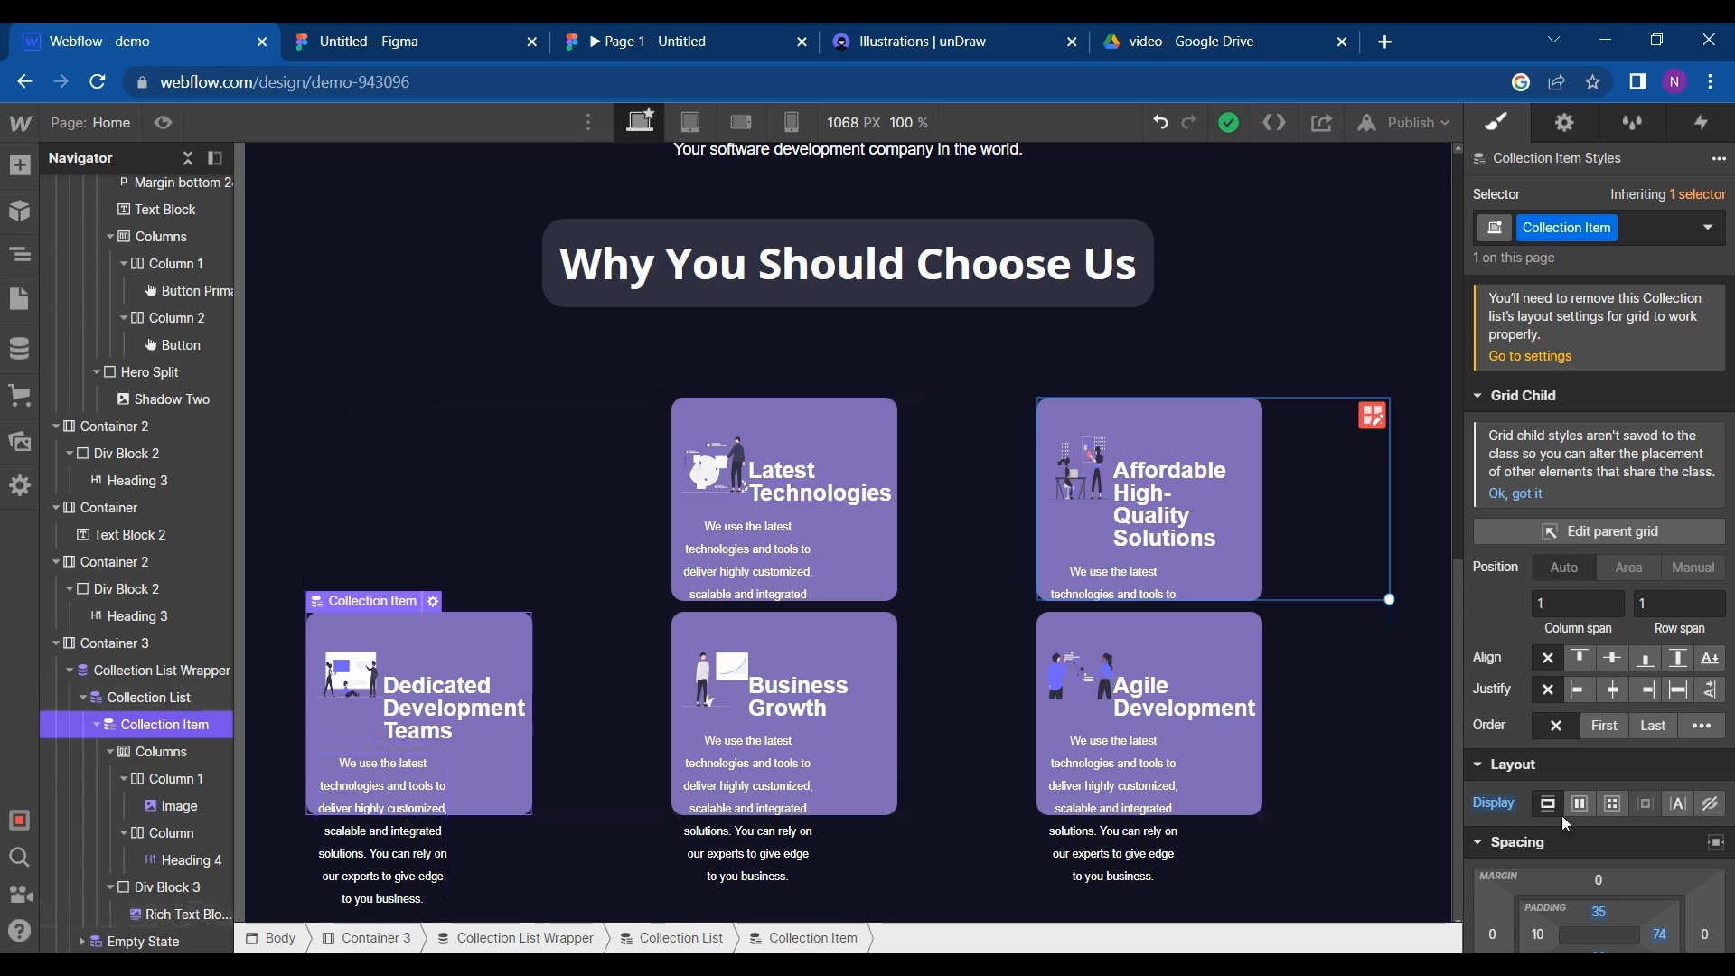
# - Set the collection item's bottom margin to 52 px and its bottom padding to 264 px
pyautogui.scroll(-2, 1599, 777)
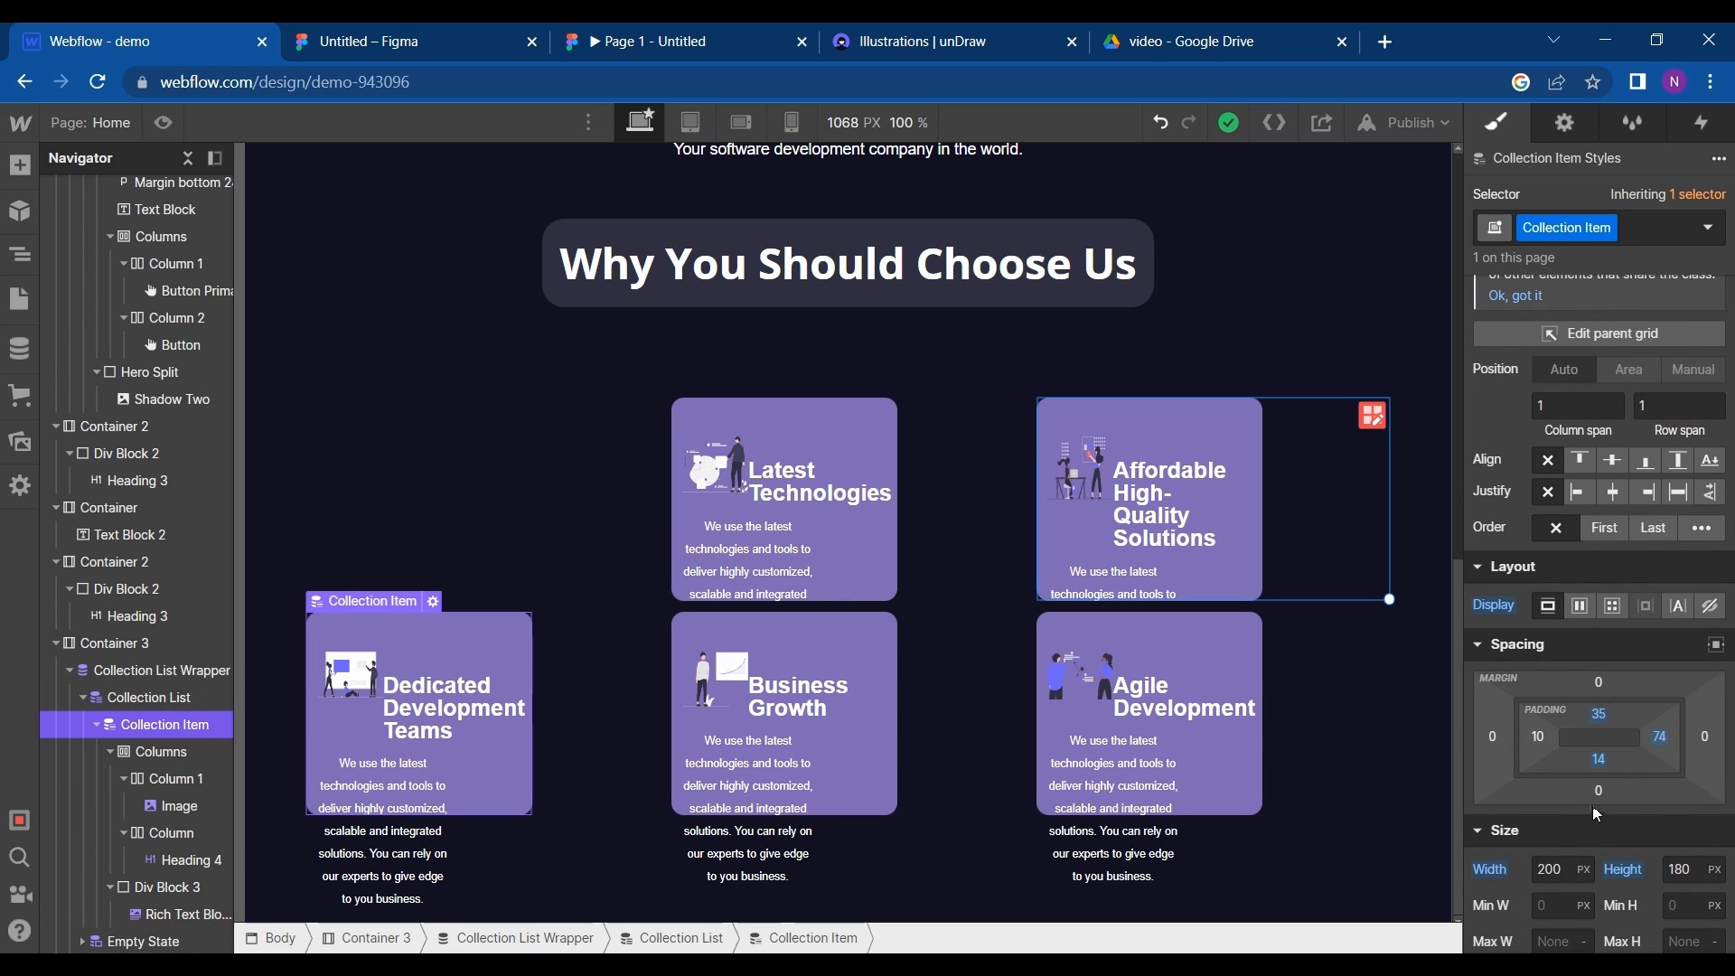
pyautogui.moveTo(1591, 800); pyautogui.dragTo(1592, 866)
pyautogui.moveTo(1617, 758); pyautogui.dragTo(1577, 462)
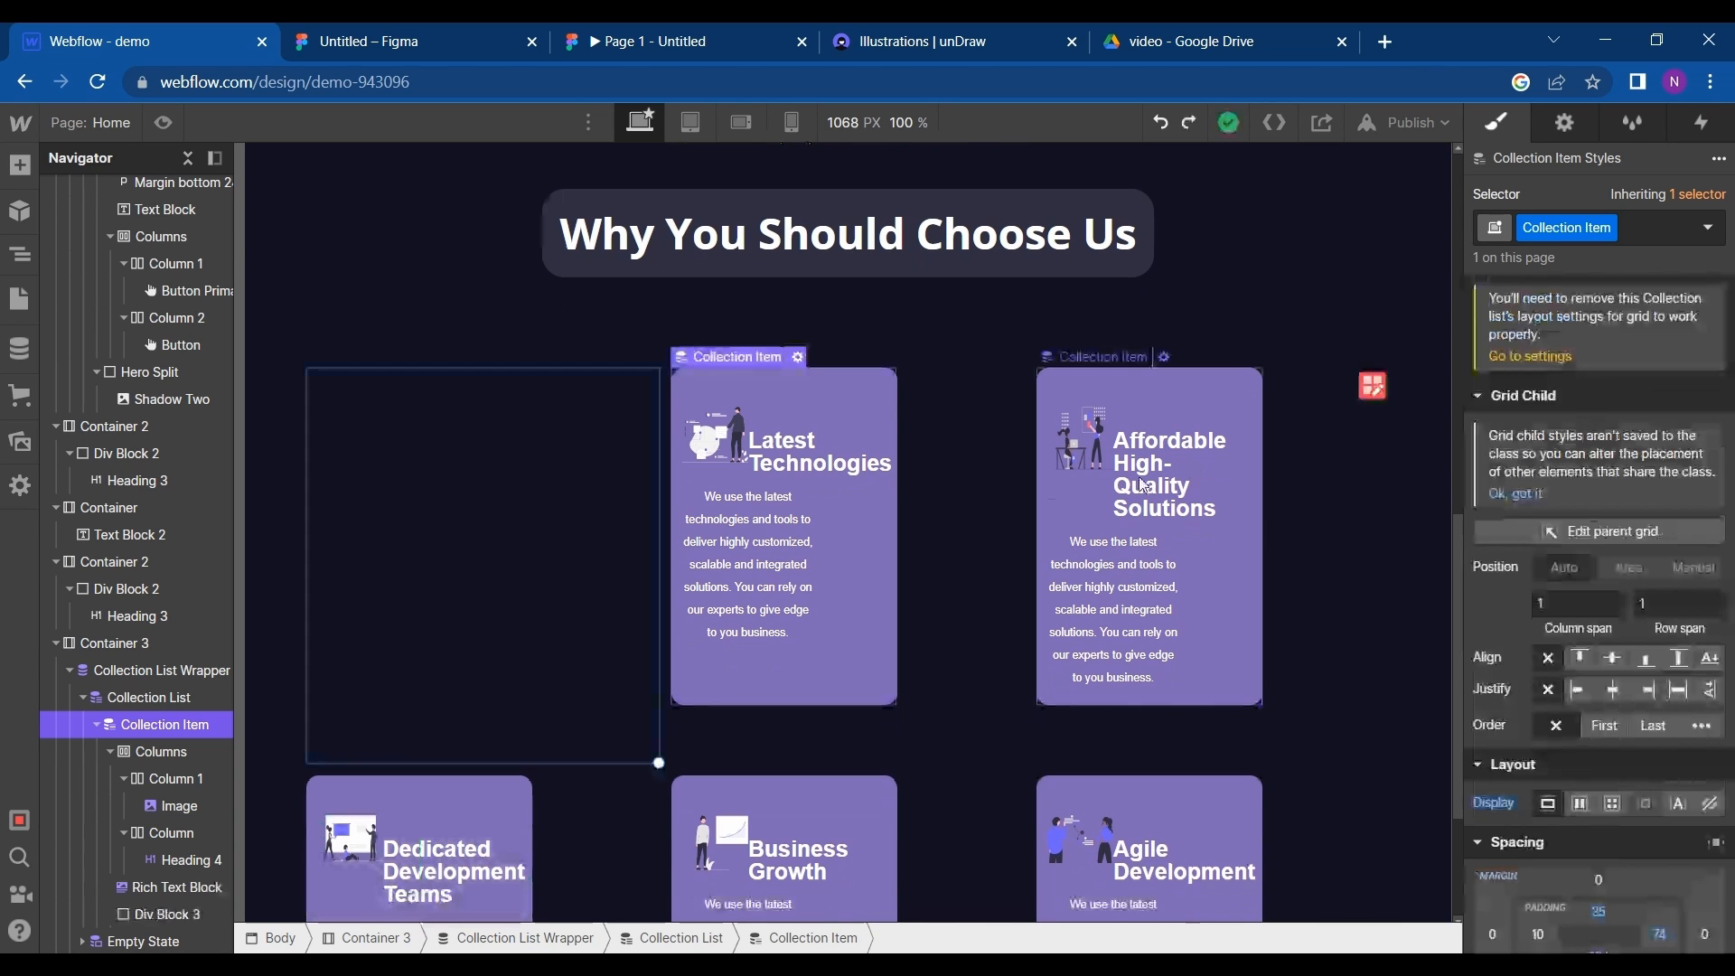
# - Examine the card layout on desktop and at the tablet, mobile portrait and mobile landscape breakpoints
pyautogui.scroll(-3, 856, 582)
pyautogui.scroll(-1, 856, 582)
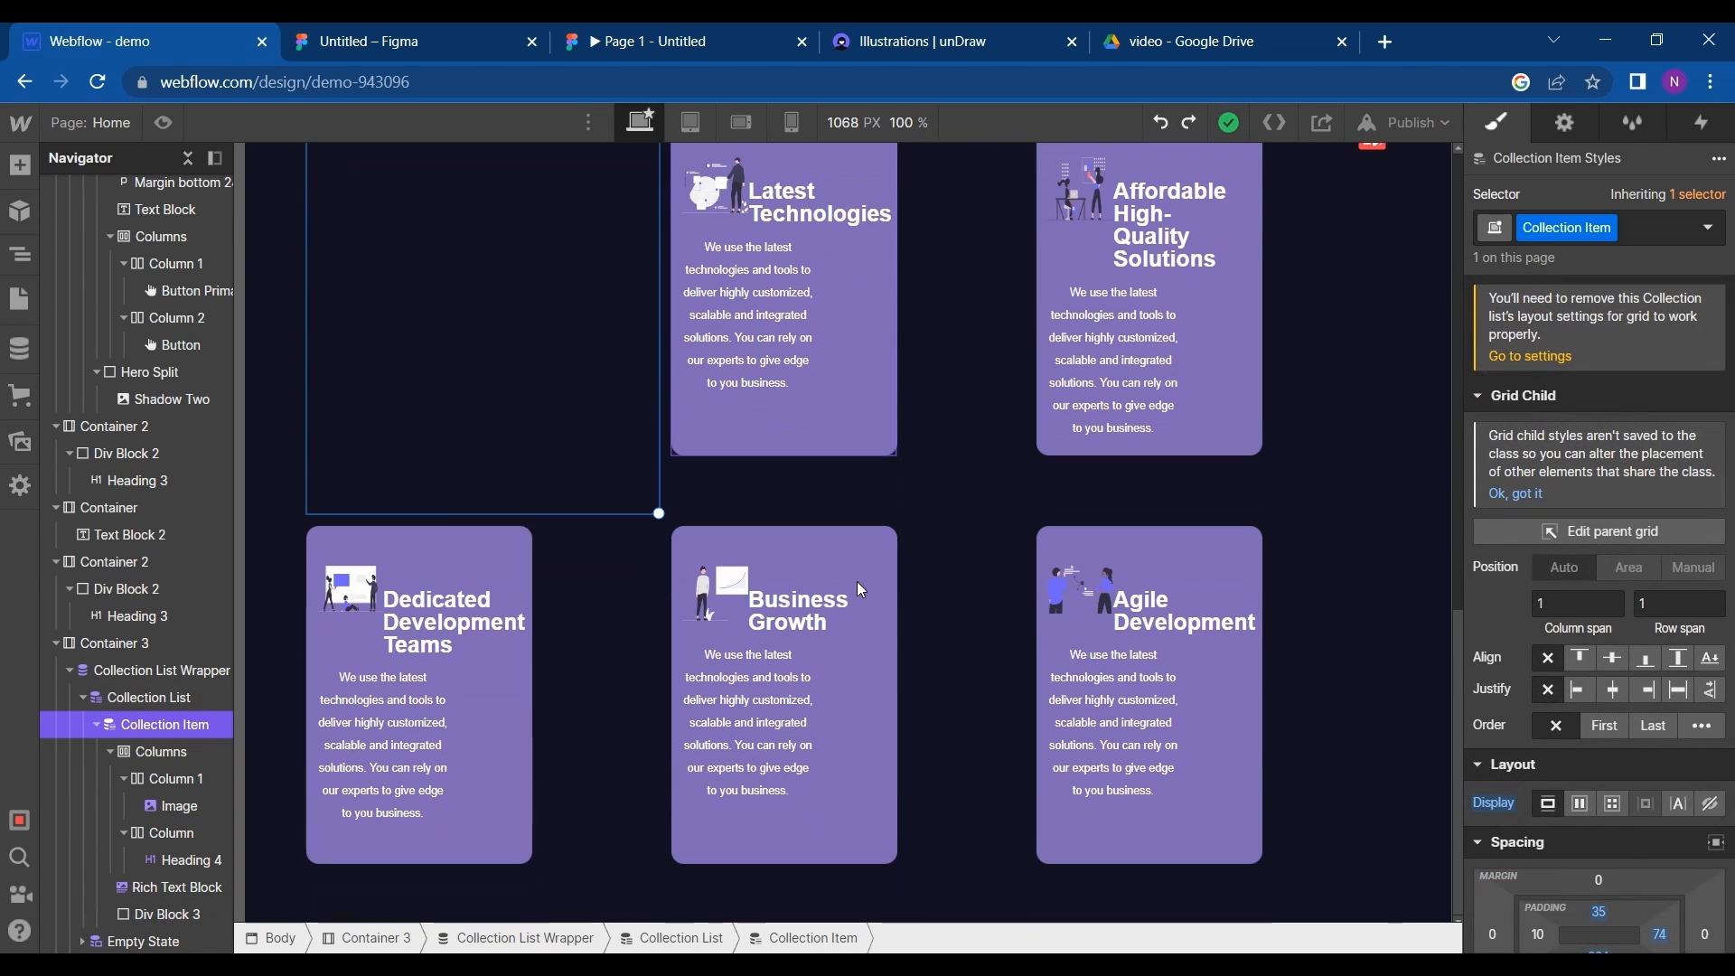
pyautogui.click(693, 129)
pyautogui.scroll(-5, 843, 410)
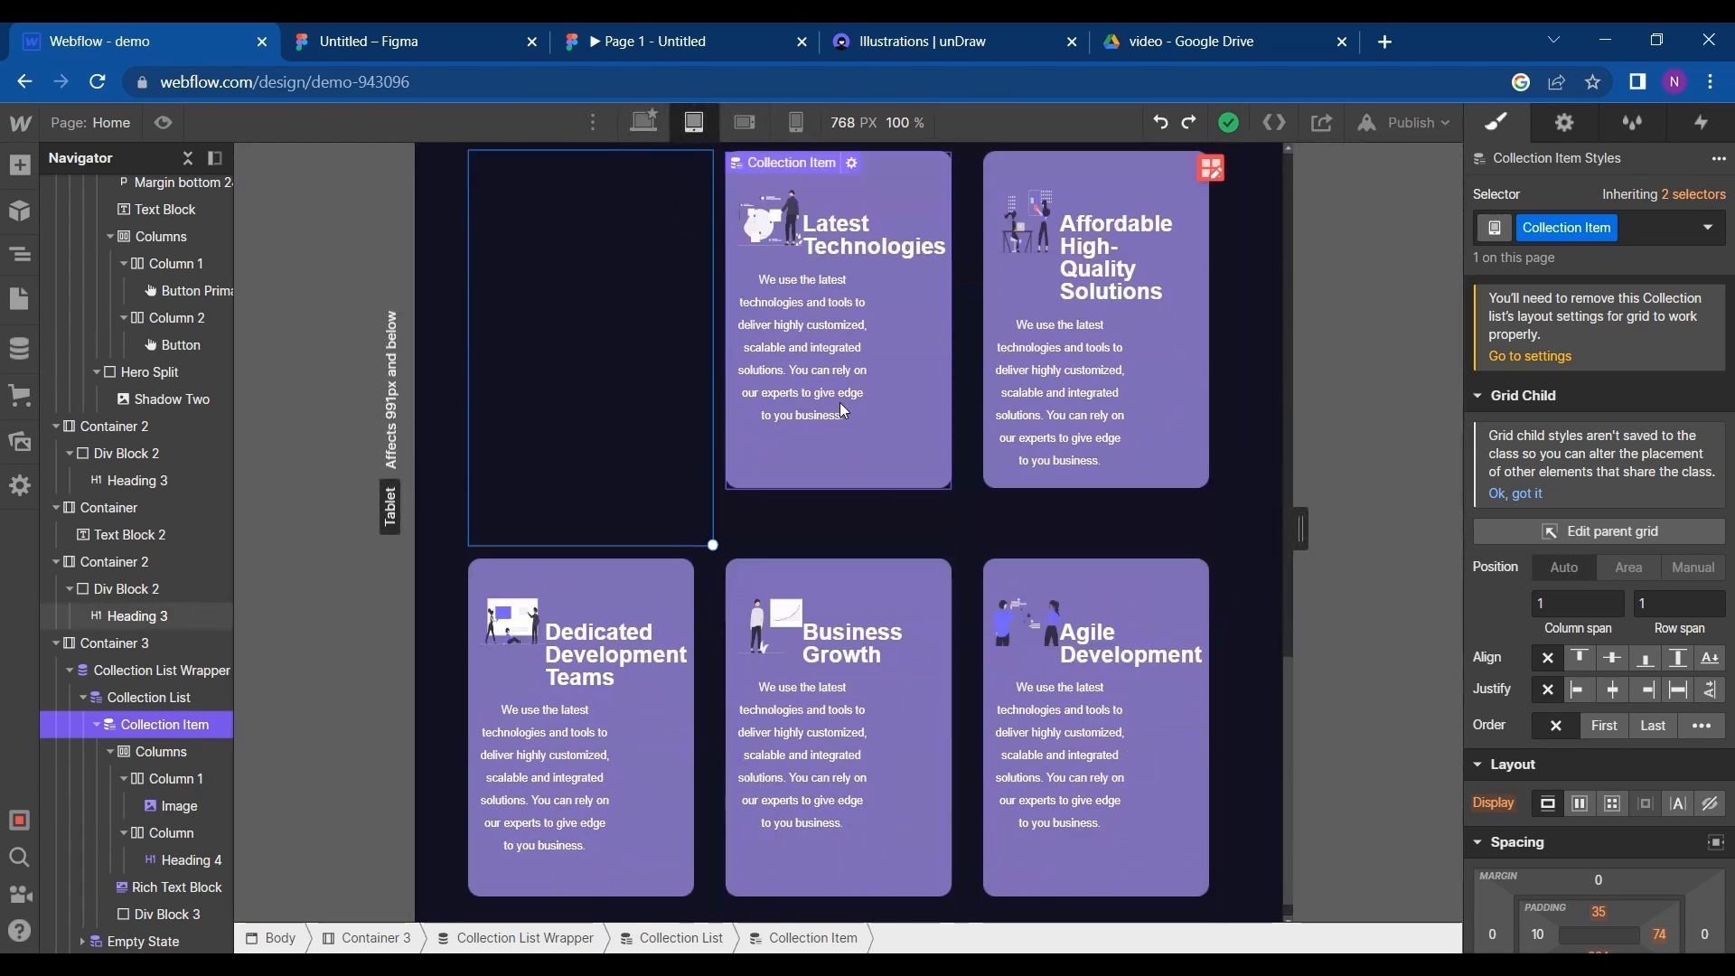
pyautogui.click(796, 123)
pyautogui.scroll(-7, 823, 351)
pyautogui.scroll(7, 823, 350)
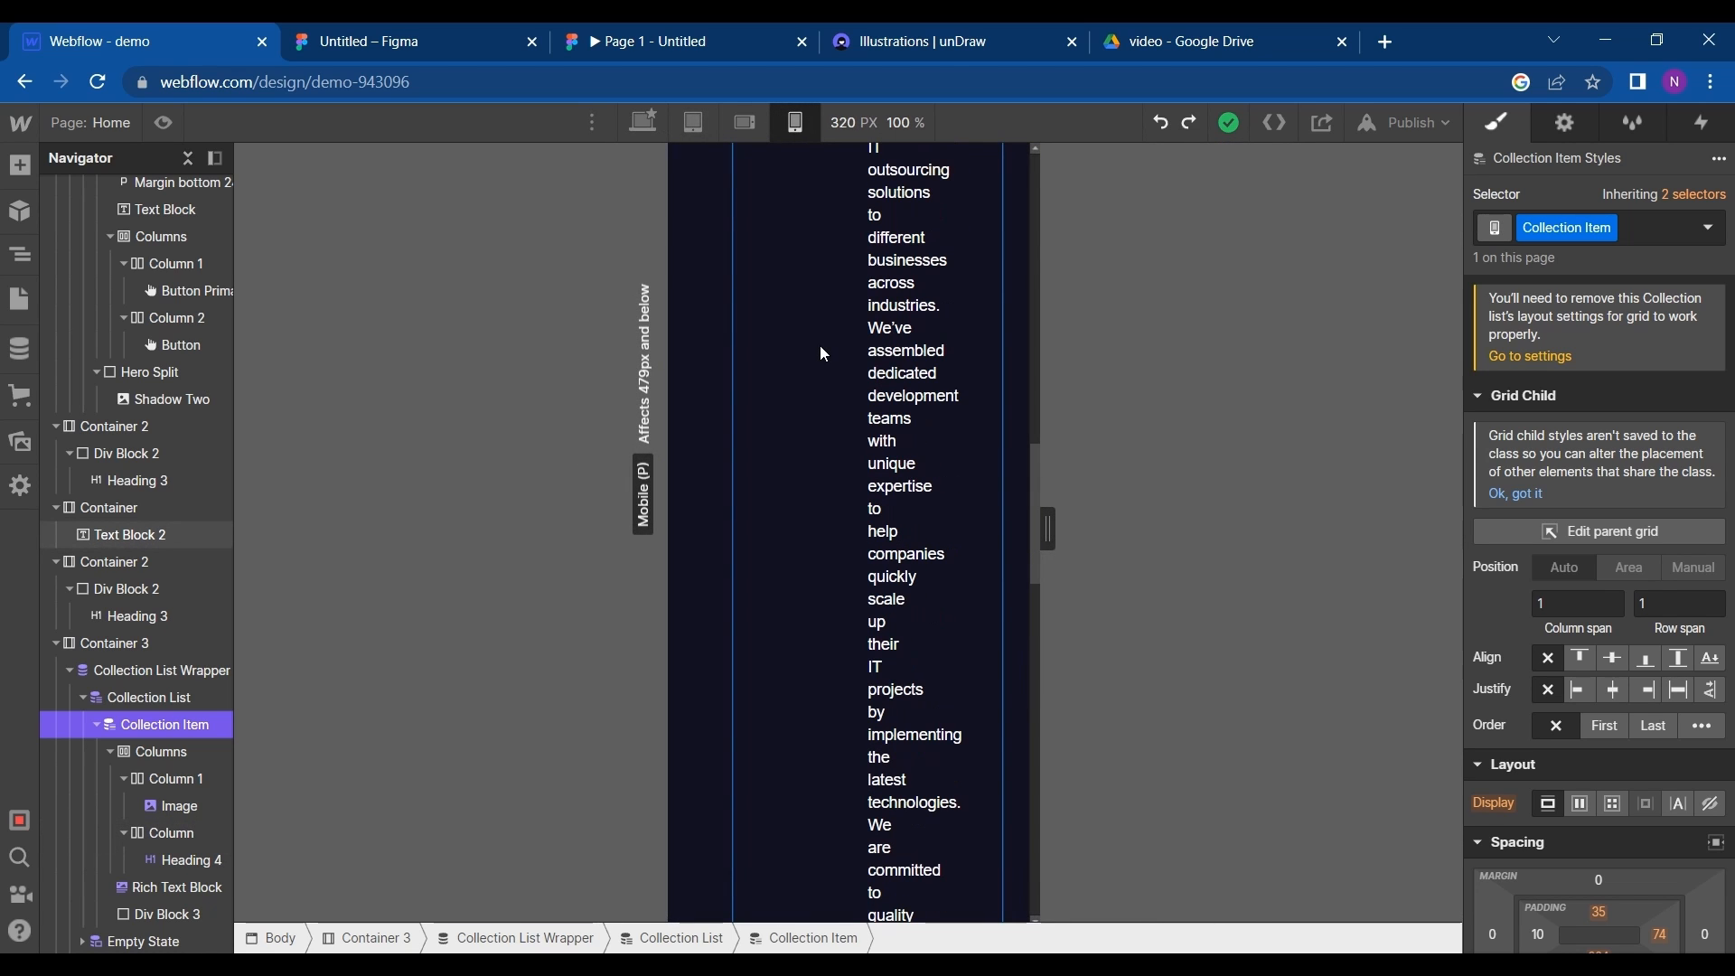
pyautogui.click(743, 123)
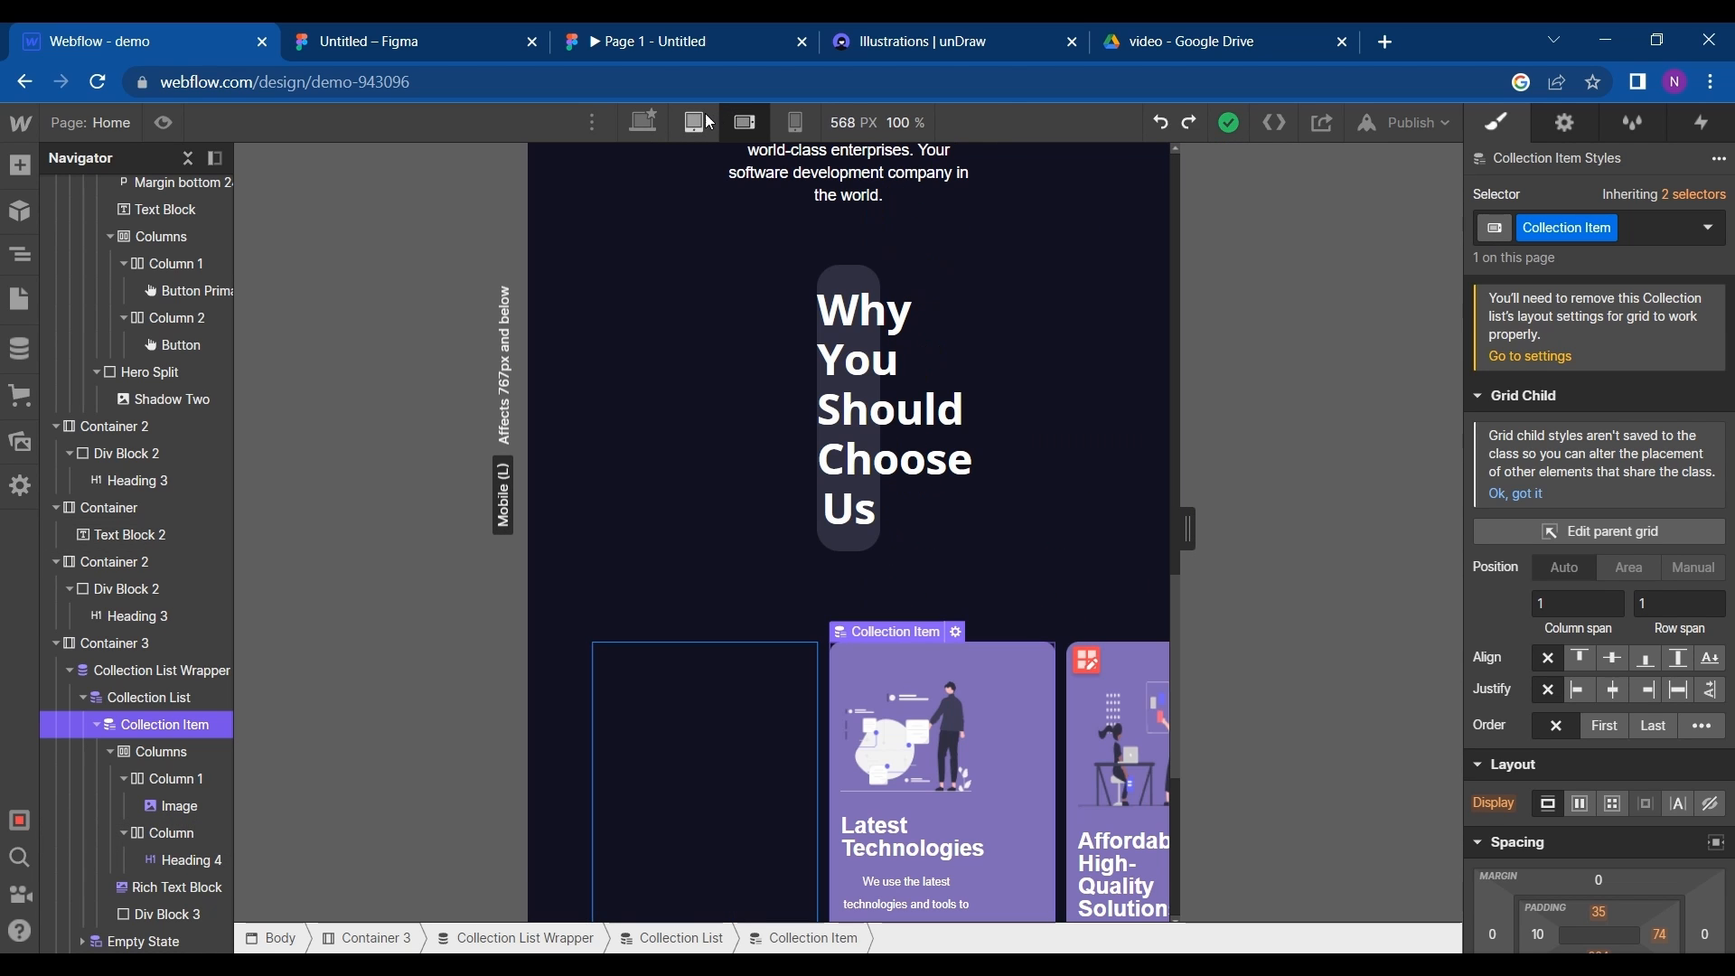
pyautogui.scroll(-6, 858, 553)
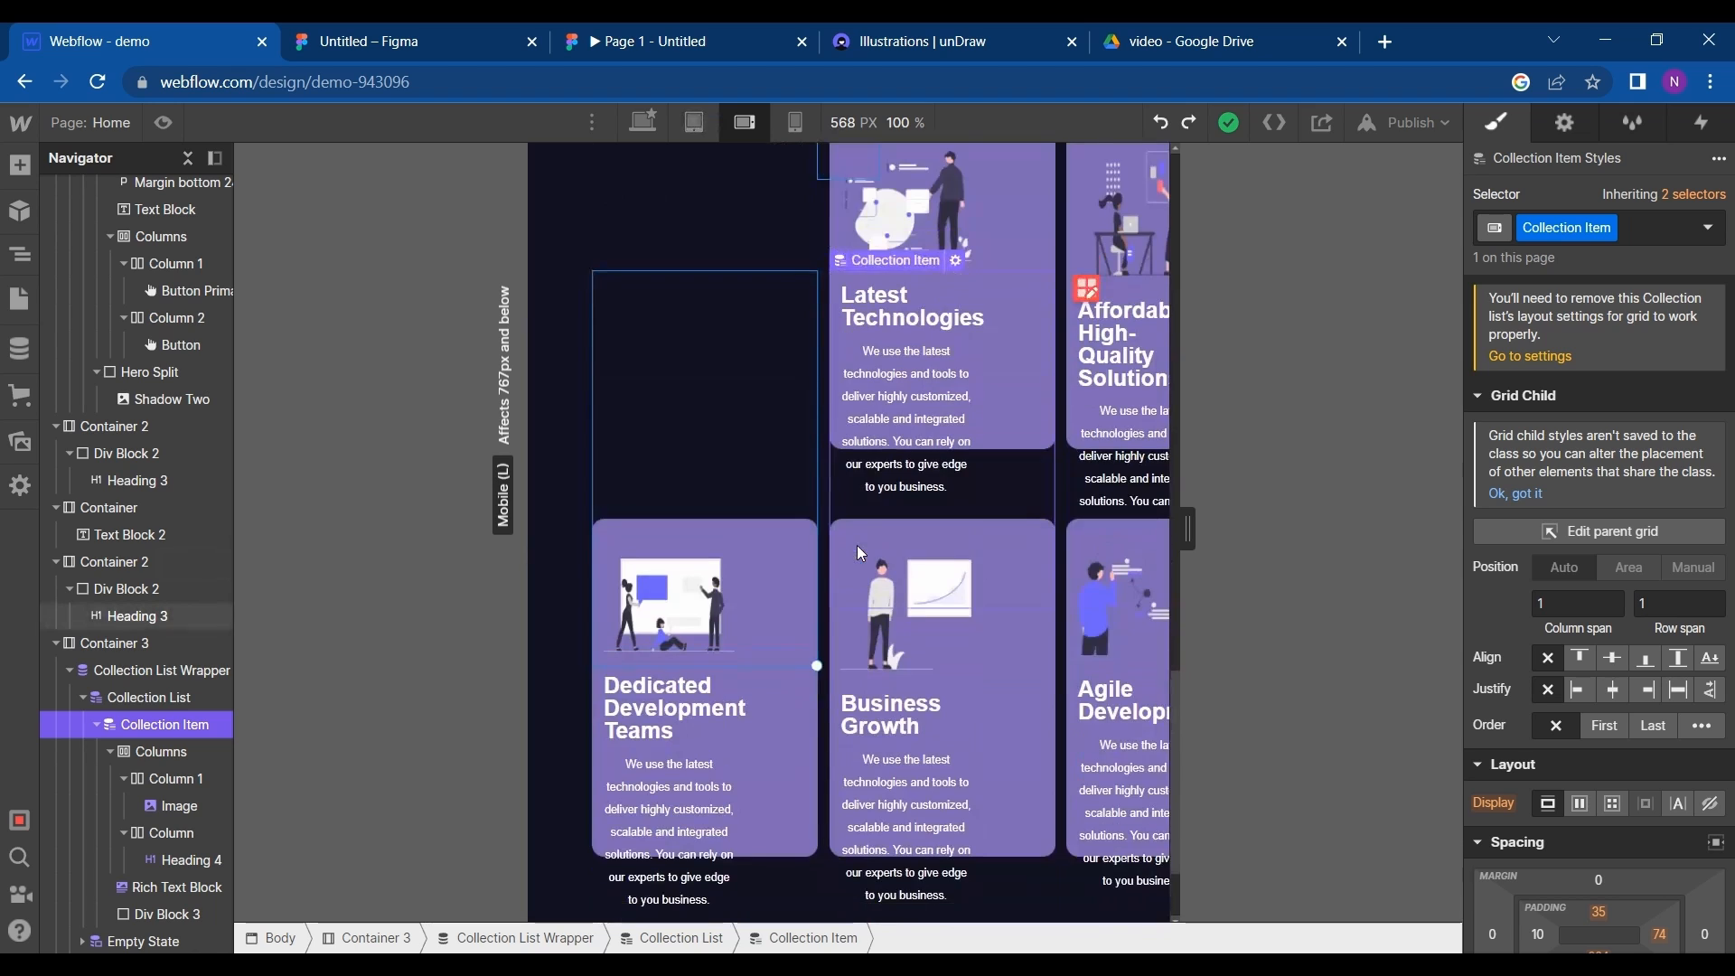
pyautogui.scroll(2, 857, 545)
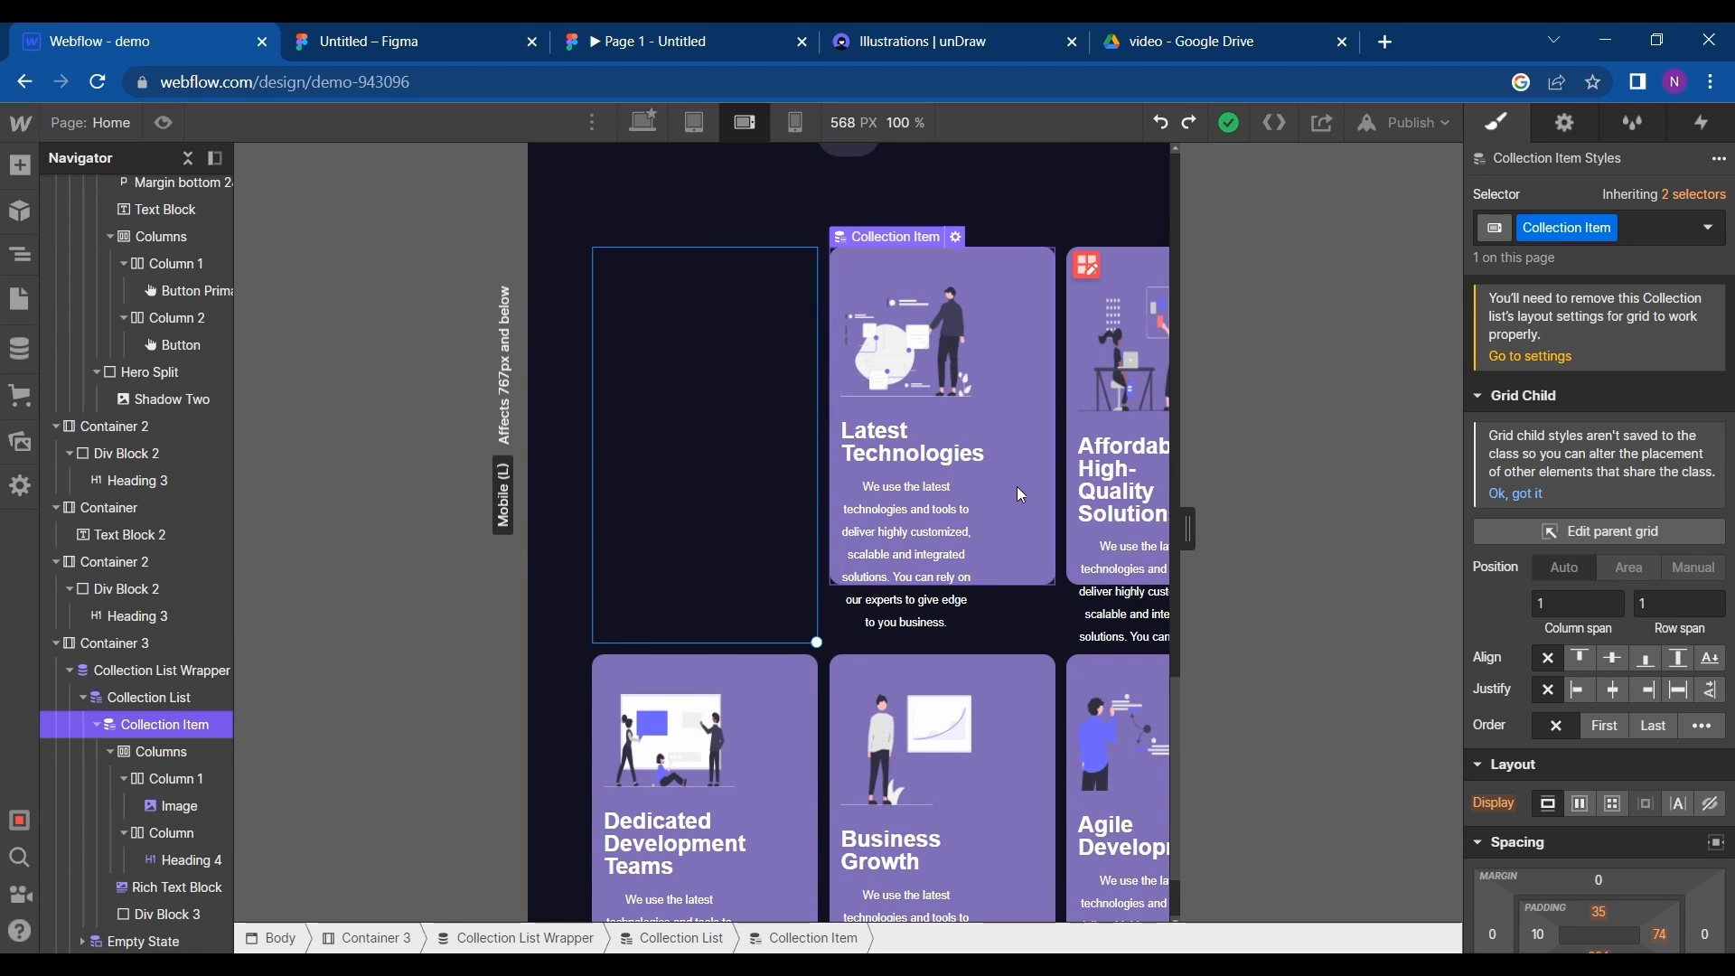
# - At the mobile landscape breakpoint, set the collection item's bottom padding to 359 px, and return to the desktop breakpoint
pyautogui.doubleClick(1025, 520)
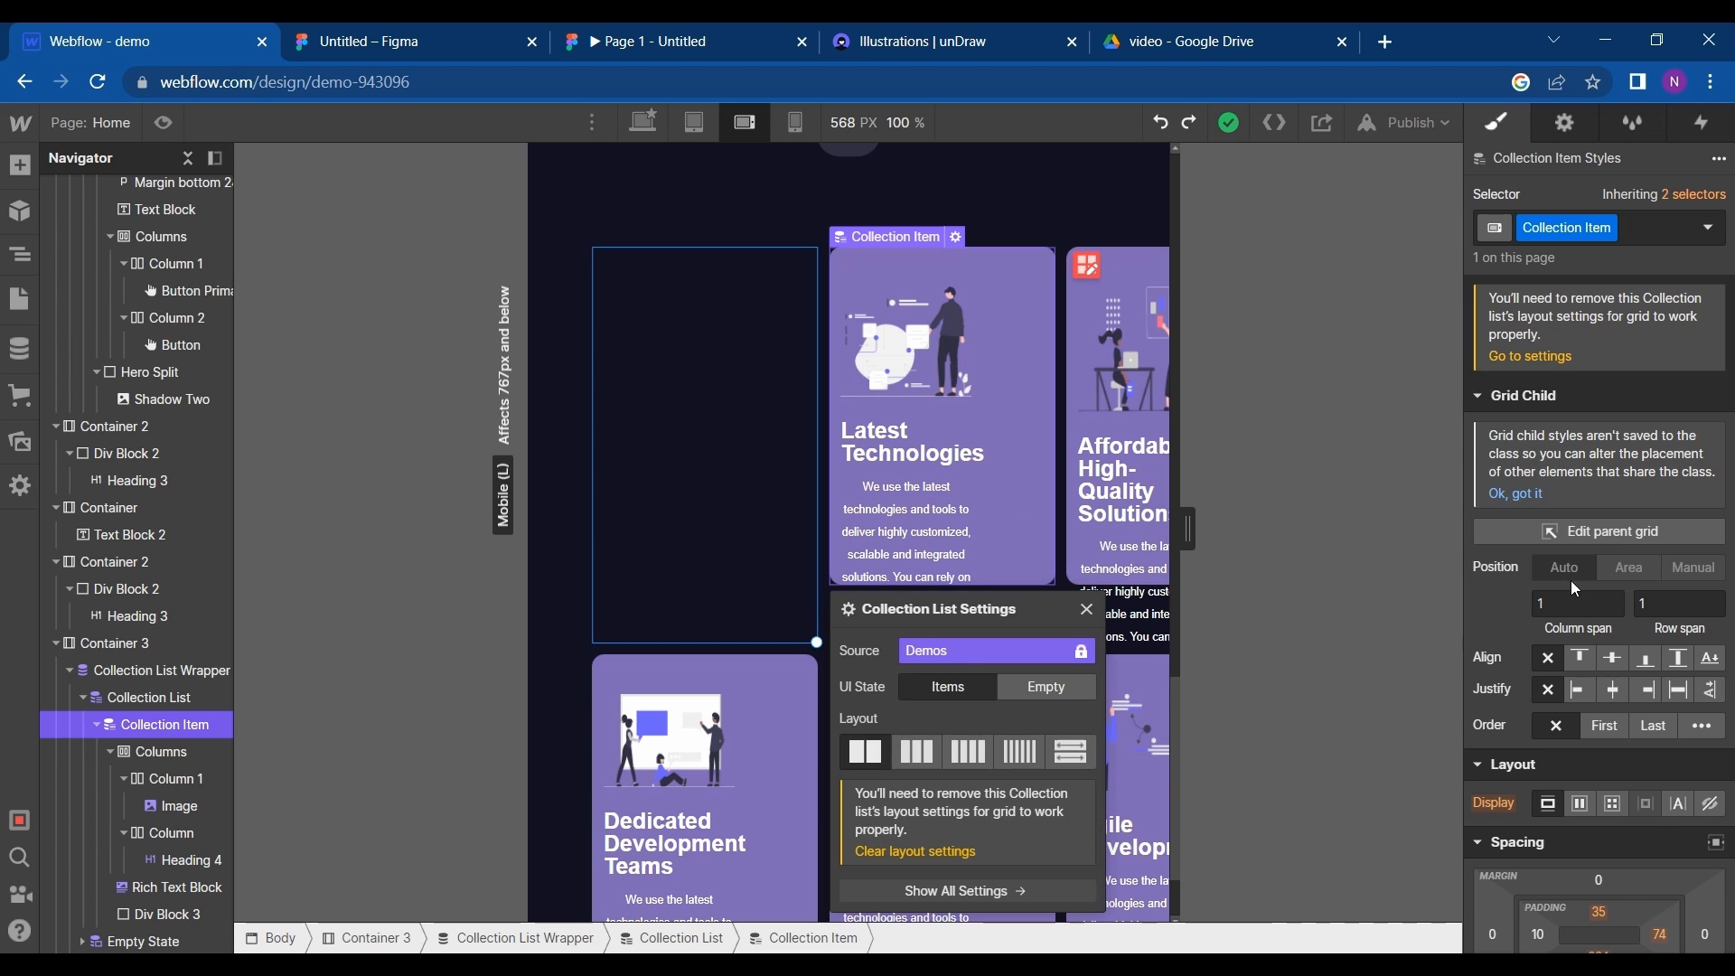
pyautogui.scroll(-3, 1630, 567)
pyautogui.moveTo(1598, 681); pyautogui.dragTo(1574, 563)
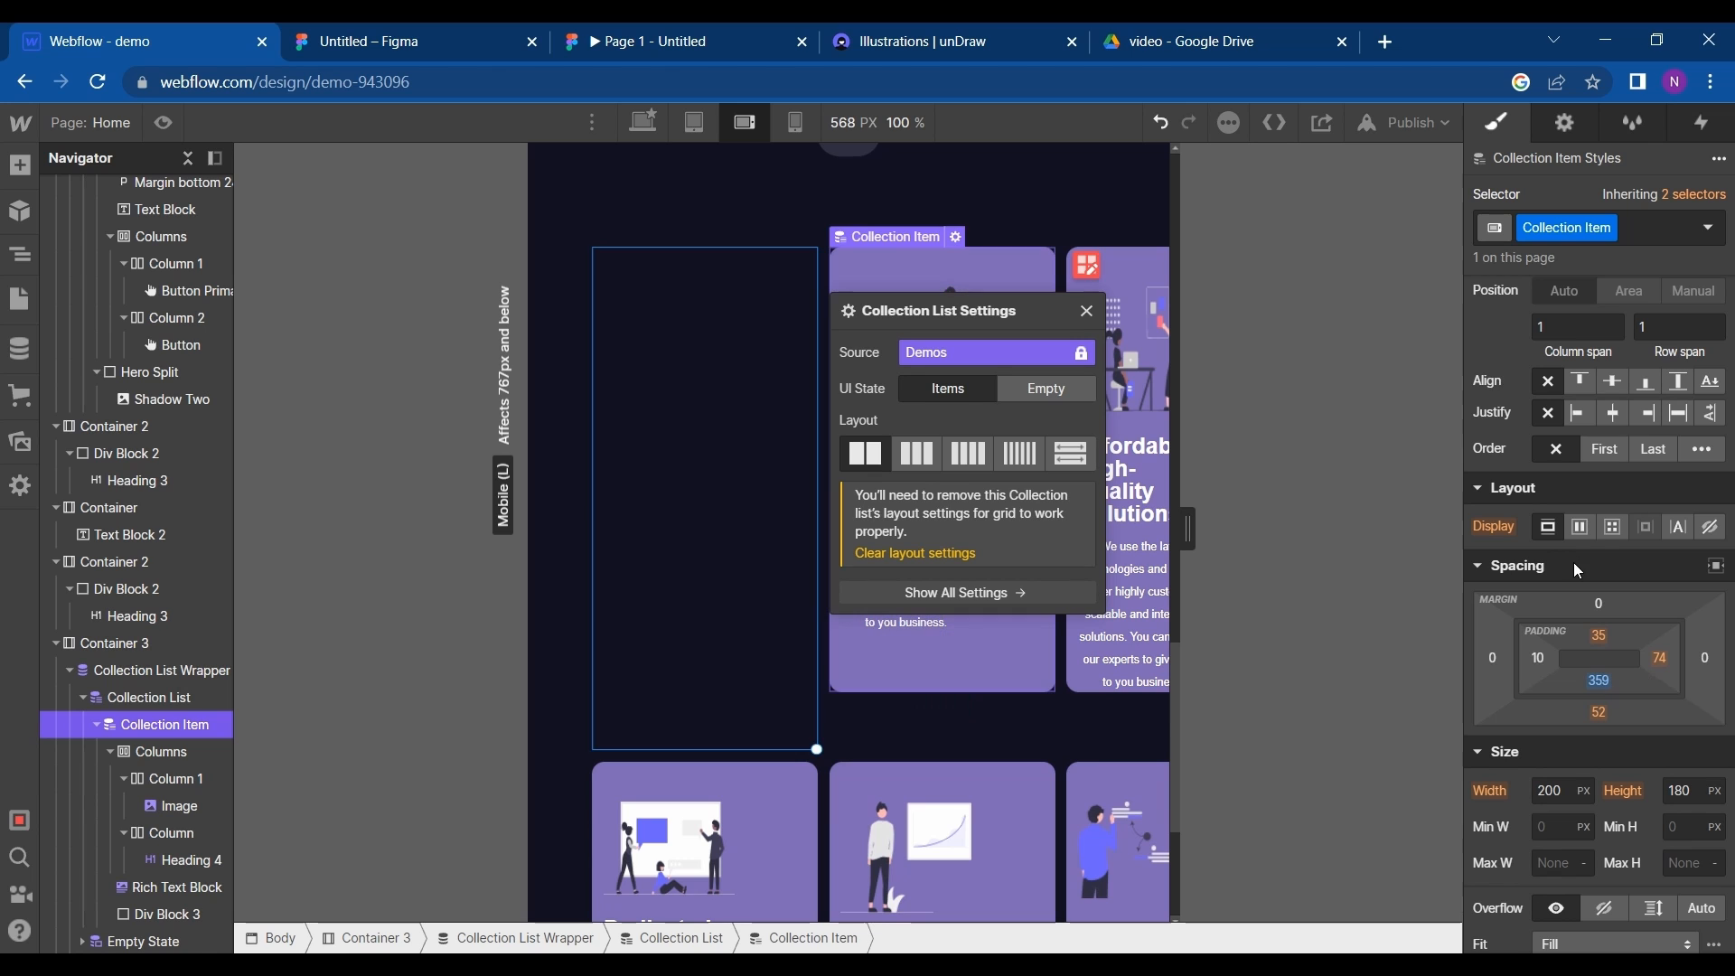
pyautogui.click(639, 123)
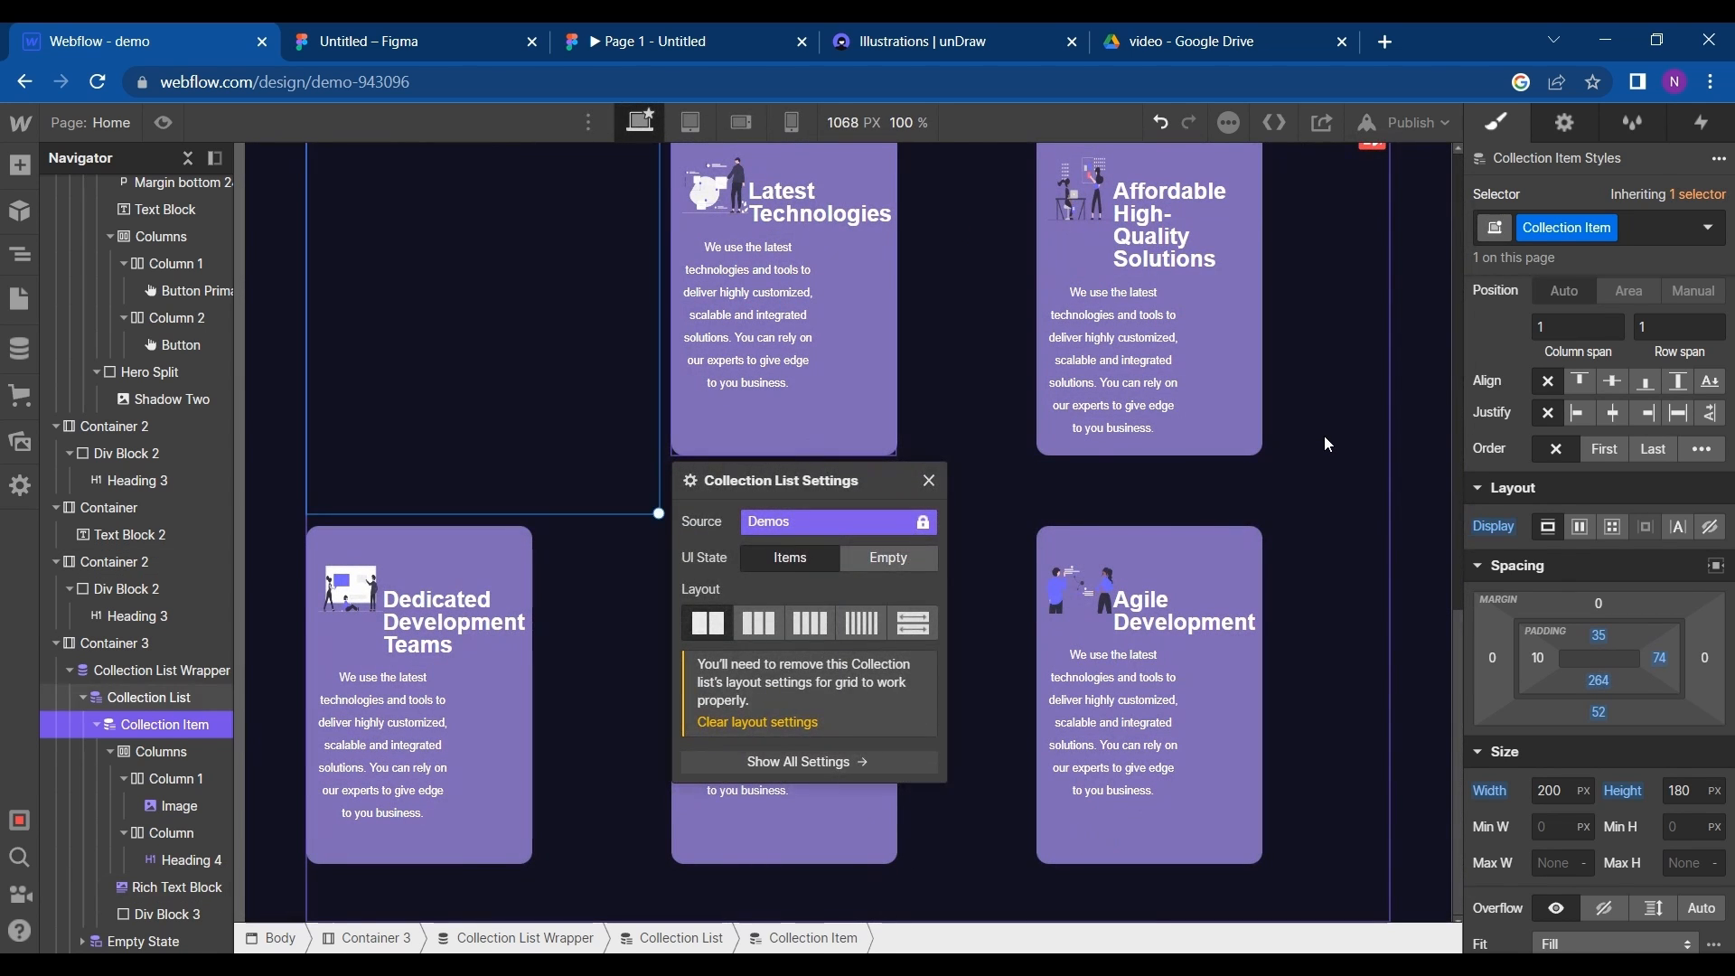
# - Review the card grid, inspect the Tell Us About Your Project frame in Figma and return to Webflow
pyautogui.click(1325, 436)
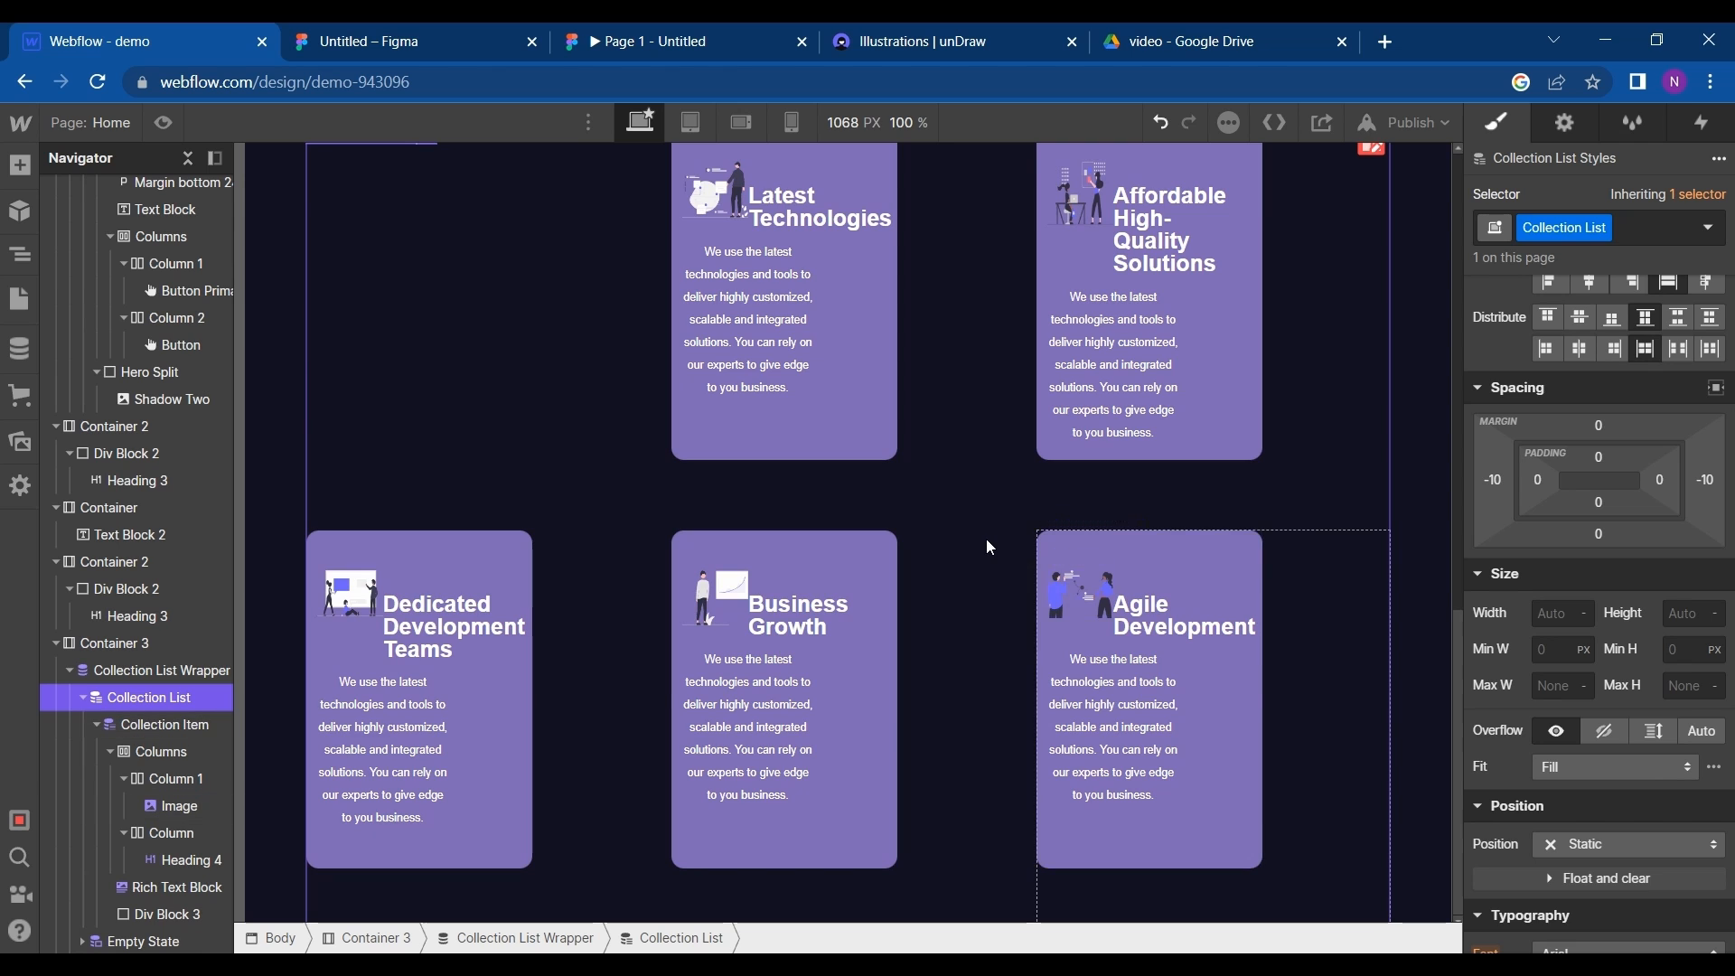
pyautogui.scroll(3, 987, 546)
pyautogui.scroll(-3, 986, 546)
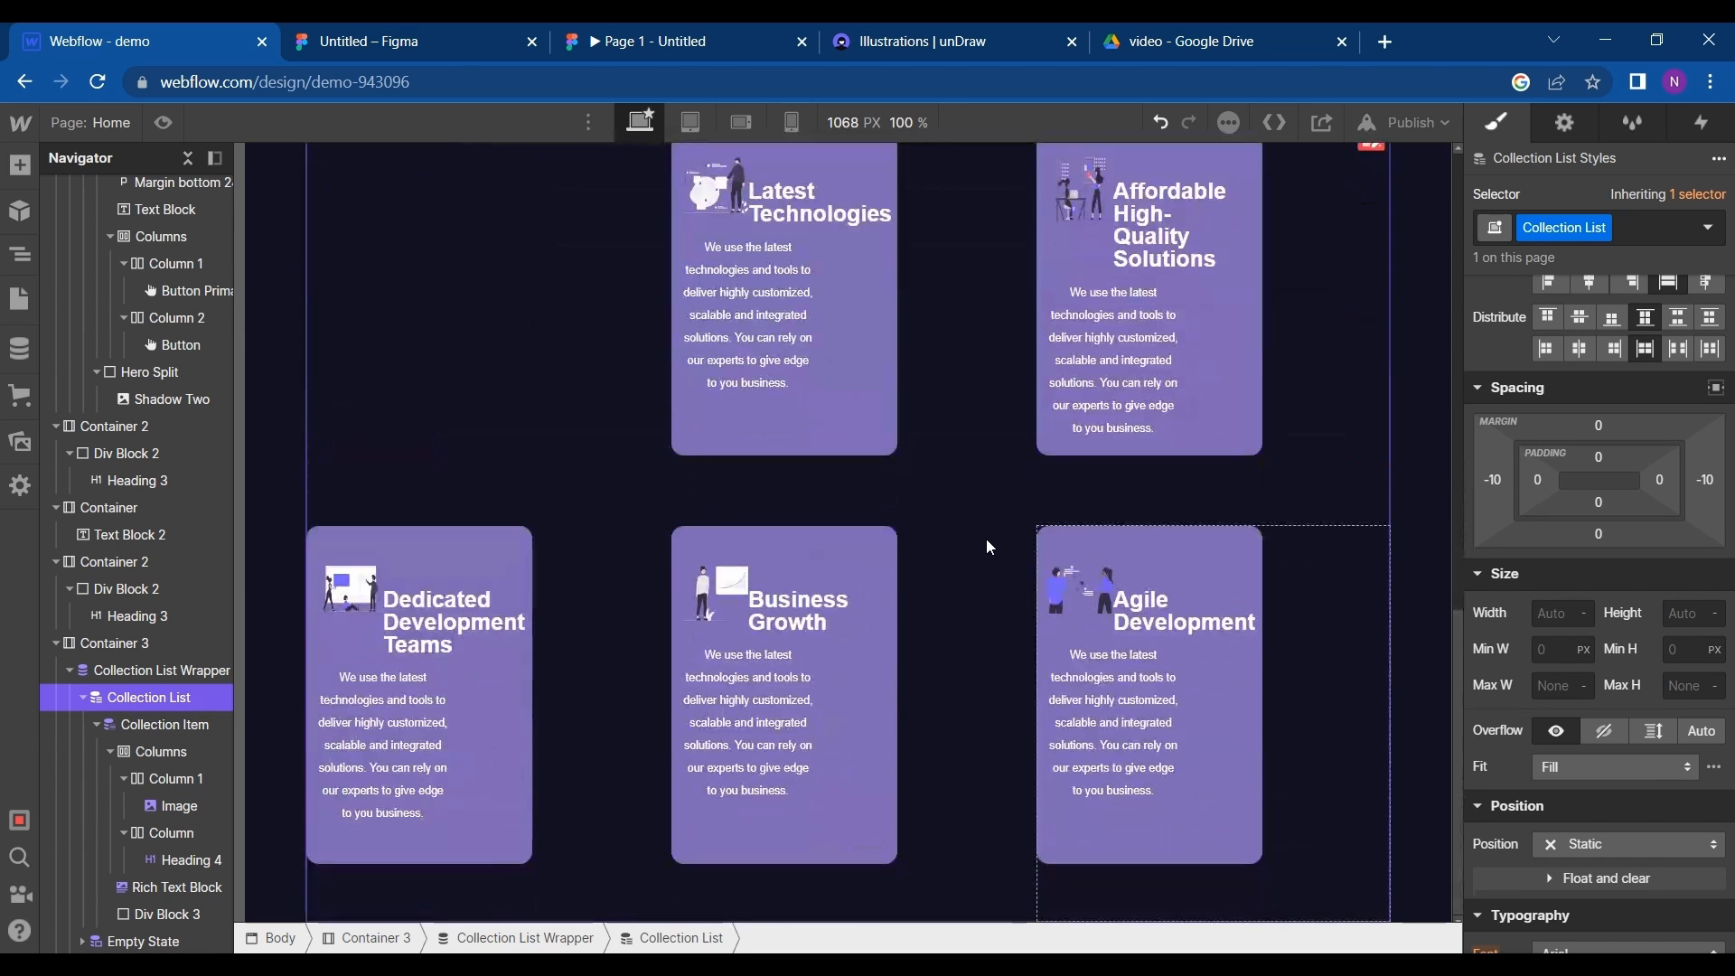
pyautogui.click(411, 37)
pyautogui.scroll(-4, 560, 597)
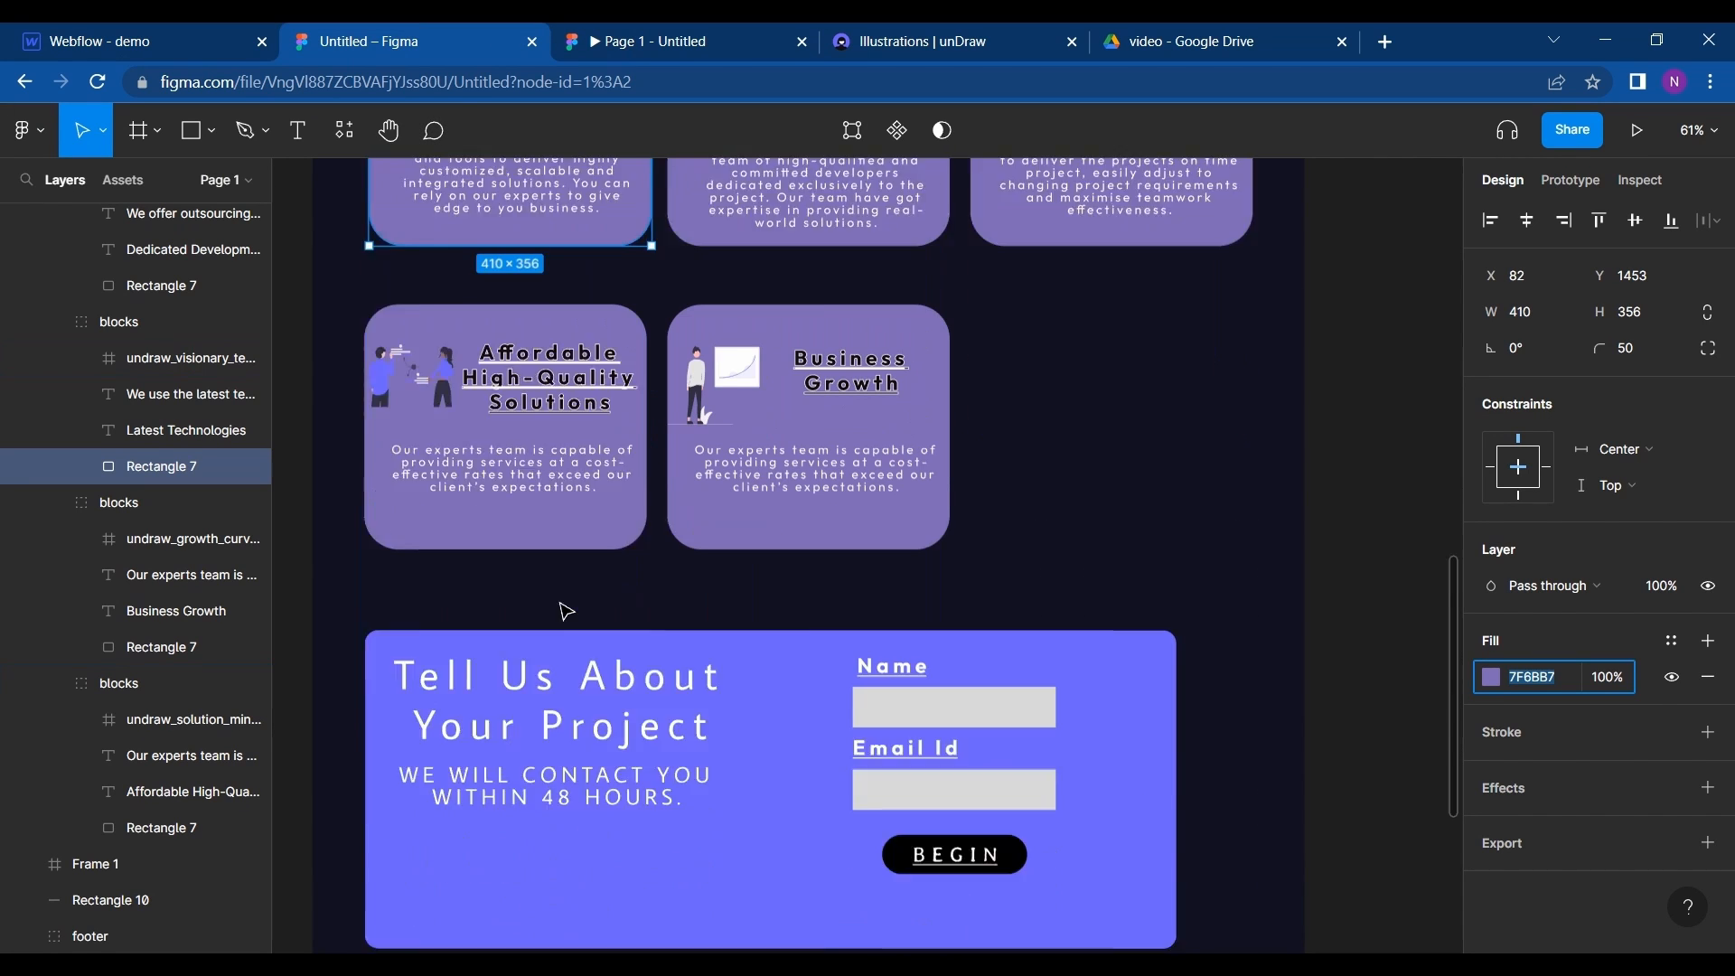
pyautogui.click(432, 562)
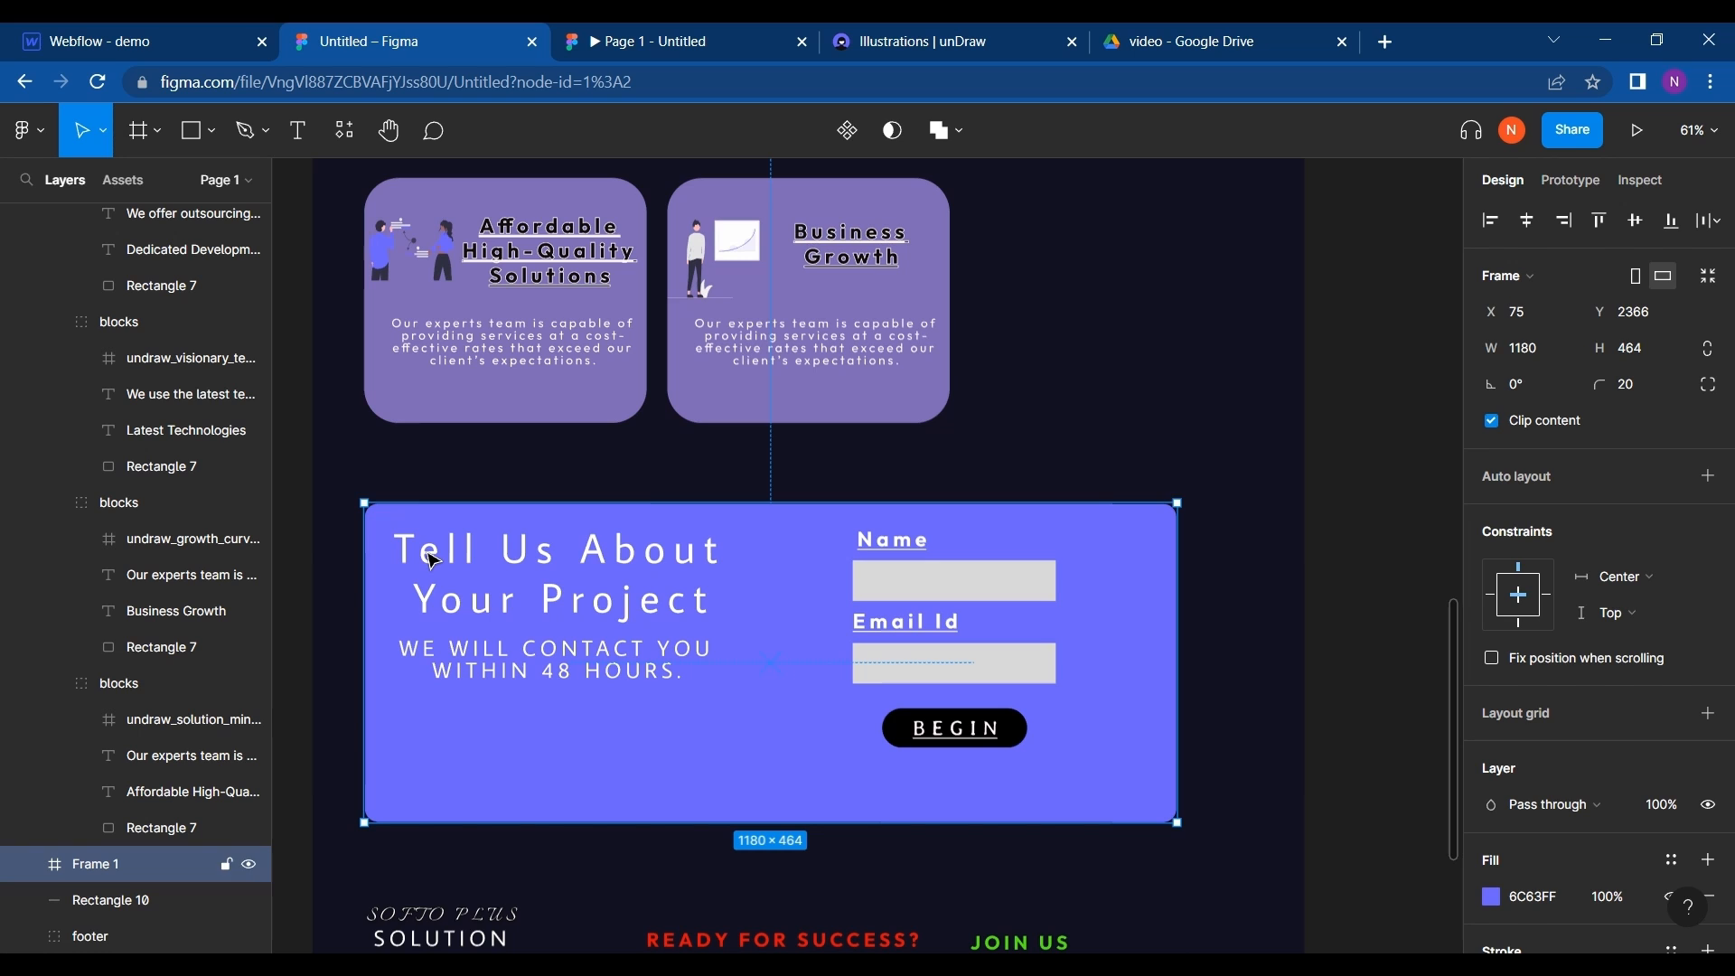
pyautogui.click(147, 34)
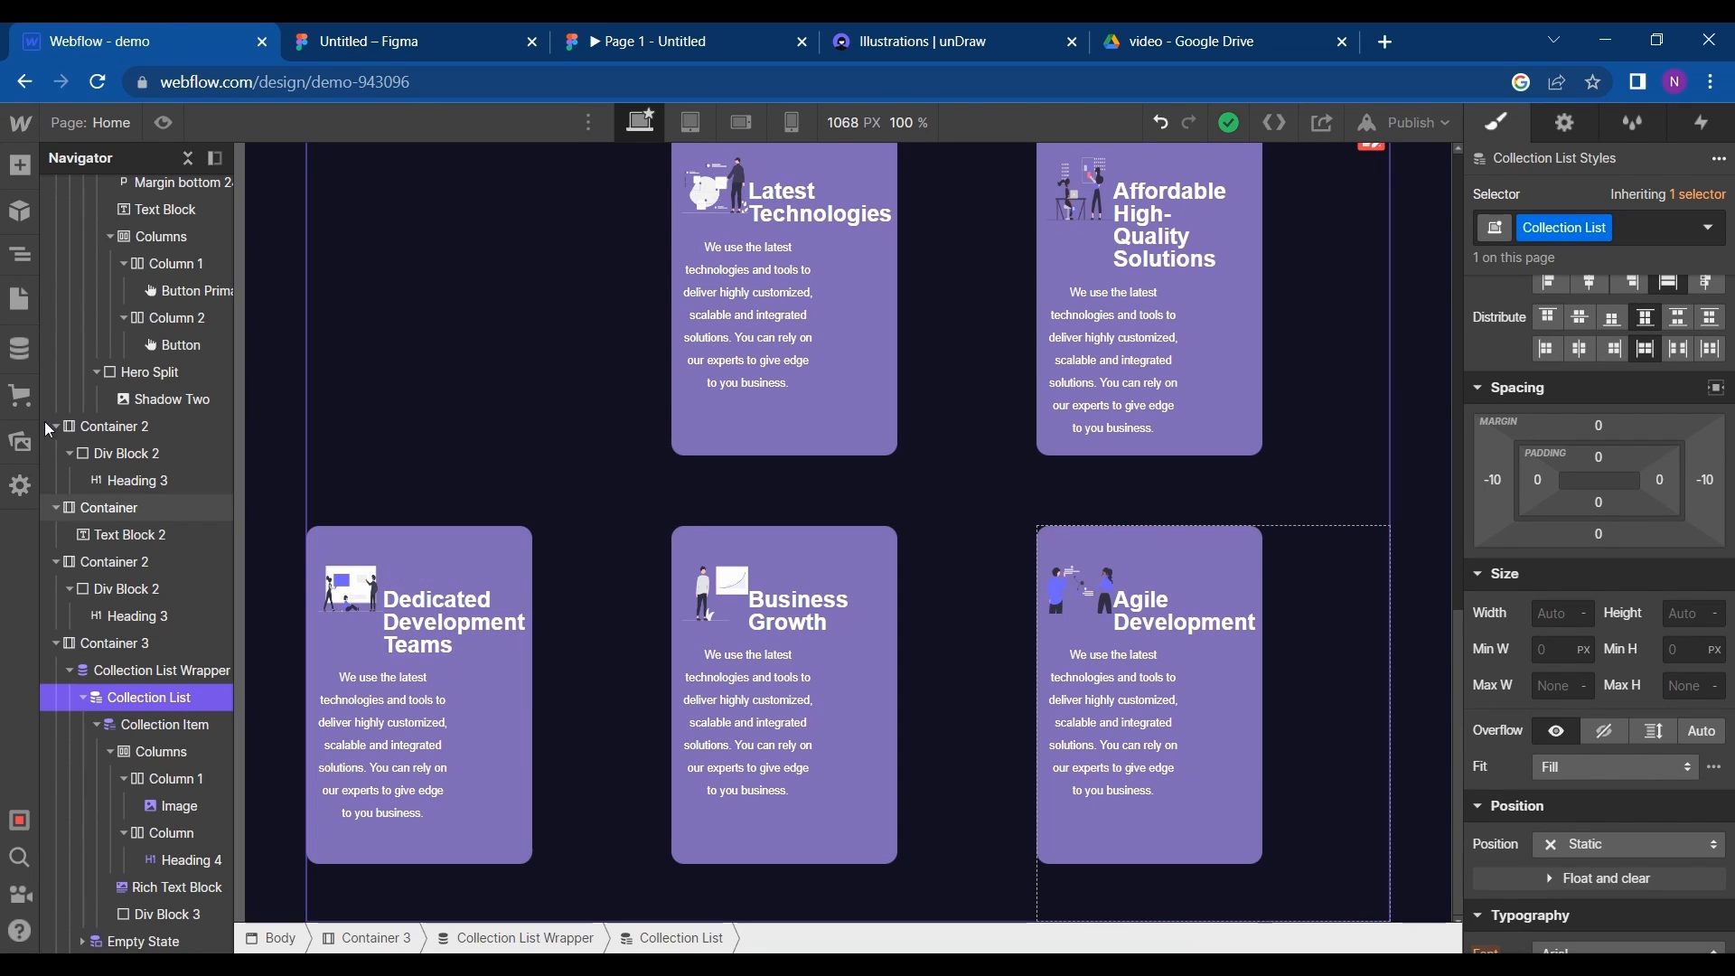
# - Add a two-column Columns element to the page body and place it below Container 3
pyautogui.click(20, 166)
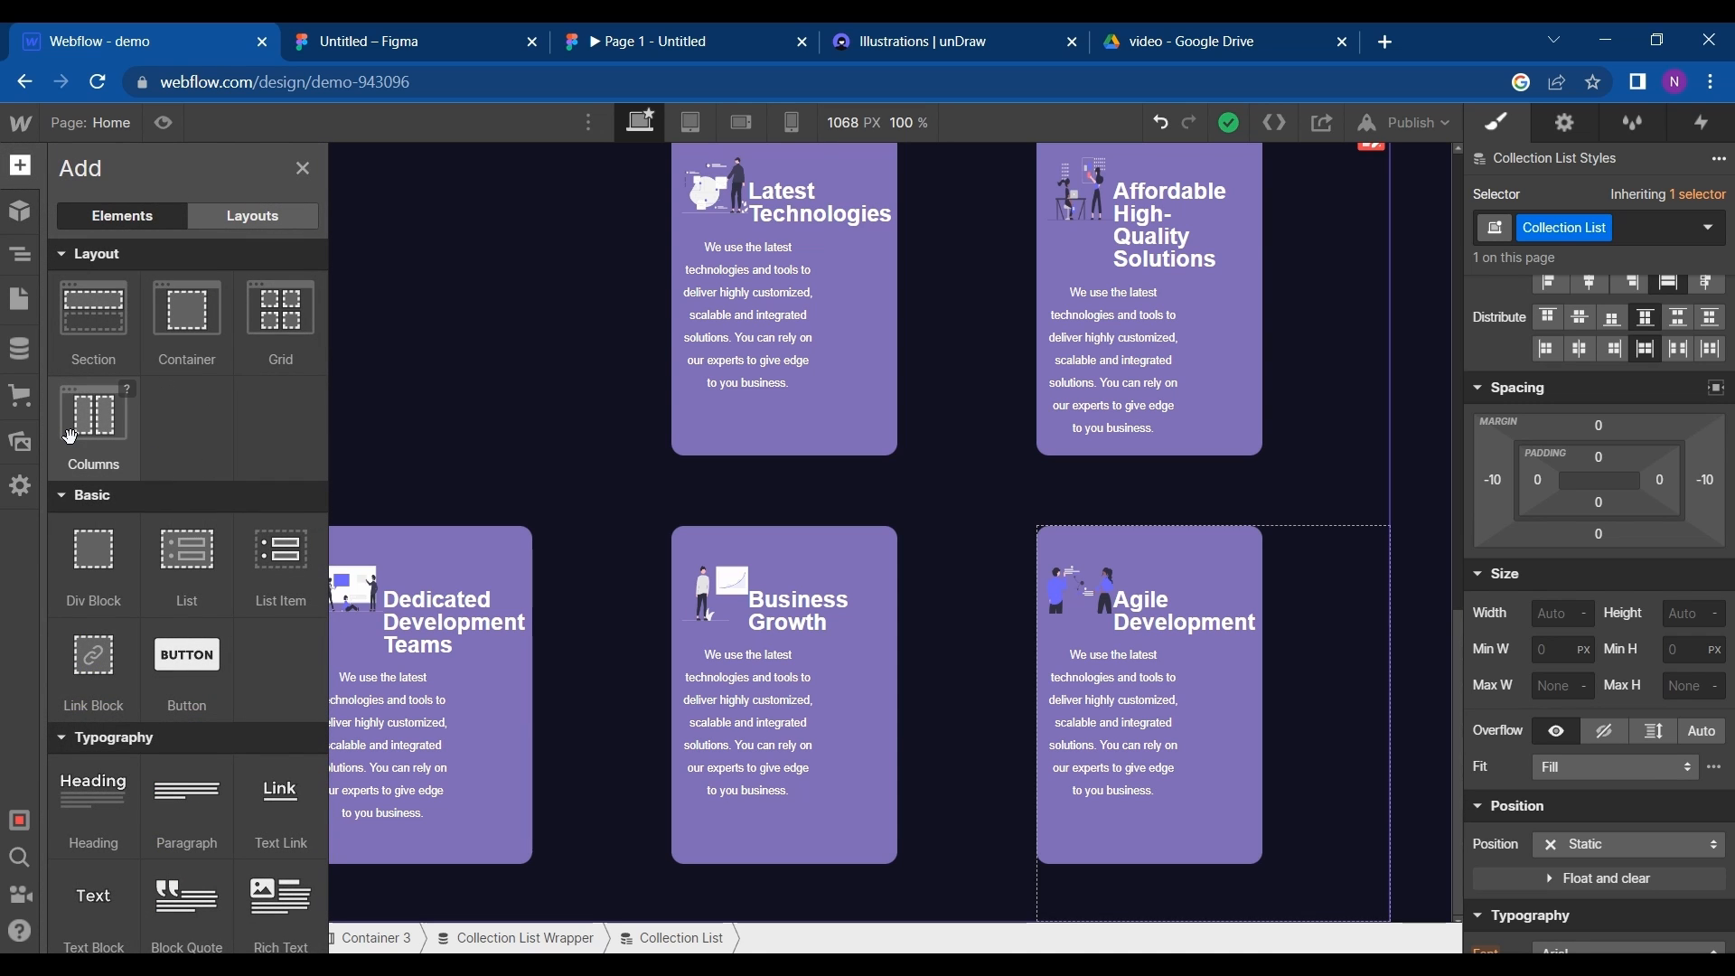
pyautogui.moveTo(70, 483); pyautogui.dragTo(47, 607)
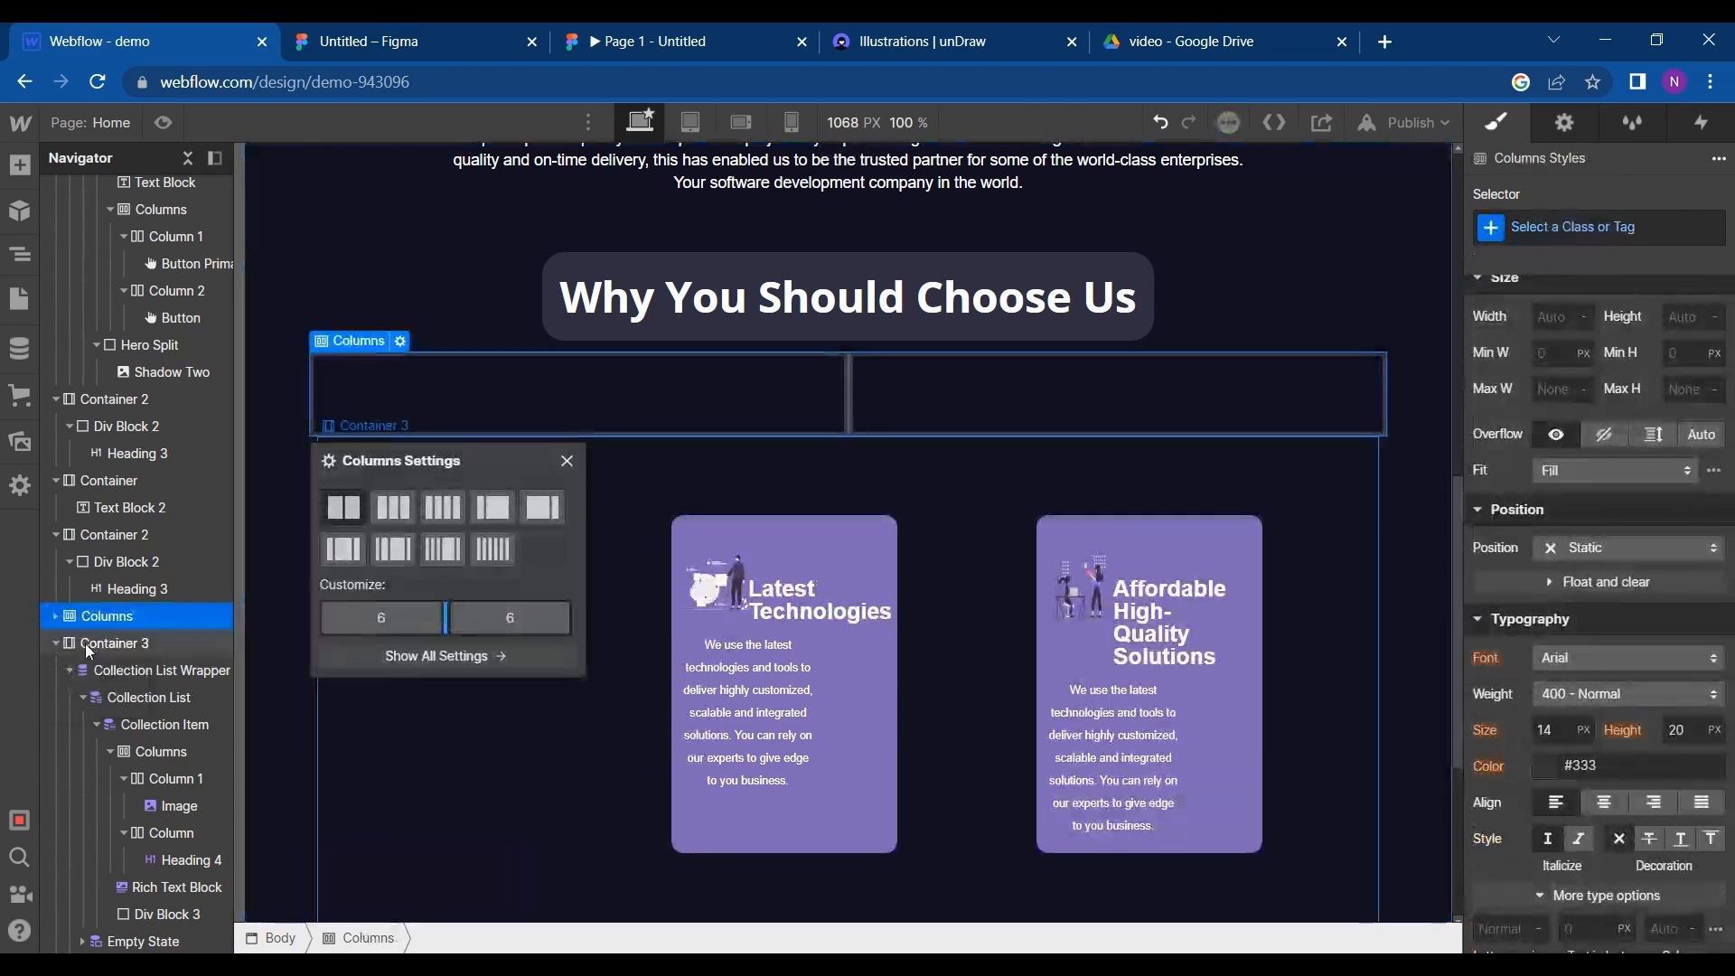
pyautogui.click(77, 605)
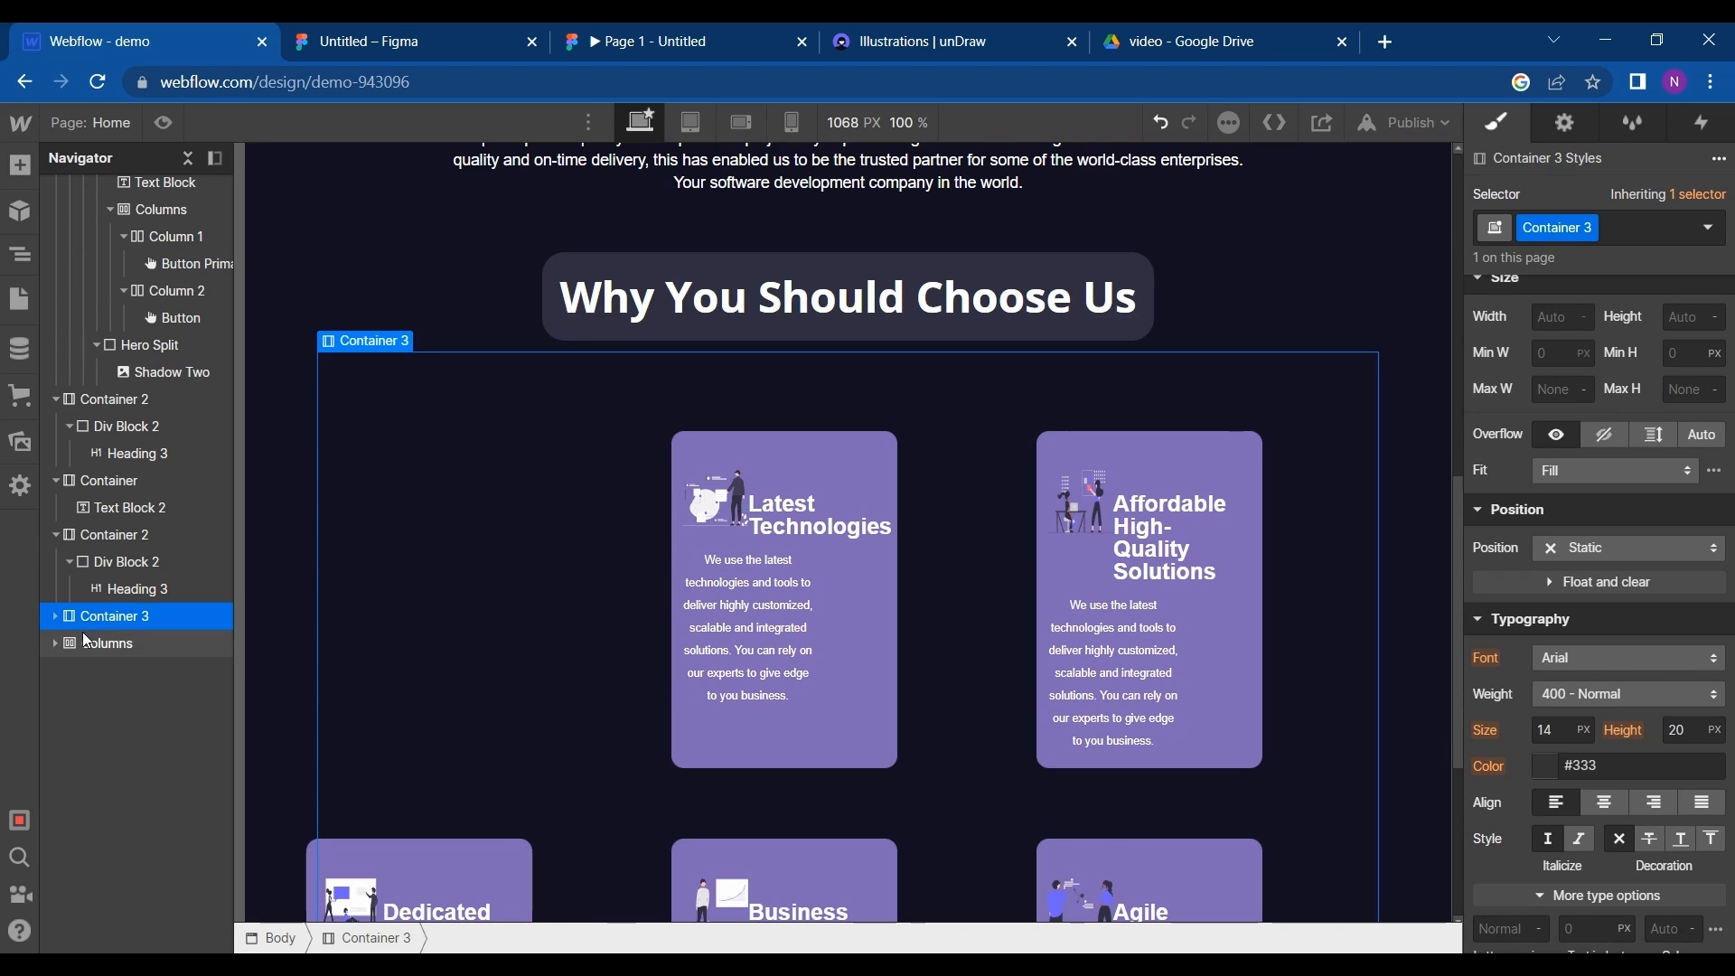
pyautogui.click(91, 642)
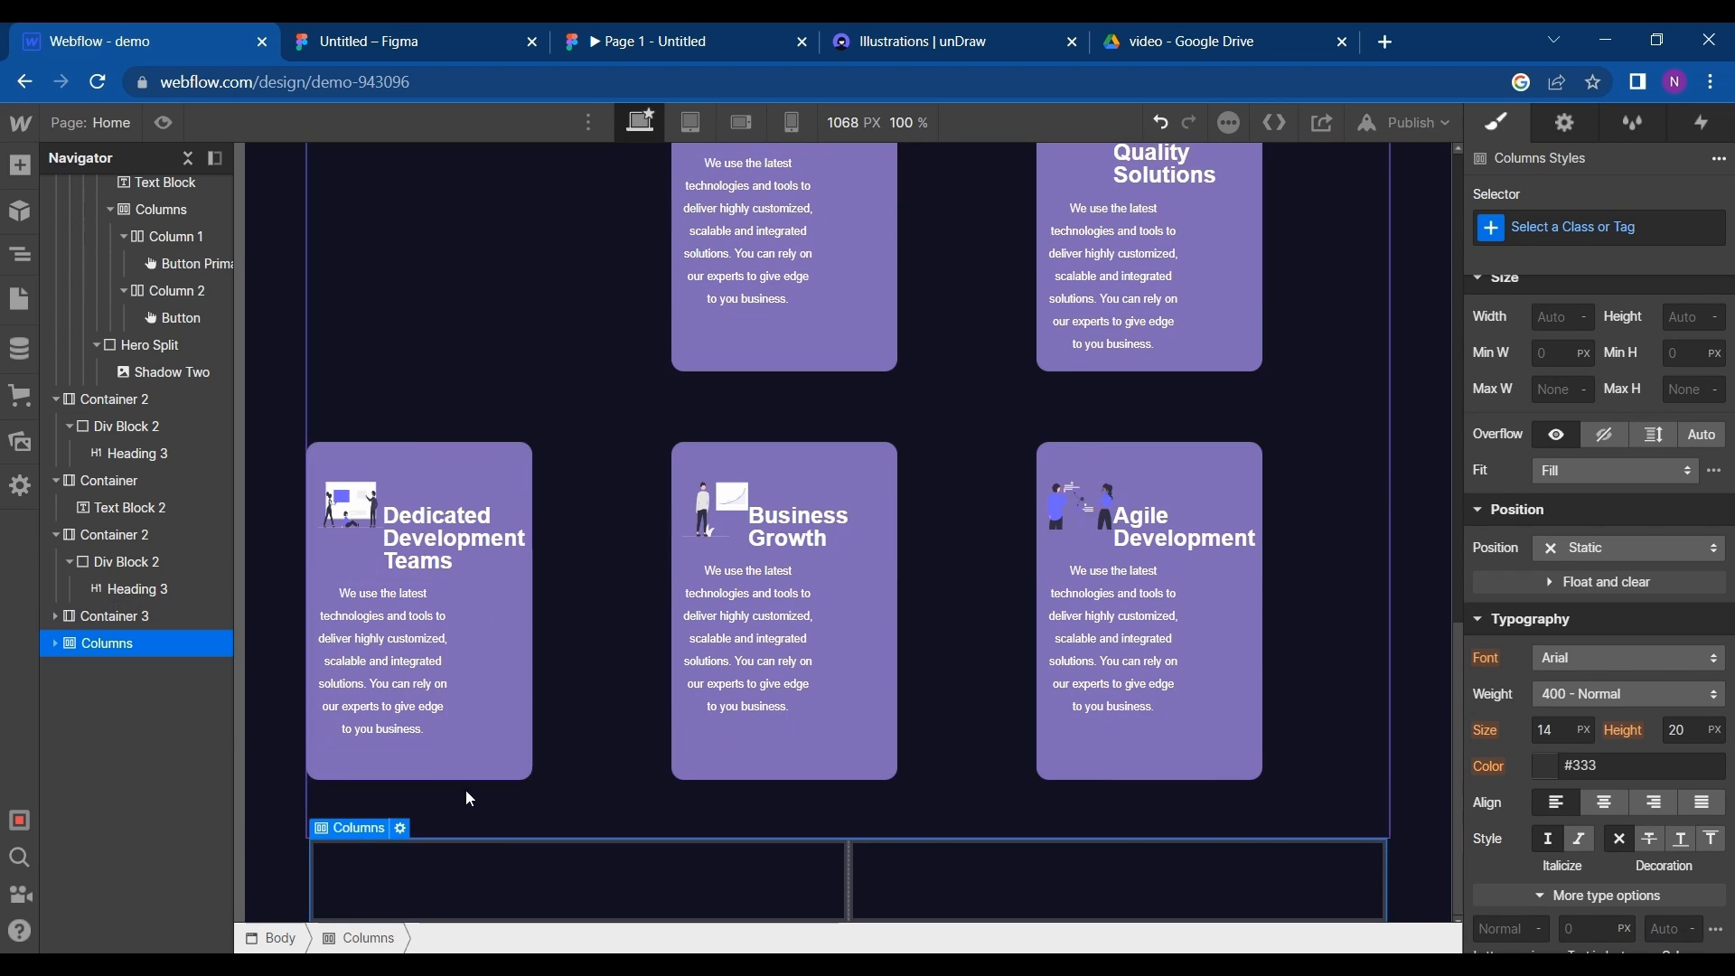
# - Insert a form block into the second column of the new Columns element
pyautogui.click(19, 165)
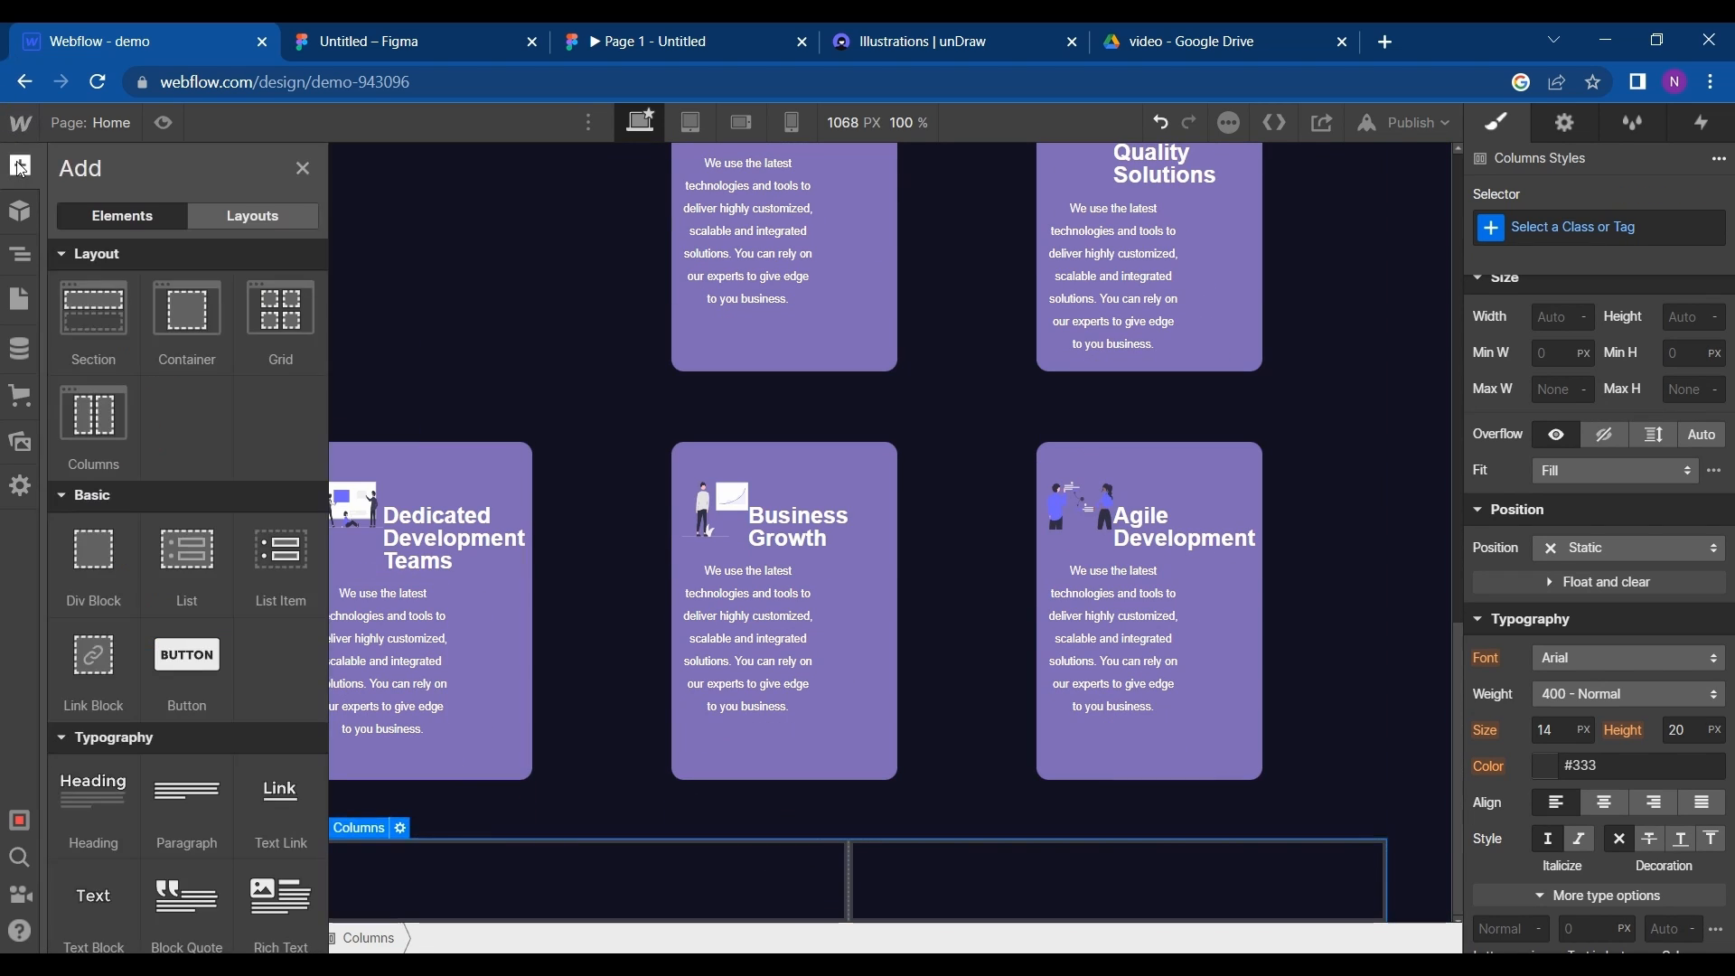
pyautogui.scroll(-3, 230, 518)
pyautogui.scroll(-8, 230, 519)
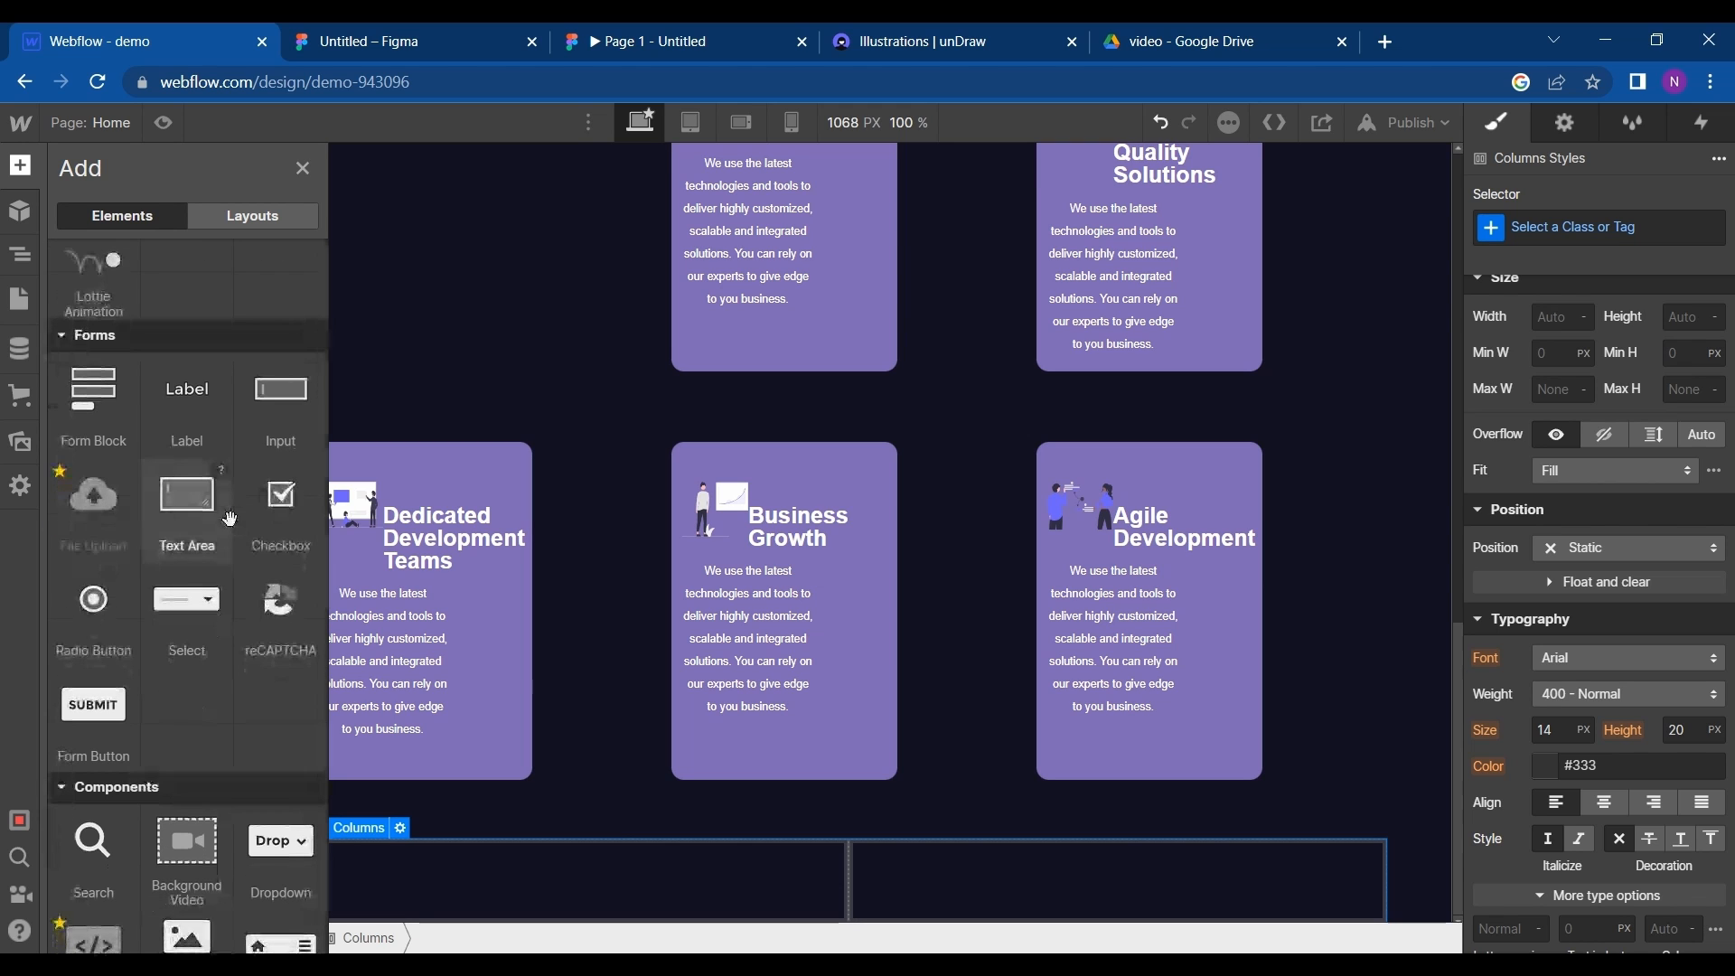
pyautogui.scroll(-1, 218, 741)
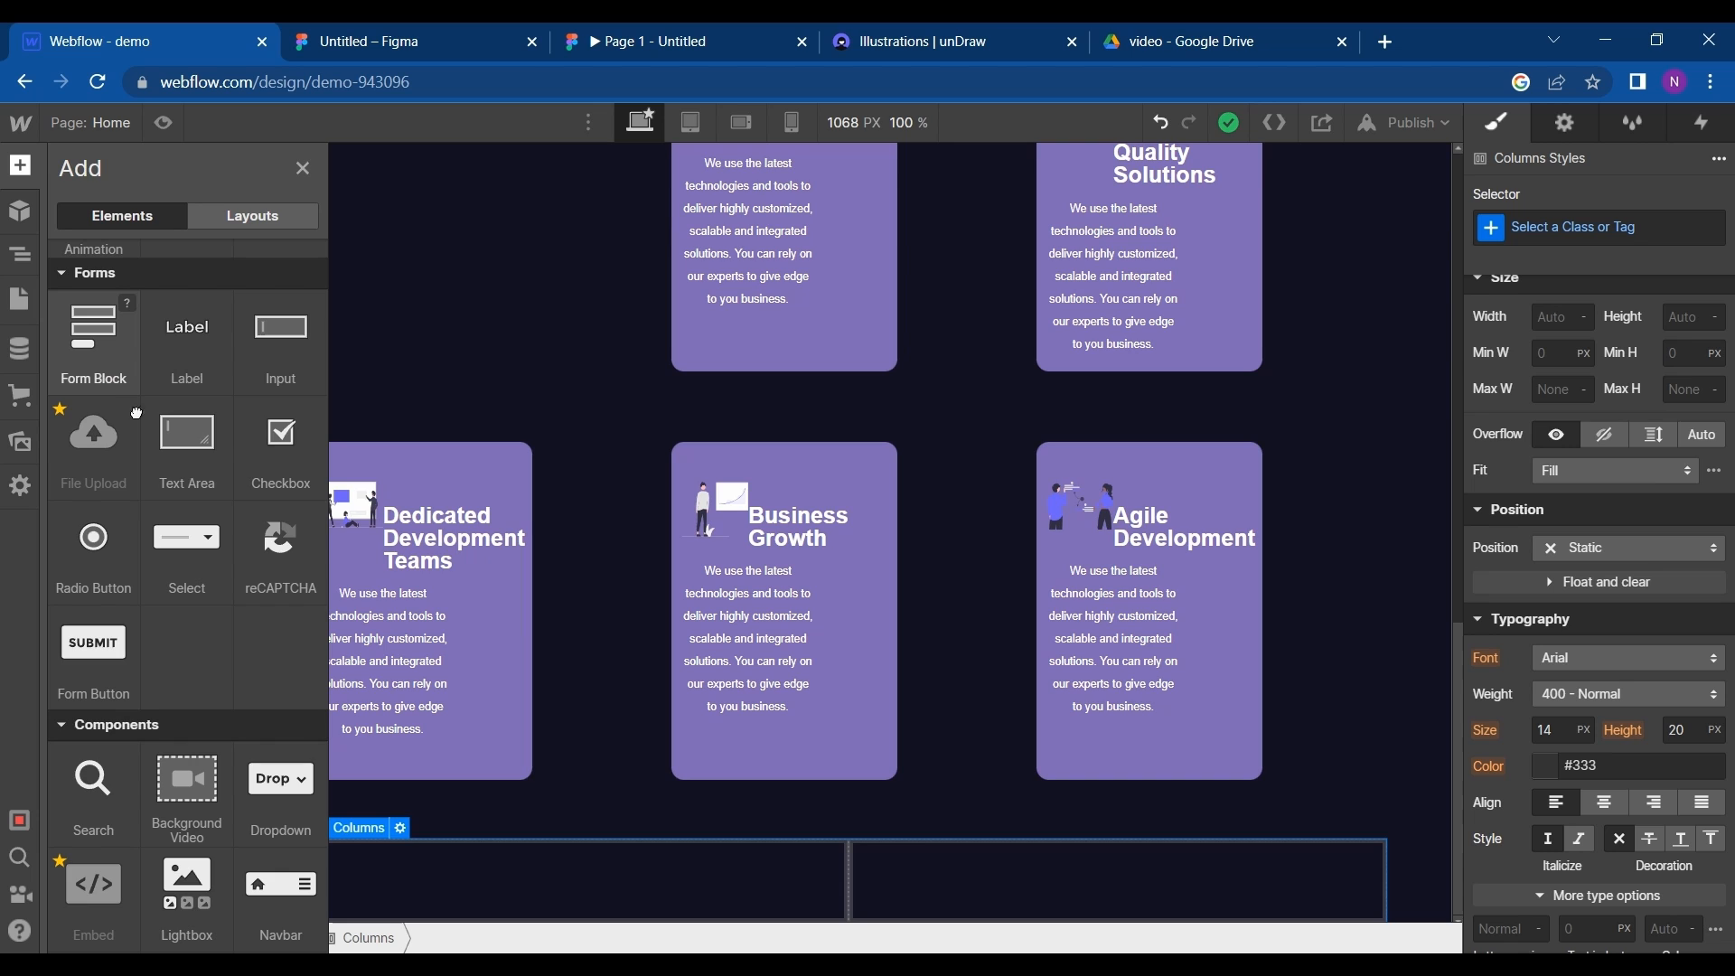
pyautogui.moveTo(136, 413); pyautogui.dragTo(938, 871)
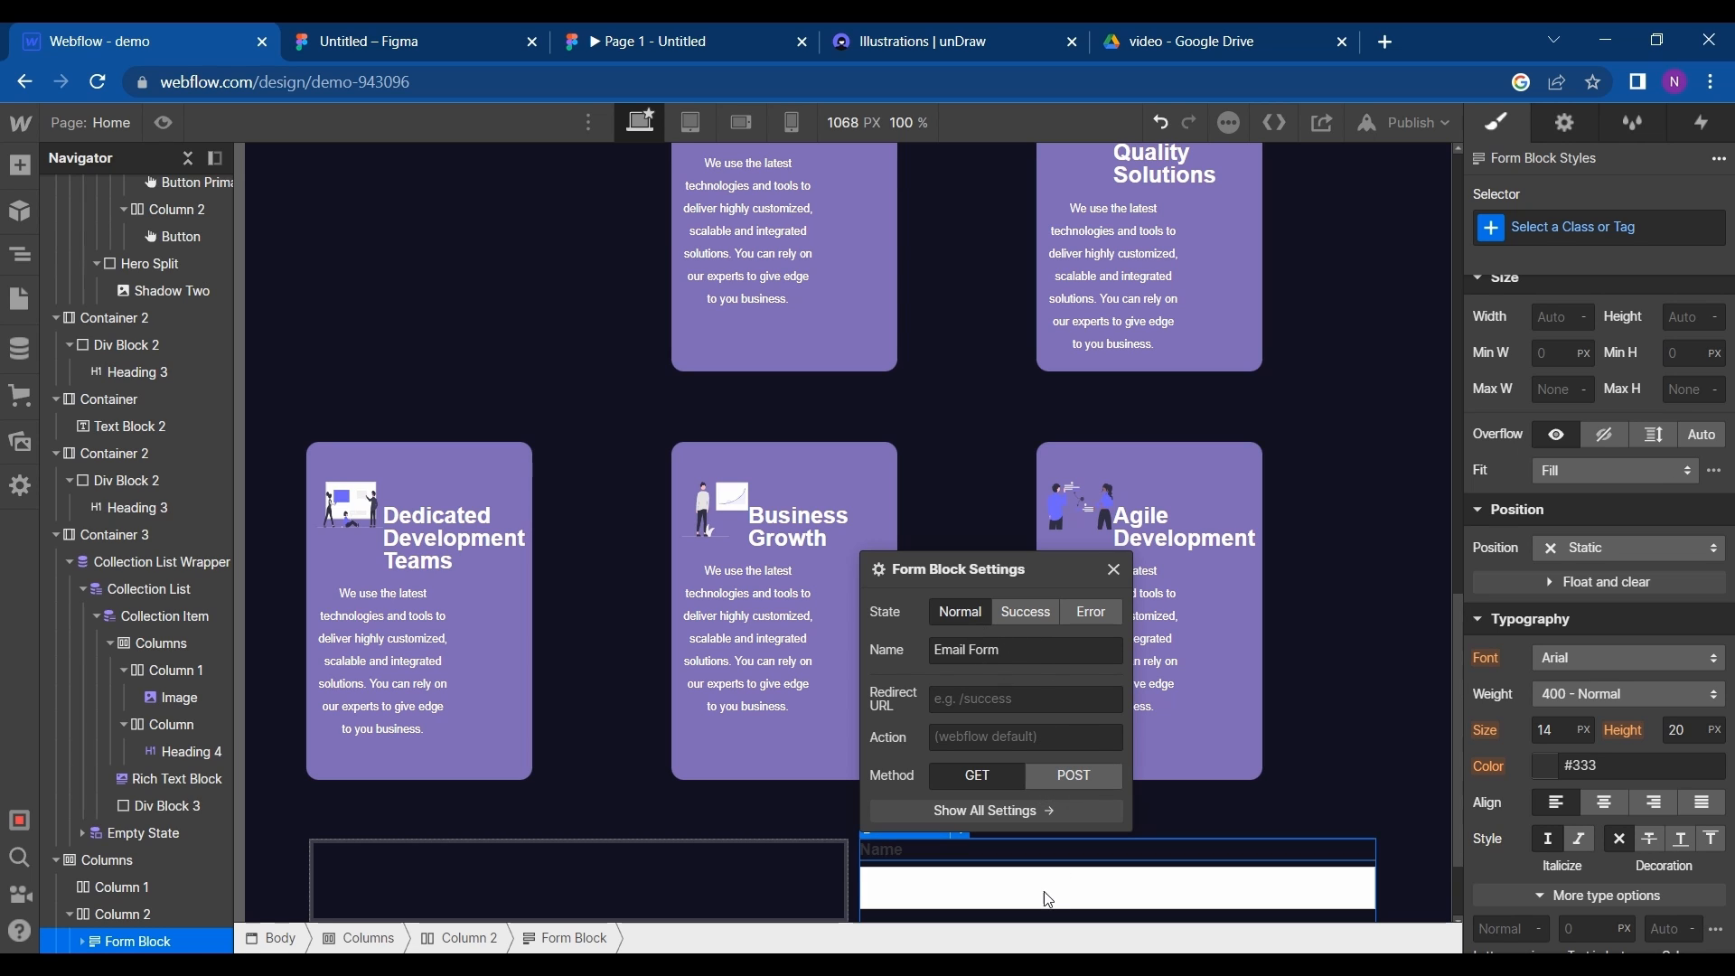
# - Set the text colour of the form's Name field label to the White swatch
pyautogui.click(991, 855)
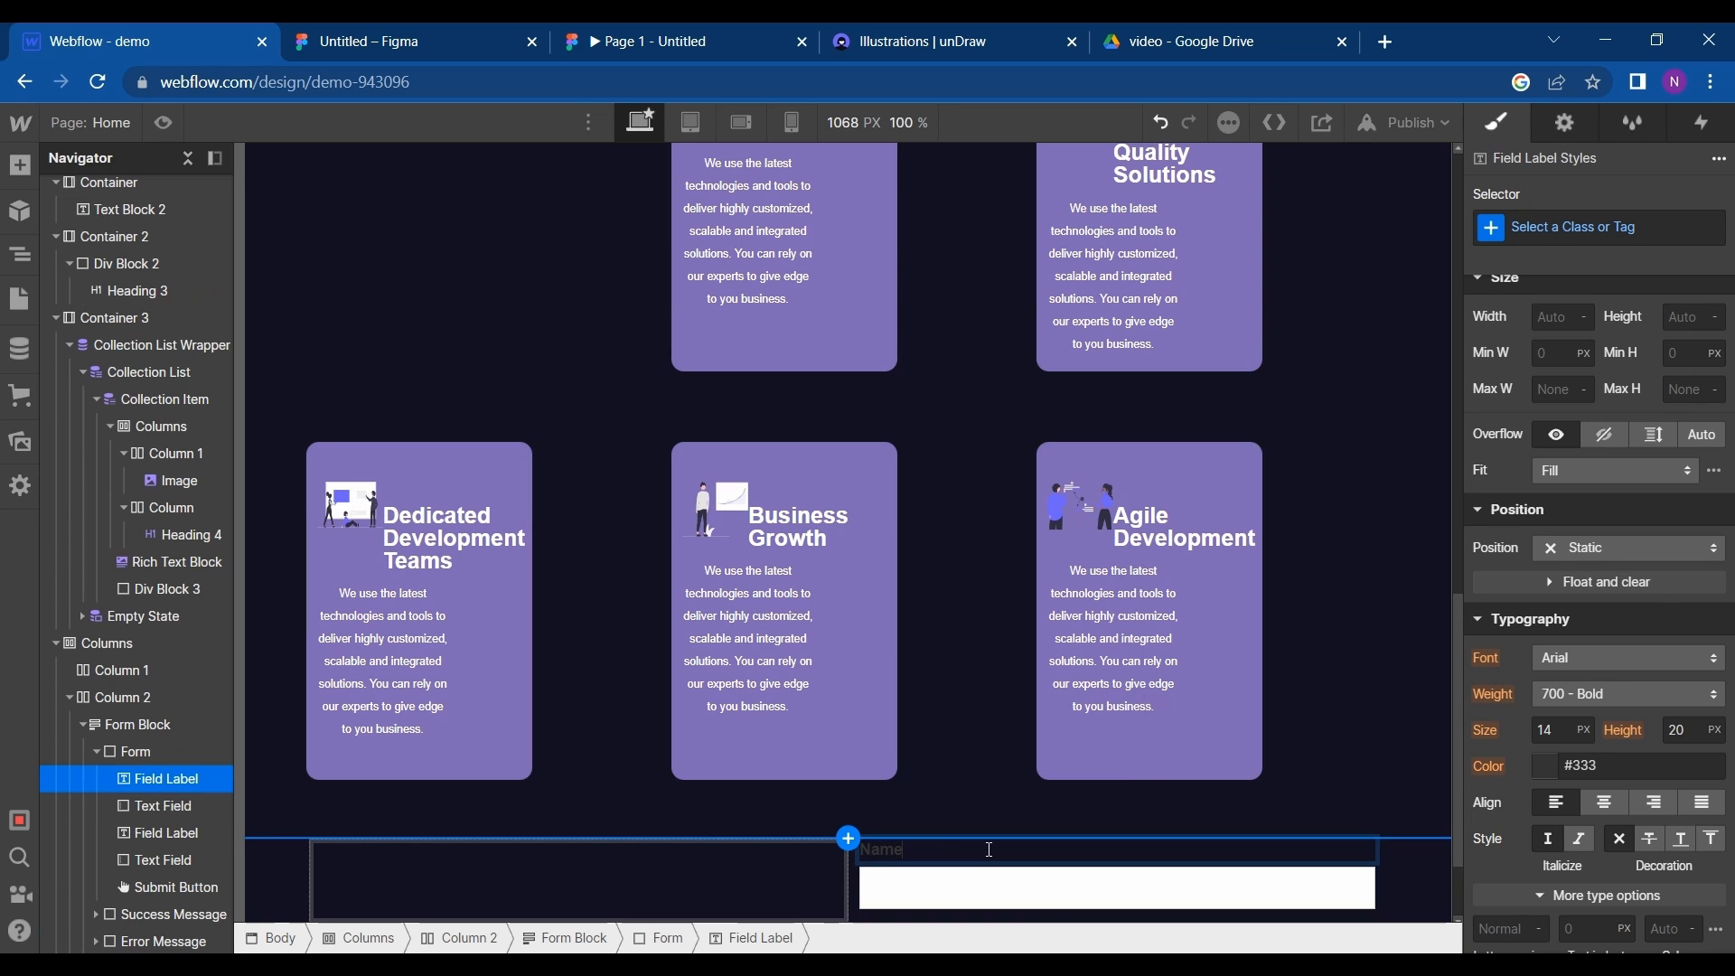
pyautogui.scroll(-2, 943, 746)
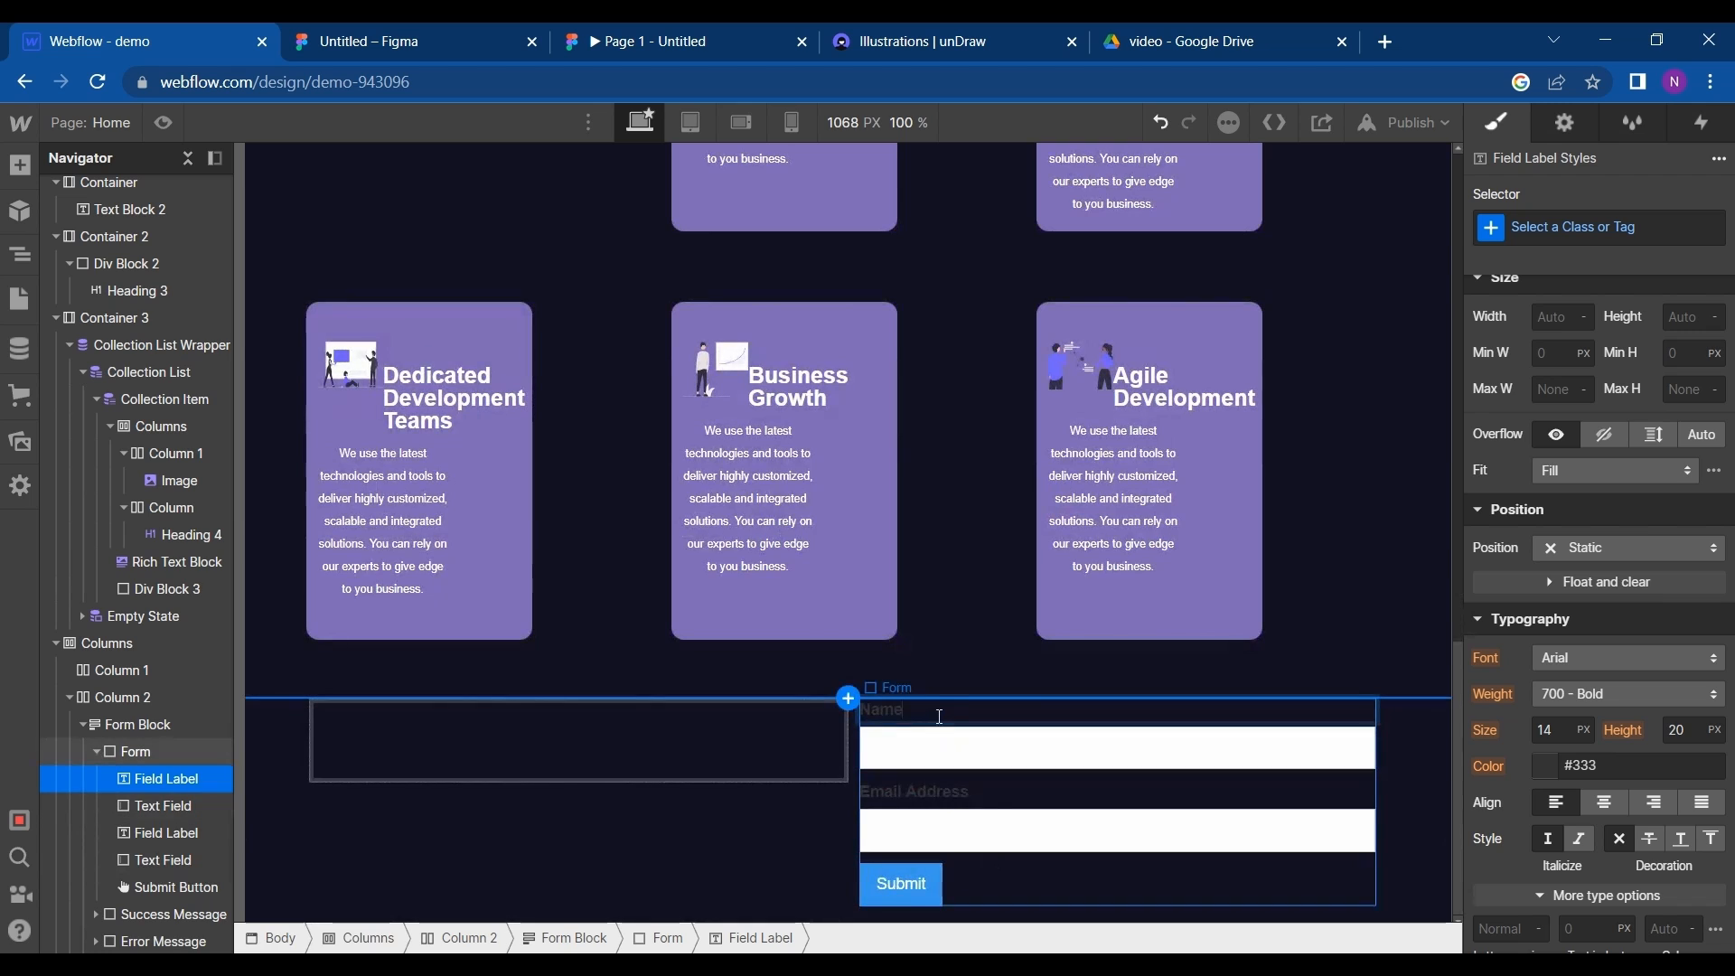
pyautogui.doubleClick(881, 709)
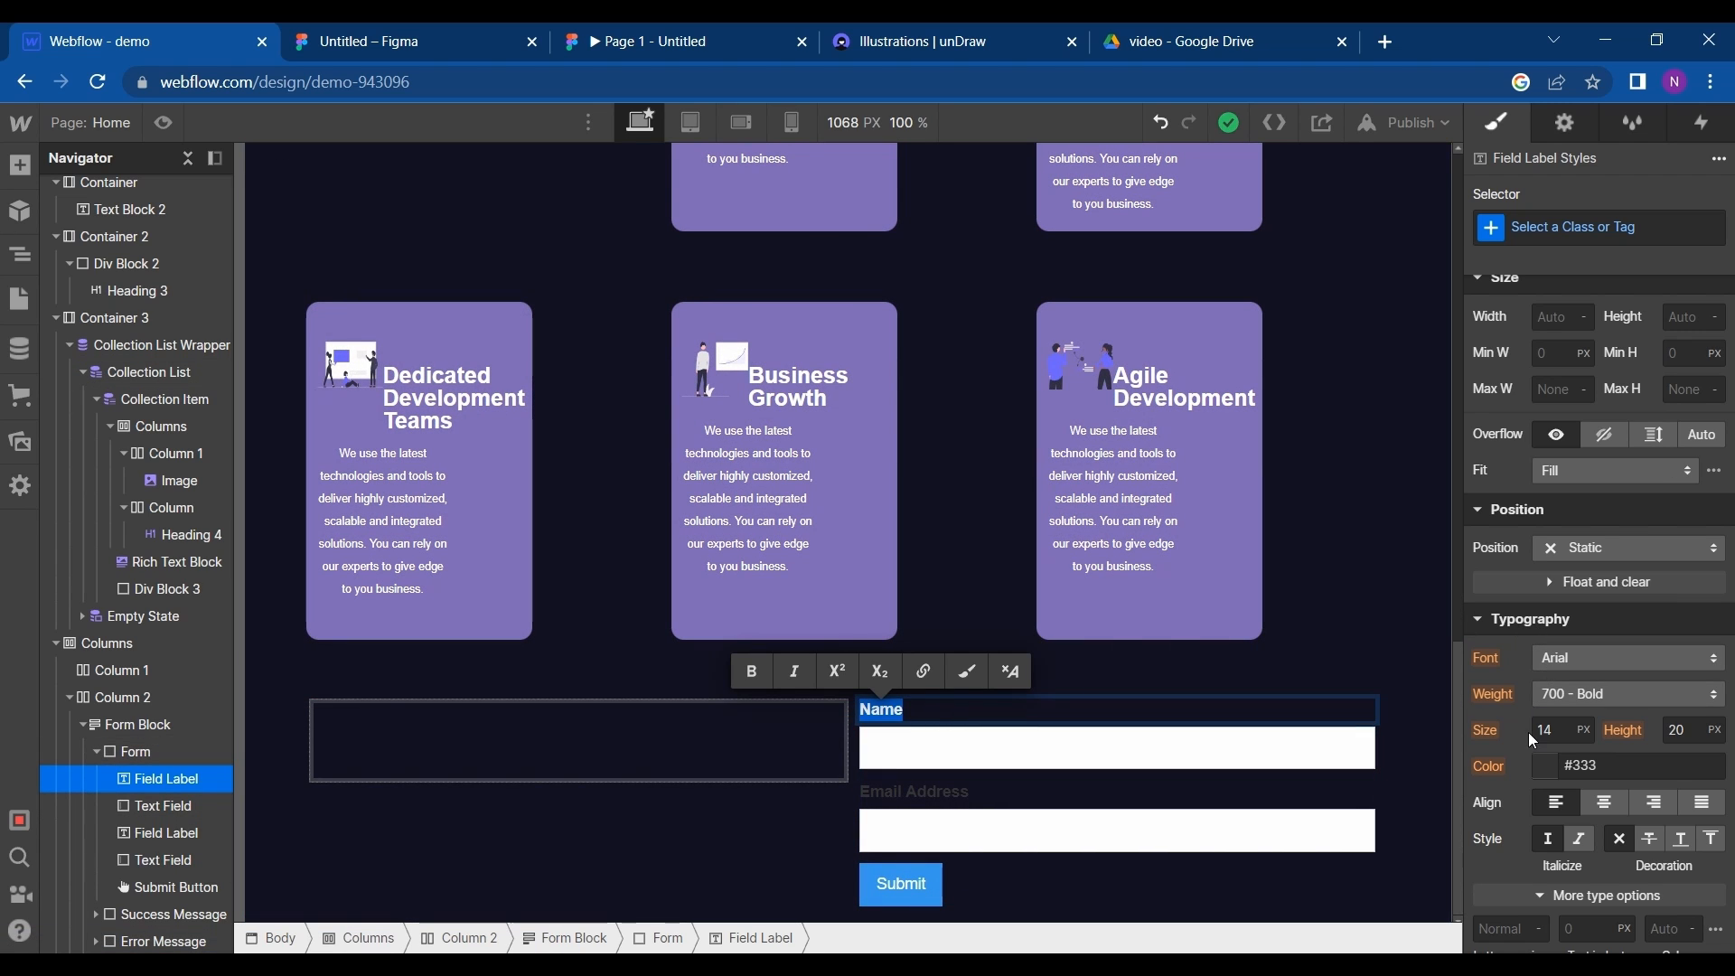
pyautogui.click(1548, 768)
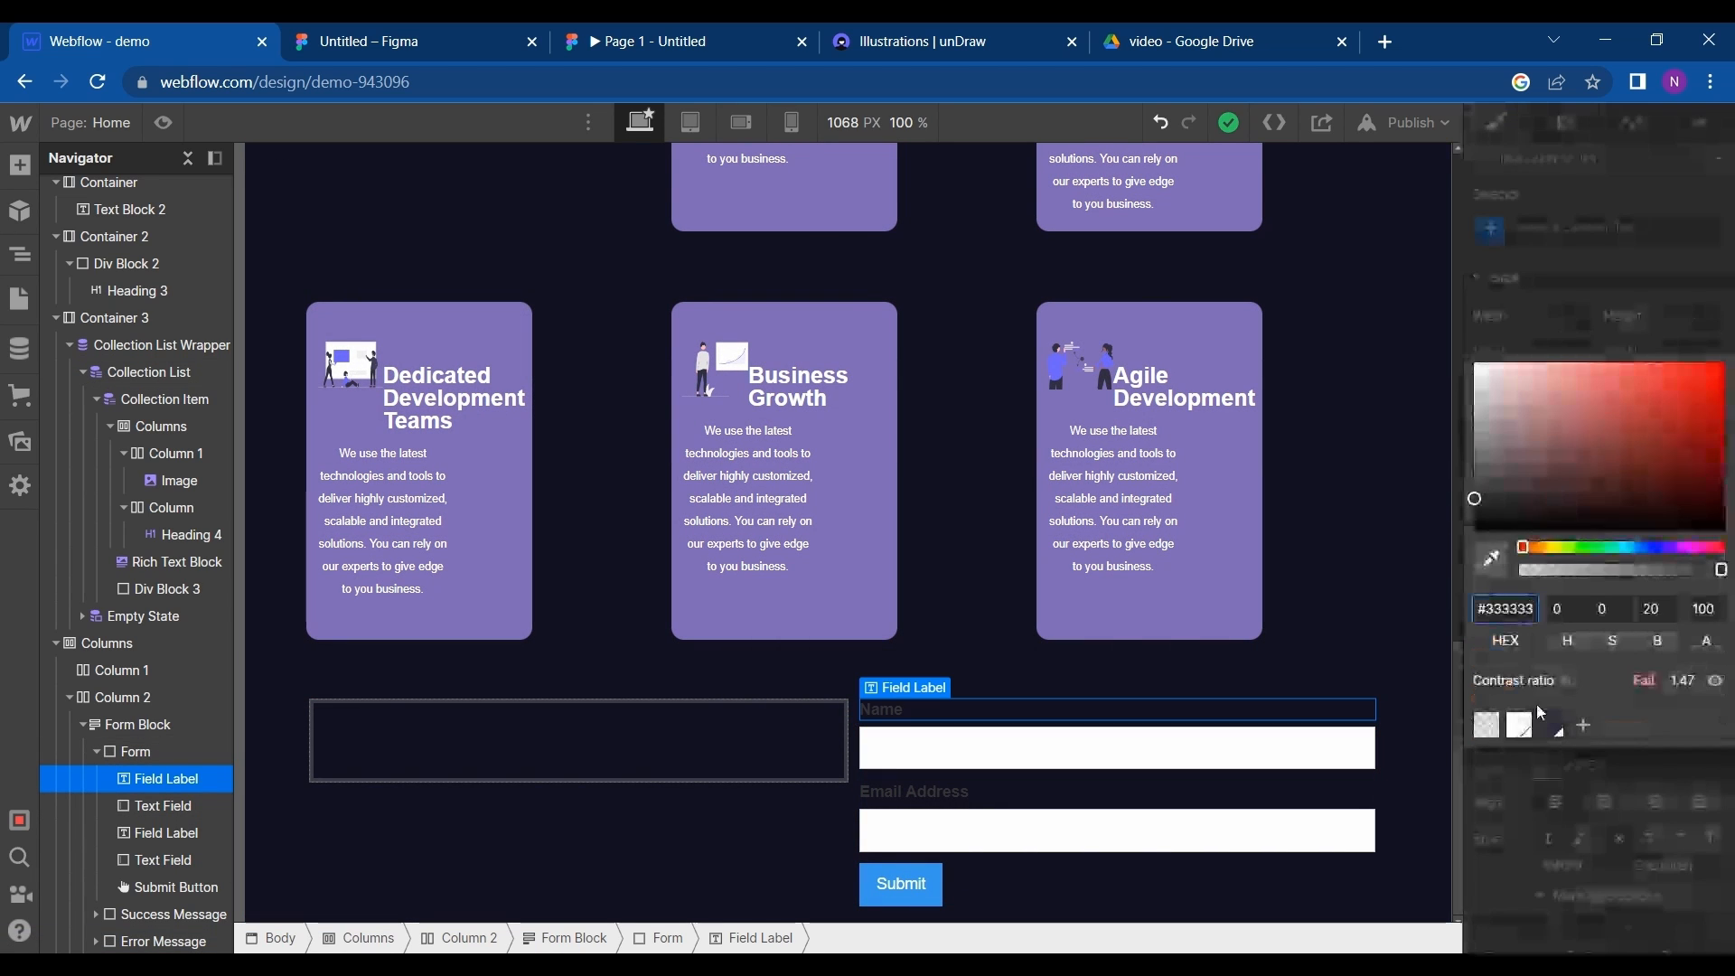
pyautogui.click(1520, 725)
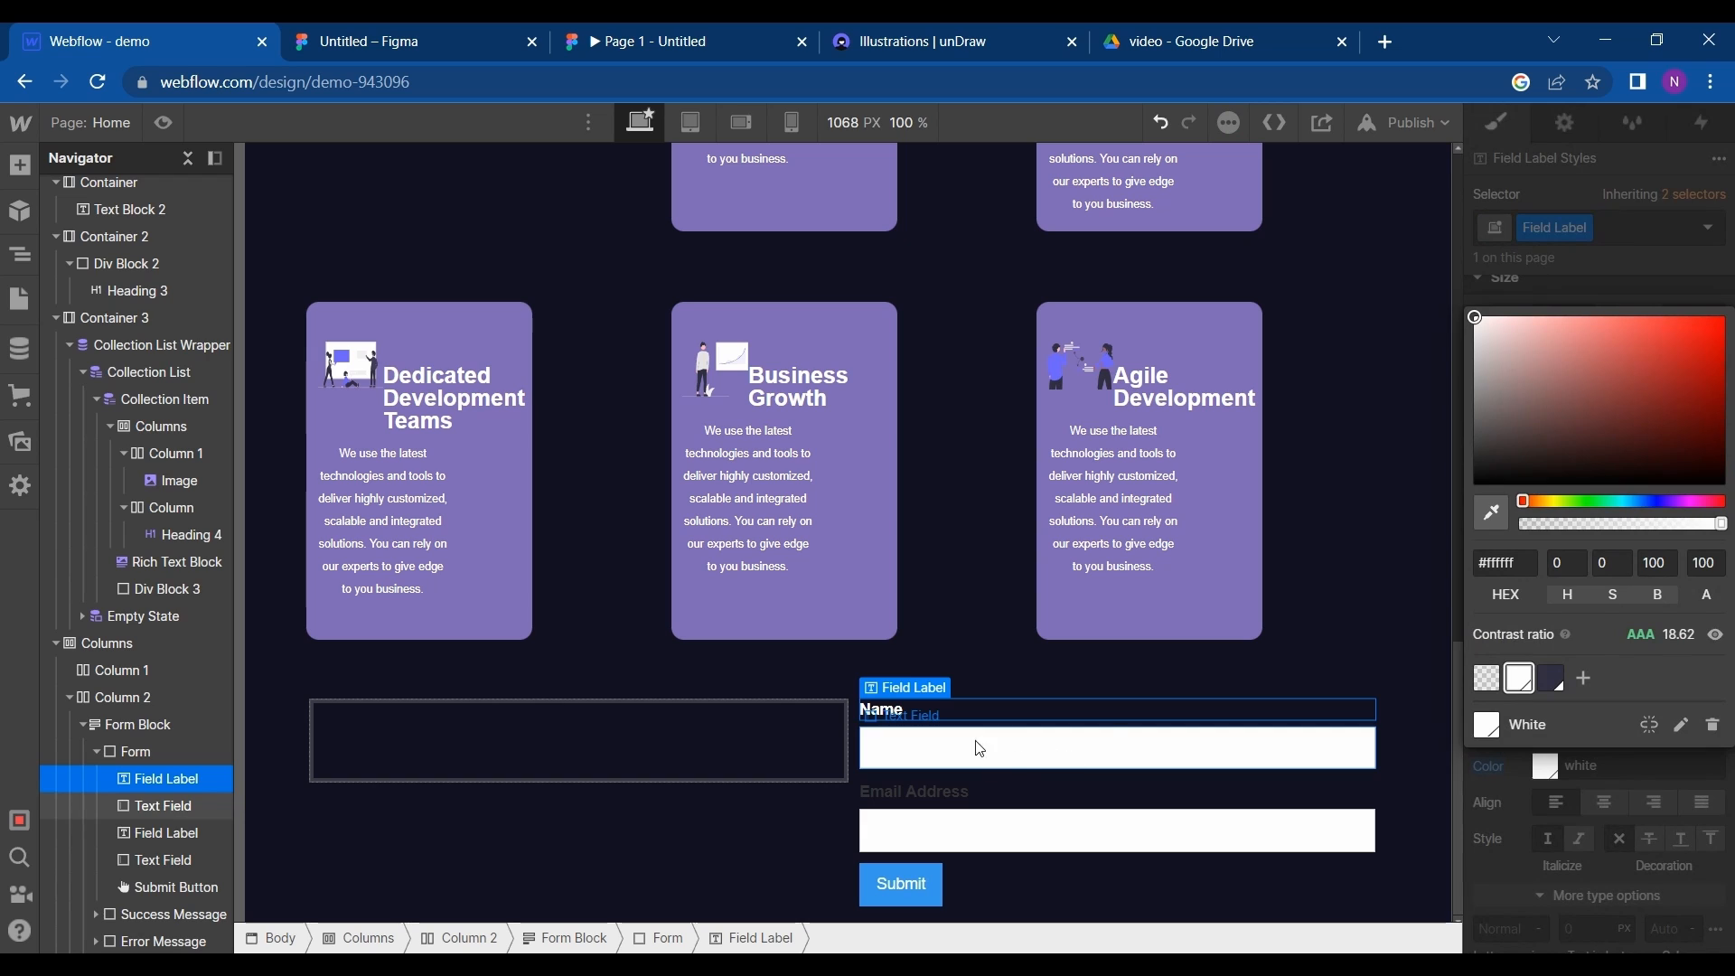
pyautogui.click(1497, 789)
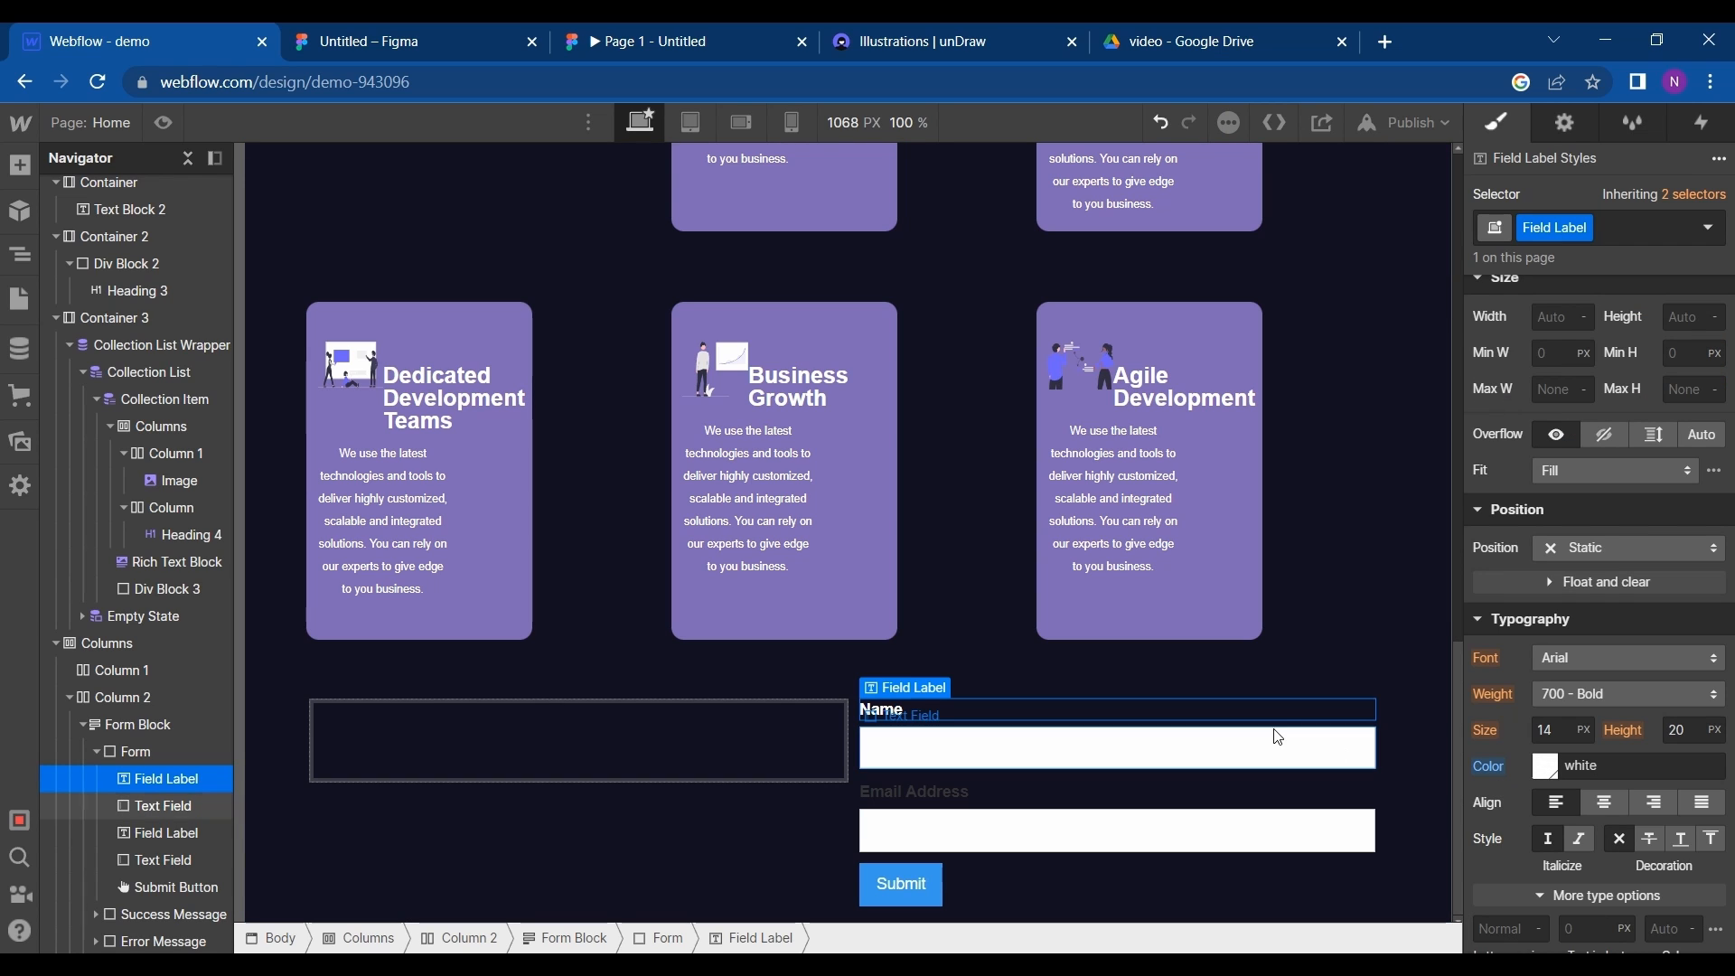
# - Set the text colour of the form's Email Address field label to the White swatch
pyautogui.click(931, 791)
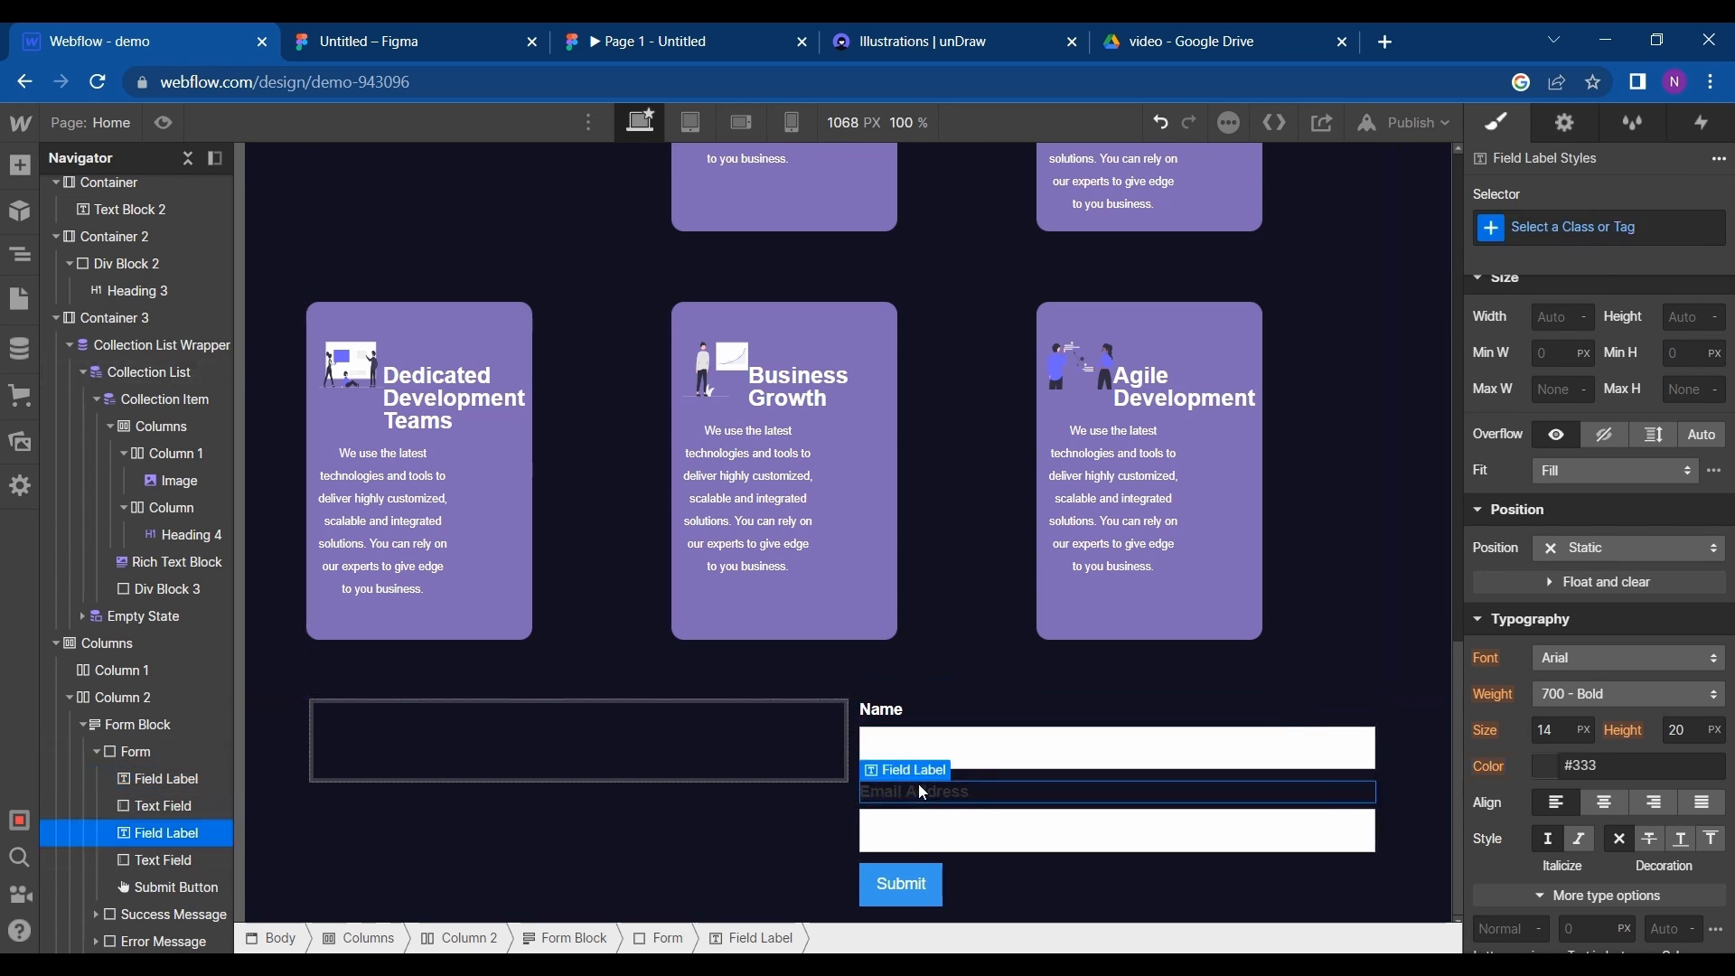
pyautogui.hotkey('ctrl', 'a')
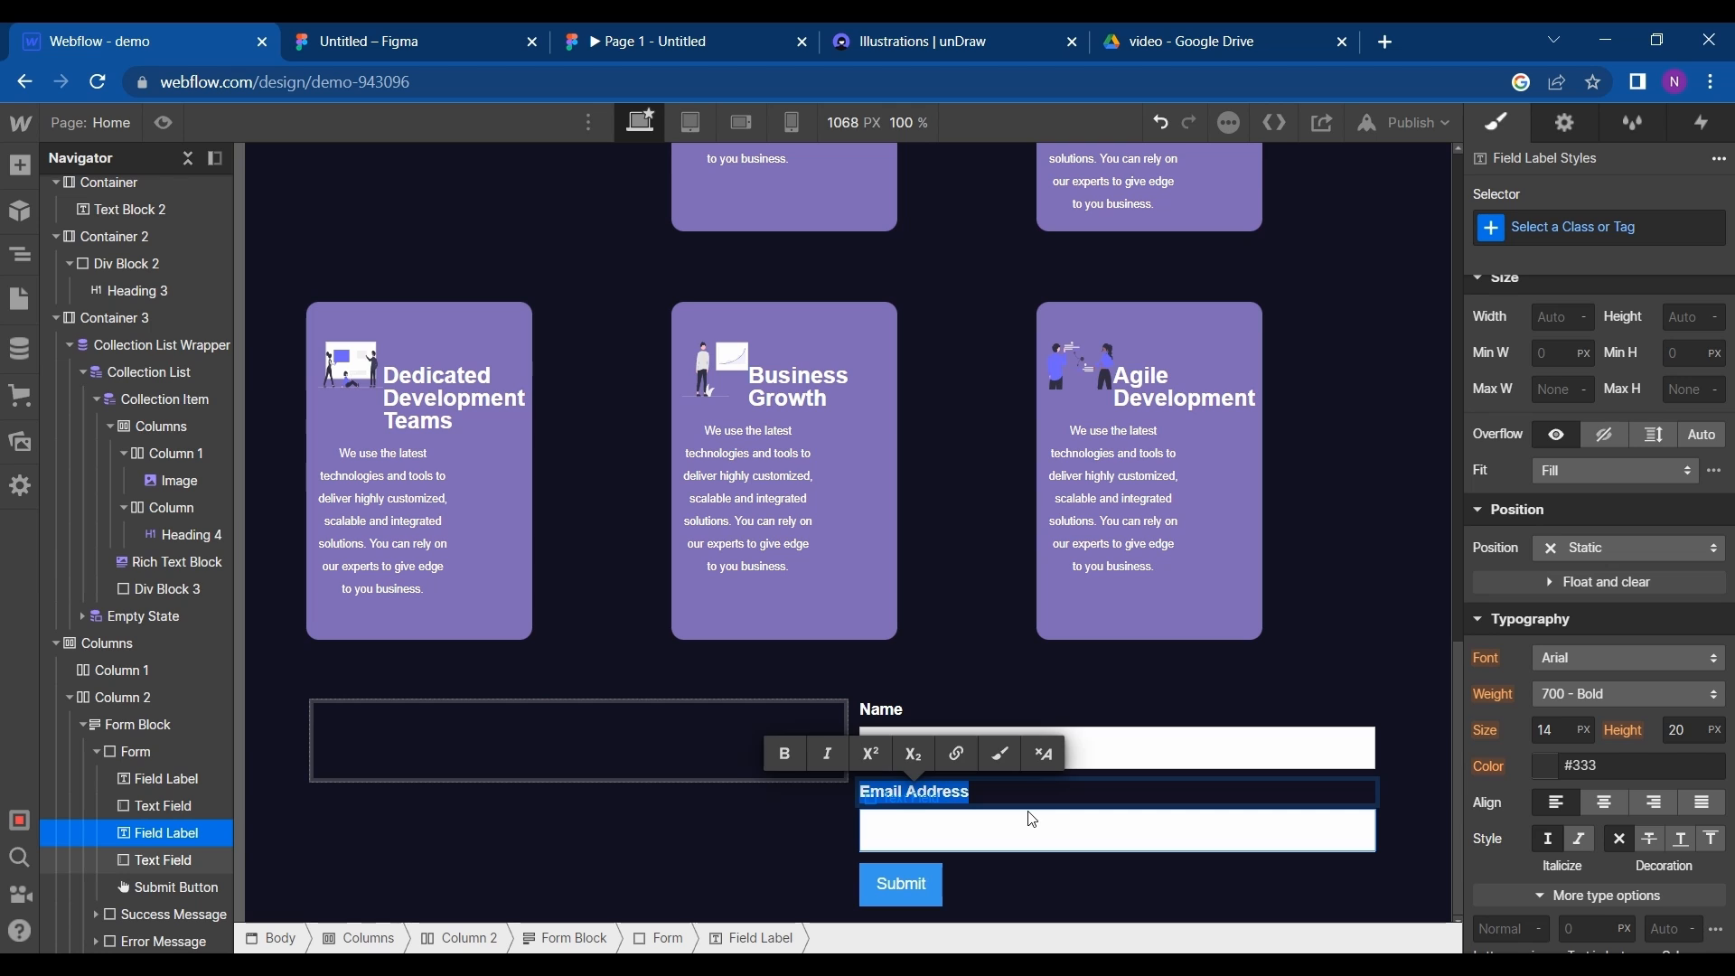
pyautogui.click(1554, 780)
pyautogui.click(1551, 777)
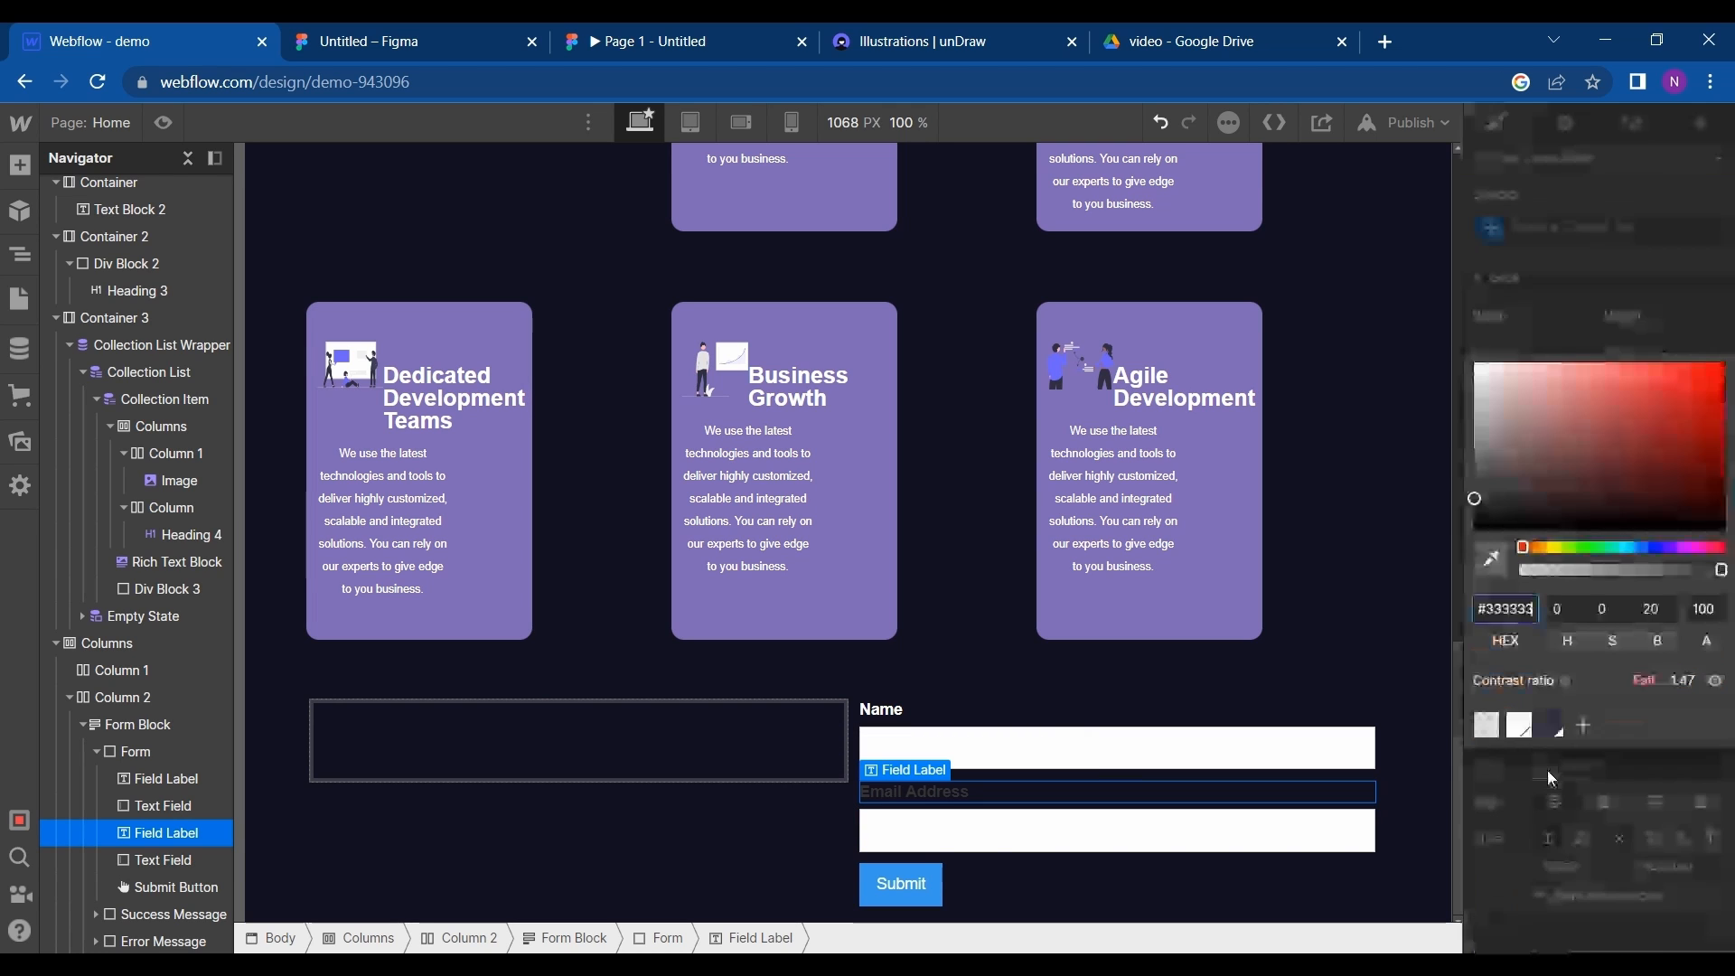
pyautogui.click(1519, 725)
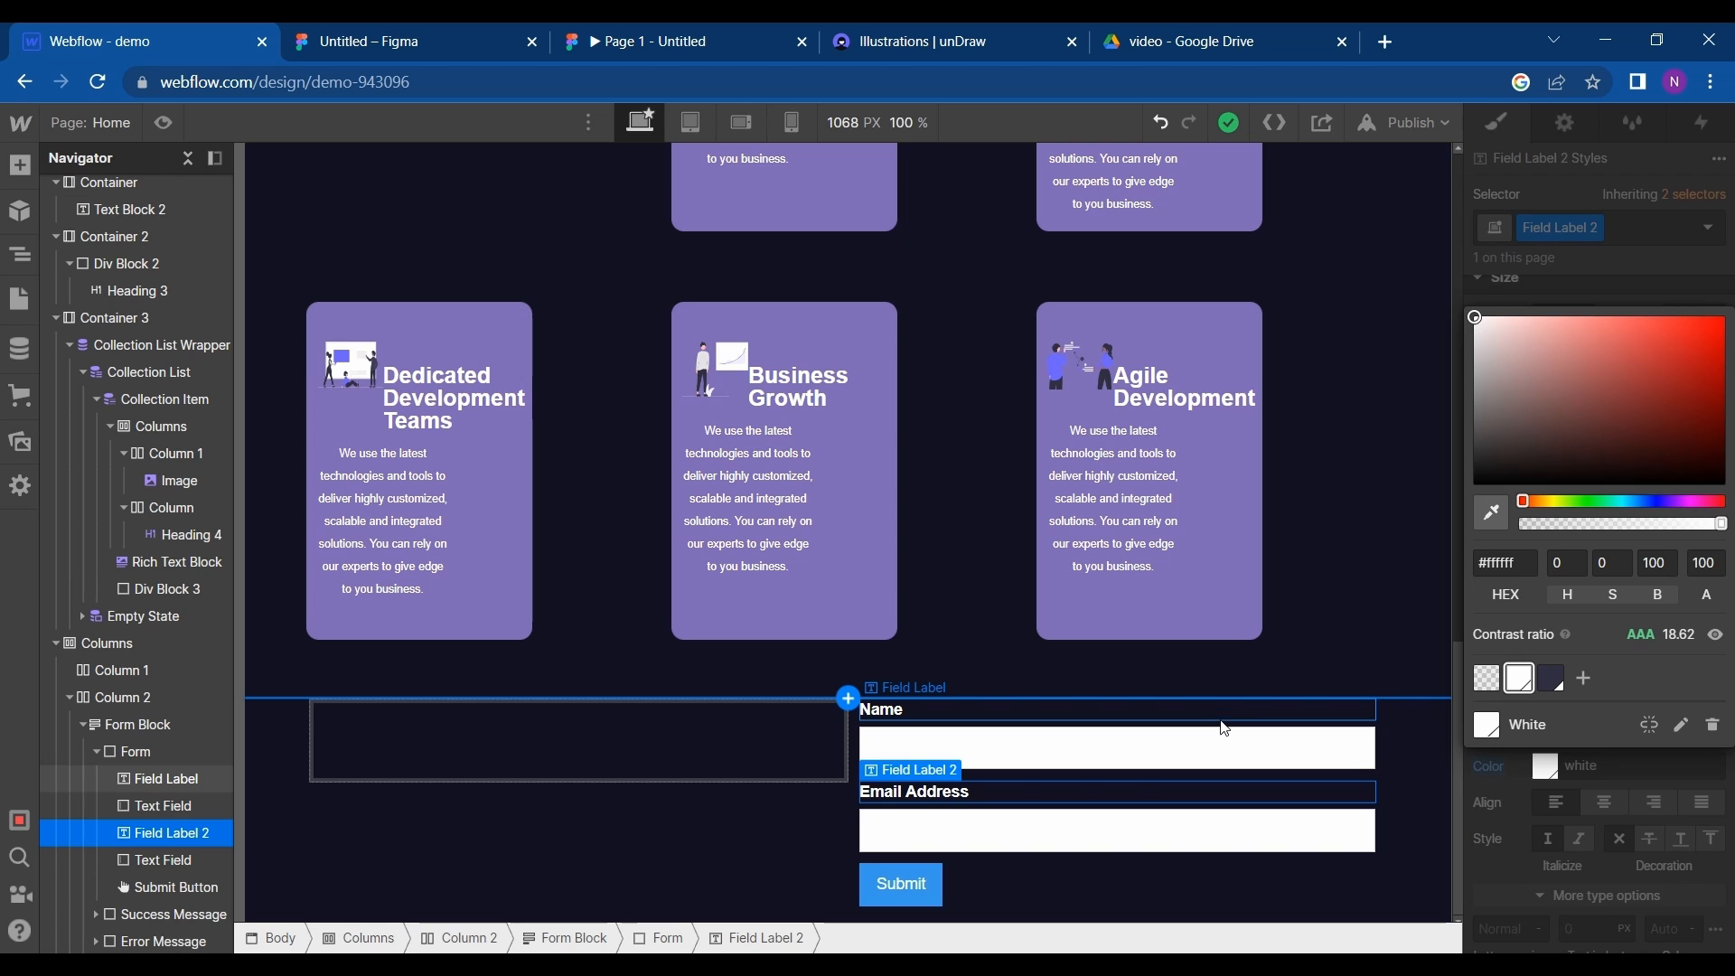
# - Give the form a top padding of 24 px and a right padding of 61 px
pyautogui.click(1224, 725)
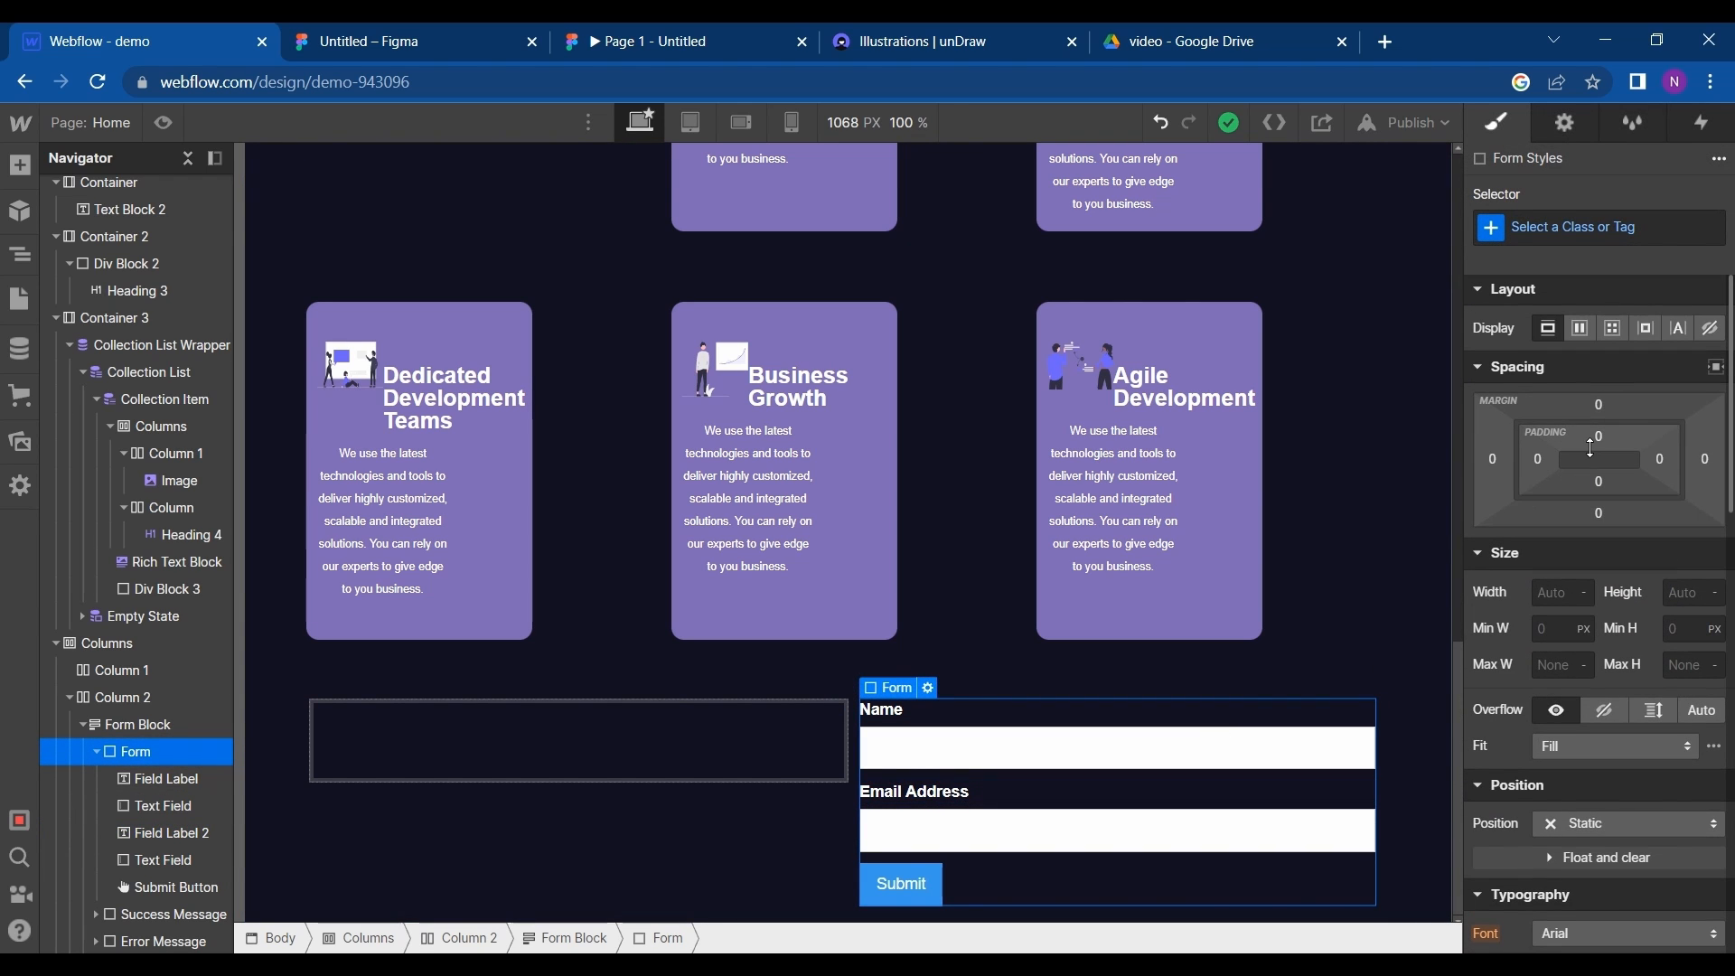
pyautogui.moveTo(1591, 438); pyautogui.dragTo(1605, 471)
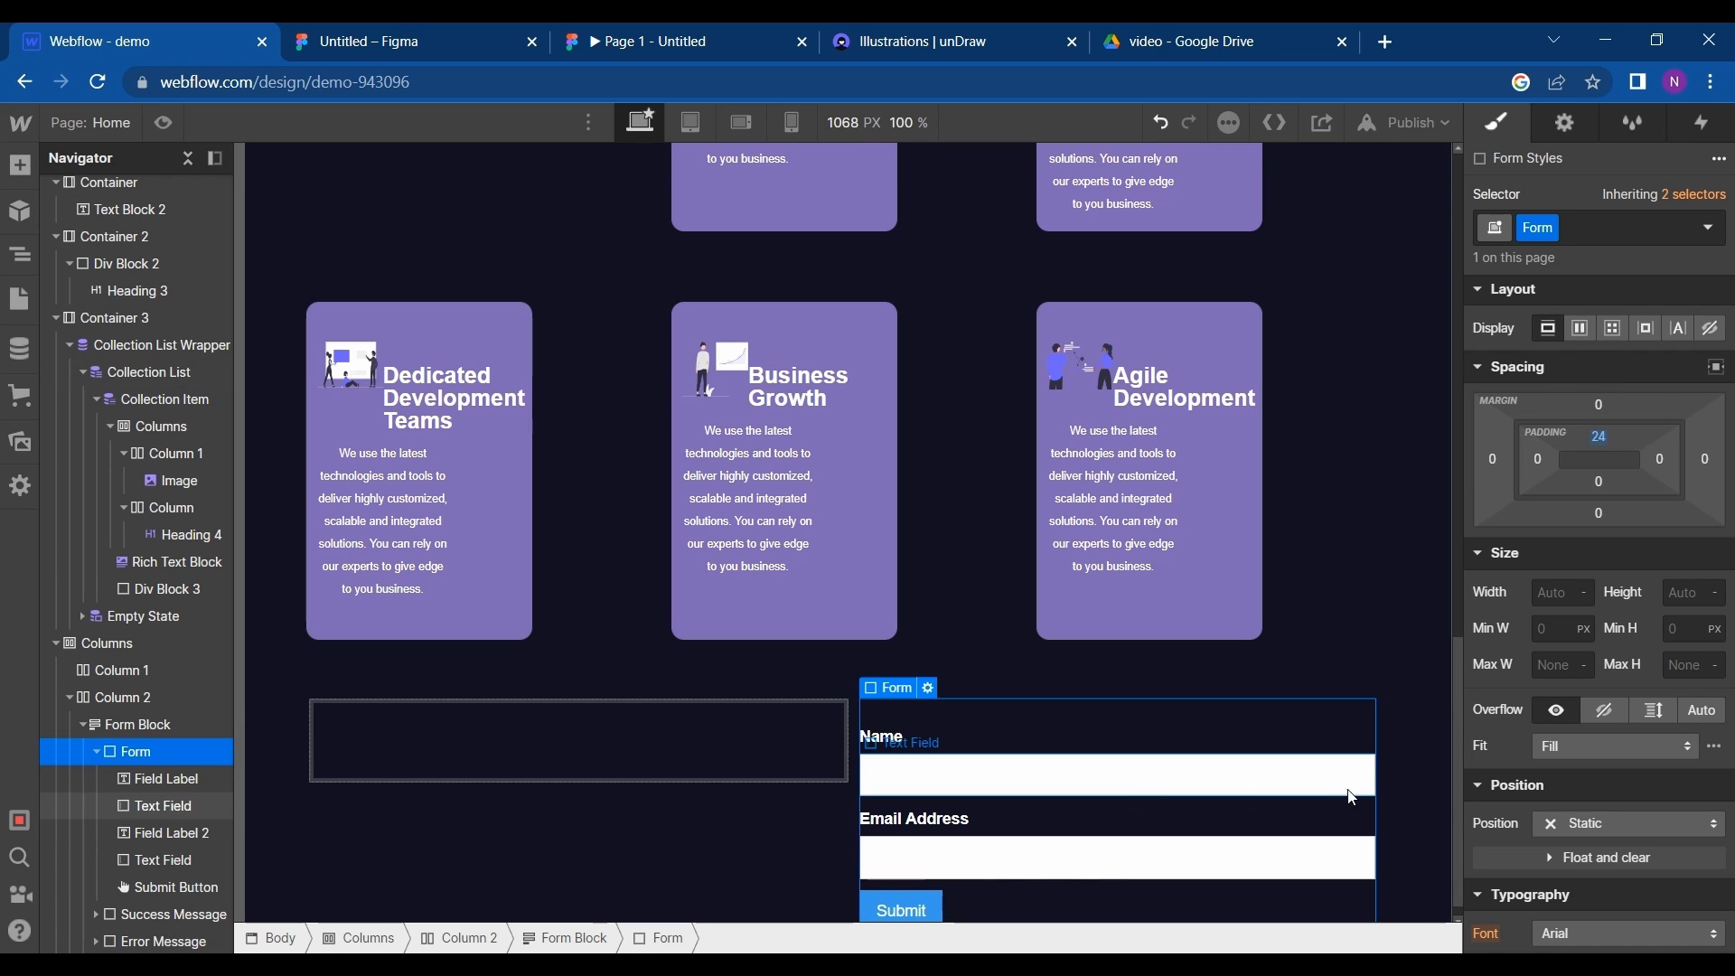
pyautogui.click(636, 755)
pyautogui.click(1283, 736)
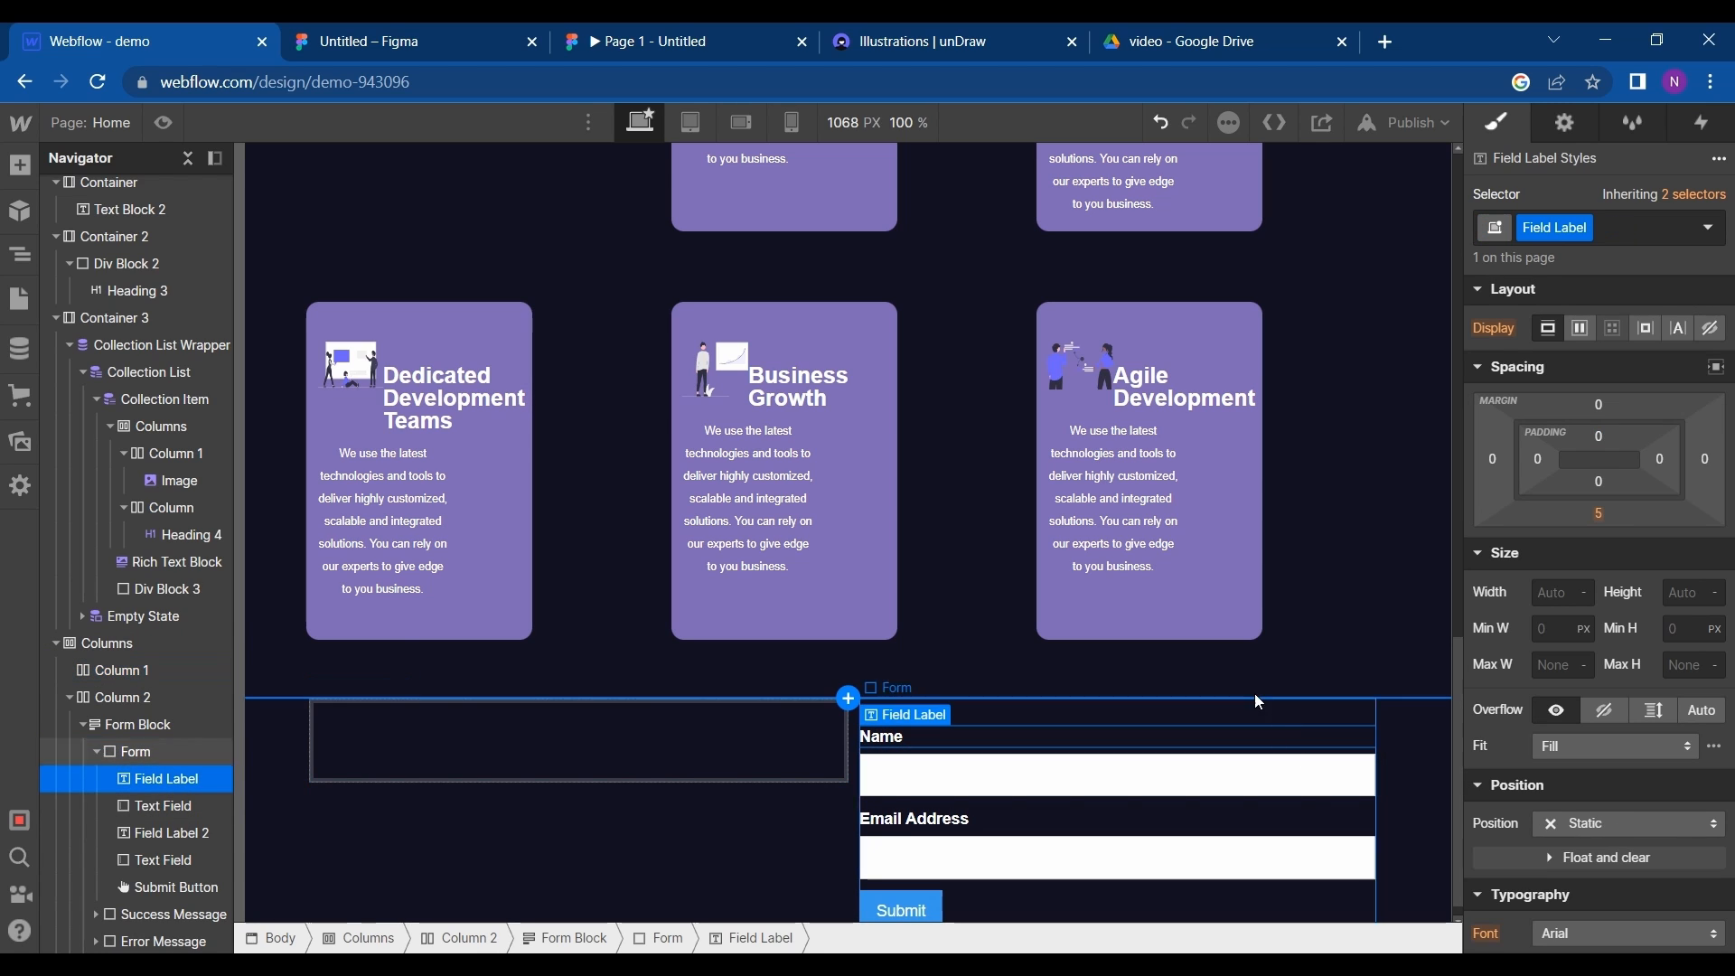
pyautogui.click(1258, 702)
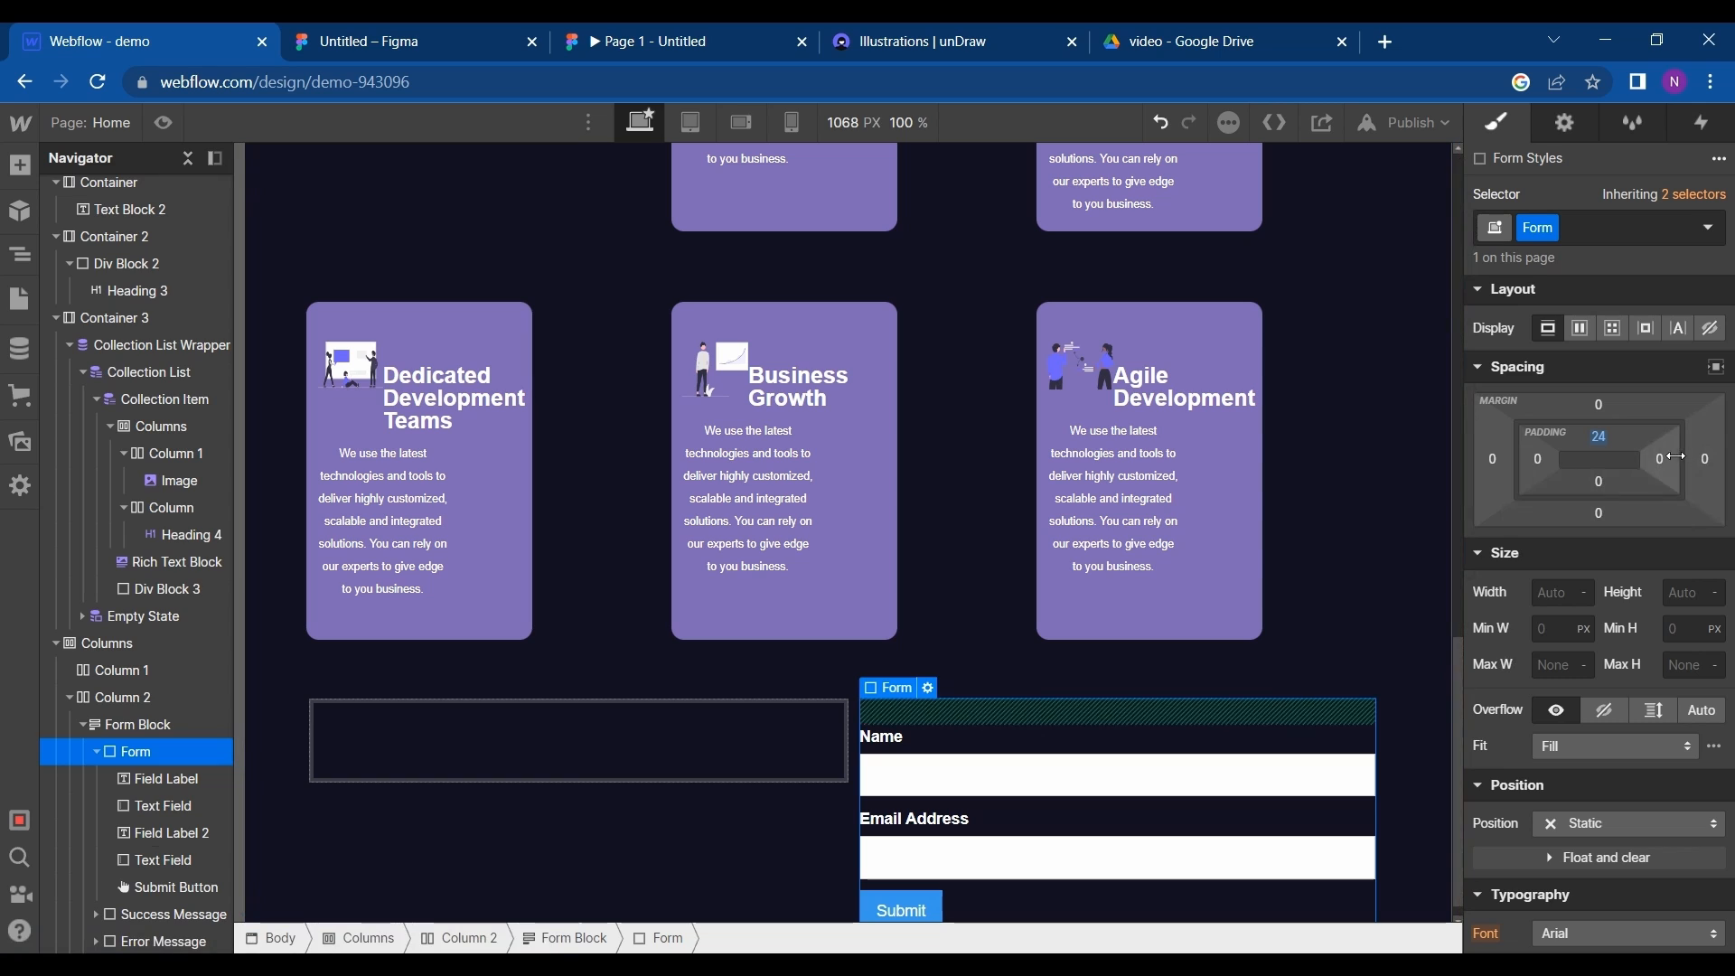
pyautogui.moveTo(1675, 457); pyautogui.dragTo(1591, 468)
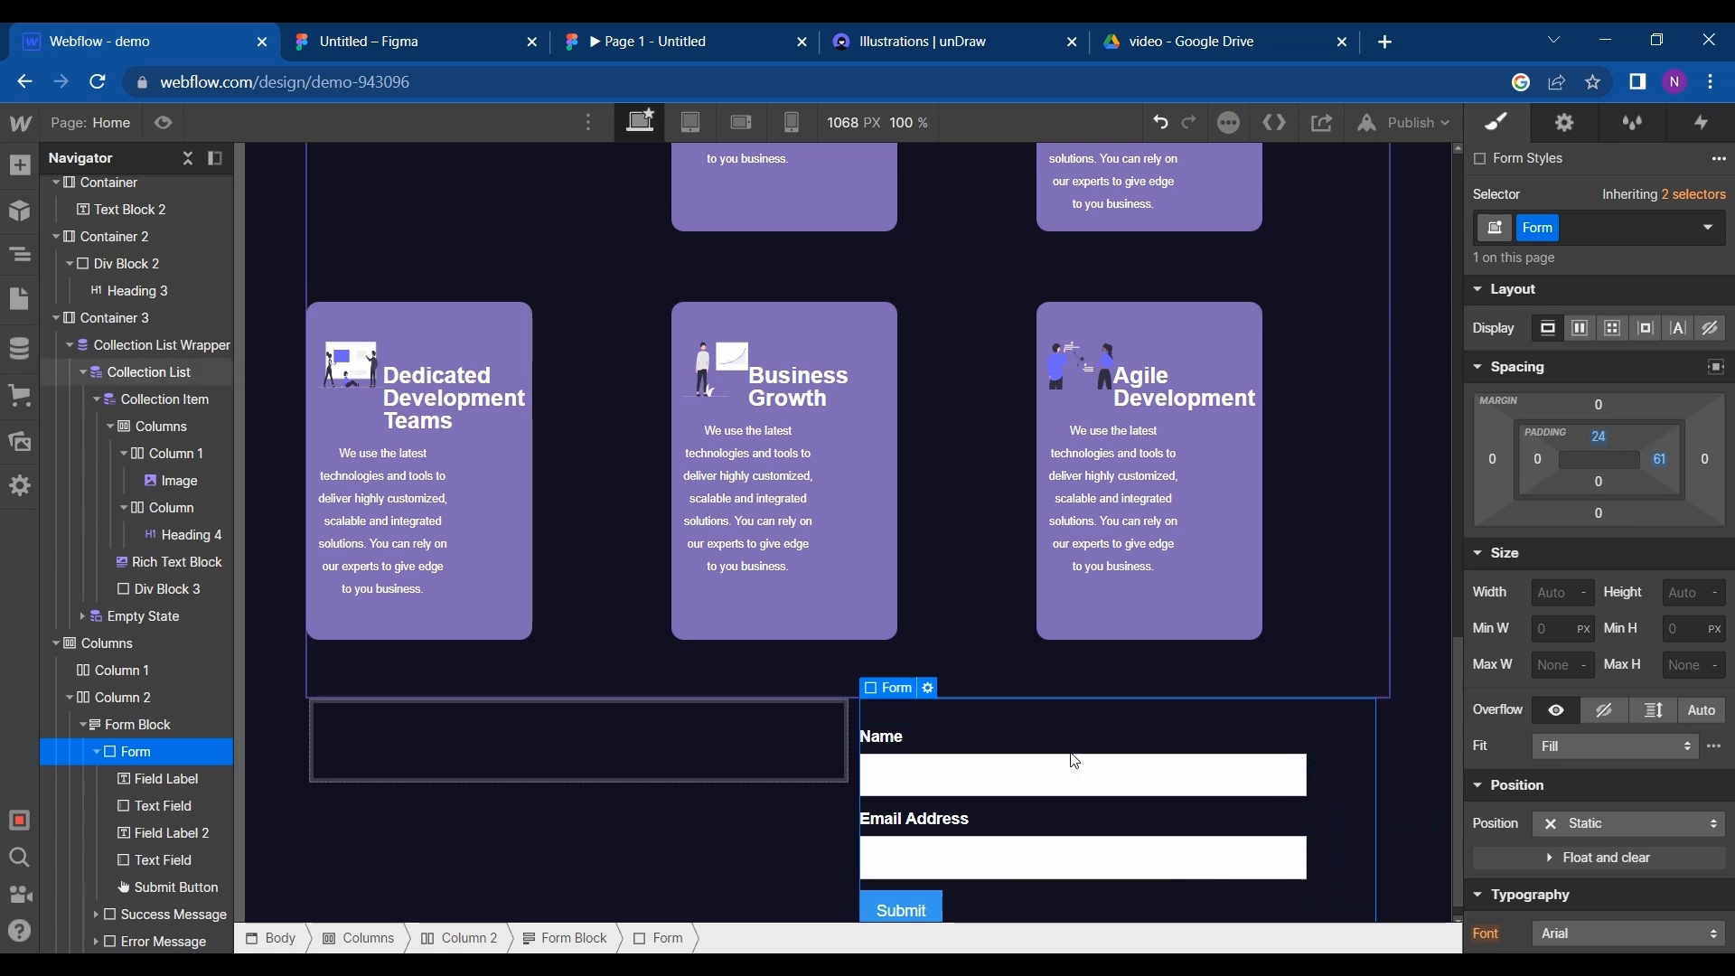
pyautogui.click(765, 876)
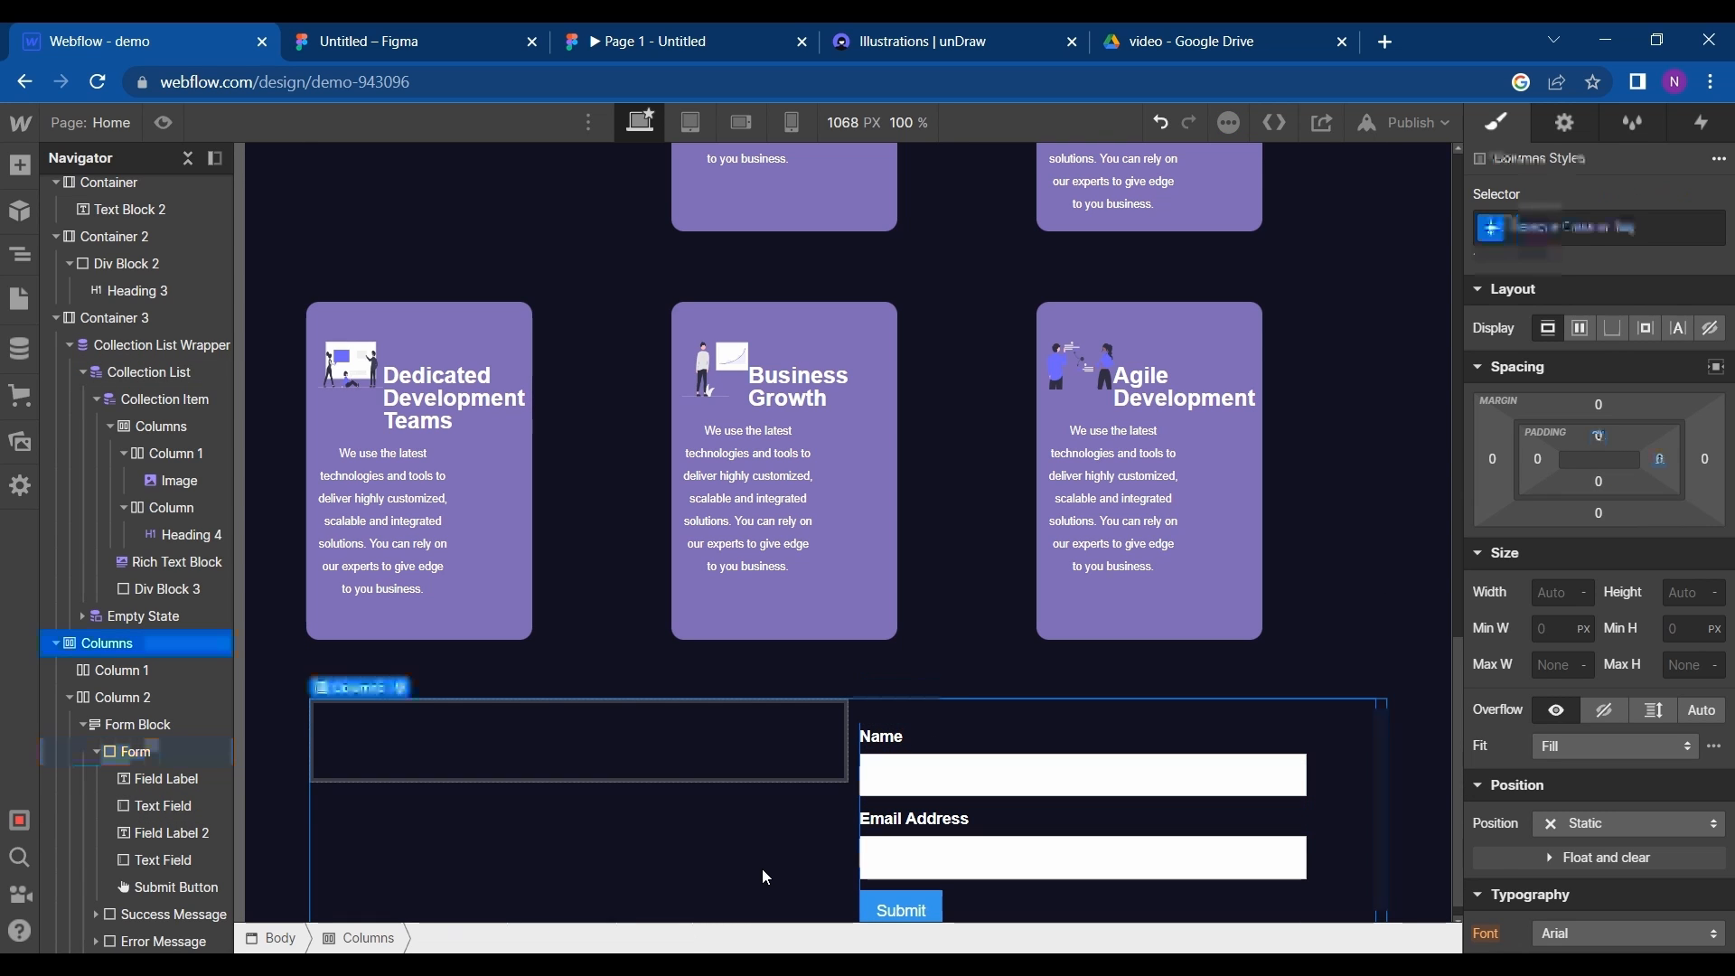
# - Check the contact frame in Figma, then add an H1 heading reading "Tell Us About Your Project" to the first column in Webflow
pyautogui.click(370, 33)
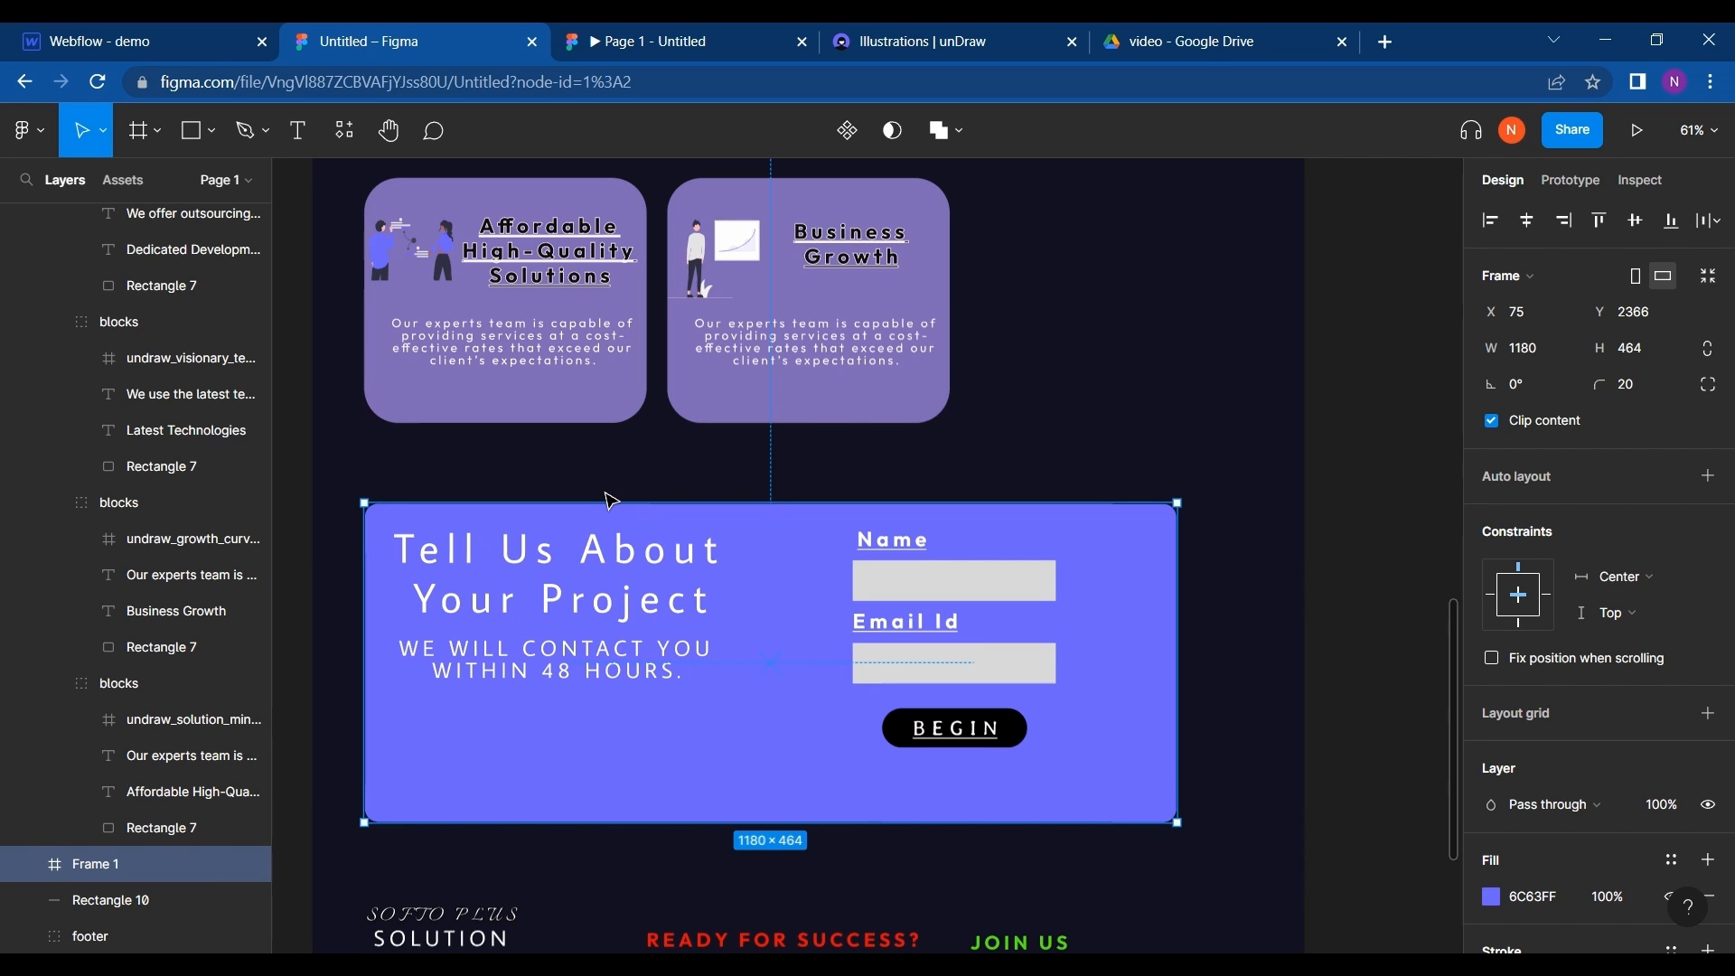
pyautogui.click(234, 32)
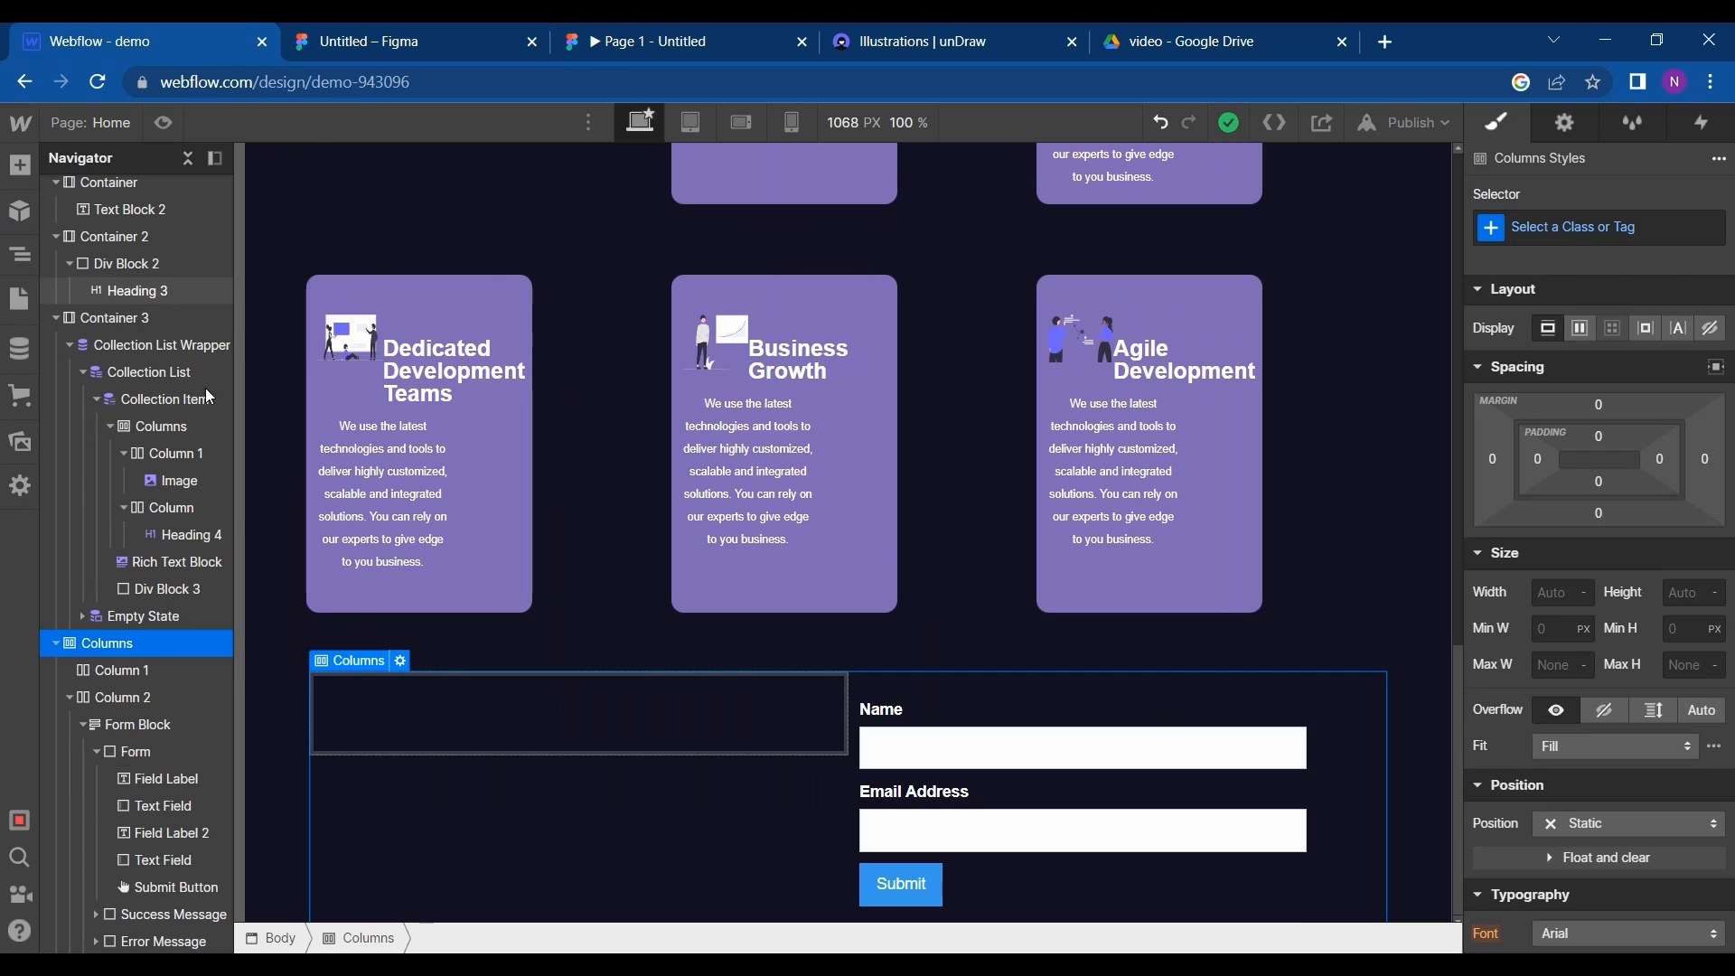
pyautogui.click(22, 166)
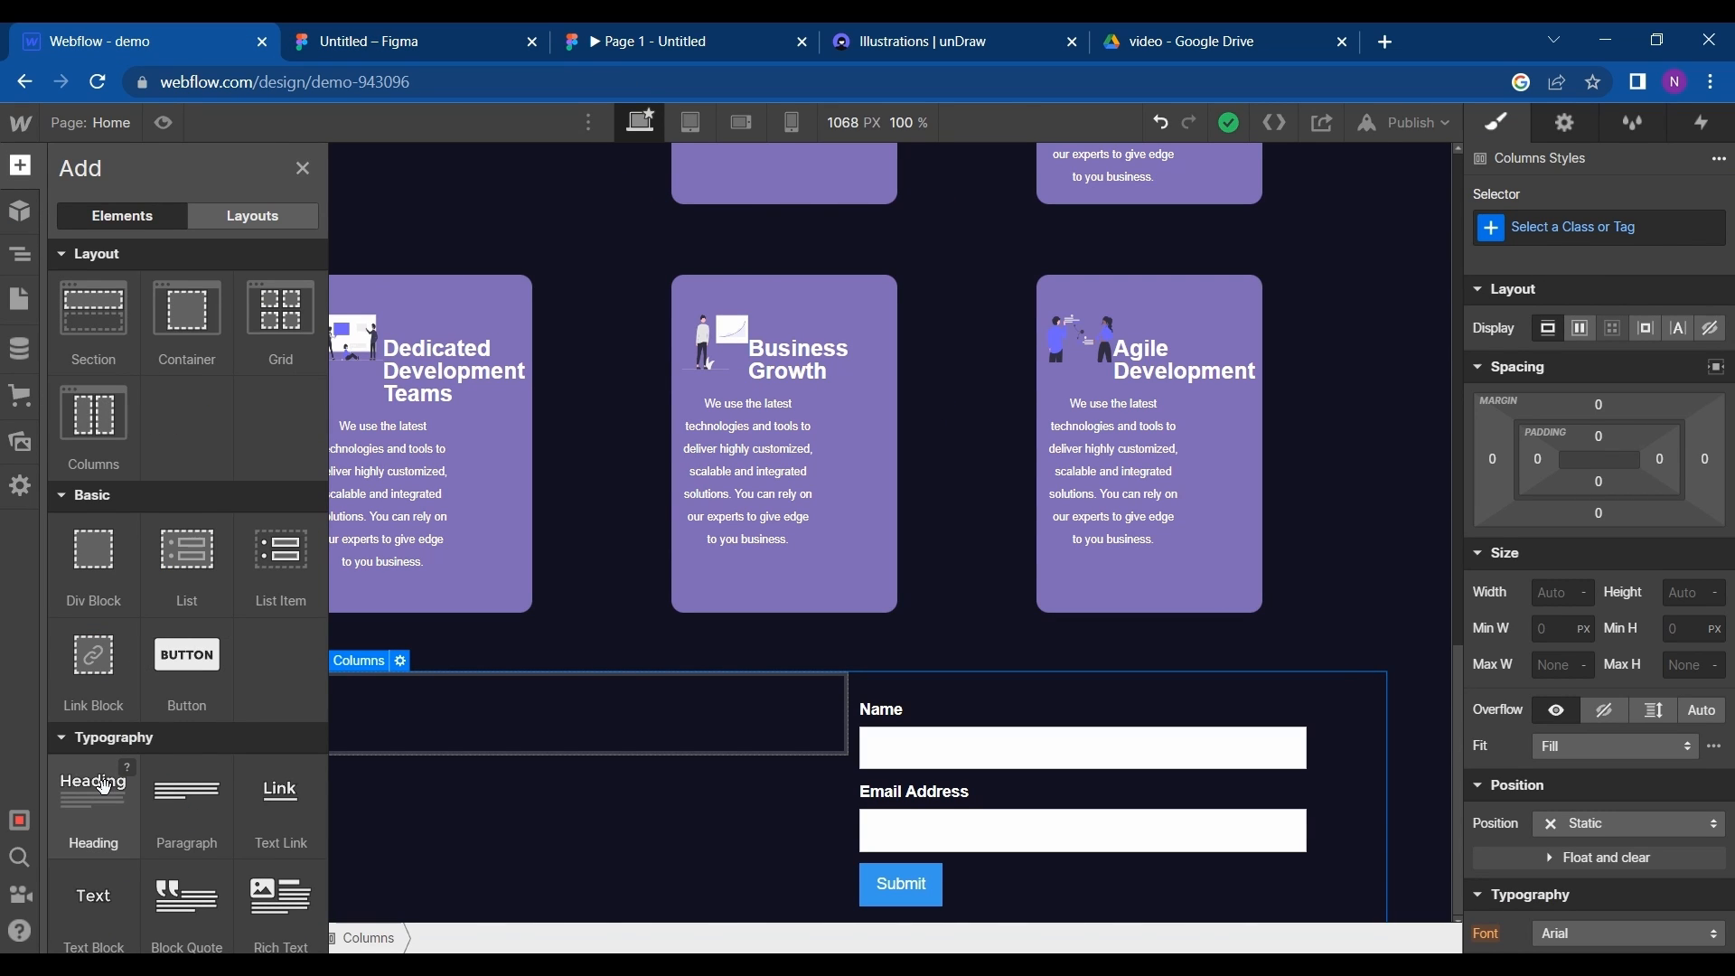
pyautogui.moveTo(104, 786); pyautogui.dragTo(494, 725)
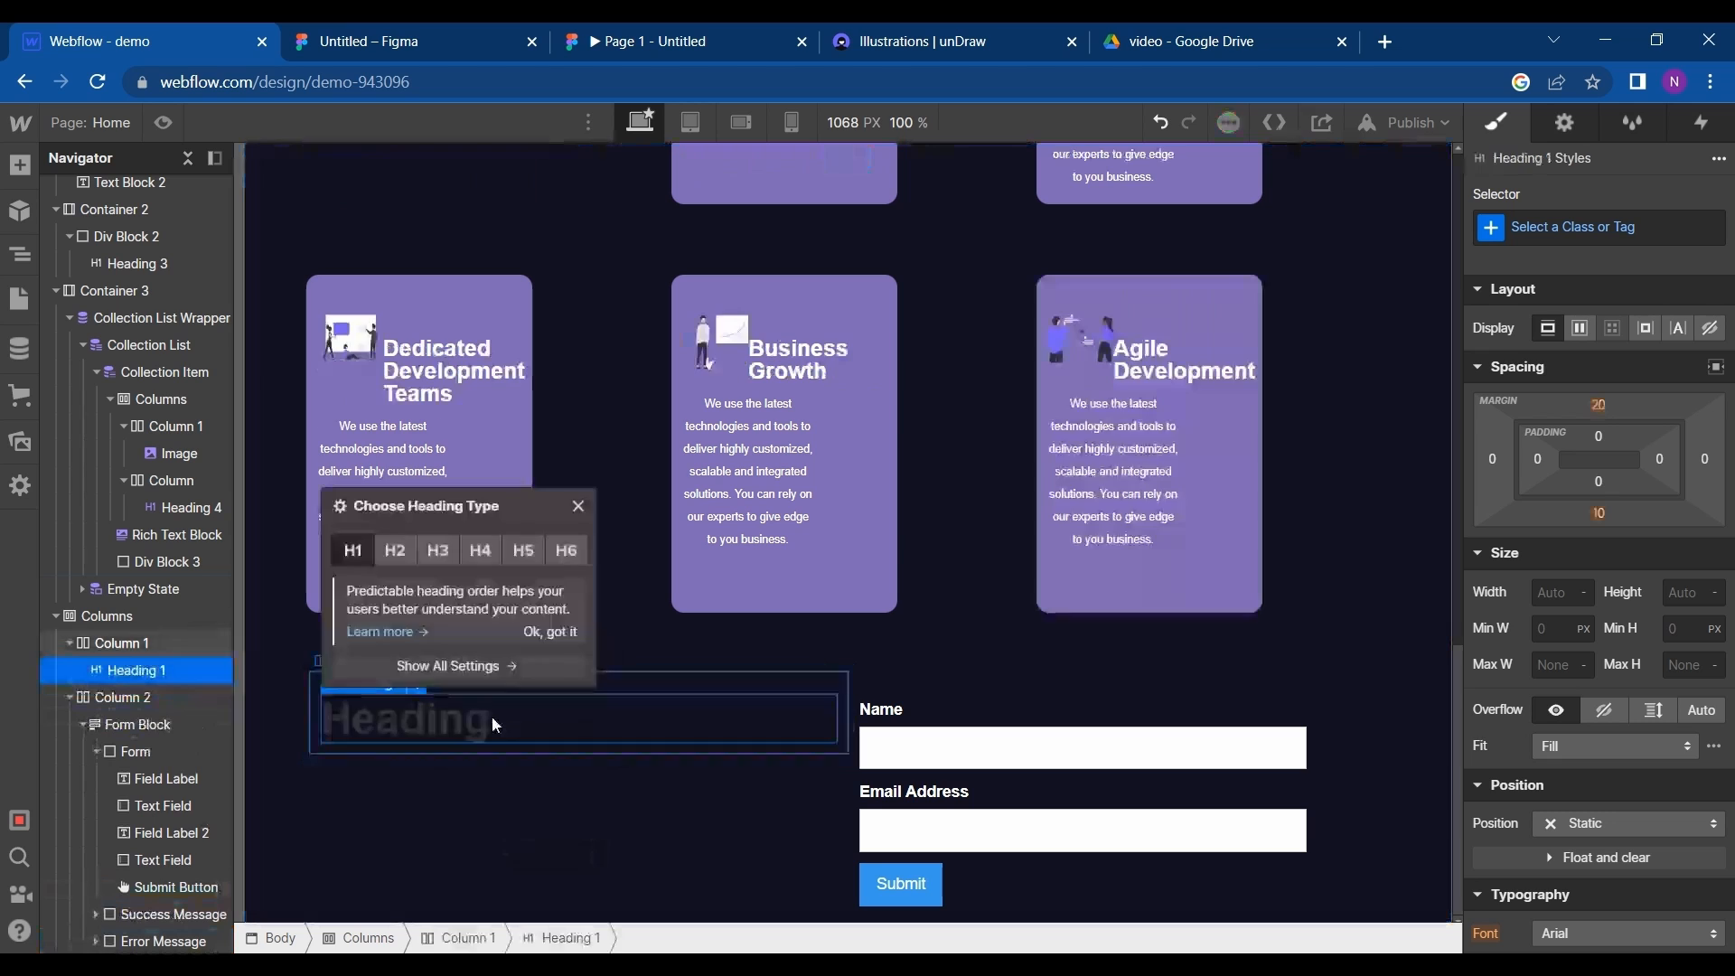
pyautogui.doubleClick(495, 725)
pyautogui.write('Tell Us About Your Project')
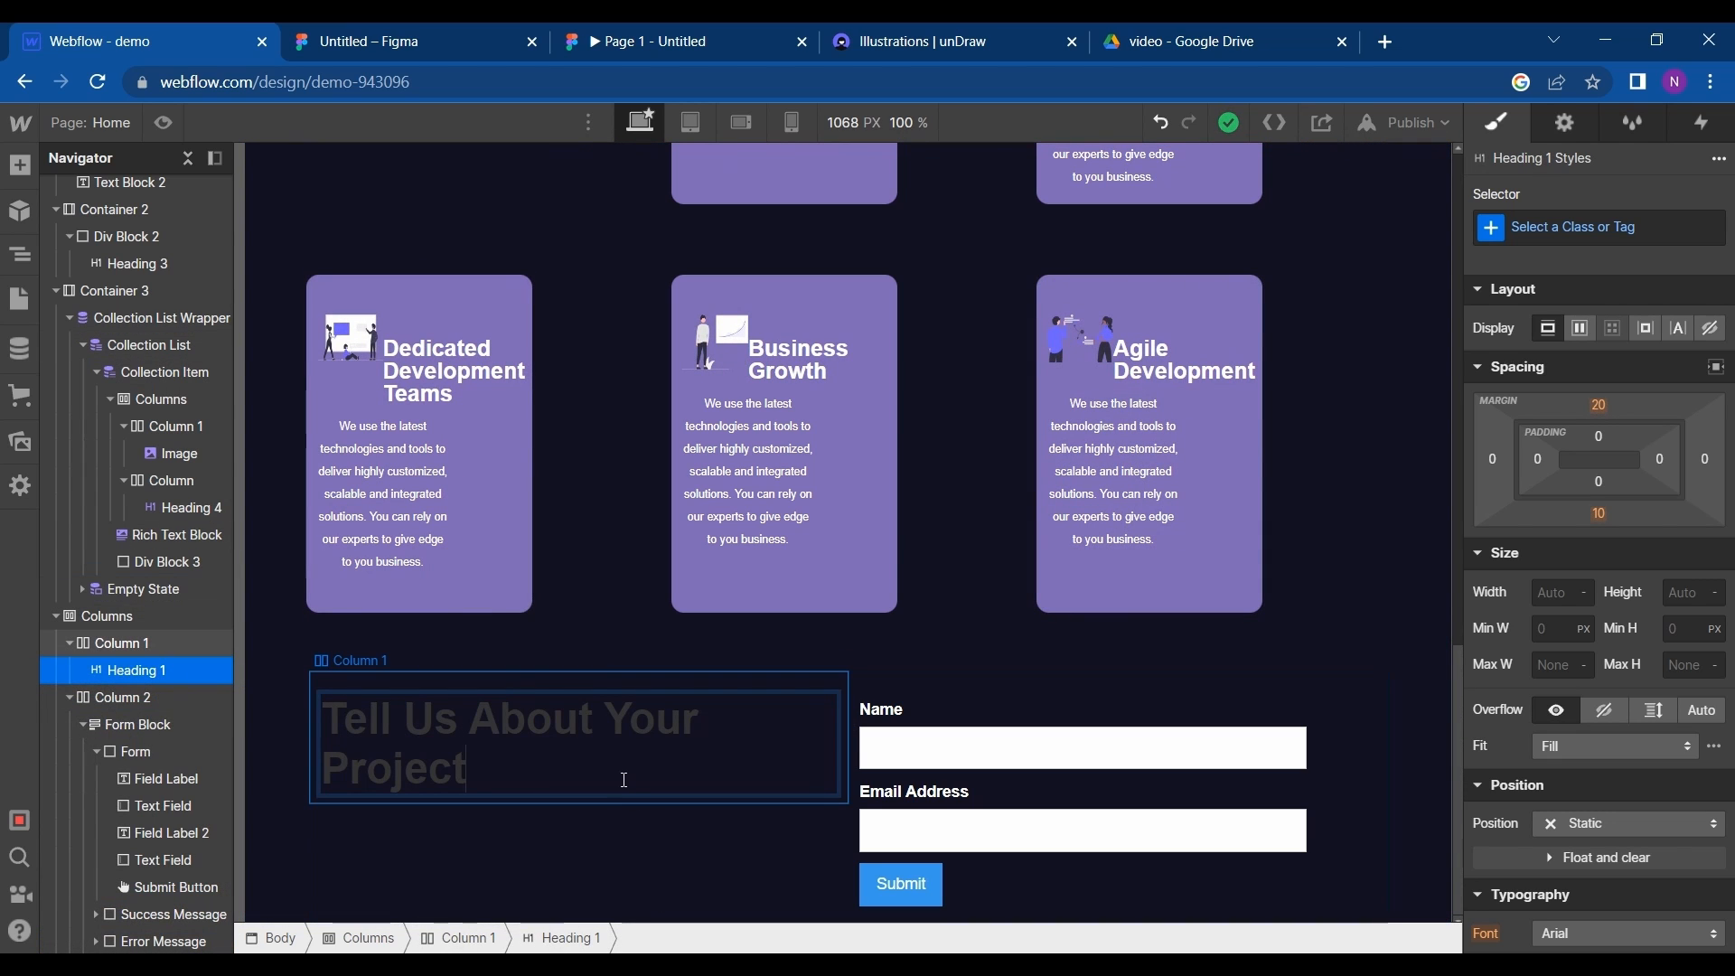
# - Colour the "Tell Us About Your Project" heading white and set its font size to 50 px
pyautogui.hotkey('ctrl', 'a')
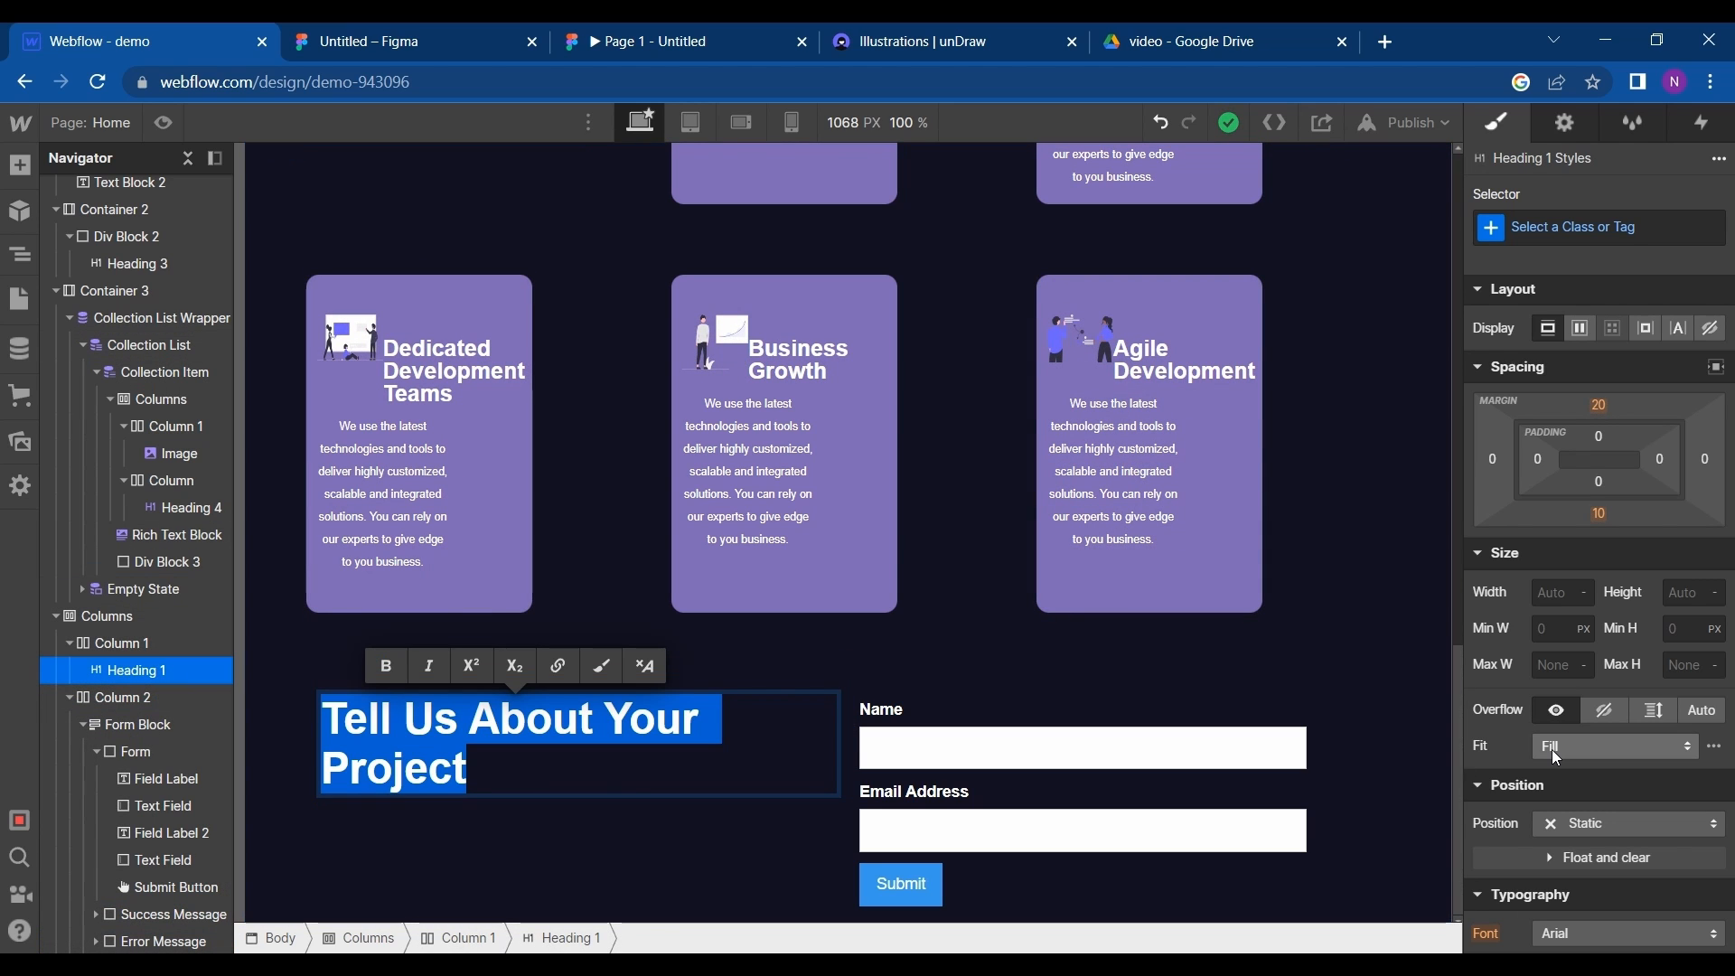
pyautogui.scroll(-3, 1554, 757)
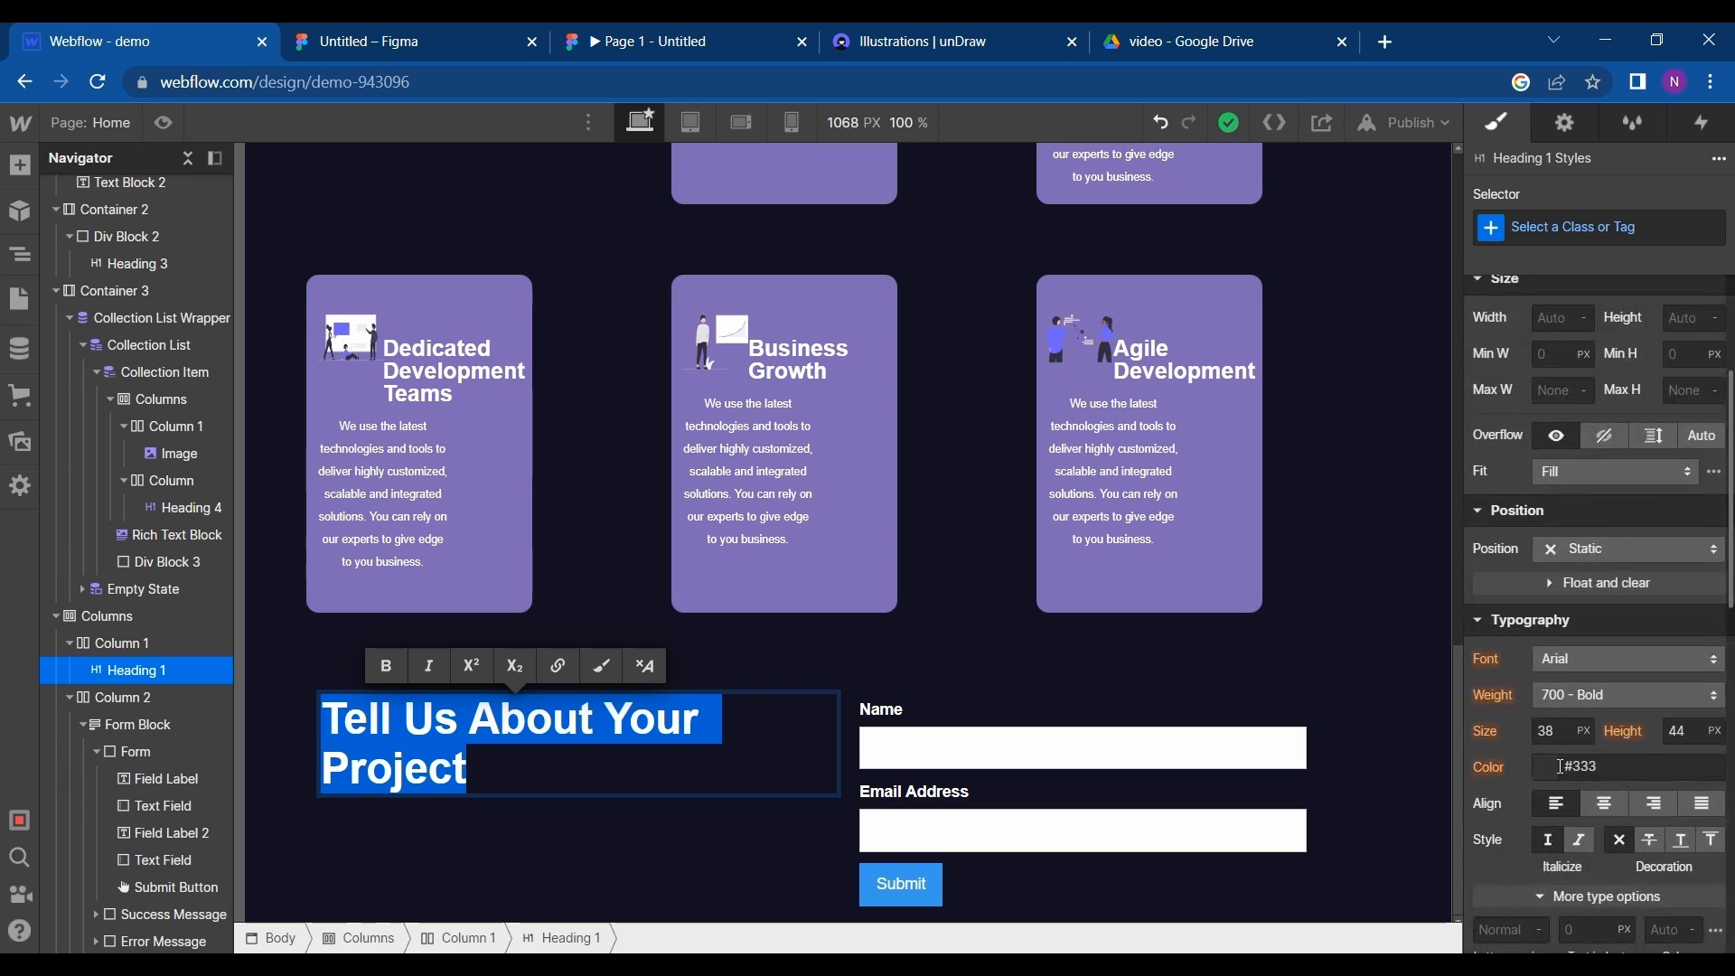
pyautogui.click(1561, 766)
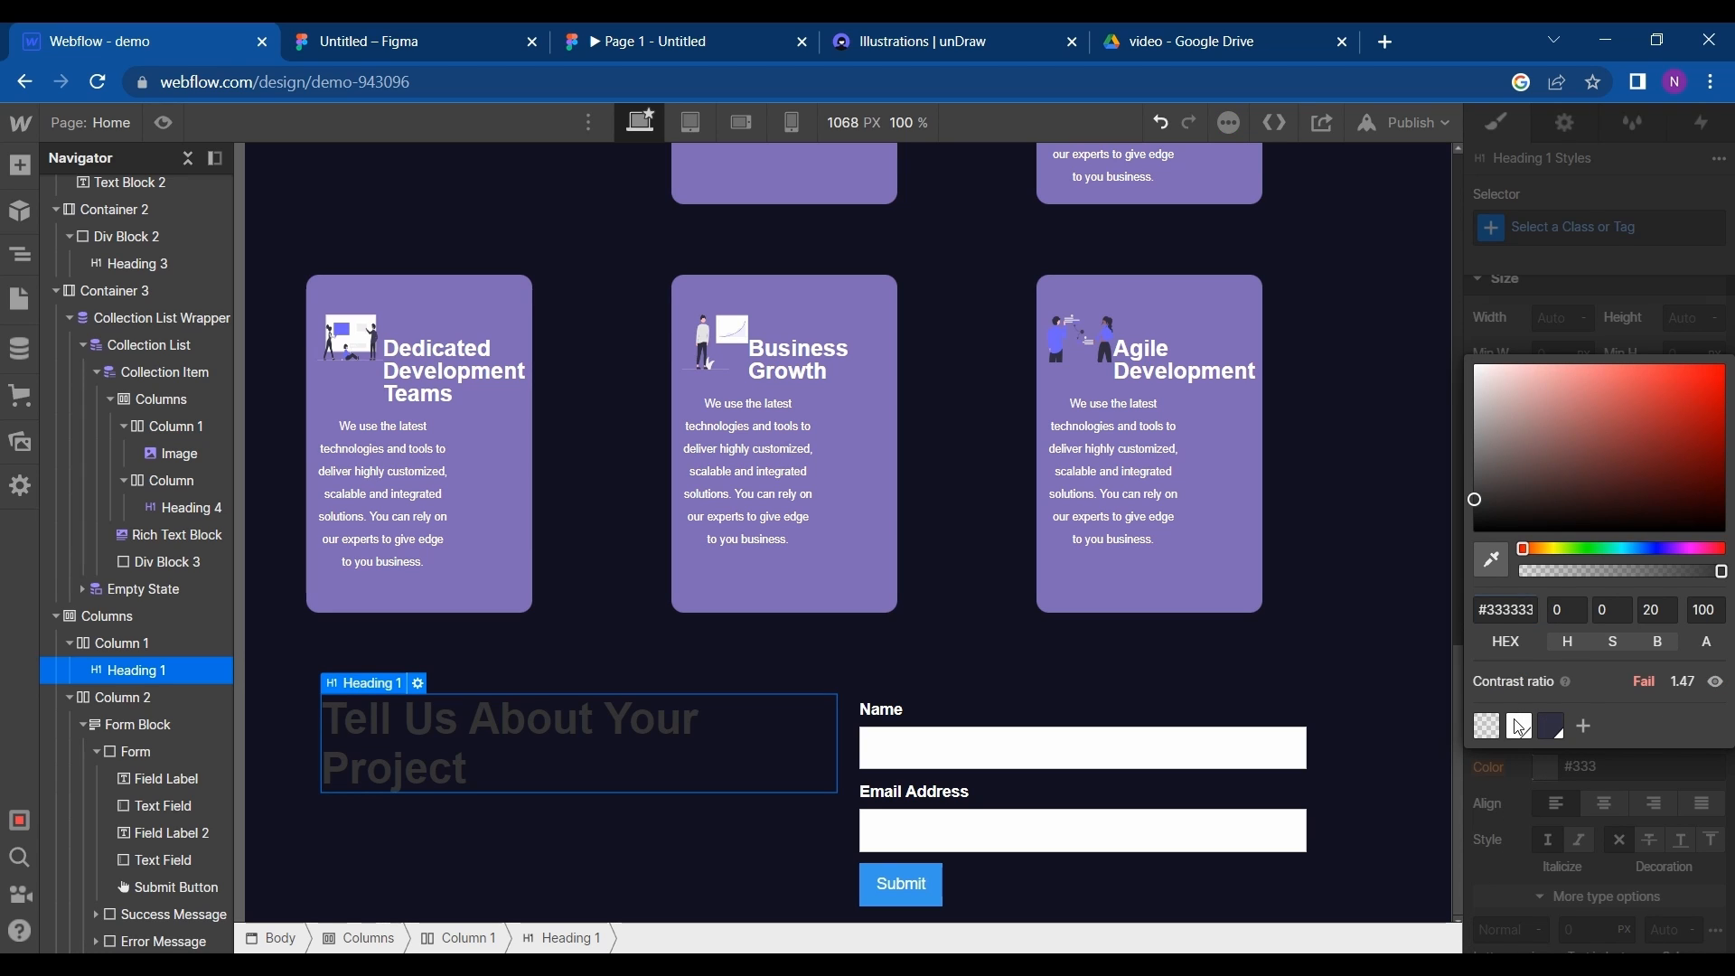
pyautogui.click(1518, 726)
pyautogui.click(1511, 806)
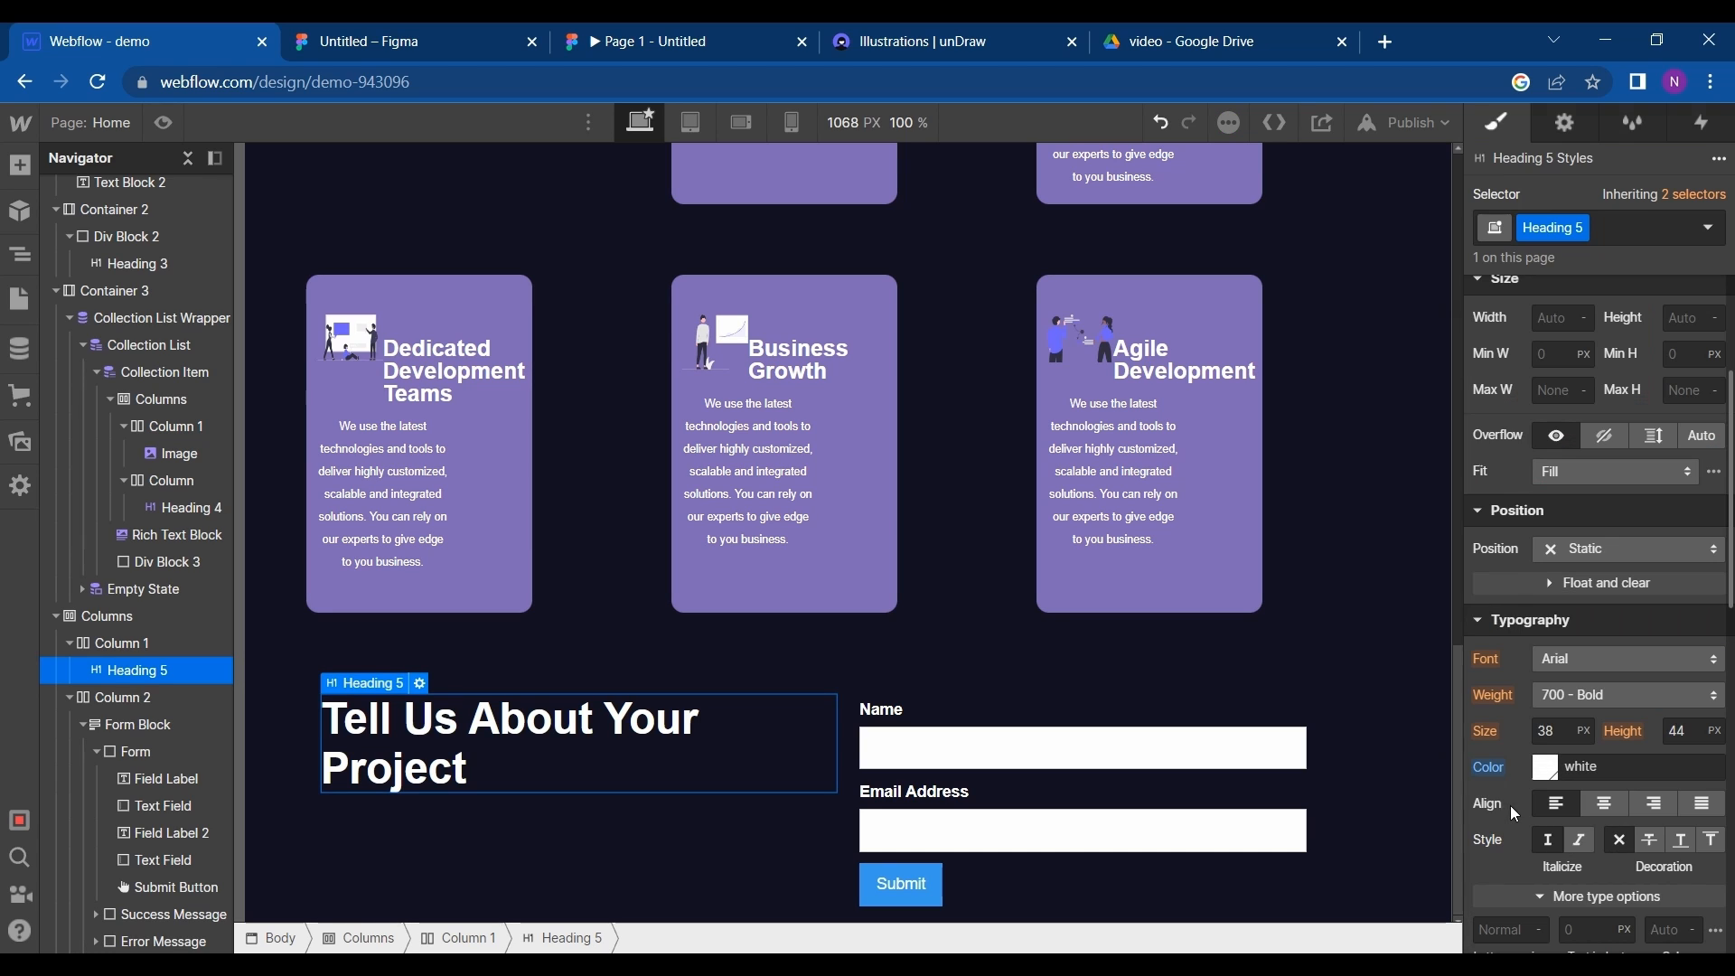
pyautogui.click(1562, 728)
pyautogui.write('50')
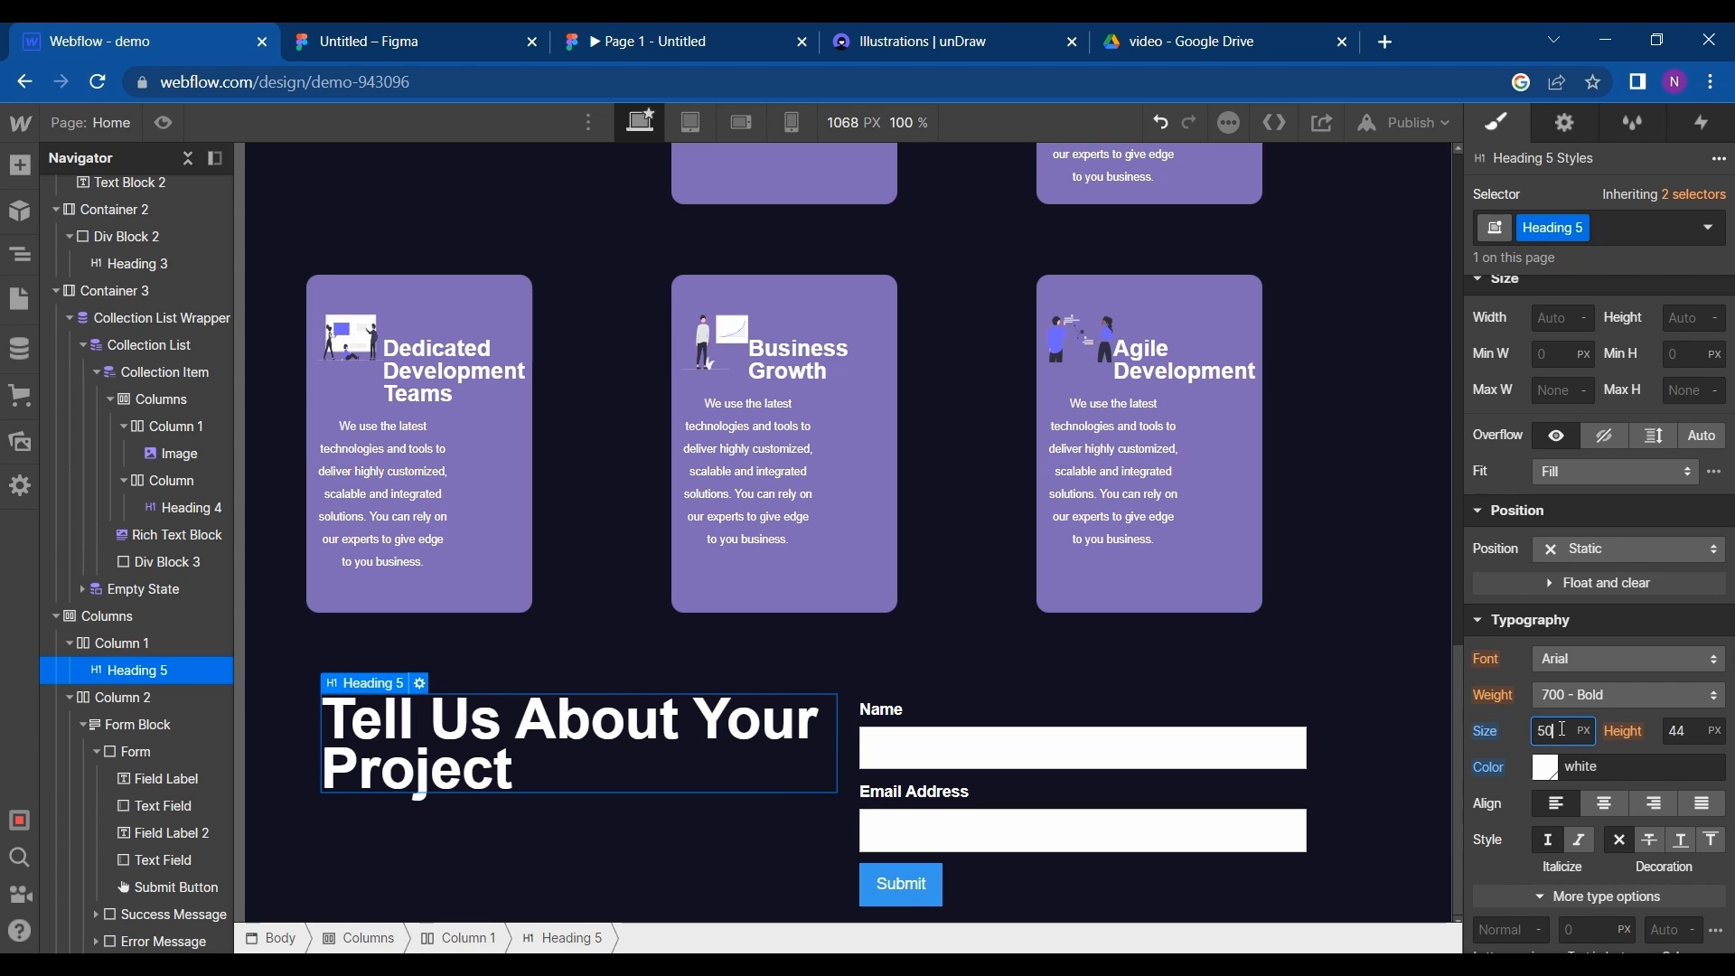
# - Compare the heading with the Figma design and set its line height to 70 px in Webflow
pyautogui.click(508, 23)
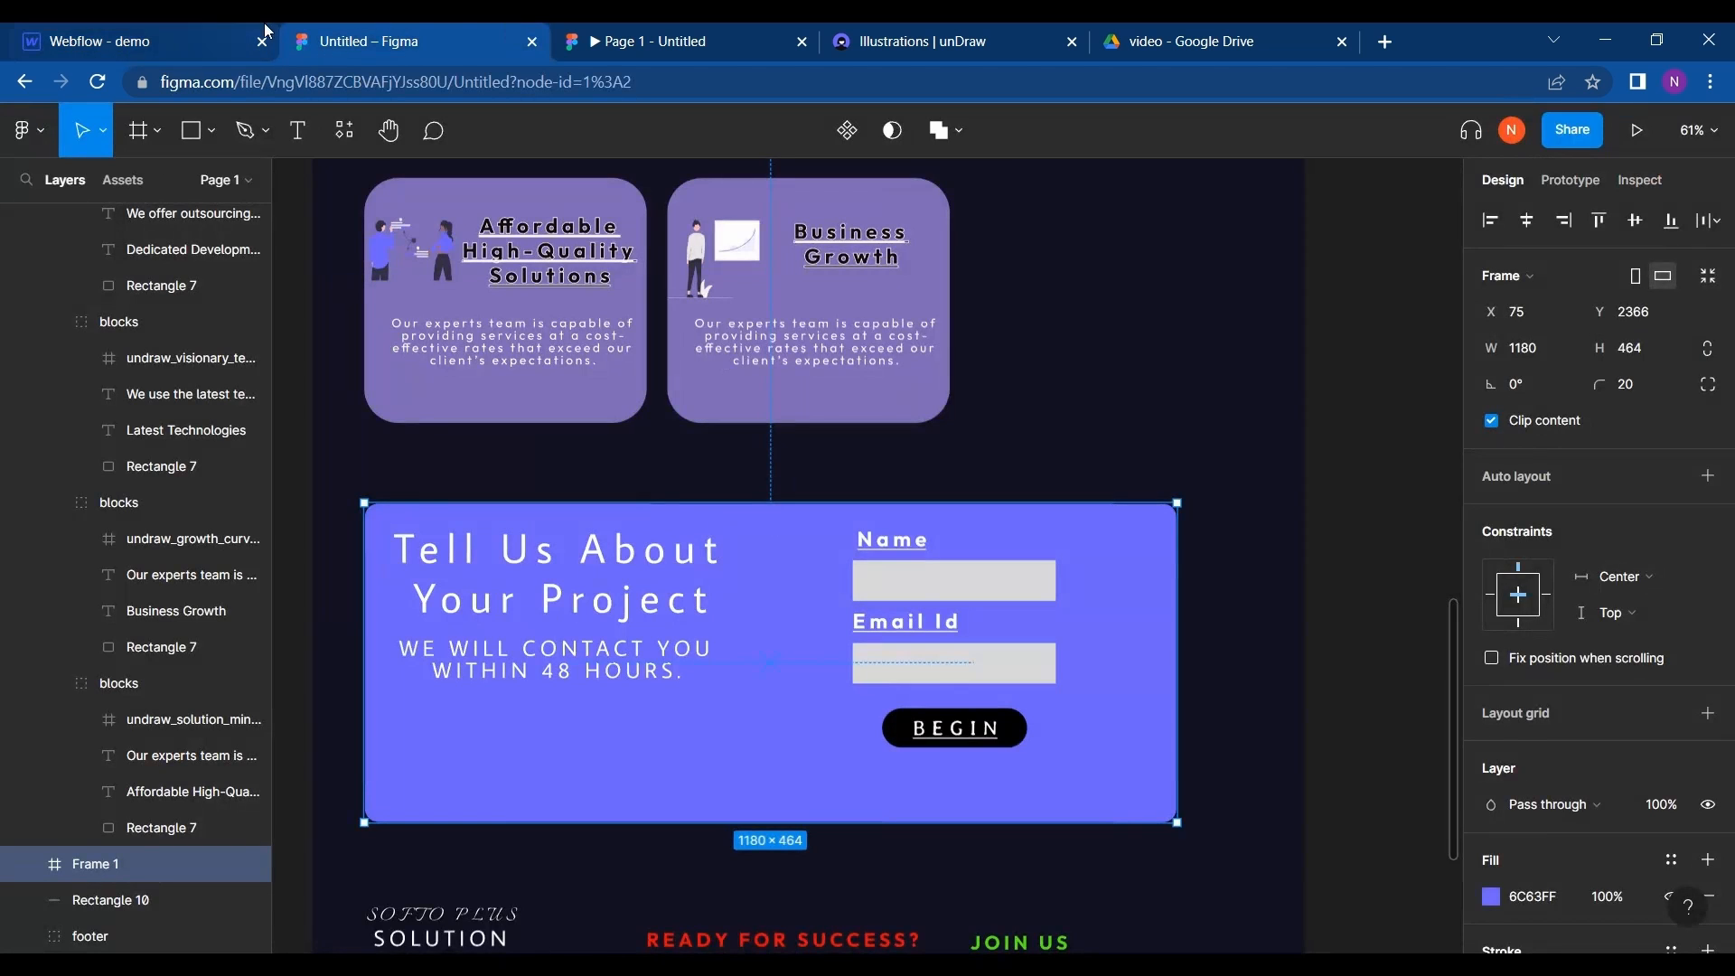
pyautogui.click(197, 24)
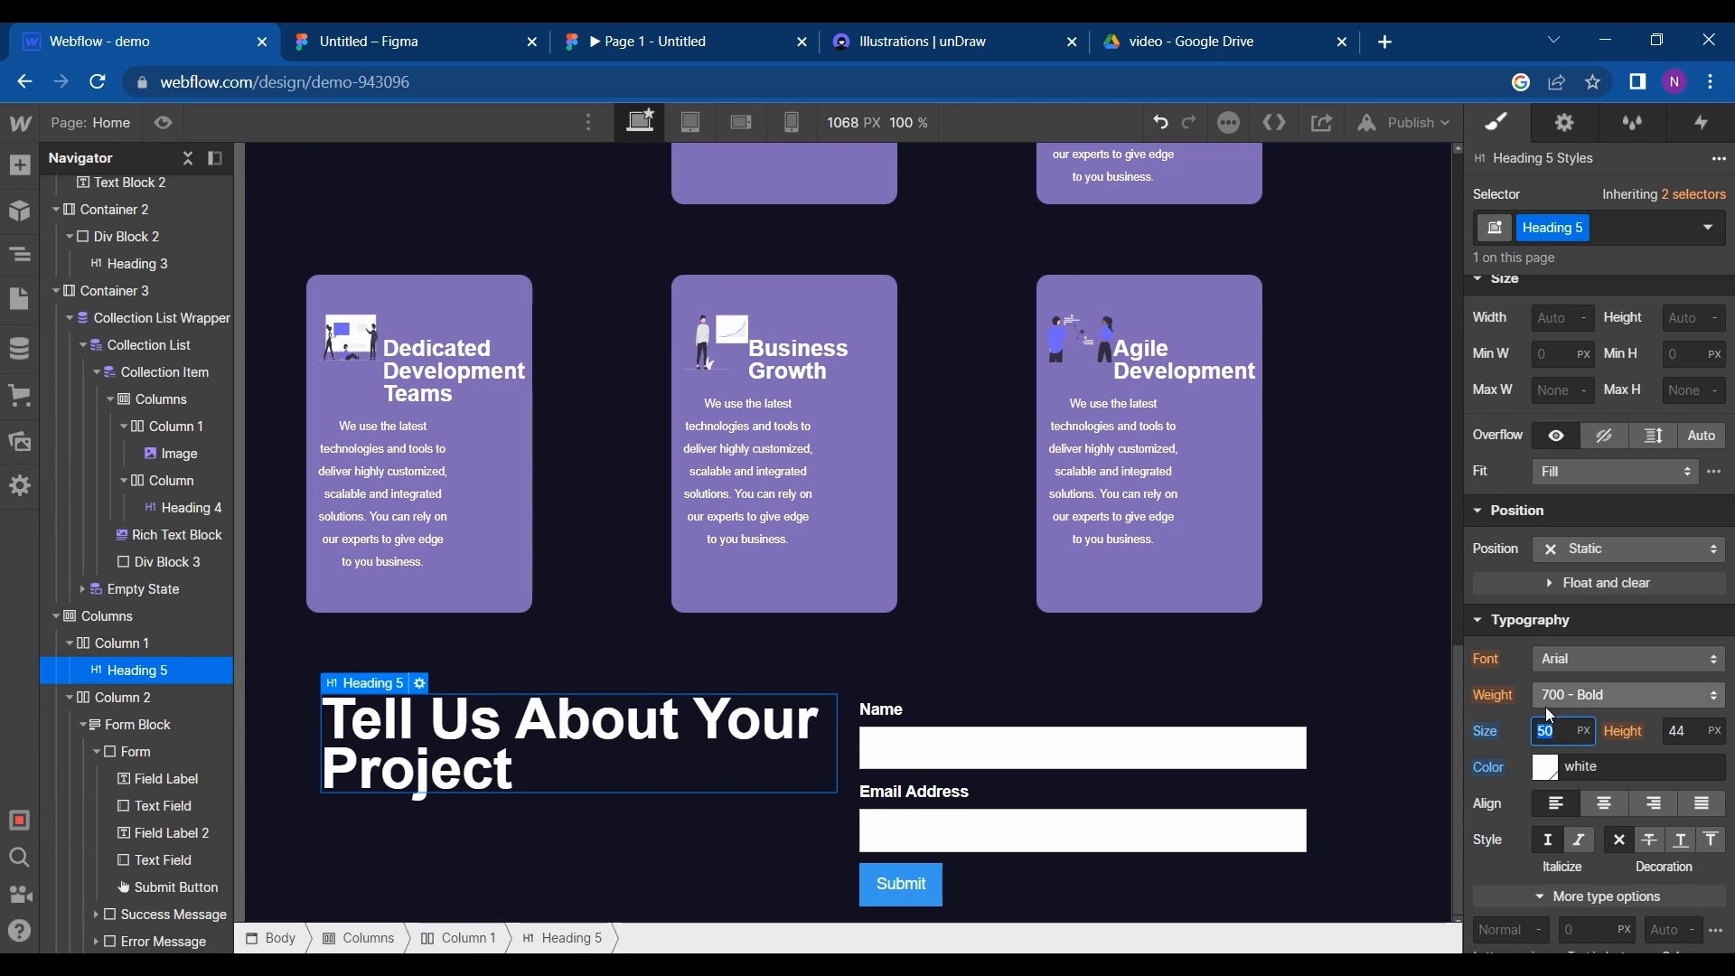
pyautogui.click(1681, 732)
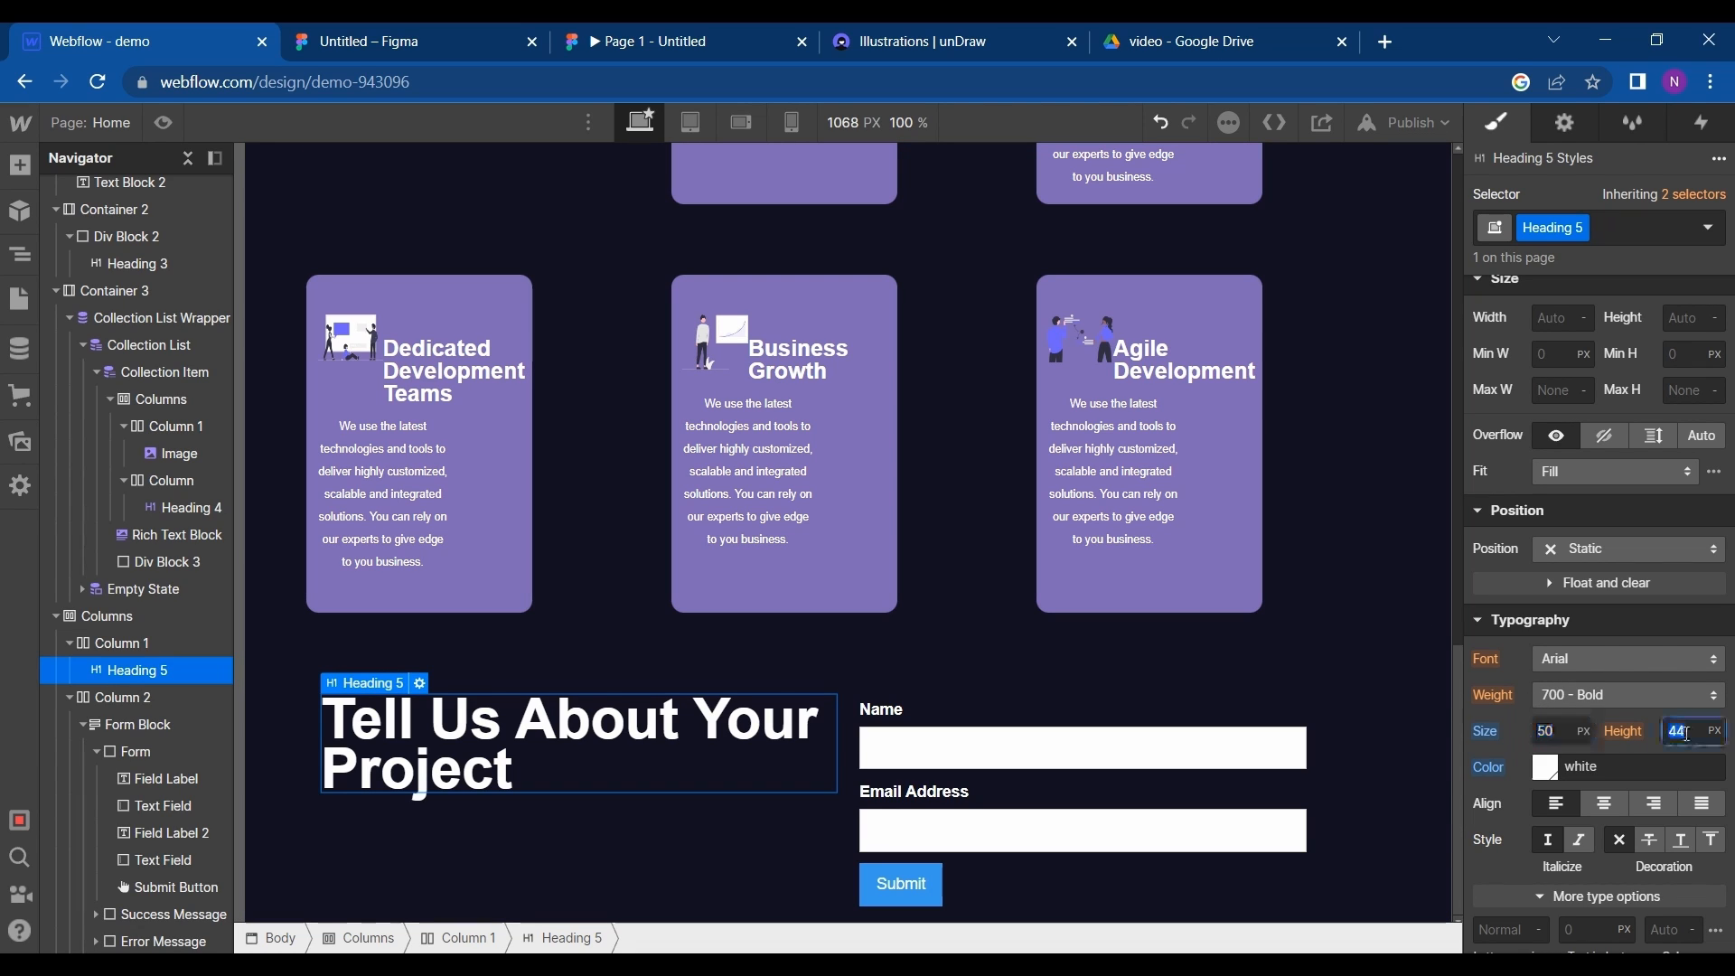
pyautogui.hotkey('shift', 'Up')
pyautogui.hotkey('shift', 'Up')
pyautogui.hotkey('shift', 'Up')
pyautogui.hotkey('shift', 'Up')
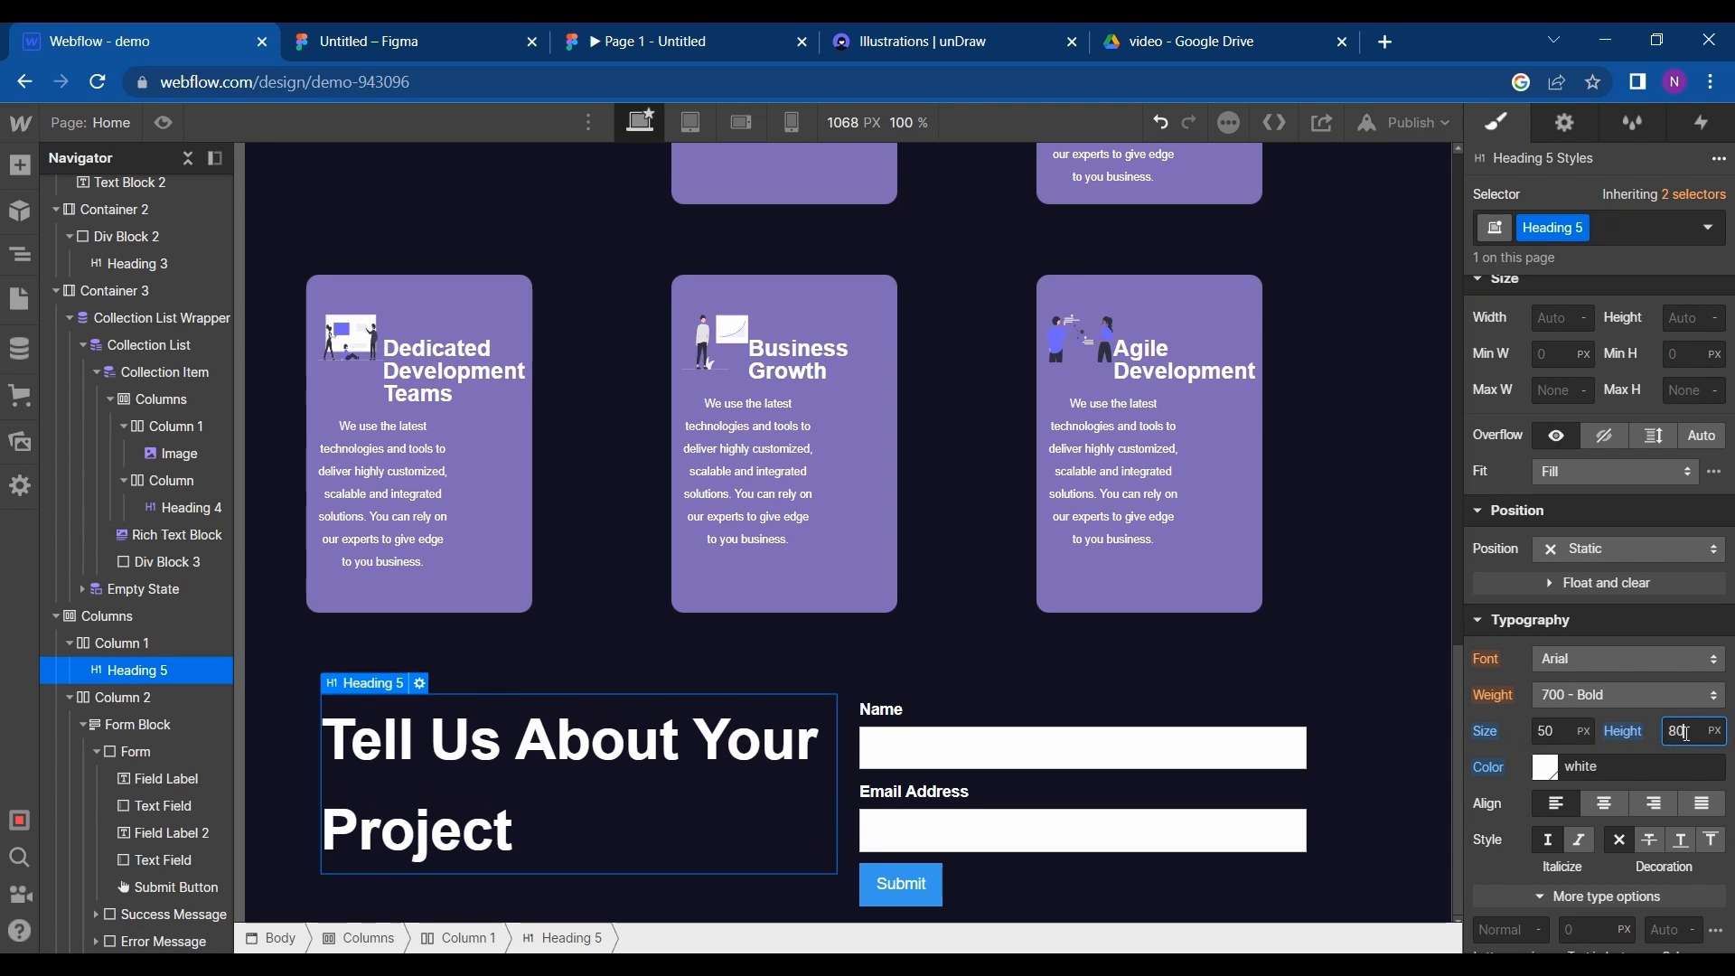
pyautogui.hotkey('shift', 'Down')
# - Set the heading's letter spacing to 5 px and its top padding to 33 px
pyautogui.scroll(-3, 1639, 730)
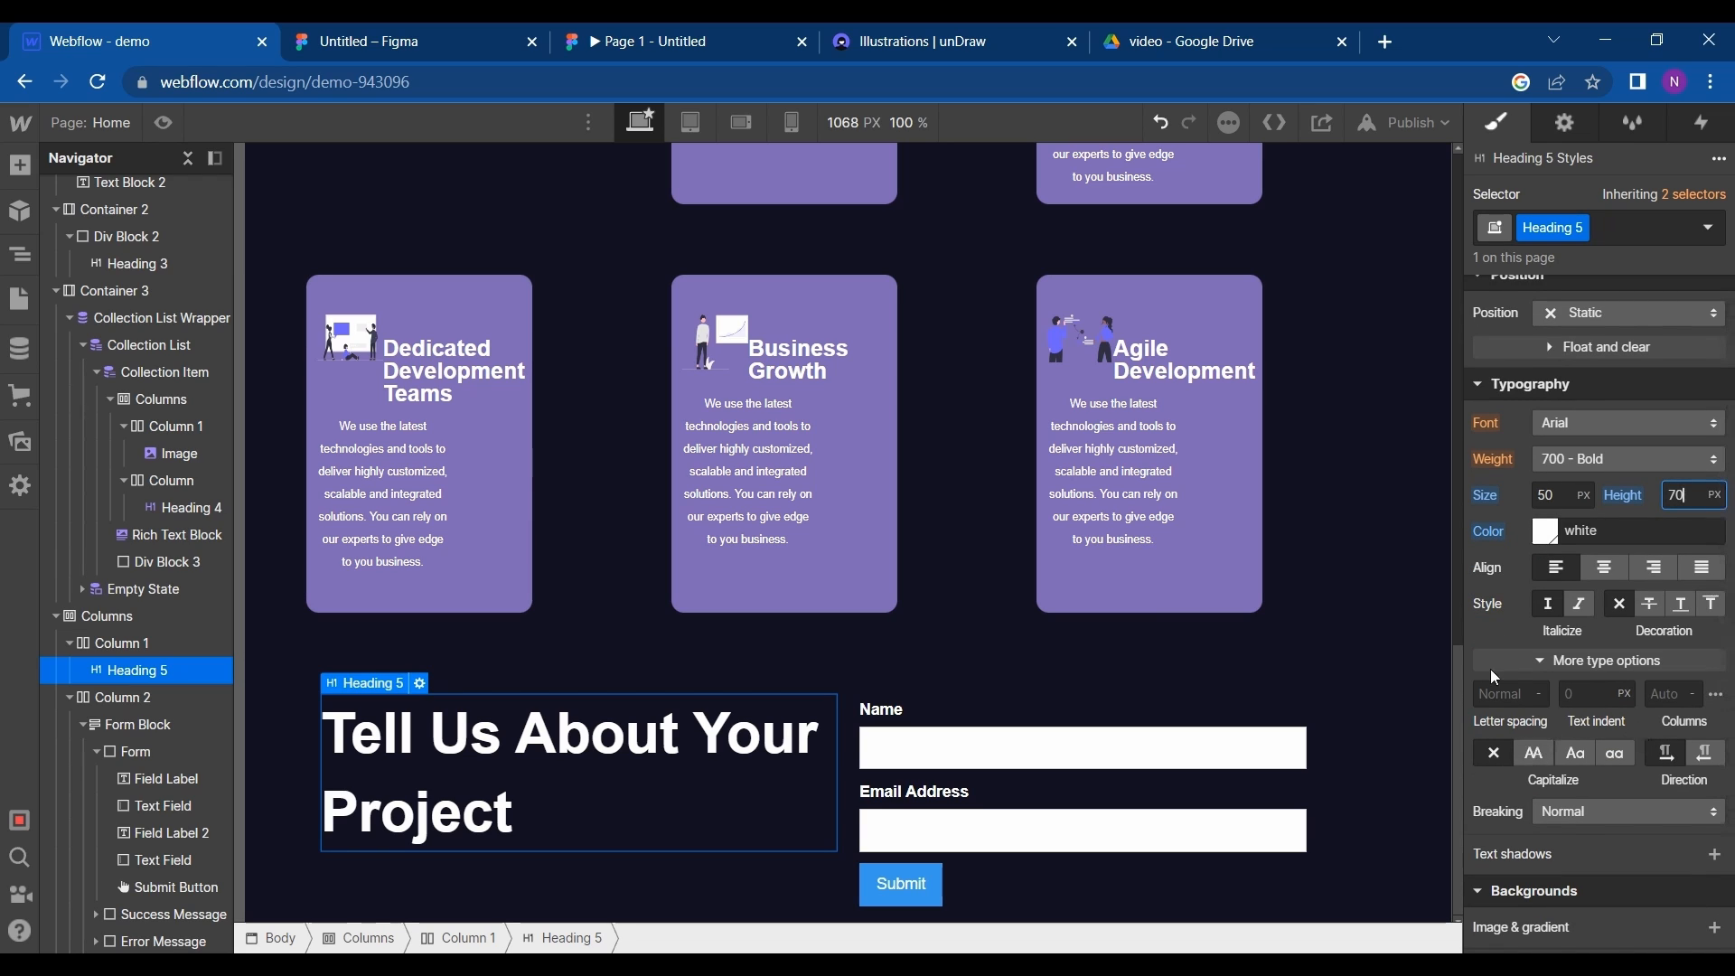
pyautogui.click(1504, 693)
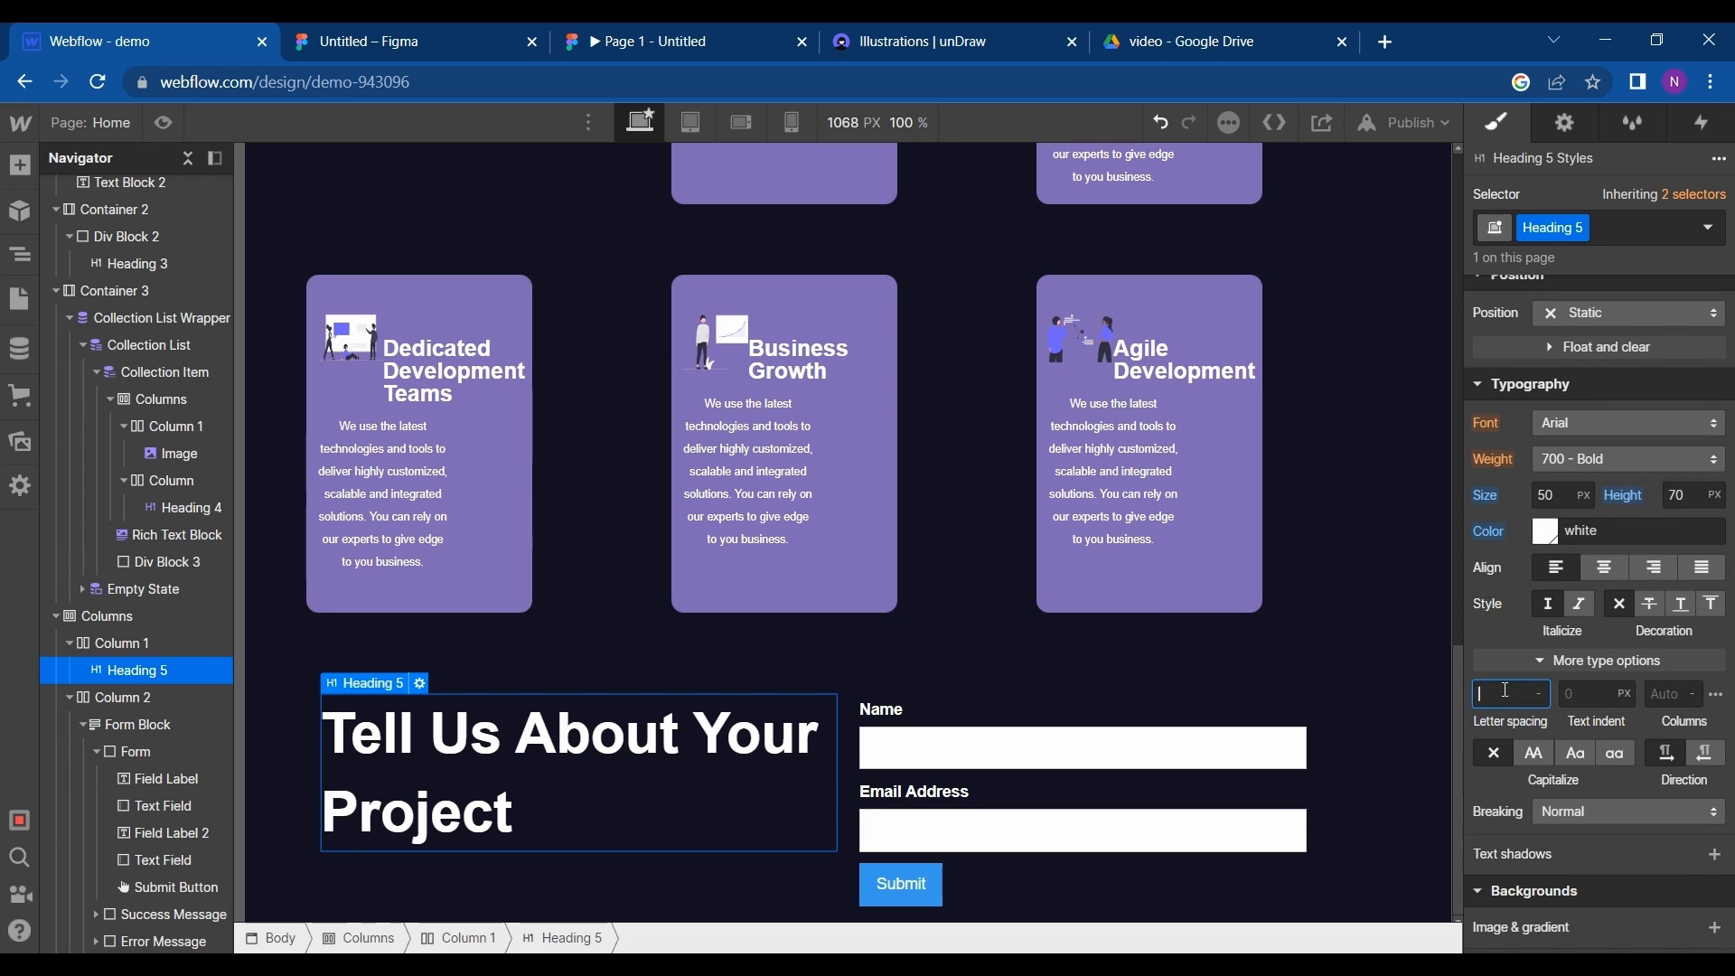
pyautogui.write('10')
pyautogui.press('BackSpace')
pyautogui.press('BackSpace')
pyautogui.write('0')
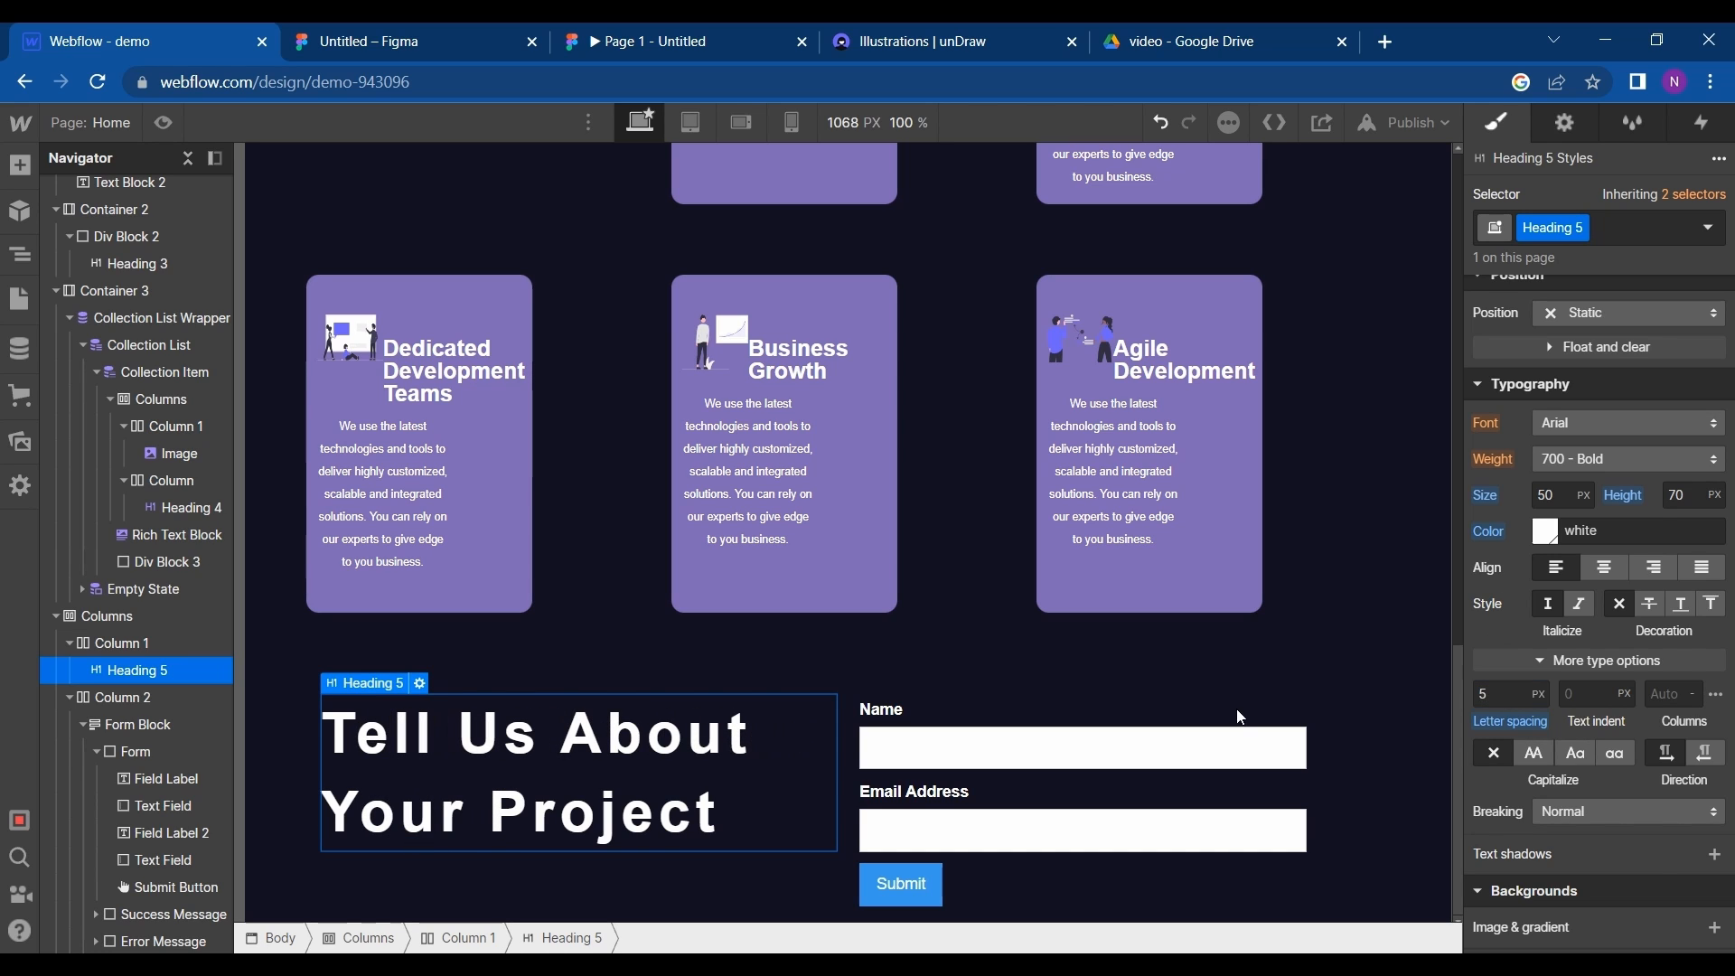
pyautogui.scroll(5, 1589, 349)
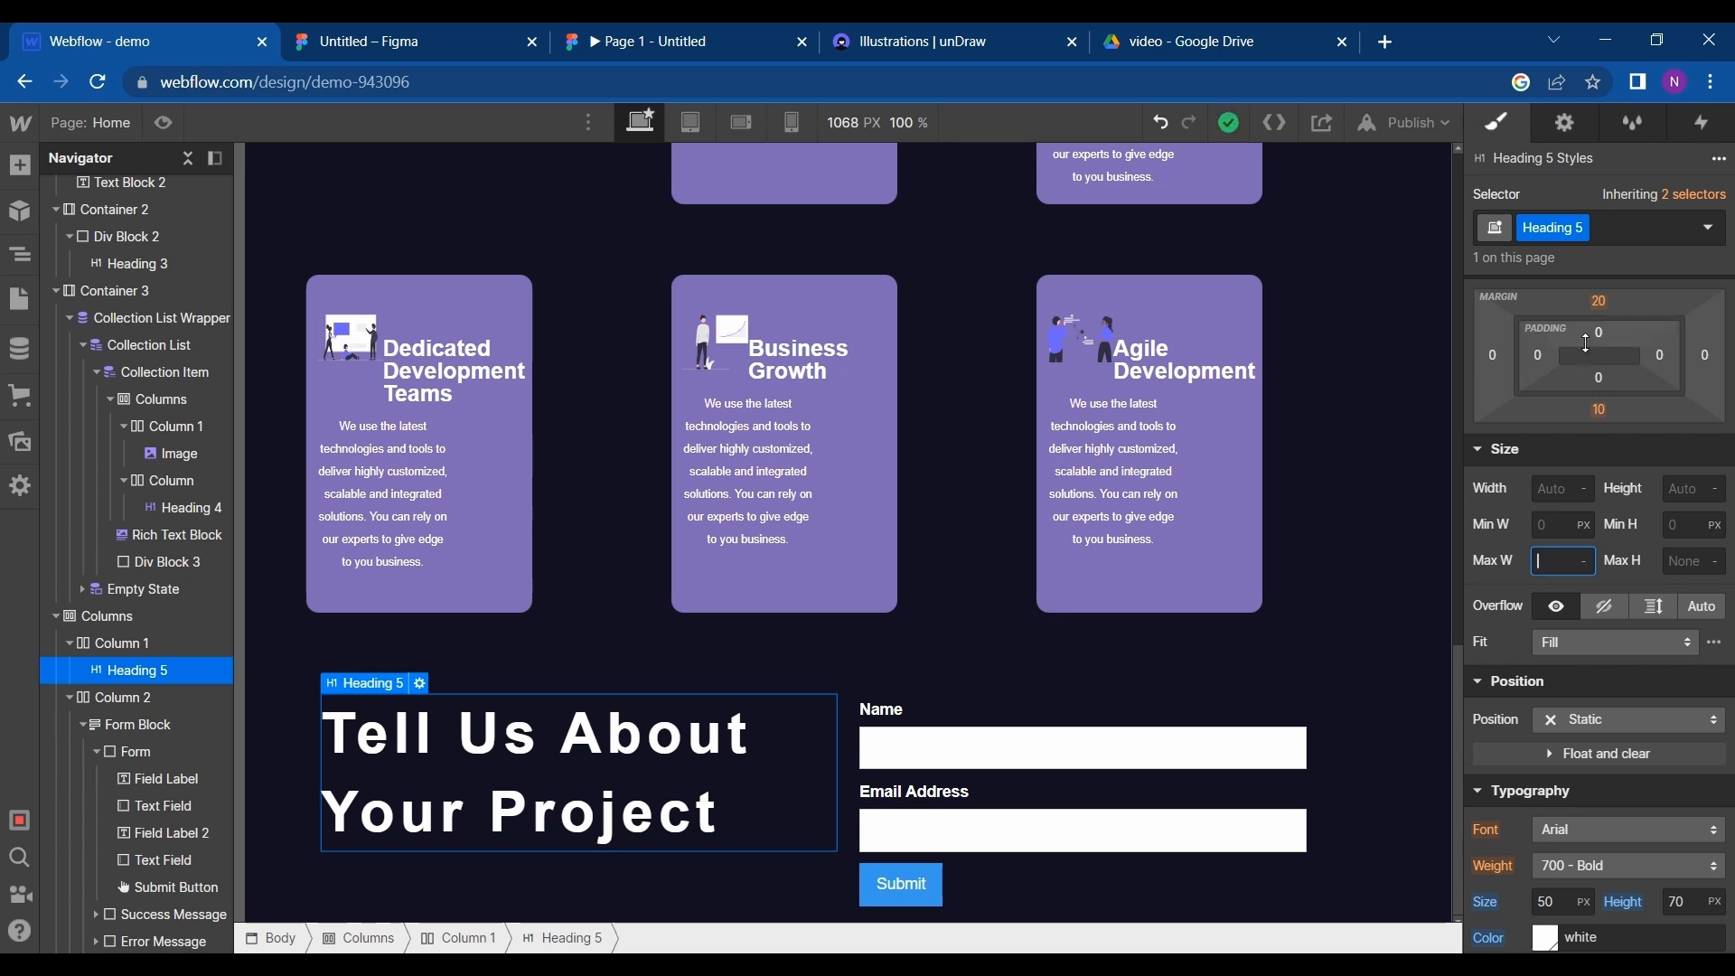
pyautogui.moveTo(1586, 344); pyautogui.dragTo(1586, 377)
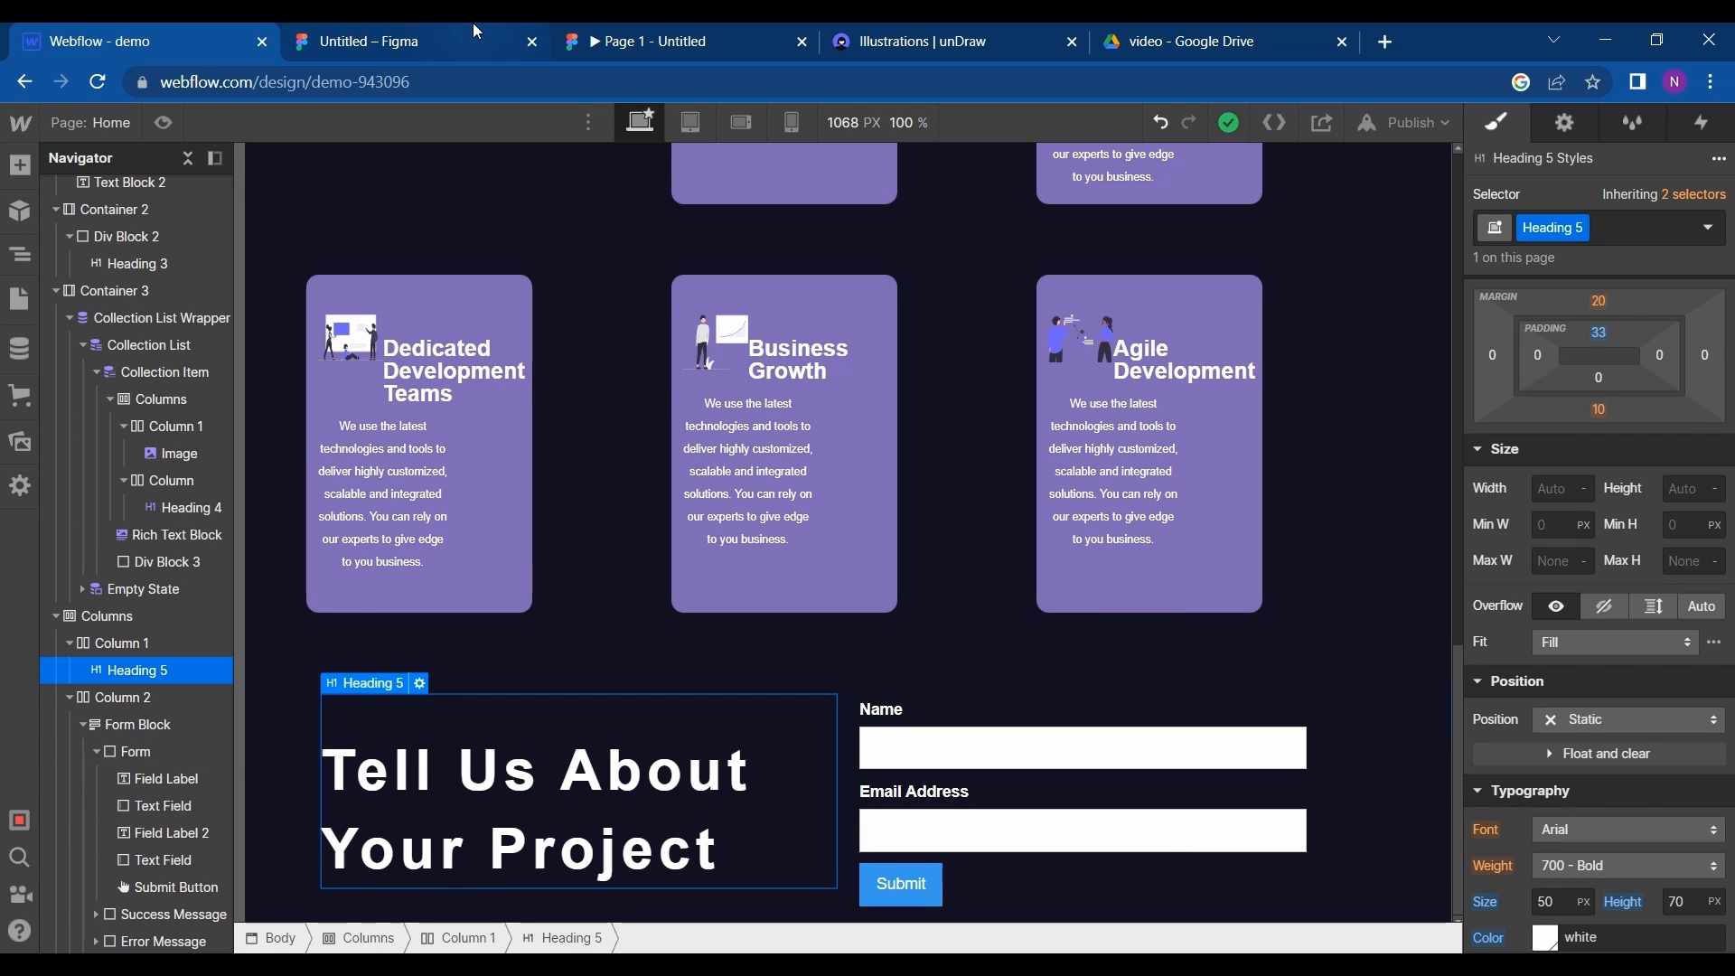
# - Compare the "Tell Us About Your Project" heading with the Figma design, then change its font to Inconsolata in Webflow
pyautogui.click(407, 42)
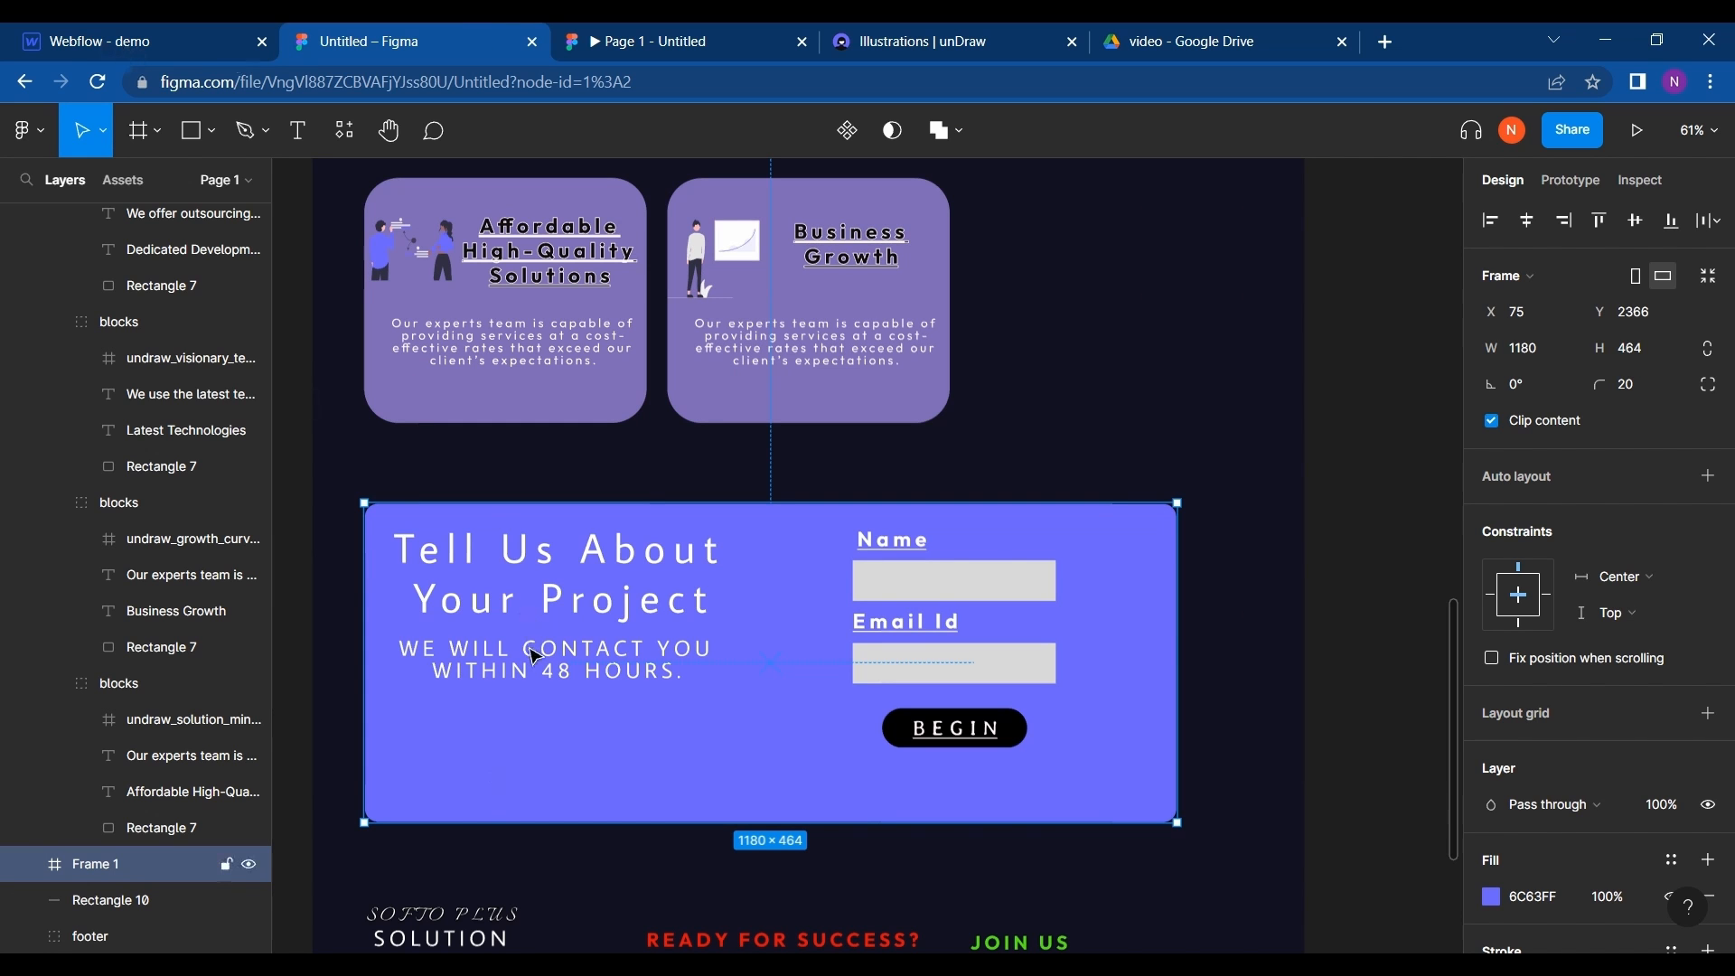
pyautogui.click(161, 36)
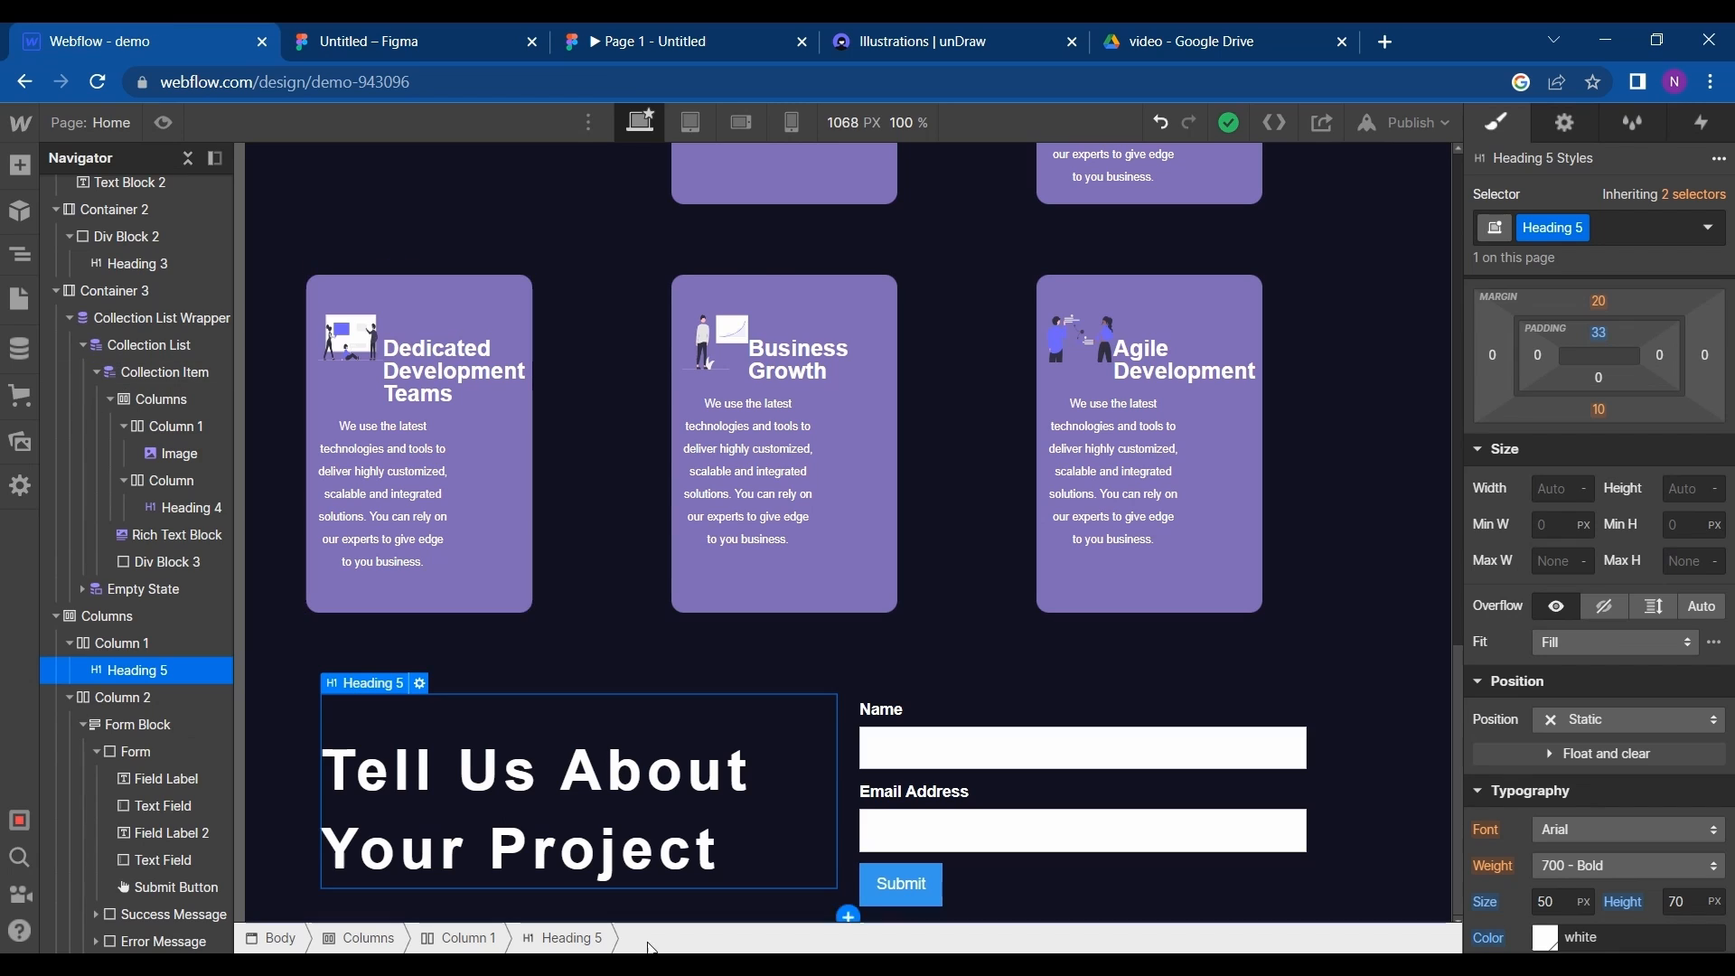
pyautogui.doubleClick(657, 824)
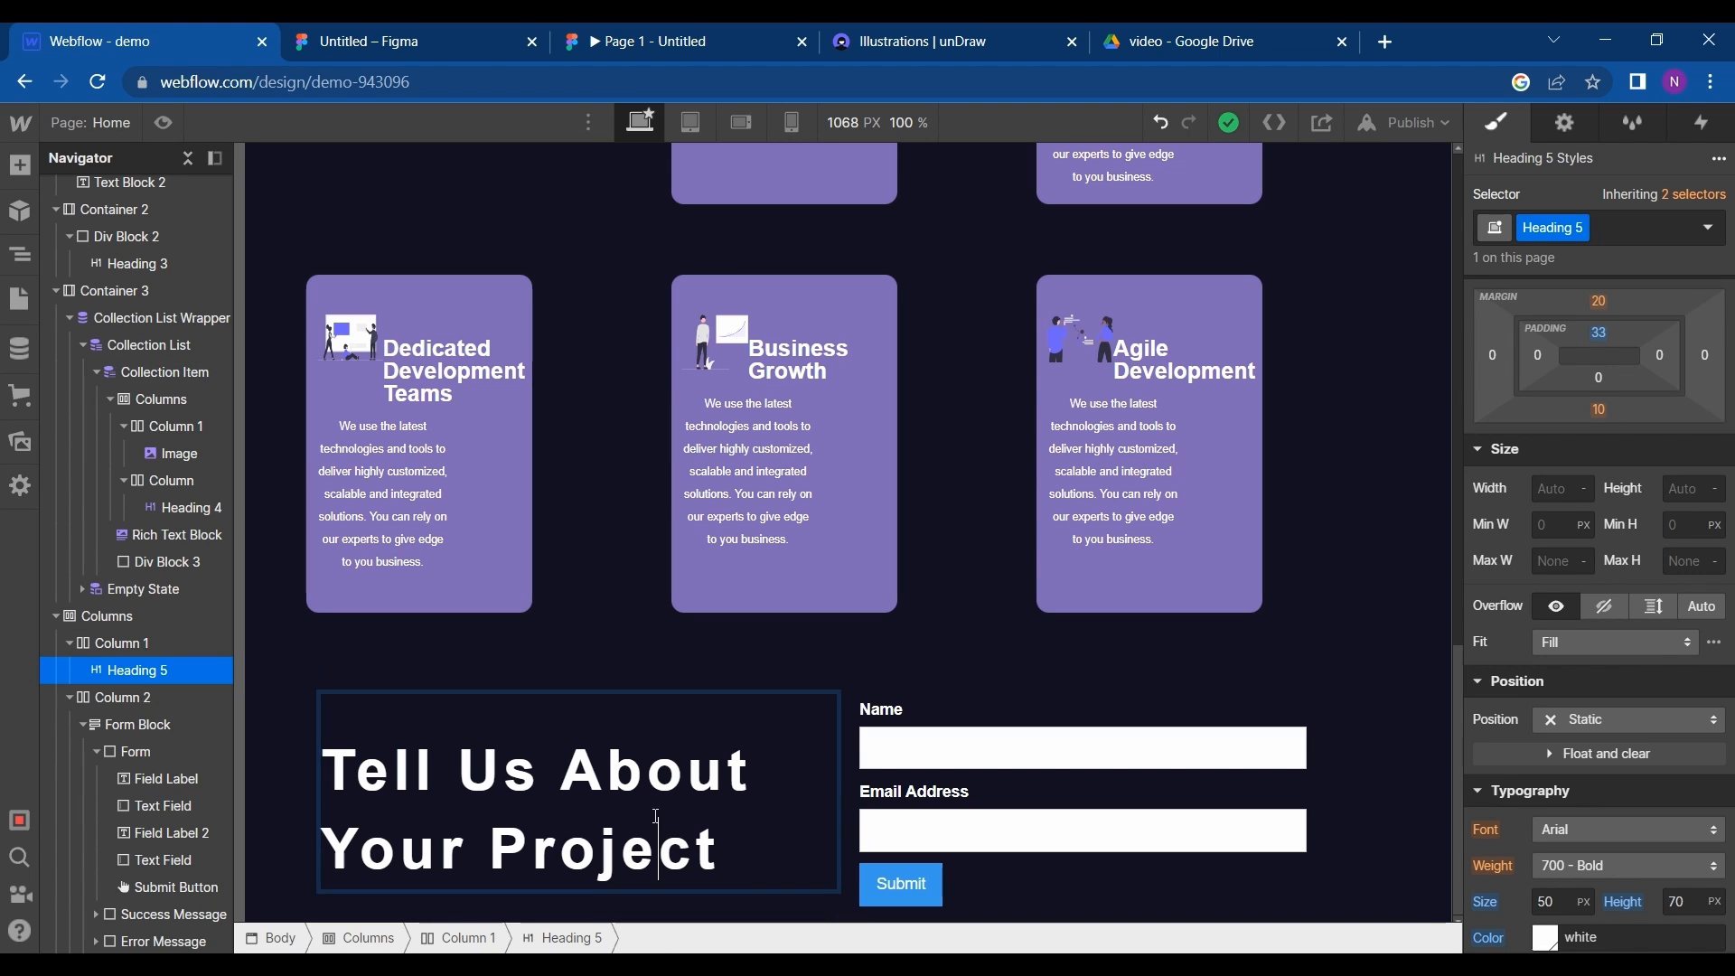
pyautogui.doubleClick(657, 850)
pyautogui.tripleClick(657, 849)
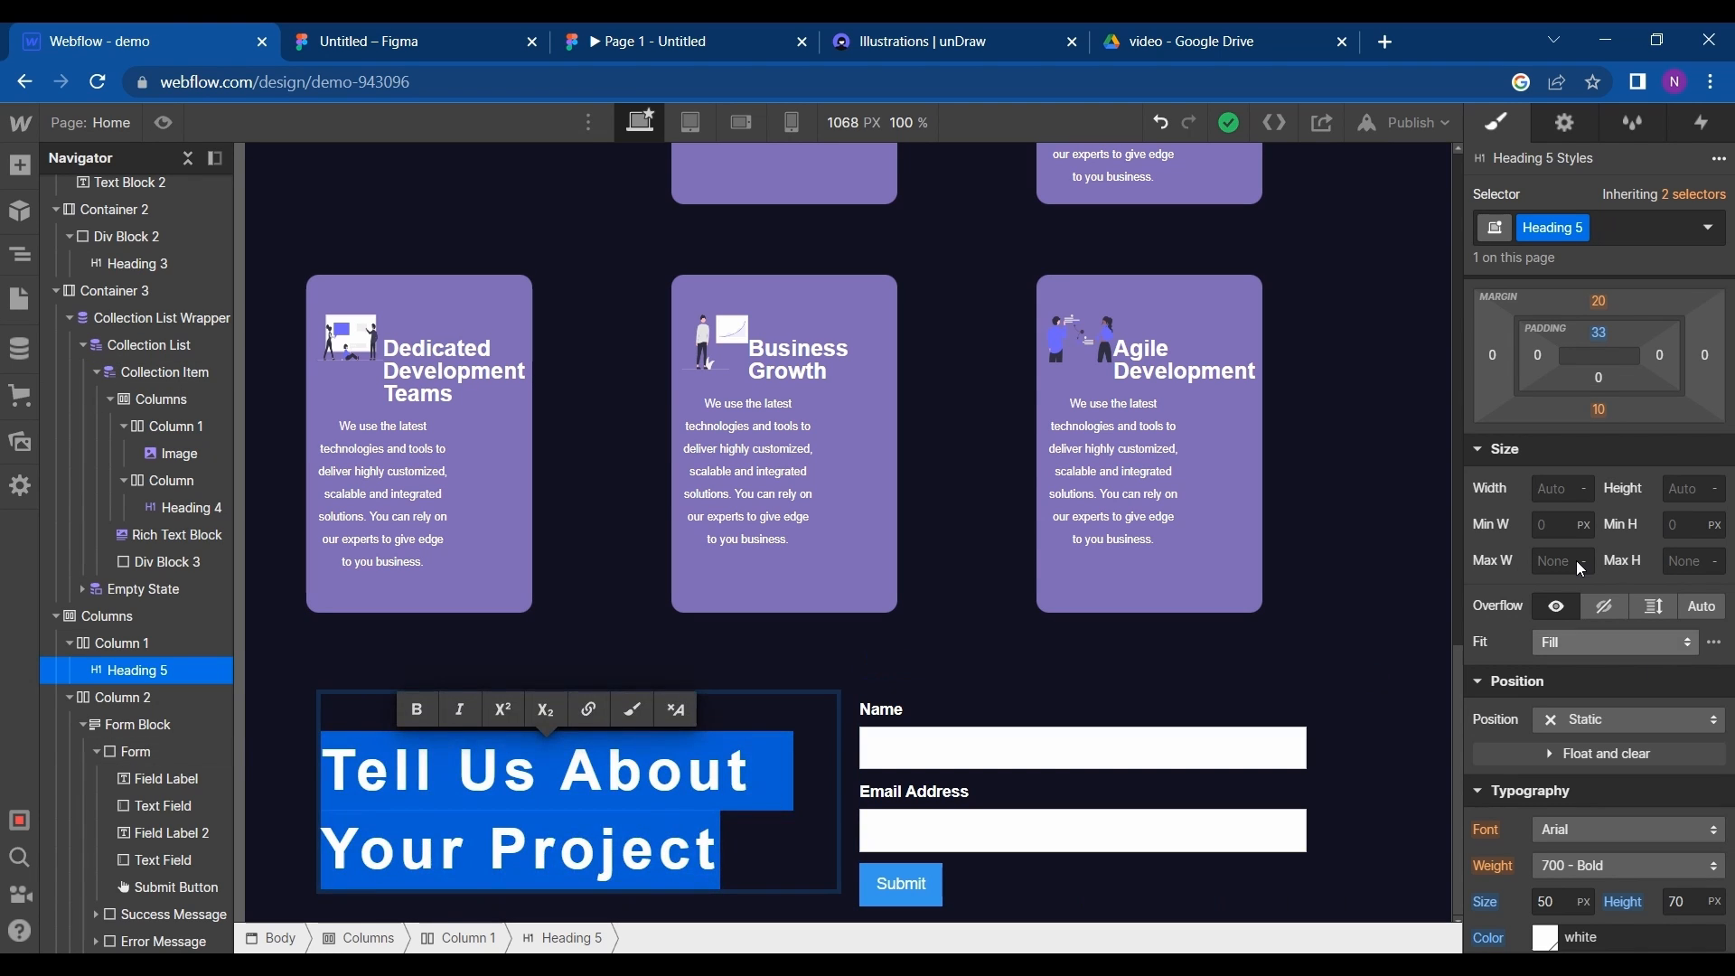
pyautogui.scroll(1, 1599, 432)
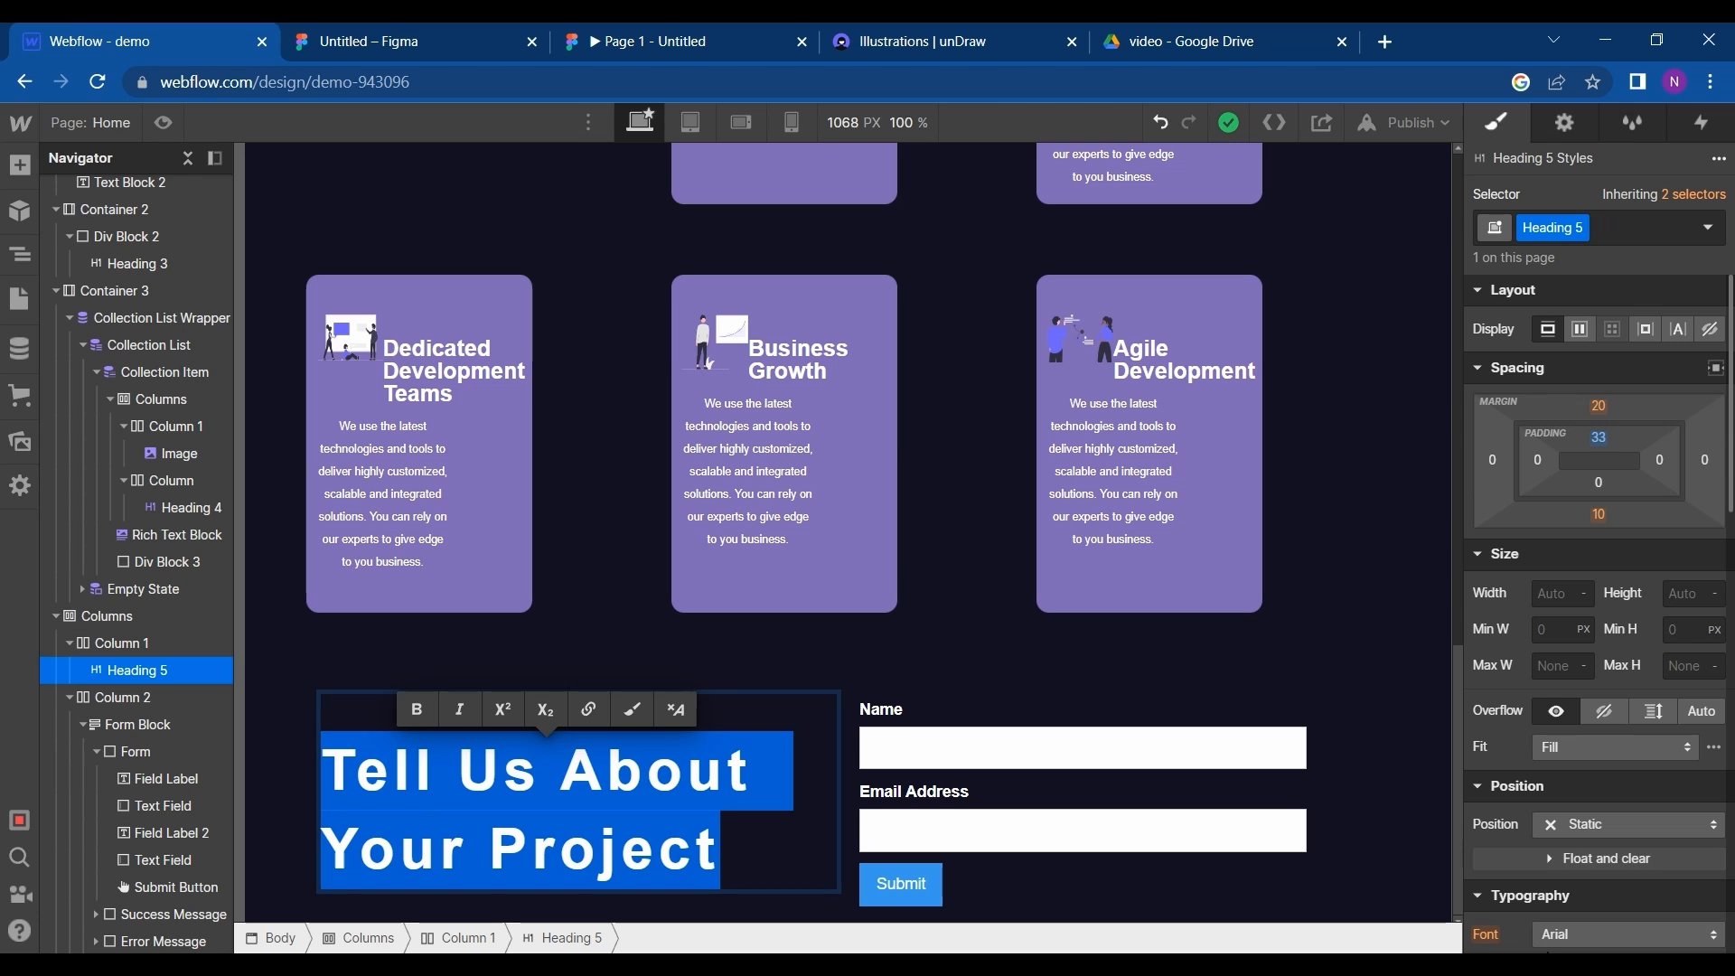
pyautogui.click(1626, 934)
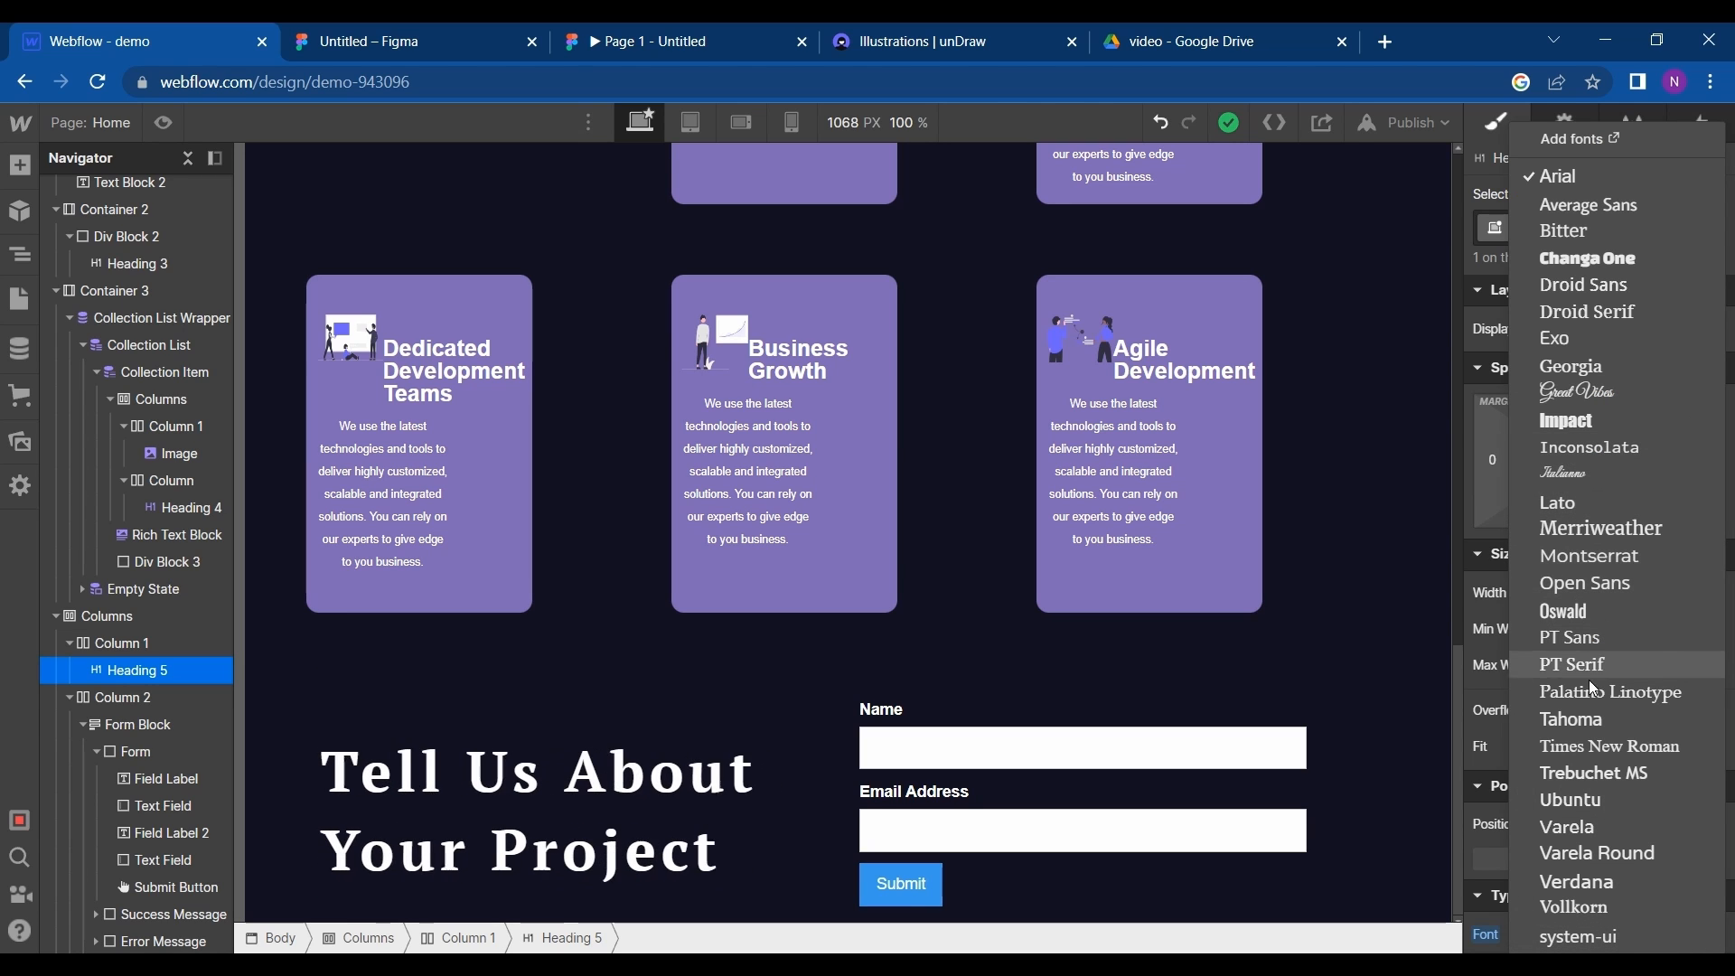
pyautogui.click(1623, 450)
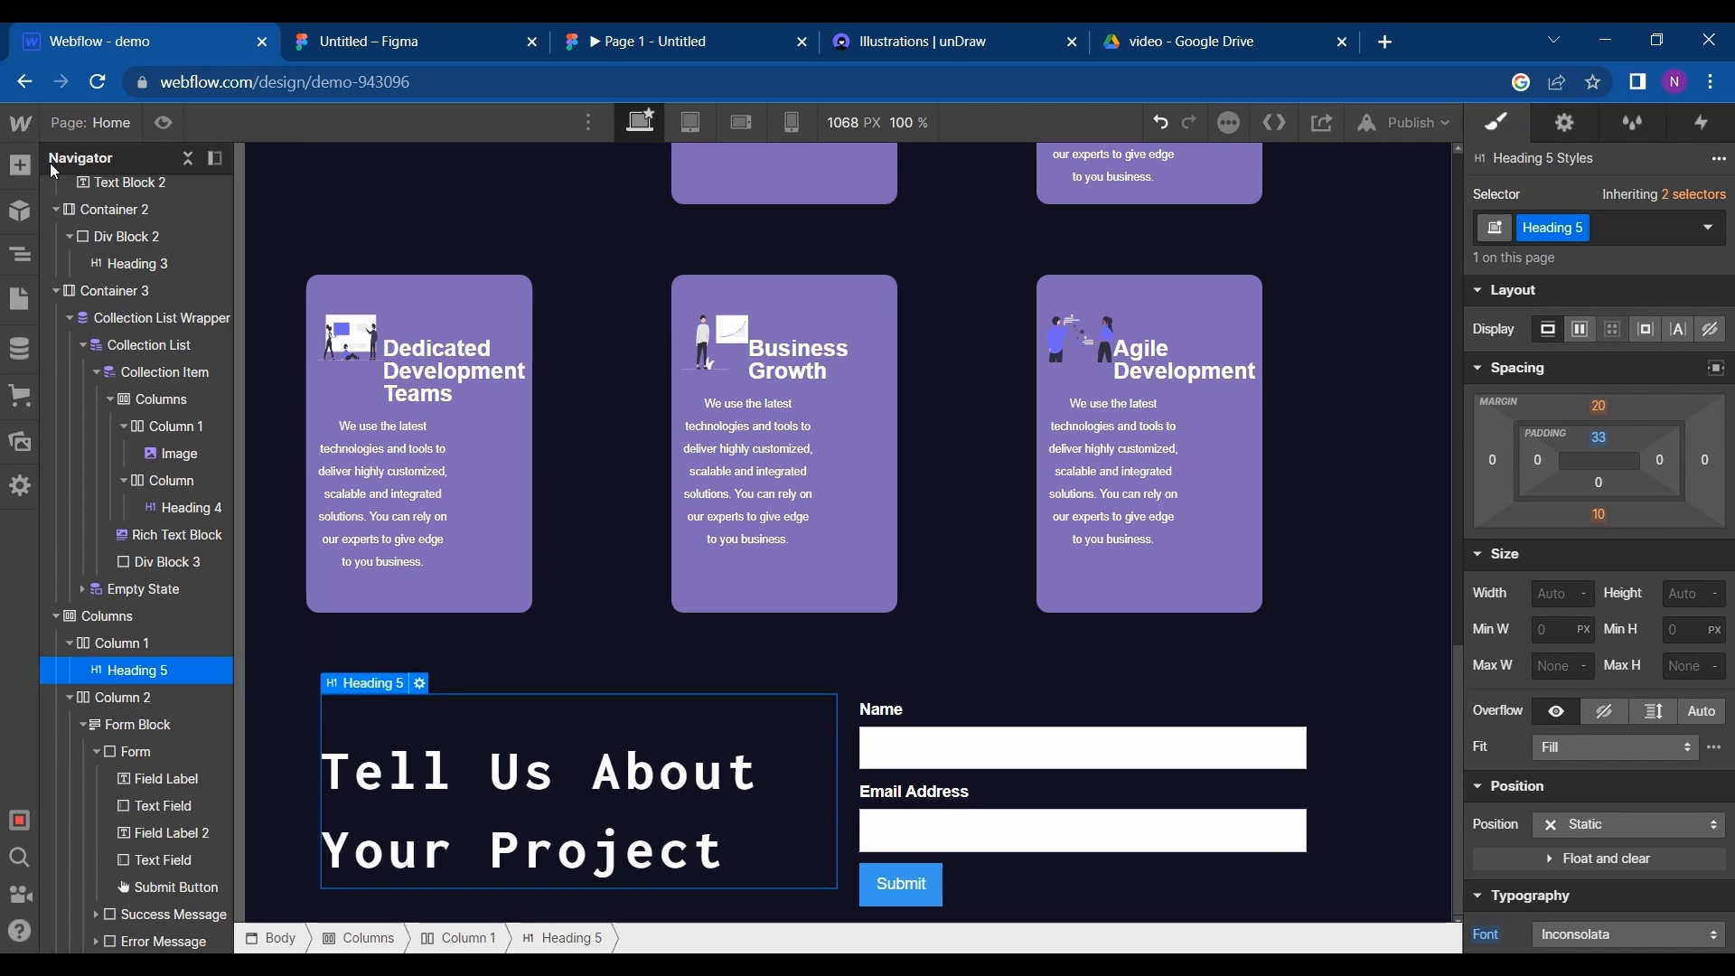
# - Add a text block below the "Tell Us About Your Project" heading in the first column
pyautogui.click(19, 166)
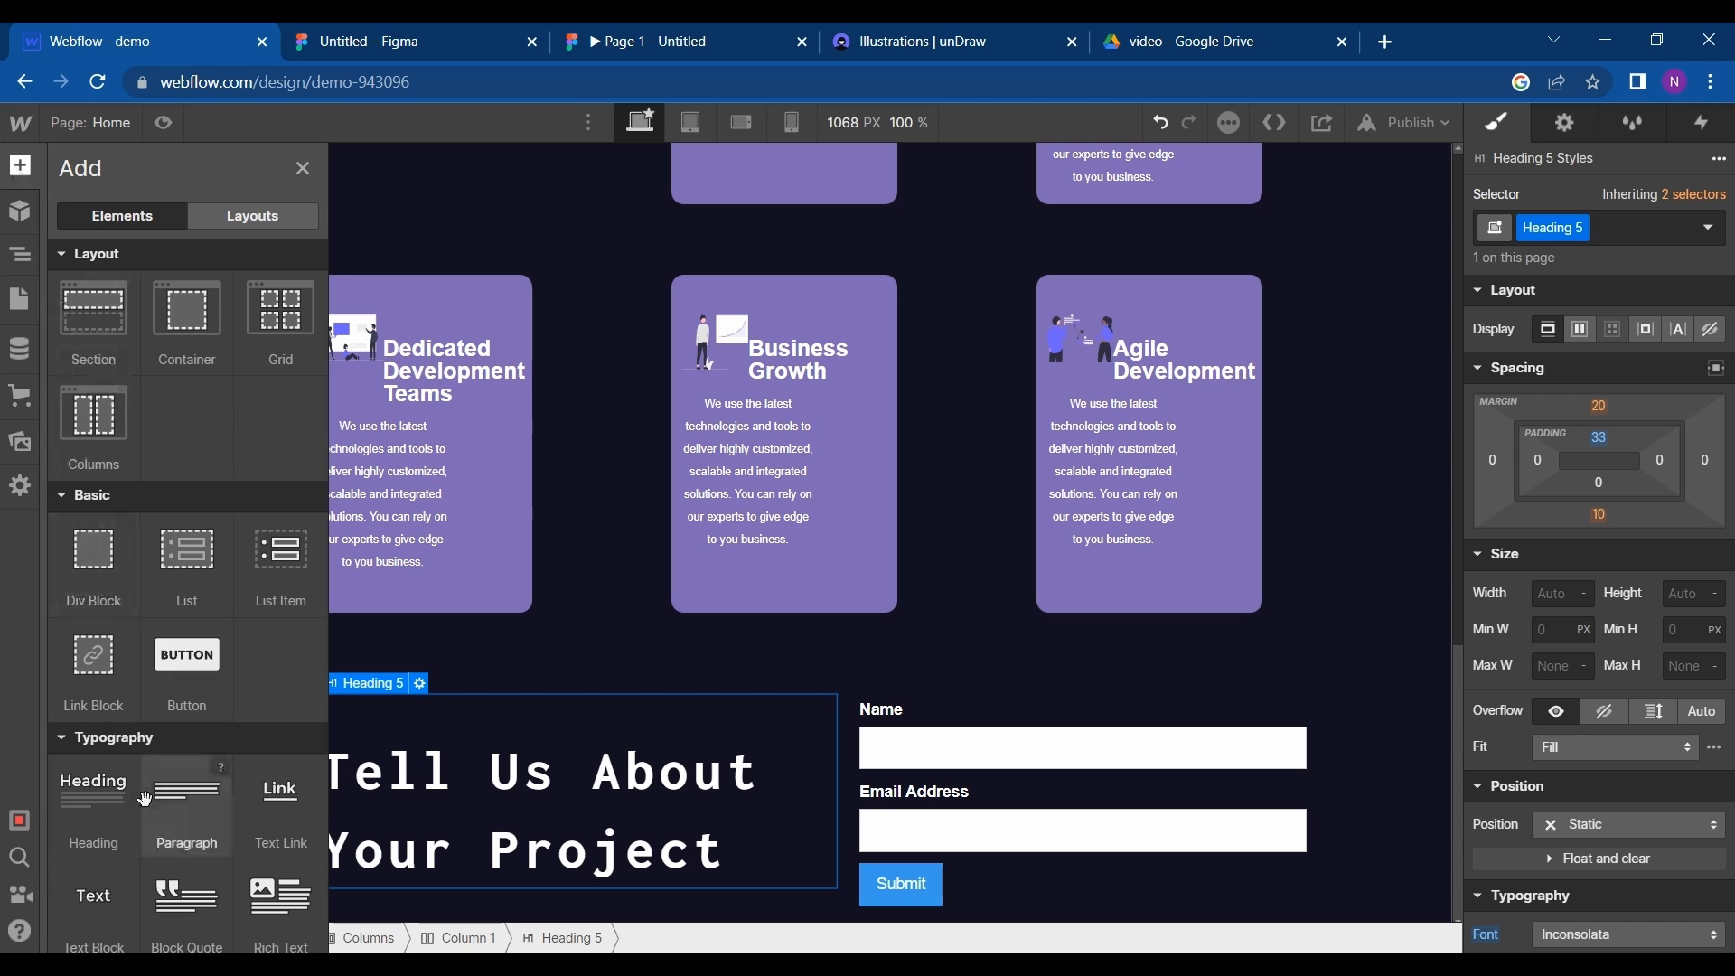
pyautogui.scroll(-2, 145, 799)
pyautogui.moveTo(178, 745); pyautogui.dragTo(520, 924)
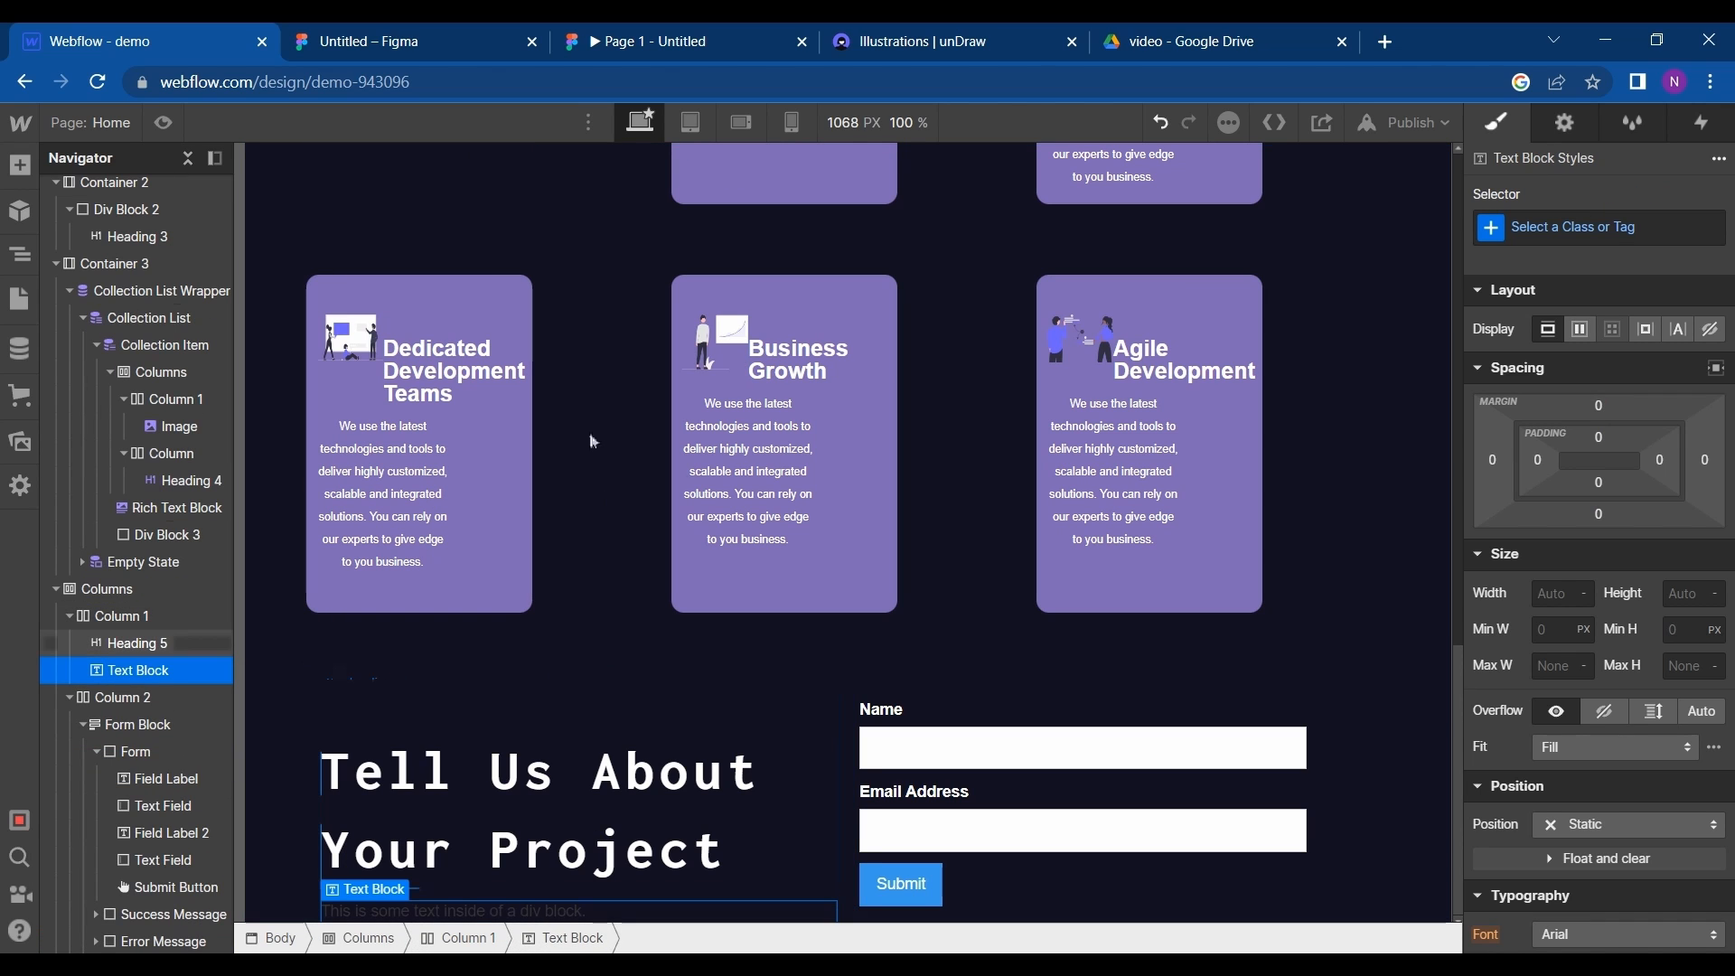
# - Copy the "We will contact you within 48 hours." line from Figma and paste it over the new text block's placeholder in Webflow
pyautogui.click(409, 38)
pyautogui.click(564, 672)
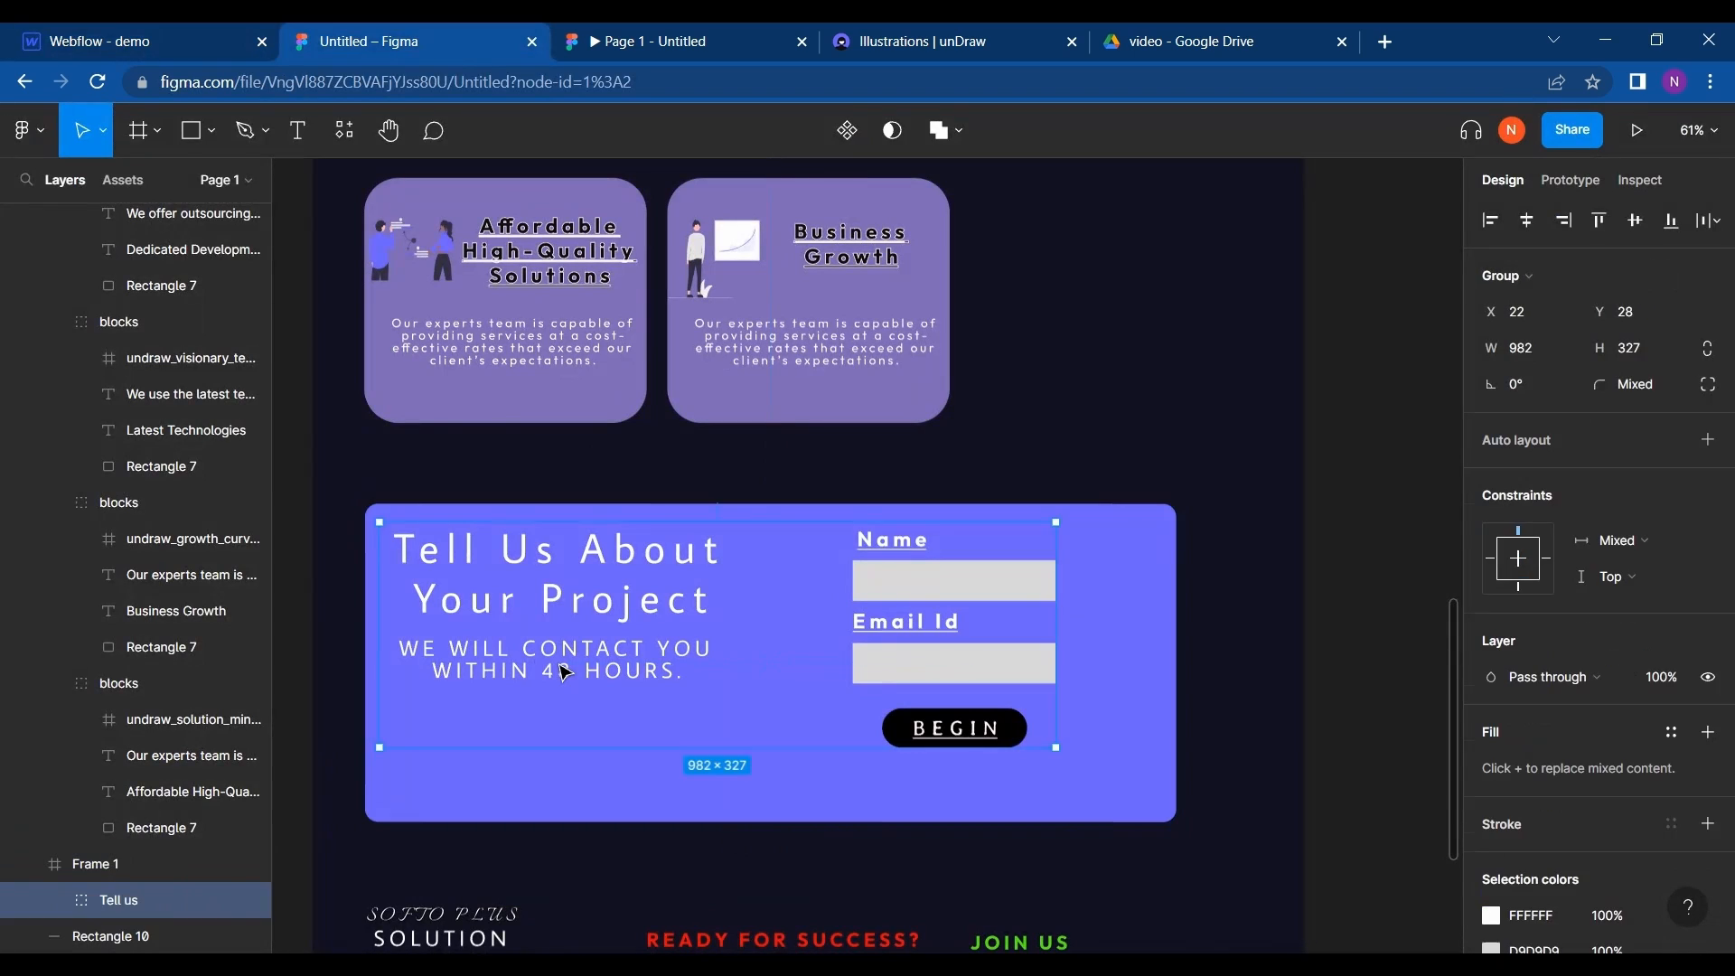
pyautogui.click(563, 672)
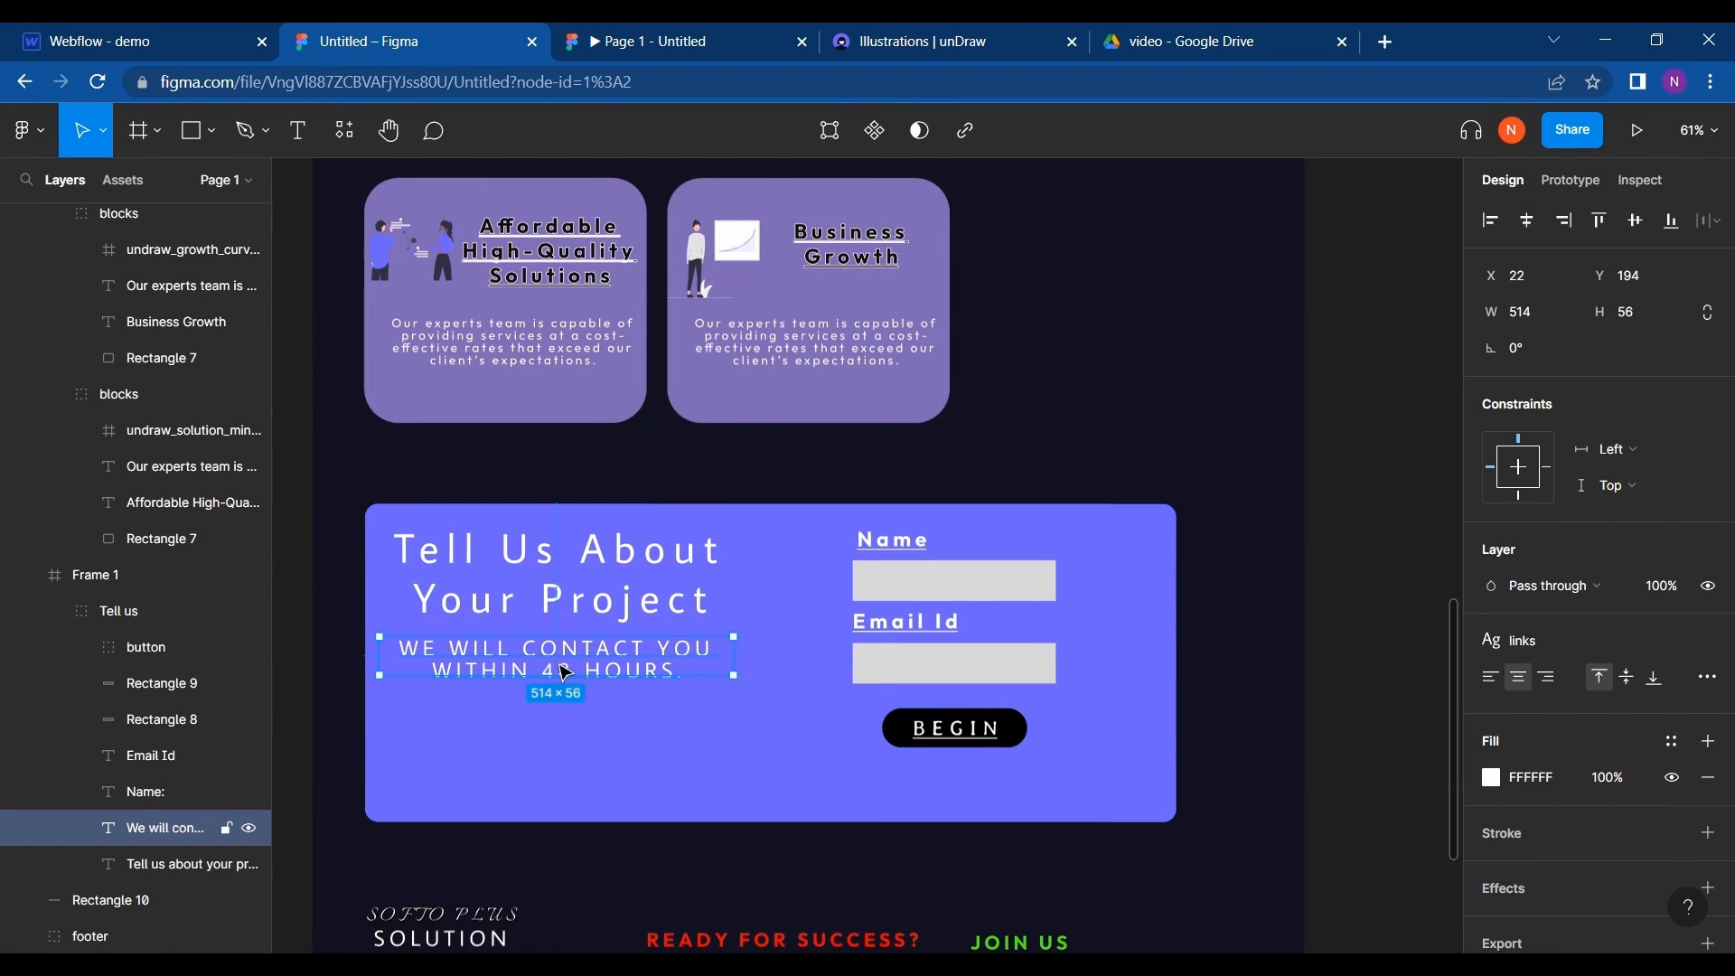
pyautogui.doubleClick(564, 672)
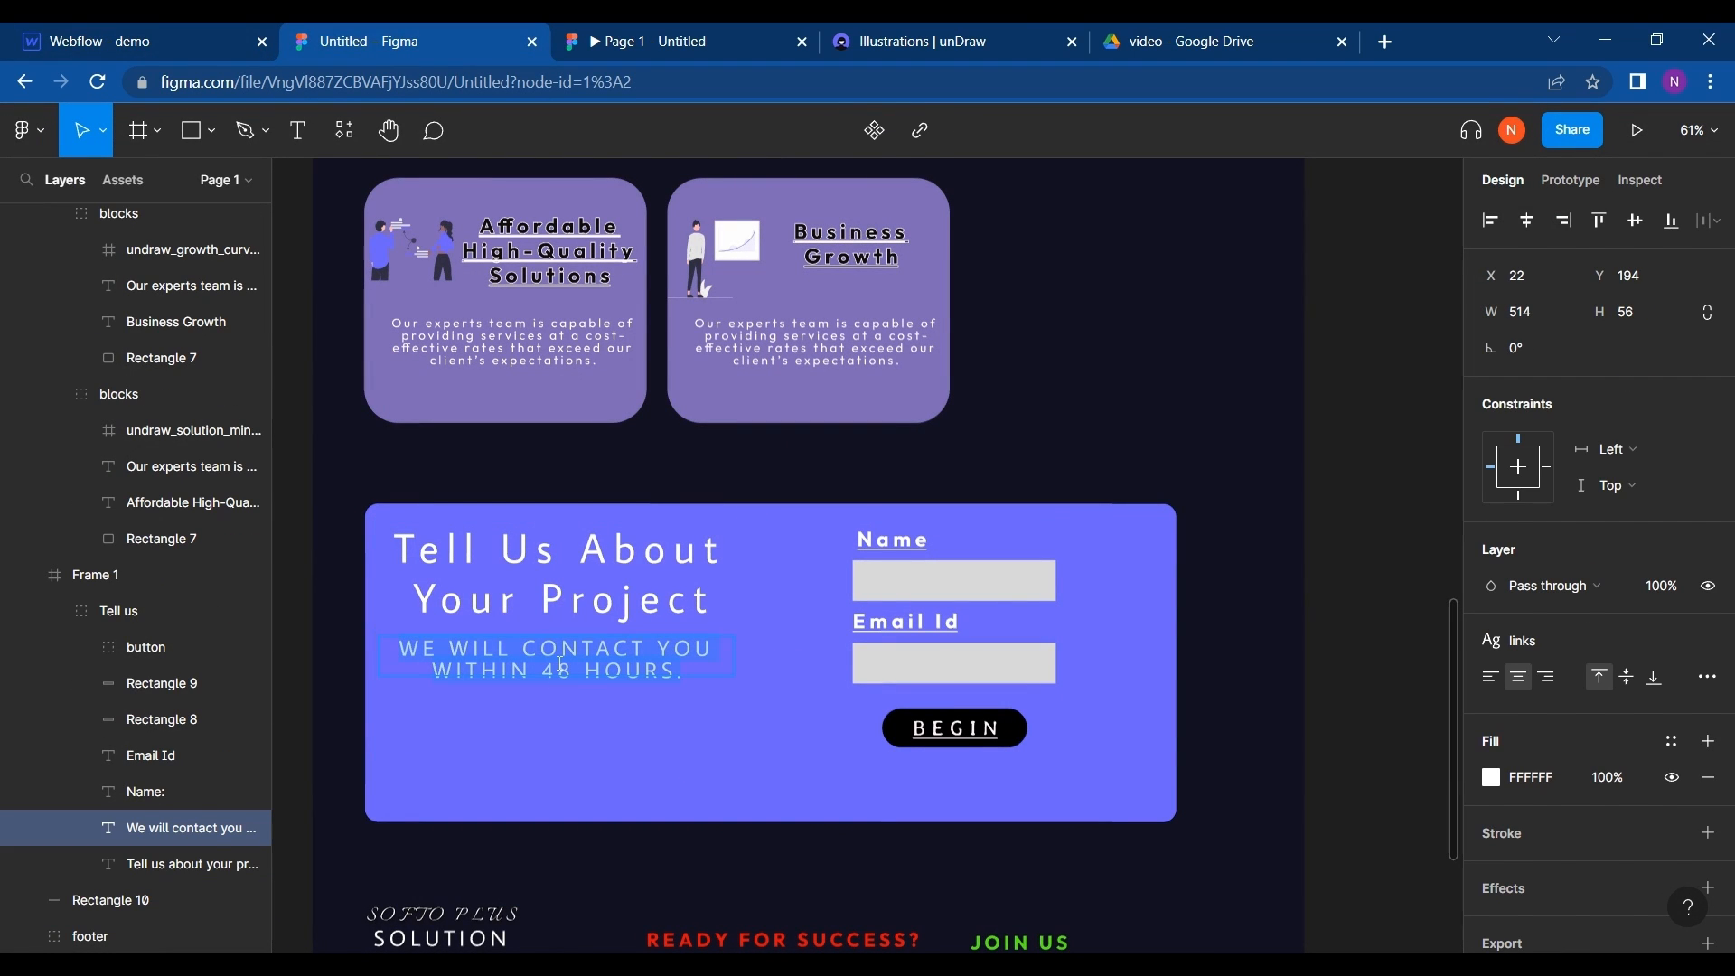
pyautogui.click(1710, 685)
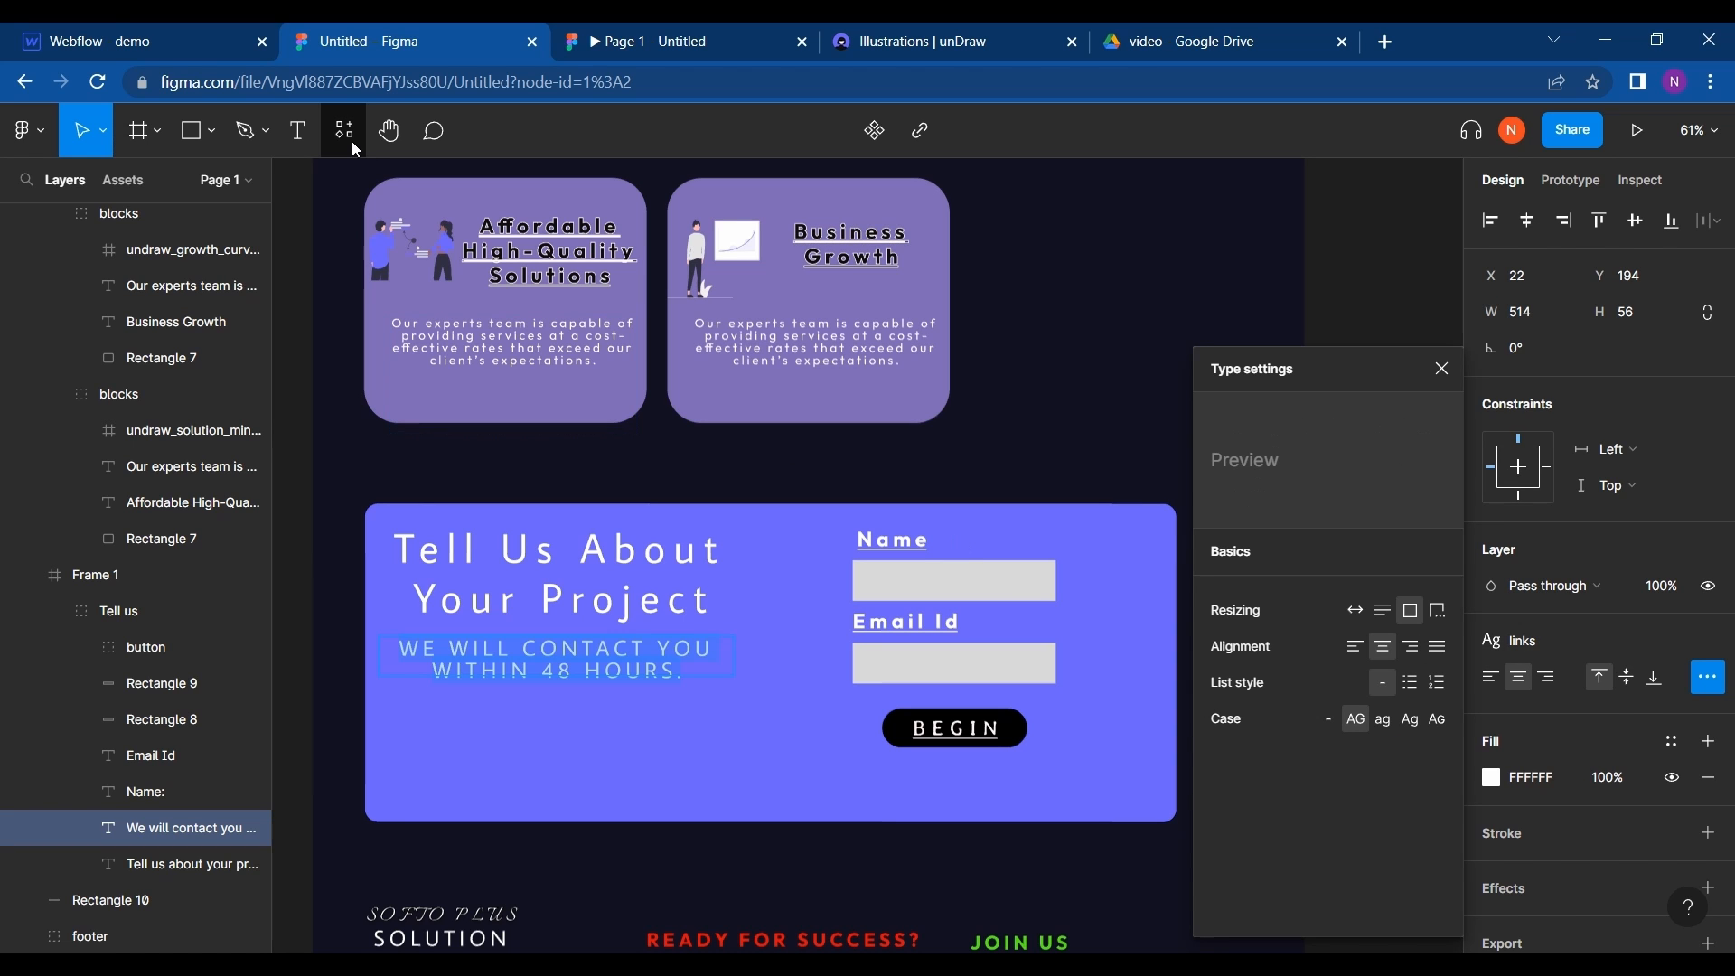
pyautogui.click(4, 31)
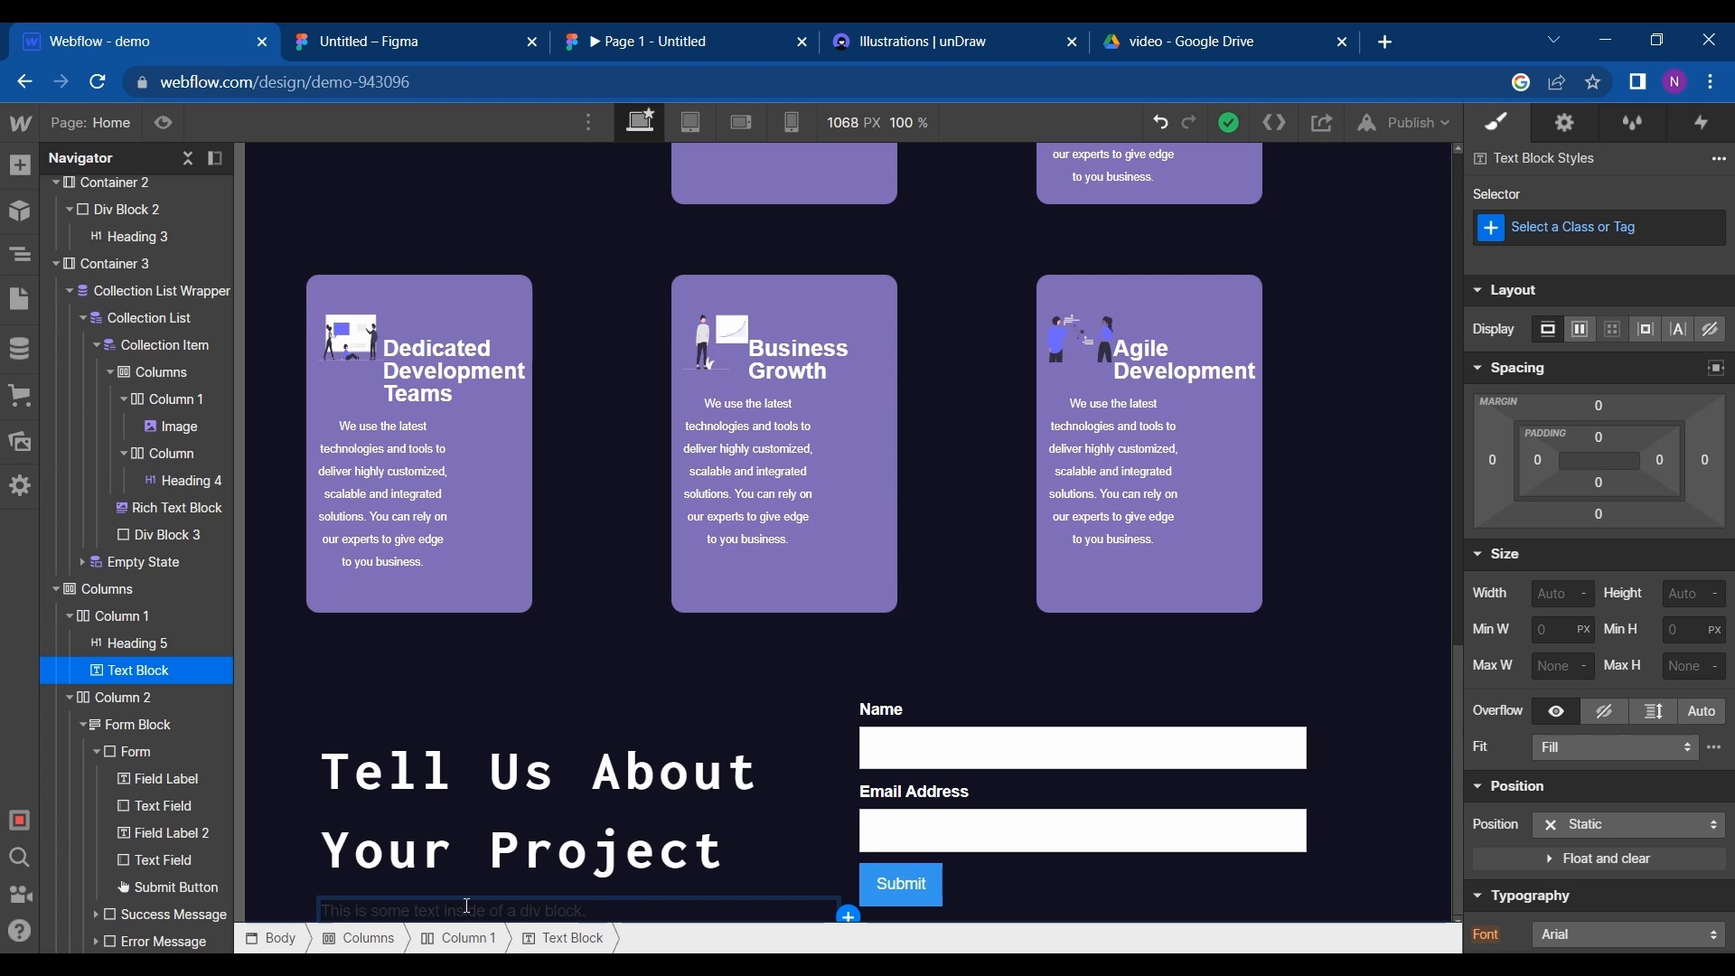
pyautogui.doubleClick(467, 909)
pyautogui.write('We will contact you within 48 hours.')
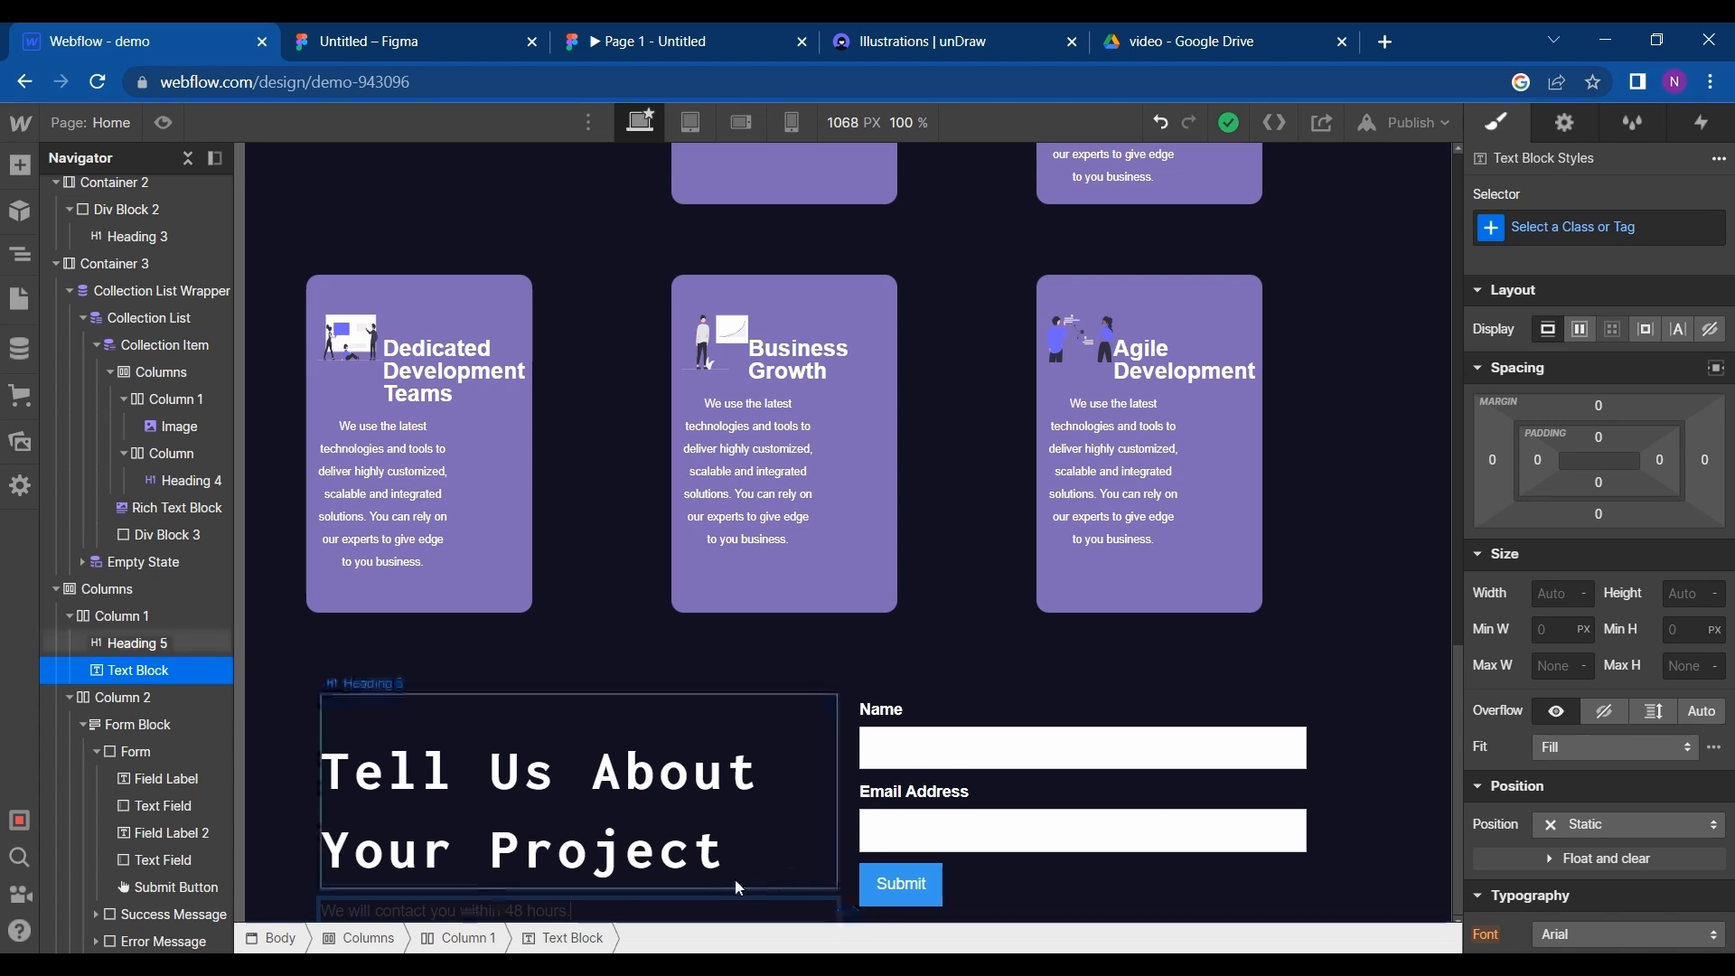
# - Colour the "We will contact you within 48 hours." text white, centre it and set its font size to 20 px
pyautogui.scroll(-3, 1500, 832)
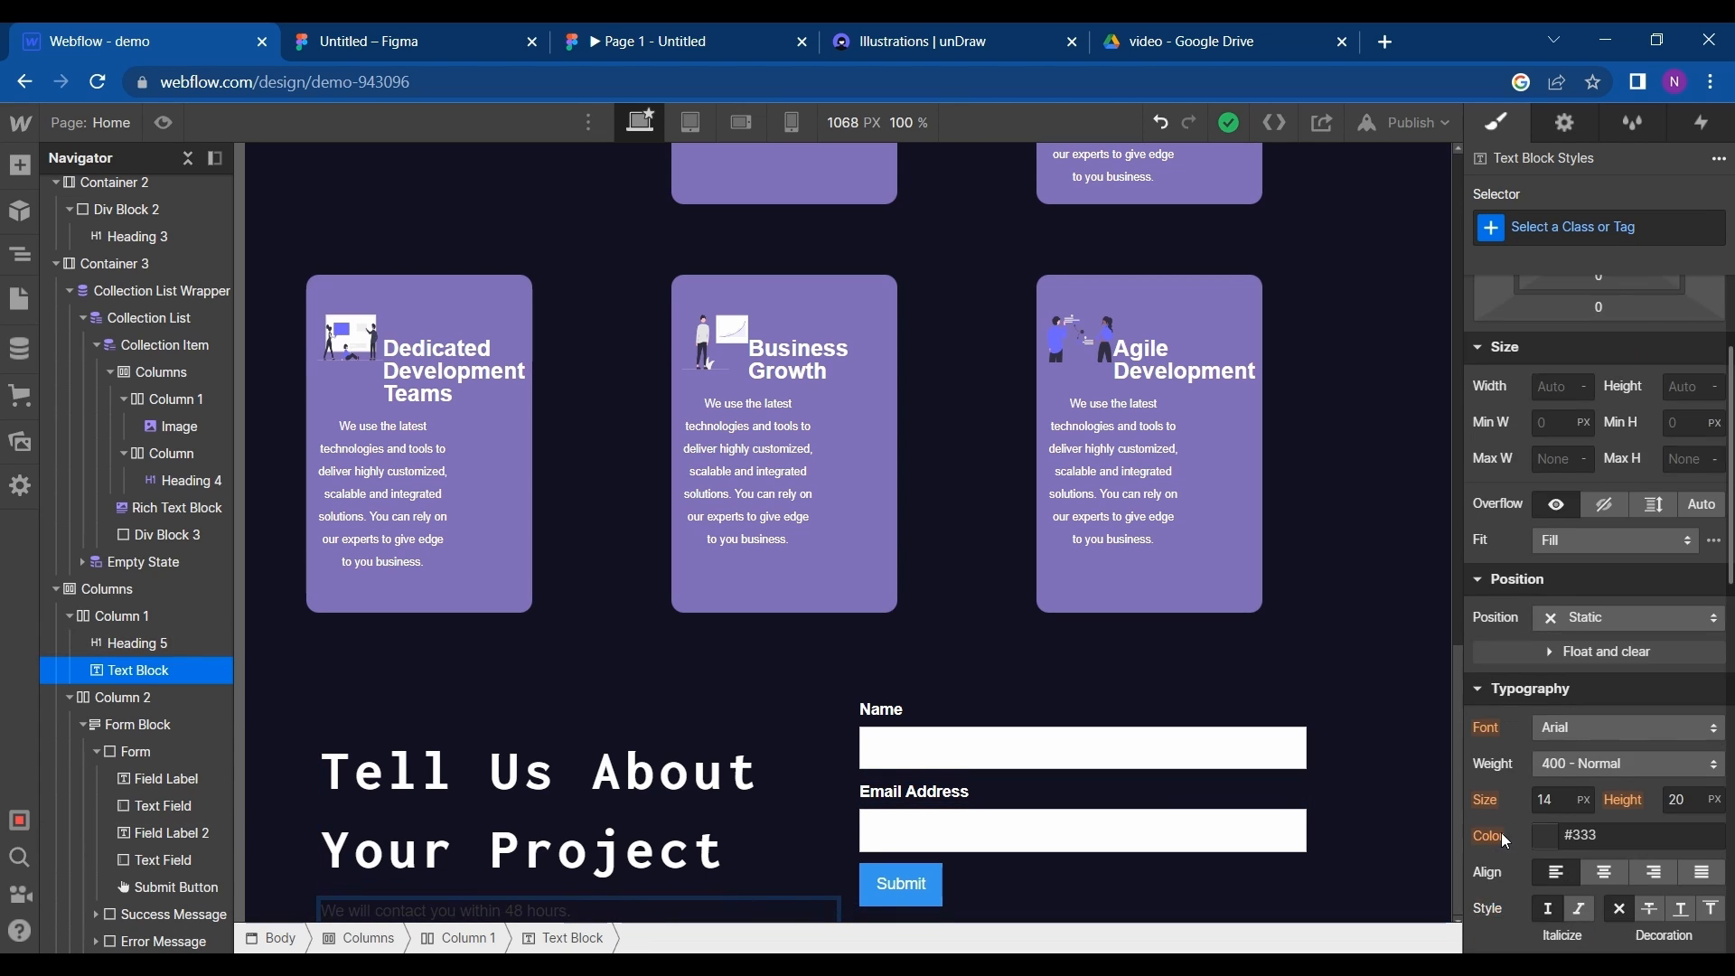
pyautogui.click(1553, 789)
pyautogui.click(1530, 757)
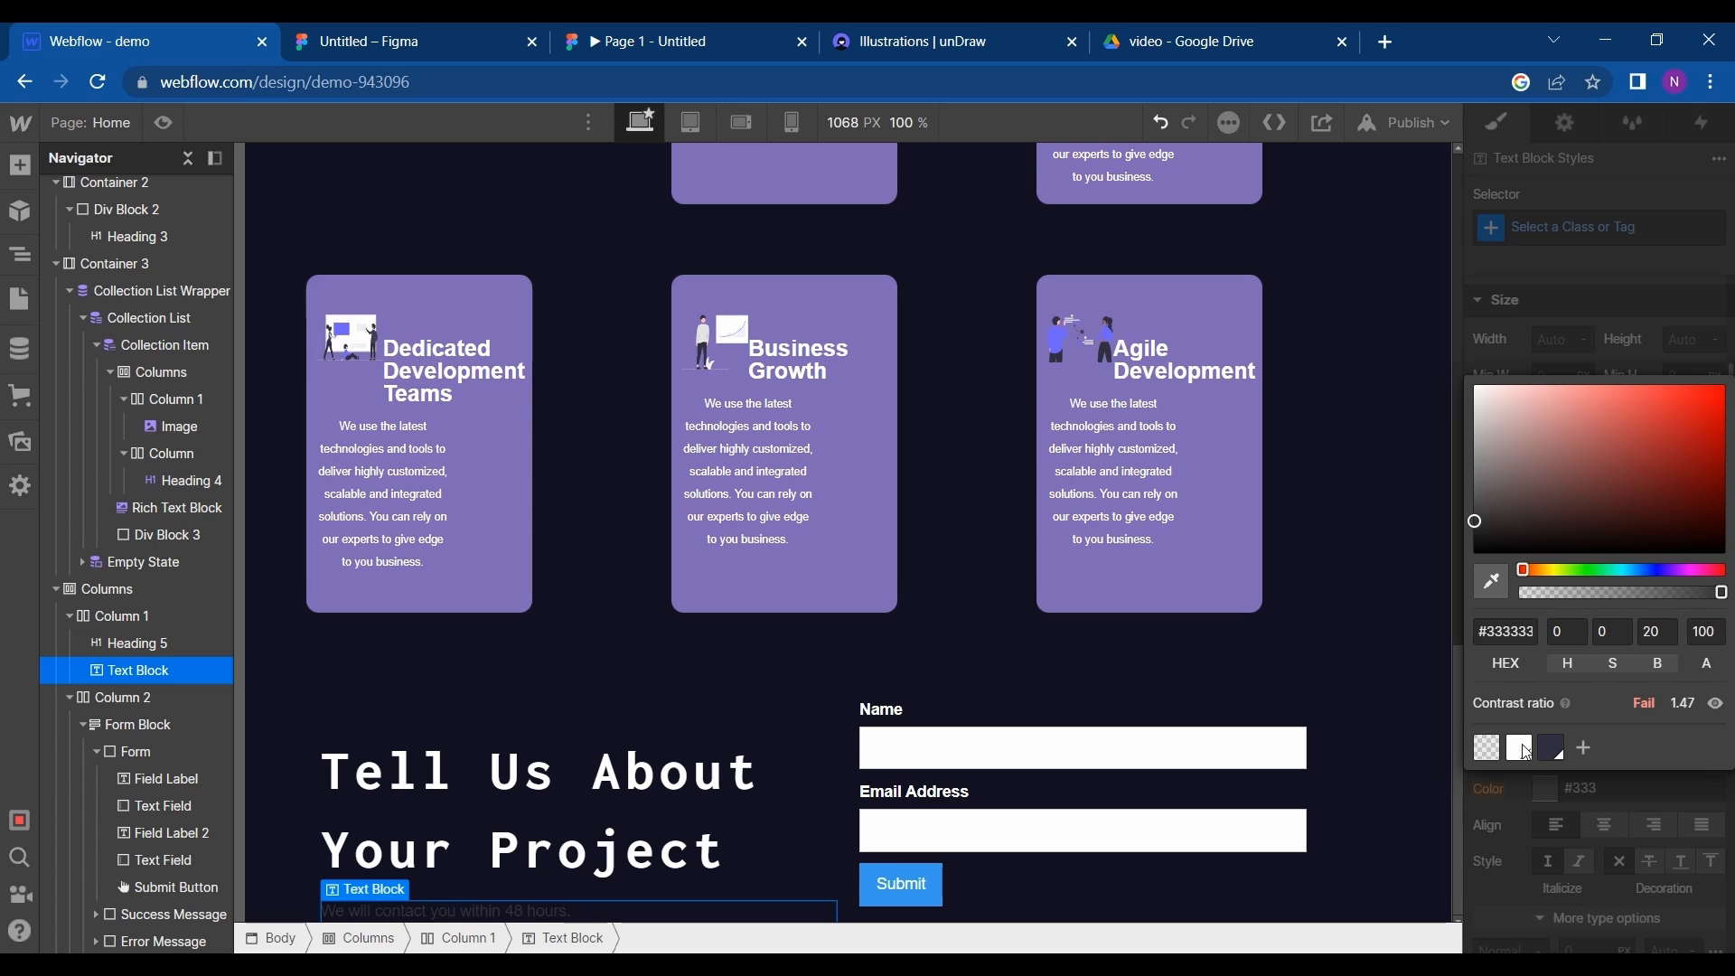
pyautogui.click(1605, 827)
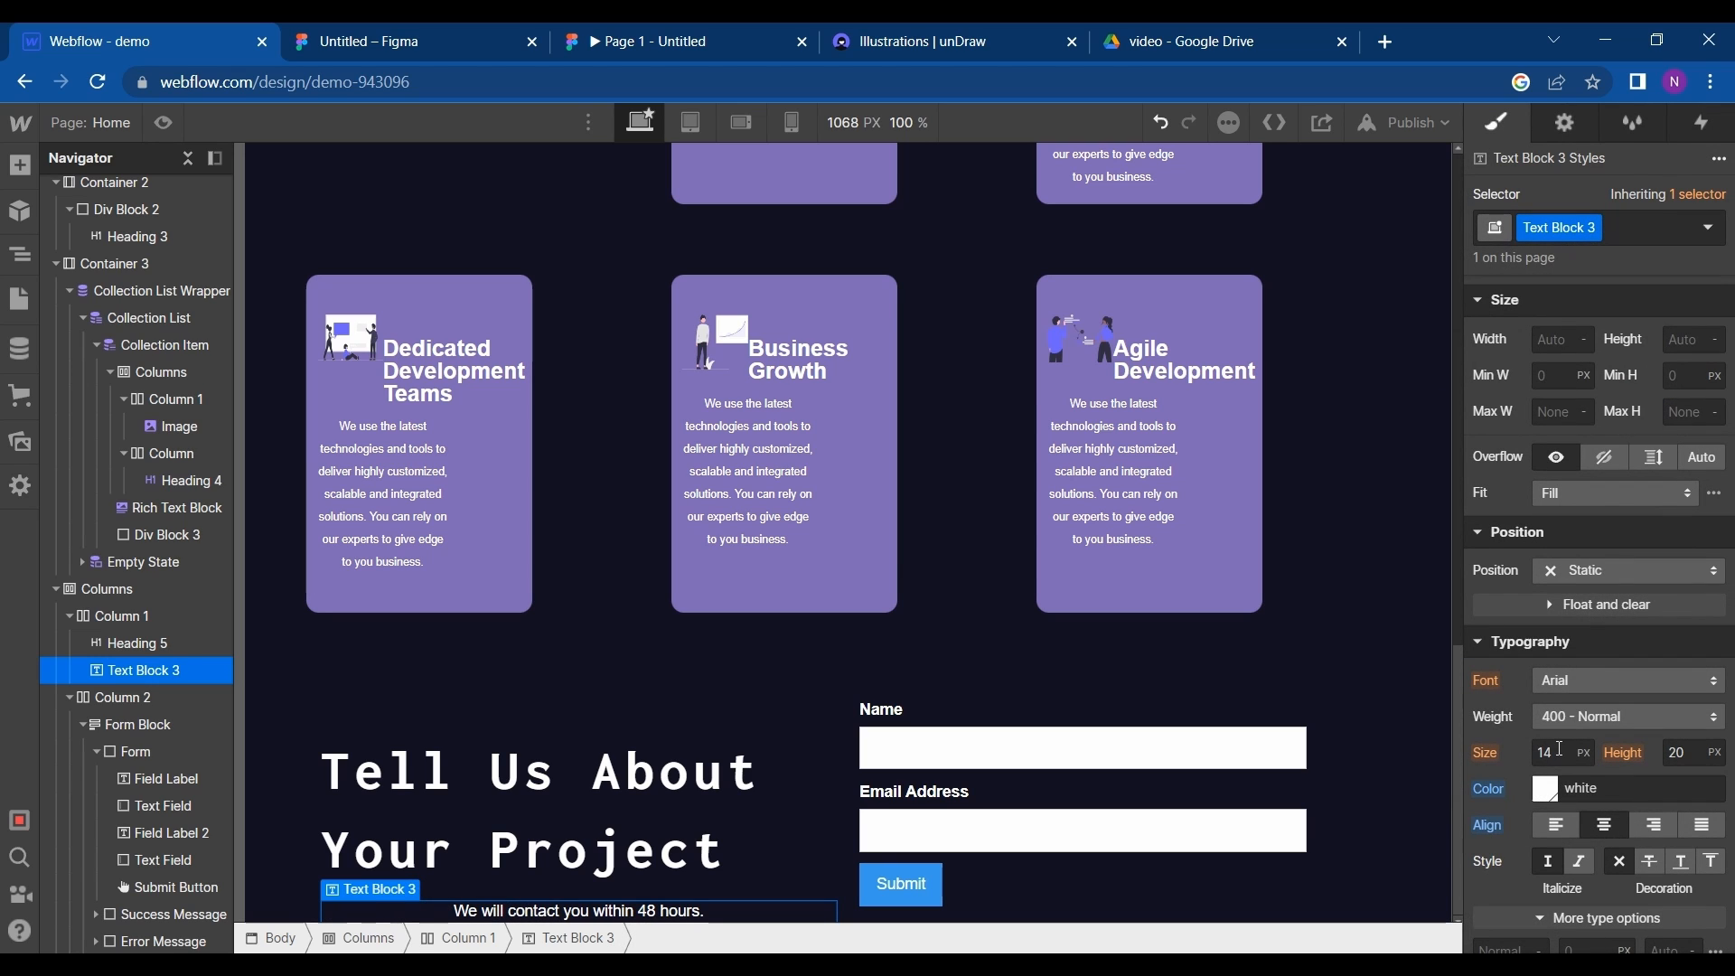
pyautogui.write('20')
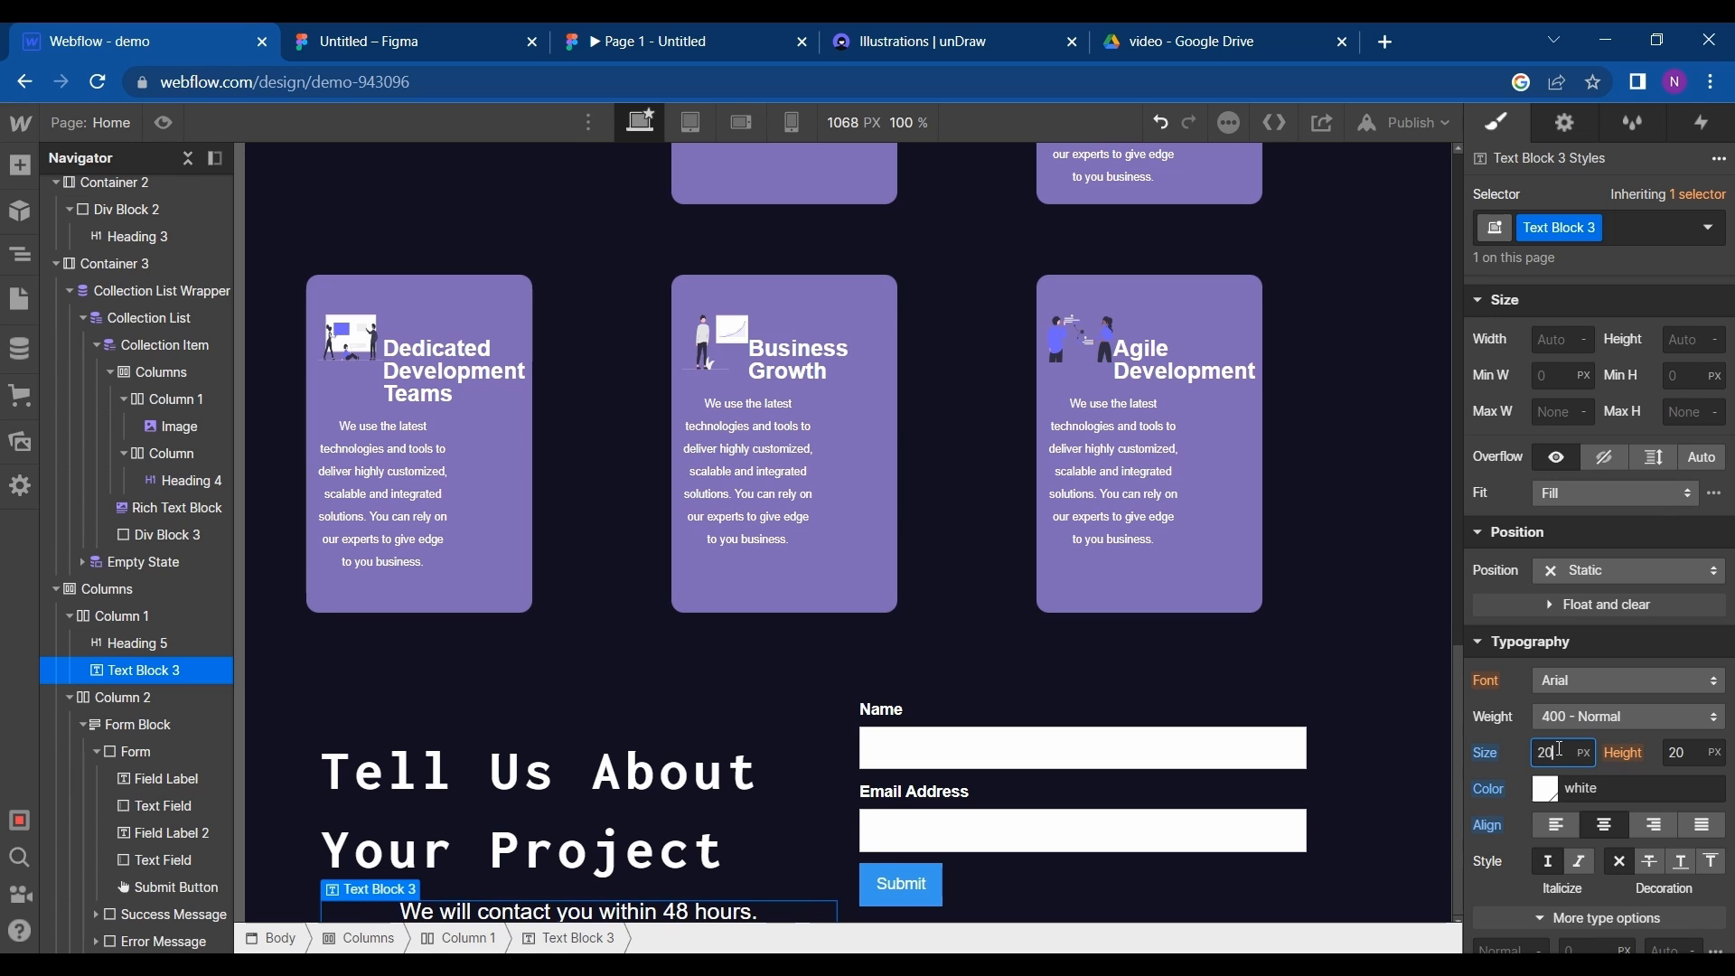
# - Change the contact text block's font to Open Sans at 20 px and align it left
pyautogui.click(1597, 682)
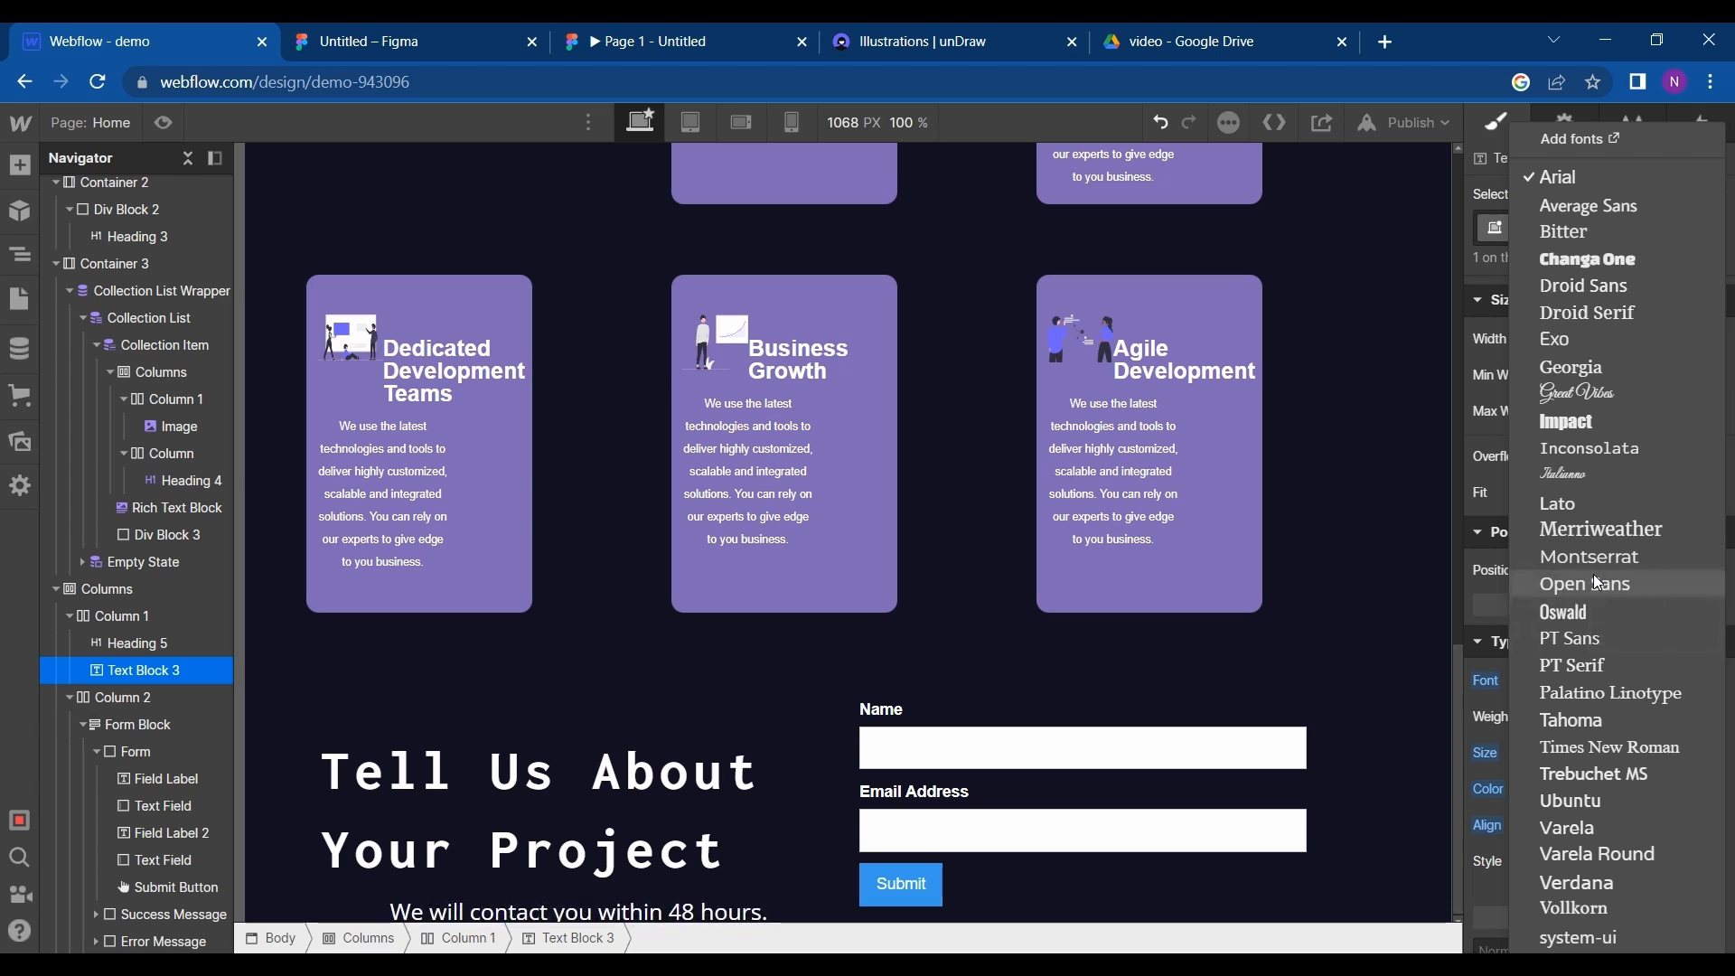
pyautogui.click(1596, 583)
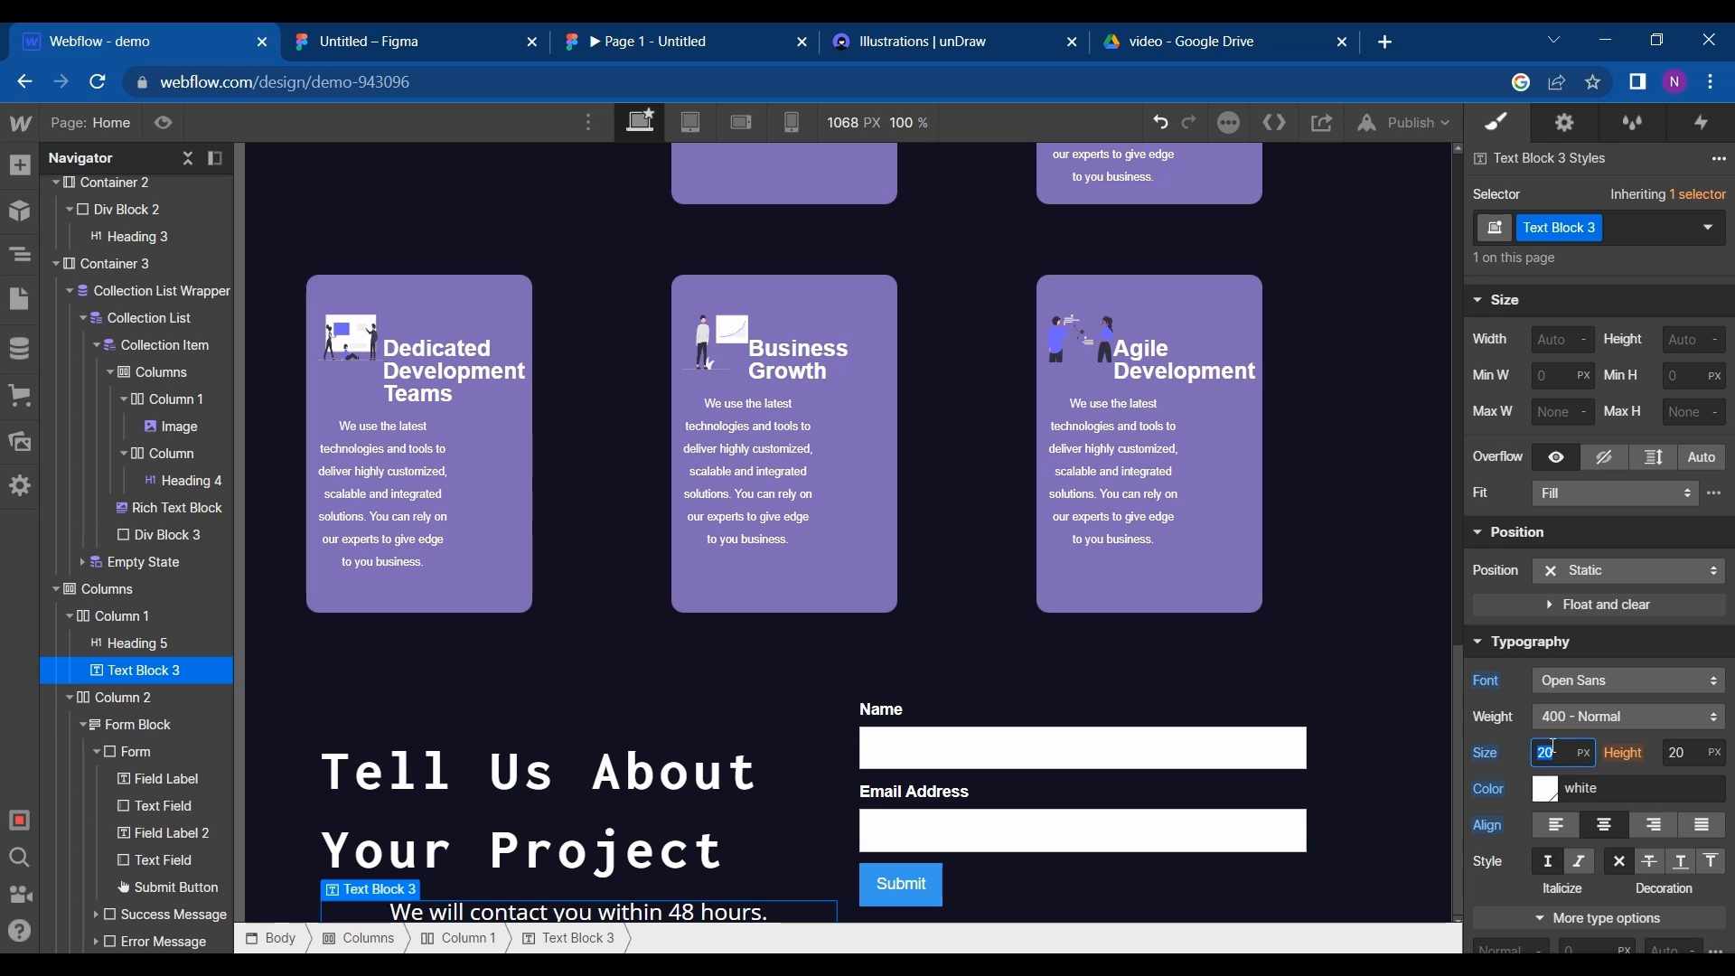
pyautogui.write('20')
pyautogui.click(1558, 826)
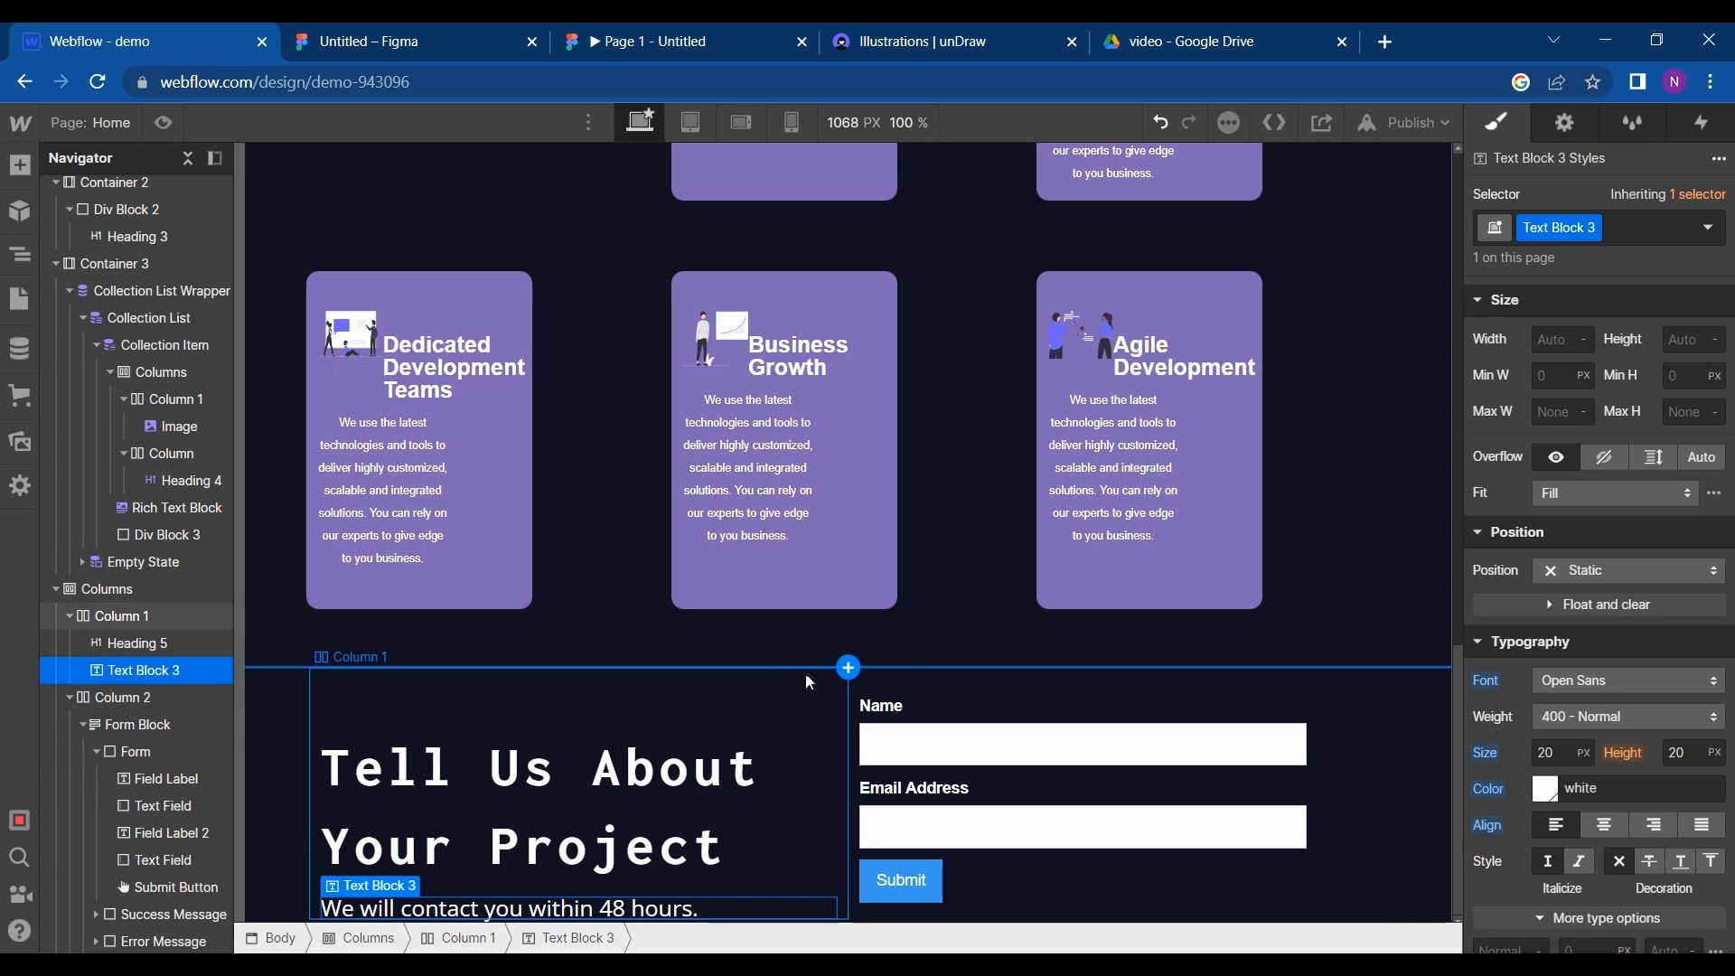
# - Select the contact section's Columns element, copy the contact frame's fill colour 6C63FF in Figma, and return to Webflow
pyautogui.click(128, 589)
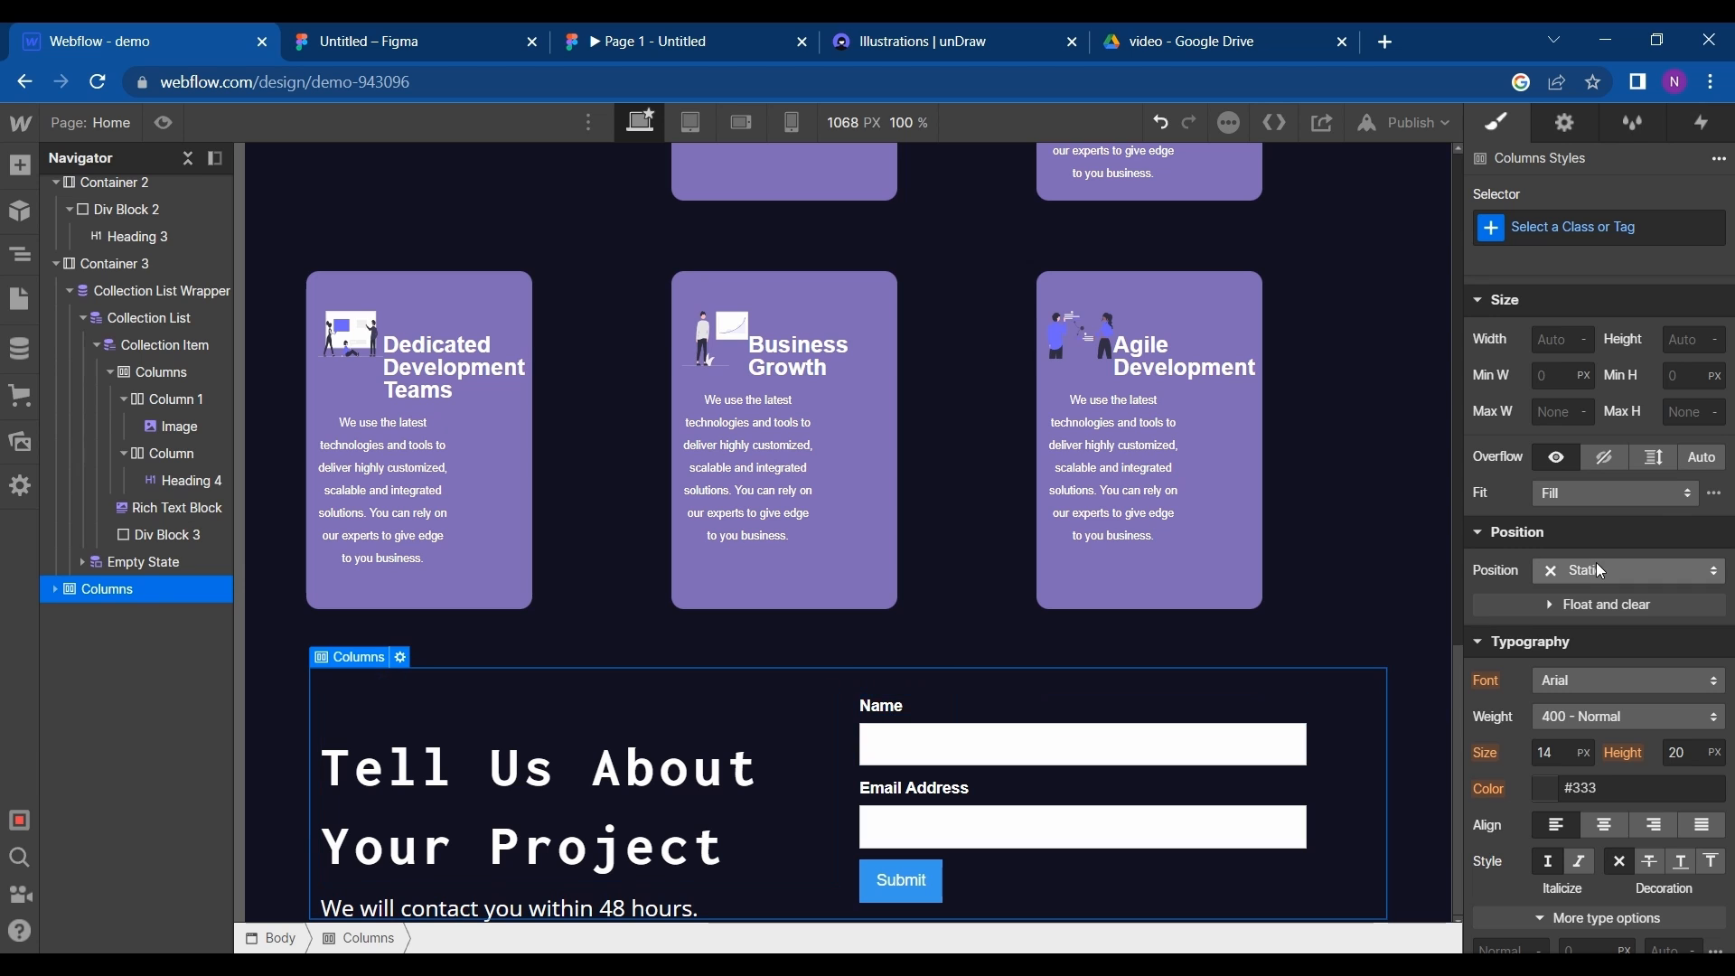
pyautogui.scroll(-6, 1546, 544)
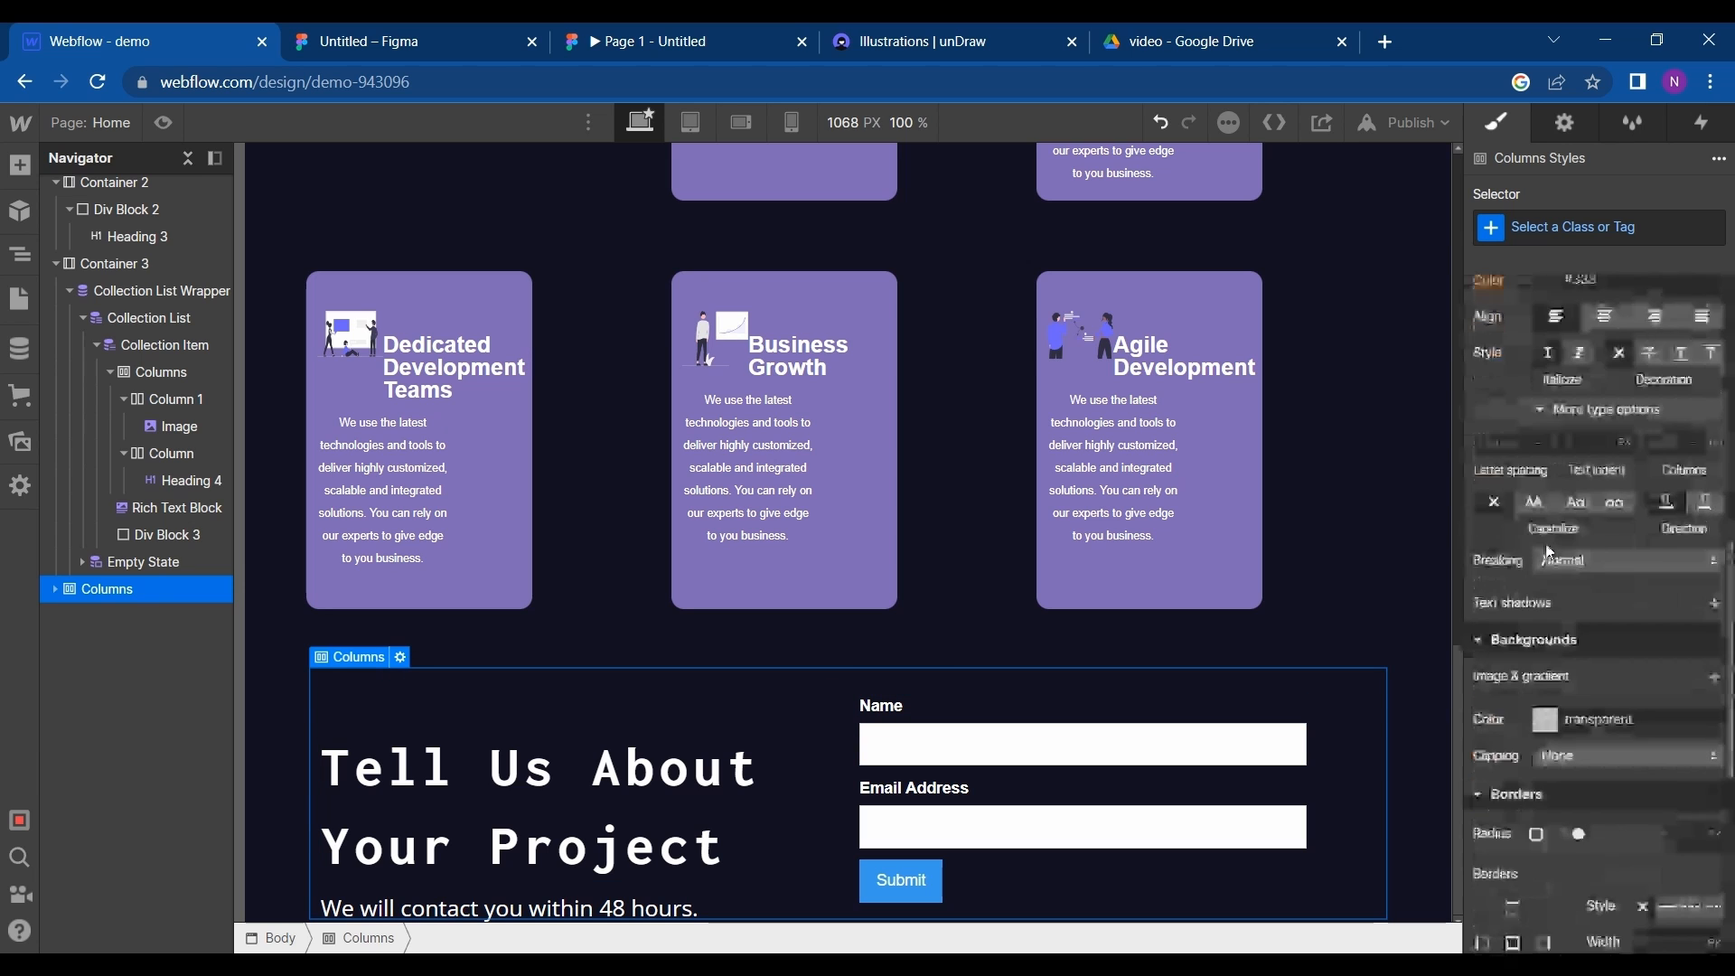
pyautogui.click(443, 40)
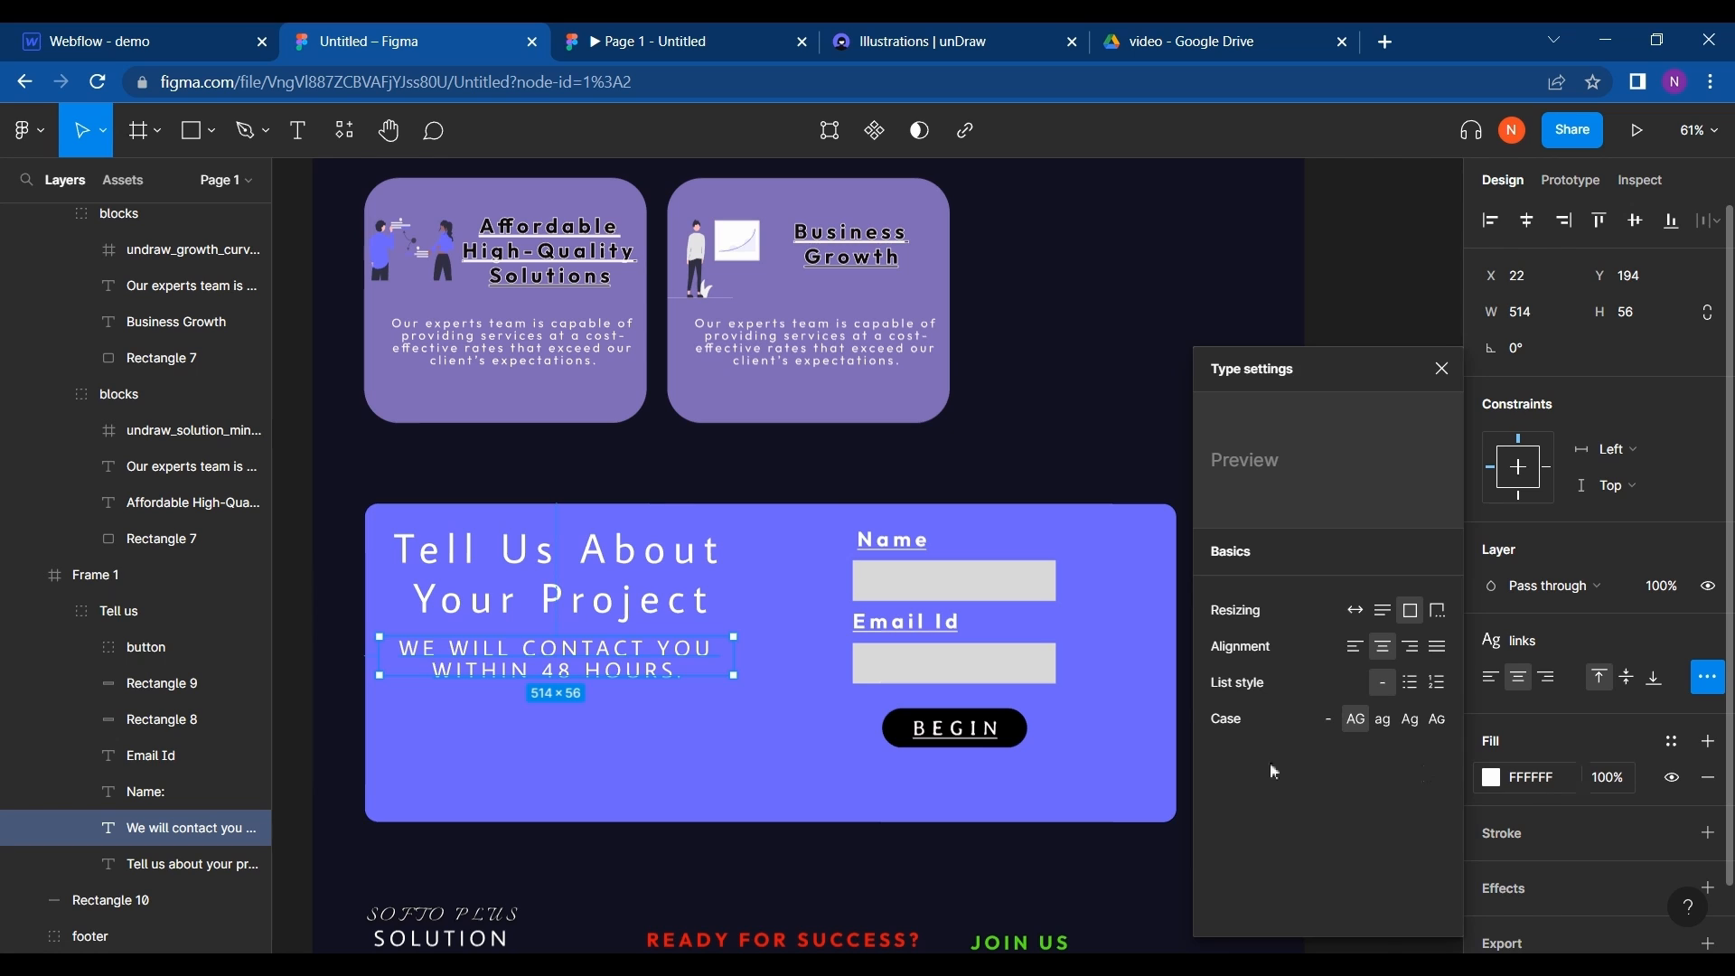
pyautogui.click(1153, 792)
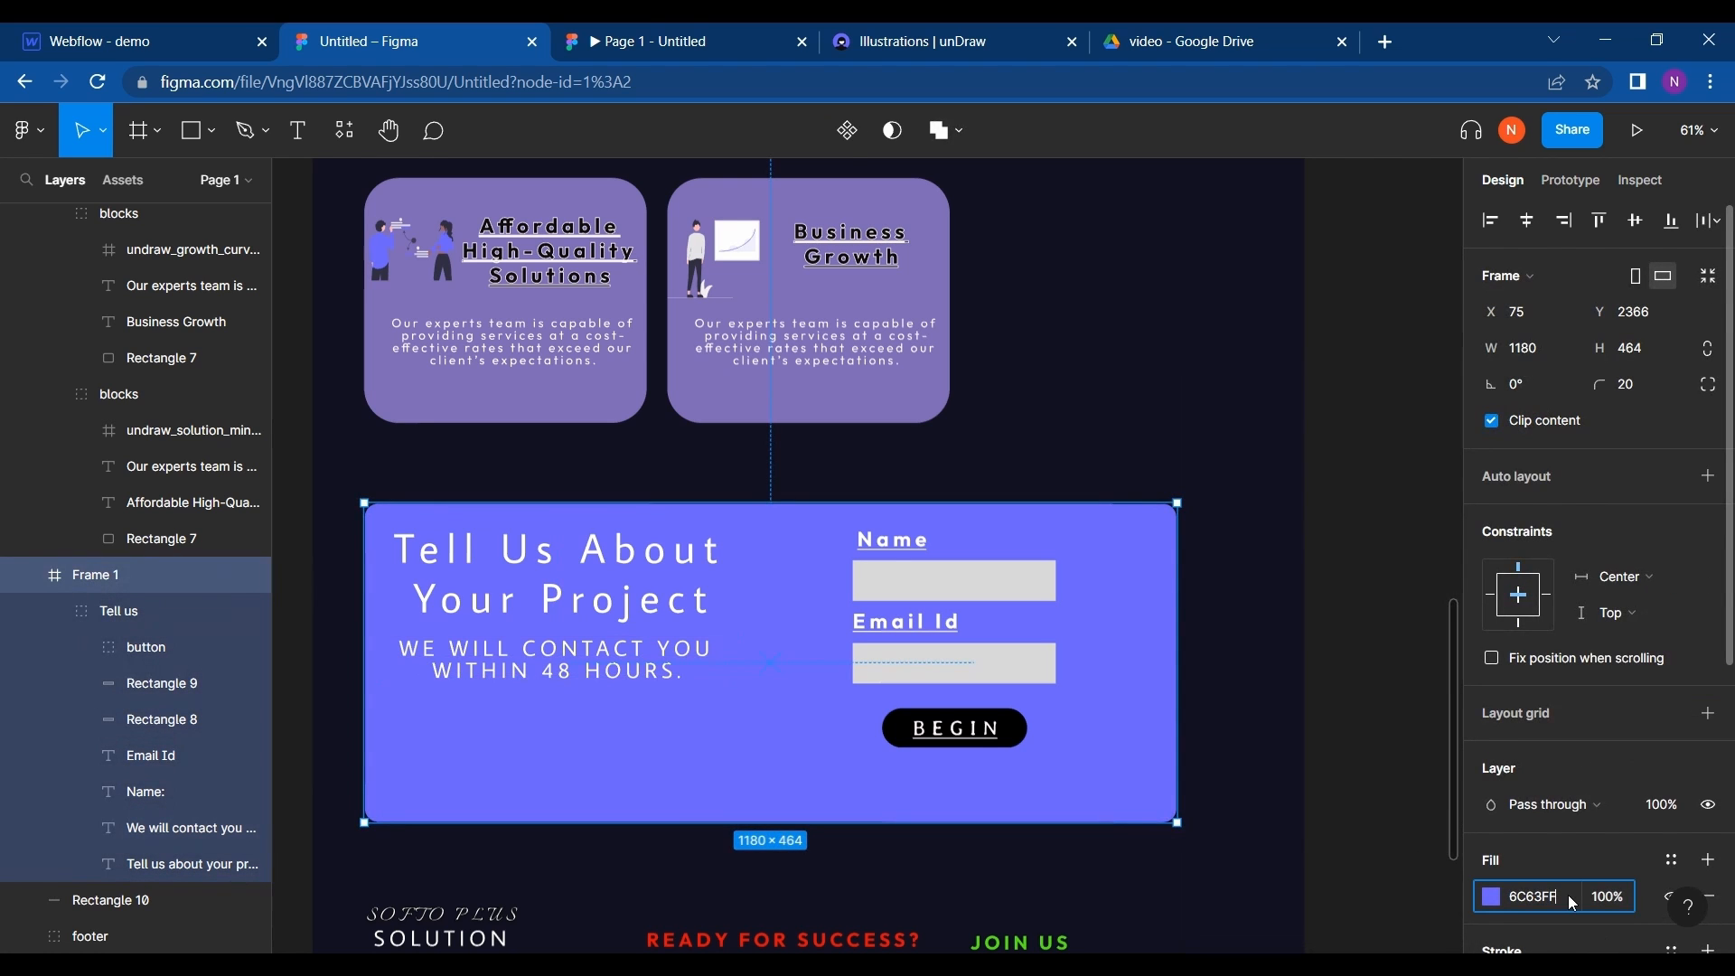
pyautogui.click(73, 36)
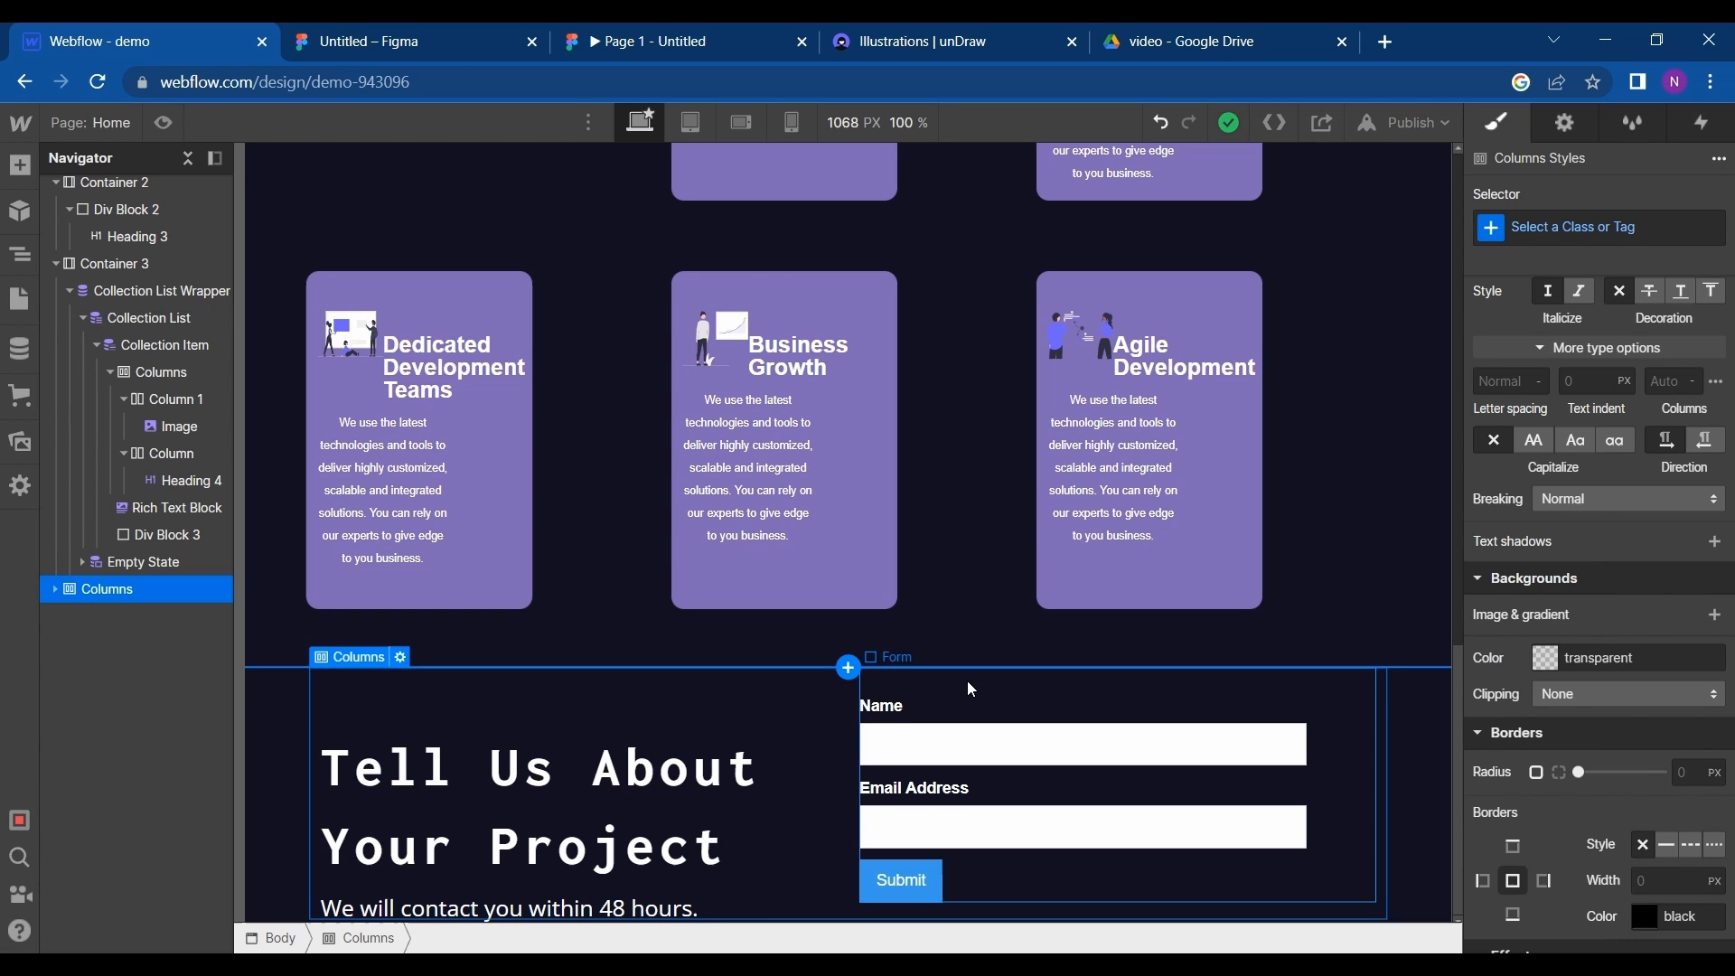
# - Set the Columns background colour to 6C63FF and save it as a swatch named "custom"
pyautogui.click(1545, 659)
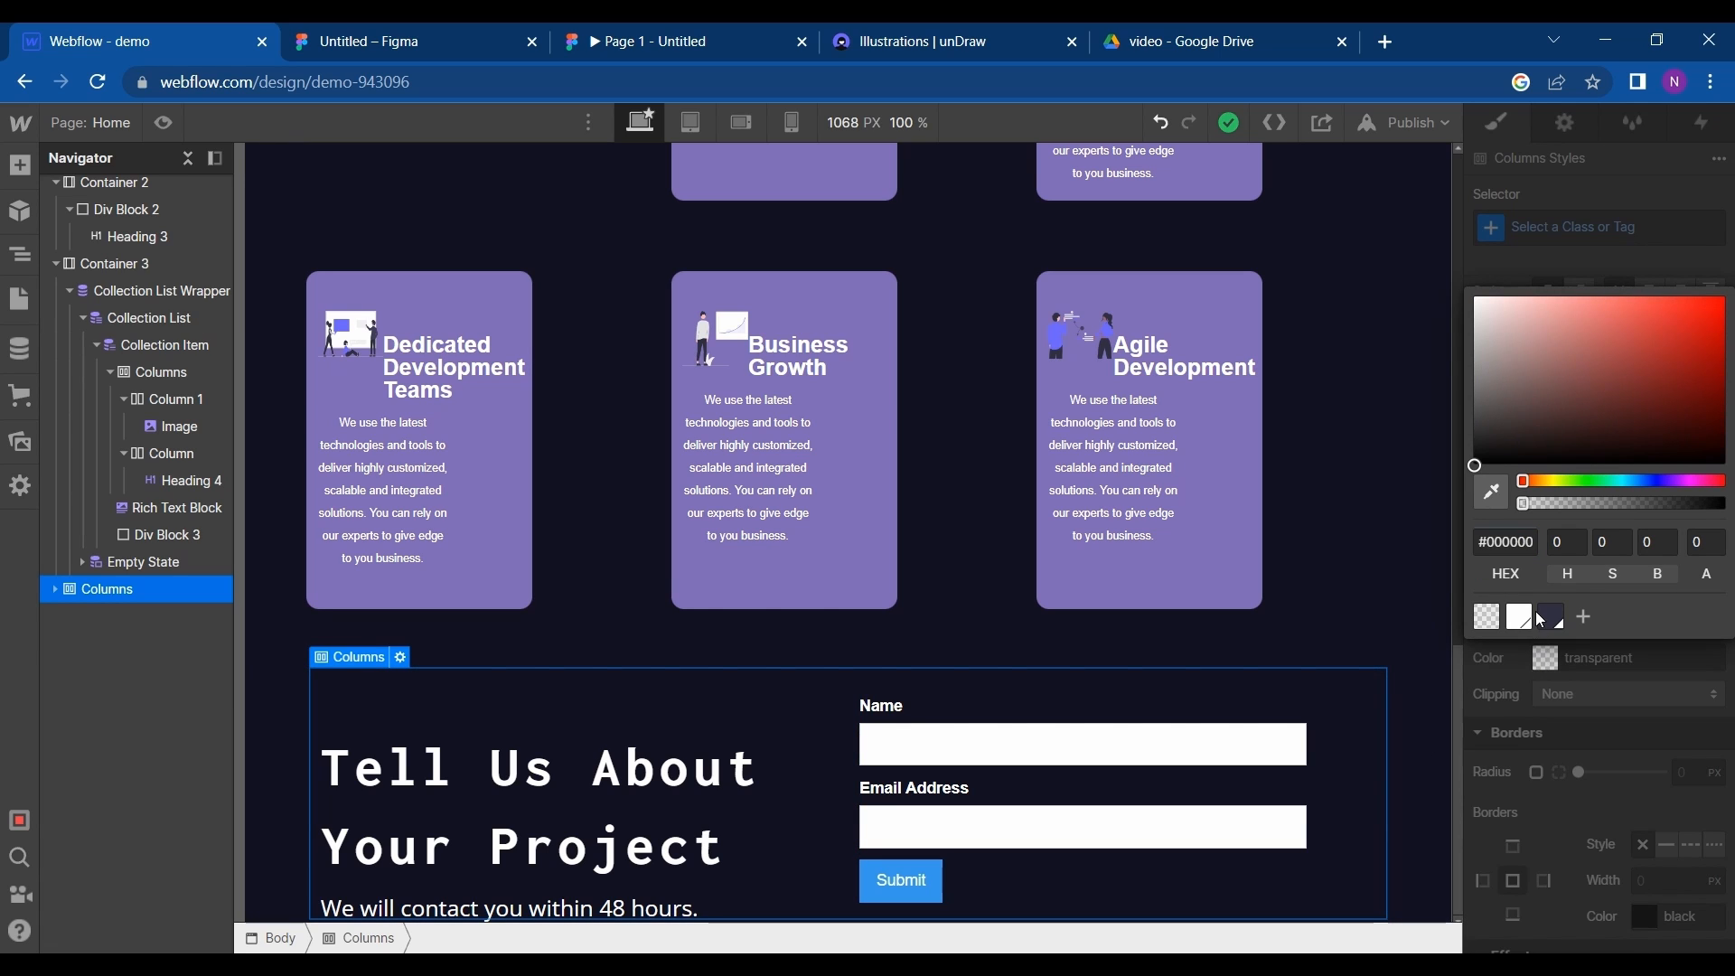
pyautogui.click(1583, 618)
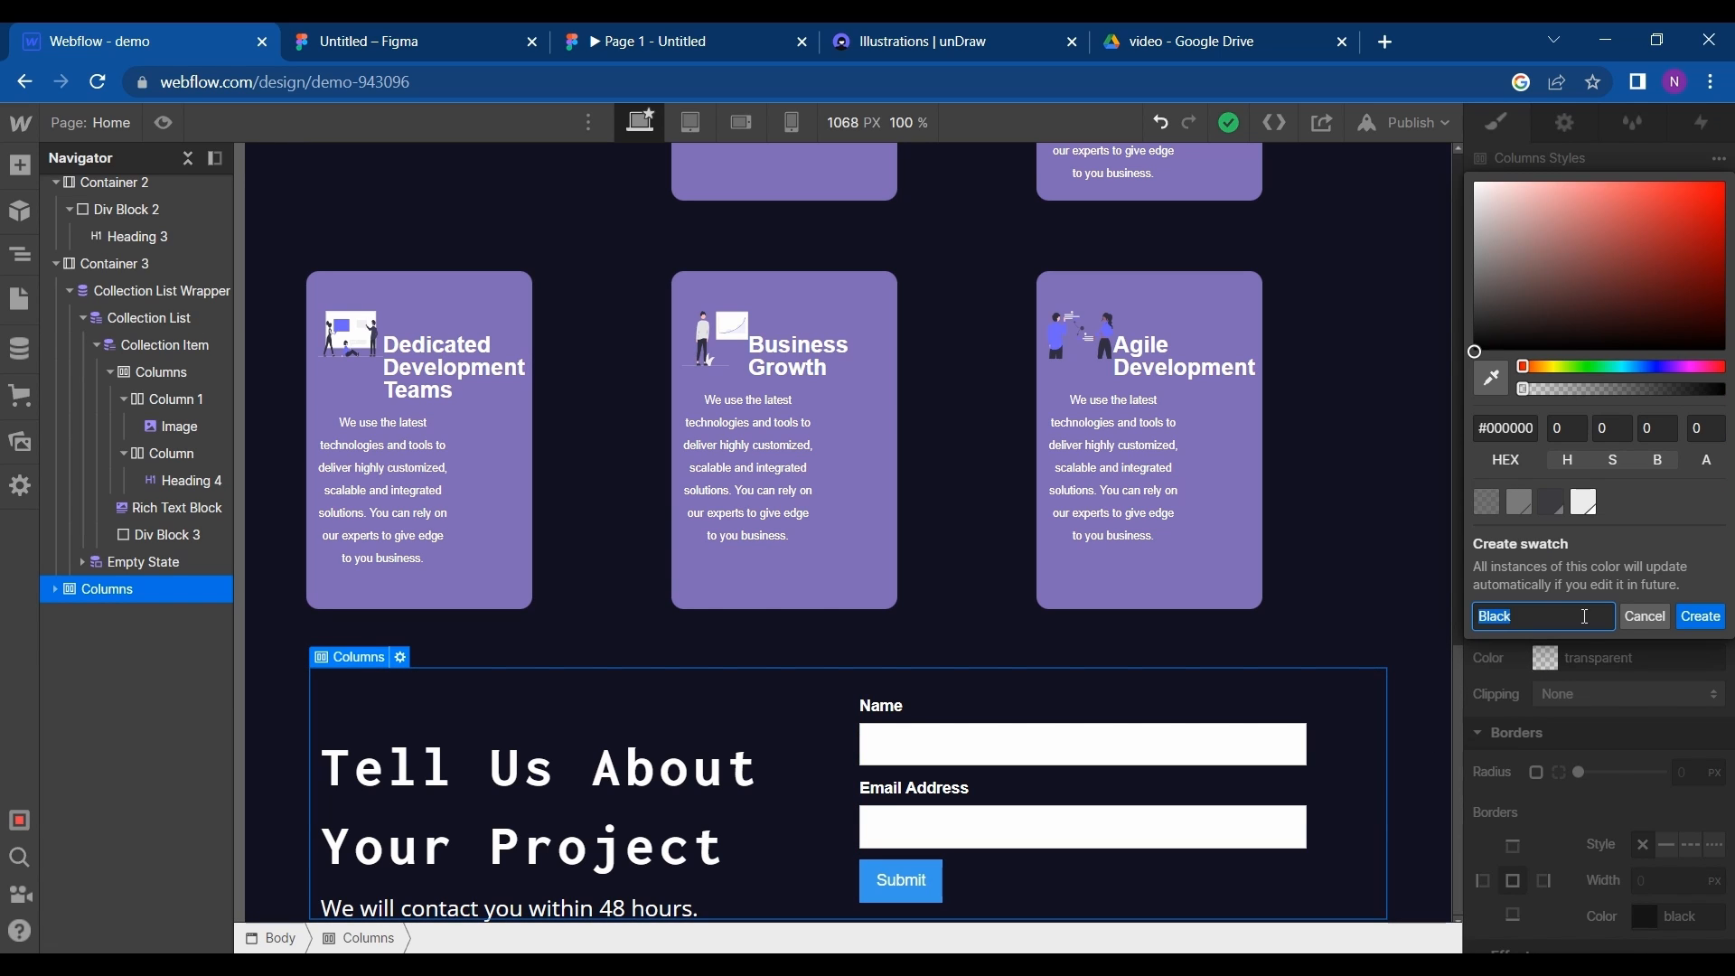
pyautogui.click(1495, 416)
pyautogui.hotkey('ctrl', 'a')
pyautogui.write('6C63FF')
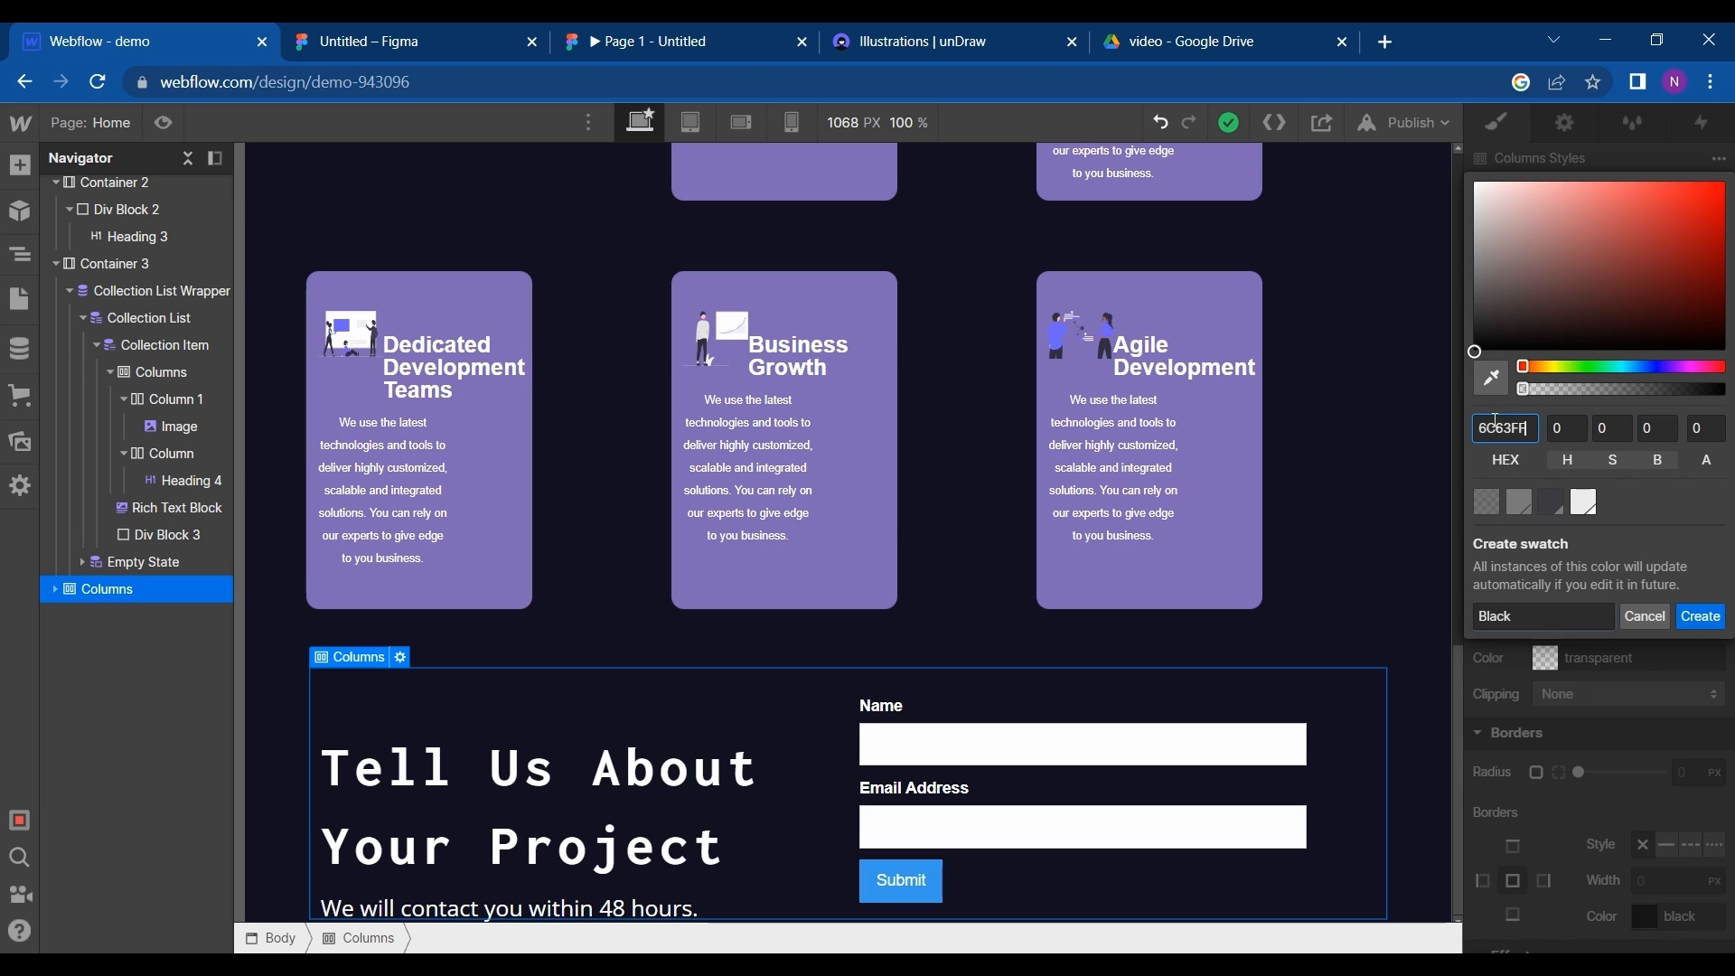
pyautogui.click(1555, 620)
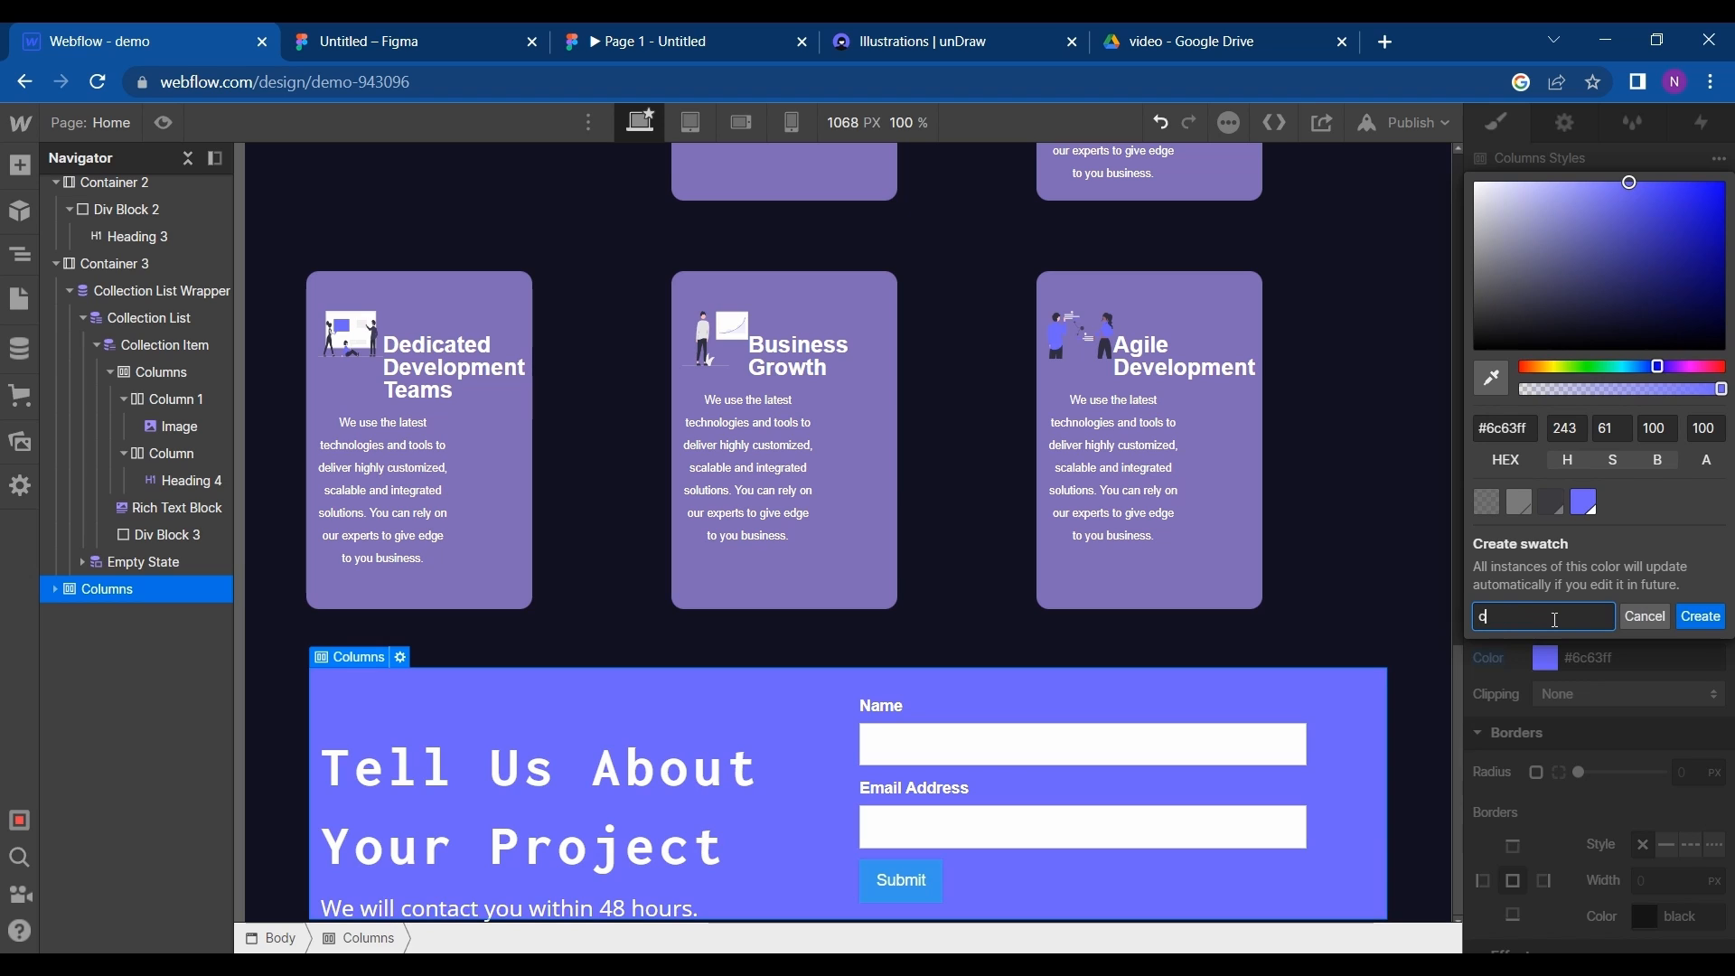
pyautogui.write('custom')
pyautogui.click(1691, 621)
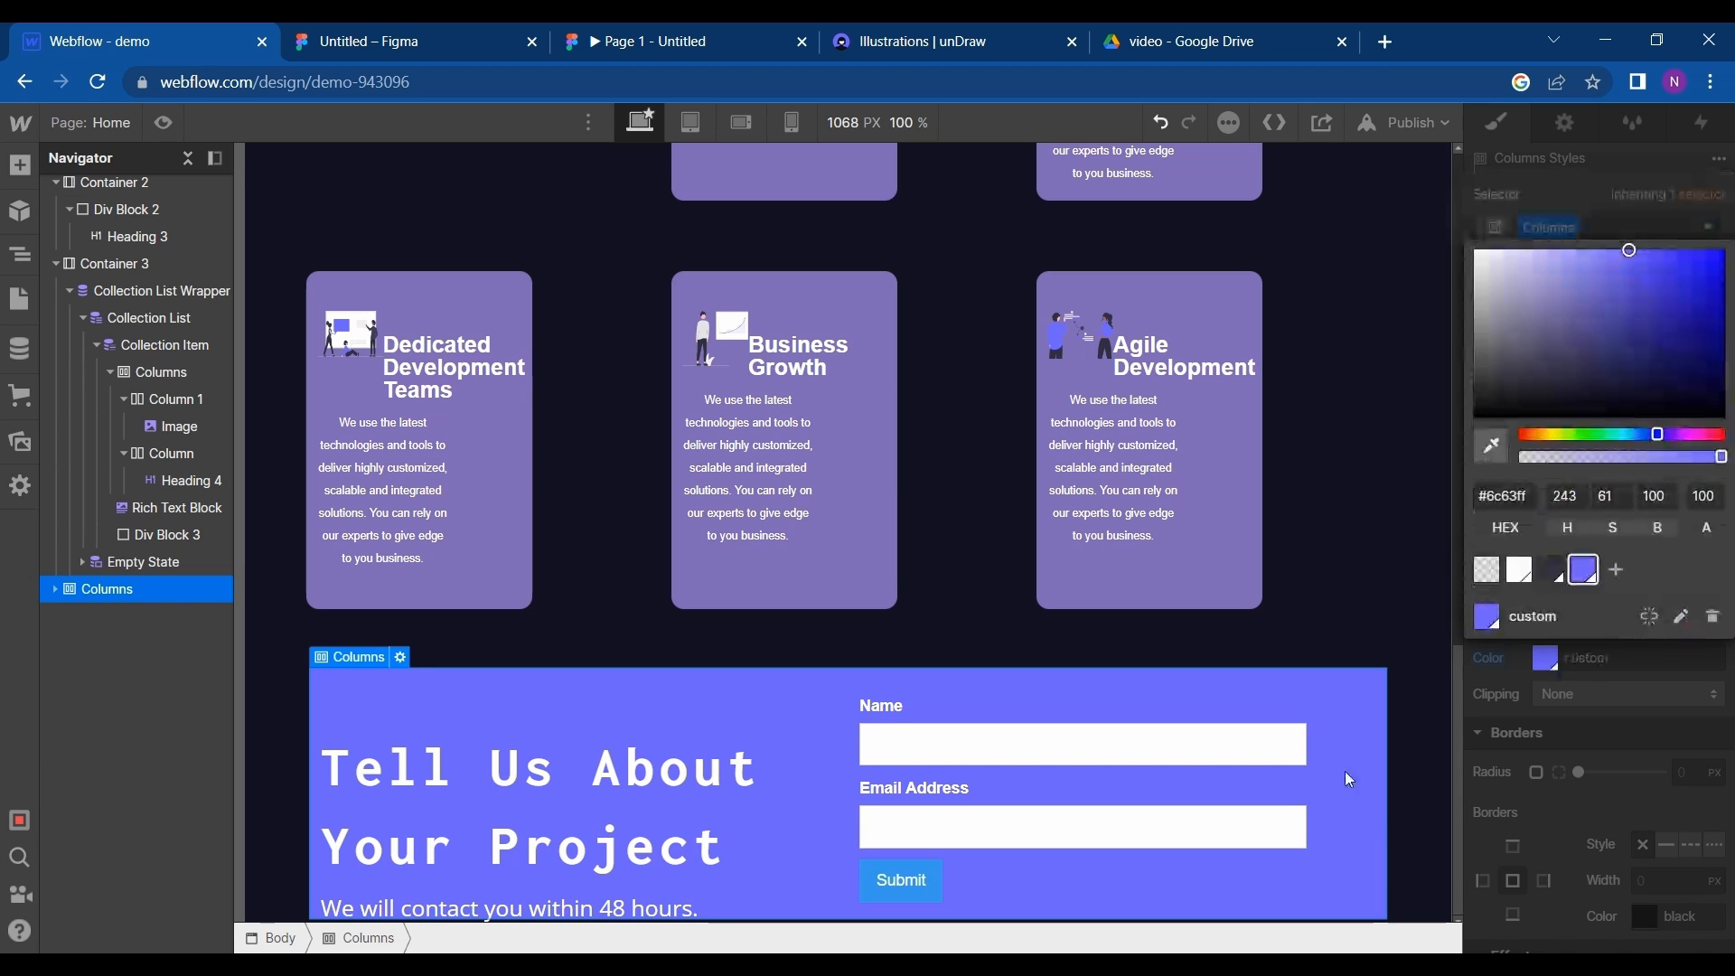
pyautogui.click(1606, 762)
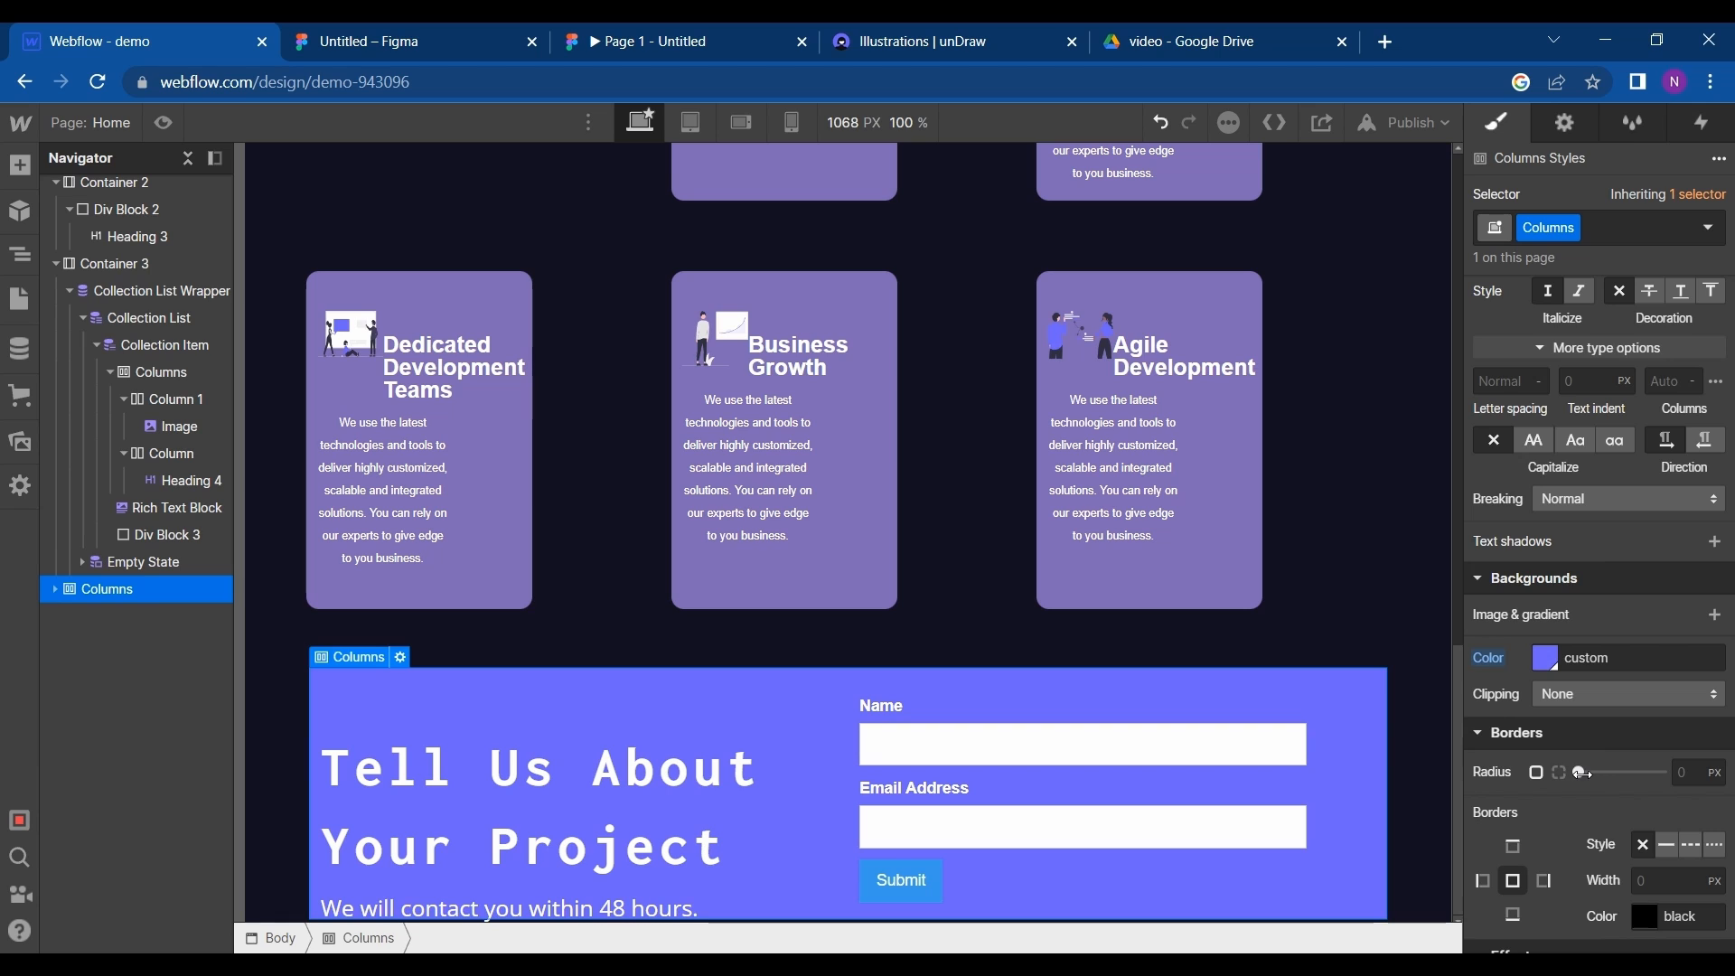
# - Round the Columns element's corners with a 20 px radius and compare the section with the Figma design
pyautogui.moveTo(1581, 773); pyautogui.dragTo(1661, 772)
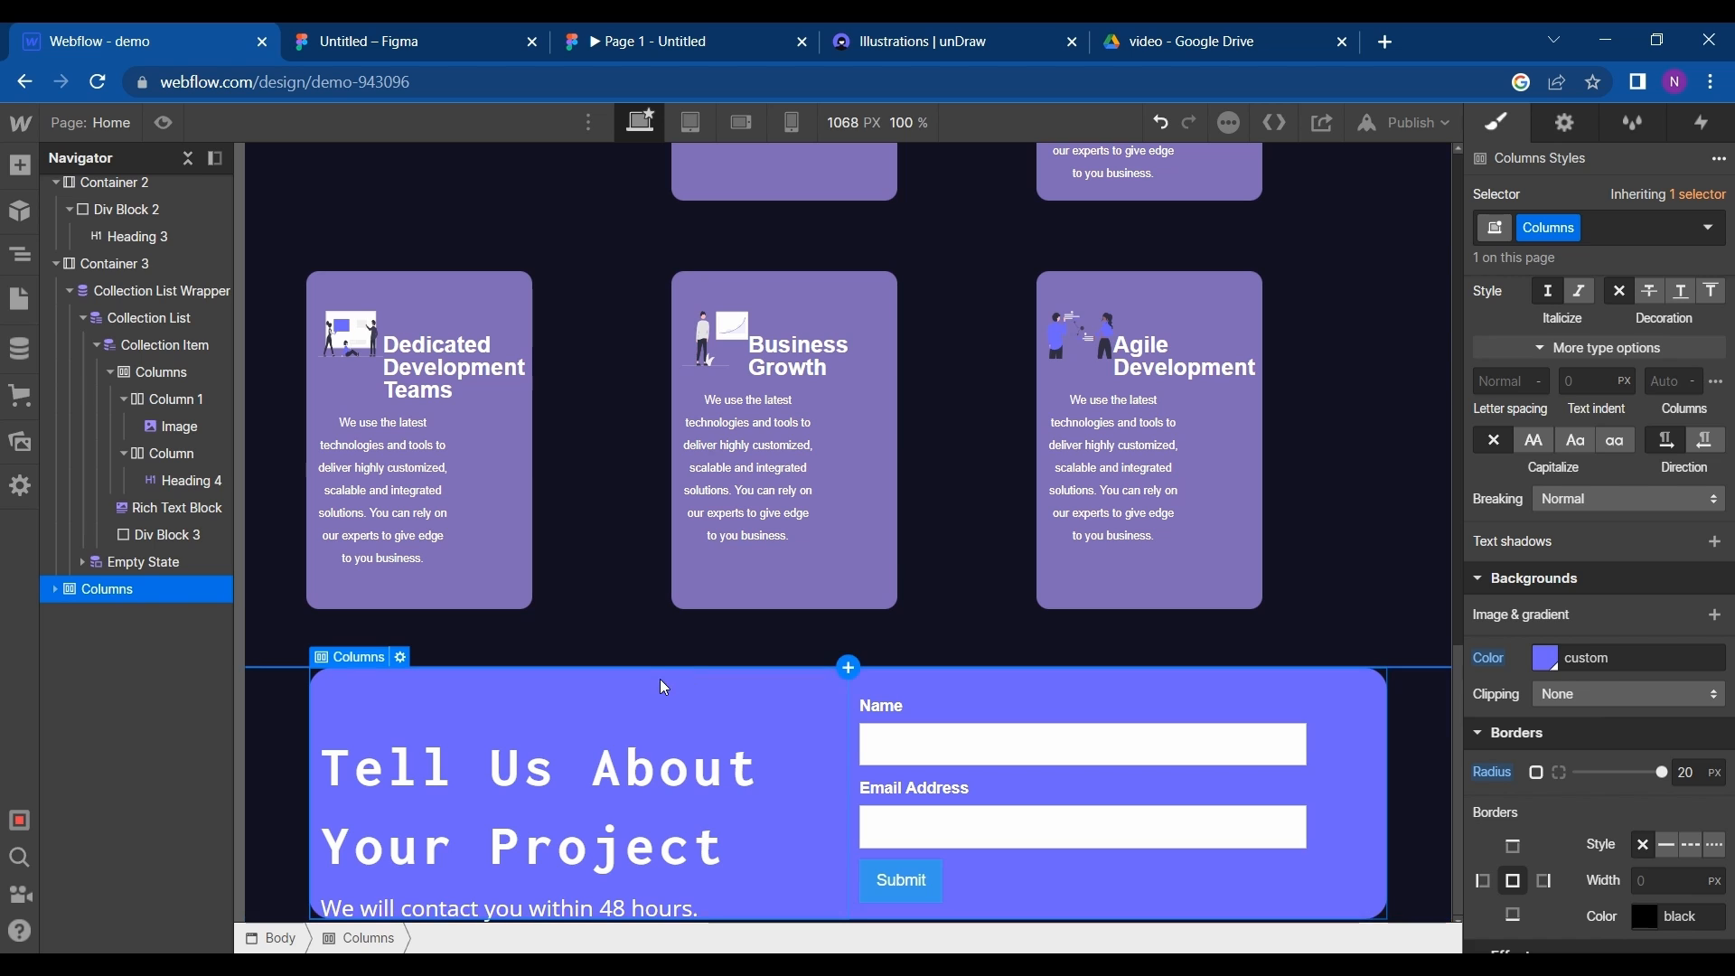
pyautogui.click(380, 42)
pyautogui.click(53, 30)
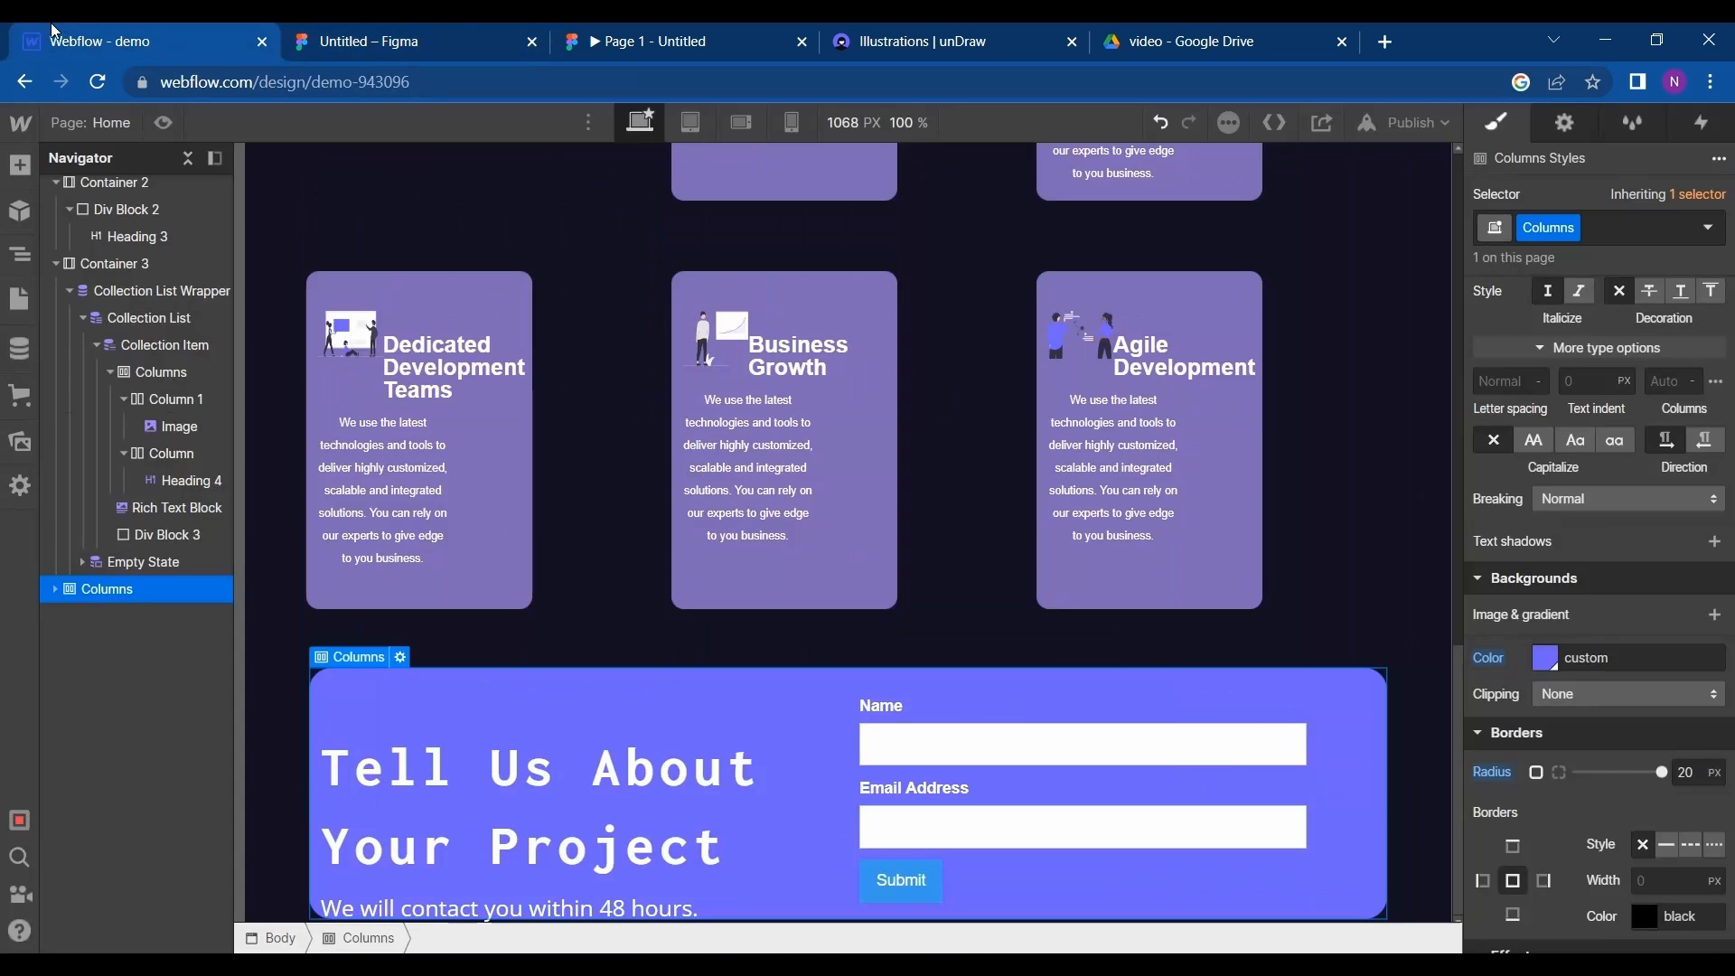
# - Give the contact section's Columns element 66 px of bottom padding and 38 px of left padding
pyautogui.scroll(-2, 1636, 686)
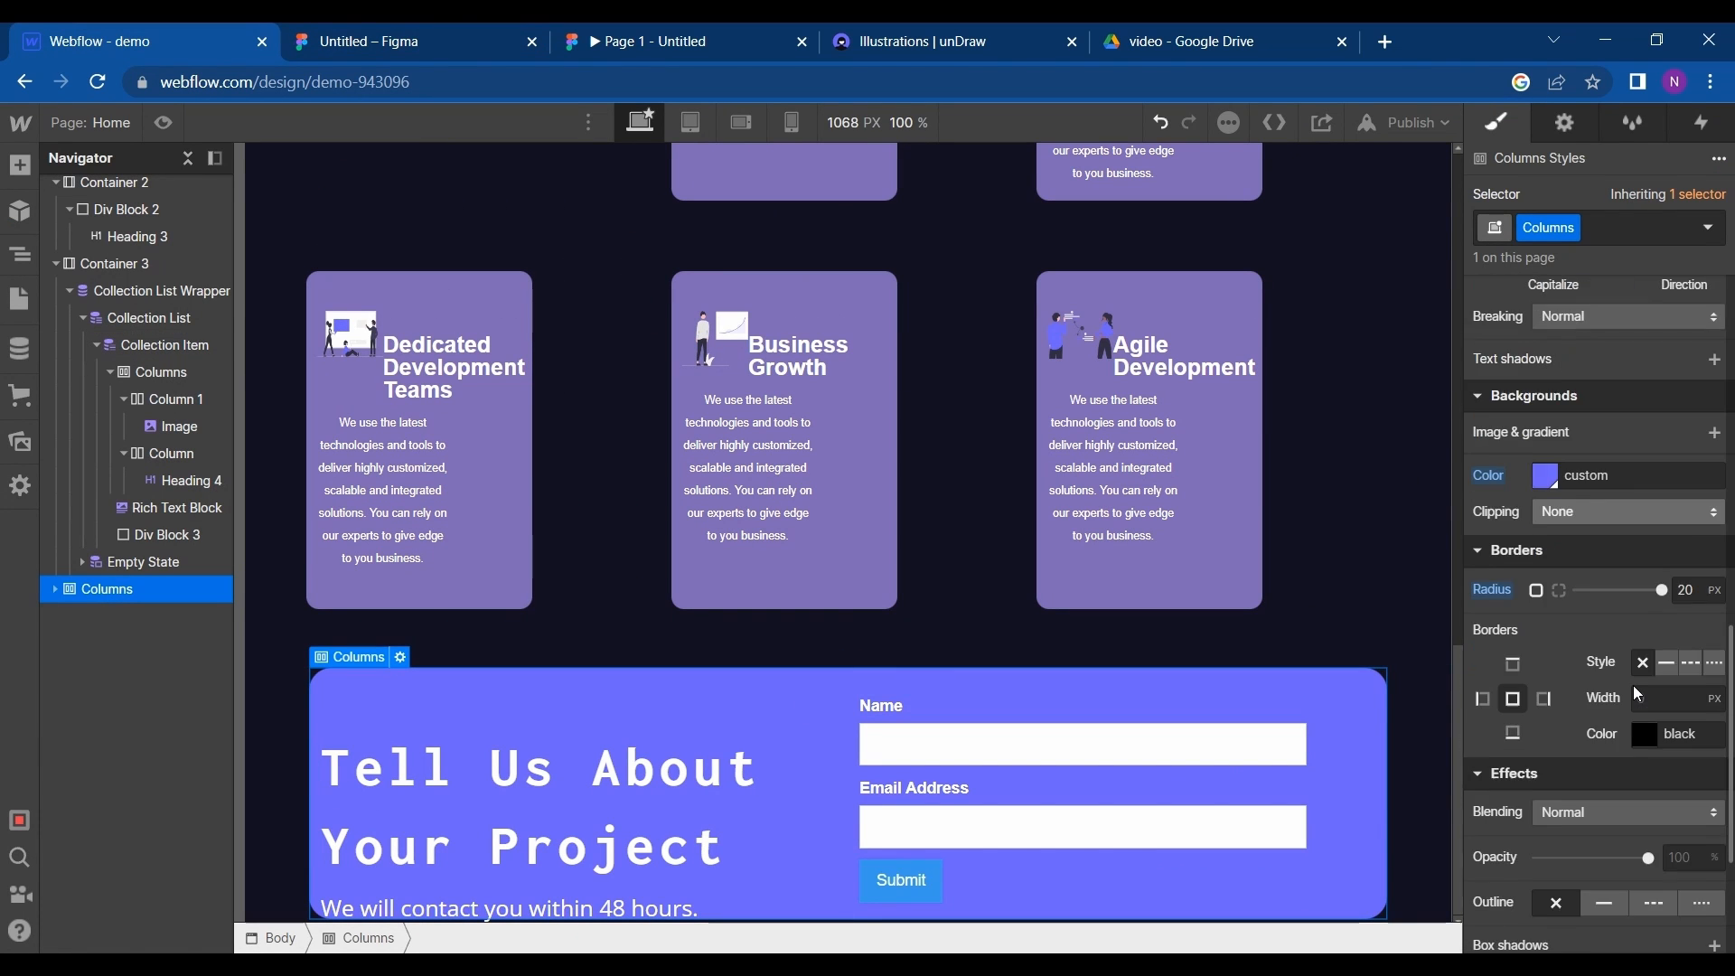
pyautogui.scroll(-2, 1636, 694)
pyautogui.scroll(8, 1636, 693)
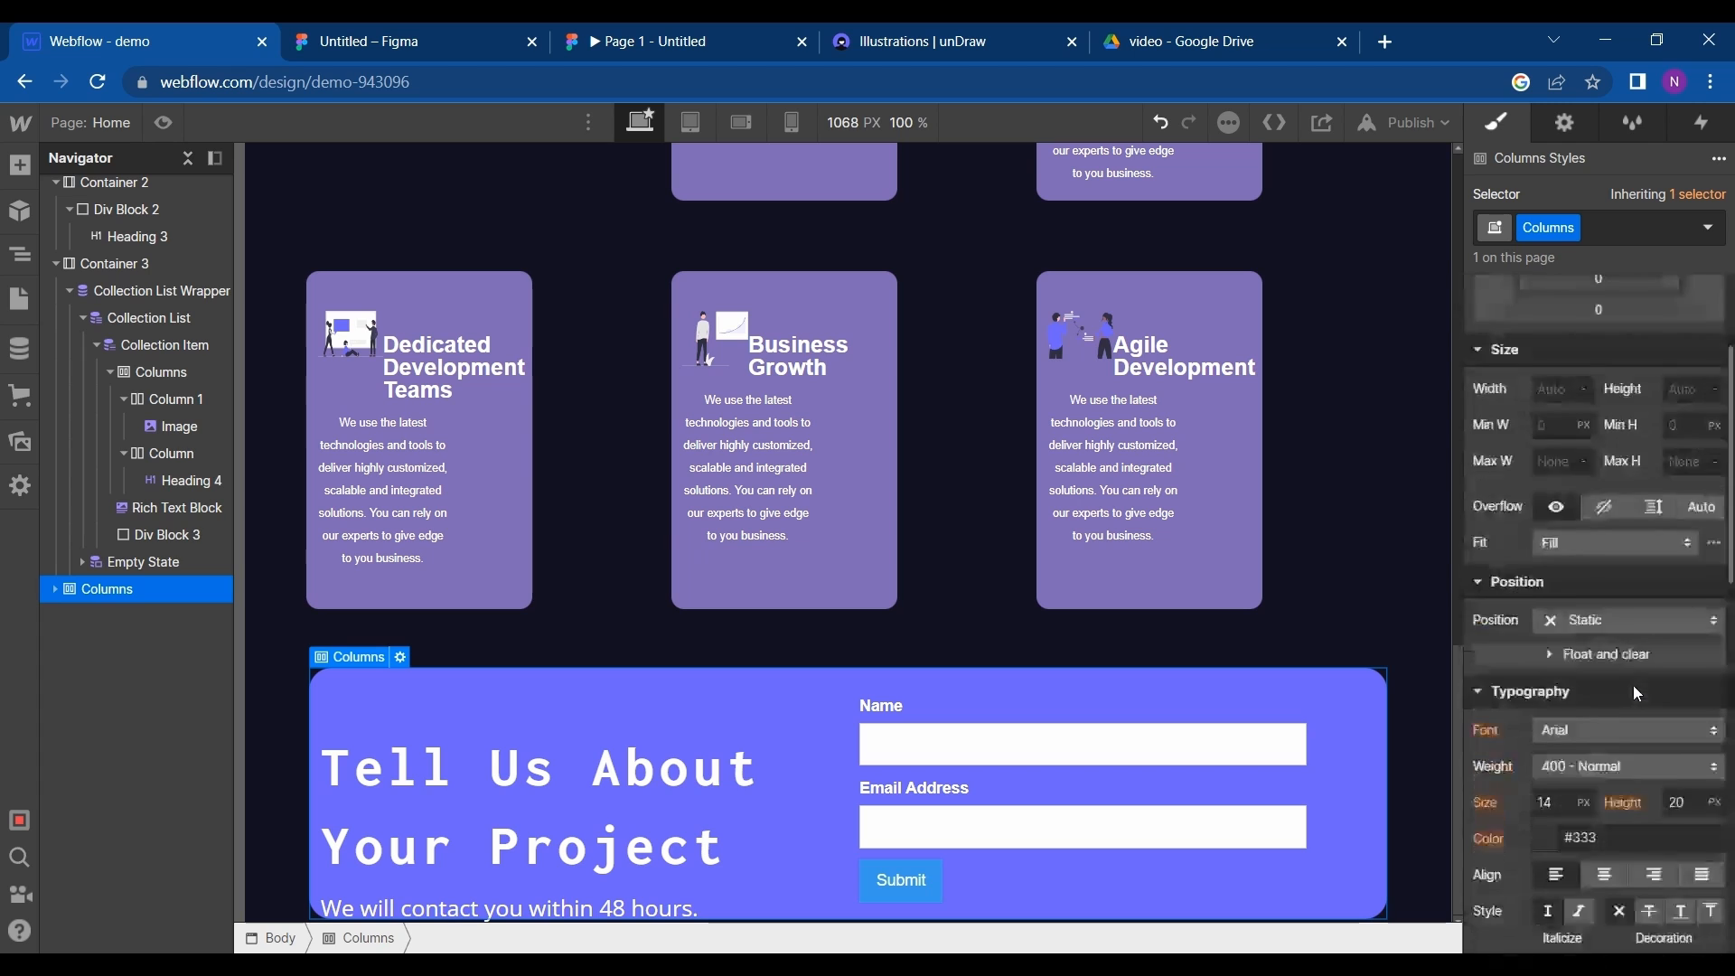
pyautogui.scroll(2, 1634, 692)
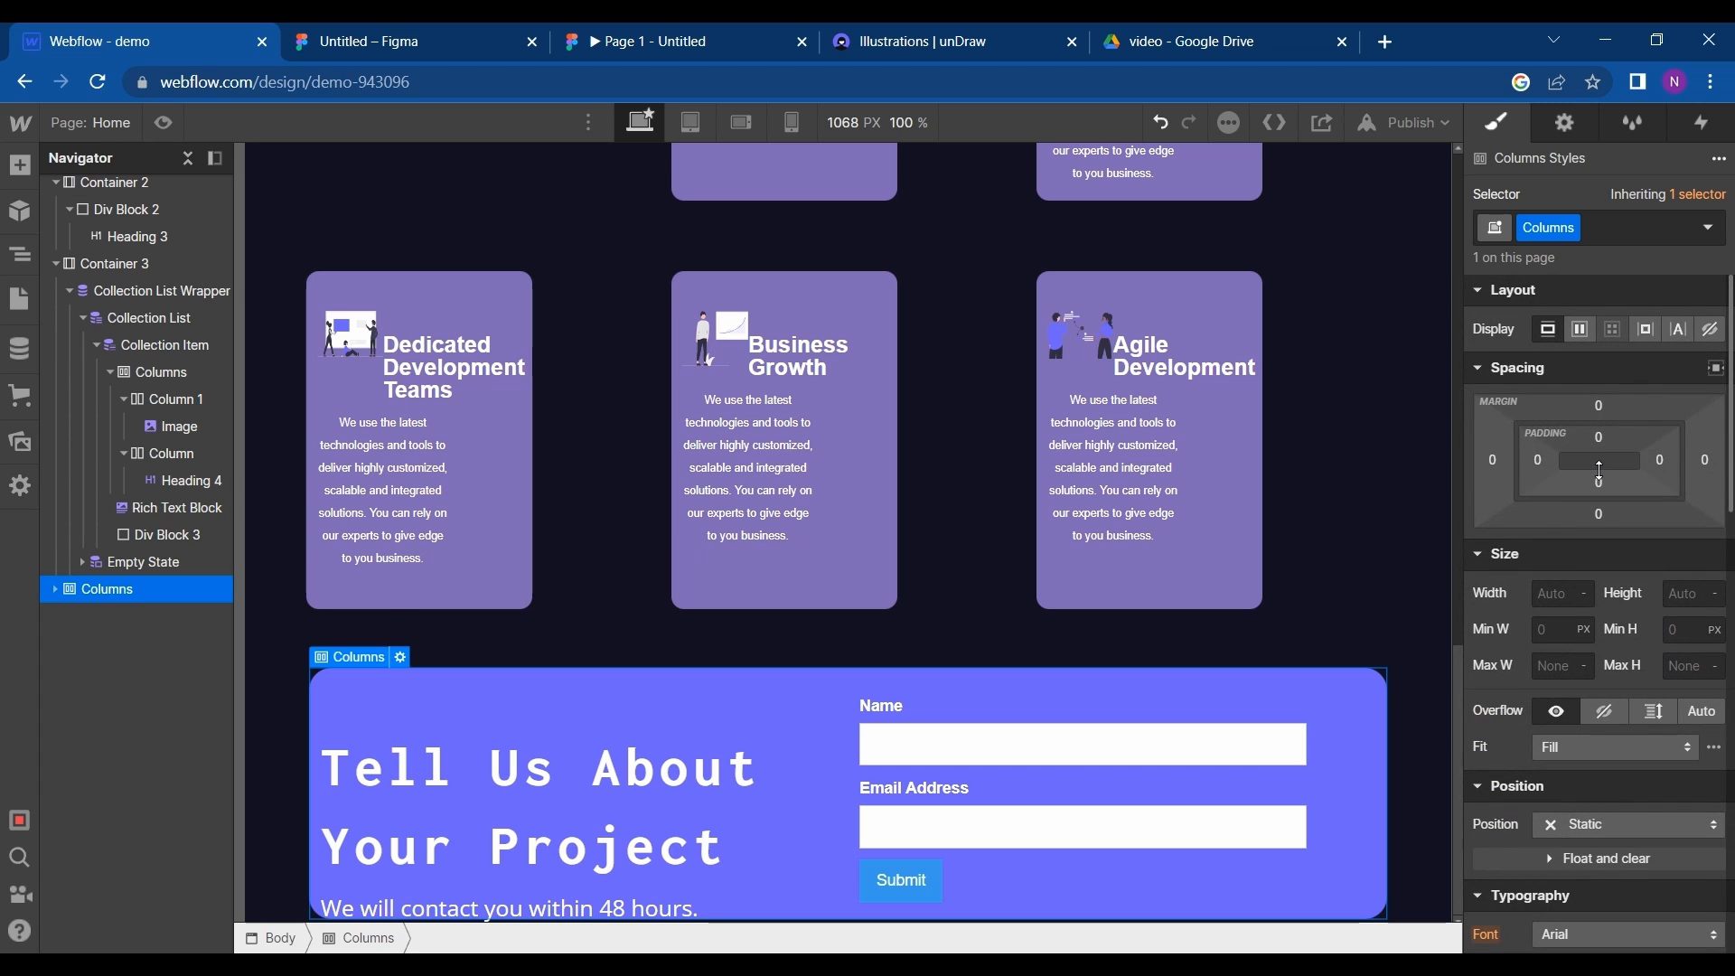
pyautogui.moveTo(1599, 470); pyautogui.dragTo(1601, 366)
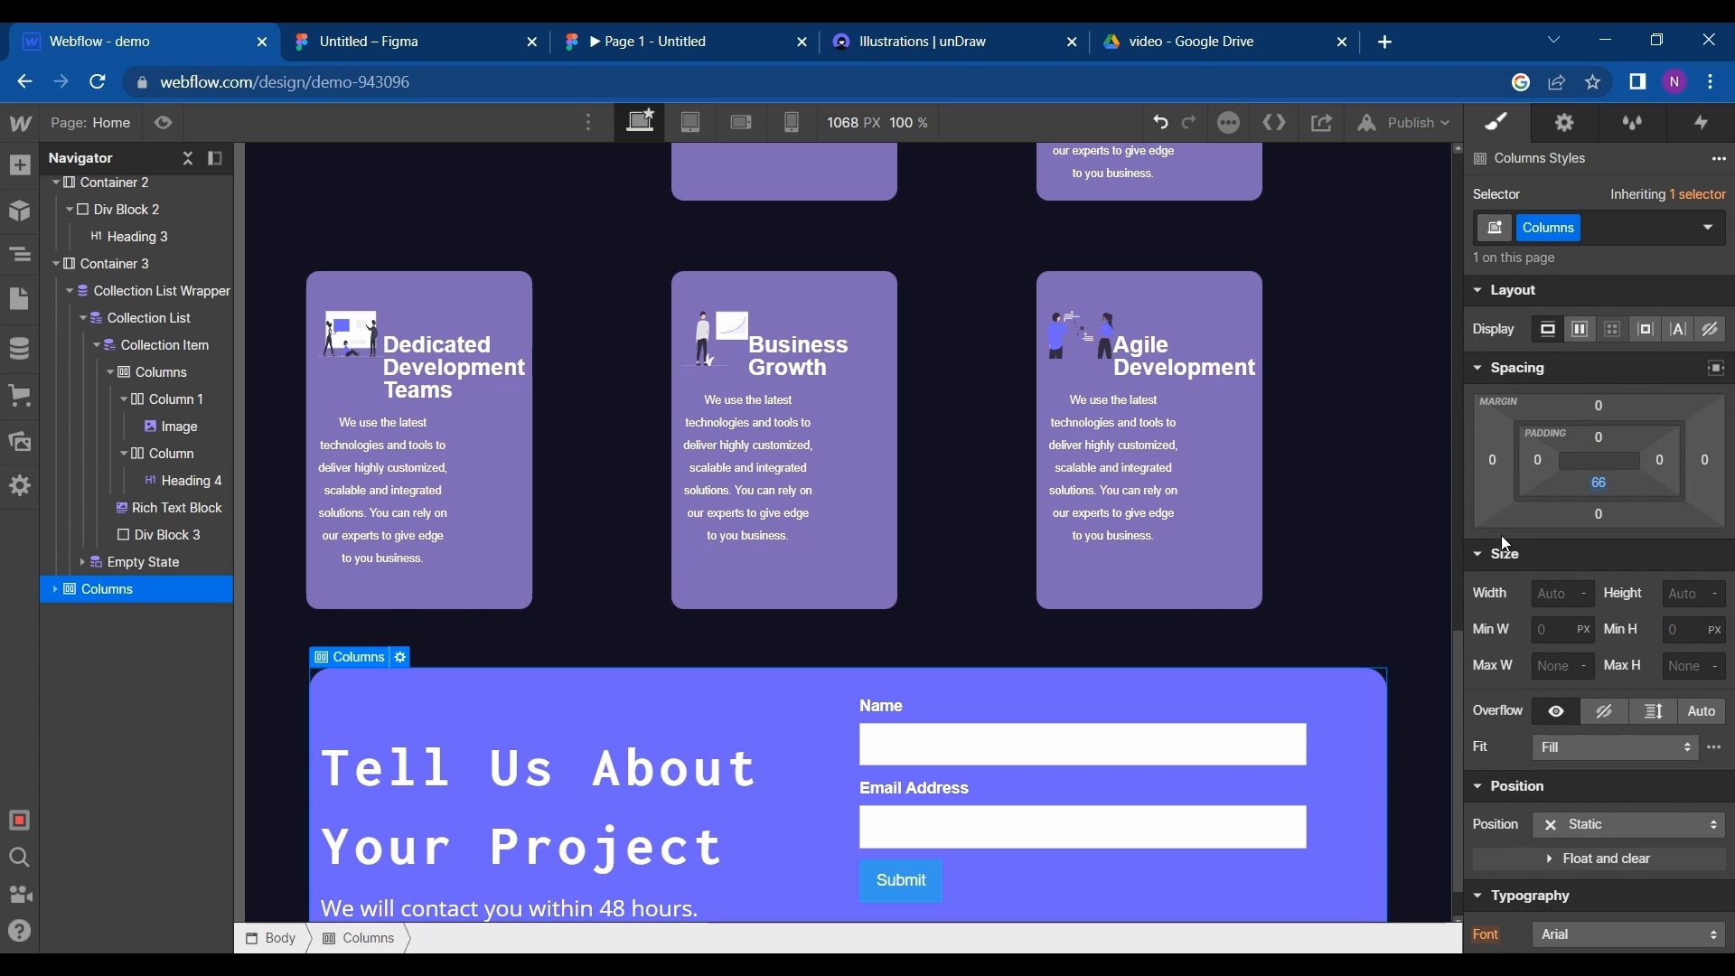
pyautogui.scroll(-1, 1401, 644)
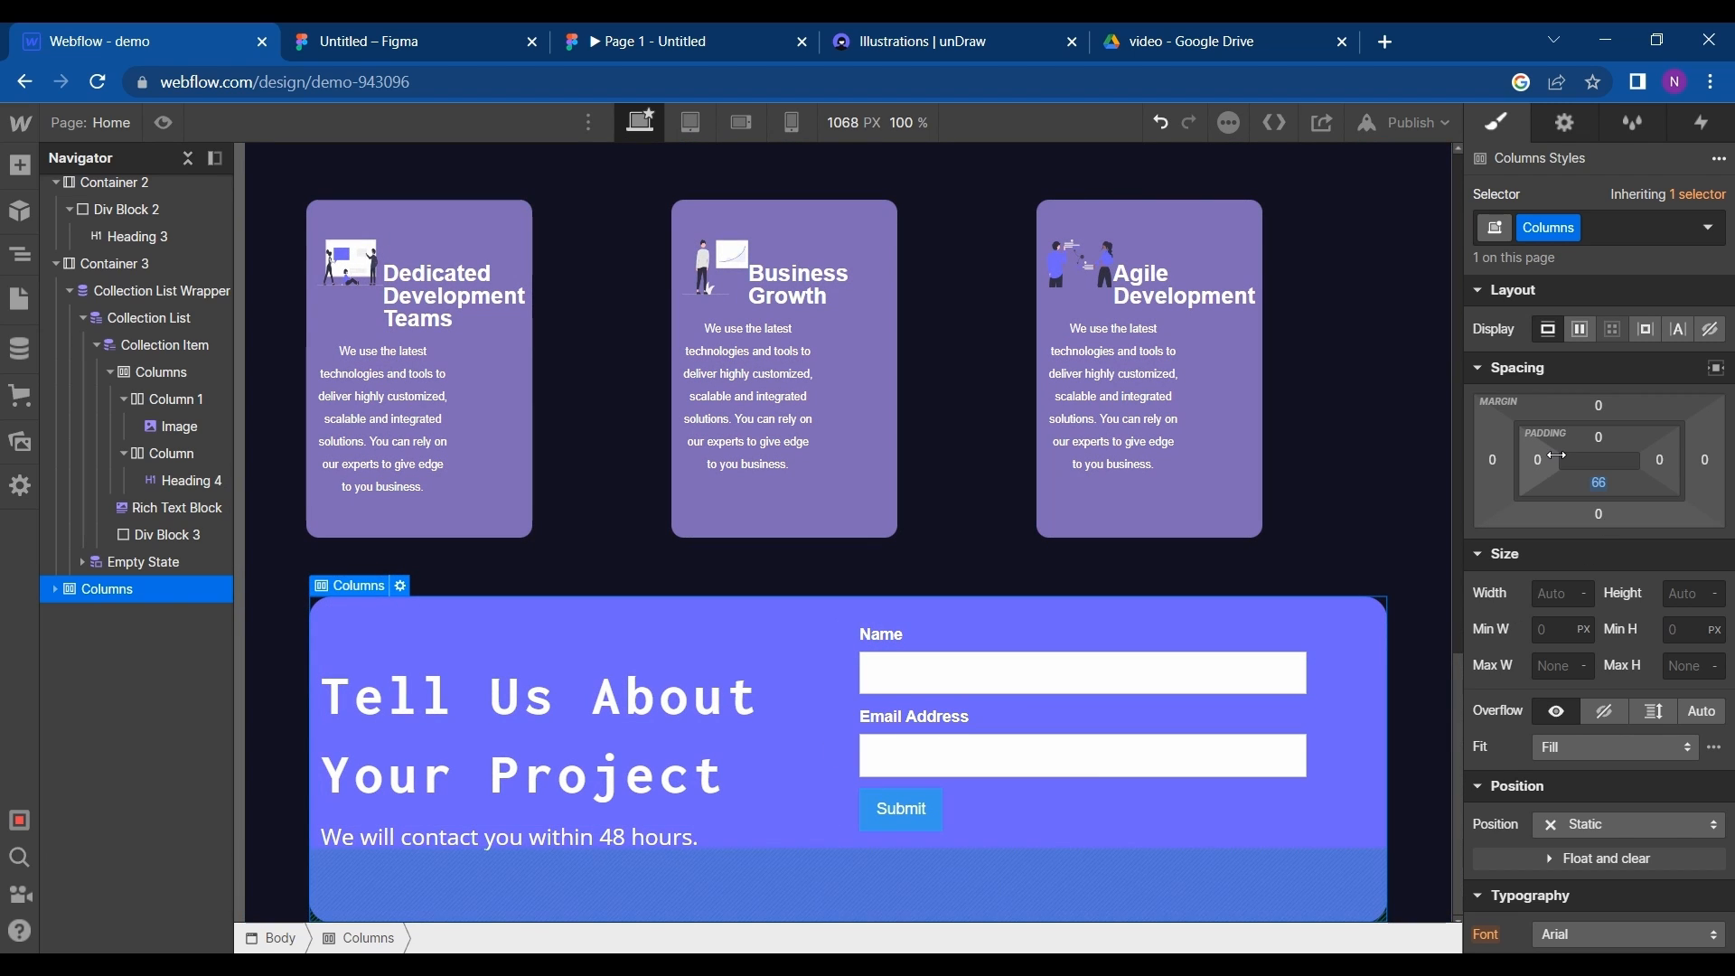
pyautogui.moveTo(1559, 460); pyautogui.dragTo(1596, 463)
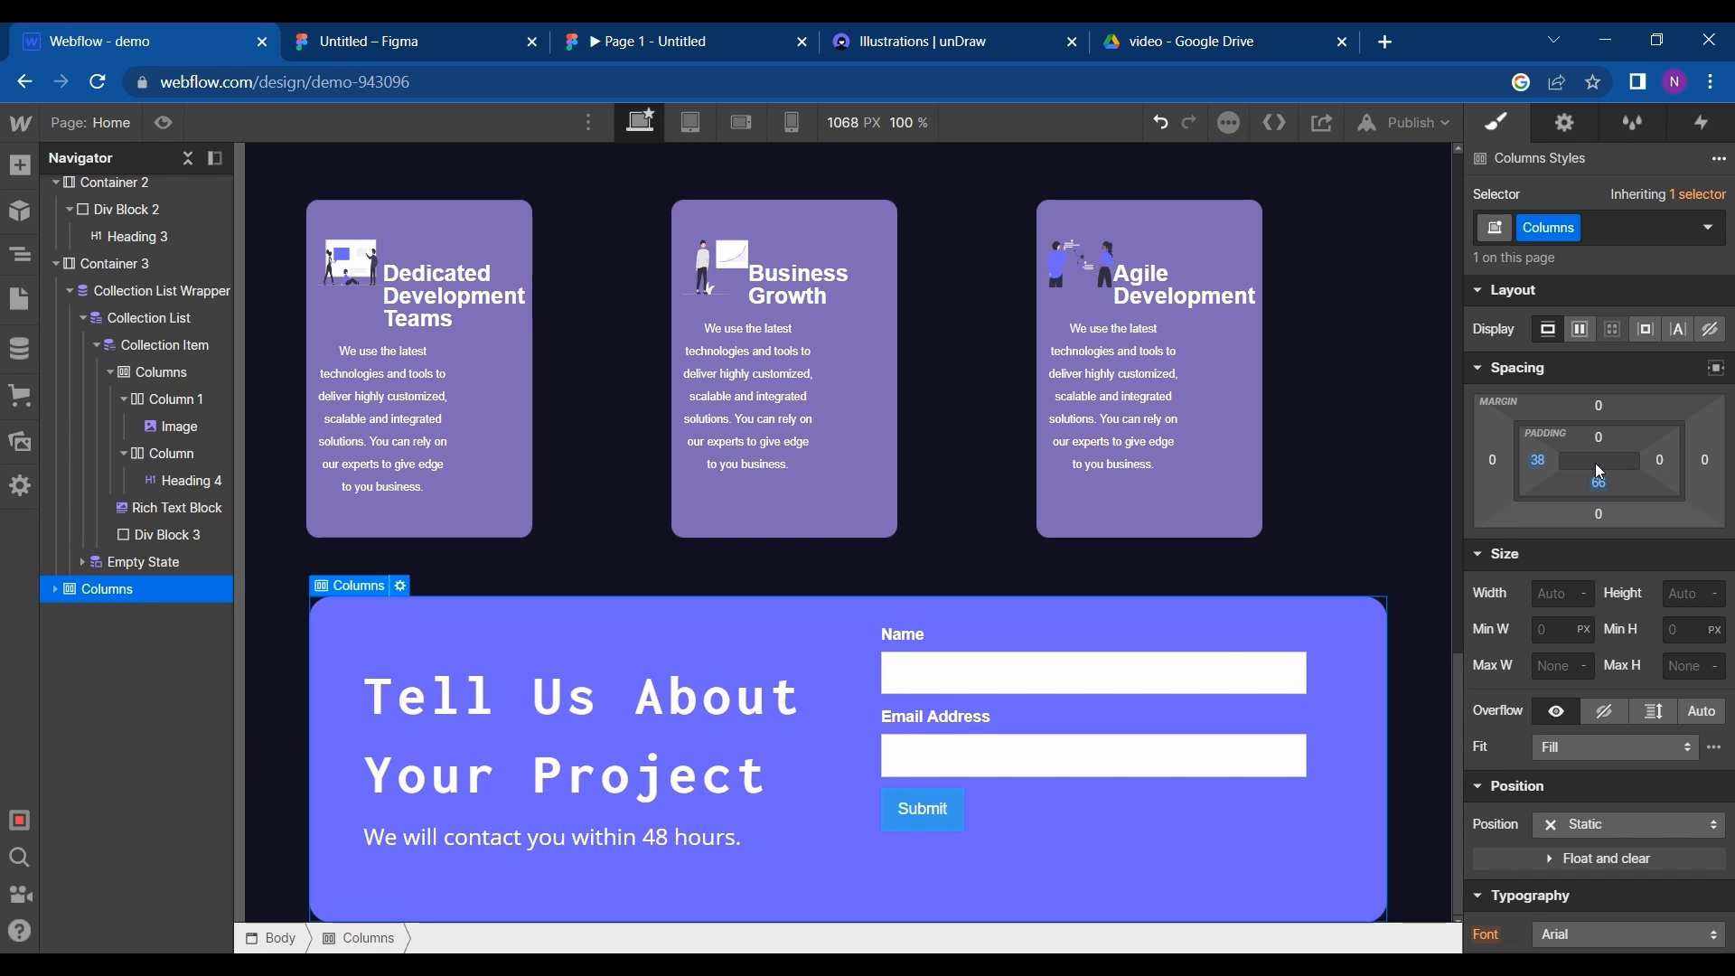
# - Set the contact Form's top padding to 60 px
pyautogui.click(1055, 614)
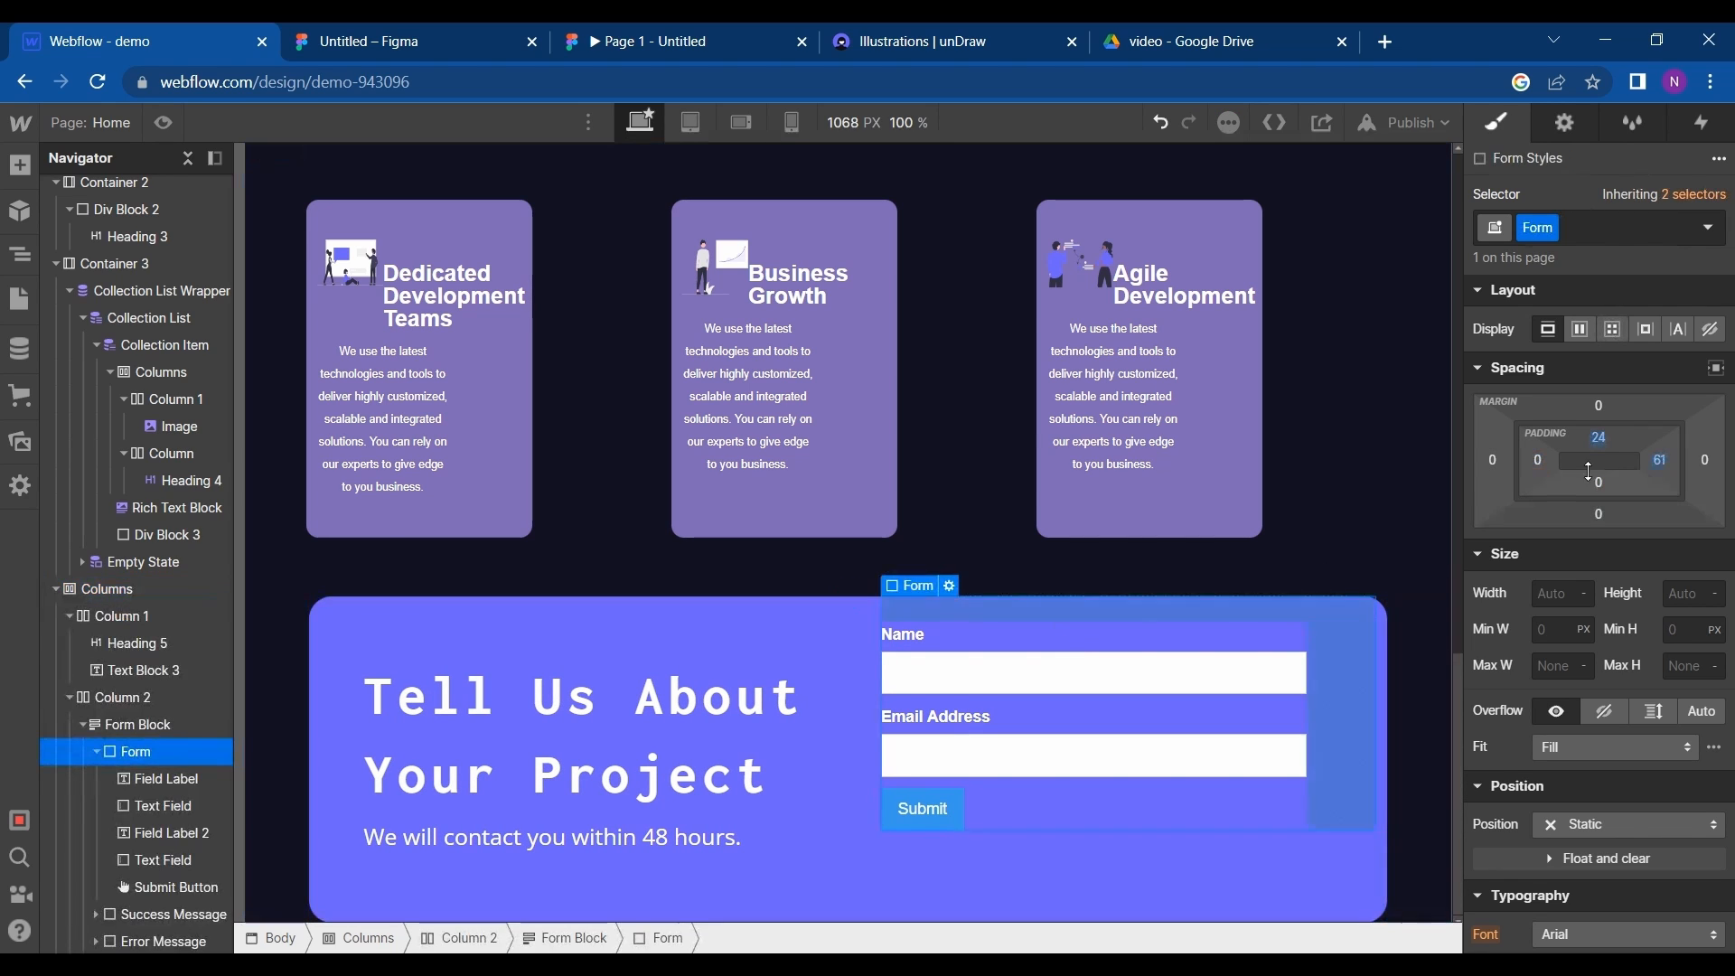
pyautogui.moveTo(1596, 449); pyautogui.dragTo(1598, 489)
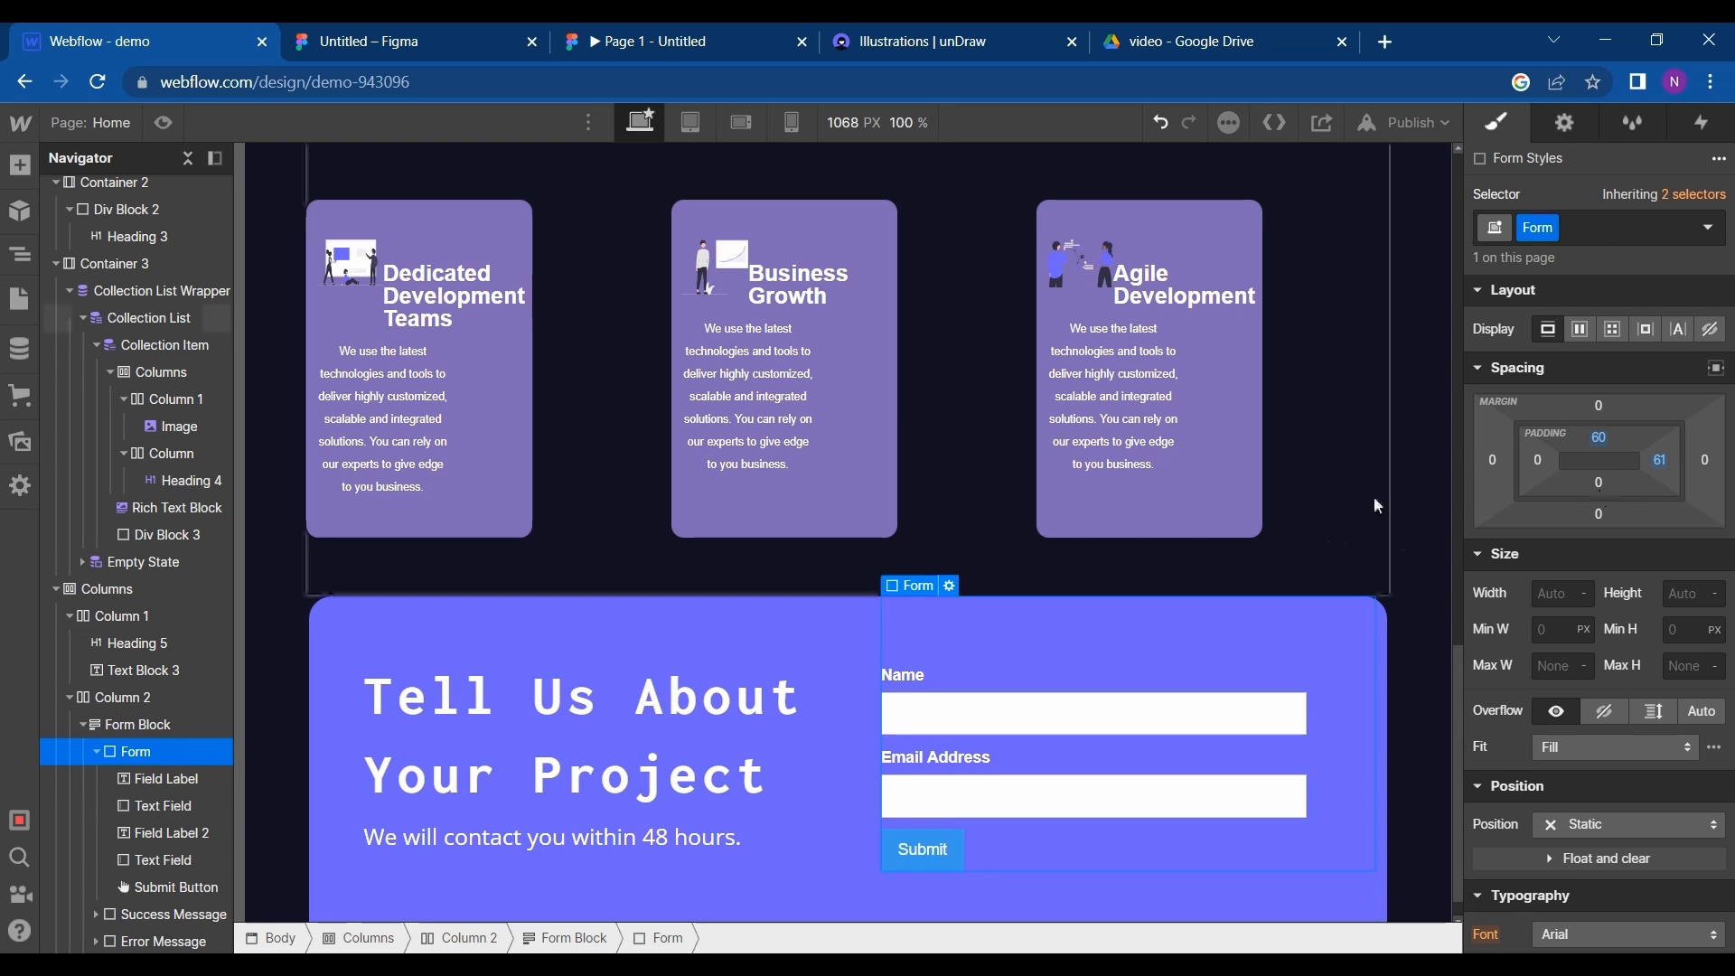
pyautogui.scroll(-1, 1374, 497)
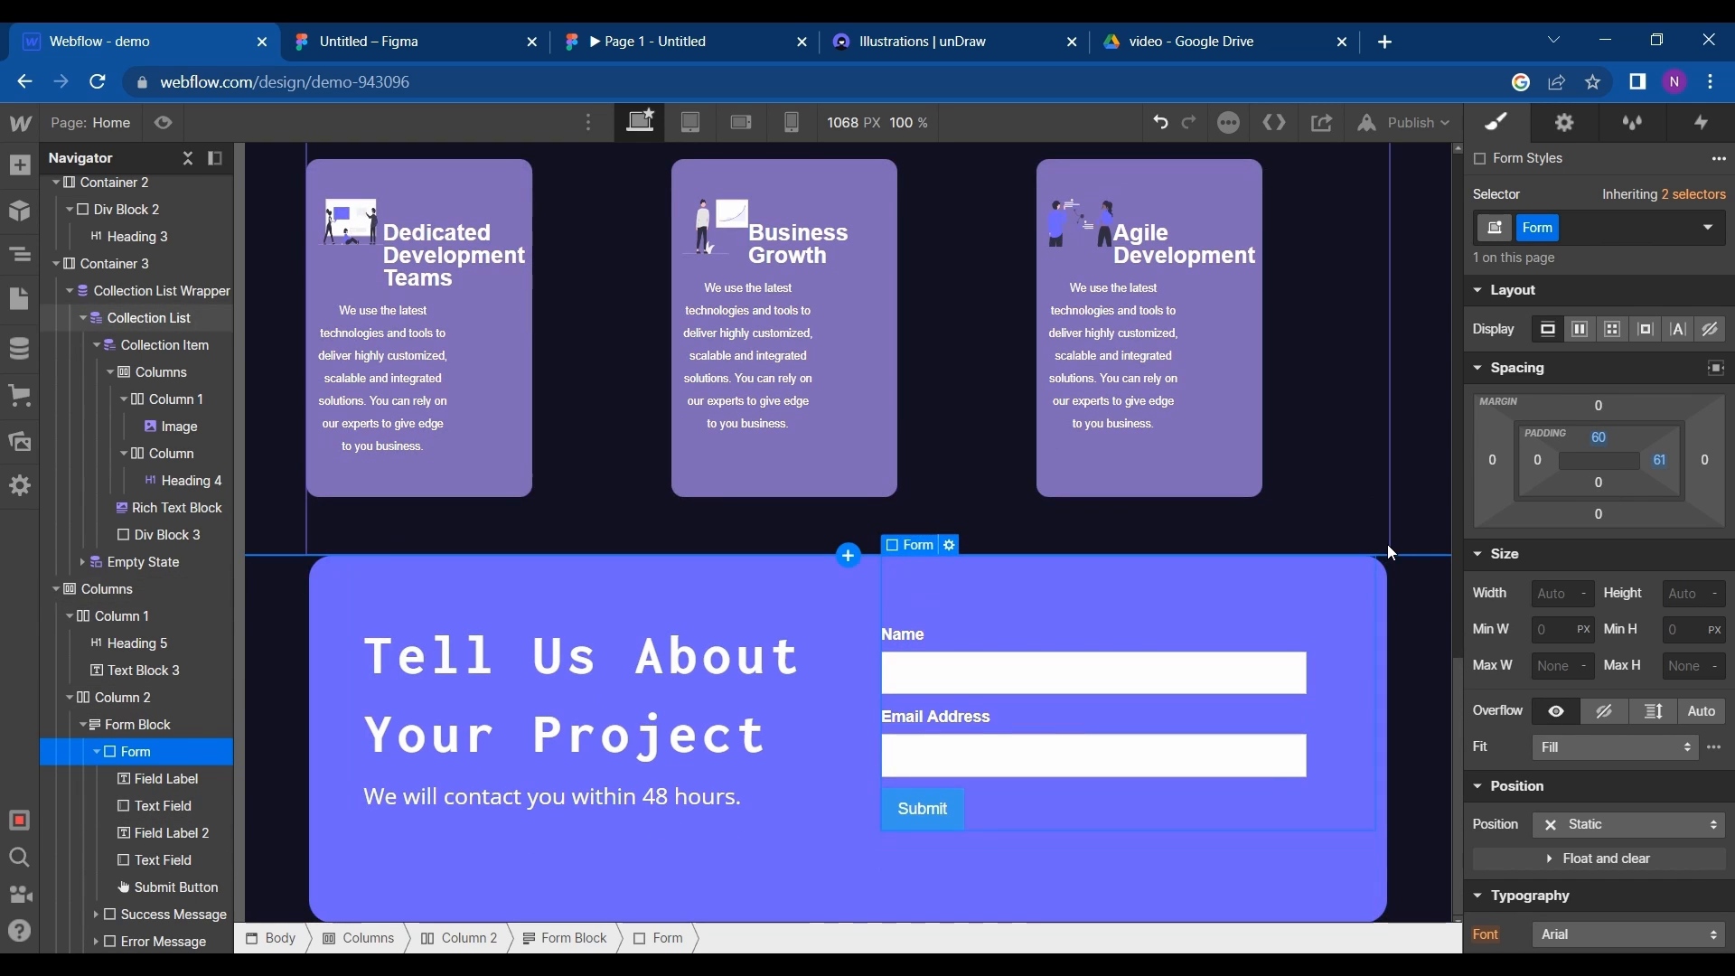
# - Switch to Figma to review the footer group beneath the contact frame, and return to Webflow
pyautogui.click(355, 56)
pyautogui.scroll(-5, 517, 729)
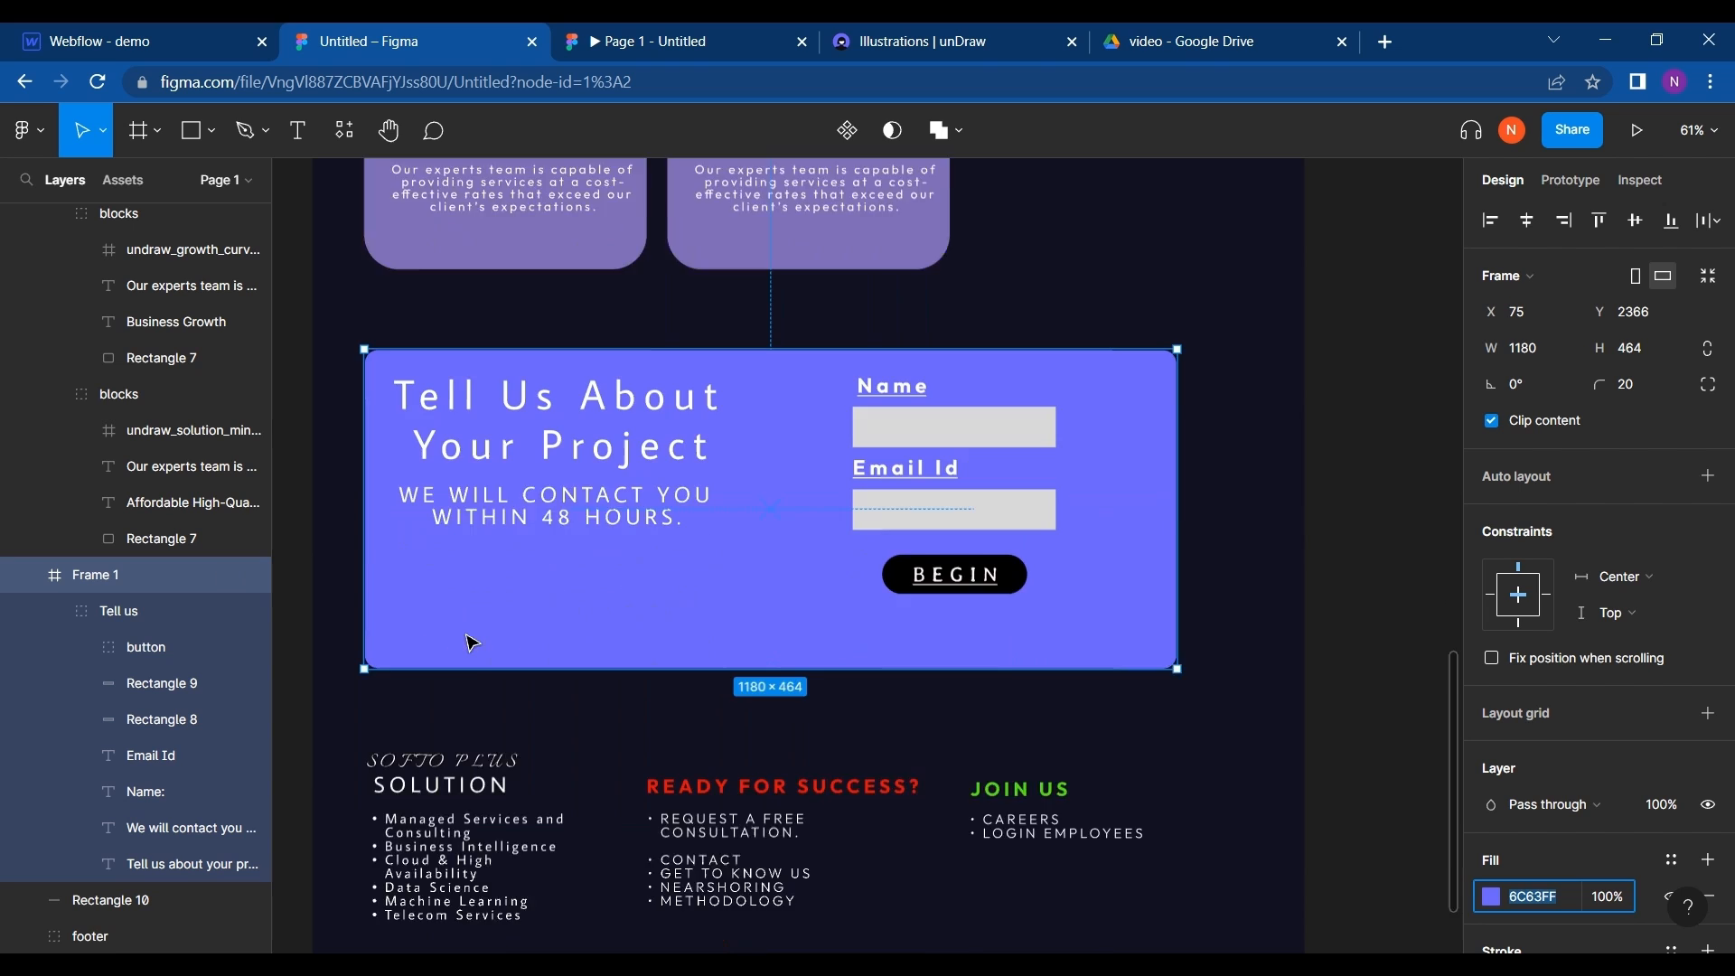
pyautogui.click(489, 666)
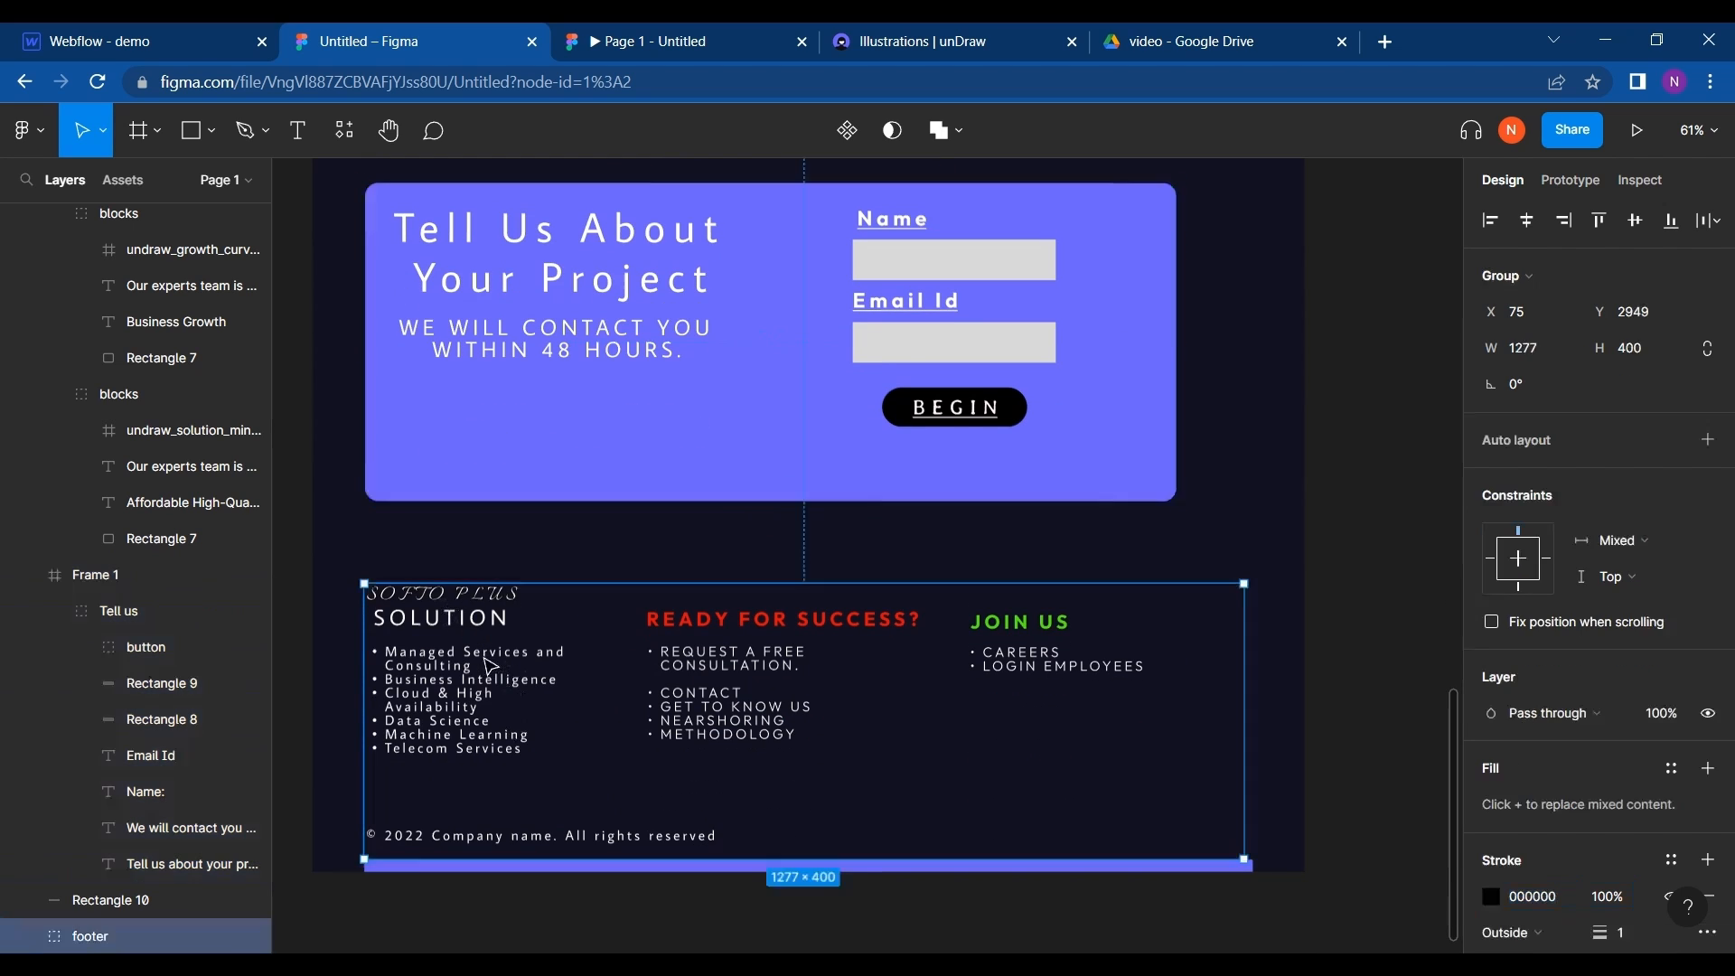
pyautogui.click(136, 41)
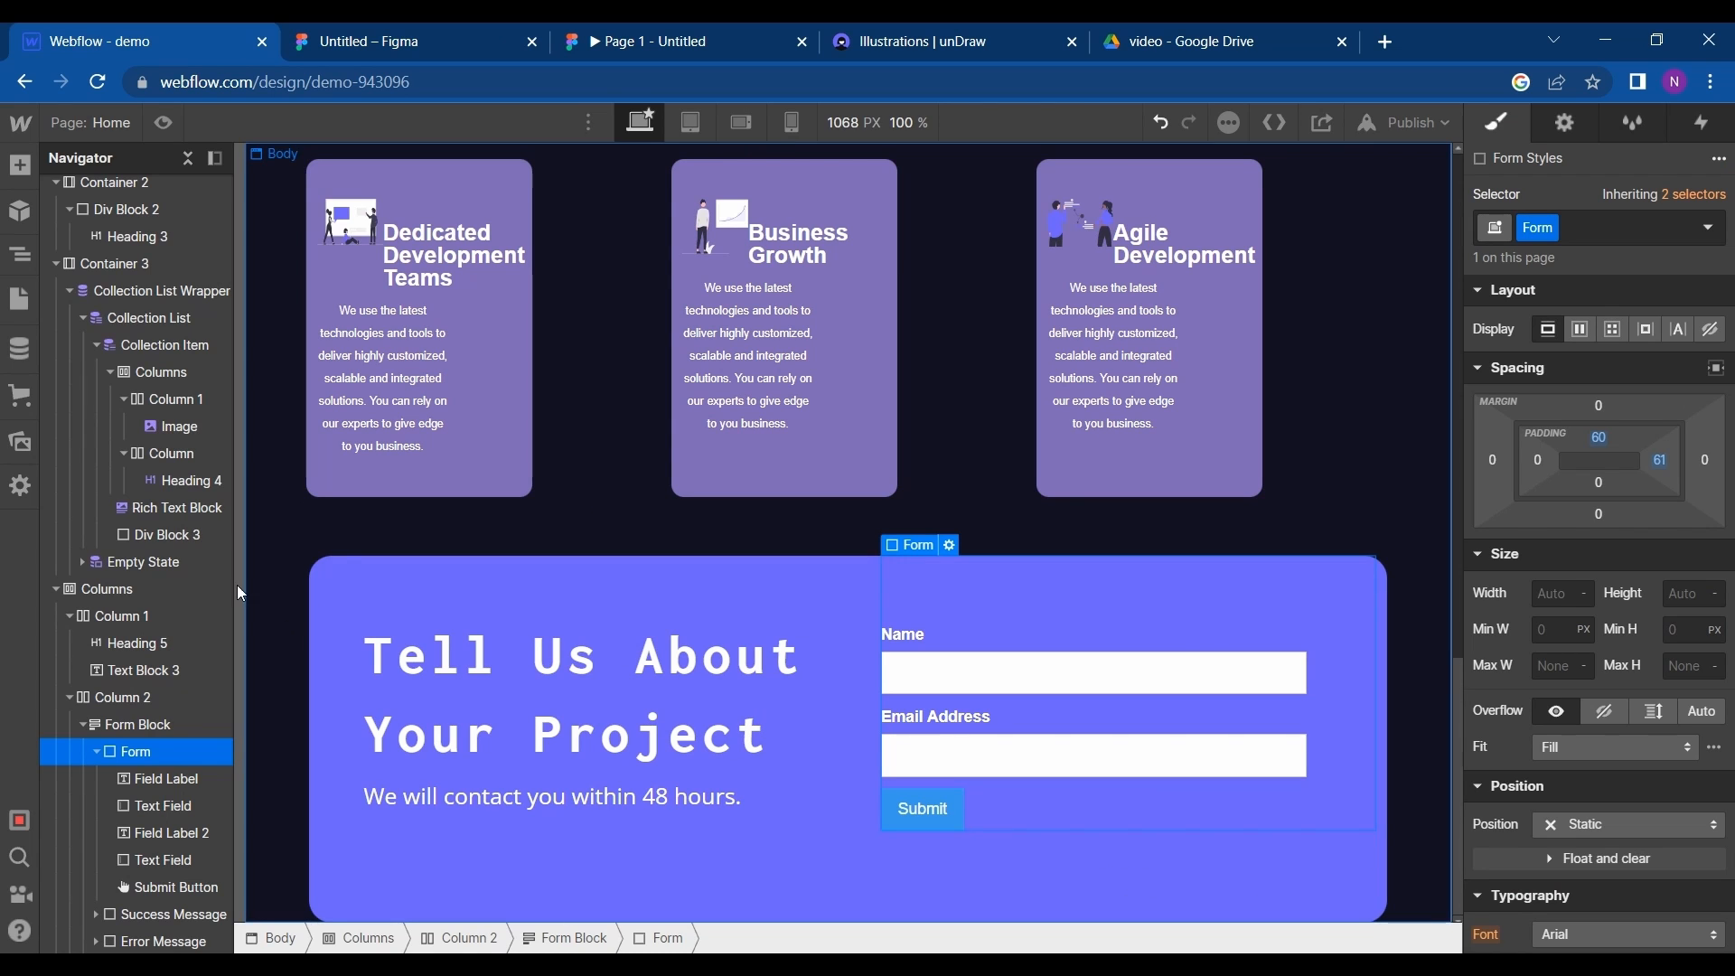
# - Insert the prebuilt Footer Dark layout directly below the contact section
pyautogui.click(20, 164)
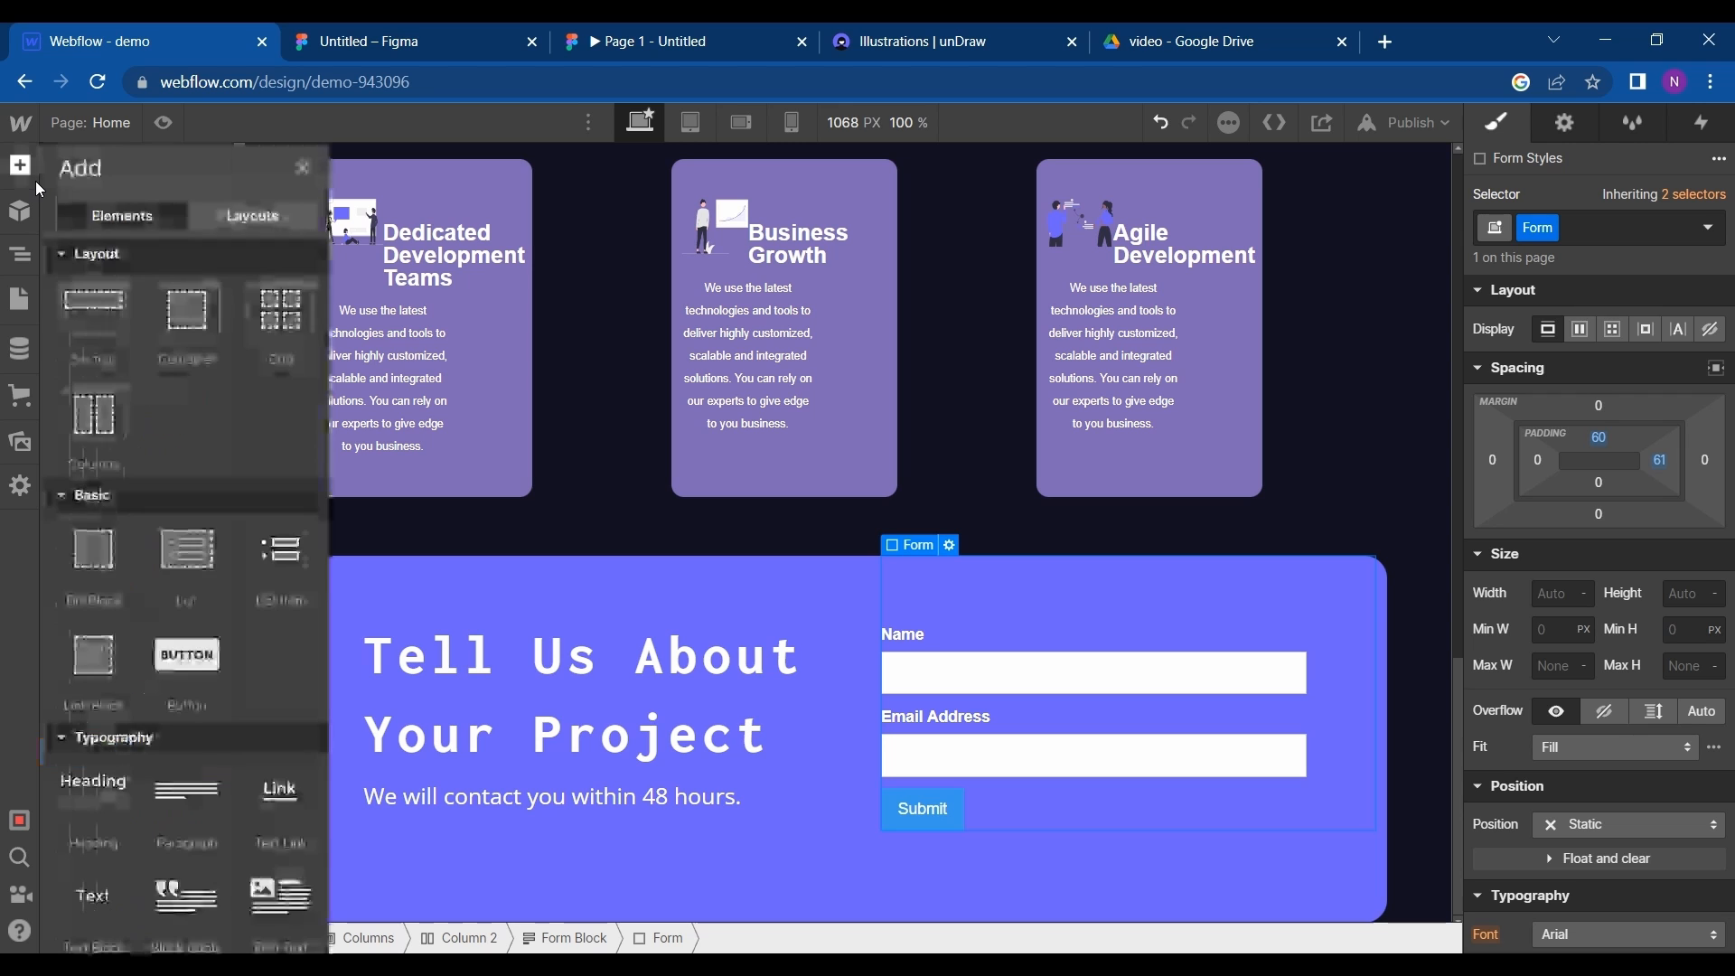
pyautogui.click(219, 223)
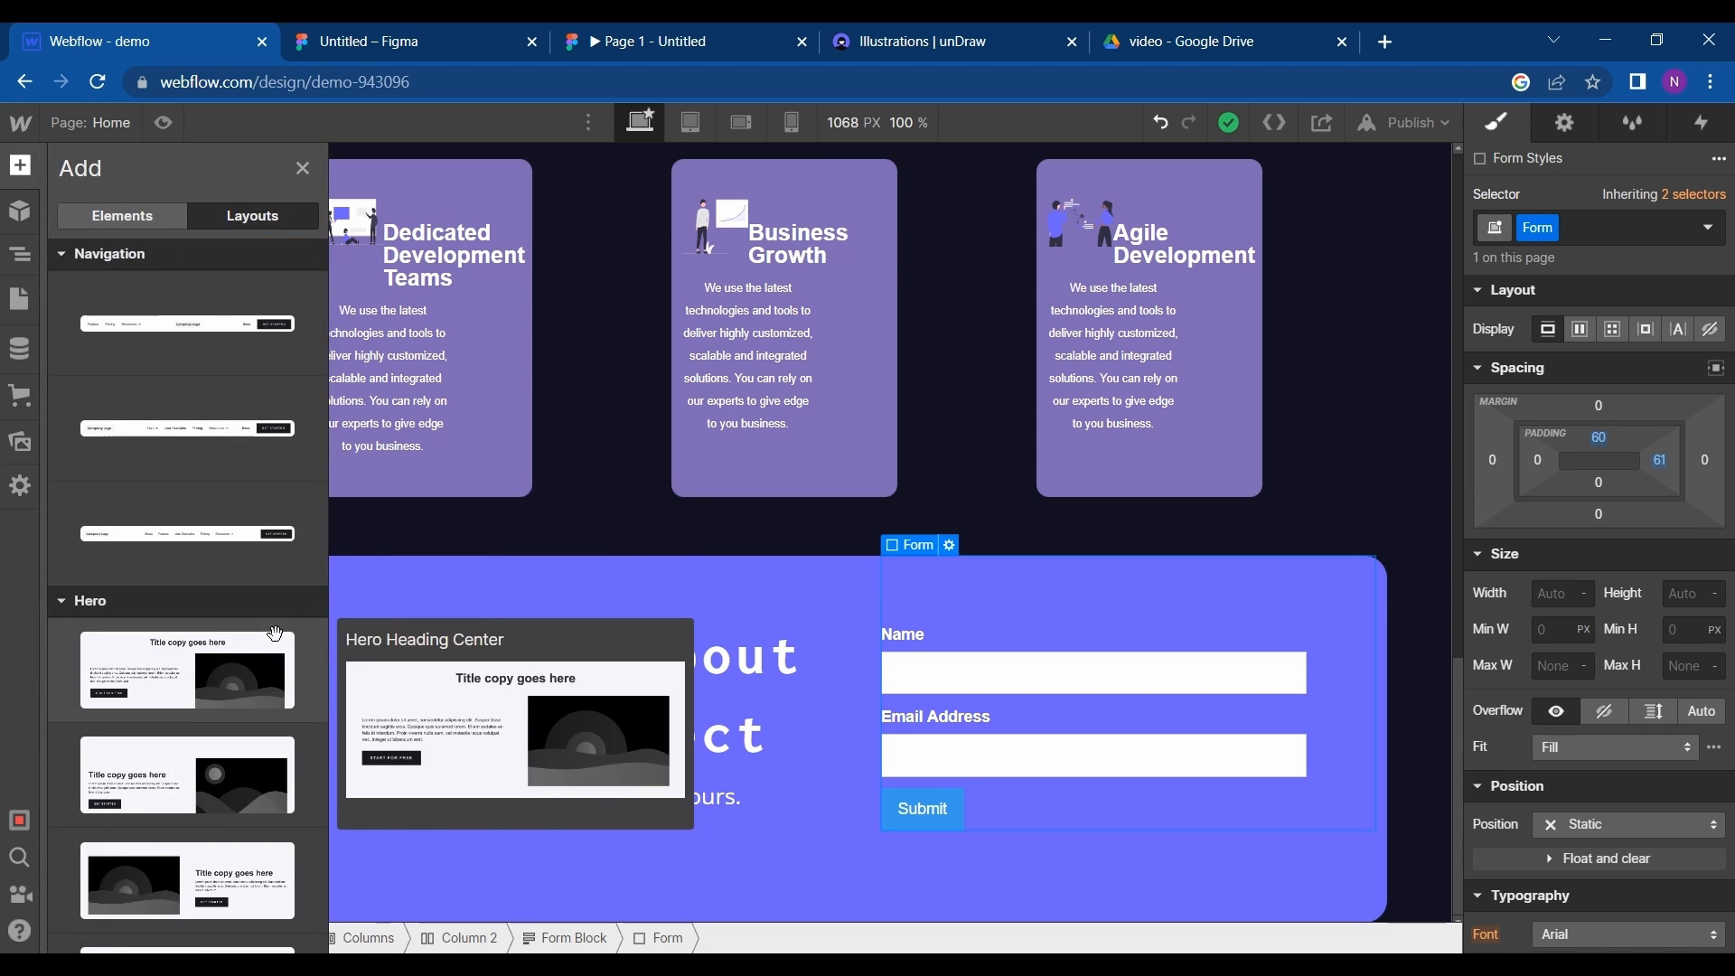
pyautogui.scroll(-5, 274, 634)
pyautogui.scroll(-20, 275, 635)
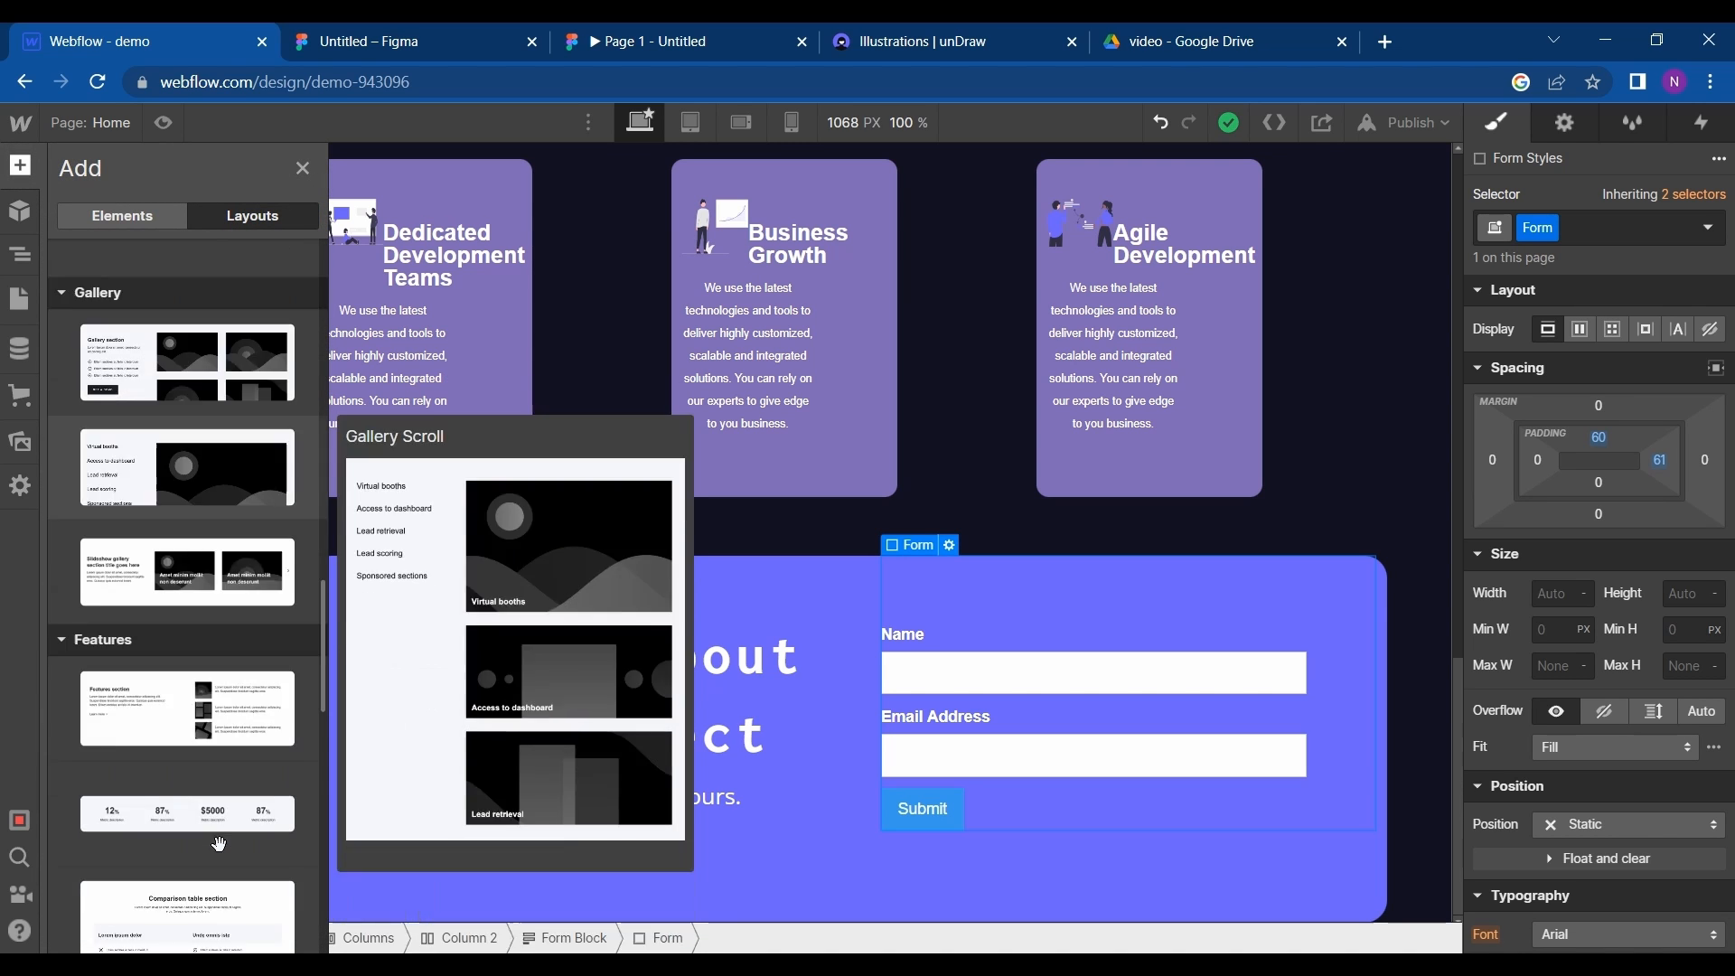
pyautogui.scroll(-6, 219, 843)
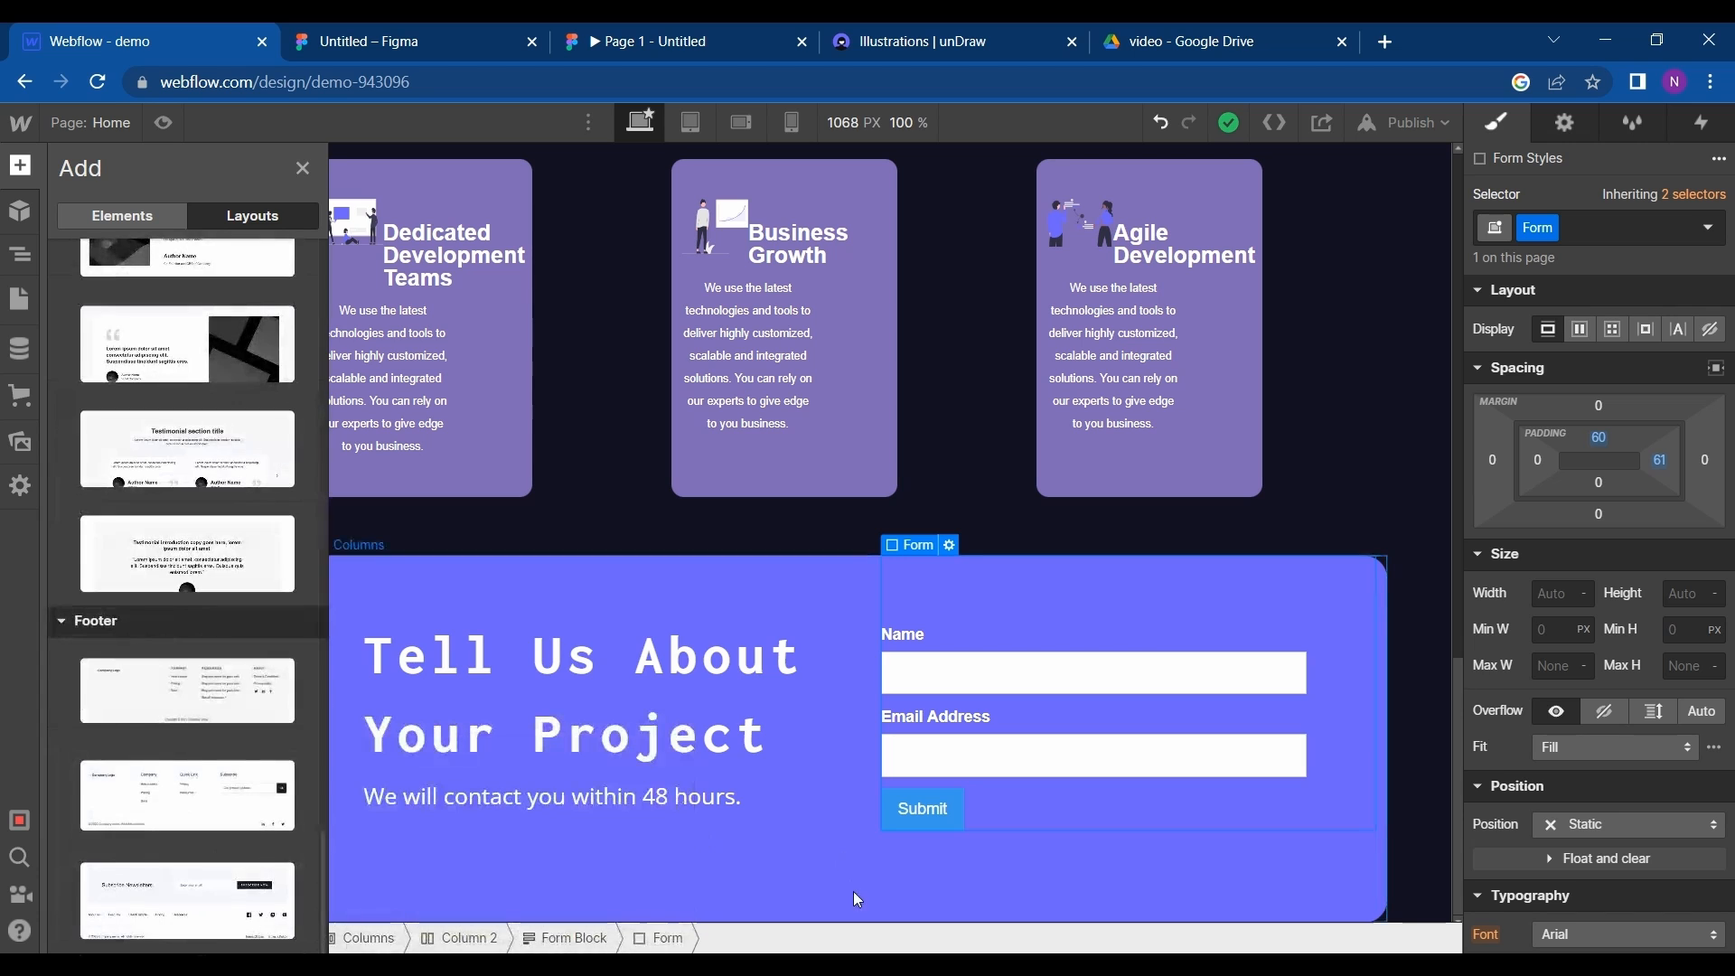
pyautogui.moveTo(133, 702)
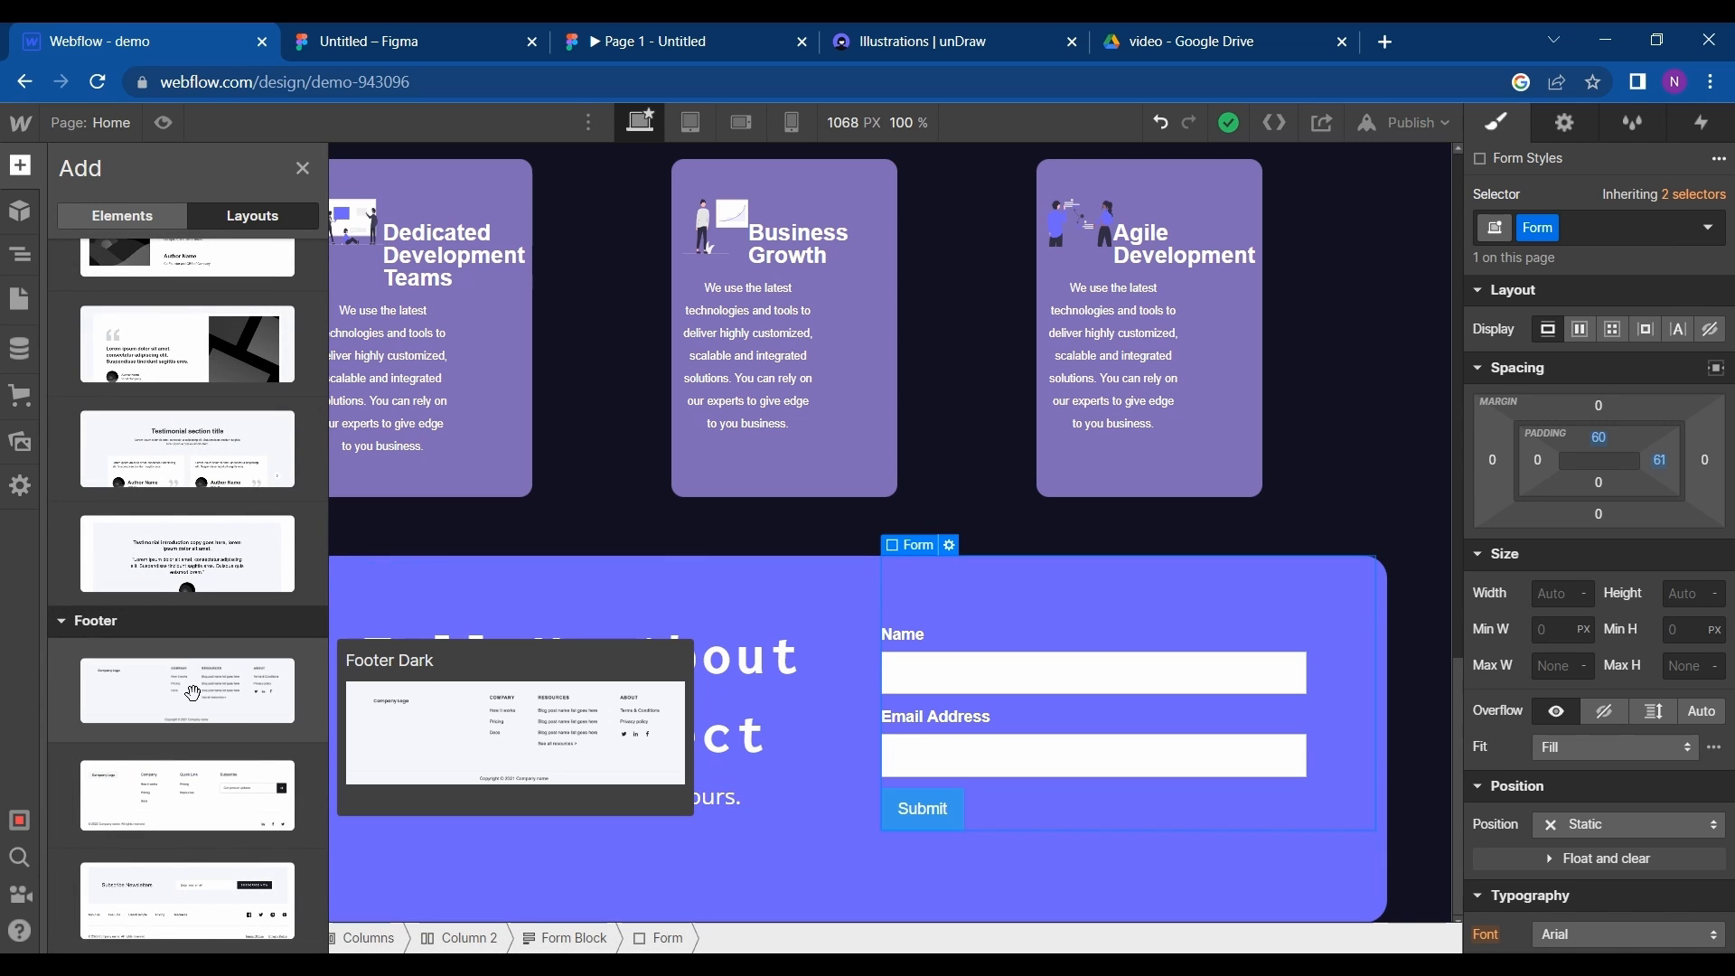
pyautogui.moveTo(192, 683); pyautogui.dragTo(551, 915)
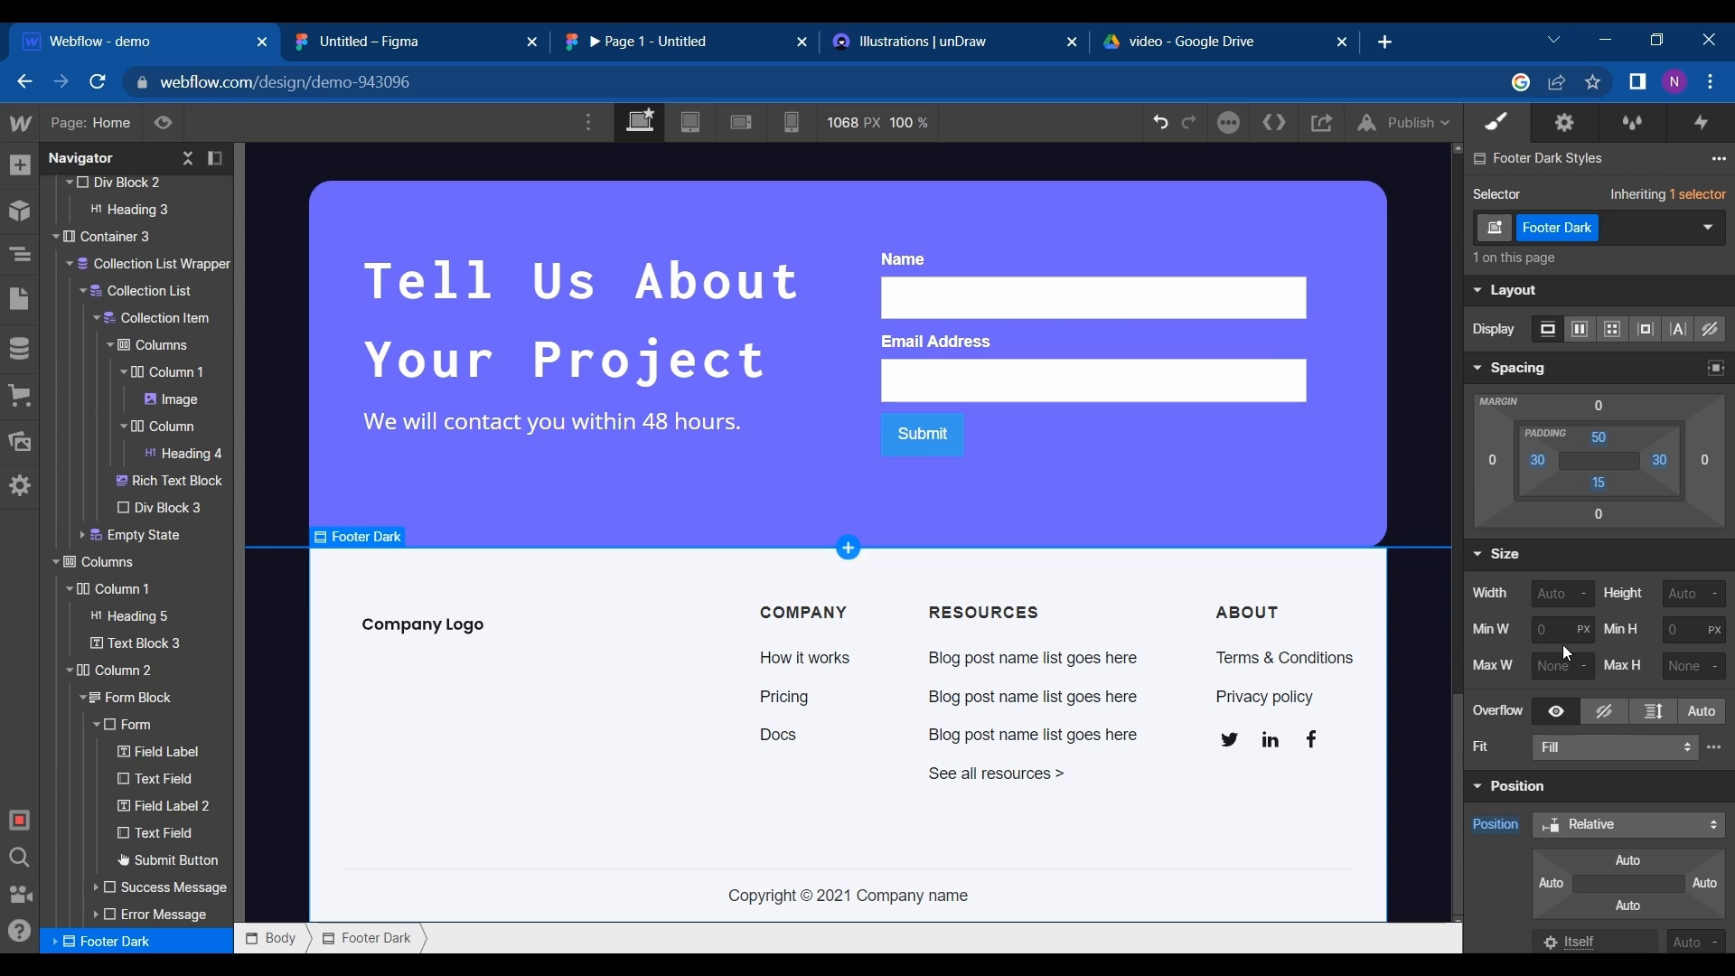
# - Make the Footer Dark background transparent and set the page body's text colour to F8F3F3
pyautogui.scroll(-10, 1527, 779)
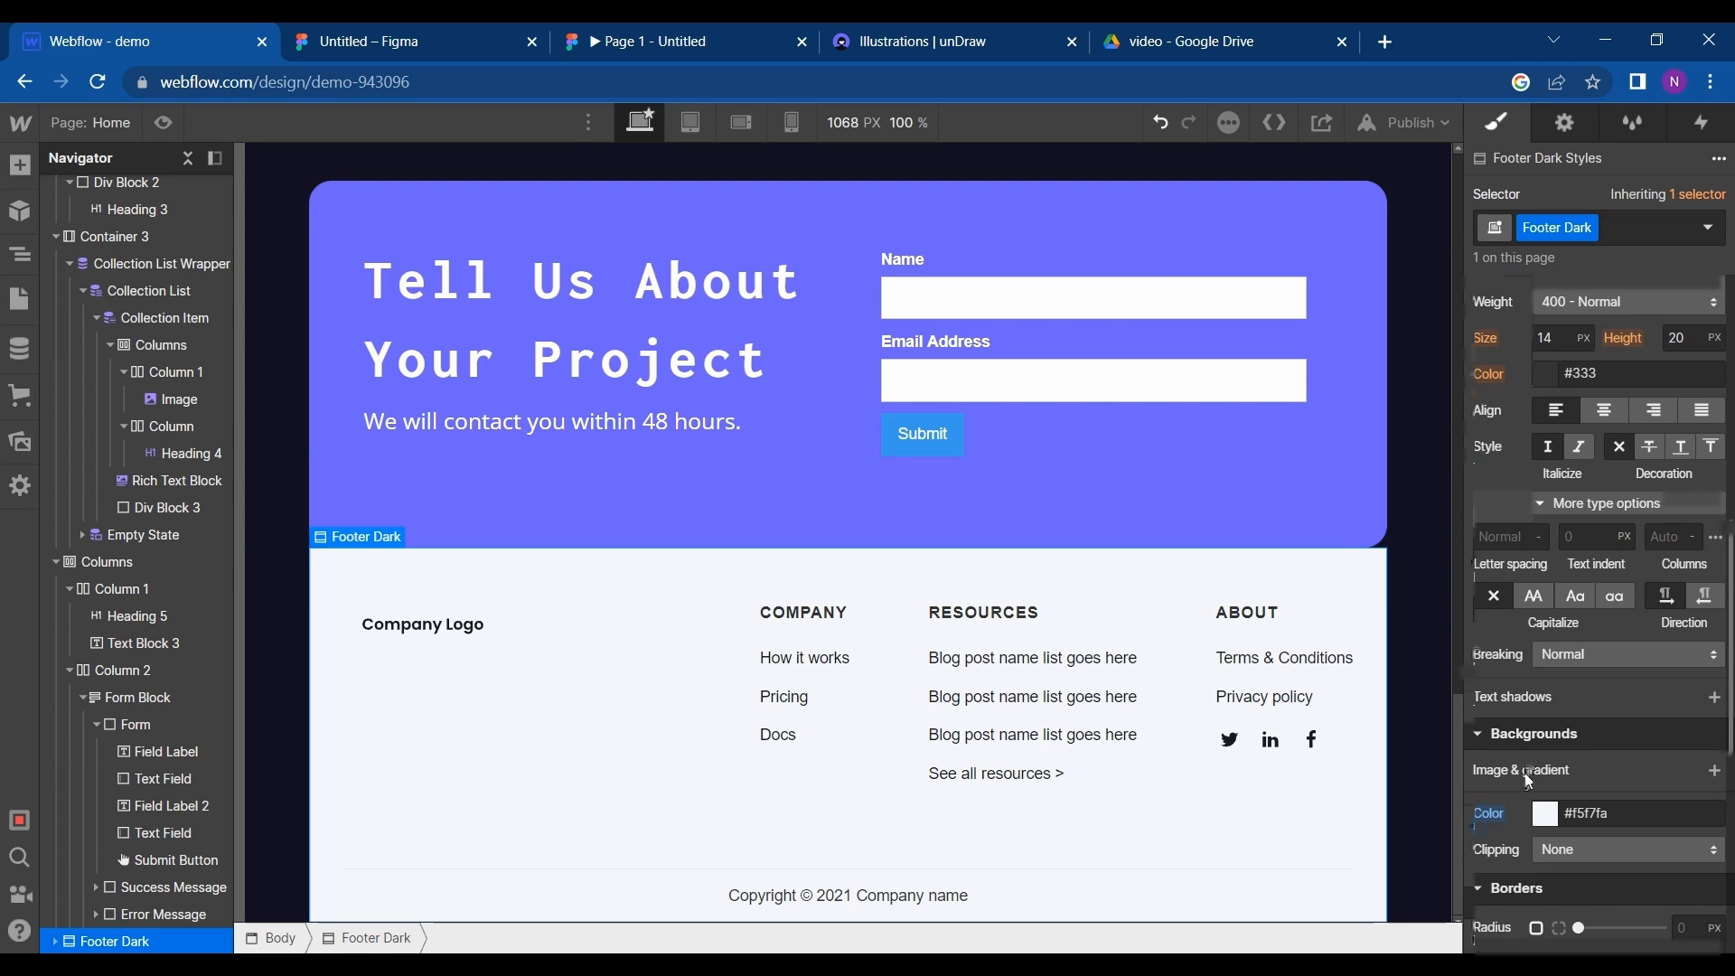
pyautogui.scroll(-2, 1527, 779)
pyautogui.click(1547, 714)
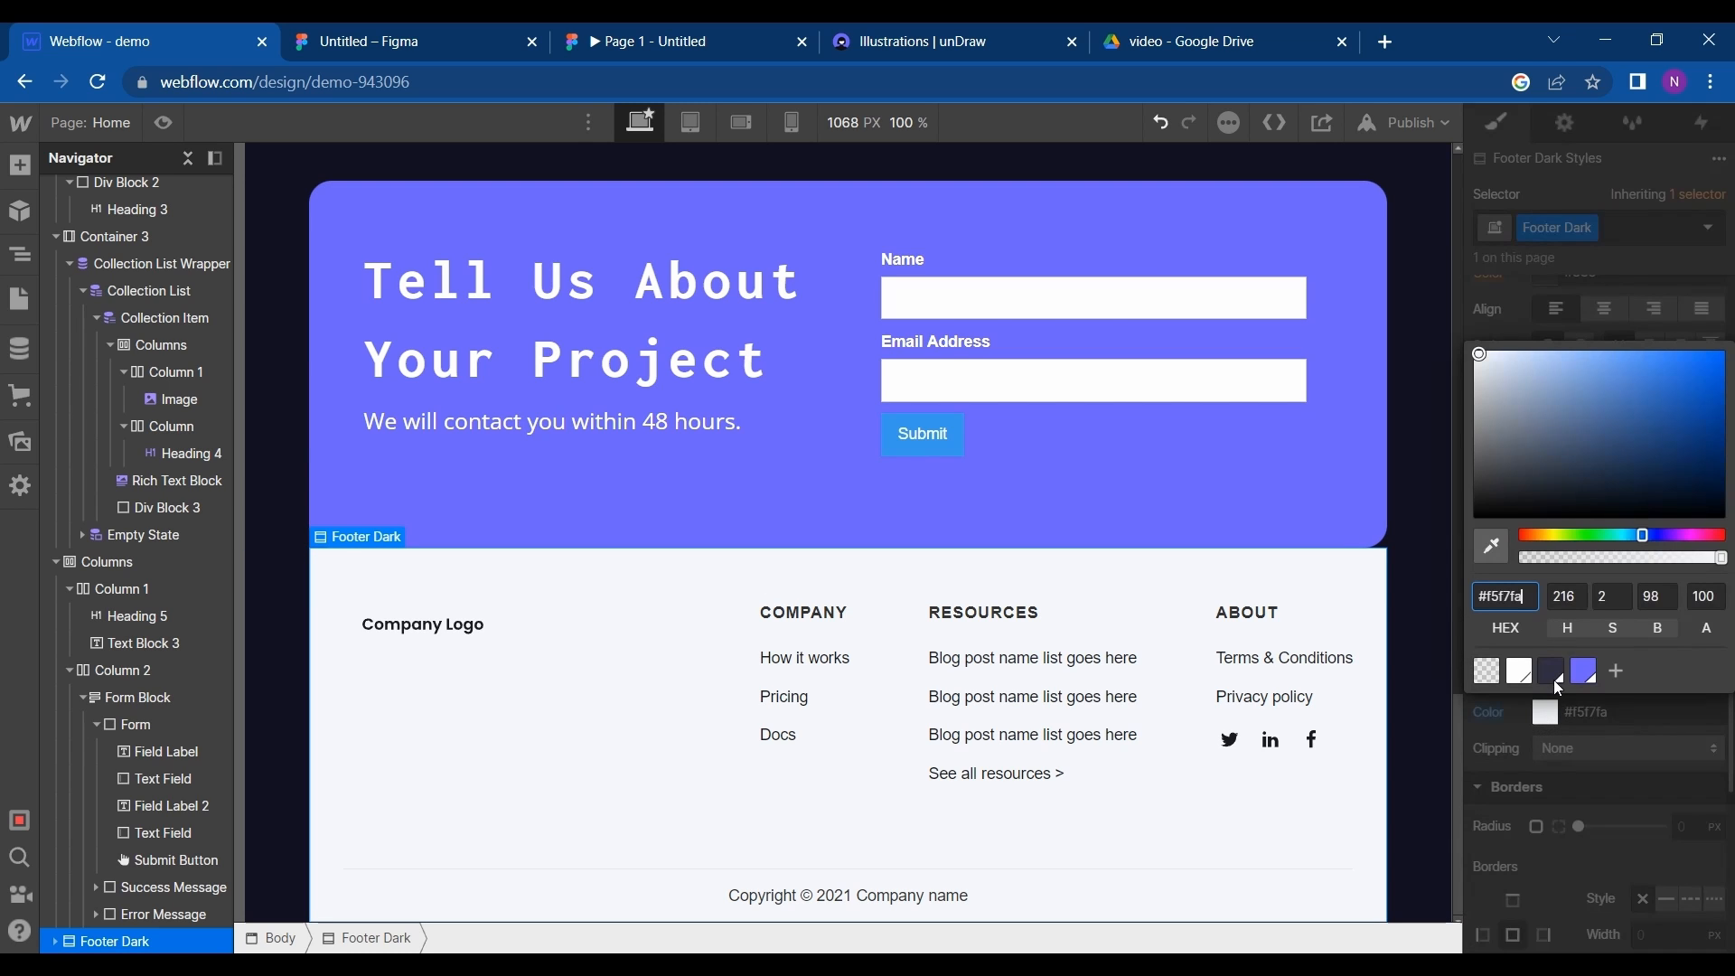
pyautogui.click(1482, 673)
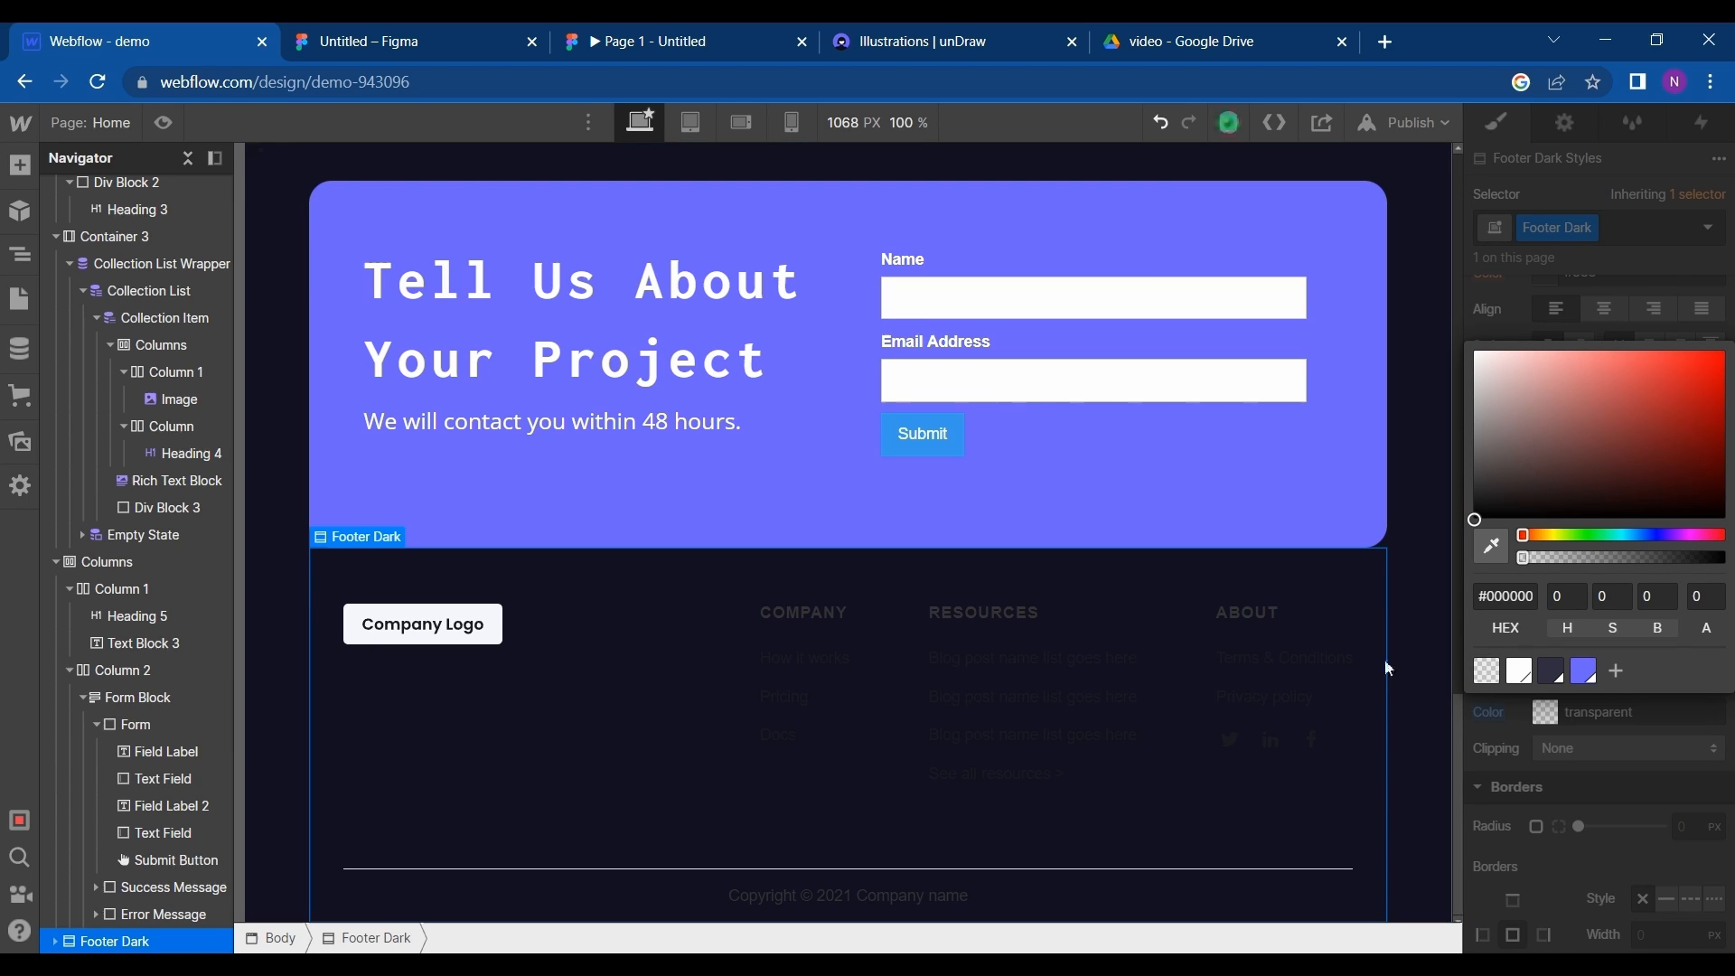
pyautogui.click(1437, 646)
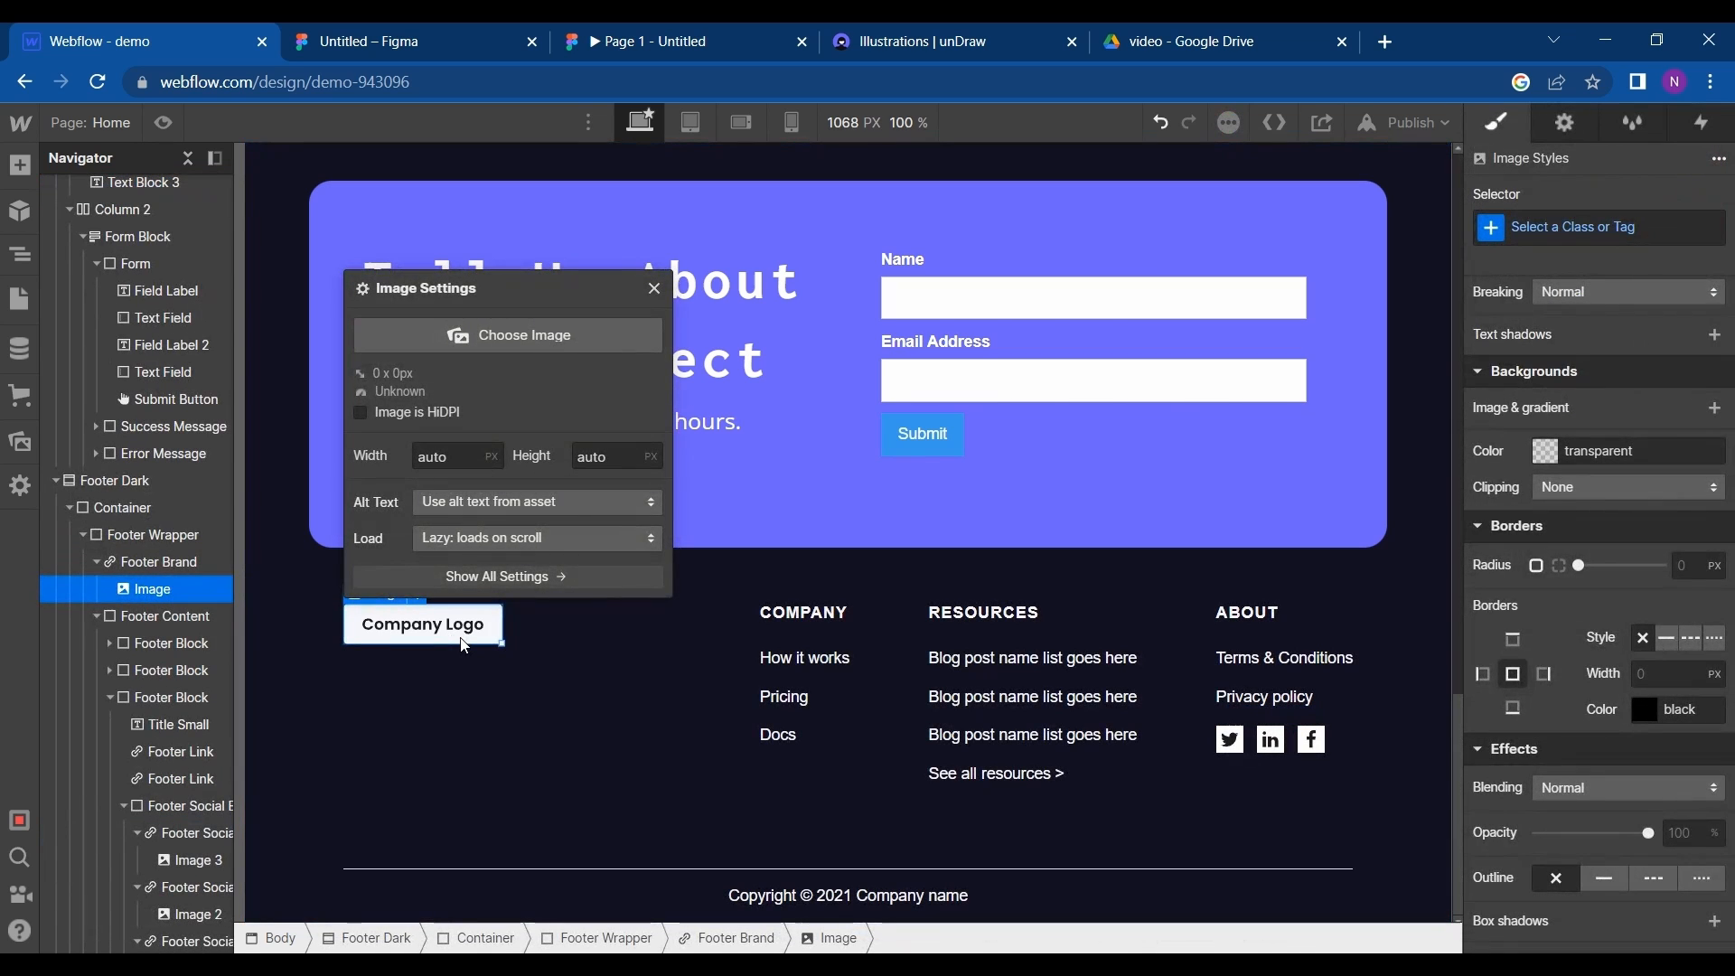
# - Replace the footer's placeholder company logo image with copies of the navbar's SOFTOPLUS and SOLUTION brand headings
pyautogui.press('Delete')
pyautogui.scroll(15, 463, 644)
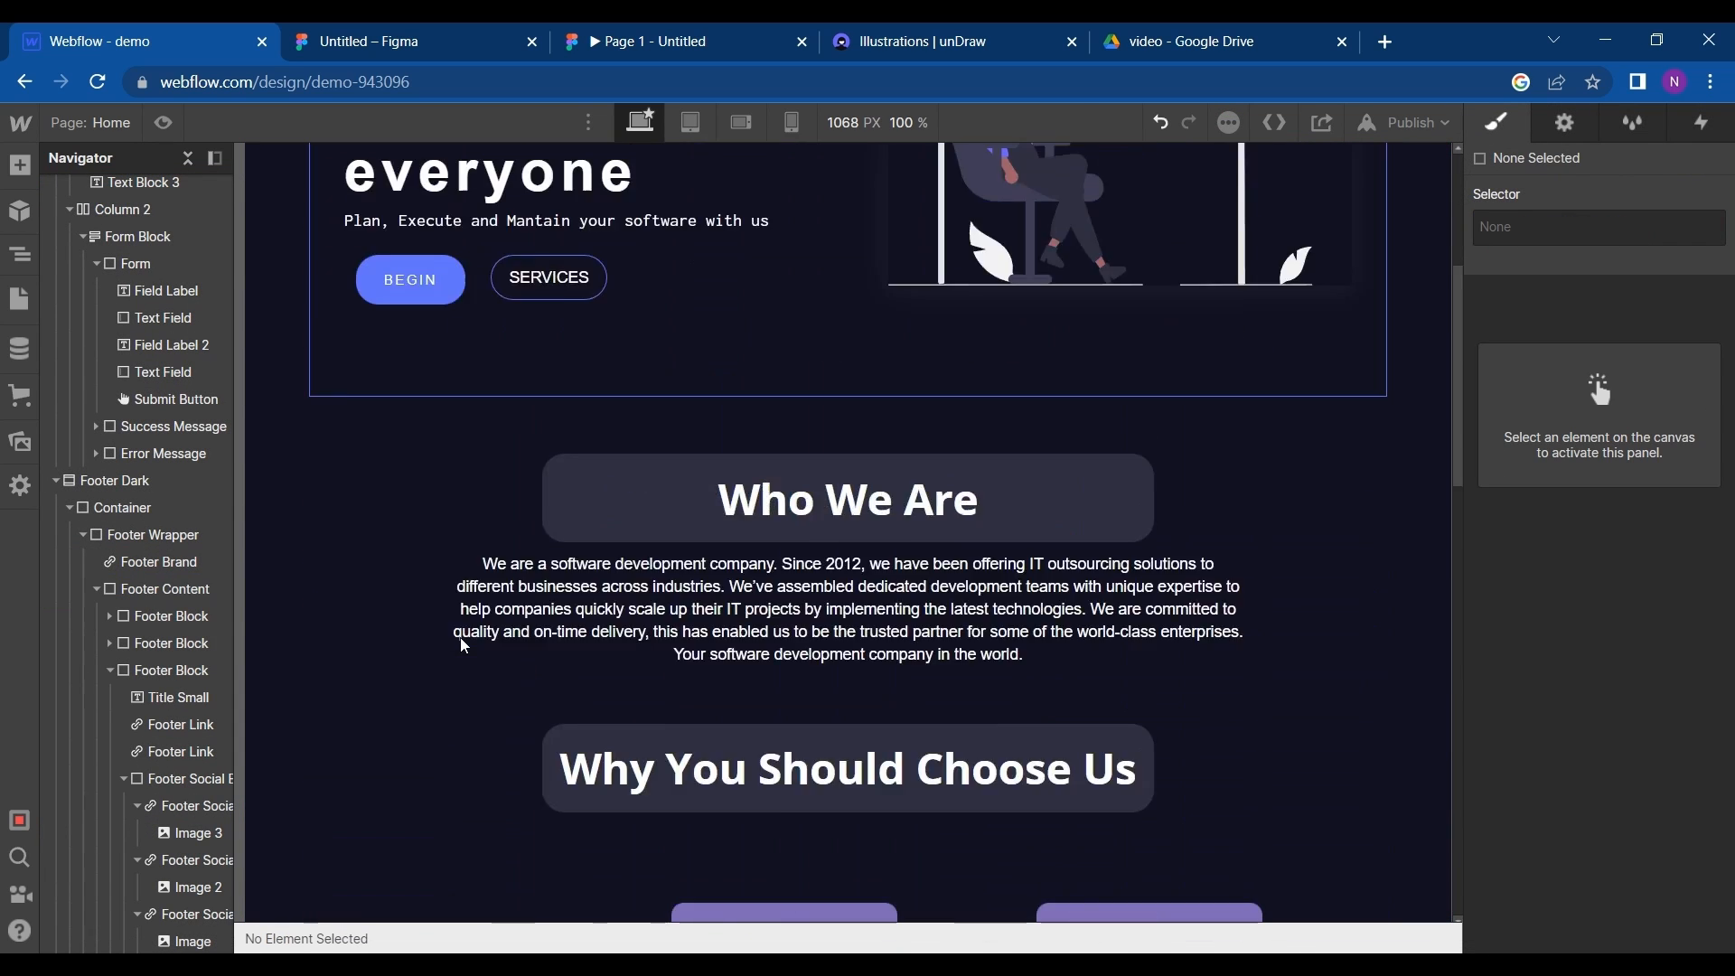
pyautogui.scroll(5, 463, 644)
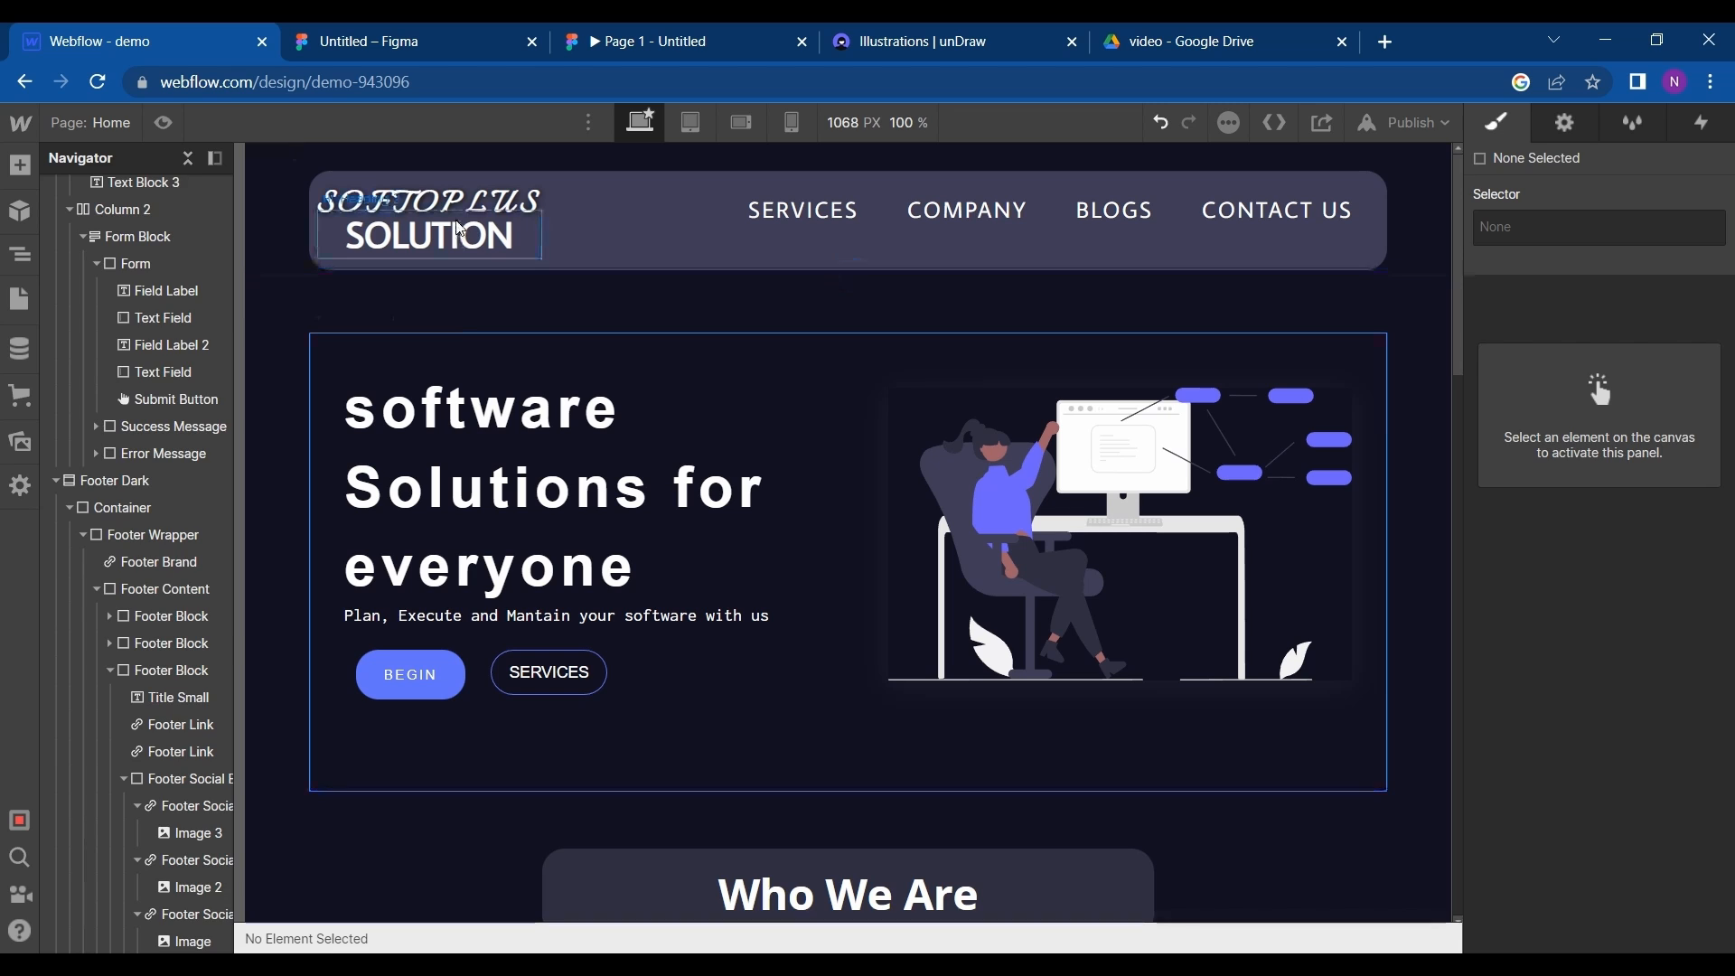
pyautogui.click(461, 229)
pyautogui.click(470, 193)
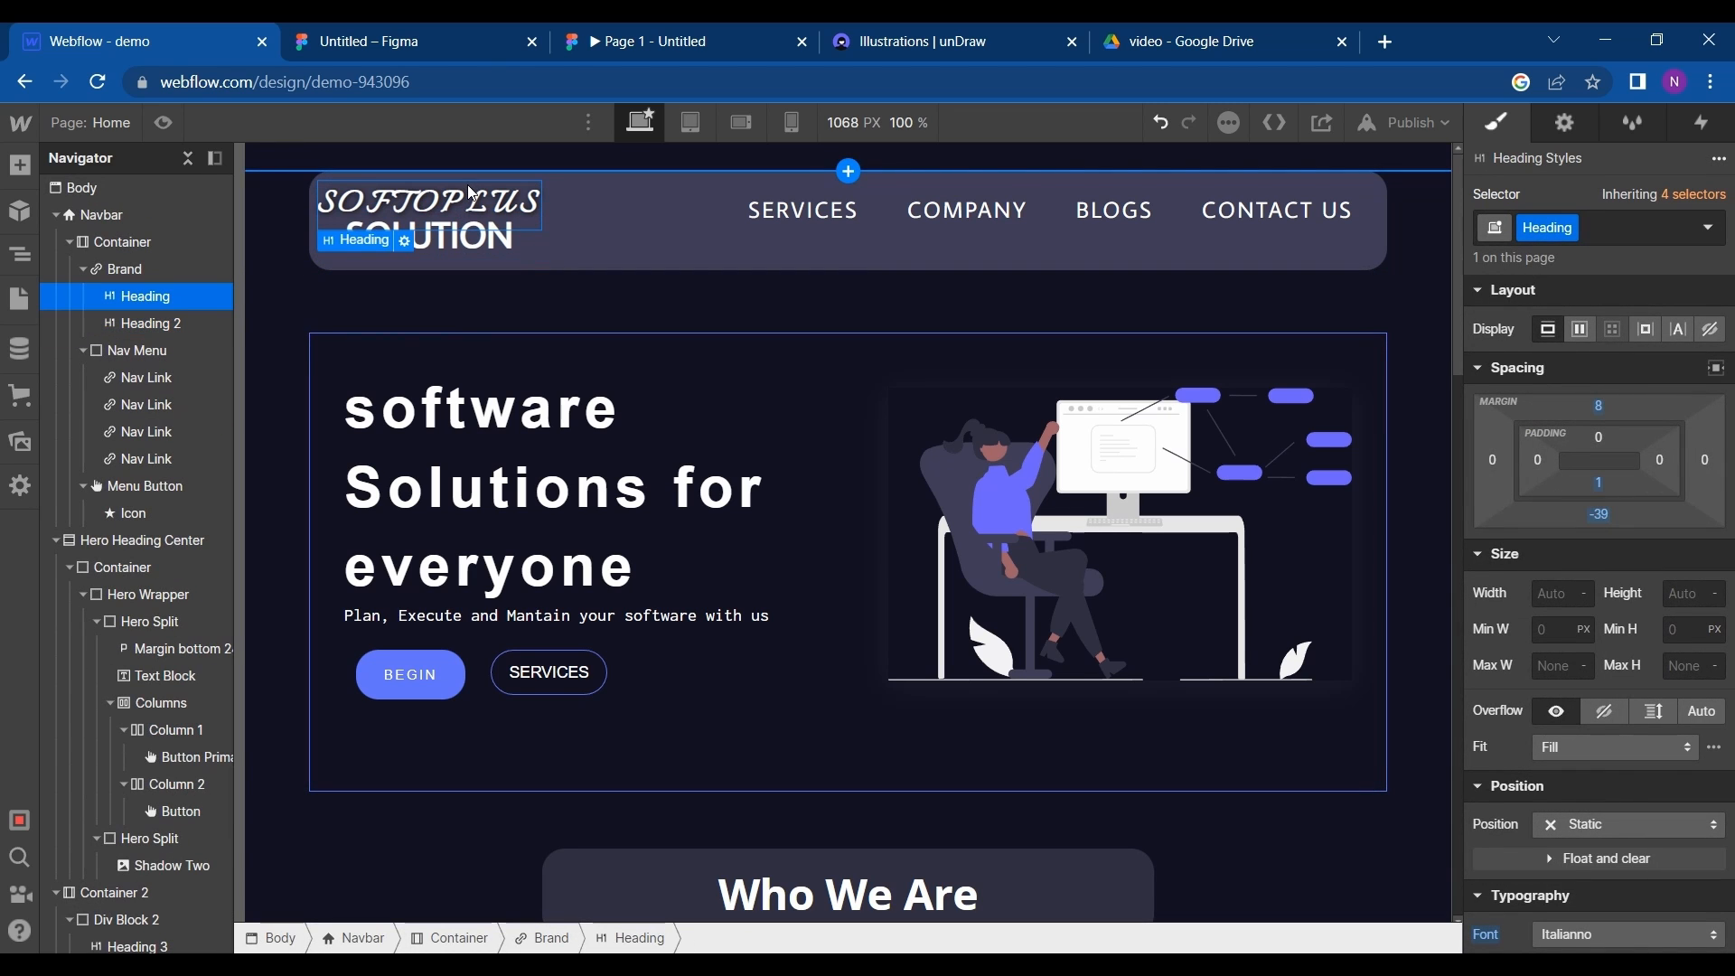
pyautogui.click(143, 274)
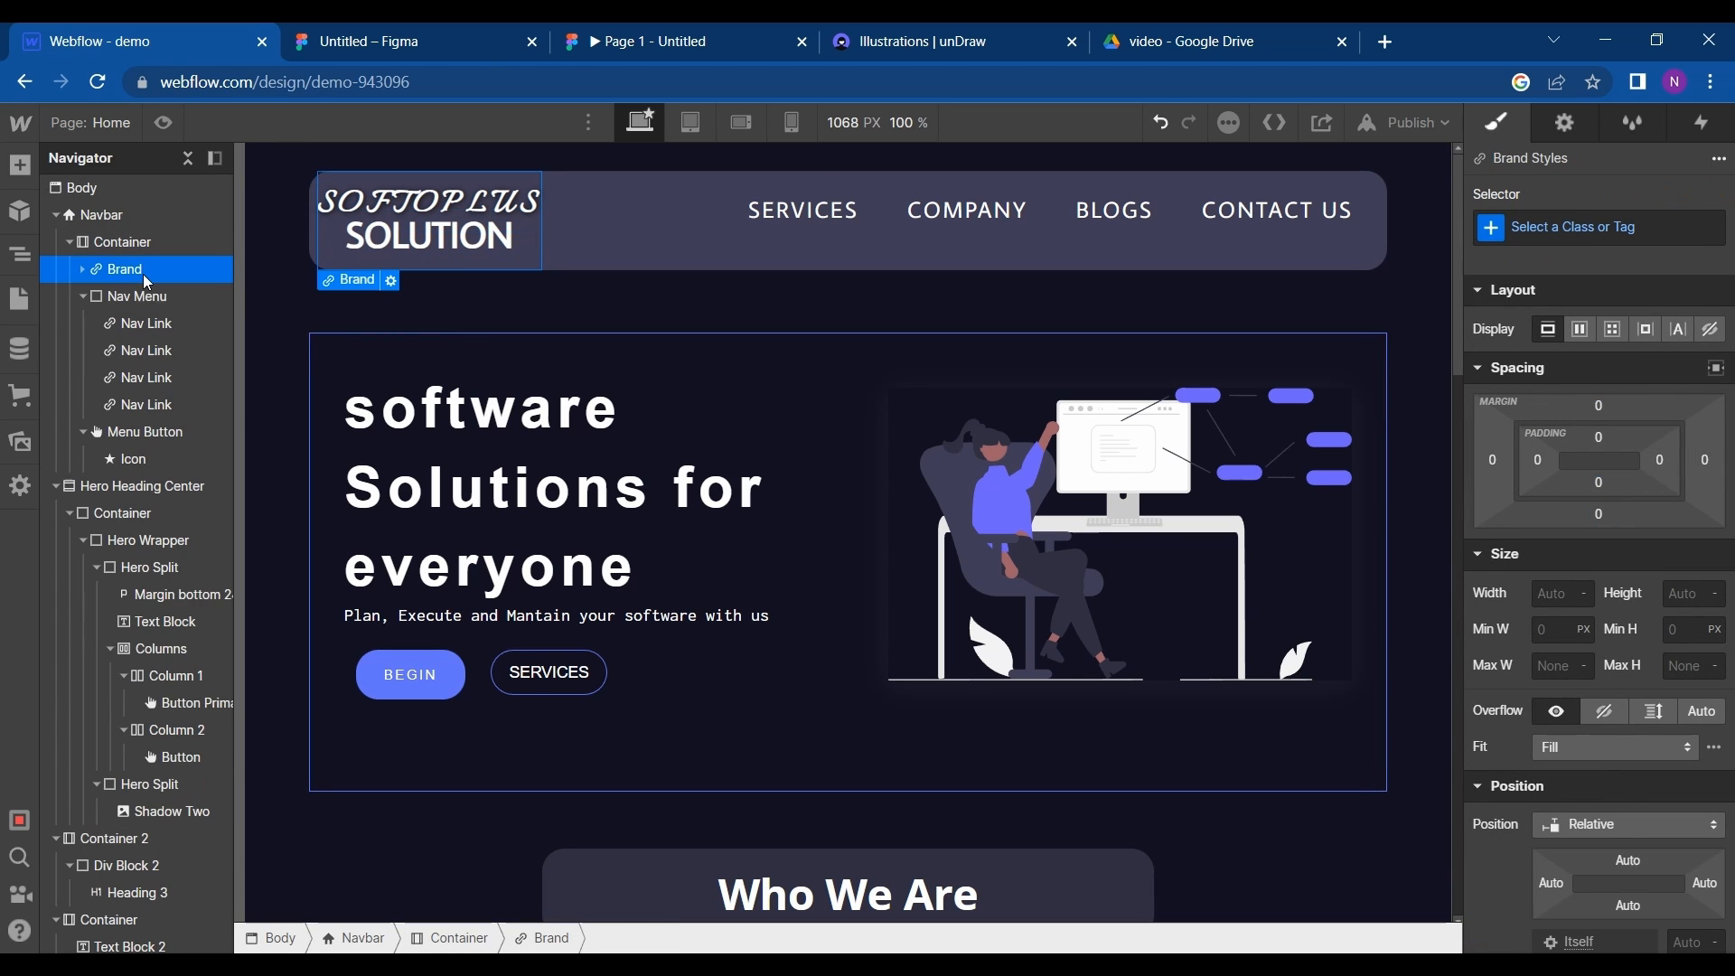
pyautogui.scroll(-15, 143, 274)
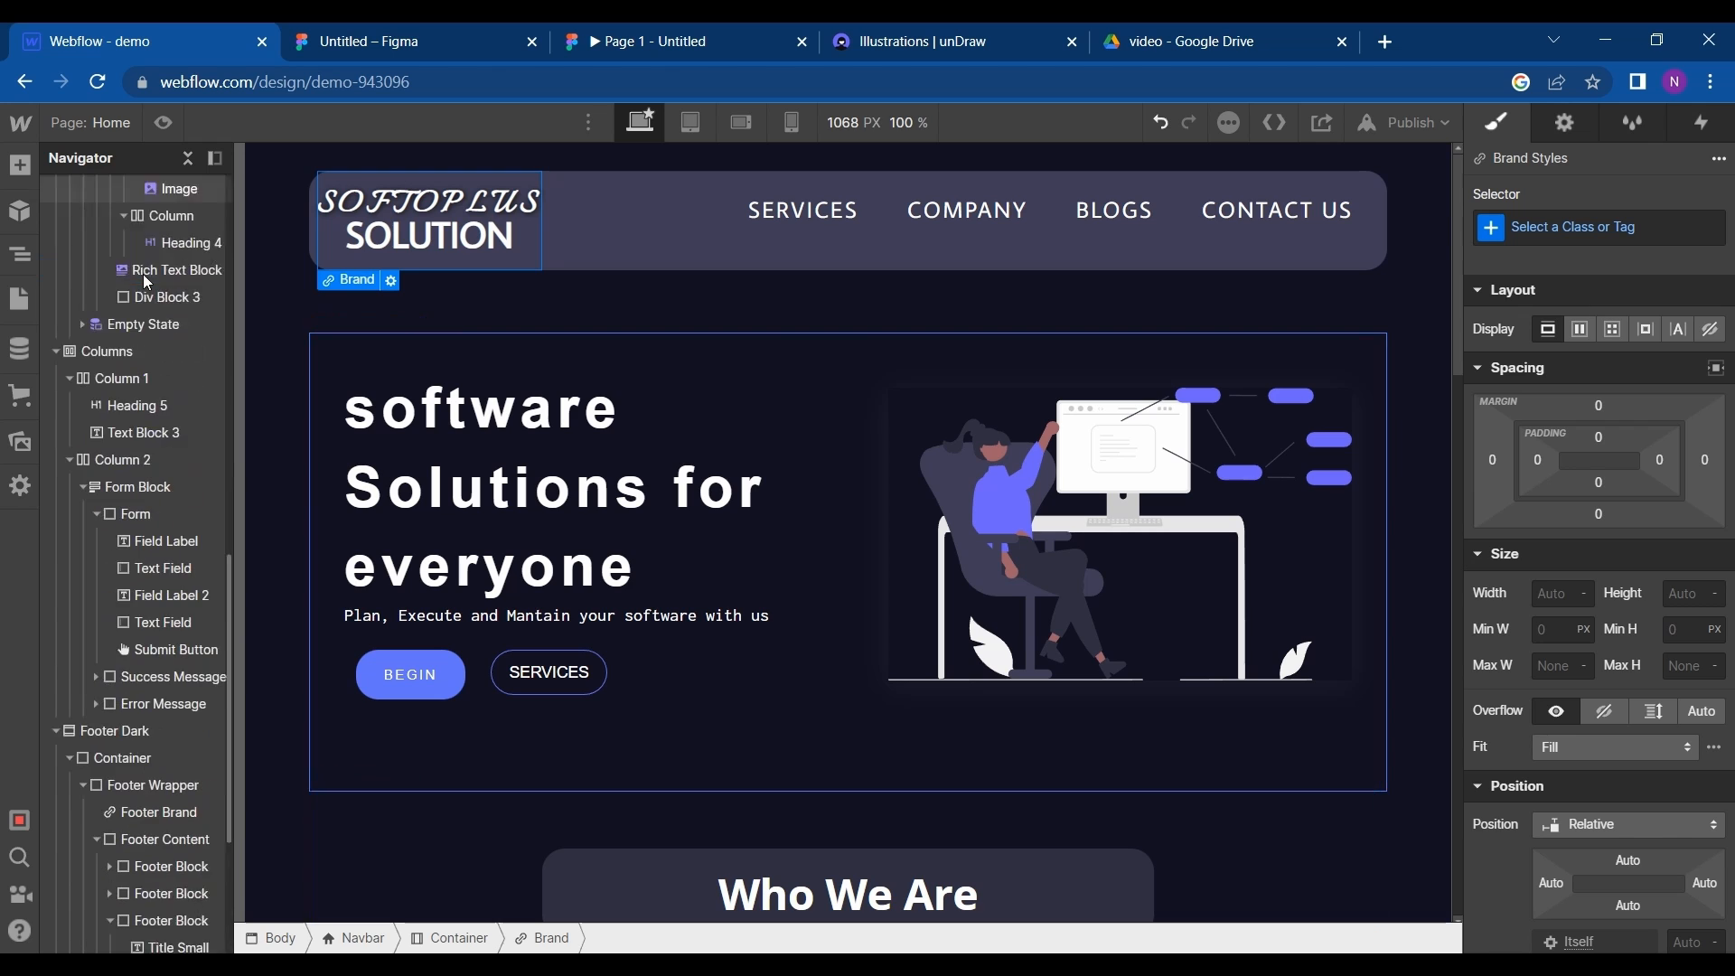
pyautogui.scroll(-12, 443, 904)
pyautogui.doubleClick(384, 677)
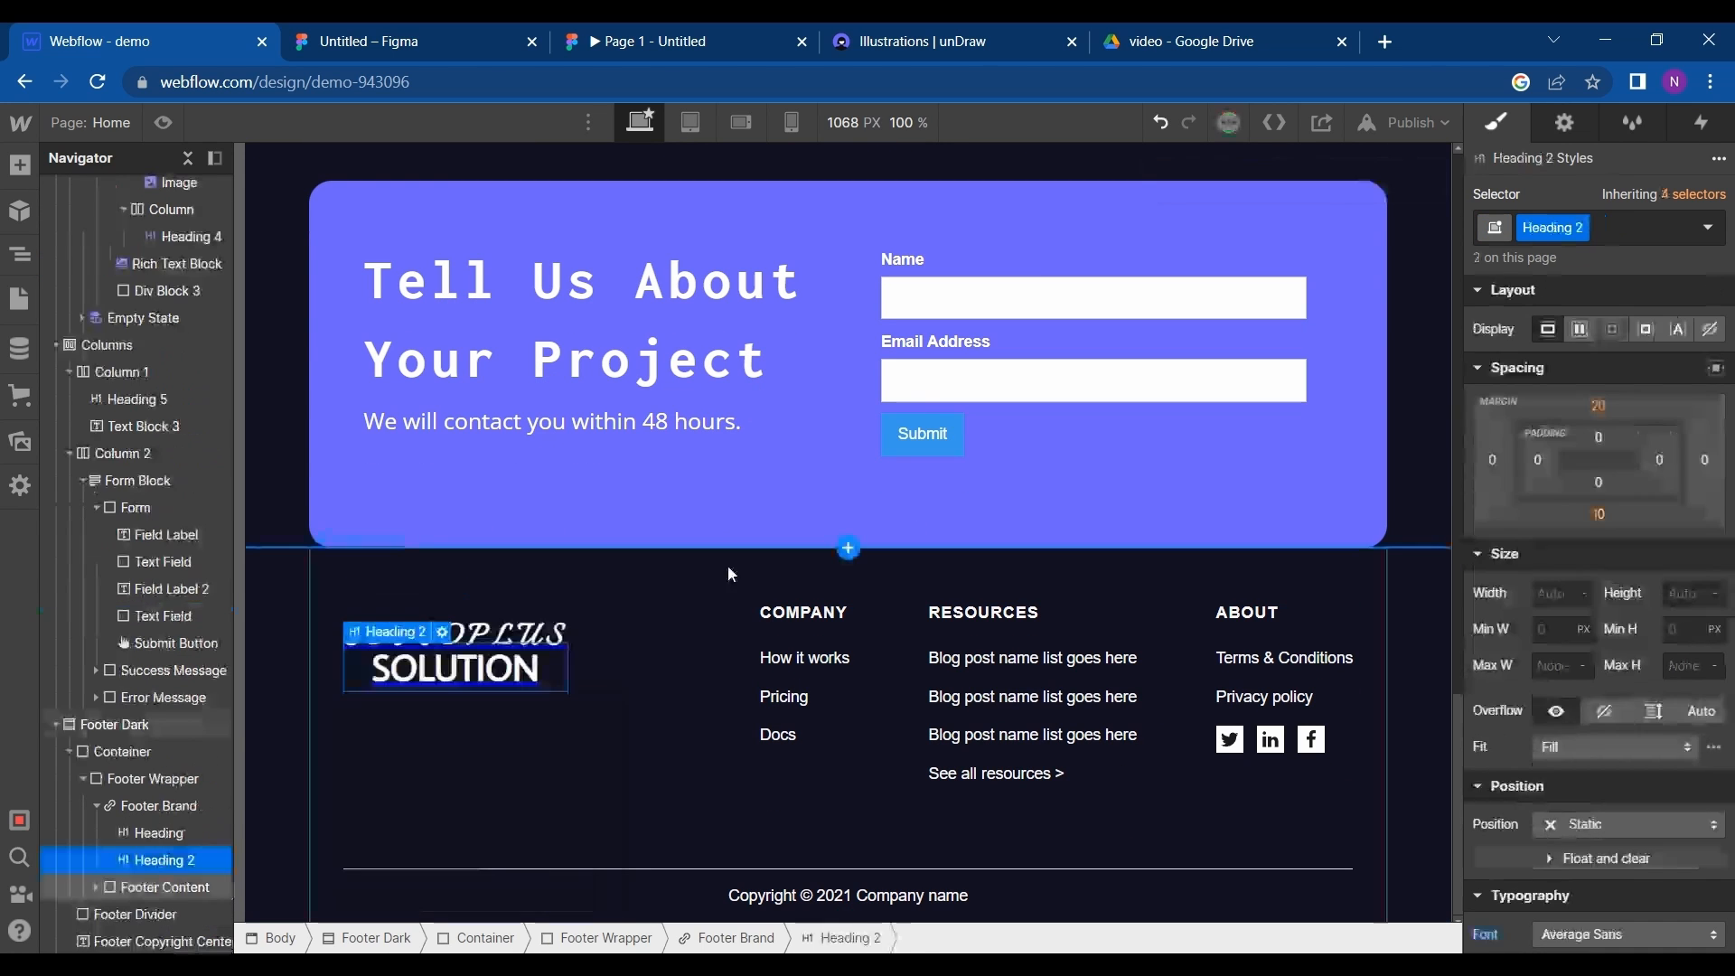
pyautogui.click(729, 574)
# - Examine the footer's copyright text and the purple bar beneath the Figma footer, returning to Webflow with Footer Dark selected
pyautogui.click(807, 907)
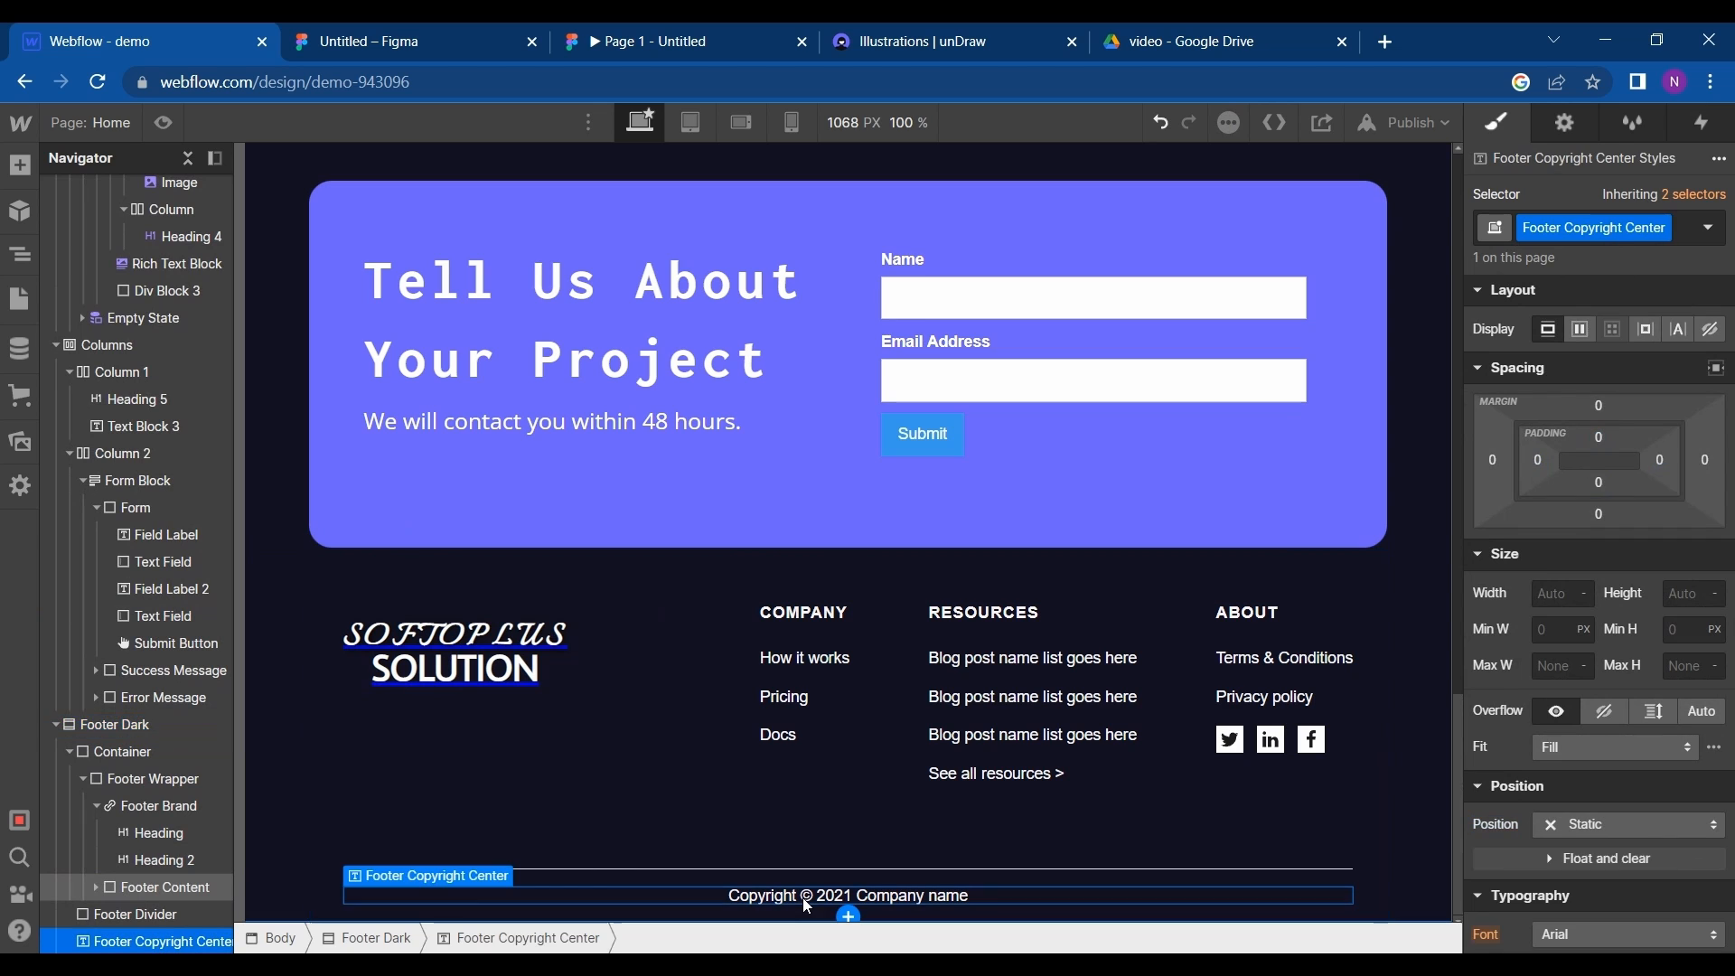
pyautogui.scroll(-5, 1559, 781)
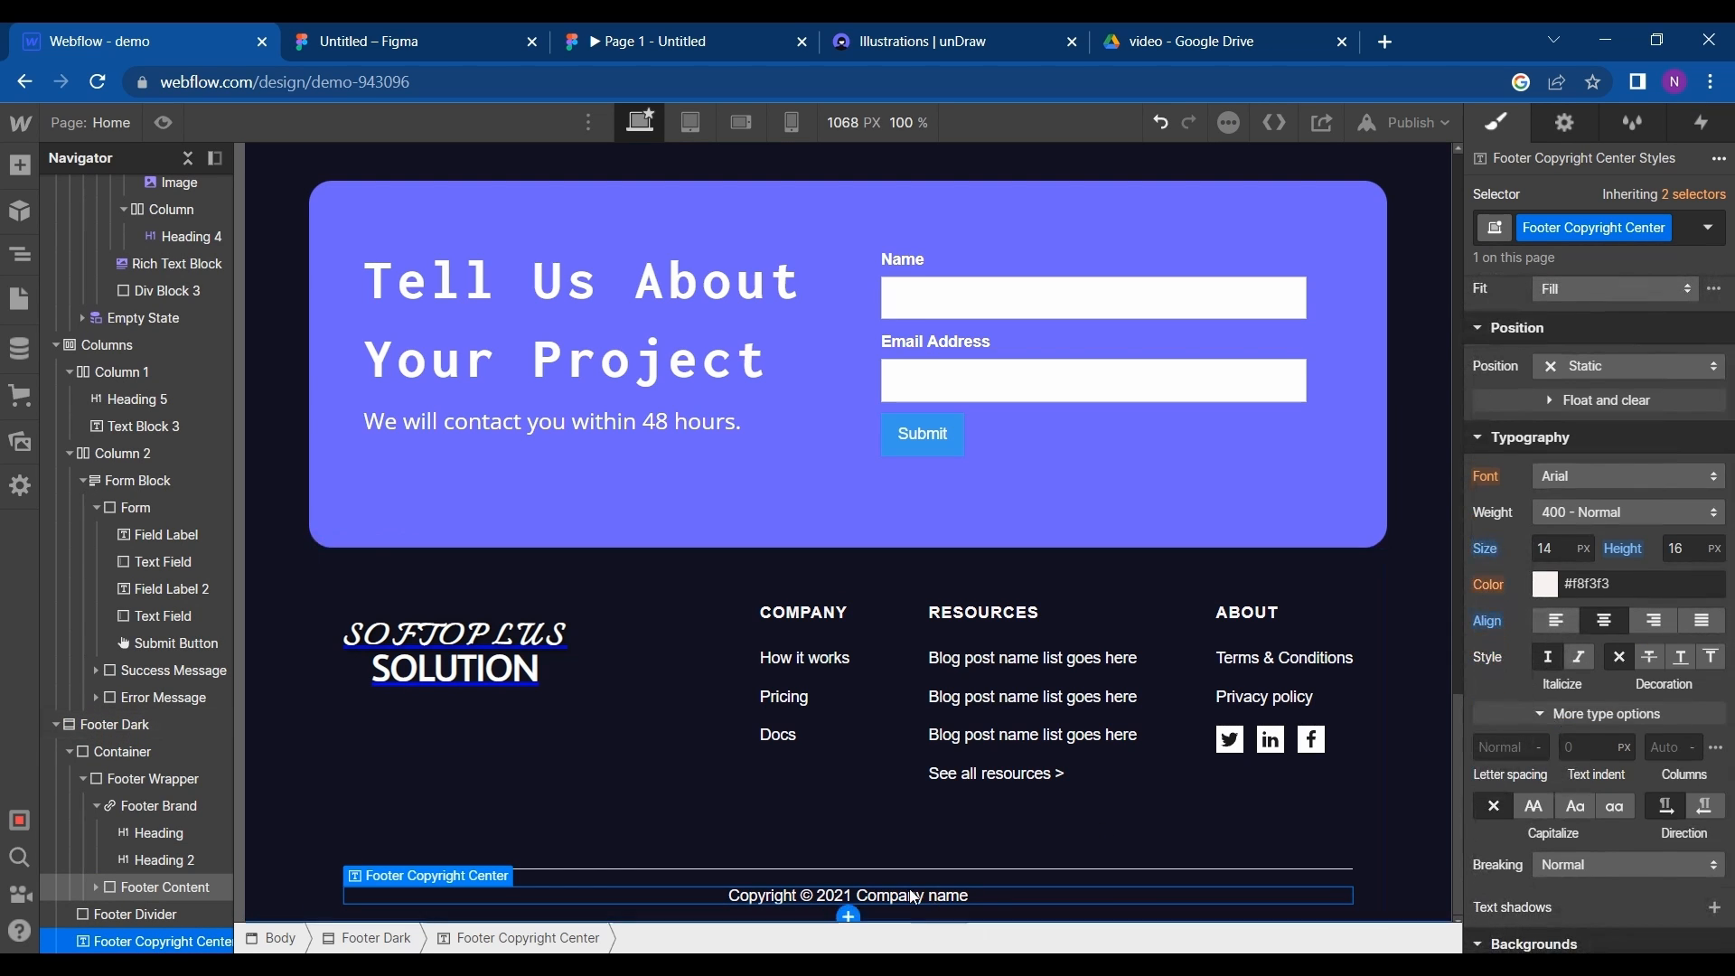
pyautogui.hotkey('ctrl', 'Tab')
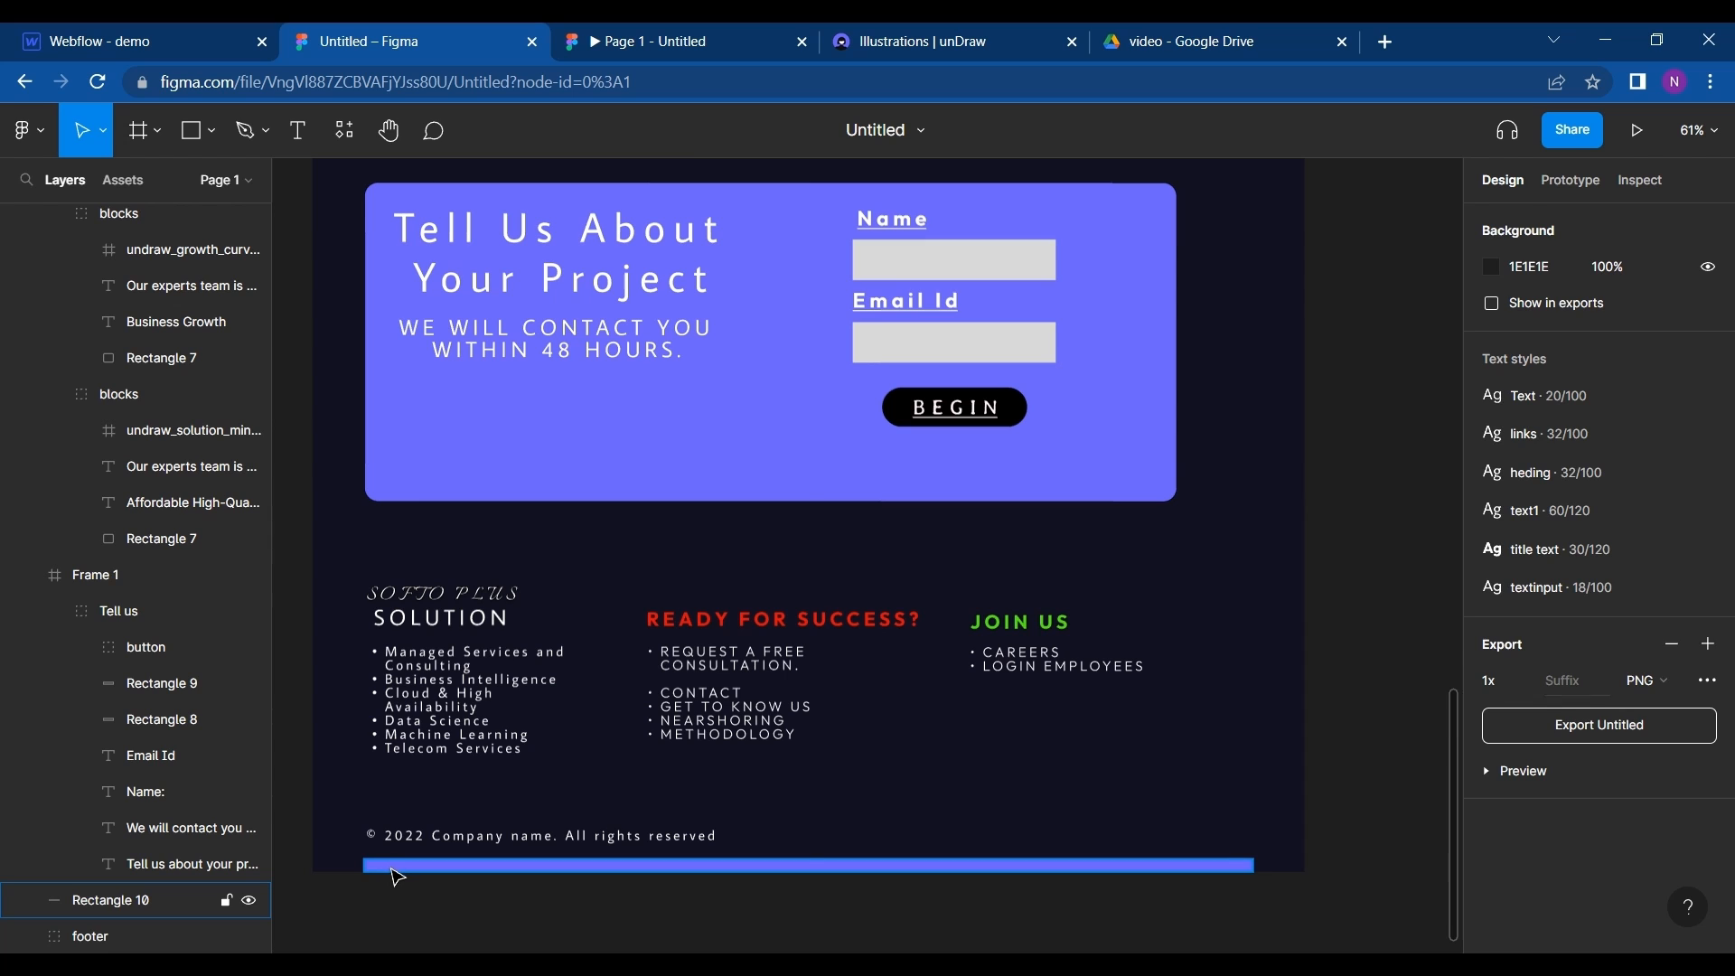
pyautogui.click(397, 869)
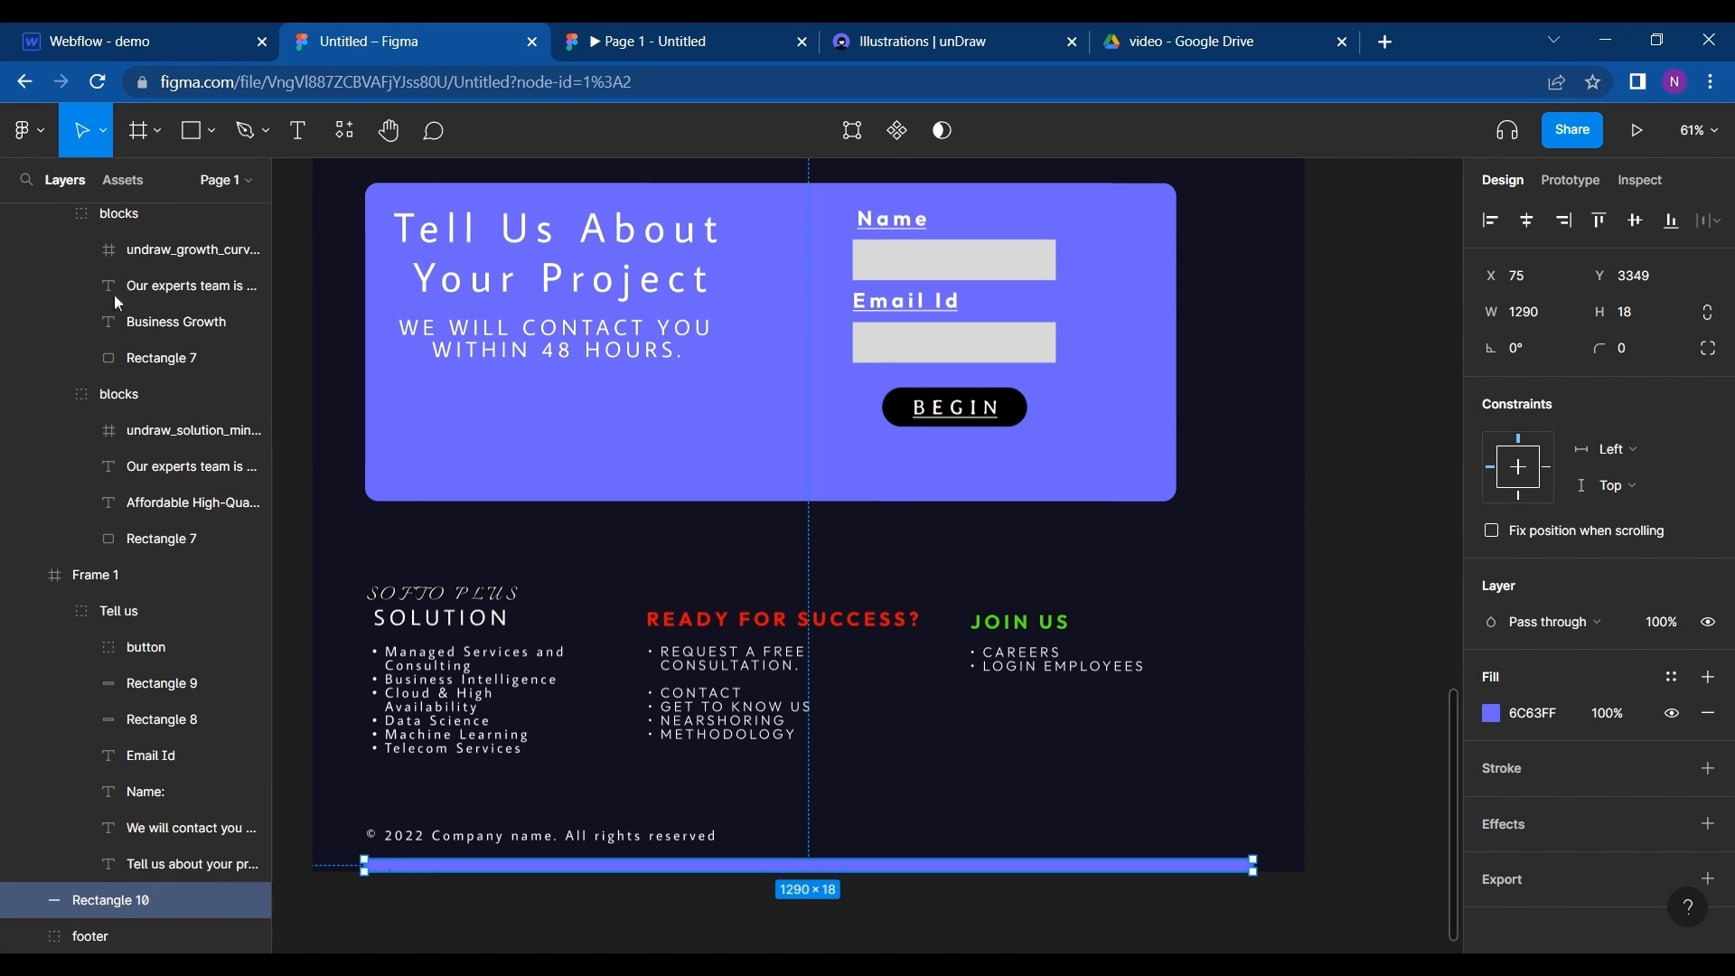
pyautogui.click(167, 23)
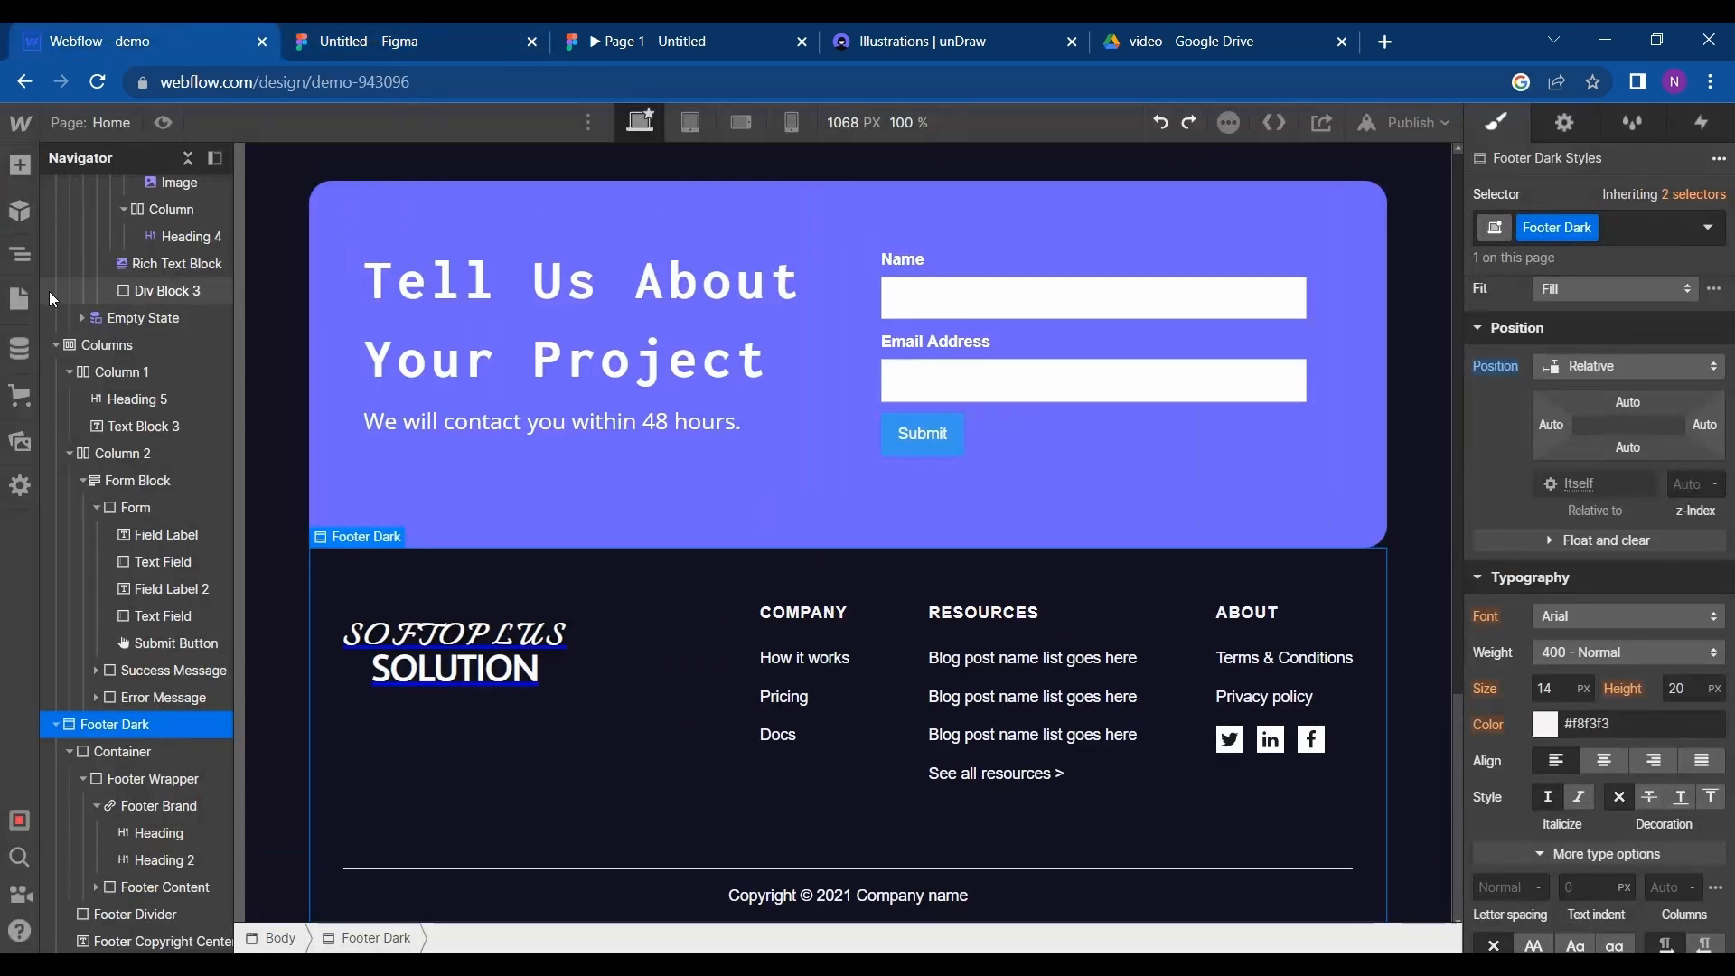
# - Try to add a Section element inside Footer Dark
pyautogui.click(14, 172)
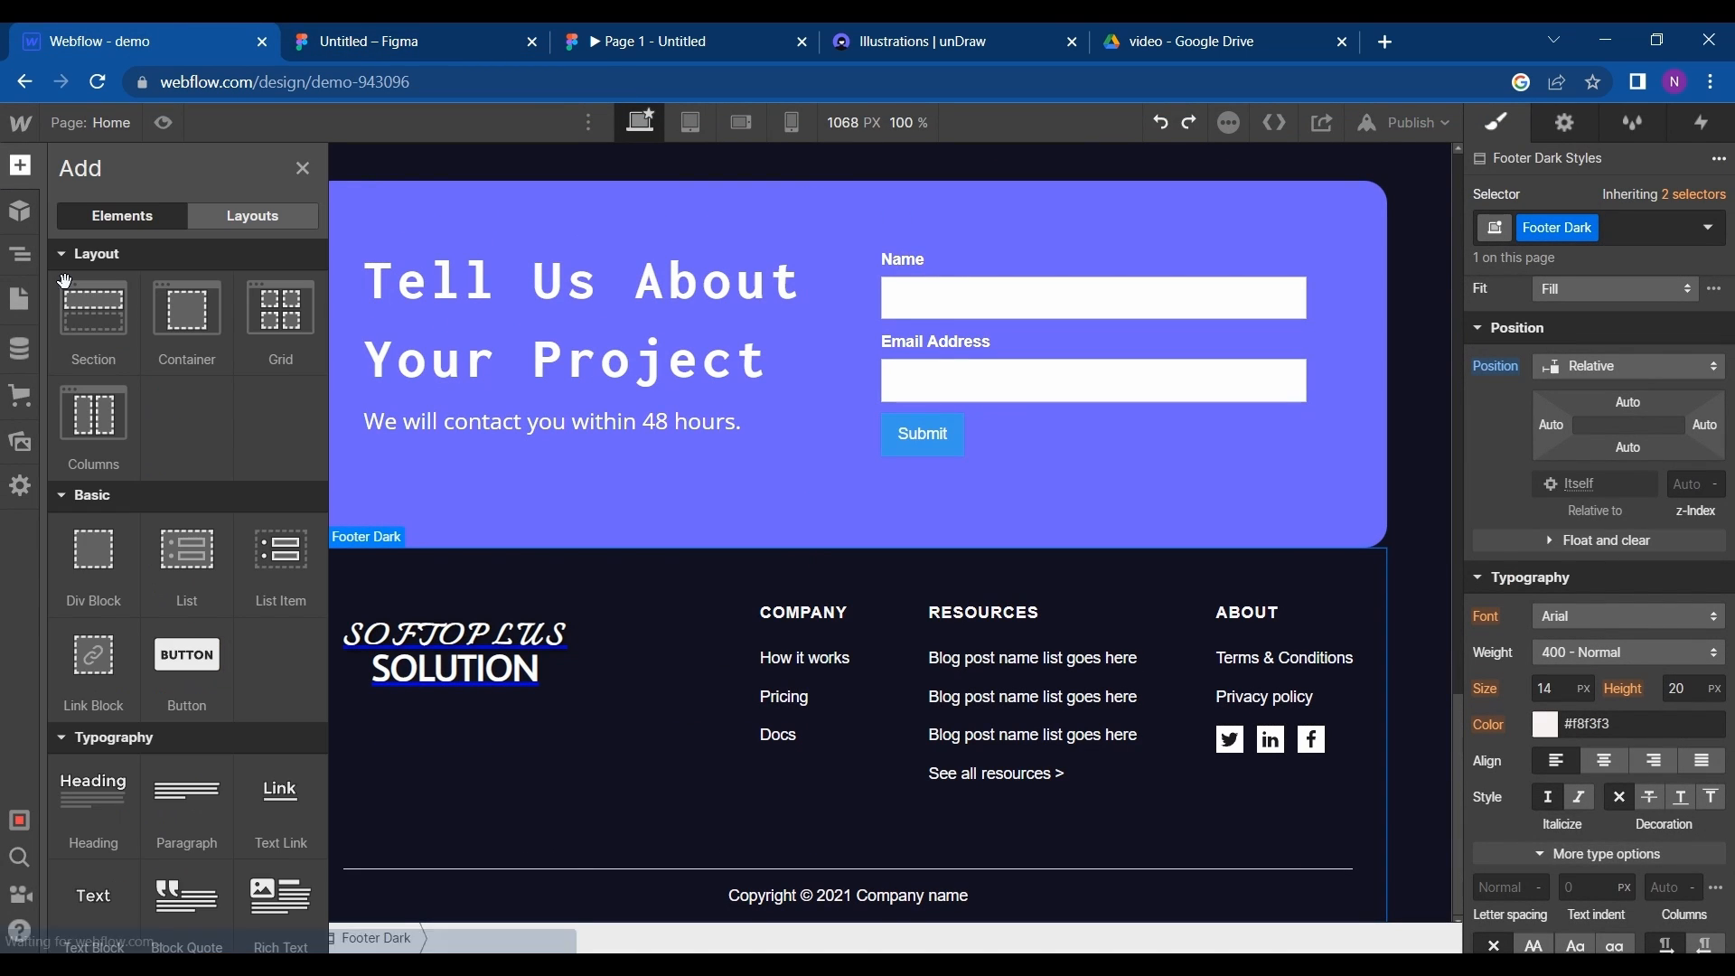
pyautogui.click(88, 352)
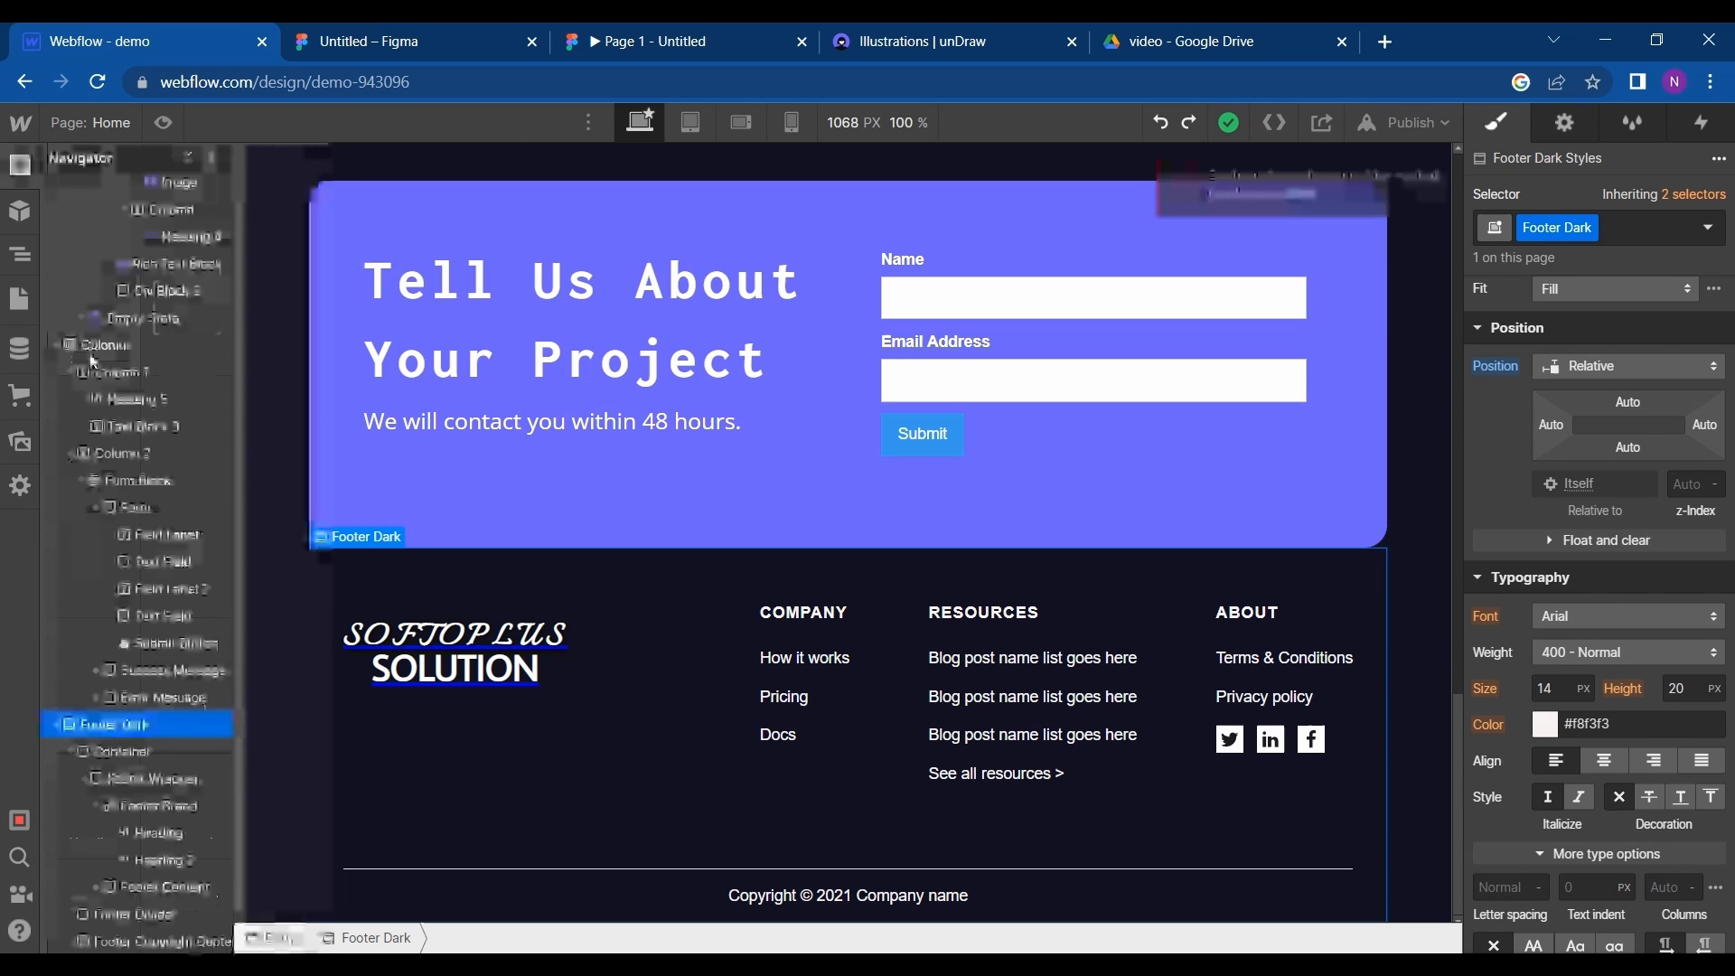
# - Add a Section element below Footer Dark and fill its background with the saved purple swatch
pyautogui.click(16, 166)
pyautogui.moveTo(79, 298); pyautogui.dragTo(76, 690)
pyautogui.click(90, 725)
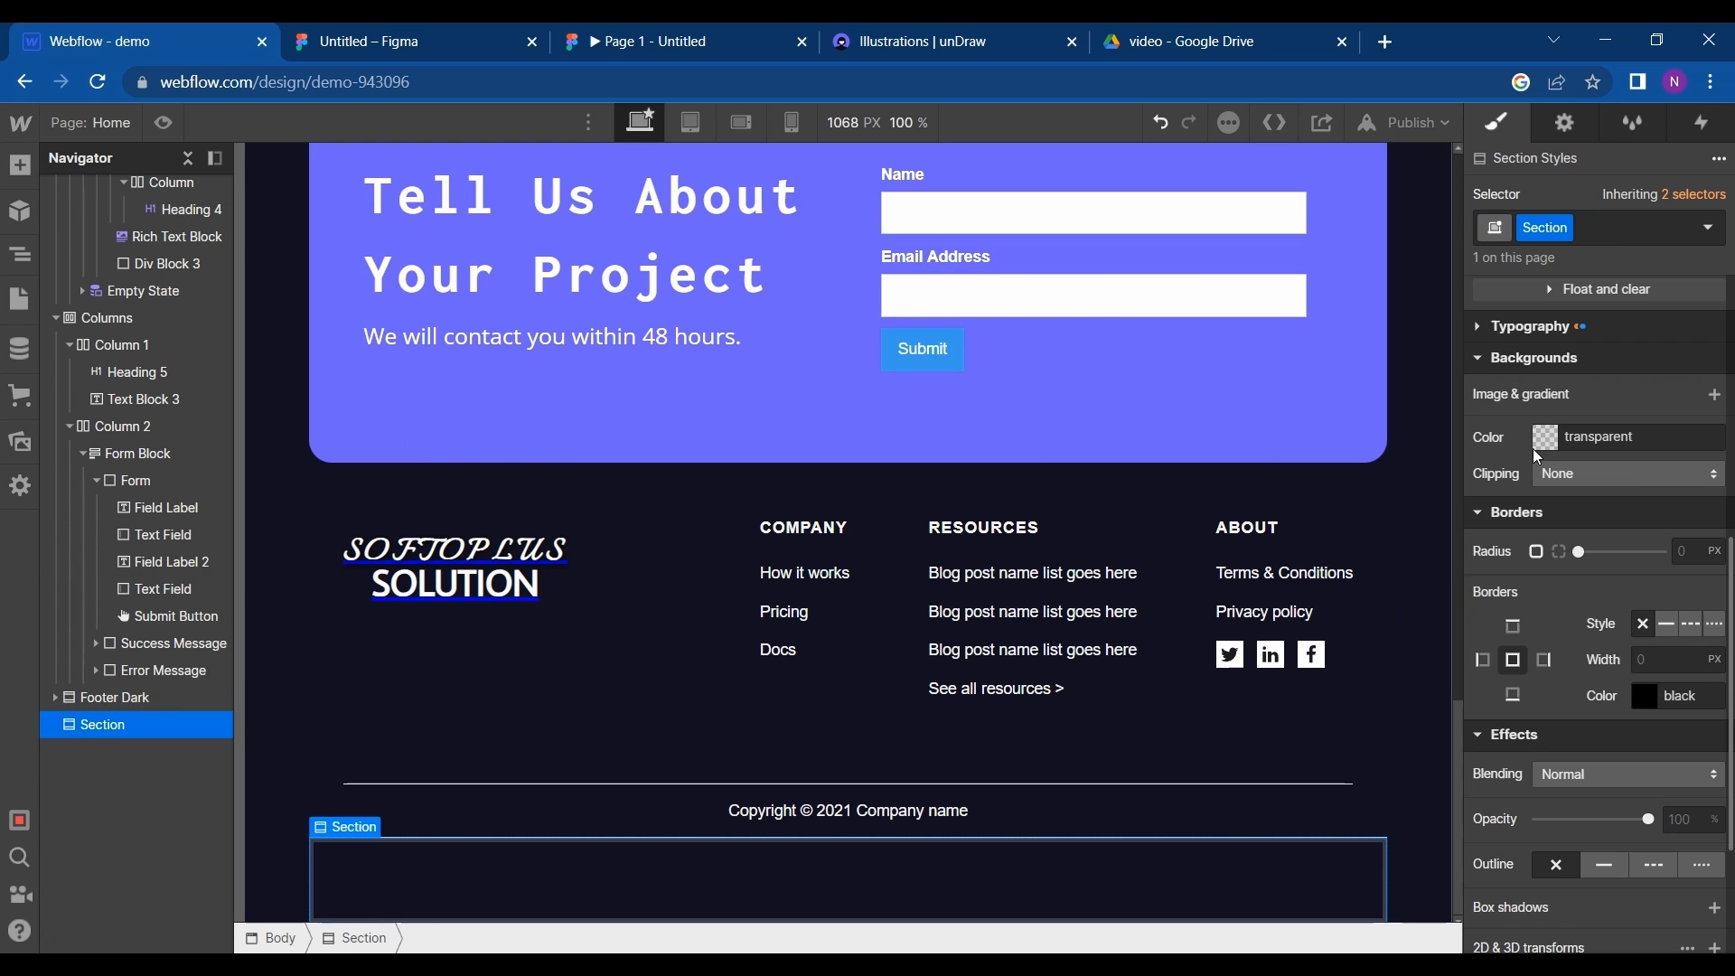
pyautogui.click(1543, 439)
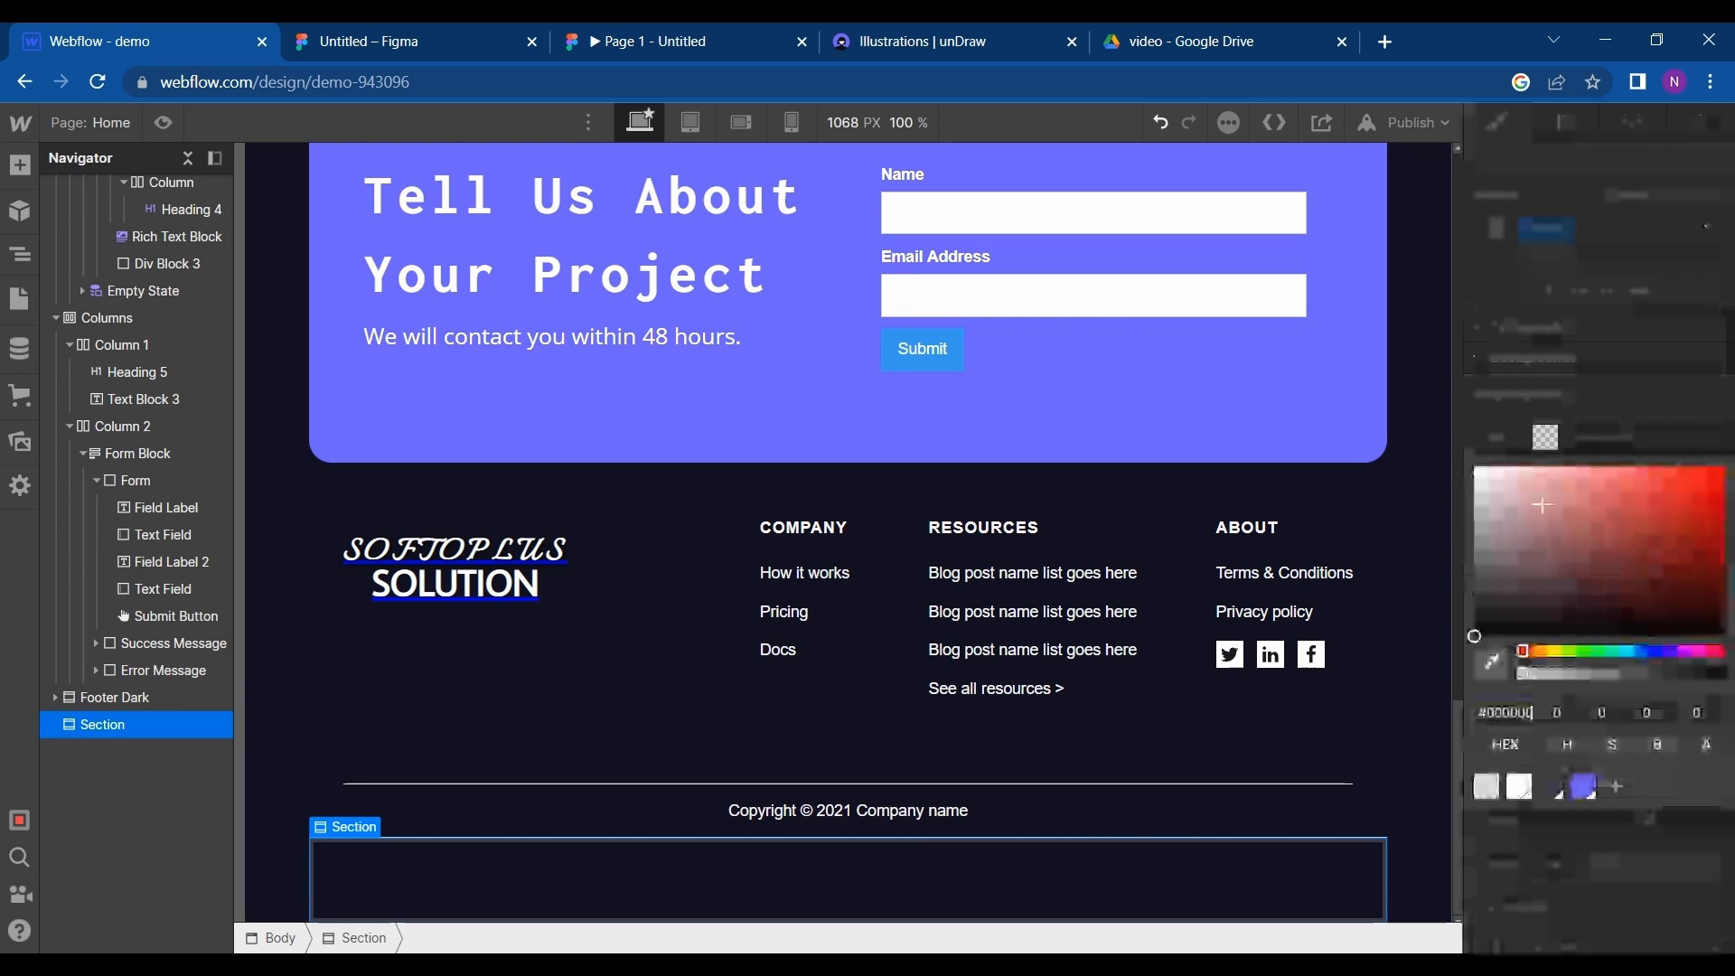
pyautogui.click(1585, 788)
pyautogui.click(1540, 883)
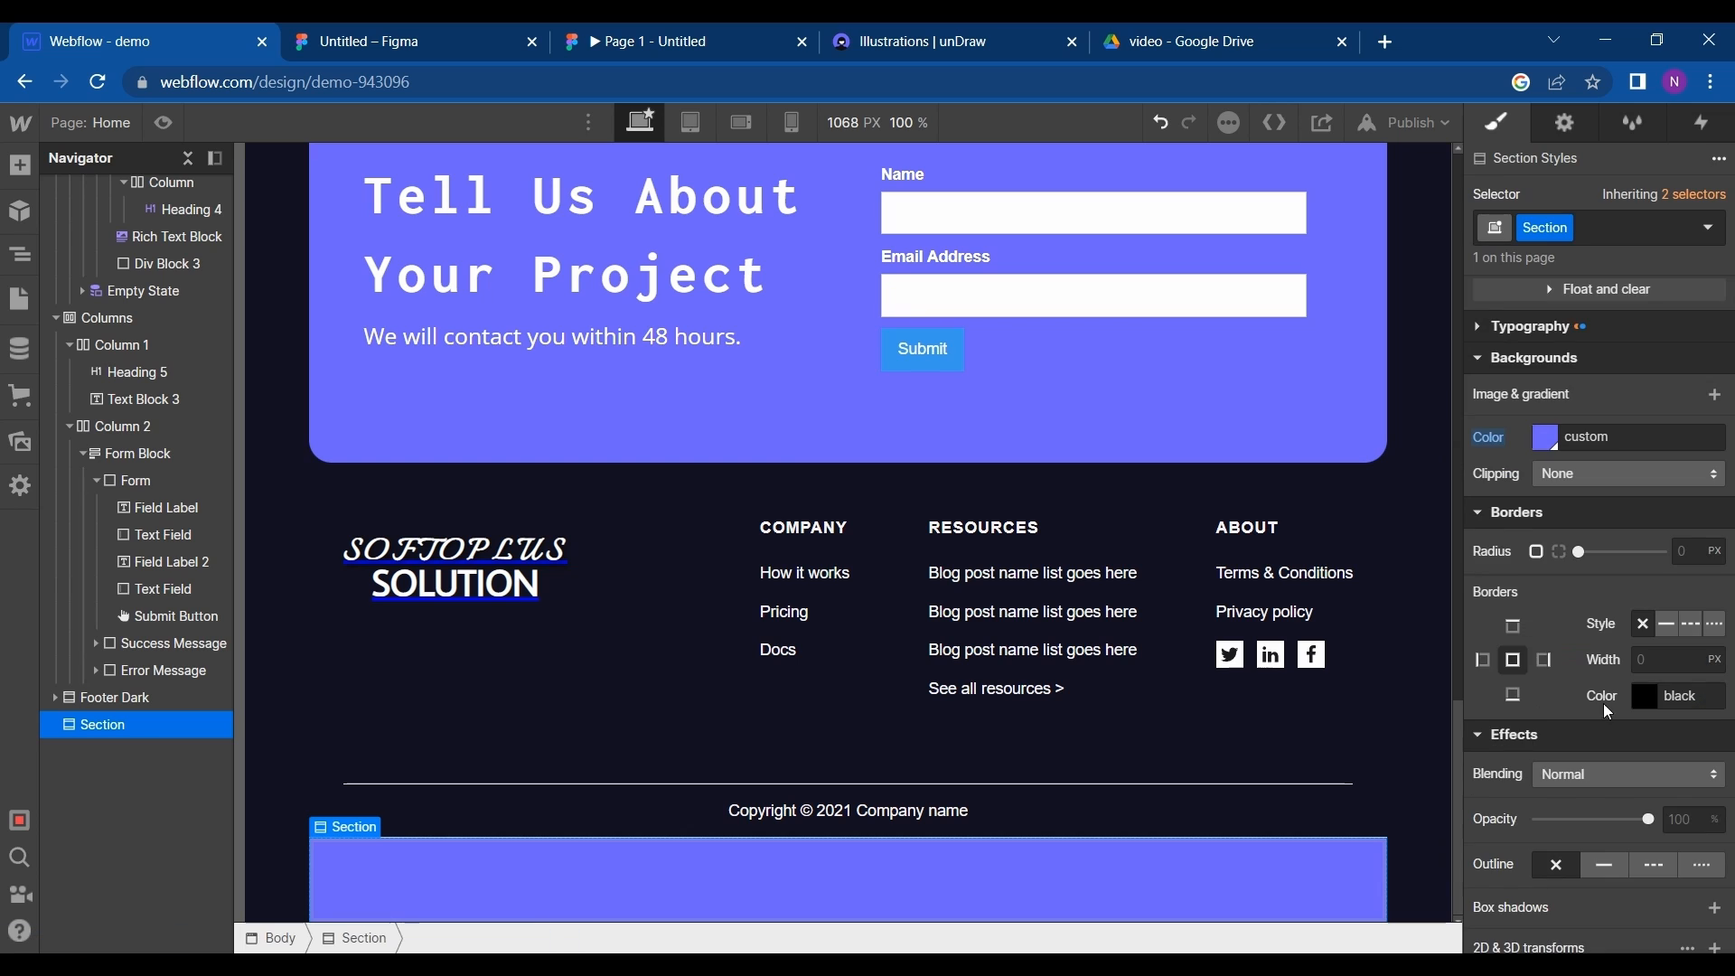
# - Set the new purple Section's height to 0 px
pyautogui.scroll(1, 1608, 708)
pyautogui.scroll(-1, 1607, 708)
pyautogui.scroll(5, 1608, 707)
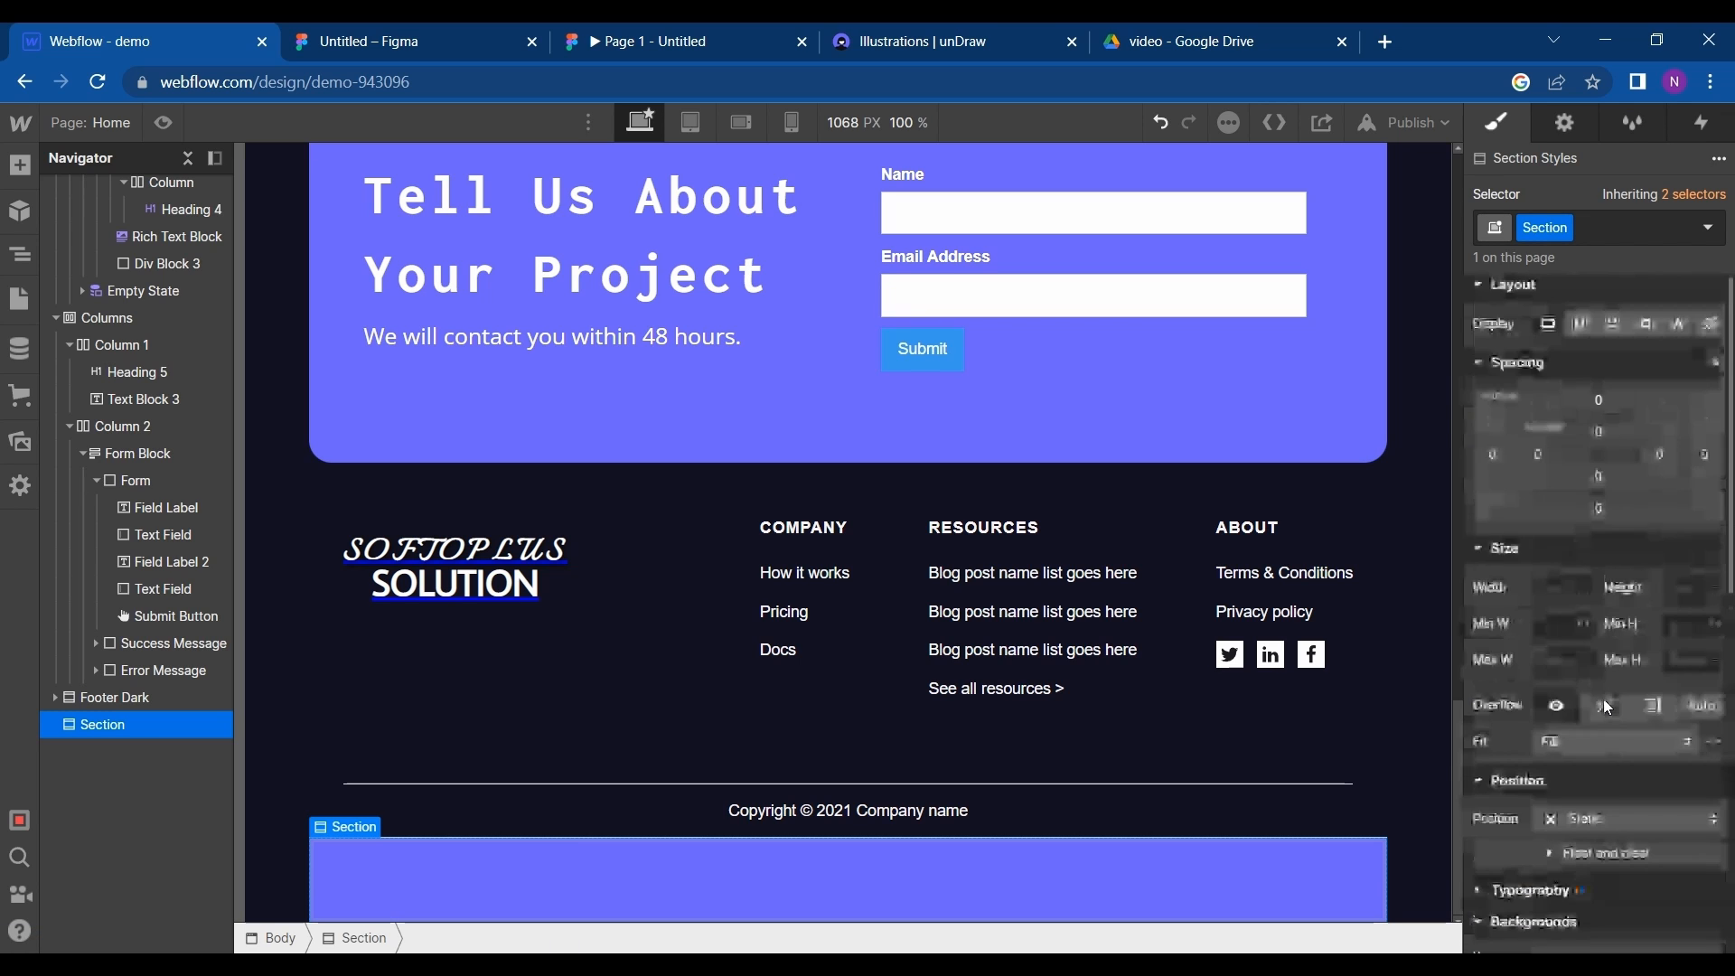
pyautogui.scroll(1, 1608, 707)
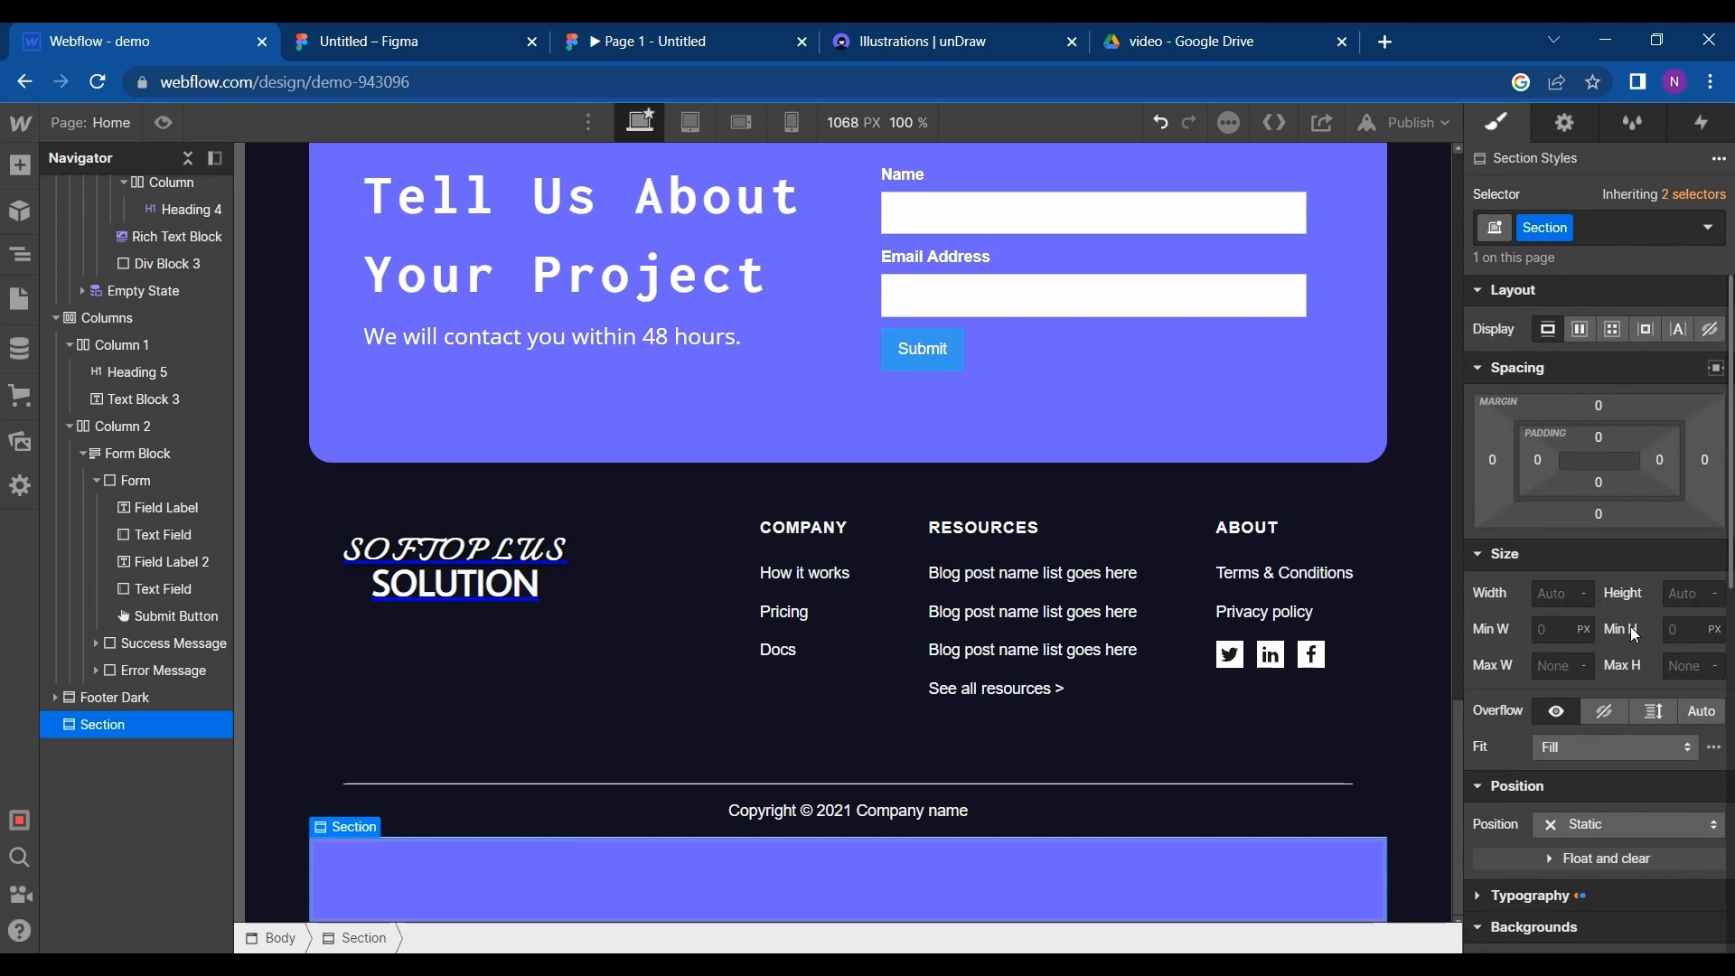
pyautogui.write('70')
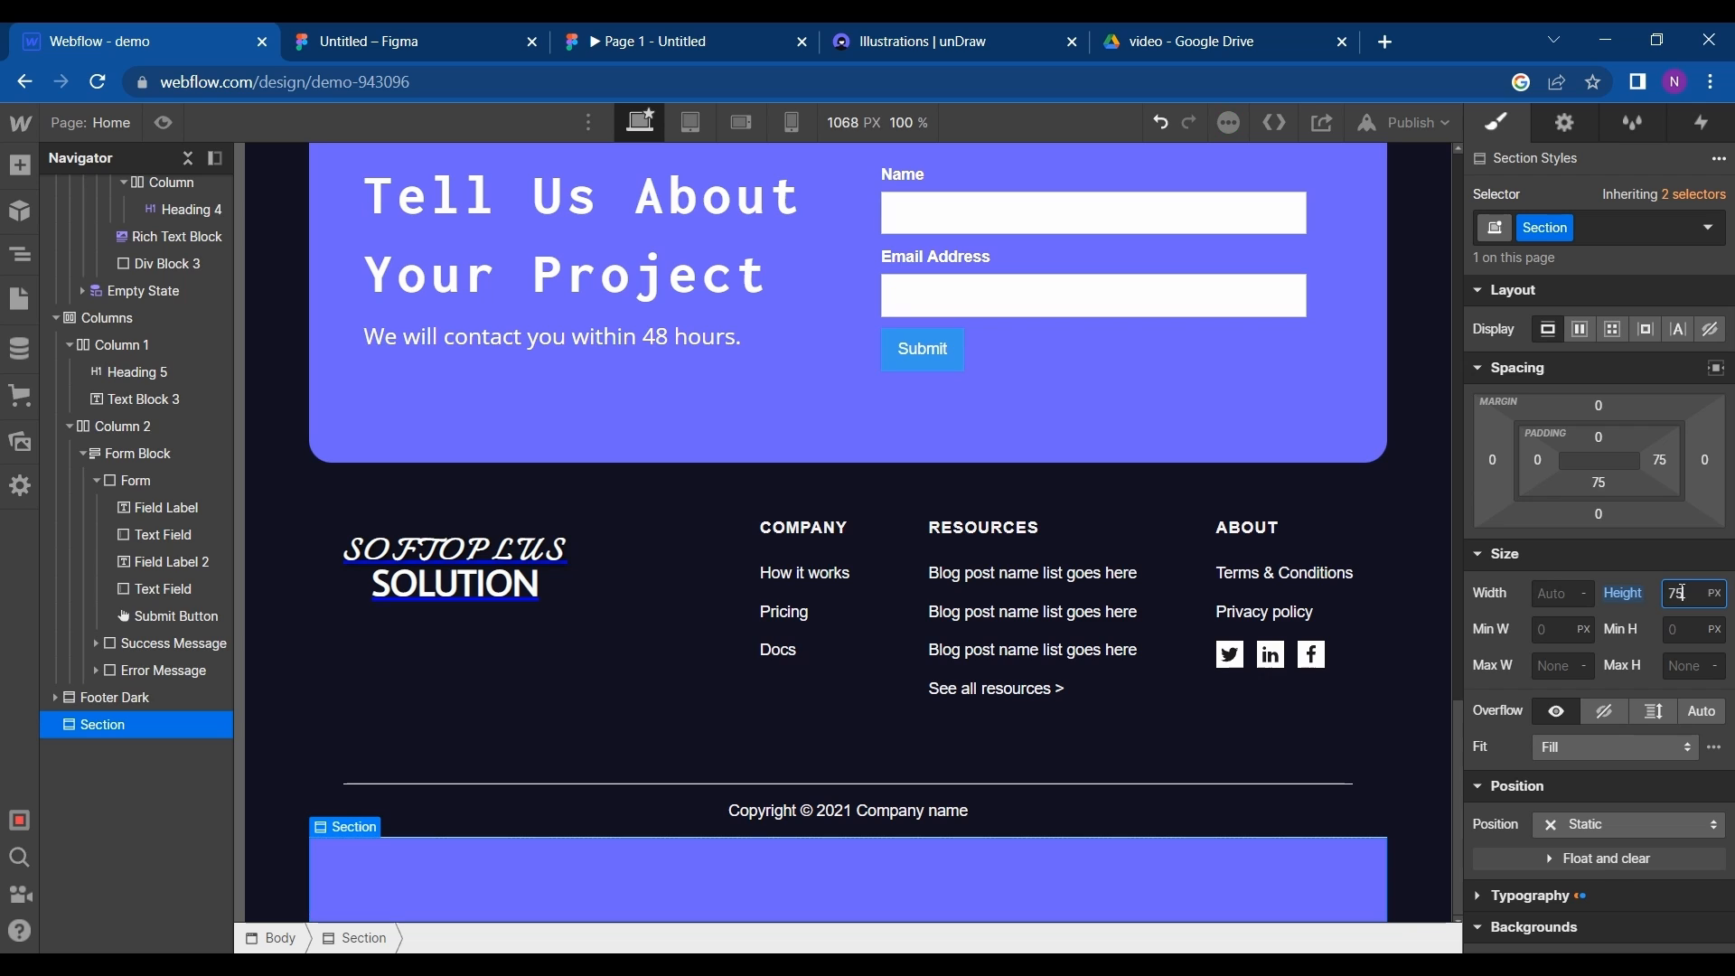
pyautogui.hotkey('shift', 'Down')
pyautogui.hotkey('shift', 'Down')
pyautogui.hotkey('shift', 'Down')
pyautogui.hotkey('shift', 'Down')
pyautogui.hotkey('shift', 'Down')
pyautogui.hotkey('shift', 'Down')
pyautogui.hotkey('shift', 'Down')
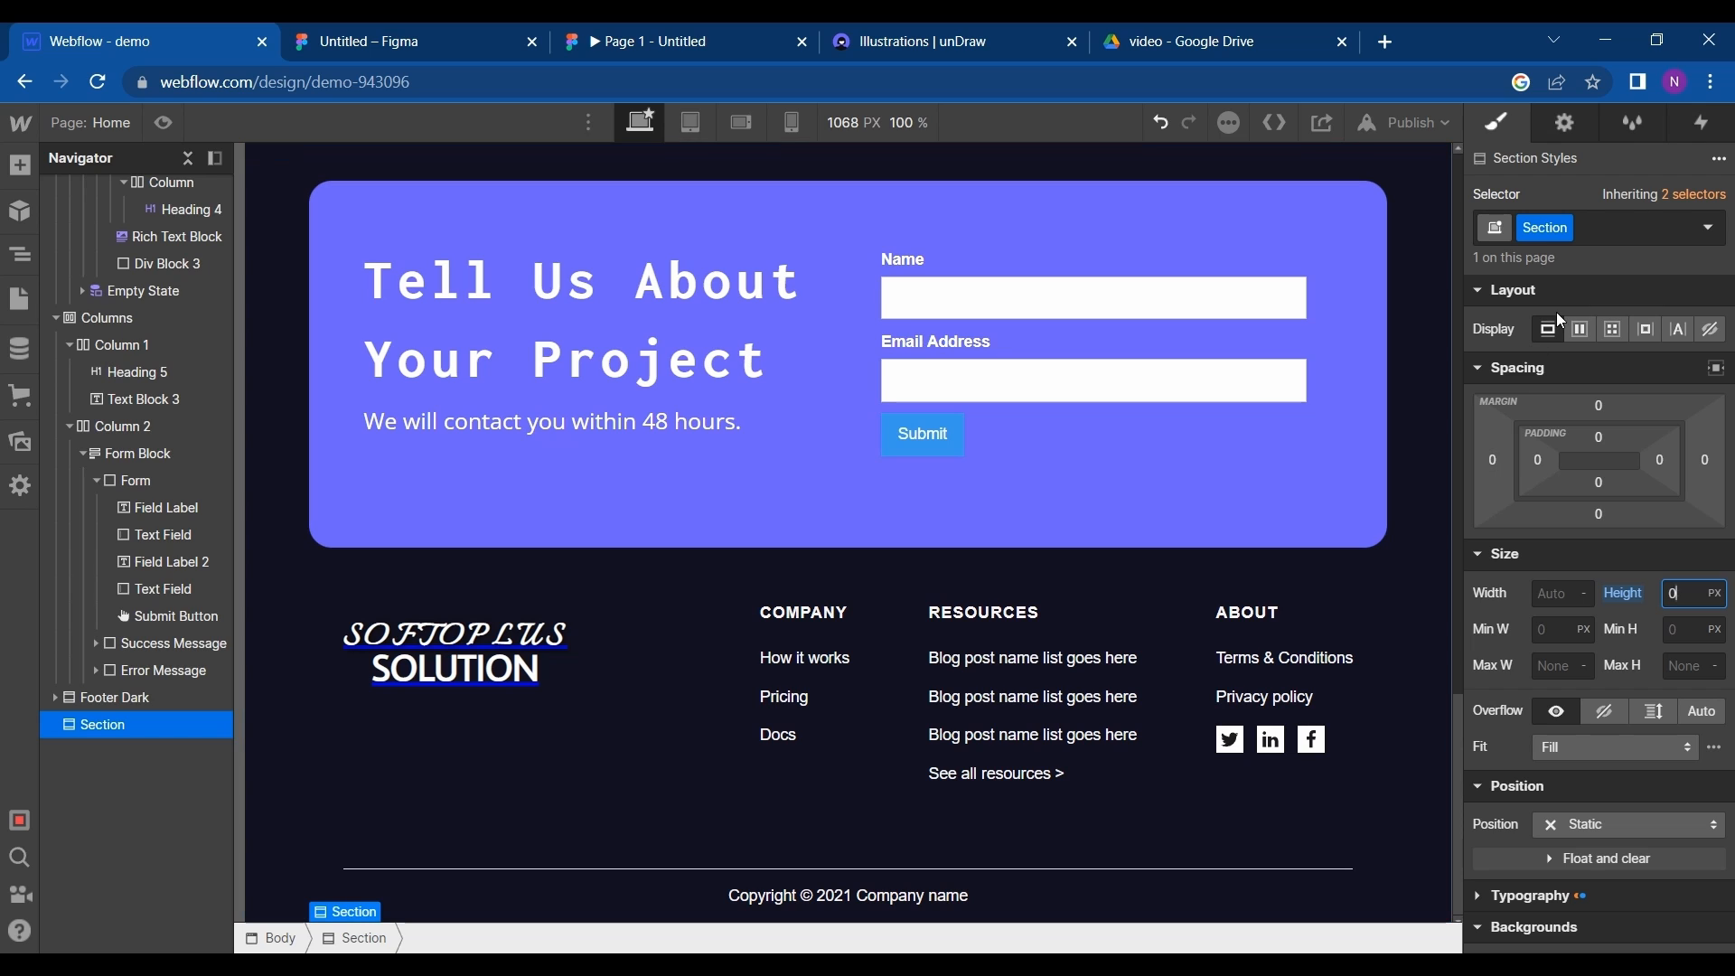
# - Publish the site to demo-943096.webflow.io, check the live page down to its footer, and return to the Webflow designer
pyautogui.click(1389, 126)
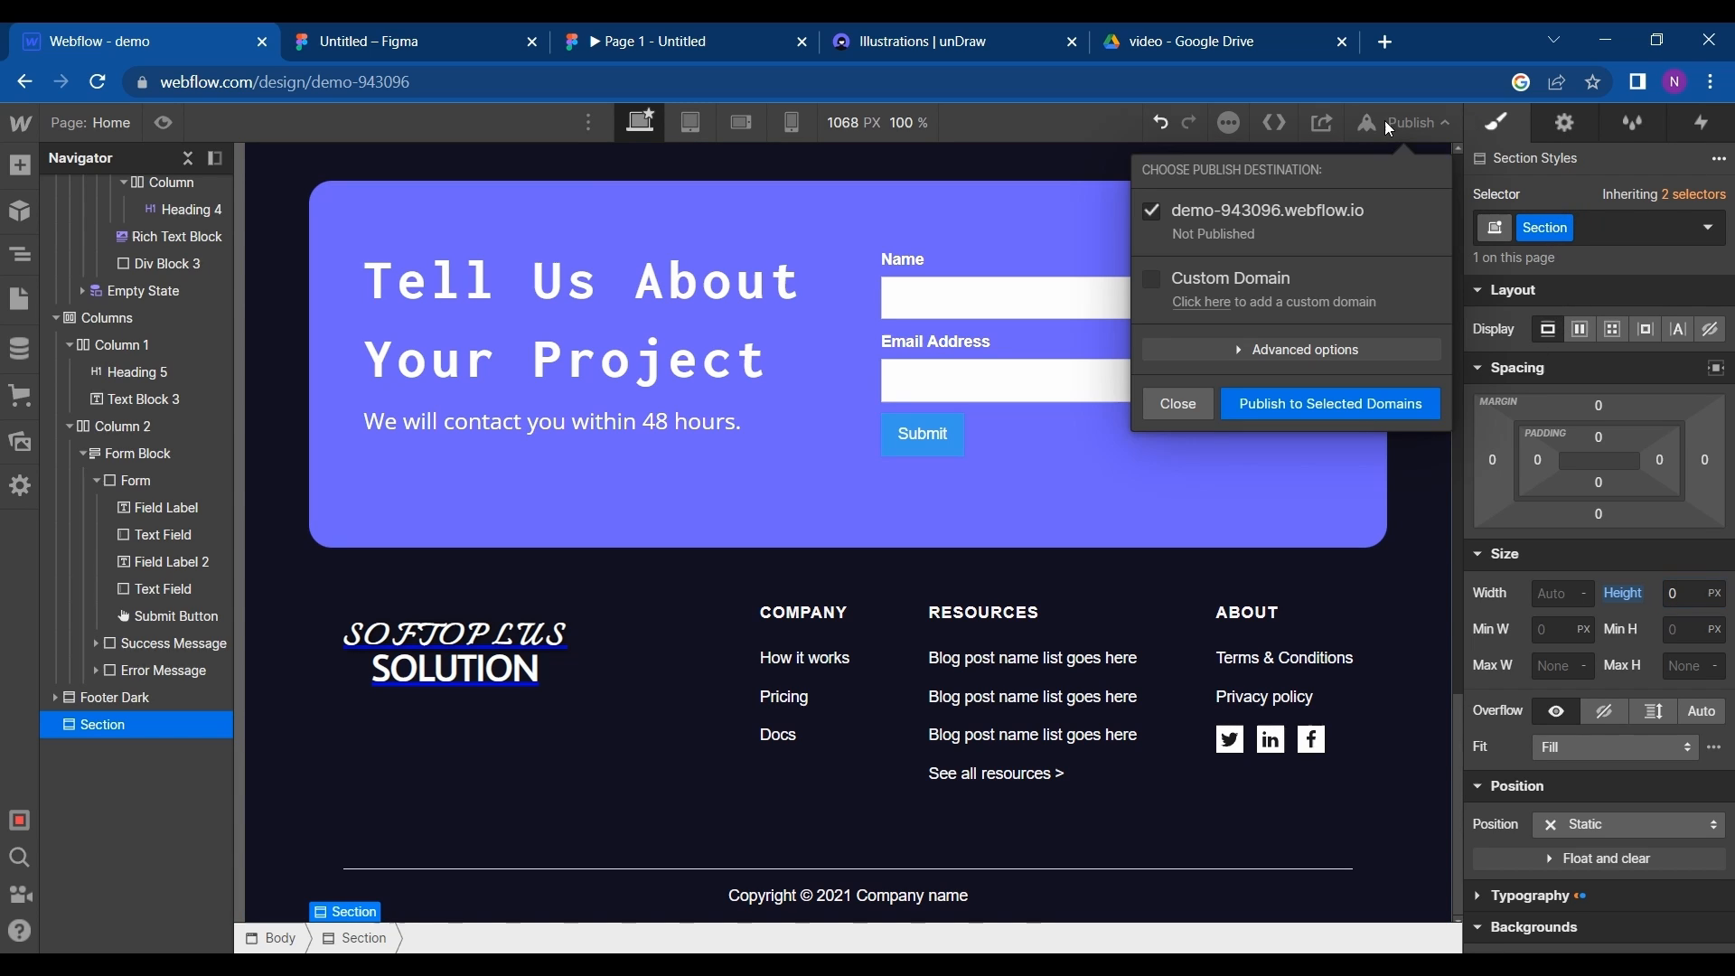
pyautogui.click(1259, 405)
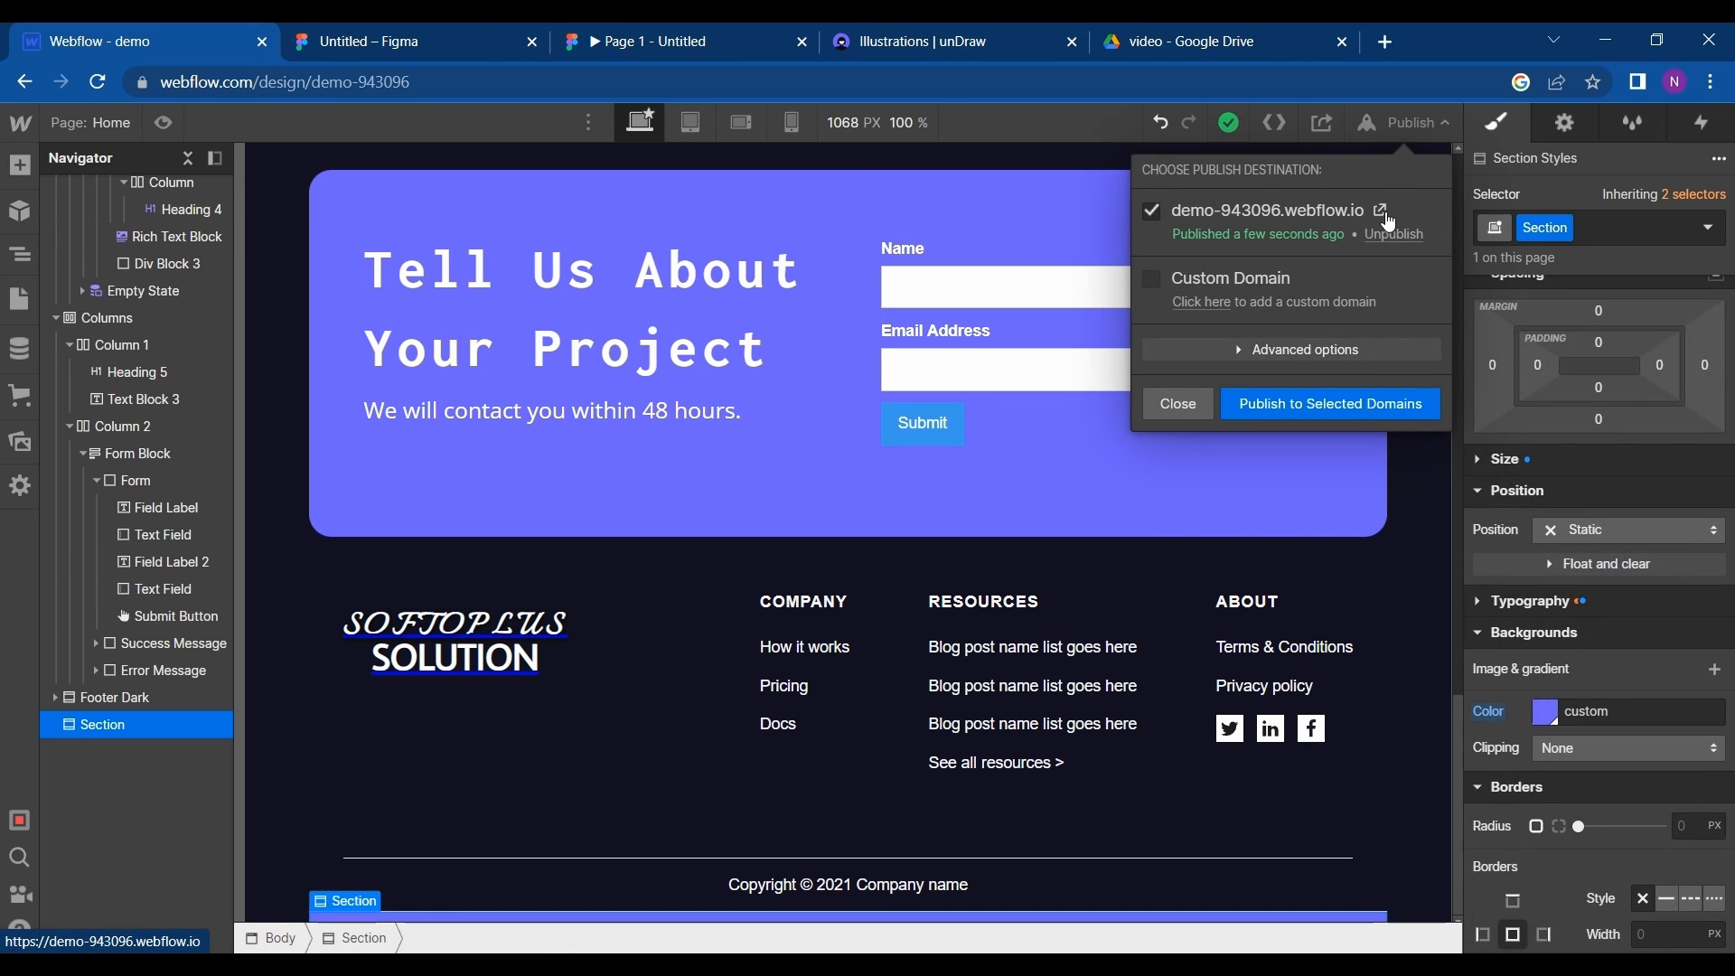
pyautogui.click(1379, 211)
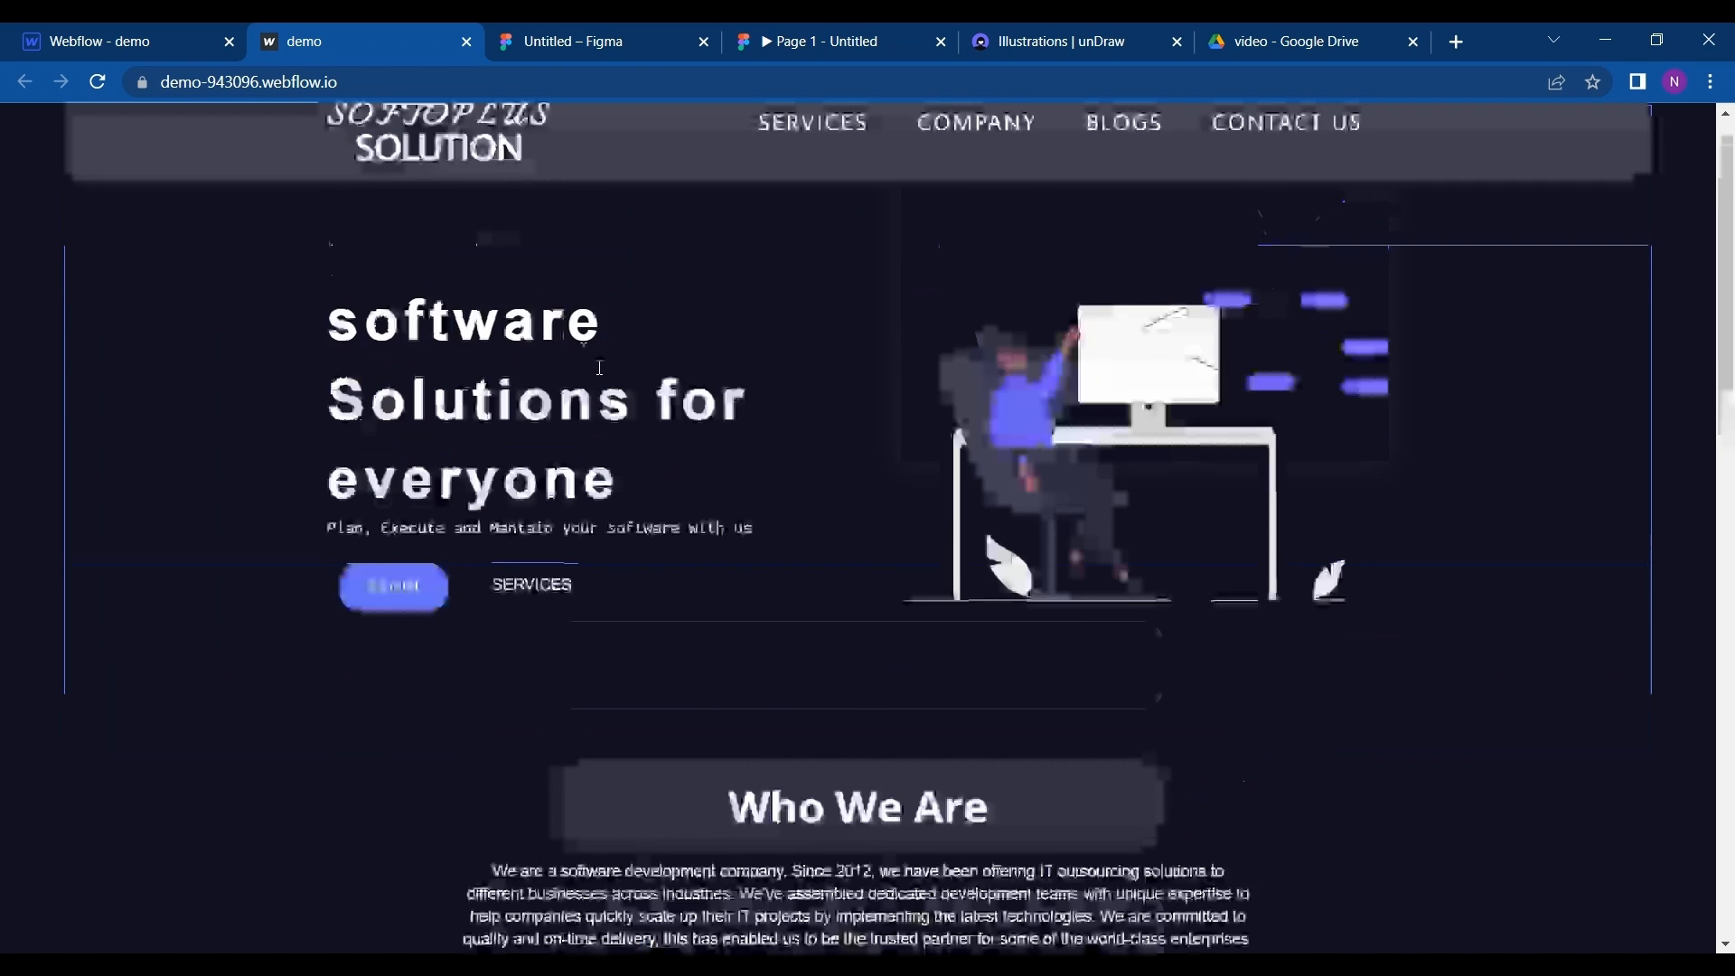
pyautogui.scroll(-8, 600, 367)
pyautogui.scroll(-10, 598, 369)
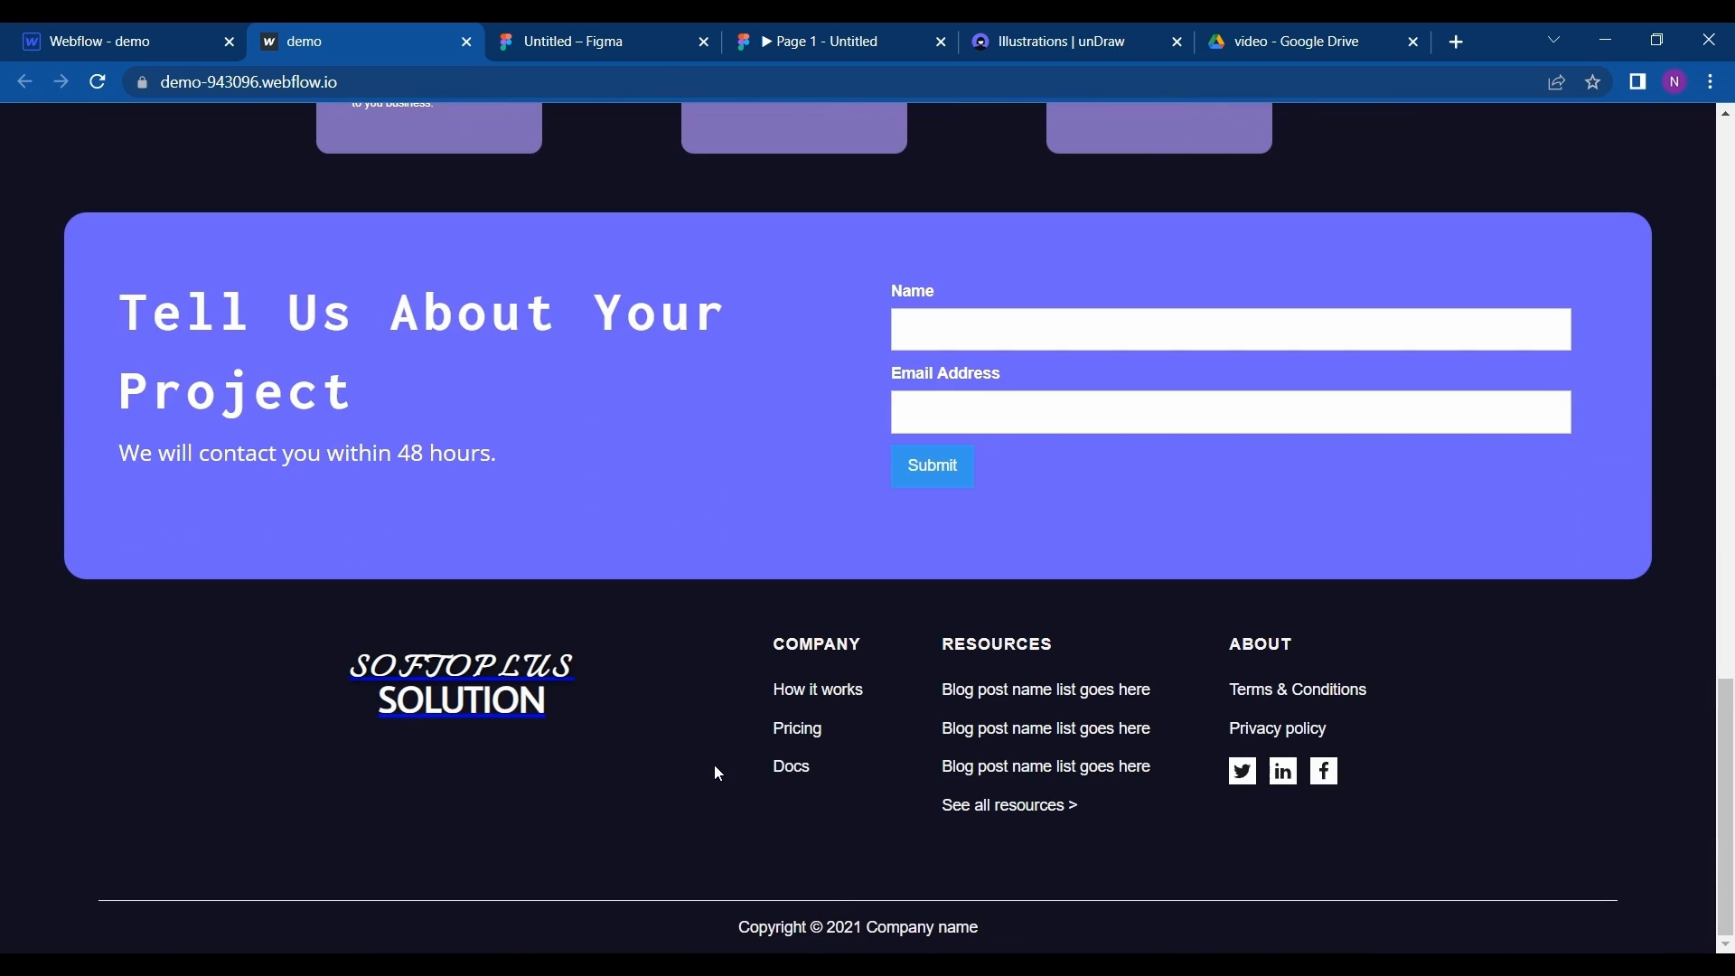
pyautogui.click(140, 27)
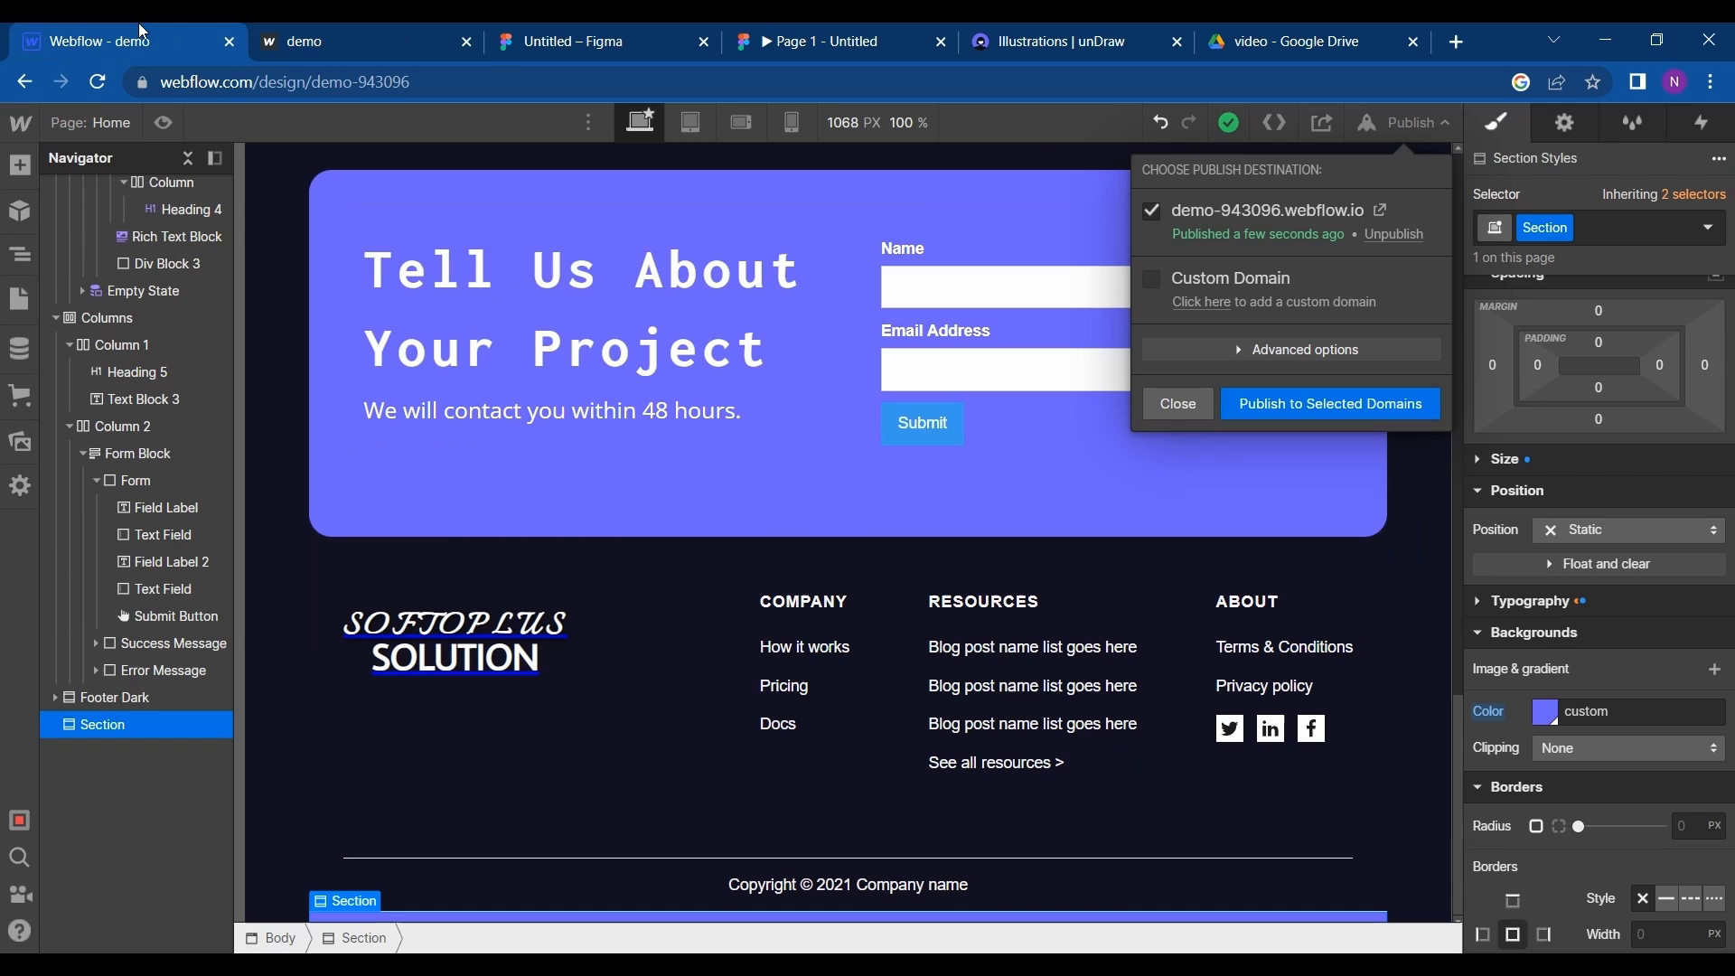
pyautogui.click(1339, 723)
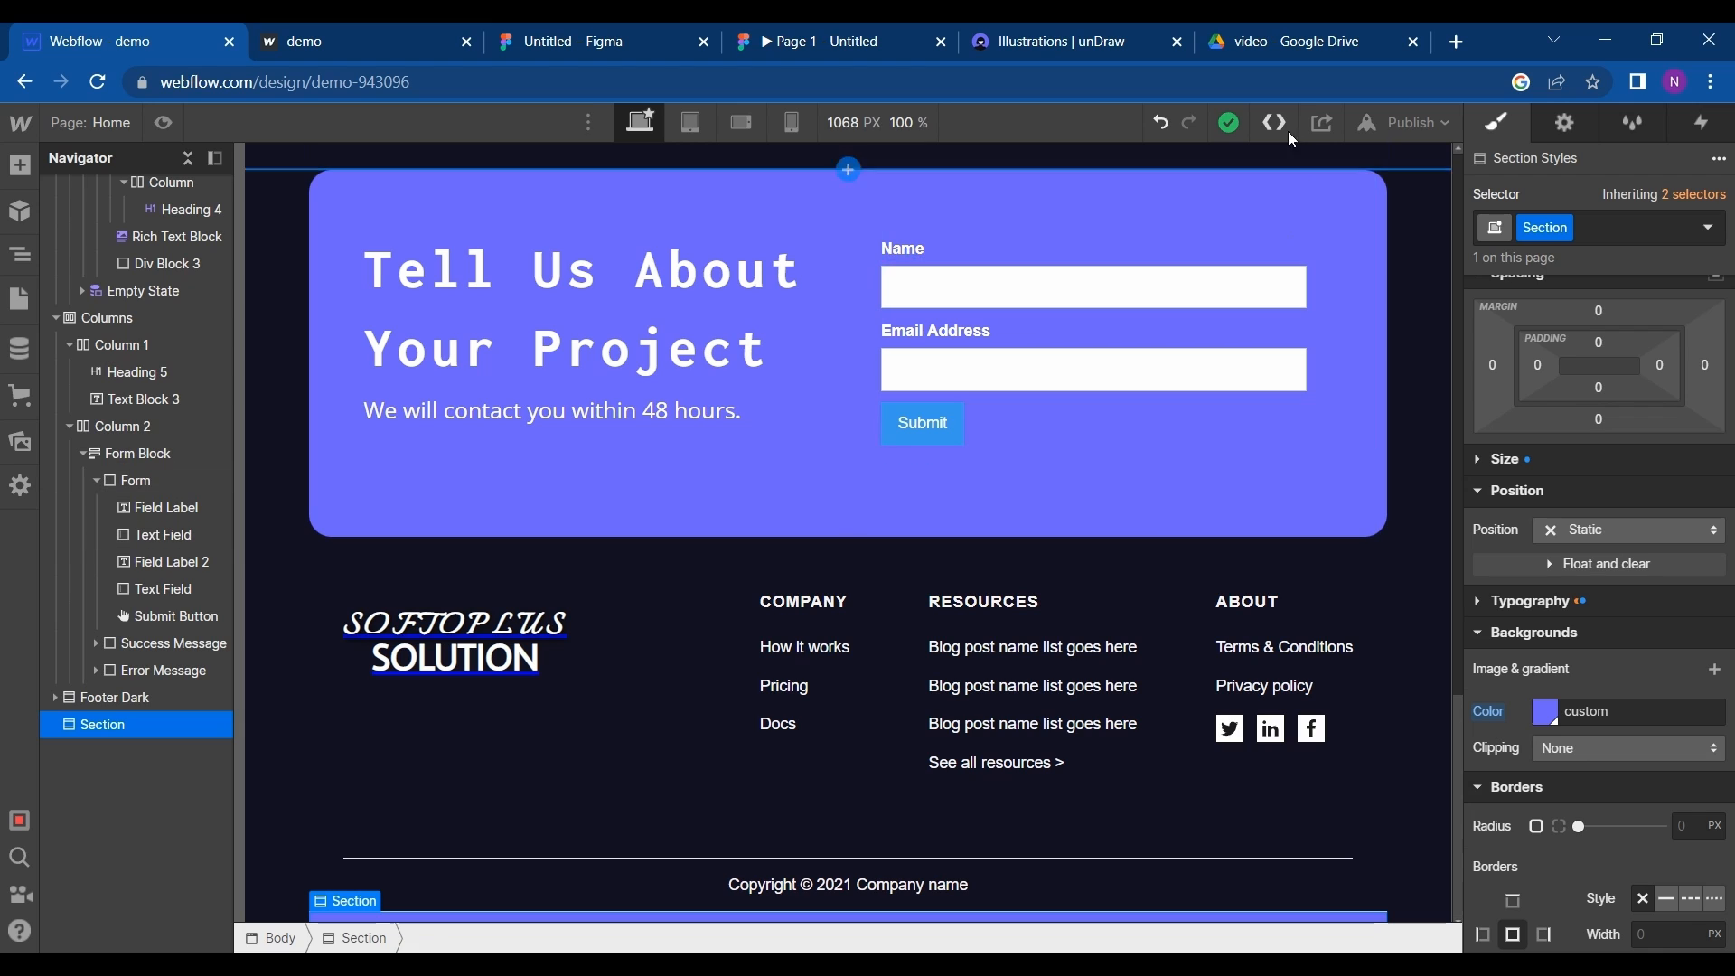
# - Republish the site to demo-943096.webflow.io, reopen the live page, close the duplicate preview, and inspect the footer before returning to Webflow
pyautogui.click(1463, 123)
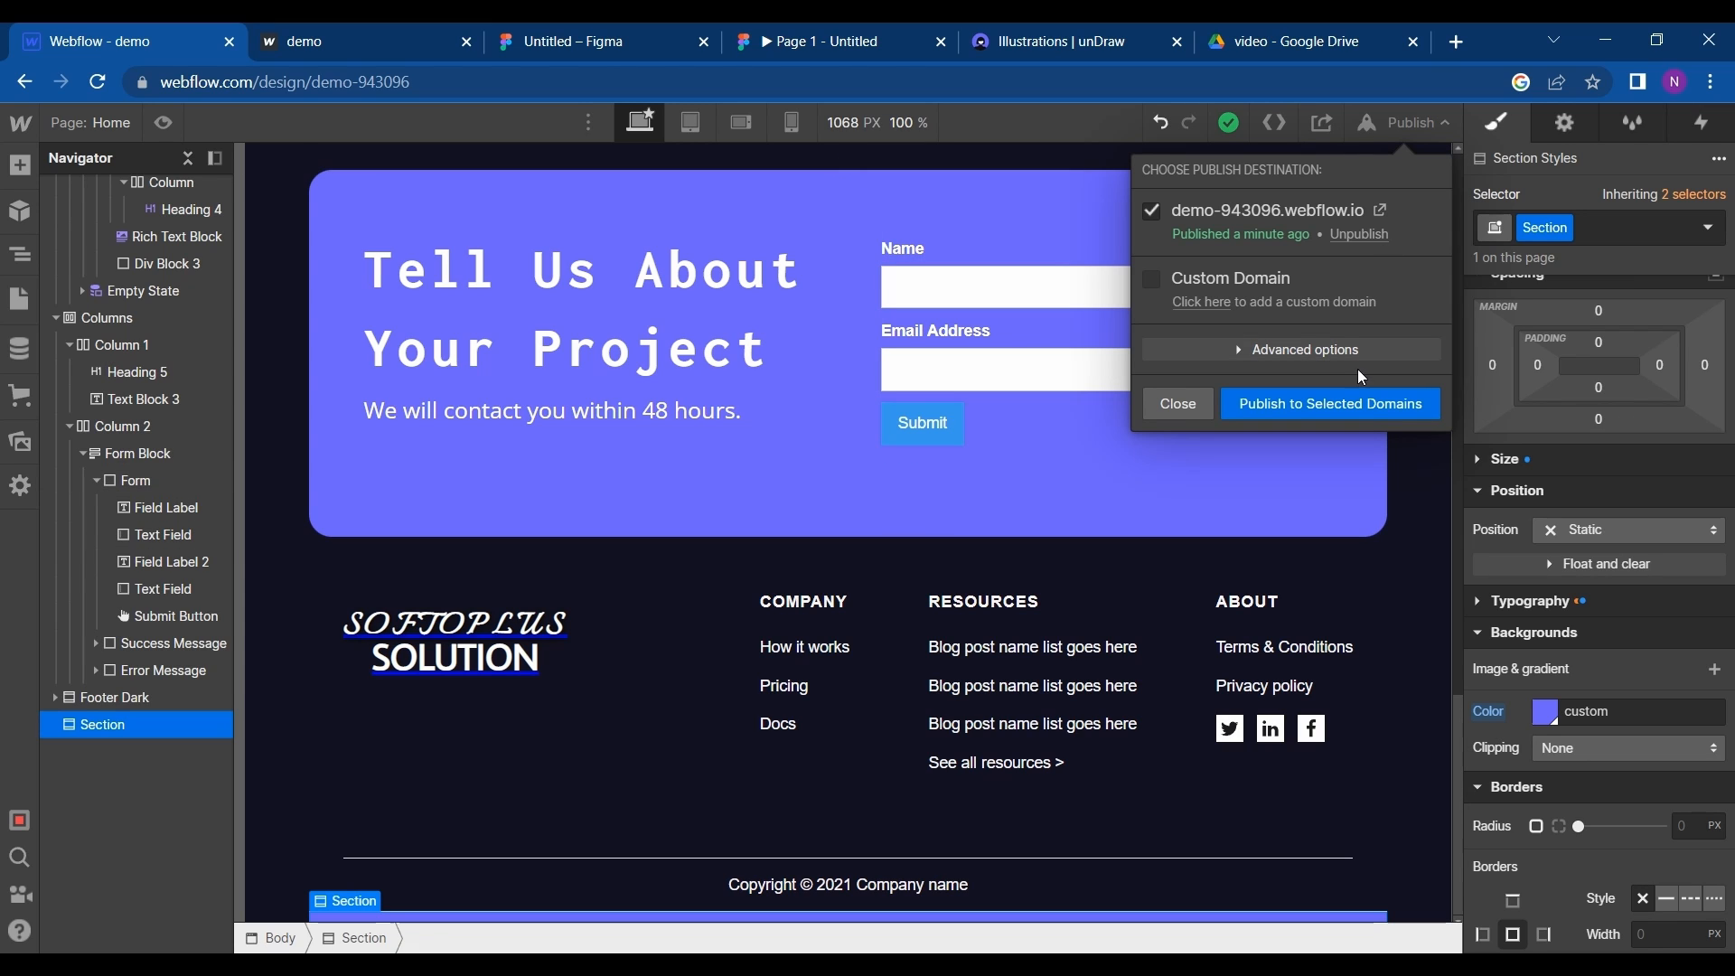
pyautogui.click(1354, 402)
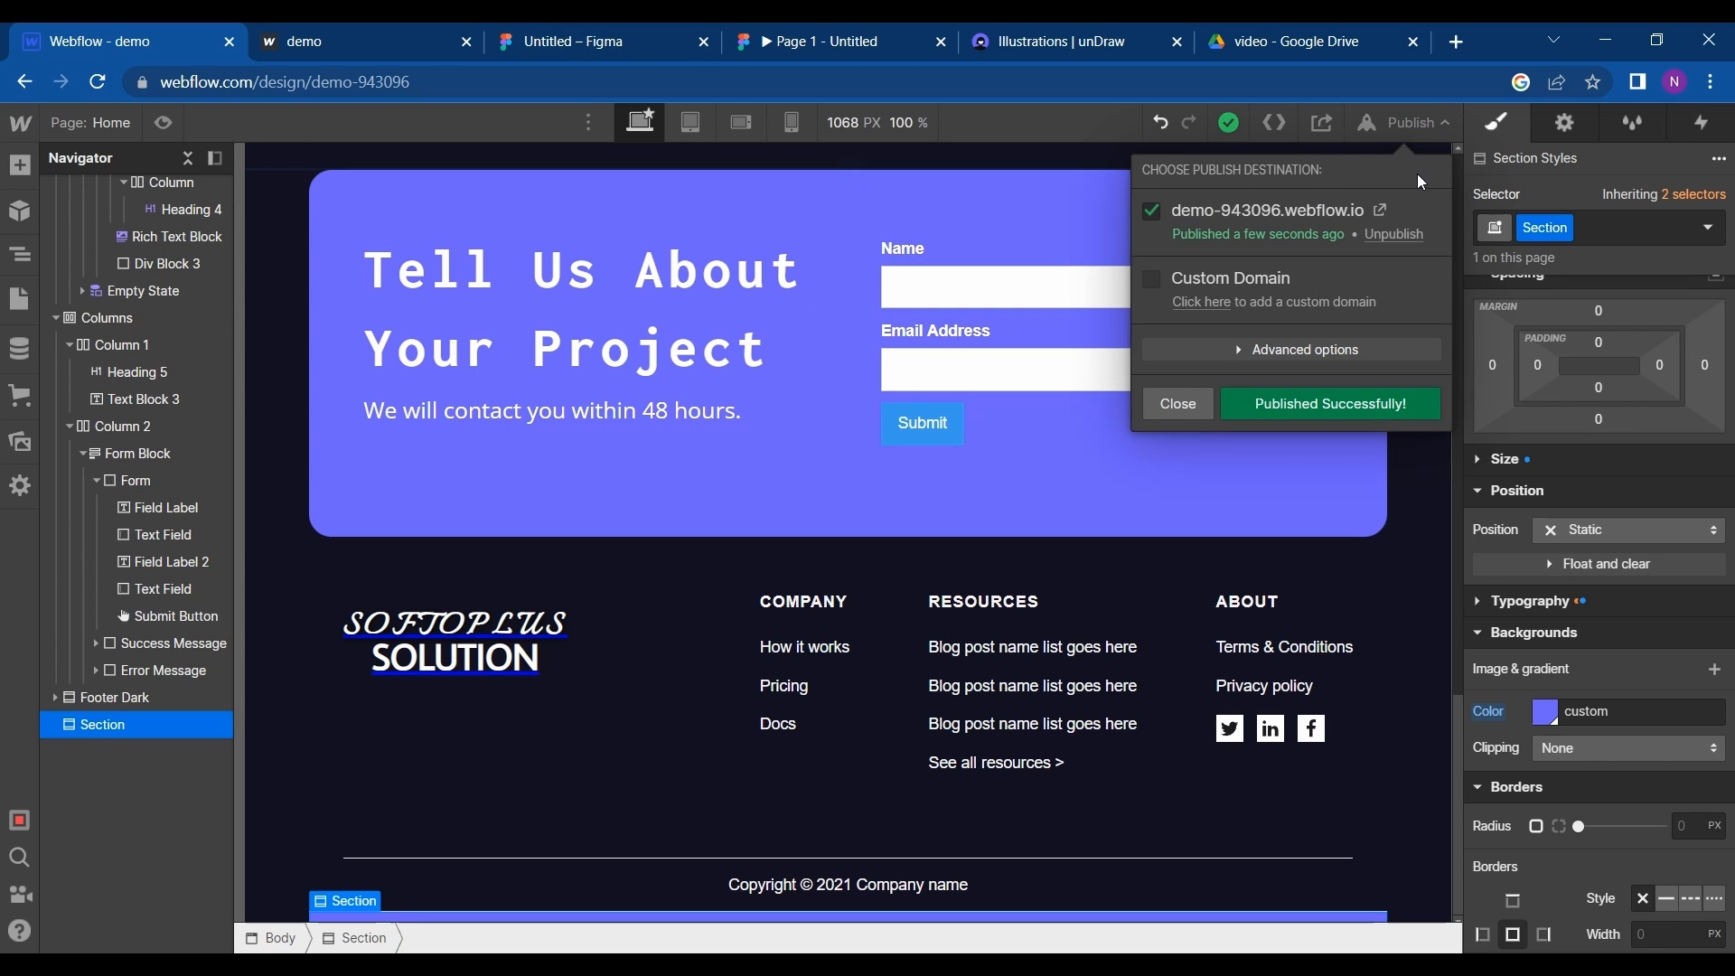
pyautogui.click(1379, 211)
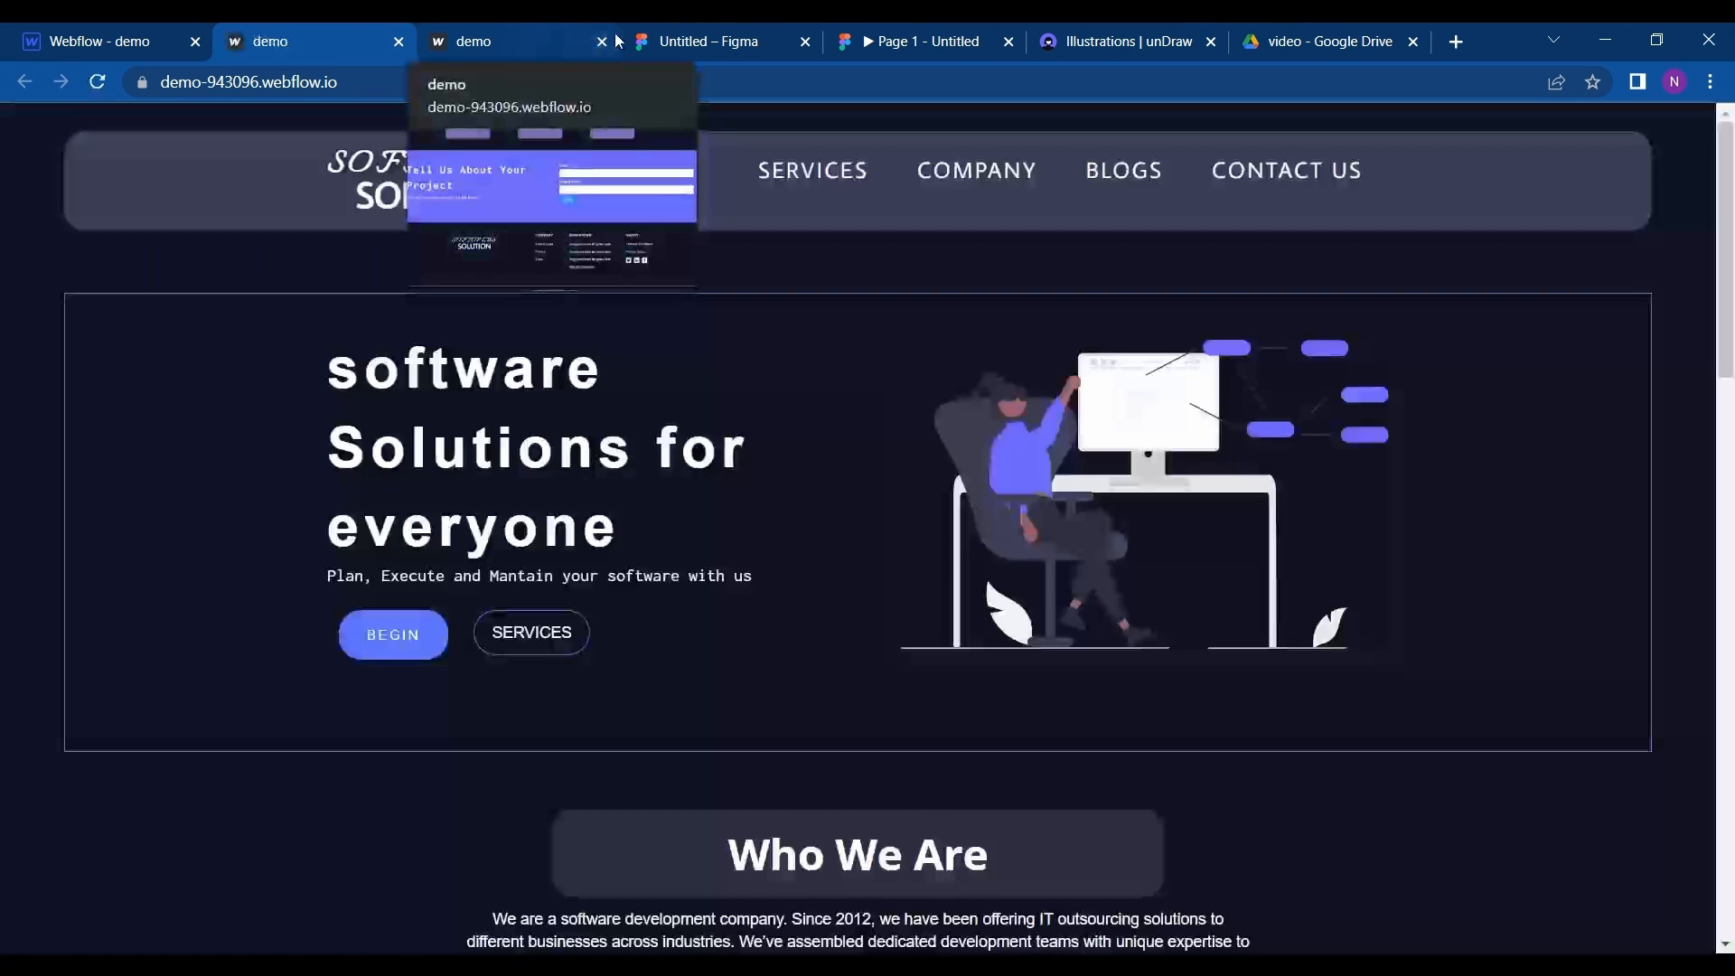
pyautogui.click(602, 43)
pyautogui.scroll(-15, 589, 501)
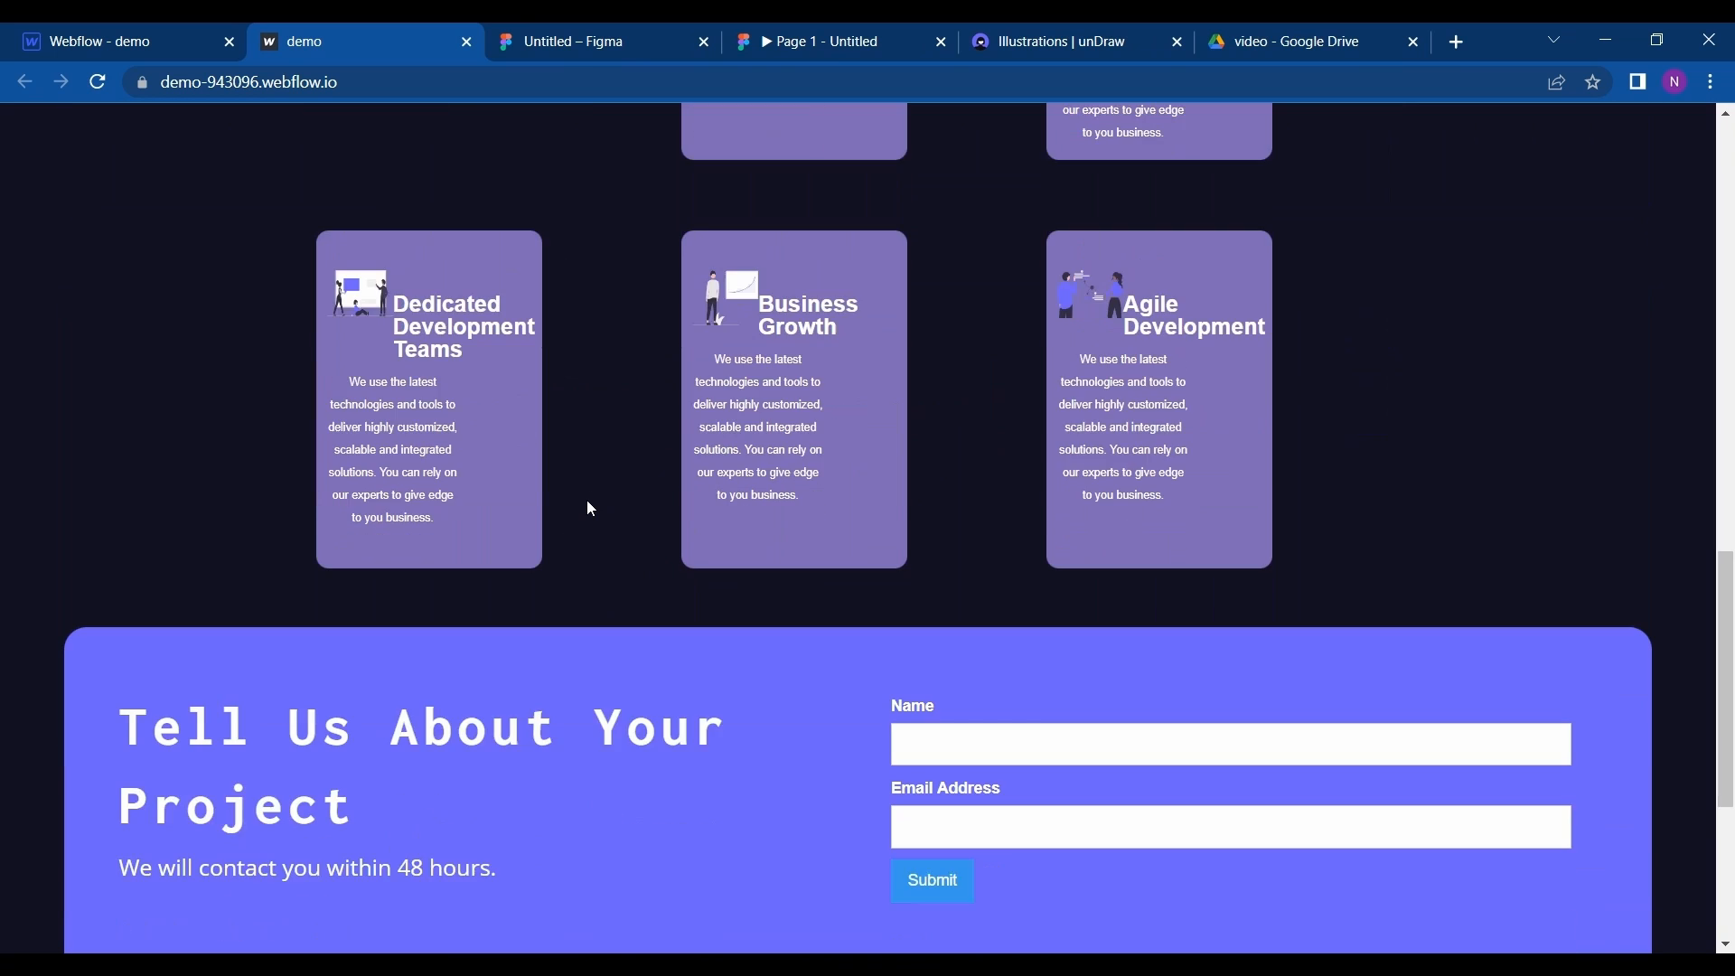
pyautogui.scroll(15, 582, 783)
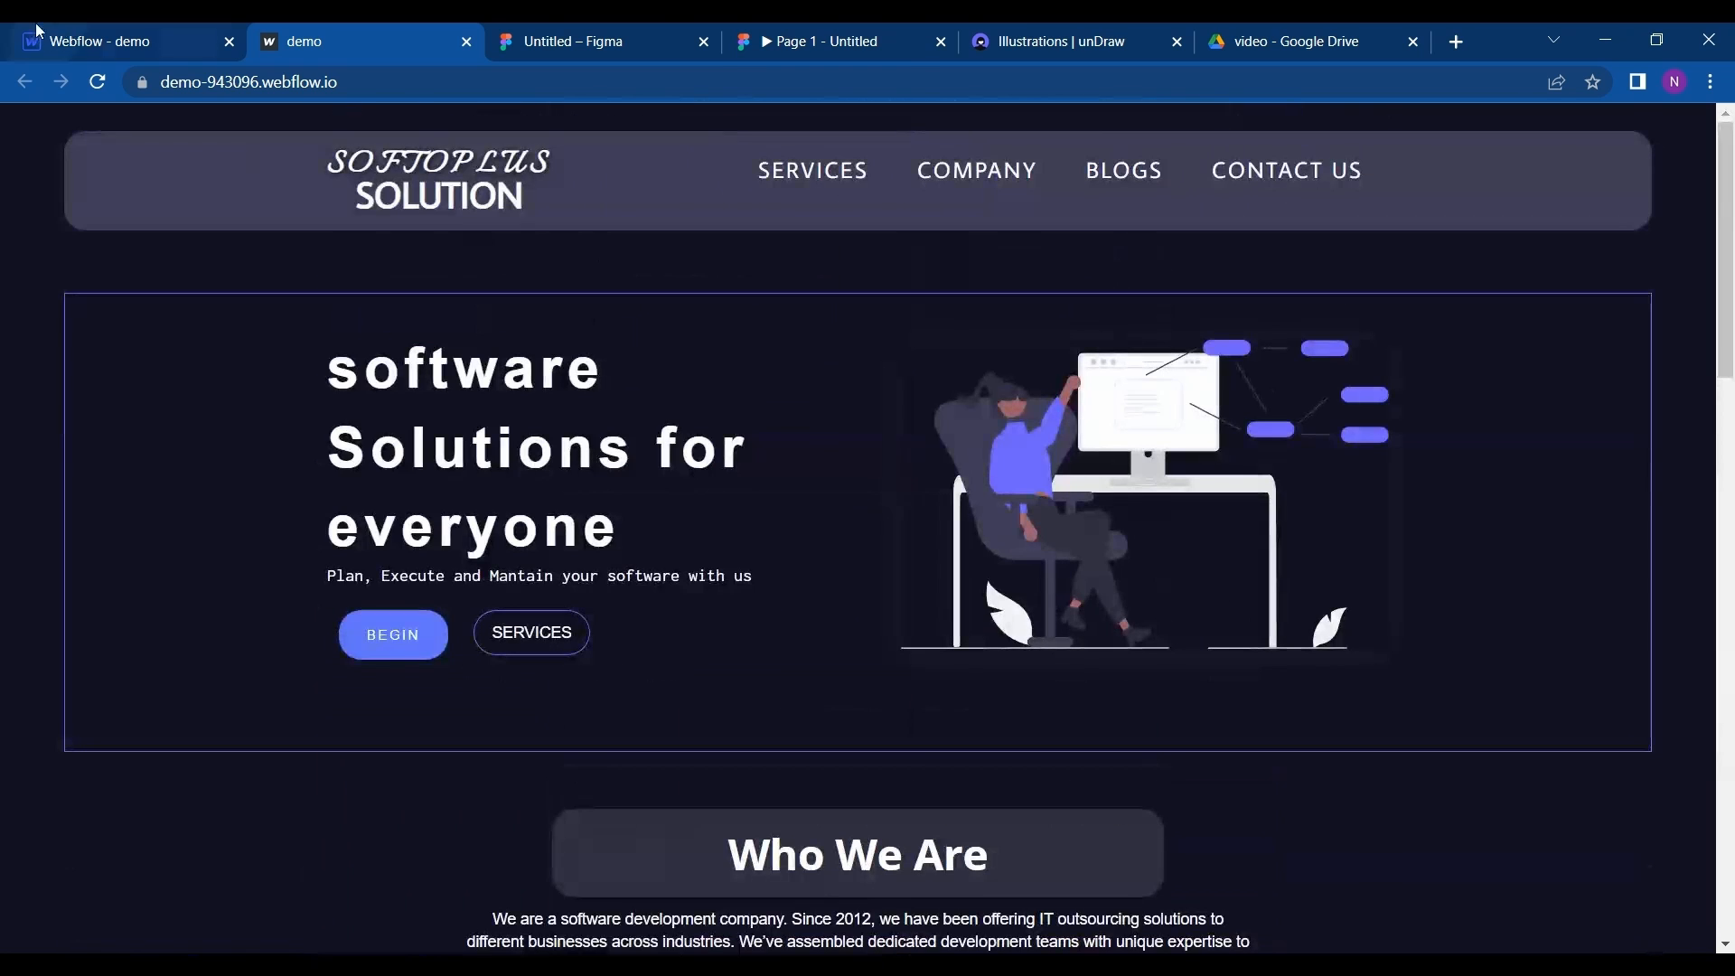
pyautogui.click(38, 31)
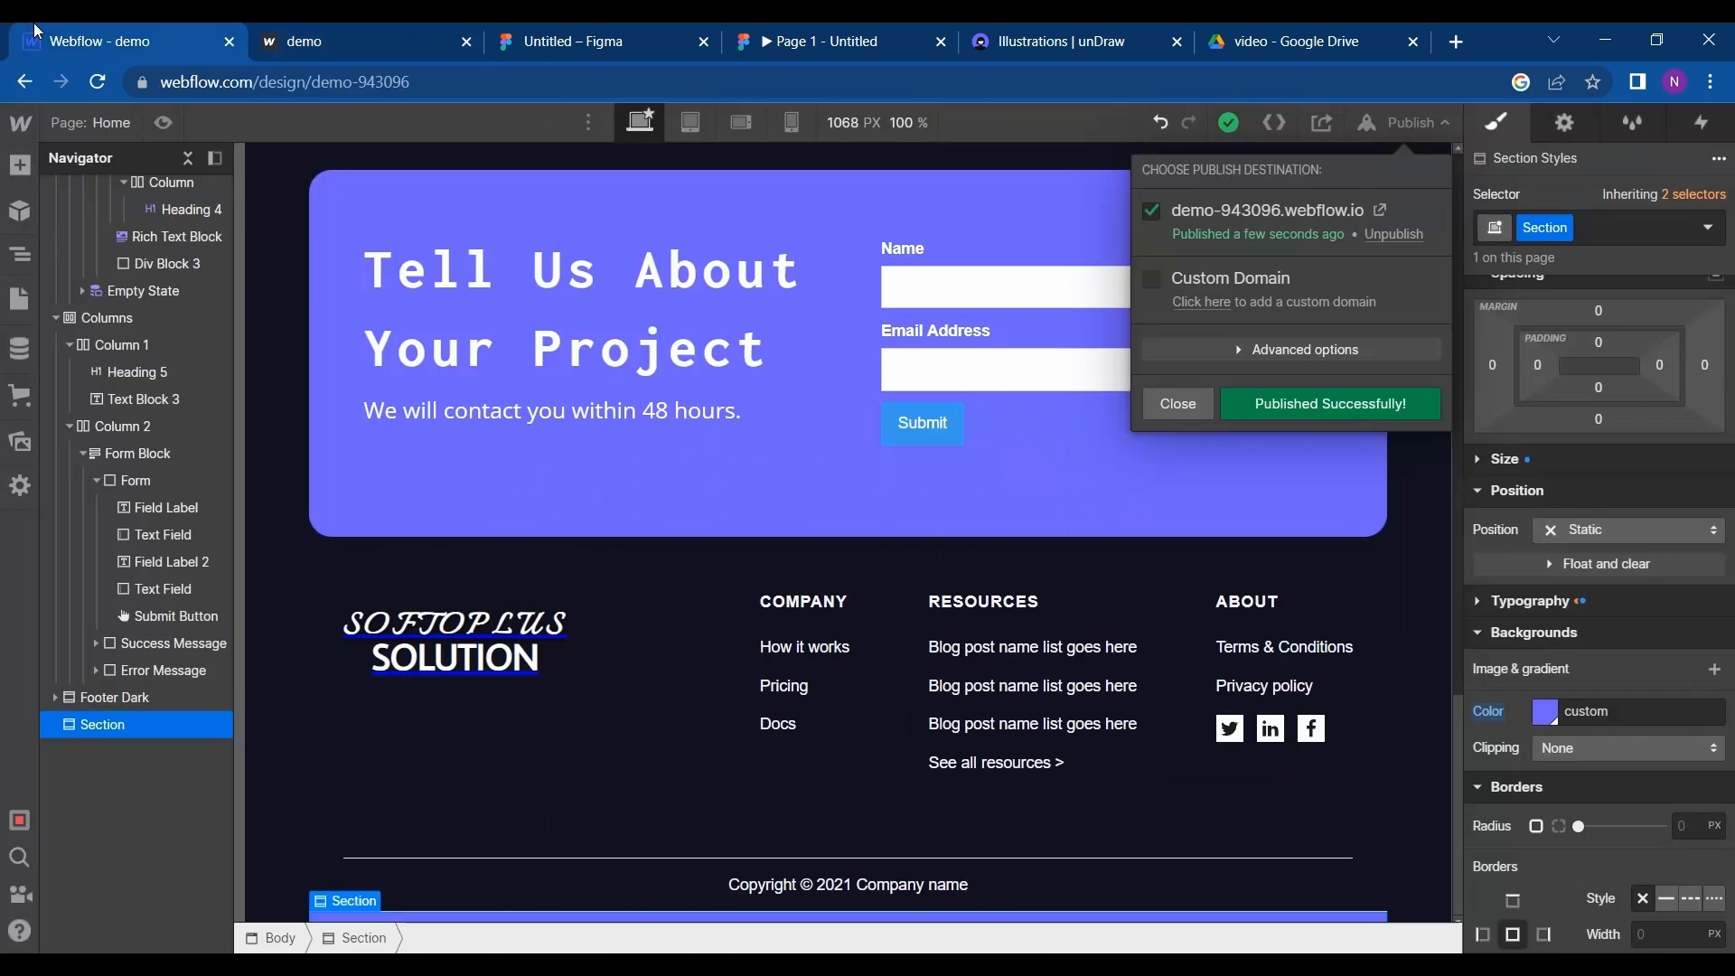